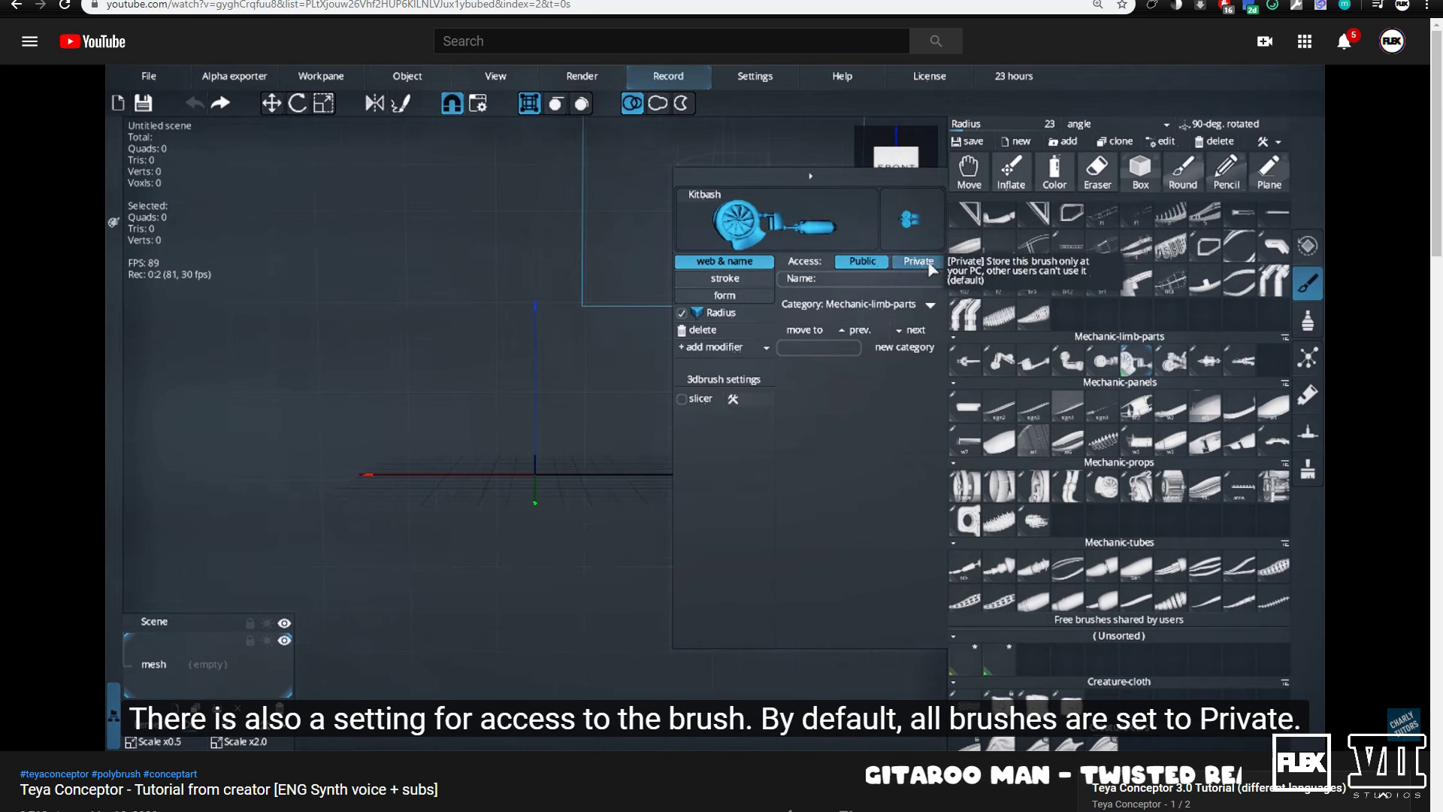
# Watch the Teya Conceptor creator tutorial video with English synth voice in full screen and exit full screen.
pyautogui.click(1404, 736)
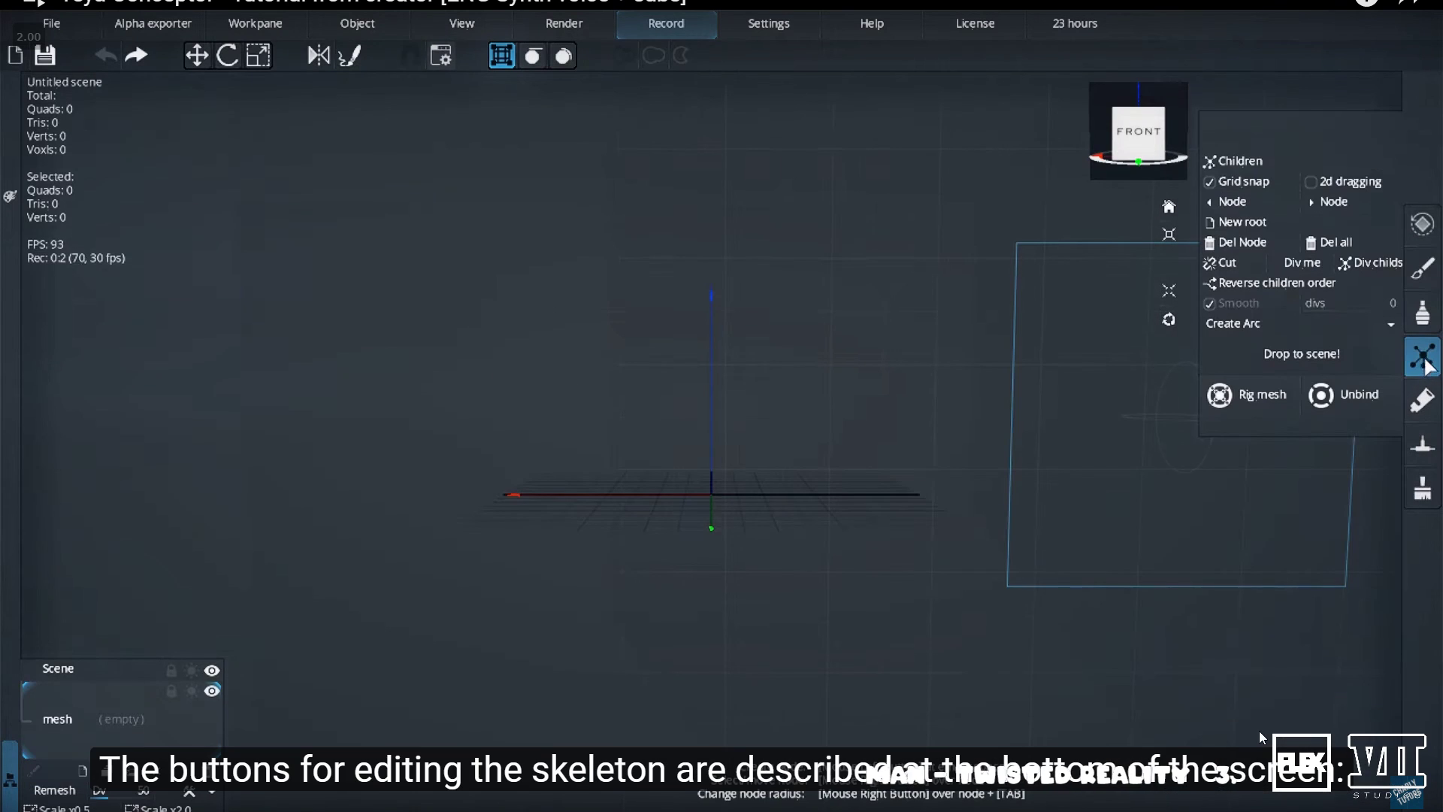
pyautogui.press('space')
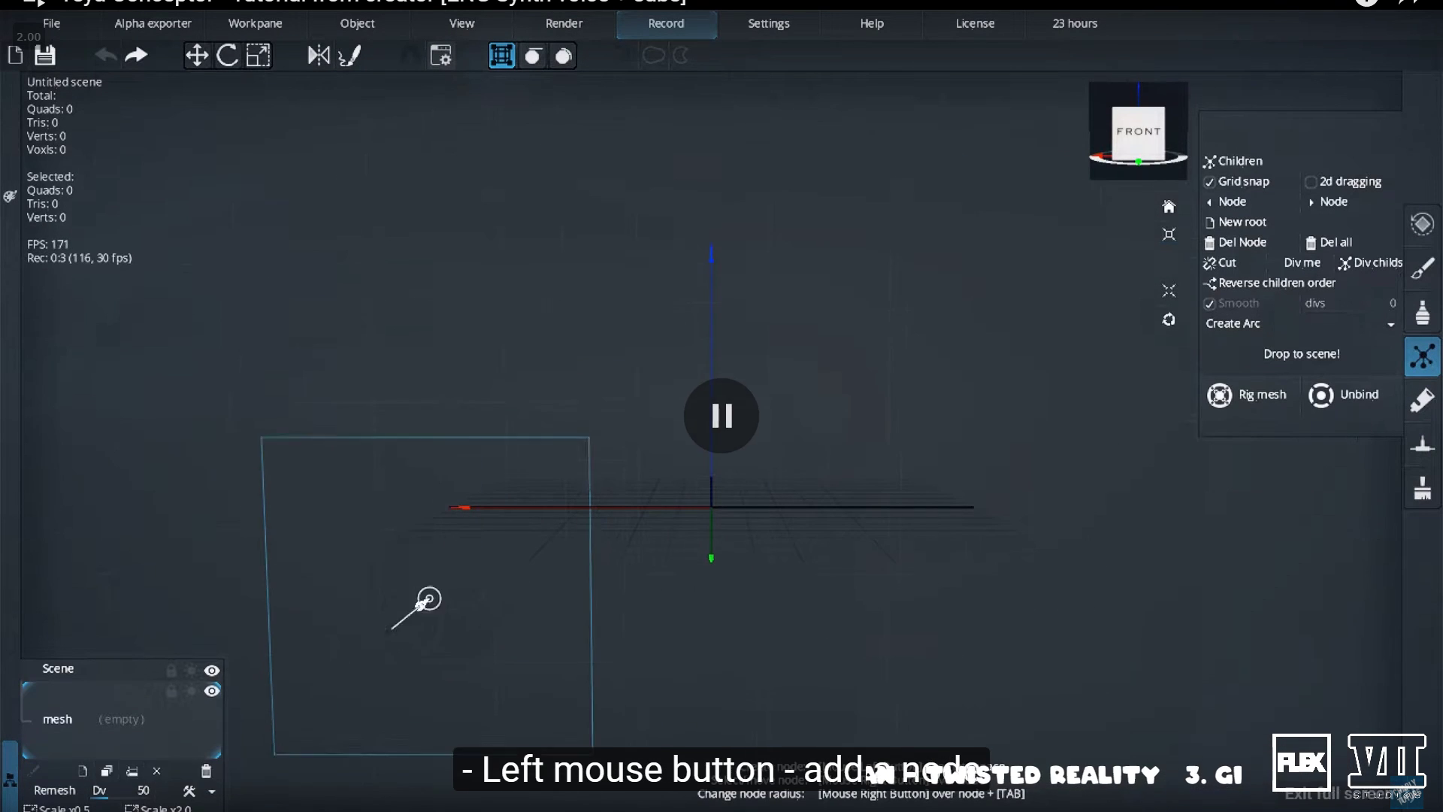
pyautogui.press('Escape')
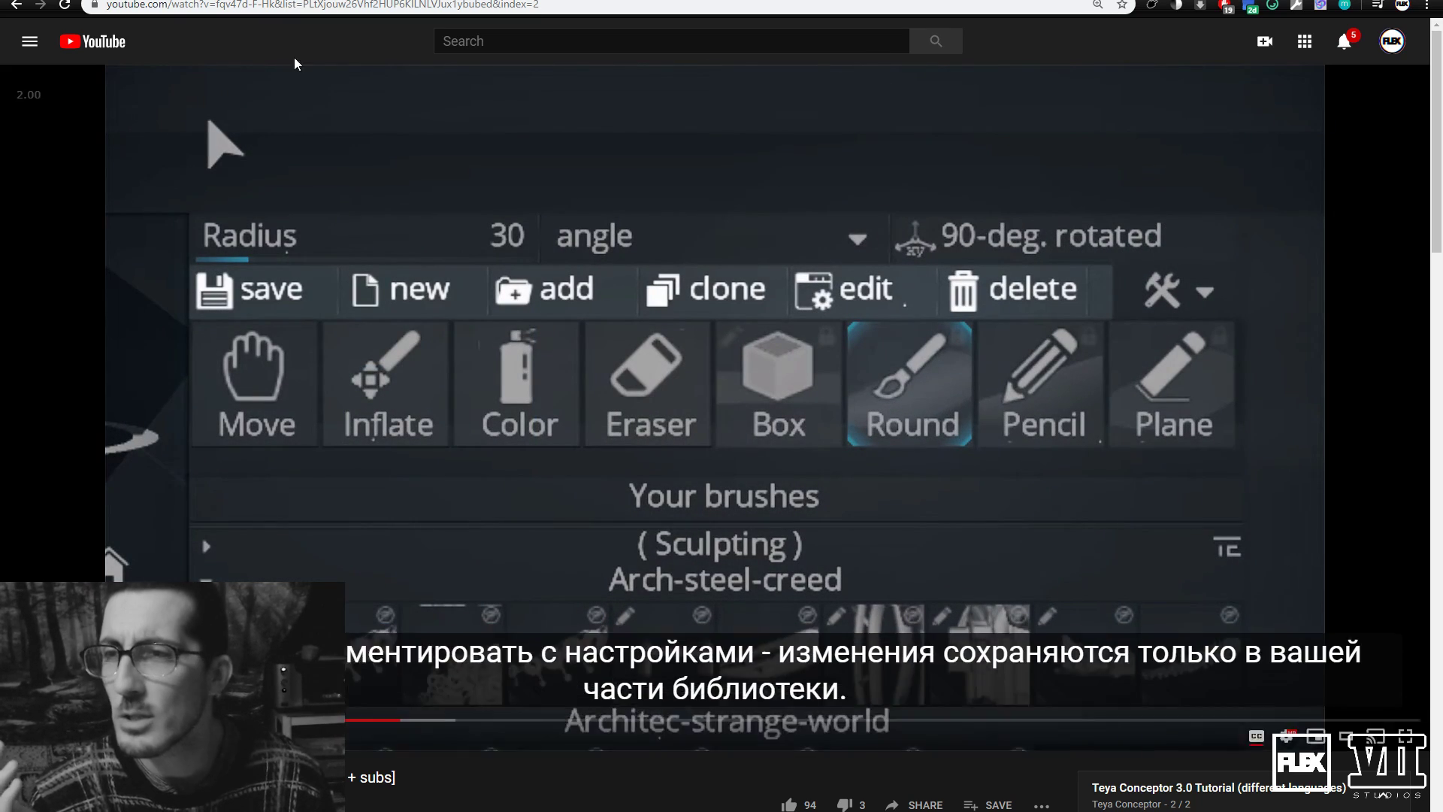
# Open teyaconceptor.com/teya_links.html in a new browser tab and go to the site's home page.
pyautogui.hotkey('ctrl', 't')
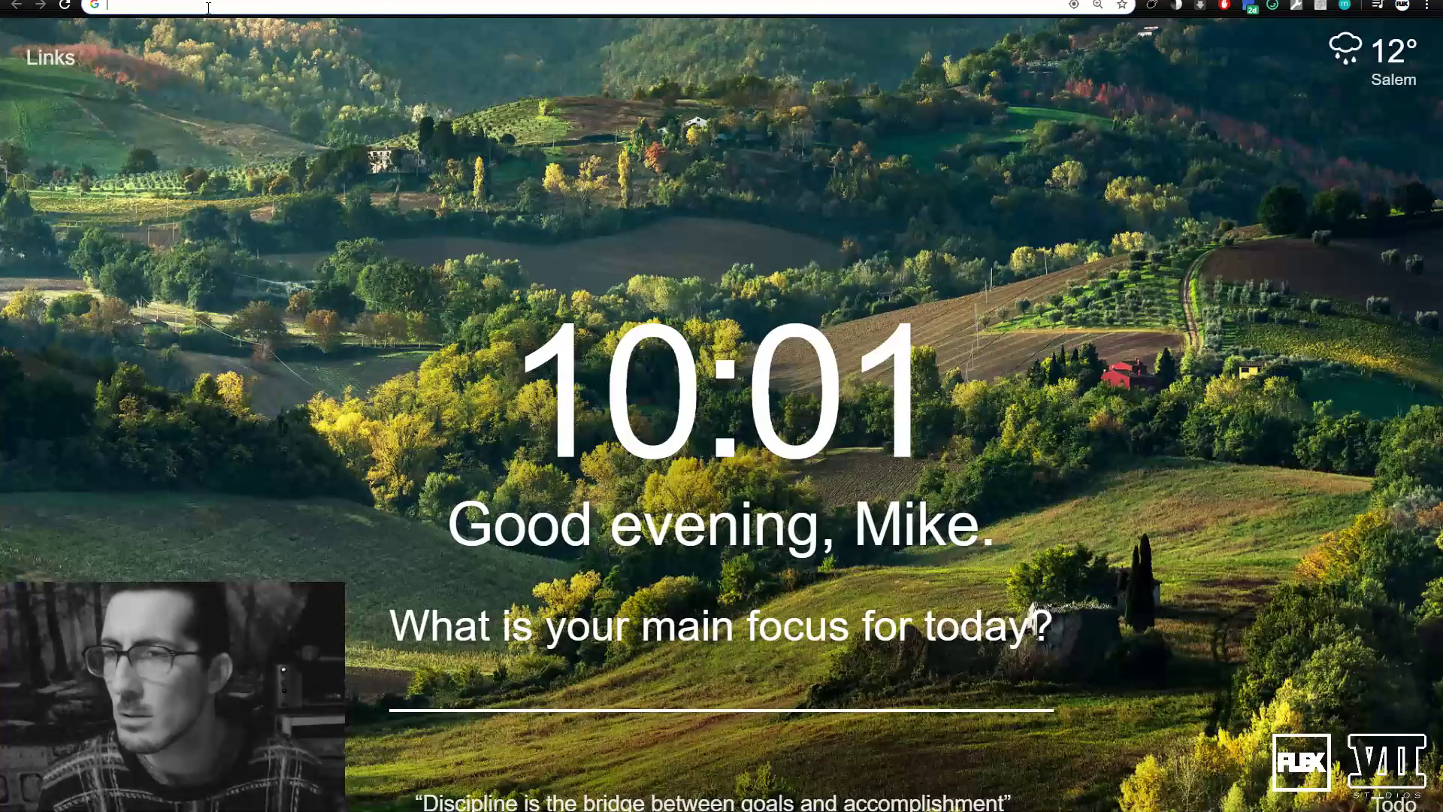
pyautogui.write('teya ')
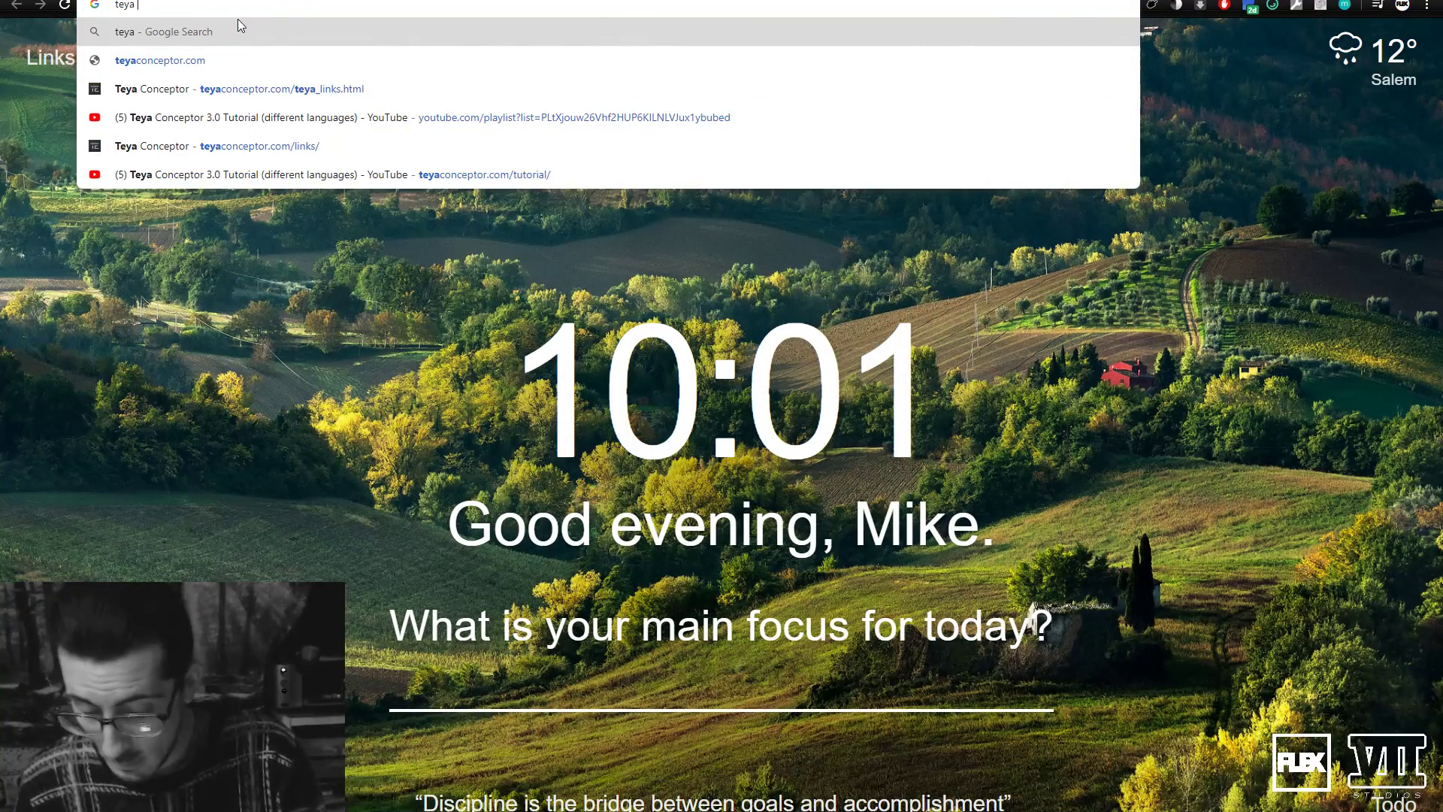
pyautogui.write('conep')
pyautogui.press('Down')
pyautogui.press('Down')
pyautogui.press('Down')
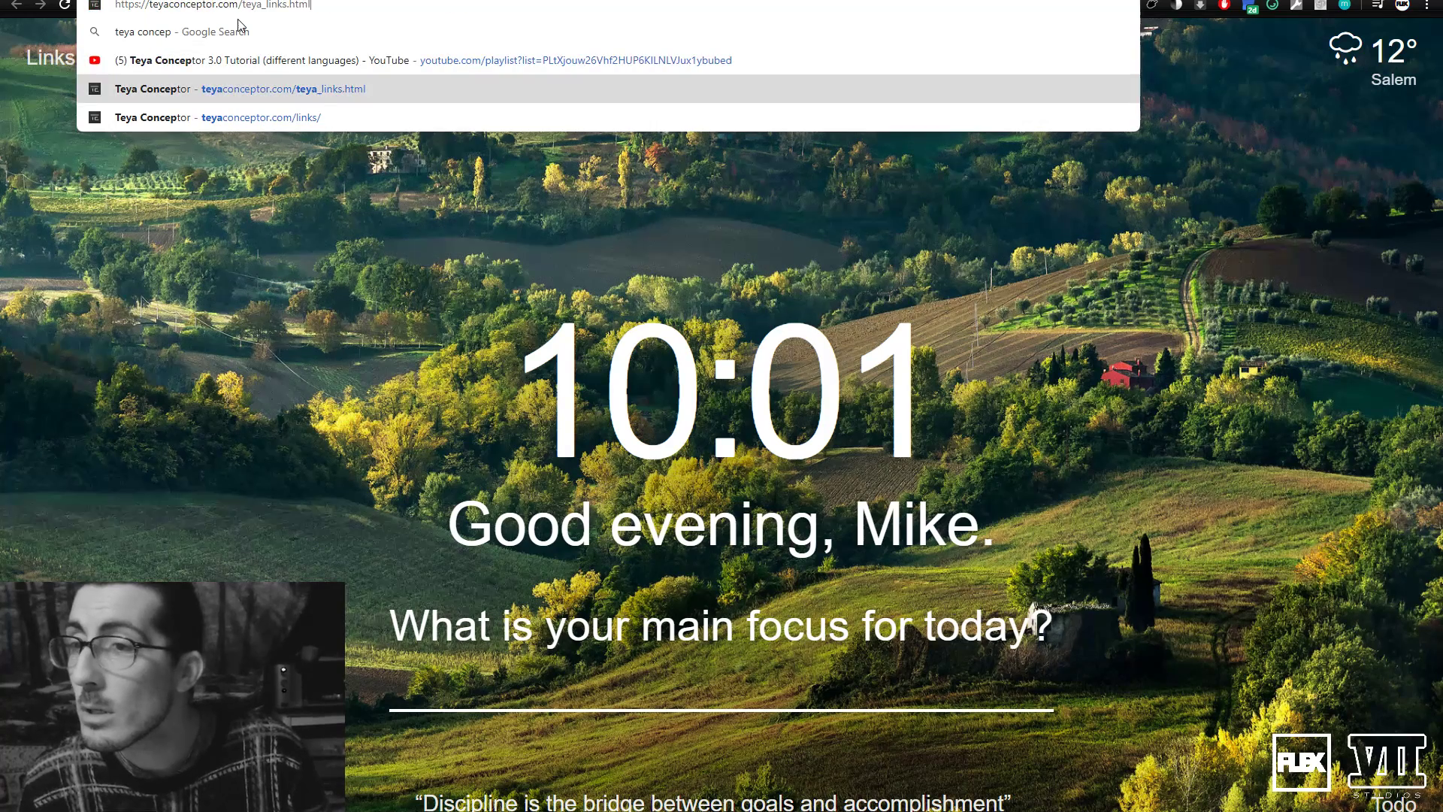
pyautogui.press('Return')
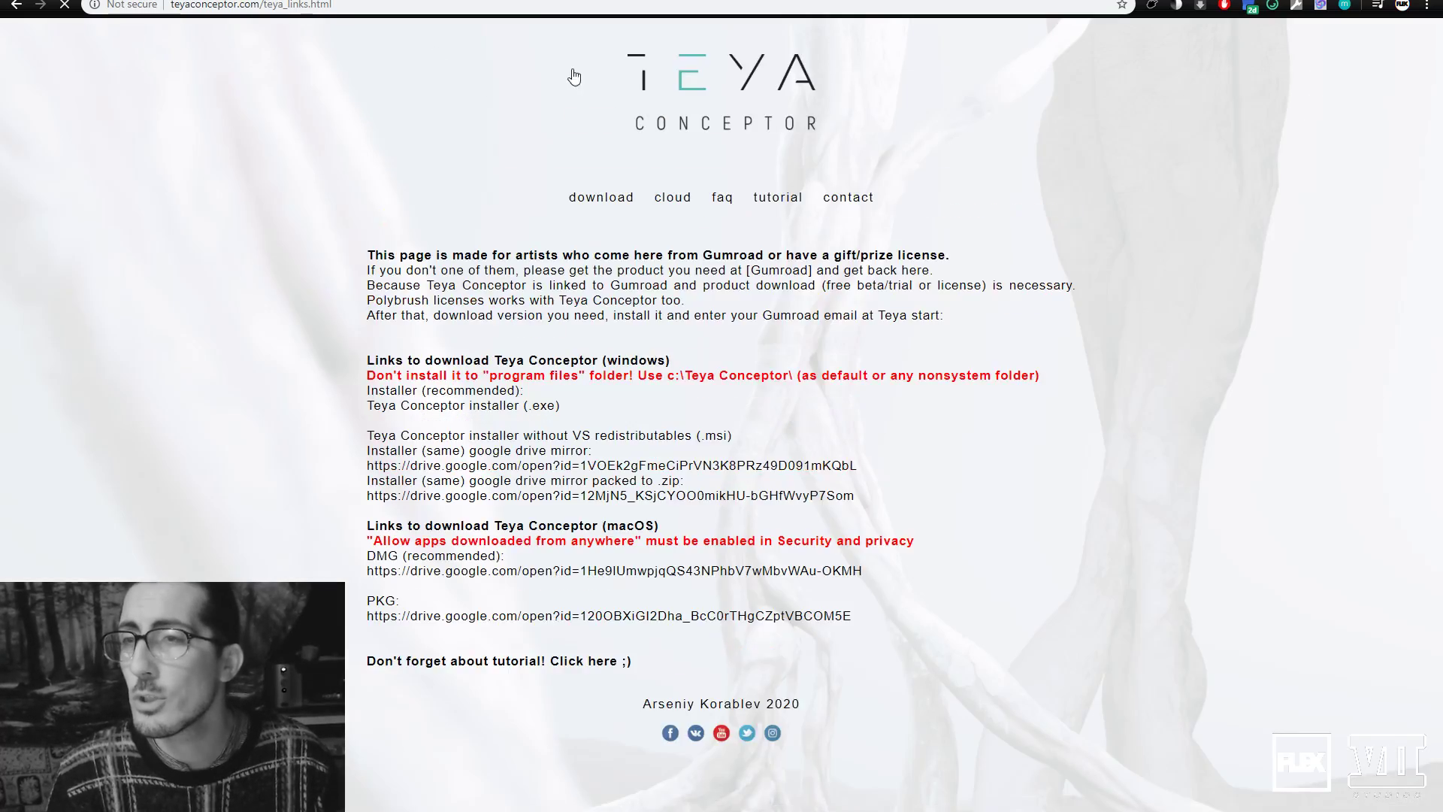
pyautogui.click(776, 82)
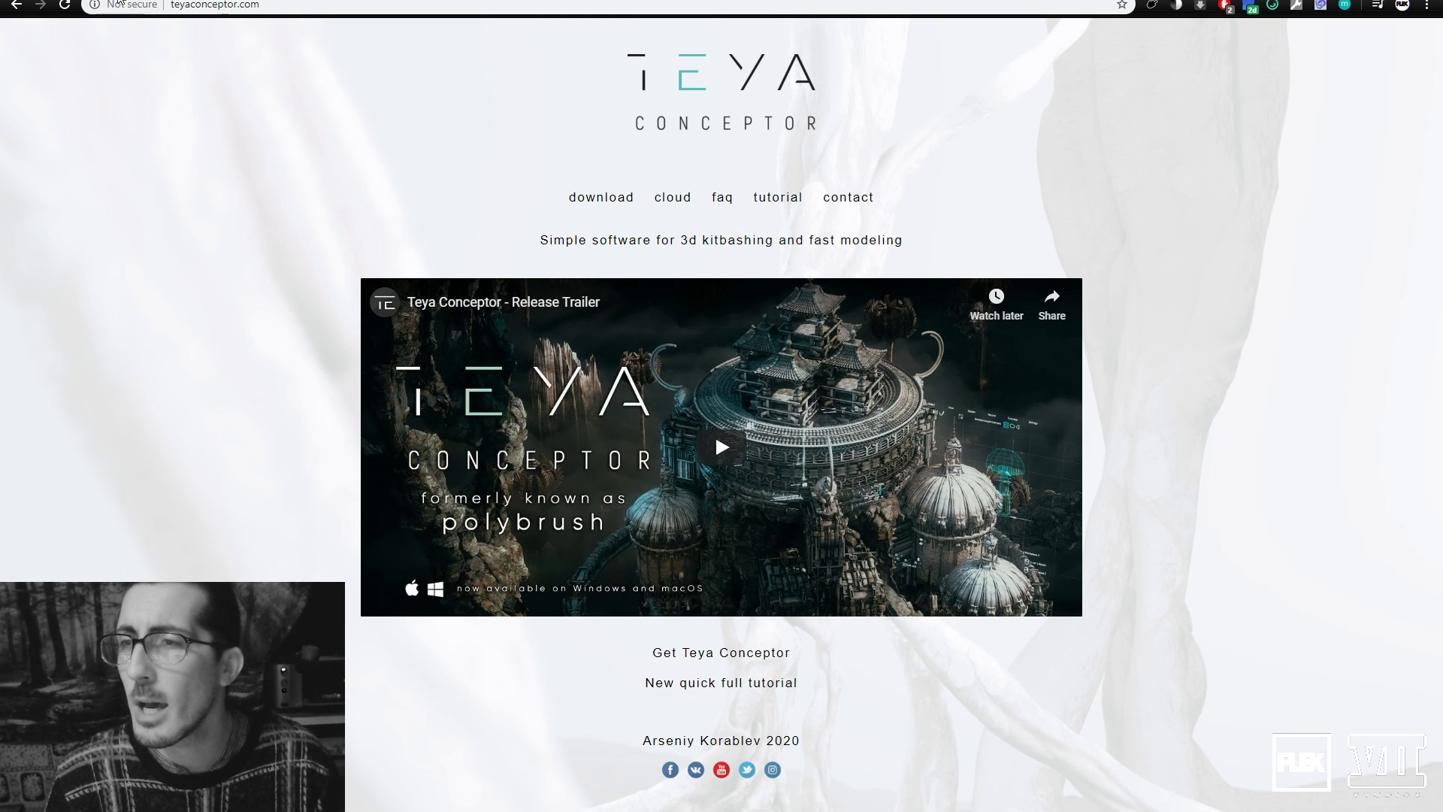
pyautogui.click(724, 85)
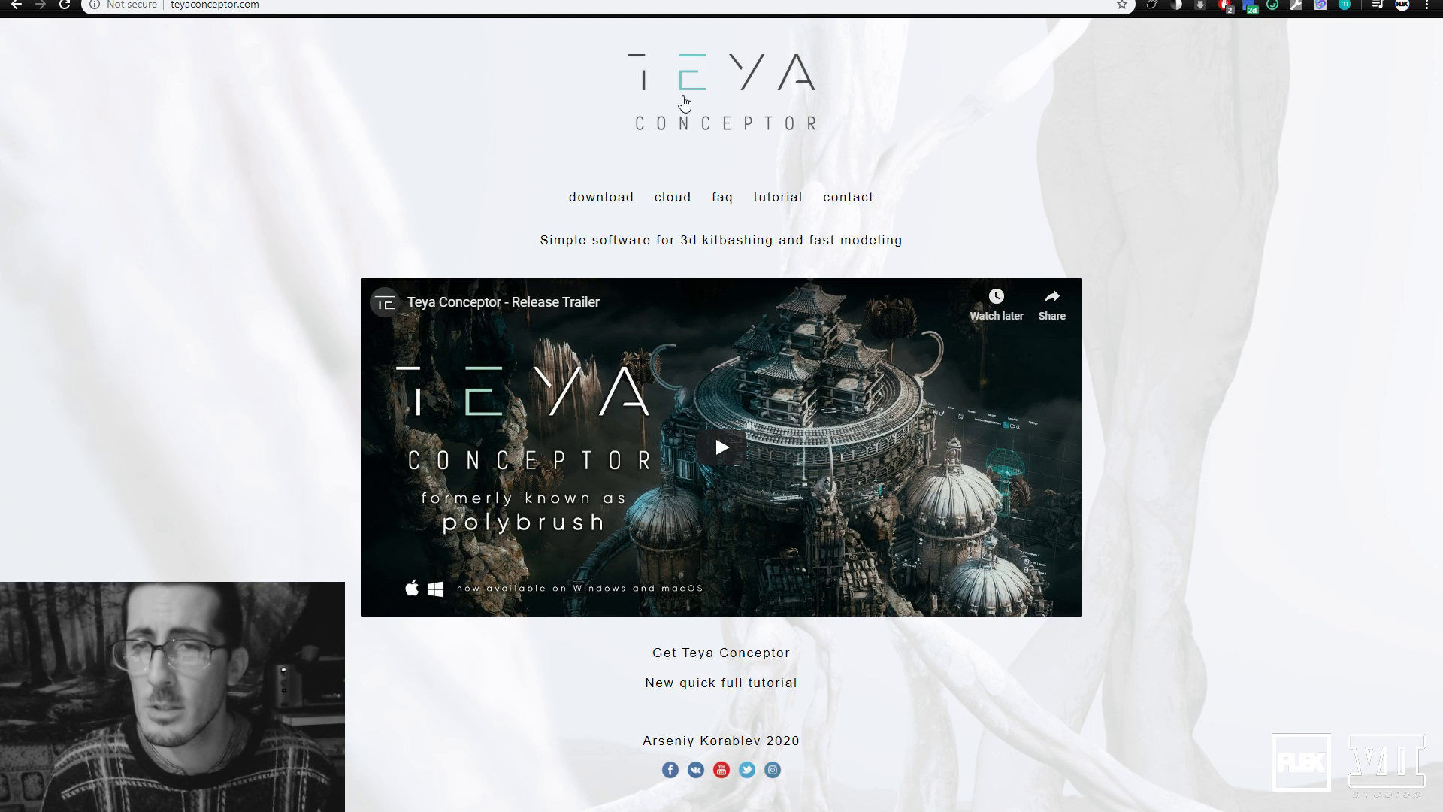
# Open the download page of Teya Conceptor from the site's home page.
pyautogui.click(282, 12)
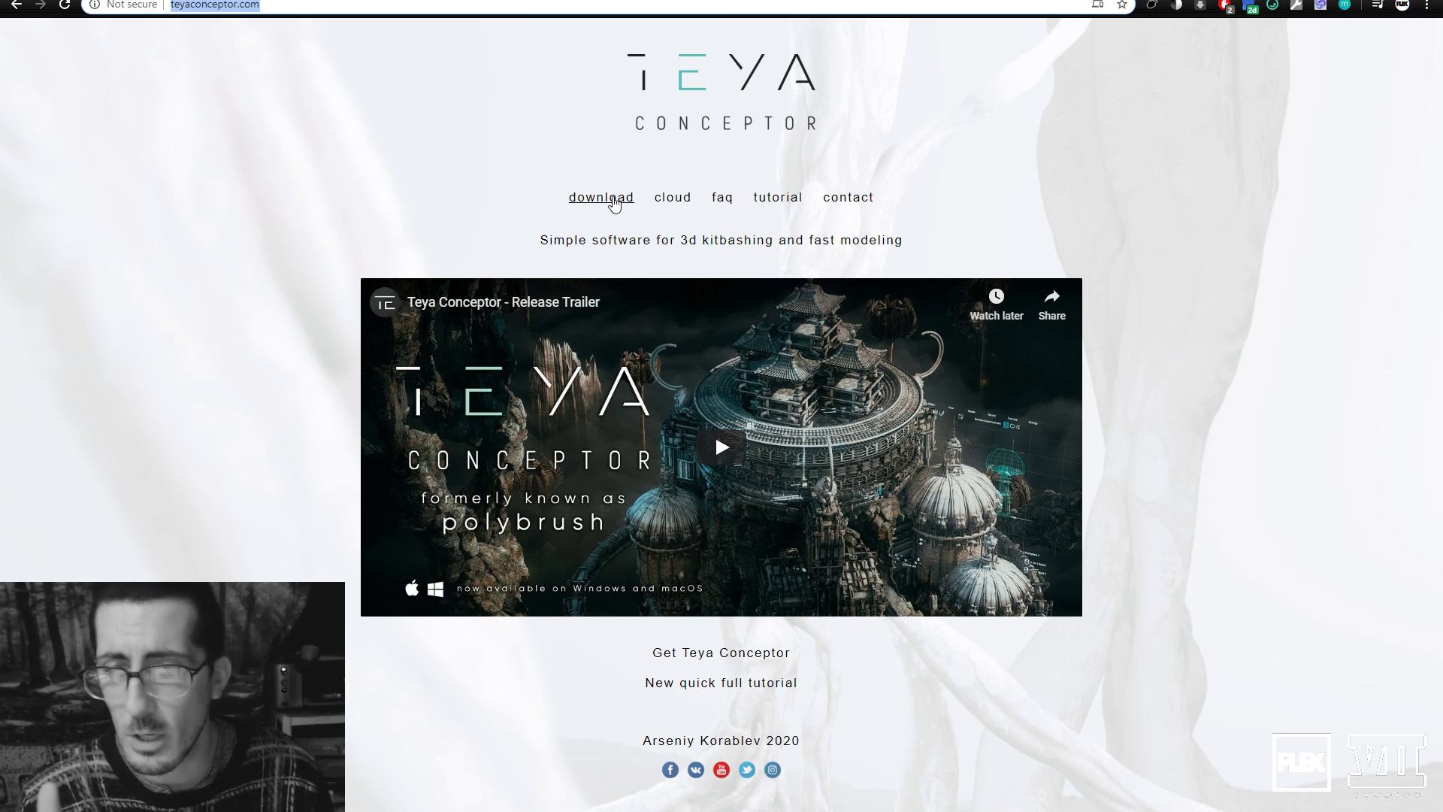
pyautogui.click(618, 203)
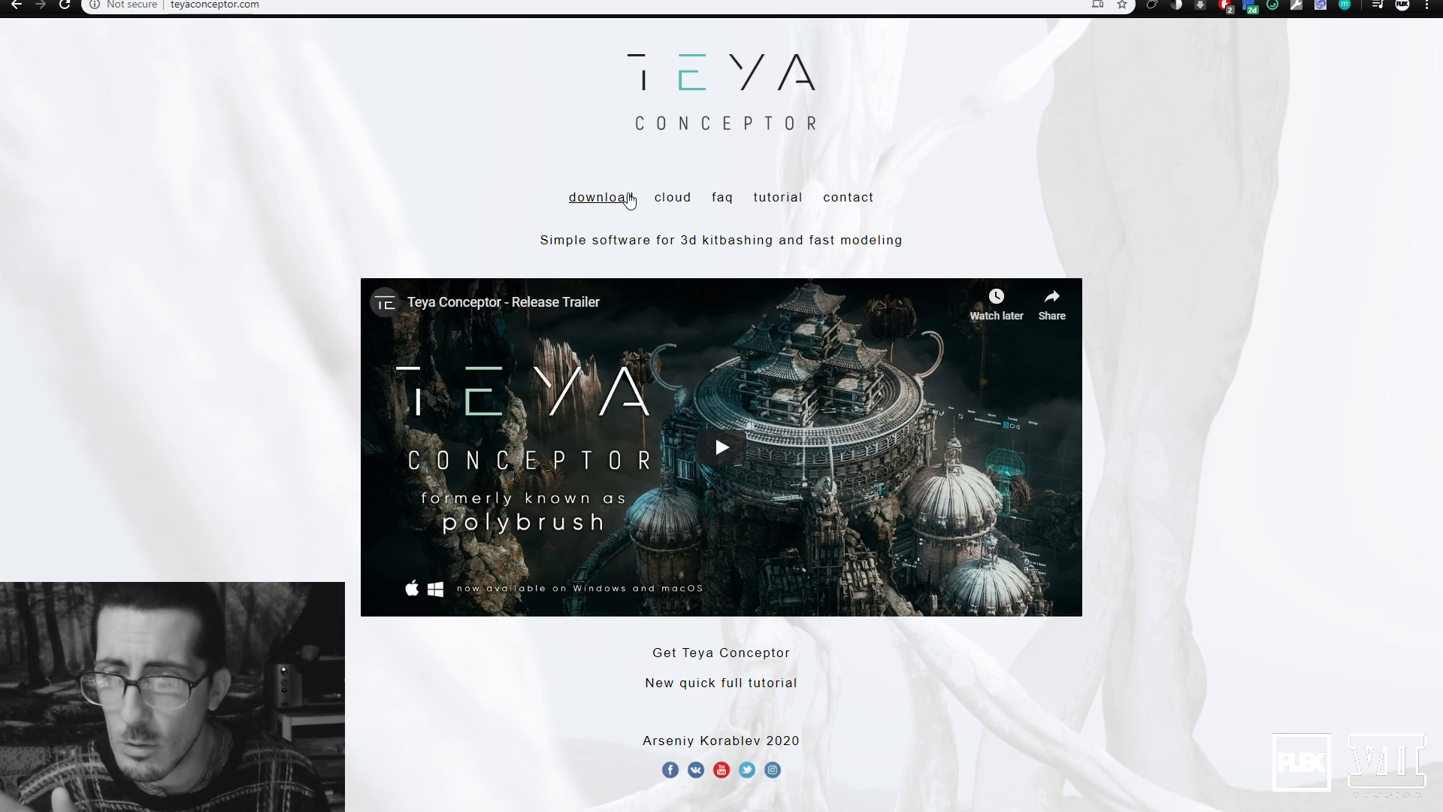
pyautogui.click(619, 199)
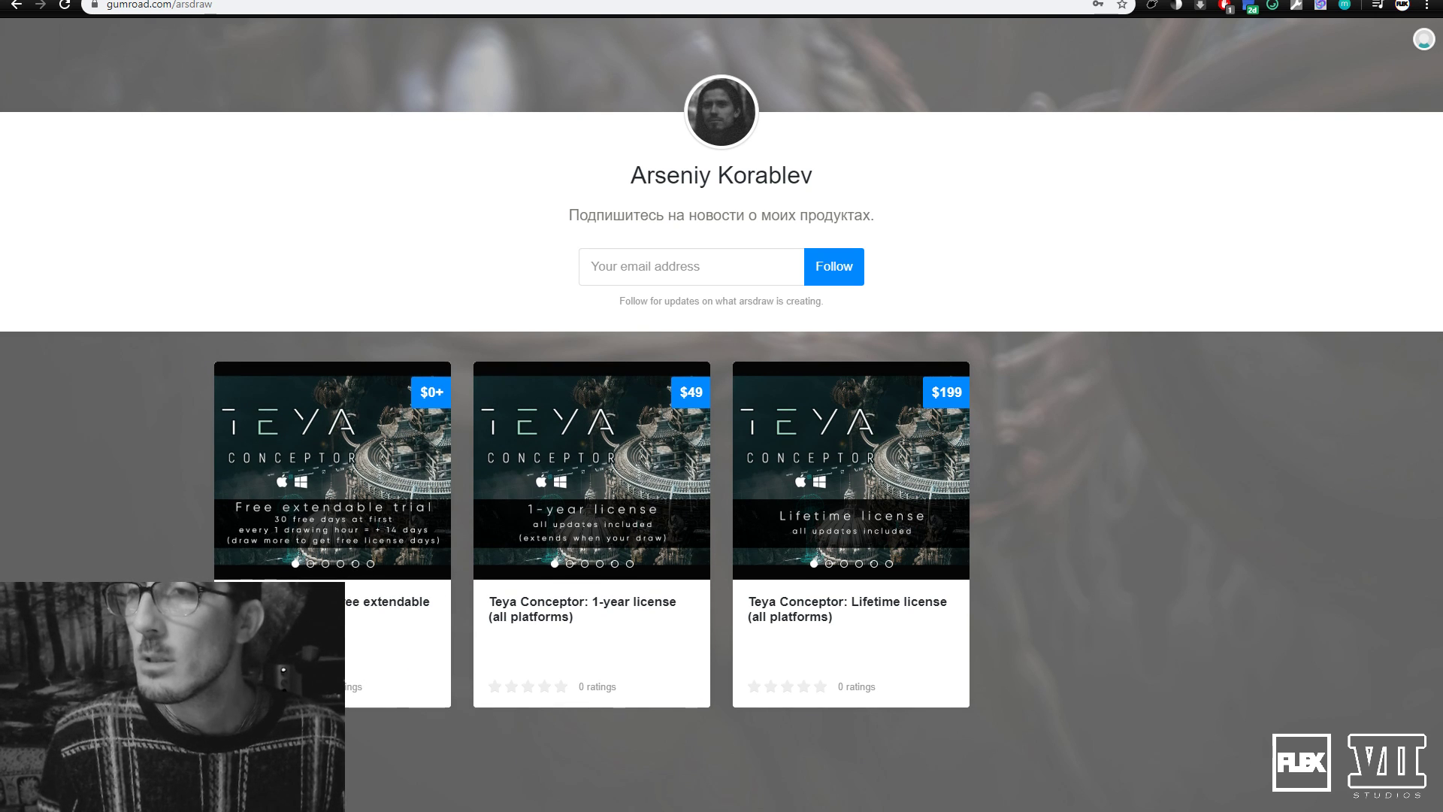
# Return to the Teya Conceptor home page, watch the release trailer in full screen, and stop it at its end.
pyautogui.hotkey('ctrl', 'Tab')
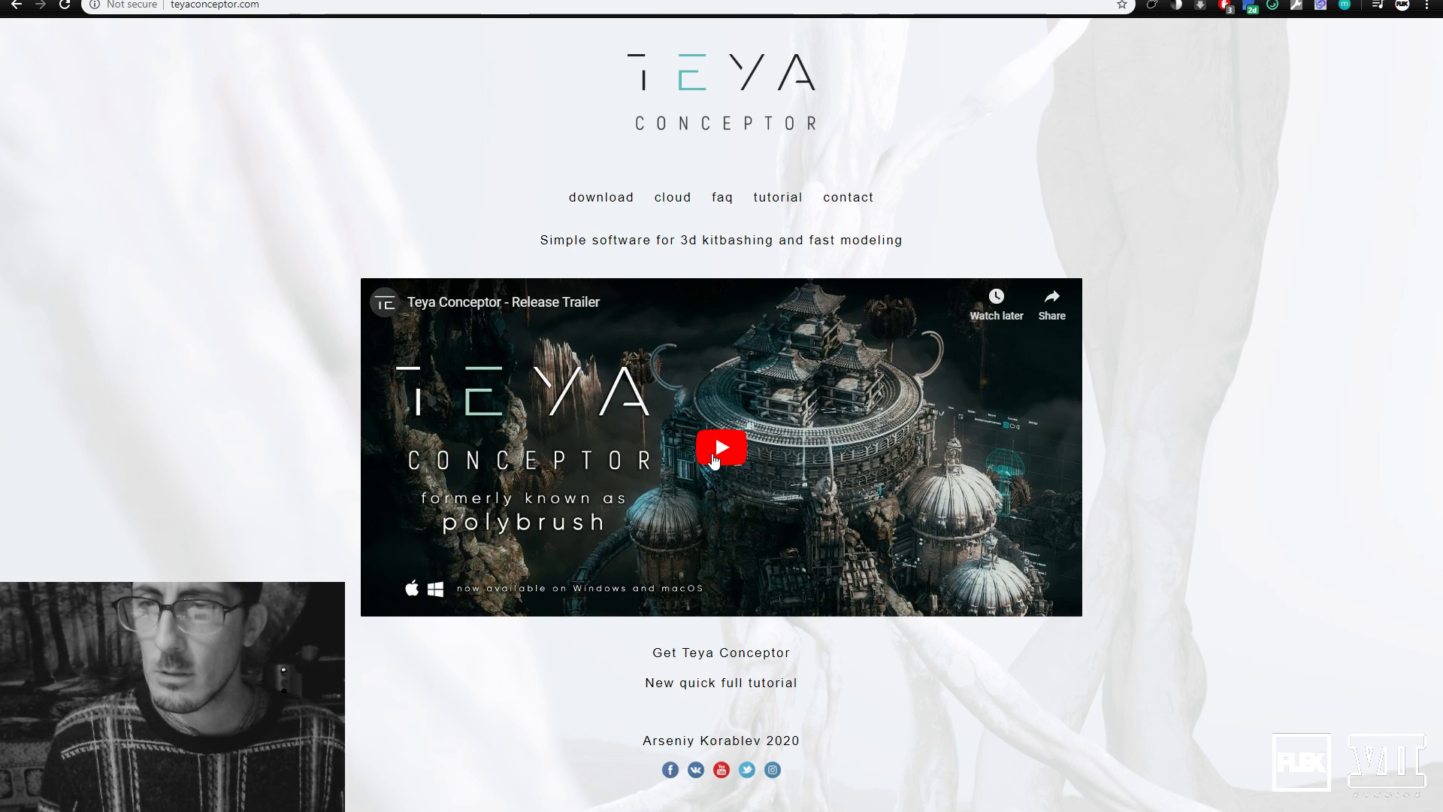
pyautogui.click(713, 455)
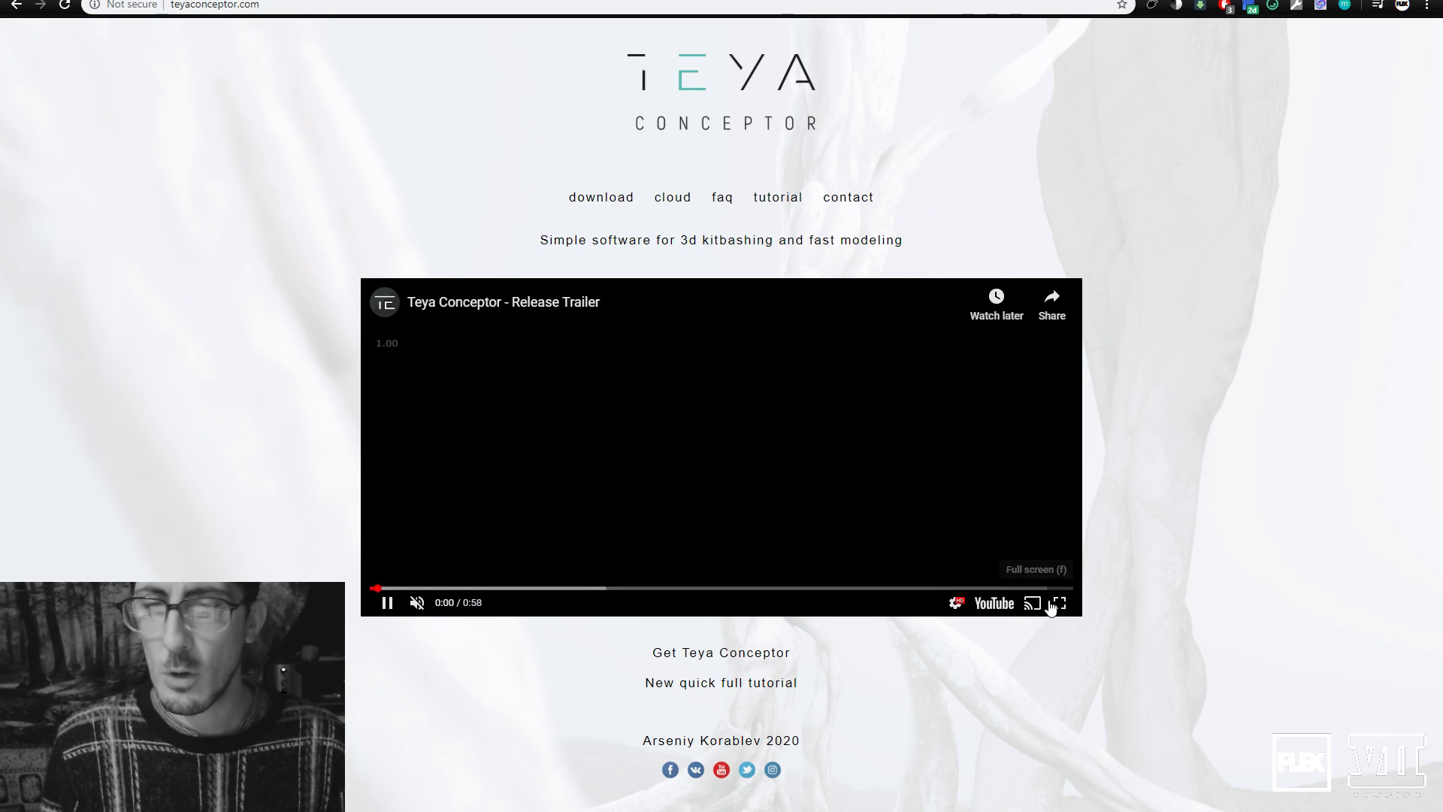
pyautogui.click(1060, 603)
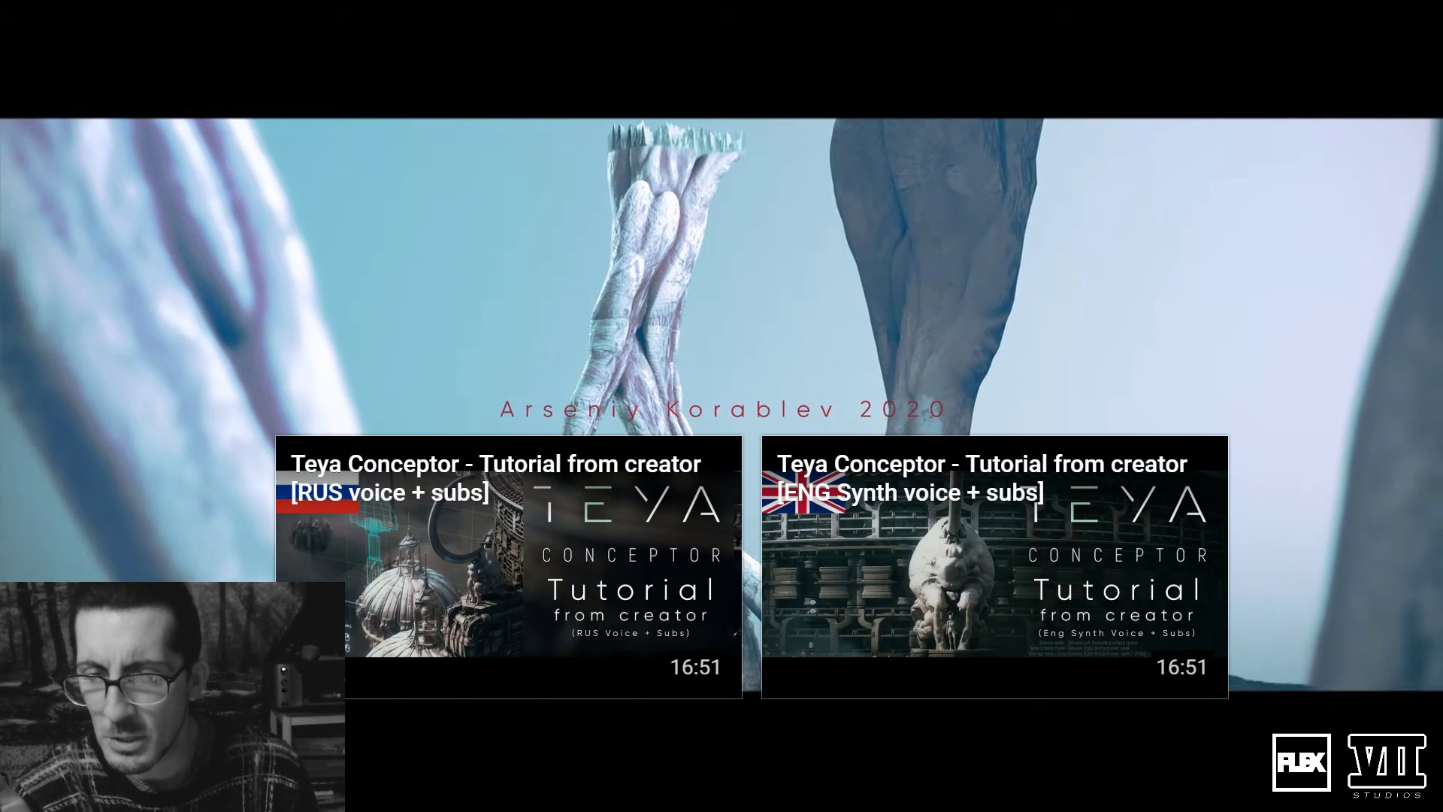
pyautogui.press('Escape')
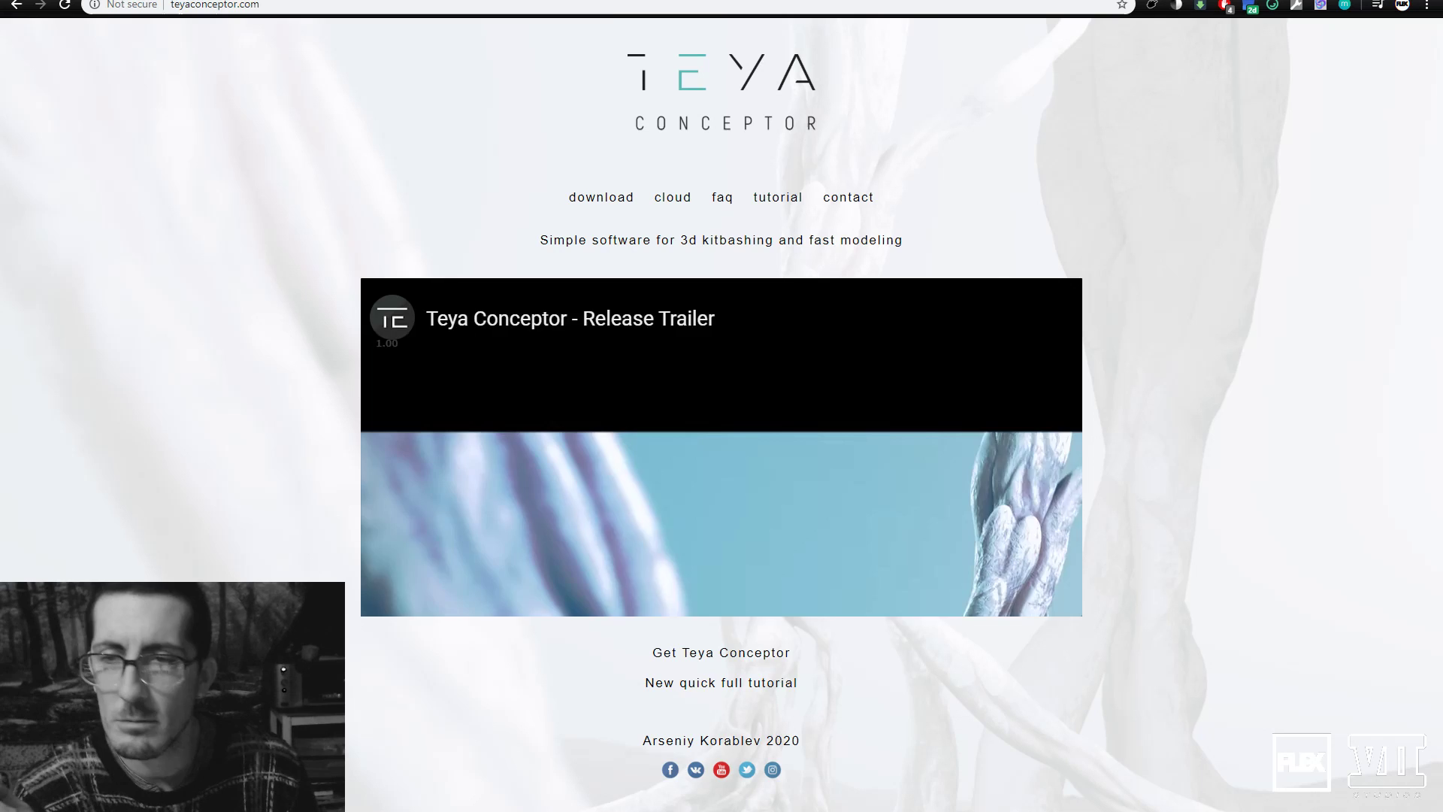
pyautogui.click(387, 605)
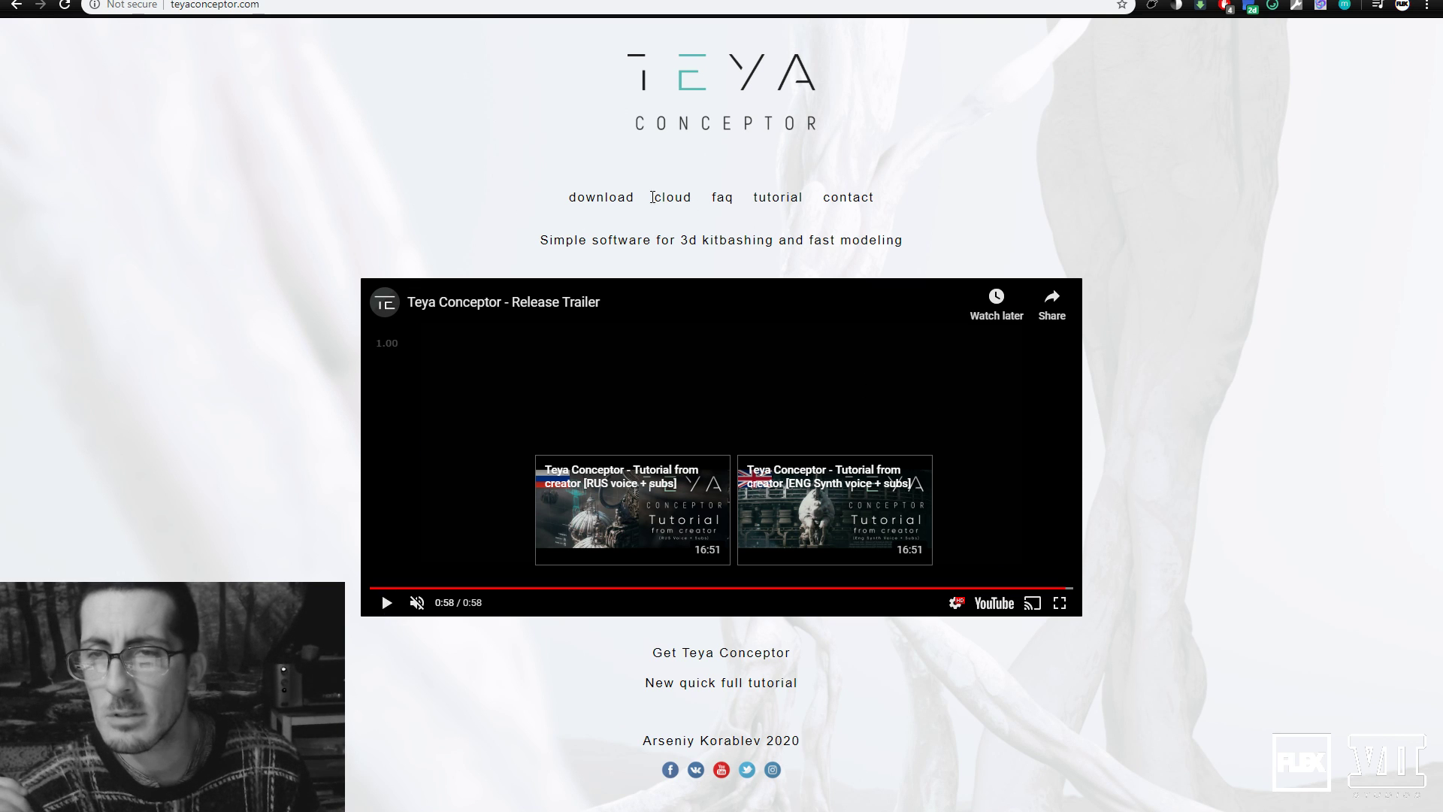
# Return to the Gumroad license products and switch to the Teya Conceptor application.
pyautogui.hotkey('ctrl', 'Tab')
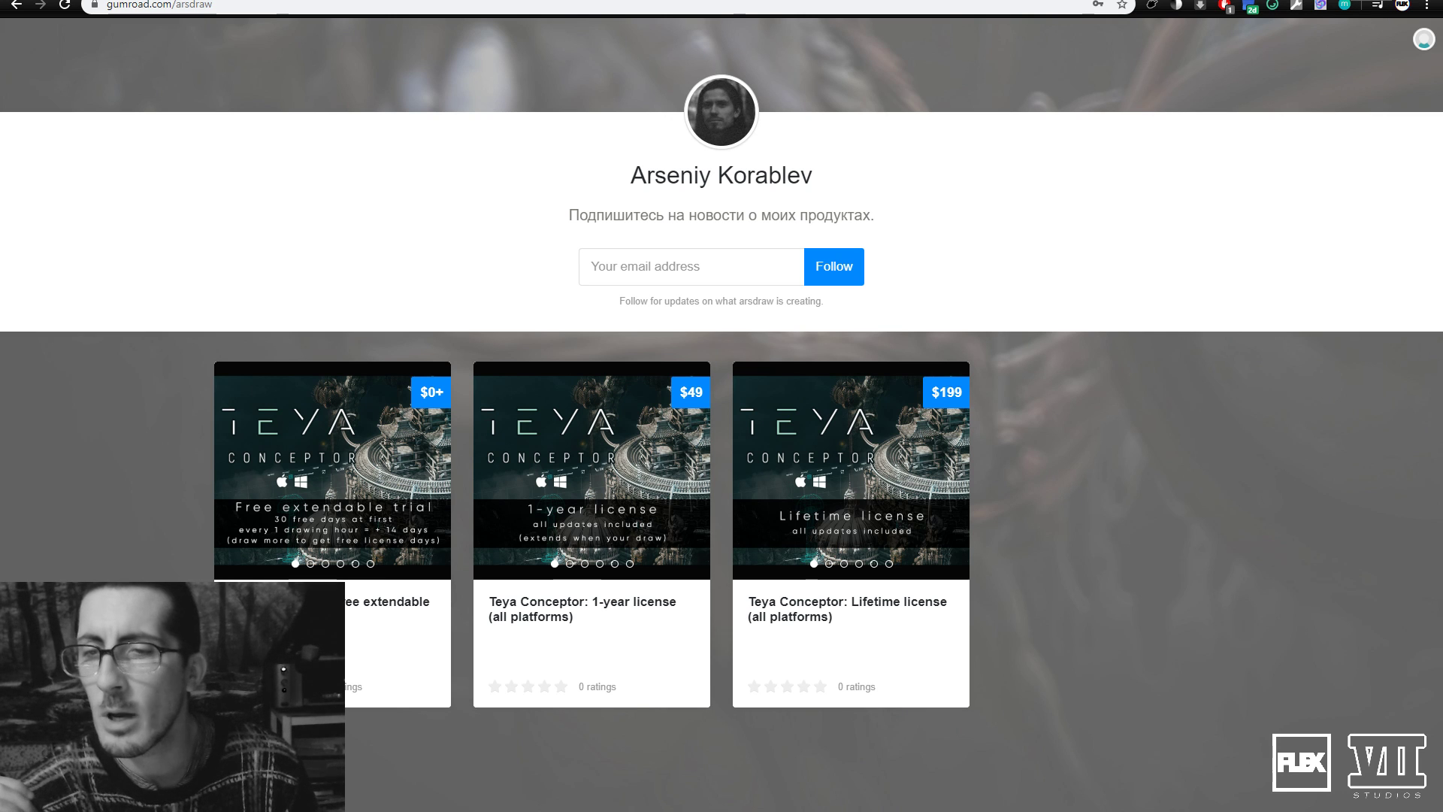
pyautogui.click(1346, 0)
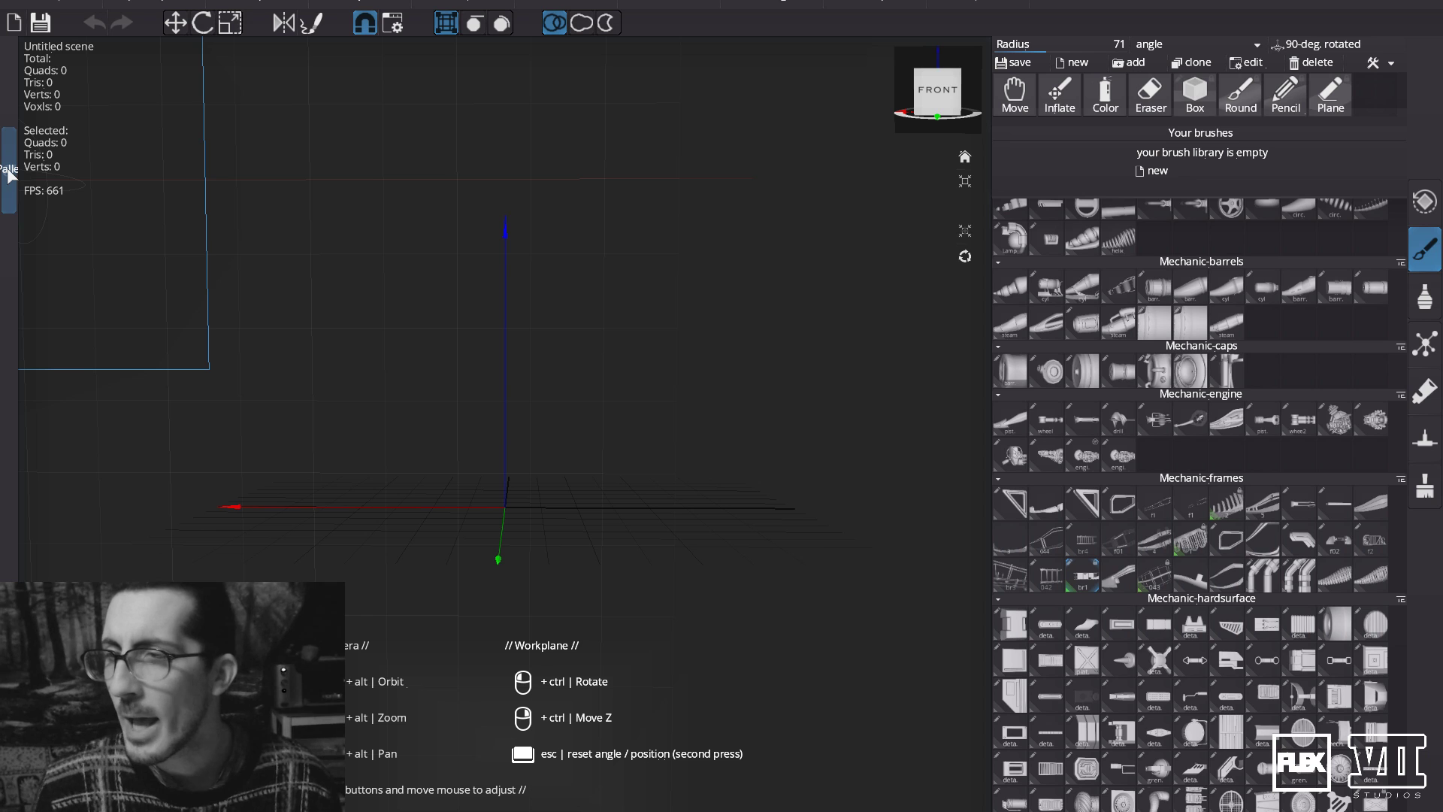
# Try out different ui theme values in the interface settings, ending at 8.
pyautogui.moveTo(10, 173)
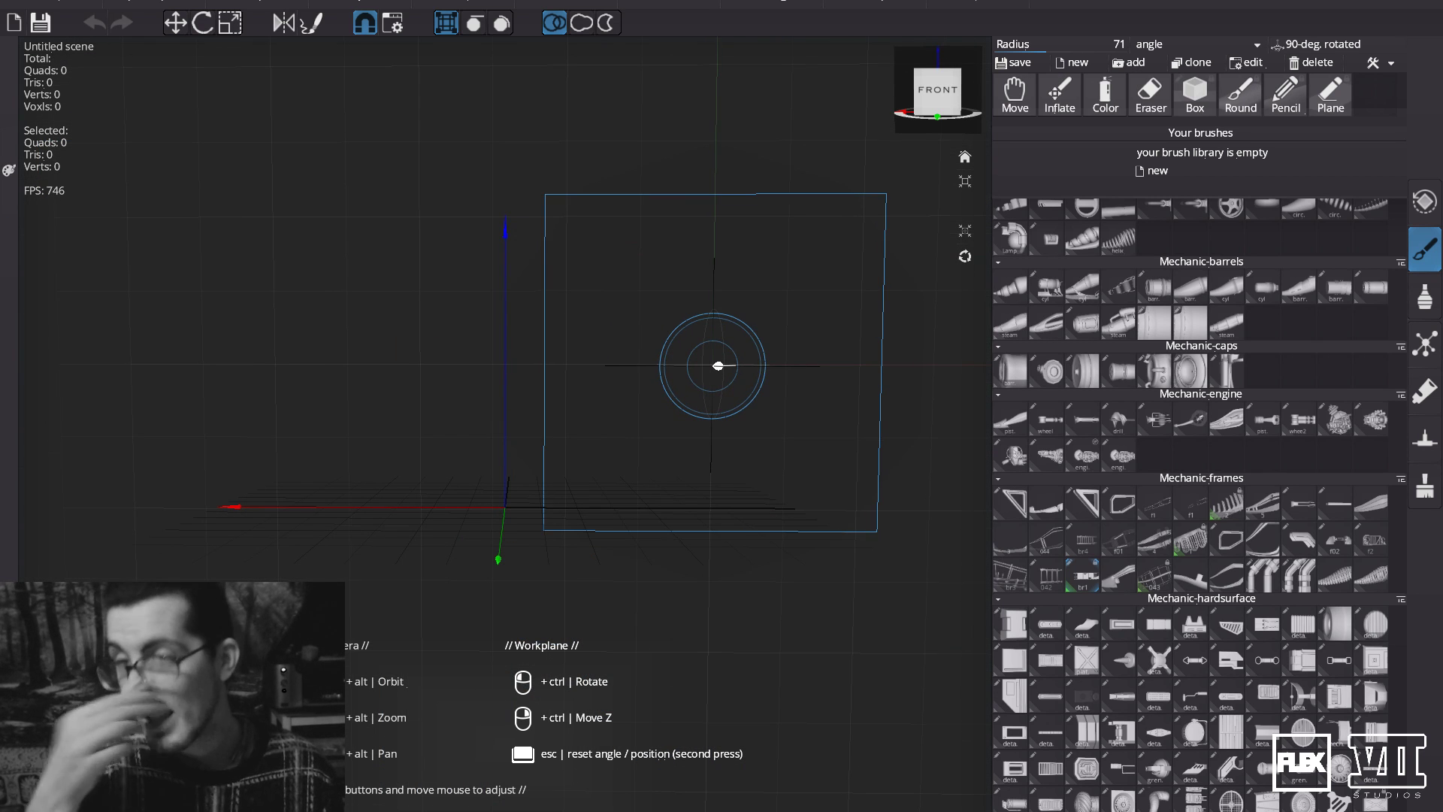
pyautogui.moveTo(60, 3)
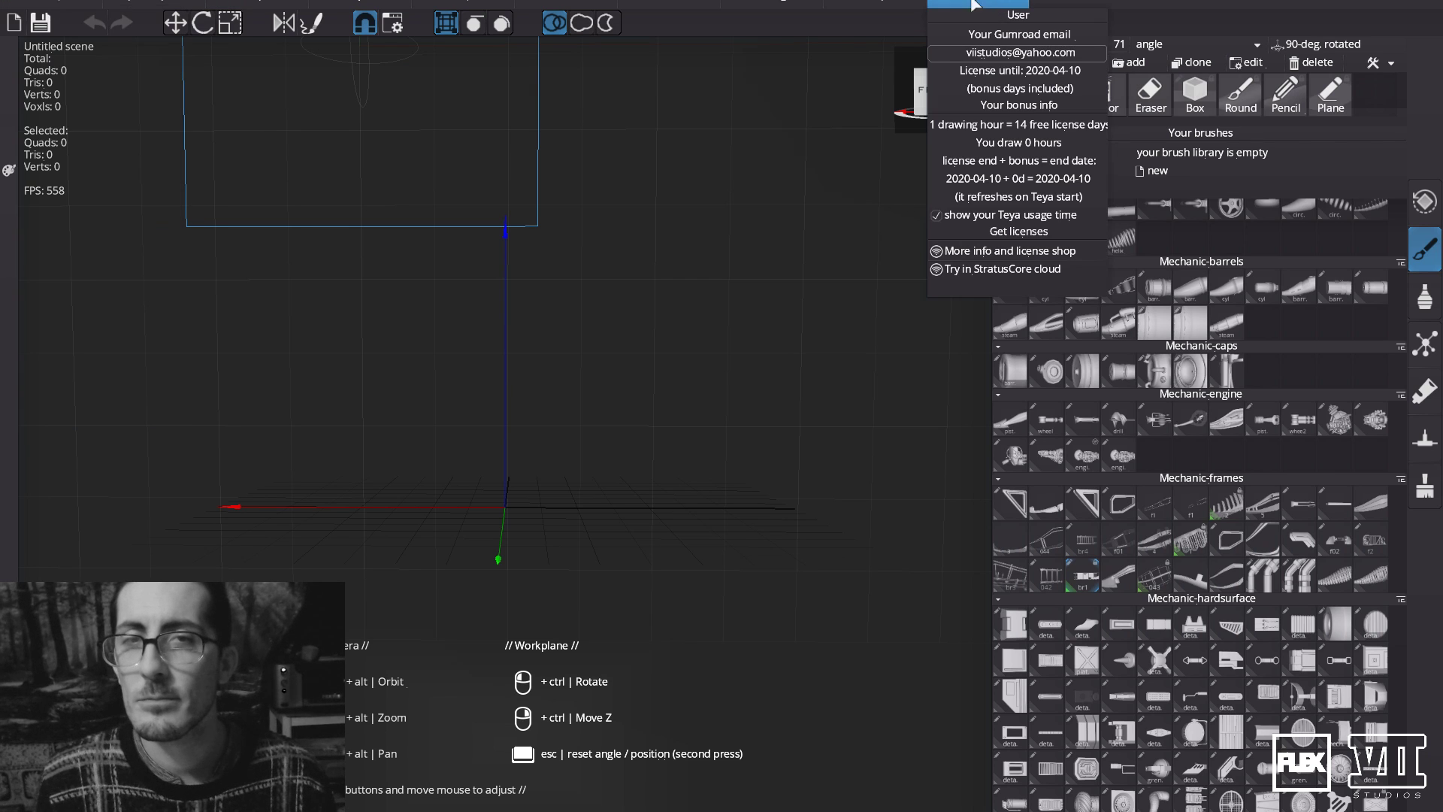
pyautogui.moveTo(740, 4)
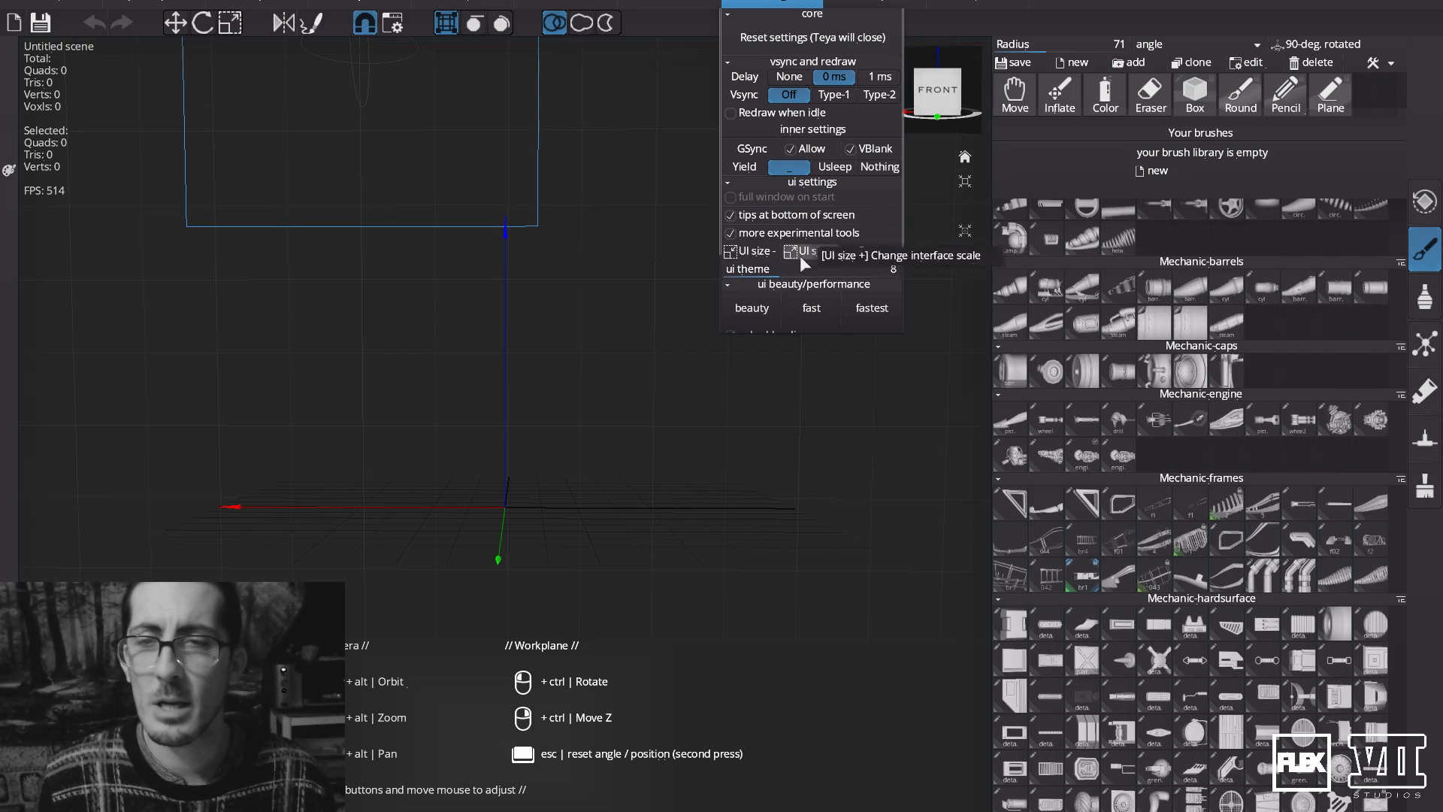
pyautogui.click(756, 277)
pyautogui.moveTo(732, 276); pyautogui.dragTo(875, 275)
pyautogui.moveTo(863, 278); pyautogui.dragTo(781, 291)
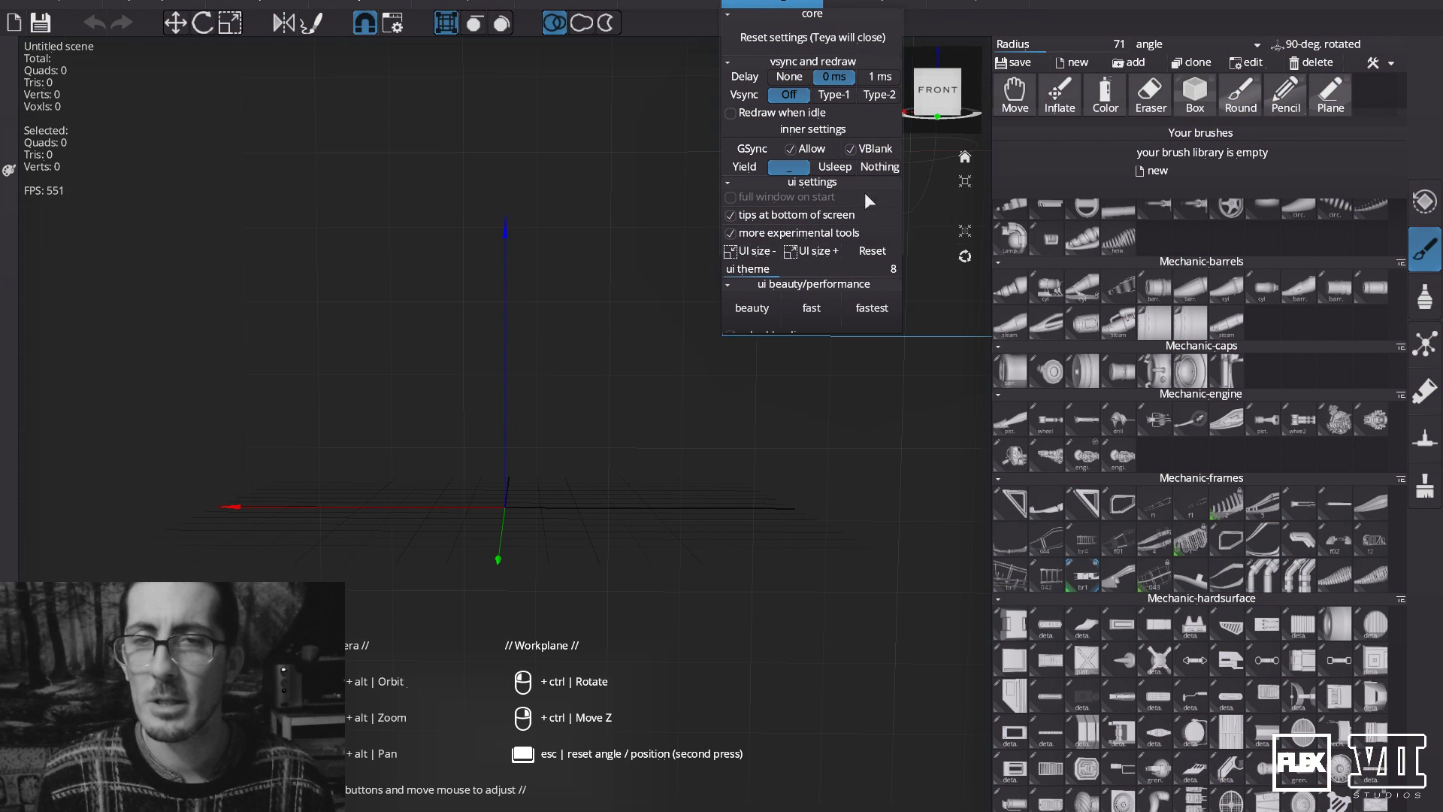
# Try the fast and fastest interface performance presets, ending with fast.
pyautogui.scroll(-3, 893, 257)
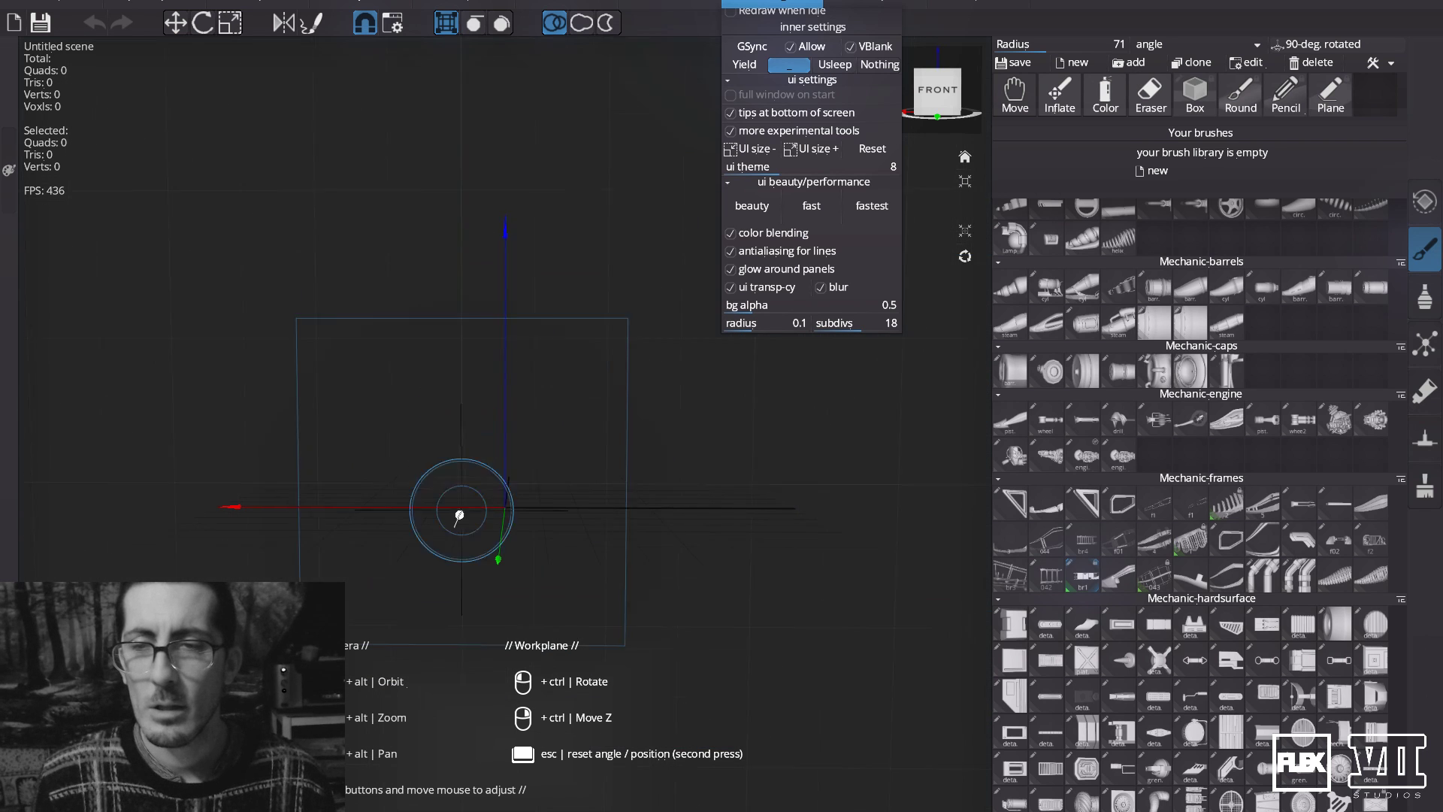
pyautogui.click(824, 209)
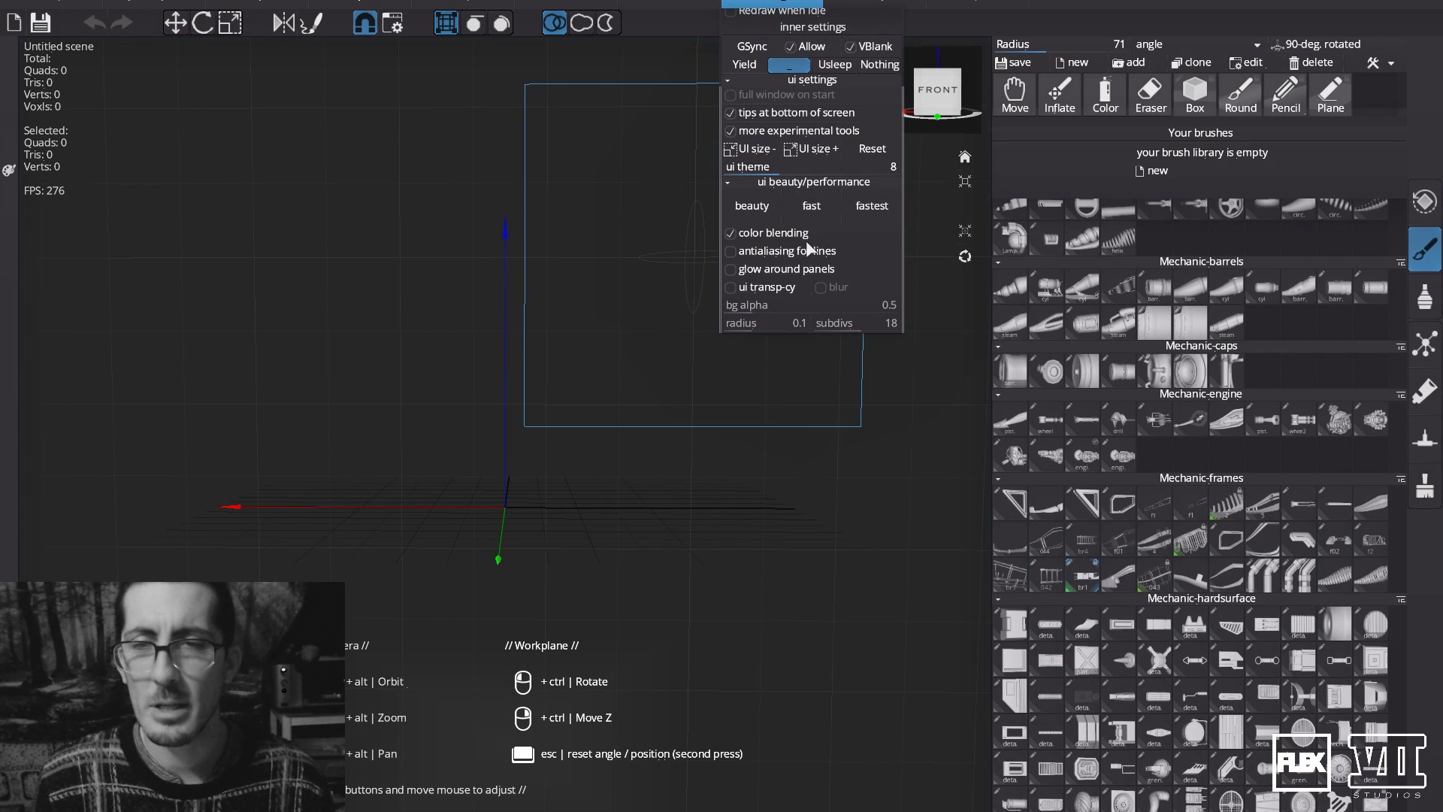
pyautogui.click(858, 208)
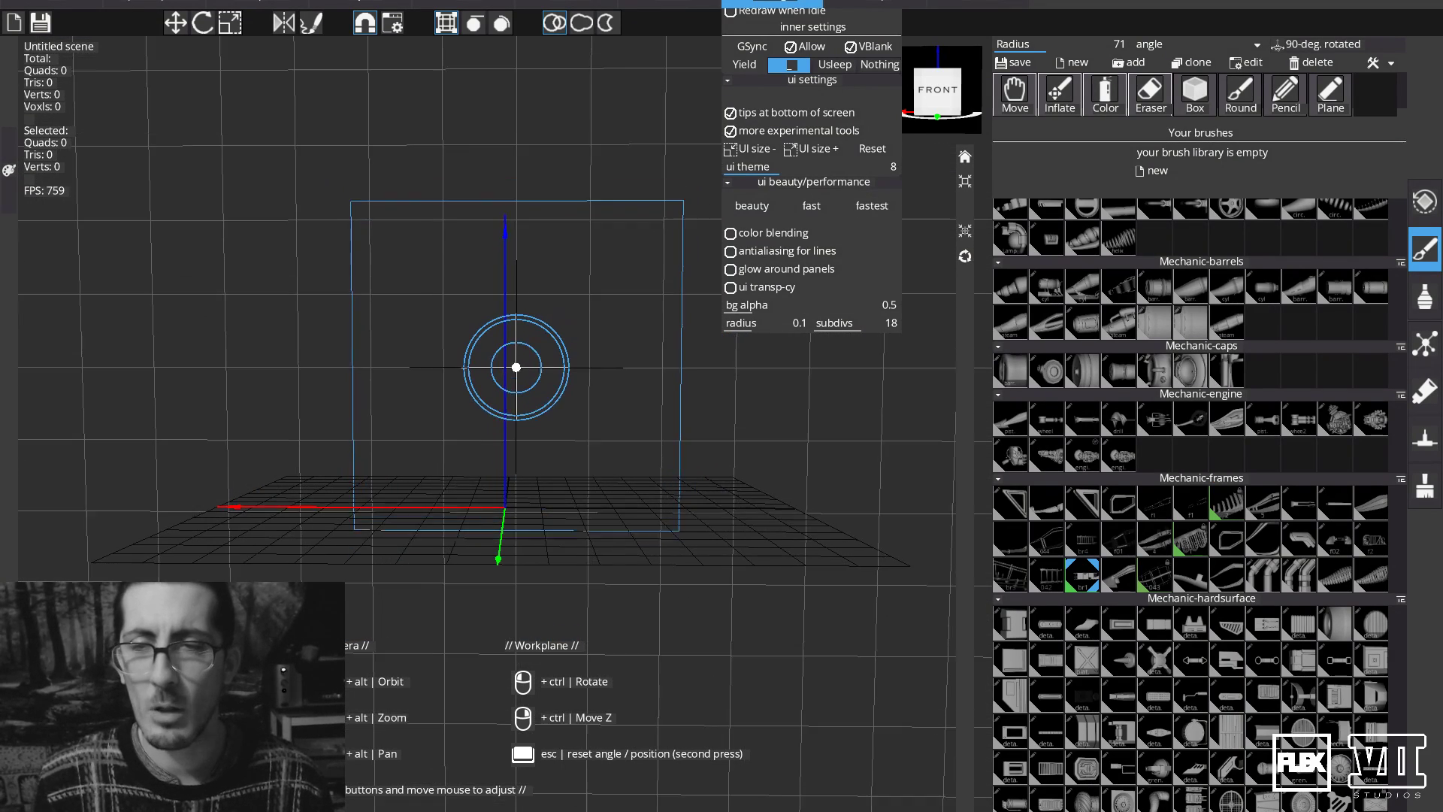
pyautogui.click(1142, 587)
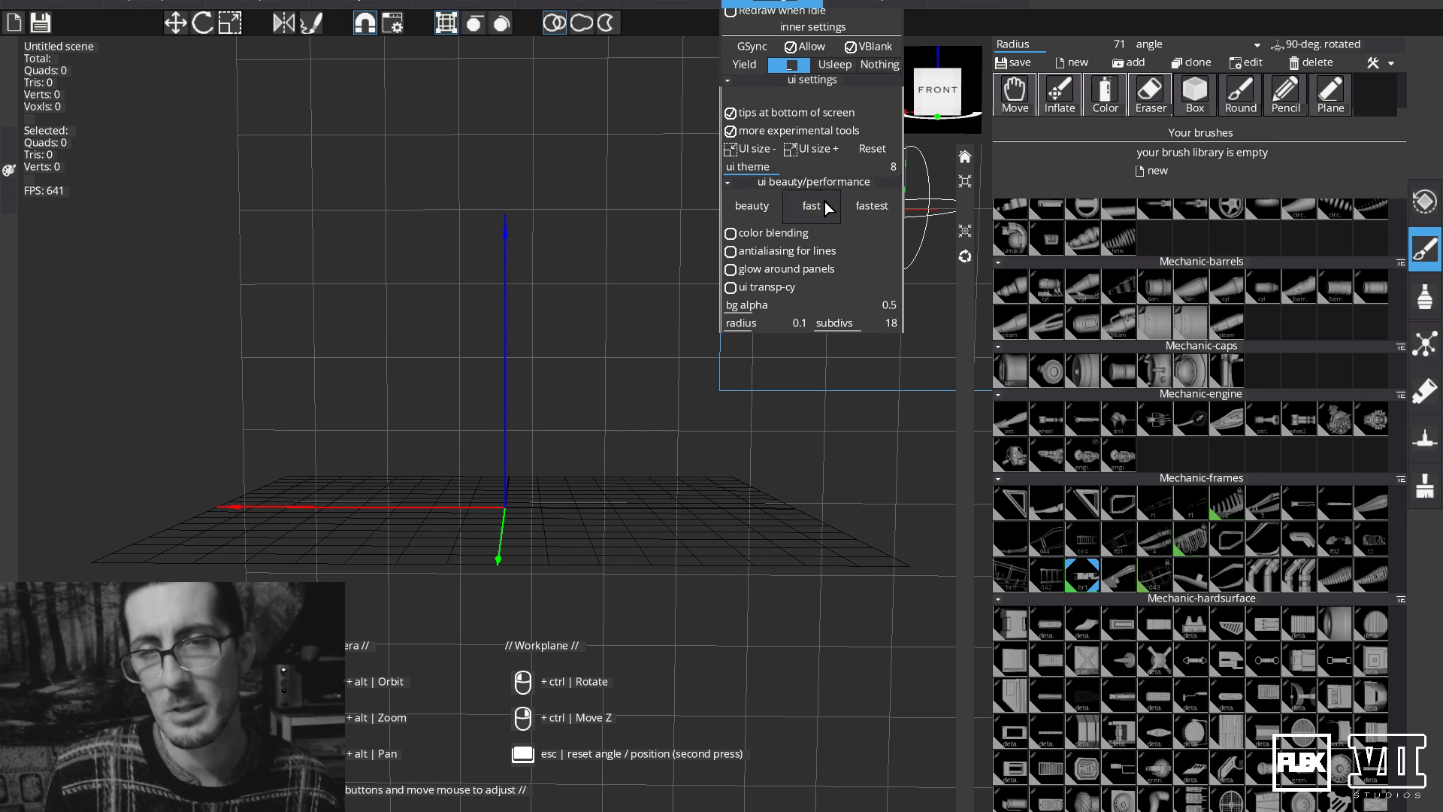
pyautogui.click(827, 208)
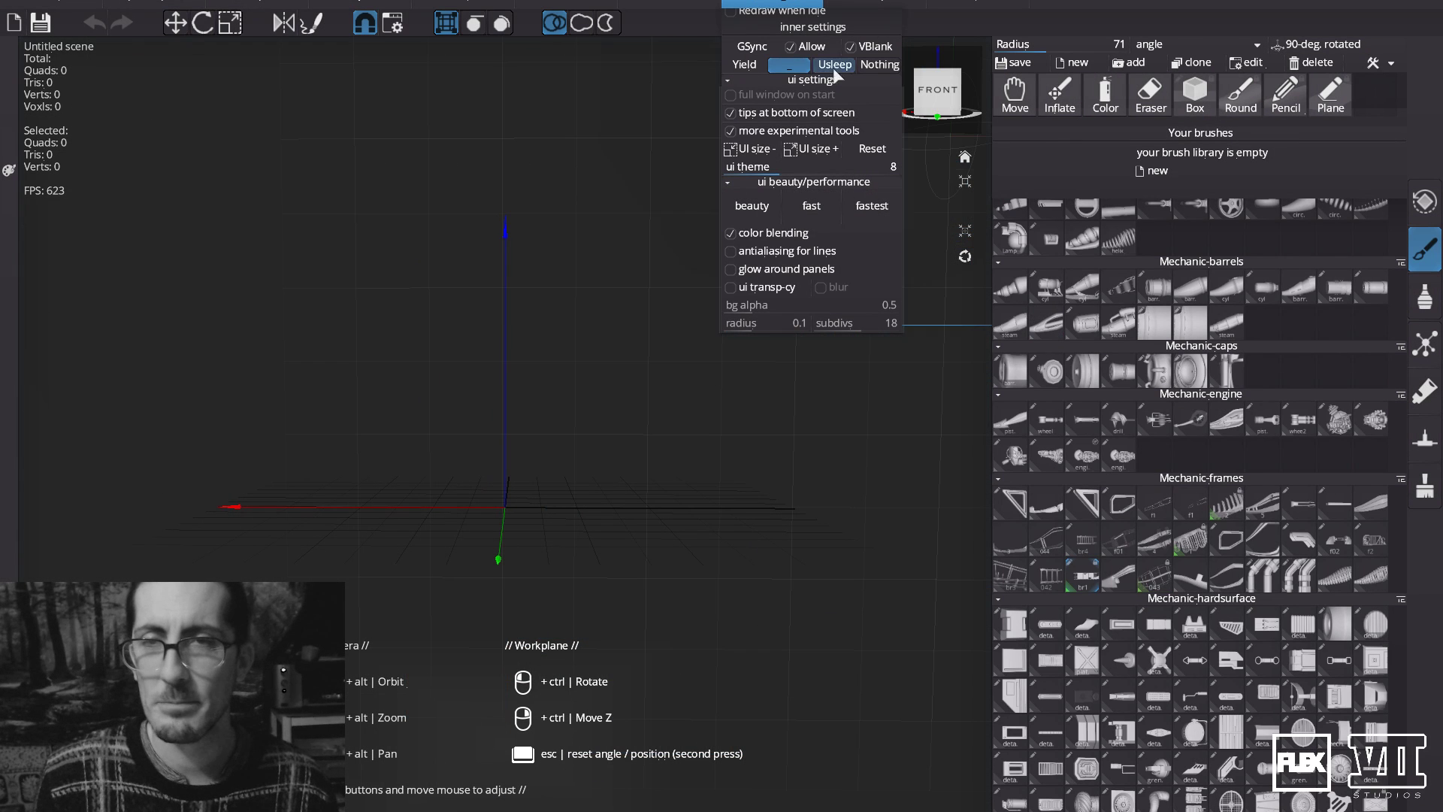
# Examine the brush categories in the library of free brushes shared by users, from Arch-steel-creed to Trunks.
pyautogui.scroll(6, 1102, 305)
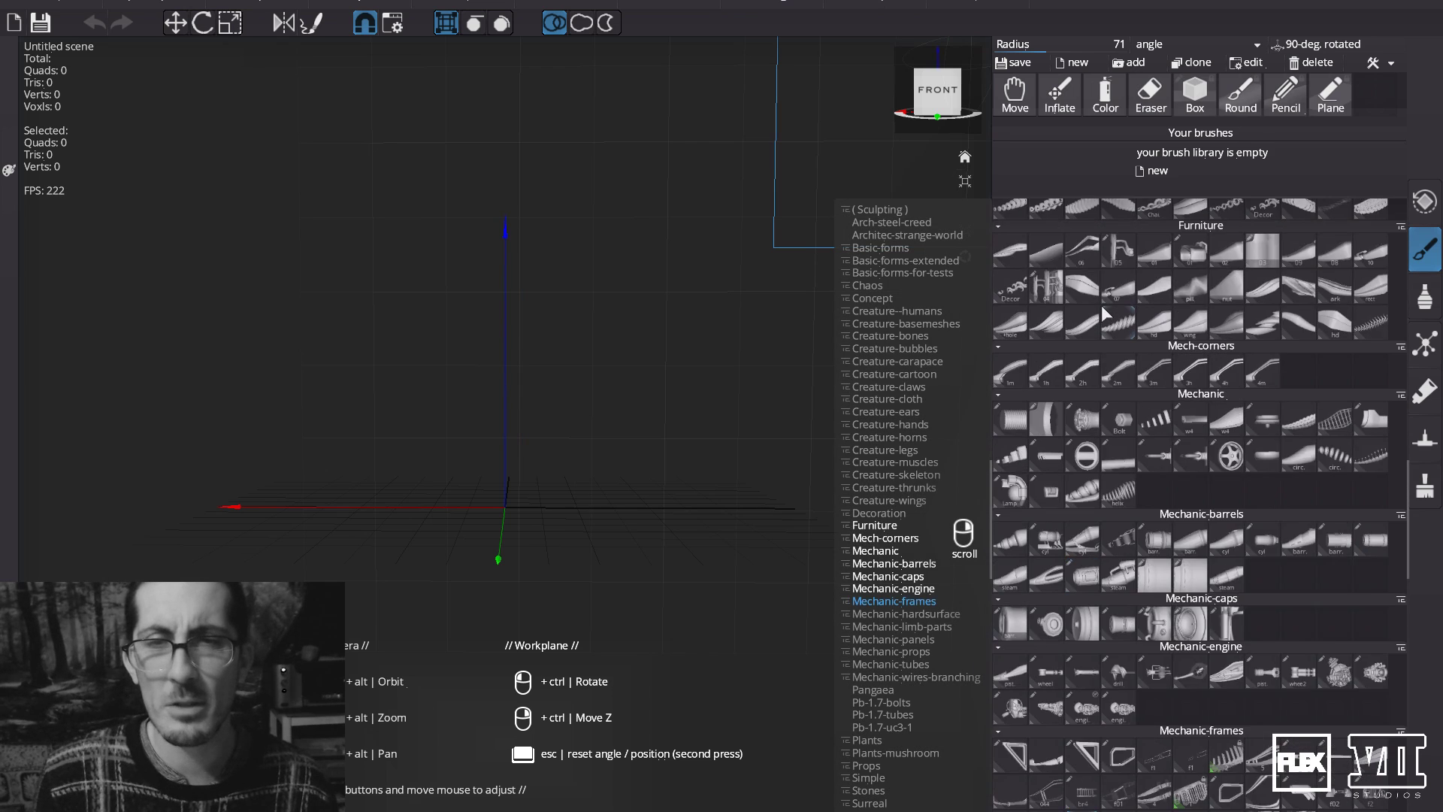
pyautogui.scroll(10, 1102, 290)
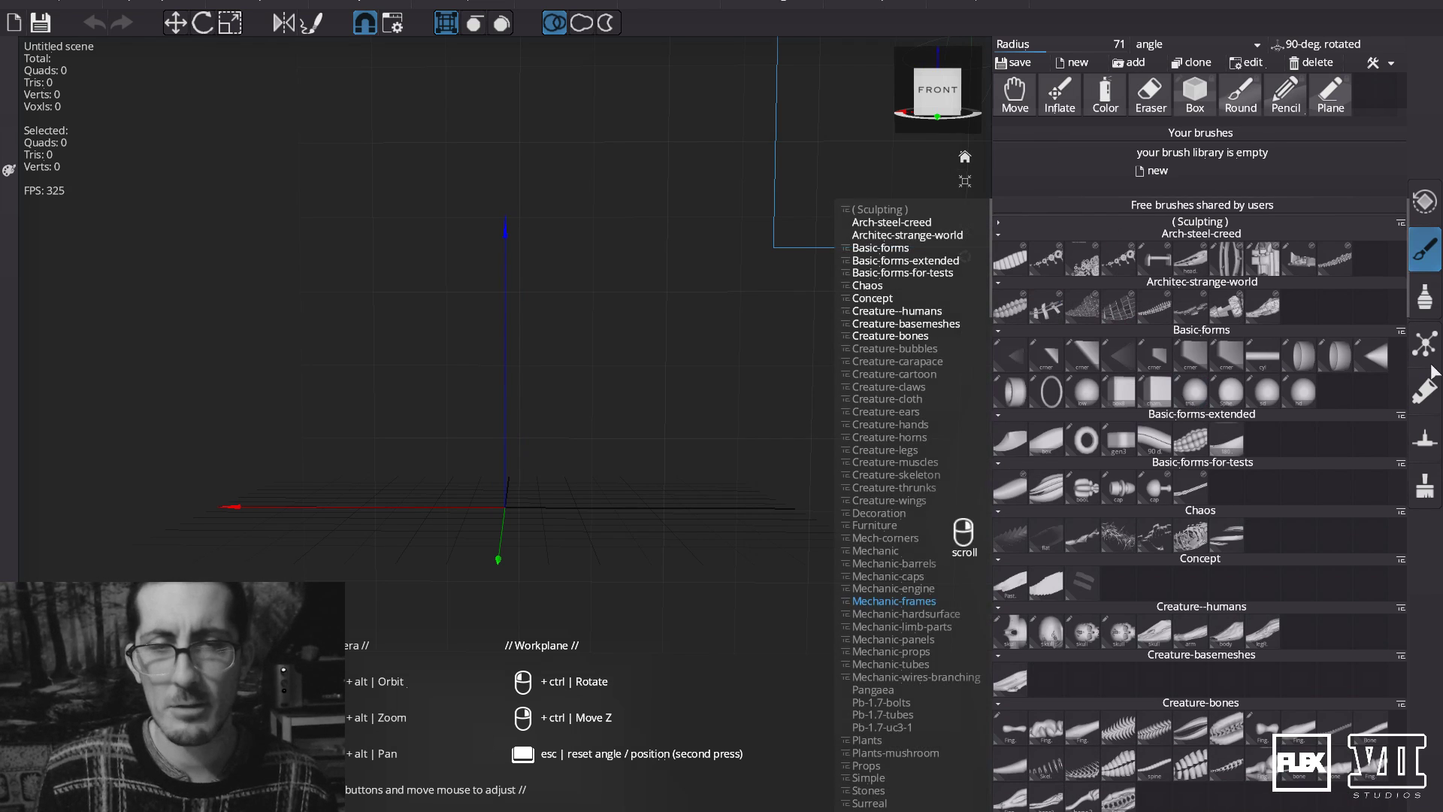
pyautogui.scroll(-15, 1374, 294)
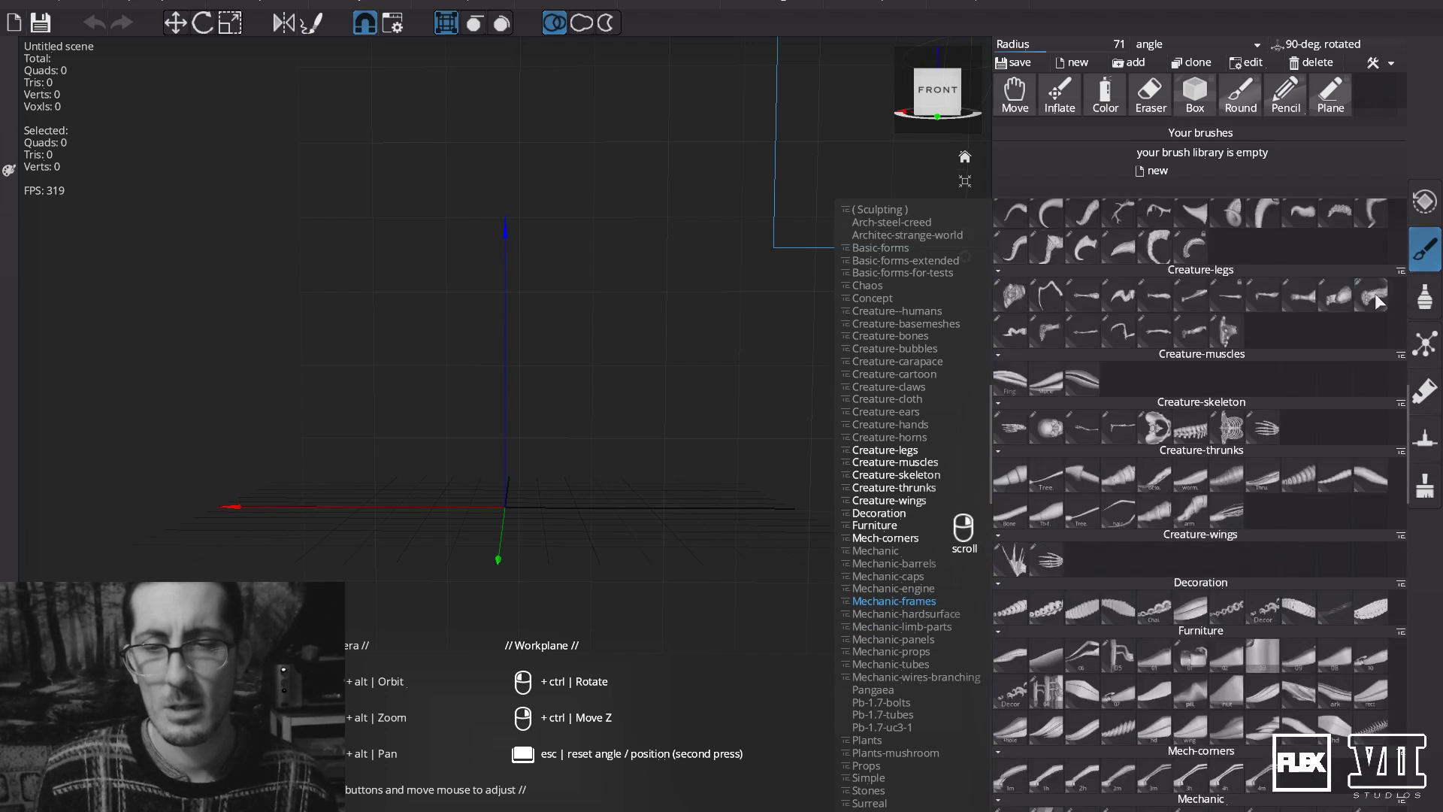
pyautogui.scroll(-15, 1374, 293)
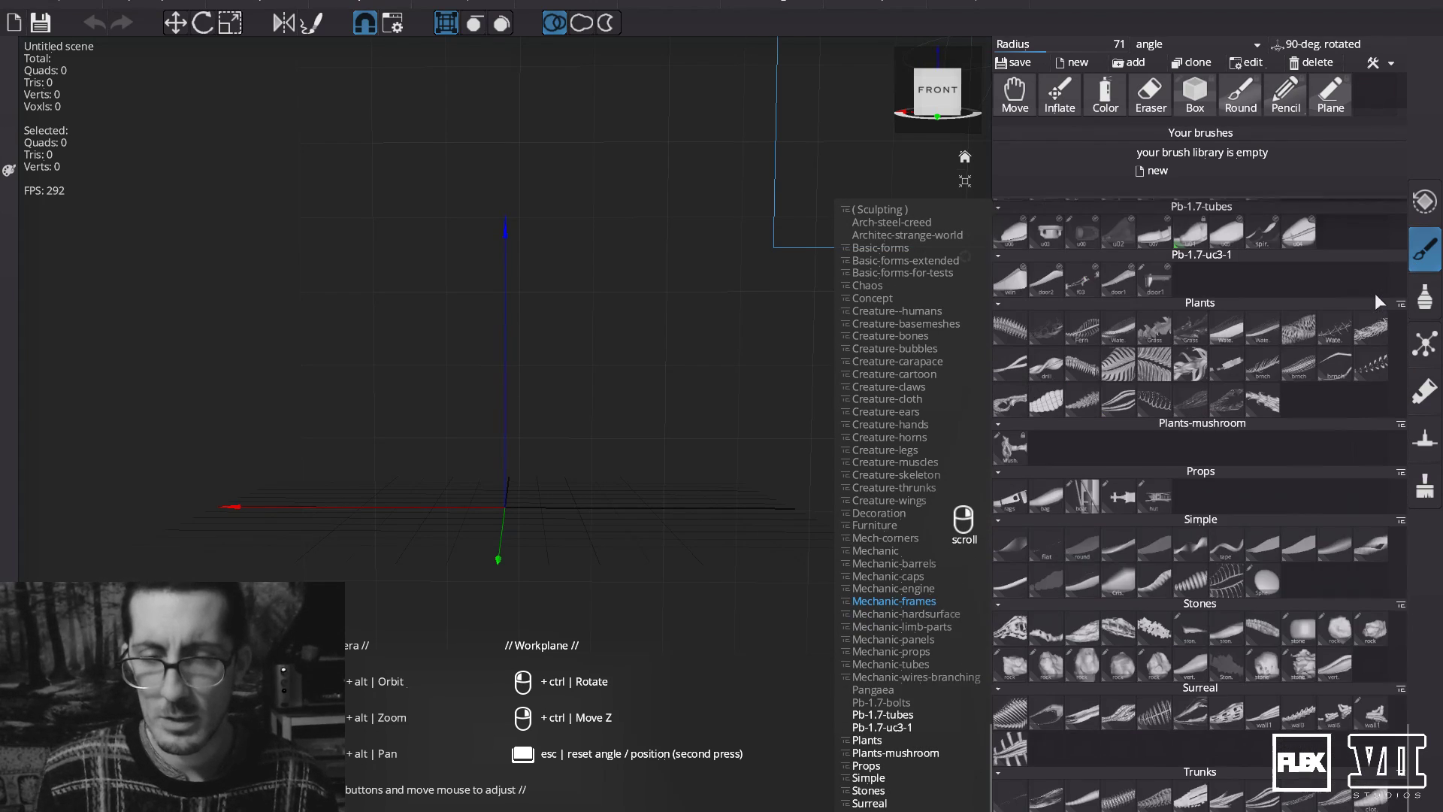
pyautogui.scroll(10, 1242, 725)
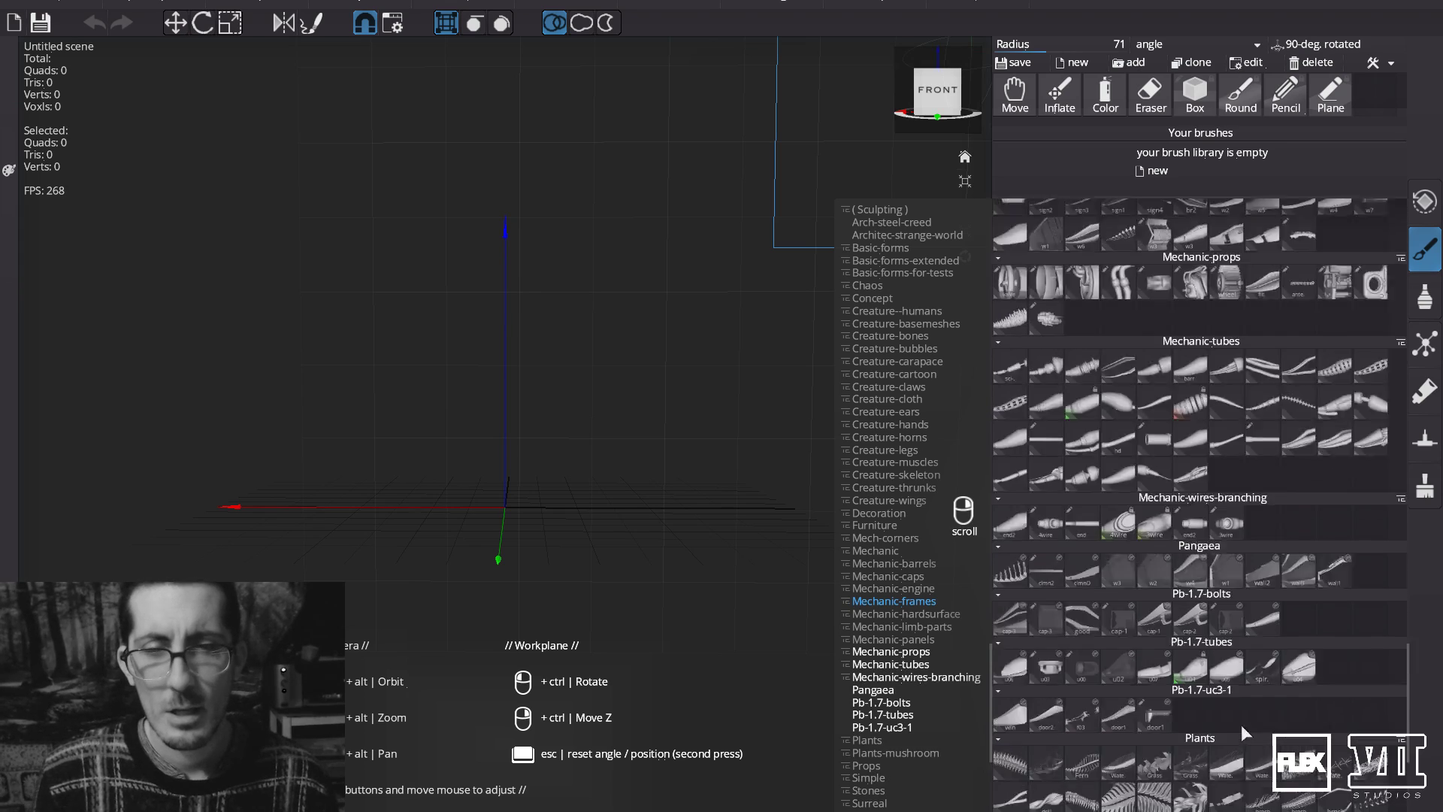
pyautogui.scroll(15, 1242, 725)
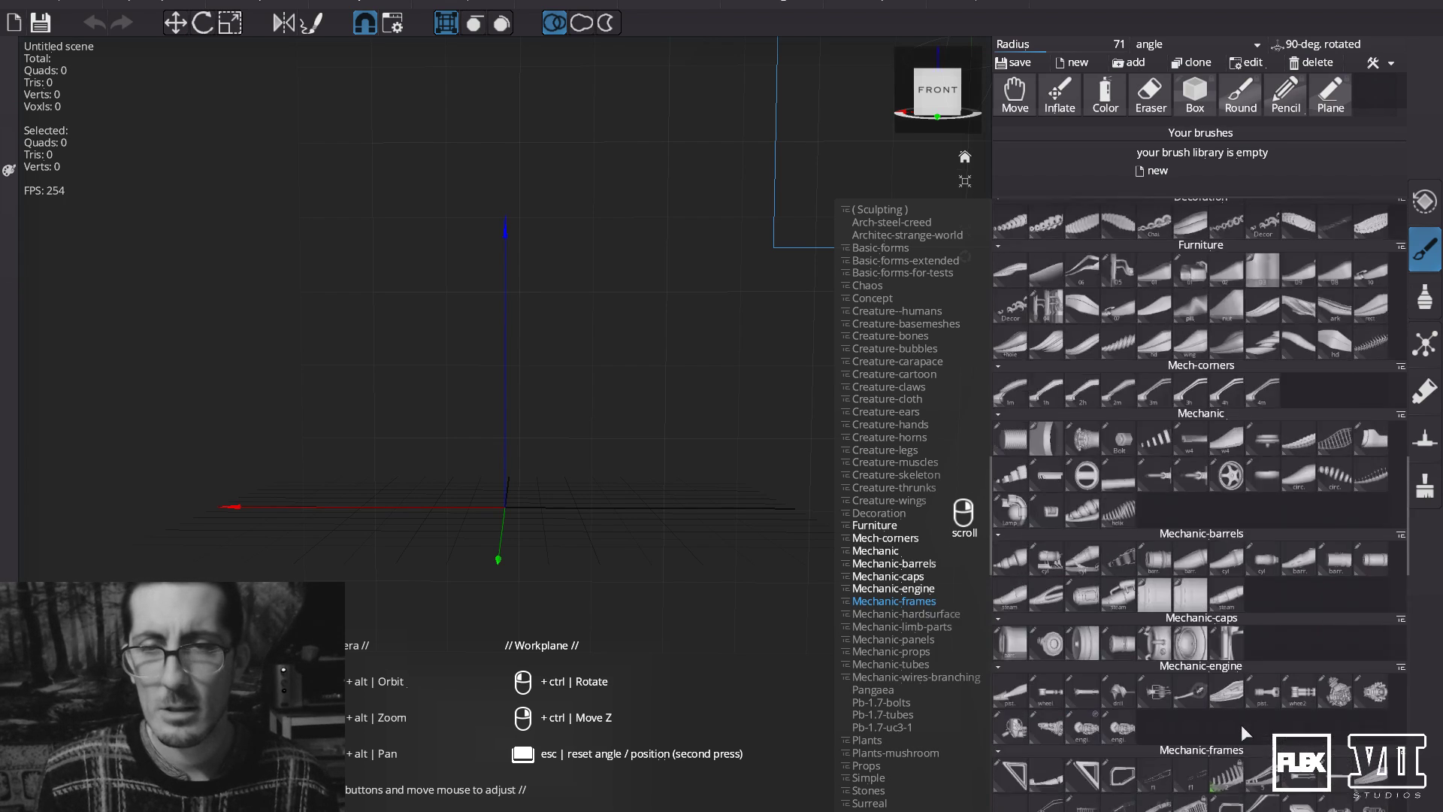
pyautogui.scroll(10, 1242, 725)
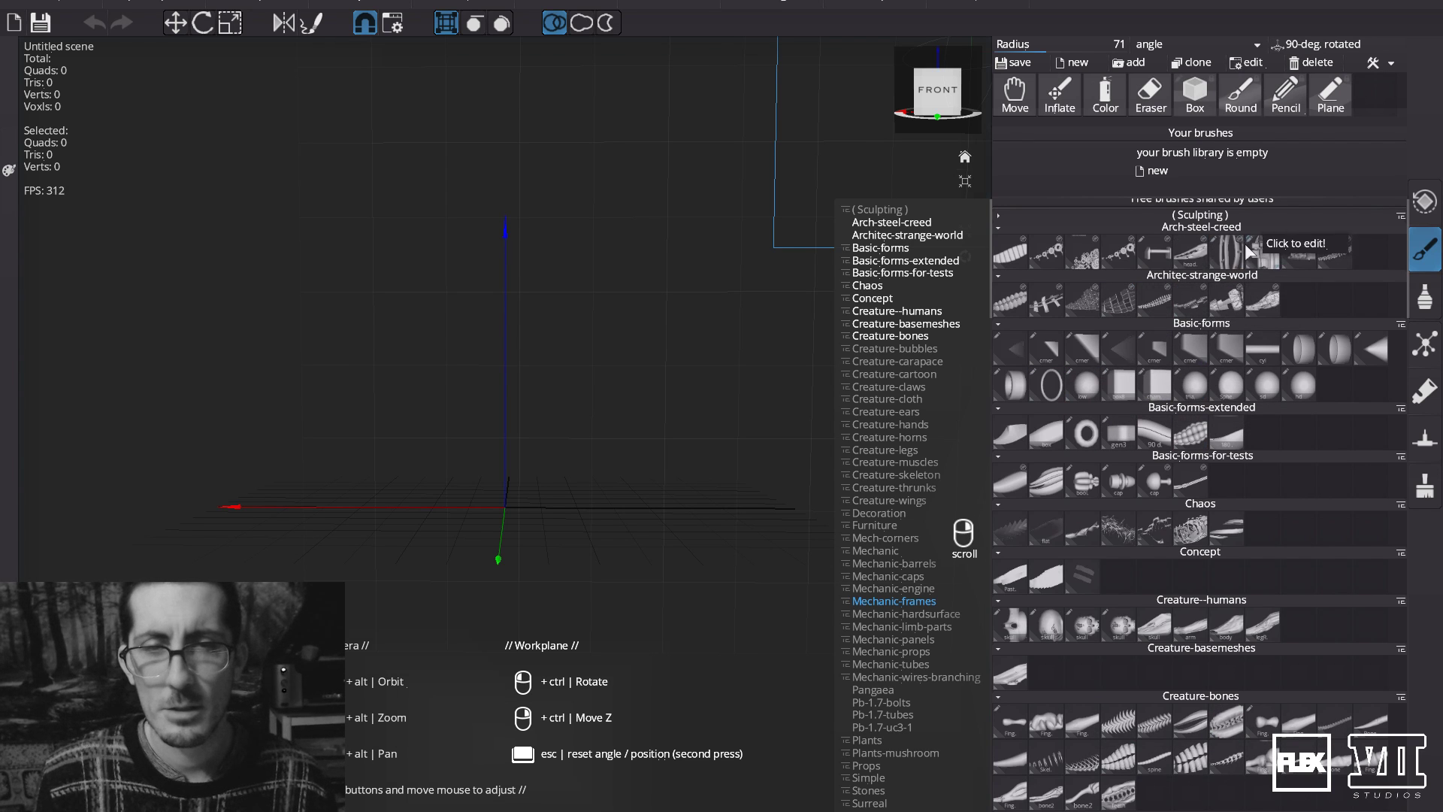
# Browse the free user-shared brushes again from the basic and creature categories down to the mechanic panels, props, tubes and wires.
pyautogui.scroll(1, 1233, 393)
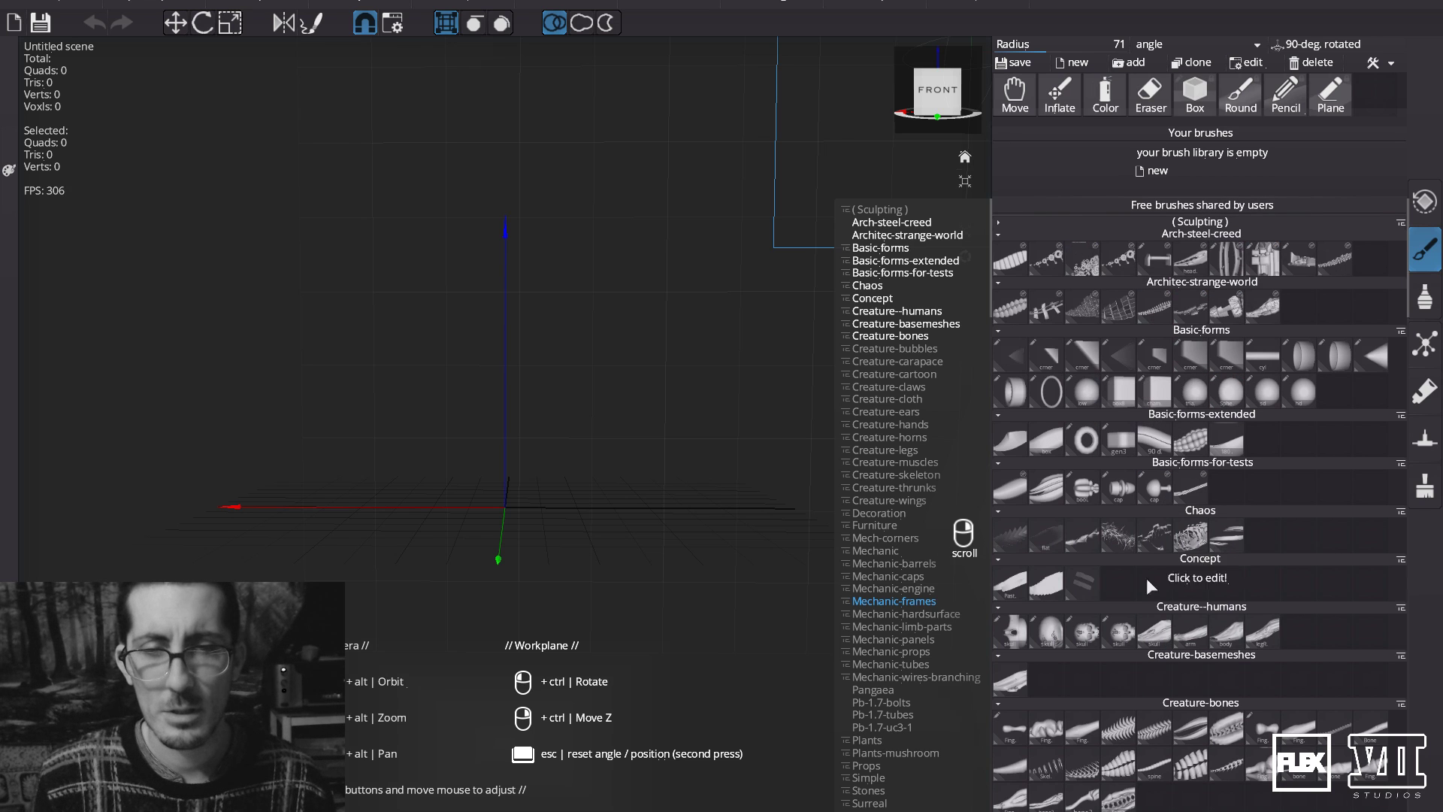
pyautogui.scroll(-5, 1185, 514)
pyautogui.scroll(-10, 1185, 514)
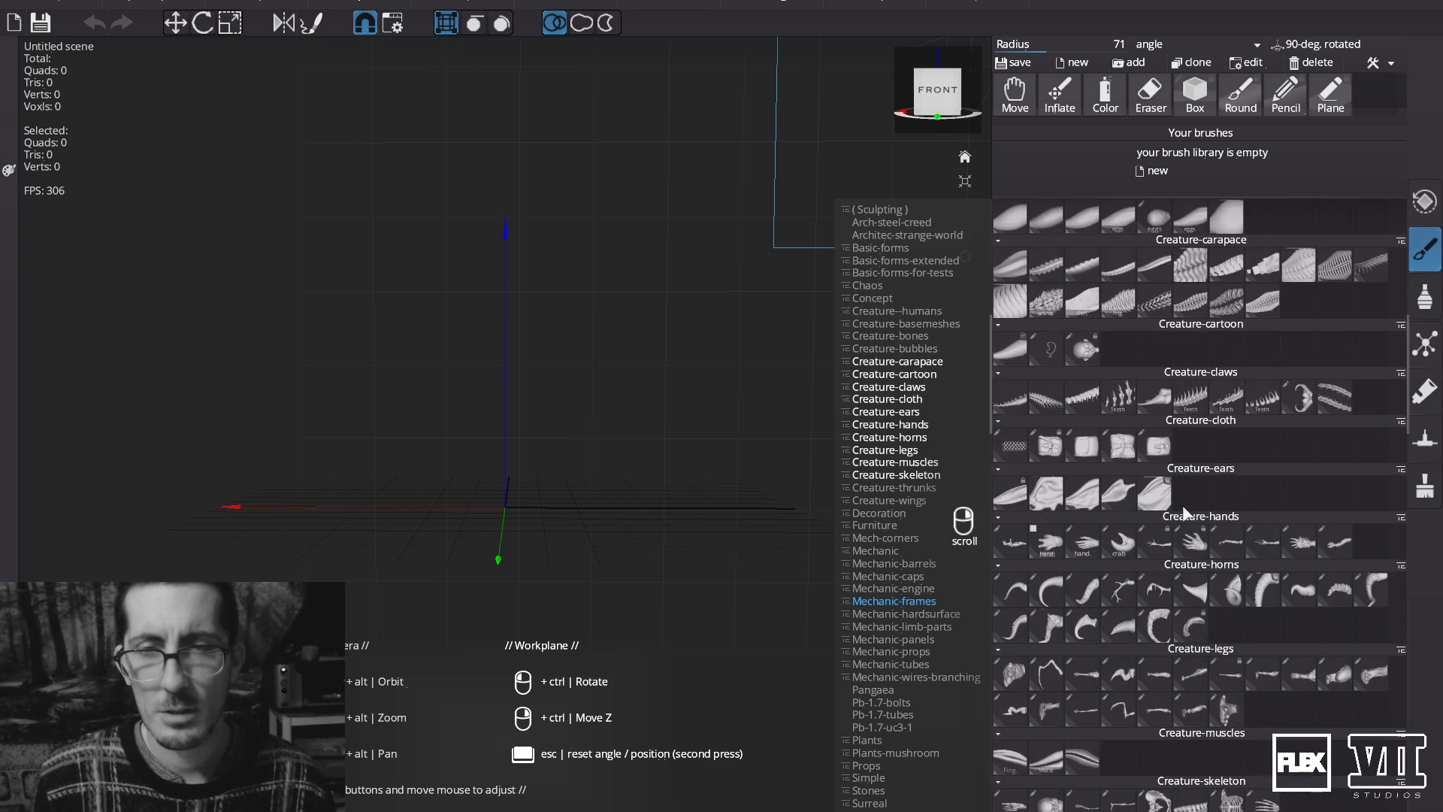
pyautogui.scroll(13, 1184, 511)
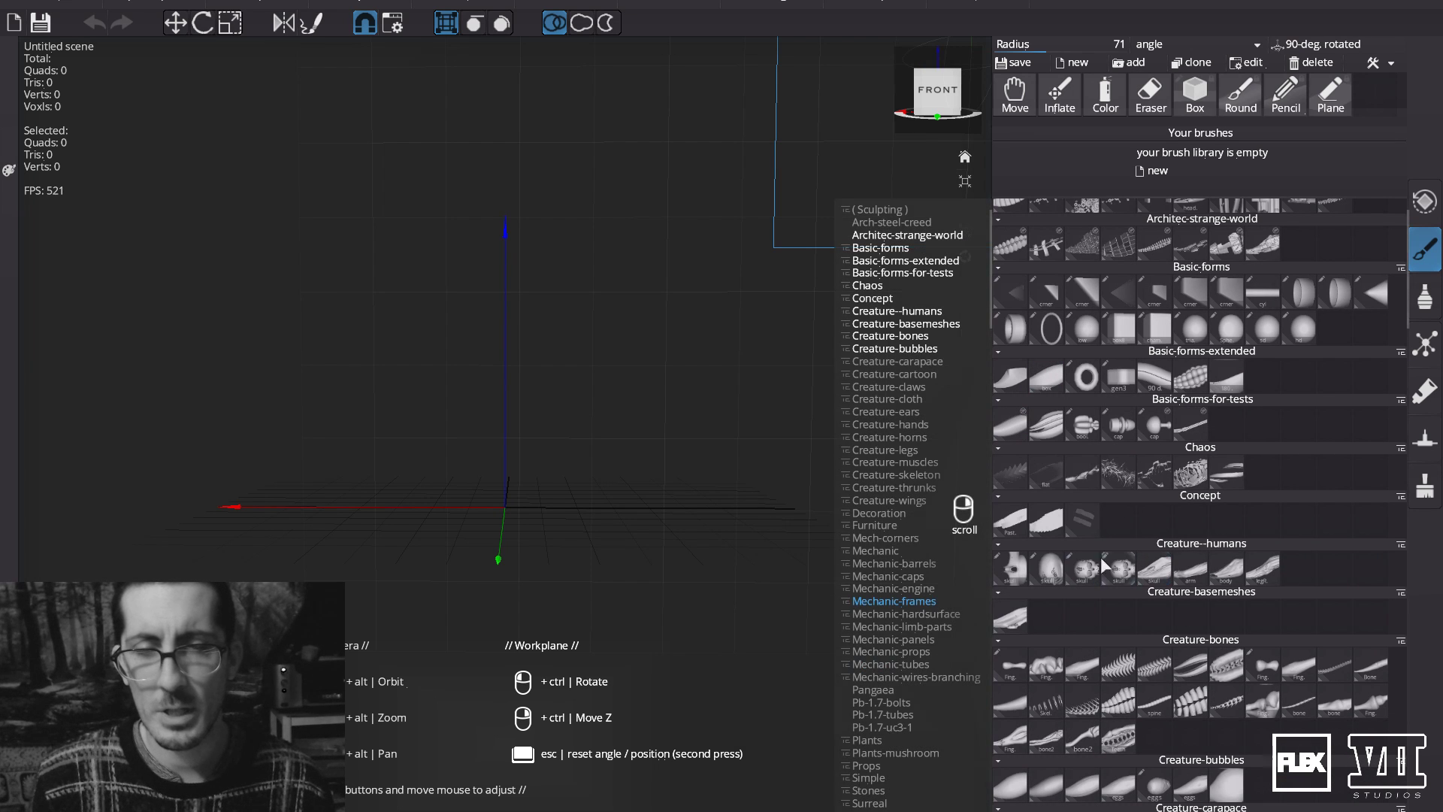
pyautogui.scroll(-20, 1191, 557)
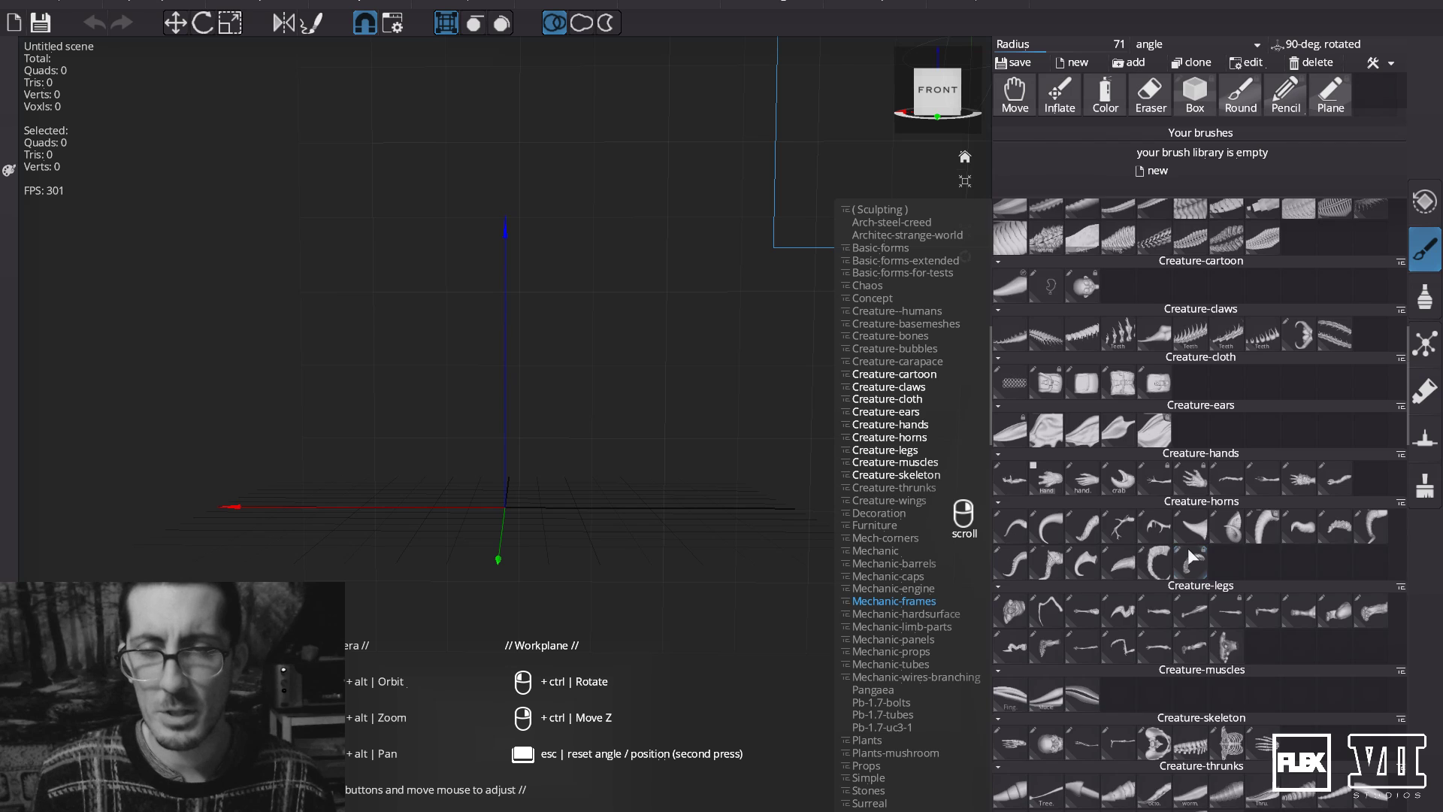
pyautogui.scroll(-13, 1190, 556)
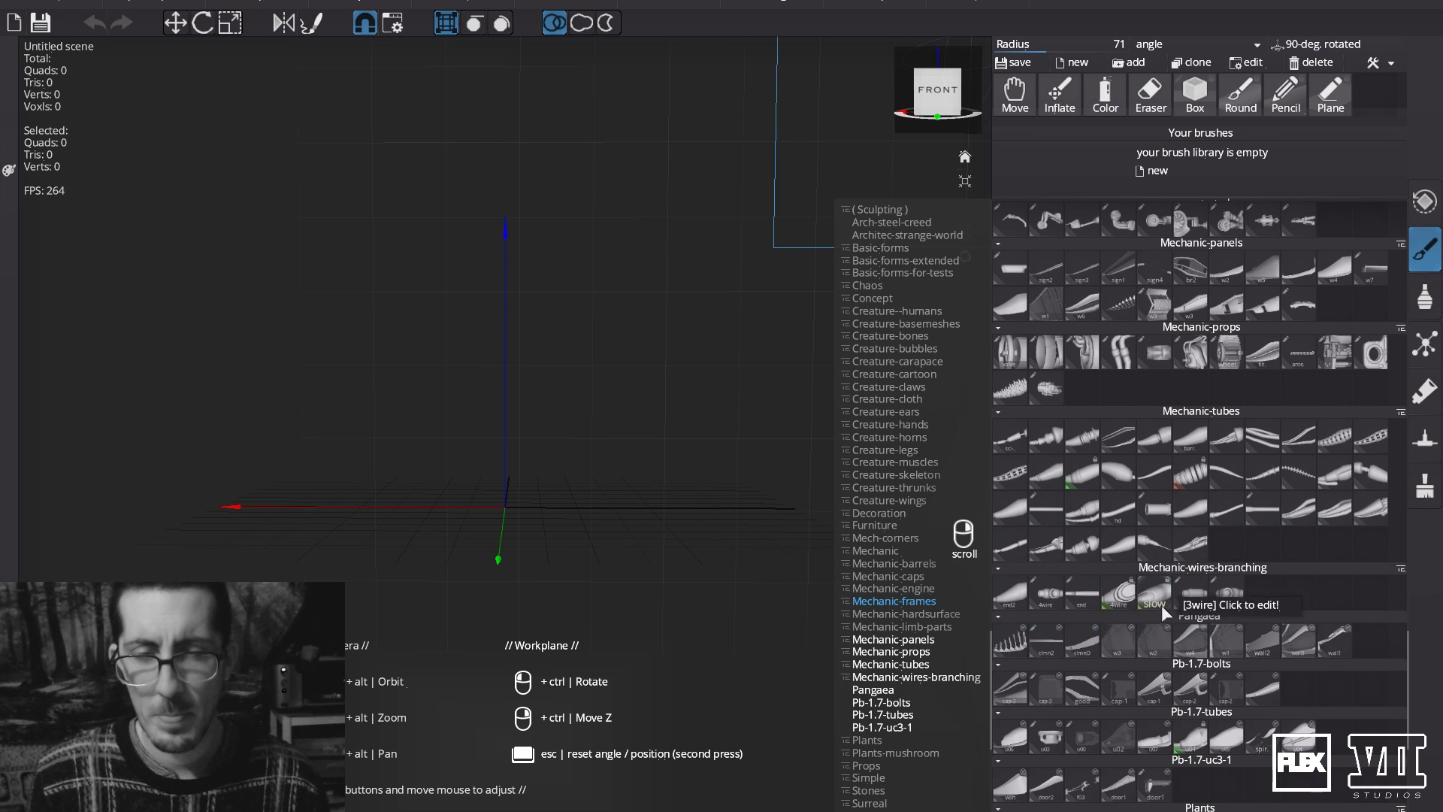
pyautogui.scroll(4, 1157, 597)
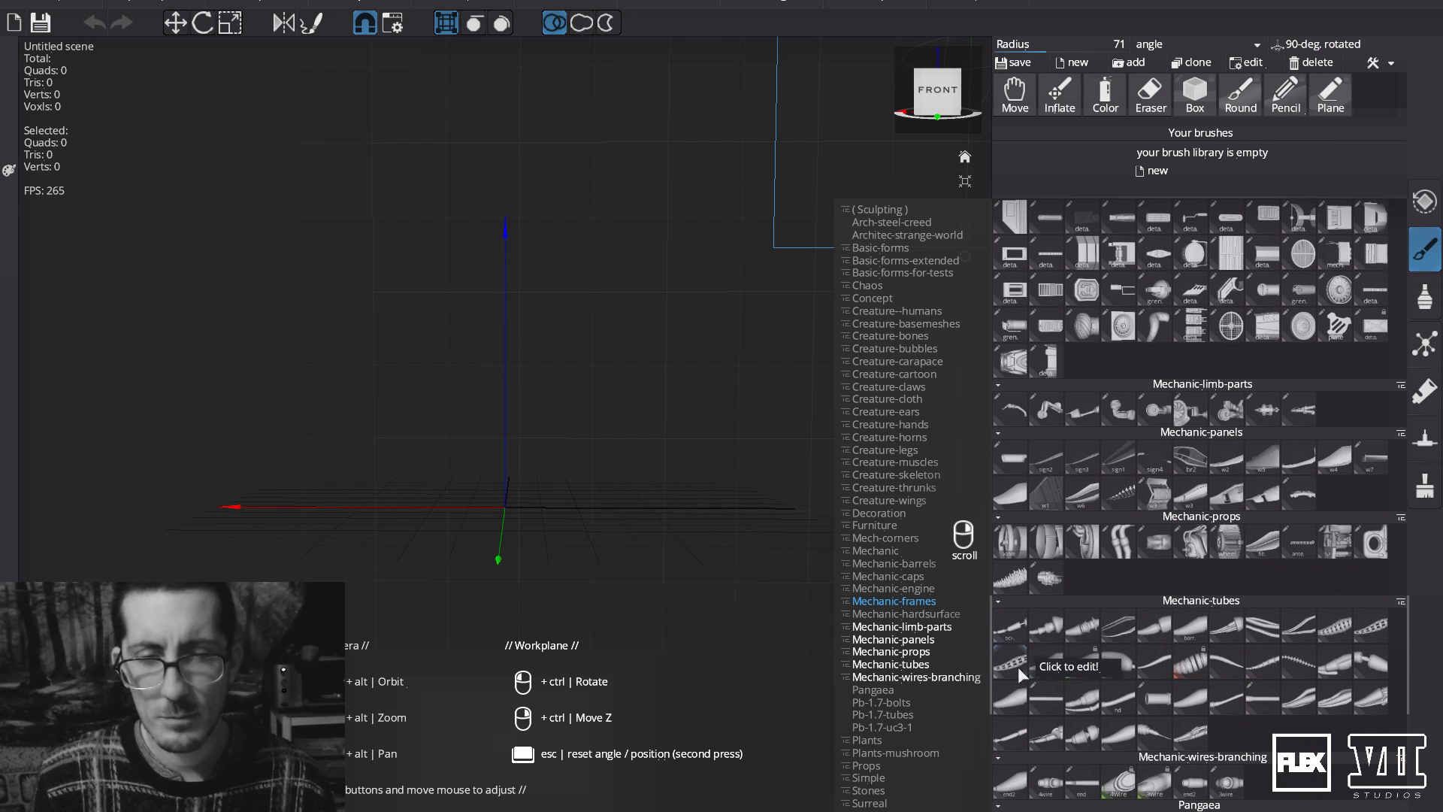
# Try the ribbed tube brush from Mechanic-tubes with two diagonal strokes at its current radius, undoing each one.
pyautogui.click(1187, 663)
pyautogui.moveTo(606, 365)
pyautogui.mouseDown()
pyautogui.moveTo(817, 297)
pyautogui.moveTo(845, 625)
pyautogui.mouseUp()
pyautogui.hotkey('ctrl', 'z')
pyautogui.moveTo(557, 493)
pyautogui.mouseDown()
pyautogui.moveTo(870, 187)
pyautogui.moveTo(891, 194)
pyautogui.mouseUp()
pyautogui.hotkey('ctrl', 'z')
# Reduce the brush radius to 8 and try thinner ribbed tube strokes beside the vertical axis, undoing each one.
pyautogui.moveTo(575, 377)
pyautogui.mouseDown(button='right')
pyautogui.moveTo(523, 403)
pyautogui.moveTo(561, 379)
pyautogui.moveTo(545, 386)
pyautogui.mouseUp(button='right')
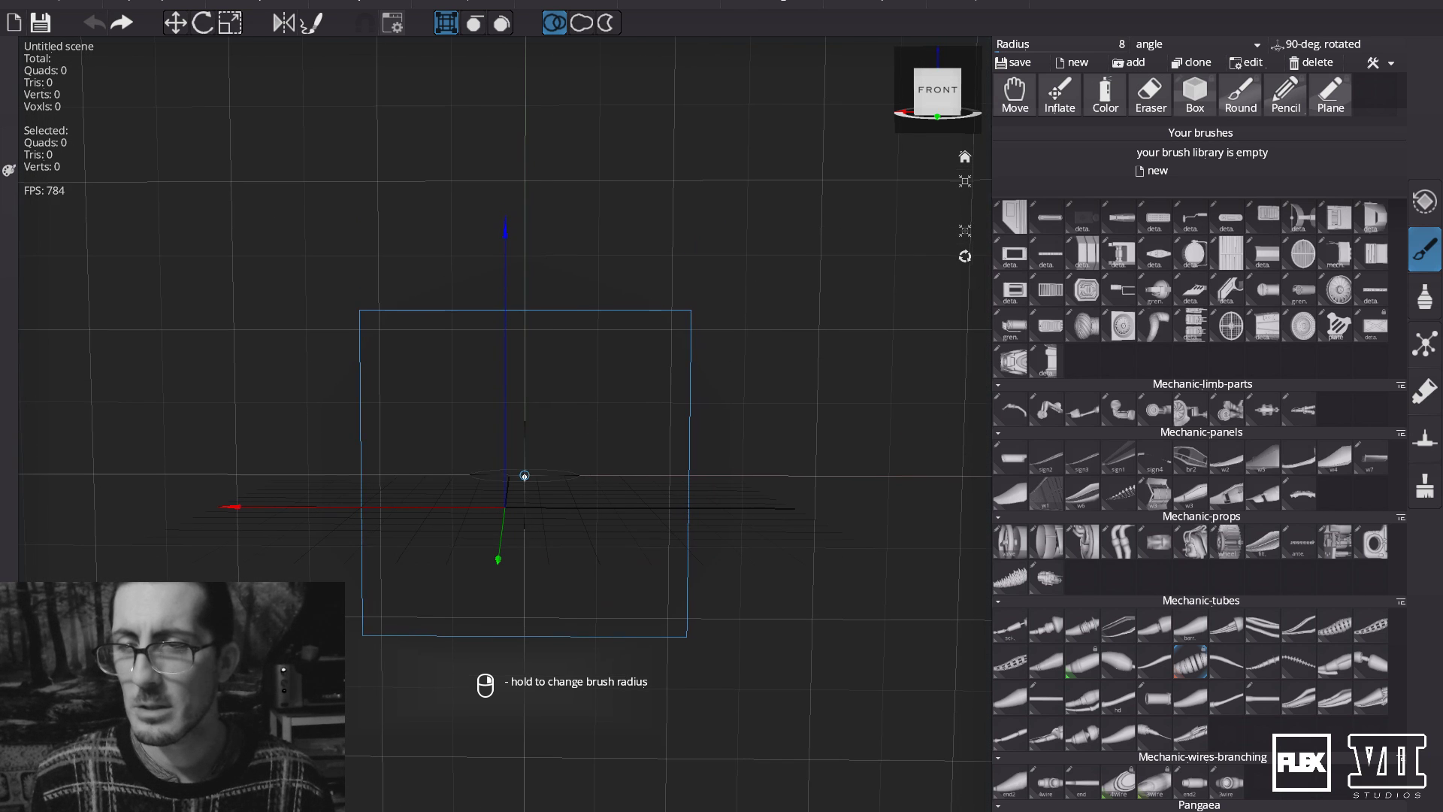
pyautogui.moveTo(619, 365); pyautogui.dragTo(658, 361)
pyautogui.hotkey('ctrl', 'z')
pyautogui.moveTo(517, 361)
pyautogui.mouseDown()
pyautogui.moveTo(576, 487)
pyautogui.moveTo(628, 513)
pyautogui.mouseUp()
pyautogui.hotkey('ctrl', 'z')
pyautogui.moveTo(506, 331); pyautogui.dragTo(671, 508)
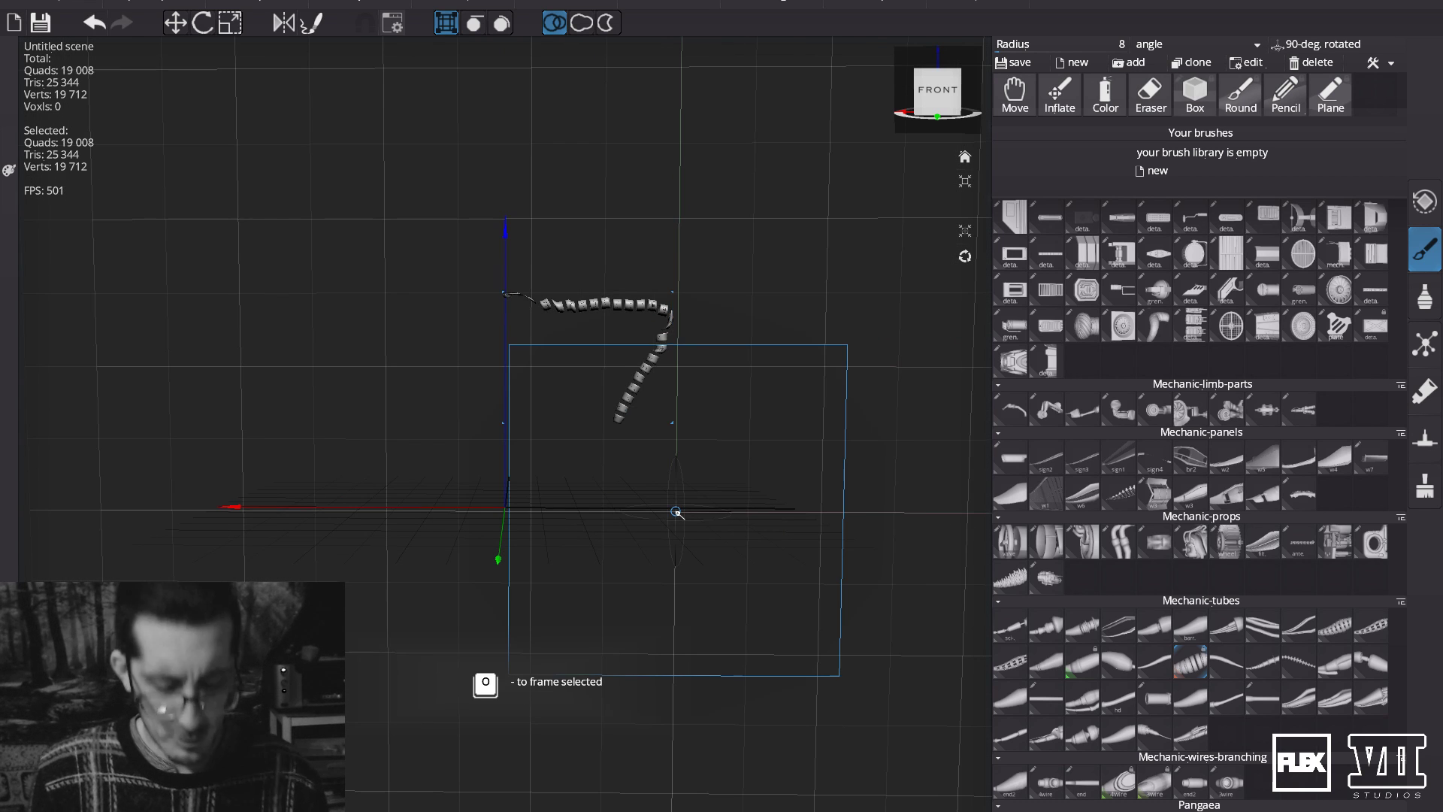
pyautogui.hotkey('ctrl', 'z')
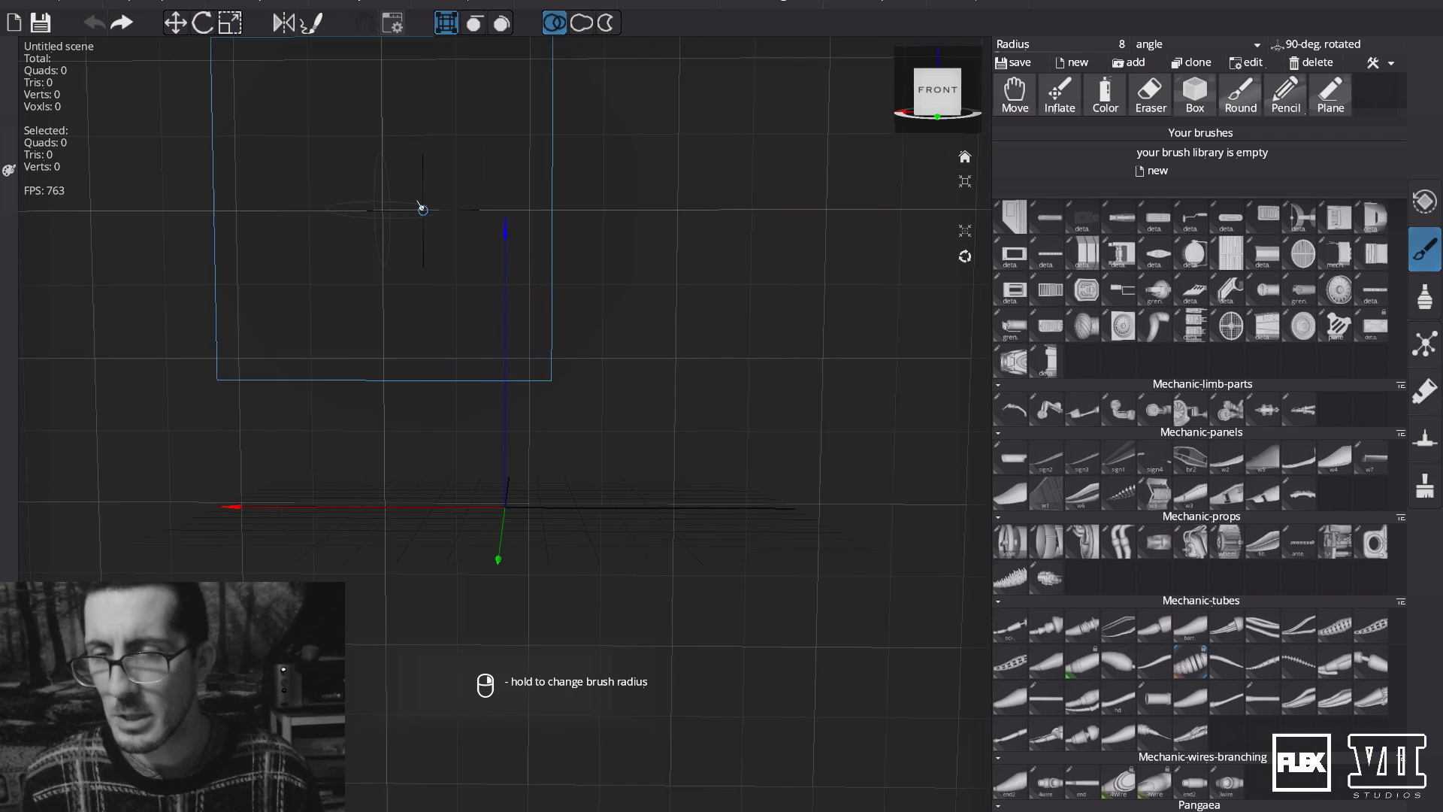
# Try several more short ribbed tube strokes near the scene centre, undoing each one.
pyautogui.moveTo(536, 424)
pyautogui.mouseDown()
pyautogui.moveTo(591, 342)
pyautogui.moveTo(633, 449)
pyautogui.mouseUp()
pyautogui.hotkey('ctrl', 'z')
pyautogui.moveTo(511, 406)
pyautogui.mouseDown()
pyautogui.moveTo(555, 343)
pyautogui.moveTo(702, 444)
pyautogui.mouseUp()
pyautogui.hotkey('ctrl', 'z')
pyautogui.moveTo(502, 419); pyautogui.dragTo(534, 404)
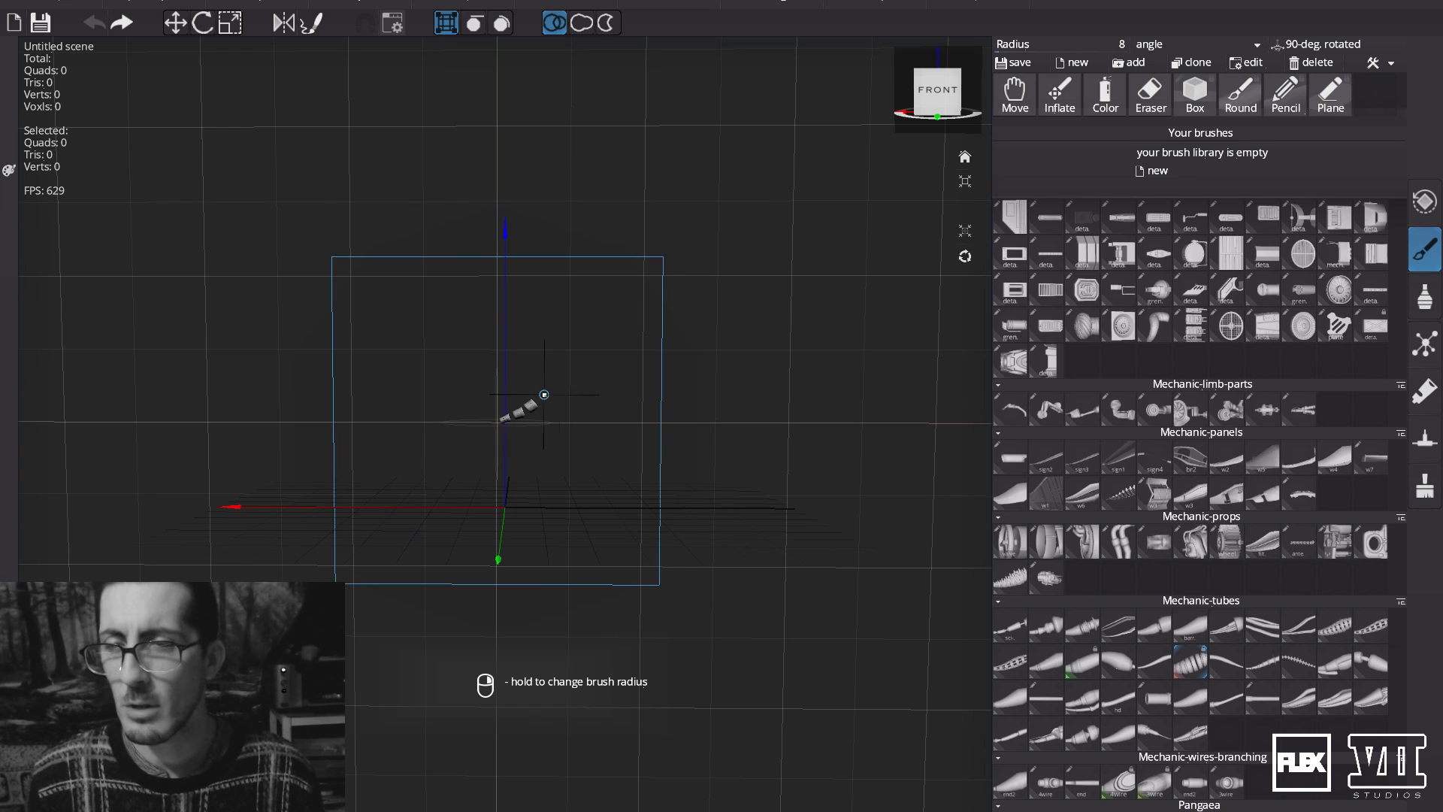
pyautogui.moveTo(643, 408); pyautogui.dragTo(644, 455)
pyautogui.hotkey('ctrl', 'z')
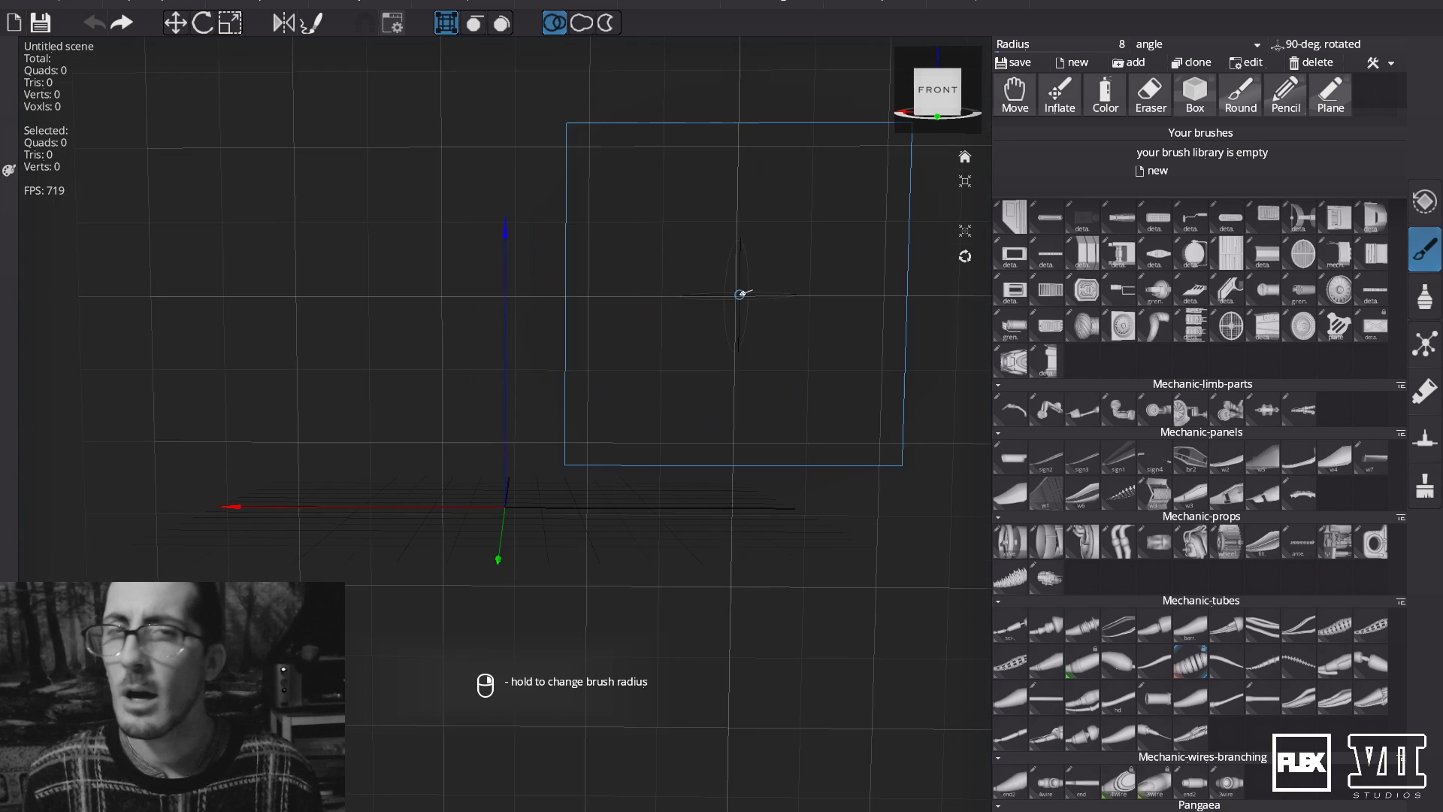
# Enable world X symmetry during drawing and try mirrored ribbed tube strokes, undoing each one.
pyautogui.click(284, 27)
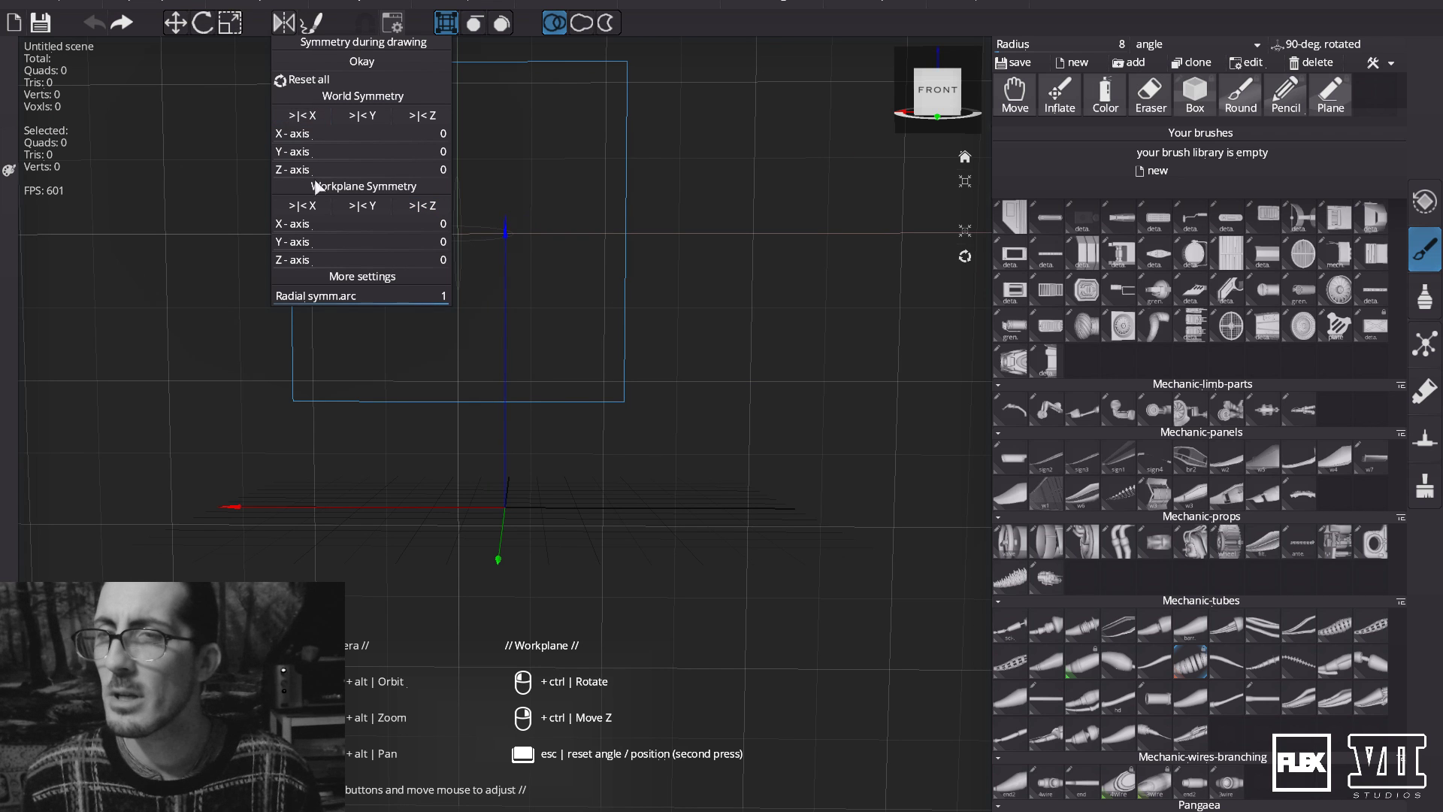
pyautogui.click(321, 121)
pyautogui.moveTo(552, 391); pyautogui.dragTo(757, 341)
pyautogui.hotkey('ctrl', 'z')
pyautogui.moveTo(536, 368); pyautogui.dragTo(592, 365)
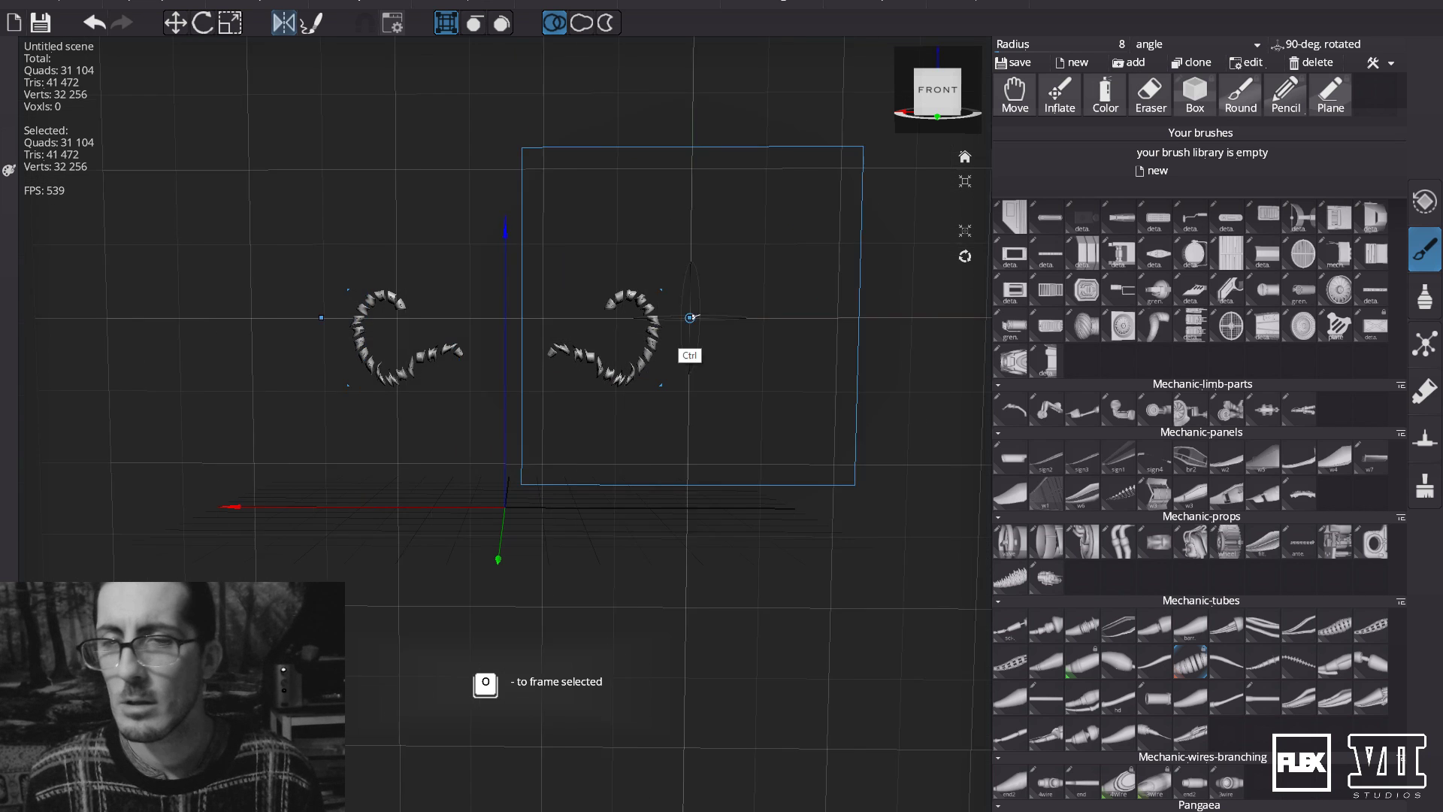
pyautogui.hotkey('ctrl', 'z')
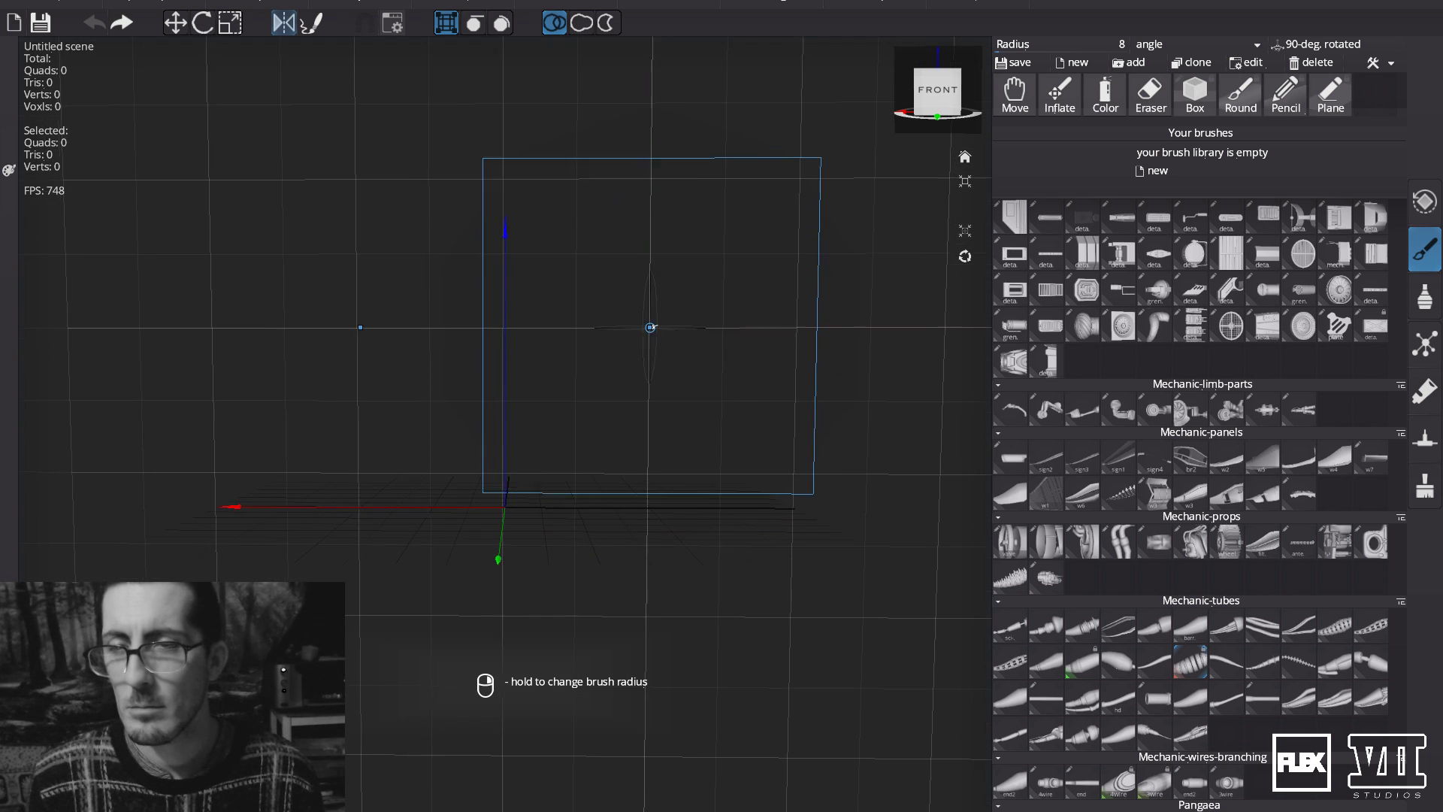
pyautogui.moveTo(704, 344); pyautogui.dragTo(711, 344)
pyautogui.hotkey('ctrl', 'z')
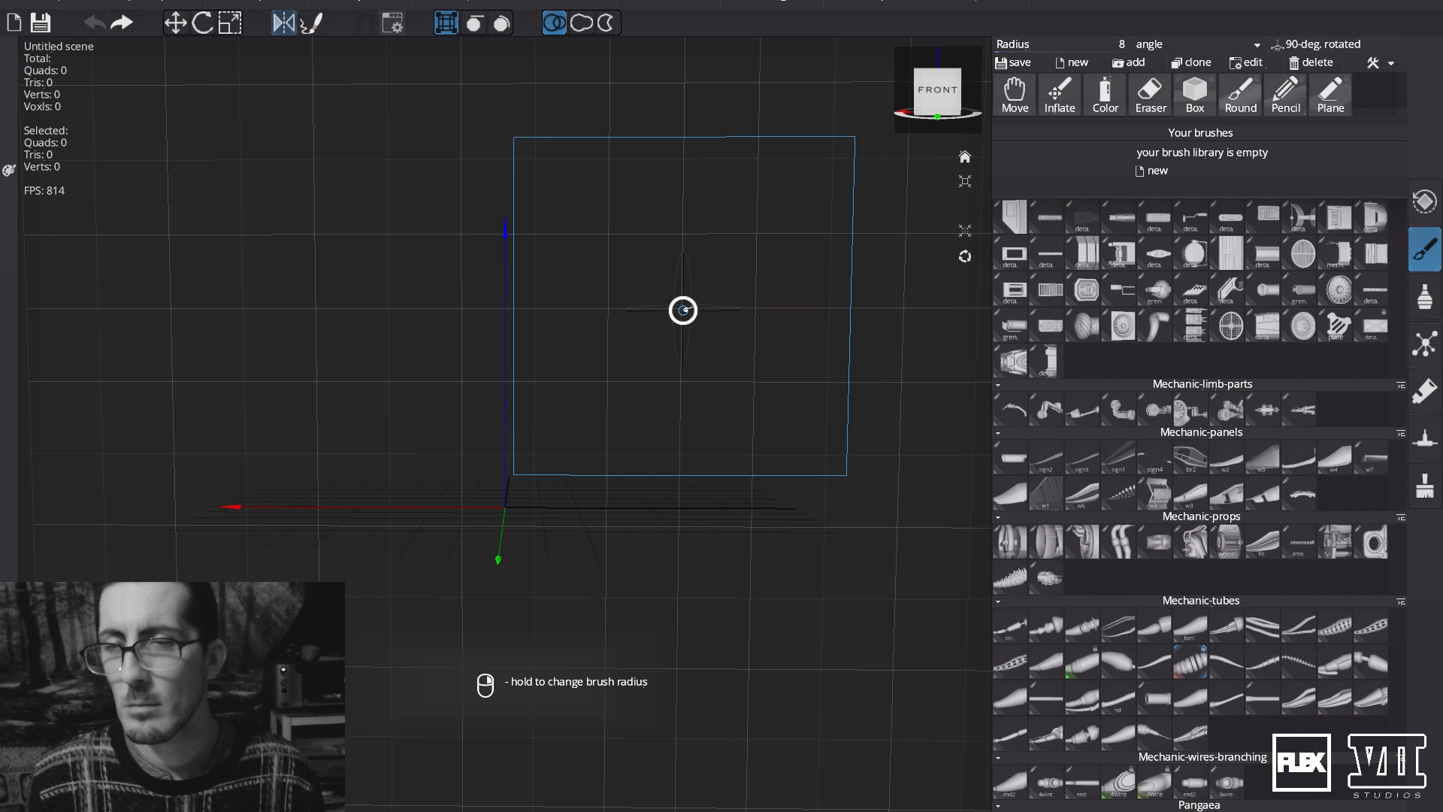
# Increase the brush radius to 31 and try thicker mirrored tube strokes, undoing each one.
pyautogui.scroll(-2, 684, 337)
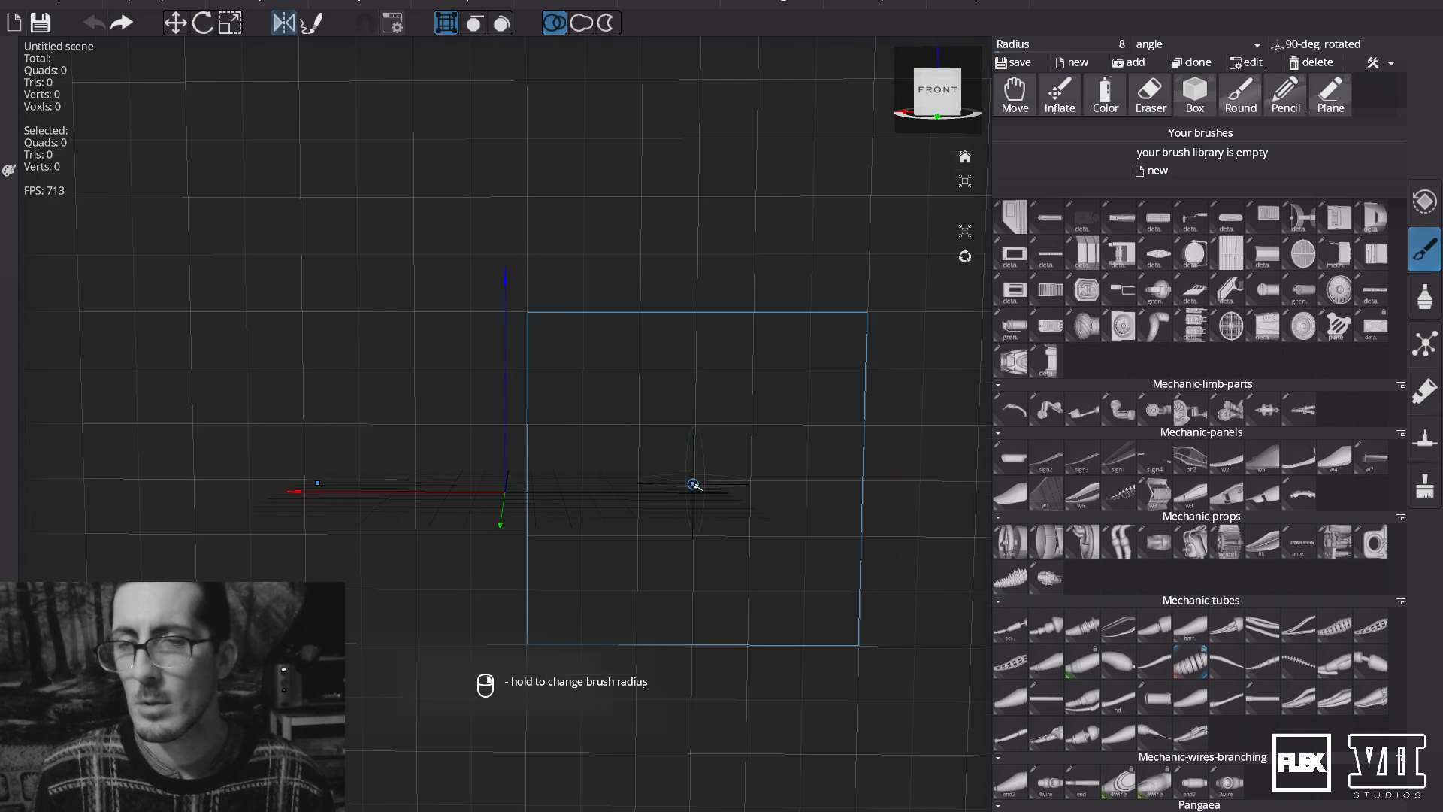
pyautogui.moveTo(691, 484)
pyautogui.mouseDown(button='right')
pyautogui.moveTo(759, 483)
pyautogui.moveTo(739, 483)
pyautogui.mouseUp(button='right')
pyautogui.moveTo(642, 425)
pyautogui.mouseDown()
pyautogui.moveTo(731, 380)
pyautogui.moveTo(842, 258)
pyautogui.mouseUp()
pyautogui.hotkey('ctrl', 'z')
pyautogui.moveTo(644, 382); pyautogui.dragTo(611, 385, button='right')
pyautogui.moveTo(611, 384); pyautogui.dragTo(771, 120)
pyautogui.hotkey('ctrl', 'z')
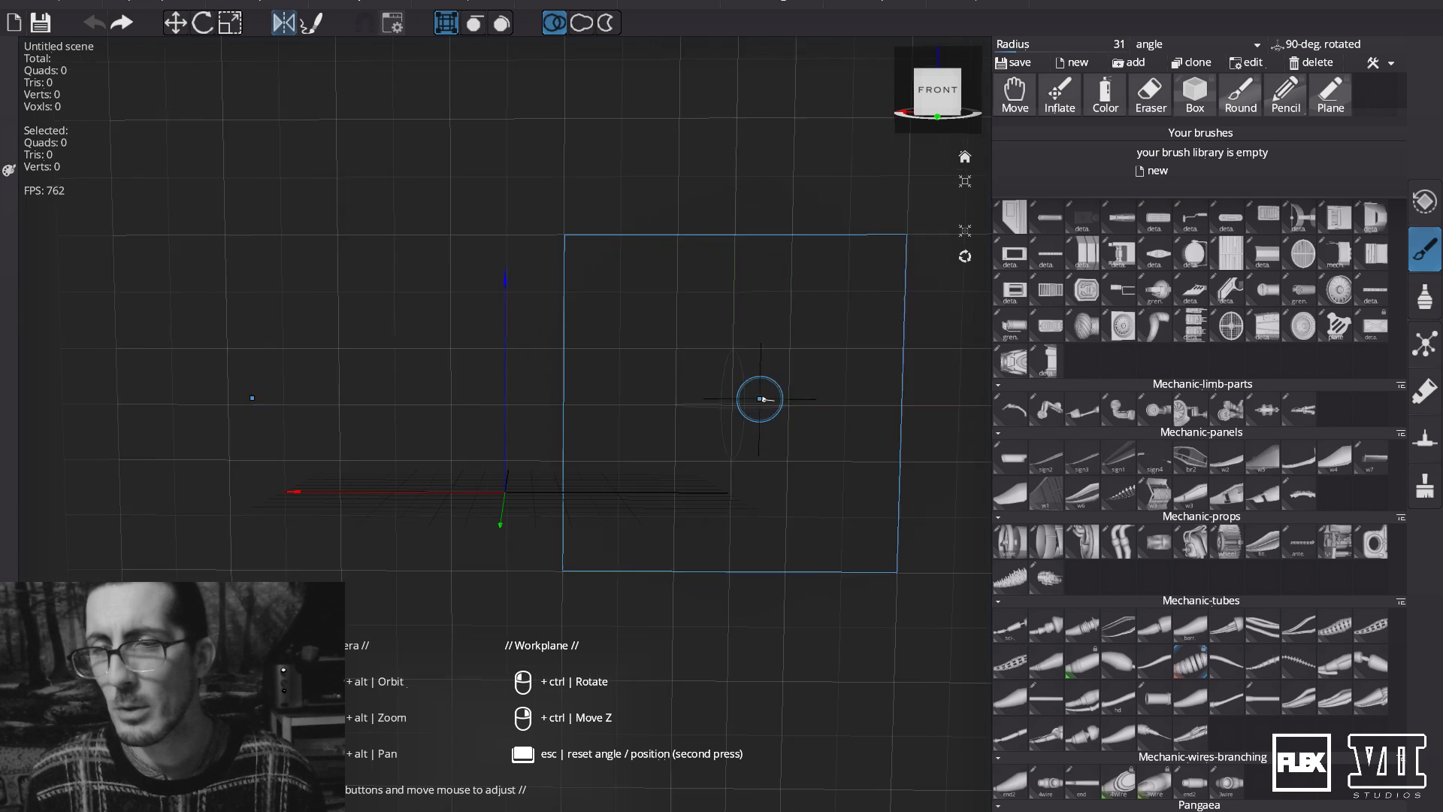
pyautogui.moveTo(520, 367)
pyautogui.mouseDown()
pyautogui.moveTo(635, 341)
pyautogui.moveTo(662, 282)
pyautogui.mouseUp()
pyautogui.hotkey('ctrl', 'z')
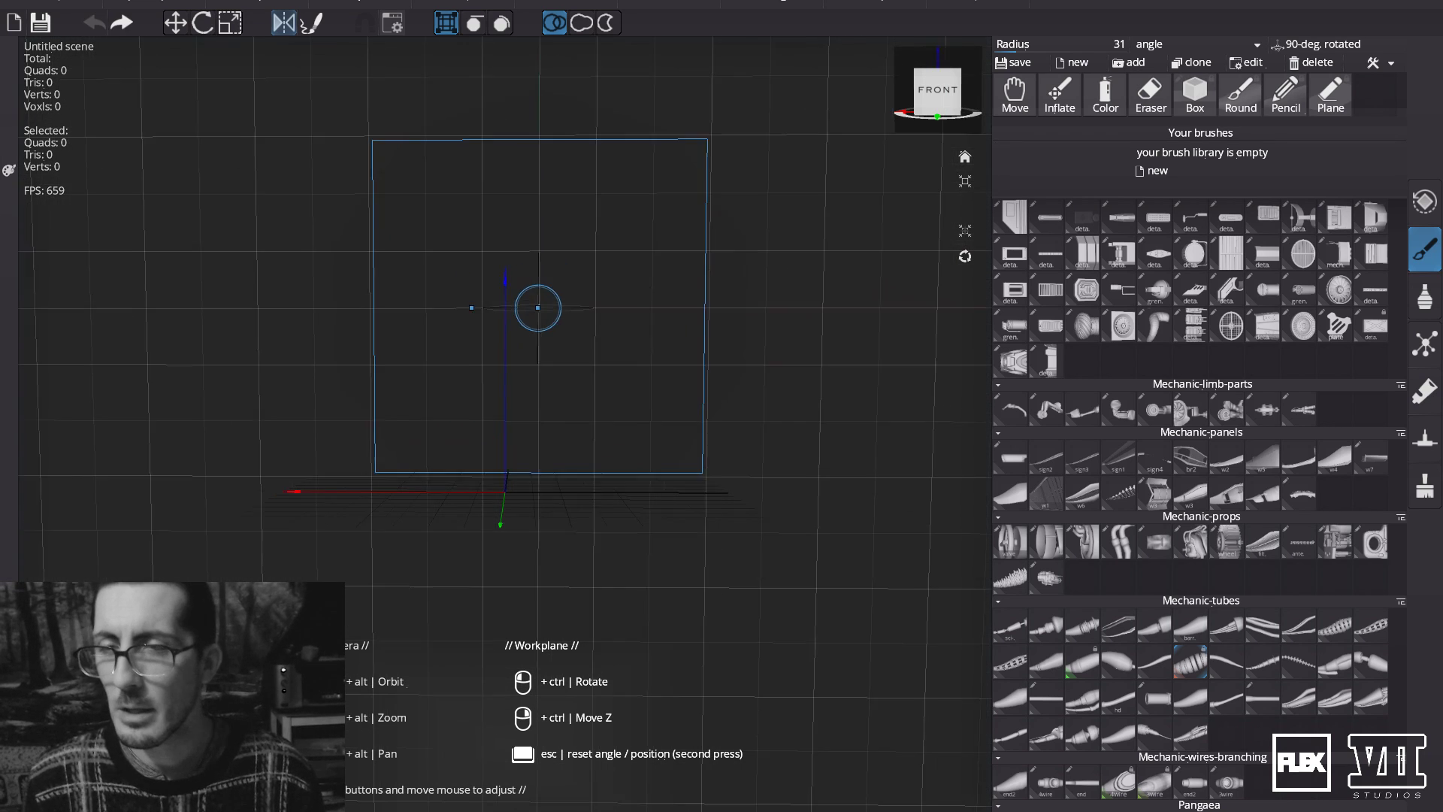
# Choose a cable-like brush from Mechanic-tubes and try one mirrored stroke with it, undoing it.
pyautogui.moveTo(1223, 551)
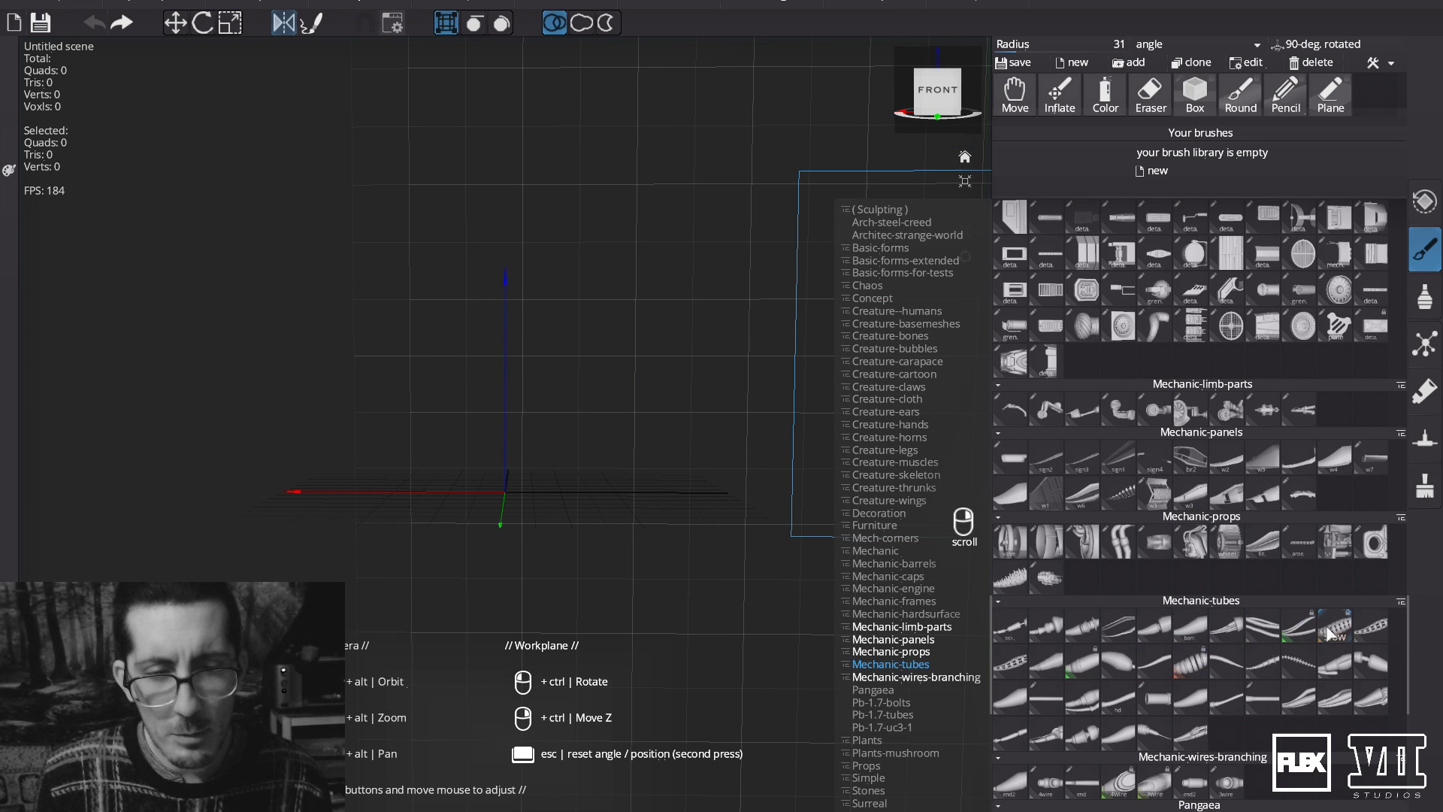
pyautogui.click(1276, 630)
pyautogui.moveTo(483, 258); pyautogui.dragTo(663, 398)
pyautogui.hotkey('ctrl', 'z')
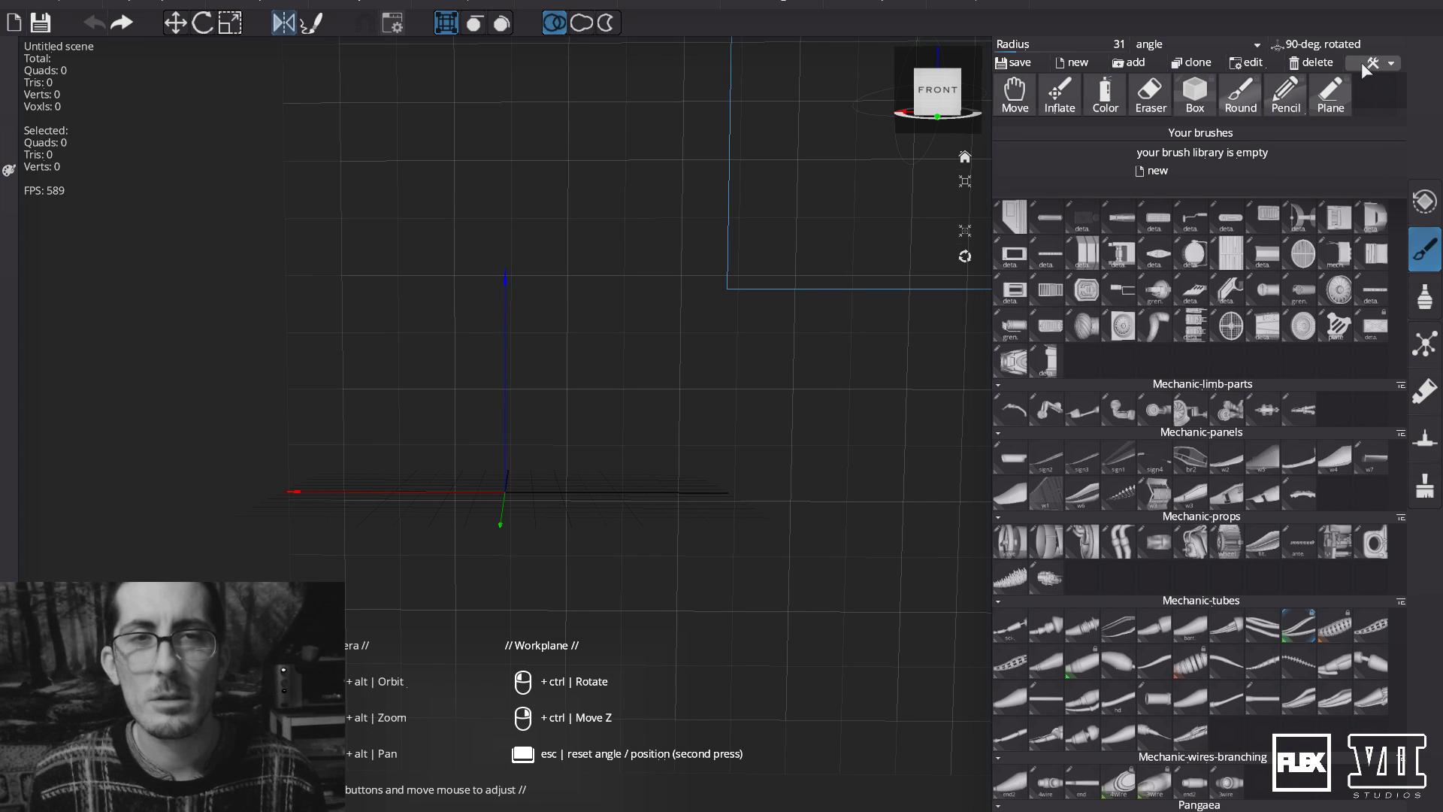
# Return to the start of the brush library, switch to the rotation body tool and try several lathed profiles, undoing each one.
pyautogui.scroll(3, 1252, 238)
pyautogui.scroll(15, 1251, 236)
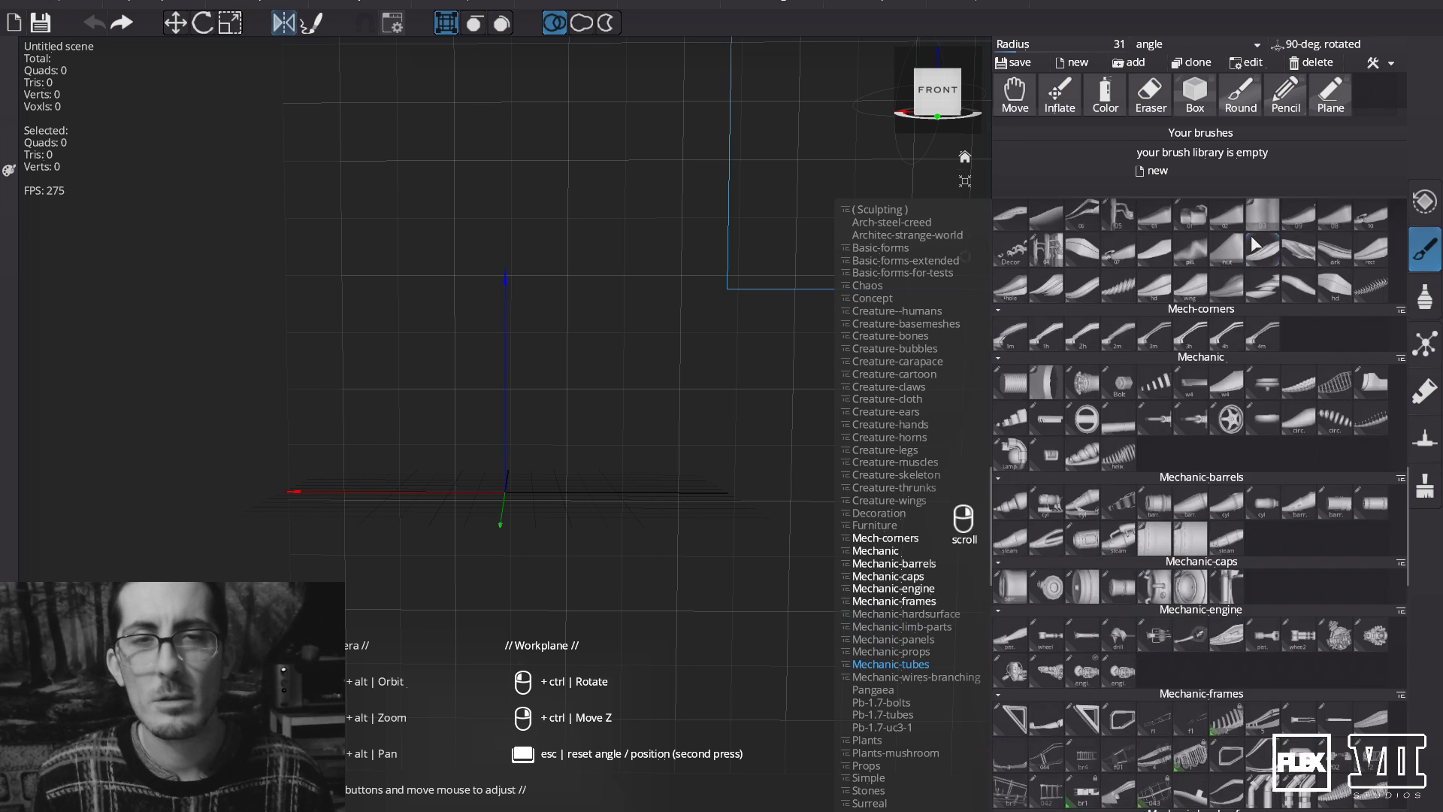
pyautogui.scroll(3, 1251, 236)
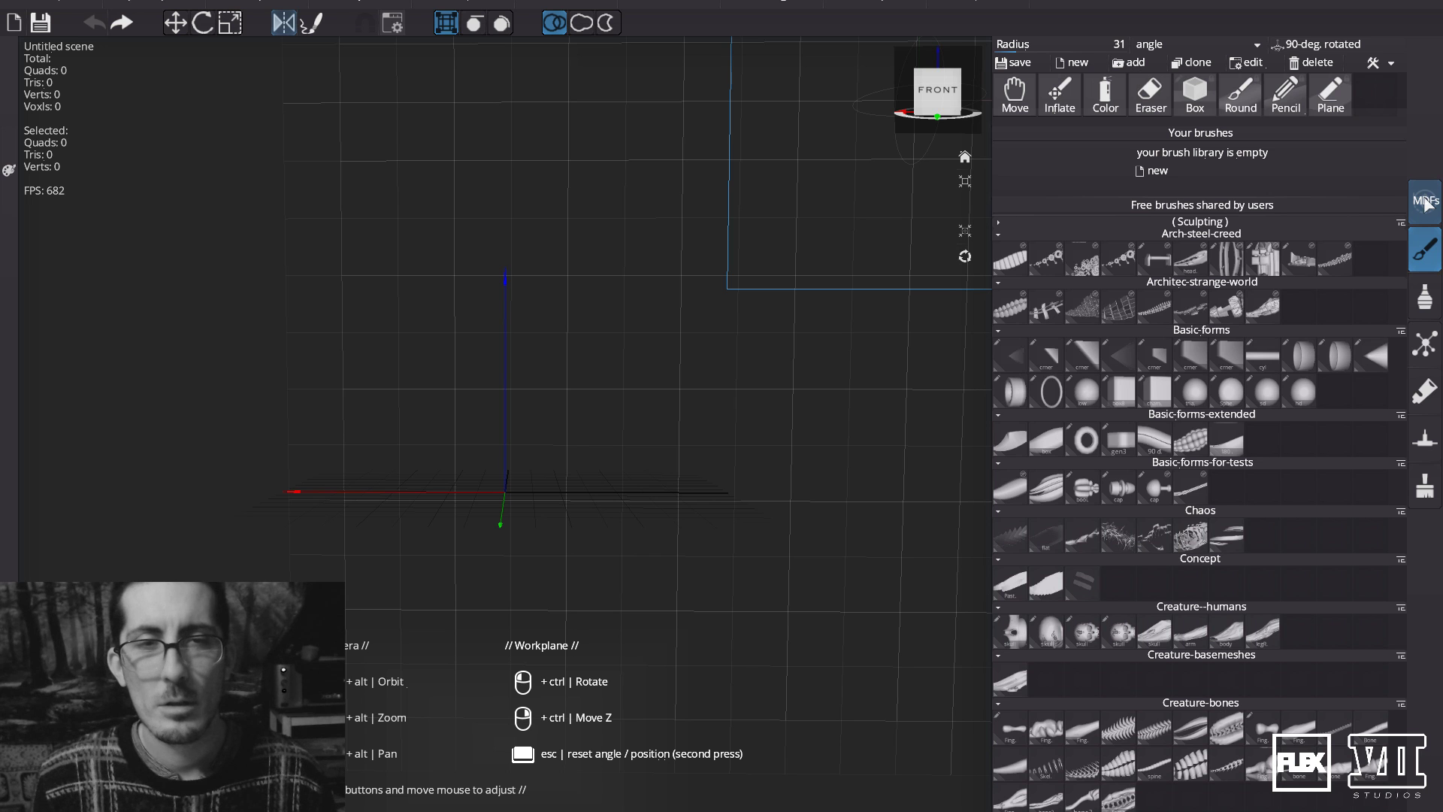
pyautogui.click(1423, 310)
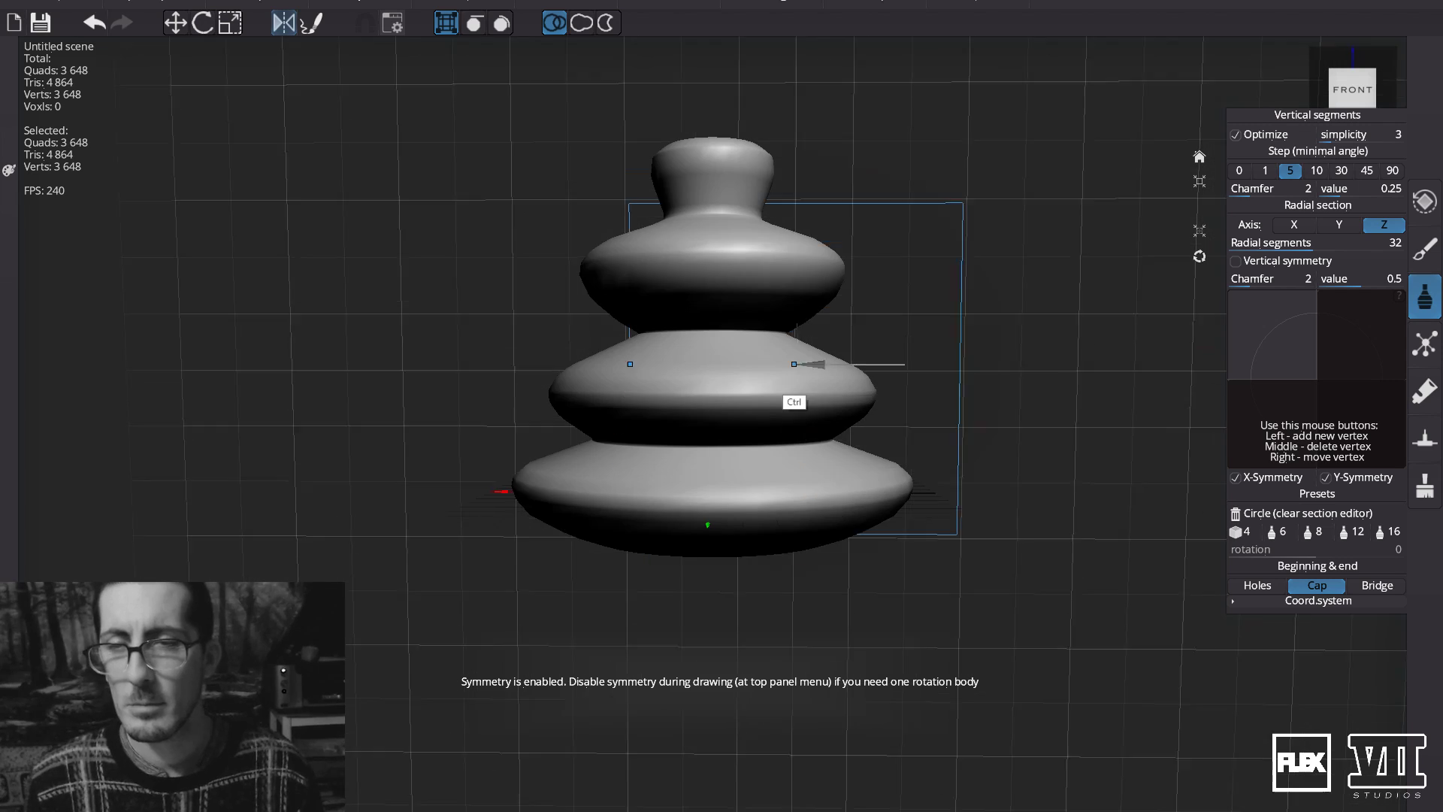
pyautogui.moveTo(840, 323); pyautogui.dragTo(764, 493)
pyautogui.hotkey('ctrl', 'z')
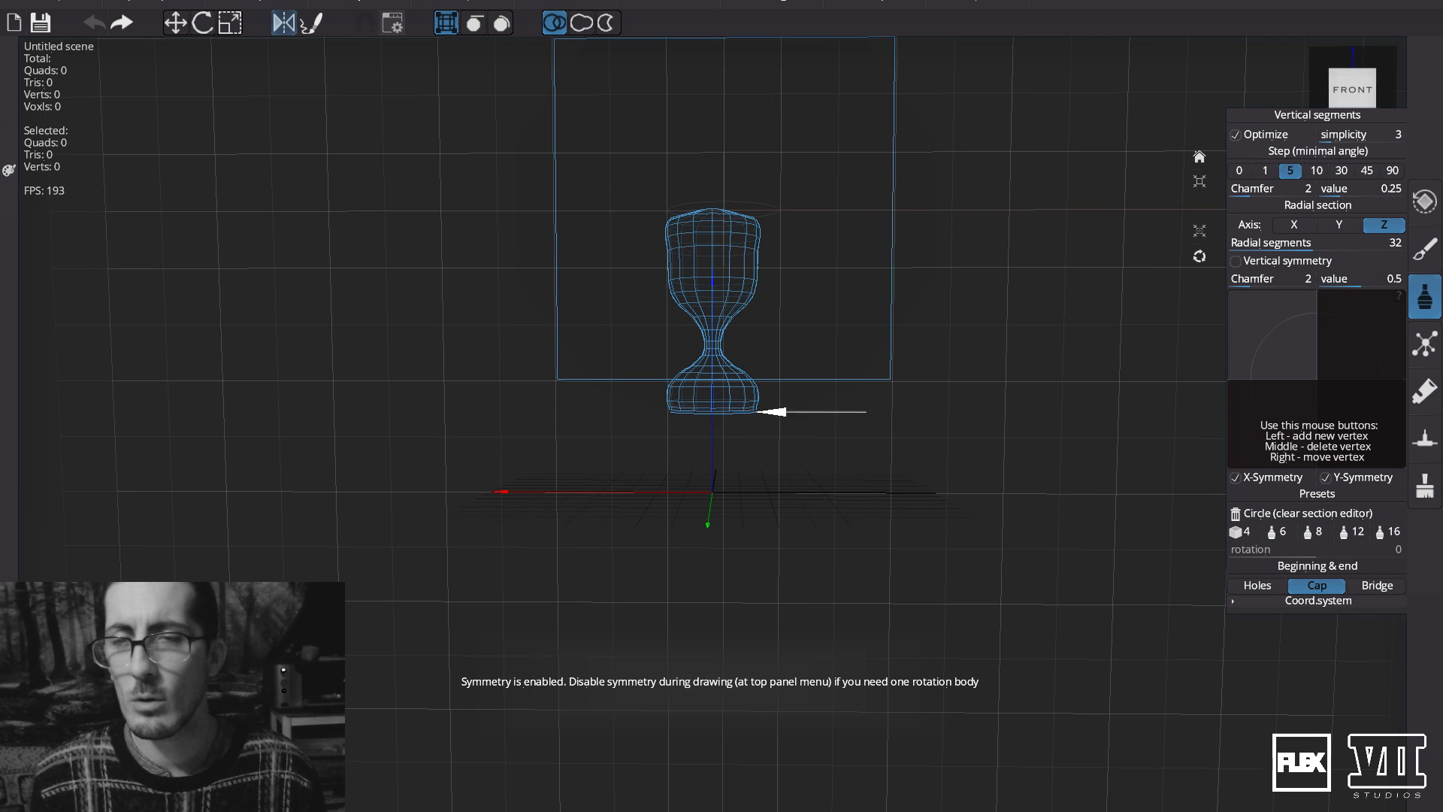
pyautogui.moveTo(745, 673); pyautogui.dragTo(733, 674)
pyautogui.hotkey('ctrl', 'z')
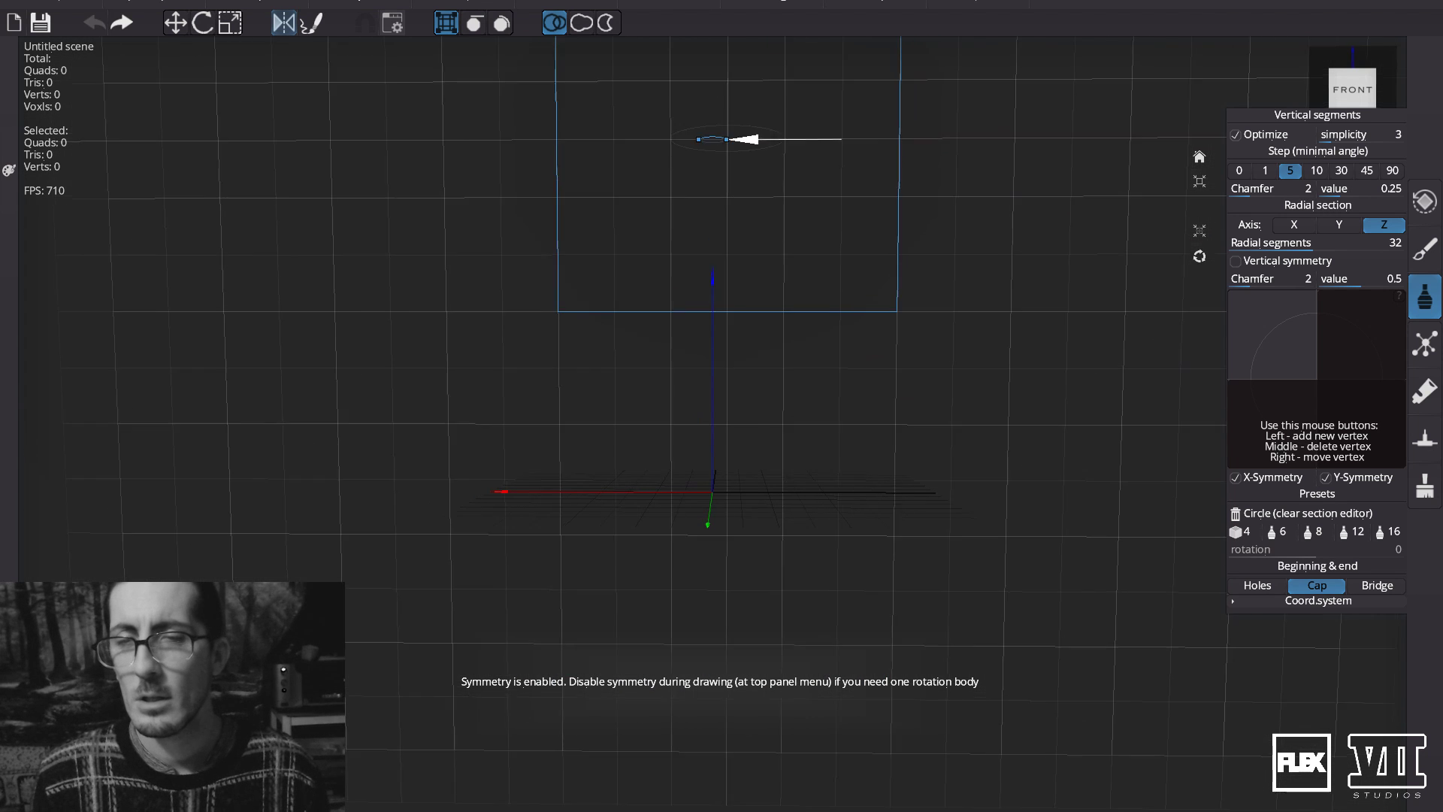
# Draw a vase-like rotation body around the vertical axis with a cup-shaped top, wide middle bulge and narrow ringed base.
pyautogui.moveTo(735, 109); pyautogui.dragTo(777, 115)
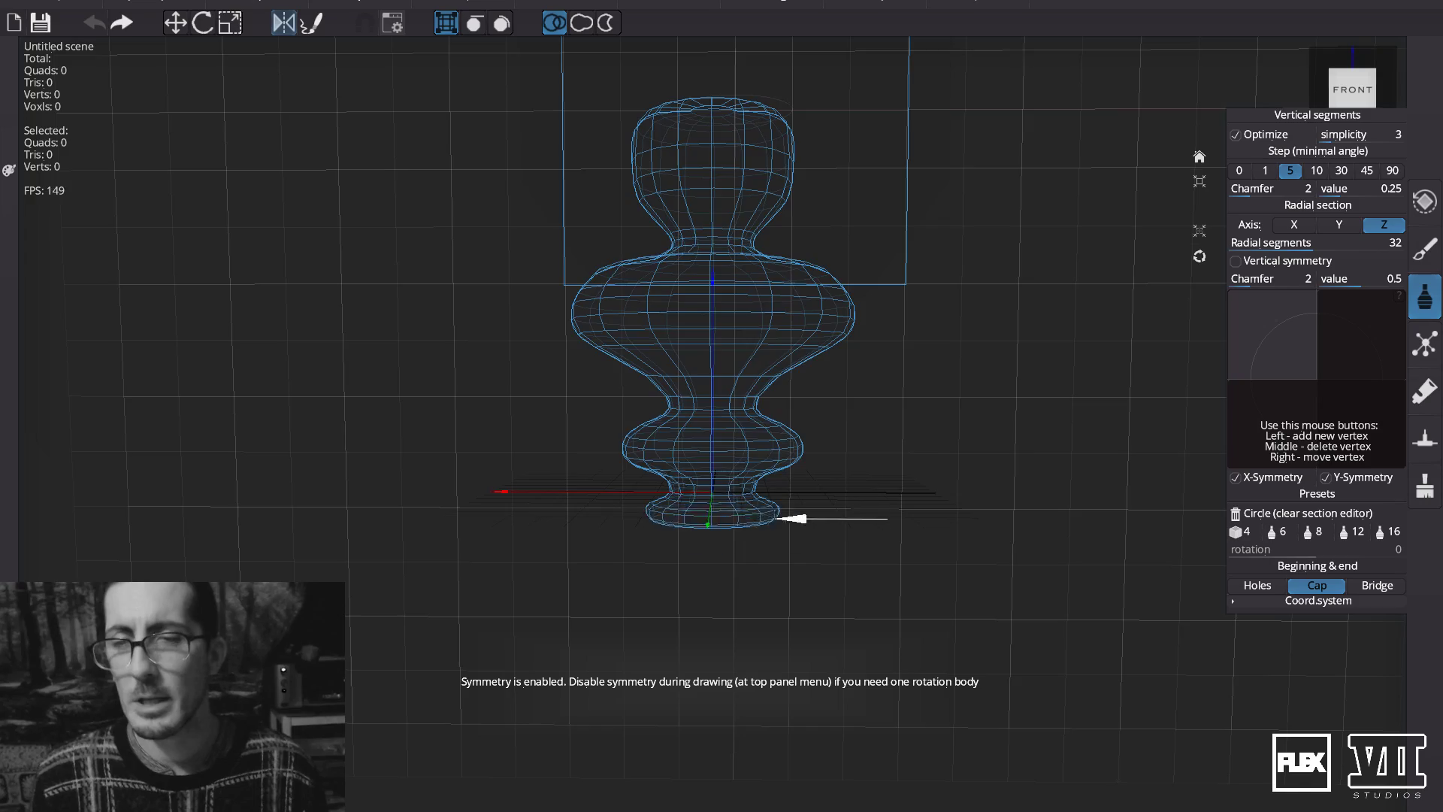
pyautogui.moveTo(780, 513); pyautogui.dragTo(769, 557)
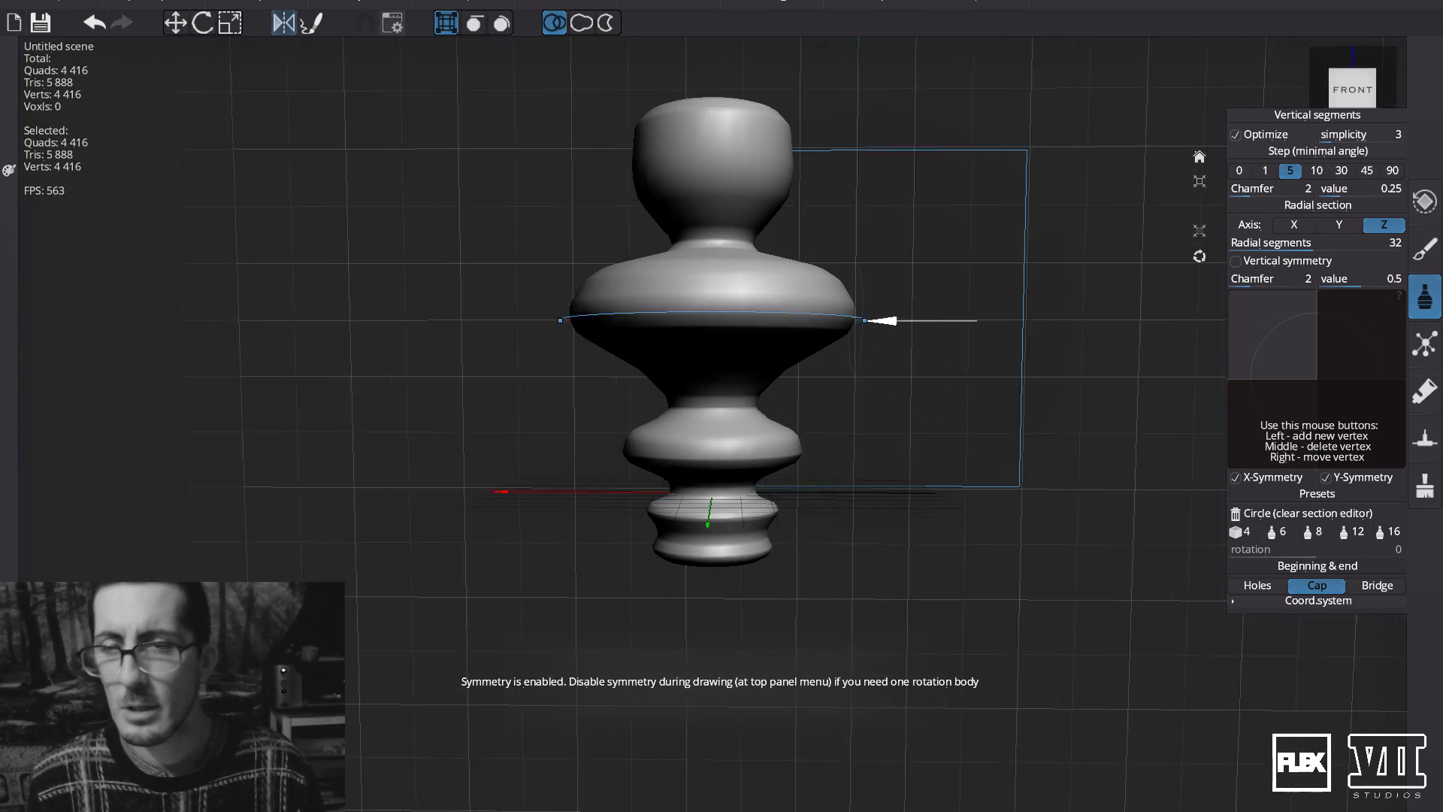
pyautogui.keyDown('alt'); pyautogui.moveTo(968, 301); pyautogui.dragTo(962, 362); pyautogui.keyUp('alt')
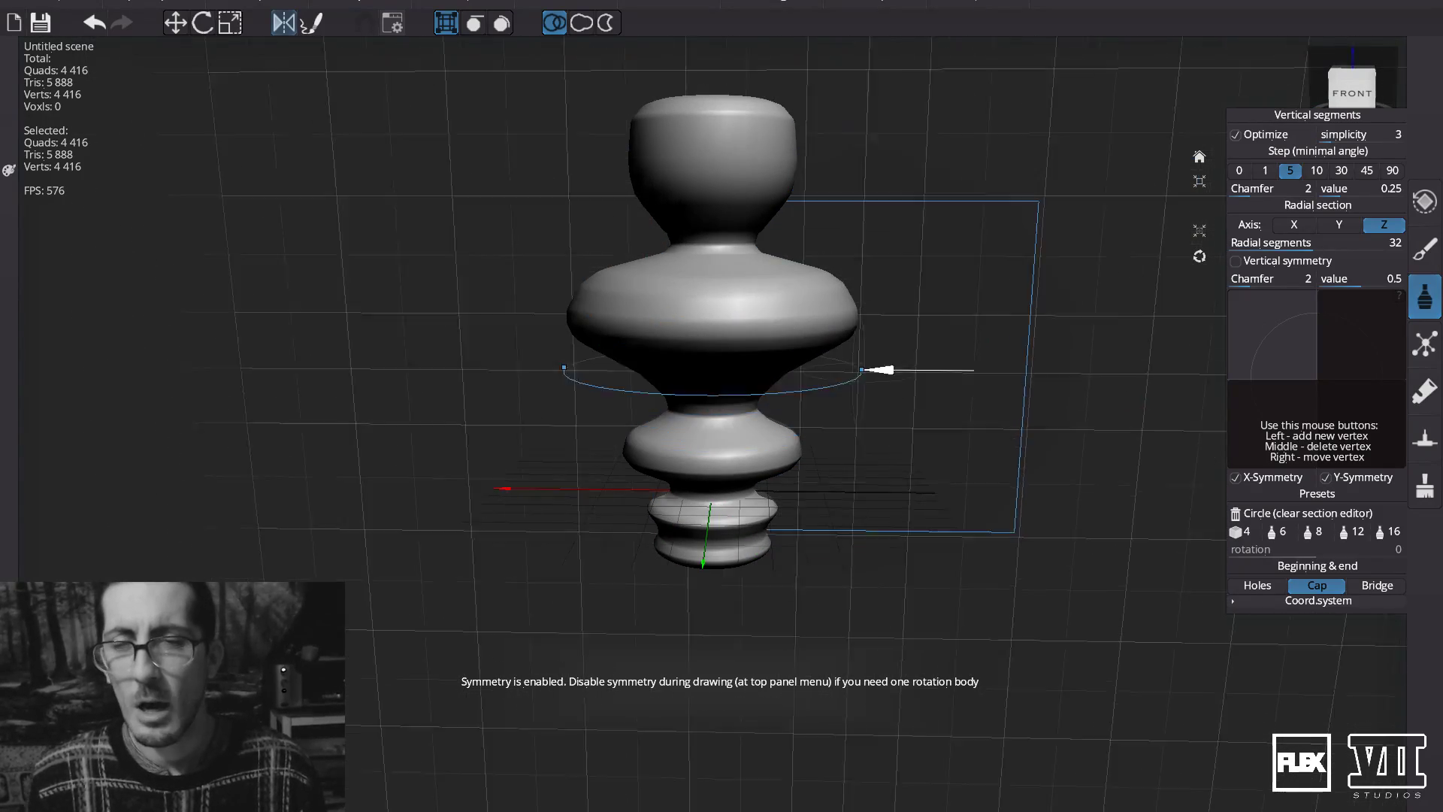
pyautogui.moveTo(975, 363)
pyautogui.keyDown('alt'); pyautogui.mouseDown()
pyautogui.moveTo(931, 381)
pyautogui.moveTo(954, 367)
pyautogui.mouseUp(); pyautogui.keyUp('alt')
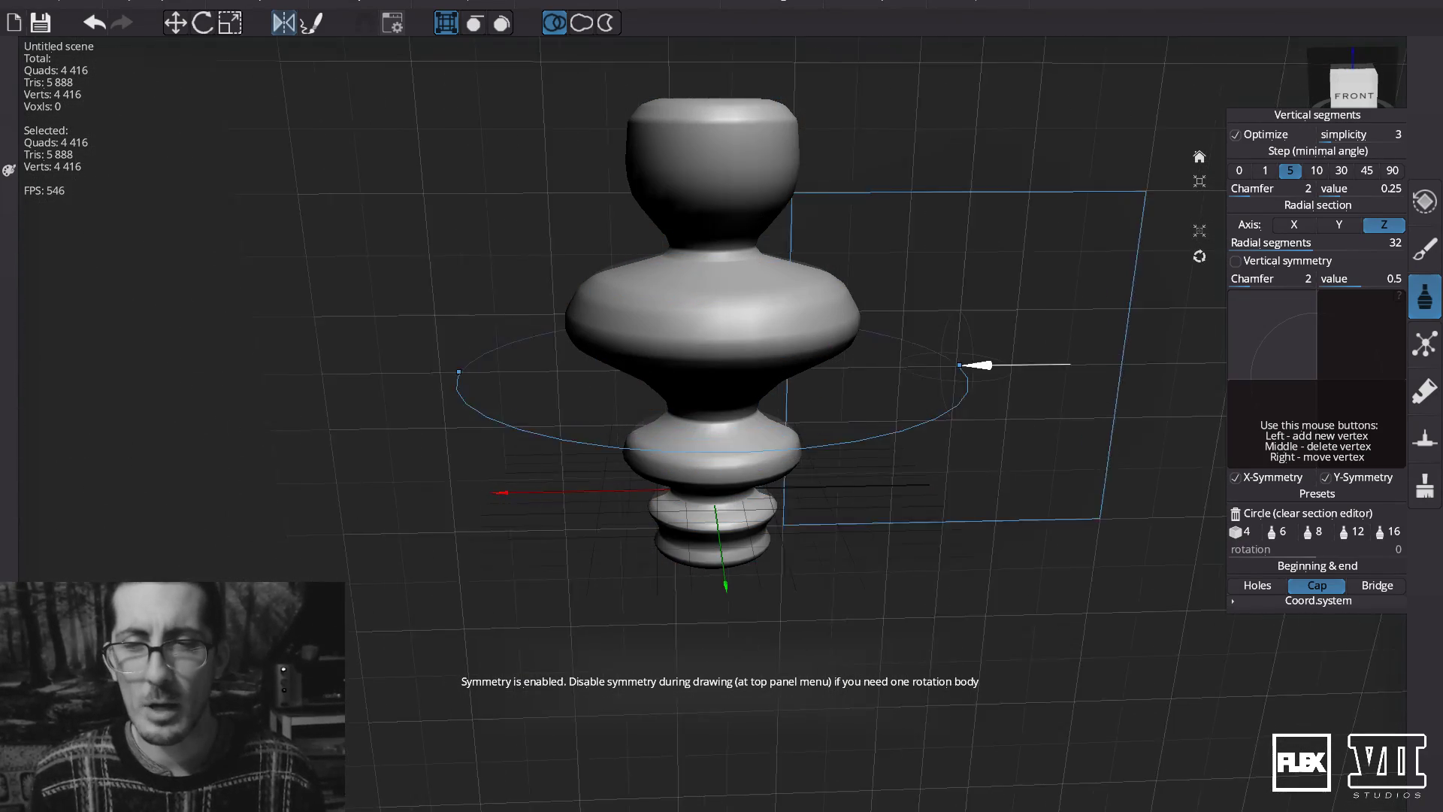
# Rotate the workplane sideways and try adding wide rotation bodies around the vase shape, undoing each one.
pyautogui.press('ctrl')
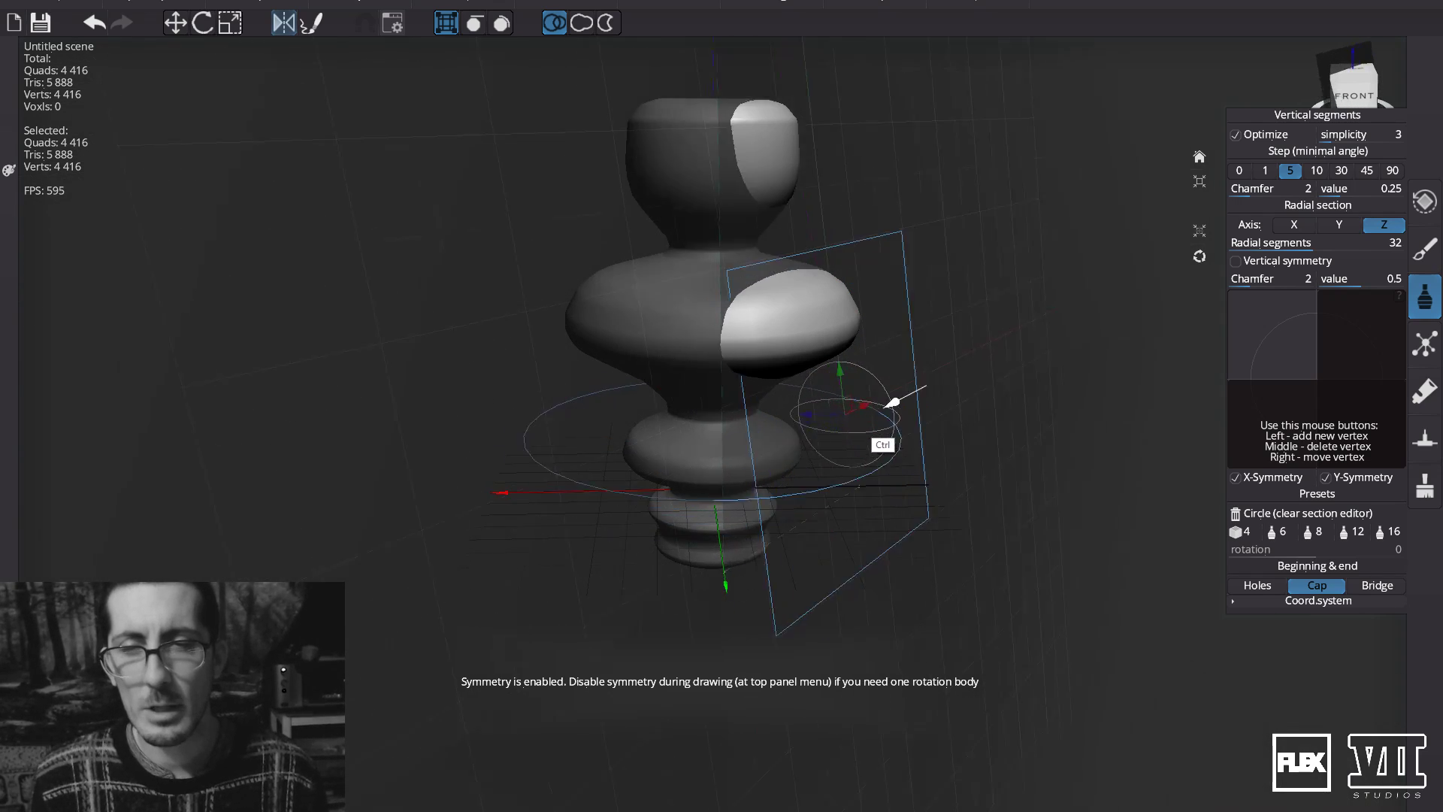
pyautogui.moveTo(882, 412); pyautogui.dragTo(748, 340)
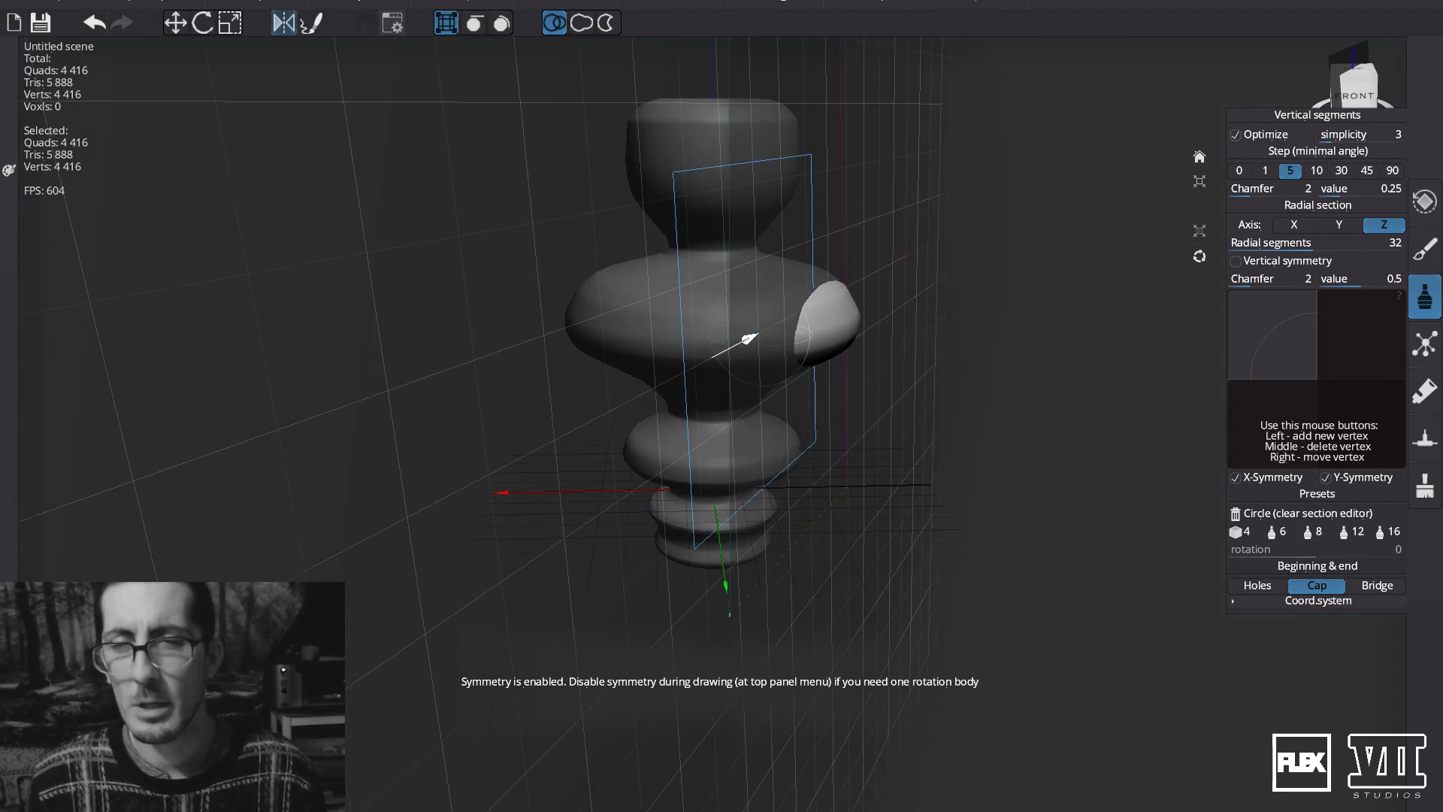
pyautogui.moveTo(653, 380); pyautogui.dragTo(661, 376)
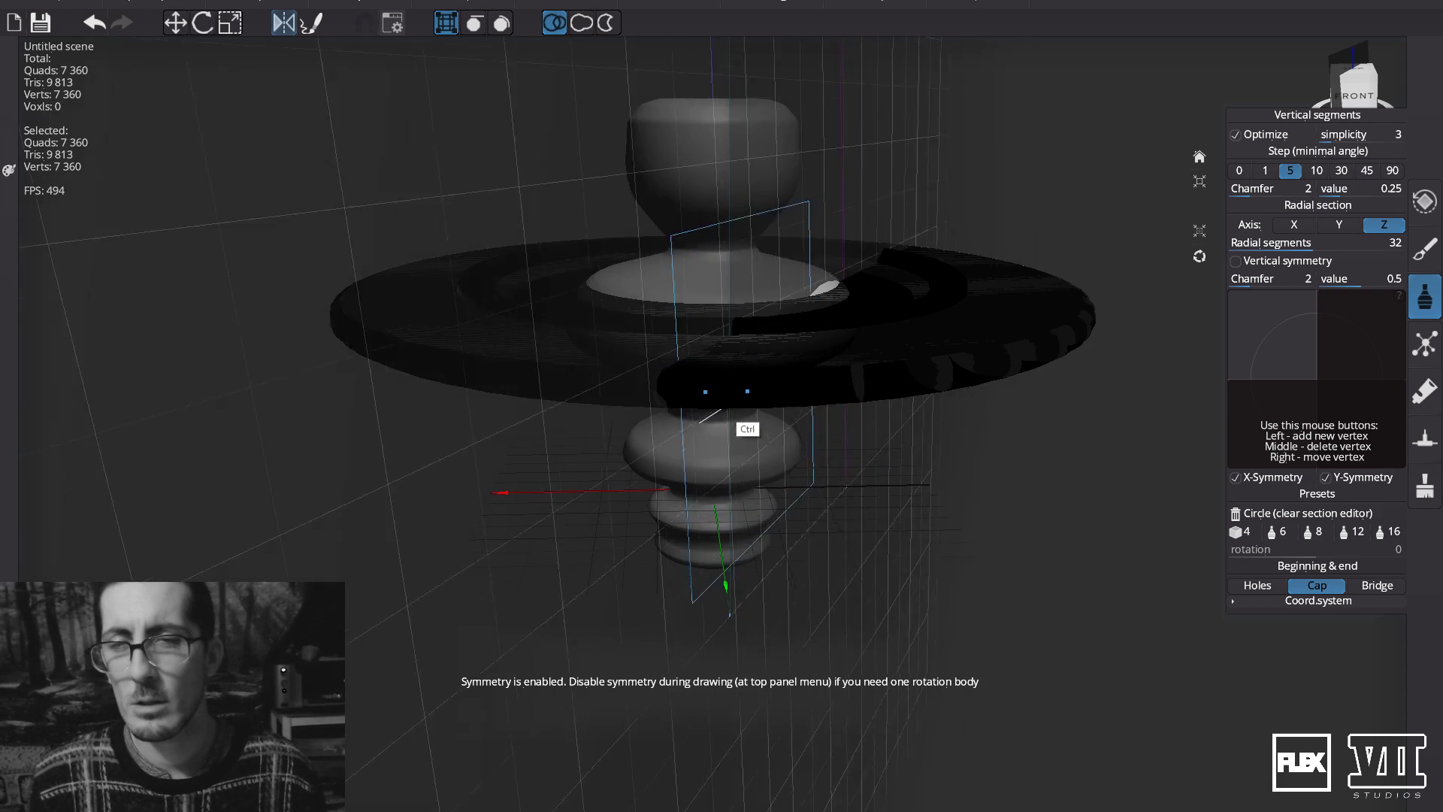
pyautogui.hotkey('ctrl', 'z')
pyautogui.moveTo(674, 533); pyautogui.dragTo(656, 532)
pyautogui.hotkey('ctrl', 'z')
# Try further rotation bodies with different workplane angles, including ringed and stacked profiles around and below the vase shape, undoing each one.
pyautogui.moveTo(792, 332); pyautogui.dragTo(744, 438)
pyautogui.moveTo(782, 626); pyautogui.dragTo(785, 627)
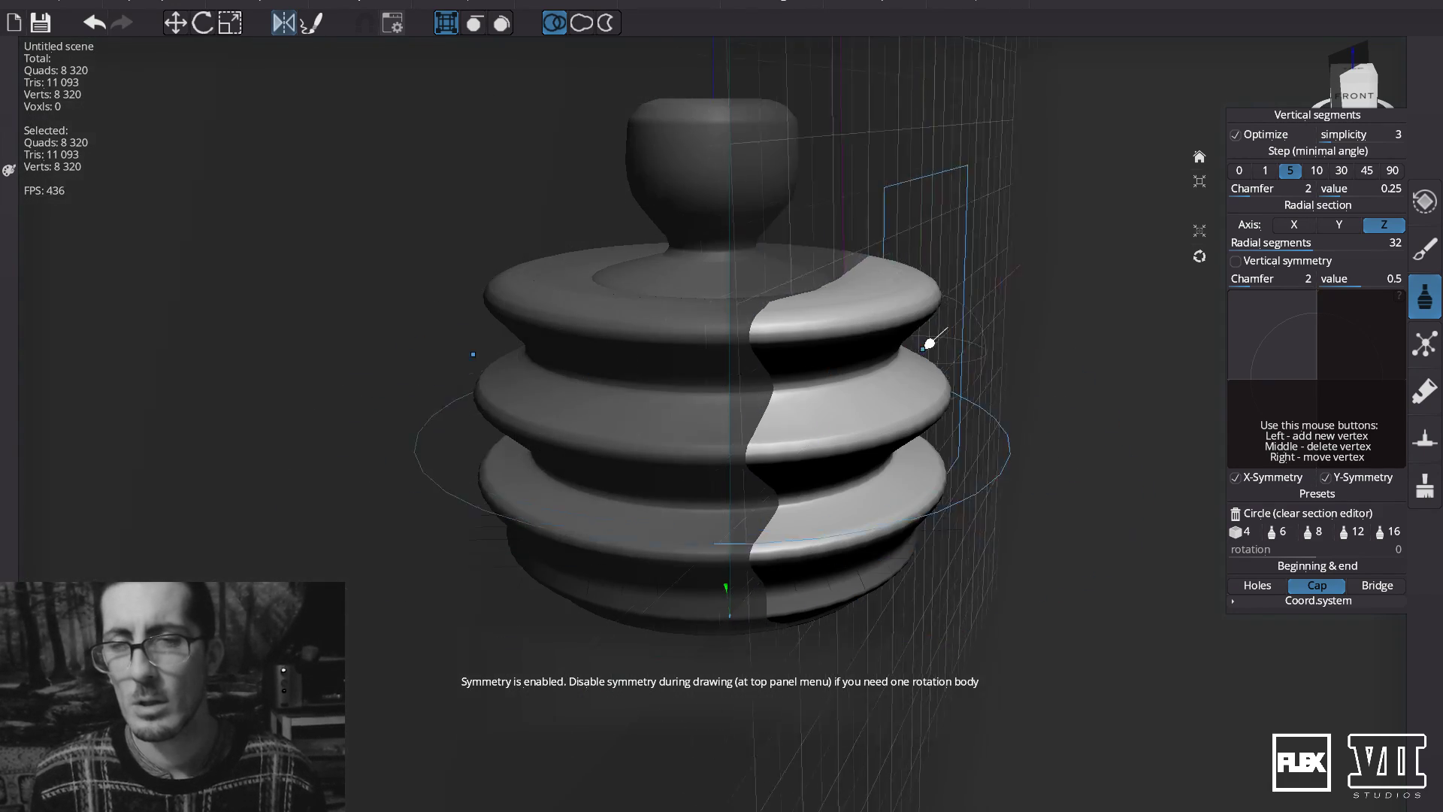
pyautogui.hotkey('ctrl', 'z')
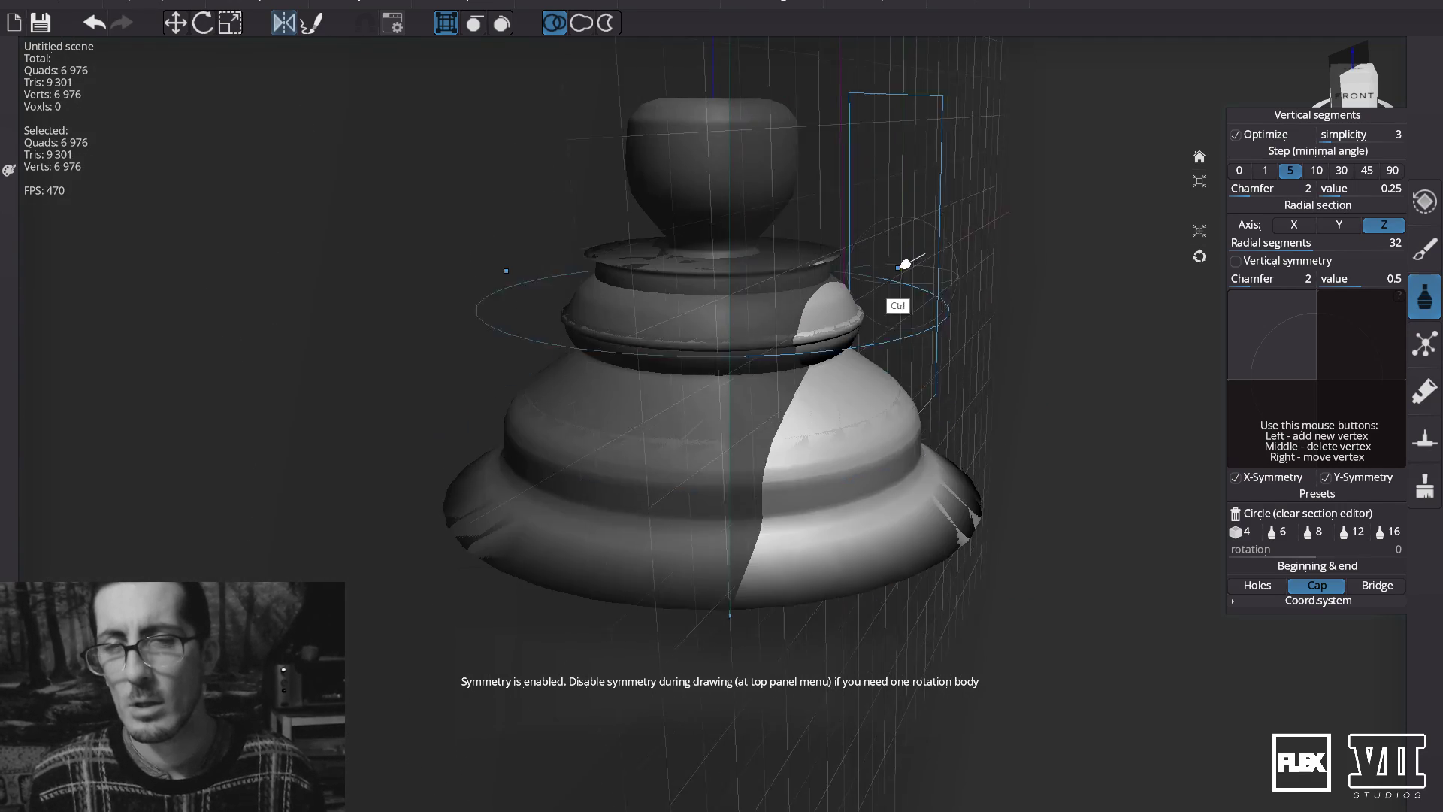
pyautogui.moveTo(812, 293)
pyautogui.mouseDown()
pyautogui.moveTo(834, 250)
pyautogui.moveTo(861, 254)
pyautogui.mouseUp()
pyautogui.hotkey('ctrl', 'z')
pyautogui.moveTo(833, 383)
pyautogui.mouseDown()
pyautogui.moveTo(892, 320)
pyautogui.moveTo(924, 234)
pyautogui.mouseUp()
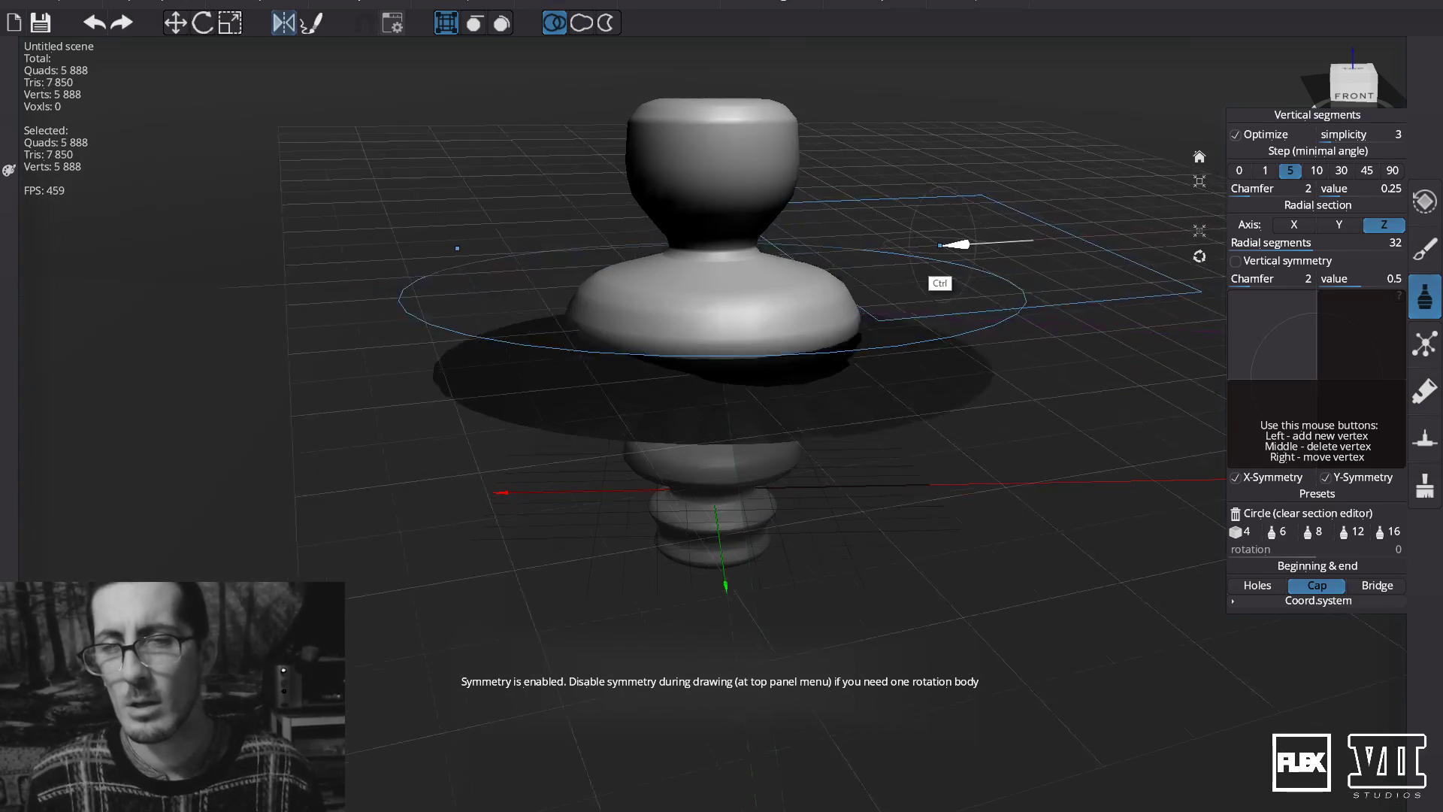
pyautogui.hotkey('ctrl', 'z')
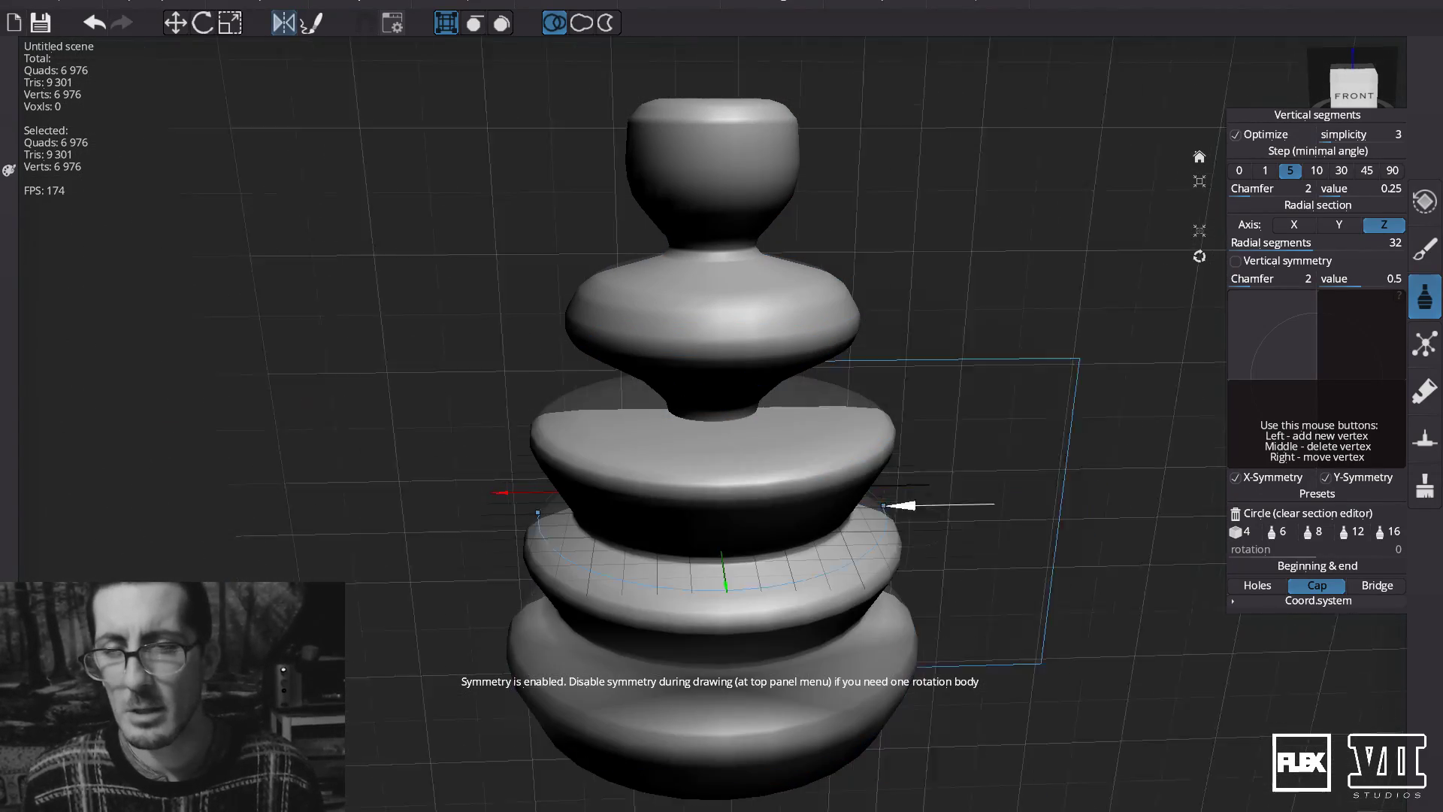
pyautogui.click(825, 690)
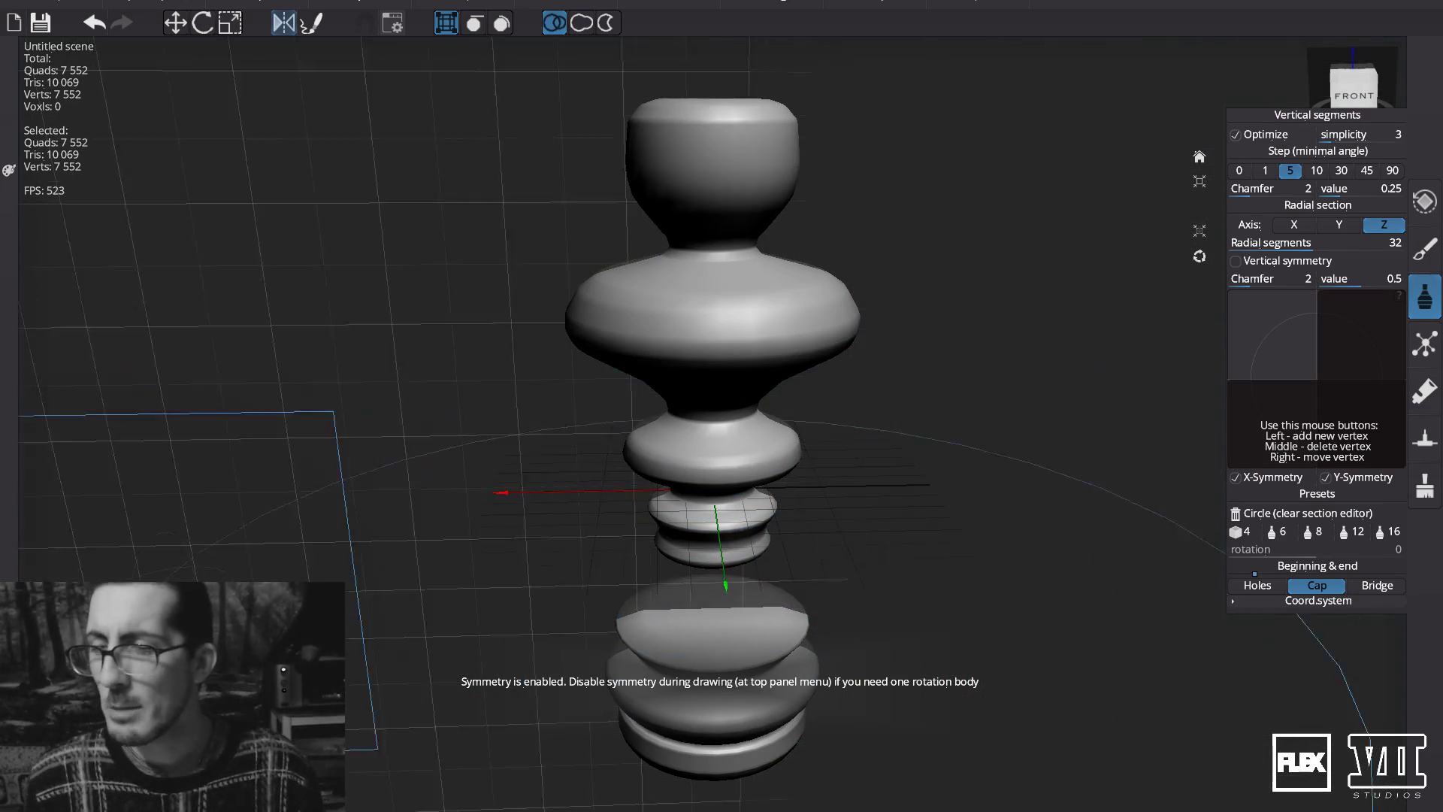
pyautogui.hotkey('ctrl', 'z')
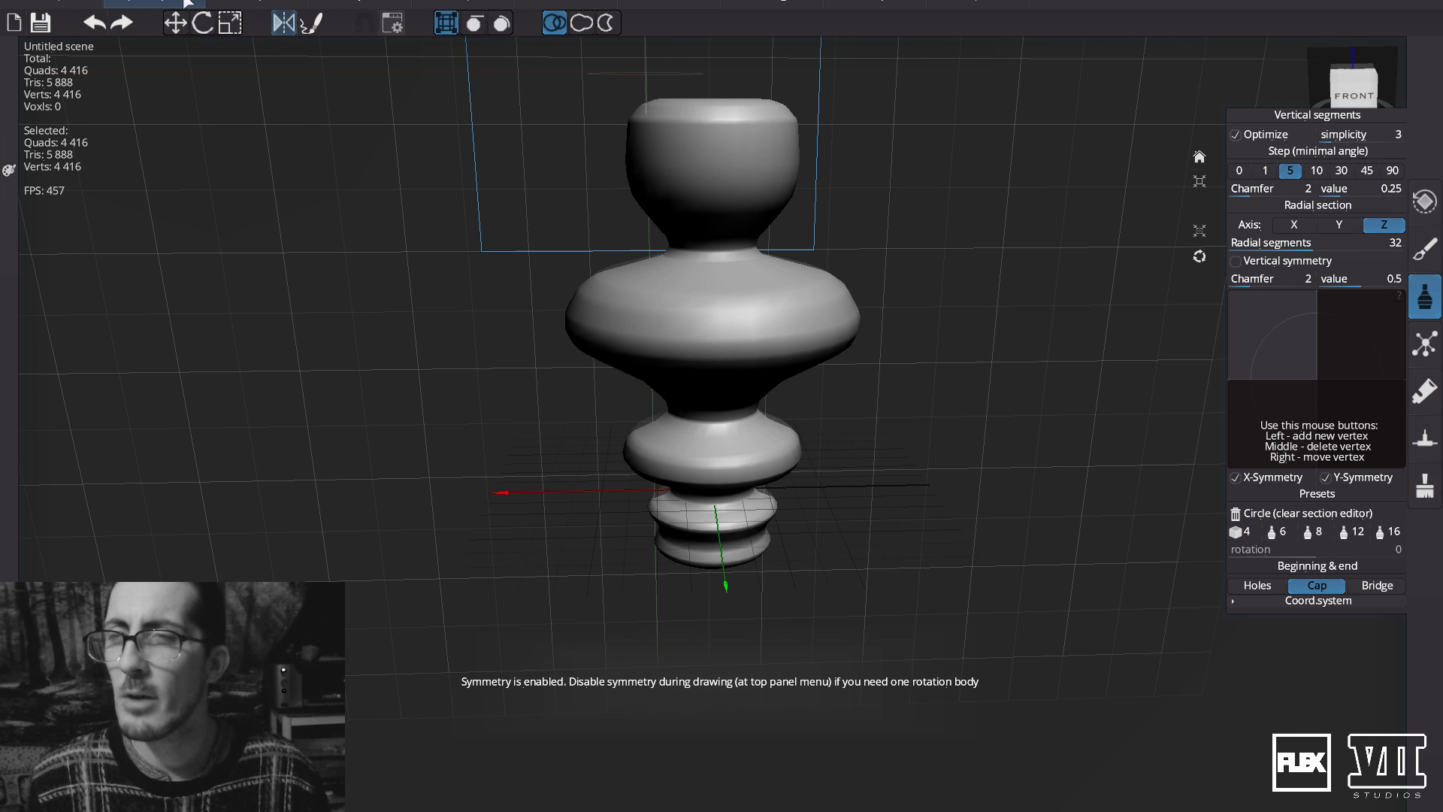
# Enable alpha-generator mode to display the vase shape as a grayscale alpha.
pyautogui.click(188, 2)
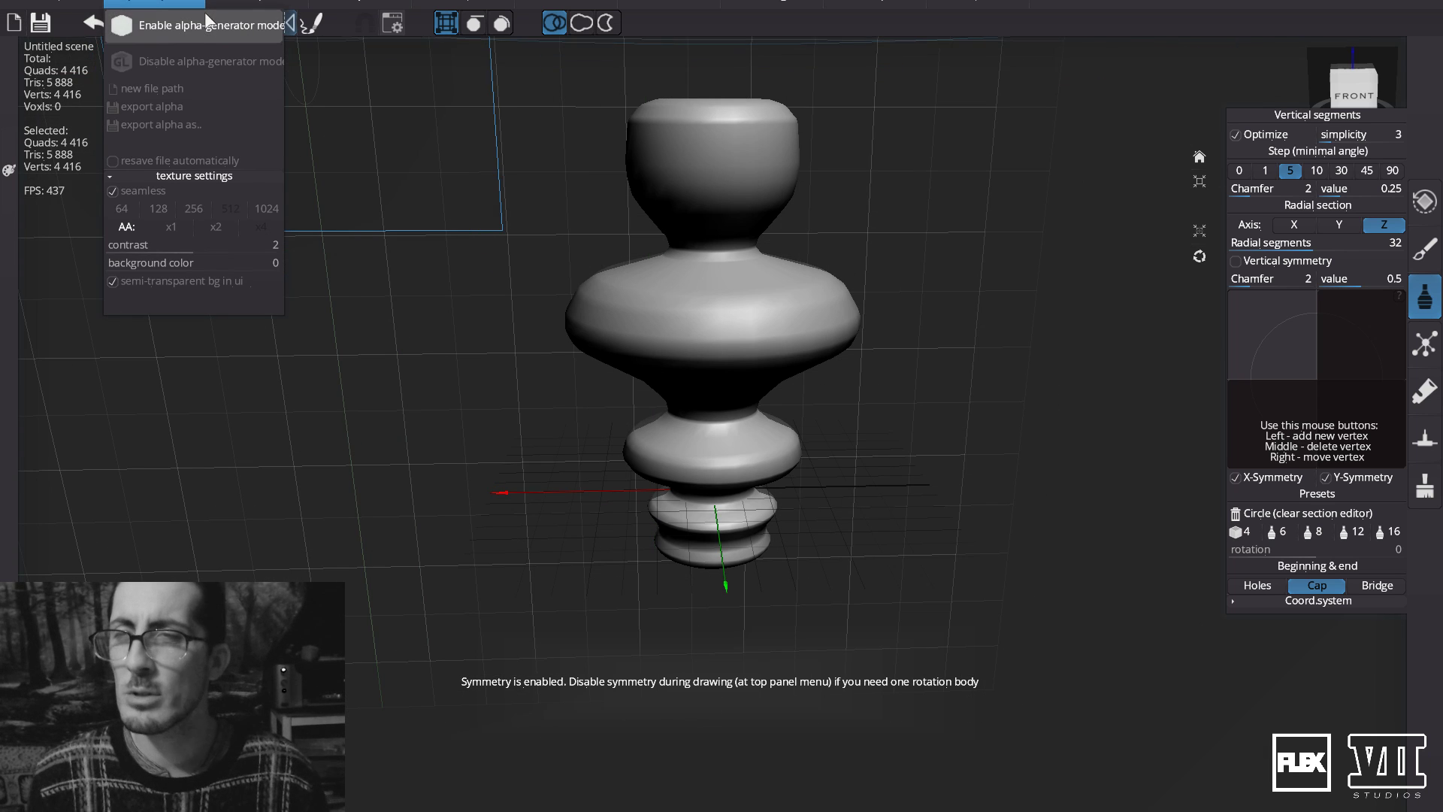
pyautogui.click(207, 28)
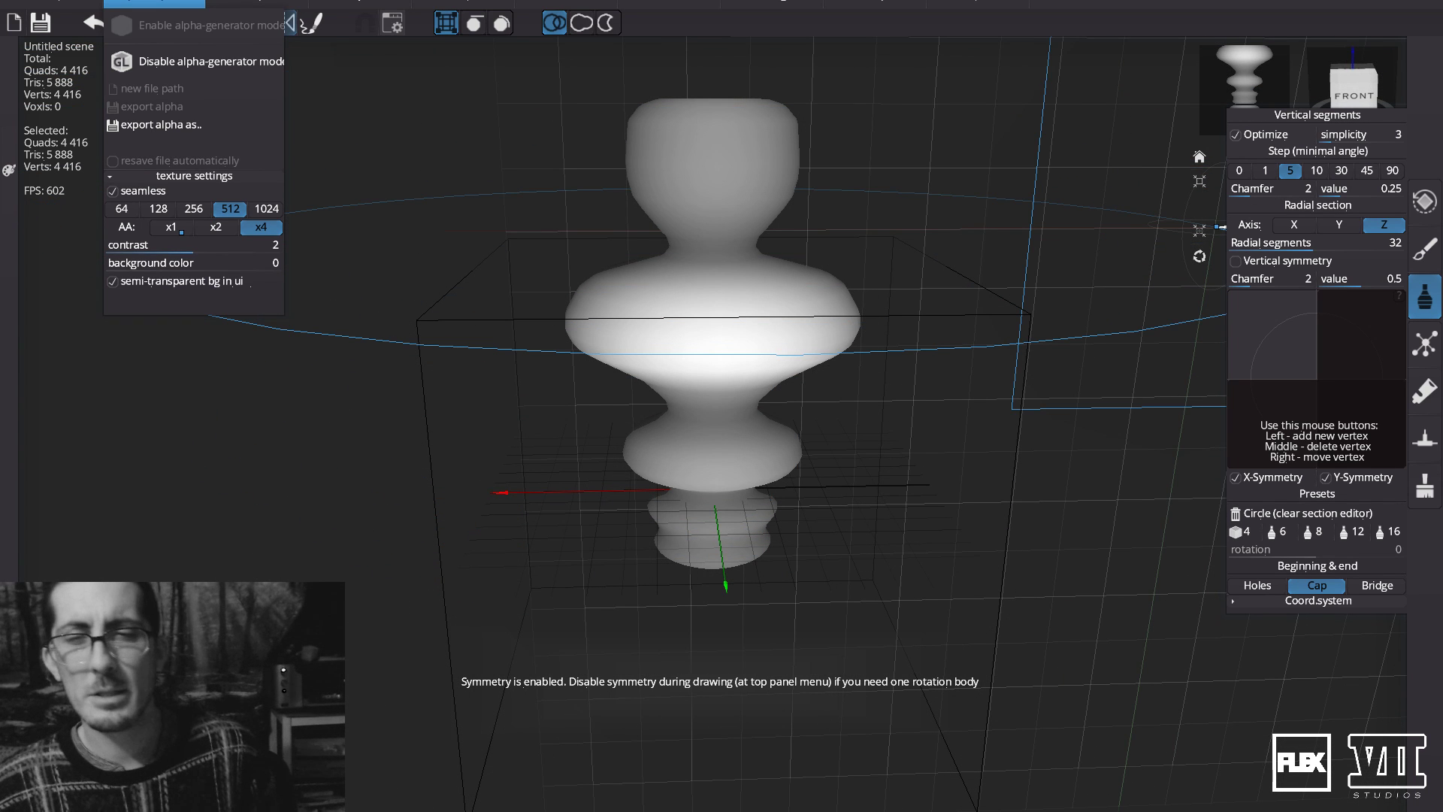
# Look through the settings of the brush, rotation body and rig tools, ending on the node tool with bridge and membrane options.
pyautogui.click(1430, 295)
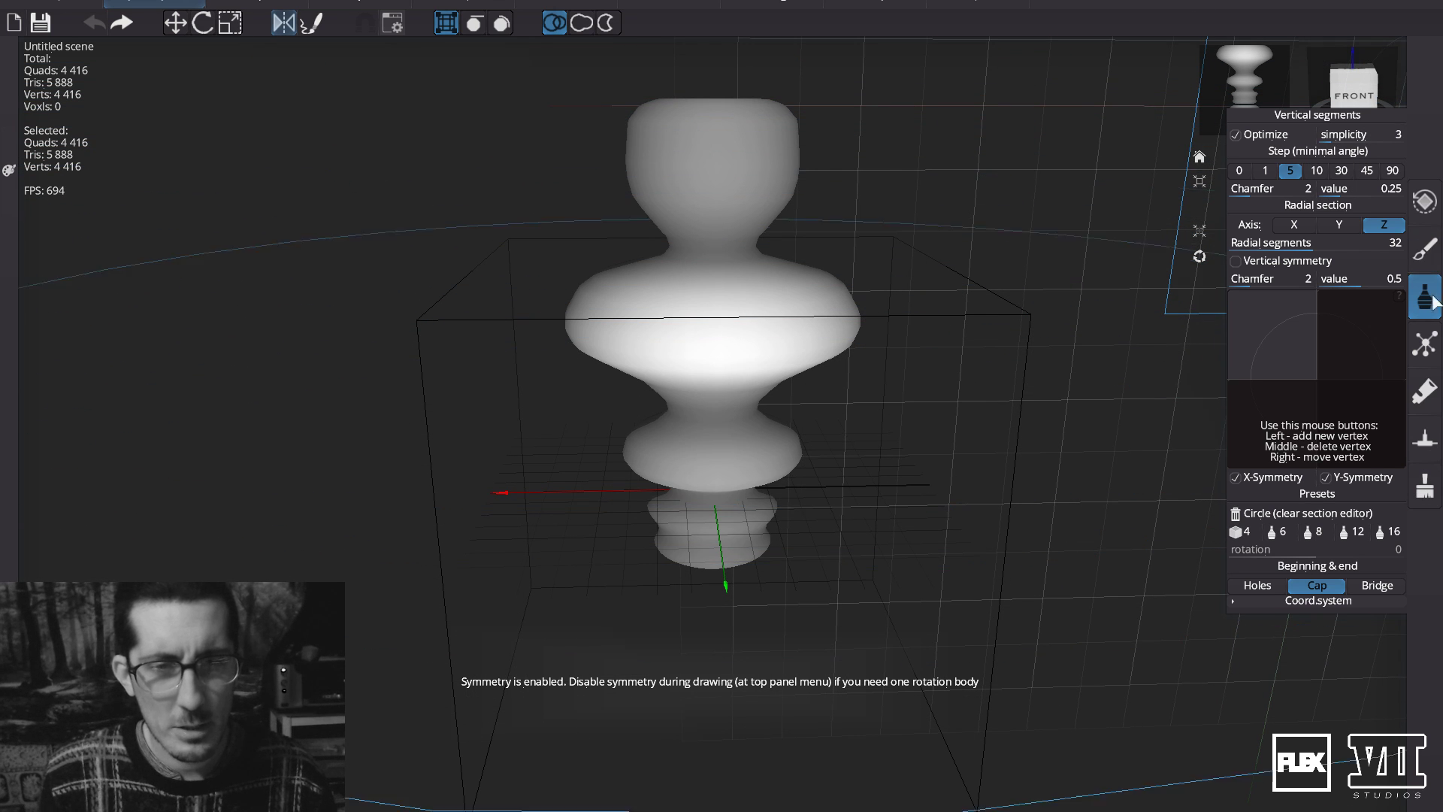
pyautogui.click(1420, 260)
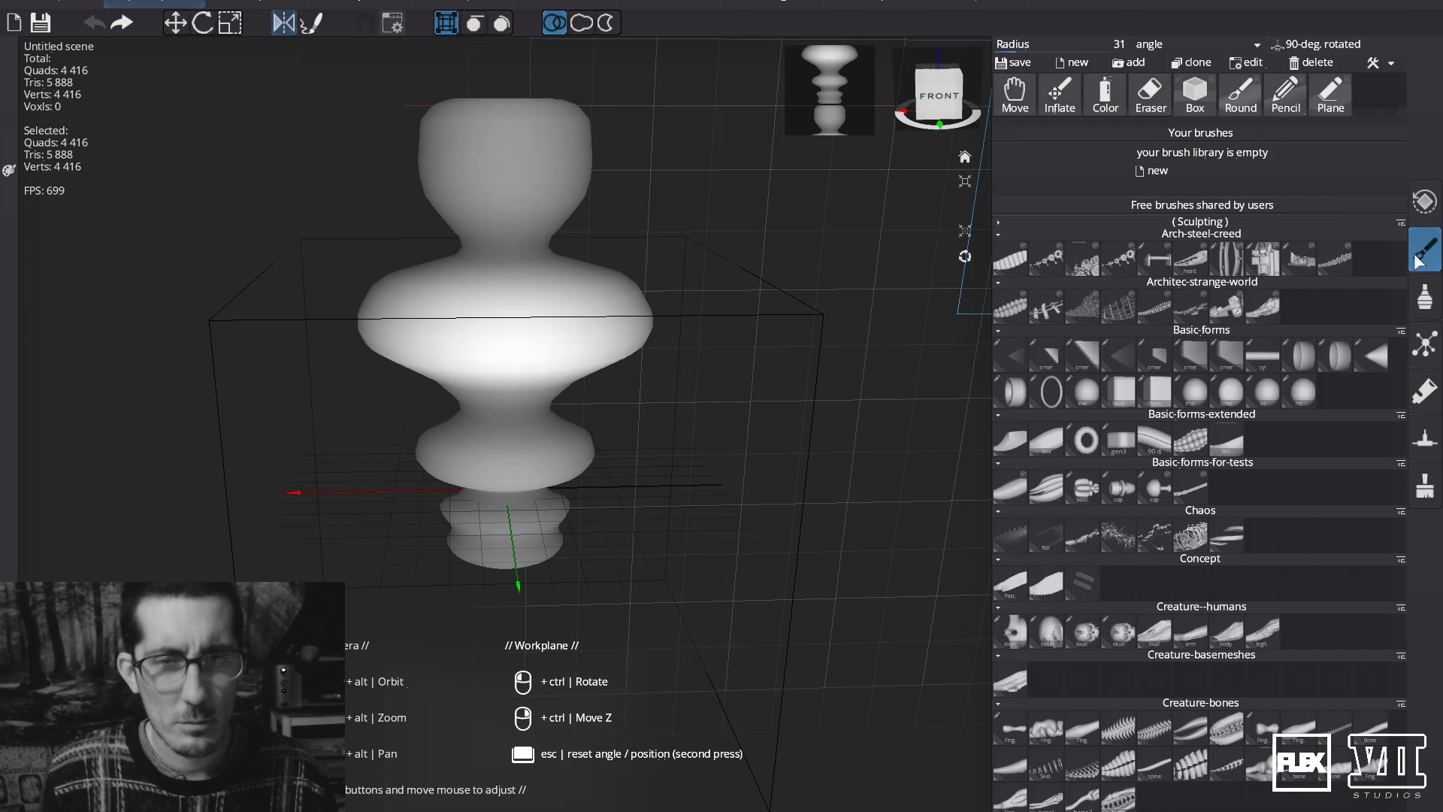
pyautogui.click(1425, 298)
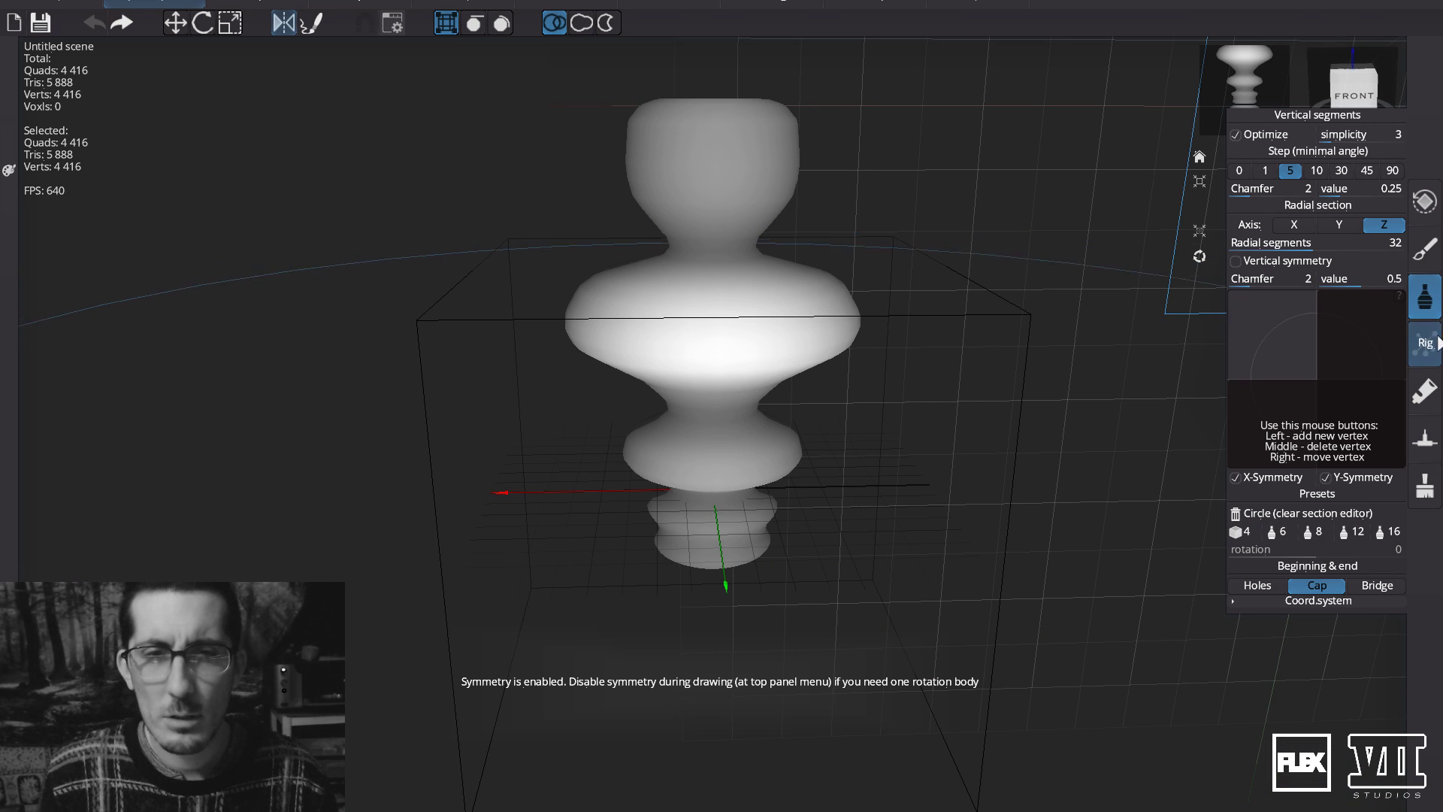
pyautogui.click(1426, 343)
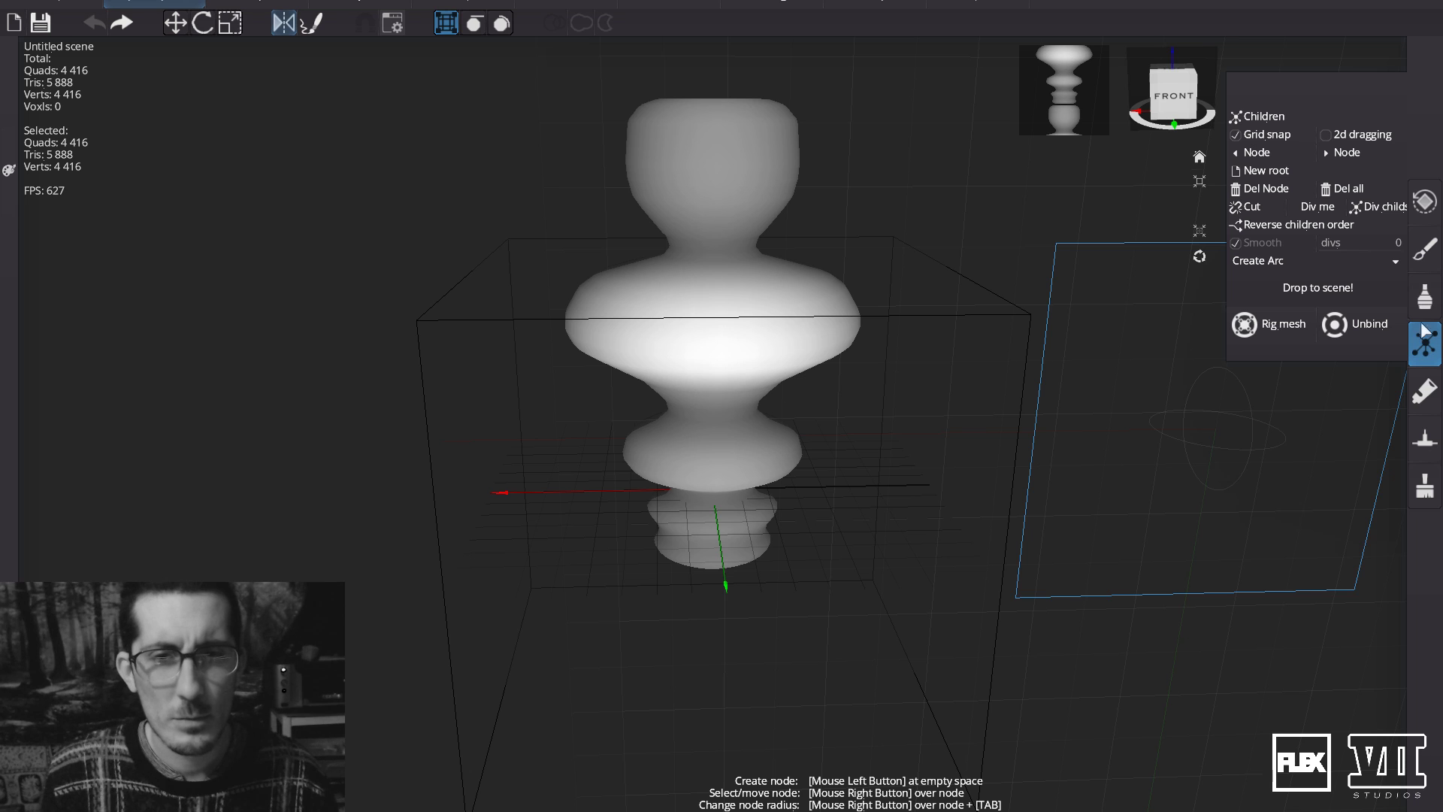
pyautogui.click(1423, 310)
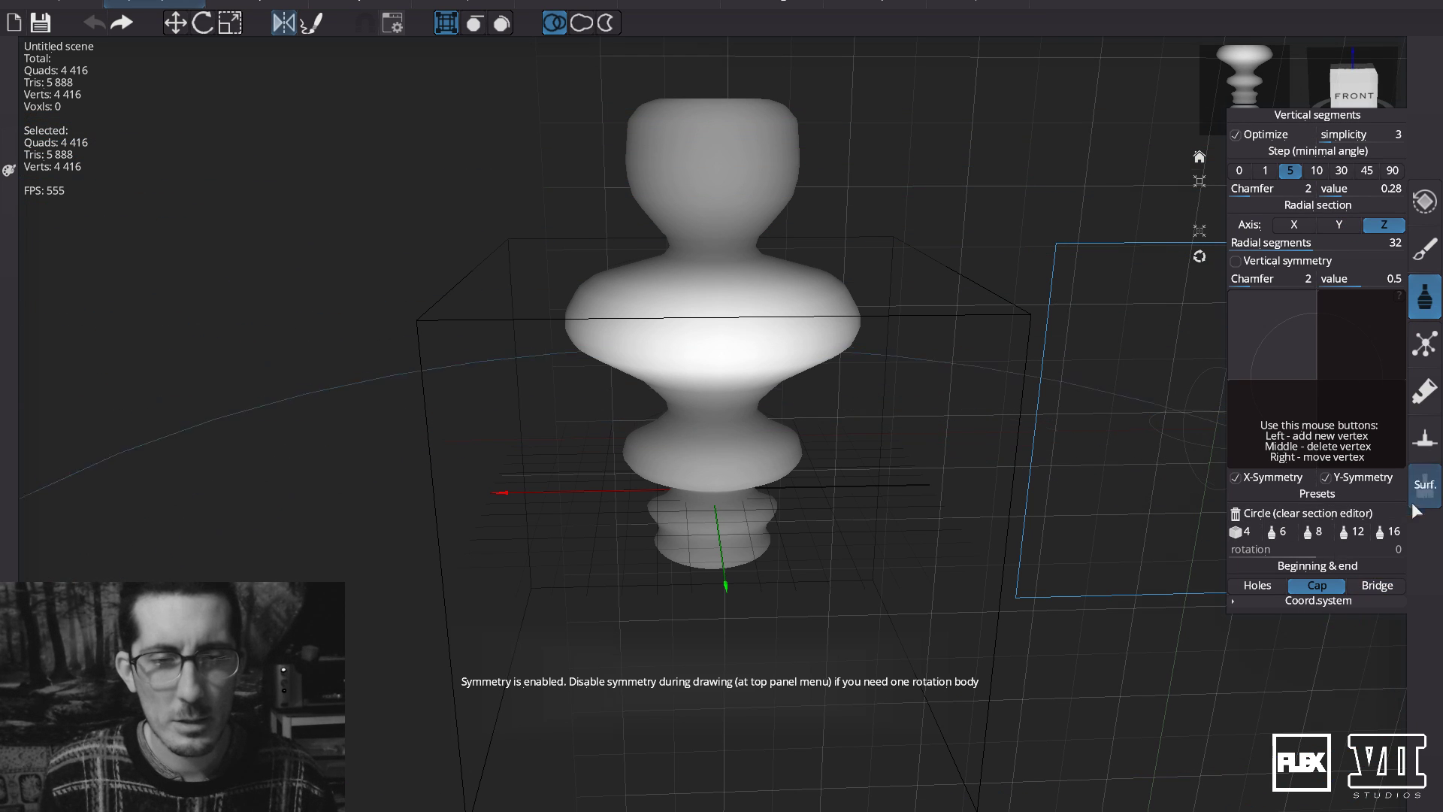
pyautogui.click(1415, 392)
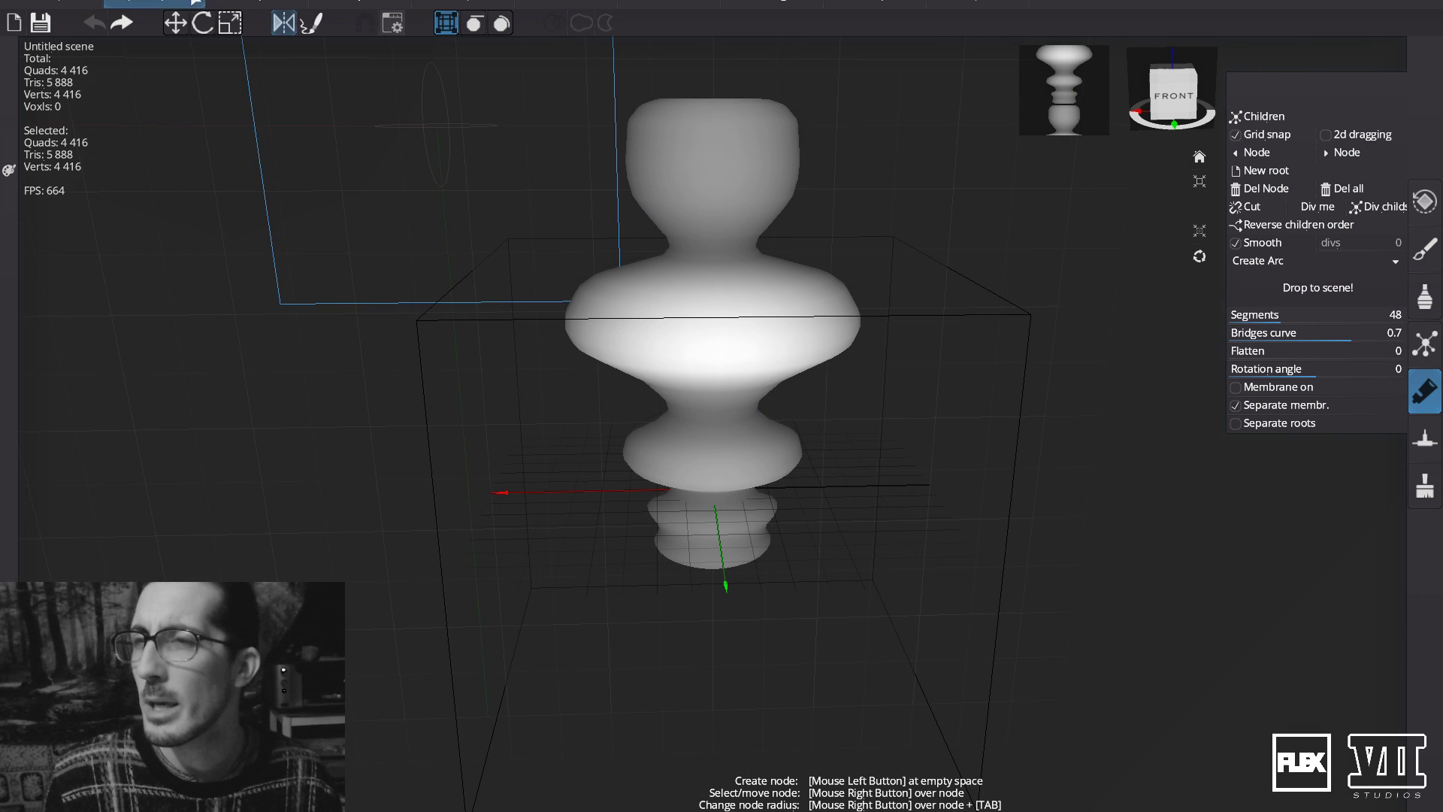
# Open the alpha export dialog to check its save file format, and cancel it without saving.
pyautogui.click(194, 3)
pyautogui.click(169, 126)
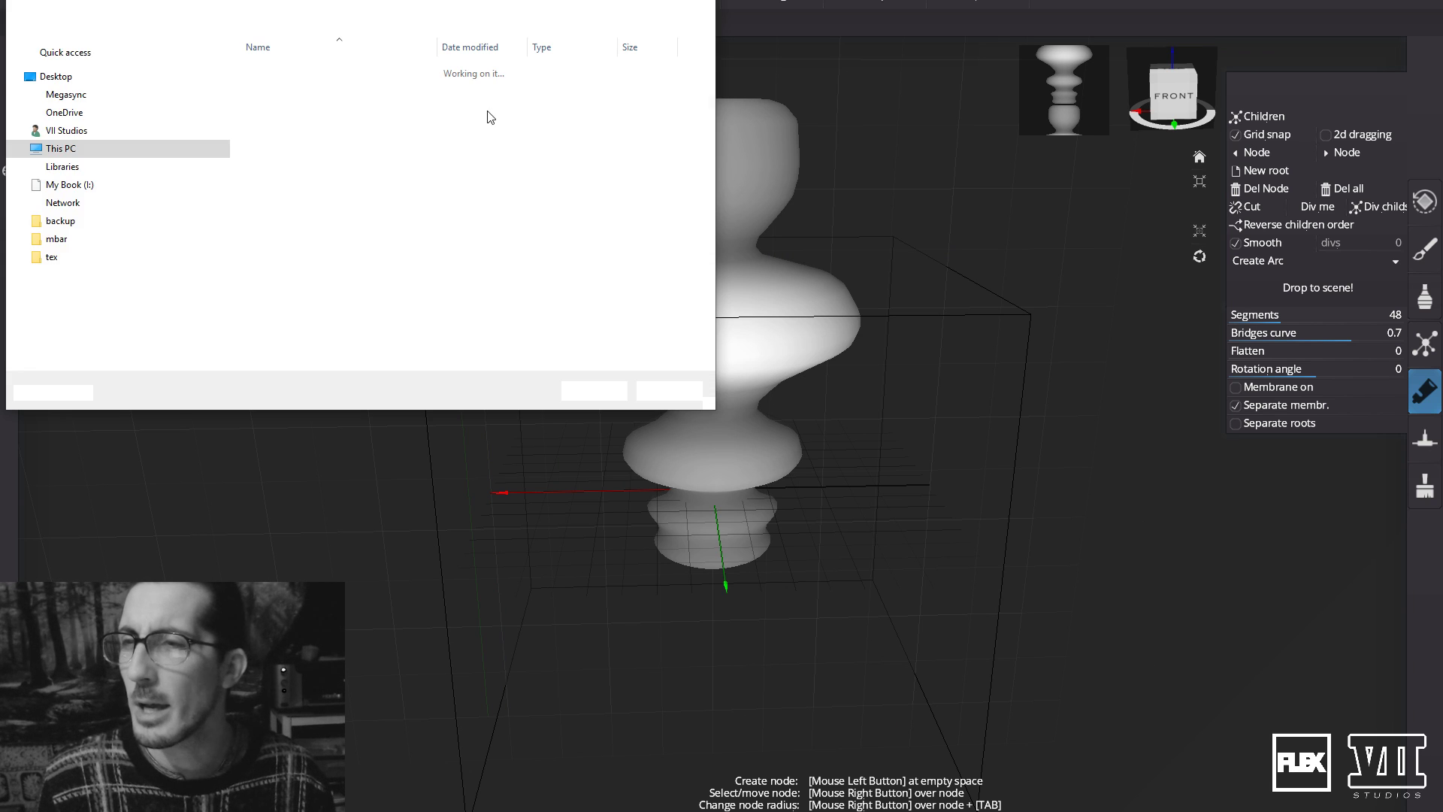
pyautogui.click(163, 363)
pyautogui.click(182, 354)
pyautogui.moveTo(357, 0); pyautogui.dragTo(680, 130)
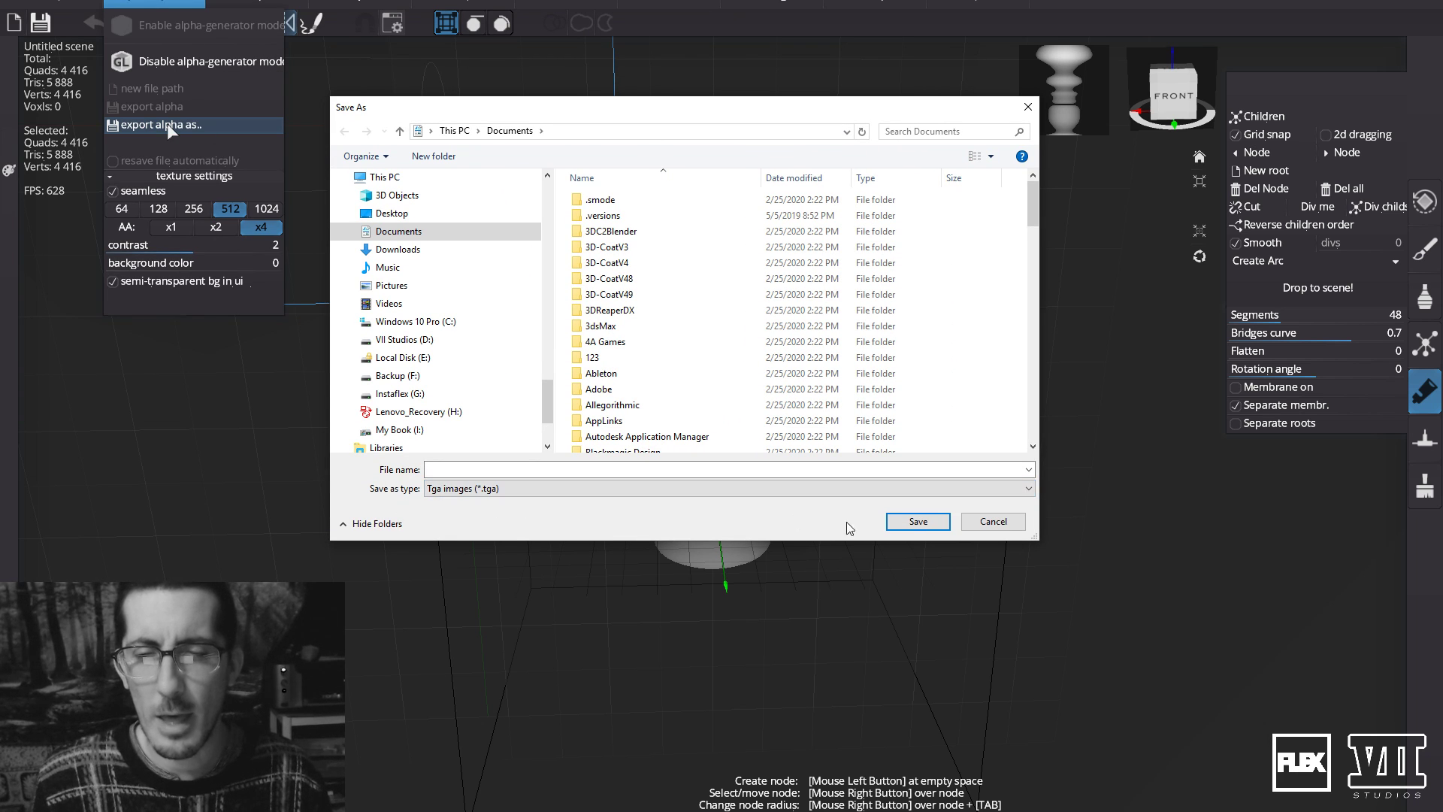
pyautogui.click(993, 521)
# Switch to Google Chrome, search for ".tga files" in a new tab and read the summary of the format.
pyautogui.hotkey('alt', 'Tab')
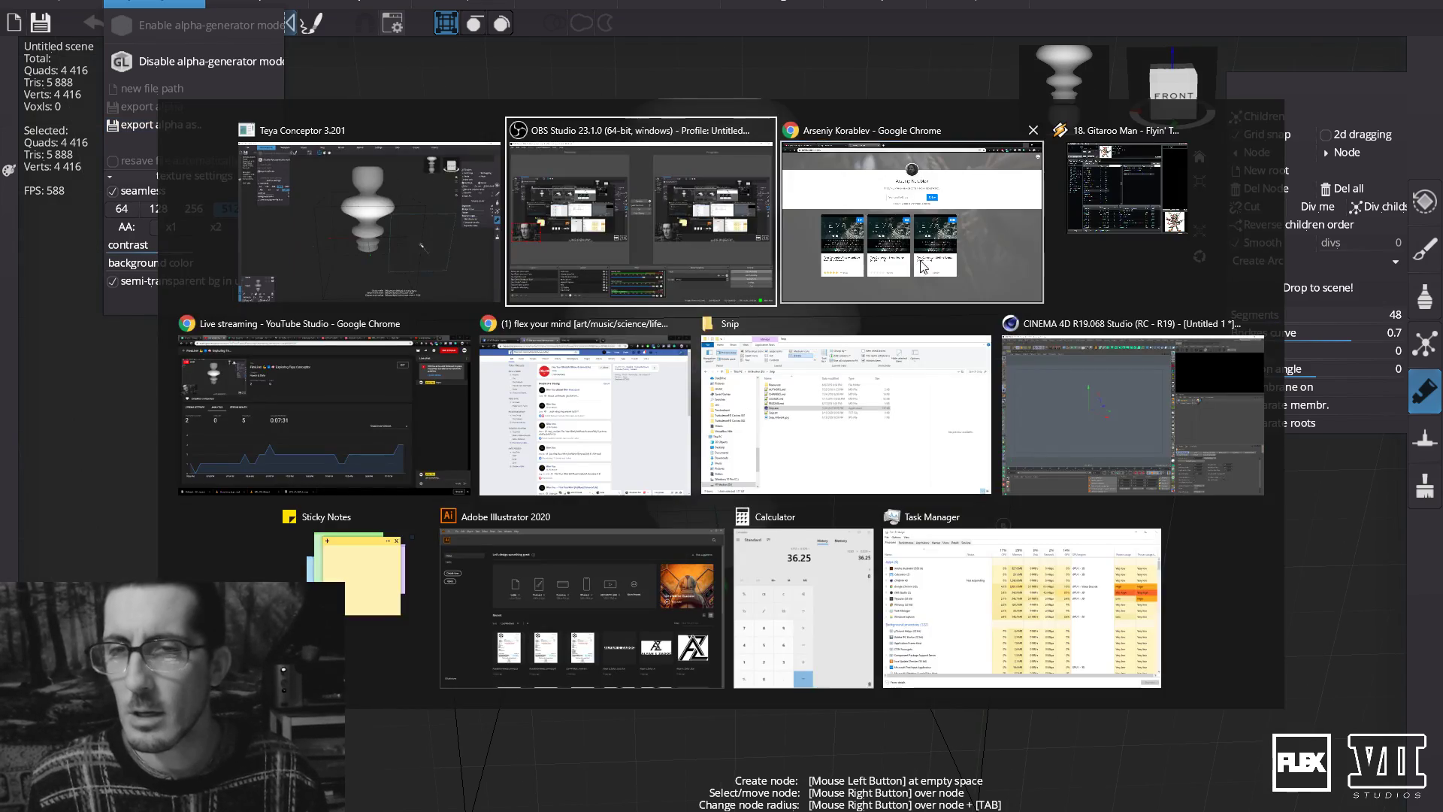
pyautogui.click(923, 266)
pyautogui.hotkey('ctrl', 't')
pyautogui.write('.t')
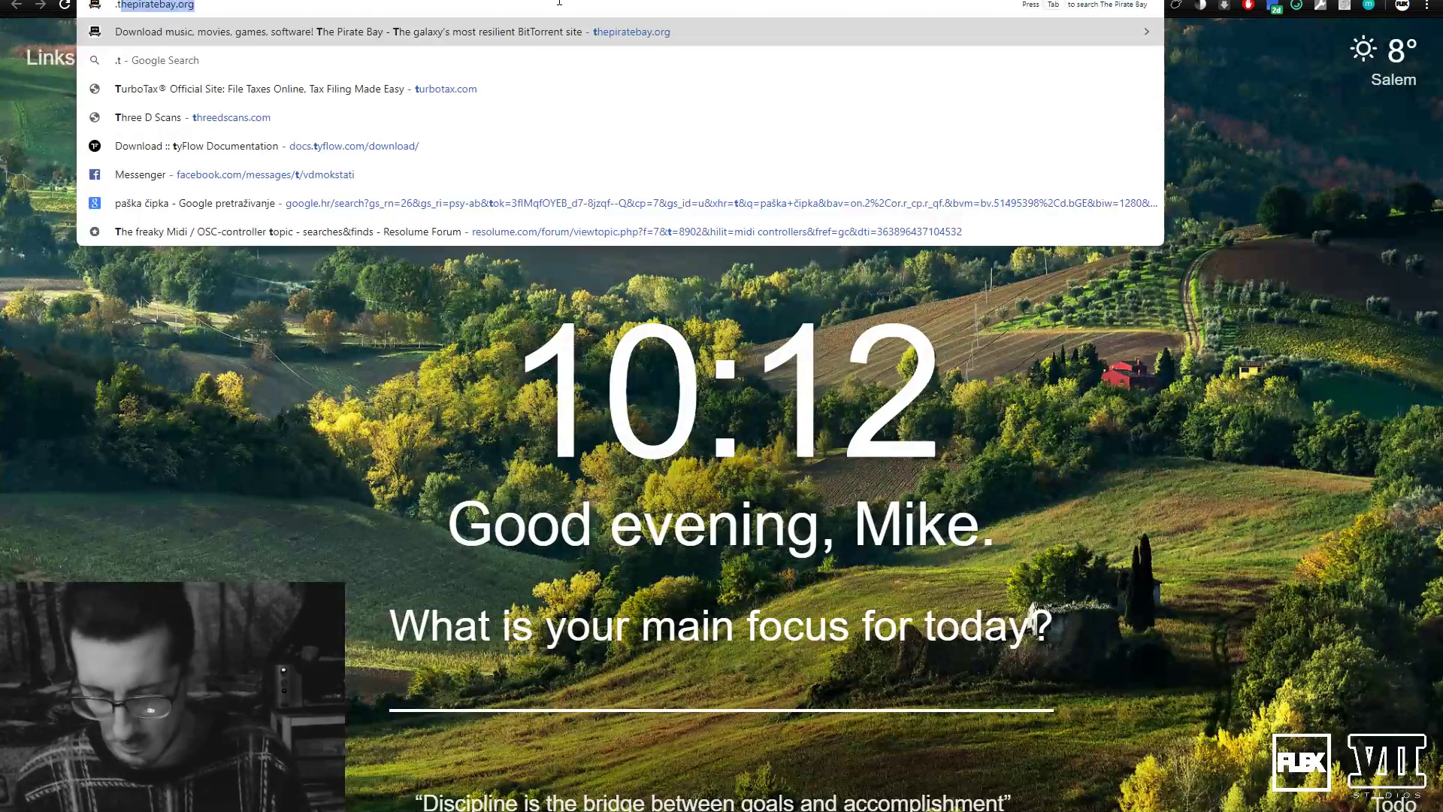
pyautogui.write('ga files')
pyautogui.press('Return')
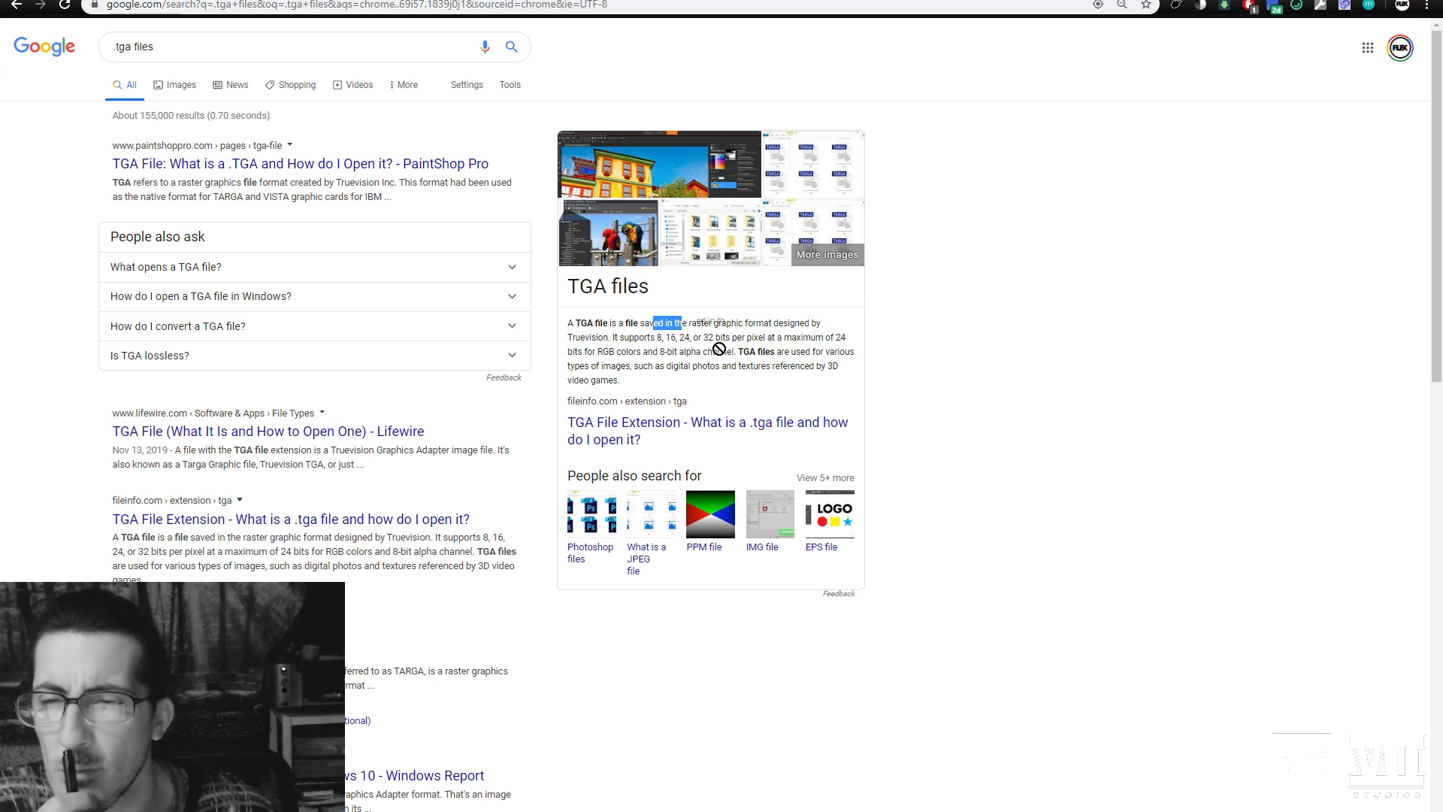
pyautogui.tripleClick(638, 382)
pyautogui.click(721, 361)
pyautogui.tripleClick(656, 359)
pyautogui.click(730, 367)
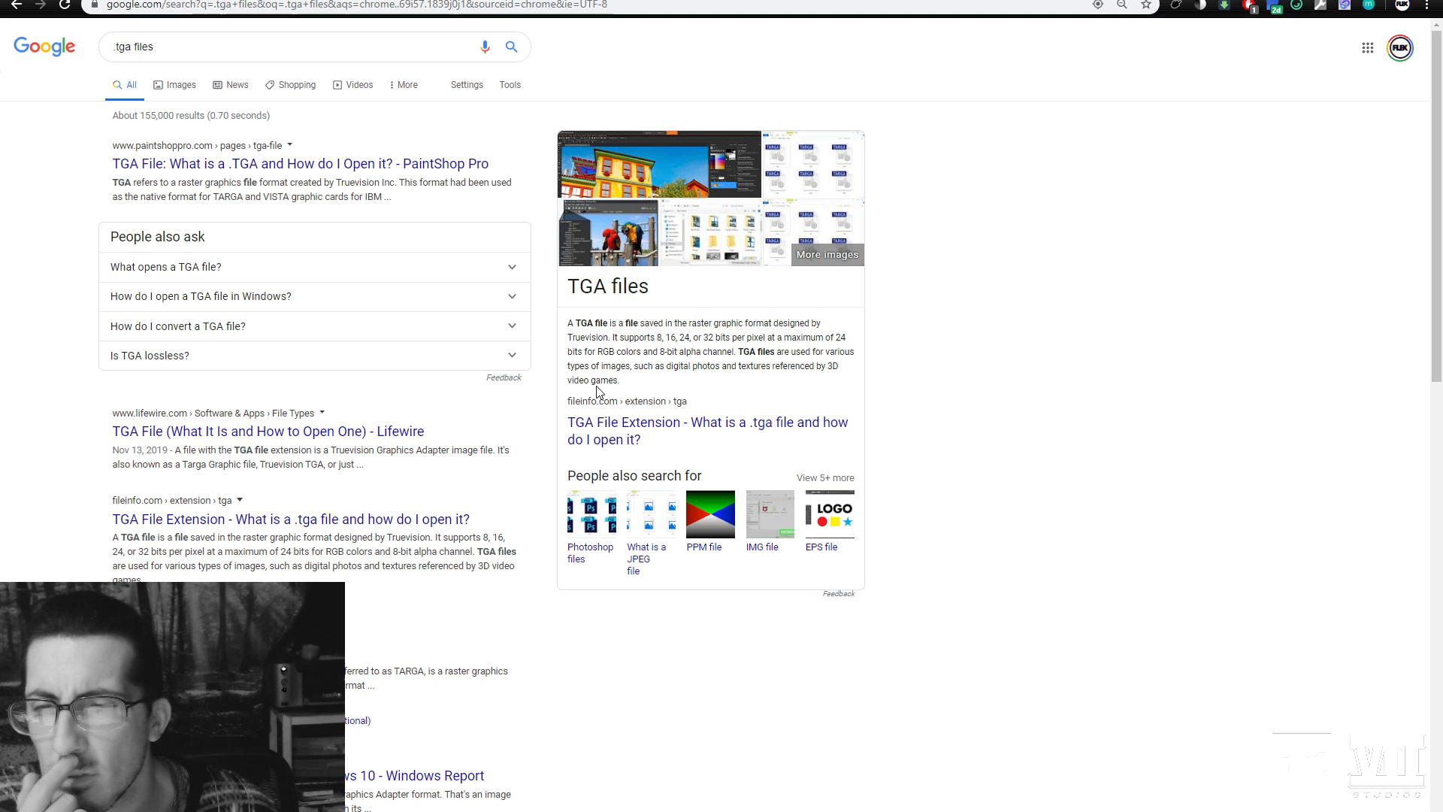
# Open the FileInfo article on the TGA extension and examine its format description and the programs that open such files.
pyautogui.click(647, 424)
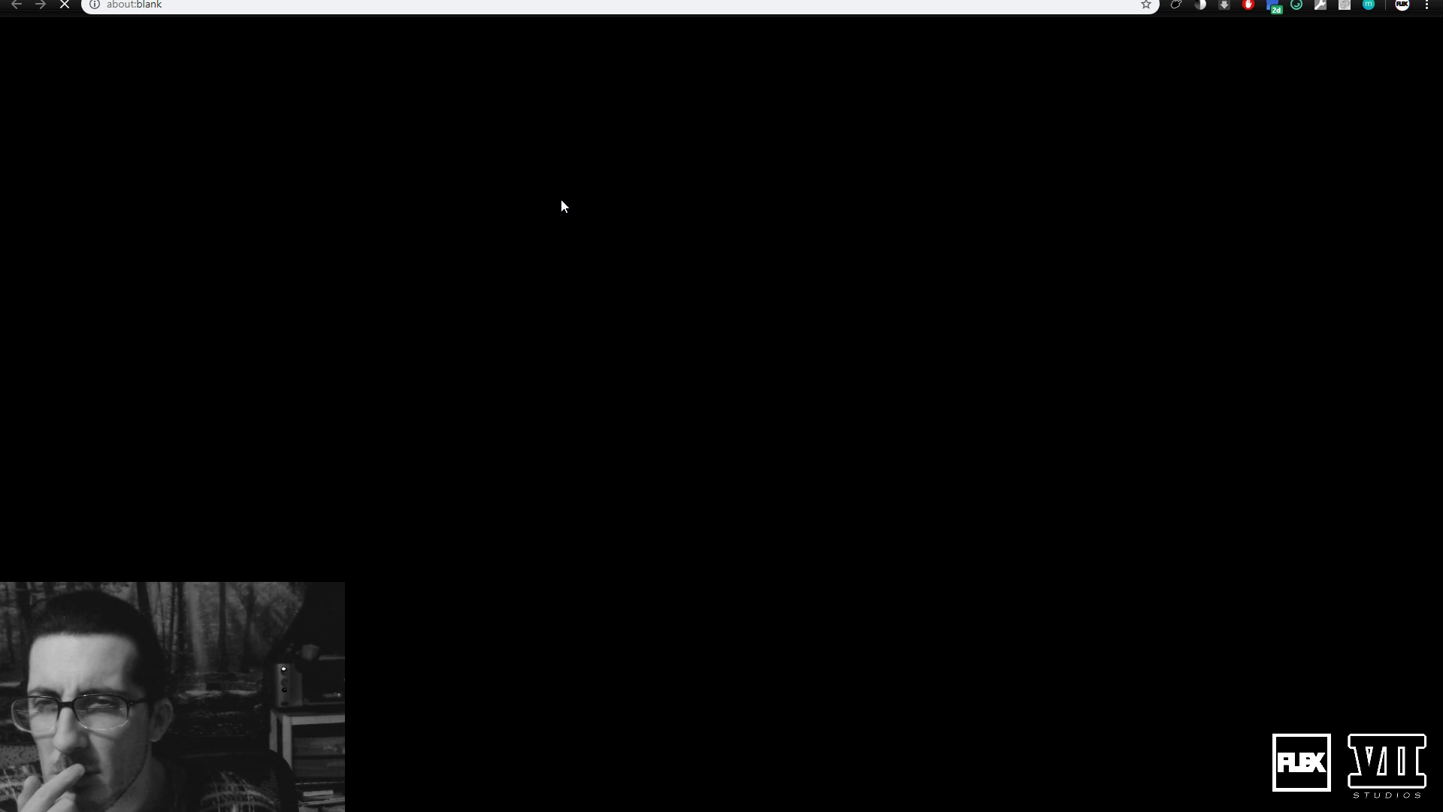
pyautogui.scroll(-8, 467, 567)
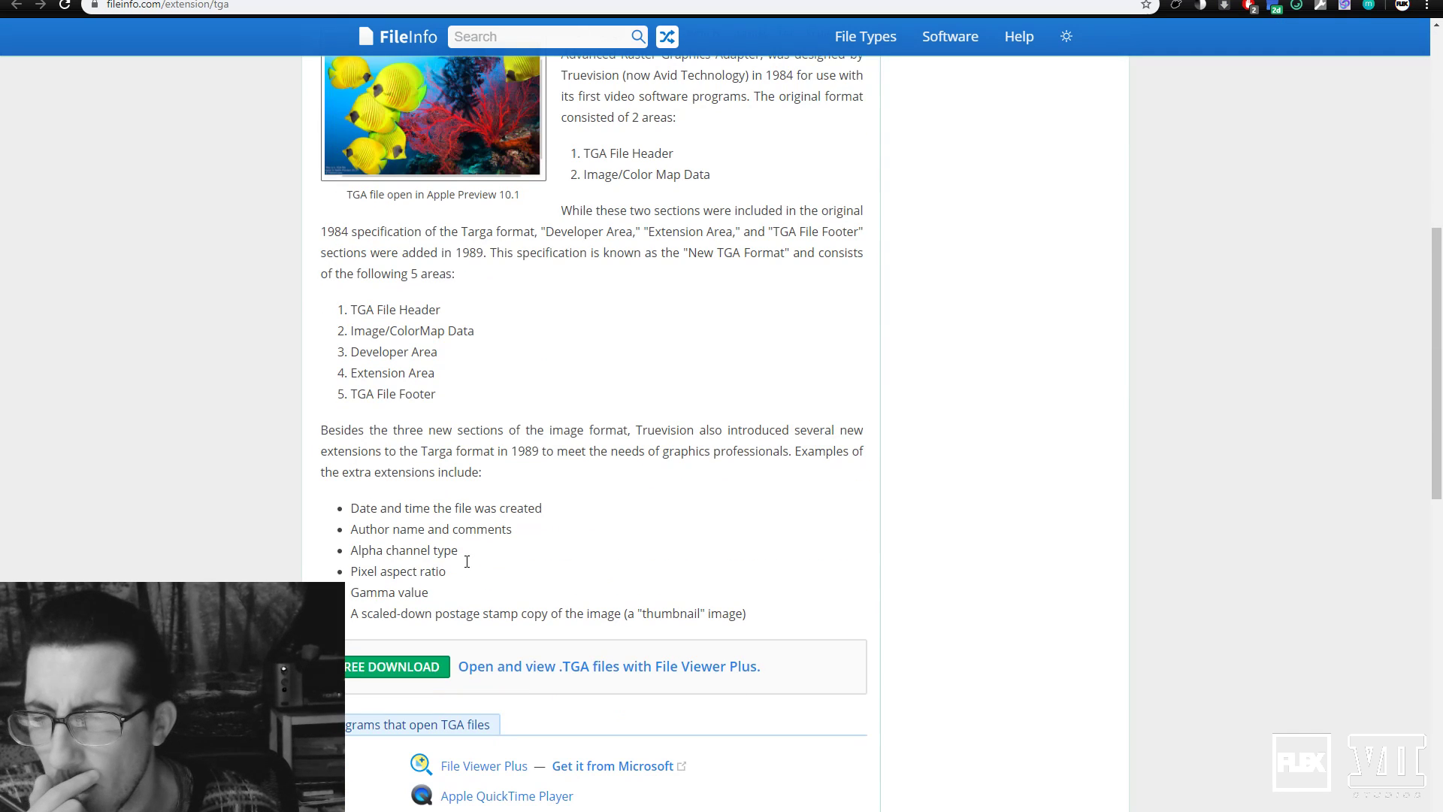
pyautogui.scroll(-7, 468, 567)
pyautogui.scroll(6, 467, 567)
pyautogui.scroll(-7, 468, 568)
pyautogui.scroll(5, 468, 568)
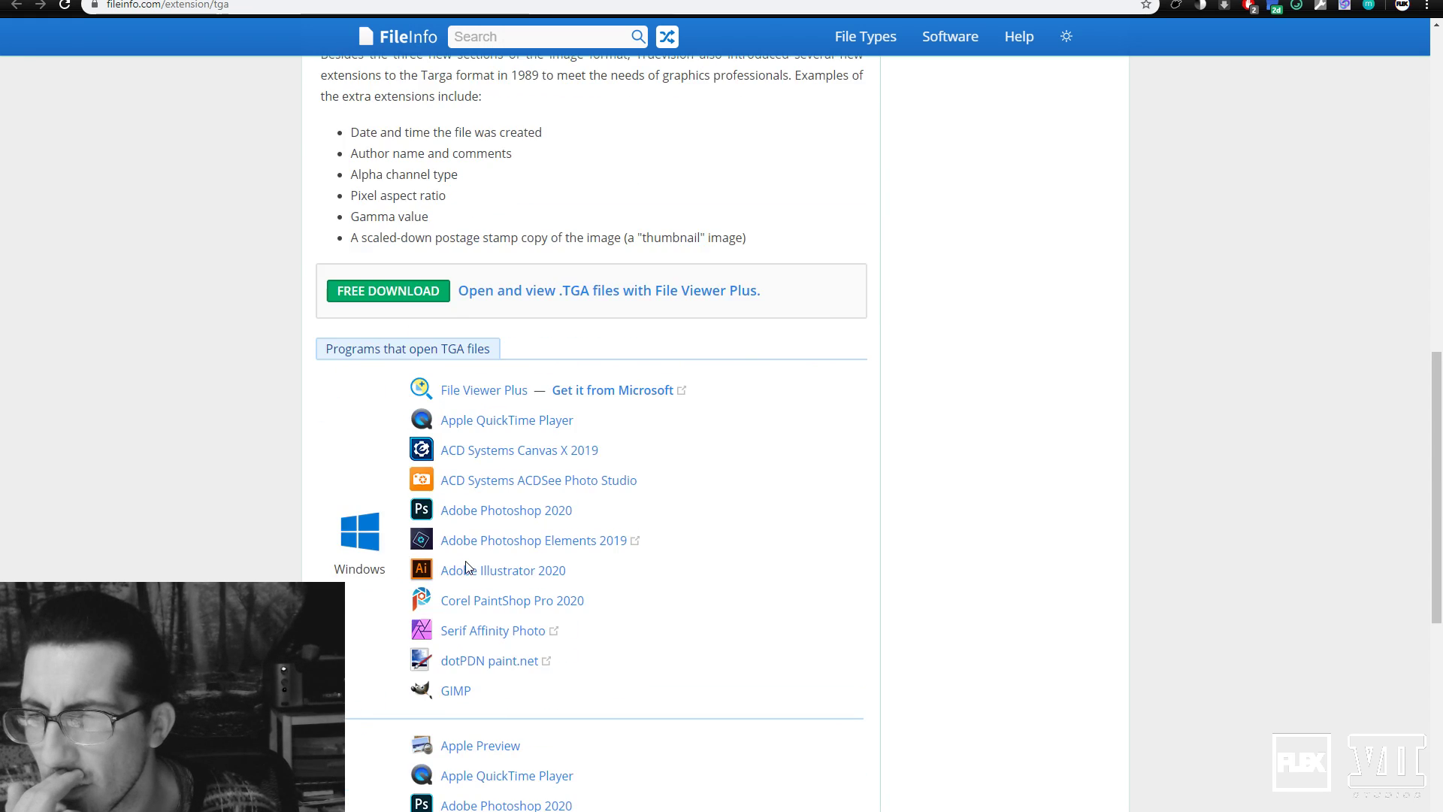
pyautogui.scroll(-8, 467, 568)
pyautogui.scroll(15, 468, 568)
pyautogui.scroll(-5, 468, 568)
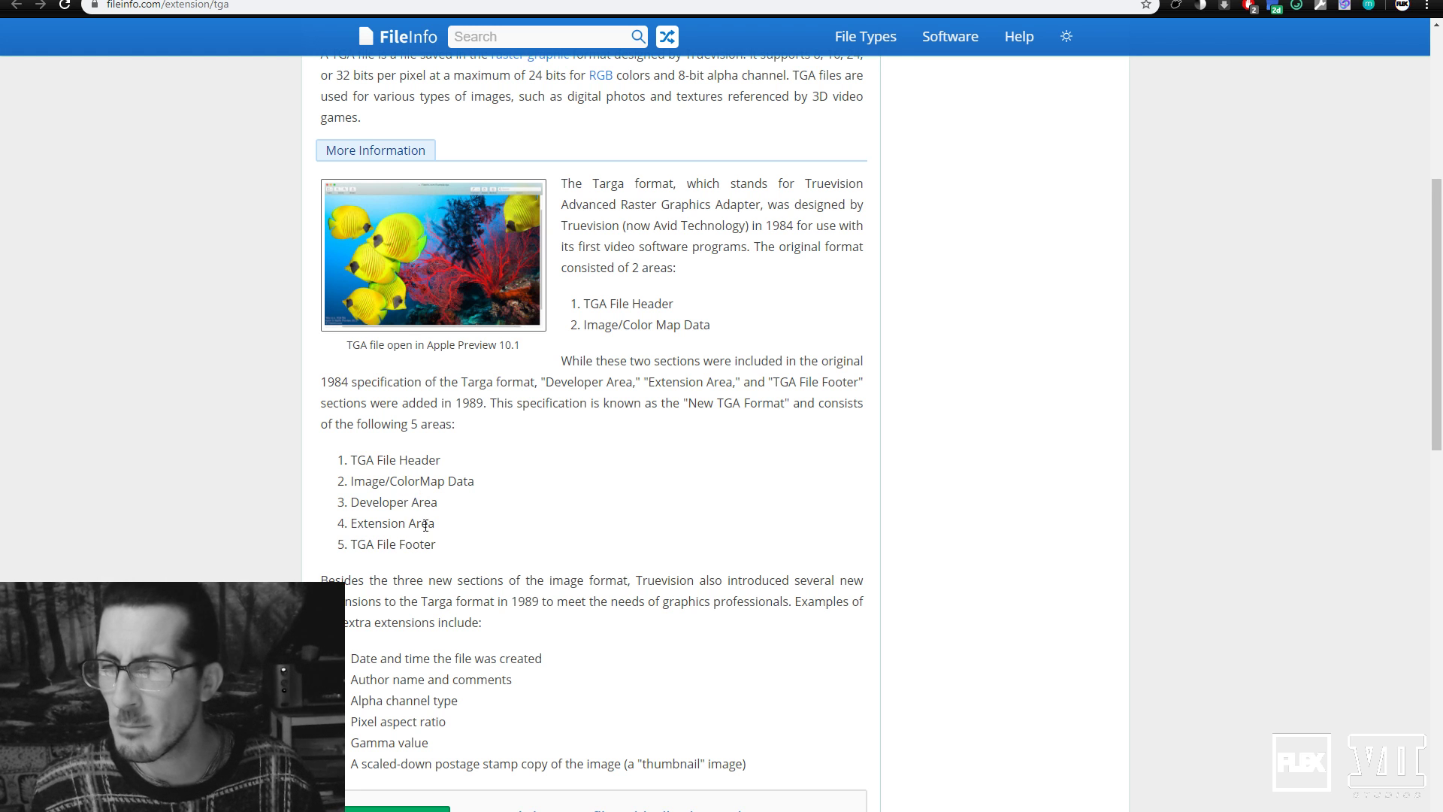
pyautogui.scroll(5, 449, 559)
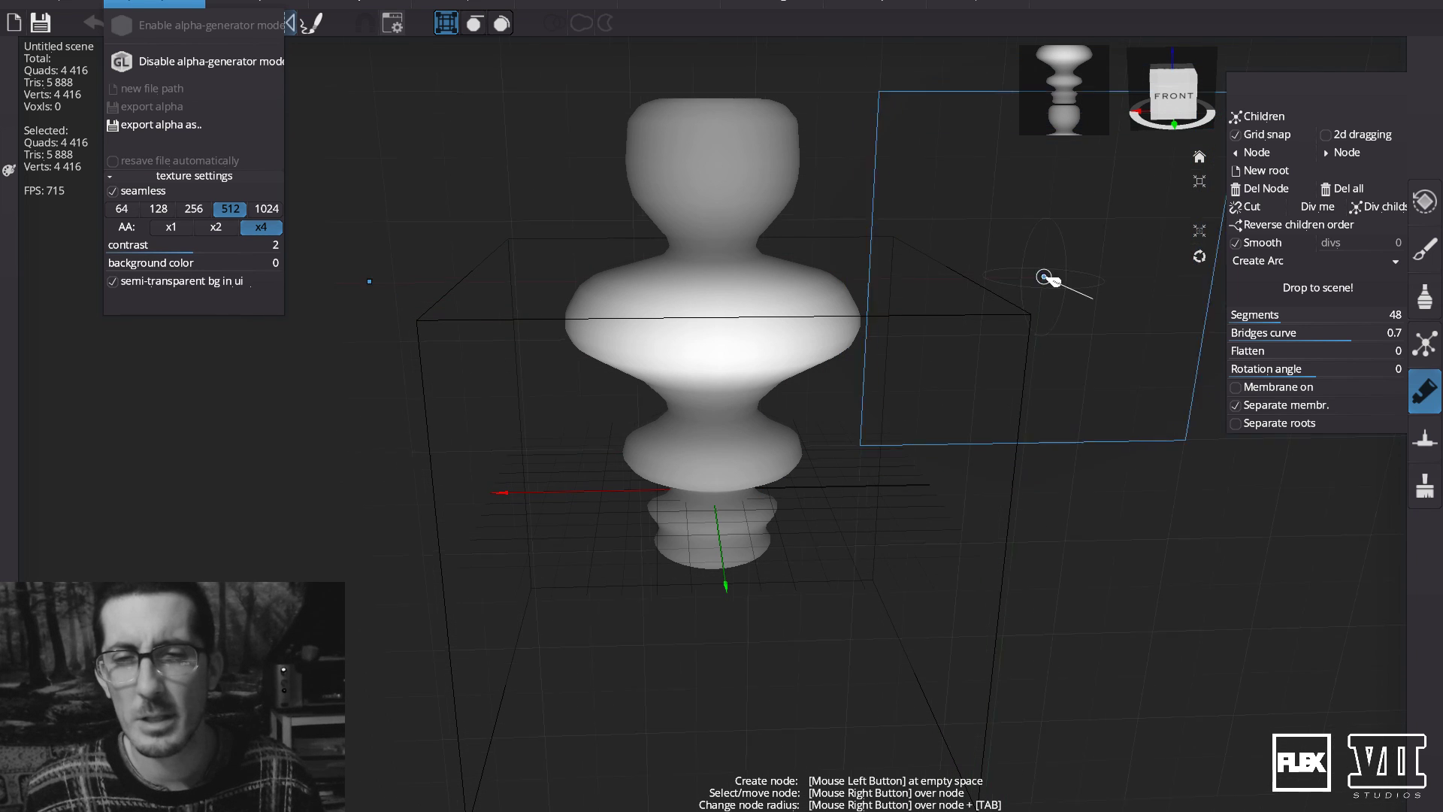
# Return to Teya Conceptor, align the view to the front and try placing a mirrored node below the ringed base, undoing it.
pyautogui.click(1177, 94)
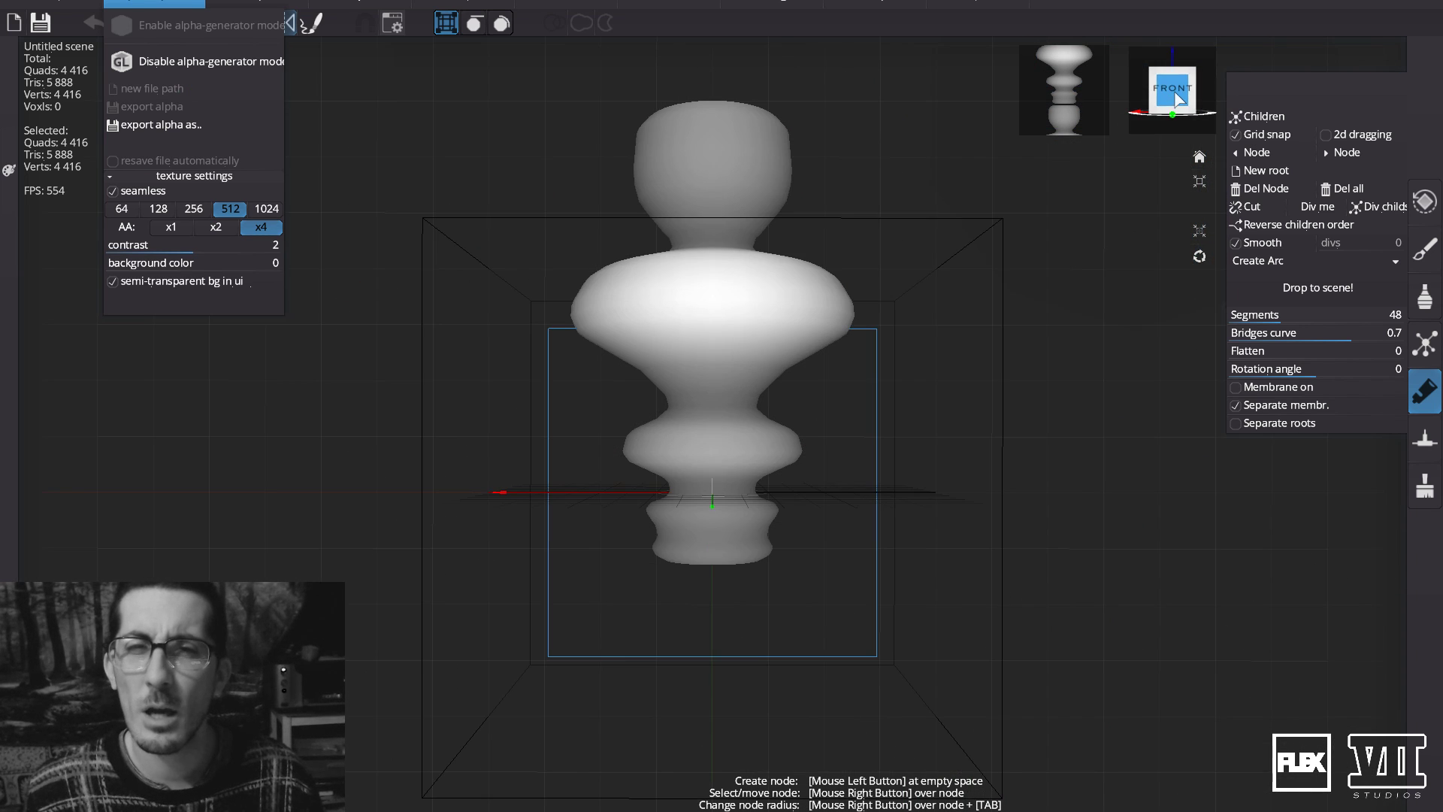
pyautogui.click(763, 598)
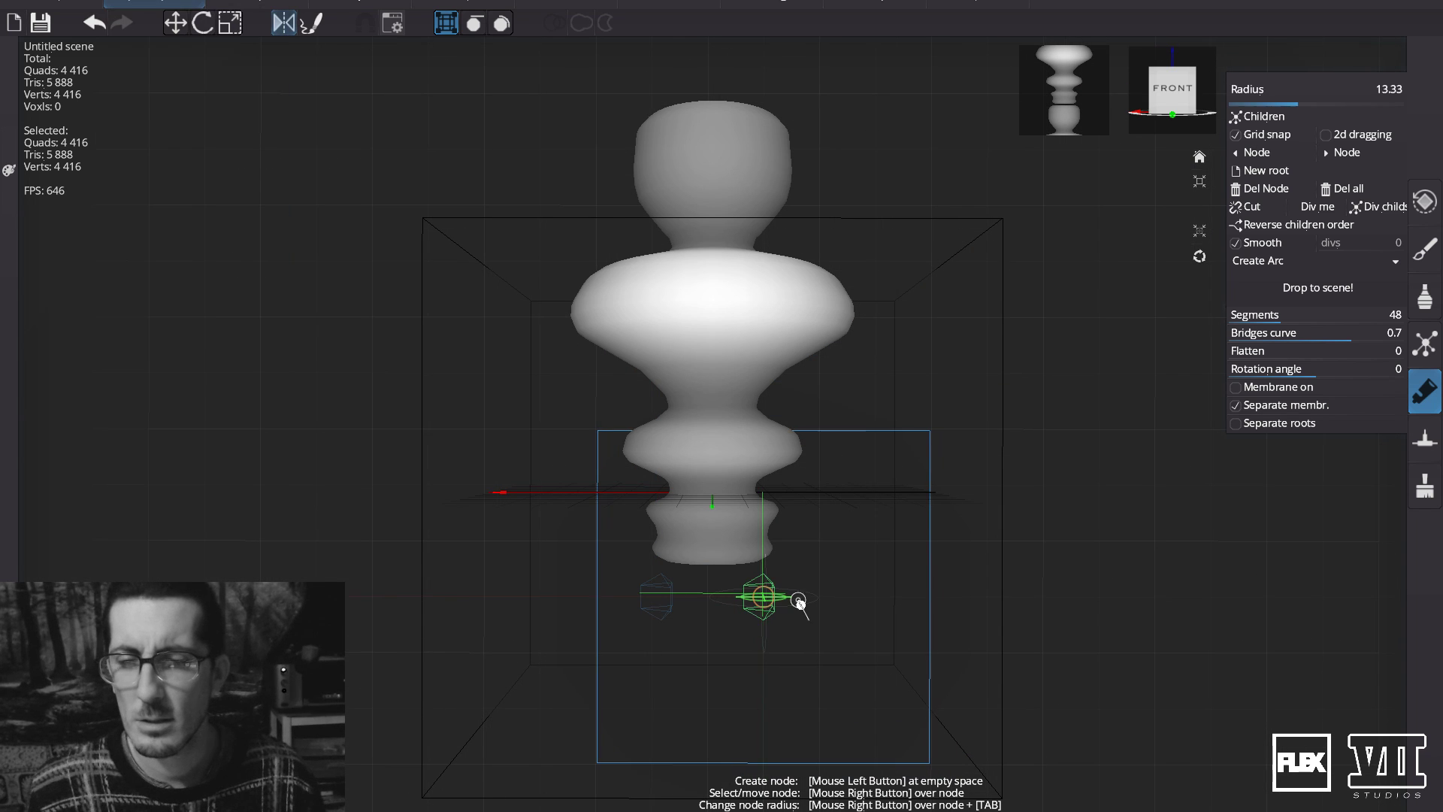
pyautogui.hotkey('ctrl', 'z')
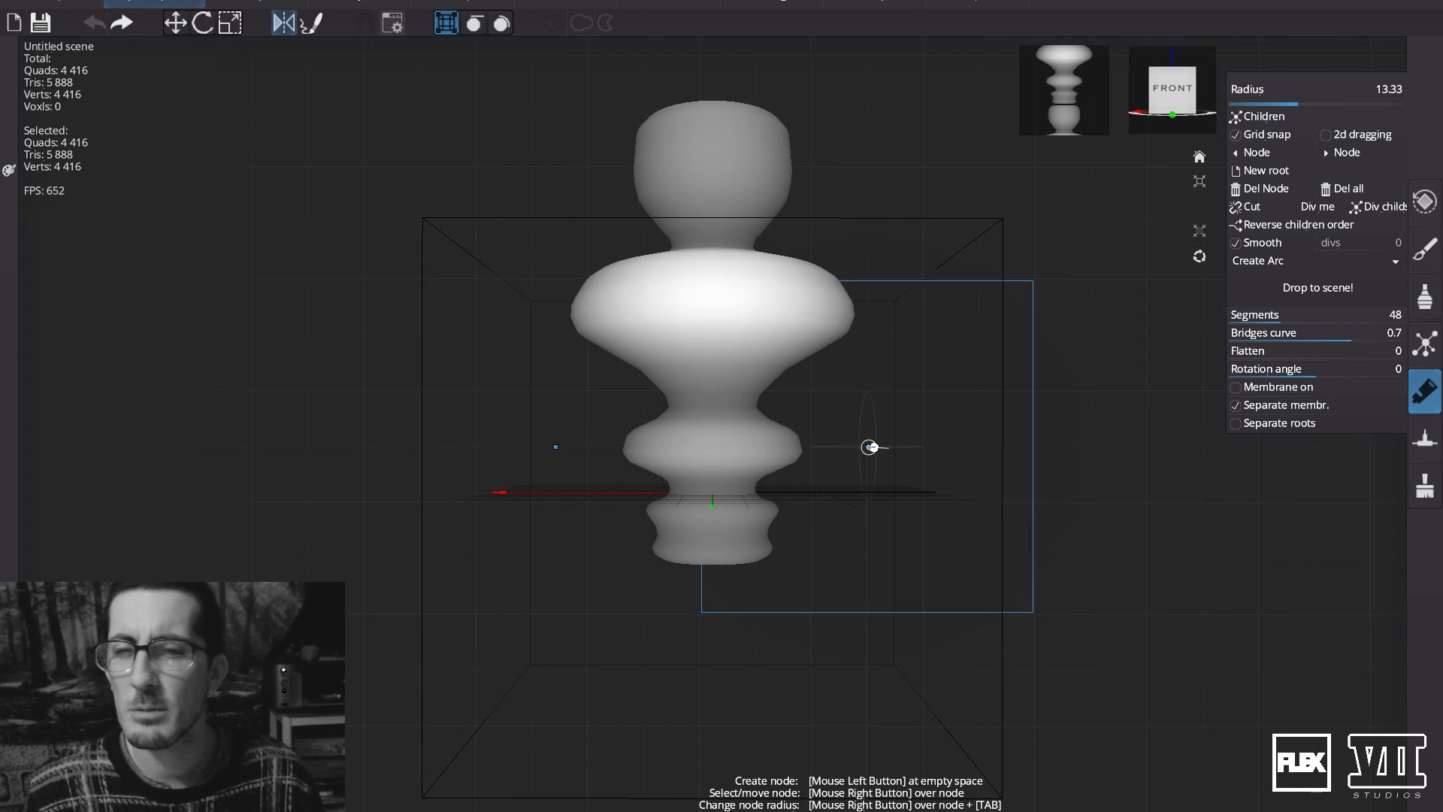
# Place three mirrored pairs of spheres beside the vase shape with the sphere brush from Basic-forms, making them smaller towards the cup.
pyautogui.click(1424, 248)
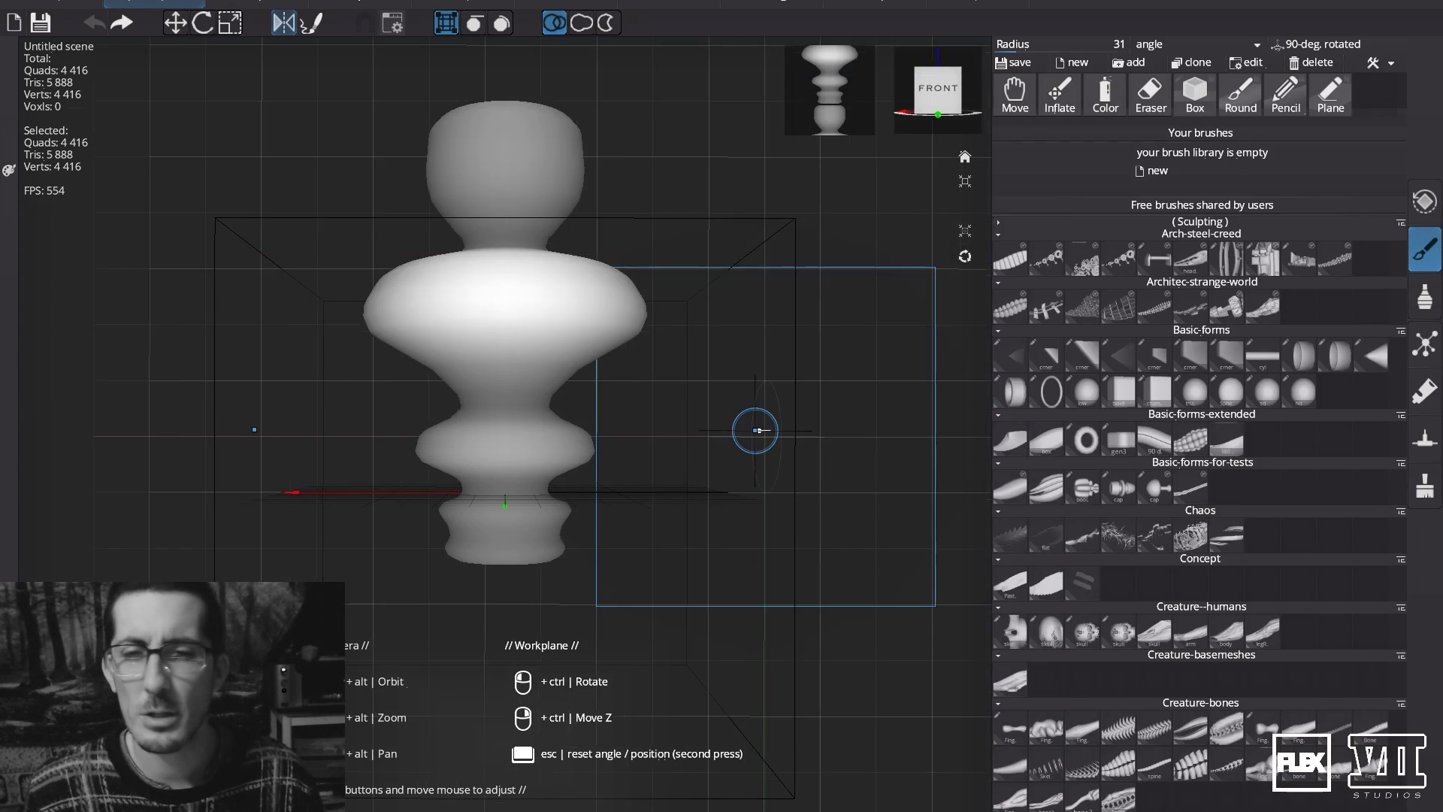
pyautogui.click(1085, 396)
pyautogui.moveTo(672, 360)
pyautogui.mouseDown()
pyautogui.moveTo(668, 439)
pyautogui.moveTo(596, 419)
pyautogui.moveTo(635, 406)
pyautogui.mouseUp()
pyautogui.moveTo(670, 247); pyautogui.dragTo(696, 293)
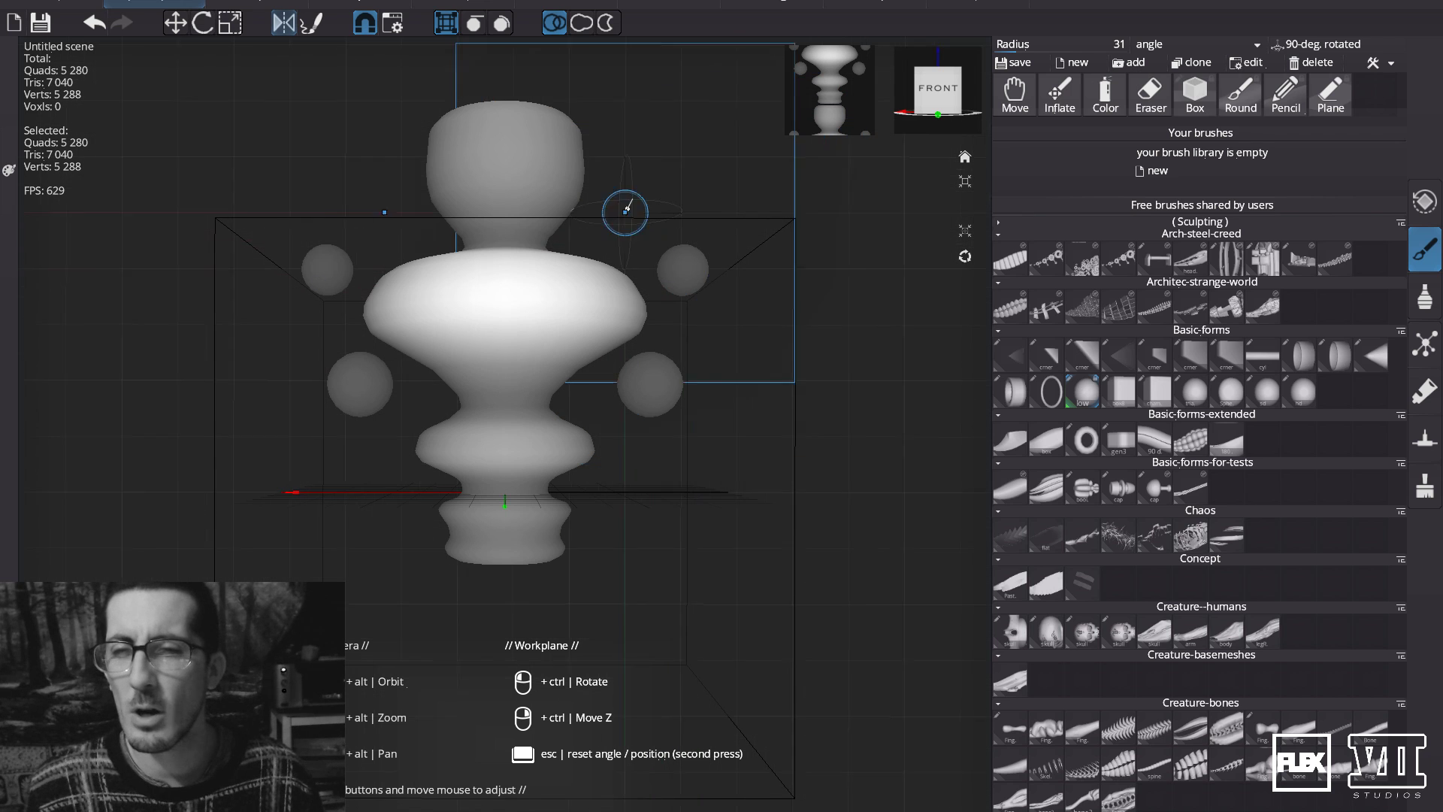
pyautogui.moveTo(632, 194); pyautogui.dragTo(668, 181)
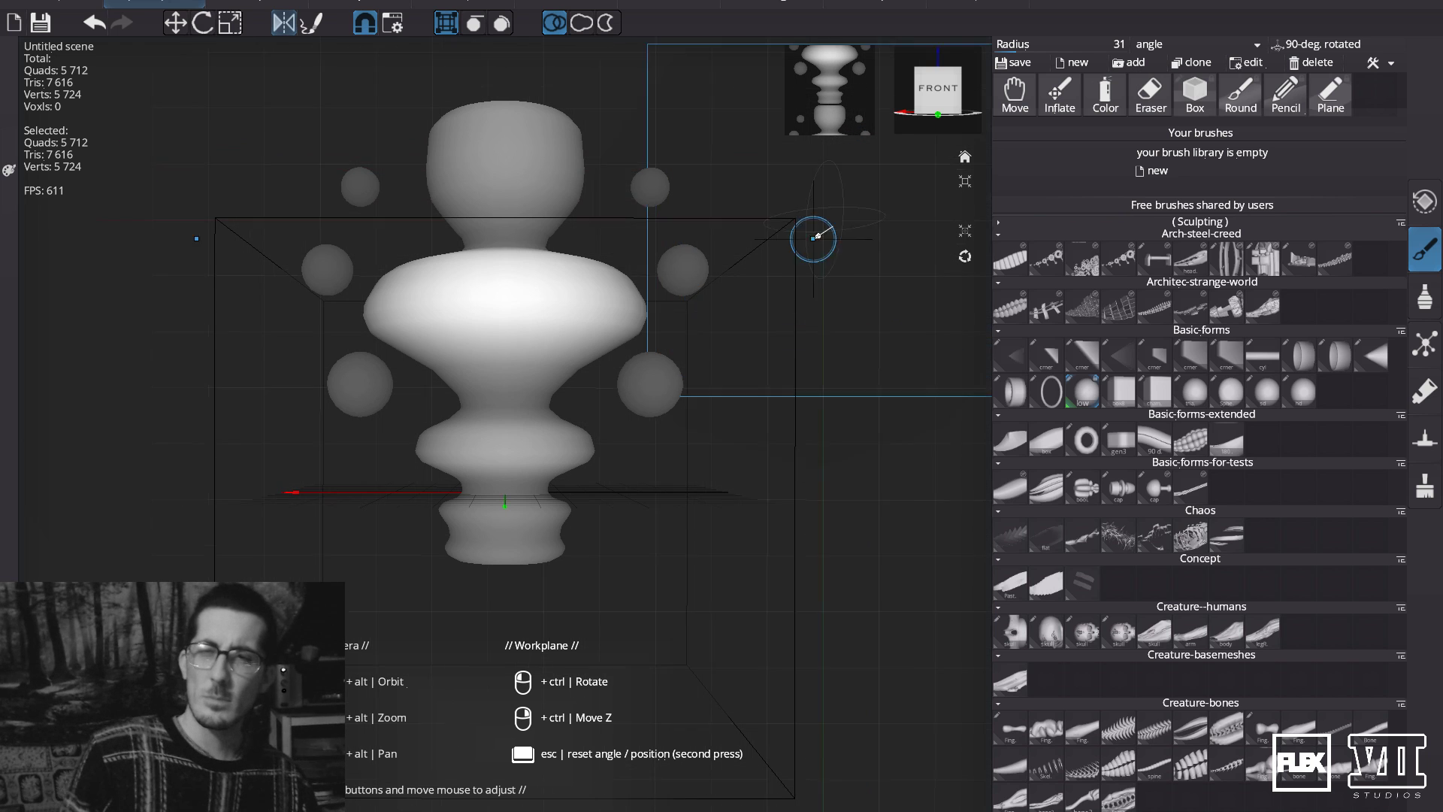
# Try adding more mirrored spheres beside the wide middle bulge, undoing them.
pyautogui.moveTo(644, 300)
pyautogui.mouseDown()
pyautogui.moveTo(715, 336)
pyautogui.moveTo(771, 341)
pyautogui.mouseUp()
pyautogui.moveTo(781, 347); pyautogui.dragTo(718, 335)
pyautogui.hotkey('ctrl', 'z')
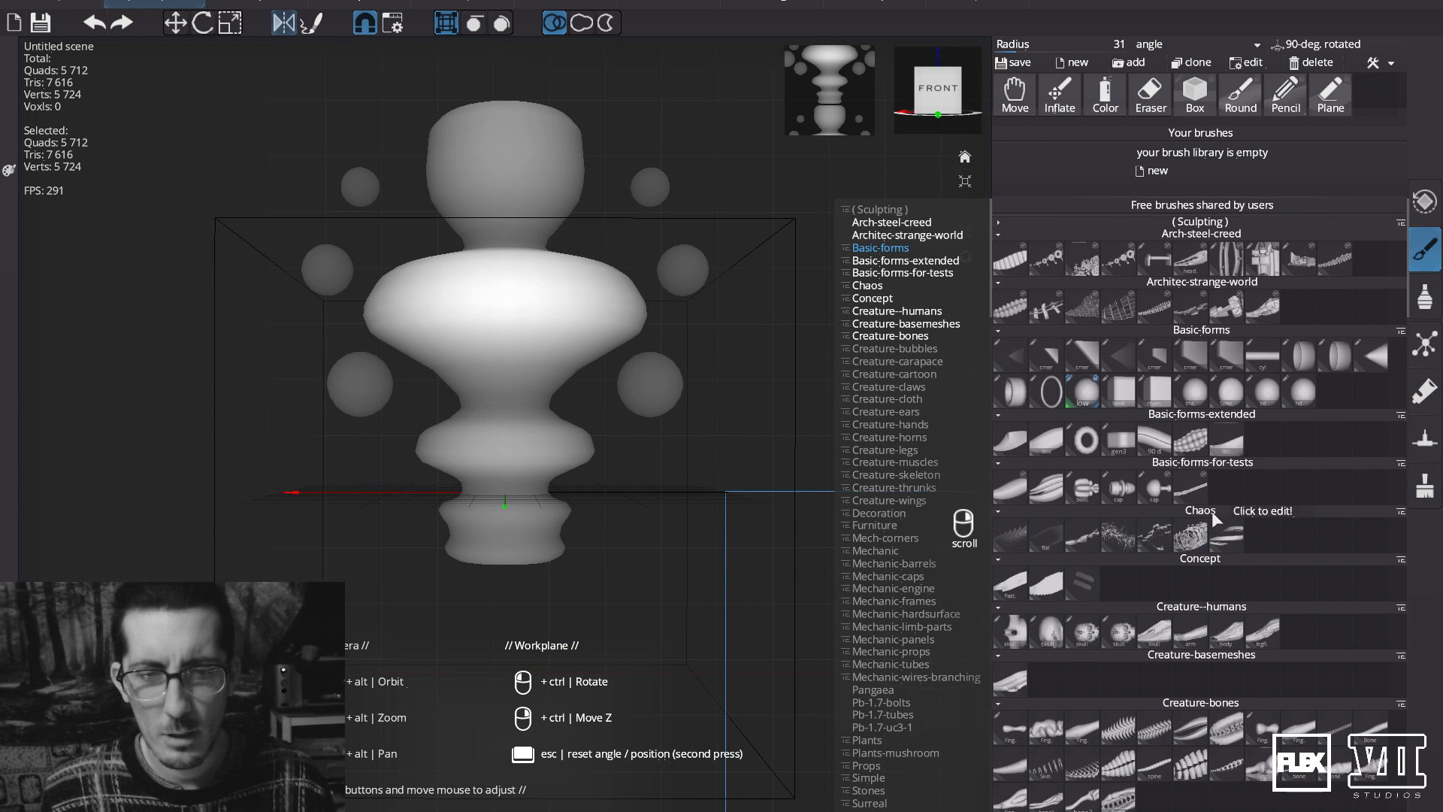
# Choose the tangled wire-like brush from Chaos and try several mirrored strokes around the vase shape, undoing each one.
pyautogui.click(1187, 537)
pyautogui.moveTo(580, 409)
pyautogui.mouseDown()
pyautogui.moveTo(677, 489)
pyautogui.moveTo(819, 447)
pyautogui.mouseUp()
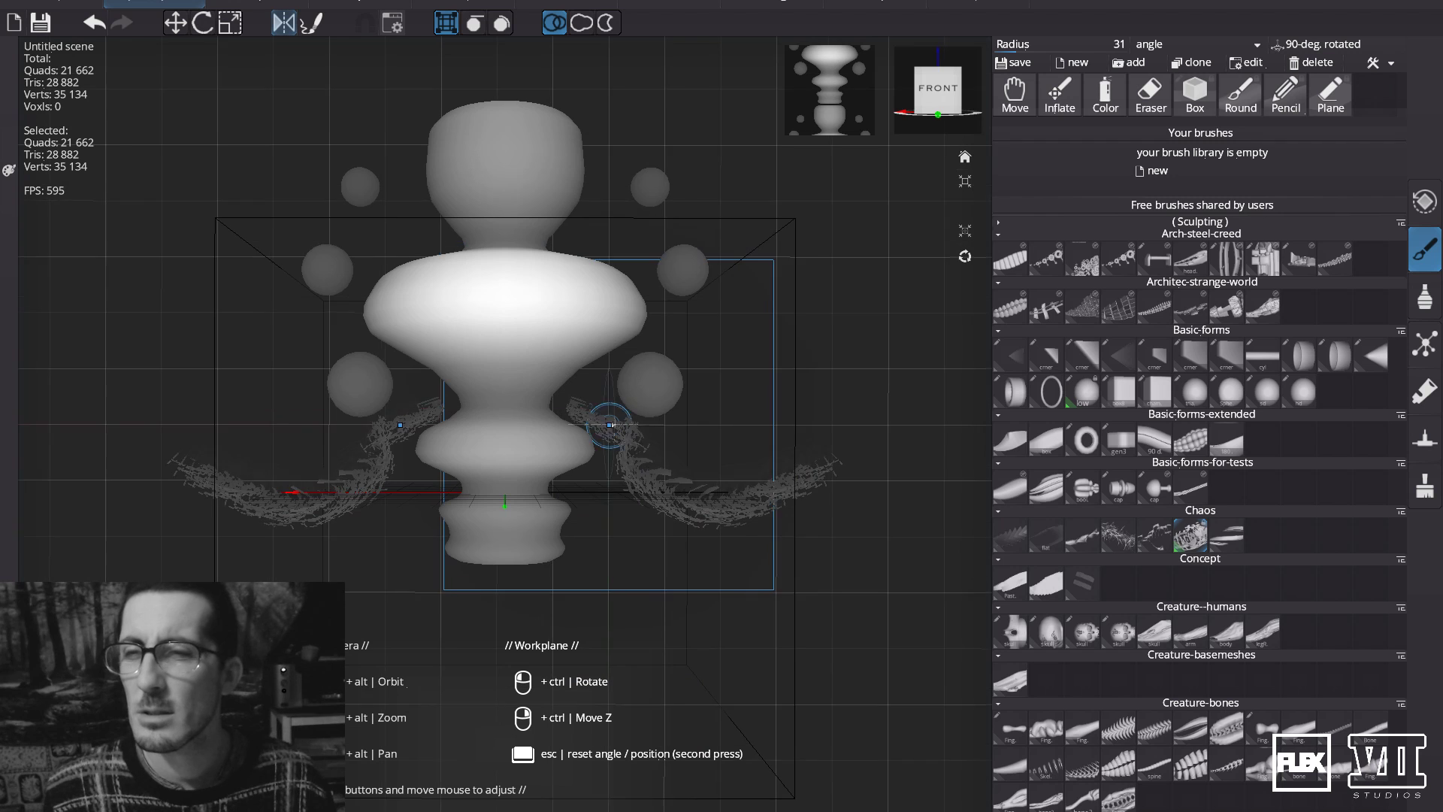
pyautogui.hotkey('ctrl', 'z')
pyautogui.moveTo(574, 404); pyautogui.dragTo(718, 319)
pyautogui.hotkey('ctrl', 'z')
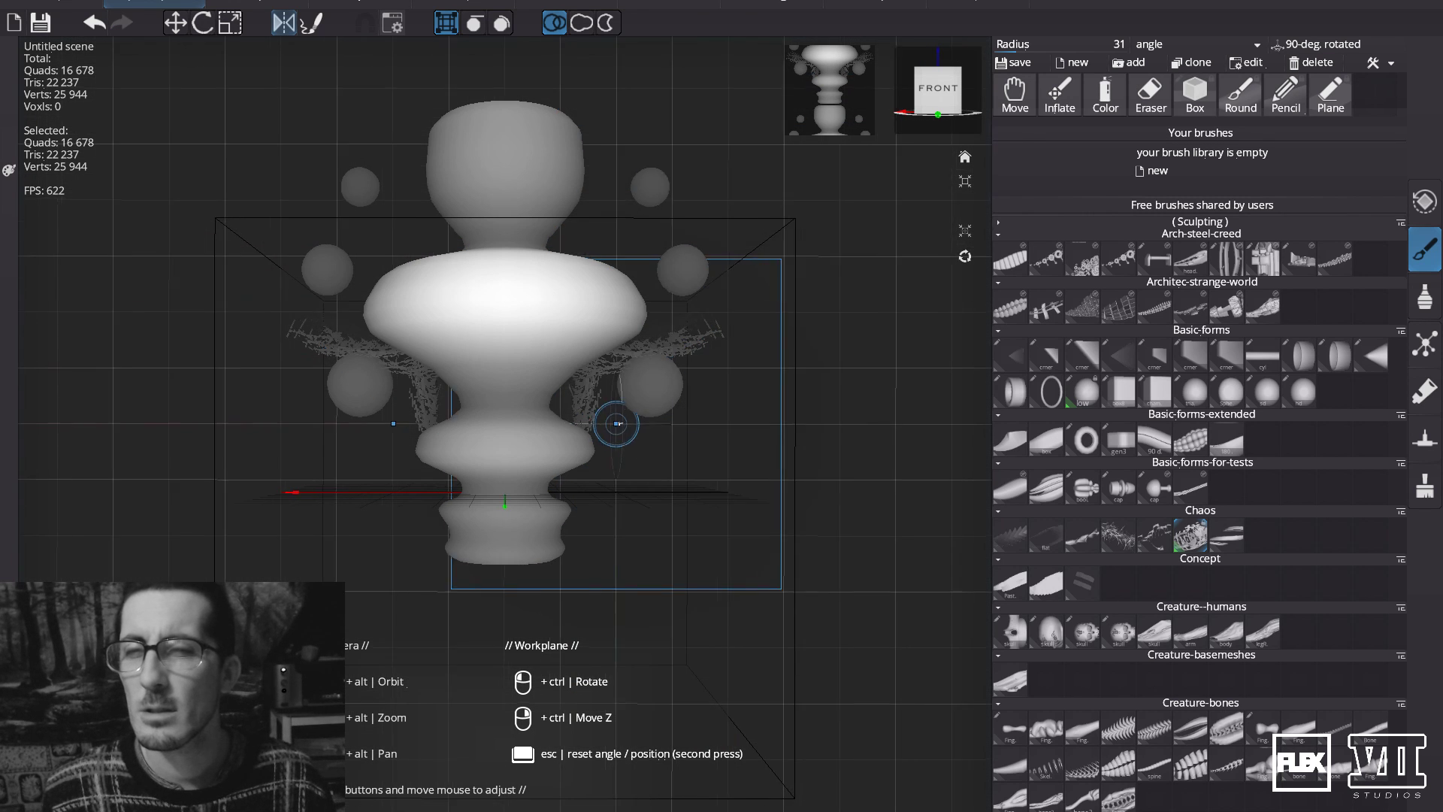
pyautogui.moveTo(580, 425); pyautogui.dragTo(571, 144)
pyautogui.hotkey('ctrl', 'z')
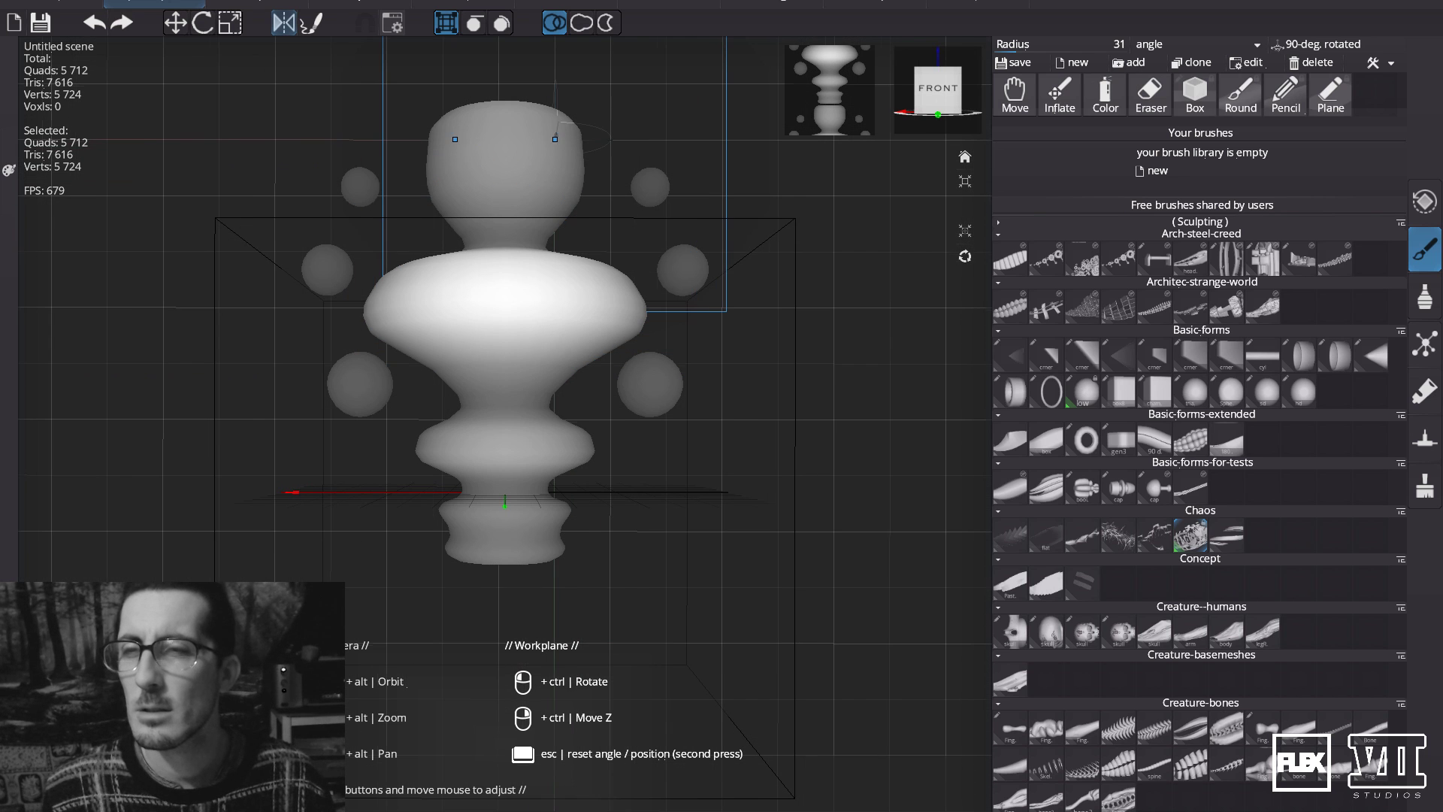
# Try further mirrored strokes with the wire-like brush over and beside the vase shape, undoing each one.
pyautogui.moveTo(565, 384); pyautogui.dragTo(591, 456)
pyautogui.hotkey('ctrl', 'z')
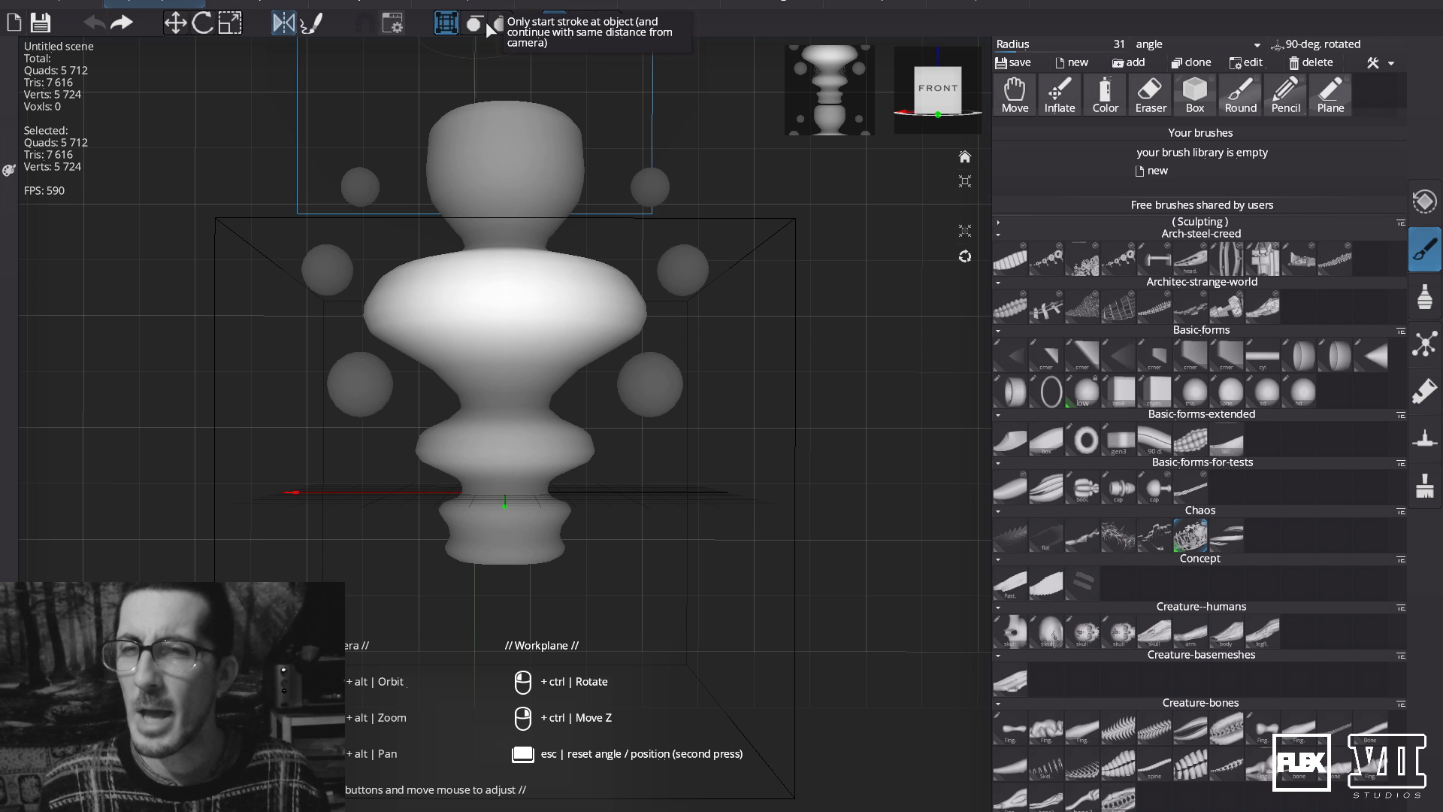
pyautogui.click(477, 25)
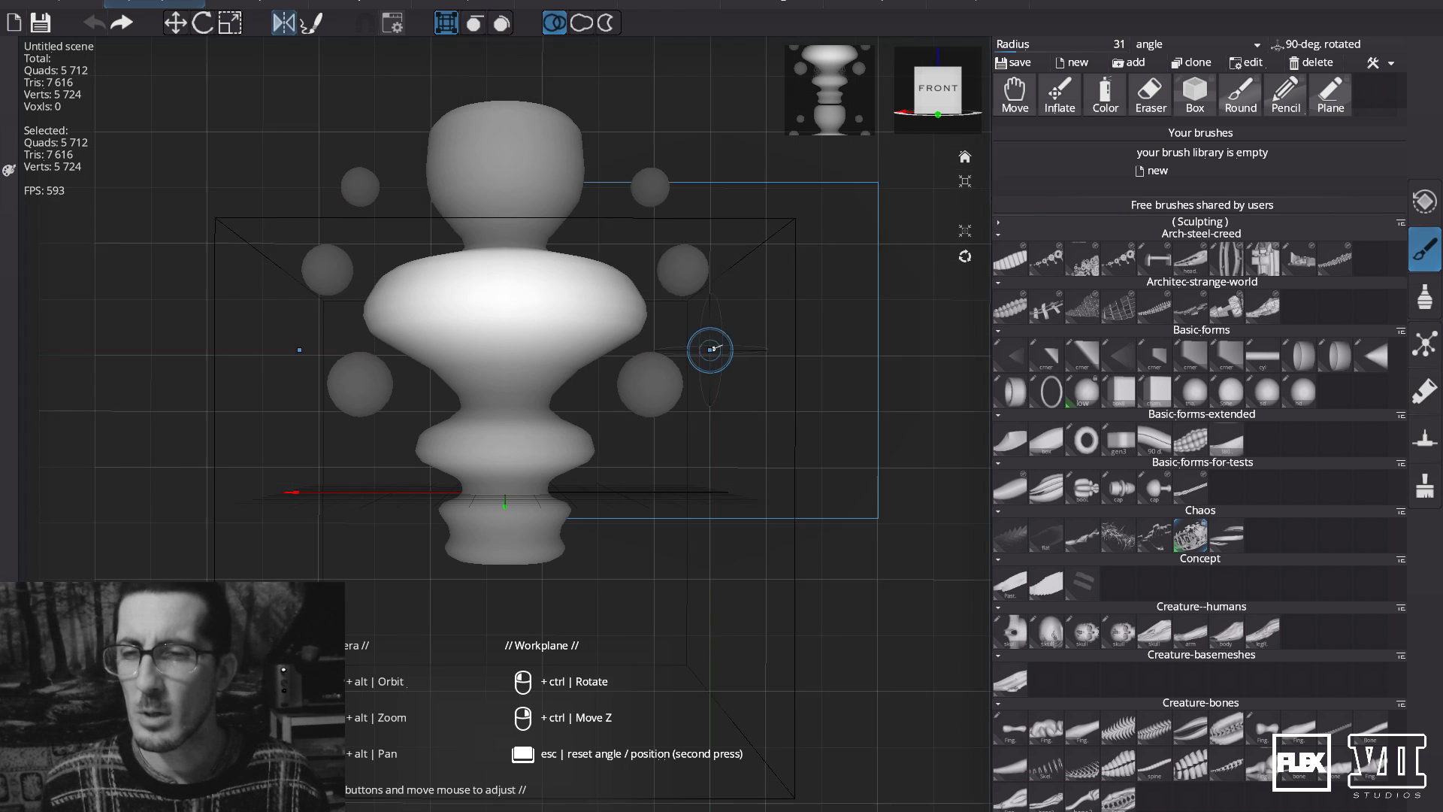
pyautogui.moveTo(743, 562)
pyautogui.mouseDown()
pyautogui.moveTo(855, 380)
pyautogui.moveTo(870, 233)
pyautogui.mouseUp()
pyautogui.hotkey('ctrl', 'z')
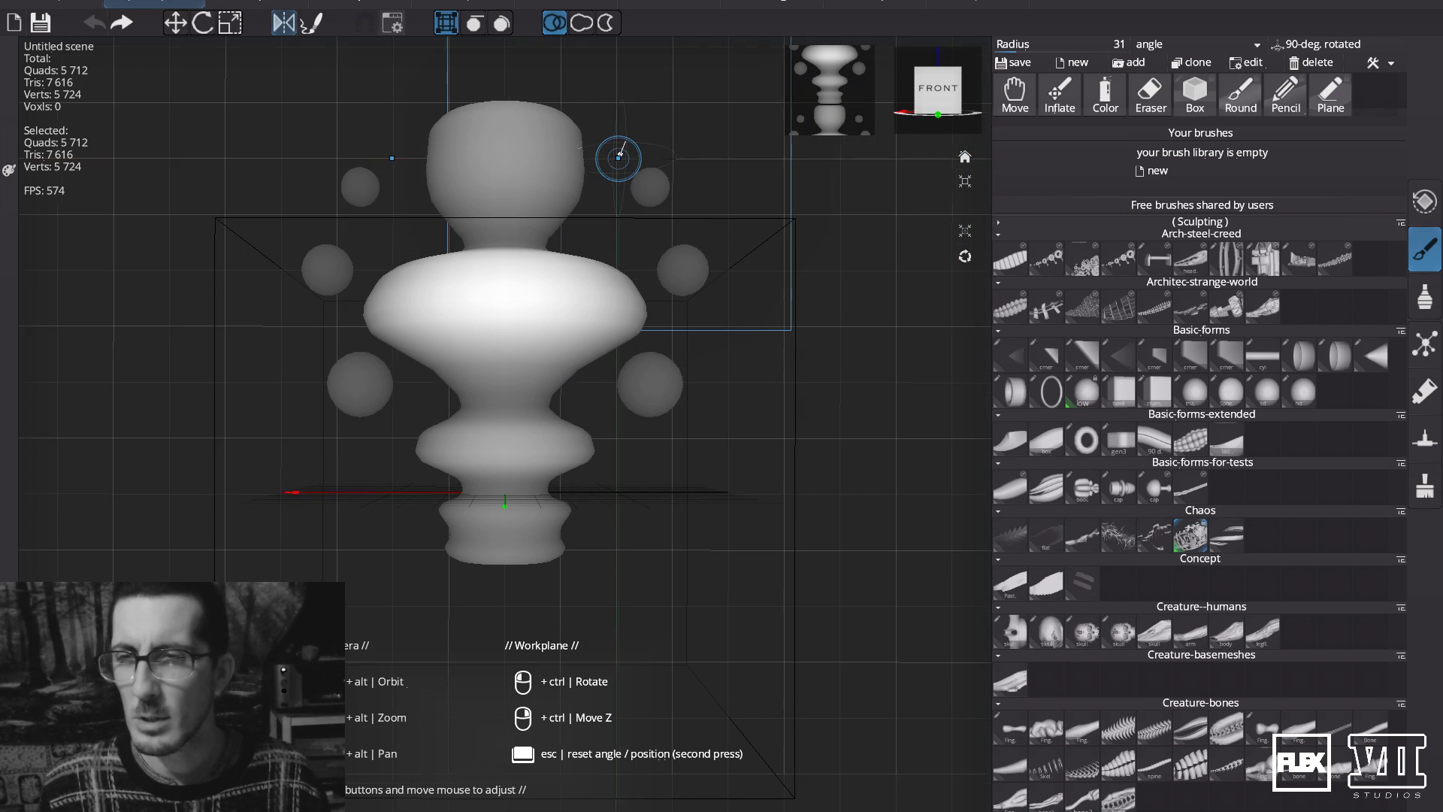
# Set strokes to follow the object's surface and try wire-like strokes down the wide bulge, undoing them.
pyautogui.click(504, 24)
pyautogui.moveTo(546, 277)
pyautogui.mouseDown()
pyautogui.moveTo(559, 349)
pyautogui.moveTo(525, 460)
pyautogui.moveTo(532, 489)
pyautogui.mouseUp()
pyautogui.hotkey('ctrl', 'z')
pyautogui.moveTo(585, 280)
pyautogui.mouseDown()
pyautogui.moveTo(594, 331)
pyautogui.moveTo(533, 467)
pyautogui.mouseUp()
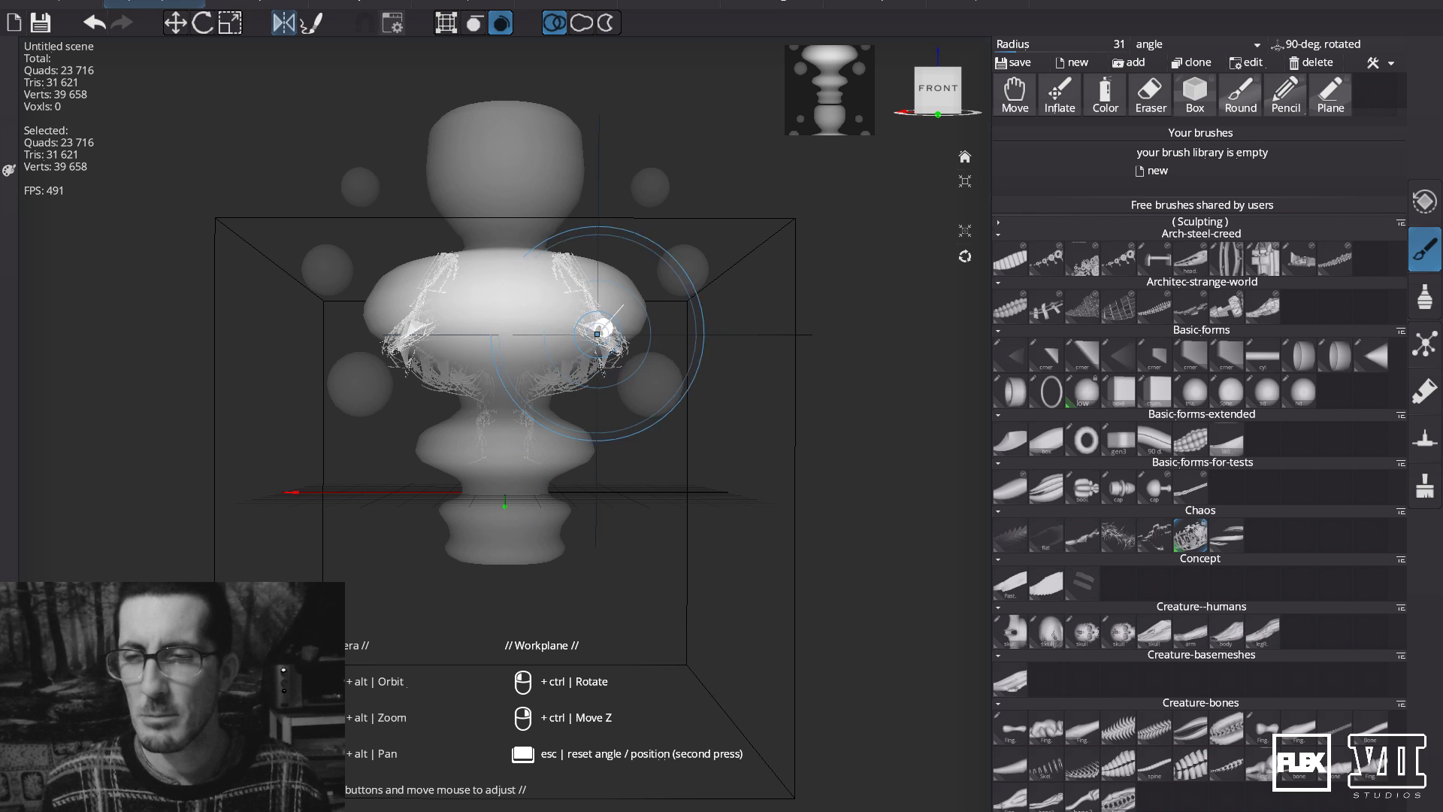
pyautogui.hotkey('ctrl', 'z')
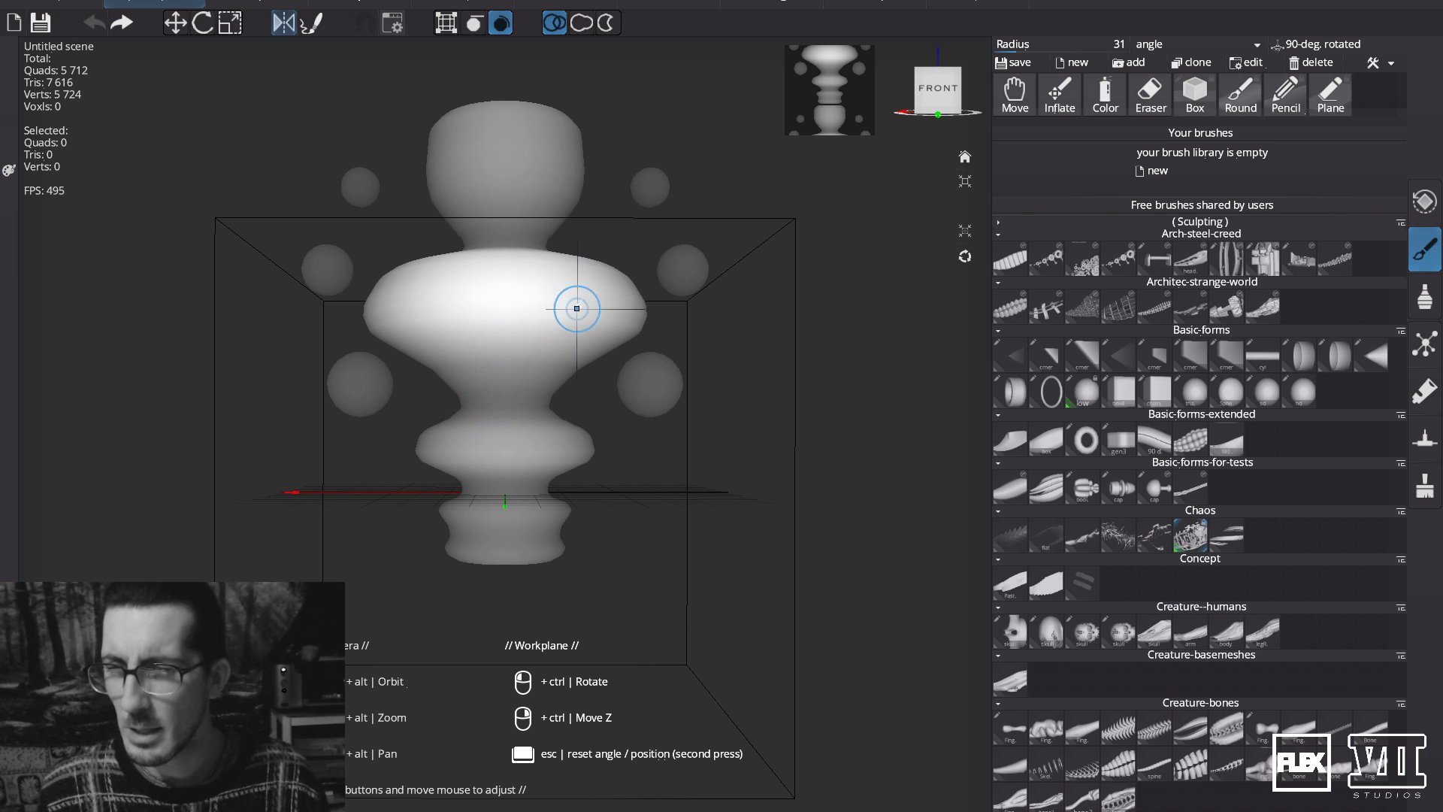
# Wrap mirrored wire-like strokes around the wide bulge and the cup, undoing and redrawing unsatisfactory strokes on the bulge.
pyautogui.moveTo(531, 409)
pyautogui.mouseDown()
pyautogui.moveTo(612, 281)
pyautogui.moveTo(551, 273)
pyautogui.mouseUp()
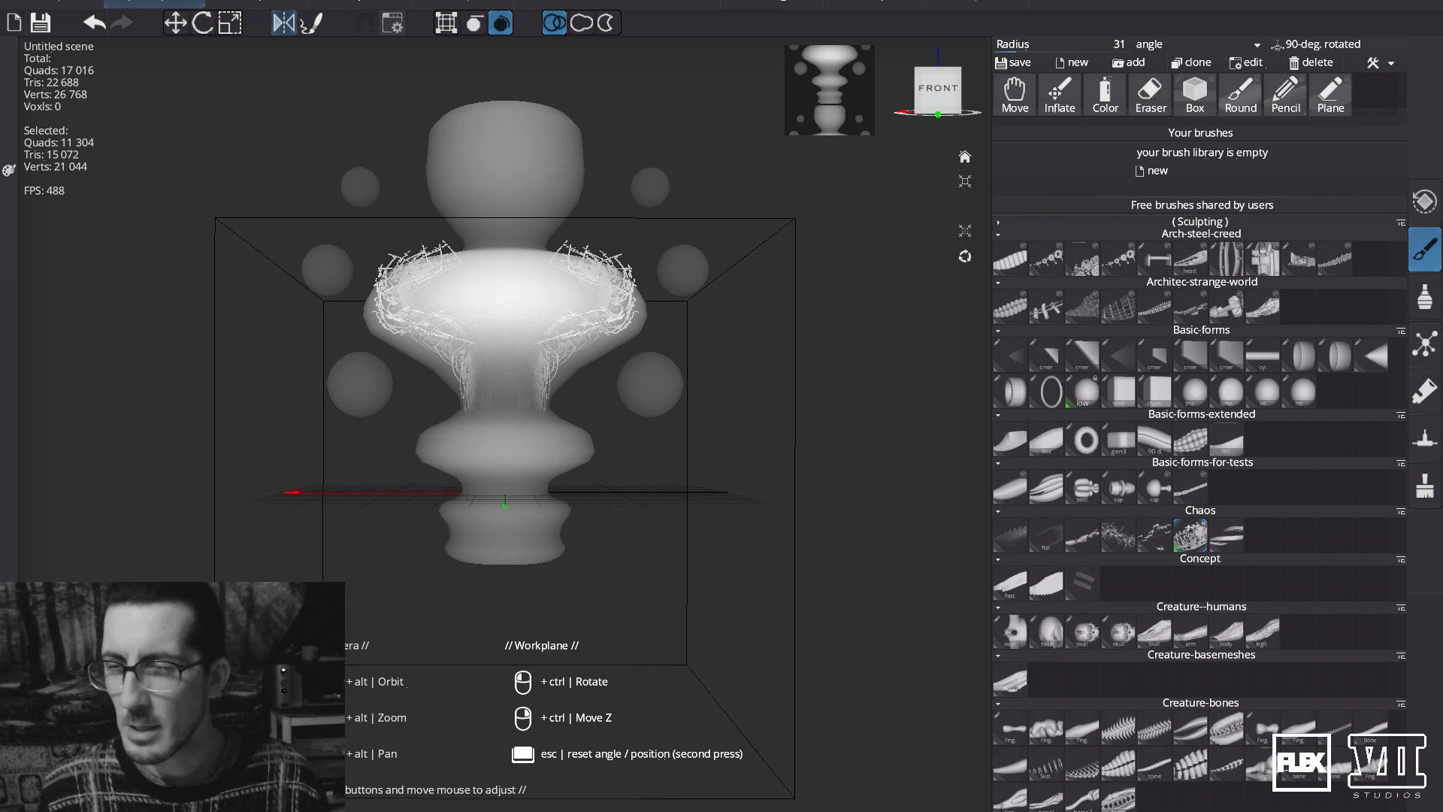
pyautogui.moveTo(530, 246)
pyautogui.mouseDown()
pyautogui.moveTo(579, 161)
pyautogui.moveTo(551, 164)
pyautogui.moveTo(502, 112)
pyautogui.mouseUp()
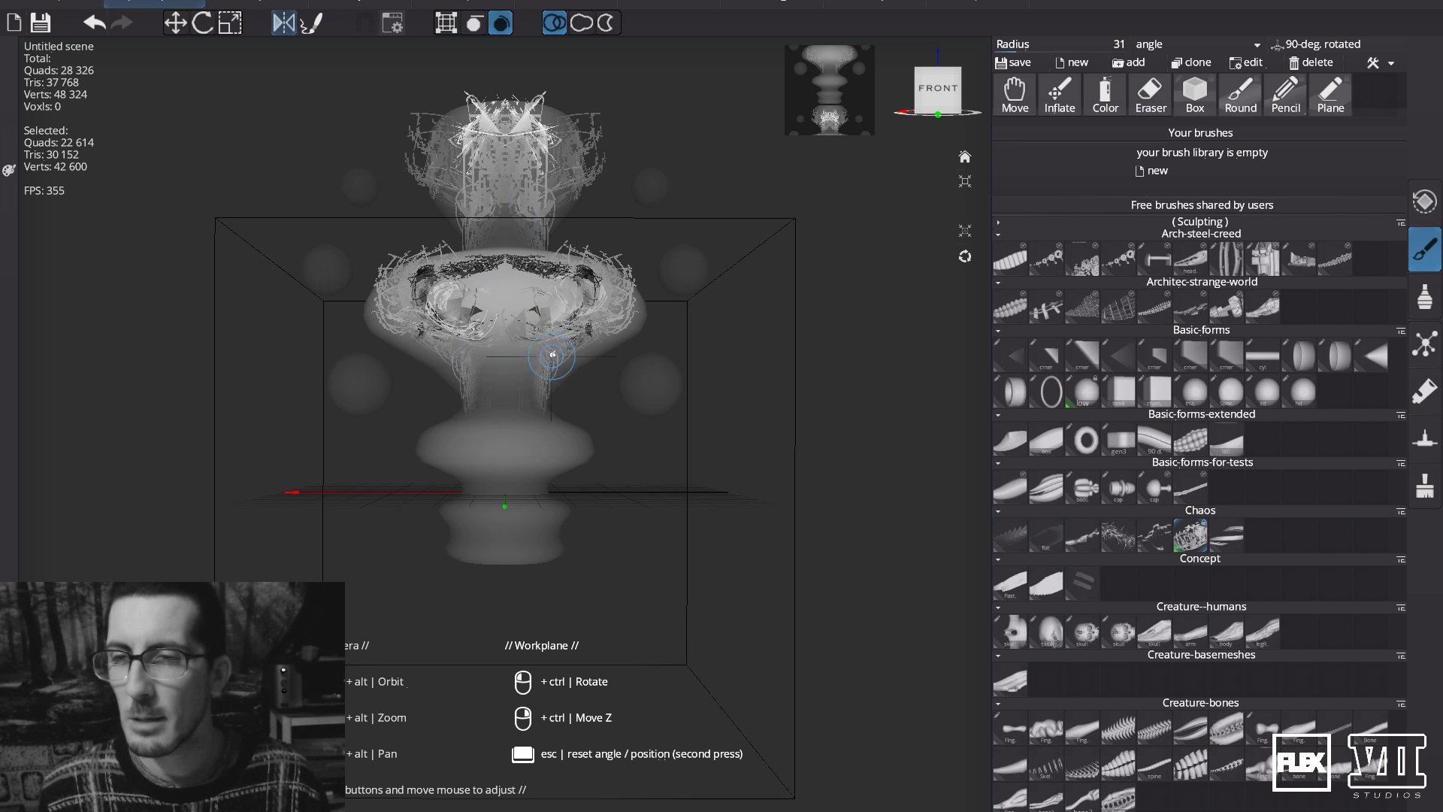
pyautogui.hotkey('ctrl', 'z')
pyautogui.moveTo(960, 419)
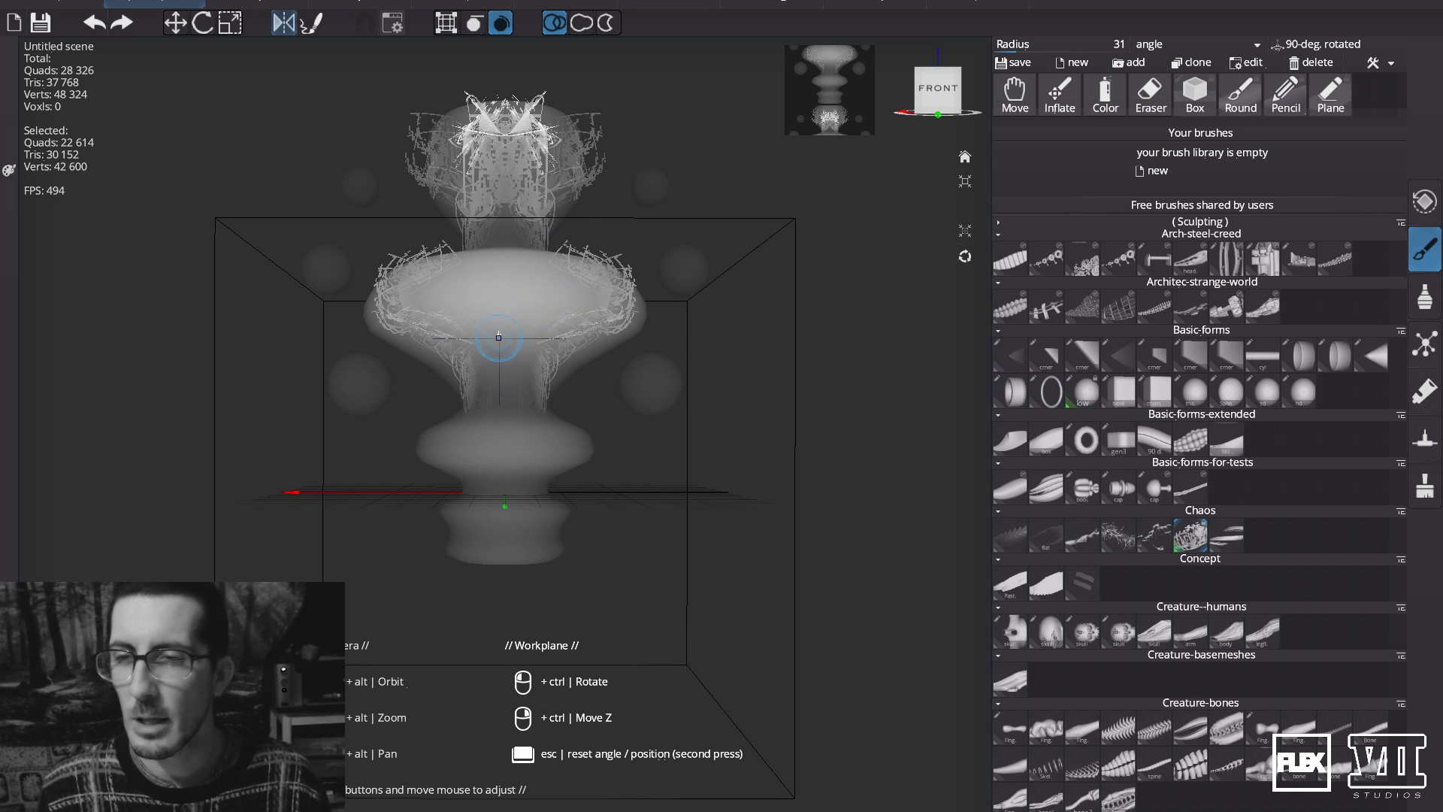
pyautogui.moveTo(515, 412)
pyautogui.mouseDown()
pyautogui.moveTo(534, 263)
pyautogui.moveTo(556, 276)
pyautogui.mouseUp()
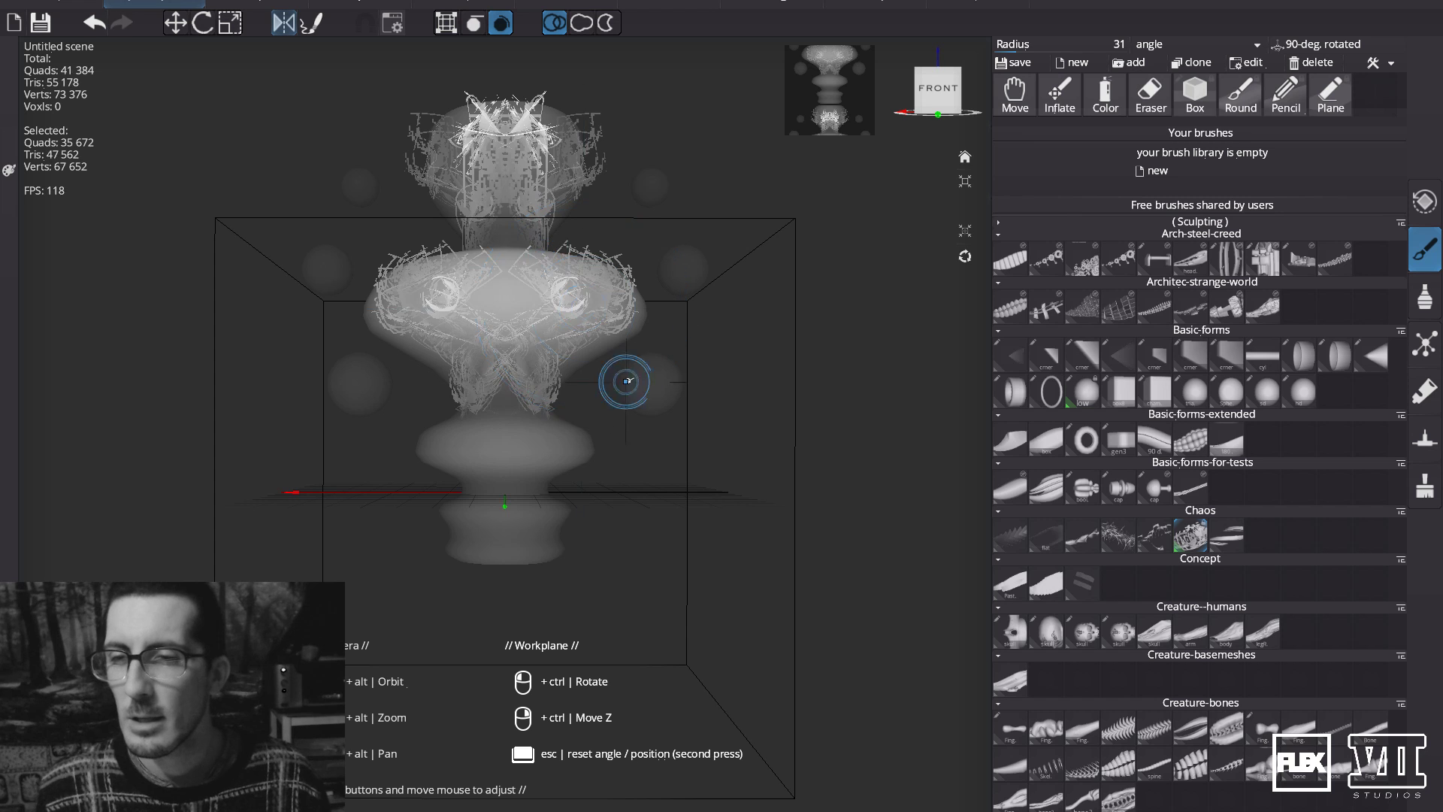
pyautogui.hotkey('ctrl', 'z')
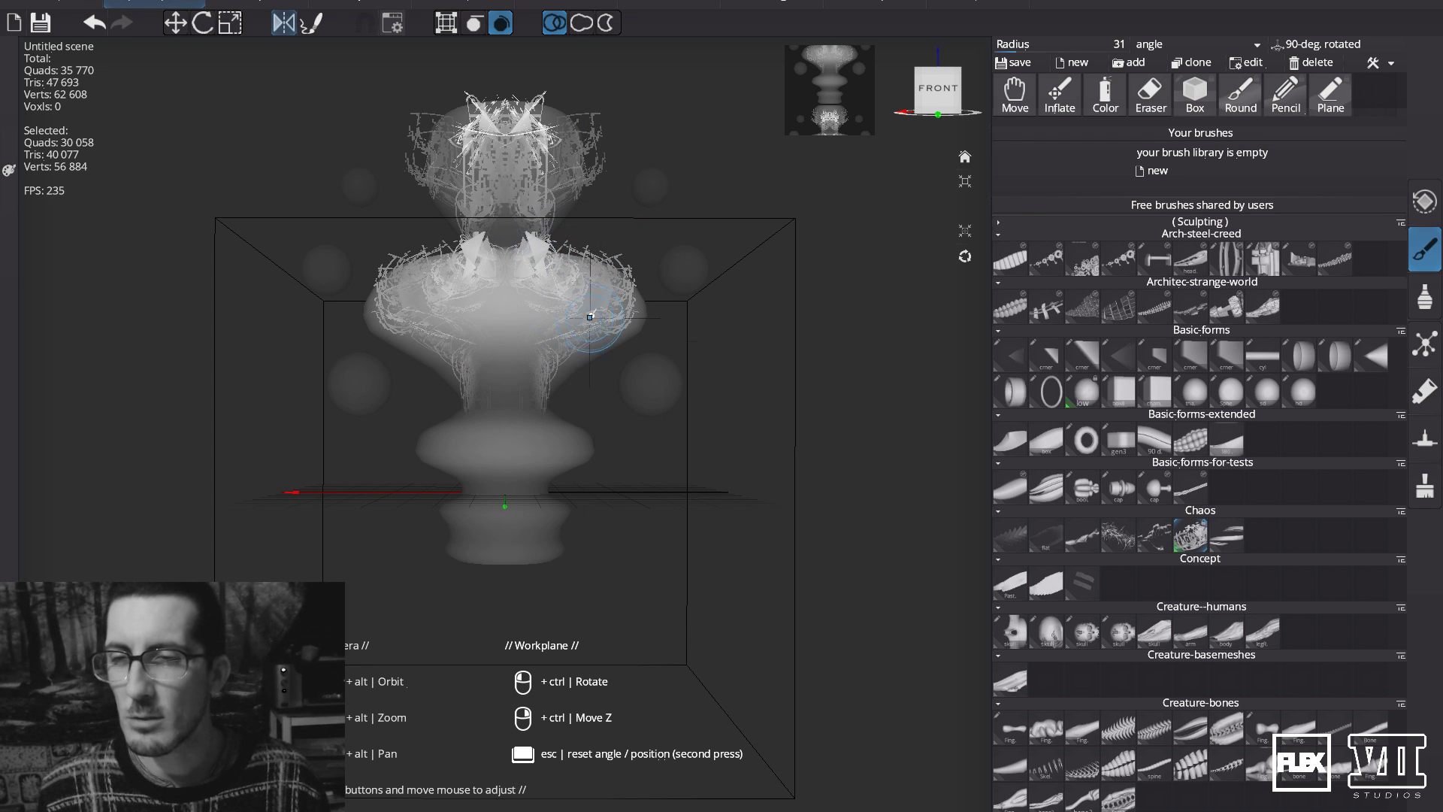
pyautogui.moveTo(552, 298)
pyautogui.mouseDown()
pyautogui.moveTo(545, 225)
pyautogui.moveTo(573, 349)
pyautogui.moveTo(530, 274)
pyautogui.moveTo(558, 393)
pyautogui.mouseUp()
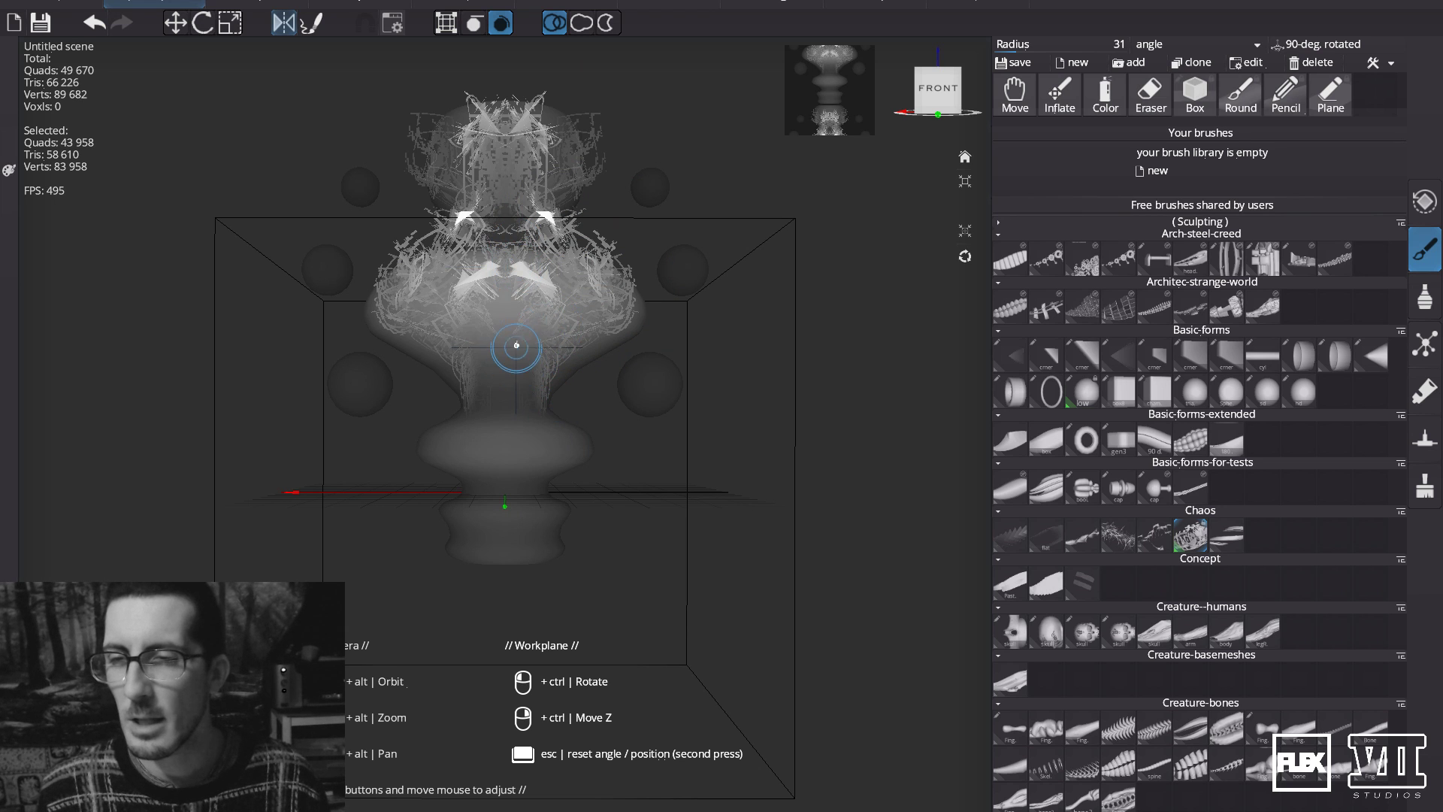
# Cover the waist, the lower ring, the side spheres and the base with mirrored wire-like strokes.
pyautogui.moveTo(516, 345); pyautogui.dragTo(517, 356)
pyautogui.moveTo(509, 424)
pyautogui.mouseDown()
pyautogui.moveTo(486, 372)
pyautogui.moveTo(442, 423)
pyautogui.moveTo(403, 428)
pyautogui.moveTo(483, 413)
pyautogui.moveTo(476, 429)
pyautogui.moveTo(530, 453)
pyautogui.moveTo(444, 439)
pyautogui.moveTo(571, 443)
pyautogui.mouseUp()
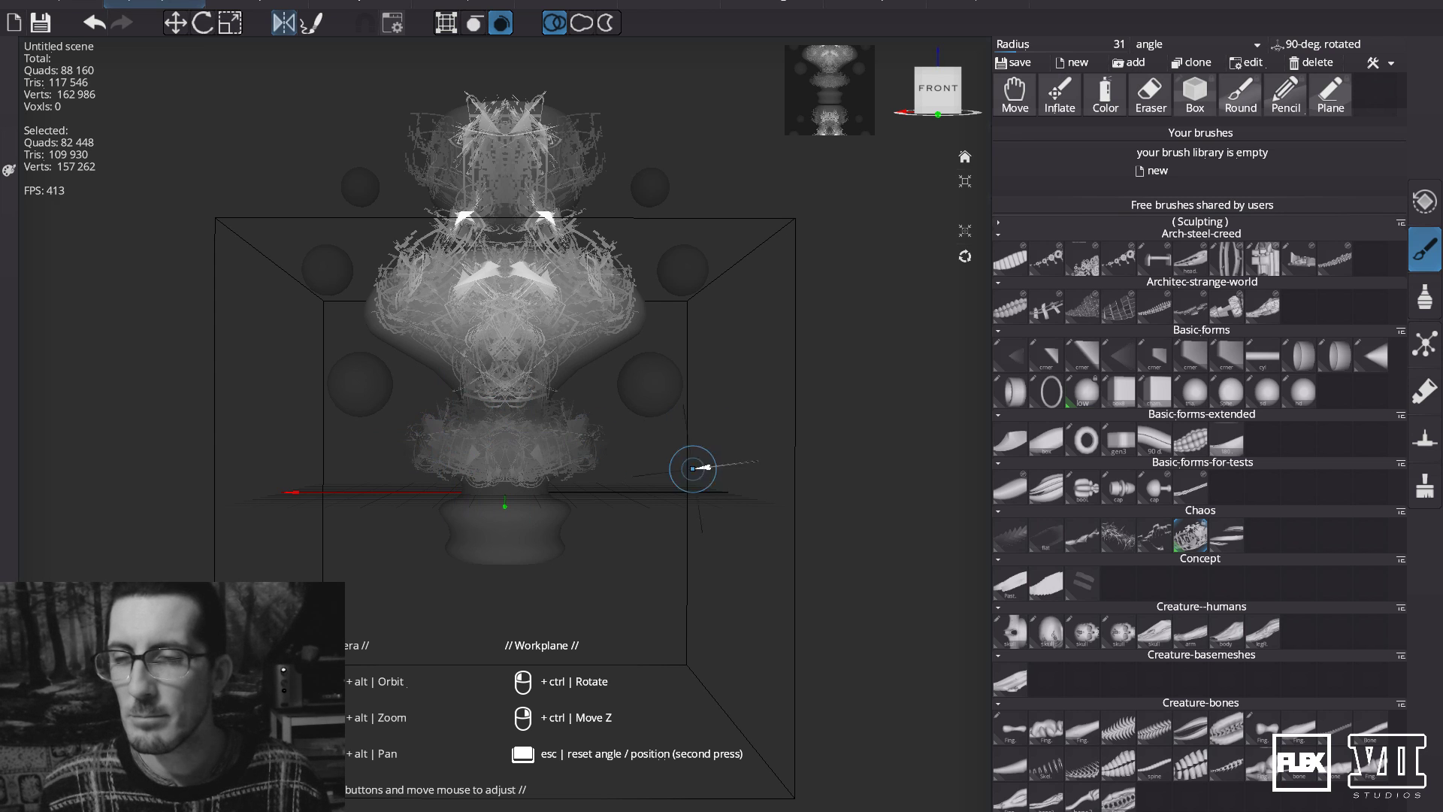
pyautogui.moveTo(367, 384)
pyautogui.mouseDown()
pyautogui.moveTo(326, 364)
pyautogui.moveTo(338, 388)
pyautogui.moveTo(368, 380)
pyautogui.mouseUp()
pyautogui.moveTo(317, 276)
pyautogui.mouseDown()
pyautogui.moveTo(306, 284)
pyautogui.moveTo(331, 277)
pyautogui.moveTo(336, 198)
pyautogui.moveTo(359, 180)
pyautogui.moveTo(376, 197)
pyautogui.mouseUp()
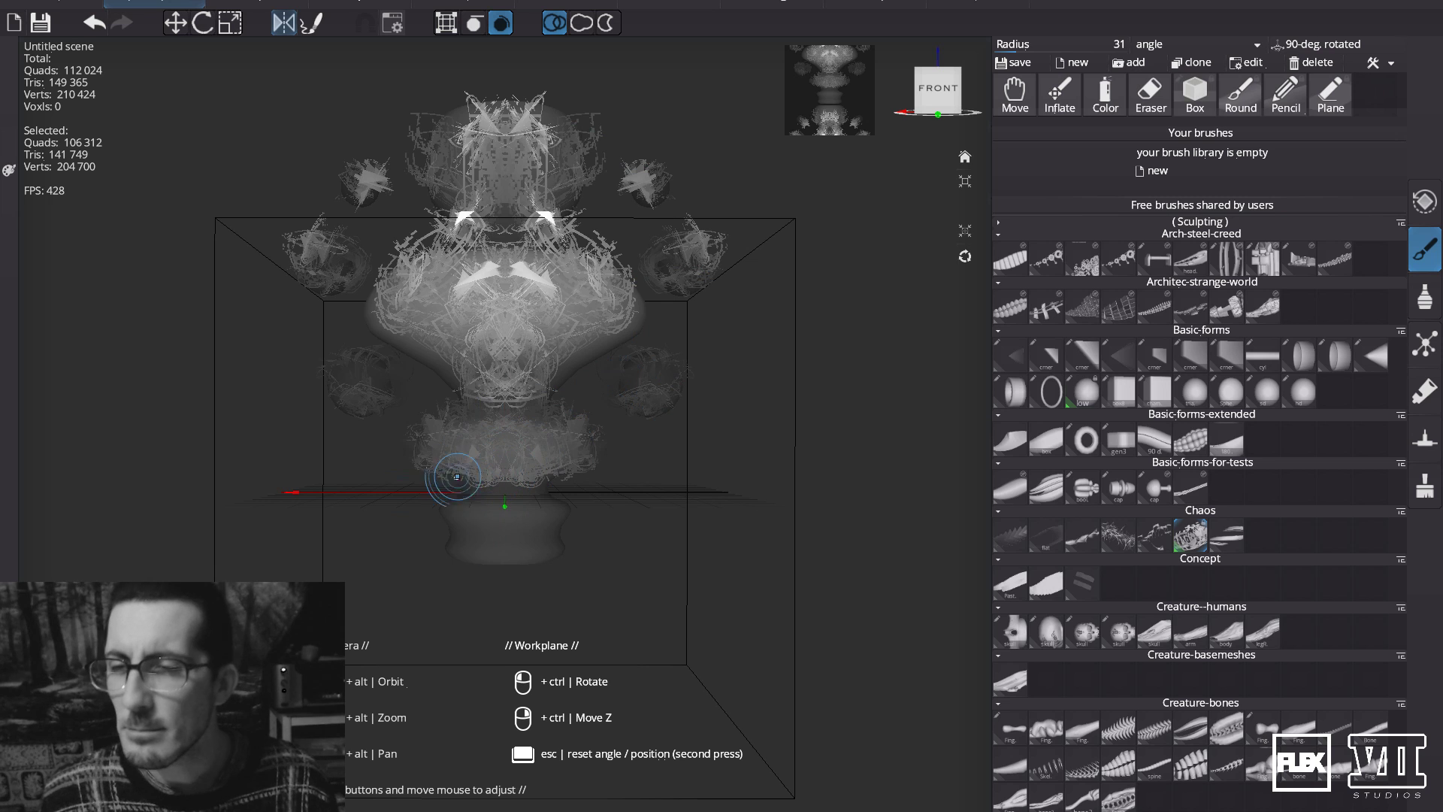
pyautogui.moveTo(457, 515)
pyautogui.mouseDown()
pyautogui.moveTo(554, 496)
pyautogui.moveTo(529, 493)
pyautogui.mouseUp()
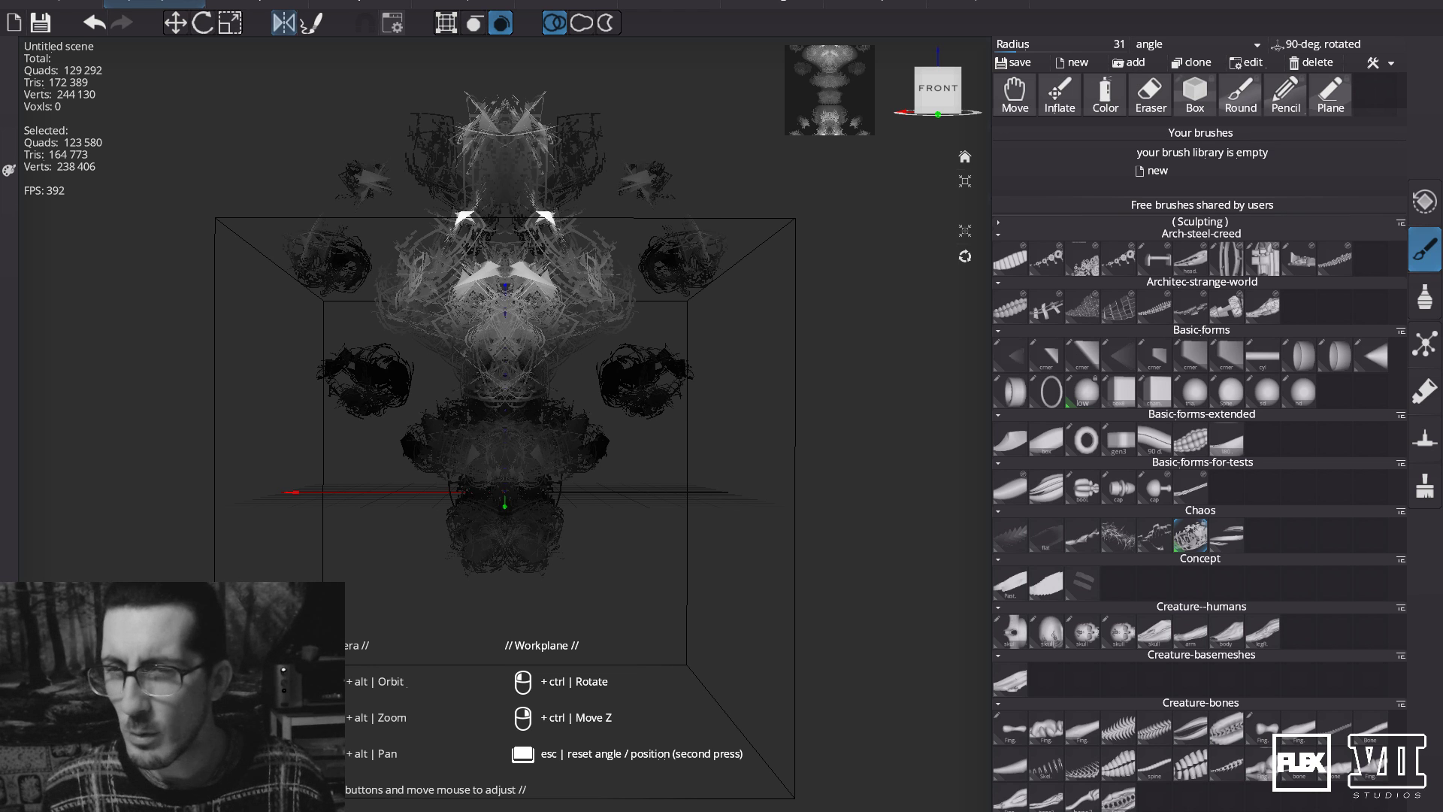
# Leave the grayscale alpha preview and switch to the Move brush.
pyautogui.moveTo(861, 412); pyautogui.dragTo(615, 378)
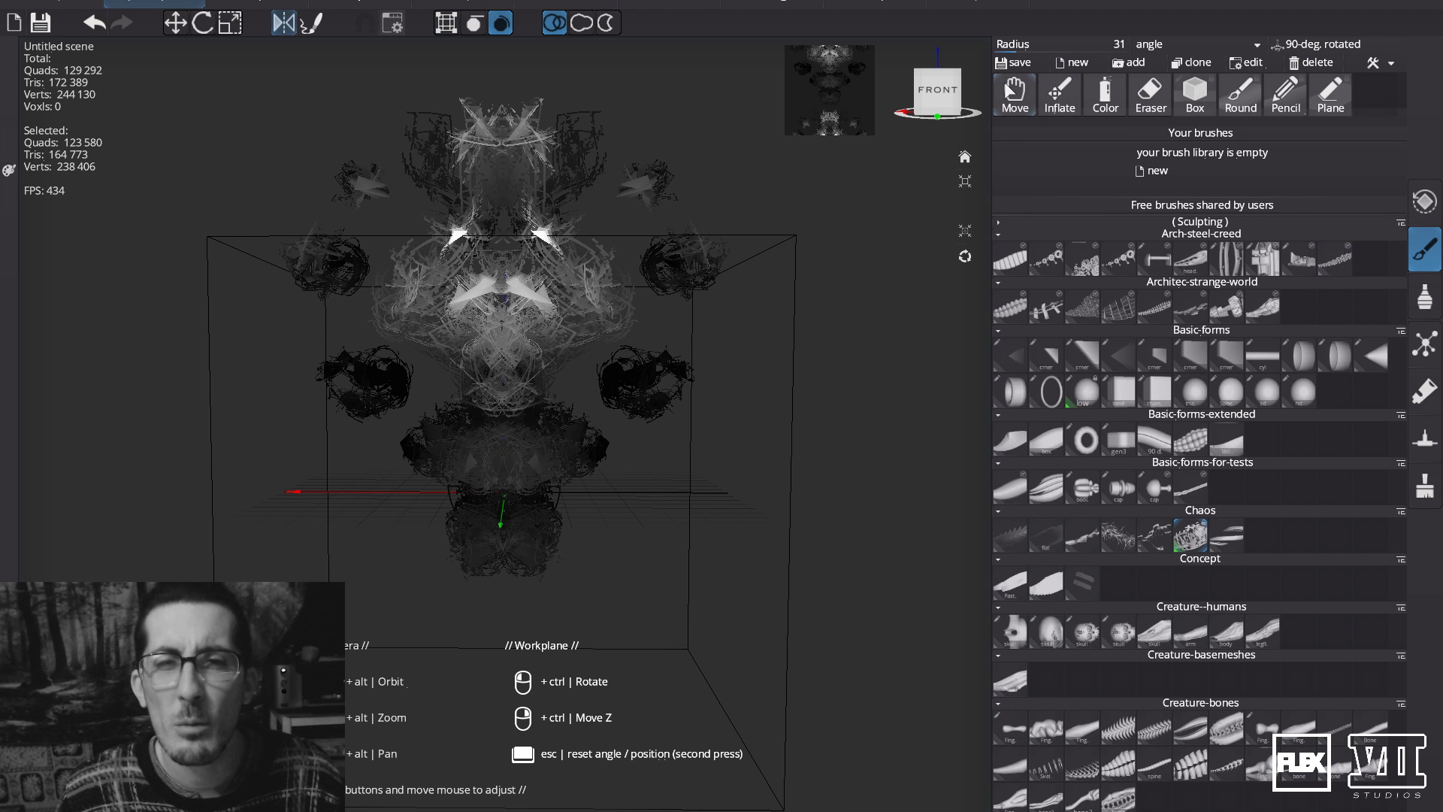
pyautogui.press('w')
pyautogui.press('w')
pyautogui.press('w')
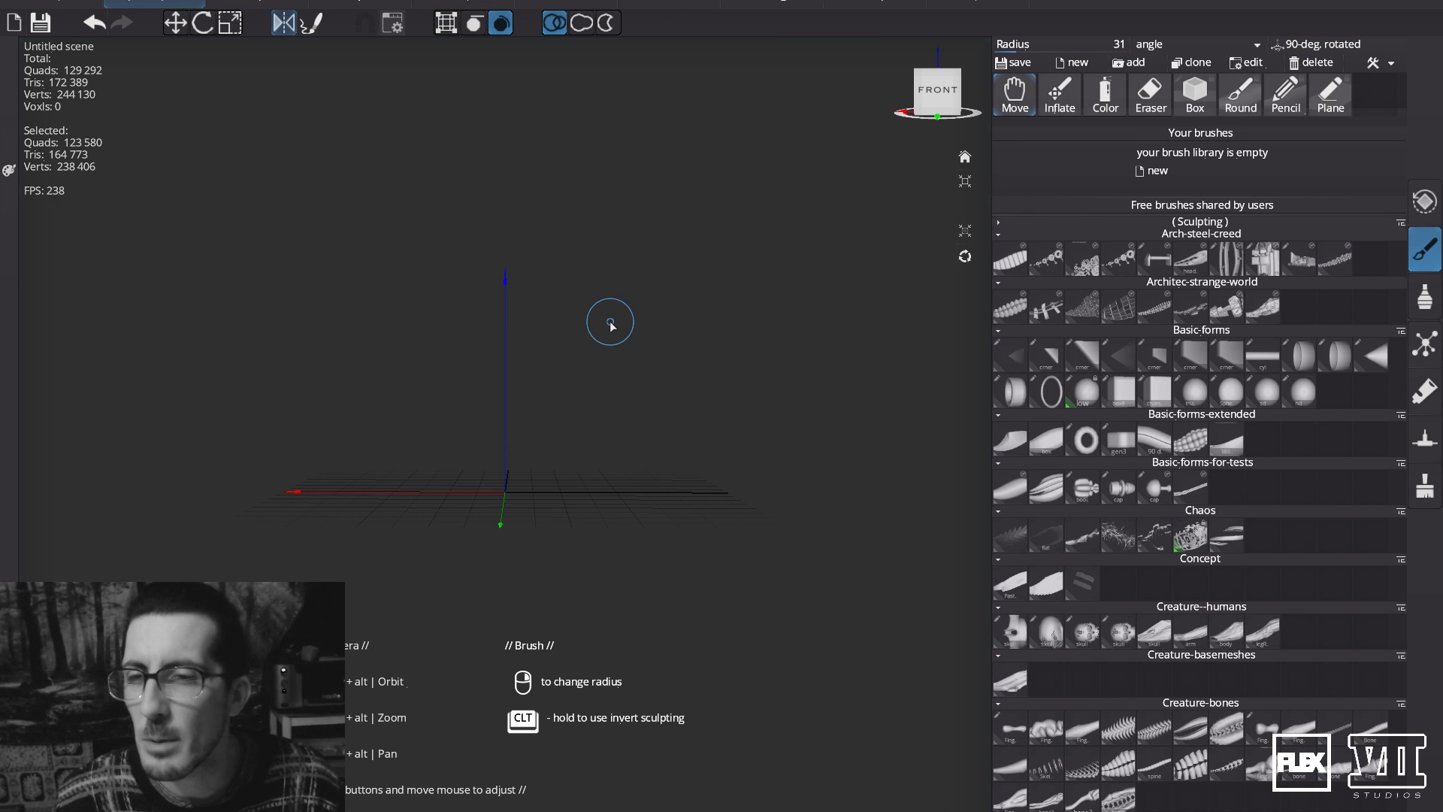
pyautogui.press('w')
pyautogui.press('w')
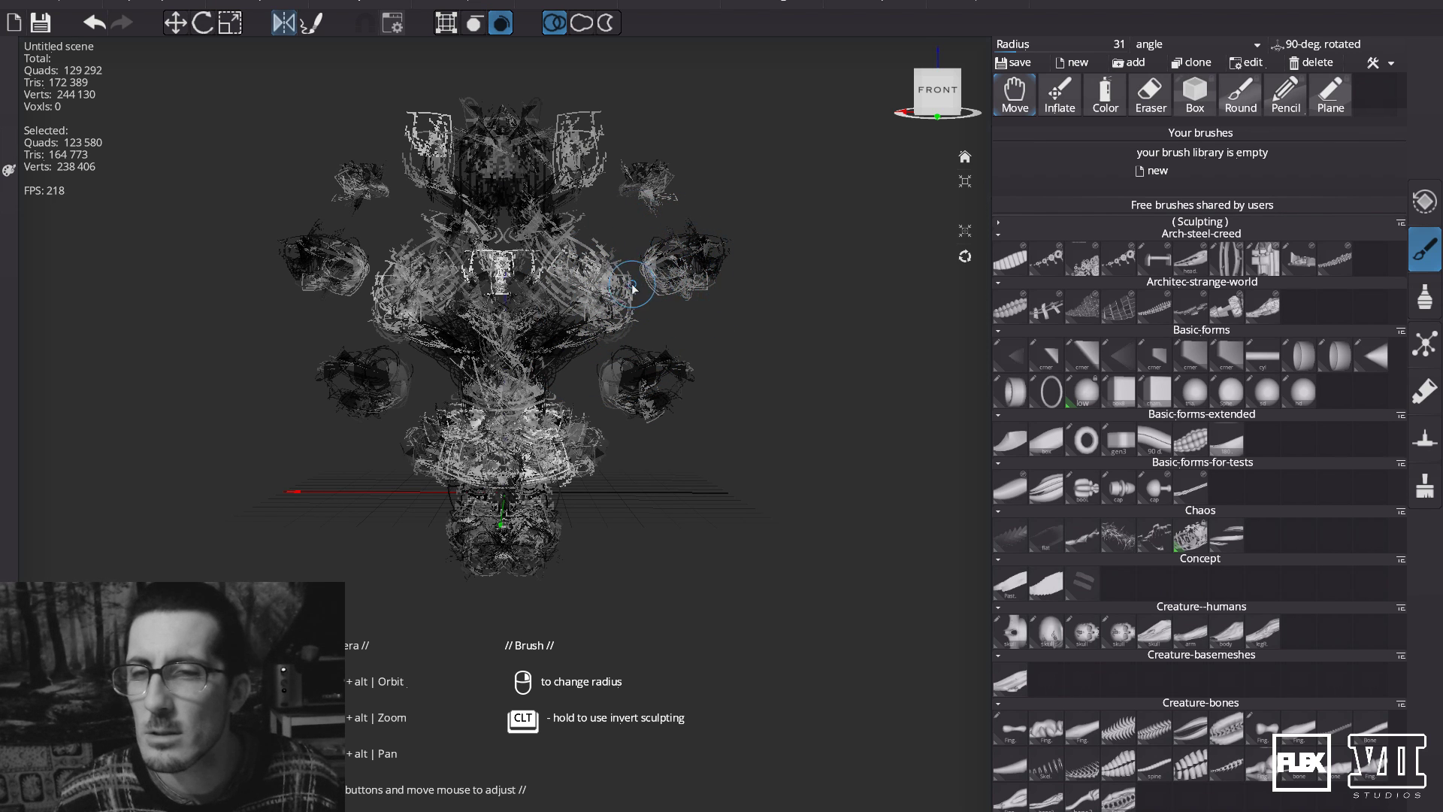
# Set the Move brush radius to 116 and try displacing the wire mesh around the bulge and side spheres, undoing the changes.
pyautogui.moveTo(663, 285); pyautogui.dragTo(722, 284, button='right')
pyautogui.moveTo(680, 247)
pyautogui.mouseDown()
pyautogui.moveTo(641, 229)
pyautogui.moveTo(693, 289)
pyautogui.moveTo(740, 312)
pyautogui.moveTo(728, 228)
pyautogui.moveTo(625, 228)
pyautogui.moveTo(647, 306)
pyautogui.moveTo(665, 314)
pyautogui.mouseUp()
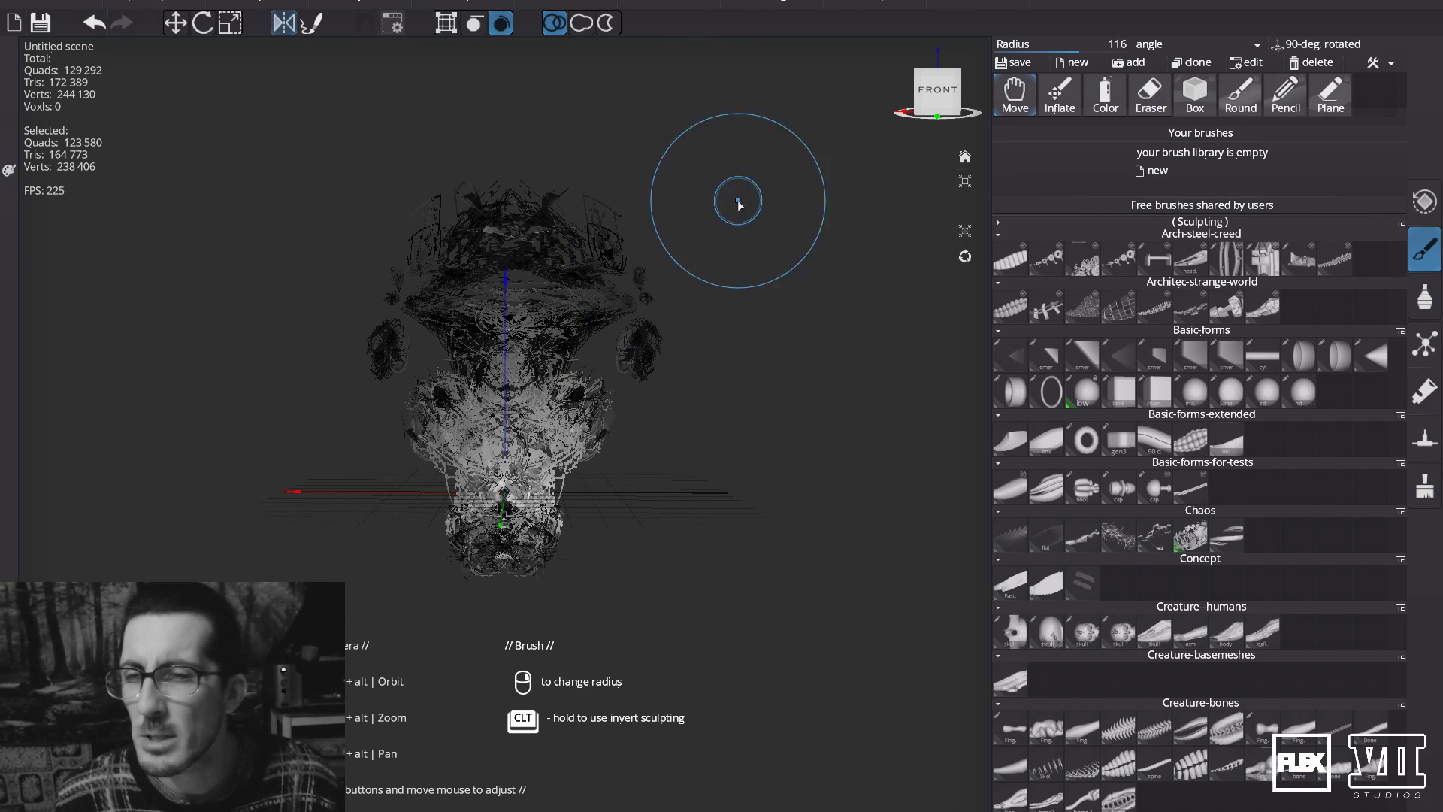
pyautogui.hotkey('ctrl', 'z')
pyautogui.moveTo(581, 289)
pyautogui.mouseDown()
pyautogui.moveTo(651, 296)
pyautogui.moveTo(647, 270)
pyautogui.moveTo(547, 232)
pyautogui.moveTo(762, 279)
pyautogui.moveTo(692, 354)
pyautogui.moveTo(653, 300)
pyautogui.mouseUp()
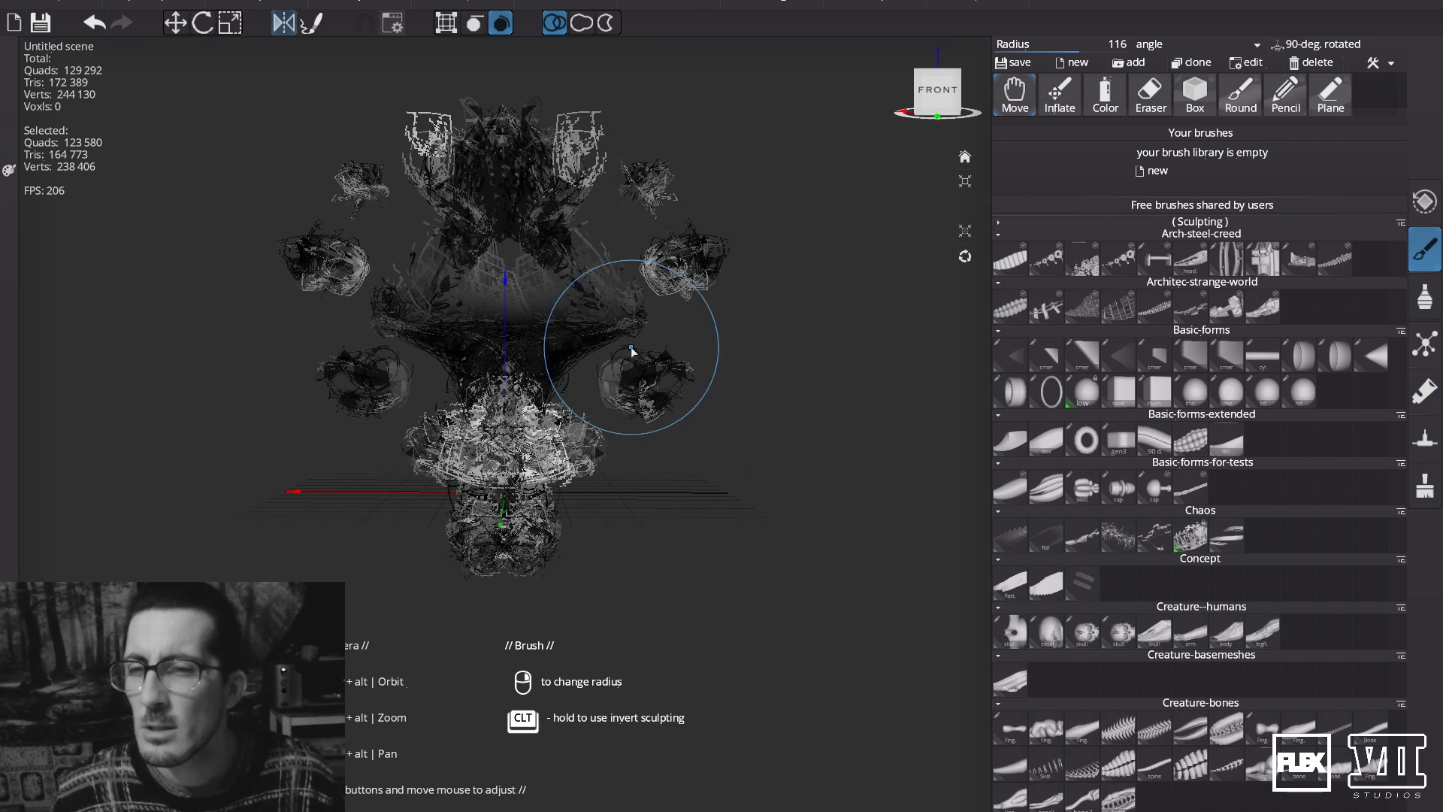
pyautogui.hotkey('ctrl', 'z')
pyautogui.hotkey('ctrl', 'z')
pyautogui.hotkey('ctrl', 'z')
pyautogui.hotkey('ctrl', 'z')
pyautogui.hotkey('ctrl', 'z')
pyautogui.hotkey('ctrl', 'z')
pyautogui.hotkey('ctrl', 'z')
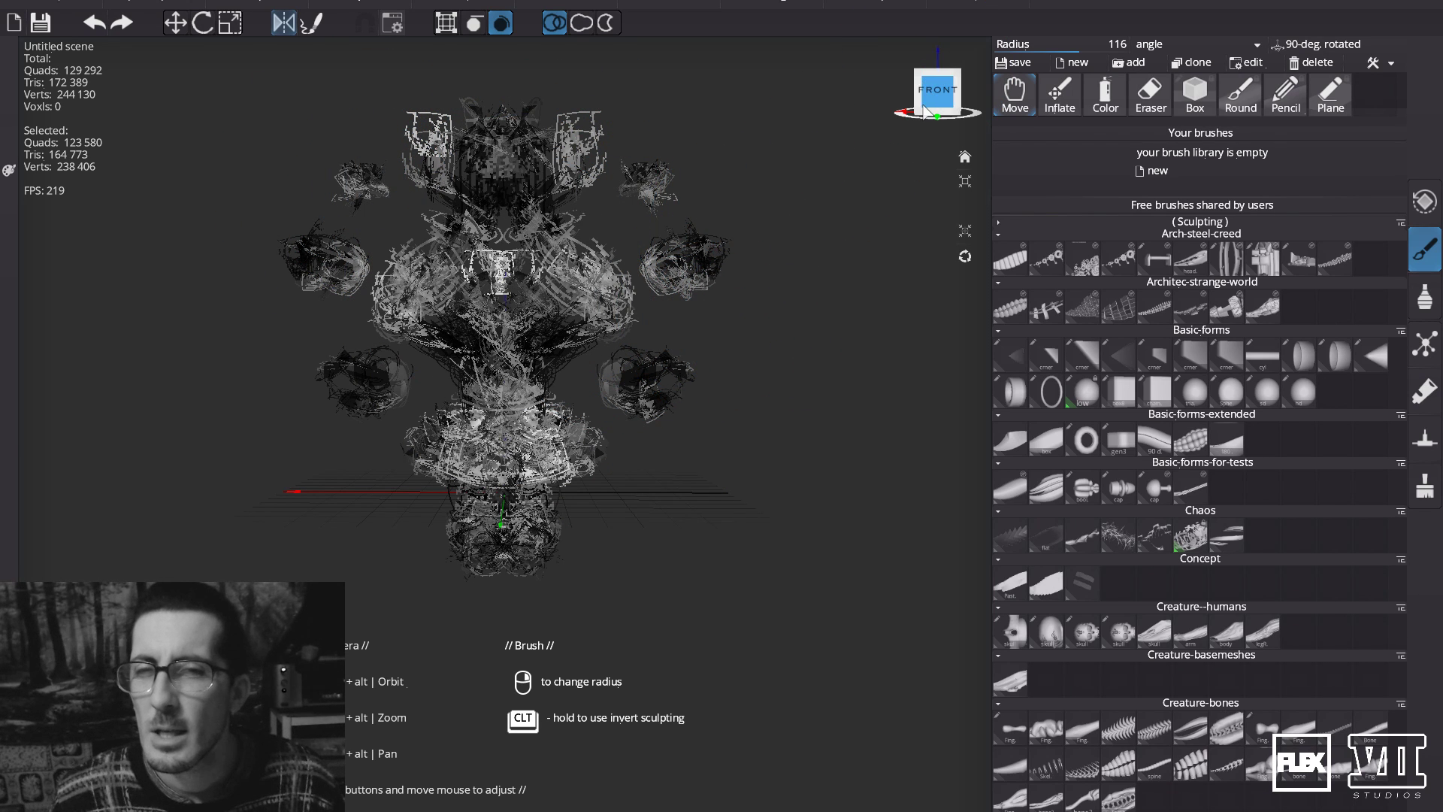
# Try deforming the wire mesh further with the Move brush, undoing the result and inspecting the model from behind.
pyautogui.hotkey('ctrl', 'z')
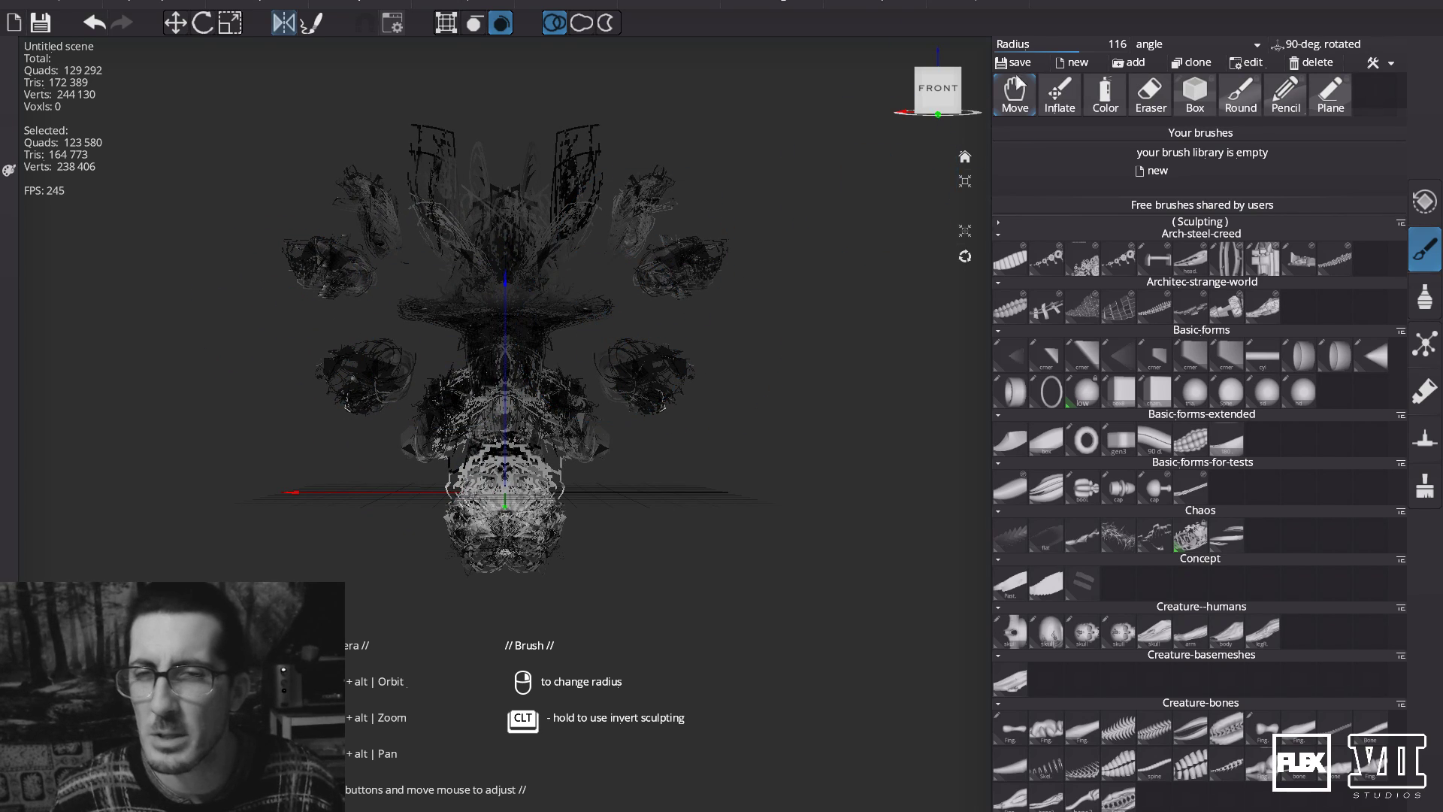
pyautogui.moveTo(827, 268)
pyautogui.mouseDown()
pyautogui.moveTo(763, 297)
pyautogui.moveTo(818, 278)
pyautogui.moveTo(807, 259)
pyautogui.moveTo(683, 251)
pyautogui.moveTo(725, 246)
pyautogui.mouseUp()
pyautogui.hotkey('ctrl', 'z')
pyautogui.hotkey('ctrl', 'z')
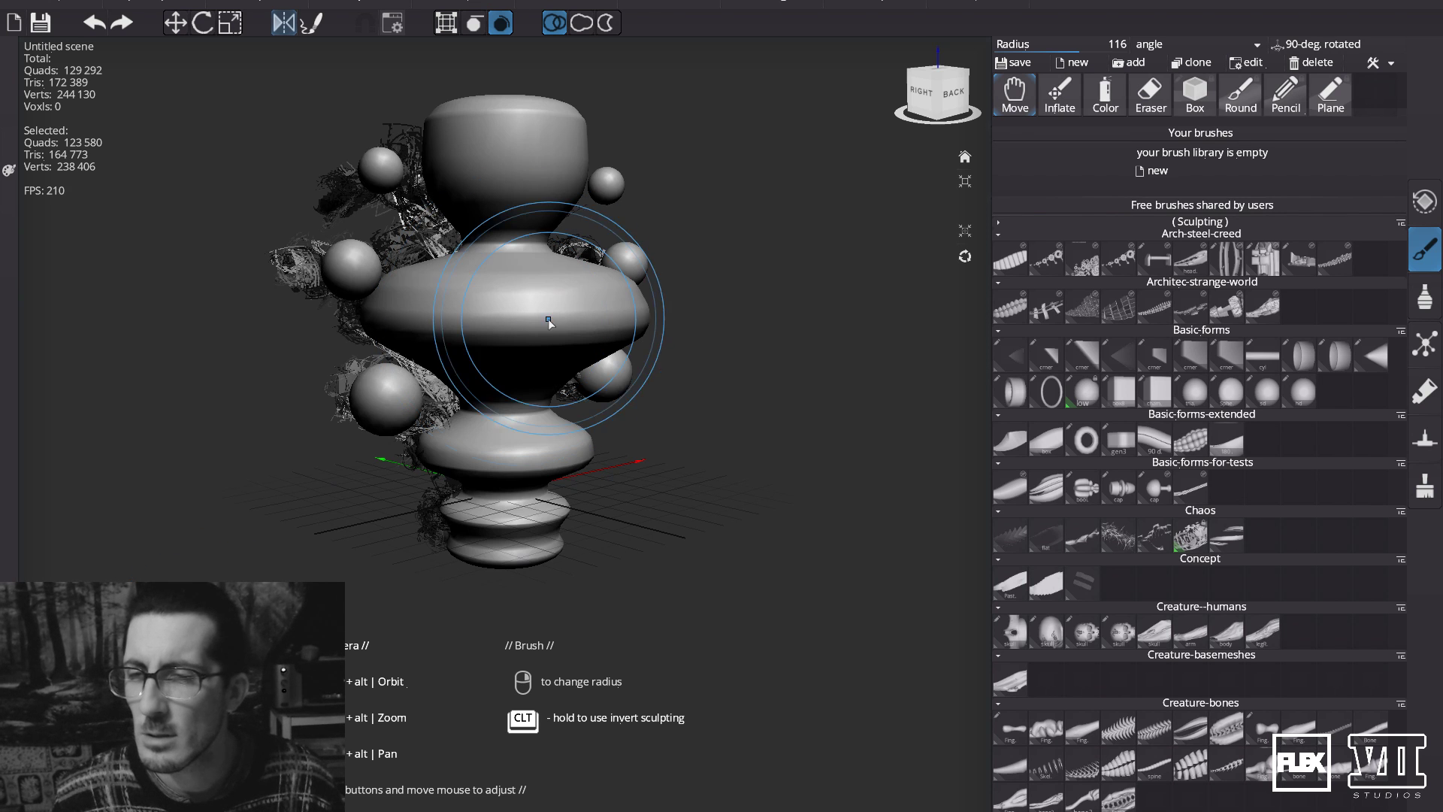
pyautogui.hotkey('ctrl', 'z')
pyautogui.hotkey('ctrl', 'y')
pyautogui.hotkey('ctrl', 'y')
pyautogui.moveTo(1044, 219)
pyautogui.hotkey('ctrl', 'z')
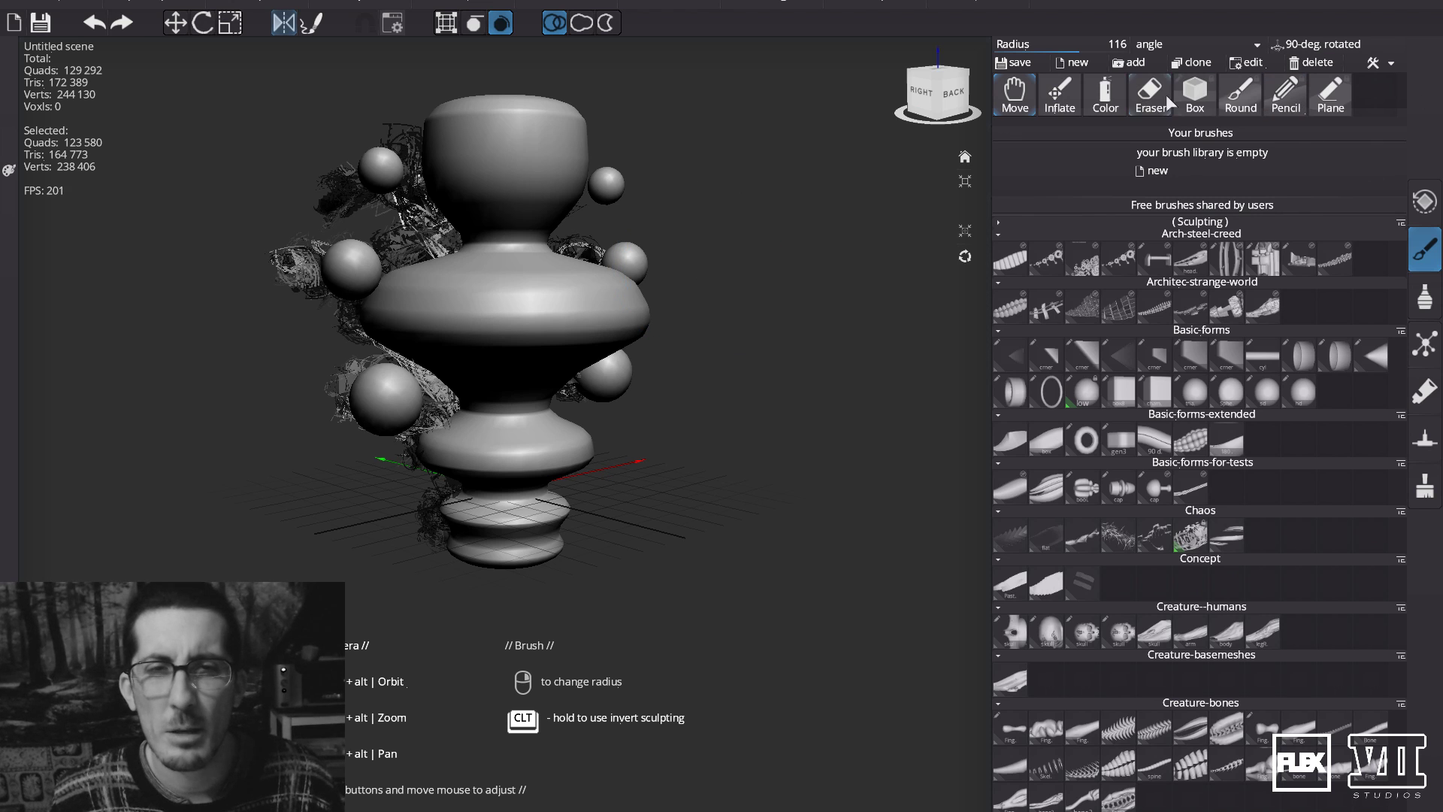
# Choose the braided brush from Basic-forms-extended, set its radius to 25 and try strokes on the back of the wide bulge, undoing each one.
pyautogui.moveTo(1197, 308)
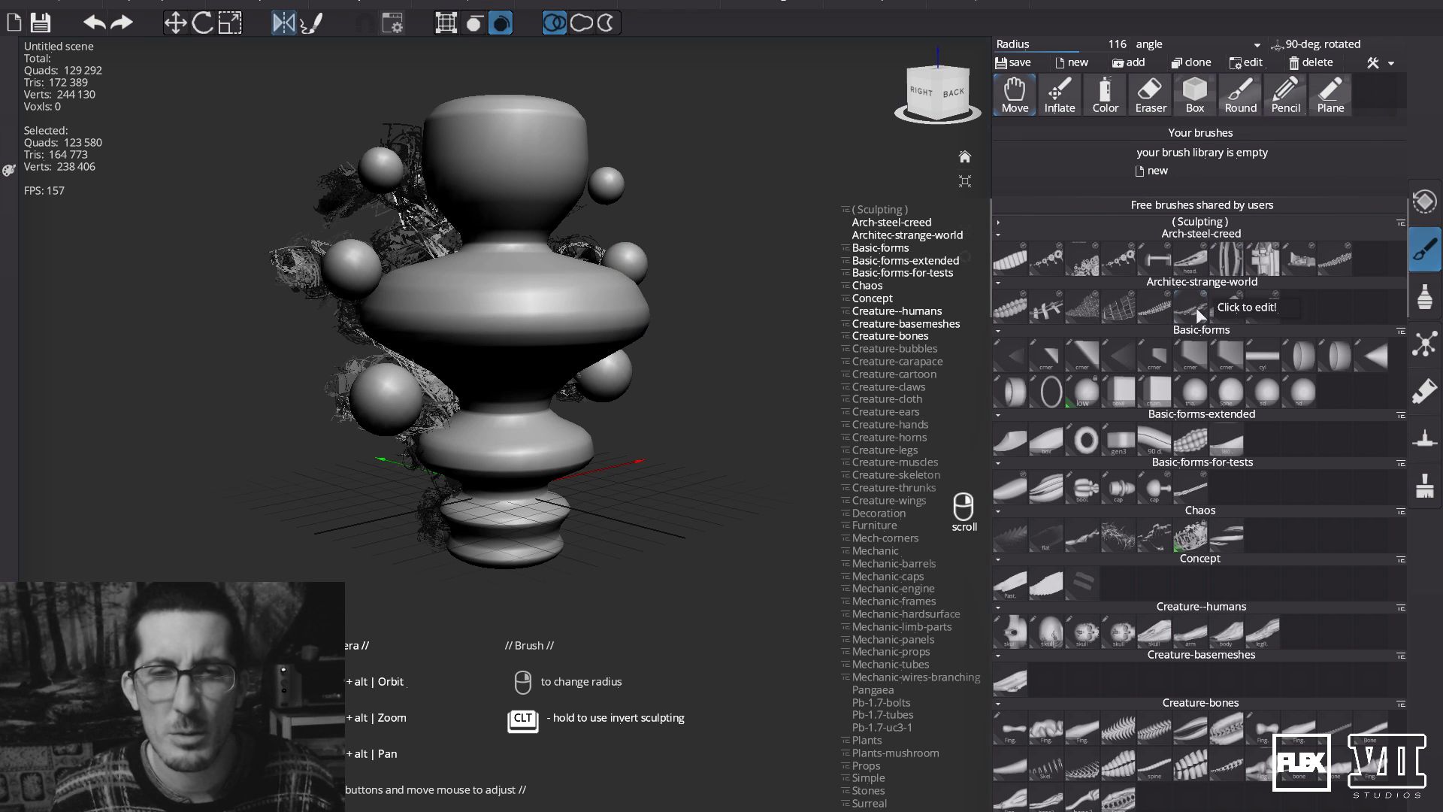
pyautogui.click(1191, 447)
pyautogui.moveTo(449, 352)
pyautogui.mouseDown()
pyautogui.moveTo(439, 258)
pyautogui.moveTo(472, 256)
pyautogui.mouseUp()
pyautogui.hotkey('ctrl', 'z')
pyautogui.moveTo(653, 329); pyautogui.dragTo(585, 329, button='right')
pyautogui.moveTo(476, 388)
pyautogui.mouseDown()
pyautogui.moveTo(507, 412)
pyautogui.moveTo(400, 318)
pyautogui.mouseUp()
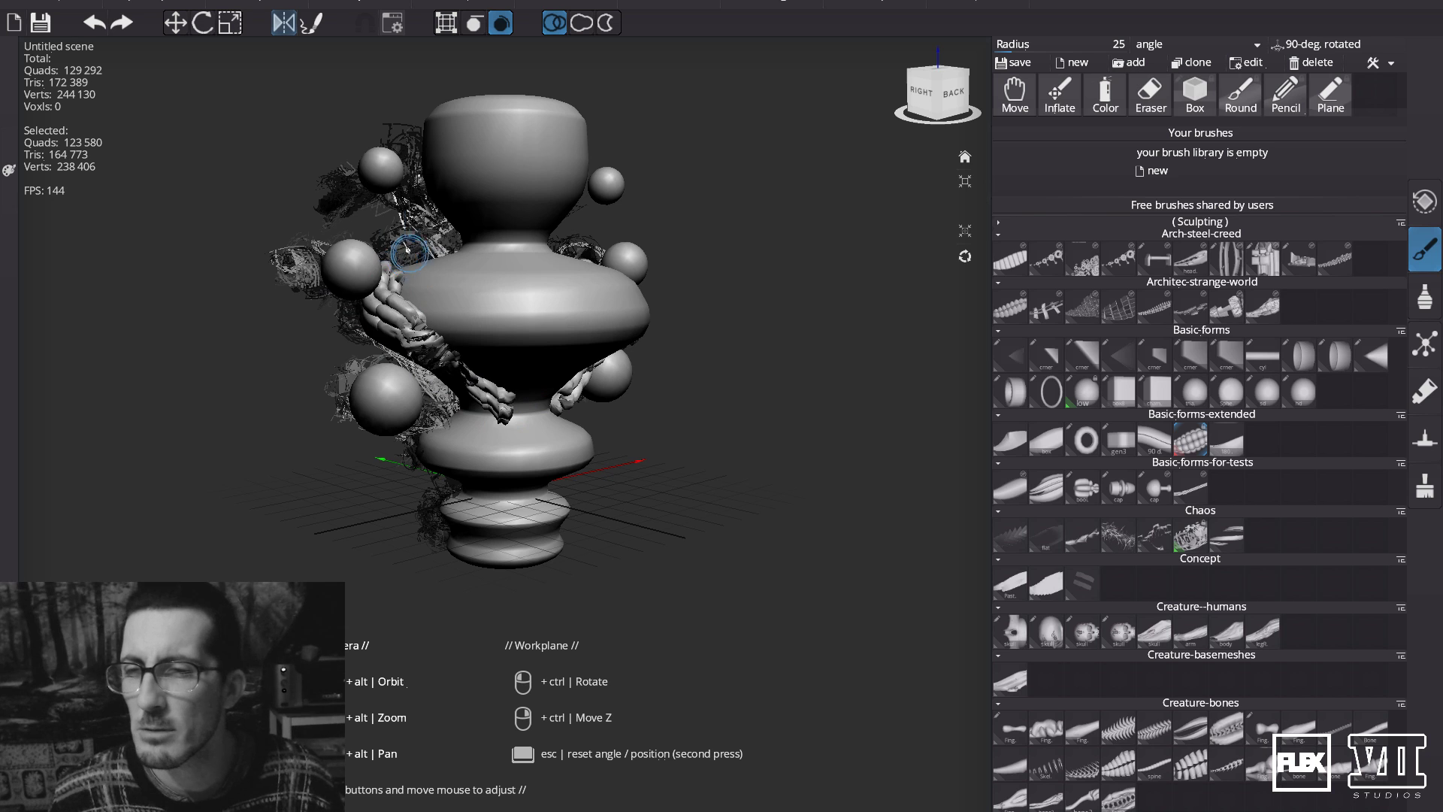
pyautogui.hotkey('ctrl', 'z')
pyautogui.moveTo(497, 410)
pyautogui.mouseDown()
pyautogui.moveTo(481, 324)
pyautogui.moveTo(519, 225)
pyautogui.mouseUp()
pyautogui.hotkey('ctrl', 'z')
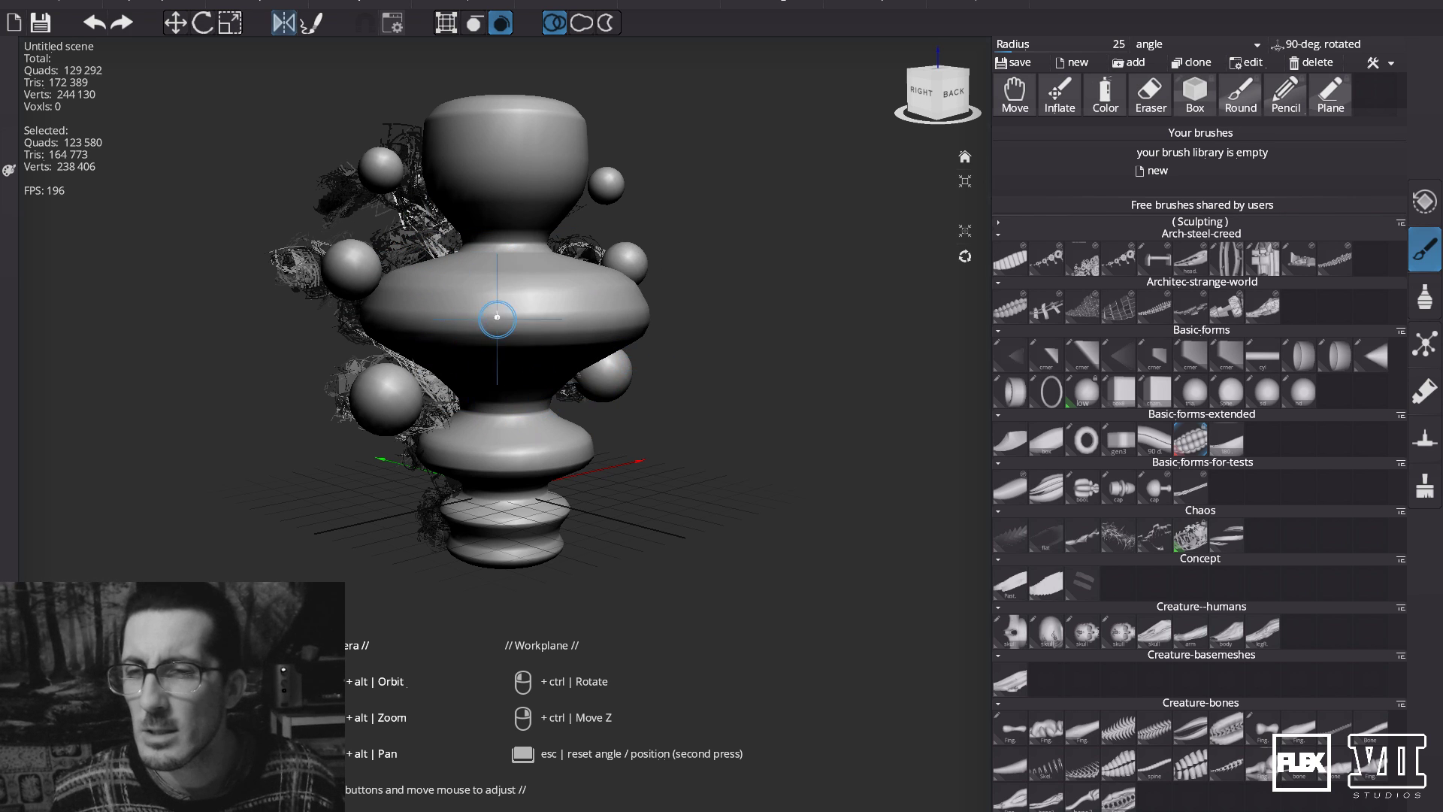
pyautogui.moveTo(499, 313); pyautogui.dragTo(484, 229)
pyautogui.hotkey('ctrl', 'z')
pyautogui.moveTo(385, 327)
pyautogui.mouseDown()
pyautogui.moveTo(396, 296)
pyautogui.moveTo(482, 229)
pyautogui.mouseUp()
pyautogui.hotkey('ctrl', 'z')
# Lay several mirrored braided strokes over the back of the wide bulge and one more beneath it.
pyautogui.moveTo(386, 312); pyautogui.dragTo(489, 235)
pyautogui.moveTo(439, 314); pyautogui.dragTo(518, 236)
pyautogui.moveTo(533, 337); pyautogui.dragTo(554, 240)
pyautogui.moveTo(577, 346); pyautogui.dragTo(577, 263)
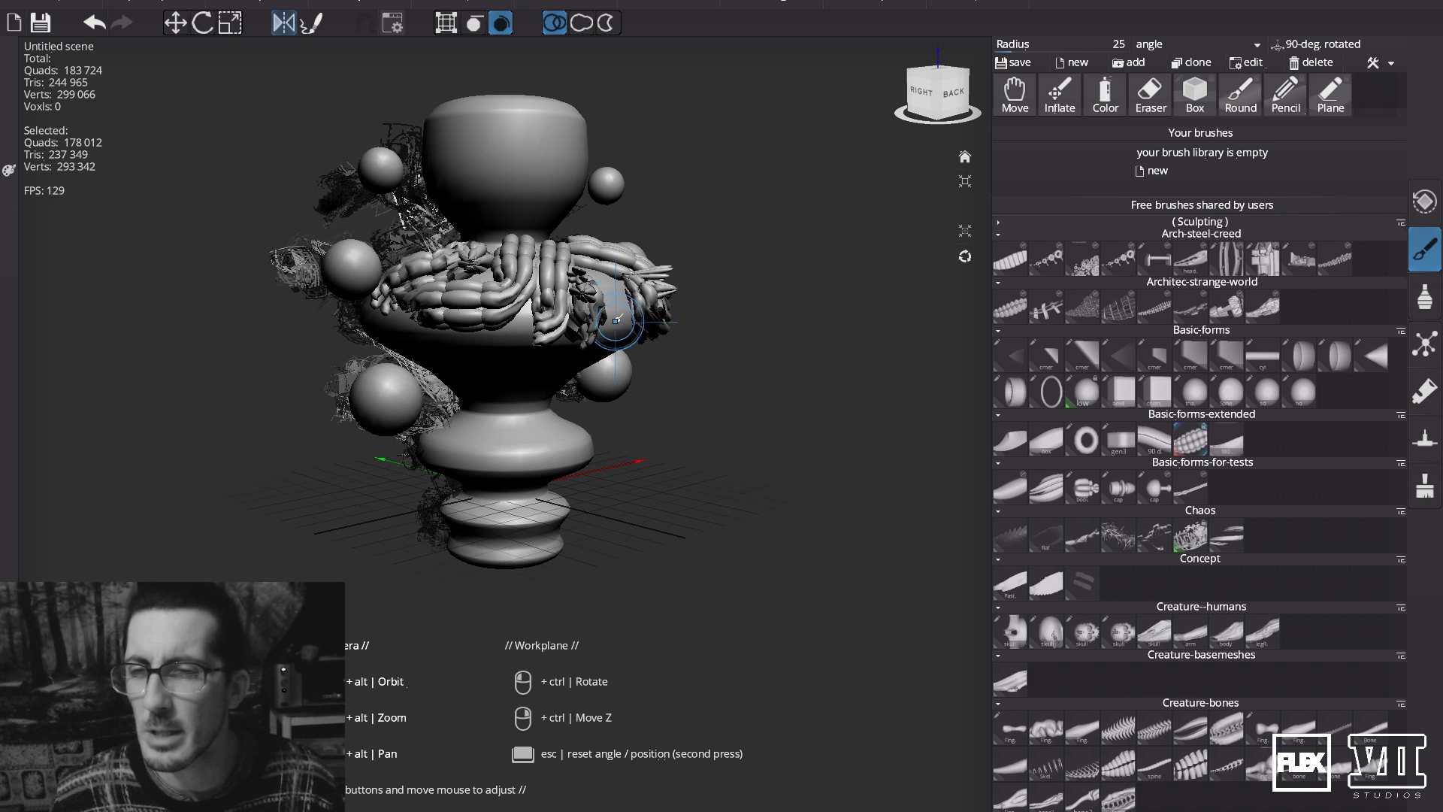
pyautogui.moveTo(760, 241); pyautogui.dragTo(765, 353)
pyautogui.moveTo(473, 448); pyautogui.dragTo(495, 379)
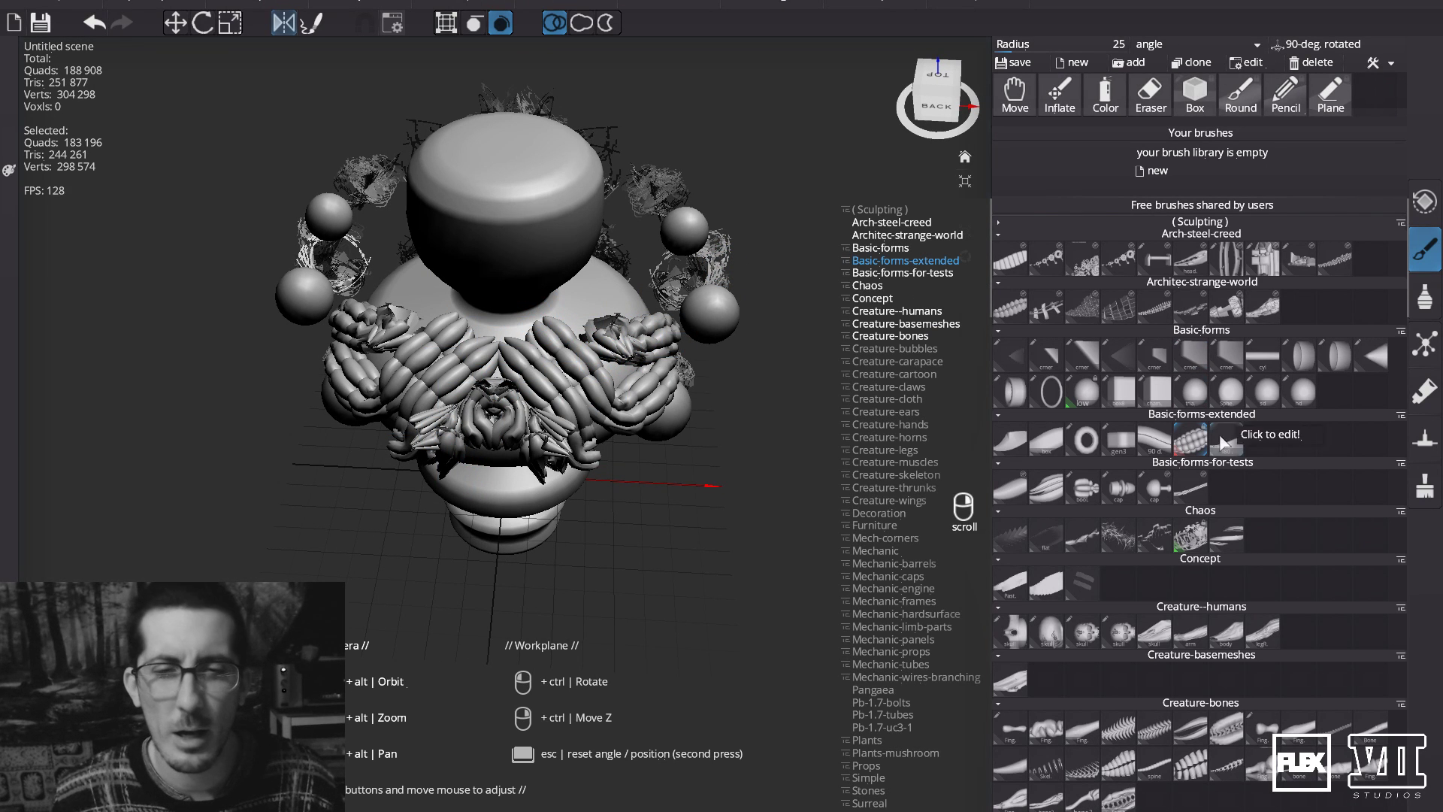
# Choose the skull brush from Creature--humans and try placing a mirrored pair of skulls on the cup's back, undoing them.
pyautogui.click(1123, 633)
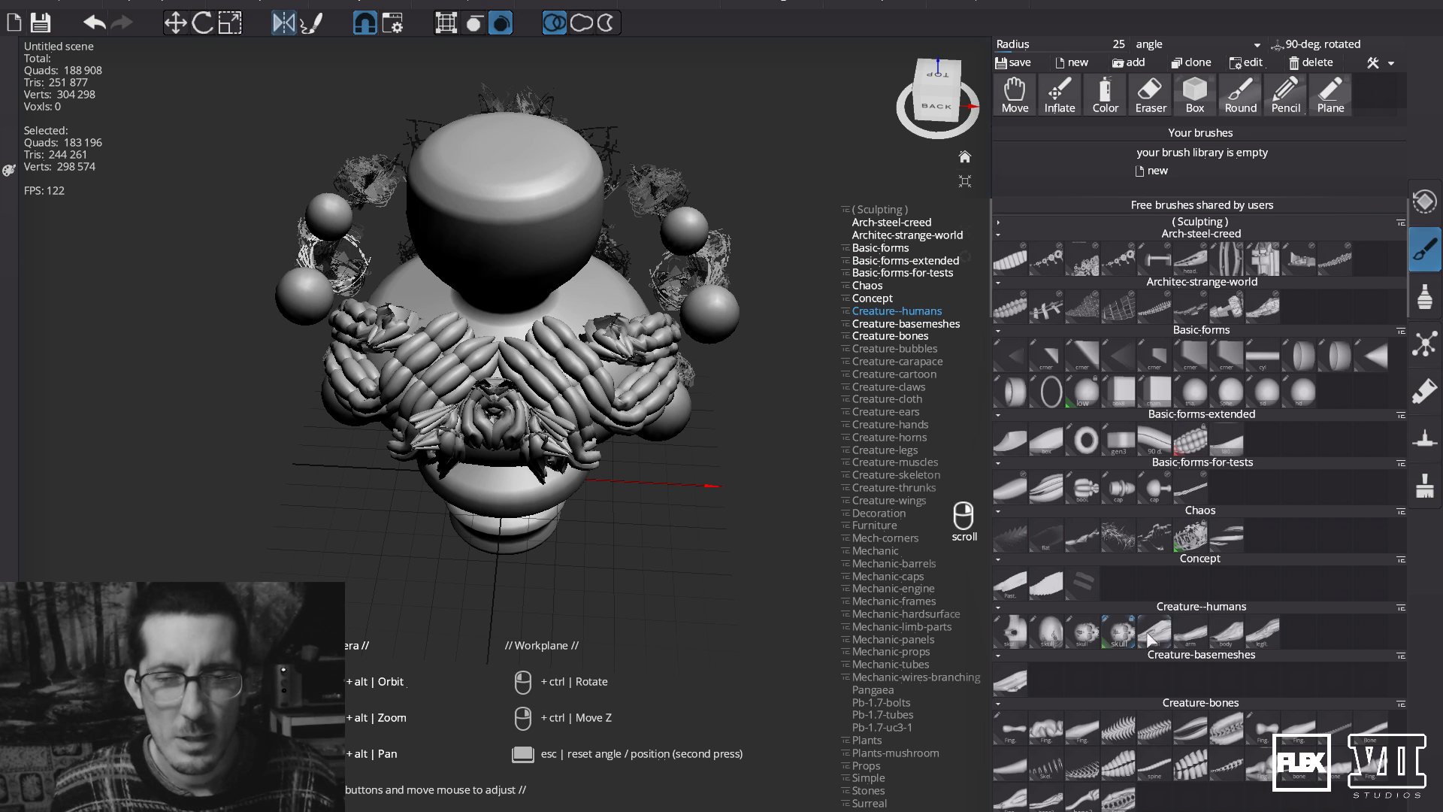
pyautogui.moveTo(534, 163); pyautogui.dragTo(459, 173)
pyautogui.hotkey('ctrl', 'z')
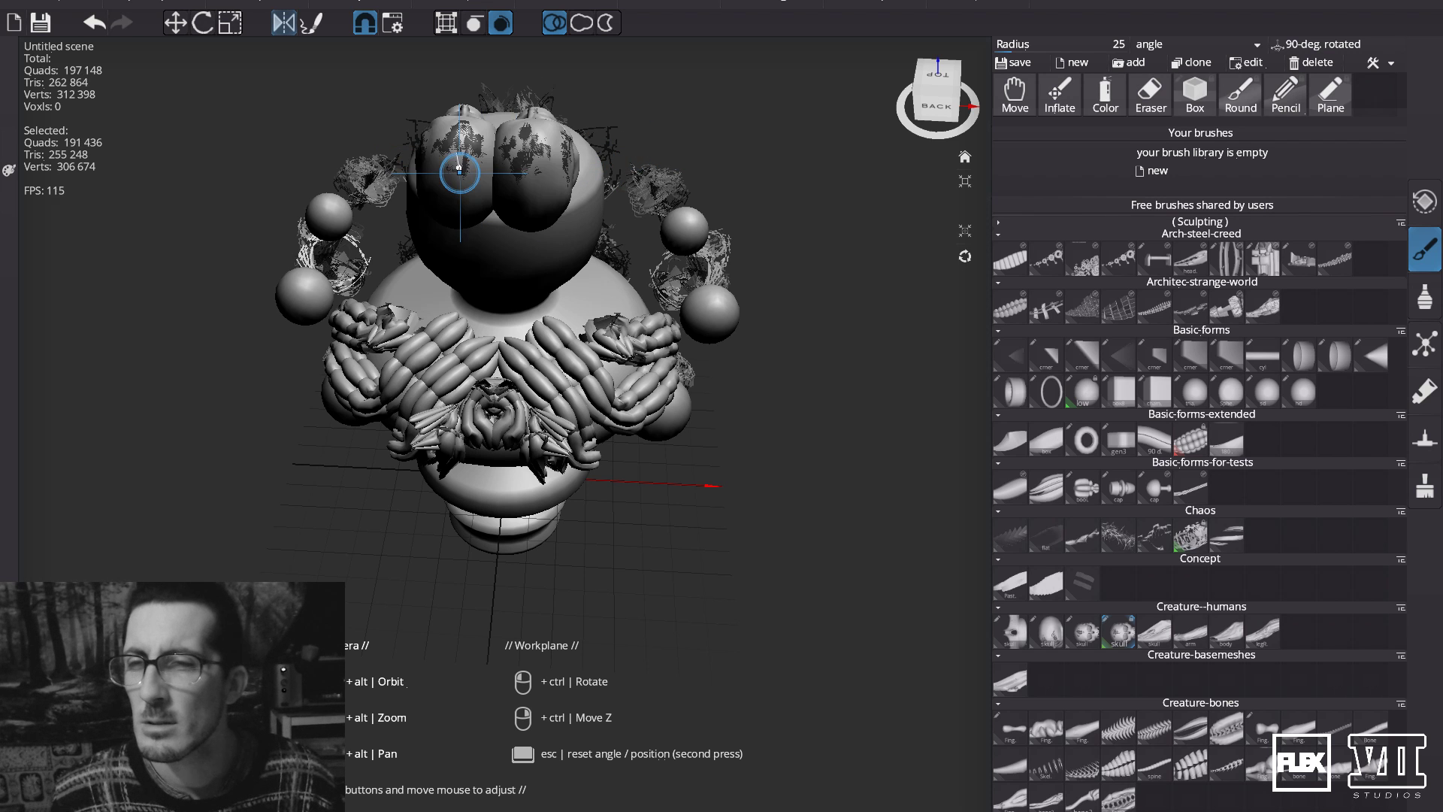
pyautogui.click(945, 114)
pyautogui.keyDown('alt'); pyautogui.moveTo(683, 197); pyautogui.dragTo(820, 256); pyautogui.keyUp('alt')
pyautogui.hotkey('ctrl', 'z')
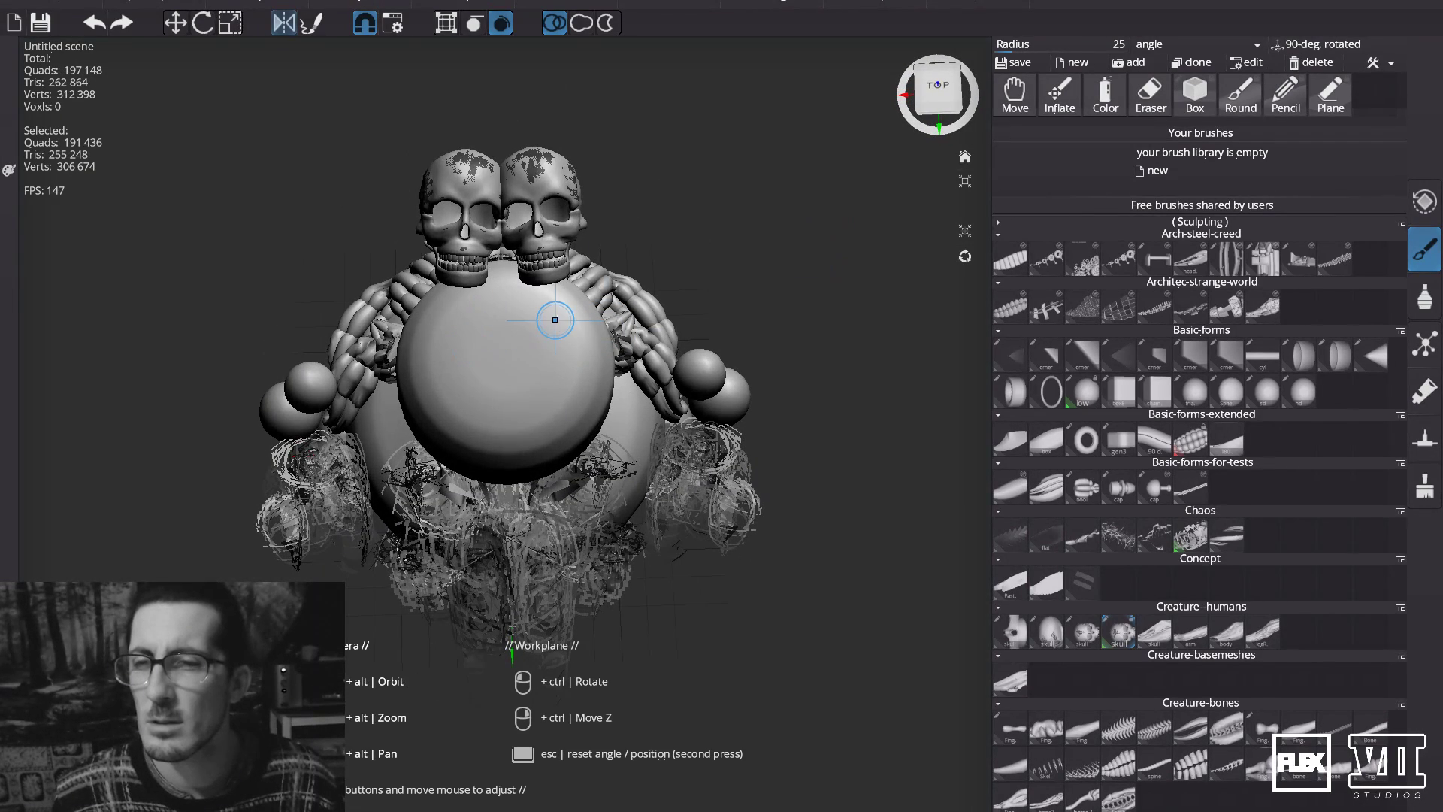
pyautogui.hotkey('ctrl', 'z')
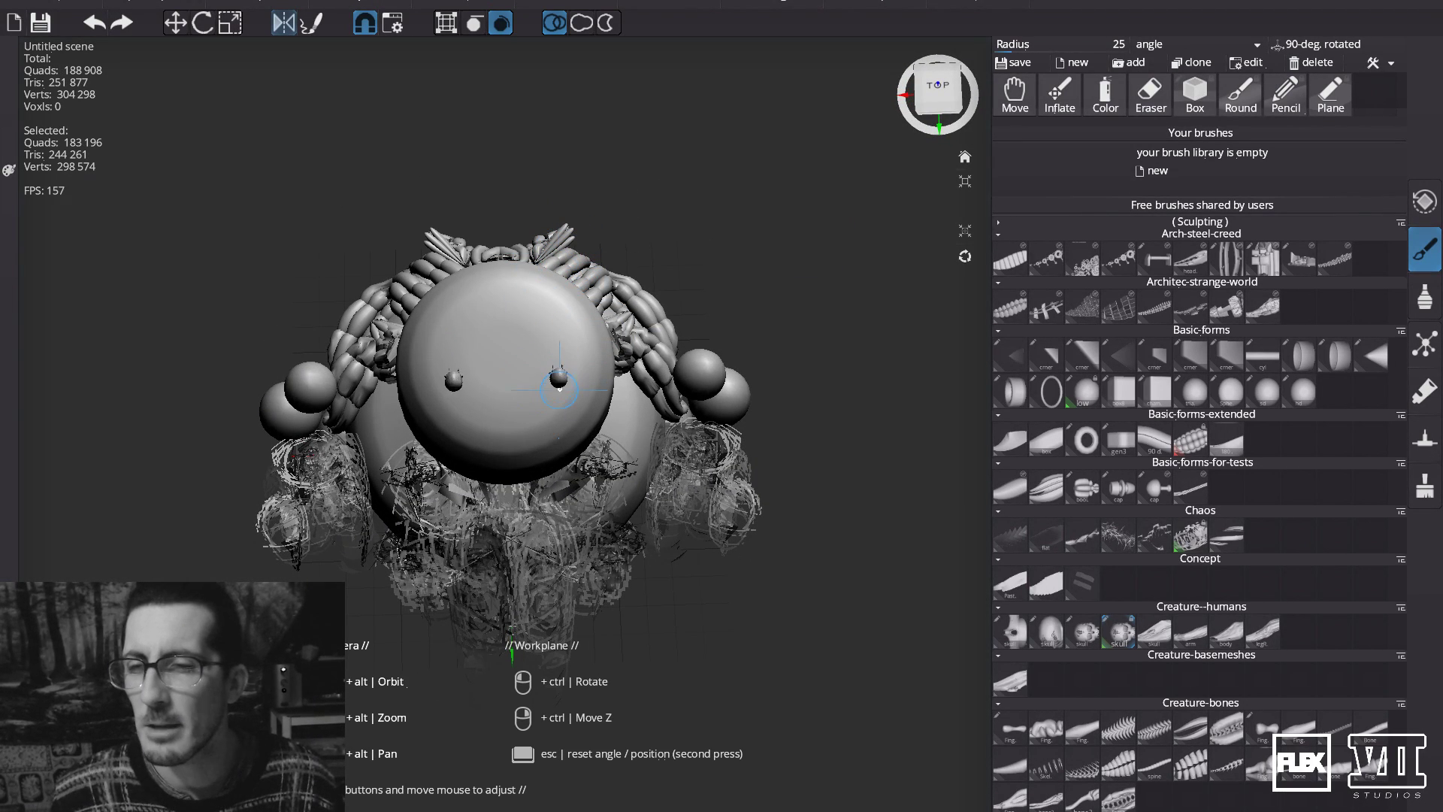
# Try placing mirrored skulls on the front of the cup, undoing them and bringing the view towards the front.
pyautogui.keyDown('alt'); pyautogui.moveTo(574, 353); pyautogui.dragTo(549, 297); pyautogui.keyUp('alt')
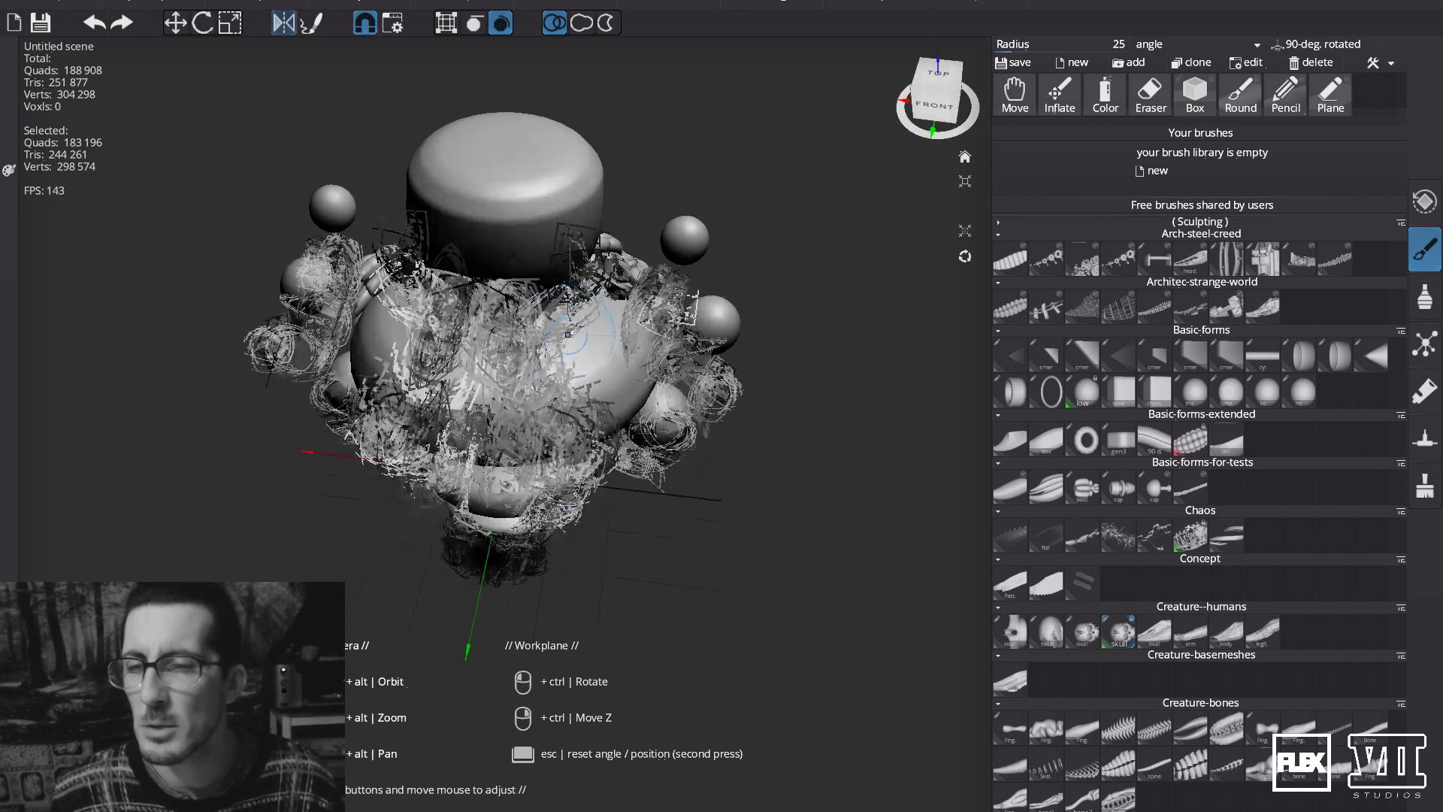
pyautogui.scroll(8, 557, 151)
pyautogui.scroll(-8, 566, 160)
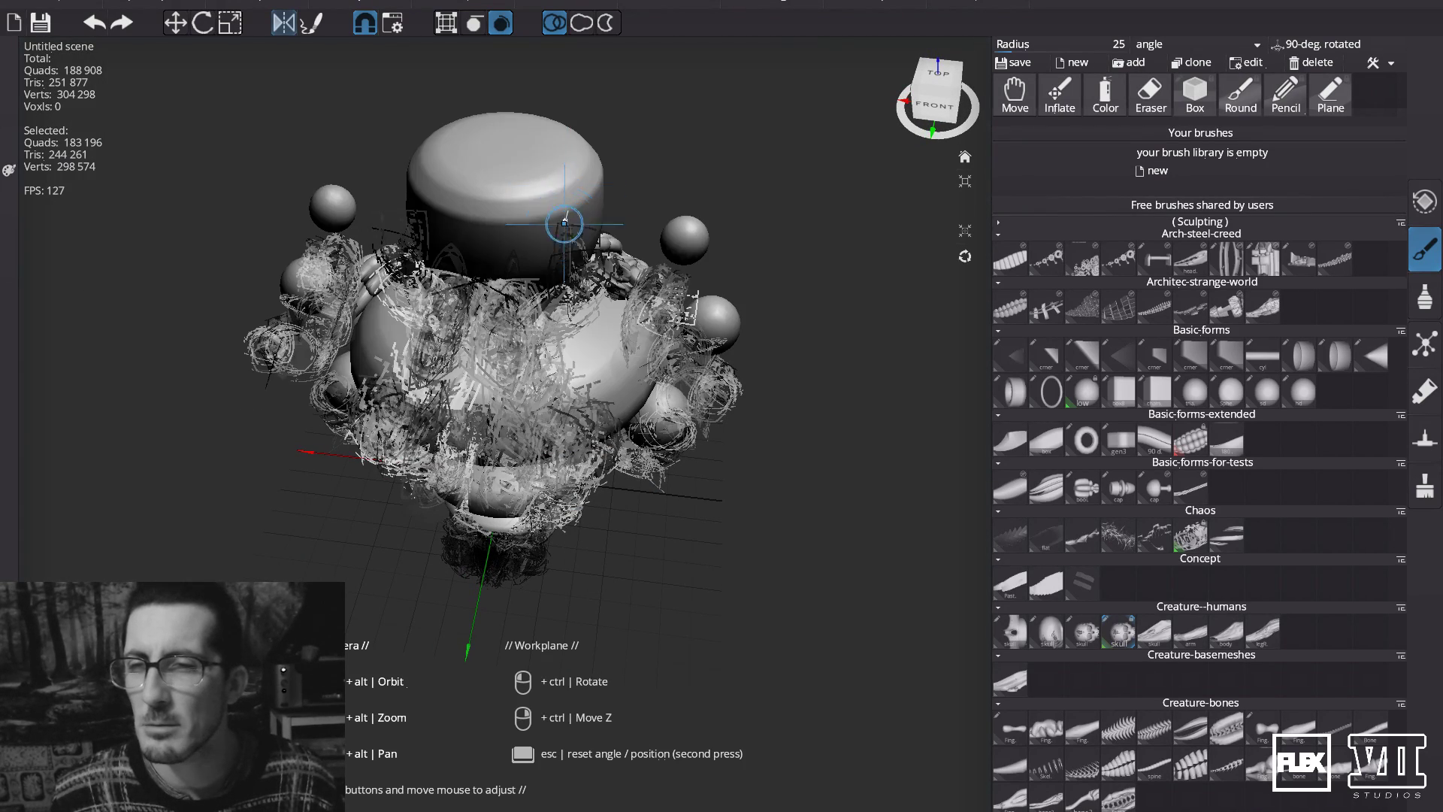
pyautogui.moveTo(562, 184); pyautogui.dragTo(560, 90)
pyautogui.keyDown('alt'); pyautogui.moveTo(802, 347); pyautogui.dragTo(809, 300); pyautogui.keyUp('alt')
pyautogui.hotkey('ctrl', 'z')
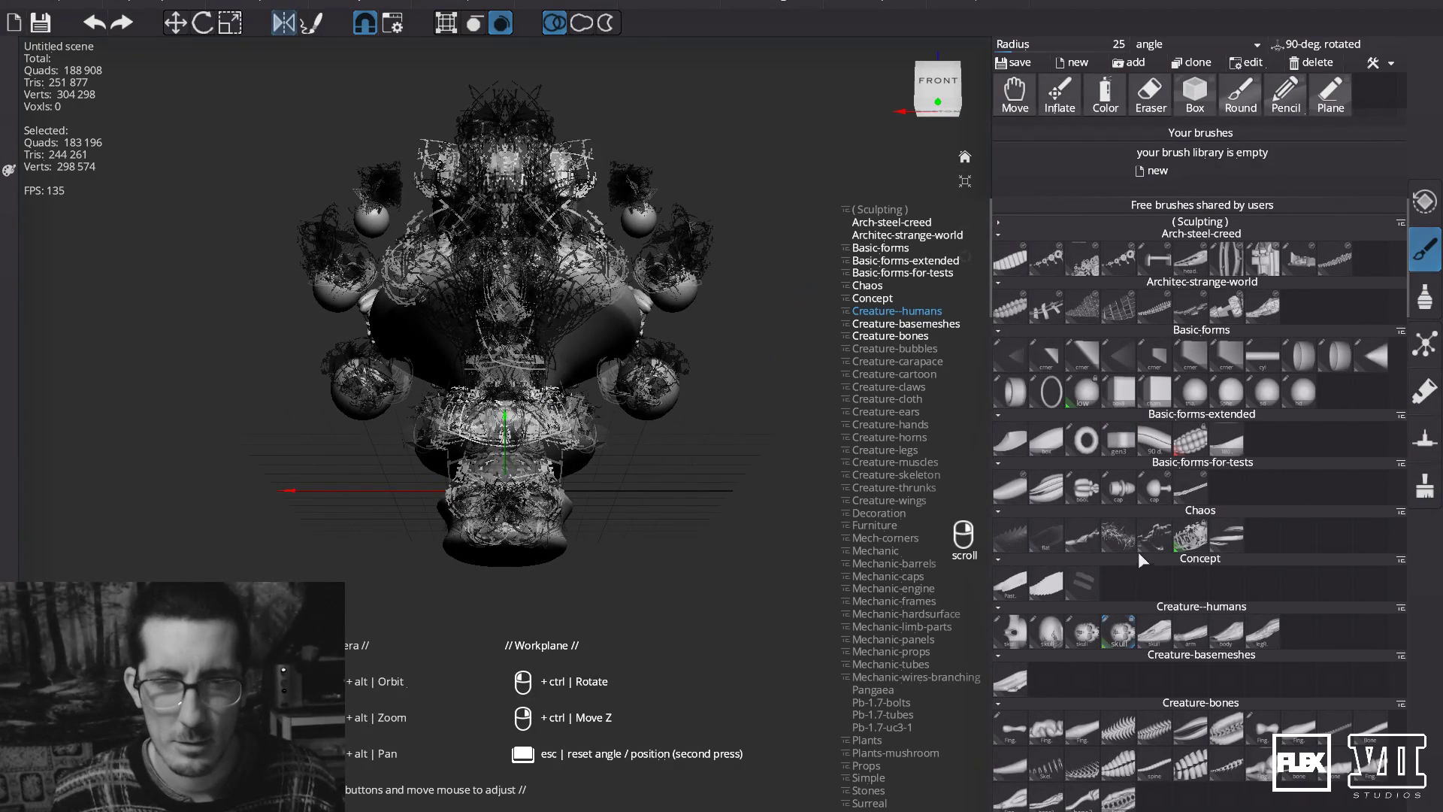
# Choose the fifth brush from the Chaos category and lay mirrored strokes over the front of the wide bulge.
pyautogui.click(1160, 539)
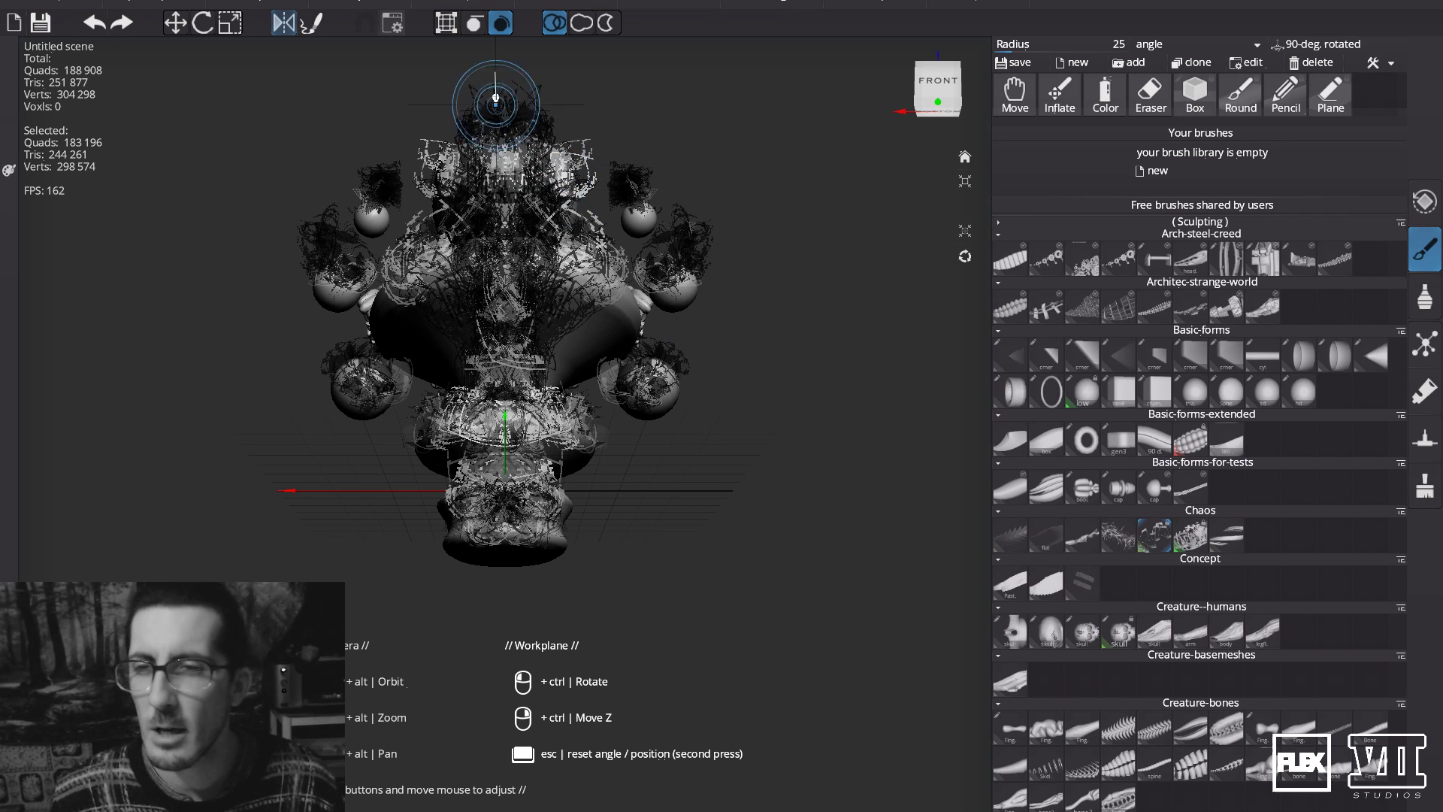
pyautogui.moveTo(576, 351); pyautogui.dragTo(643, 288)
pyautogui.moveTo(592, 330)
pyautogui.mouseDown()
pyautogui.moveTo(590, 381)
pyautogui.moveTo(612, 332)
pyautogui.mouseUp()
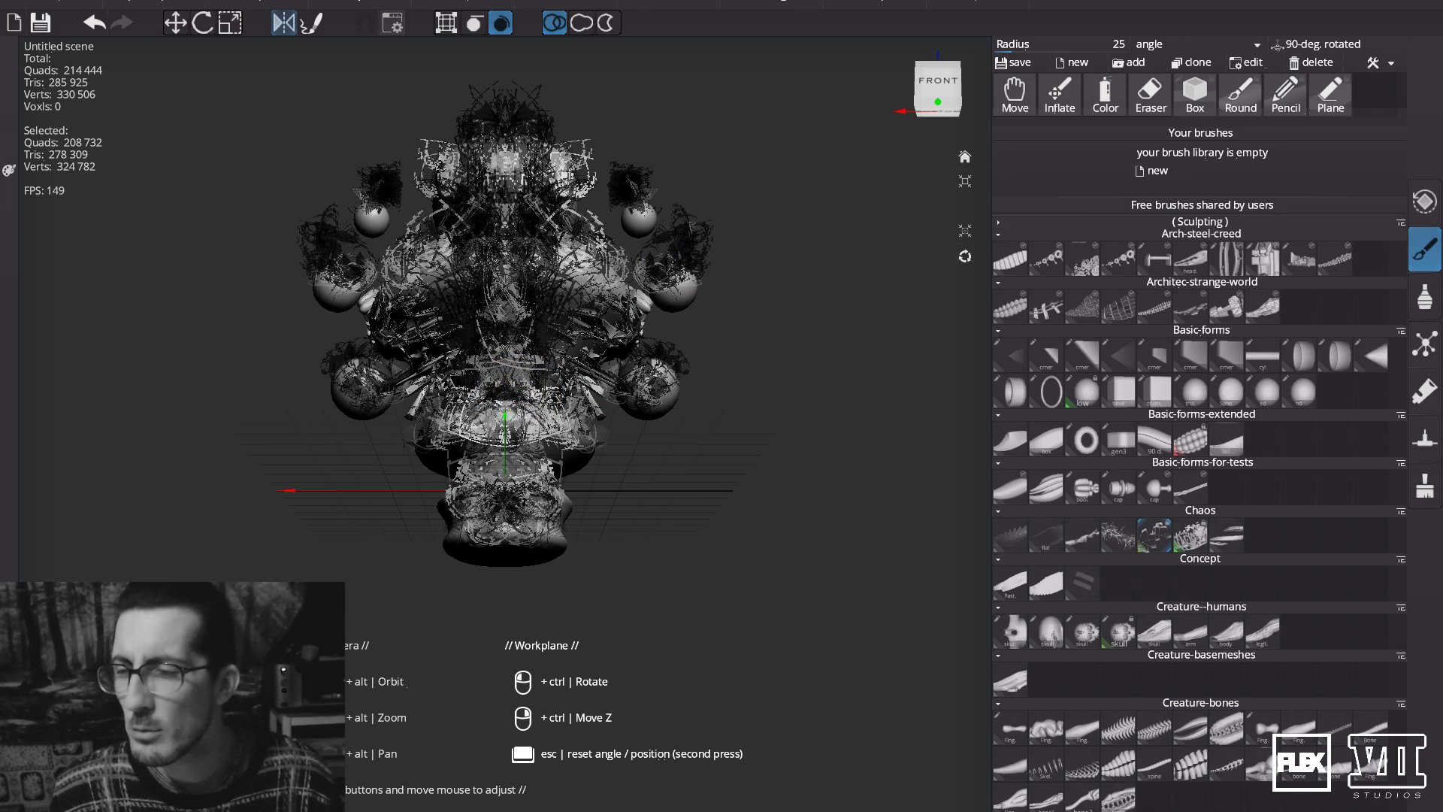
pyautogui.moveTo(776, 318); pyautogui.dragTo(832, 313)
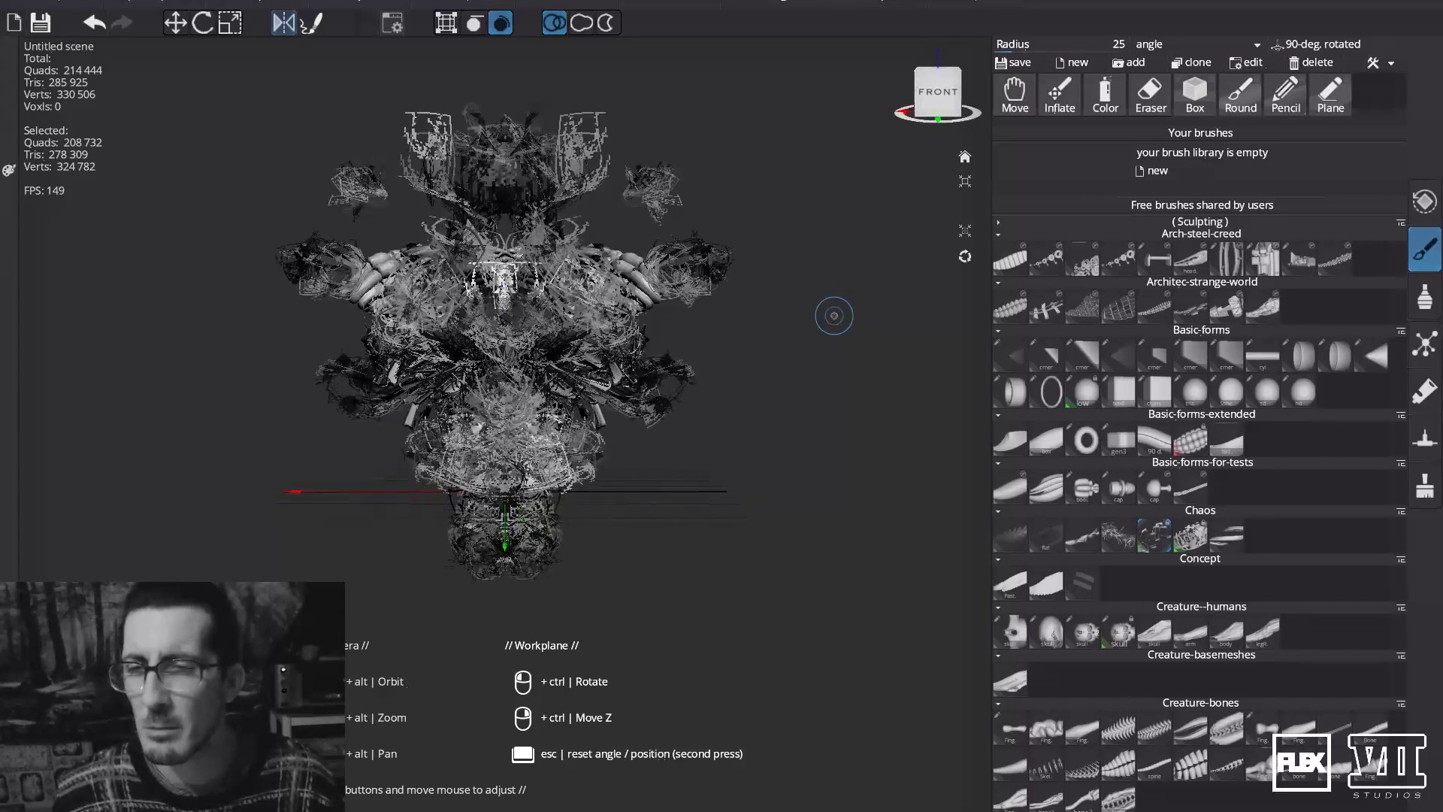
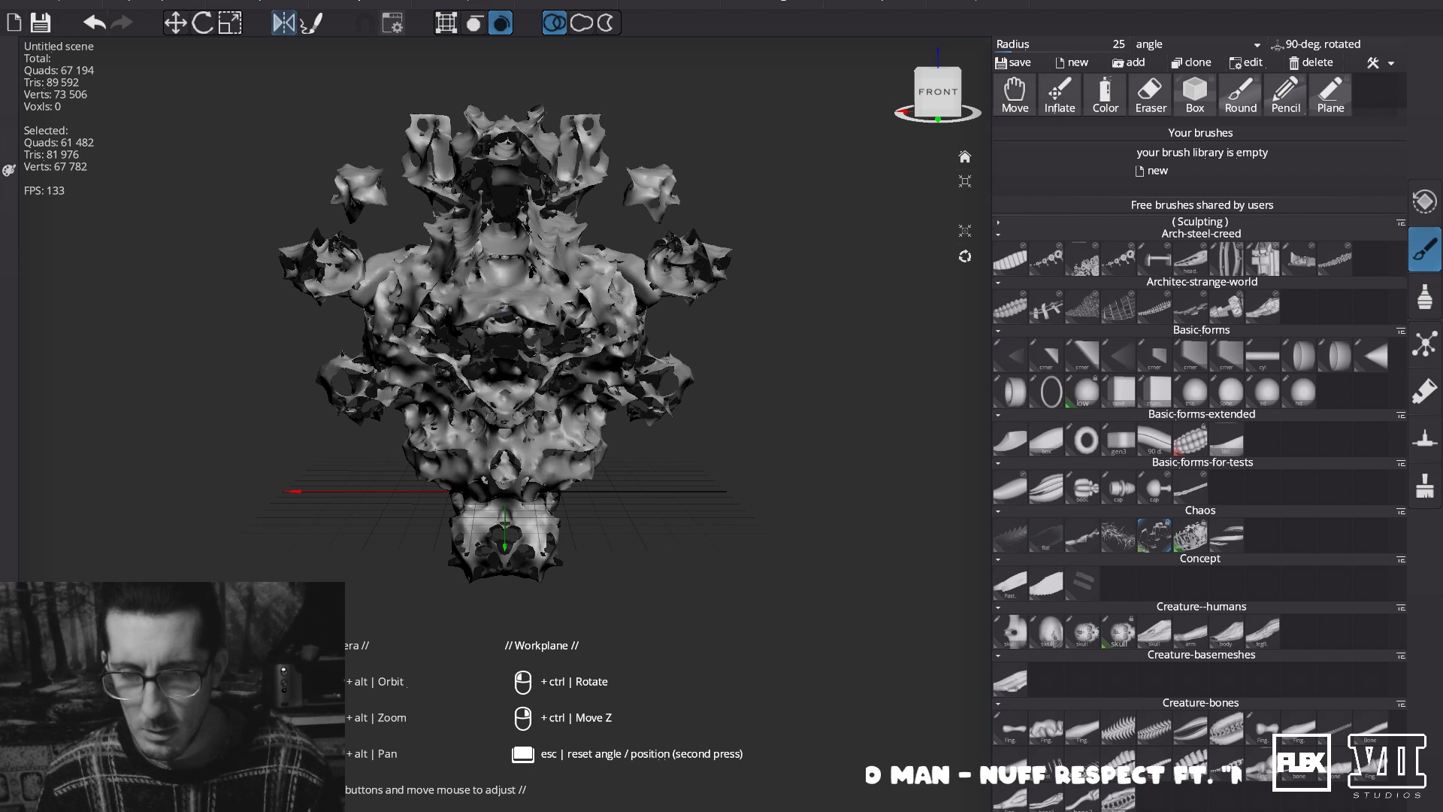
# Examine the remeshed sculpture from the front, the left side and slightly above.
pyautogui.moveTo(1419, 604)
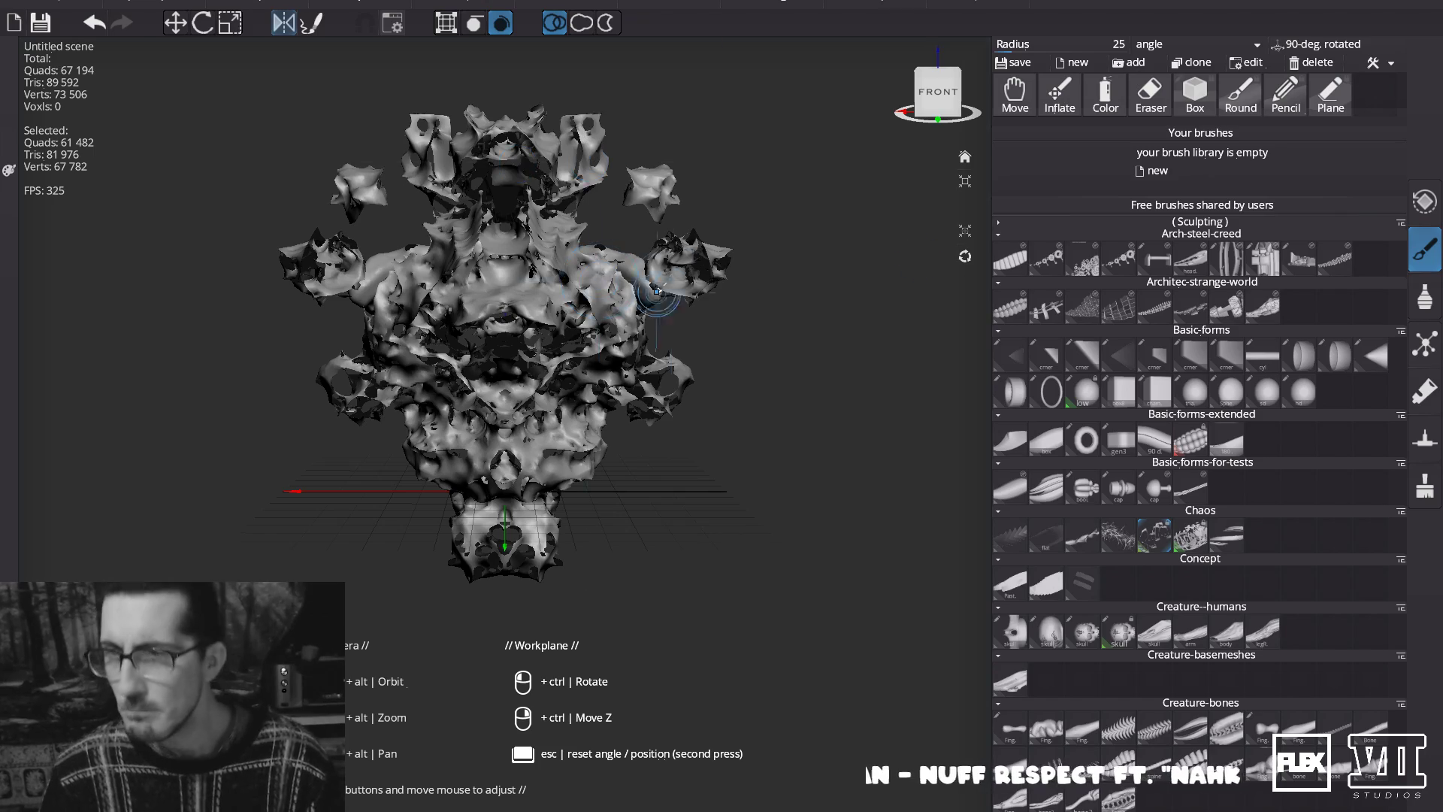
pyautogui.moveTo(864, 335)
pyautogui.mouseDown()
pyautogui.moveTo(745, 332)
pyautogui.moveTo(737, 358)
pyautogui.moveTo(879, 306)
pyautogui.moveTo(841, 323)
pyautogui.moveTo(867, 284)
pyautogui.moveTo(870, 345)
pyautogui.moveTo(845, 402)
pyautogui.moveTo(838, 319)
pyautogui.moveTo(892, 319)
pyautogui.mouseUp()
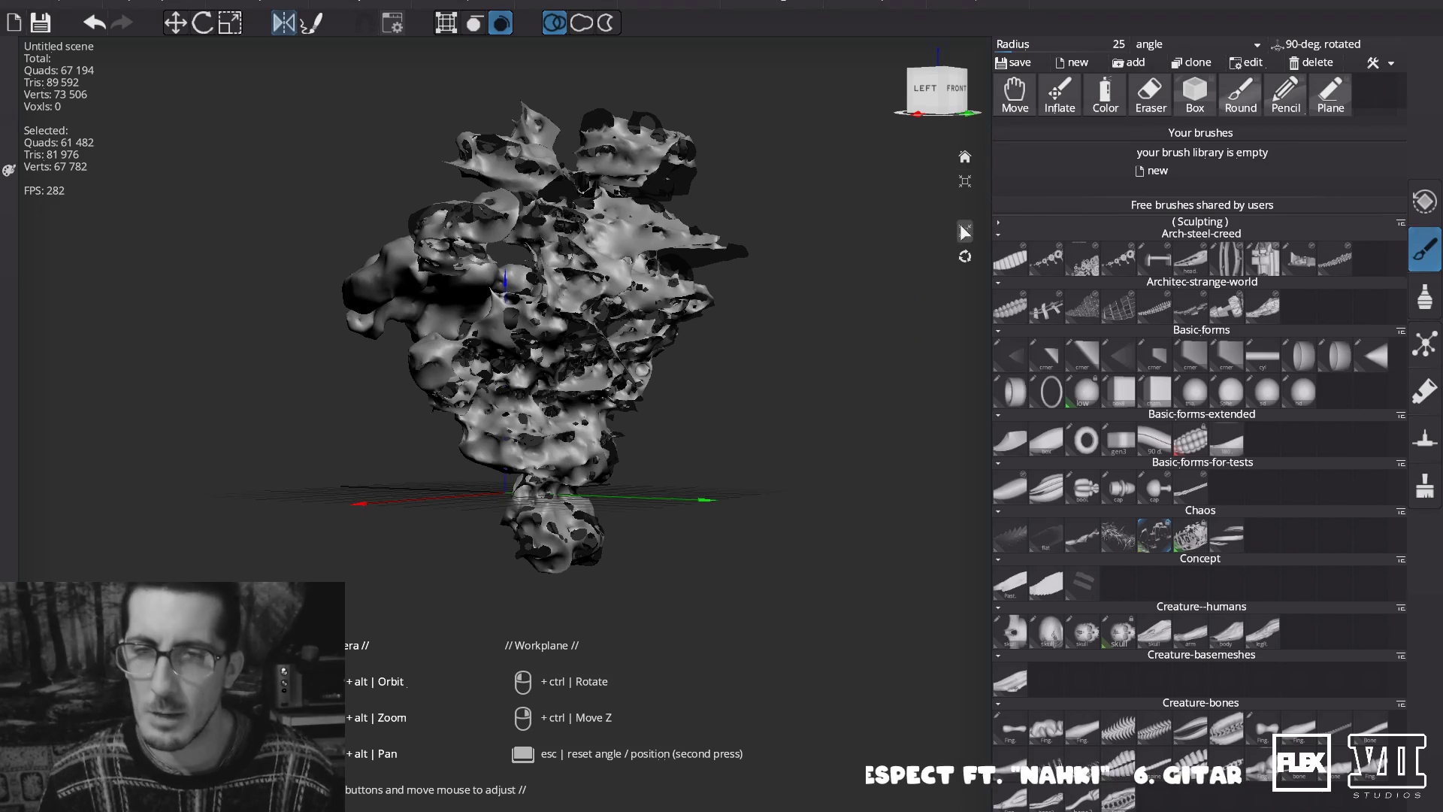
pyautogui.moveTo(966, 232); pyautogui.dragTo(965, 451)
pyautogui.moveTo(860, 576)
pyautogui.mouseDown()
pyautogui.moveTo(810, 533)
pyautogui.moveTo(819, 490)
pyautogui.moveTo(822, 596)
pyautogui.mouseUp()
pyautogui.moveTo(815, 448)
pyautogui.mouseDown()
pyautogui.moveTo(838, 473)
pyautogui.moveTo(837, 580)
pyautogui.moveTo(796, 548)
pyautogui.moveTo(796, 577)
pyautogui.mouseUp()
pyautogui.moveTo(777, 503); pyautogui.dragTo(791, 523)
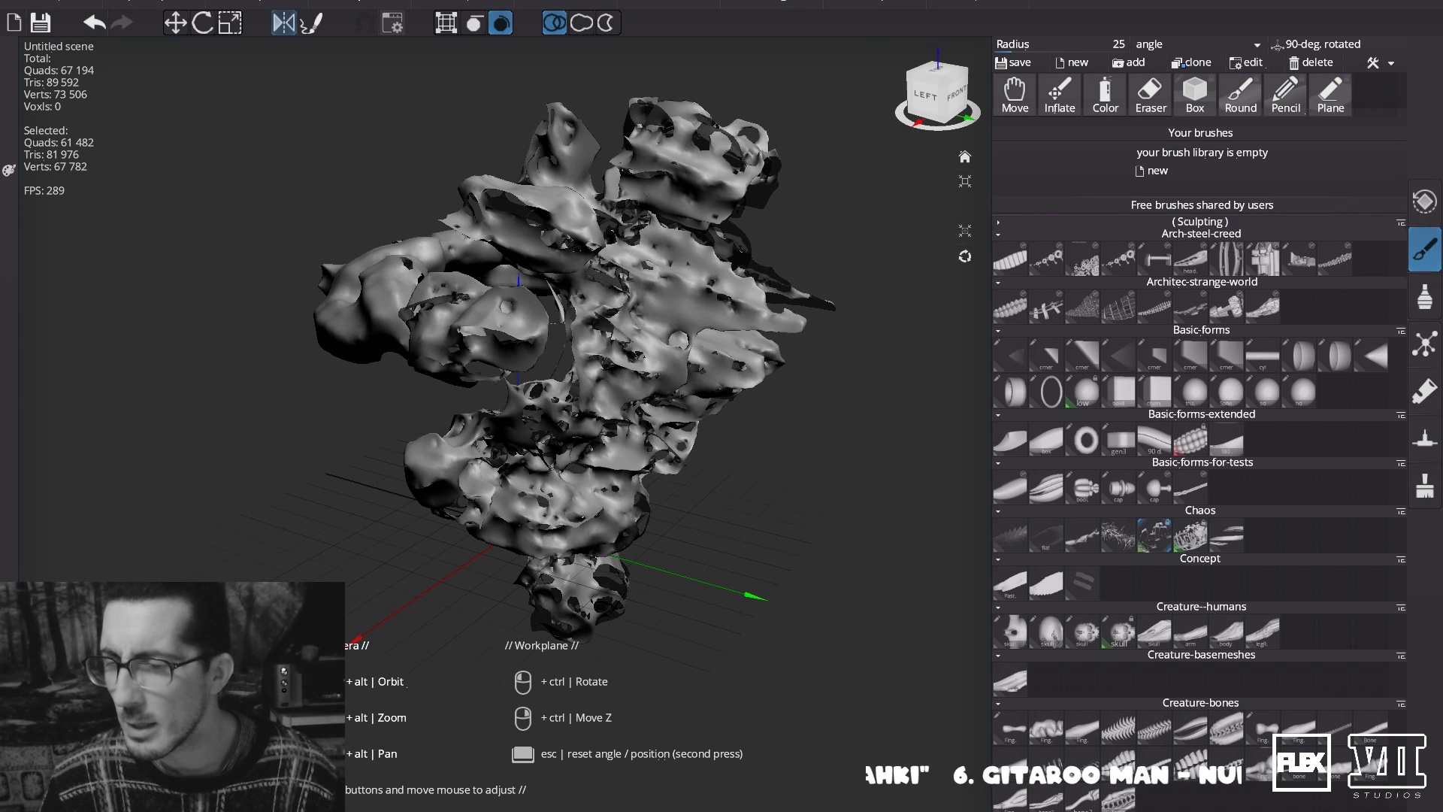
pyautogui.hotkey('ctrl', 'z')
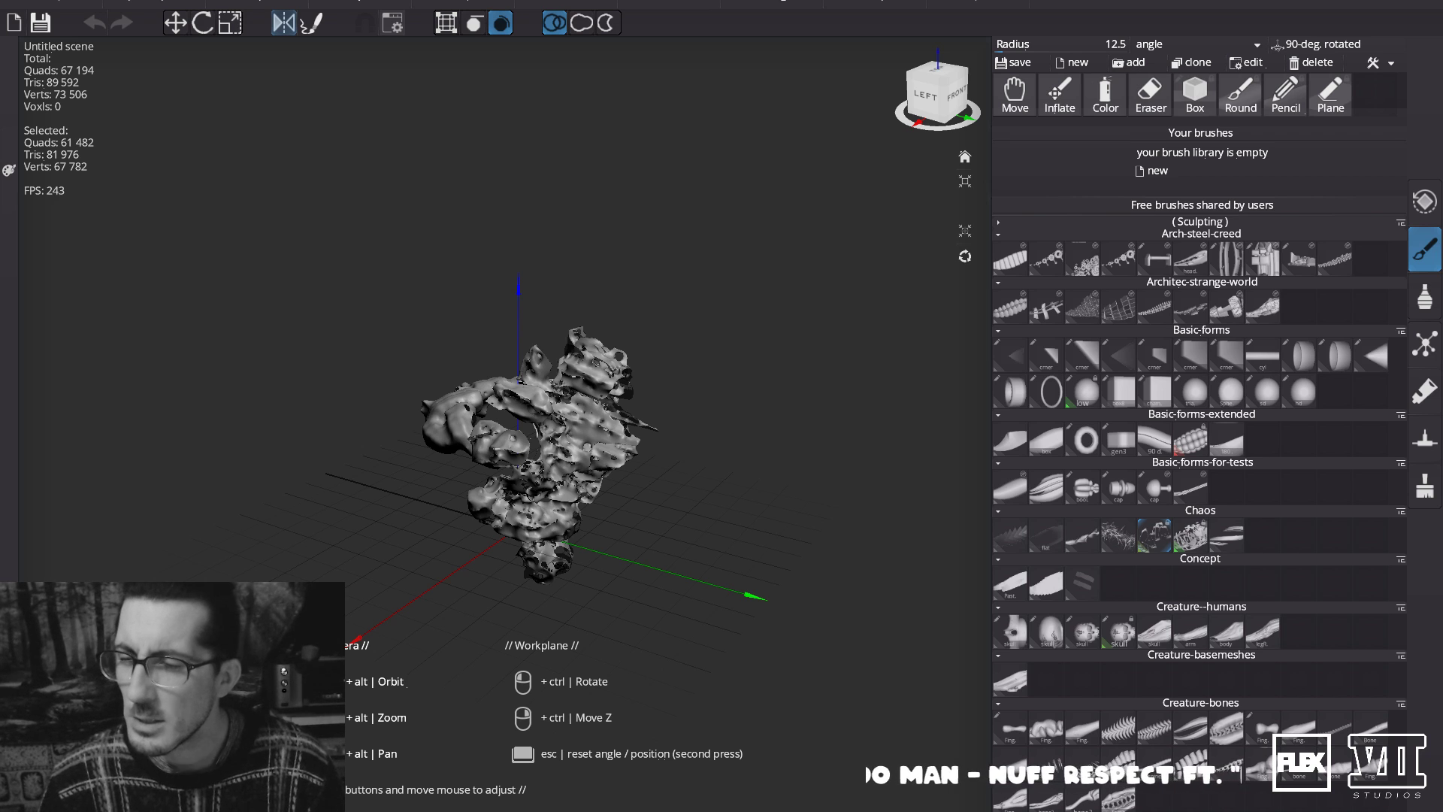
# Inspect the remeshed sculpture's shape and surface close up and from farther away, ending near the front.
pyautogui.scroll(5, 505, 530)
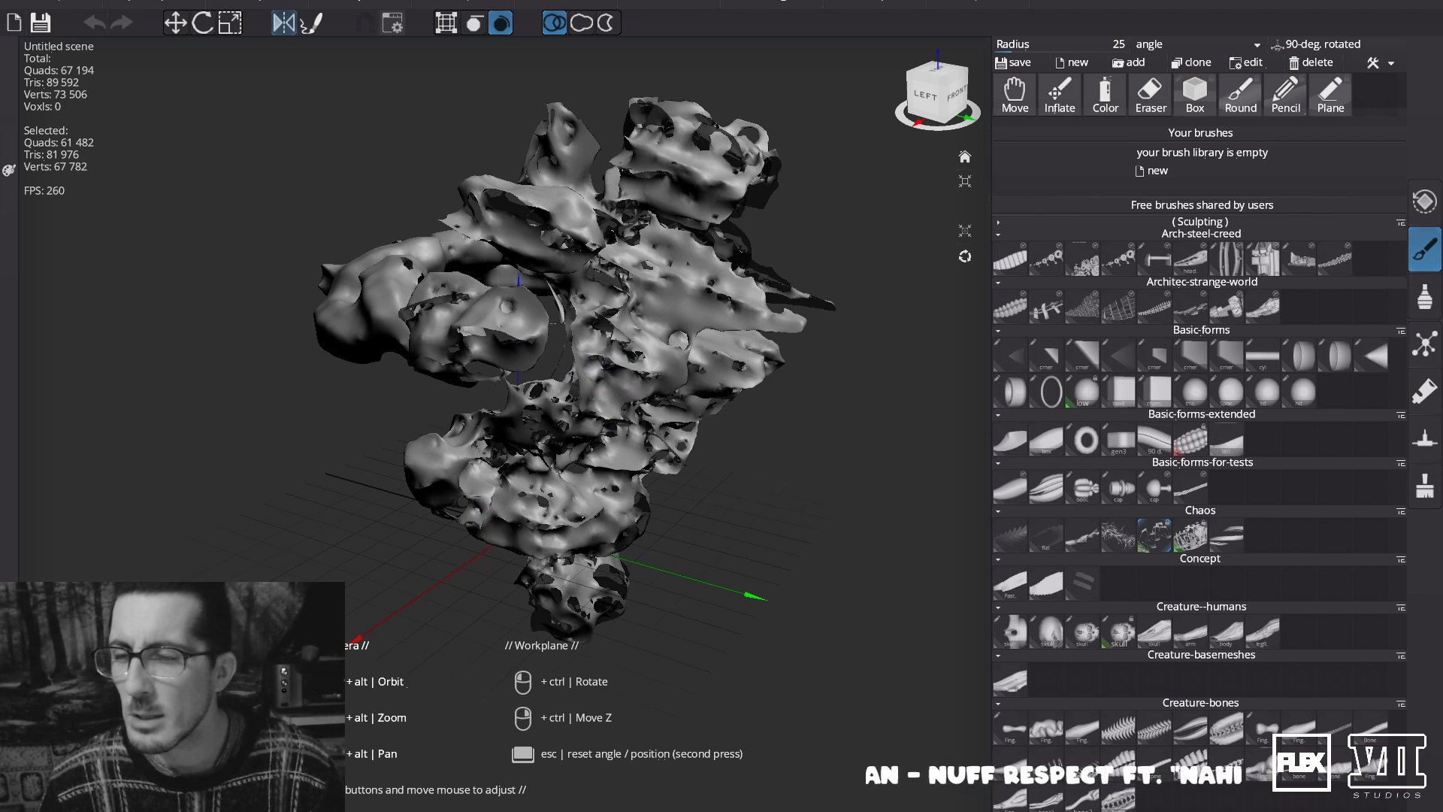
pyautogui.scroll(-5, 519, 451)
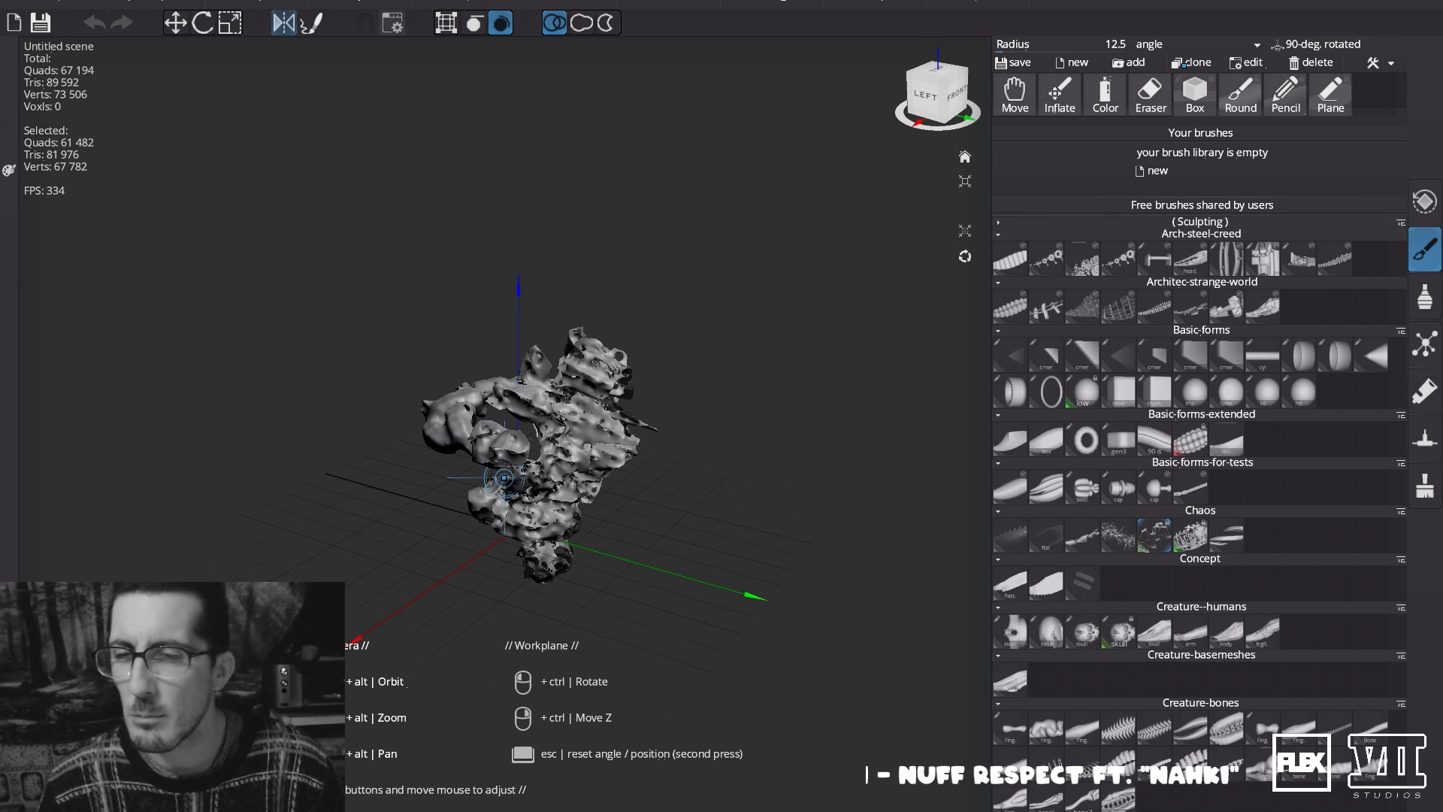
pyautogui.moveTo(655, 504)
pyautogui.keyDown('alt'); pyautogui.mouseDown()
pyautogui.moveTo(615, 499)
pyautogui.moveTo(638, 501)
pyautogui.moveTo(403, 614)
pyautogui.mouseUp(); pyautogui.keyUp('alt')
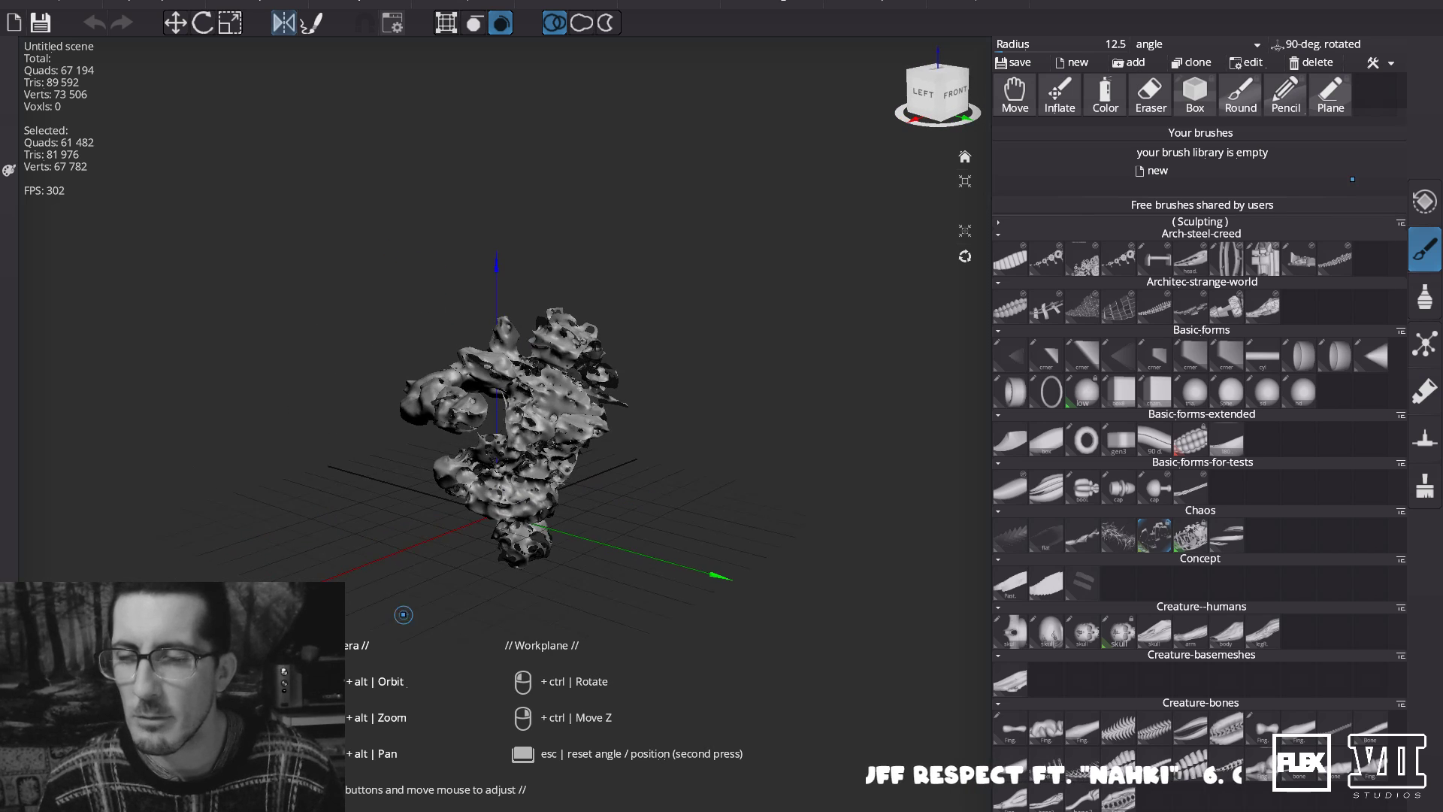
pyautogui.scroll(1, 515, 587)
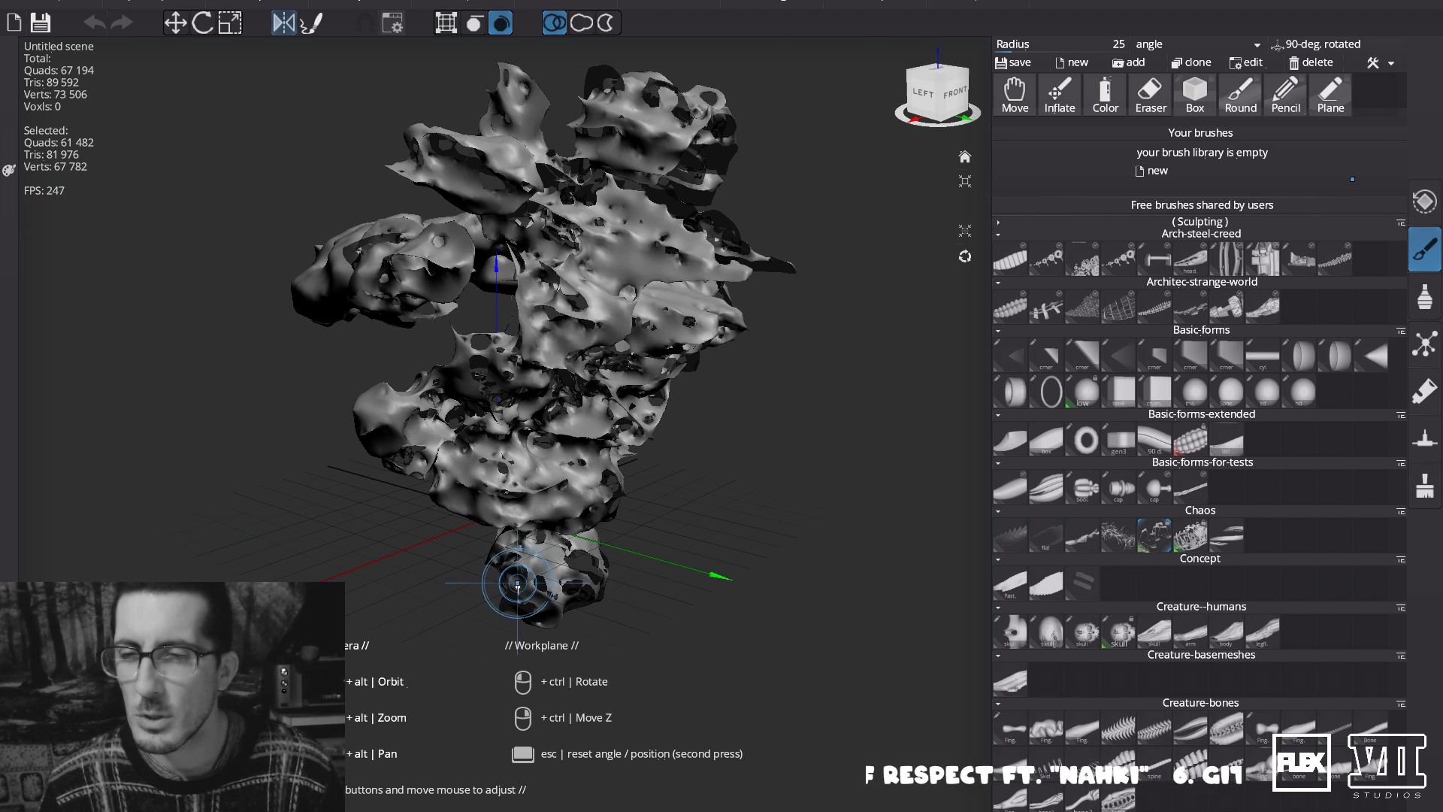
pyautogui.keyDown('alt'); pyautogui.moveTo(701, 471); pyautogui.dragTo(684, 472); pyautogui.keyUp('alt')
pyautogui.moveTo(683, 473)
pyautogui.keyDown('alt'); pyautogui.mouseDown(button='middle')
pyautogui.moveTo(651, 519)
pyautogui.moveTo(601, 544)
pyautogui.mouseUp(button='middle'); pyautogui.keyUp('alt')
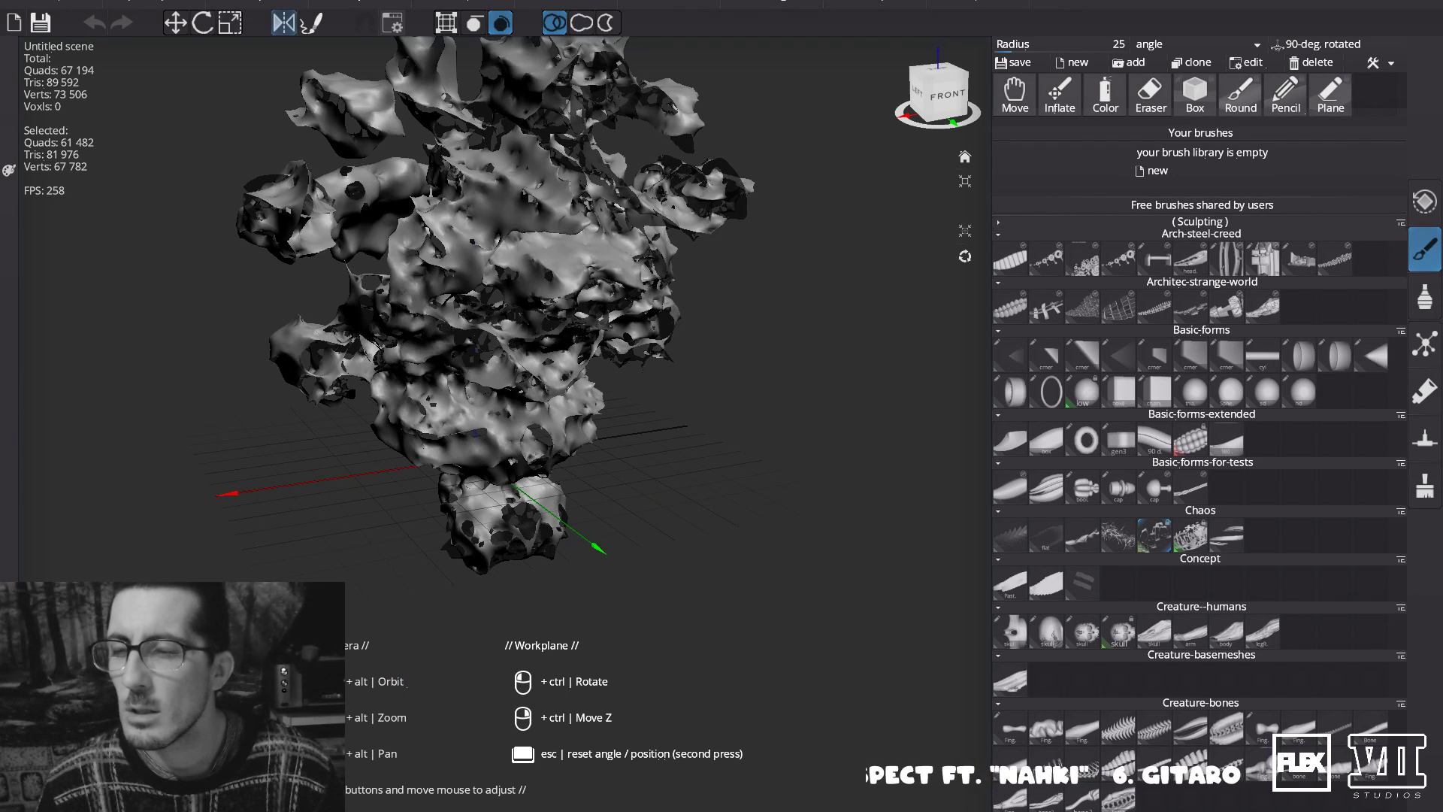
pyautogui.scroll(-1, 376, 786)
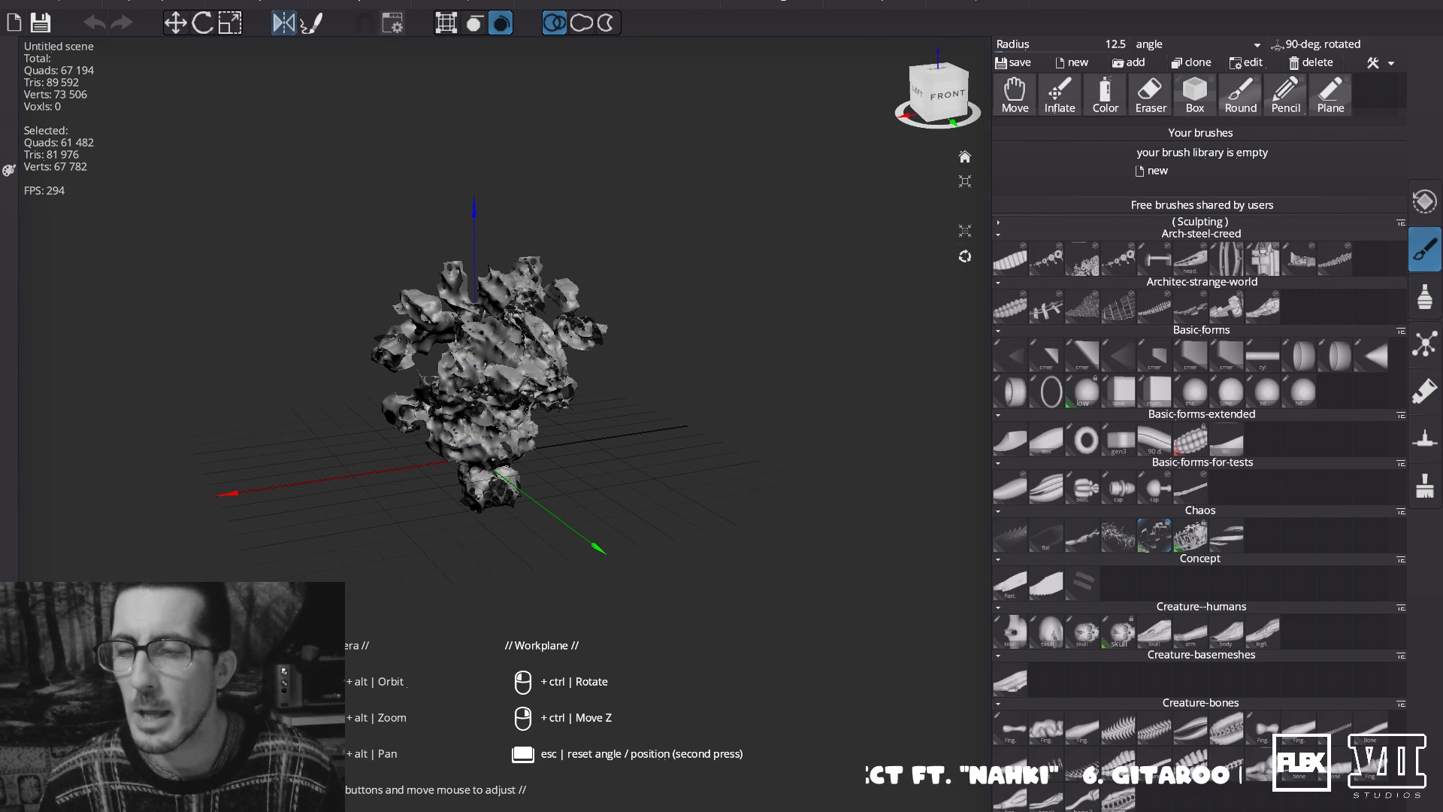
pyautogui.moveTo(661, 411)
pyautogui.keyDown('alt'); pyautogui.mouseDown()
pyautogui.moveTo(649, 414)
pyautogui.moveTo(664, 424)
pyautogui.moveTo(655, 514)
pyautogui.moveTo(769, 523)
pyautogui.moveTo(768, 537)
pyautogui.moveTo(736, 537)
pyautogui.mouseUp(); pyautogui.keyUp('alt')
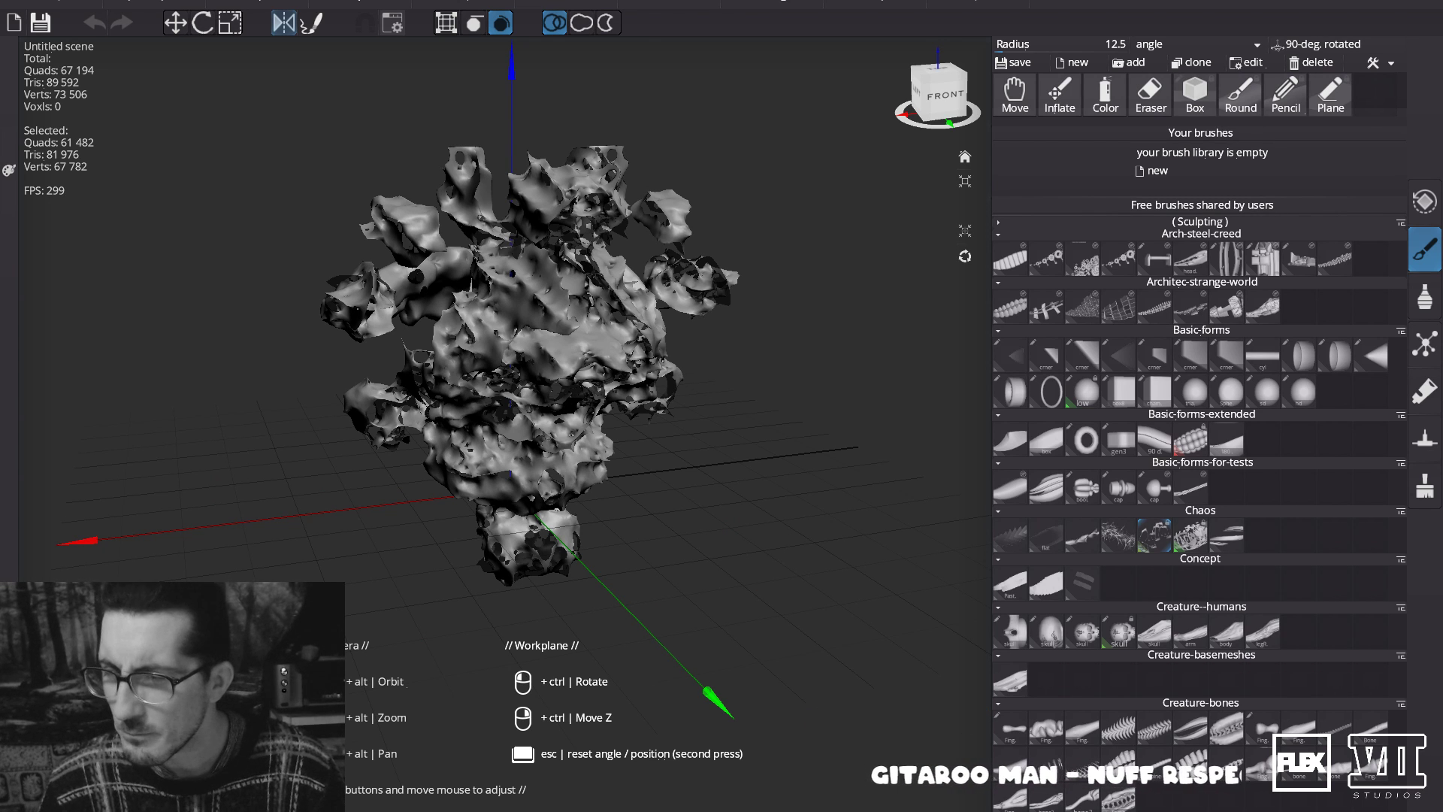
pyautogui.moveTo(360, 603)
pyautogui.keyDown('alt'); pyautogui.mouseDown()
pyautogui.moveTo(406, 606)
pyautogui.moveTo(351, 590)
pyautogui.moveTo(409, 690)
pyautogui.moveTo(446, 642)
pyautogui.moveTo(357, 605)
pyautogui.mouseUp(); pyautogui.keyUp('alt')
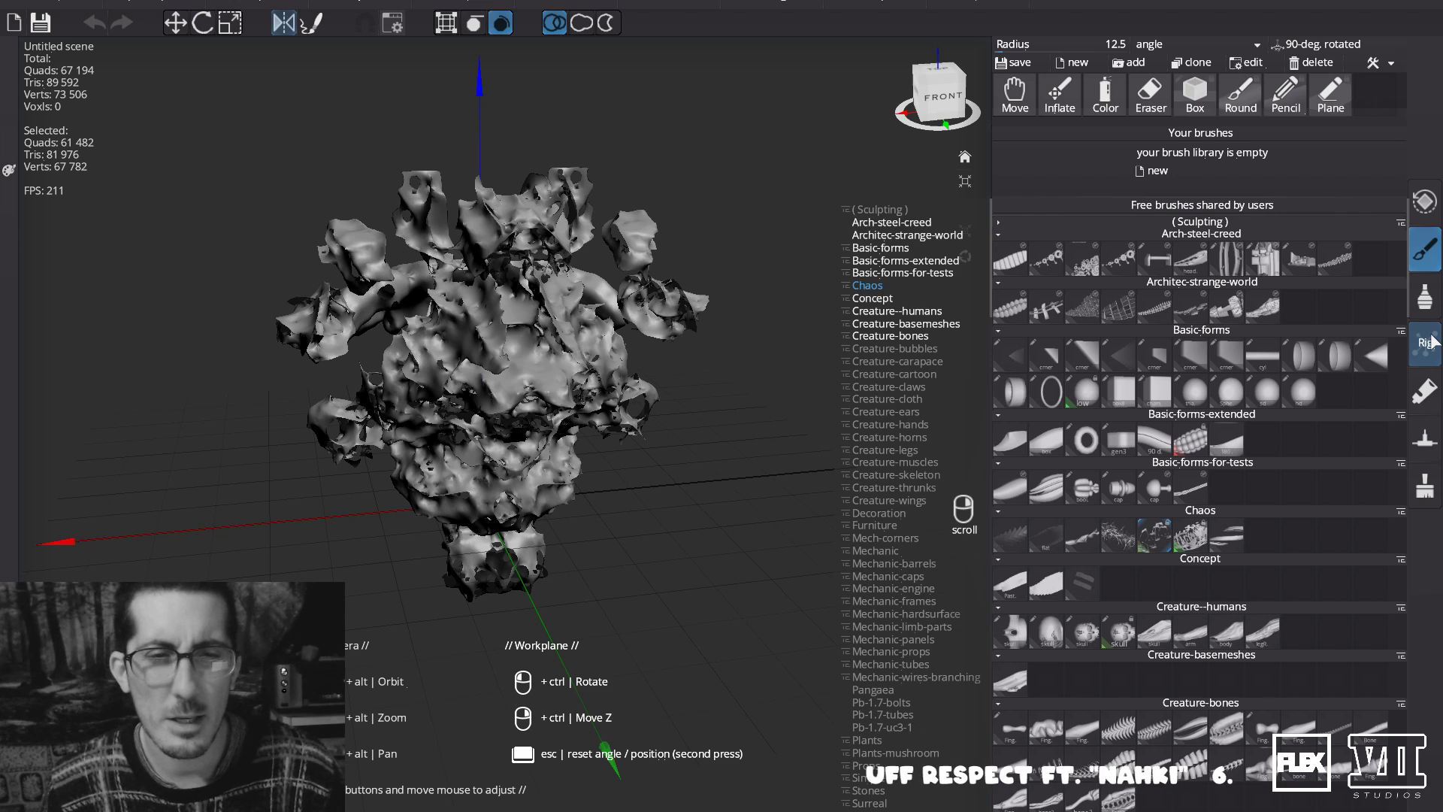
# Add a Twist modifier to the base mesh and set its angle to 65.
pyautogui.click(1423, 214)
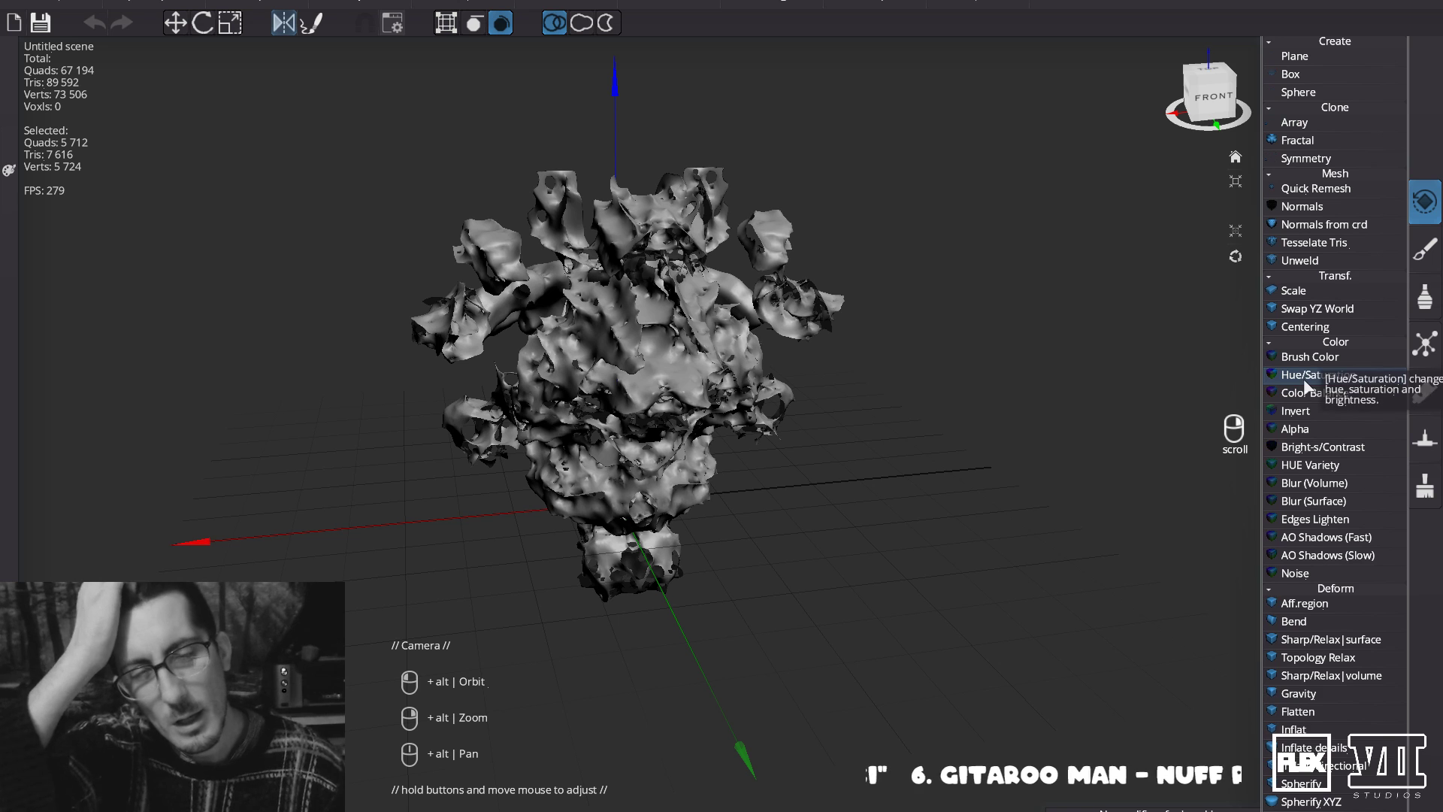
pyautogui.scroll(-1, 1307, 388)
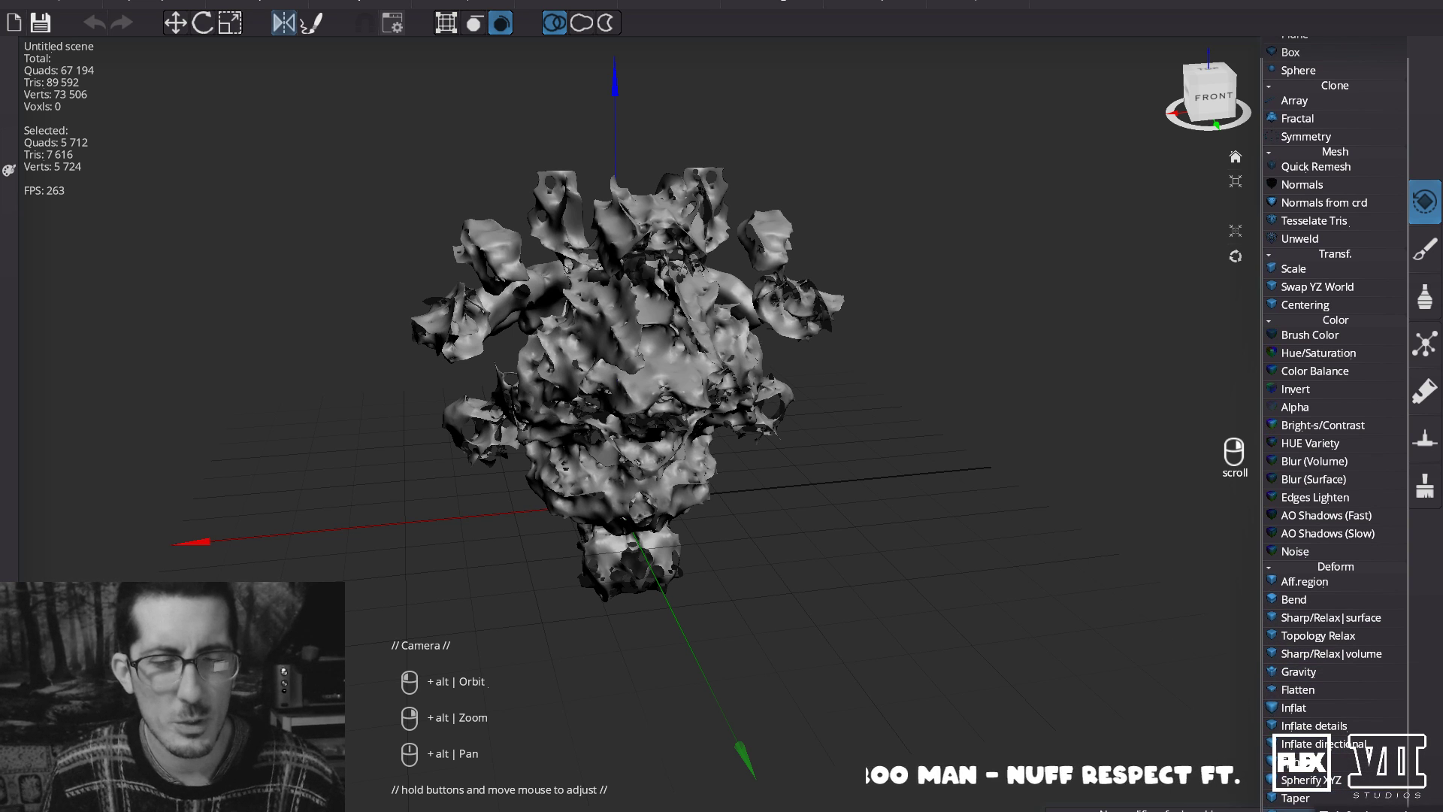
pyautogui.click(1296, 810)
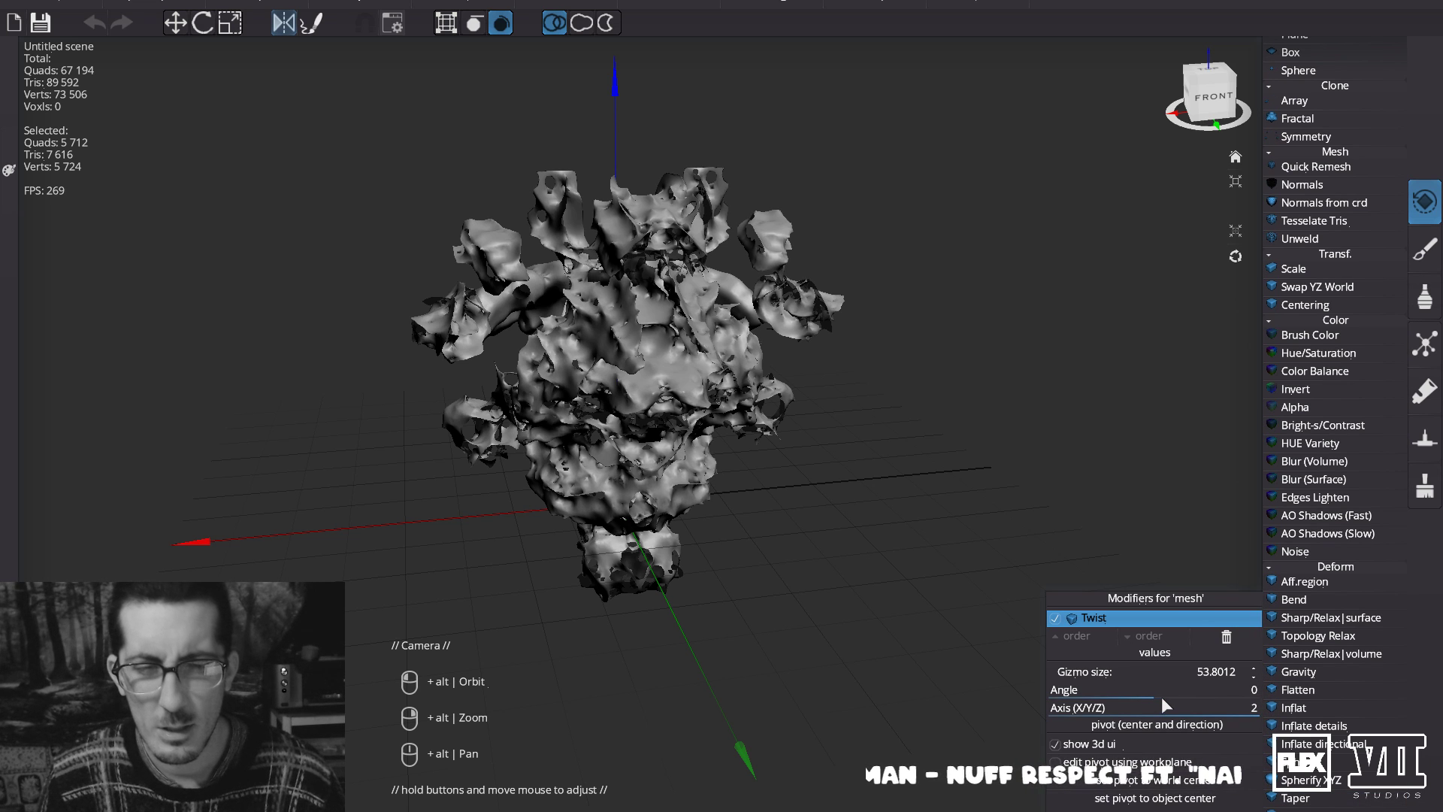
pyautogui.moveTo(1156, 695)
pyautogui.mouseDown()
pyautogui.moveTo(1203, 696)
pyautogui.moveTo(1171, 697)
pyautogui.mouseUp()
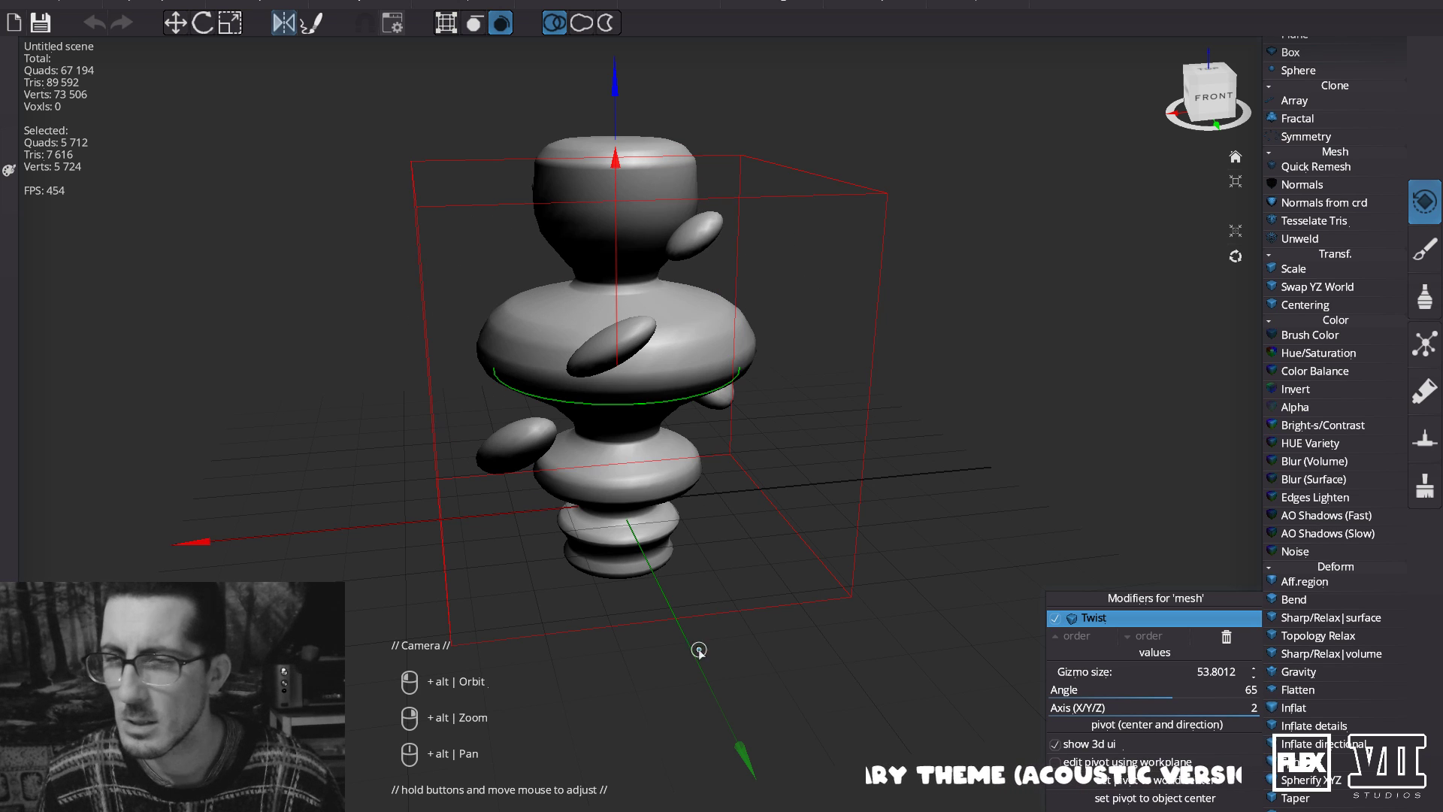
# Try twisting the base mesh about axis 1 with negative angles of -65, -70 and -90, checking the shape from below.
pyautogui.moveTo(1199, 696); pyautogui.dragTo(1133, 702)
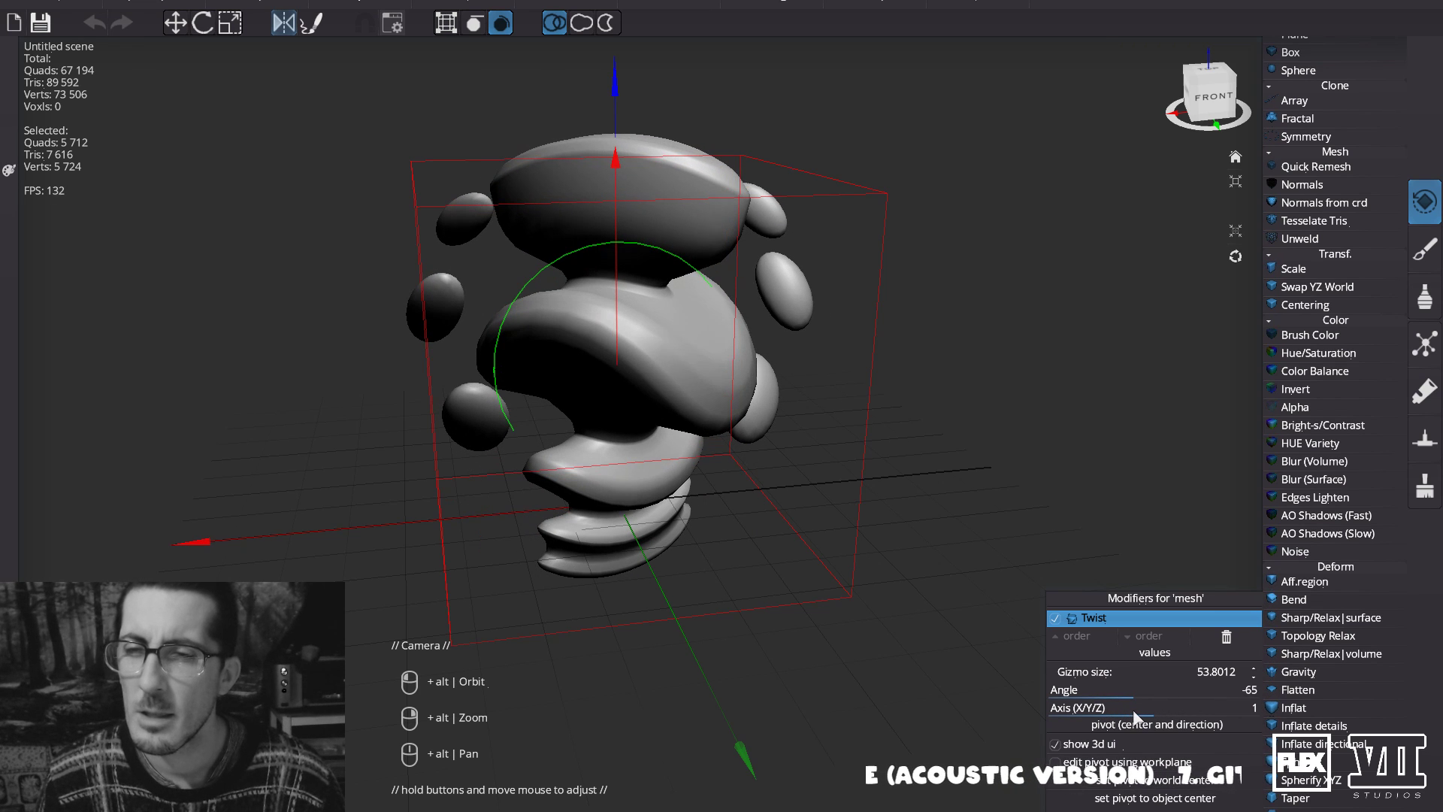
pyautogui.click(1212, 114)
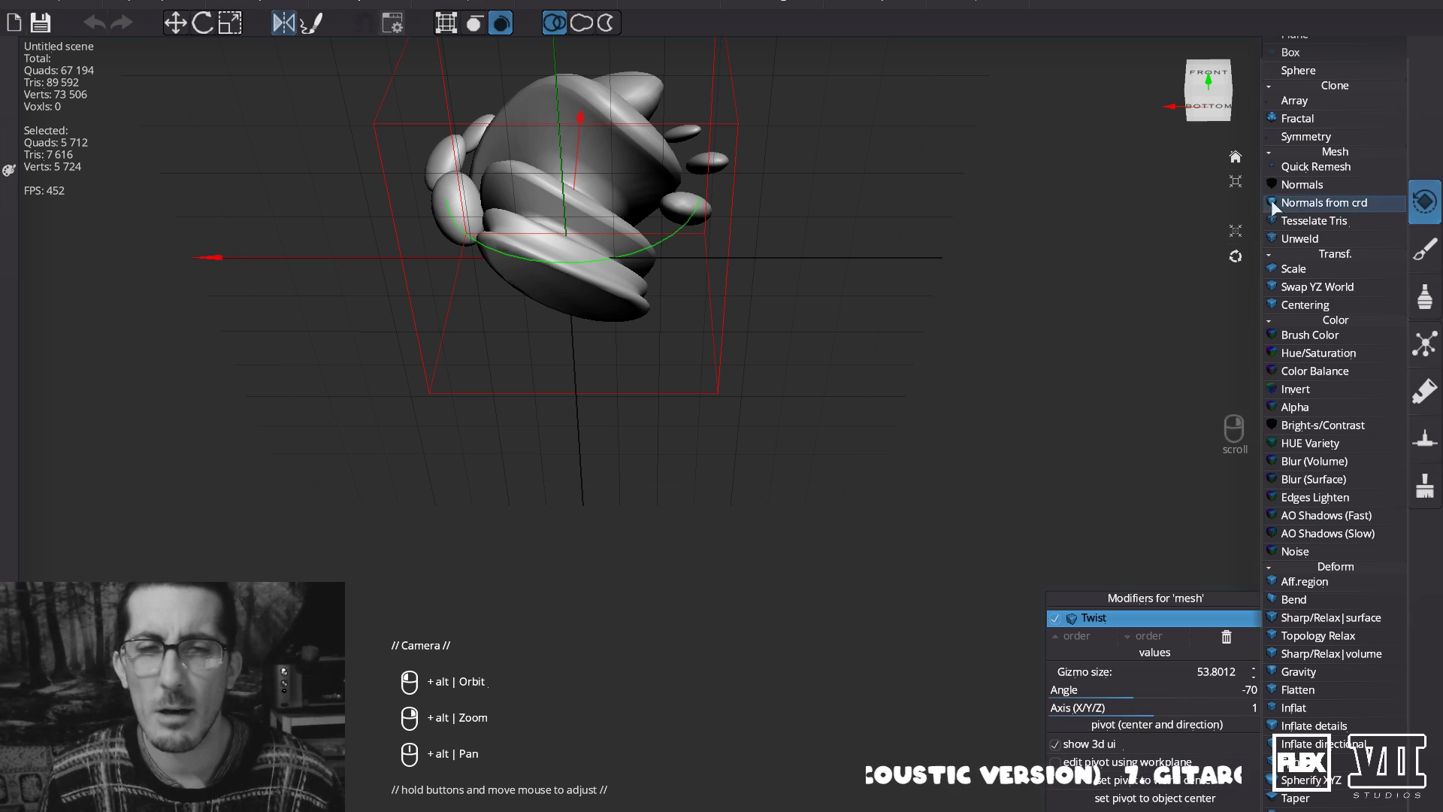
pyautogui.keyDown('alt'); pyautogui.moveTo(738, 235); pyautogui.dragTo(747, 296); pyautogui.keyUp('alt')
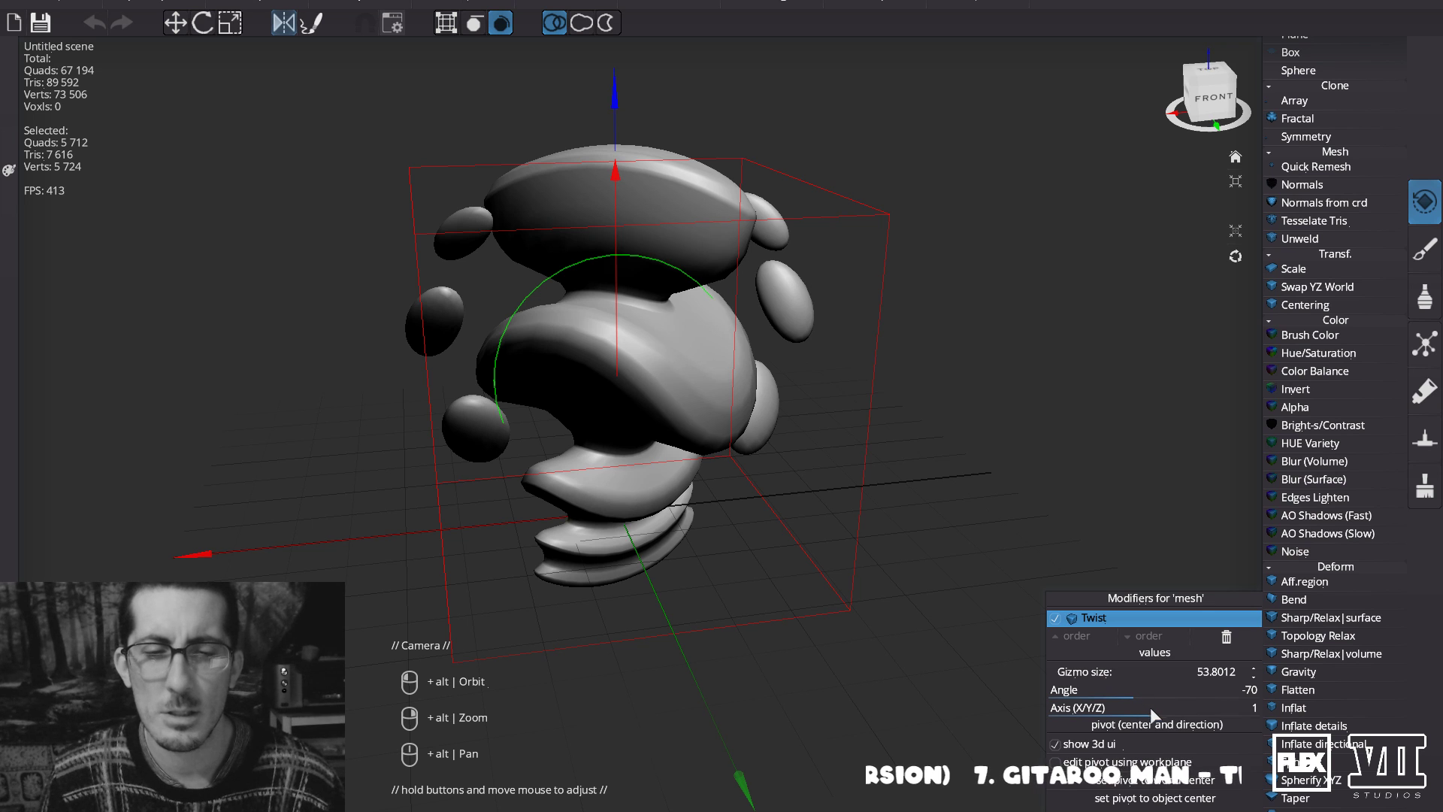
pyautogui.moveTo(1136, 695)
pyautogui.mouseDown()
pyautogui.moveTo(1158, 693)
pyautogui.moveTo(1105, 692)
pyautogui.moveTo(1130, 706)
pyautogui.mouseUp()
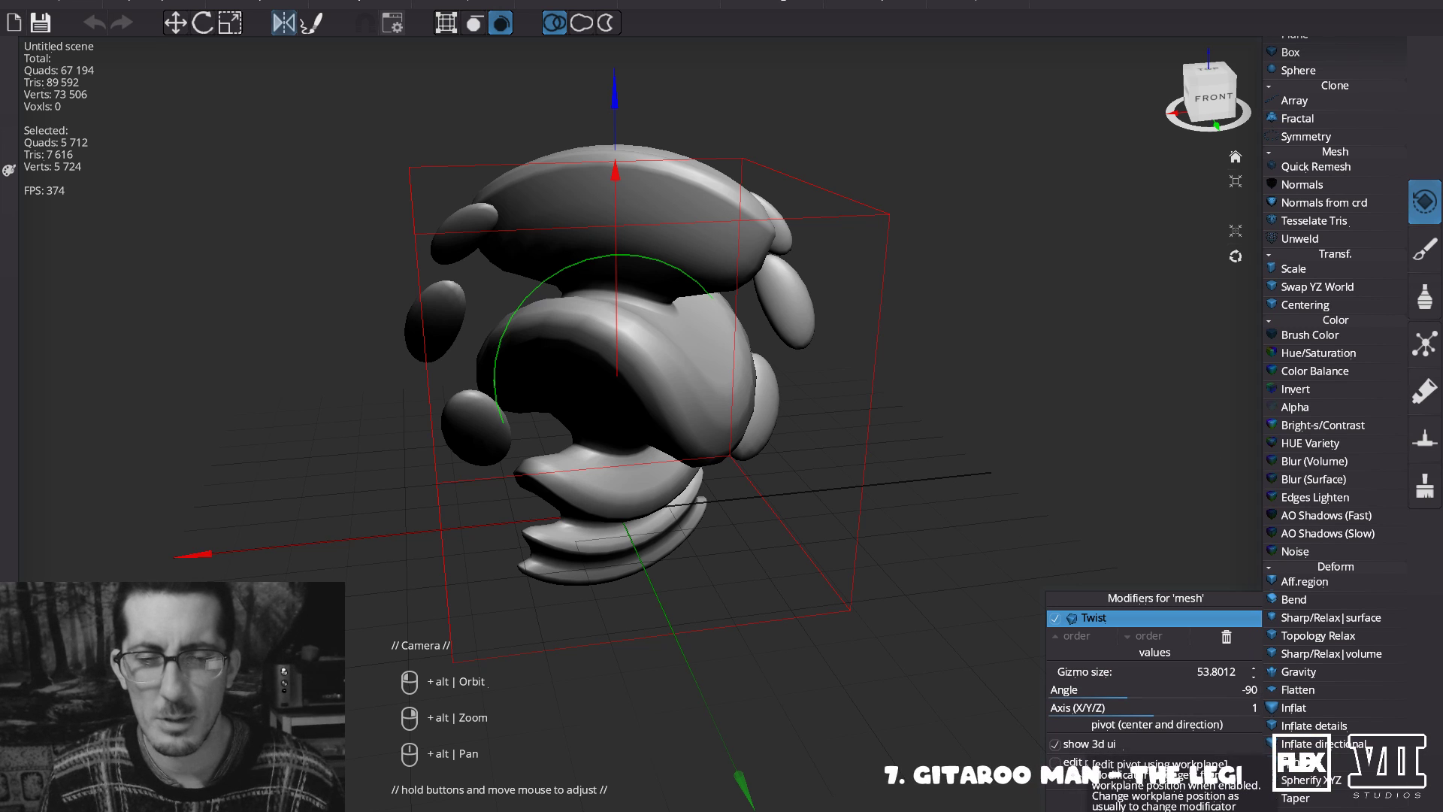
# Try the workplane and world-center pivots, then twist the mesh about its object center with axis 0 and angle 150.
pyautogui.click(1058, 765)
pyautogui.click(1058, 765)
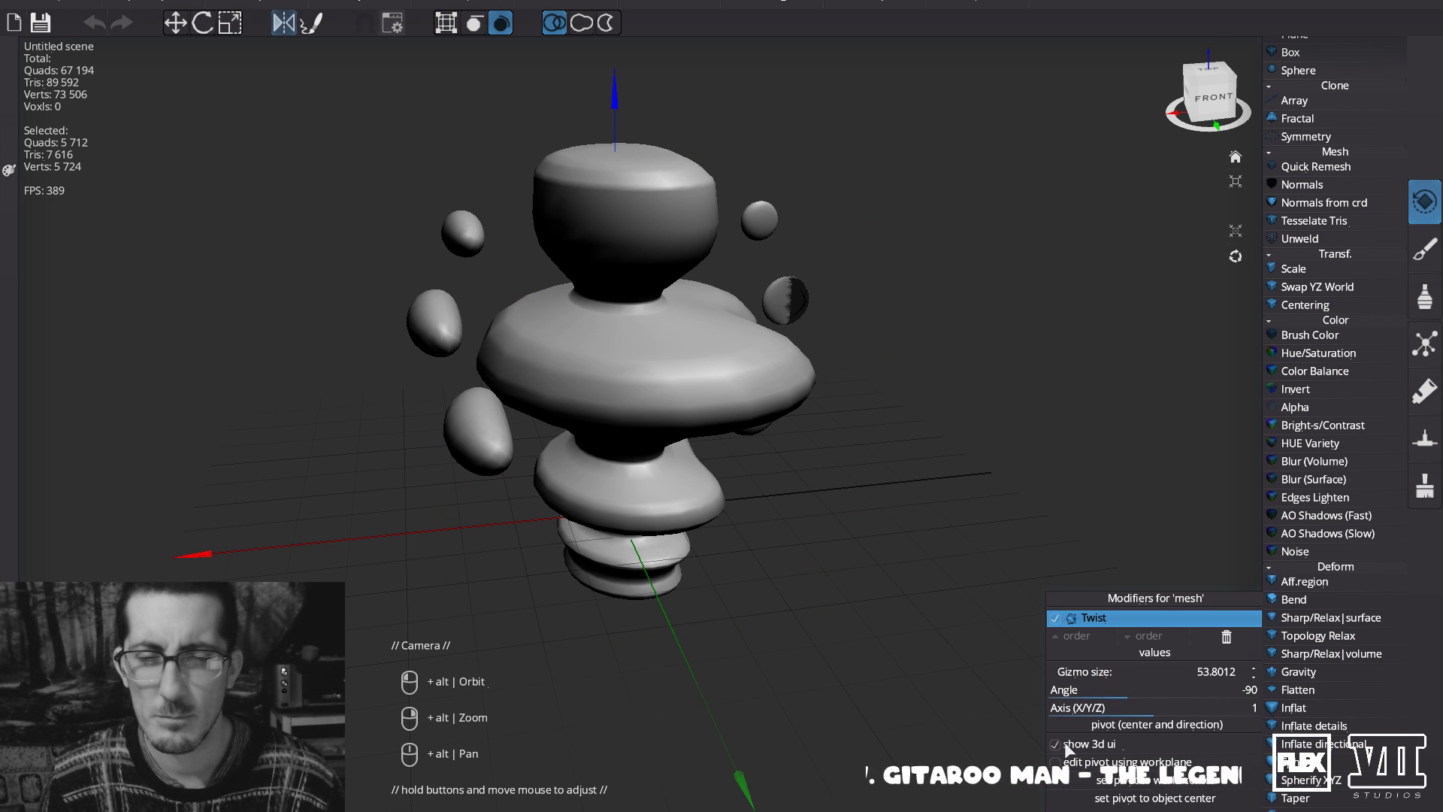
pyautogui.moveTo(1148, 693)
pyautogui.mouseDown()
pyautogui.moveTo(1183, 697)
pyautogui.moveTo(1085, 720)
pyautogui.moveTo(1108, 696)
pyautogui.moveTo(1179, 696)
pyautogui.moveTo(1157, 706)
pyautogui.mouseUp()
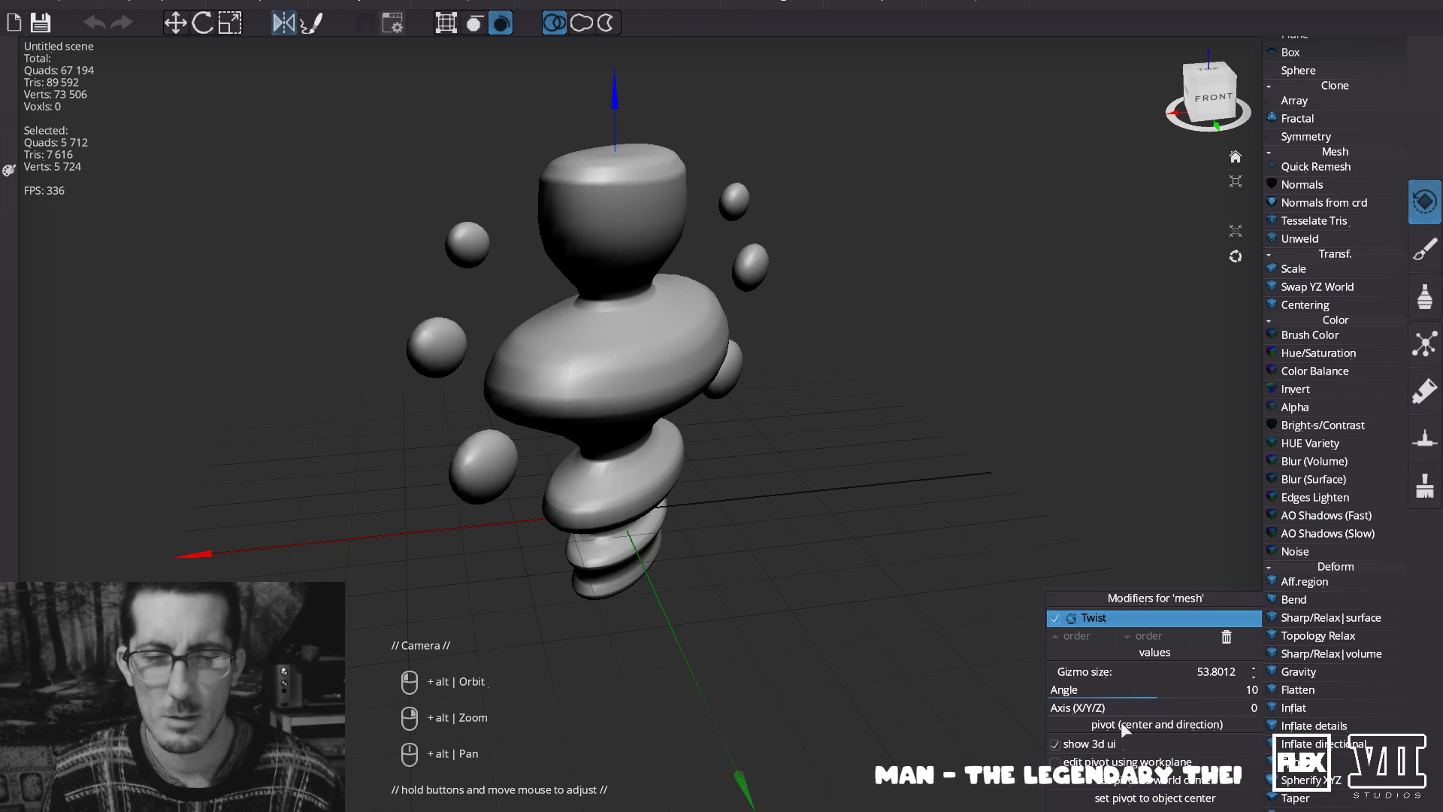
pyautogui.click(1127, 780)
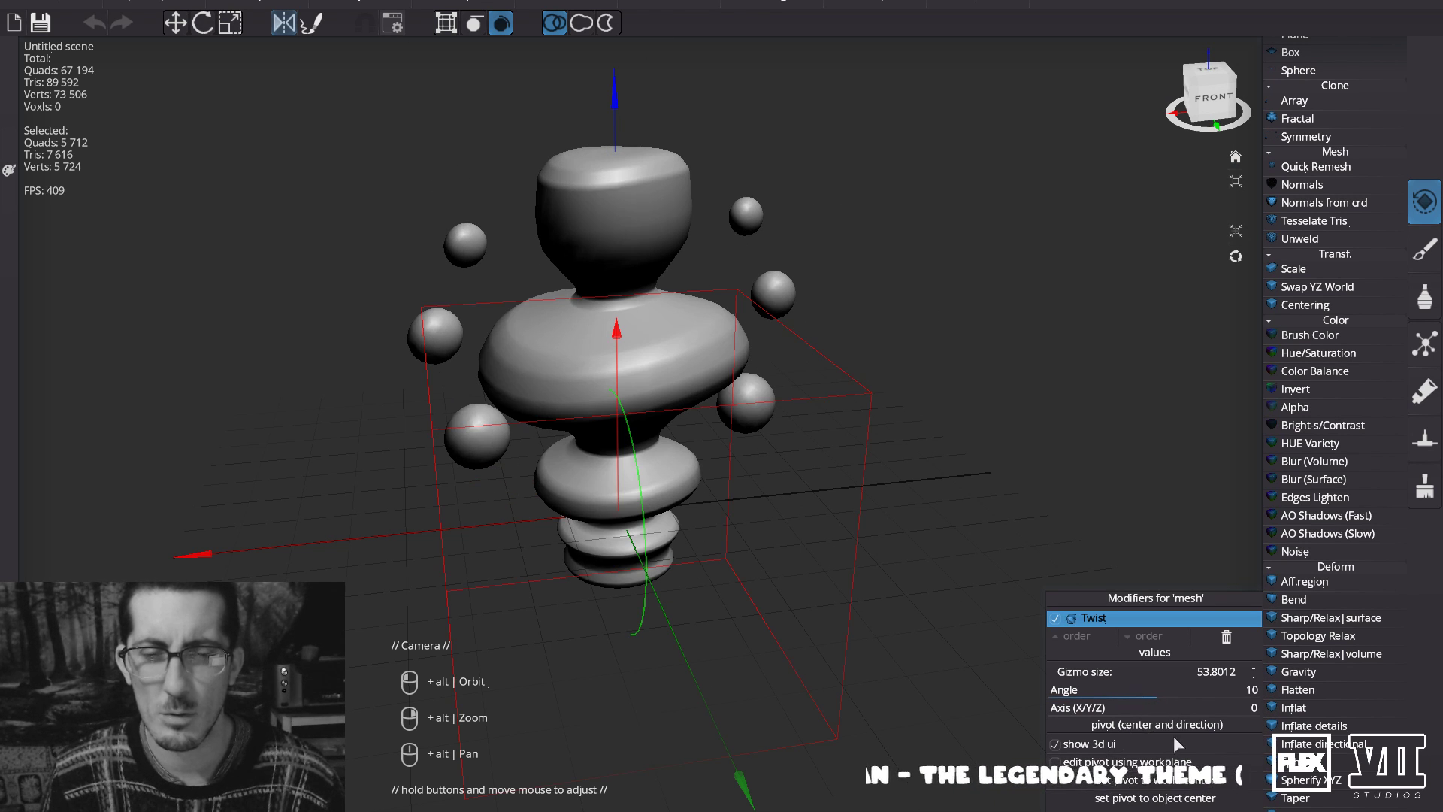
pyautogui.click(1152, 799)
pyautogui.moveTo(1139, 696); pyautogui.dragTo(1101, 728)
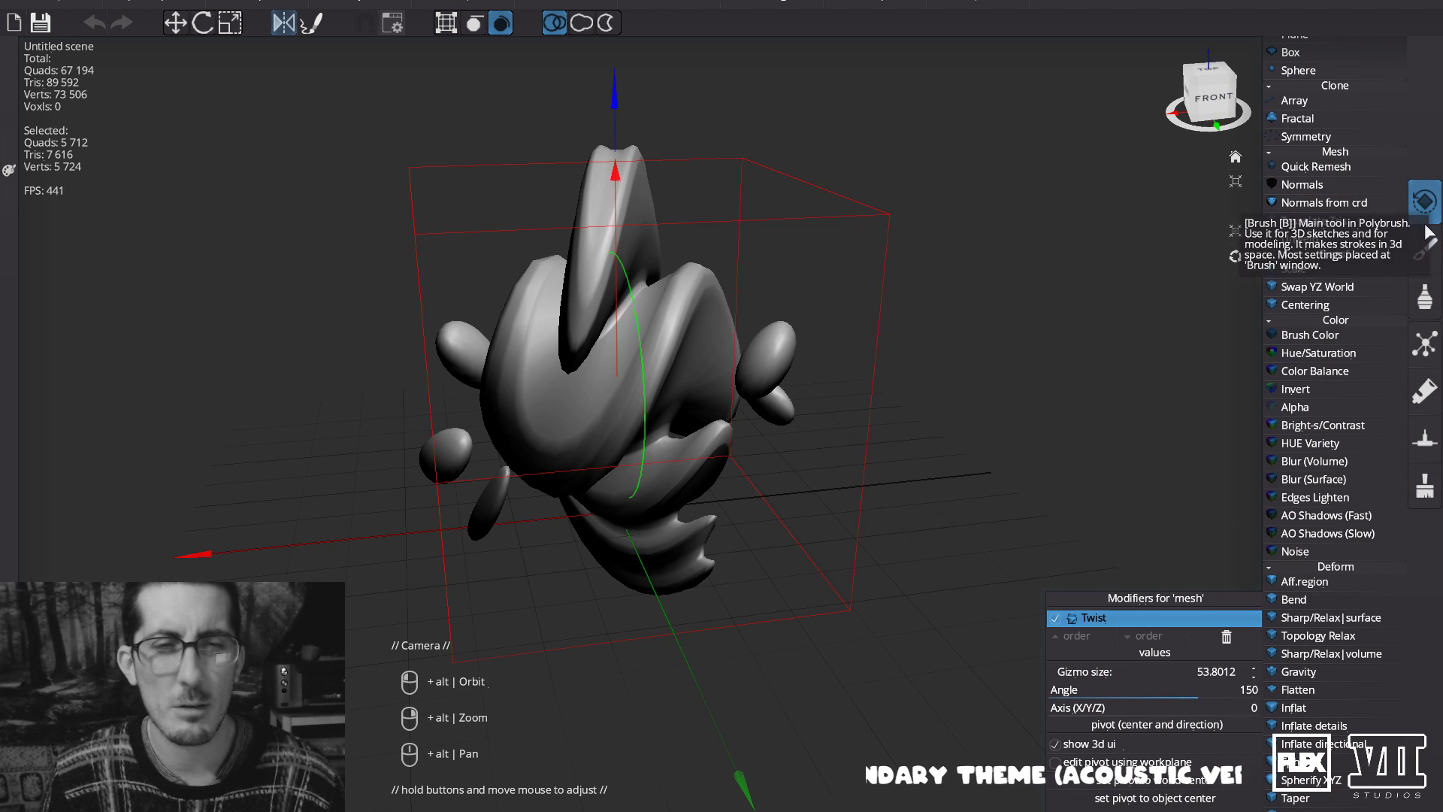
# Create a new brush, try the kitbash stroke type and settle on the one form stretch brush type.
pyautogui.click(1424, 252)
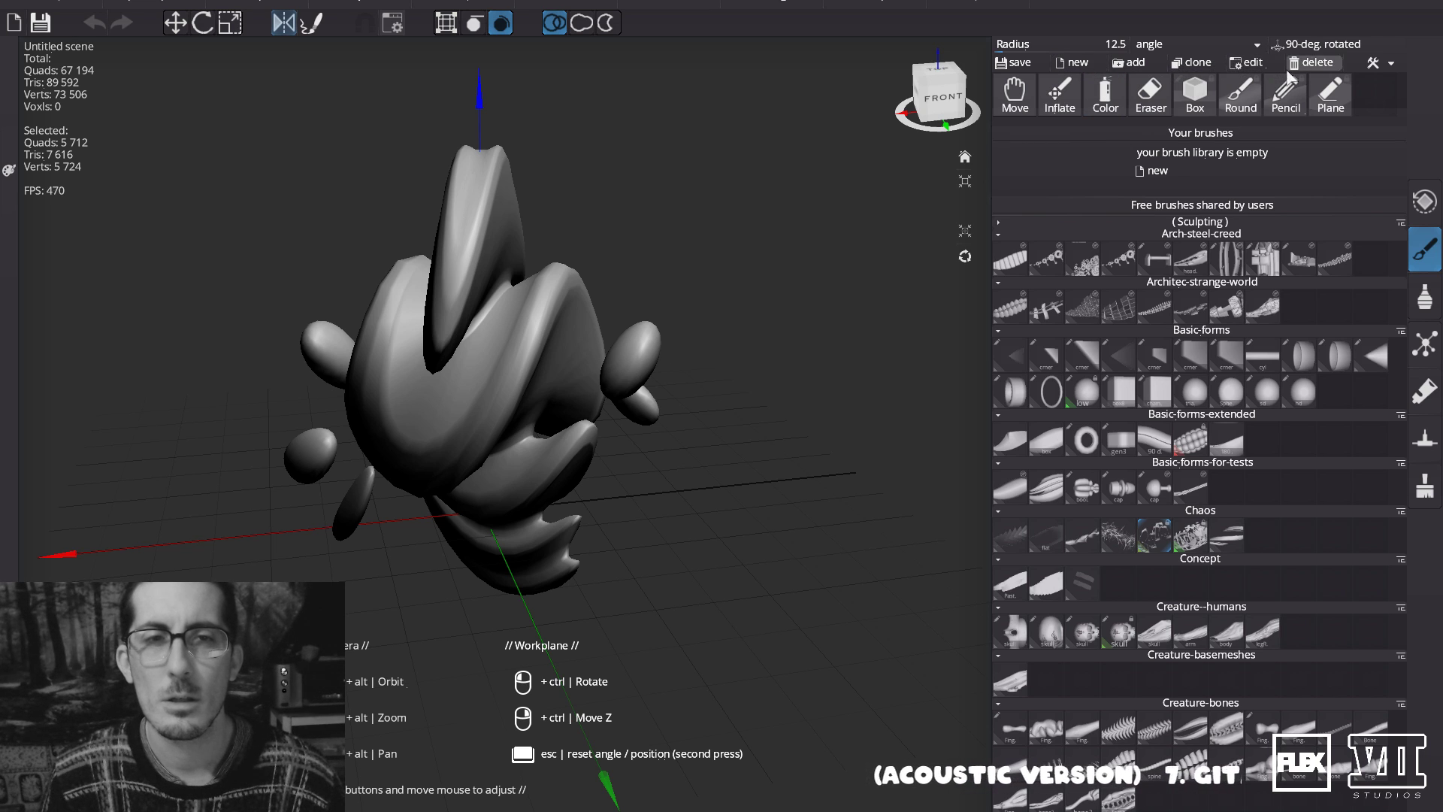
pyautogui.click(1386, 62)
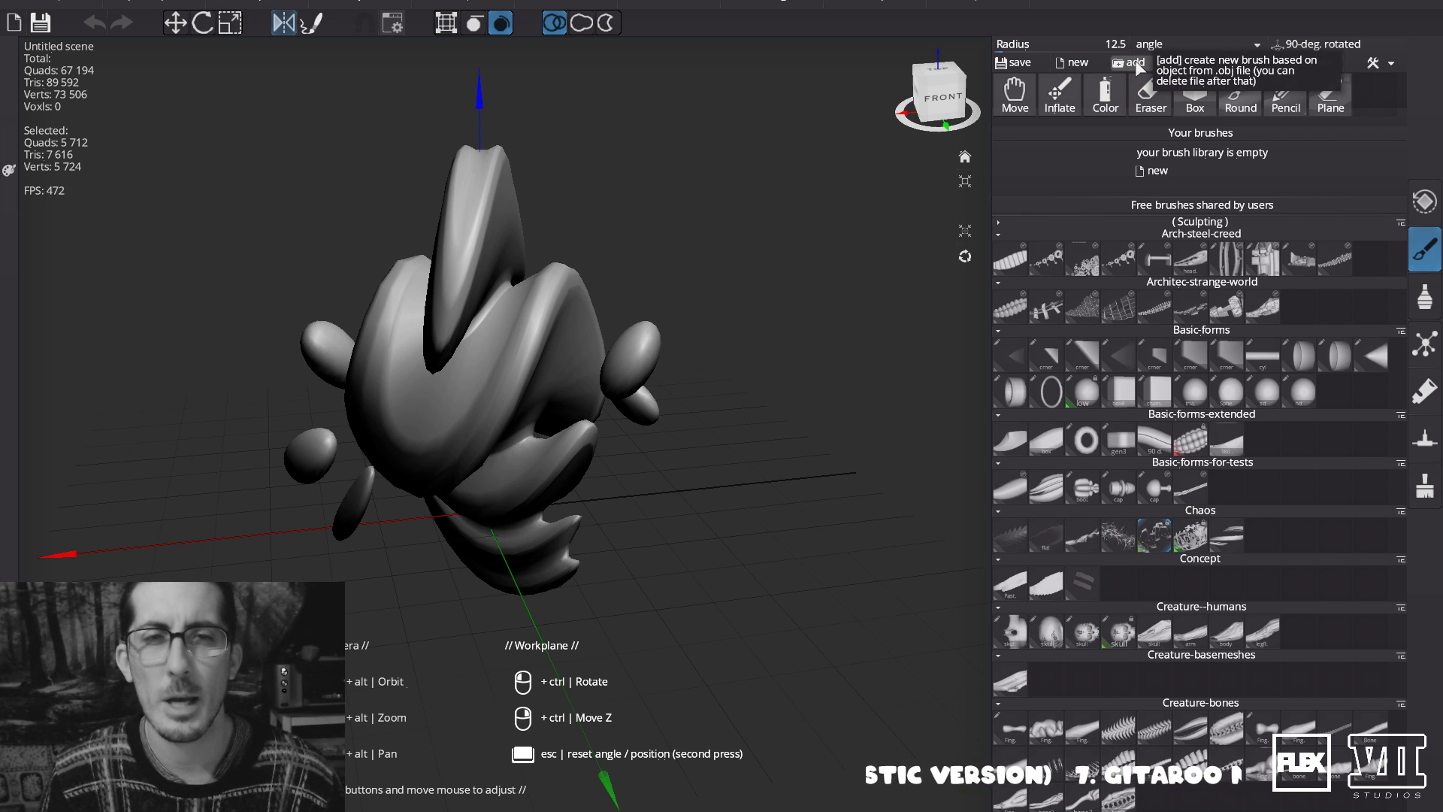
pyautogui.click(1090, 60)
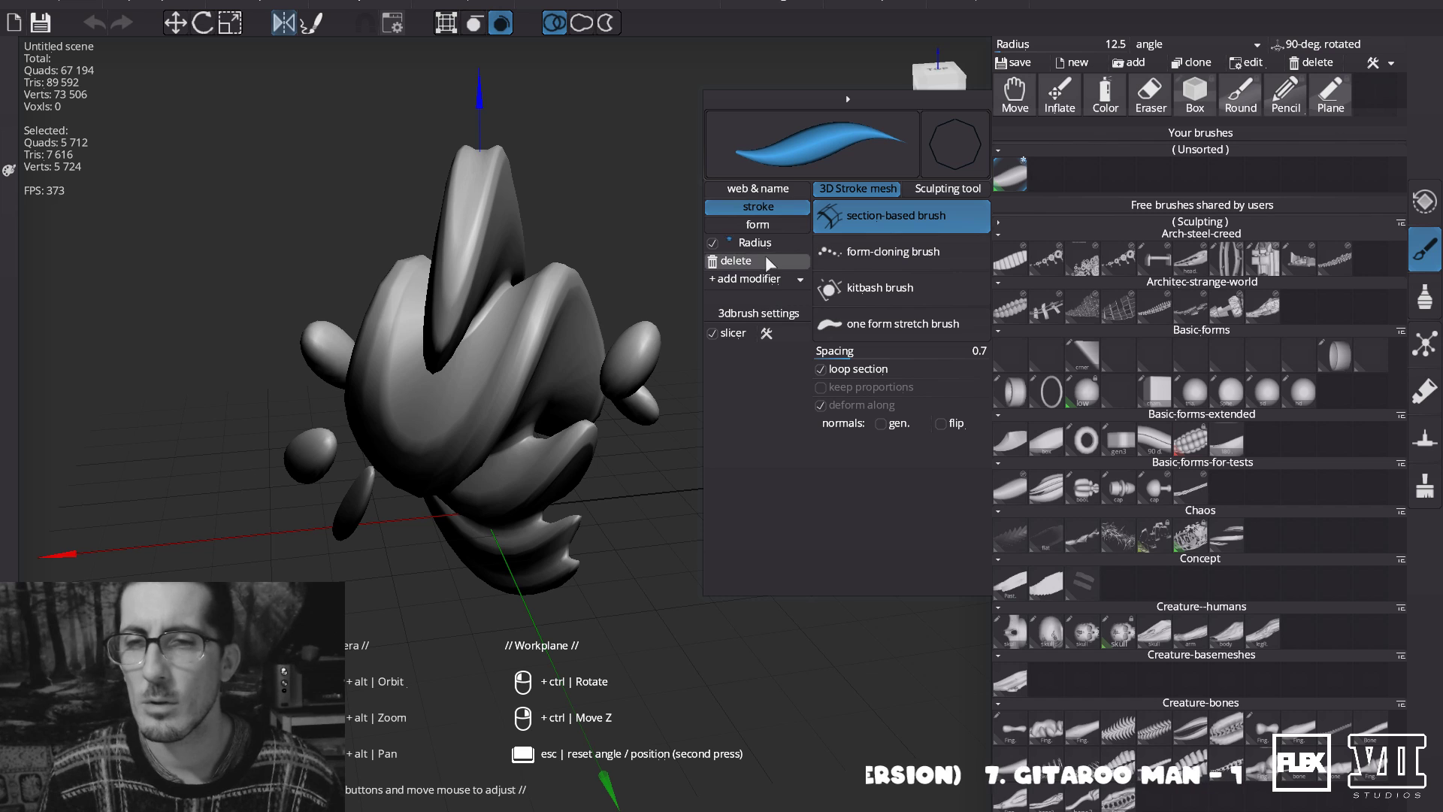
pyautogui.click(896, 286)
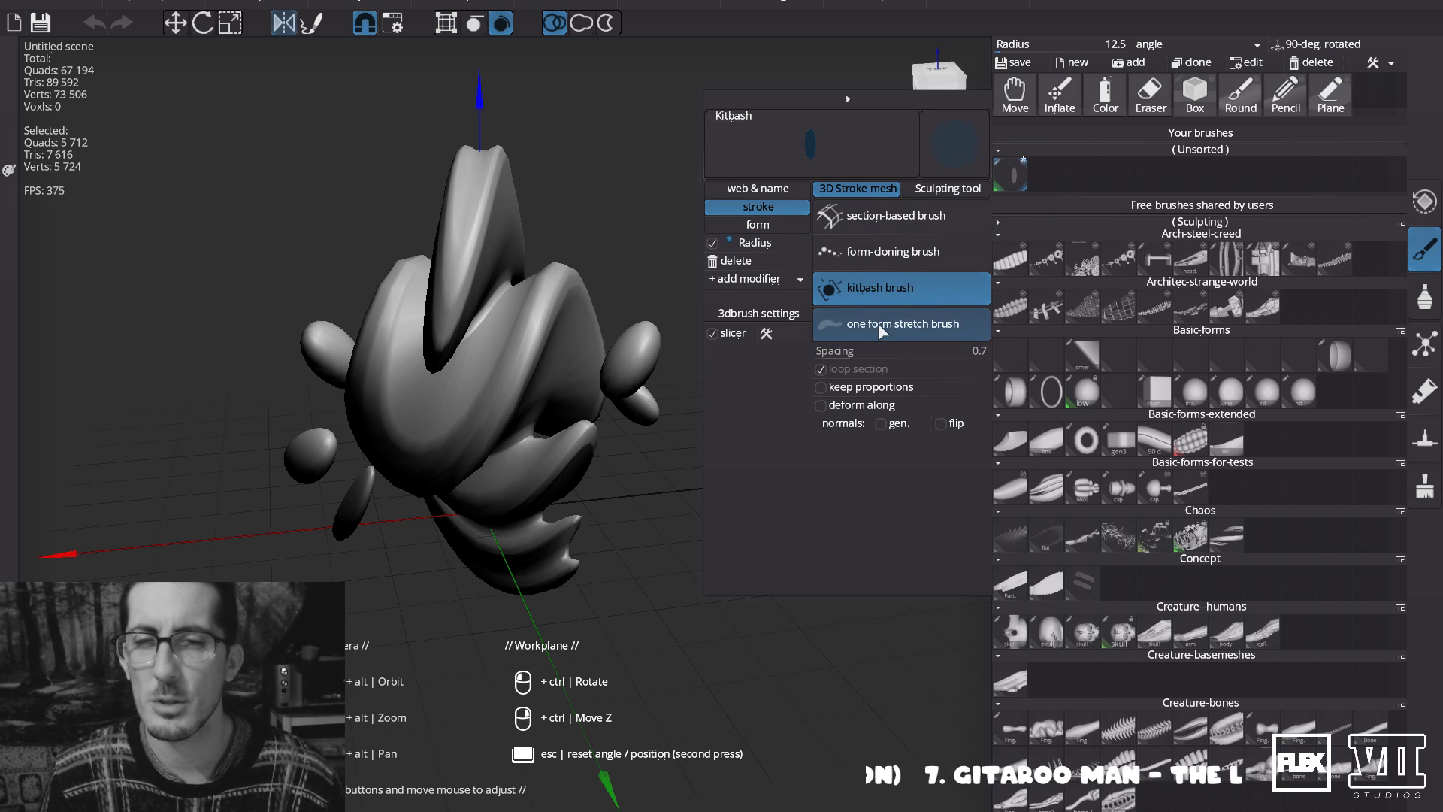
pyautogui.click(878, 323)
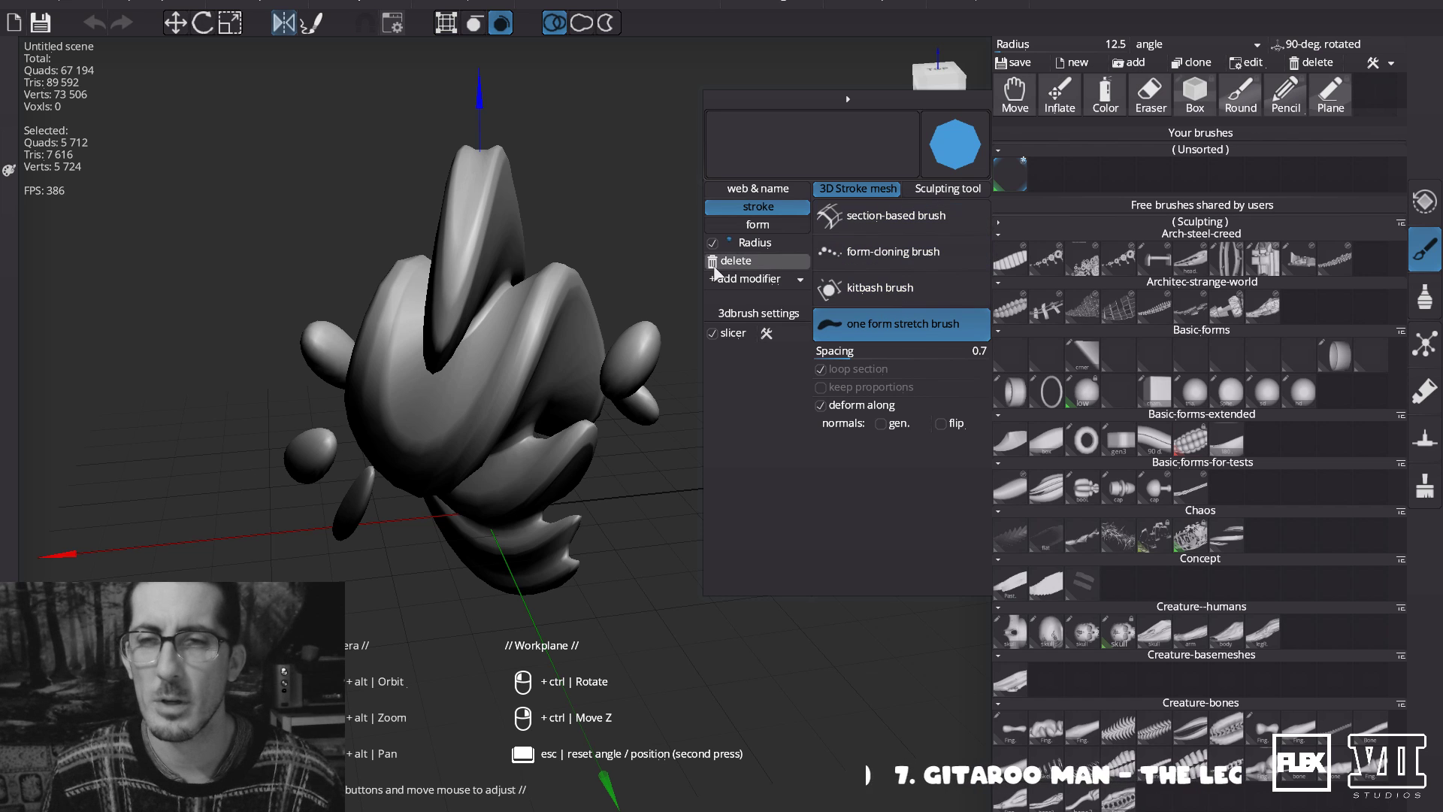
# Review the new brush's web and name, stroke and form settings, including the options for getting an obj form.
pyautogui.click(768, 192)
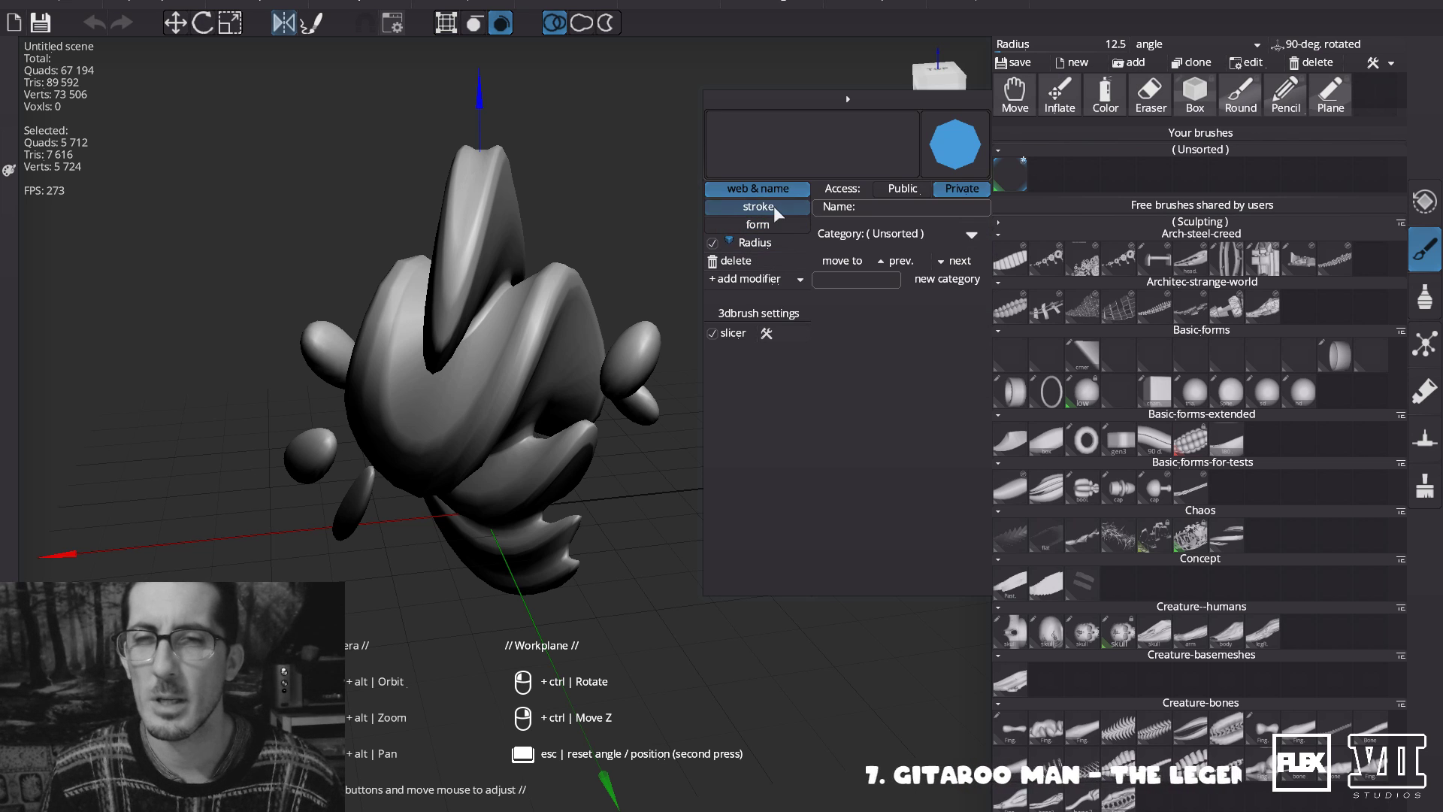
pyautogui.click(773, 205)
pyautogui.click(761, 188)
pyautogui.click(787, 228)
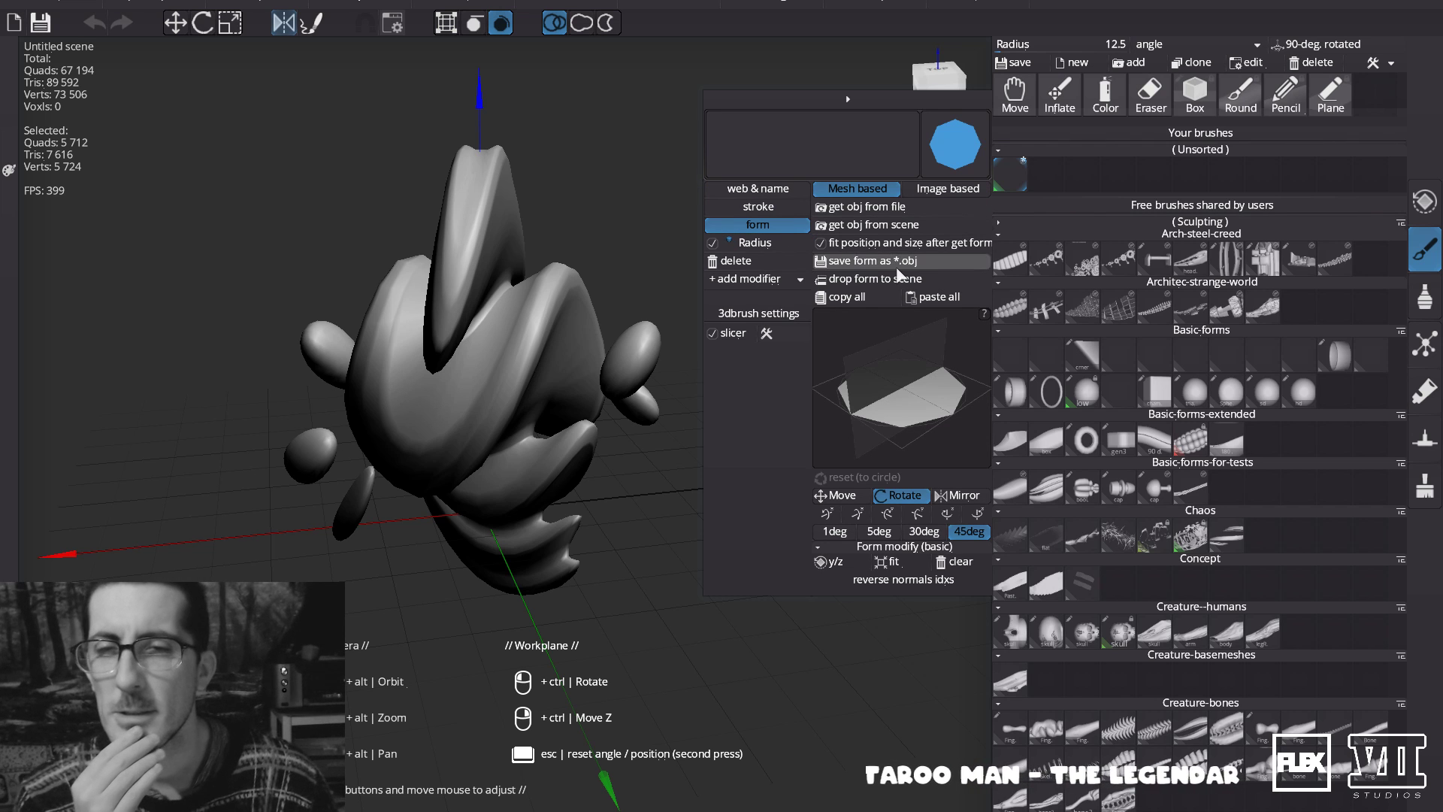
# Get the new brush's form from the scene mesh, and try strokes with it across the model's front, undoing them.
pyautogui.click(884, 225)
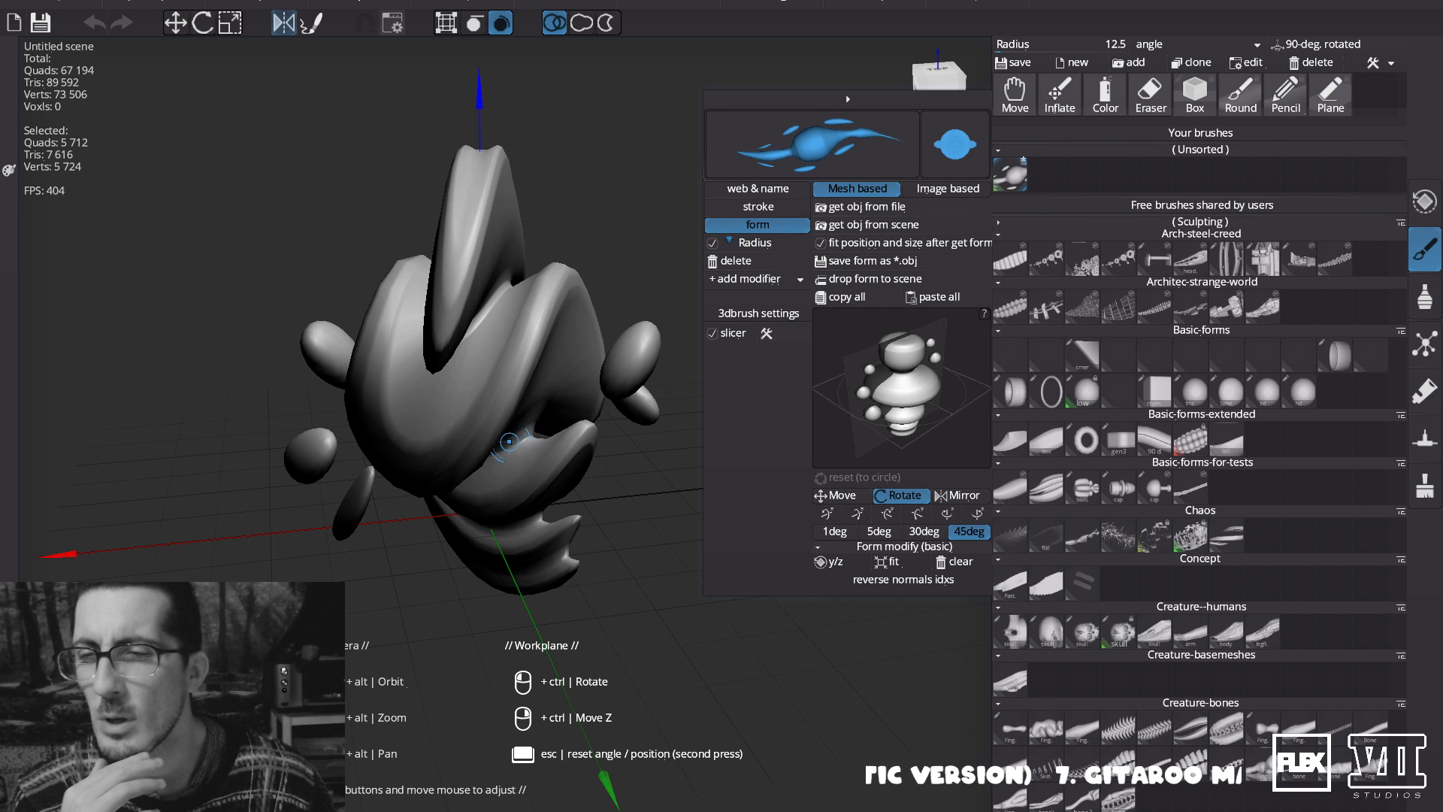
pyautogui.moveTo(446, 435)
pyautogui.mouseDown()
pyautogui.moveTo(489, 248)
pyautogui.moveTo(560, 335)
pyautogui.mouseUp()
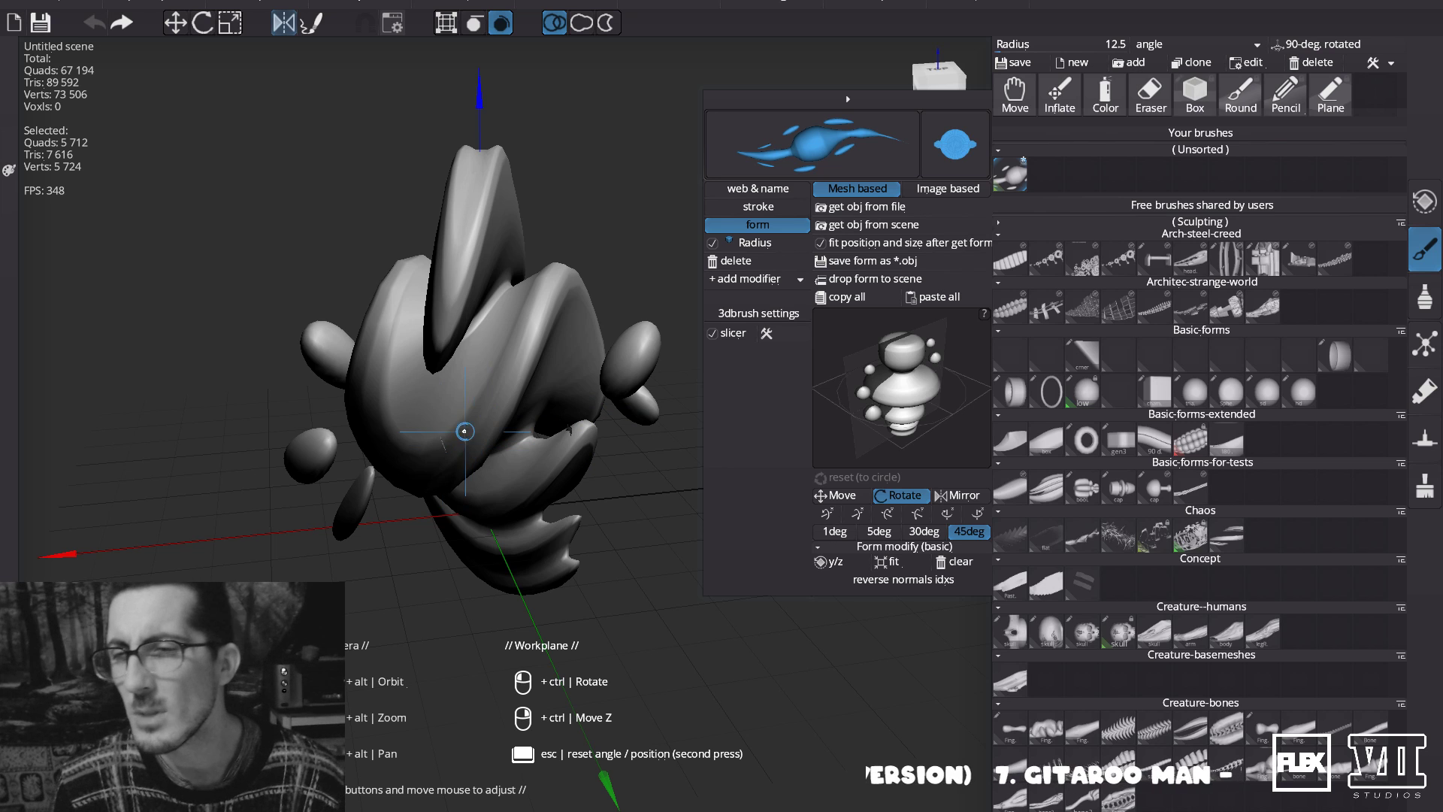
pyautogui.hotkey('ctrl', 'z')
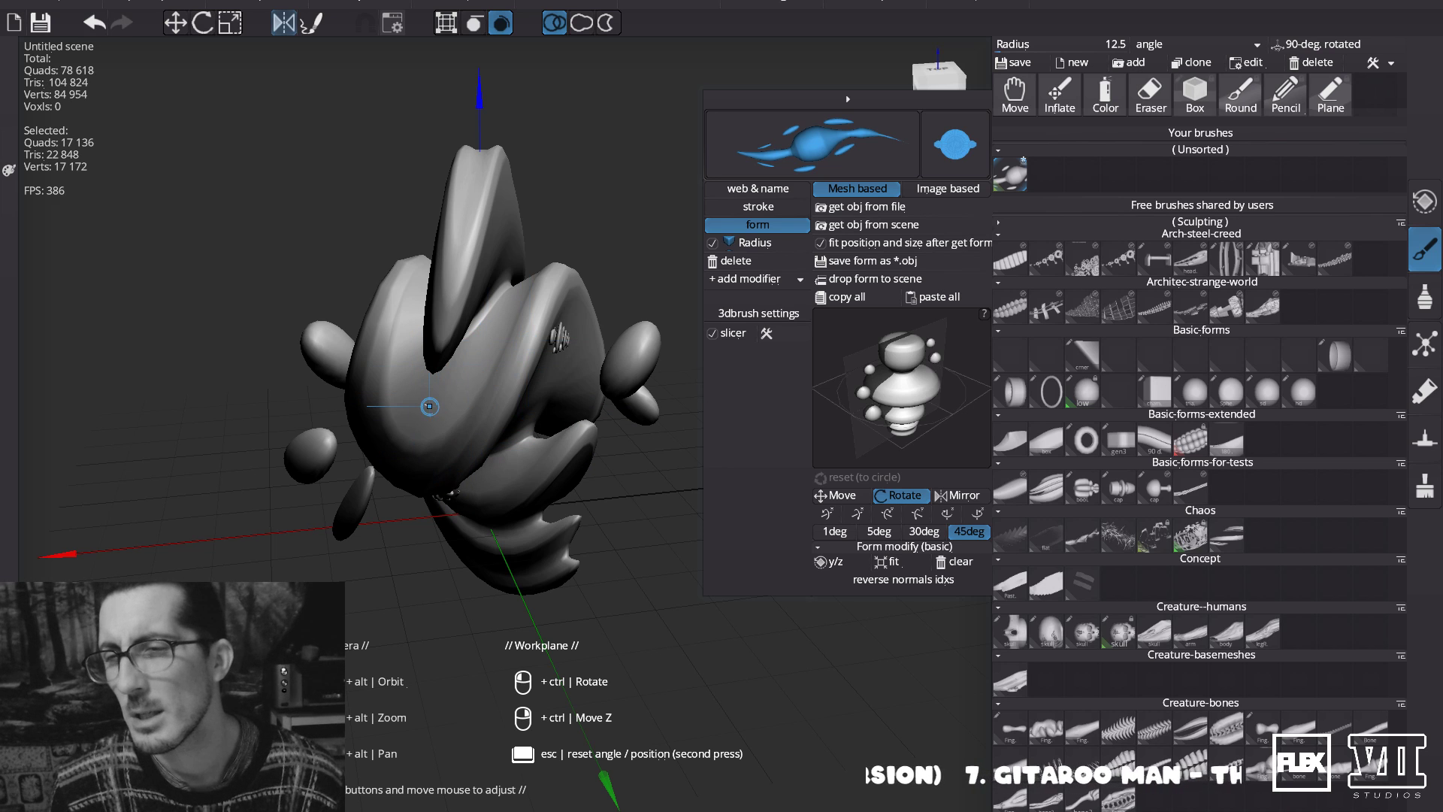
pyautogui.hotkey('ctrl', 'y')
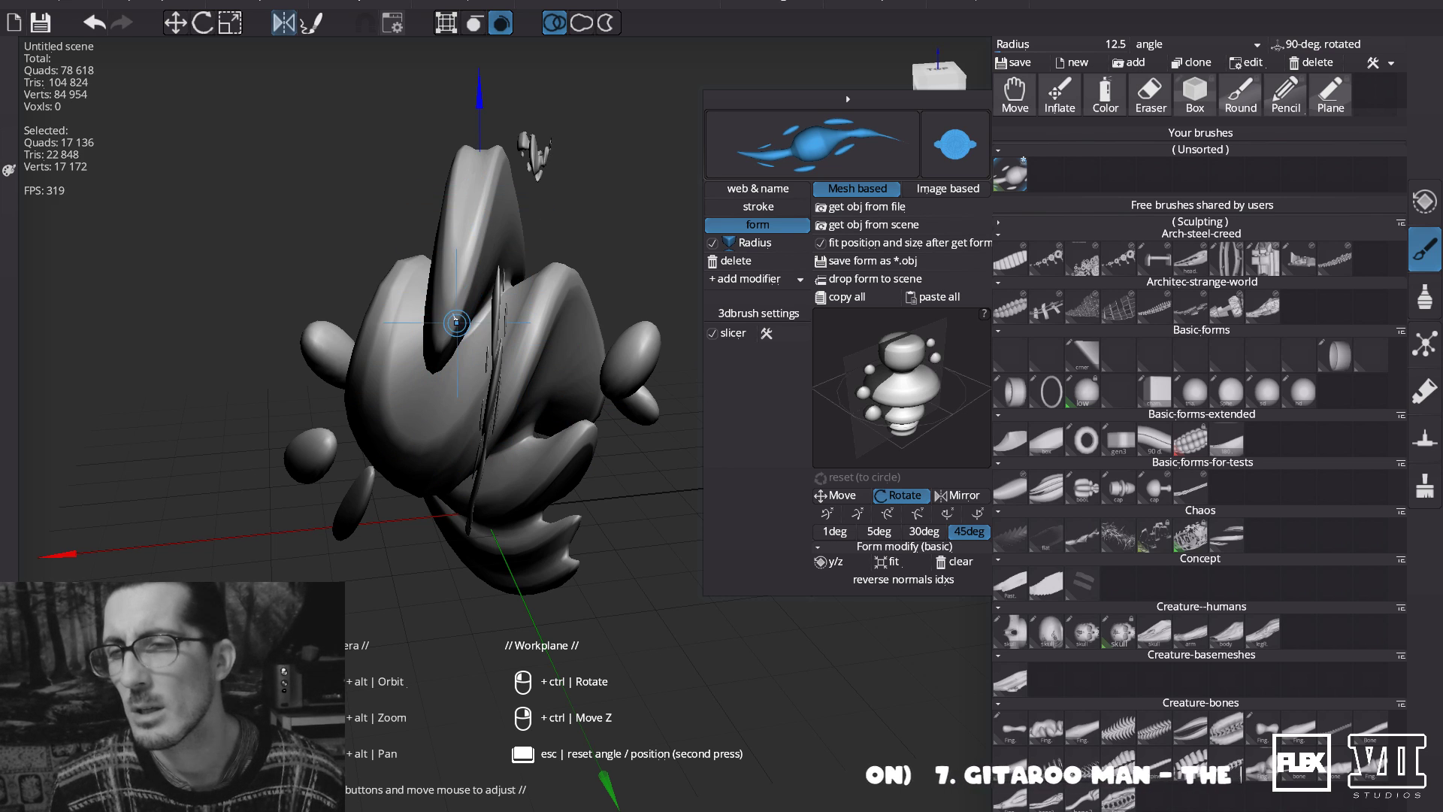
pyautogui.hotkey('ctrl', 'z')
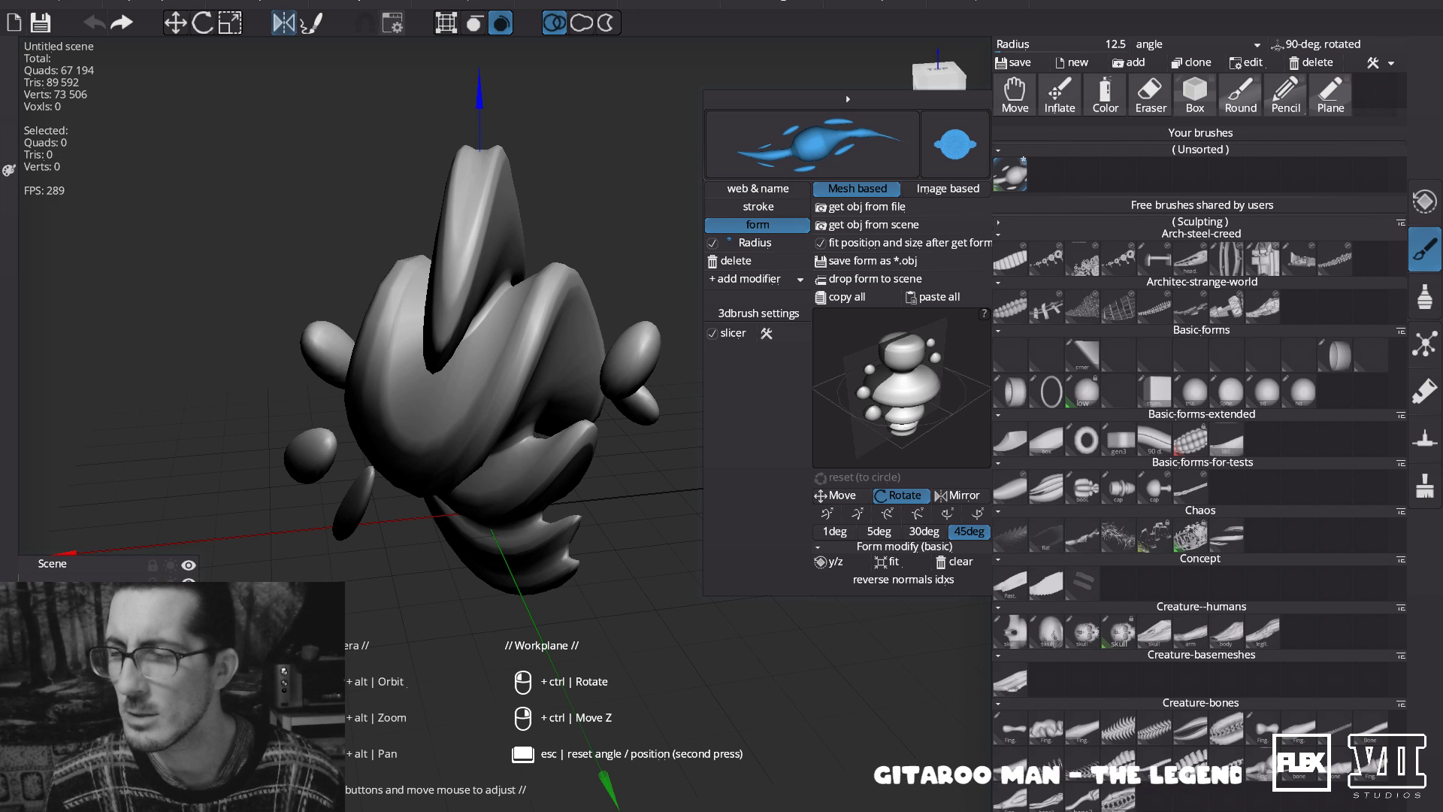
pyautogui.moveTo(476, 433); pyautogui.dragTo(567, 277)
pyautogui.hotkey('ctrl', 'z')
pyautogui.moveTo(442, 450); pyautogui.dragTo(520, 303)
pyautogui.hotkey('ctrl', 'z')
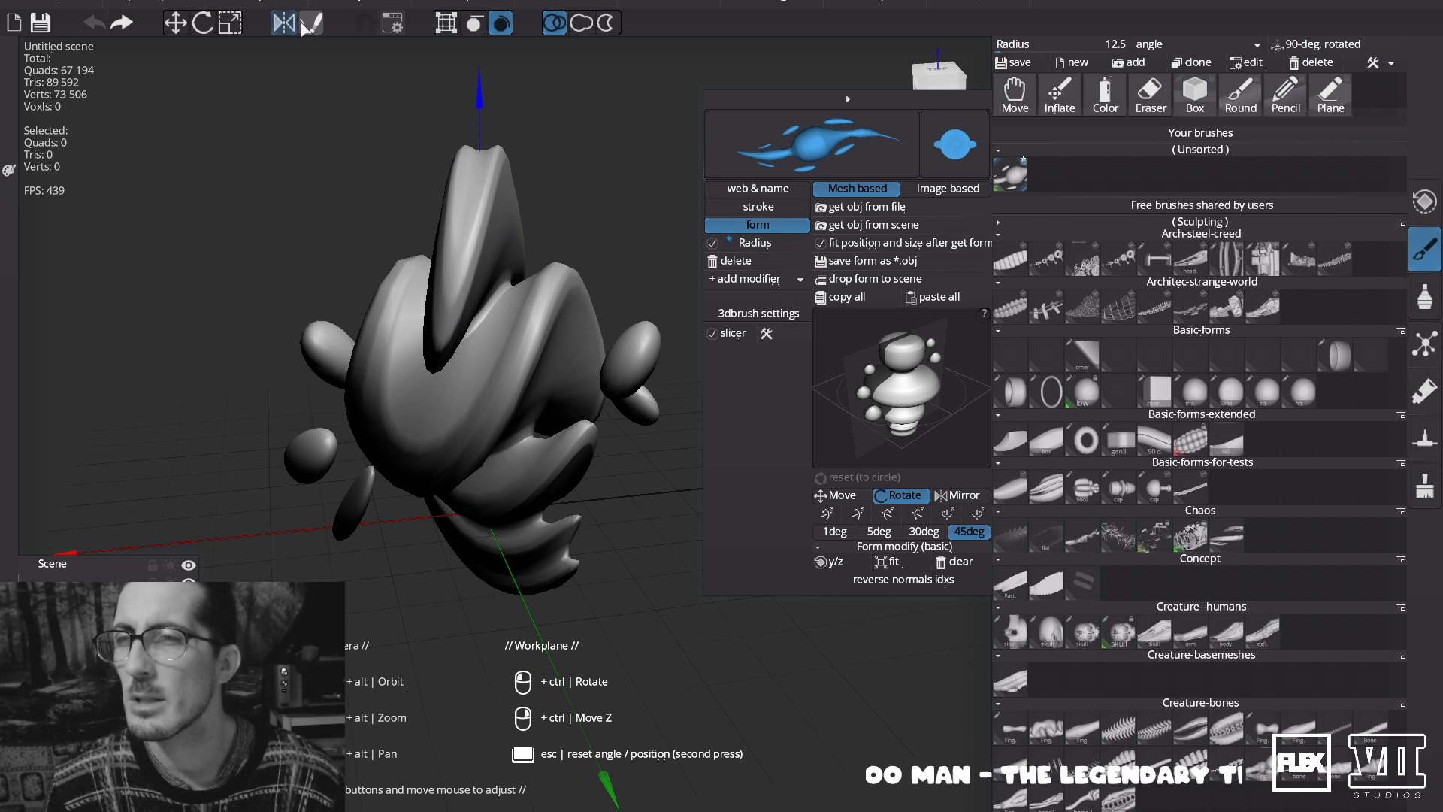
# Turn symmetry off and stroke the new brush over the model's front folds, undoing the unwanted strokes.
pyautogui.moveTo(293, 32)
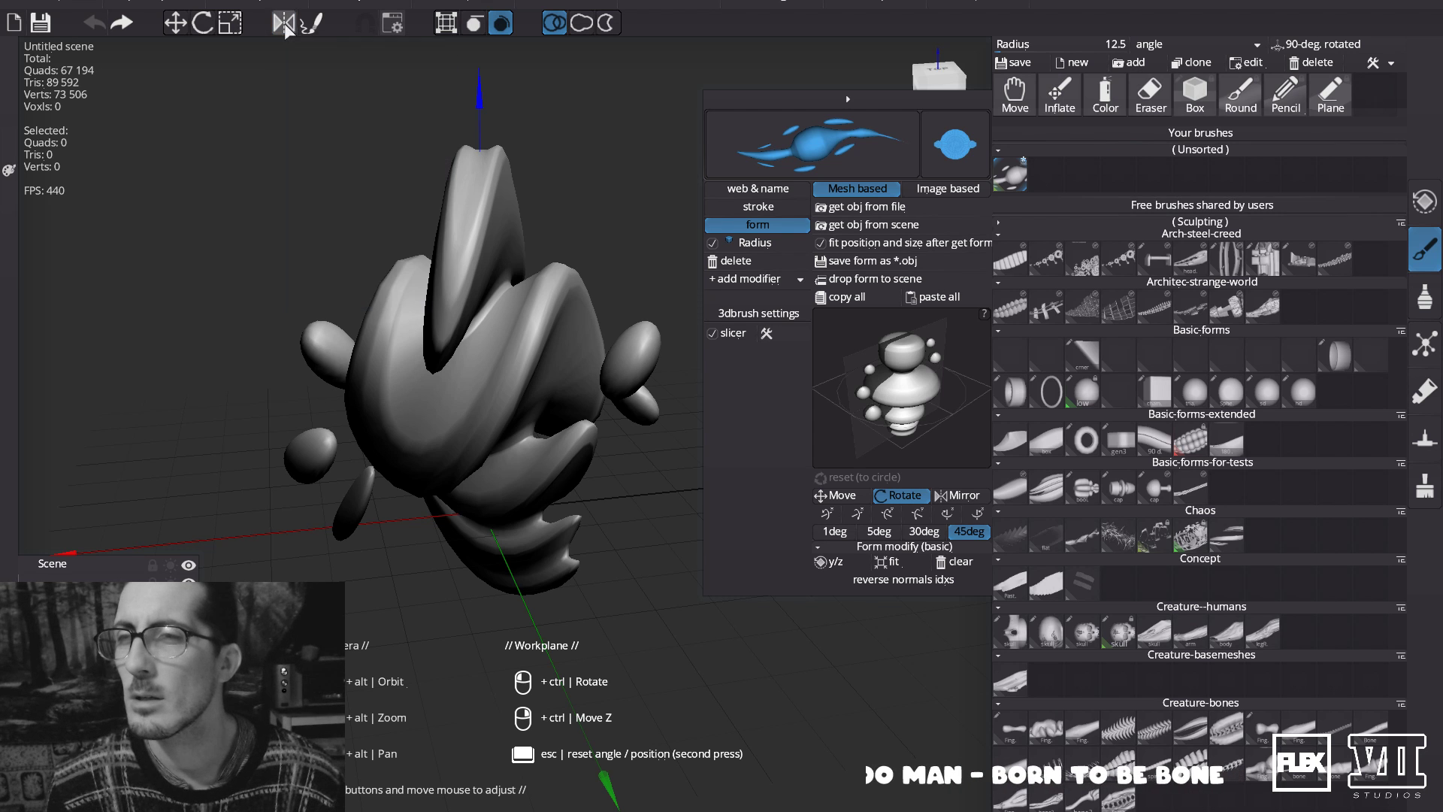
pyautogui.moveTo(456, 426); pyautogui.dragTo(537, 292)
pyautogui.hotkey('ctrl', 'z')
pyautogui.moveTo(540, 389); pyautogui.dragTo(552, 364)
pyautogui.hotkey('ctrl', 'z')
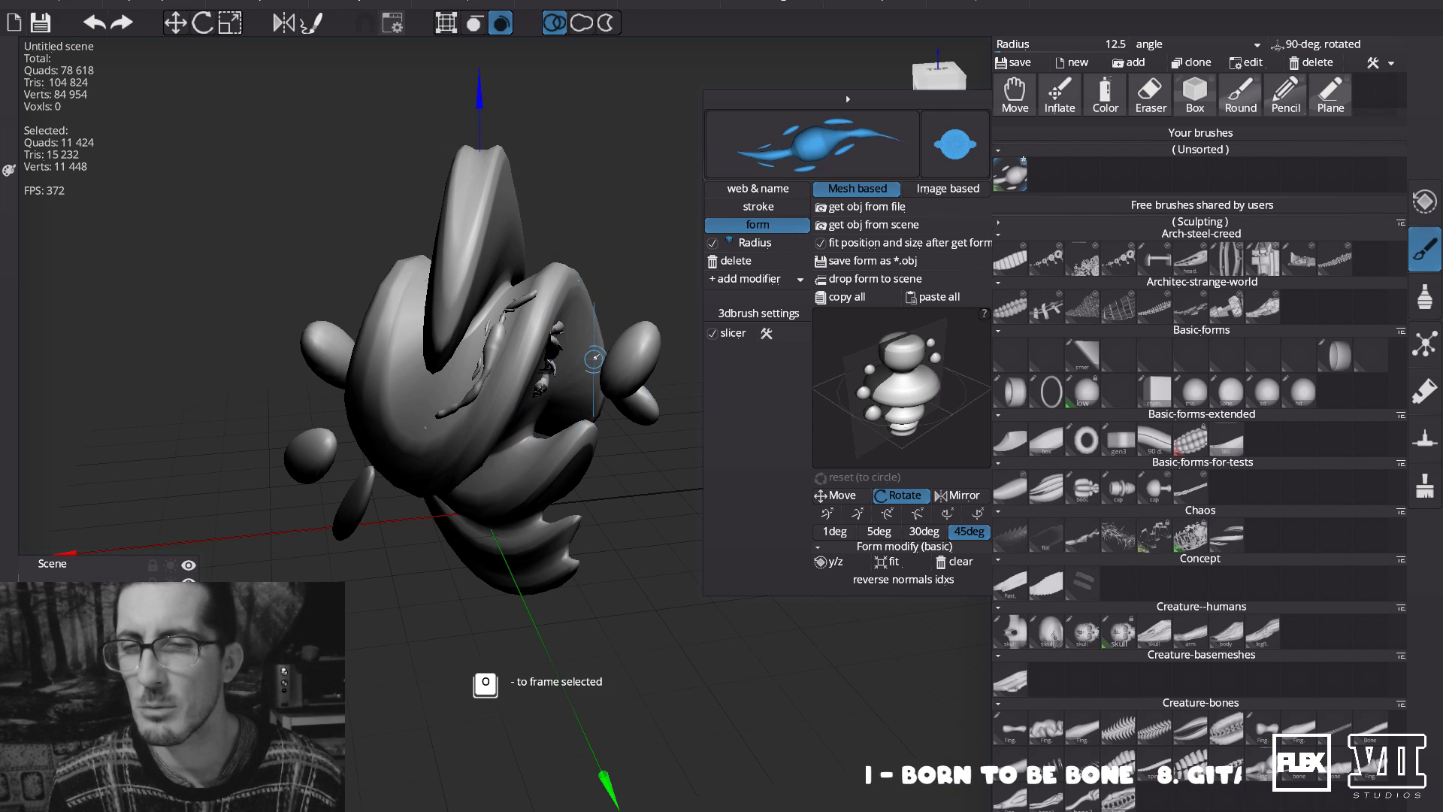
pyautogui.click(778, 7)
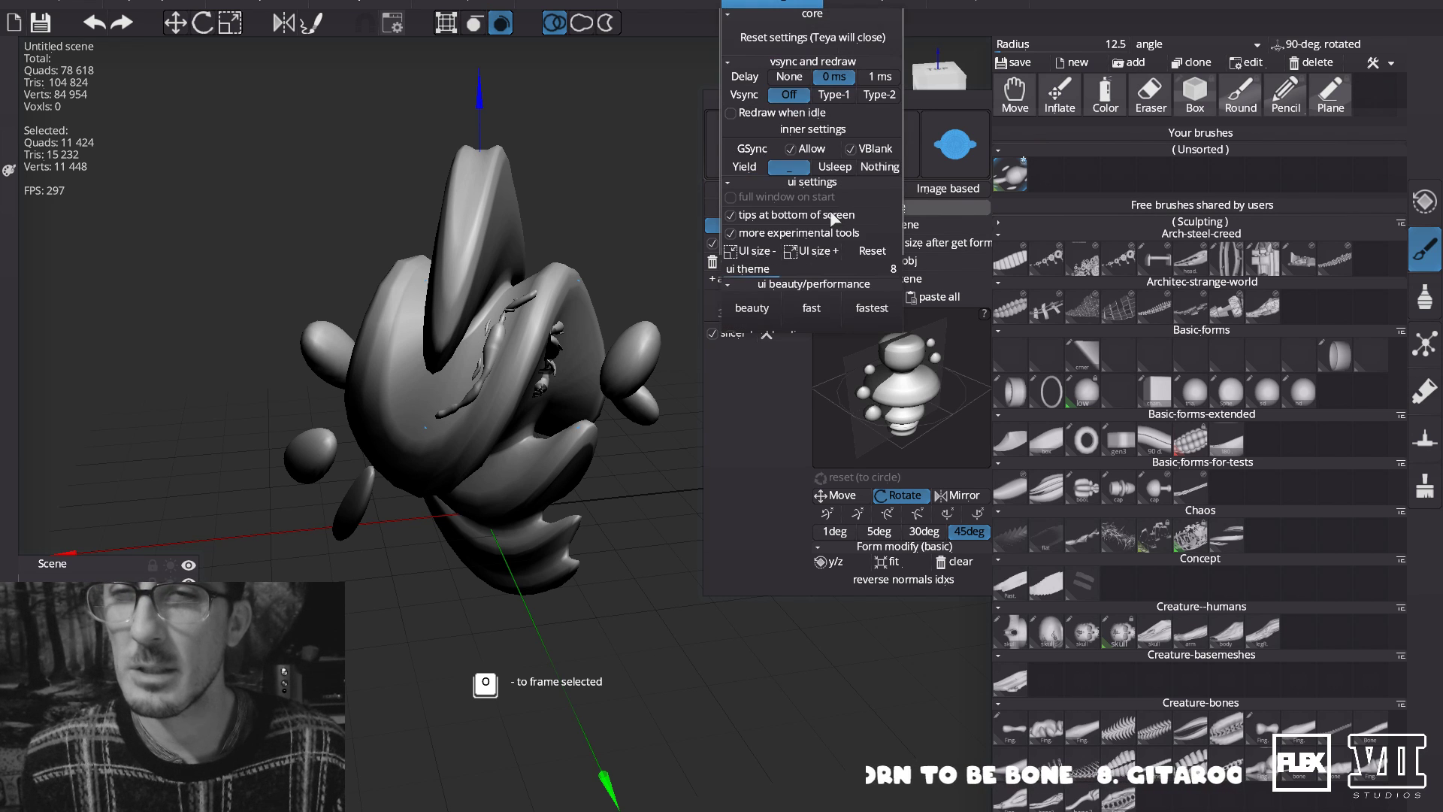
pyautogui.click(806, 3)
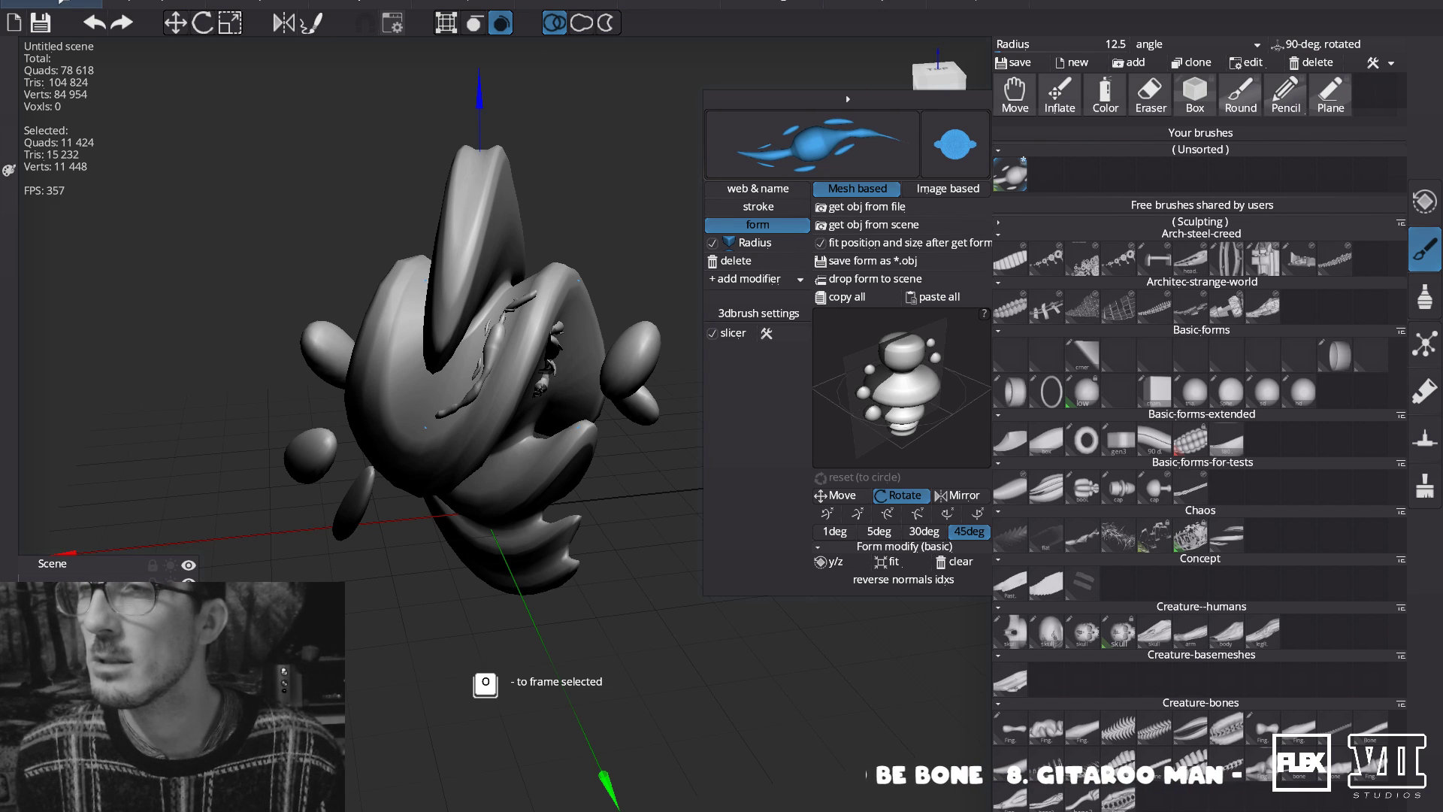
pyautogui.click(62, 3)
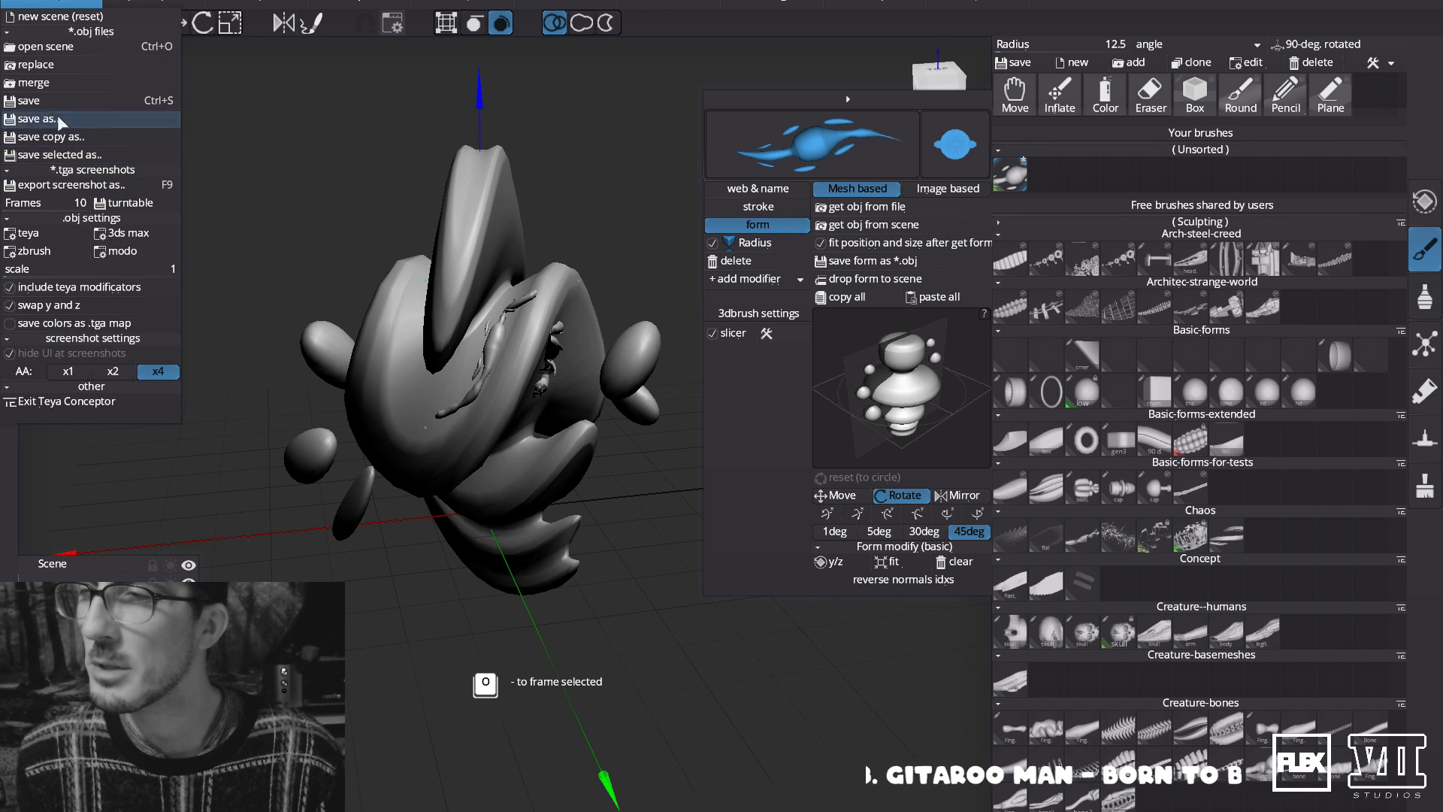
pyautogui.click(41, 4)
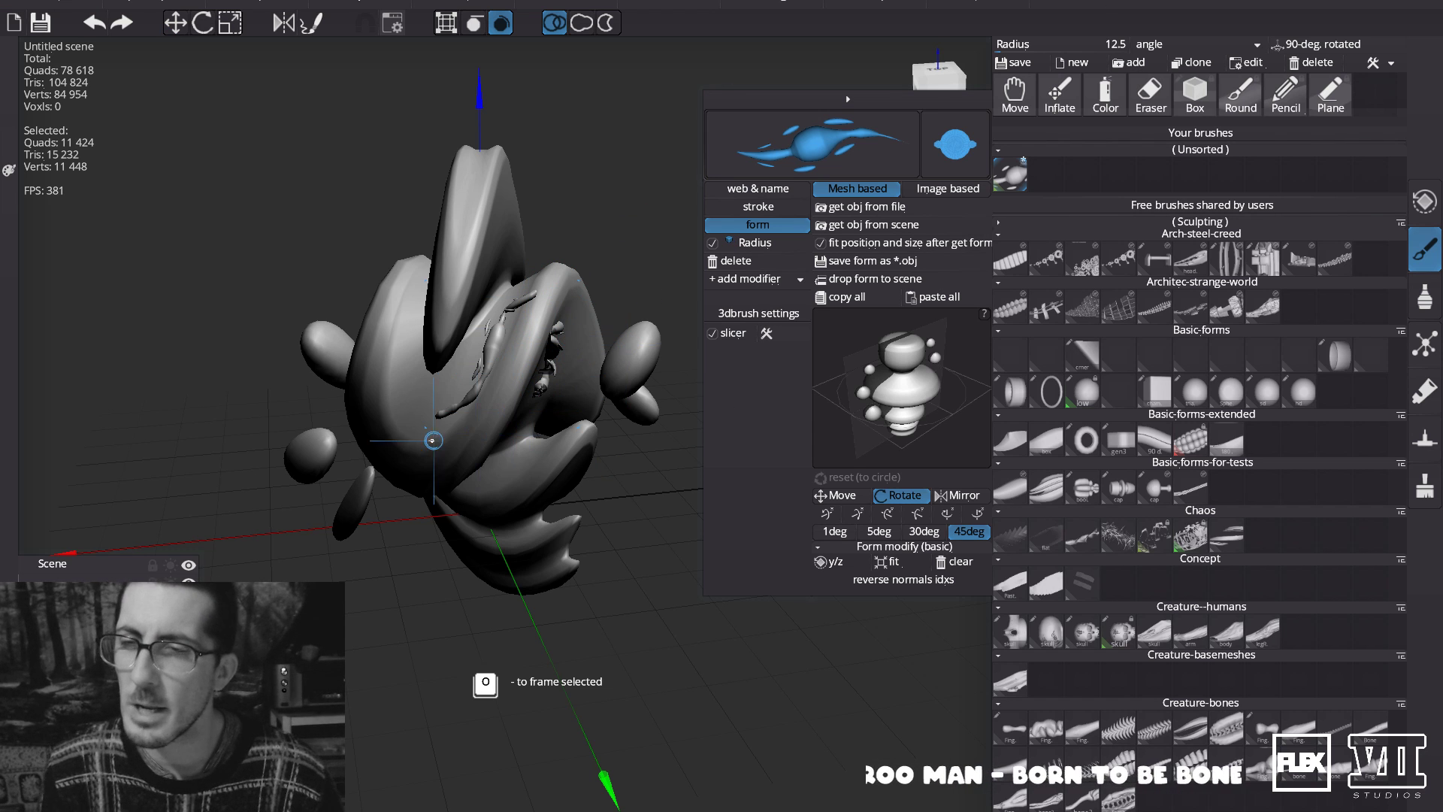
# Draw winding strokes with the new brush on the model's front folds, upper spike and side surfaces, undoing an unwanted one.
pyautogui.moveTo(417, 417); pyautogui.dragTo(405, 341)
pyautogui.moveTo(387, 418)
pyautogui.mouseDown()
pyautogui.moveTo(416, 288)
pyautogui.moveTo(475, 164)
pyautogui.mouseUp()
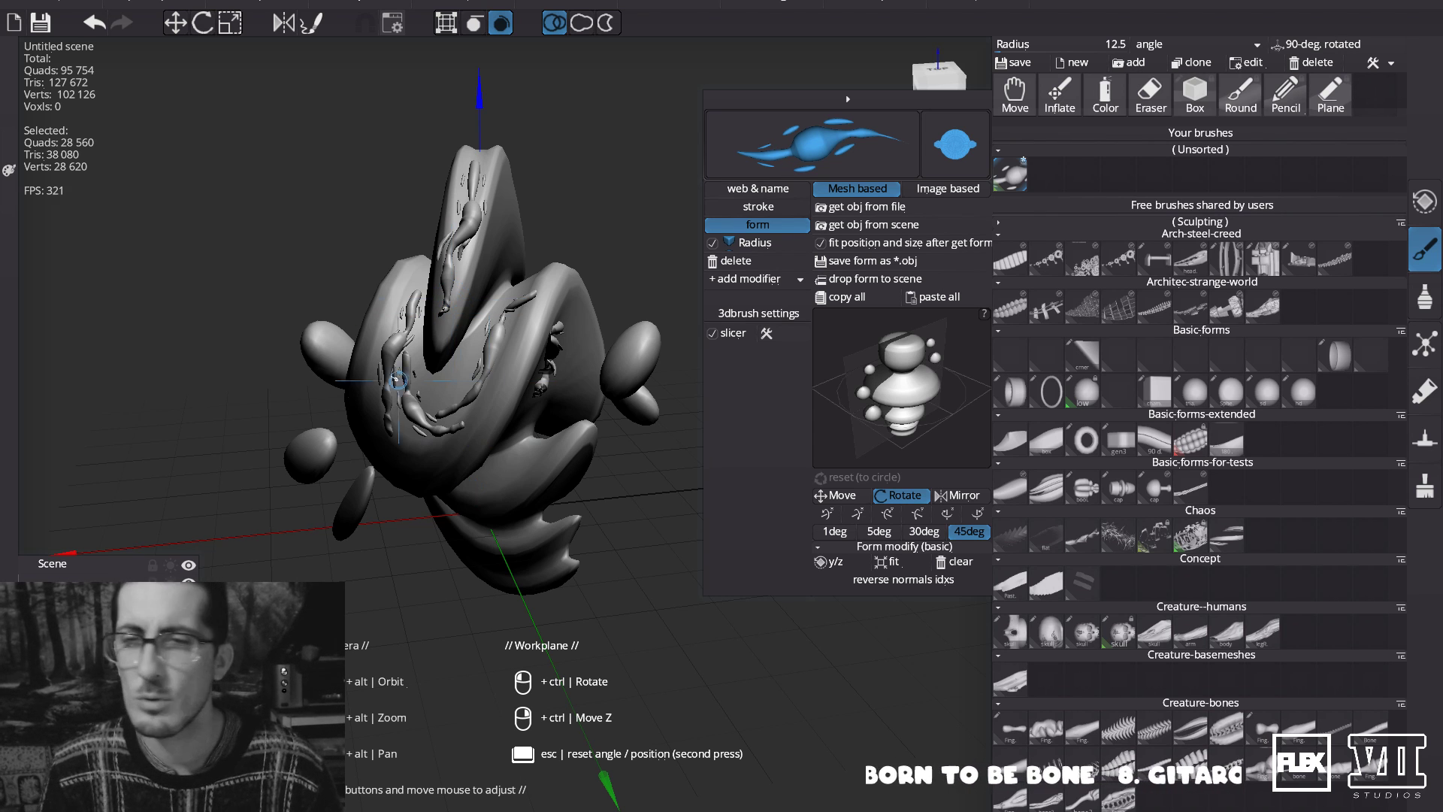
pyautogui.keyDown('alt'); pyautogui.moveTo(558, 339); pyautogui.dragTo(541, 333); pyautogui.keyUp('alt')
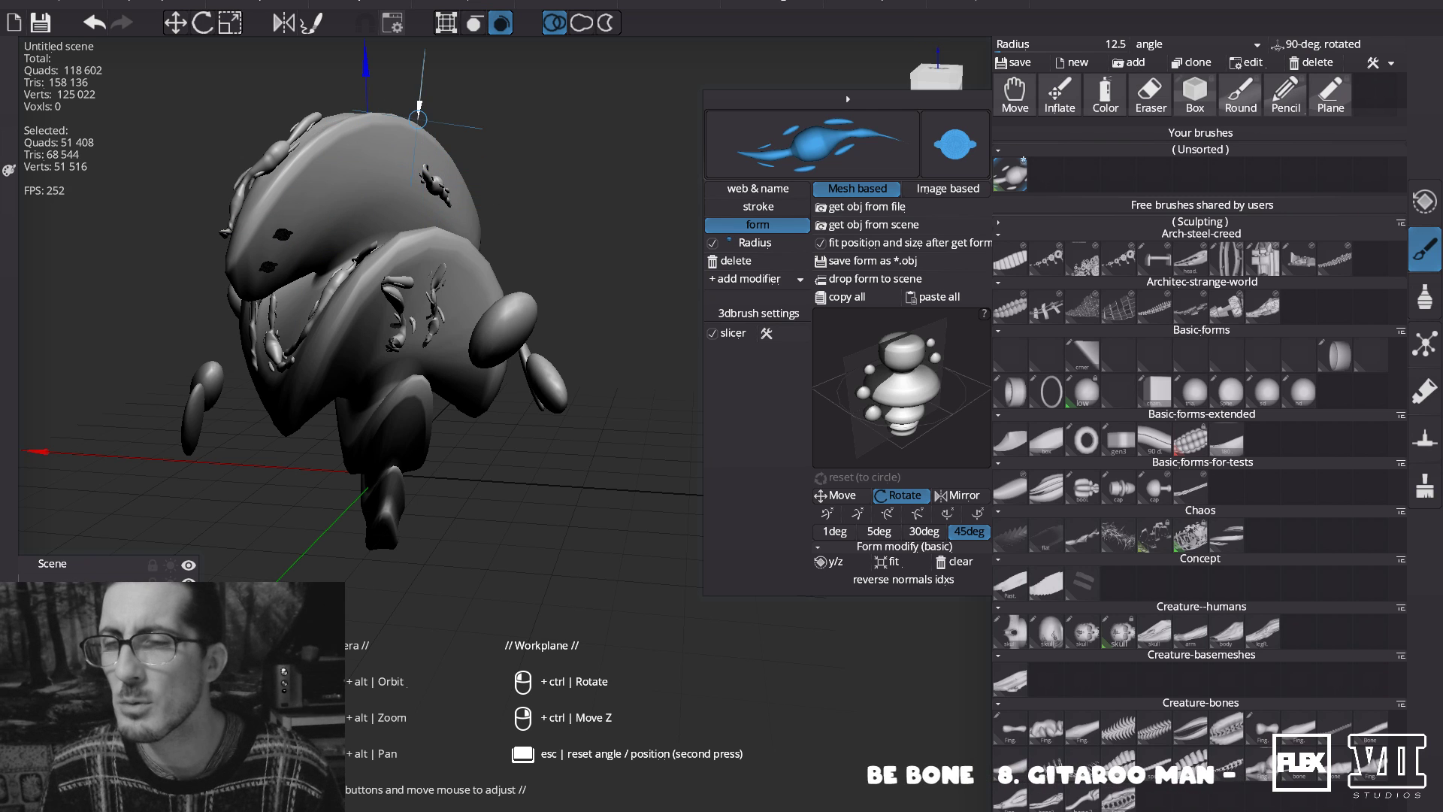
pyautogui.hotkey('ctrl', 'z')
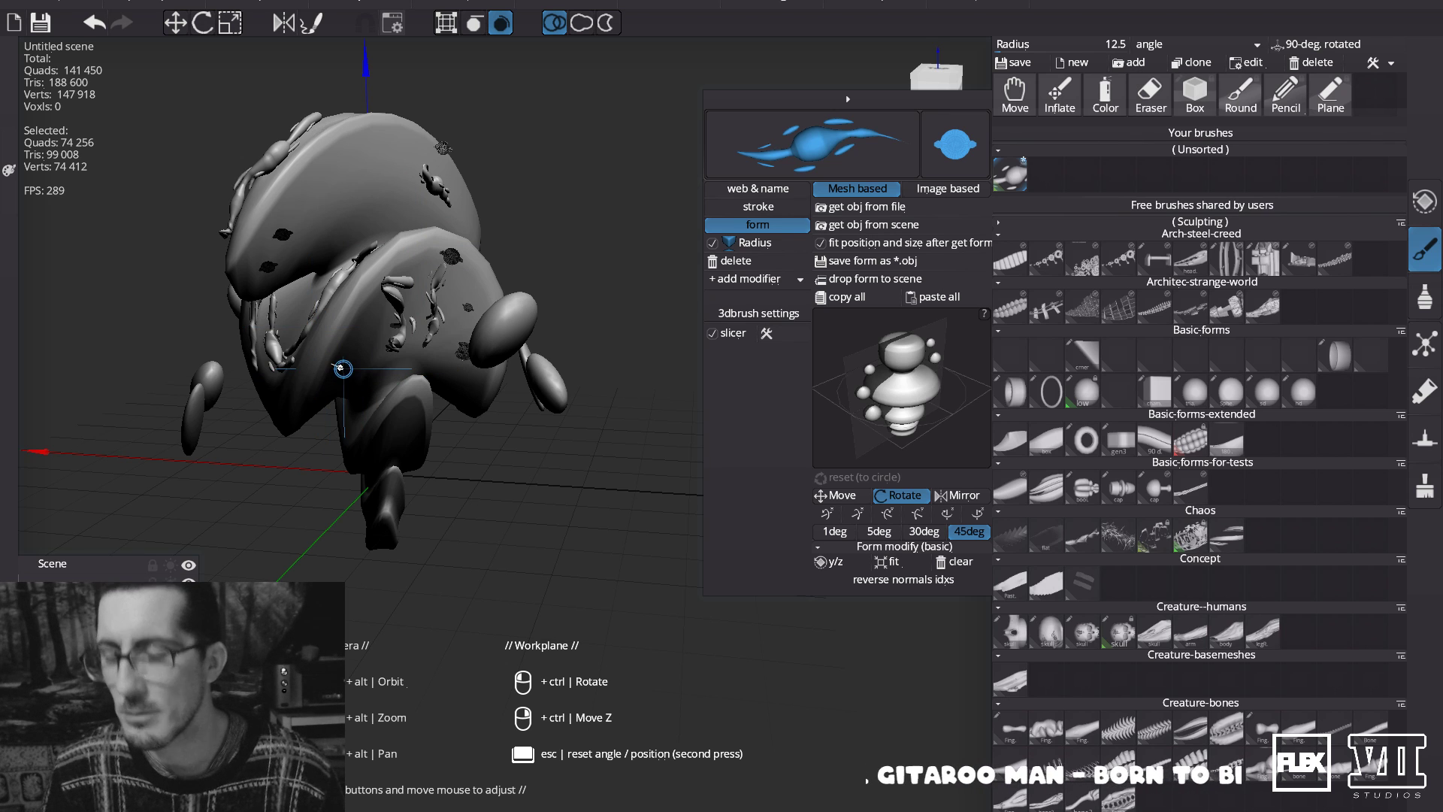
# Draw several curved strokes with the new brush across the model's upper shell from the left side, undoing a misplaced one.
pyautogui.keyDown('alt'); pyautogui.moveTo(357, 370); pyautogui.dragTo(416, 358); pyautogui.keyUp('alt')
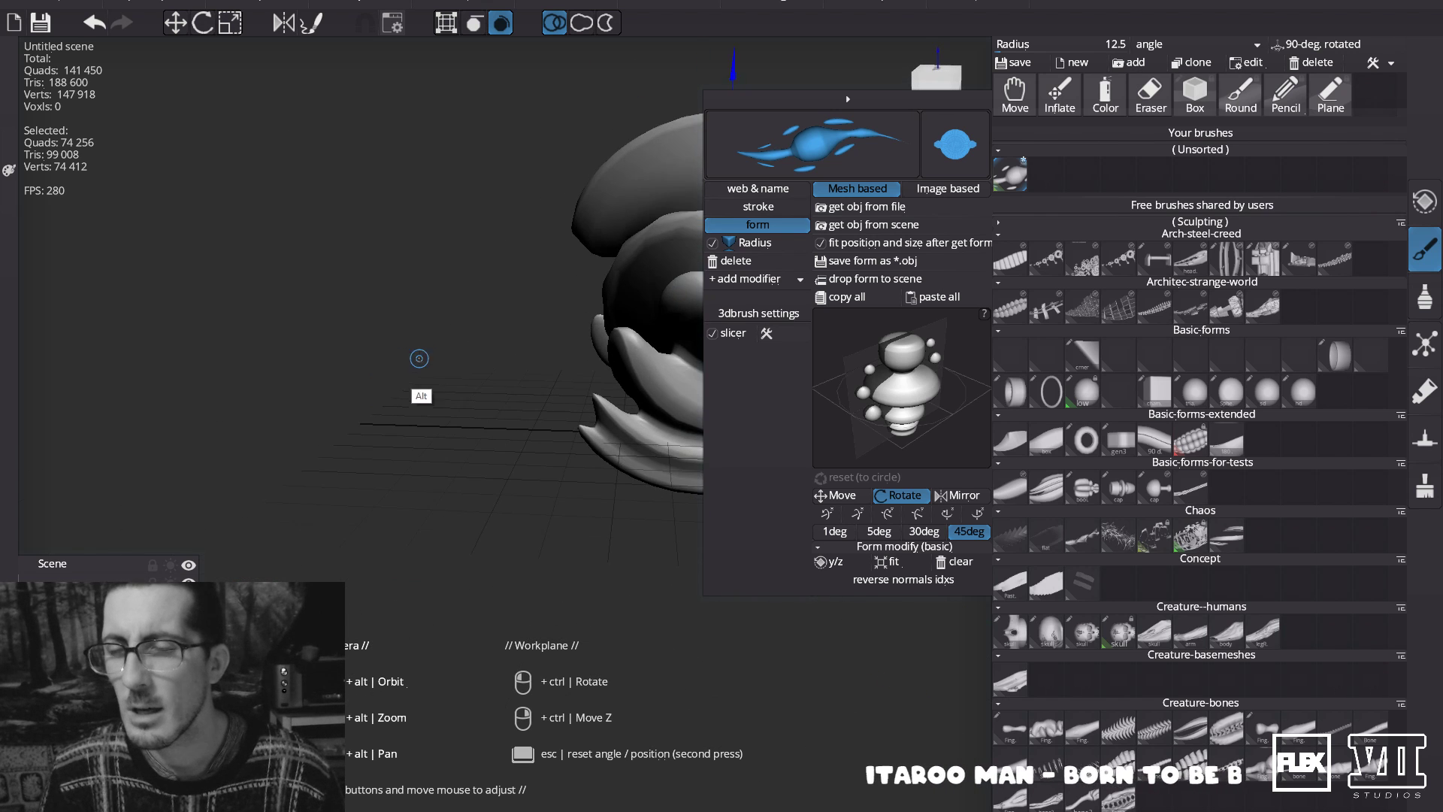
pyautogui.keyDown('alt'); pyautogui.keyDown('shift'); pyautogui.moveTo(625, 361); pyautogui.dragTo(623, 356); pyautogui.keyUp('shift'); pyautogui.keyUp('alt')
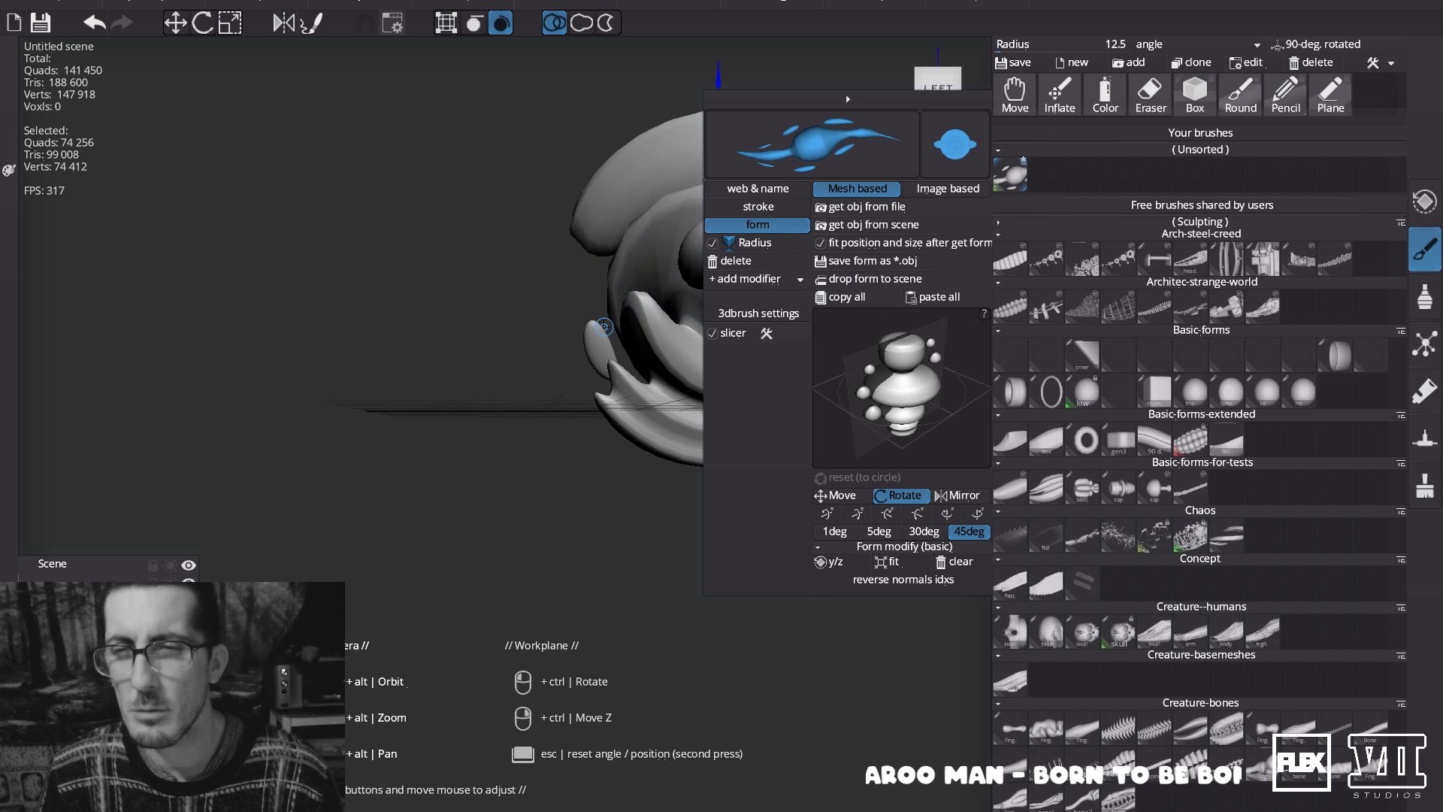
pyautogui.press('o')
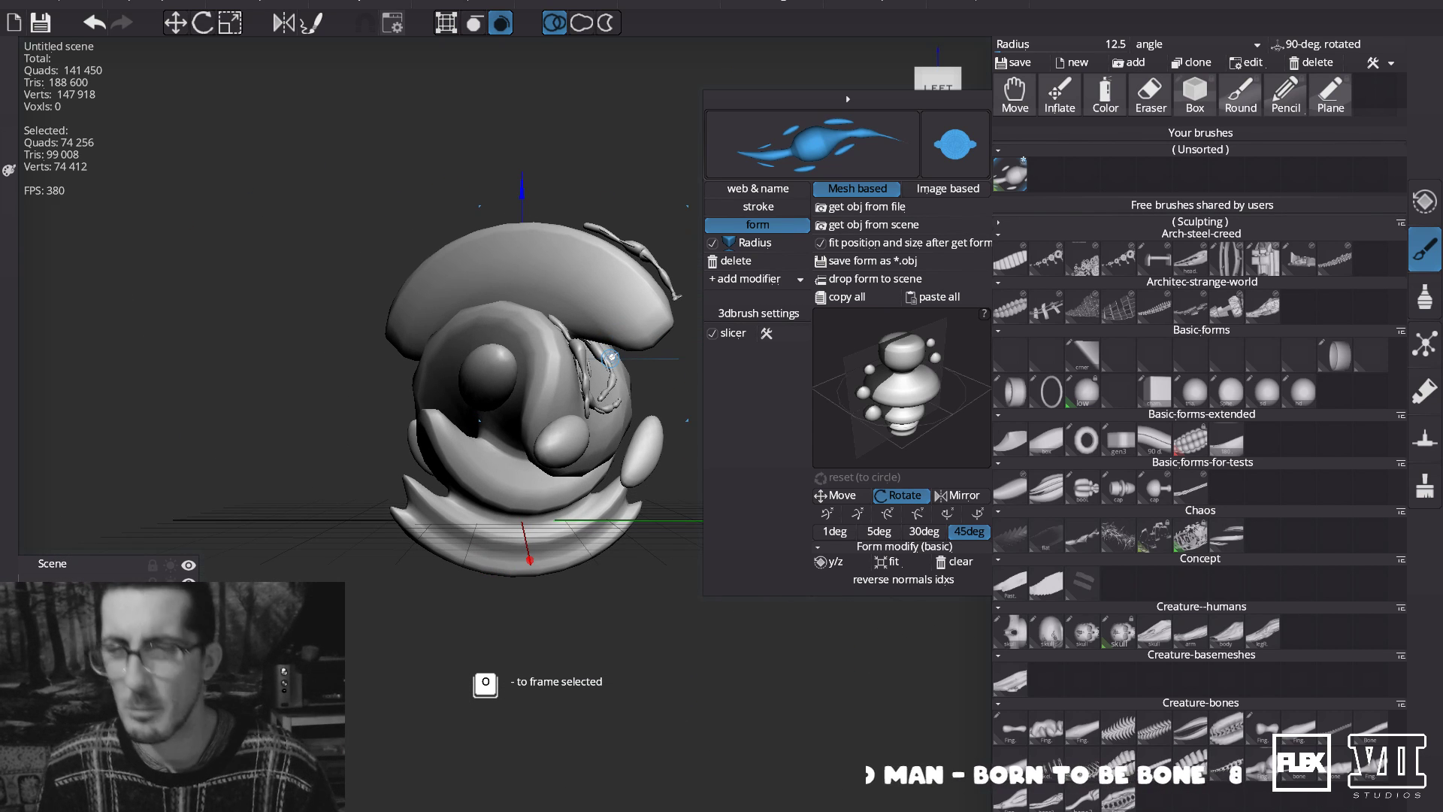
pyautogui.moveTo(416, 305); pyautogui.dragTo(421, 302)
pyautogui.hotkey('ctrl', 'z')
pyautogui.moveTo(516, 251); pyautogui.dragTo(565, 266)
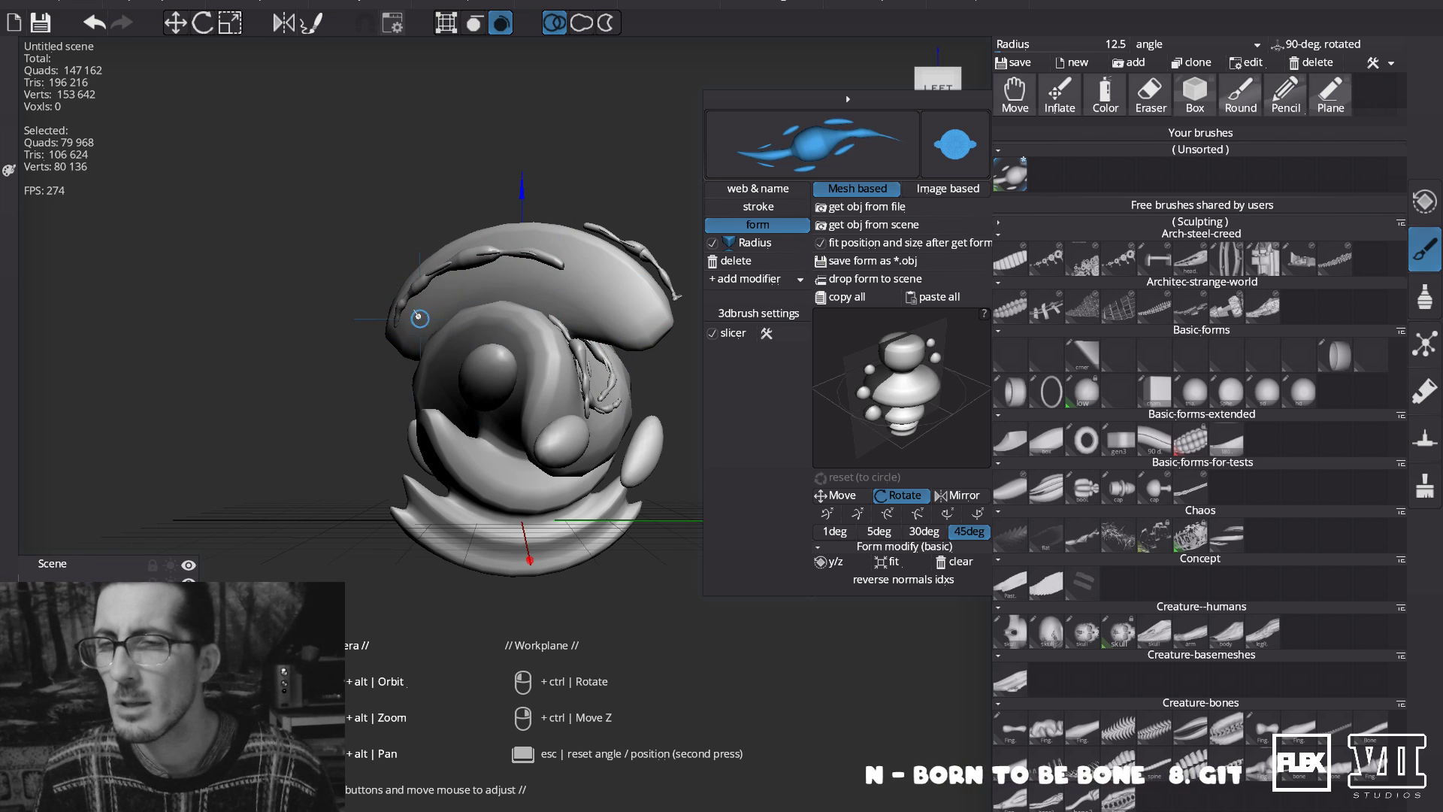
pyautogui.moveTo(410, 338); pyautogui.dragTo(548, 292)
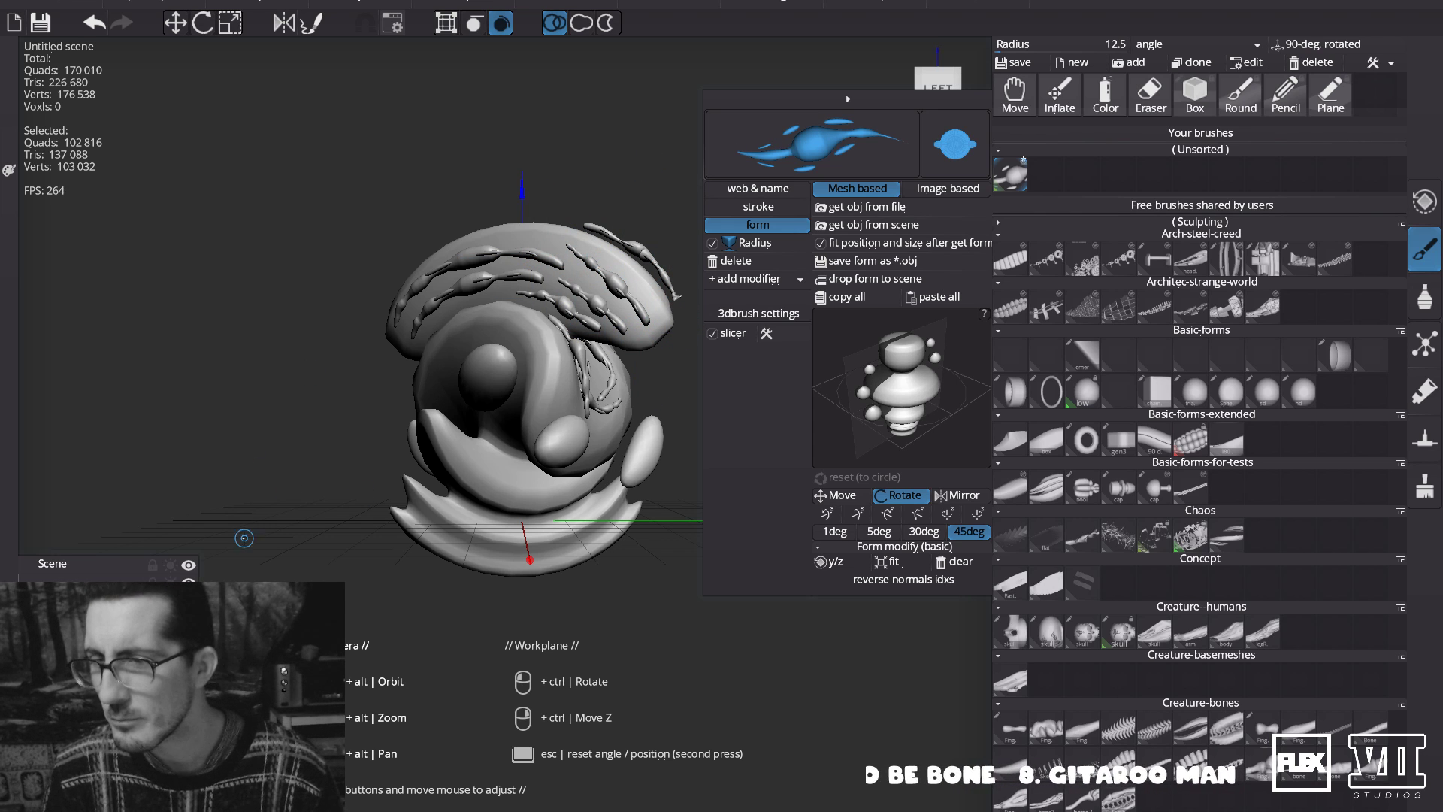
# Hide the base mesh to isolate the drawn strokes, try one more stroke above them and undo it.
pyautogui.click(188, 583)
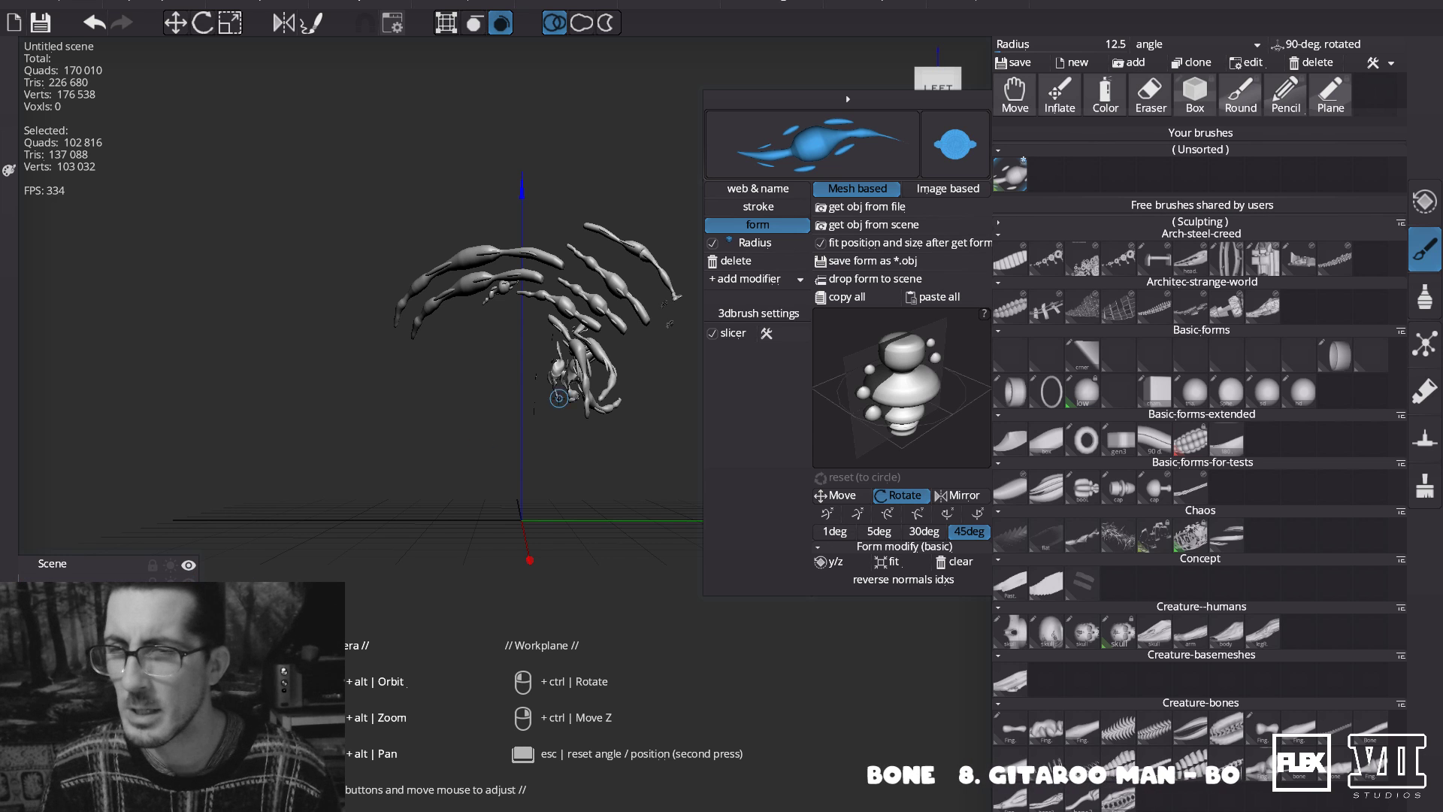
pyautogui.moveTo(629, 154)
pyautogui.keyDown('alt'); pyautogui.mouseDown()
pyautogui.moveTo(505, 222)
pyautogui.moveTo(574, 219)
pyautogui.moveTo(661, 135)
pyautogui.moveTo(640, 154)
pyautogui.mouseUp(); pyautogui.keyUp('alt')
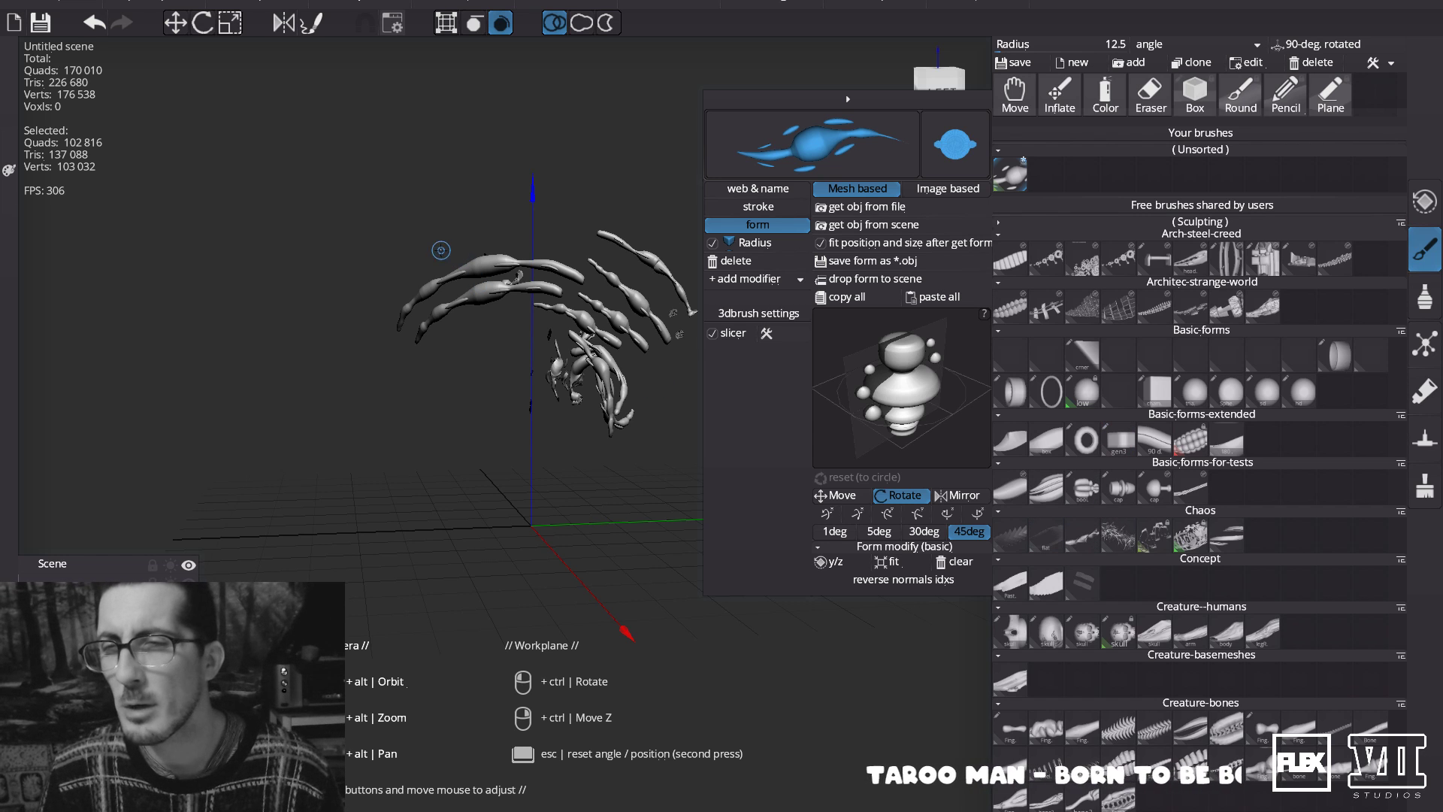
pyautogui.moveTo(515, 218); pyautogui.dragTo(591, 241)
pyautogui.hotkey('ctrl', 'z')
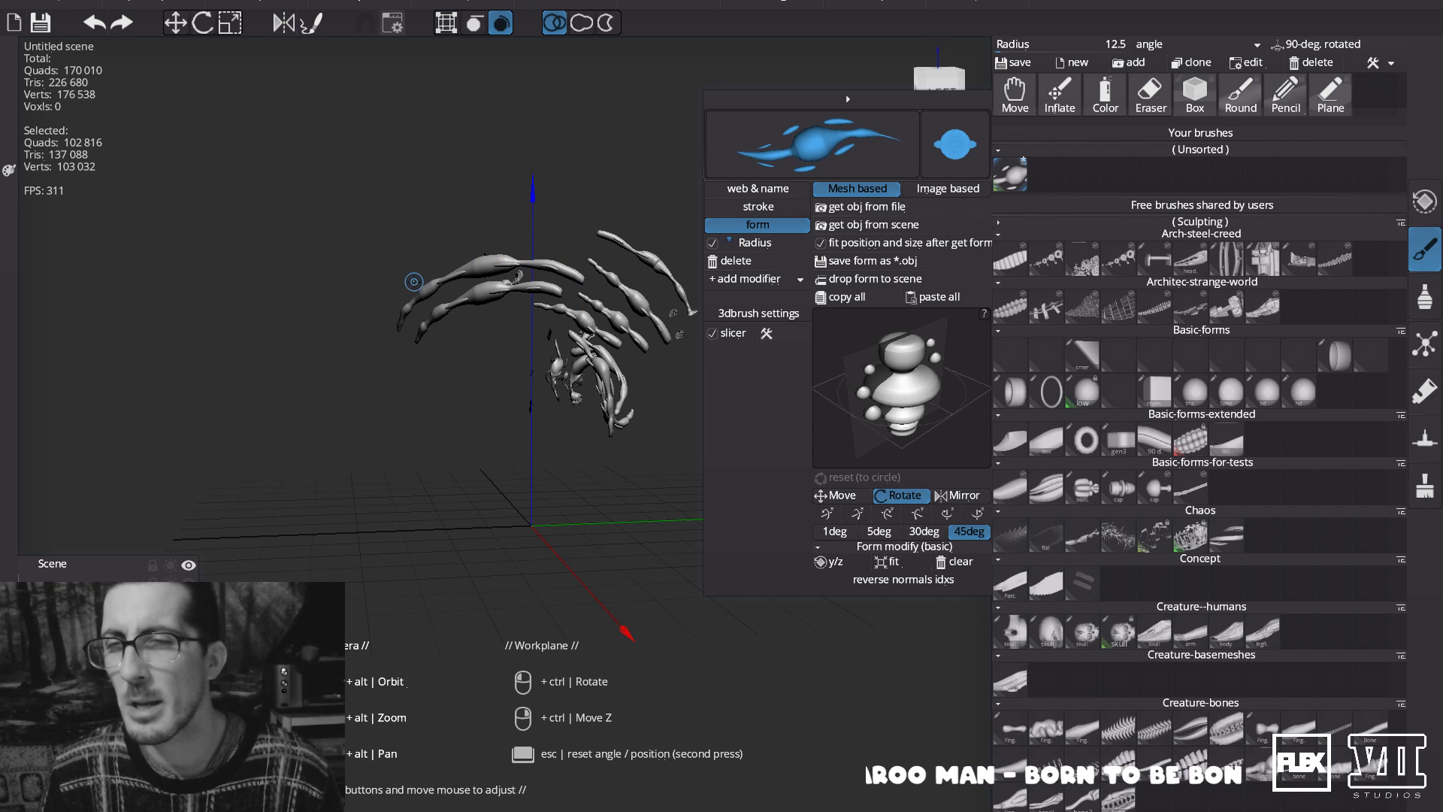
pyautogui.keyDown('alt'); pyautogui.moveTo(413, 300); pyautogui.dragTo(560, 288); pyautogui.keyUp('alt')
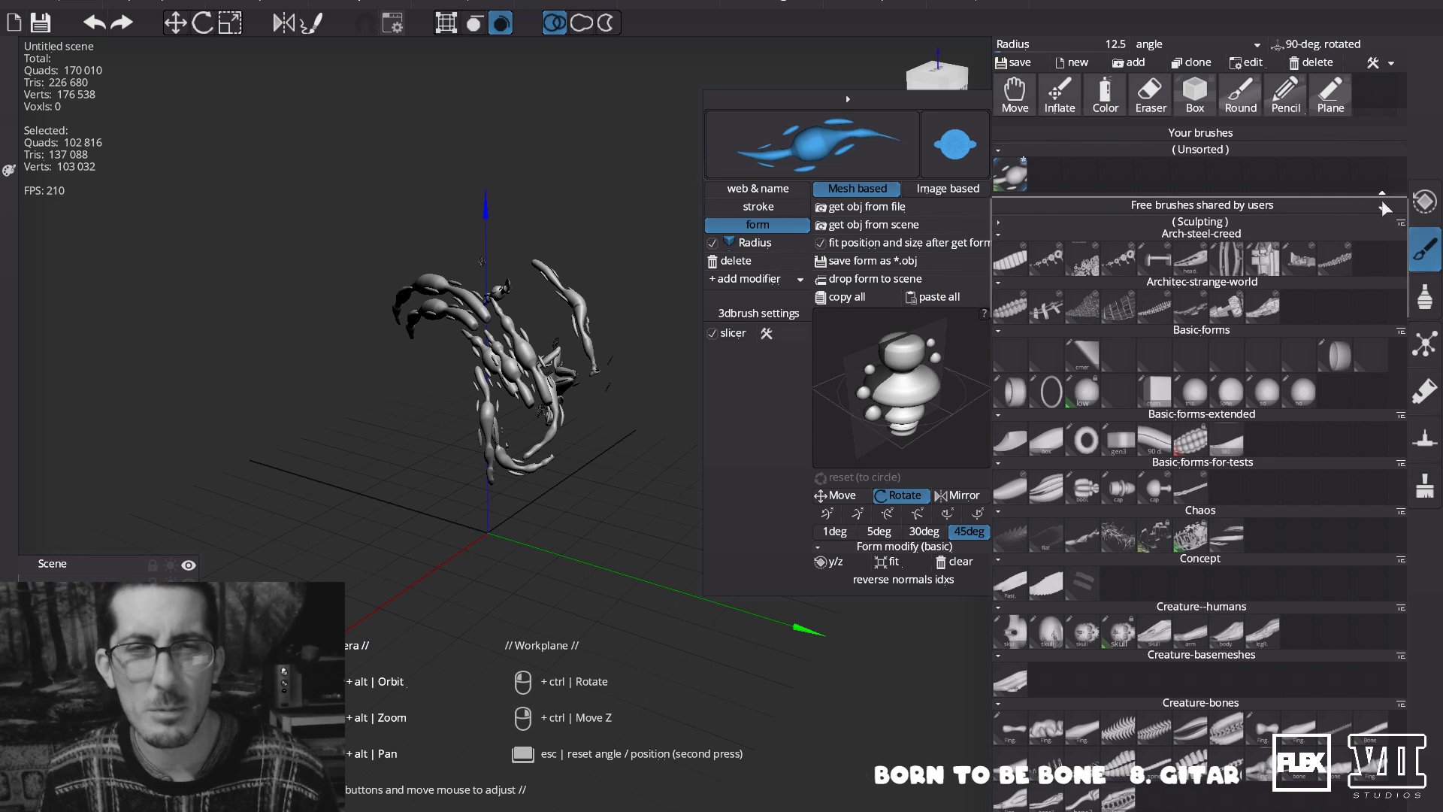
# Add an Inflat modifier to the stroke mesh with an absolute intensity of about 0.82.
pyautogui.click(1425, 205)
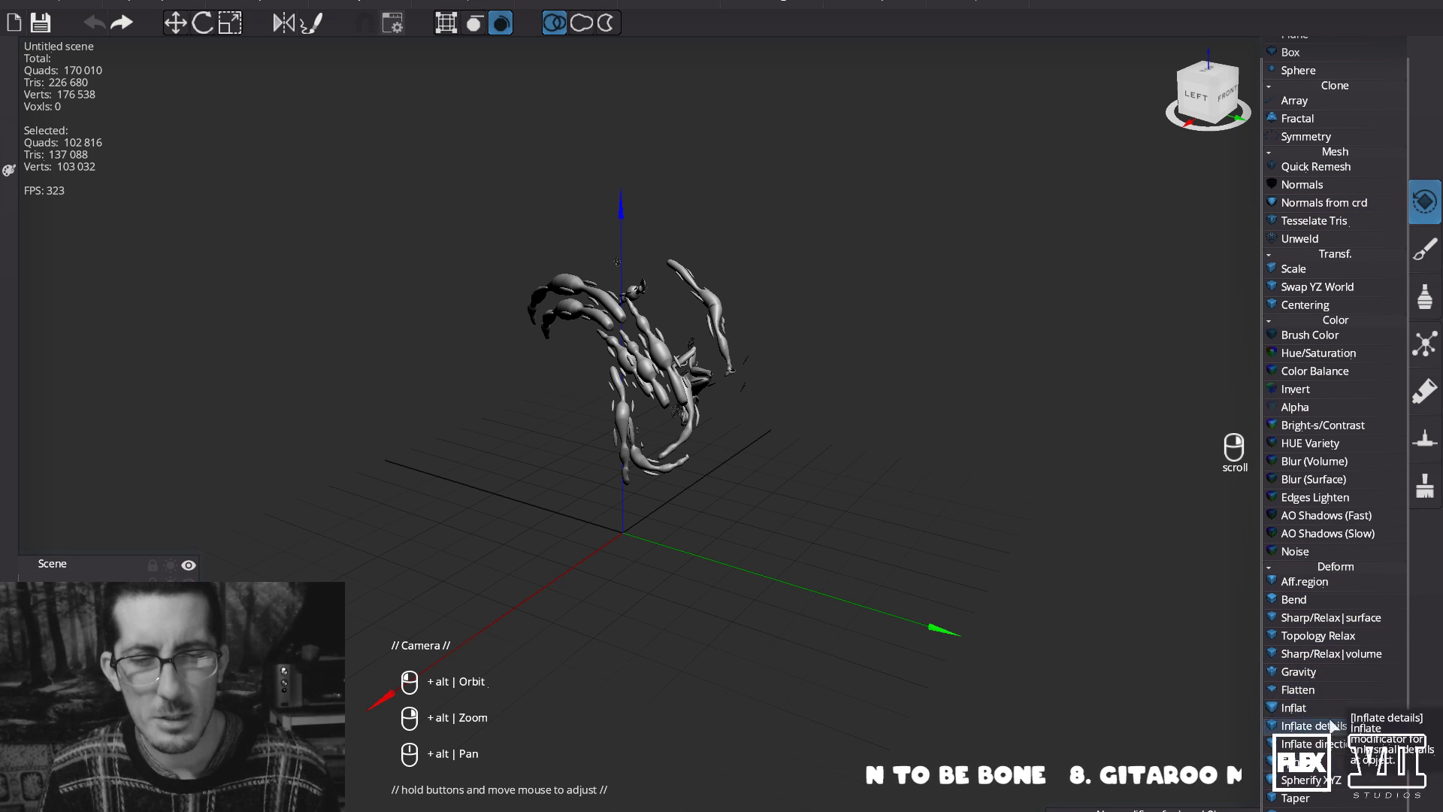
pyautogui.click(1306, 713)
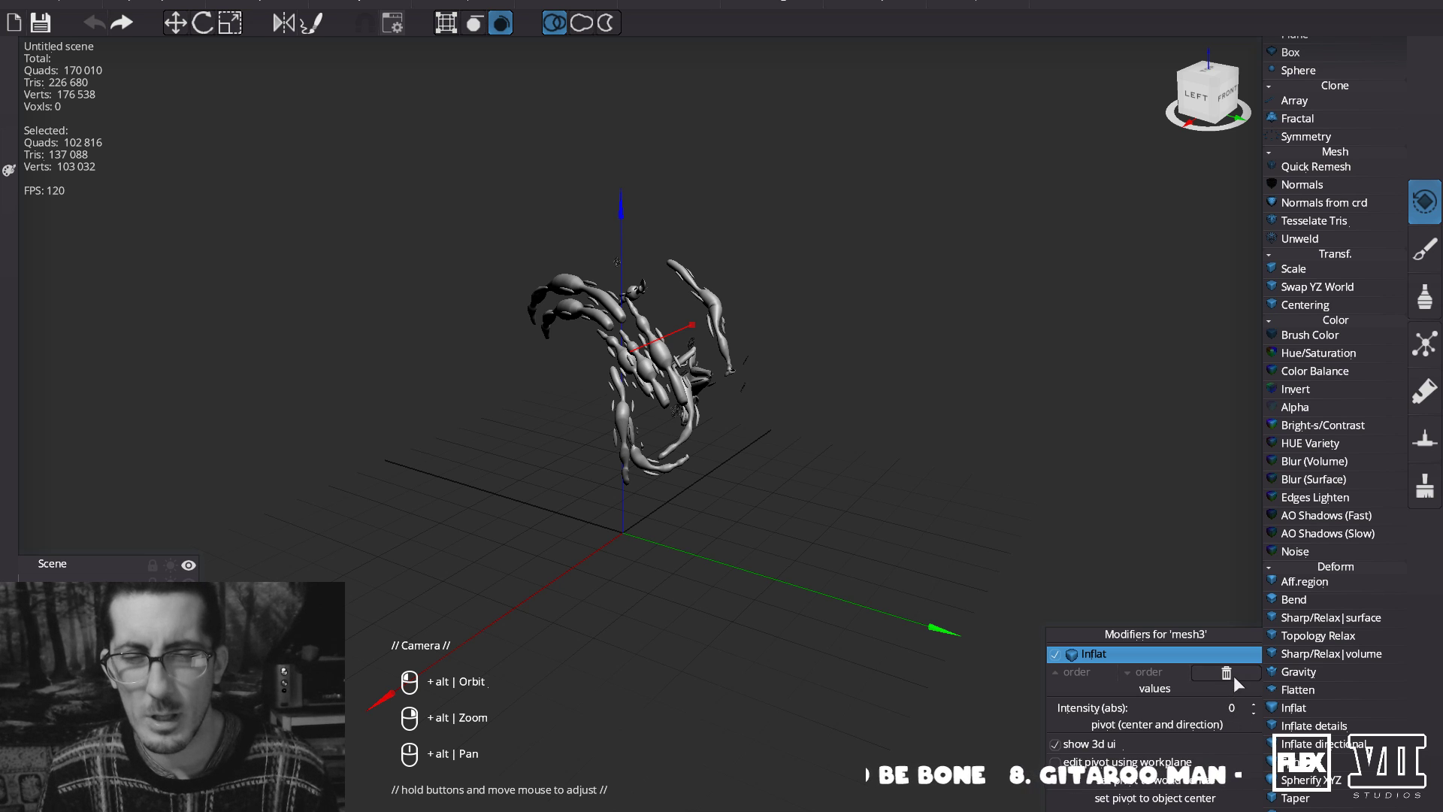
pyautogui.moveTo(1238, 706)
pyautogui.mouseDown()
pyautogui.moveTo(1257, 705)
pyautogui.moveTo(1253, 618)
pyautogui.moveTo(1249, 756)
pyautogui.moveTo(1258, 698)
pyautogui.mouseUp()
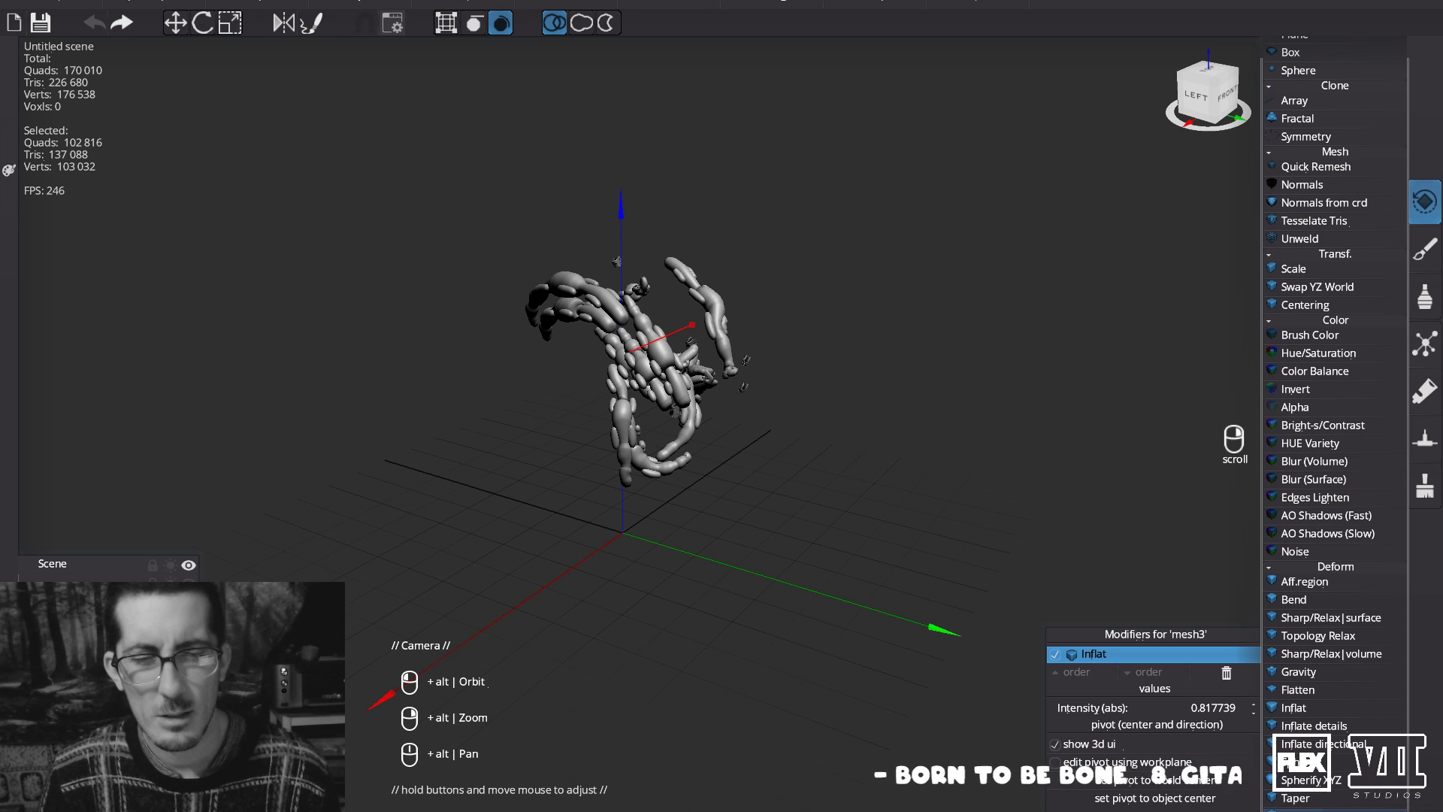
# Add a Wave modifier to the stroke mesh with wave lengths X 0.07 and Y 0.18 and amplitudes X 0.22 and Y 0.31.
pyautogui.click(1294, 811)
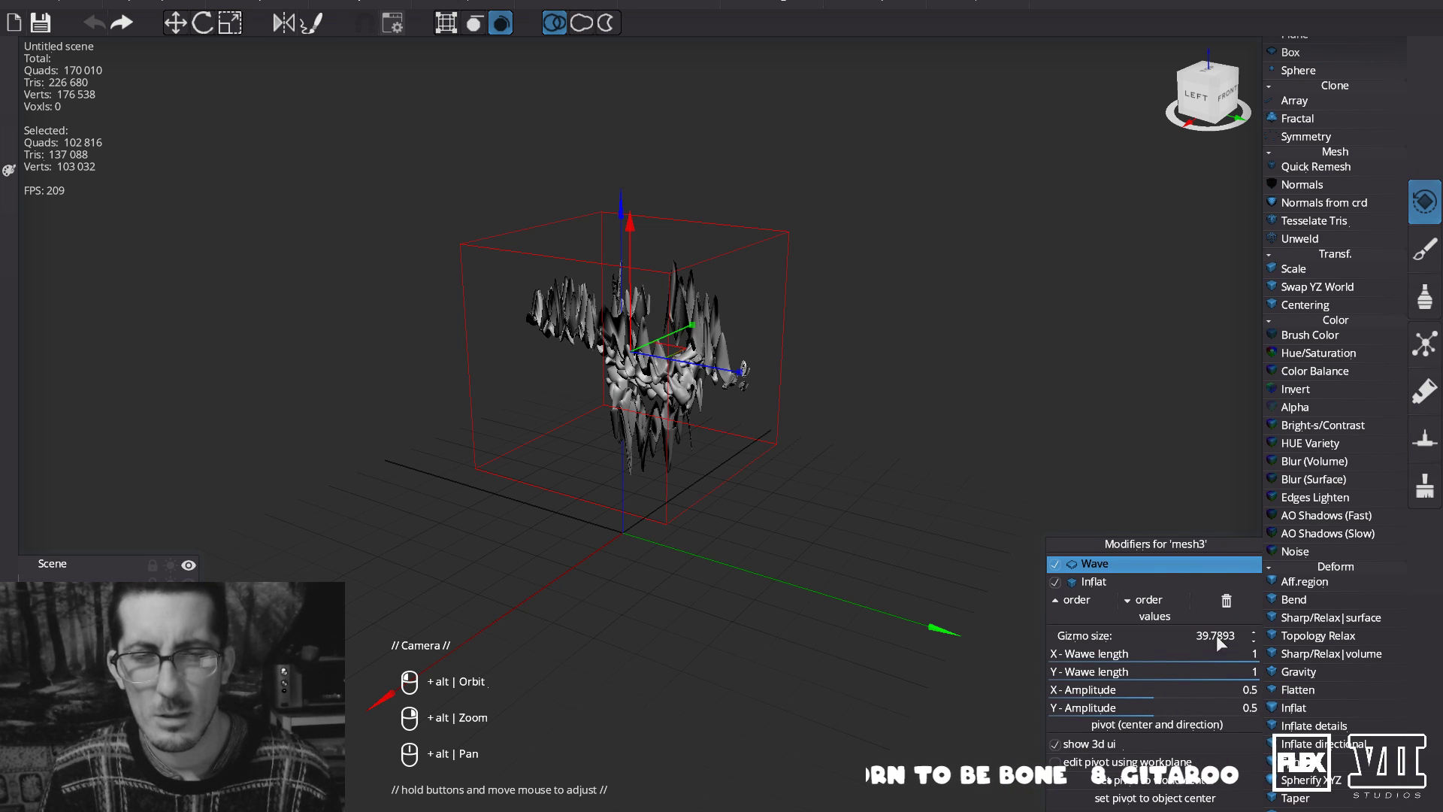
pyautogui.click(1215, 658)
pyautogui.click(1214, 659)
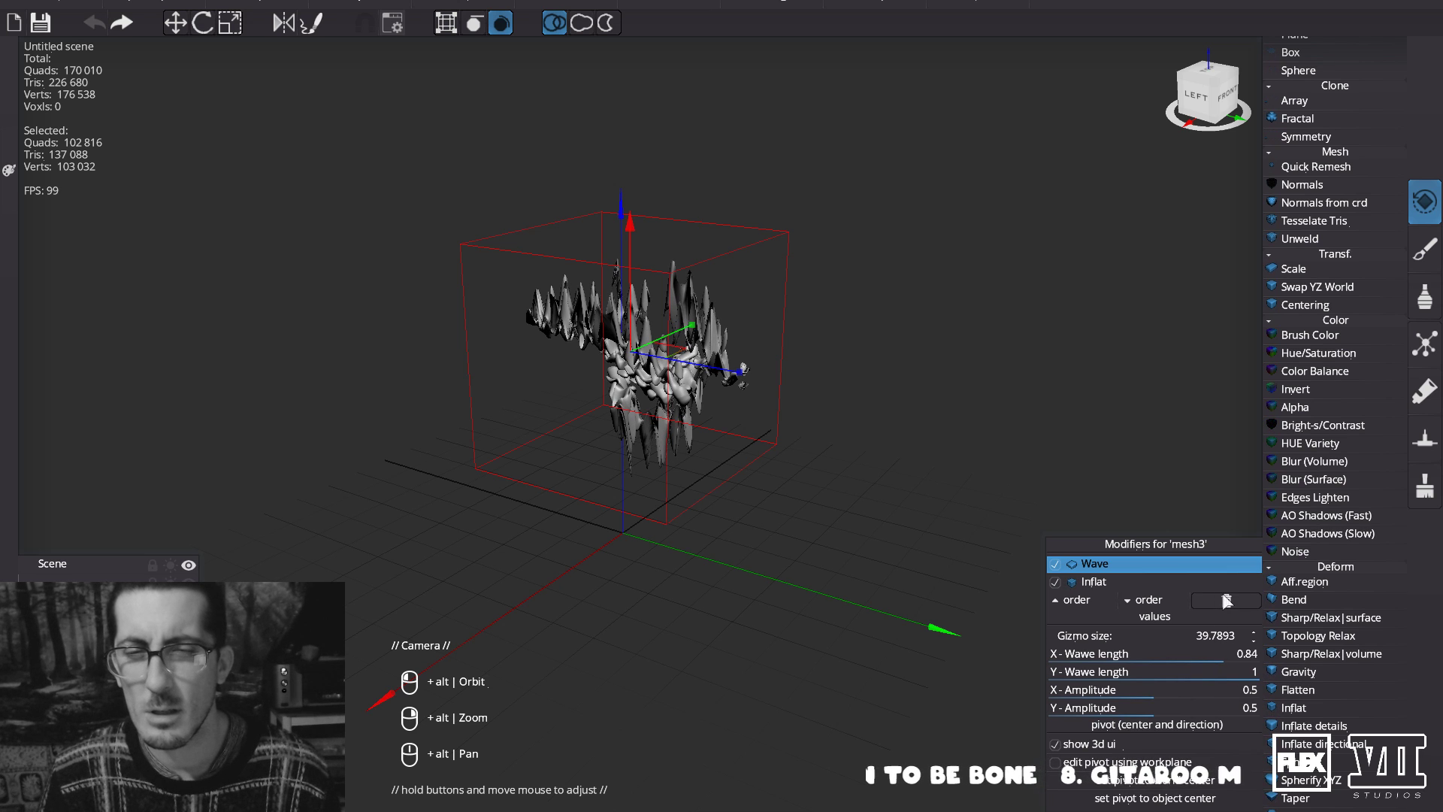
pyautogui.moveTo(1213, 691); pyautogui.dragTo(1113, 707)
pyautogui.click(1082, 676)
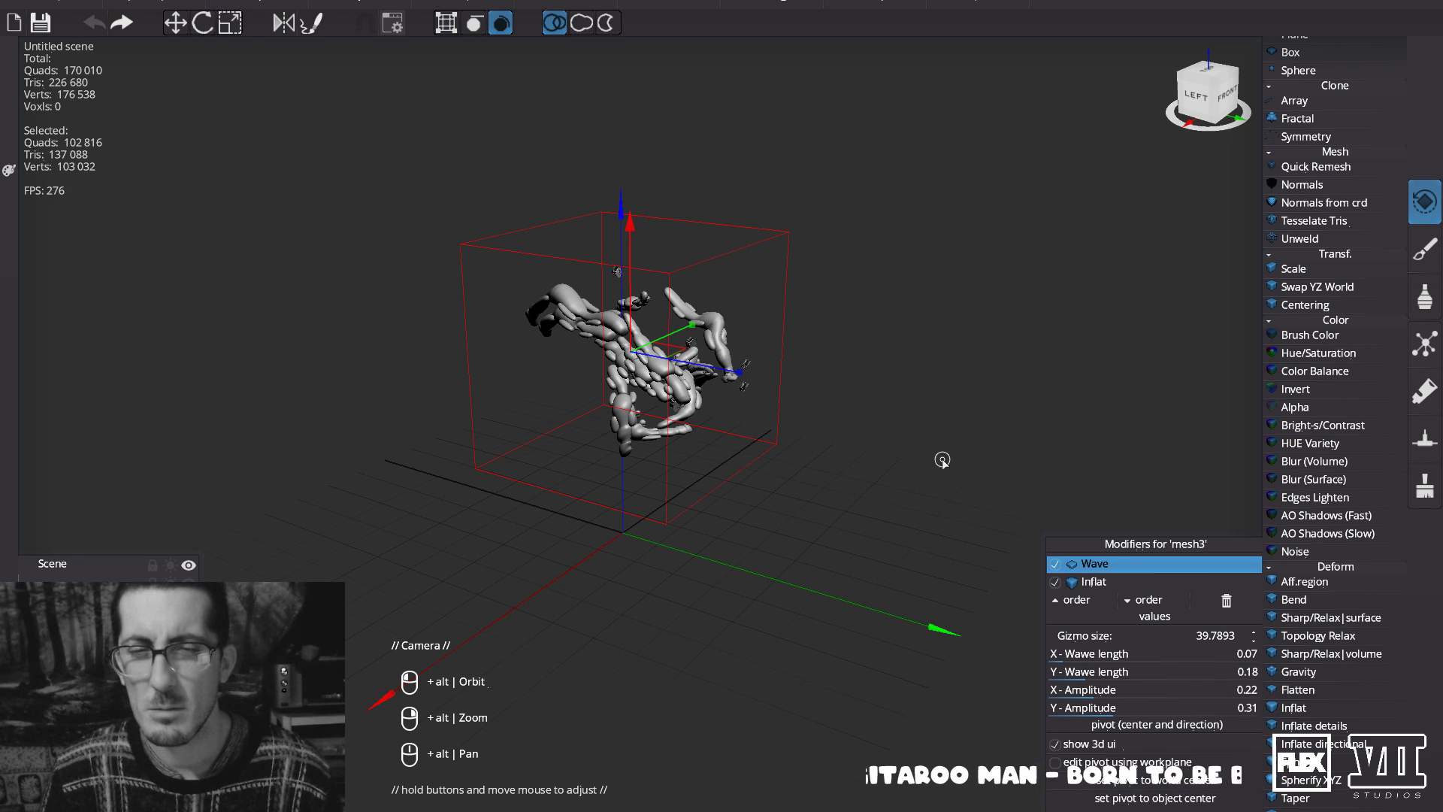
pyautogui.moveTo(930, 382)
pyautogui.keyDown('alt'); pyautogui.mouseDown()
pyautogui.moveTo(828, 415)
pyautogui.moveTo(857, 361)
pyautogui.moveTo(1005, 384)
pyautogui.moveTo(964, 369)
pyautogui.moveTo(931, 386)
pyautogui.mouseUp(); pyautogui.keyUp('alt')
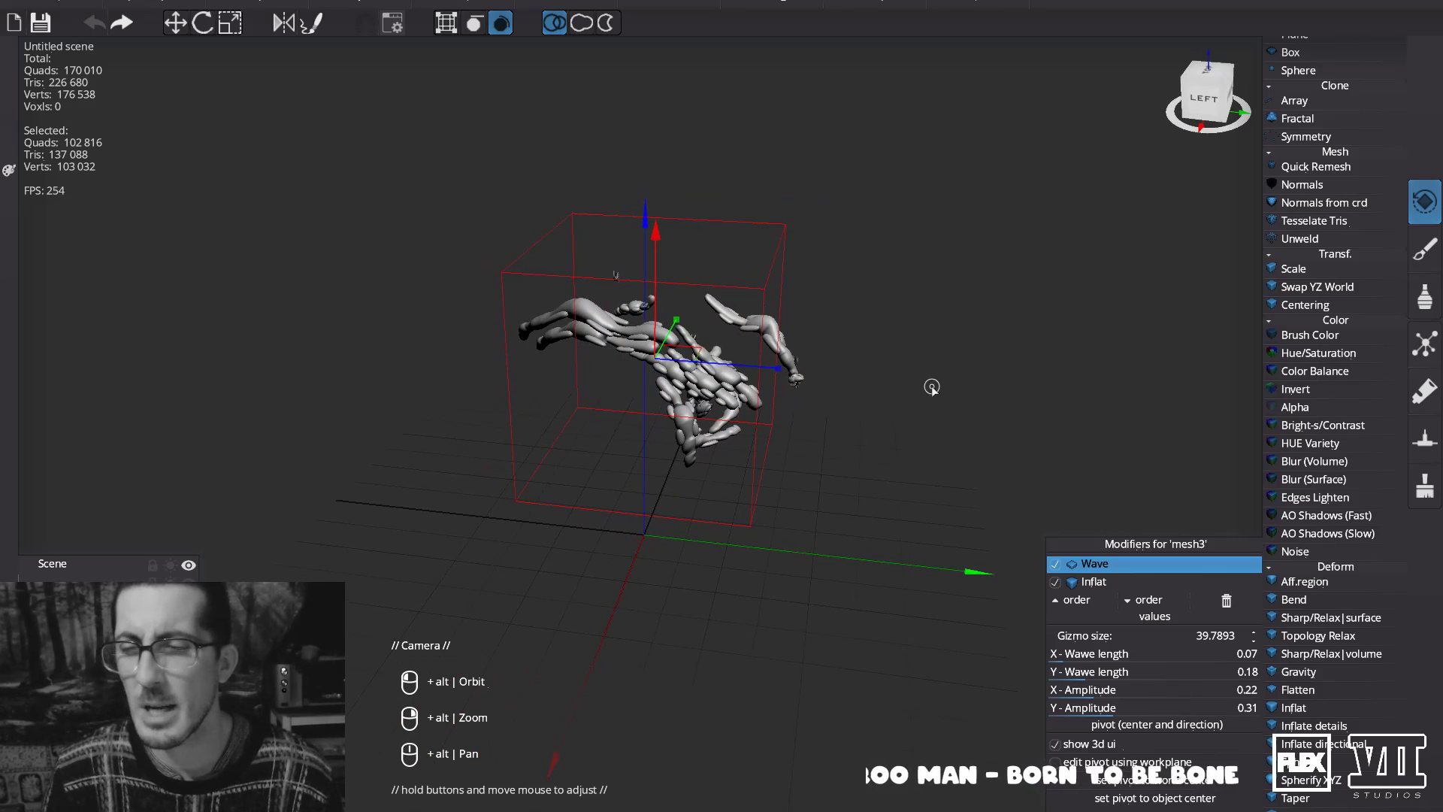
pyautogui.keyDown('alt'); pyautogui.moveTo(944, 322); pyautogui.dragTo(605, 496); pyautogui.keyUp('alt')
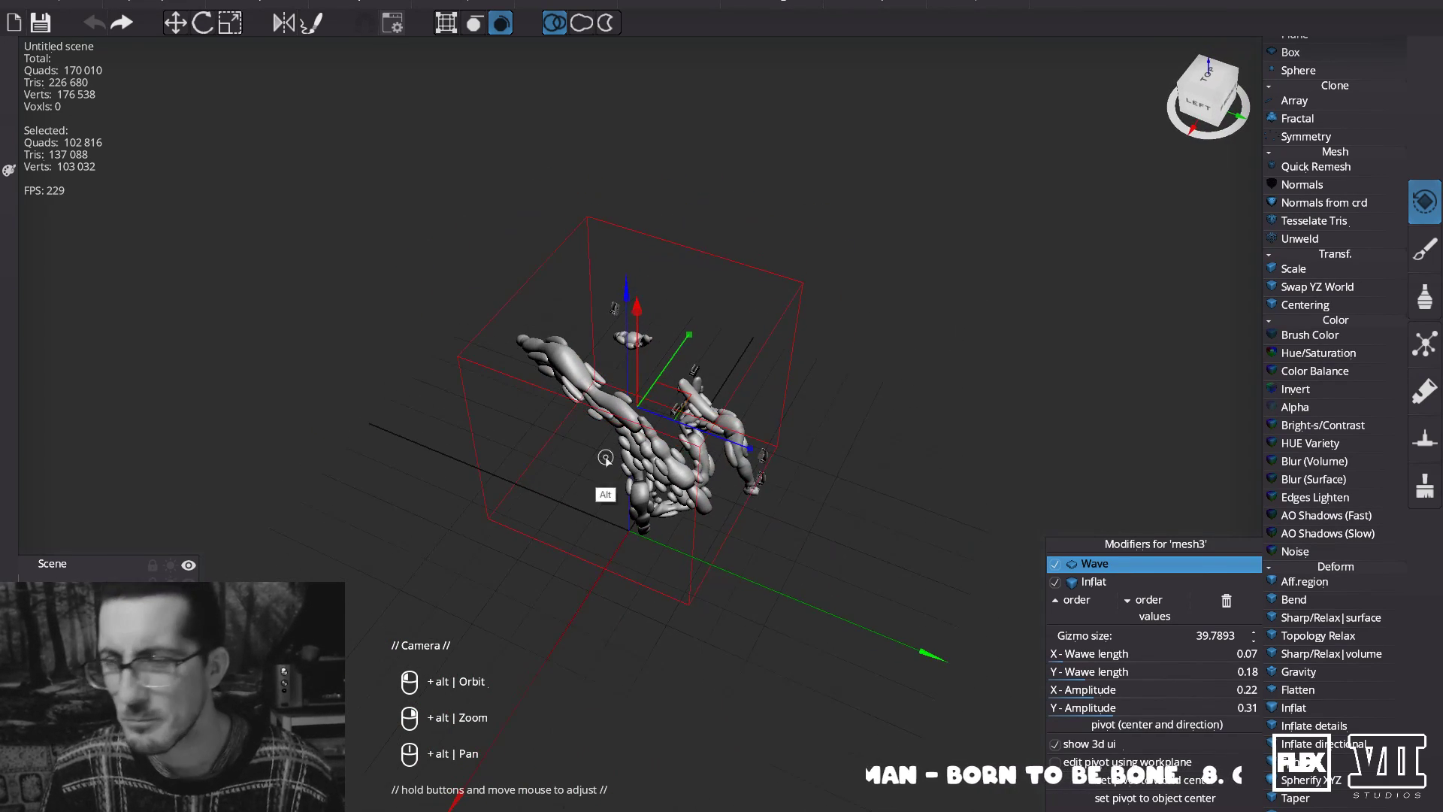
# Review the node and mesh rigging tools, and the rotation body tool's segment and radial section settings.
pyautogui.click(1425, 344)
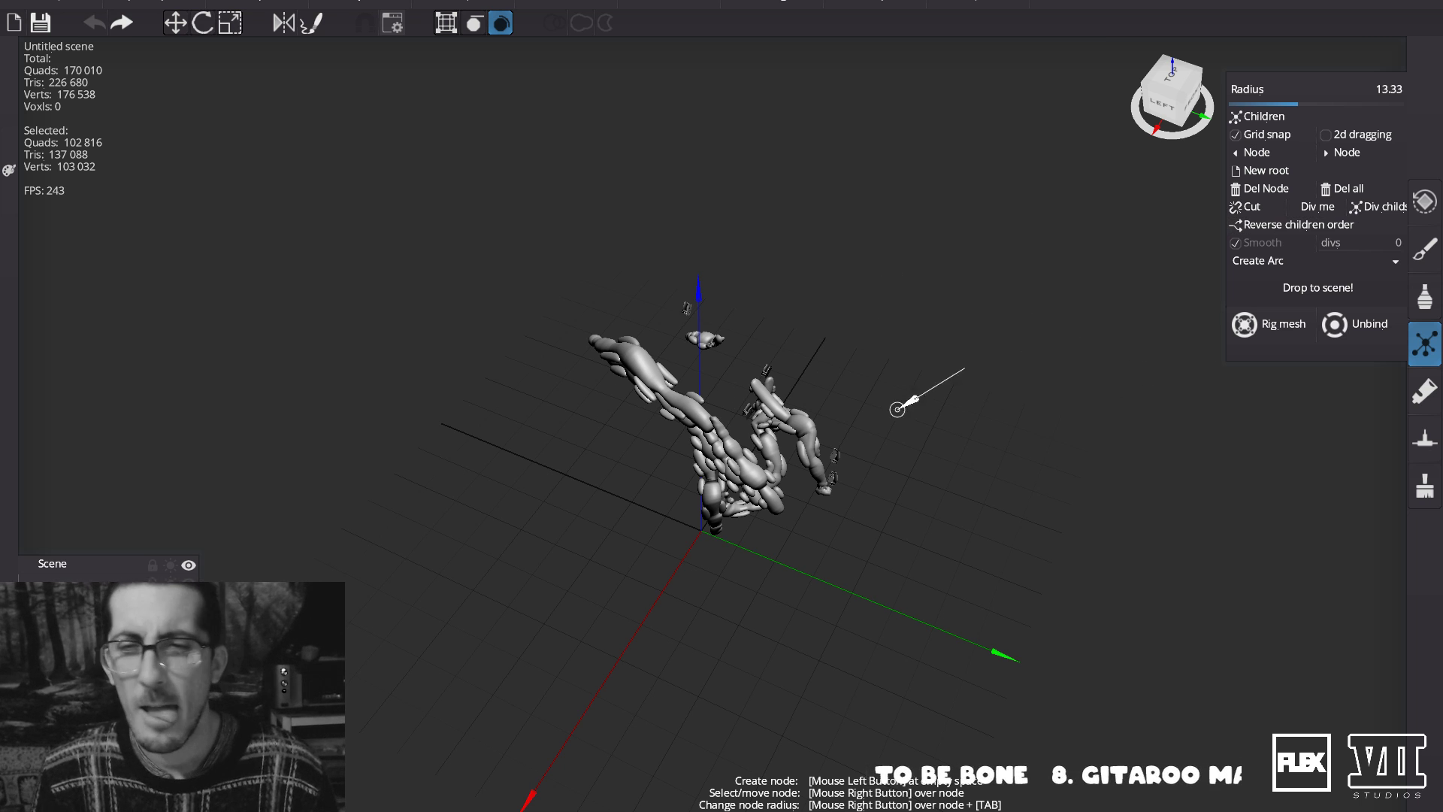
pyautogui.keyDown('alt'); pyautogui.moveTo(1041, 376); pyautogui.dragTo(976, 471); pyautogui.keyUp('alt')
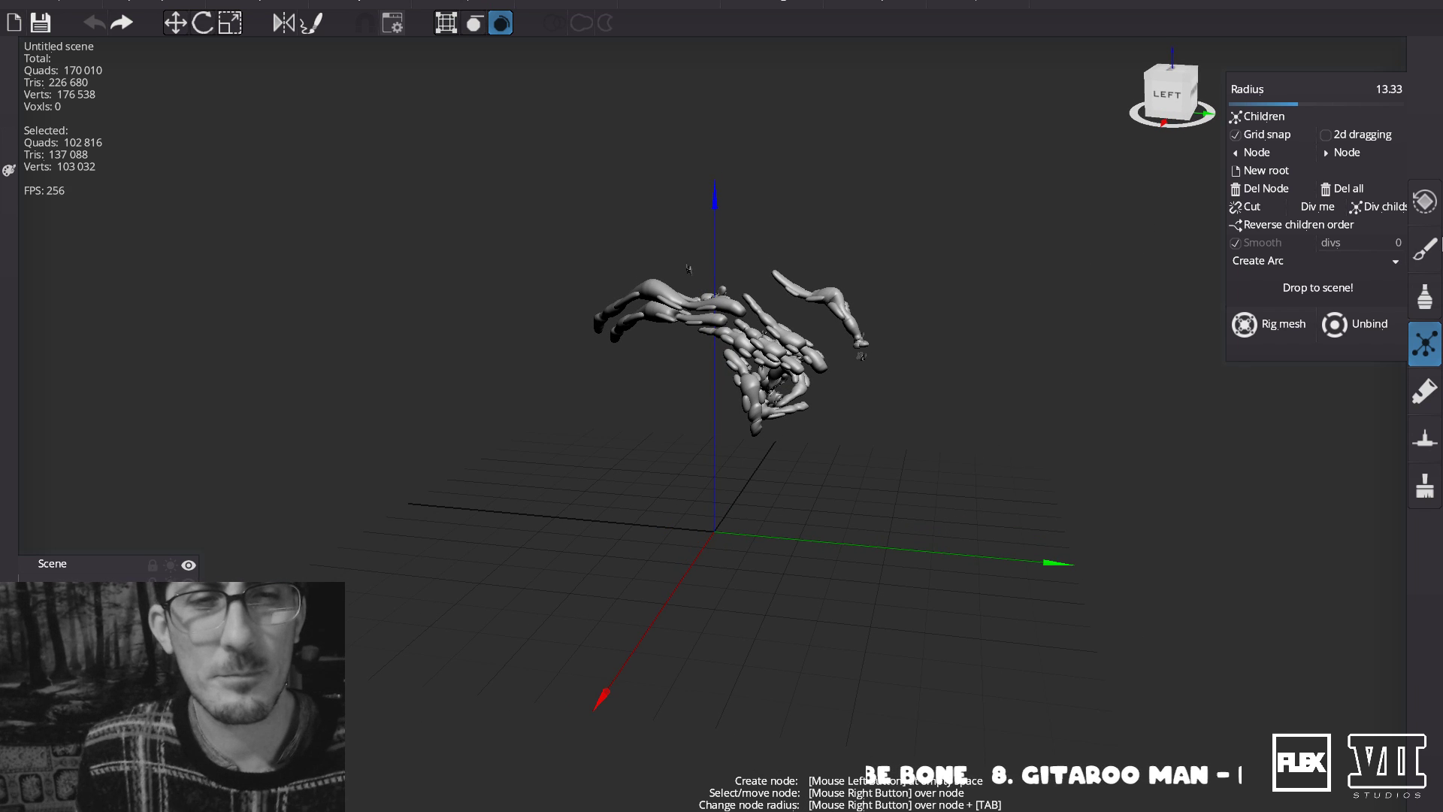
pyautogui.click(1425, 297)
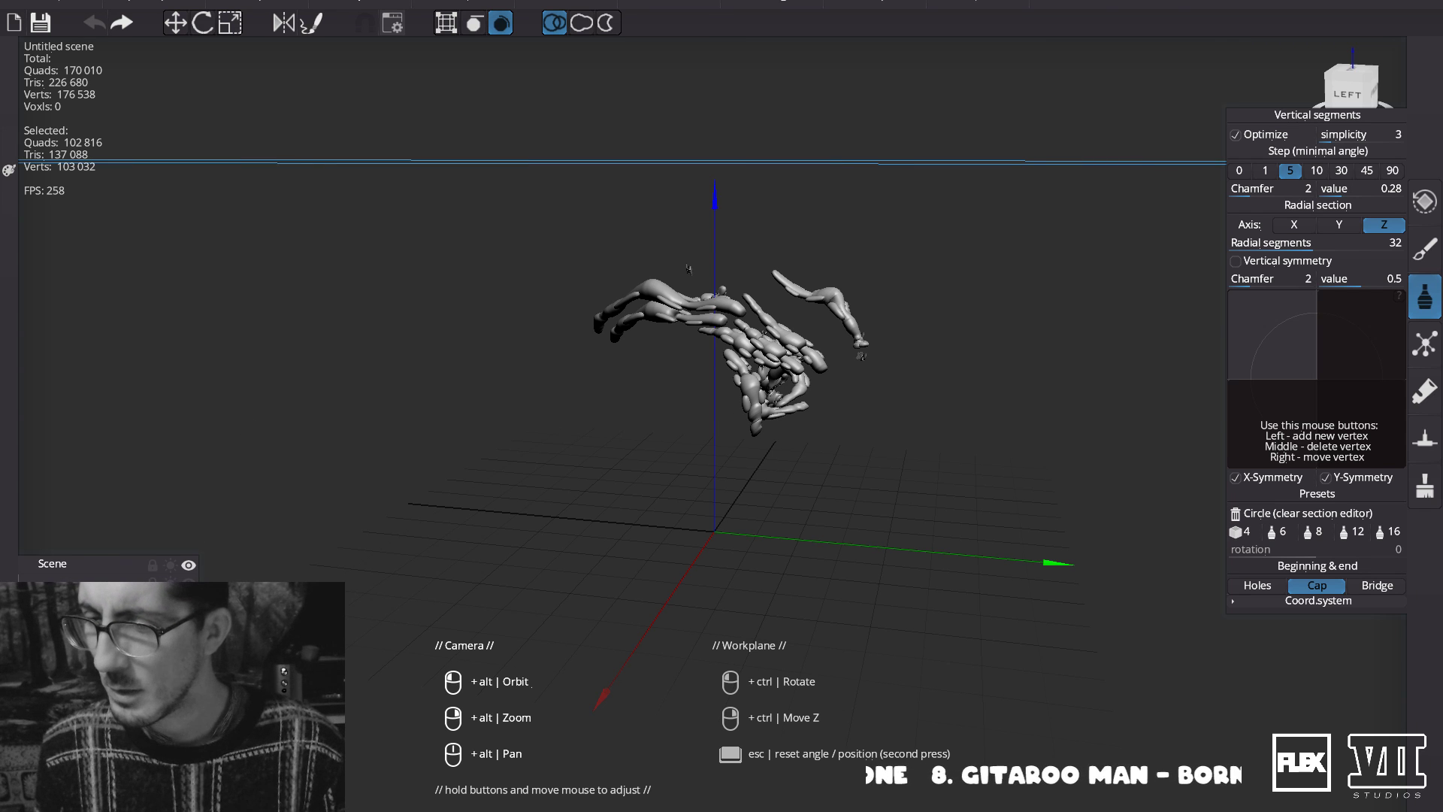
# Deselect the stroke mesh, then try sketching rotation bodies around the Z axis below the strokes and undo each one.
pyautogui.click(45, 793)
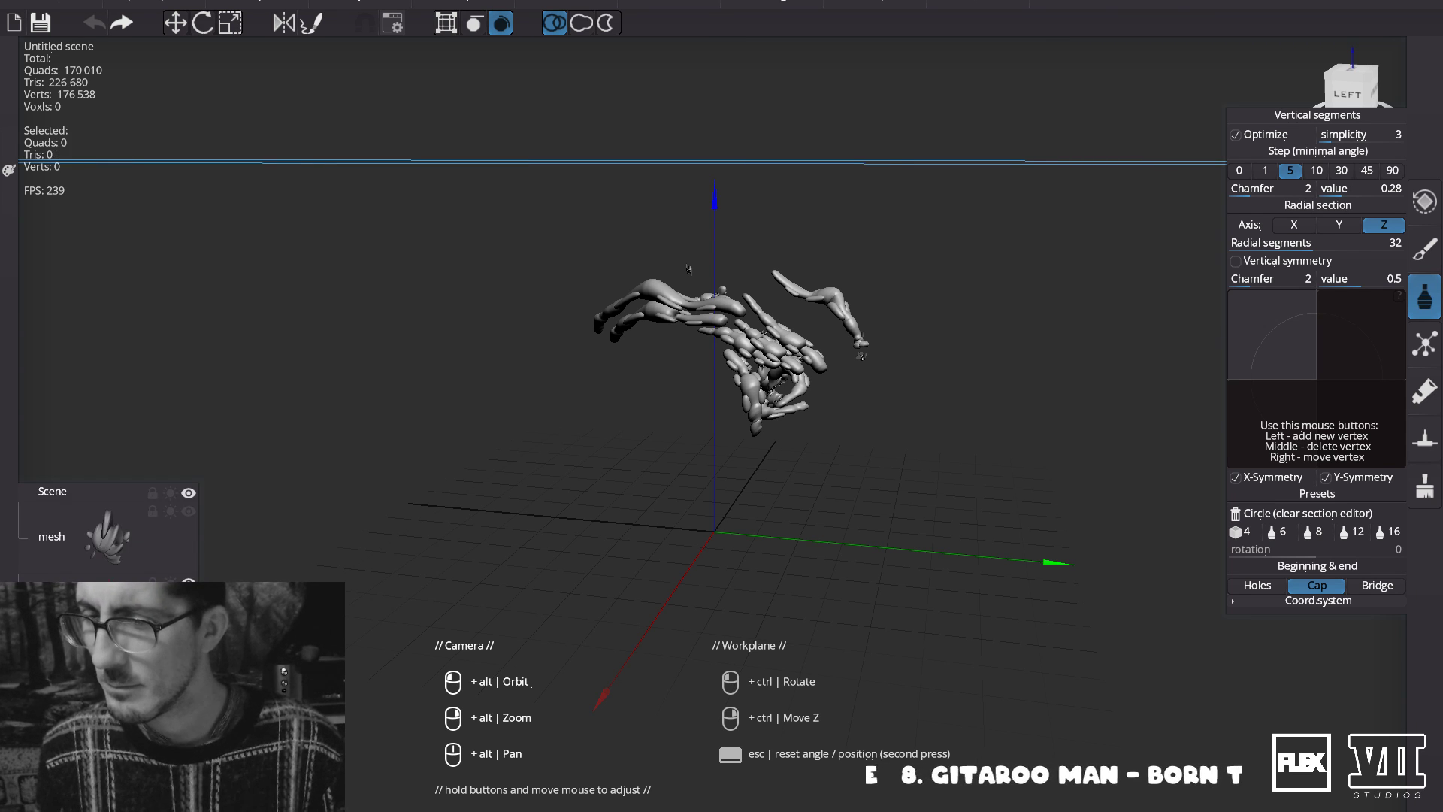
pyautogui.moveTo(663, 448); pyautogui.dragTo(667, 342)
pyautogui.hotkey('ctrl', 'z')
pyautogui.moveTo(693, 492)
pyautogui.mouseDown()
pyautogui.moveTo(701, 539)
pyautogui.moveTo(735, 529)
pyautogui.mouseUp()
pyautogui.hotkey('ctrl', 'z')
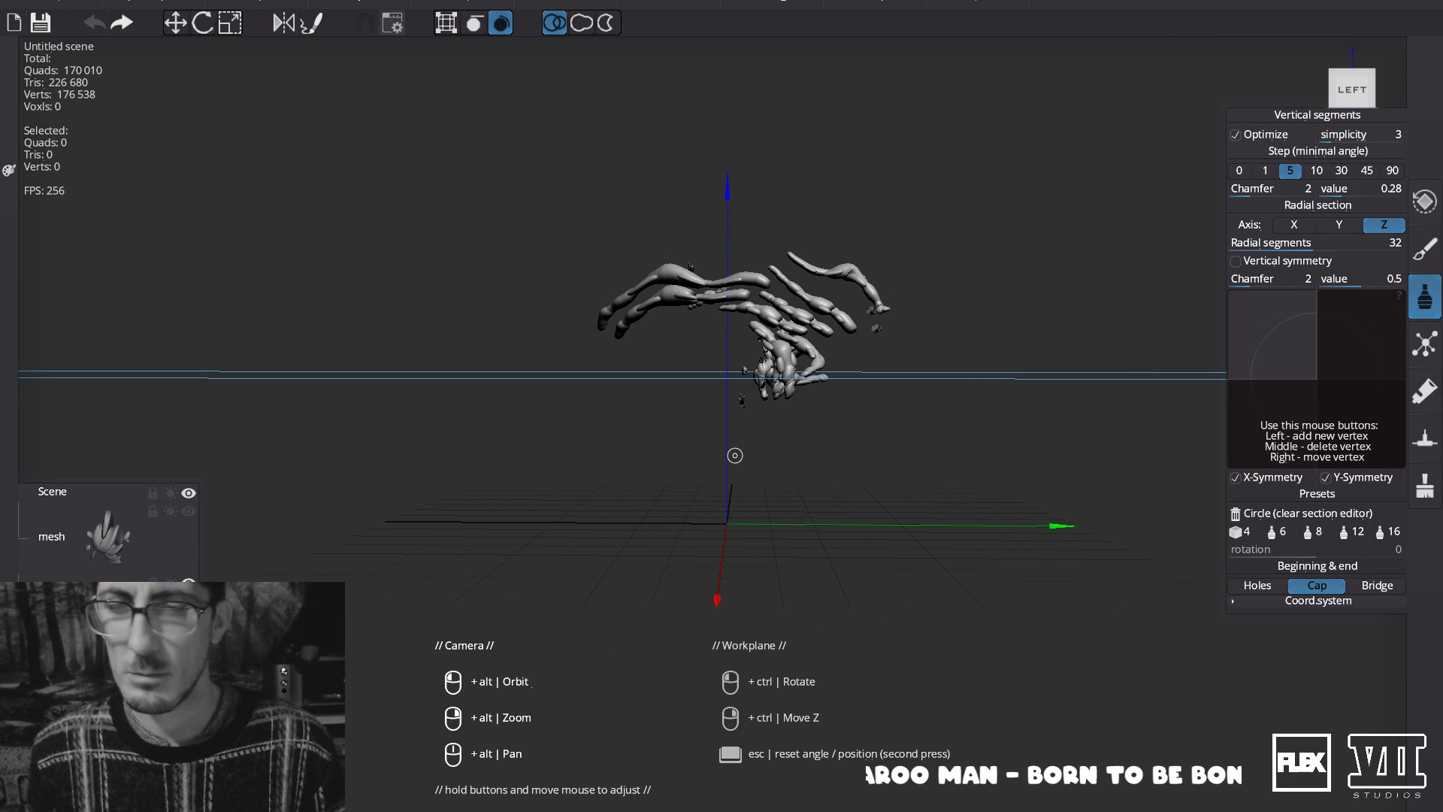
pyautogui.scroll(2, 729, 481)
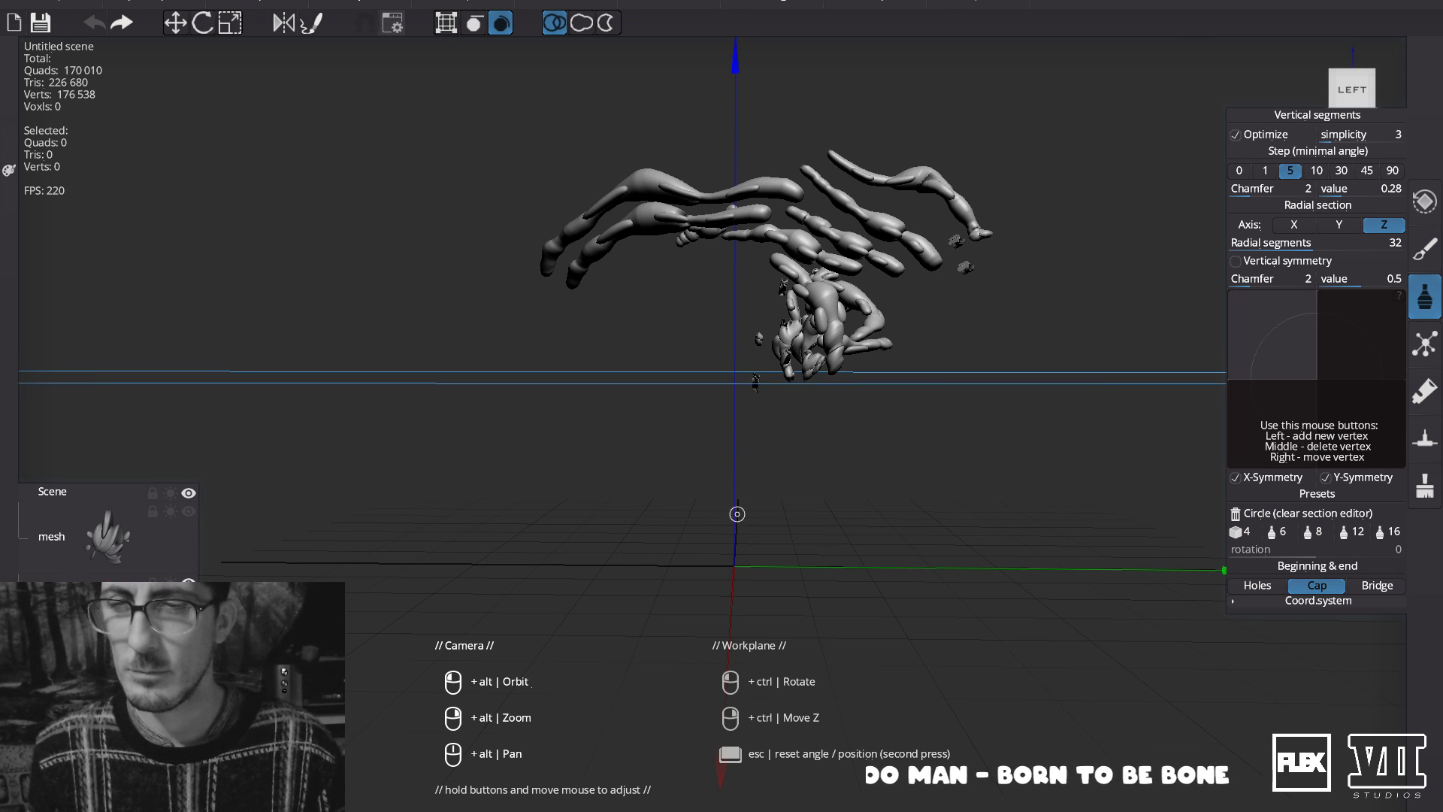
pyautogui.moveTo(725, 594); pyautogui.dragTo(693, 365)
pyautogui.hotkey('ctrl', 'z')
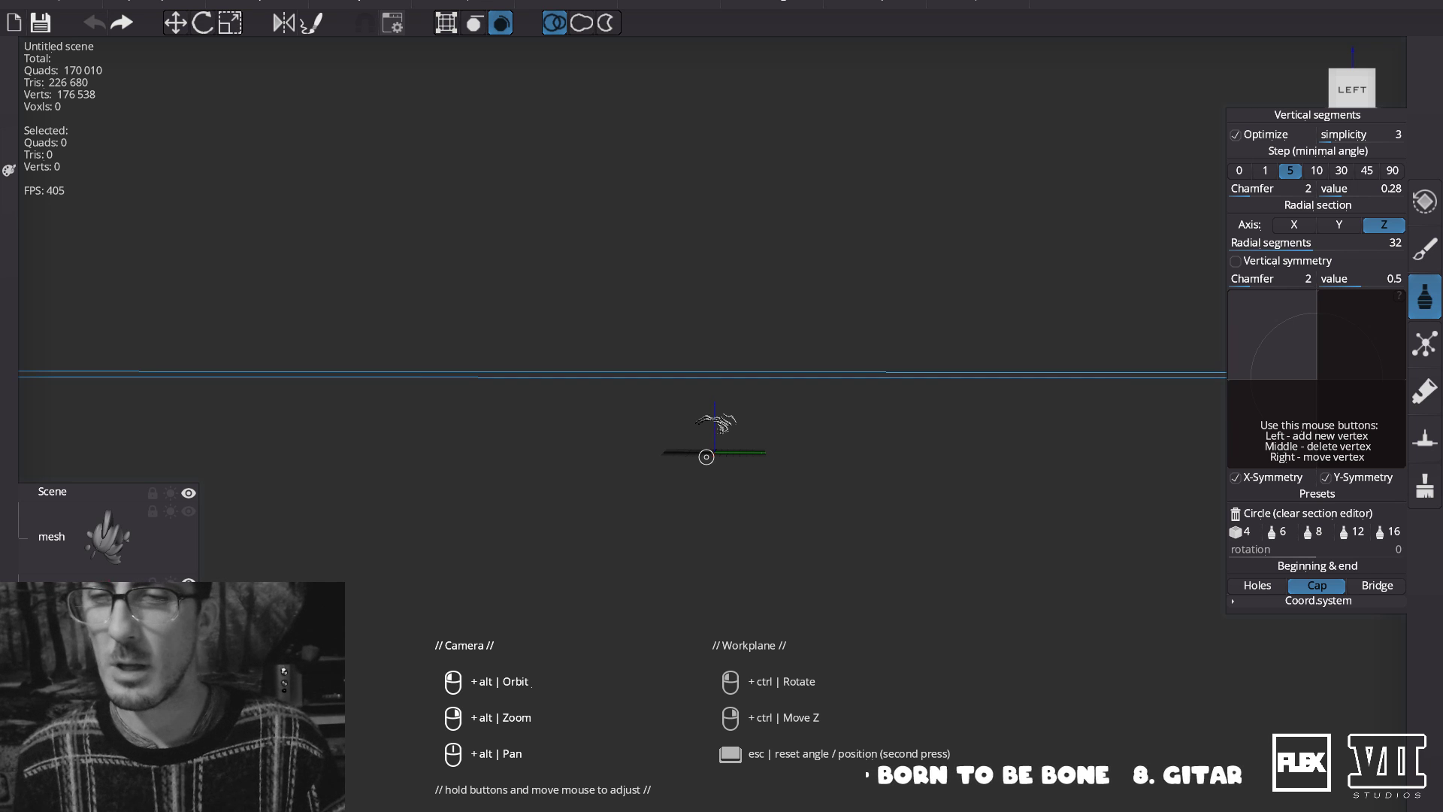
pyautogui.scroll(5, 707, 457)
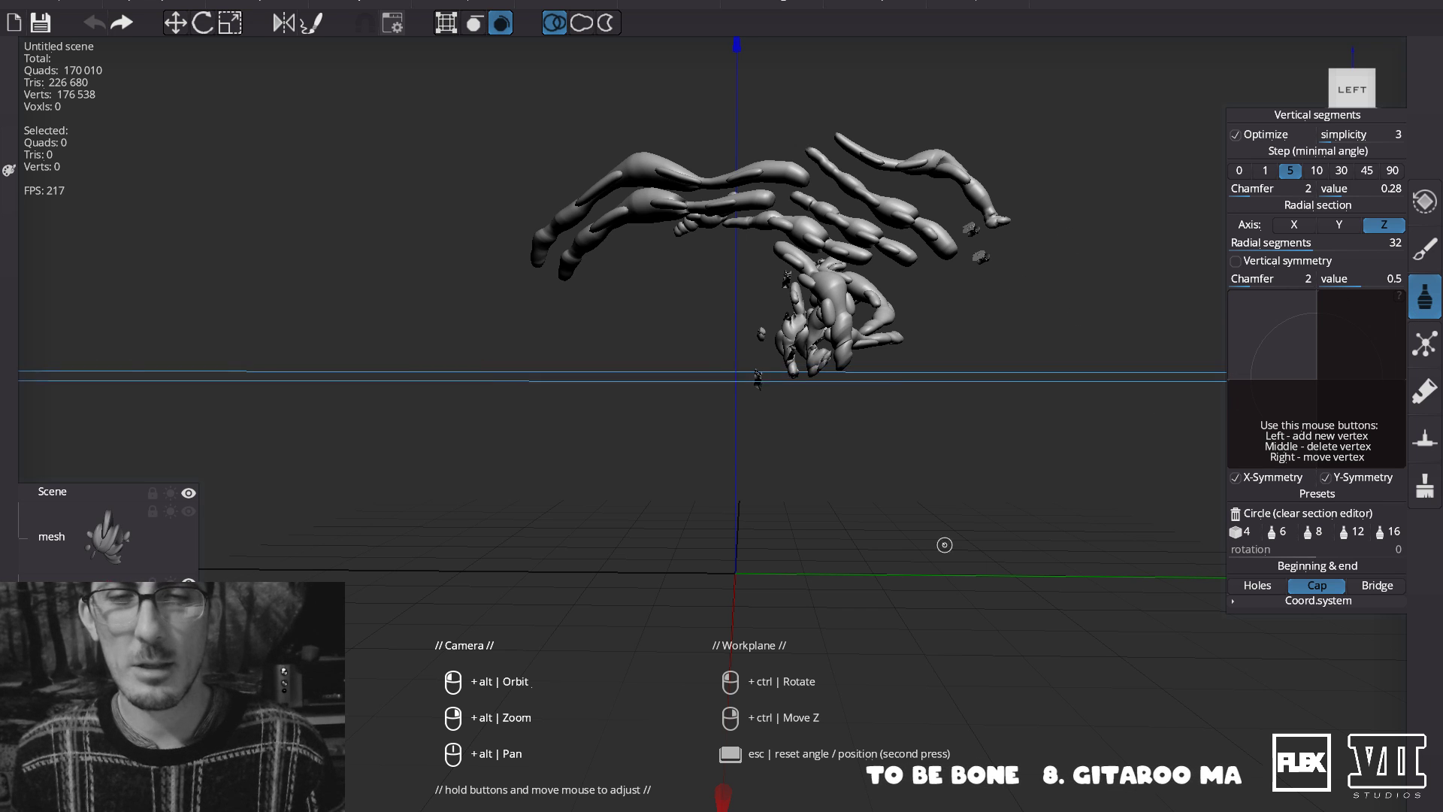
# Try two taller rotation body profiles up through the stroke mesh and undo them.
pyautogui.moveTo(737, 496); pyautogui.dragTo(746, 239)
pyautogui.hotkey('ctrl', 'z')
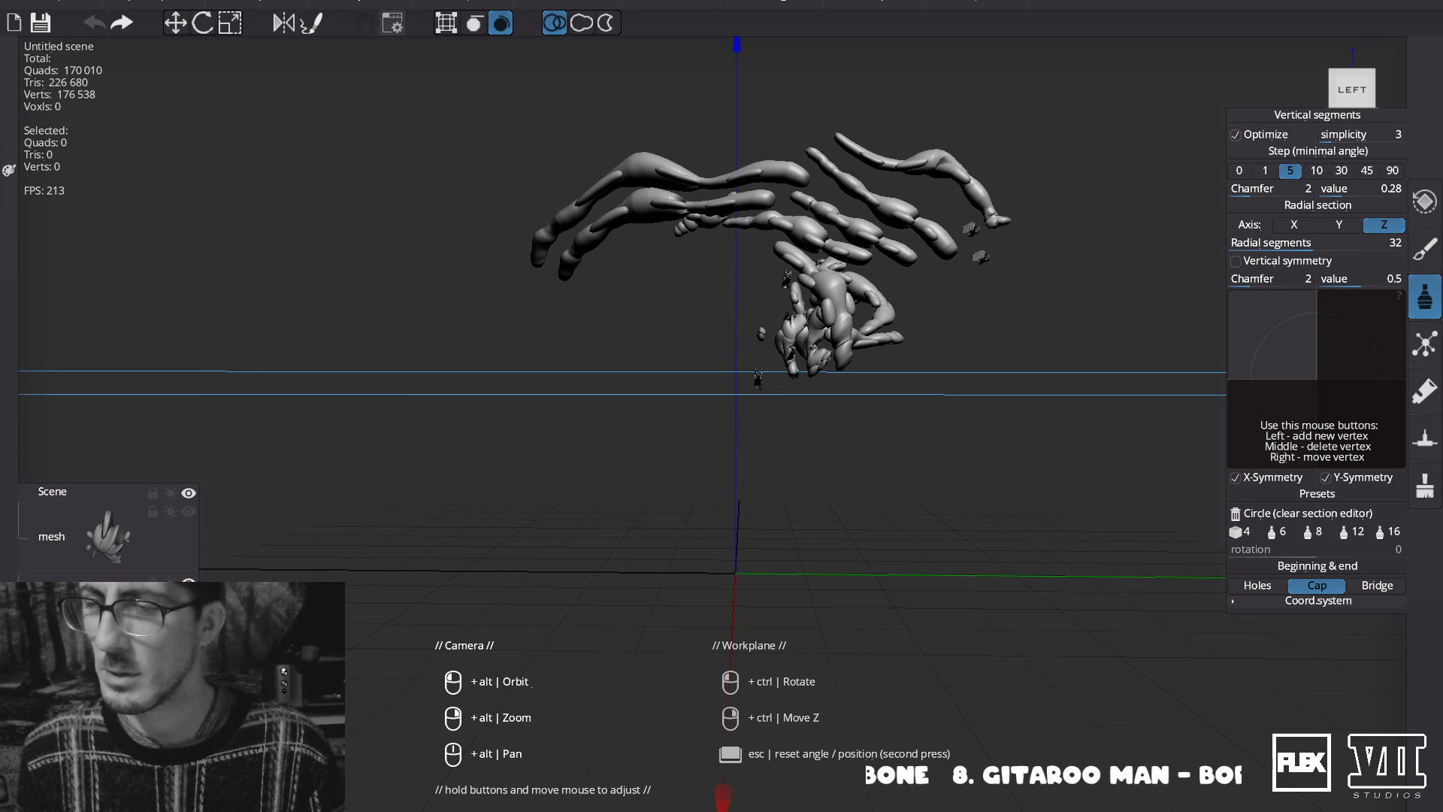
pyautogui.hotkey('ctrl', 'z')
pyautogui.moveTo(619, 457); pyautogui.dragTo(700, 260)
pyautogui.hotkey('ctrl', 'z')
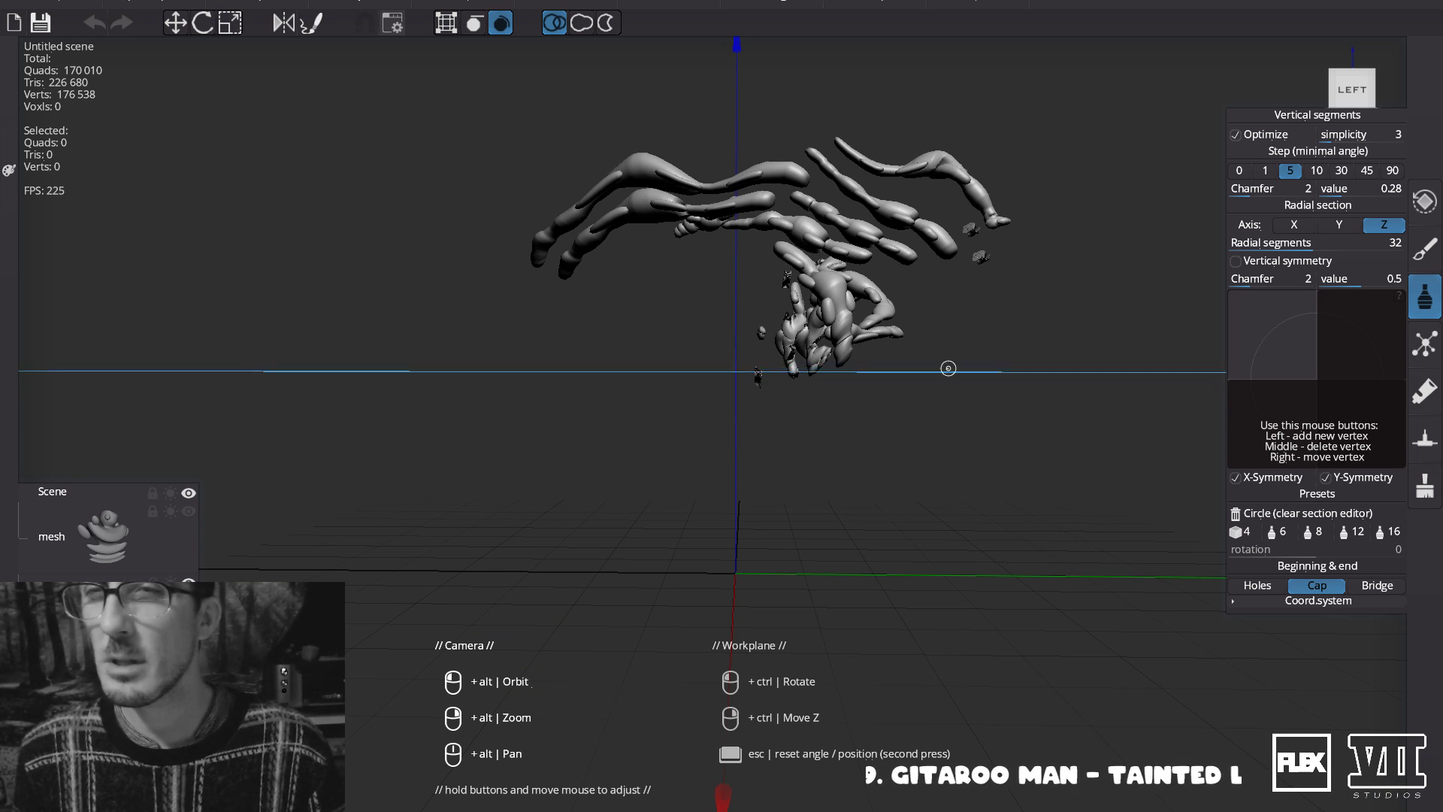
# Test several short rotation body profiles near the origin from different view angles, undoing each one.
pyautogui.moveTo(1114, 408)
pyautogui.keyDown('alt'); pyautogui.mouseDown()
pyautogui.moveTo(1076, 417)
pyautogui.moveTo(1097, 411)
pyautogui.mouseUp(); pyautogui.keyUp('alt')
pyautogui.moveTo(626, 583)
pyautogui.mouseDown()
pyautogui.moveTo(594, 506)
pyautogui.moveTo(621, 423)
pyautogui.mouseUp()
pyautogui.hotkey('ctrl', 'z')
pyautogui.moveTo(645, 607); pyautogui.dragTo(648, 507)
pyautogui.hotkey('ctrl', 'z')
pyautogui.moveTo(684, 638)
pyautogui.mouseDown()
pyautogui.moveTo(652, 604)
pyautogui.moveTo(684, 529)
pyautogui.mouseUp()
pyautogui.hotkey('ctrl', 'z')
pyautogui.moveTo(1111, 481); pyautogui.dragTo(1118, 408)
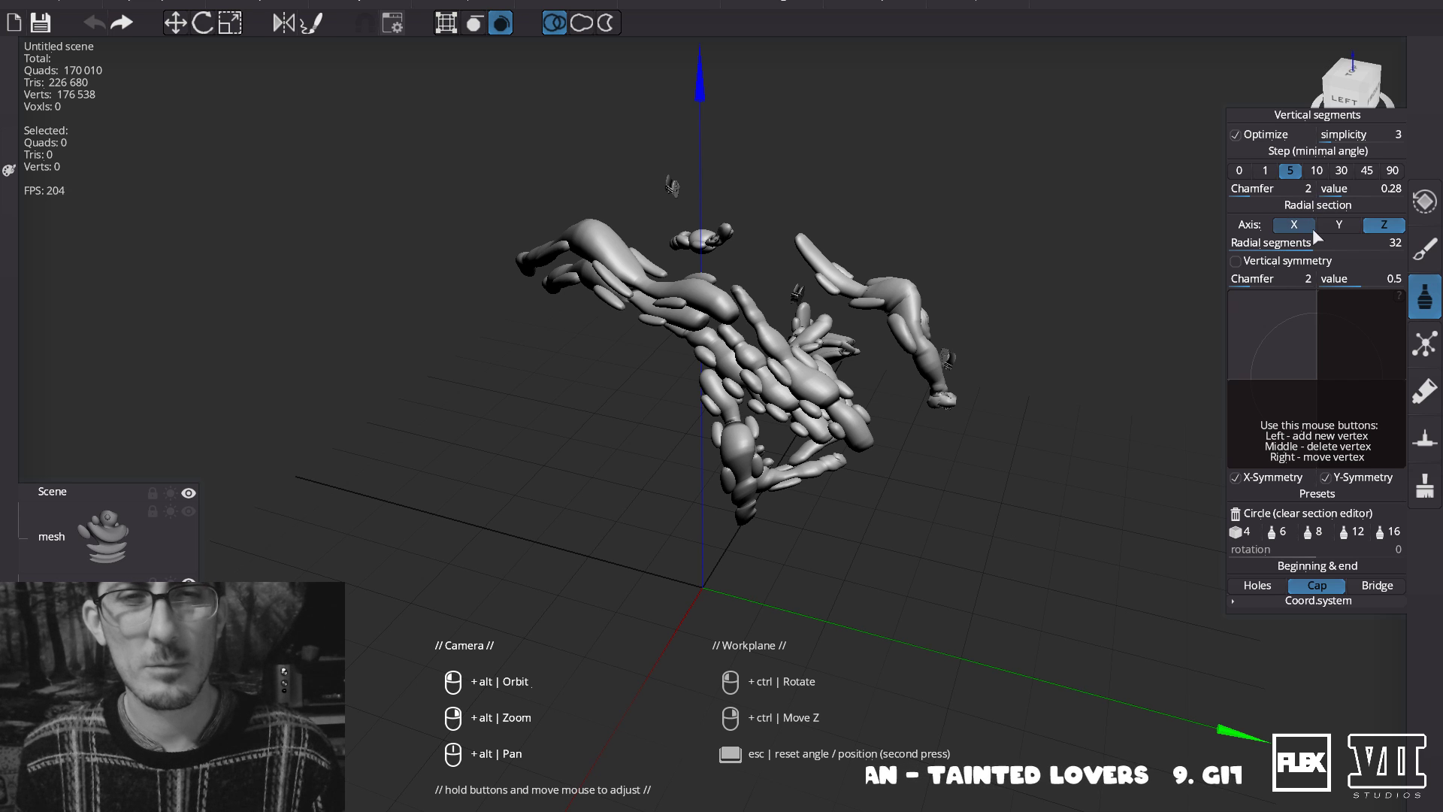
pyautogui.moveTo(641, 558); pyautogui.dragTo(697, 458)
pyautogui.hotkey('ctrl', 'z')
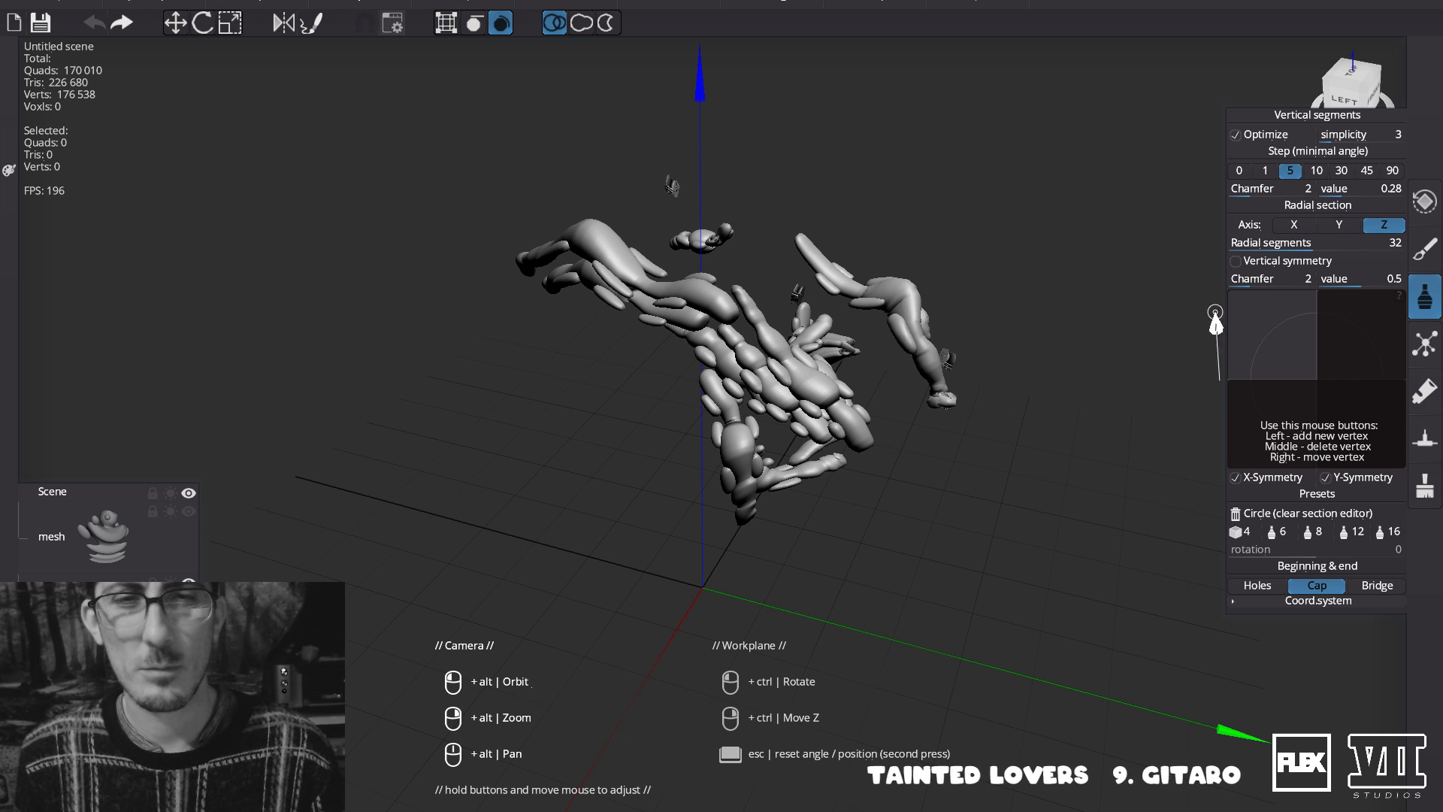
# Enable vertical symmetry for the rotation body tool and test it with mirrored bodies around the Z axis, undoing each one.
pyautogui.moveTo(683, 402)
pyautogui.mouseDown()
pyautogui.moveTo(578, 462)
pyautogui.moveTo(632, 398)
pyautogui.moveTo(632, 363)
pyautogui.mouseUp()
pyautogui.hotkey('ctrl', 'z')
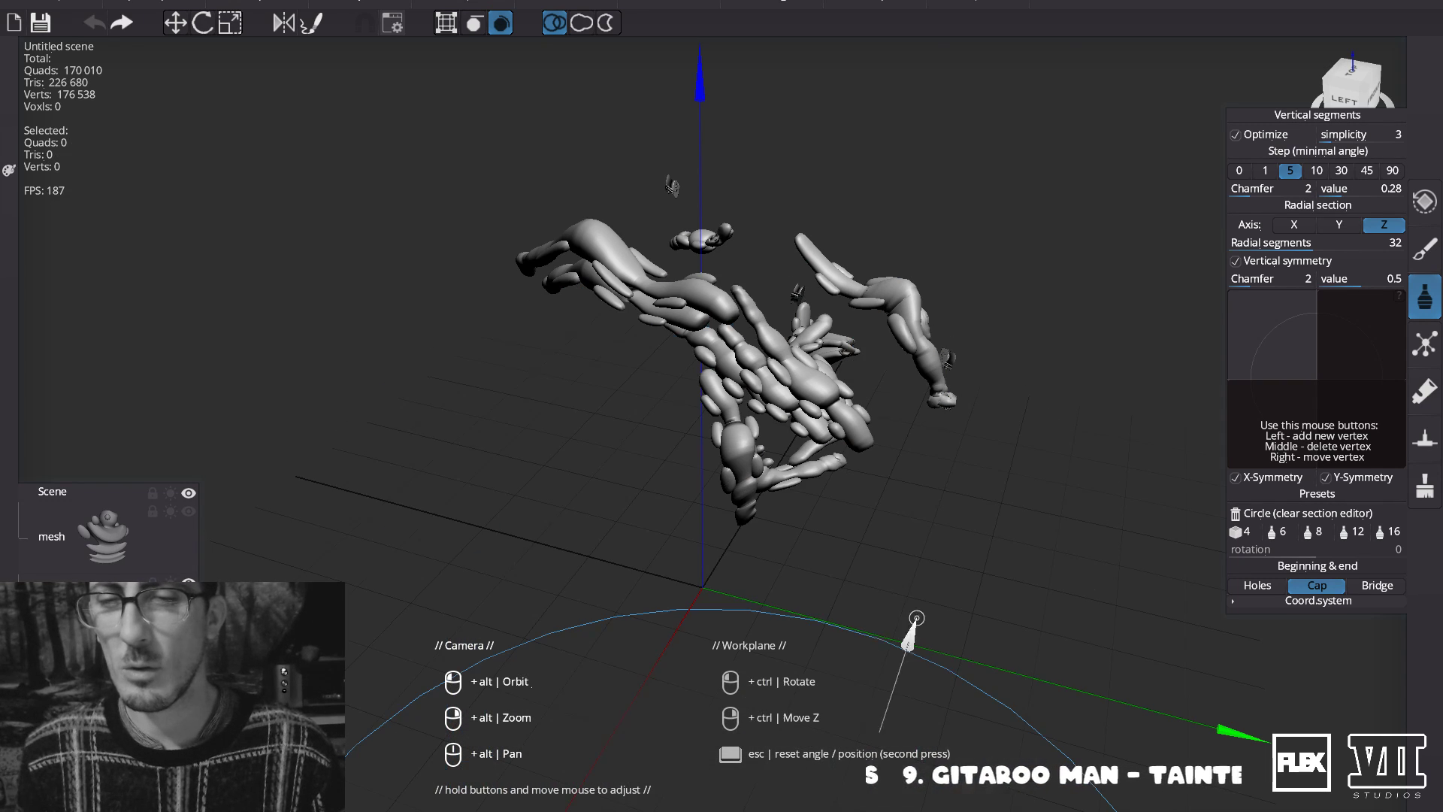
pyautogui.click(1019, 740)
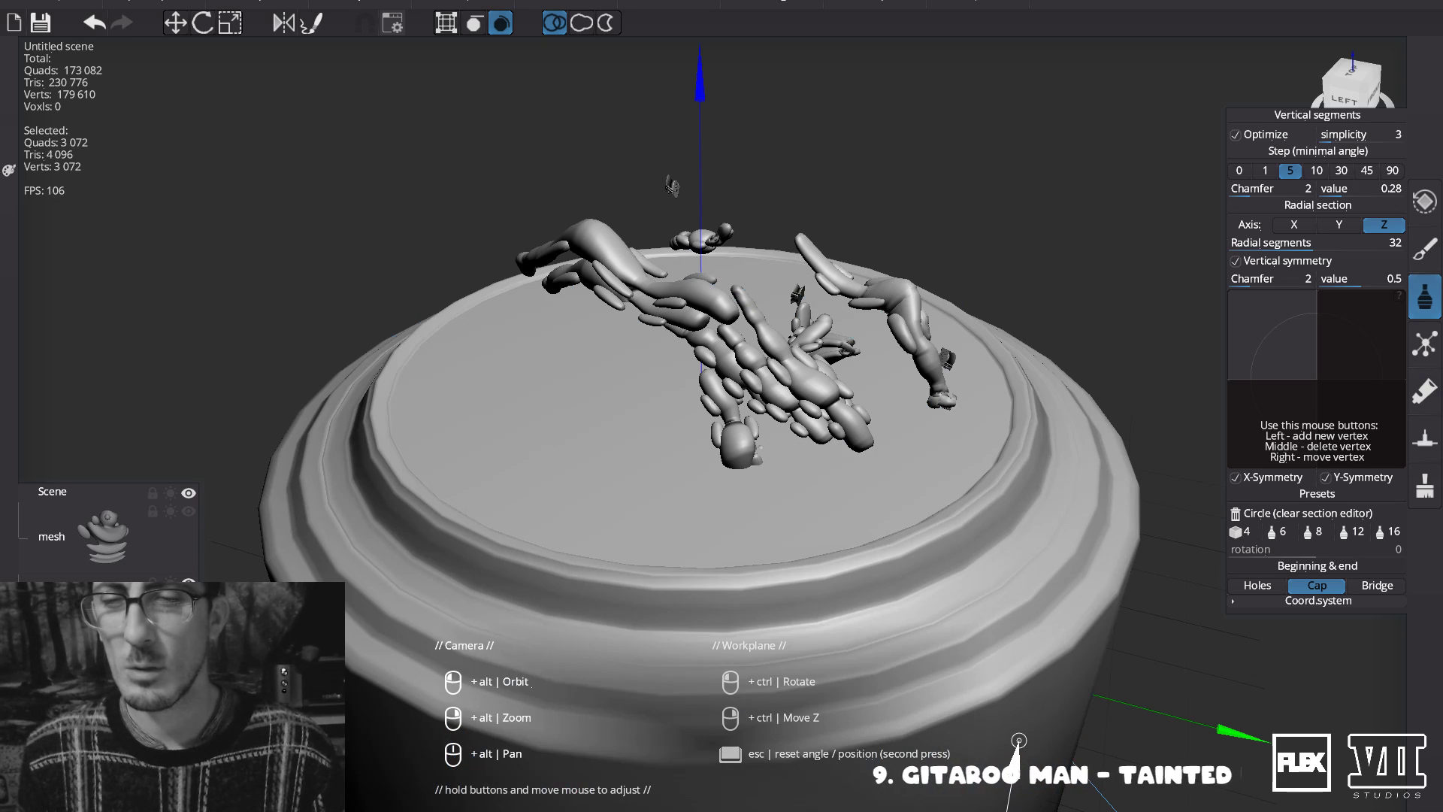
pyautogui.hotkey('ctrl', 'z')
pyautogui.moveTo(865, 457); pyautogui.dragTo(872, 720)
pyautogui.hotkey('ctrl', 'z')
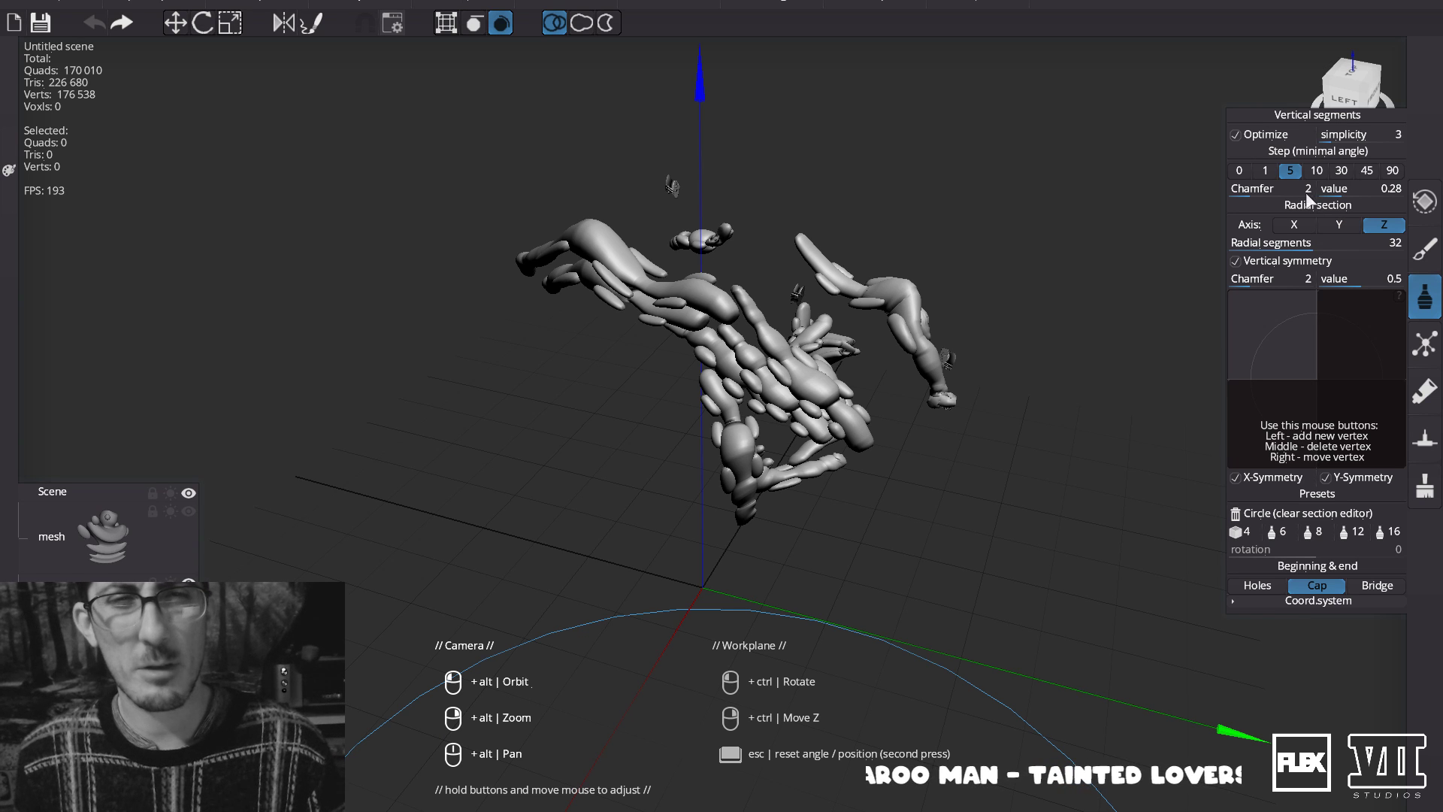
# Set the vertical segment step to 10 and chamfer to 5, testing with wide mirrored rotation bodies and undoing them.
pyautogui.moveTo(1011, 399)
pyautogui.mouseDown()
pyautogui.moveTo(1085, 625)
pyautogui.moveTo(1080, 654)
pyautogui.mouseUp()
pyautogui.hotkey('ctrl', 'z')
pyautogui.moveTo(1027, 374)
pyautogui.mouseDown()
pyautogui.moveTo(1134, 574)
pyautogui.moveTo(1098, 718)
pyautogui.mouseUp()
pyautogui.hotkey('ctrl', 'z')
pyautogui.moveTo(928, 374)
pyautogui.mouseDown()
pyautogui.moveTo(1018, 554)
pyautogui.moveTo(1025, 631)
pyautogui.mouseUp()
pyautogui.hotkey('ctrl', 'z')
pyautogui.moveTo(965, 305)
pyautogui.mouseDown()
pyautogui.moveTo(951, 483)
pyautogui.moveTo(1047, 709)
pyautogui.moveTo(992, 677)
pyautogui.mouseUp()
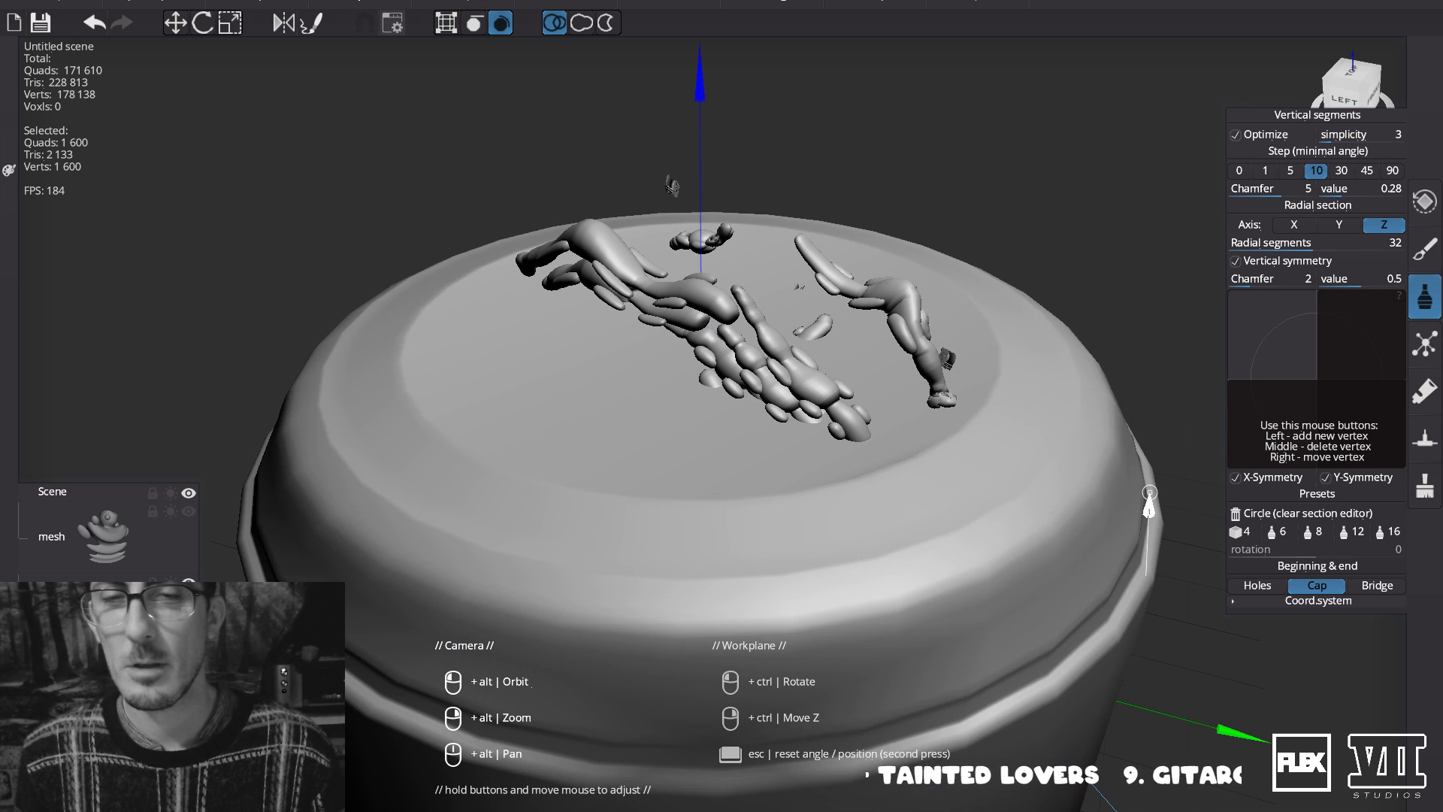
pyautogui.scroll(-5, 1076, 529)
pyautogui.keyDown('alt'); pyautogui.moveTo(1076, 530); pyautogui.dragTo(787, 467); pyautogui.keyUp('alt')
pyautogui.hotkey('ctrl', 'z')
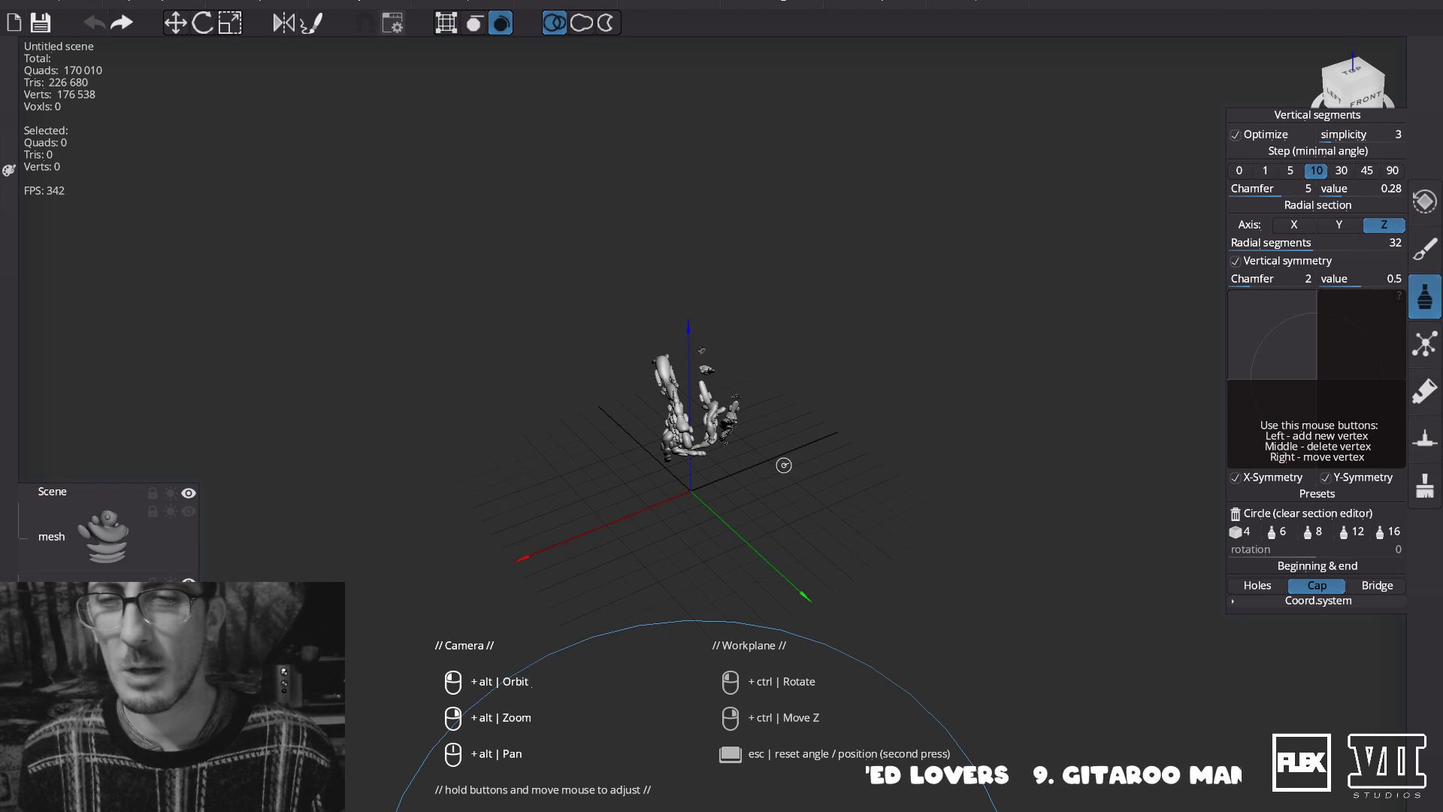
# Try a rotation body profile over the limb-like strokes up close and undo it.
pyautogui.scroll(6, 707, 437)
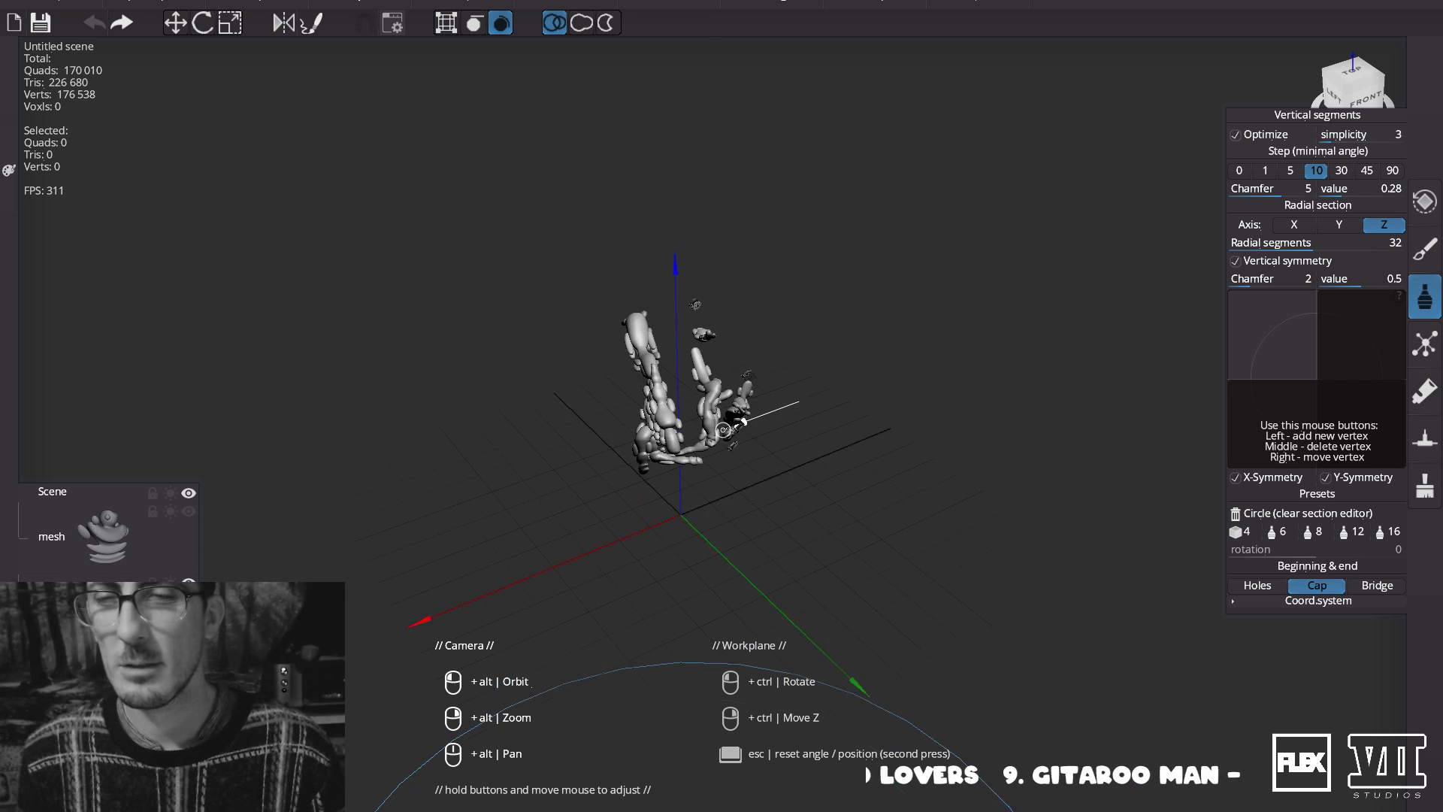
pyautogui.scroll(3, 707, 437)
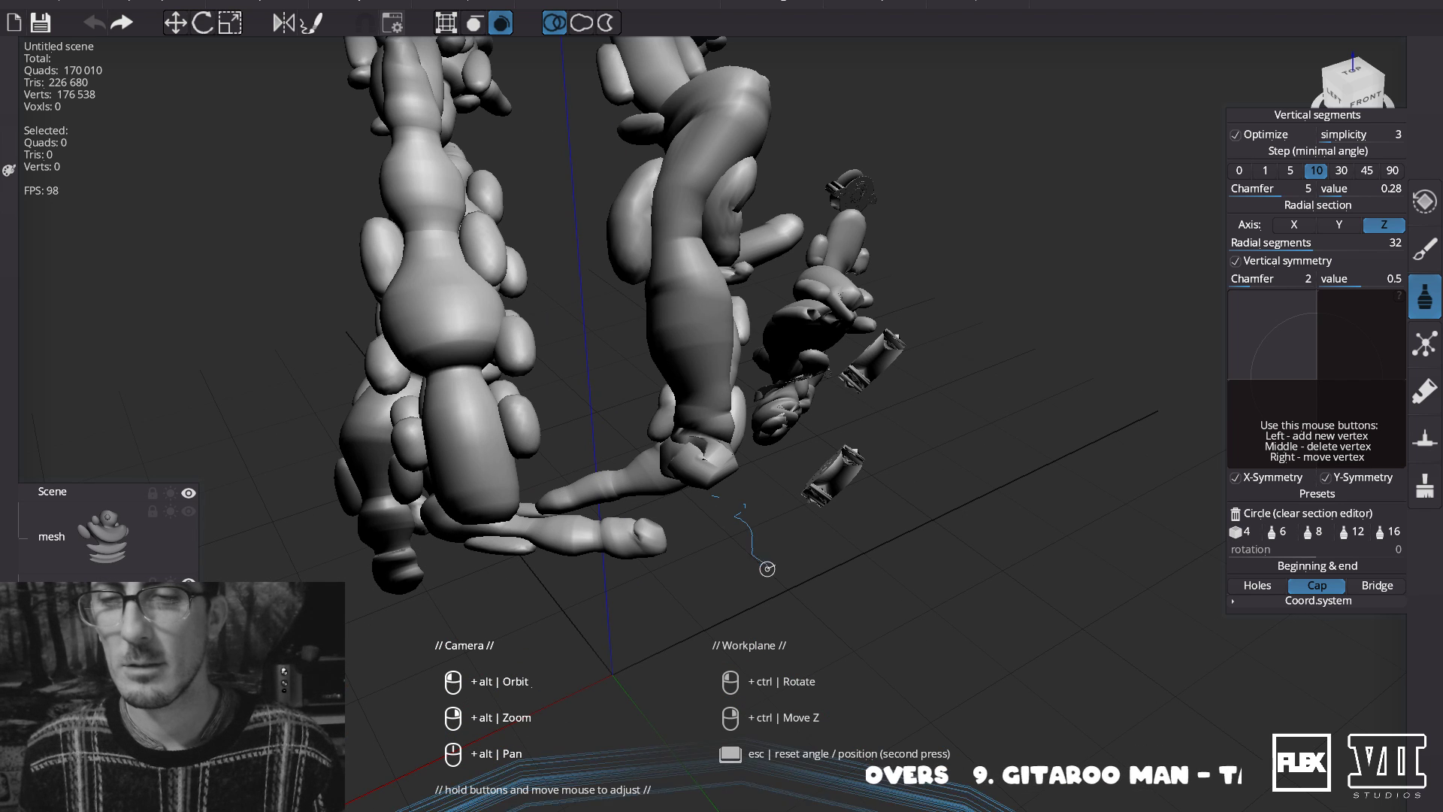
pyautogui.moveTo(698, 237); pyautogui.dragTo(742, 473)
pyautogui.hotkey('ctrl', 'z')
# Switch drawing to the workplane and test mirrored rotation bodies around the Z axis beneath the strokes, undoing each one.
pyautogui.click(446, 23)
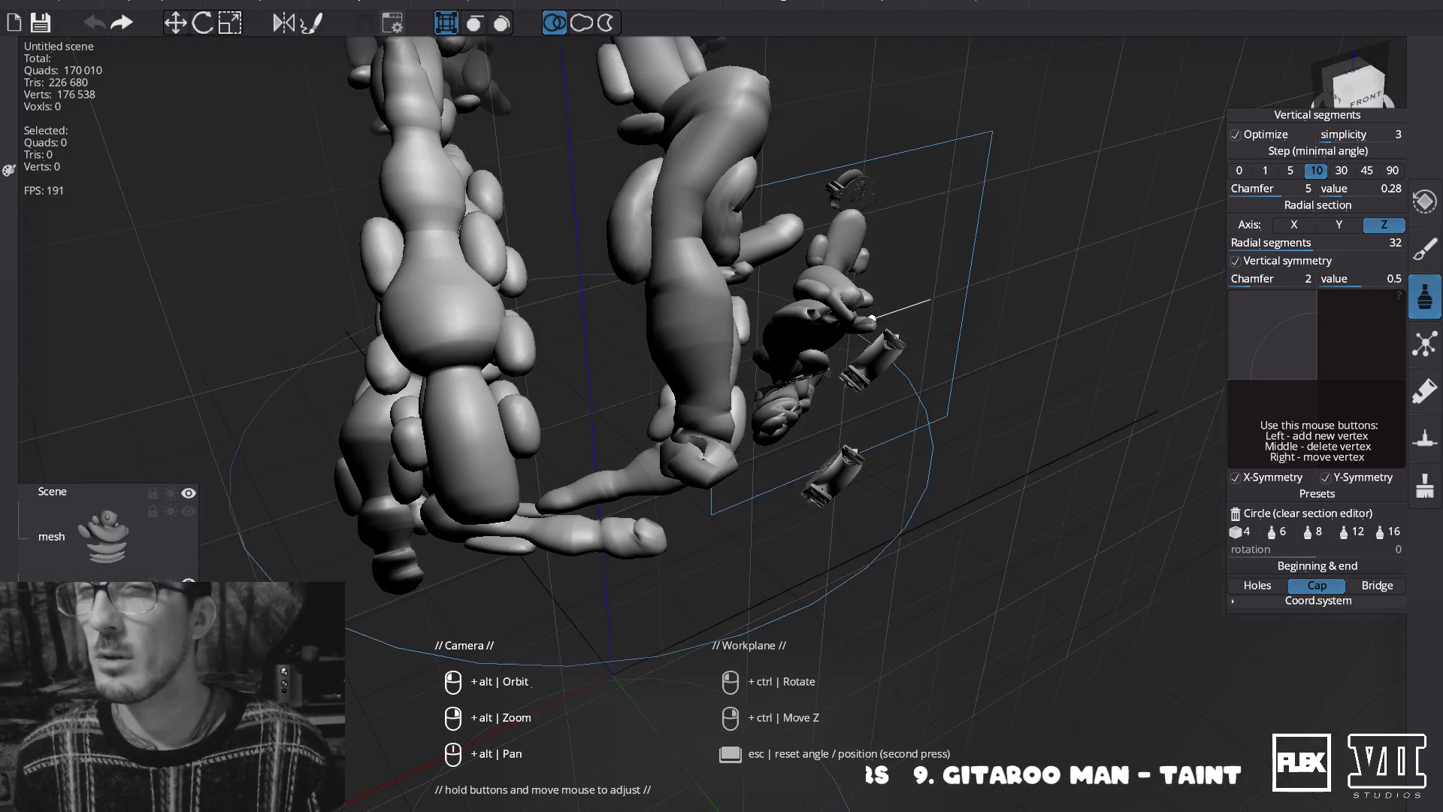
pyautogui.keyDown('alt'); pyautogui.moveTo(728, 434); pyautogui.dragTo(700, 512); pyautogui.keyUp('alt')
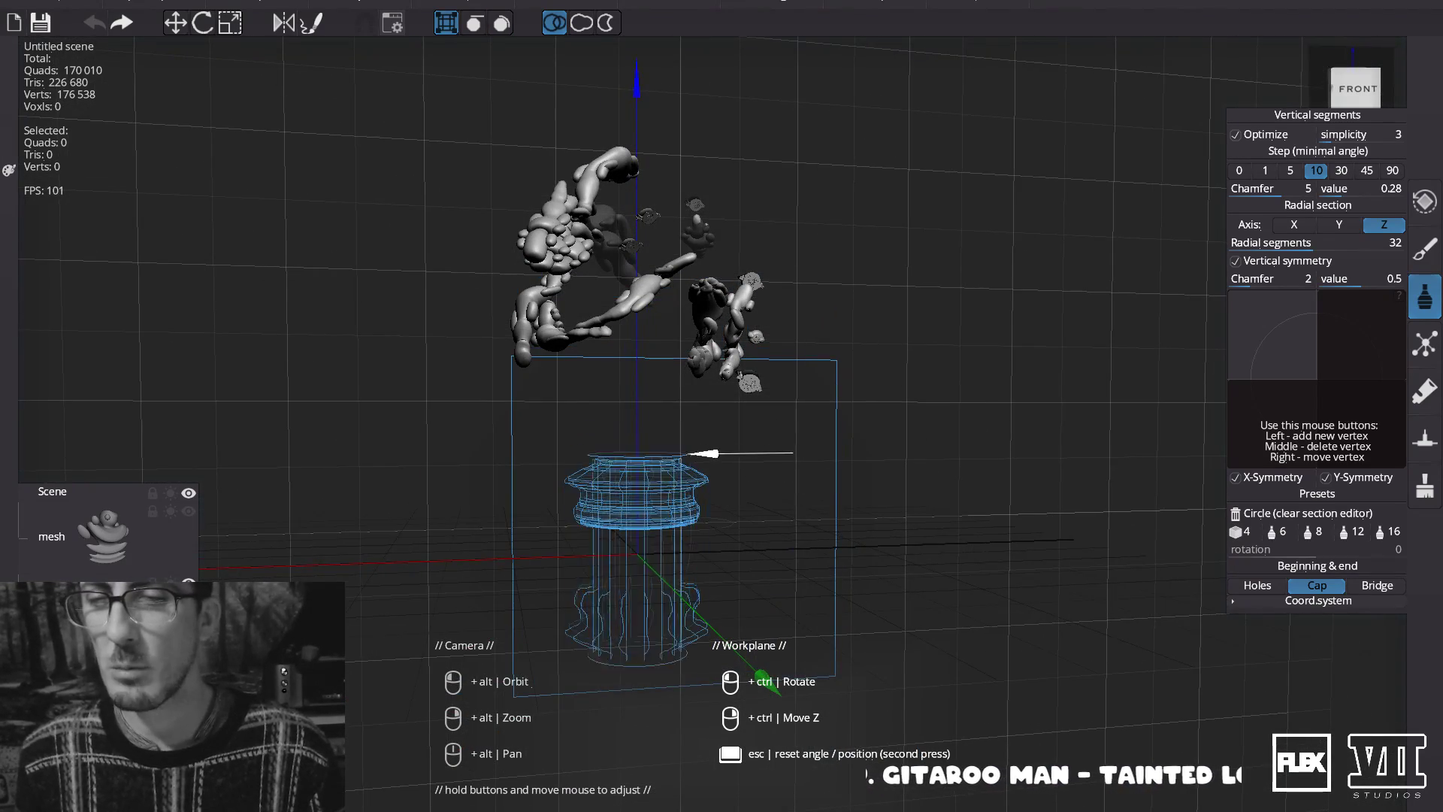
pyautogui.moveTo(689, 454); pyautogui.dragTo(684, 397)
pyautogui.hotkey('ctrl', 'z')
pyautogui.moveTo(695, 517)
pyautogui.mouseDown()
pyautogui.moveTo(699, 489)
pyautogui.moveTo(742, 461)
pyautogui.moveTo(720, 432)
pyautogui.mouseUp()
pyautogui.hotkey('ctrl', 'z')
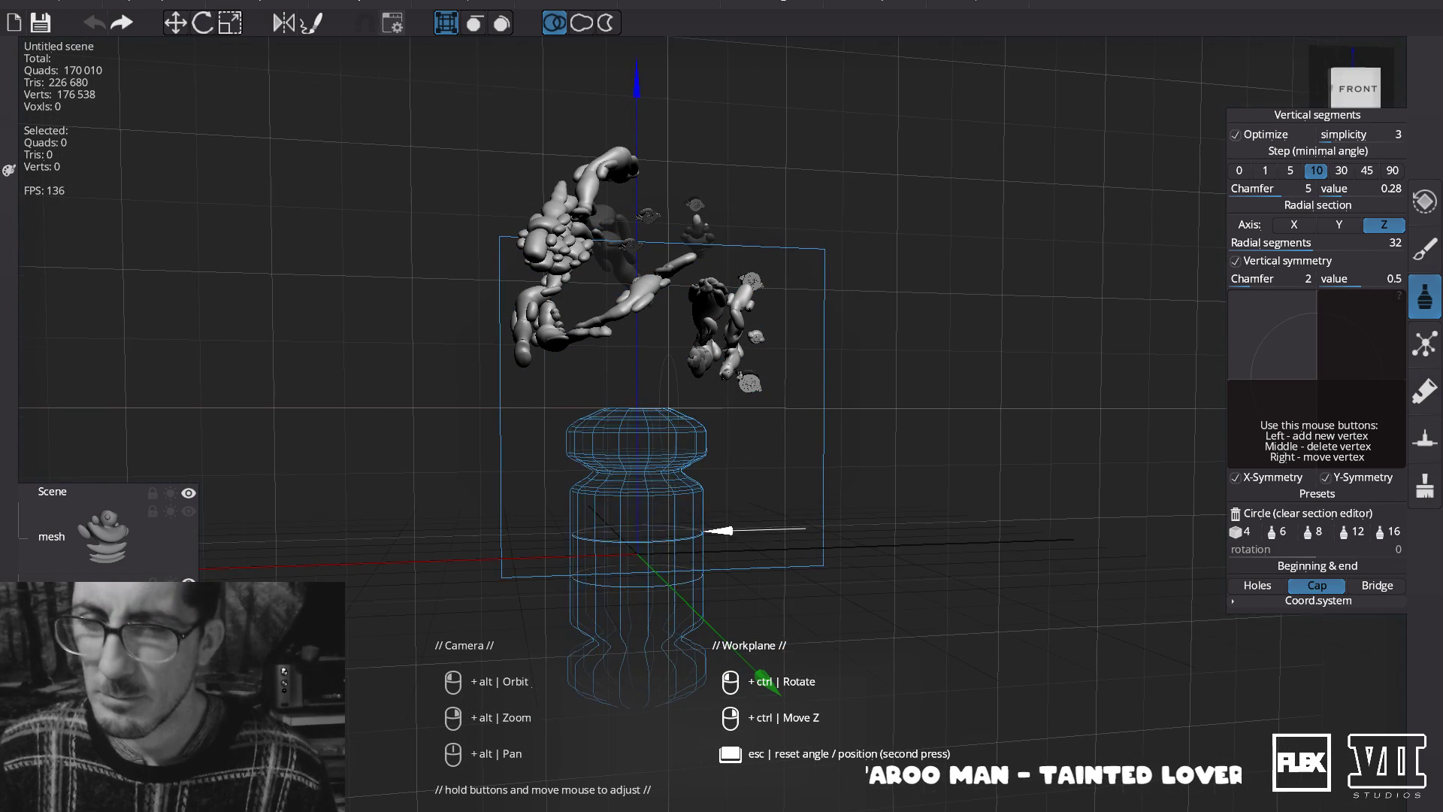
pyautogui.moveTo(707, 530); pyautogui.dragTo(699, 526)
pyautogui.hotkey('ctrl', 'z')
# Sketch a vertically mirrored, ridged column around the Z axis and add a narrower knobbed body extending beyond its ends.
pyautogui.moveTo(688, 687); pyautogui.dragTo(680, 468)
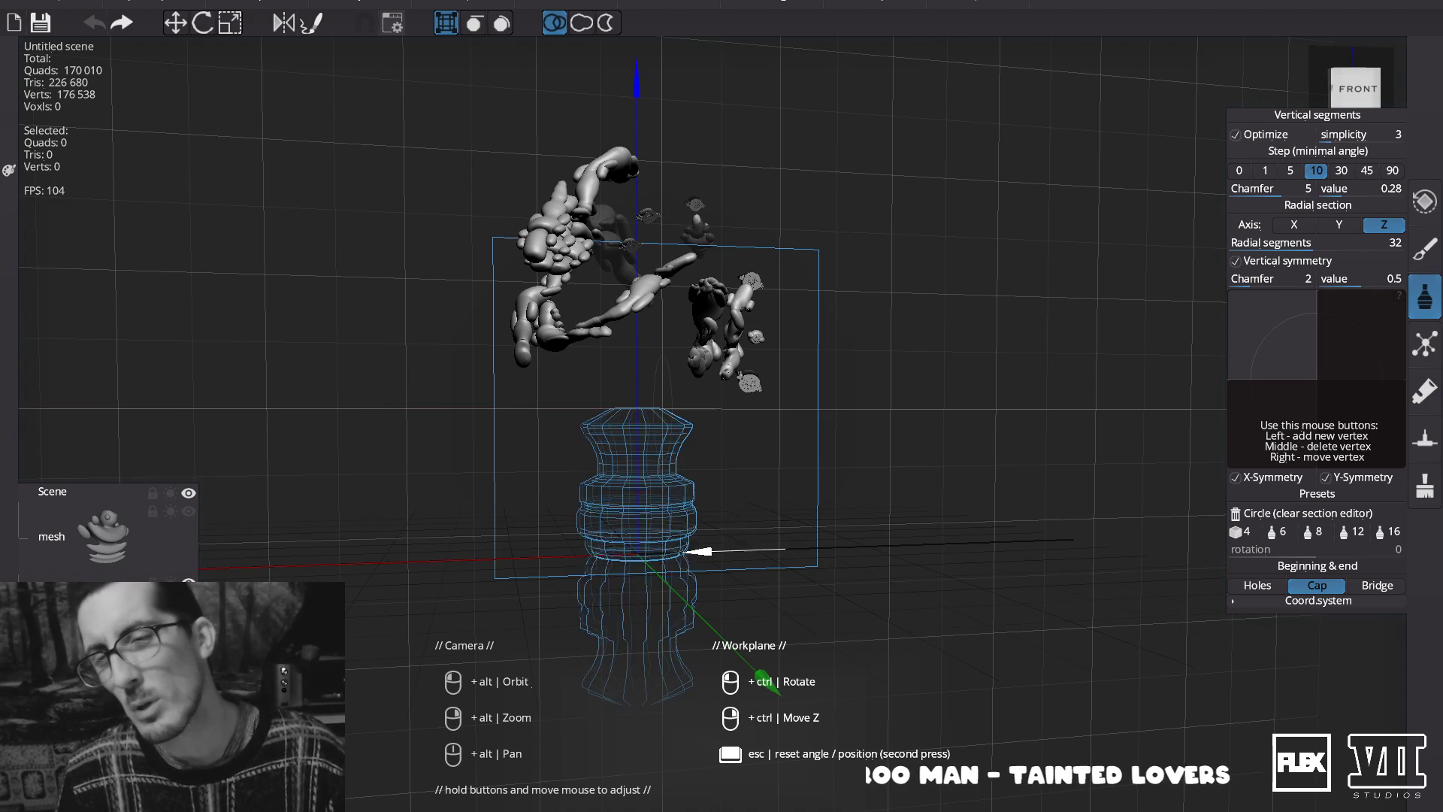
pyautogui.moveTo(662, 409); pyautogui.dragTo(660, 409)
pyautogui.keyDown('alt'); pyautogui.moveTo(772, 522); pyautogui.dragTo(741, 519); pyautogui.keyUp('alt')
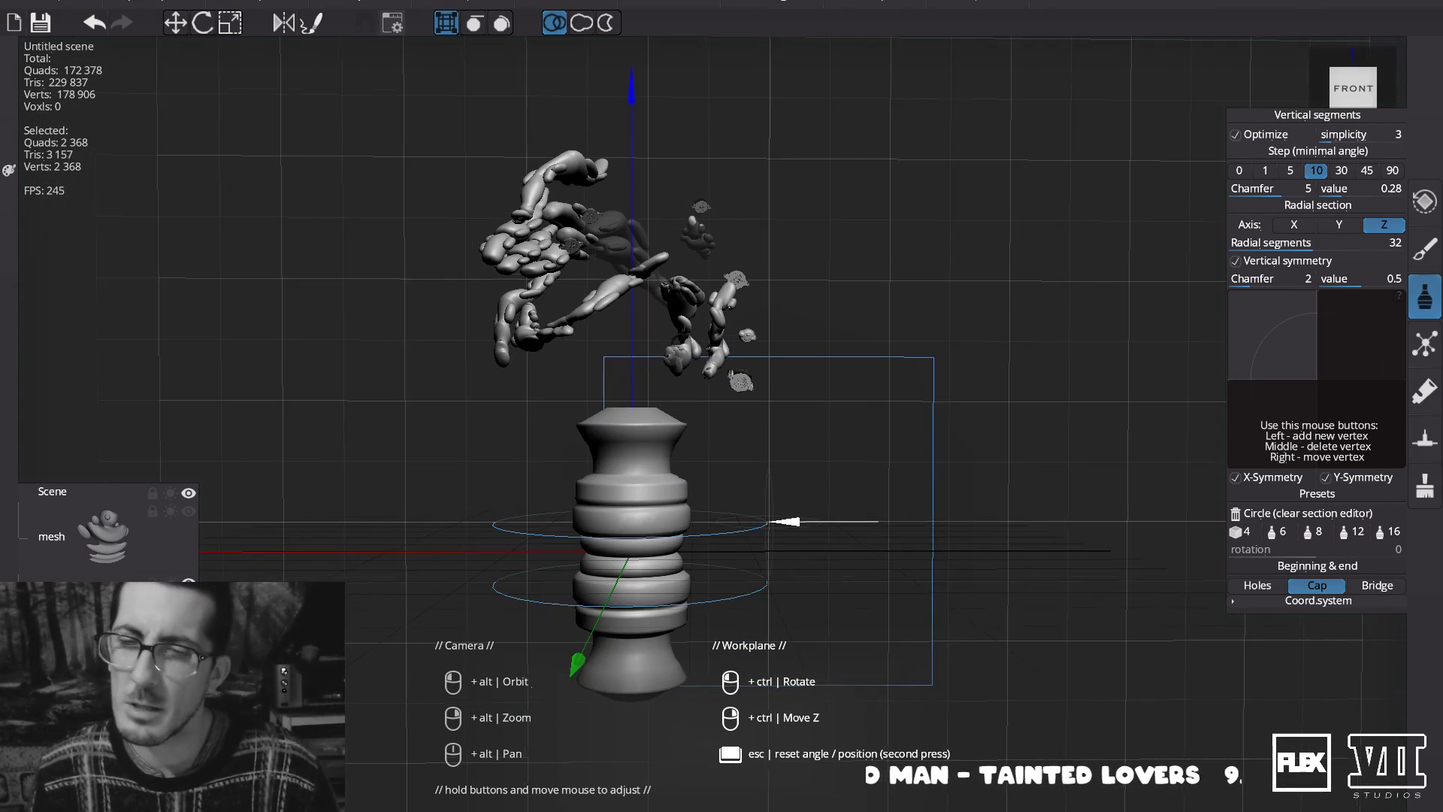
pyautogui.moveTo(686, 408); pyautogui.dragTo(754, 471)
pyautogui.hotkey('ctrl', 'z')
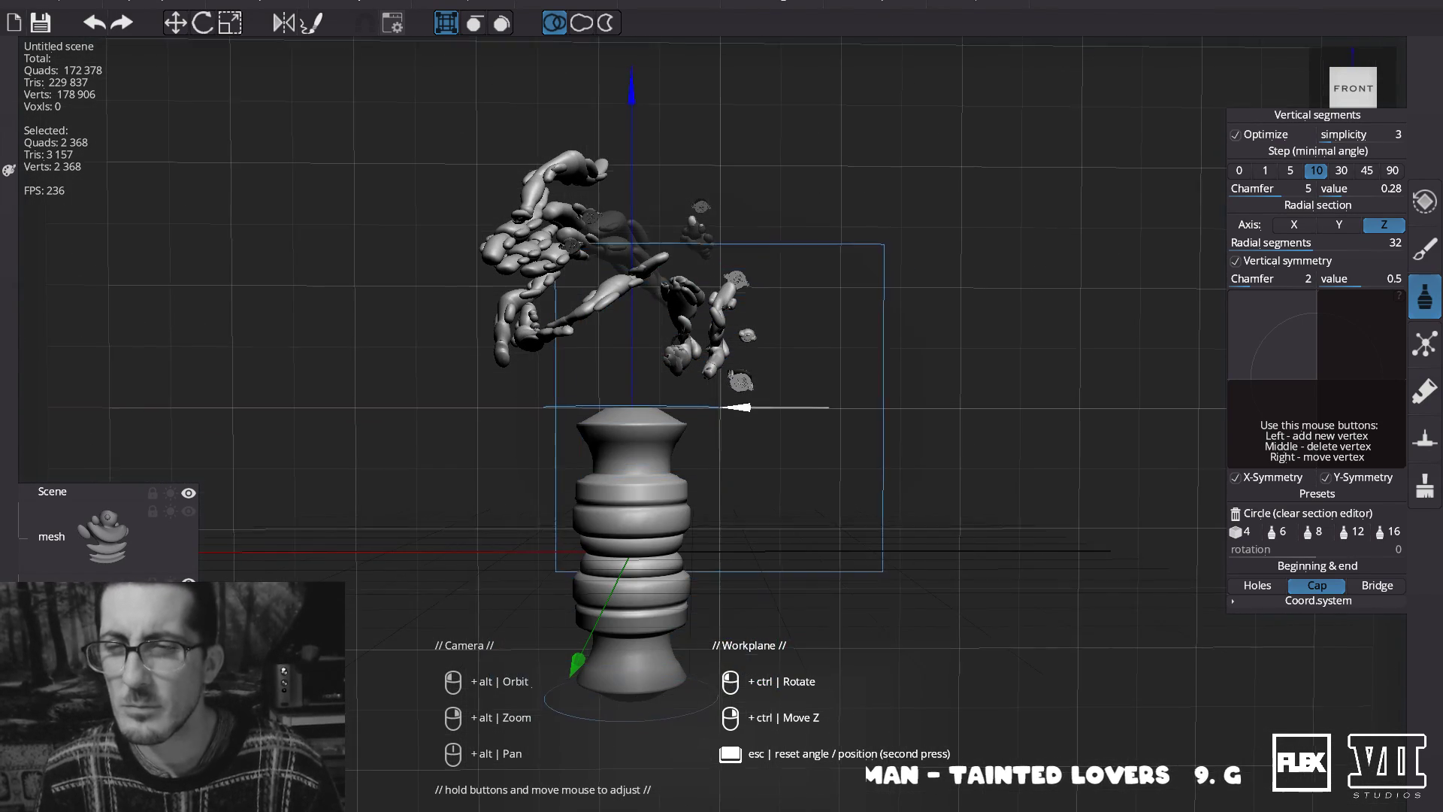
pyautogui.moveTo(624, 332)
pyautogui.mouseDown()
pyautogui.moveTo(610, 331)
pyautogui.moveTo(671, 344)
pyautogui.moveTo(637, 309)
pyautogui.mouseUp()
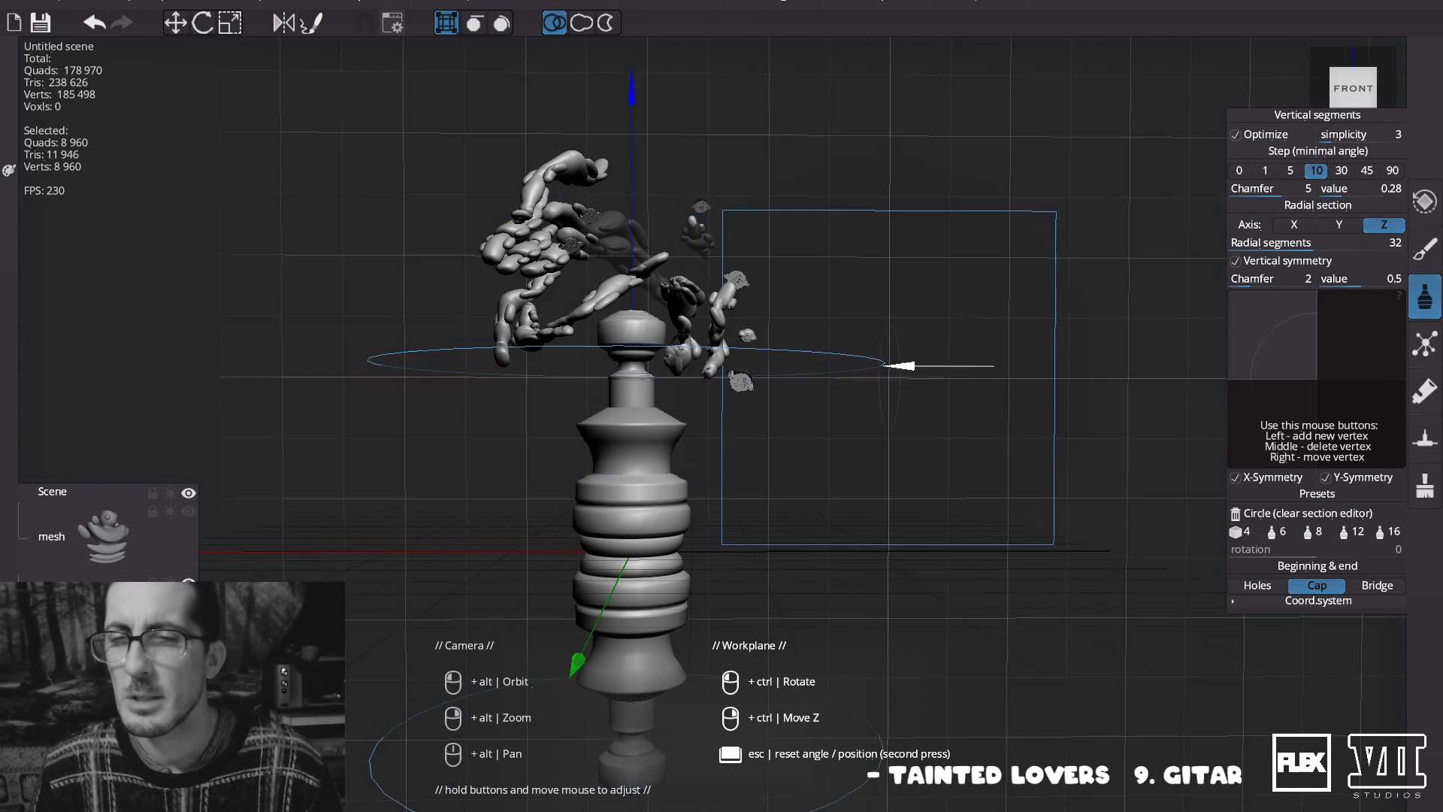
pyautogui.keyDown('alt'); pyautogui.moveTo(831, 268); pyautogui.dragTo(739, 399); pyautogui.keyUp('alt')
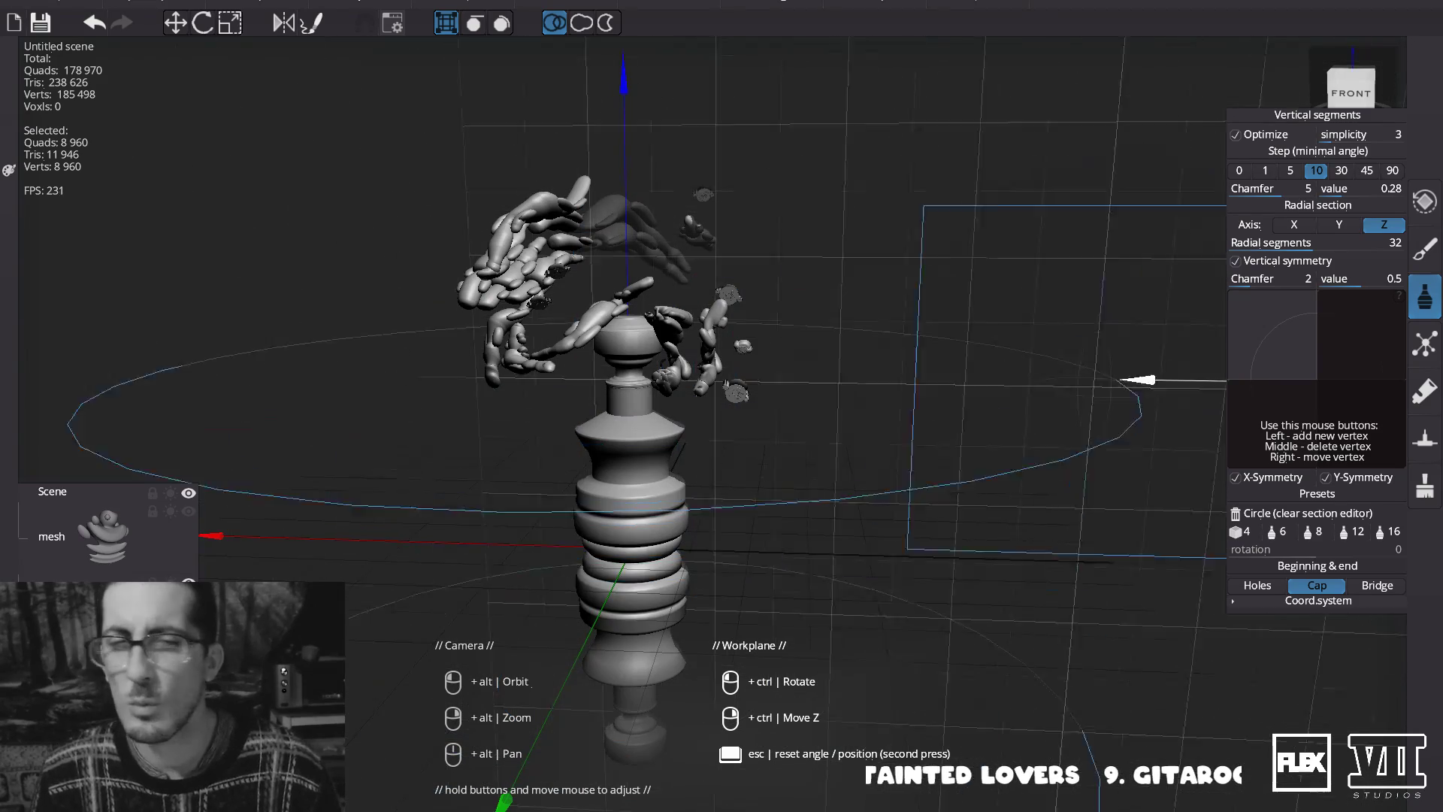
# Set the radial section axis to Y and test a rotation body beside the column, undoing it.
pyautogui.click(1335, 225)
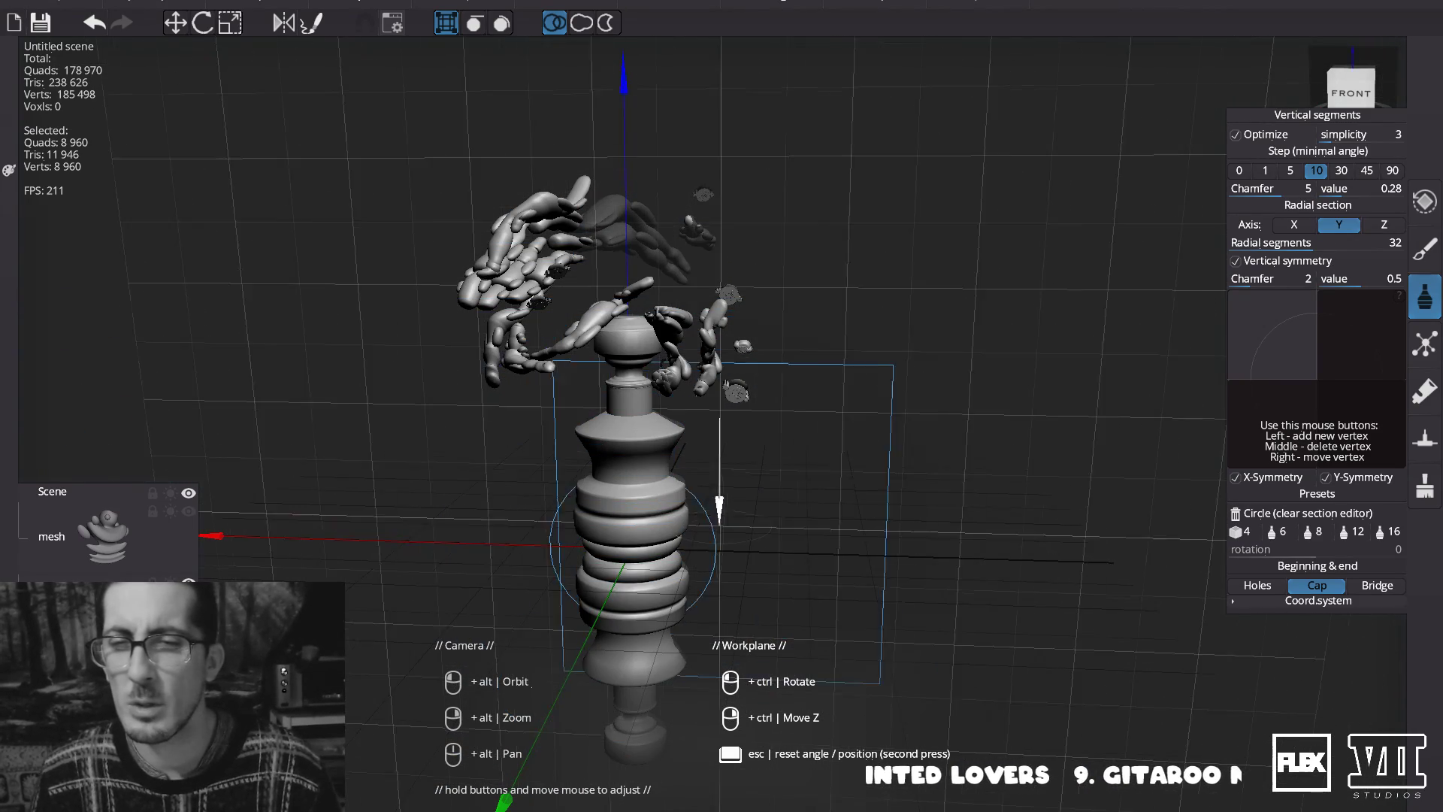
pyautogui.moveTo(746, 525)
pyautogui.mouseDown()
pyautogui.moveTo(822, 461)
pyautogui.moveTo(840, 475)
pyautogui.mouseUp()
pyautogui.hotkey('ctrl', 'z')
pyautogui.keyDown('alt'); pyautogui.moveTo(931, 483); pyautogui.dragTo(865, 467); pyautogui.keyUp('alt')
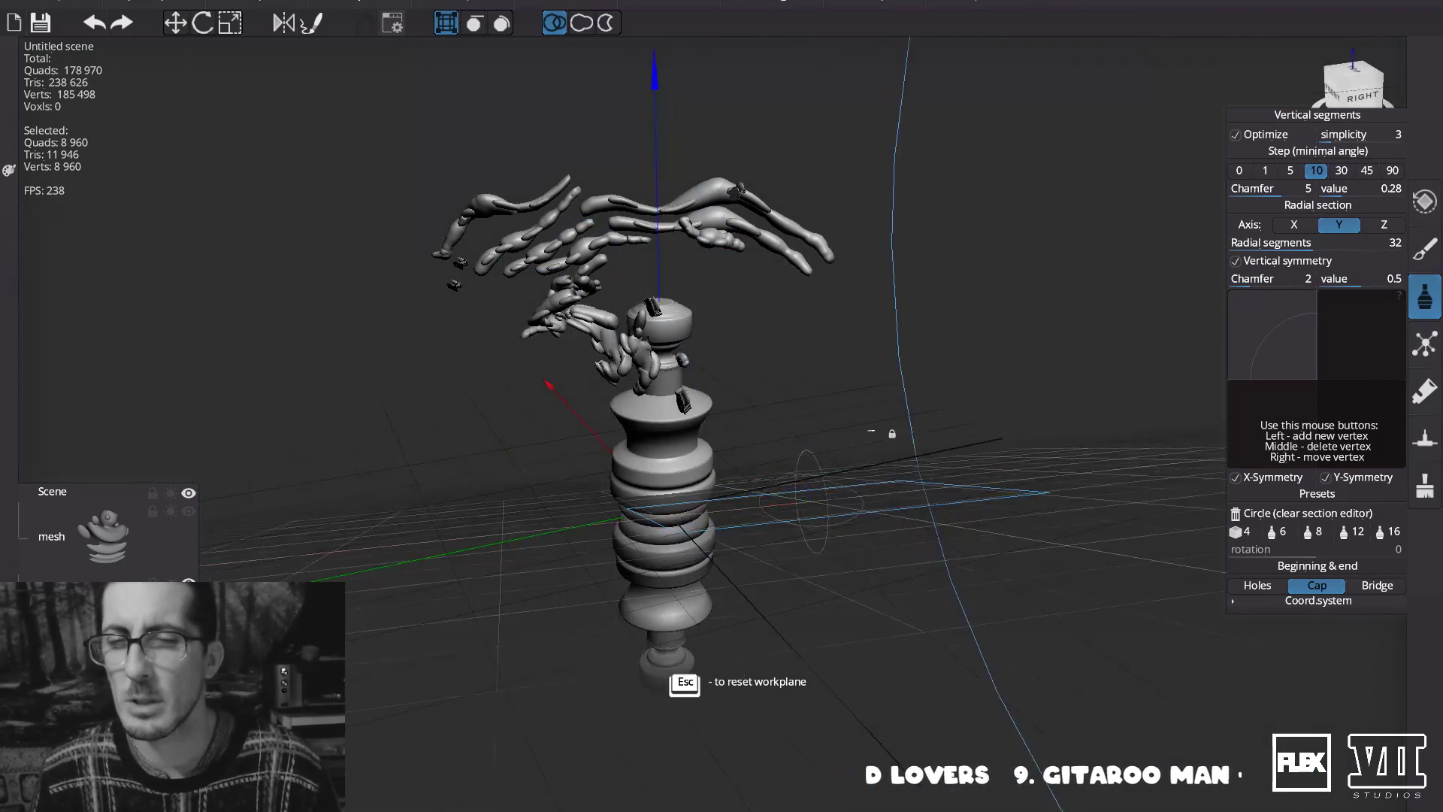
# Try rotating the workplane beside the column and reset its angle and position.
pyautogui.press('Escape')
pyautogui.moveTo(823, 682)
pyautogui.keyDown('ctrl'); pyautogui.mouseDown()
pyautogui.moveTo(797, 654)
pyautogui.moveTo(809, 667)
pyautogui.mouseUp(); pyautogui.keyUp('ctrl')
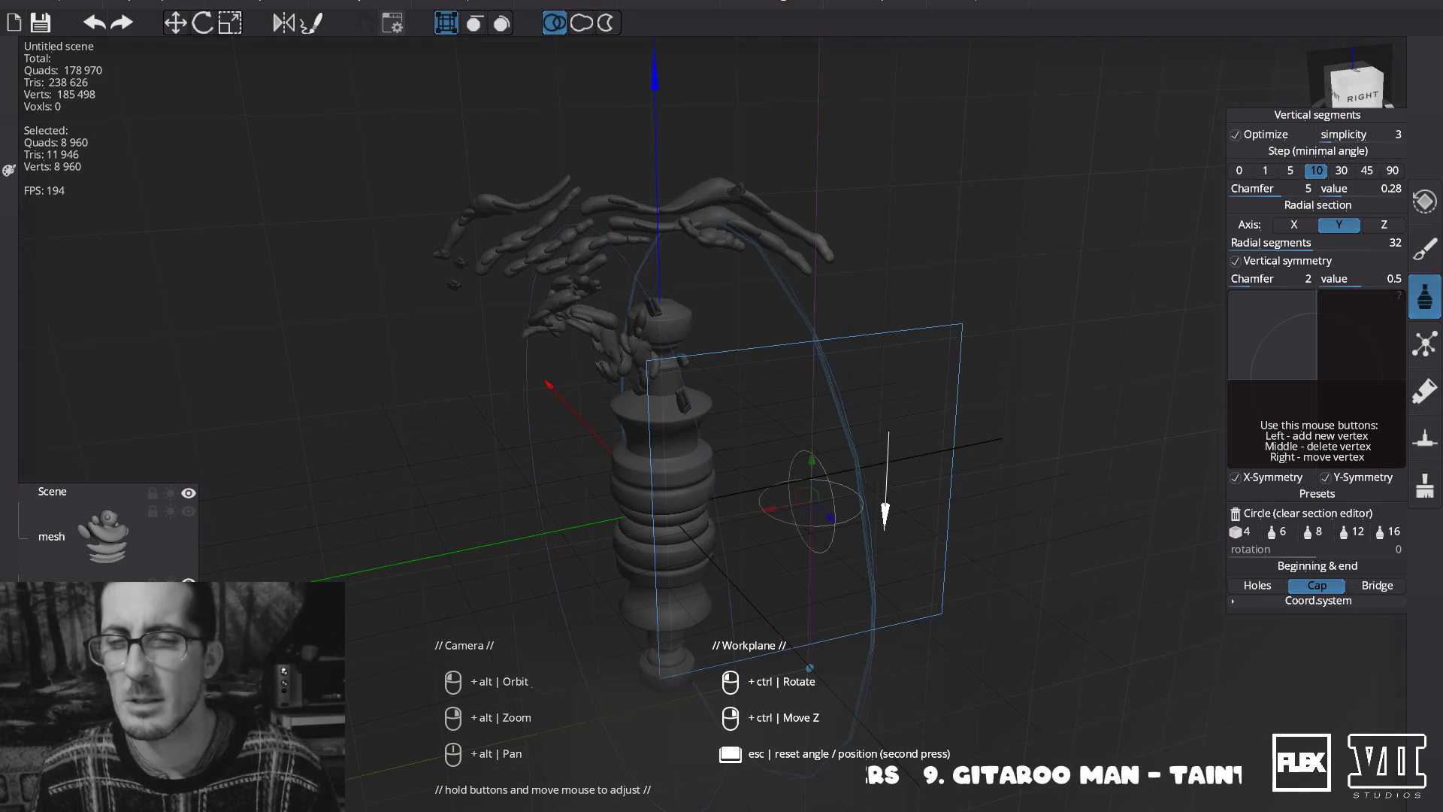
pyautogui.keyDown('ctrl'); pyautogui.moveTo(892, 530); pyautogui.dragTo(891, 532); pyautogui.keyUp('ctrl')
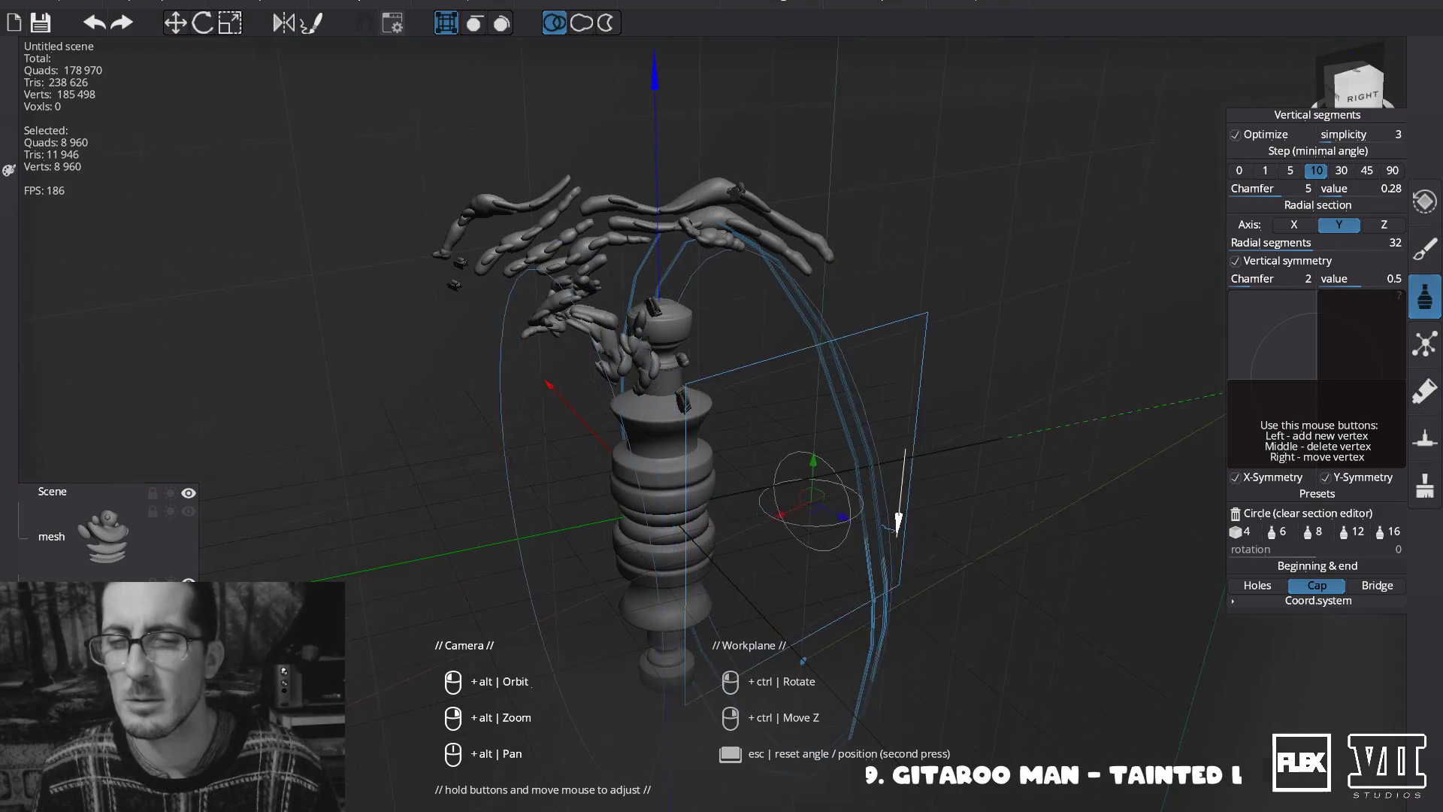
pyautogui.press('Escape')
pyautogui.press('Escape')
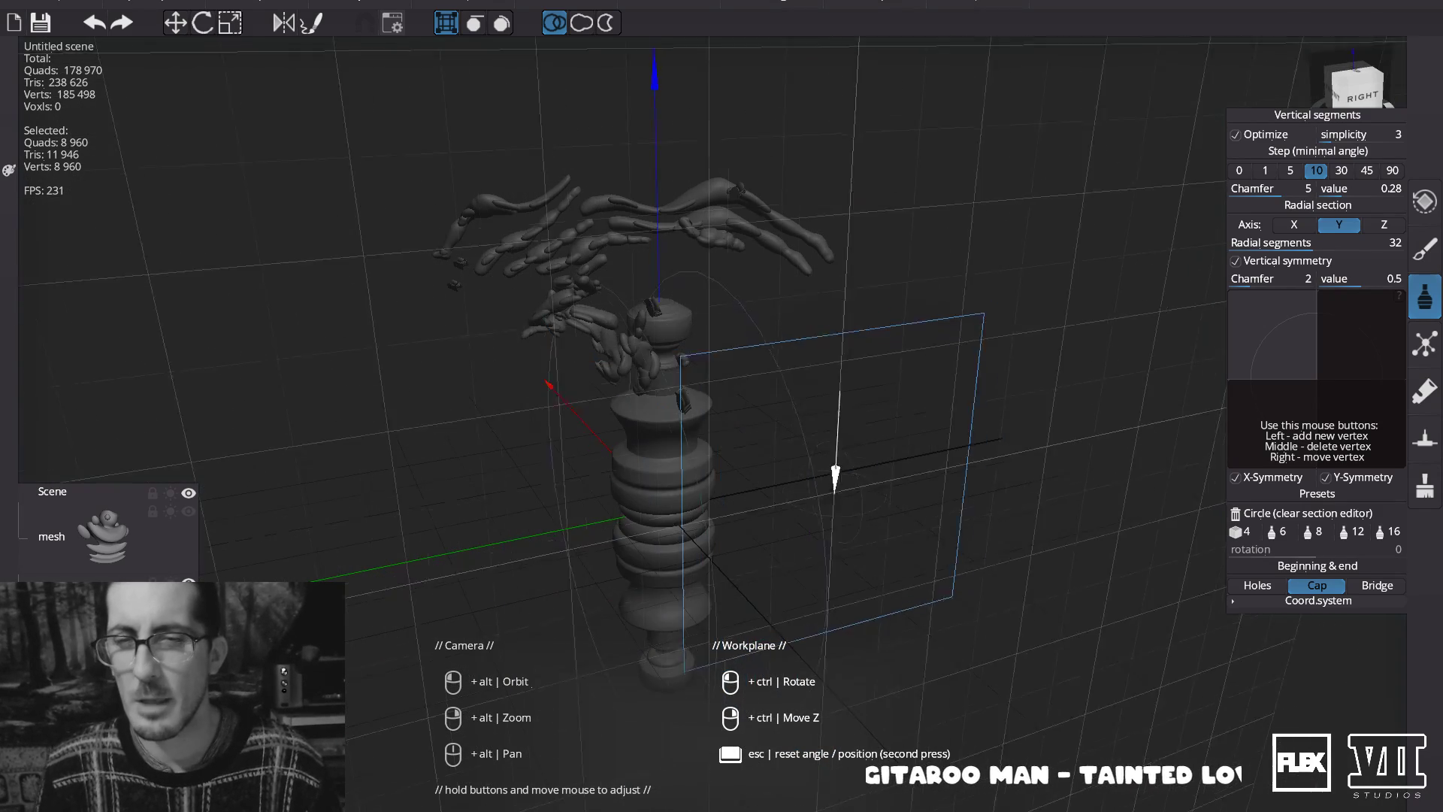
# Try further Y-axis profiles on the workplane, then undo them along with both Z-axis column bodies.
pyautogui.keyDown('ctrl'); pyautogui.moveTo(948, 662); pyautogui.dragTo(887, 414); pyautogui.keyUp('ctrl')
pyautogui.moveTo(924, 552); pyautogui.dragTo(920, 569)
pyautogui.hotkey('ctrl', 'z')
pyautogui.hotkey('ctrl', 'z')
pyautogui.moveTo(789, 464); pyautogui.dragTo(803, 464)
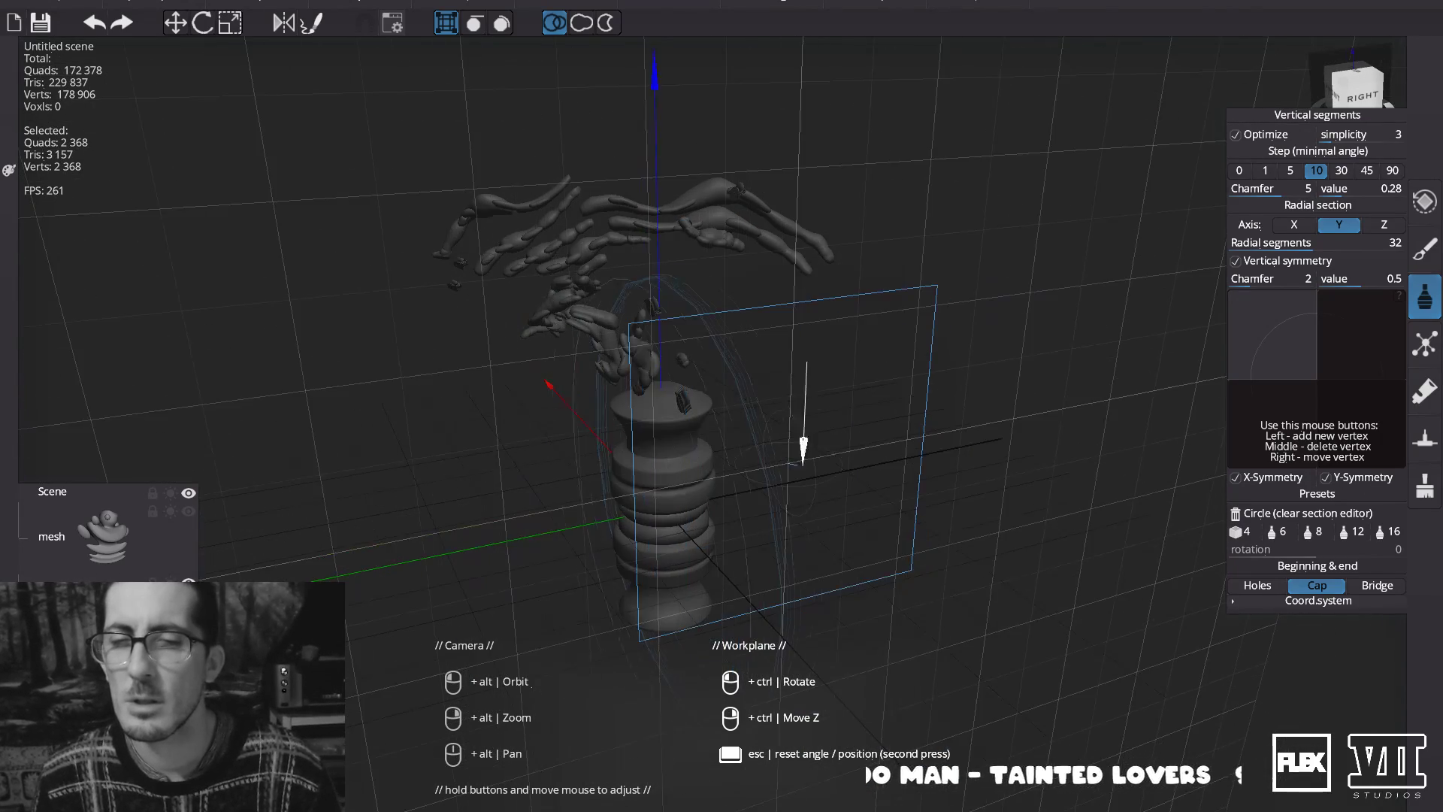
pyautogui.hotkey('ctrl', 'z')
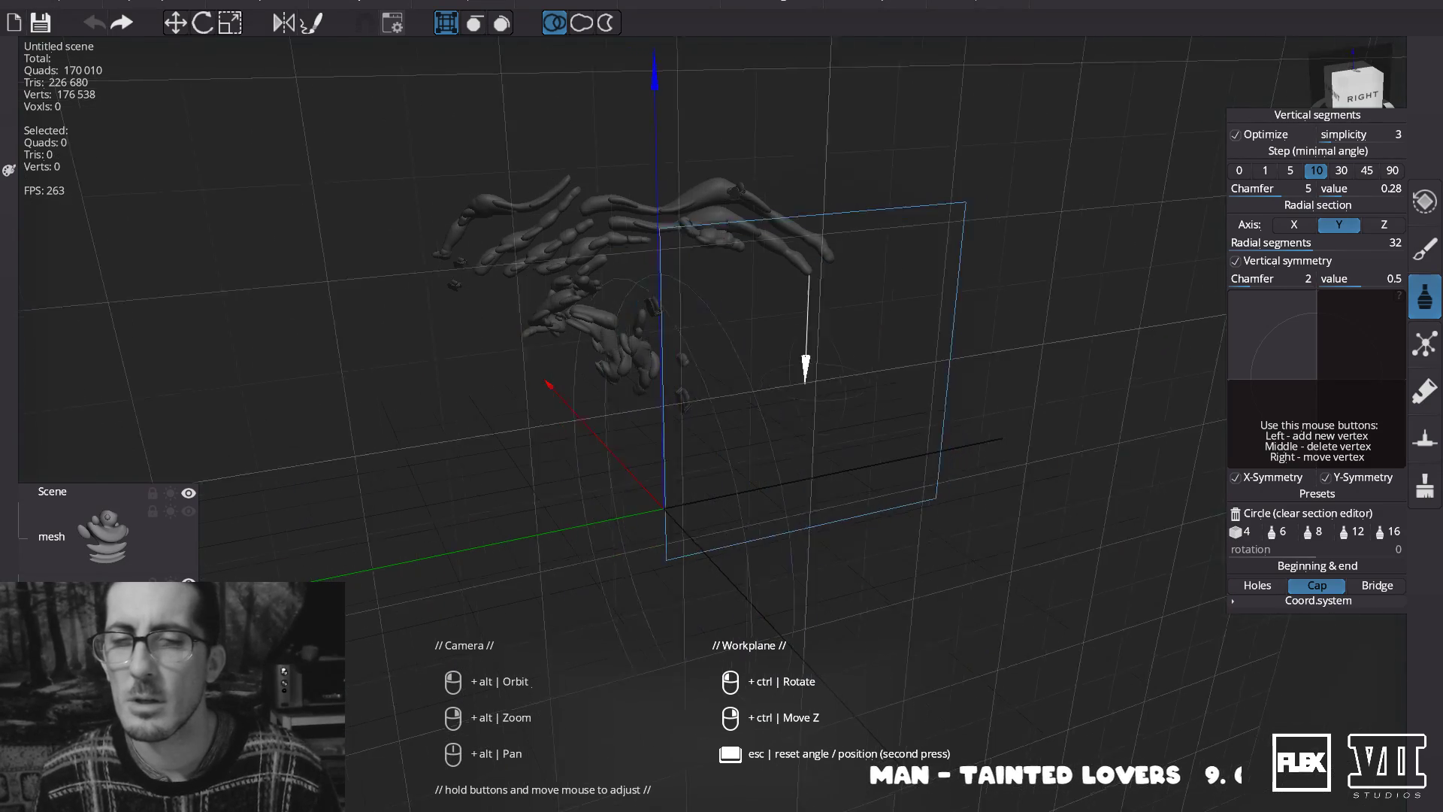
# Test ring-like mirrored rotation bodies around the Y axis on both sides of the strokes, undoing each one.
pyautogui.moveTo(957, 398); pyautogui.dragTo(970, 402)
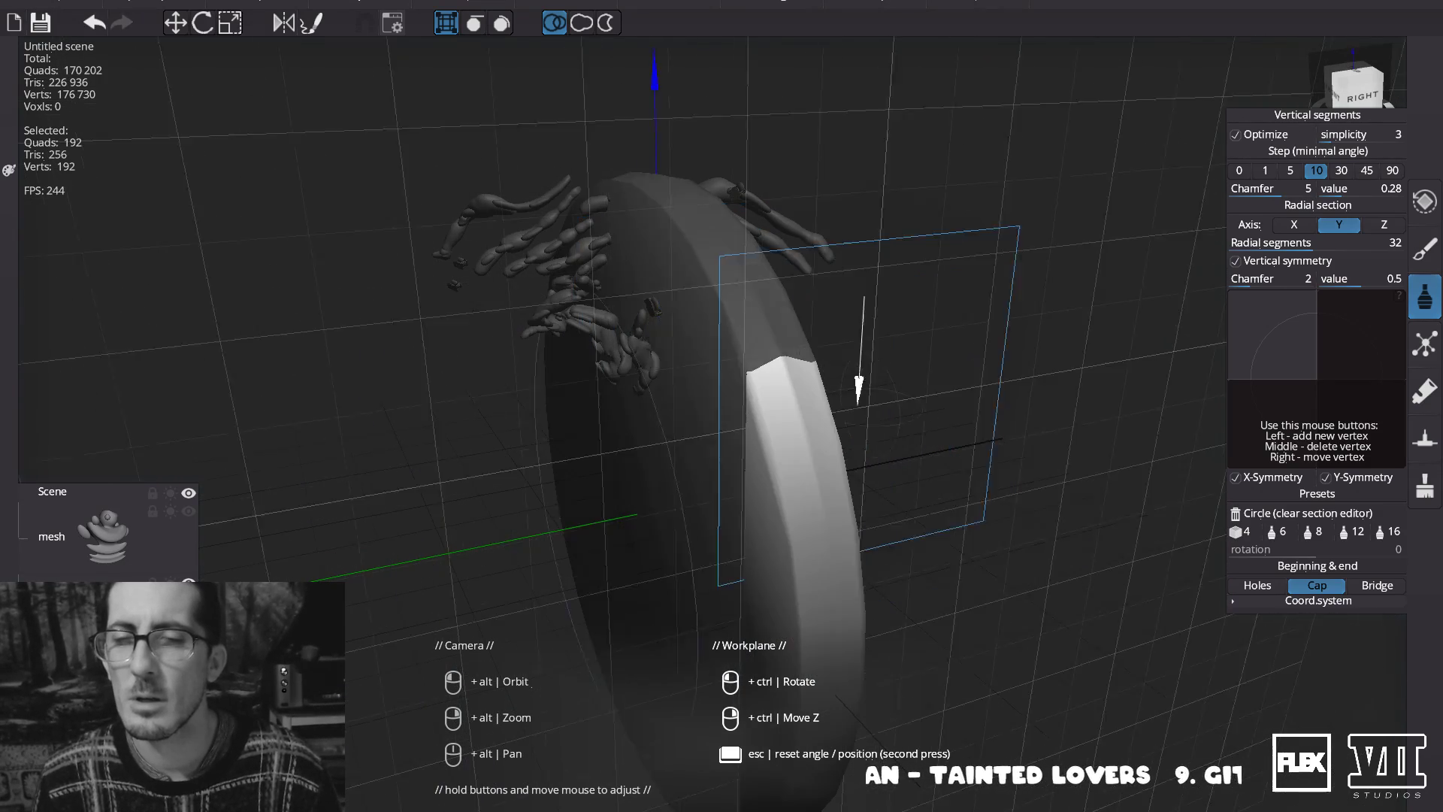
pyautogui.hotkey('ctrl', 'z')
pyautogui.moveTo(608, 366); pyautogui.dragTo(542, 394)
pyautogui.hotkey('ctrl', 'z')
pyautogui.moveTo(572, 456)
pyautogui.mouseDown()
pyautogui.moveTo(400, 418)
pyautogui.moveTo(308, 506)
pyautogui.mouseUp()
pyautogui.hotkey('ctrl', 'z')
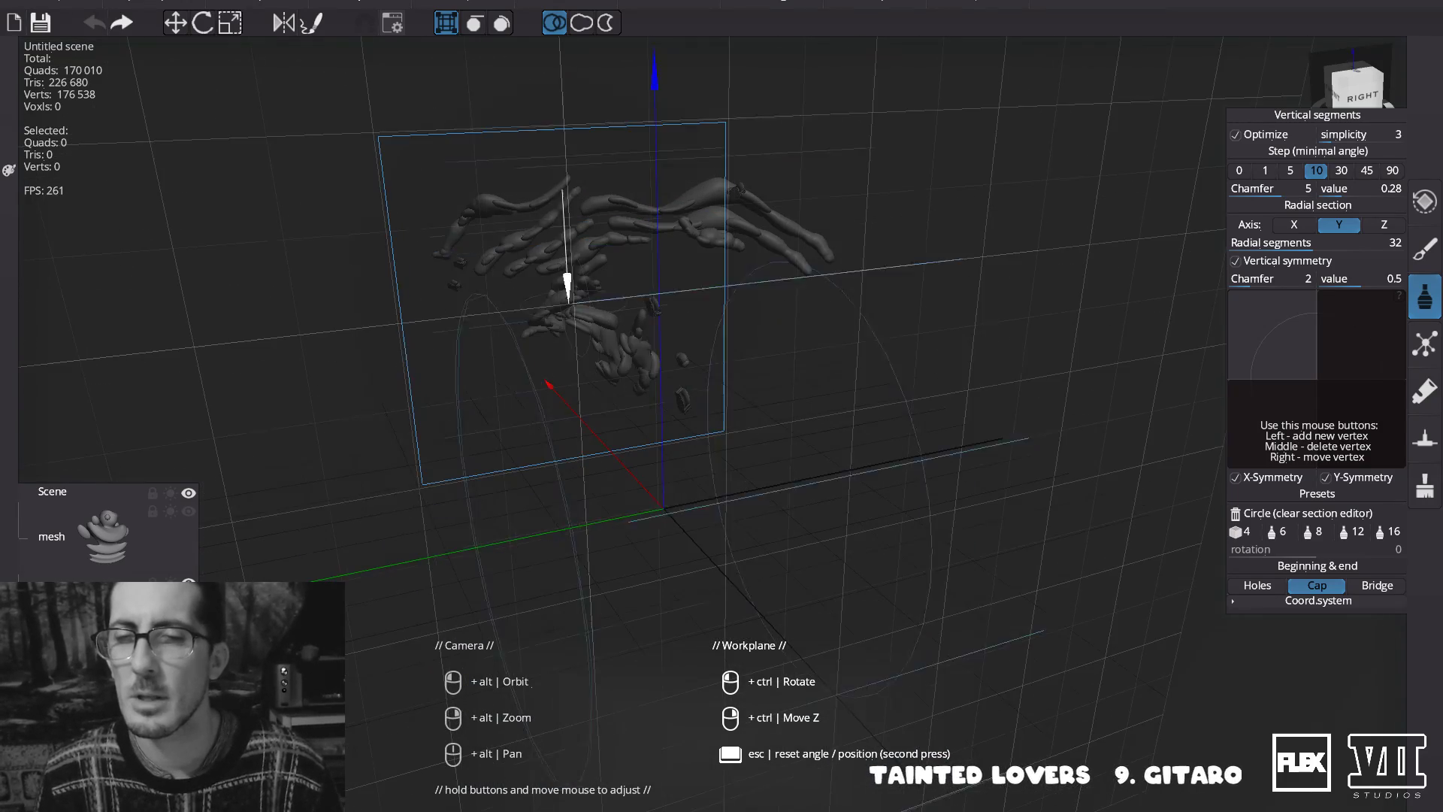
pyautogui.moveTo(351, 368); pyautogui.dragTo(253, 384)
pyautogui.hotkey('ctrl', 'z')
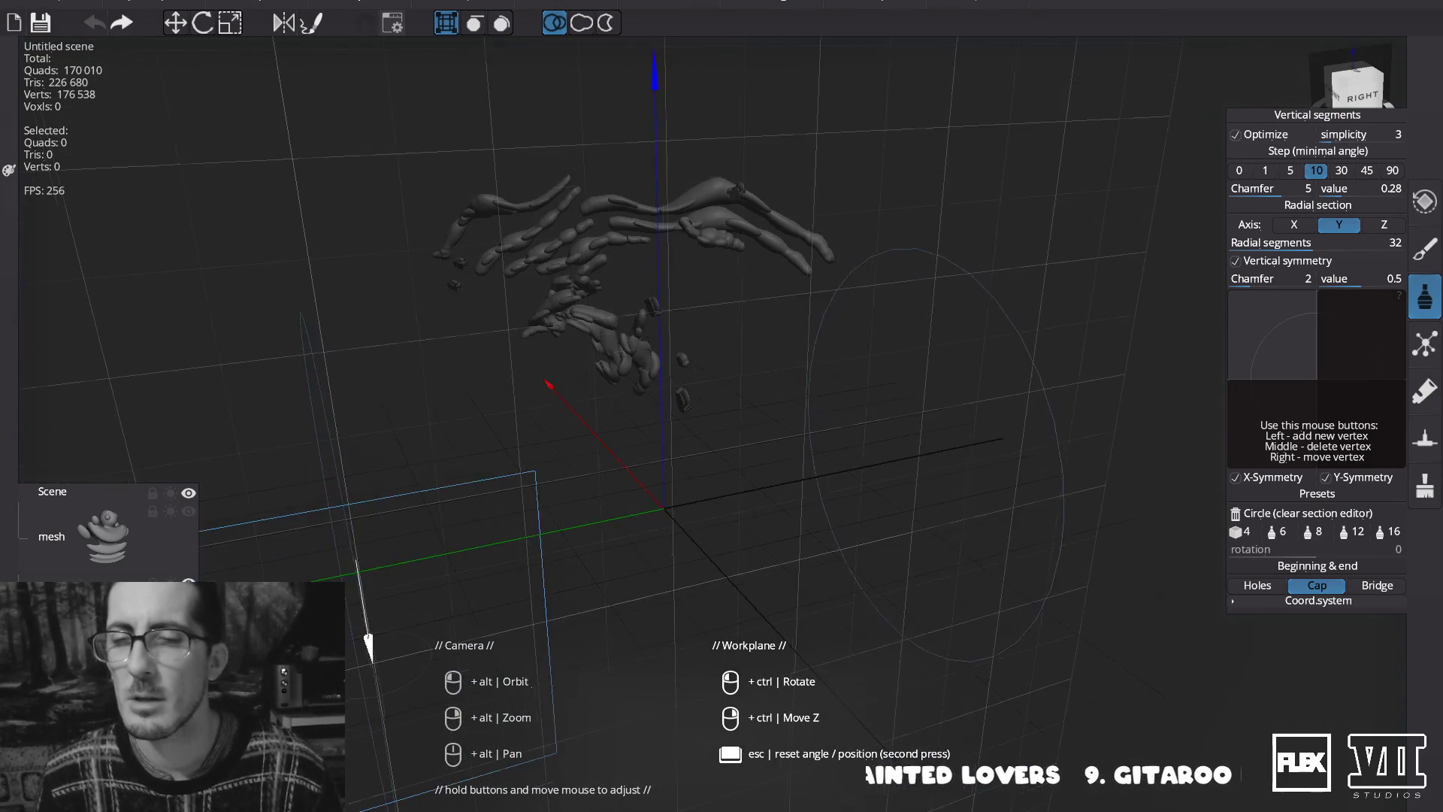
pyautogui.moveTo(518, 632); pyautogui.dragTo(519, 639)
pyautogui.hotkey('ctrl', 'z')
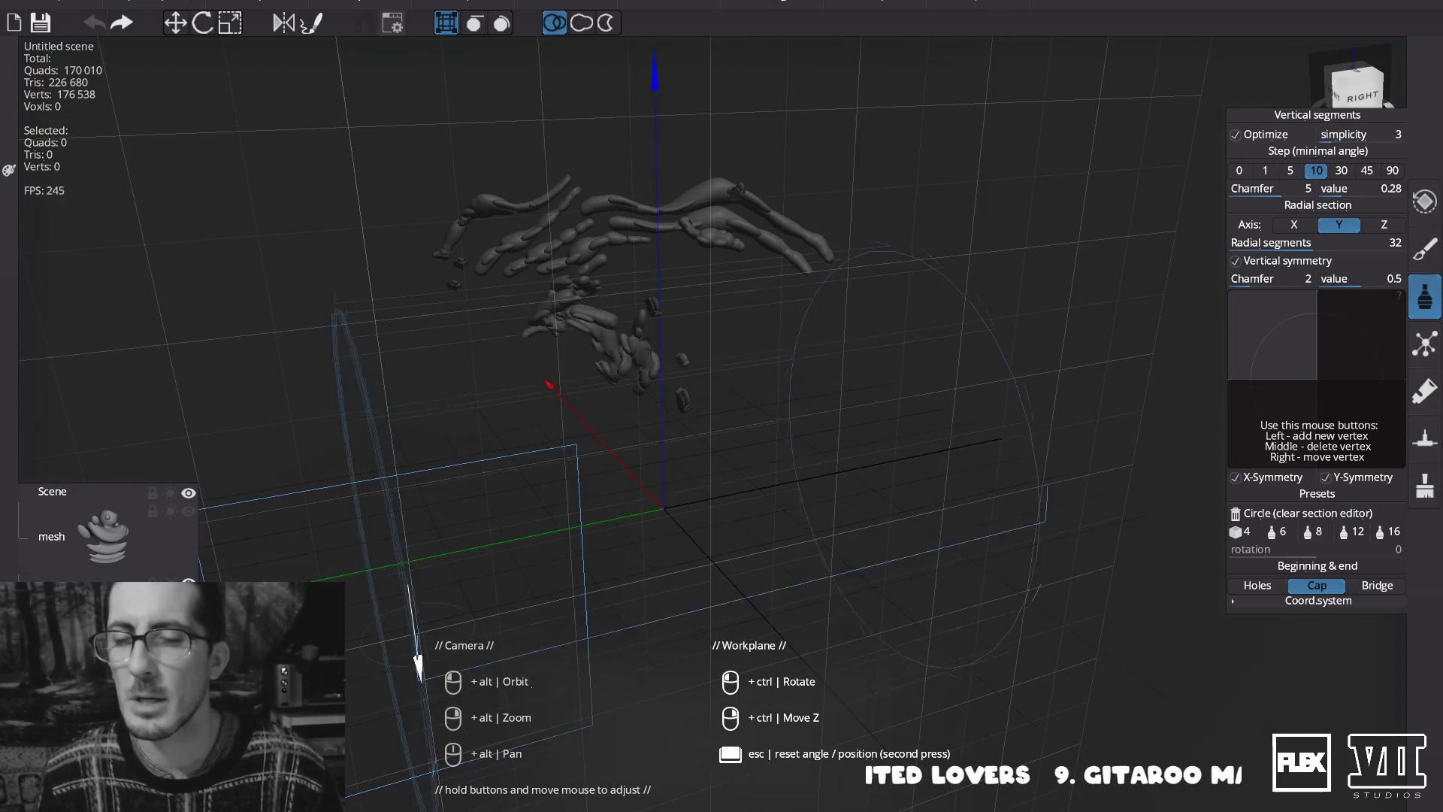
# Try further Y-axis mirrored rotation bodies in front of the strokes from two view angles and undo each.
pyautogui.moveTo(596, 721); pyautogui.dragTo(603, 714)
pyautogui.keyDown('alt'); pyautogui.moveTo(639, 602); pyautogui.dragTo(657, 677); pyautogui.keyUp('alt')
pyautogui.keyDown('alt'); pyautogui.moveTo(698, 206); pyautogui.dragTo(571, 218); pyautogui.keyUp('alt')
pyautogui.hotkey('ctrl', 'z')
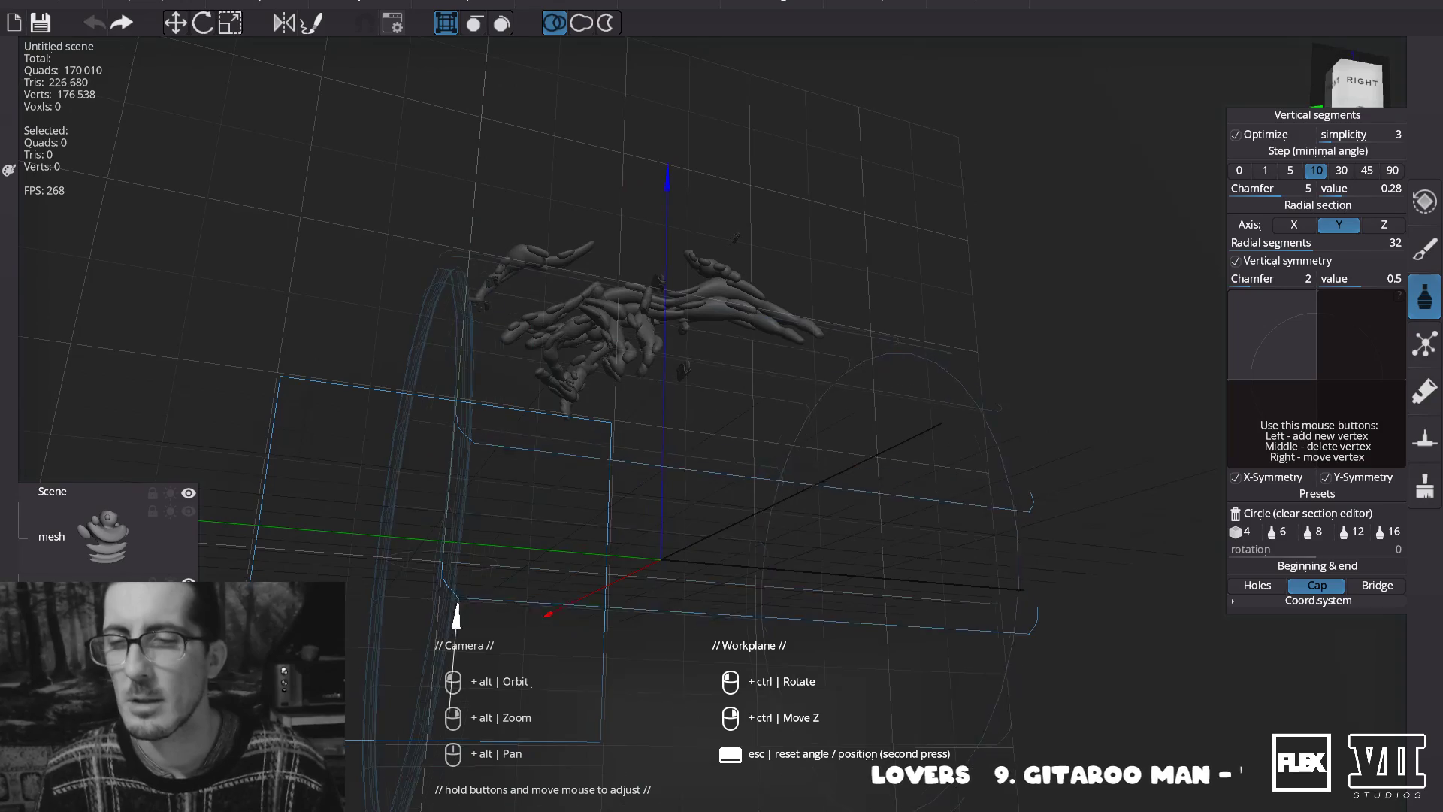
pyautogui.moveTo(605, 599); pyautogui.dragTo(616, 601)
pyautogui.moveTo(590, 545)
pyautogui.keyDown('alt'); pyautogui.mouseDown()
pyautogui.moveTo(707, 602)
pyautogui.moveTo(676, 721)
pyautogui.moveTo(609, 518)
pyautogui.moveTo(662, 677)
pyautogui.moveTo(834, 511)
pyautogui.moveTo(850, 662)
pyautogui.moveTo(842, 556)
pyautogui.moveTo(737, 661)
pyautogui.moveTo(767, 594)
pyautogui.moveTo(834, 511)
pyautogui.mouseUp(); pyautogui.keyUp('alt')
pyautogui.keyDown('alt'); pyautogui.moveTo(699, 556); pyautogui.dragTo(663, 609); pyautogui.keyUp('alt')
pyautogui.hotkey('ctrl', 'z')
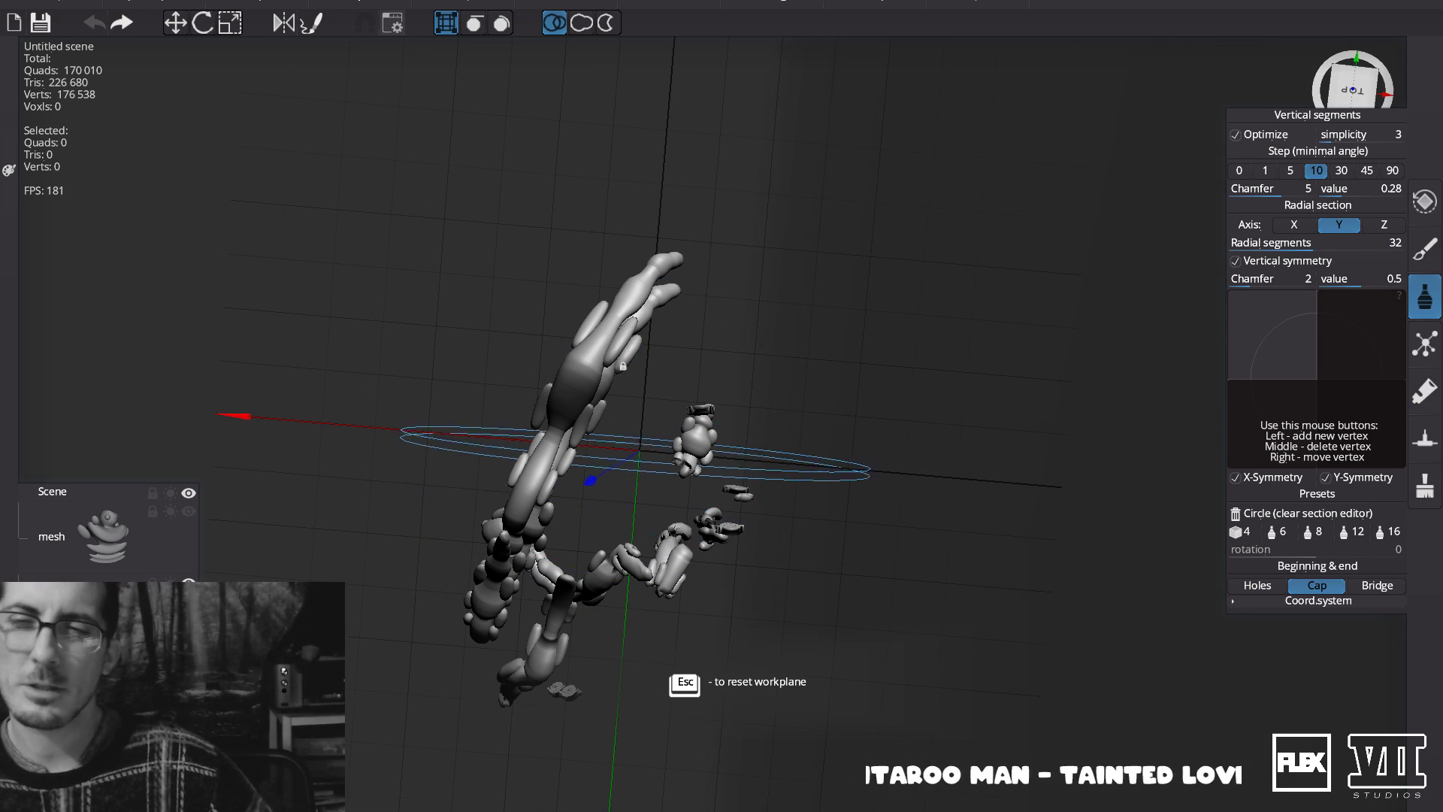
pyautogui.moveTo(834, 421)
pyautogui.keyDown('alt'); pyautogui.mouseDown()
pyautogui.moveTo(740, 323)
pyautogui.moveTo(826, 301)
pyautogui.moveTo(939, 354)
pyautogui.moveTo(985, 301)
pyautogui.moveTo(823, 289)
pyautogui.moveTo(778, 312)
pyautogui.moveTo(842, 274)
pyautogui.moveTo(954, 289)
pyautogui.moveTo(775, 316)
pyautogui.moveTo(850, 327)
pyautogui.moveTo(778, 320)
pyautogui.mouseUp(); pyautogui.keyUp('alt')
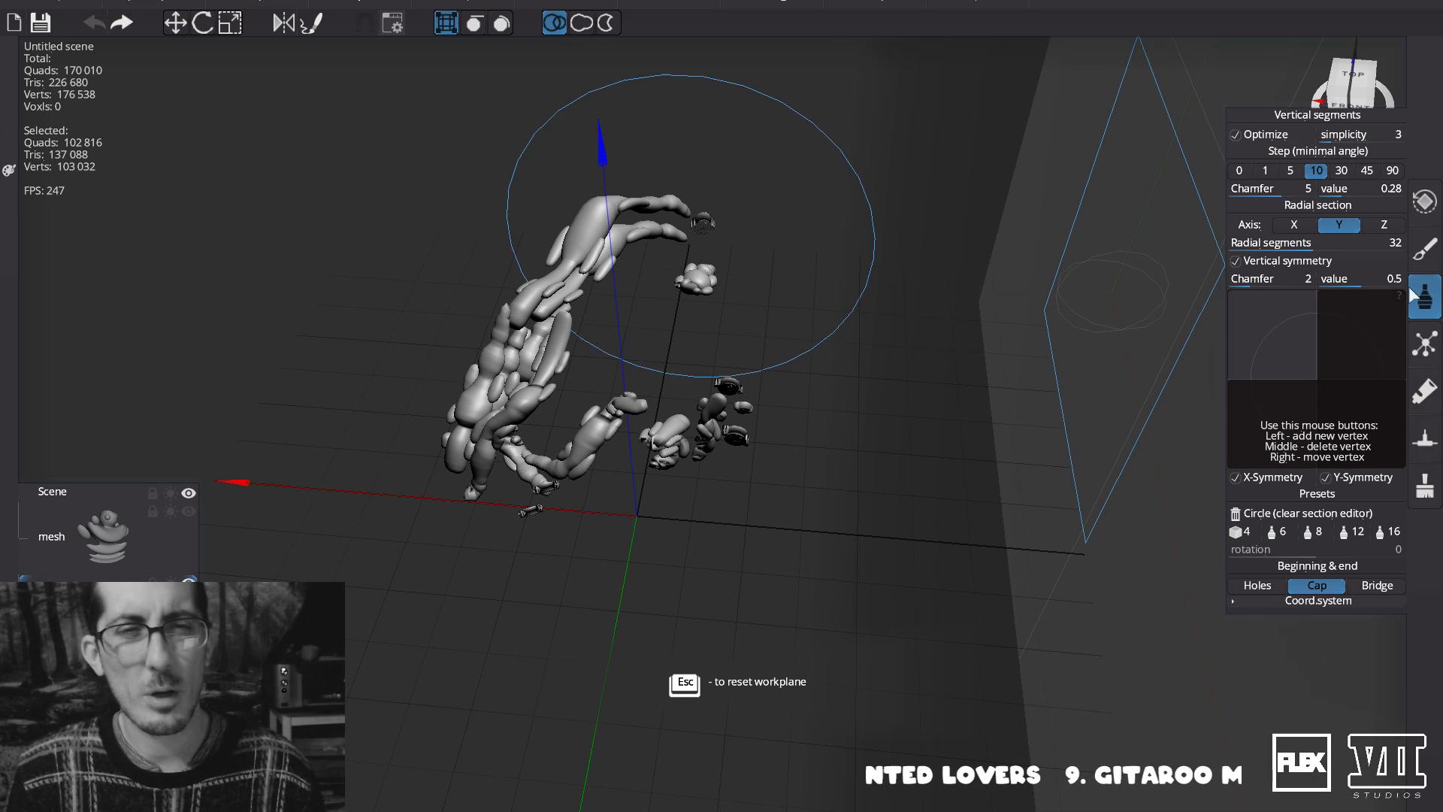
# Create a new custom brush and set its stroke type to one form stretch brush.
pyautogui.click(1425, 250)
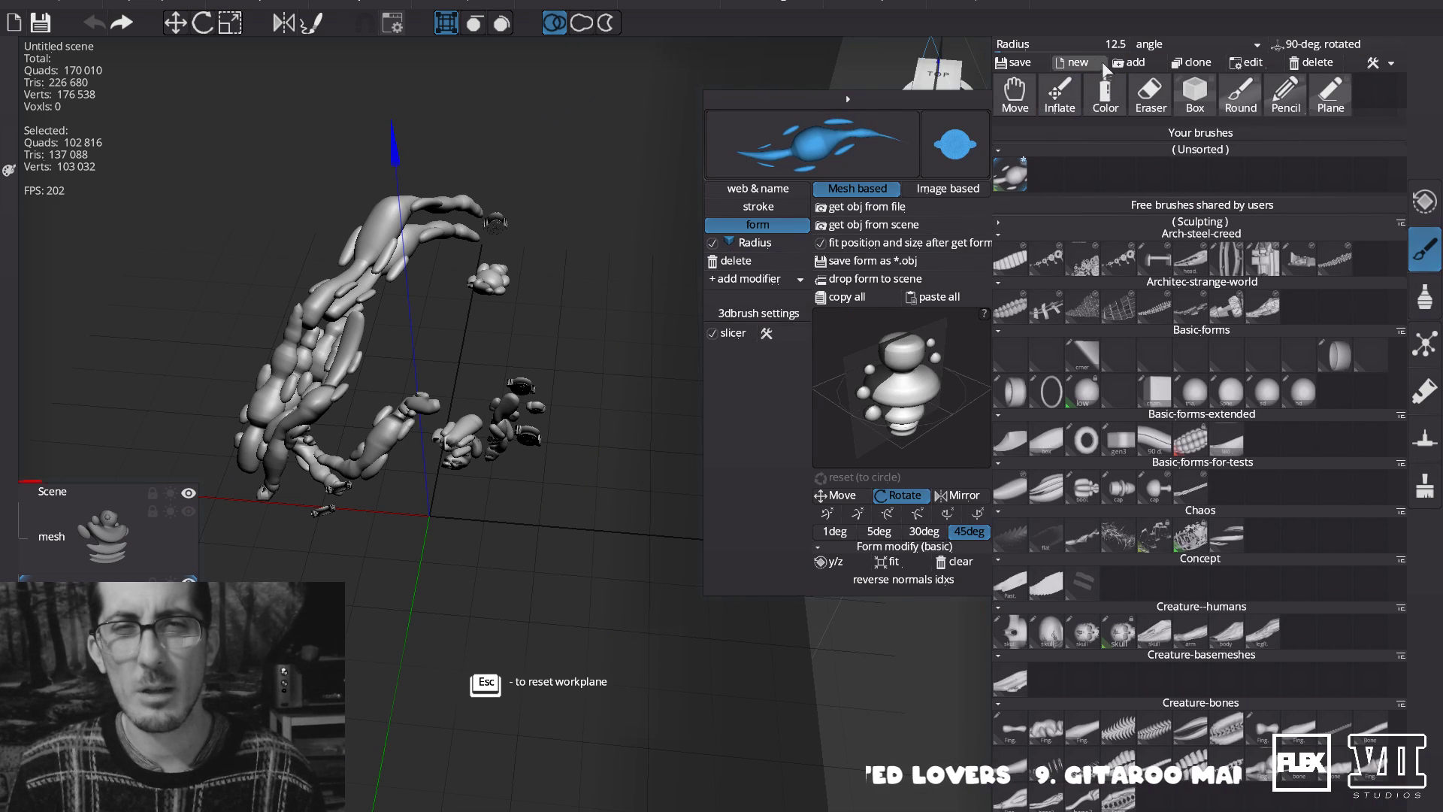
pyautogui.click(1075, 62)
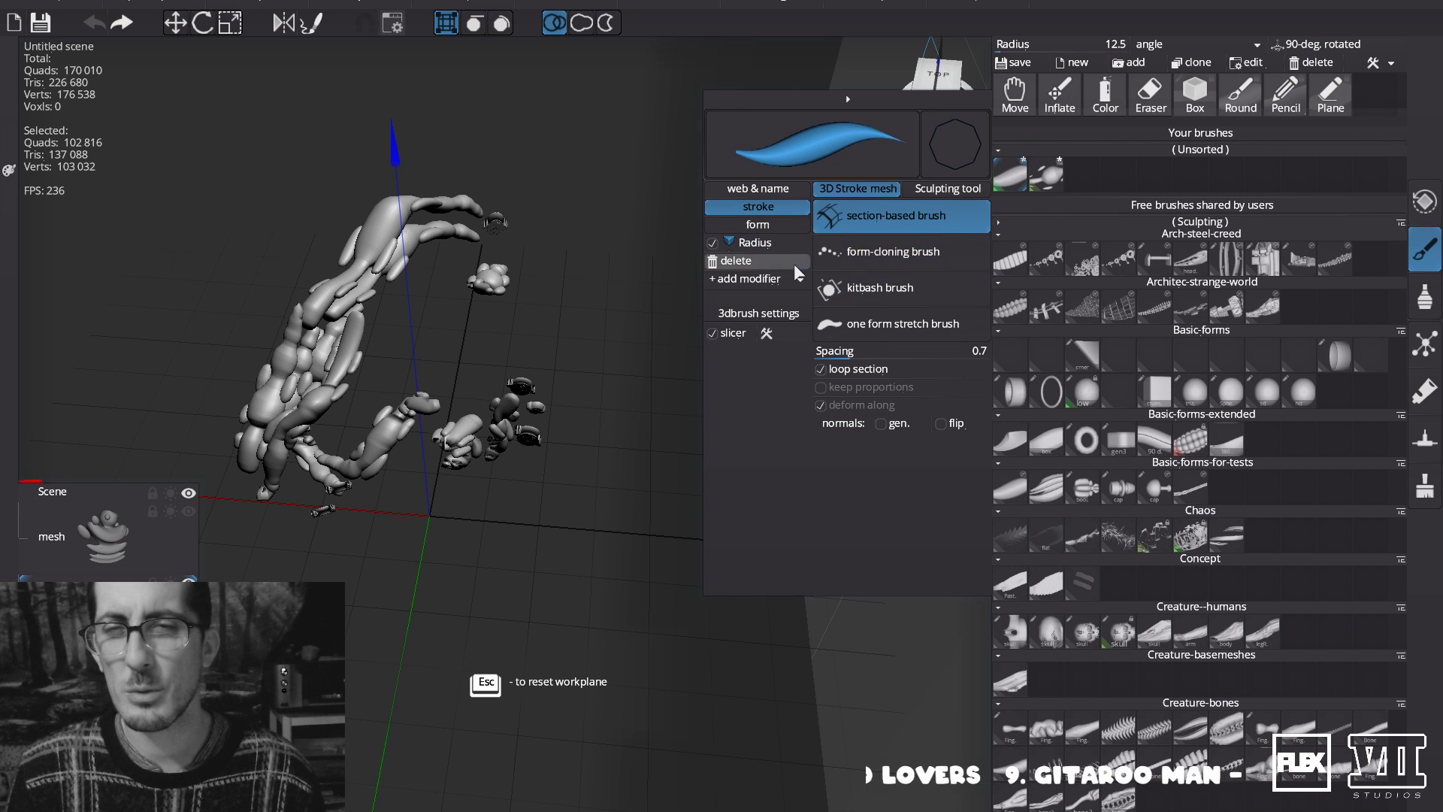
pyautogui.click(880, 251)
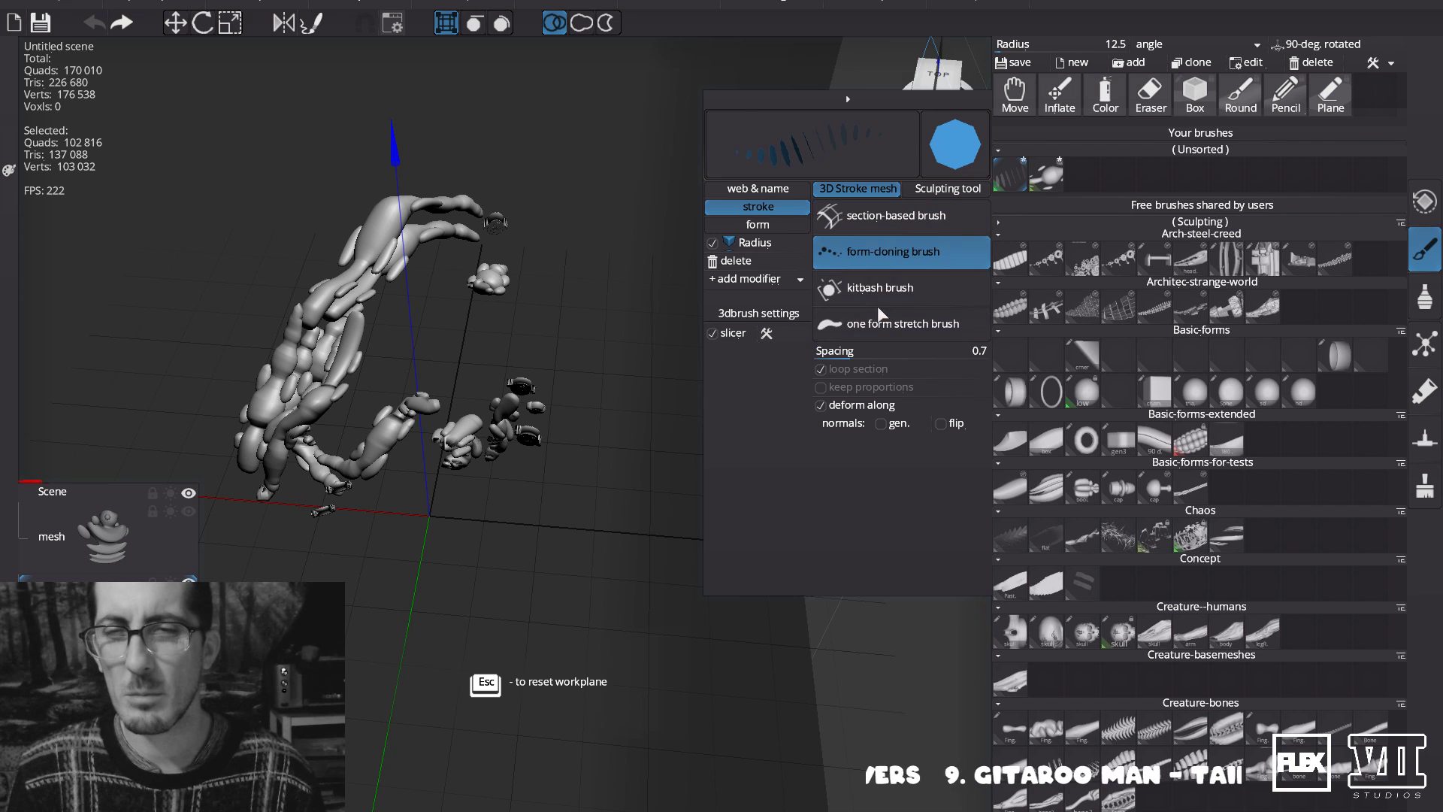
pyautogui.click(864, 324)
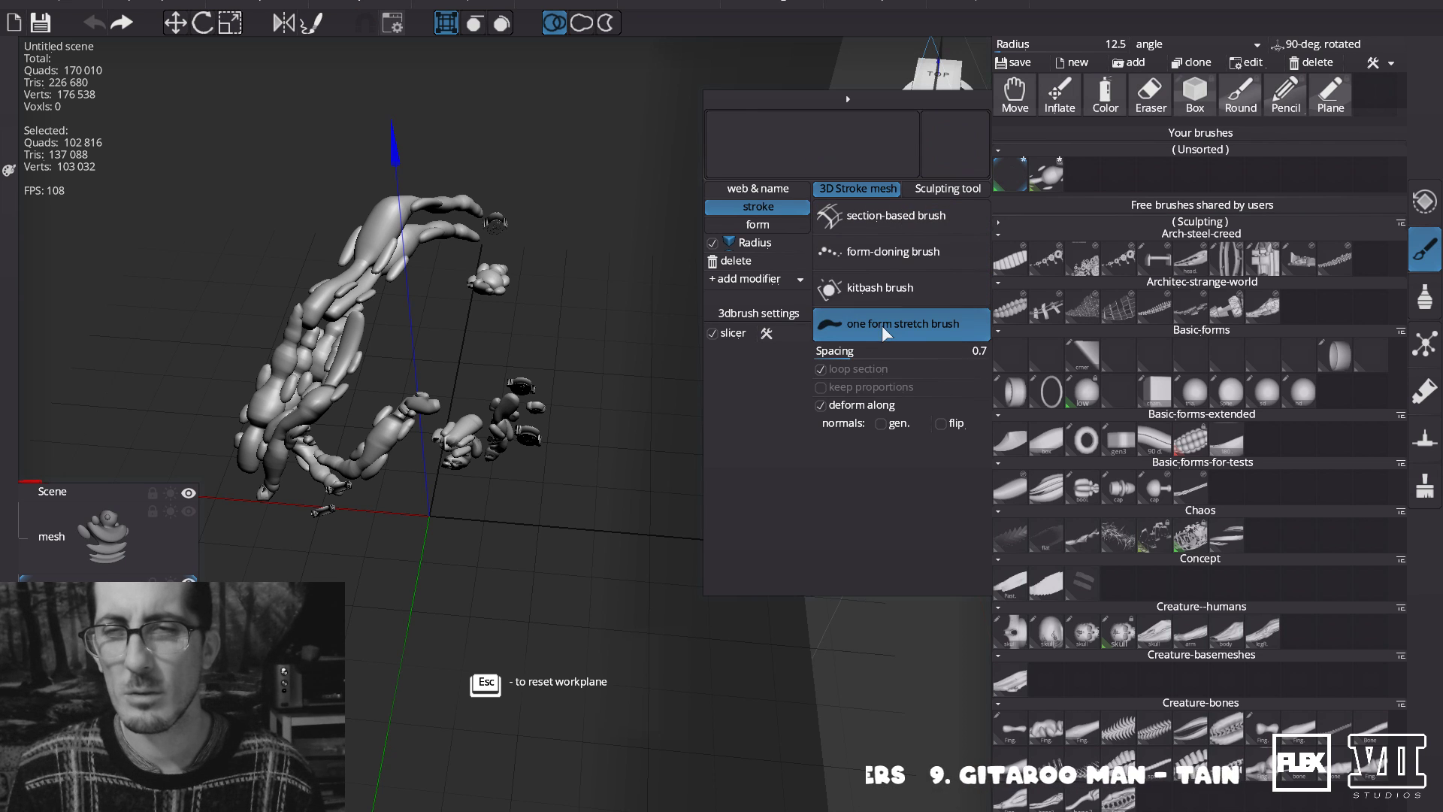
pyautogui.click(945, 189)
pyautogui.click(868, 190)
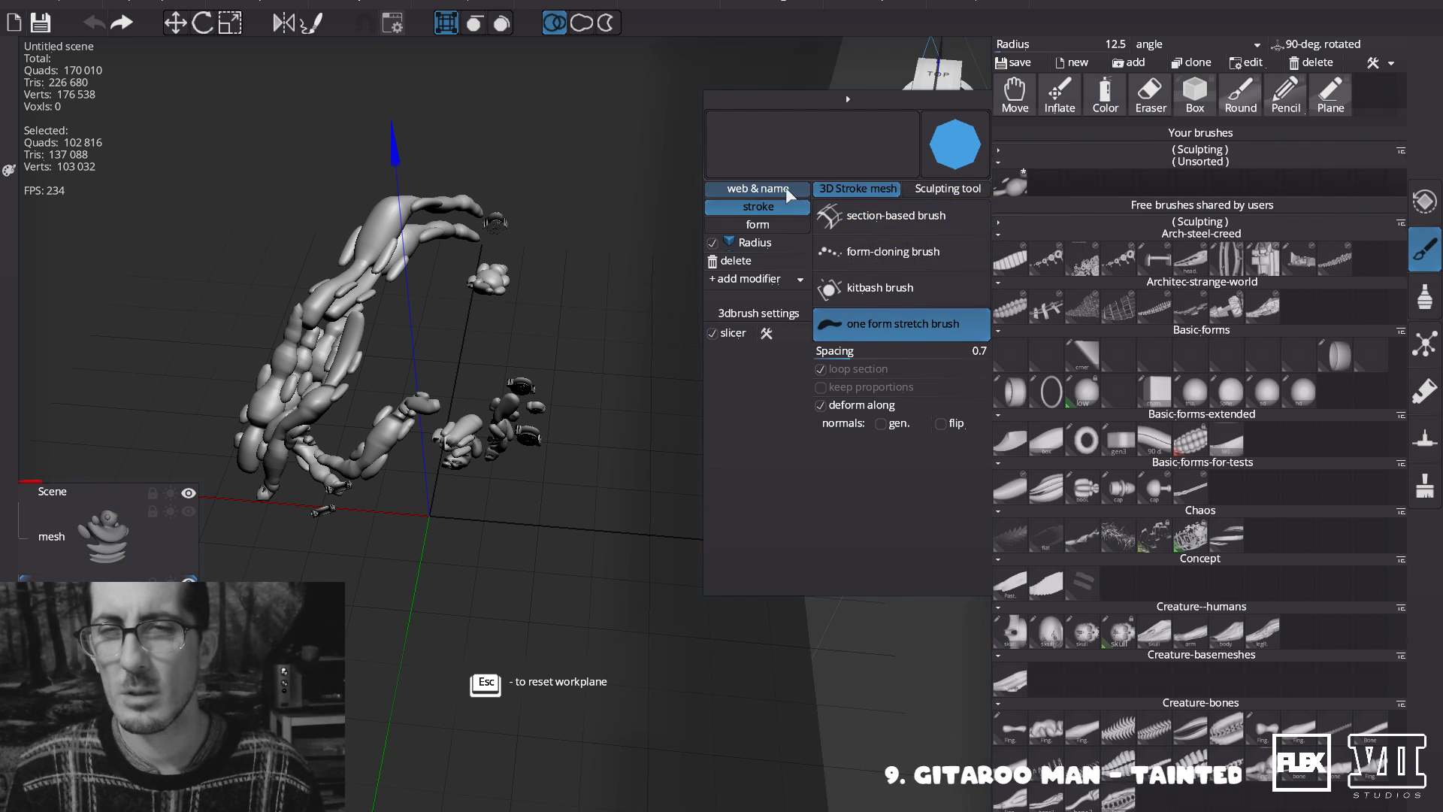
# Load the selected scene mesh as the new brush's mesh-based form.
pyautogui.click(790, 226)
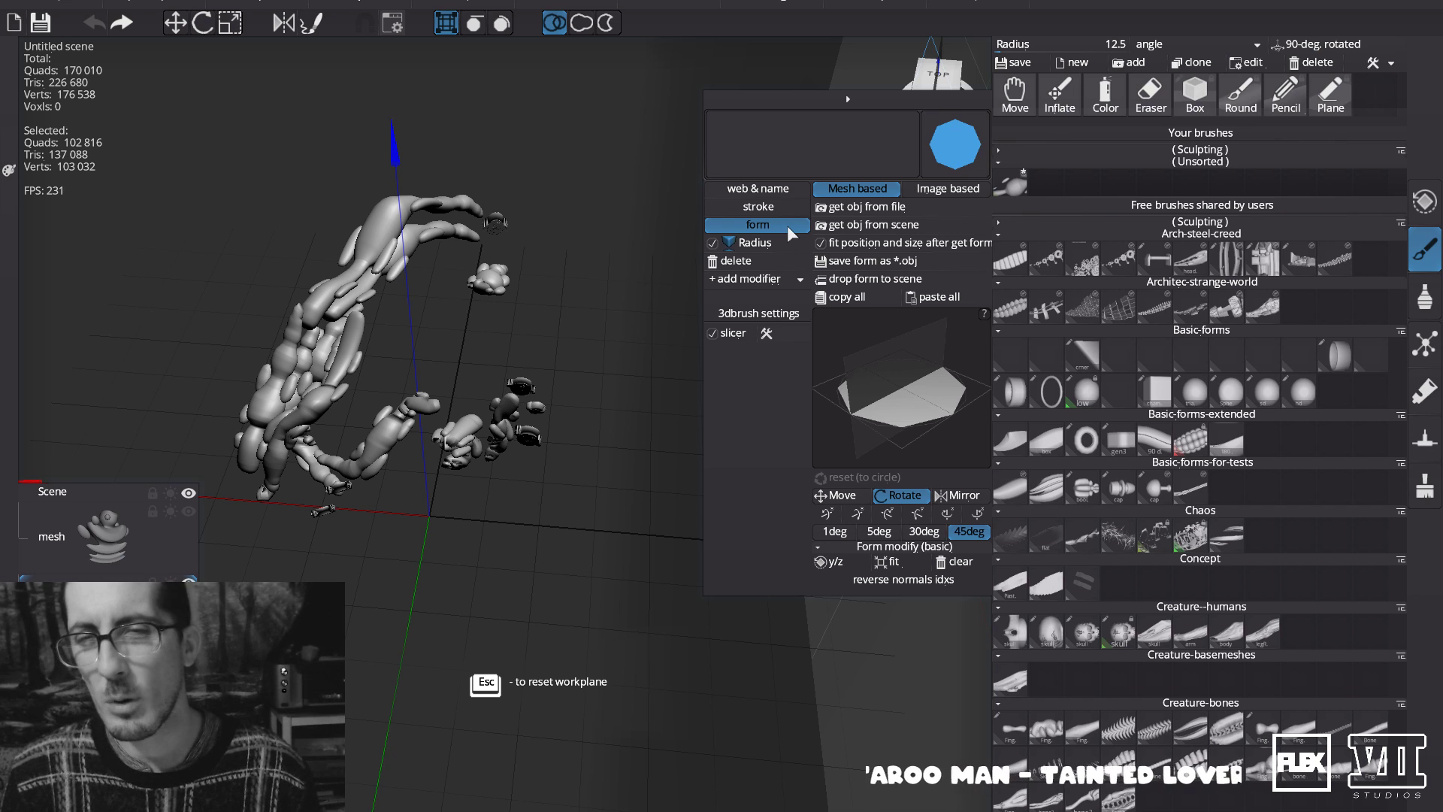
pyautogui.click(893, 225)
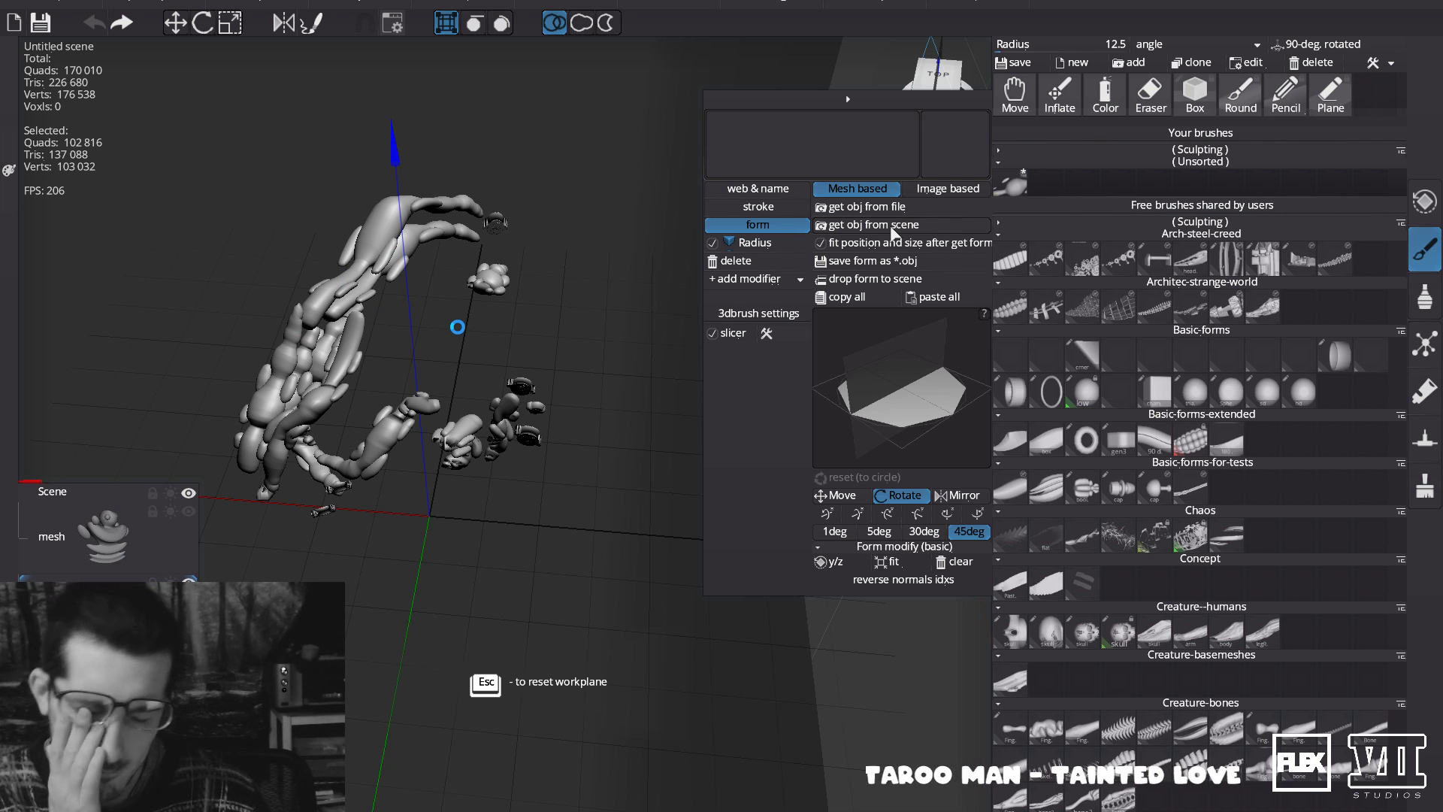
pyautogui.click(890, 226)
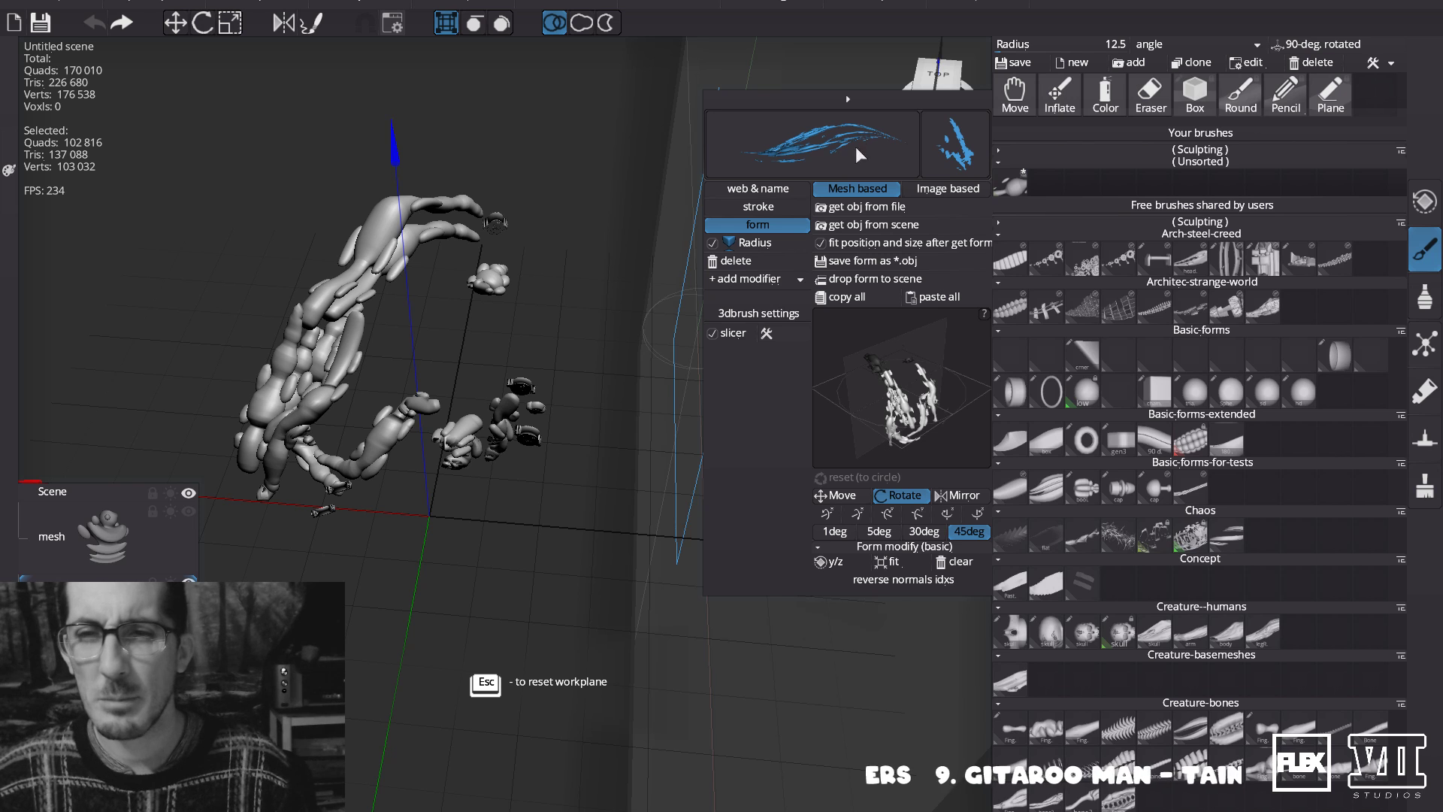
# Change the stroke type to kitbash brush and place several stretched copies of the form below and beside the existing strokes.
pyautogui.click(761, 210)
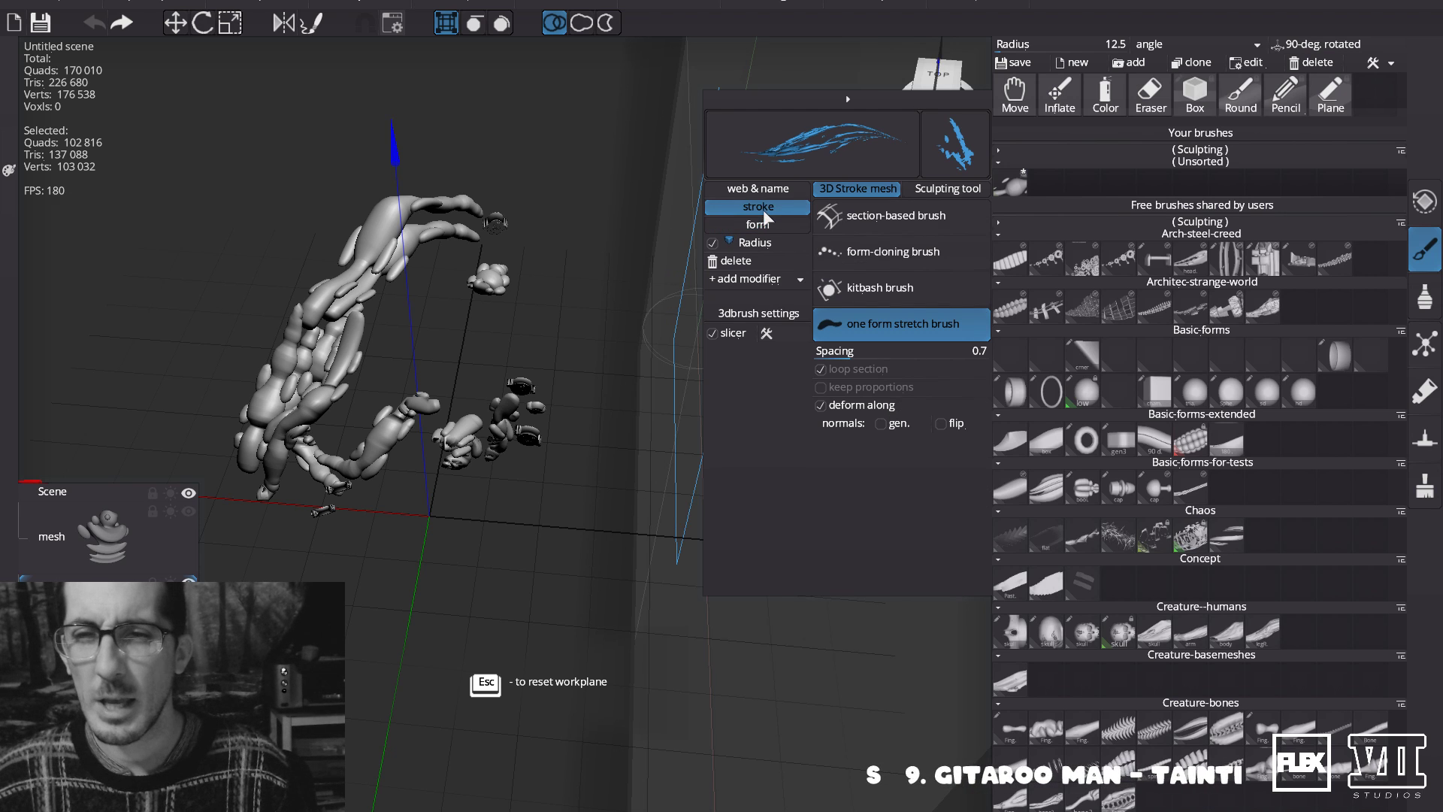
pyautogui.click(869, 285)
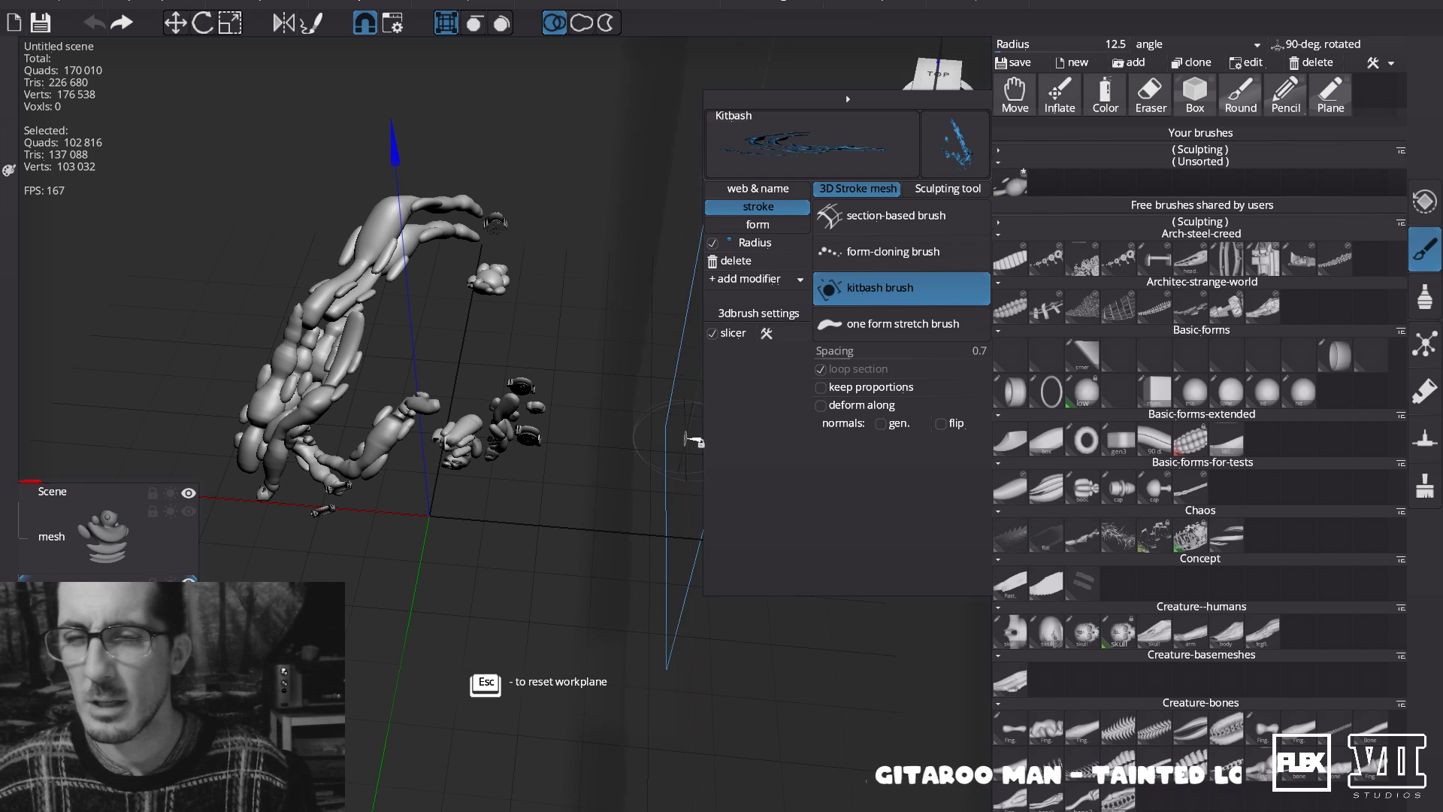
pyautogui.keyDown('alt'); pyautogui.moveTo(627, 472); pyautogui.dragTo(548, 458); pyautogui.keyUp('alt')
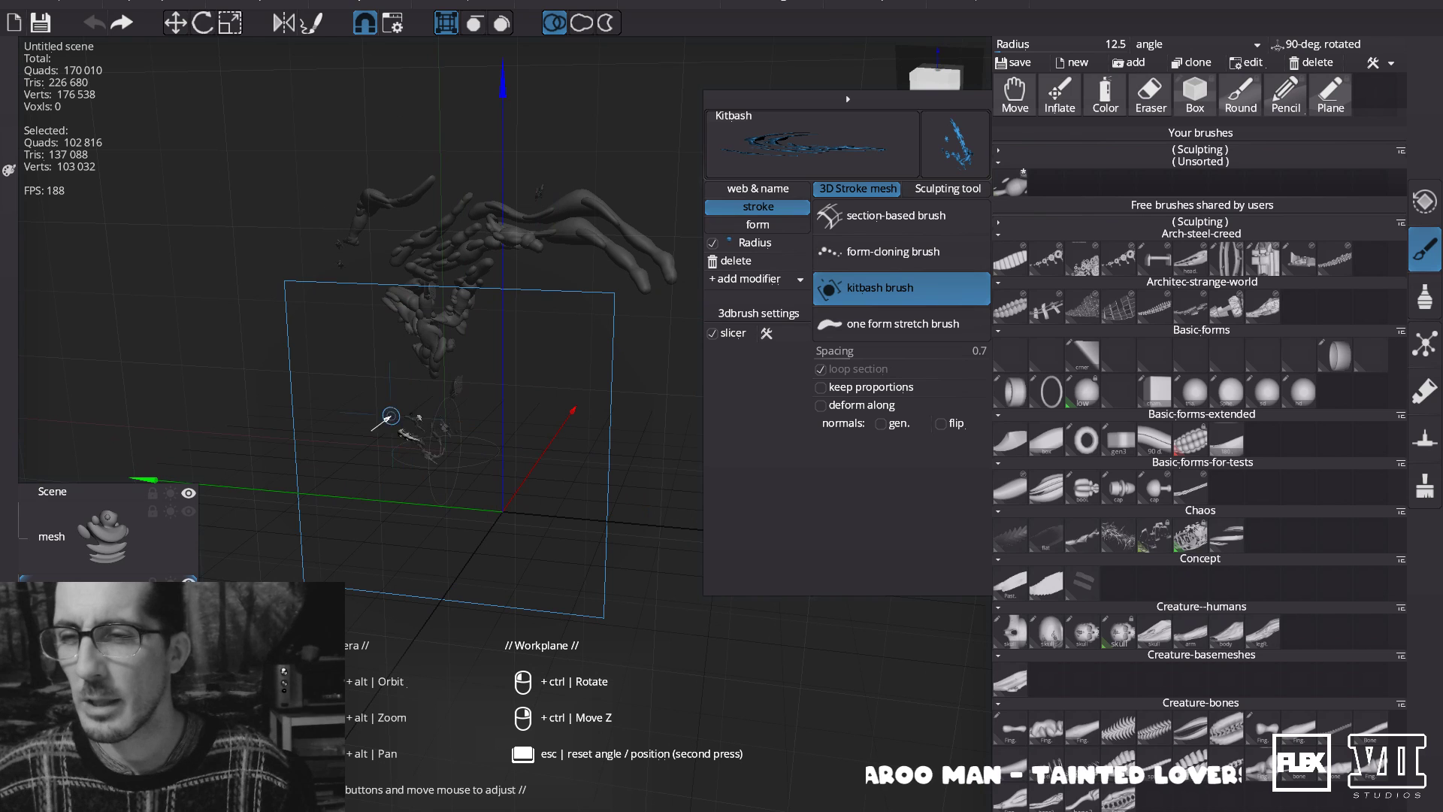
pyautogui.moveTo(352, 403); pyautogui.dragTo(351, 402)
pyautogui.moveTo(455, 441); pyautogui.dragTo(334, 444)
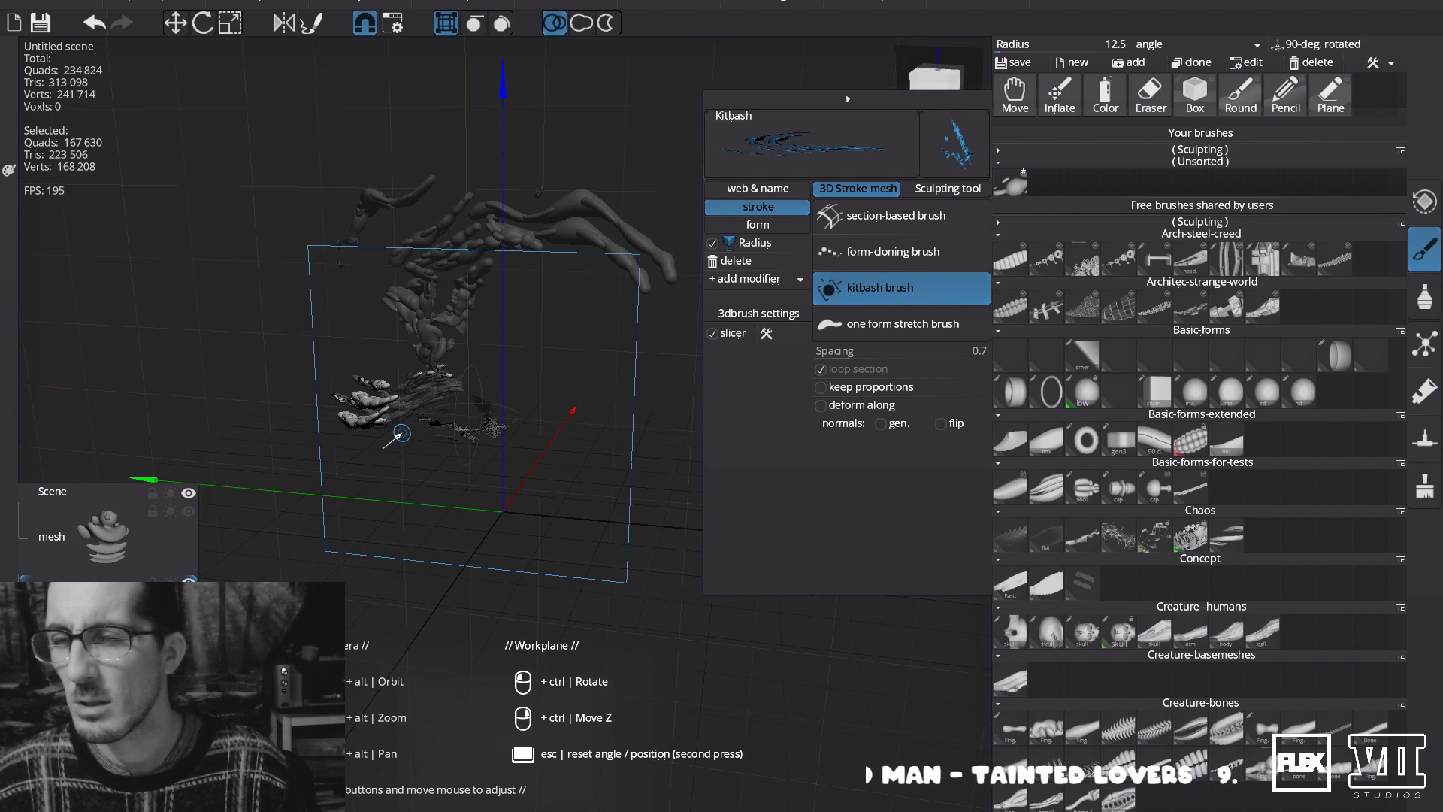
pyautogui.keyDown('alt'); pyautogui.moveTo(391, 410); pyautogui.dragTo(371, 552); pyautogui.keyUp('alt')
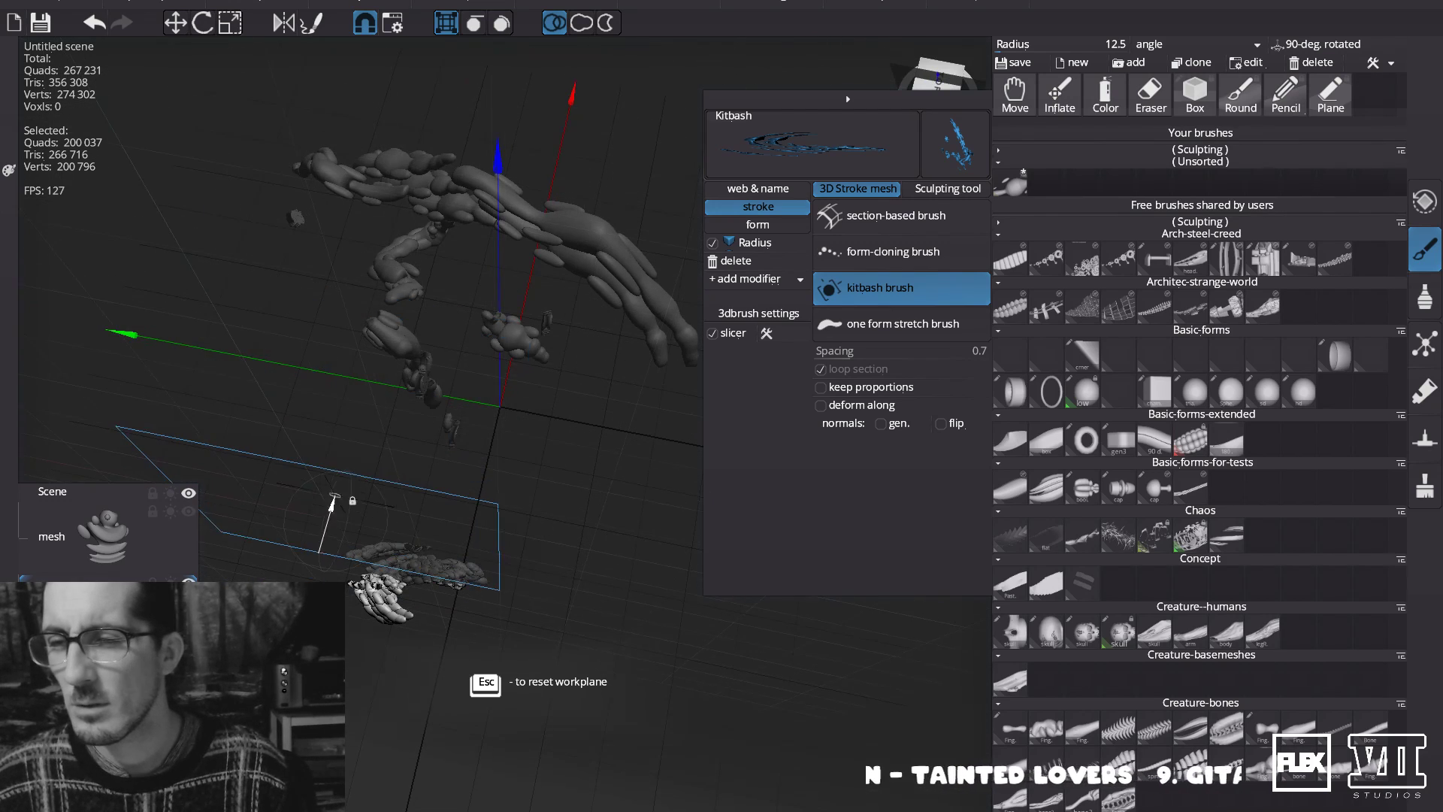
pyautogui.keyDown('alt'); pyautogui.moveTo(322, 440); pyautogui.dragTo(331, 516); pyautogui.keyUp('alt')
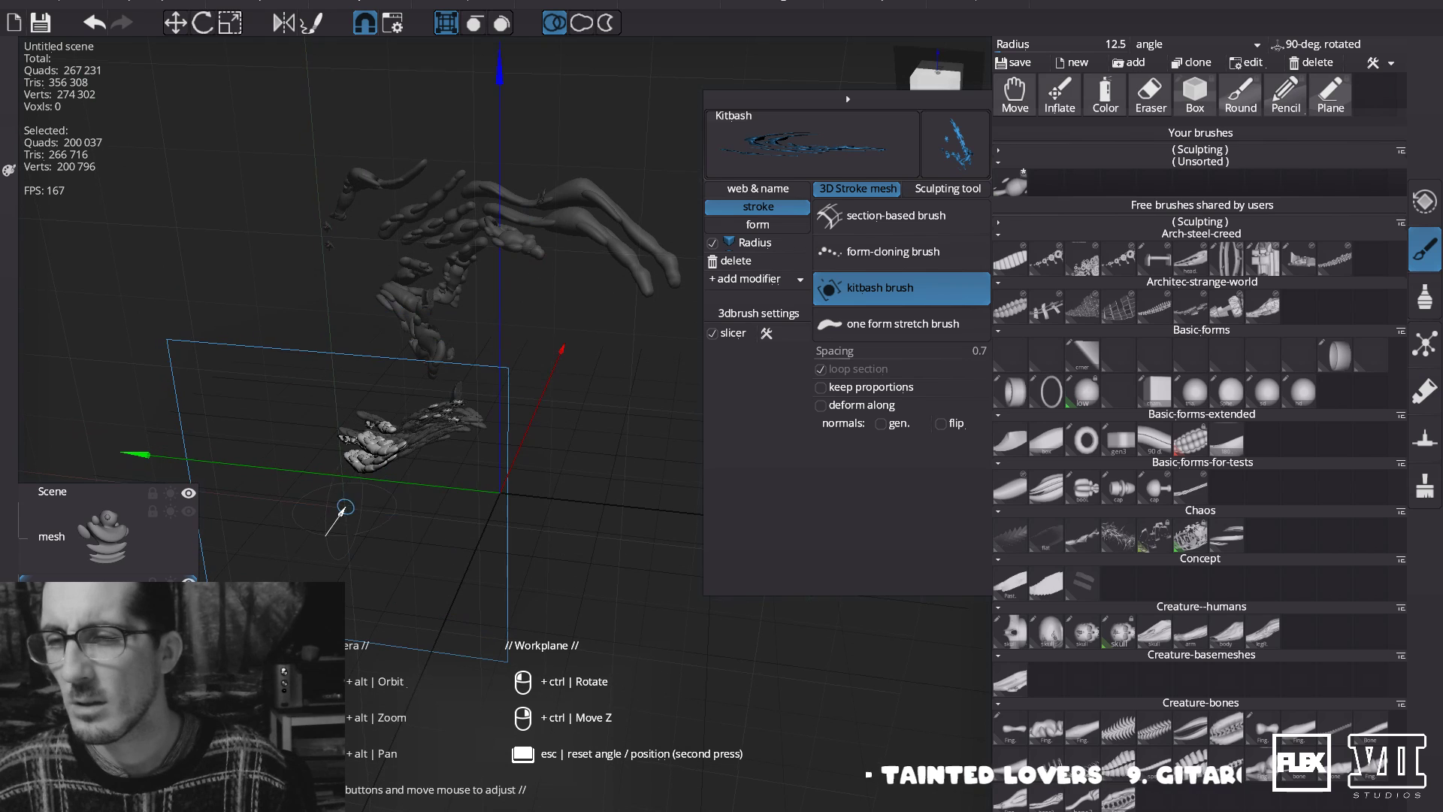
pyautogui.moveTo(331, 392); pyautogui.dragTo(233, 320)
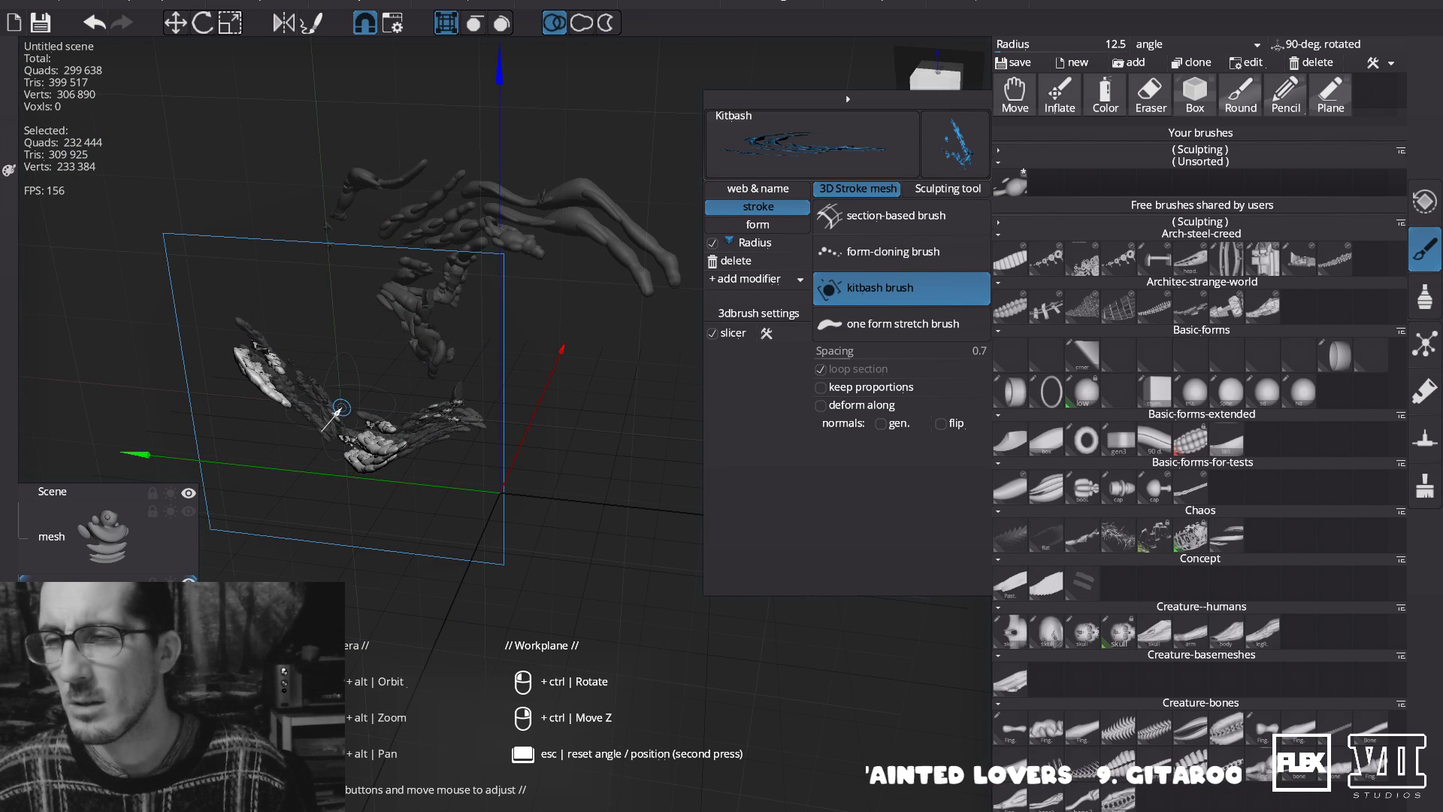
pyautogui.moveTo(412, 290)
pyautogui.mouseDown()
pyautogui.moveTo(303, 186)
pyautogui.moveTo(260, 257)
pyautogui.mouseUp()
pyautogui.moveTo(537, 374); pyautogui.dragTo(569, 347)
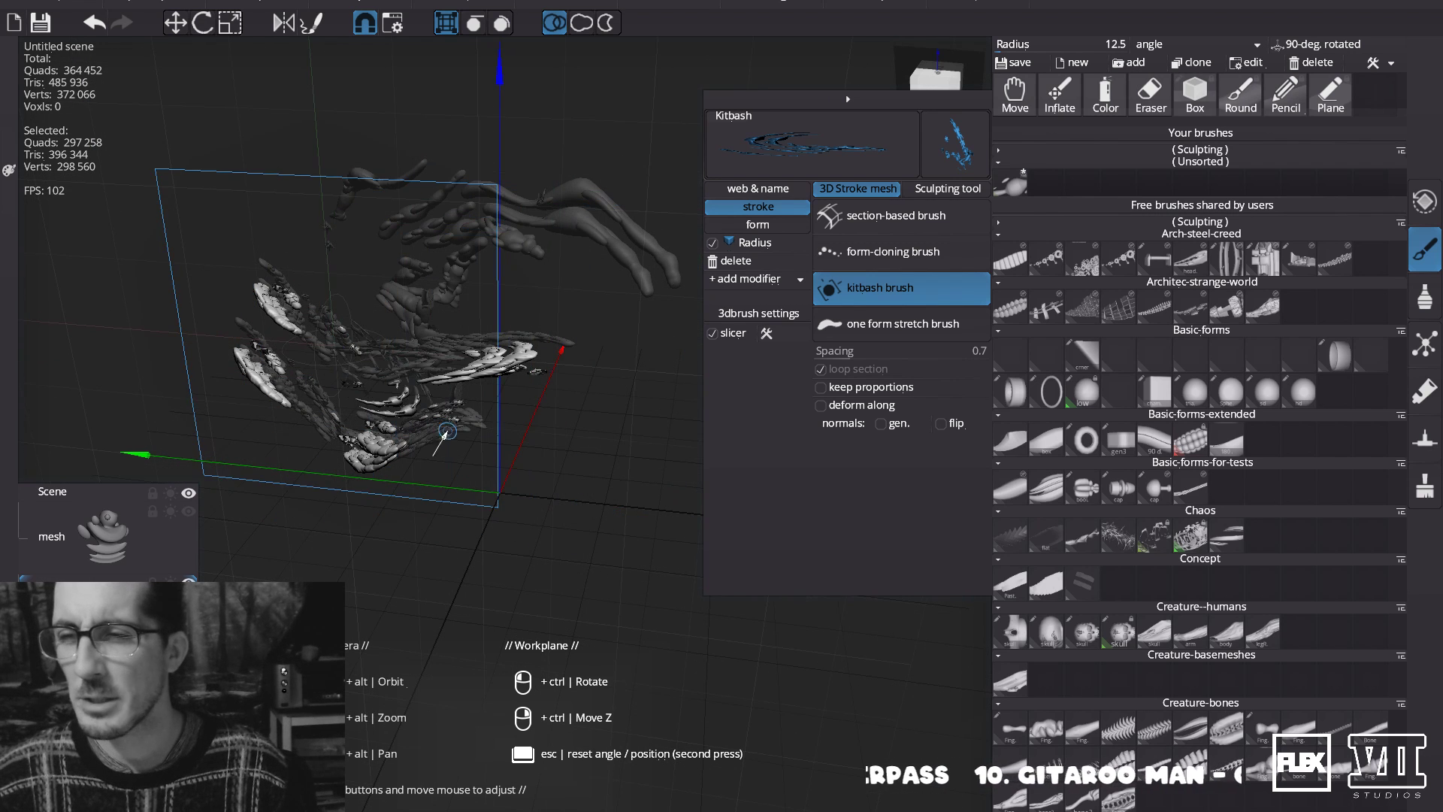
# Enable keep proportions for the kitbash brush and place more copies around the strokes, reorienting the workplane between them.
pyautogui.click(822, 387)
pyautogui.moveTo(451, 398)
pyautogui.mouseDown()
pyautogui.moveTo(316, 331)
pyautogui.moveTo(376, 262)
pyautogui.moveTo(266, 207)
pyautogui.moveTo(286, 240)
pyautogui.moveTo(248, 331)
pyautogui.mouseUp()
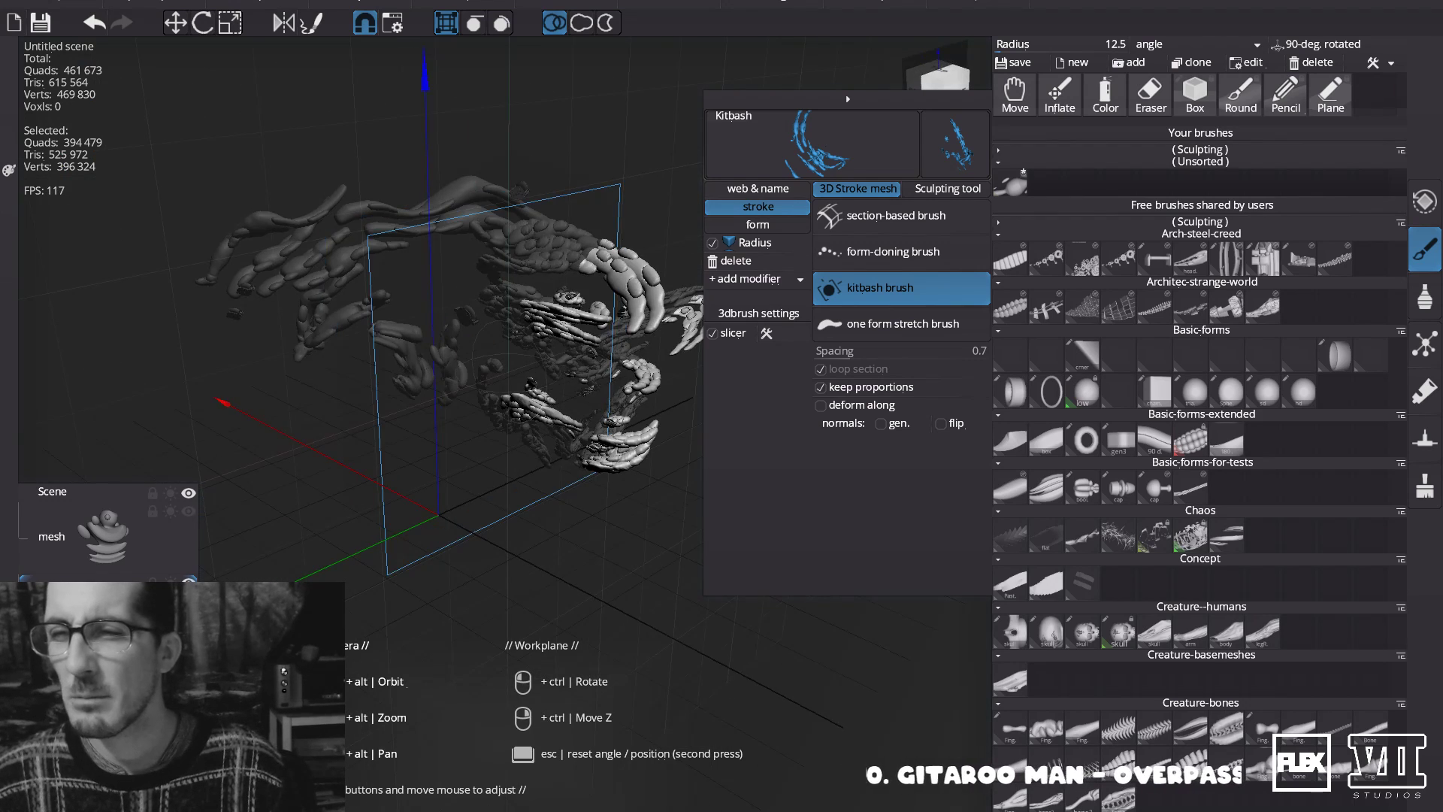
pyautogui.keyDown('alt'); pyautogui.moveTo(353, 352); pyautogui.dragTo(261, 319); pyautogui.keyUp('alt')
pyautogui.keyDown('ctrl'); pyautogui.moveTo(385, 283); pyautogui.dragTo(427, 308); pyautogui.keyUp('ctrl')
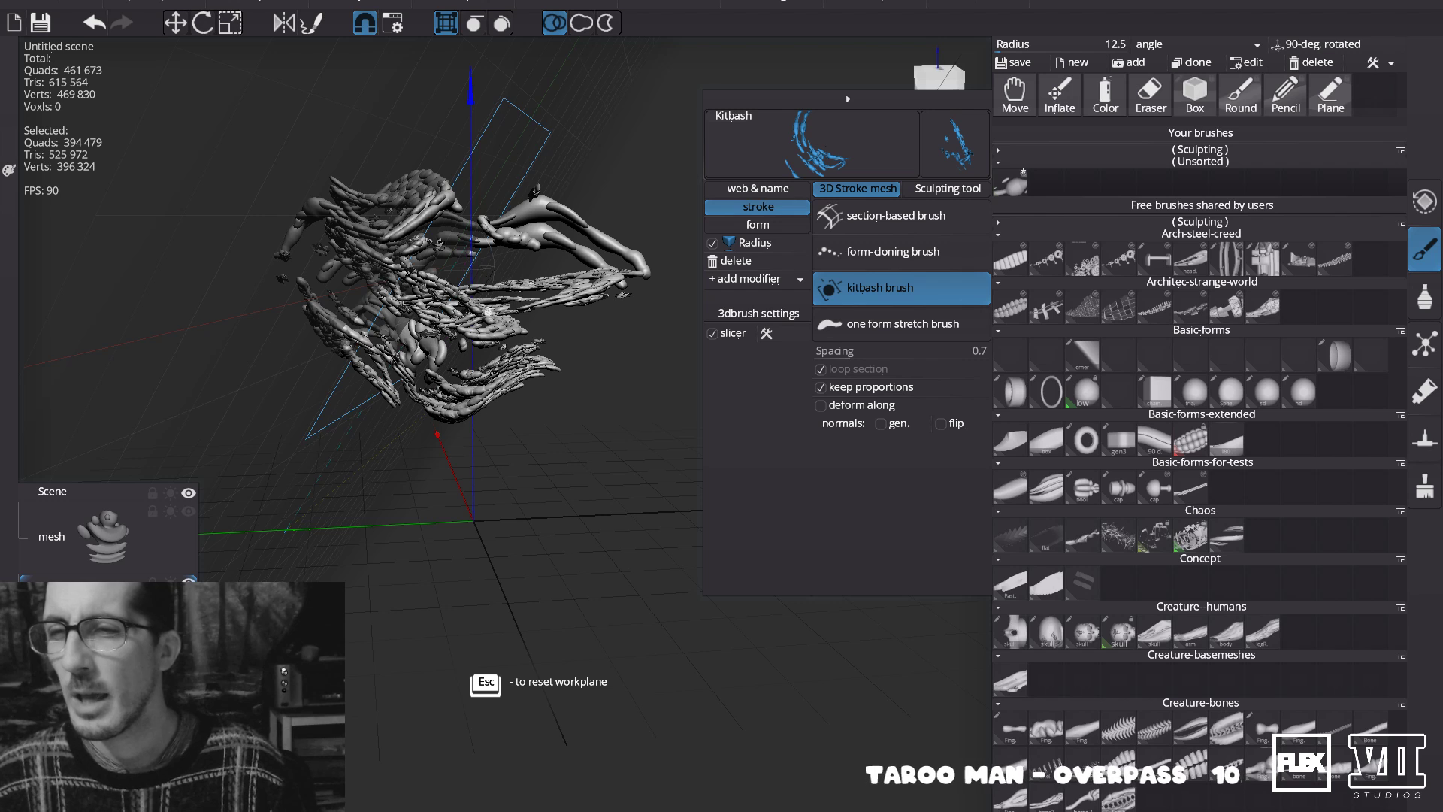
pyautogui.keyDown('alt'); pyautogui.moveTo(439, 266); pyautogui.dragTo(408, 258); pyautogui.keyUp('alt')
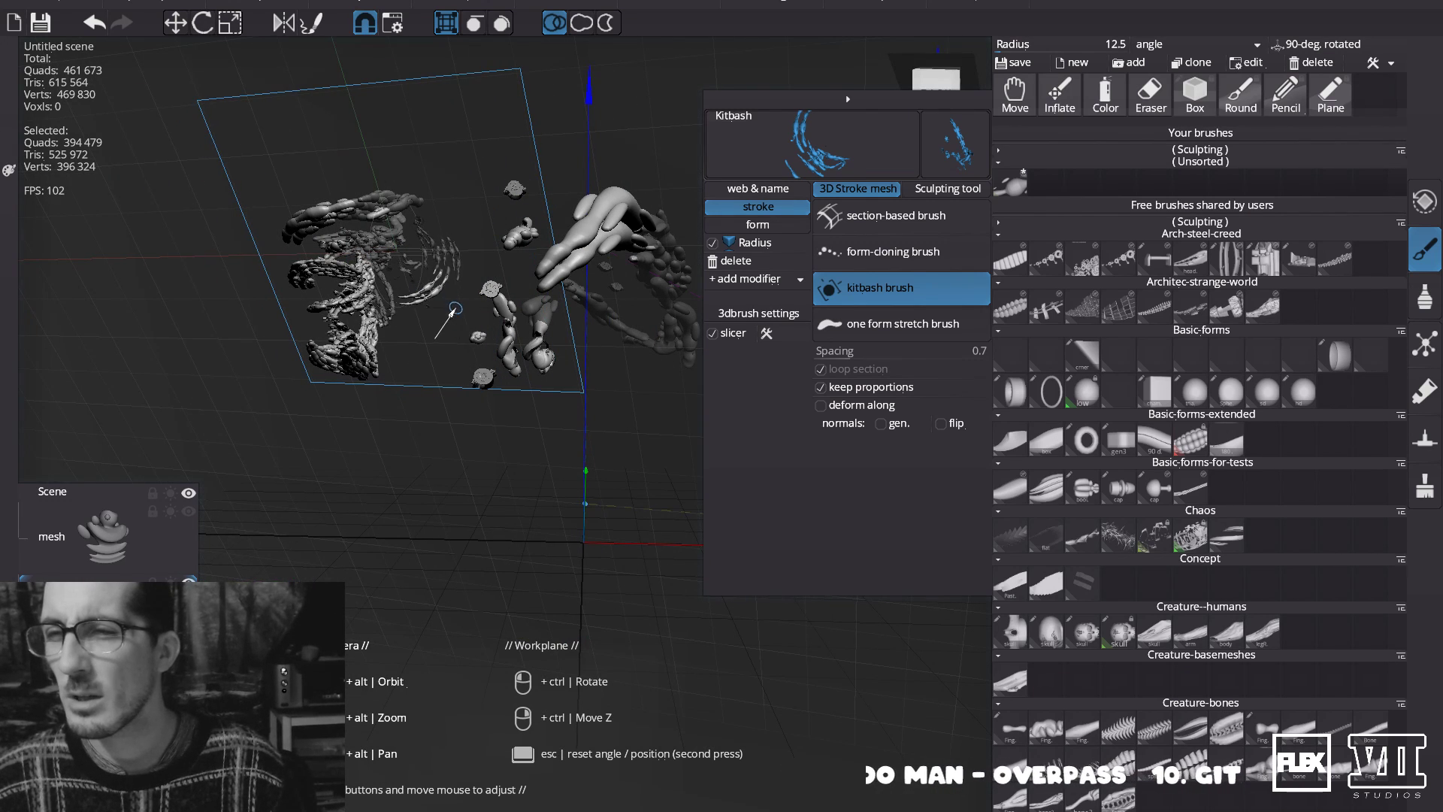
pyautogui.moveTo(449, 328)
pyautogui.mouseDown()
pyautogui.moveTo(451, 271)
pyautogui.moveTo(368, 217)
pyautogui.mouseUp()
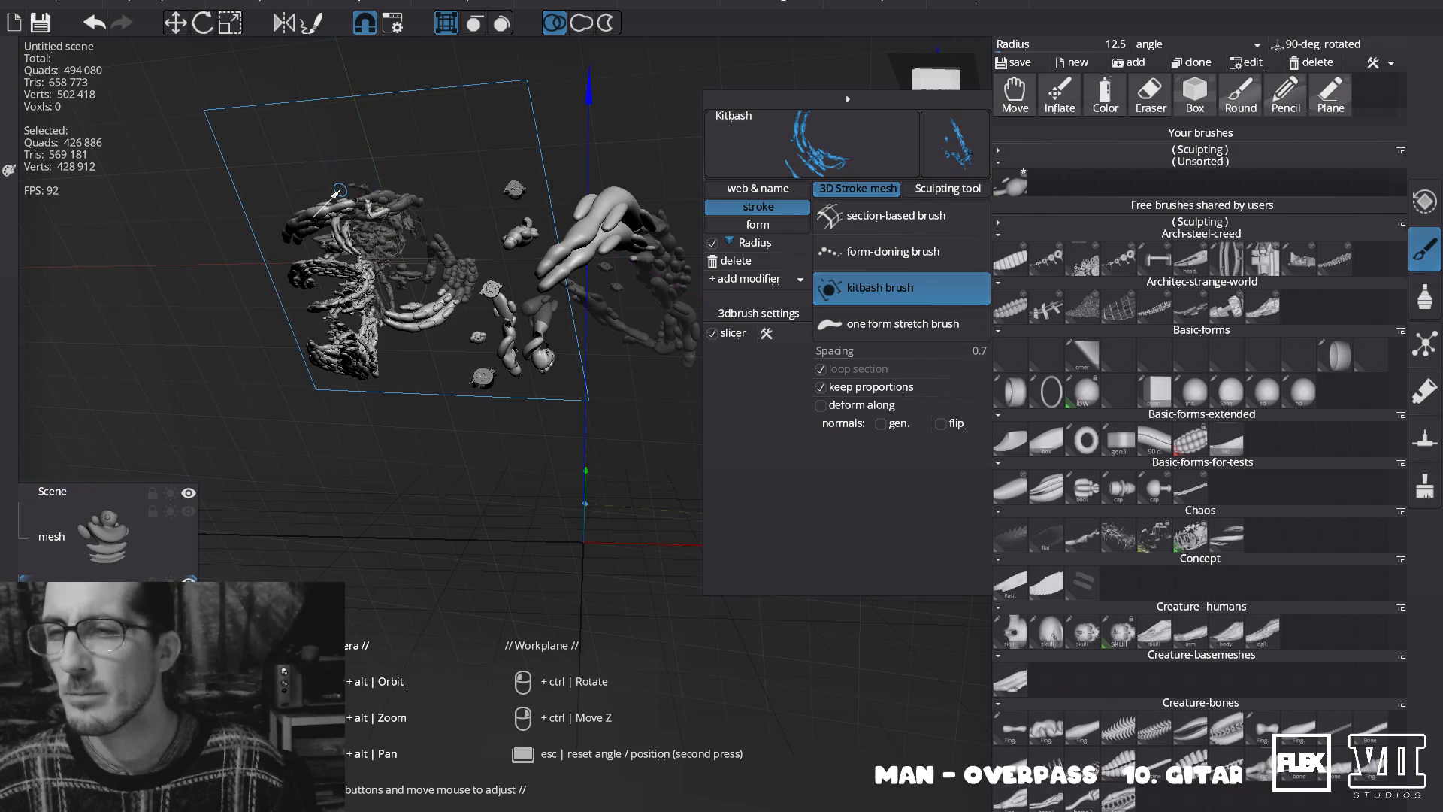
pyautogui.moveTo(309, 176)
pyautogui.mouseDown()
pyautogui.moveTo(434, 205)
pyautogui.moveTo(526, 196)
pyautogui.moveTo(458, 233)
pyautogui.moveTo(530, 218)
pyautogui.mouseUp()
pyautogui.keyDown('alt'); pyautogui.moveTo(530, 218); pyautogui.dragTo(560, 225, button='right'); pyautogui.keyUp('alt')
pyautogui.moveTo(560, 225)
pyautogui.keyDown('alt'); pyautogui.mouseDown()
pyautogui.moveTo(526, 233)
pyautogui.moveTo(586, 237)
pyautogui.moveTo(459, 301)
pyautogui.moveTo(317, 526)
pyautogui.mouseUp(); pyautogui.keyUp('alt')
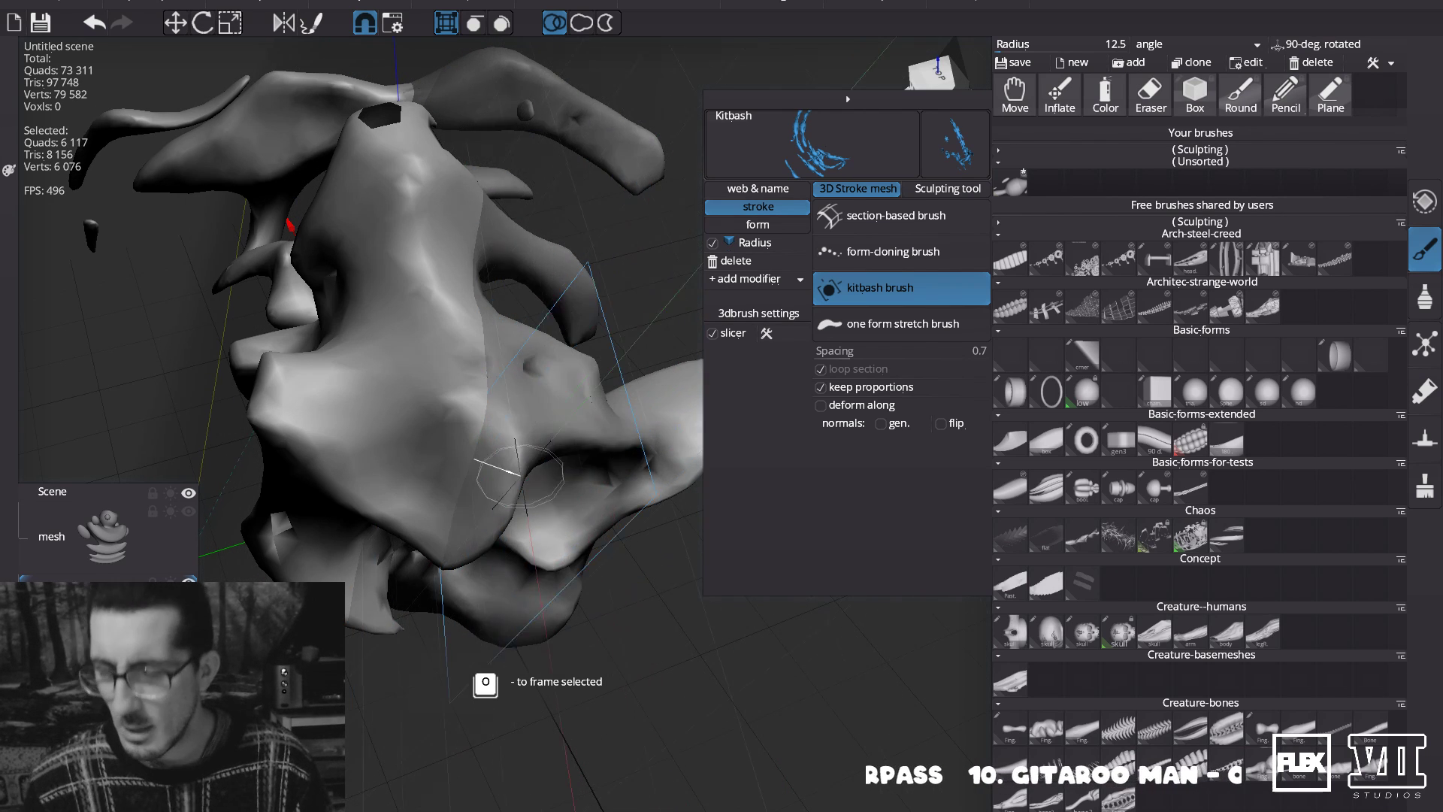
# Rotate the workplane through several angles around the remeshed form, then undo the last scene change and redo it.
pyautogui.scroll(-5, 546, 487)
pyautogui.scroll(2, 546, 488)
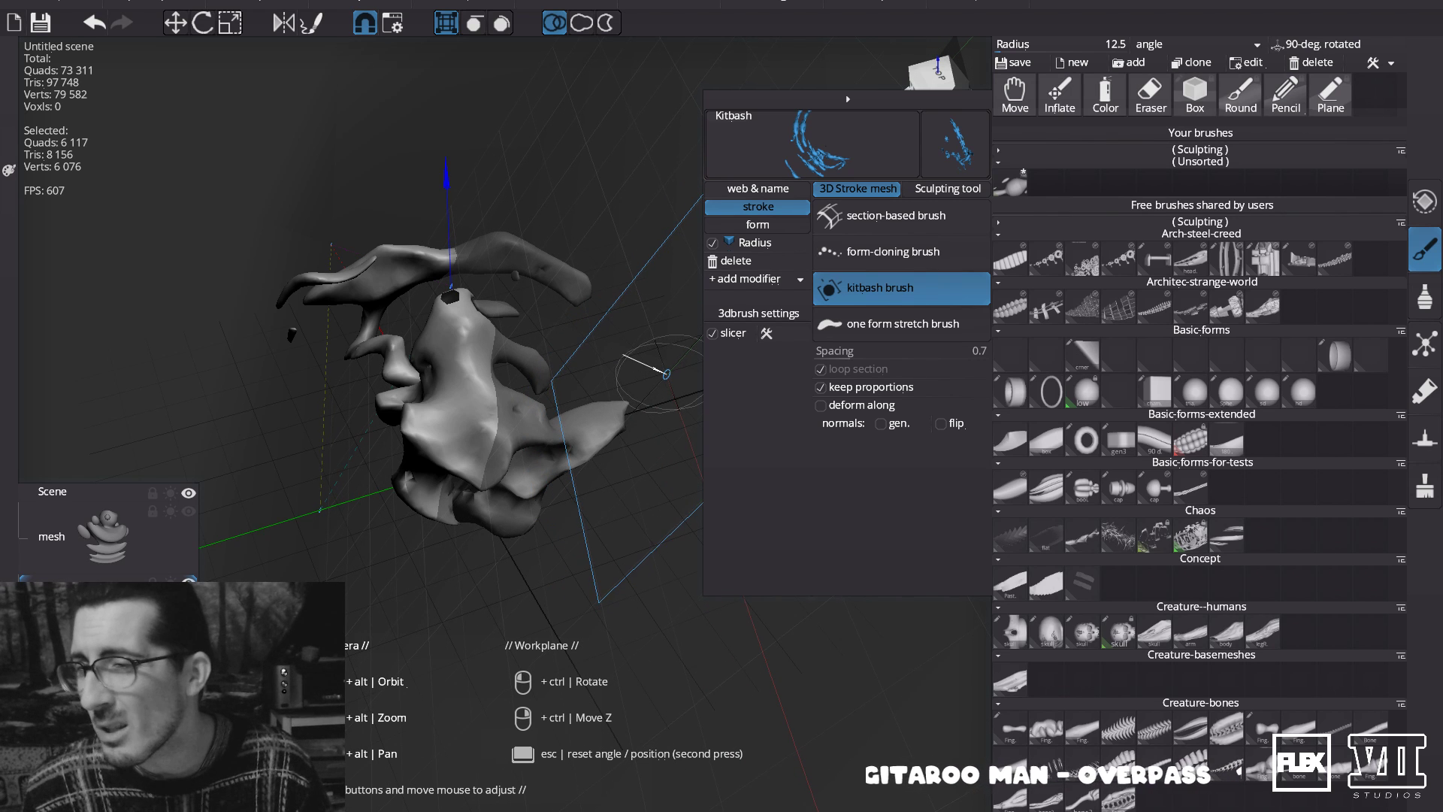
pyautogui.moveTo(667, 364)
pyautogui.keyDown('alt'); pyautogui.mouseDown()
pyautogui.moveTo(676, 315)
pyautogui.moveTo(639, 361)
pyautogui.moveTo(665, 369)
pyautogui.moveTo(651, 359)
pyautogui.moveTo(662, 339)
pyautogui.moveTo(661, 363)
pyautogui.mouseUp(); pyautogui.keyUp('alt')
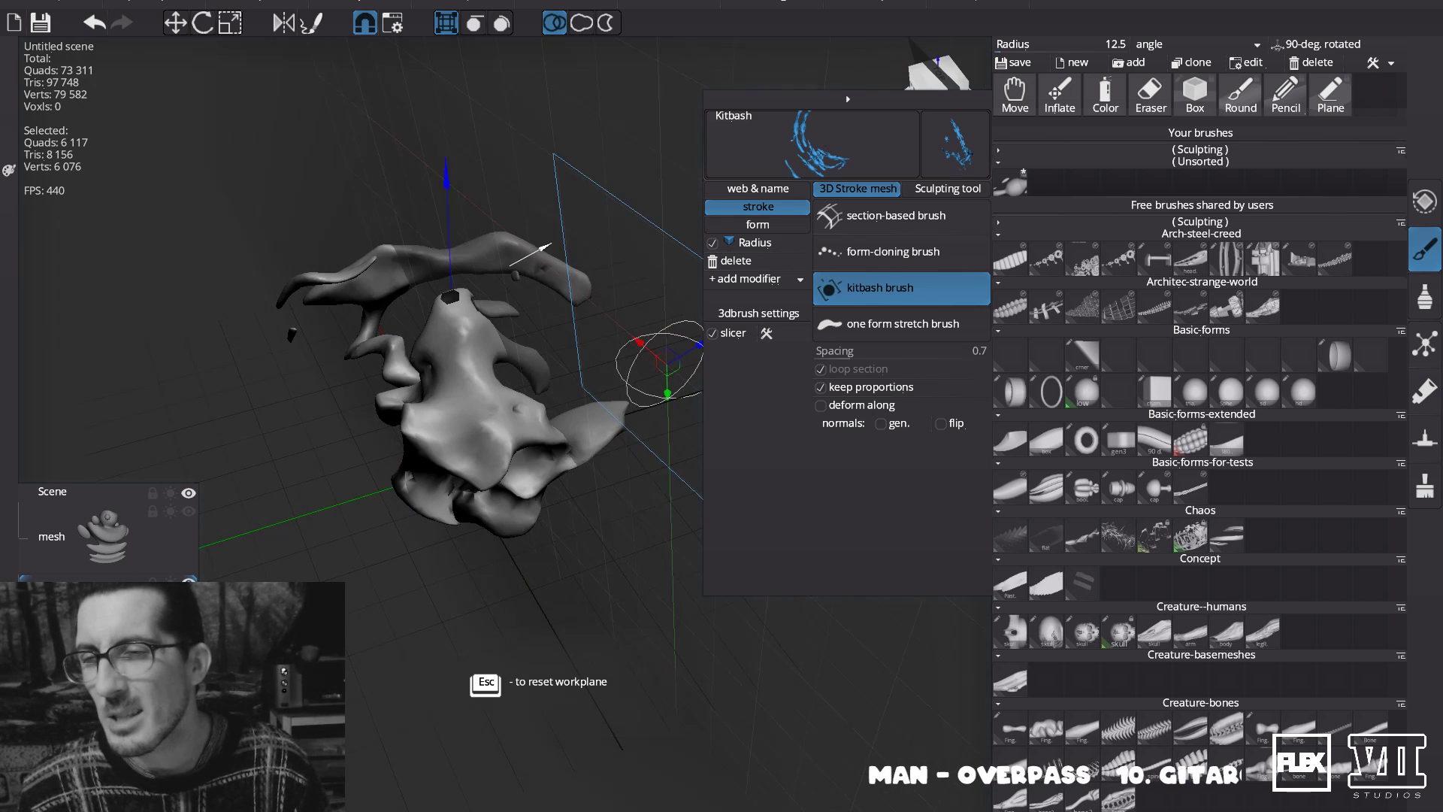
pyautogui.keyDown('ctrl'); pyautogui.moveTo(665, 367); pyautogui.dragTo(661, 366); pyautogui.keyUp('ctrl')
pyautogui.keyDown('ctrl'); pyautogui.moveTo(557, 248); pyautogui.dragTo(554, 251); pyautogui.keyUp('ctrl')
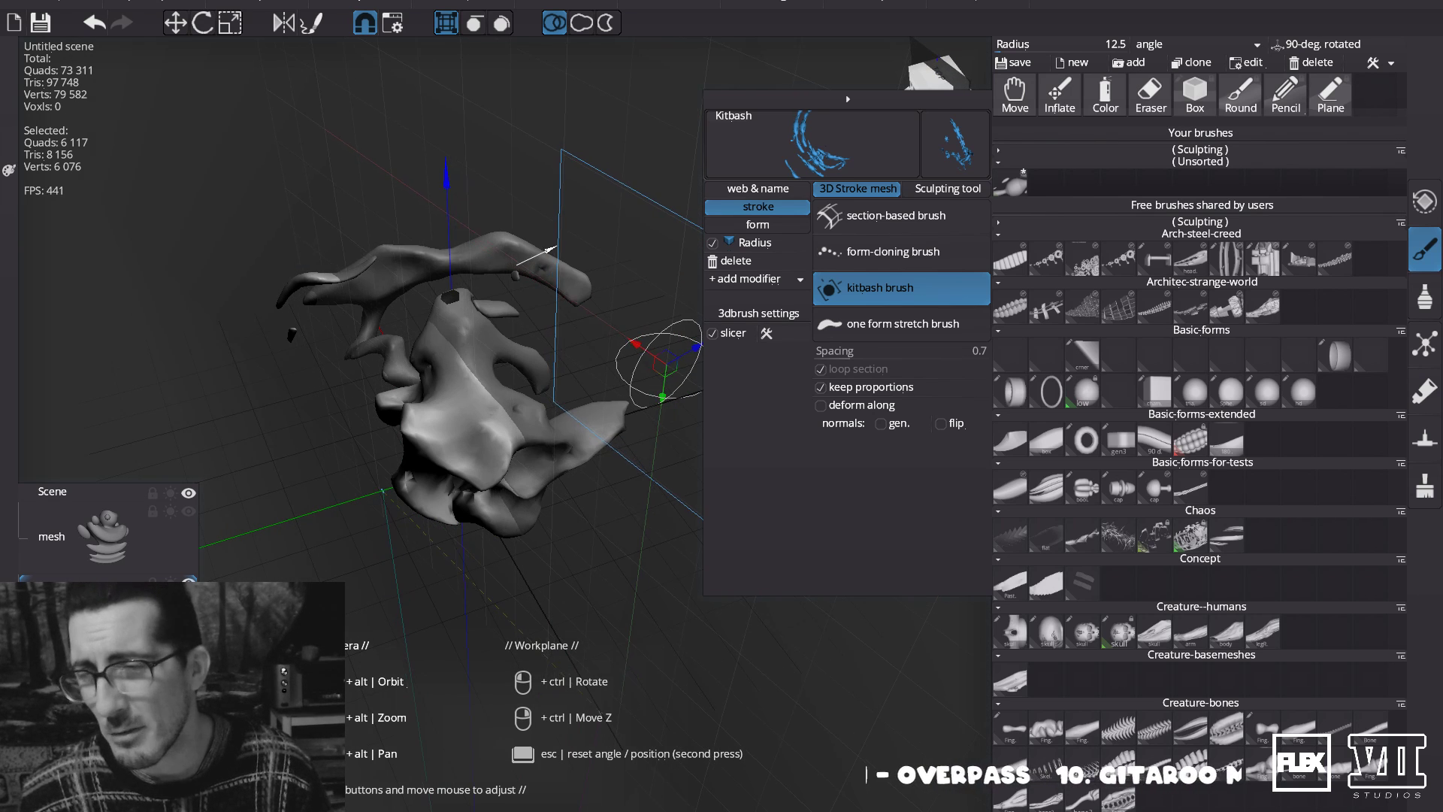
pyautogui.keyDown('ctrl'); pyautogui.moveTo(463, 406); pyautogui.dragTo(557, 637); pyautogui.keyUp('ctrl')
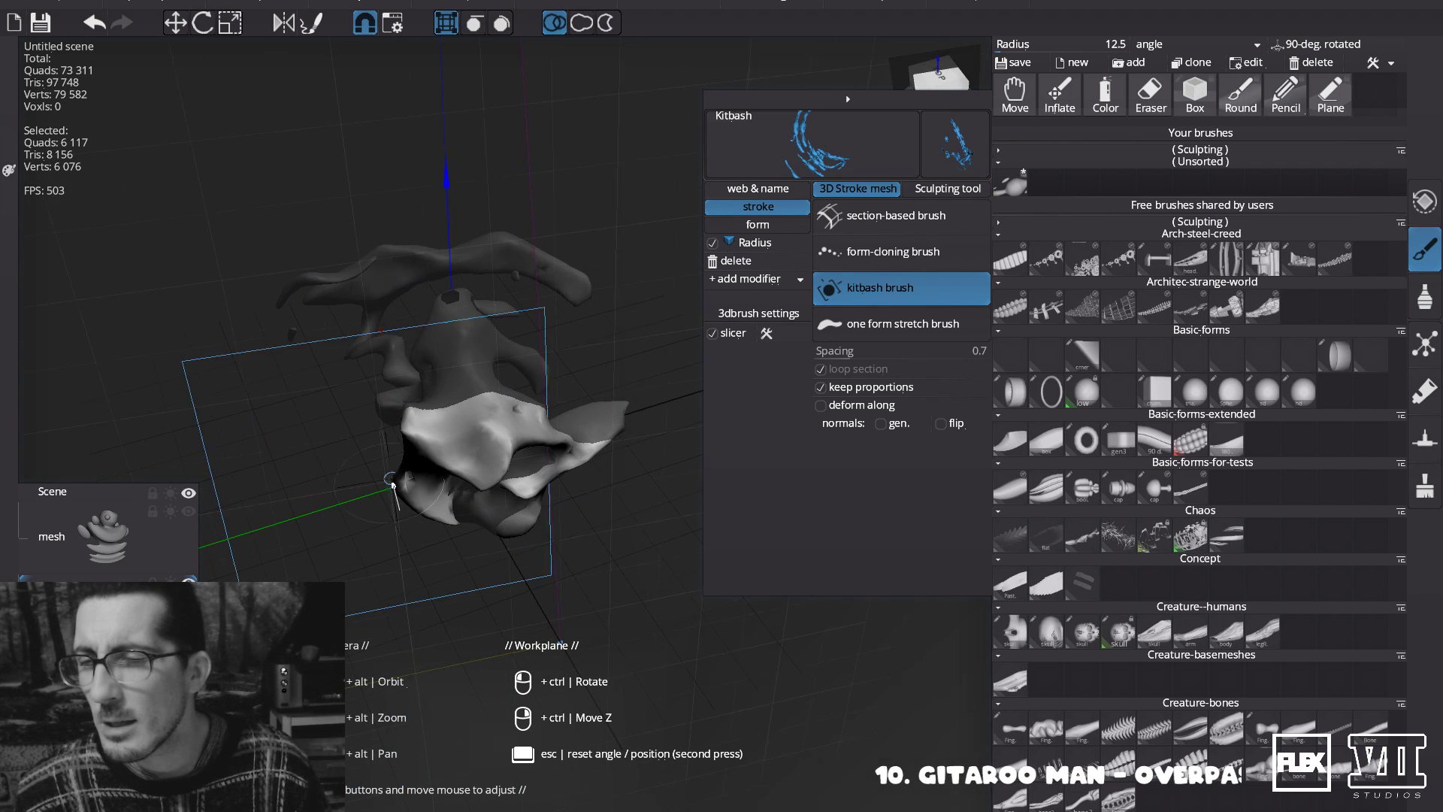
pyautogui.hotkey('ctrl', 'z')
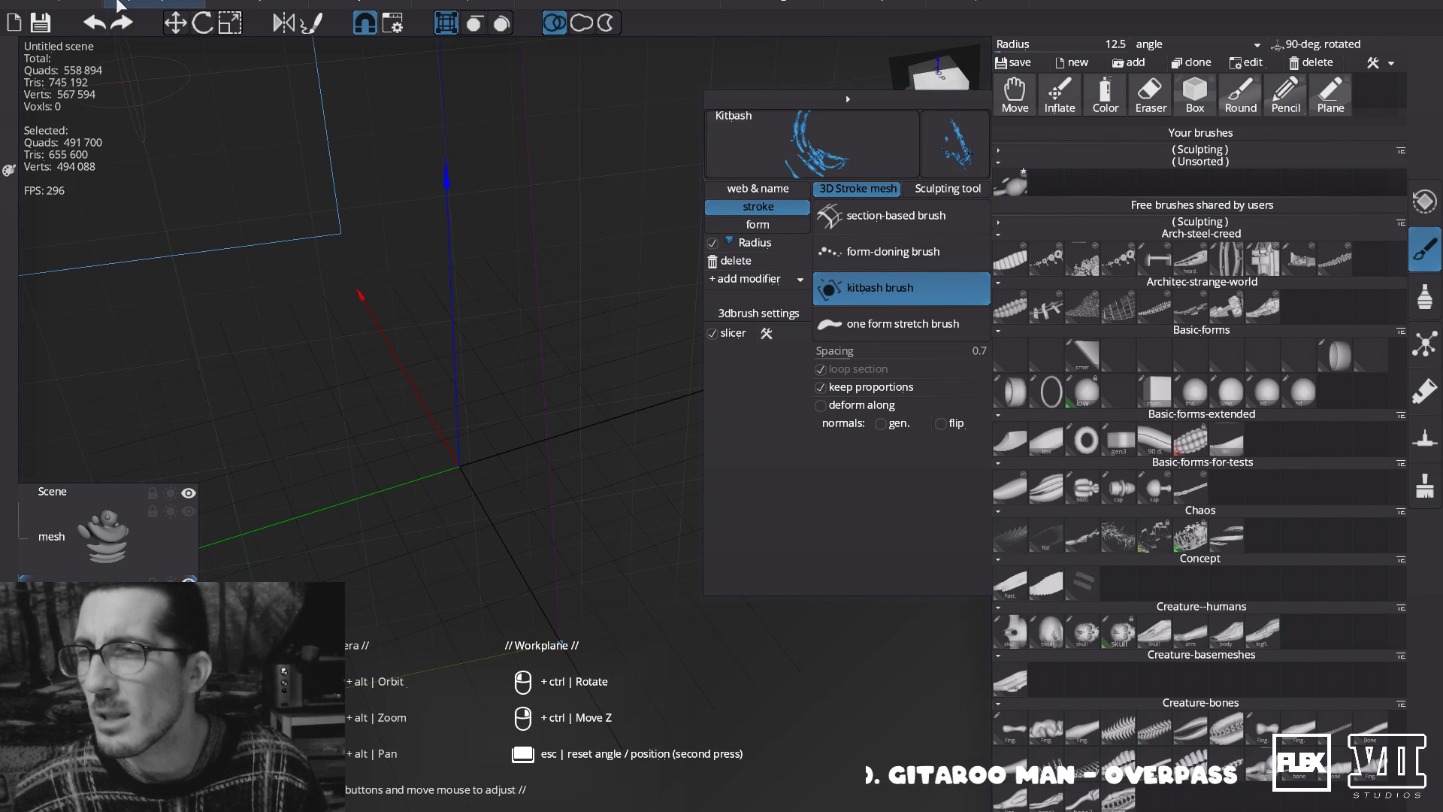
pyautogui.click(122, 25)
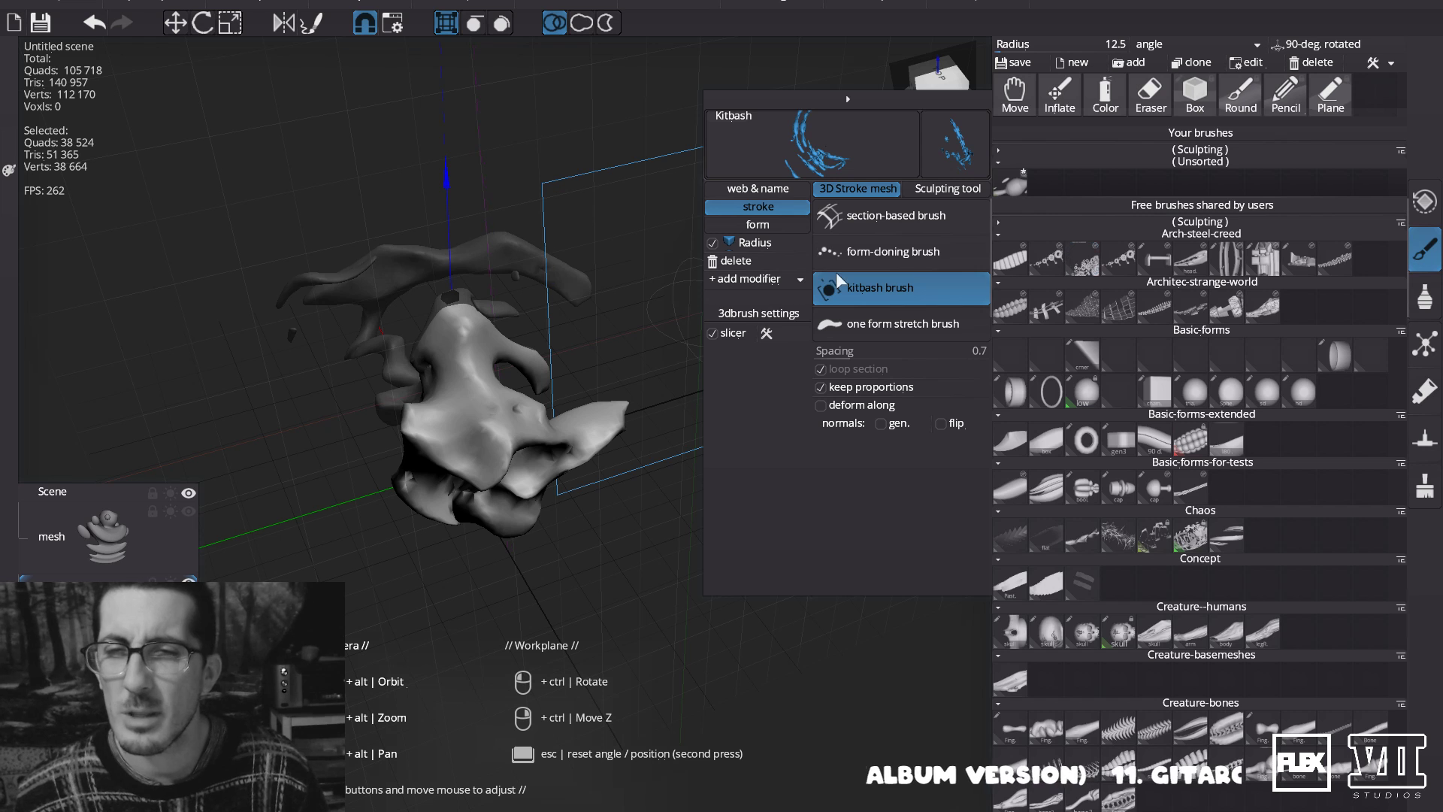
# Change the stroke type to form-cloning brush, test a small stroke above the mesh and undo it.
pyautogui.click(869, 255)
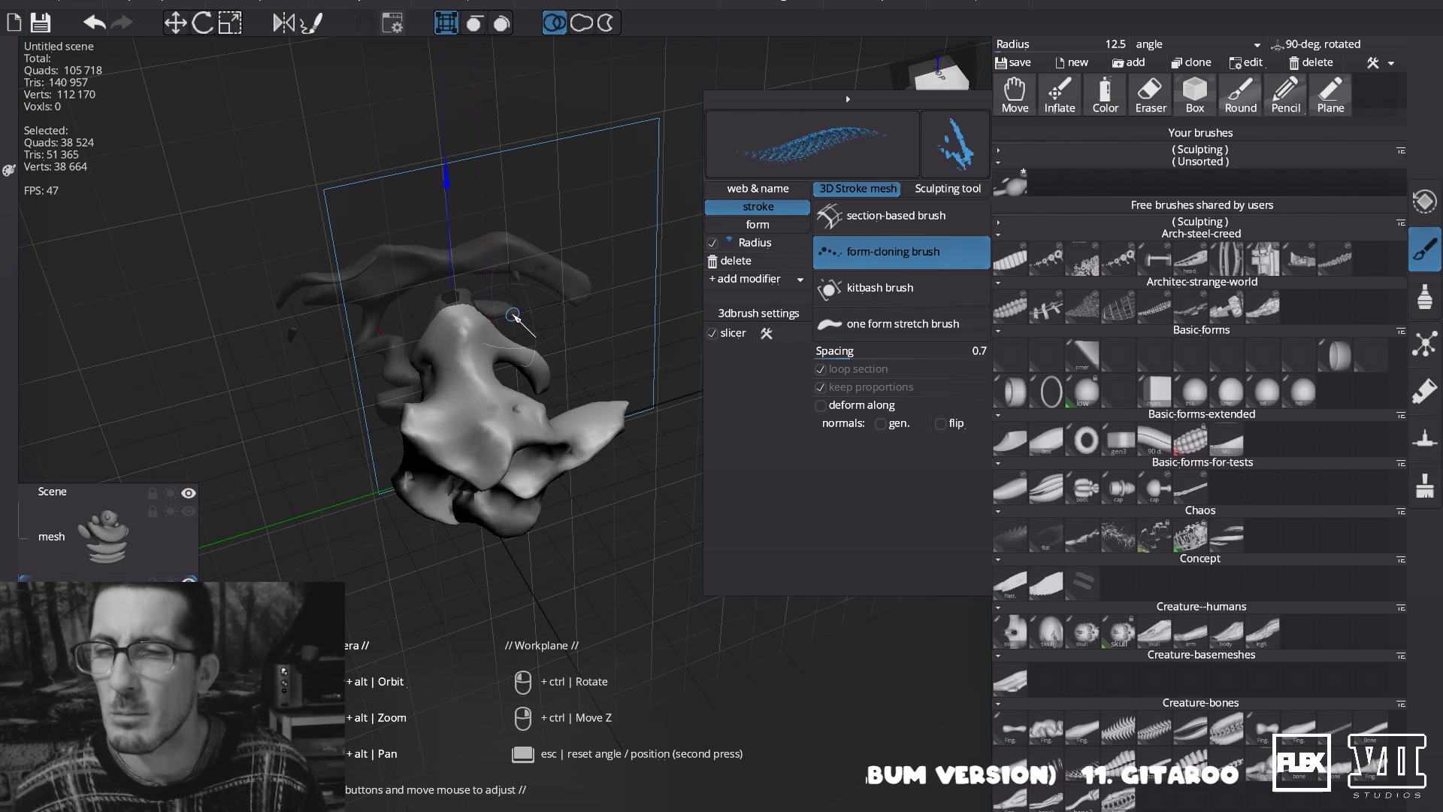
pyautogui.moveTo(583, 235); pyautogui.dragTo(606, 305)
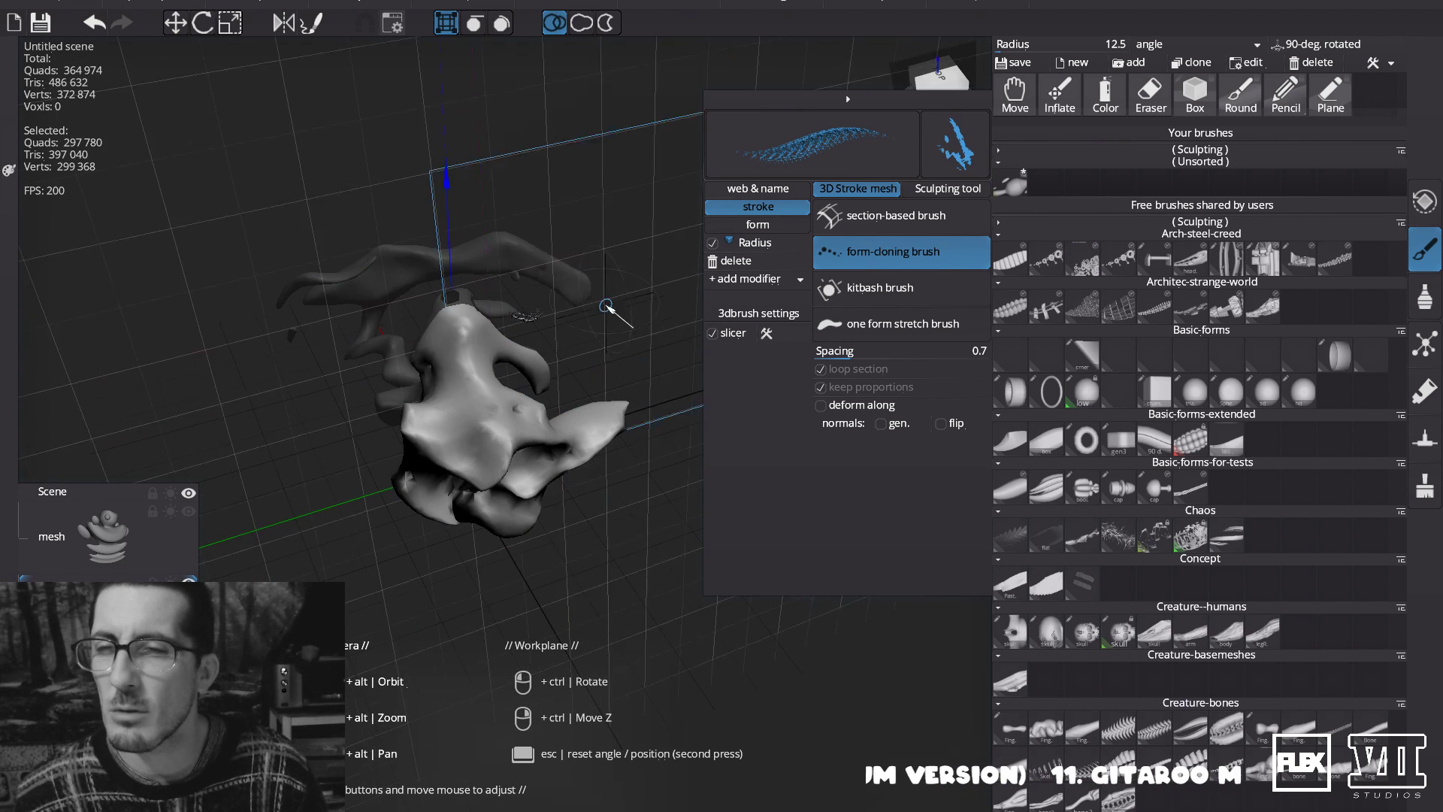
pyautogui.hotkey('ctrl', 'z')
# Increase the brush radius to 60.5 and draw cloned-form strokes above the mesh, then directly on its surface.
pyautogui.moveTo(540, 302); pyautogui.dragTo(567, 295, button='right')
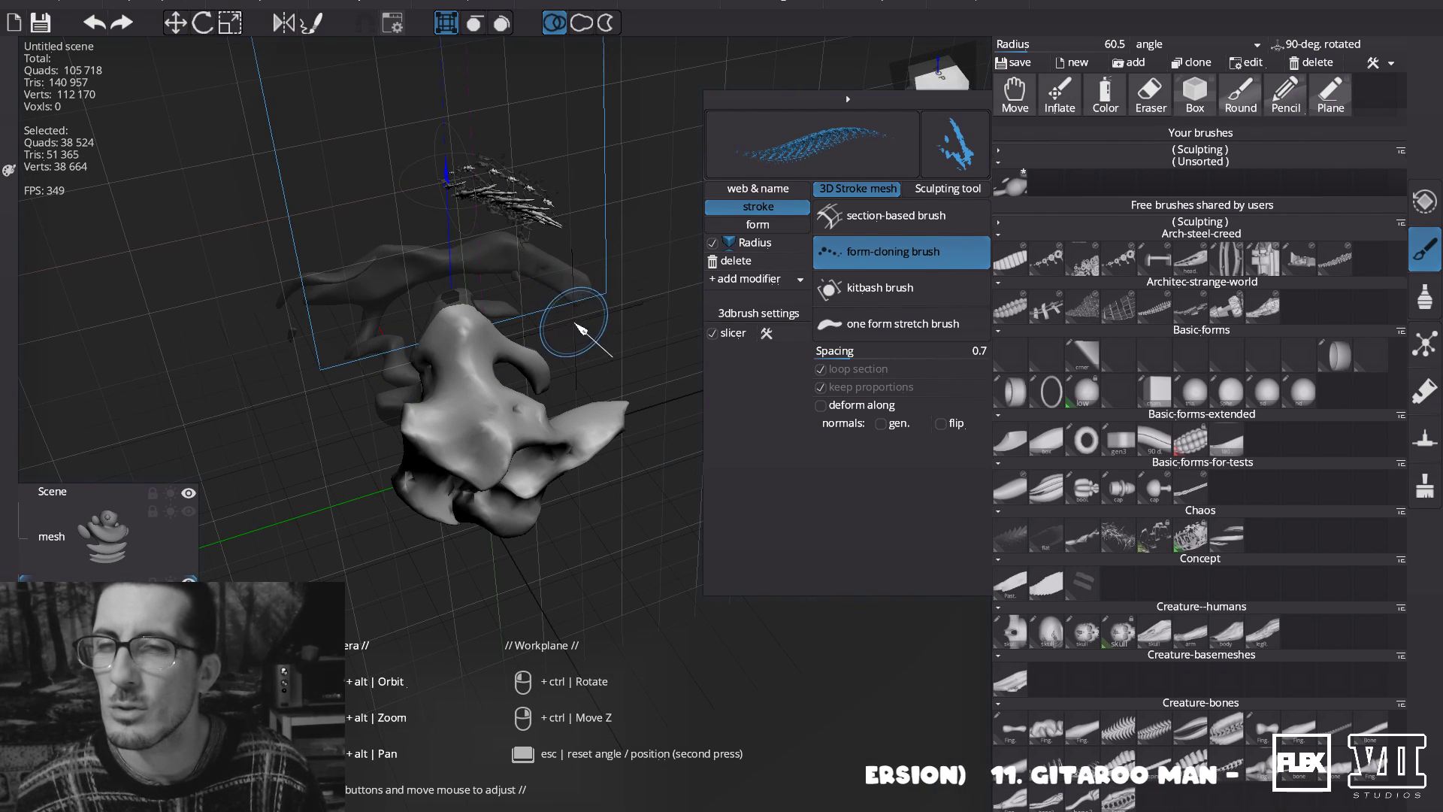
pyautogui.moveTo(576, 336)
pyautogui.mouseDown()
pyautogui.moveTo(504, 304)
pyautogui.moveTo(350, 320)
pyautogui.moveTo(571, 308)
pyautogui.moveTo(466, 263)
pyautogui.moveTo(594, 286)
pyautogui.moveTo(560, 219)
pyautogui.moveTo(545, 263)
pyautogui.moveTo(560, 193)
pyautogui.moveTo(492, 355)
pyautogui.mouseUp()
pyautogui.click(501, 23)
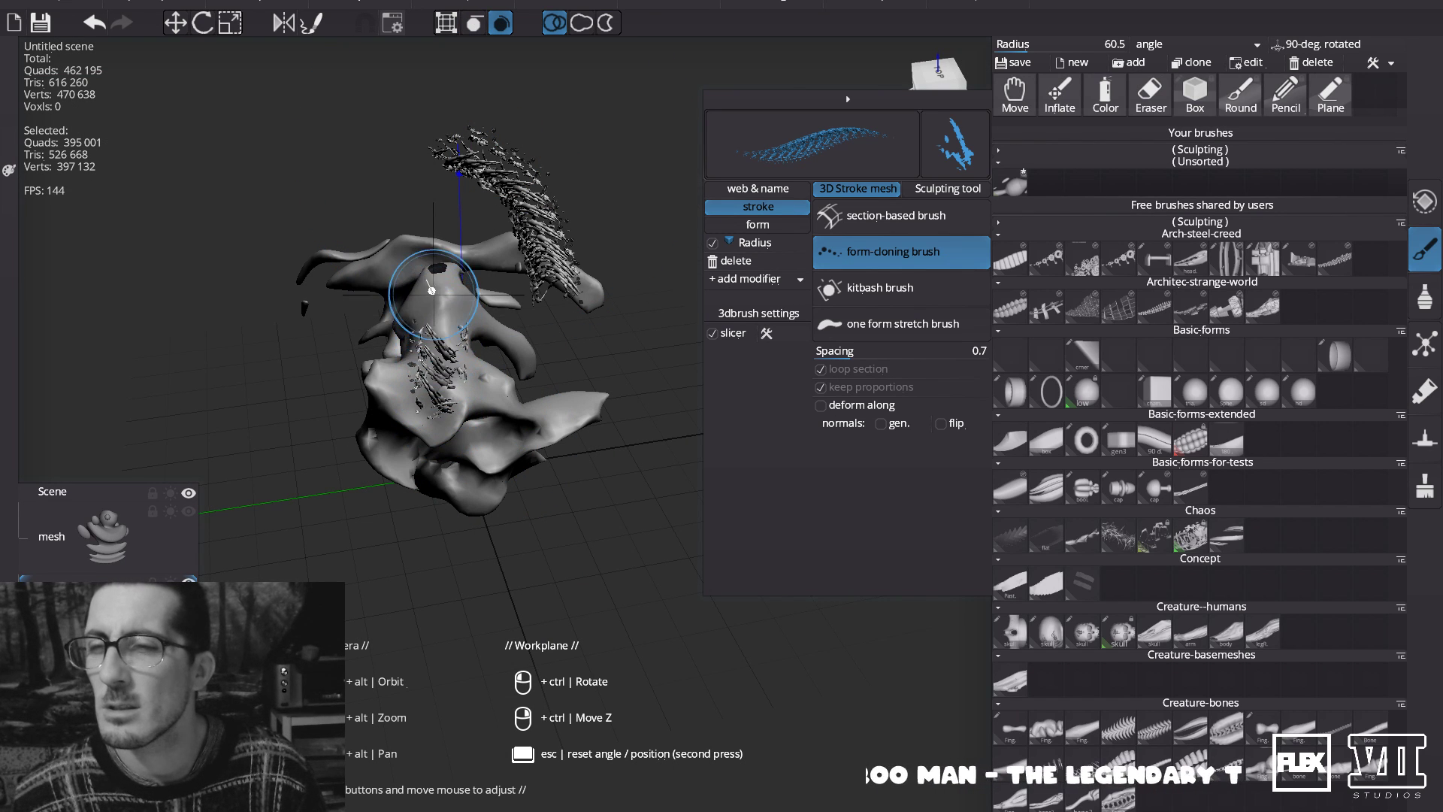
pyautogui.moveTo(377, 296)
pyautogui.keyDown('alt'); pyautogui.mouseDown()
pyautogui.moveTo(396, 280)
pyautogui.moveTo(419, 290)
pyautogui.mouseUp(); pyautogui.keyUp('alt')
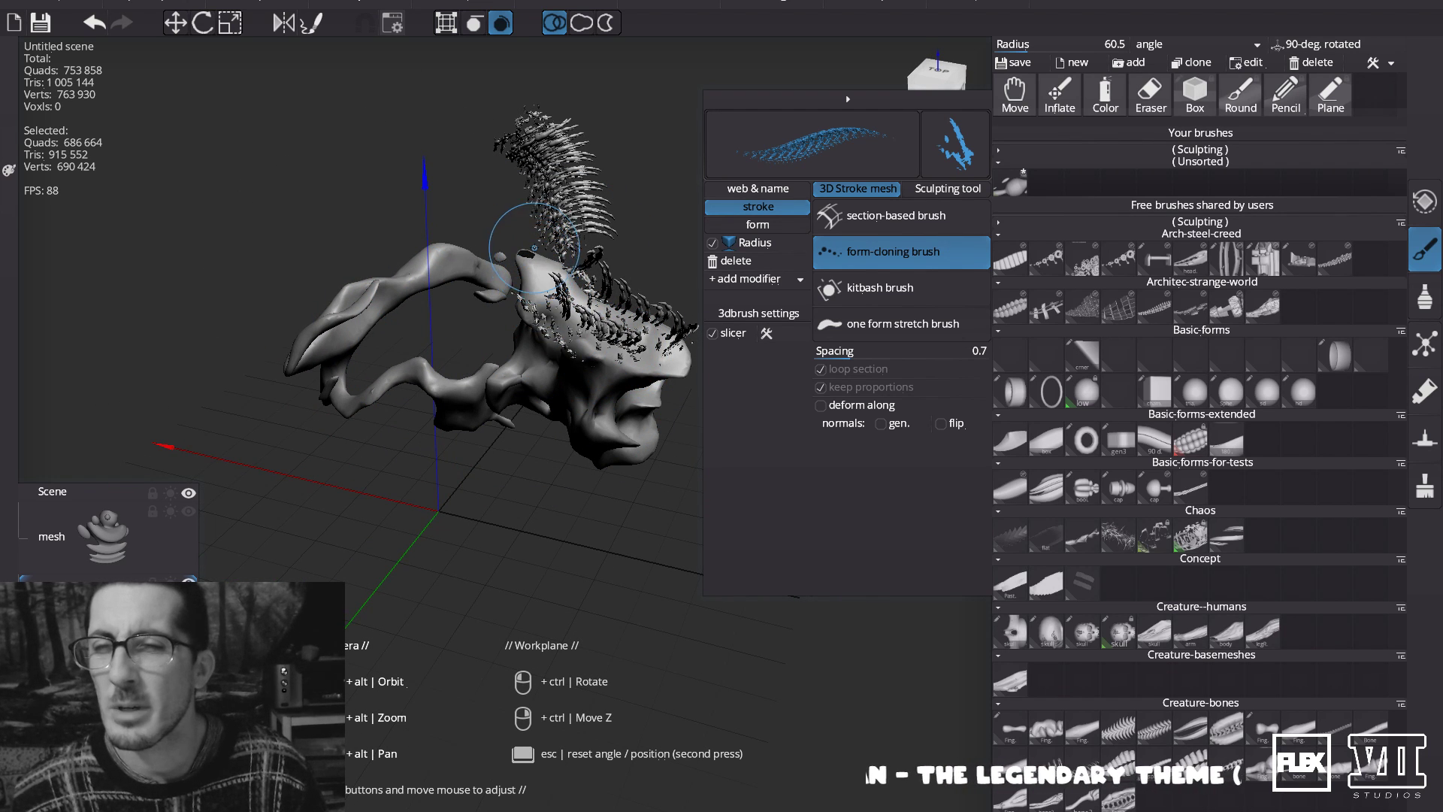
# Draw cloned-form strokes over the mesh's surface from several sides with the form-cloning brush.
pyautogui.moveTo(533, 242); pyautogui.dragTo(632, 255)
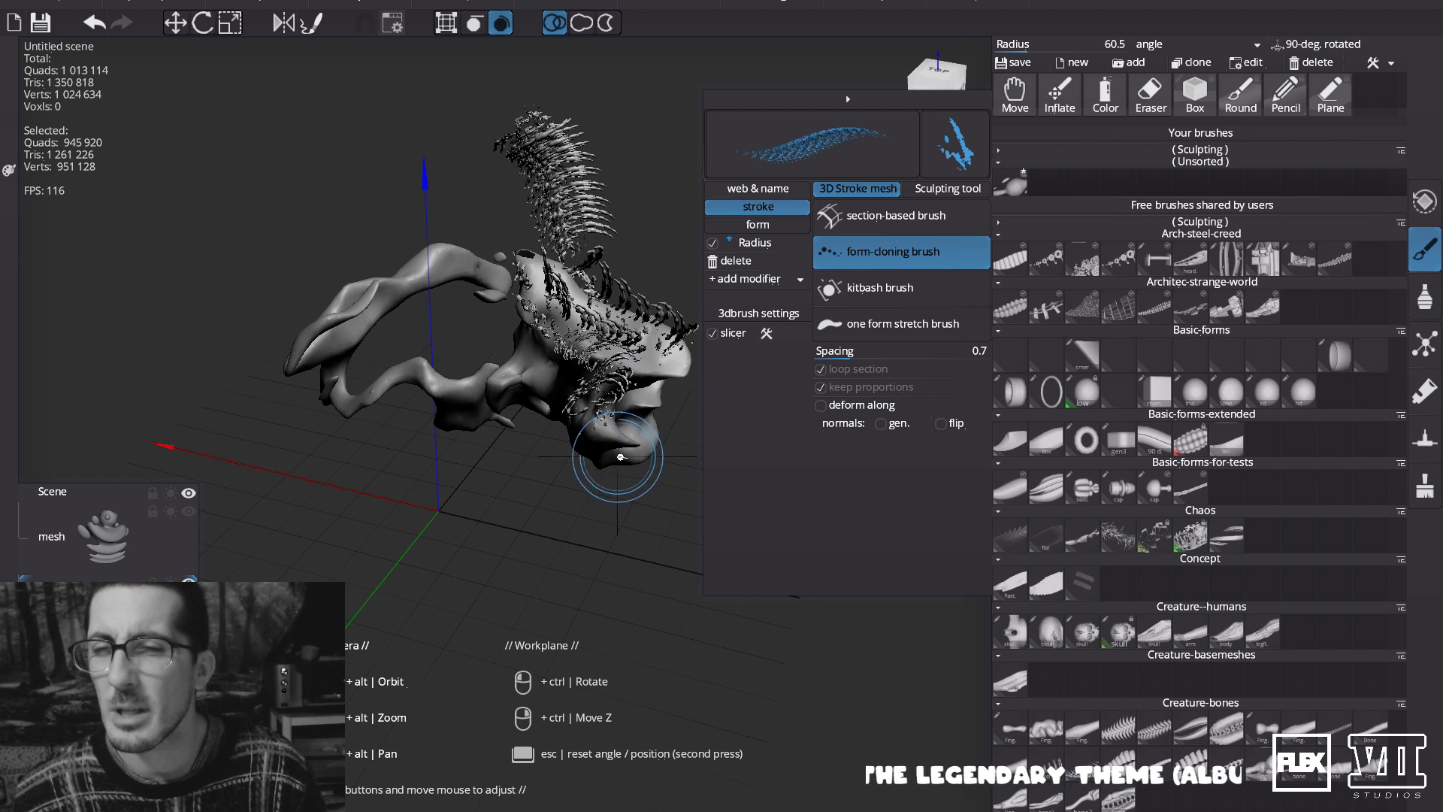
pyautogui.moveTo(640, 472); pyautogui.dragTo(614, 474)
pyautogui.keyDown('alt'); pyautogui.moveTo(664, 431); pyautogui.dragTo(609, 393); pyautogui.keyUp('alt')
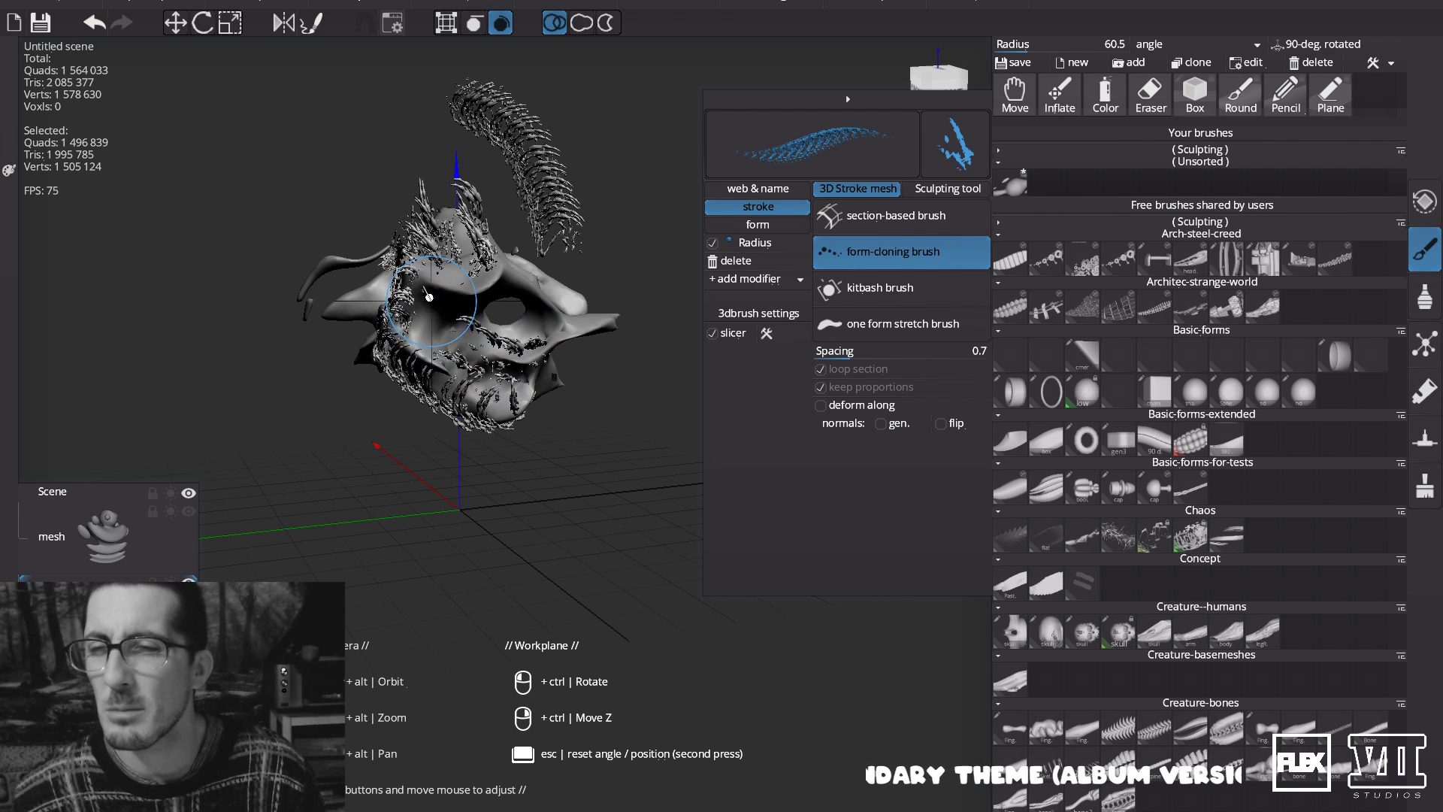
pyautogui.moveTo(440, 250); pyautogui.dragTo(422, 234)
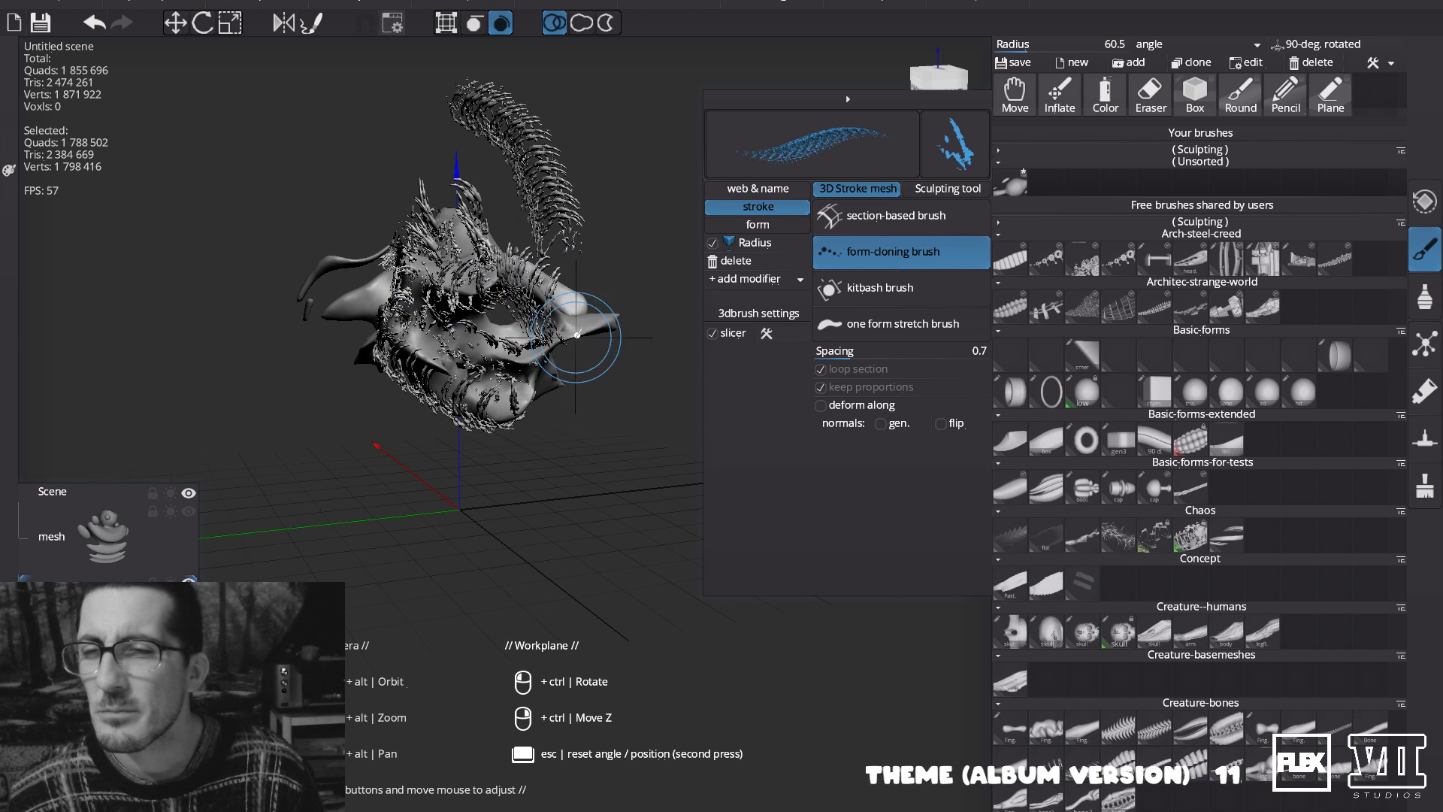
pyautogui.keyDown('alt'); pyautogui.moveTo(603, 313); pyautogui.dragTo(519, 341); pyautogui.keyUp('alt')
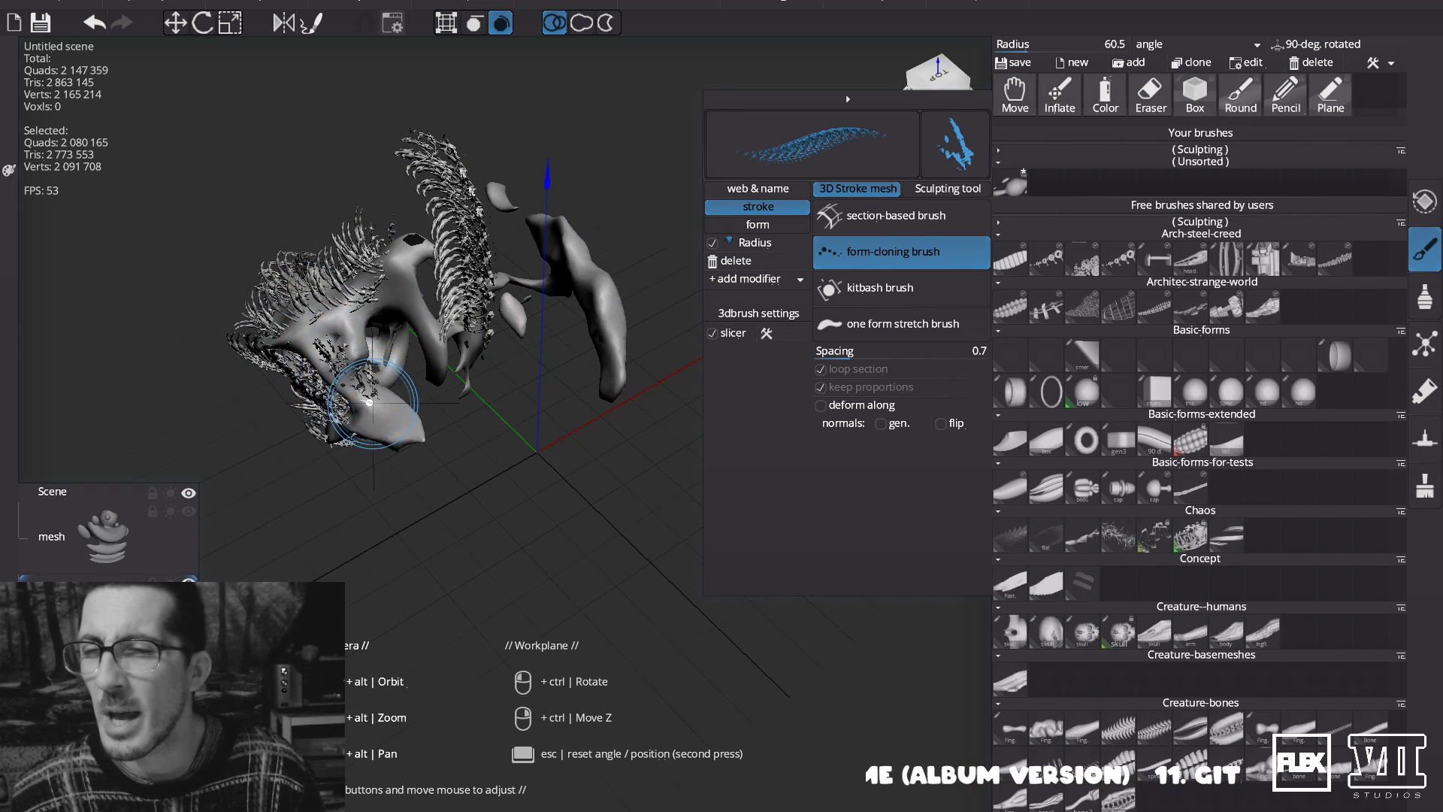
pyautogui.moveTo(342, 323)
pyautogui.keyDown('alt'); pyautogui.mouseDown()
pyautogui.moveTo(518, 297)
pyautogui.moveTo(411, 280)
pyautogui.moveTo(612, 386)
pyautogui.moveTo(628, 363)
pyautogui.moveTo(661, 391)
pyautogui.moveTo(575, 303)
pyautogui.moveTo(485, 268)
pyautogui.moveTo(395, 349)
pyautogui.moveTo(322, 365)
pyautogui.moveTo(339, 451)
pyautogui.moveTo(316, 387)
pyautogui.moveTo(581, 408)
pyautogui.moveTo(548, 377)
pyautogui.moveTo(391, 339)
pyautogui.moveTo(410, 361)
pyautogui.mouseUp(); pyautogui.keyUp('alt')
pyautogui.scroll(1, 339, 393)
pyautogui.moveTo(374, 505)
pyautogui.mouseDown()
pyautogui.moveTo(352, 361)
pyautogui.moveTo(403, 301)
pyautogui.mouseUp()
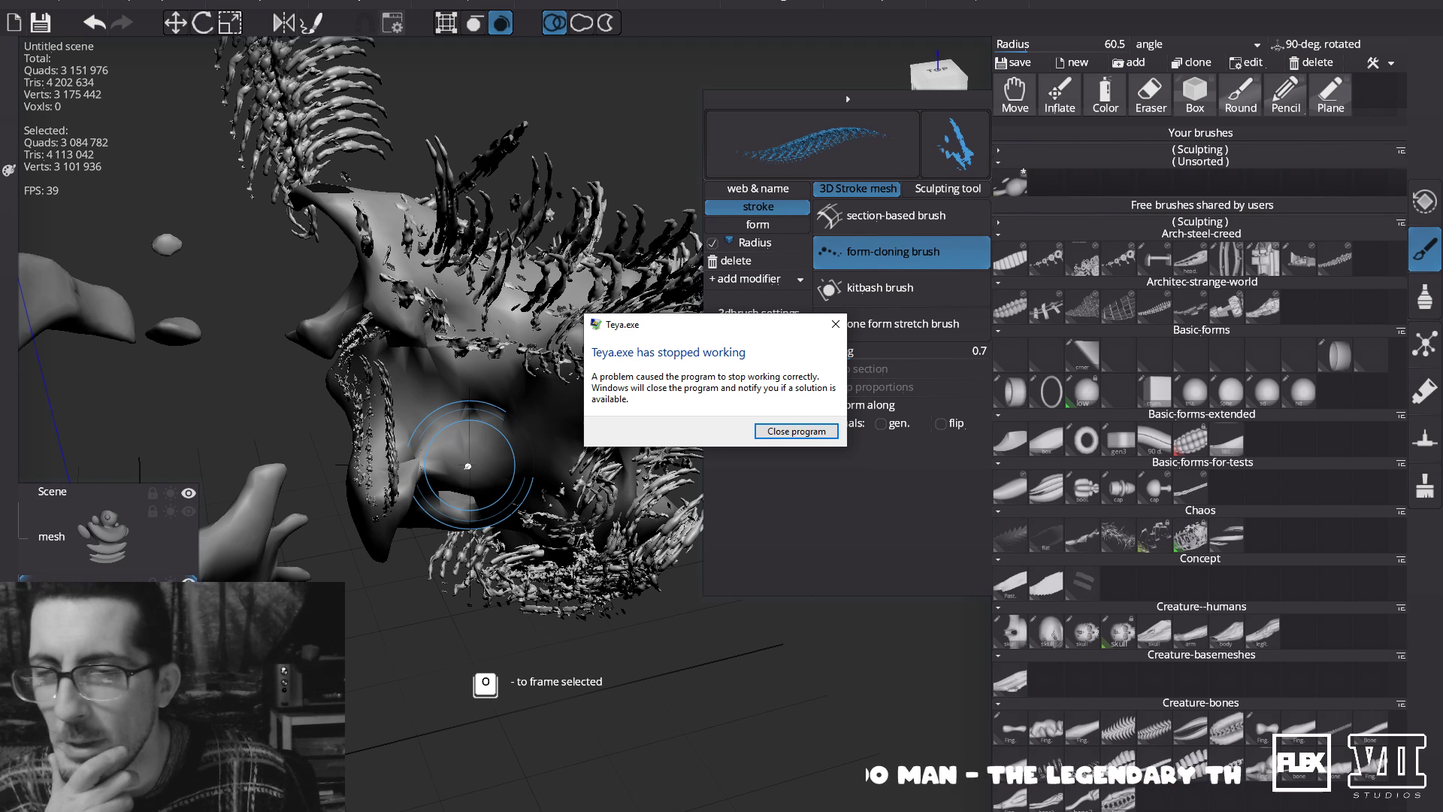
# Close the stopped Teya.exe, relaunch Teya Conceptor and continue past the license e-mail screen.
pyautogui.click(795, 432)
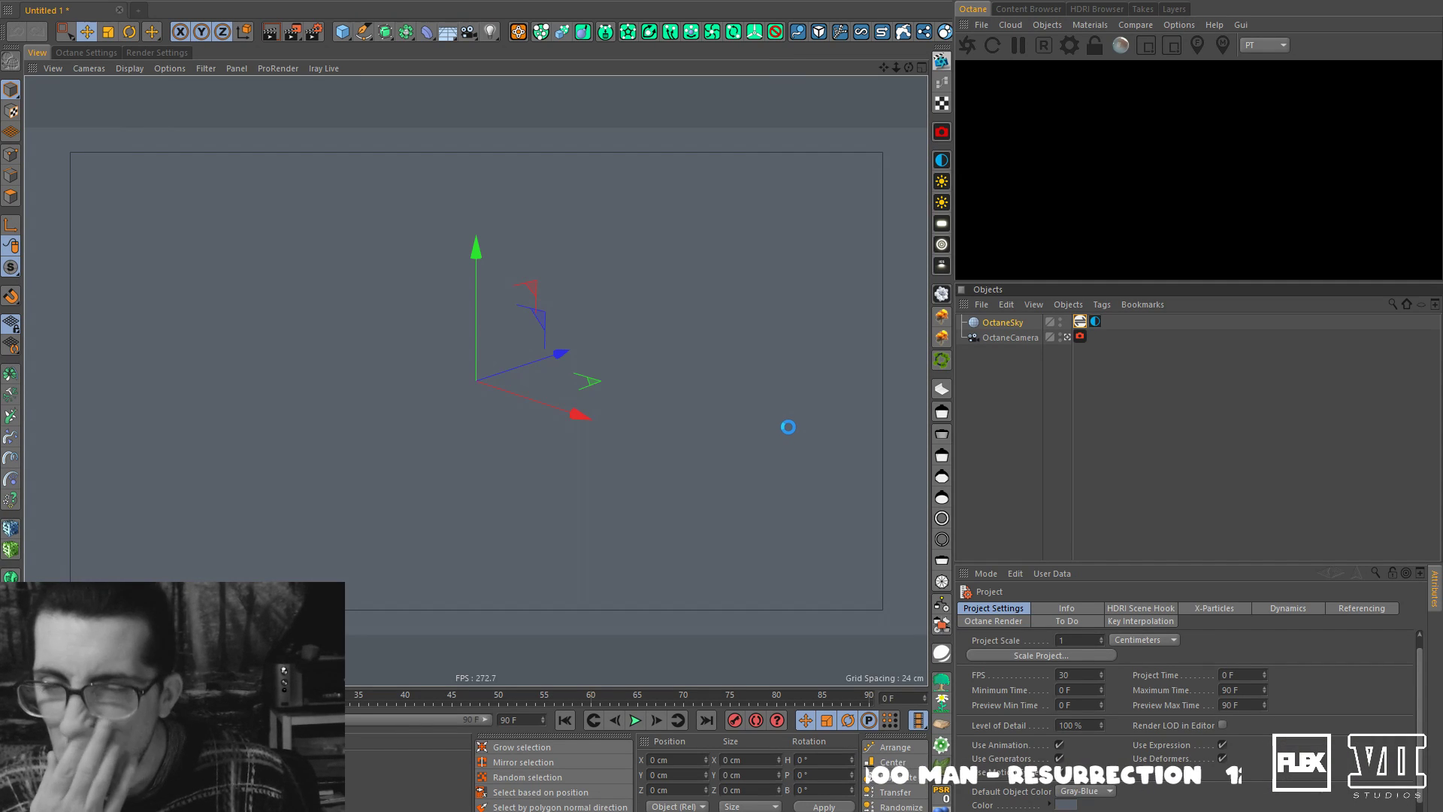
pyautogui.press('super')
pyautogui.write('teya')
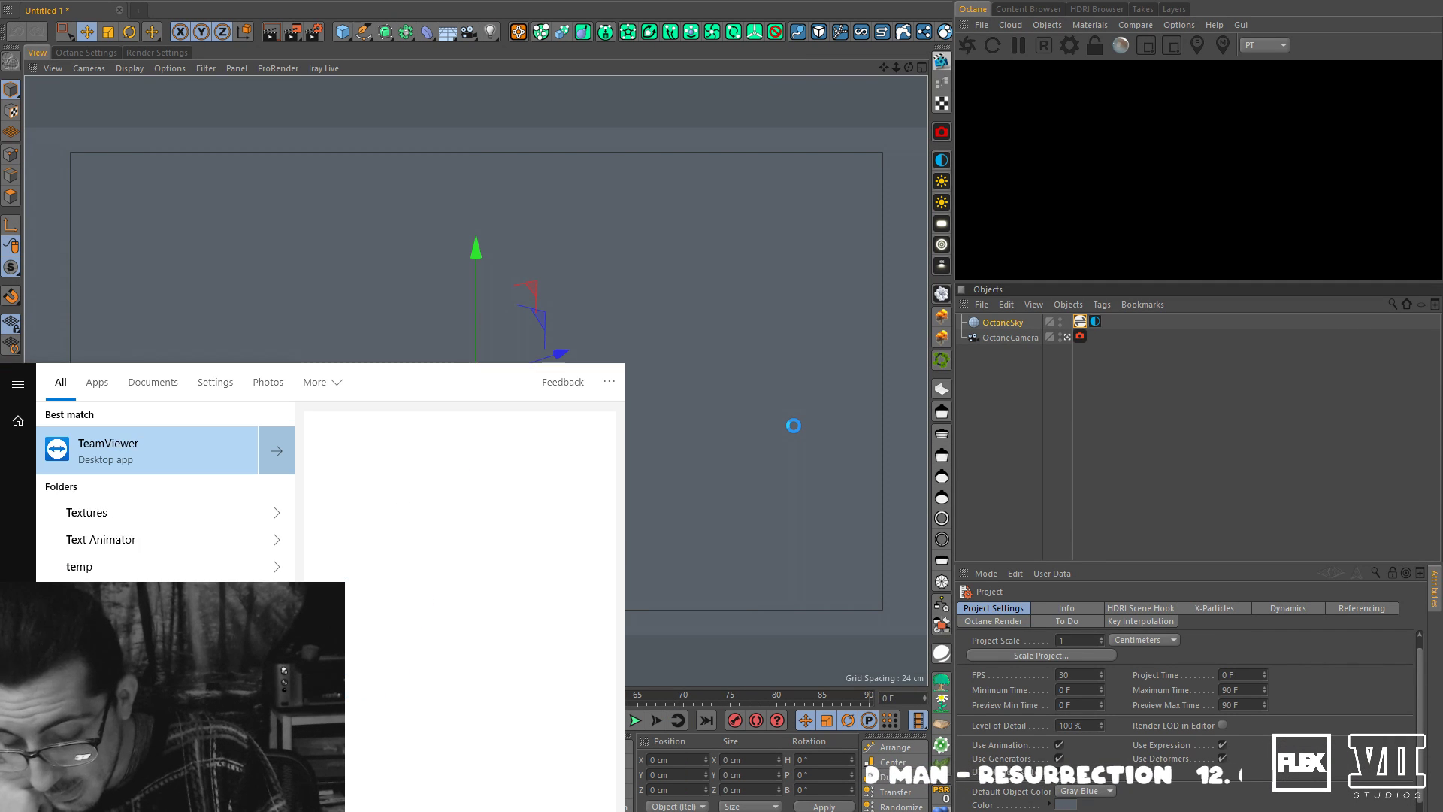
pyautogui.press('Return')
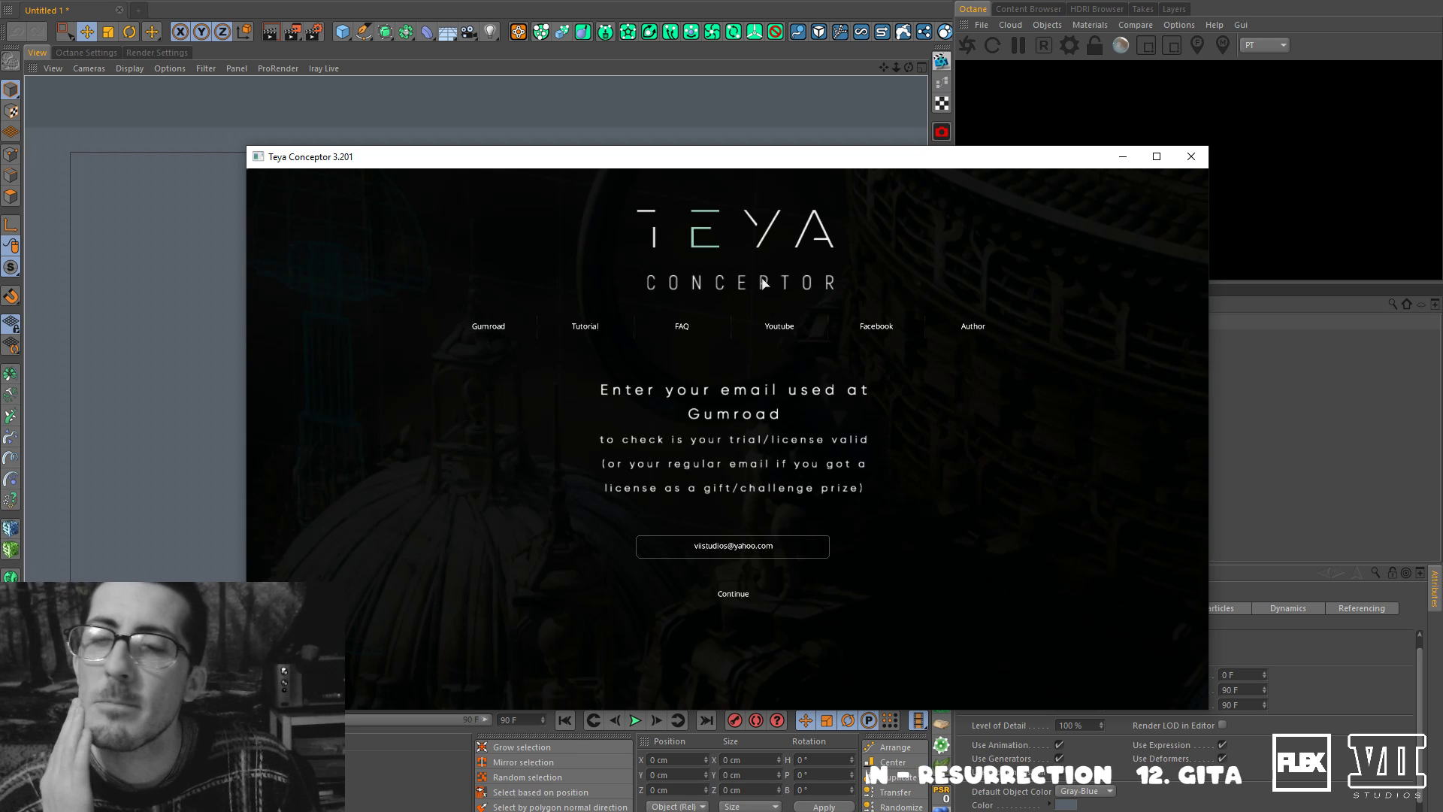
pyautogui.click(756, 555)
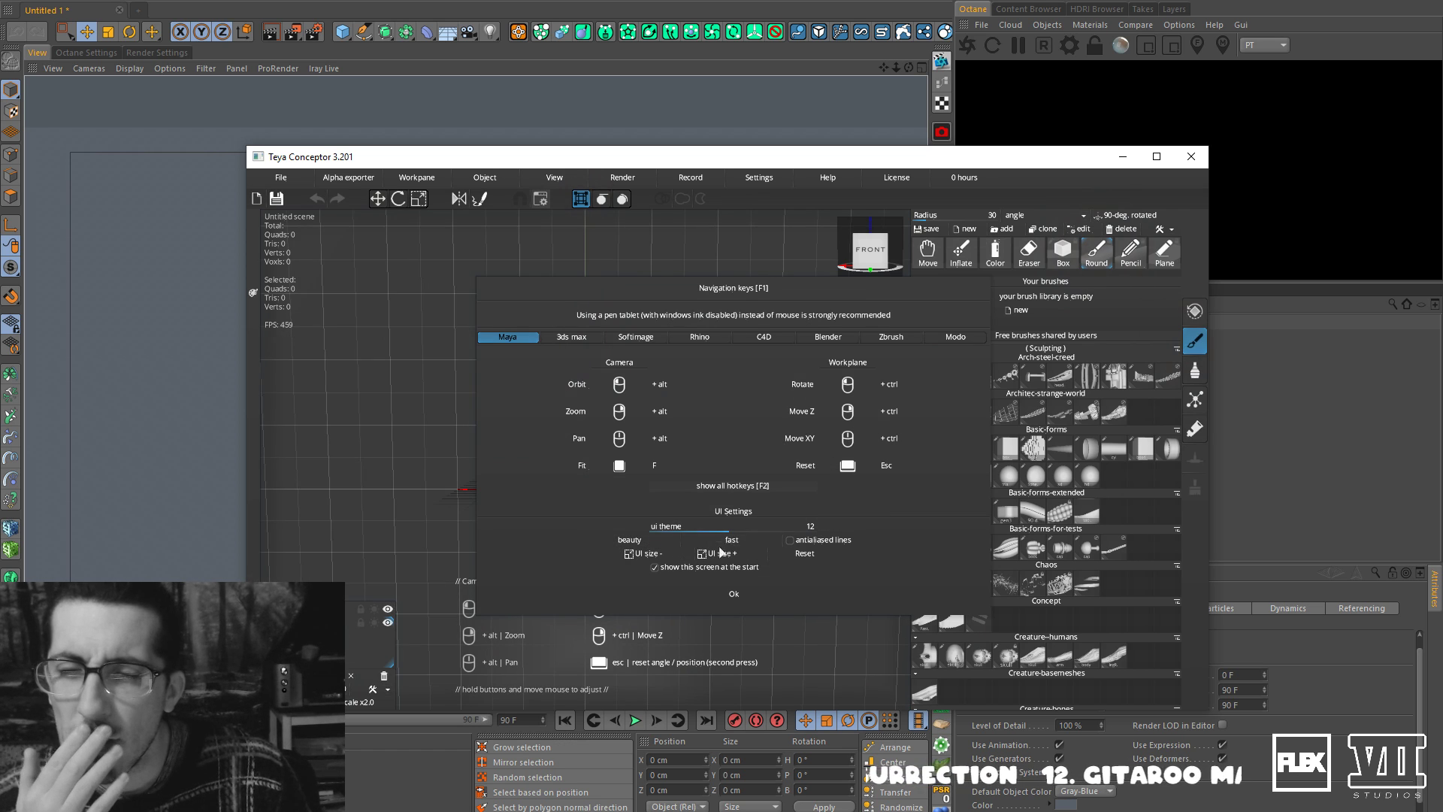
# Increase the UI size, enable antialiased lines and accept the startup settings.
pyautogui.click(789, 540)
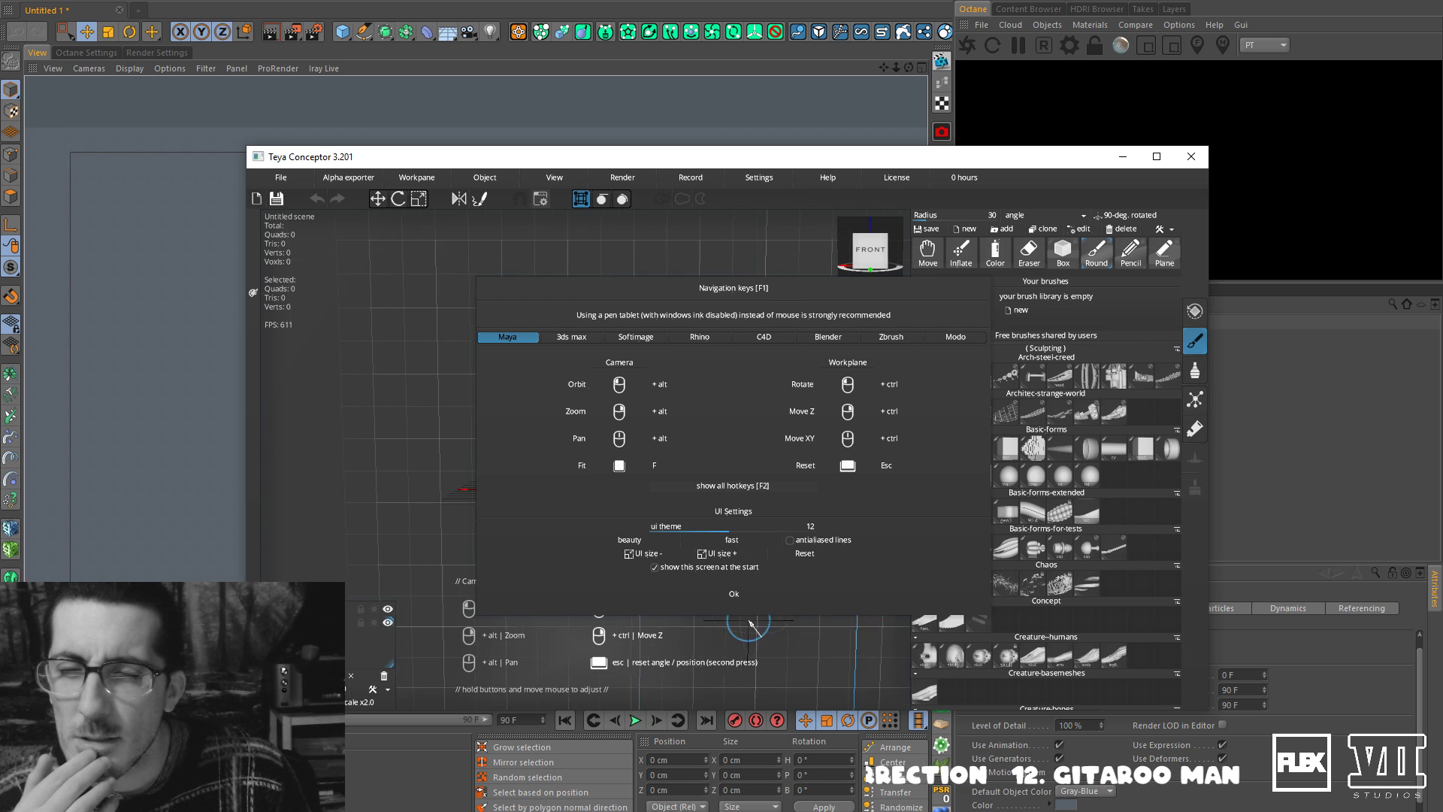
pyautogui.click(715, 554)
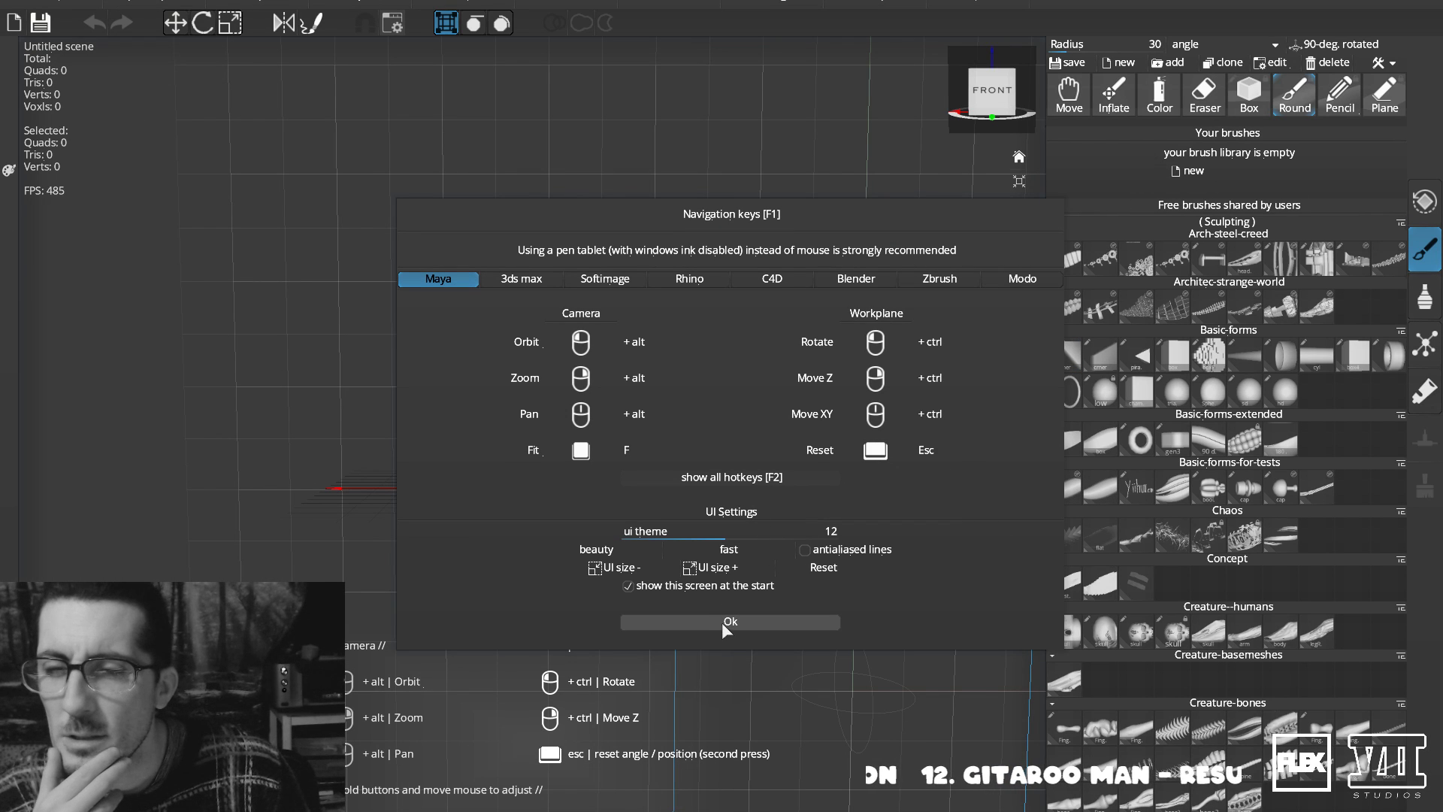
pyautogui.click(806, 551)
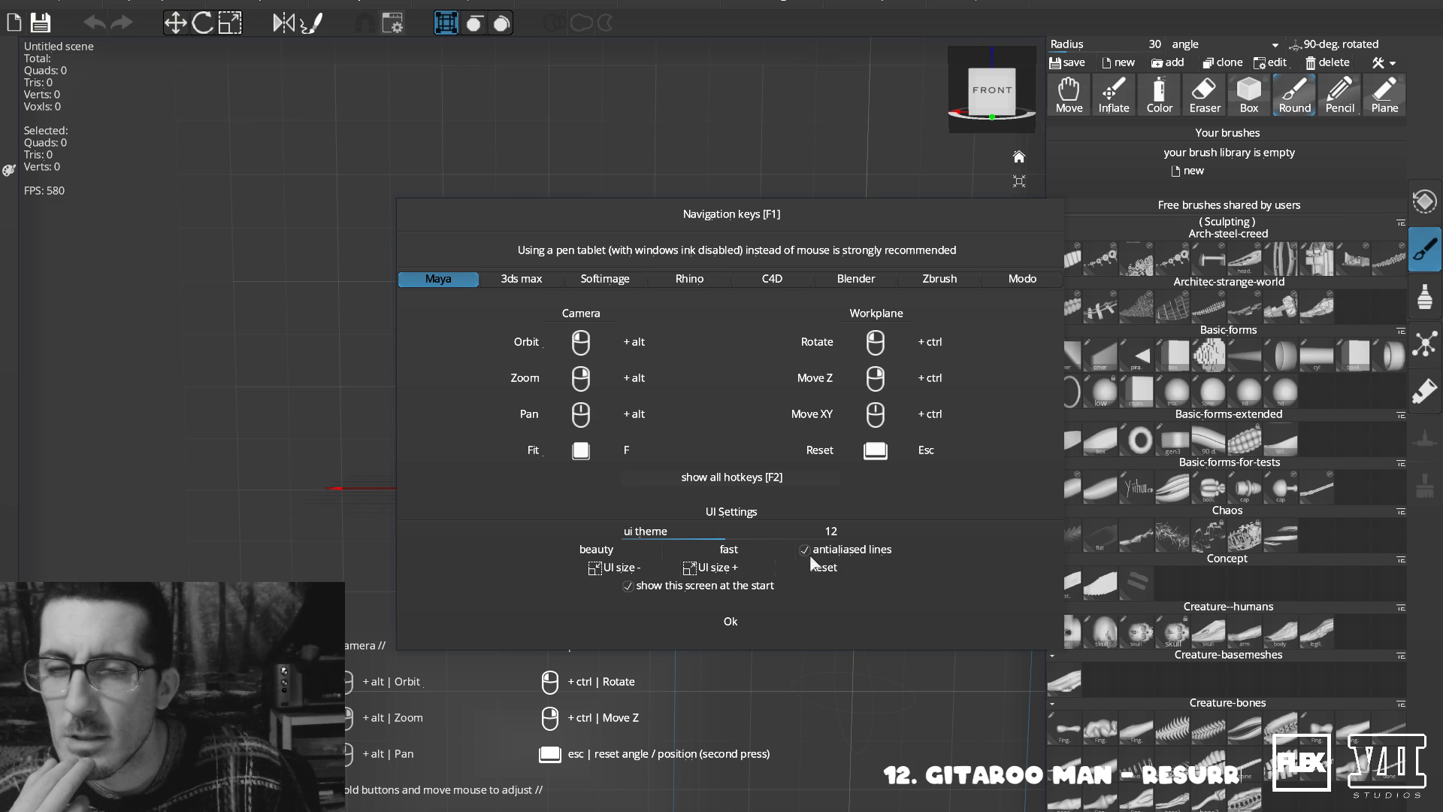
pyautogui.click(742, 623)
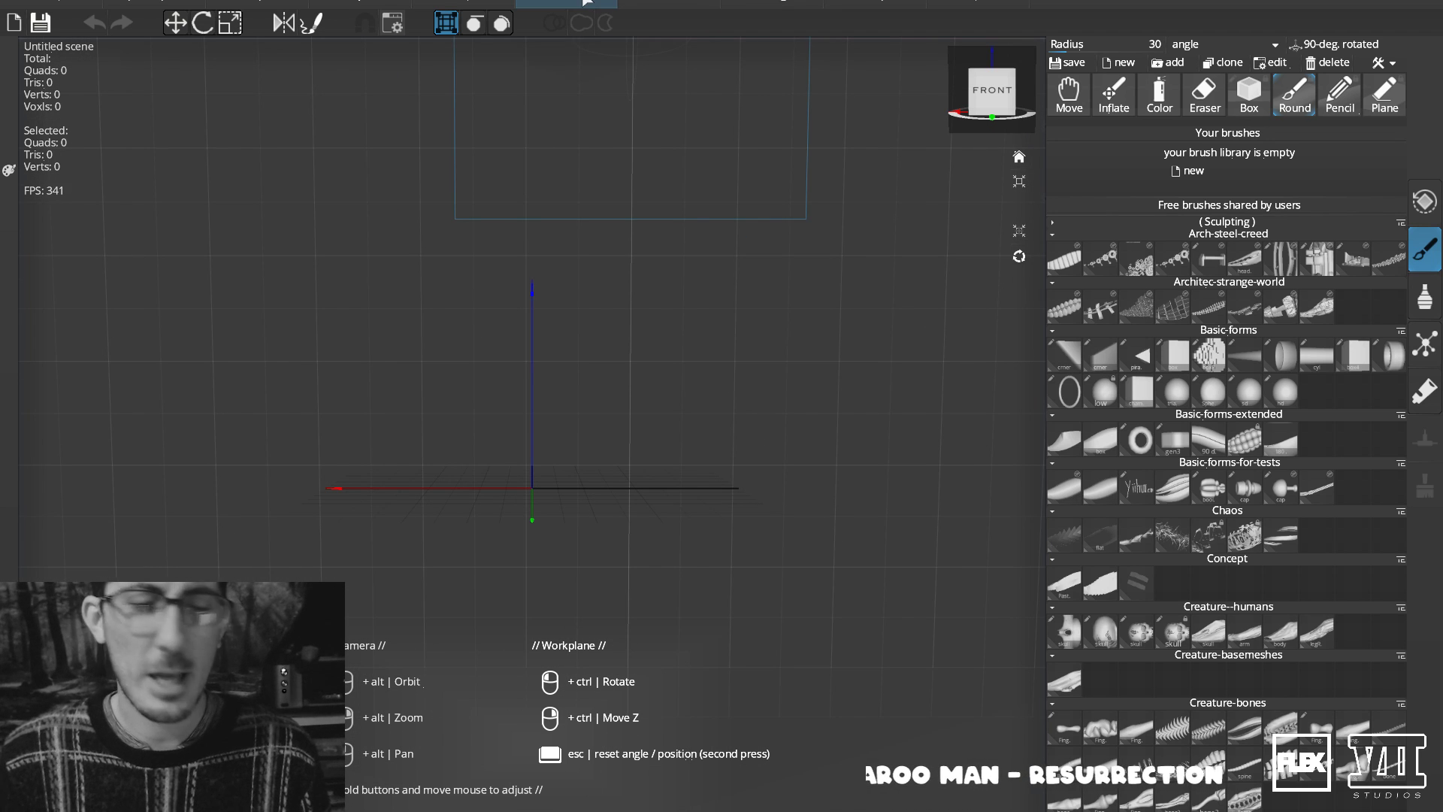
# Set the render mode to Matcap and choose the pink-purple multicoloured matcap.
pyautogui.click(587, 3)
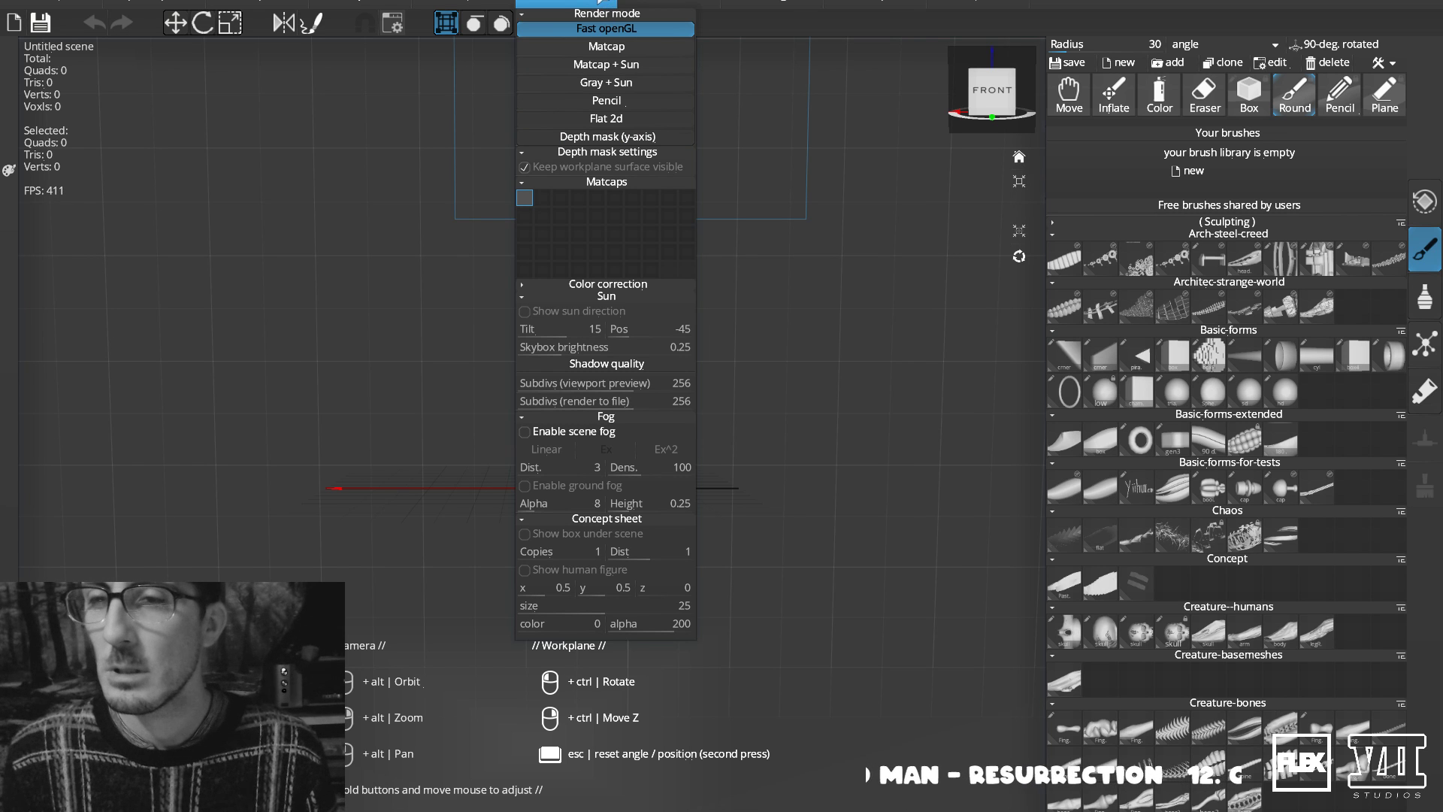
pyautogui.click(596, 48)
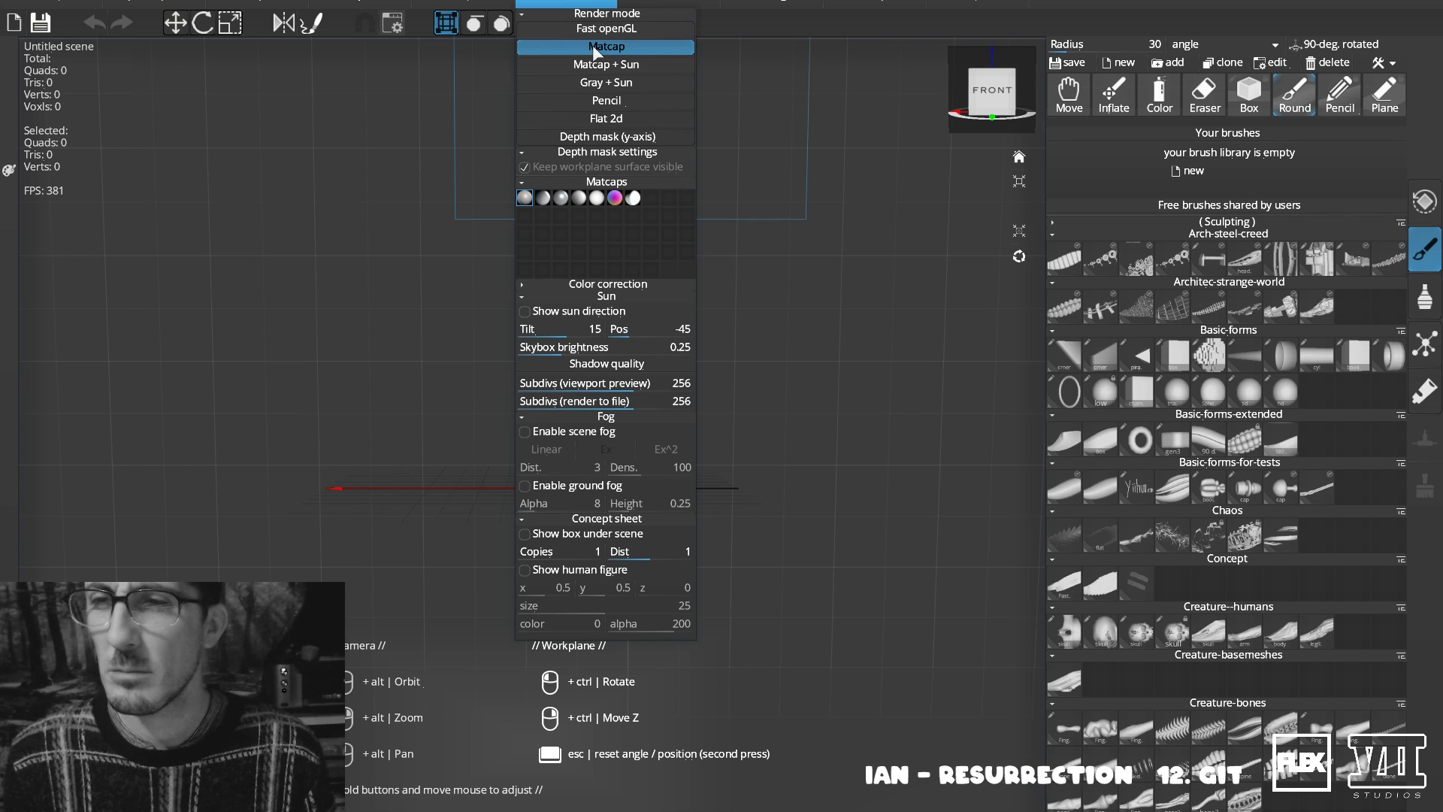
pyautogui.click(576, 3)
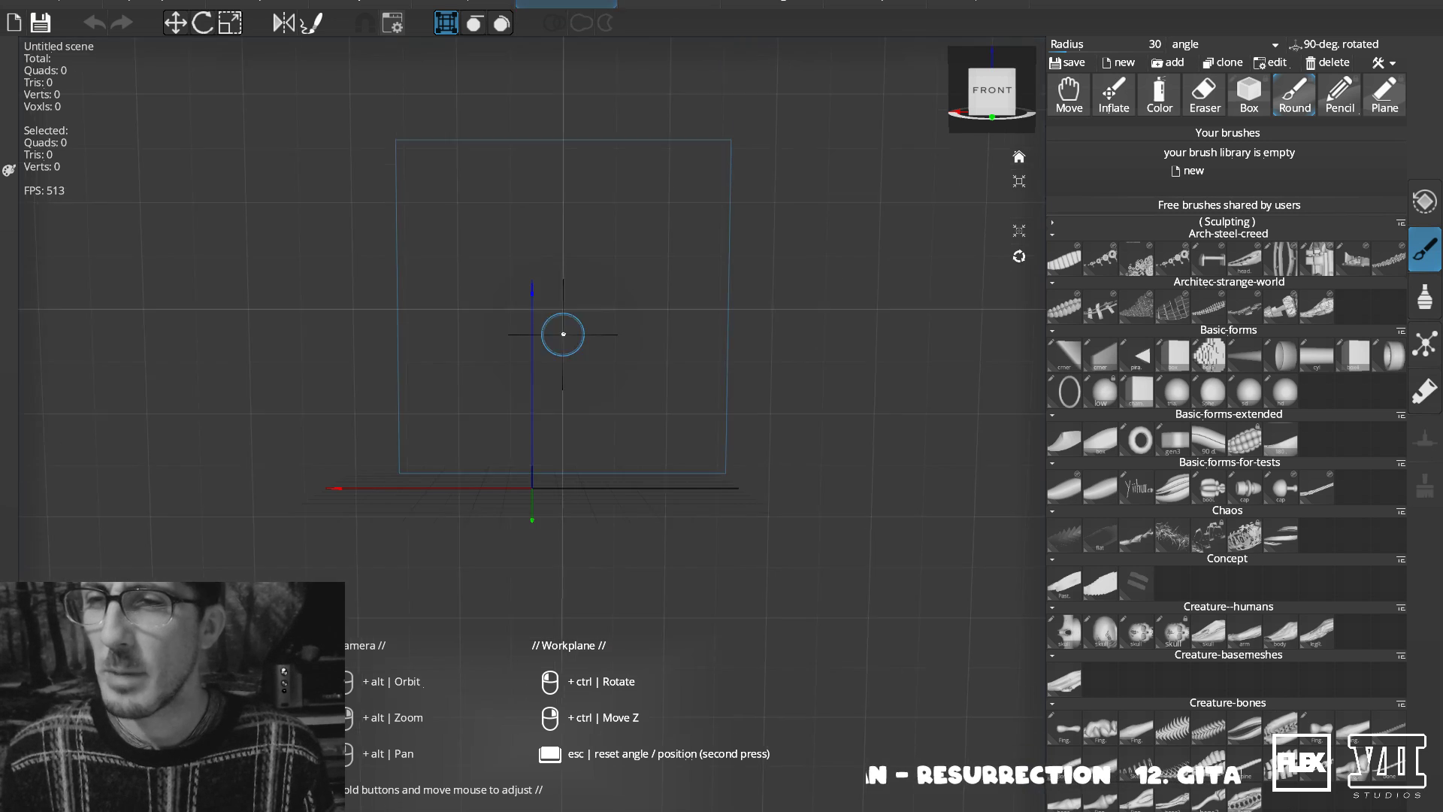
pyautogui.click(579, 3)
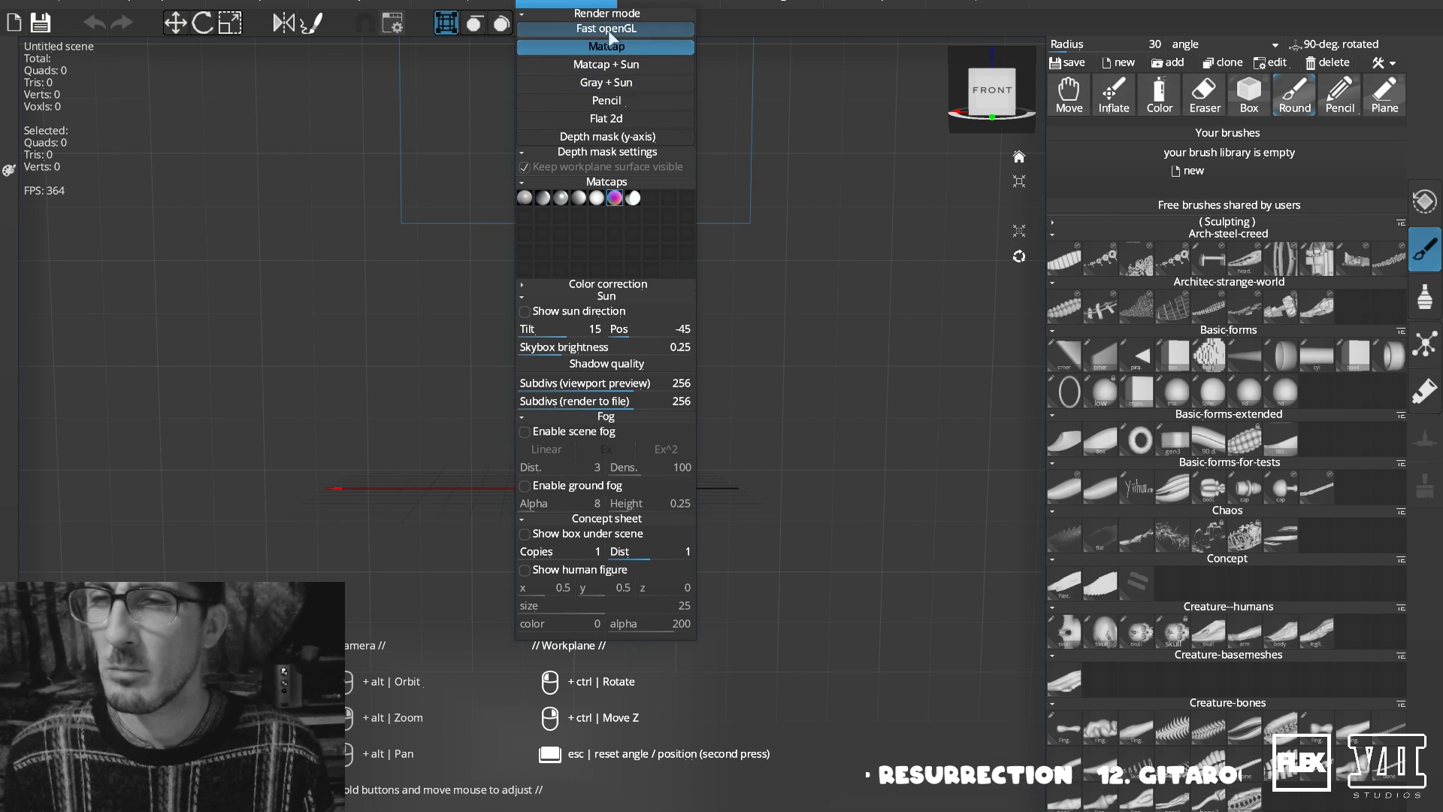
pyautogui.click(613, 2)
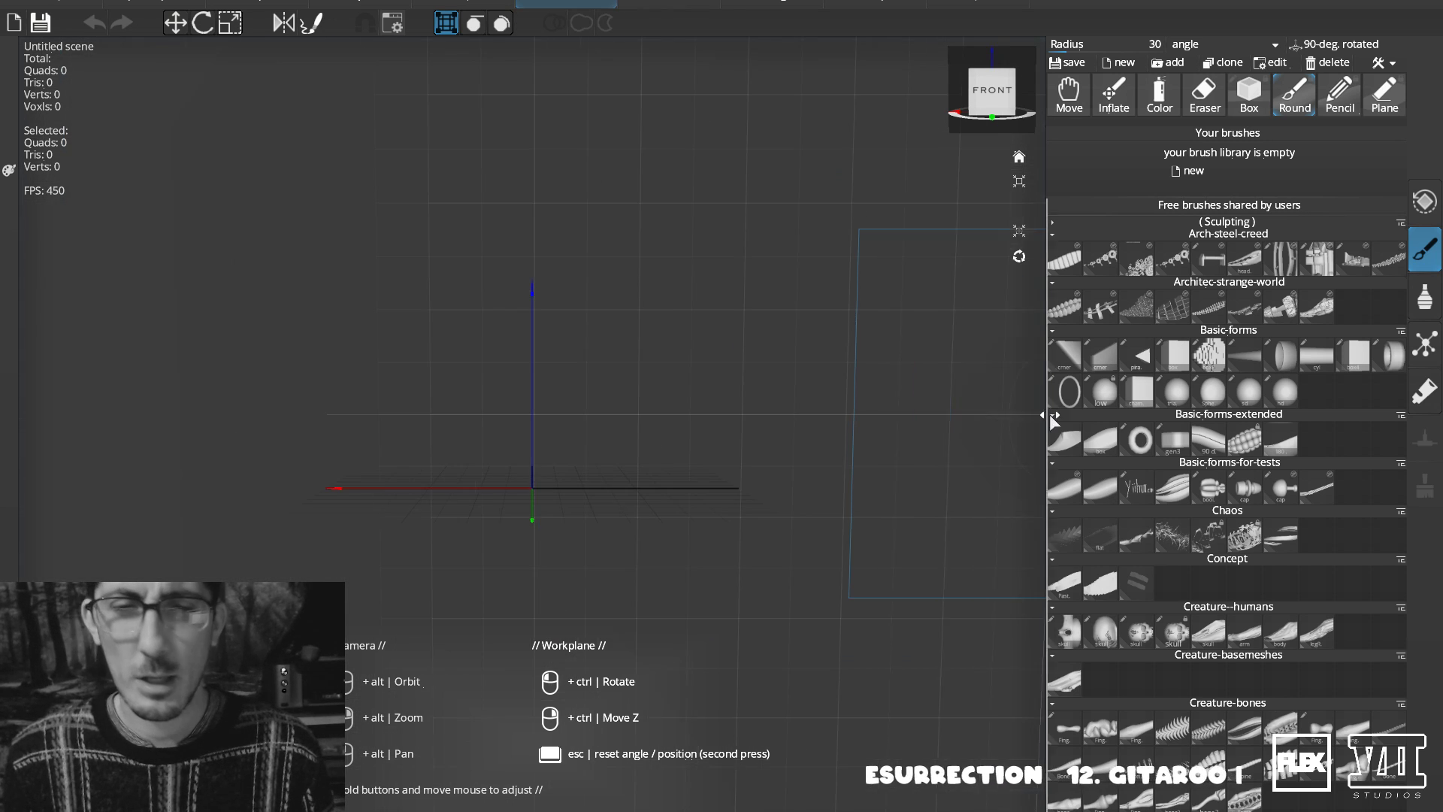
# Choose the skull brush from the Creature-skeleton set and place a skull on the vertical axis high above the origin.
pyautogui.click(1143, 445)
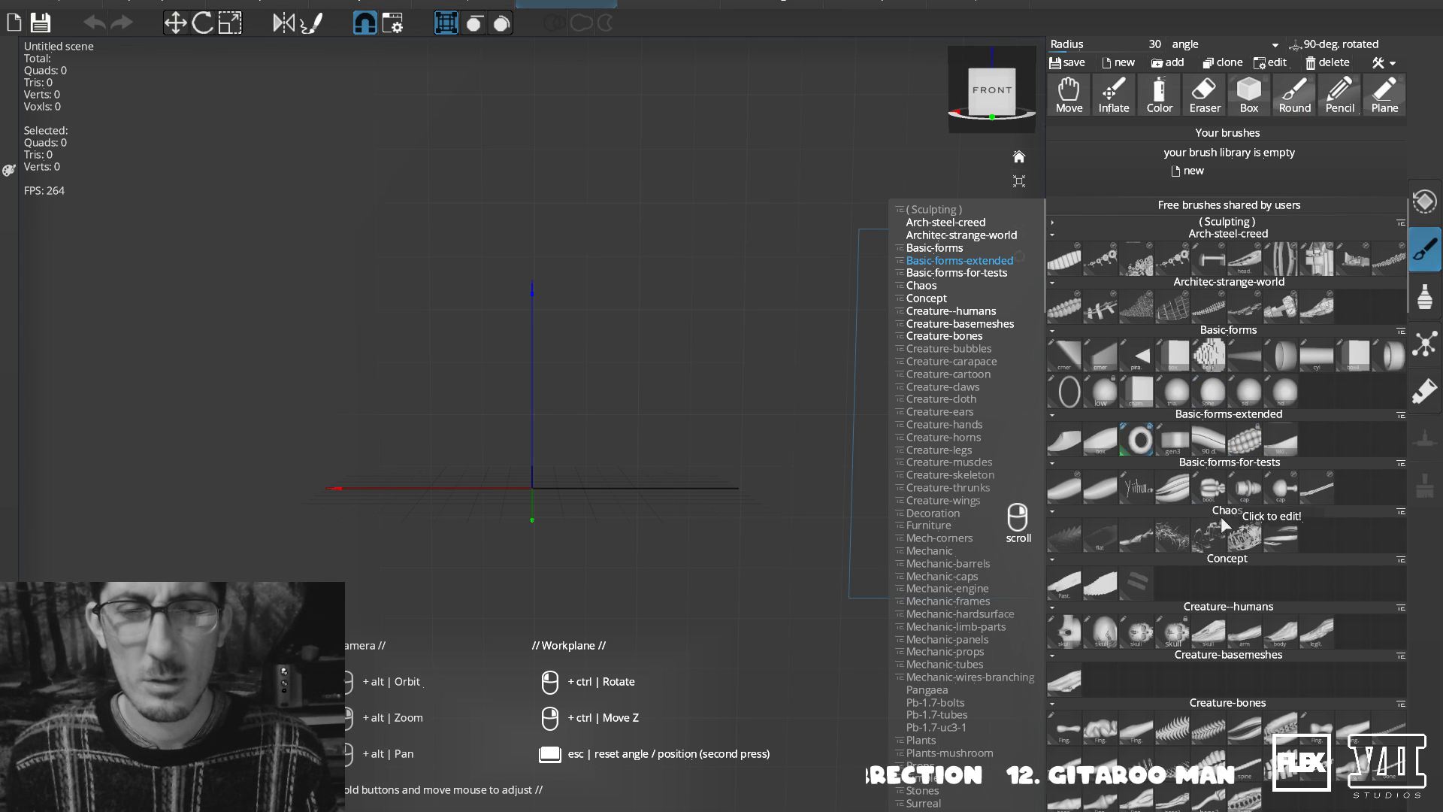
pyautogui.scroll(-10, 1220, 516)
pyautogui.scroll(-5, 1218, 521)
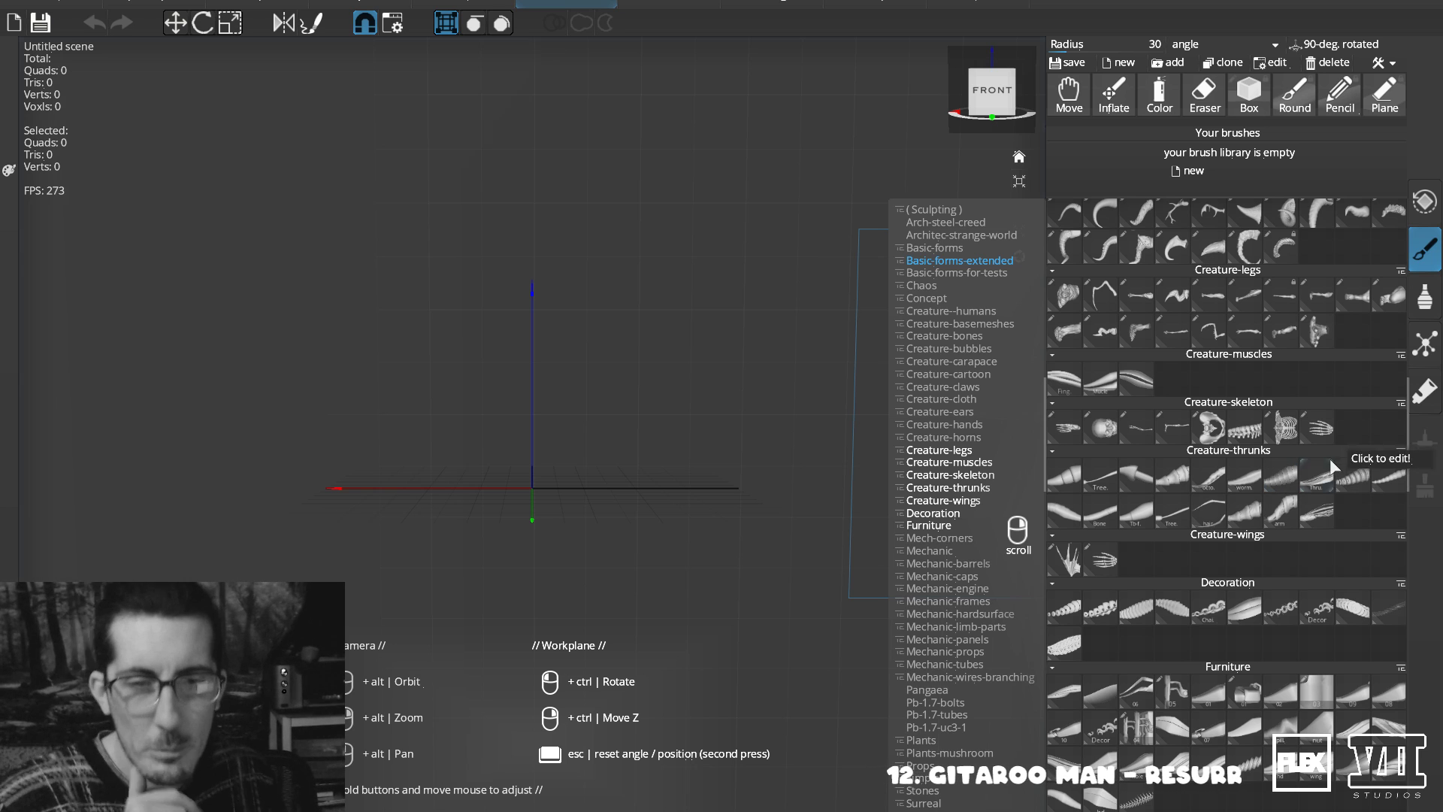
pyautogui.click(1103, 431)
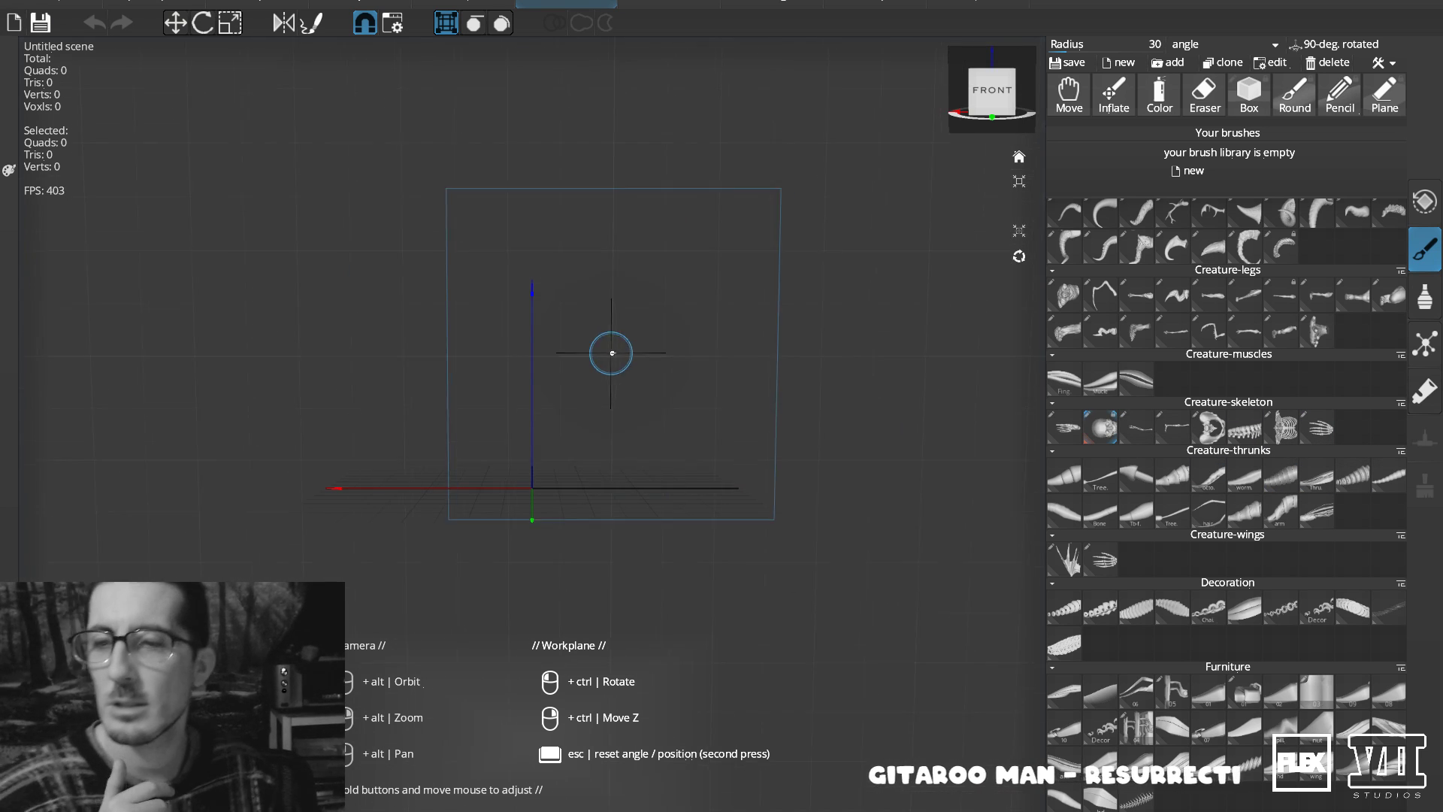
pyautogui.scroll(4, 532, 441)
pyautogui.moveTo(537, 269)
pyautogui.mouseDown()
pyautogui.moveTo(532, 353)
pyautogui.moveTo(537, 125)
pyautogui.mouseUp()
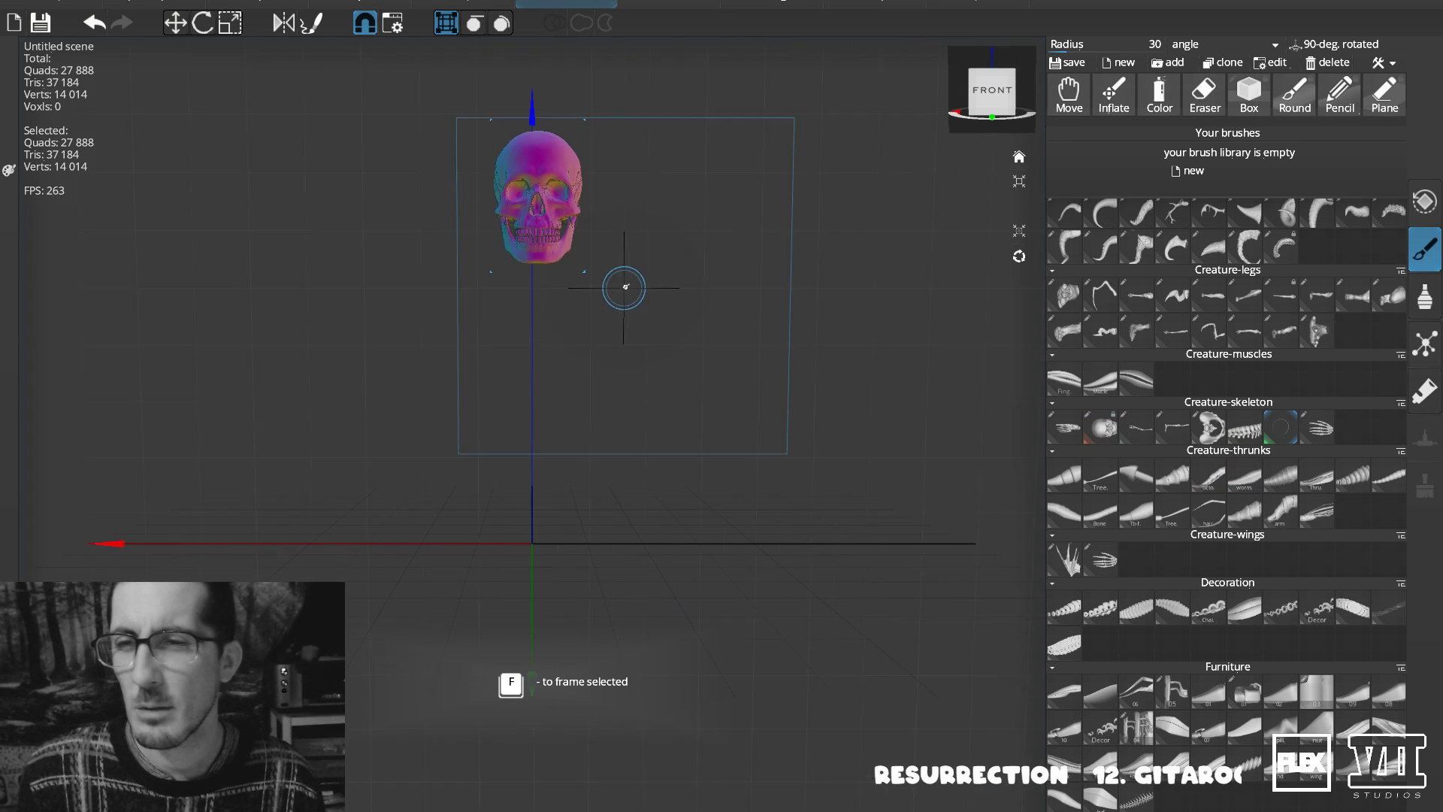
# Place a rib cage beneath the skull with the Creature-skeleton rib cage brush, resetting the workplane to position it.
pyautogui.moveTo(535, 446); pyautogui.dragTo(546, 256)
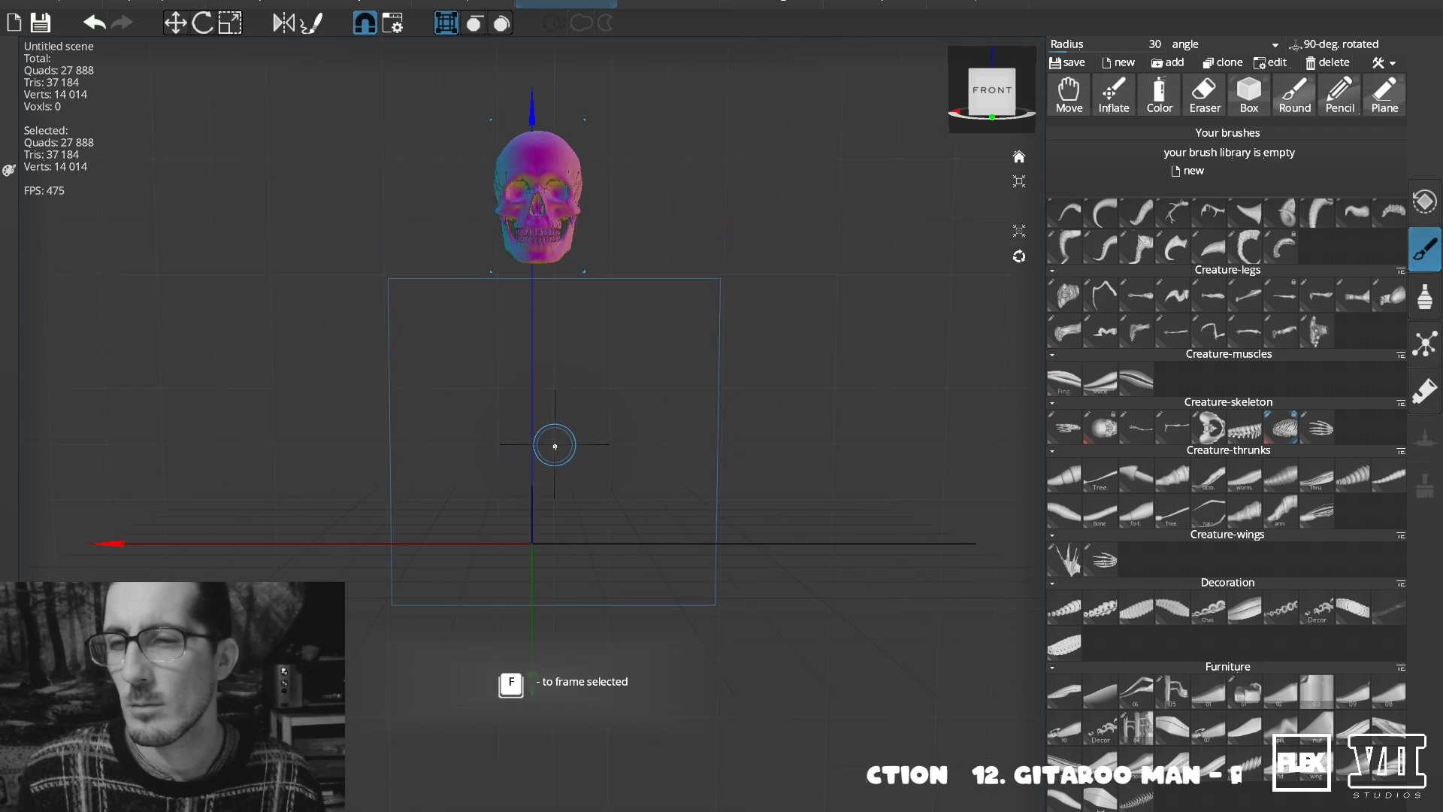
pyautogui.moveTo(567, 375); pyautogui.dragTo(545, 383, button='right')
pyautogui.press('Escape')
pyautogui.press('Escape')
pyautogui.moveTo(351, 557); pyautogui.dragTo(522, 482, button='middle')
pyautogui.moveTo(568, 378)
pyautogui.mouseDown(button='middle')
pyautogui.moveTo(406, 410)
pyautogui.moveTo(598, 376)
pyautogui.moveTo(527, 384)
pyautogui.moveTo(564, 380)
pyautogui.moveTo(549, 380)
pyautogui.mouseUp(button='middle')
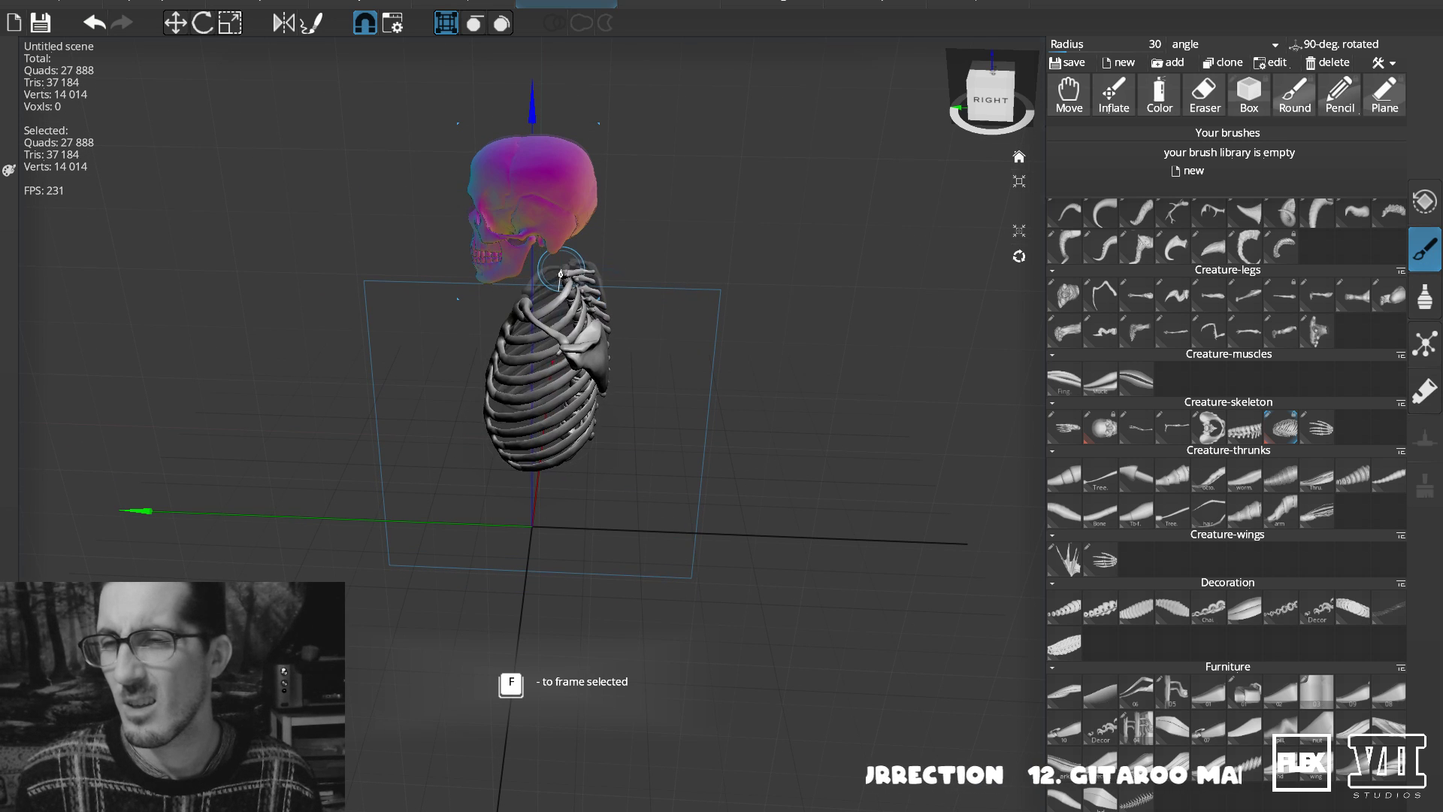
pyautogui.moveTo(551, 264)
pyautogui.mouseDown()
pyautogui.moveTo(759, 251)
pyautogui.moveTo(573, 275)
pyautogui.moveTo(673, 256)
pyautogui.mouseUp()
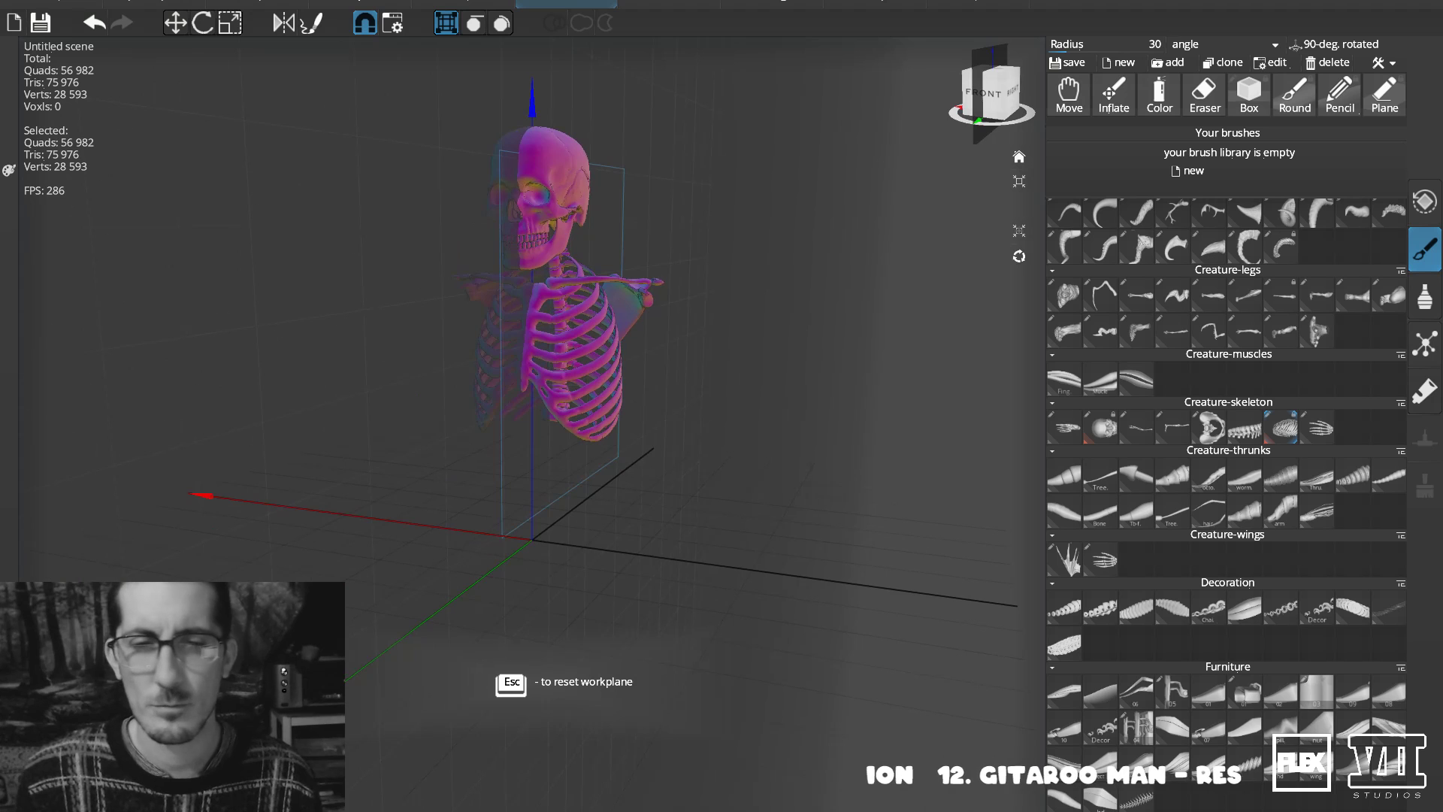
# Try drawing a spine below the rib cage with the Creature-skeleton spine brush and undo it.
pyautogui.click(1220, 427)
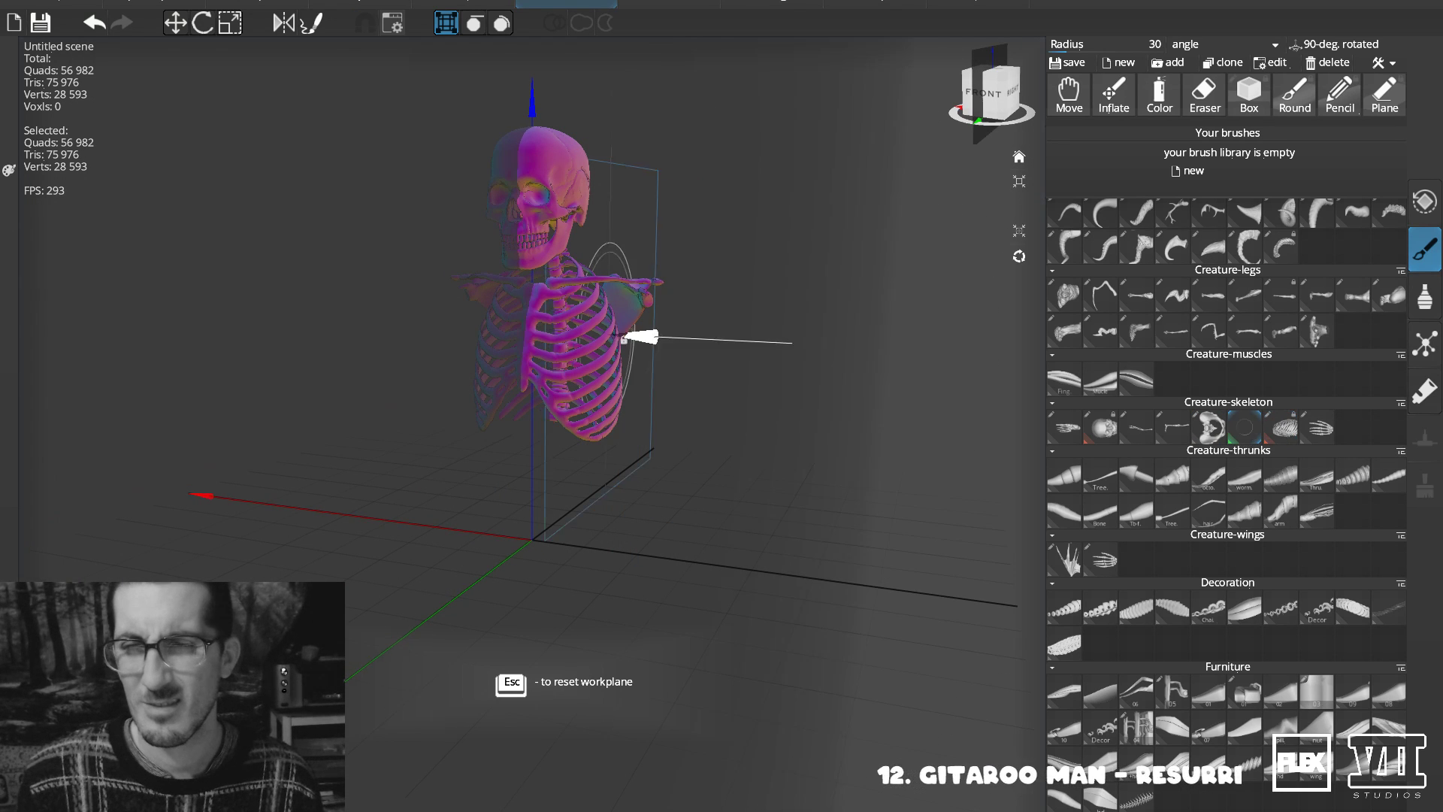
pyautogui.moveTo(561, 586)
pyautogui.keyDown('alt'); pyautogui.mouseDown()
pyautogui.moveTo(563, 560)
pyautogui.moveTo(565, 597)
pyautogui.mouseUp(); pyautogui.keyUp('alt')
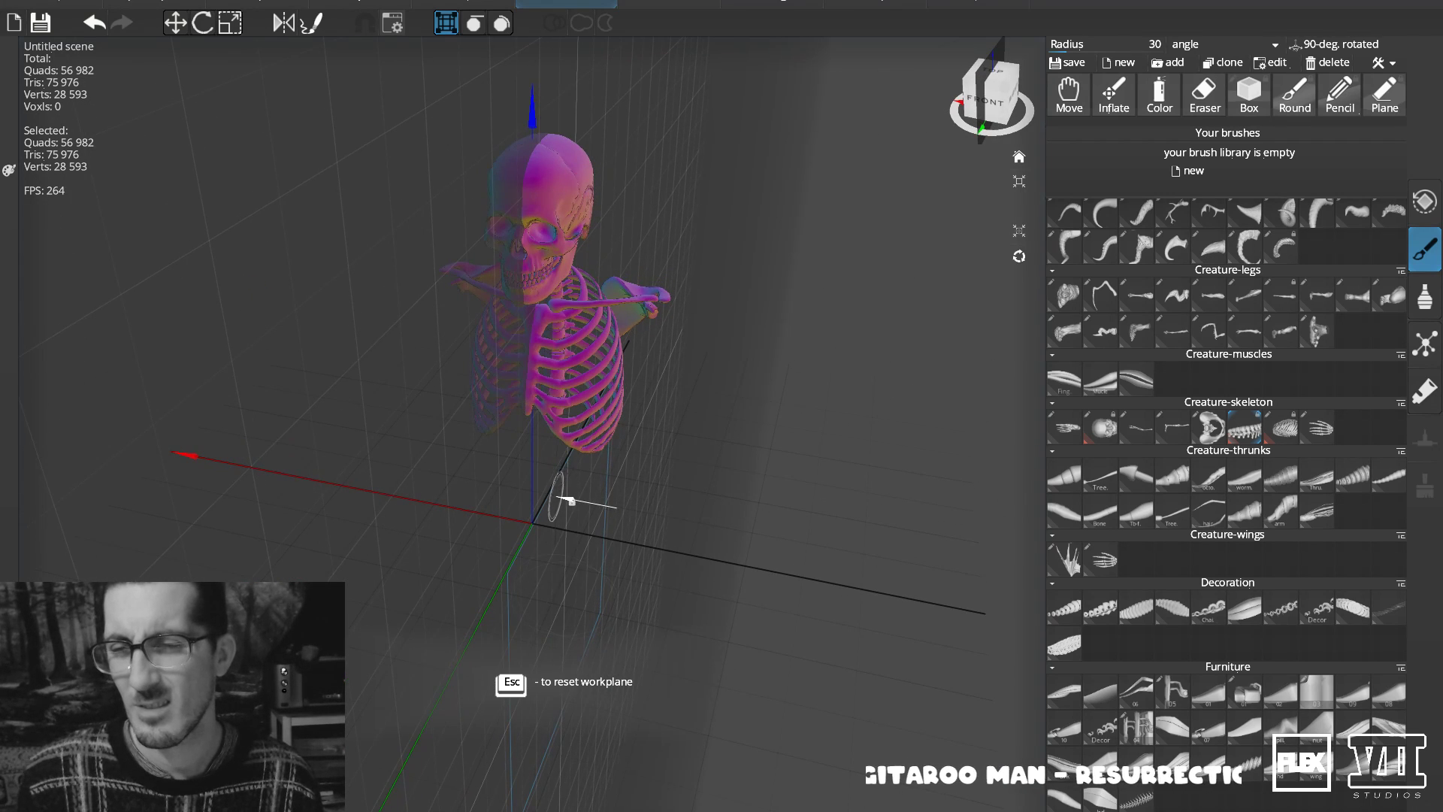
pyautogui.keyDown('alt'); pyautogui.moveTo(569, 494); pyautogui.dragTo(558, 598); pyautogui.keyUp('alt')
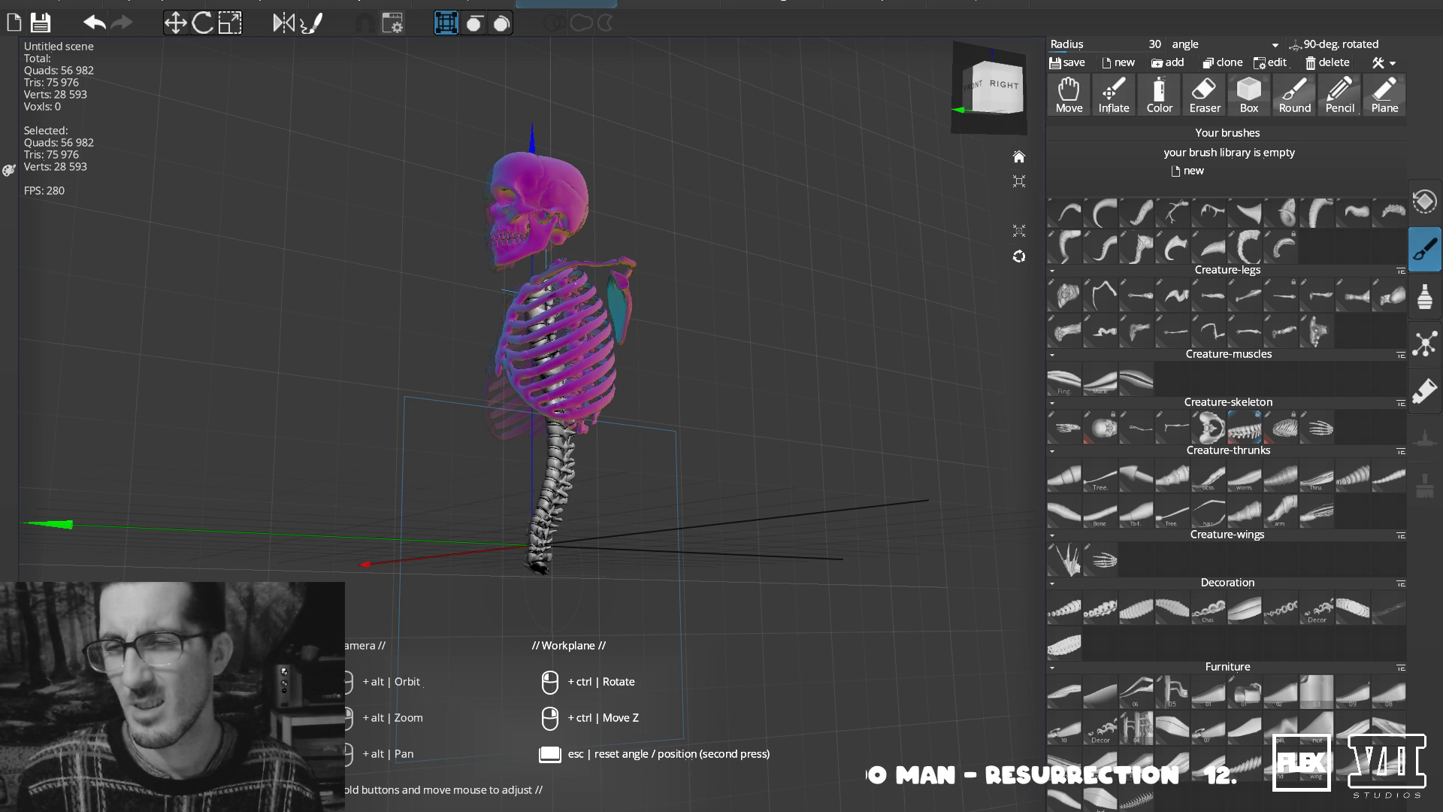
pyautogui.hotkey('ctrl', 'z')
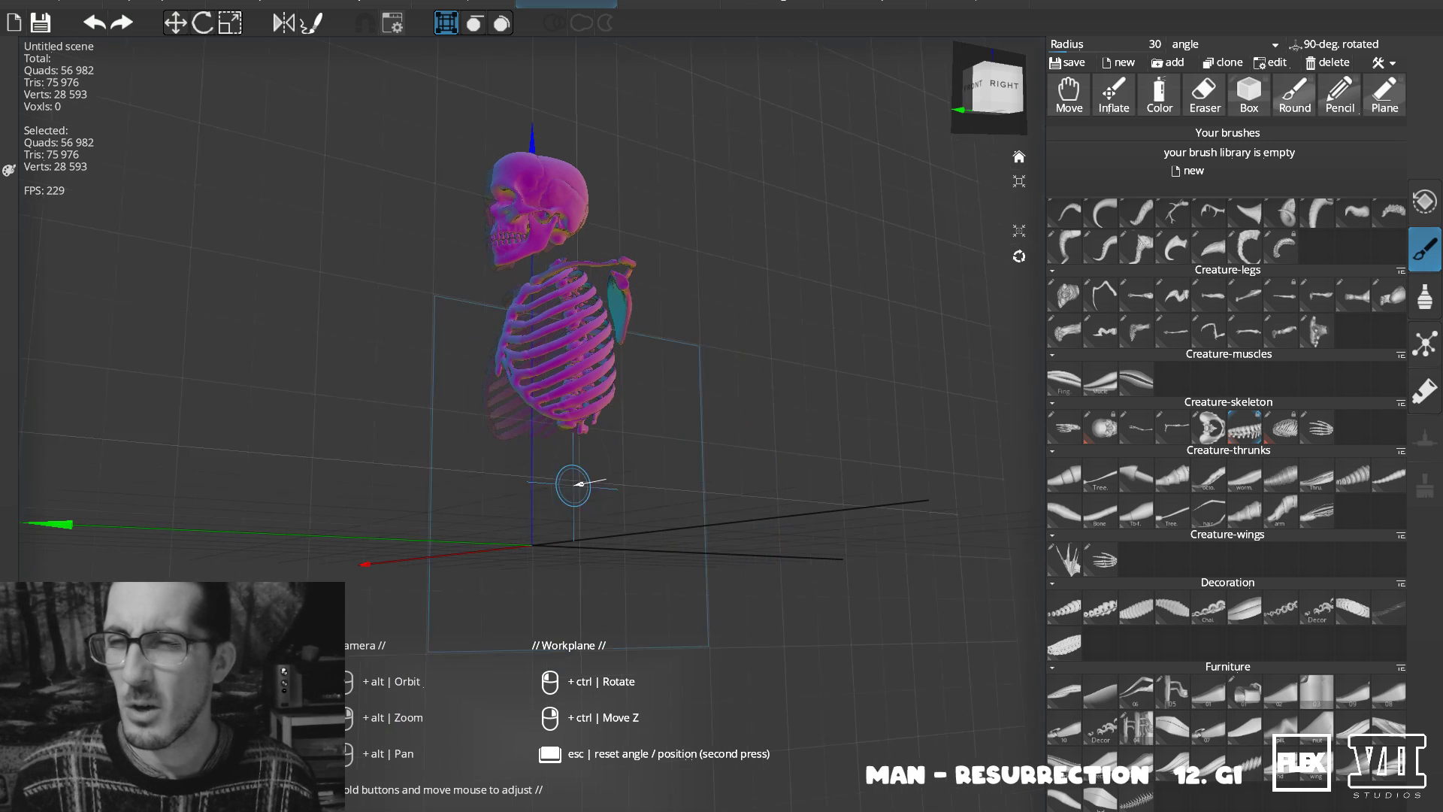
# Test long winding spine strokes in front of the skeleton and undo each one.
pyautogui.moveTo(387, 527)
pyautogui.mouseDown()
pyautogui.moveTo(398, 383)
pyautogui.moveTo(361, 222)
pyautogui.moveTo(391, 202)
pyautogui.moveTo(421, 214)
pyautogui.moveTo(436, 176)
pyautogui.moveTo(414, 109)
pyautogui.moveTo(305, 132)
pyautogui.mouseUp()
pyautogui.hotkey('ctrl', 'z')
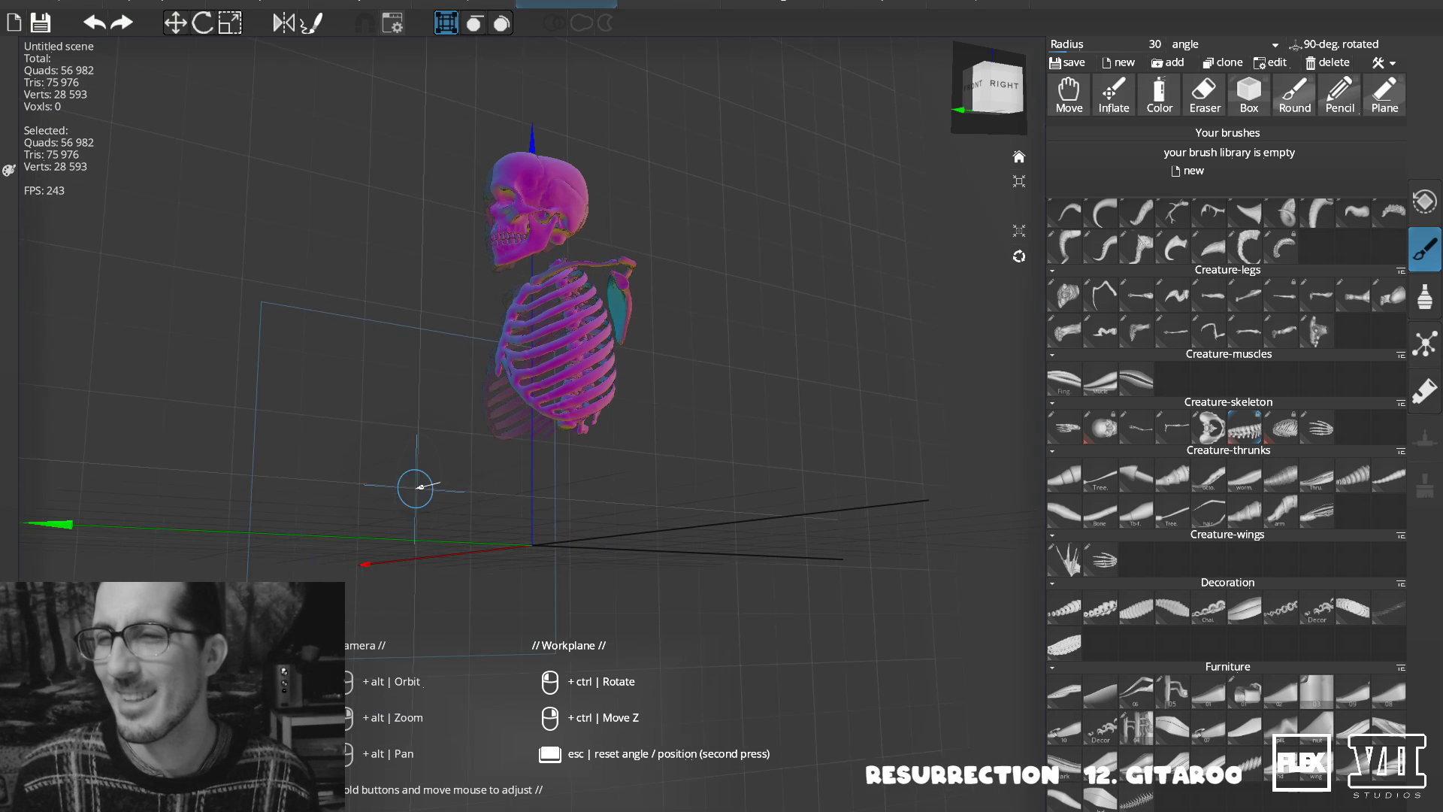
pyautogui.moveTo(385, 539)
pyautogui.mouseDown()
pyautogui.moveTo(382, 387)
pyautogui.moveTo(306, 335)
pyautogui.moveTo(409, 316)
pyautogui.moveTo(381, 216)
pyautogui.moveTo(412, 162)
pyautogui.mouseUp()
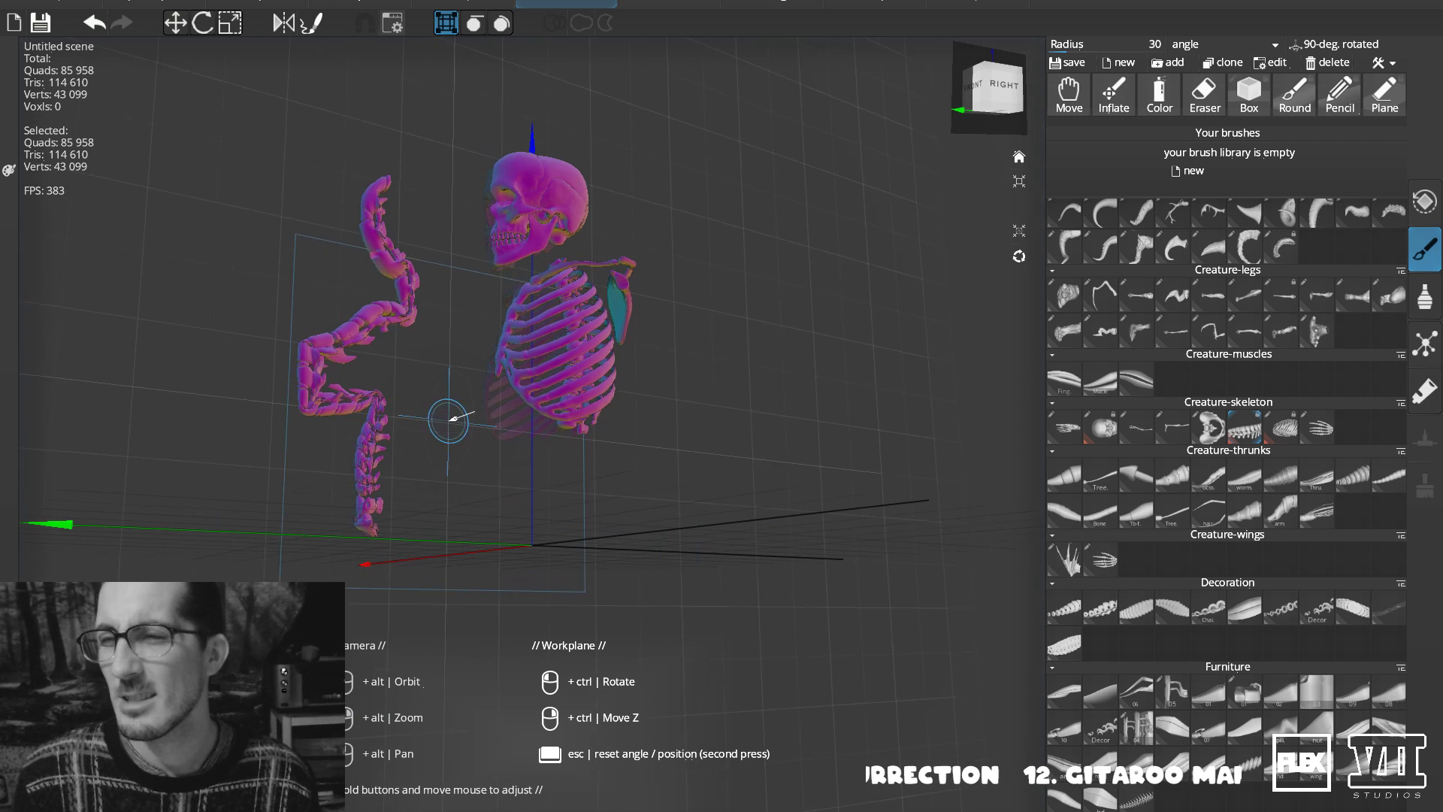
pyautogui.hotkey('ctrl', 'z')
# Select the Creature-skeleton skull brush, place a test skull in front of the rib cage and undo it.
pyautogui.click(1104, 429)
pyautogui.moveTo(437, 436)
pyautogui.mouseDown()
pyautogui.moveTo(387, 419)
pyautogui.moveTo(338, 218)
pyautogui.moveTo(373, 294)
pyautogui.mouseUp()
pyautogui.hotkey('ctrl', 'z')
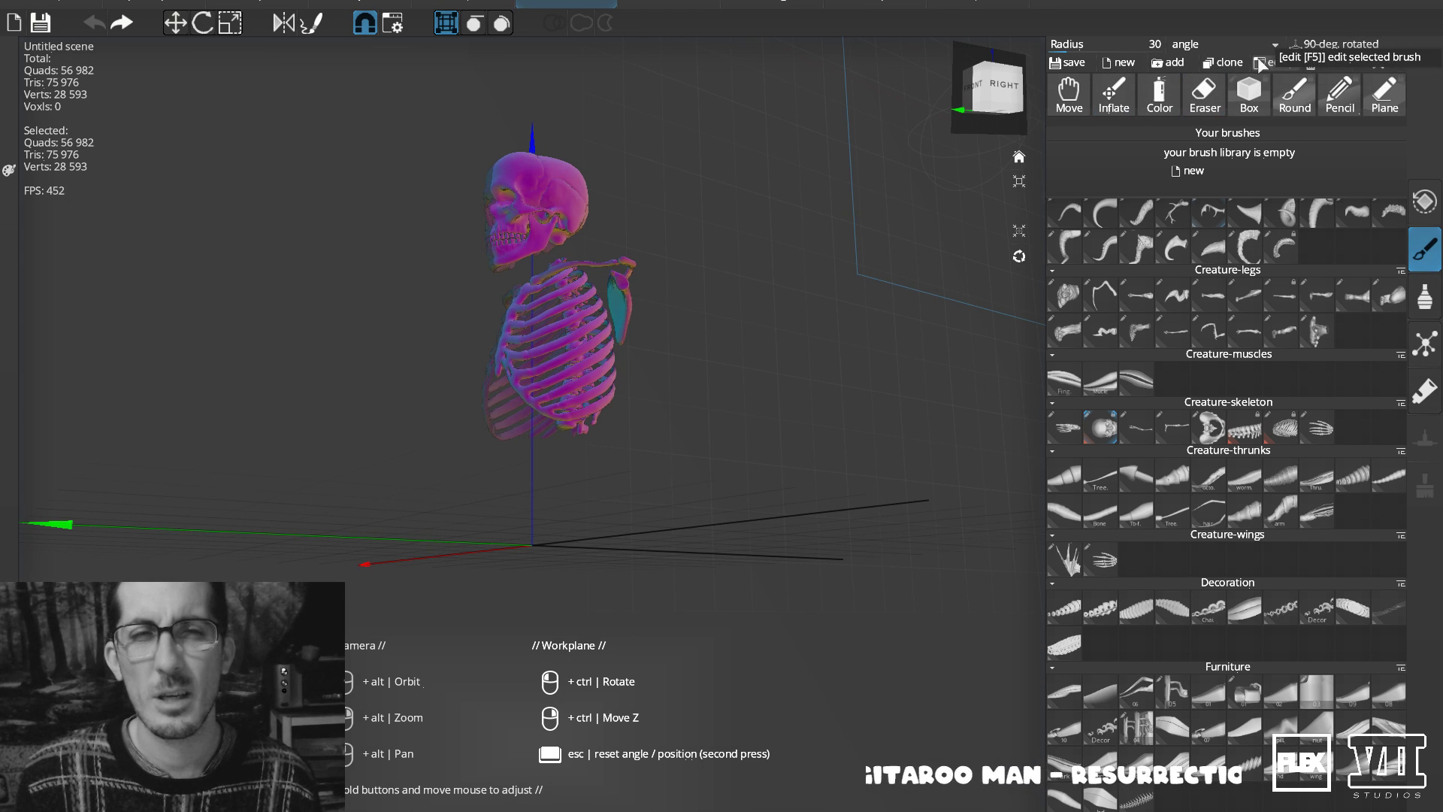
# Edit the skull brush's stroke type to form-cloning brush, then test a stroke in front of the skeleton and undo it.
pyautogui.click(1263, 63)
pyautogui.click(841, 206)
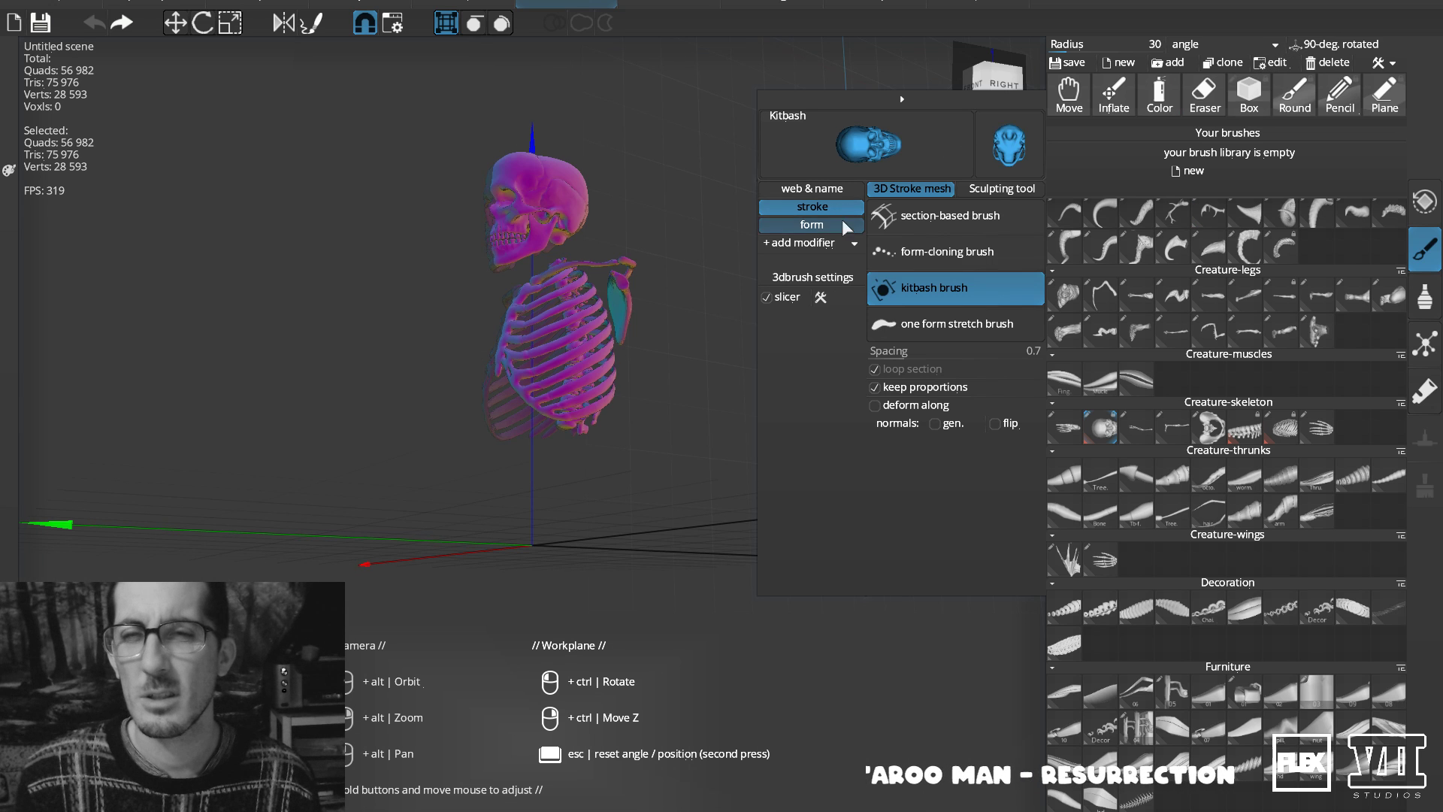
pyautogui.click(944, 250)
pyautogui.click(767, 297)
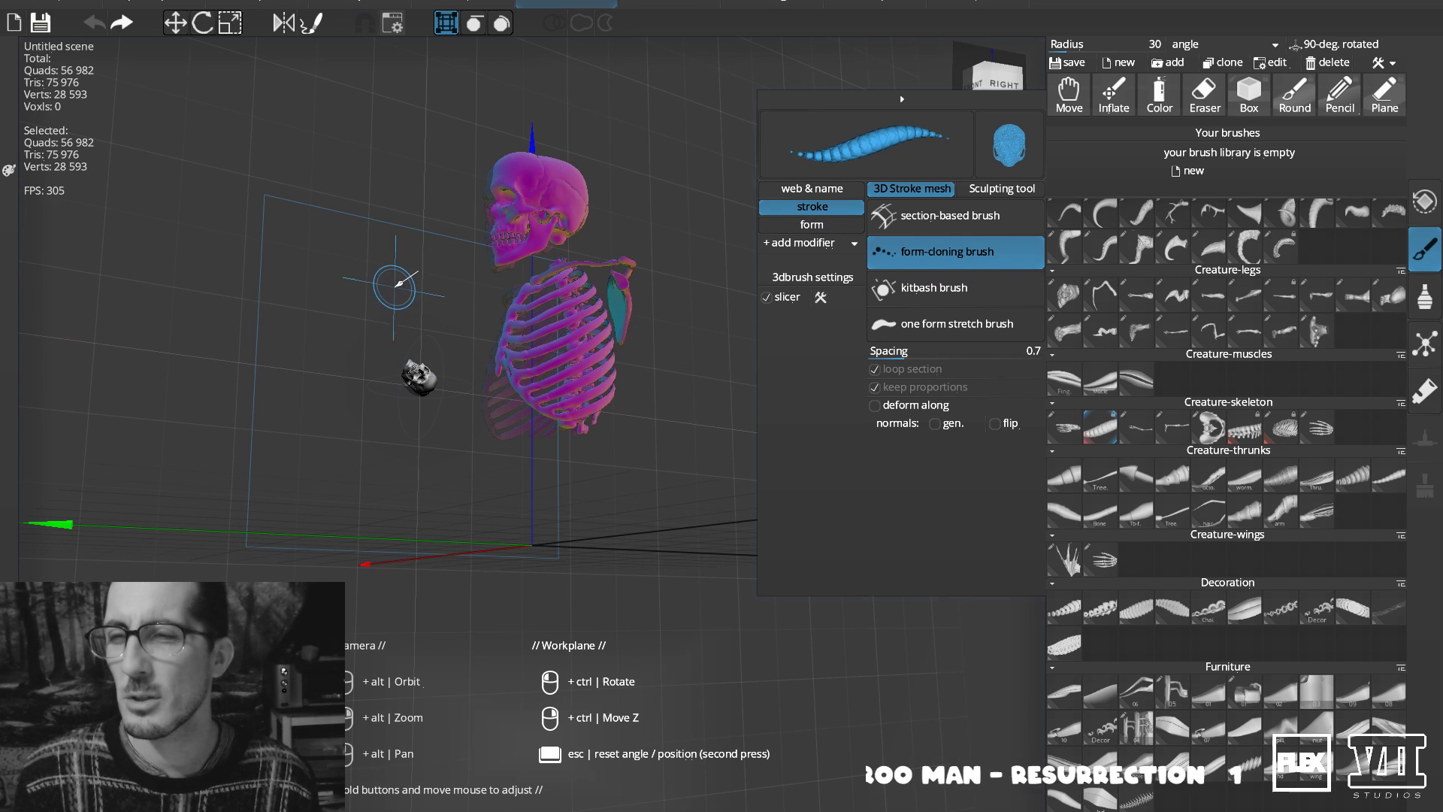
pyautogui.moveTo(396, 224); pyautogui.dragTo(397, 221)
pyautogui.hotkey('ctrl', 'z')
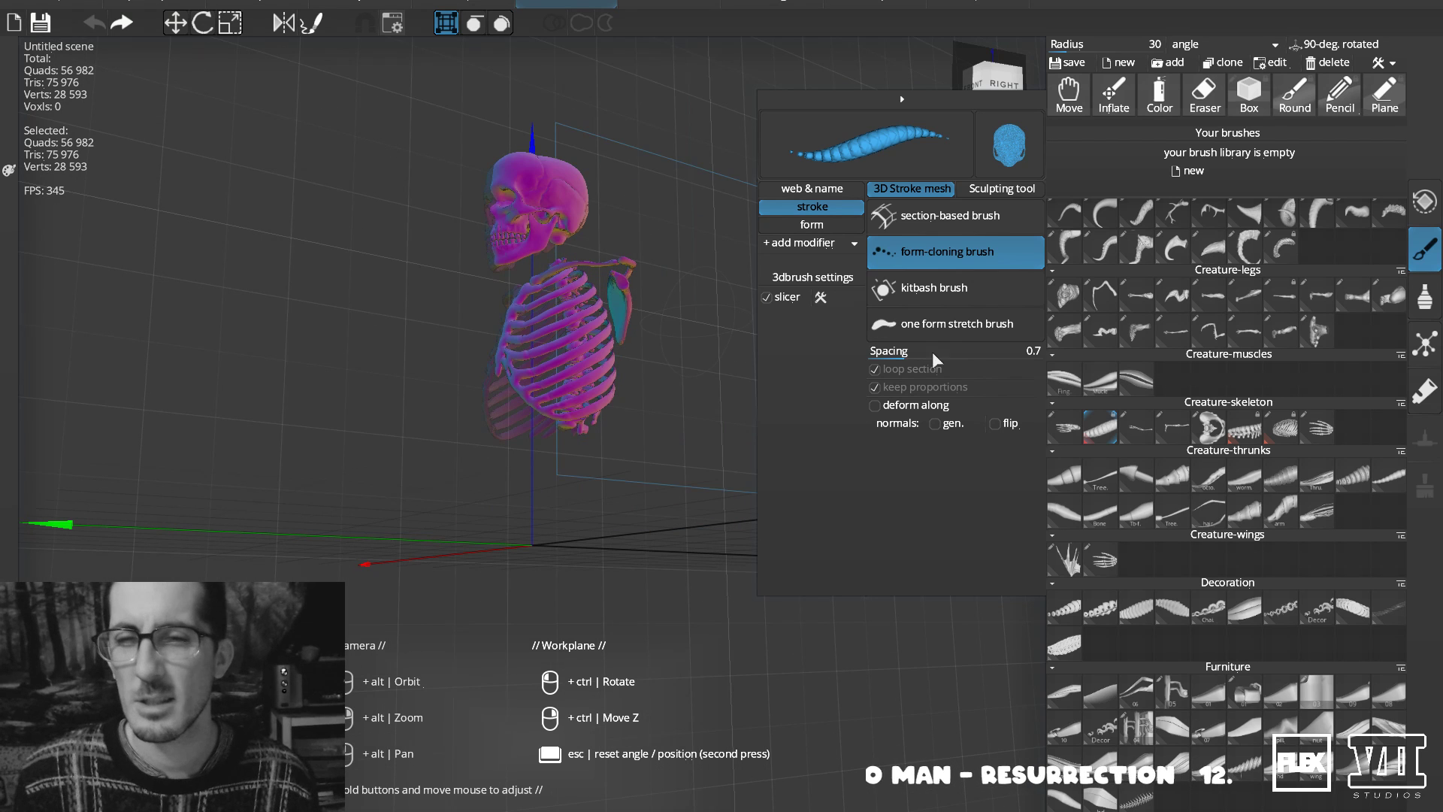
# Change the skull brush's stroke type to one form stretch brush, then test long strokes beside the skeleton and undo each one.
pyautogui.click(943, 336)
pyautogui.click(943, 336)
pyautogui.moveTo(284, 399)
pyautogui.mouseDown()
pyautogui.moveTo(323, 242)
pyautogui.moveTo(376, 120)
pyautogui.mouseUp()
pyautogui.hotkey('ctrl', 'z')
pyautogui.moveTo(393, 414)
pyautogui.mouseDown()
pyautogui.moveTo(335, 264)
pyautogui.moveTo(347, 229)
pyautogui.mouseUp()
pyautogui.hotkey('ctrl', 'z')
pyautogui.moveTo(356, 380)
pyautogui.mouseDown()
pyautogui.moveTo(401, 272)
pyautogui.moveTo(381, 196)
pyautogui.mouseUp()
pyautogui.hotkey('ctrl', 'z')
# Test more stretched-skull strokes beside the skeleton from closer angled views, undo them all and reset the workplane.
pyautogui.scroll(3, 318, 261)
pyautogui.keyDown('alt'); pyautogui.moveTo(341, 287); pyautogui.dragTo(303, 322); pyautogui.keyUp('alt')
pyautogui.moveTo(305, 304)
pyautogui.keyDown('alt'); pyautogui.mouseDown(button='middle')
pyautogui.moveTo(447, 458)
pyautogui.moveTo(297, 331)
pyautogui.mouseUp(button='middle'); pyautogui.keyUp('alt')
pyautogui.moveTo(297, 331)
pyautogui.keyDown('alt'); pyautogui.mouseDown()
pyautogui.moveTo(324, 306)
pyautogui.moveTo(309, 309)
pyautogui.moveTo(376, 298)
pyautogui.mouseUp(); pyautogui.keyUp('alt')
pyautogui.hotkey('ctrl', 'z')
pyautogui.moveTo(395, 236); pyautogui.dragTo(386, 285)
pyautogui.moveTo(369, 383)
pyautogui.mouseDown()
pyautogui.moveTo(376, 402)
pyautogui.moveTo(382, 348)
pyautogui.mouseUp()
pyautogui.hotkey('ctrl', 'z')
pyautogui.hotkey('ctrl', 'z')
pyautogui.hotkey('ctrl', 'z')
pyautogui.moveTo(403, 280)
pyautogui.mouseDown()
pyautogui.moveTo(398, 259)
pyautogui.moveTo(428, 286)
pyautogui.moveTo(455, 249)
pyautogui.mouseUp()
pyautogui.hotkey('ctrl', 'z')
pyautogui.hotkey('ctrl', 'z')
pyautogui.hotkey('ctrl', 'z')
pyautogui.moveTo(487, 445)
pyautogui.keyDown('alt'); pyautogui.mouseDown()
pyautogui.moveTo(681, 442)
pyautogui.moveTo(640, 436)
pyautogui.mouseUp(); pyautogui.keyUp('alt')
pyautogui.press('Escape')
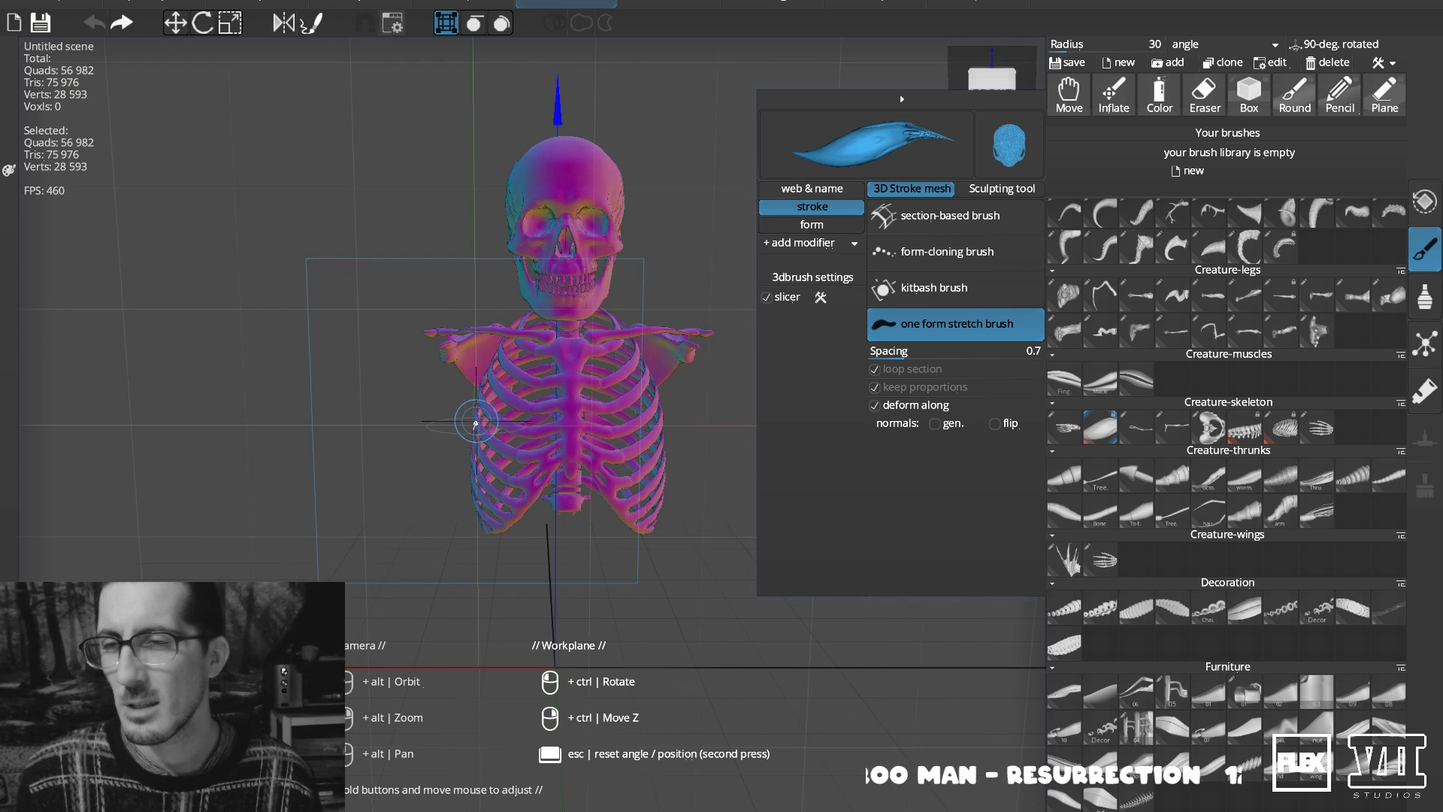
# From the front view, test two curved stretched-skull strokes beside the skull and undo both.
pyautogui.moveTo(394, 148); pyautogui.dragTo(388, 118)
pyautogui.hotkey('ctrl', 'z')
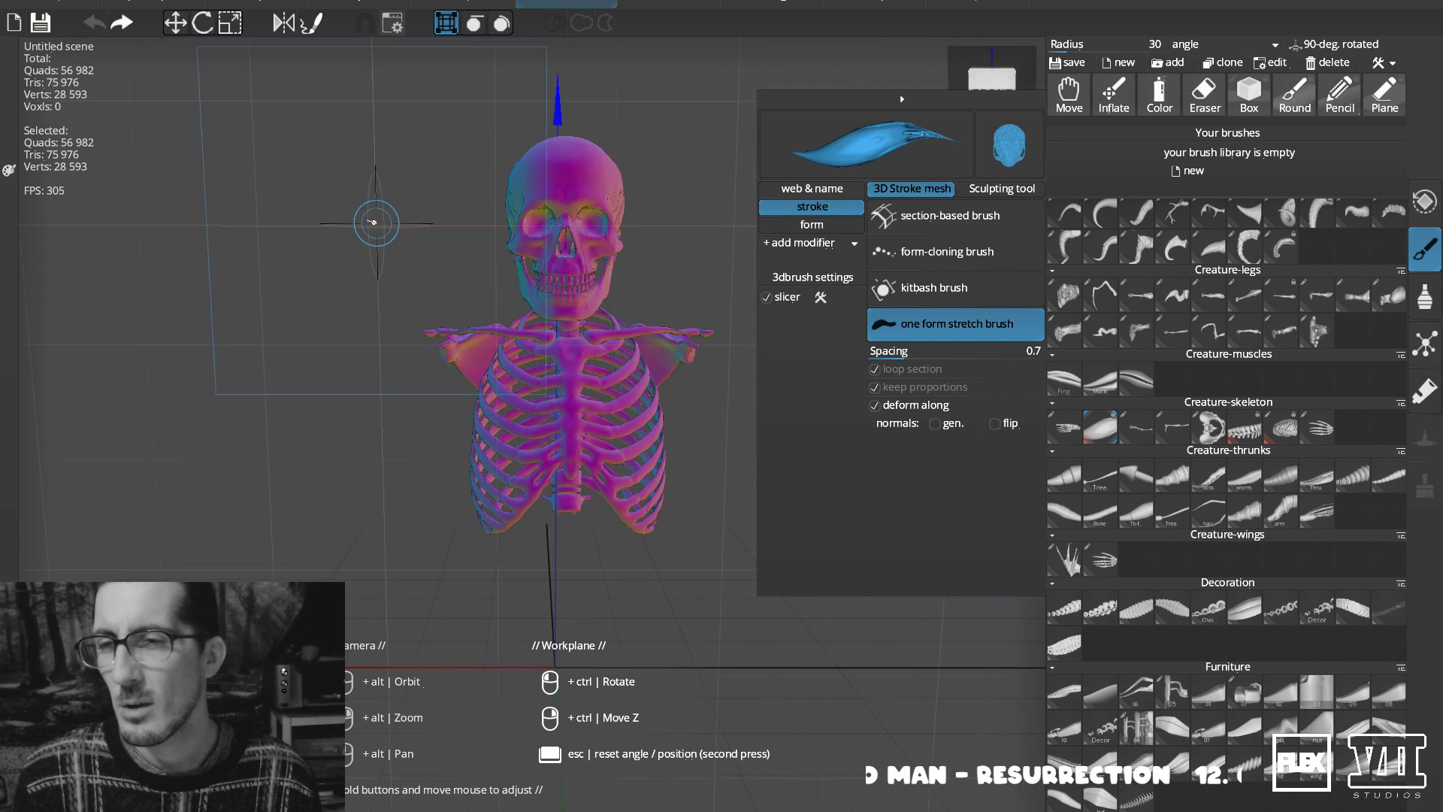
pyautogui.moveTo(434, 215); pyautogui.dragTo(465, 283)
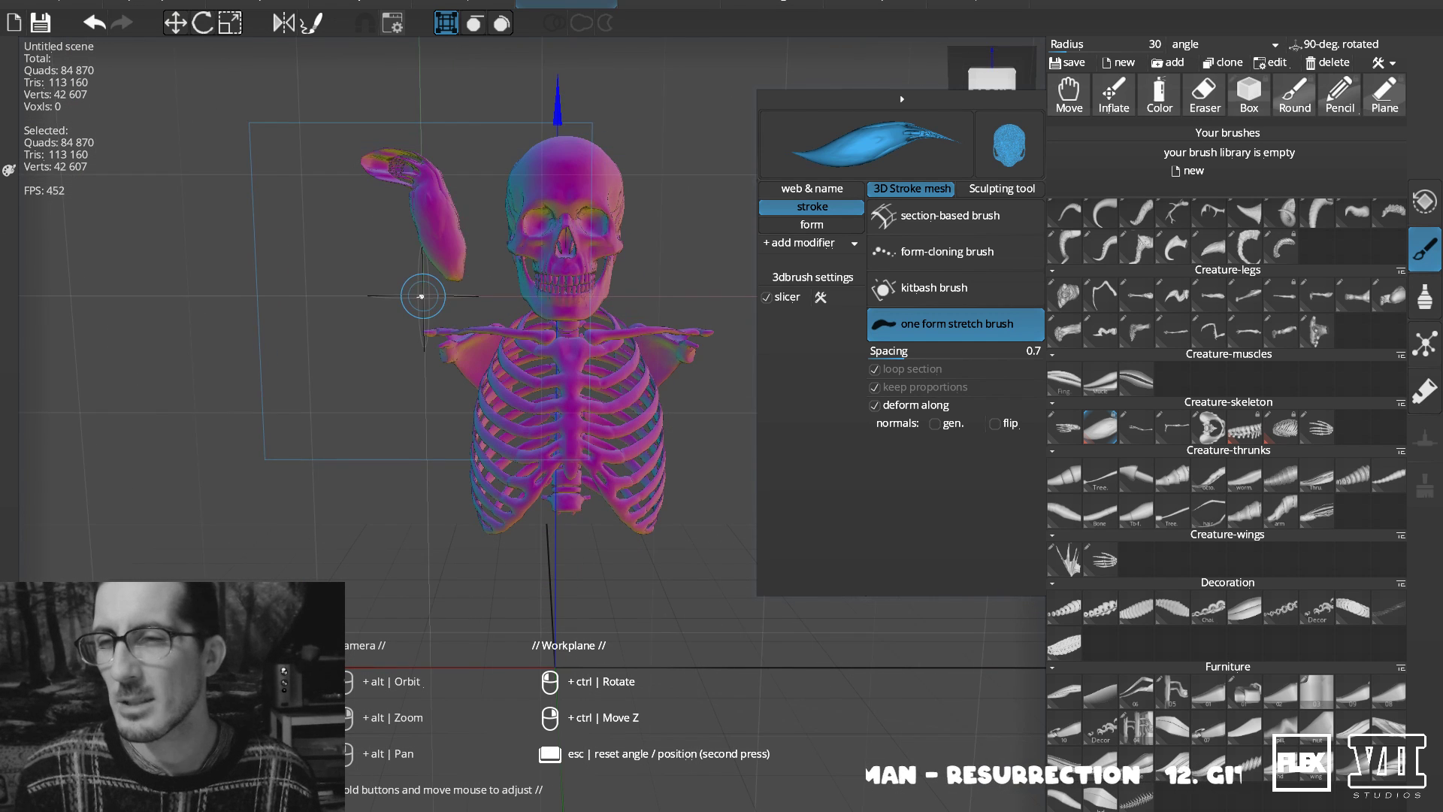
pyautogui.hotkey('ctrl', 'z')
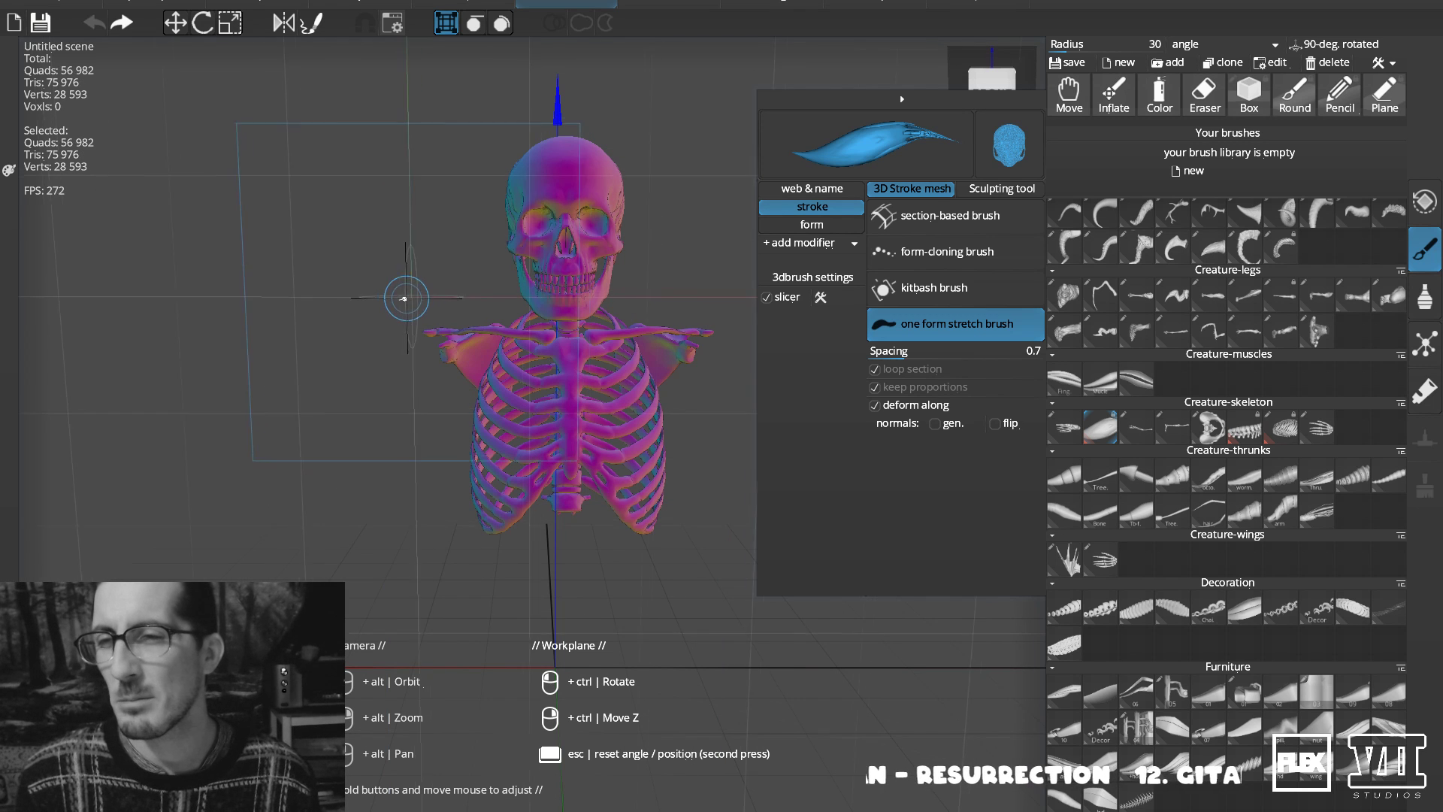
# Bring the workplane in front of the skeleton, then test stretched-skull strokes beside the head and undo them.
pyautogui.moveTo(405, 293)
pyautogui.keyDown('ctrl'); pyautogui.mouseDown()
pyautogui.moveTo(557, 273)
pyautogui.moveTo(545, 281)
pyautogui.mouseUp(); pyautogui.keyUp('ctrl')
pyautogui.click(544, 281)
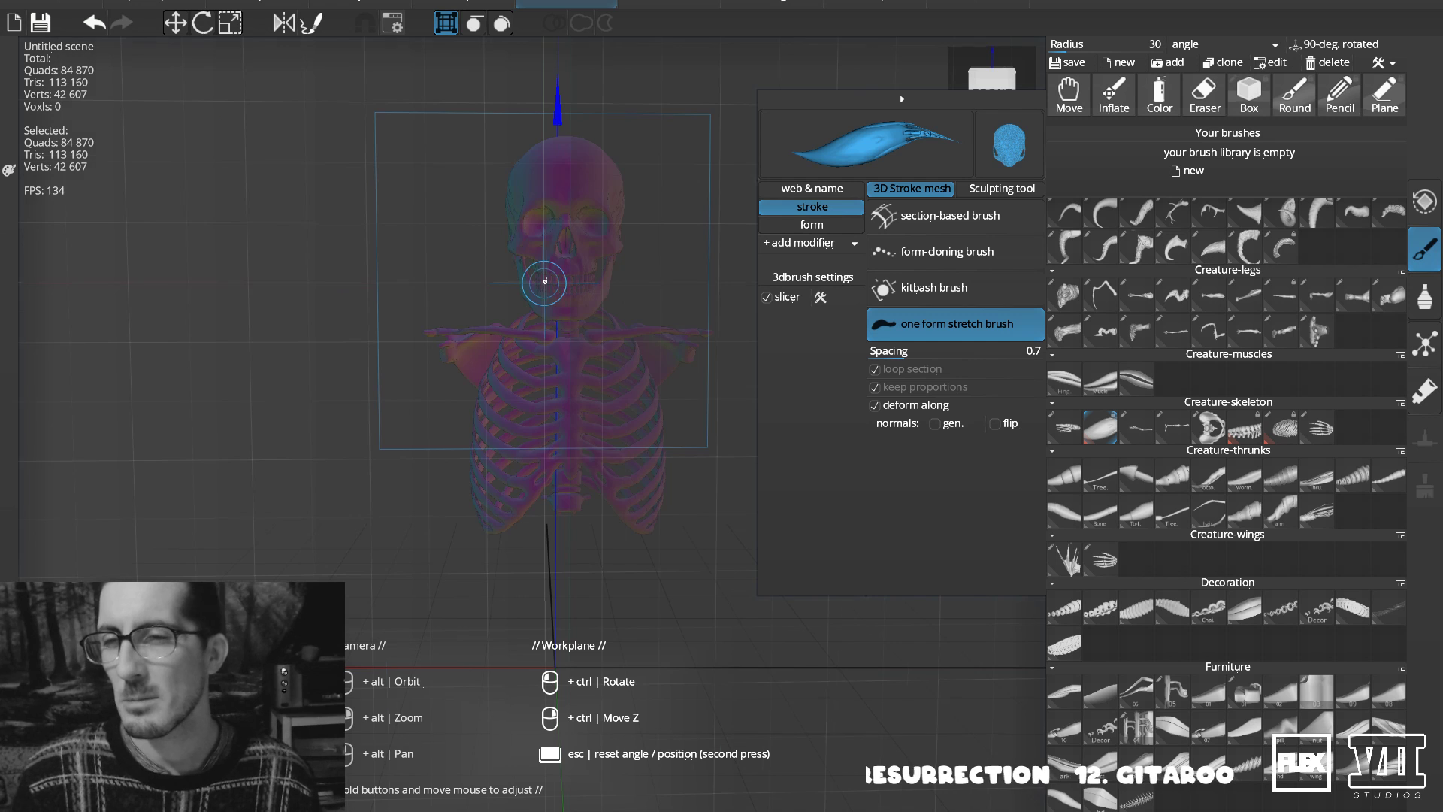
pyautogui.moveTo(435, 234); pyautogui.dragTo(474, 138)
pyautogui.hotkey('ctrl', 'z')
pyautogui.moveTo(406, 336); pyautogui.dragTo(387, 113)
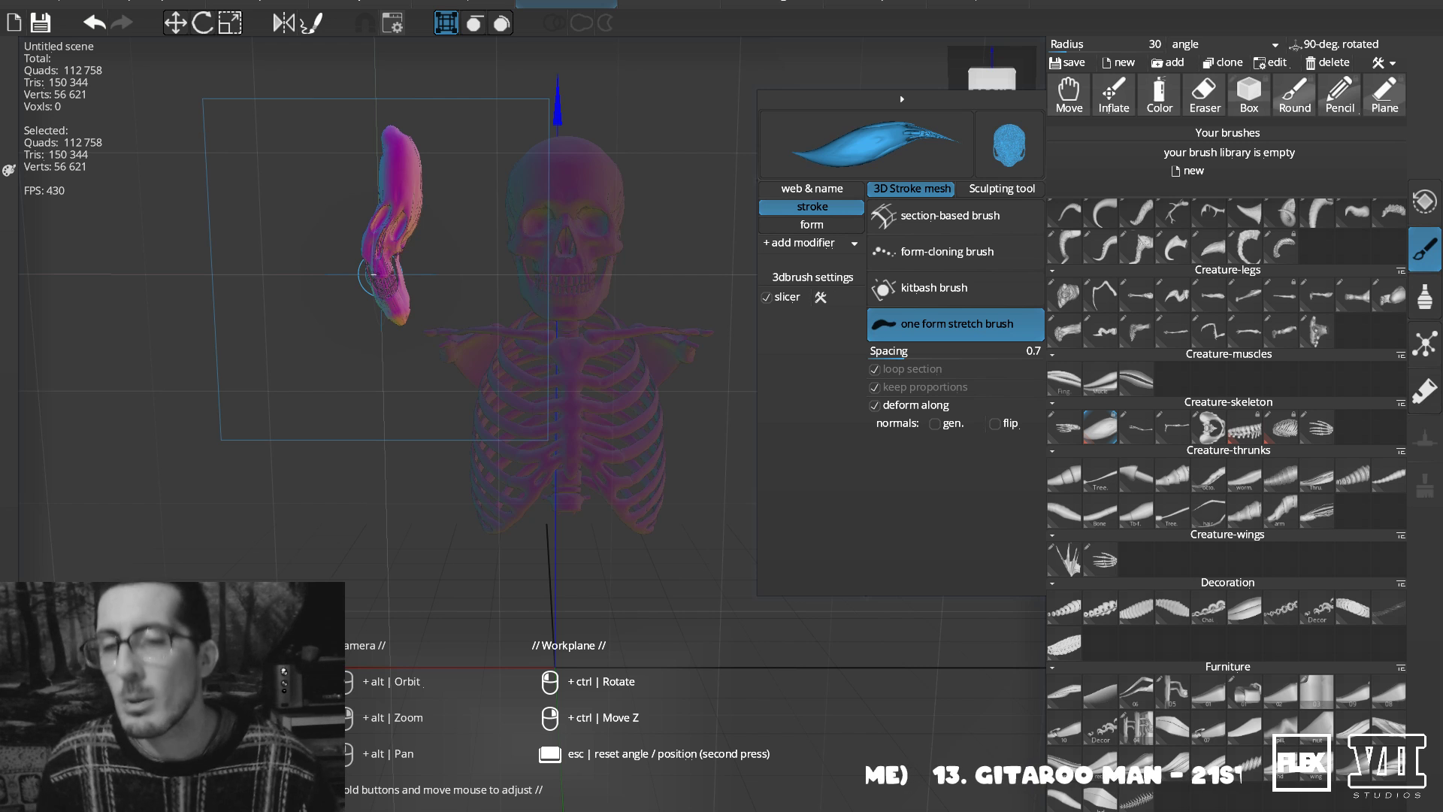
pyautogui.hotkey('ctrl', 'z')
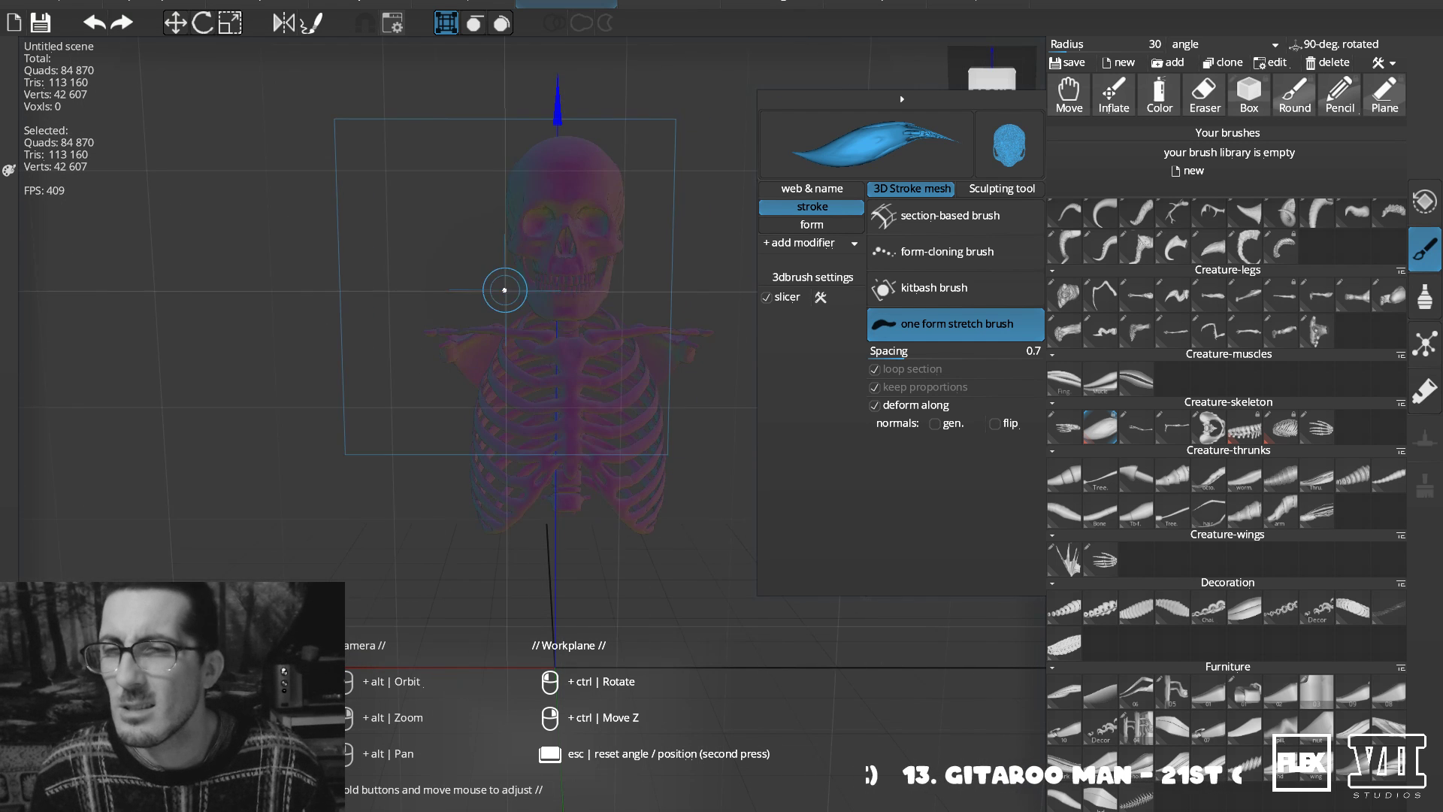
# Test a series of long upward and slanted stretched-skull strokes beside the dimmed skeleton and undo them.
pyautogui.moveTo(407, 279)
pyautogui.mouseDown()
pyautogui.moveTo(383, 87)
pyautogui.moveTo(398, 90)
pyautogui.mouseUp()
pyautogui.hotkey('ctrl', 'z')
pyautogui.moveTo(368, 392); pyautogui.dragTo(397, 90)
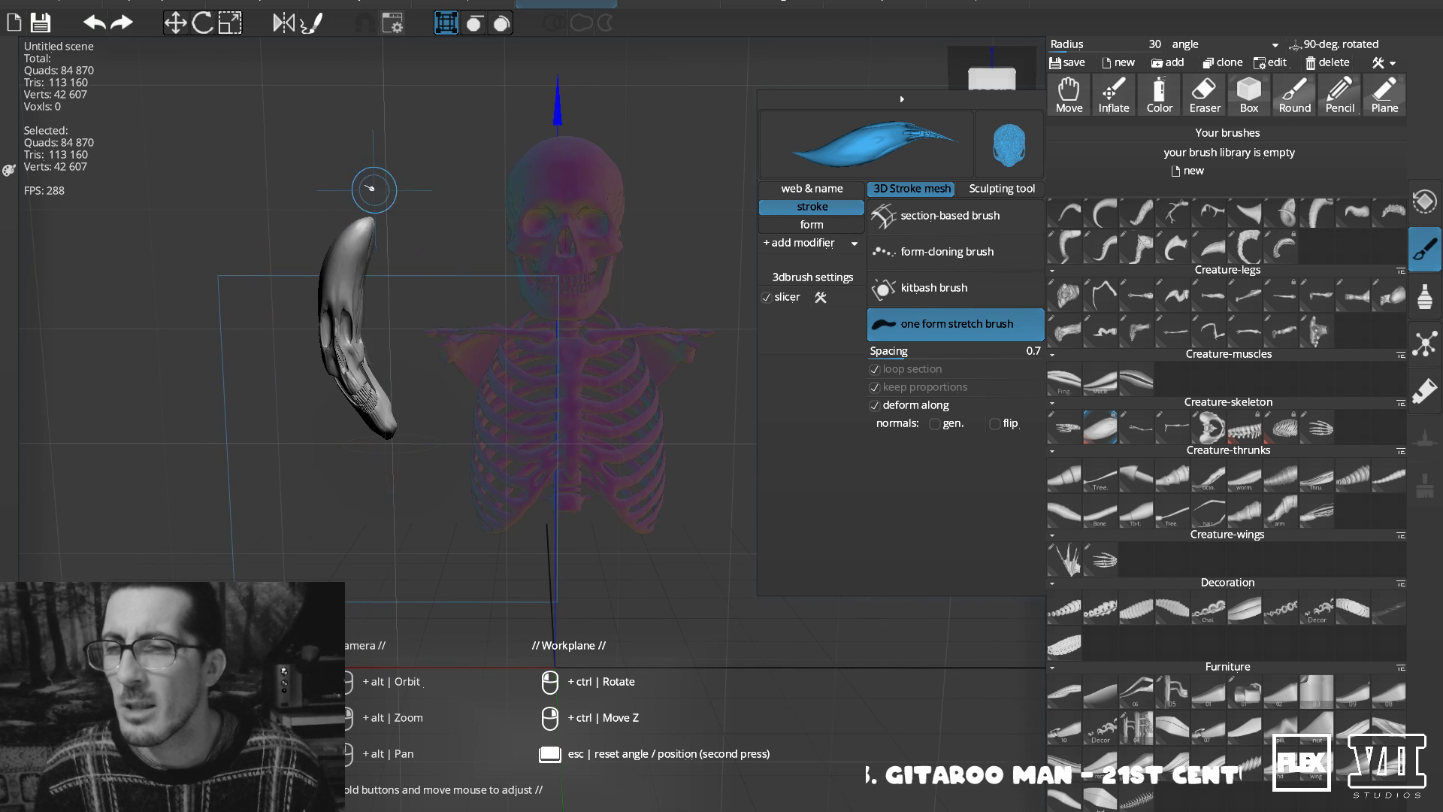
pyautogui.moveTo(374, 191); pyautogui.dragTo(361, 160)
pyautogui.hotkey('ctrl', 'z')
pyautogui.moveTo(423, 434); pyautogui.dragTo(415, 158)
pyautogui.hotkey('ctrl', 'z')
pyautogui.moveTo(426, 342)
pyautogui.mouseDown()
pyautogui.moveTo(393, 201)
pyautogui.moveTo(354, 135)
pyautogui.mouseUp()
pyautogui.moveTo(455, 296); pyautogui.dragTo(371, 142)
pyautogui.hotkey('ctrl', 'z')
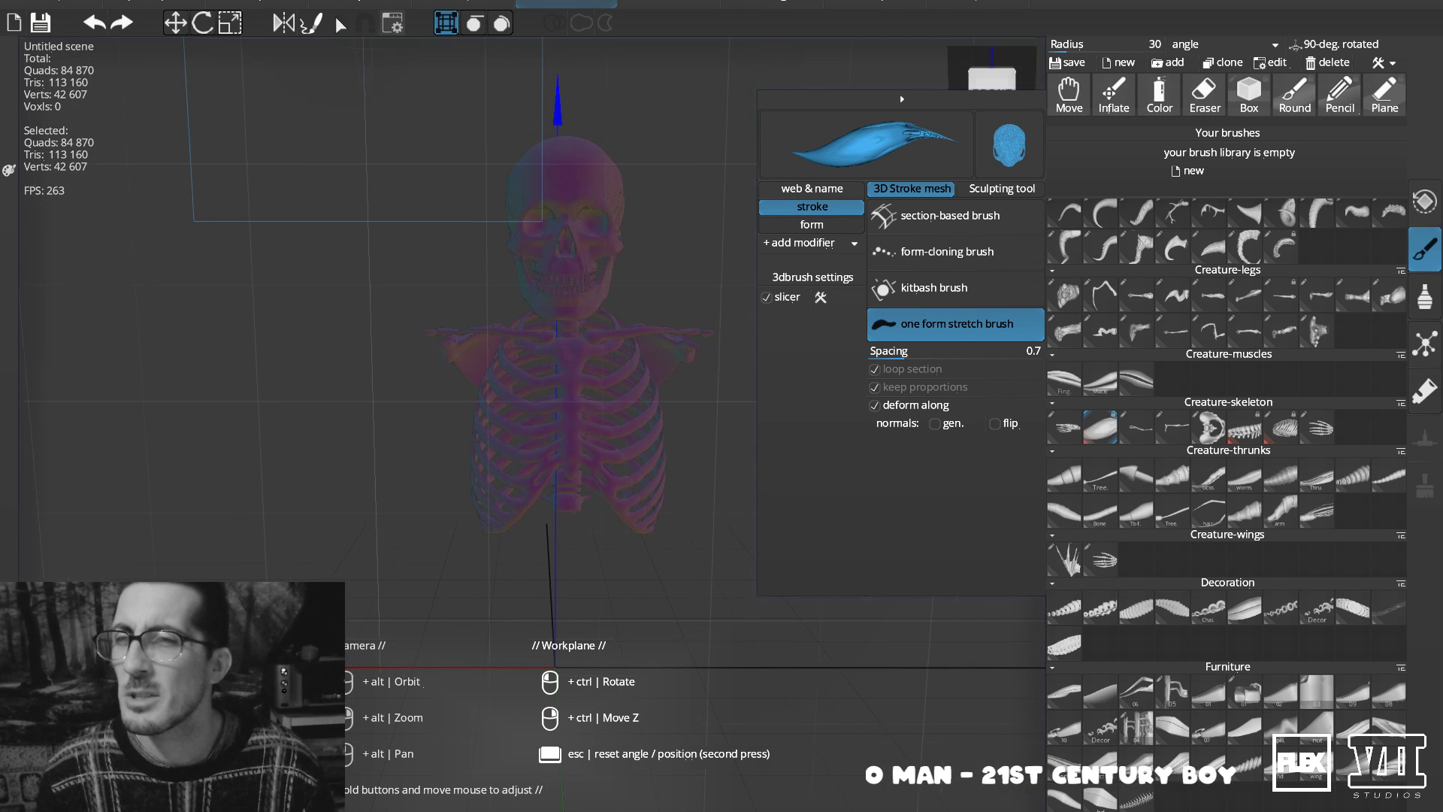
# Turn on symmetry, draw several mirrored stretched-skull strokes on both sides of the head and undo them.
pyautogui.rightClick(291, 24)
pyautogui.click(329, 119)
pyautogui.moveTo(451, 346); pyautogui.dragTo(316, 170)
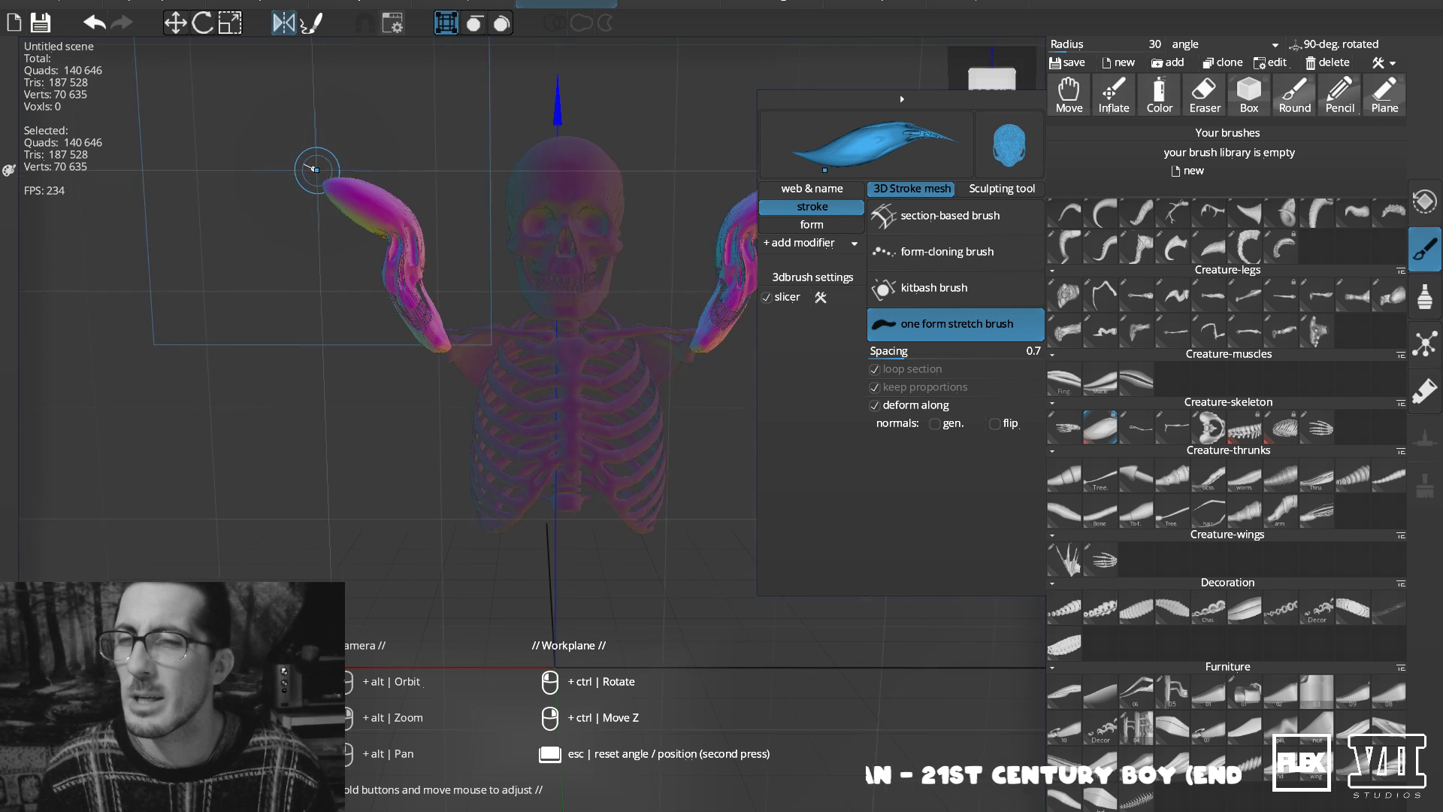
pyautogui.moveTo(468, 277)
pyautogui.mouseDown()
pyautogui.moveTo(464, 139)
pyautogui.moveTo(403, 135)
pyautogui.moveTo(378, 66)
pyautogui.mouseUp()
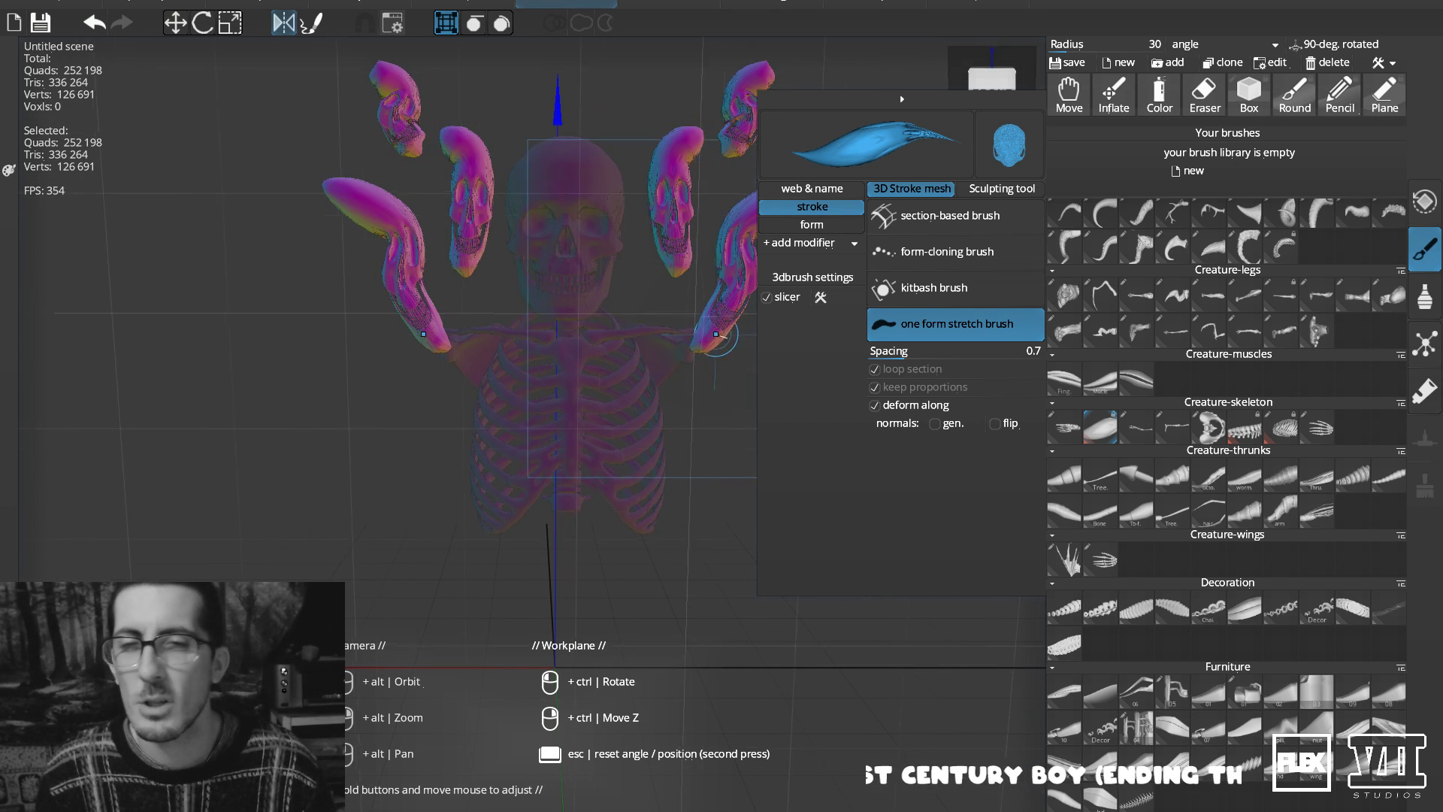
pyautogui.moveTo(612, 412)
pyautogui.keyDown('alt'); pyautogui.mouseDown()
pyautogui.moveTo(714, 417)
pyautogui.moveTo(707, 440)
pyautogui.moveTo(668, 455)
pyautogui.mouseUp(); pyautogui.keyUp('alt')
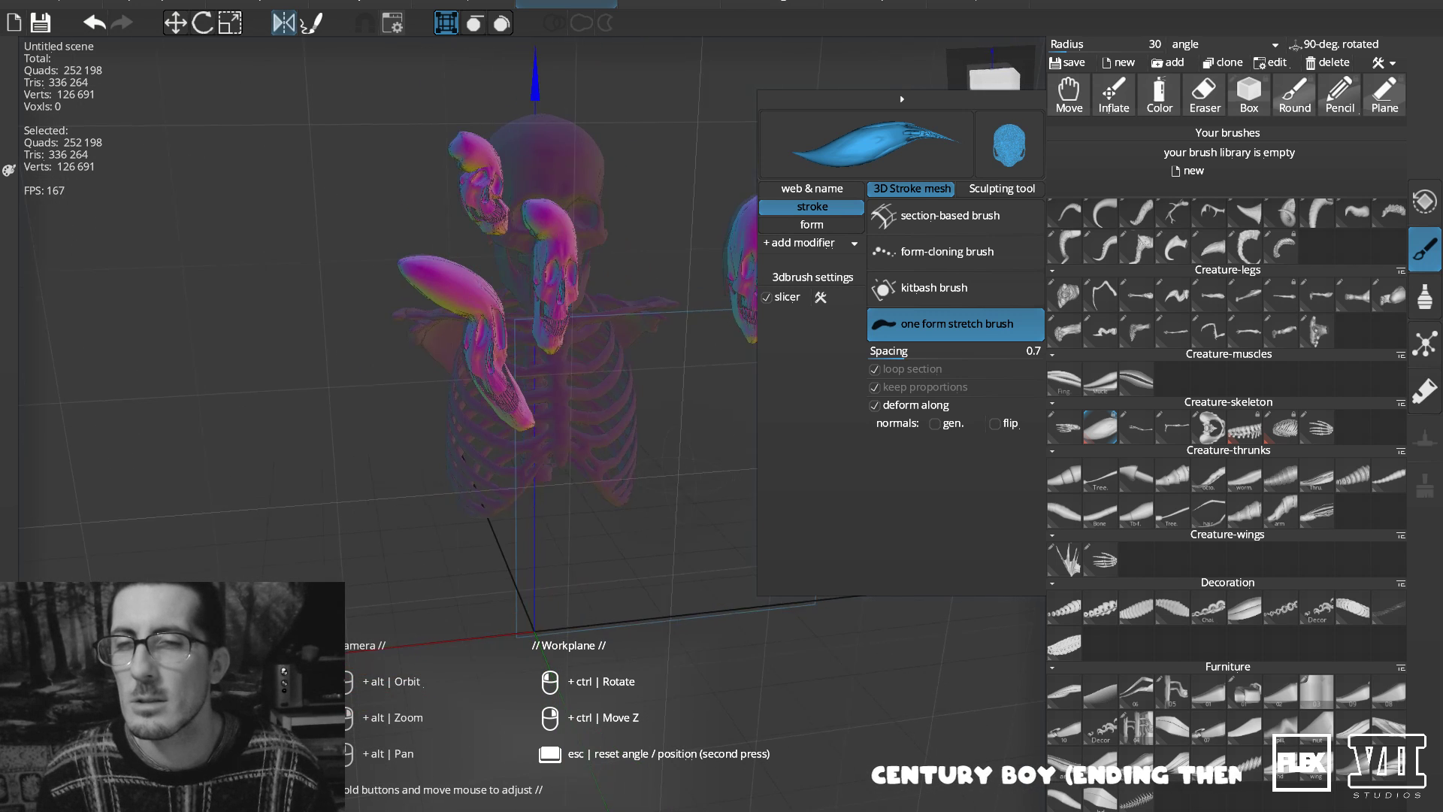
pyautogui.hotkey('ctrl', 'z')
pyautogui.hotkey('ctrl', 'z')
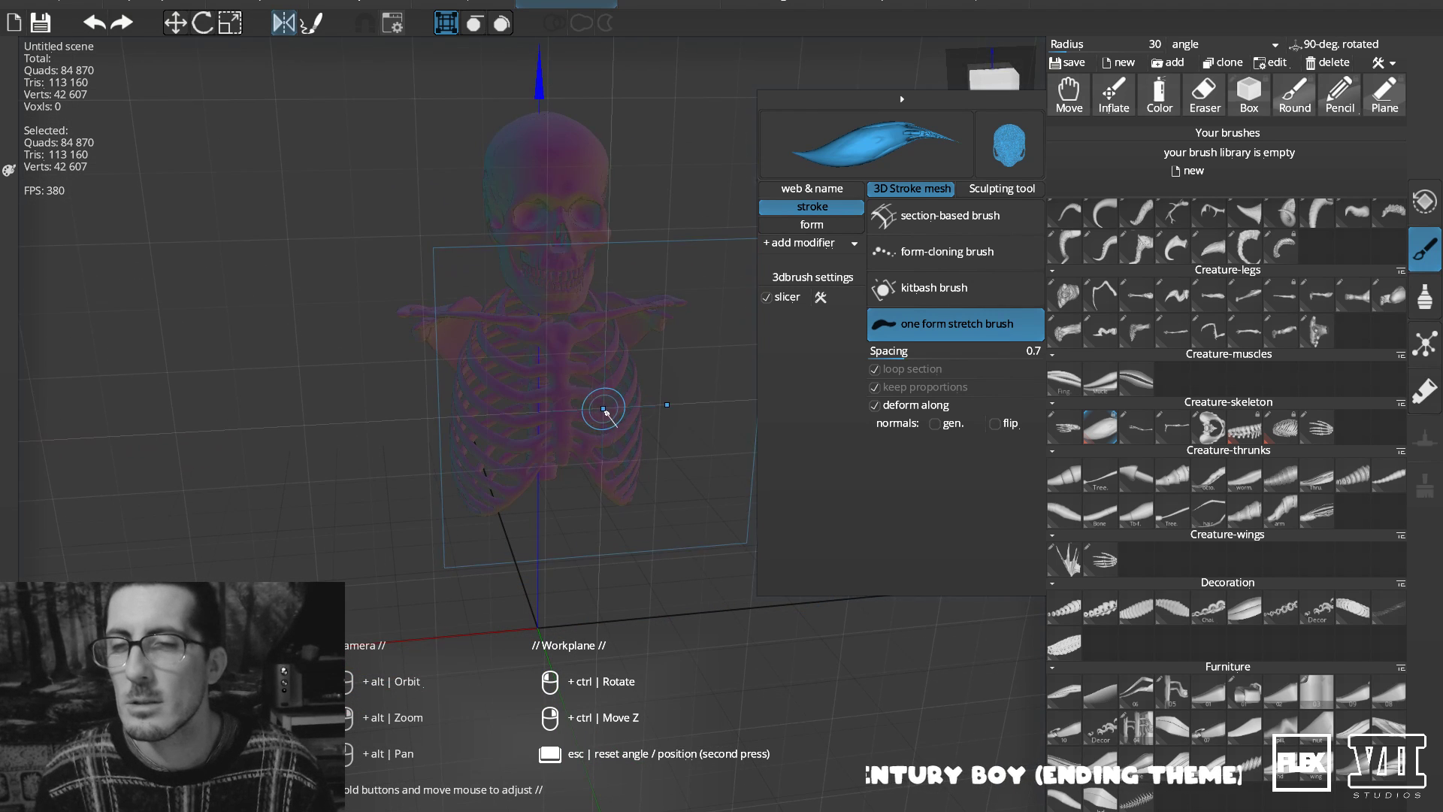
# Reset the workplane, move it back through the skeleton and draw mirrored small skulls rising from behind the top of the head.
pyautogui.press('Escape')
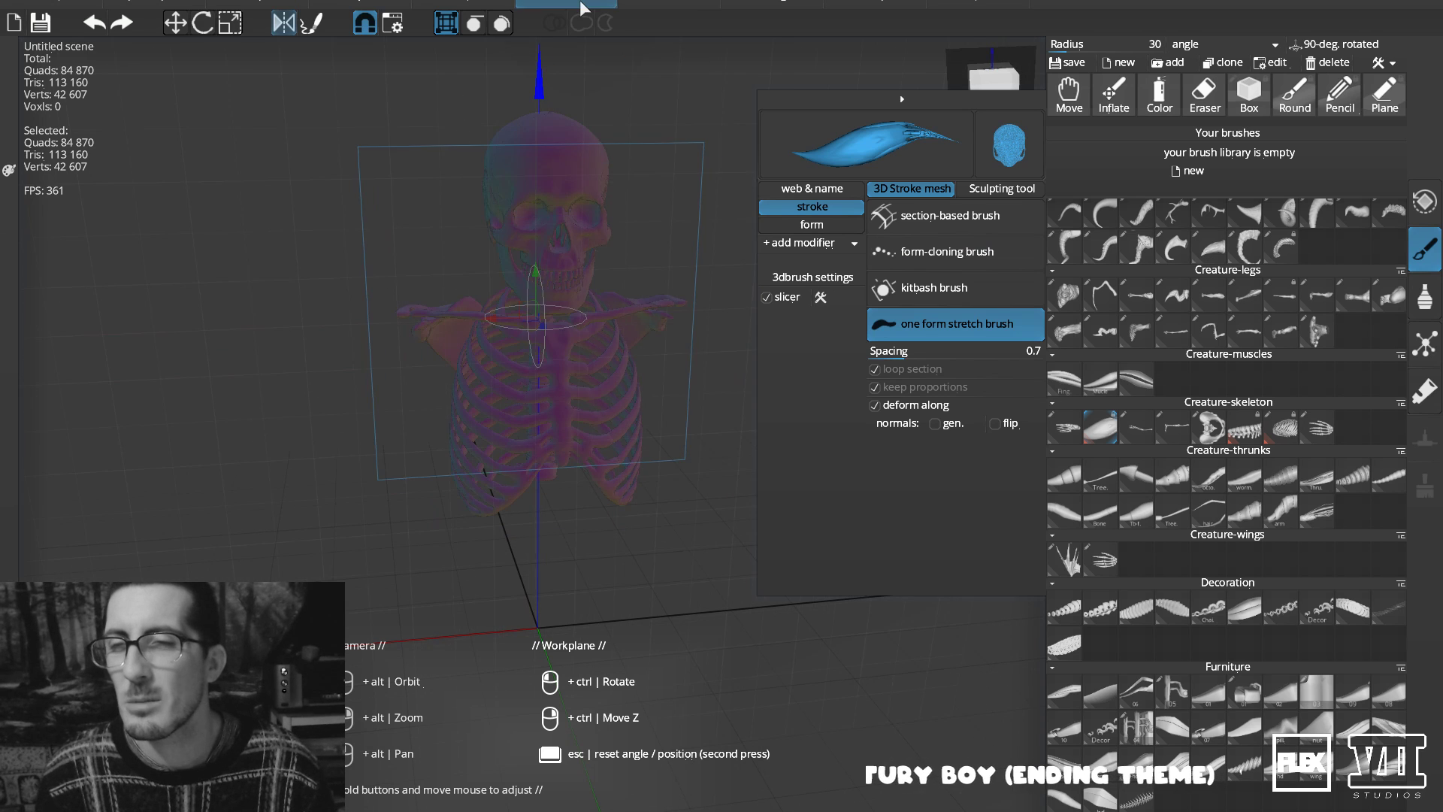
pyautogui.keyDown('ctrl'); pyautogui.moveTo(590, 419); pyautogui.dragTo(578, 352, button='right'); pyautogui.keyUp('ctrl')
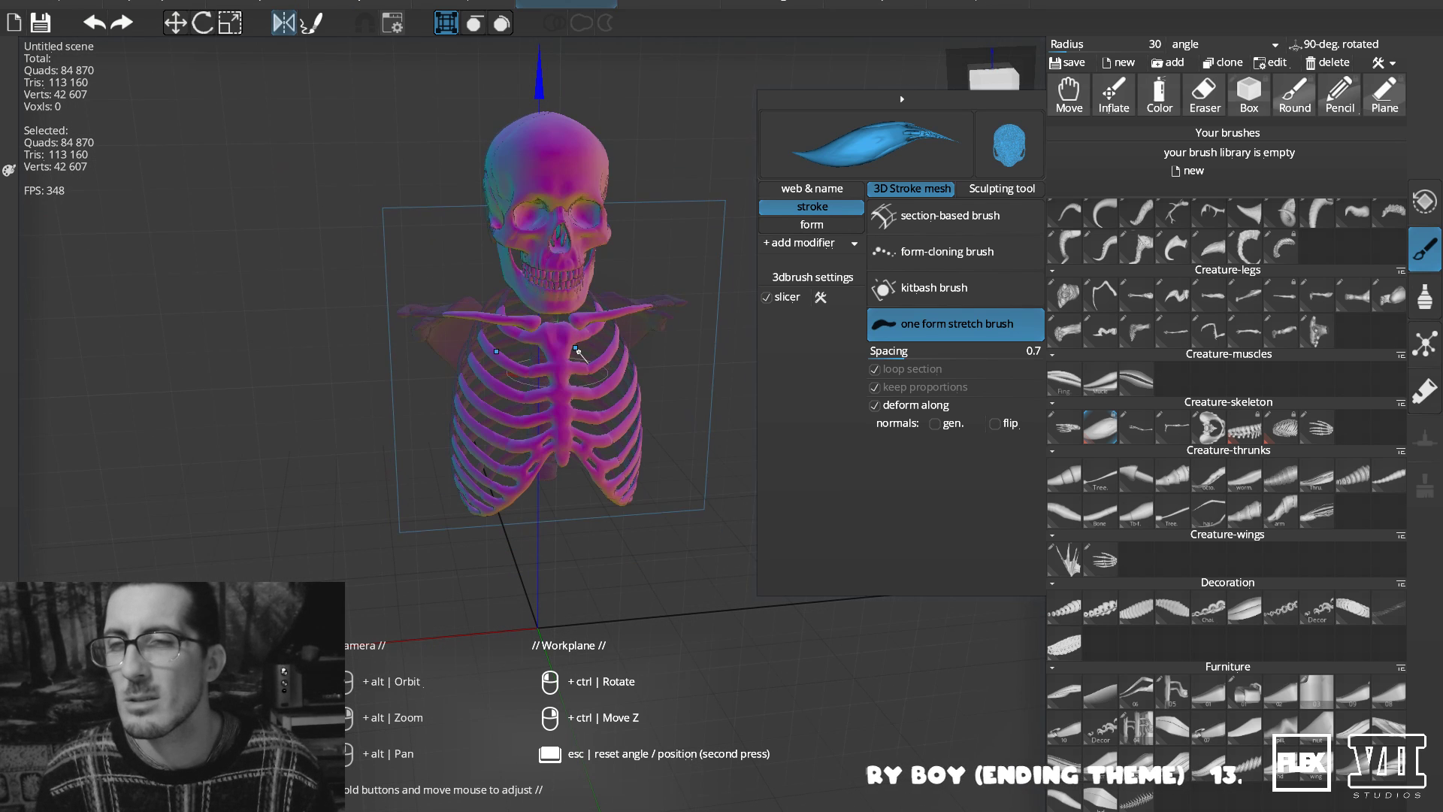
pyautogui.keyDown('ctrl'); pyautogui.moveTo(578, 352); pyautogui.dragTo(469, 171); pyautogui.keyUp('ctrl')
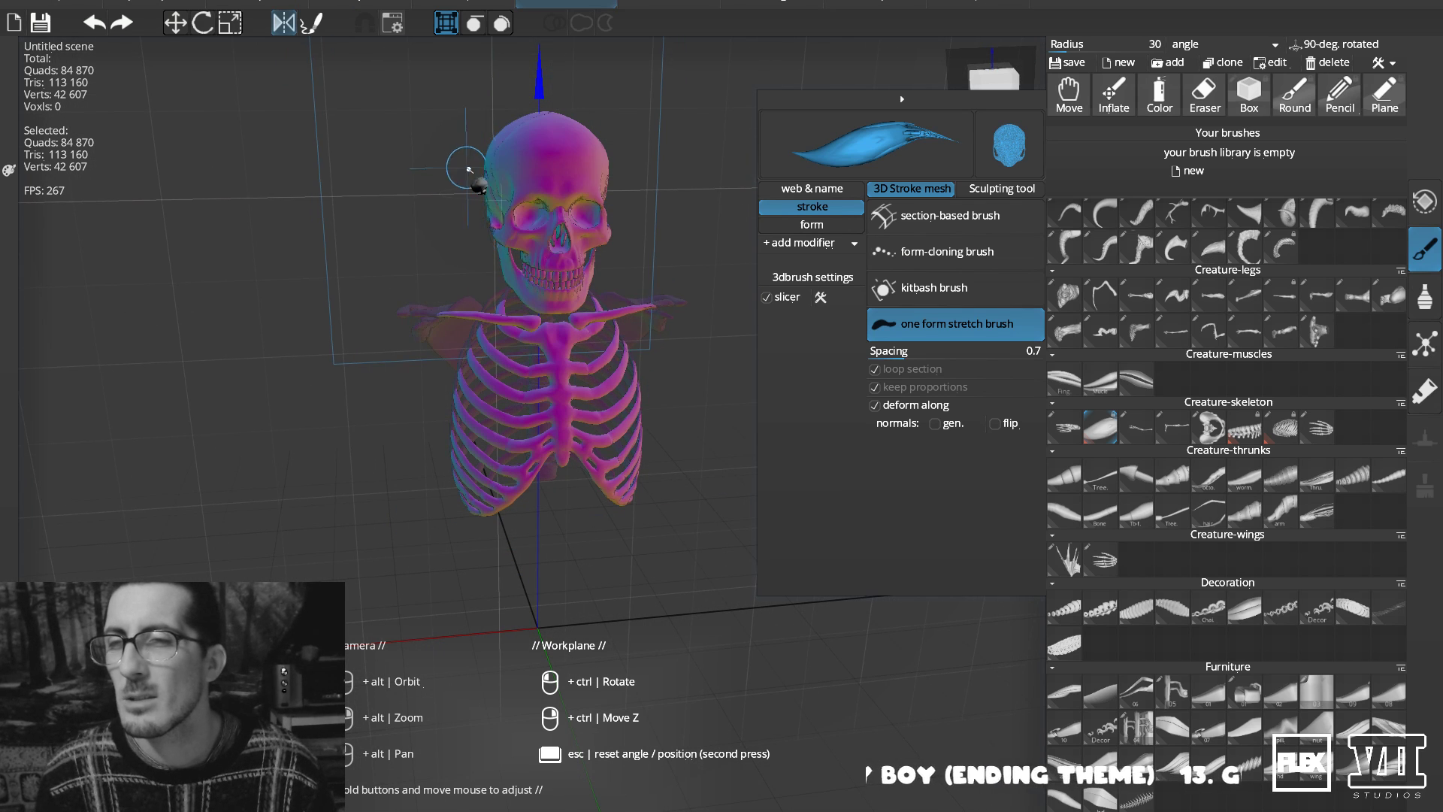
pyautogui.keyDown('ctrl'); pyautogui.moveTo(442, 104); pyautogui.dragTo(490, 144); pyautogui.keyUp('ctrl')
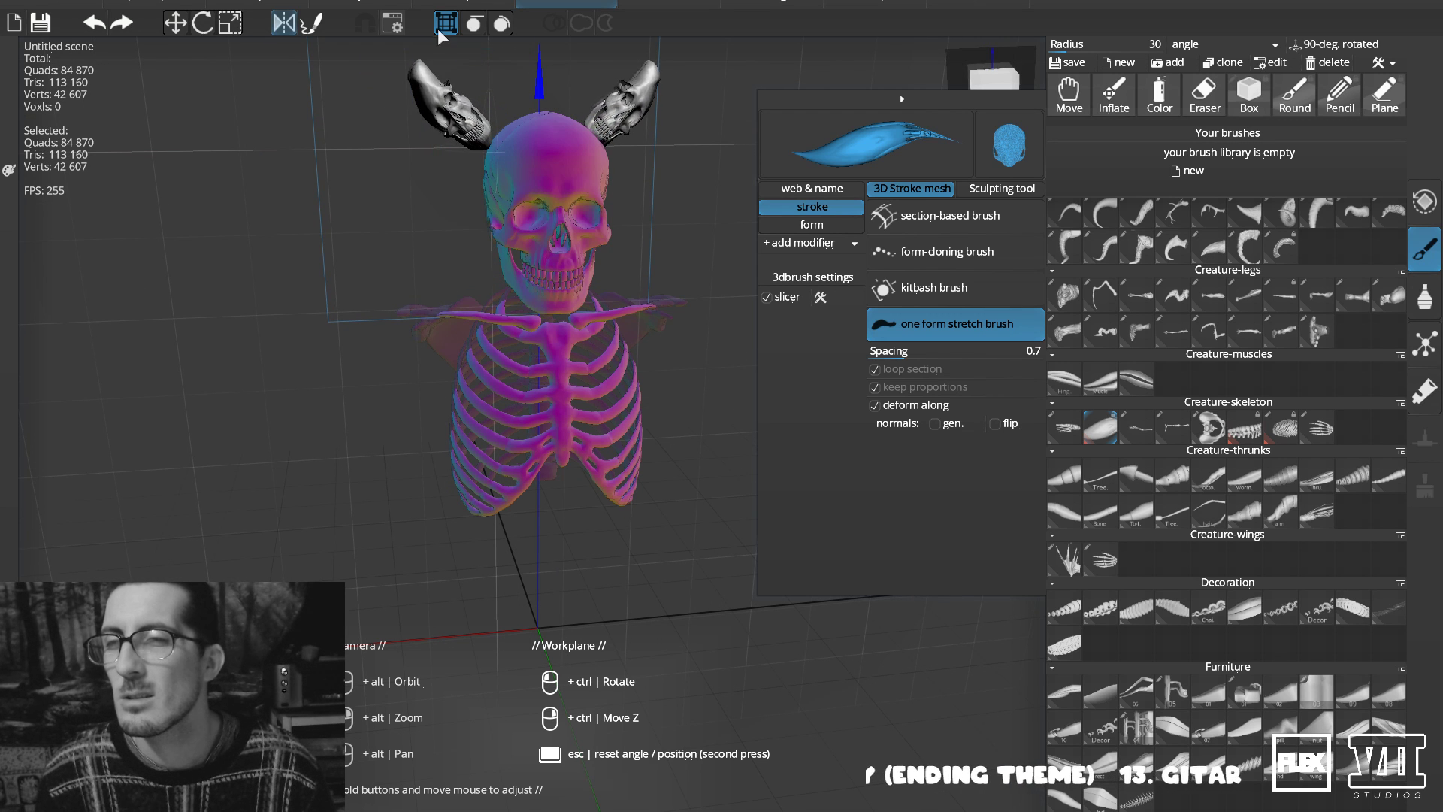
pyautogui.moveTo(541, 155)
pyautogui.keyDown('alt'); pyautogui.mouseDown()
pyautogui.moveTo(481, 113)
pyautogui.moveTo(535, 143)
pyautogui.moveTo(530, 109)
pyautogui.moveTo(542, 135)
pyautogui.moveTo(512, 147)
pyautogui.moveTo(488, 83)
pyautogui.moveTo(535, 83)
pyautogui.mouseUp(); pyautogui.keyUp('alt')
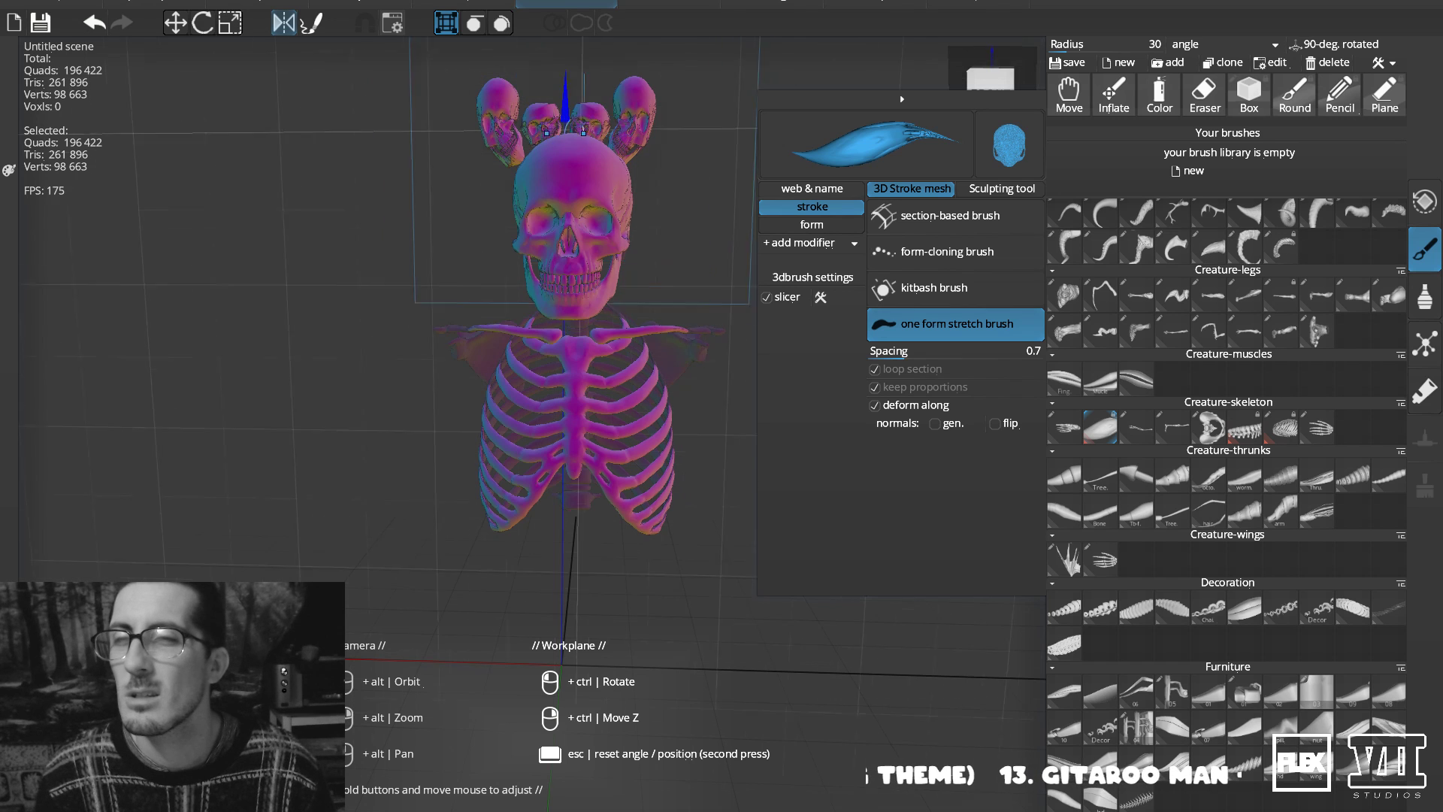
# Add more mirrored skulls down both sides of the head to about jaw height, undoing a misplaced pair.
pyautogui.click(447, 184)
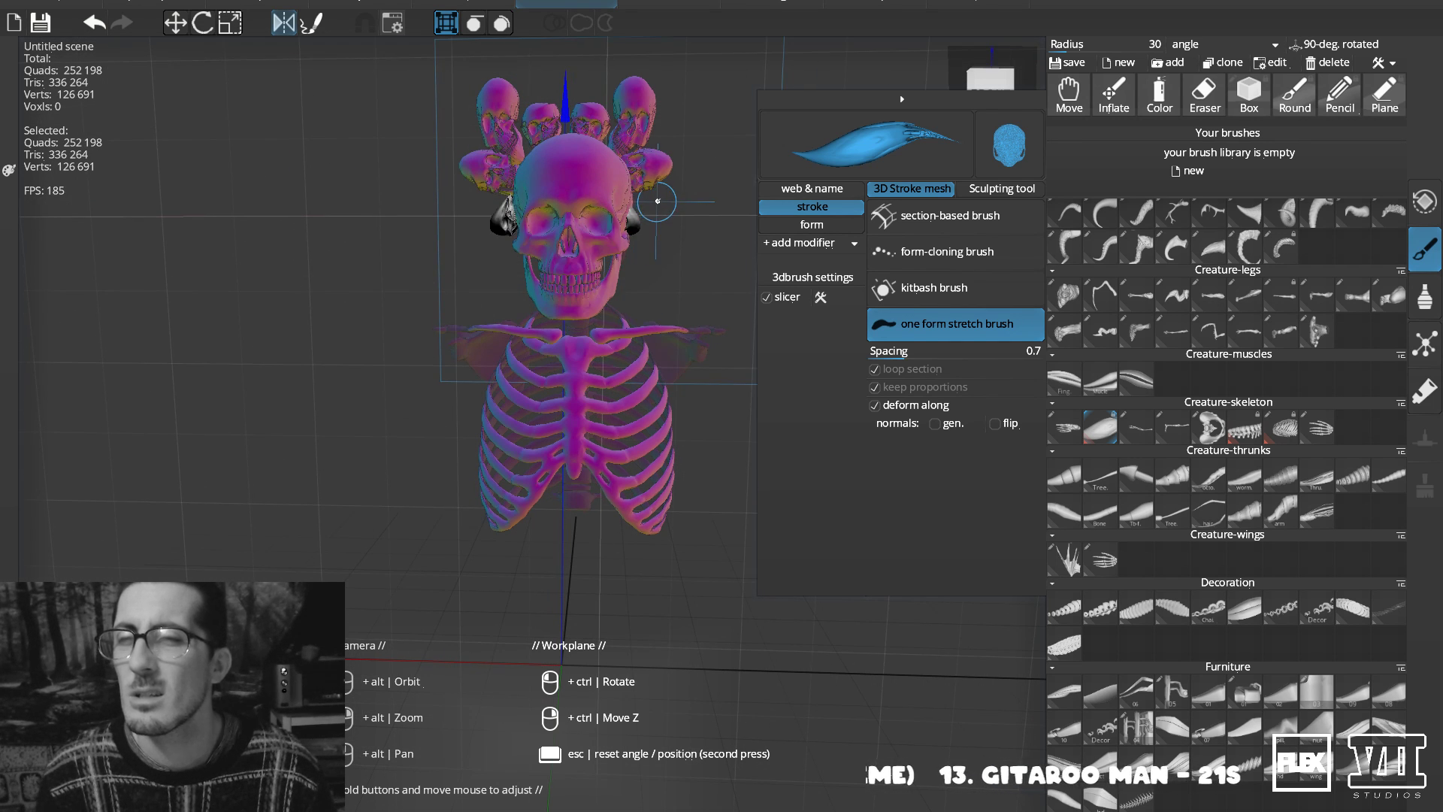
pyautogui.click(690, 186)
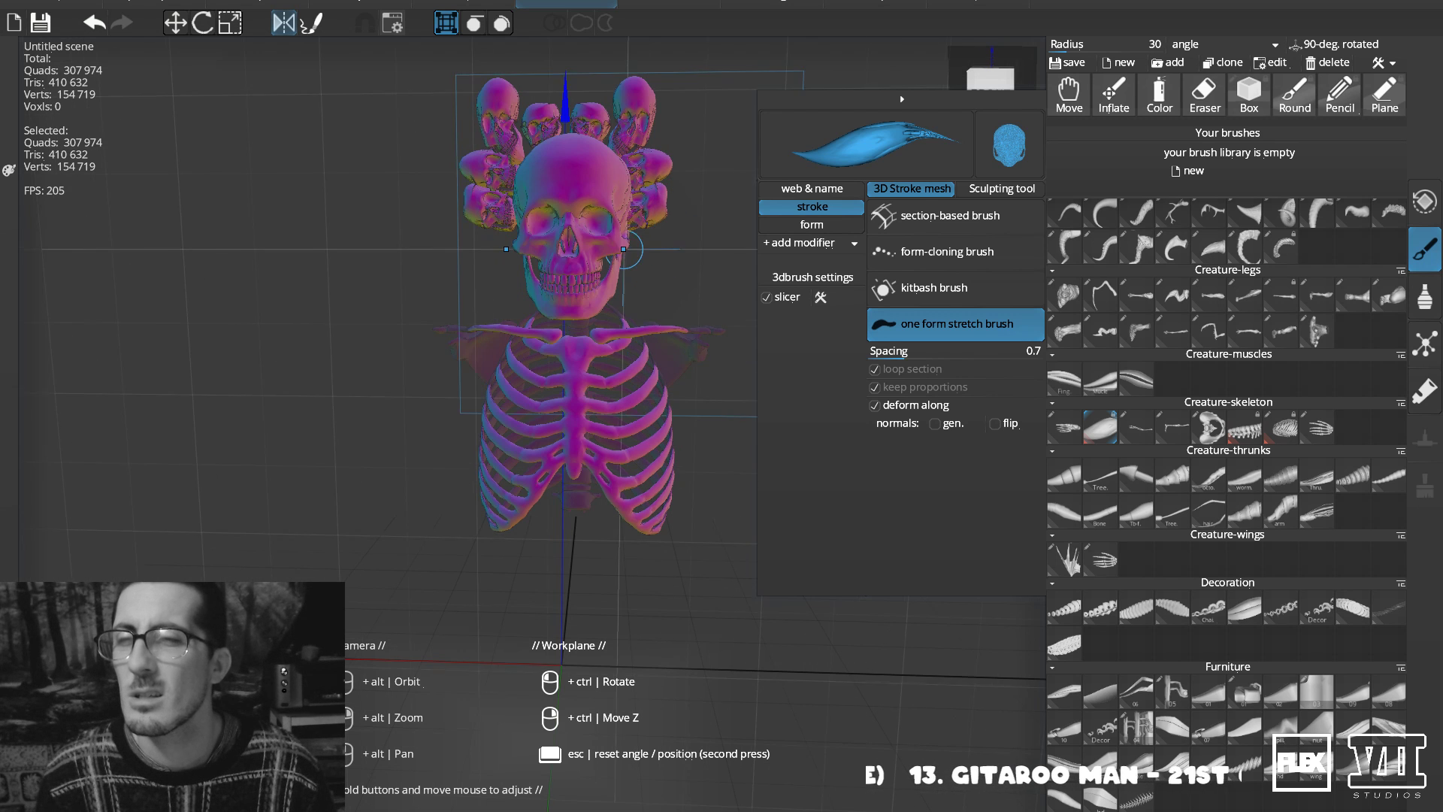
pyautogui.hotkey('ctrl', 'z')
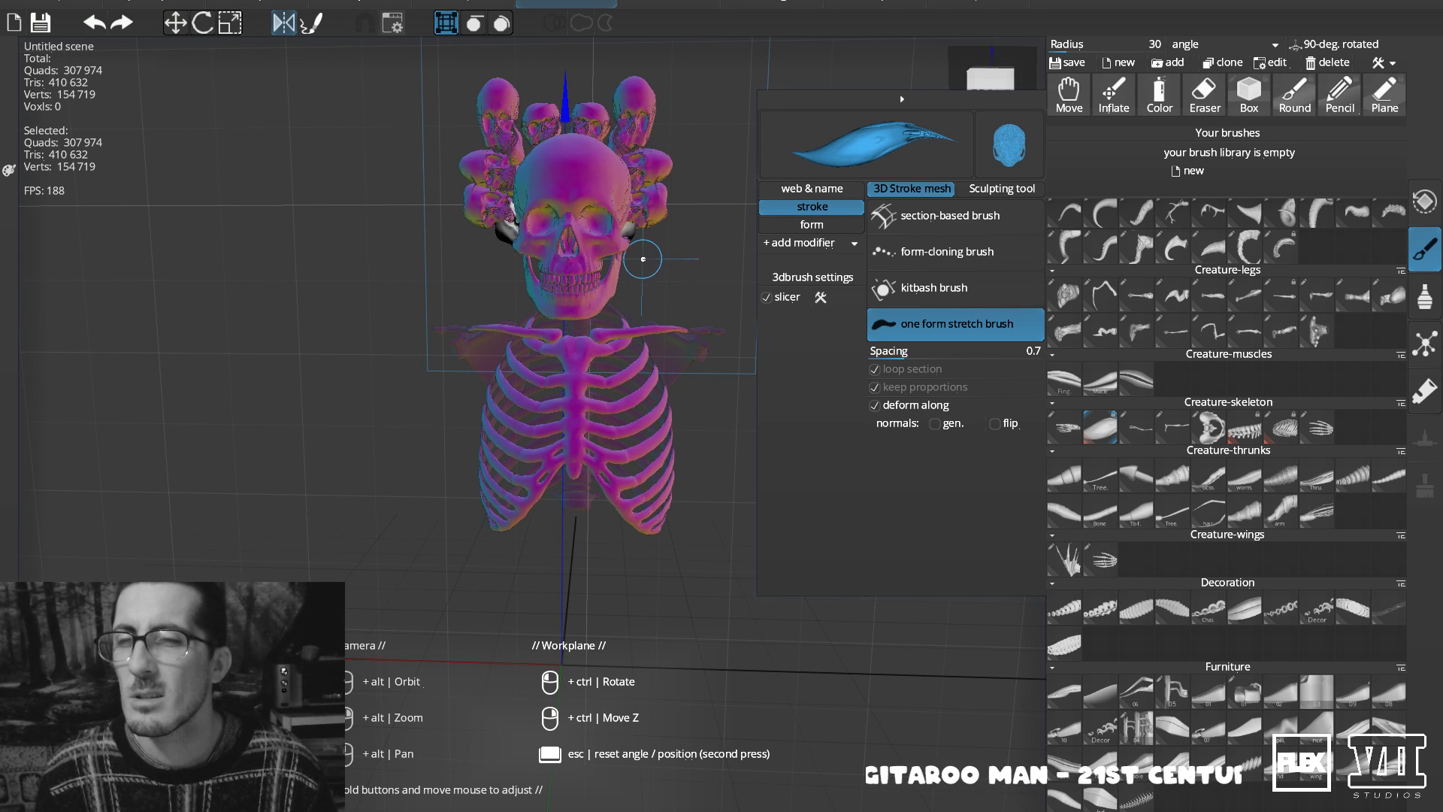
pyautogui.click(660, 282)
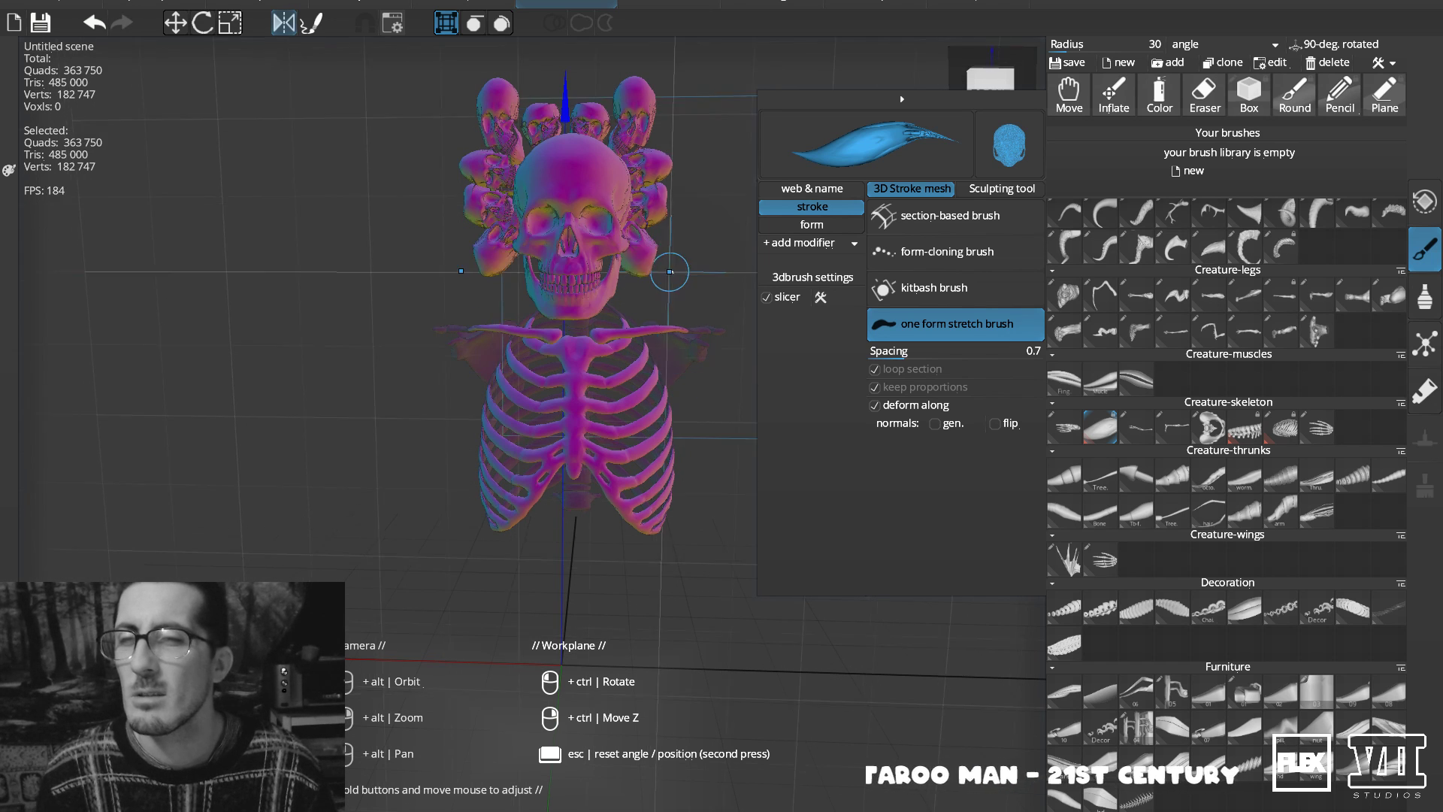
pyautogui.keyDown('alt'); pyautogui.moveTo(660, 282); pyautogui.dragTo(688, 331); pyautogui.keyUp('alt')
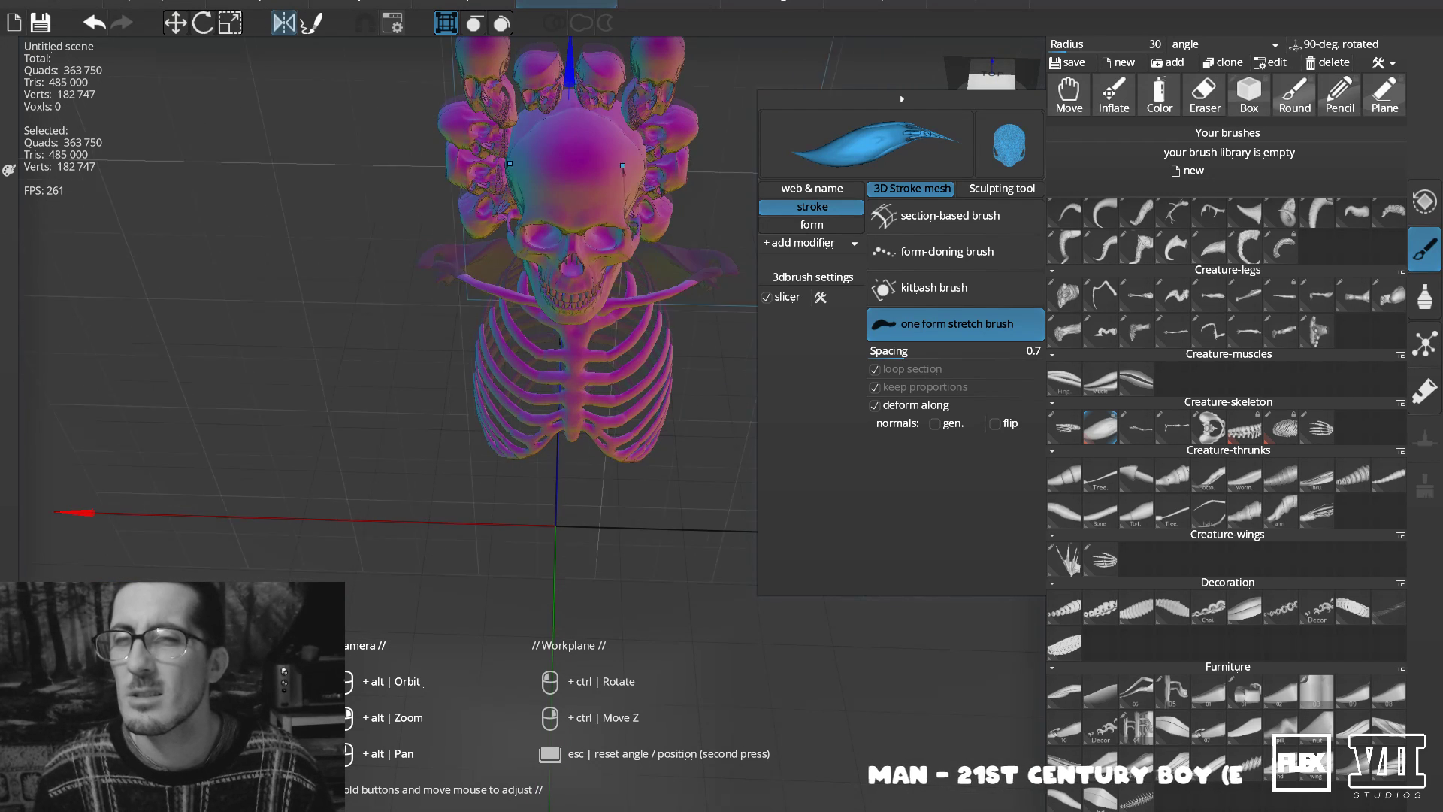
# Move the workplane forward, then place a single small skull centred on top of the head with symmetry turned off.
pyautogui.moveTo(587, 130)
pyautogui.keyDown('ctrl'); pyautogui.mouseDown(button='right')
pyautogui.moveTo(586, 162)
pyautogui.moveTo(588, 124)
pyautogui.moveTo(570, 114)
pyautogui.mouseUp(button='right'); pyautogui.keyUp('ctrl')
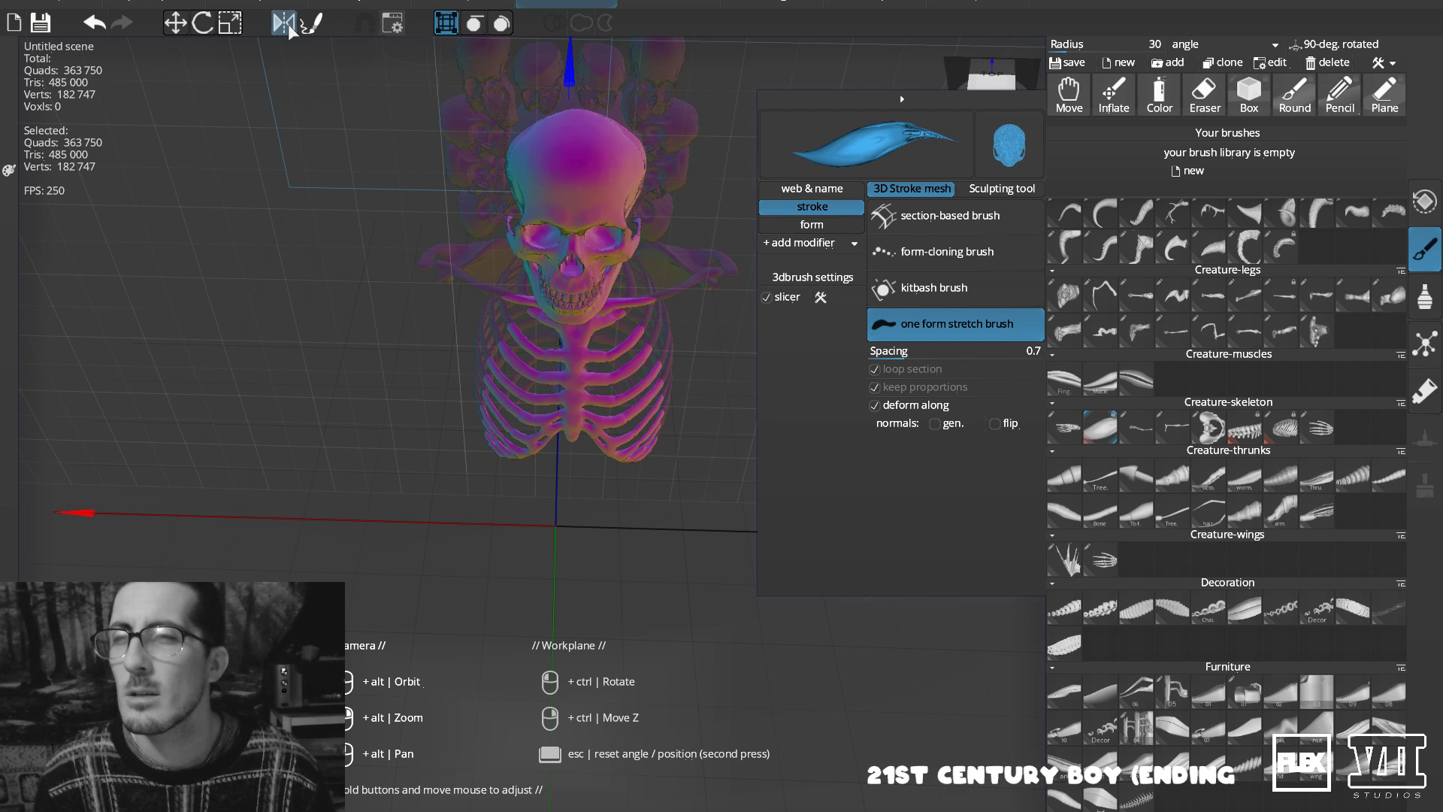
pyautogui.moveTo(288, 28)
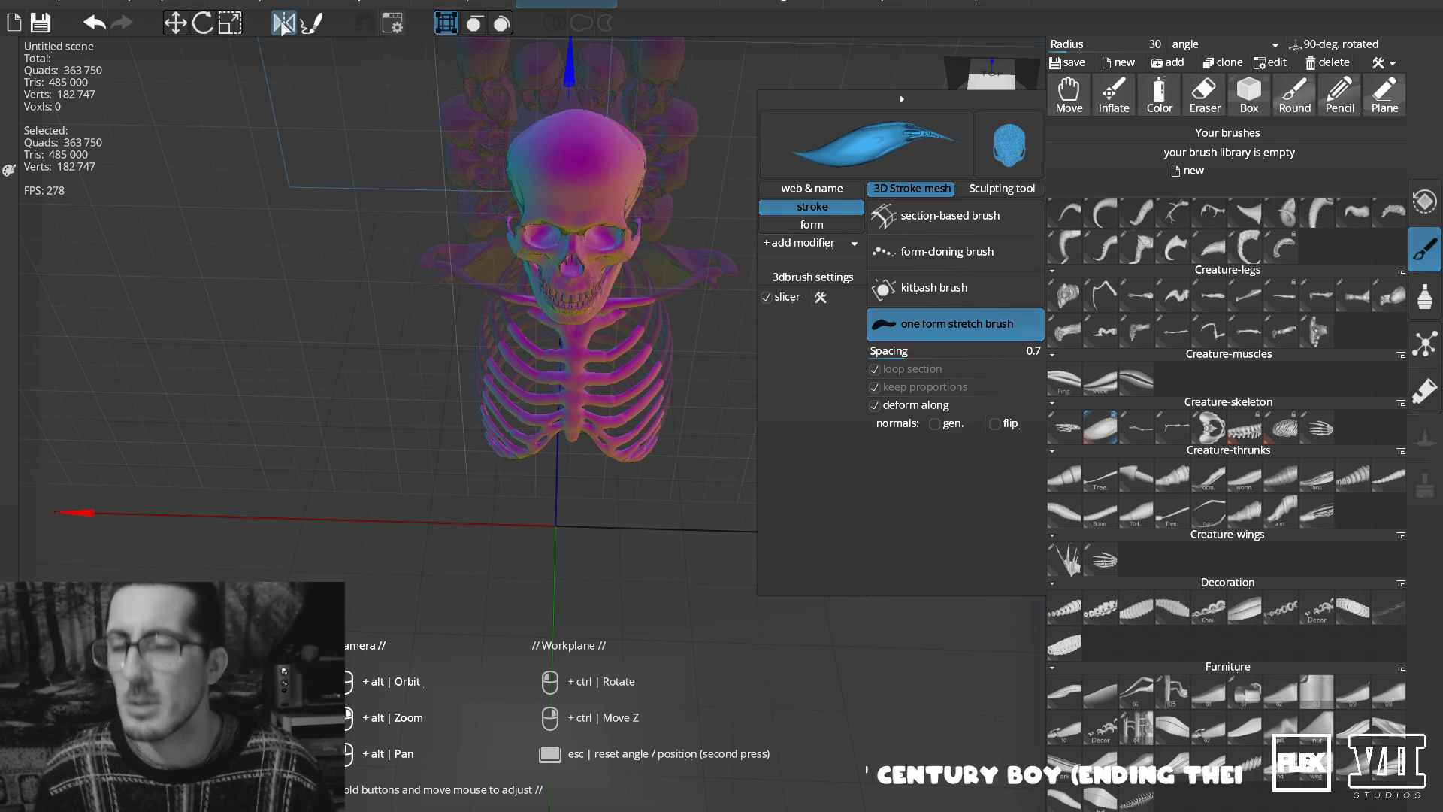
pyautogui.click(284, 24)
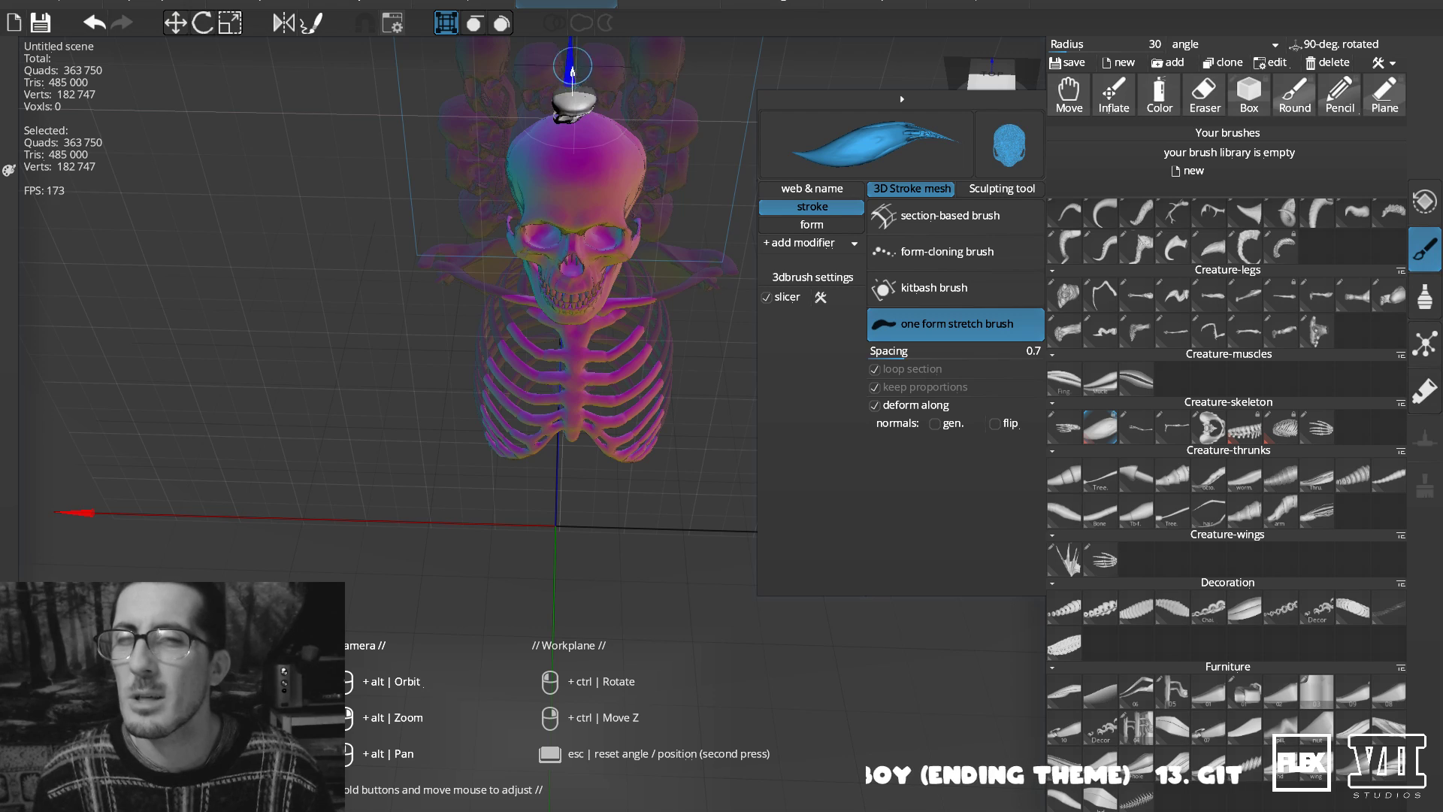
pyautogui.moveTo(562, 47); pyautogui.dragTo(561, 39)
pyautogui.moveTo(451, 248)
pyautogui.keyDown('alt'); pyautogui.mouseDown()
pyautogui.moveTo(459, 180)
pyautogui.moveTo(571, 249)
pyautogui.moveTo(481, 113)
pyautogui.moveTo(496, 94)
pyautogui.mouseUp(); pyautogui.keyUp('alt')
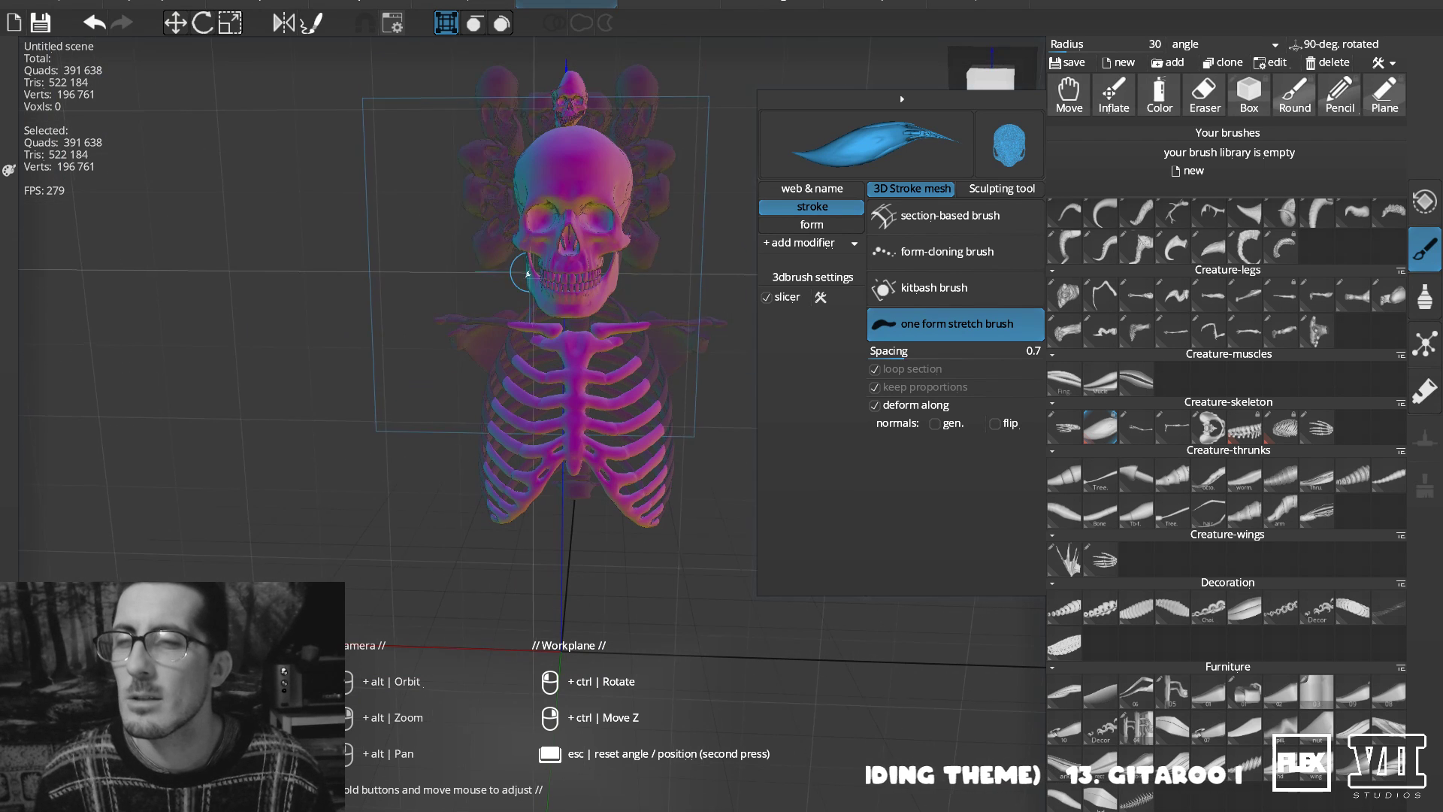
pyautogui.keyDown('ctrl'); pyautogui.moveTo(486, 319); pyautogui.dragTo(571, 263); pyautogui.keyUp('ctrl')
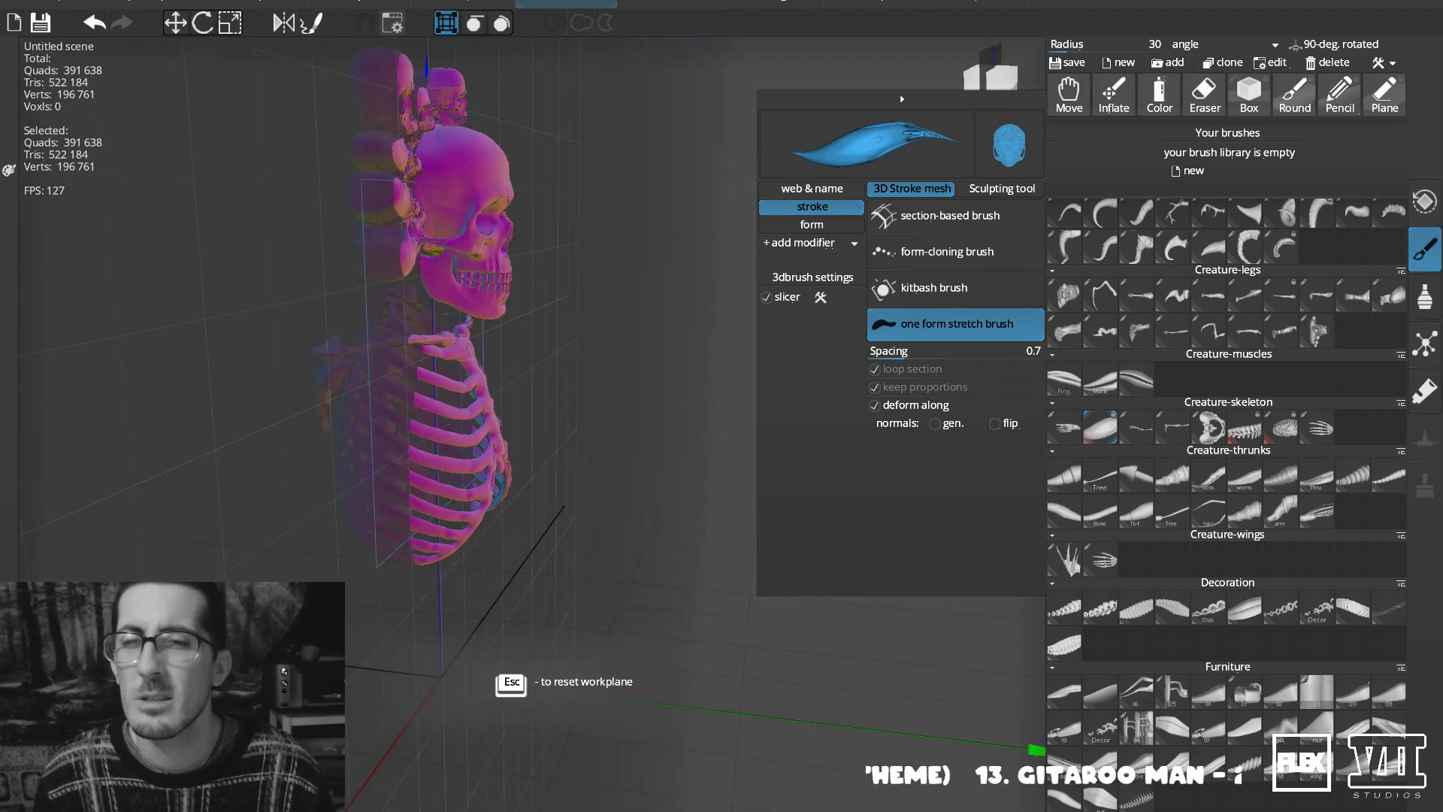
pyautogui.press('Escape')
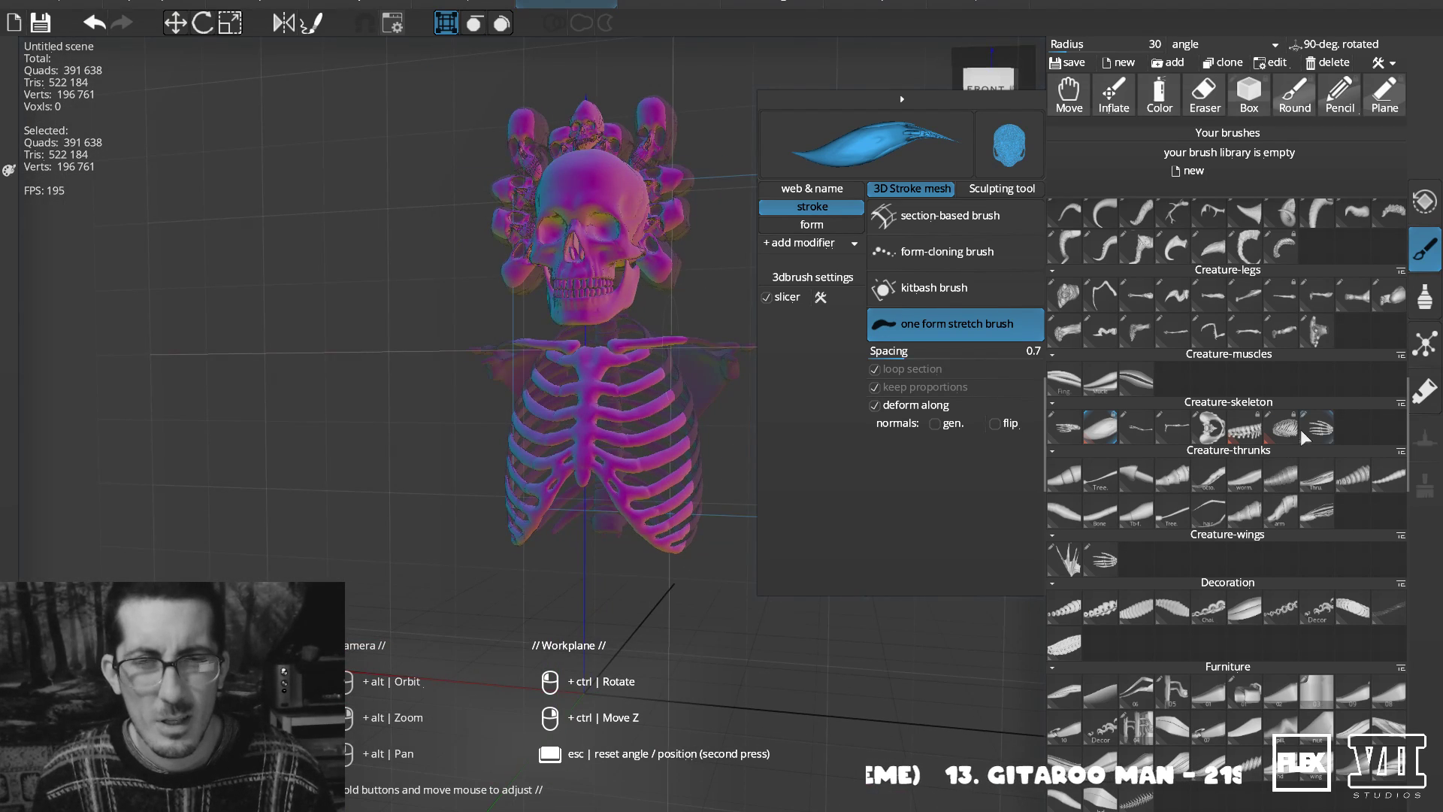
# Select the Creature-skeleton hand brush and try placing mirrored skeletal hands at the shoulders with symmetry on.
pyautogui.click(1314, 430)
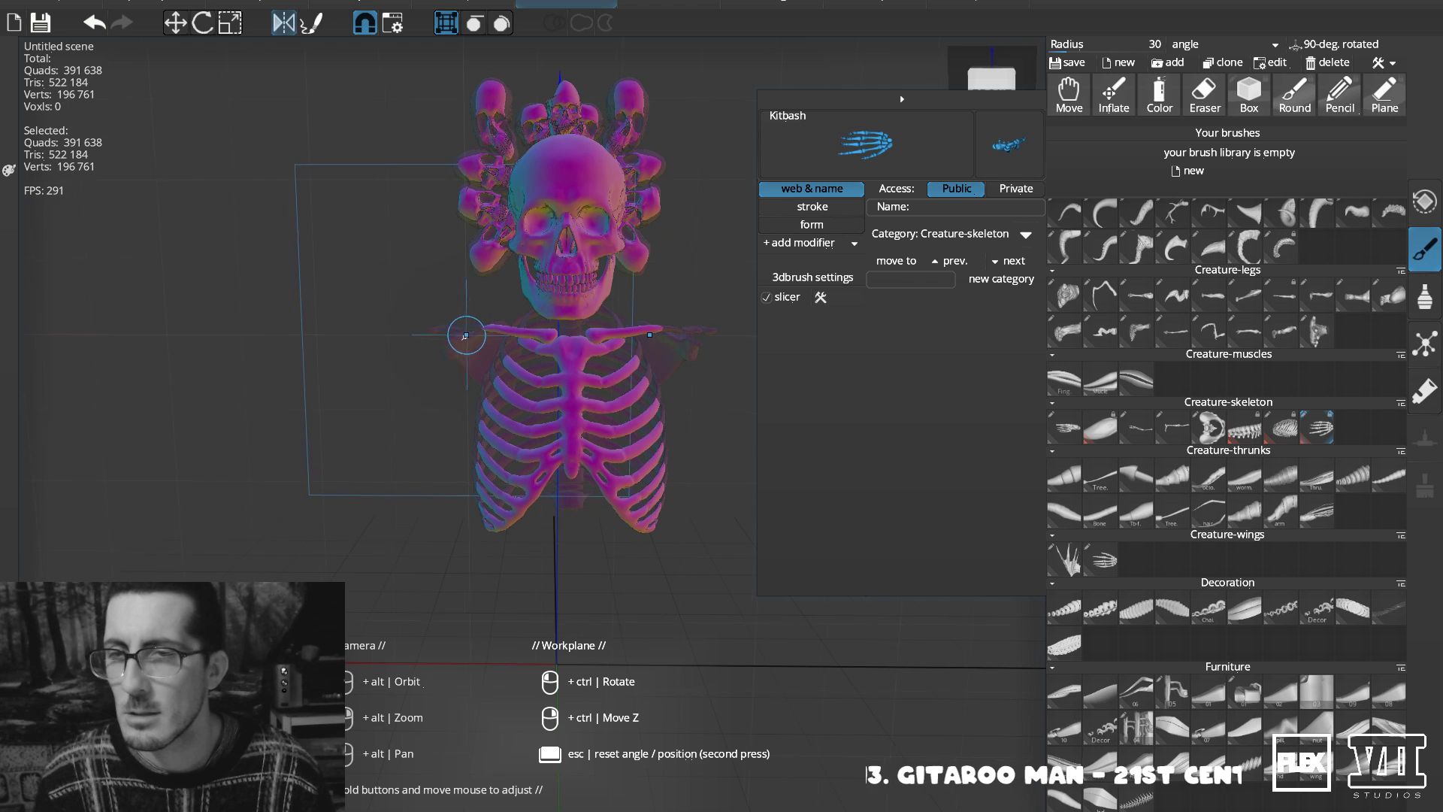
pyautogui.moveTo(380, 373)
pyautogui.mouseDown()
pyautogui.moveTo(391, 451)
pyautogui.moveTo(421, 447)
pyautogui.mouseUp()
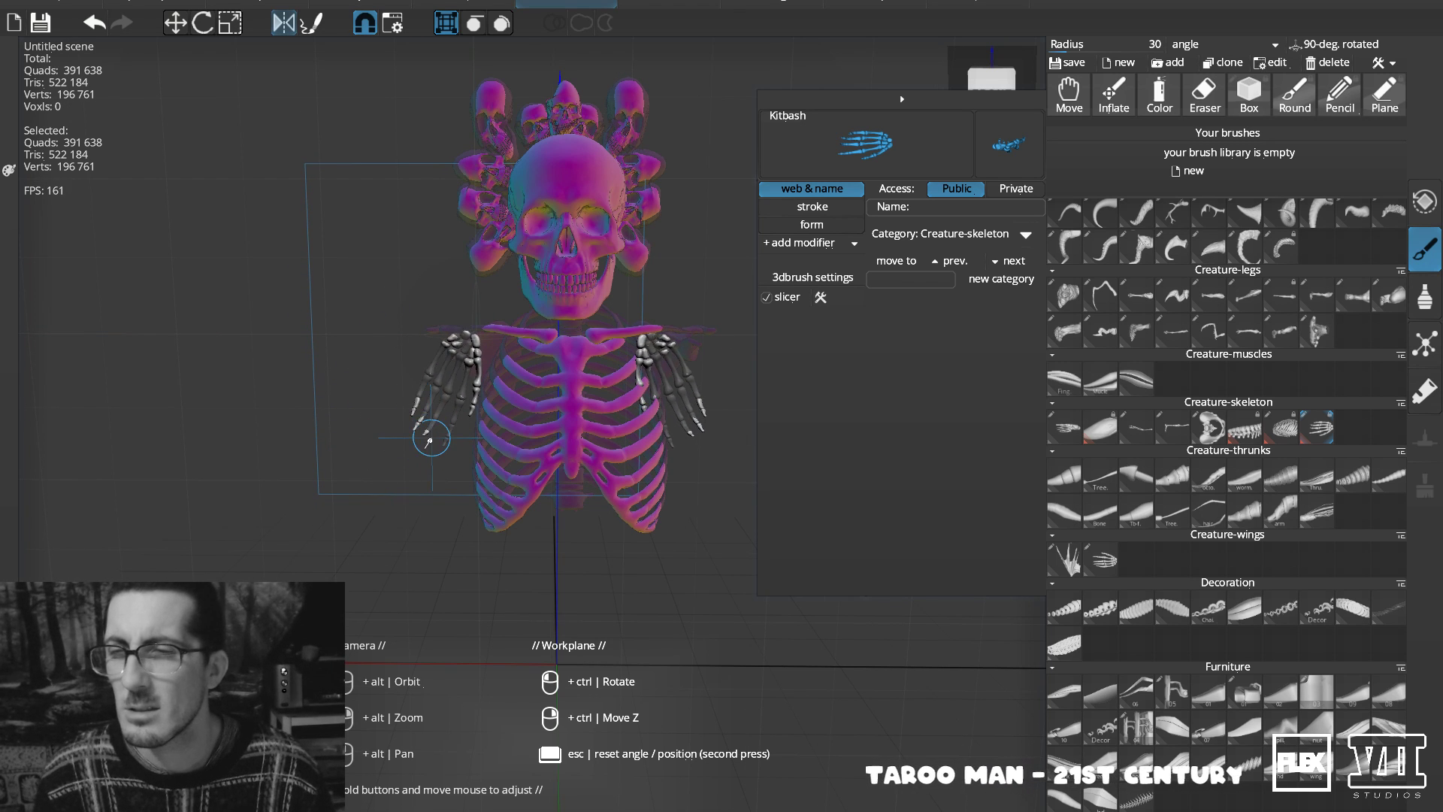
pyautogui.hotkey('ctrl', 'z')
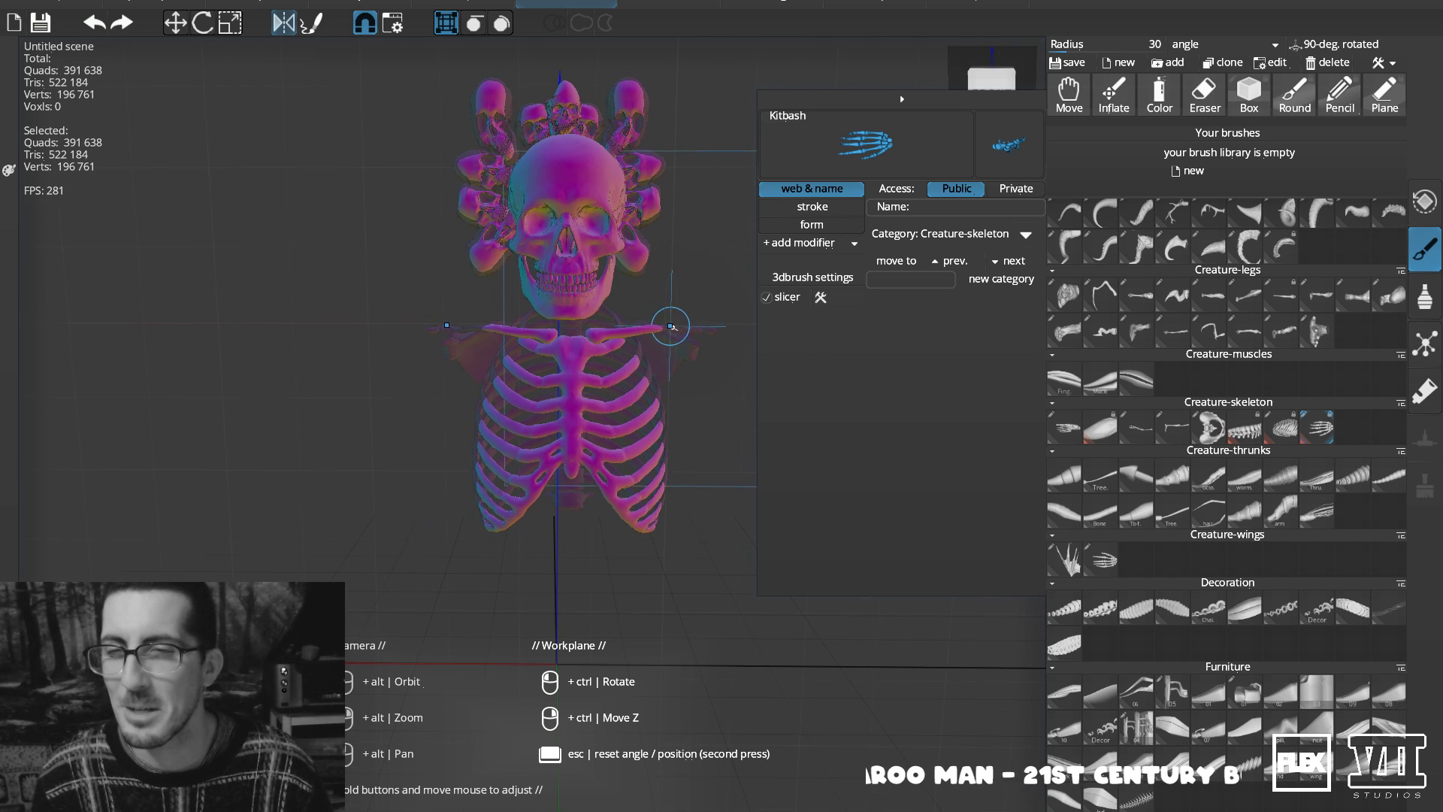
pyautogui.moveTo(677, 357)
pyautogui.mouseDown()
pyautogui.moveTo(735, 435)
pyautogui.moveTo(723, 423)
pyautogui.moveTo(735, 410)
pyautogui.moveTo(731, 426)
pyautogui.mouseUp()
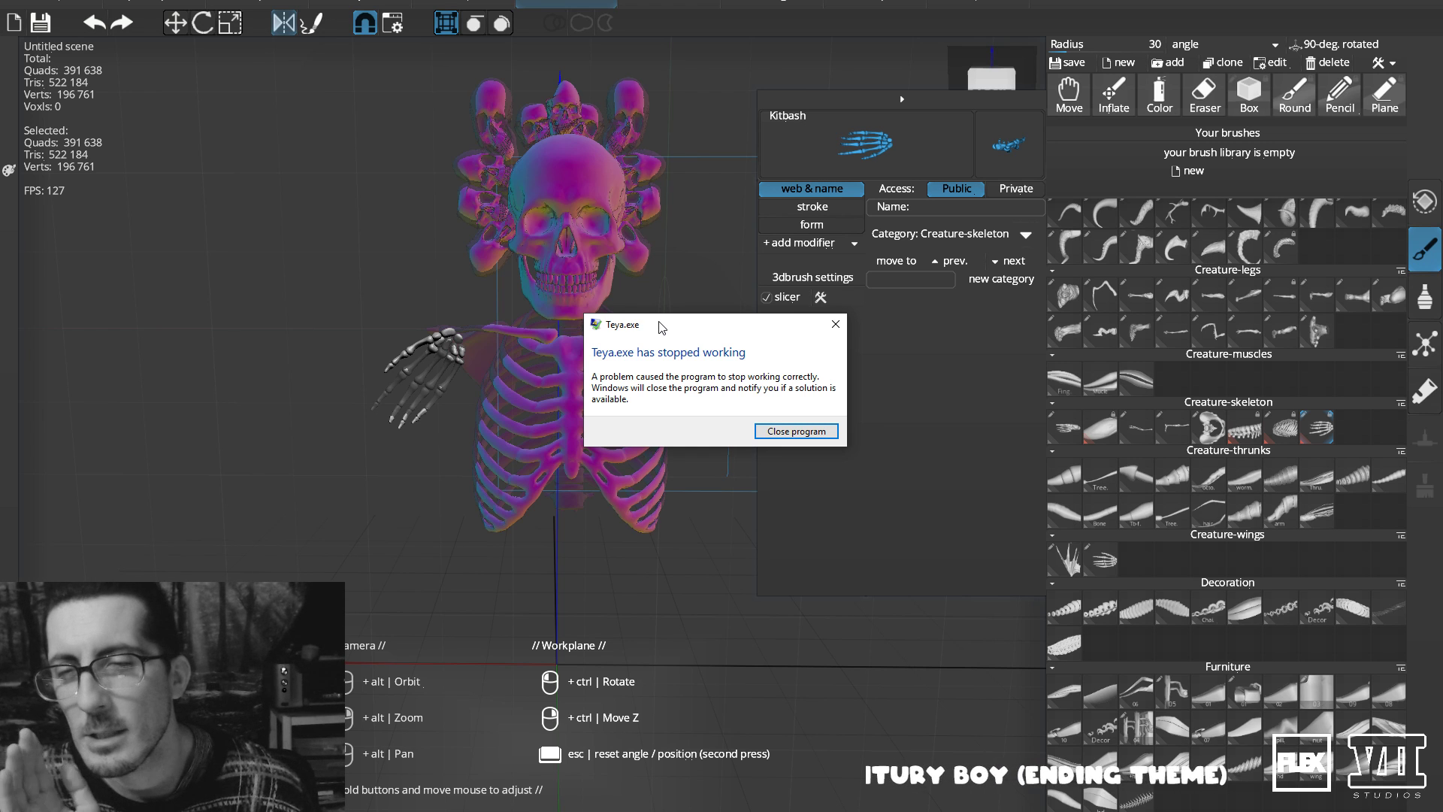
# Close the crashed program, relaunch Teya Conceptor and continue past the licence e-mail check.
pyautogui.click(809, 435)
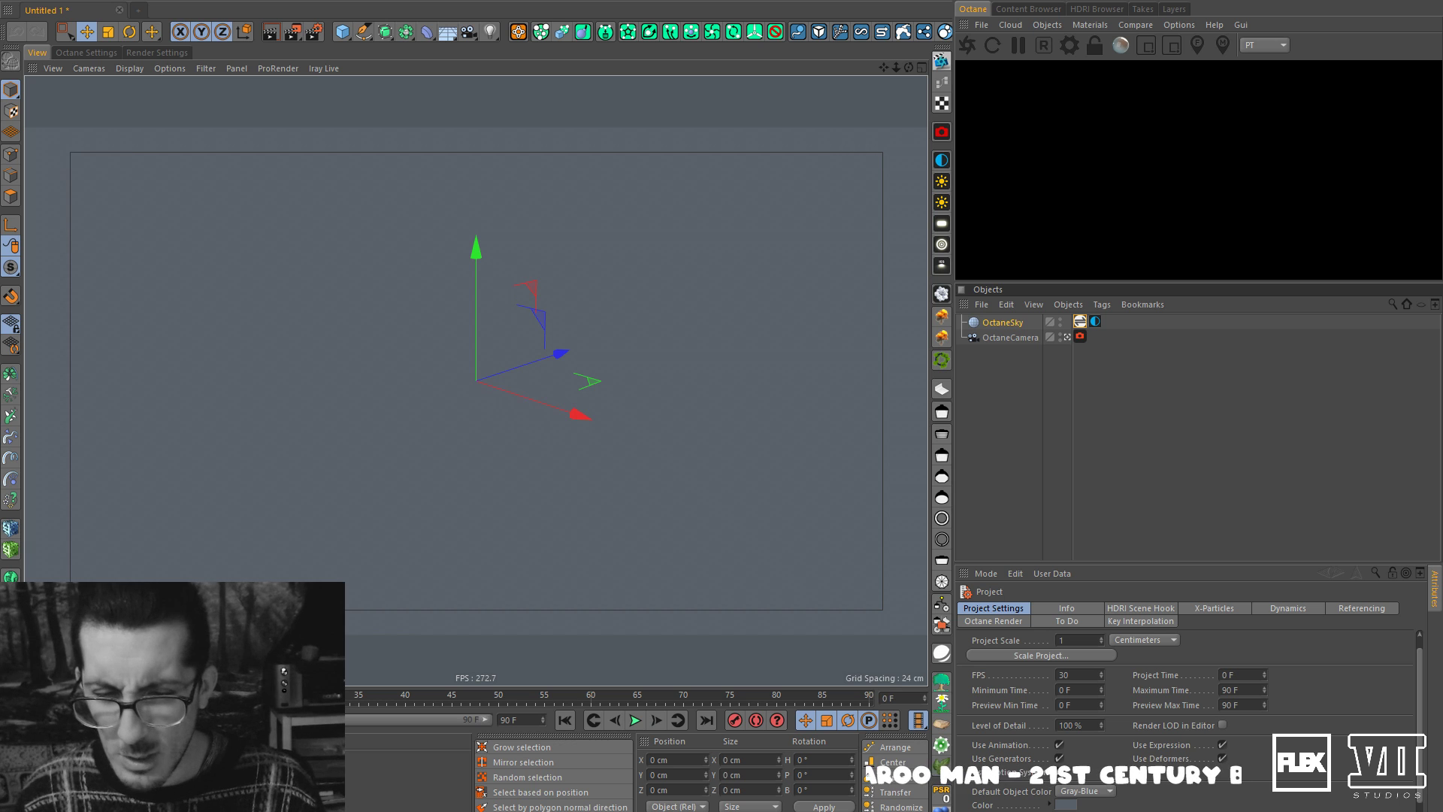
pyautogui.press('super')
pyautogui.write('teya')
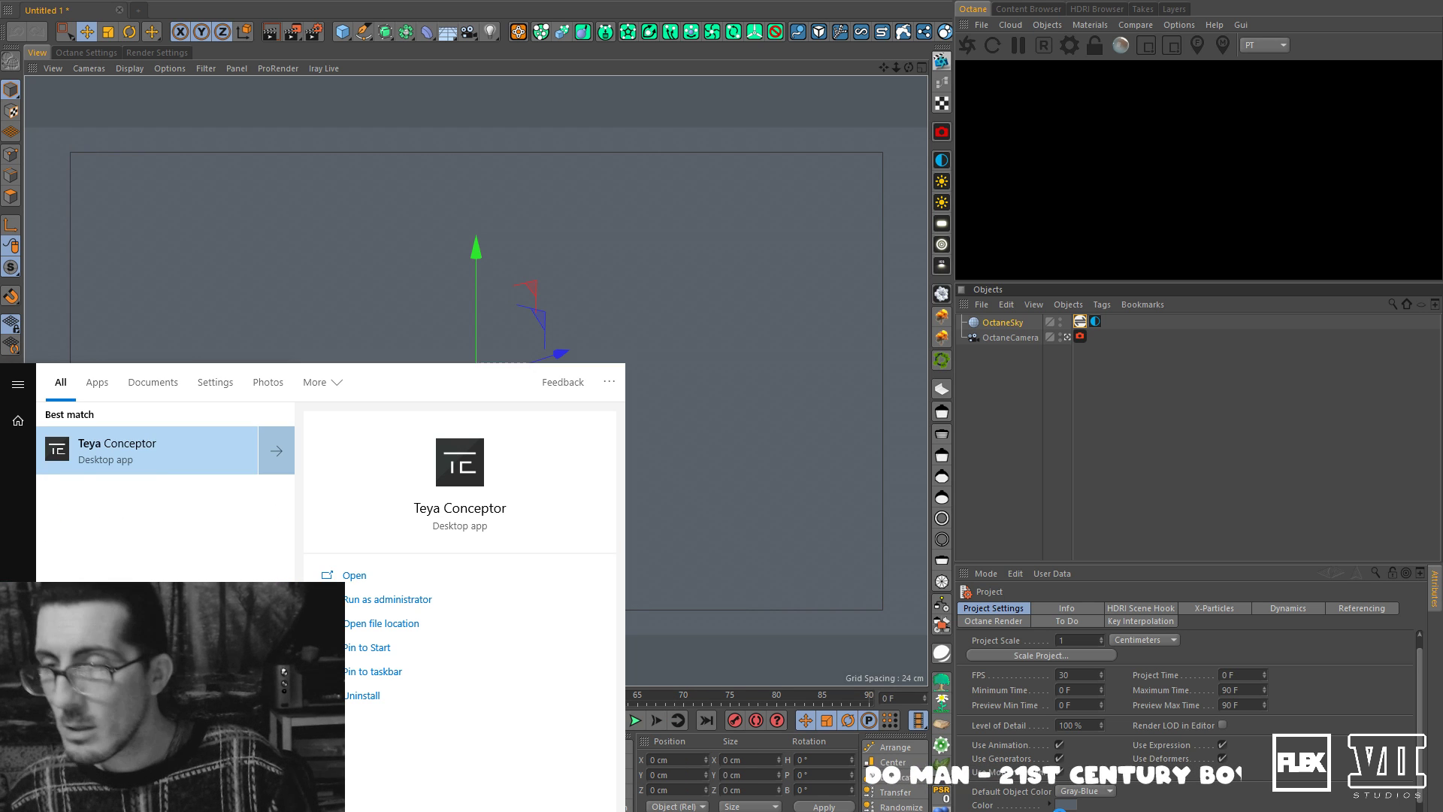
pyautogui.press('Return')
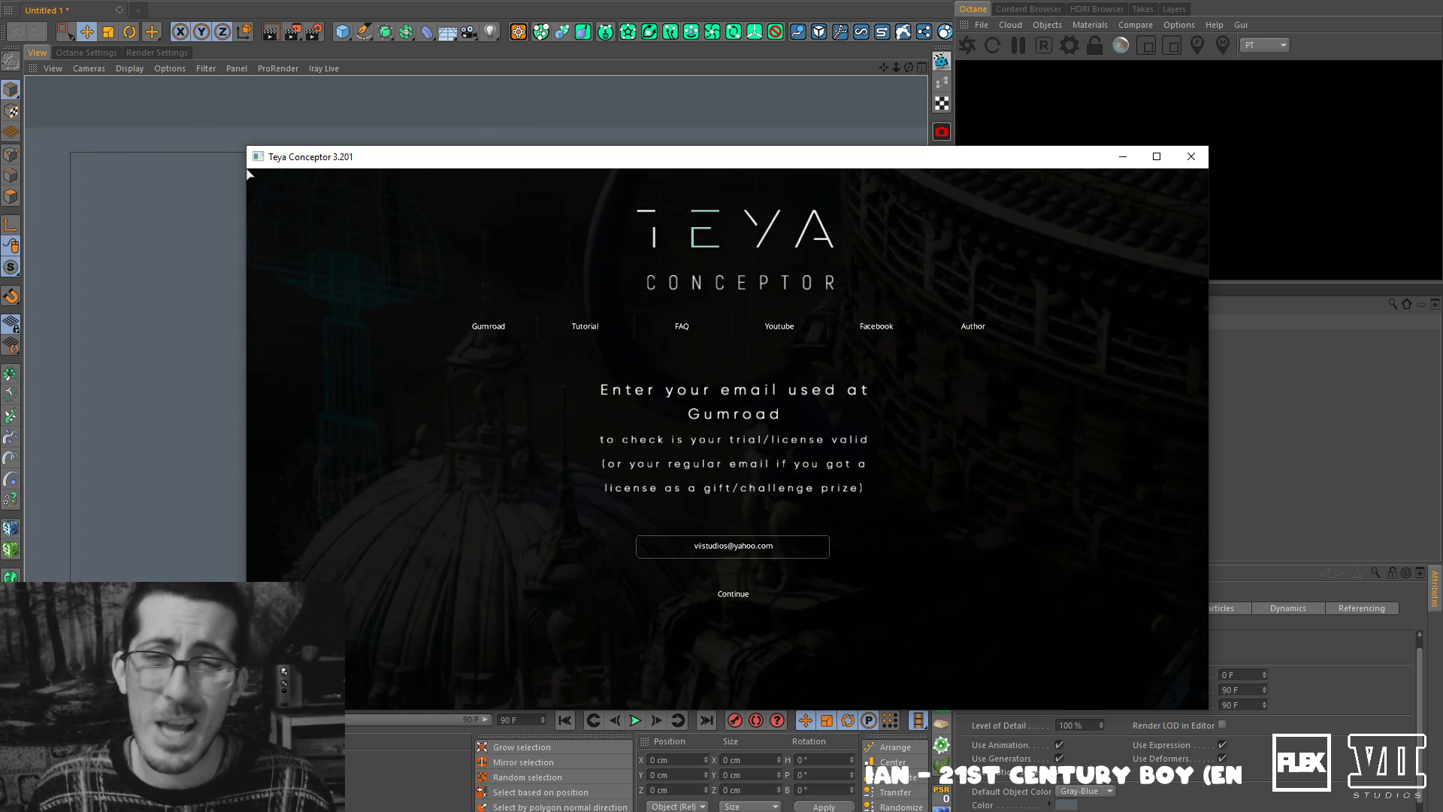
pyautogui.click(733, 594)
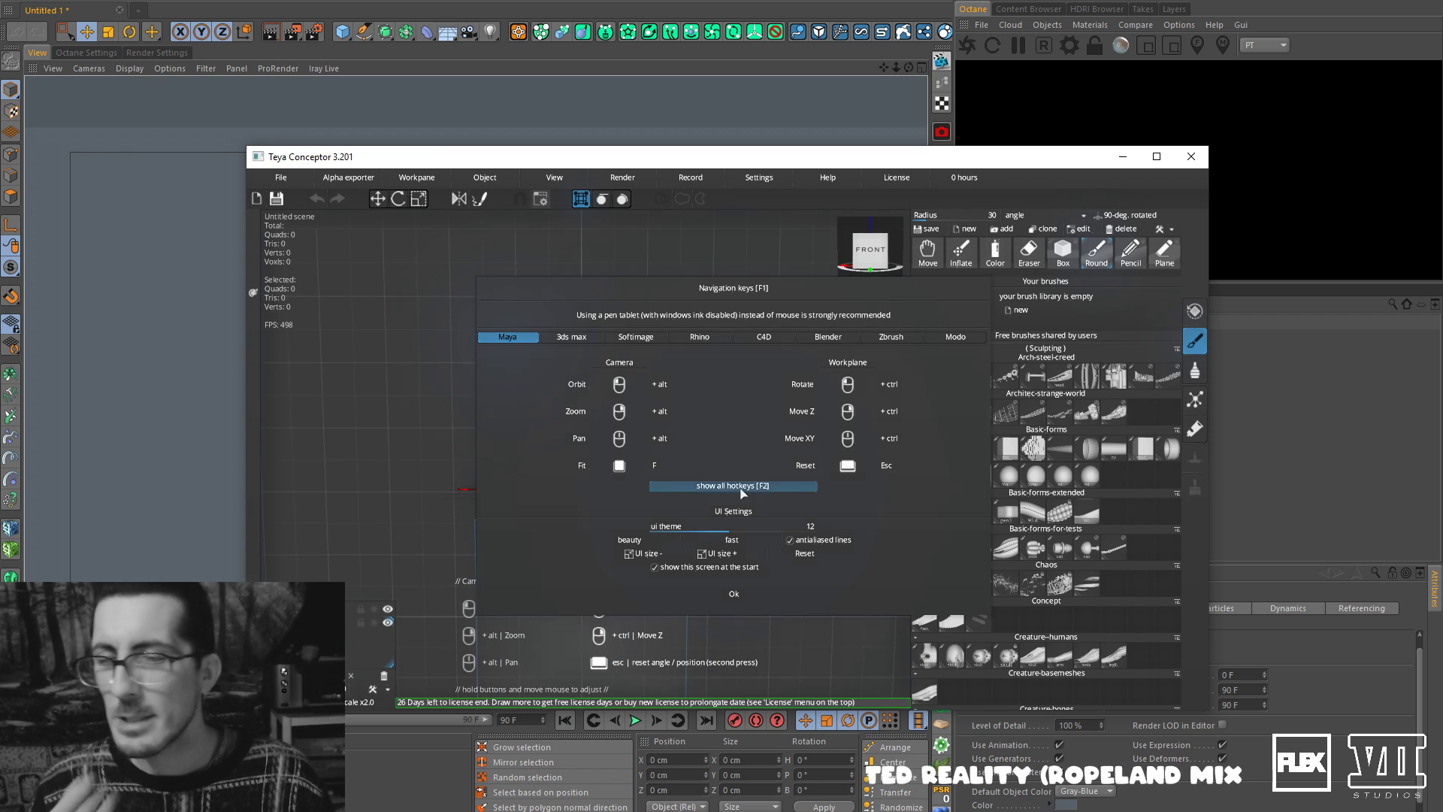
# Enlarge the interface size, maximize the Teya Conceptor window and dismiss the navigation keys screen.
pyautogui.moveTo(911, 156); pyautogui.dragTo(909, 125)
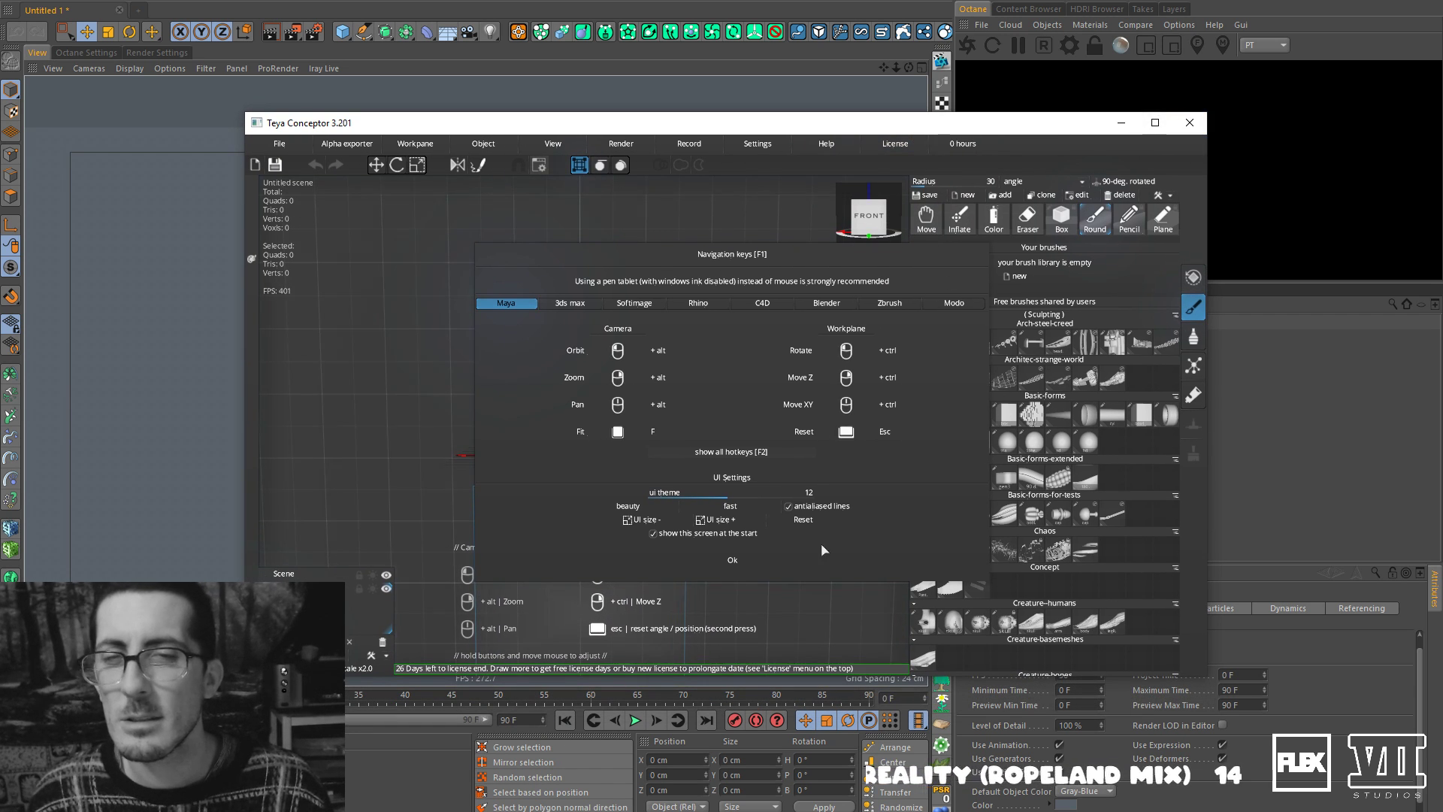
pyautogui.click(721, 520)
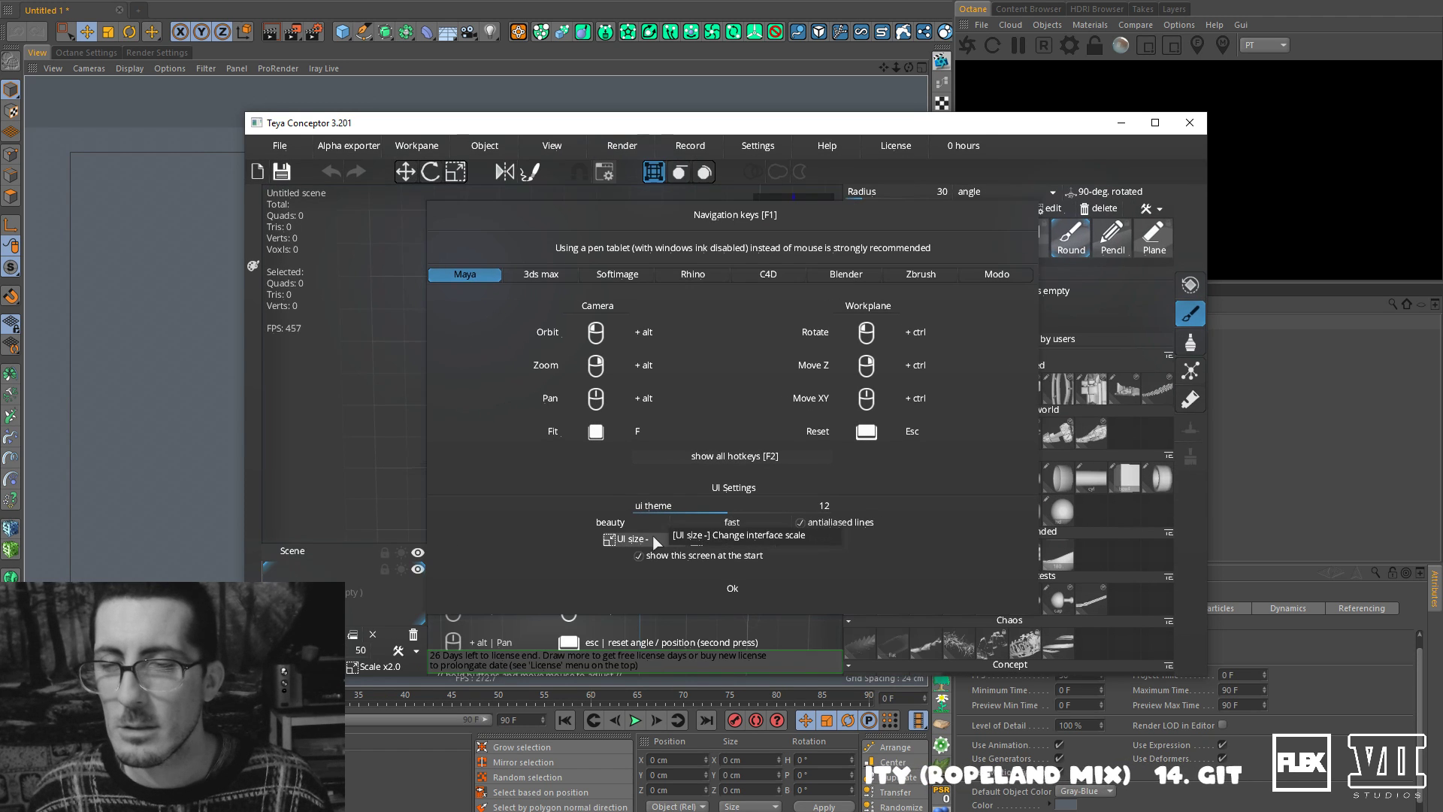
pyautogui.click(1153, 124)
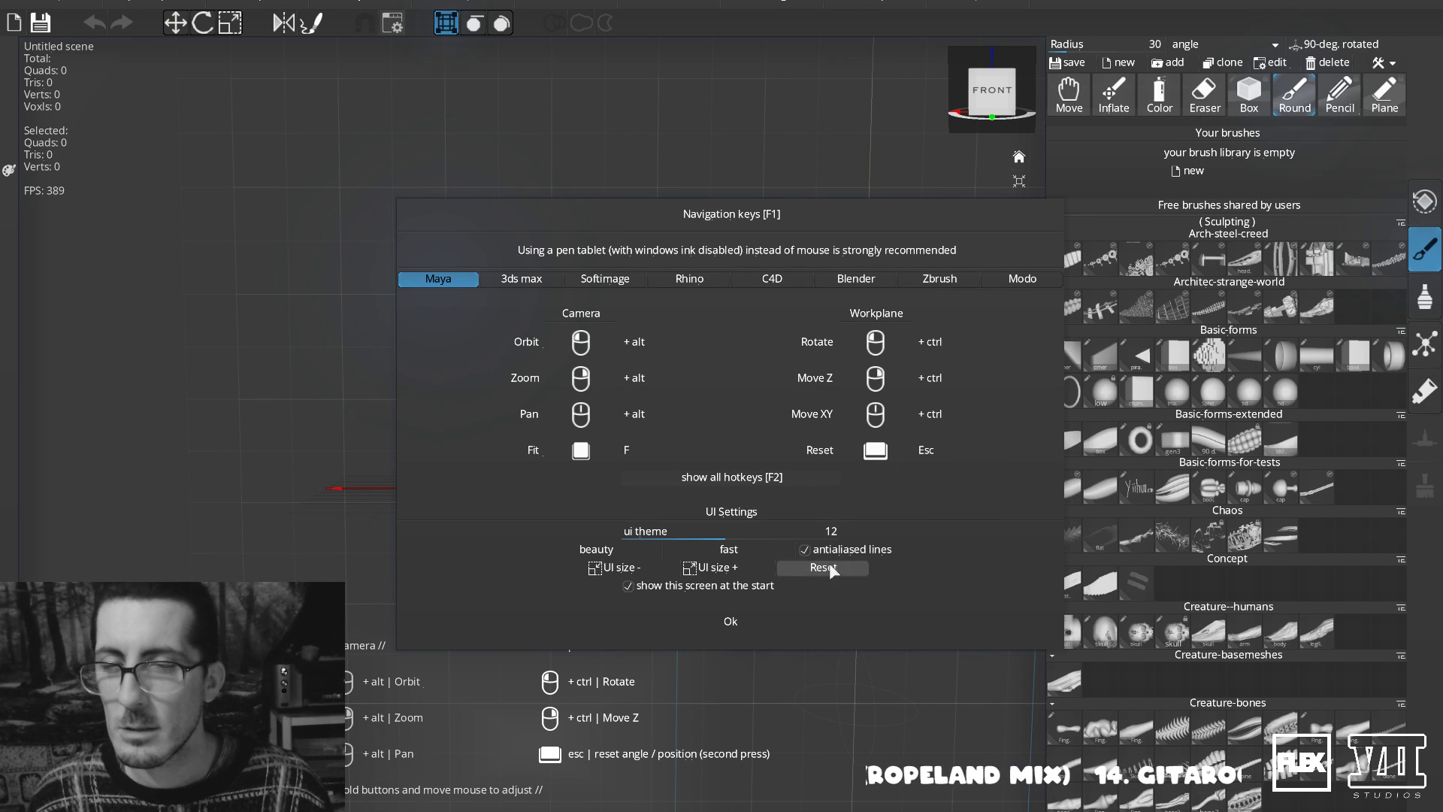
pyautogui.click(730, 621)
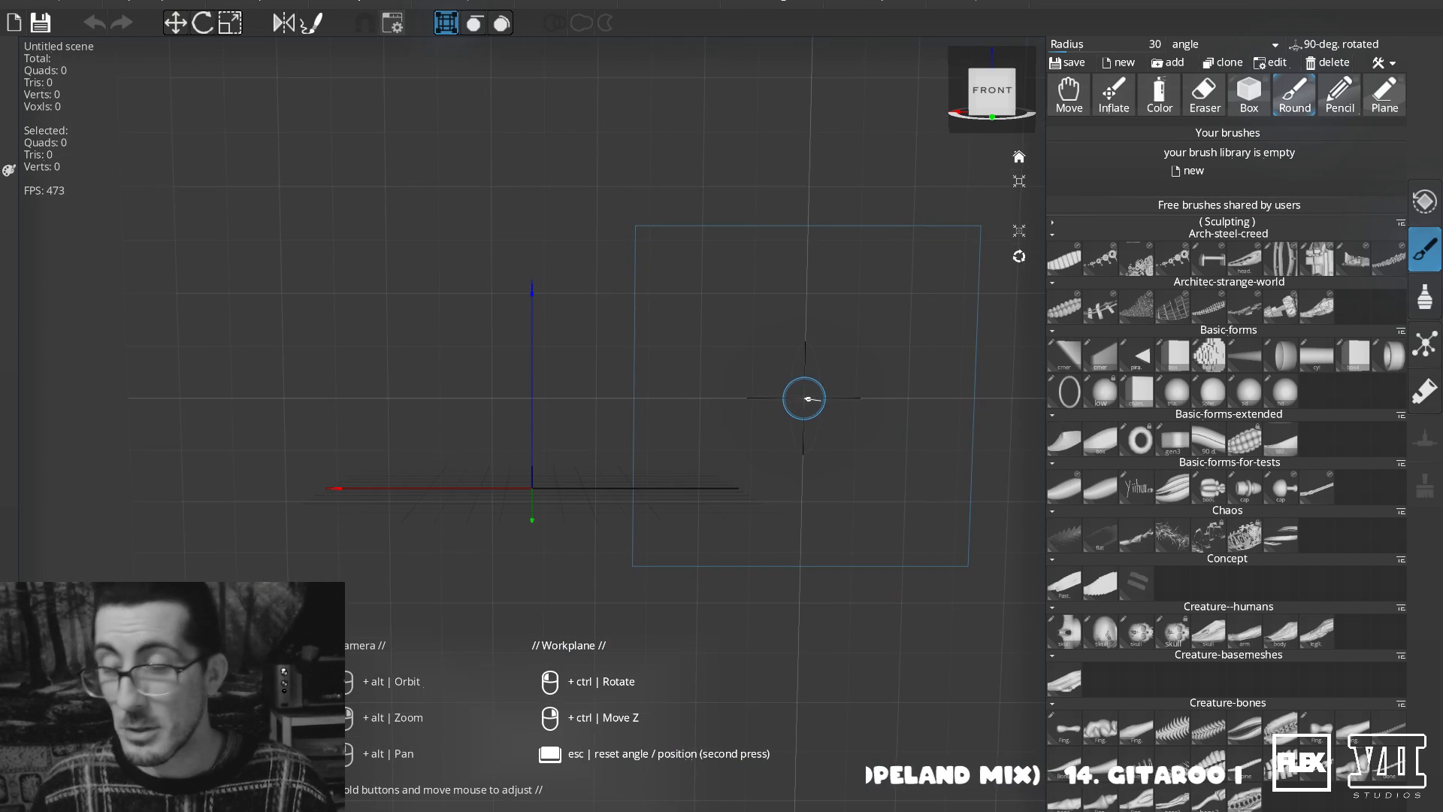
# Select the blocky Architec-strange-world brush and draw one tall vertical tower from the ground near the origin, undoing the trial strokes.
pyautogui.moveTo(1331, 353)
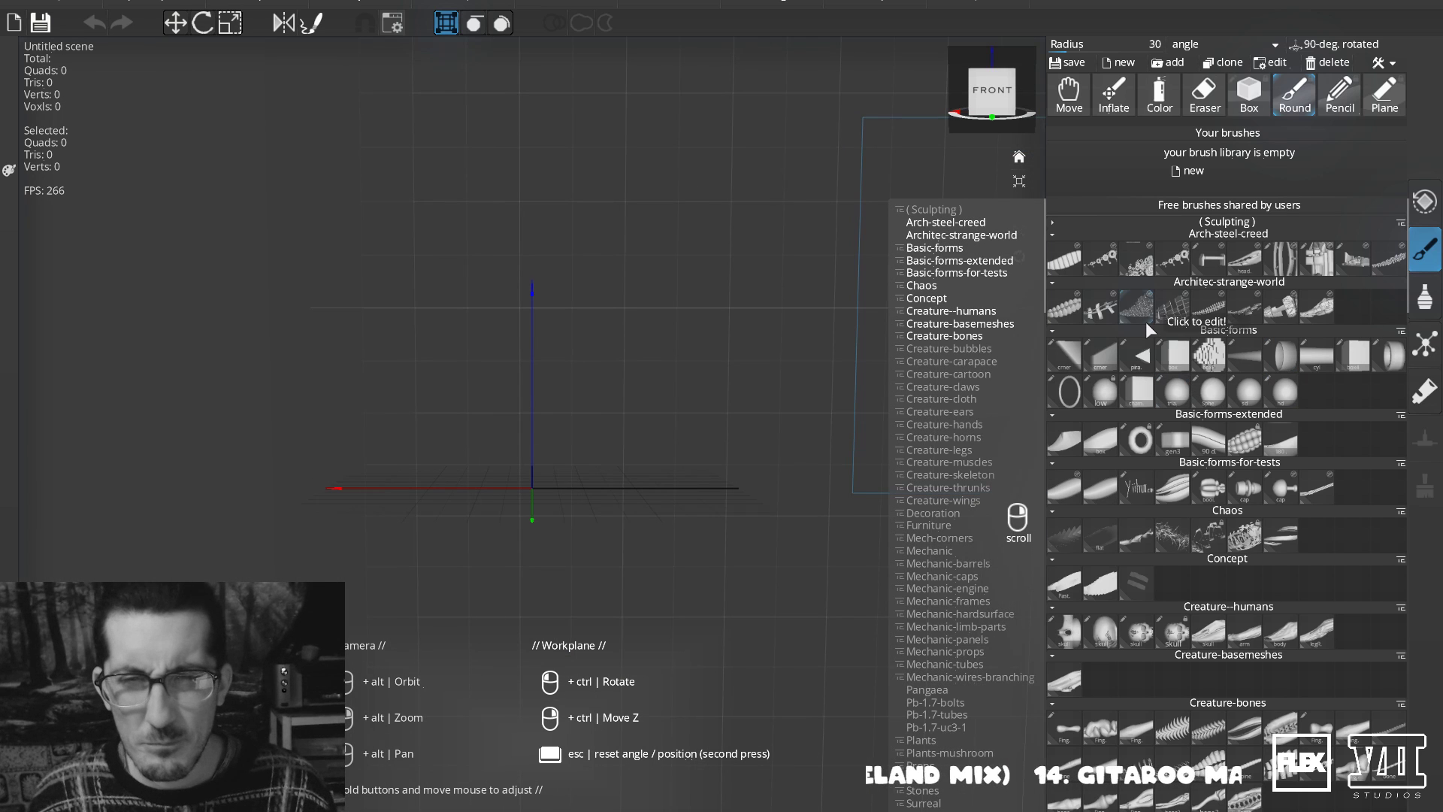
pyautogui.click(1059, 316)
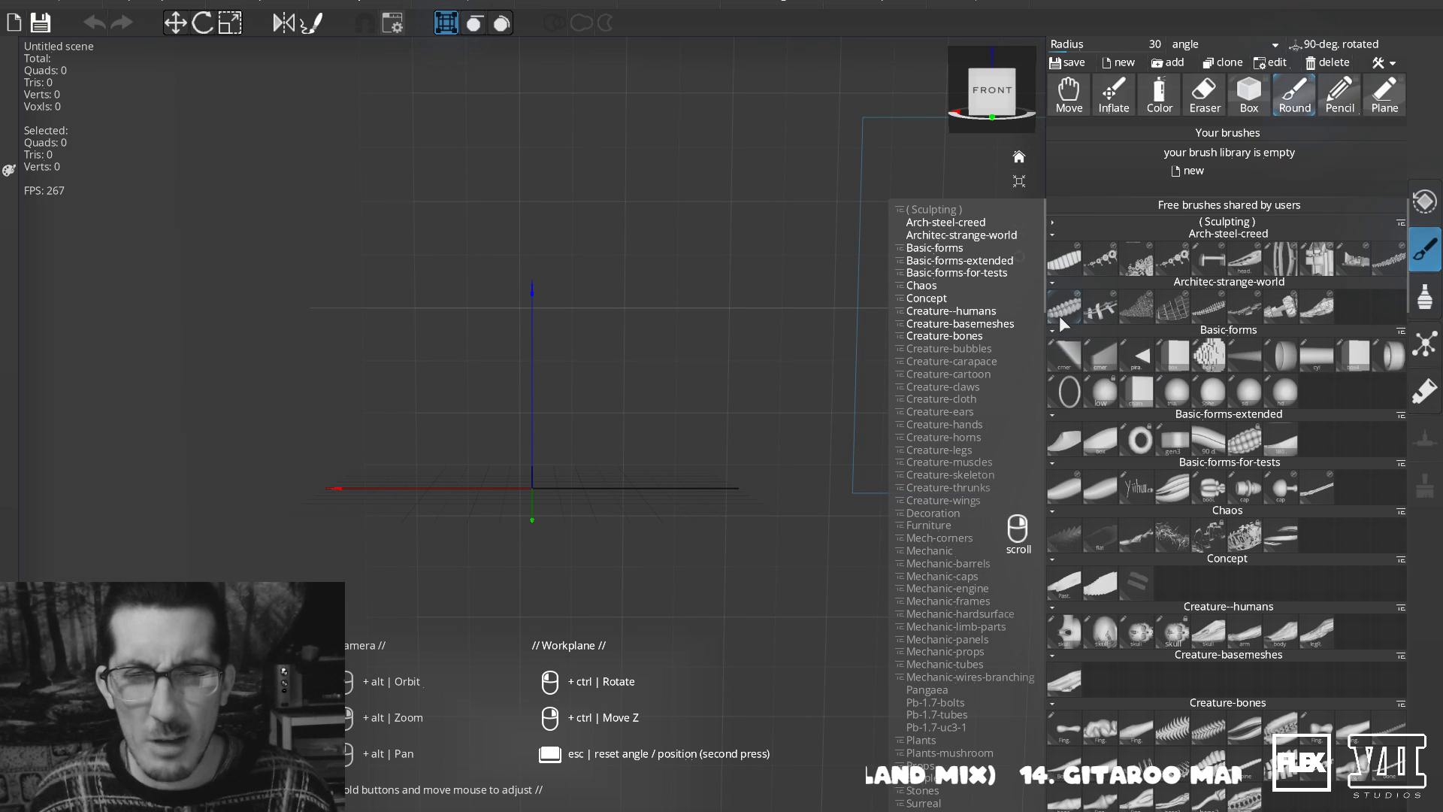
pyautogui.click(1174, 306)
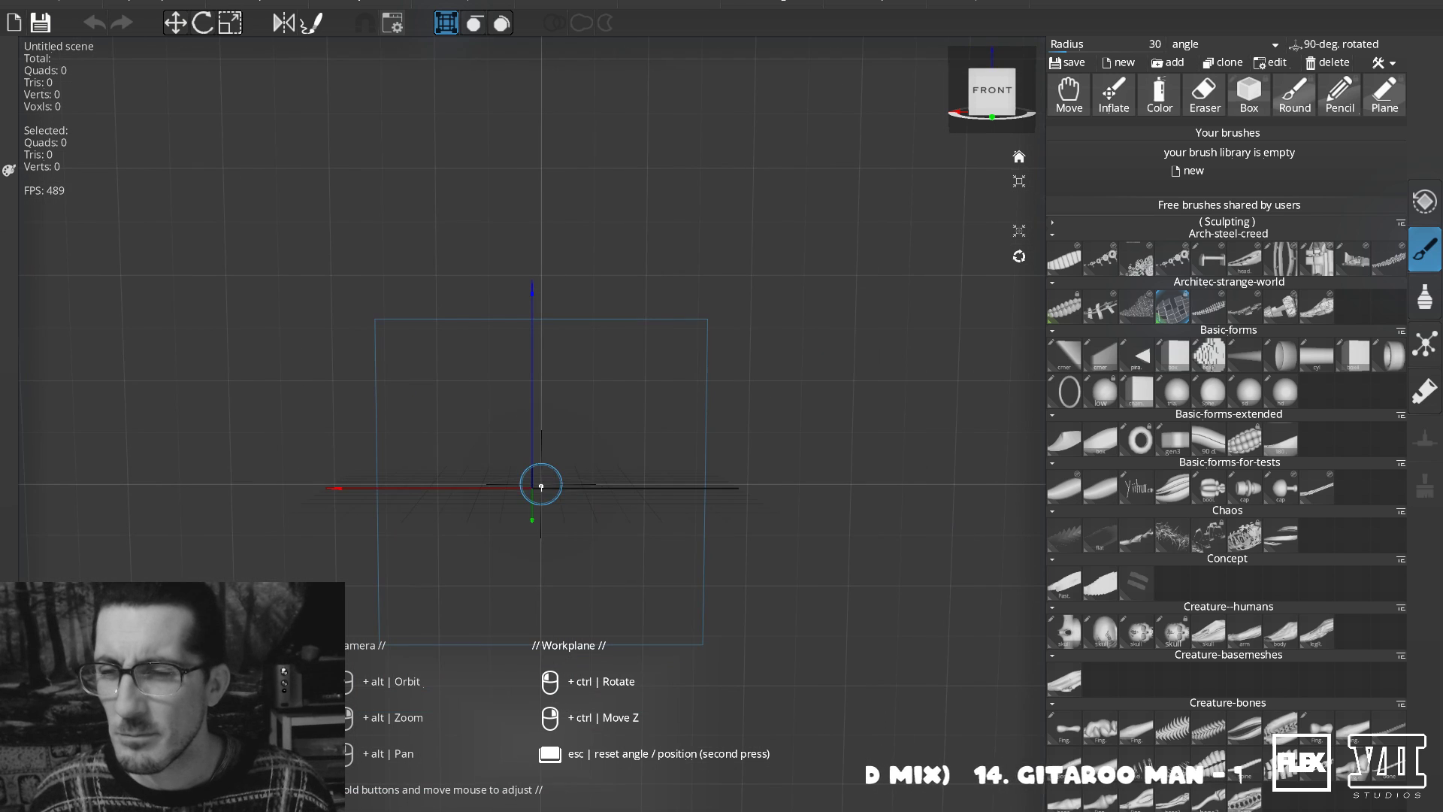
pyautogui.moveTo(590, 399); pyautogui.dragTo(657, 345)
pyautogui.hotkey('ctrl', 'z')
pyautogui.moveTo(570, 492); pyautogui.dragTo(561, 161)
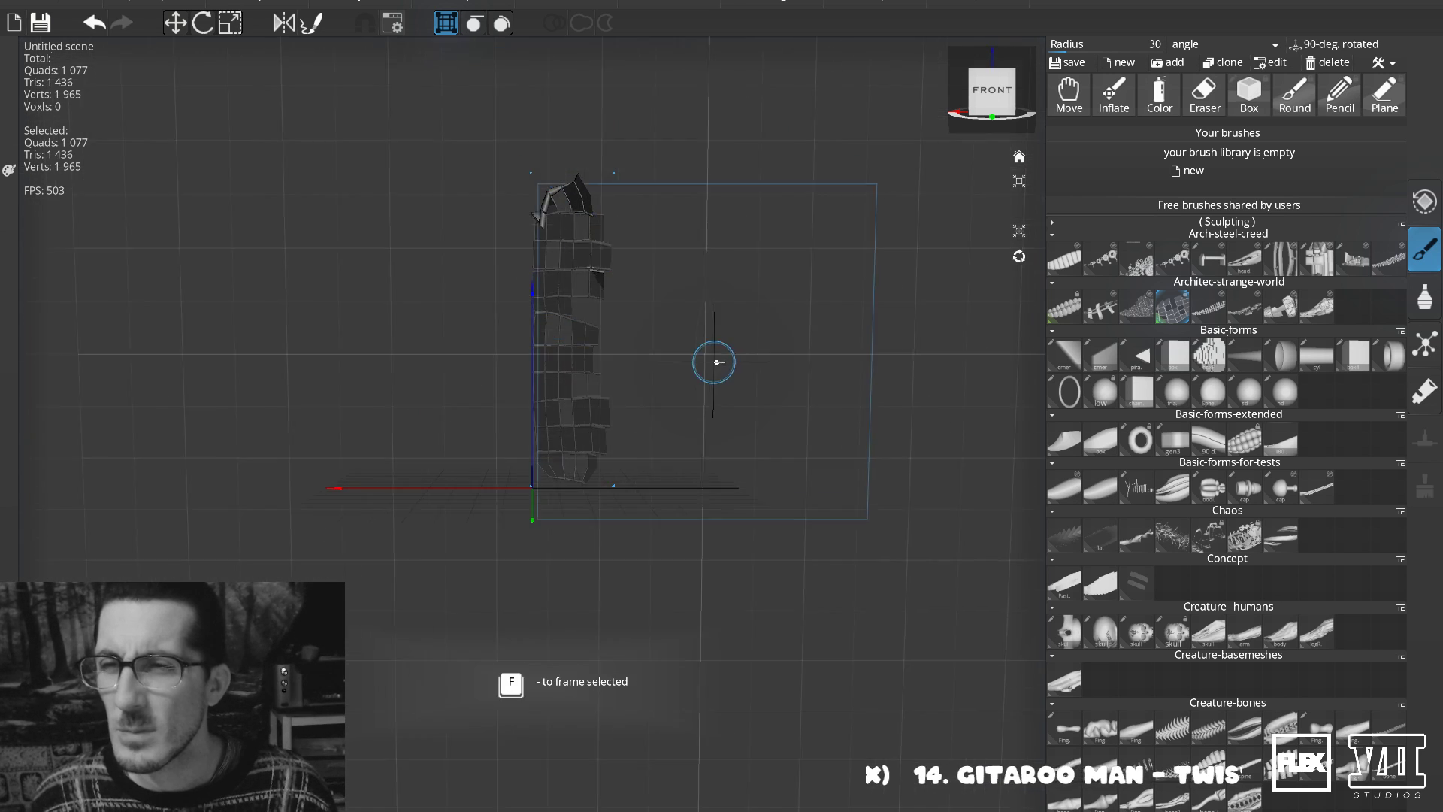
pyautogui.hotkey('ctrl', 'z')
pyautogui.moveTo(603, 467); pyautogui.dragTo(588, 122)
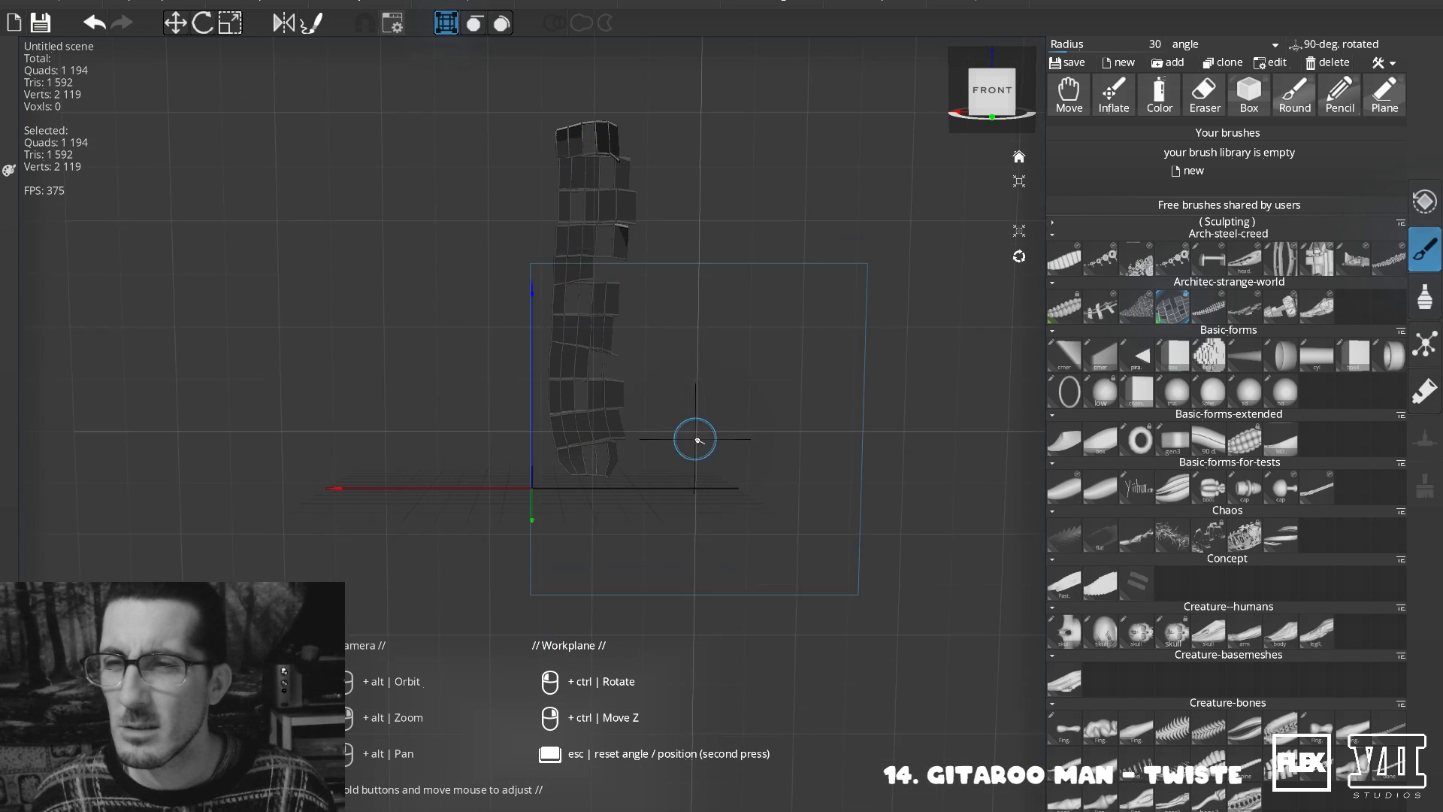
# Draw more block towers of varying heights on both sides of the first tower, extending the row toward the red axis end.
pyautogui.moveTo(662, 478); pyautogui.dragTo(667, 218)
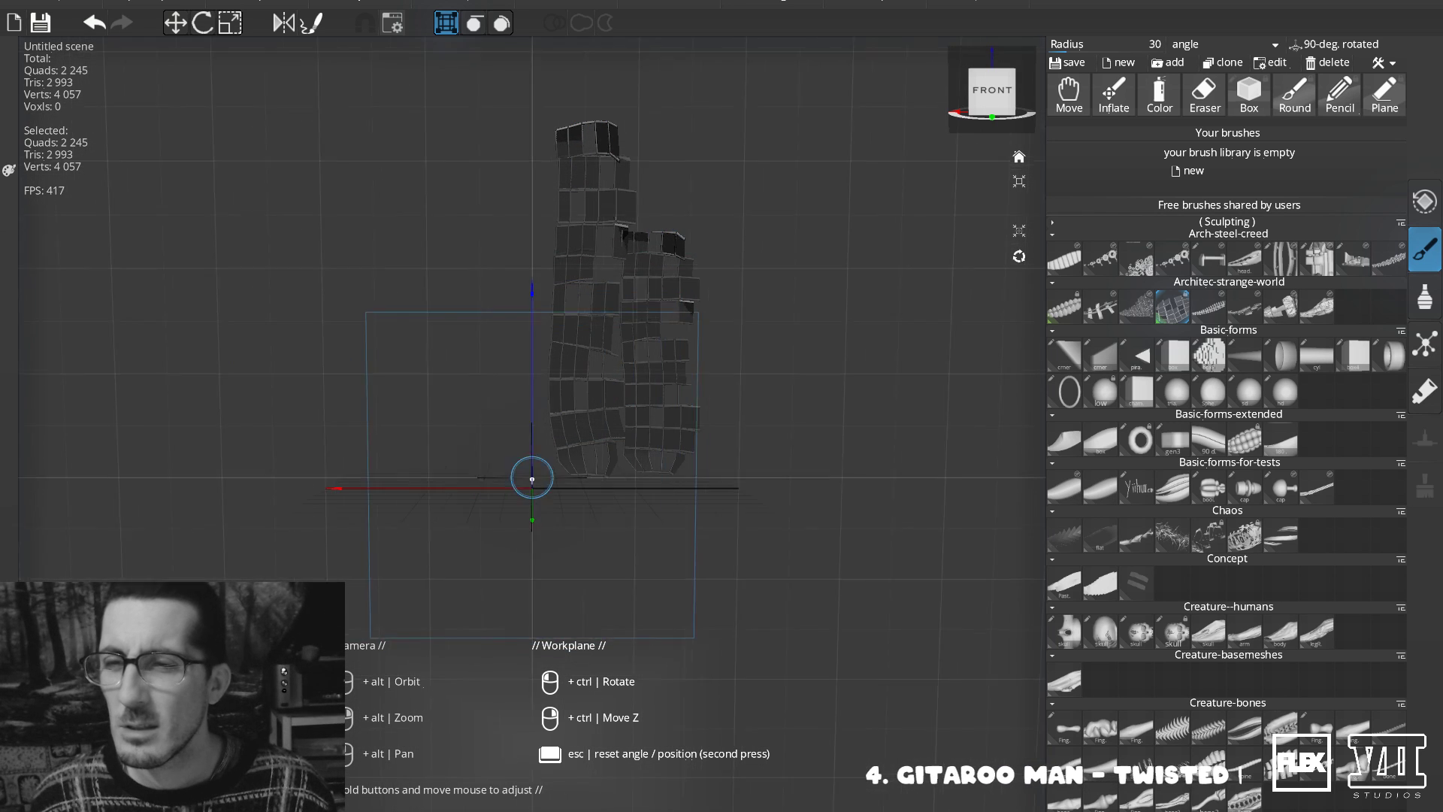
pyautogui.moveTo(530, 462); pyautogui.dragTo(539, 199)
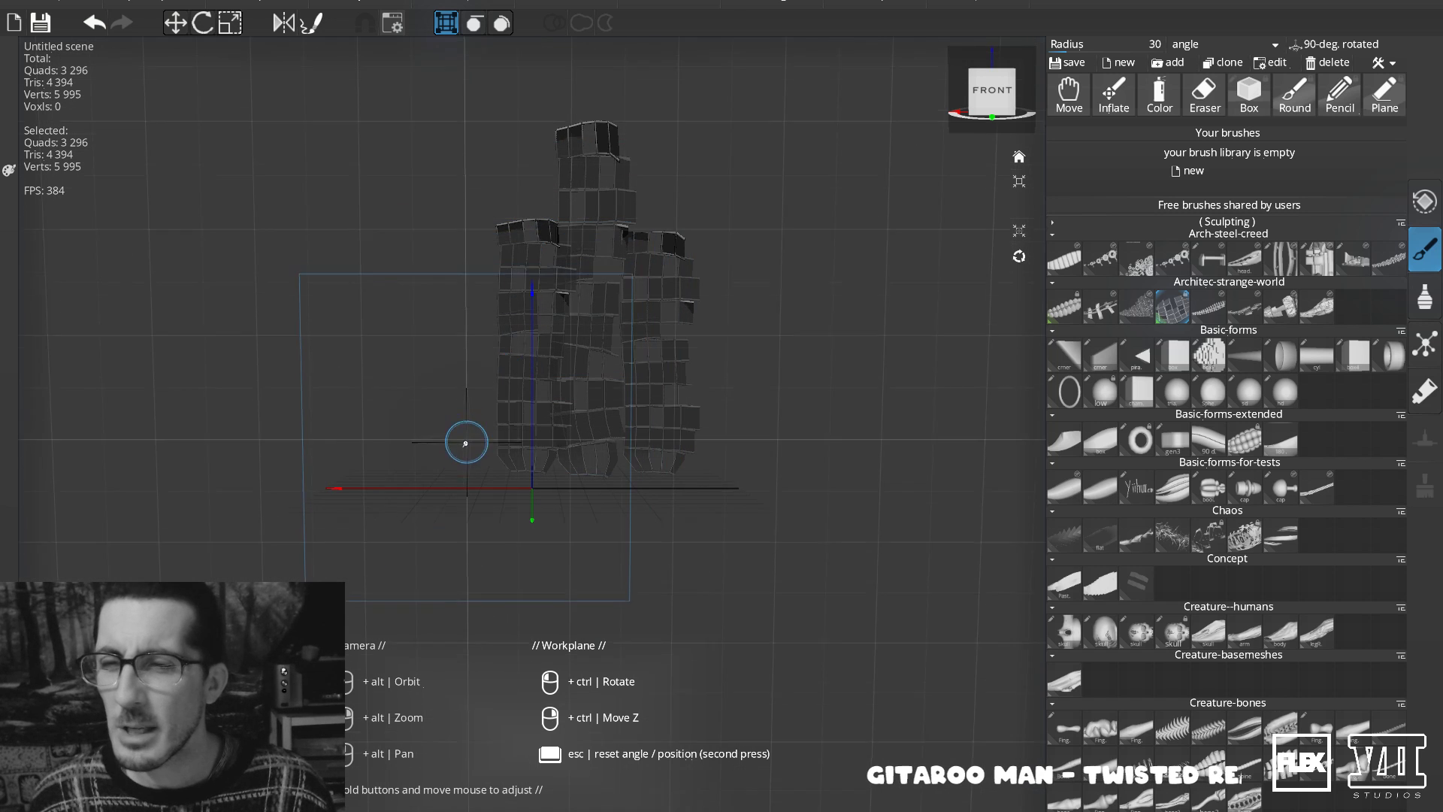
pyautogui.moveTo(466, 449); pyautogui.dragTo(474, 135)
pyautogui.moveTo(409, 457); pyautogui.dragTo(402, 226)
pyautogui.moveTo(348, 323); pyautogui.dragTo(349, 487)
pyautogui.hotkey('ctrl', 'z')
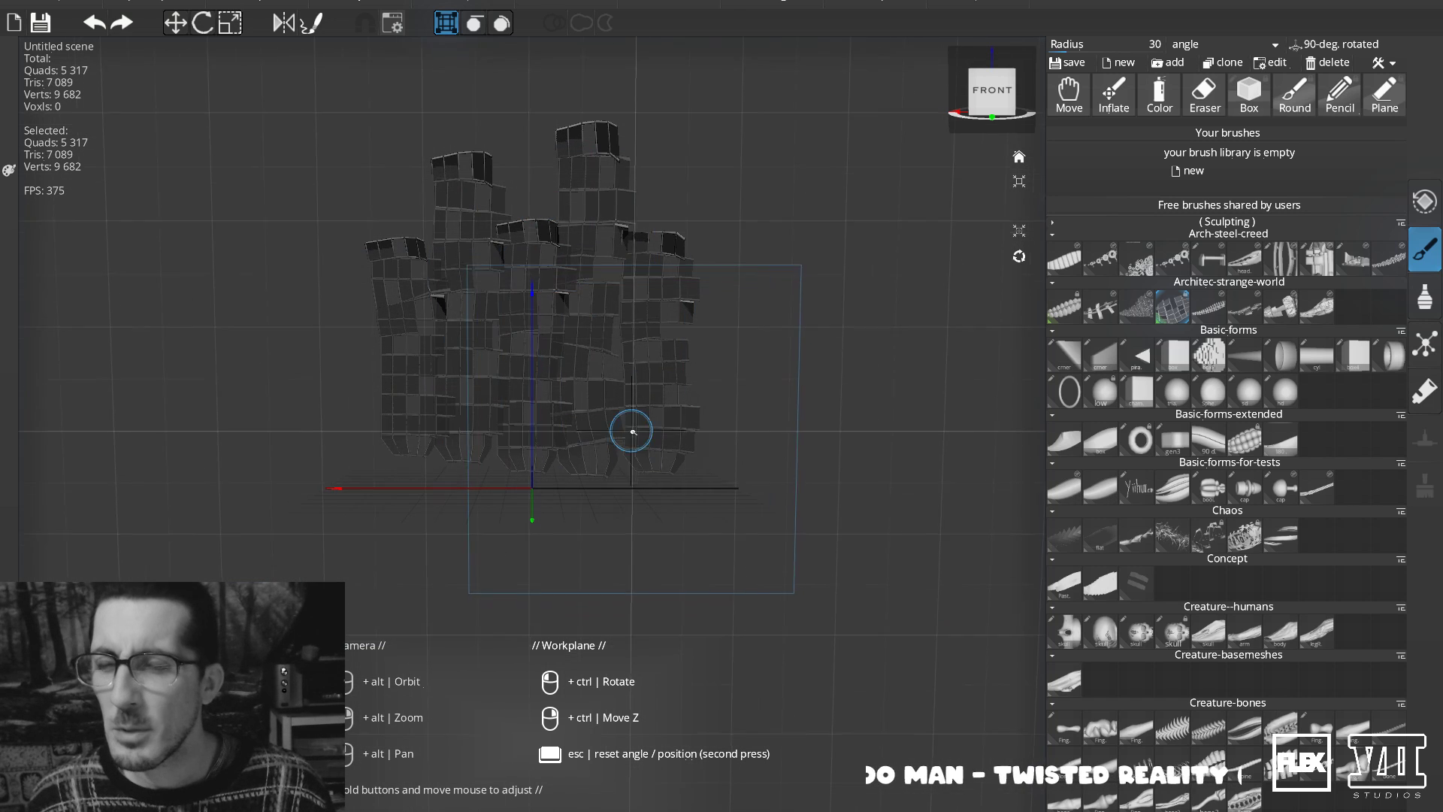
pyautogui.hotkey('ctrl', 'y')
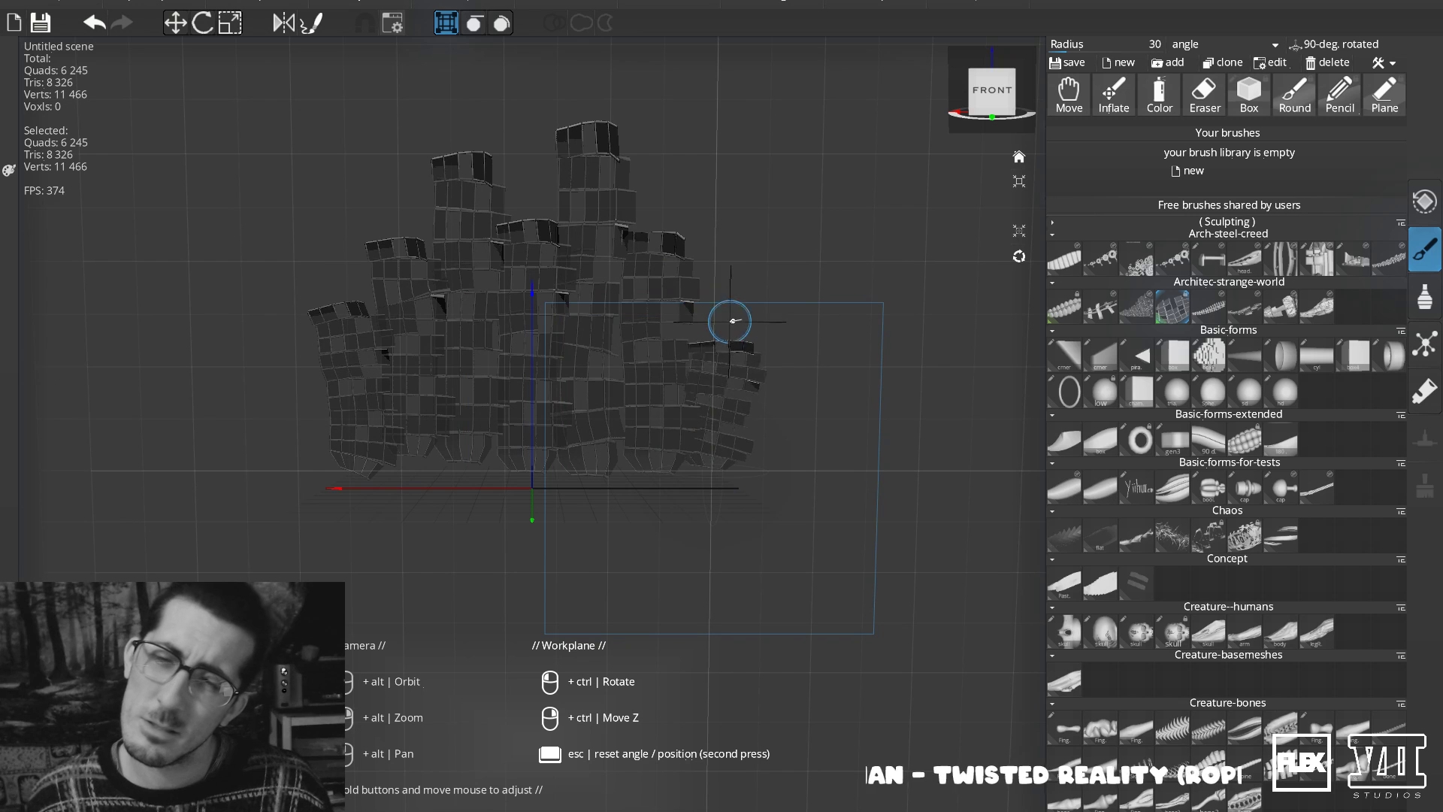
# Extend the skyline with shorter block towers at both outer ends of the row.
pyautogui.moveTo(725, 255); pyautogui.dragTo(724, 252)
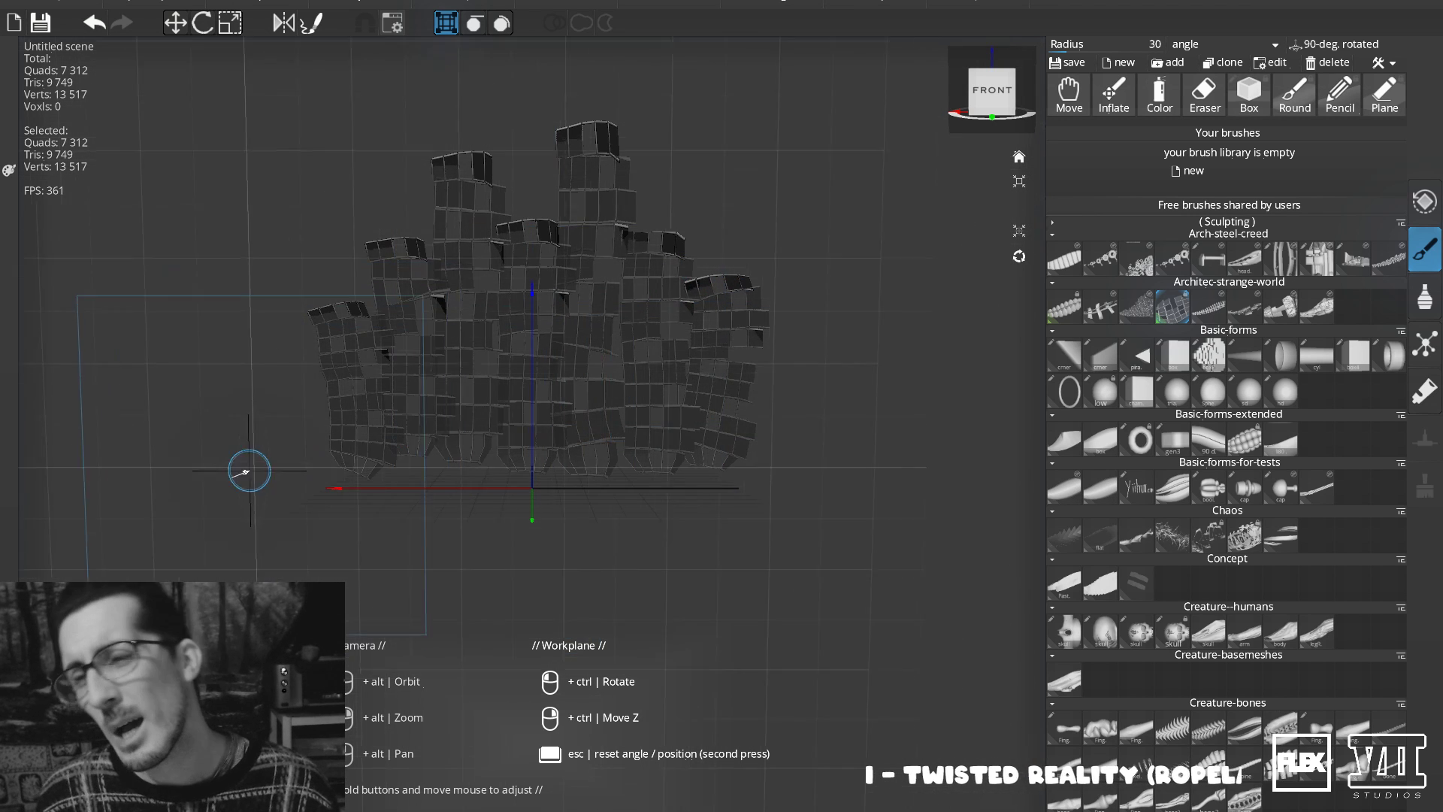
pyautogui.moveTo(317, 485); pyautogui.dragTo(317, 464)
pyautogui.moveTo(296, 346); pyautogui.dragTo(297, 342)
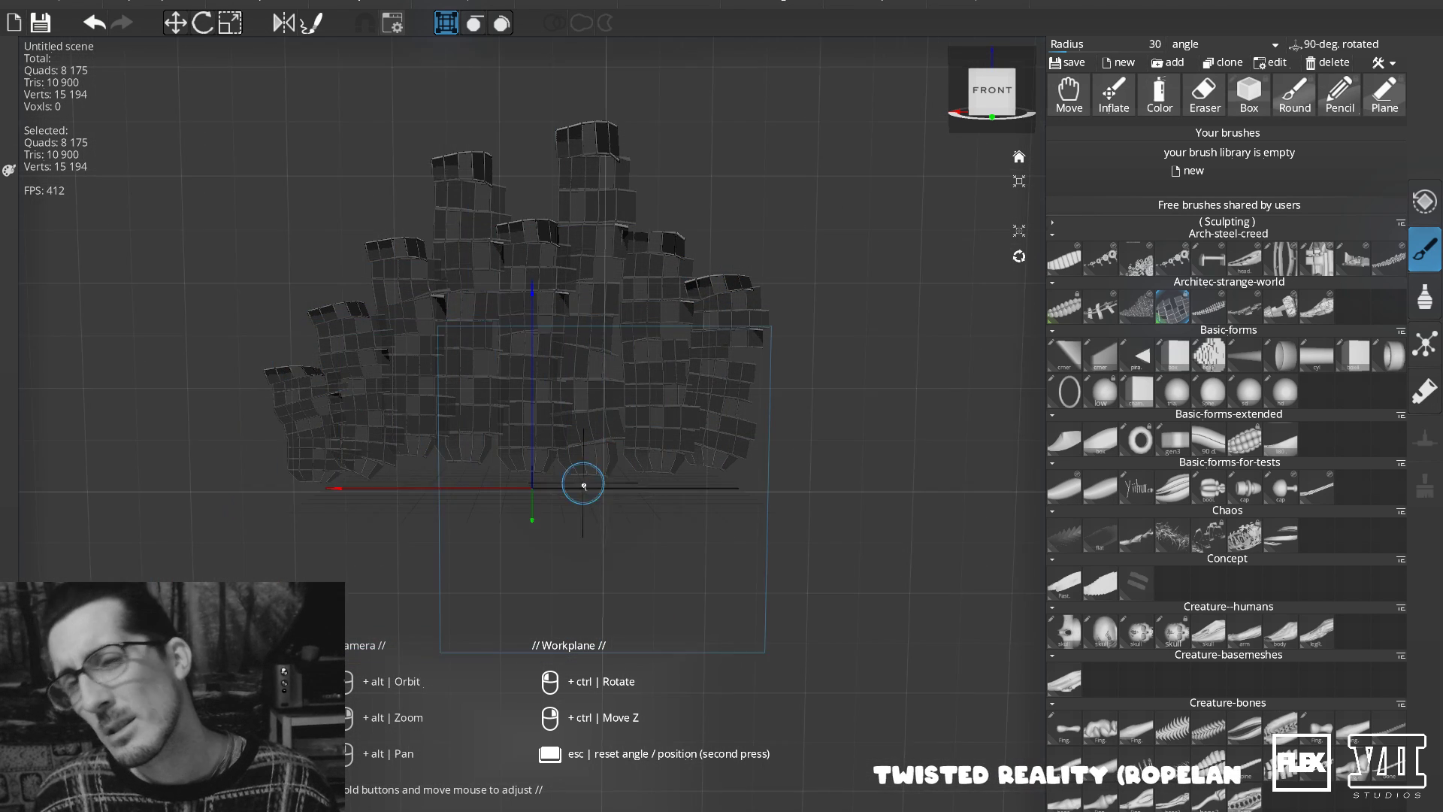
pyautogui.moveTo(782, 331)
pyautogui.mouseDown()
pyautogui.moveTo(805, 310)
pyautogui.moveTo(527, 316)
pyautogui.moveTo(444, 335)
pyautogui.moveTo(500, 319)
pyautogui.moveTo(379, 331)
pyautogui.moveTo(105, 315)
pyautogui.moveTo(177, 338)
pyautogui.moveTo(259, 329)
pyautogui.moveTo(249, 324)
pyautogui.mouseUp()
# Try a Chaos category brush on the block towers, then undo it.
pyautogui.moveTo(1272, 488)
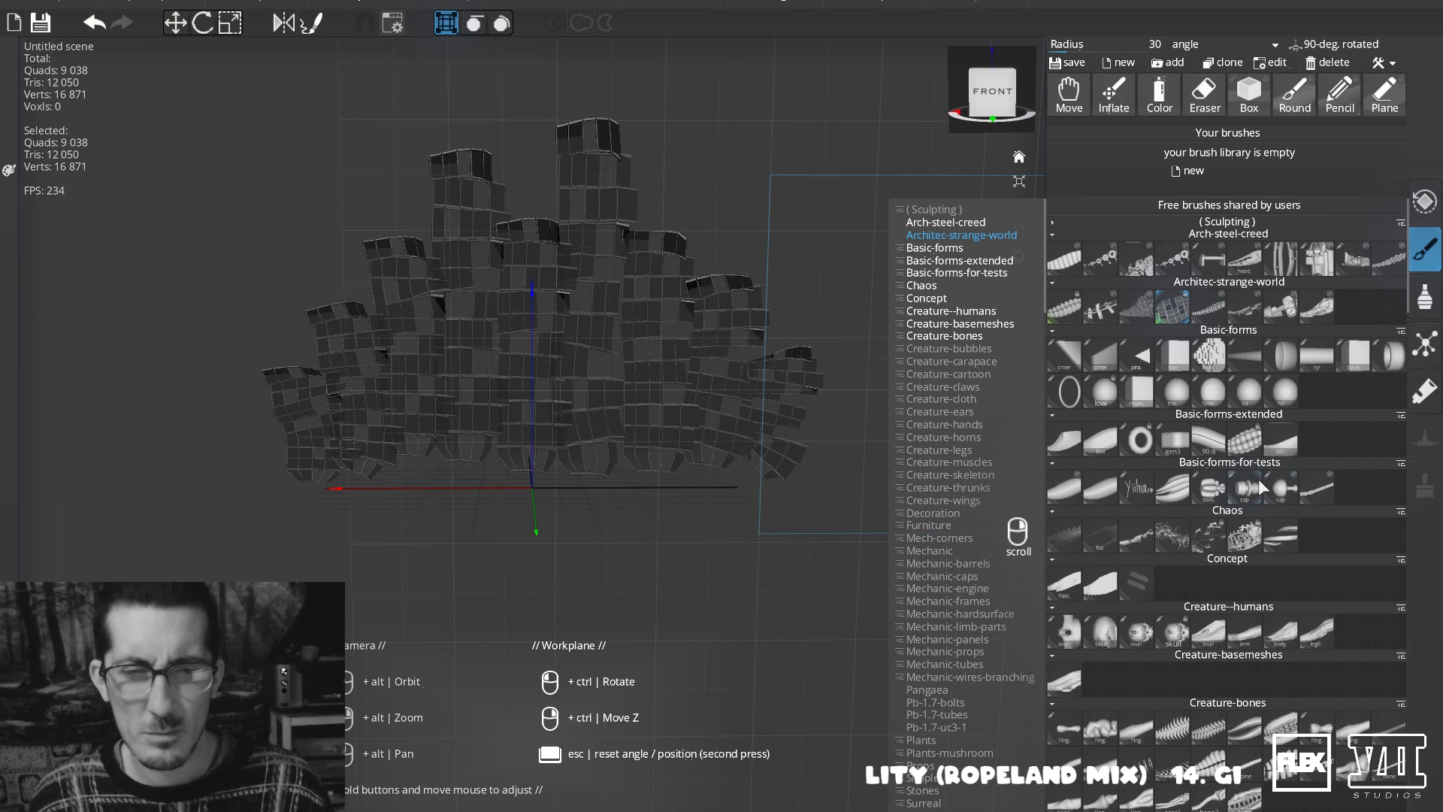
pyautogui.click(1174, 539)
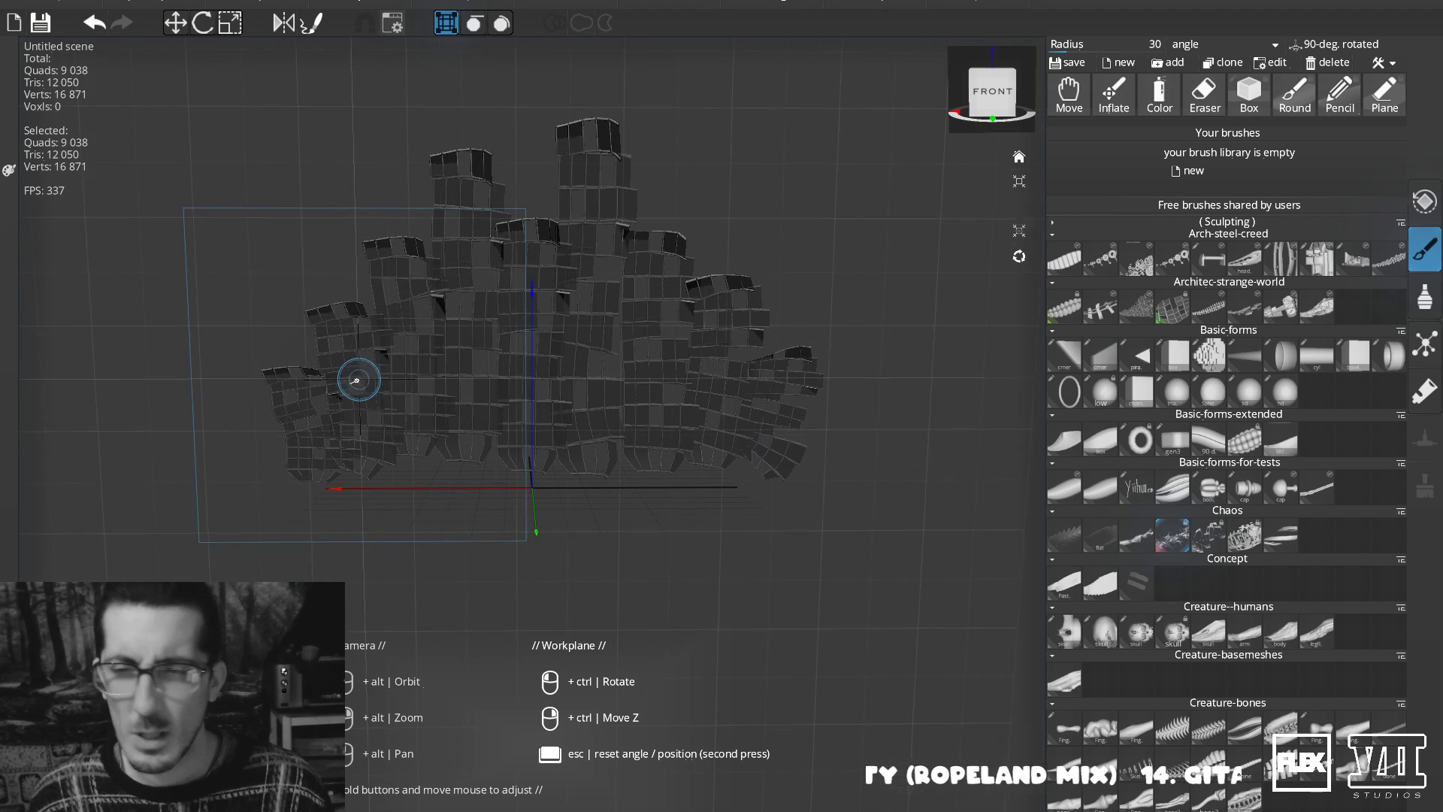
pyautogui.moveTo(284, 475)
pyautogui.mouseDown()
pyautogui.moveTo(248, 428)
pyautogui.moveTo(122, 413)
pyautogui.moveTo(313, 432)
pyautogui.moveTo(334, 454)
pyautogui.moveTo(312, 506)
pyautogui.moveTo(283, 477)
pyautogui.moveTo(106, 477)
pyautogui.moveTo(854, 461)
pyautogui.moveTo(879, 290)
pyautogui.moveTo(864, 284)
pyautogui.mouseUp()
pyautogui.hotkey('ctrl', 'z')
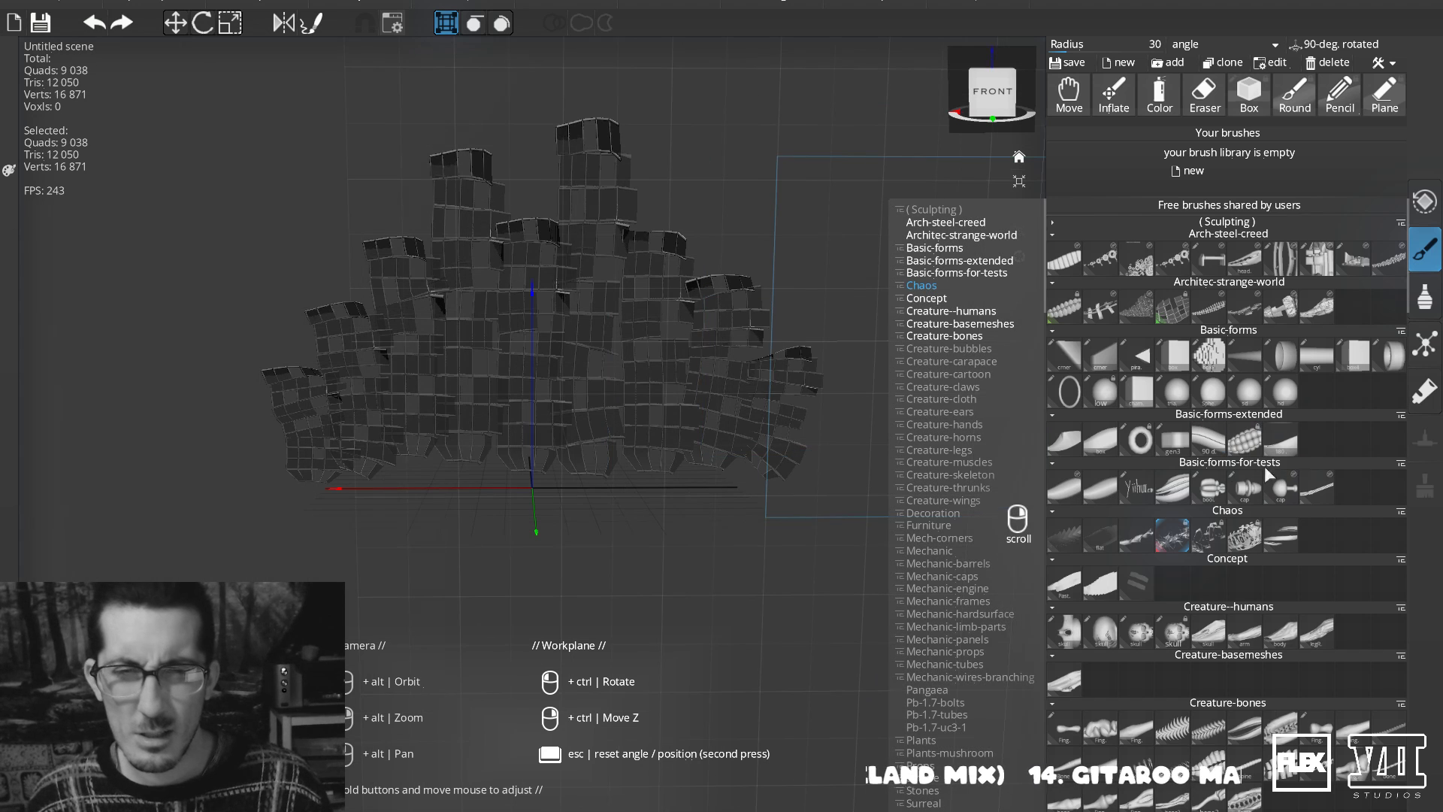
# Try another Chaos brush with wispy vertical strokes at both ends of the tower row, then undo them.
pyautogui.click(1215, 489)
pyautogui.click(1254, 536)
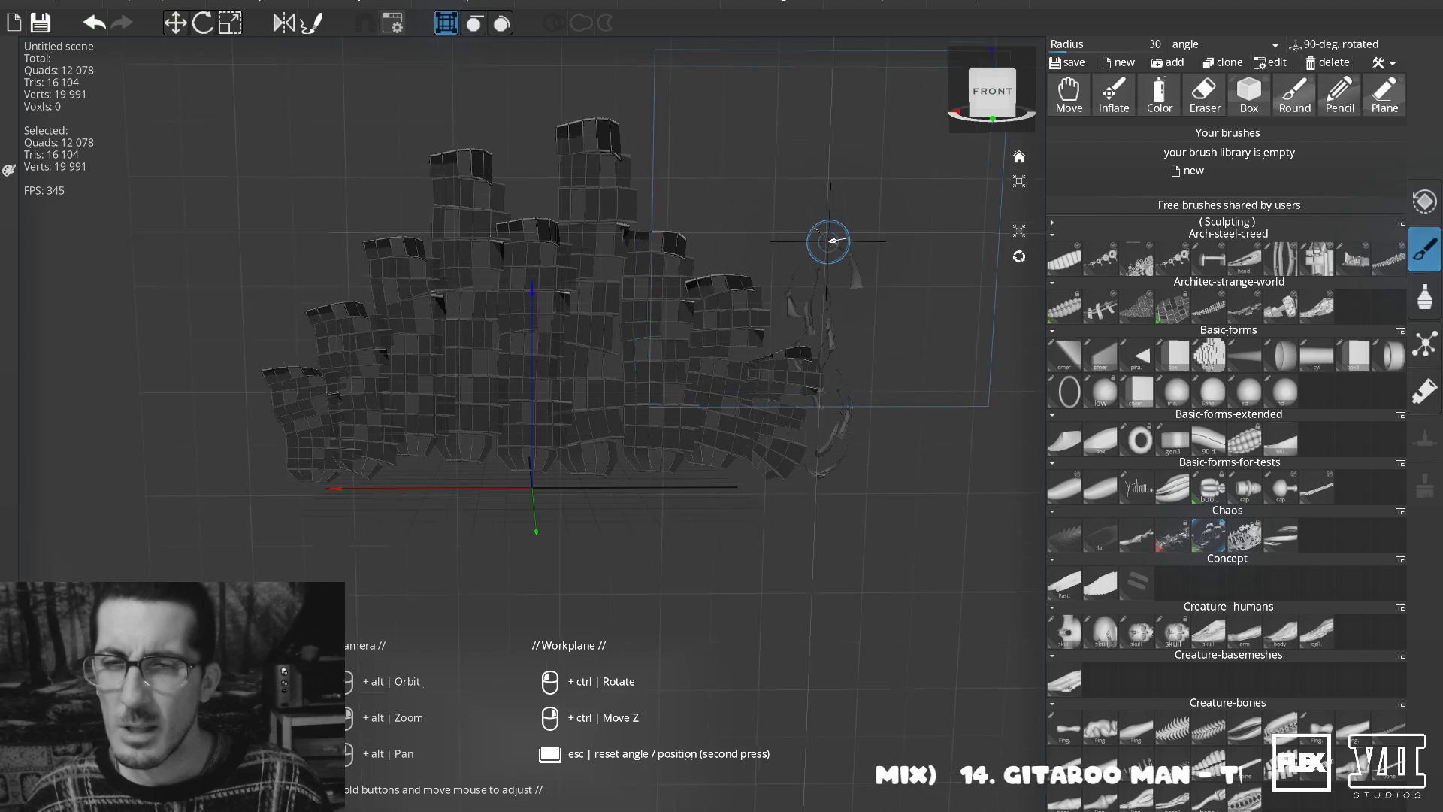
pyautogui.moveTo(842, 394)
pyautogui.mouseDown()
pyautogui.moveTo(779, 136)
pyautogui.moveTo(764, 467)
pyautogui.mouseUp()
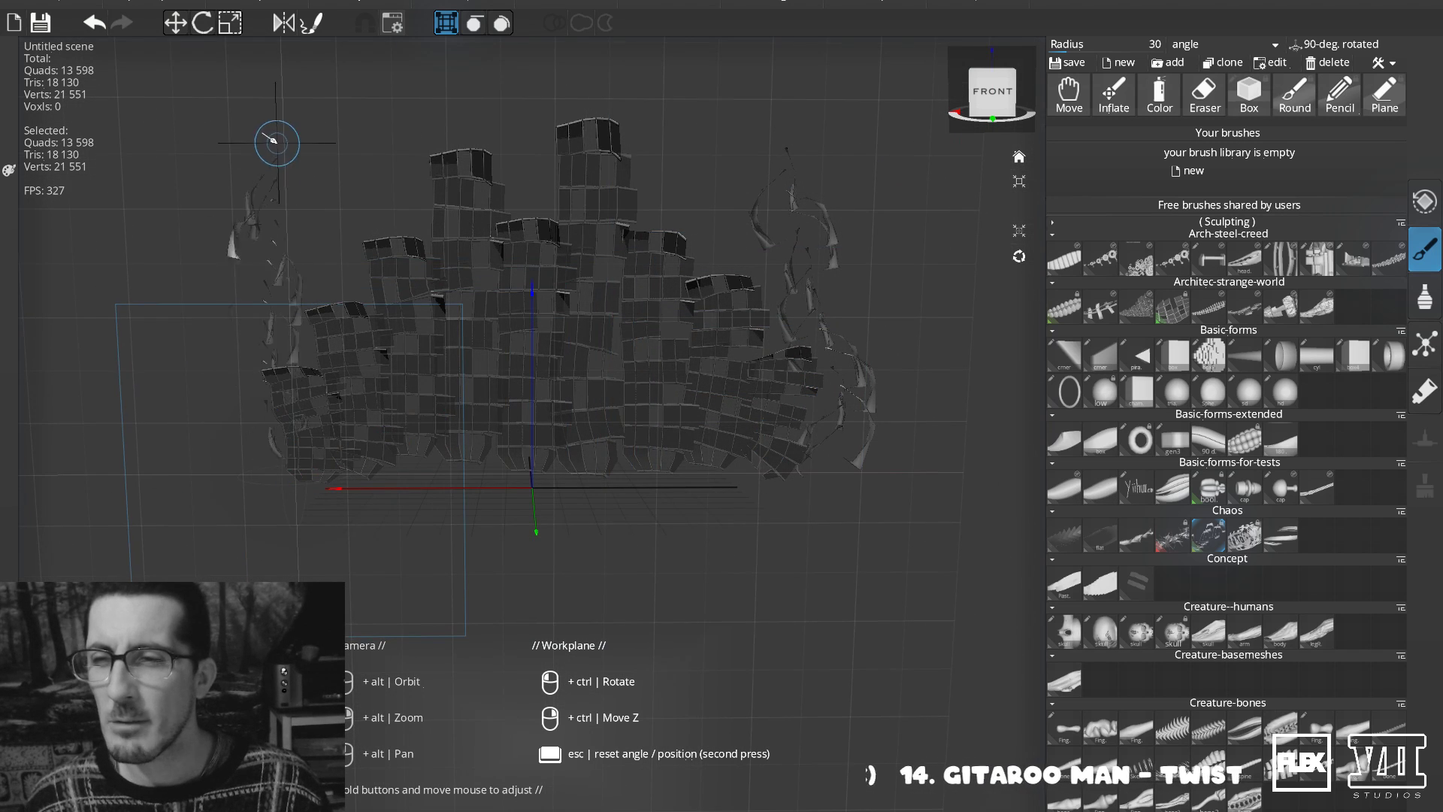
pyautogui.hotkey('ctrl', 'z')
# Try the lettering-shaped Basic-forms-for-tests brush beside the tower row, then undo the stroke.
pyautogui.moveTo(1121, 498)
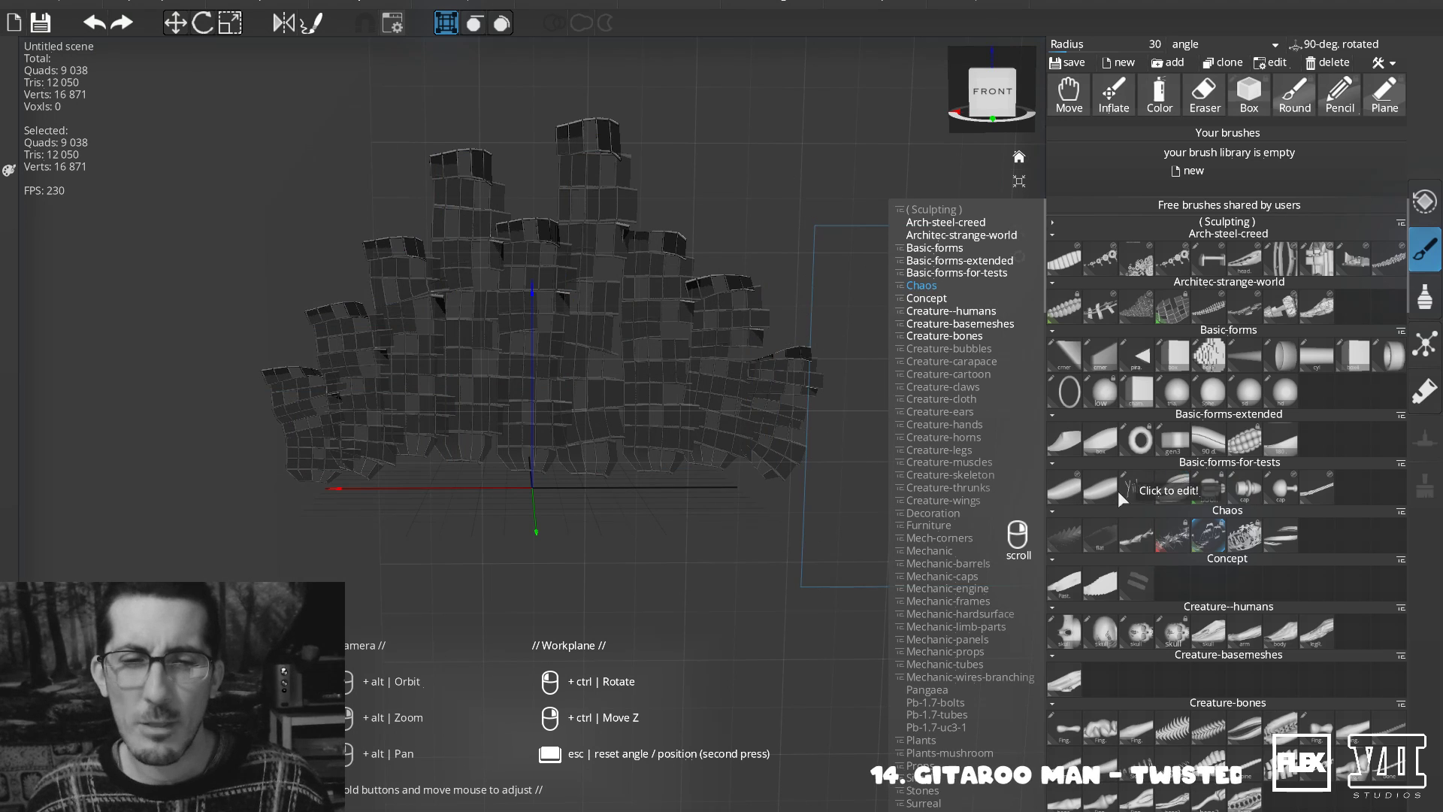
pyautogui.click(1139, 492)
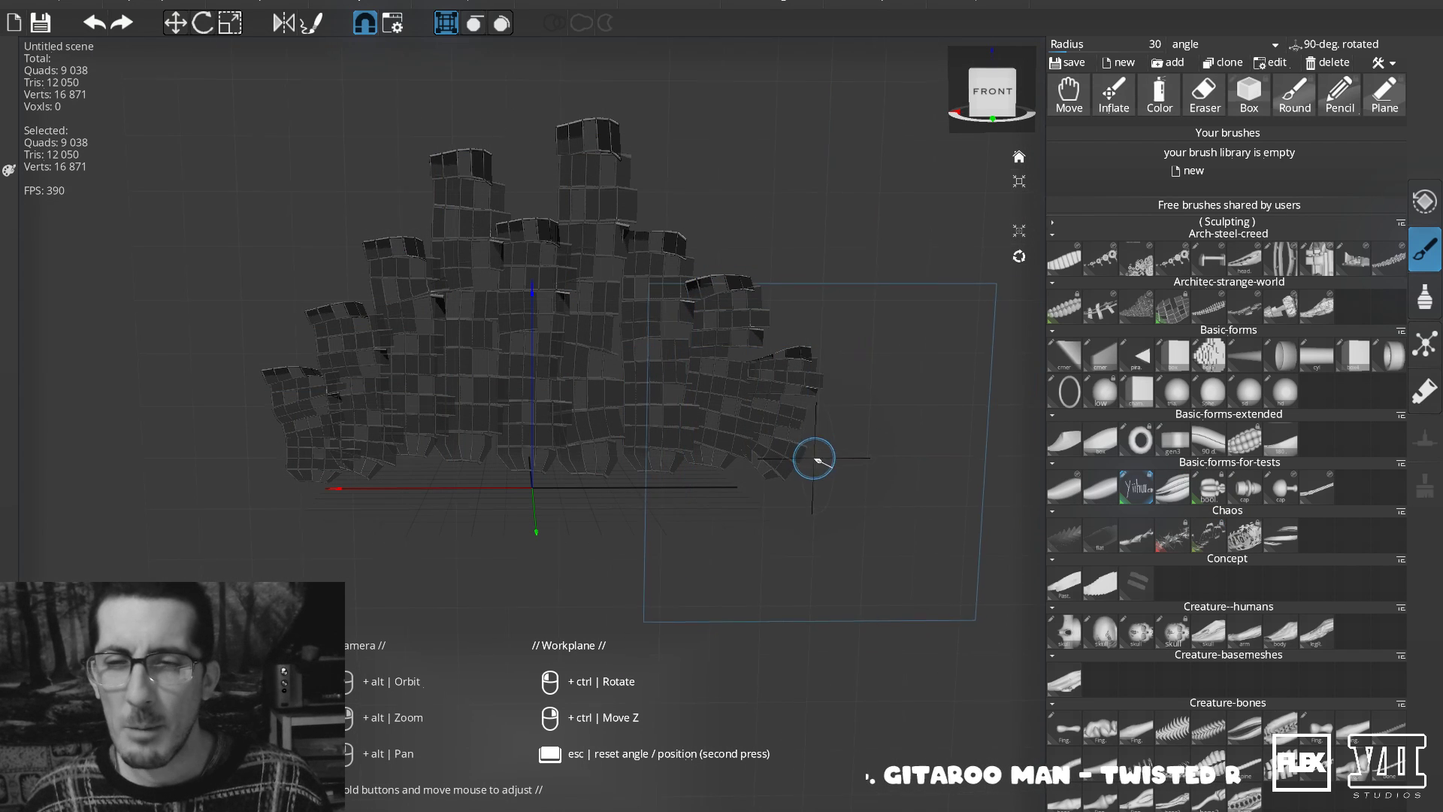
pyautogui.moveTo(828, 220); pyautogui.dragTo(813, 216)
pyautogui.hotkey('ctrl', 'z')
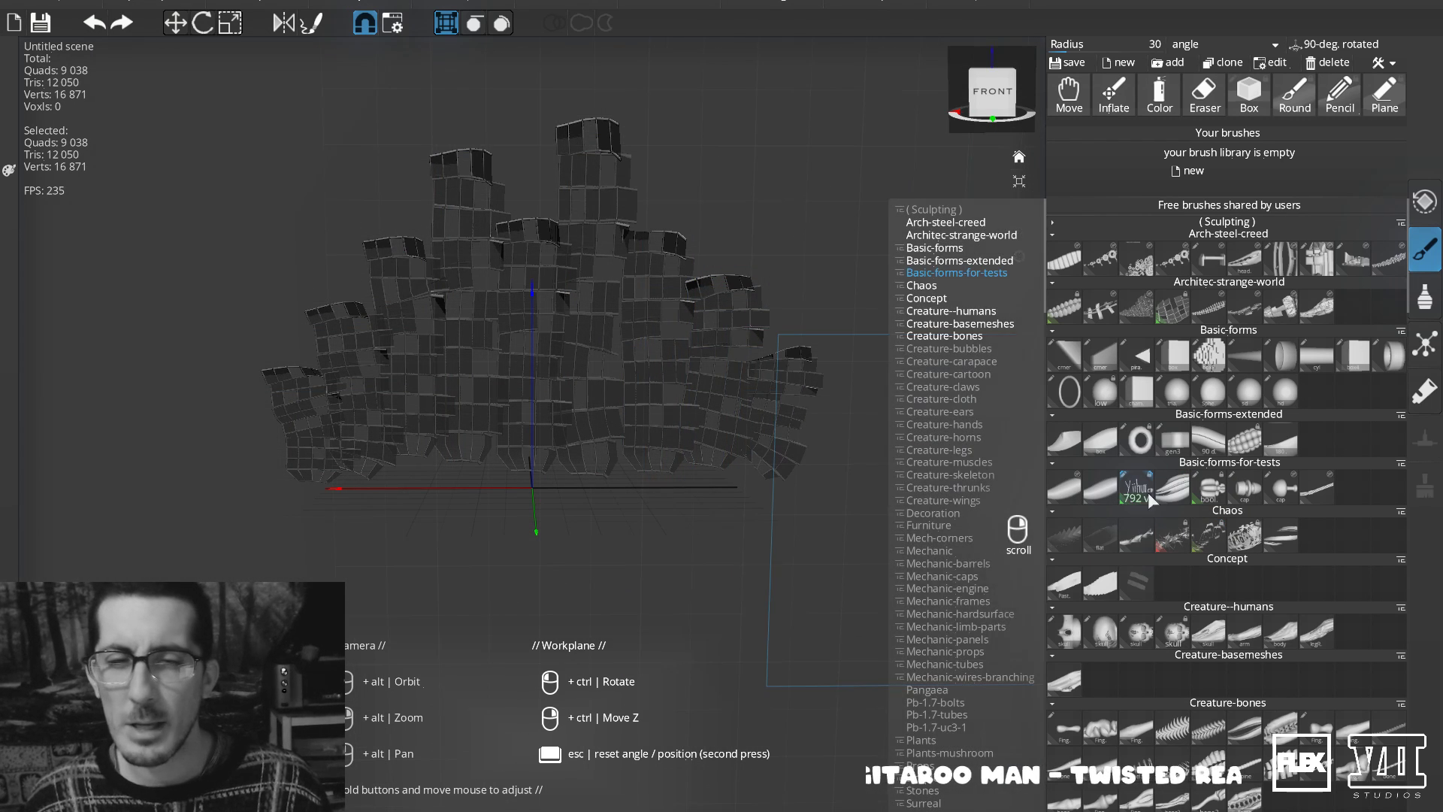
# Draw a curved vertical tube beside the outermost tower with a smooth Basic-forms-for-tests brush, undoing the first stroke.
pyautogui.click(1103, 498)
pyautogui.moveTo(832, 471); pyautogui.dragTo(851, 194)
pyautogui.hotkey('ctrl', 'z')
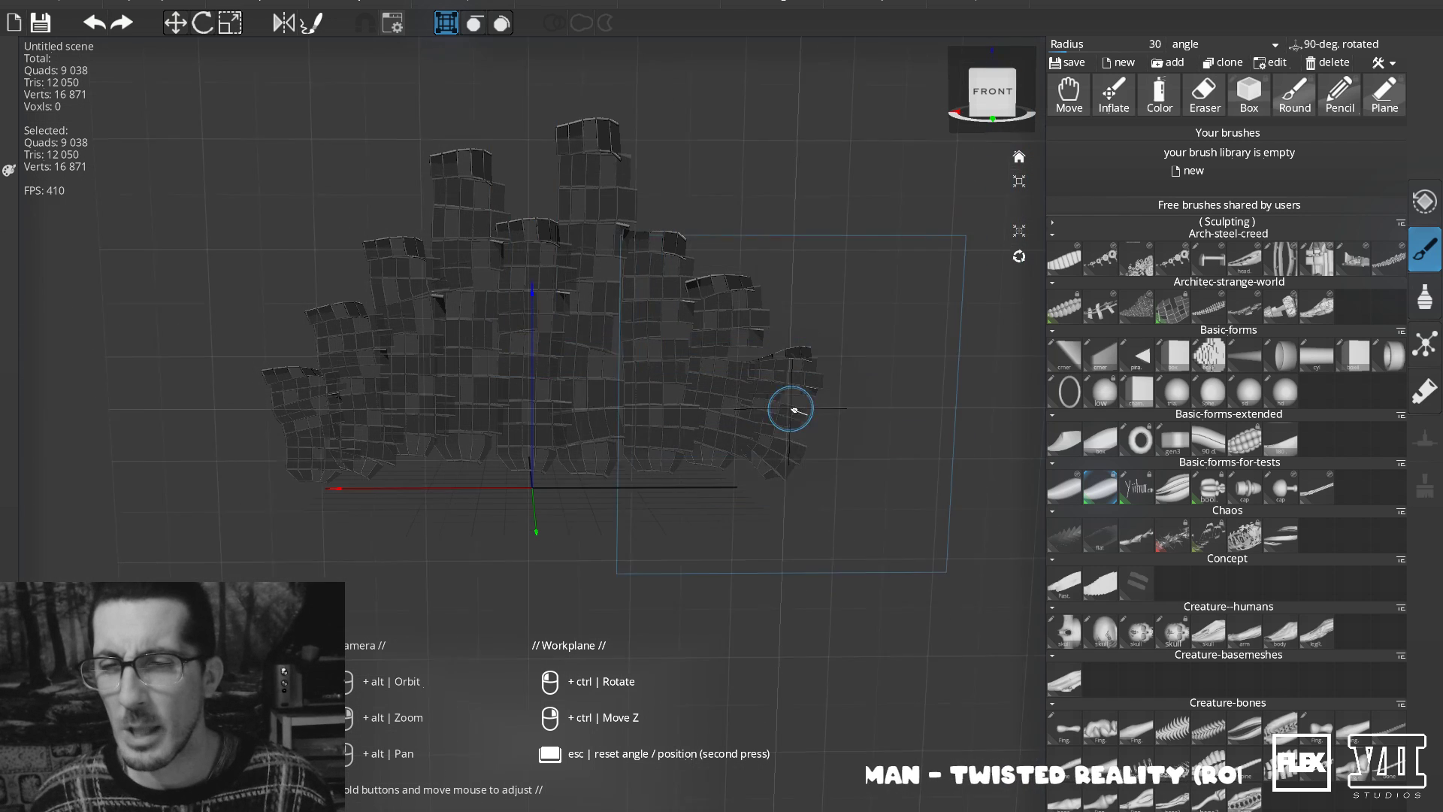
pyautogui.moveTo(803, 478); pyautogui.dragTo(872, 240)
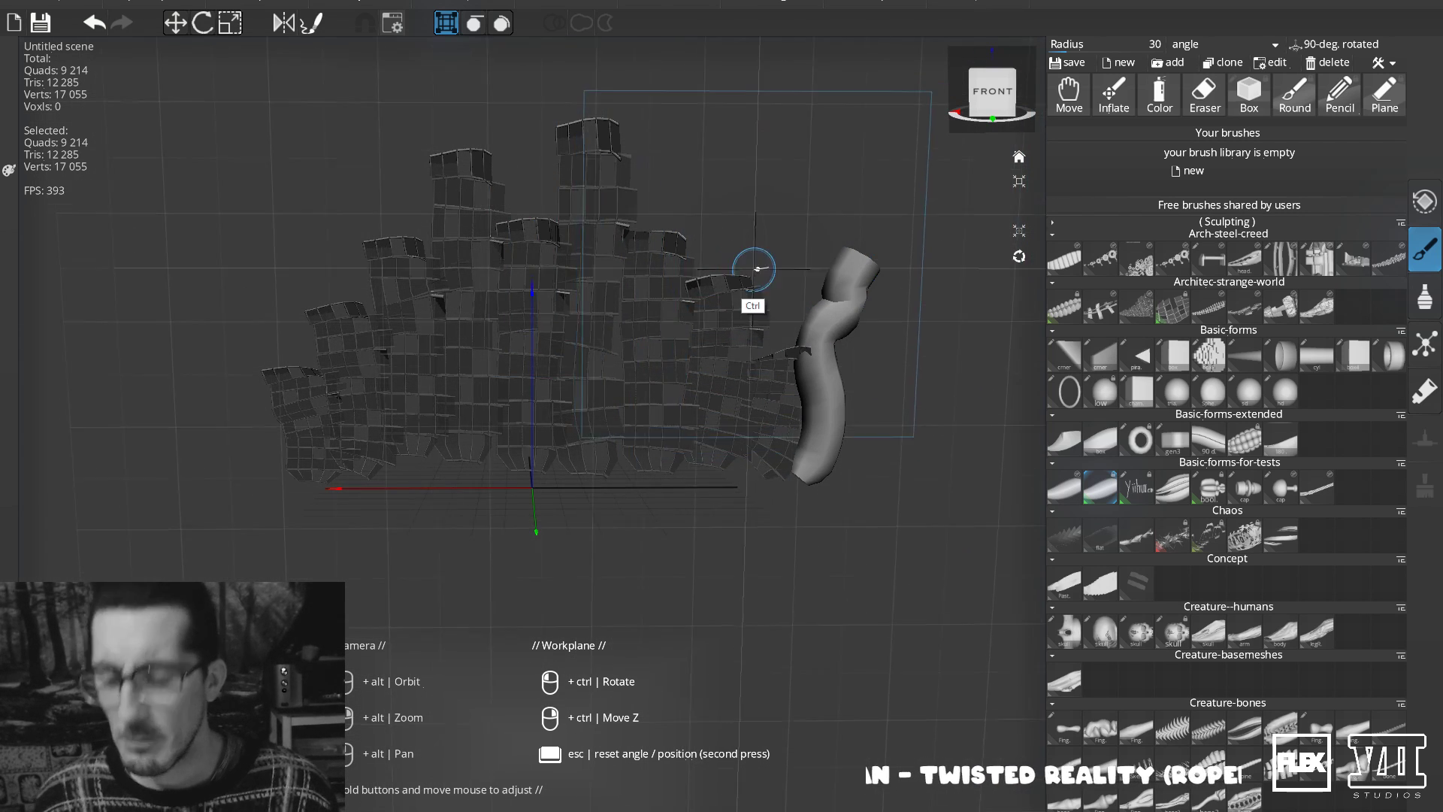
# Try several curved and wavy freehand tube strokes beside the block structure, undoing each one.
pyautogui.hotkey('ctrl', 'z')
pyautogui.moveTo(715, 190)
pyautogui.mouseDown()
pyautogui.moveTo(867, 333)
pyautogui.moveTo(911, 430)
pyautogui.mouseUp()
pyautogui.hotkey('ctrl', 'z')
pyautogui.moveTo(680, 214)
pyautogui.mouseDown()
pyautogui.moveTo(689, 190)
pyautogui.moveTo(777, 309)
pyautogui.moveTo(863, 326)
pyautogui.moveTo(882, 509)
pyautogui.moveTo(913, 552)
pyautogui.mouseUp()
pyautogui.hotkey('ctrl', 'z')
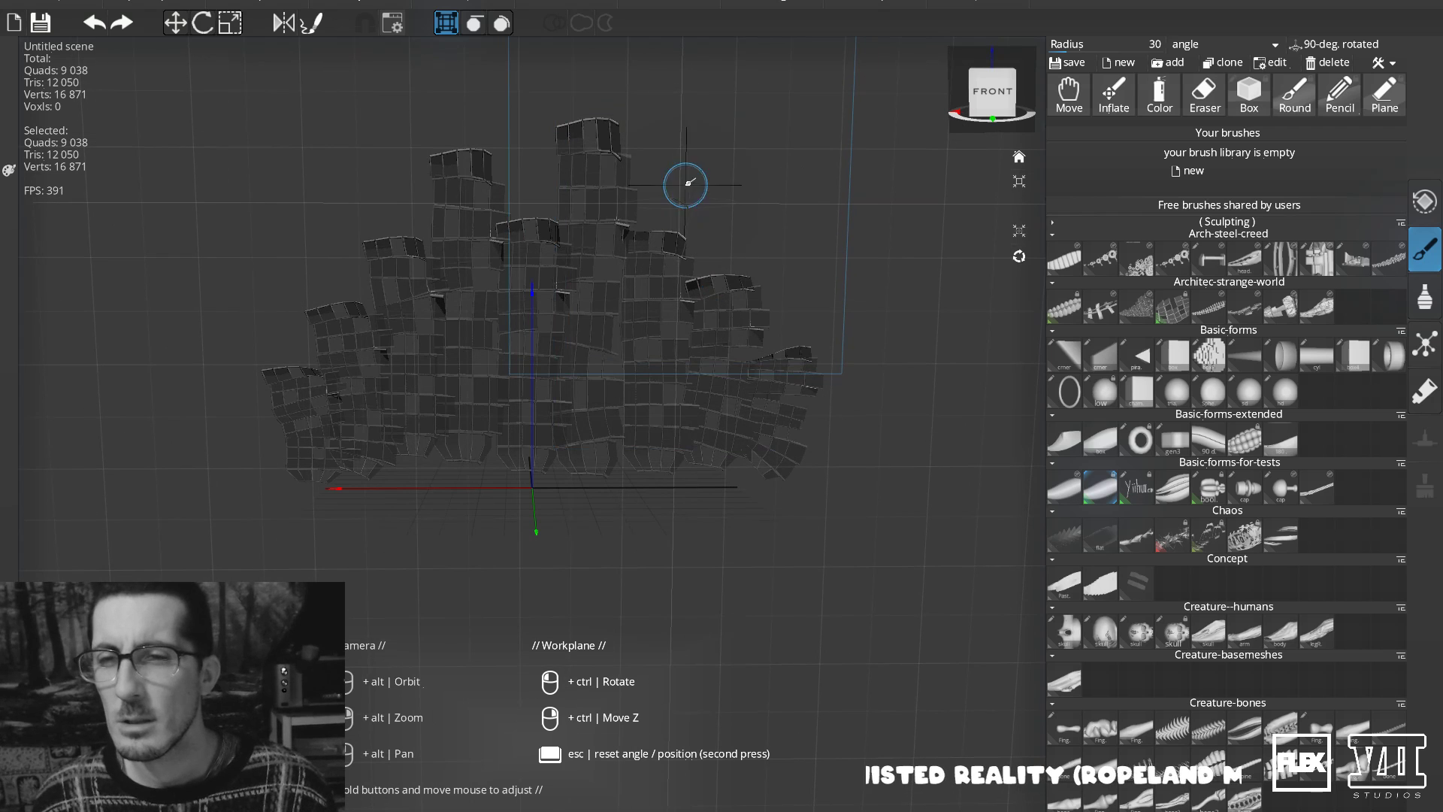
pyautogui.moveTo(773, 245)
pyautogui.mouseDown()
pyautogui.moveTo(854, 328)
pyautogui.moveTo(902, 460)
pyautogui.moveTo(870, 554)
pyautogui.mouseUp()
pyautogui.hotkey('ctrl', 'z')
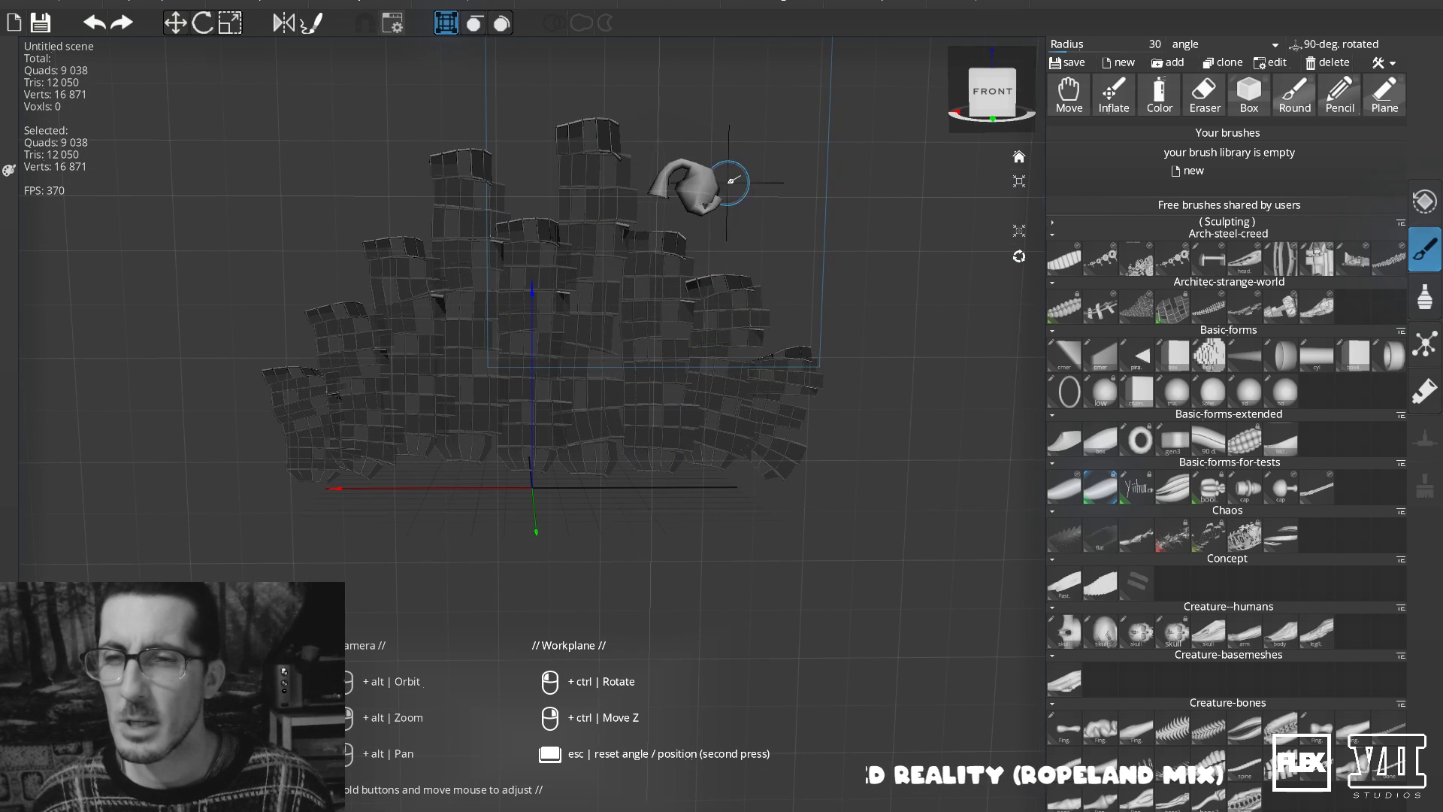
pyautogui.moveTo(773, 234)
pyautogui.mouseDown()
pyautogui.moveTo(847, 309)
pyautogui.moveTo(870, 421)
pyautogui.moveTo(854, 484)
pyautogui.mouseUp()
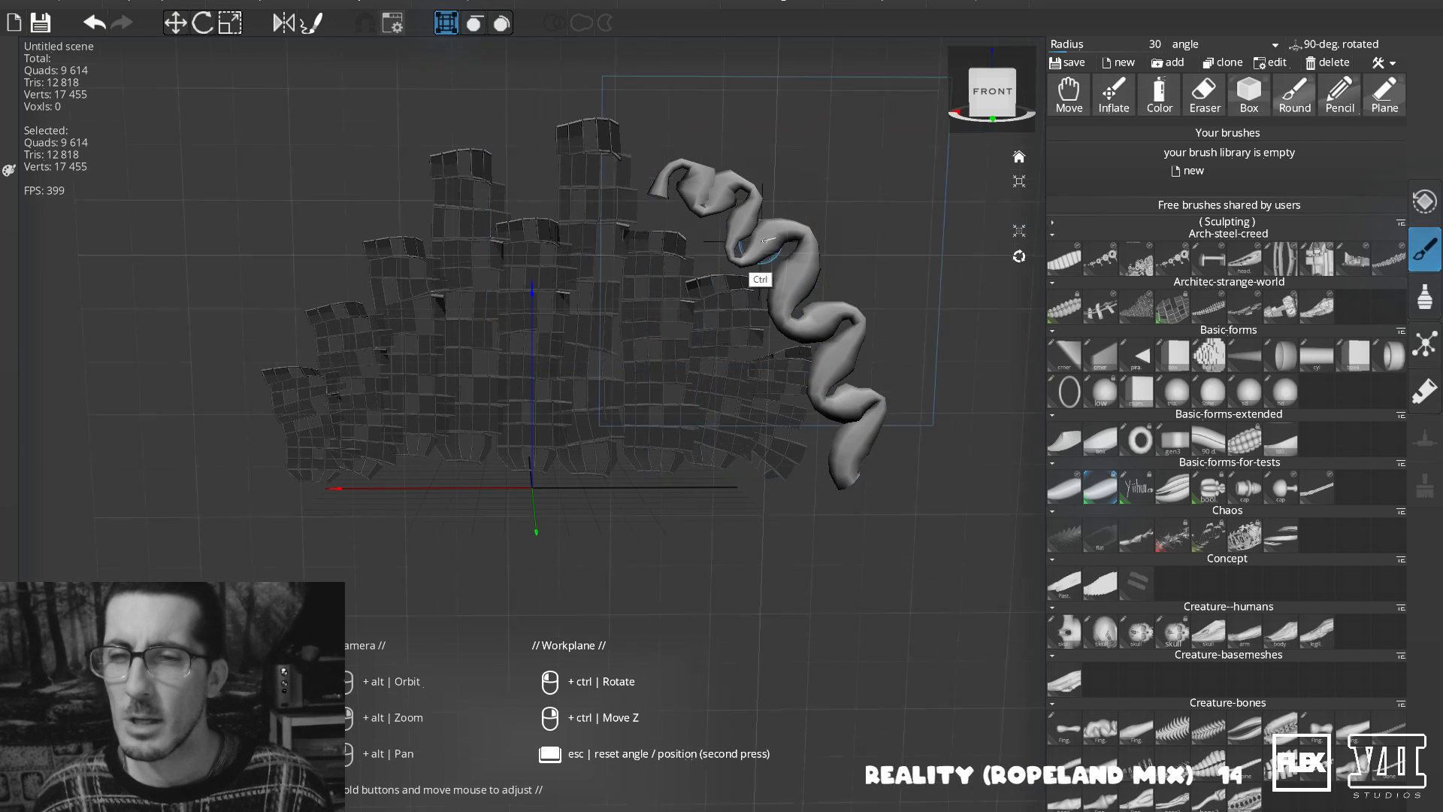
pyautogui.hotkey('ctrl', 'z')
pyautogui.moveTo(661, 193); pyautogui.dragTo(699, 164)
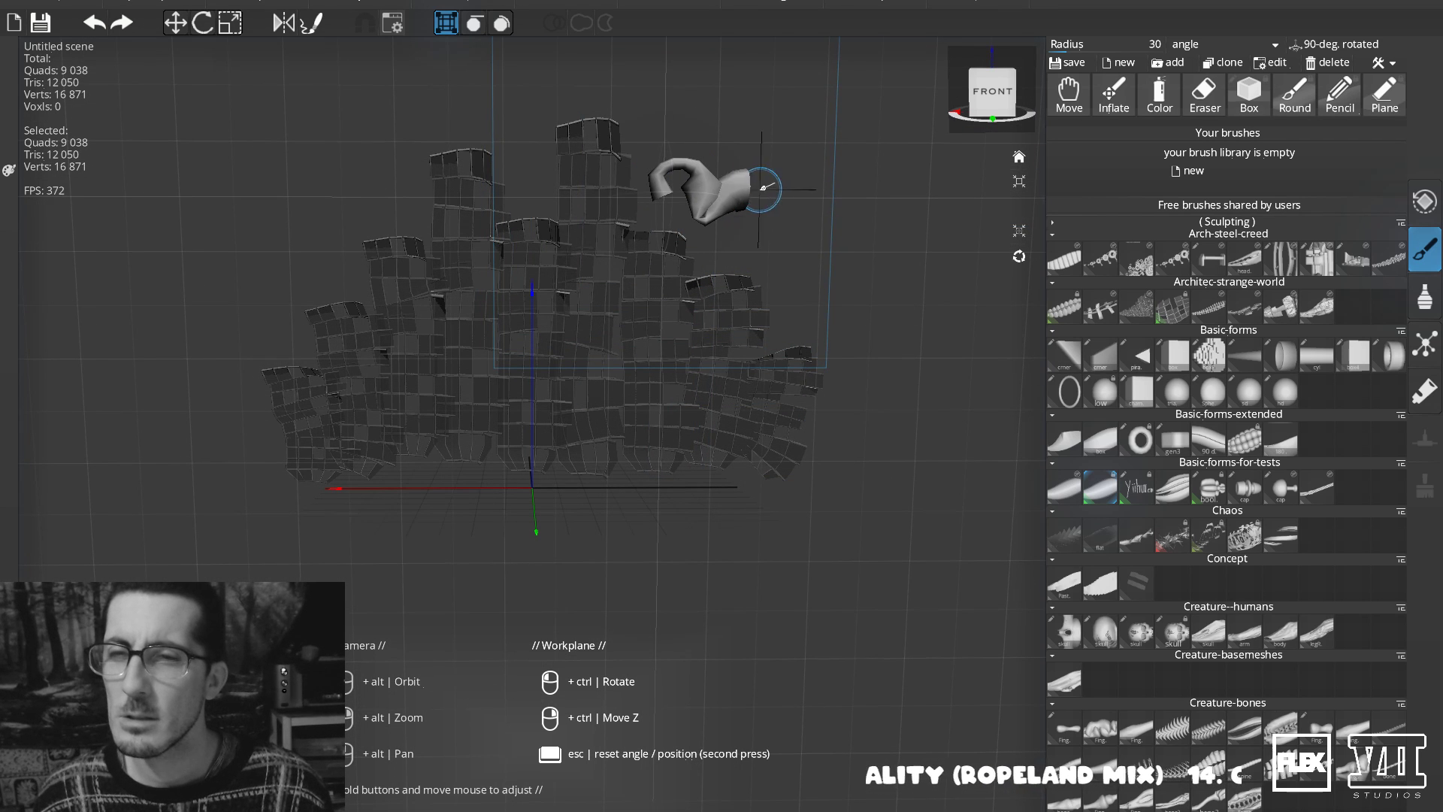
pyautogui.moveTo(846, 329); pyautogui.dragTo(878, 384)
pyautogui.hotkey('ctrl', 'z')
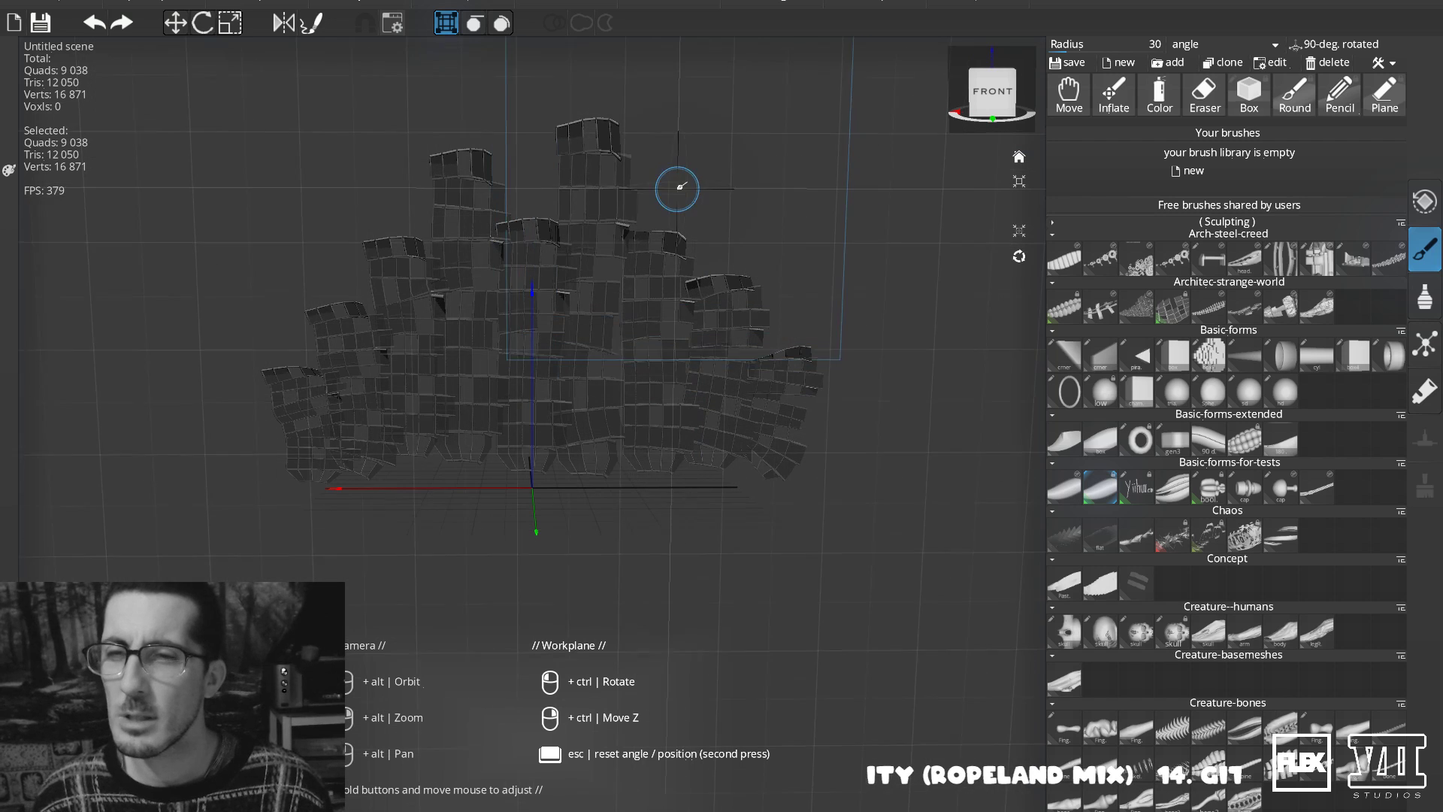
pyautogui.moveTo(800, 302); pyautogui.dragTo(870, 370)
pyautogui.hotkey('ctrl', 'z')
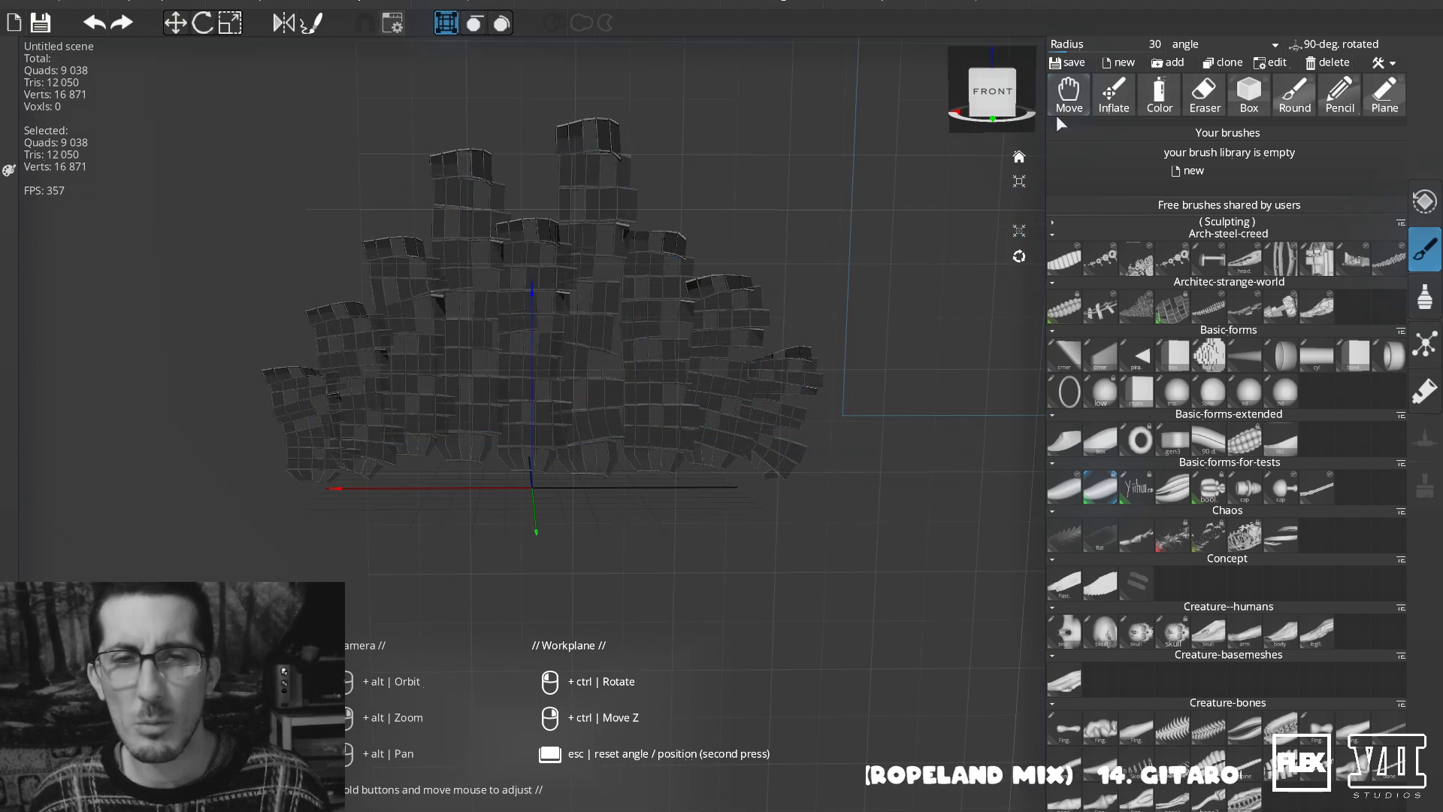
# Create a new custom brush and test its section-based tube stroke around the block structure, undoing the test strokes.
pyautogui.click(1121, 62)
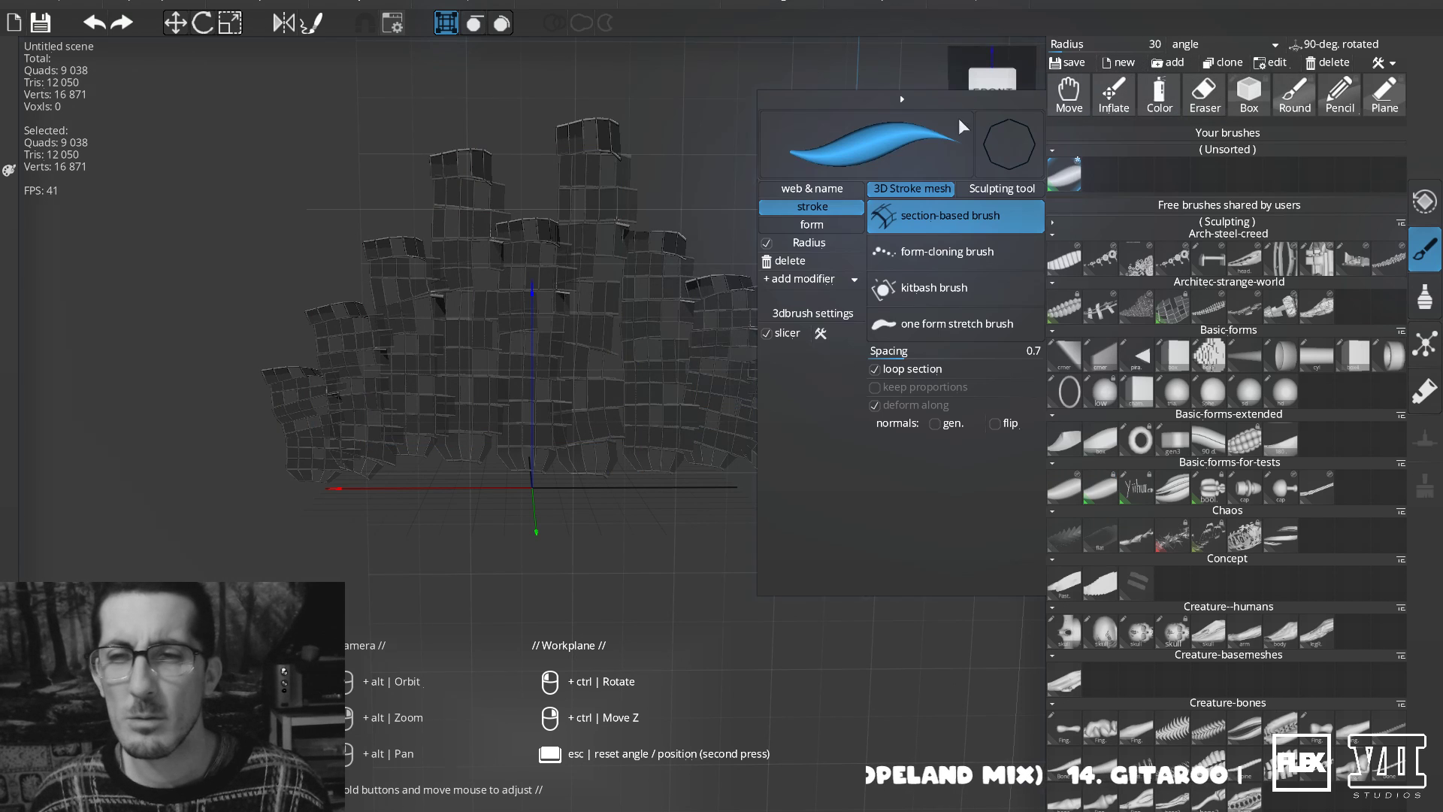
pyautogui.moveTo(680, 143); pyautogui.dragTo(718, 331)
pyautogui.hotkey('ctrl', 'z')
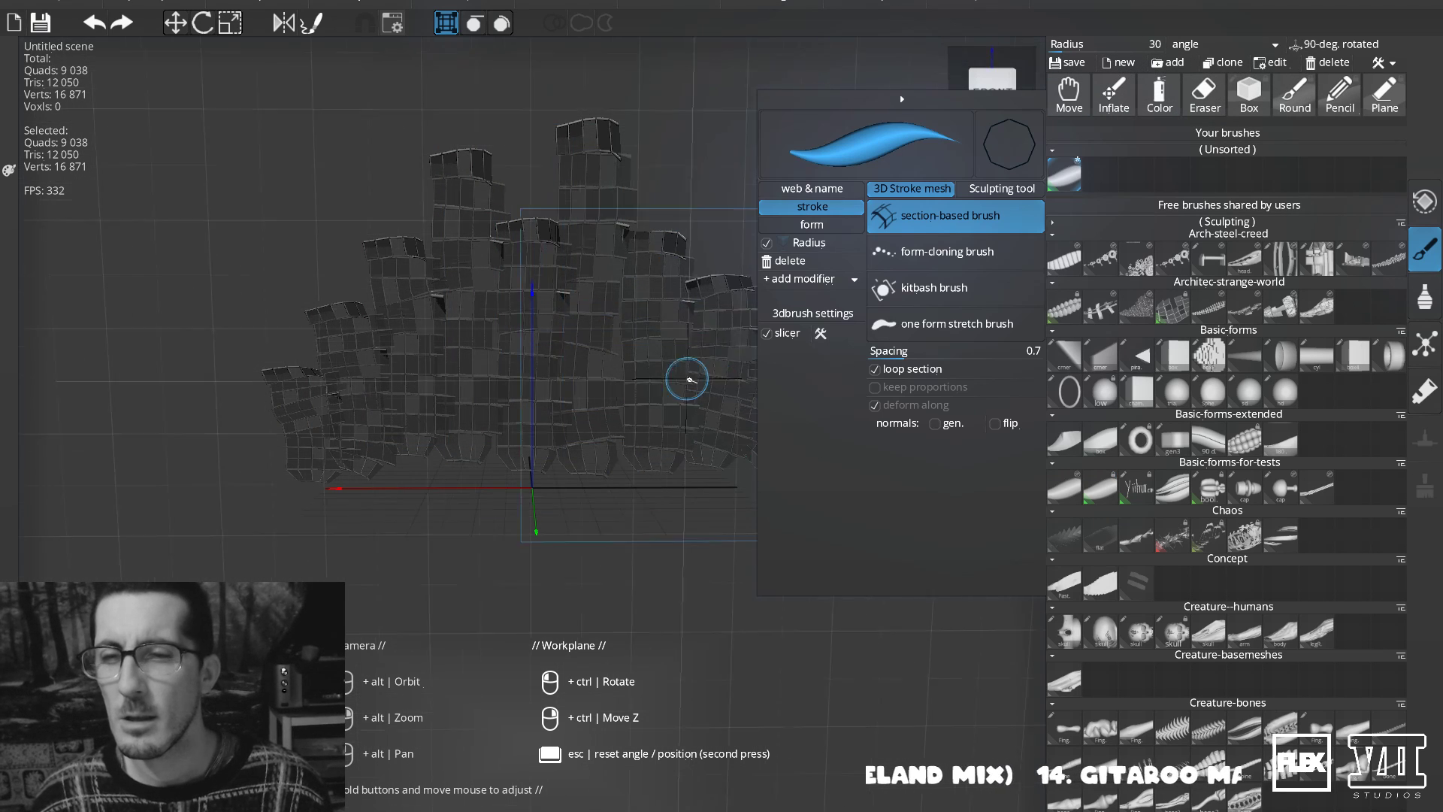
pyautogui.moveTo(277, 526)
pyautogui.mouseDown()
pyautogui.moveTo(371, 316)
pyautogui.moveTo(419, 280)
pyautogui.mouseUp()
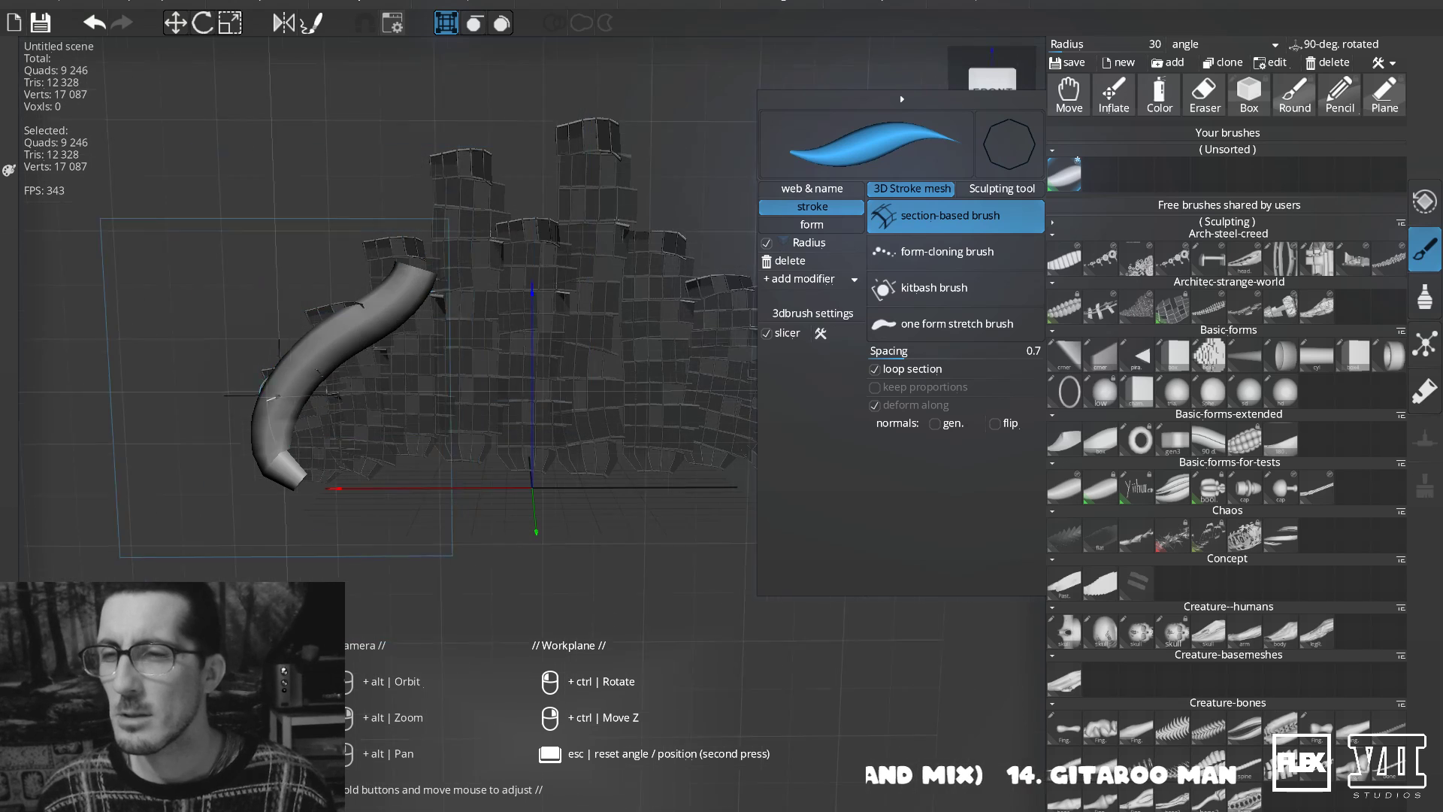
pyautogui.hotkey('ctrl', 'z')
# Try the new brush's form-cloning, kitbash and one form stretch types, making test strokes around the block structure.
pyautogui.click(947, 251)
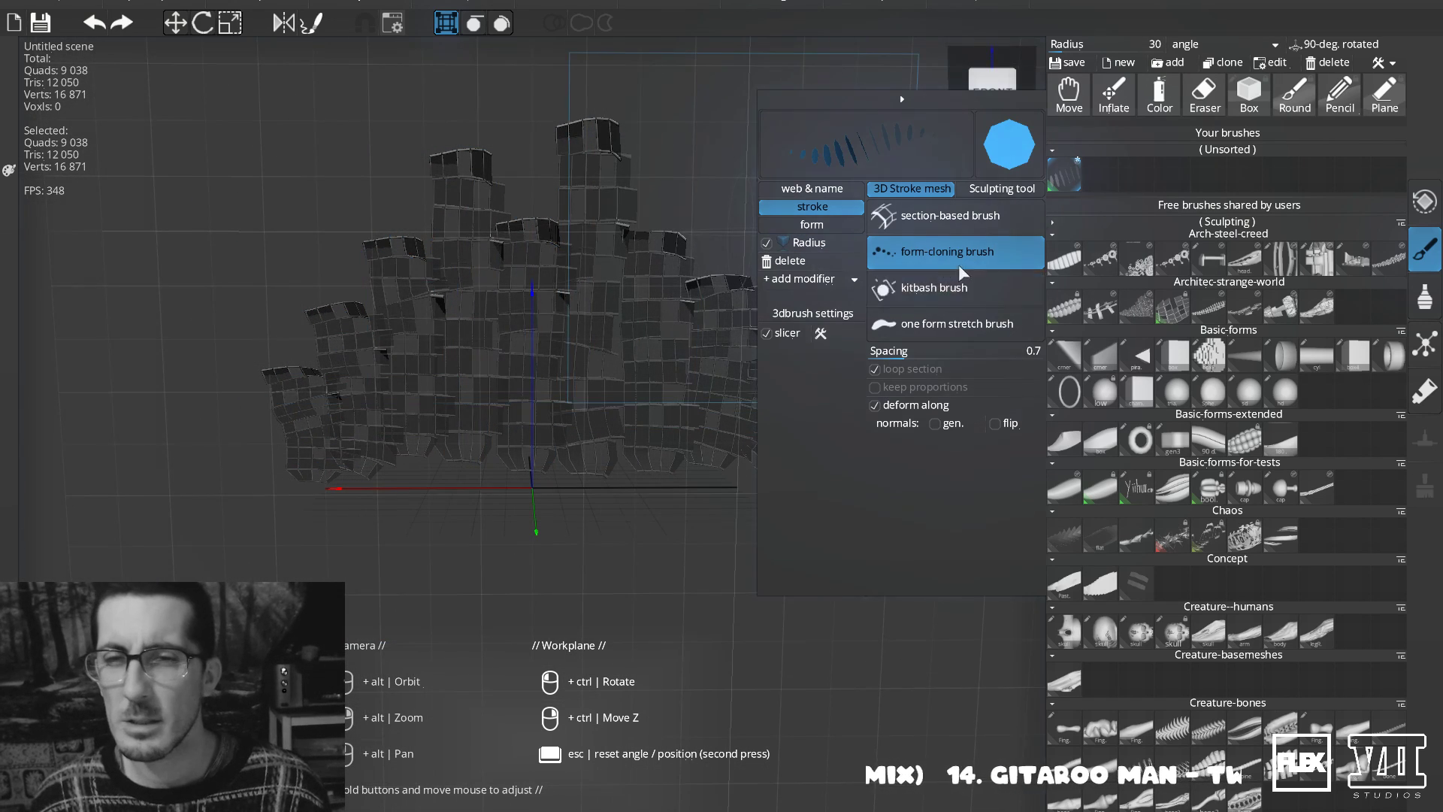
pyautogui.click(913, 288)
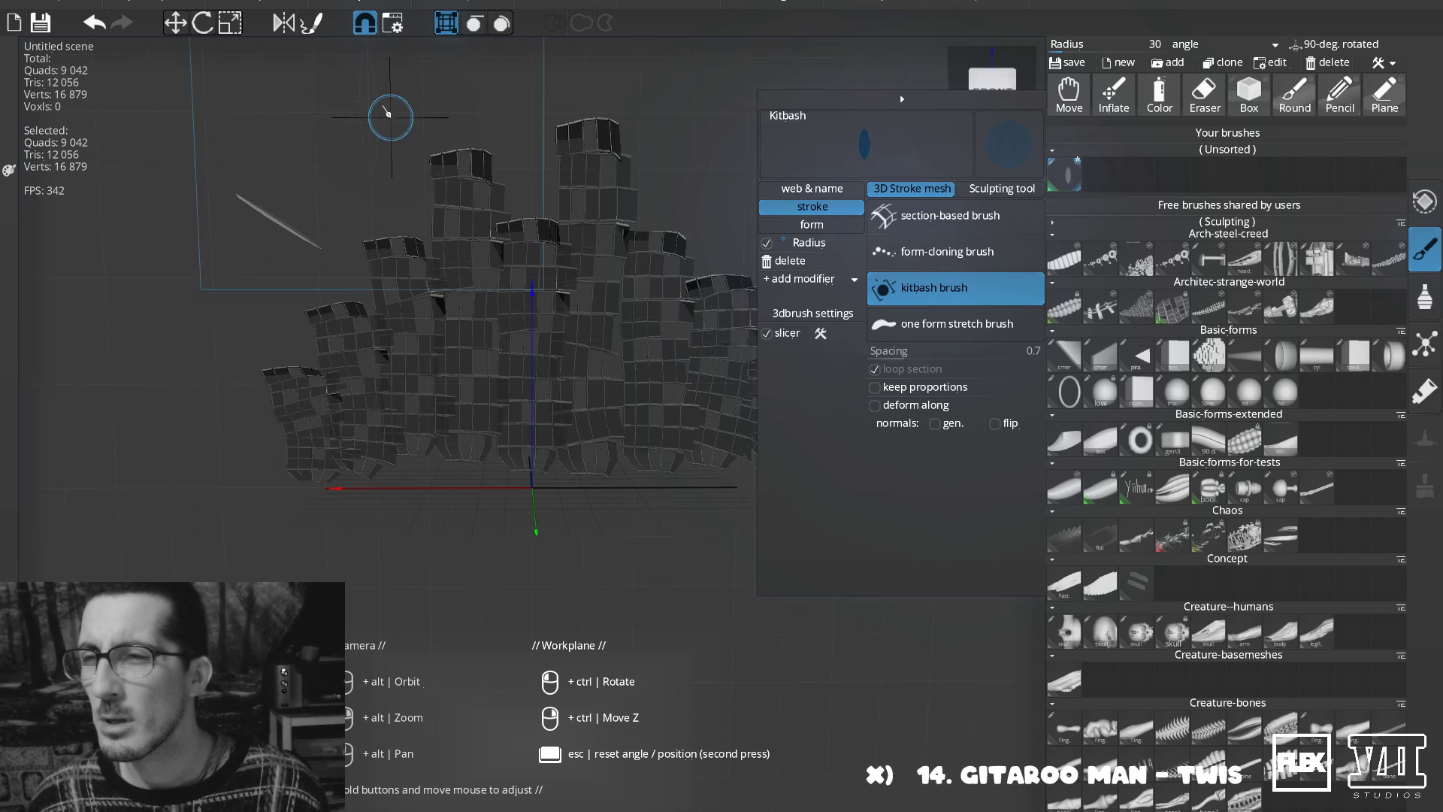
pyautogui.click(917, 324)
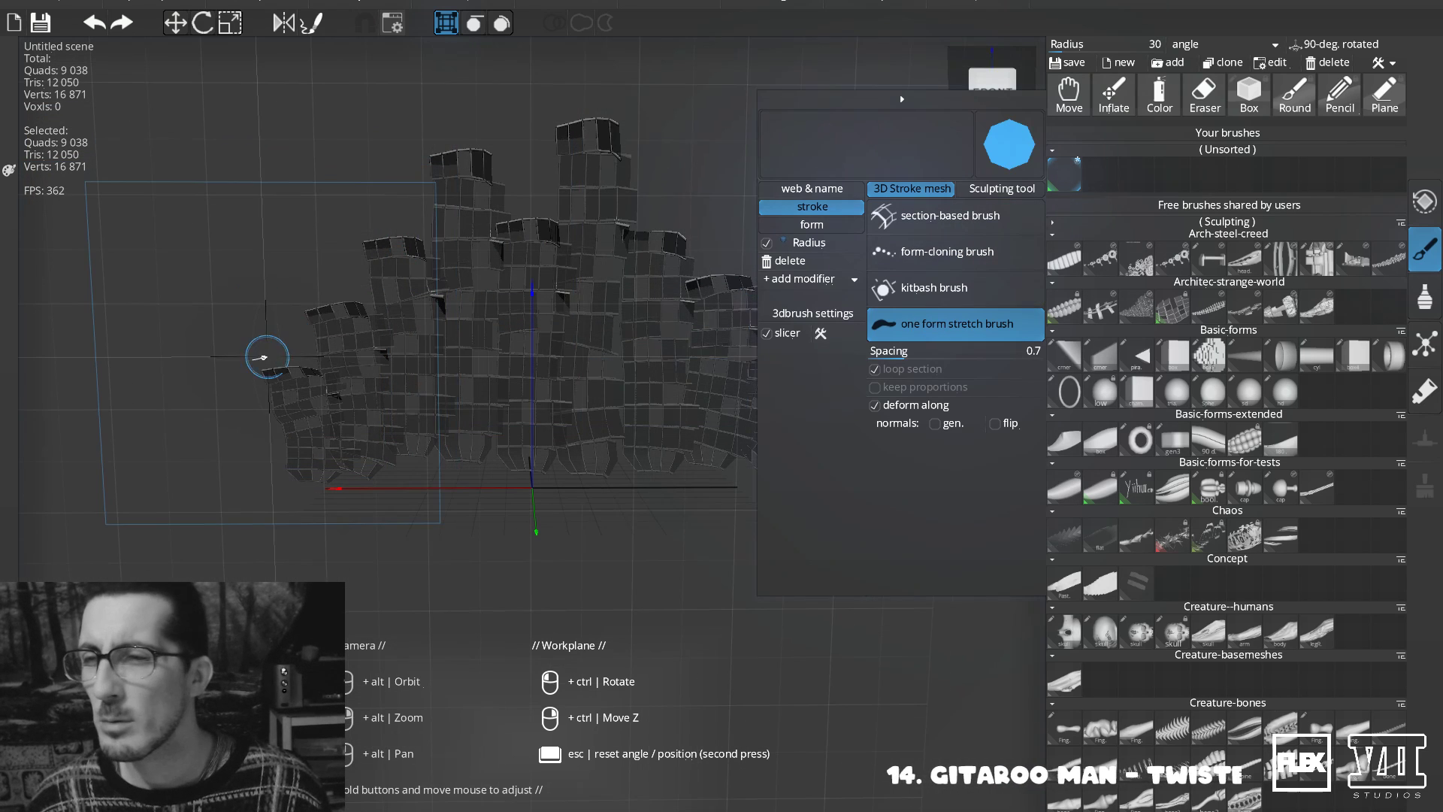
pyautogui.moveTo(350, 88); pyautogui.dragTo(516, 242)
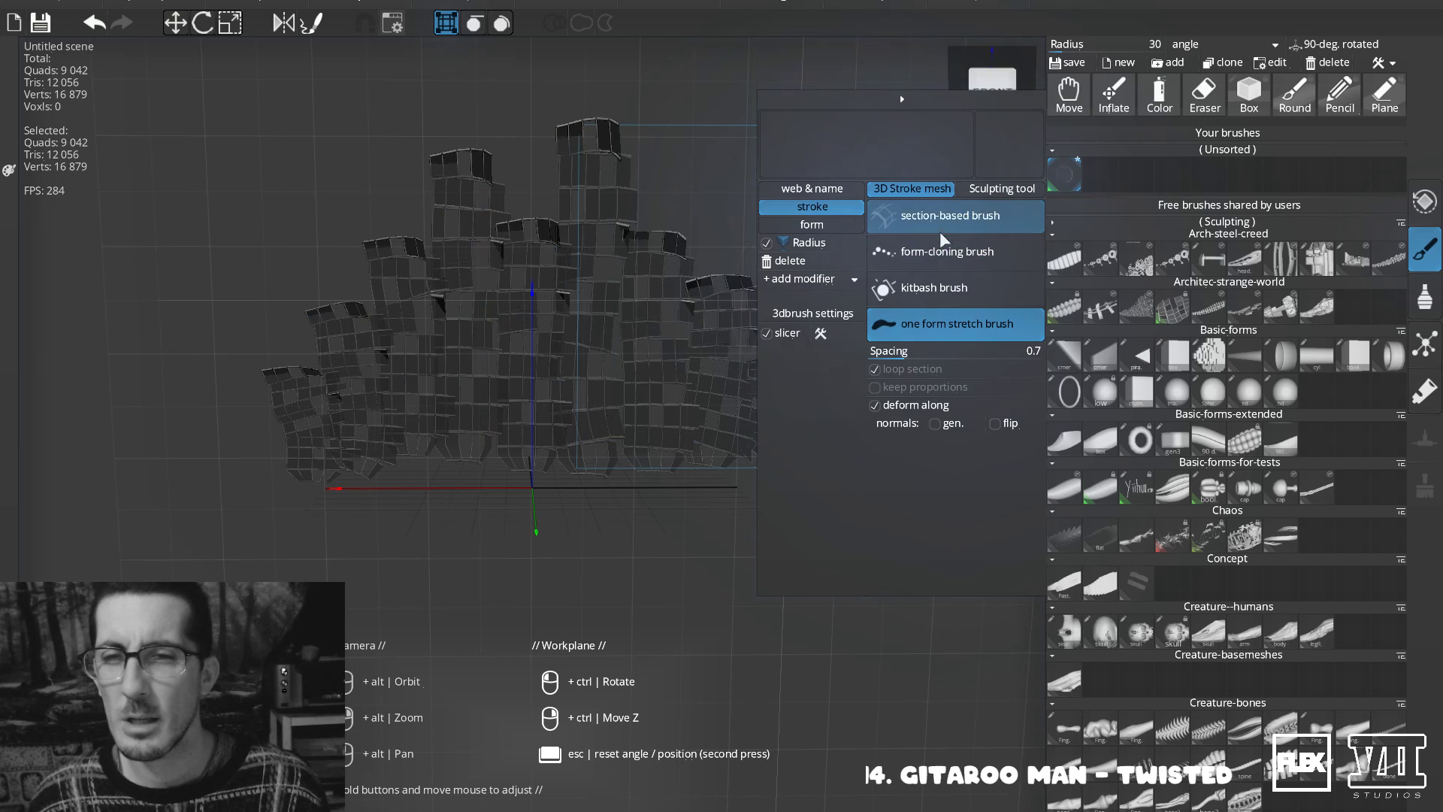
pyautogui.moveTo(358, 110); pyautogui.dragTo(360, 107)
pyautogui.moveTo(273, 269); pyautogui.dragTo(433, 138)
# Set the brush back to section-based, test one tube stroke and undo it.
pyautogui.click(949, 222)
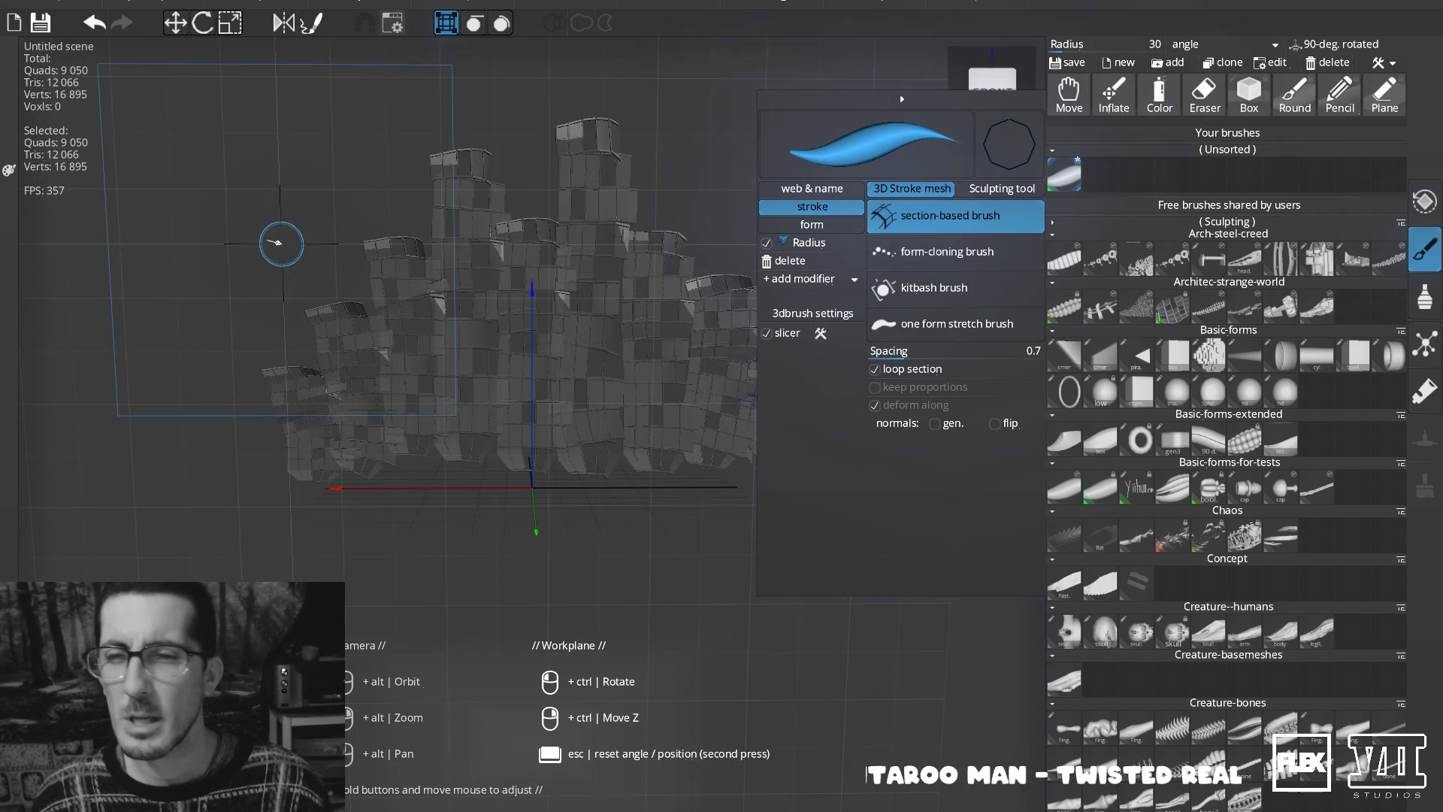
pyautogui.moveTo(360, 151); pyautogui.dragTo(210, 327)
pyautogui.hotkey('ctrl', 'z')
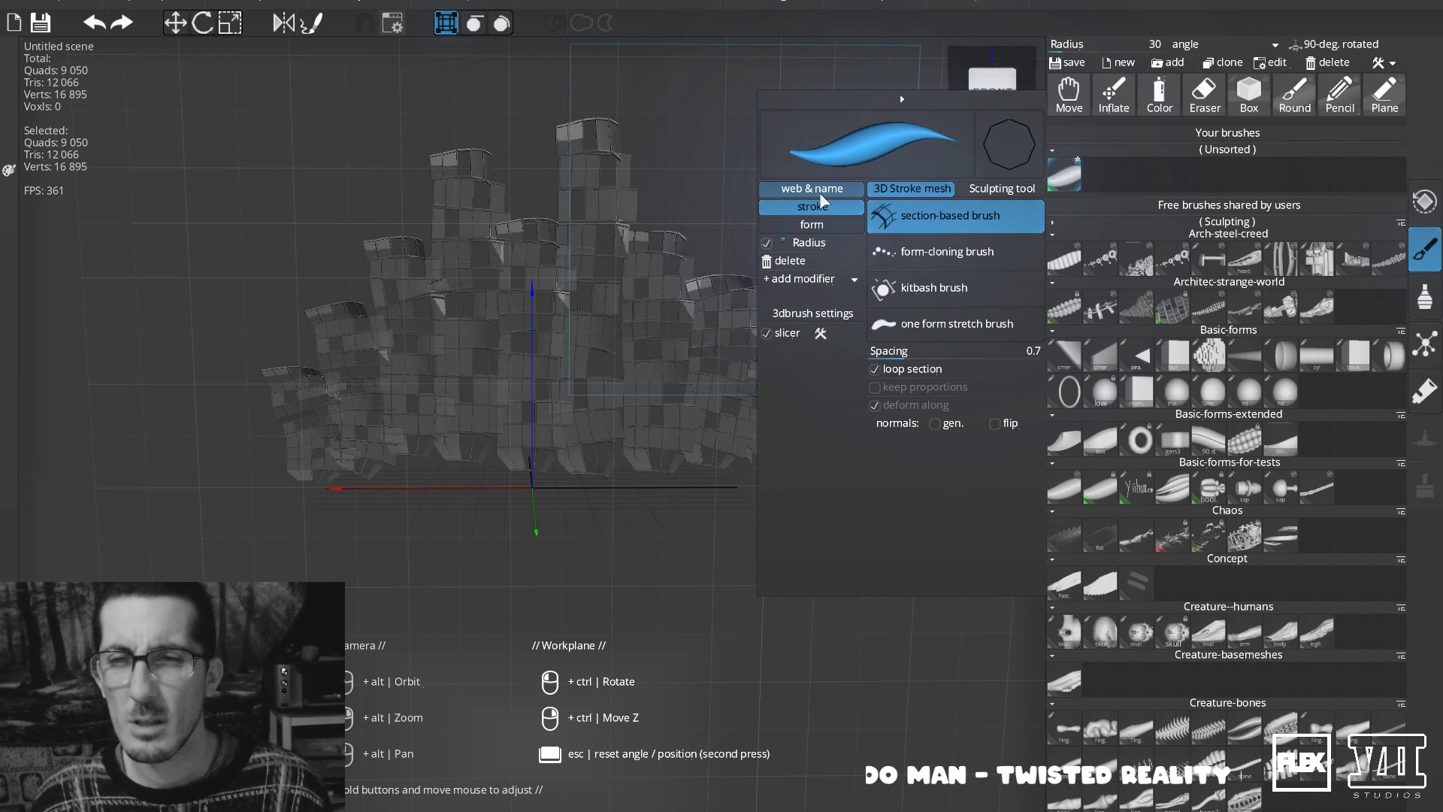
# Dent the upper-left side of the brush's circular section form with an inward point and draw a wavy vertical tube beside the blocks.
pyautogui.click(815, 225)
pyautogui.moveTo(888, 384)
pyautogui.mouseDown()
pyautogui.moveTo(904, 391)
pyautogui.moveTo(891, 385)
pyautogui.mouseUp()
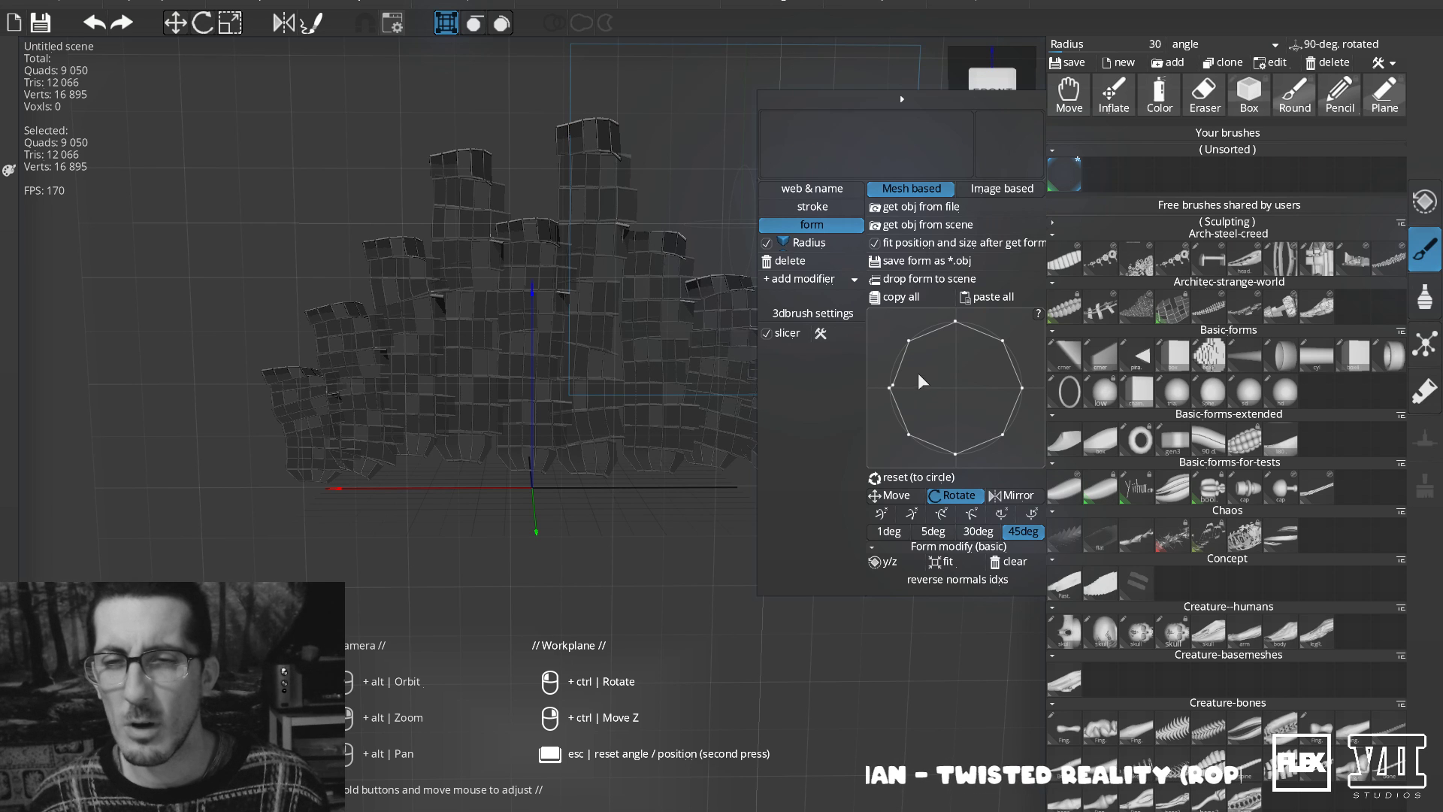
pyautogui.click(922, 369)
pyautogui.moveTo(278, 161)
pyautogui.mouseDown()
pyautogui.moveTo(241, 361)
pyautogui.moveTo(290, 470)
pyautogui.mouseUp()
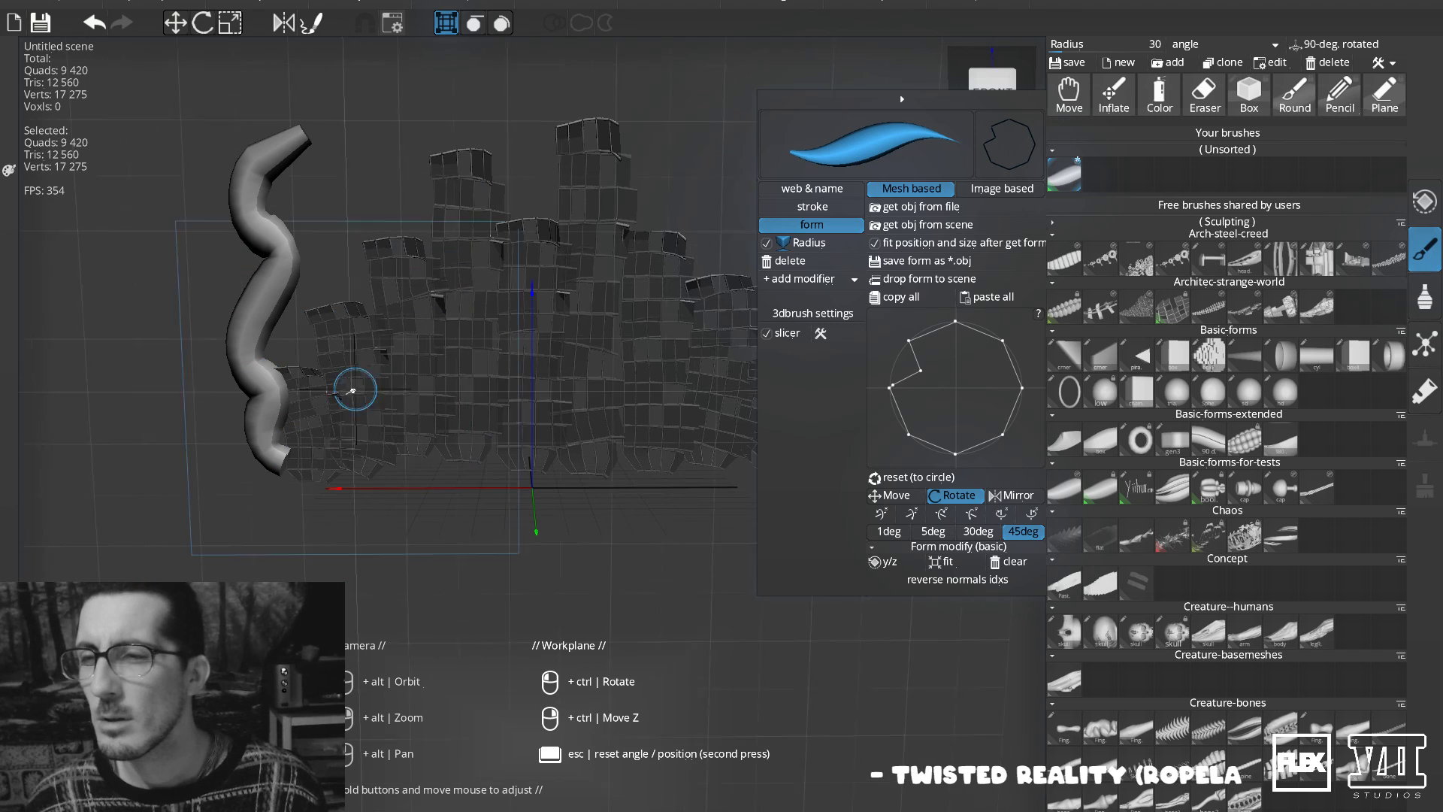
# Cut a deep notch into the upper right of the section form and draw a short curved tube above the blocks.
pyautogui.click(955, 329)
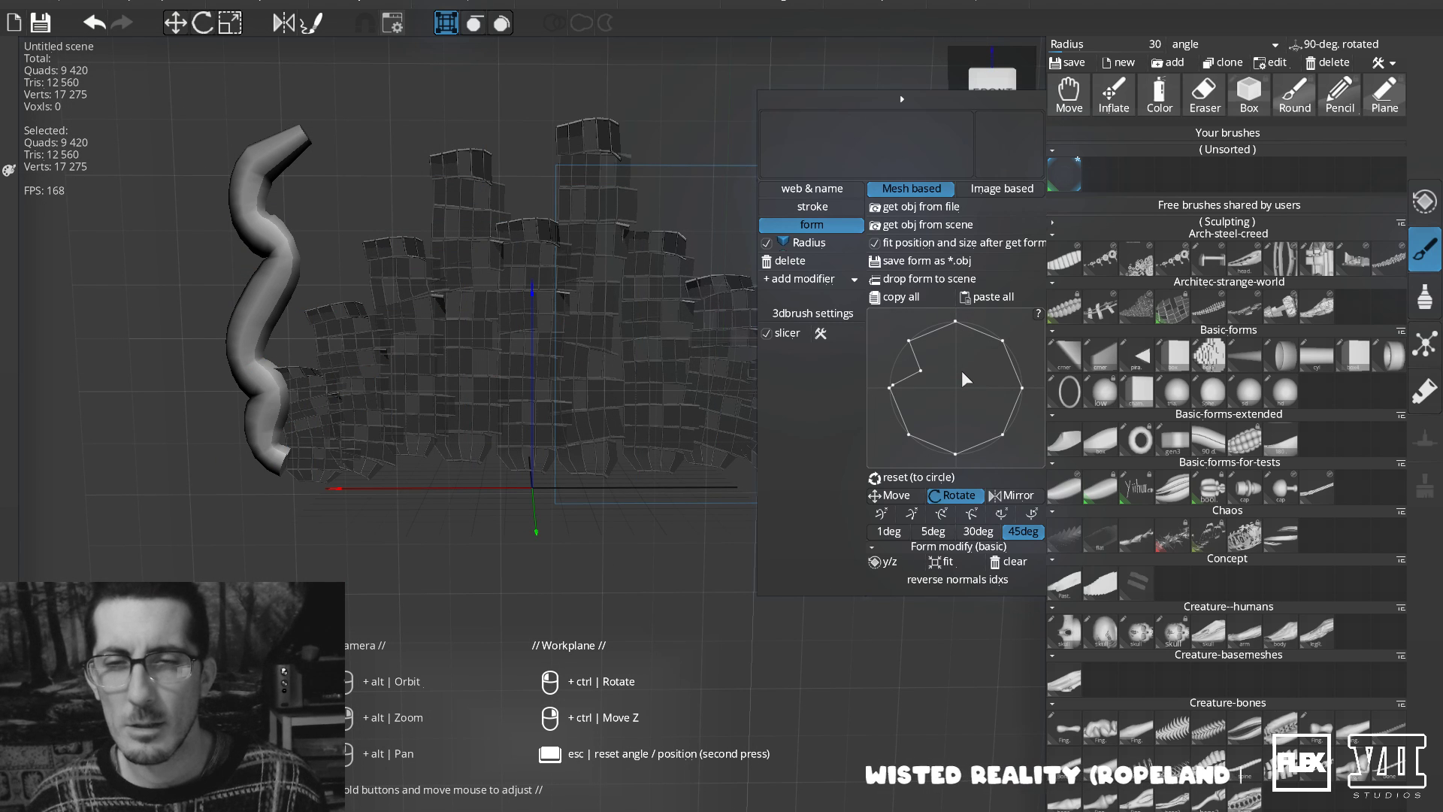
pyautogui.click(965, 370)
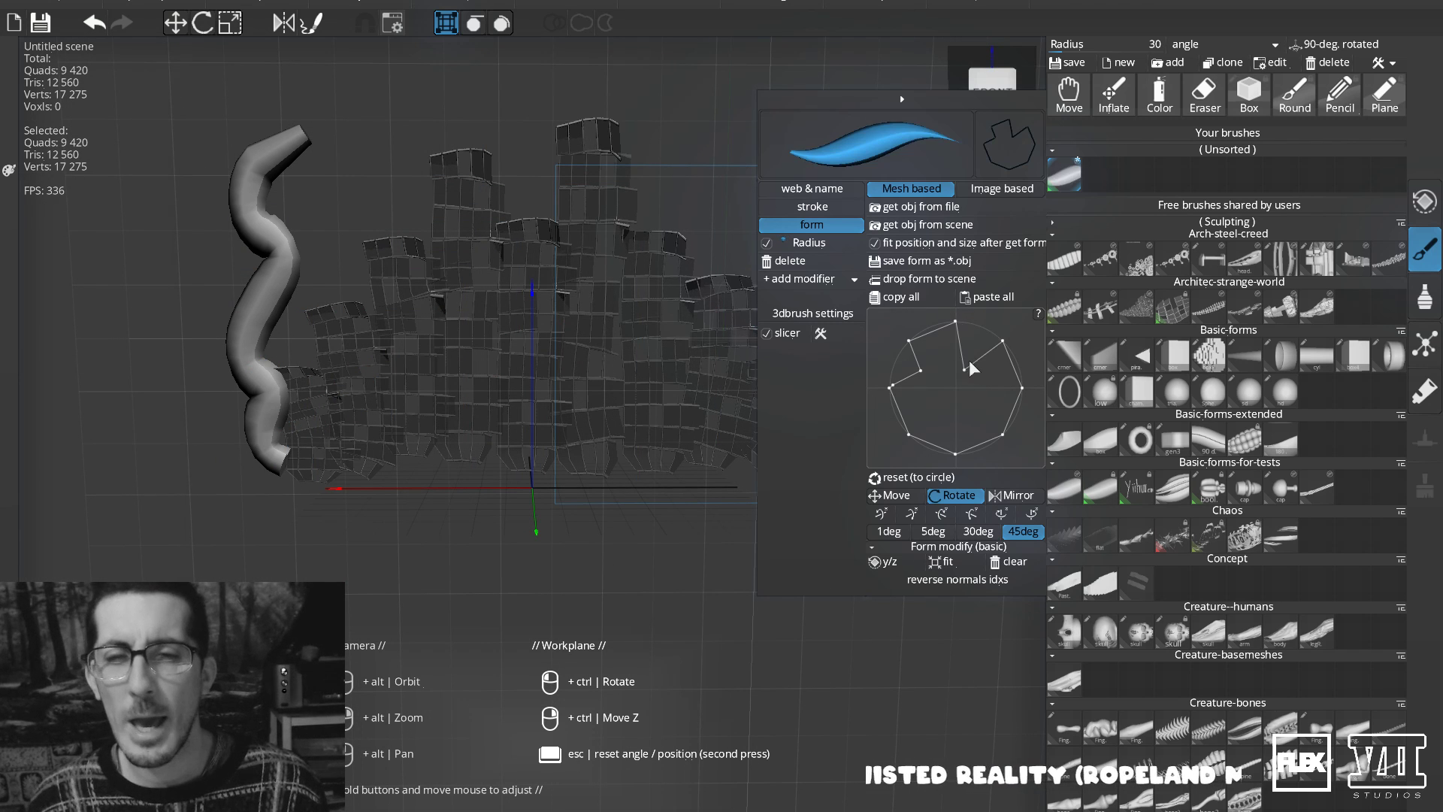
pyautogui.click(1023, 388)
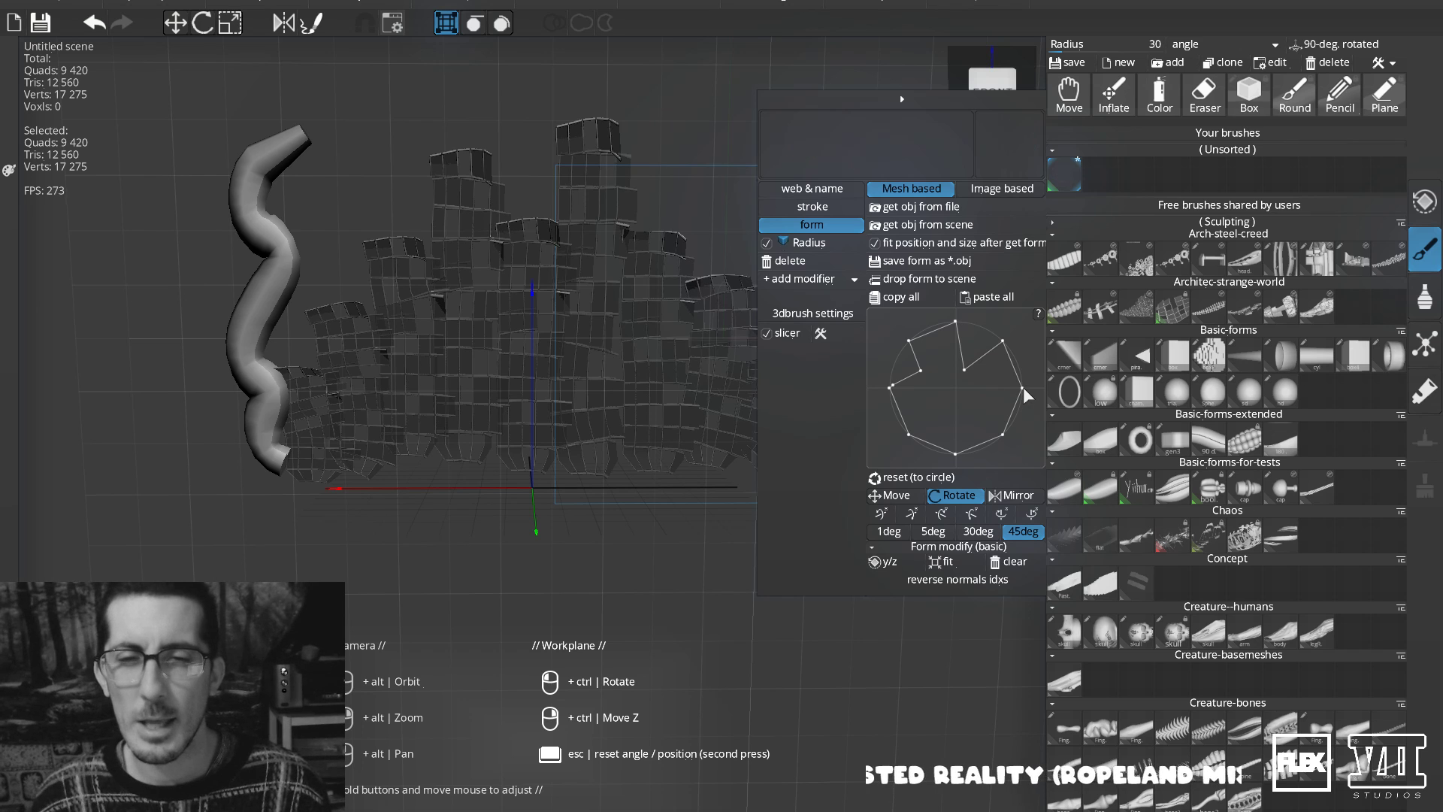
pyautogui.click(972, 403)
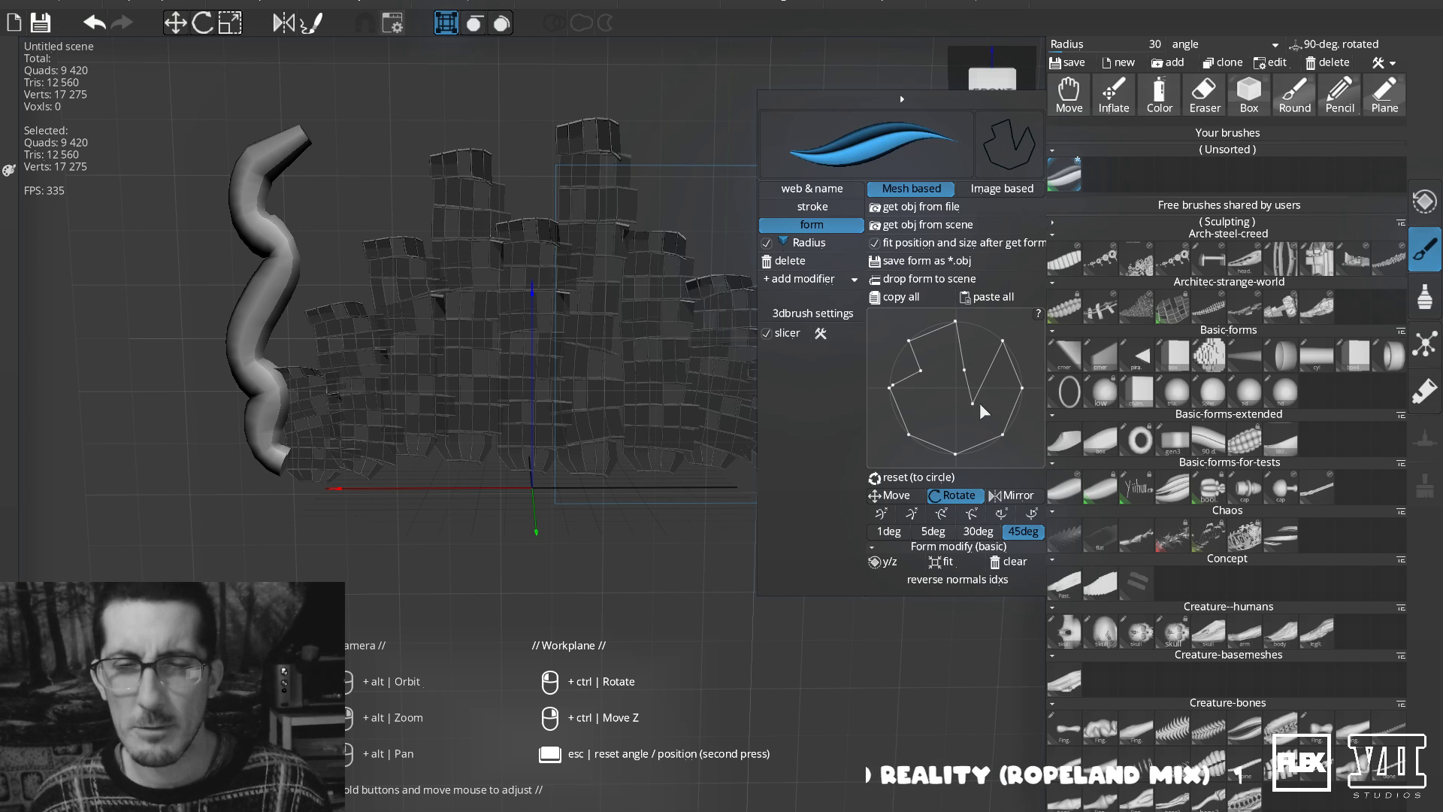
pyautogui.click(986, 418)
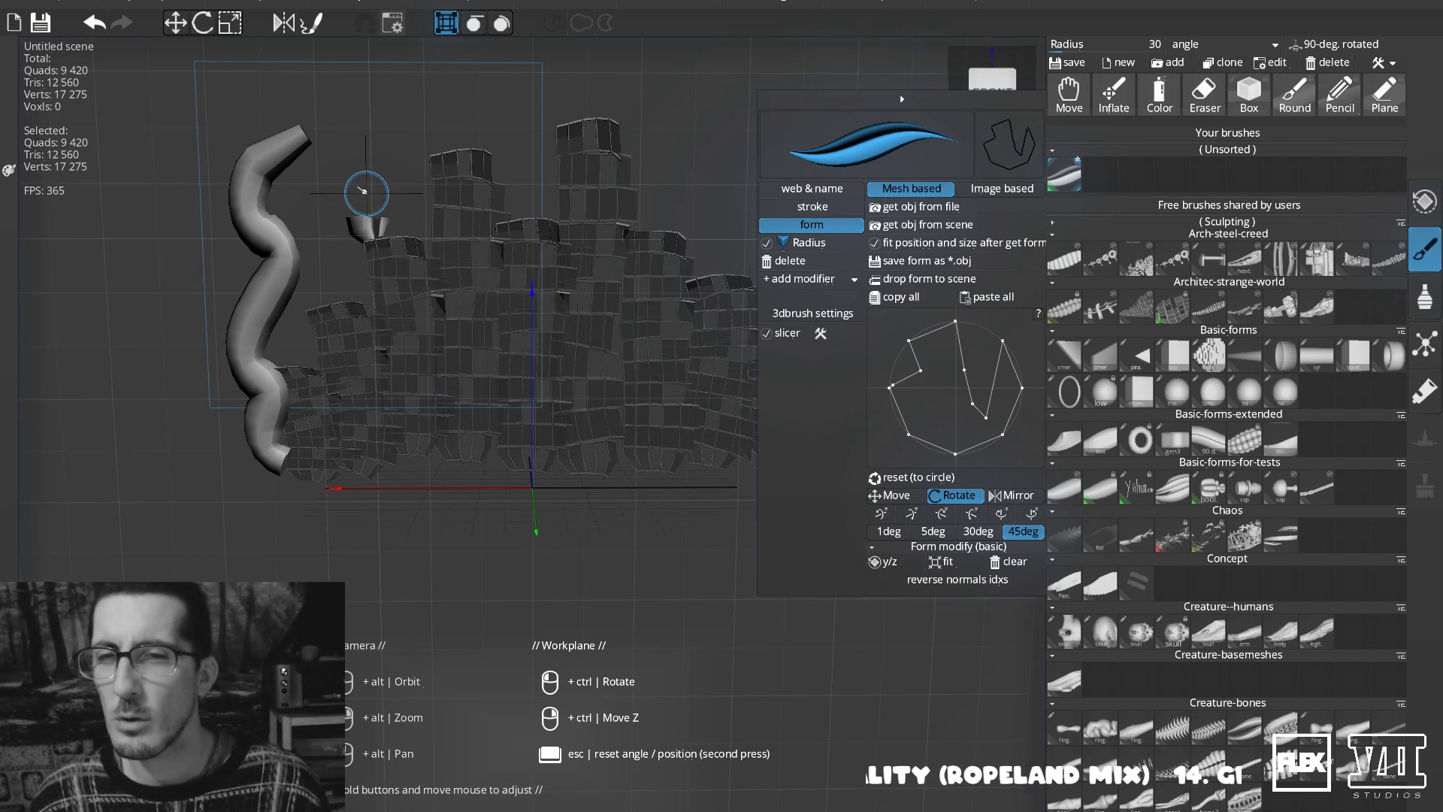
pyautogui.moveTo(364, 212); pyautogui.dragTo(442, 65)
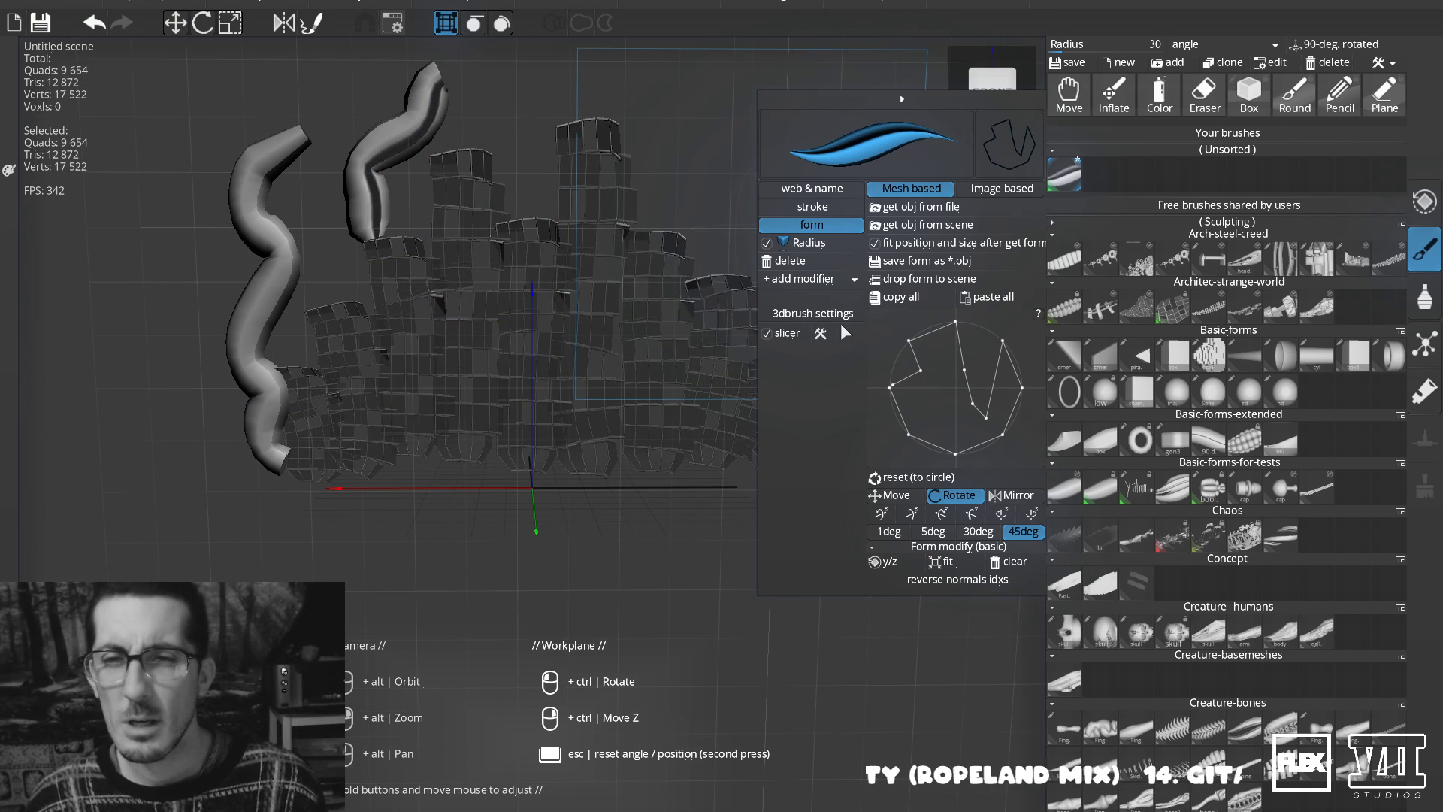
# Pull further inward points into the section form's lower left and undo the last tube stroke.
pyautogui.moveTo(906, 428); pyautogui.dragTo(932, 399)
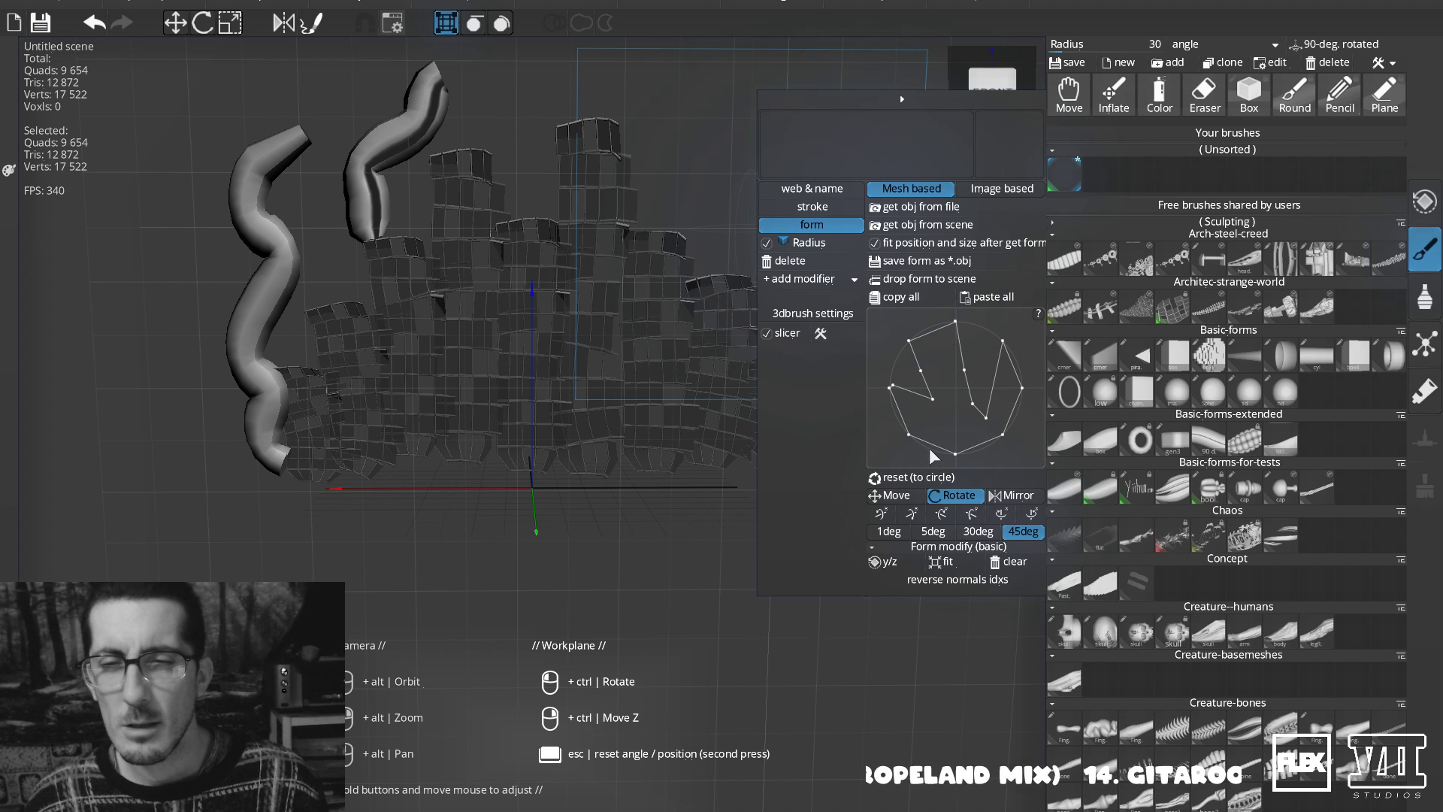
pyautogui.click(940, 421)
pyautogui.hotkey('ctrl', 'z')
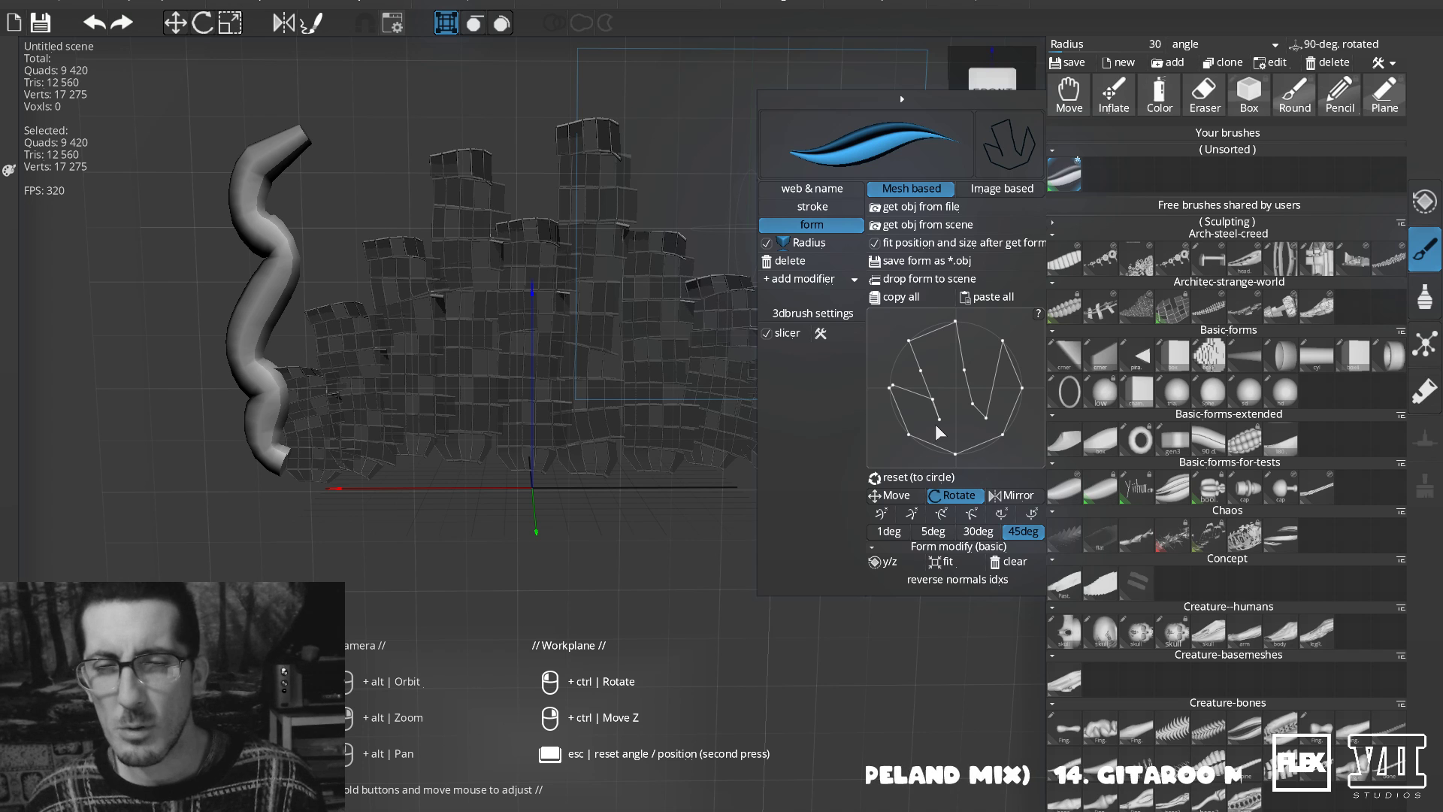
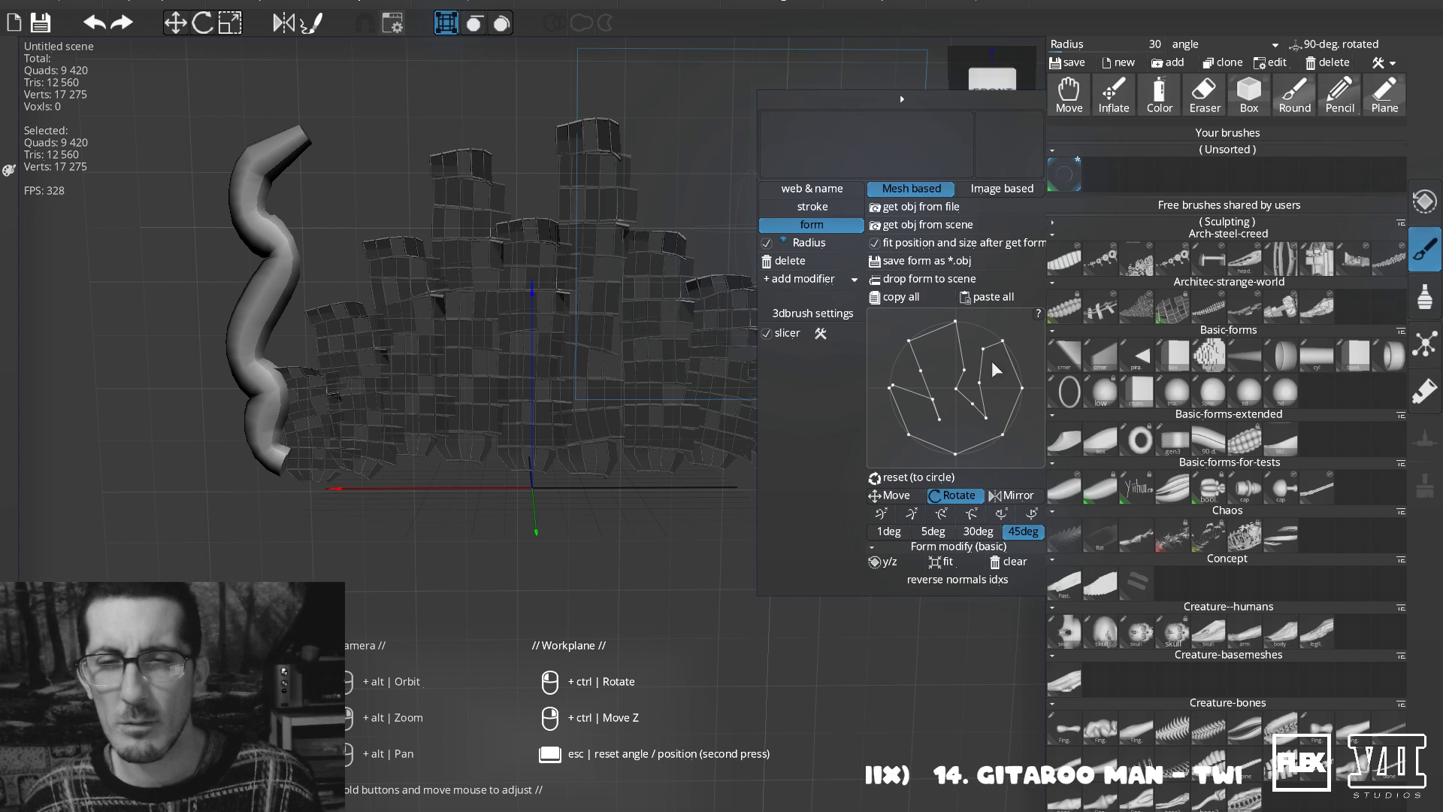
# Reset the section form to a circle and reshape it into a jagged star with inward points between its corners.
pyautogui.click(912, 478)
pyautogui.click(925, 405)
pyautogui.click(923, 359)
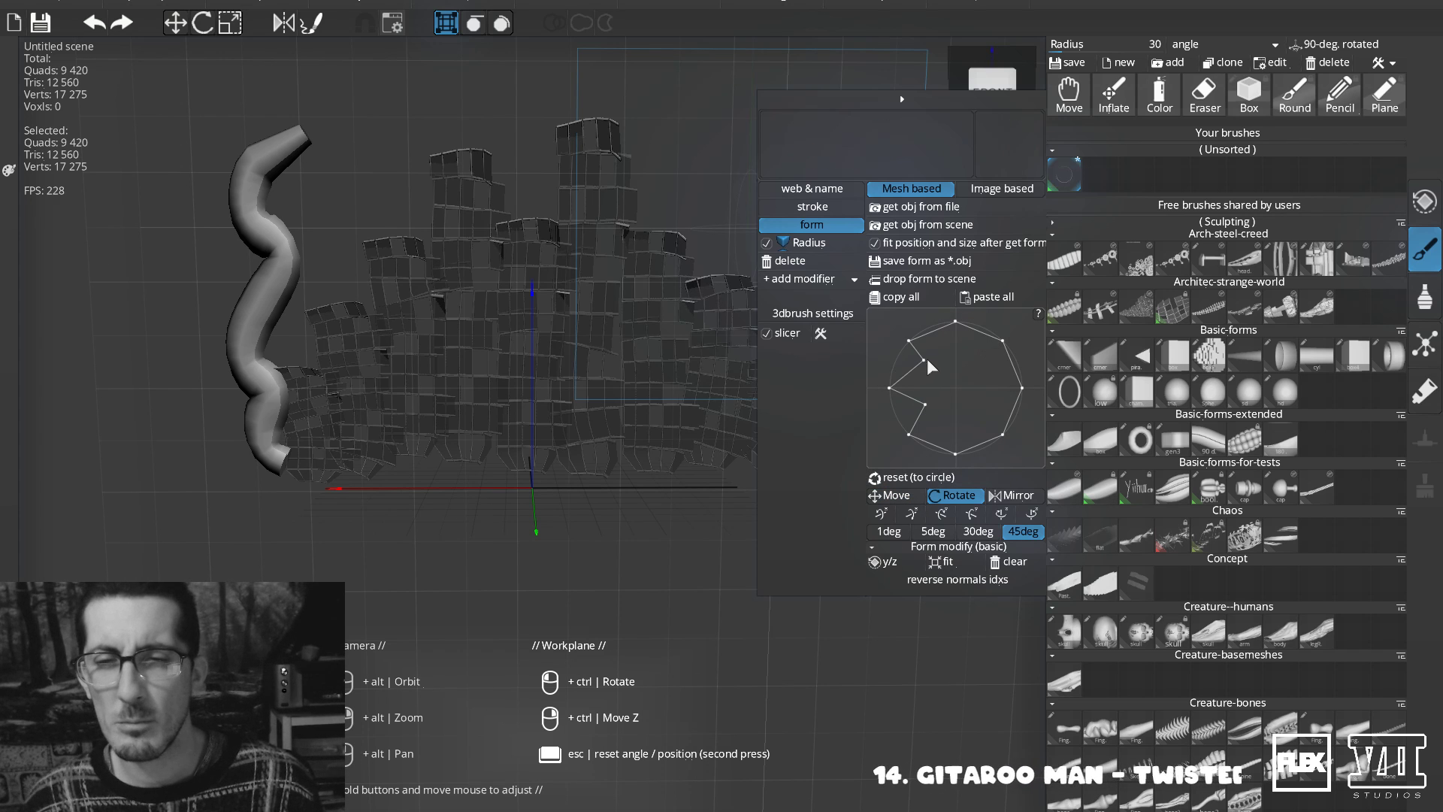
pyautogui.click(944, 342)
pyautogui.click(971, 351)
pyautogui.click(997, 385)
pyautogui.click(982, 412)
pyautogui.click(967, 423)
pyautogui.click(939, 428)
pyautogui.click(961, 443)
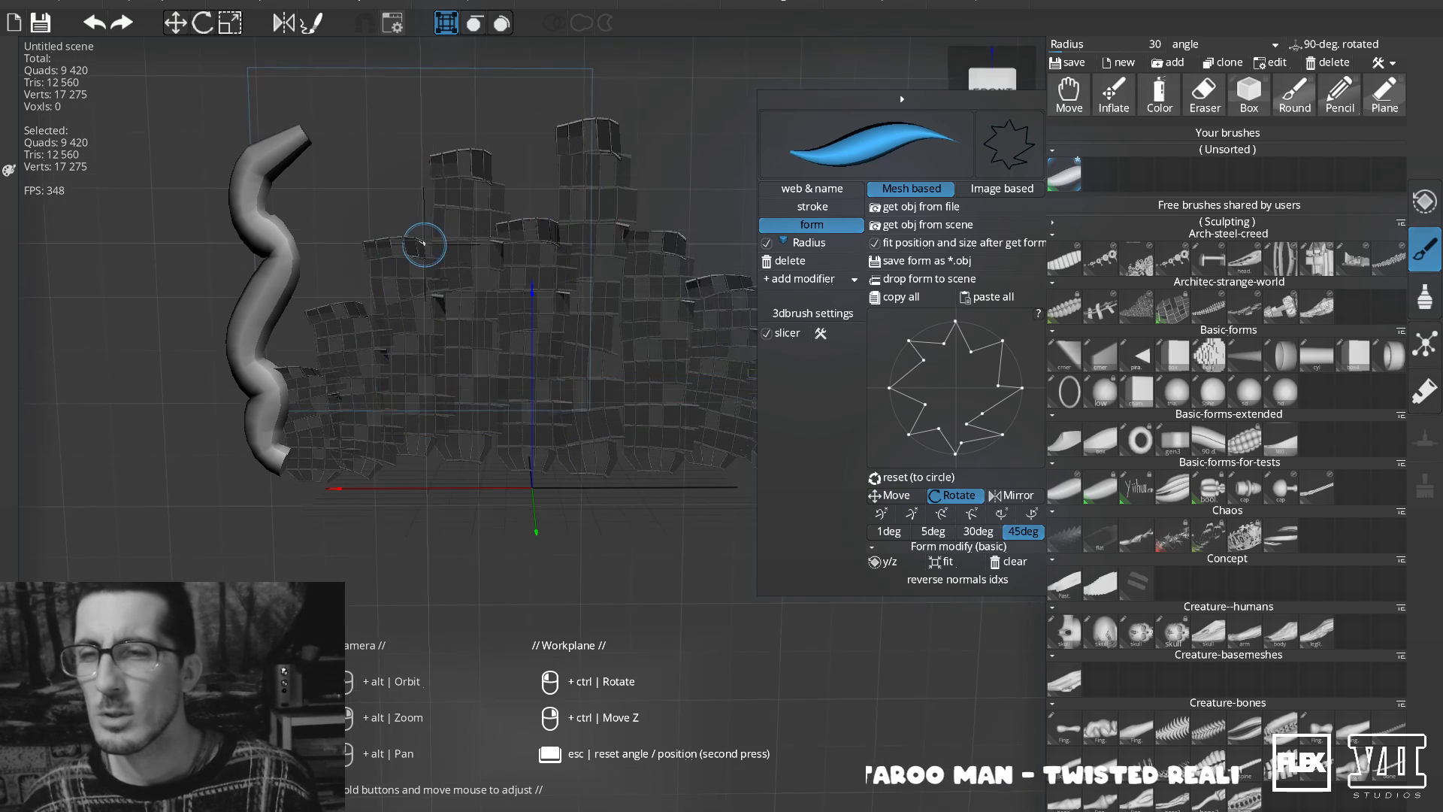
# Draw a curved tube and a long wavy tube above the blocks with the star-shaped section brush.
pyautogui.moveTo(323, 232); pyautogui.dragTo(447, 98)
pyautogui.moveTo(398, 191)
pyautogui.mouseDown()
pyautogui.moveTo(571, 151)
pyautogui.moveTo(662, 198)
pyautogui.moveTo(743, 173)
pyautogui.mouseUp()
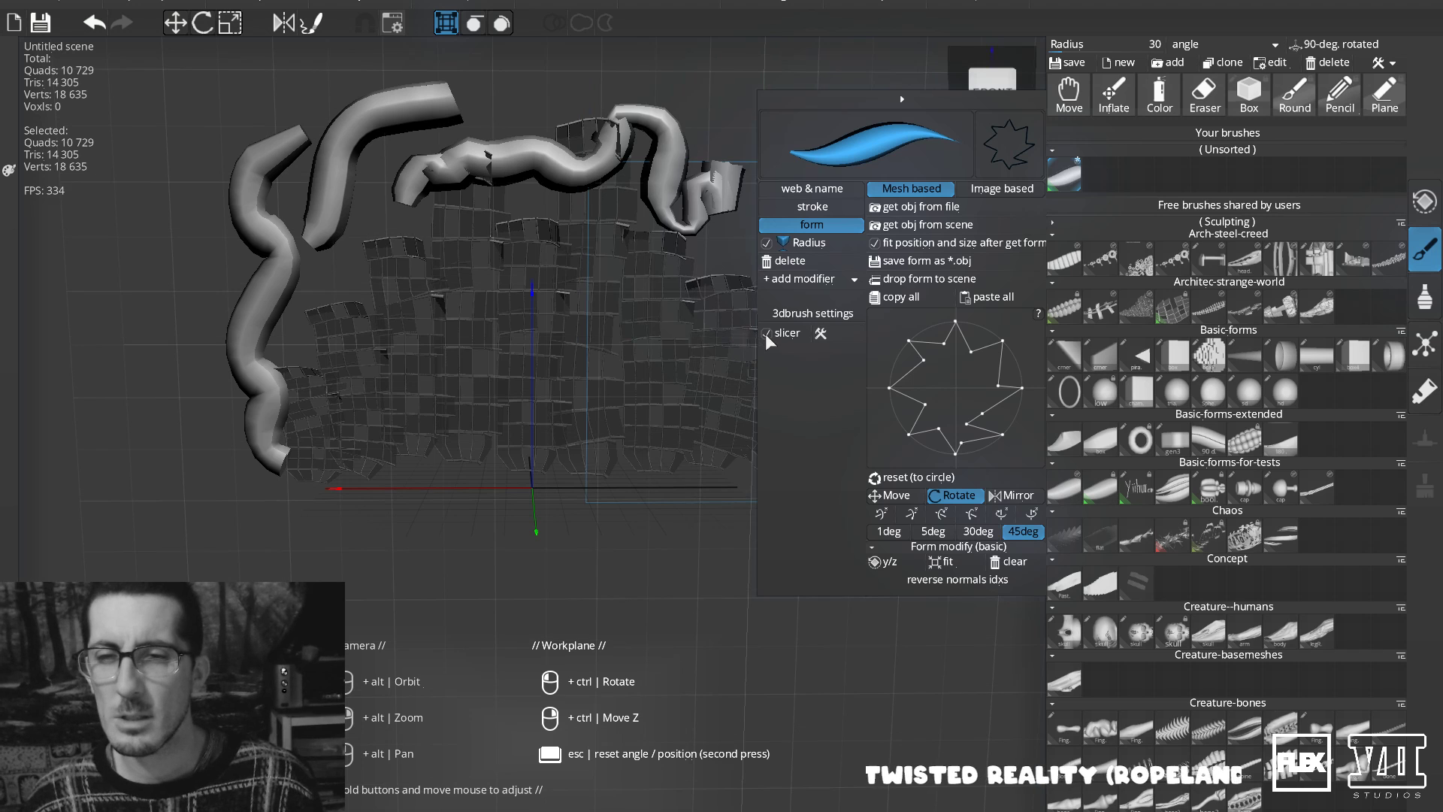
# Enable vertex count optimization after slicing in the brush's slicer settings, then test a tube stroke over the blocks and undo it.
pyautogui.click(822, 338)
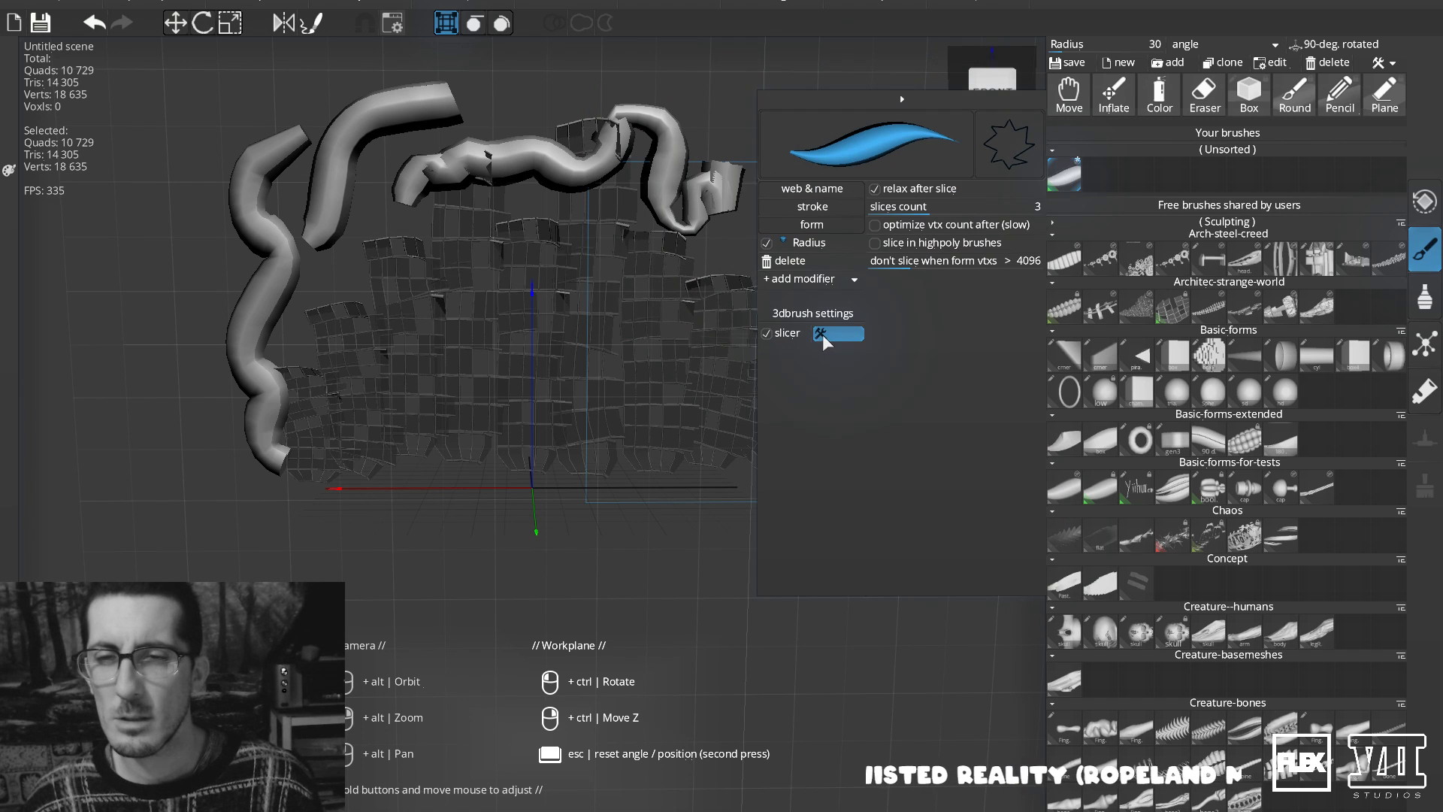
pyautogui.click(895, 227)
pyautogui.click(893, 228)
pyautogui.click(878, 243)
pyautogui.click(877, 243)
pyautogui.click(882, 227)
pyautogui.moveTo(676, 244)
pyautogui.mouseDown()
pyautogui.moveTo(606, 409)
pyautogui.moveTo(606, 523)
pyautogui.mouseUp()
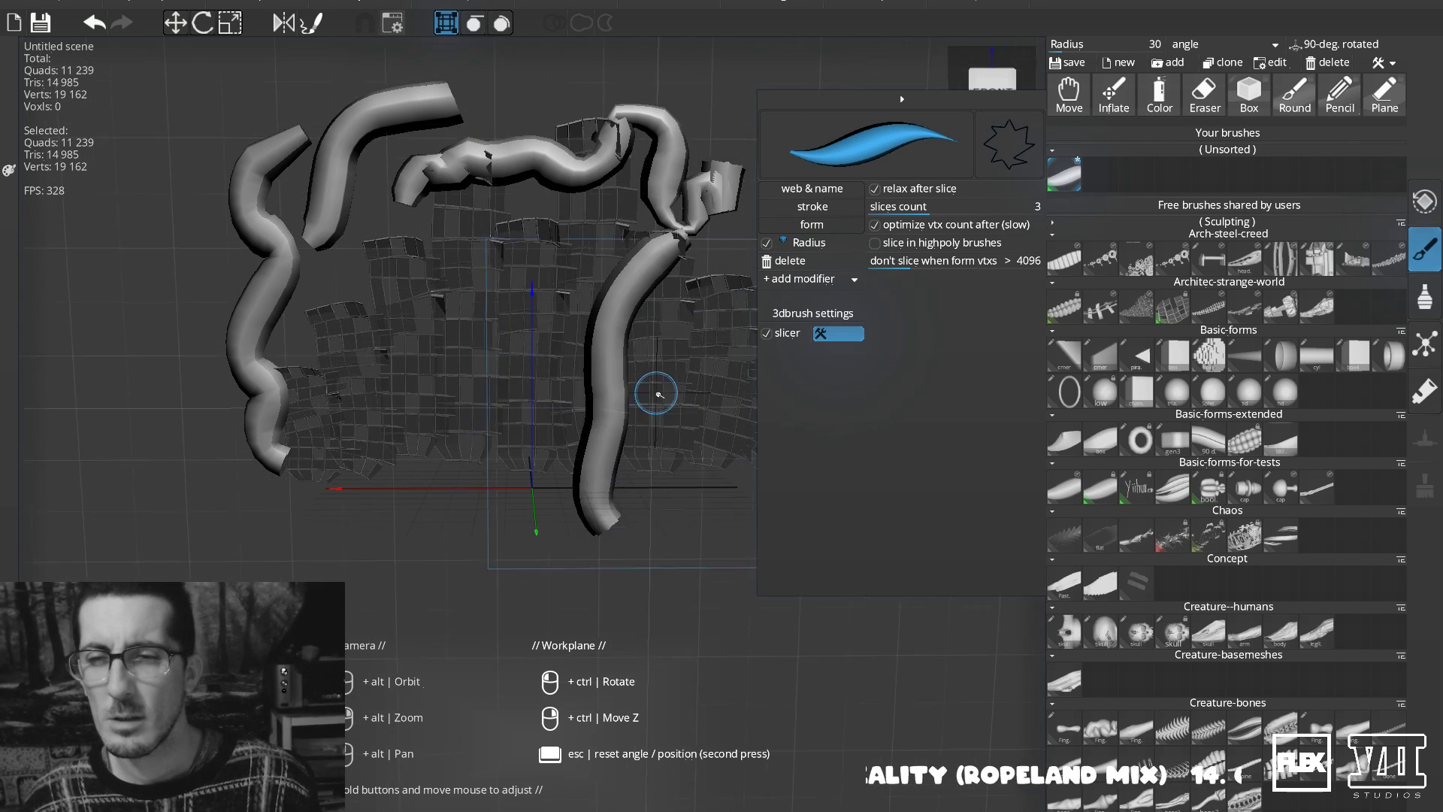
pyautogui.hotkey('ctrl', 'z')
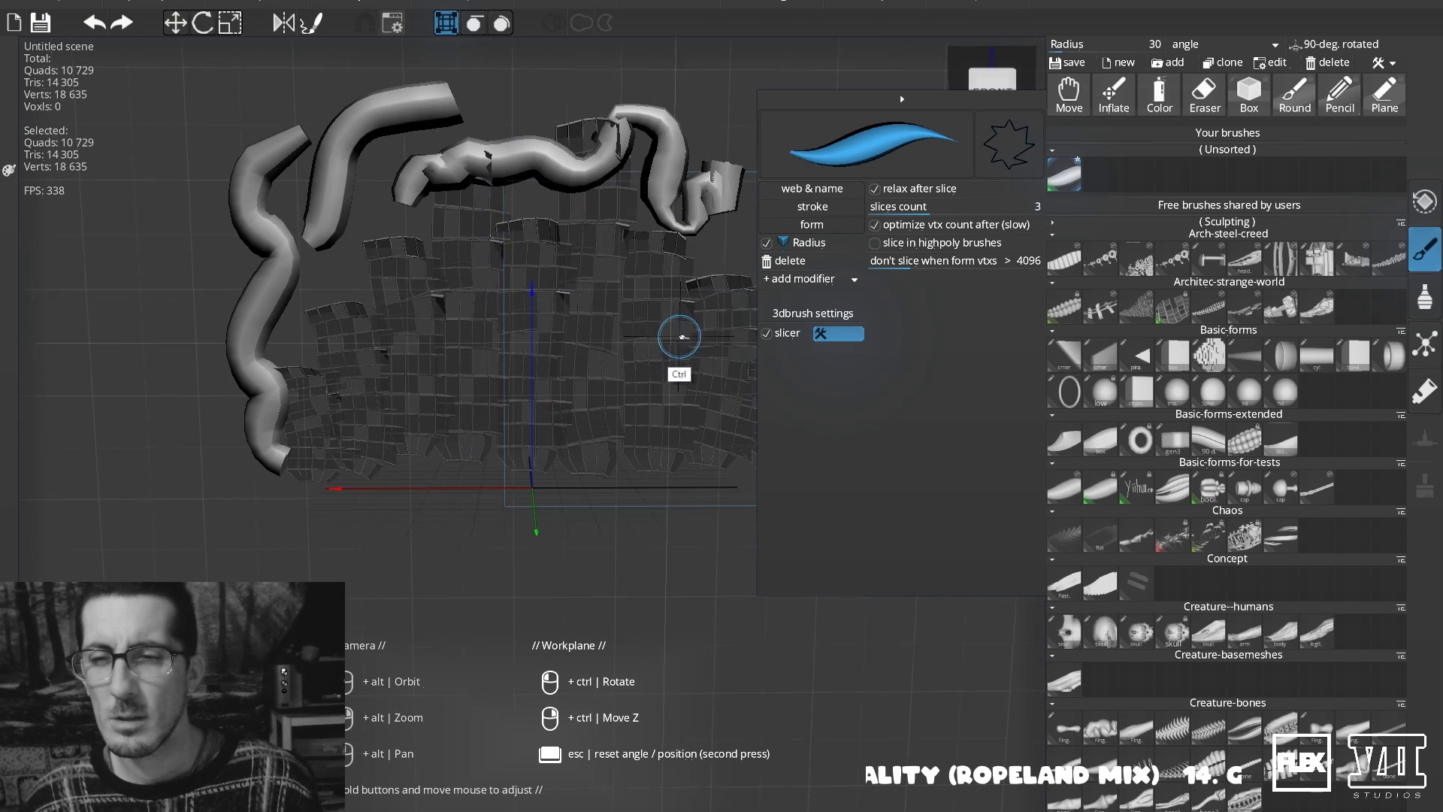
# Try the brush as a sculpting tool, then return it to 3D Stroke mesh and set it to form-cloning.
pyautogui.click(836, 205)
pyautogui.click(1000, 190)
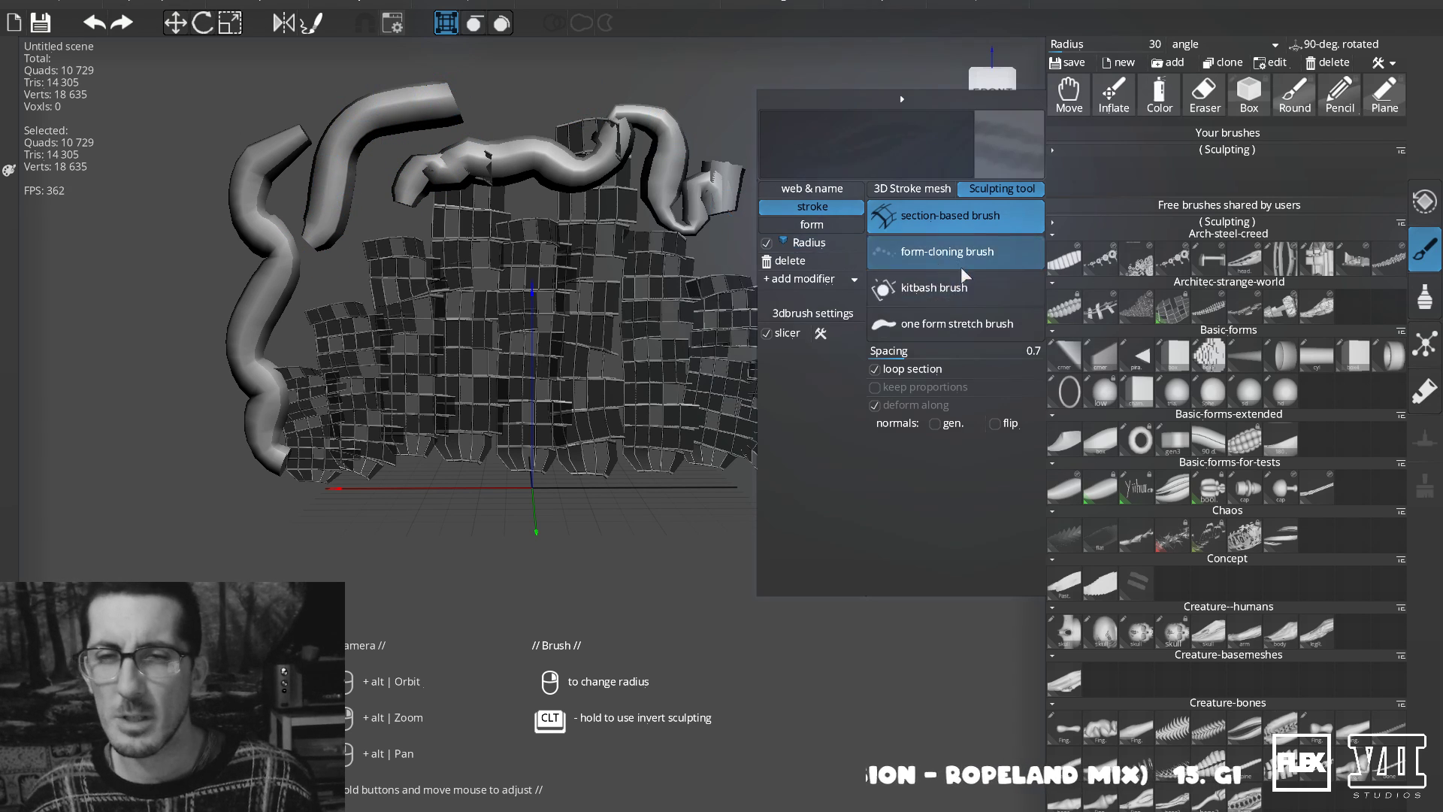
pyautogui.click(941, 190)
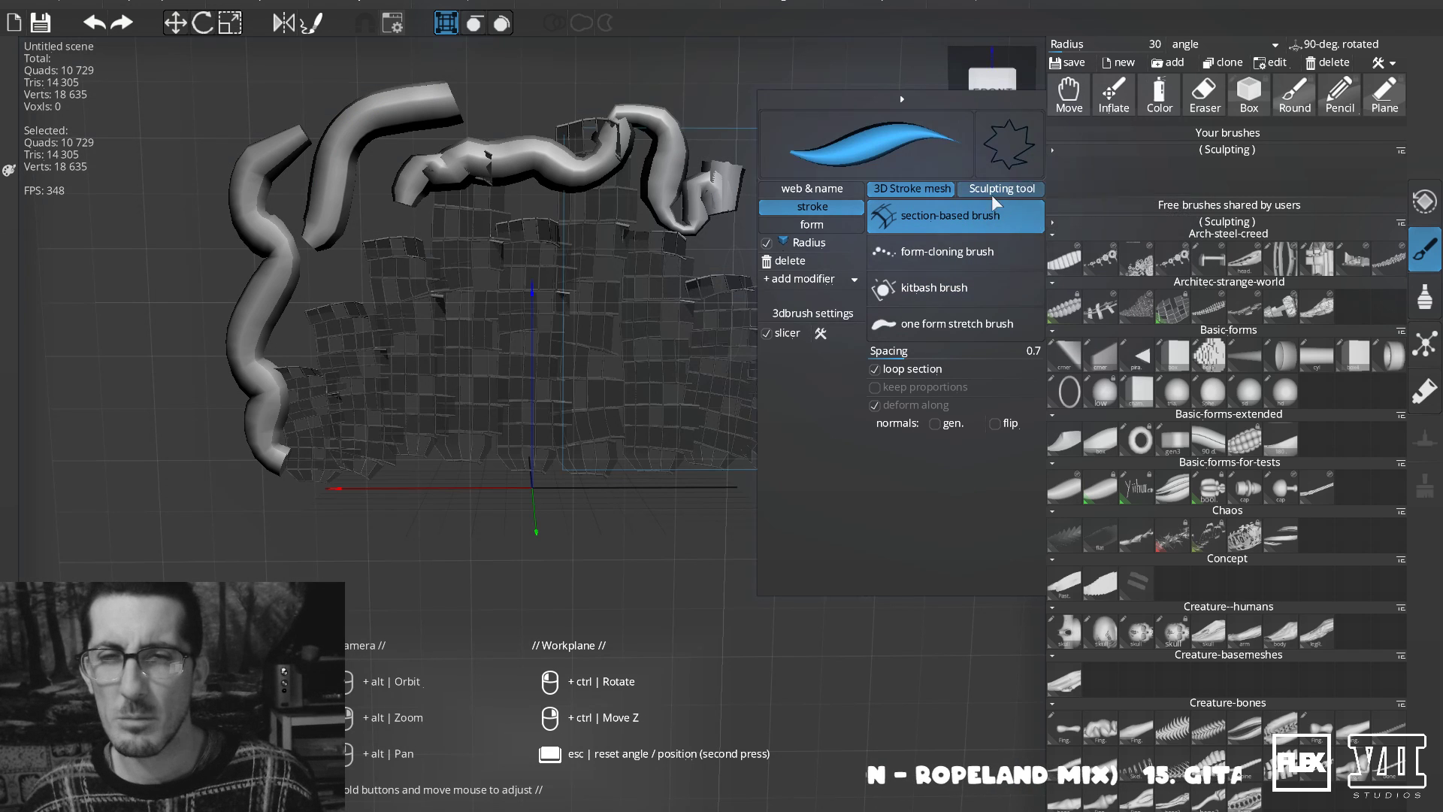
pyautogui.click(941, 254)
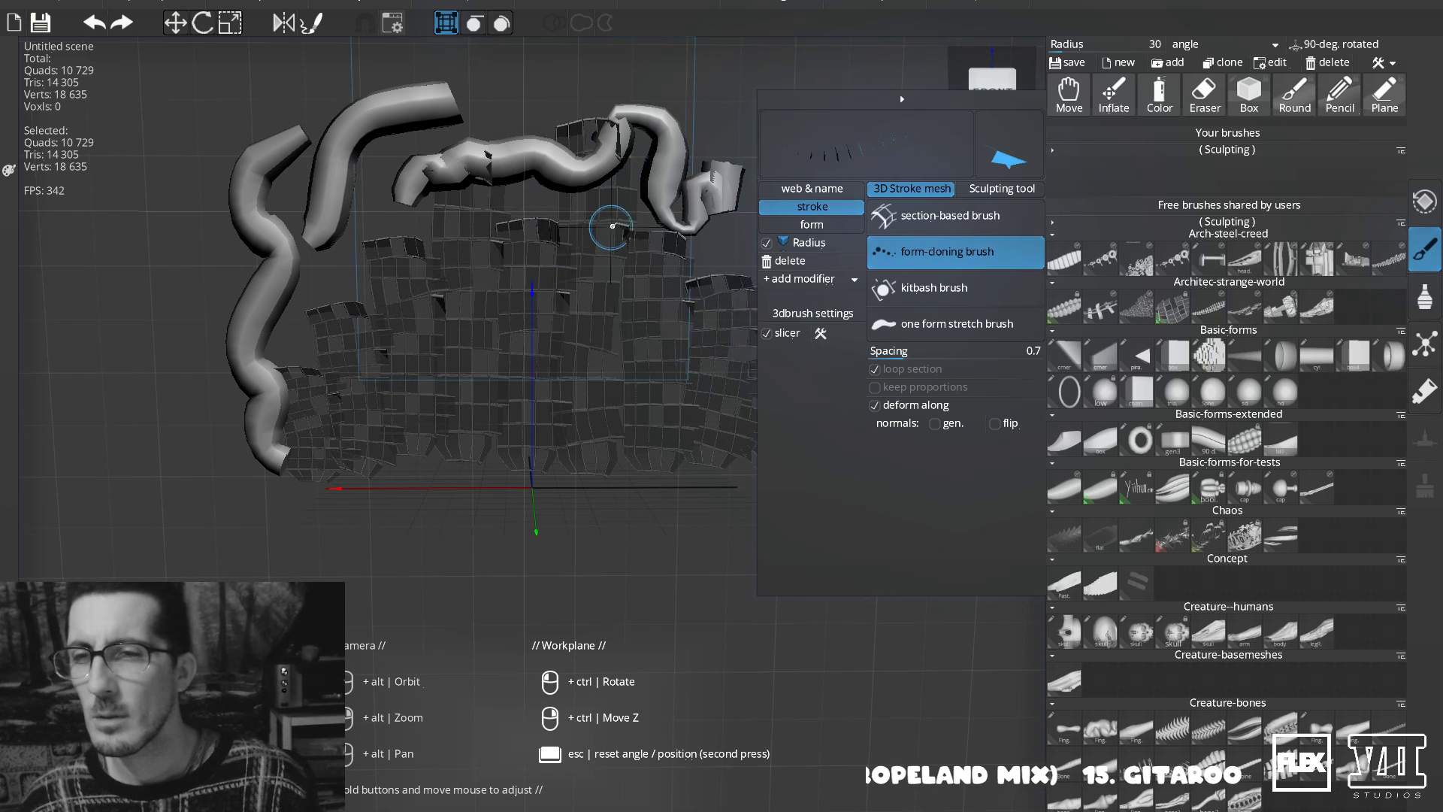
# Stamp one form-cloning test over the blocks, and place a large and a smaller sphere above them with the Basic-forms Sphere kitbash brush.
pyautogui.click(675, 264)
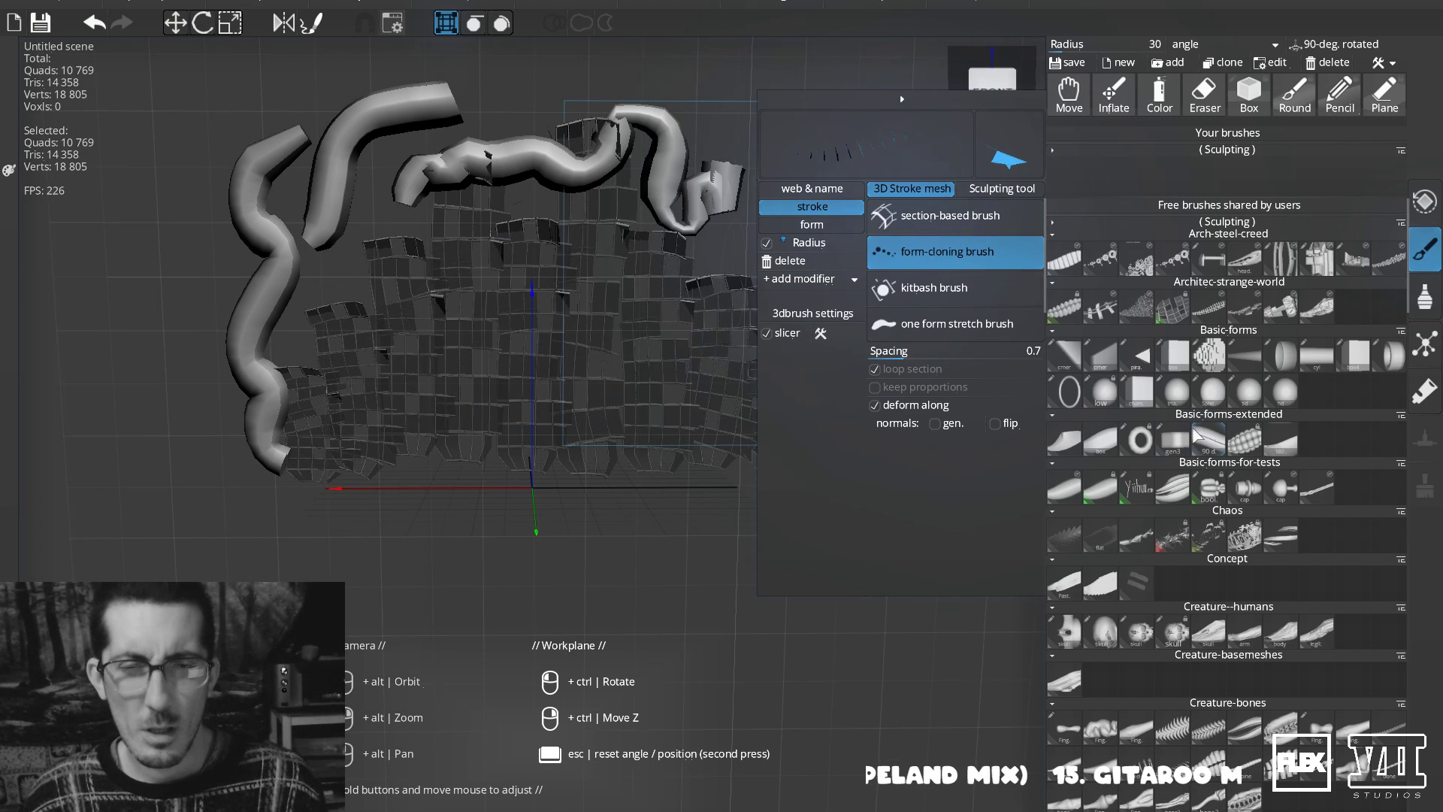
pyautogui.click(1201, 400)
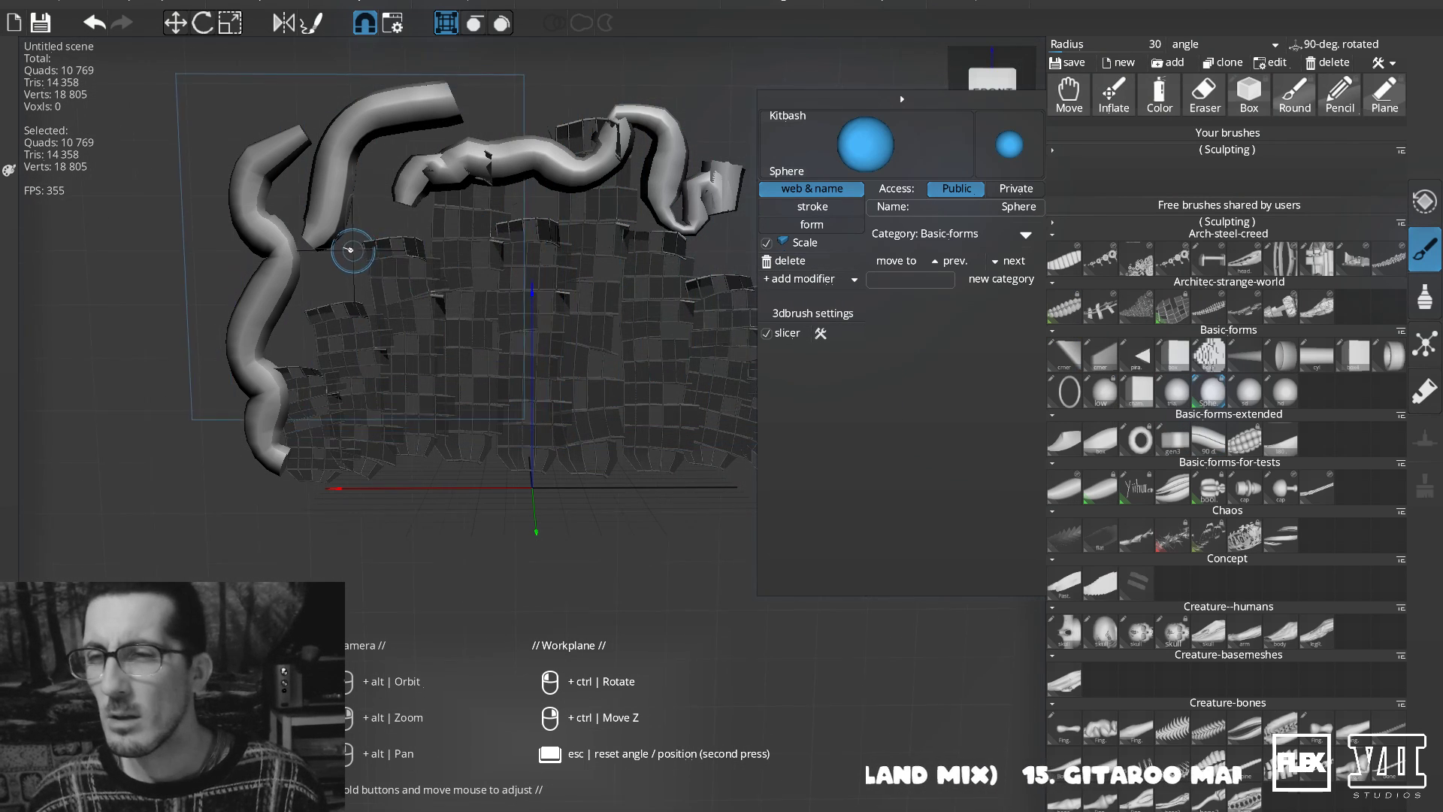
pyautogui.moveTo(390, 136); pyautogui.dragTo(473, 116)
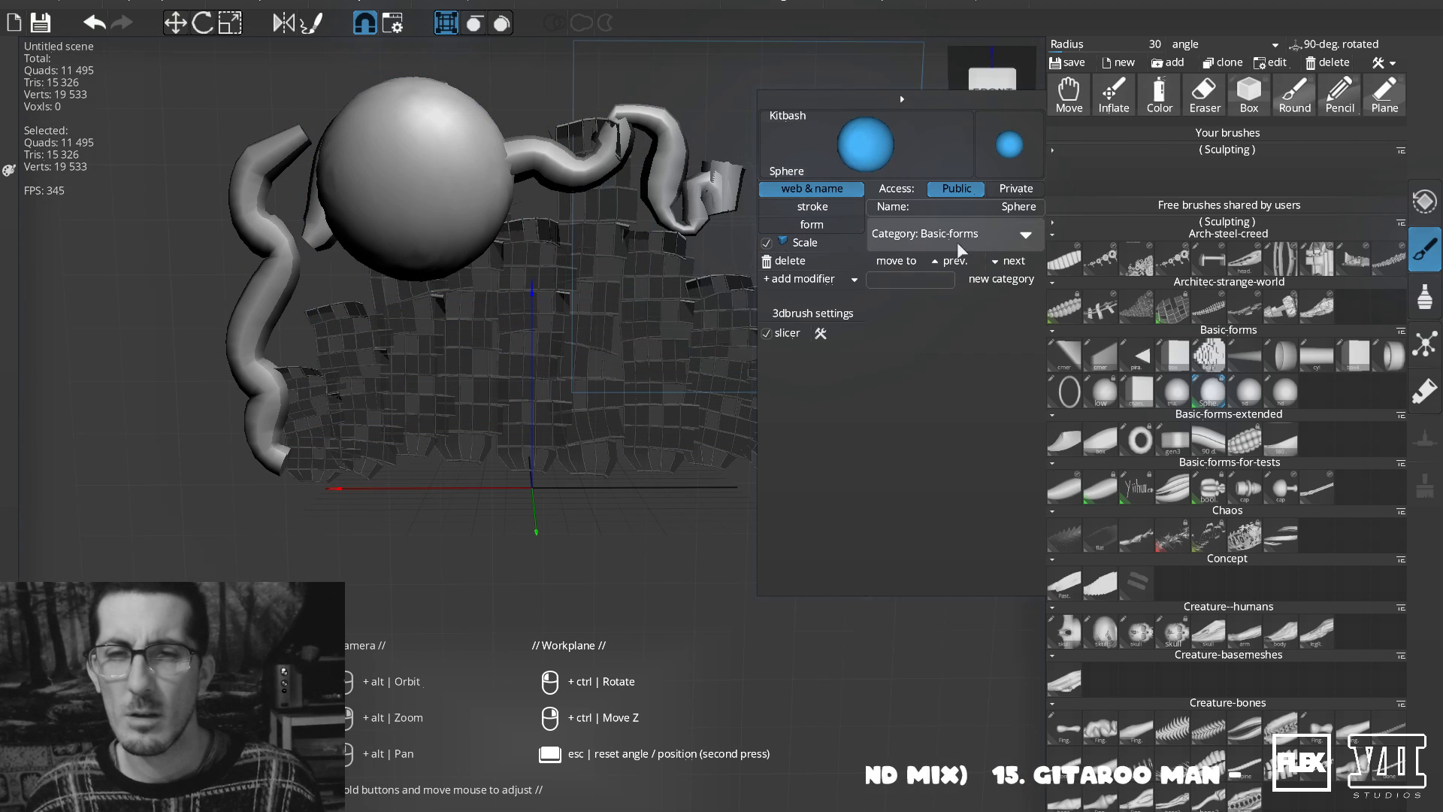
pyautogui.moveTo(636, 85); pyautogui.dragTo(536, 126)
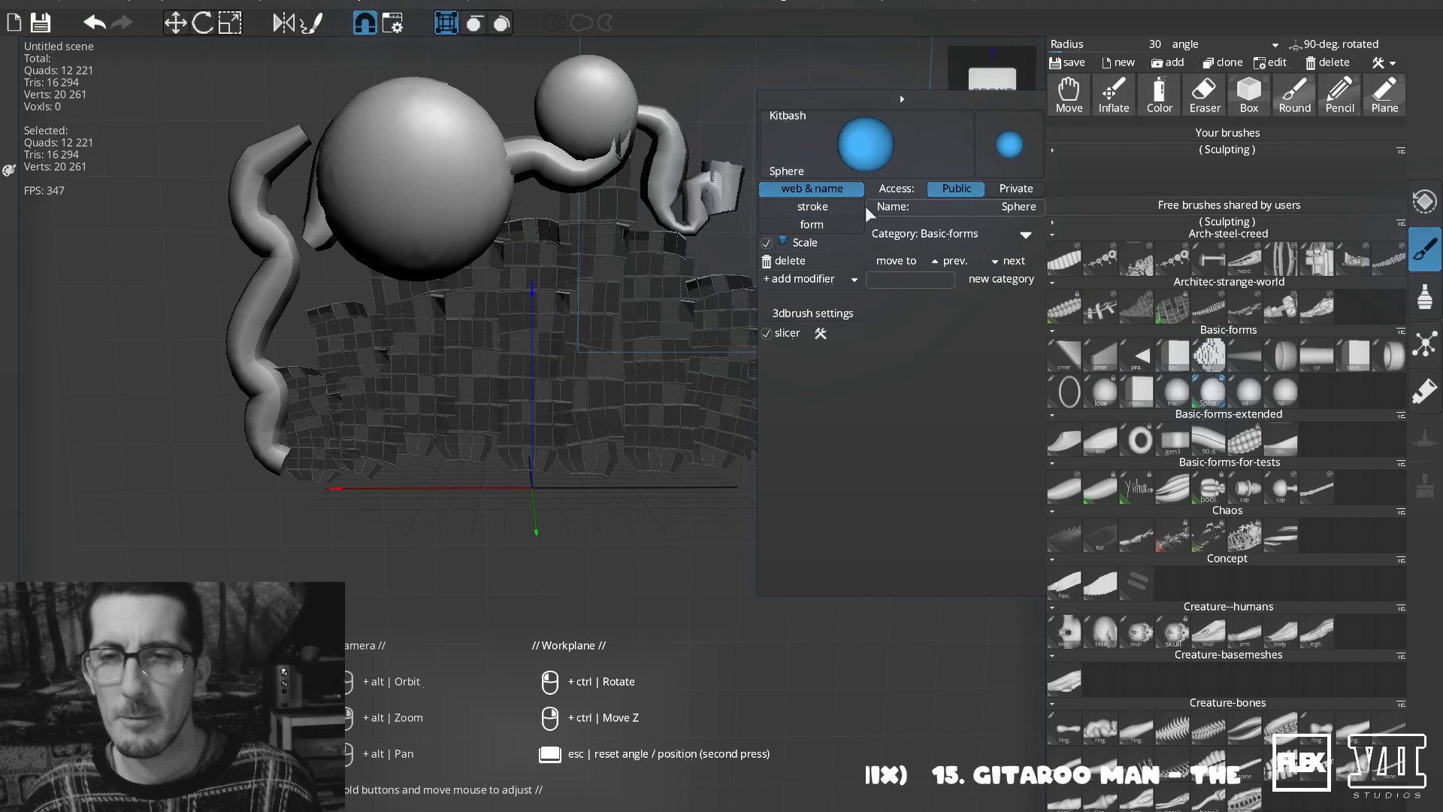
# Set the Sphere brush to form-cloning and draw curling chains of cloned spheres along the lower edge of the blocks.
pyautogui.click(813, 206)
pyautogui.click(940, 251)
pyautogui.moveTo(318, 310)
pyautogui.mouseDown()
pyautogui.moveTo(324, 268)
pyautogui.moveTo(457, 474)
pyautogui.mouseUp()
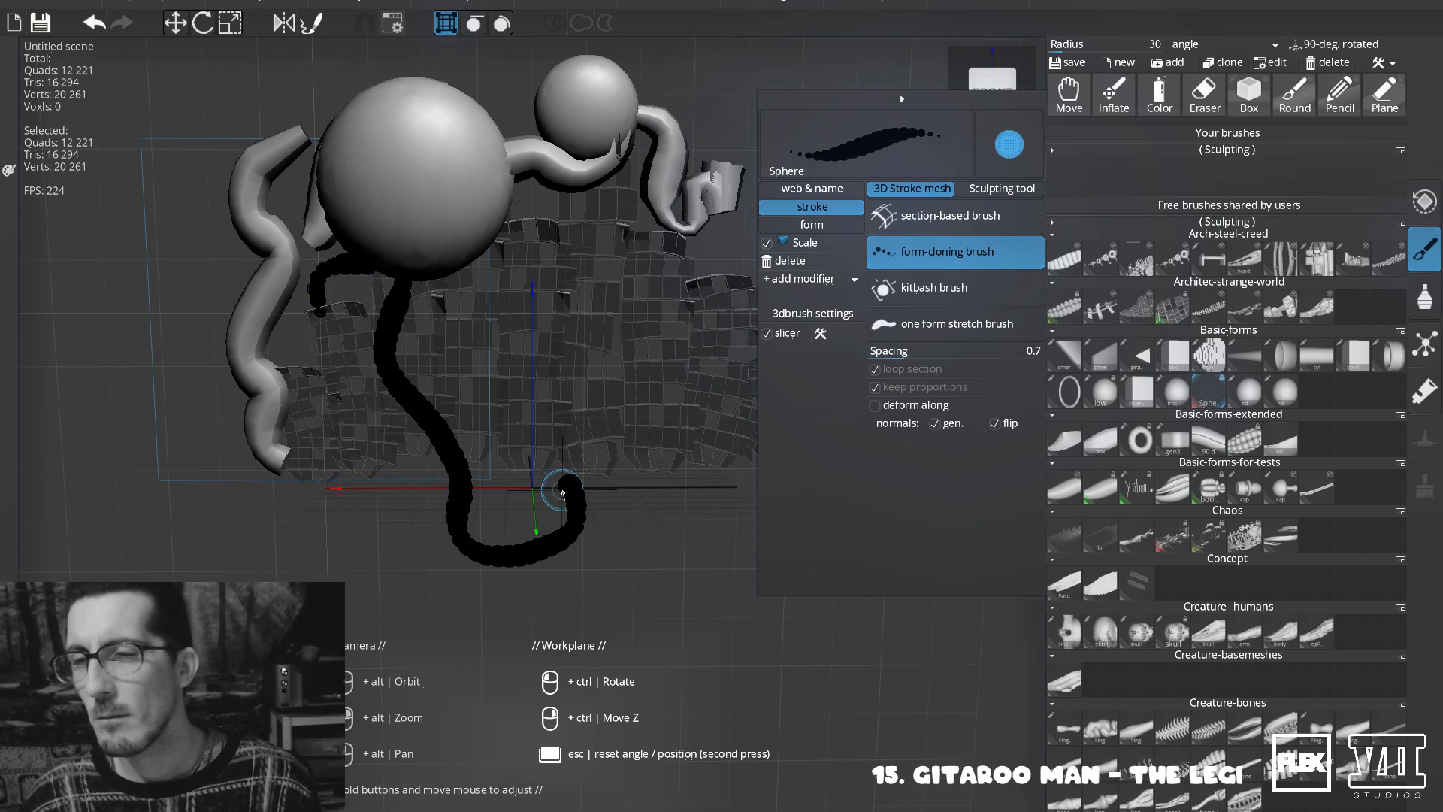
pyautogui.moveTo(677, 573); pyautogui.dragTo(678, 574)
pyautogui.moveTo(344, 548)
pyautogui.mouseDown()
pyautogui.moveTo(525, 541)
pyautogui.moveTo(476, 471)
pyautogui.moveTo(452, 497)
pyautogui.moveTo(481, 525)
pyautogui.moveTo(496, 484)
pyautogui.moveTo(525, 504)
pyautogui.mouseUp()
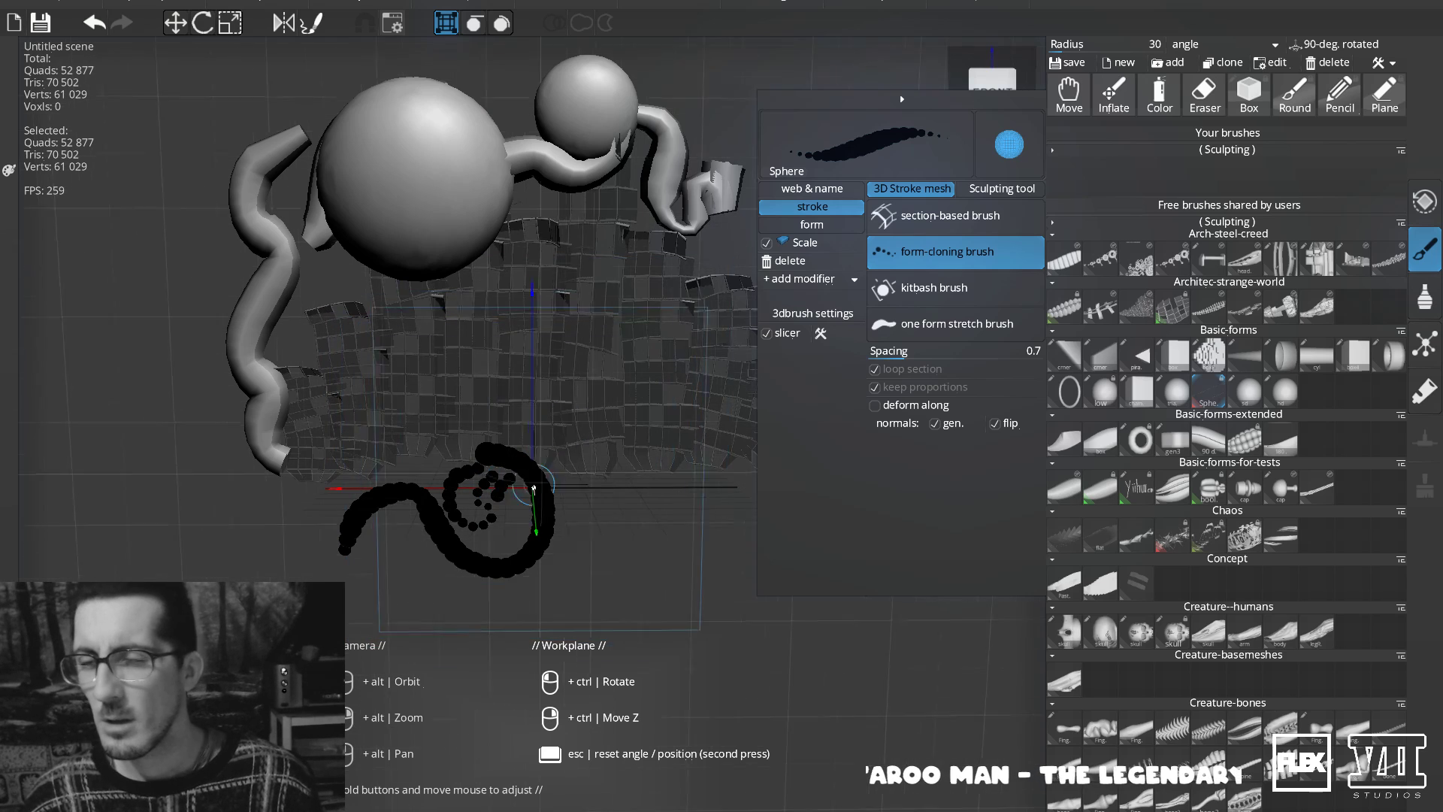
pyautogui.moveTo(467, 458); pyautogui.dragTo(489, 415)
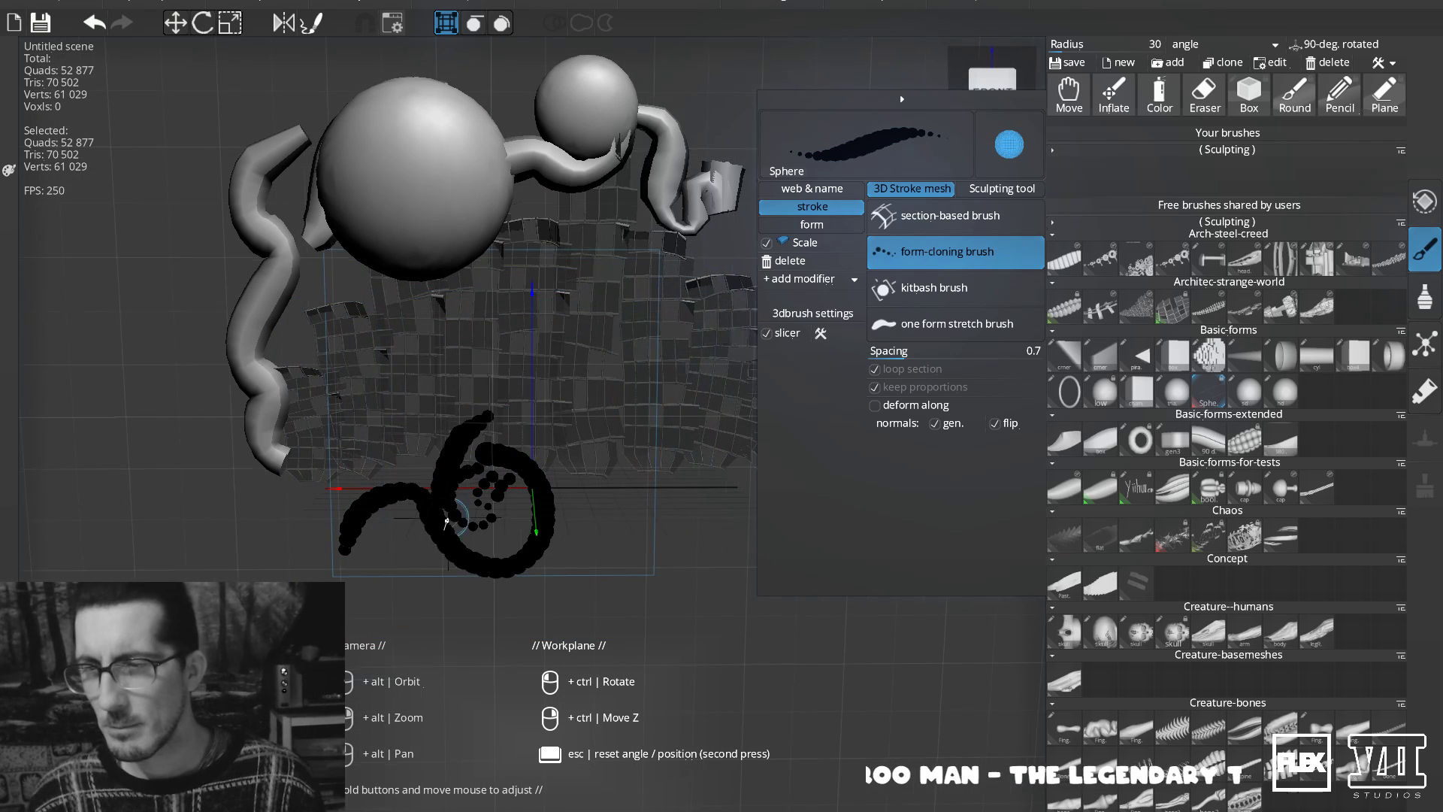
# Switch stroke placement to object surfaces and draw short Sphere-brush strokes across the large sphere.
pyautogui.click(501, 23)
pyautogui.moveTo(404, 248); pyautogui.dragTo(406, 134)
pyautogui.moveTo(408, 234)
pyautogui.mouseDown()
pyautogui.moveTo(419, 128)
pyautogui.moveTo(418, 232)
pyautogui.moveTo(428, 160)
pyautogui.moveTo(463, 132)
pyautogui.moveTo(464, 207)
pyautogui.mouseUp()
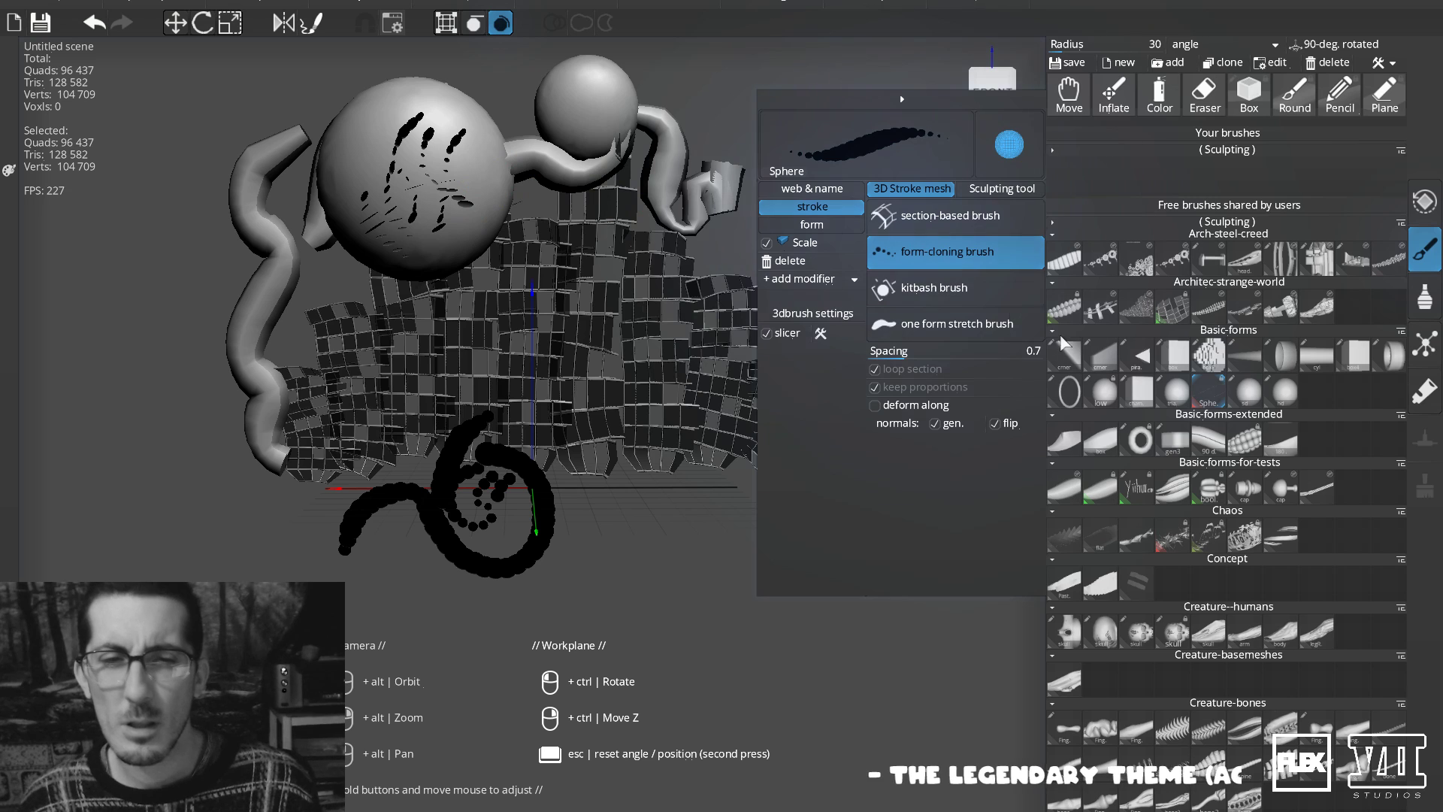
# Place a sphere on the large one with the triangle_sphere_test brush, and draw bead chains over both after setting it to form-cloning.
pyautogui.click(1183, 391)
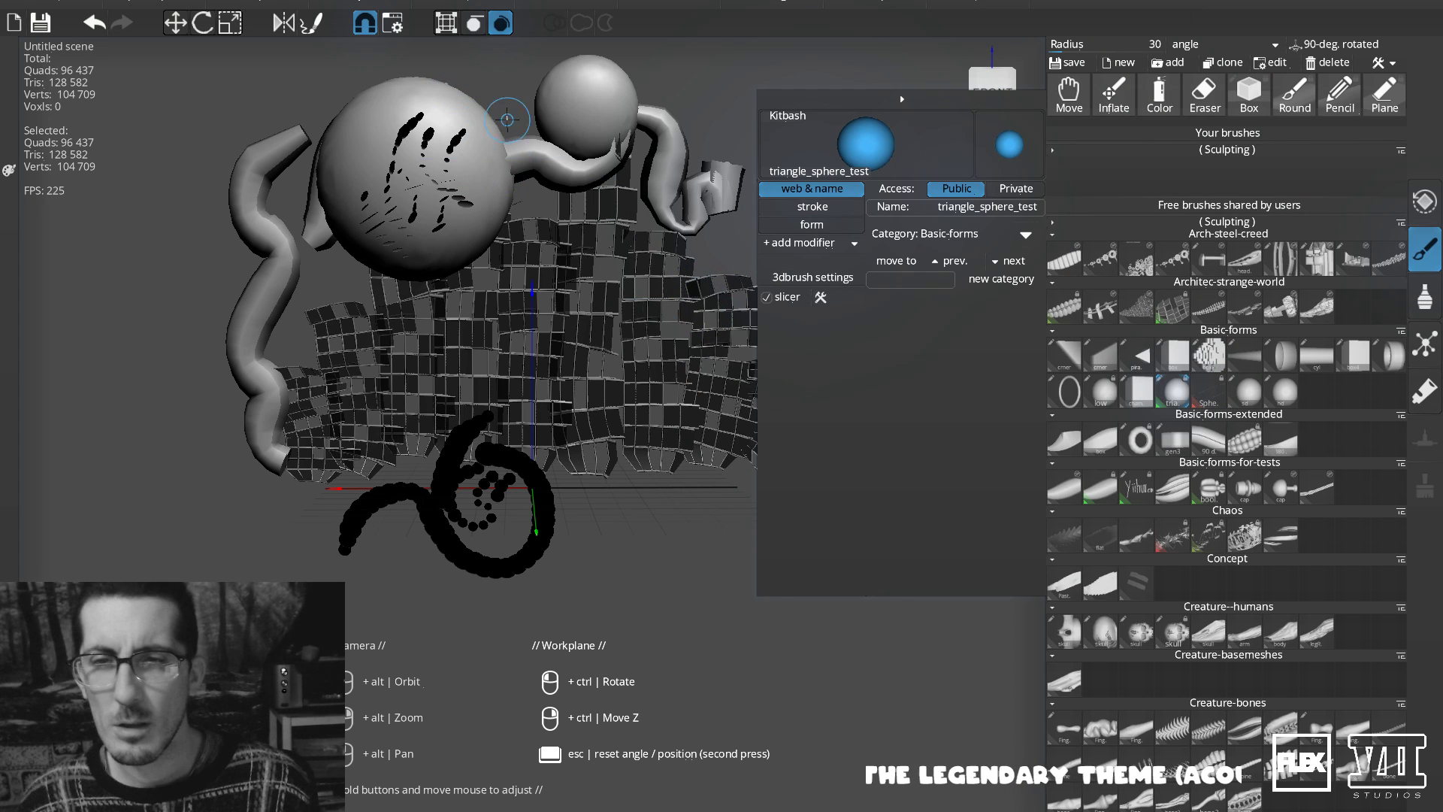
pyautogui.moveTo(454, 114); pyautogui.dragTo(471, 203)
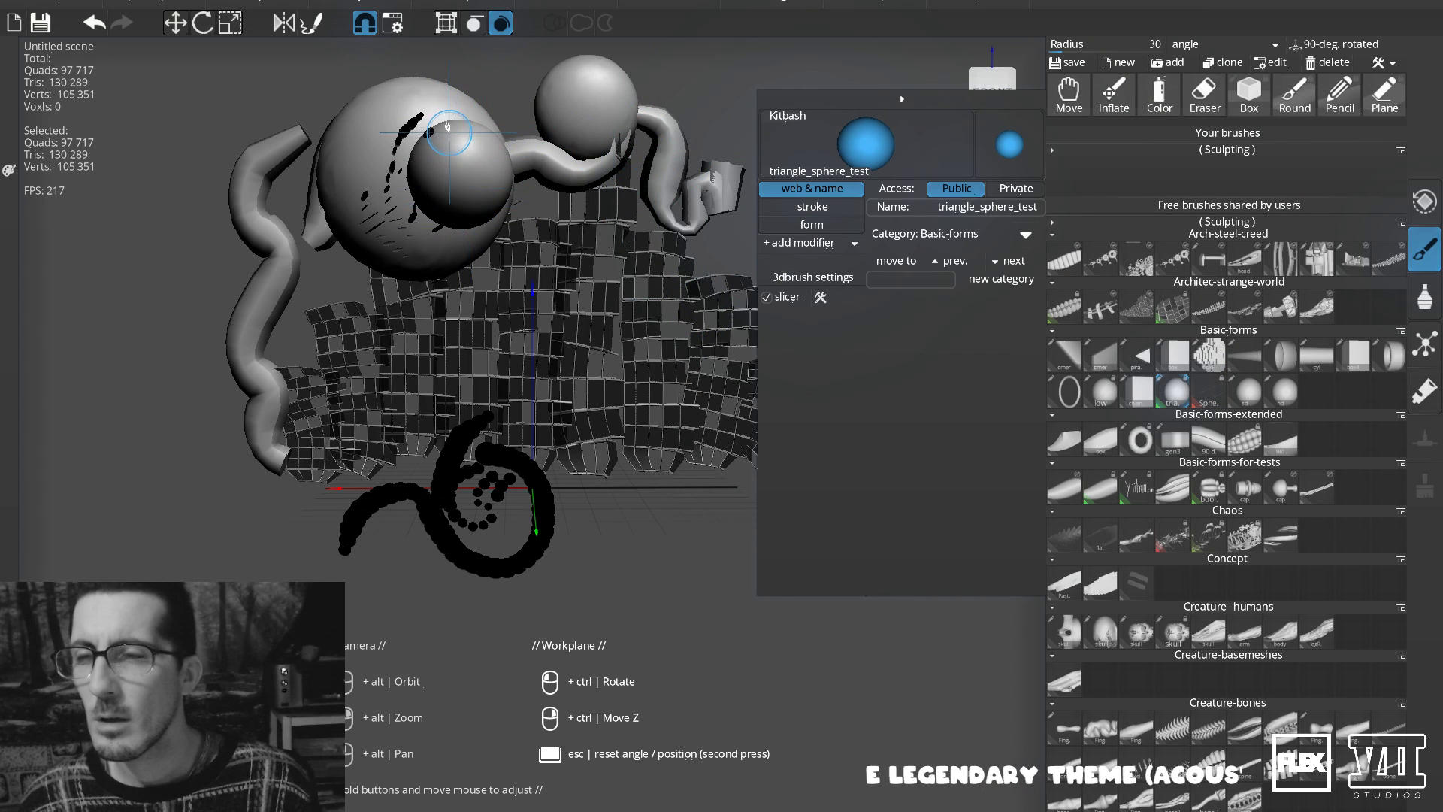
pyautogui.click(835, 208)
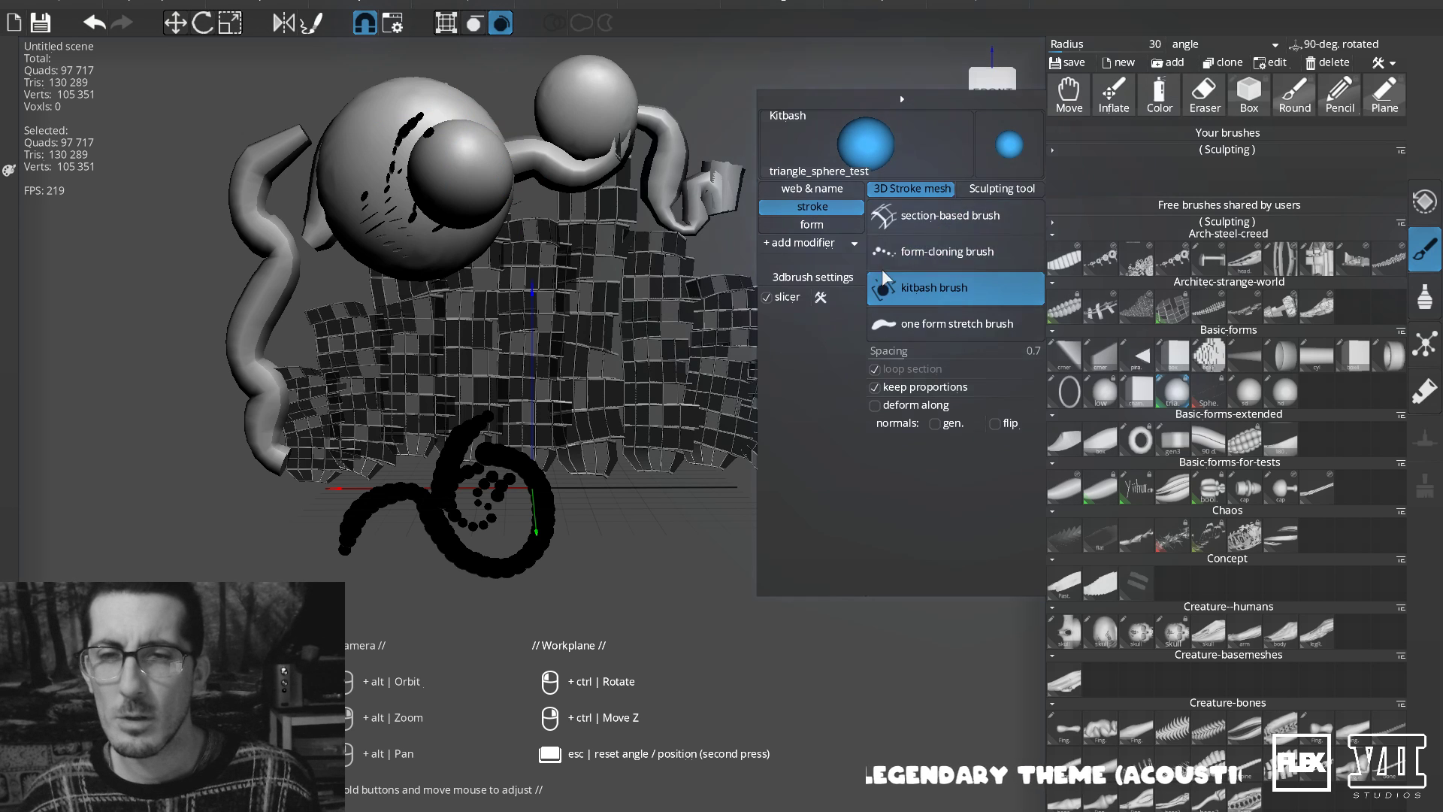
pyautogui.click(929, 253)
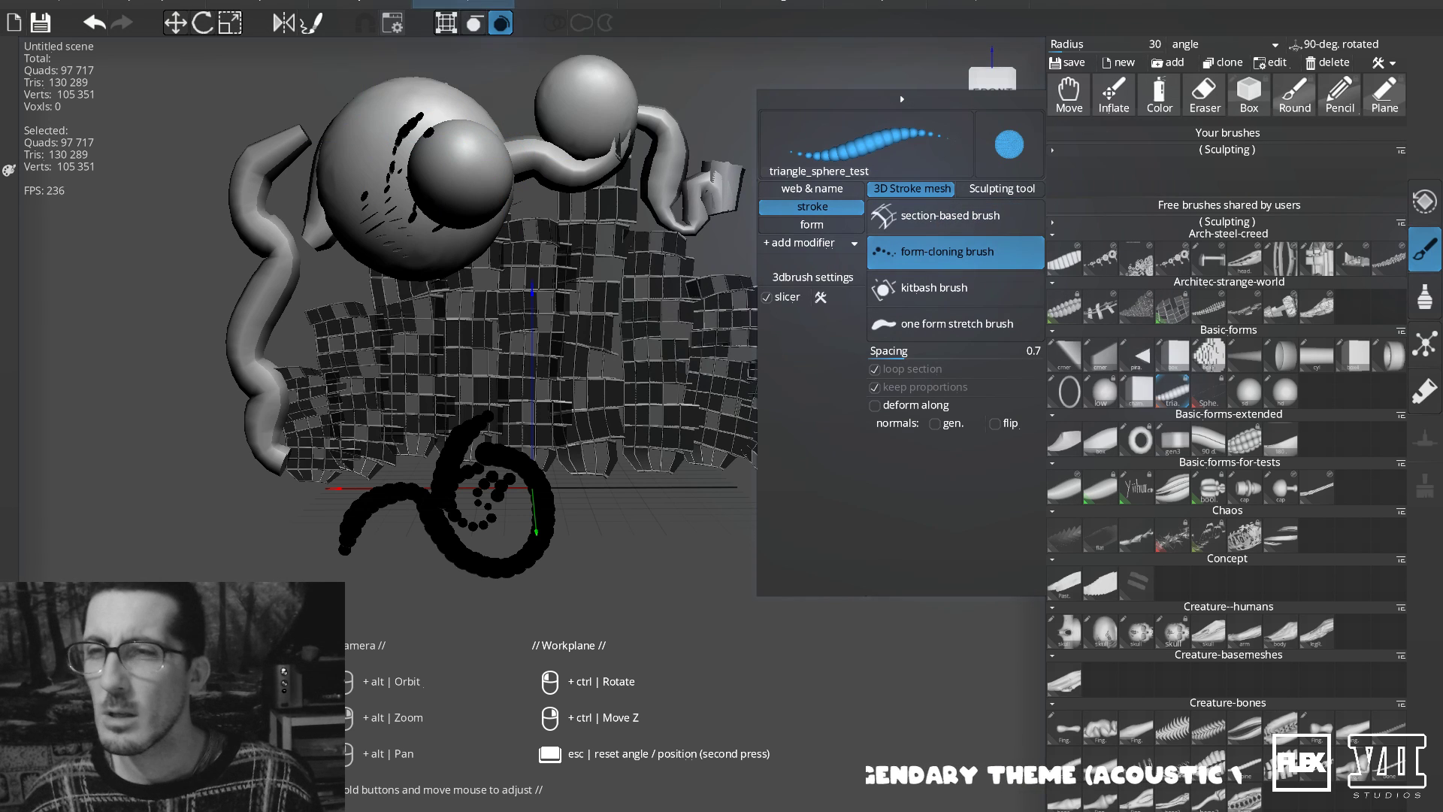
pyautogui.moveTo(406, 96); pyautogui.dragTo(390, 160)
pyautogui.moveTo(445, 102); pyautogui.dragTo(519, 127)
pyautogui.moveTo(479, 174)
pyautogui.mouseDown()
pyautogui.moveTo(466, 205)
pyautogui.moveTo(436, 143)
pyautogui.moveTo(500, 200)
pyautogui.mouseUp()
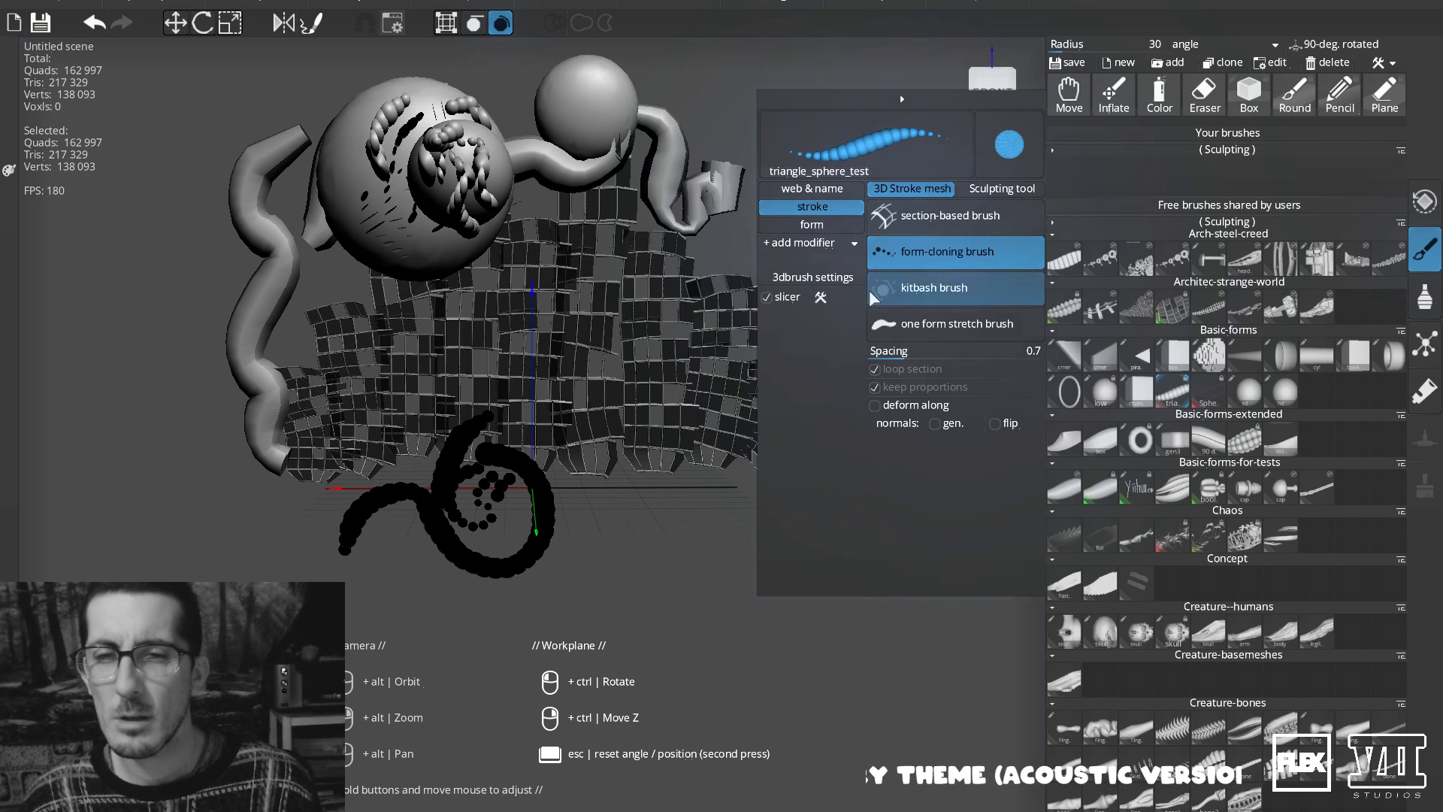
# Enable deform along for the form-cloning brush and draw deformed bead chains over the two spheres and the tube between them.
pyautogui.click(891, 406)
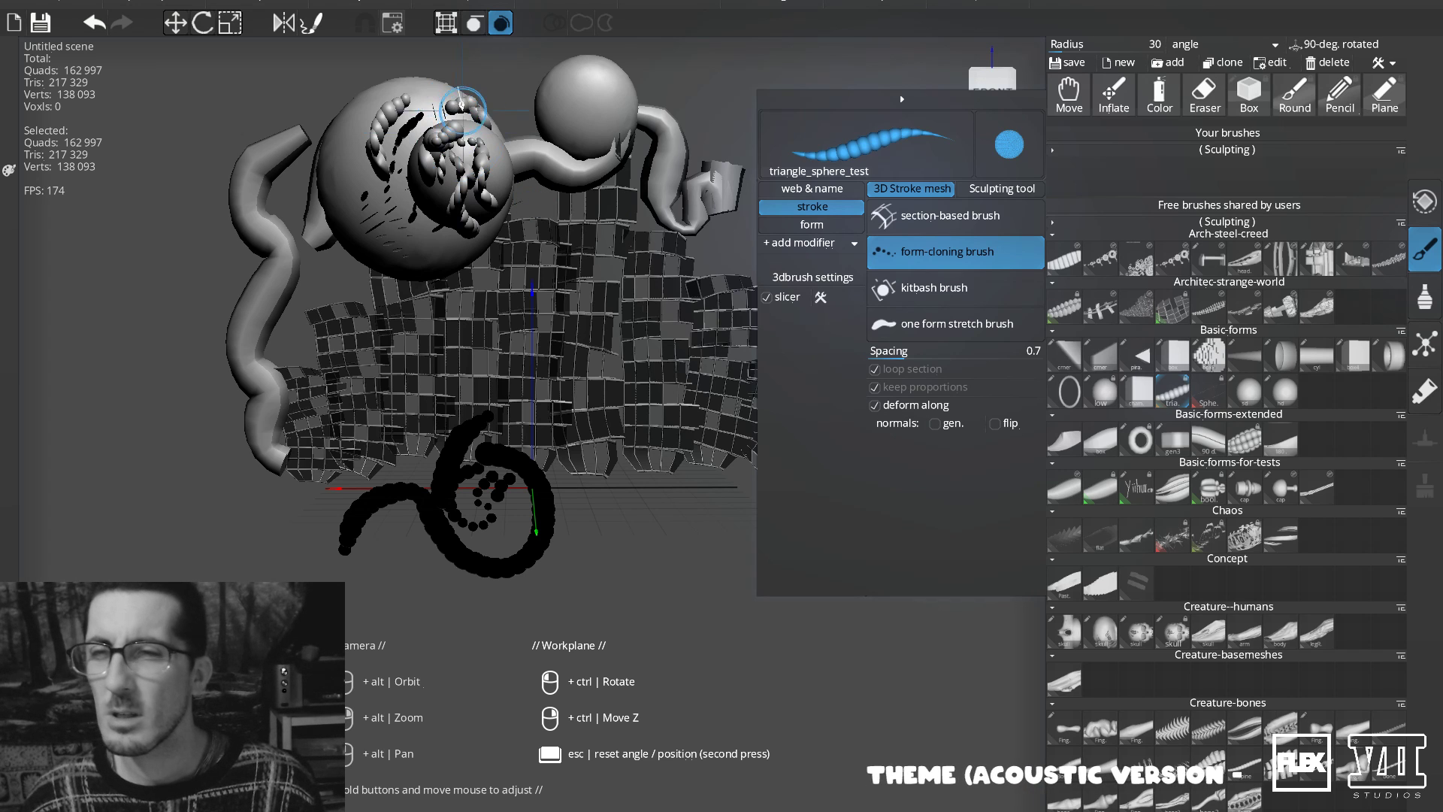
pyautogui.moveTo(498, 157); pyautogui.dragTo(520, 162)
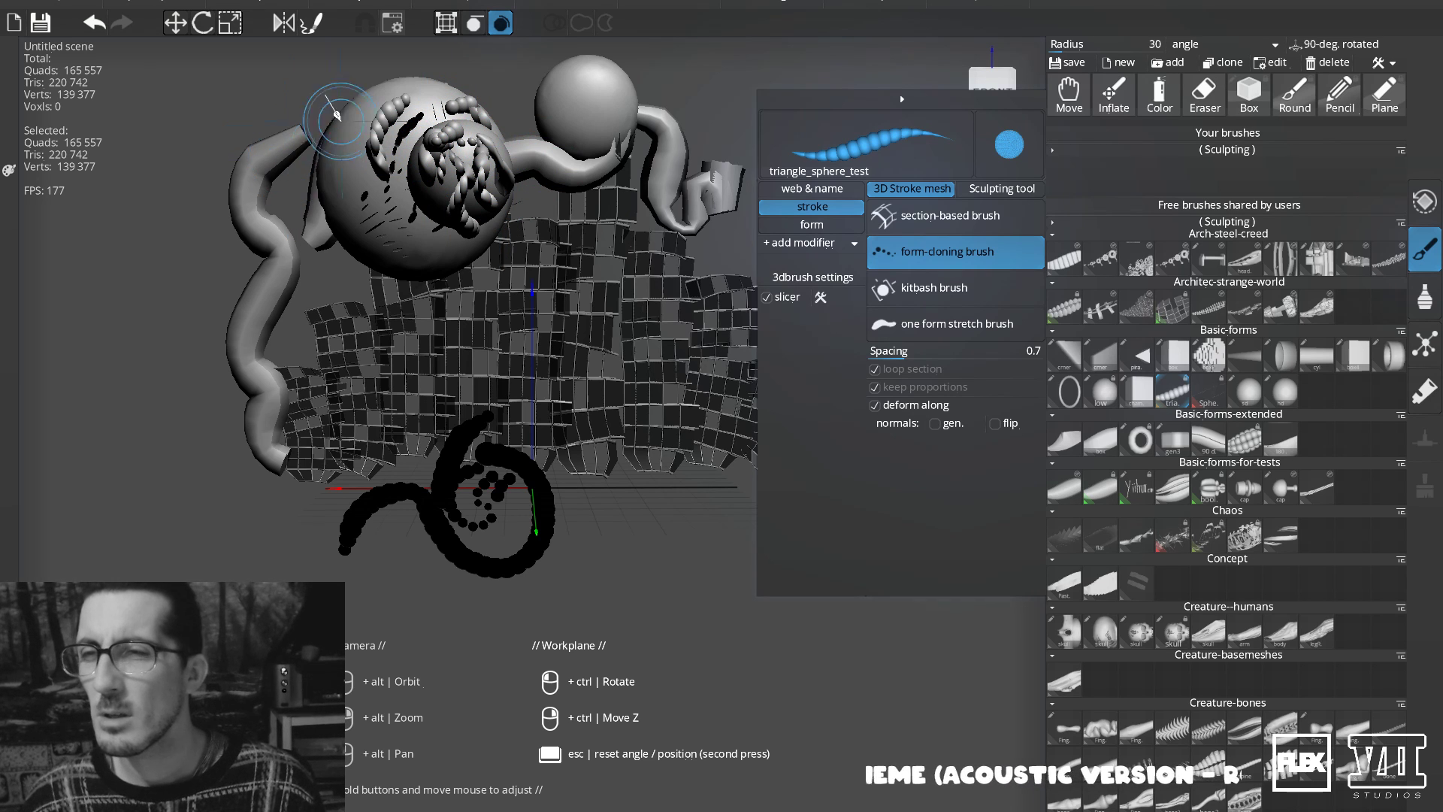
pyautogui.moveTo(328, 146)
pyautogui.mouseDown()
pyautogui.moveTo(354, 105)
pyautogui.moveTo(361, 181)
pyautogui.moveTo(376, 203)
pyautogui.moveTo(398, 172)
pyautogui.moveTo(409, 214)
pyautogui.mouseUp()
pyautogui.moveTo(556, 91); pyautogui.dragTo(635, 111)
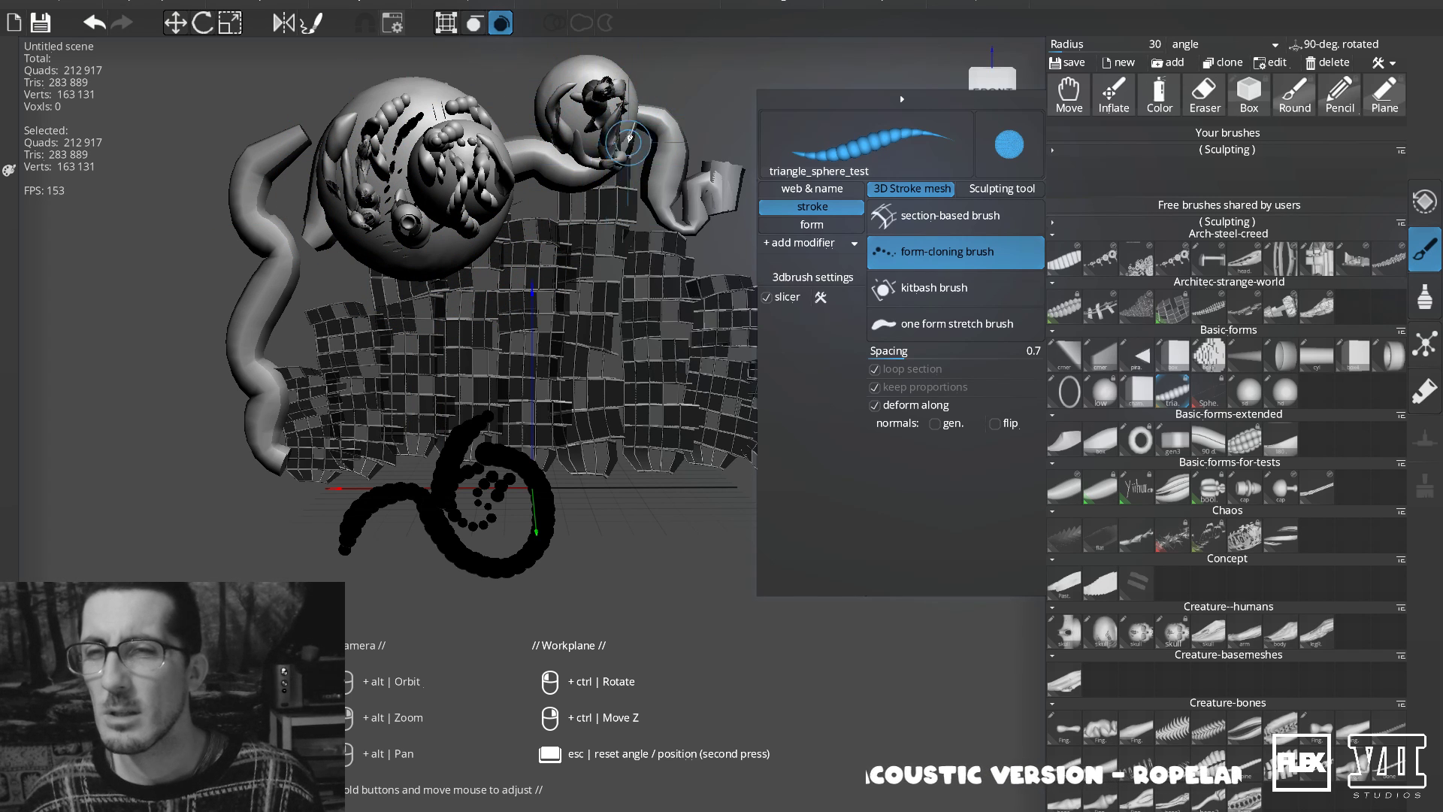
pyautogui.moveTo(541, 161)
pyautogui.mouseDown()
pyautogui.moveTo(594, 162)
pyautogui.moveTo(522, 150)
pyautogui.mouseUp()
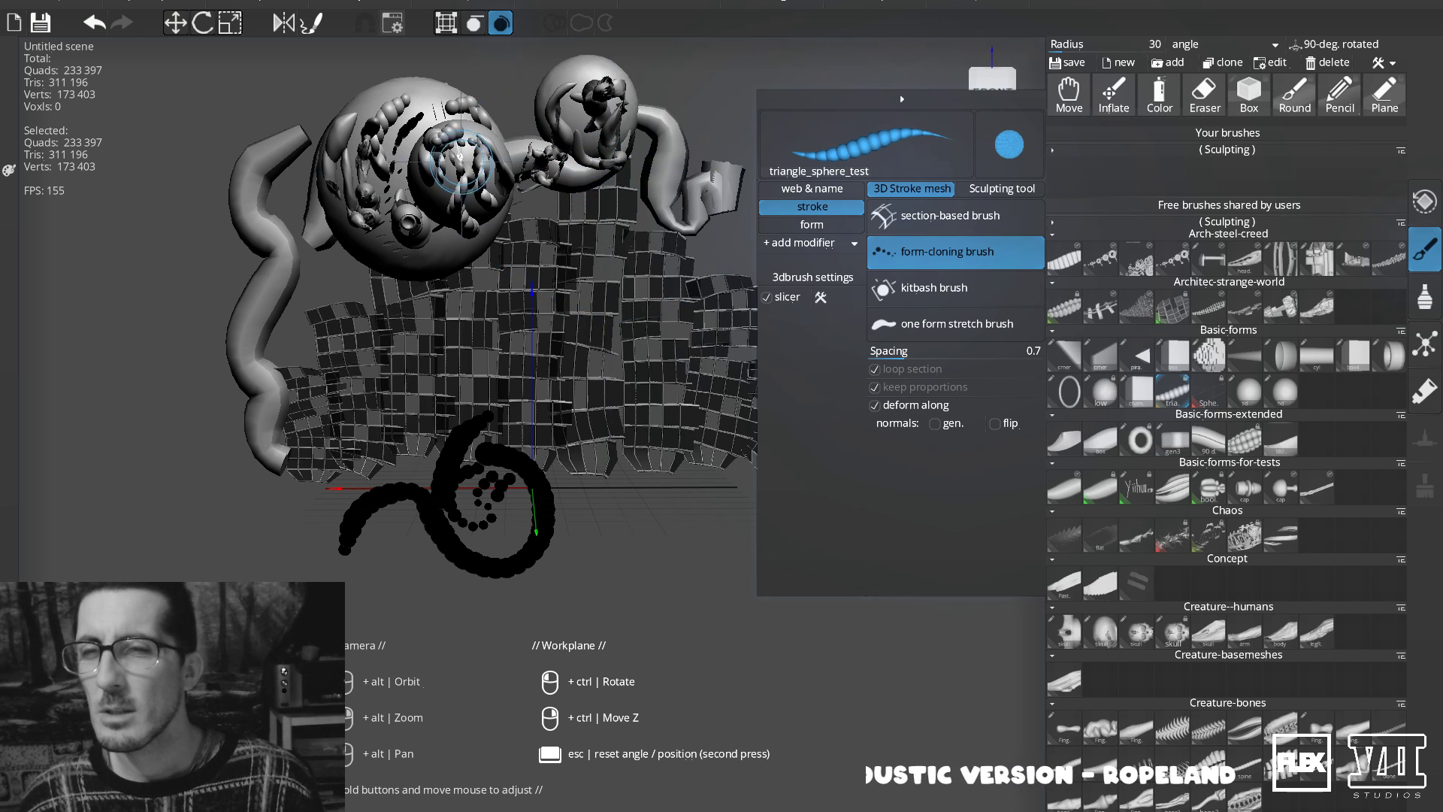
# Cover the long wavy tube beside the blocks with overlapping deformed bead strokes along its whole length.
pyautogui.moveTo(251, 258)
pyautogui.mouseDown()
pyautogui.moveTo(252, 390)
pyautogui.moveTo(278, 490)
pyautogui.mouseUp()
pyautogui.moveTo(238, 404)
pyautogui.mouseDown()
pyautogui.moveTo(247, 297)
pyautogui.moveTo(268, 249)
pyautogui.mouseUp()
pyautogui.moveTo(252, 159)
pyautogui.mouseDown()
pyautogui.moveTo(239, 171)
pyautogui.moveTo(294, 133)
pyautogui.mouseUp()
pyautogui.moveTo(254, 197)
pyautogui.mouseDown()
pyautogui.moveTo(274, 240)
pyautogui.moveTo(263, 192)
pyautogui.mouseUp()
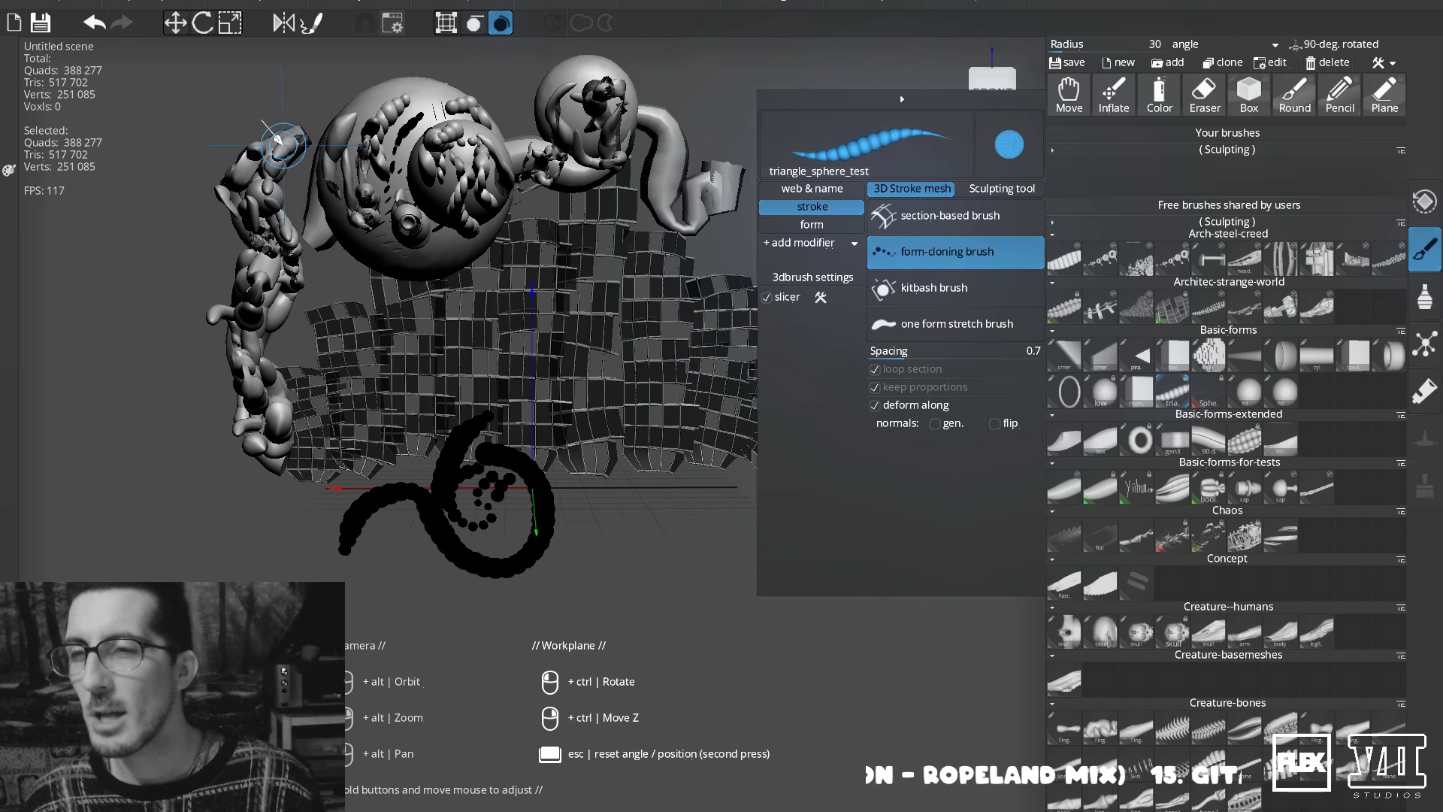
# Pile dense layers of deformed beads onto the large sphere, the smaller sphere and the upper part of the tube beside it.
pyautogui.moveTo(298, 122)
pyautogui.mouseDown()
pyautogui.moveTo(323, 135)
pyautogui.moveTo(413, 82)
pyautogui.moveTo(445, 96)
pyautogui.moveTo(404, 220)
pyautogui.moveTo(410, 267)
pyautogui.moveTo(423, 217)
pyautogui.moveTo(490, 224)
pyautogui.moveTo(527, 168)
pyautogui.mouseUp()
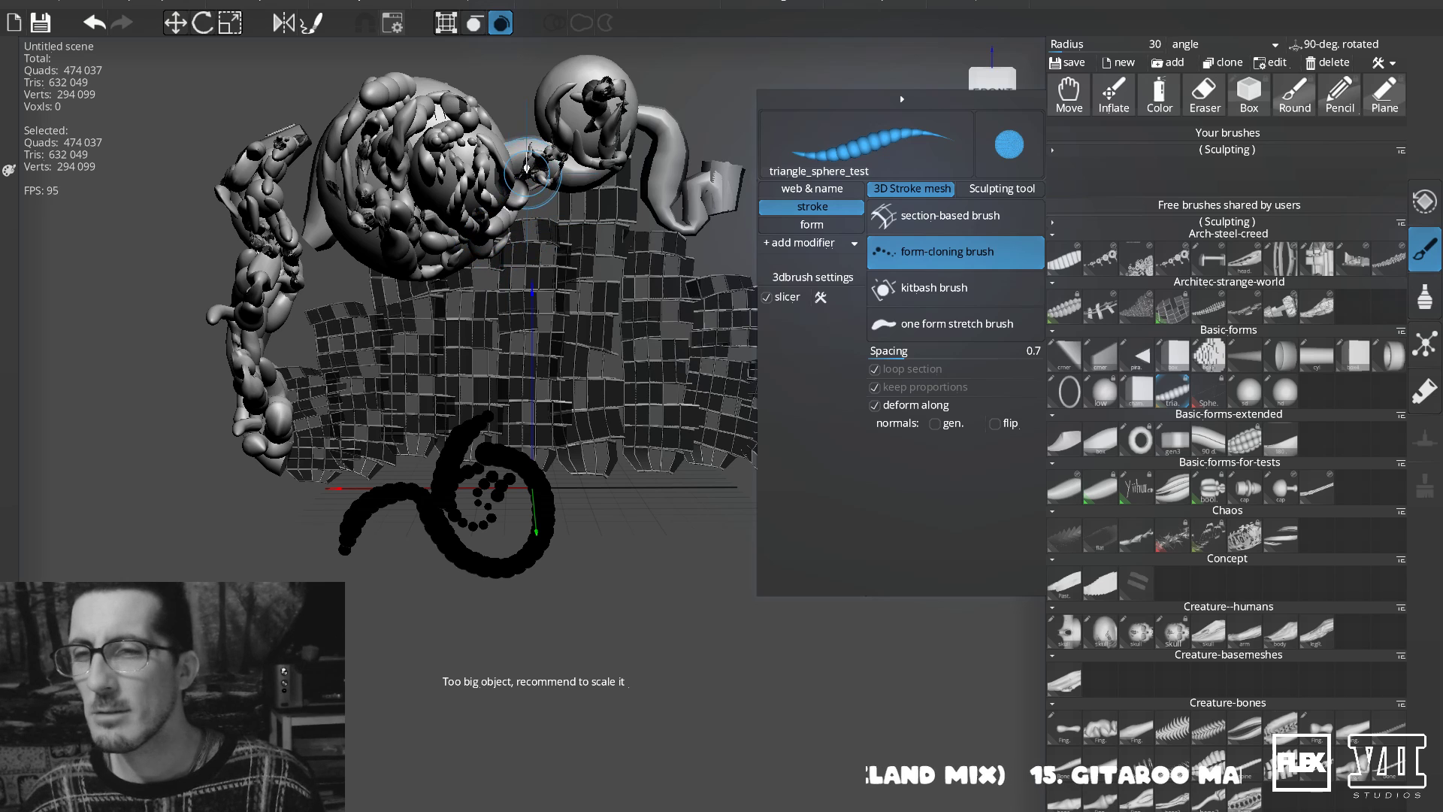
pyautogui.moveTo(498, 96)
pyautogui.mouseDown()
pyautogui.moveTo(481, 134)
pyautogui.moveTo(502, 176)
pyautogui.moveTo(531, 150)
pyautogui.moveTo(515, 202)
pyautogui.moveTo(477, 136)
pyautogui.moveTo(470, 225)
pyautogui.moveTo(448, 232)
pyautogui.moveTo(449, 155)
pyautogui.moveTo(421, 124)
pyautogui.moveTo(438, 79)
pyautogui.moveTo(361, 158)
pyautogui.moveTo(373, 253)
pyautogui.moveTo(321, 174)
pyautogui.moveTo(549, 102)
pyautogui.moveTo(531, 131)
pyautogui.moveTo(575, 109)
pyautogui.moveTo(560, 81)
pyautogui.mouseUp()
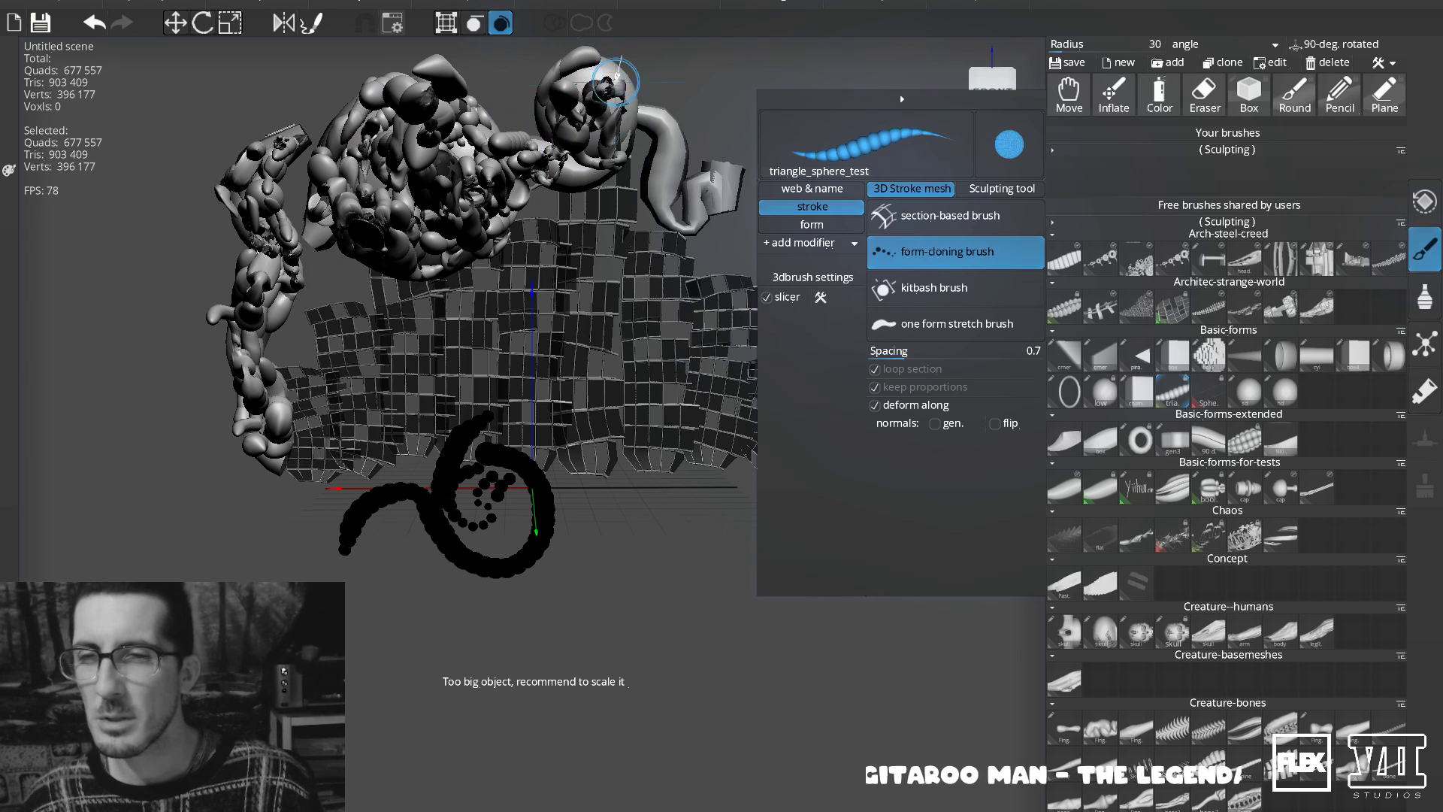
pyautogui.moveTo(635, 143)
pyautogui.mouseDown()
pyautogui.moveTo(643, 94)
pyautogui.moveTo(598, 54)
pyautogui.mouseUp()
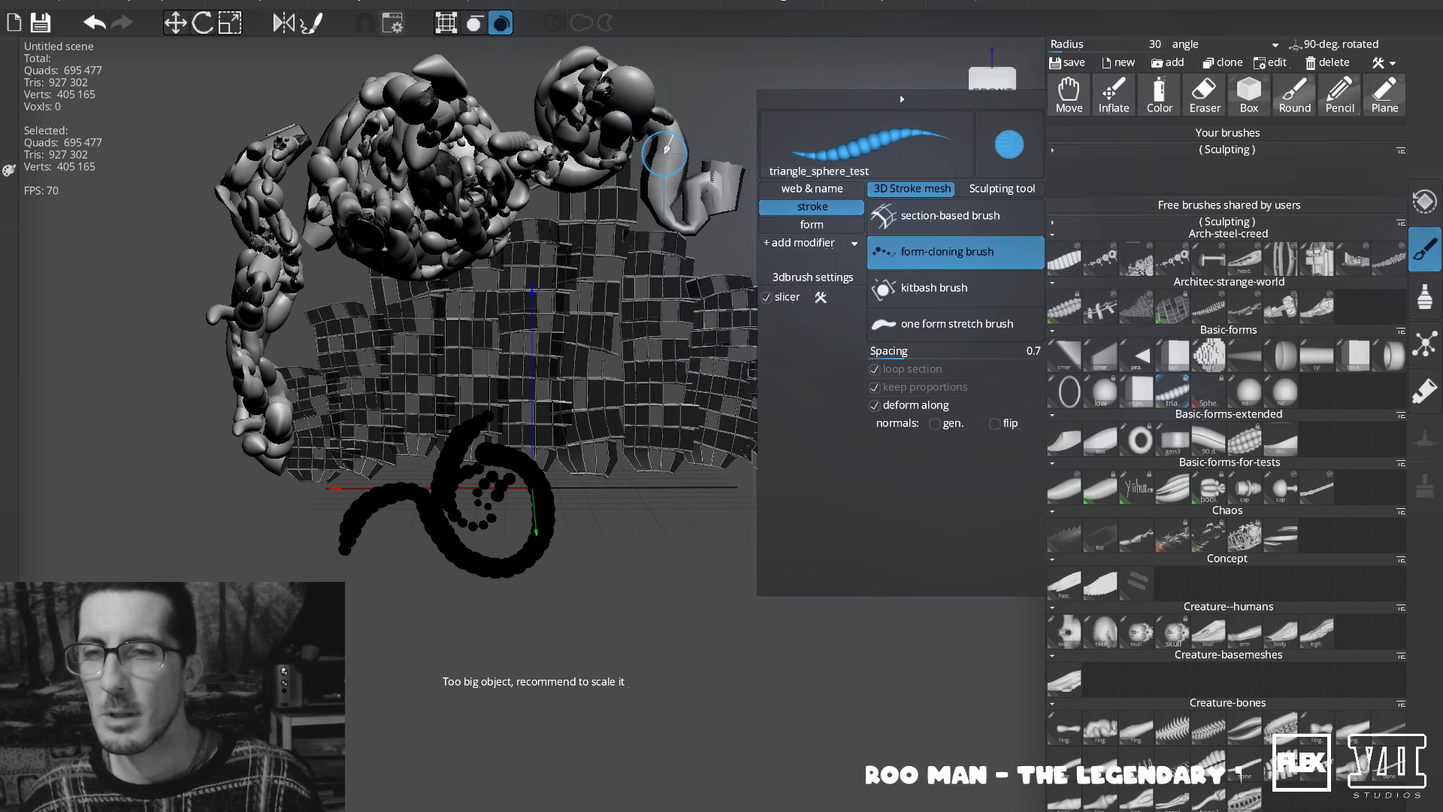
pyautogui.moveTo(643, 120)
pyautogui.mouseDown()
pyautogui.moveTo(672, 181)
pyautogui.moveTo(666, 150)
pyautogui.mouseUp()
# Draw a further row of deformed beads across the bare front side of the large sphere.
pyautogui.press('alt')
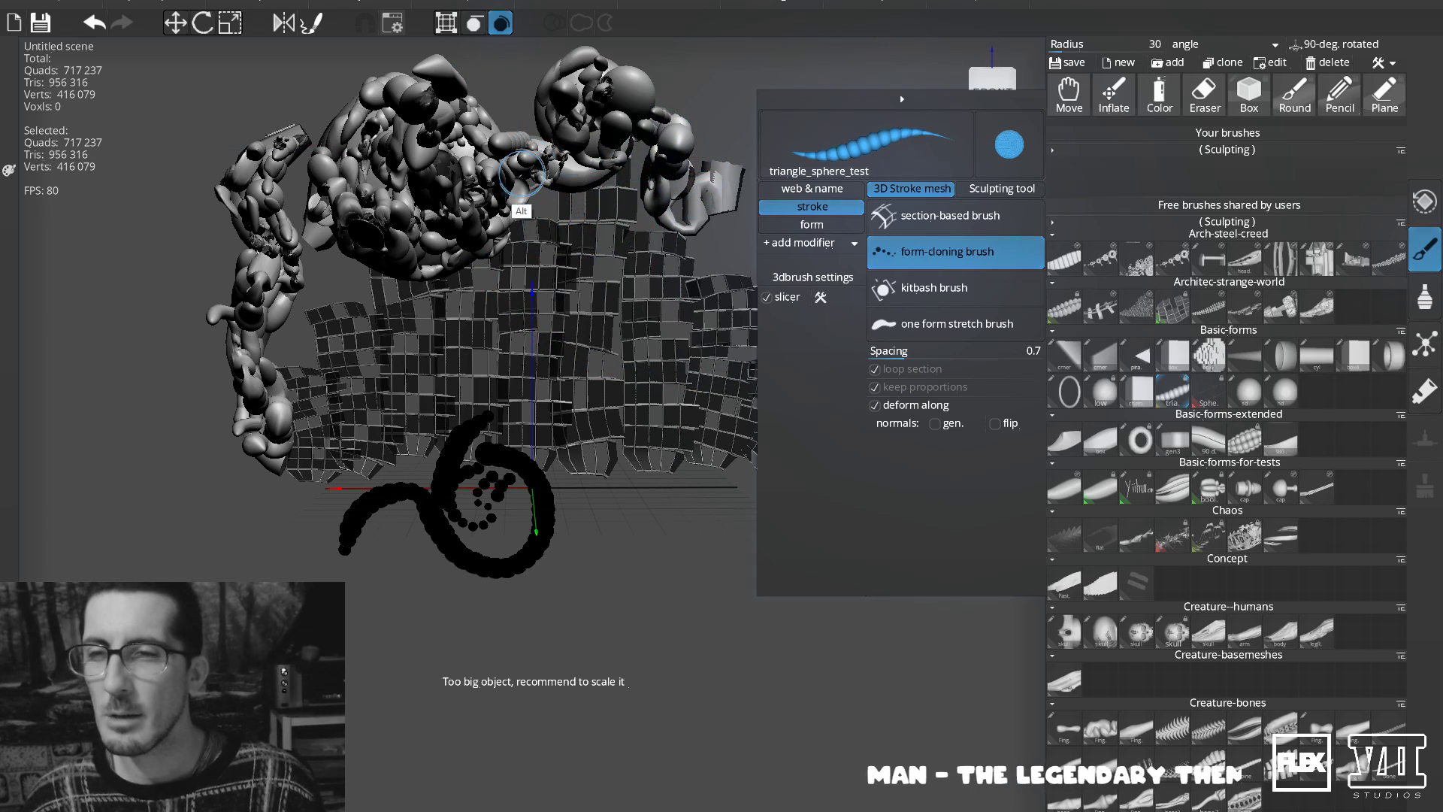
pyautogui.moveTo(521, 174)
pyautogui.keyDown('alt'); pyautogui.mouseDown()
pyautogui.moveTo(498, 195)
pyautogui.moveTo(547, 118)
pyautogui.moveTo(527, 120)
pyautogui.mouseUp(); pyautogui.keyUp('alt')
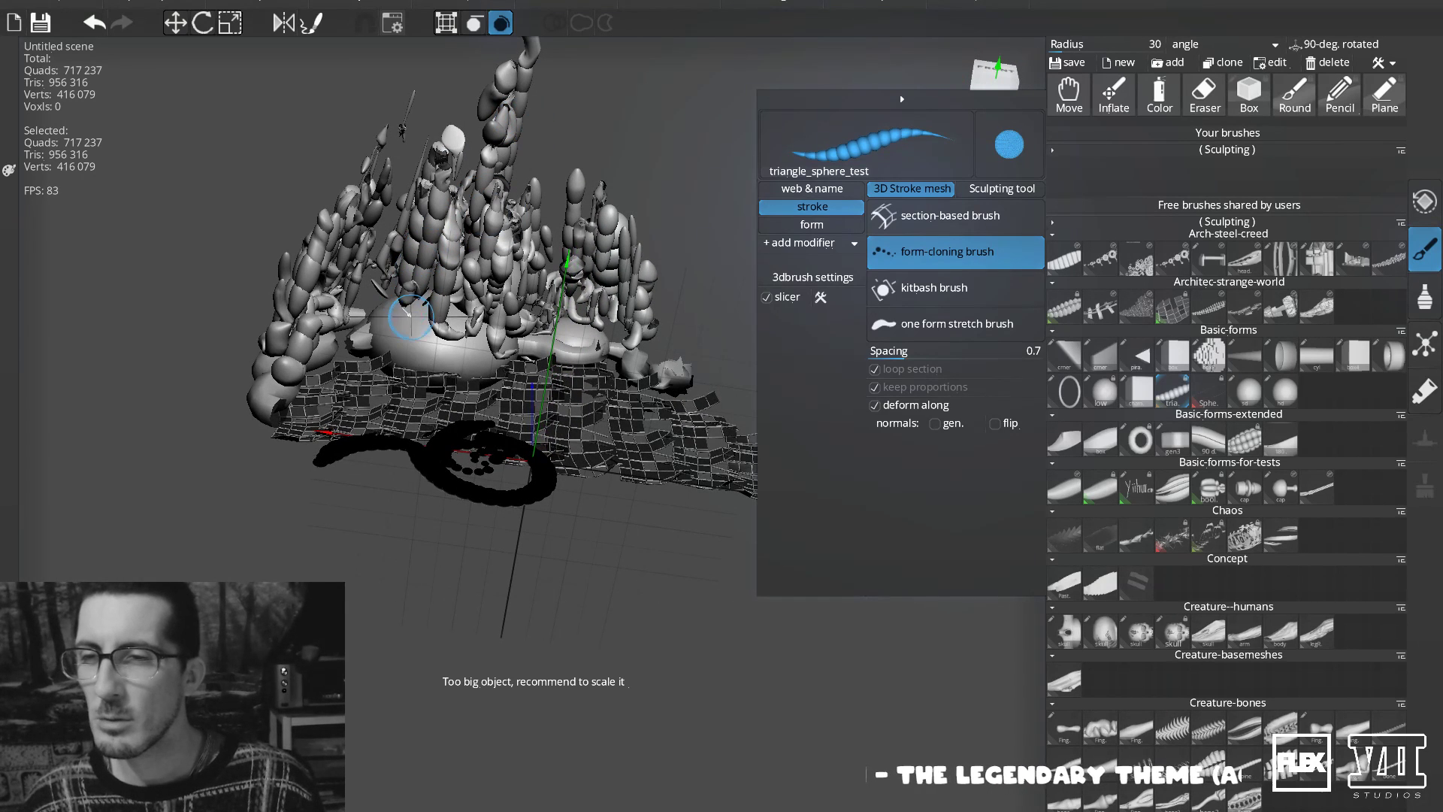
pyautogui.moveTo(402, 338); pyautogui.dragTo(450, 350)
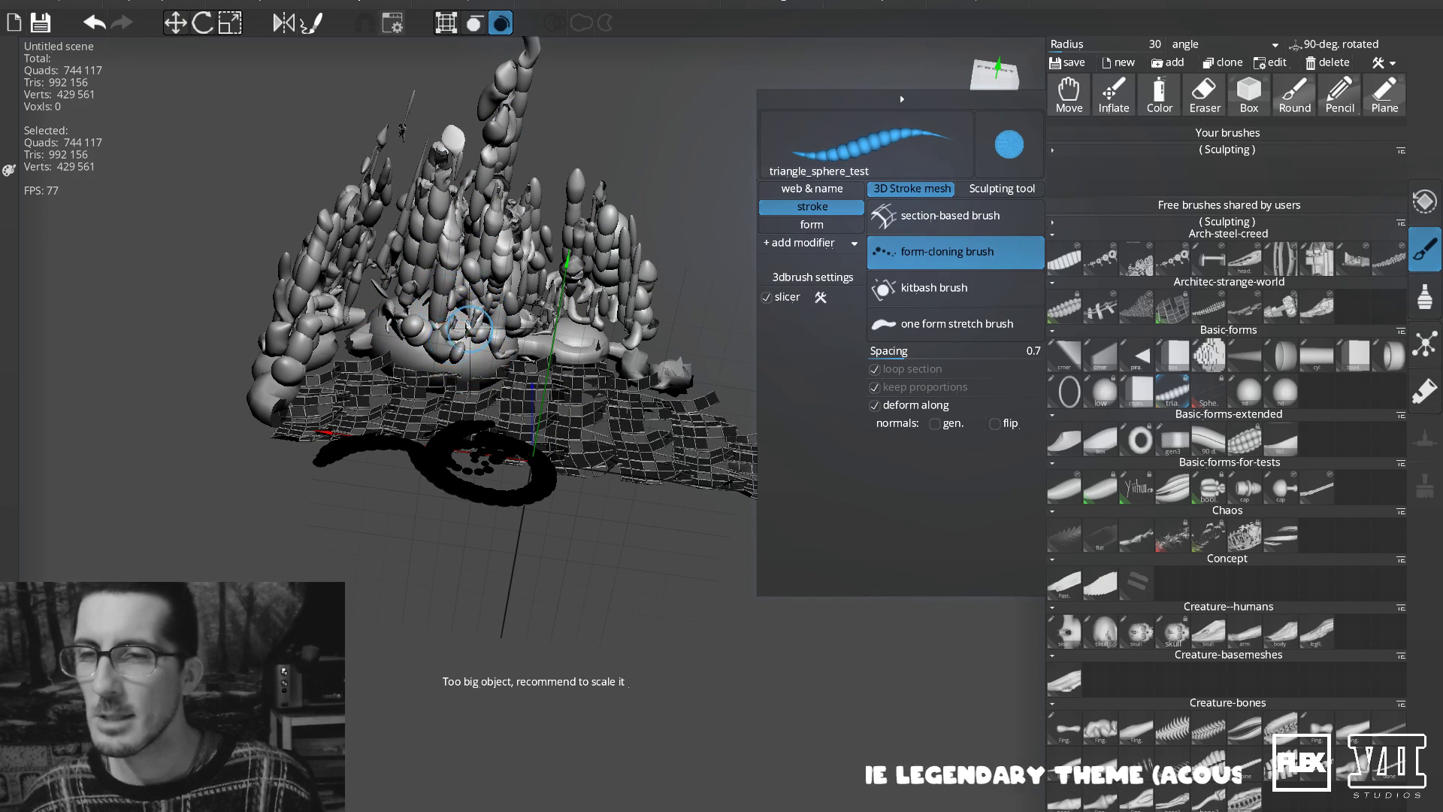
# Examine the stacked bead towers from the side and up close around the base of the large sphere.
pyautogui.moveTo(548, 215)
pyautogui.keyDown('alt'); pyautogui.mouseDown()
pyautogui.moveTo(526, 279)
pyautogui.moveTo(483, 297)
pyautogui.moveTo(506, 218)
pyautogui.moveTo(532, 192)
pyautogui.moveTo(541, 232)
pyautogui.moveTo(538, 205)
pyautogui.mouseUp(); pyautogui.keyUp('alt')
pyautogui.scroll(2, 527, 182)
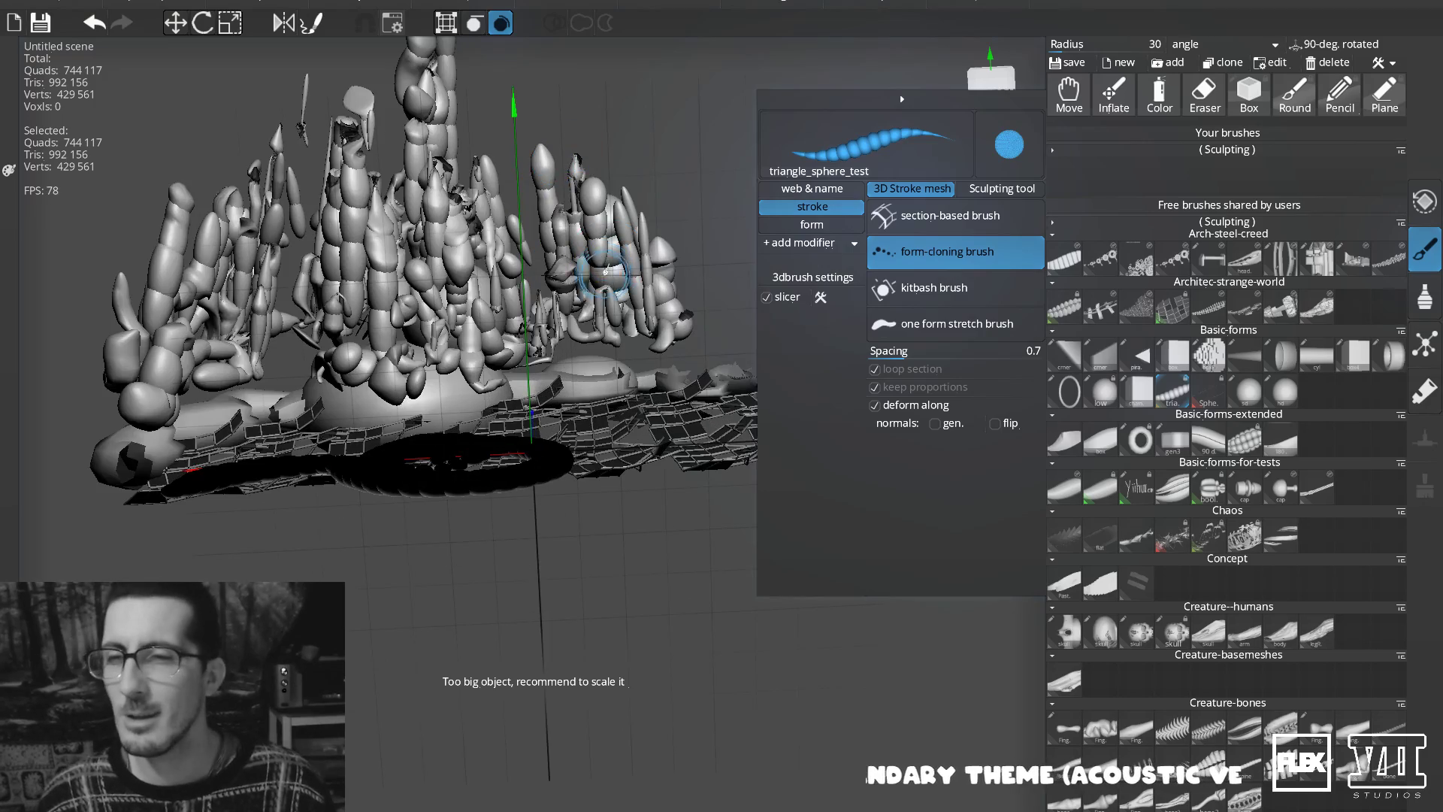
pyautogui.moveTo(291, 243)
pyautogui.keyDown('alt'); pyautogui.mouseDown()
pyautogui.moveTo(376, 257)
pyautogui.moveTo(362, 272)
pyautogui.mouseUp(); pyautogui.keyUp('alt')
pyautogui.moveTo(362, 272)
pyautogui.keyDown('alt'); pyautogui.mouseDown(button='right')
pyautogui.moveTo(329, 392)
pyautogui.moveTo(387, 397)
pyautogui.mouseUp(button='right'); pyautogui.keyUp('alt')
pyautogui.moveTo(406, 494)
pyautogui.keyDown('alt'); pyautogui.mouseDown()
pyautogui.moveTo(369, 485)
pyautogui.moveTo(370, 515)
pyautogui.moveTo(408, 489)
pyautogui.mouseUp(); pyautogui.keyUp('alt')
pyautogui.keyDown('alt'); pyautogui.moveTo(409, 488); pyautogui.dragTo(431, 480, button='right'); pyautogui.keyUp('alt')
pyautogui.moveTo(431, 481)
pyautogui.keyDown('alt'); pyautogui.mouseDown(button='middle')
pyautogui.moveTo(372, 413)
pyautogui.moveTo(447, 481)
pyautogui.mouseUp(button='middle'); pyautogui.keyUp('alt')
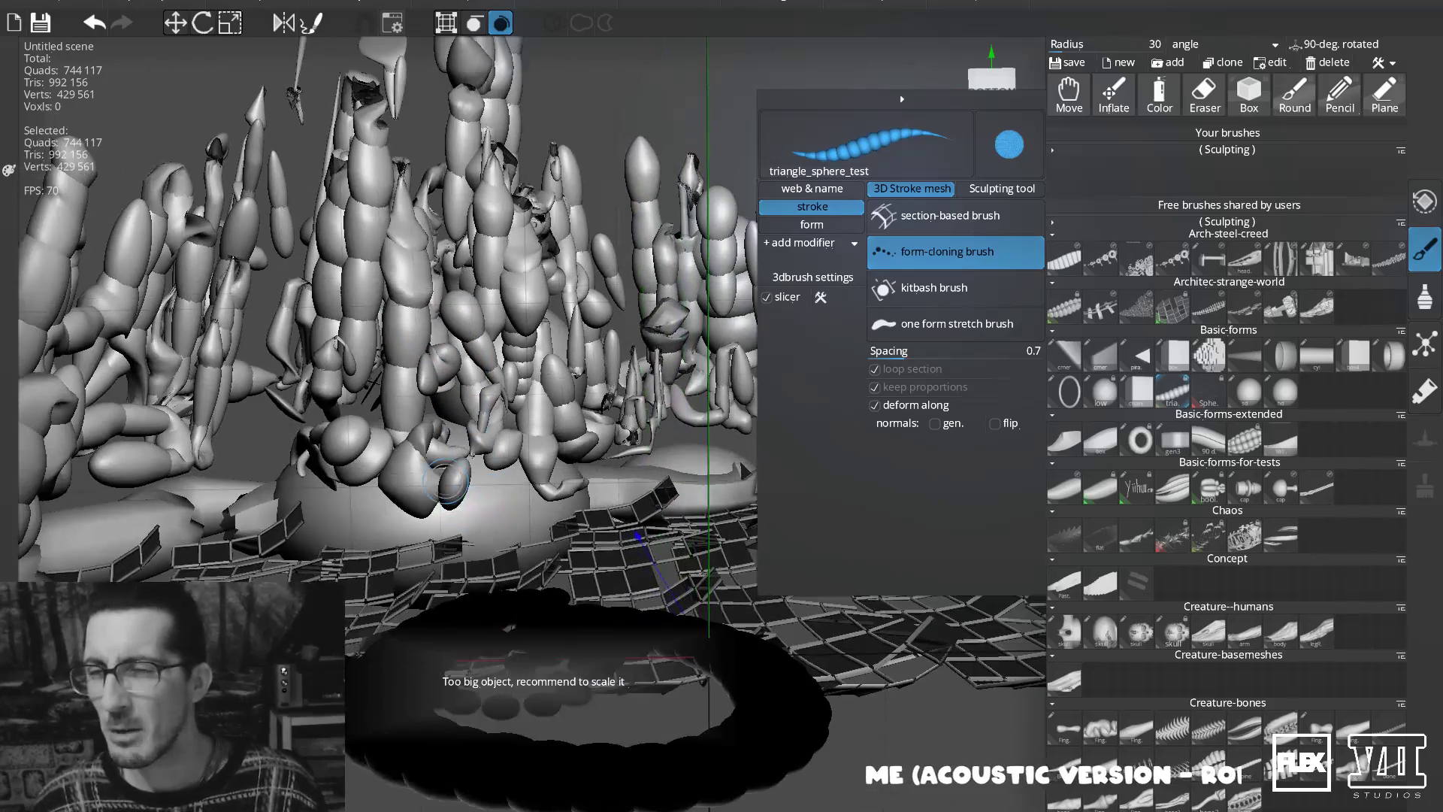
pyautogui.moveTo(408, 461)
pyautogui.keyDown('alt'); pyautogui.mouseDown(button='right')
pyautogui.moveTo(418, 472)
pyautogui.moveTo(525, 421)
pyautogui.moveTo(507, 415)
pyautogui.moveTo(526, 402)
pyautogui.moveTo(512, 381)
pyautogui.moveTo(449, 387)
pyautogui.mouseUp(button='right'); pyautogui.keyUp('alt')
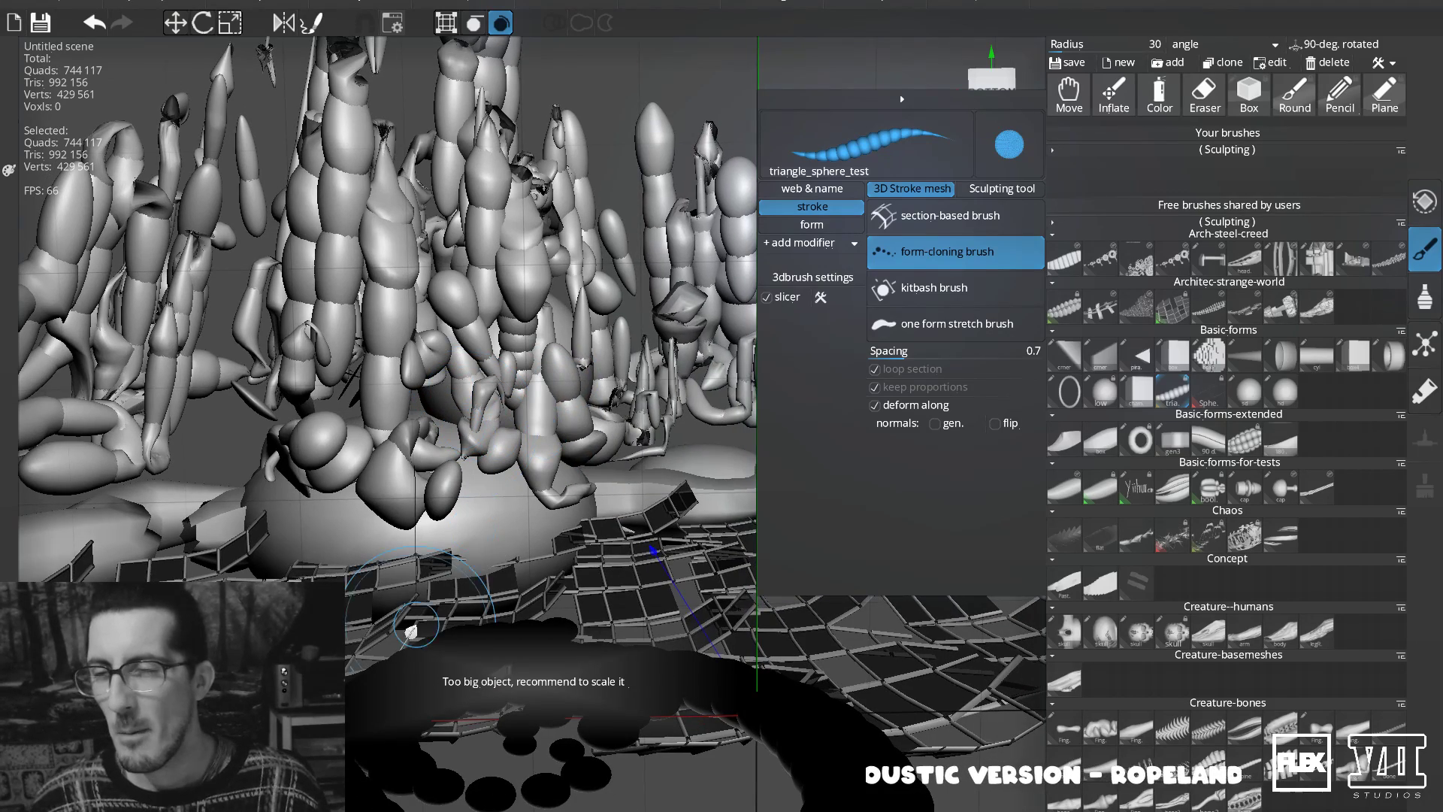
pyautogui.keyDown('alt'); pyautogui.moveTo(404, 550); pyautogui.dragTo(458, 631, button='right'); pyautogui.keyUp('alt')
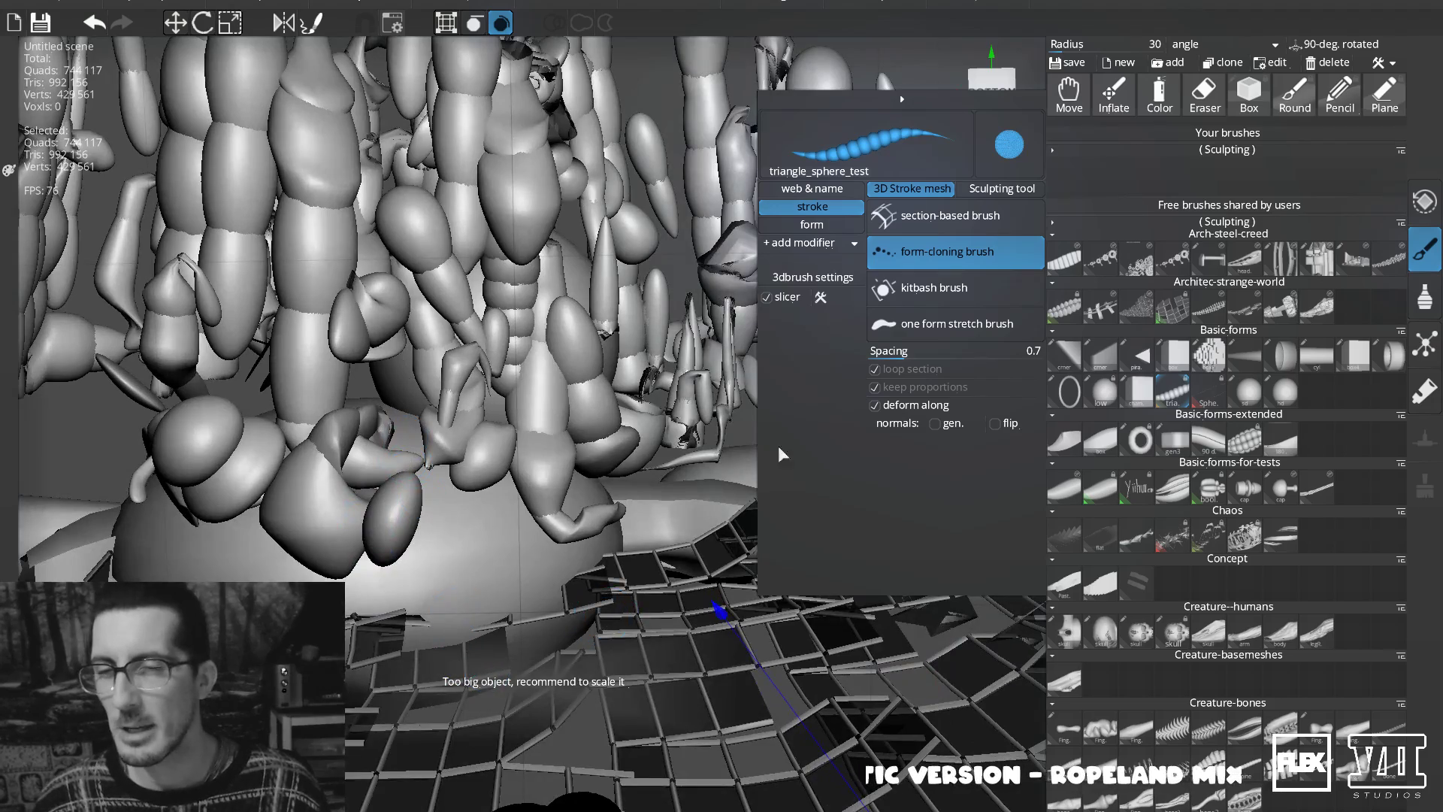
pyautogui.moveTo(601, 530)
pyautogui.keyDown('alt'); pyautogui.mouseDown()
pyautogui.moveTo(594, 497)
pyautogui.moveTo(606, 546)
pyautogui.mouseUp(); pyautogui.keyUp('alt')
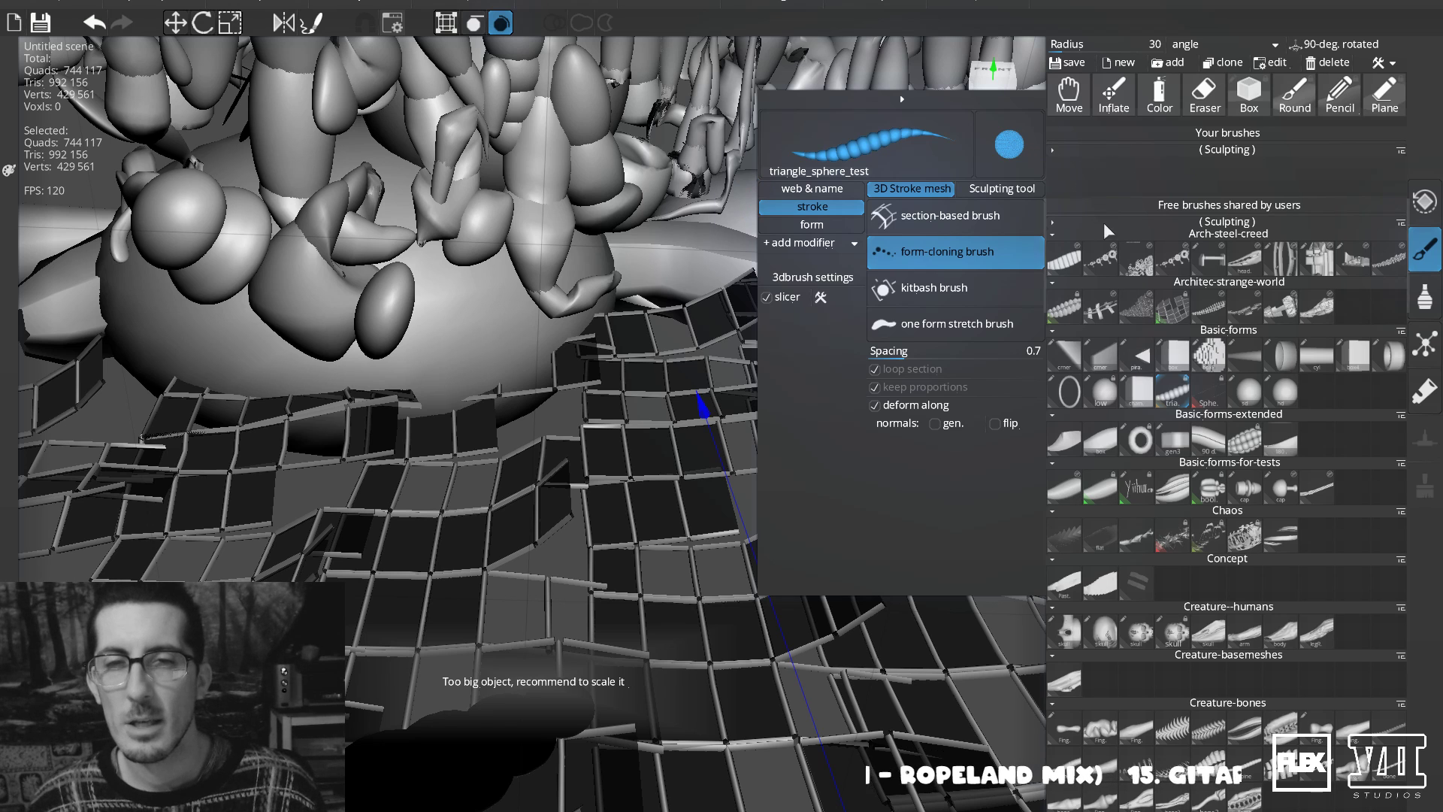
pyautogui.click(1054, 149)
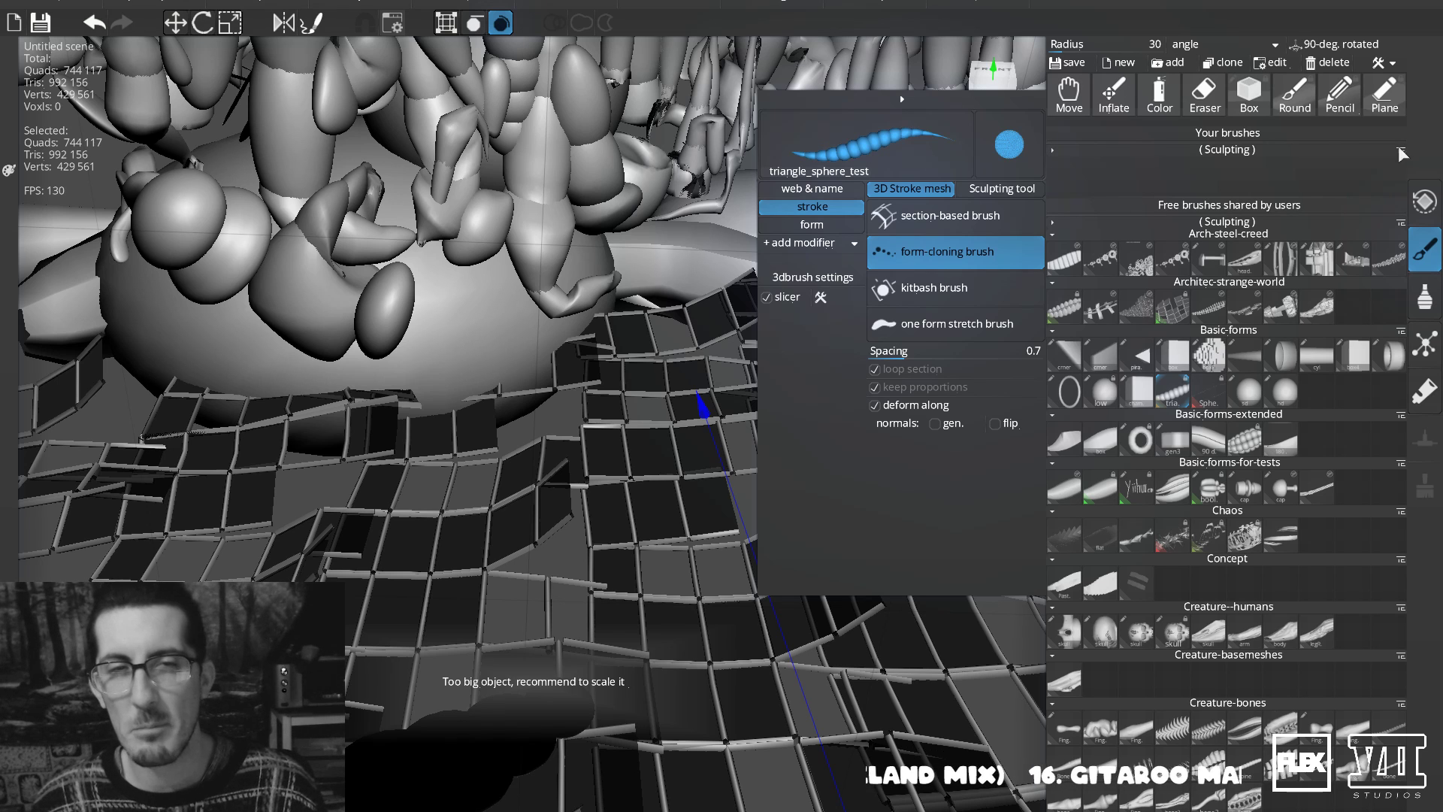
pyautogui.click(1399, 149)
pyautogui.click(1054, 153)
pyautogui.click(1054, 154)
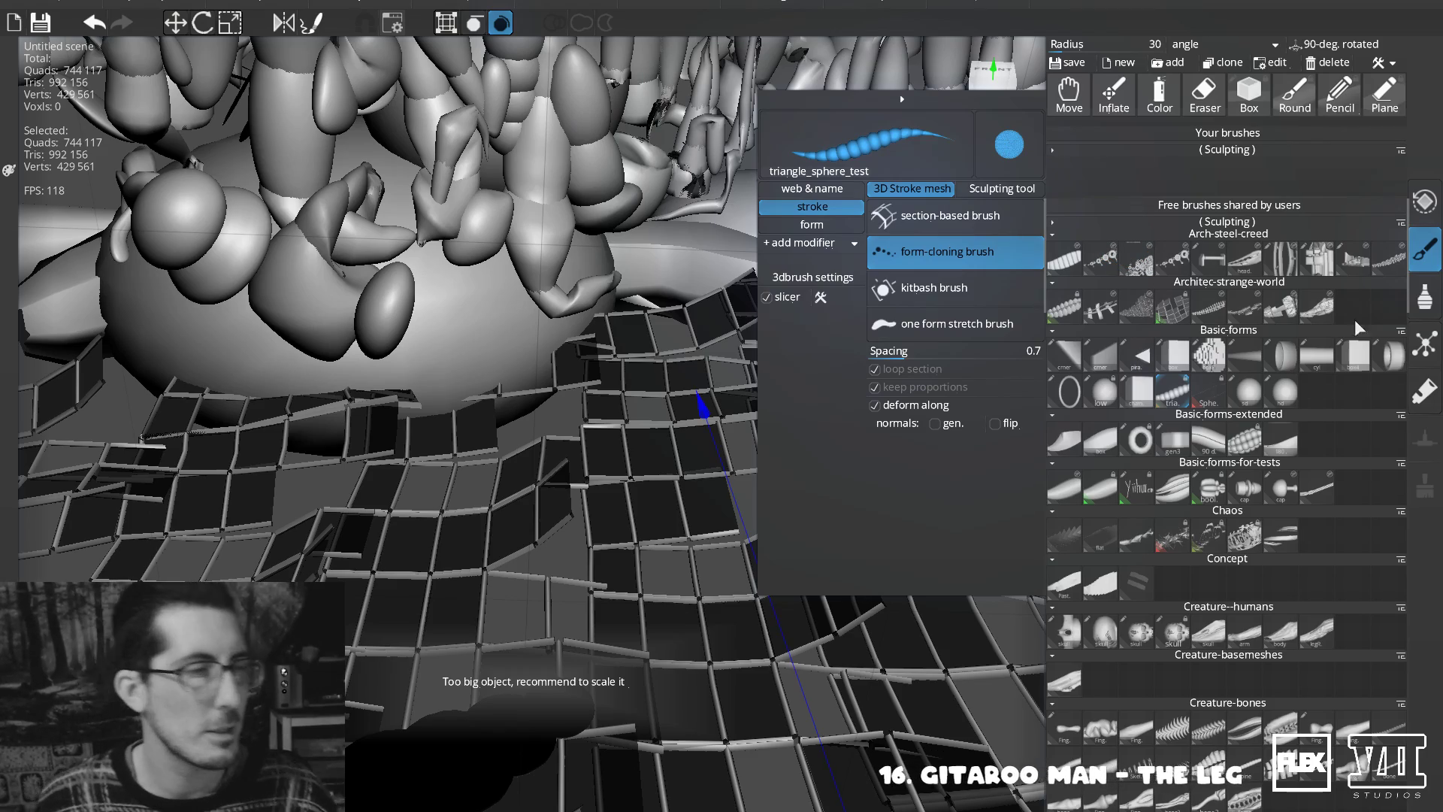
# Examine the whole bead structure above the block surface from several angles, both near and far.
pyautogui.scroll(-3, 578, 381)
pyautogui.moveTo(578, 381); pyautogui.dragTo(553, 309, button='middle')
pyautogui.scroll(3, 481, 331)
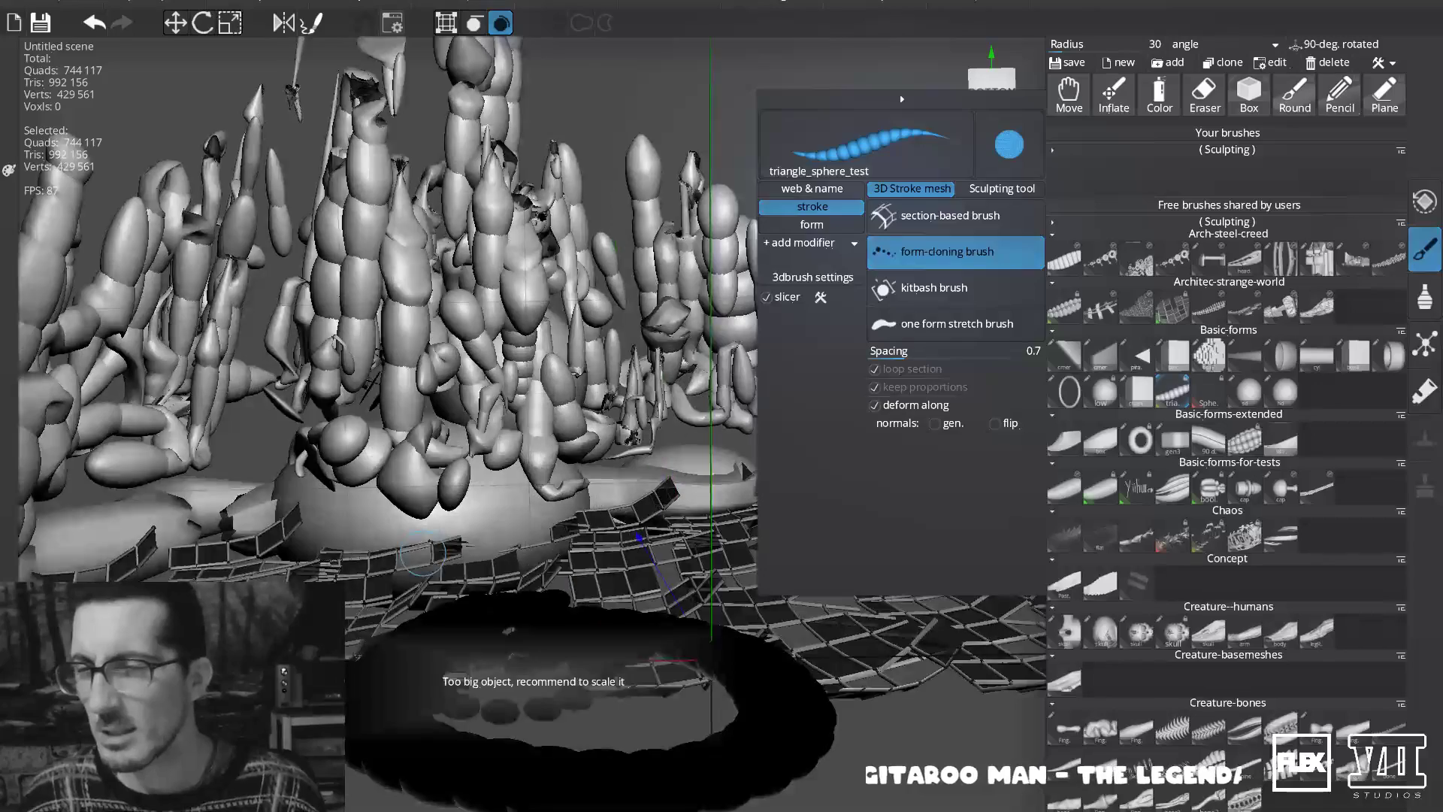
pyautogui.moveTo(444, 436)
pyautogui.mouseDown(button='middle')
pyautogui.moveTo(436, 541)
pyautogui.moveTo(439, 488)
pyautogui.moveTo(437, 502)
pyautogui.mouseUp(button='middle')
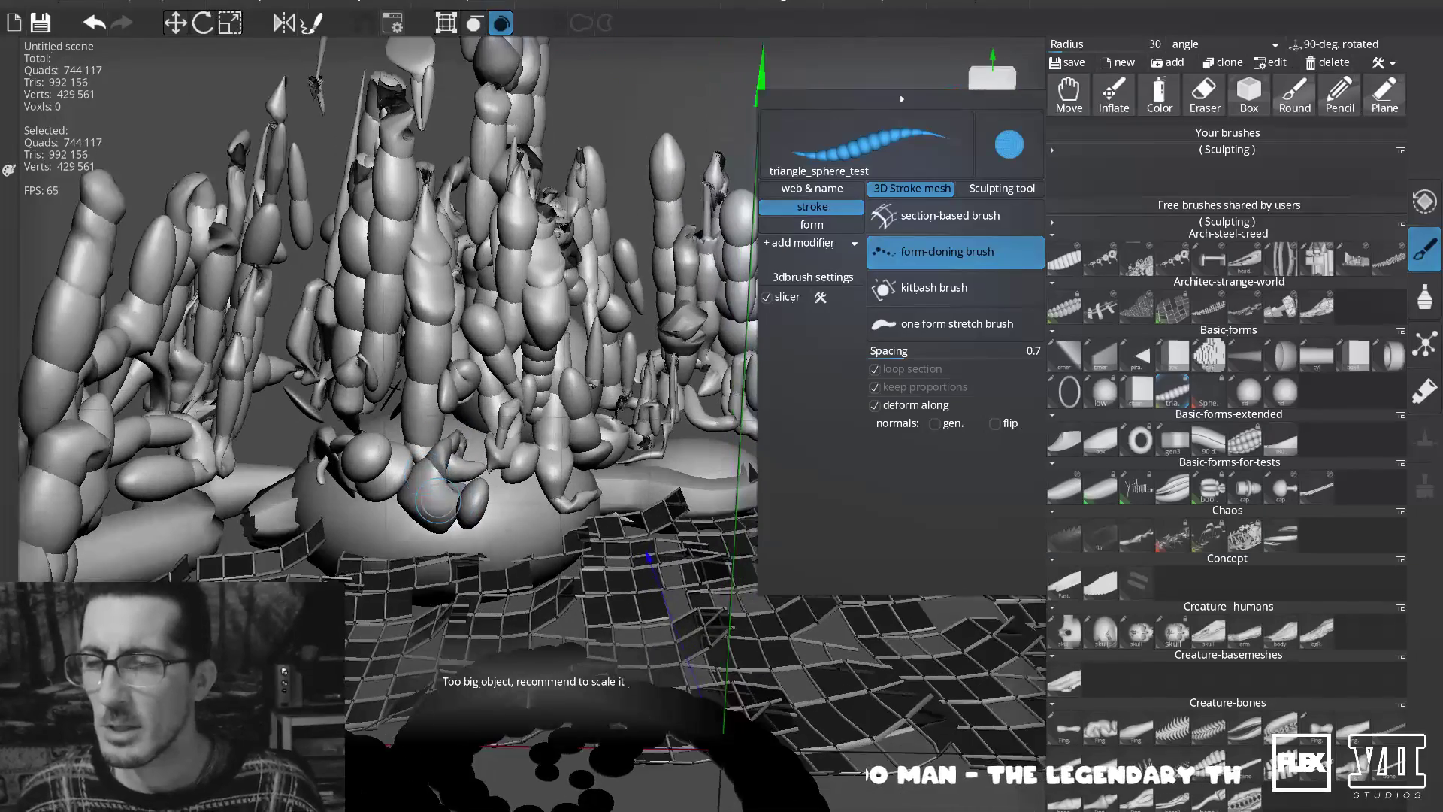
pyautogui.moveTo(352, 539); pyautogui.dragTo(362, 556, button='middle')
pyautogui.scroll(-4, 360, 541)
pyautogui.scroll(-3, 560, 624)
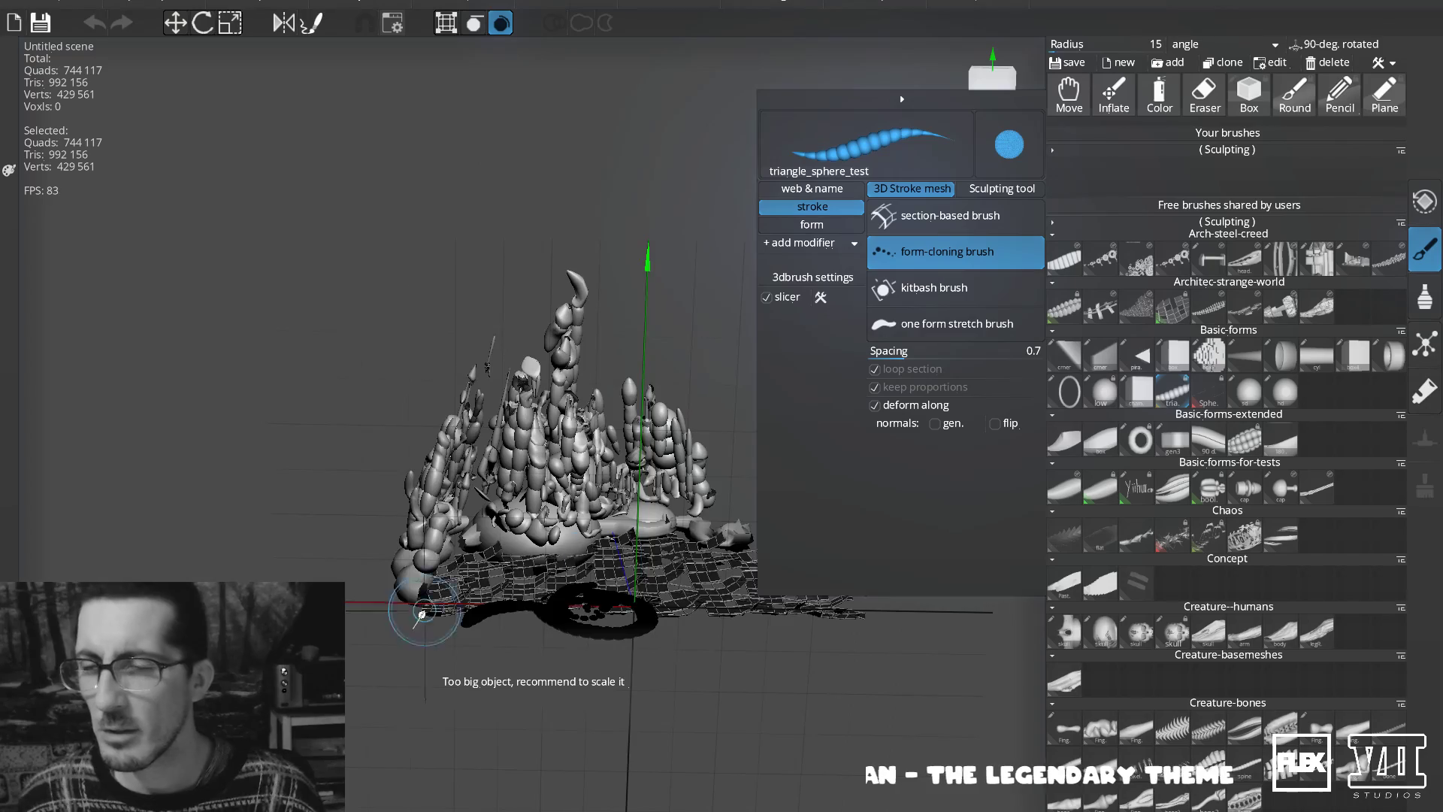
pyautogui.scroll(6, 563, 552)
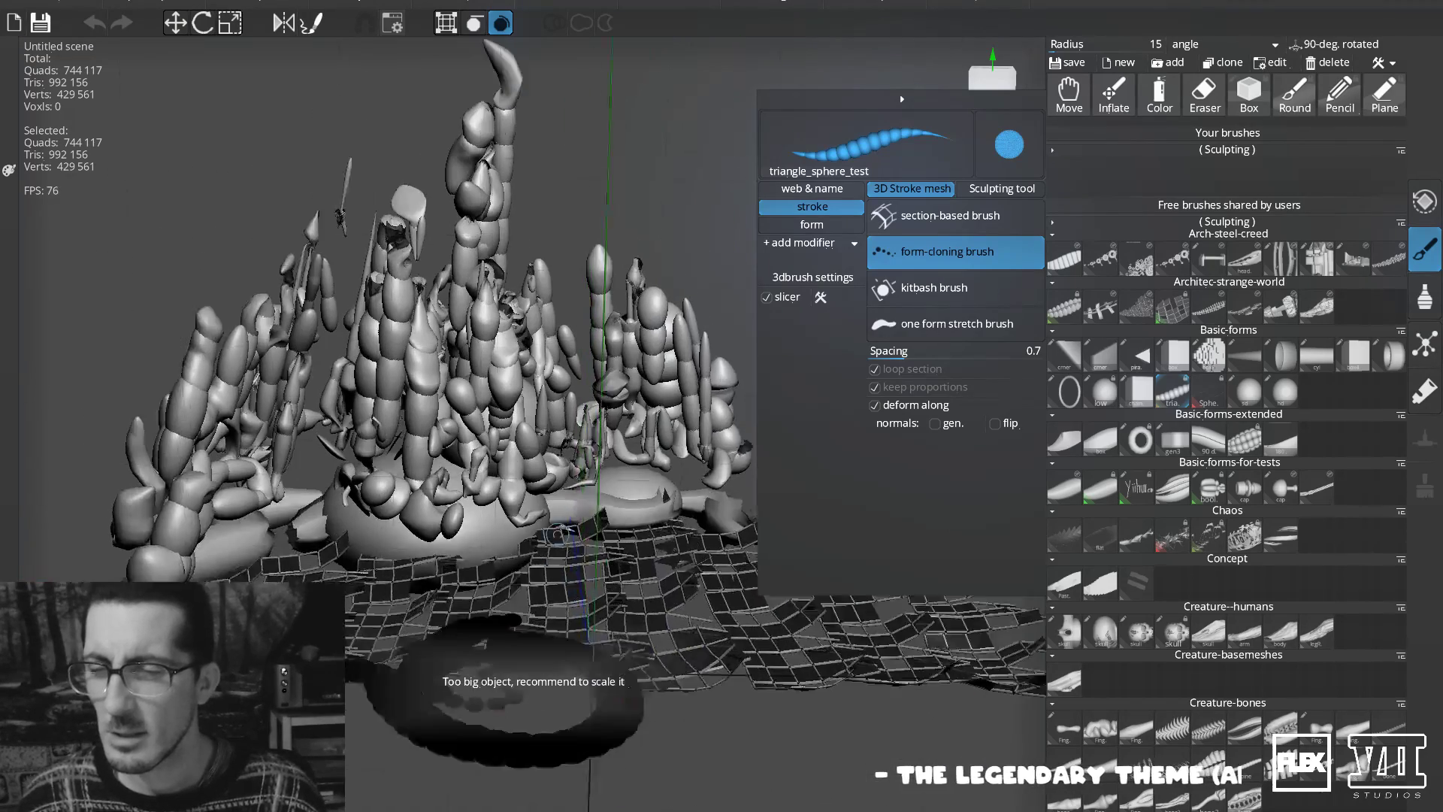
# Try to rotate the whole bead structure freehand with the Rotate tool in object space.
pyautogui.moveTo(563, 539)
pyautogui.mouseDown(button='middle')
pyautogui.moveTo(540, 587)
pyautogui.moveTo(598, 557)
pyautogui.mouseUp(button='middle')
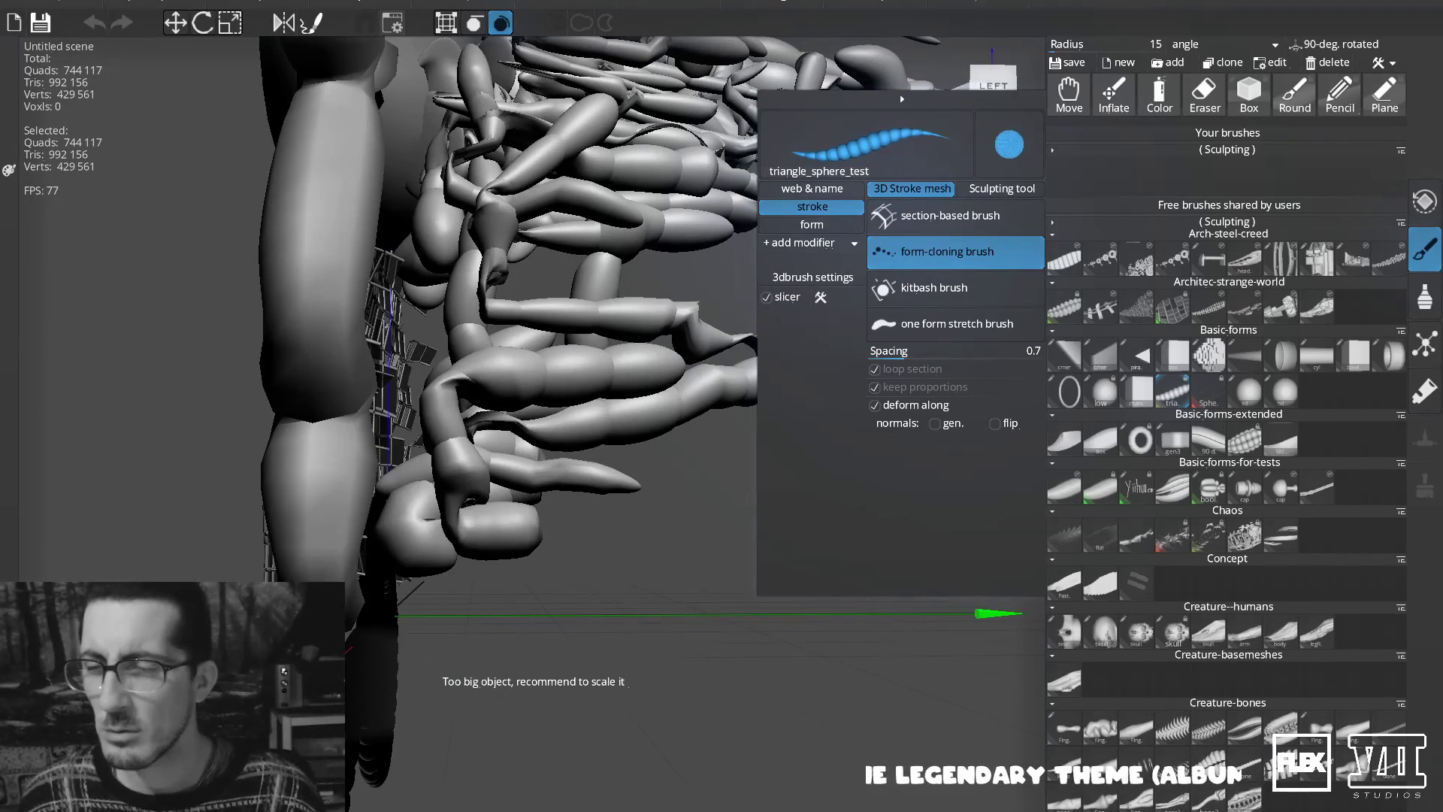
pyautogui.scroll(-5, 597, 557)
pyautogui.moveTo(487, 557)
pyautogui.mouseDown(button='middle')
pyautogui.moveTo(341, 551)
pyautogui.moveTo(470, 542)
pyautogui.moveTo(460, 580)
pyautogui.moveTo(411, 572)
pyautogui.mouseUp(button='middle')
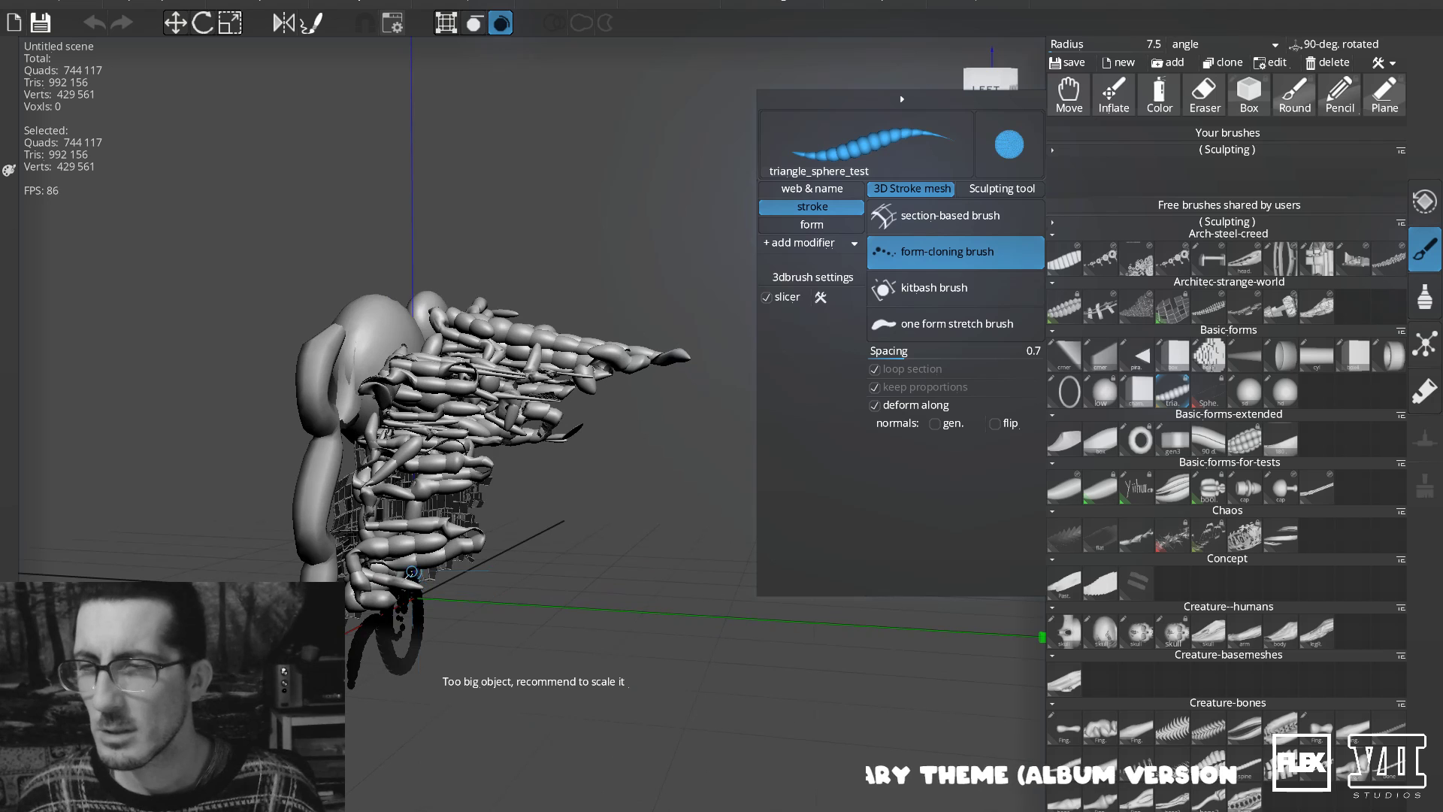
pyautogui.click(200, 25)
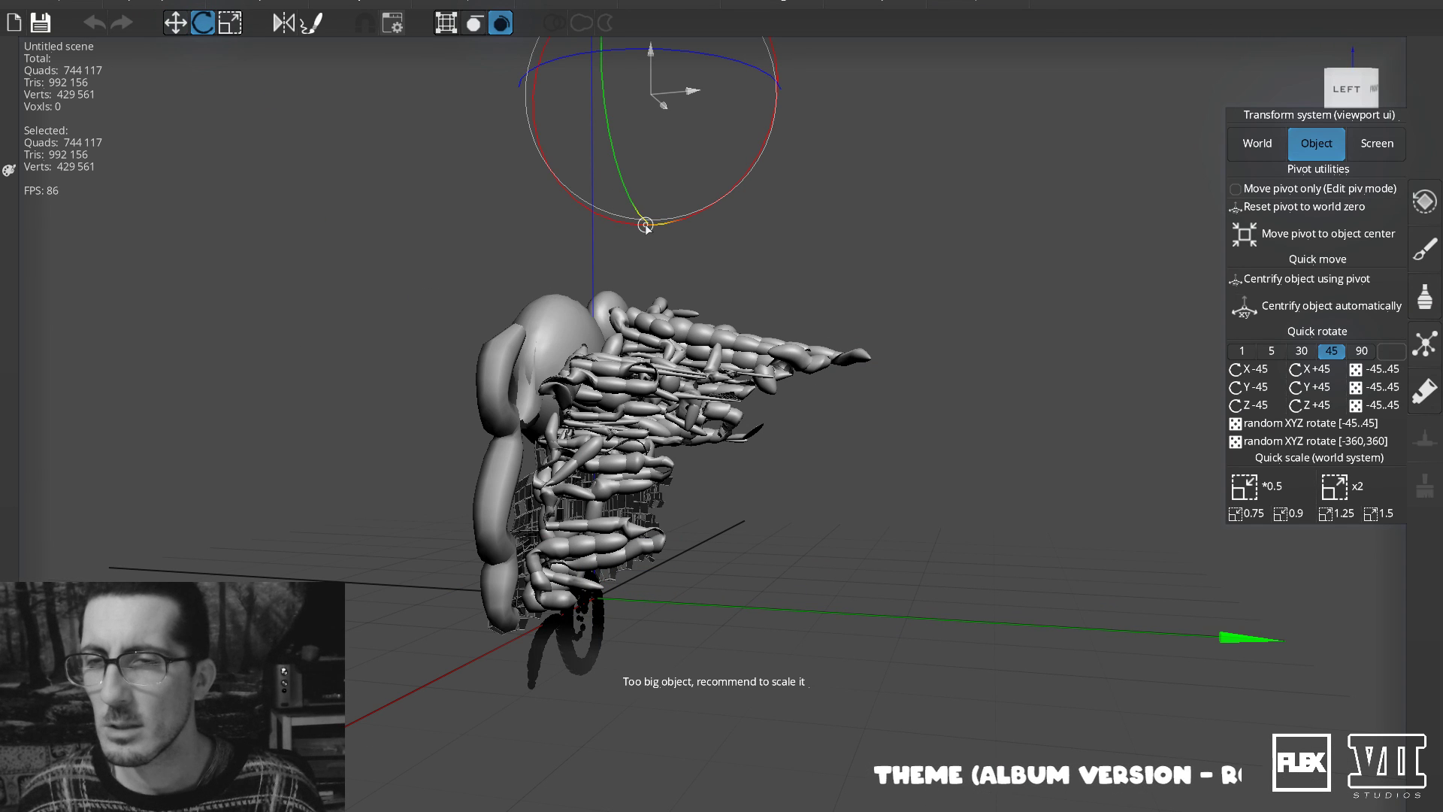
pyautogui.moveTo(645, 224)
pyautogui.mouseDown()
pyautogui.moveTo(669, 219)
pyautogui.moveTo(578, 209)
pyautogui.moveTo(629, 207)
pyautogui.moveTo(568, 259)
pyautogui.moveTo(602, 204)
pyautogui.moveTo(607, 216)
pyautogui.moveTo(608, 186)
pyautogui.moveTo(626, 196)
pyautogui.mouseUp()
pyautogui.moveTo(626, 197); pyautogui.dragTo(635, 183)
pyautogui.moveTo(635, 182); pyautogui.dragTo(643, 174)
pyautogui.moveTo(643, 173)
pyautogui.mouseDown()
pyautogui.moveTo(559, 256)
pyautogui.moveTo(695, 295)
pyautogui.moveTo(660, 249)
pyautogui.moveTo(594, 294)
pyautogui.moveTo(476, 236)
pyautogui.moveTo(568, 239)
pyautogui.moveTo(478, 260)
pyautogui.mouseUp()
pyautogui.hotkey('ctrl', 'z')
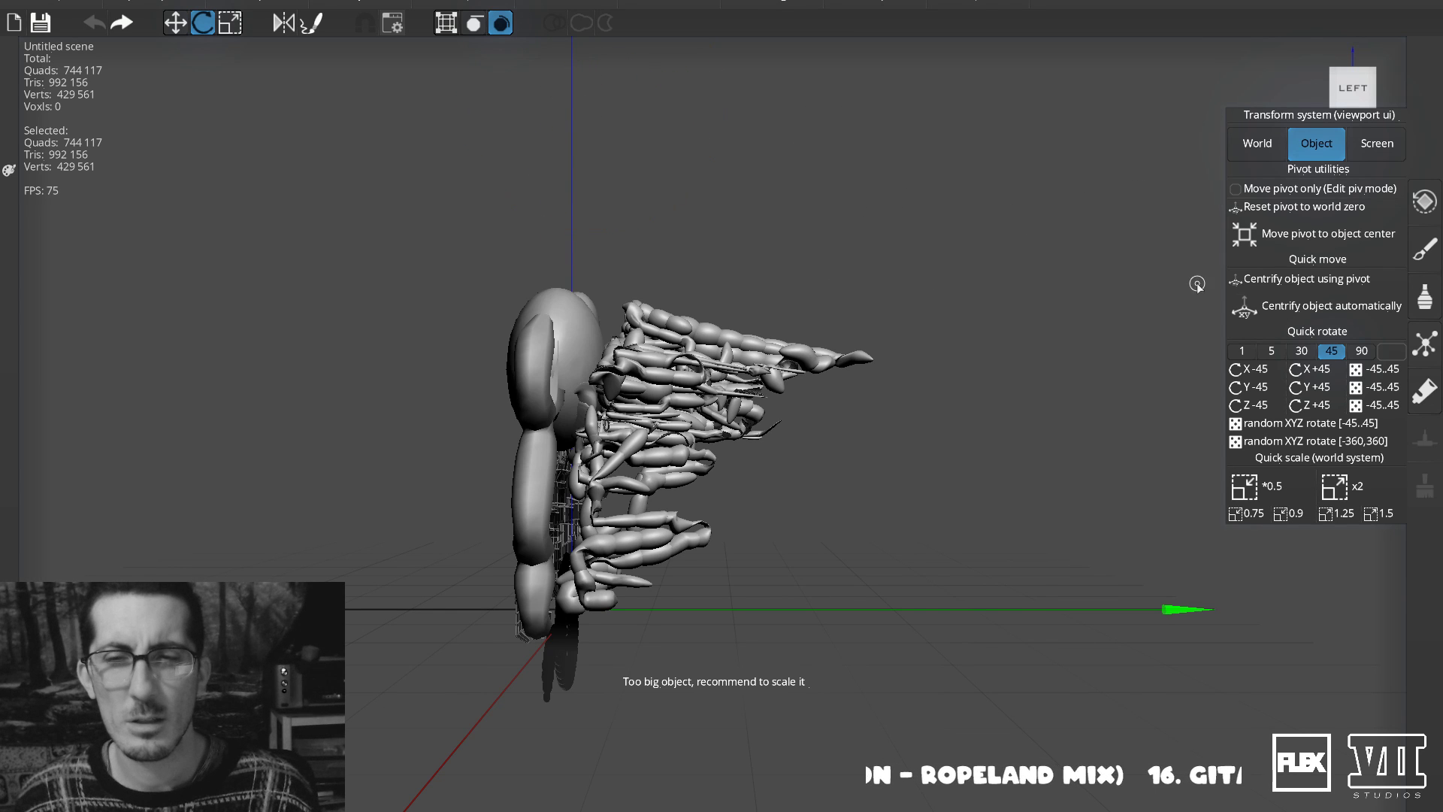
# Try 90-degree quick rotations of the structure around the X, Y and Z axes in object space.
pyautogui.click(1362, 351)
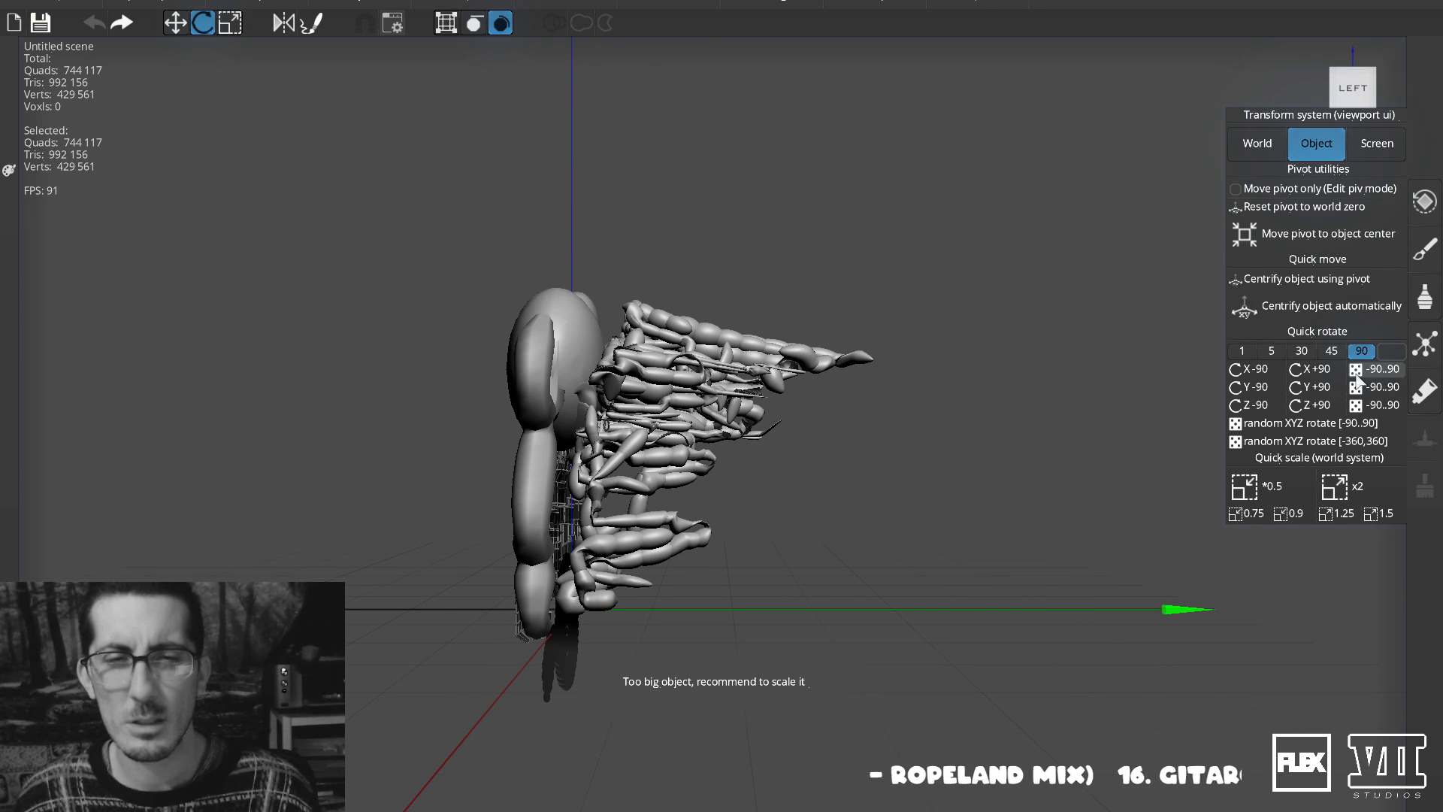
pyautogui.click(1296, 373)
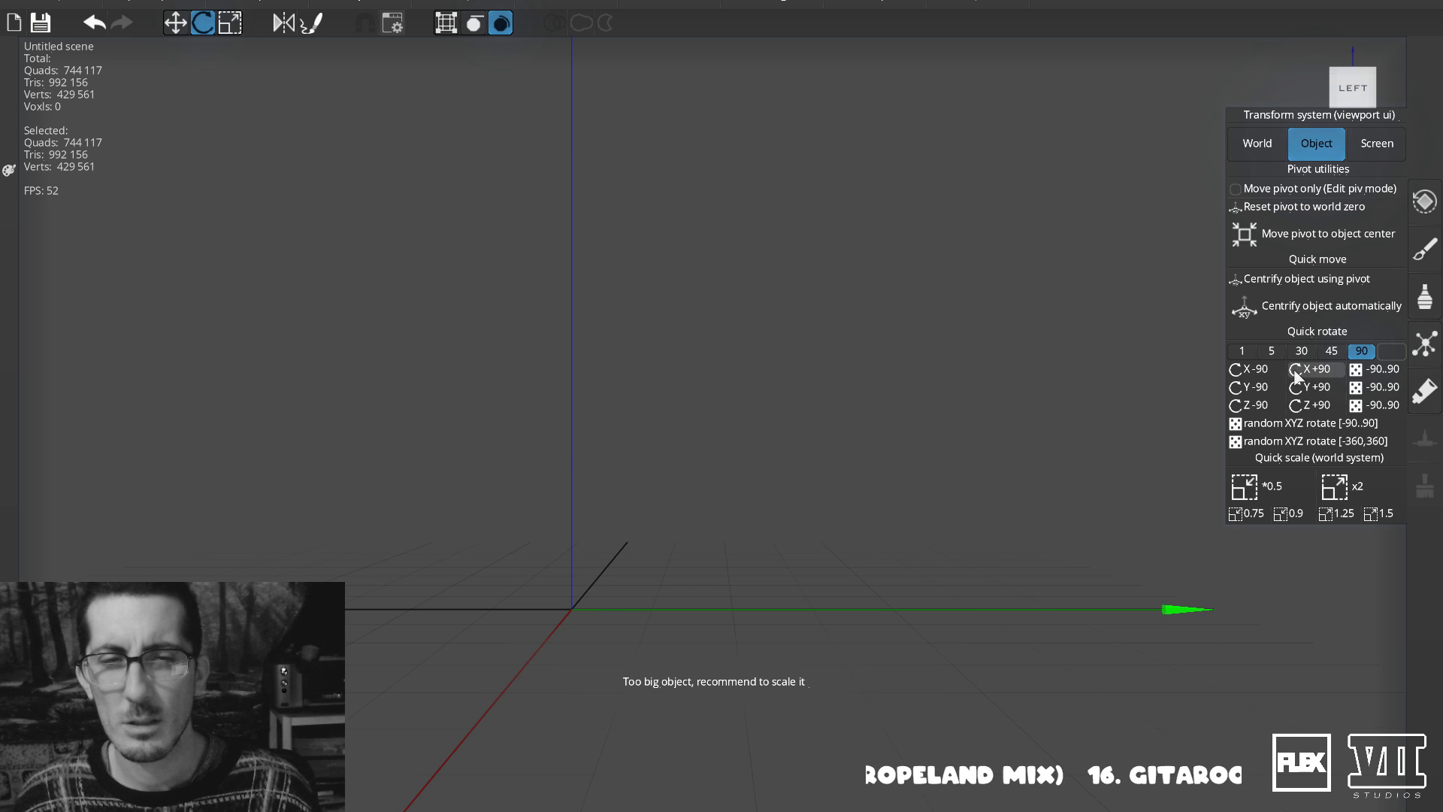
pyautogui.click(1237, 372)
pyautogui.click(1235, 376)
pyautogui.click(1234, 388)
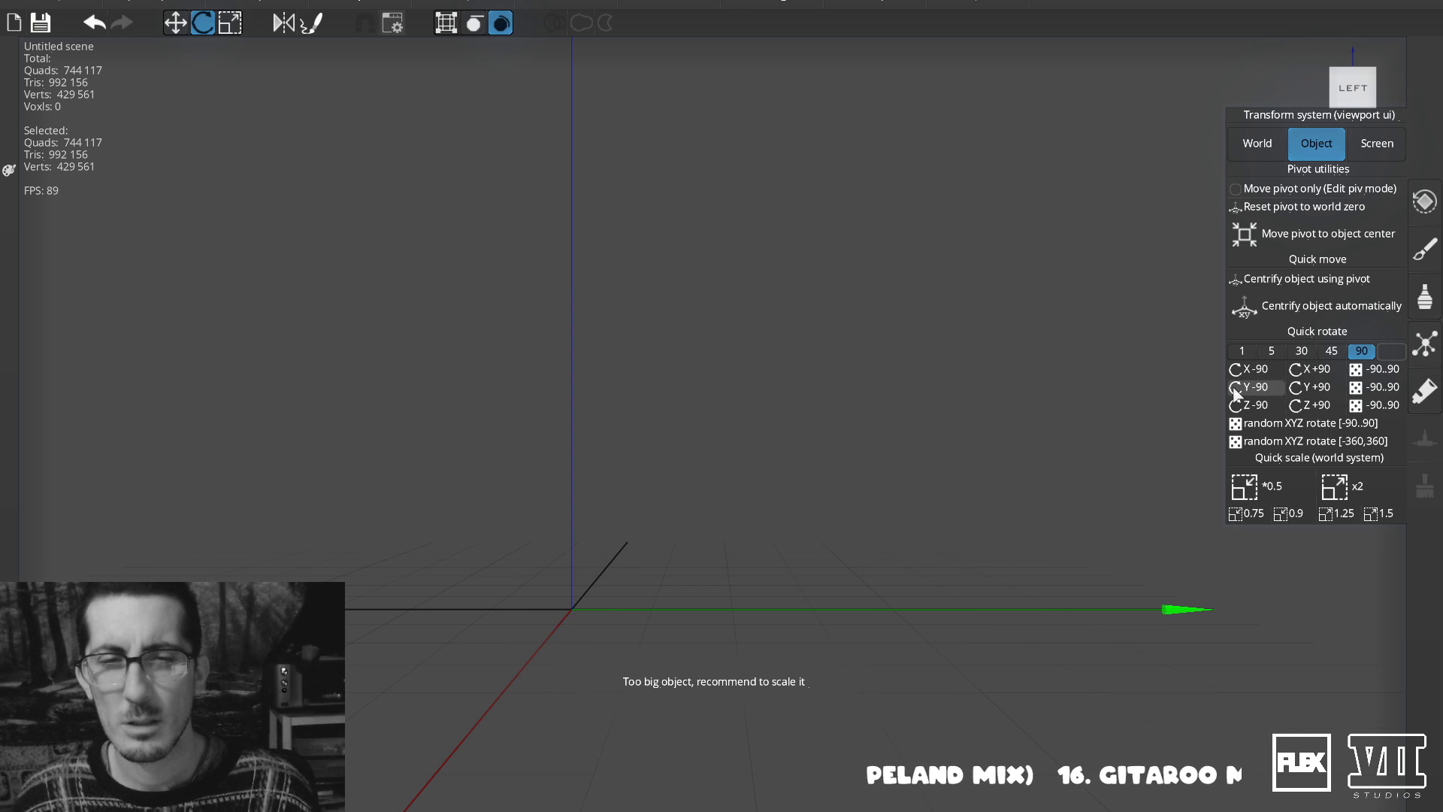
pyautogui.hotkey('ctrl', 'z')
pyautogui.click(1249, 407)
pyautogui.hotkey('ctrl', 'z')
pyautogui.click(1308, 408)
pyautogui.hotkey('ctrl', 'z')
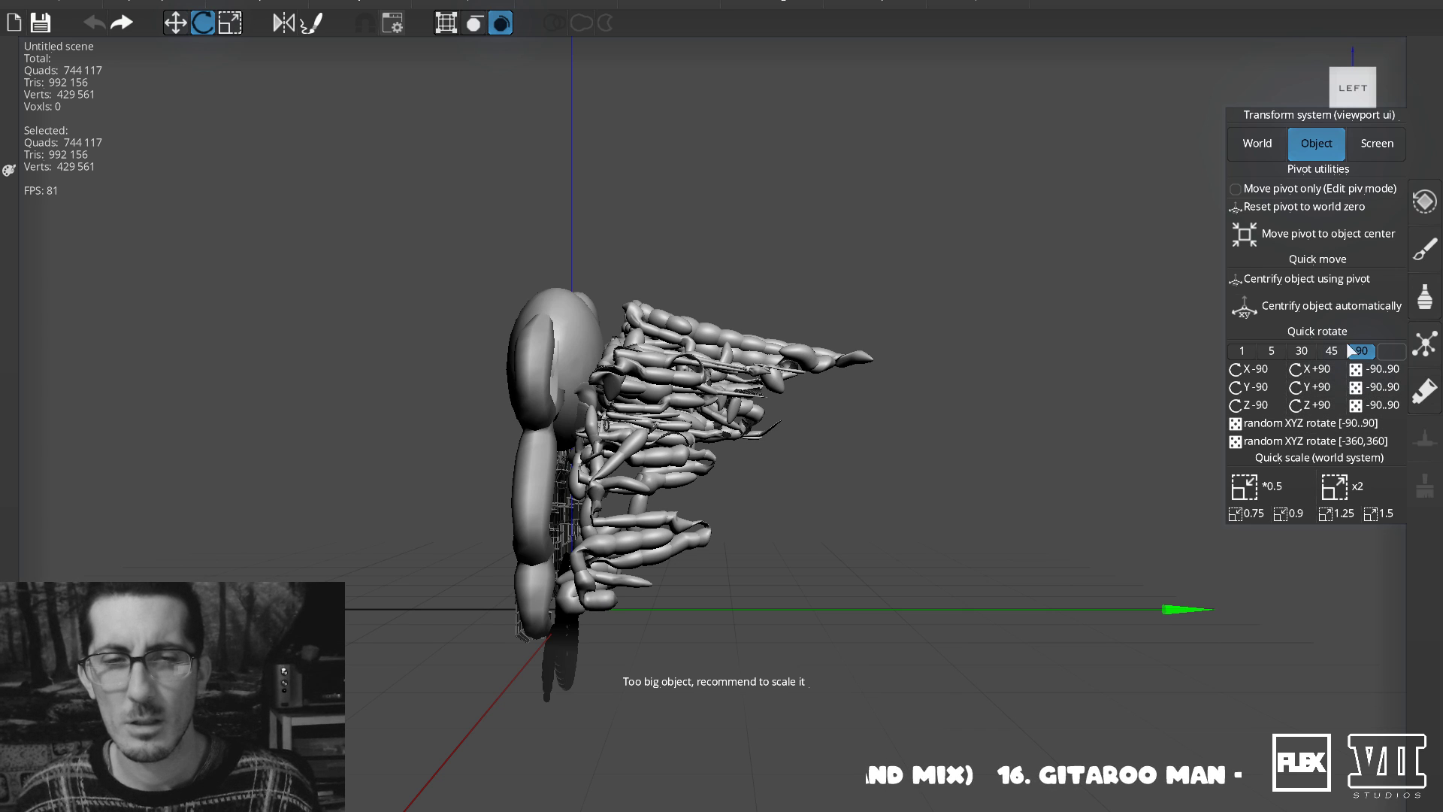
# Try turning the structure +90 degrees around the X and Y axes in world space.
pyautogui.click(1282, 514)
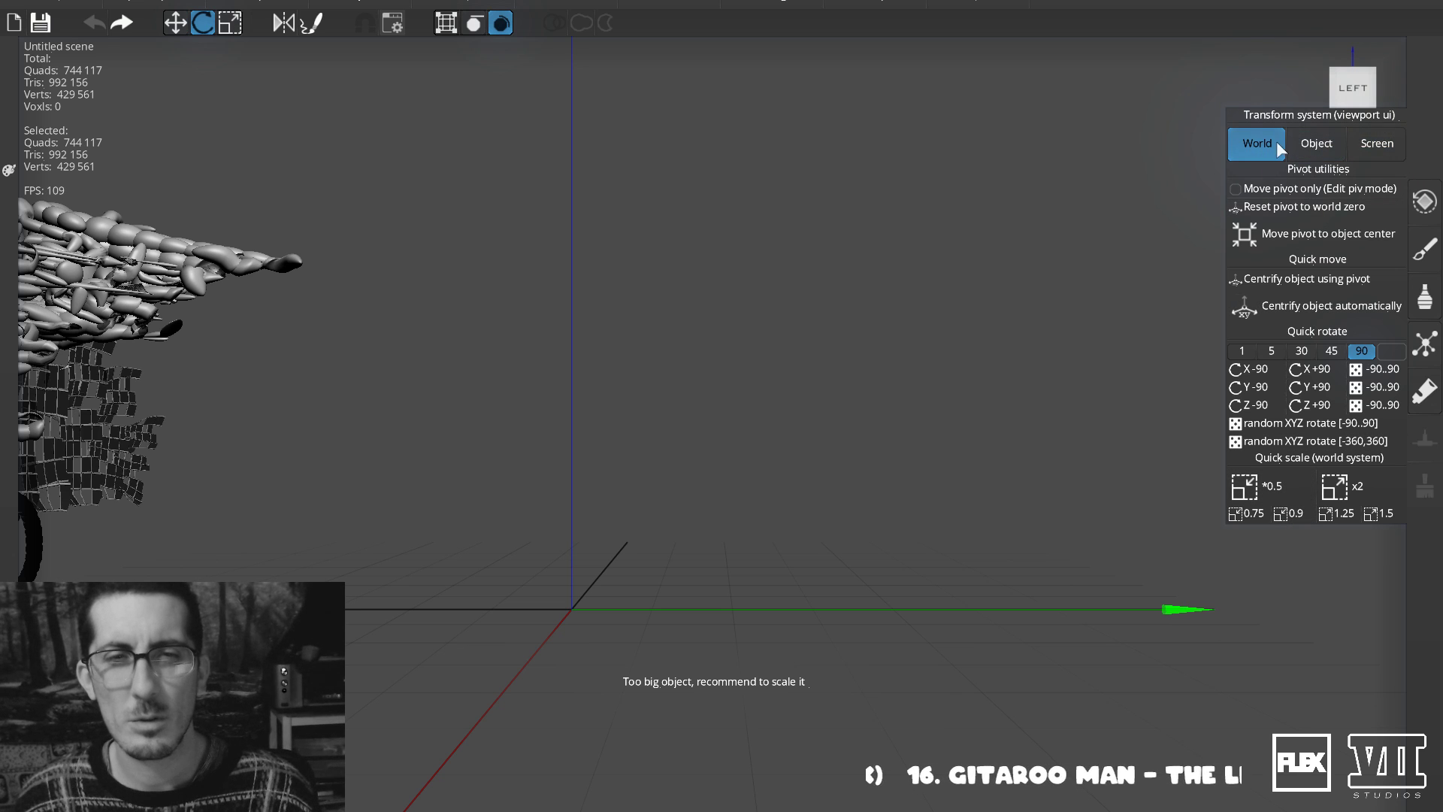
pyautogui.click(1312, 371)
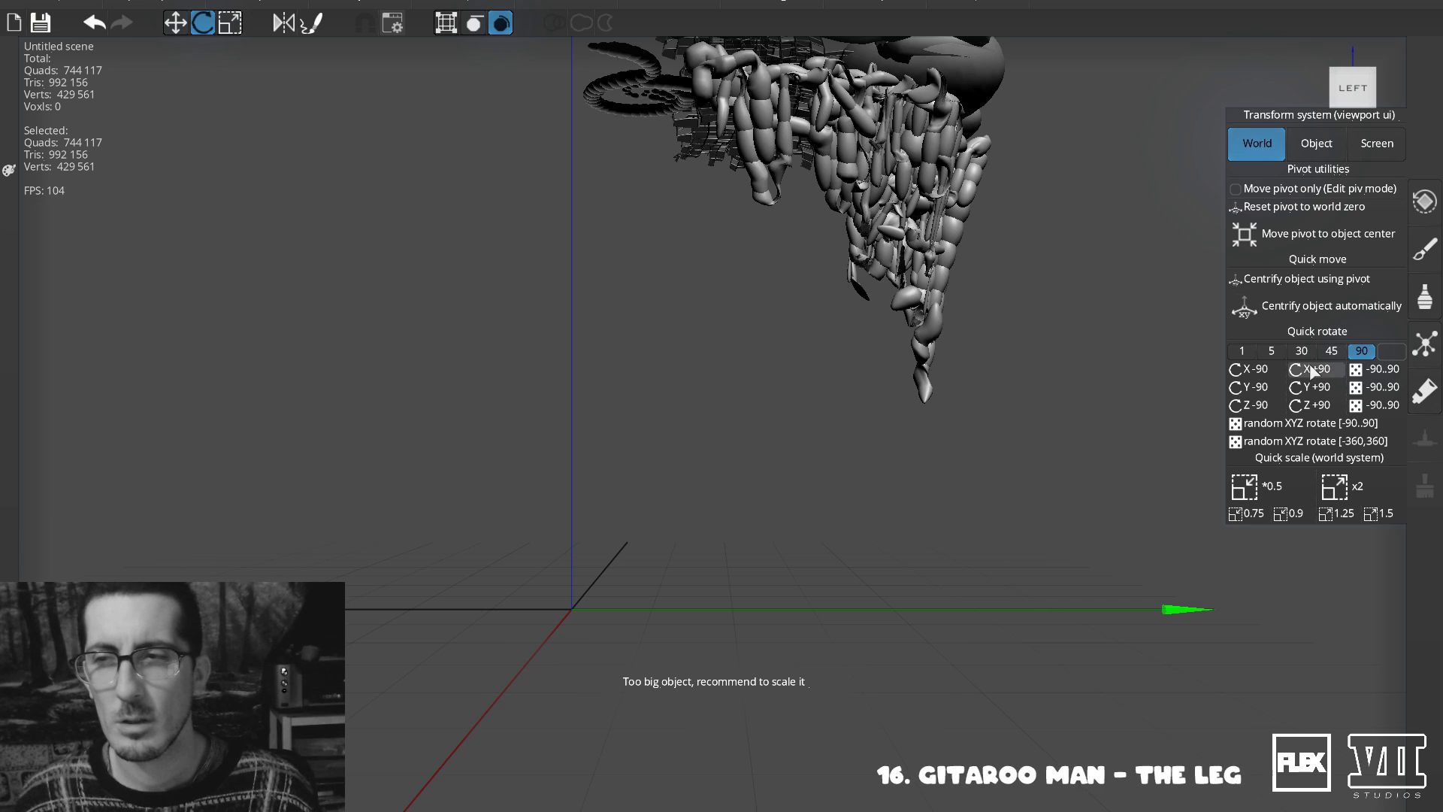
pyautogui.click(1312, 370)
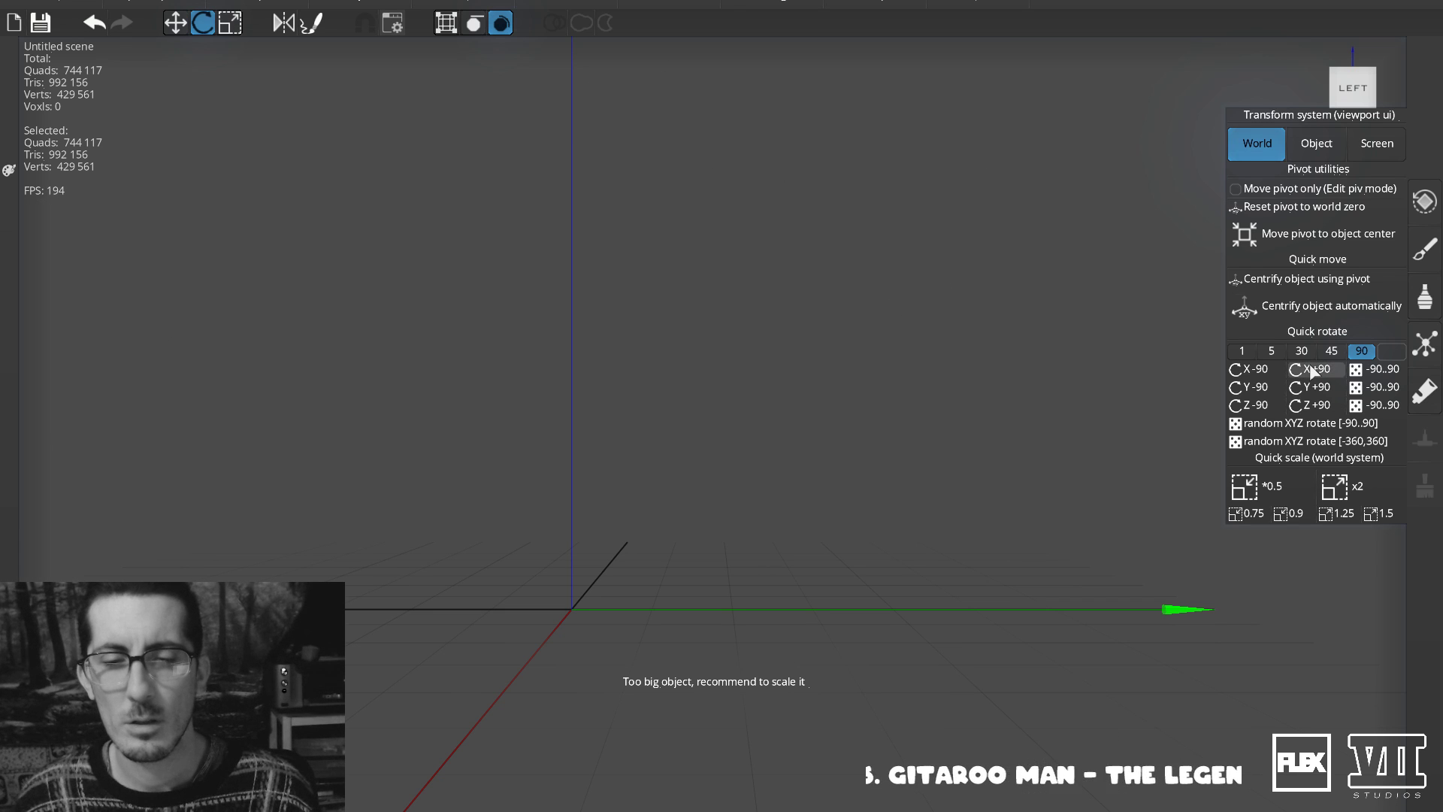
pyautogui.hotkey('ctrl', 'z')
pyautogui.hotkey('ctrl', 'z')
pyautogui.click(1302, 389)
pyautogui.hotkey('ctrl', 'z')
# Rotate the structure +90 degrees around Z in world space and test further +90-degree turns around Y and X.
pyautogui.click(1305, 406)
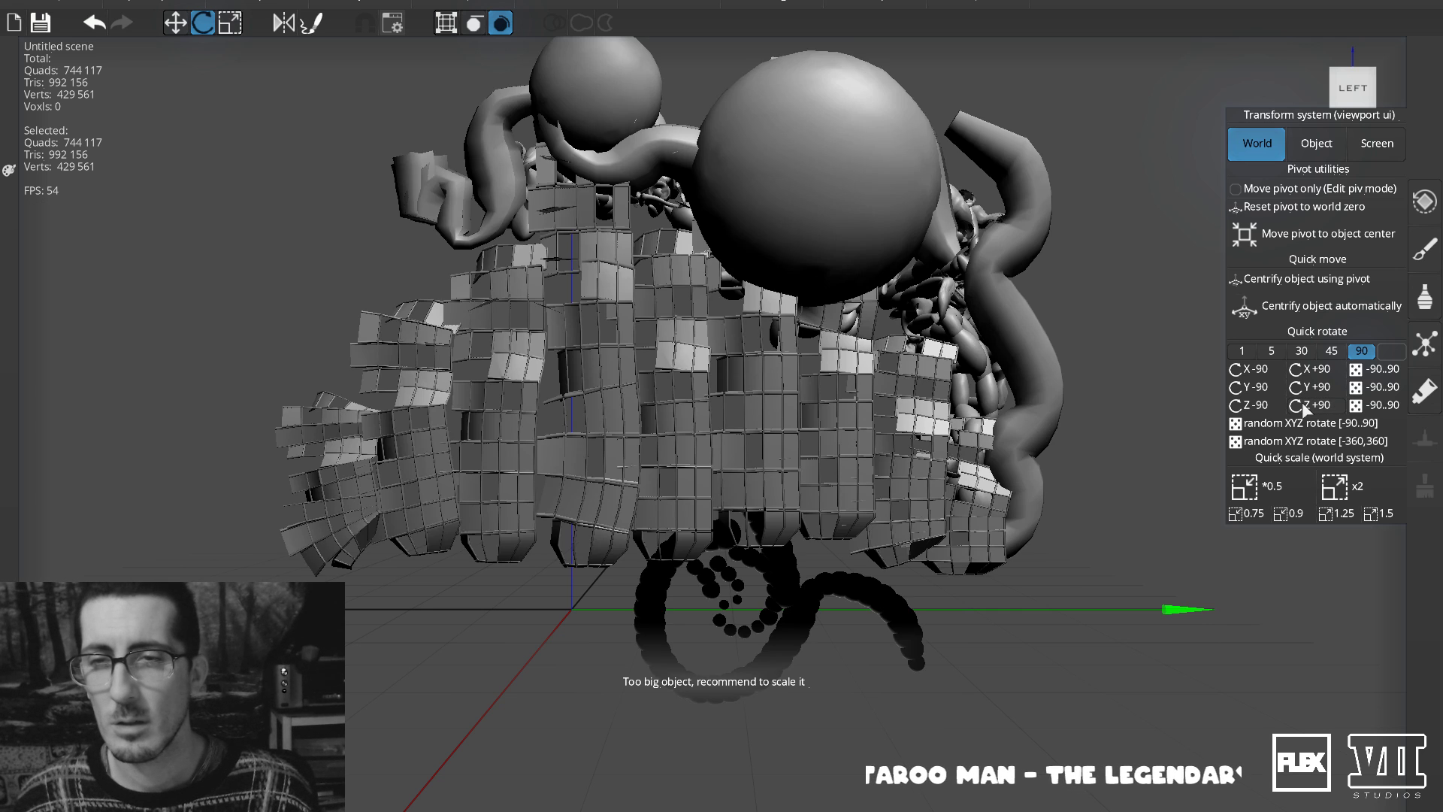
pyautogui.click(1305, 405)
pyautogui.click(1302, 391)
pyautogui.hotkey('ctrl', 'z')
pyautogui.click(1310, 368)
pyautogui.hotkey('ctrl', 'z')
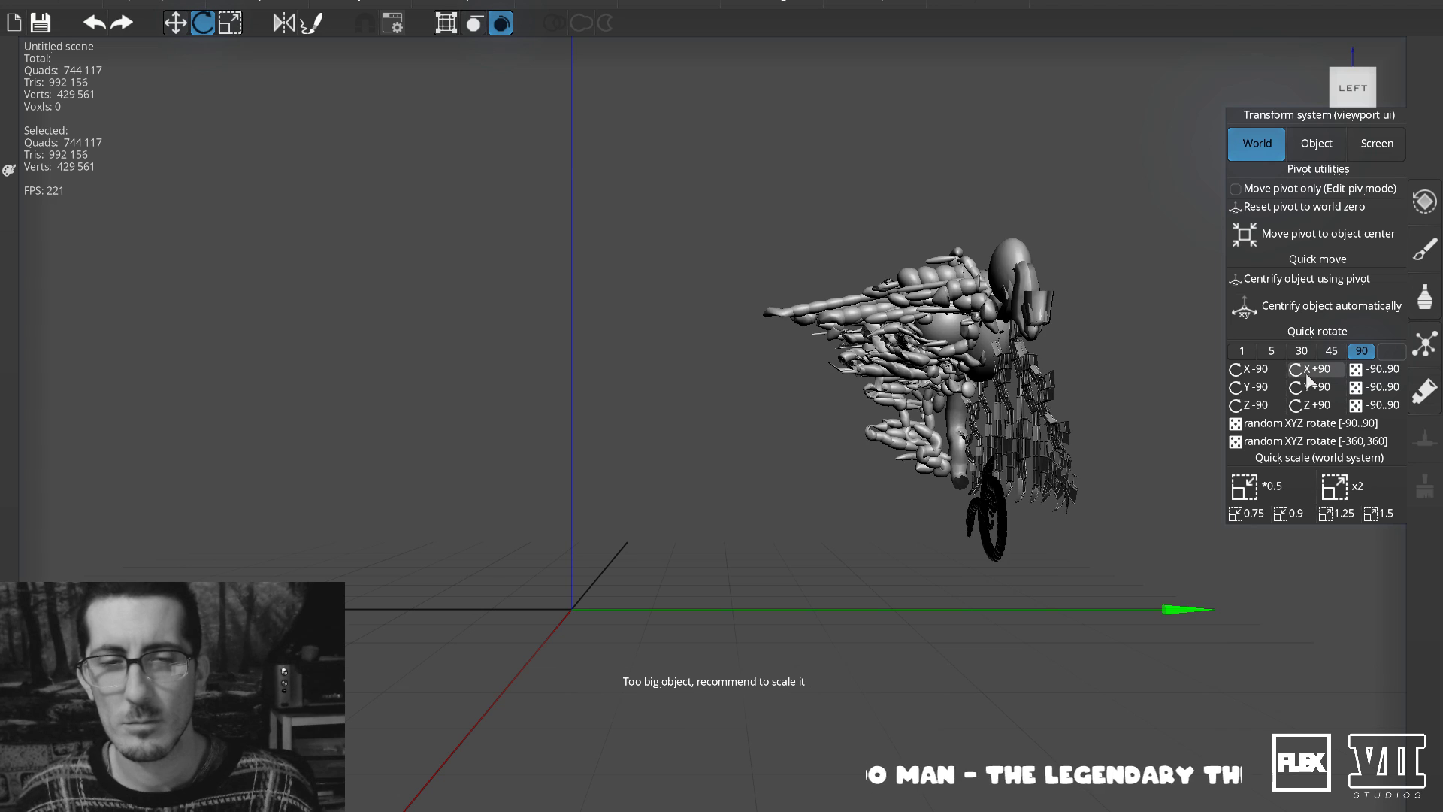
pyautogui.click(1308, 370)
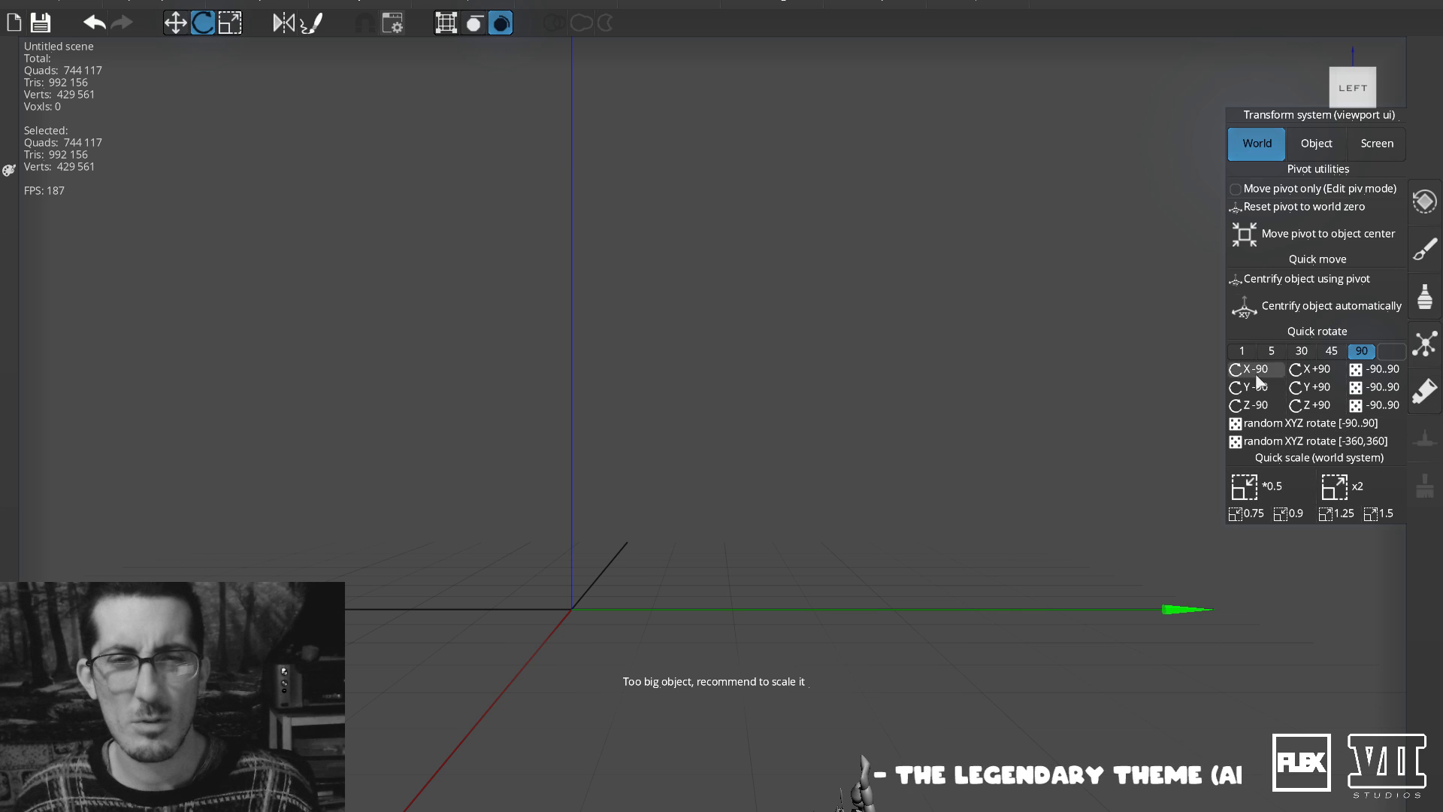
# Reset the structure's pivot to world zero and turn pivot-only editing on and off again.
pyautogui.click(1248, 210)
pyautogui.click(1257, 191)
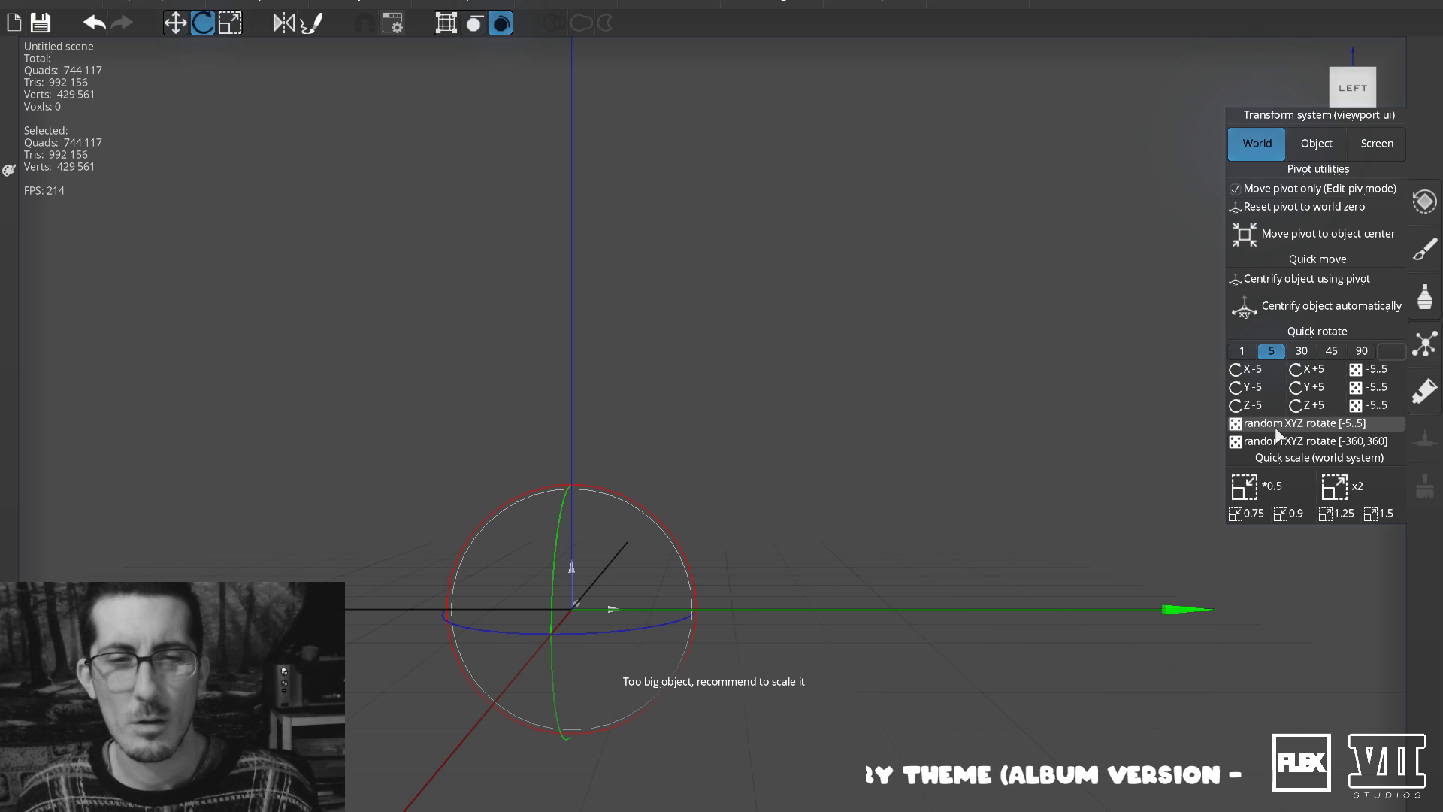
pyautogui.scroll(-5, 1193, 509)
pyautogui.scroll(-10, 1202, 515)
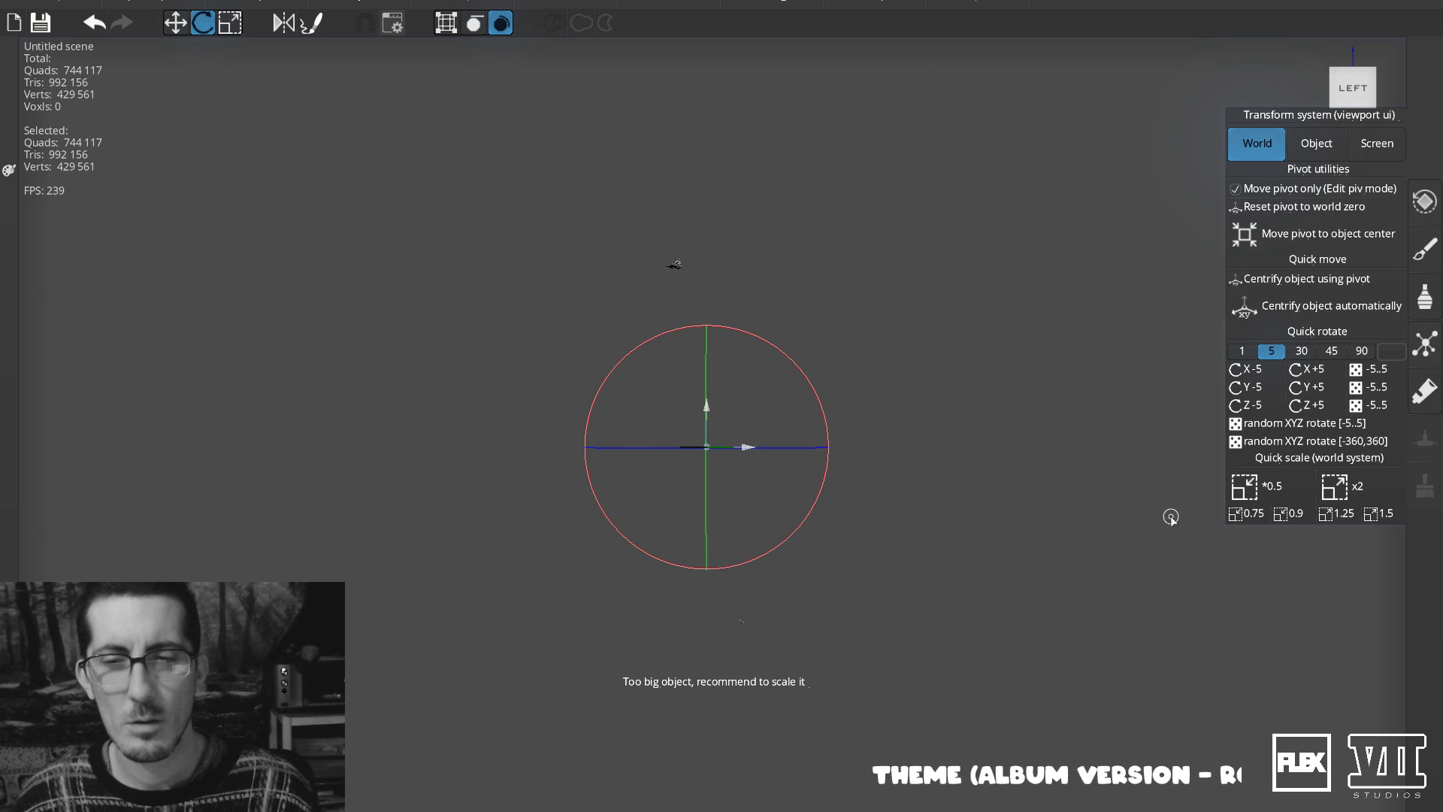
pyautogui.scroll(3, 1102, 454)
pyautogui.scroll(2, 887, 230)
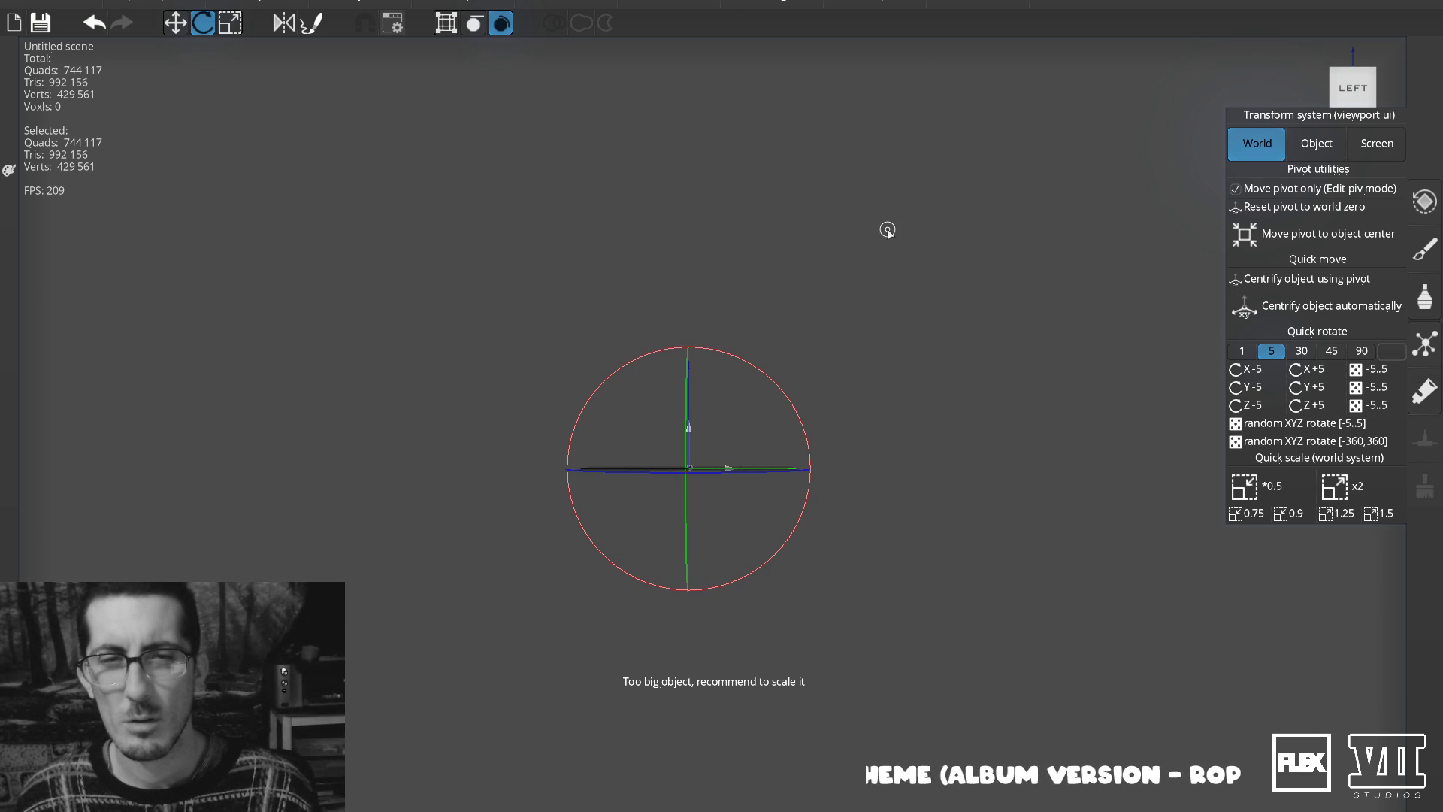
pyautogui.scroll(-1, 901, 235)
pyautogui.click(1295, 208)
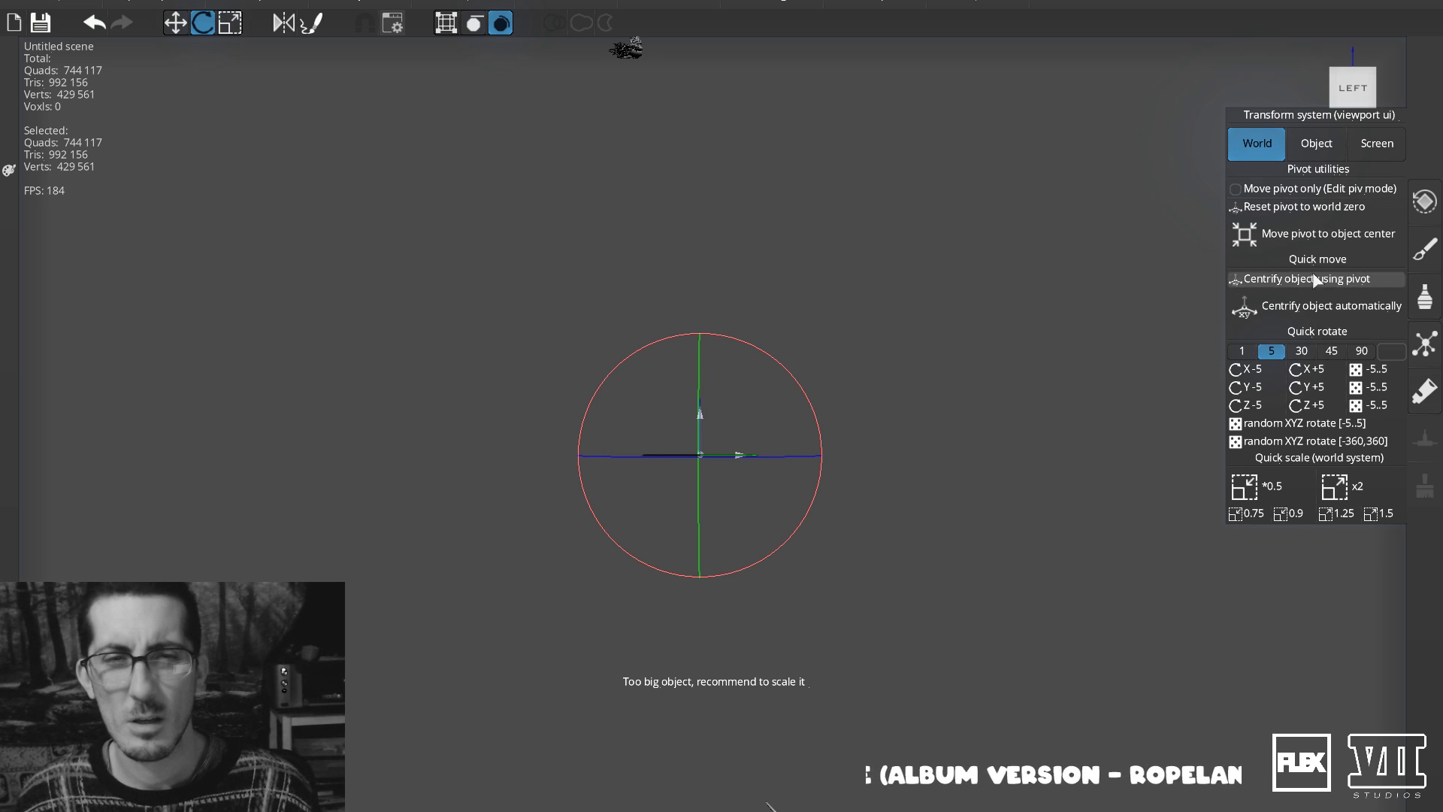
# Try halving the structure's scale, and rotate it freehand in object space.
pyautogui.click(1324, 351)
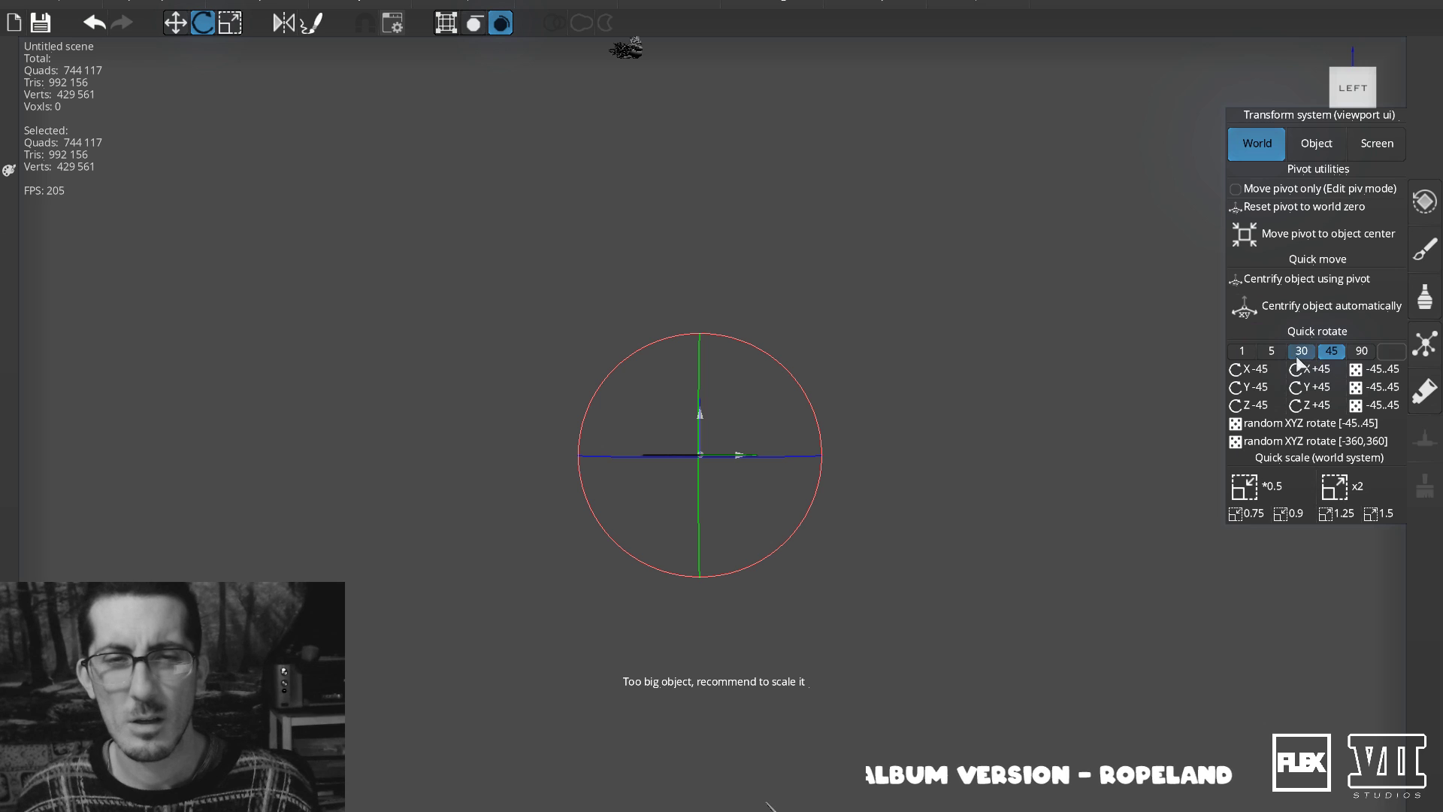
pyautogui.hotkey('ctrl', 'z')
pyautogui.click(1277, 481)
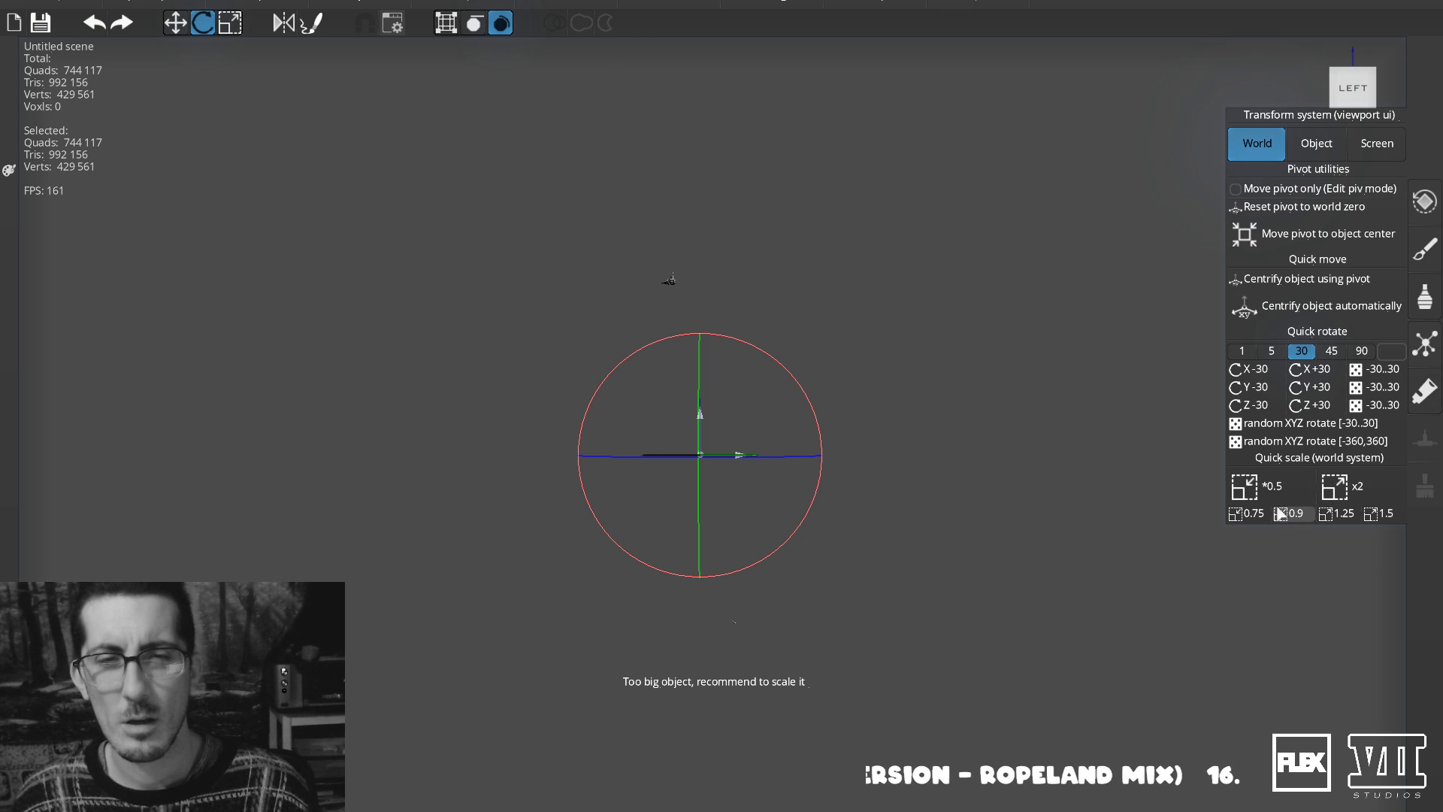
pyautogui.hotkey('ctrl', 'z')
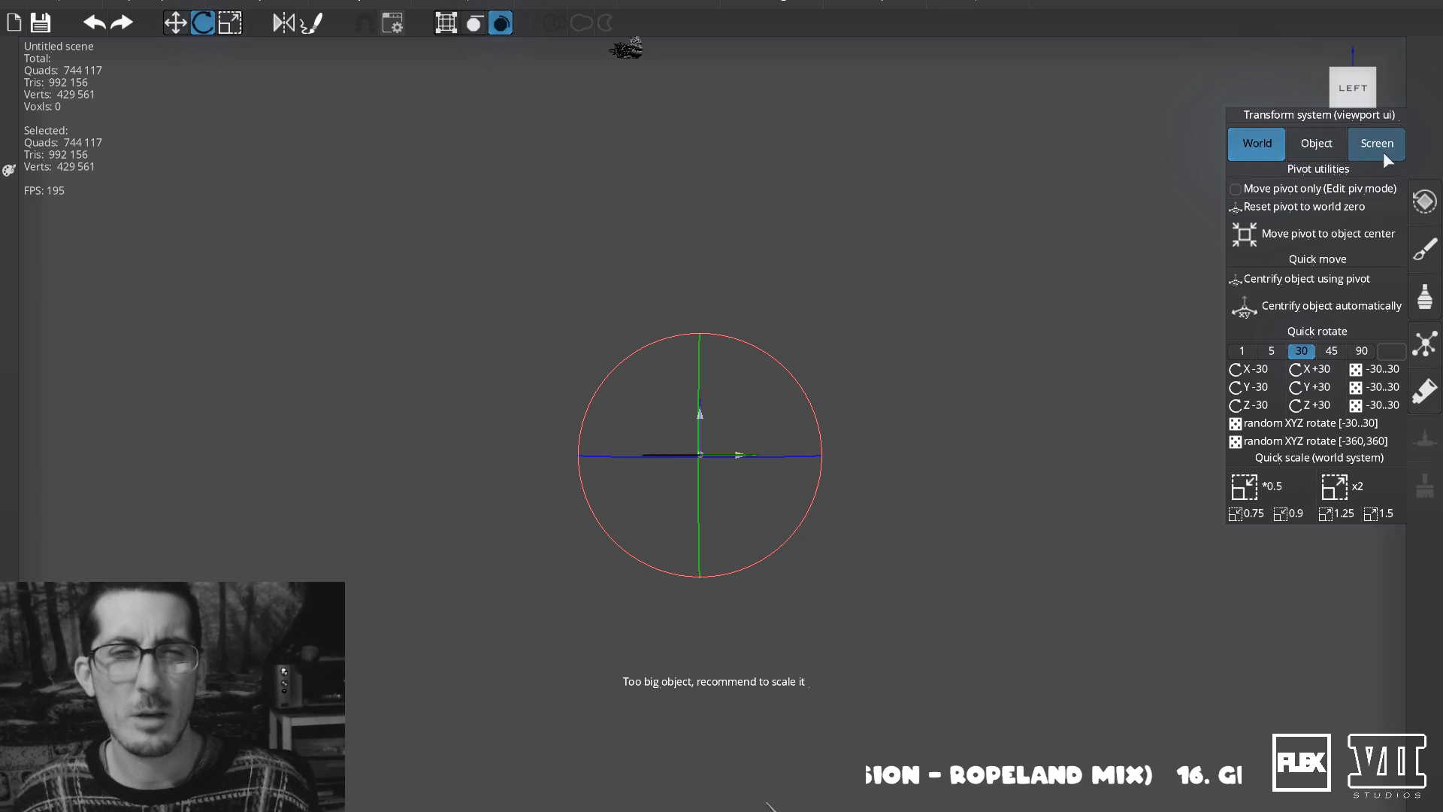
pyautogui.click(1317, 143)
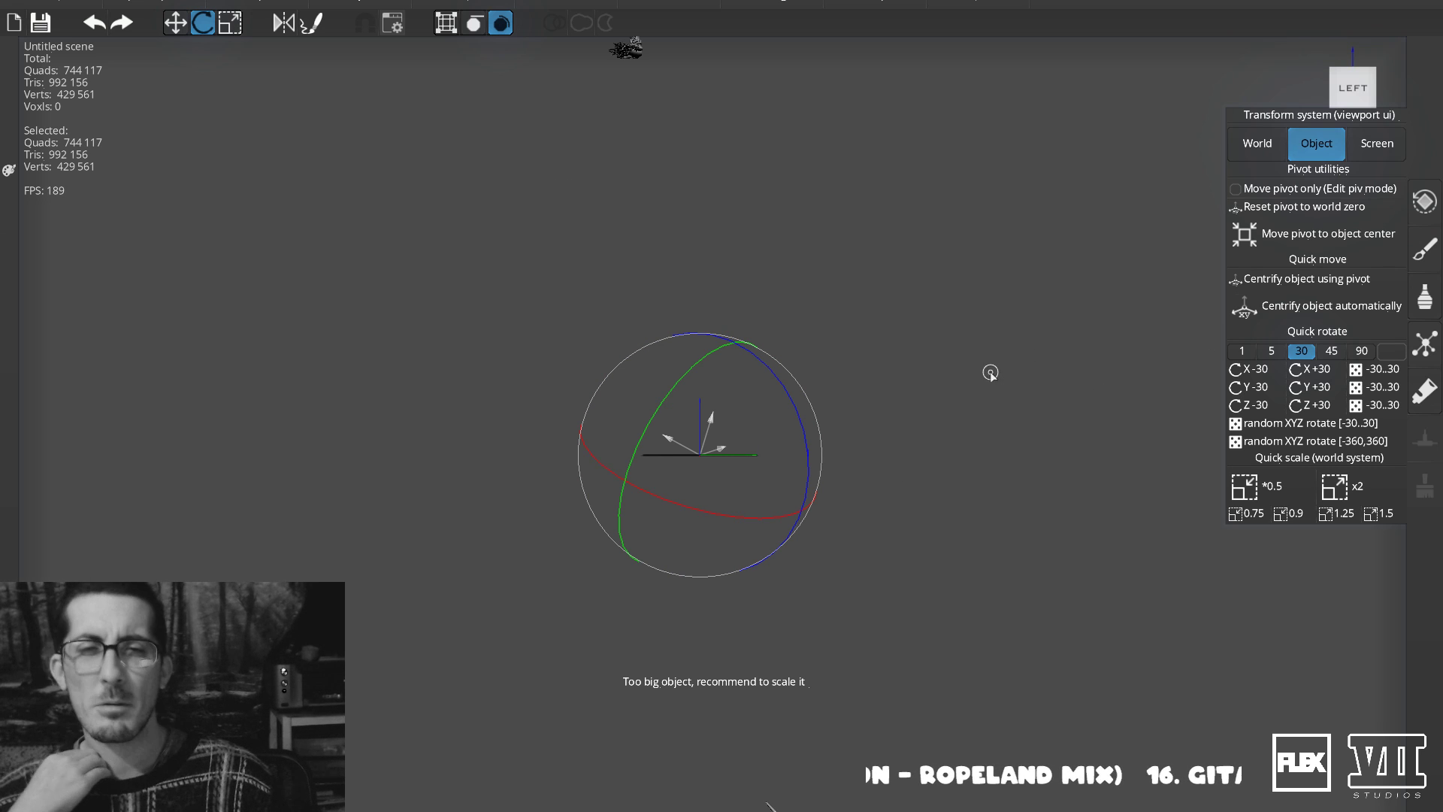
pyautogui.moveTo(709, 421); pyautogui.dragTo(623, 164)
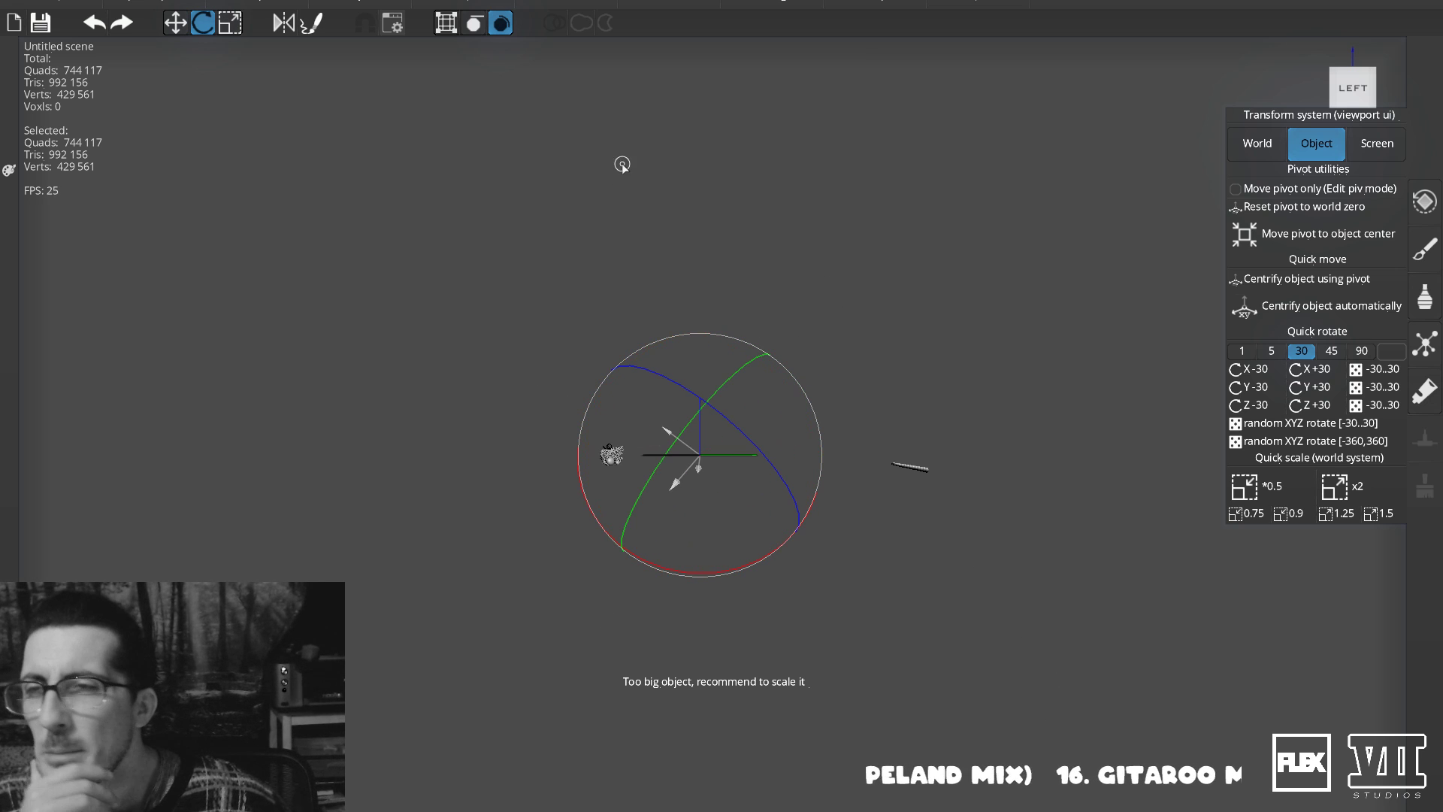
# Discard the structure by resetting to a new empty scene.
pyautogui.click(10, 4)
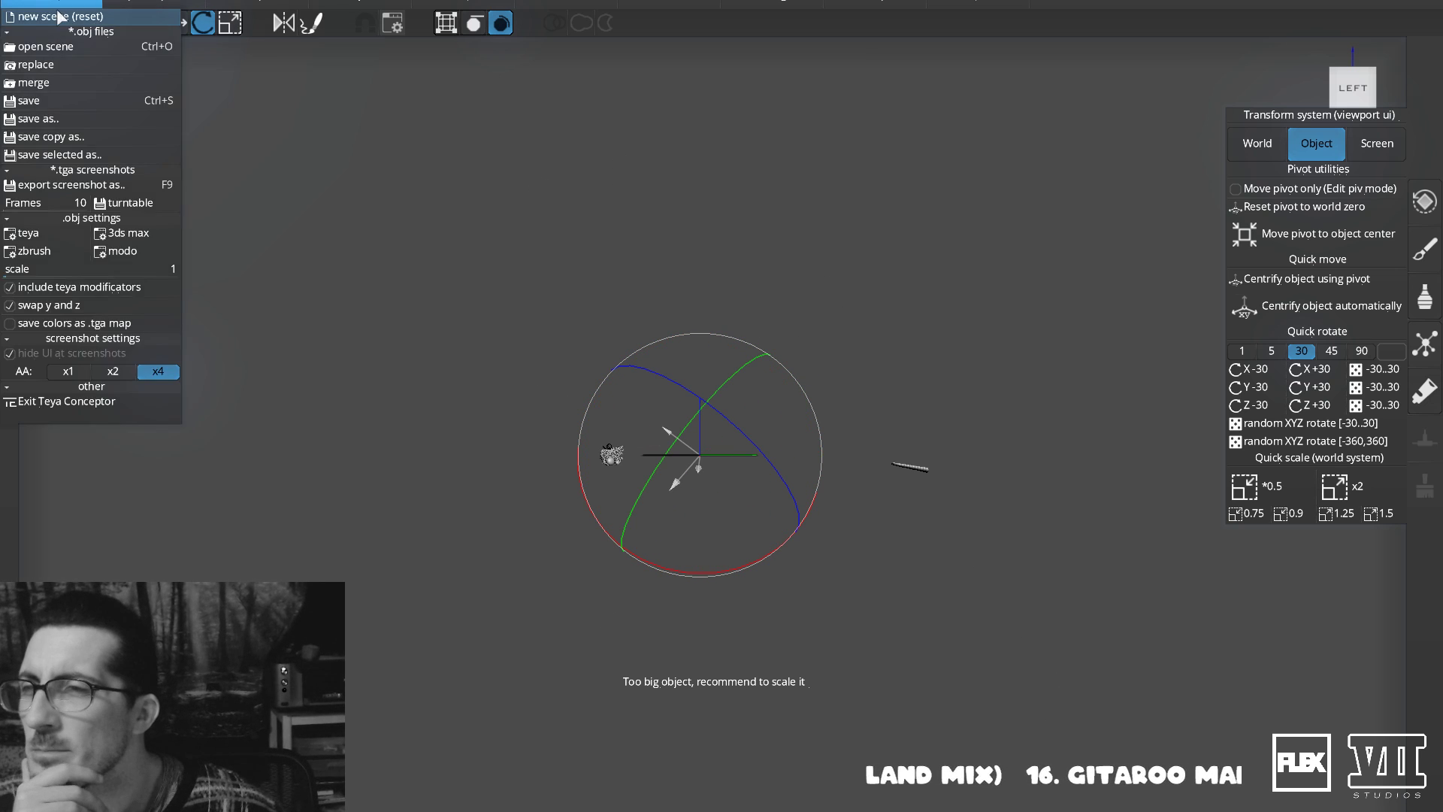
pyautogui.click(45, 14)
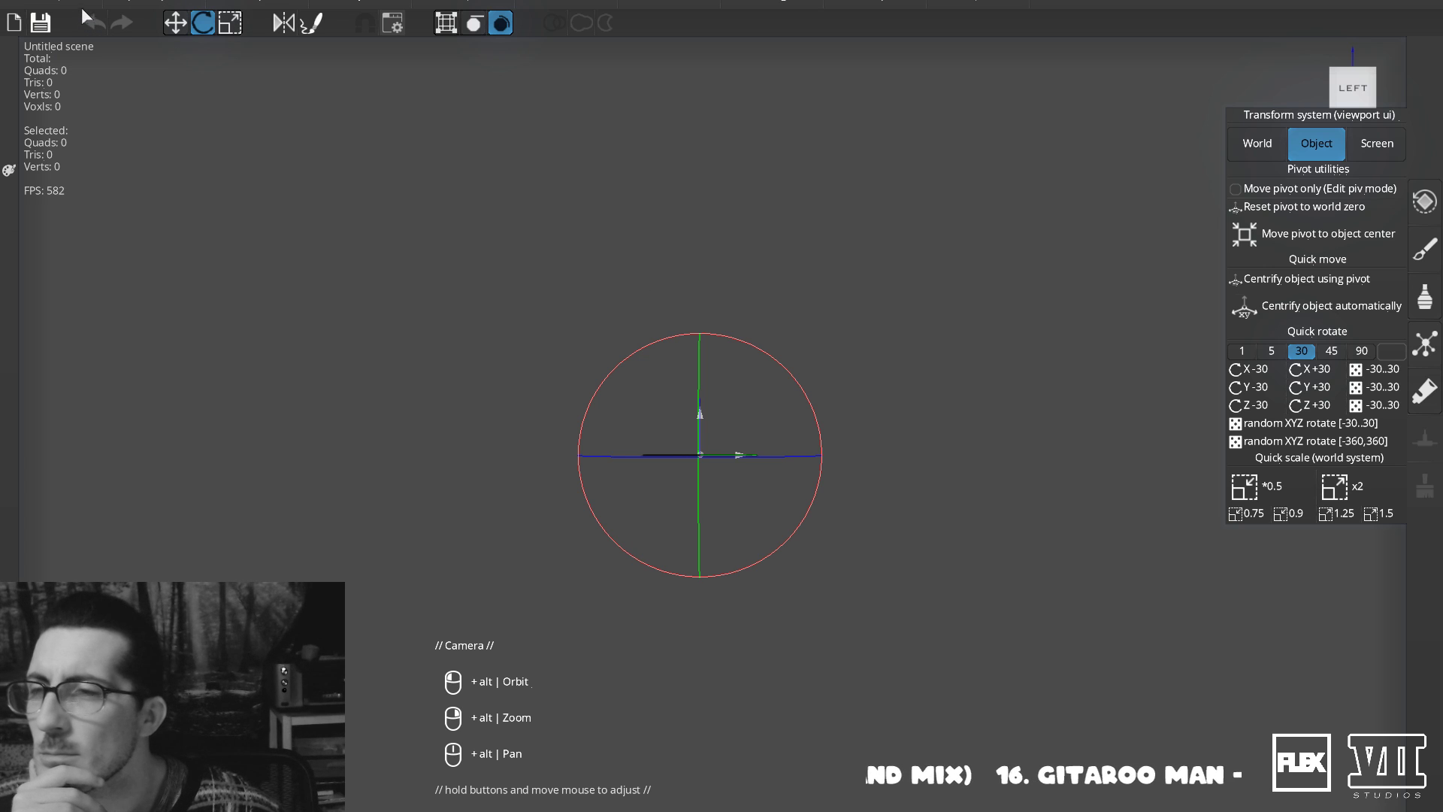
pyautogui.click(10, 3)
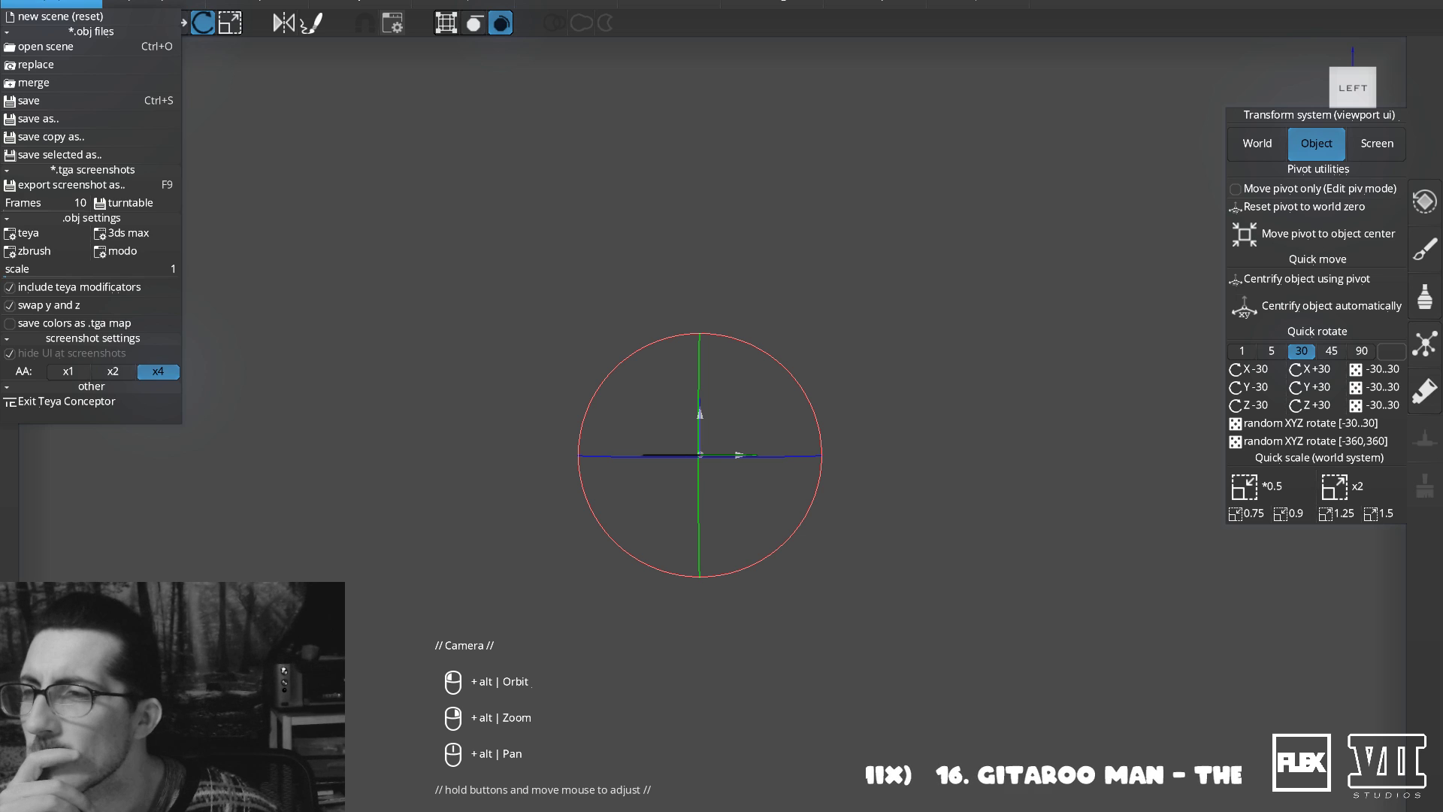
pyautogui.click(295, 201)
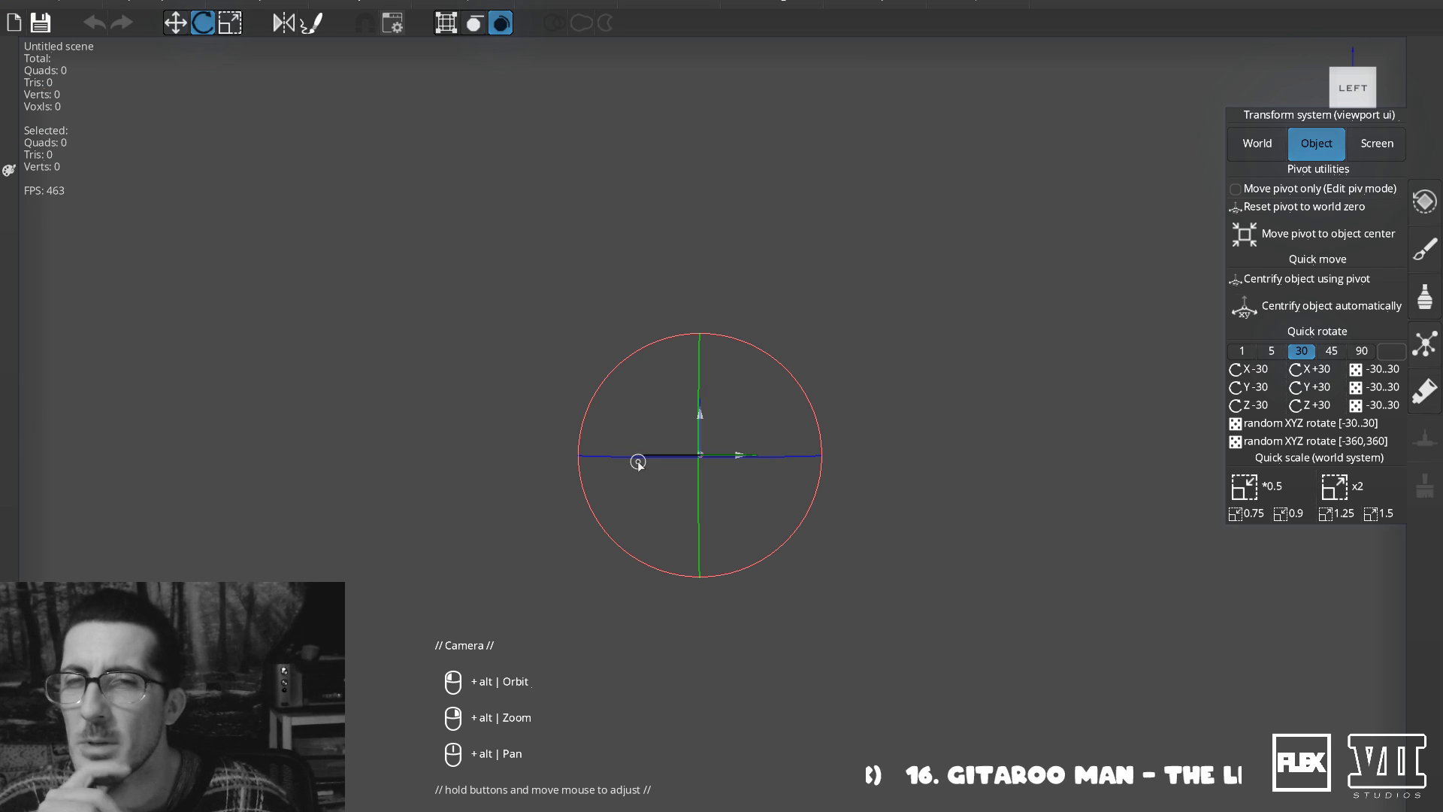
# Return to the 3D brushes and select the leaf-shaped ribbed brush from the Creature-carapace category.
pyautogui.keyDown('alt'); pyautogui.moveTo(669, 378); pyautogui.dragTo(647, 621); pyautogui.keyUp('alt')
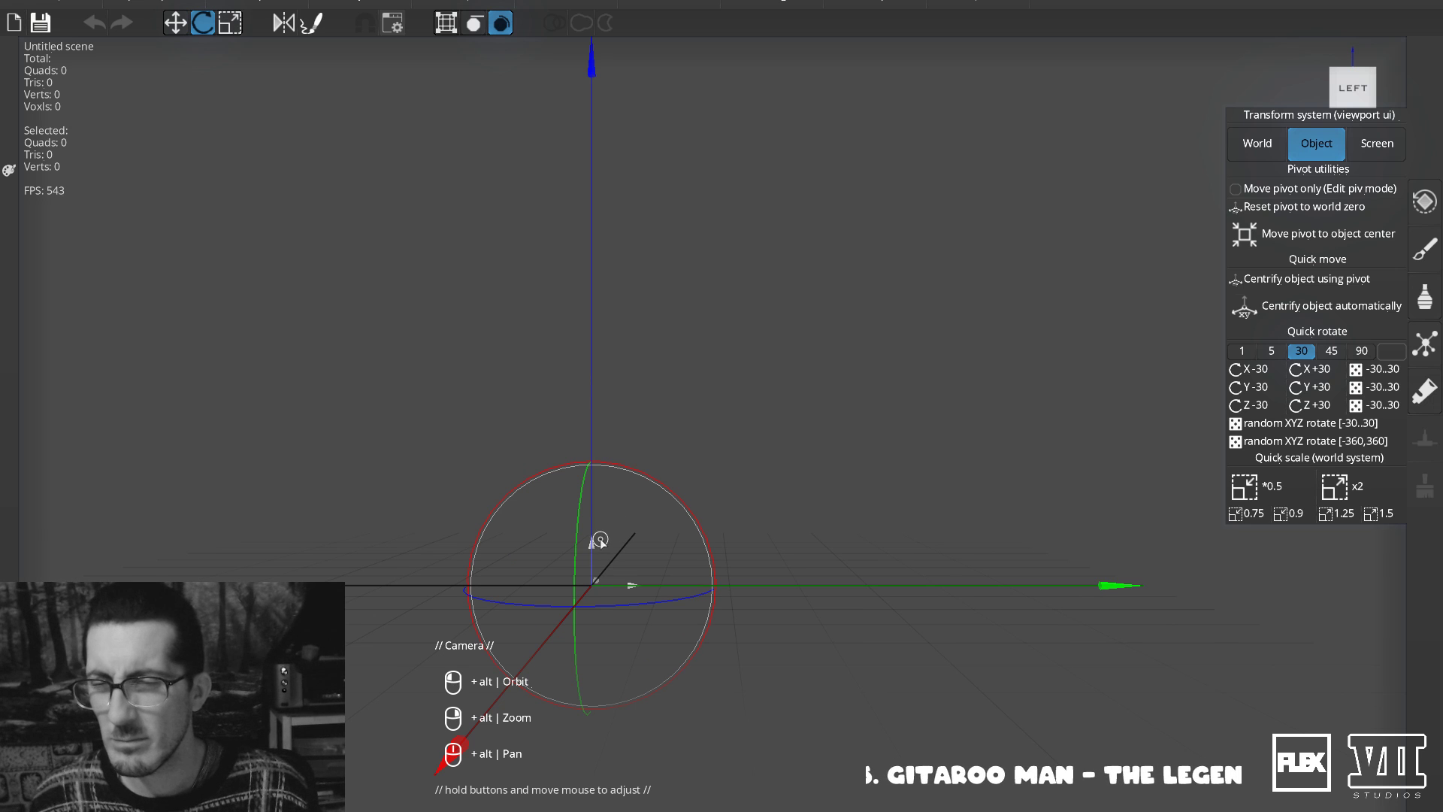
pyautogui.click(1423, 254)
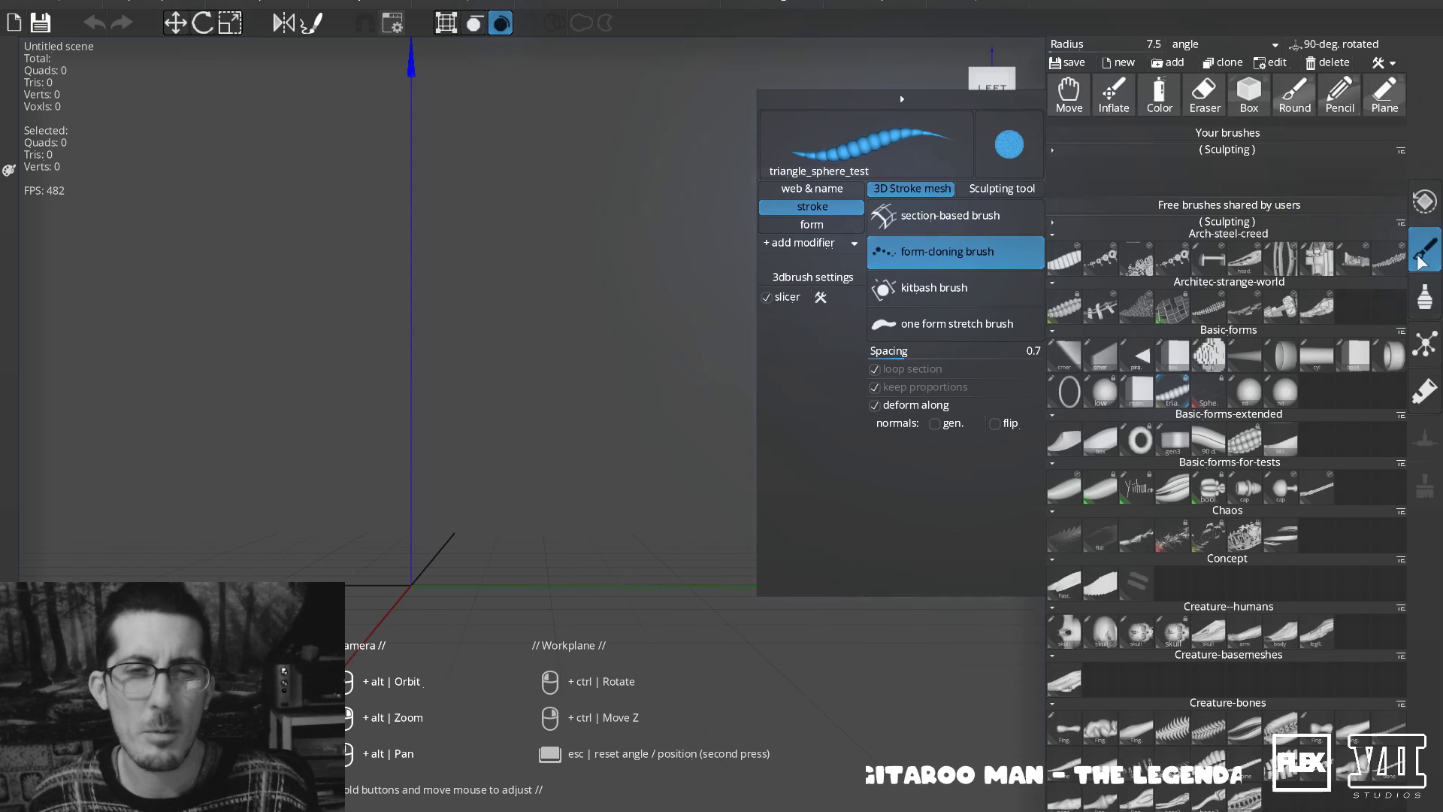
pyautogui.scroll(-5, 1177, 320)
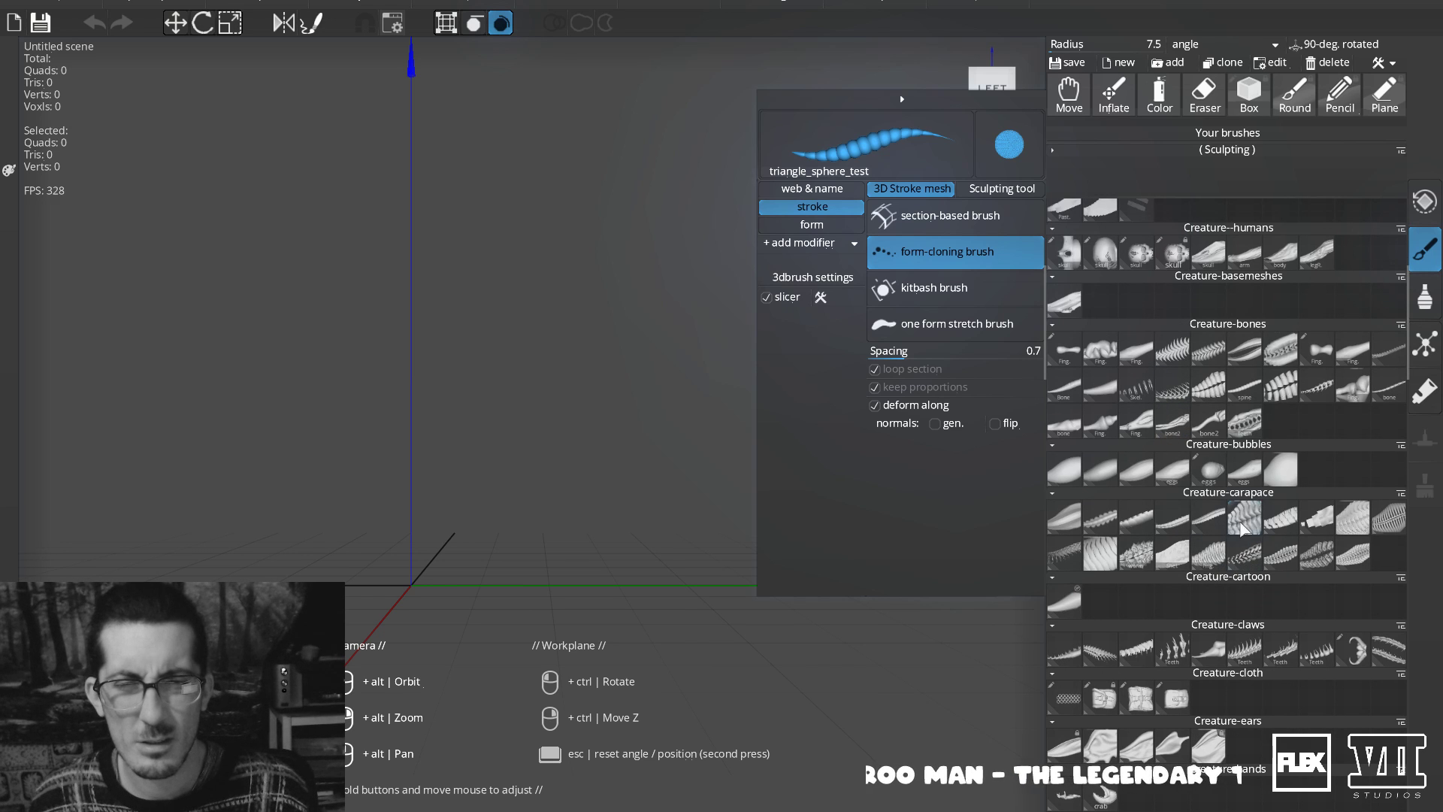
pyautogui.click(1244, 527)
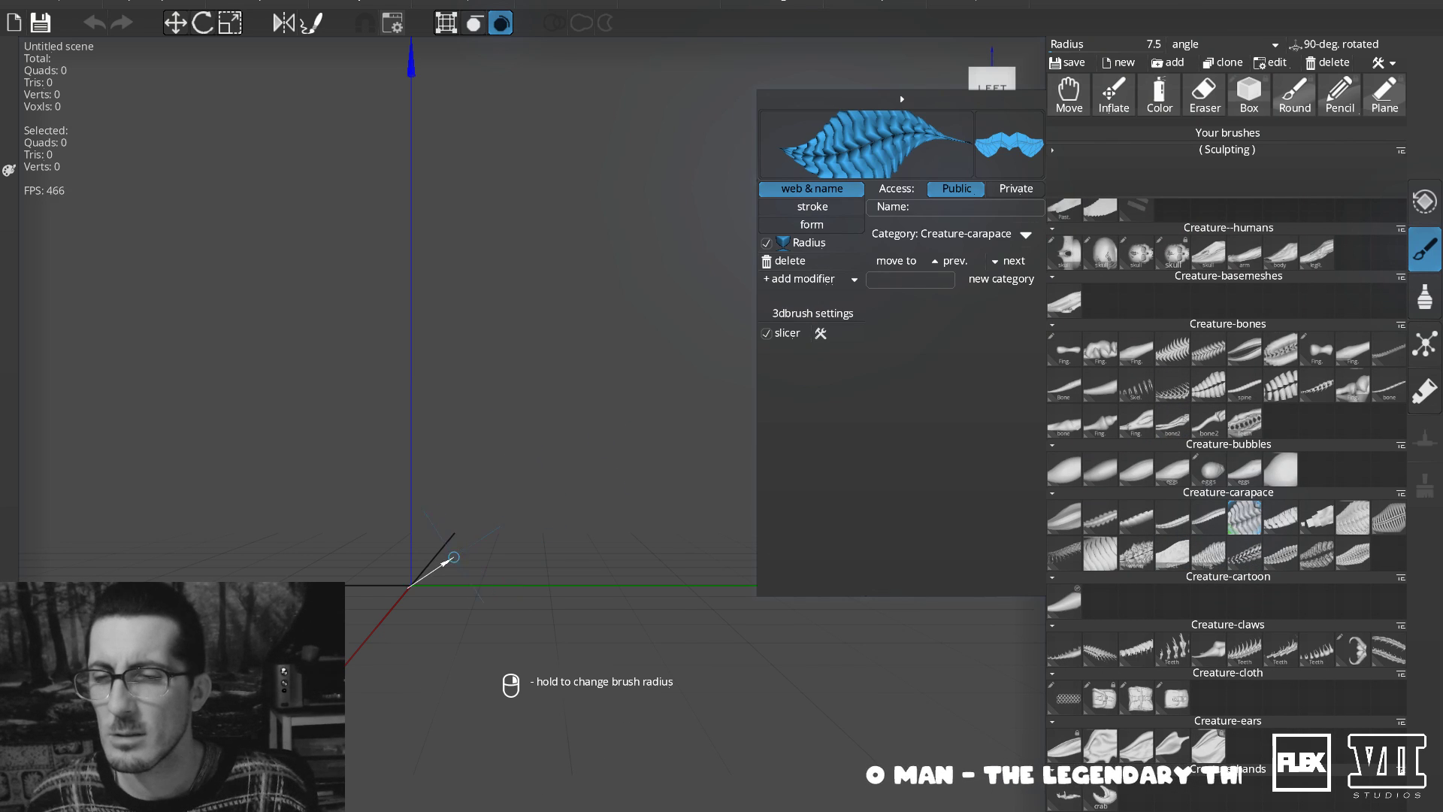
# Set the carapace brush to draw on the workplane with radius 23 and turn on symmetry.
pyautogui.click(449, 27)
pyautogui.moveTo(478, 514)
pyautogui.mouseDown(button='right')
pyautogui.moveTo(451, 515)
pyautogui.moveTo(467, 542)
pyautogui.mouseUp(button='right')
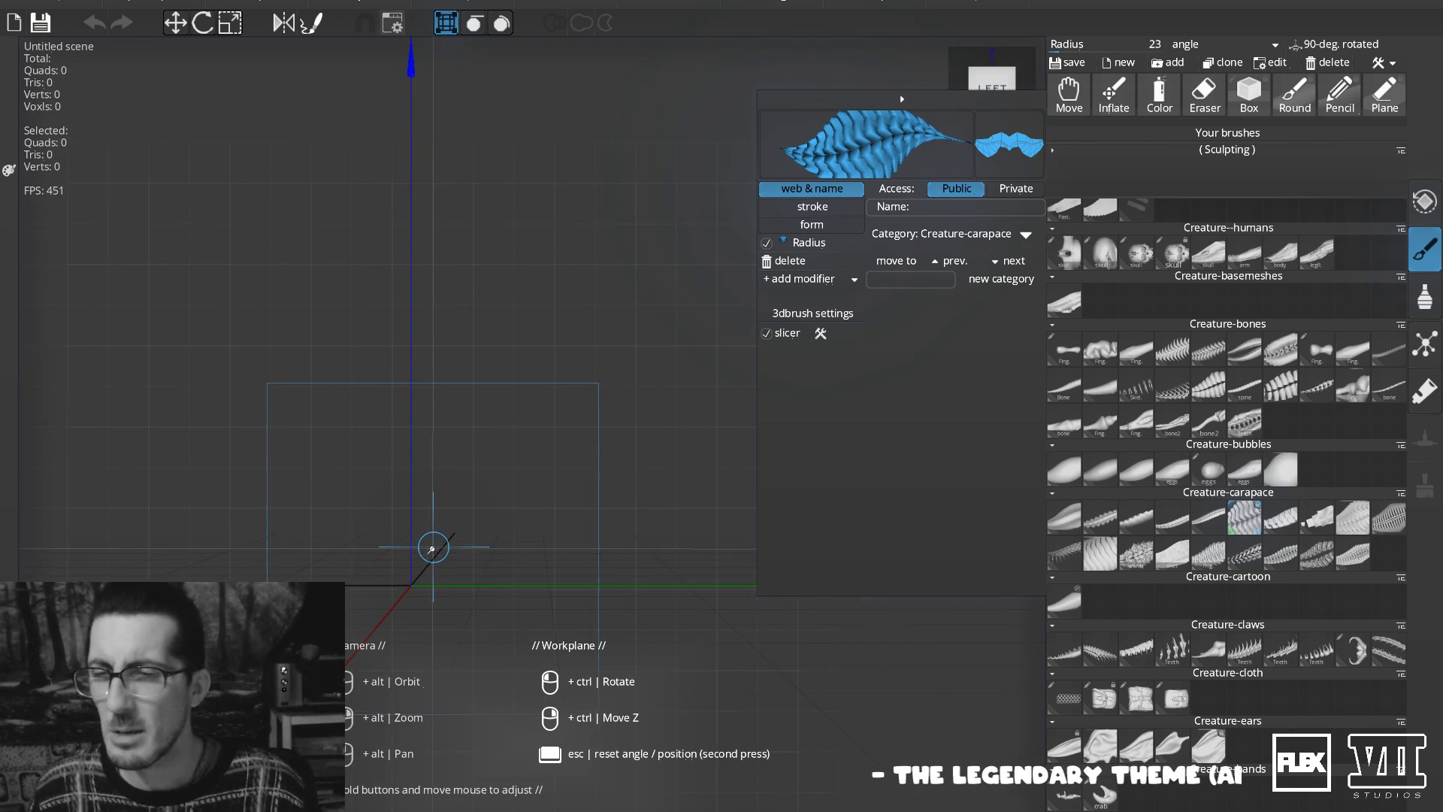
pyautogui.press('x')
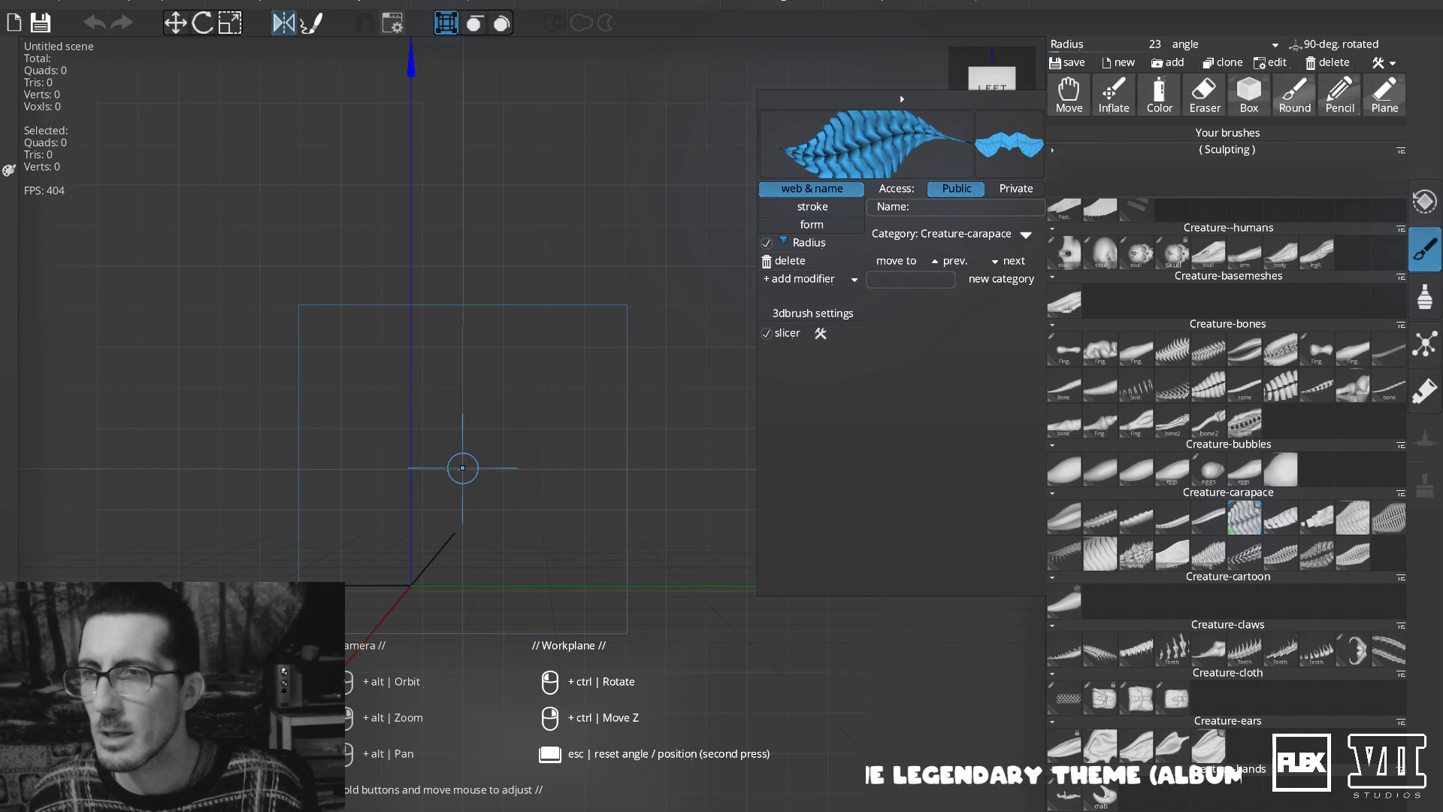
# Try a mirrored diagonal carapace stroke on the workplane.
pyautogui.moveTo(451, 504); pyautogui.dragTo(533, 367)
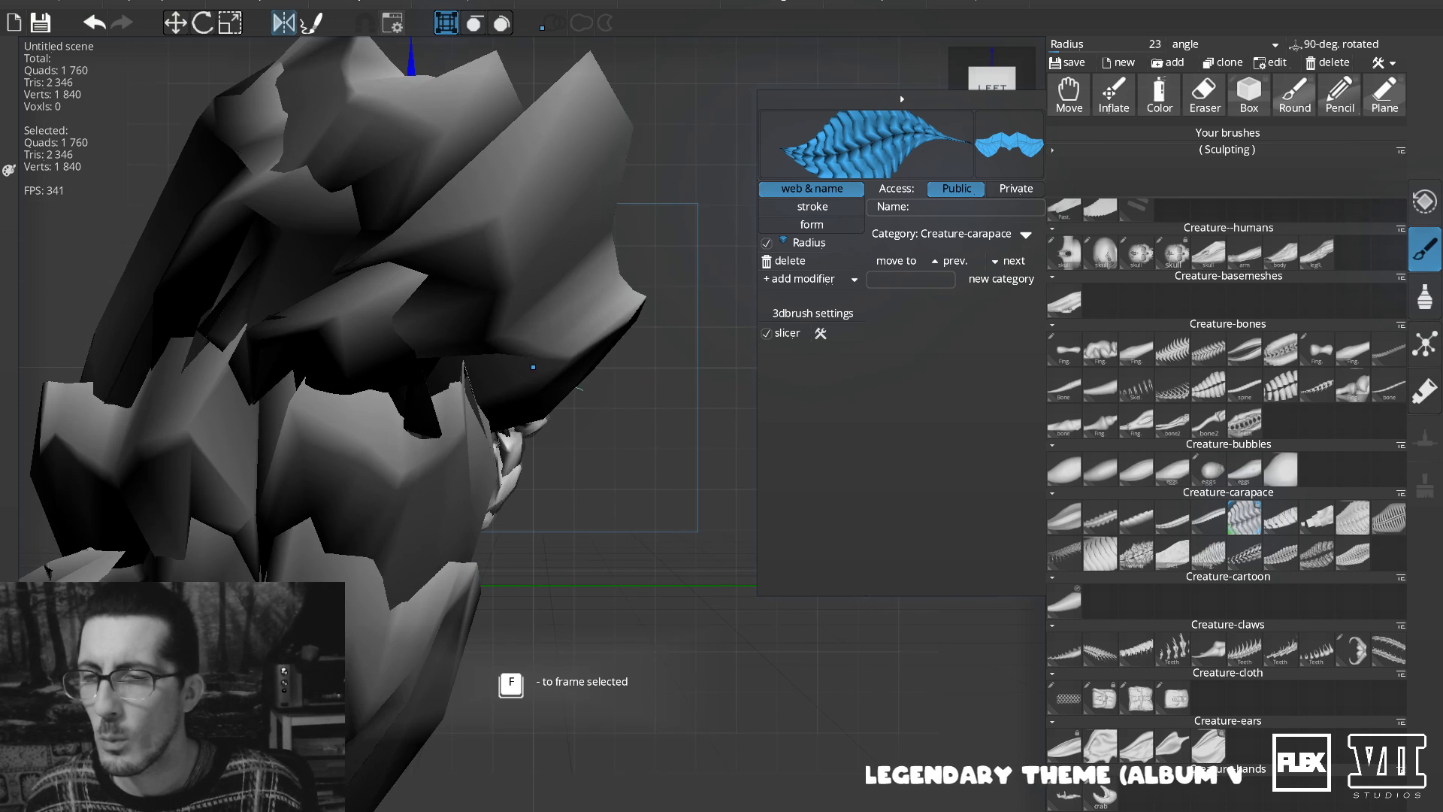
pyautogui.hotkey('ctrl', 'z')
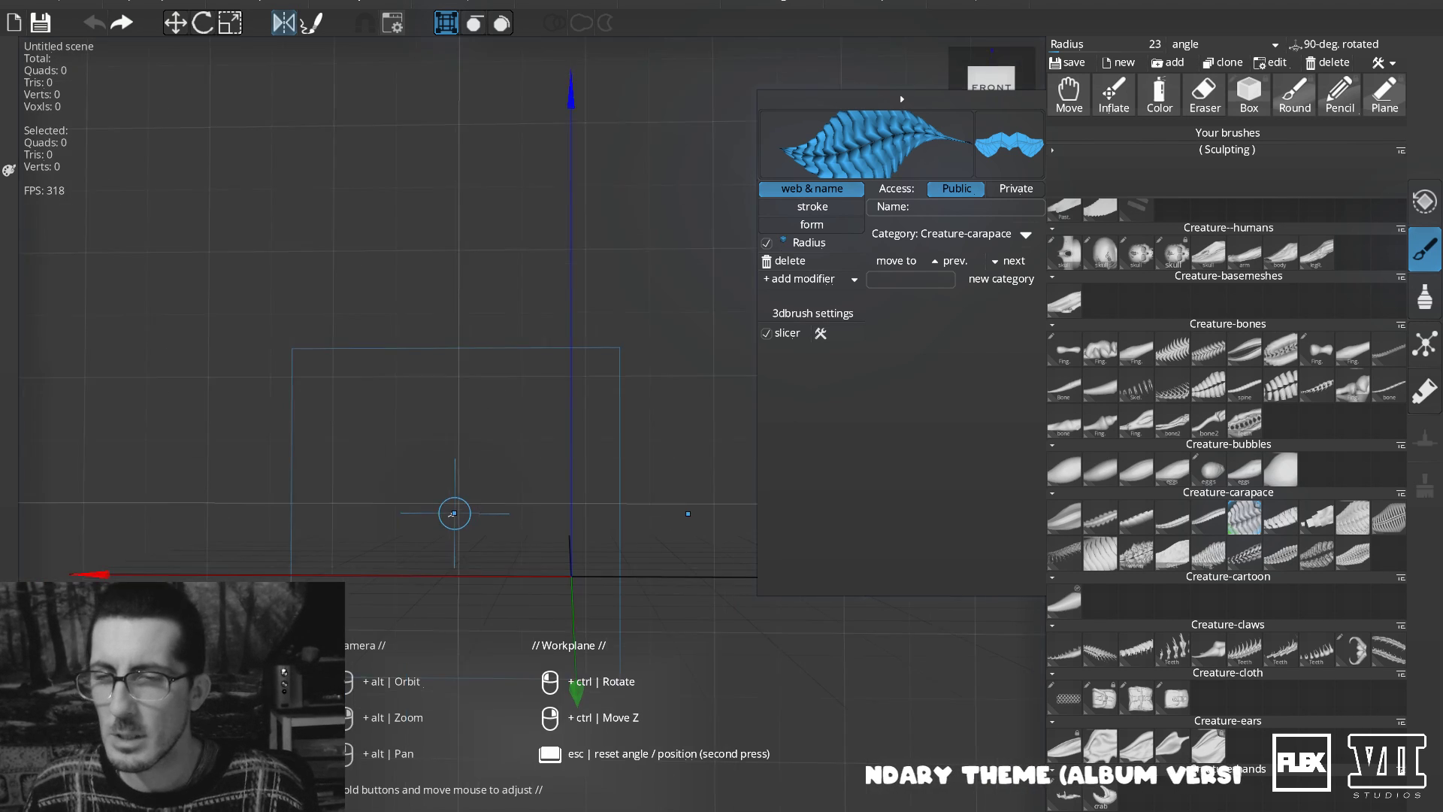
# Try an arched mirrored carapace stroke on the workplane.
pyautogui.moveTo(464, 448)
pyautogui.mouseDown()
pyautogui.moveTo(409, 383)
pyautogui.moveTo(300, 393)
pyautogui.moveTo(284, 451)
pyautogui.moveTo(294, 446)
pyautogui.mouseUp()
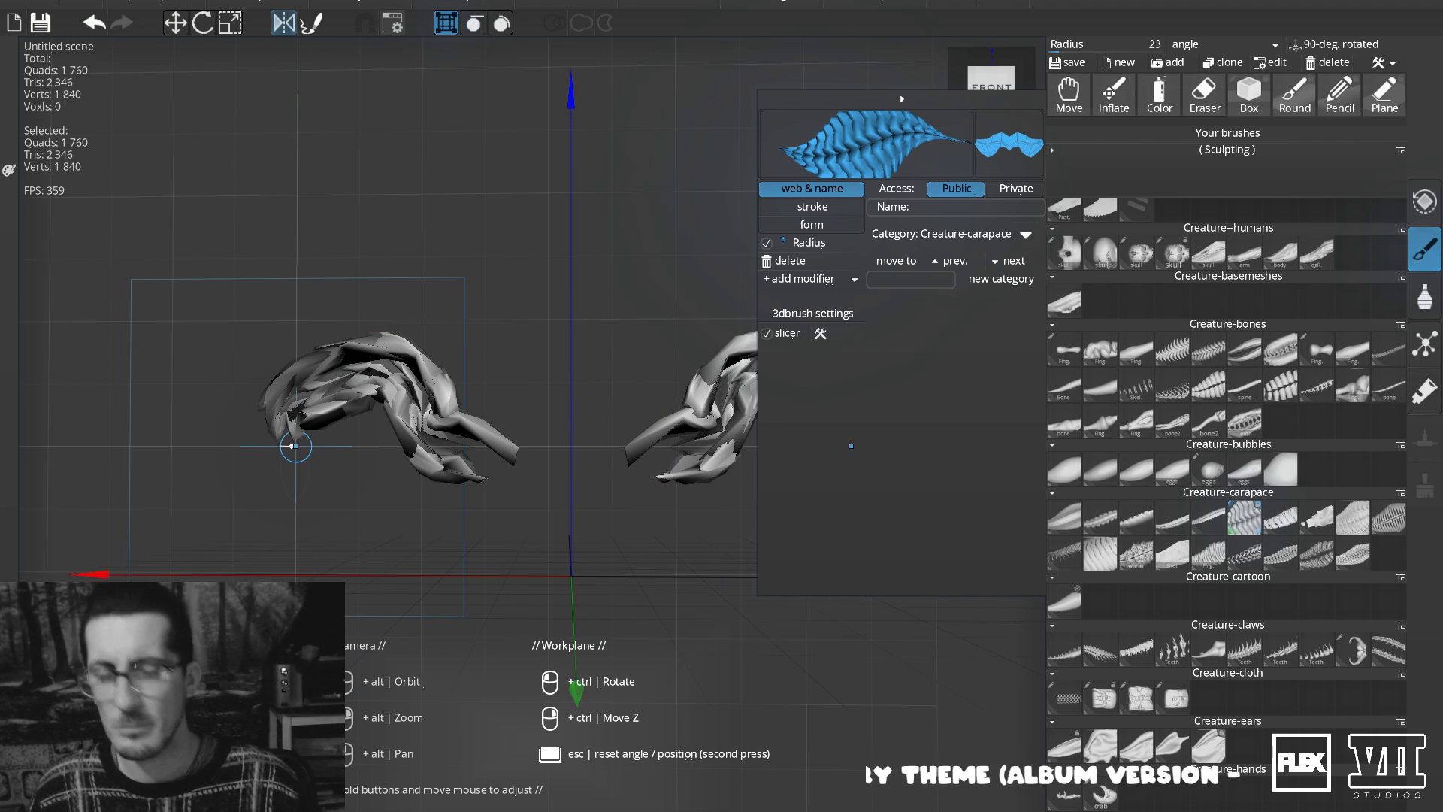
pyautogui.hotkey('ctrl', 'z')
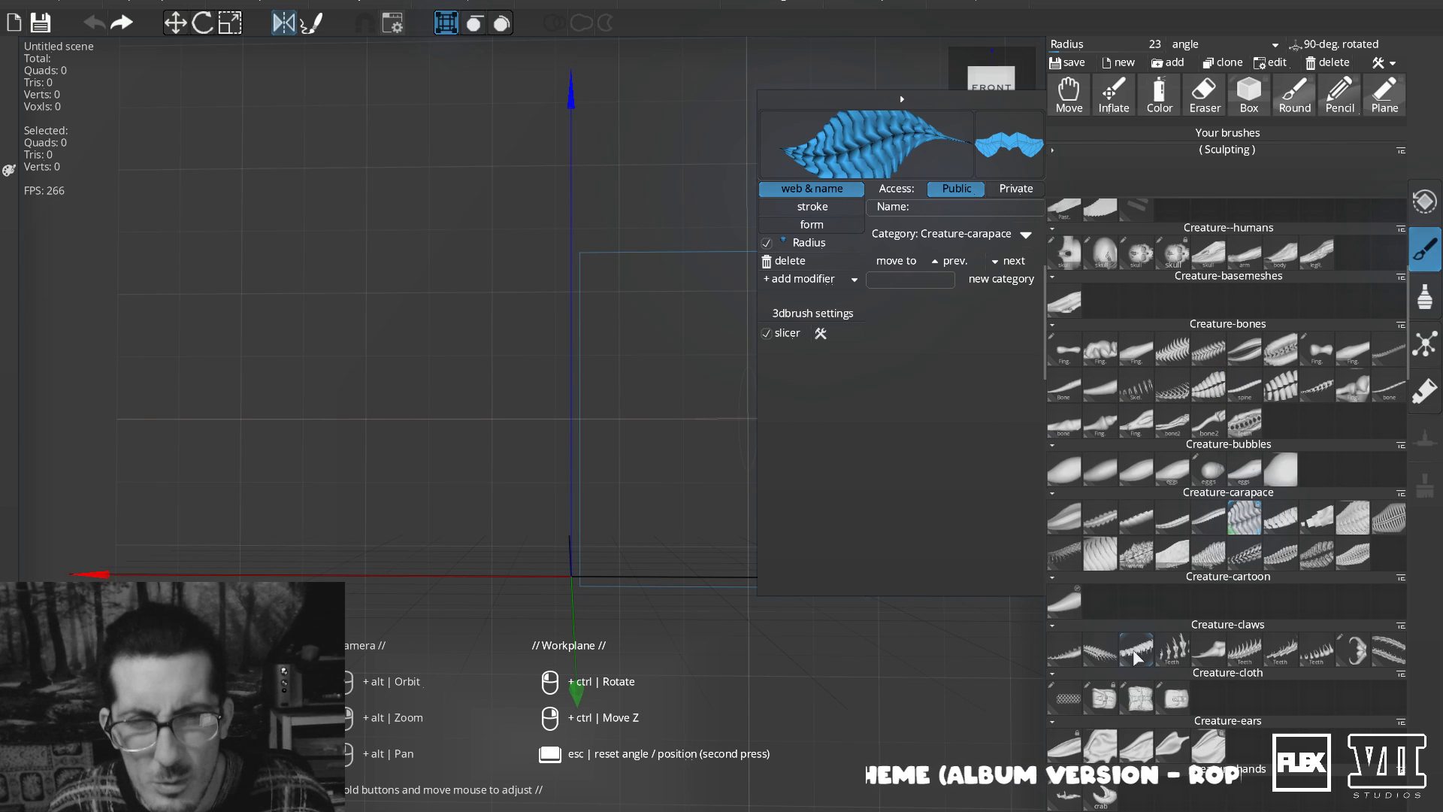
# Select the smooth leaf-shaped brush from the Decoration category.
pyautogui.scroll(-10, 1208, 347)
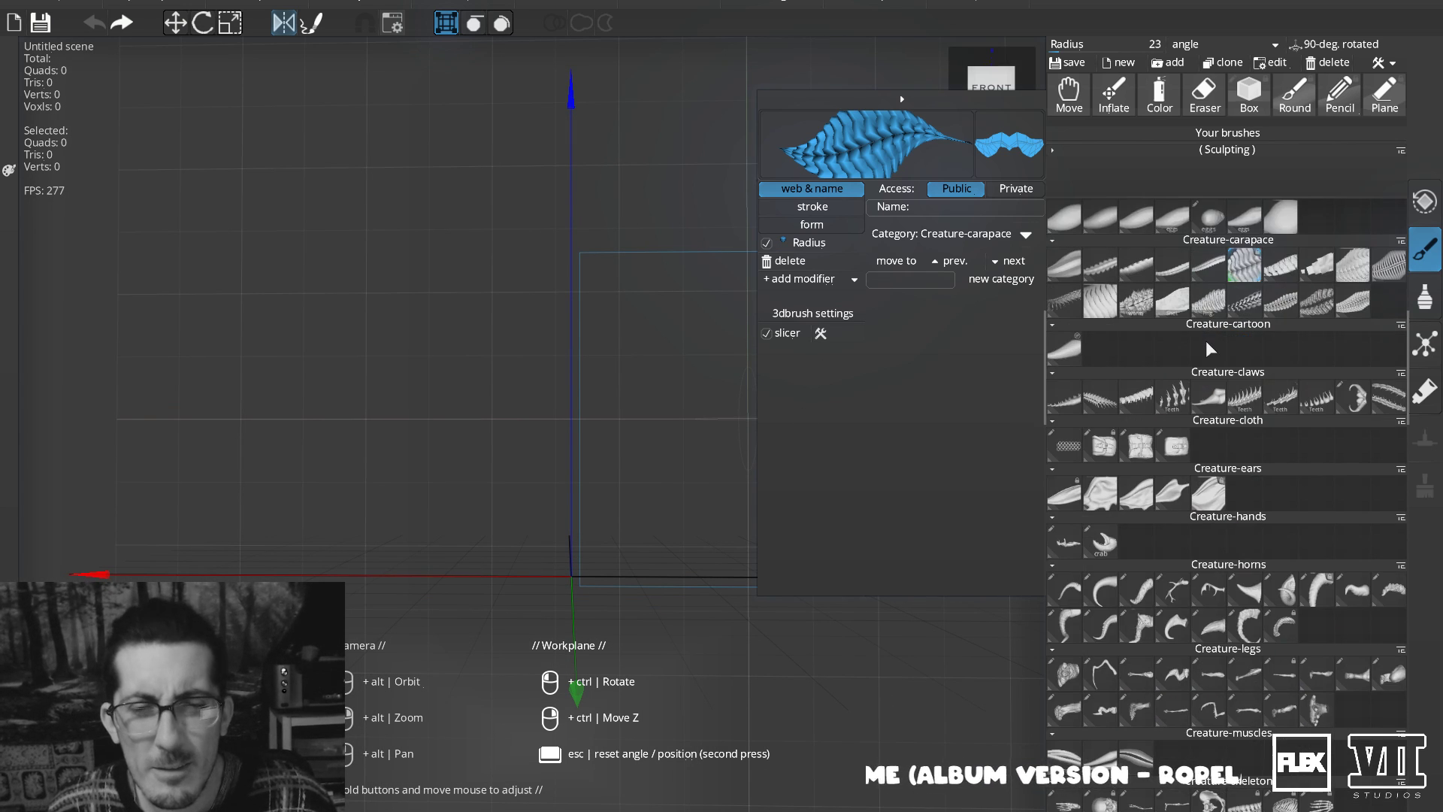
pyautogui.scroll(-5, 1208, 347)
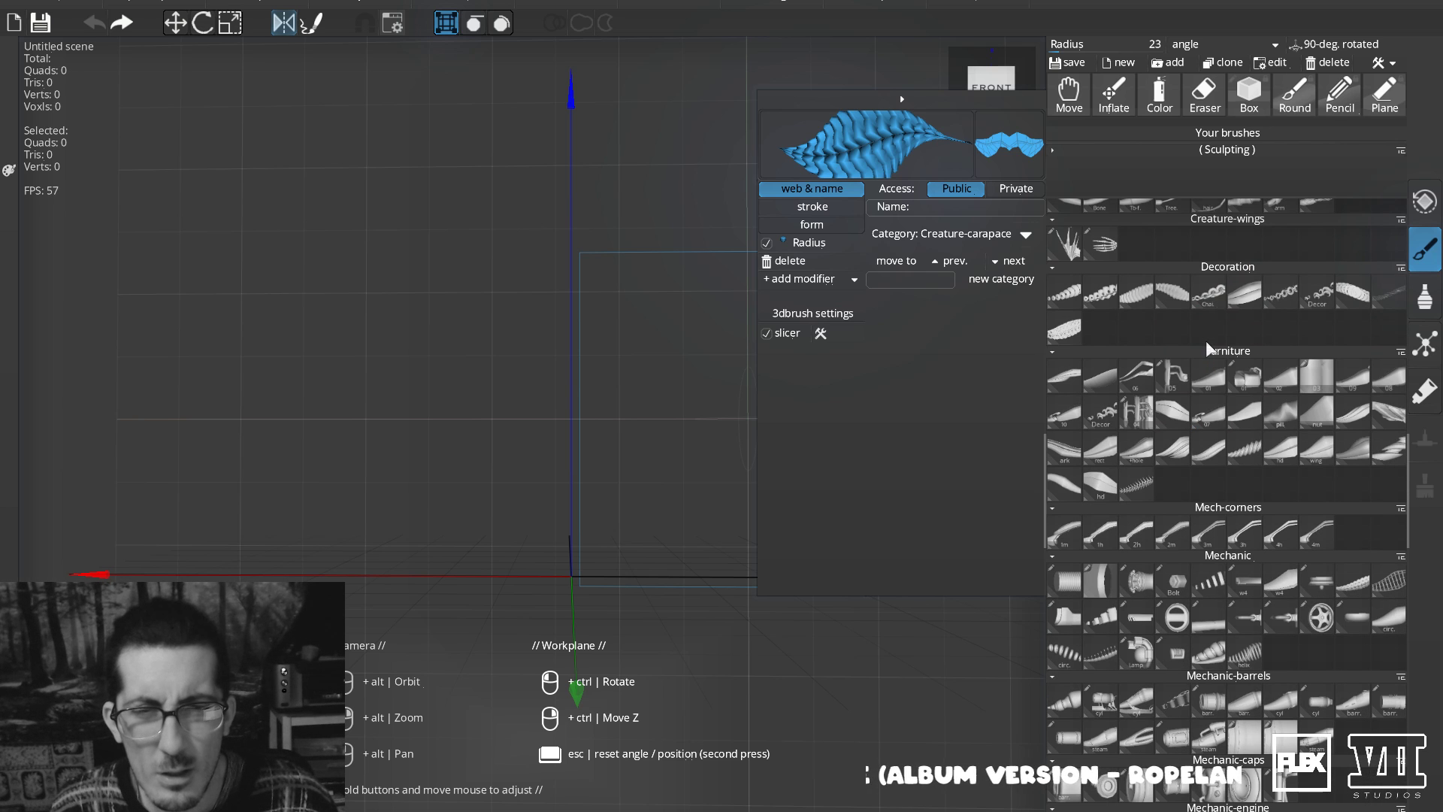
pyautogui.click(1234, 301)
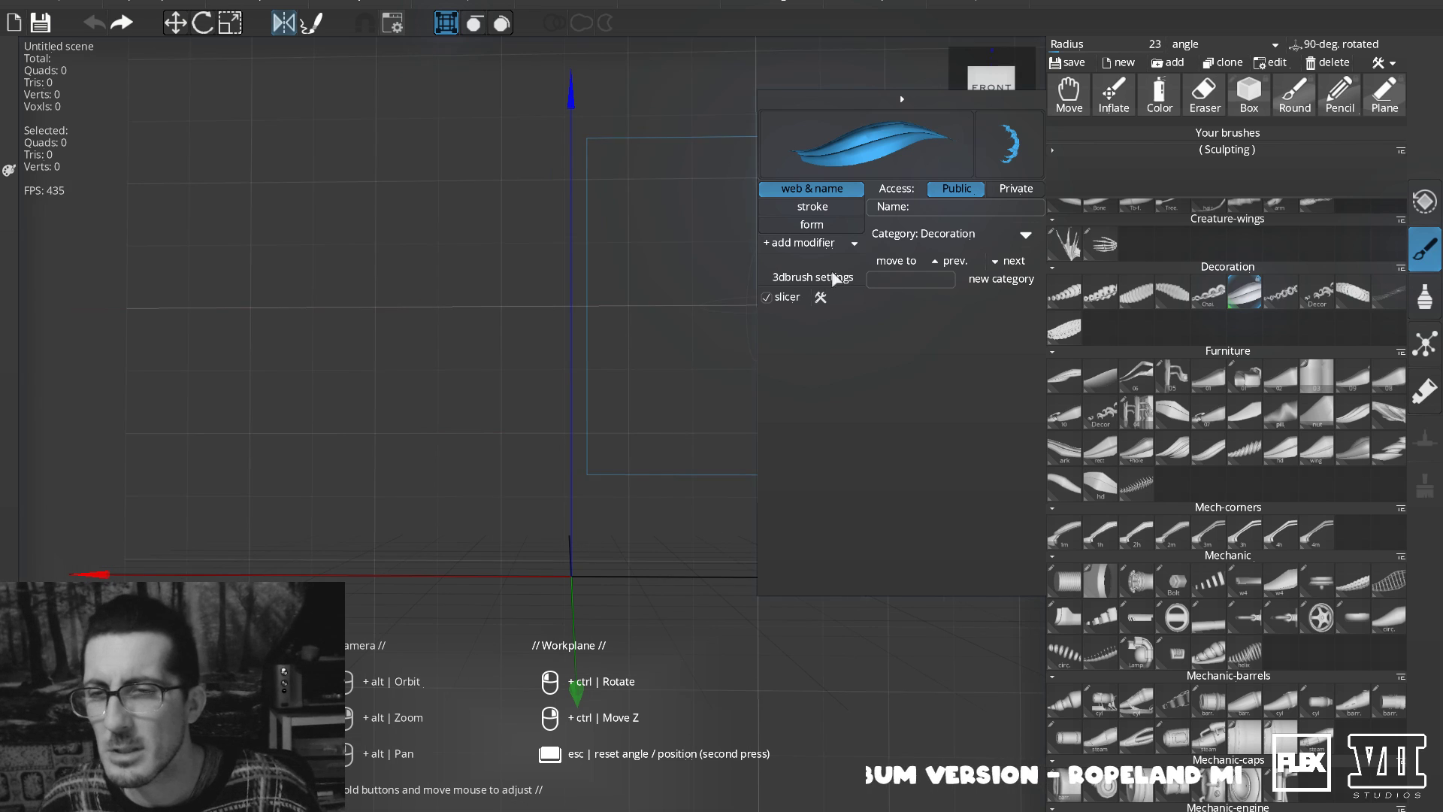
# Try several curved mirrored leaf strokes on the workplane, from both the front and back of the scene.
pyautogui.moveTo(566, 409); pyautogui.dragTo(724, 207)
pyautogui.moveTo(568, 435)
pyautogui.mouseDown()
pyautogui.moveTo(654, 364)
pyautogui.moveTo(710, 267)
pyautogui.moveTo(609, 235)
pyautogui.moveTo(693, 200)
pyautogui.moveTo(733, 360)
pyautogui.mouseUp()
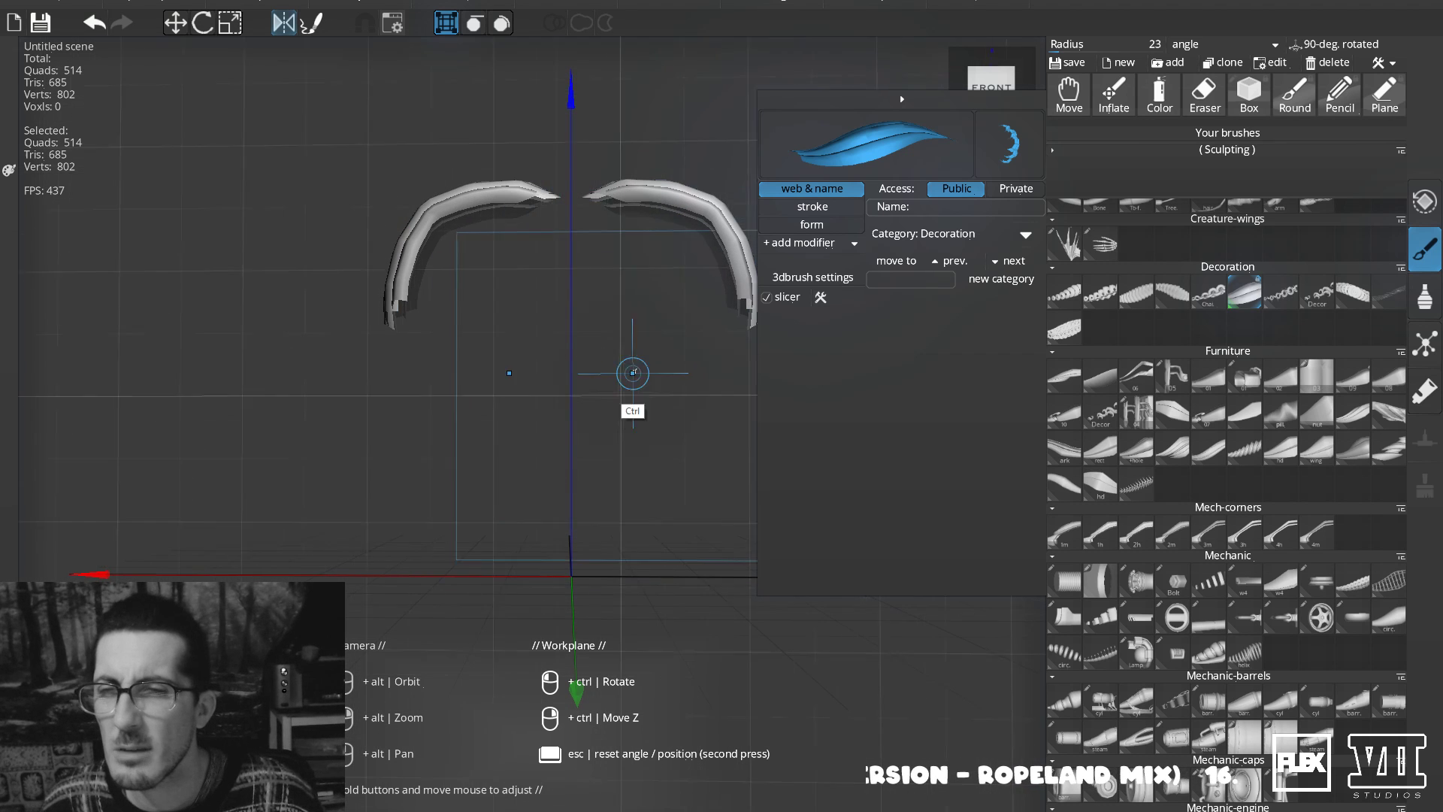
pyautogui.hotkey('ctrl', 'z')
pyautogui.moveTo(583, 411); pyautogui.dragTo(721, 266)
pyautogui.hotkey('ctrl', 'z')
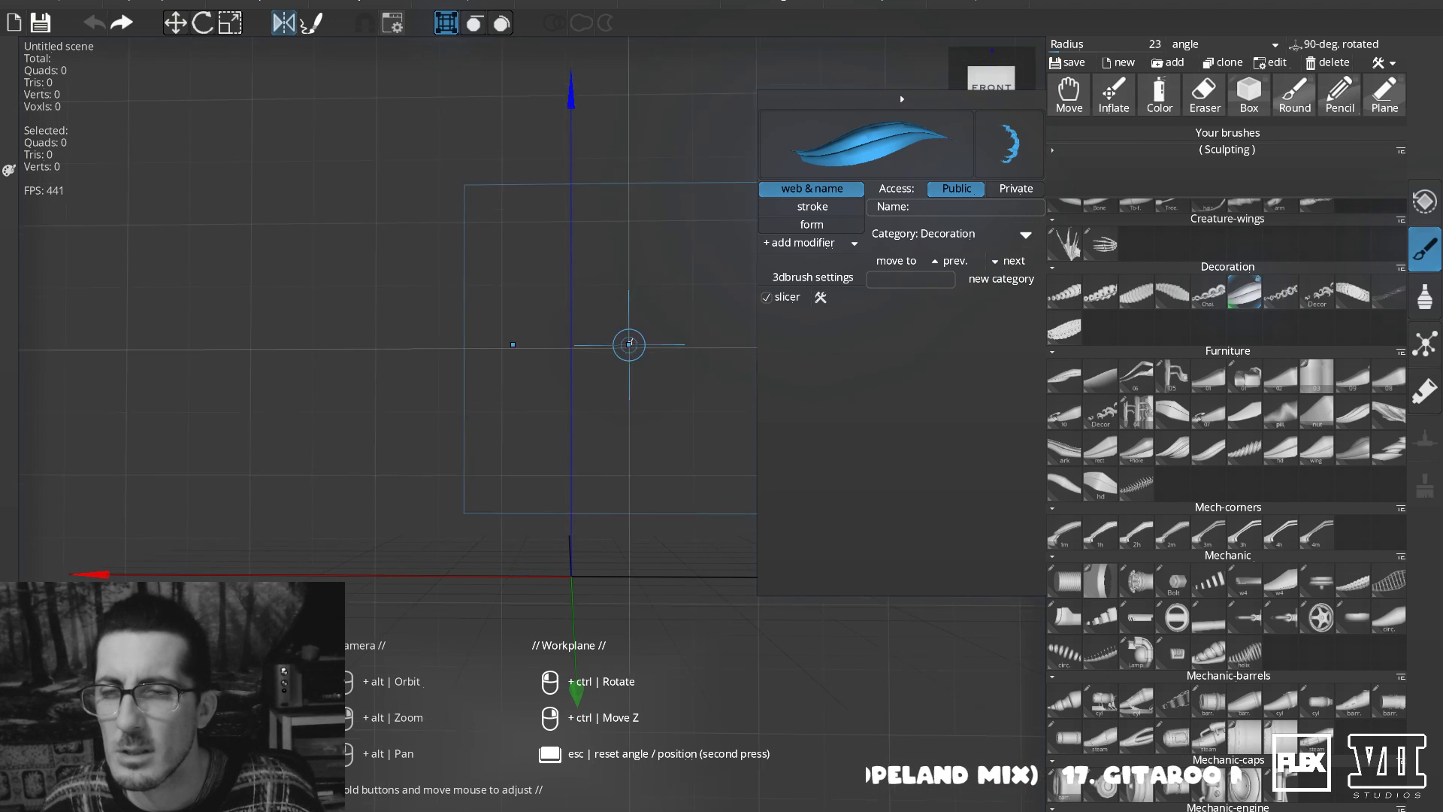
pyautogui.moveTo(641, 339)
pyautogui.keyDown('alt'); pyautogui.mouseDown()
pyautogui.moveTo(579, 357)
pyautogui.moveTo(548, 307)
pyautogui.mouseUp(); pyautogui.keyUp('alt')
pyautogui.moveTo(553, 336)
pyautogui.mouseDown()
pyautogui.moveTo(609, 320)
pyautogui.moveTo(715, 200)
pyautogui.mouseUp()
pyautogui.hotkey('ctrl', 'z')
pyautogui.moveTo(483, 348)
pyautogui.mouseDown()
pyautogui.moveTo(679, 297)
pyautogui.moveTo(634, 517)
pyautogui.mouseUp()
pyautogui.hotkey('ctrl', 'z')
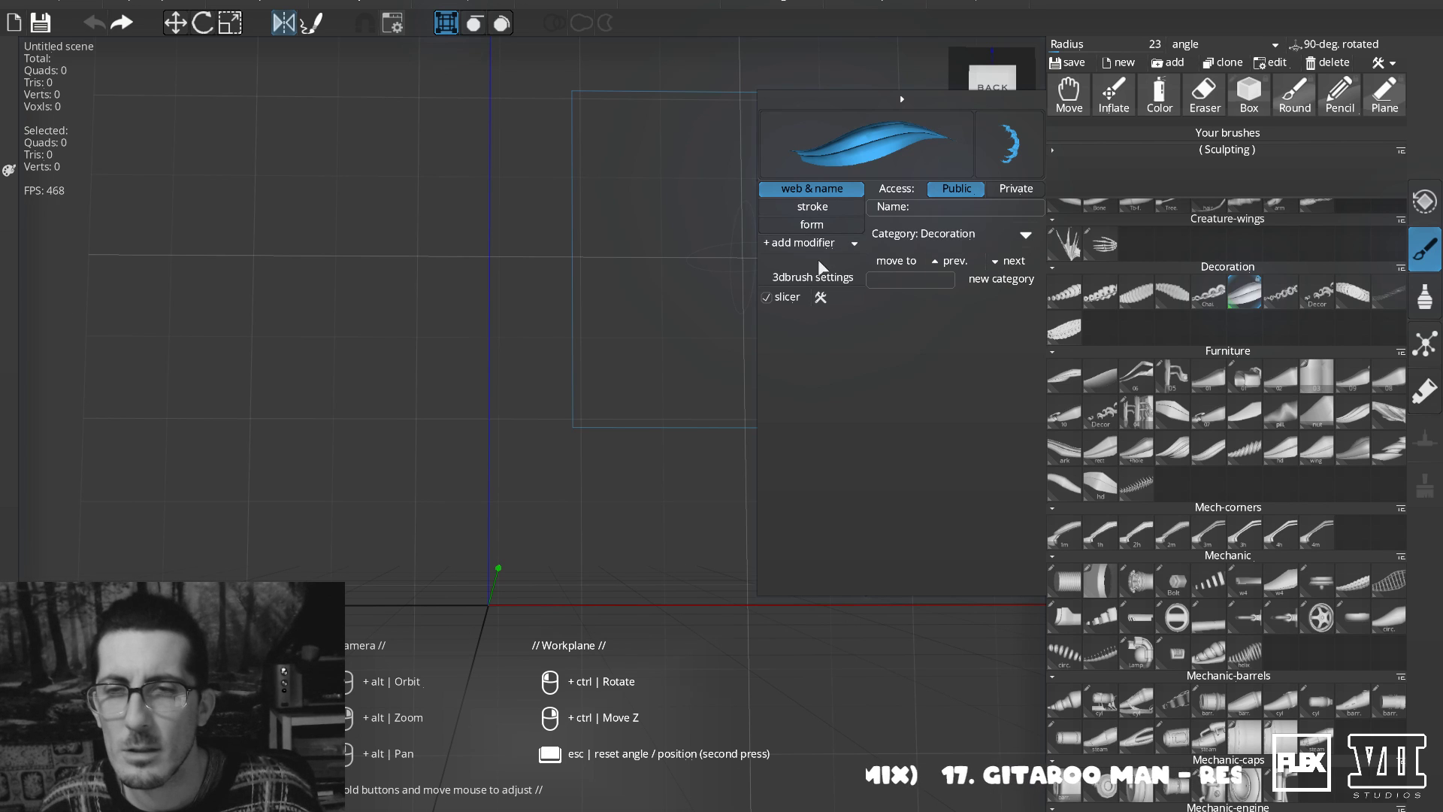
# Switch away from workplane drawing and draw a large mirrored leaf stroke bulging outward on both sides of the vertical axis.
pyautogui.click(473, 25)
pyautogui.moveTo(499, 370)
pyautogui.mouseDown()
pyautogui.moveTo(586, 363)
pyautogui.moveTo(660, 284)
pyautogui.moveTo(754, 126)
pyautogui.mouseUp()
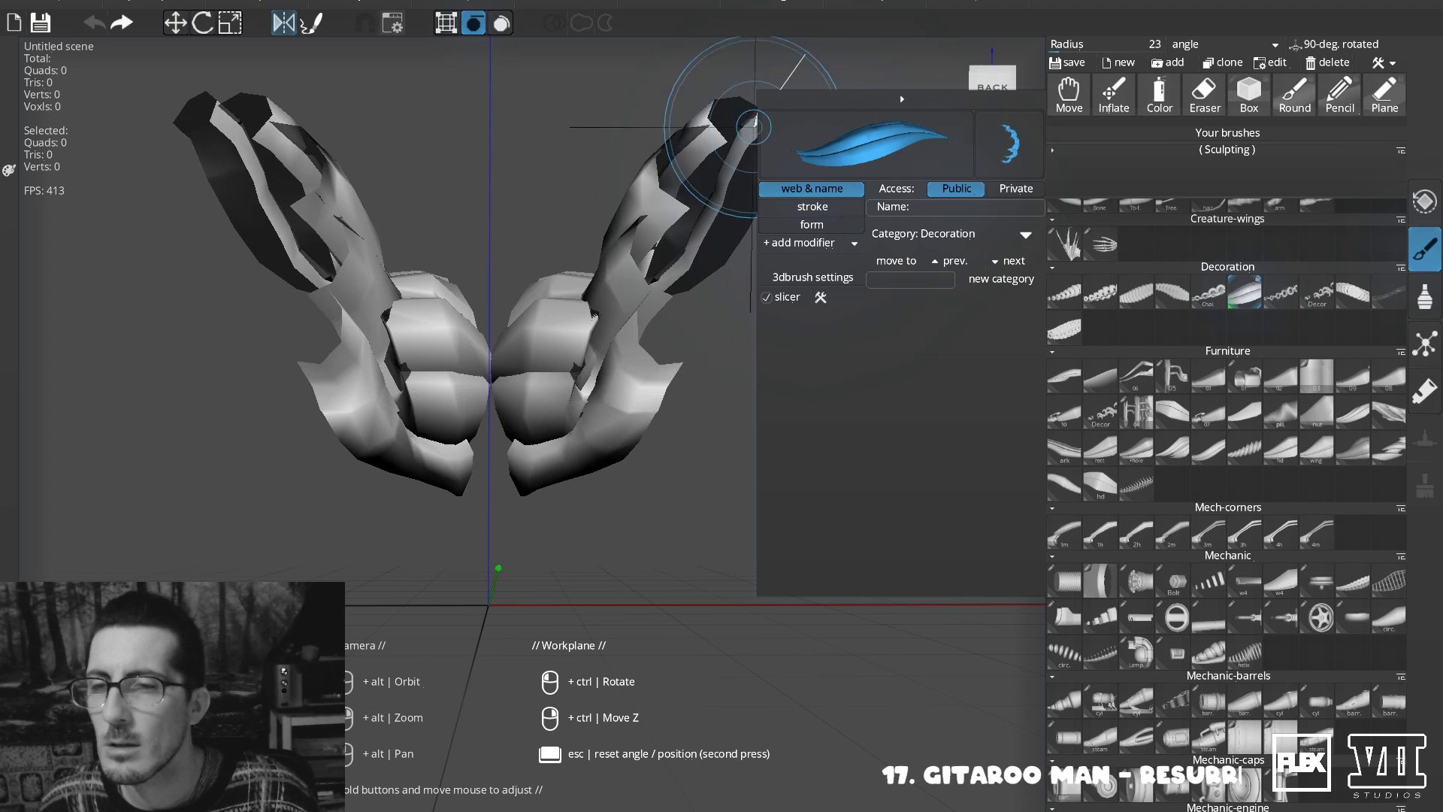
pyautogui.hotkey('ctrl', 'z')
pyautogui.moveTo(493, 290)
pyautogui.mouseDown()
pyautogui.moveTo(611, 377)
pyautogui.moveTo(648, 481)
pyautogui.mouseUp()
pyautogui.hotkey('ctrl', 'z')
pyautogui.moveTo(512, 172)
pyautogui.mouseDown()
pyautogui.moveTo(667, 306)
pyautogui.moveTo(632, 451)
pyautogui.moveTo(541, 541)
pyautogui.moveTo(498, 543)
pyautogui.mouseUp()
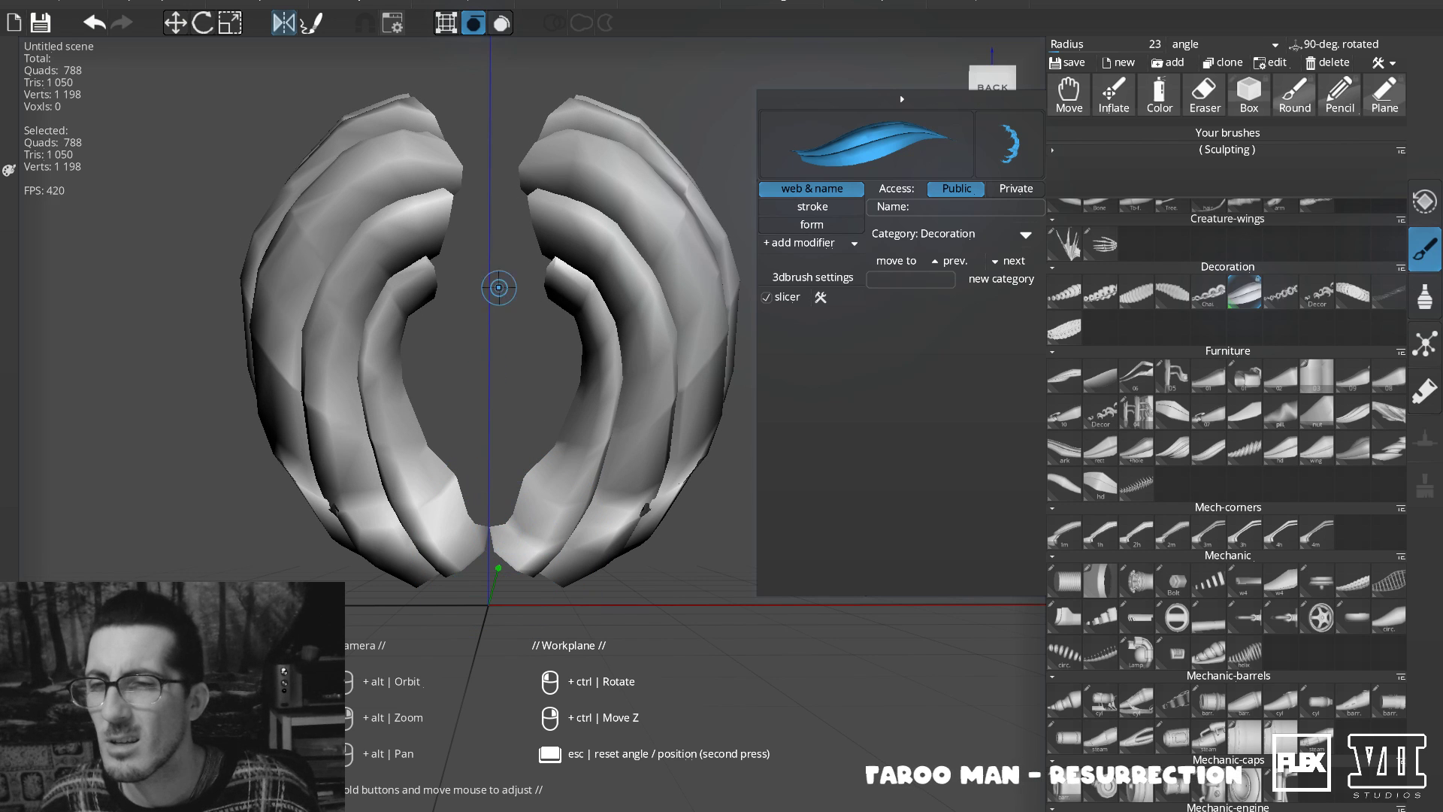
# Try further leaf strokes along and across the inner side of the large mirrored form.
pyautogui.moveTo(469, 301)
pyautogui.mouseDown()
pyautogui.moveTo(445, 434)
pyautogui.moveTo(455, 492)
pyautogui.mouseUp()
pyautogui.hotkey('ctrl', 'z')
pyautogui.moveTo(481, 256)
pyautogui.mouseDown()
pyautogui.moveTo(428, 387)
pyautogui.moveTo(464, 469)
pyautogui.mouseUp()
pyautogui.hotkey('ctrl', 'z')
pyautogui.click(444, 499)
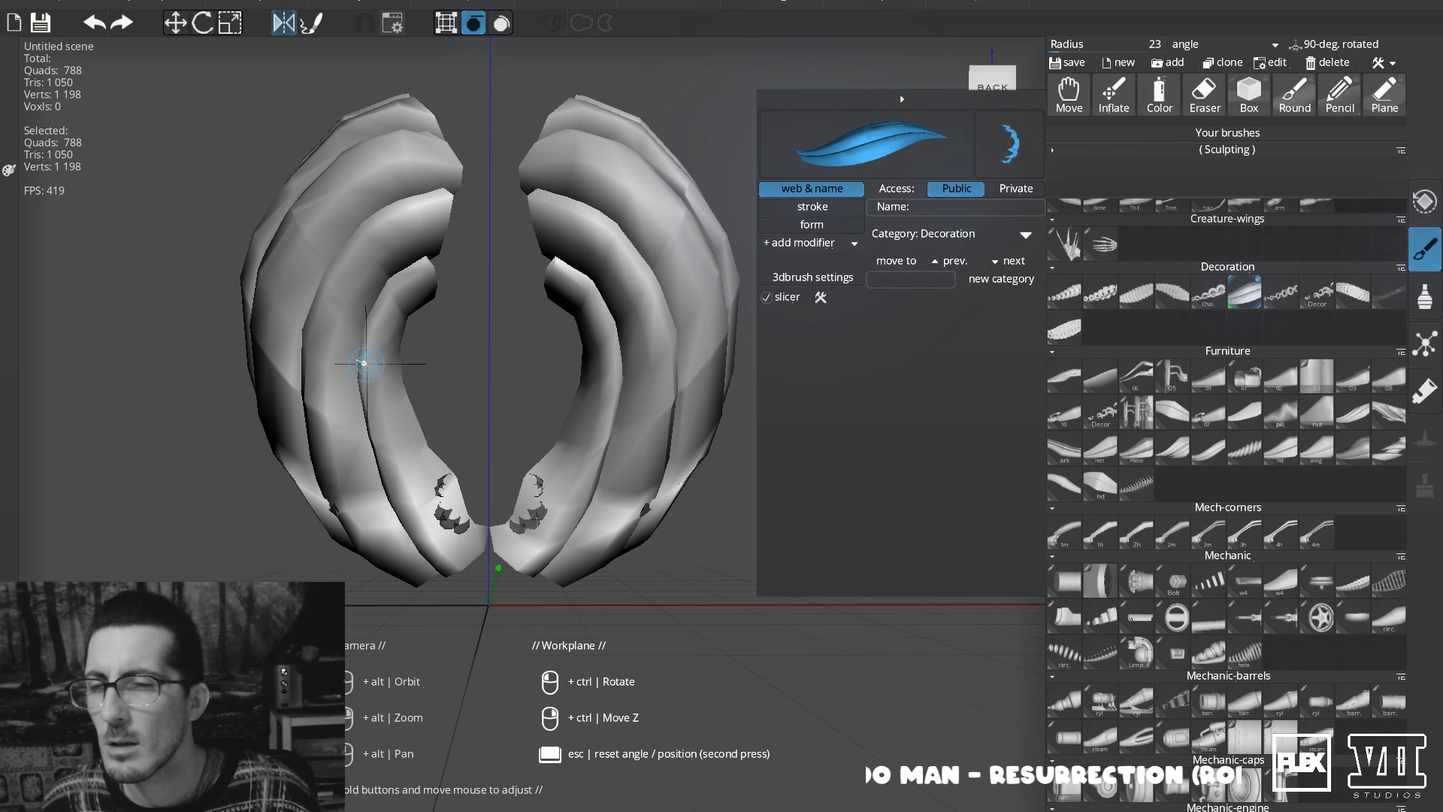
pyautogui.hotkey('ctrl', 'z')
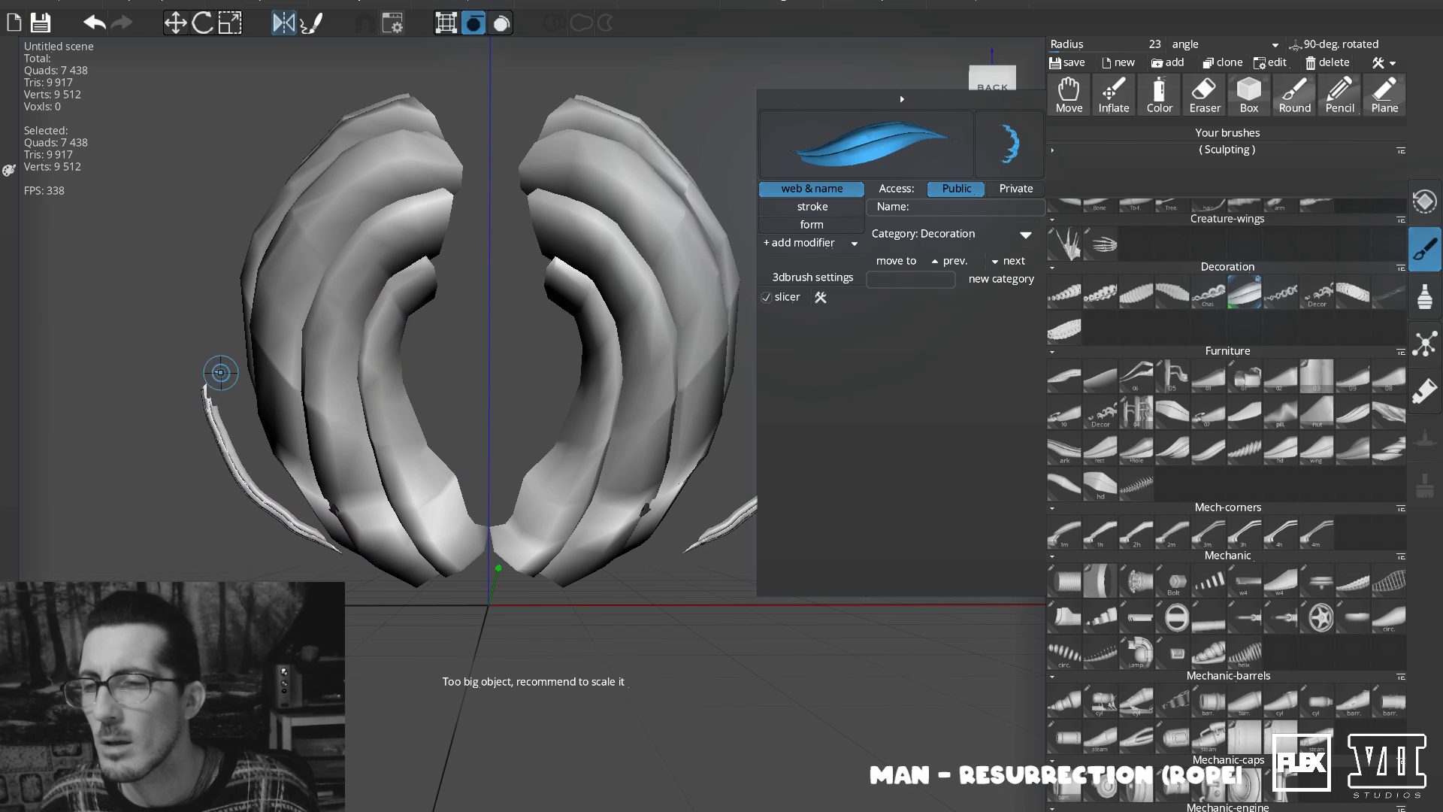
# Return to drawing on the workplane and add a thin mirrored leaf stroke up the inner edges of the form.
pyautogui.moveTo(183, 311)
pyautogui.keyDown('alt'); pyautogui.mouseDown()
pyautogui.moveTo(225, 319)
pyautogui.moveTo(173, 308)
pyautogui.mouseUp(); pyautogui.keyUp('alt')
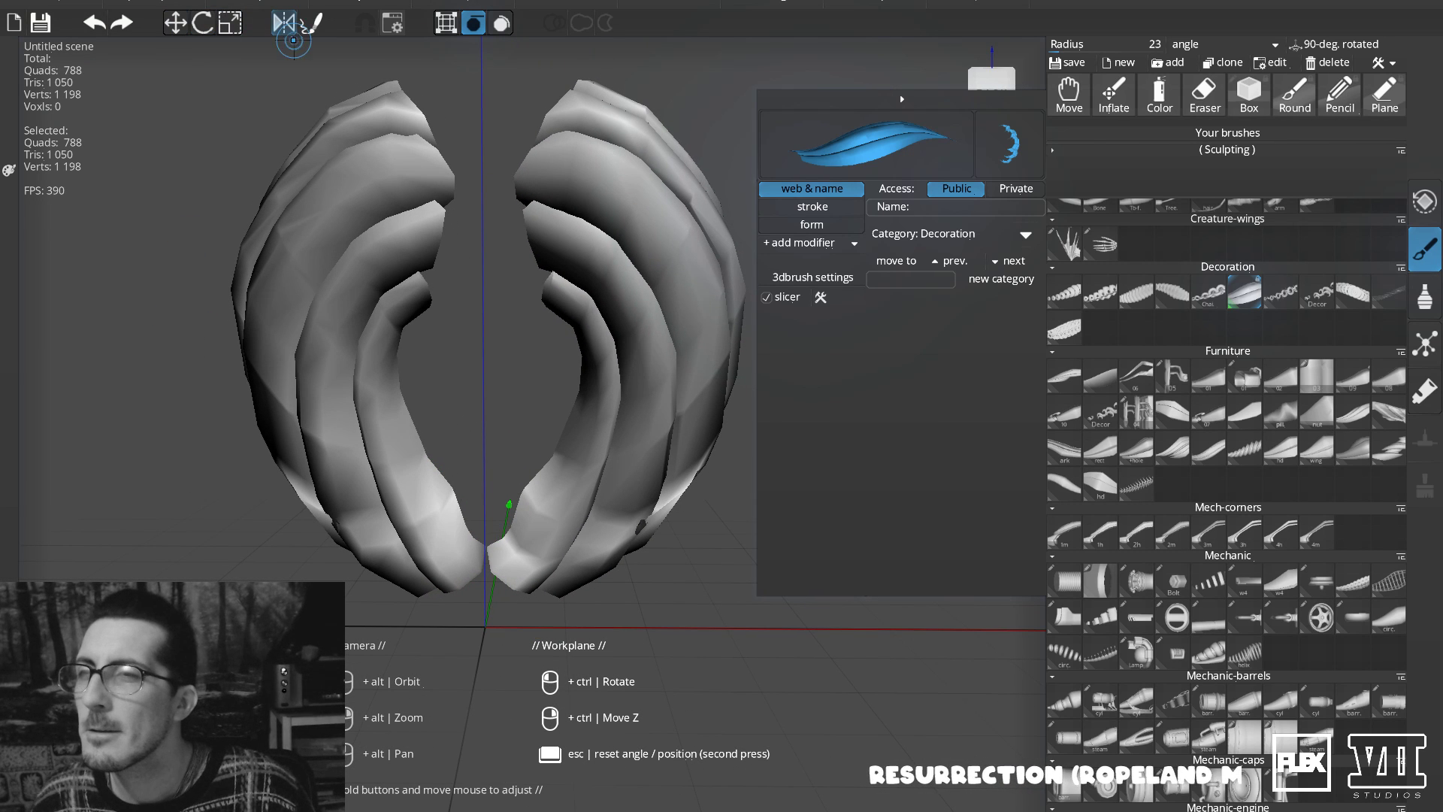
pyautogui.click(446, 22)
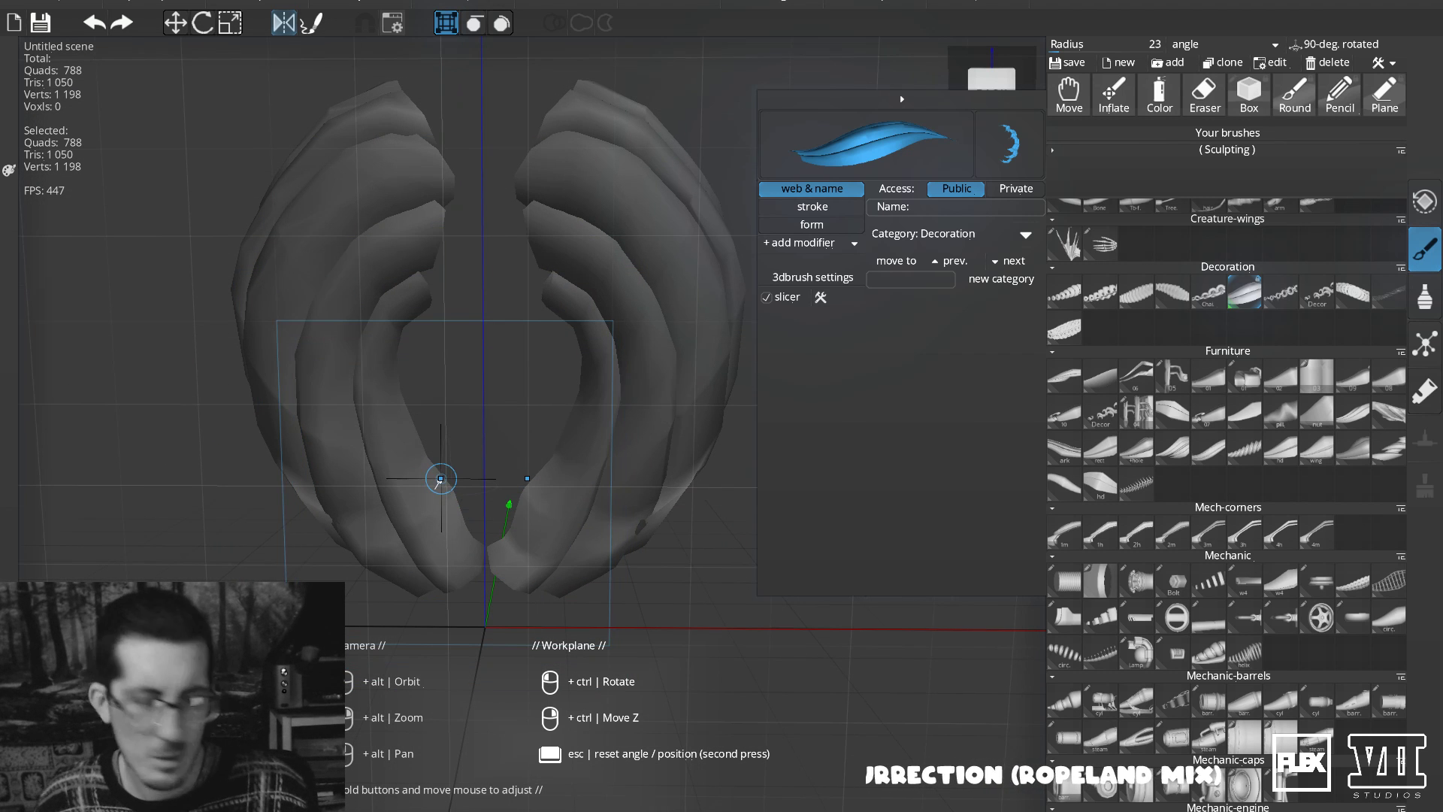
pyautogui.moveTo(428, 504)
pyautogui.mouseDown(button='right')
pyautogui.moveTo(494, 572)
pyautogui.moveTo(489, 495)
pyautogui.mouseUp(button='right')
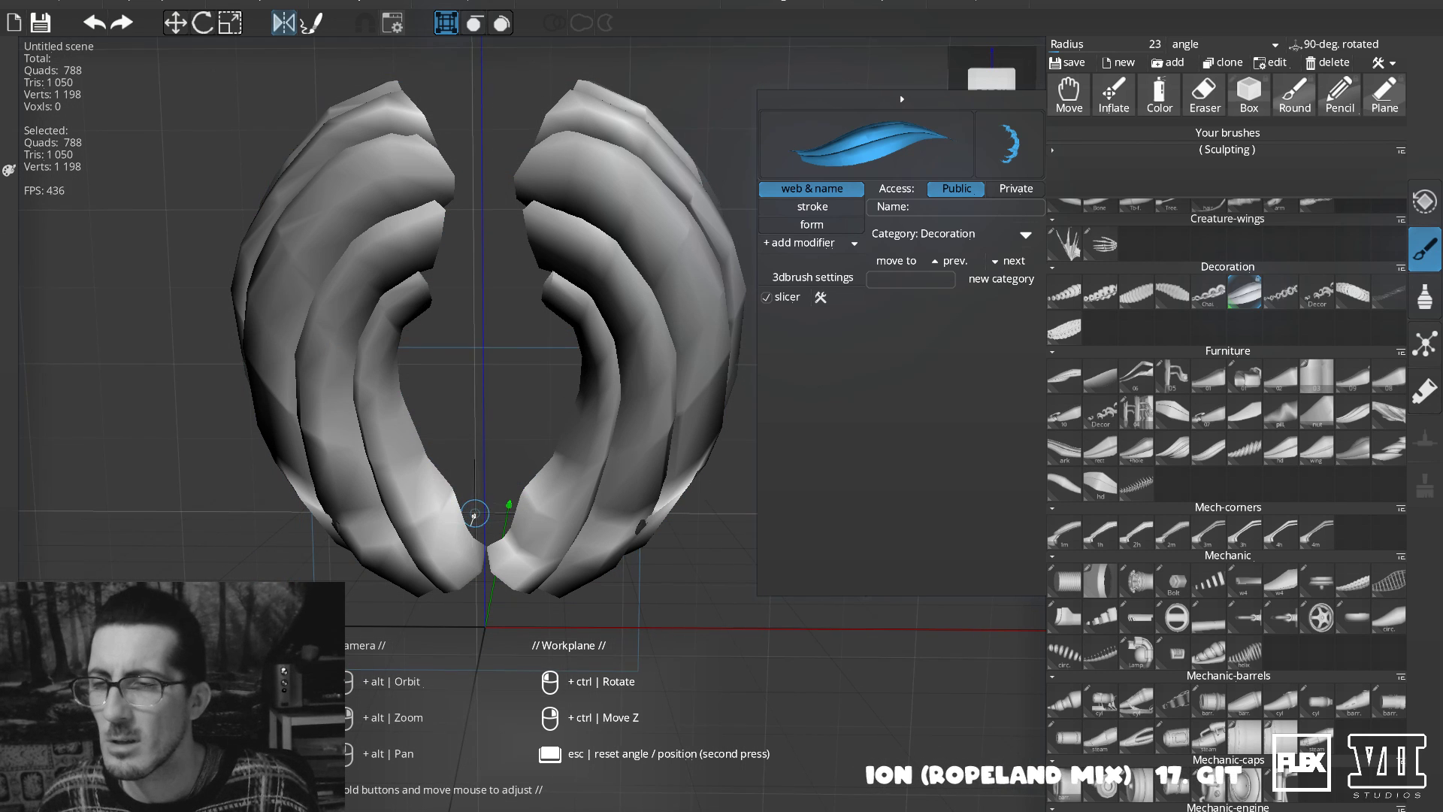
pyautogui.moveTo(439, 458)
pyautogui.mouseDown()
pyautogui.moveTo(419, 364)
pyautogui.moveTo(421, 256)
pyautogui.mouseUp()
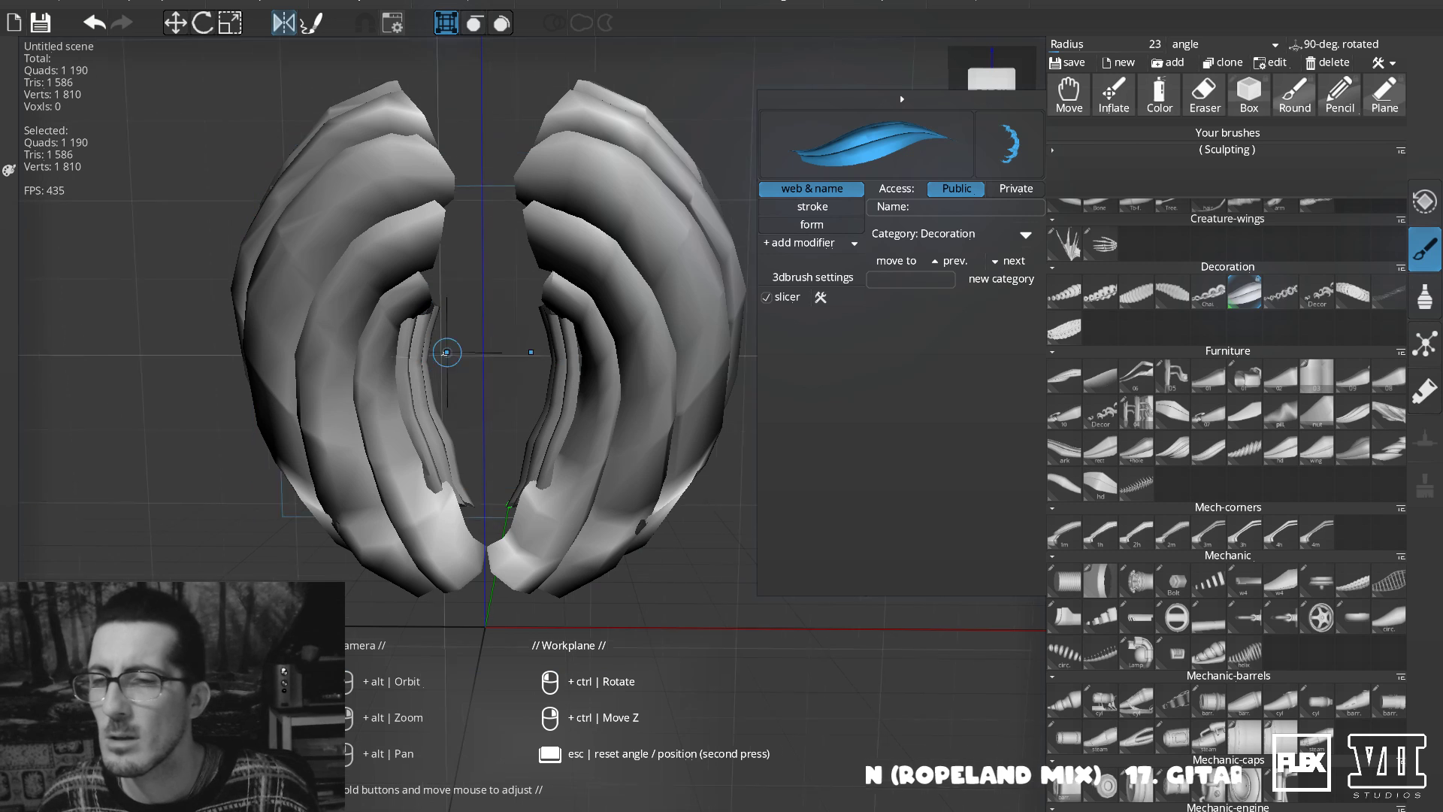
pyautogui.moveTo(475, 522)
pyautogui.mouseDown()
pyautogui.moveTo(263, 557)
pyautogui.moveTo(268, 521)
pyautogui.mouseUp()
pyautogui.hotkey('ctrl', 'z')
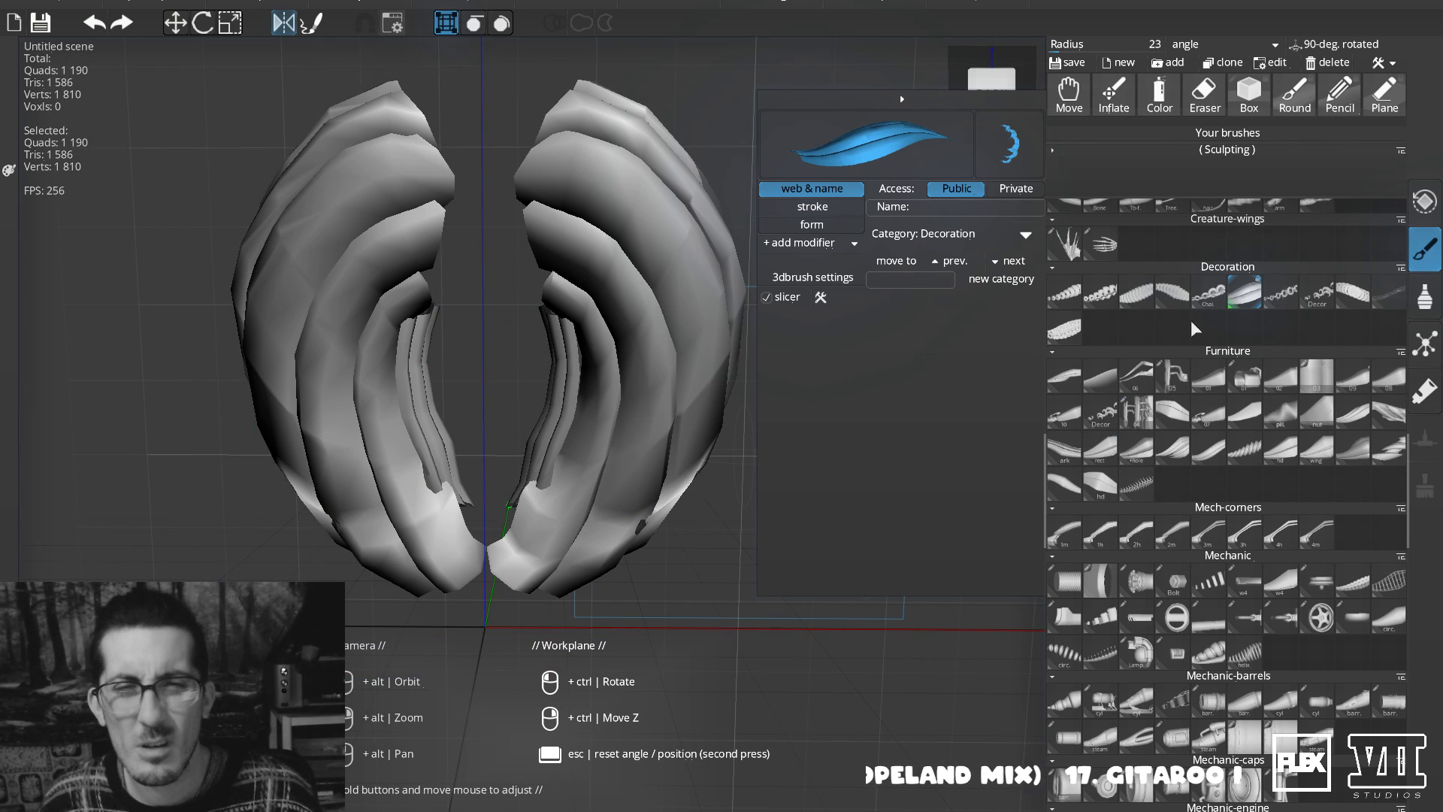
# Select the tapered bead brush from Decoration and draw a mirrored bead strand up the inner edges from the lower centre.
pyautogui.click(1078, 298)
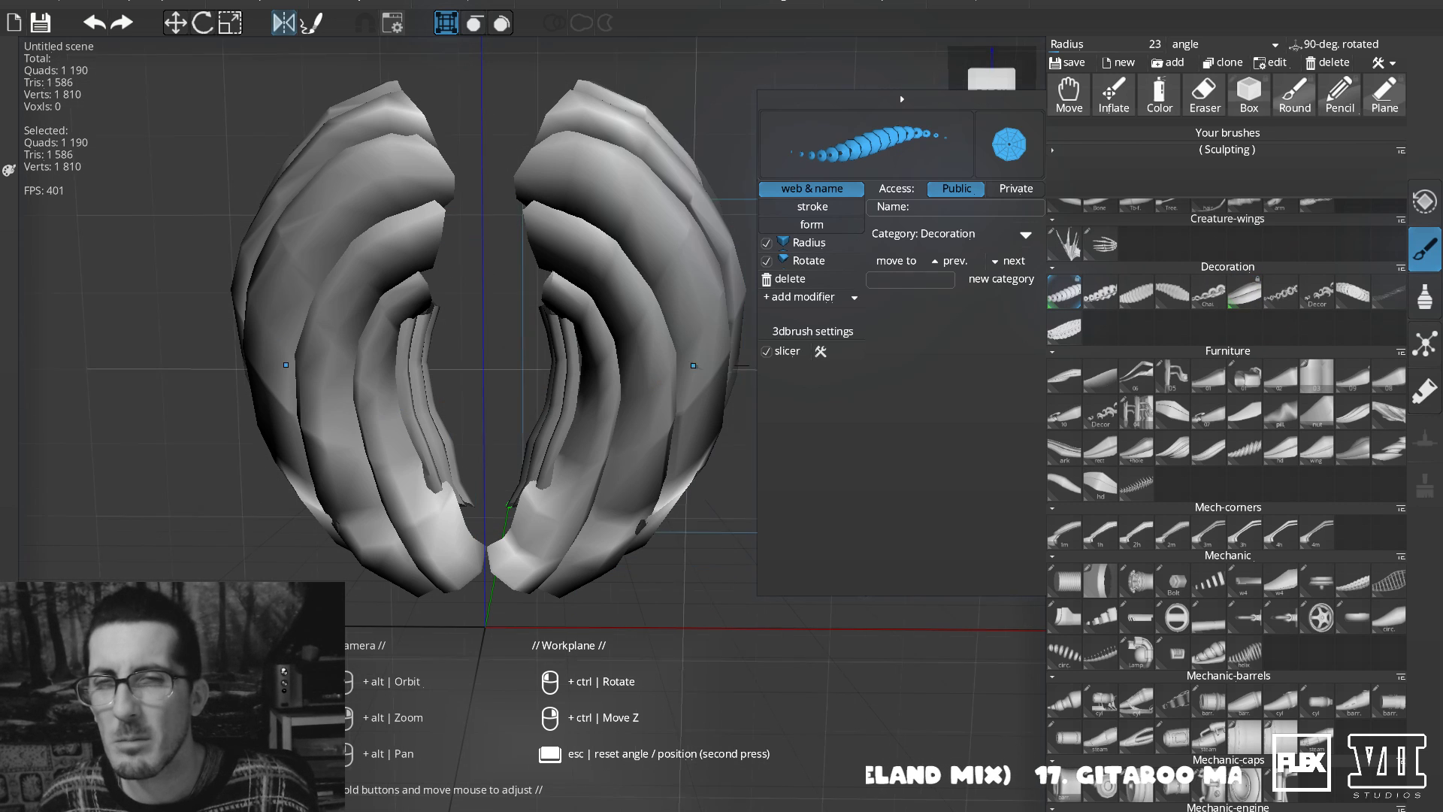
pyautogui.hotkey('ctrl', 'z')
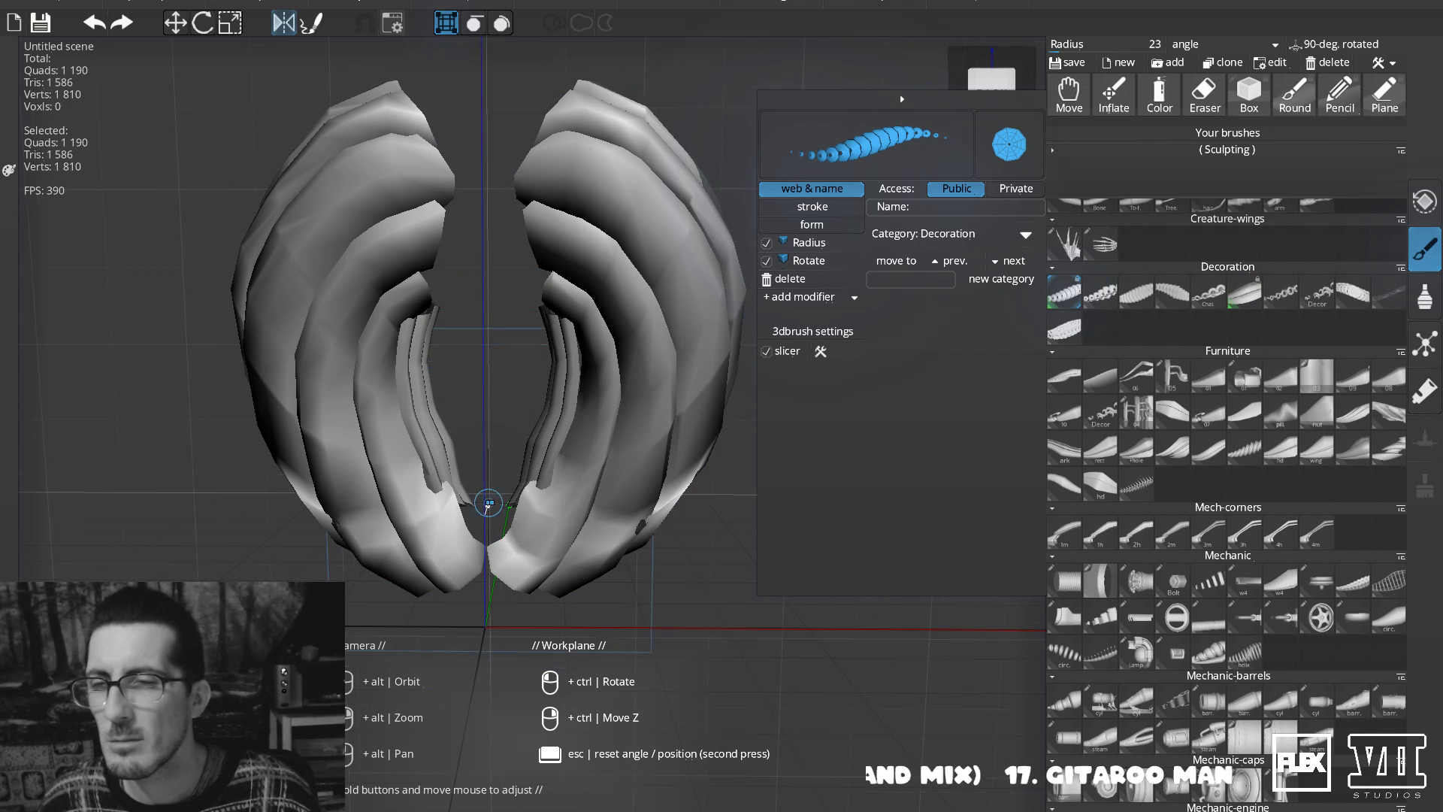
pyautogui.moveTo(544, 316); pyautogui.dragTo(542, 307)
pyautogui.hotkey('ctrl', 'z')
pyautogui.moveTo(490, 529); pyautogui.dragTo(544, 306)
pyautogui.hotkey('ctrl', 'z')
pyautogui.moveTo(490, 510); pyautogui.dragTo(476, 479)
pyautogui.hotkey('ctrl', 'z')
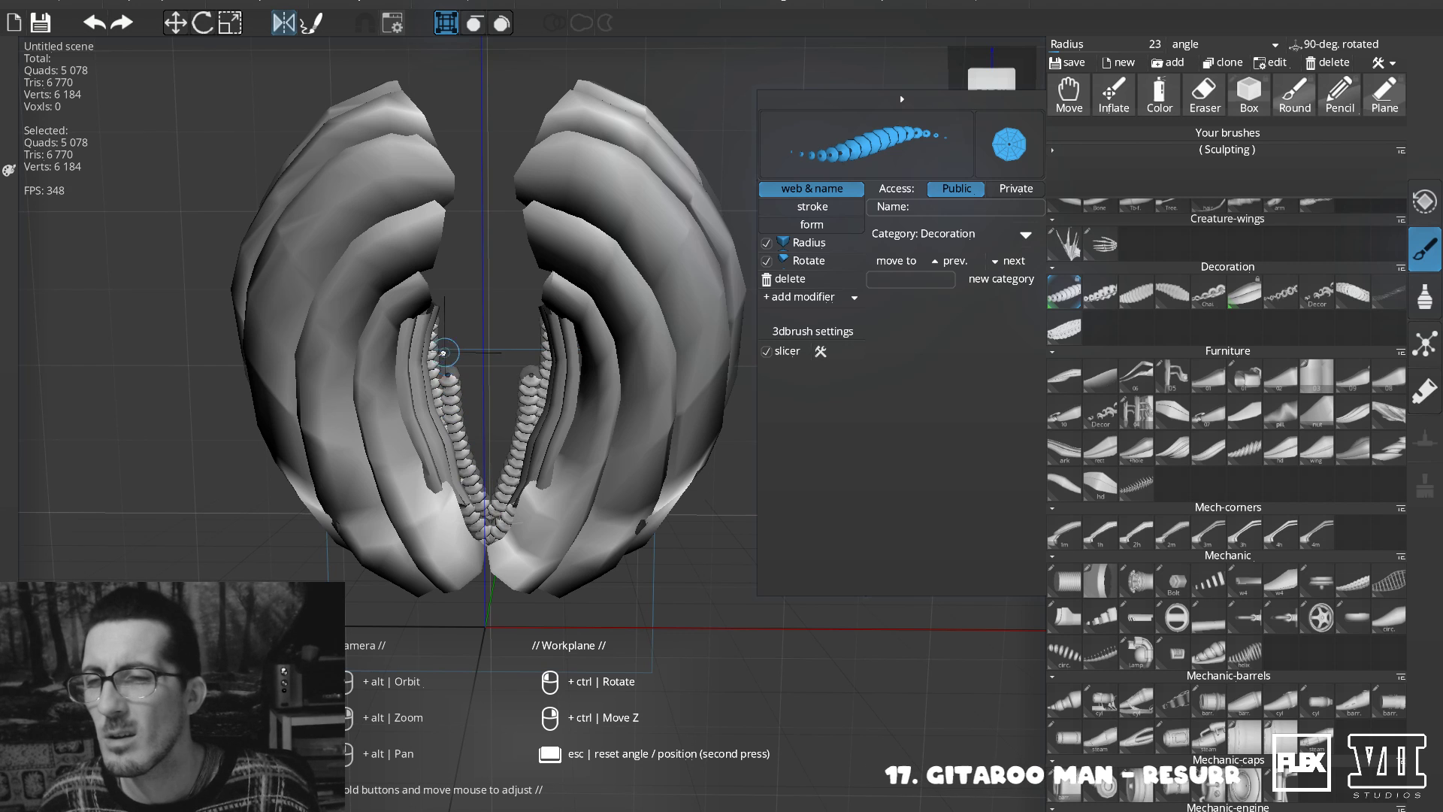
pyautogui.moveTo(440, 294); pyautogui.dragTo(442, 244)
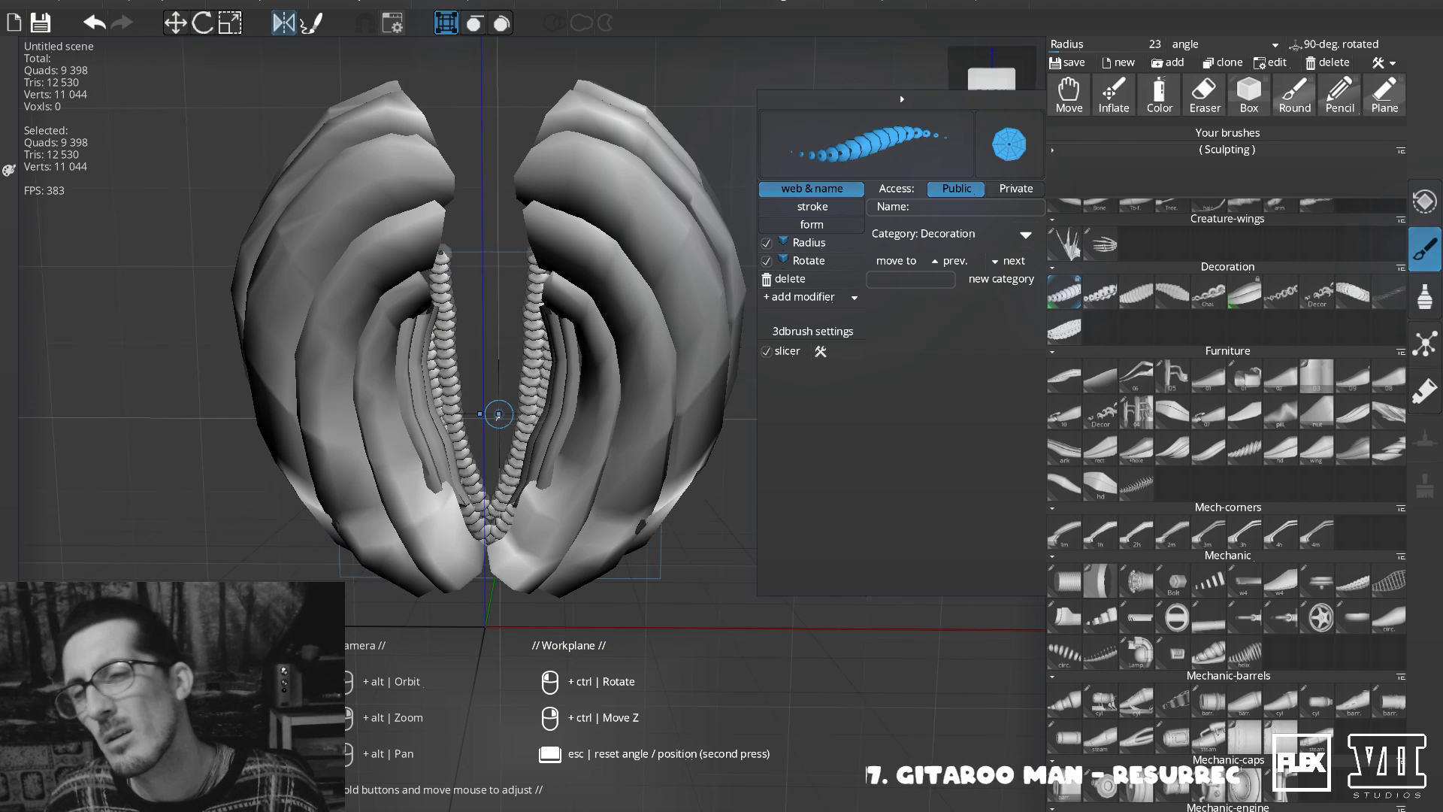
# Try extending the bead strand to the form's upper tips and adding a second strand beside it.
pyautogui.moveTo(445, 258); pyautogui.dragTo(450, 204)
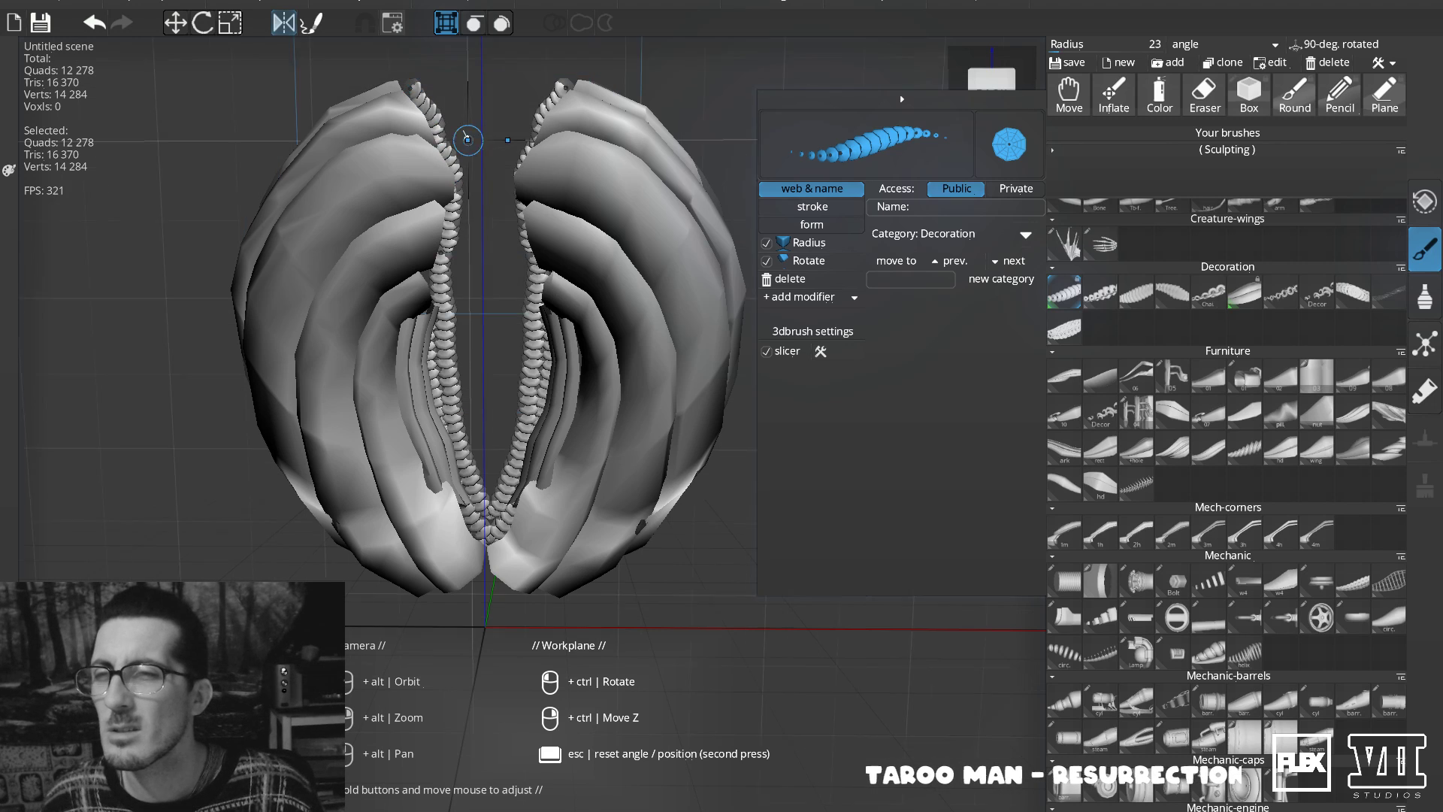
pyautogui.hotkey('ctrl', 'z')
pyautogui.moveTo(534, 257)
pyautogui.keyDown('alt'); pyautogui.mouseDown()
pyautogui.moveTo(573, 278)
pyautogui.moveTo(554, 236)
pyautogui.mouseUp(); pyautogui.keyUp('alt')
pyautogui.moveTo(512, 292)
pyautogui.keyDown('alt'); pyautogui.mouseDown()
pyautogui.moveTo(527, 292)
pyautogui.moveTo(489, 290)
pyautogui.mouseUp(); pyautogui.keyUp('alt')
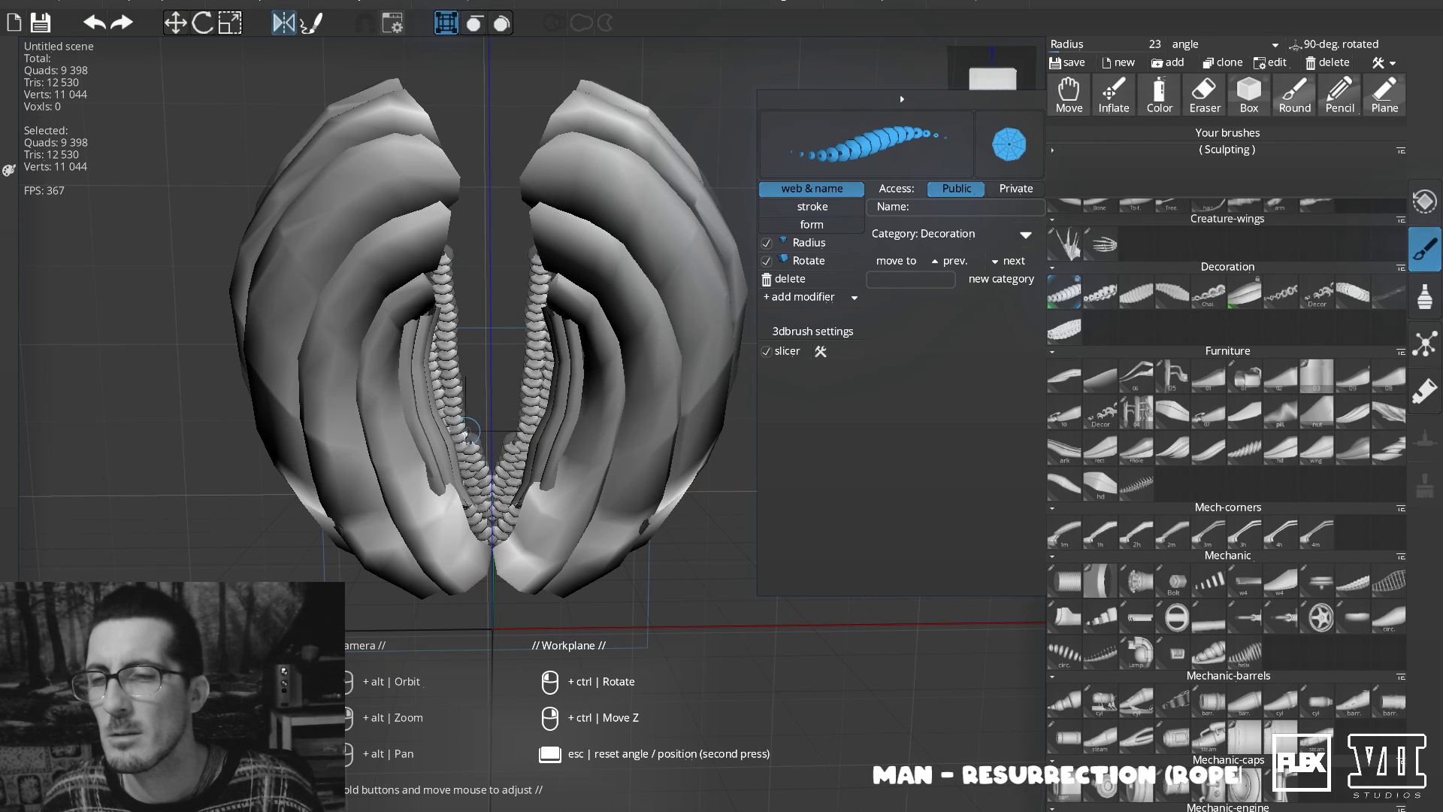
pyautogui.moveTo(461, 261); pyautogui.dragTo(459, 255)
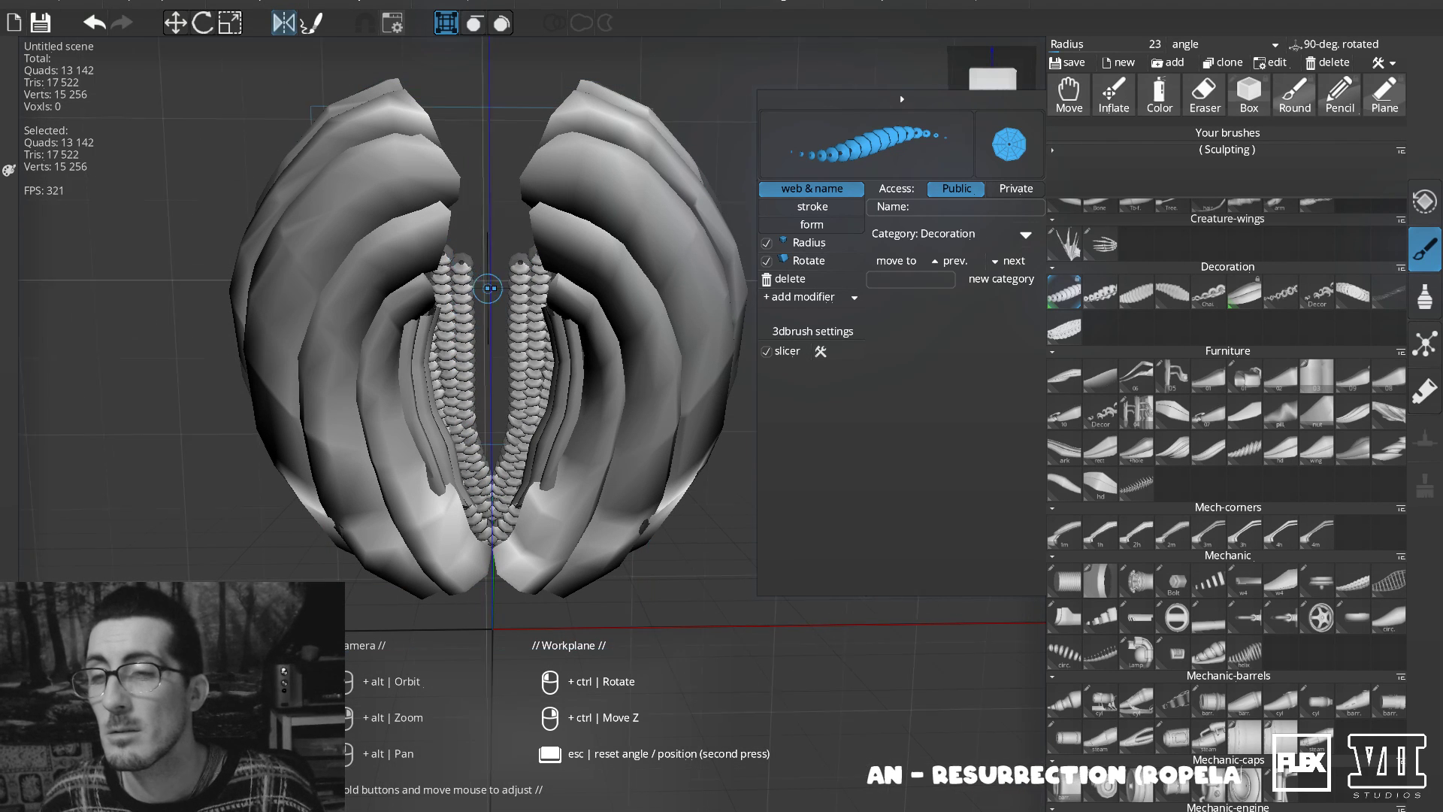
pyautogui.hotkey('ctrl', 'z')
# Fill the central gap with adjacent mirrored bead strands running between the lower centre and the strands' upper ends.
pyautogui.moveTo(491, 526); pyautogui.dragTo(471, 437)
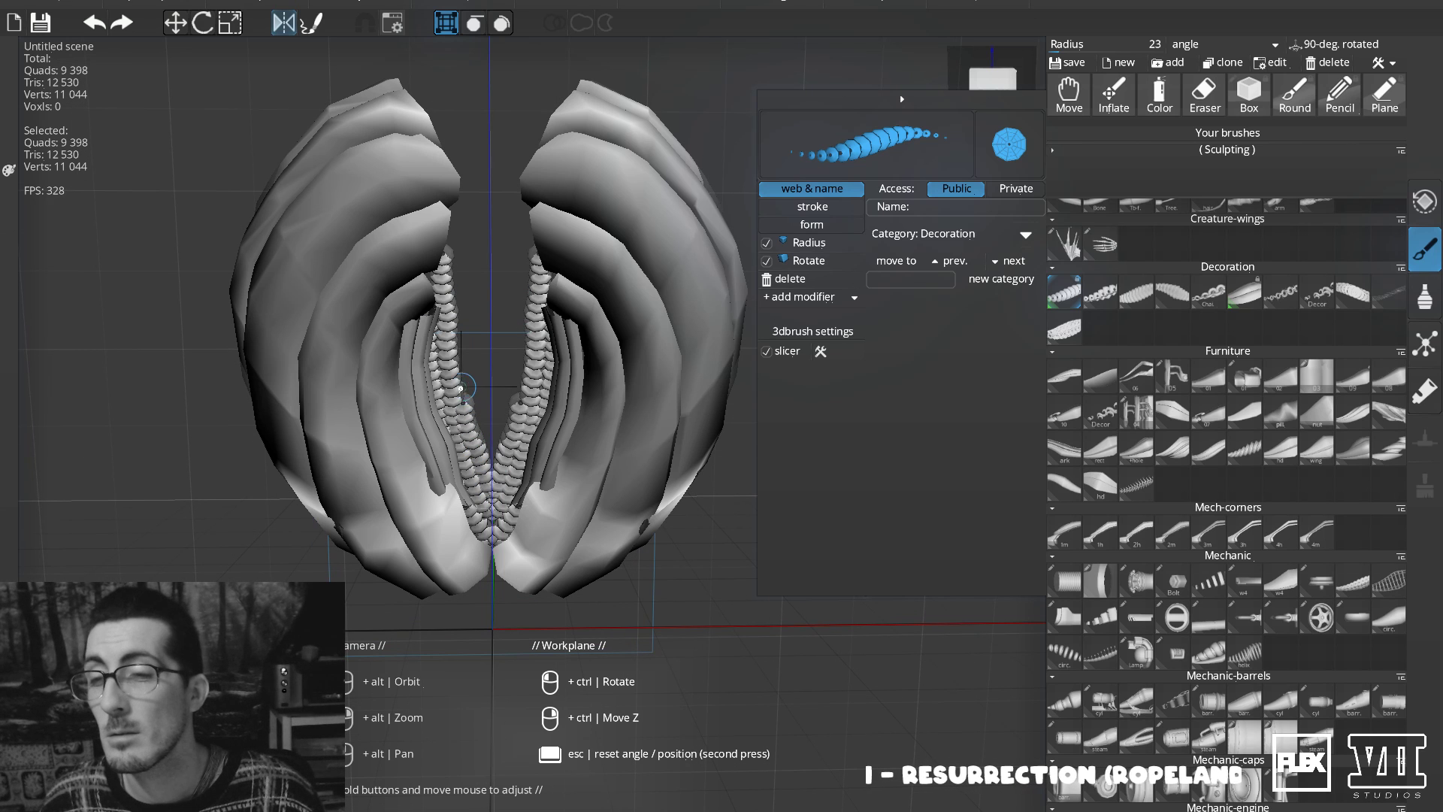
pyautogui.moveTo(459, 281); pyautogui.dragTo(460, 280)
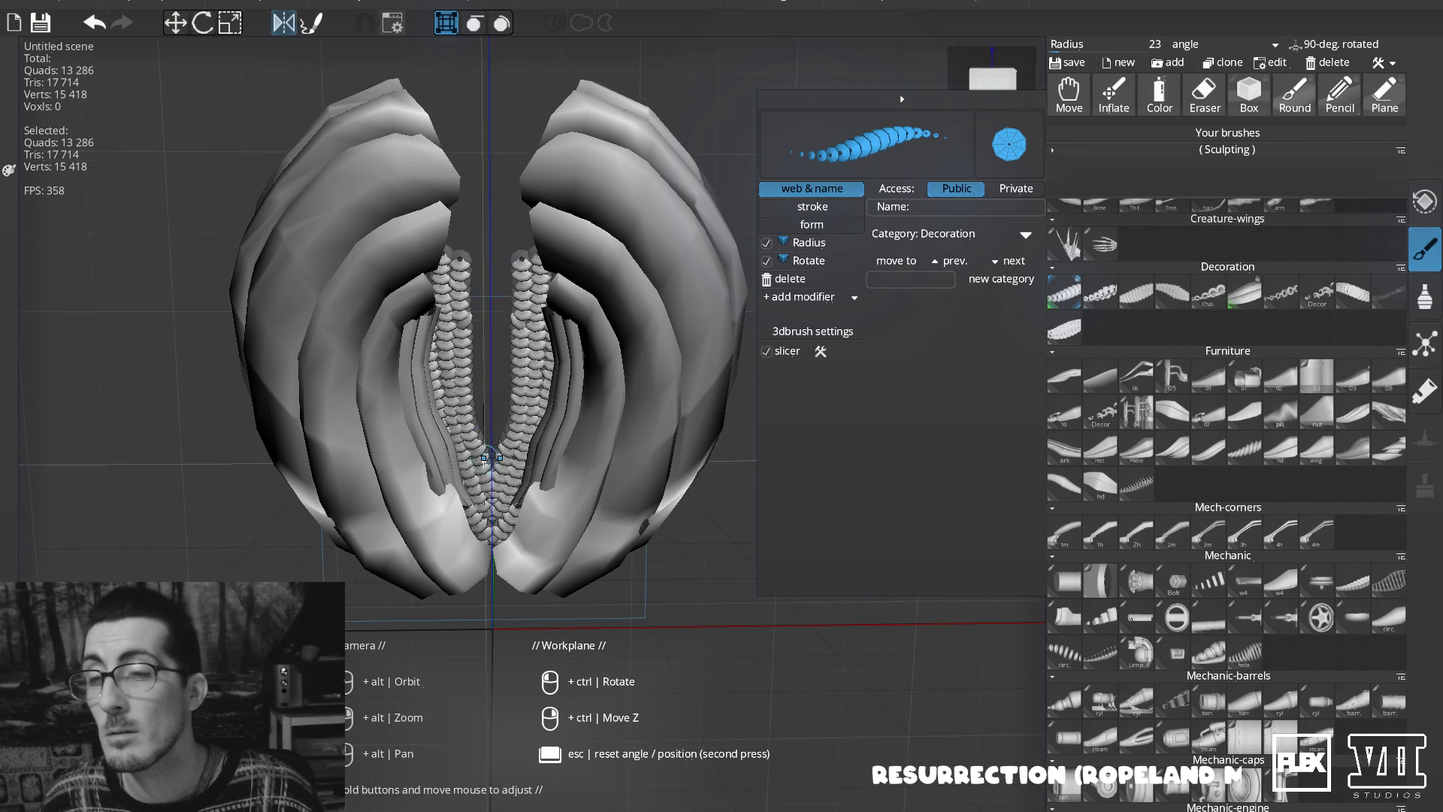
pyautogui.moveTo(478, 250); pyautogui.dragTo(491, 410)
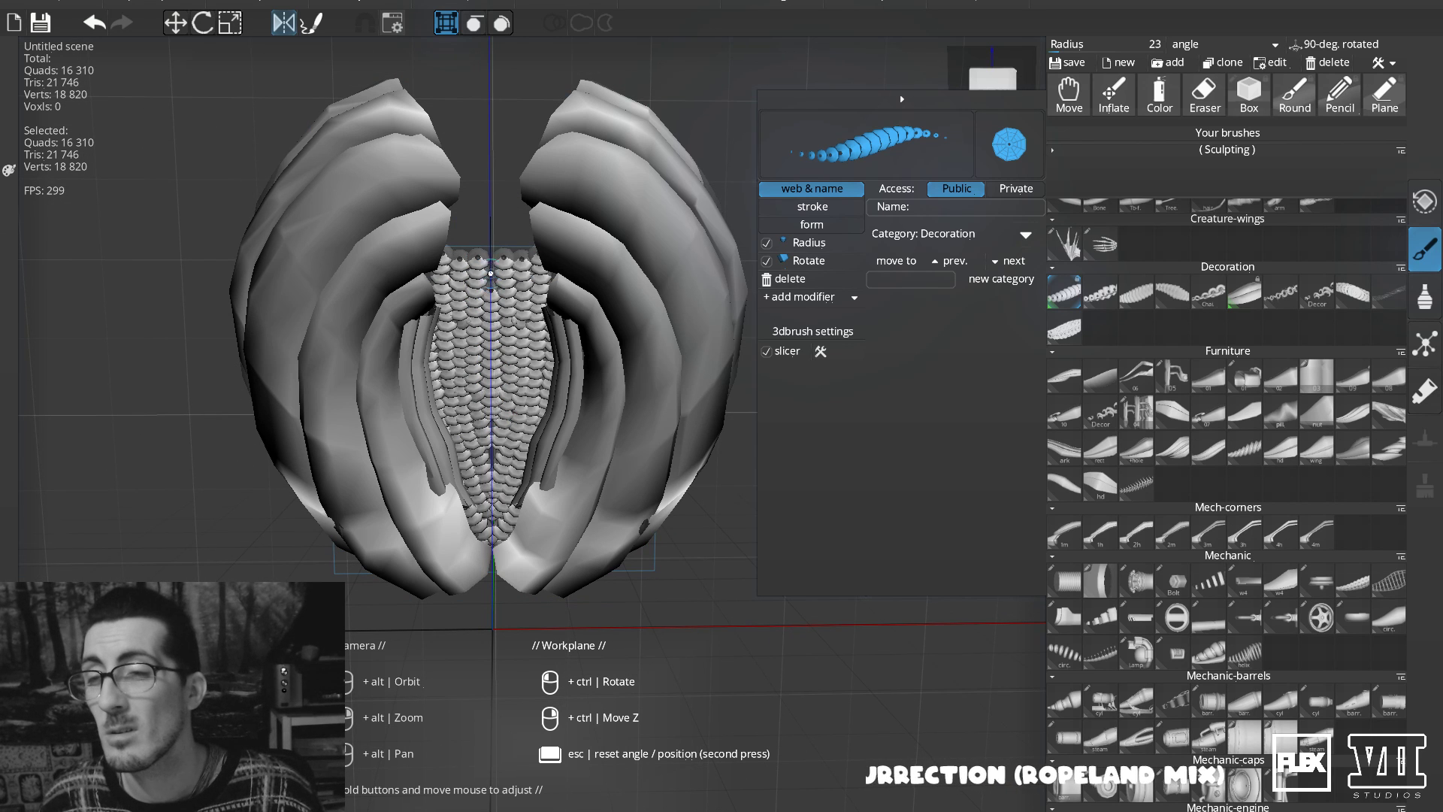
pyautogui.moveTo(491, 250); pyautogui.dragTo(491, 248)
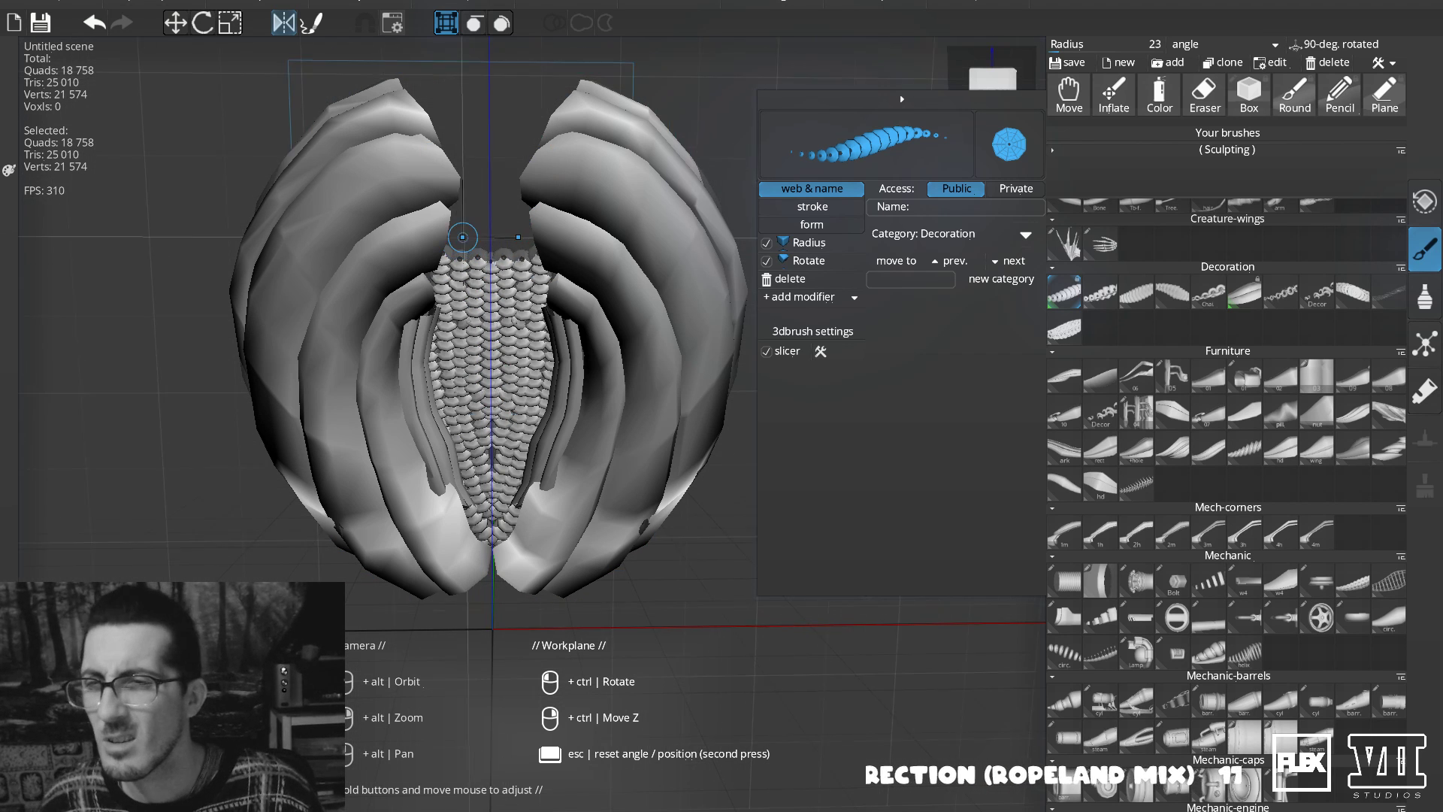
# Add a short mirrored row of beads across the upper end of the bead-filled panel.
pyautogui.moveTo(510, 237); pyautogui.dragTo(489, 229)
pyautogui.hotkey('ctrl', 'z')
pyautogui.moveTo(467, 382)
pyautogui.keyDown('alt'); pyautogui.mouseDown()
pyautogui.moveTo(481, 351)
pyautogui.moveTo(506, 384)
pyautogui.moveTo(481, 379)
pyautogui.moveTo(461, 300)
pyautogui.moveTo(463, 482)
pyautogui.moveTo(473, 363)
pyautogui.moveTo(475, 385)
pyautogui.mouseUp(); pyautogui.keyUp('alt')
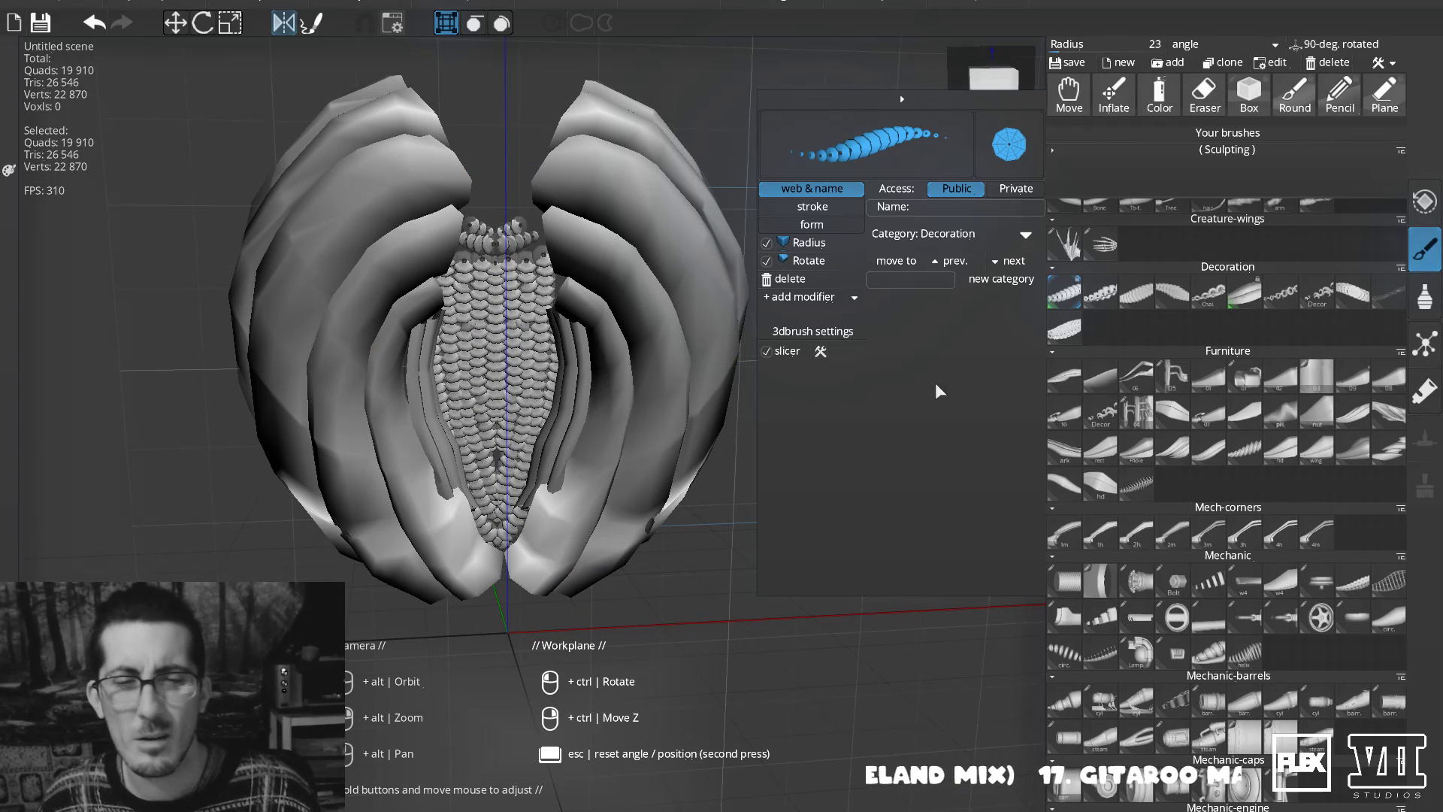
# Select the twisted-strand brush from Furniture and draw mirrored strands along the upper tips, crossing above and flanking the bead panel.
pyautogui.click(1186, 459)
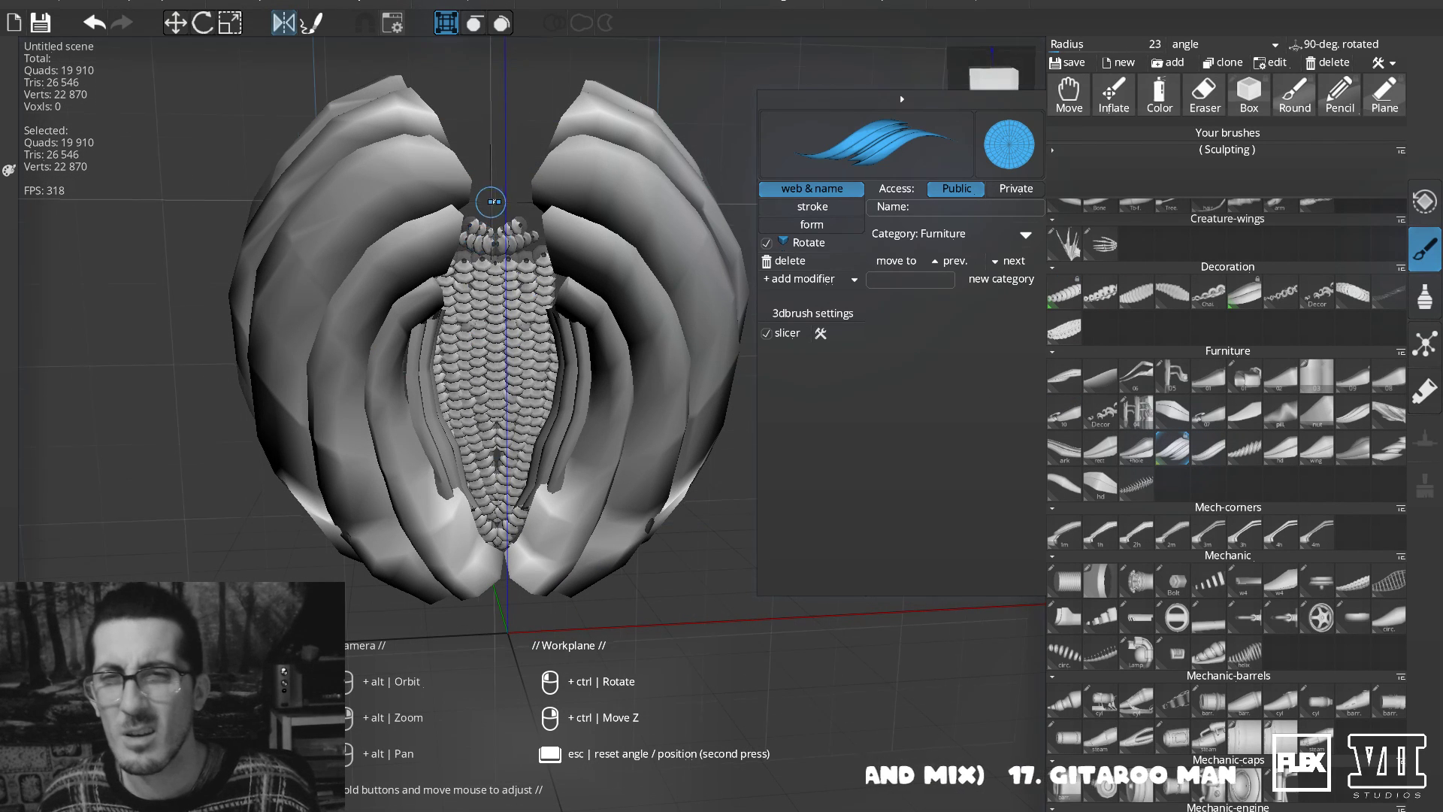
pyautogui.moveTo(644, 140); pyautogui.dragTo(680, 43)
pyautogui.hotkey('ctrl', 'z')
pyautogui.moveTo(537, 201); pyautogui.dragTo(602, 67)
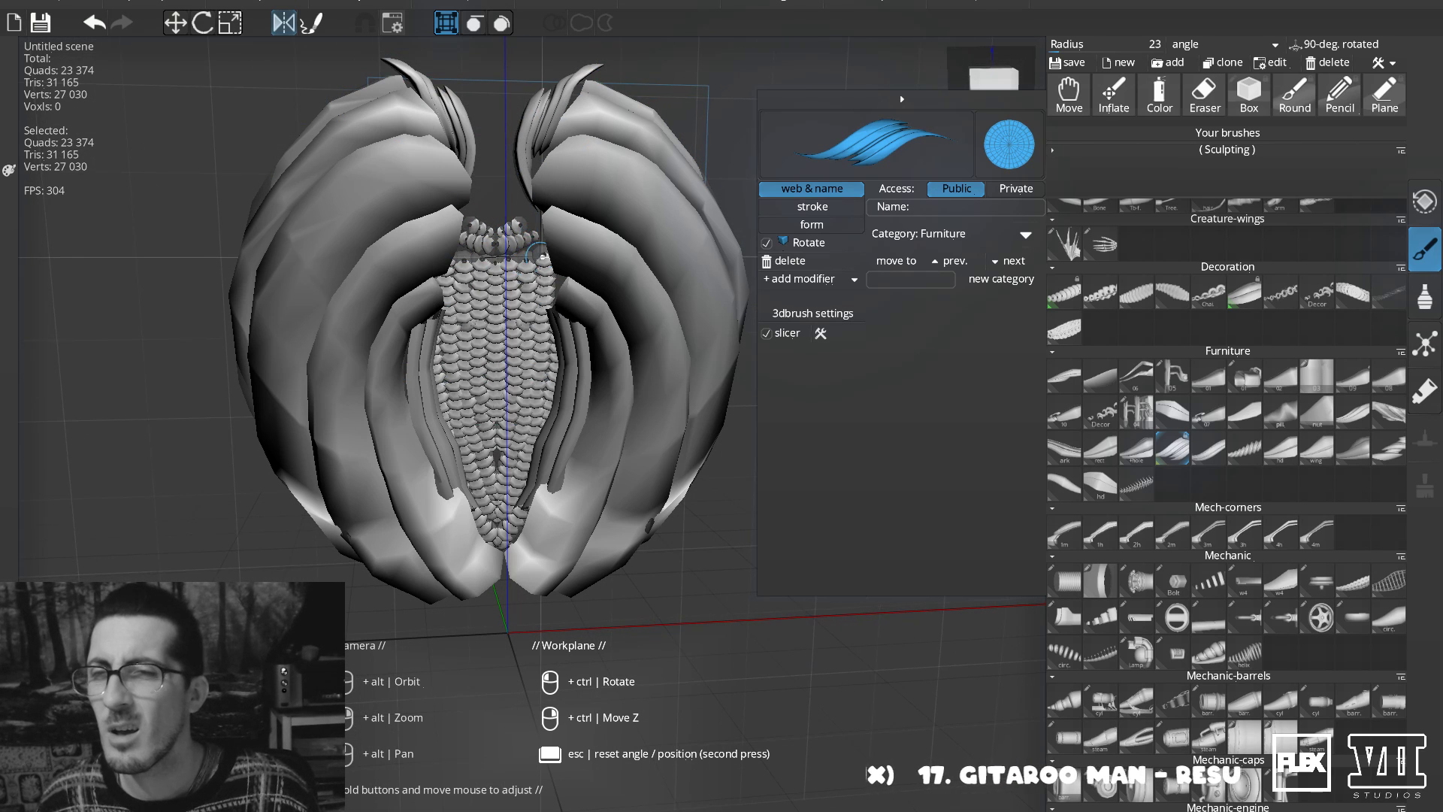
pyautogui.moveTo(535, 78); pyautogui.dragTo(547, 174)
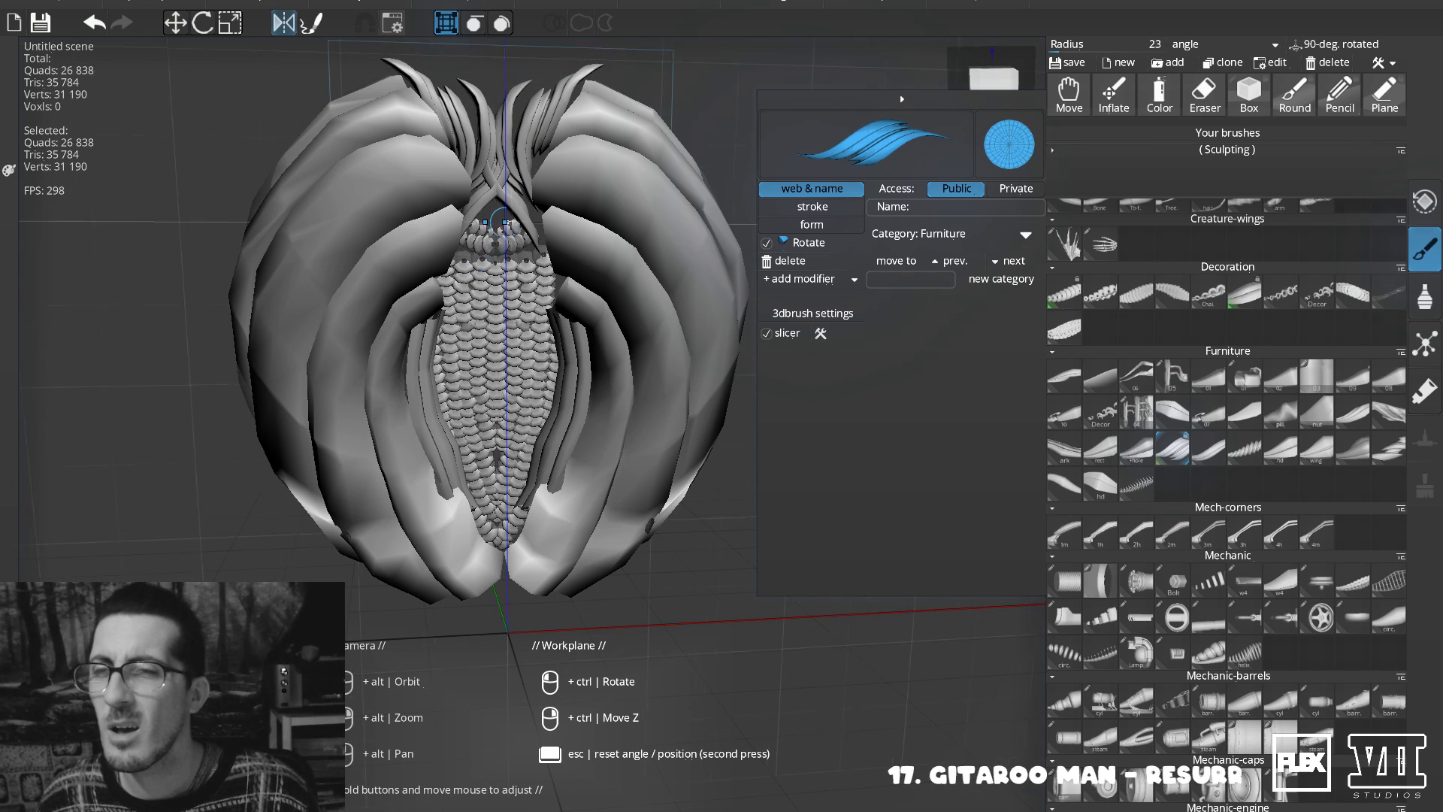
pyautogui.moveTo(497, 224); pyautogui.dragTo(535, 289)
# Enable alpha-generator mode and try a mirrored strand stroke on the form's outer edges.
pyautogui.click(171, 4)
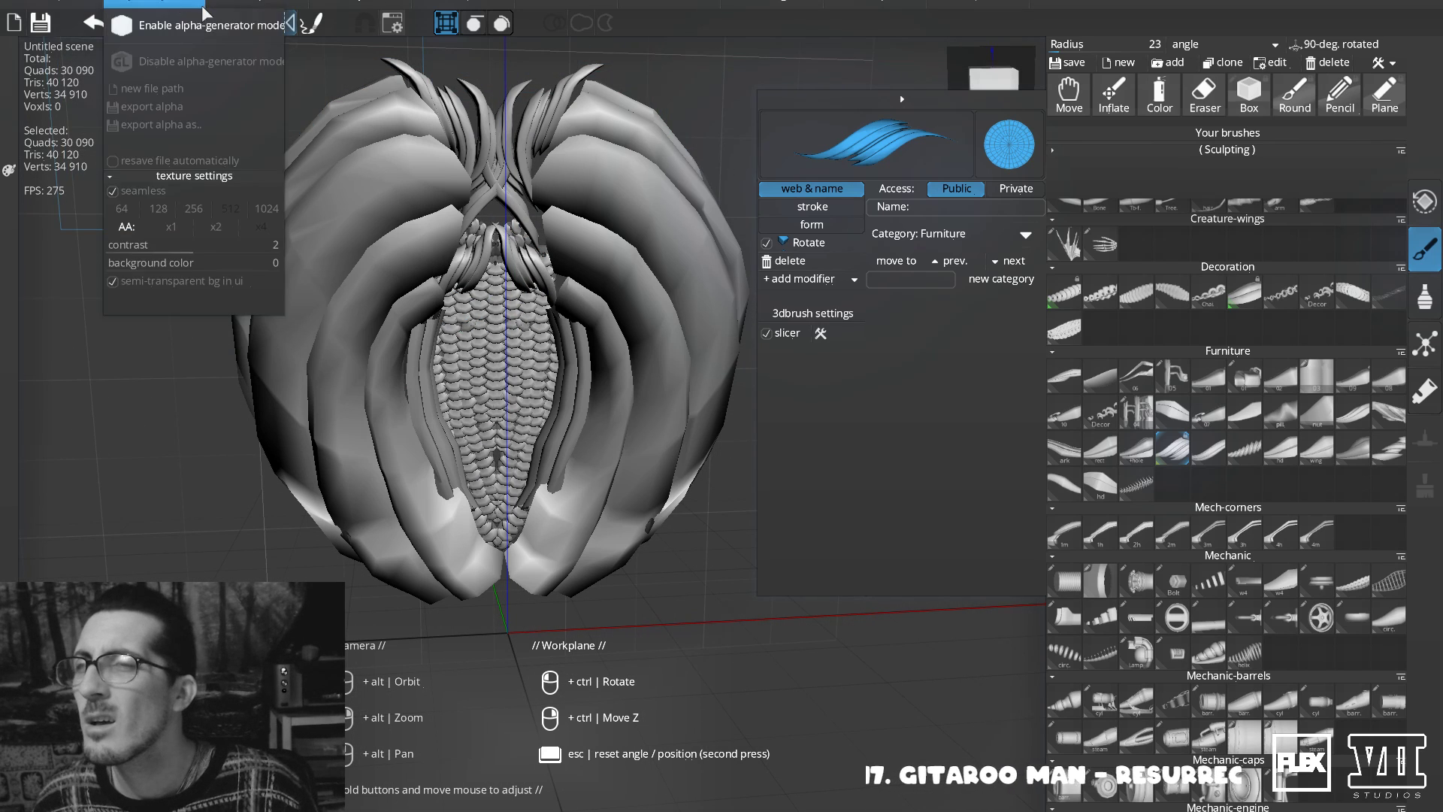
pyautogui.click(203, 25)
pyautogui.keyDown('alt'); pyautogui.moveTo(557, 279); pyautogui.dragTo(552, 338); pyautogui.keyUp('alt')
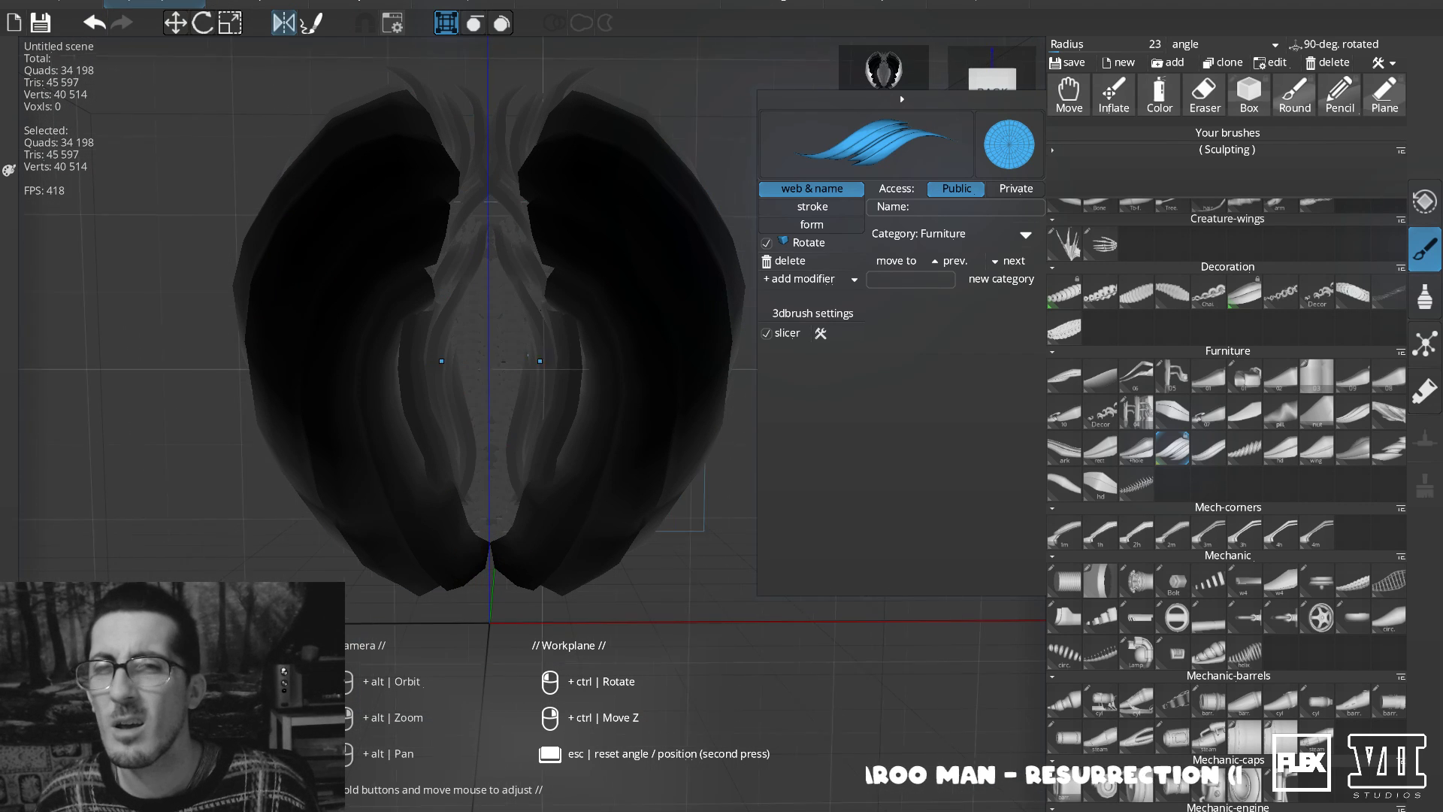
pyautogui.hotkey('ctrl', 'z')
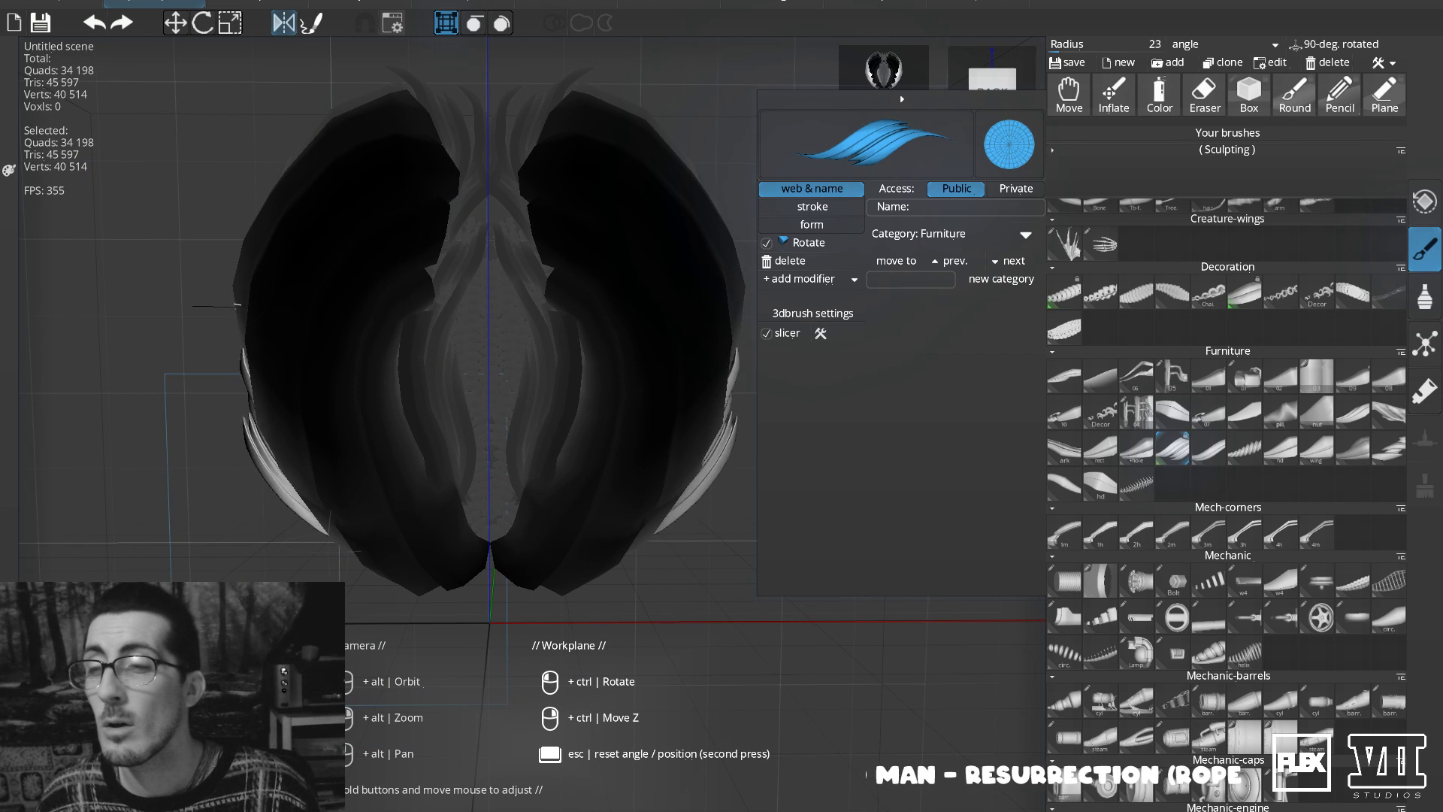
# Draw mirrored strand strokes across the lower centre and up the central axis of the form.
pyautogui.moveTo(466, 509); pyautogui.dragTo(516, 512)
pyautogui.moveTo(486, 364); pyautogui.dragTo(505, 203)
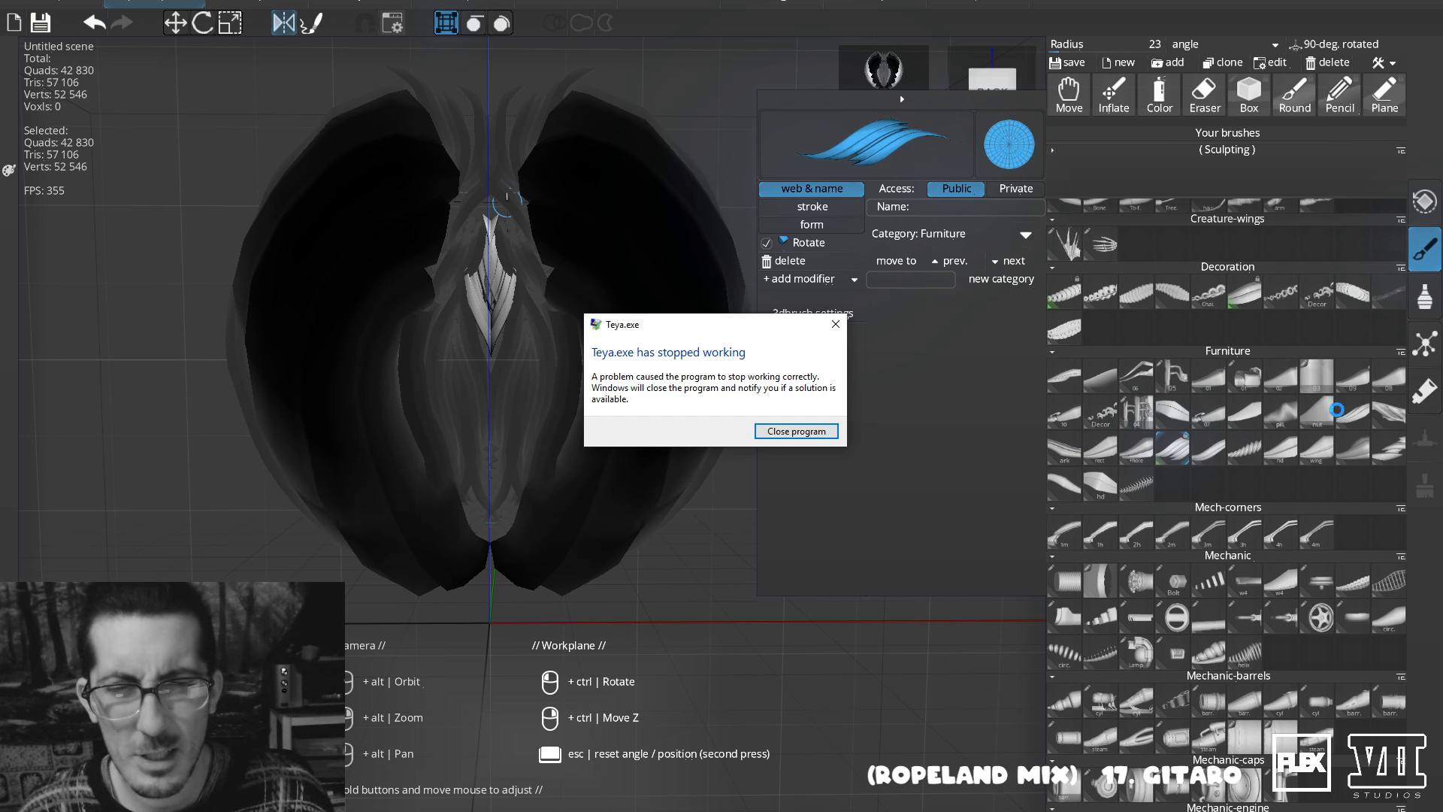
# Close the crashed program, relaunch Teya Conceptor and continue past the licence check with the prefilled e-mail.
pyautogui.click(796, 431)
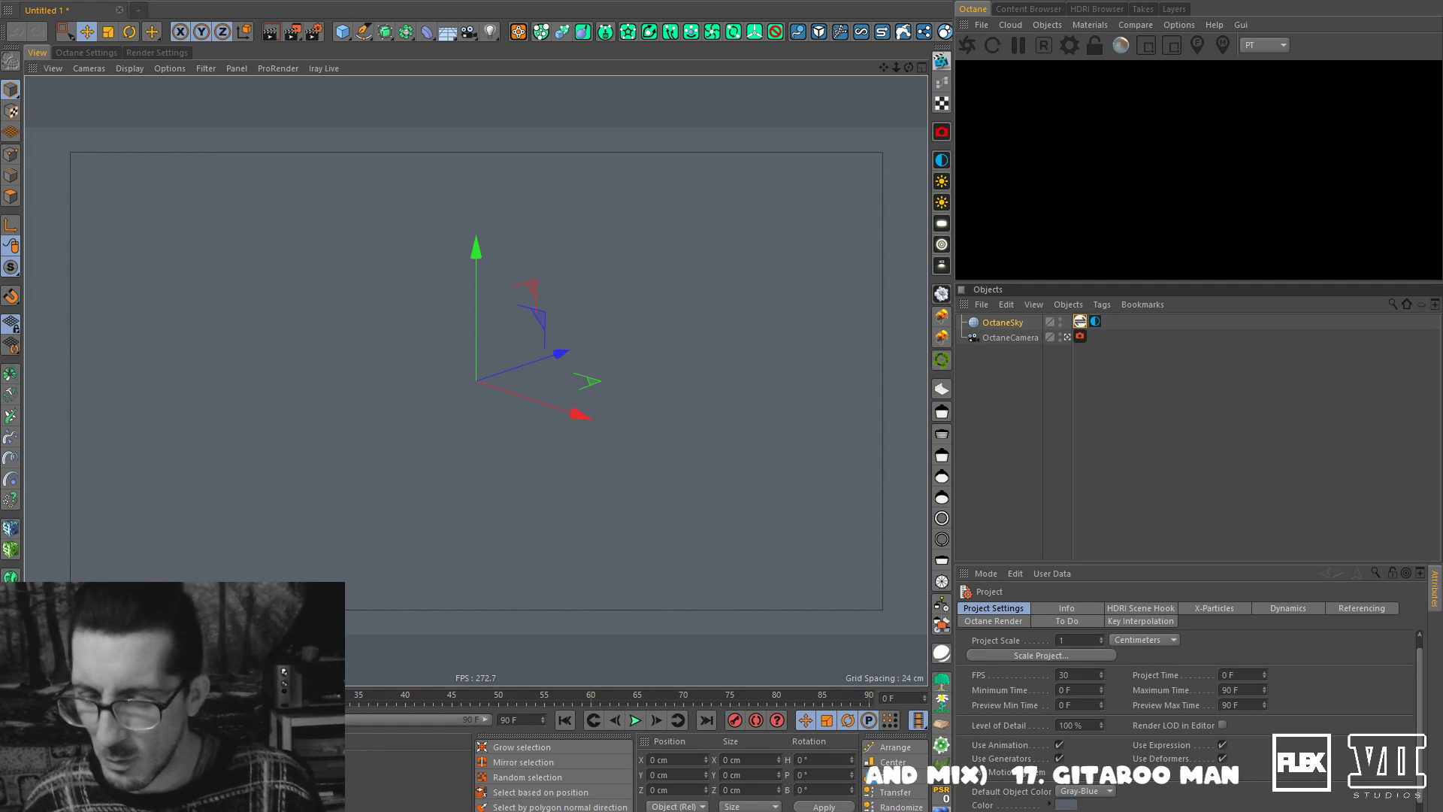
pyautogui.press('super')
pyautogui.write('tey')
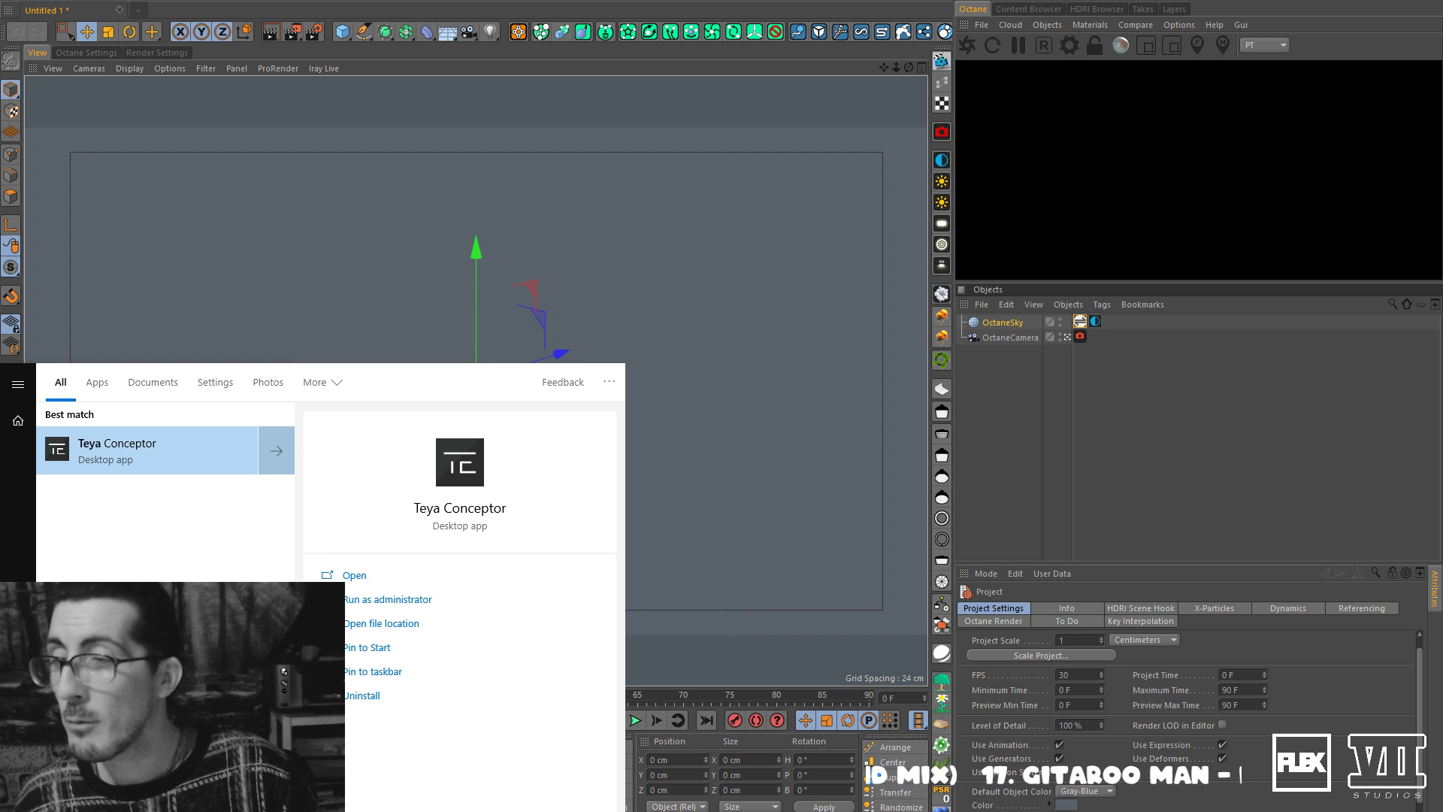
pyautogui.press('Return')
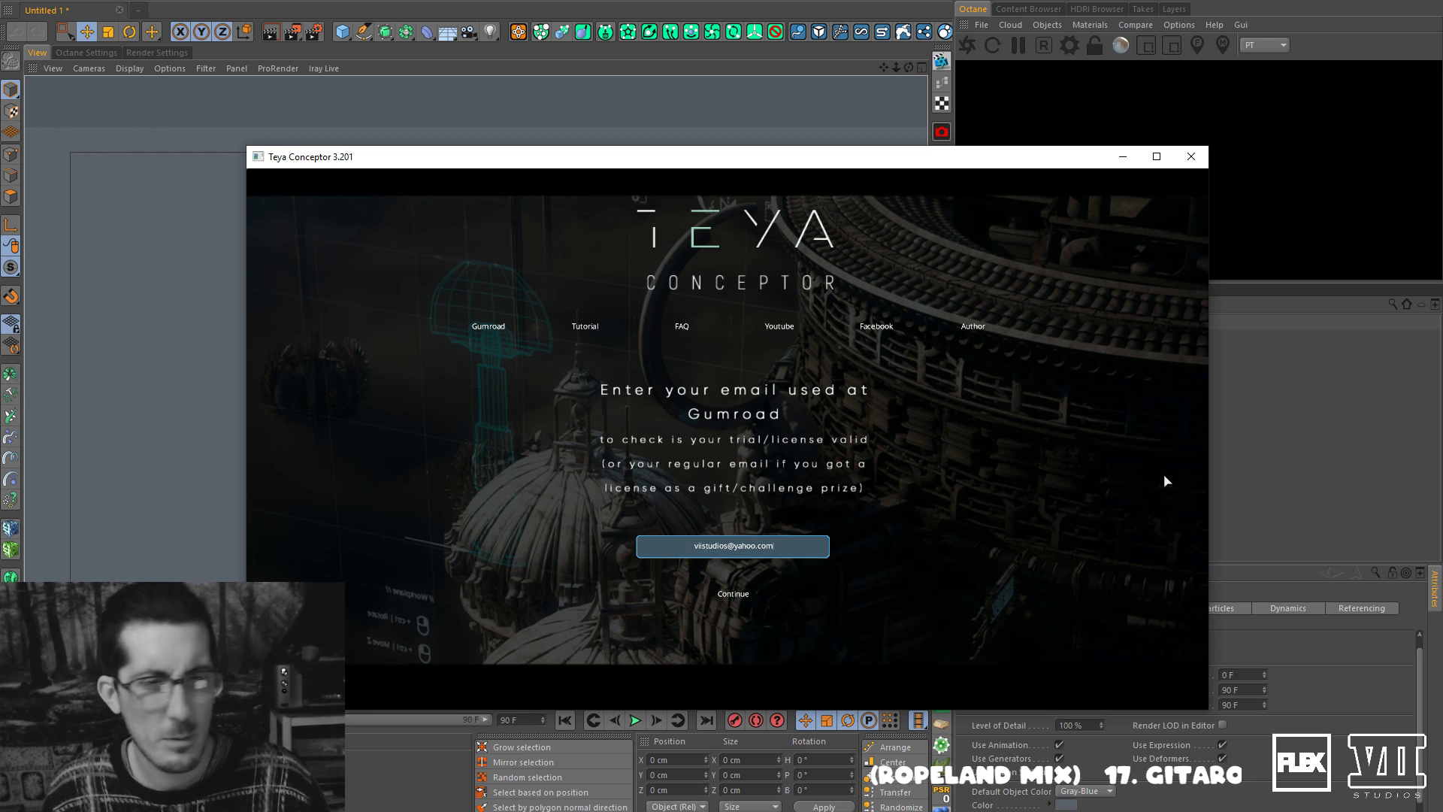
pyautogui.click(732, 598)
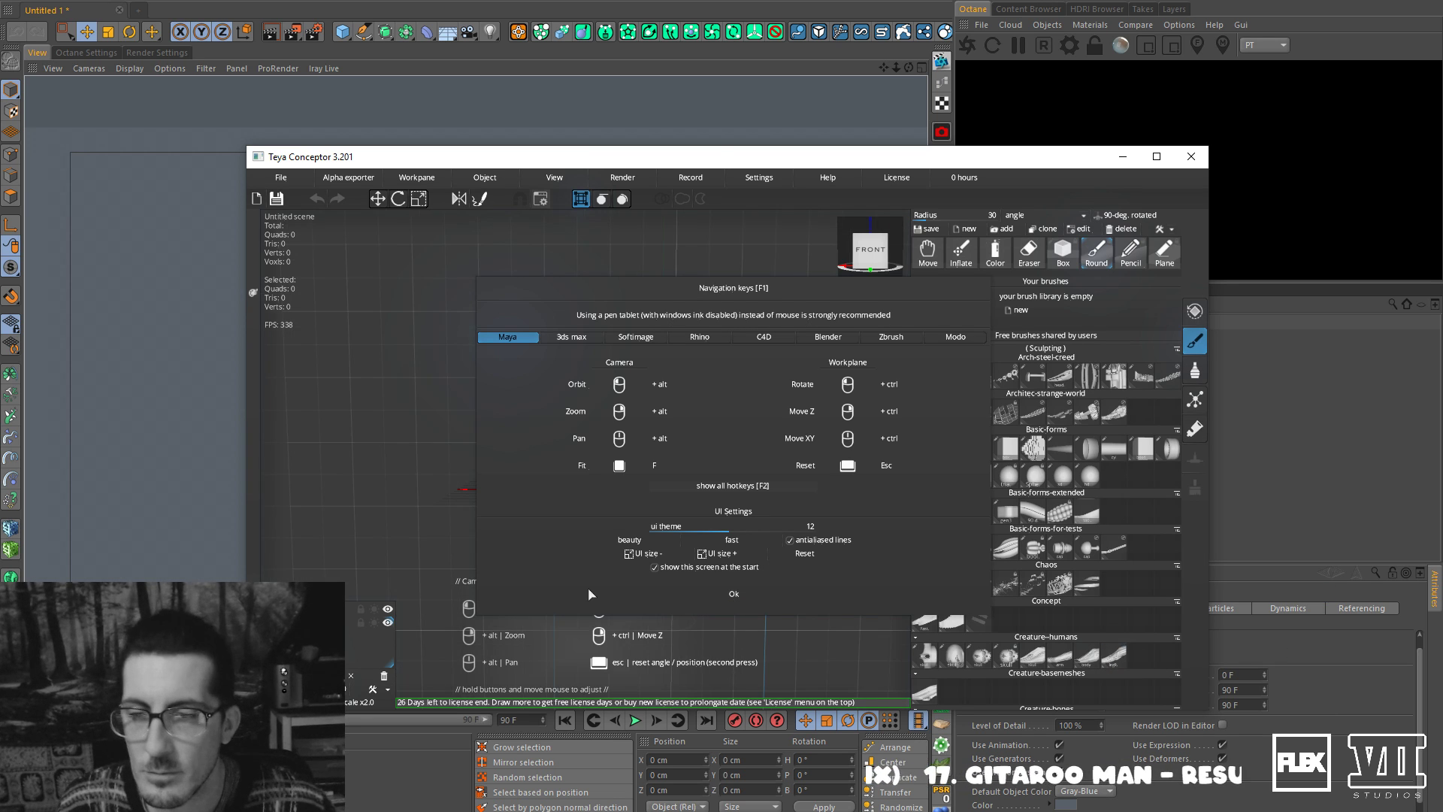
# Enlarge the interface by two size steps, maximize the window and accept the start-up settings.
pyautogui.click(726, 557)
pyautogui.click(731, 565)
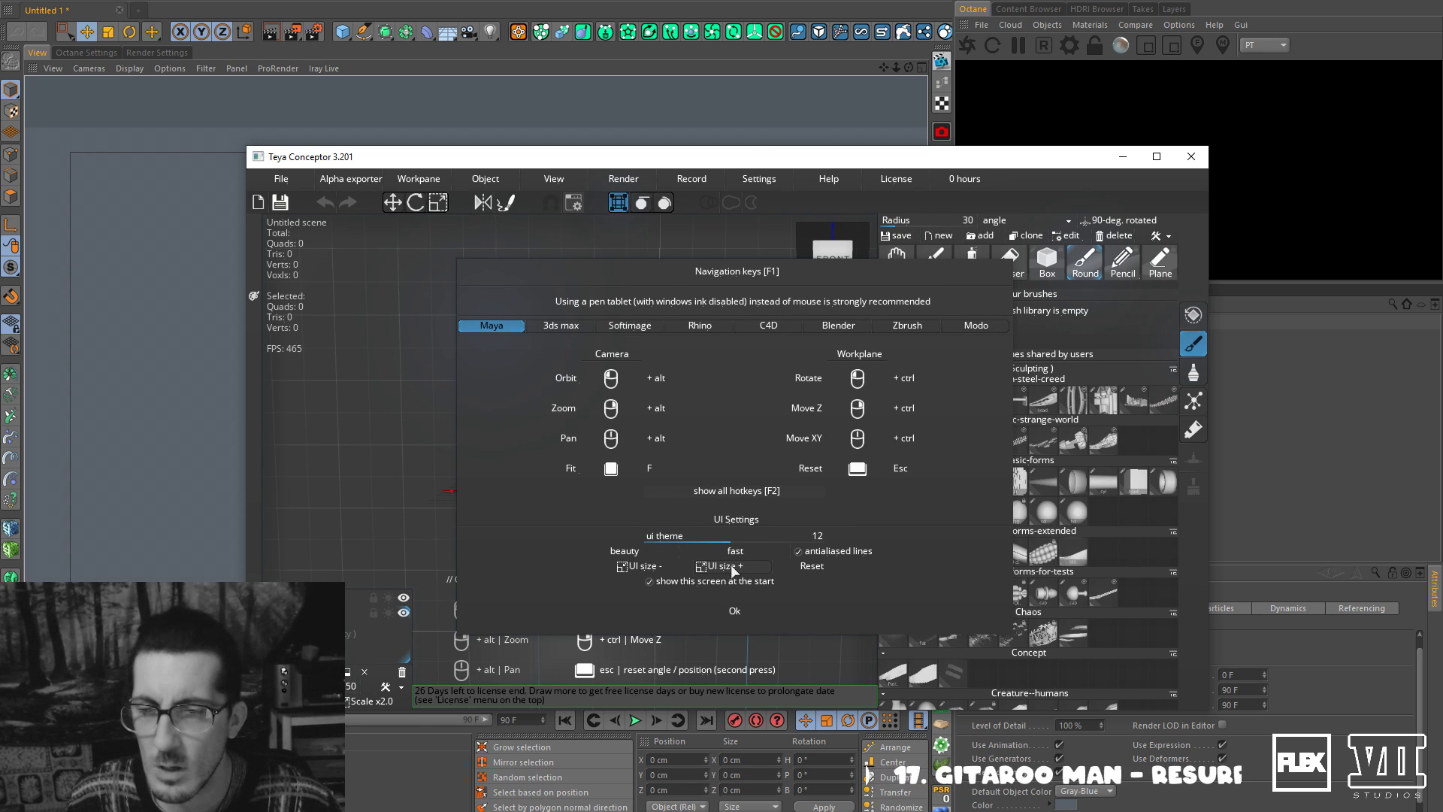
pyautogui.click(1157, 157)
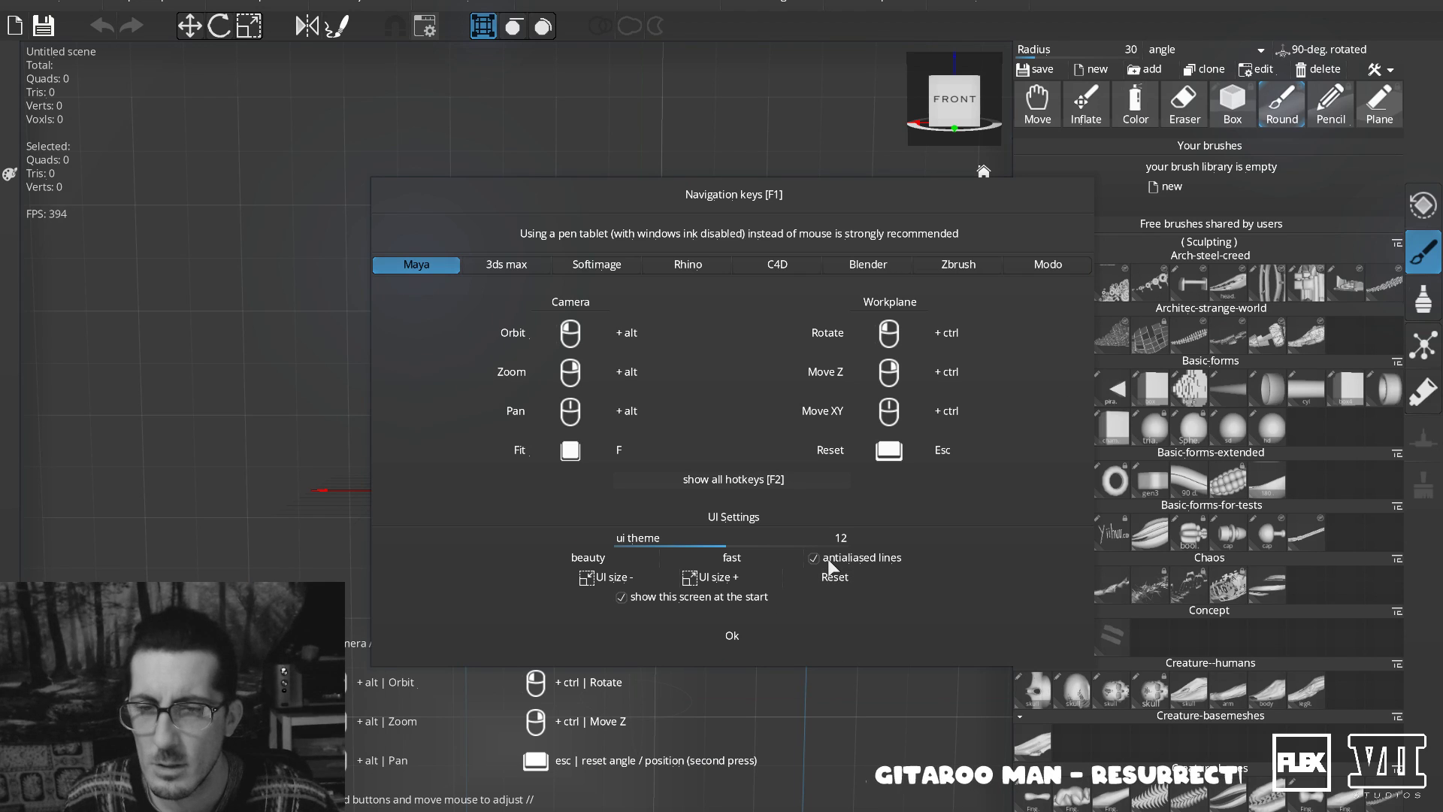
pyautogui.click(723, 639)
# Select the twisted-strand brush from the Furniture category and enable alpha-generator mode.
pyautogui.moveTo(1015, 509)
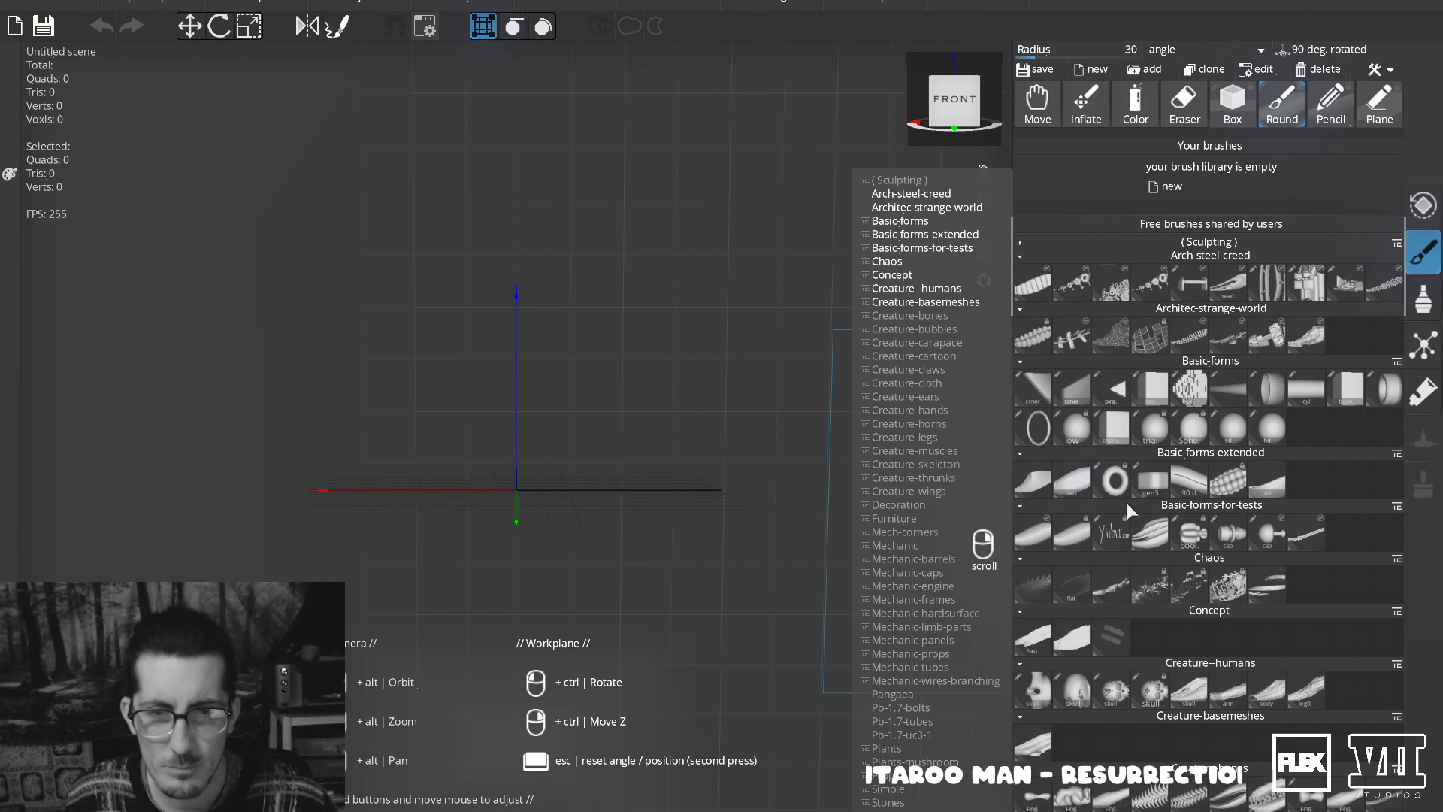
pyautogui.scroll(-5, 1126, 503)
pyautogui.scroll(-20, 1126, 502)
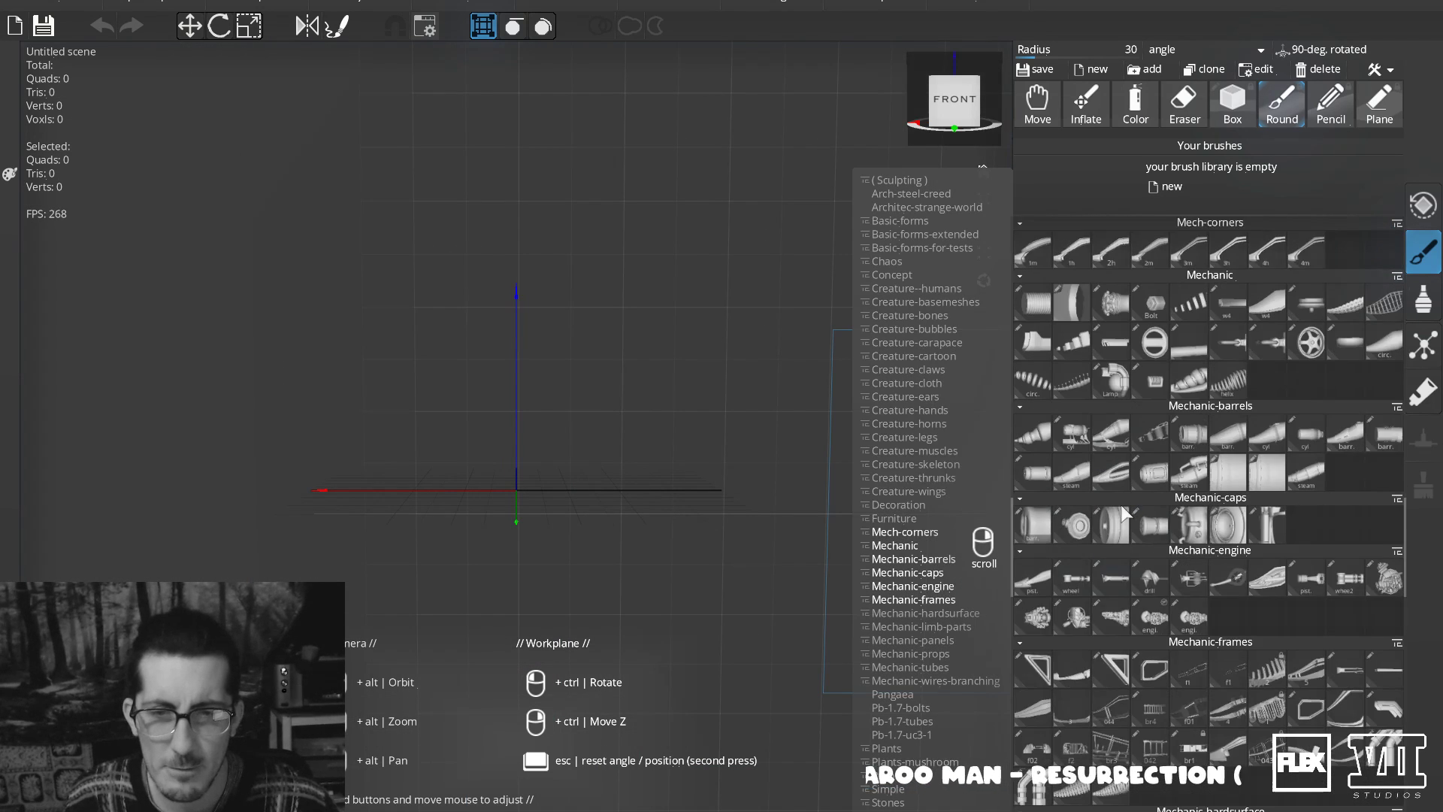
pyautogui.scroll(6, 1111, 529)
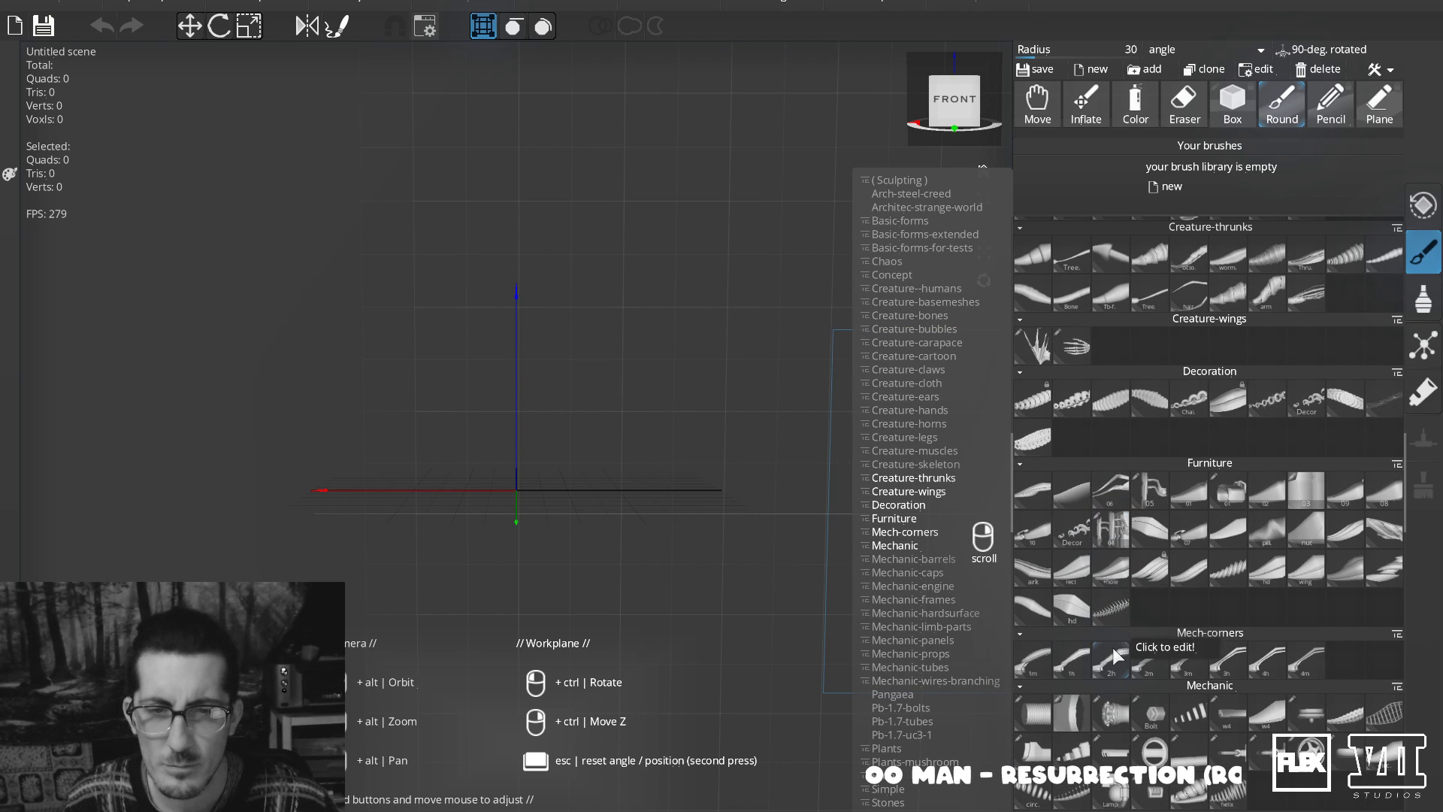
pyautogui.click(1158, 570)
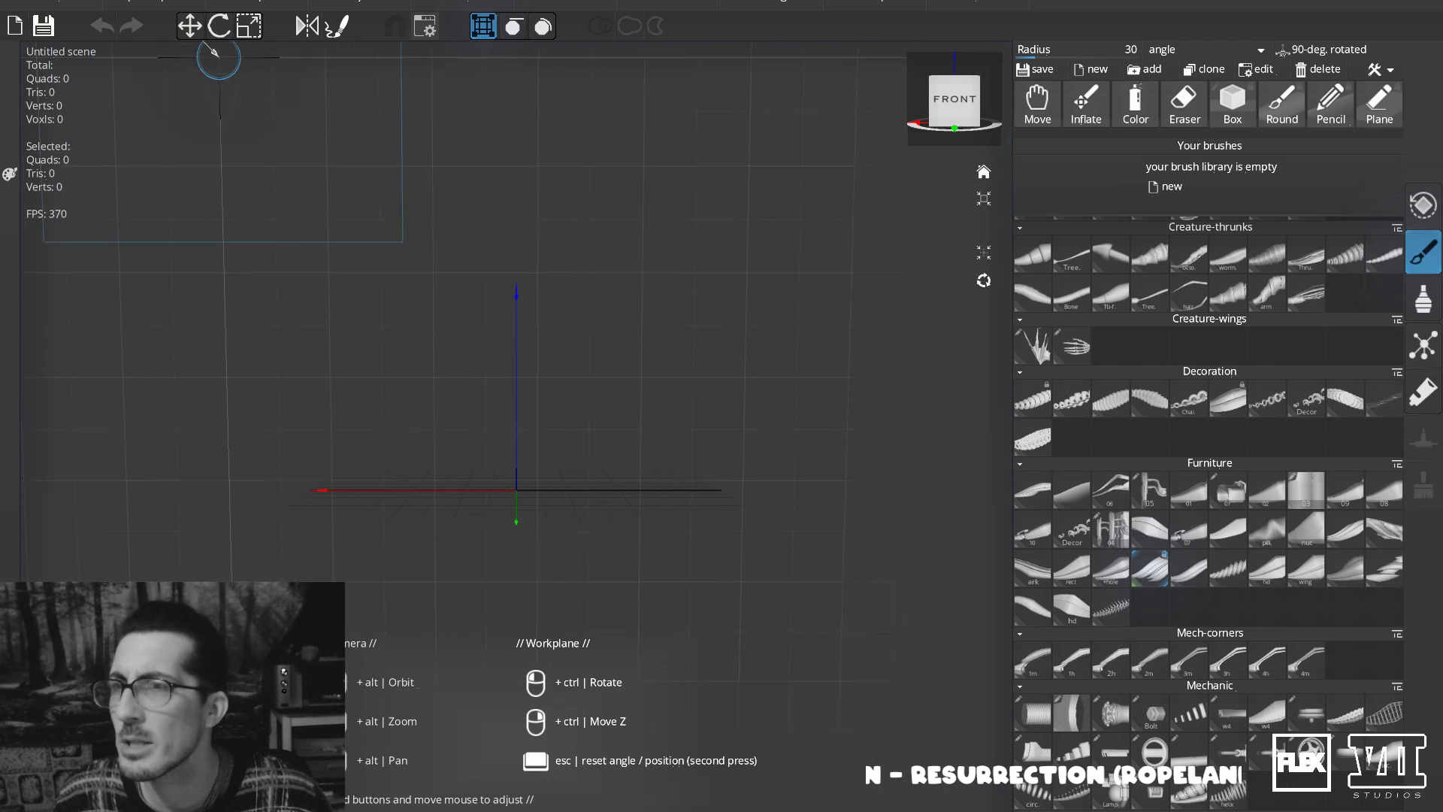
pyautogui.click(181, 5)
pyautogui.click(182, 29)
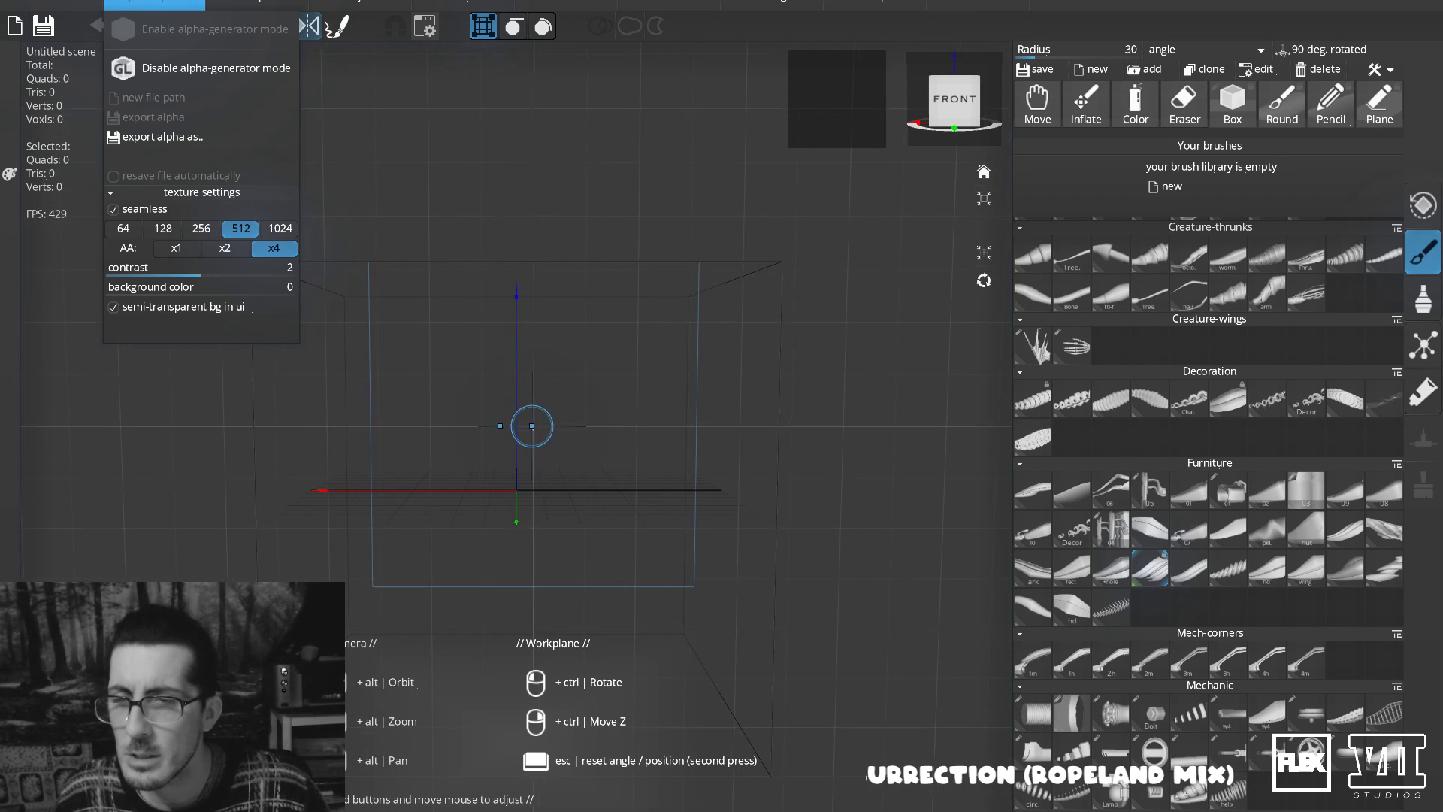
# Draw long mirrored strands sweeping from the centre up to the outer tips, with shorter strands above and a pair along the axis.
pyautogui.moveTo(527, 474)
pyautogui.mouseDown()
pyautogui.moveTo(584, 413)
pyautogui.moveTo(655, 290)
pyautogui.mouseUp()
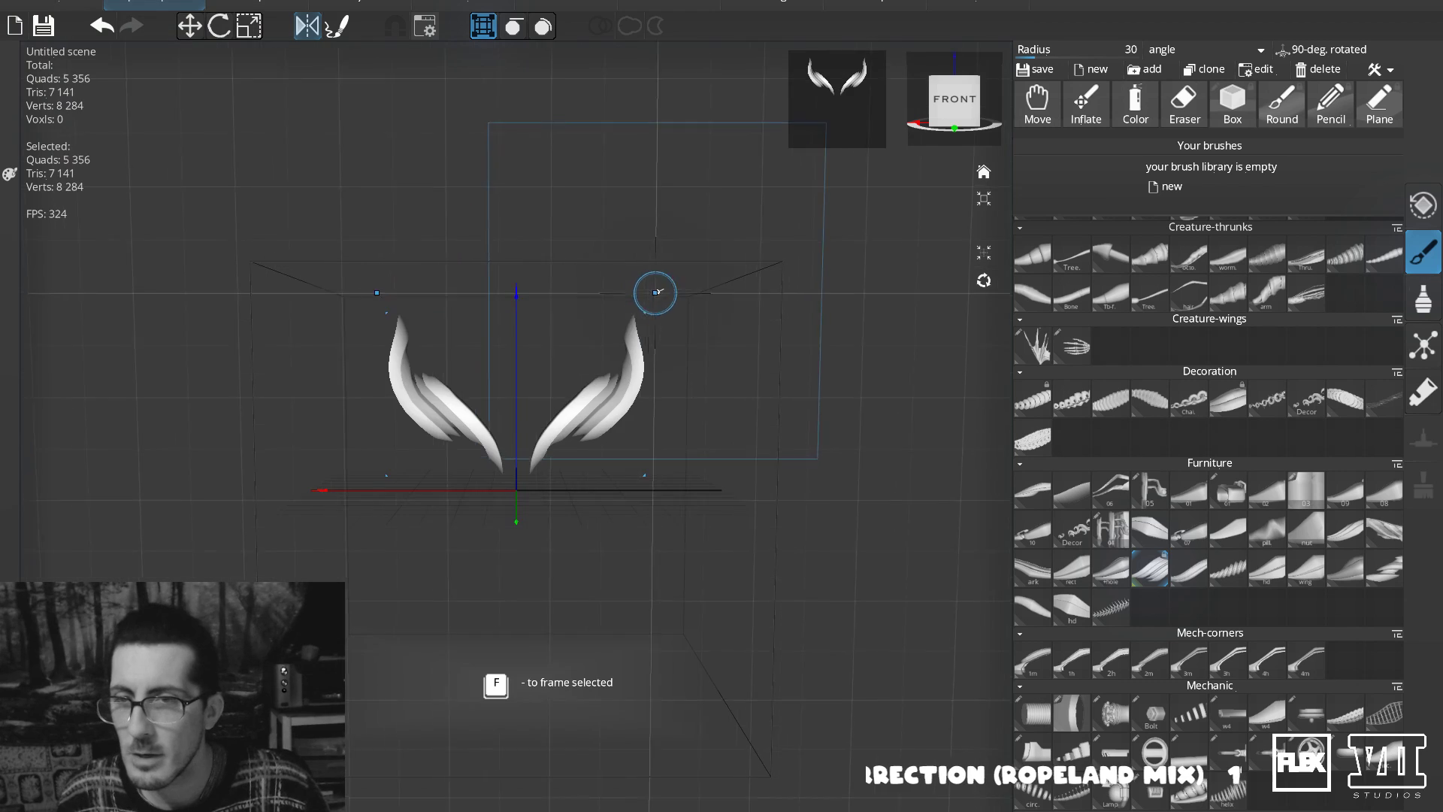
pyautogui.hotkey('ctrl', 'z')
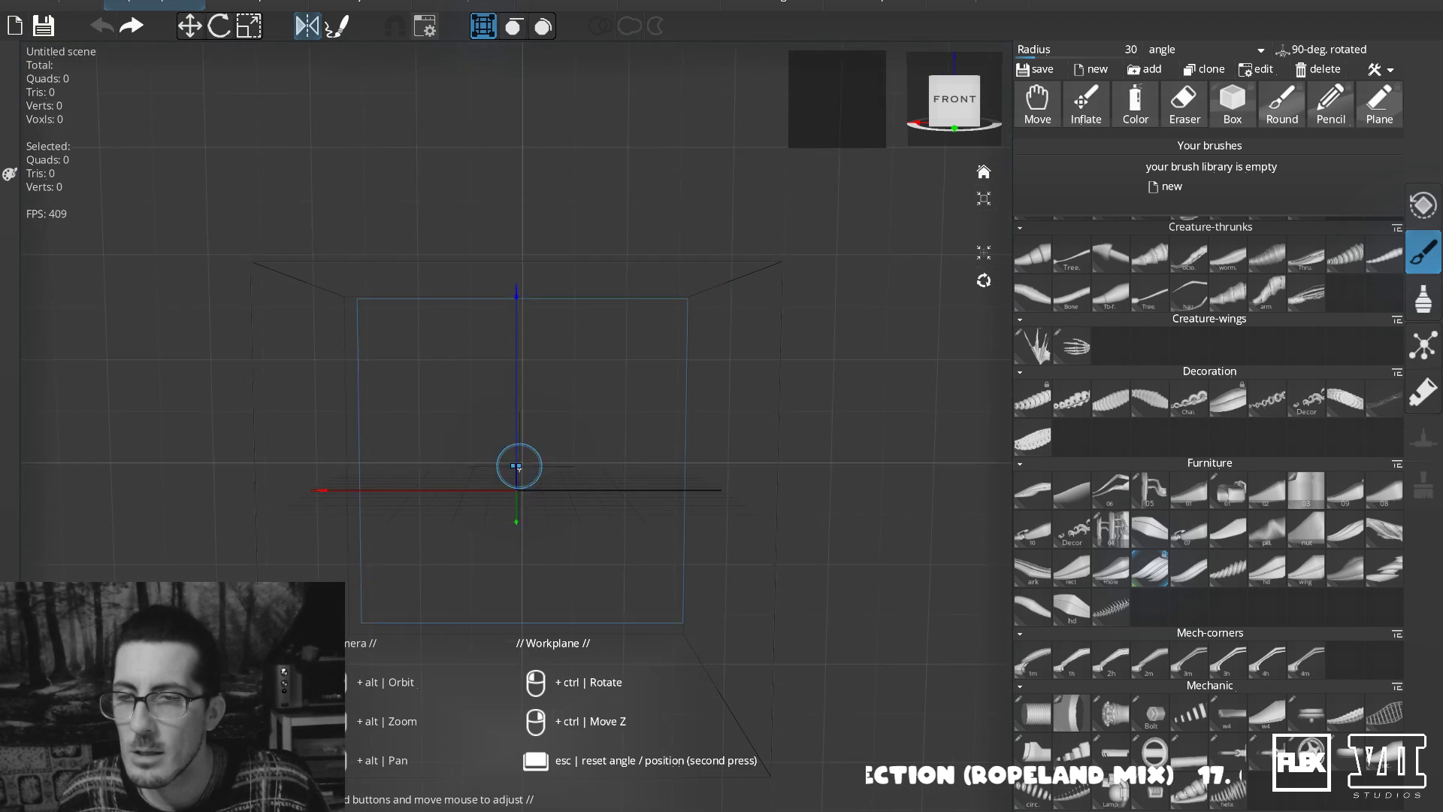
pyautogui.moveTo(518, 440)
pyautogui.mouseDown()
pyautogui.moveTo(609, 397)
pyautogui.moveTo(721, 241)
pyautogui.mouseUp()
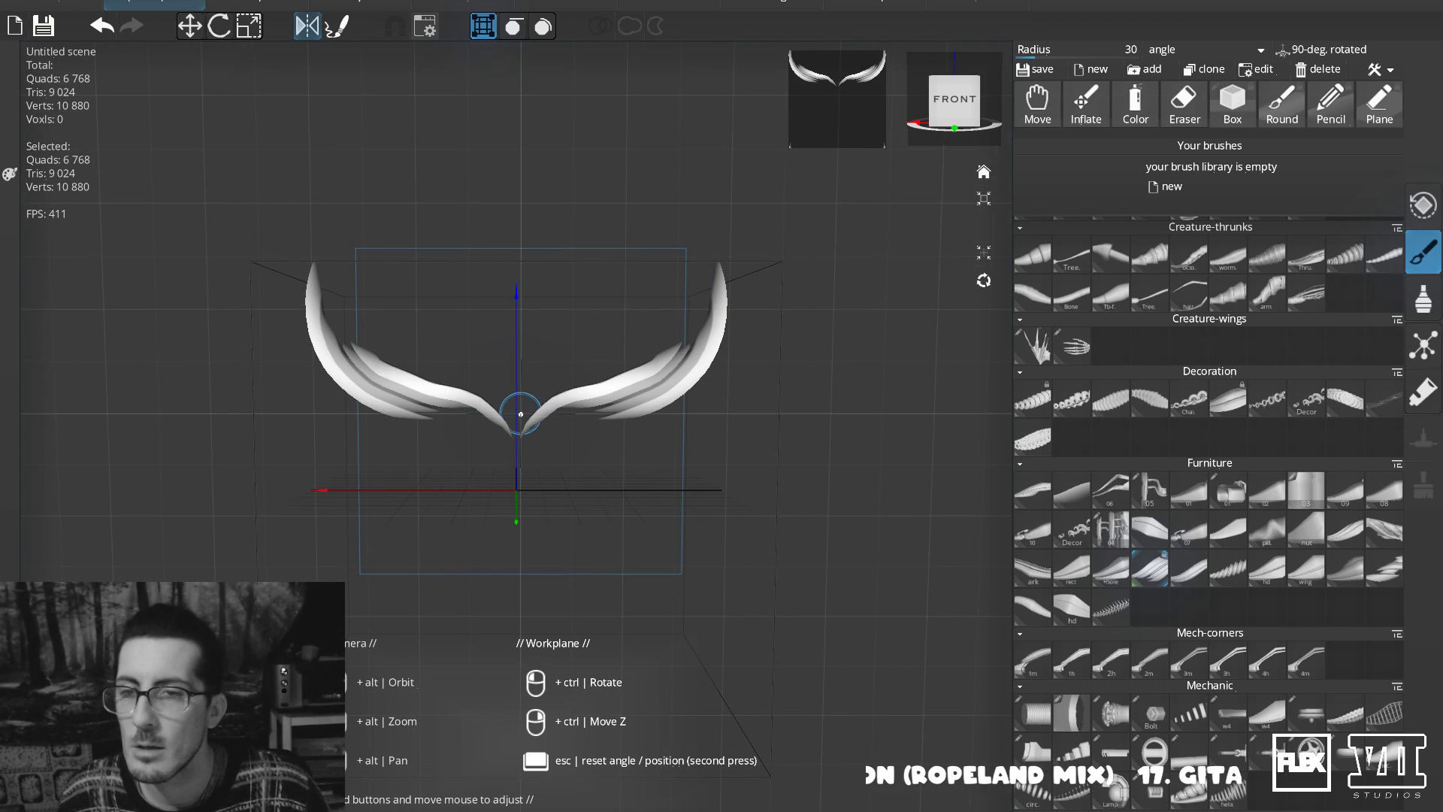
pyautogui.moveTo(586, 290); pyautogui.dragTo(516, 465)
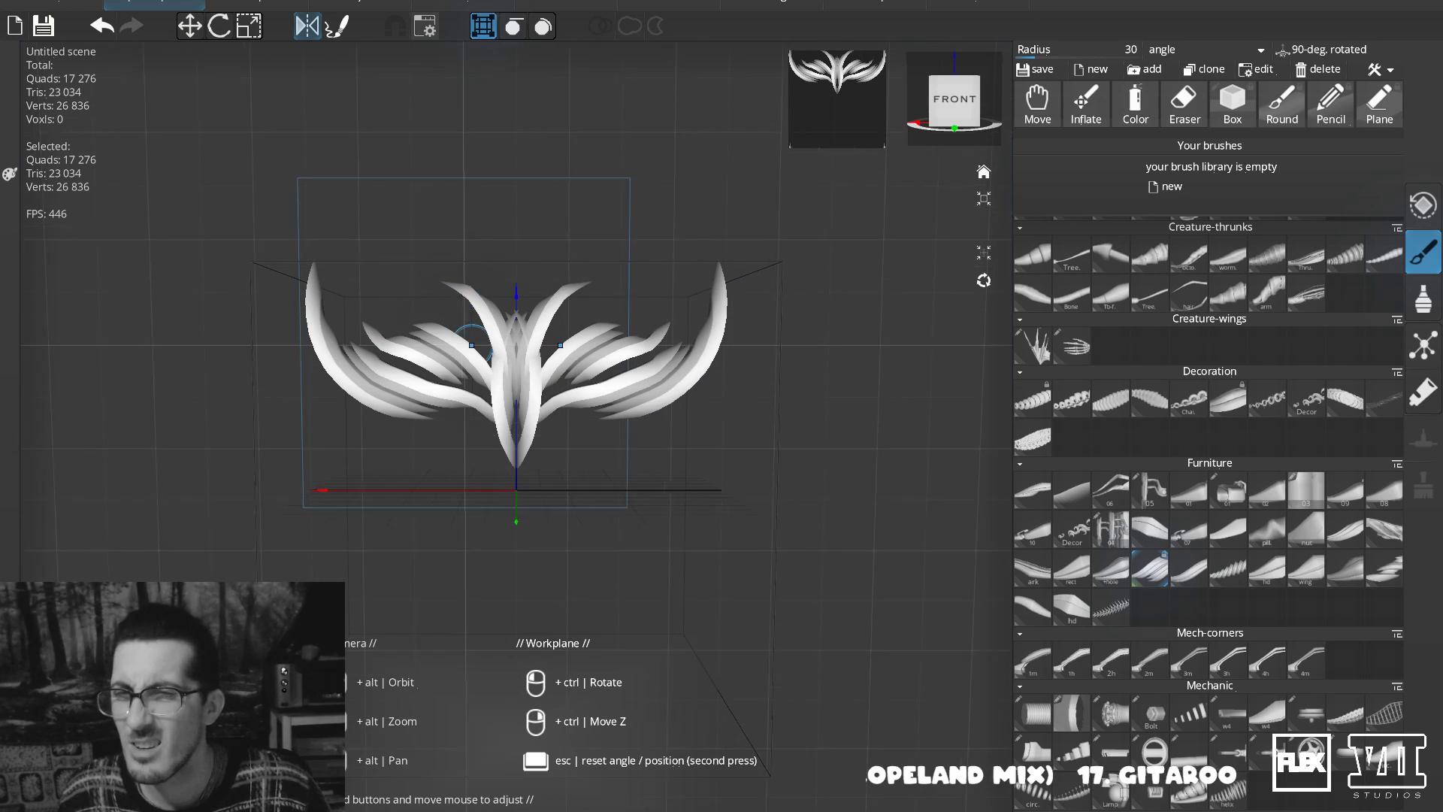
# Add mirrored lower wing strands fanning outward from the centre, with a long pair curving down into tails.
pyautogui.moveTo(493, 426)
pyautogui.mouseDown()
pyautogui.moveTo(403, 494)
pyautogui.moveTo(330, 512)
pyautogui.mouseUp()
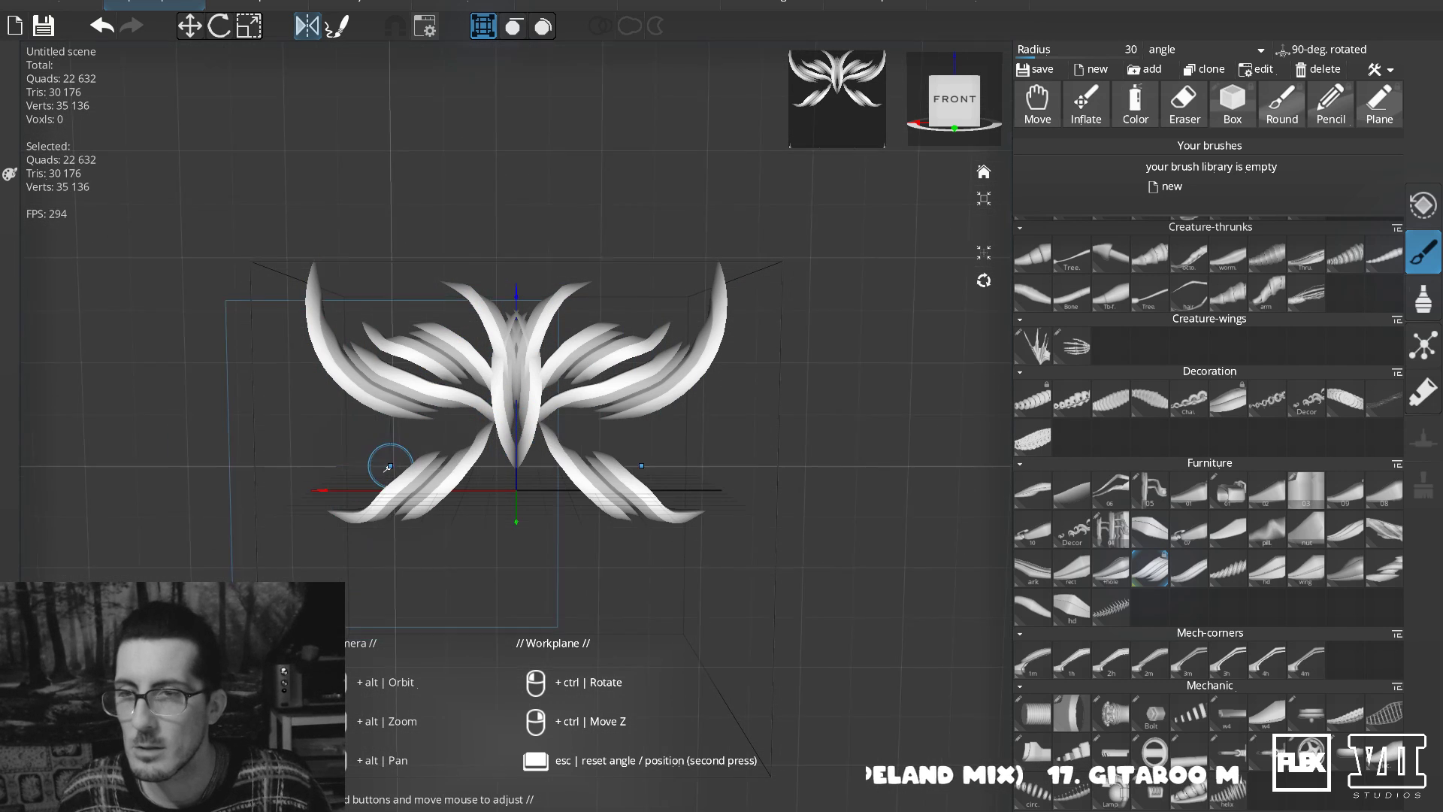
pyautogui.moveTo(466, 418); pyautogui.dragTo(335, 437)
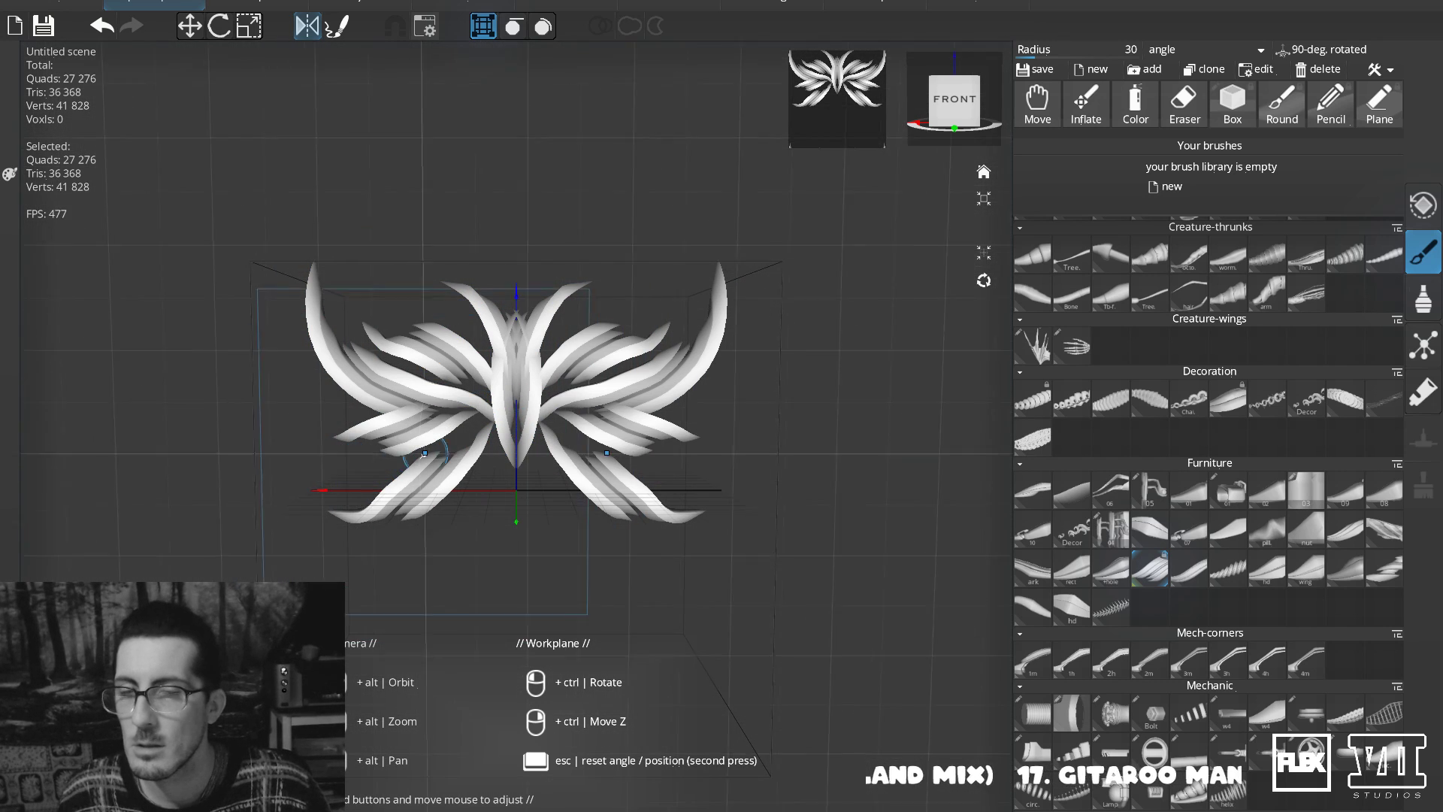
pyautogui.moveTo(495, 428)
pyautogui.mouseDown()
pyautogui.moveTo(378, 618)
pyautogui.moveTo(398, 733)
pyautogui.mouseUp()
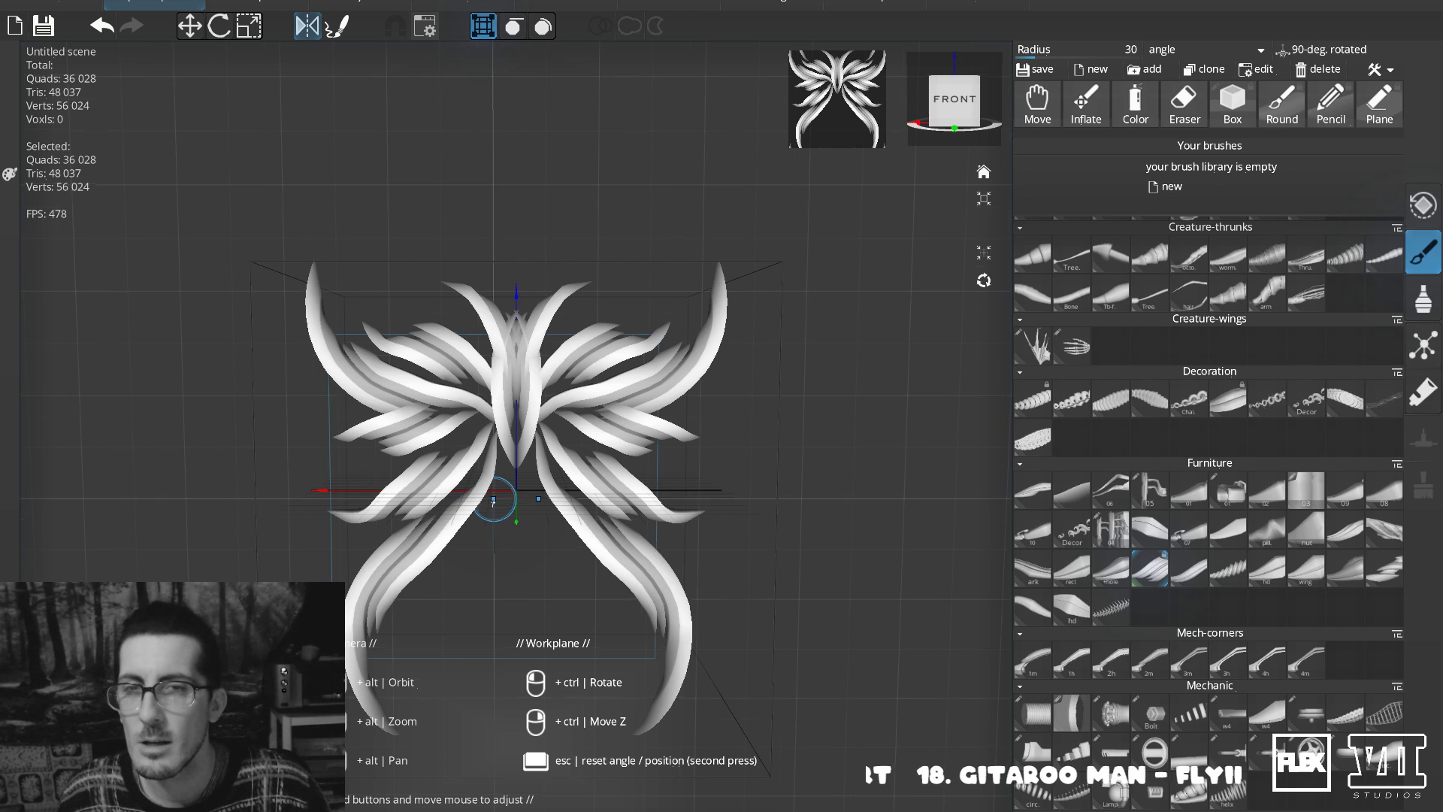
# Curl mirrored strands around the outer tips to link the two middle wing strands, undoing the extra strokes tried around the lower wings.
pyautogui.moveTo(412, 524); pyautogui.dragTo(248, 524)
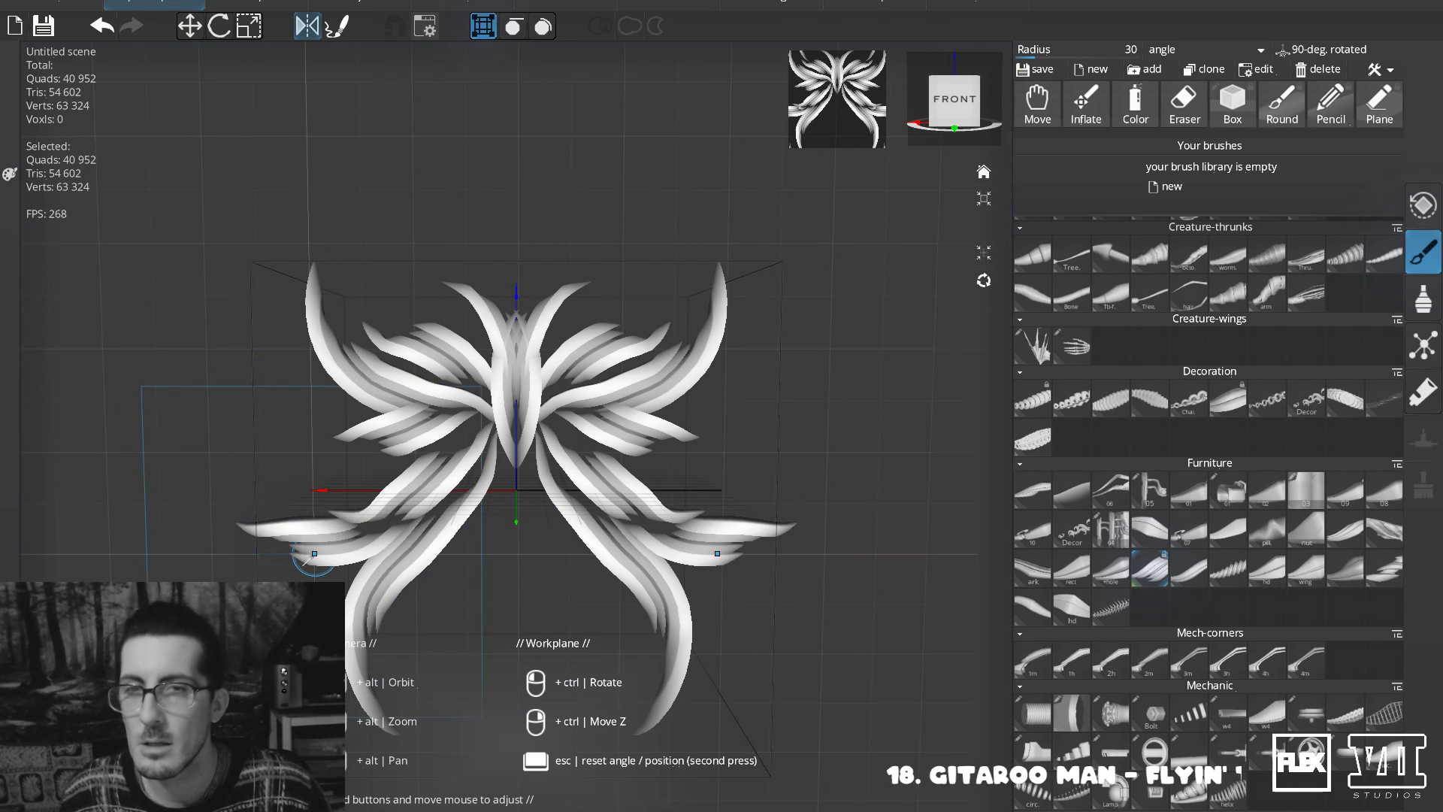
pyautogui.hotkey('ctrl', 'z')
pyautogui.moveTo(401, 518)
pyautogui.mouseDown()
pyautogui.moveTo(289, 422)
pyautogui.moveTo(354, 477)
pyautogui.moveTo(313, 445)
pyautogui.moveTo(233, 545)
pyautogui.moveTo(432, 525)
pyautogui.moveTo(331, 517)
pyautogui.moveTo(322, 490)
pyautogui.moveTo(386, 467)
pyautogui.moveTo(426, 476)
pyautogui.moveTo(415, 517)
pyautogui.moveTo(360, 487)
pyautogui.moveTo(335, 539)
pyautogui.moveTo(353, 560)
pyautogui.moveTo(377, 553)
pyautogui.mouseUp()
pyautogui.hotkey('ctrl', 'z')
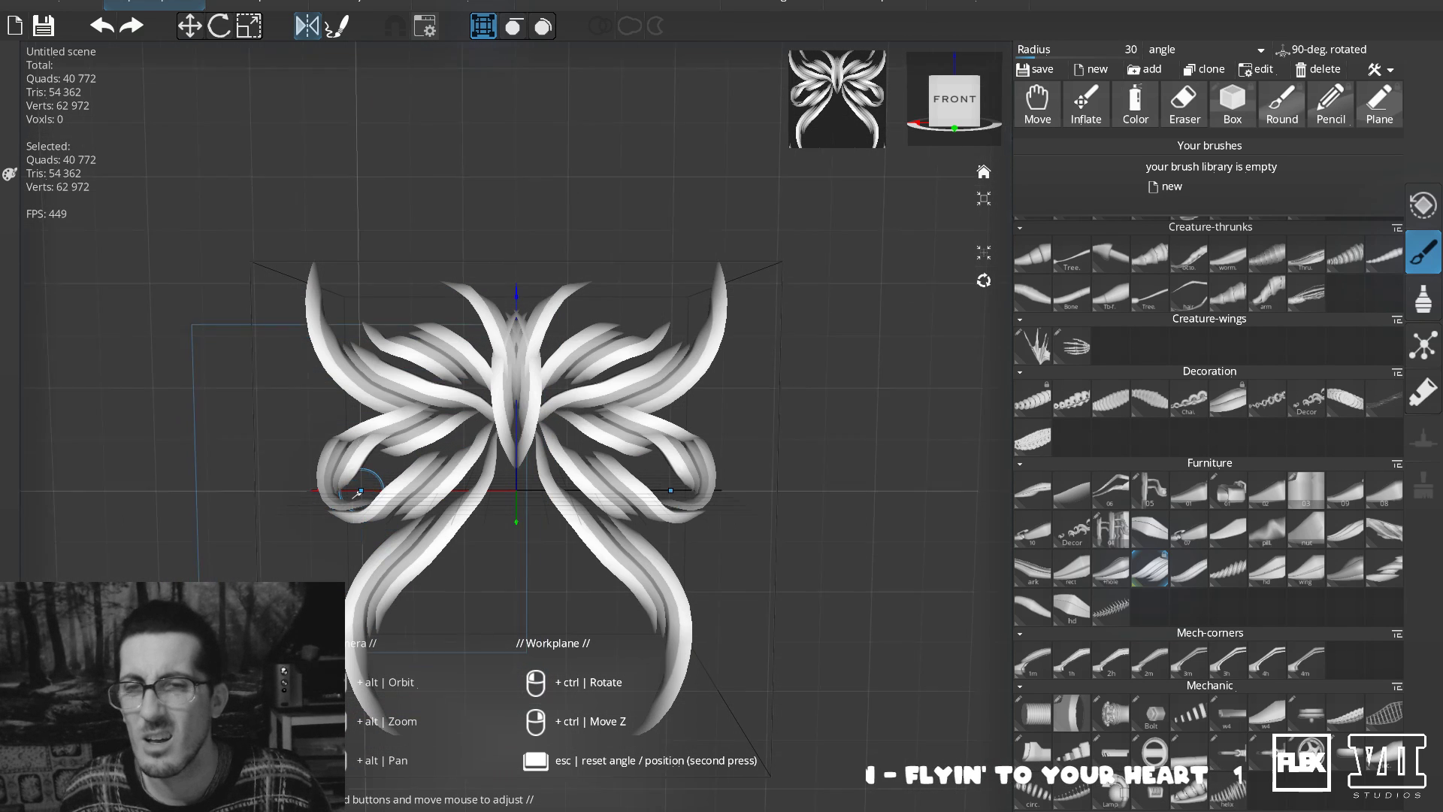
pyautogui.moveTo(340, 582); pyautogui.dragTo(410, 662)
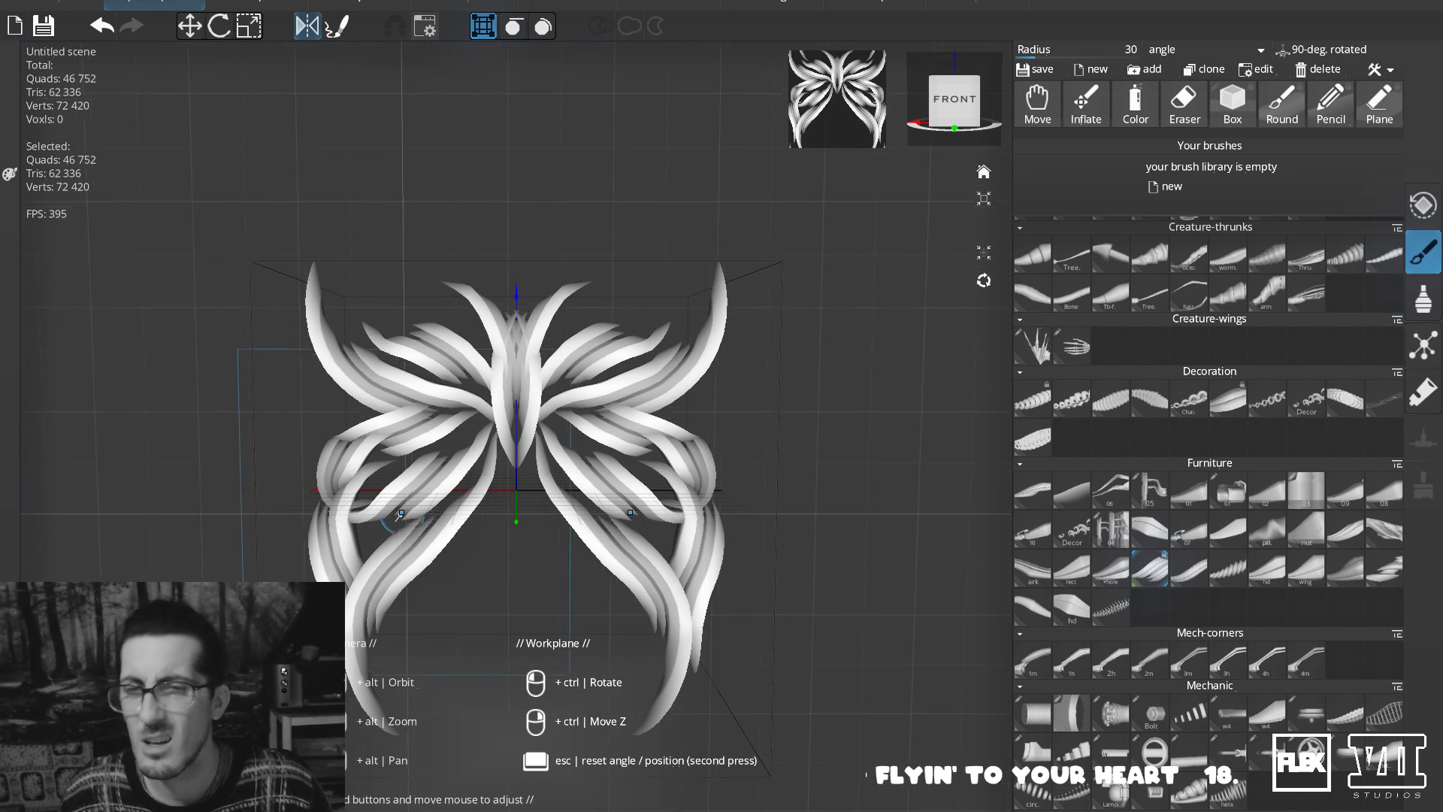
pyautogui.hotkey('ctrl', 'z')
# Move the work plane behind the ornament and draw a back layer of mirrored strands around the upper and lower wings.
pyautogui.moveTo(357, 615)
pyautogui.mouseDown()
pyautogui.moveTo(394, 598)
pyautogui.moveTo(394, 521)
pyautogui.moveTo(450, 551)
pyautogui.moveTo(438, 528)
pyautogui.moveTo(526, 616)
pyautogui.mouseUp()
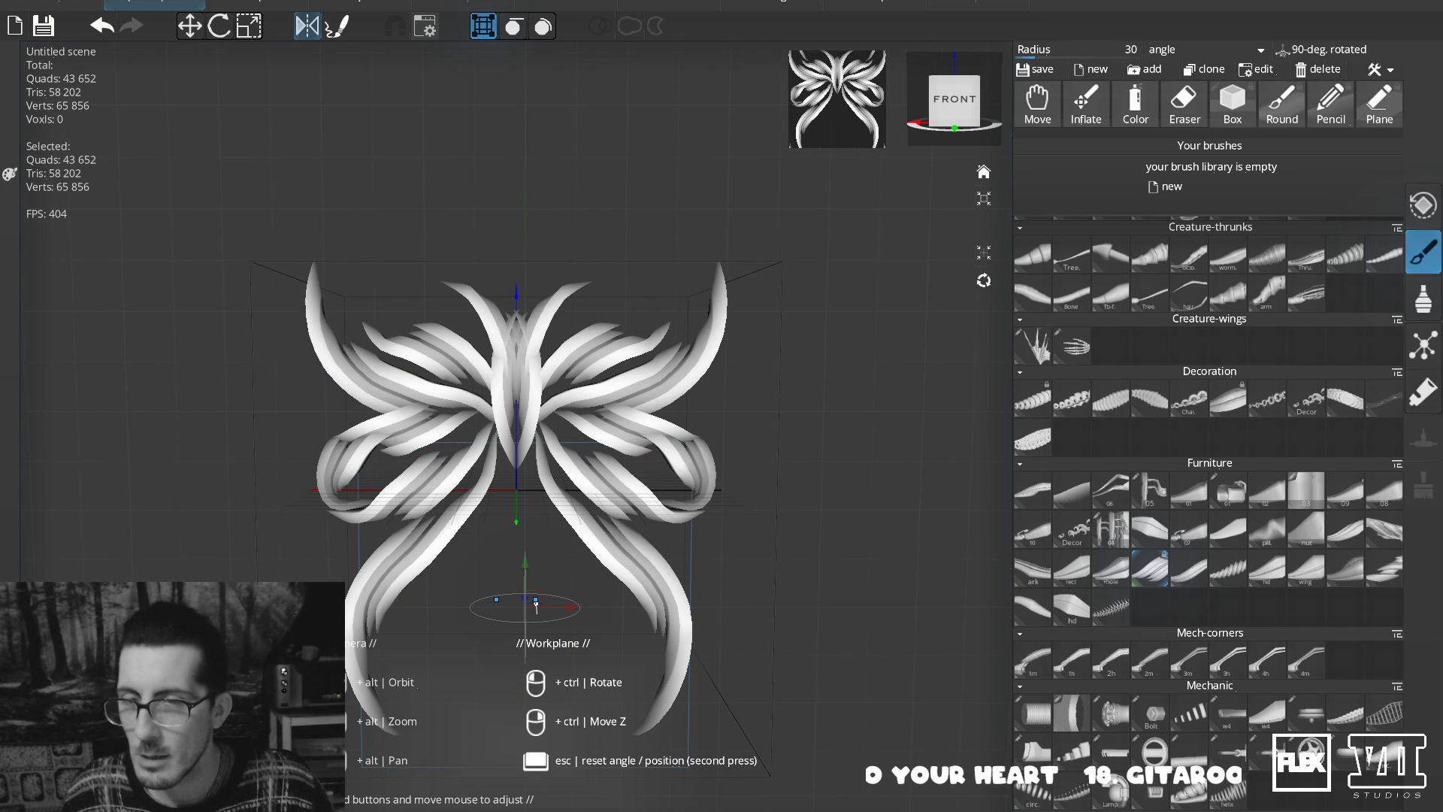
pyautogui.moveTo(536, 599); pyautogui.dragTo(521, 464)
pyautogui.moveTo(423, 527); pyautogui.dragTo(416, 333)
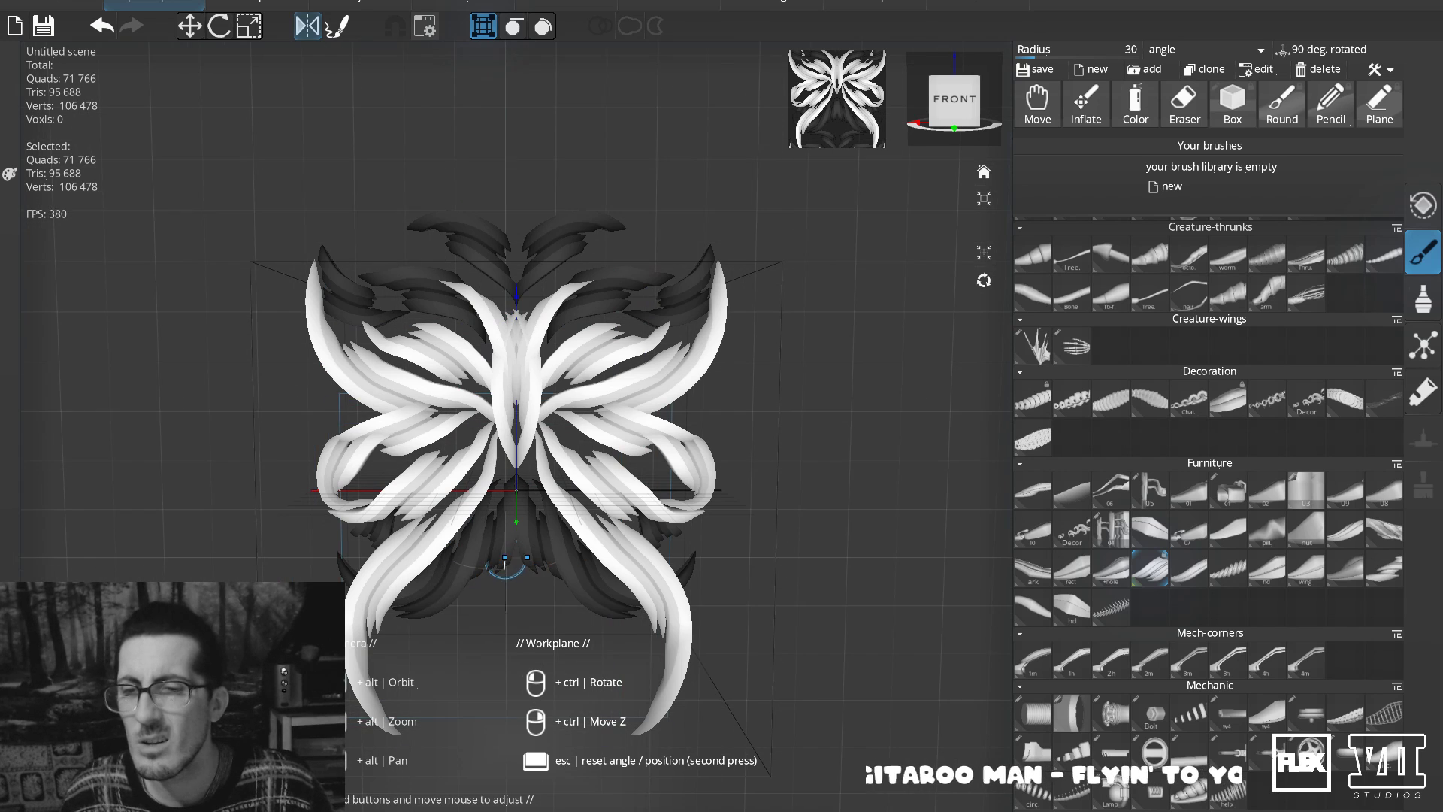
# Fill the back layer between the lower tails with mirrored strands that meet along the central axis.
pyautogui.moveTo(506, 565); pyautogui.dragTo(437, 612)
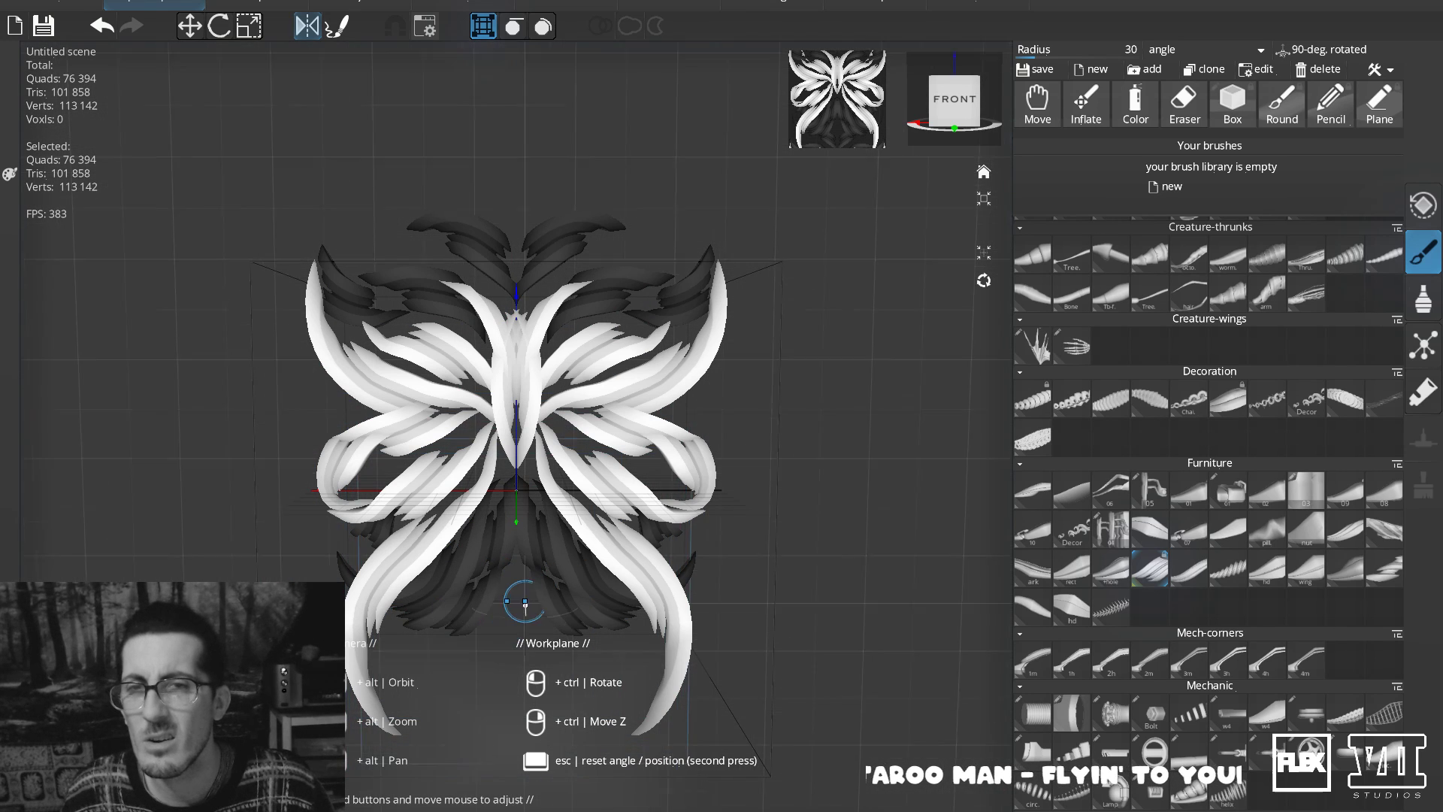
pyautogui.moveTo(524, 588); pyautogui.dragTo(545, 584)
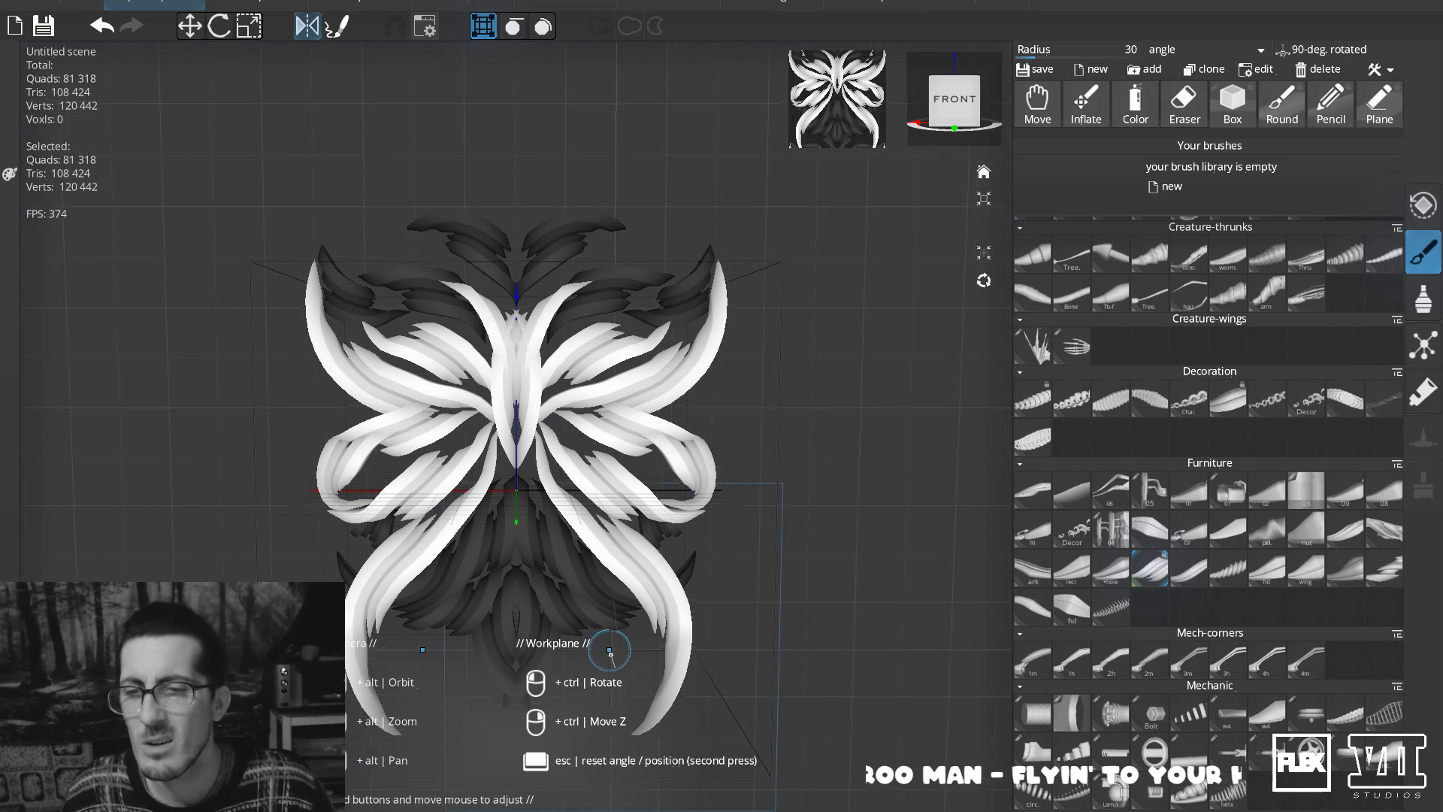
pyautogui.moveTo(502, 477)
pyautogui.mouseDown()
pyautogui.moveTo(398, 463)
pyautogui.moveTo(429, 460)
pyautogui.moveTo(385, 469)
pyautogui.moveTo(493, 422)
pyautogui.mouseUp()
# Extend the back layer with mirrored strands along the outer edges of the lower wings, undoing unsuitable strokes.
pyautogui.moveTo(680, 372)
pyautogui.mouseDown()
pyautogui.moveTo(702, 409)
pyautogui.moveTo(795, 413)
pyautogui.moveTo(752, 433)
pyautogui.mouseUp()
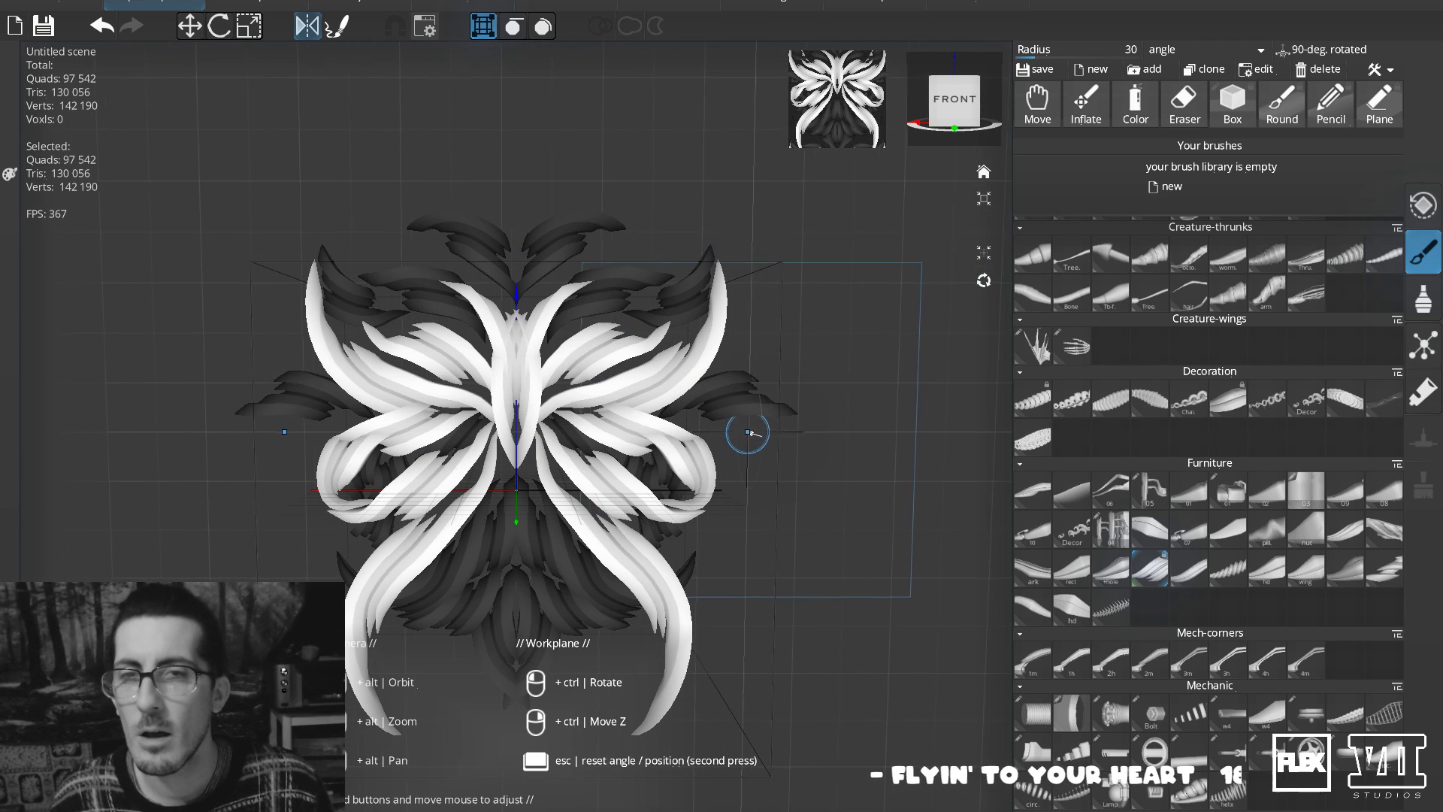
pyautogui.moveTo(687, 499); pyautogui.dragTo(688, 642)
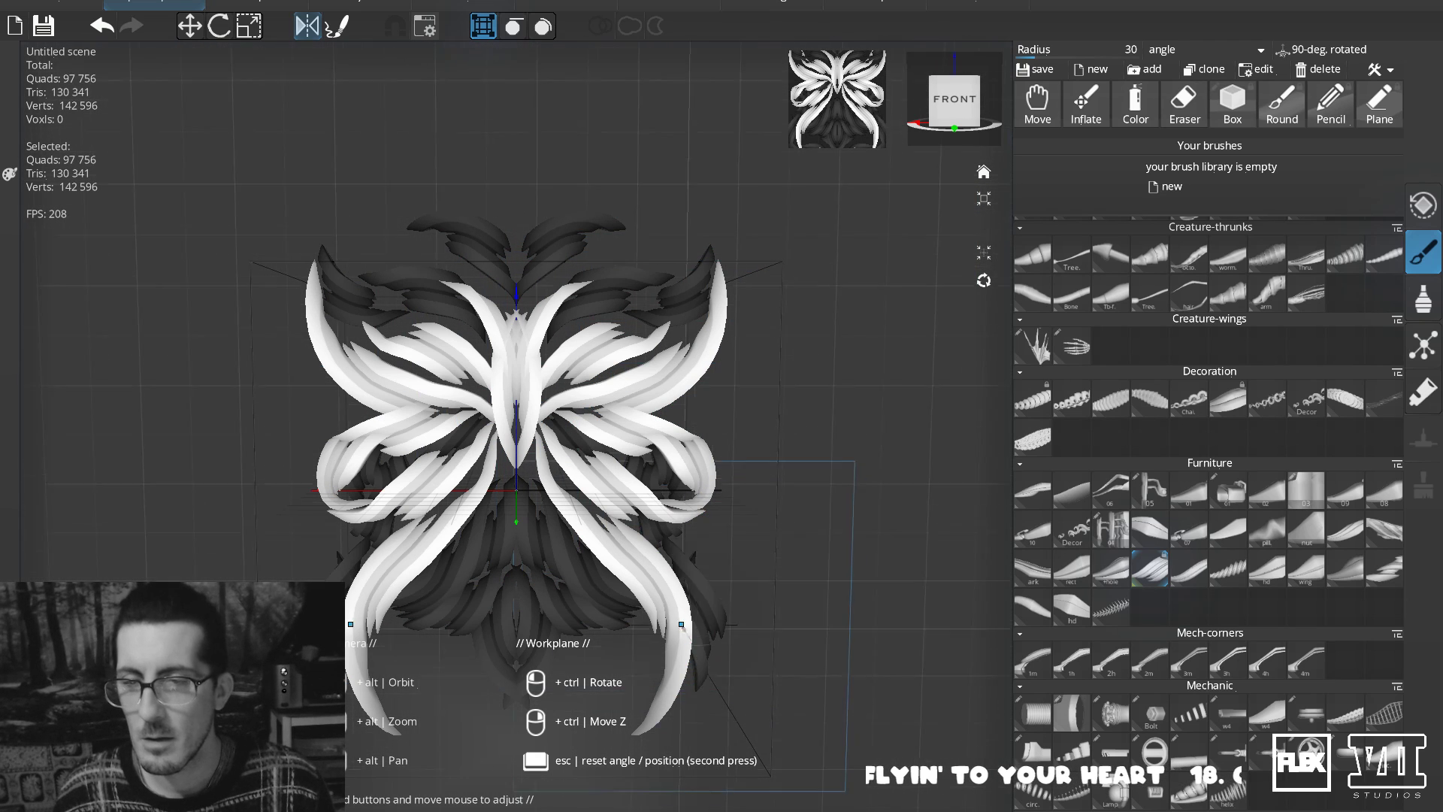
pyautogui.moveTo(555, 674); pyautogui.dragTo(720, 643)
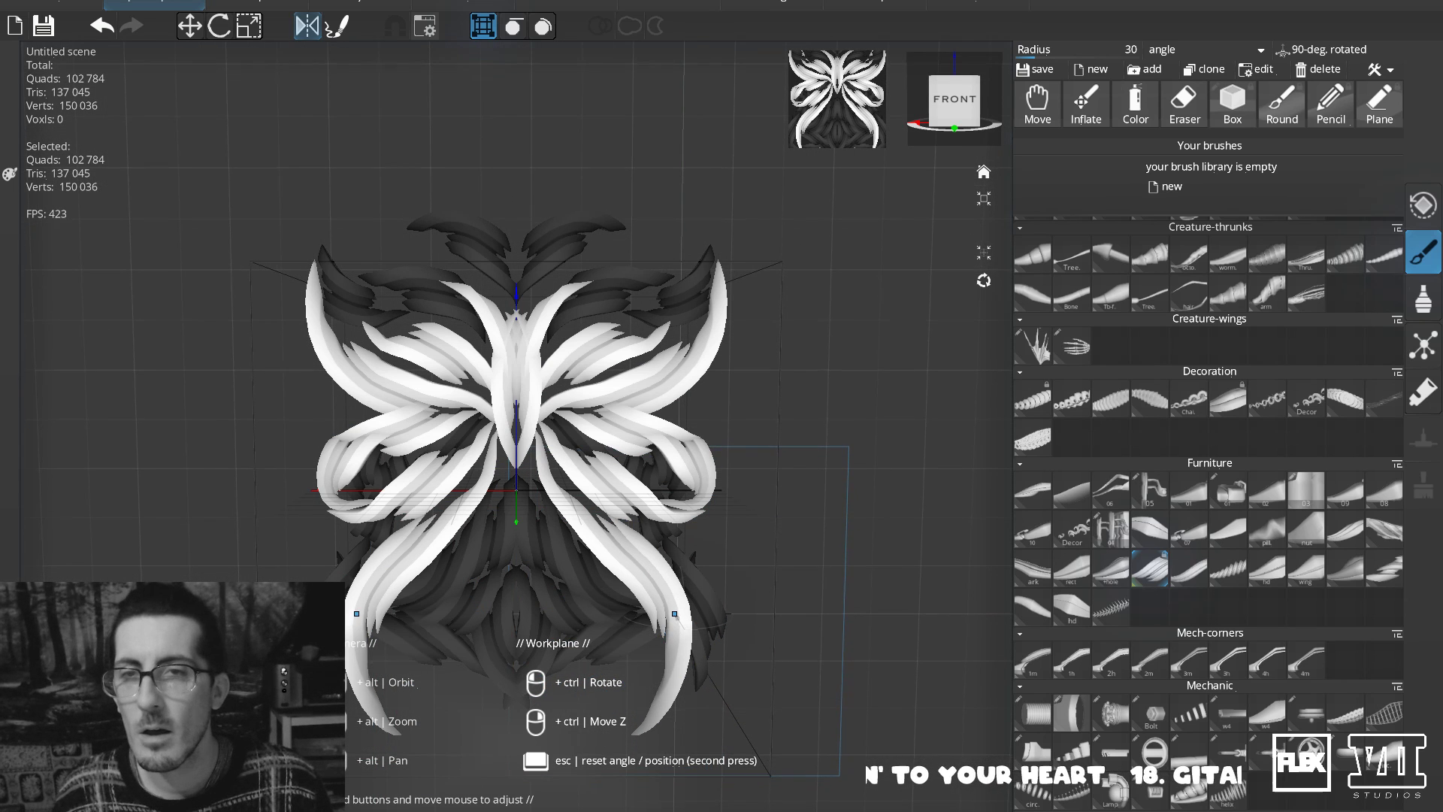
pyautogui.moveTo(340, 493); pyautogui.dragTo(376, 485)
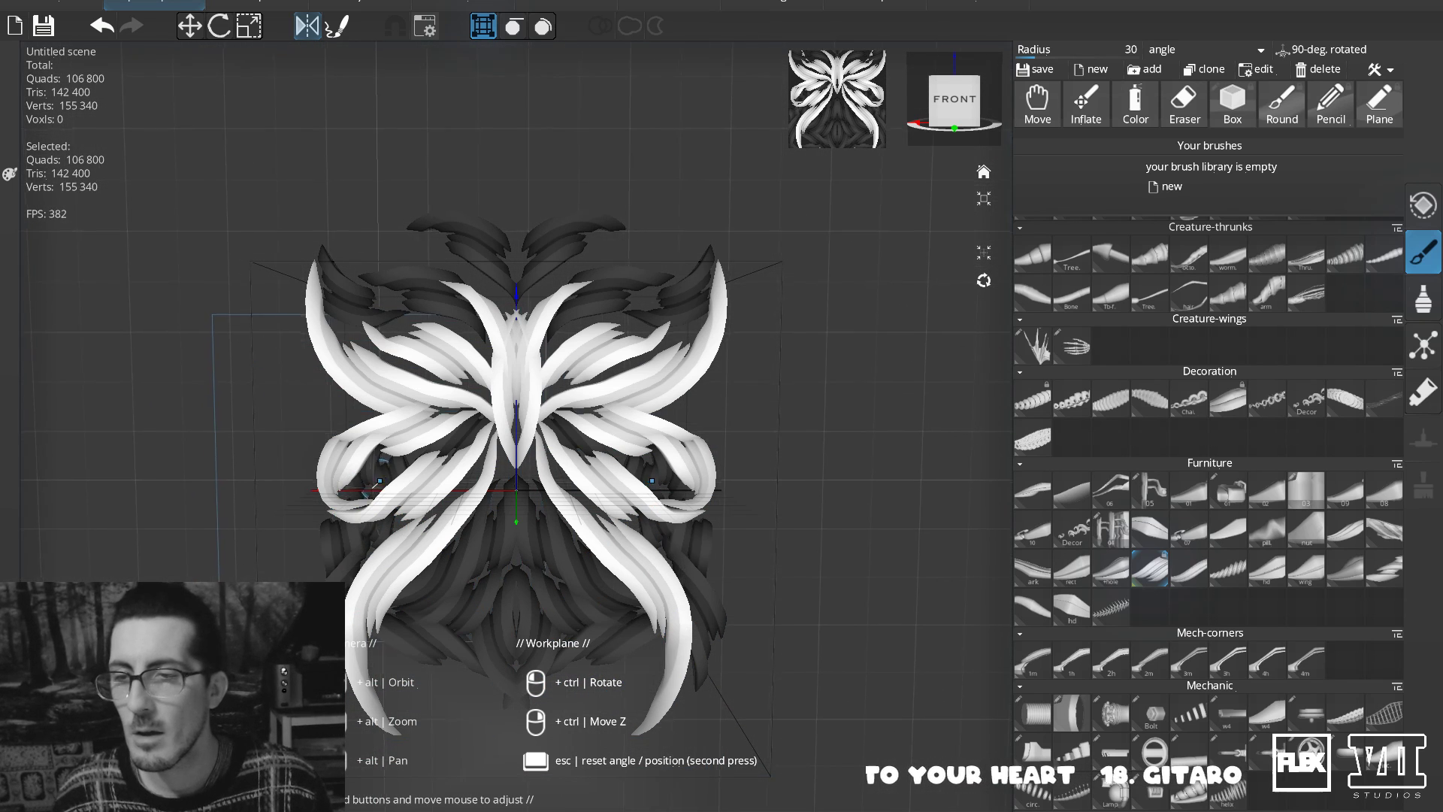
pyautogui.hotkey('ctrl', 'z')
# Fill the back layer beside the upper wings and along the upper edge, adding a mirrored crown strand at the centre.
pyautogui.moveTo(372, 406); pyautogui.dragTo(310, 345)
pyautogui.moveTo(410, 299)
pyautogui.mouseDown()
pyautogui.moveTo(364, 251)
pyautogui.moveTo(442, 245)
pyautogui.mouseUp()
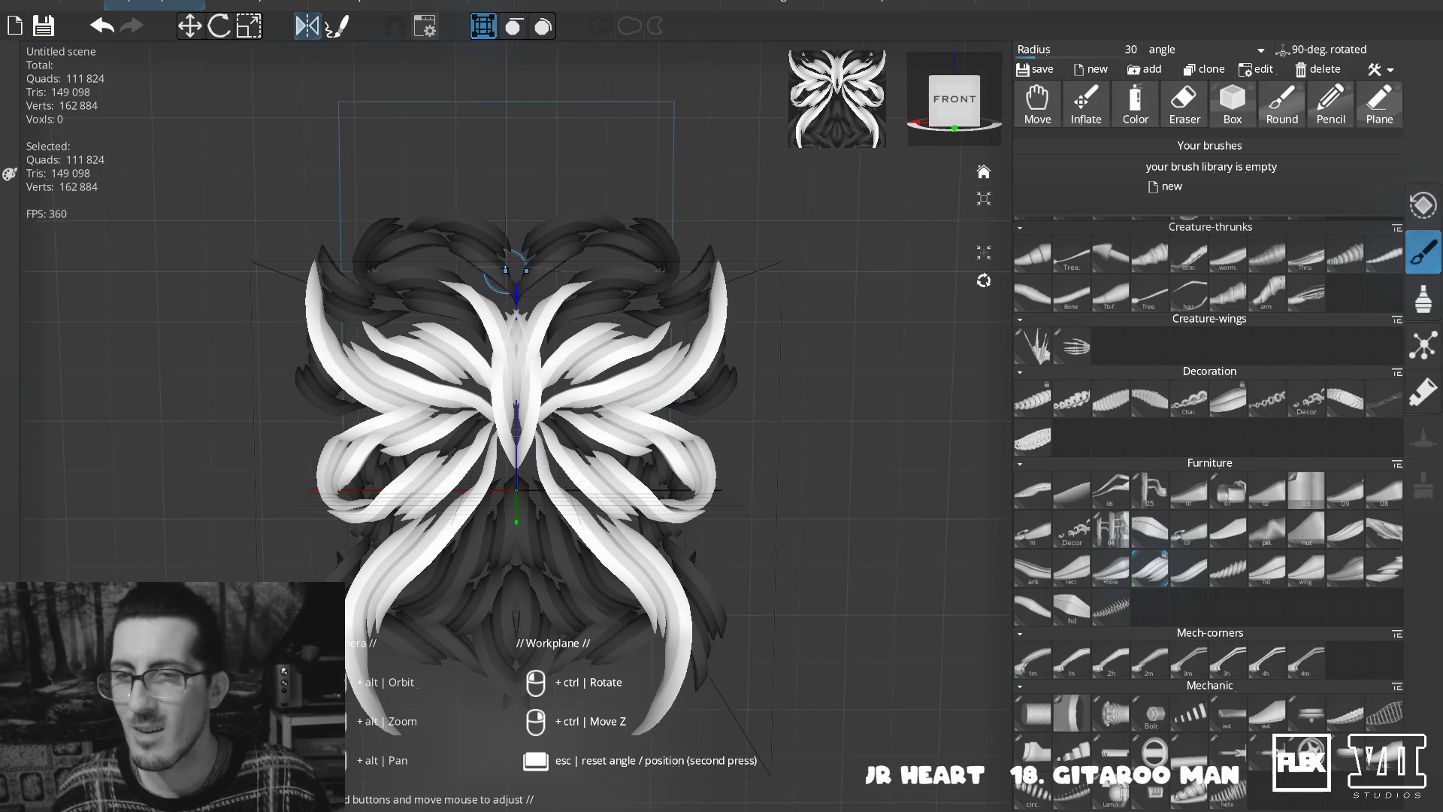
pyautogui.moveTo(521, 266); pyautogui.dragTo(570, 186)
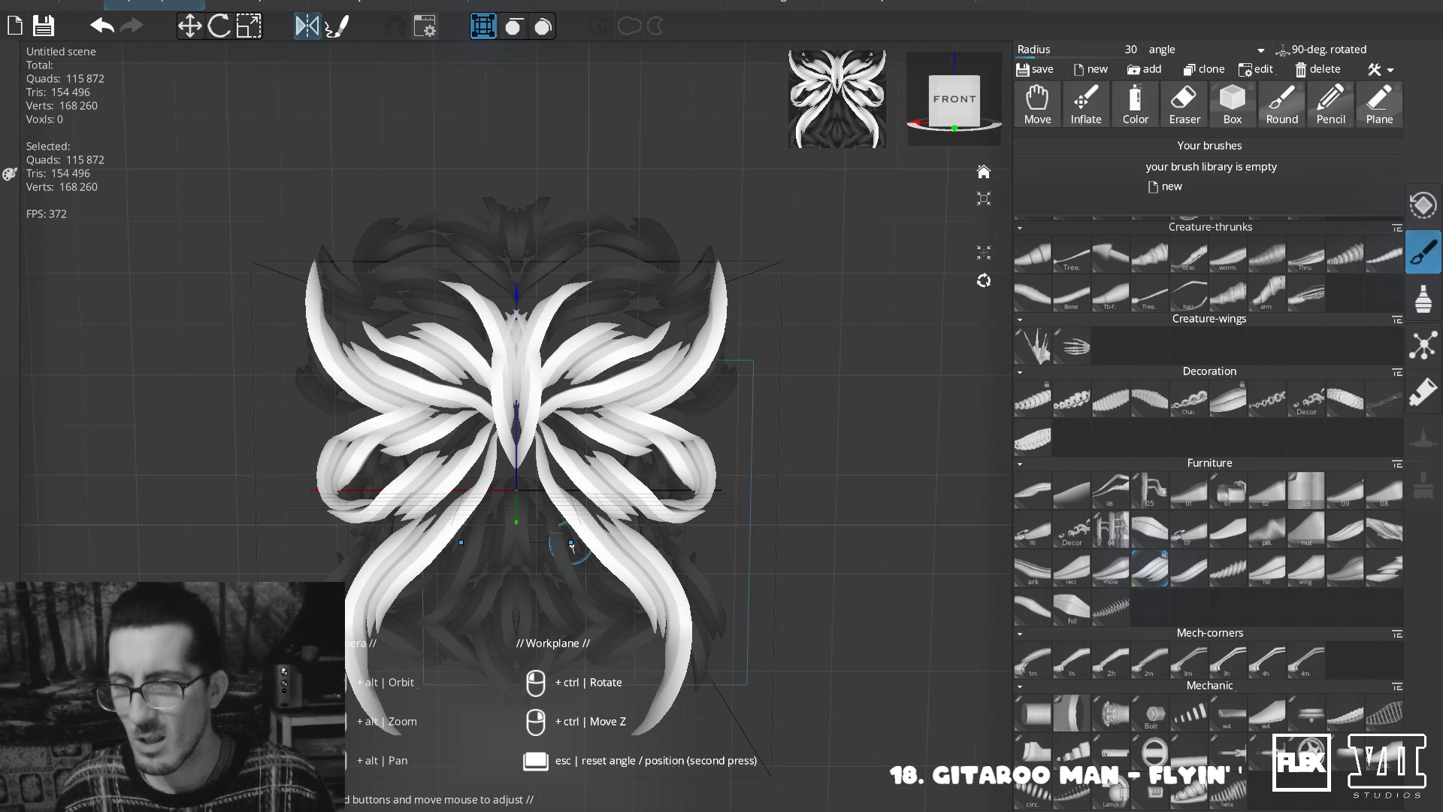
# Draw a middle layer of mirrored strands between the lower tails, along the lower axis and above the upper wings.
pyautogui.moveTo(502, 613)
pyautogui.mouseDown()
pyautogui.moveTo(326, 541)
pyautogui.moveTo(322, 520)
pyautogui.mouseUp()
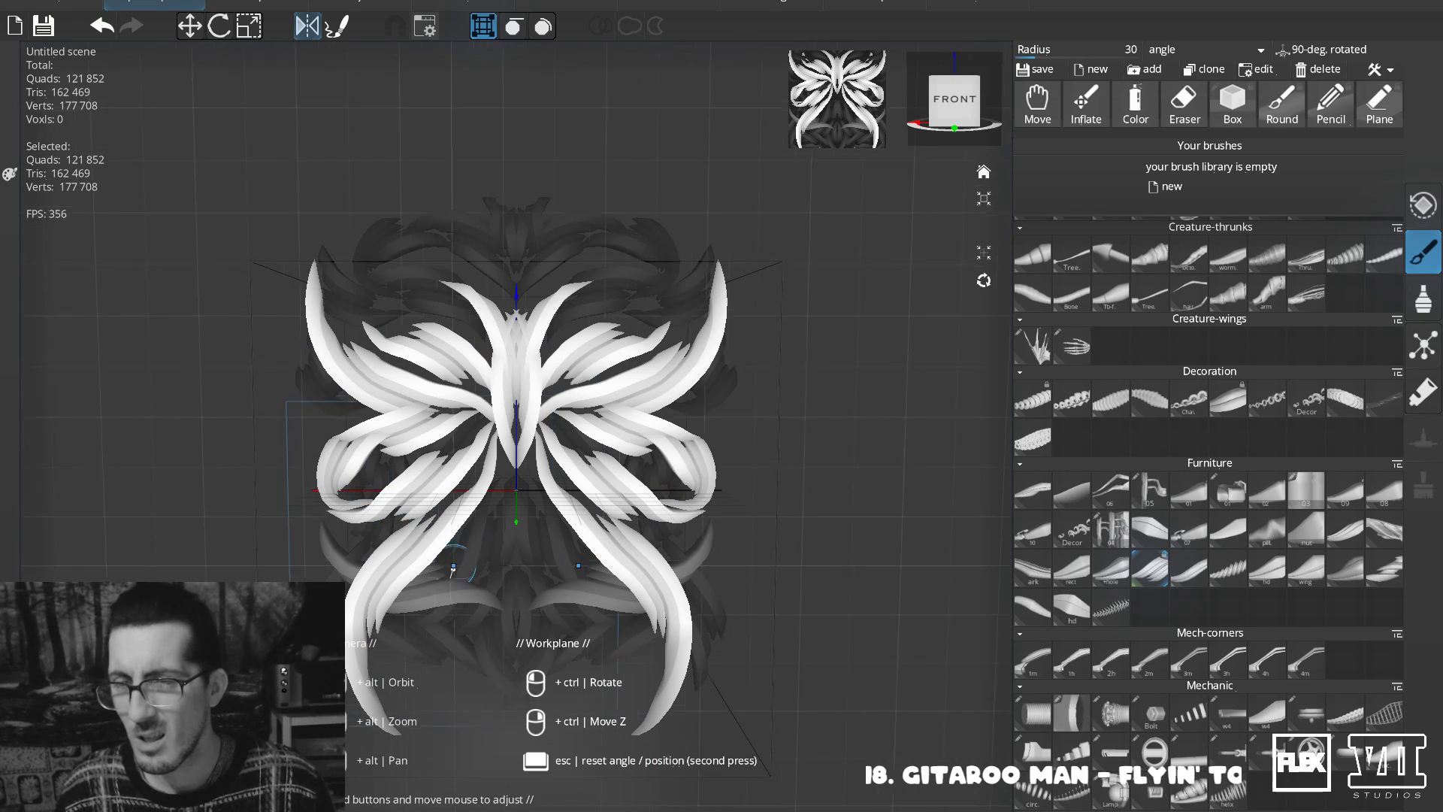
pyautogui.moveTo(484, 574); pyautogui.dragTo(488, 472)
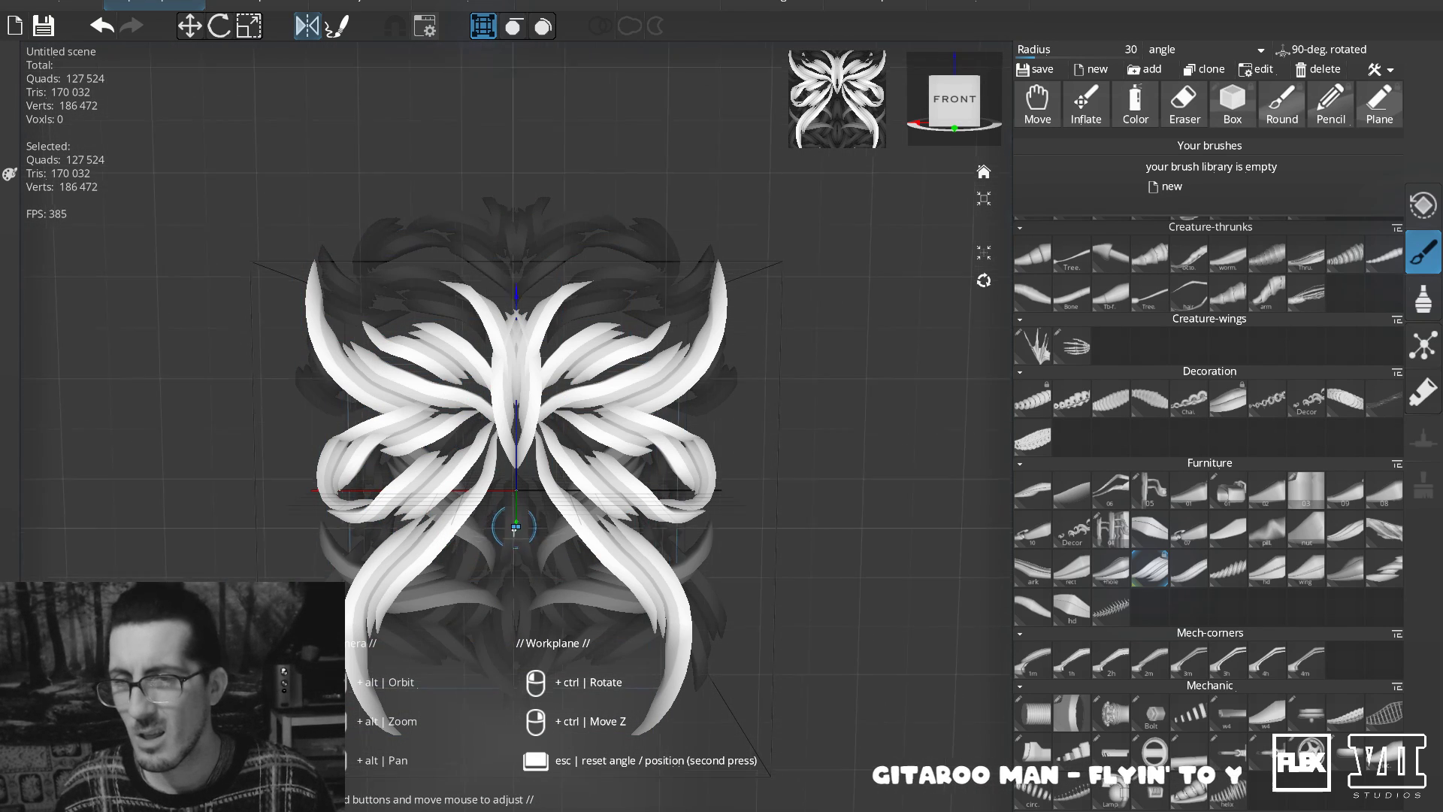
pyautogui.moveTo(401, 285)
pyautogui.mouseDown()
pyautogui.moveTo(432, 240)
pyautogui.moveTo(516, 218)
pyautogui.moveTo(630, 284)
pyautogui.mouseUp()
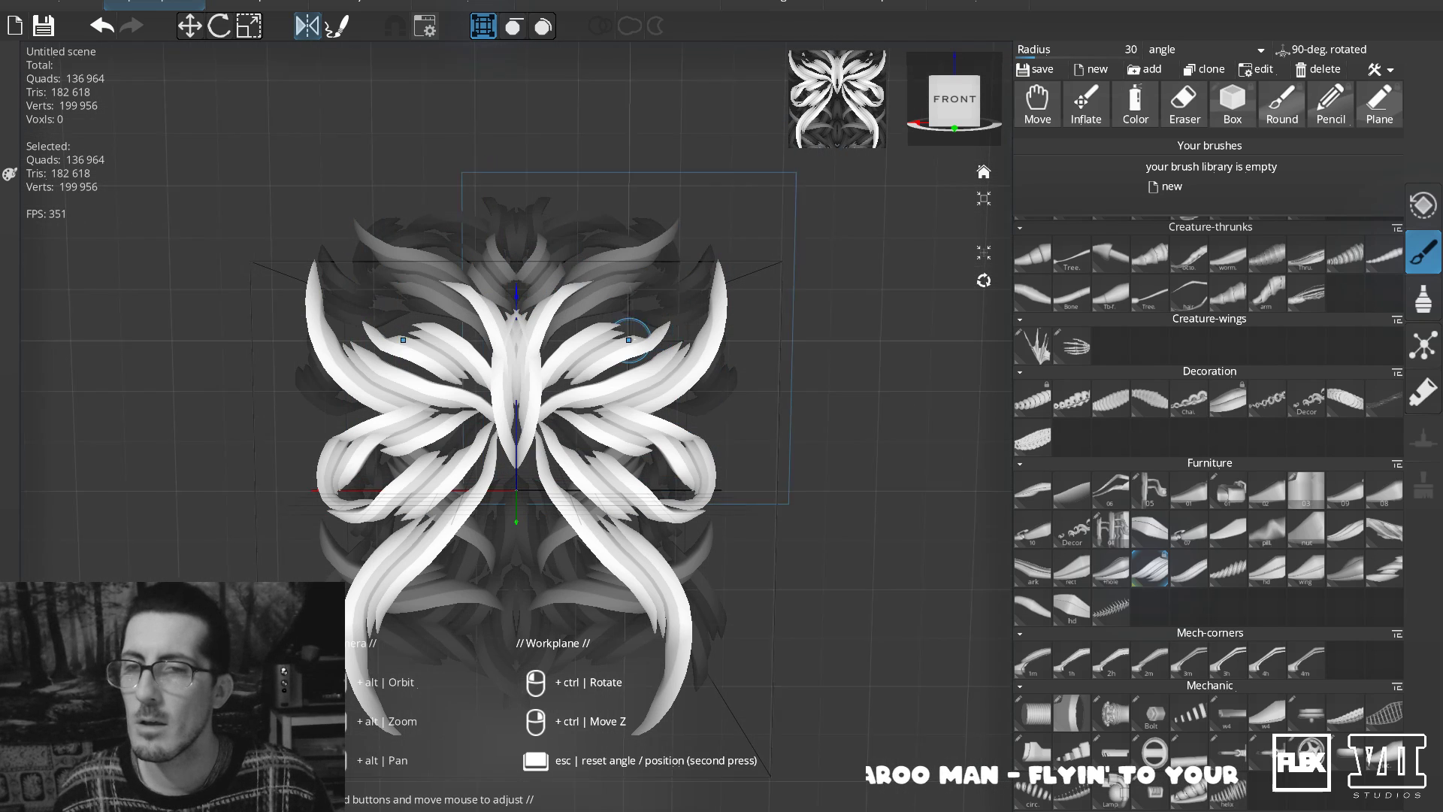
# Extend the darker rear layers with mirrored strands outside the wings, between the lower tails and beside the tail ends.
pyautogui.moveTo(374, 482)
pyautogui.mouseDown()
pyautogui.moveTo(660, 484)
pyautogui.moveTo(721, 415)
pyautogui.moveTo(748, 409)
pyautogui.moveTo(665, 519)
pyautogui.moveTo(638, 528)
pyautogui.moveTo(763, 541)
pyautogui.moveTo(712, 479)
pyautogui.moveTo(772, 401)
pyautogui.mouseUp()
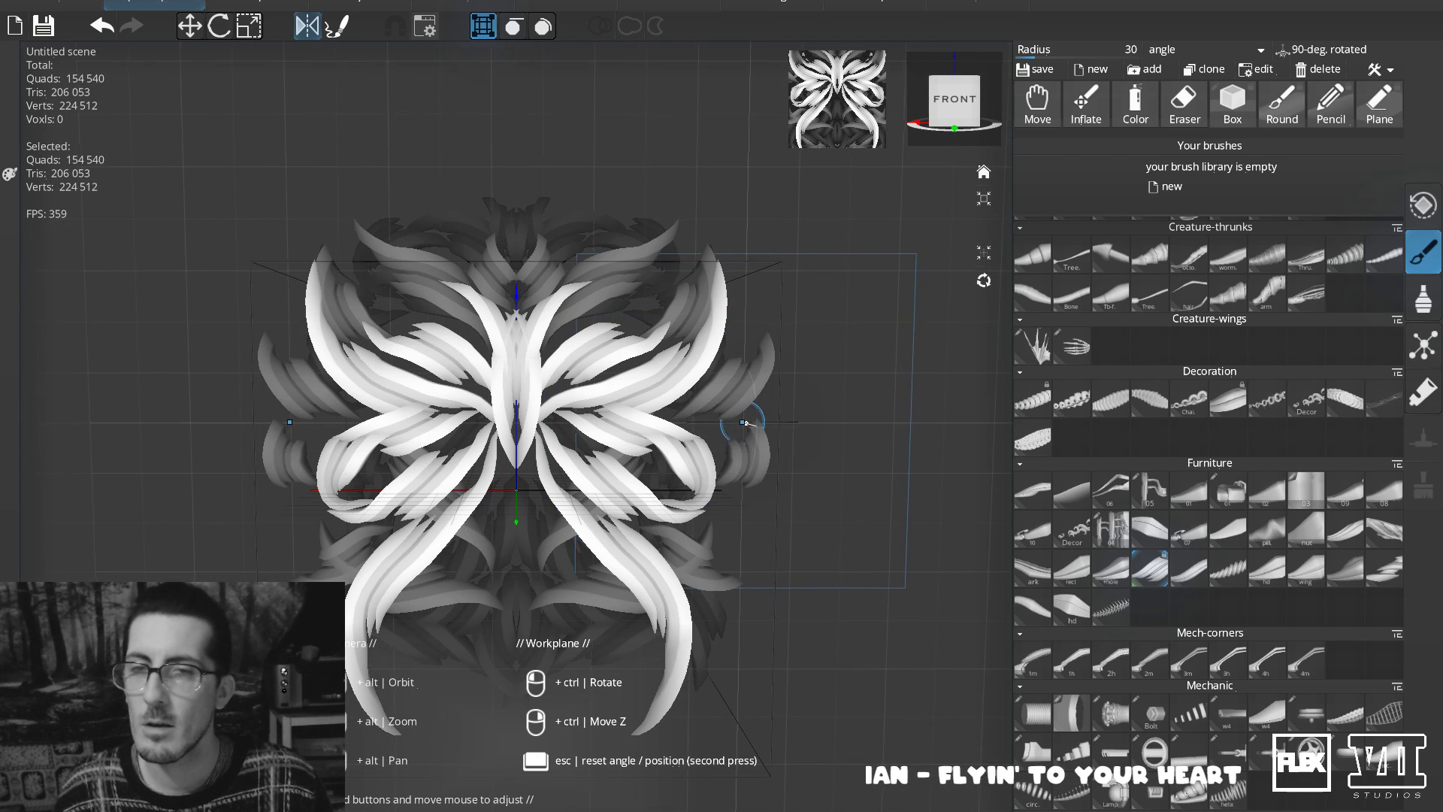
pyautogui.moveTo(537, 472)
pyautogui.mouseDown()
pyautogui.moveTo(523, 527)
pyautogui.moveTo(592, 738)
pyautogui.mouseUp()
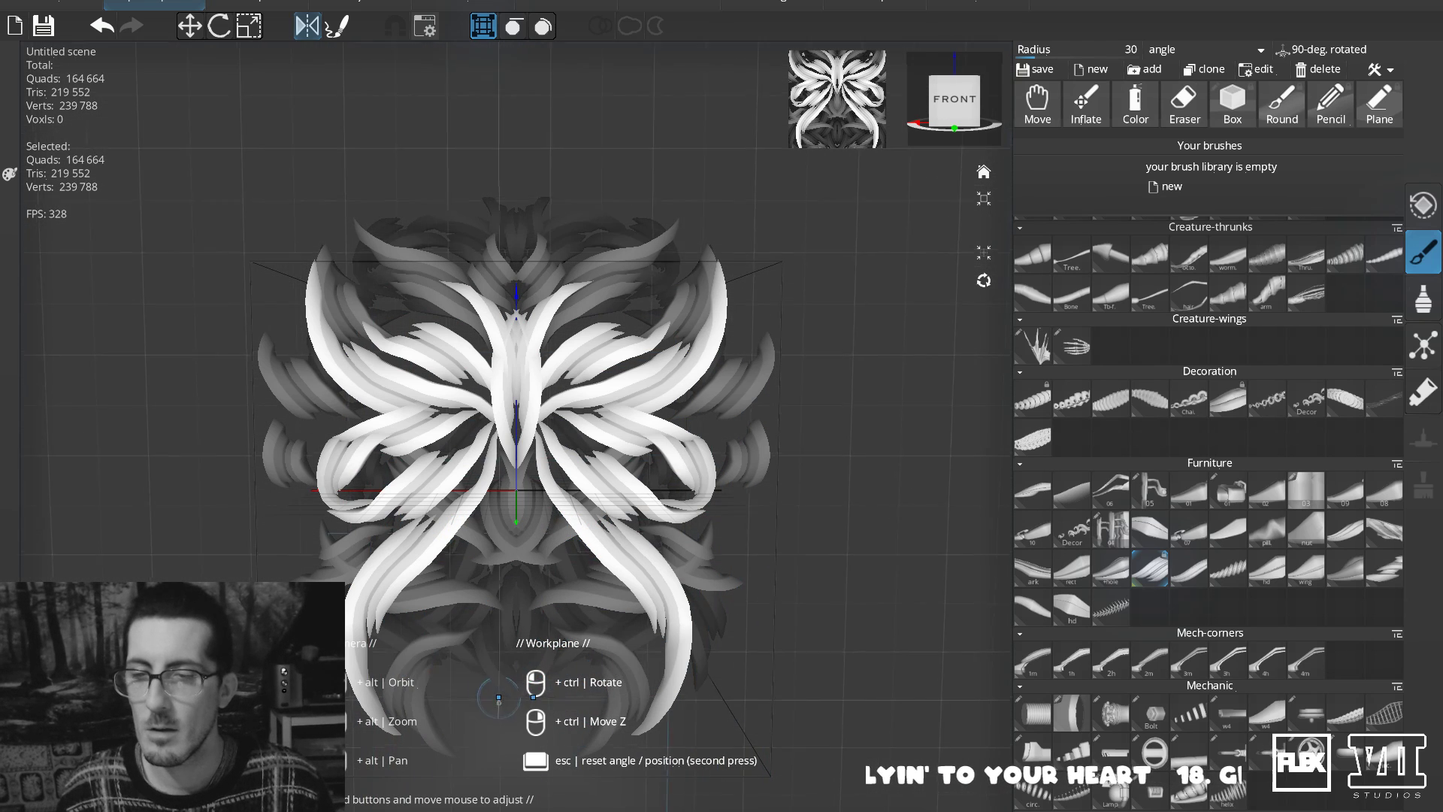
pyautogui.moveTo(509, 678); pyautogui.dragTo(569, 710)
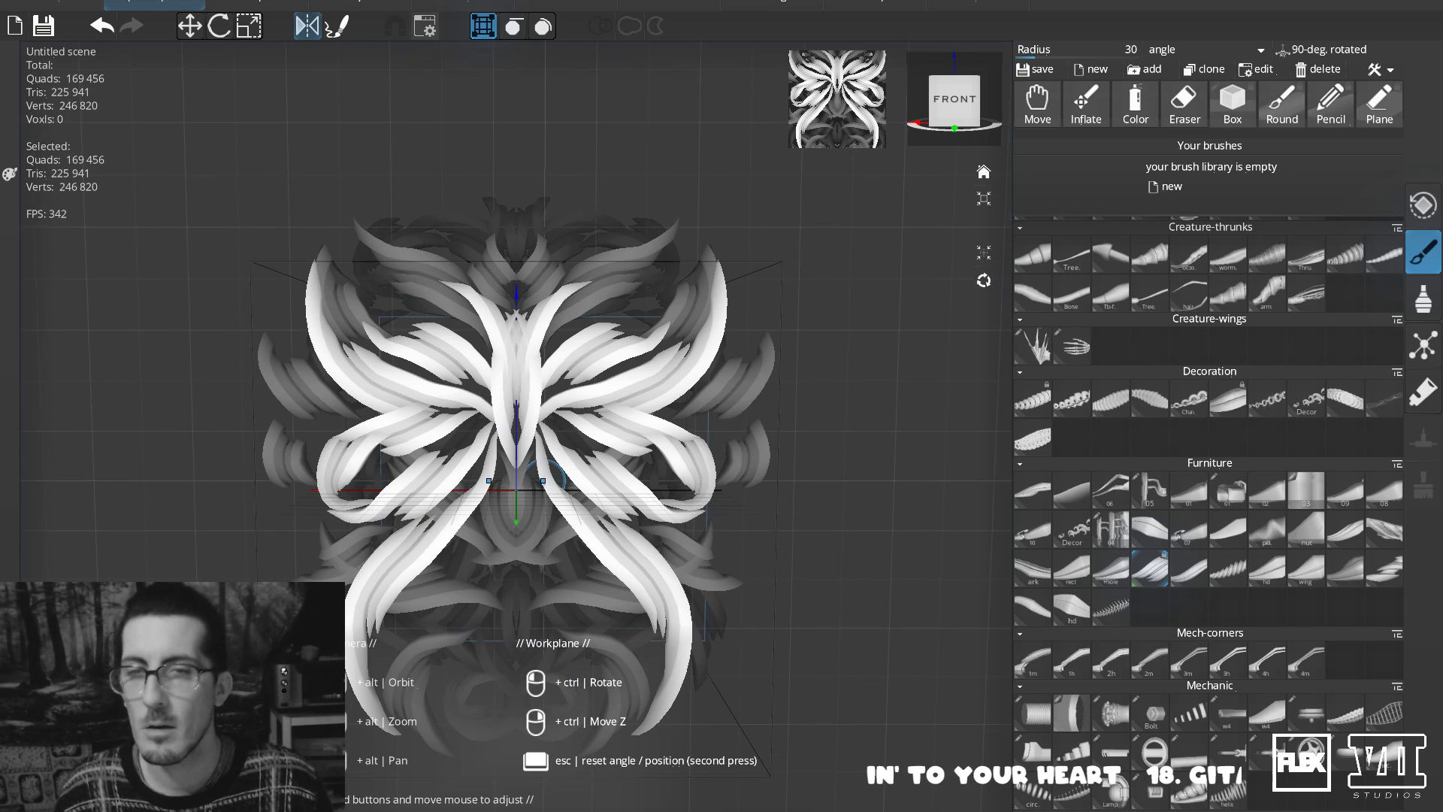
pyautogui.moveTo(543, 648)
pyautogui.mouseDown()
pyautogui.moveTo(561, 682)
pyautogui.moveTo(515, 666)
pyautogui.moveTo(551, 643)
pyautogui.mouseUp()
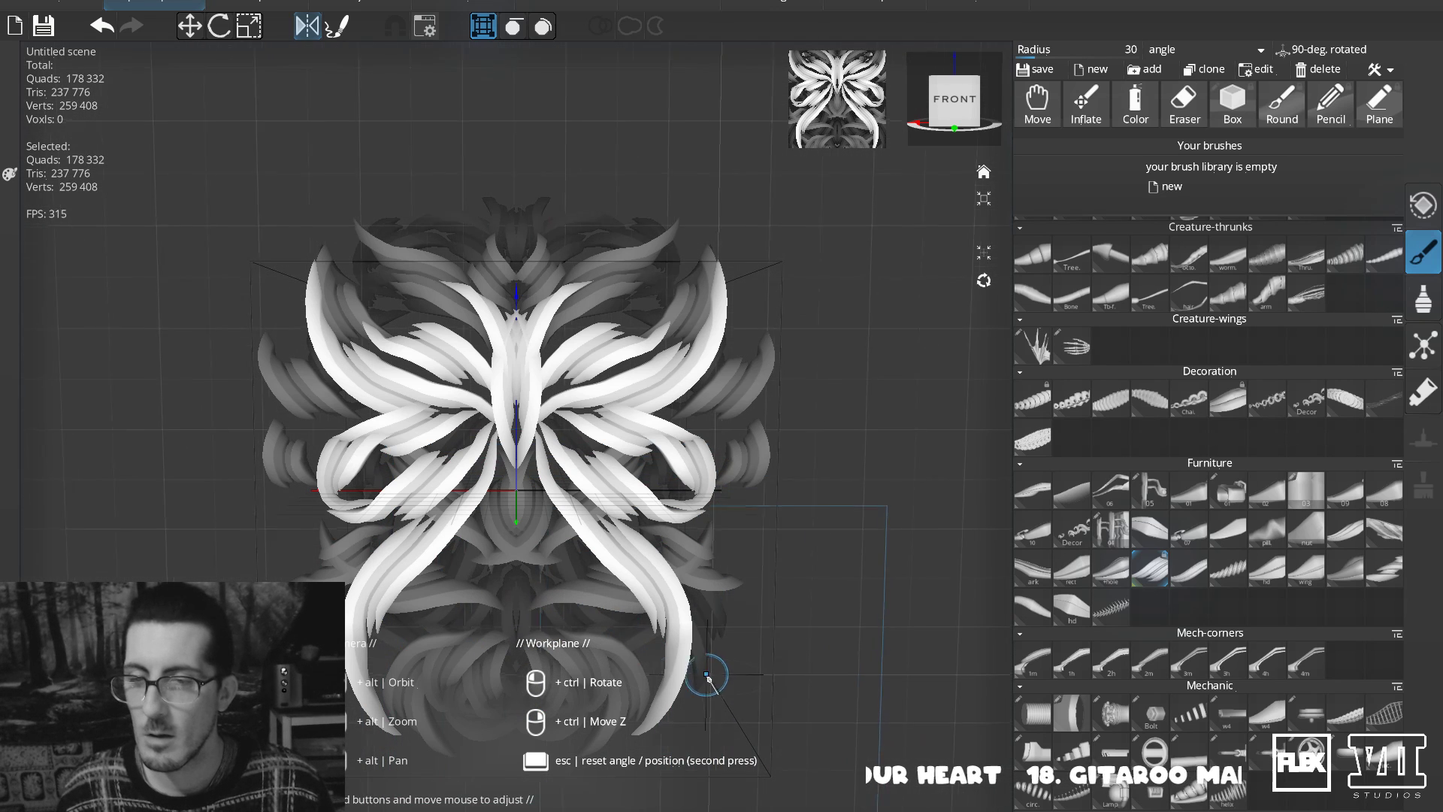
pyautogui.moveTo(652, 688); pyautogui.dragTo(661, 613)
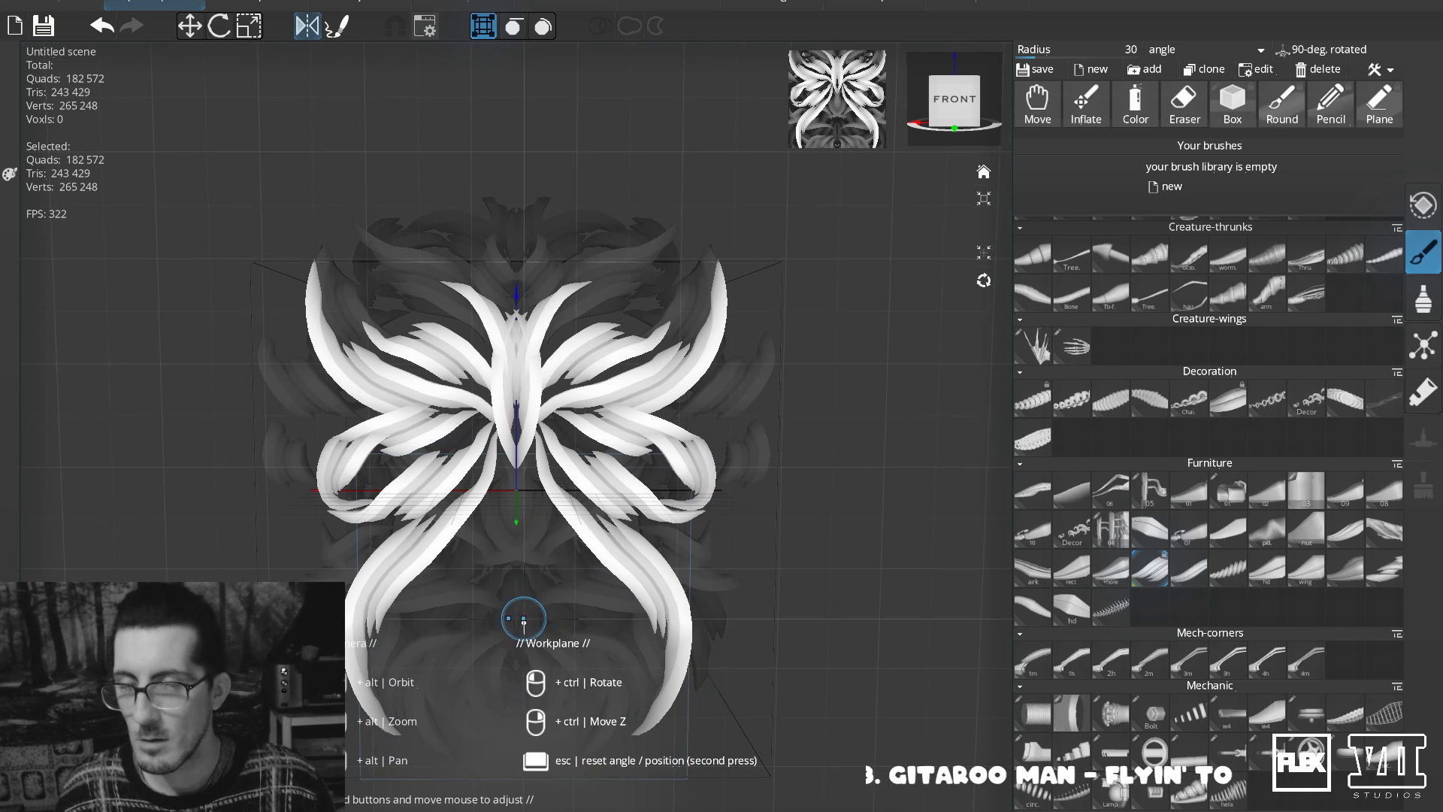
# Draw front-layer mirrored strands between the lower tails, meeting along the central axis down to the tail ends.
pyautogui.moveTo(532, 596)
pyautogui.mouseDown()
pyautogui.moveTo(554, 517)
pyautogui.moveTo(539, 454)
pyautogui.mouseUp()
pyautogui.moveTo(578, 579)
pyautogui.mouseDown()
pyautogui.moveTo(627, 632)
pyautogui.moveTo(545, 703)
pyautogui.mouseUp()
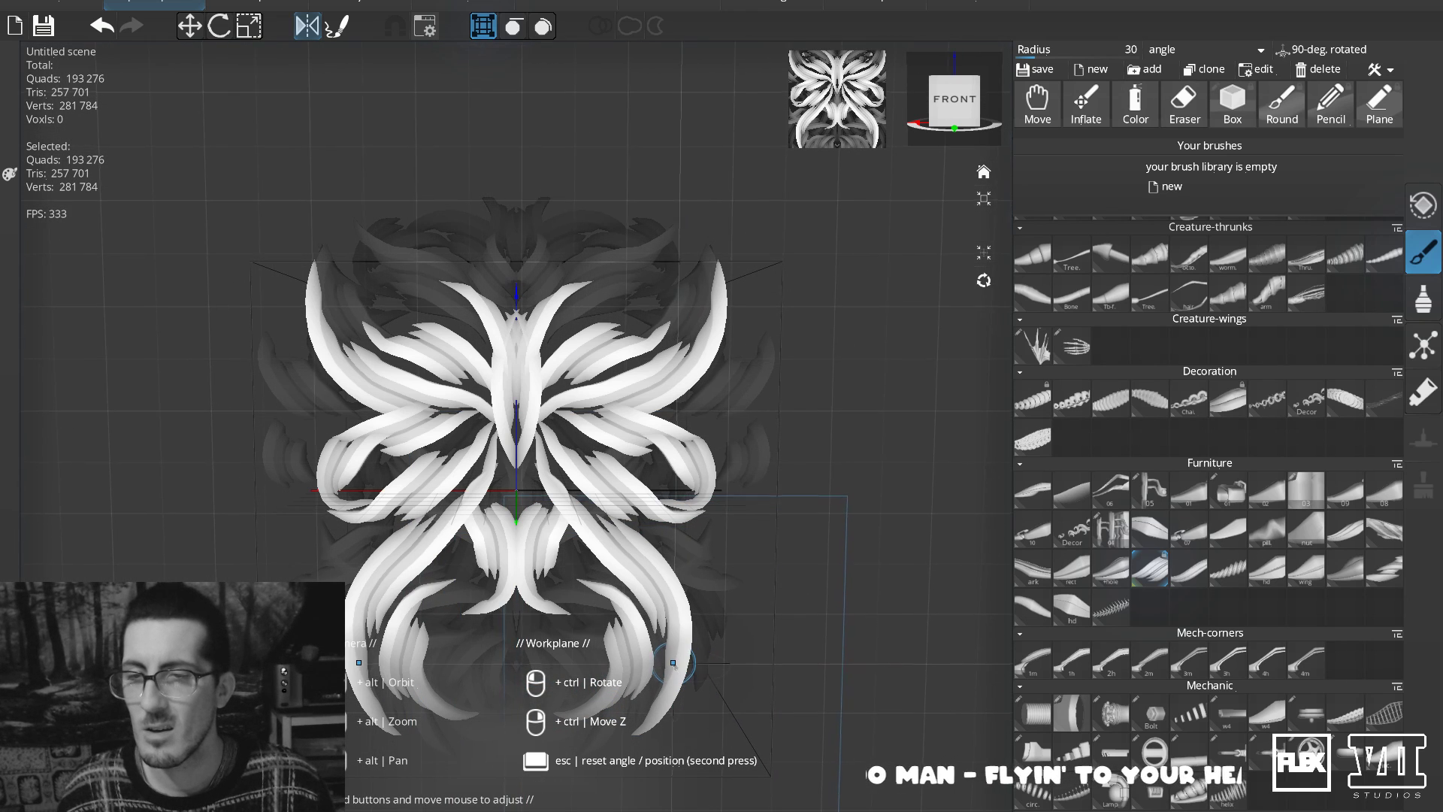
pyautogui.moveTo(440, 644); pyautogui.dragTo(516, 667)
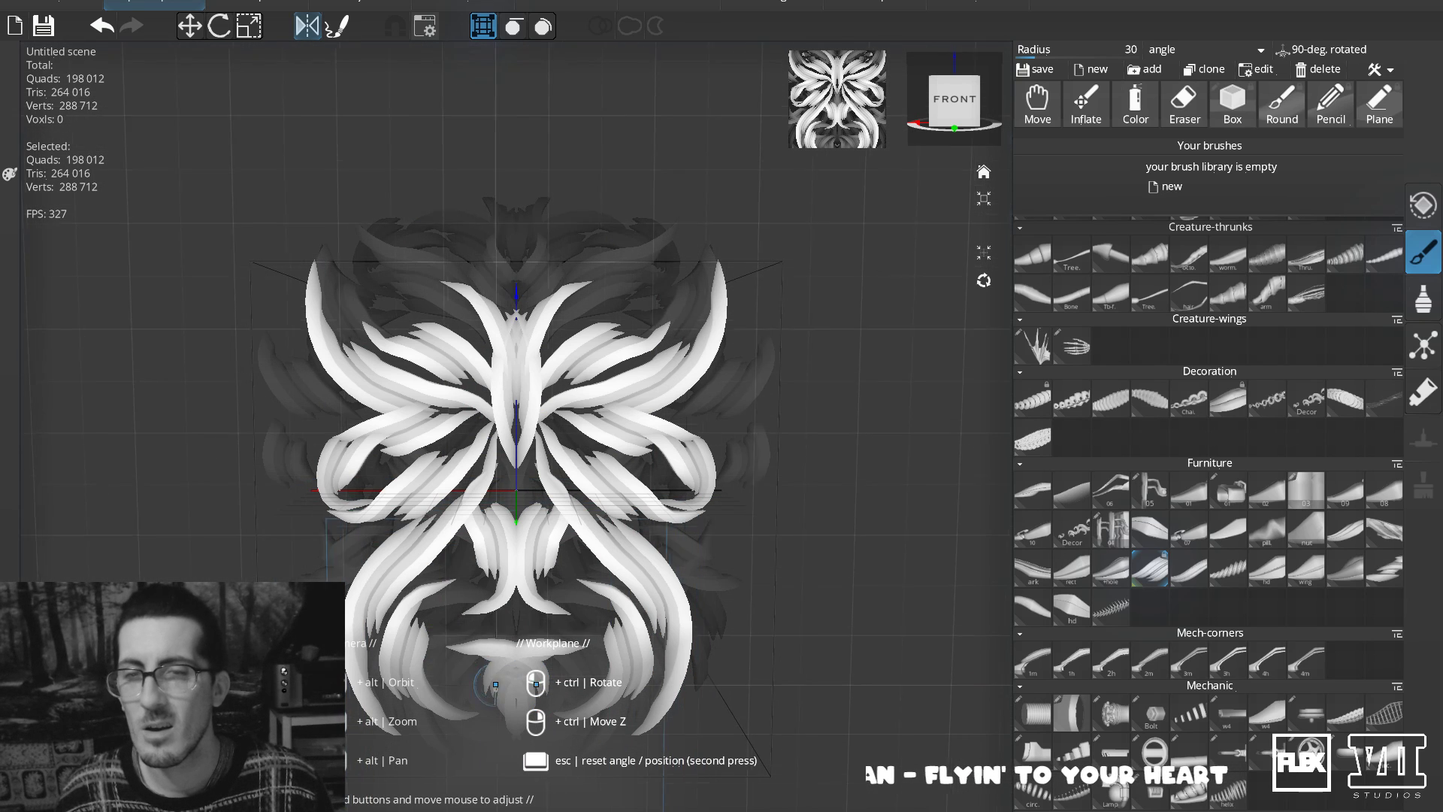
pyautogui.moveTo(441, 692); pyautogui.dragTo(508, 744)
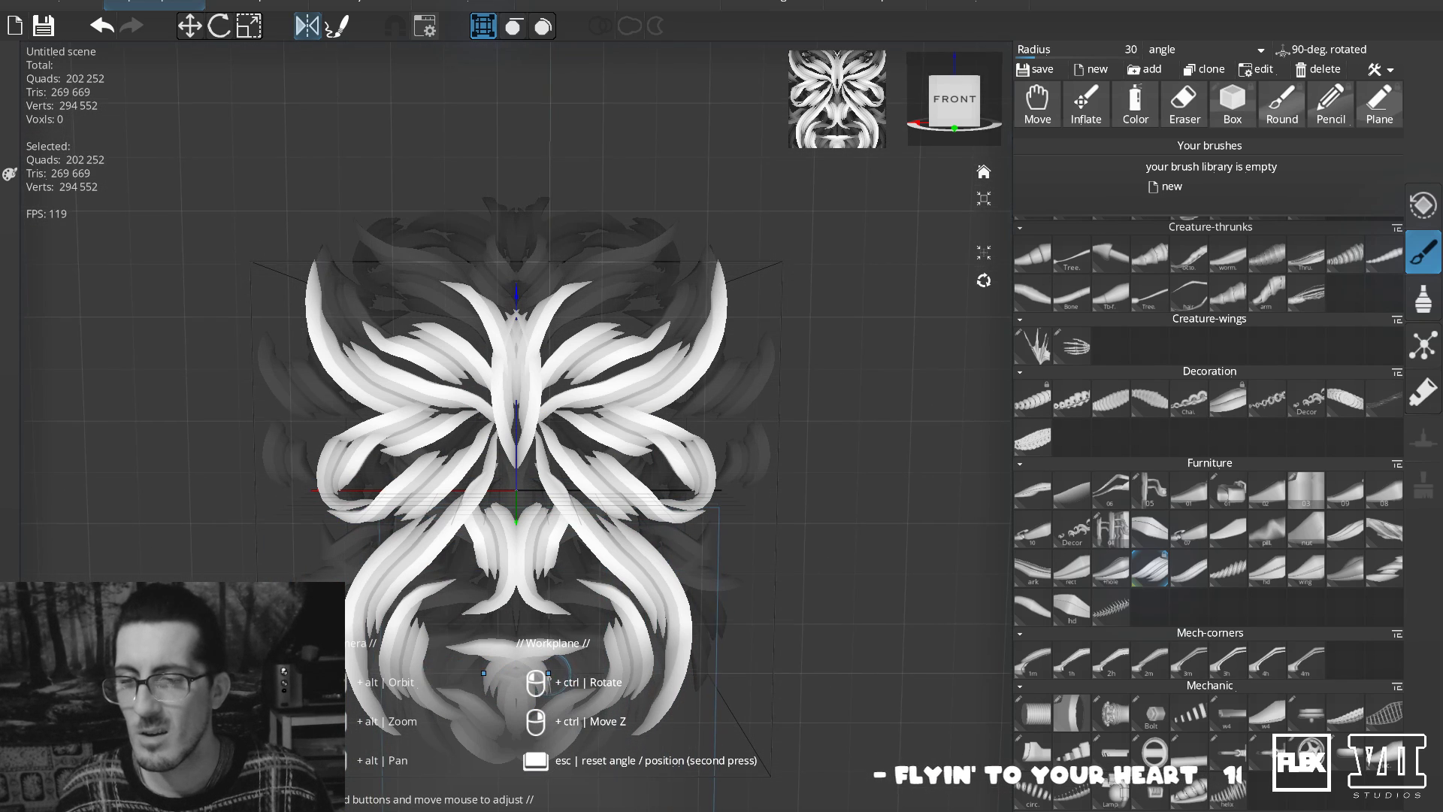
# Add front-layer mirrored strands for the crown and upper wing tips, and try another stroke outside the lower tails.
pyautogui.moveTo(456, 307)
pyautogui.mouseDown()
pyautogui.moveTo(399, 284)
pyautogui.moveTo(453, 203)
pyautogui.mouseUp()
pyautogui.moveTo(483, 284)
pyautogui.mouseDown()
pyautogui.moveTo(506, 257)
pyautogui.moveTo(509, 219)
pyautogui.moveTo(526, 216)
pyautogui.mouseUp()
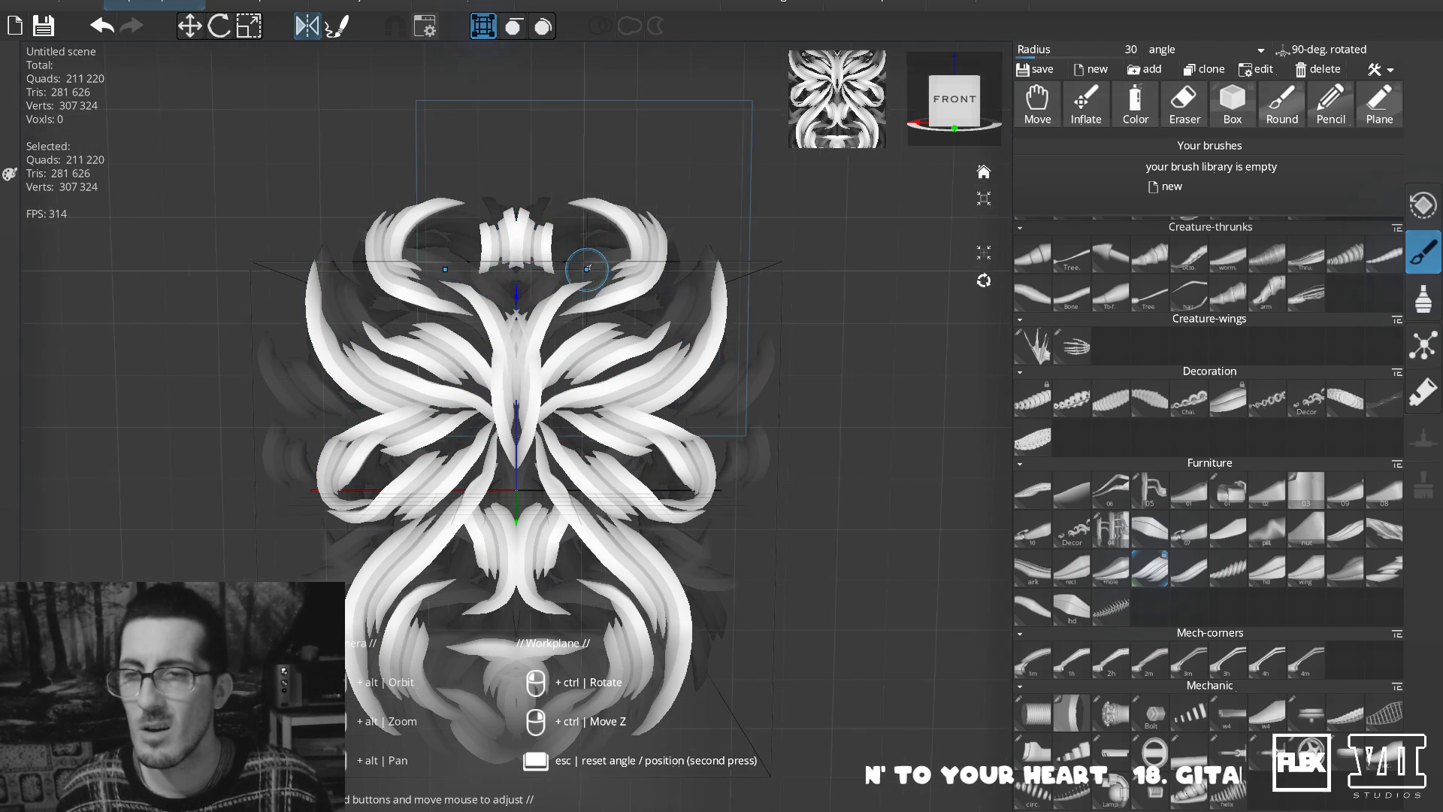
pyautogui.moveTo(661, 326); pyautogui.dragTo(718, 226)
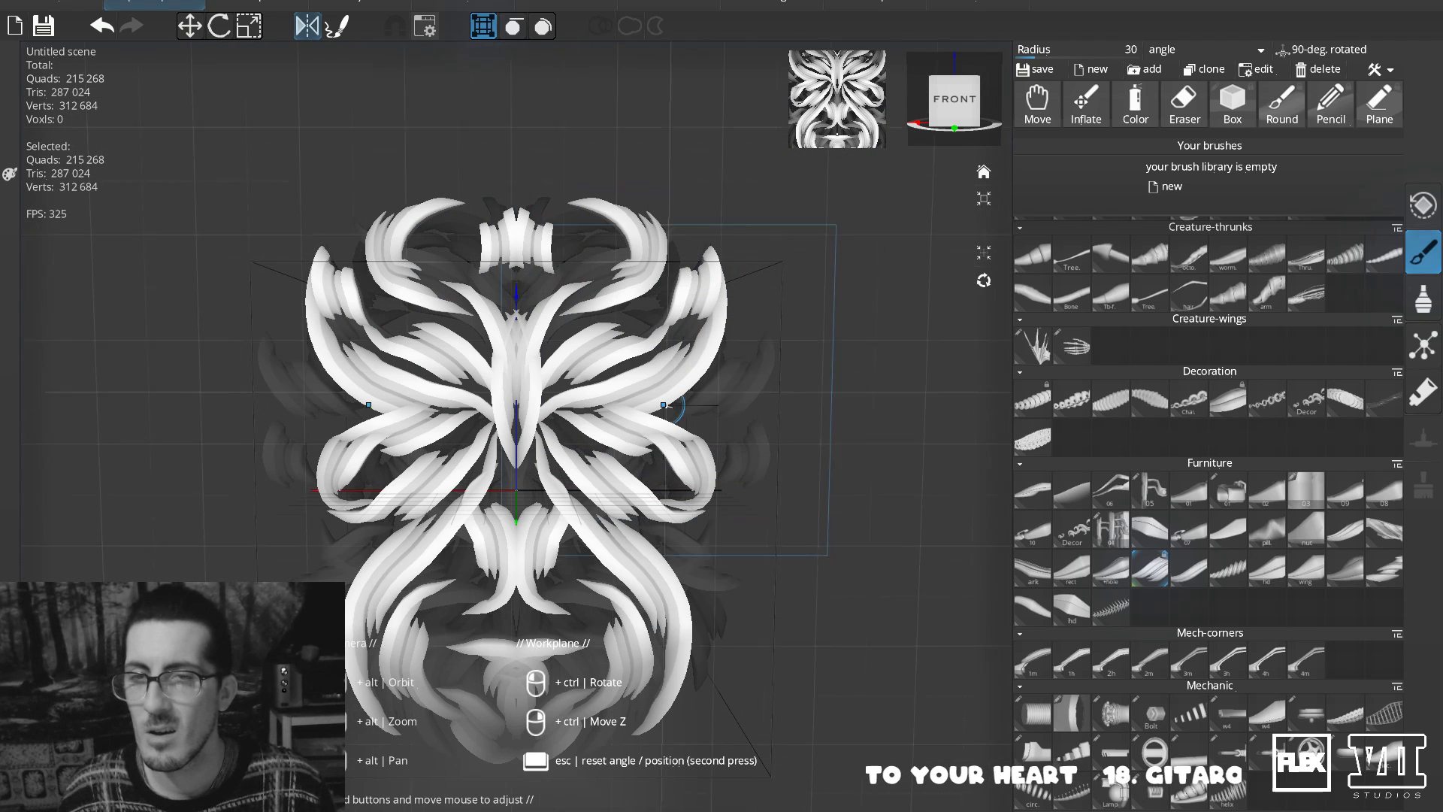
pyautogui.moveTo(698, 576); pyautogui.dragTo(669, 735)
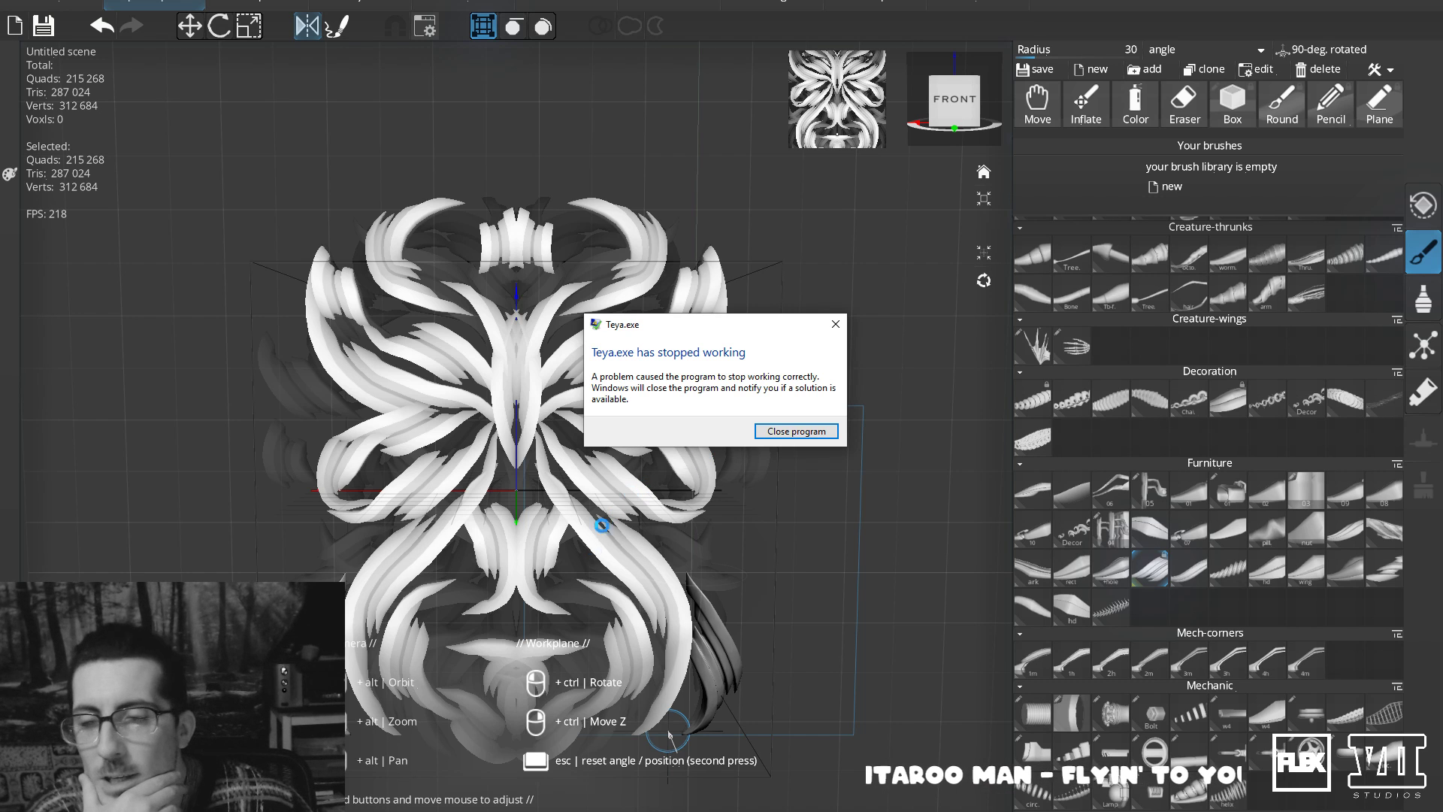
# Close the crashed program and relaunch Teya Conceptor.
pyautogui.click(795, 432)
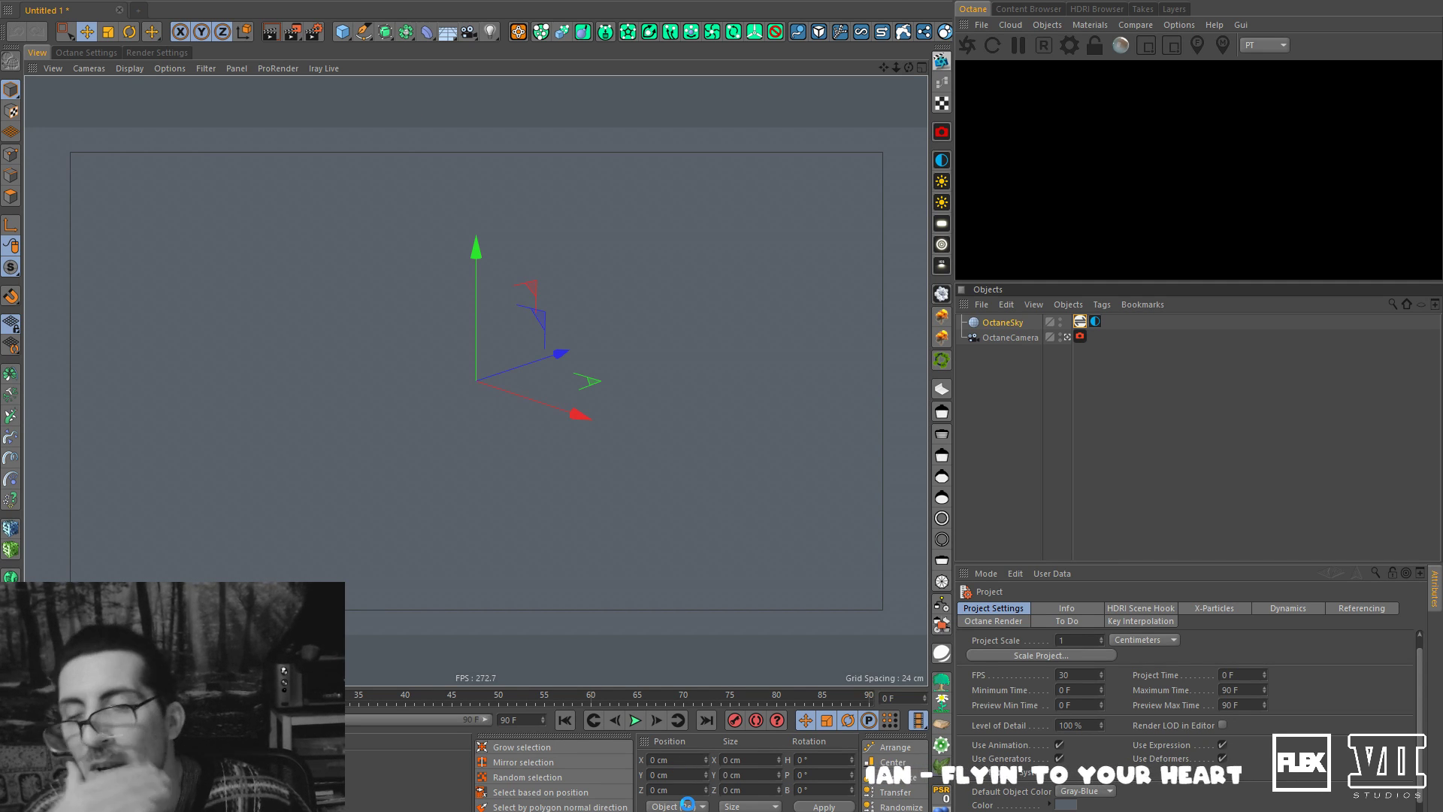
pyautogui.press('super')
pyautogui.write('te')
pyautogui.press('Up')
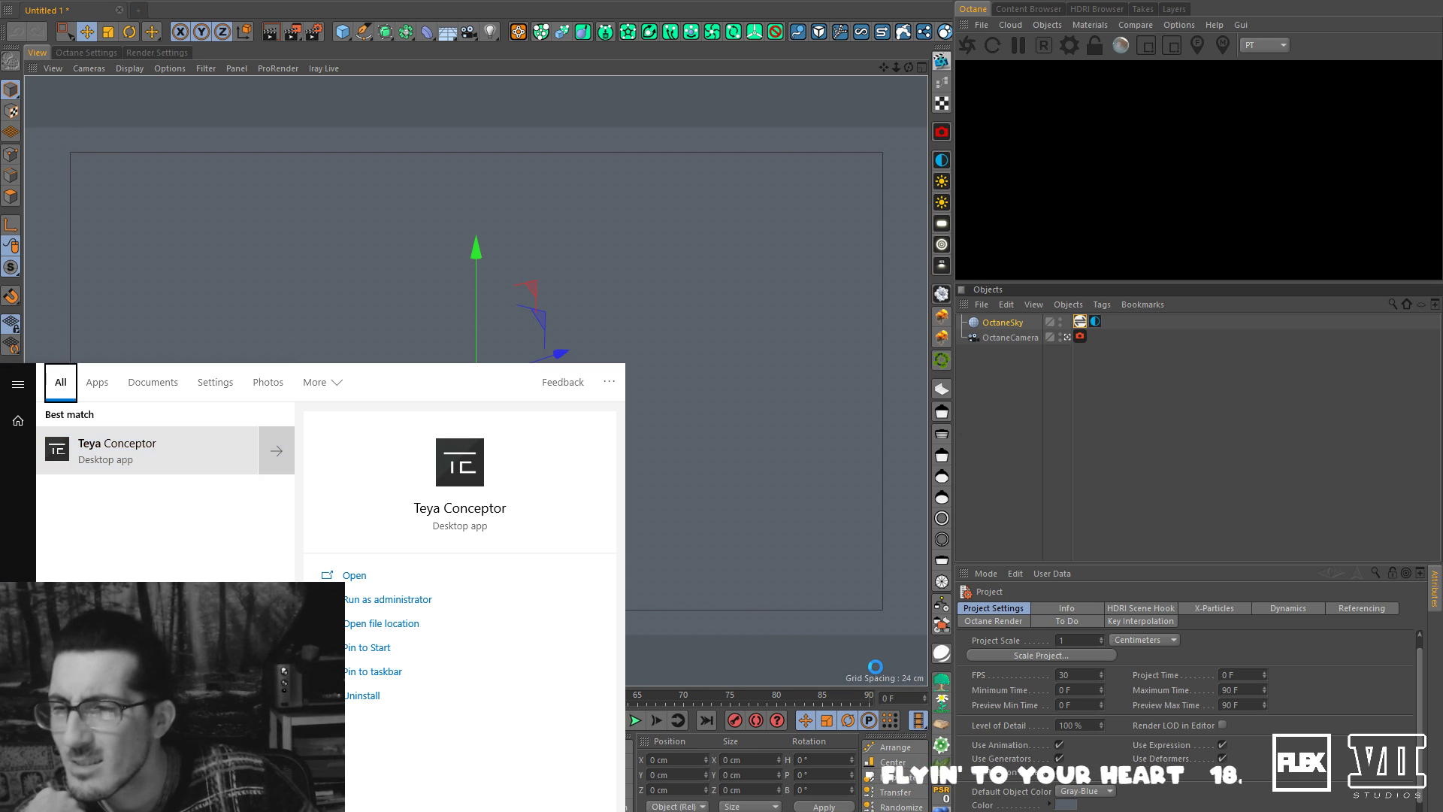
pyautogui.press('Down')
pyautogui.press('Return')
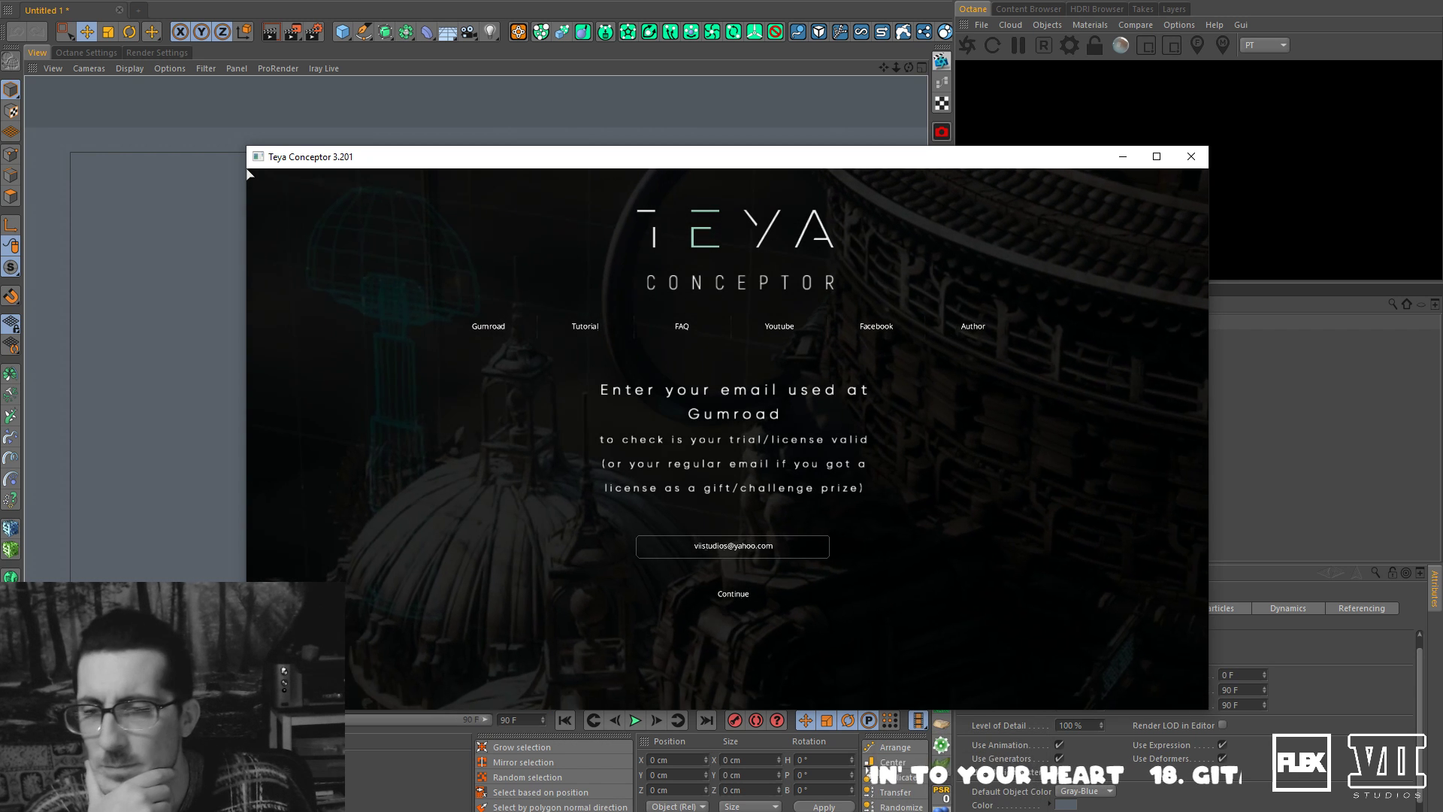
# Continue past the licence e-mail check, enlarge the interface by two size increments and dismiss the start screen.
pyautogui.click(739, 600)
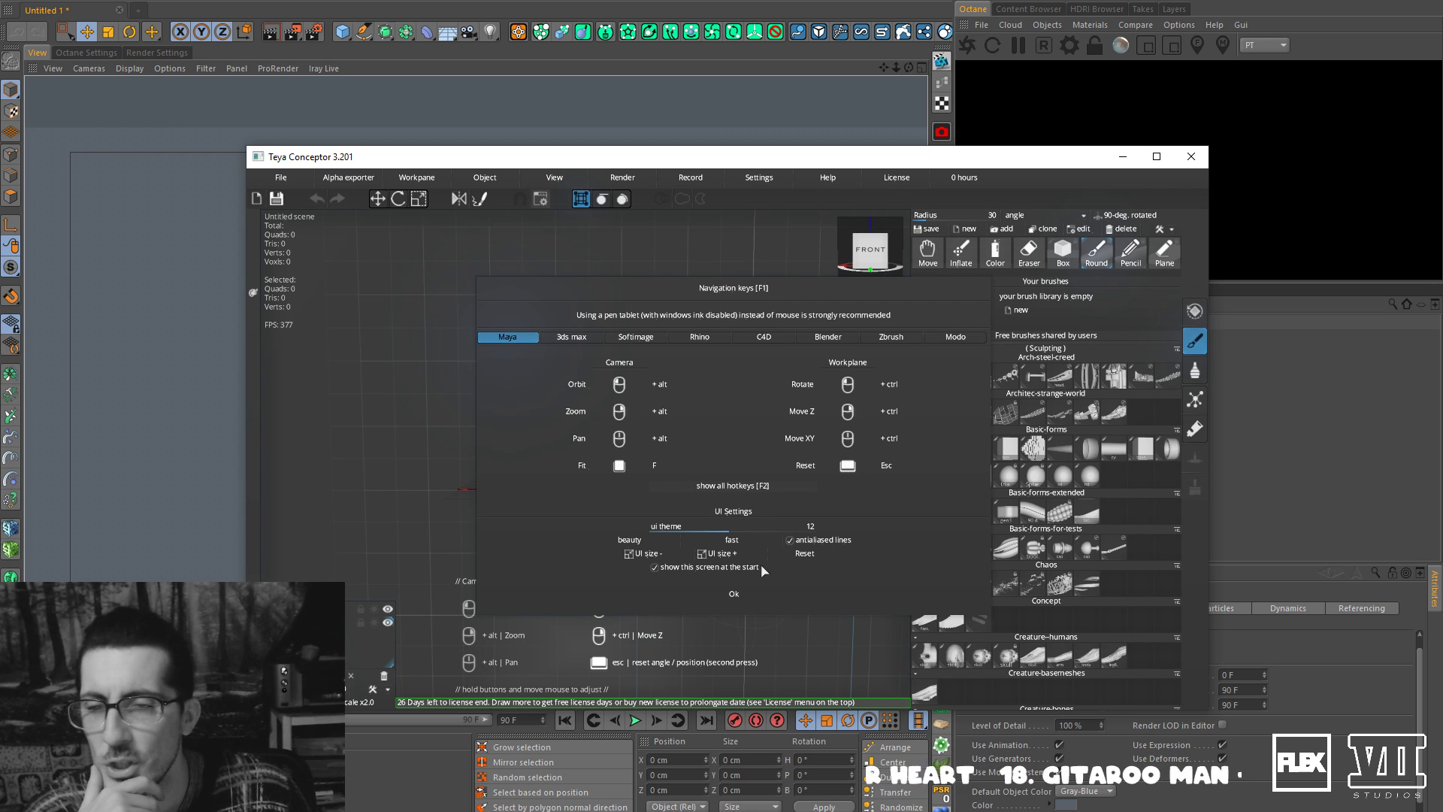
pyautogui.click(723, 554)
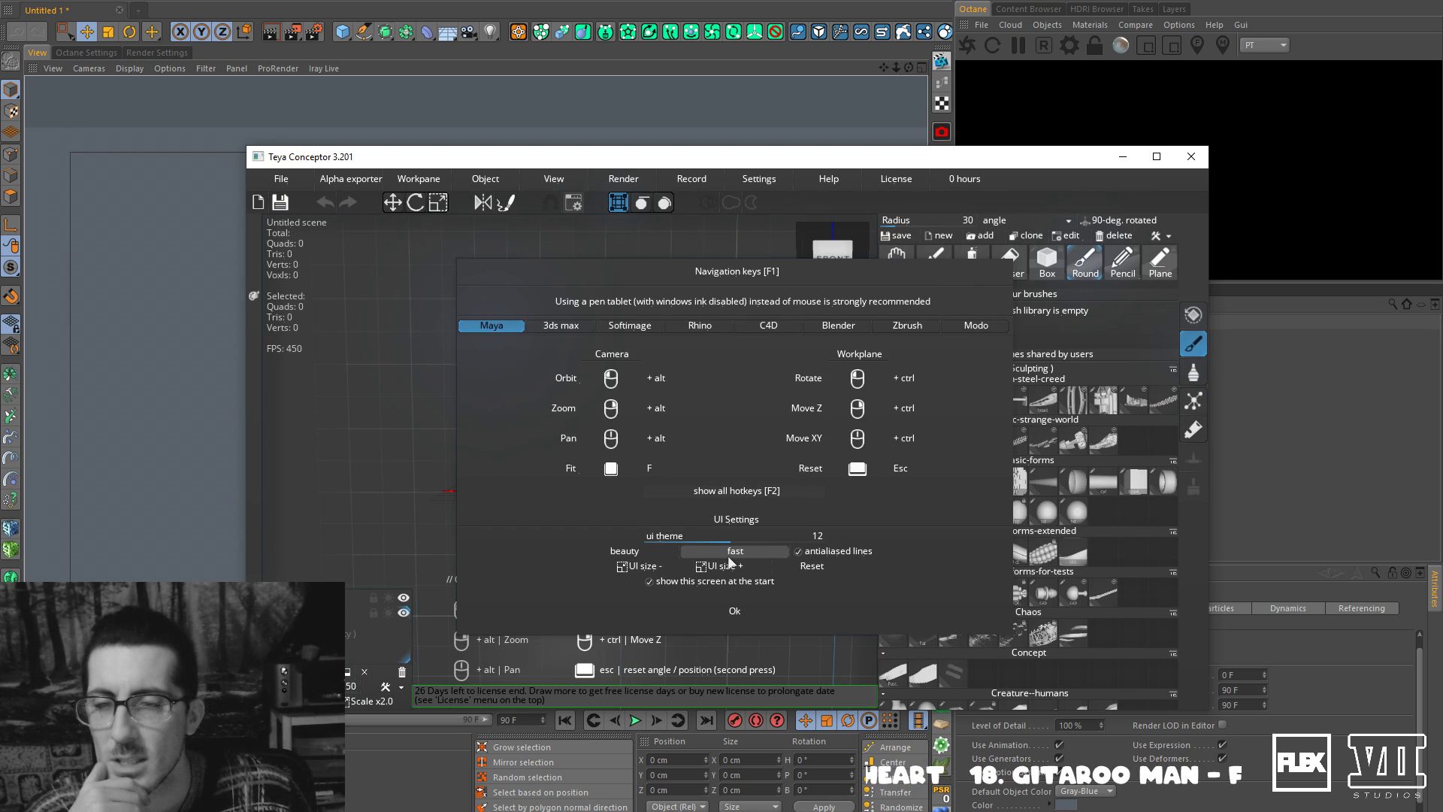
pyautogui.click(729, 569)
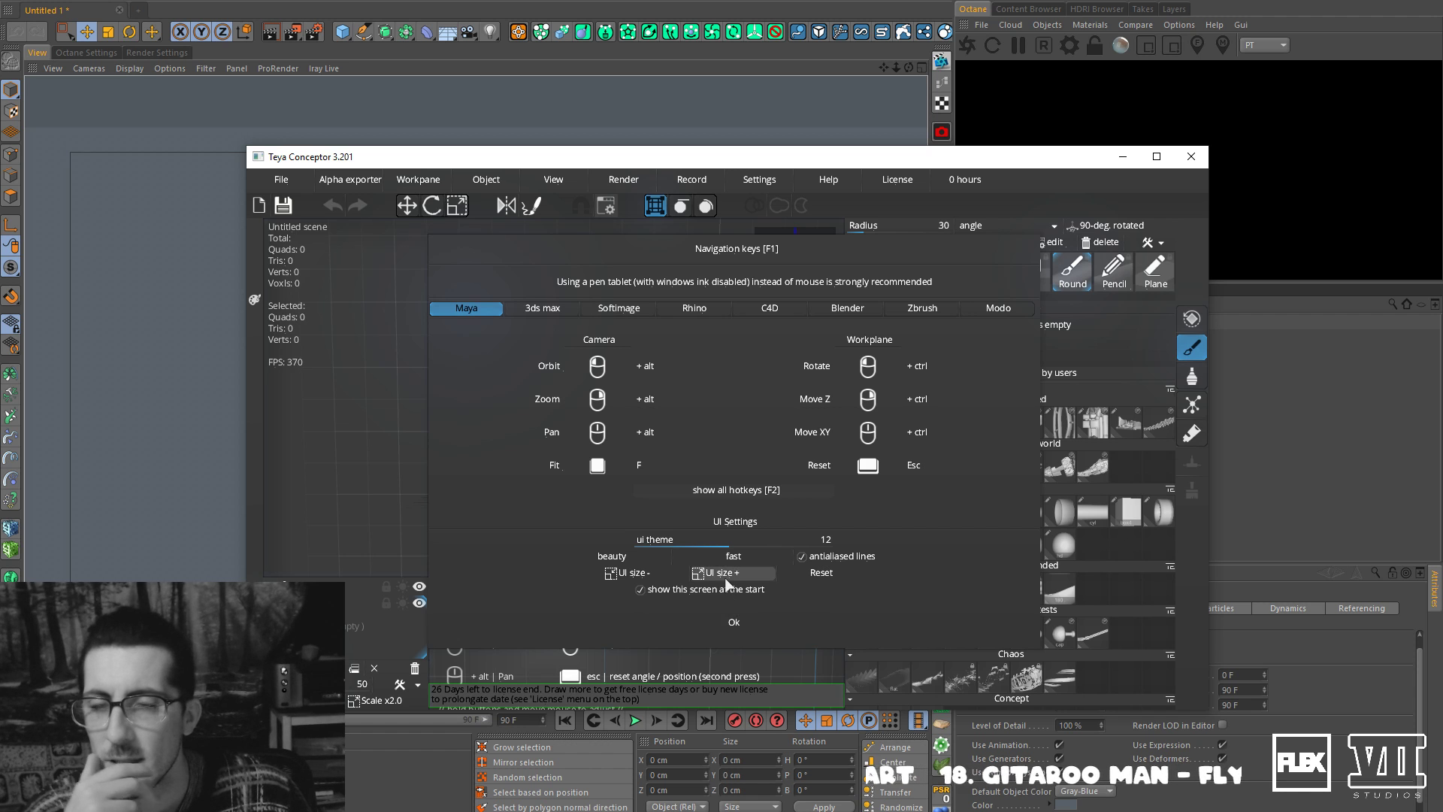
pyautogui.click(727, 626)
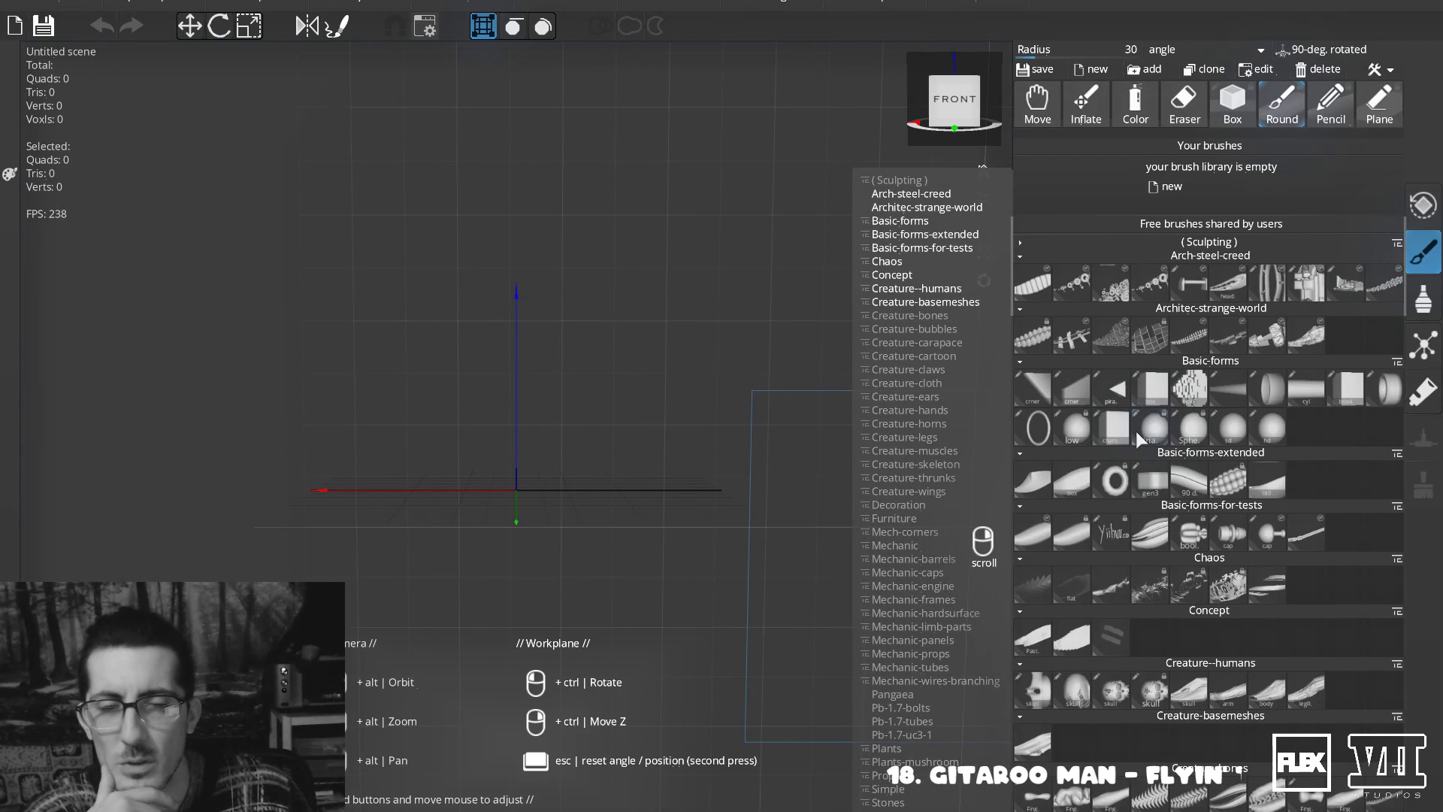
# Select the twisted-strand brush from the Furniture set with mirroring on, and enable alpha-generator mode.
pyautogui.scroll(-10, 1144, 481)
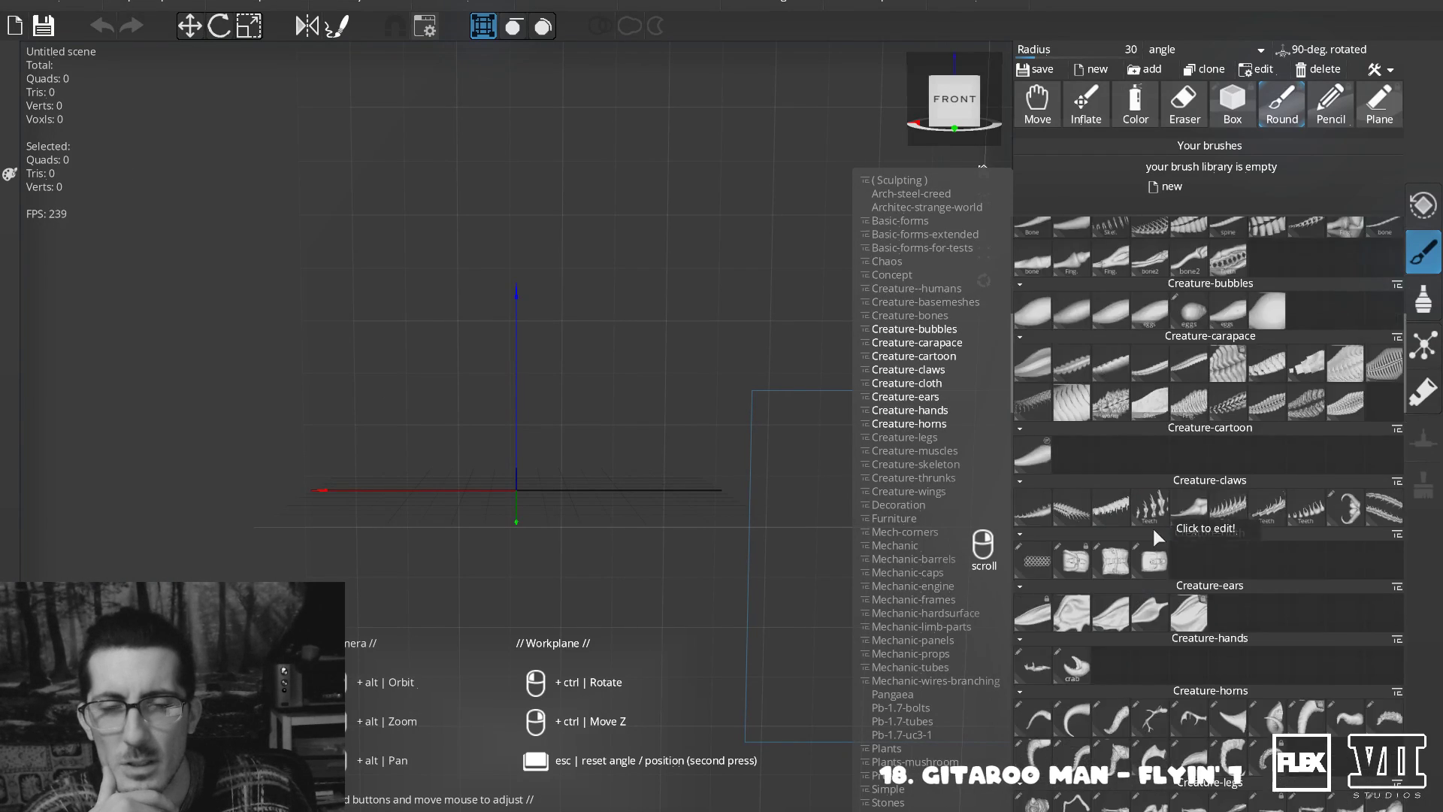
pyautogui.scroll(-10, 1153, 530)
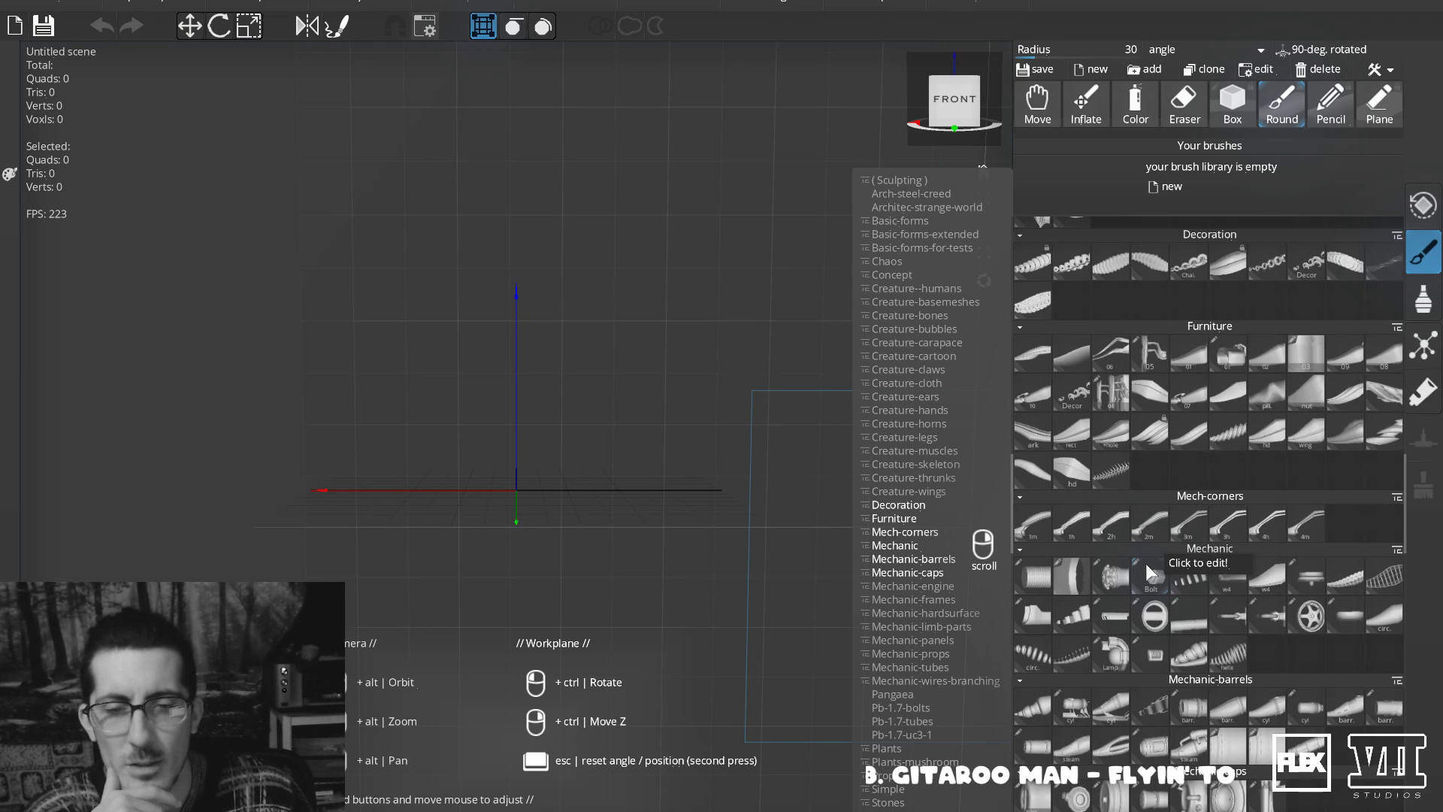
pyautogui.scroll(1, 1145, 563)
pyautogui.click(1164, 508)
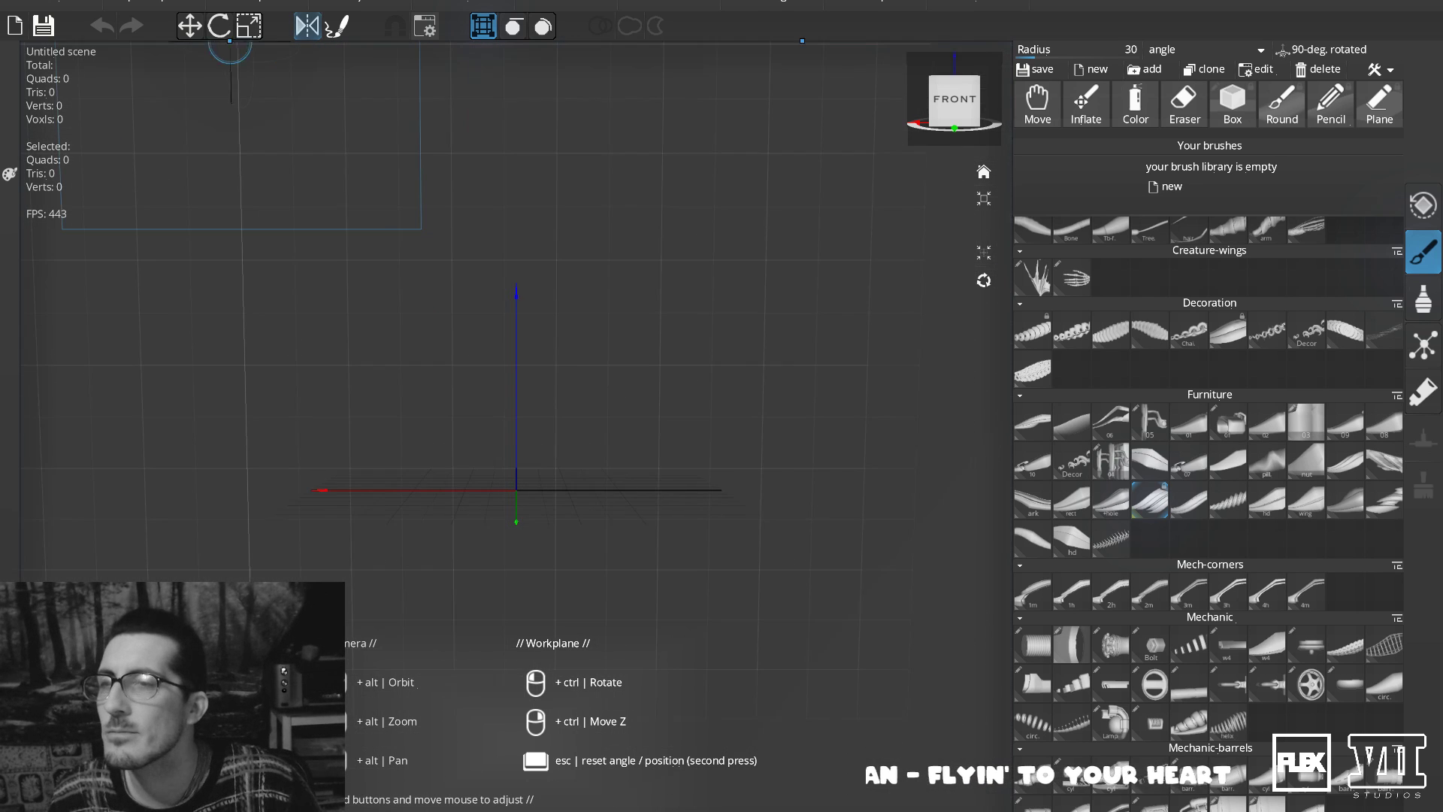
pyautogui.click(154, 4)
pyautogui.click(199, 33)
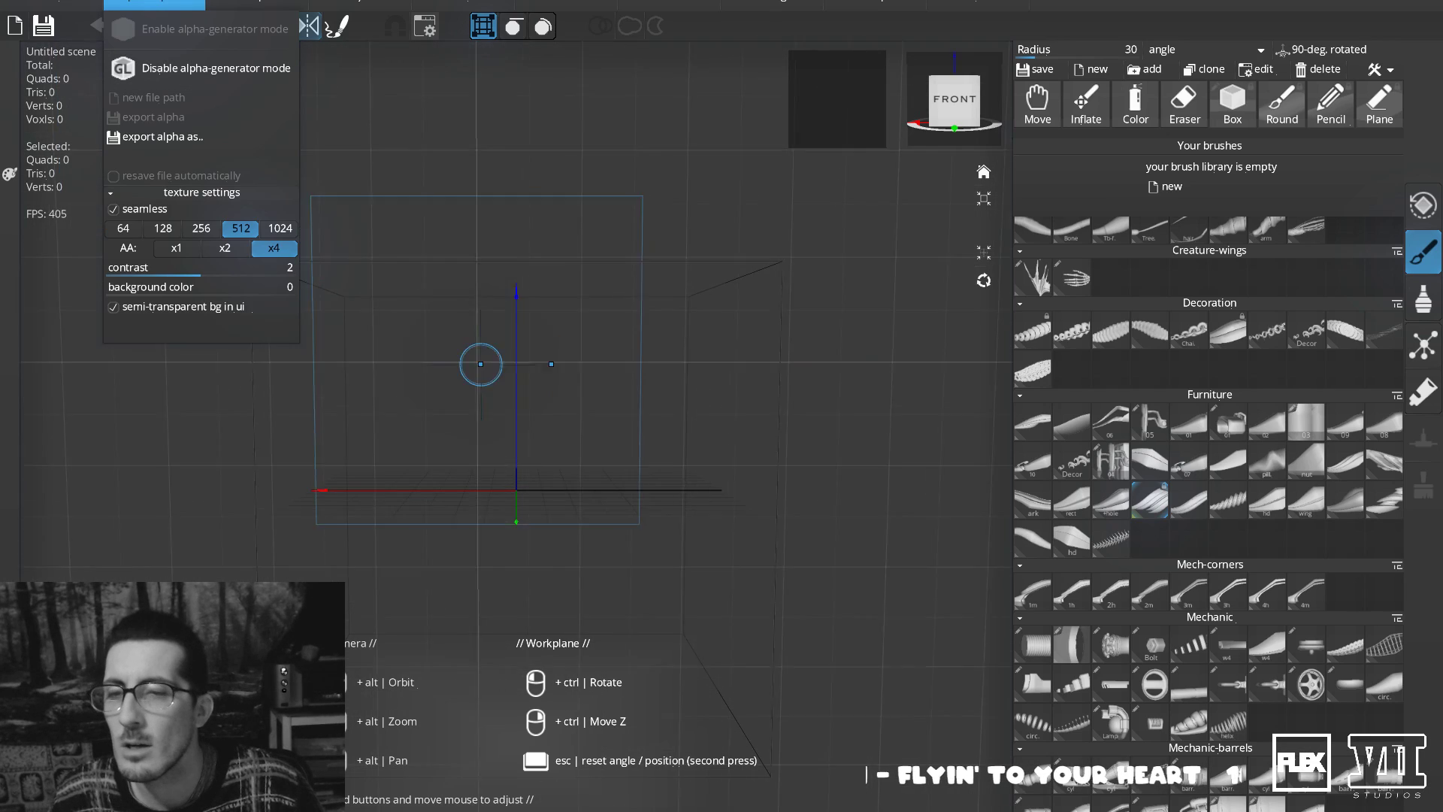
# Draw mirrored eye-like loops on both sides of the central axis, undoing an unsuitable first wing-shaped stroke.
pyautogui.moveTo(522, 400)
pyautogui.mouseDown()
pyautogui.moveTo(651, 326)
pyautogui.moveTo(671, 282)
pyautogui.mouseUp()
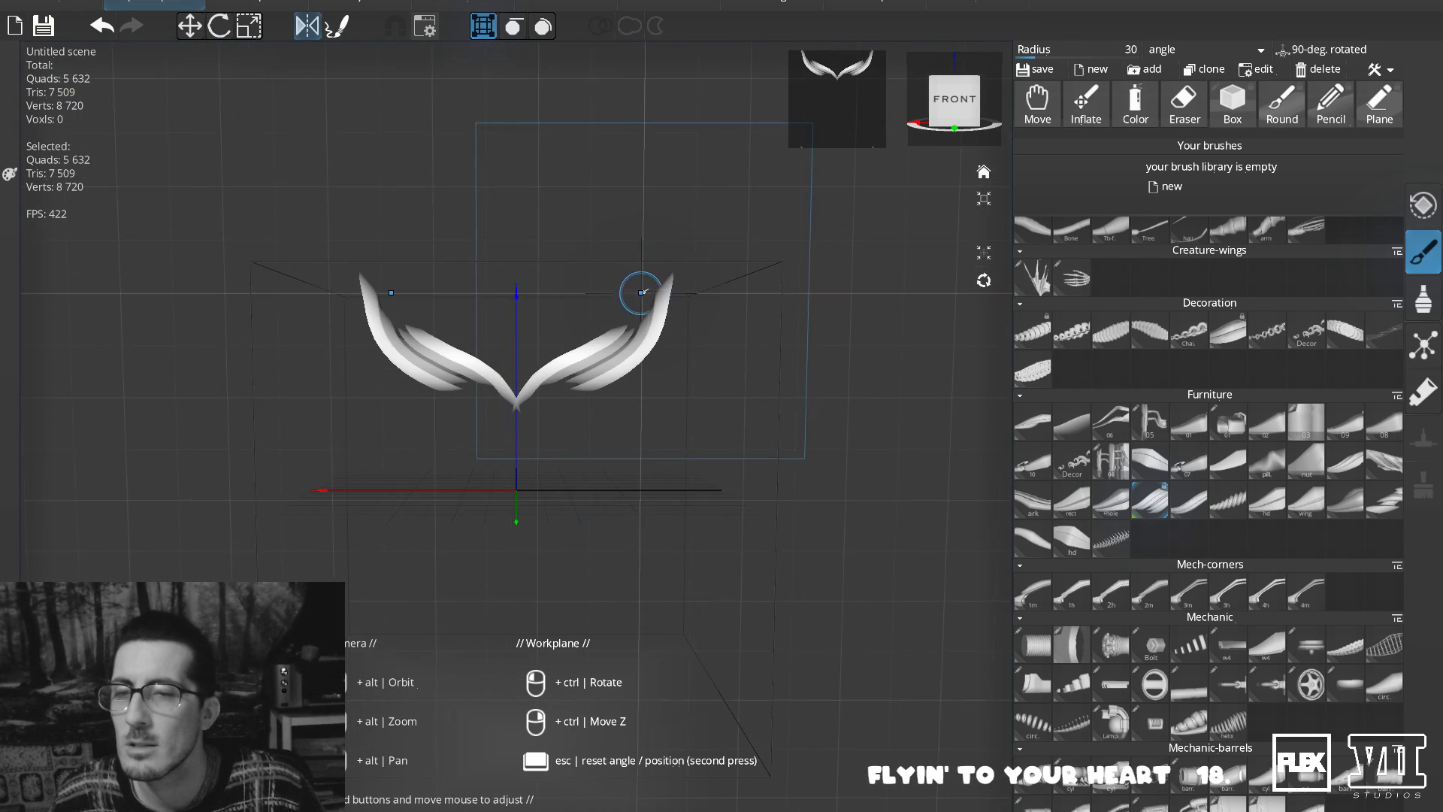
pyautogui.hotkey('ctrl', 'z')
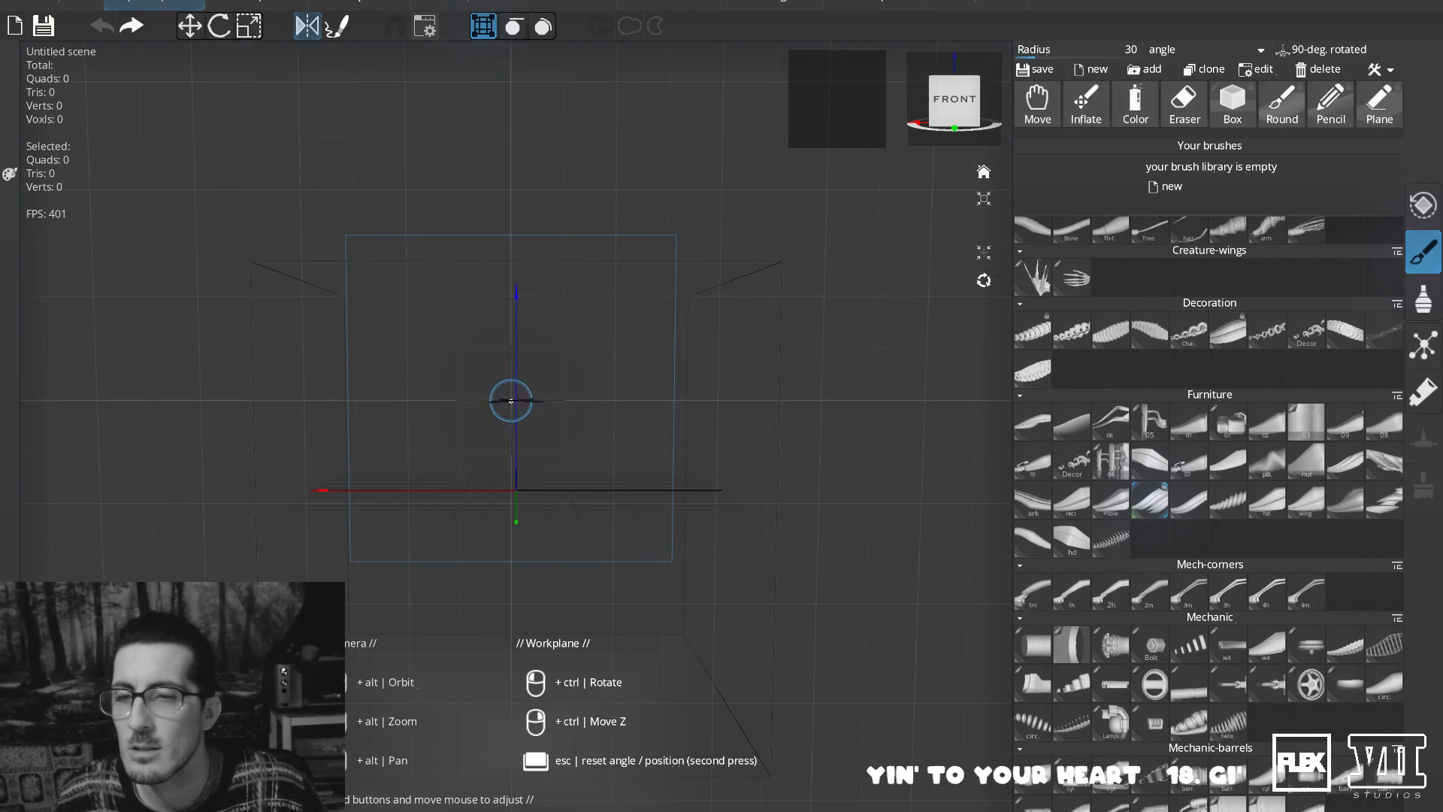
pyautogui.moveTo(515, 393); pyautogui.dragTo(648, 391)
pyautogui.moveTo(524, 389); pyautogui.dragTo(660, 380)
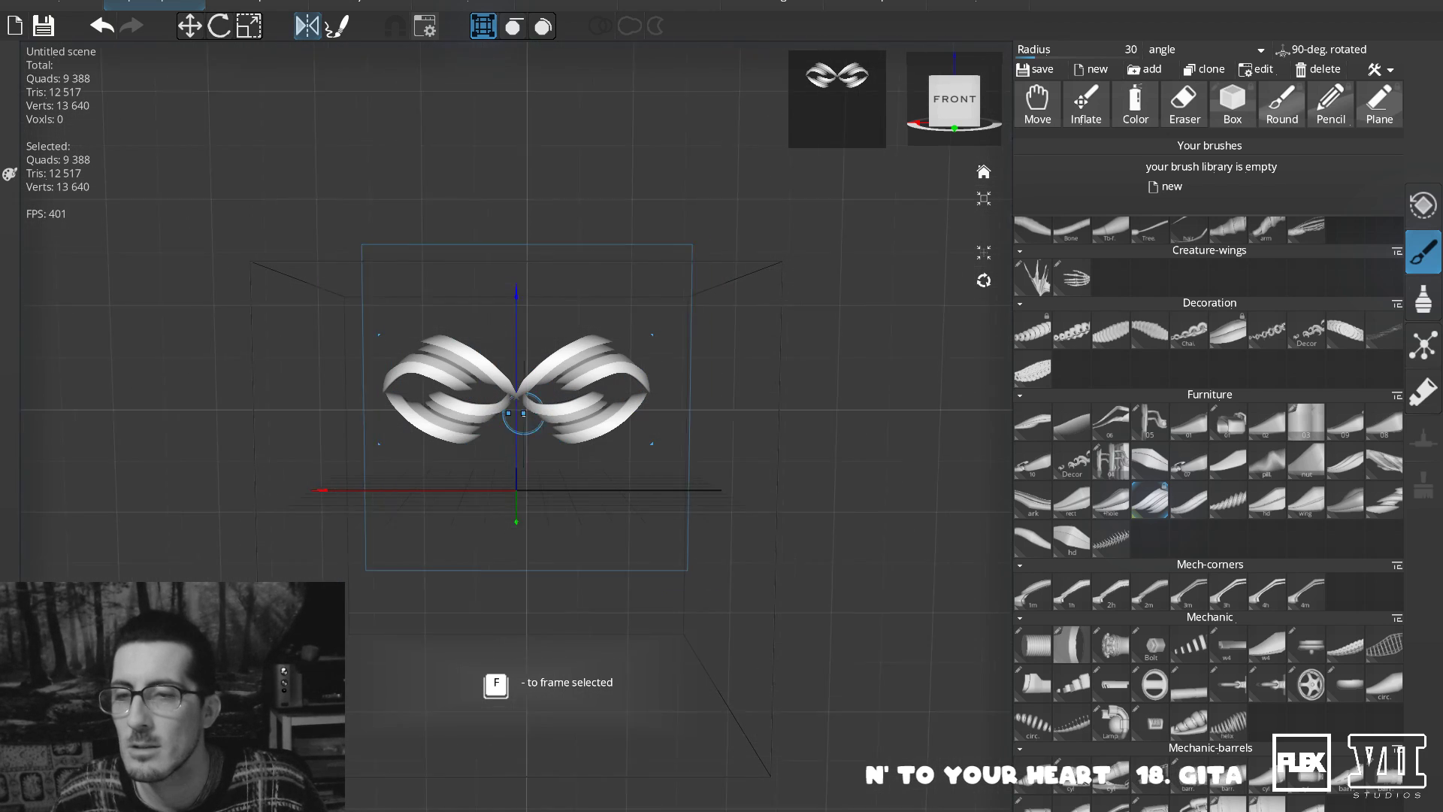
# Draw a nose-like strand down the central axis and layered mirrored strands below it as moustache and mouth.
pyautogui.moveTo(516, 408); pyautogui.dragTo(518, 542)
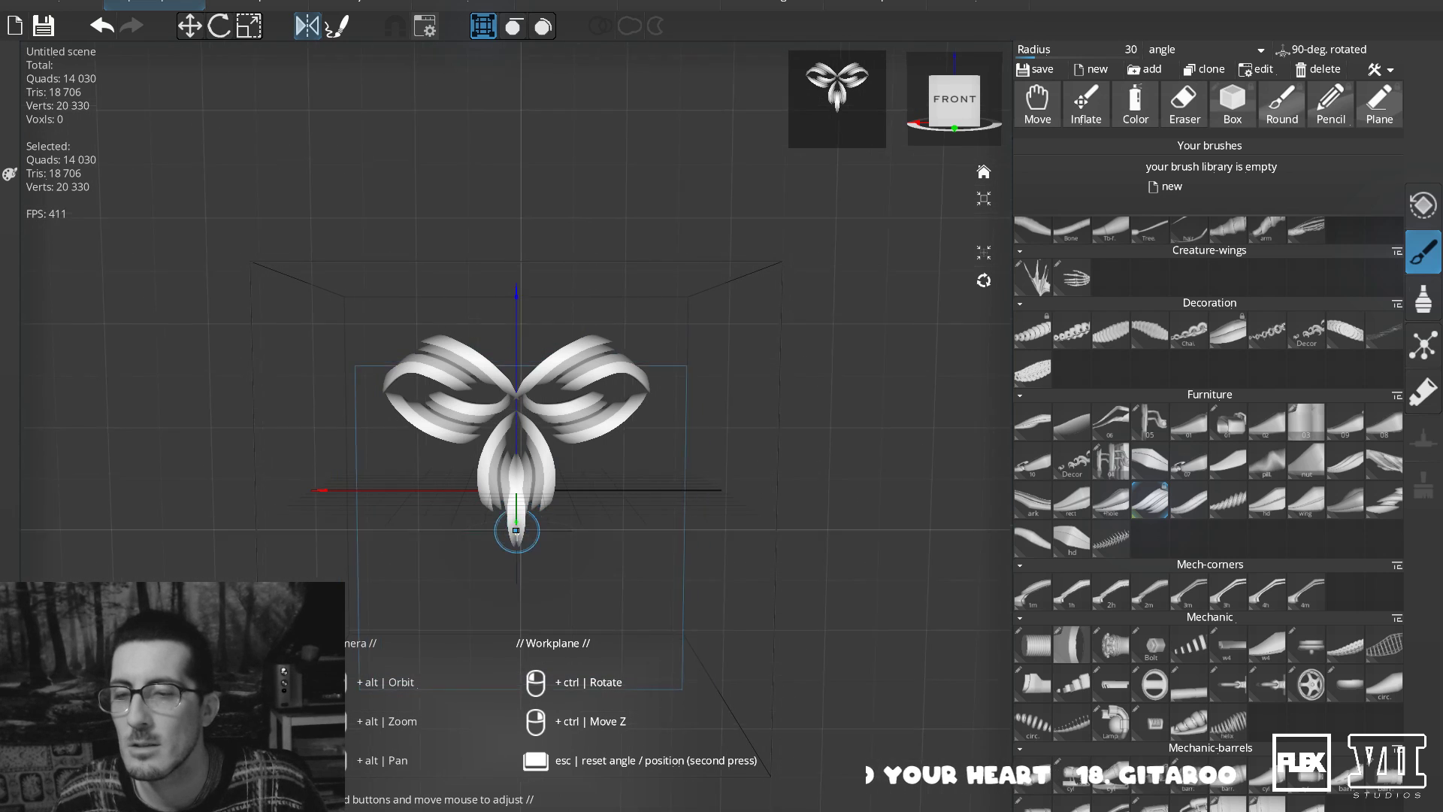
pyautogui.moveTo(528, 523); pyautogui.dragTo(621, 526)
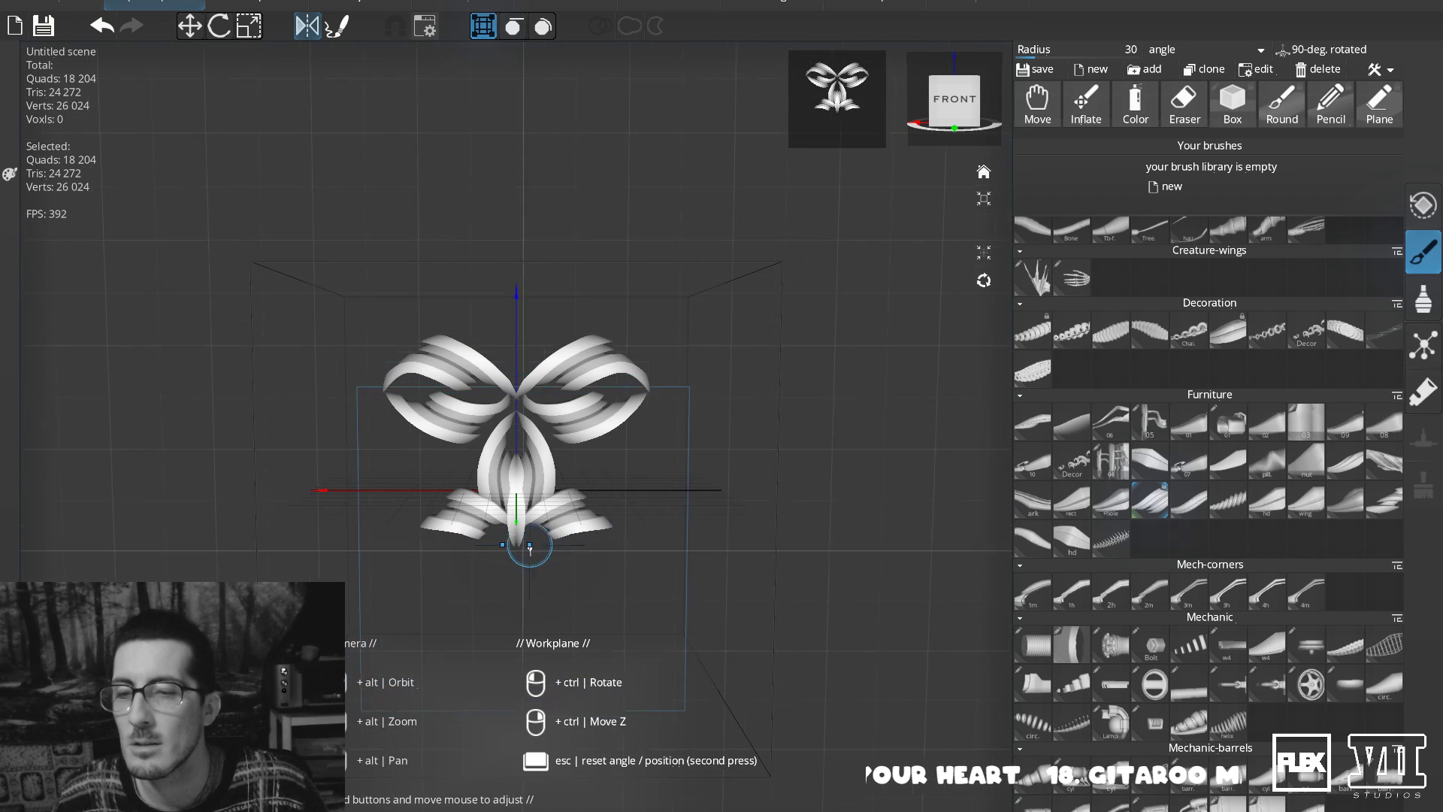
pyautogui.moveTo(506, 548); pyautogui.dragTo(587, 551)
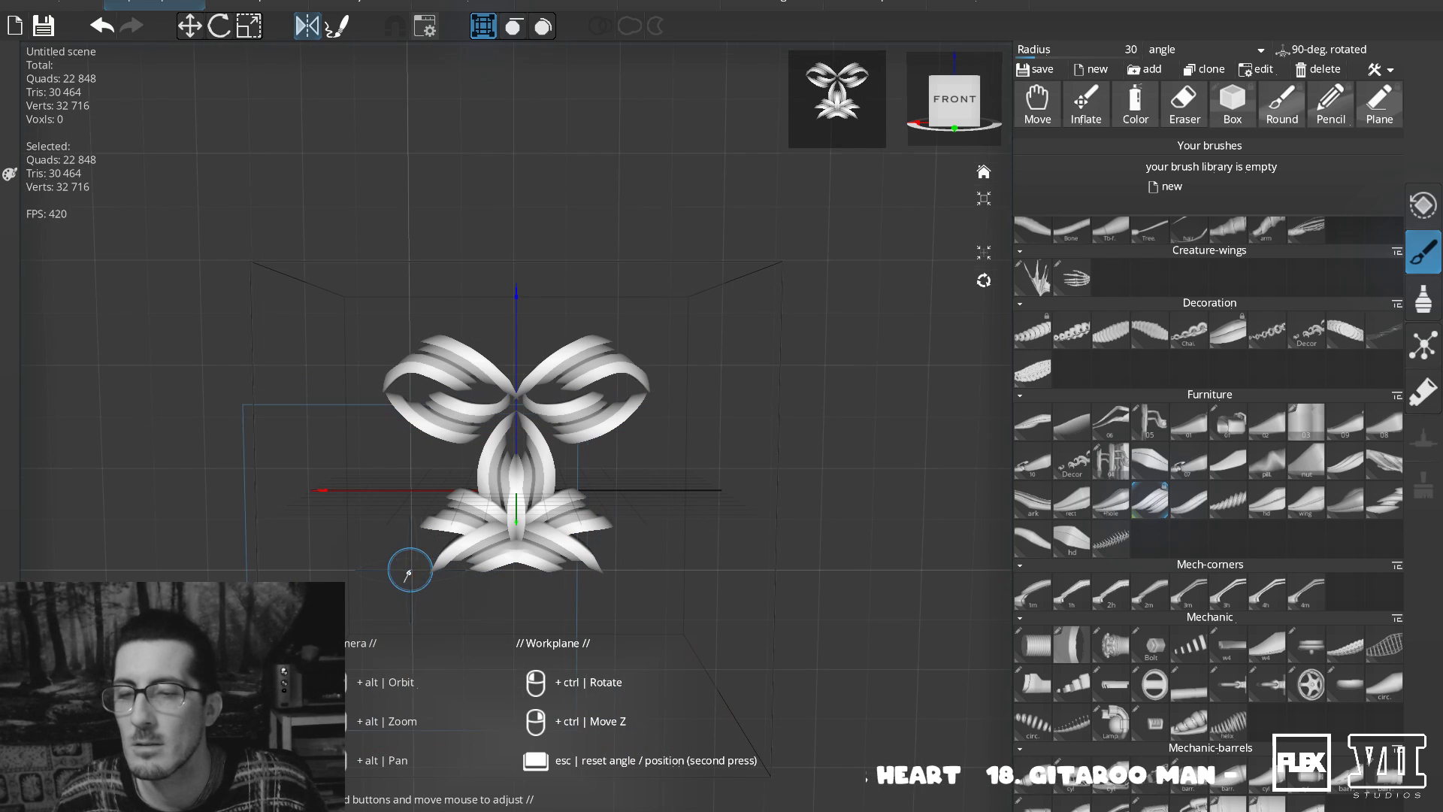
pyautogui.moveTo(409, 575); pyautogui.dragTo(600, 564)
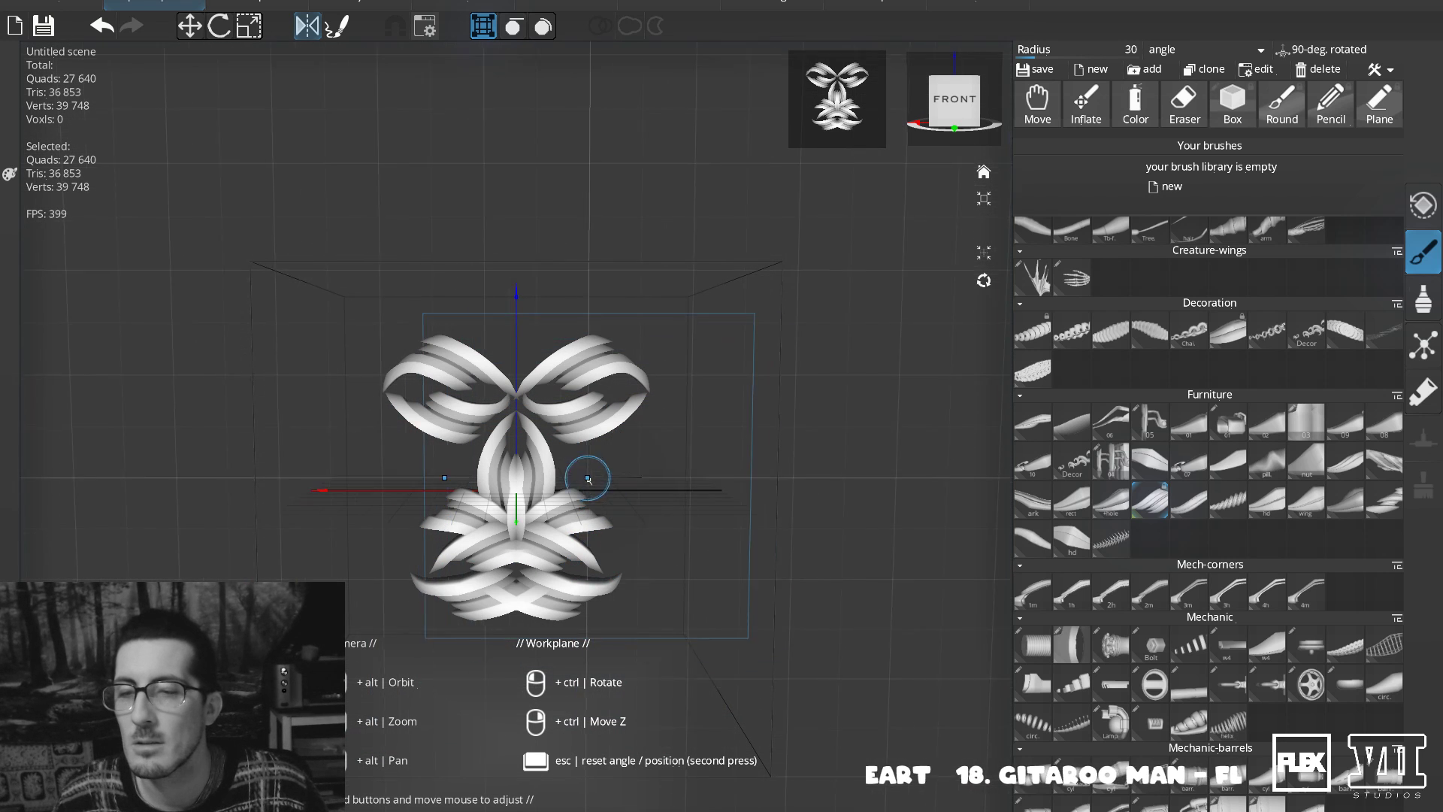
# Frame the face with mirrored strands for the cheeks, mouth sides and jaw, and arched brows above the eyes.
pyautogui.moveTo(557, 447); pyautogui.dragTo(661, 381)
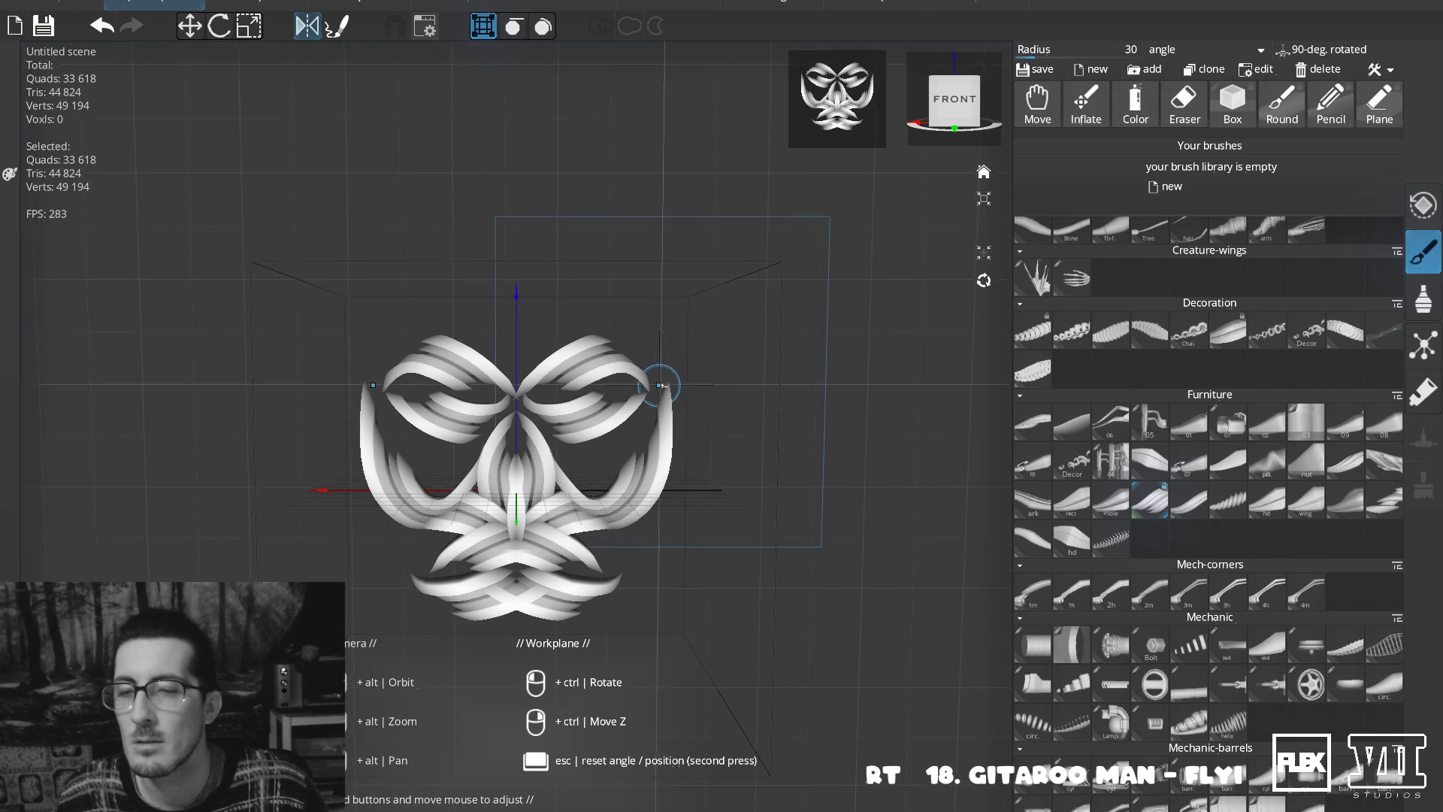
pyautogui.moveTo(457, 454); pyautogui.dragTo(380, 406)
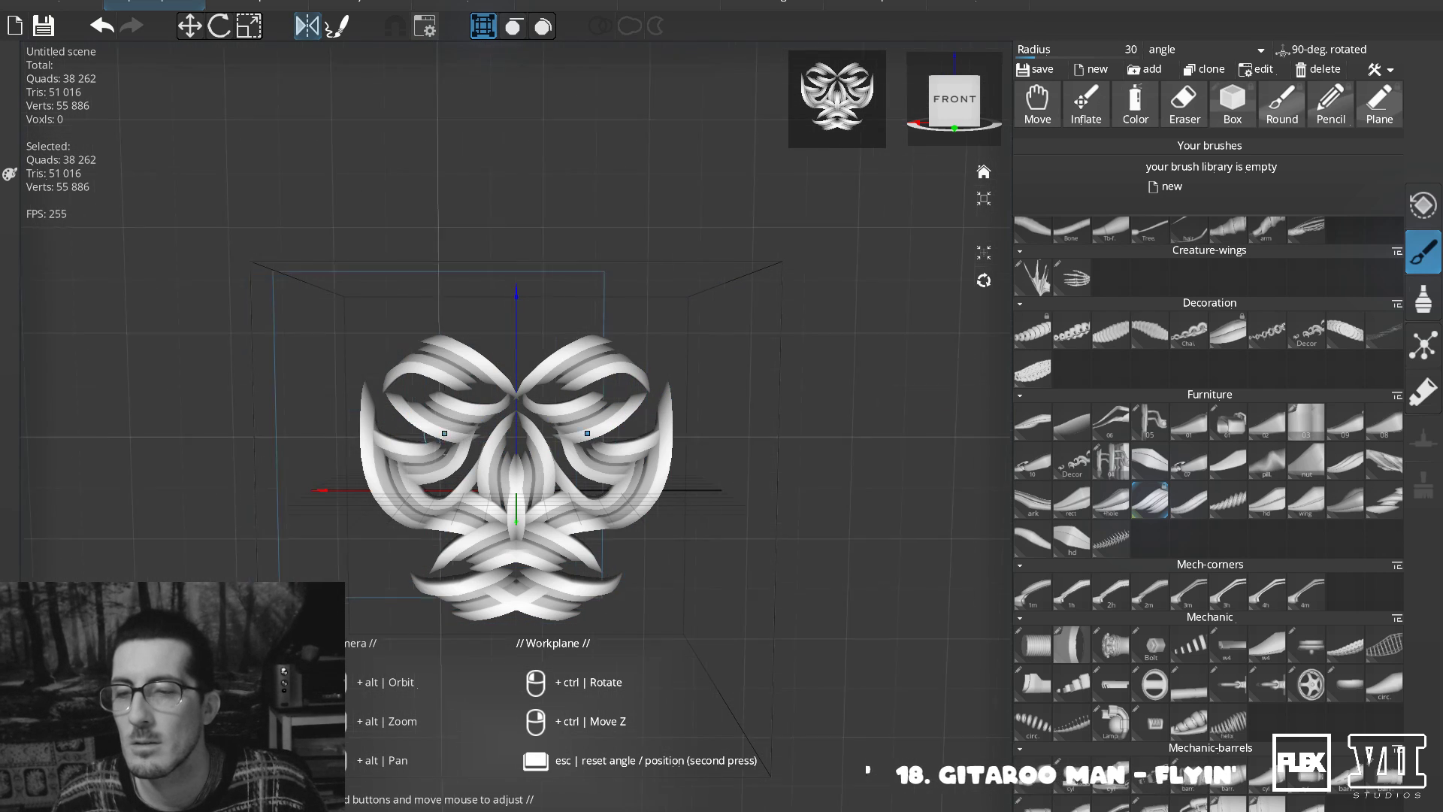
pyautogui.moveTo(594, 535); pyautogui.dragTo(607, 645)
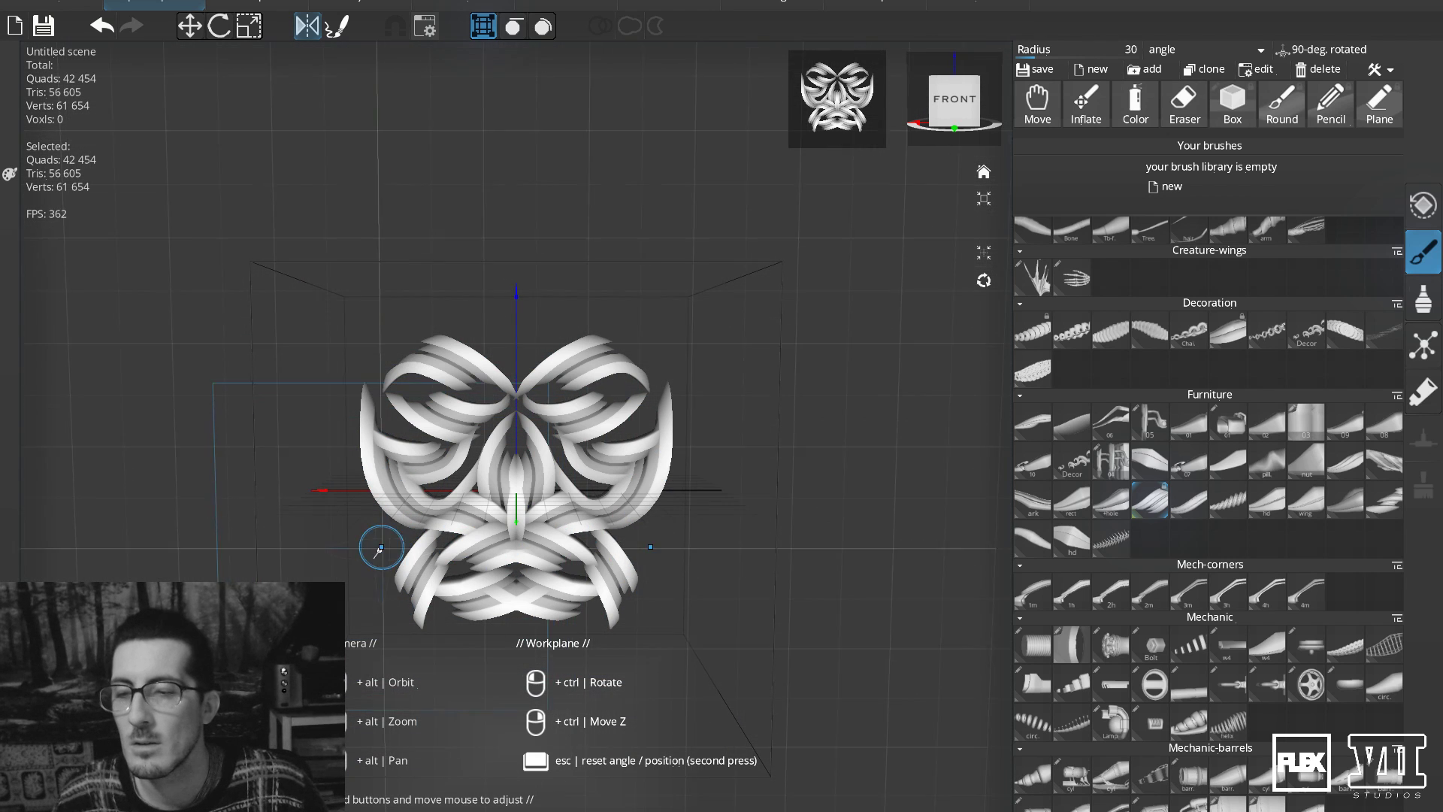
pyautogui.moveTo(383, 539)
pyautogui.mouseDown()
pyautogui.moveTo(419, 643)
pyautogui.moveTo(526, 618)
pyautogui.mouseUp()
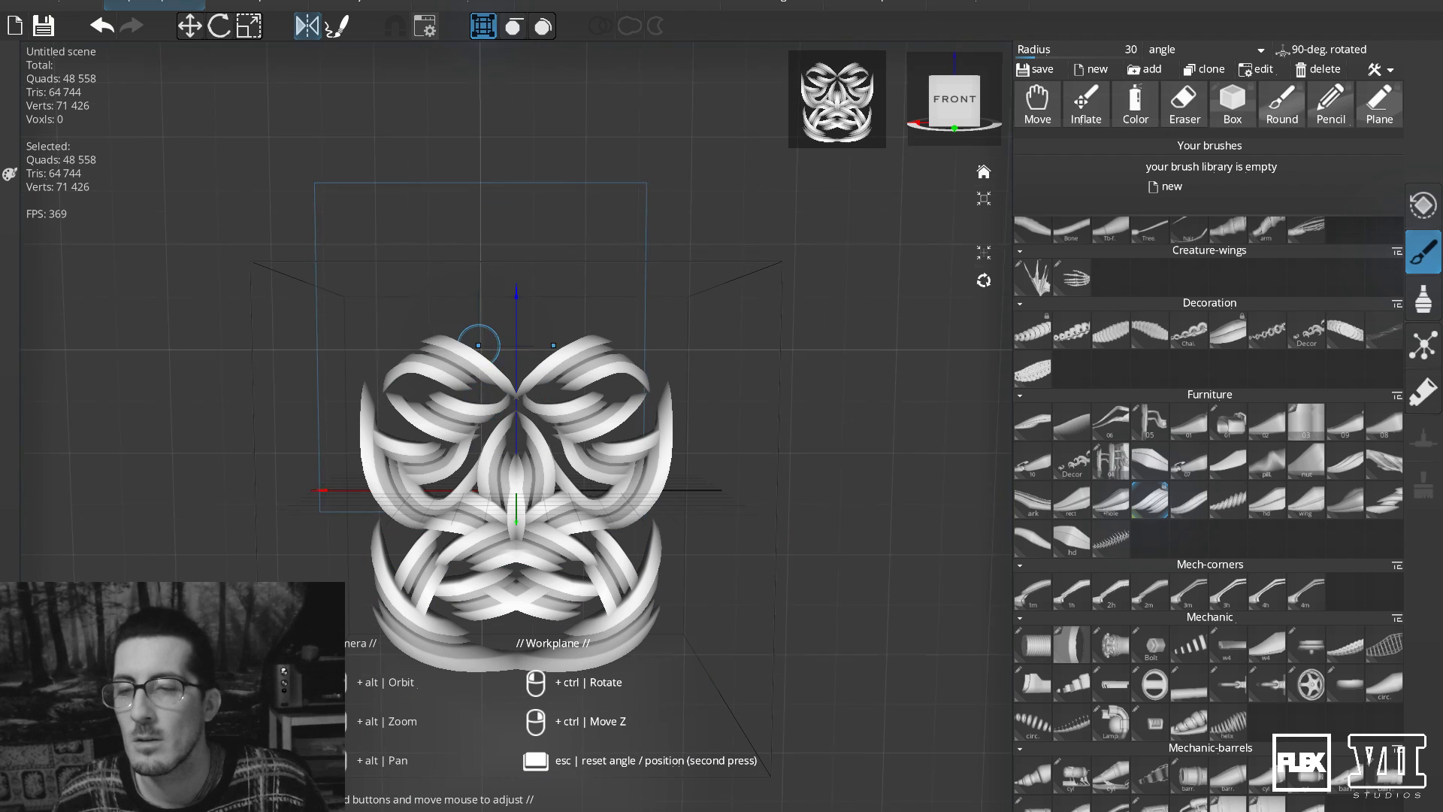
pyautogui.moveTo(504, 304)
pyautogui.mouseDown()
pyautogui.moveTo(416, 293)
pyautogui.moveTo(383, 353)
pyautogui.mouseUp()
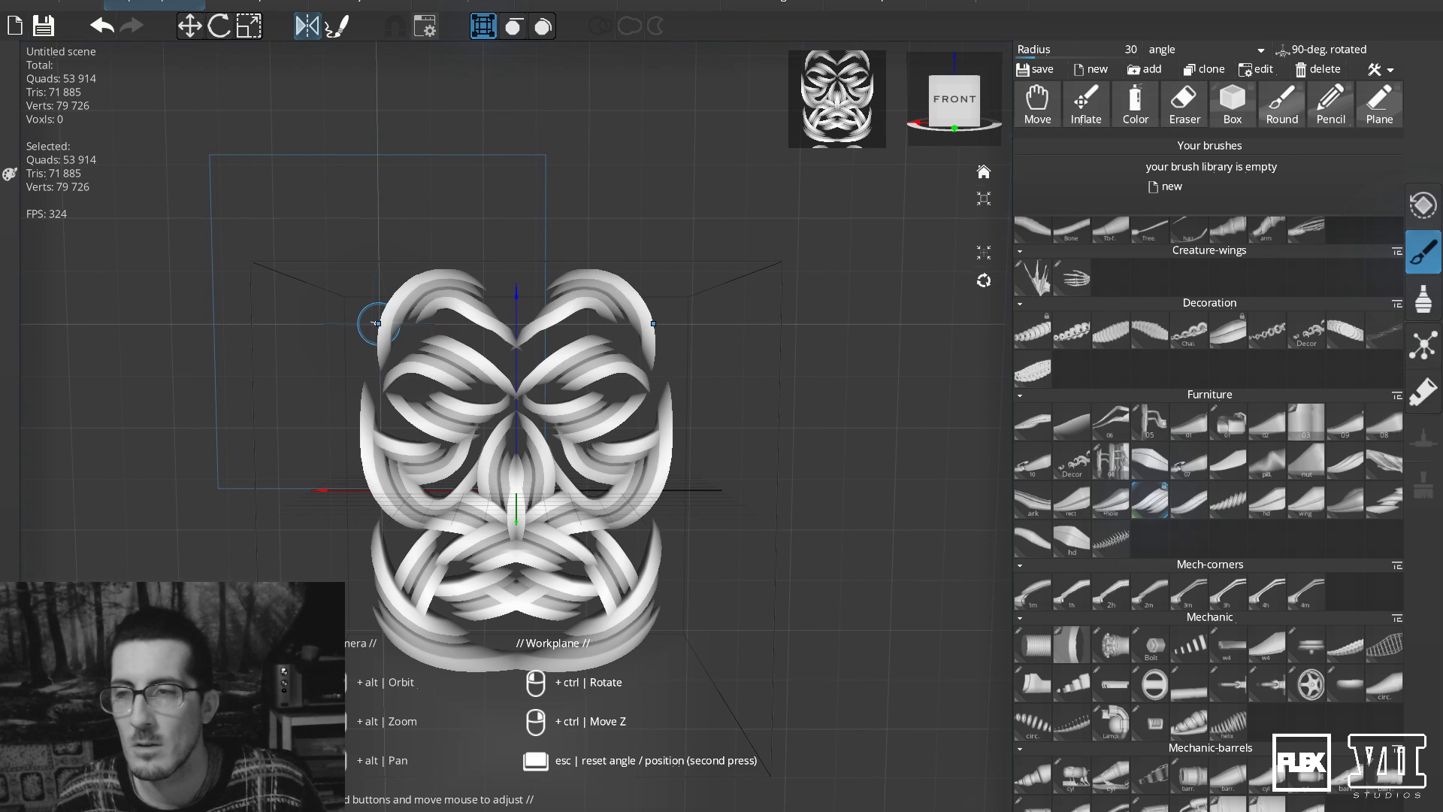
pyautogui.moveTo(1094, 196)
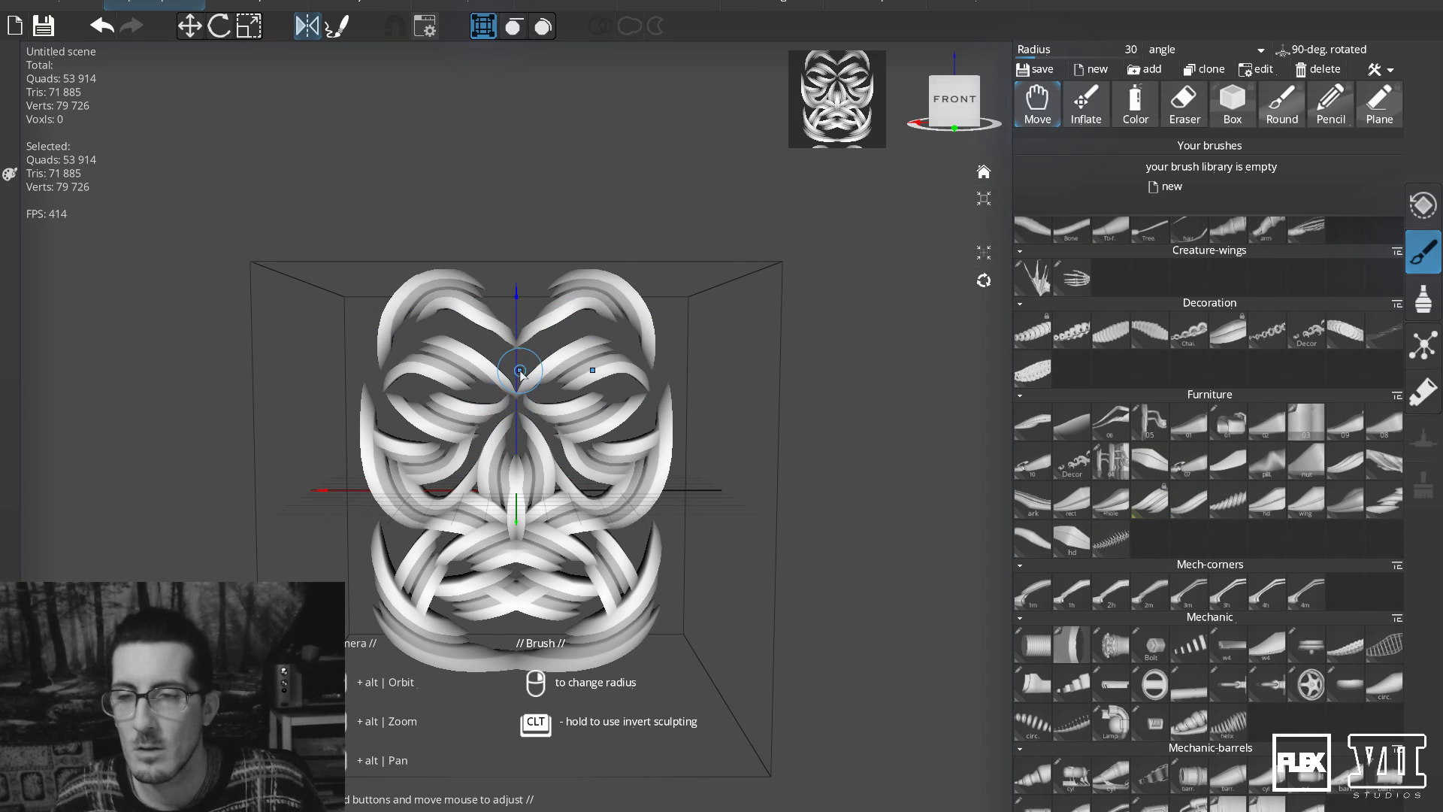
# Leave alpha-generator mode, enlarge the Move brush radius to 144 and try pulling the mask's brows, undoing each pull.
pyautogui.press('a')
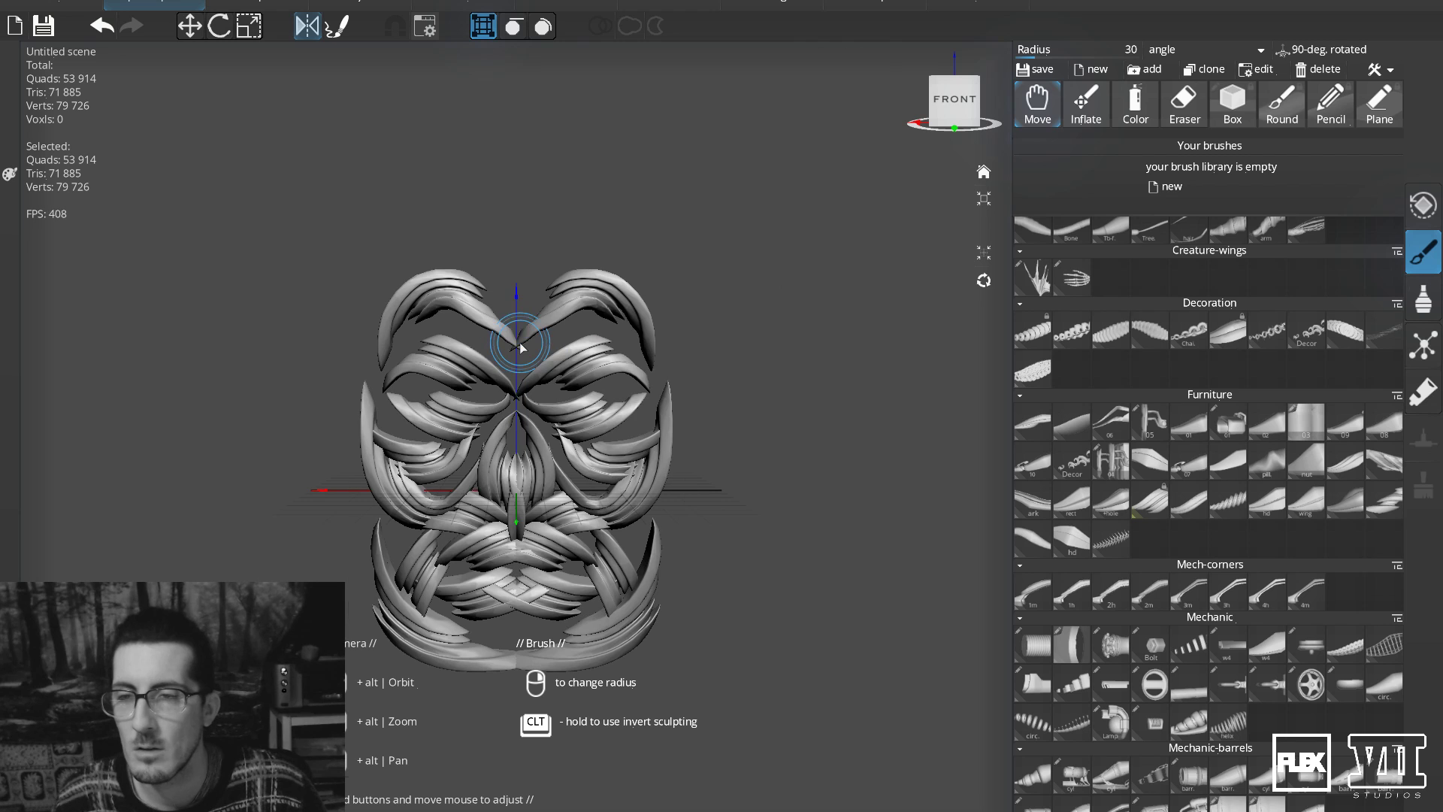
pyautogui.moveTo(532, 326); pyautogui.dragTo(565, 266)
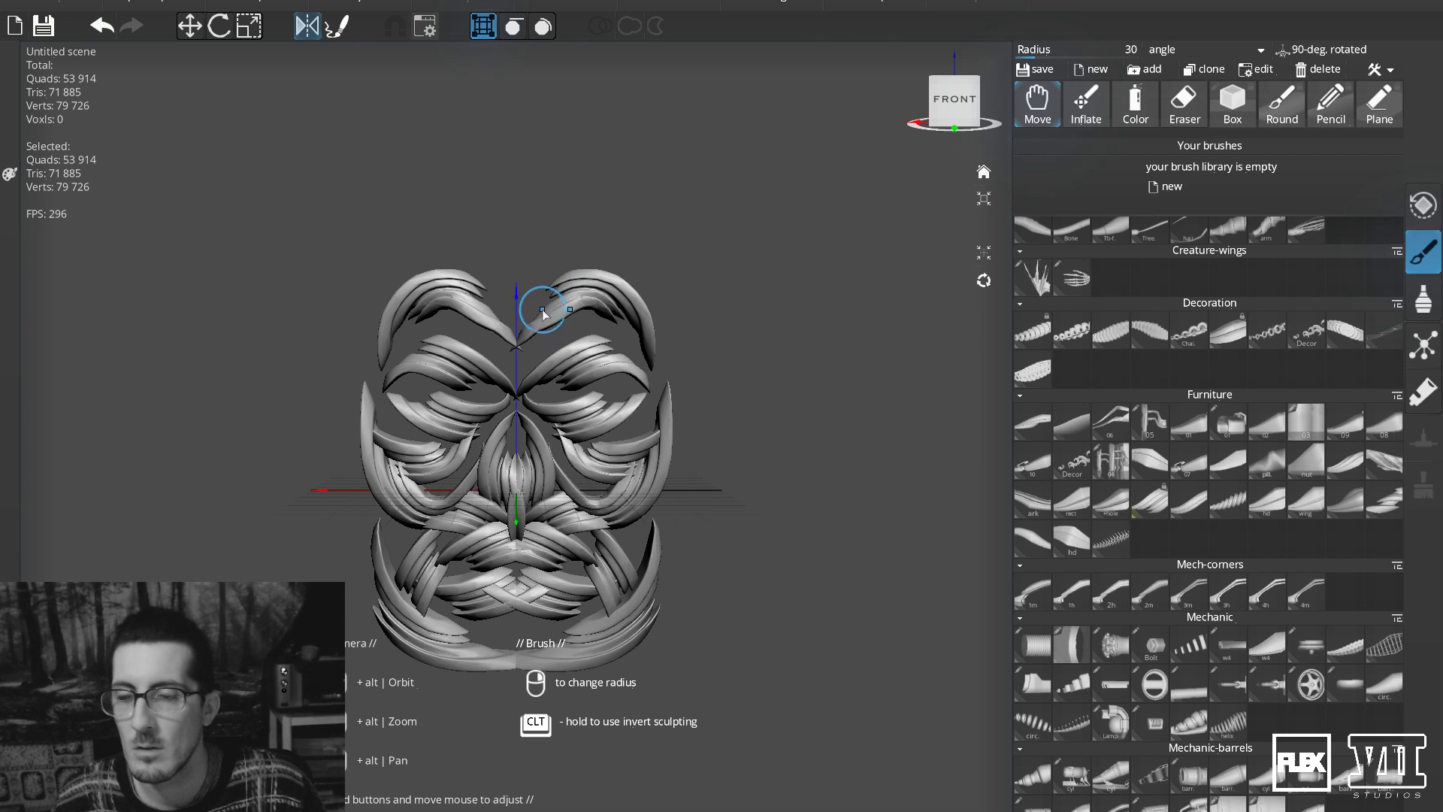
pyautogui.moveTo(535, 301); pyautogui.dragTo(623, 298, button='right')
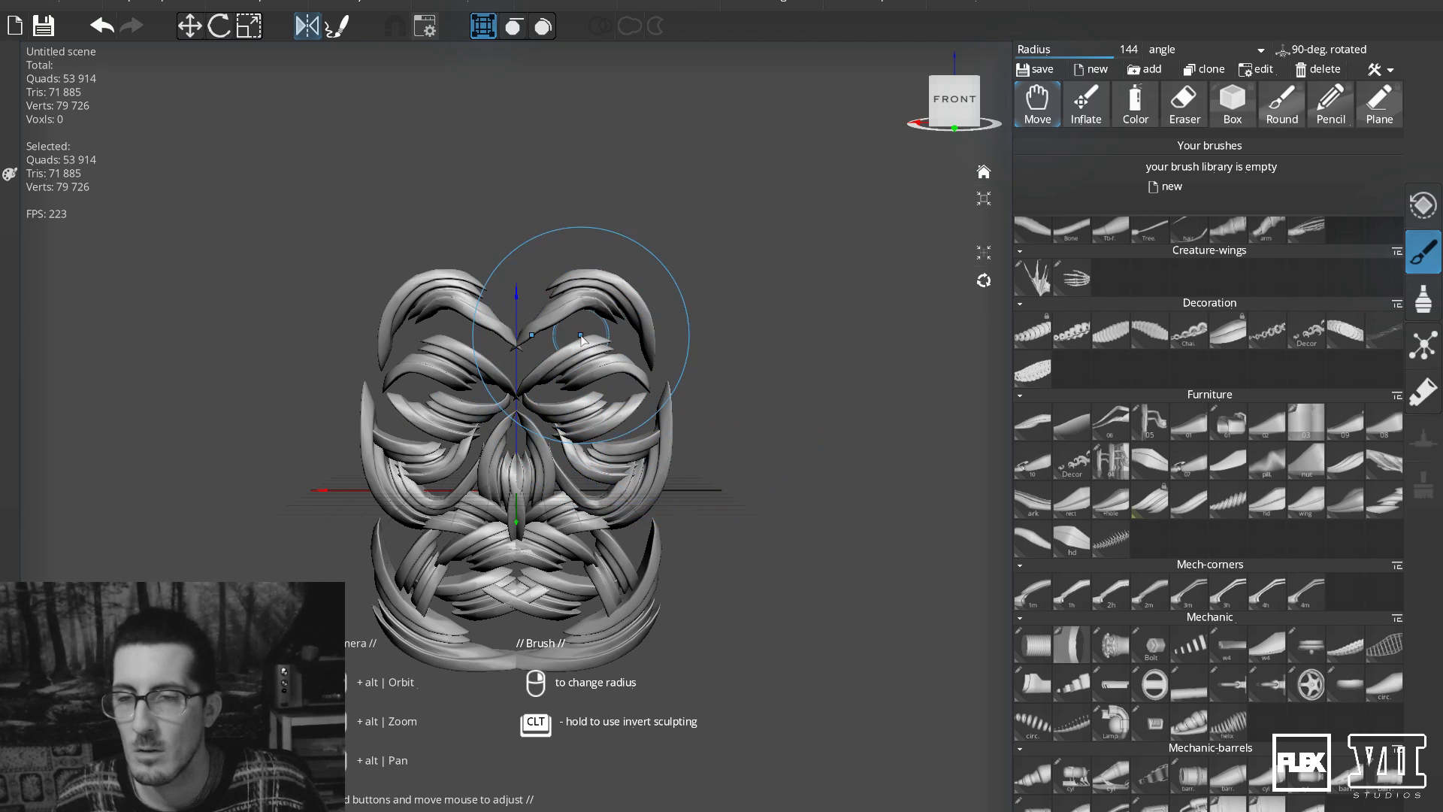
pyautogui.moveTo(583, 340)
pyautogui.mouseDown()
pyautogui.moveTo(613, 301)
pyautogui.moveTo(650, 308)
pyautogui.moveTo(641, 339)
pyautogui.mouseUp()
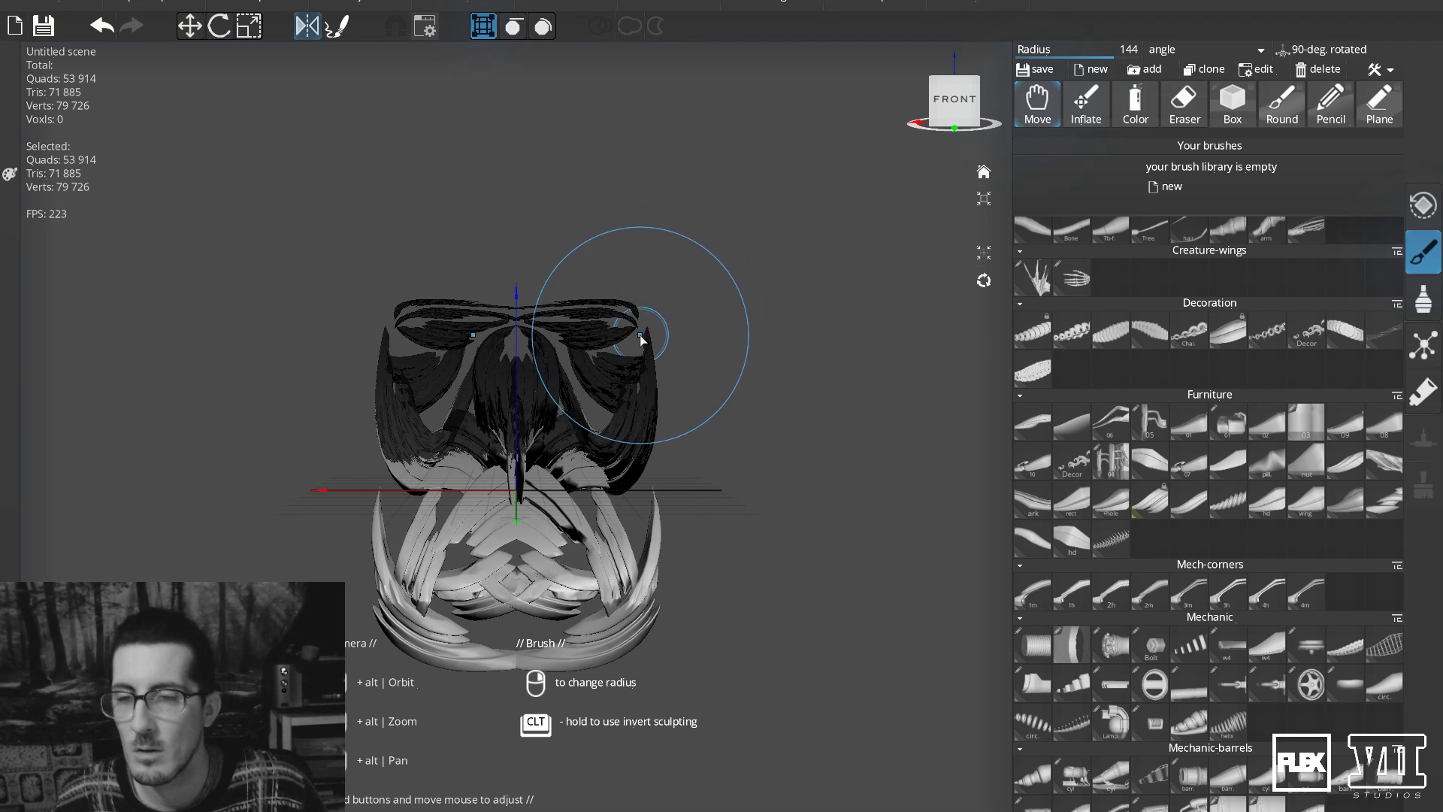
pyautogui.hotkey('ctrl', 'z')
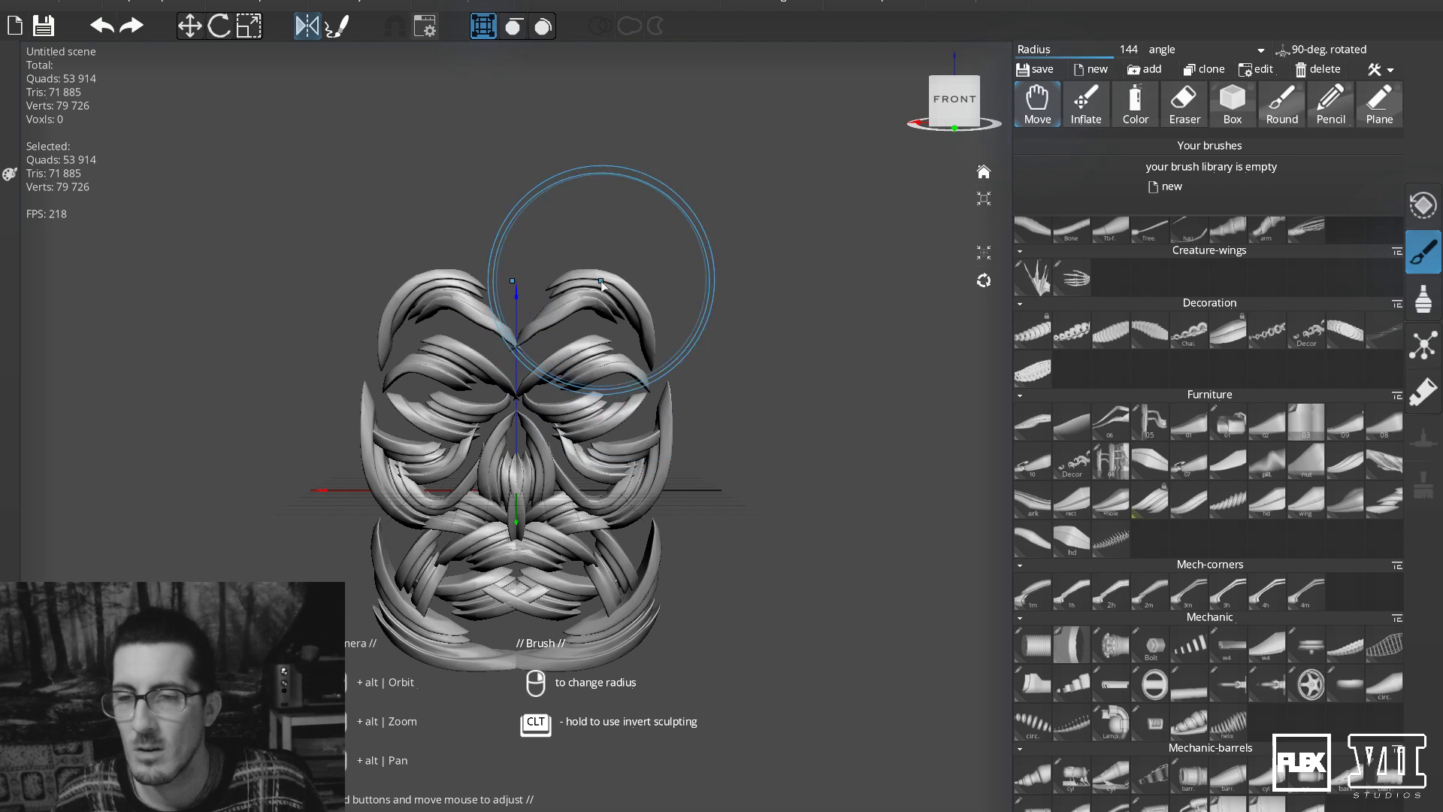
pyautogui.moveTo(607, 298); pyautogui.dragTo(606, 341)
pyautogui.hotkey('ctrl', 'z')
# Try reshaping the mask's cheeks, eyes and mouth with the large Move brush, undoing the distortions.
pyautogui.moveTo(525, 514)
pyautogui.mouseDown()
pyautogui.moveTo(544, 499)
pyautogui.moveTo(567, 526)
pyautogui.moveTo(580, 598)
pyautogui.moveTo(626, 635)
pyautogui.mouseUp()
pyautogui.moveTo(652, 578); pyautogui.dragTo(677, 574)
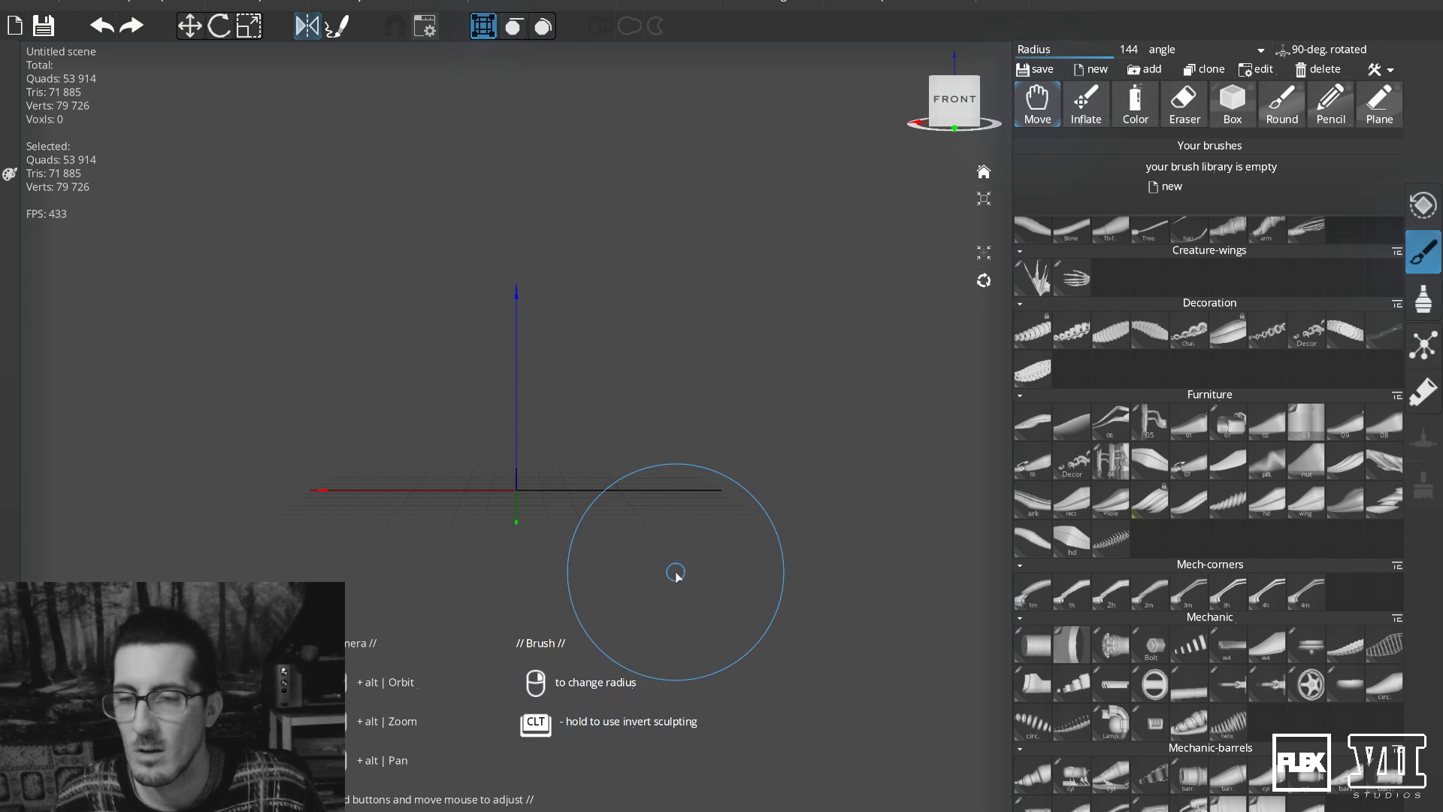
pyautogui.moveTo(570, 506); pyautogui.dragTo(630, 487)
pyautogui.moveTo(567, 421); pyautogui.dragTo(546, 421)
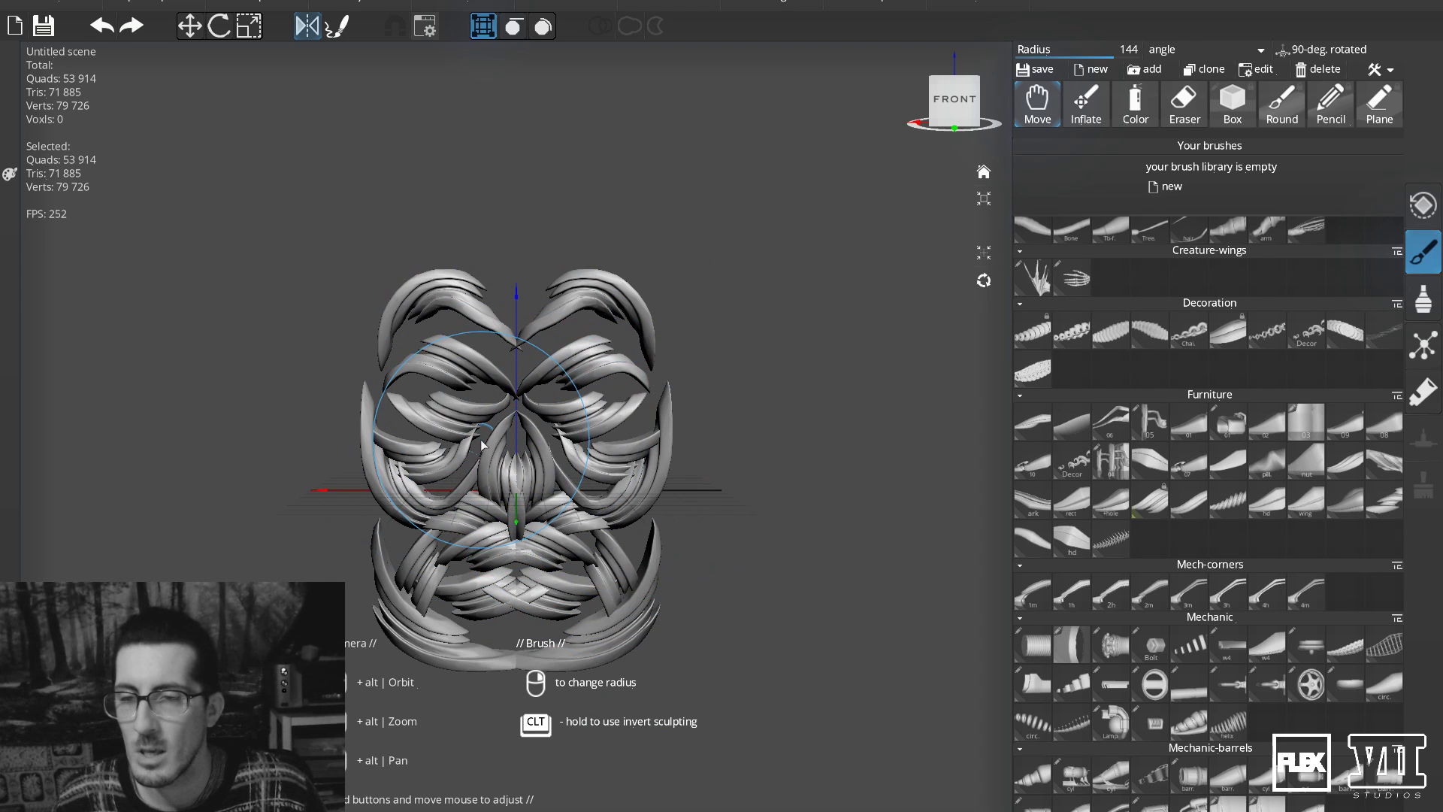
pyautogui.moveTo(483, 485)
pyautogui.mouseDown()
pyautogui.moveTo(488, 502)
pyautogui.moveTo(479, 493)
pyautogui.mouseUp()
pyautogui.moveTo(453, 443)
pyautogui.mouseDown()
pyautogui.moveTo(436, 418)
pyautogui.moveTo(406, 571)
pyautogui.moveTo(427, 520)
pyautogui.mouseUp()
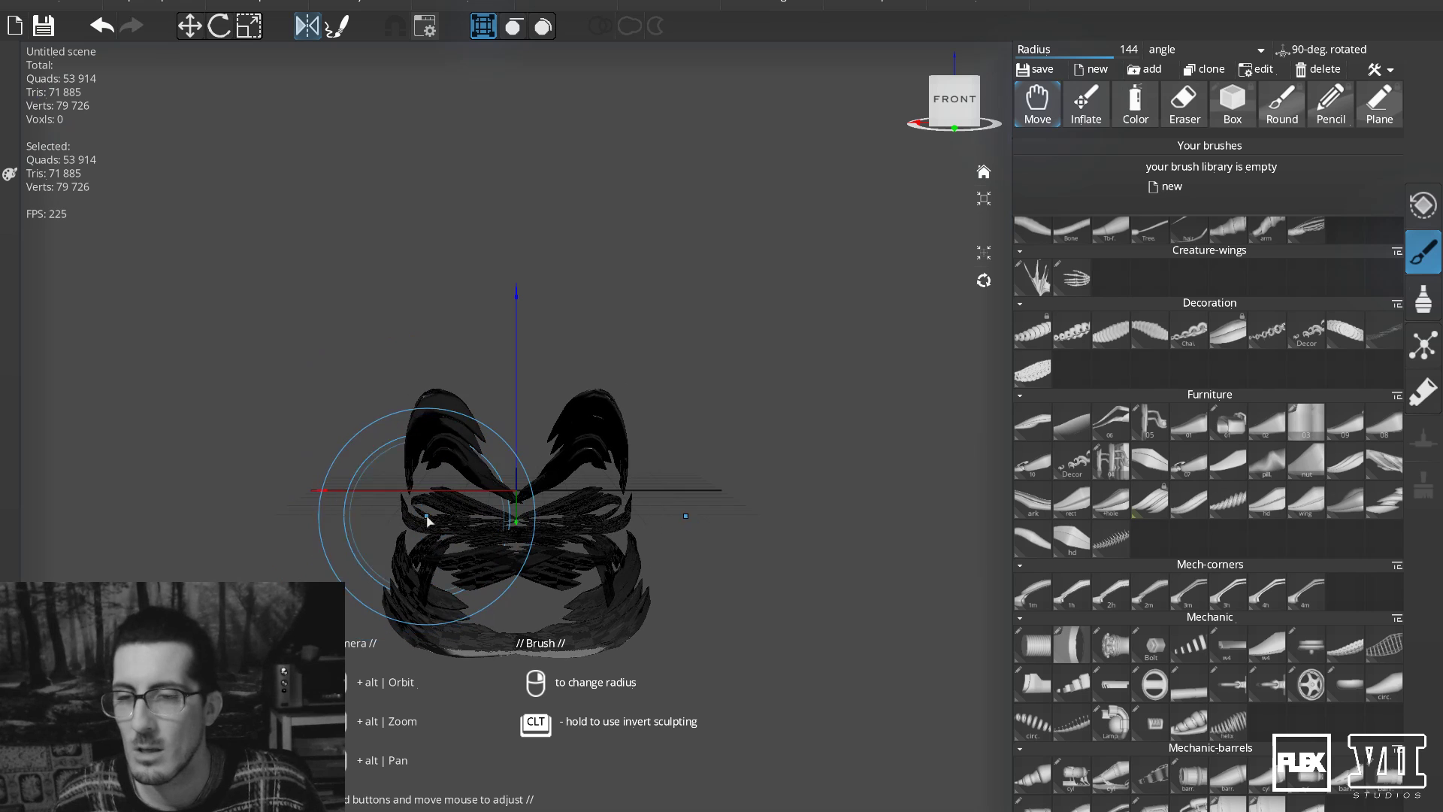
pyautogui.hotkey('ctrl', 'z')
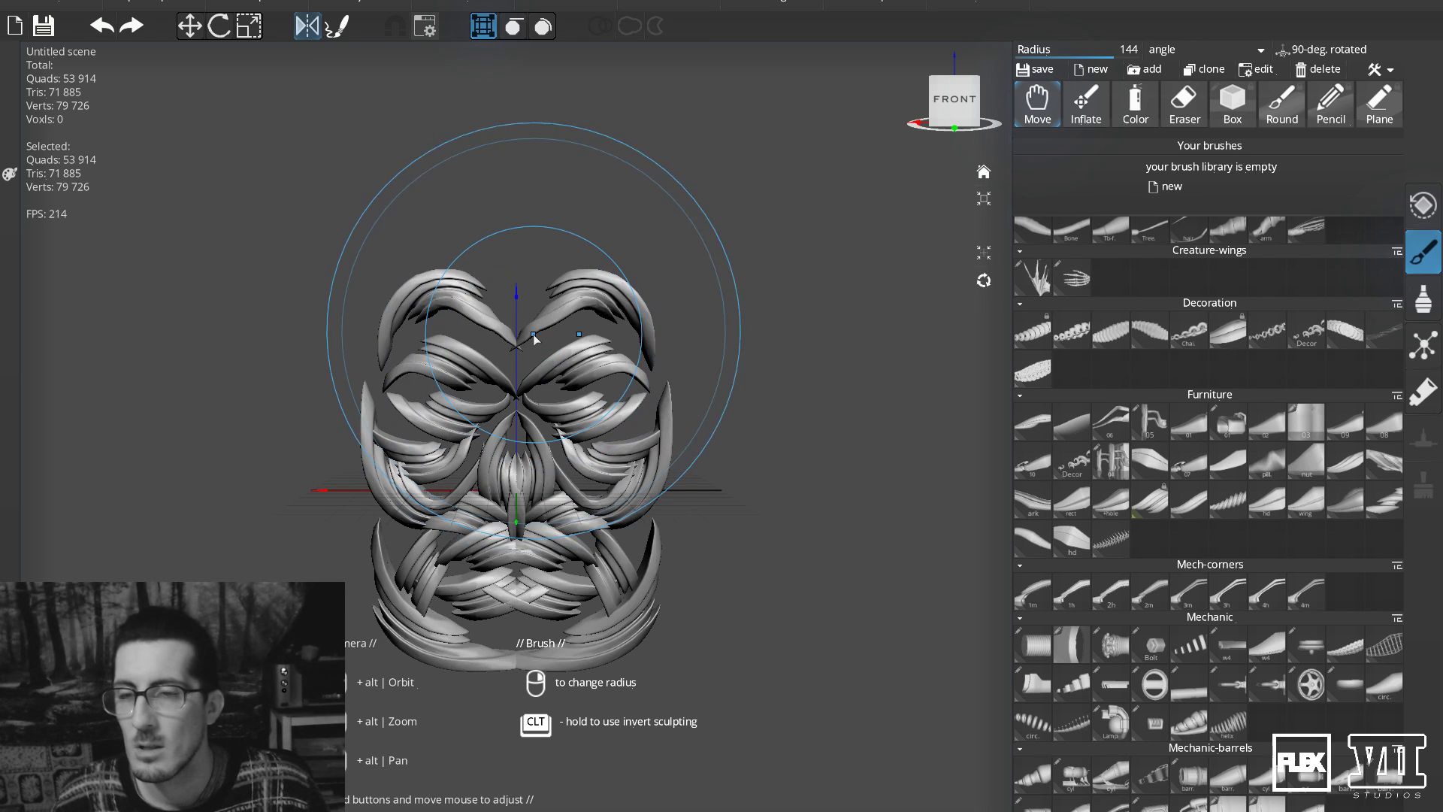
pyautogui.hotkey('ctrl', 'z')
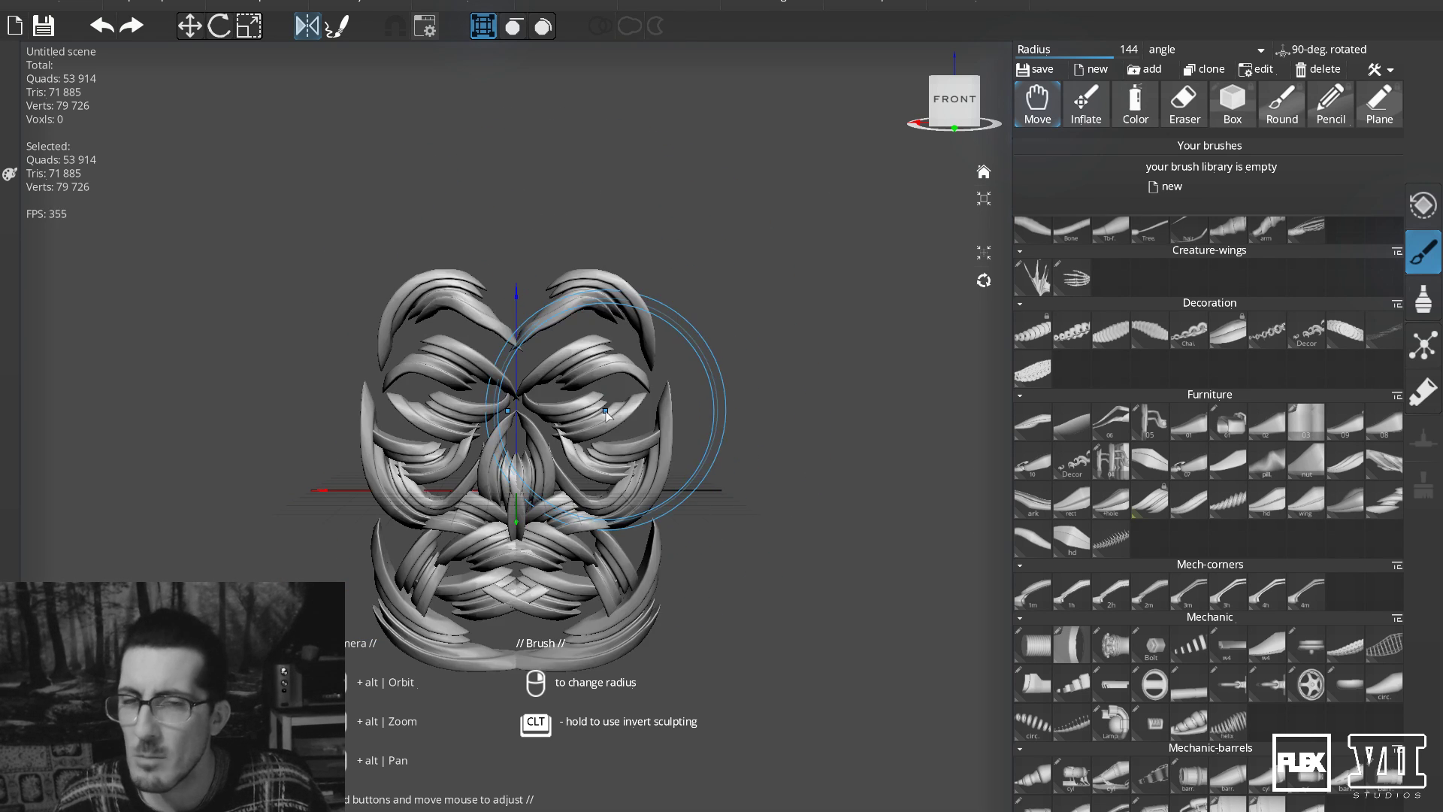
pyautogui.hotkey('ctrl', 'y')
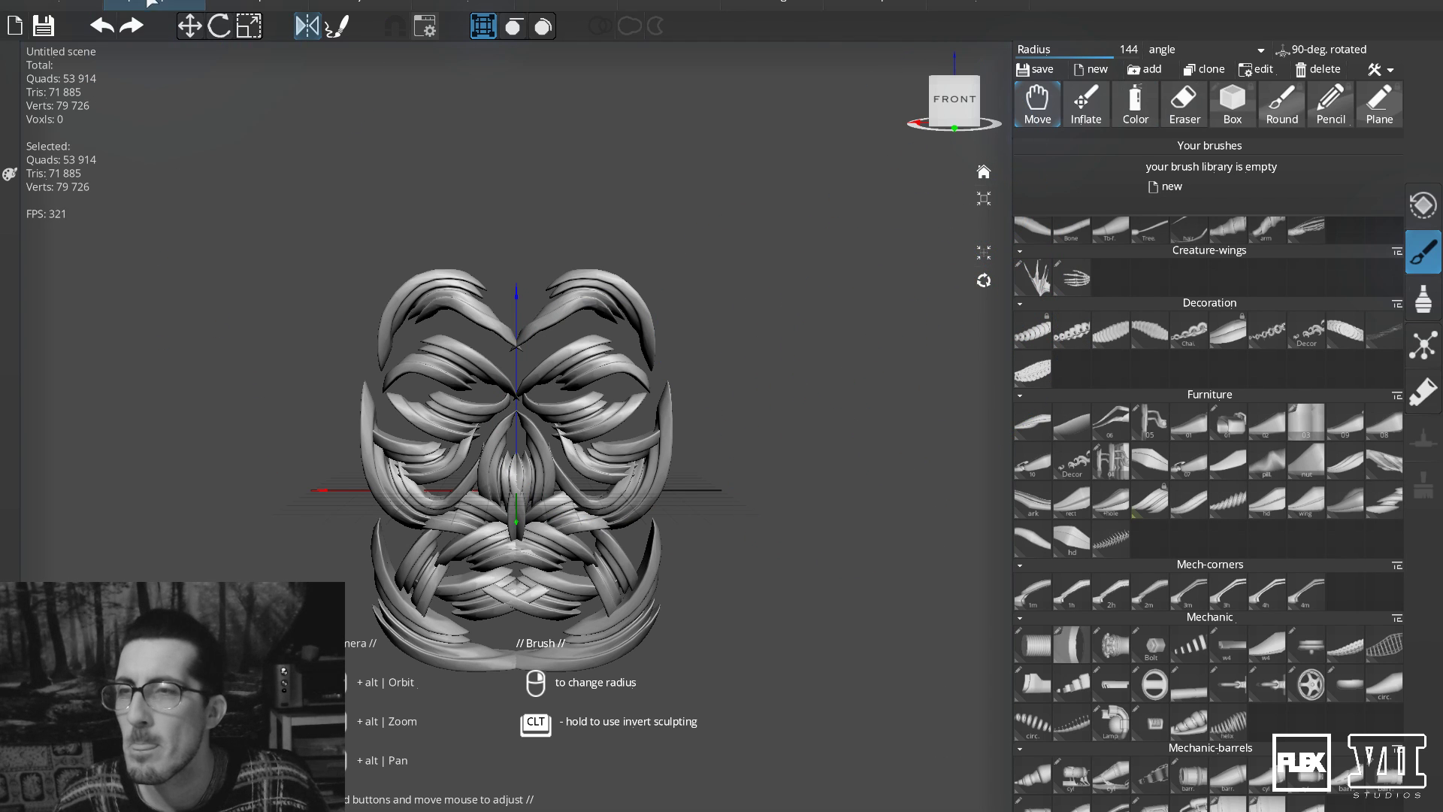
# Toggle alpha-generator mode on, off and on again to compare the mask's grayscale and shaded views.
pyautogui.click(188, 3)
pyautogui.click(215, 28)
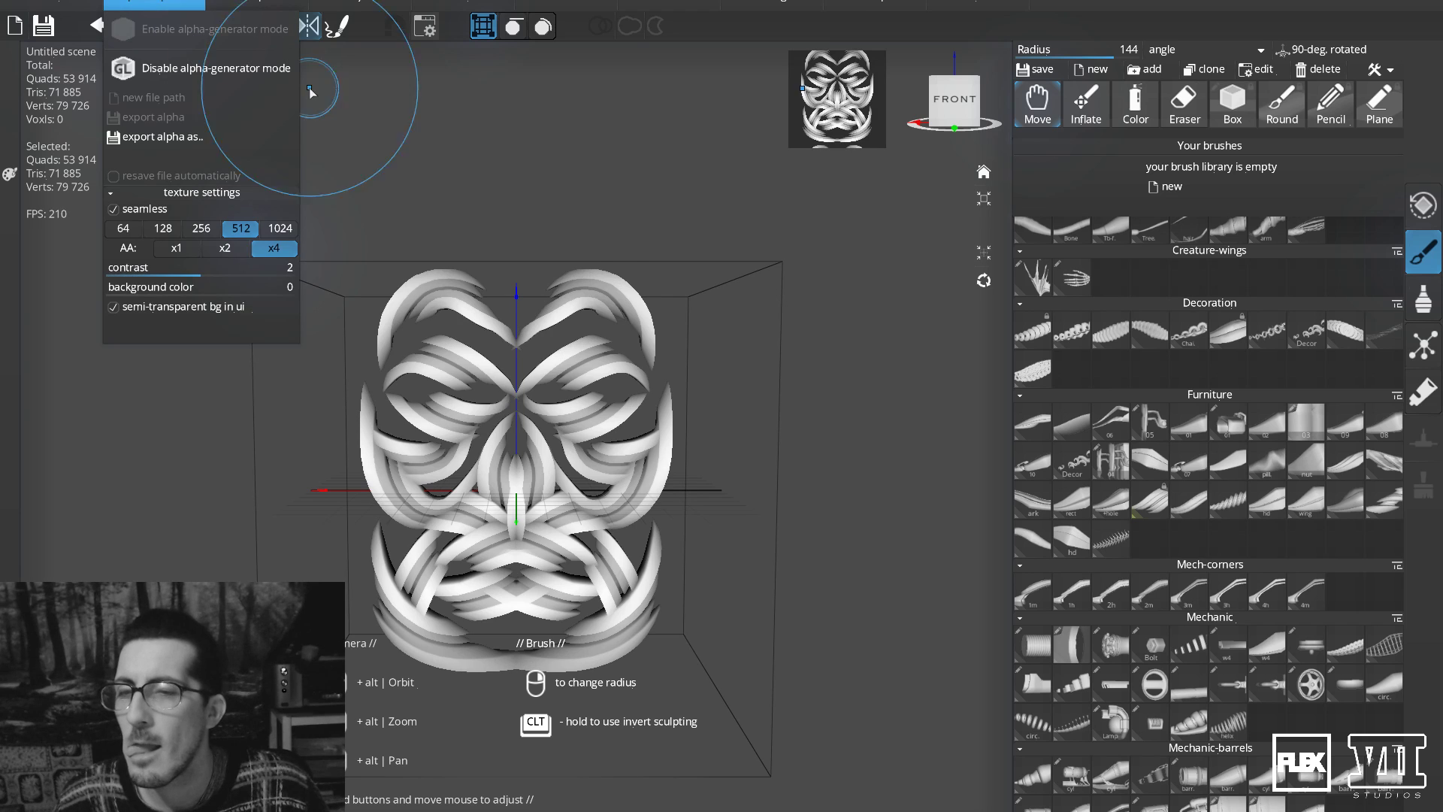
pyautogui.click(851, 420)
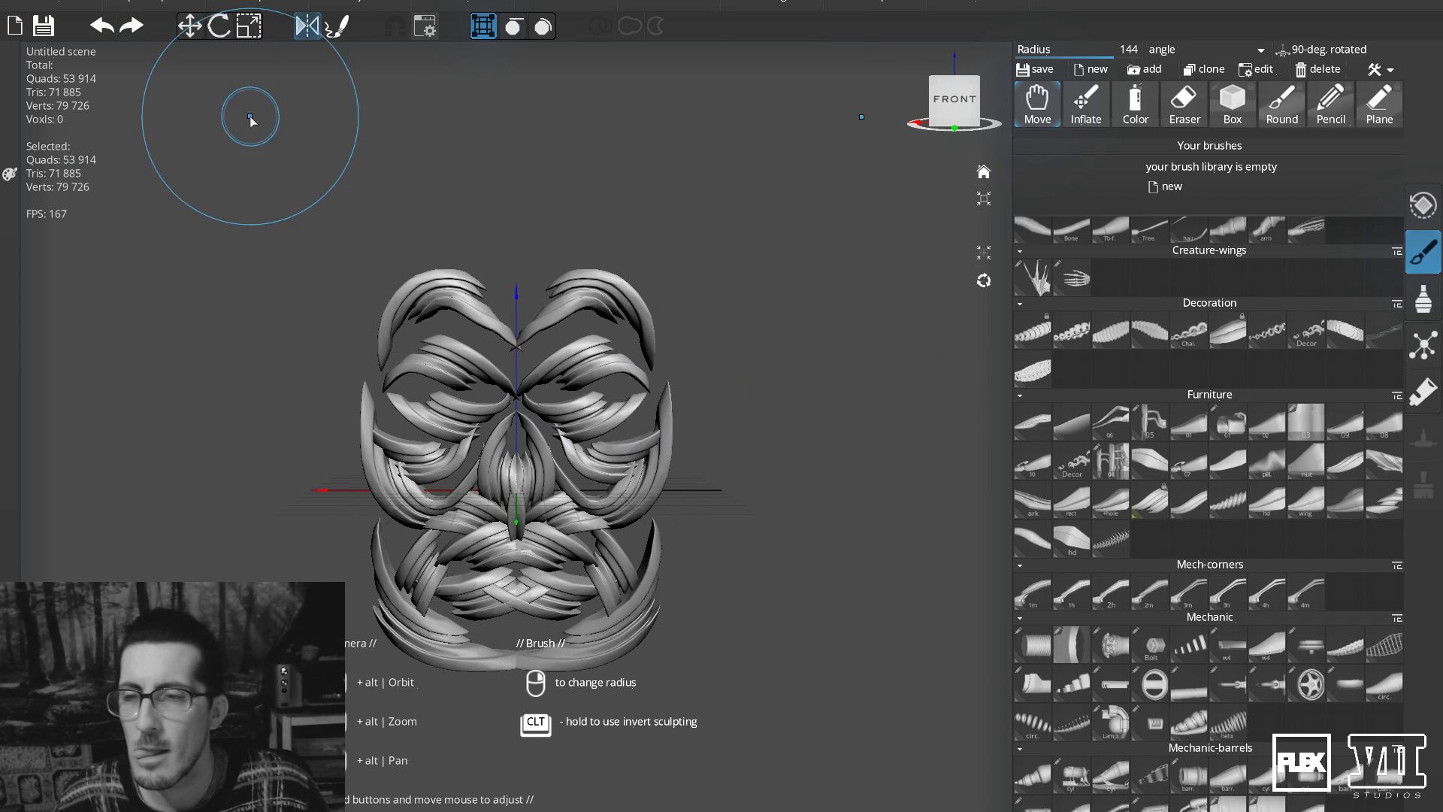
pyautogui.click(156, 4)
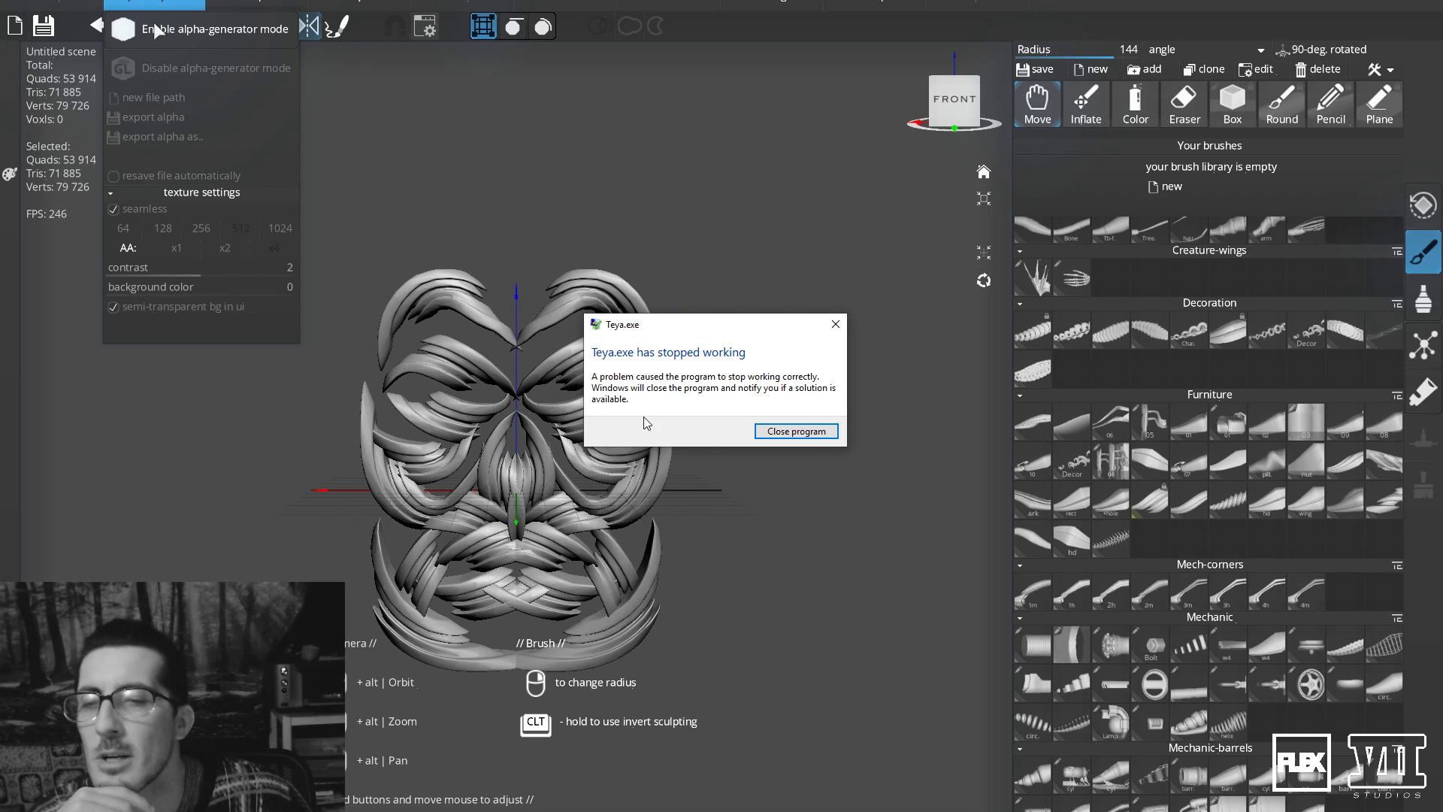
# Close the crashed program, relaunch Teya Conceptor and continue with the prefilled license email.
pyautogui.click(817, 436)
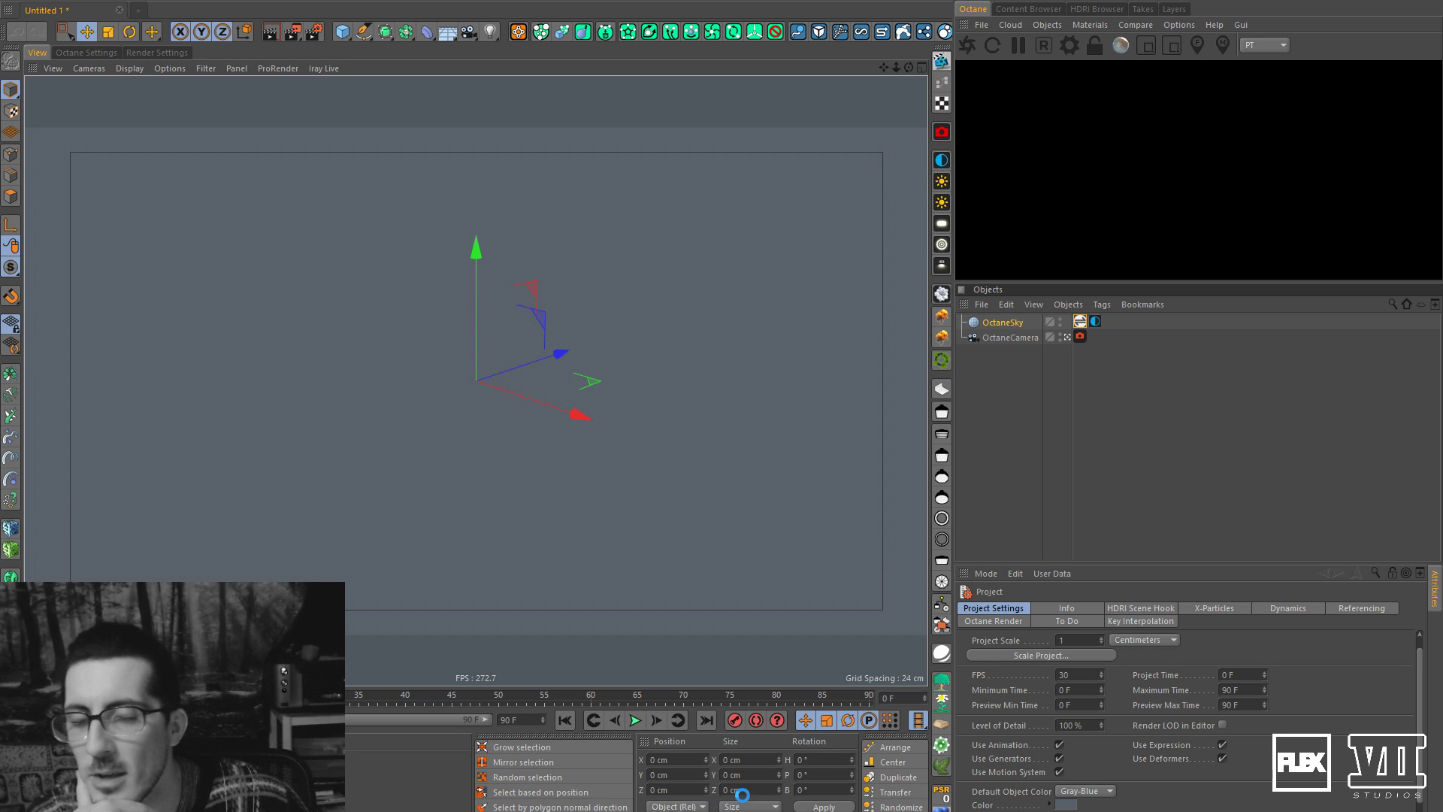
pyautogui.press('super')
pyautogui.write('te')
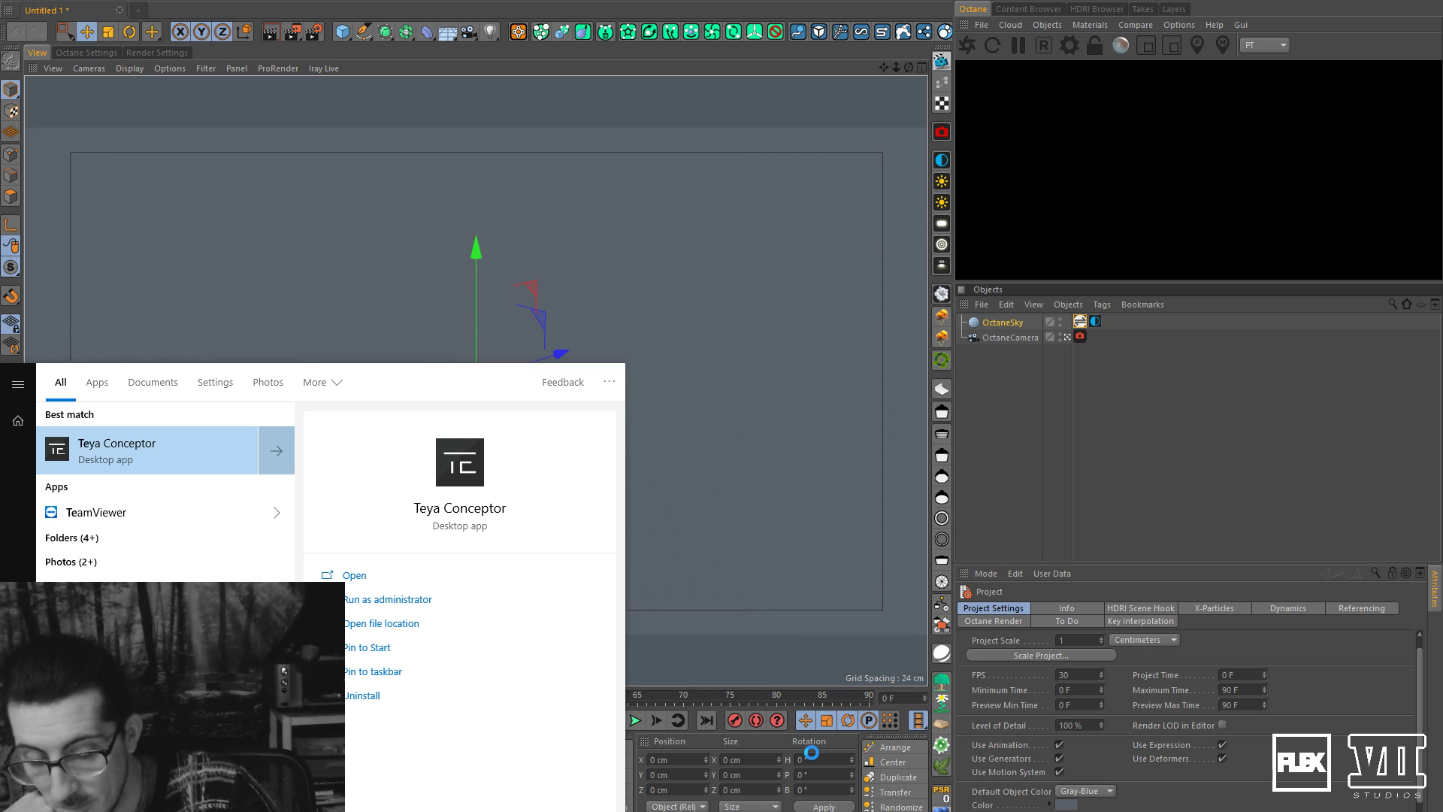
pyautogui.press('Return')
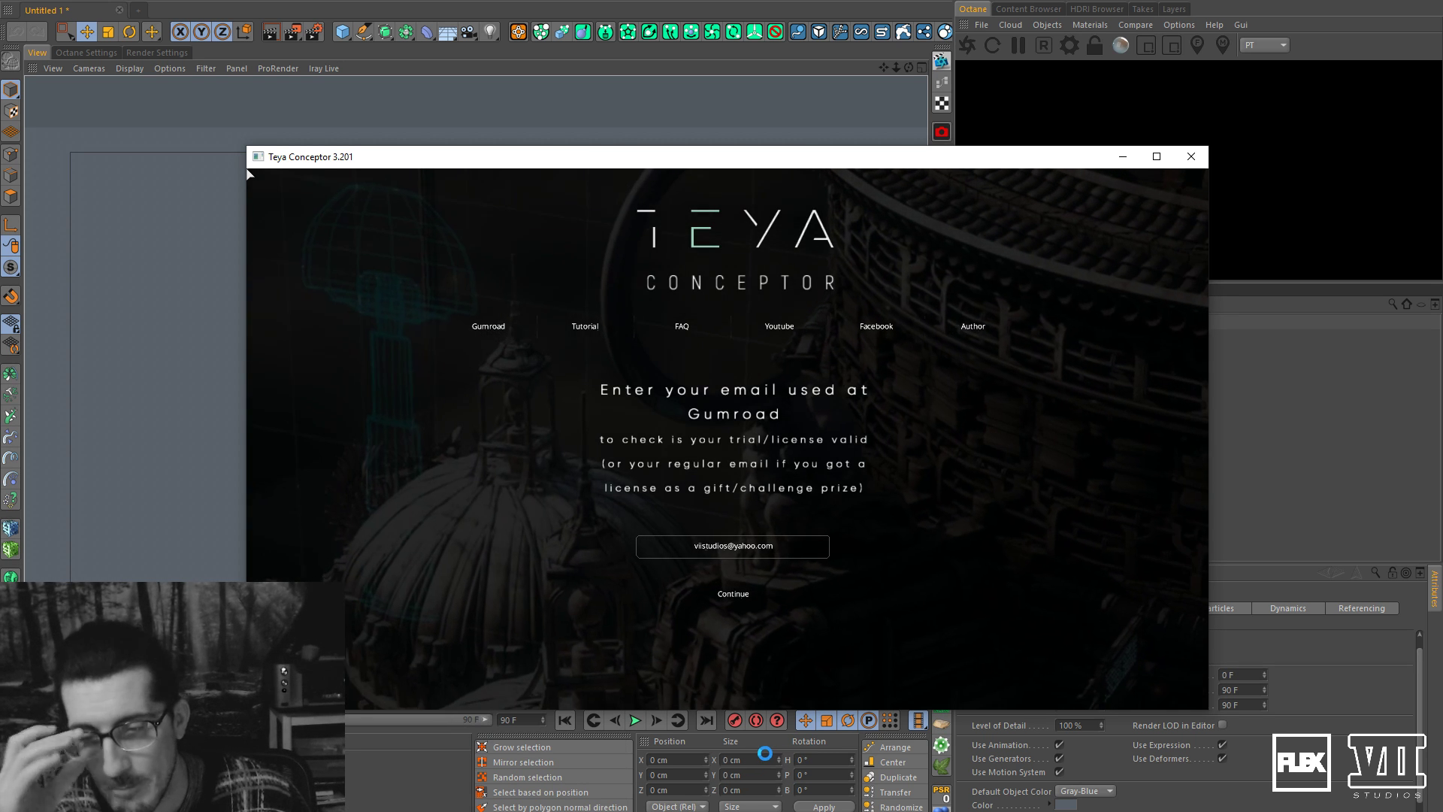
pyautogui.click(699, 601)
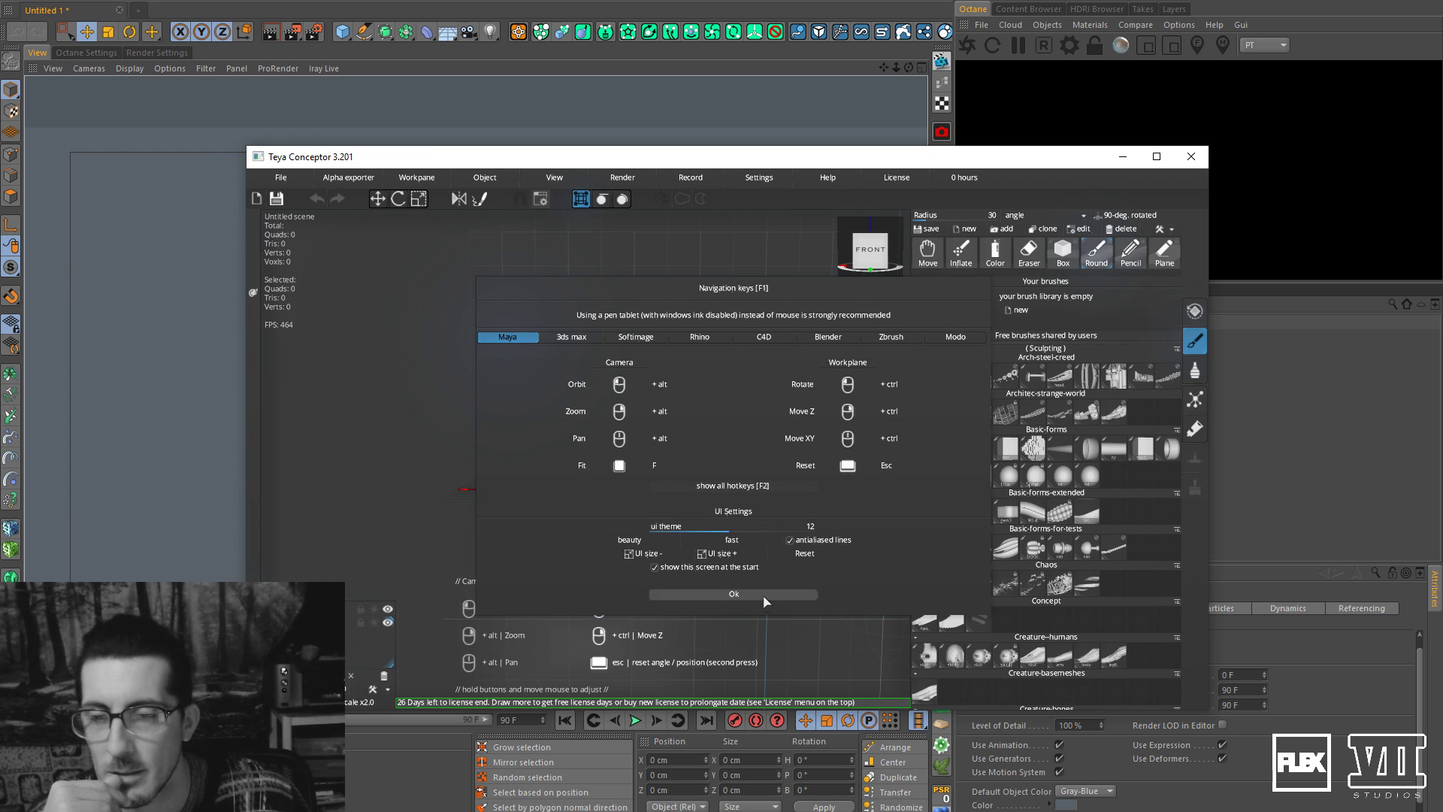
# Increase the UI size on the start screen, close that screen and maximize the program window.
pyautogui.click(723, 554)
pyautogui.click(729, 568)
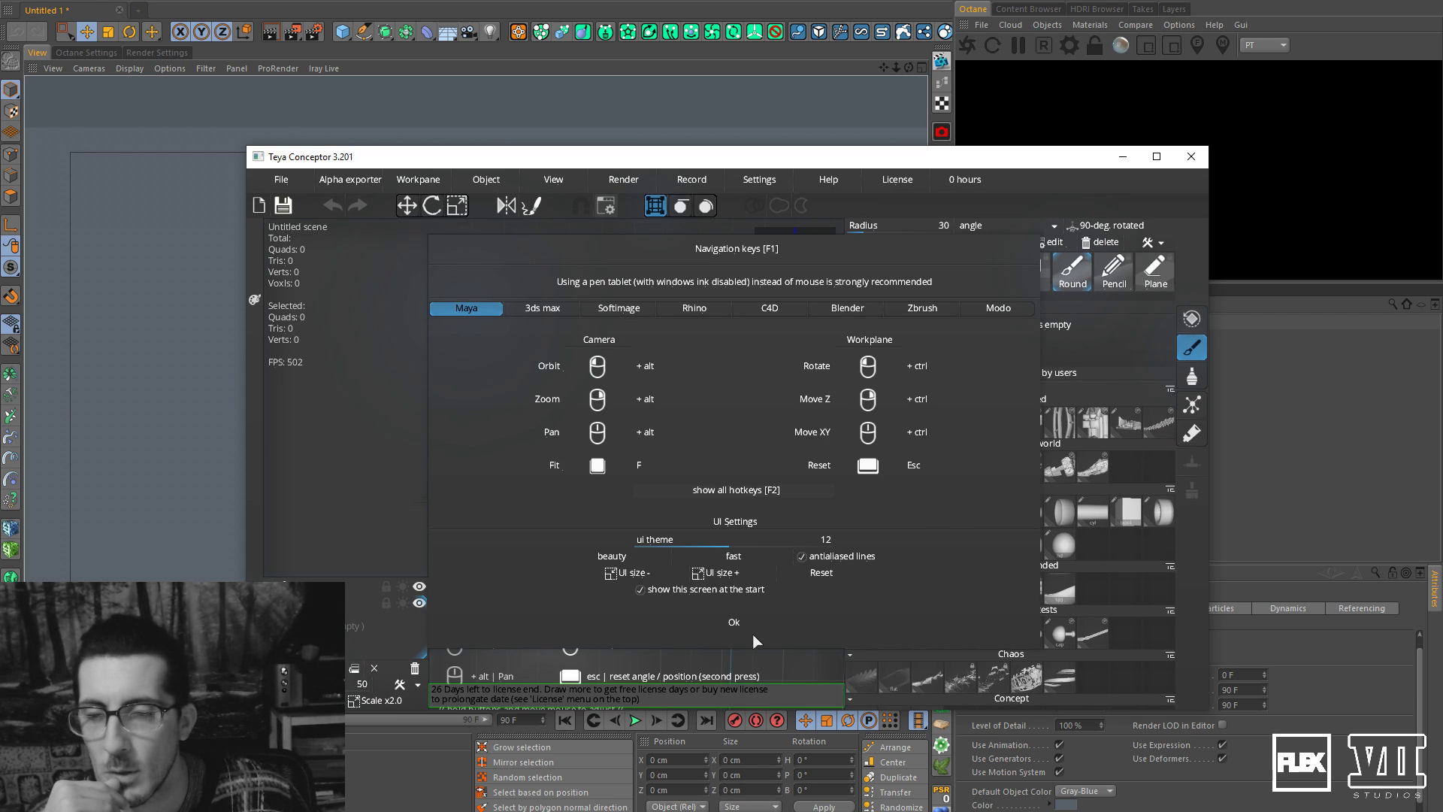
pyautogui.click(736, 623)
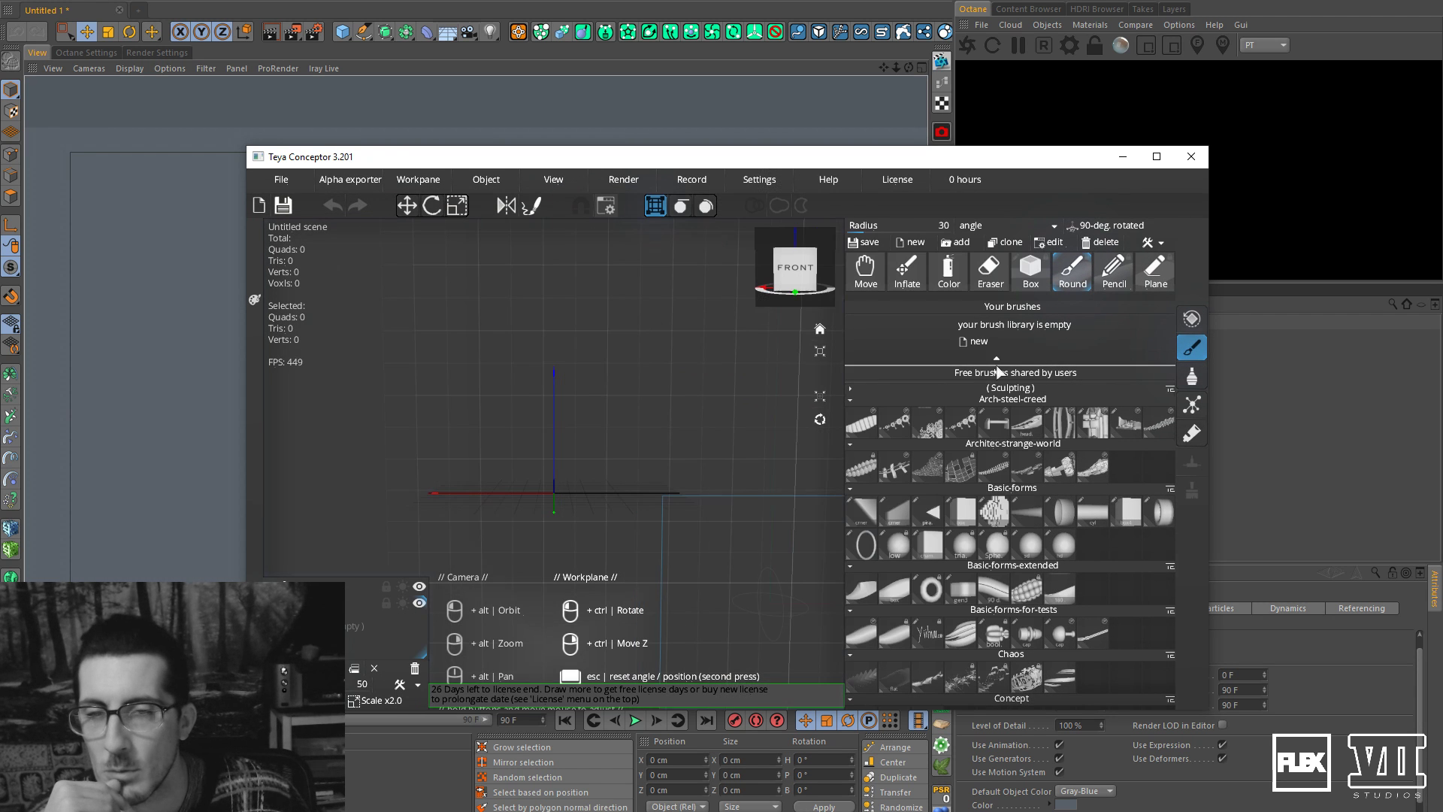
pyautogui.click(1156, 156)
# Select the banded ring-like brush from the Creature-carapace set and try several curved test strokes near the vertical axis, undoing unsuitable ones.
pyautogui.scroll(-5, 1254, 300)
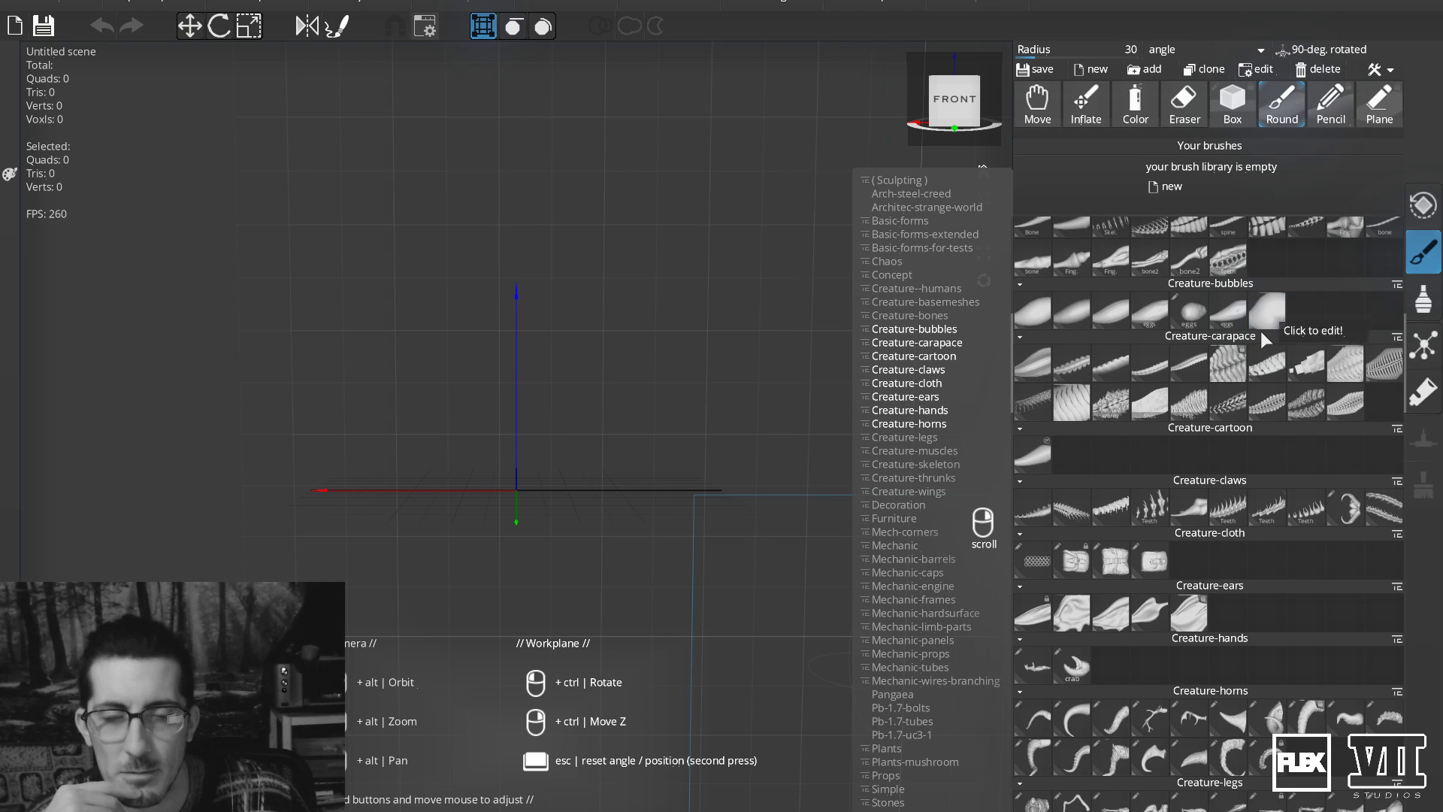
pyautogui.click(1066, 412)
pyautogui.moveTo(531, 425); pyautogui.dragTo(544, 432)
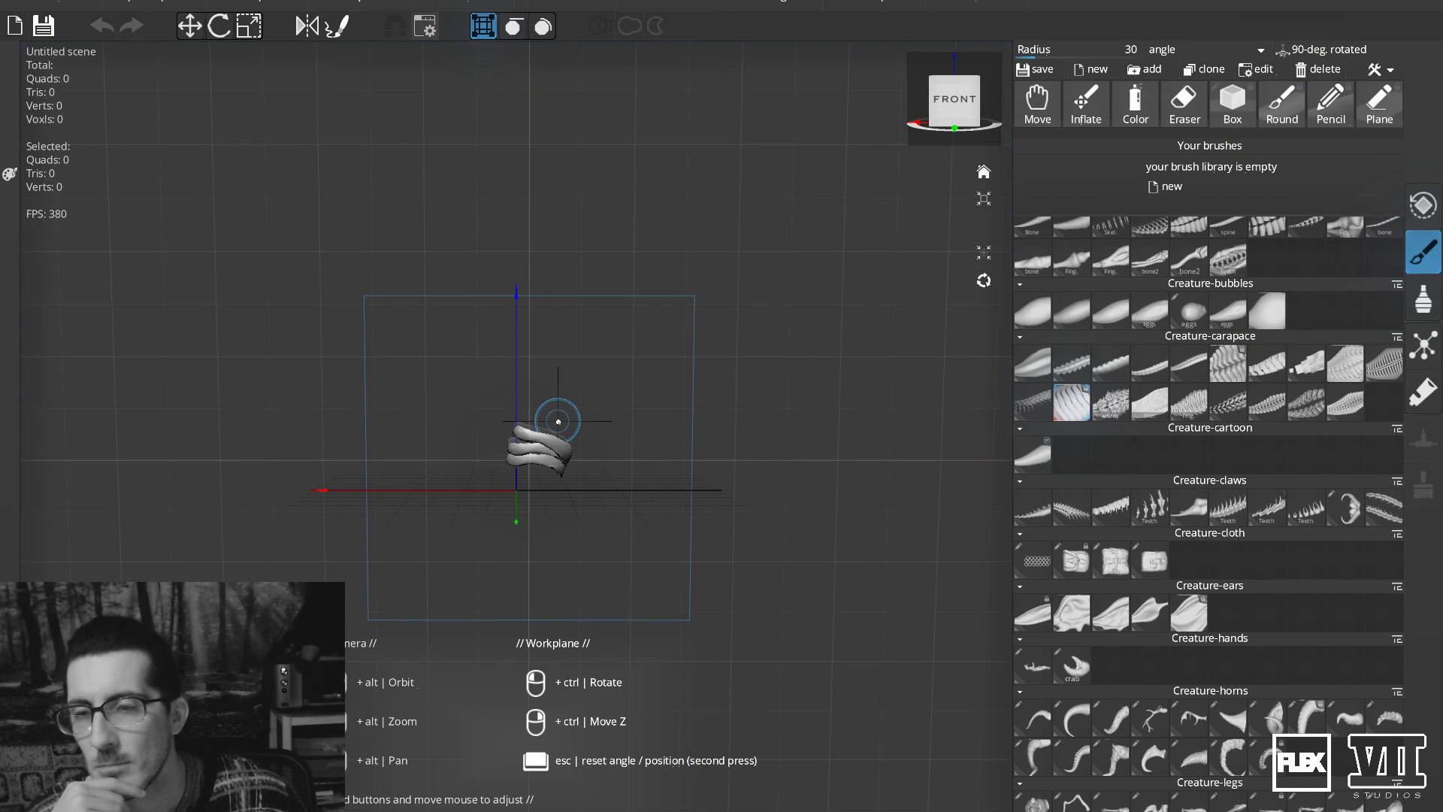
pyautogui.moveTo(654, 330); pyautogui.dragTo(663, 233)
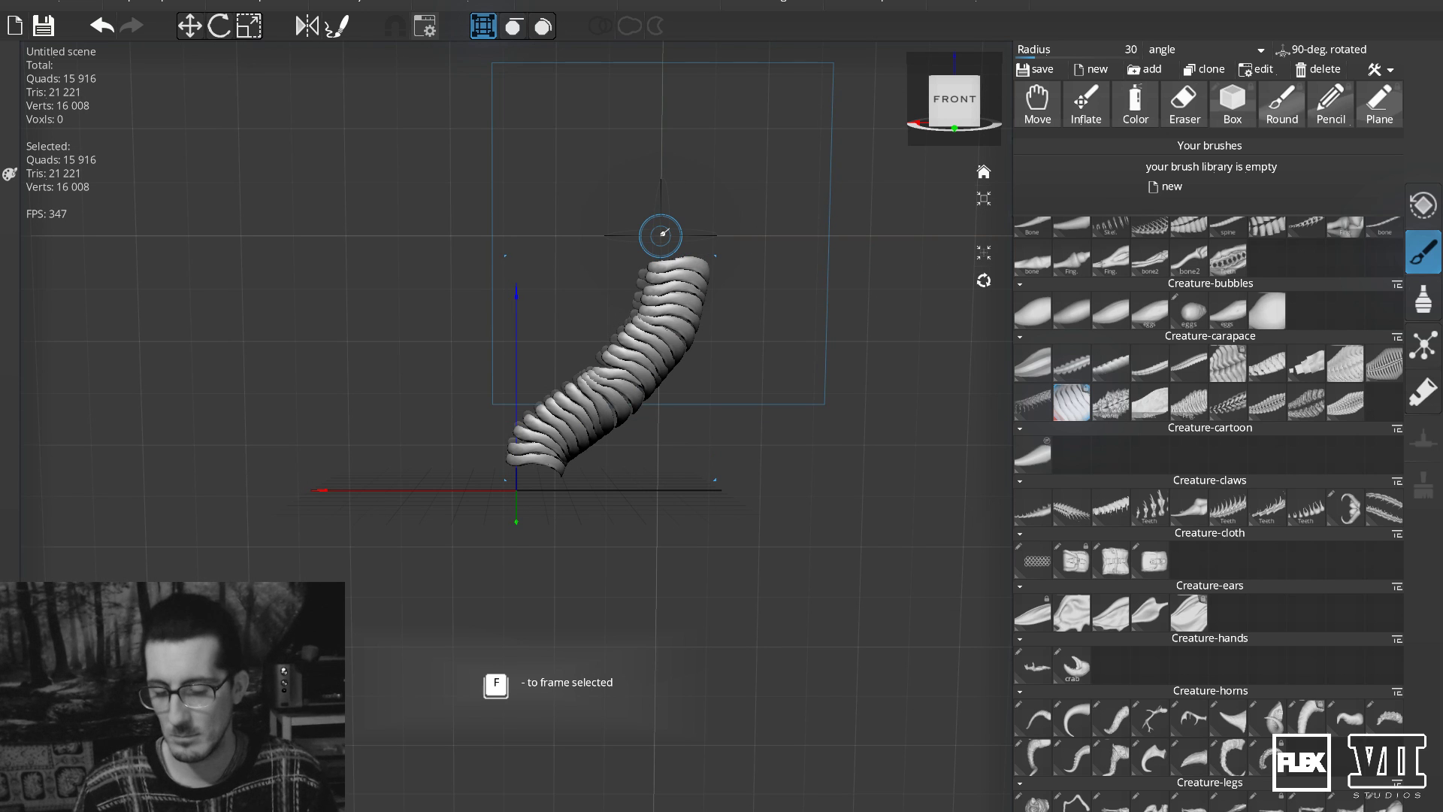
pyautogui.hotkey('ctrl', 'z')
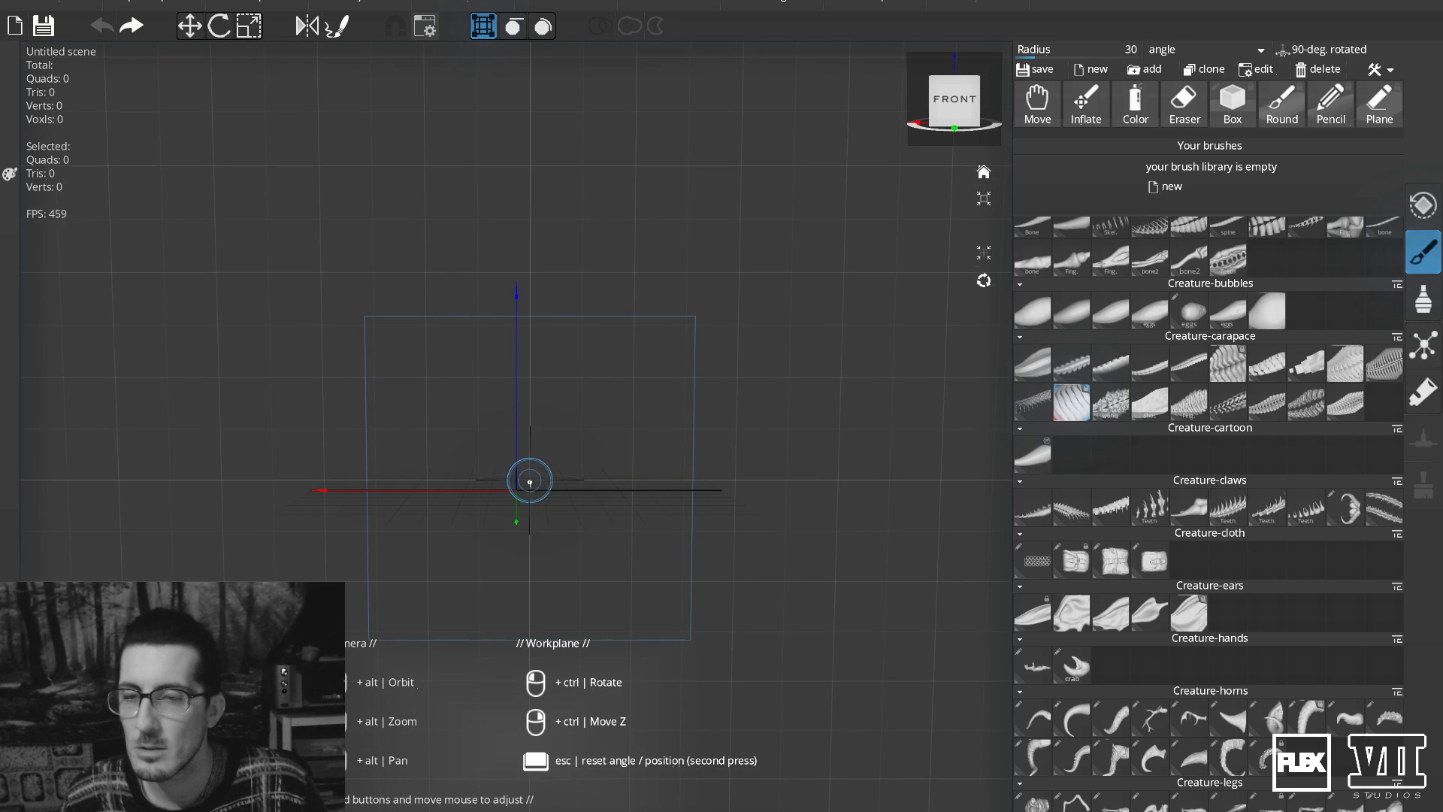
pyautogui.moveTo(559, 339)
pyautogui.mouseDown()
pyautogui.moveTo(554, 309)
pyautogui.moveTo(557, 354)
pyautogui.moveTo(482, 392)
pyautogui.moveTo(553, 267)
pyautogui.moveTo(519, 332)
pyautogui.moveTo(490, 474)
pyautogui.moveTo(512, 338)
pyautogui.moveTo(556, 265)
pyautogui.mouseUp()
pyautogui.hotkey('ctrl', 'z')
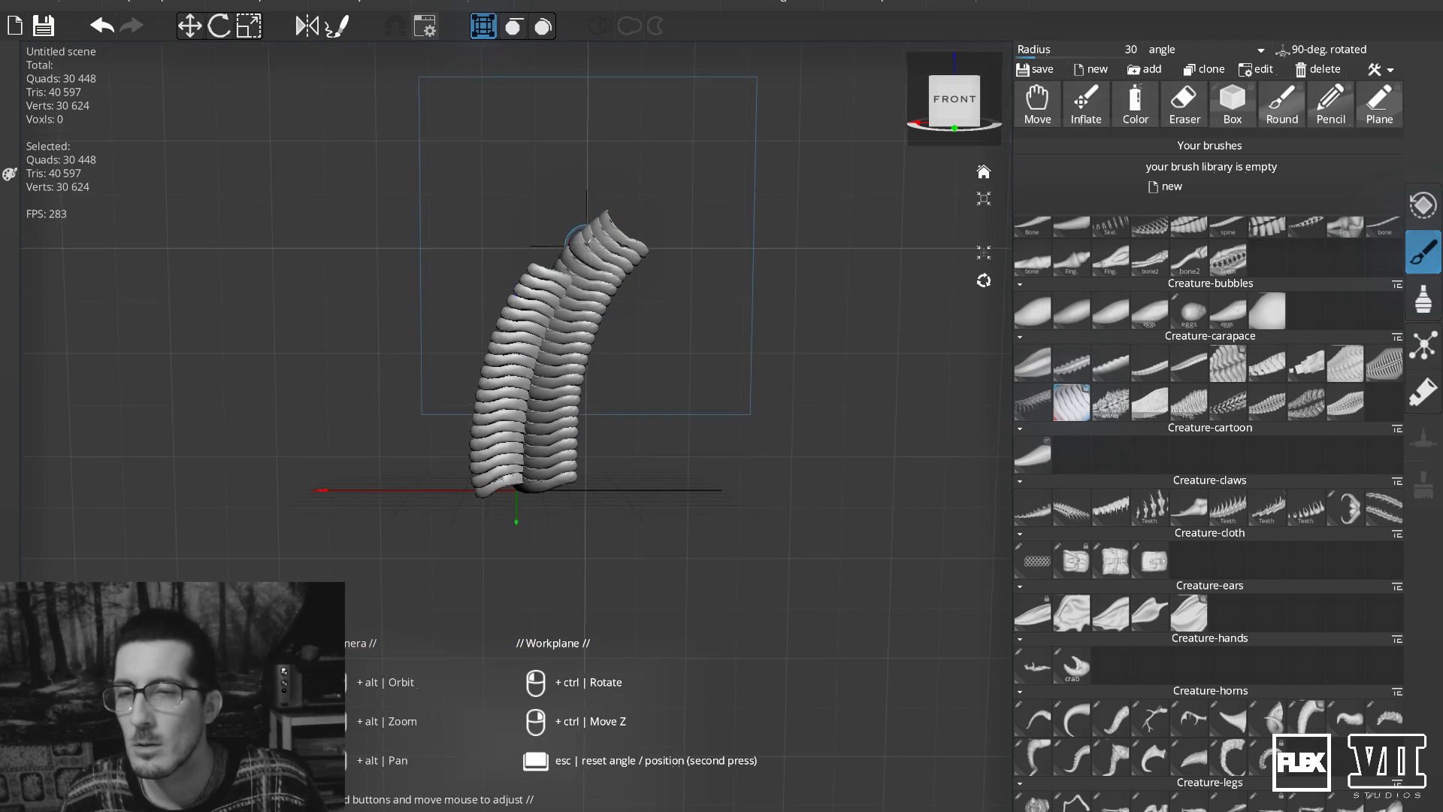
# Enable alpha-generator mode and undo the two remaining banded strokes to empty the scene.
pyautogui.click(173, 2)
pyautogui.click(181, 29)
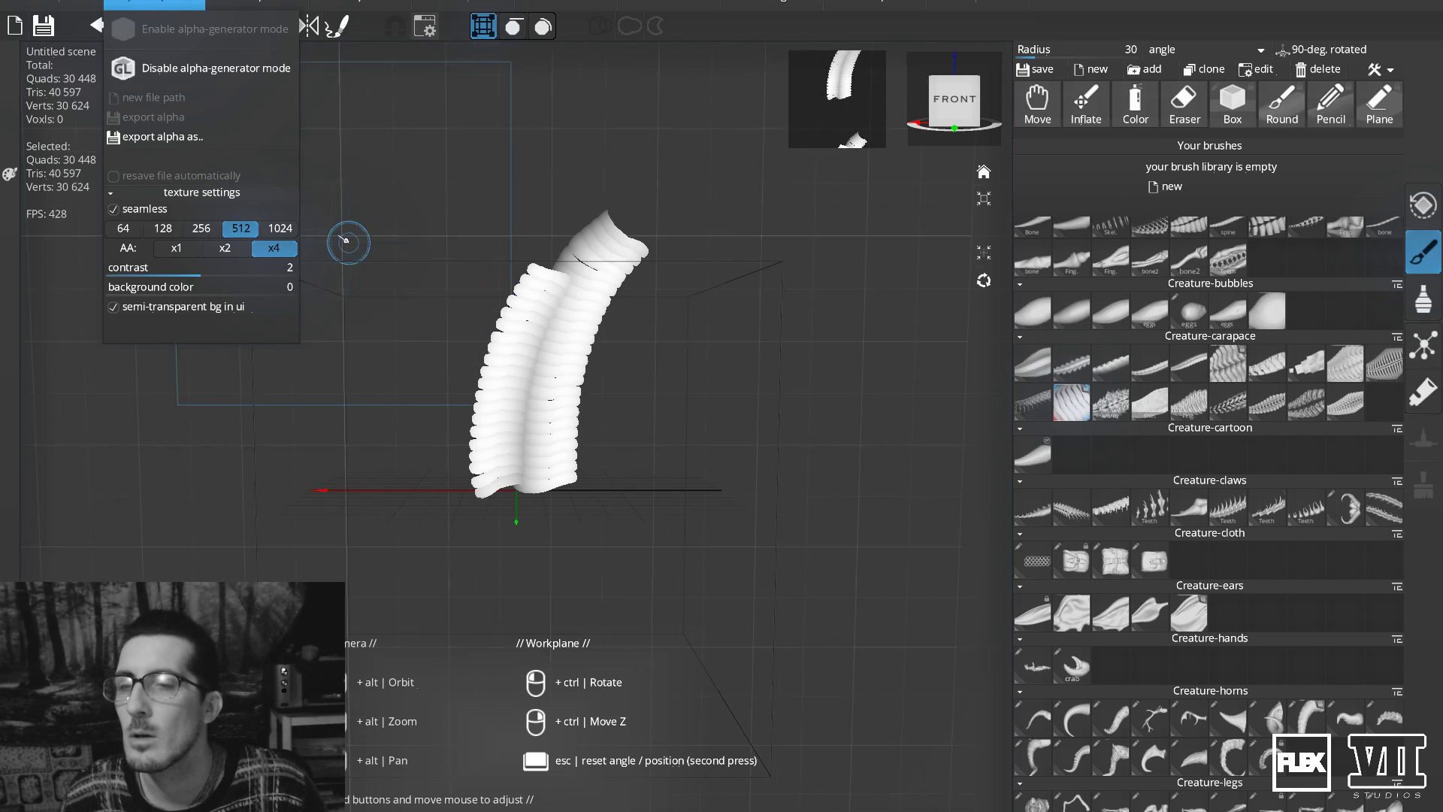
pyautogui.hotkey('ctrl', 'z')
pyautogui.hotkey('ctrl', 'z')
# Try repeated diagonal, S-curved strokes with the banded carapace brush across the alpha frame, undoing each one.
pyautogui.moveTo(379, 503); pyautogui.dragTo(578, 286)
pyautogui.hotkey('ctrl', 'z')
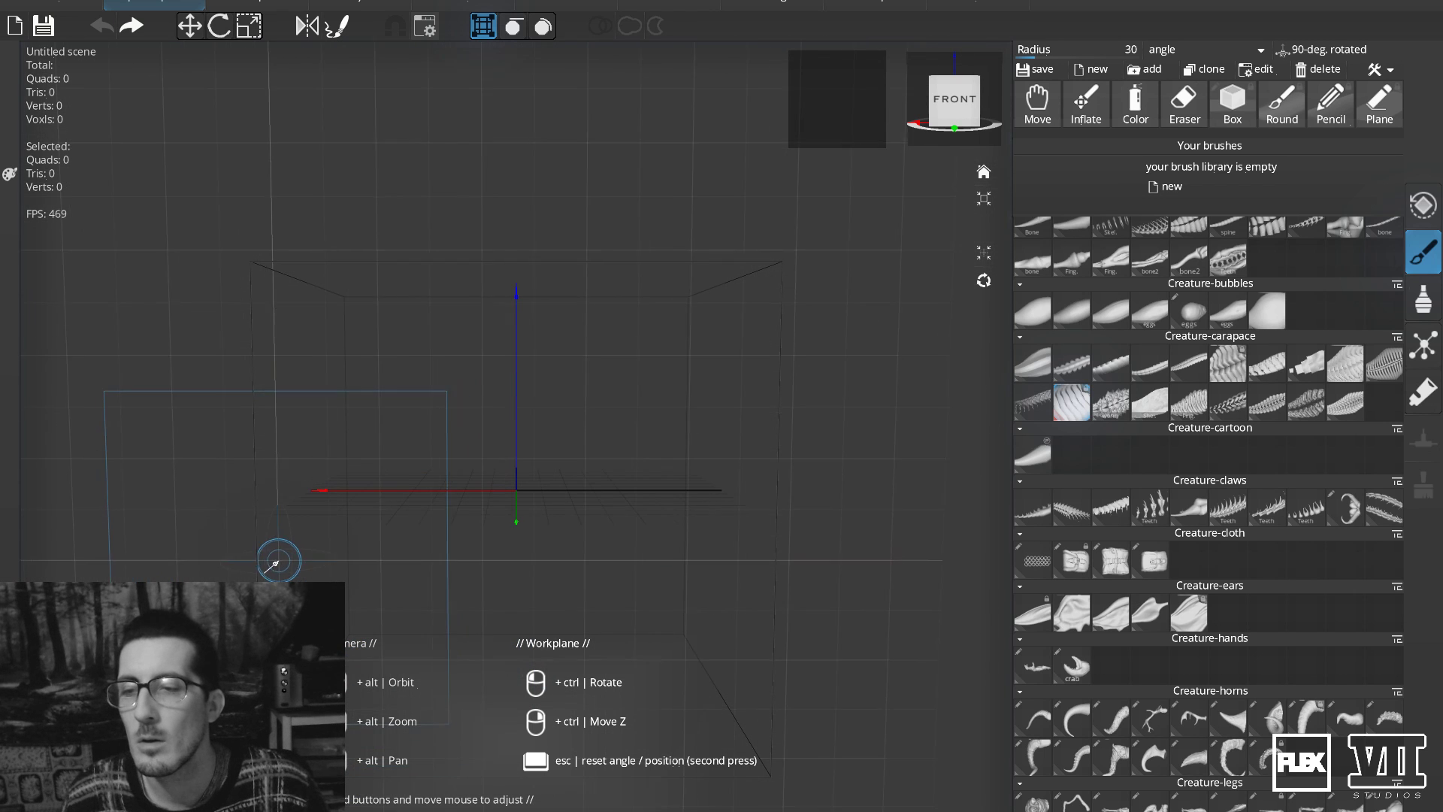
pyautogui.moveTo(336, 533)
pyautogui.mouseDown()
pyautogui.moveTo(612, 377)
pyautogui.moveTo(755, 324)
pyautogui.mouseUp()
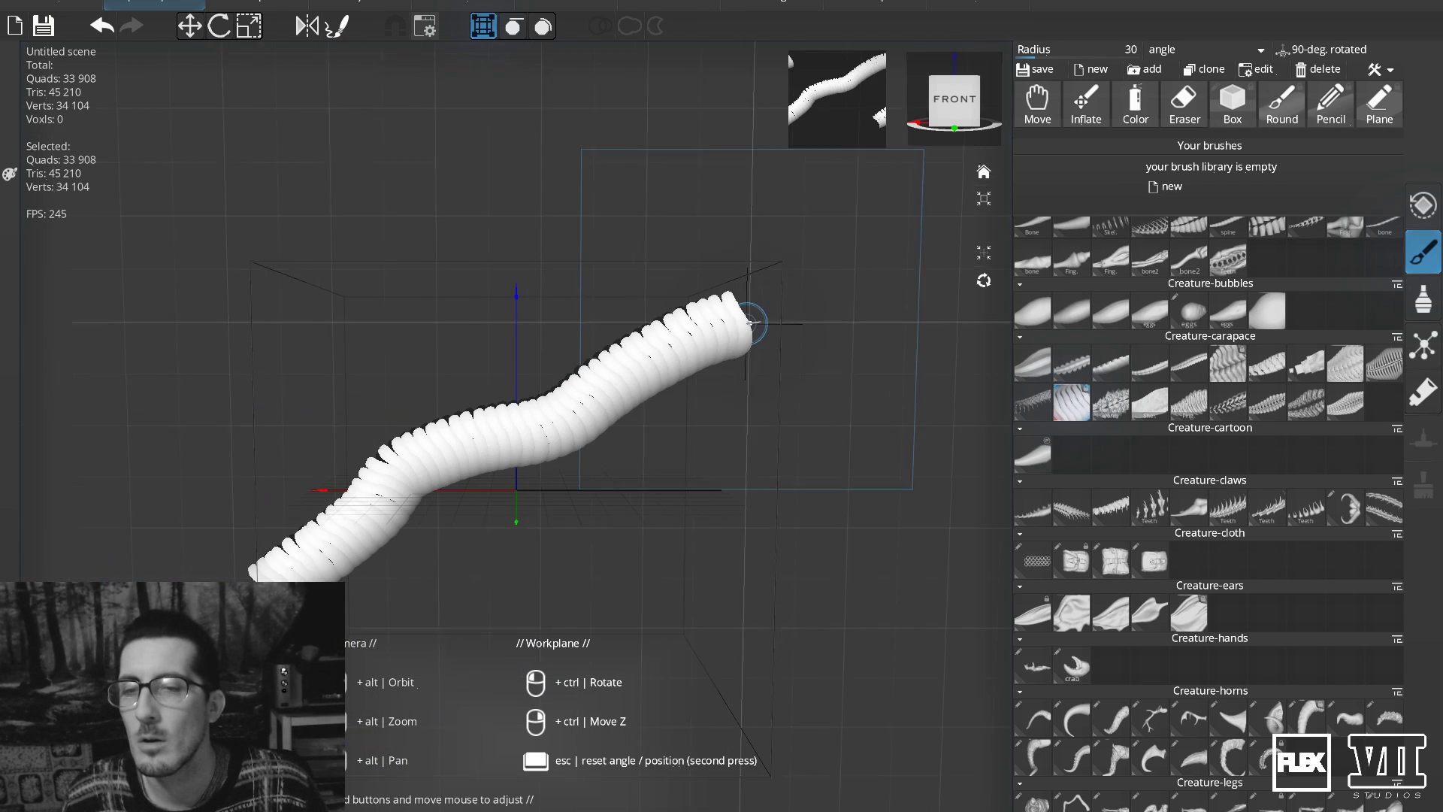
pyautogui.hotkey('ctrl', 'z')
pyautogui.moveTo(295, 543)
pyautogui.mouseDown()
pyautogui.moveTo(574, 345)
pyautogui.moveTo(698, 316)
pyautogui.mouseUp()
pyautogui.hotkey('ctrl', 'z')
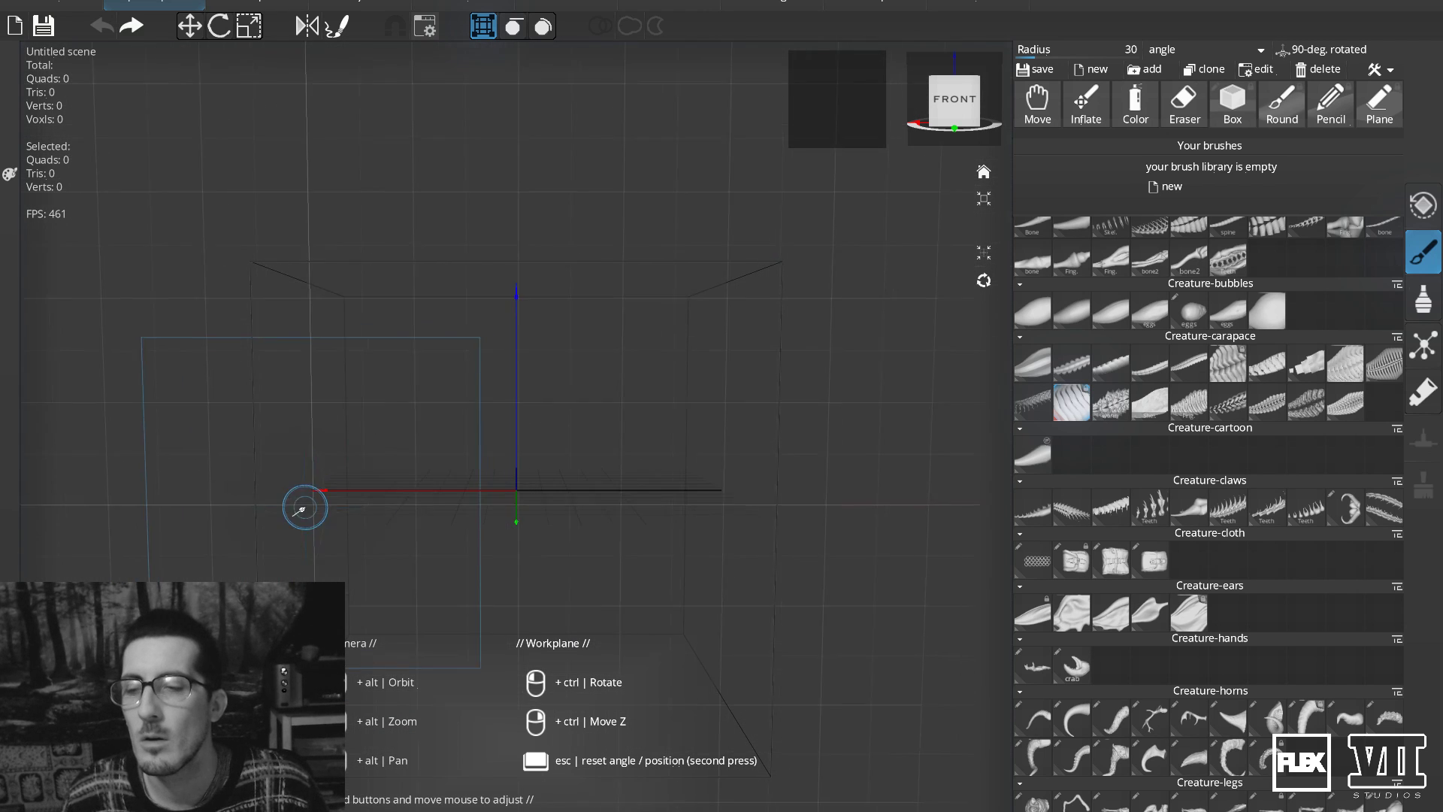
pyautogui.moveTo(297, 473)
pyautogui.mouseDown()
pyautogui.moveTo(285, 491)
pyautogui.moveTo(612, 345)
pyautogui.moveTo(677, 300)
pyautogui.mouseUp()
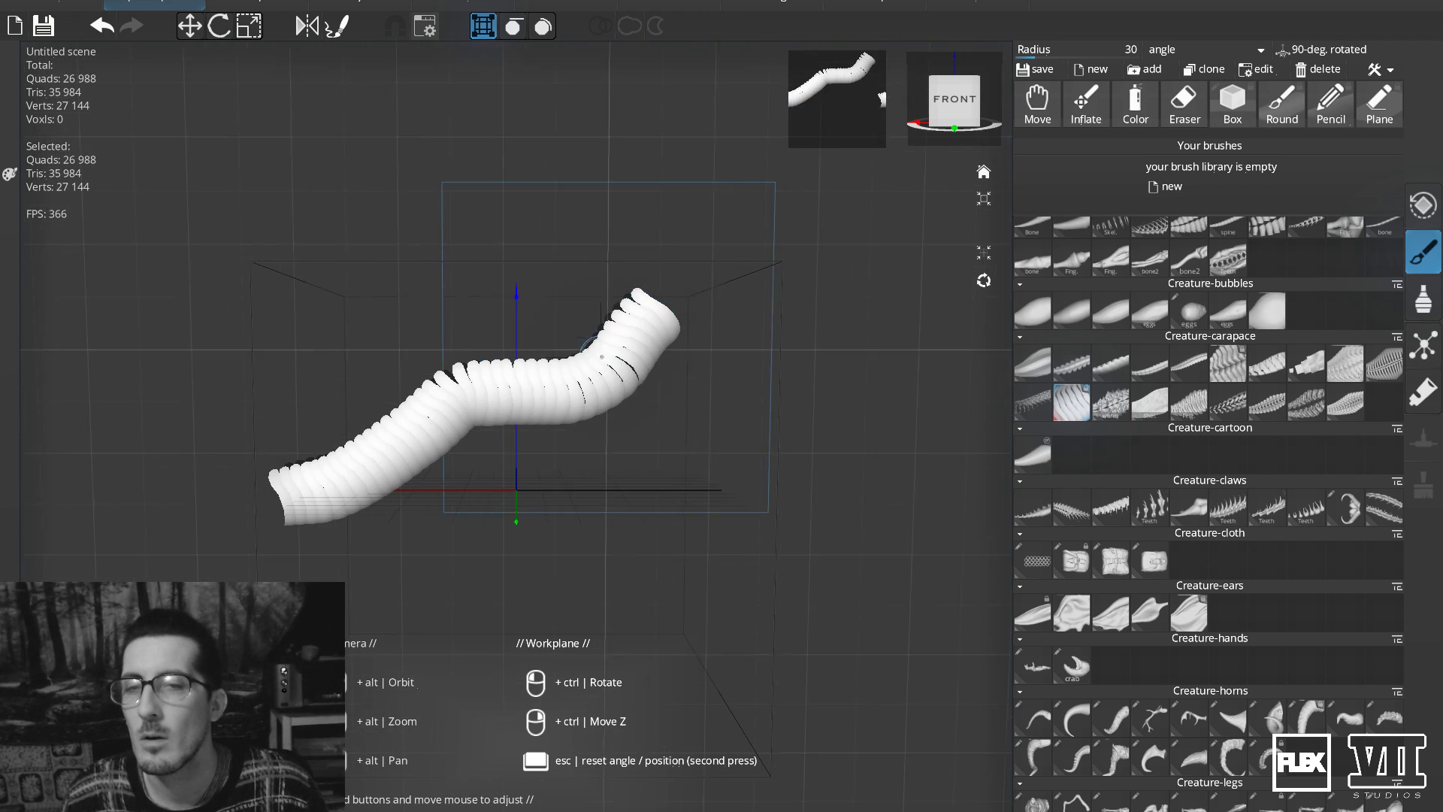
pyautogui.hotkey('ctrl', 'z')
pyautogui.moveTo(339, 489)
pyautogui.mouseDown()
pyautogui.moveTo(516, 348)
pyautogui.moveTo(698, 274)
pyautogui.mouseUp()
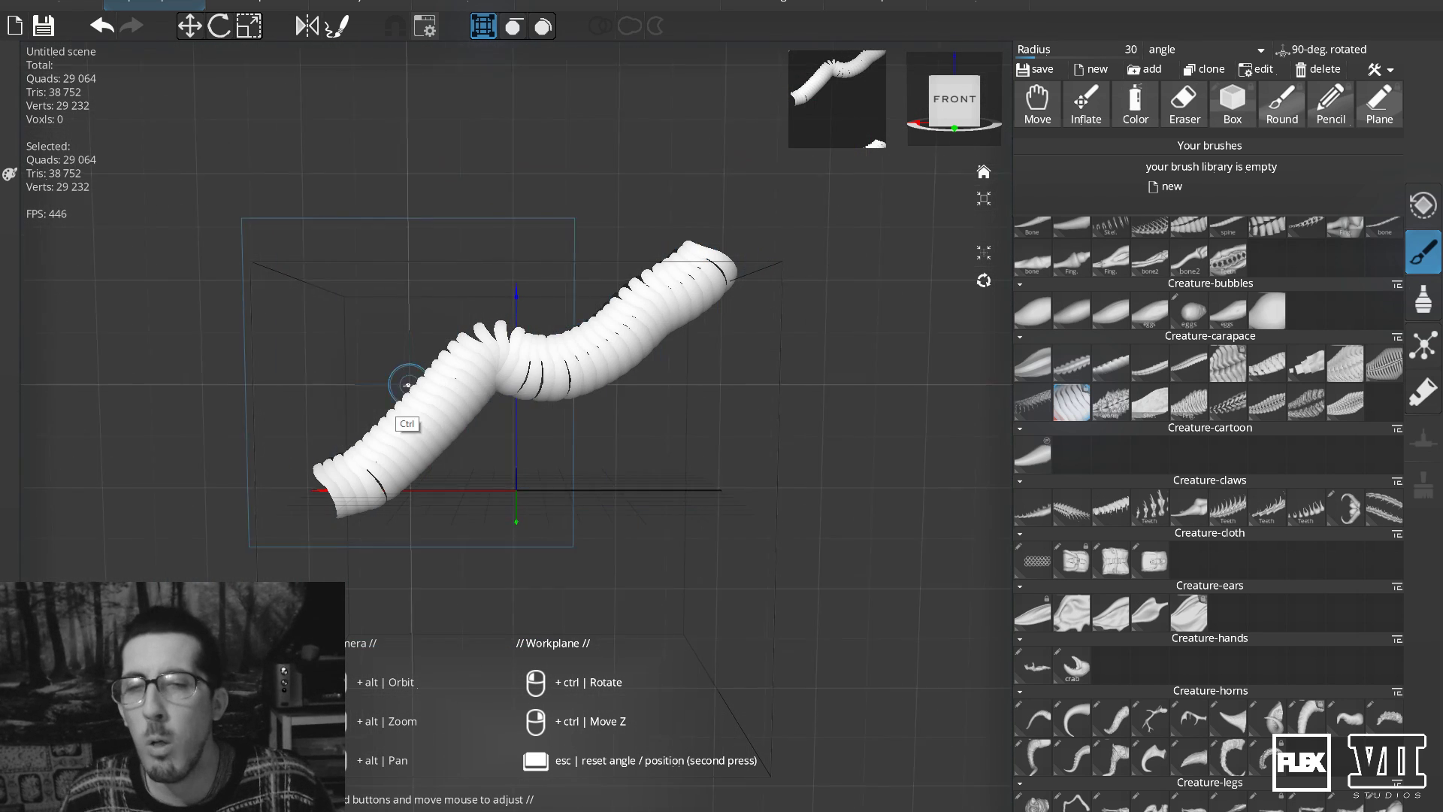
pyautogui.hotkey('ctrl', 'z')
pyautogui.moveTo(335, 499)
pyautogui.mouseDown()
pyautogui.moveTo(316, 513)
pyautogui.moveTo(628, 293)
pyautogui.mouseUp()
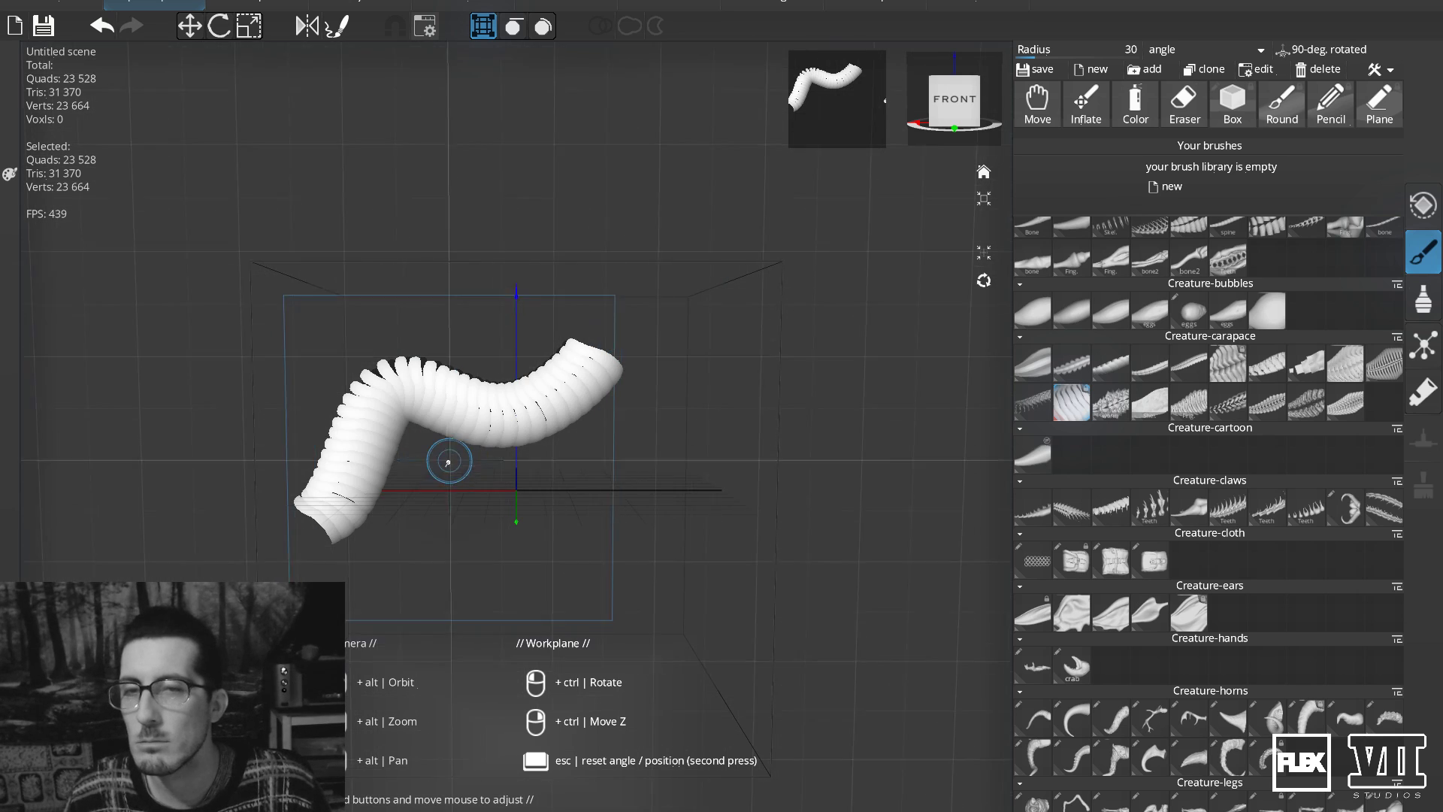
pyautogui.hotkey('ctrl', 'z')
# Select the spaced teeth brush from the Creature-claws set and try a few curved strokes, undoing each one.
pyautogui.click(1150, 505)
pyautogui.moveTo(335, 485)
pyautogui.mouseDown()
pyautogui.moveTo(358, 413)
pyautogui.moveTo(514, 390)
pyautogui.mouseUp()
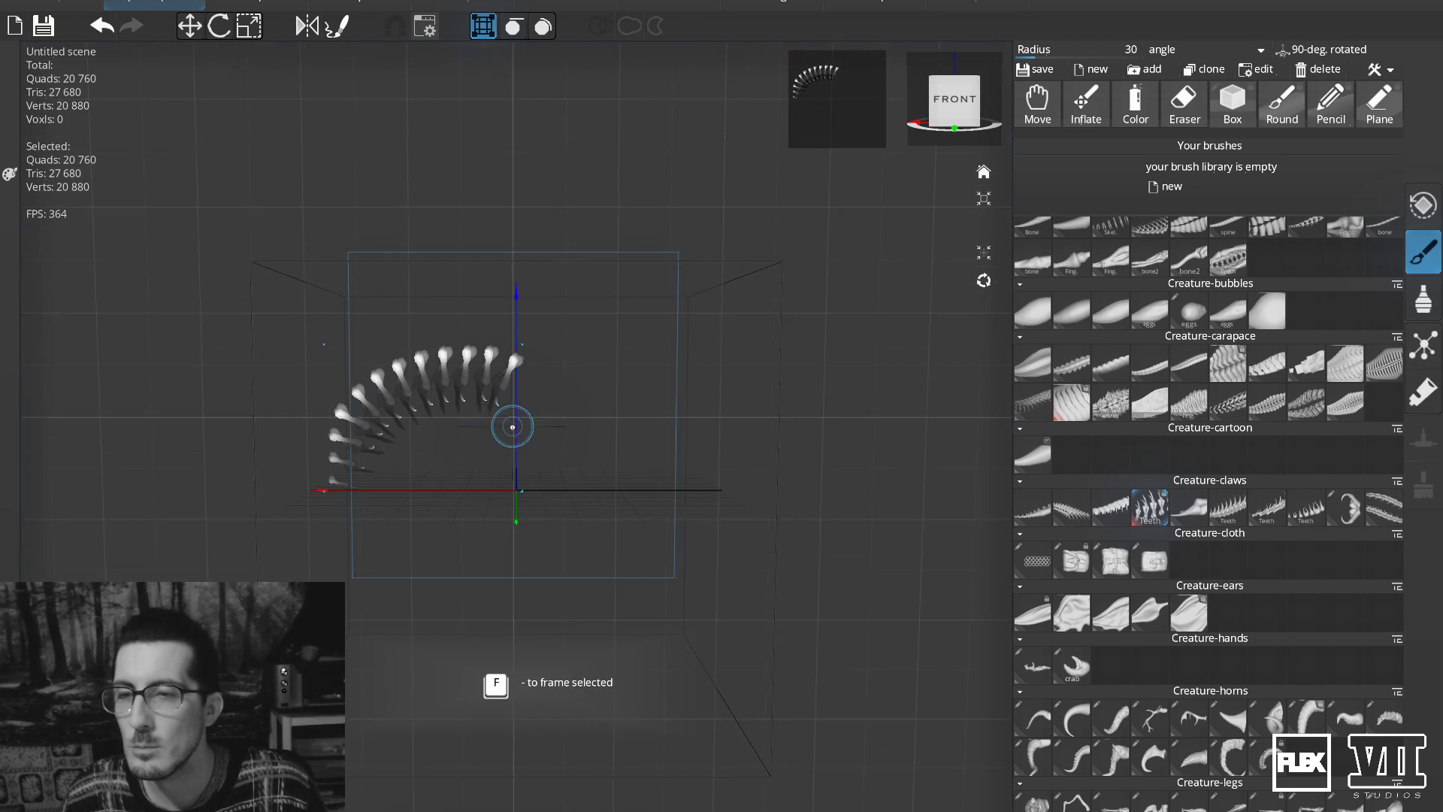
pyautogui.hotkey('ctrl', 'z')
pyautogui.moveTo(345, 532)
pyautogui.mouseDown()
pyautogui.moveTo(380, 351)
pyautogui.moveTo(409, 400)
pyautogui.mouseUp()
pyautogui.hotkey('ctrl', 'z')
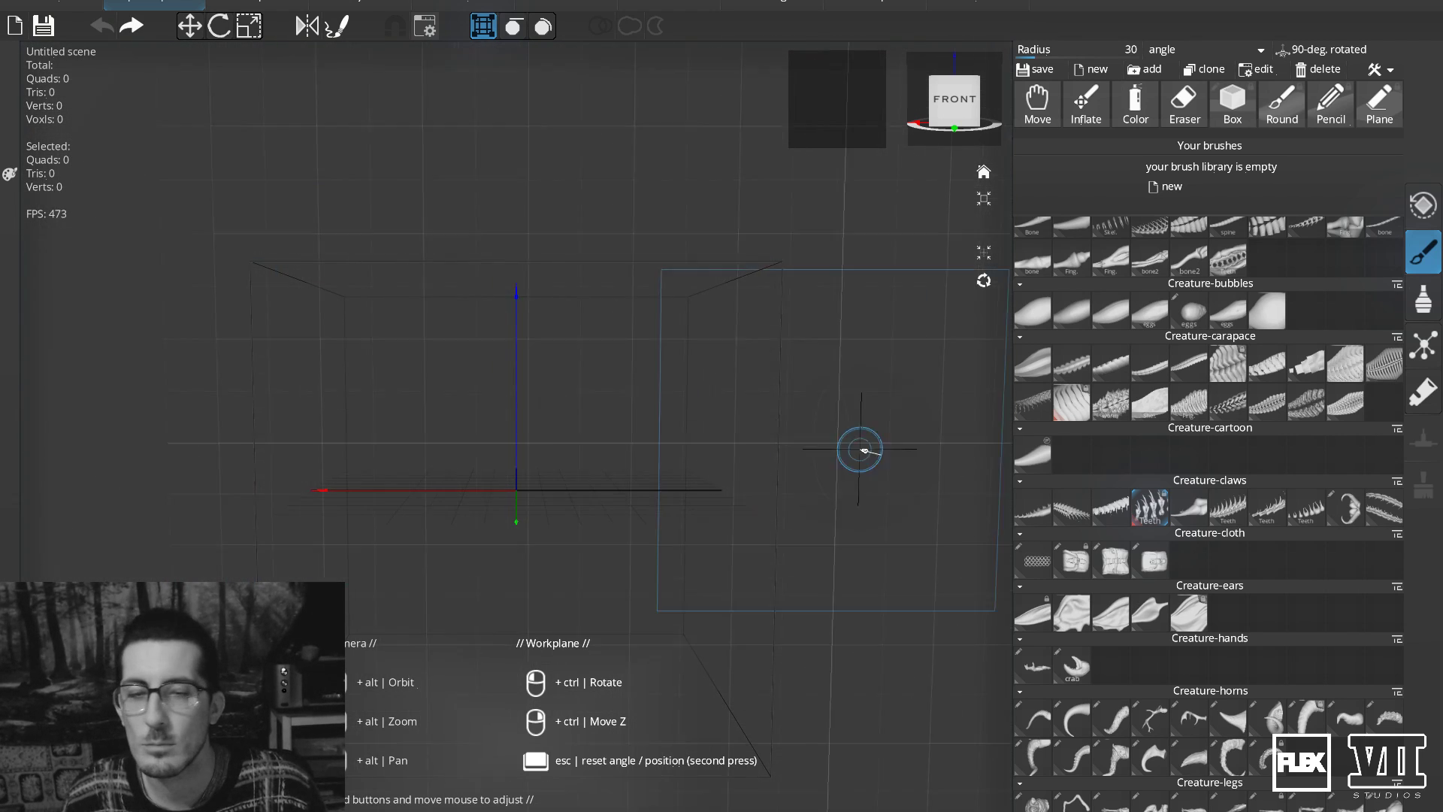
pyautogui.moveTo(449, 474); pyautogui.dragTo(654, 354)
pyautogui.hotkey('ctrl', 'z')
# Select the overlapping-segment Creature-carapace brush and draw two adjacent curved strands rising beside the vertical axis, undoing a first trial stroke.
pyautogui.click(1187, 404)
pyautogui.moveTo(519, 462); pyautogui.dragTo(714, 280)
pyautogui.hotkey('ctrl', 'z')
pyautogui.moveTo(522, 534); pyautogui.dragTo(635, 313)
pyautogui.moveTo(576, 524); pyautogui.dragTo(673, 368)
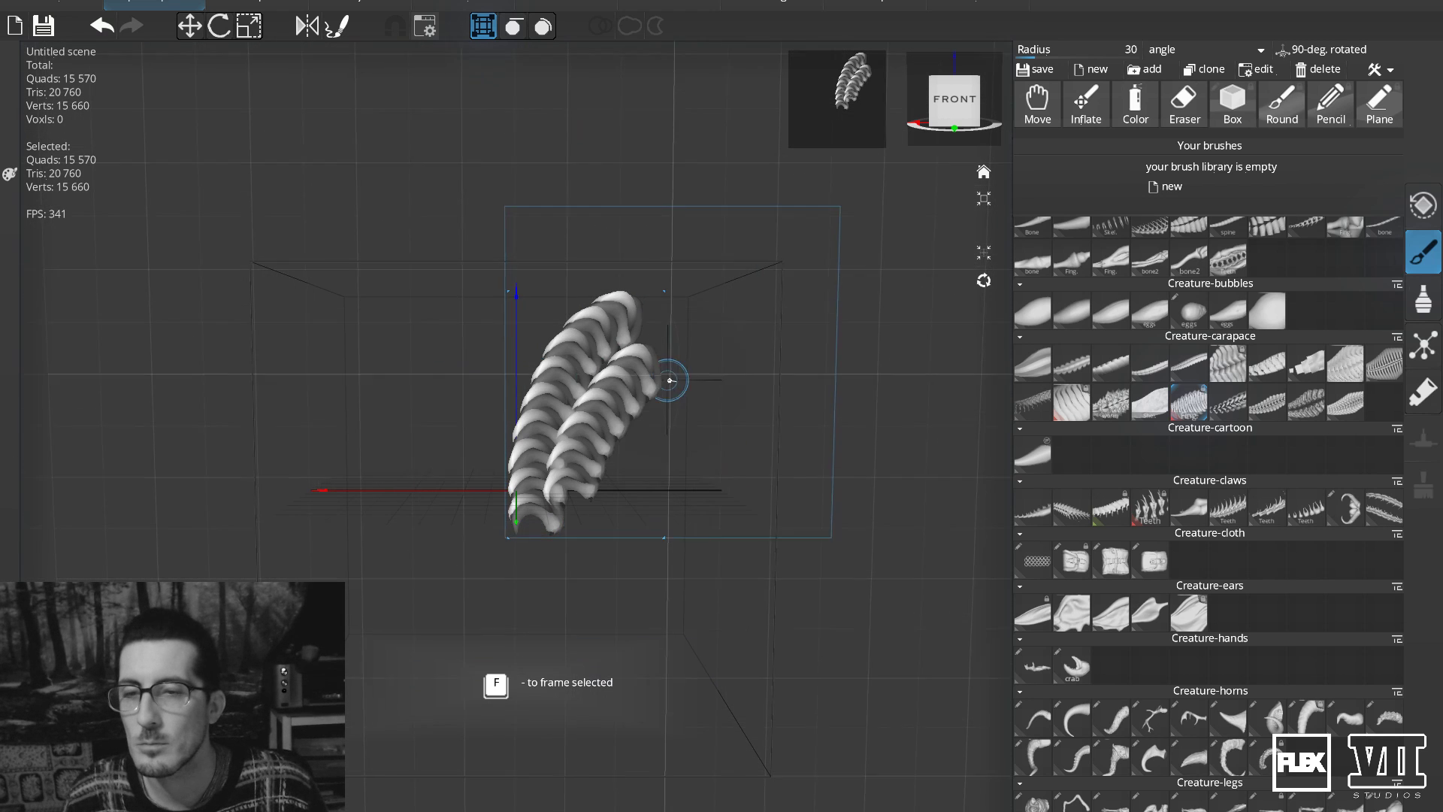
# Try a third adjacent strand and a horizontal wavy stroke with the overlapping-segment carapace brush, undoing all strokes to empty the scene.
pyautogui.moveTo(606, 519); pyautogui.dragTo(692, 313)
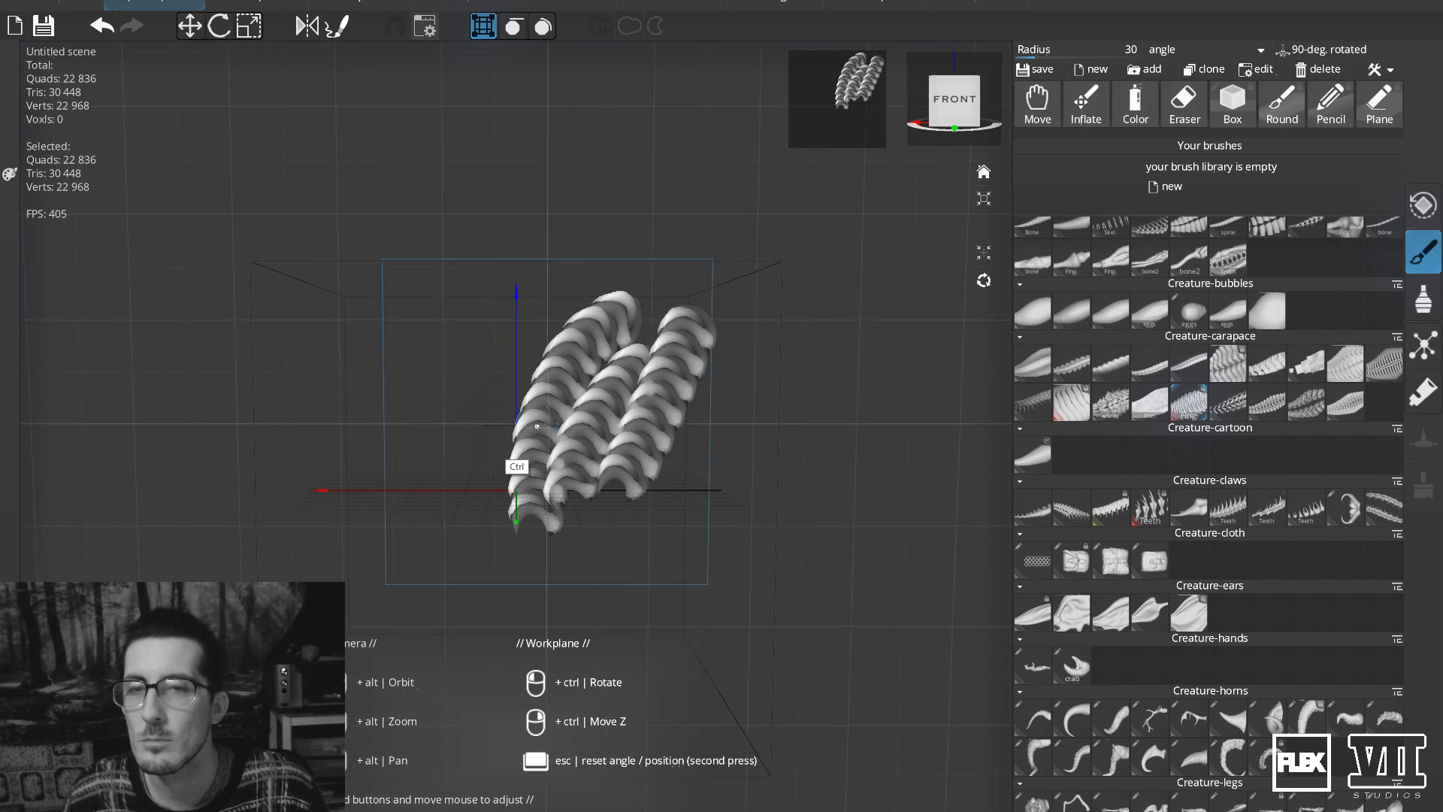
pyautogui.hotkey('ctrl', 'z')
pyautogui.hotkey('ctrl', 'z')
pyautogui.hotkey('ctrl', 'z')
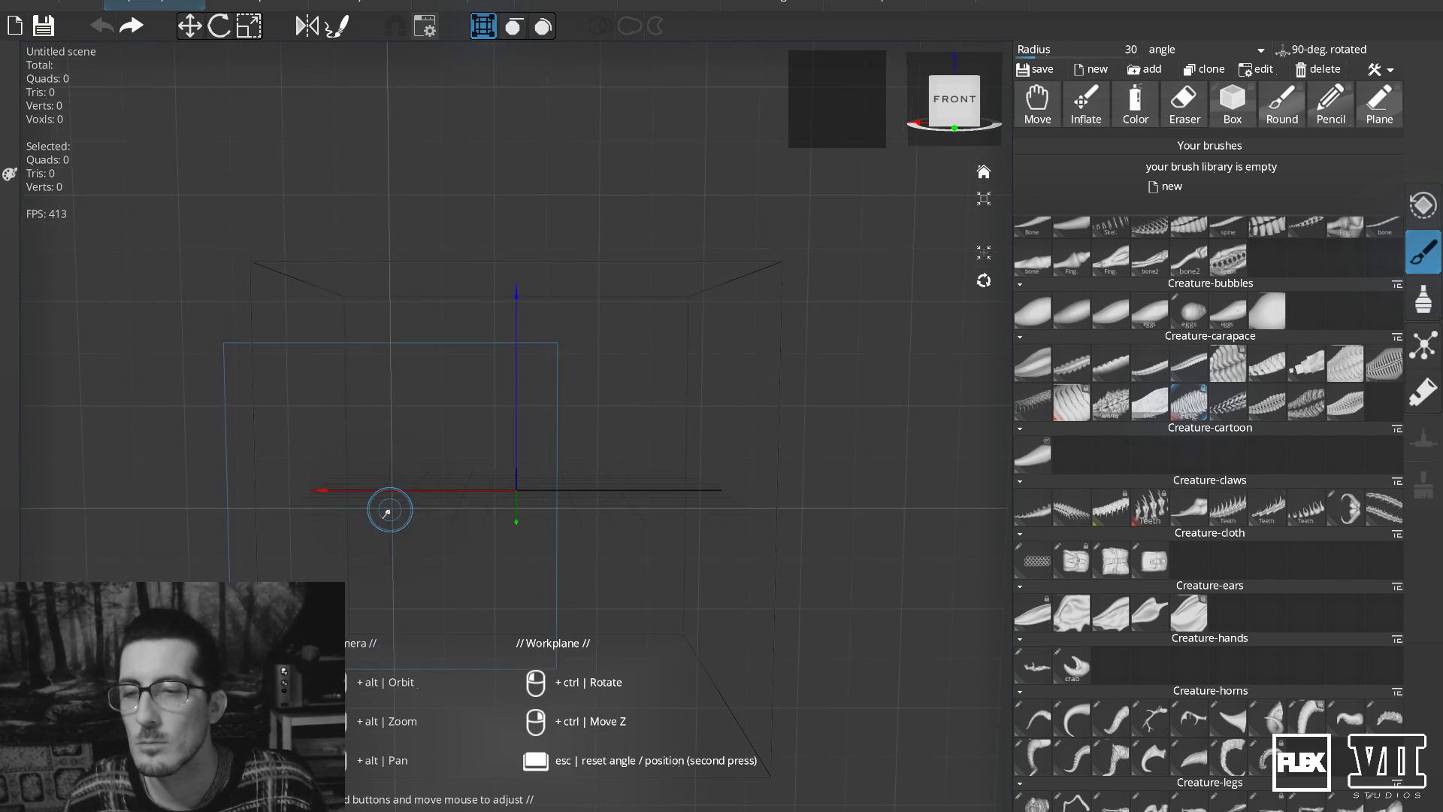
pyautogui.moveTo(602, 446); pyautogui.dragTo(667, 480)
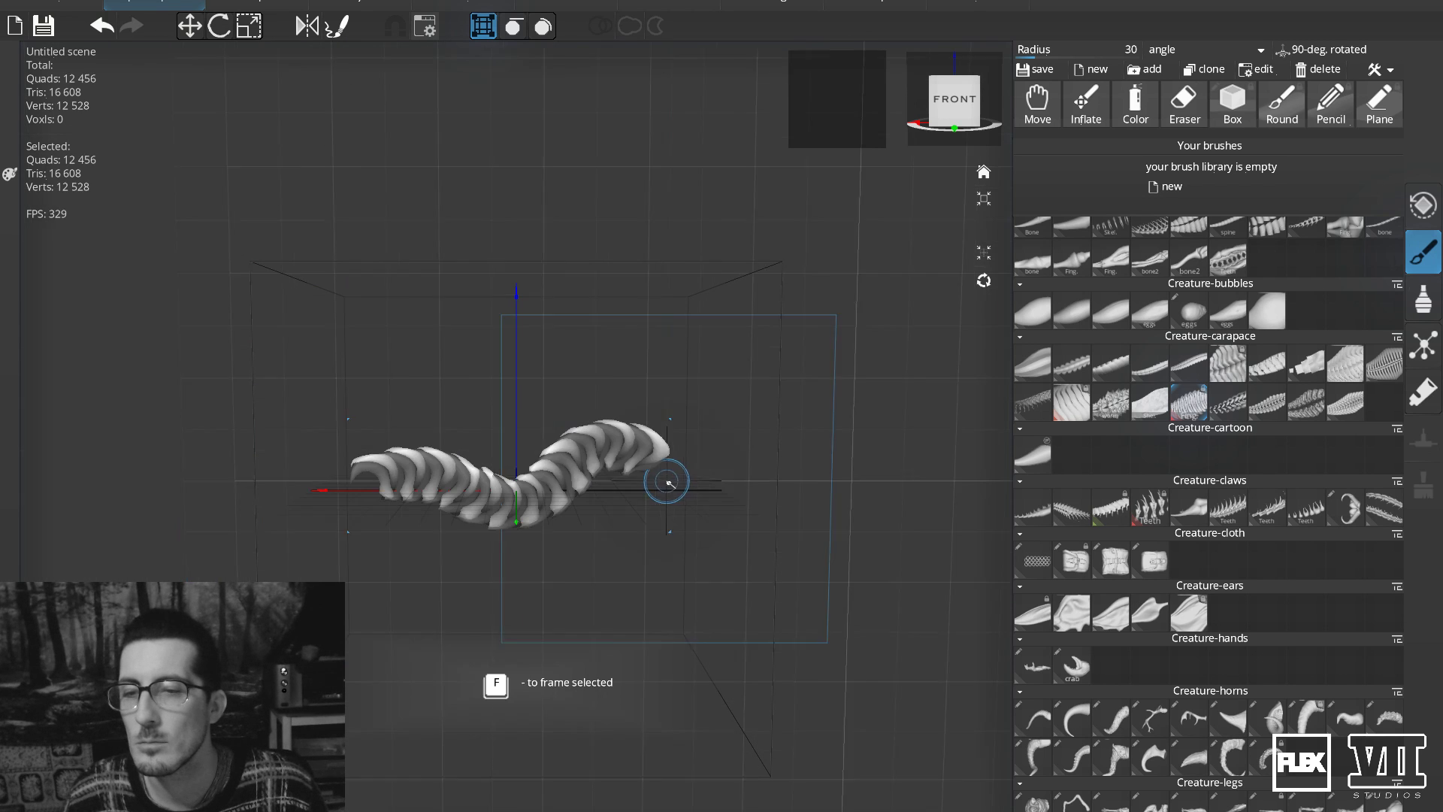
pyautogui.hotkey('ctrl', 'z')
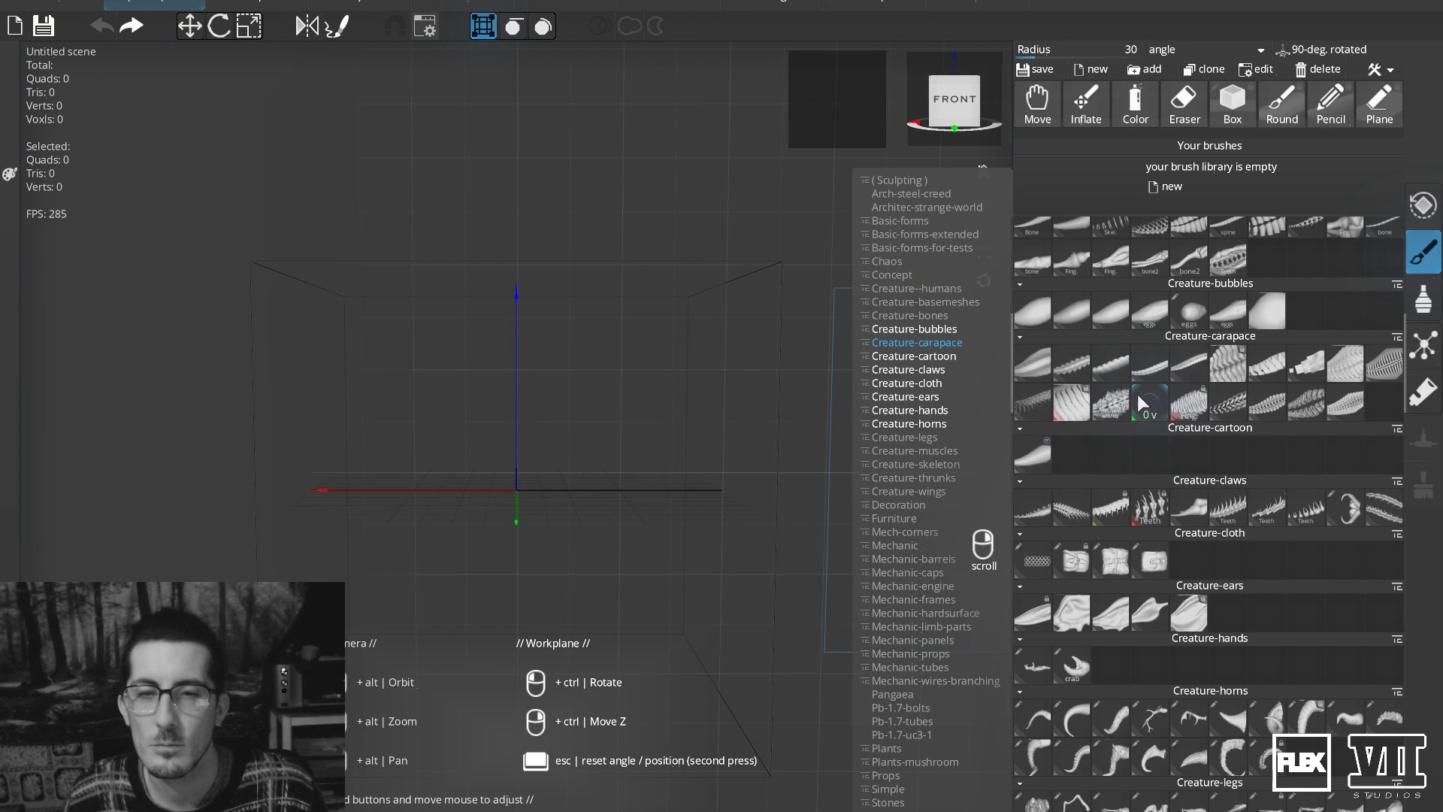
# Try two rising curved strokes with the shaggy, scaly Creature-carapace brush, undoing each one.
pyautogui.moveTo(353, 488)
pyautogui.mouseDown()
pyautogui.moveTo(461, 435)
pyautogui.moveTo(563, 331)
pyautogui.mouseUp()
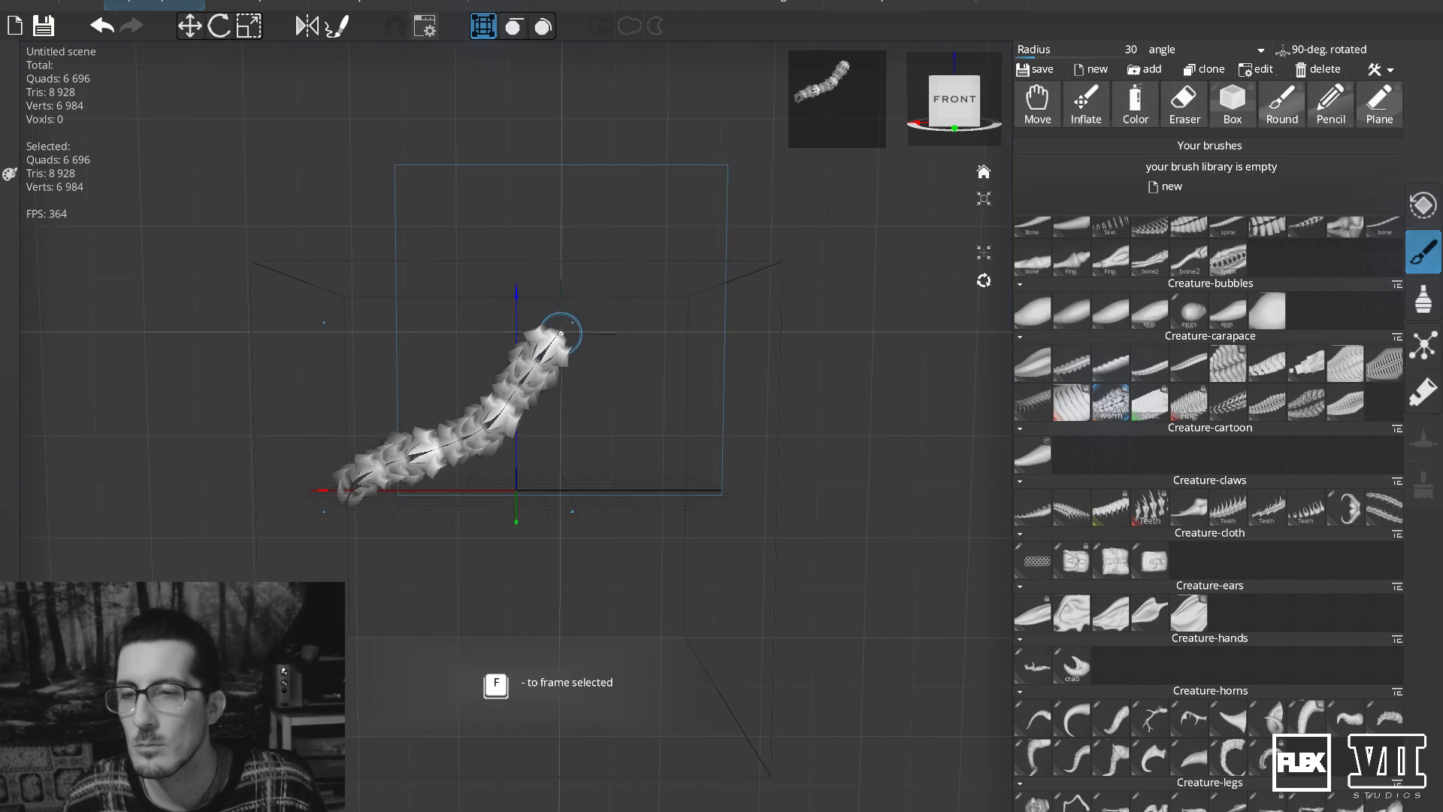
pyautogui.hotkey('ctrl', 'z')
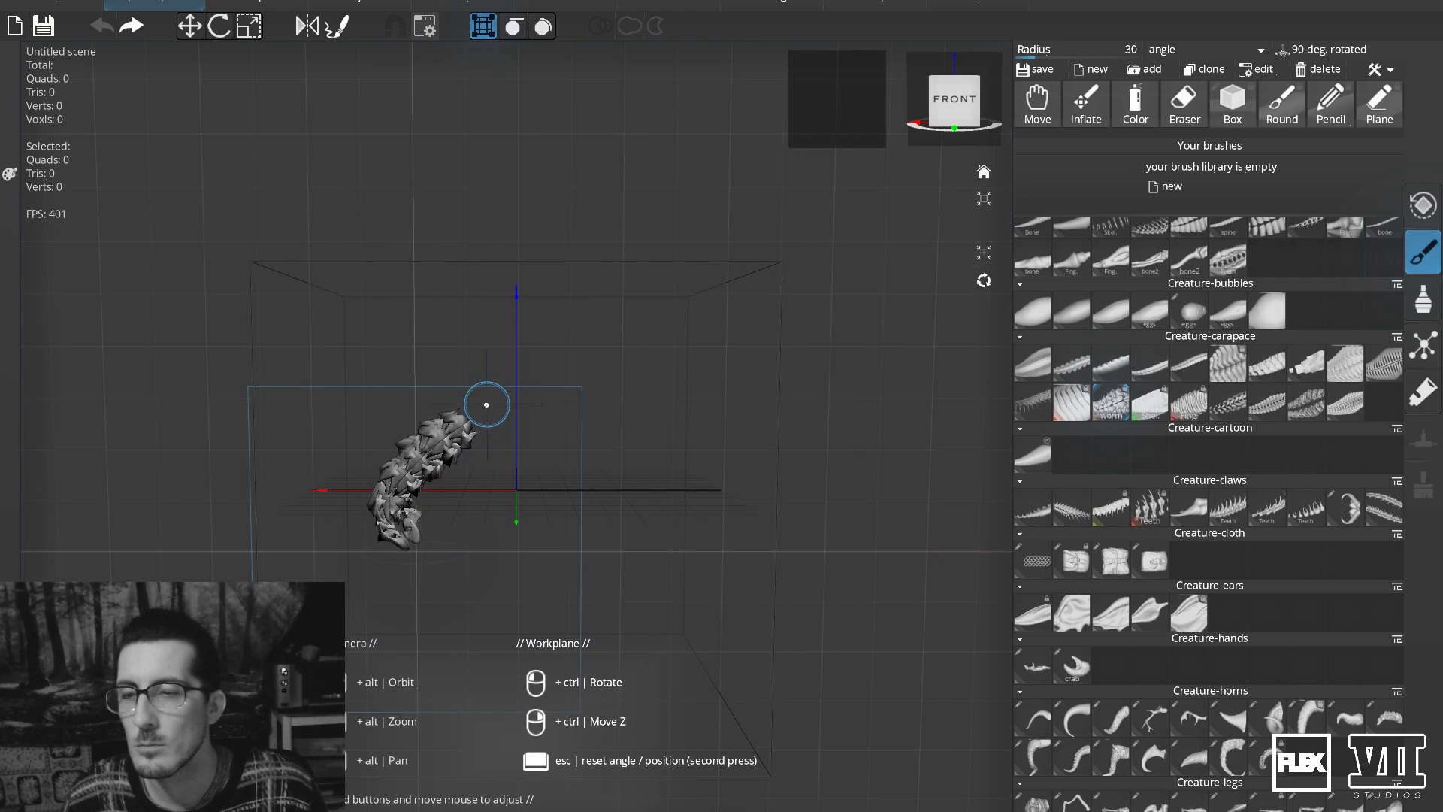
pyautogui.moveTo(498, 299); pyautogui.dragTo(496, 287)
pyautogui.hotkey('ctrl', 'z')
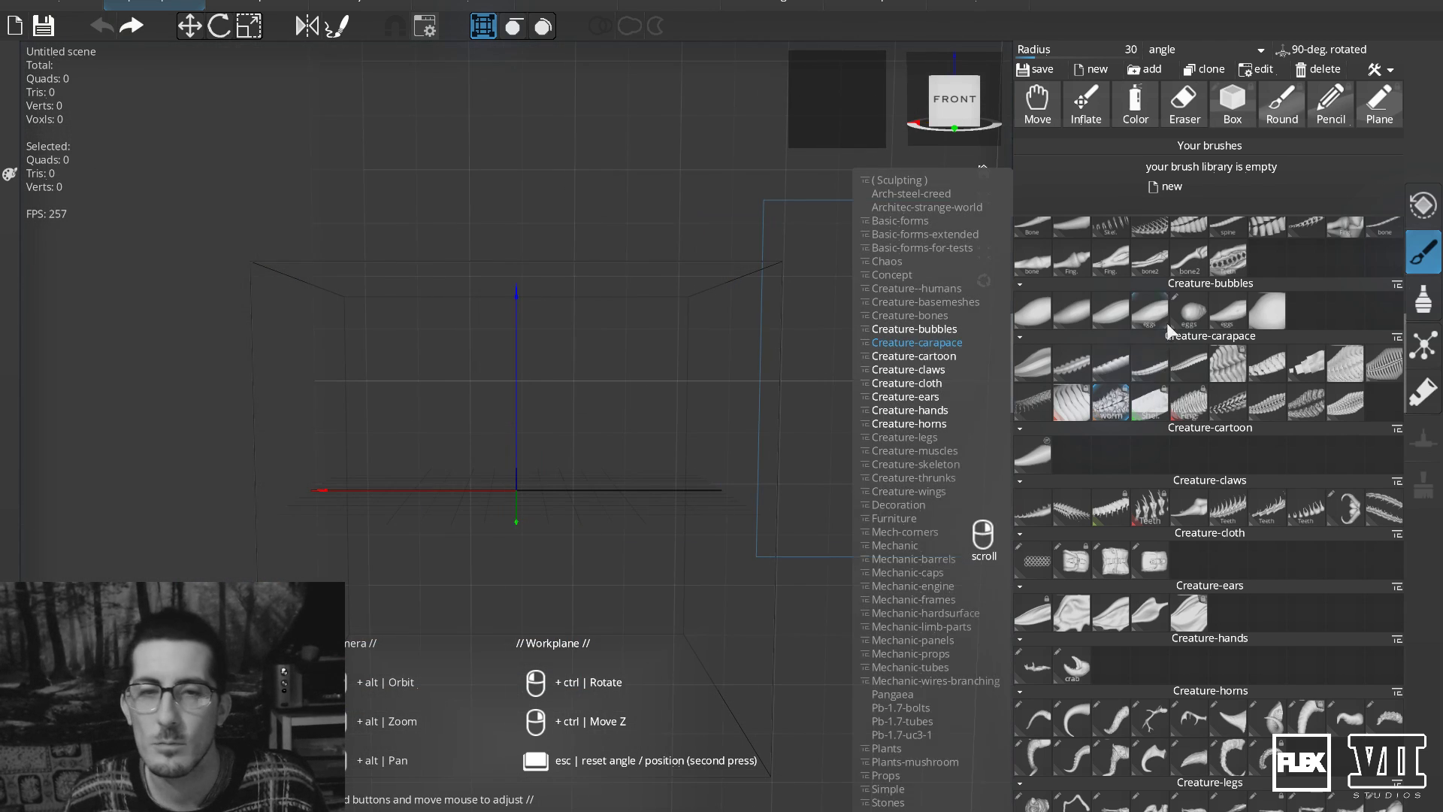
# Select the fourth, smooth Creature-bubbles brush and draw a fan of adjacent curved strands around the vertical axis, undoing a first trial stroke.
pyautogui.click(1148, 317)
pyautogui.moveTo(591, 324); pyautogui.dragTo(598, 319)
pyautogui.hotkey('ctrl', 'z')
pyautogui.moveTo(428, 519); pyautogui.dragTo(598, 362)
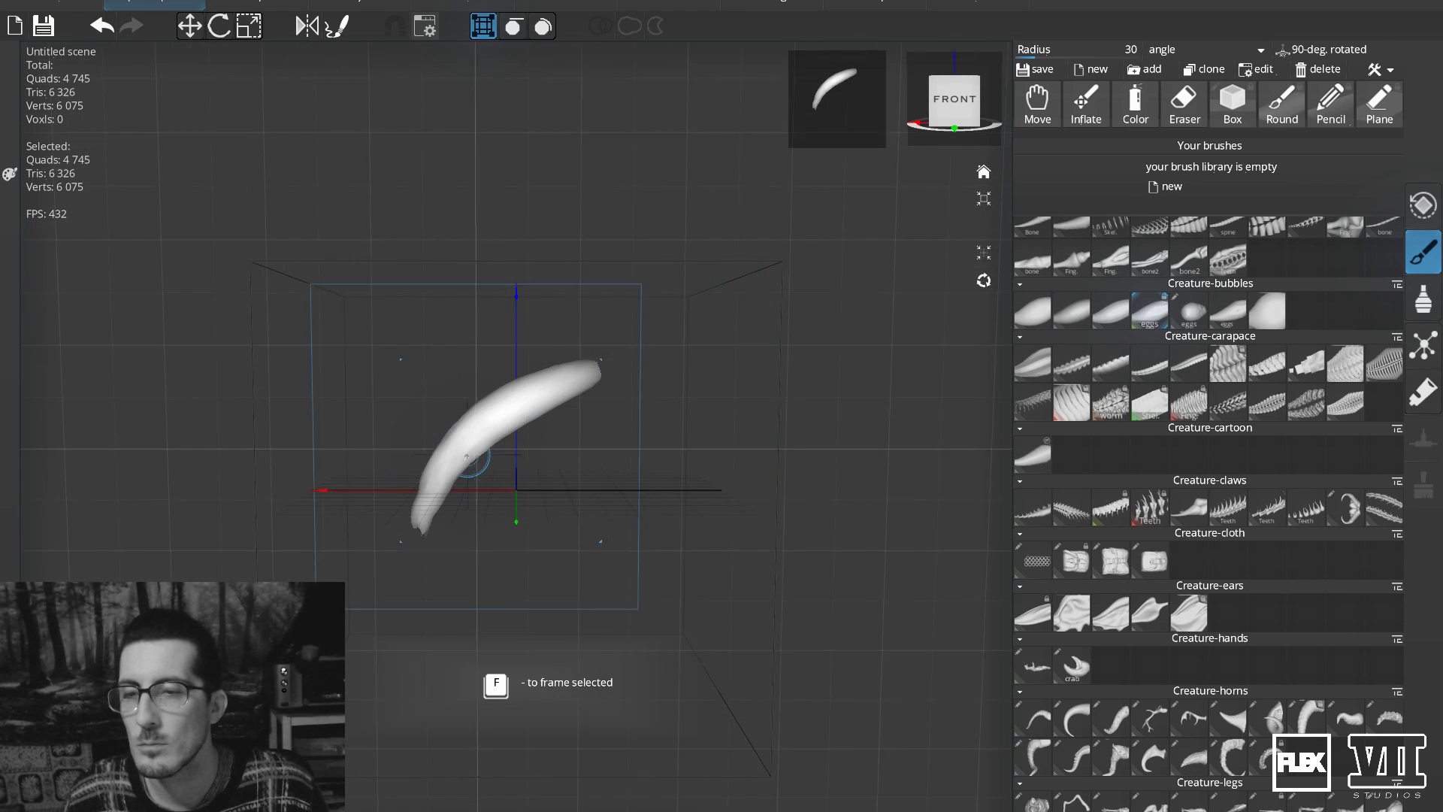
pyautogui.moveTo(396, 521); pyautogui.dragTo(596, 345)
pyautogui.moveTo(402, 483)
pyautogui.mouseDown()
pyautogui.moveTo(468, 373)
pyautogui.moveTo(551, 323)
pyautogui.mouseUp()
pyautogui.moveTo(398, 477); pyautogui.dragTo(553, 324)
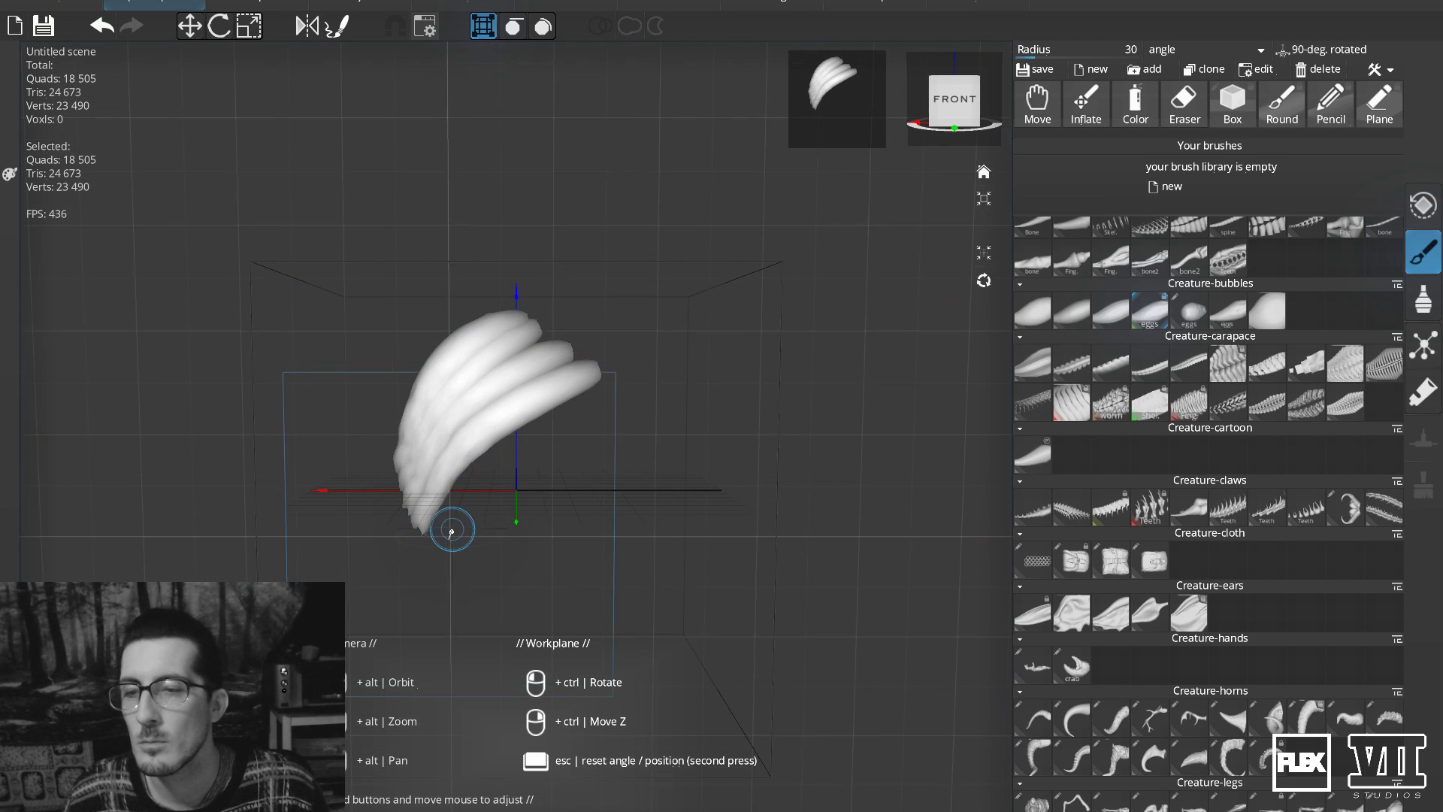
pyautogui.moveTo(429, 525); pyautogui.dragTo(575, 412)
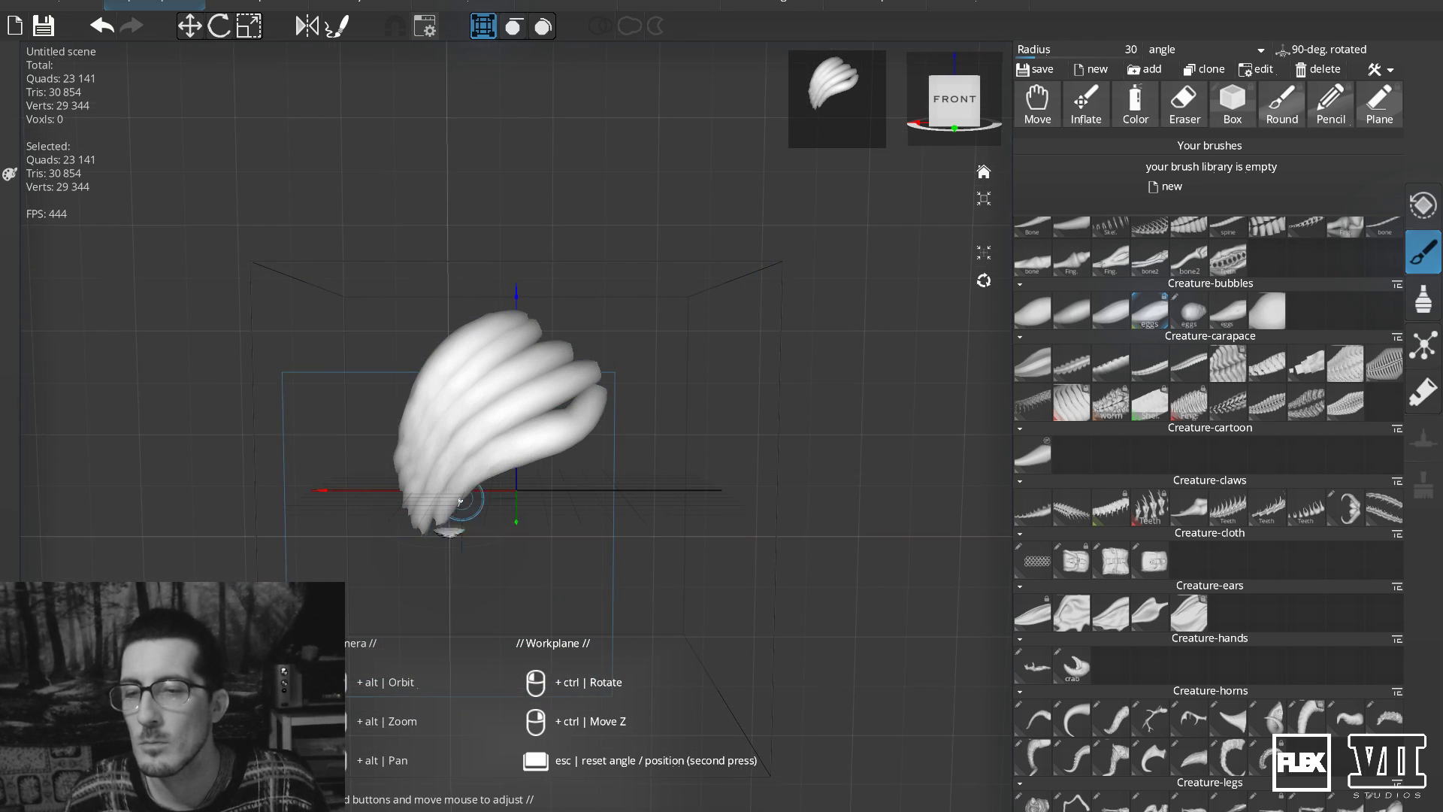
pyautogui.moveTo(447, 524); pyautogui.dragTo(583, 395)
# Extend the strand cluster with curled strokes at its upper right and nested curved strokes around its lower edge.
pyautogui.moveTo(404, 411)
pyautogui.mouseDown()
pyautogui.moveTo(496, 306)
pyautogui.moveTo(601, 360)
pyautogui.moveTo(583, 388)
pyautogui.moveTo(641, 328)
pyautogui.moveTo(658, 271)
pyautogui.moveTo(642, 300)
pyautogui.mouseUp()
pyautogui.moveTo(602, 268)
pyautogui.mouseDown()
pyautogui.moveTo(623, 347)
pyautogui.moveTo(680, 320)
pyautogui.moveTo(676, 298)
pyautogui.mouseUp()
pyautogui.moveTo(597, 410)
pyautogui.mouseDown()
pyautogui.moveTo(710, 289)
pyautogui.moveTo(723, 322)
pyautogui.moveTo(580, 493)
pyautogui.moveTo(526, 529)
pyautogui.moveTo(603, 520)
pyautogui.mouseUp()
pyautogui.moveTo(525, 560)
pyautogui.mouseDown()
pyautogui.moveTo(583, 544)
pyautogui.moveTo(556, 542)
pyautogui.moveTo(560, 575)
pyautogui.mouseUp()
pyautogui.moveTo(519, 526); pyautogui.dragTo(530, 566)
pyautogui.moveTo(559, 479)
pyautogui.mouseDown()
pyautogui.moveTo(454, 533)
pyautogui.moveTo(474, 565)
pyautogui.moveTo(441, 536)
pyautogui.mouseUp()
pyautogui.moveTo(544, 561); pyautogui.dragTo(630, 457)
pyautogui.moveTo(577, 557)
pyautogui.mouseDown()
pyautogui.moveTo(556, 560)
pyautogui.moveTo(648, 457)
pyautogui.mouseUp()
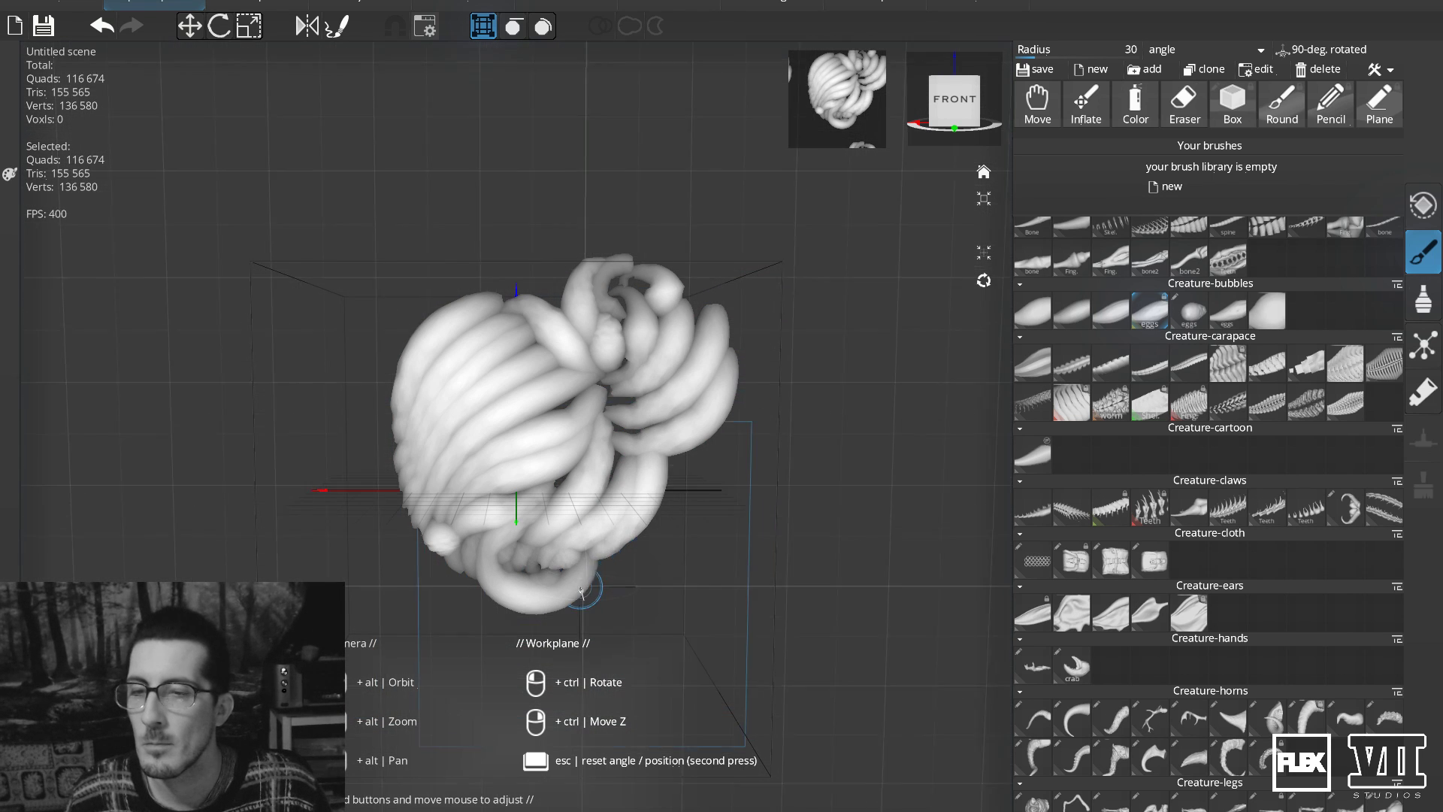
# Layer more smooth outer strands along the cluster's lower right, upper left and lower left sides.
pyautogui.moveTo(581, 592); pyautogui.dragTo(681, 485)
pyautogui.moveTo(707, 432); pyautogui.dragTo(709, 427)
pyautogui.moveTo(626, 583)
pyautogui.mouseDown()
pyautogui.moveTo(714, 430)
pyautogui.moveTo(668, 584)
pyautogui.mouseUp()
pyautogui.moveTo(735, 431); pyautogui.dragTo(755, 422)
pyautogui.moveTo(488, 308)
pyautogui.mouseDown()
pyautogui.moveTo(424, 331)
pyautogui.moveTo(388, 414)
pyautogui.moveTo(419, 299)
pyautogui.moveTo(388, 481)
pyautogui.moveTo(405, 543)
pyautogui.moveTo(351, 454)
pyautogui.moveTo(425, 292)
pyautogui.mouseUp()
pyautogui.moveTo(373, 493)
pyautogui.mouseDown()
pyautogui.moveTo(337, 393)
pyautogui.moveTo(434, 276)
pyautogui.moveTo(300, 364)
pyautogui.moveTo(323, 458)
pyautogui.moveTo(395, 594)
pyautogui.moveTo(428, 531)
pyautogui.moveTo(461, 579)
pyautogui.moveTo(524, 611)
pyautogui.mouseUp()
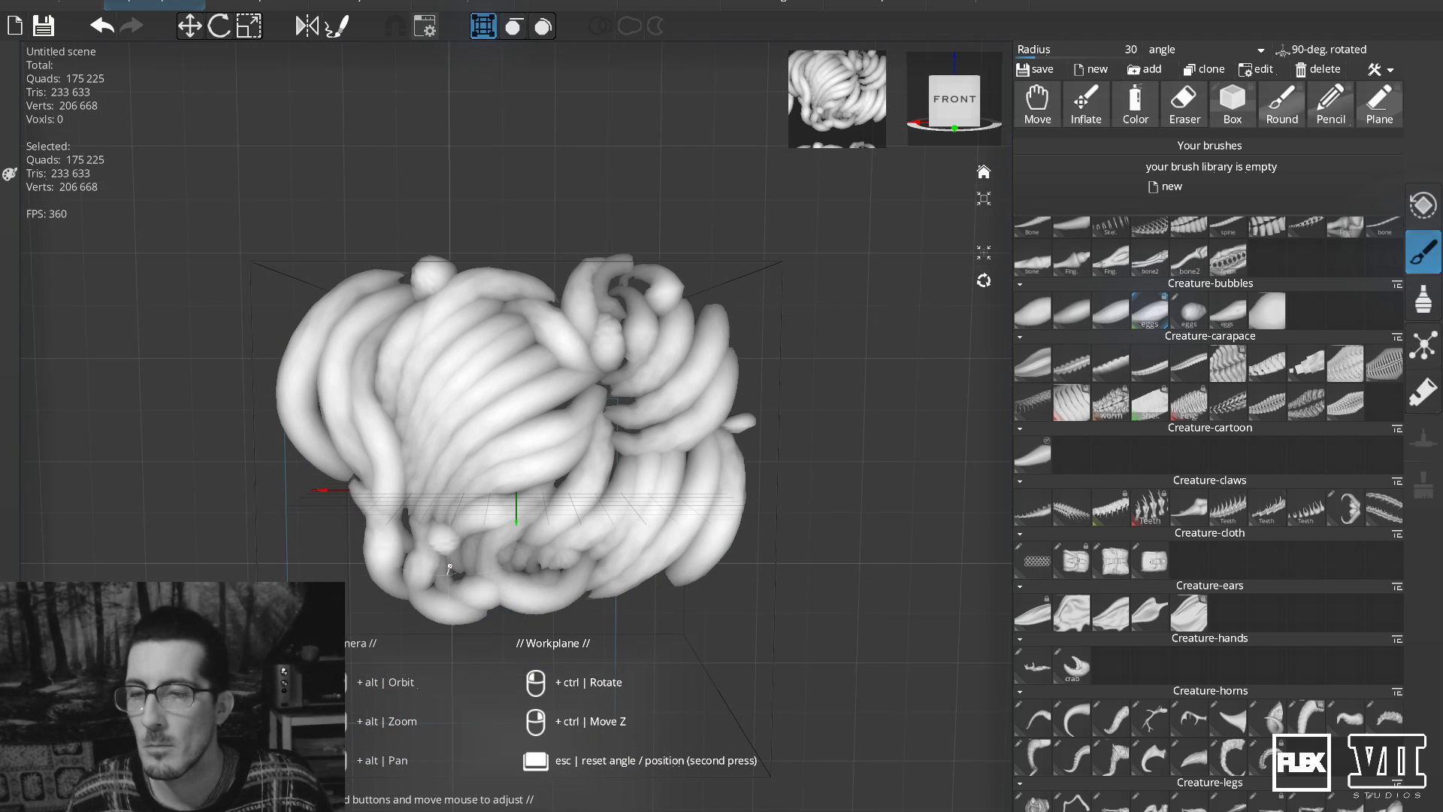
# Fill the cluster's lower-left hollow with short strokes and wrap further strands around its lower edge and upper-right curl.
pyautogui.moveTo(412, 552); pyautogui.dragTo(386, 607)
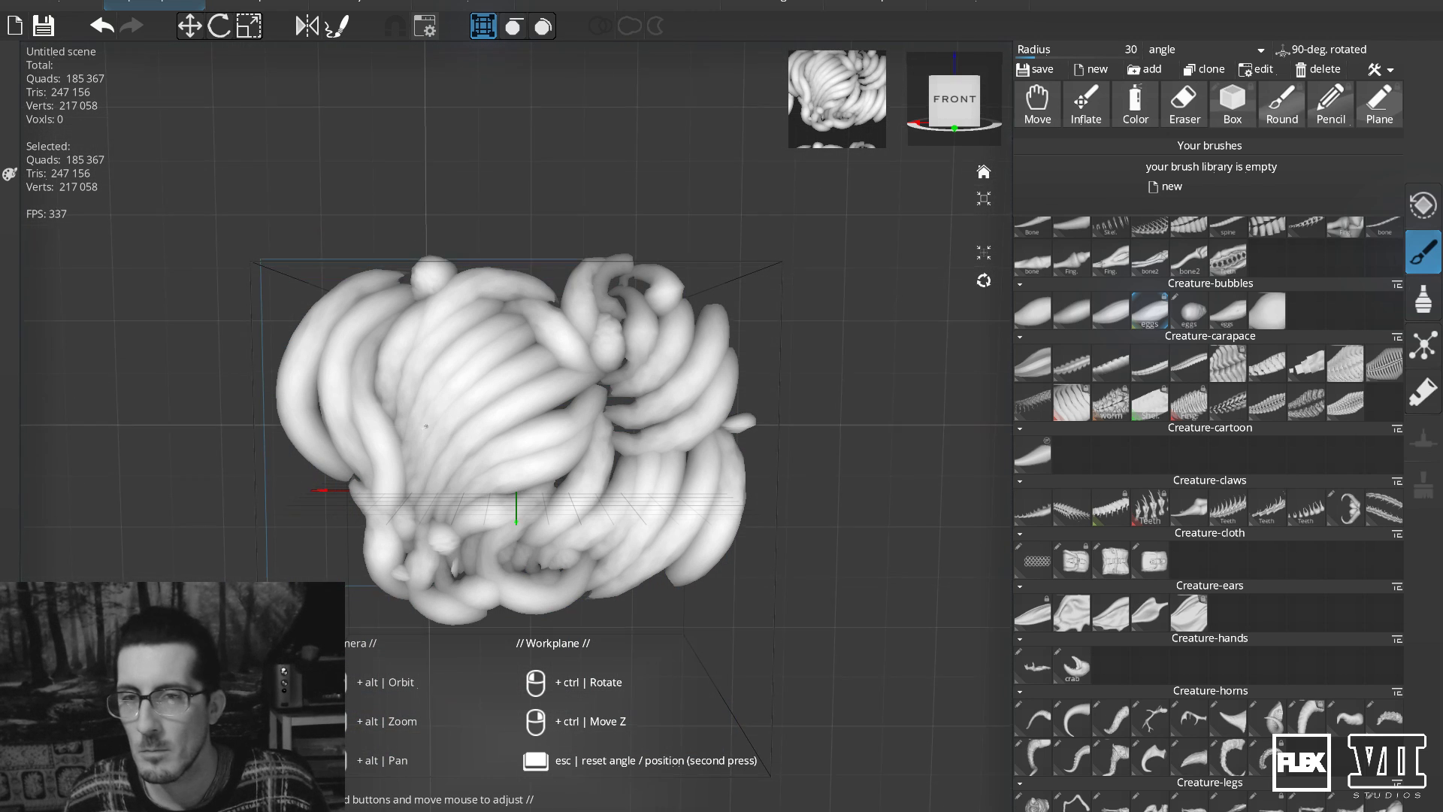
pyautogui.moveTo(495, 582); pyautogui.dragTo(549, 558)
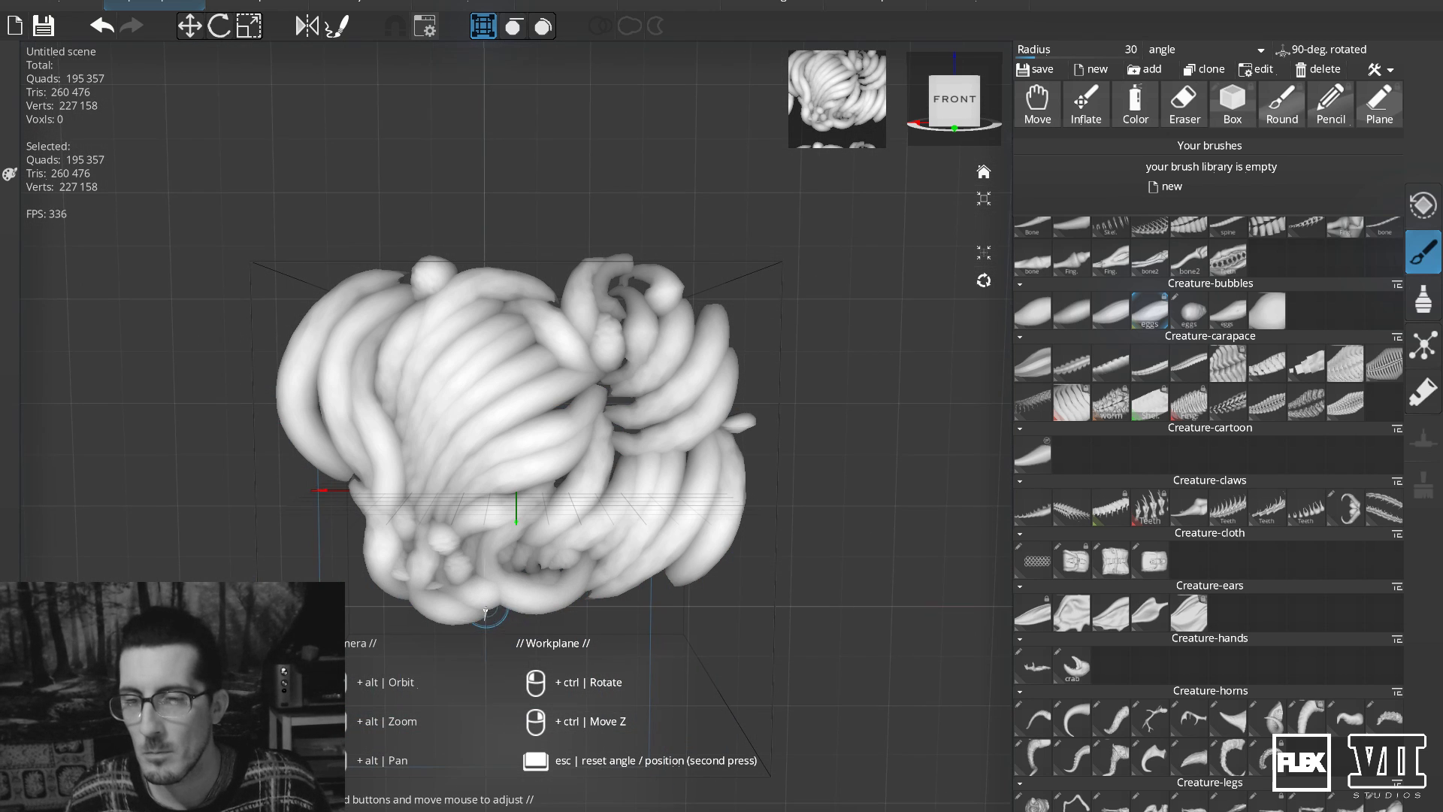
pyautogui.moveTo(632, 570); pyautogui.dragTo(653, 599)
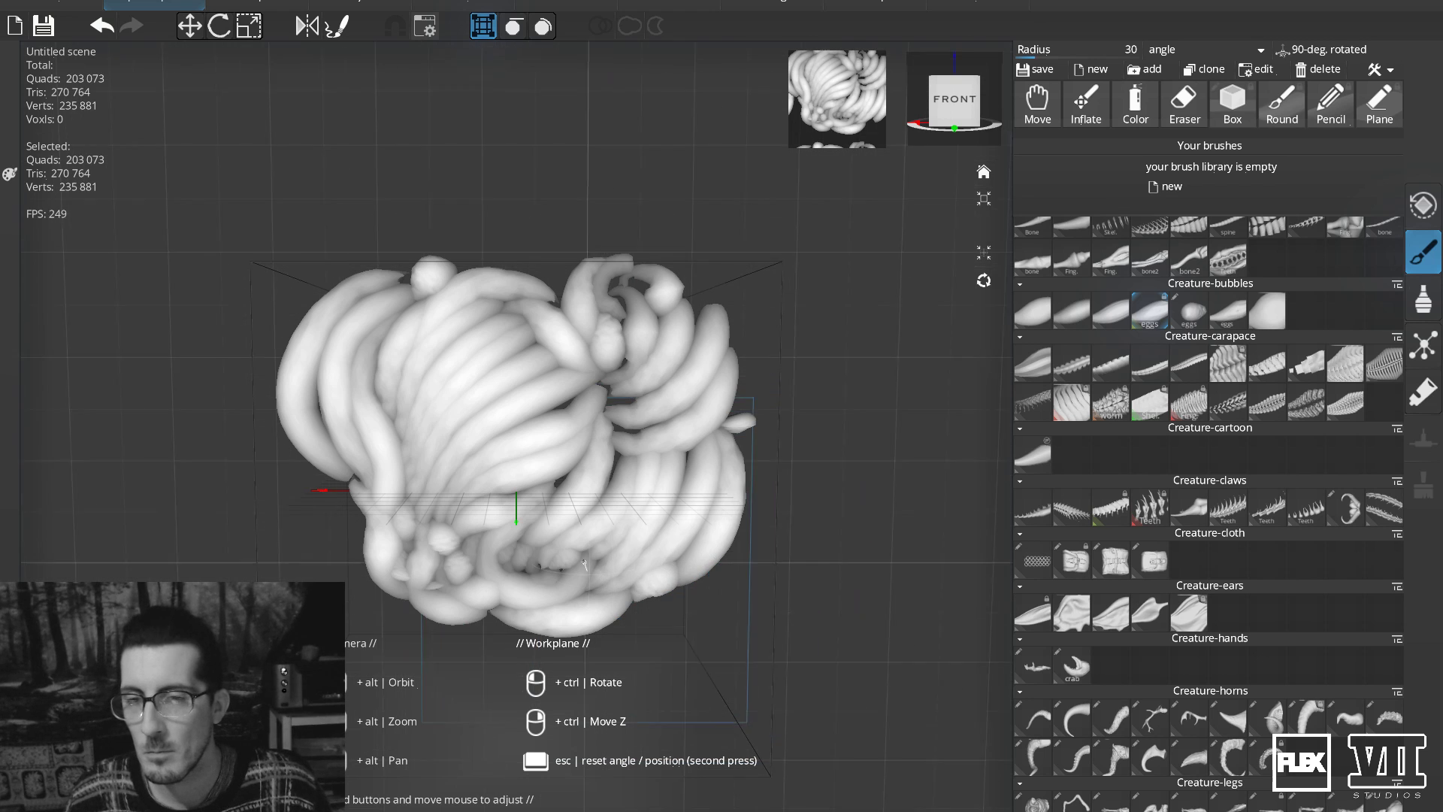
pyautogui.moveTo(702, 298); pyautogui.dragTo(742, 330)
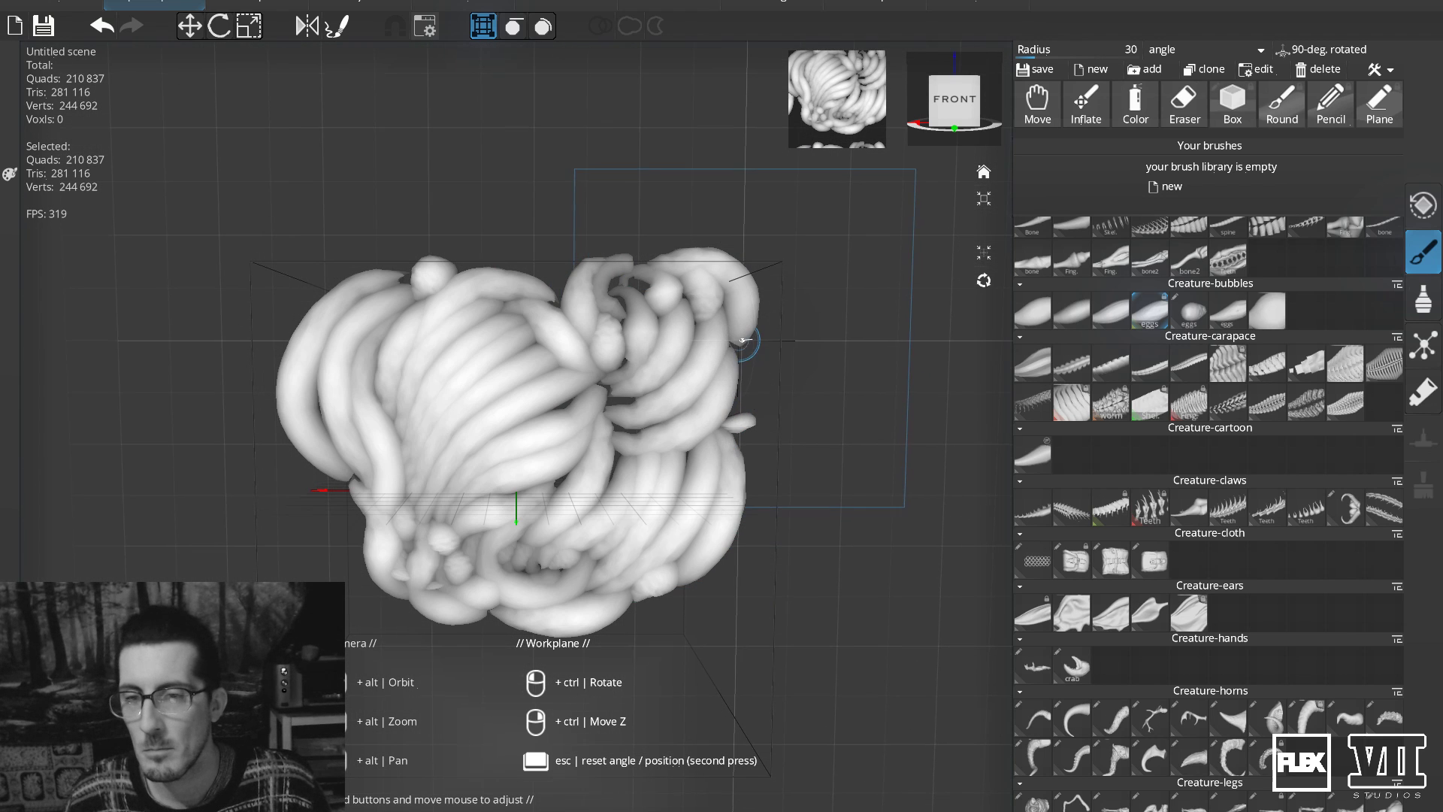
pyautogui.moveTo(745, 345); pyautogui.dragTo(761, 413)
pyautogui.moveTo(564, 294)
pyautogui.mouseDown()
pyautogui.moveTo(588, 242)
pyautogui.moveTo(682, 265)
pyautogui.mouseUp()
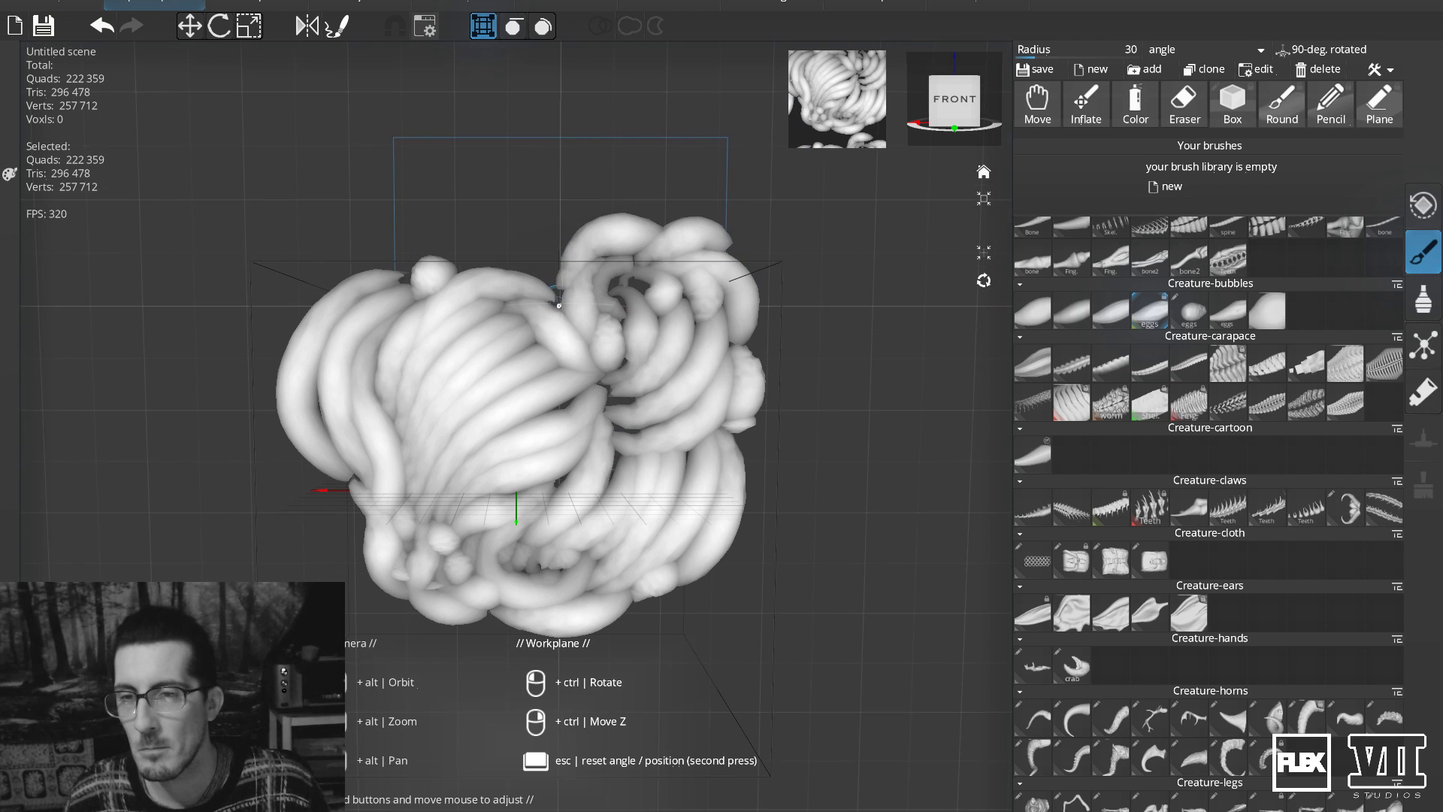
# Draw short adjacent strands above the cluster's center and long arched strands over its upper-left edge.
pyautogui.moveTo(532, 287); pyautogui.dragTo(580, 187)
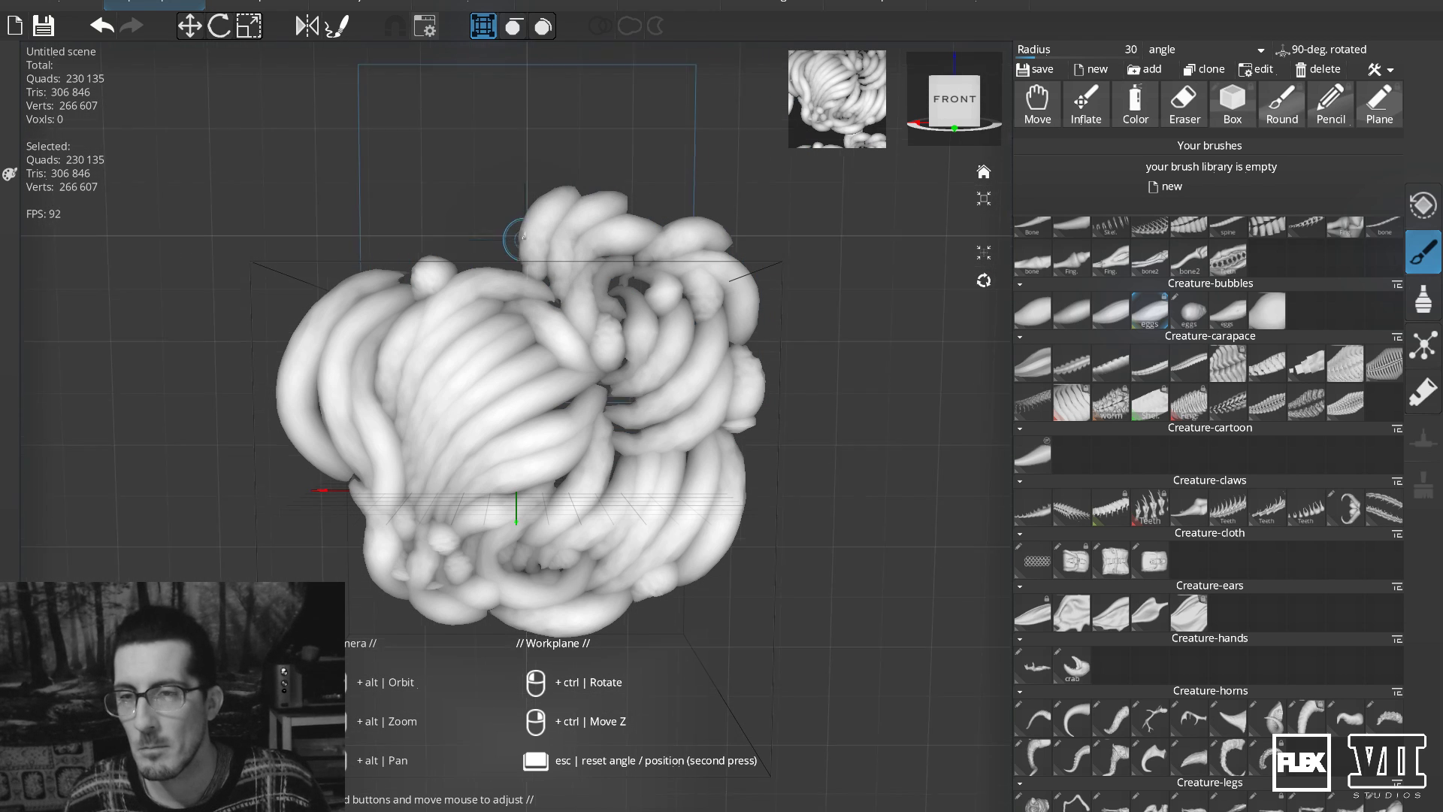
pyautogui.moveTo(519, 261); pyautogui.dragTo(574, 186)
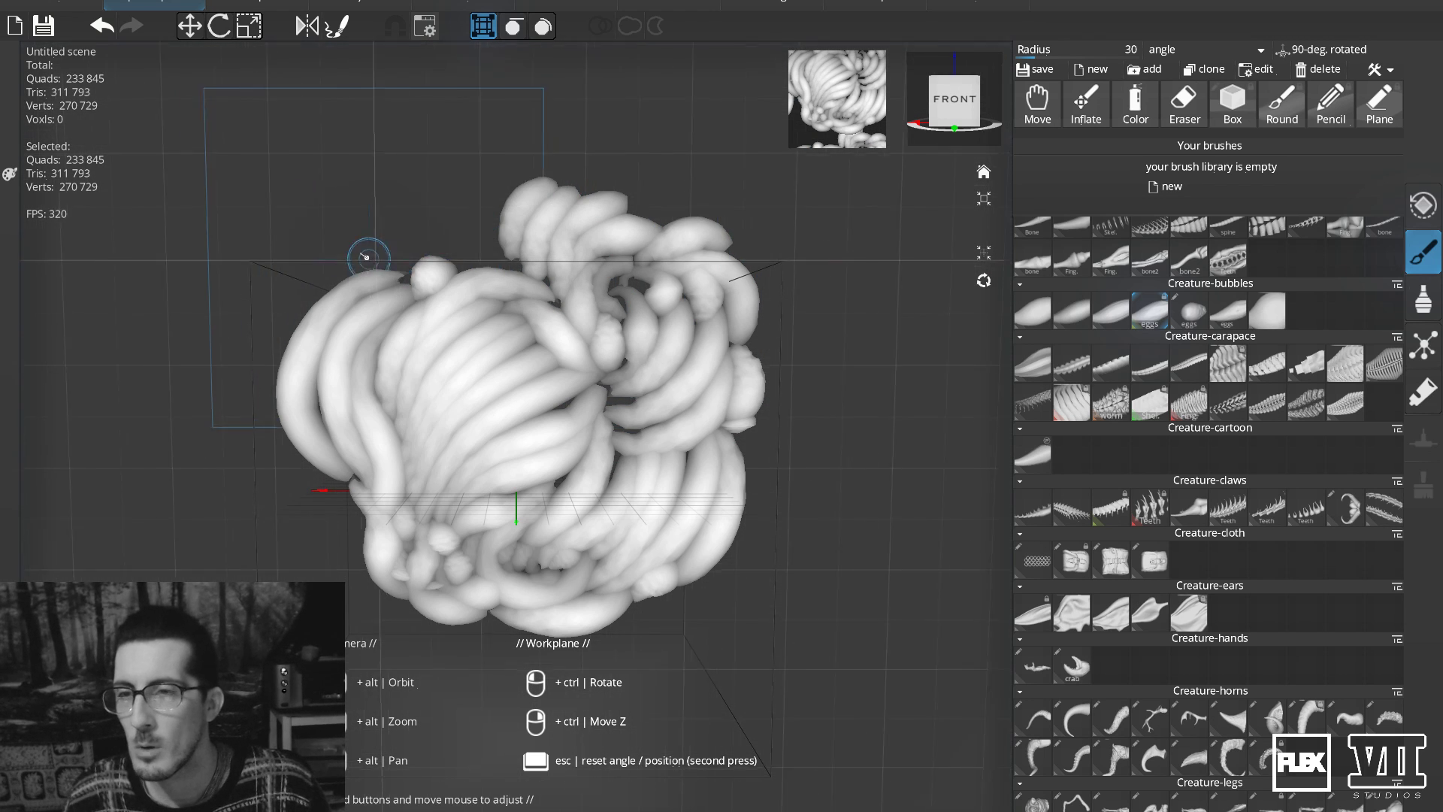
pyautogui.moveTo(321, 295); pyautogui.dragTo(496, 253)
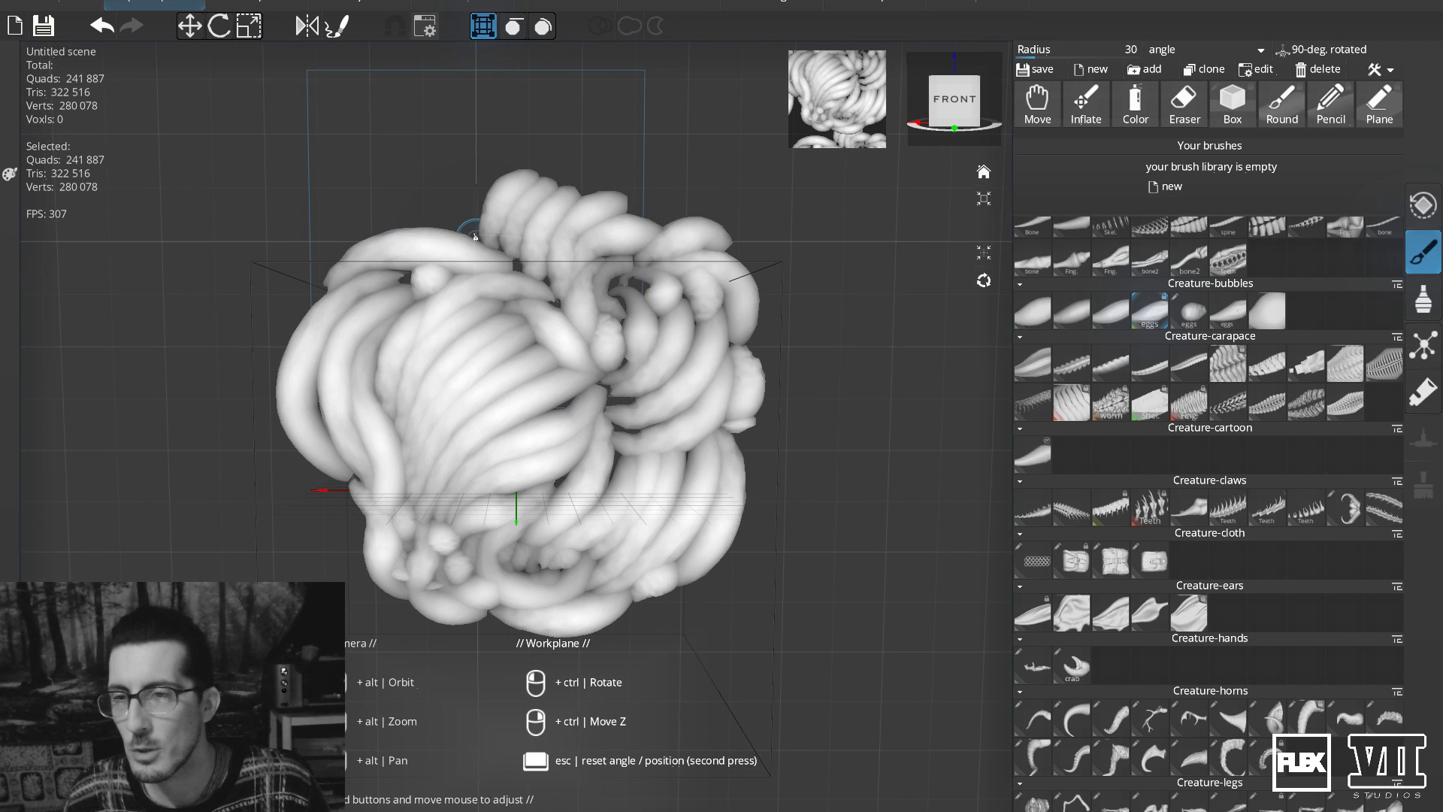
pyautogui.moveTo(299, 320)
pyautogui.mouseDown()
pyautogui.moveTo(330, 226)
pyautogui.moveTo(391, 188)
pyautogui.moveTo(435, 185)
pyautogui.mouseUp()
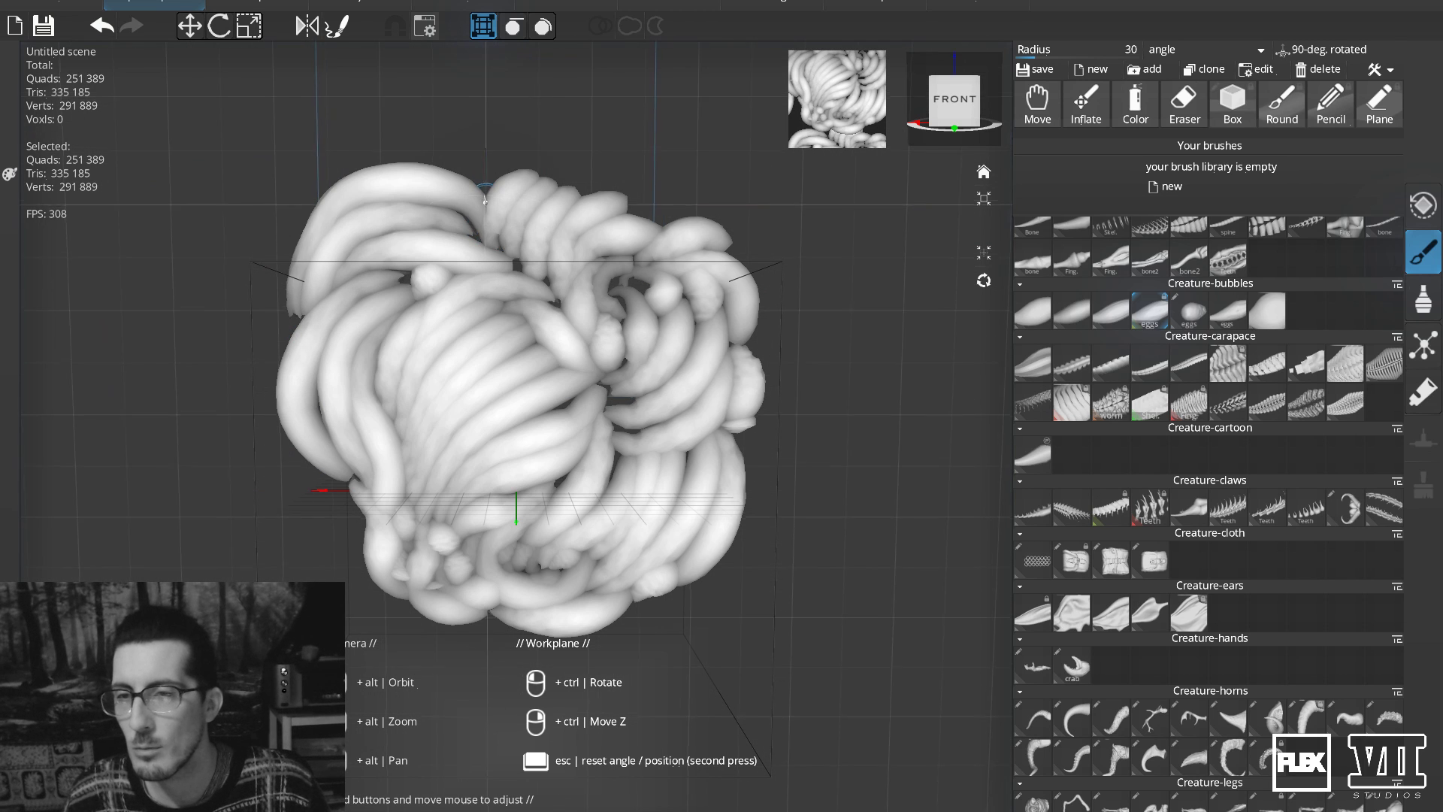
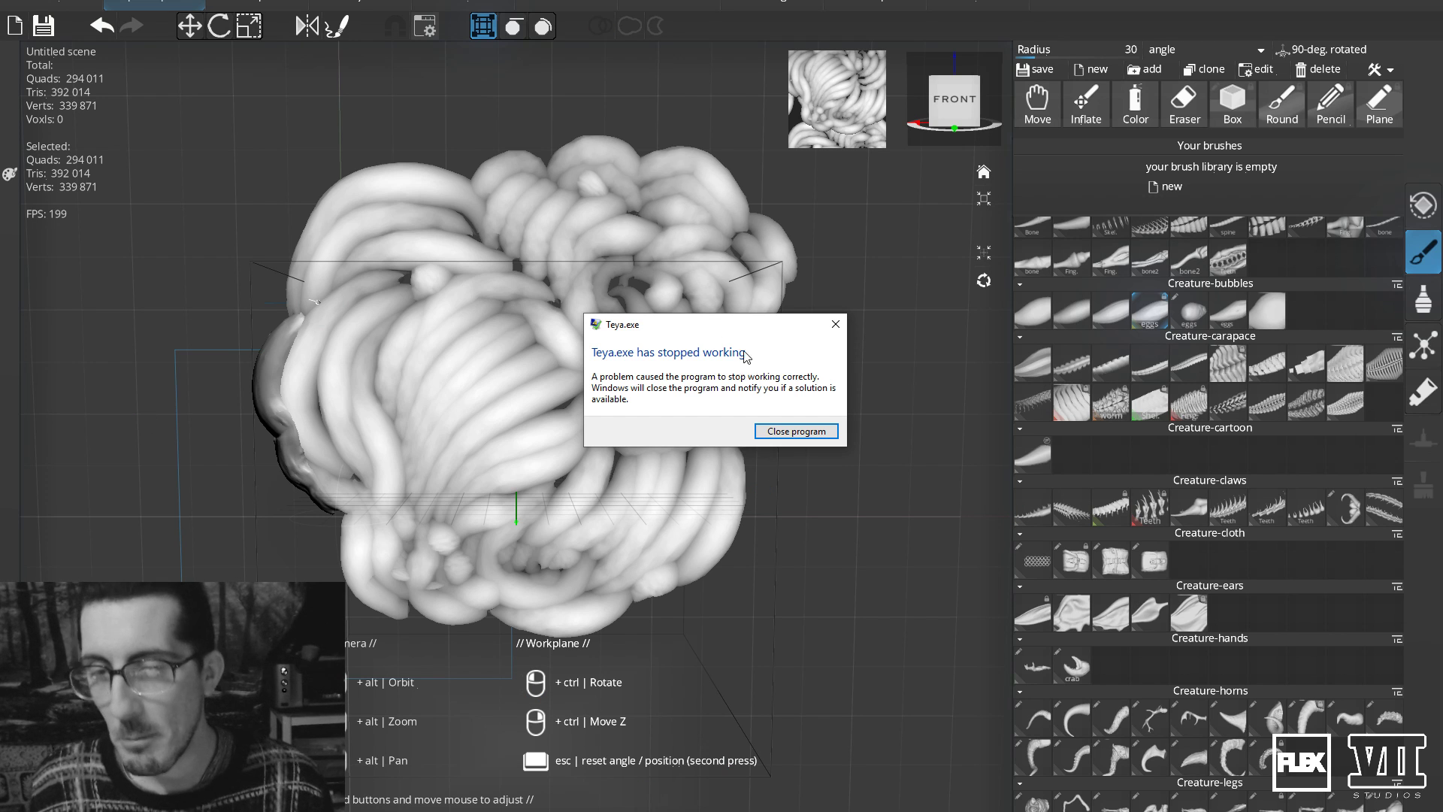
# Close the crashed program, relaunch Teya Conceptor and continue past the license e-mail check.
pyautogui.click(783, 432)
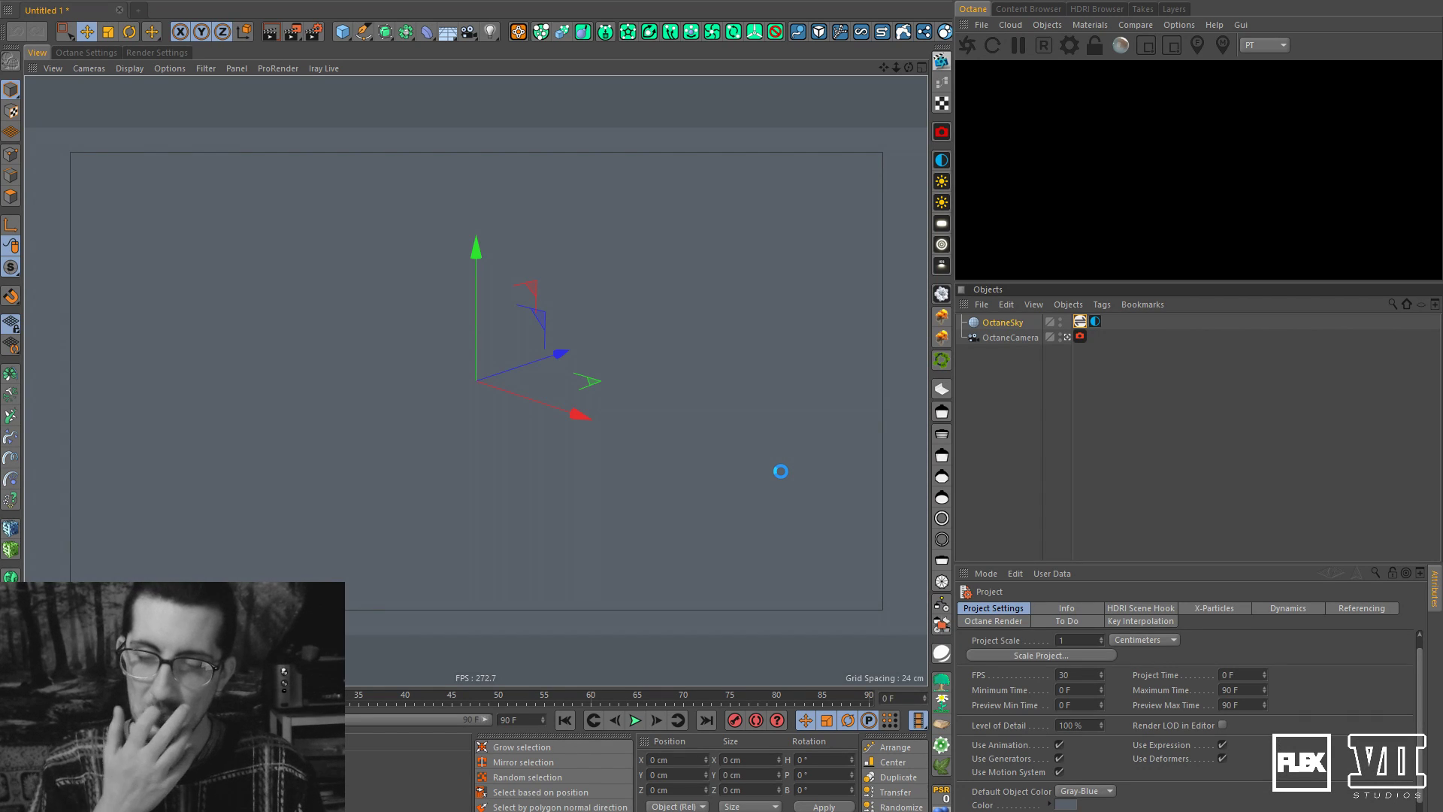
pyautogui.press('super')
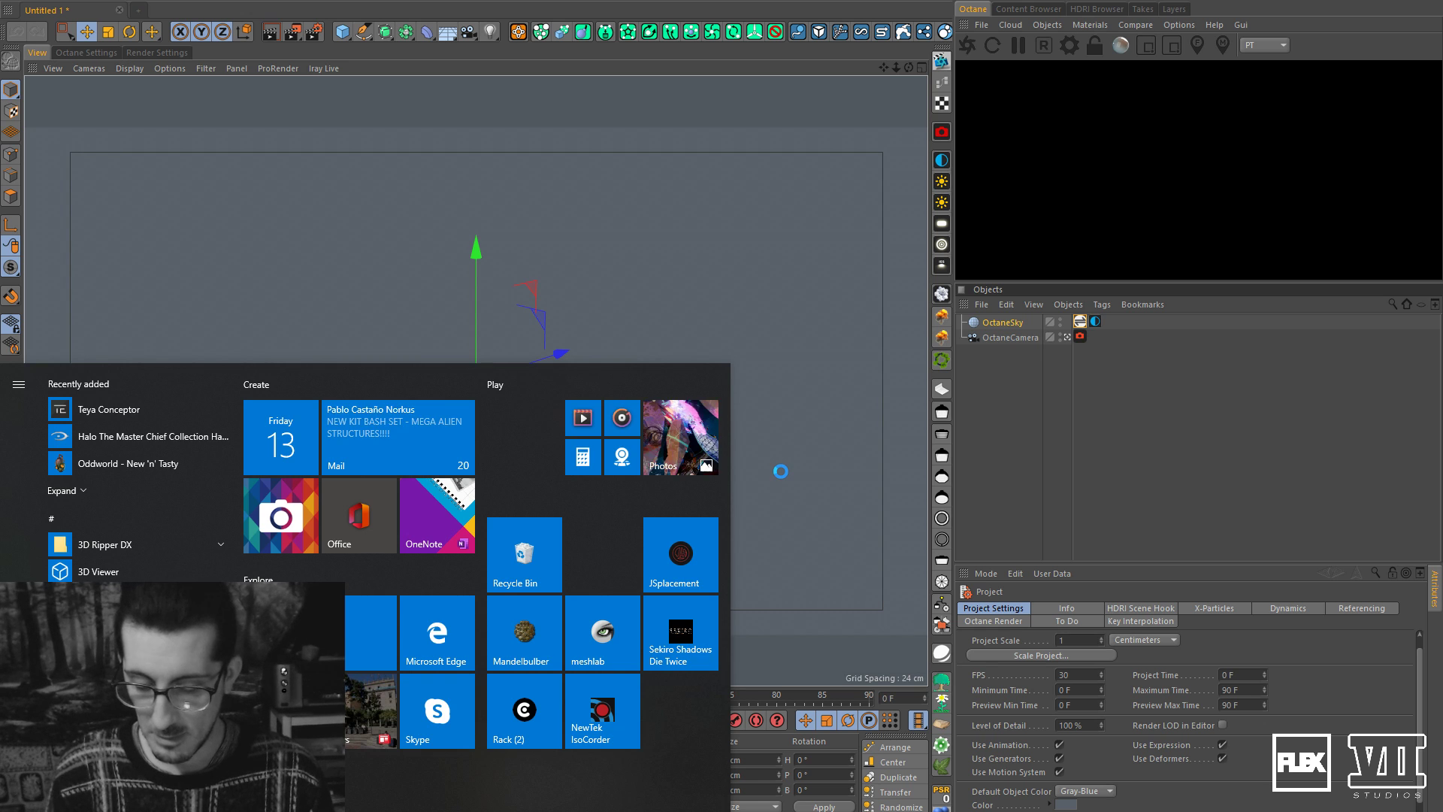
pyautogui.write('t')
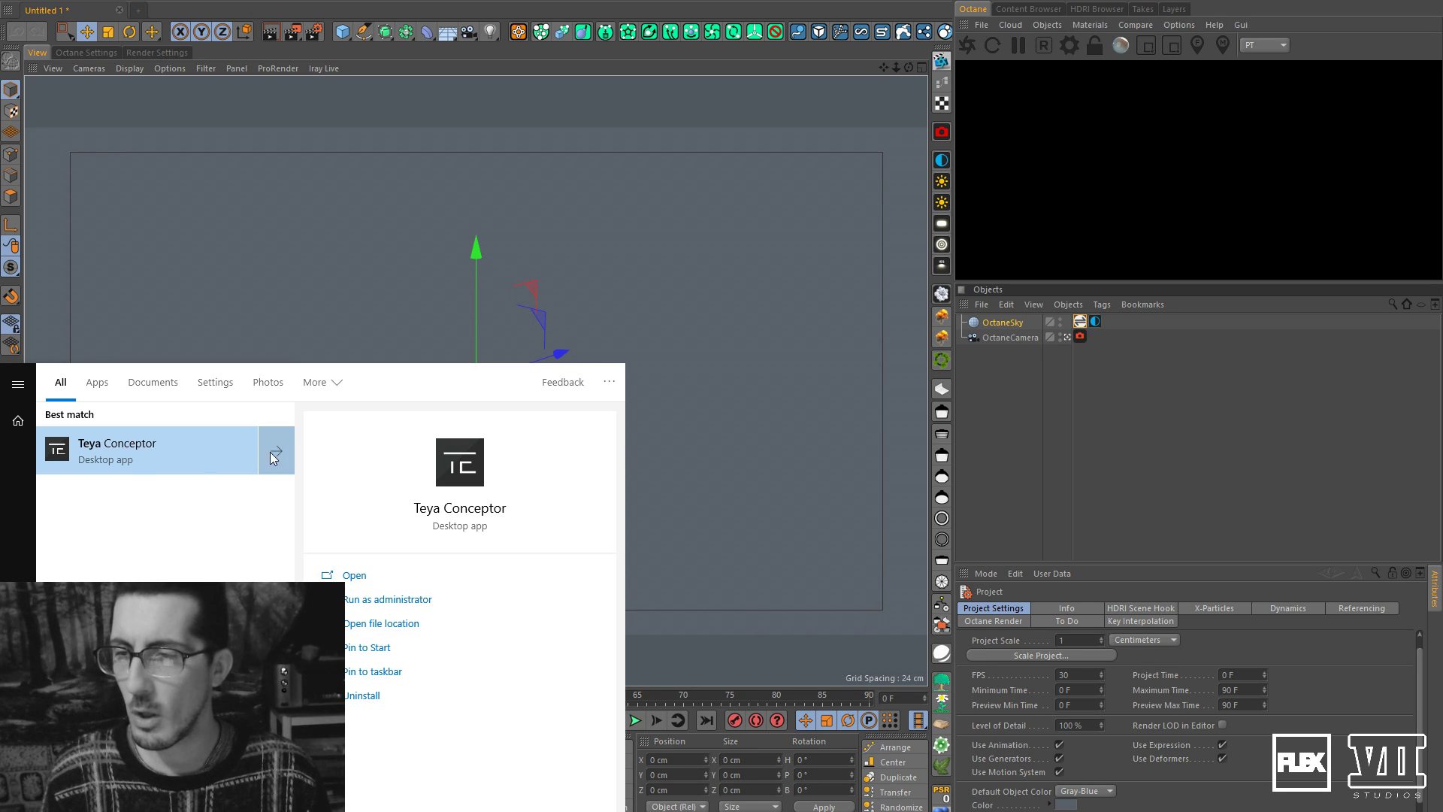
pyautogui.click(195, 462)
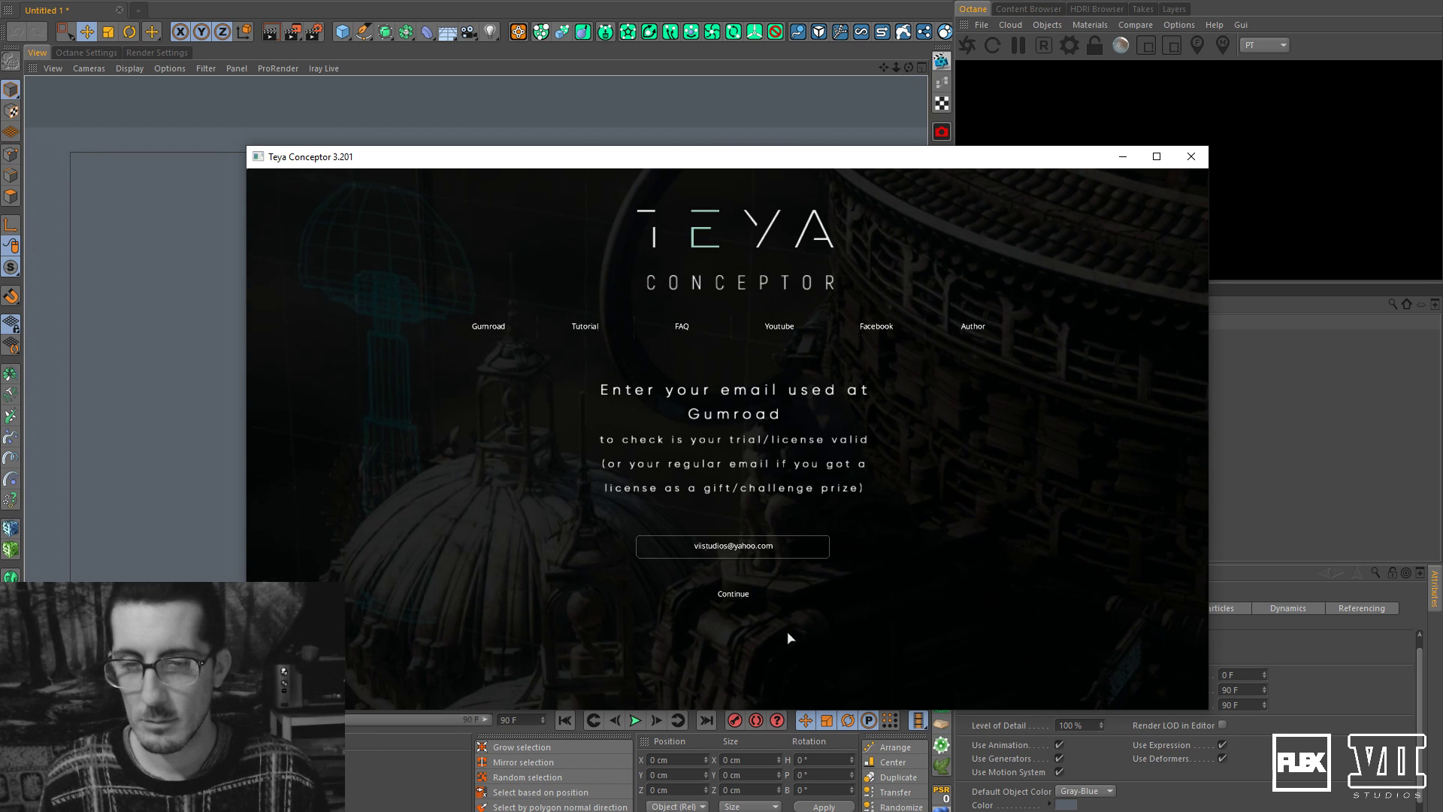
pyautogui.click(757, 596)
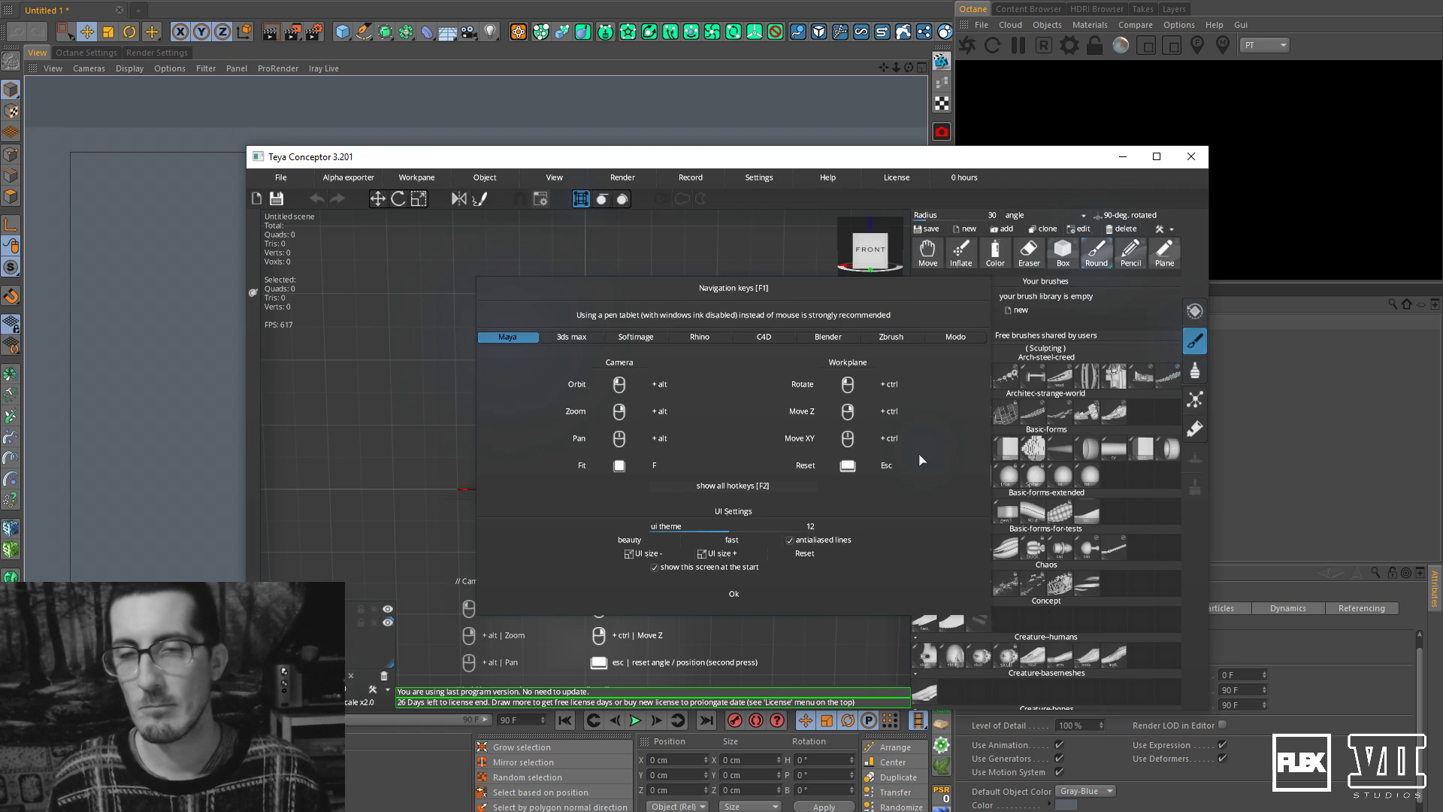
# Increase the interface size, dismiss the navigation keys screen and maximize the program window.
pyautogui.click(727, 556)
pyautogui.click(734, 567)
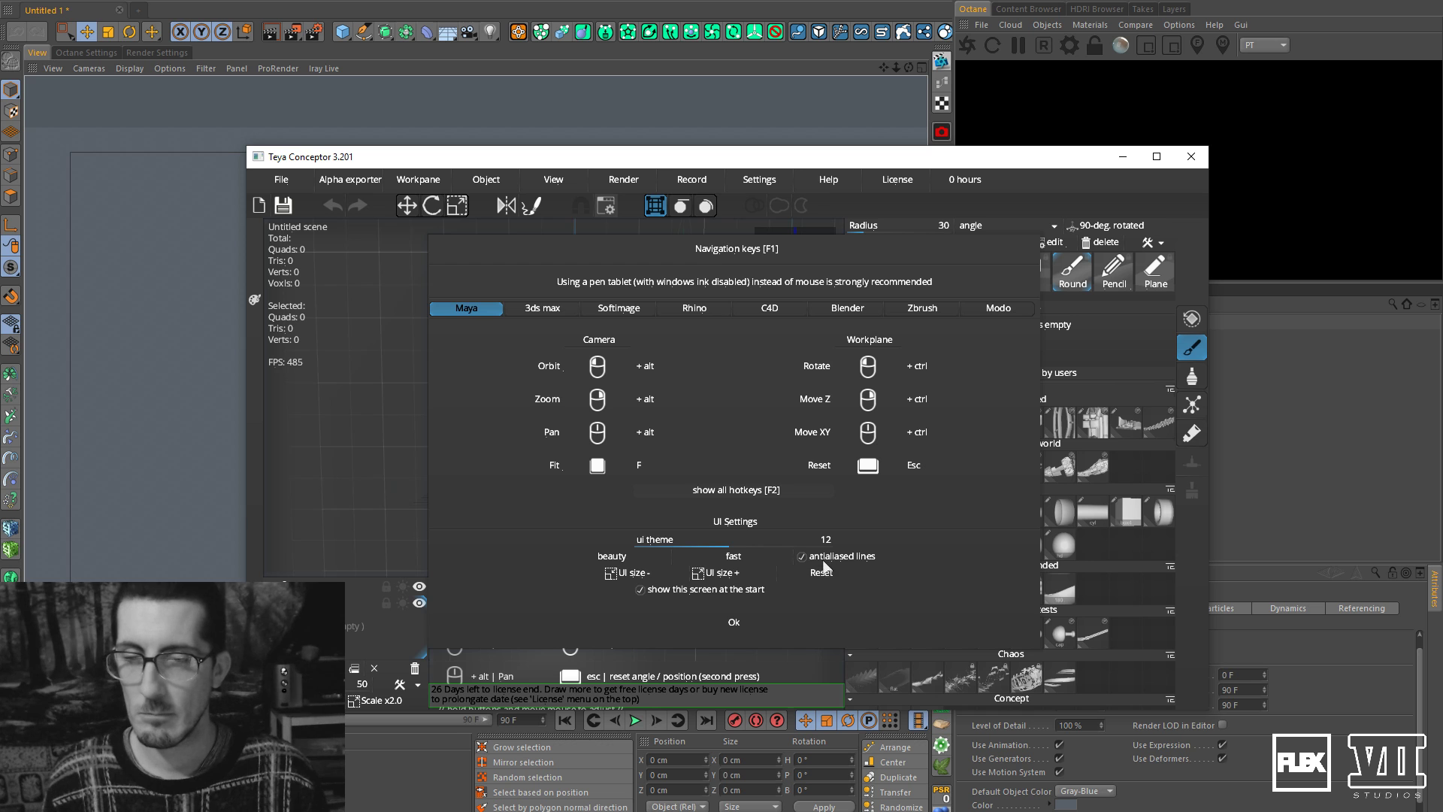
pyautogui.click(735, 622)
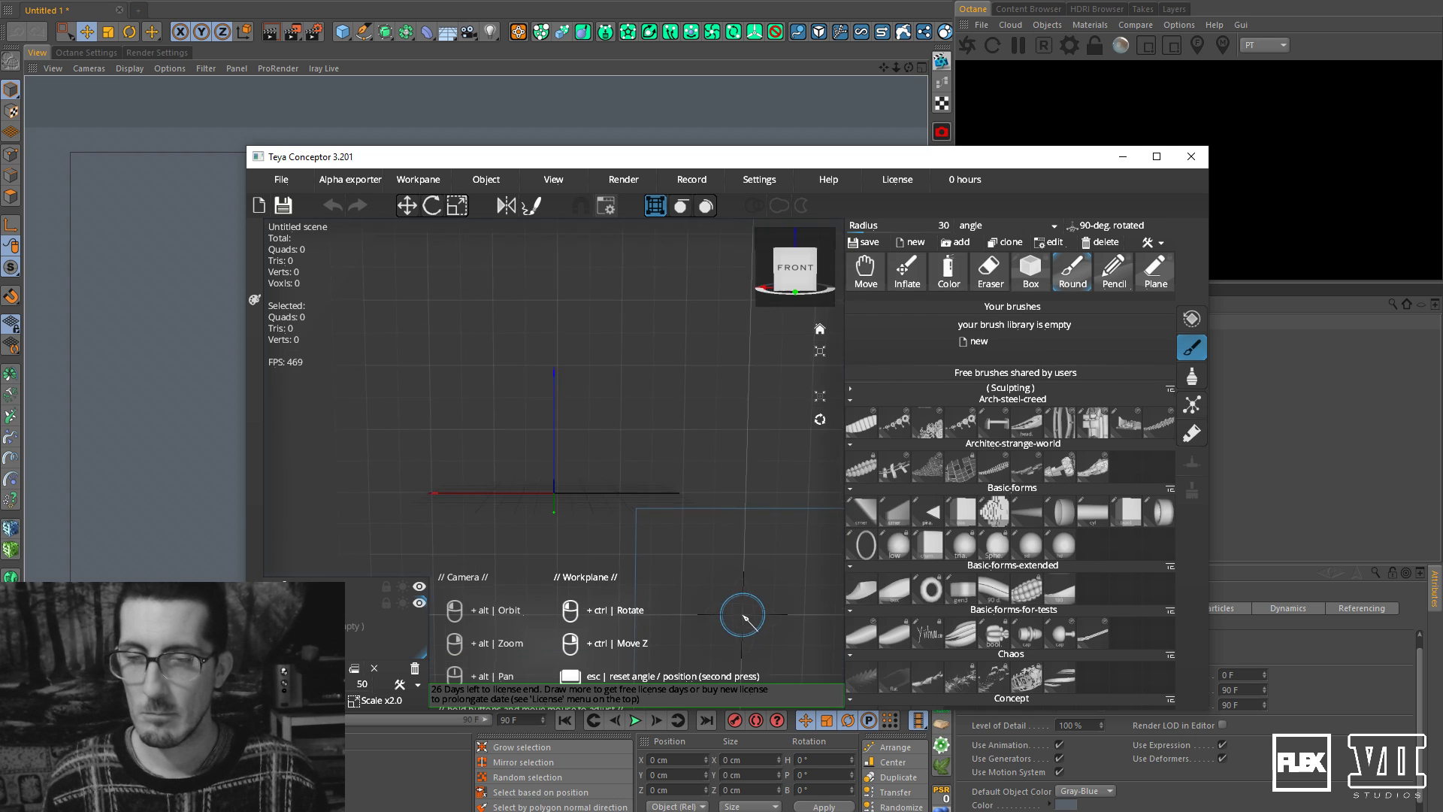
pyautogui.click(1158, 157)
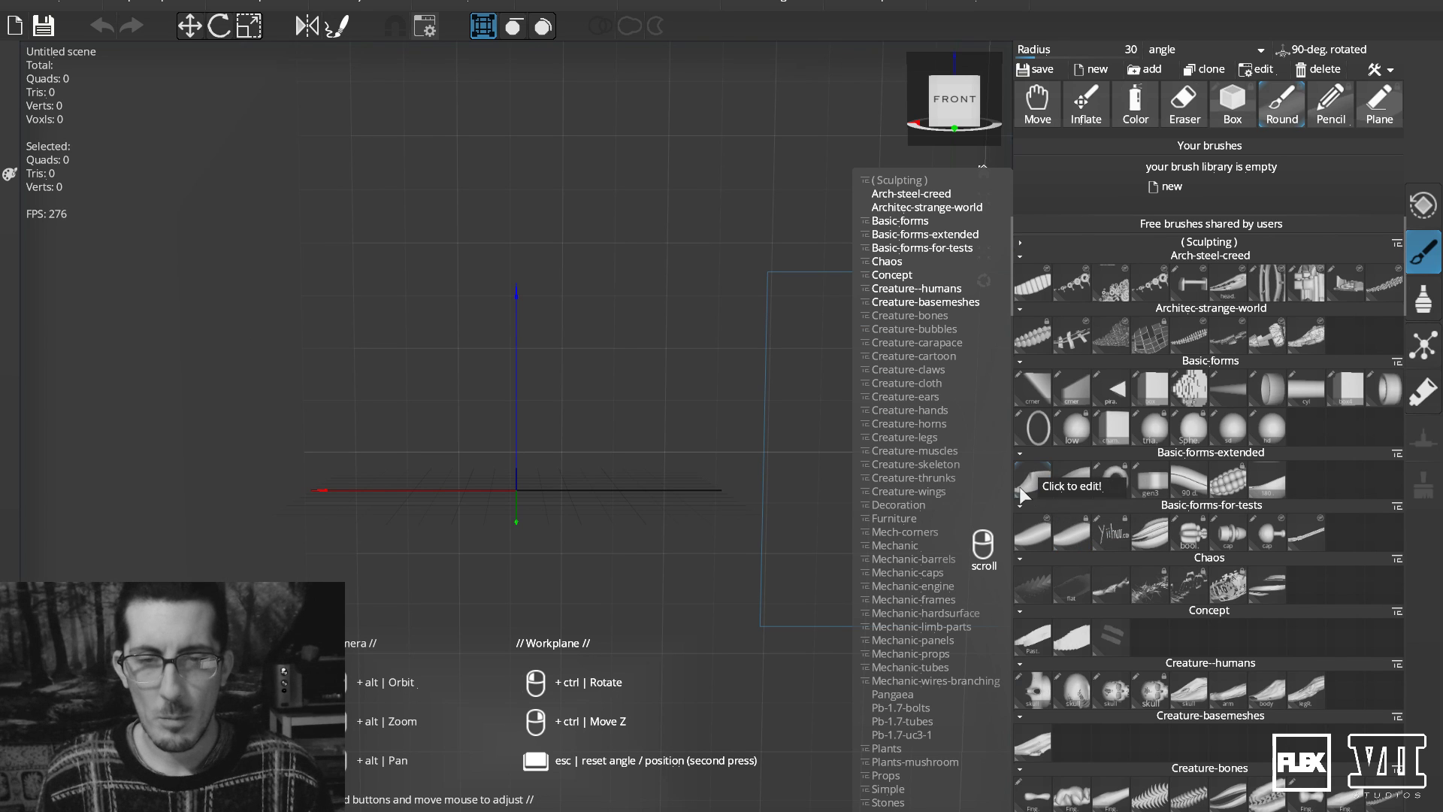
# Select the first Basic-forms-extended brush, enable symmetry and draw a mirrored pair of upswept horns from the origin, undoing two unmirrored trials.
pyautogui.click(1267, 469)
pyautogui.moveTo(524, 460); pyautogui.dragTo(726, 241)
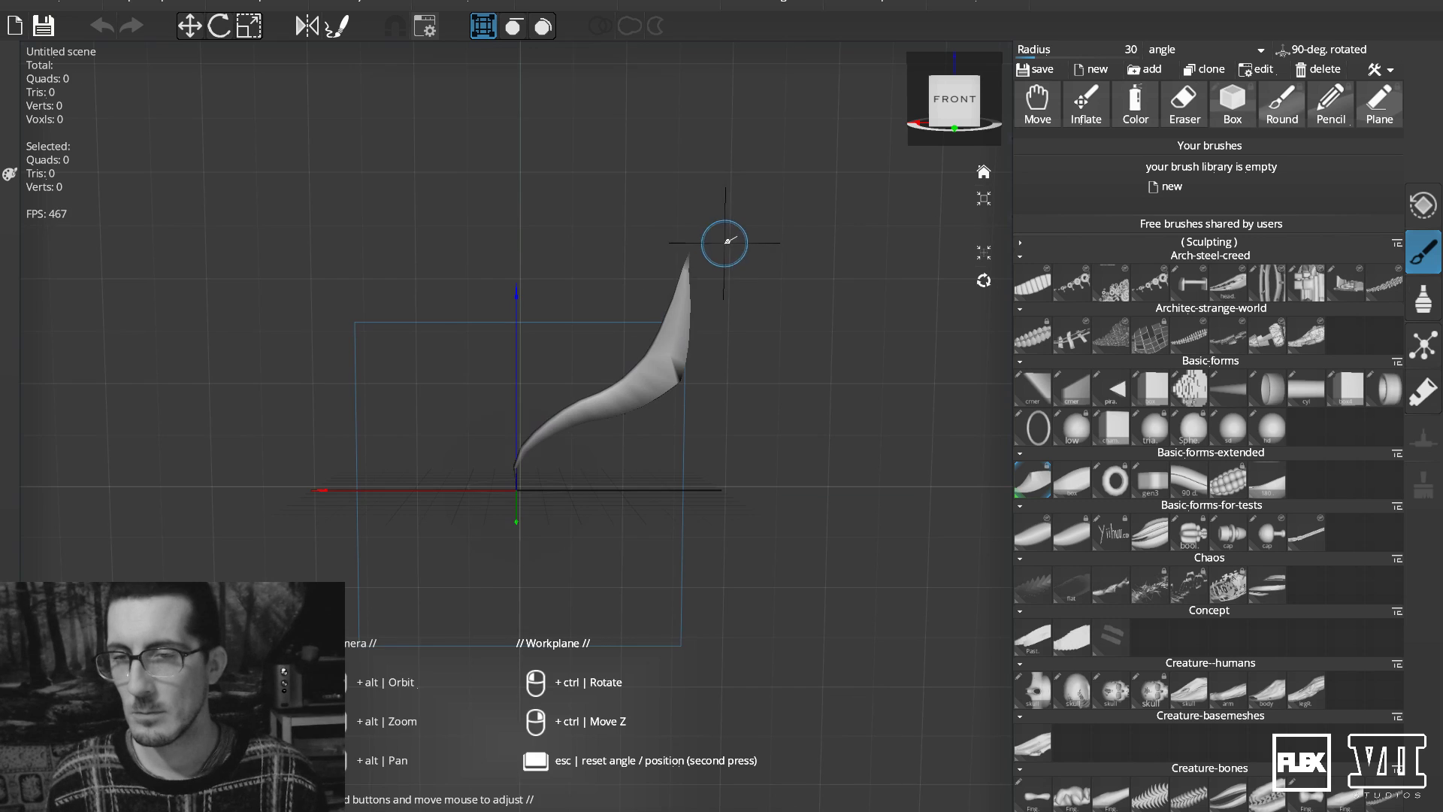
pyautogui.hotkey('ctrl', 'z')
pyautogui.moveTo(526, 483); pyautogui.dragTo(669, 238)
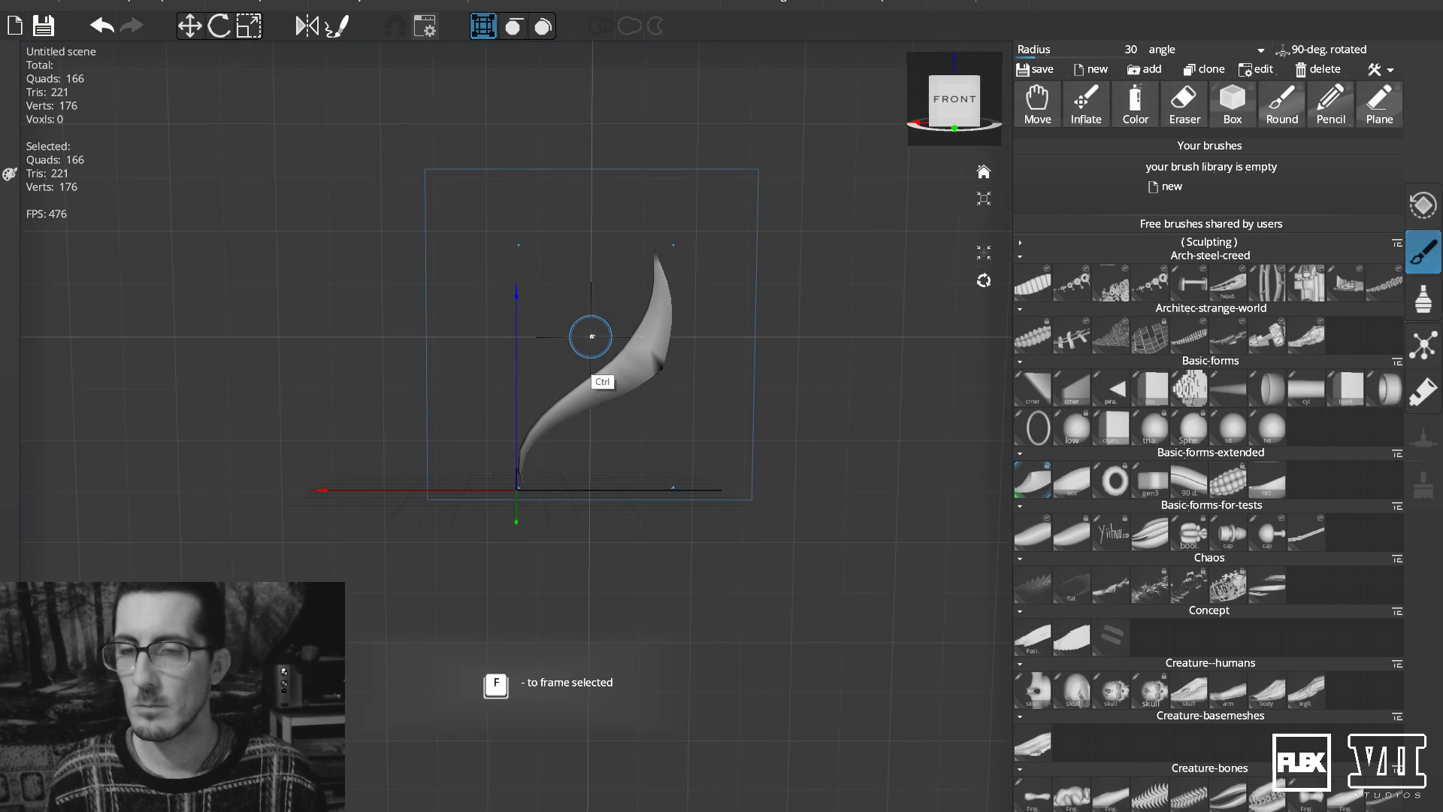
pyautogui.hotkey('ctrl', 'z')
pyautogui.press('x')
pyautogui.moveTo(521, 492); pyautogui.dragTo(674, 260)
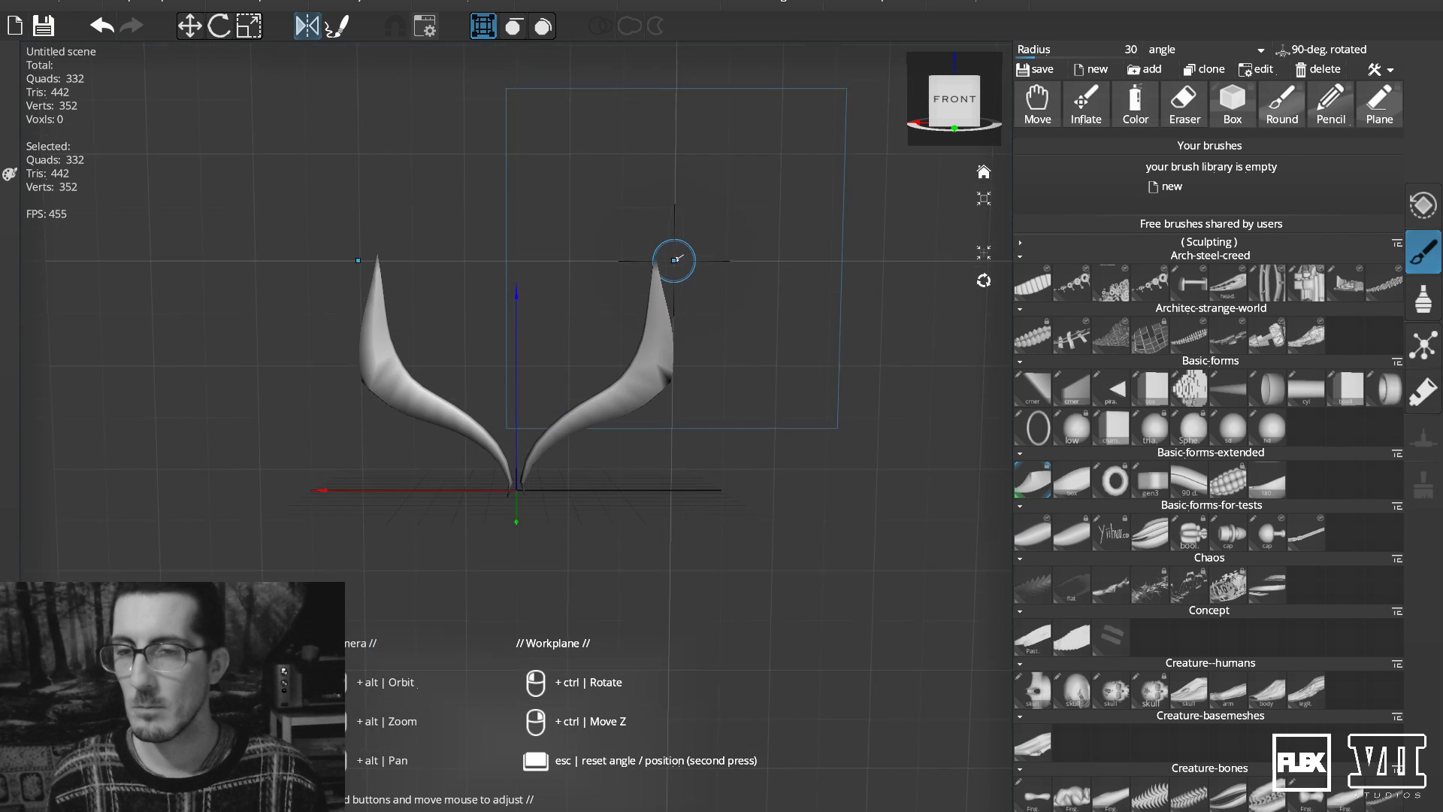
# Add mirrored spikes inside, beside and below the horns with the same brush, undoing unsatisfactory strokes.
pyautogui.moveTo(518, 473)
pyautogui.mouseDown()
pyautogui.moveTo(612, 296)
pyautogui.moveTo(549, 373)
pyautogui.mouseUp()
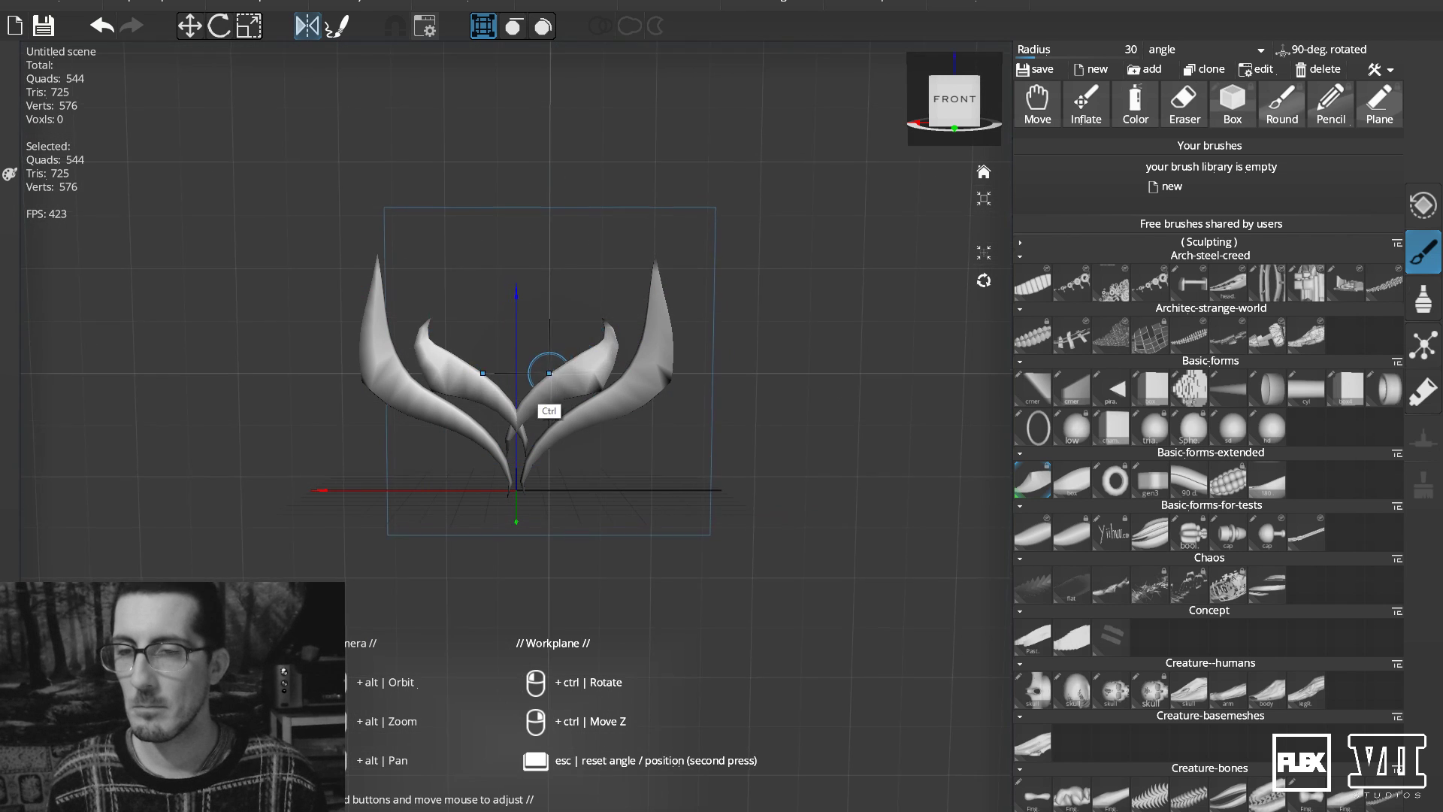
pyautogui.hotkey('ctrl', 'z')
pyautogui.moveTo(519, 485)
pyautogui.mouseDown()
pyautogui.moveTo(579, 274)
pyautogui.moveTo(559, 276)
pyautogui.moveTo(528, 451)
pyautogui.moveTo(744, 421)
pyautogui.mouseUp()
pyautogui.hotkey('ctrl', 'z')
pyautogui.moveTo(529, 491); pyautogui.dragTo(520, 627)
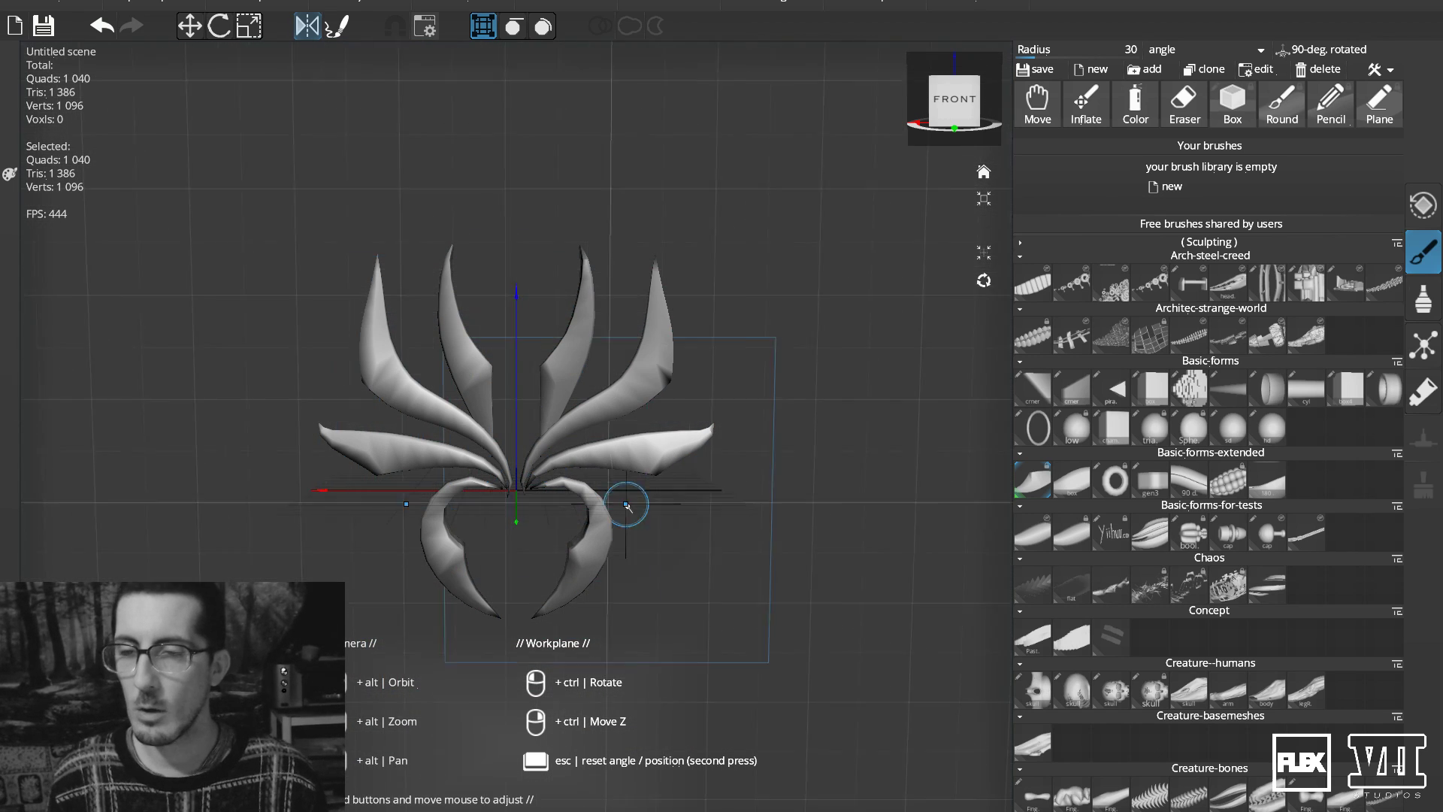
# Add mirrored horns curving outward below, beside and above the cluster, redrawing the uppermost pair so its bases sit apart from the centre line.
pyautogui.moveTo(596, 481)
pyautogui.mouseDown()
pyautogui.moveTo(654, 574)
pyautogui.moveTo(798, 626)
pyautogui.mouseUp()
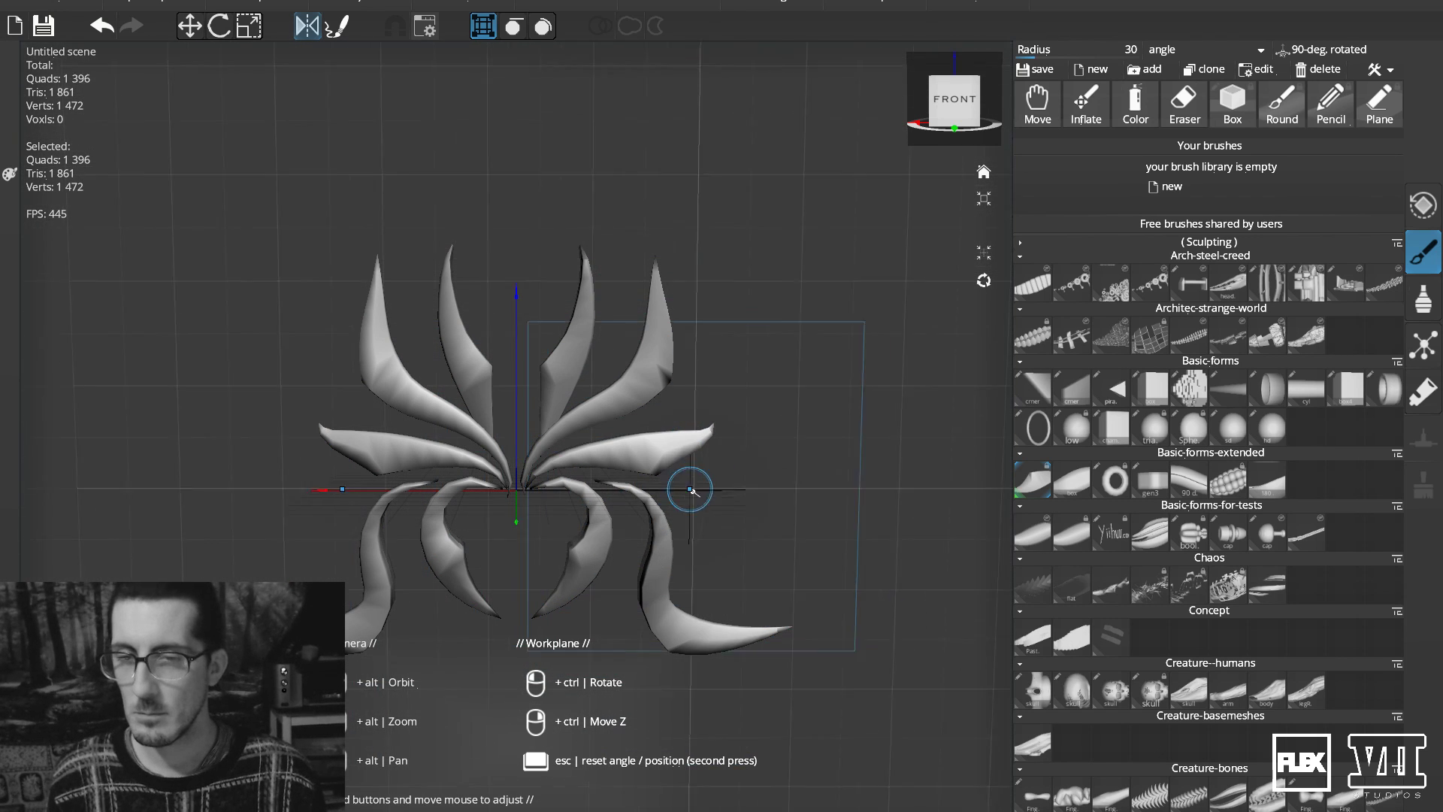
pyautogui.moveTo(702, 483); pyautogui.dragTo(786, 319)
pyautogui.moveTo(685, 401)
pyautogui.mouseDown()
pyautogui.moveTo(706, 390)
pyautogui.moveTo(780, 199)
pyautogui.mouseUp()
pyautogui.moveTo(520, 319); pyautogui.dragTo(661, 184)
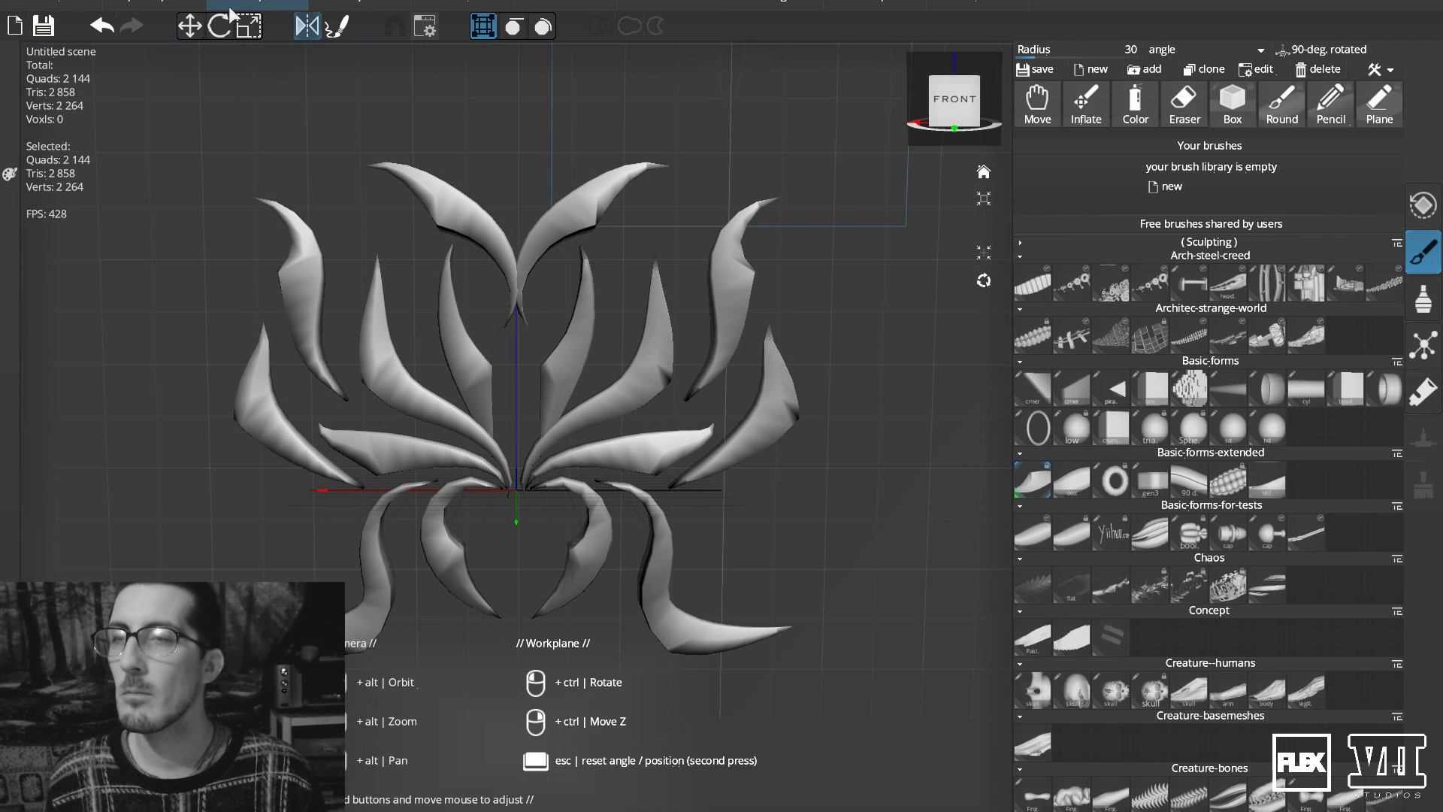
pyautogui.hotkey('ctrl', 'z')
pyautogui.moveTo(544, 310); pyautogui.dragTo(655, 162)
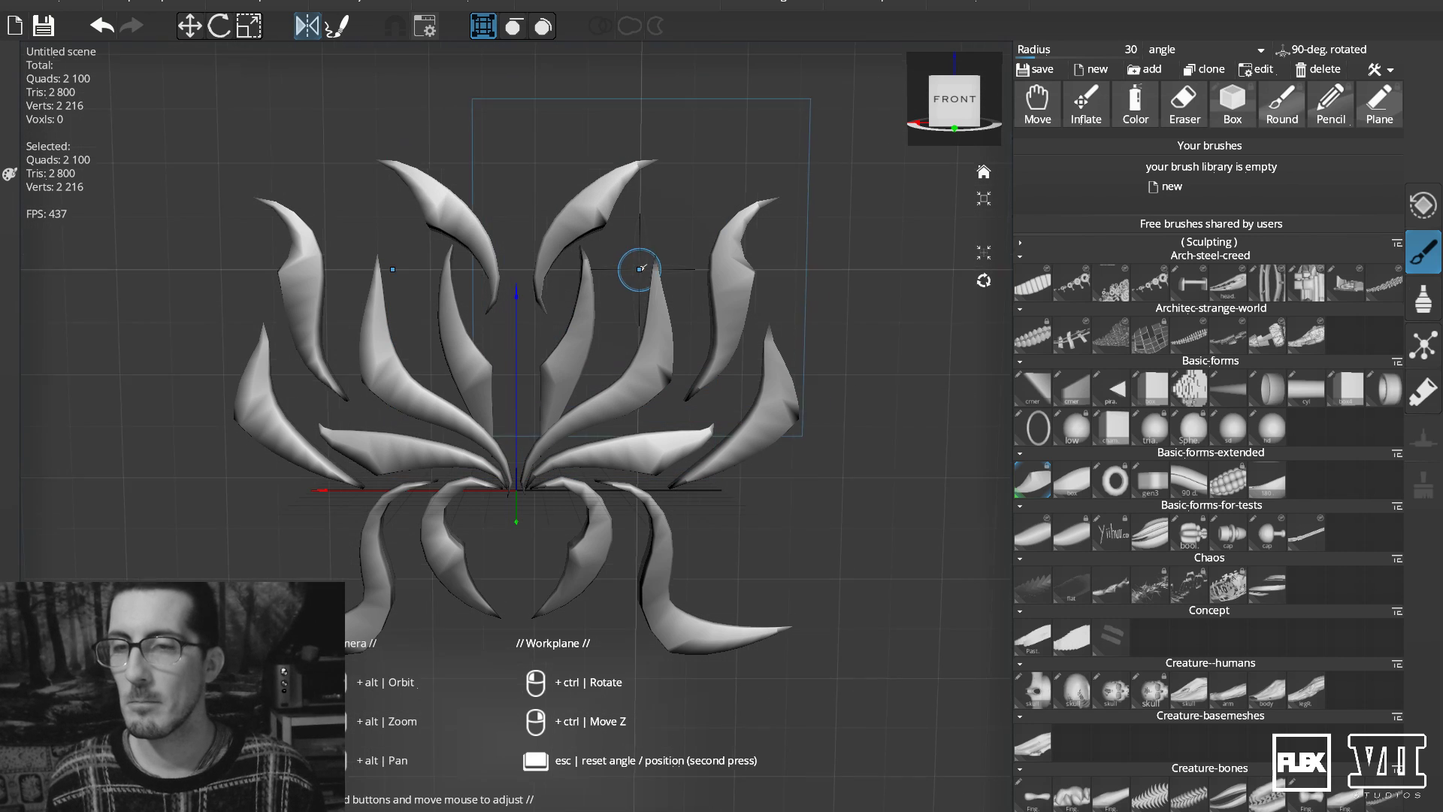
# Draw a small mirrored spike pair just below the origin, undoing unsuitable trials, and add another short pair beneath the lower horns.
pyautogui.moveTo(558, 510)
pyautogui.mouseDown()
pyautogui.moveTo(526, 552)
pyautogui.moveTo(499, 523)
pyautogui.moveTo(557, 516)
pyautogui.moveTo(540, 594)
pyautogui.moveTo(569, 497)
pyautogui.mouseUp()
pyautogui.hotkey('ctrl', 'z')
pyautogui.hotkey('ctrl', 'z')
pyautogui.moveTo(548, 568); pyautogui.dragTo(567, 497)
pyautogui.hotkey('ctrl', 'z')
pyautogui.moveTo(548, 563); pyautogui.dragTo(561, 512)
pyautogui.hotkey('ctrl', 'z')
pyautogui.moveTo(551, 564); pyautogui.dragTo(557, 508)
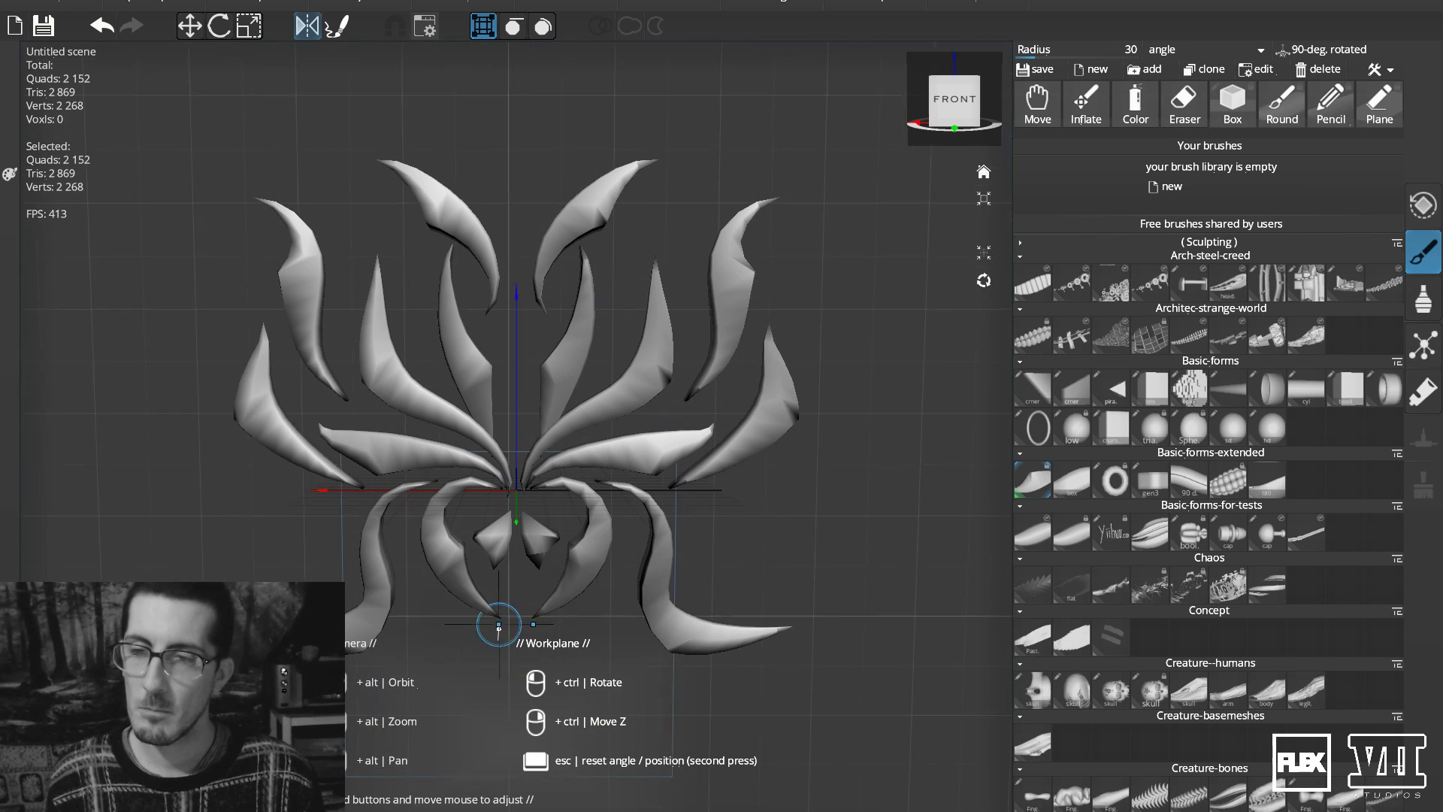
pyautogui.moveTo(434, 659); pyautogui.dragTo(441, 598)
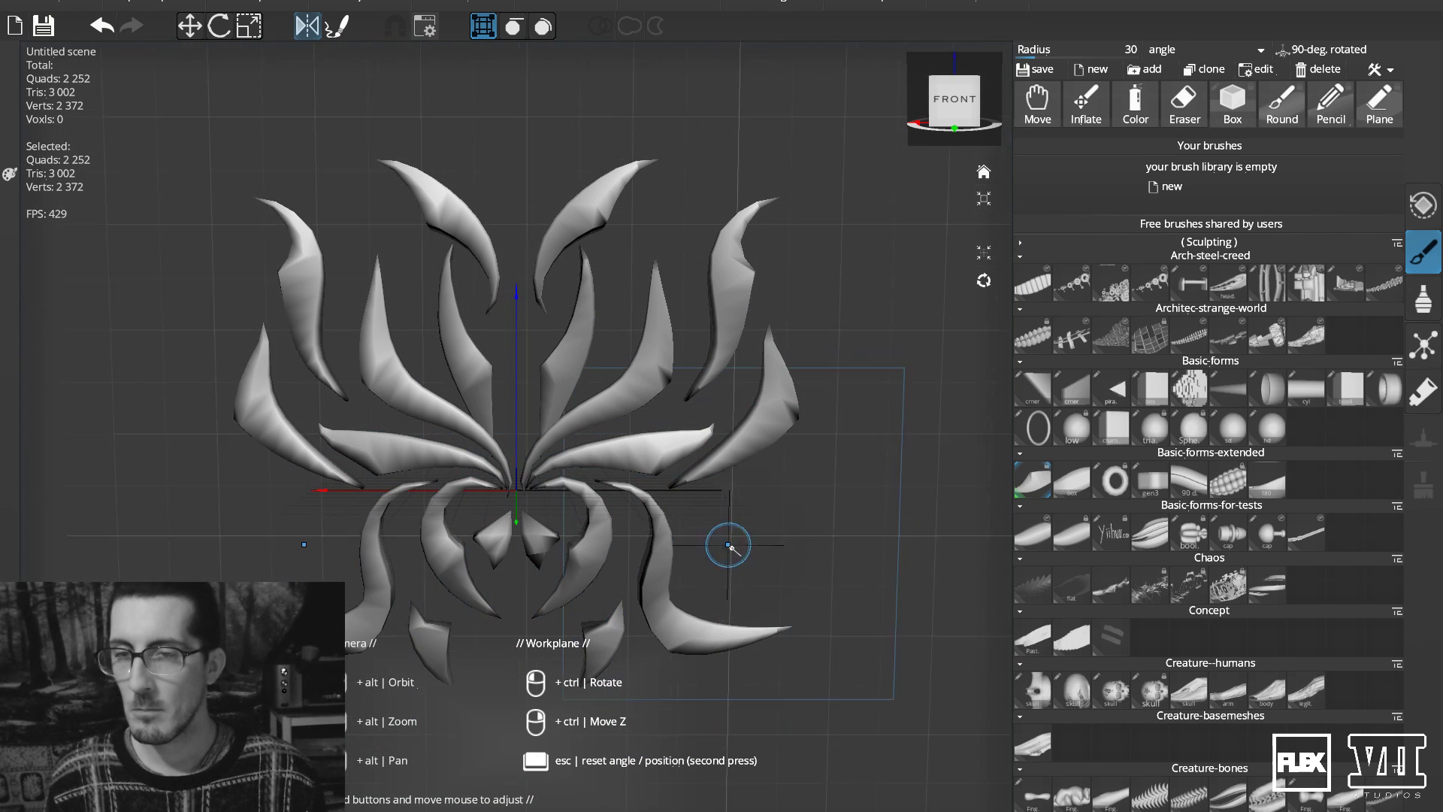
# Add an outer mirrored horn pair beside the cluster and enclose it with long crescent horns, undoing the unsuitable crescent strokes.
pyautogui.moveTo(707, 577); pyautogui.dragTo(841, 419)
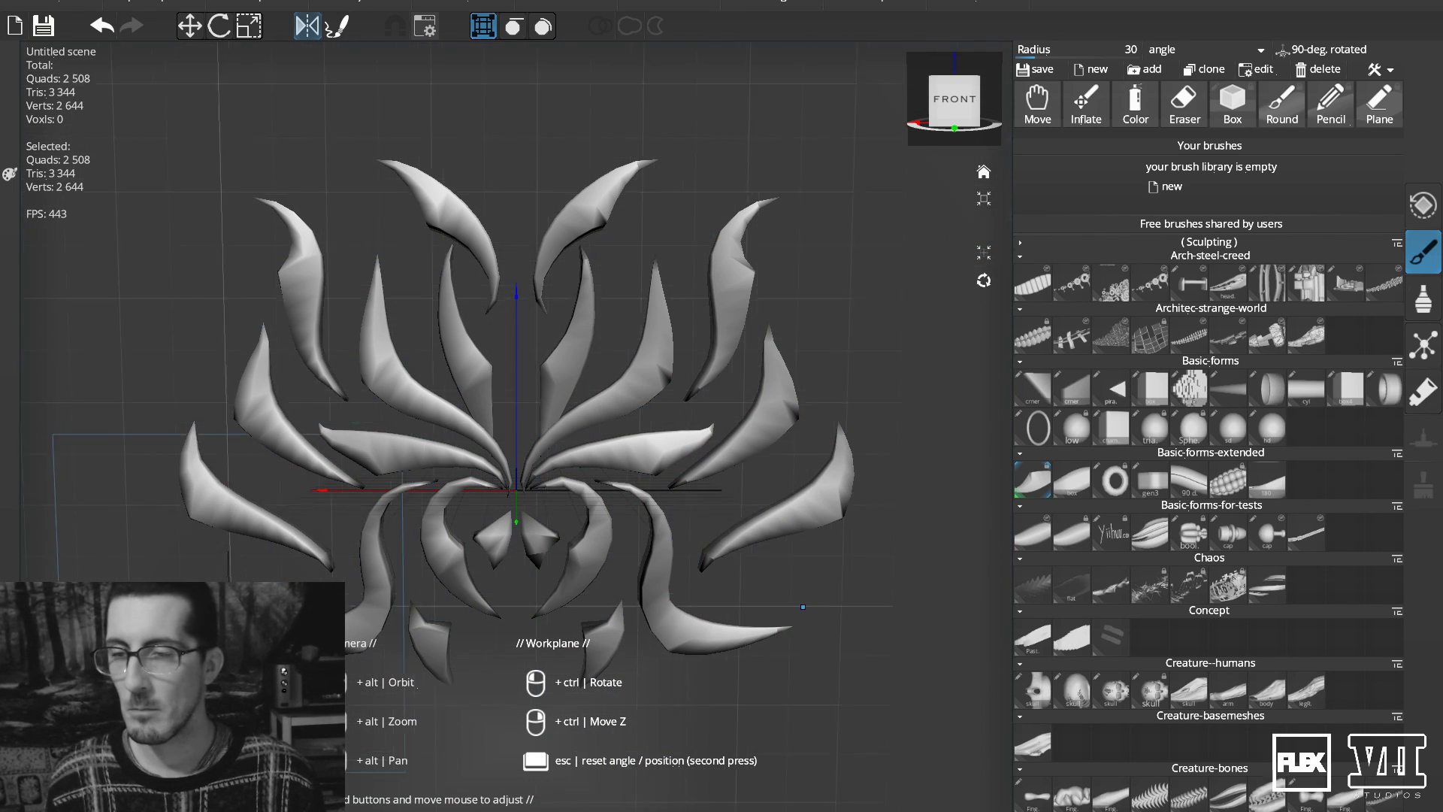
pyautogui.moveTo(278, 594); pyautogui.dragTo(197, 346)
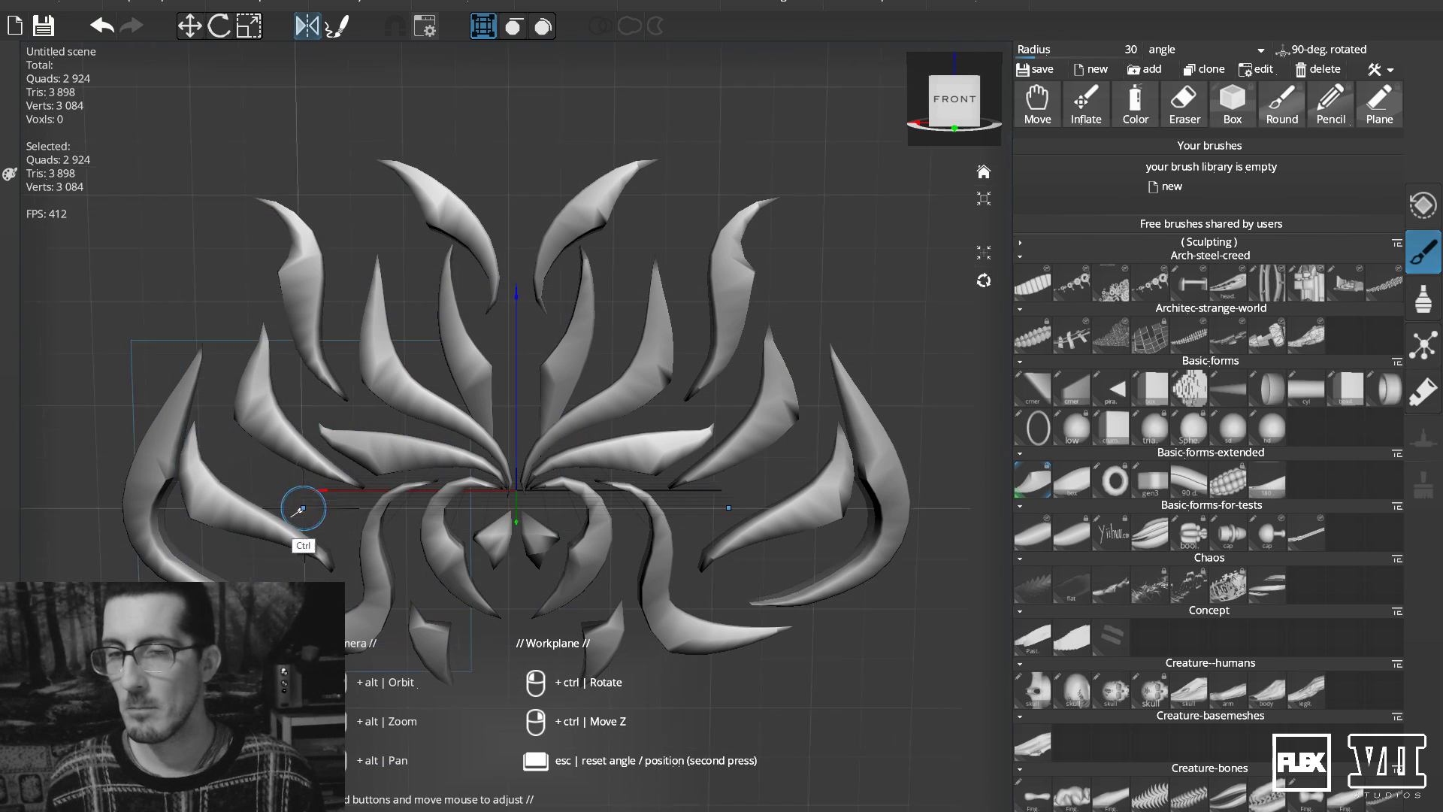
pyautogui.hotkey('ctrl', 'z')
pyautogui.moveTo(267, 589); pyautogui.dragTo(201, 352)
pyautogui.hotkey('ctrl', 'z')
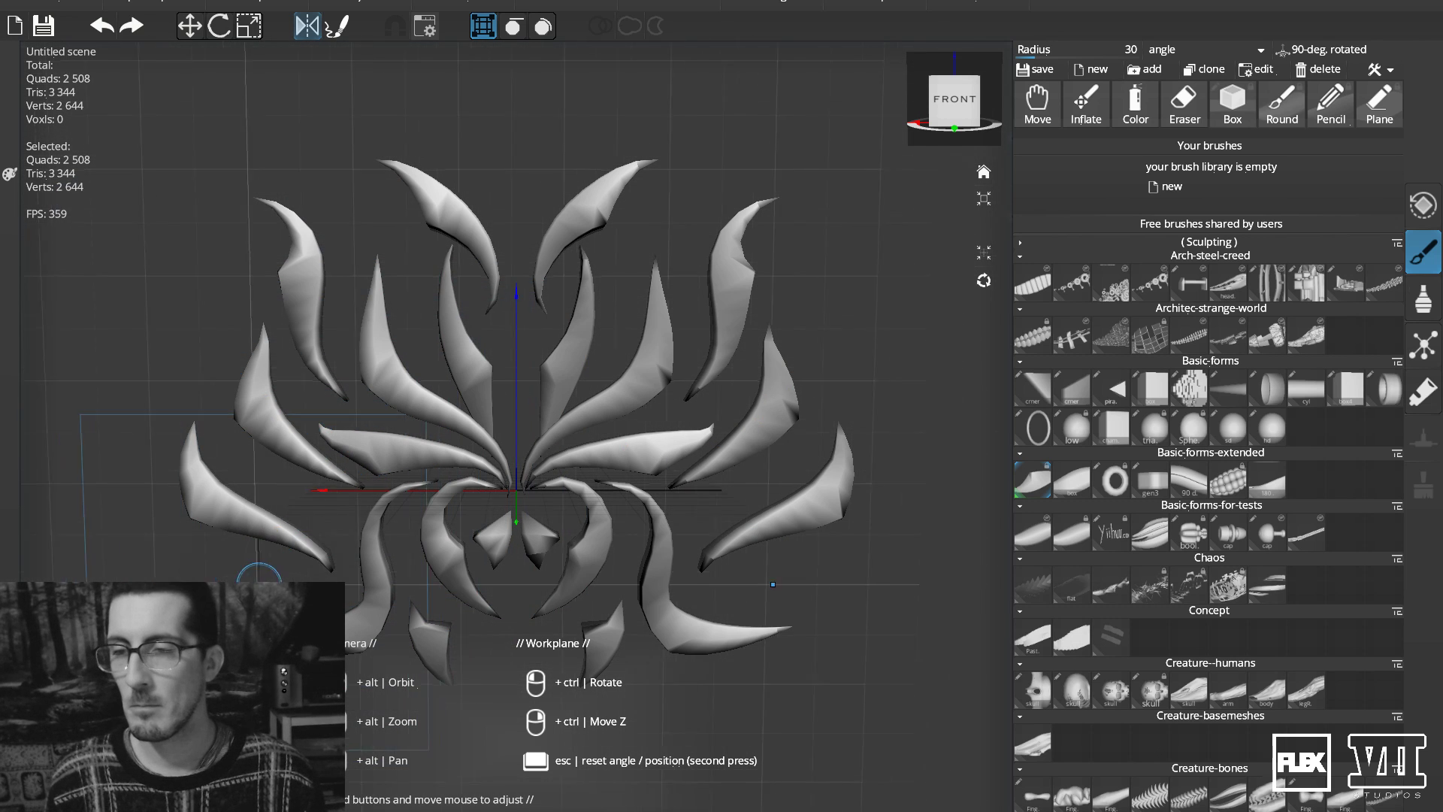
pyautogui.moveTo(147, 502); pyautogui.dragTo(238, 292)
pyautogui.hotkey('ctrl', 'z')
pyautogui.moveTo(279, 588)
pyautogui.mouseDown()
pyautogui.moveTo(158, 364)
pyautogui.moveTo(212, 282)
pyautogui.mouseUp()
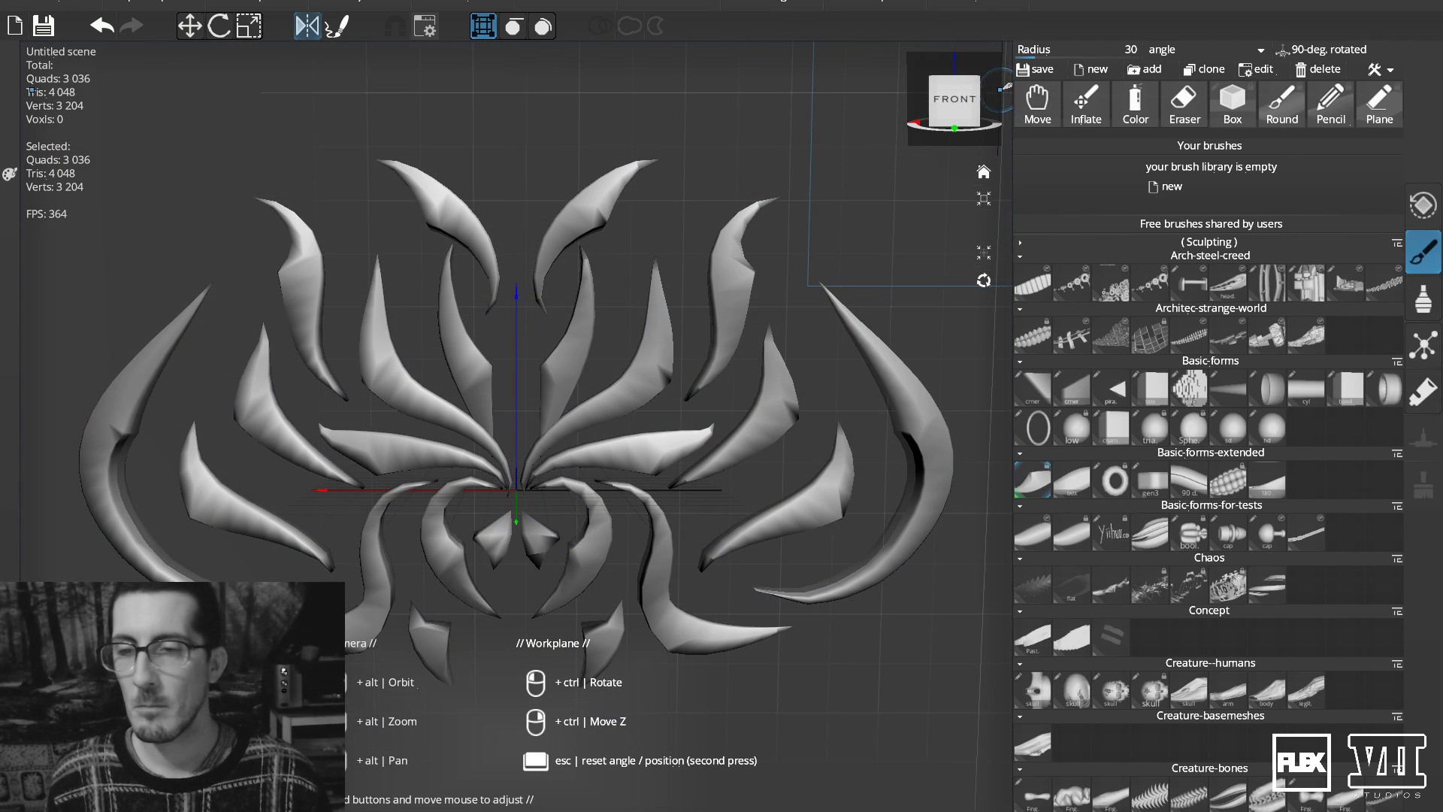
# Enable alpha-generator mode and set the alpha texture size to 1024 and the contrast to 1.52.
pyautogui.click(129, 9)
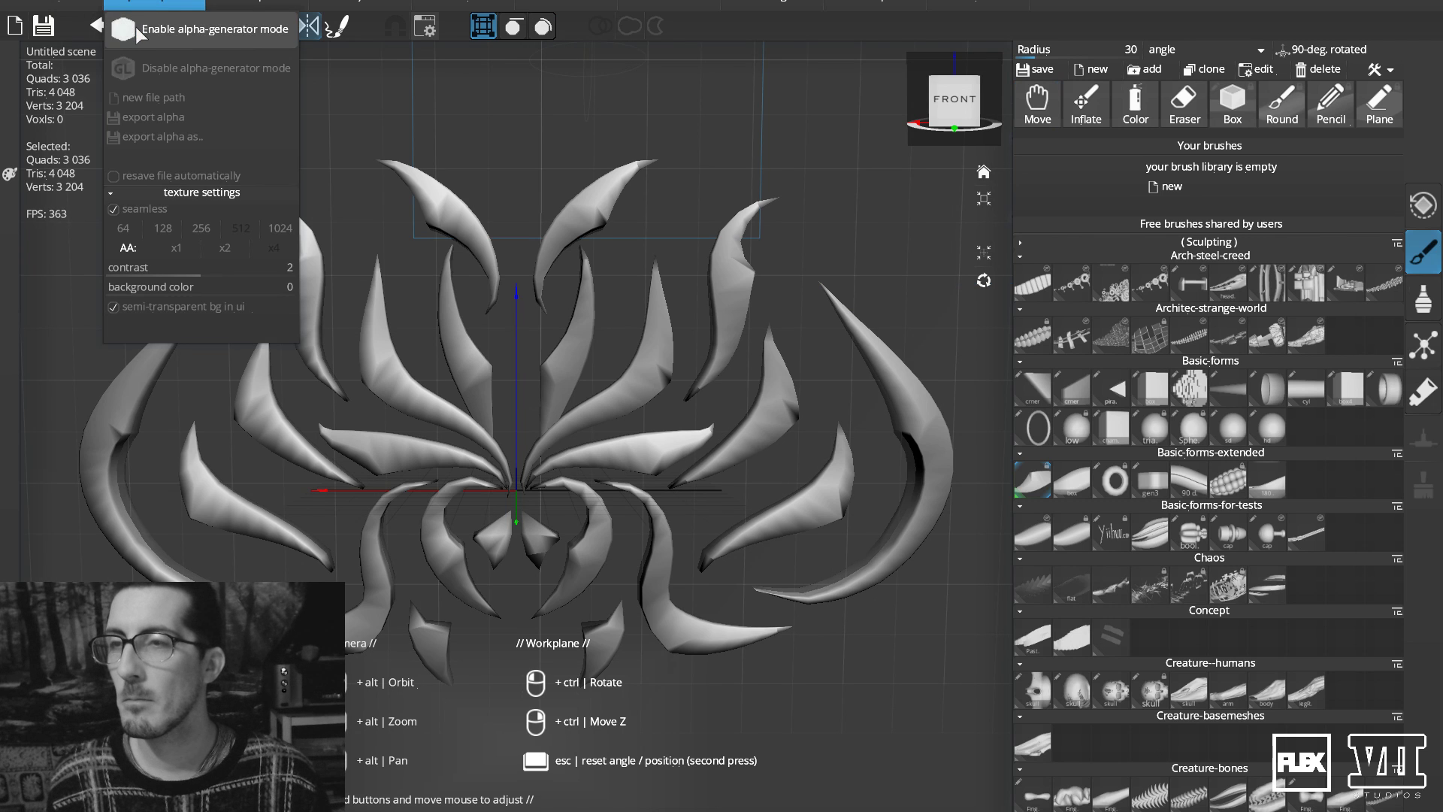
pyautogui.click(214, 29)
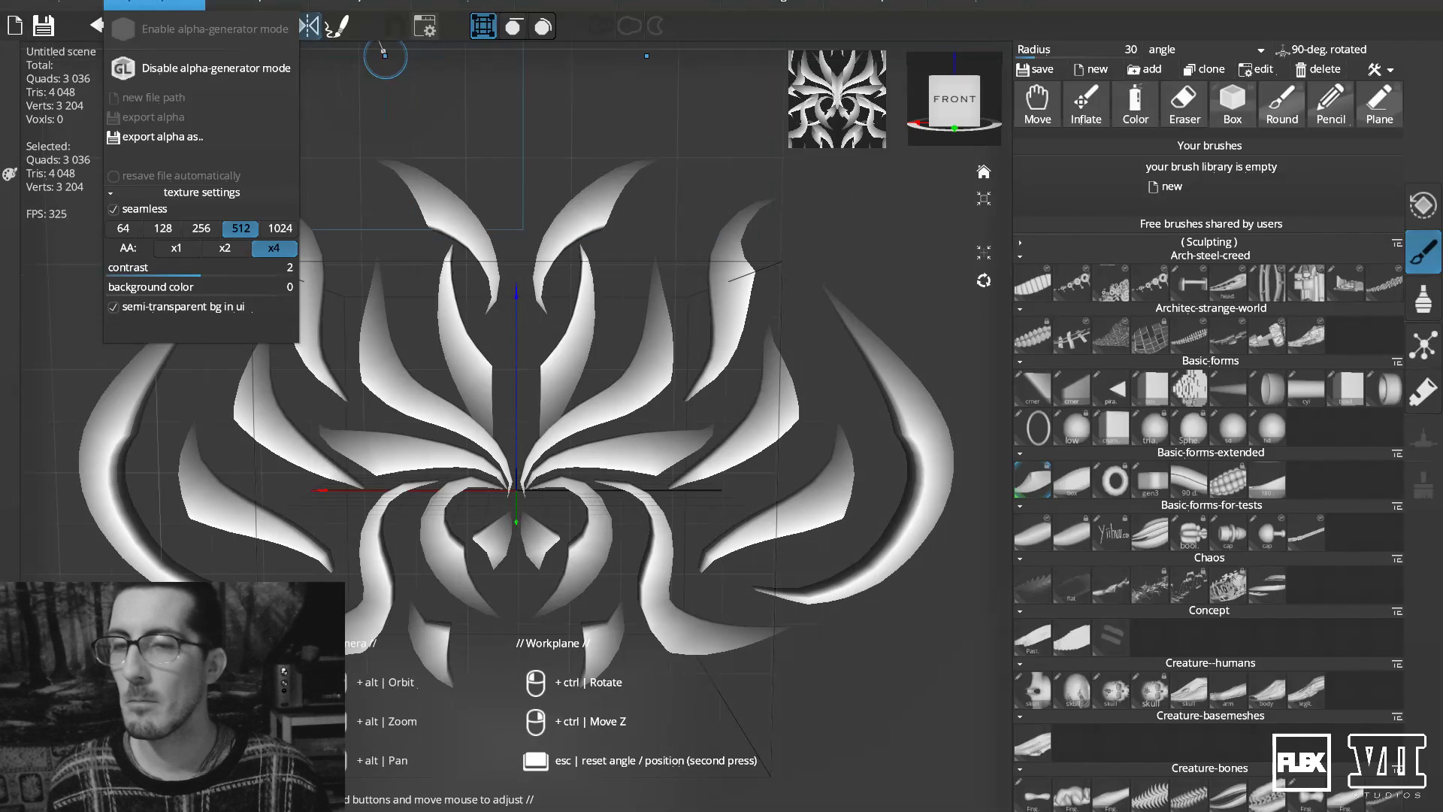
pyautogui.click(154, 6)
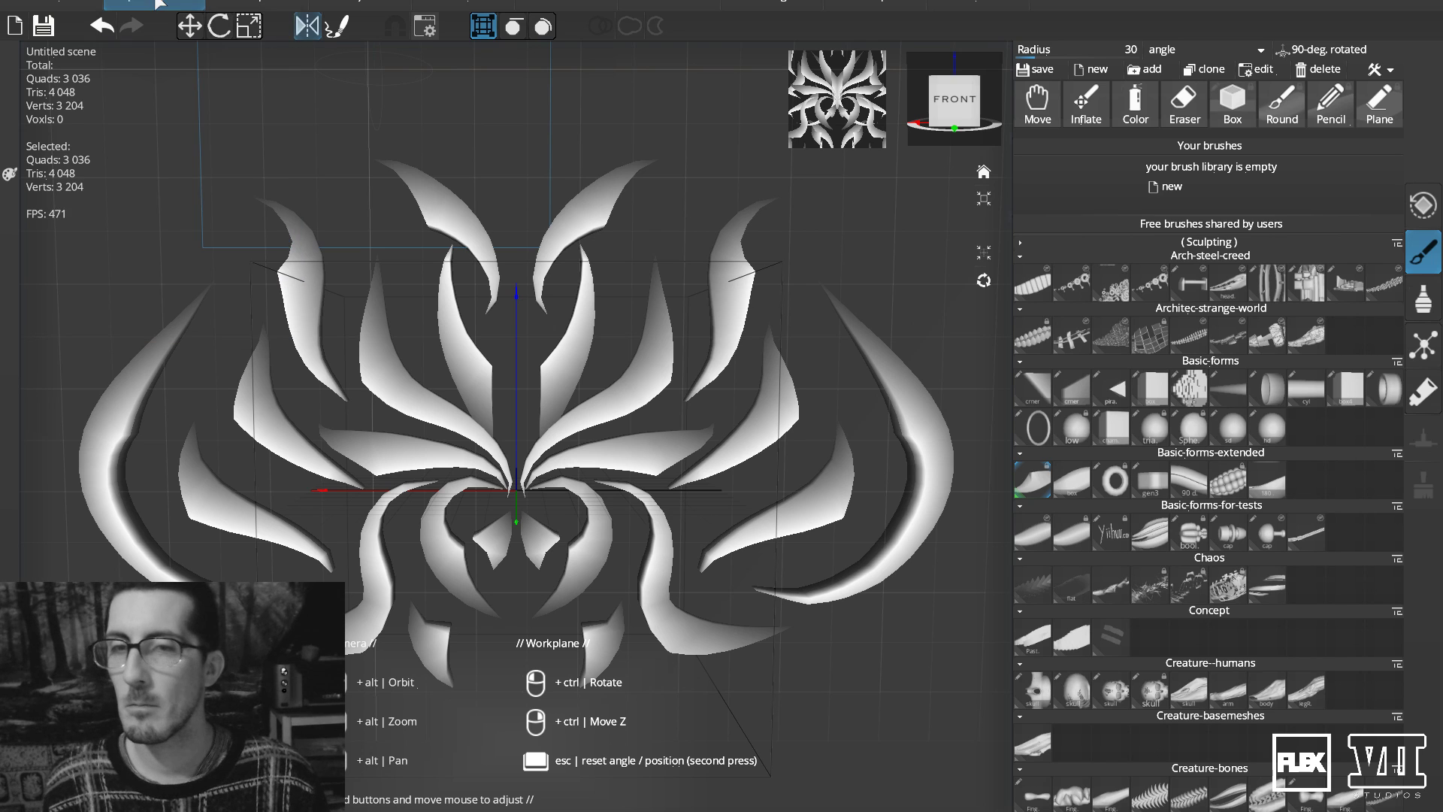
pyautogui.click(185, 5)
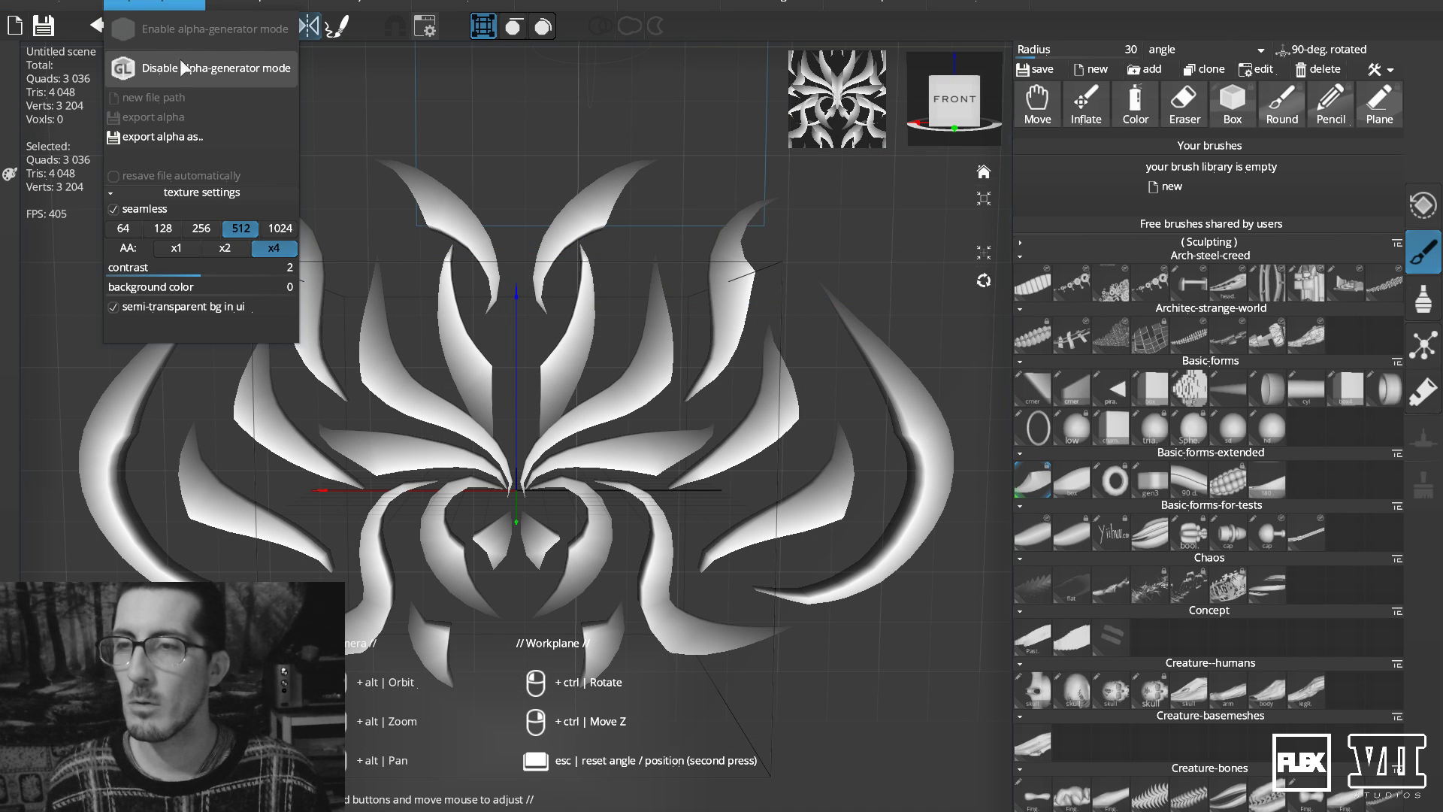
pyautogui.click(290, 228)
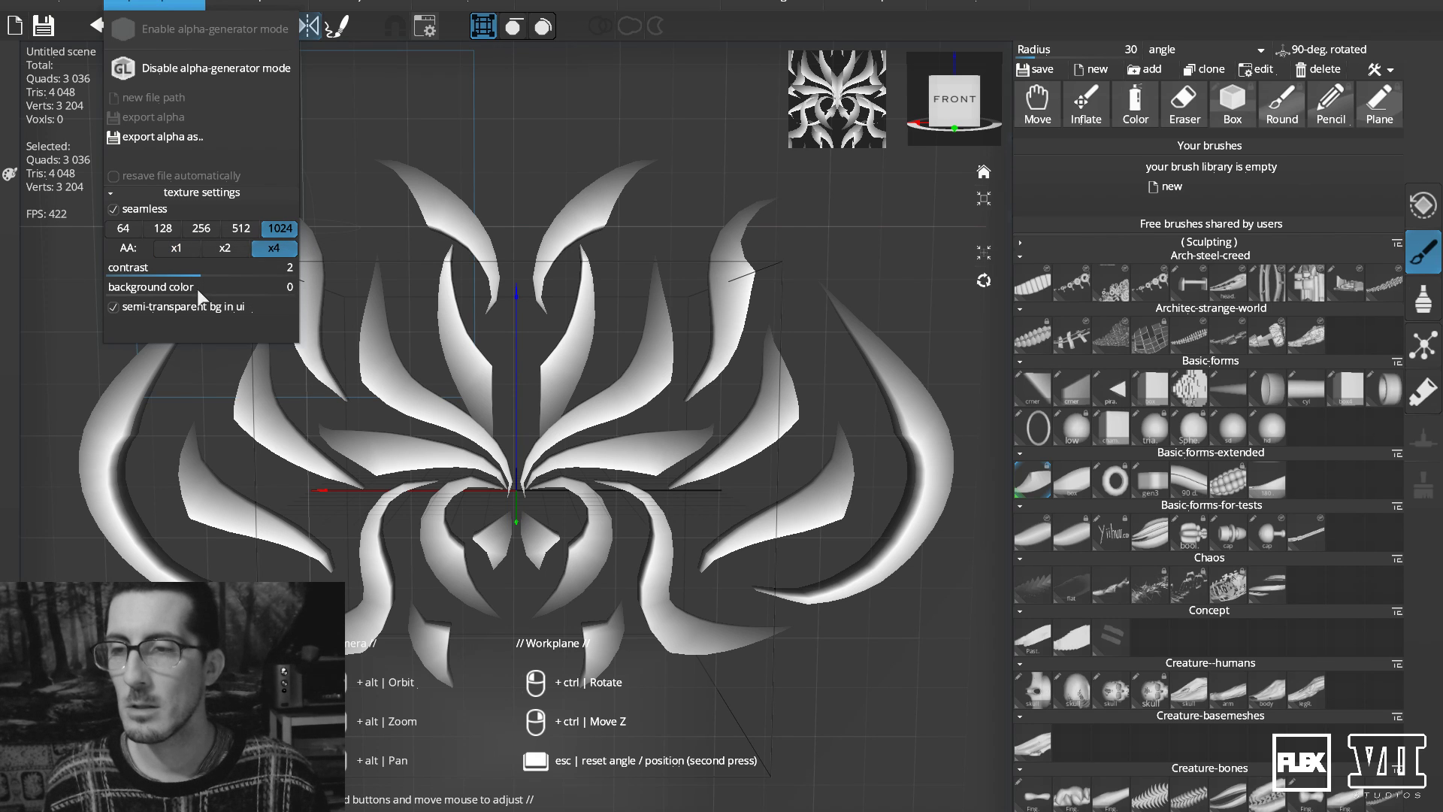
pyautogui.moveTo(197, 277); pyautogui.dragTo(153, 278)
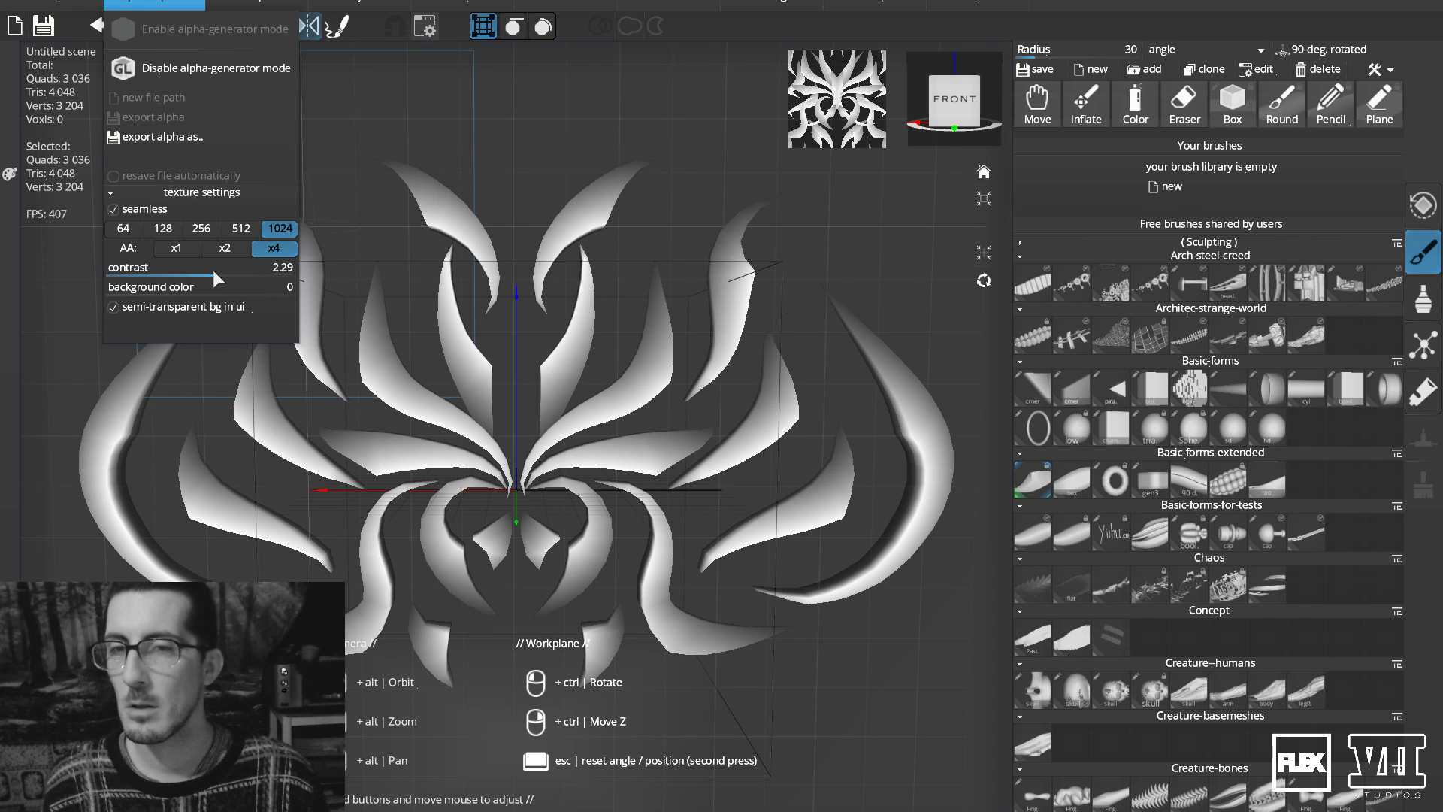
pyautogui.moveTo(214, 272); pyautogui.dragTo(178, 270)
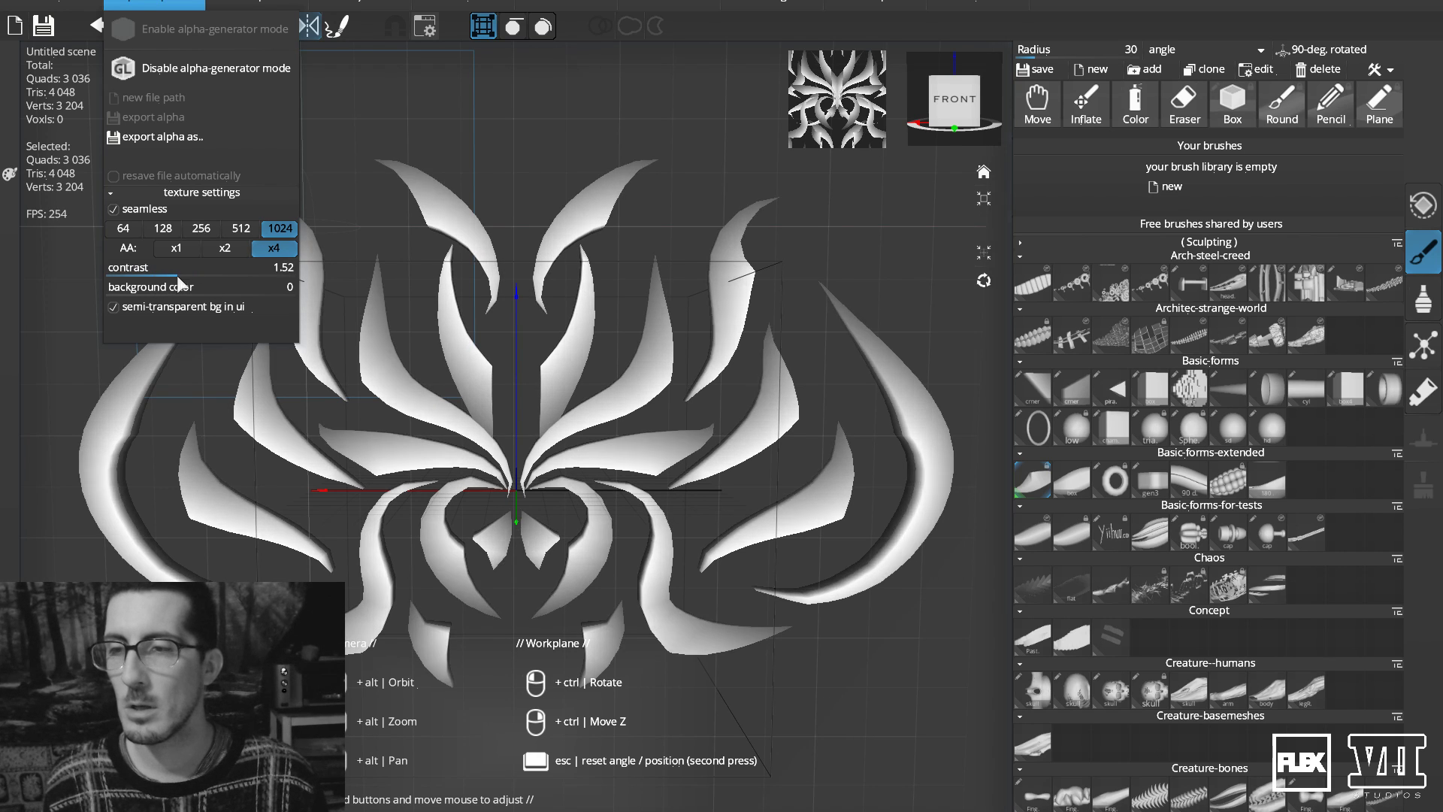
# Export the alpha to the Desktop as the TGA image 01.
pyautogui.click(148, 140)
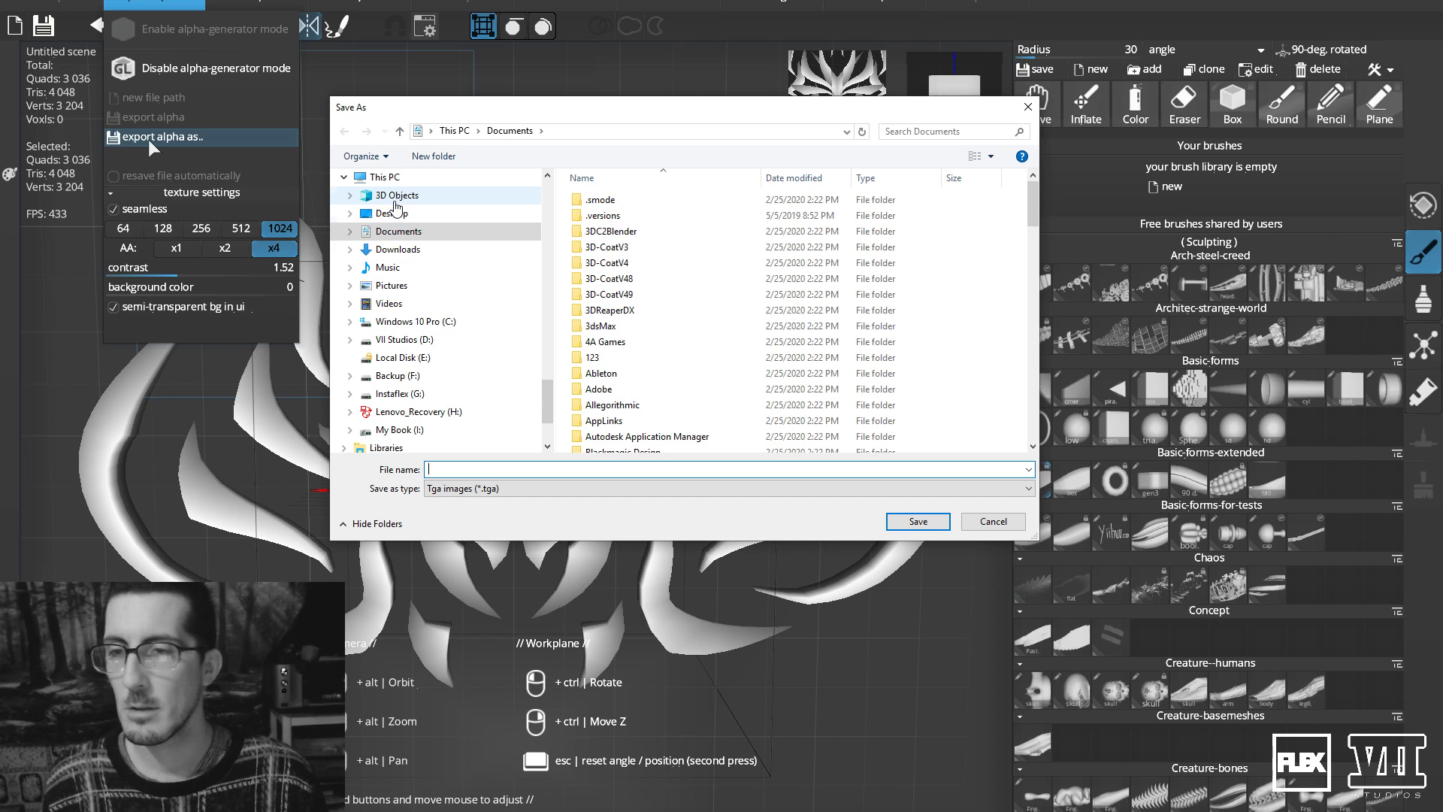
pyautogui.click(393, 215)
pyautogui.click(578, 467)
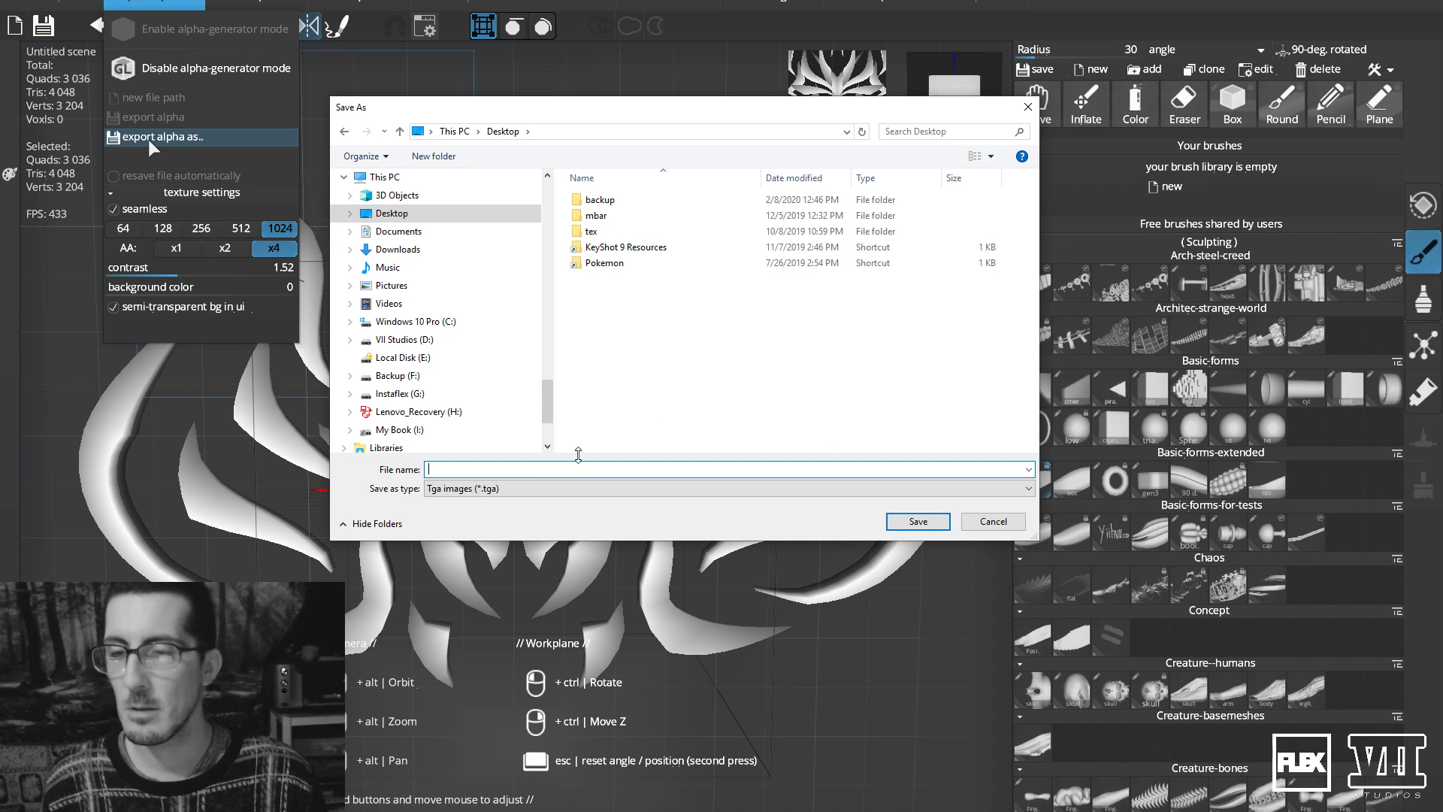
pyautogui.press('Return')
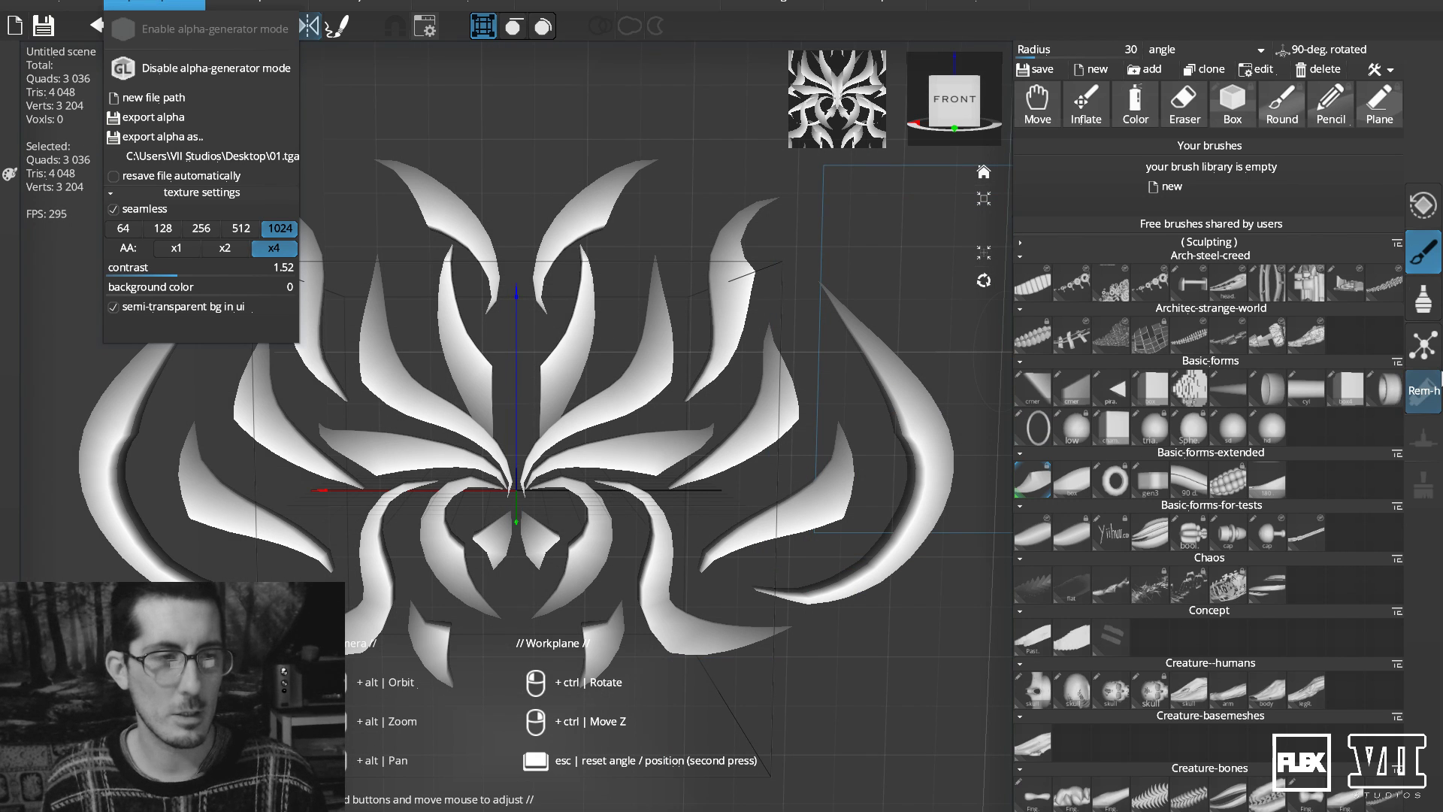
pyautogui.click(980, 398)
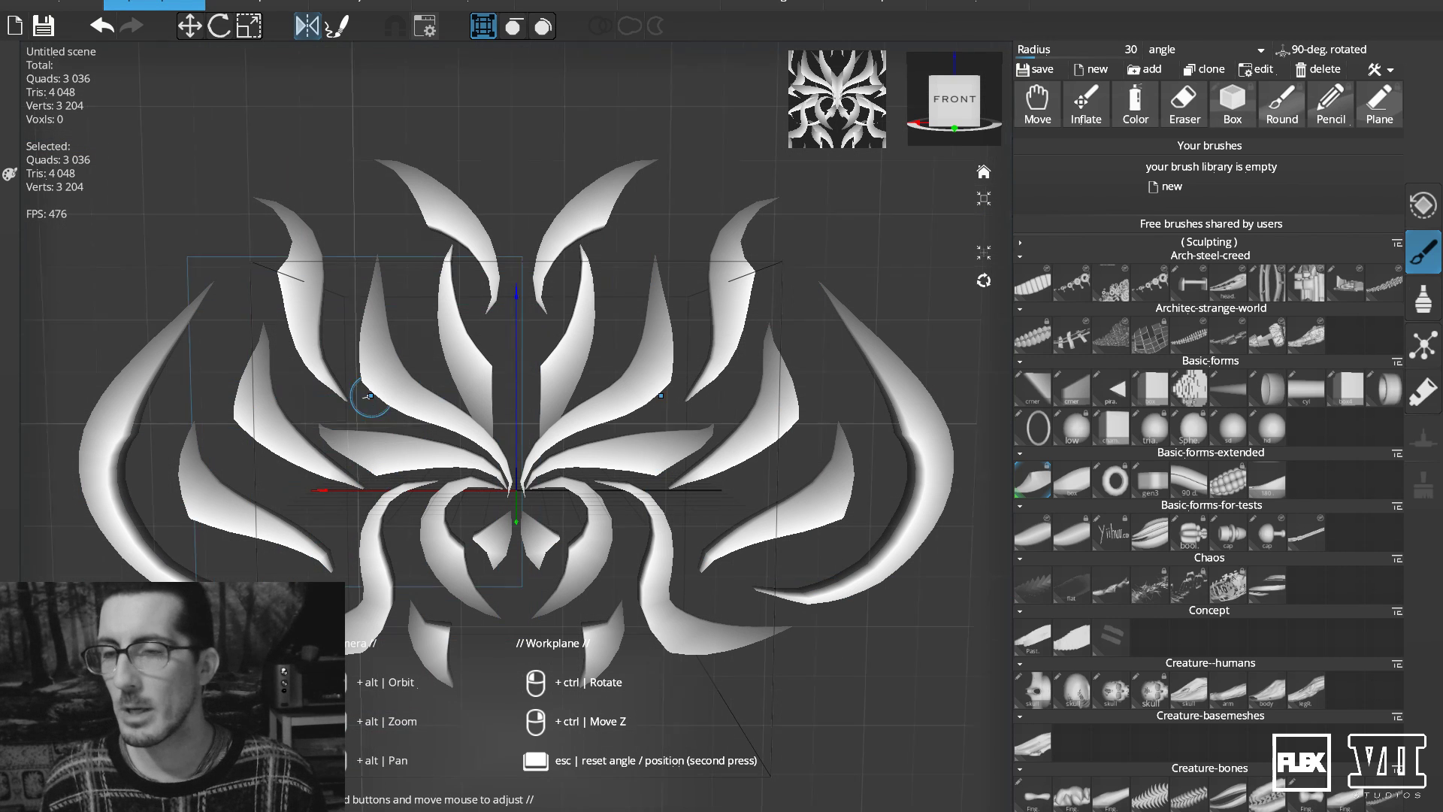
pyautogui.moveTo(471, 0); pyautogui.dragTo(505, 48)
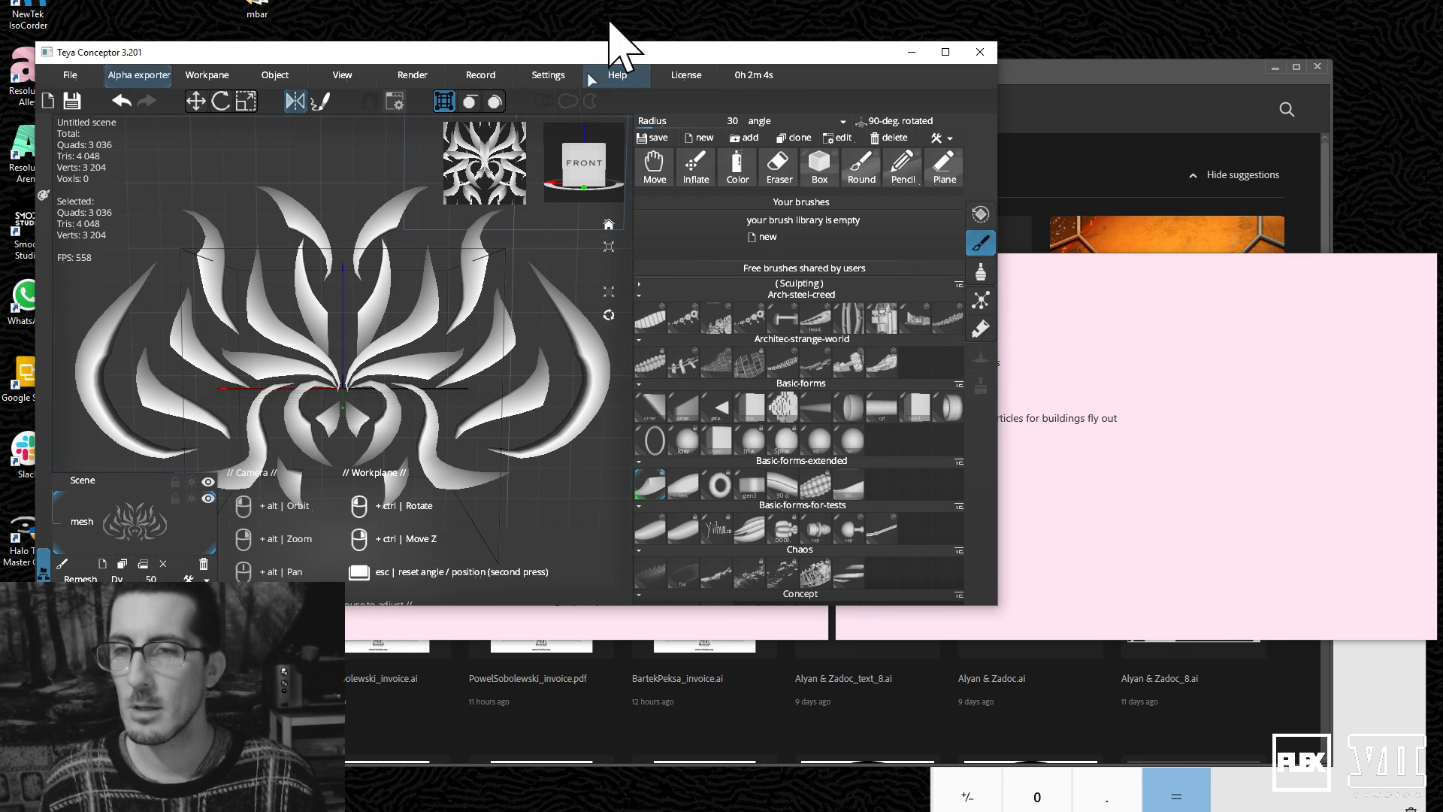
pyautogui.click(343, 73)
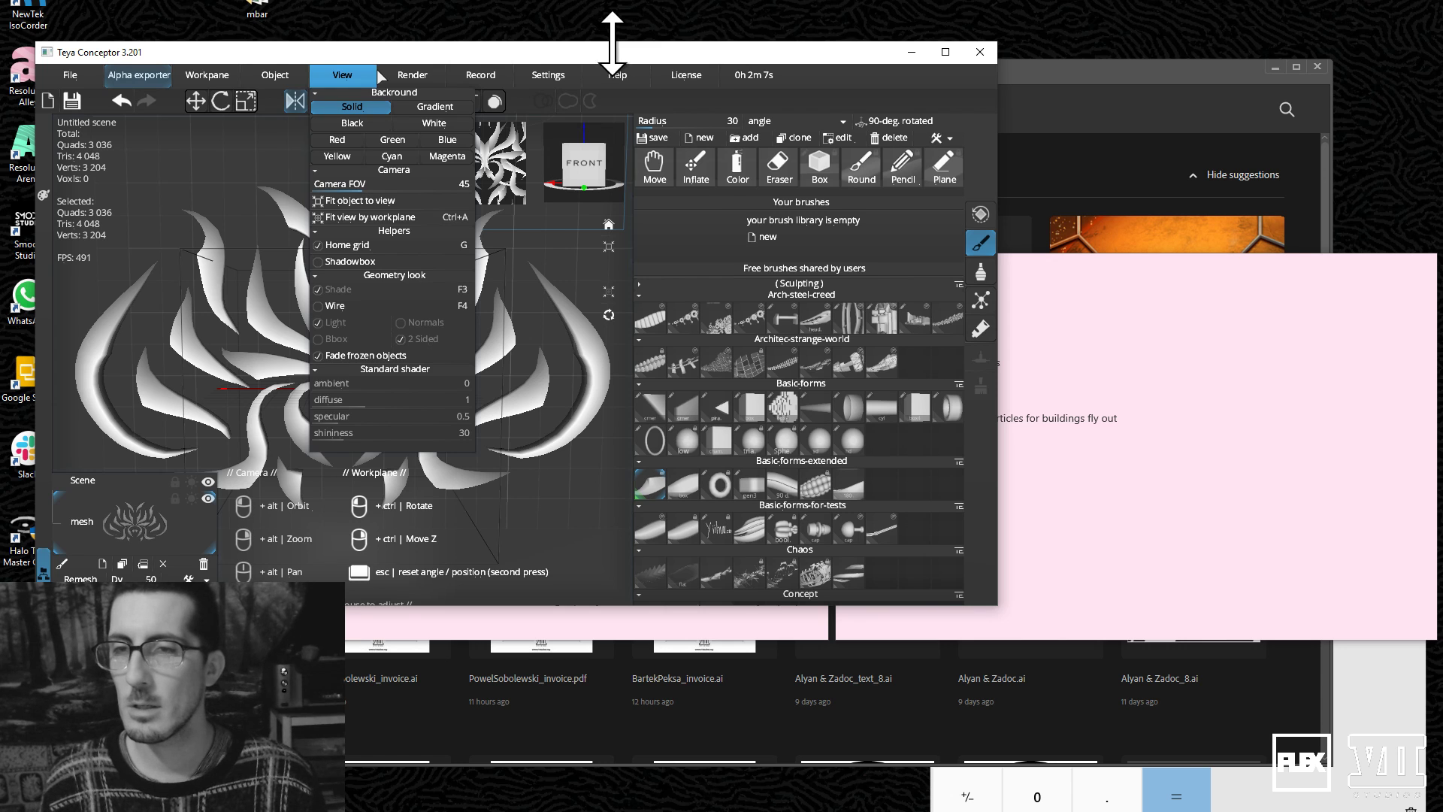
pyautogui.click(613, 46)
pyautogui.moveTo(618, 47); pyautogui.dragTo(846, 104)
pyautogui.doubleClick(845, 103)
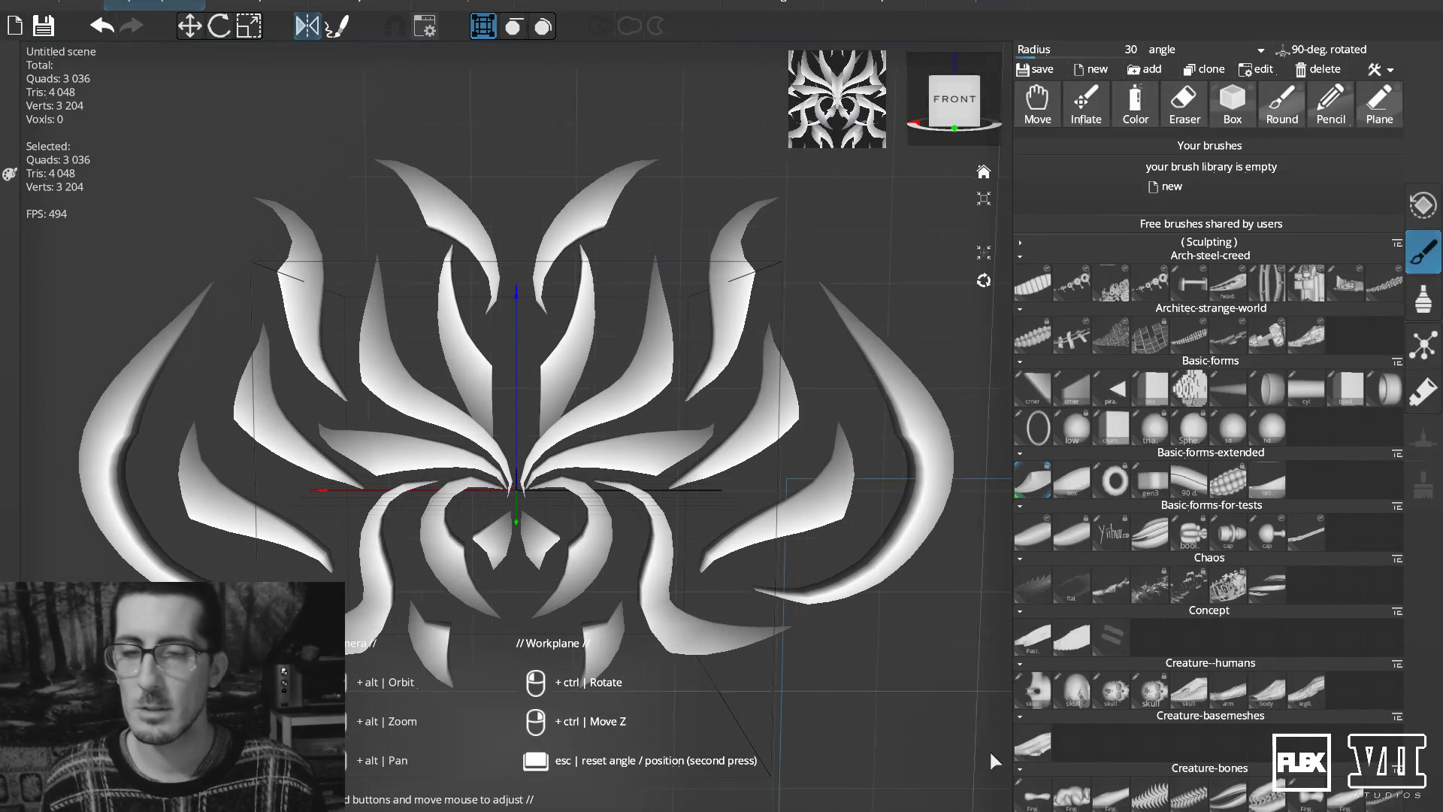
pyautogui.click(1038, 488)
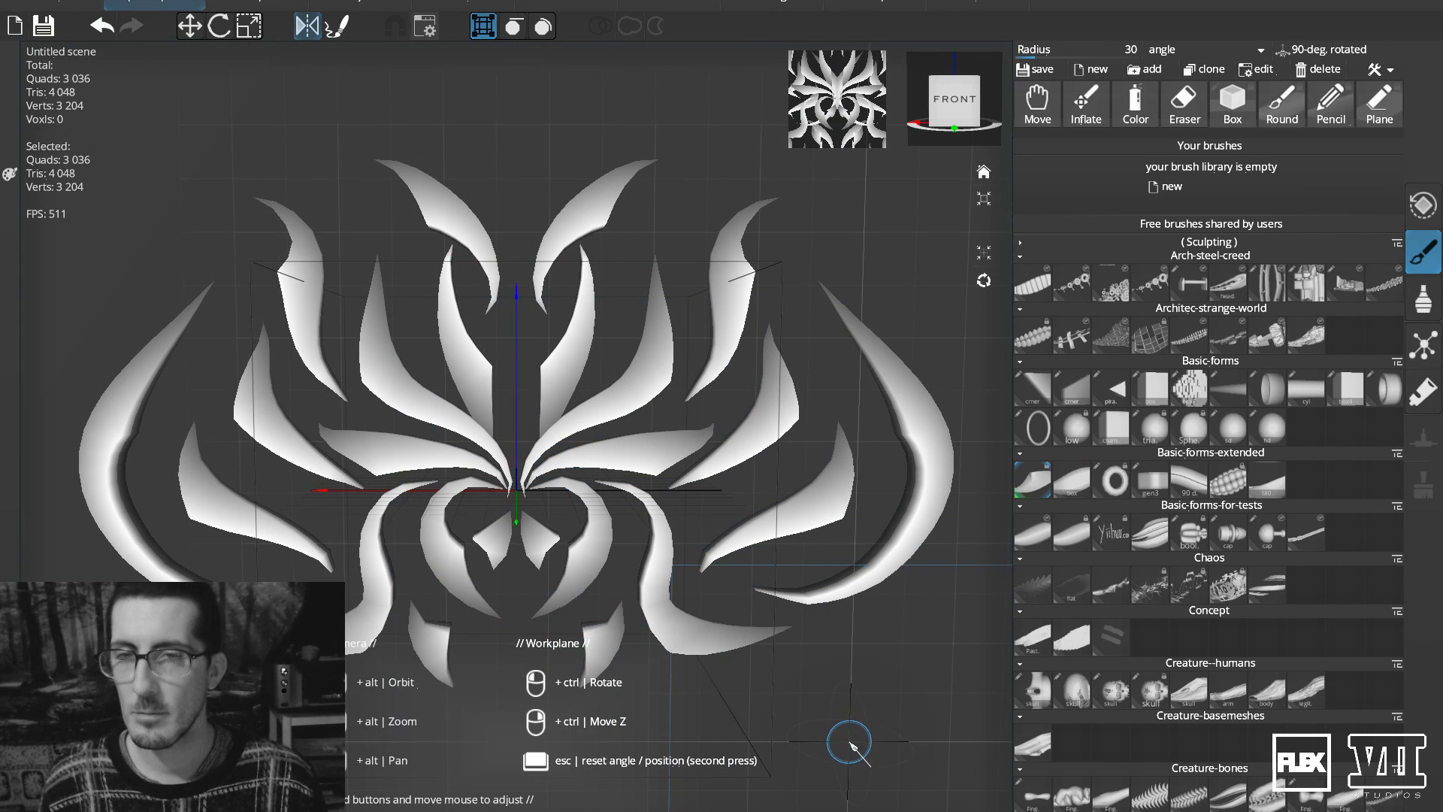
pyautogui.hotkey('ctrl', 'z')
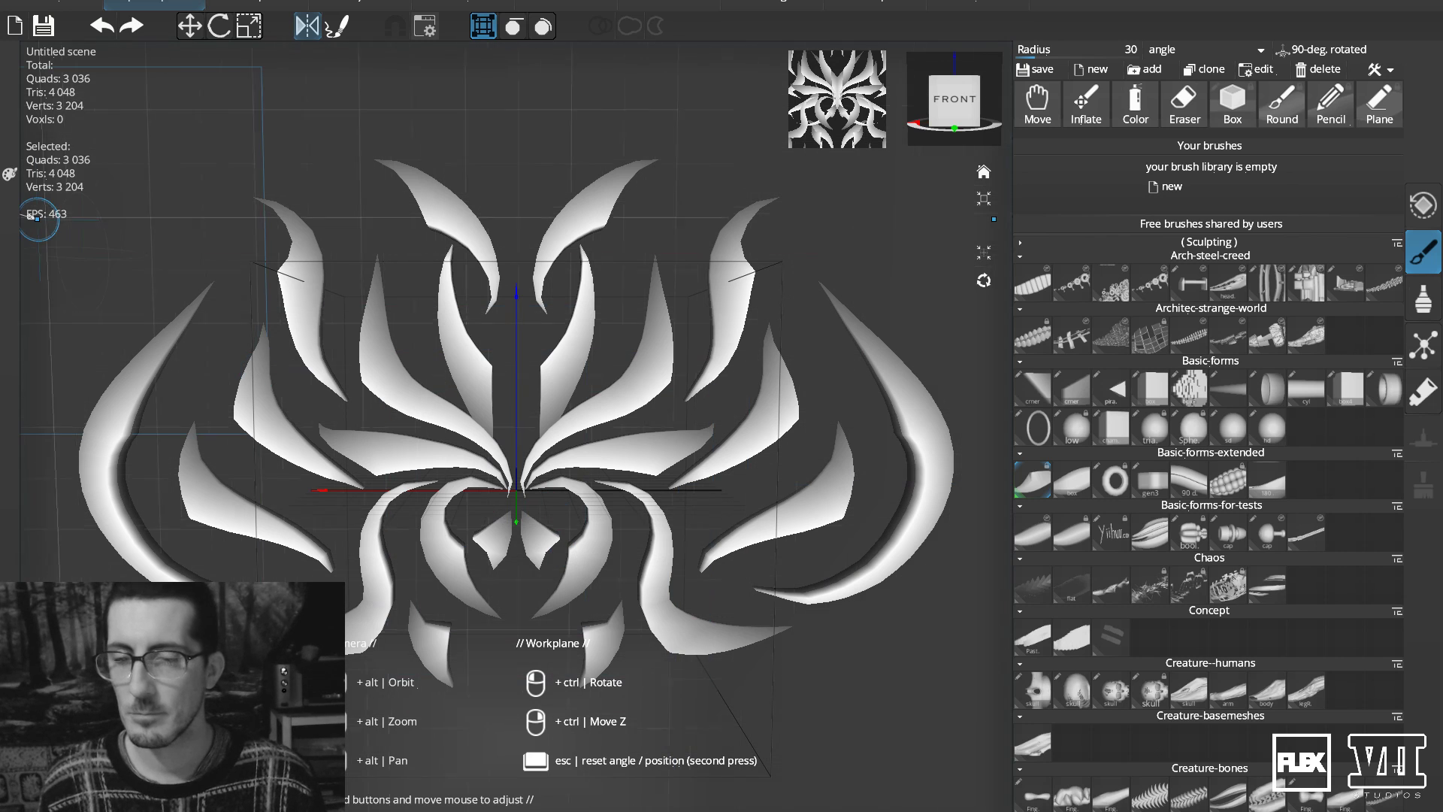
# Apply the ZBrush OBJ settings preset and start saving the scene as an OBJ file named teya01.
pyautogui.click(64, 4)
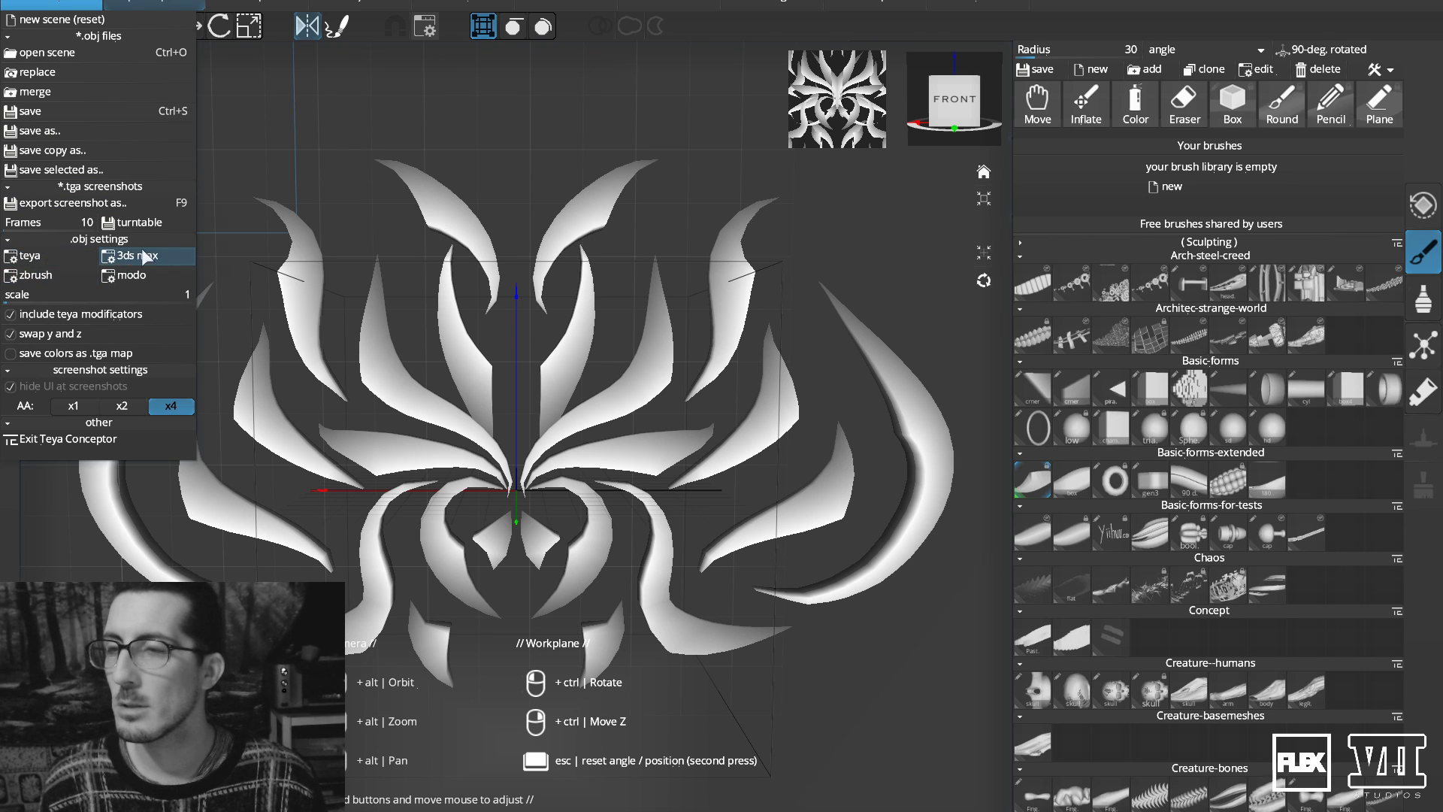
pyautogui.click(27, 277)
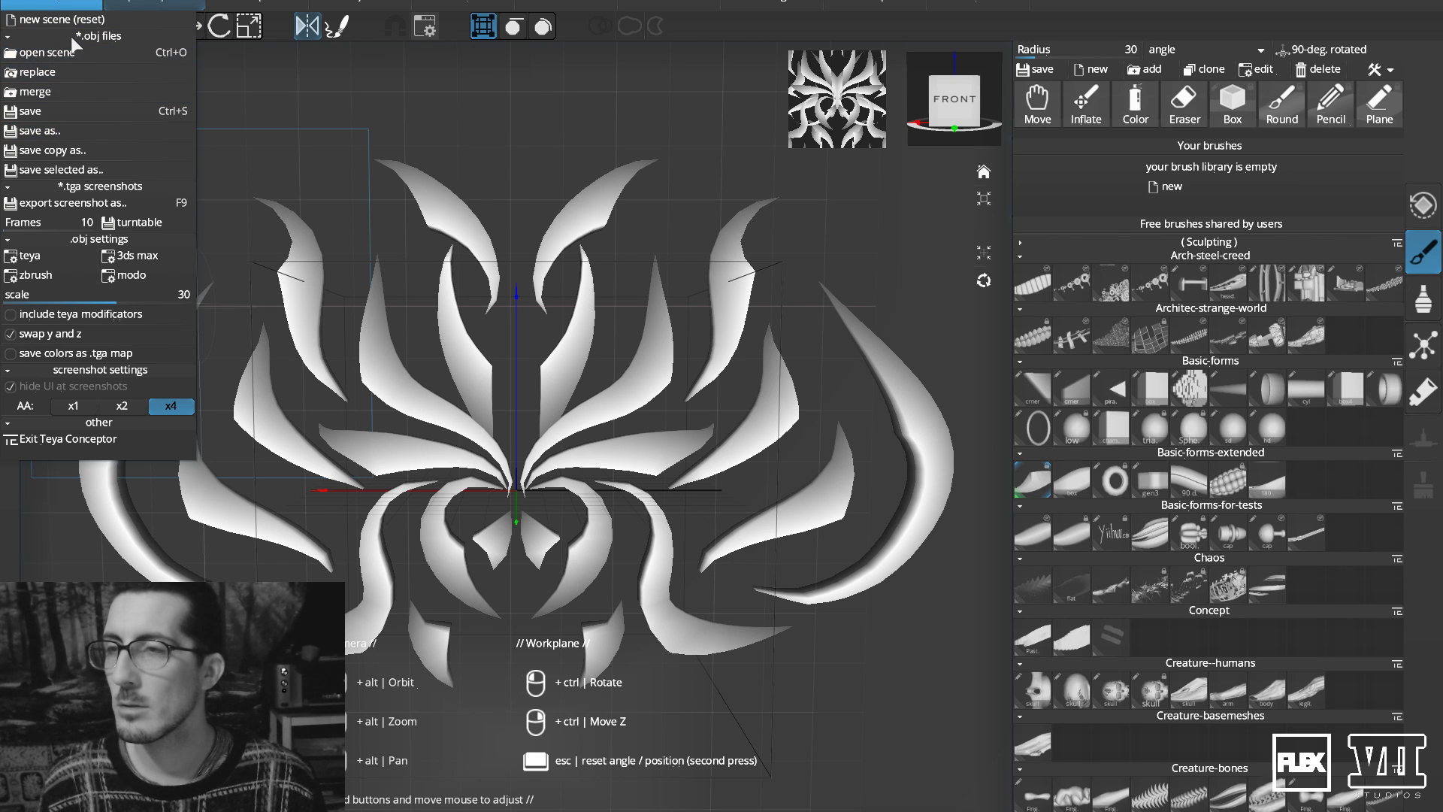
pyautogui.click(57, 130)
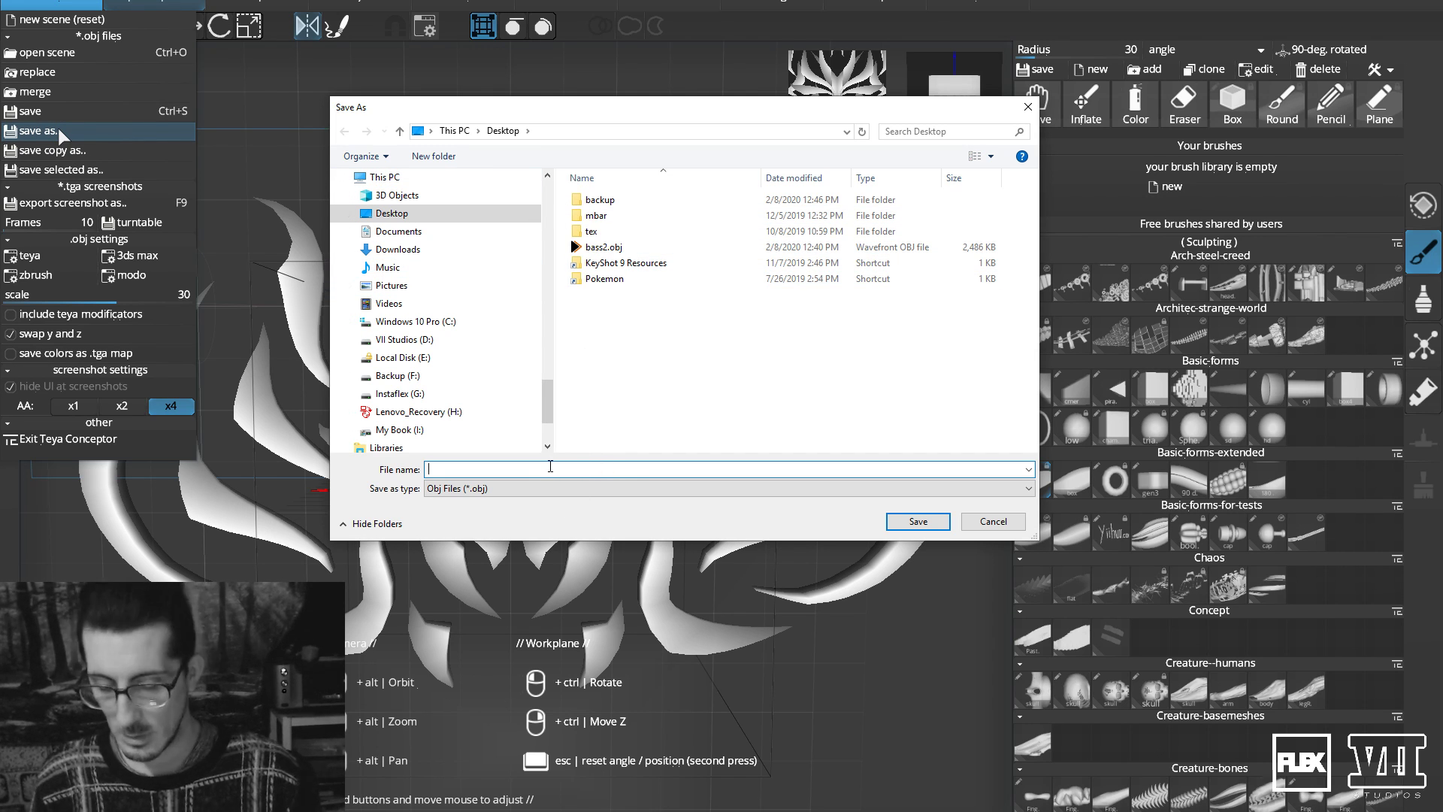
pyautogui.write('teya01')
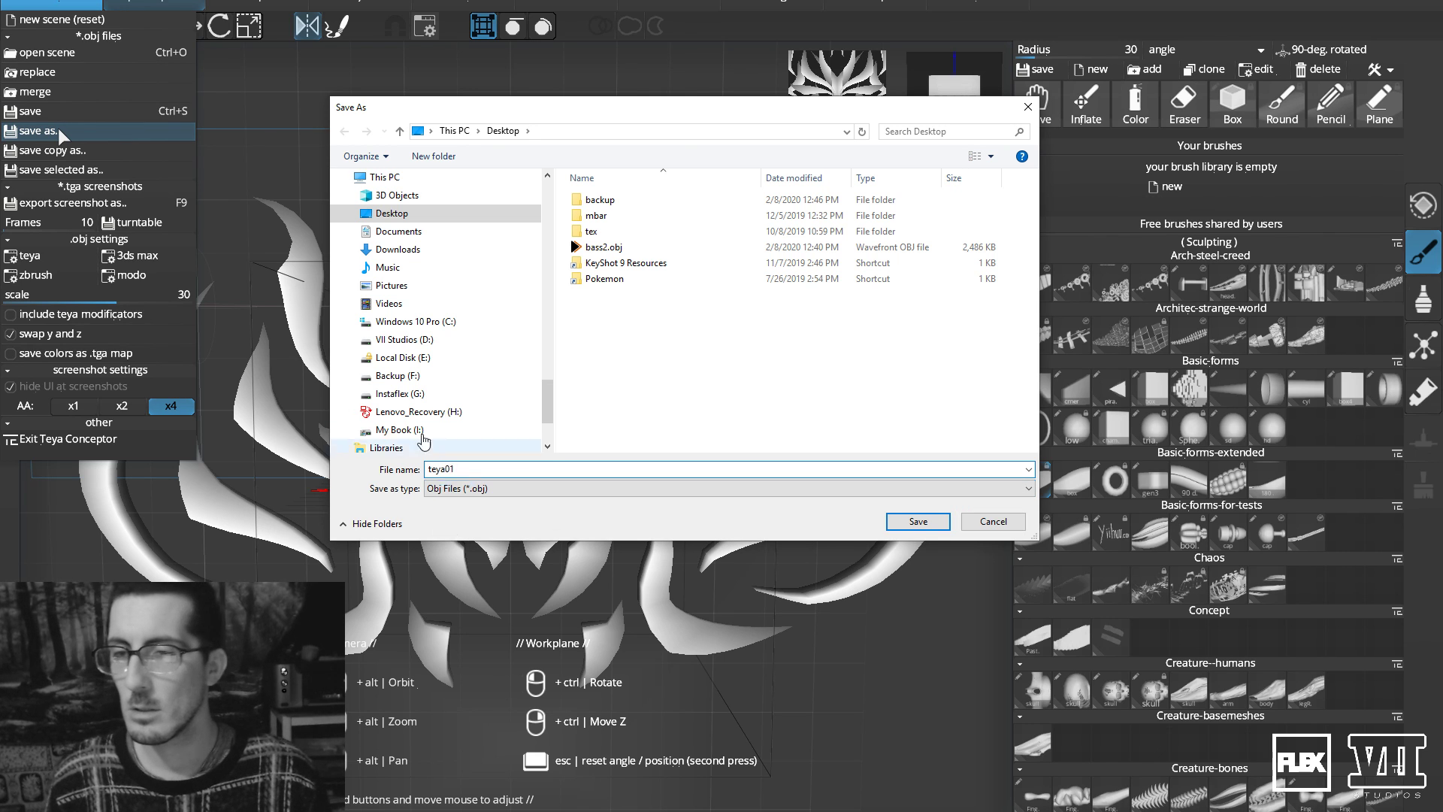
# Create a folder named 3-13 inside the _daily folder and save the OBJ file there.
pyautogui.moveTo(546, 413); pyautogui.dragTo(544, 189)
pyautogui.scroll(-1, 508, 295)
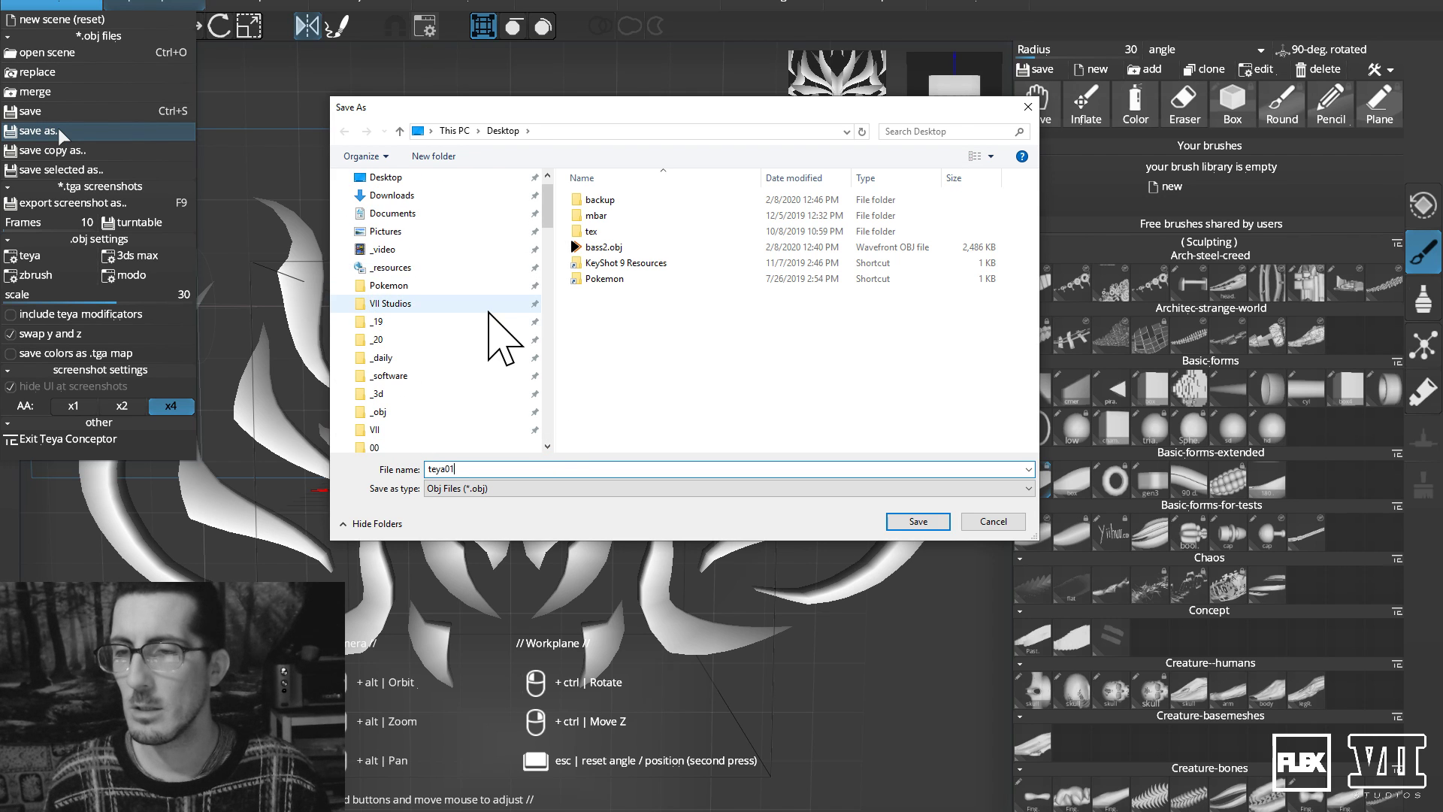
pyautogui.moveTo(486, 319); pyautogui.dragTo(484, 359)
pyautogui.click(485, 359)
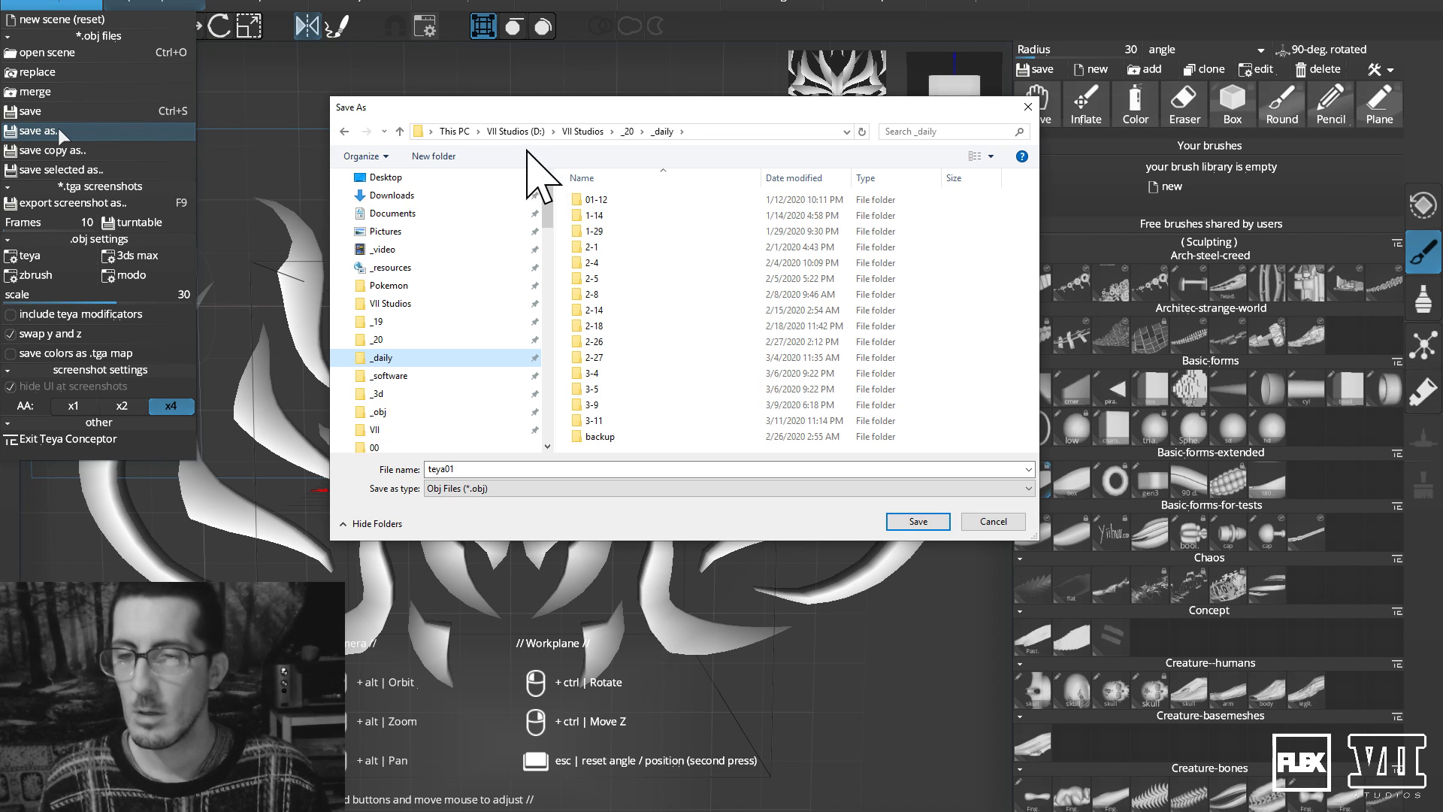
pyautogui.click(445, 155)
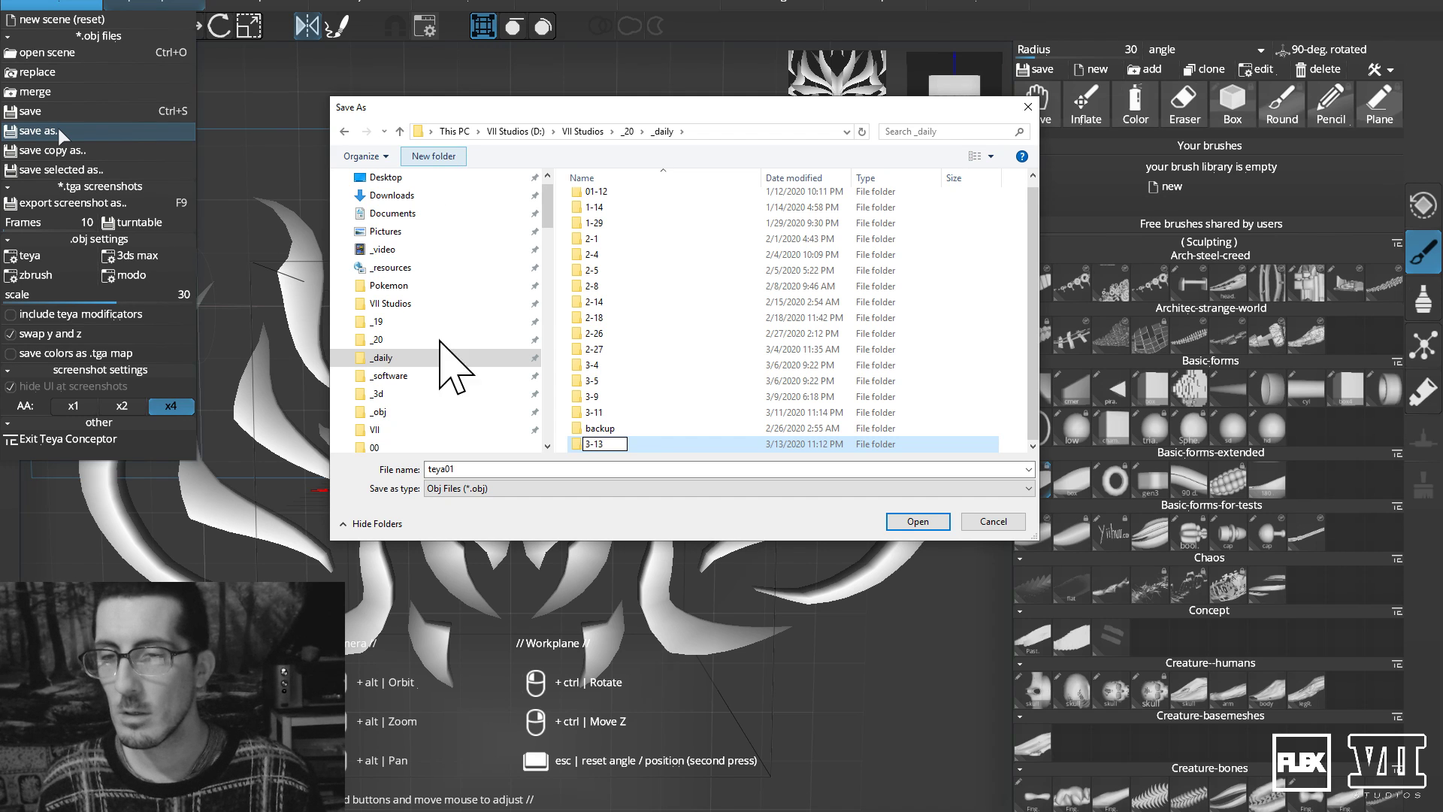
pyautogui.press('Return')
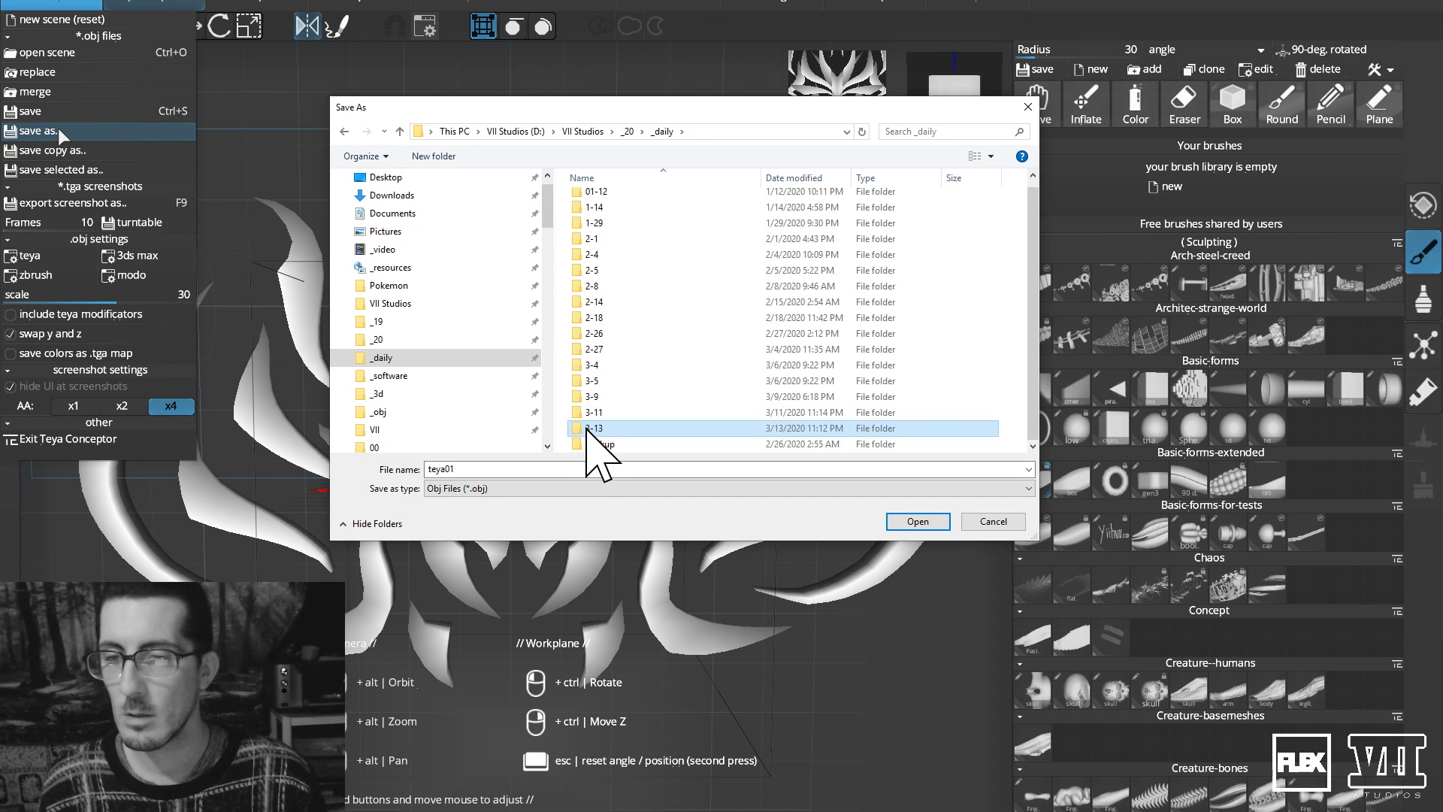
pyautogui.doubleClick(587, 428)
pyautogui.click(931, 522)
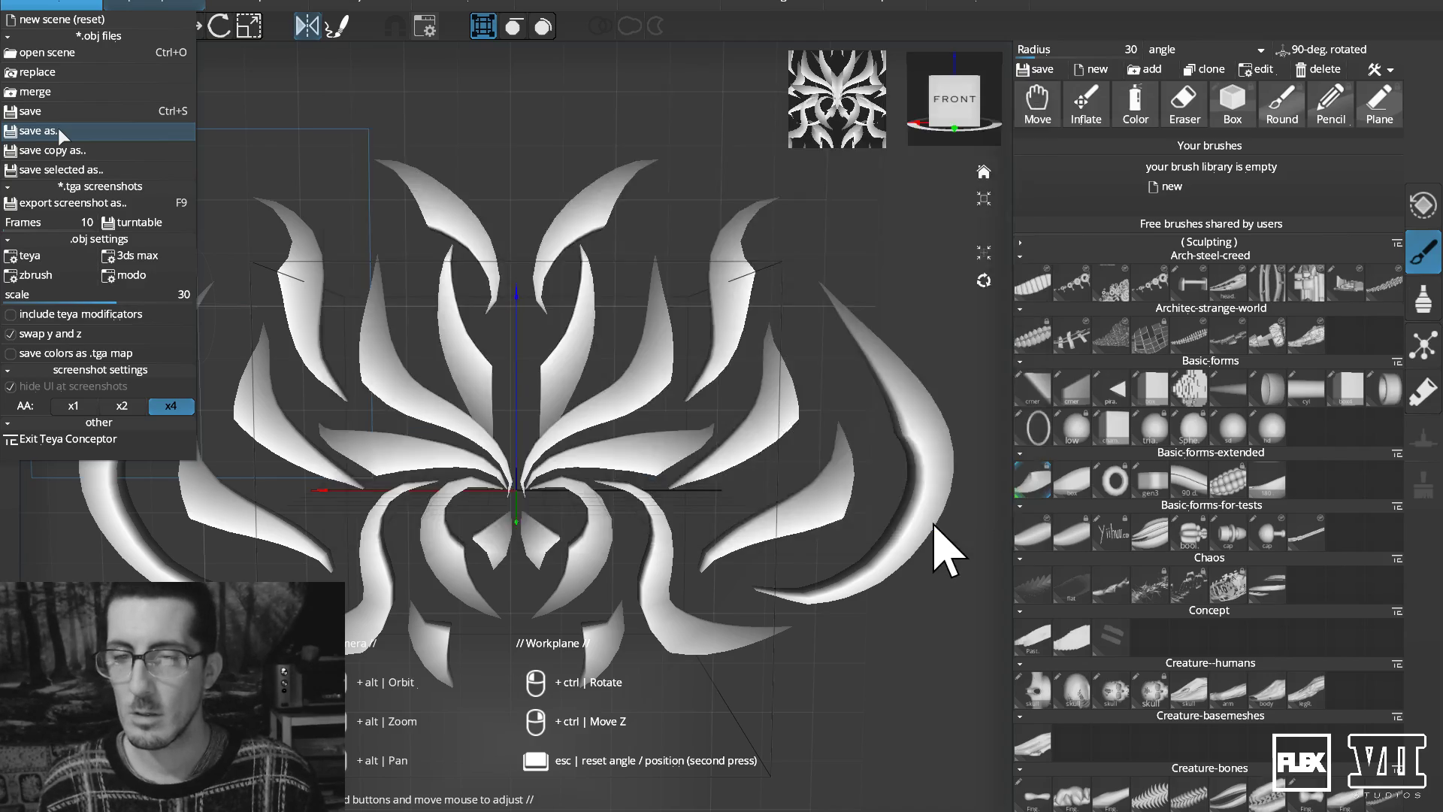
pyautogui.moveTo(883, 271)
pyautogui.keyDown('alt'); pyautogui.mouseDown()
pyautogui.moveTo(790, 290)
pyautogui.moveTo(549, 263)
pyautogui.moveTo(837, 297)
pyautogui.mouseUp(); pyautogui.keyUp('alt')
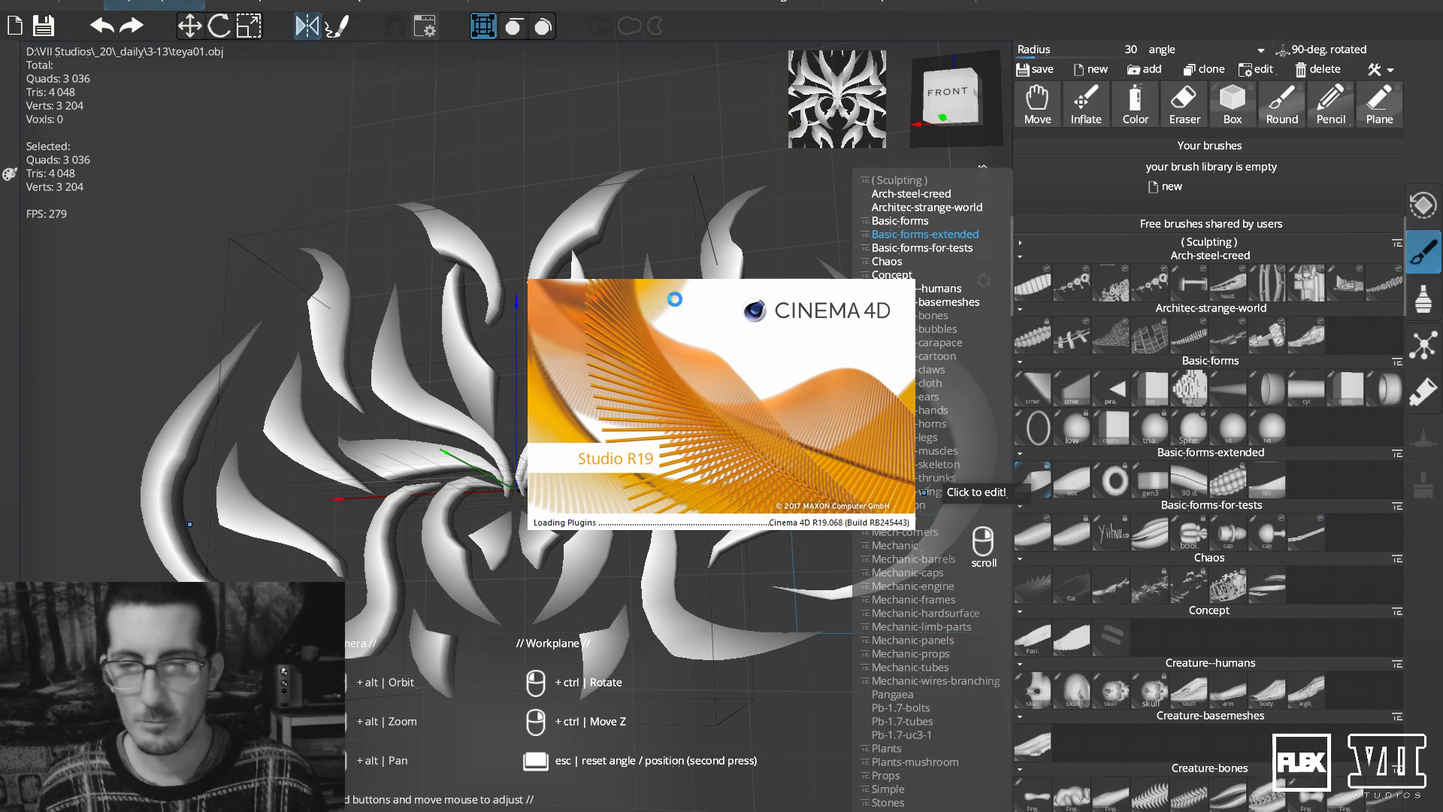
# Create a new kitbash 3D stroke brush and load the horn ornament from the scene as its mesh-based form.
pyautogui.moveTo(307, 137)
pyautogui.keyDown('alt'); pyautogui.mouseDown()
pyautogui.moveTo(391, 169)
pyautogui.moveTo(322, 141)
pyautogui.mouseUp(); pyautogui.keyUp('alt')
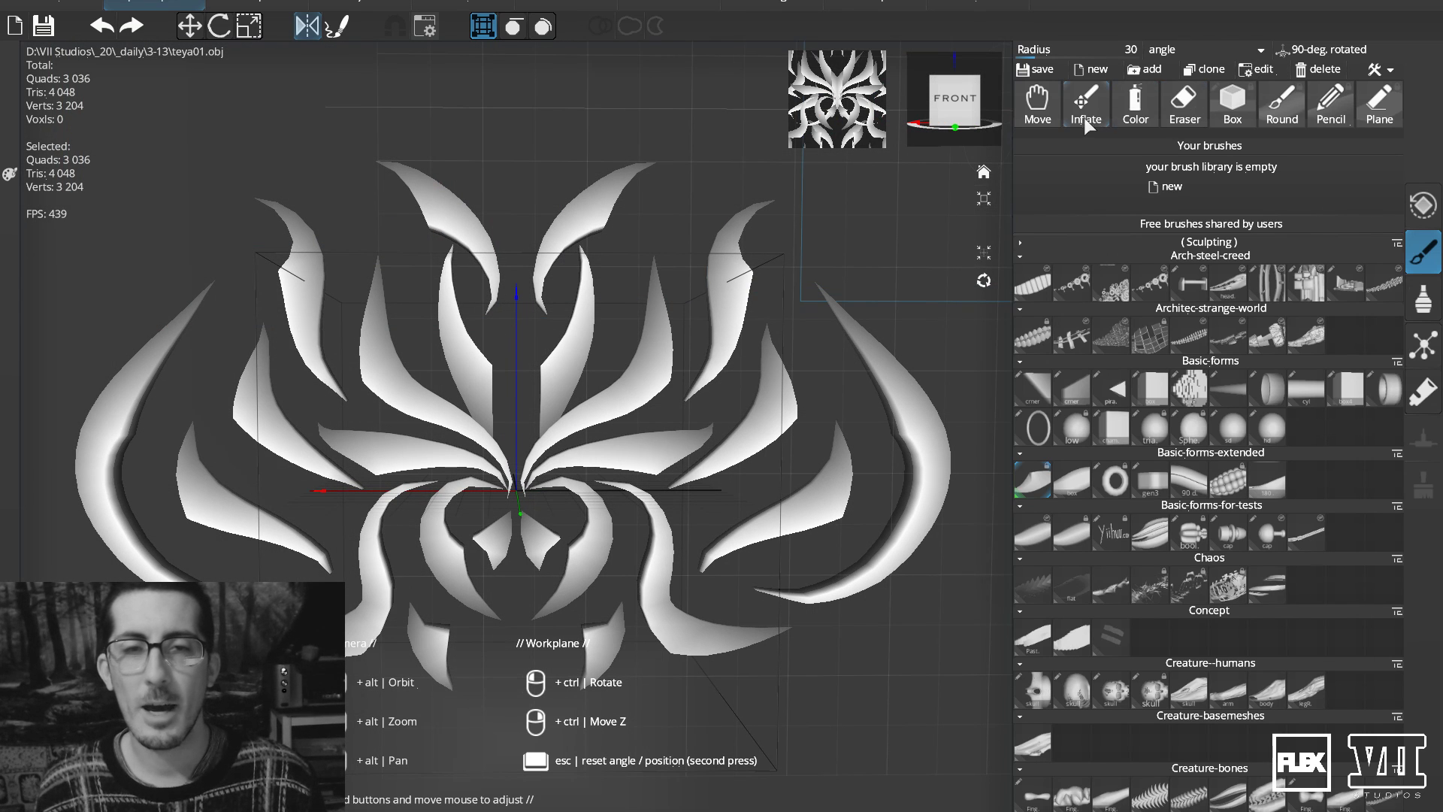
pyautogui.click(1085, 71)
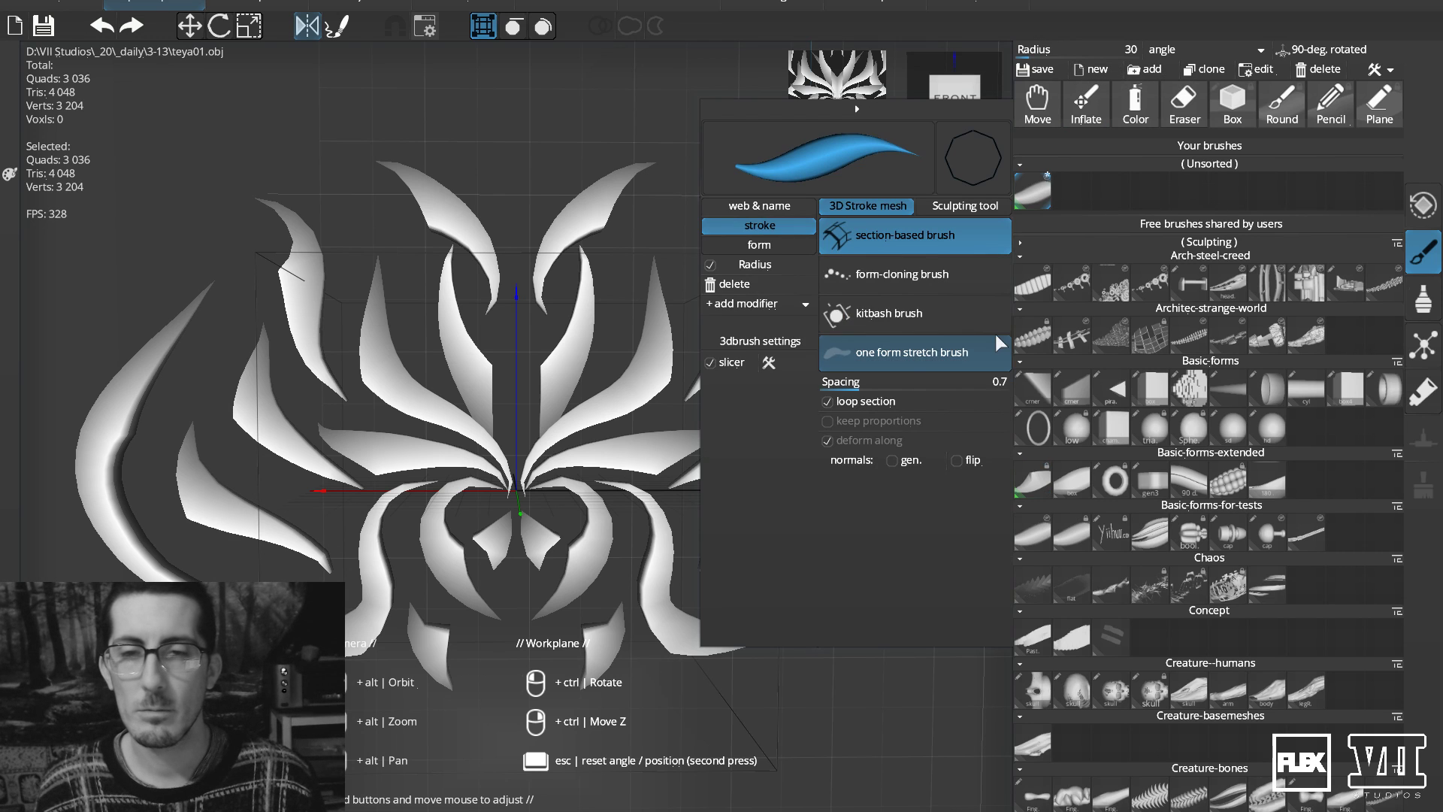
pyautogui.click(881, 313)
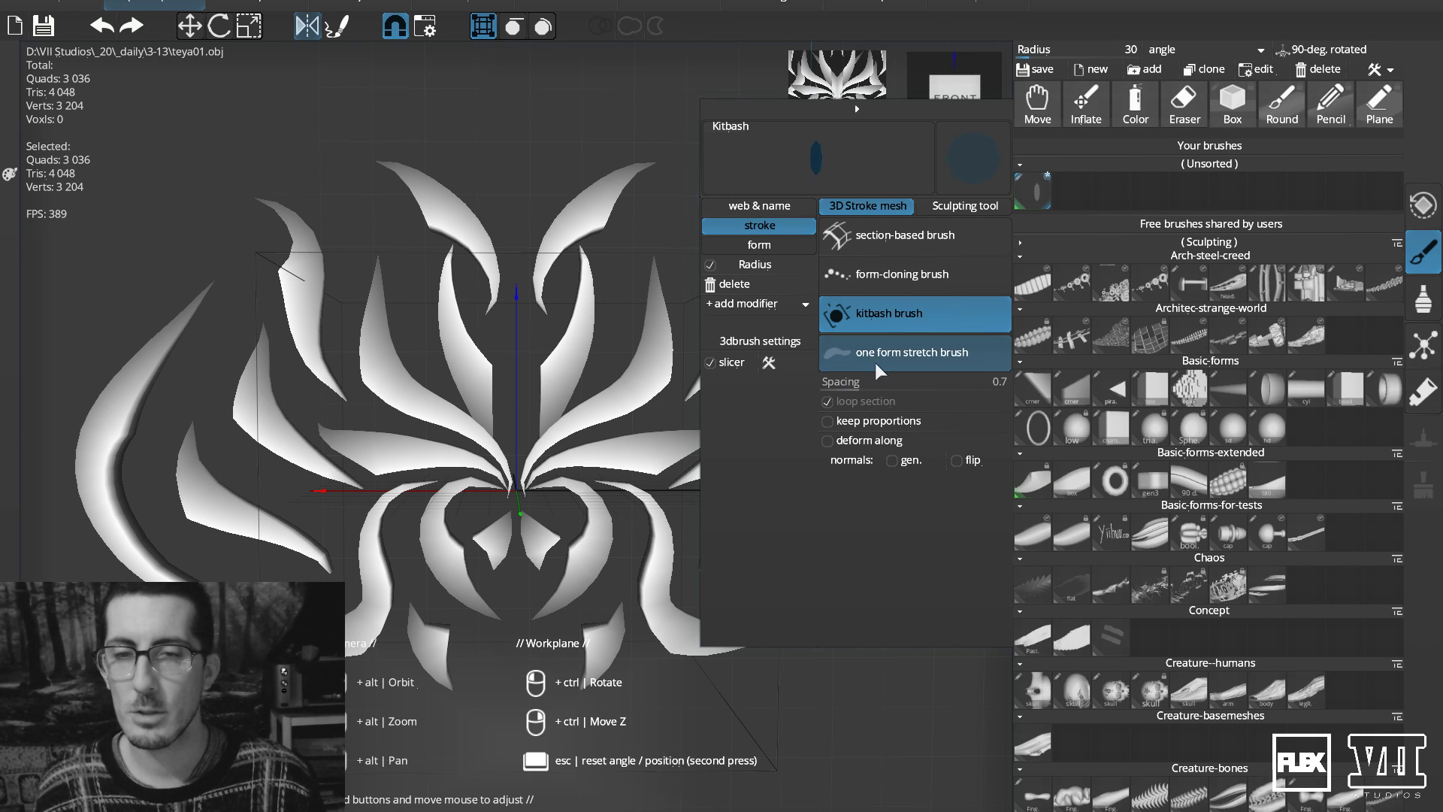
pyautogui.click(759, 244)
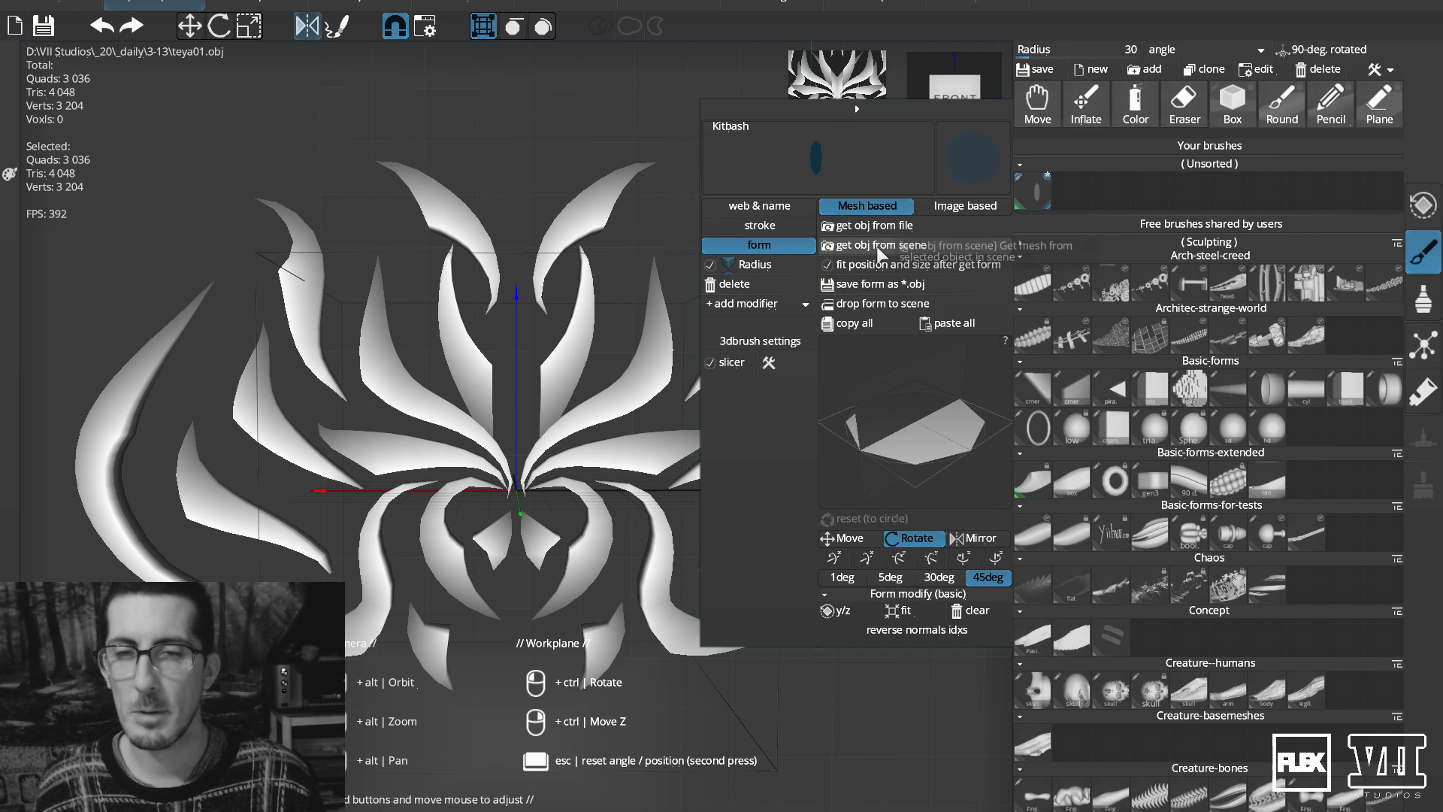
pyautogui.click(879, 244)
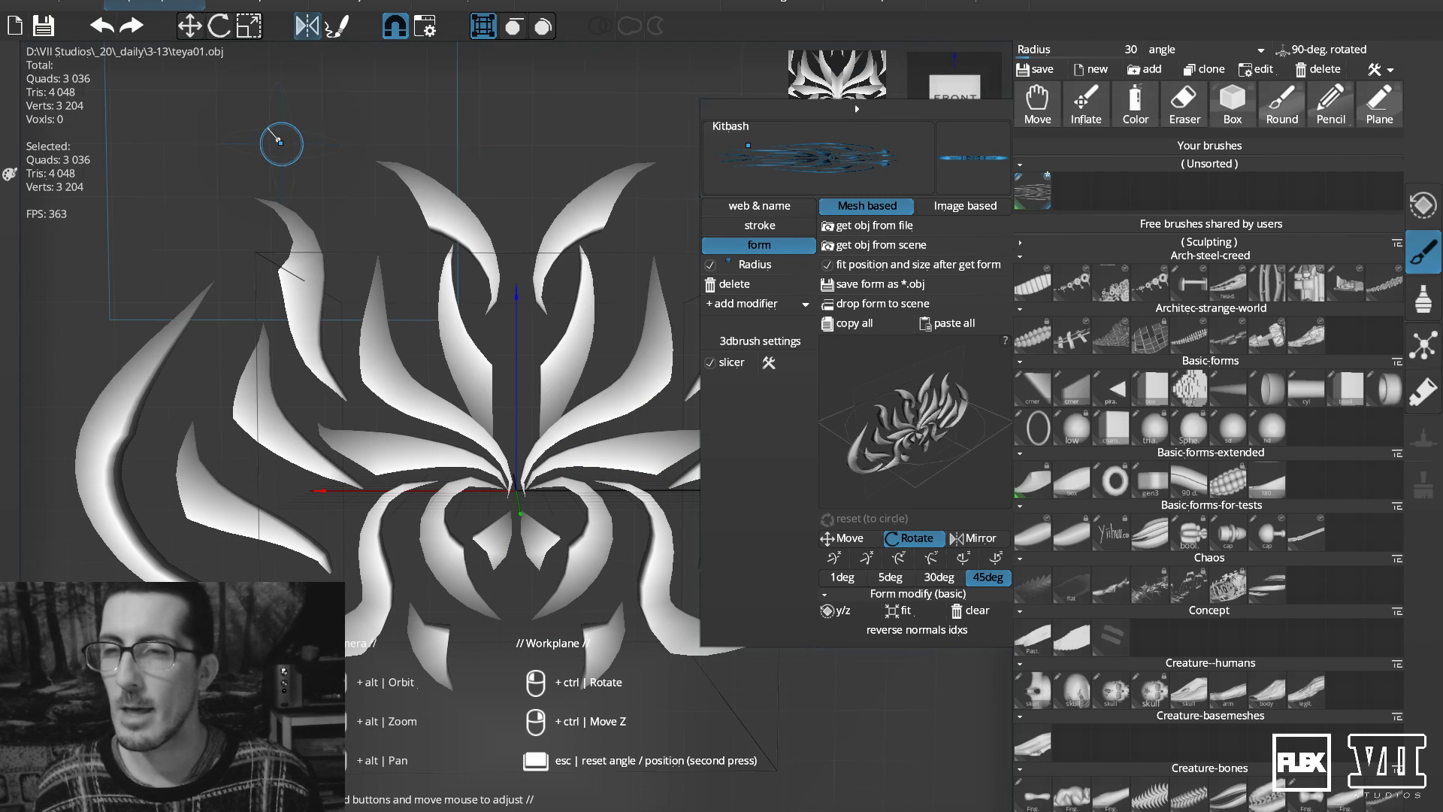
# Try stamping the ornament with the new kitbash brush beside the model and undo every test stroke.
pyautogui.moveTo(237, 128)
pyautogui.mouseDown()
pyautogui.moveTo(318, 178)
pyautogui.moveTo(302, 94)
pyautogui.moveTo(327, 57)
pyautogui.moveTo(346, 84)
pyautogui.mouseUp()
pyautogui.hotkey('ctrl', 'z')
pyautogui.moveTo(336, 189); pyautogui.dragTo(333, 110)
pyautogui.hotkey('ctrl', 'z')
pyautogui.moveTo(195, 227); pyautogui.dragTo(196, 123)
pyautogui.moveTo(343, 186); pyautogui.dragTo(339, 81)
pyautogui.hotkey('ctrl', 'z')
pyautogui.hotkey('ctrl', 'z')
pyautogui.moveTo(219, 232)
pyautogui.mouseDown()
pyautogui.moveTo(215, 80)
pyautogui.moveTo(216, 162)
pyautogui.mouseUp()
pyautogui.hotkey('ctrl', 'z')
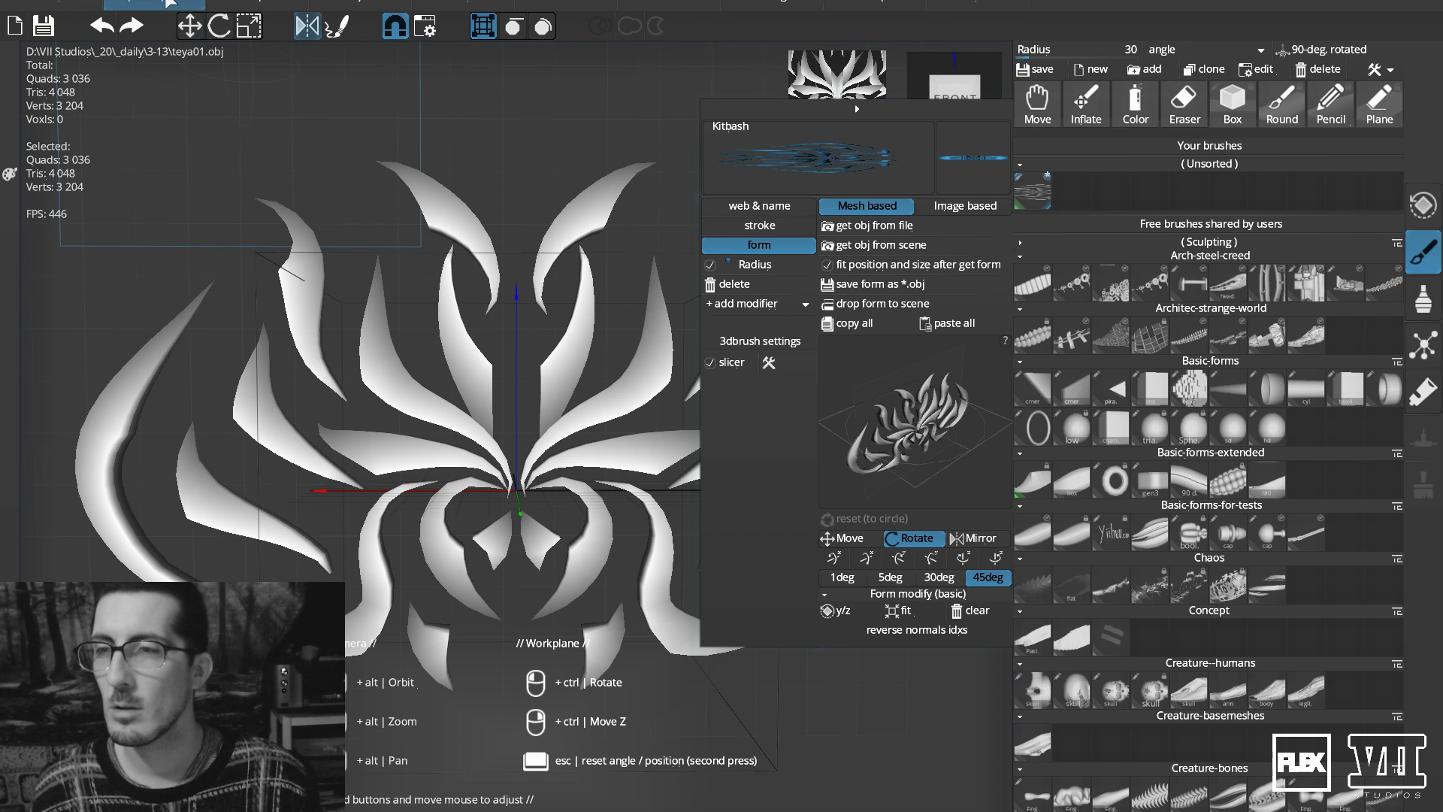
# Disable alpha-generator mode and return to the brush library.
pyautogui.click(169, 4)
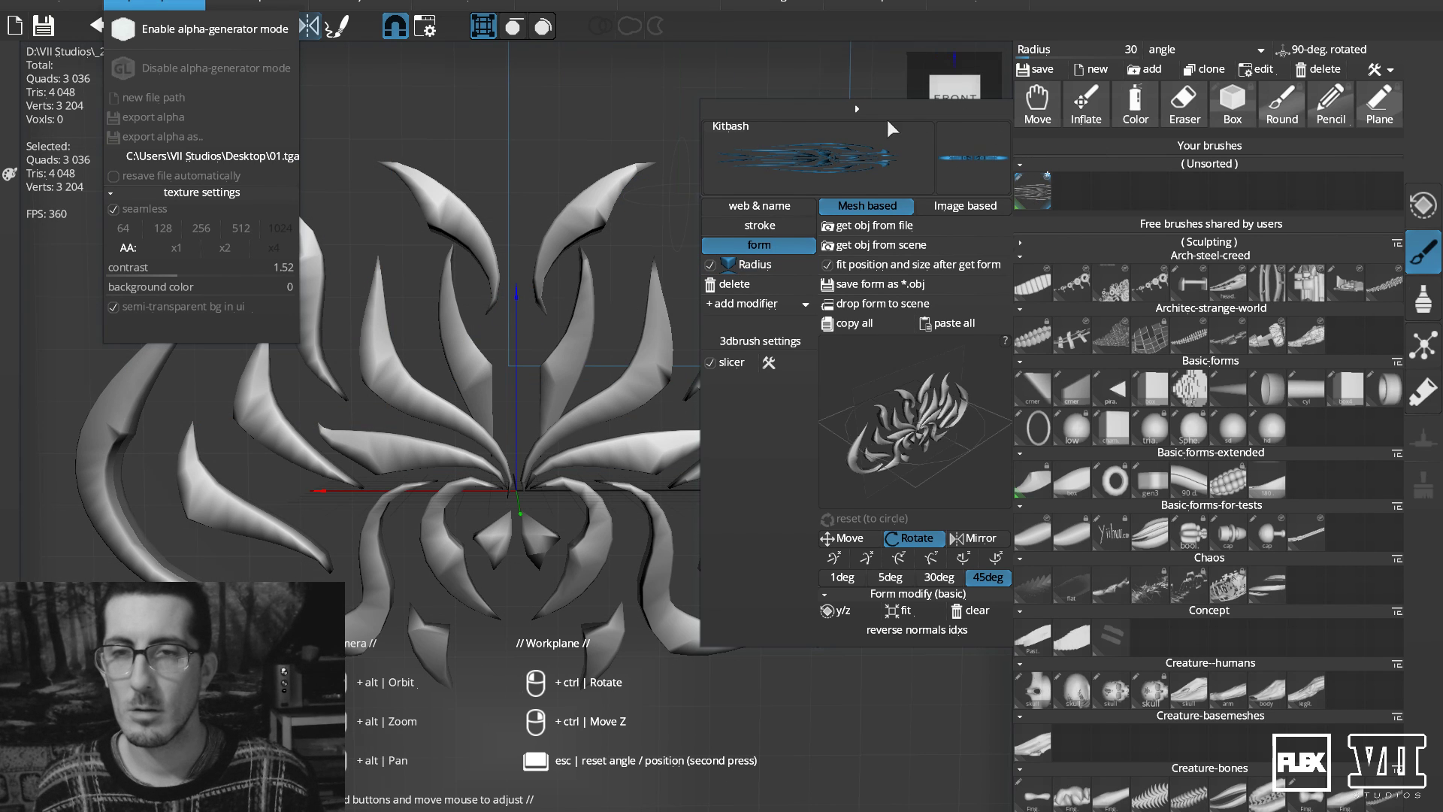
pyautogui.click(1425, 248)
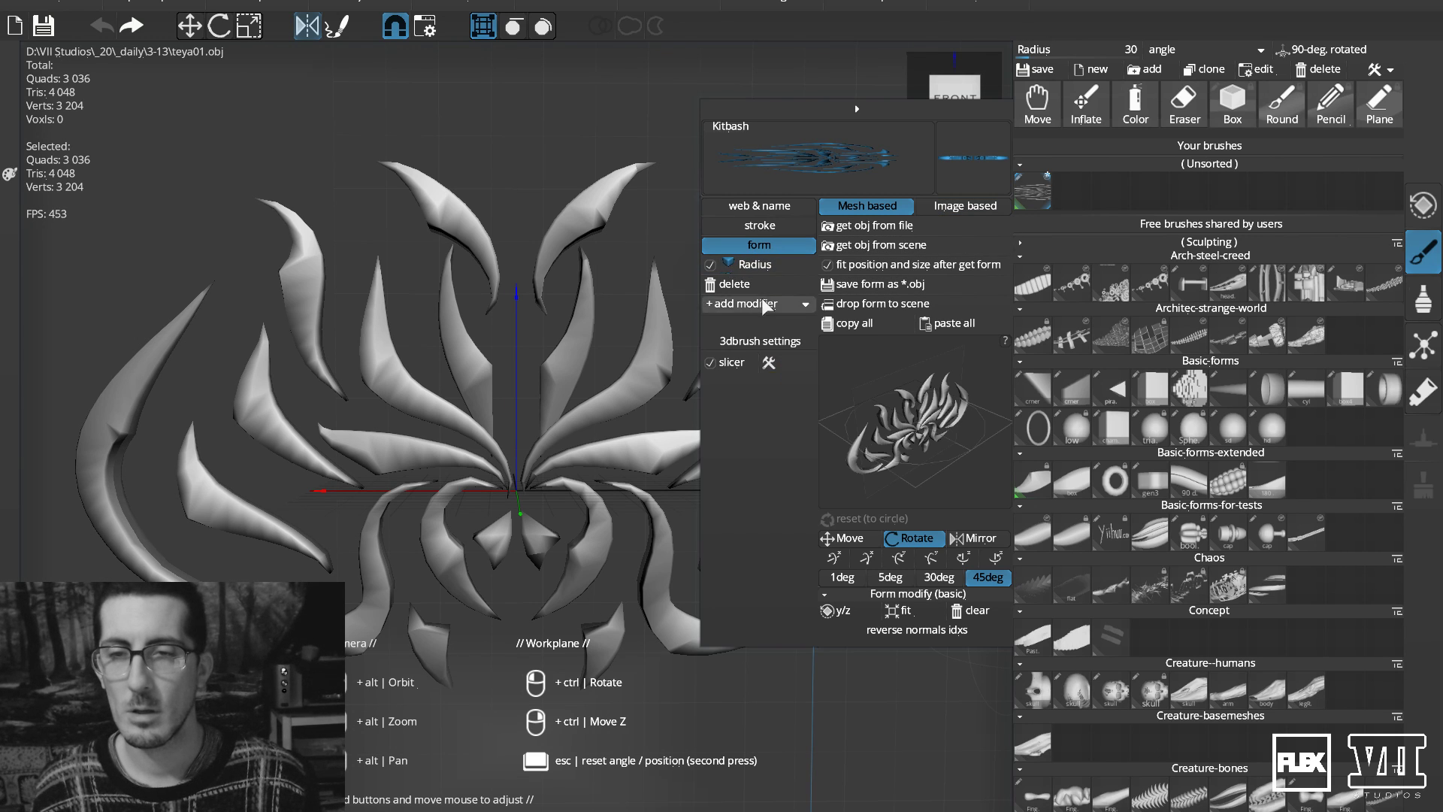
pyautogui.click(802, 305)
pyautogui.click(801, 304)
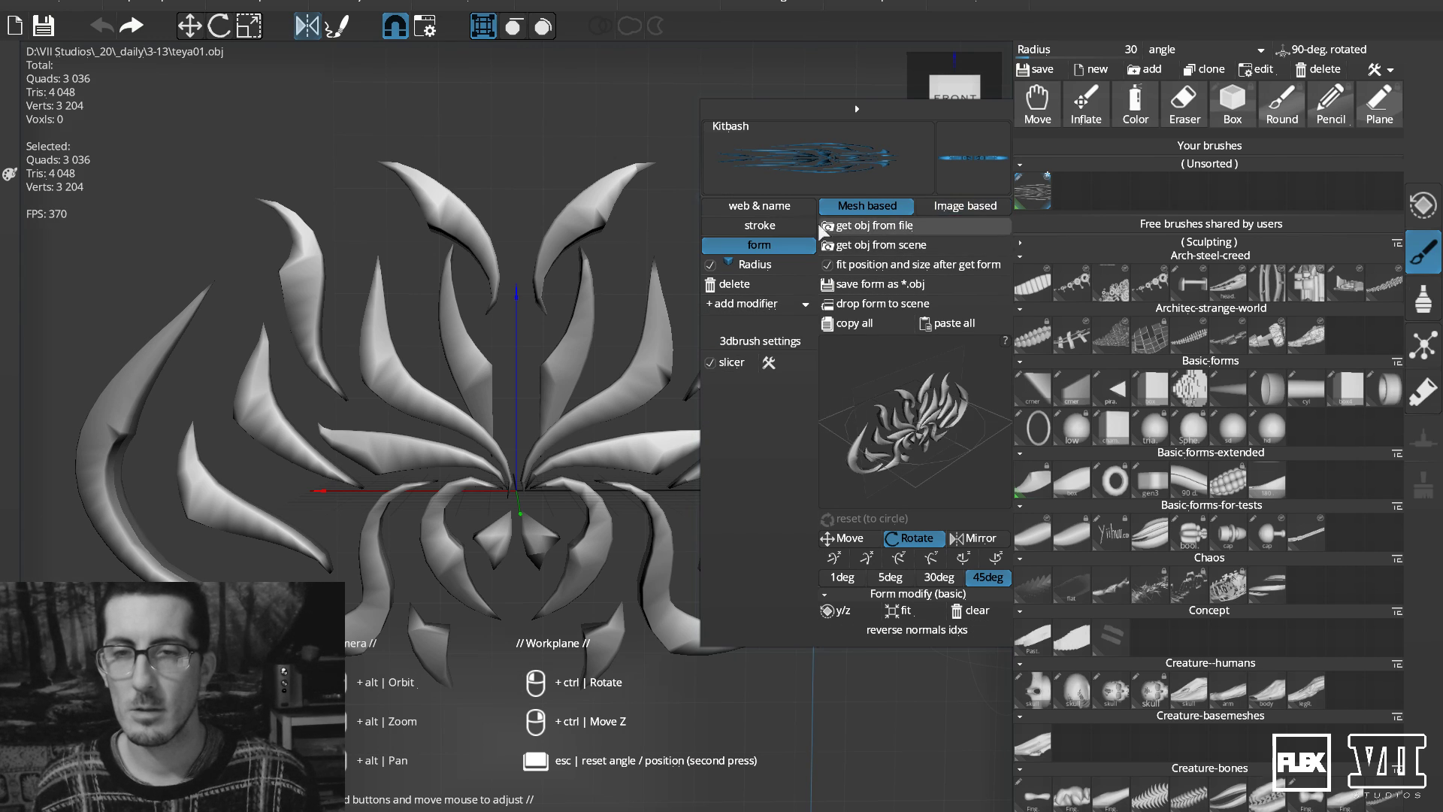
pyautogui.click(961, 212)
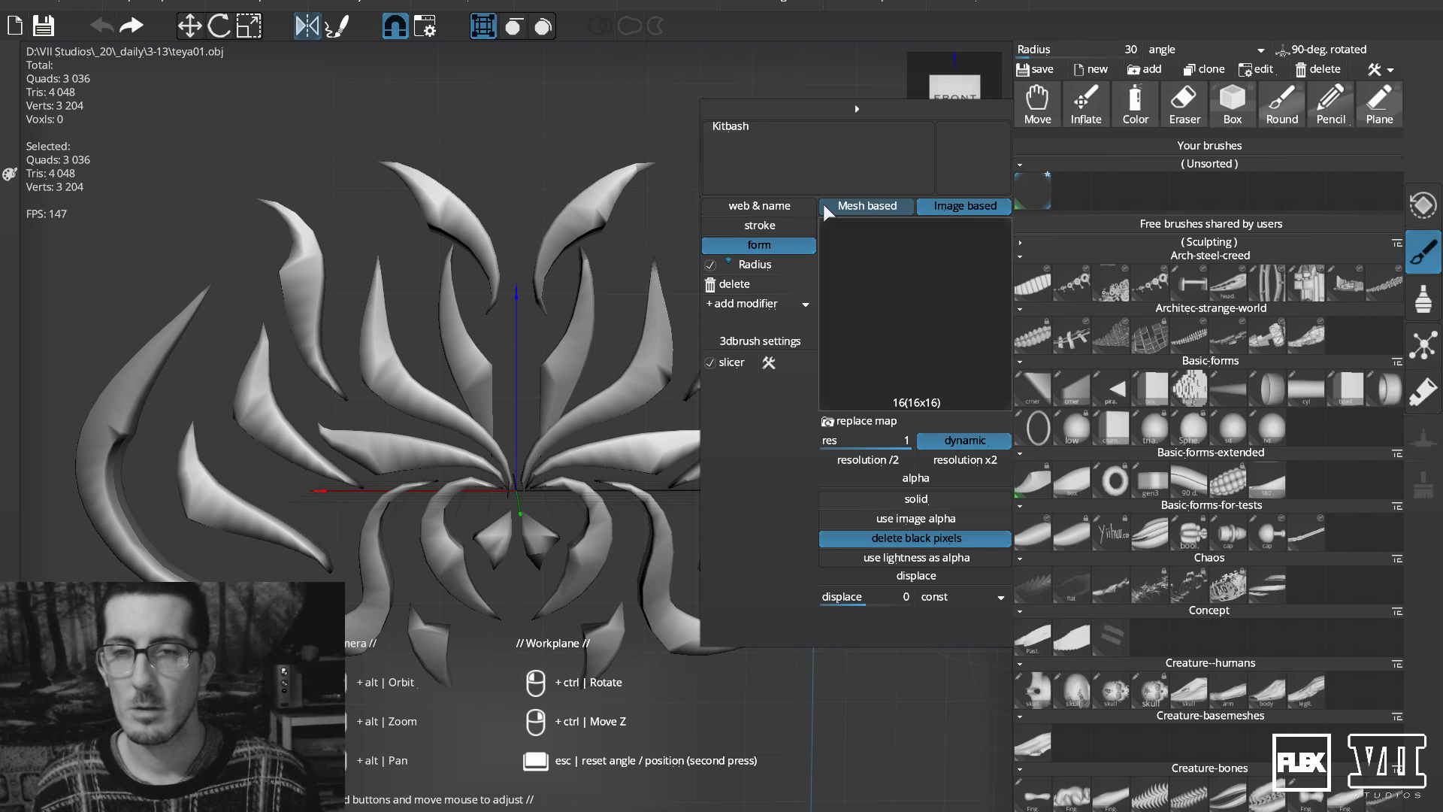
pyautogui.click(857, 212)
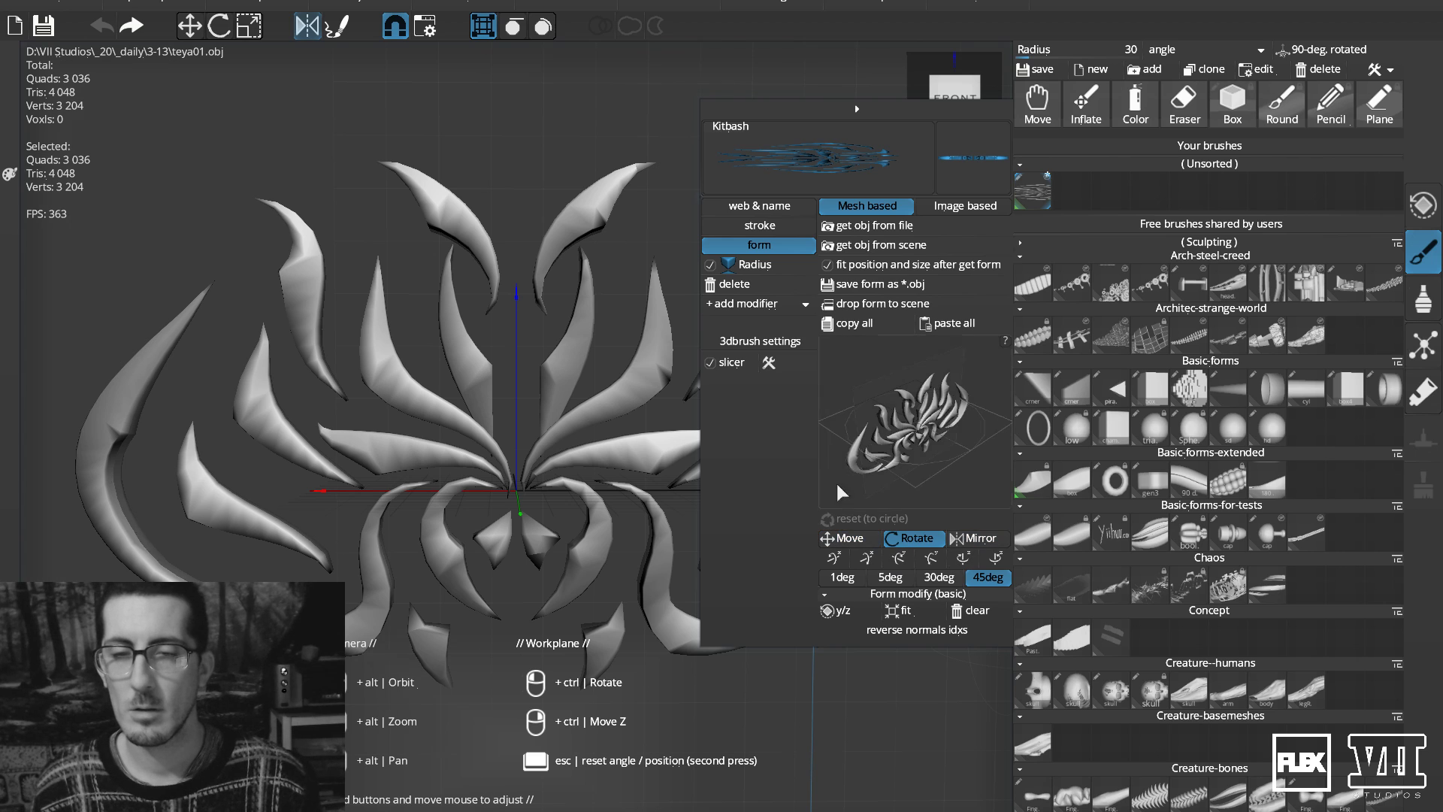
# Name the new kitbash brush flourish01.
pyautogui.click(761, 207)
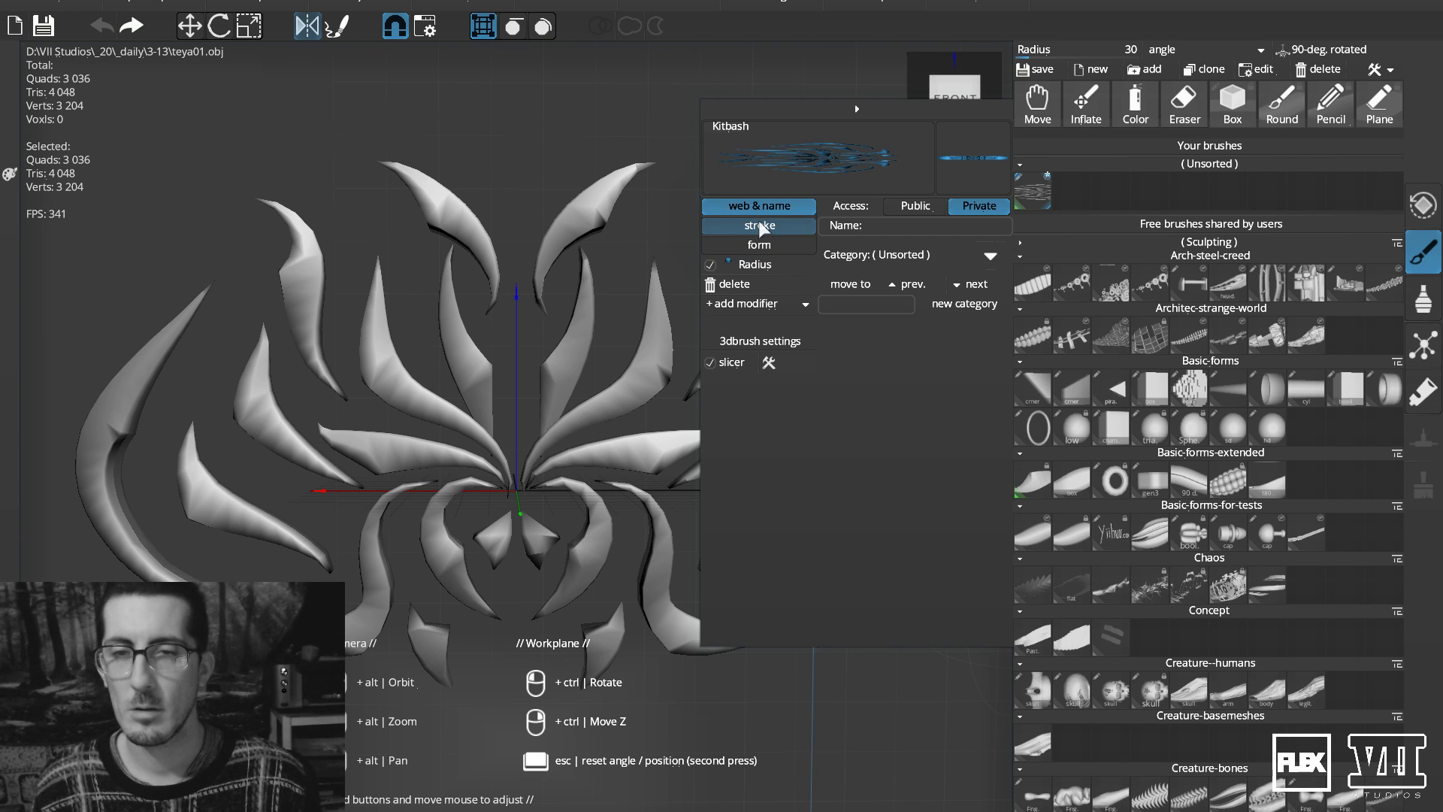
pyautogui.click(760, 226)
pyautogui.click(759, 203)
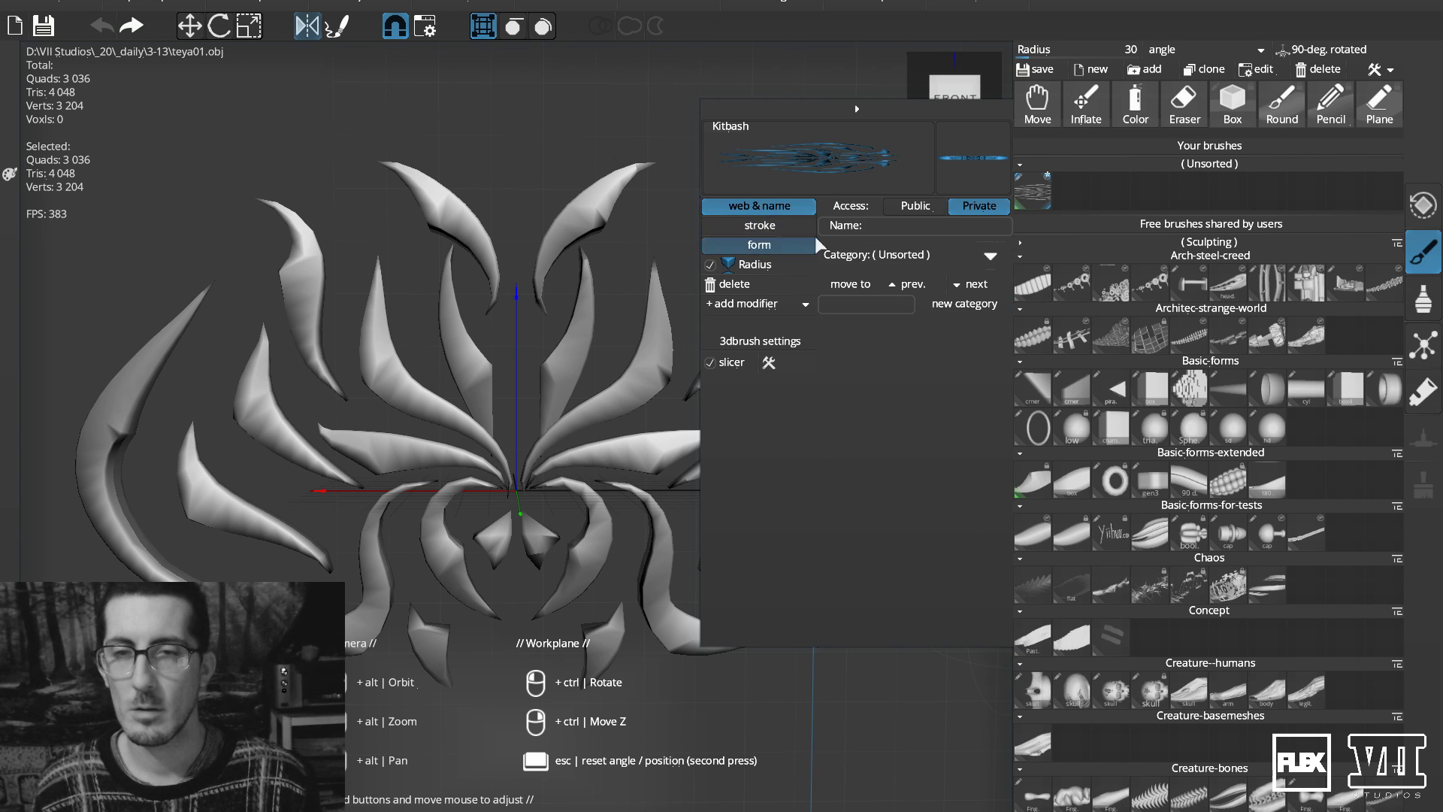
pyautogui.click(886, 230)
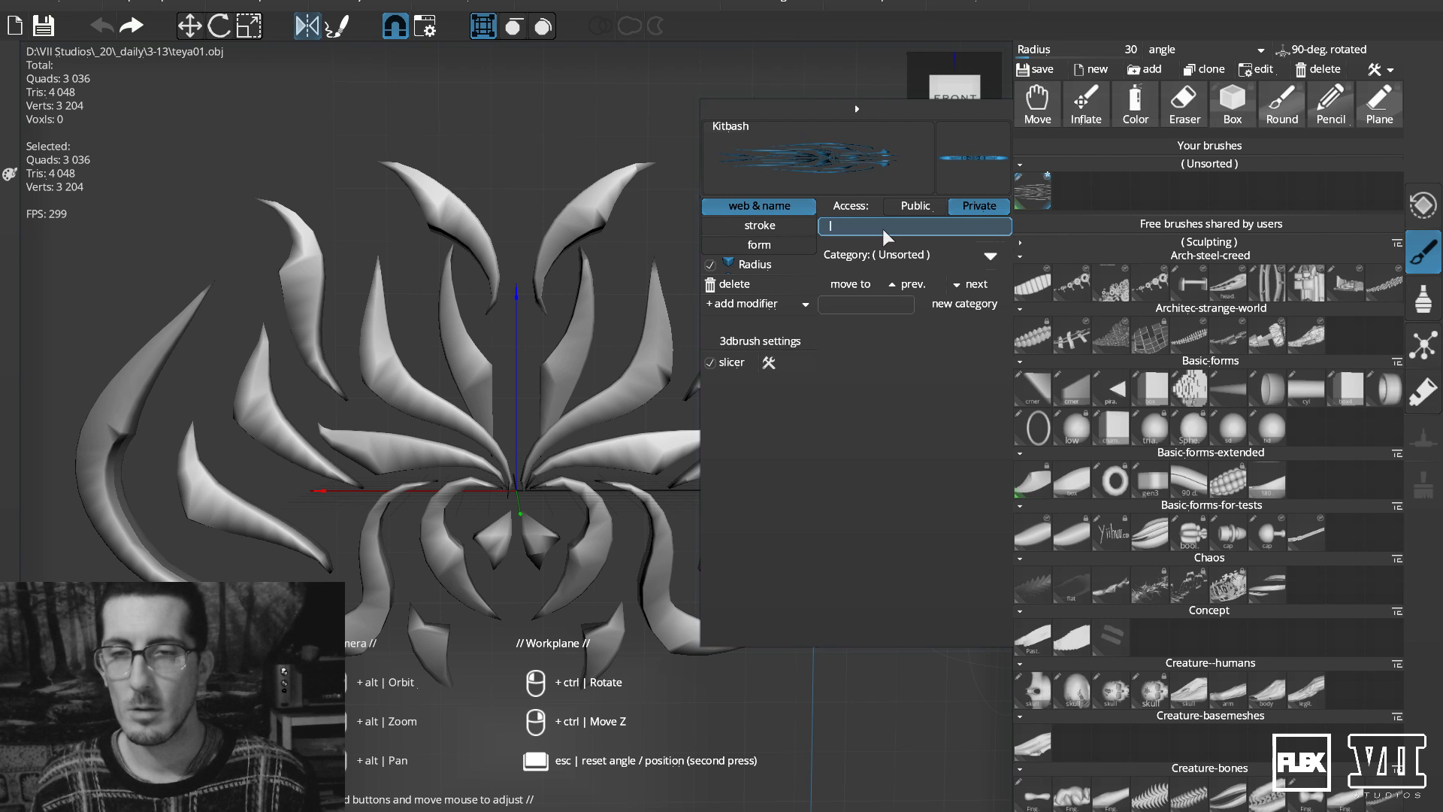
pyautogui.write('walldeco')
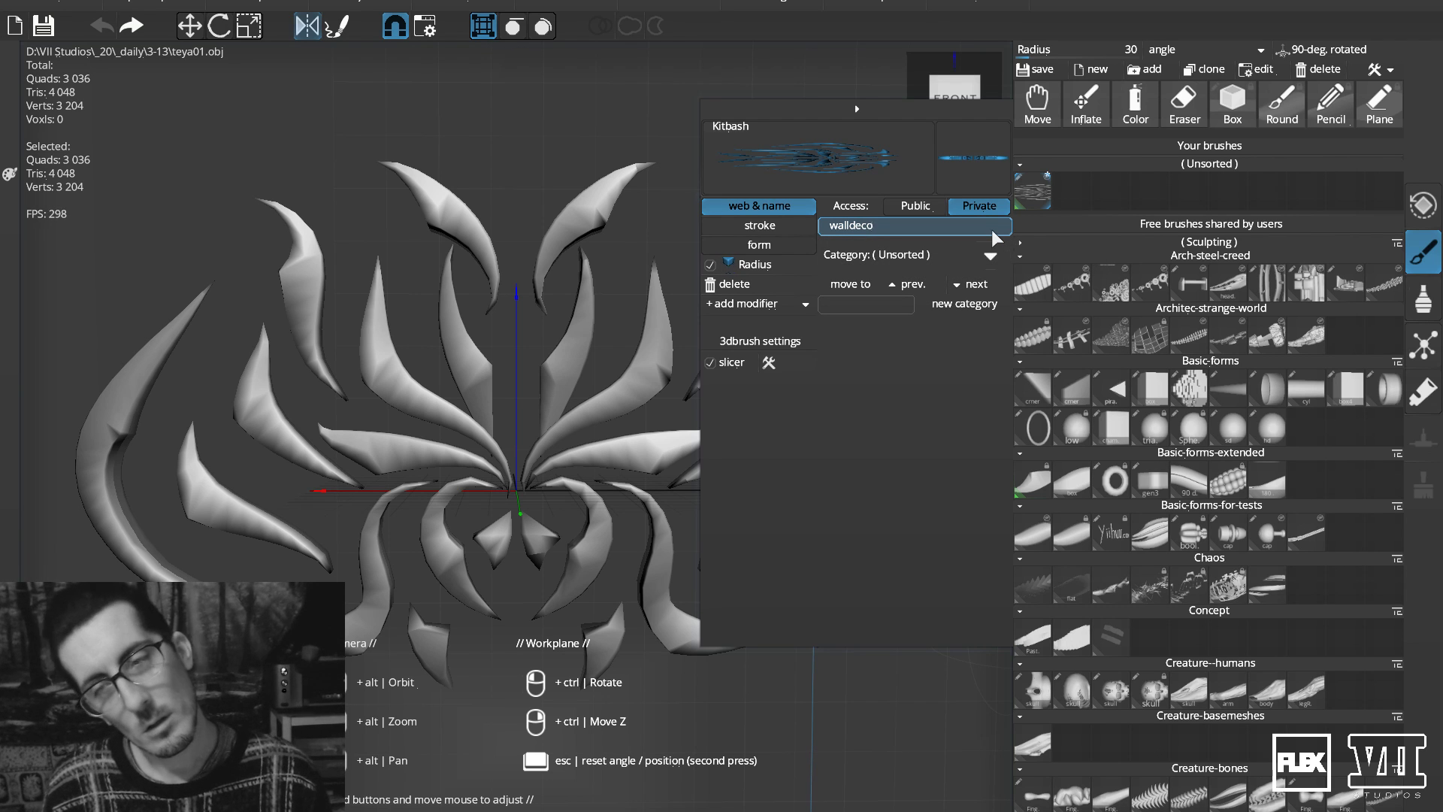
pyautogui.click(883, 230)
pyautogui.write('flour')
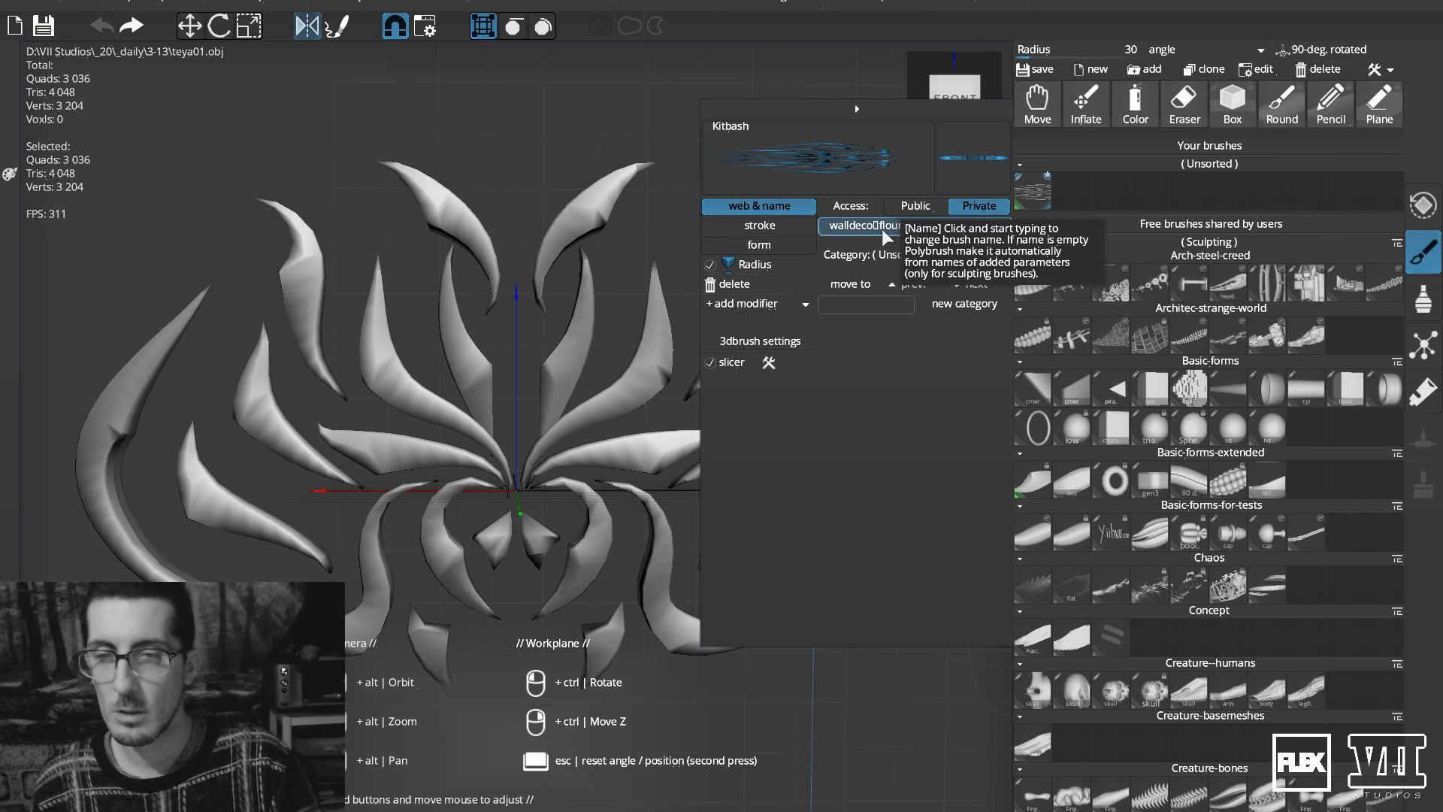
pyautogui.press('BackSpace')
pyautogui.press('BackSpace')
pyautogui.press('BackSpace')
pyautogui.press('BackSpace')
pyautogui.press('BackSpace')
pyautogui.press('BackSpace')
pyautogui.press('BackSpace')
pyautogui.press('BackSpace')
pyautogui.press('BackSpace')
pyautogui.press('BackSpace')
pyautogui.press('BackSpace')
pyautogui.press('BackSpace')
pyautogui.press('BackSpace')
pyautogui.press('BackSpace')
pyautogui.write('fl')
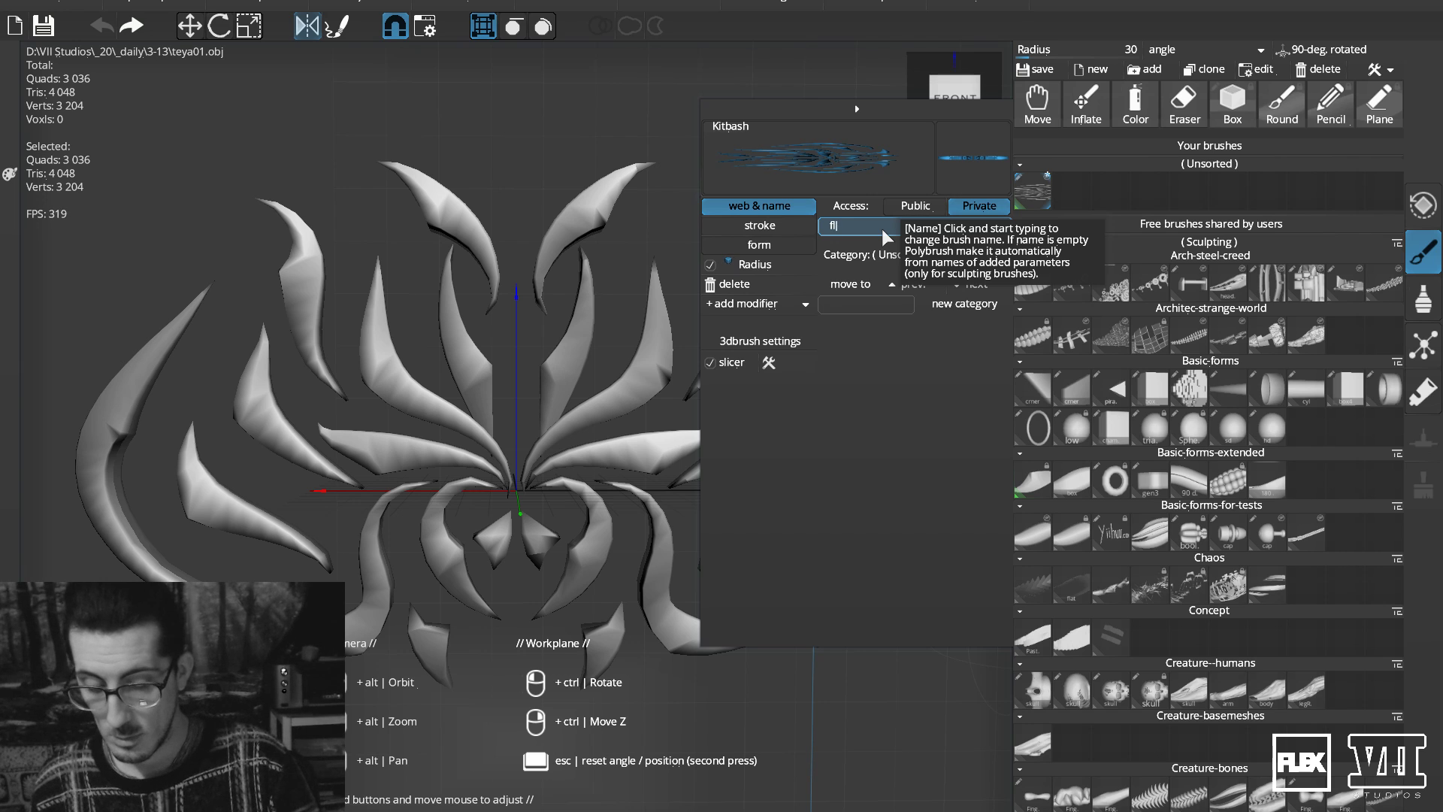
pyautogui.write('ourish')
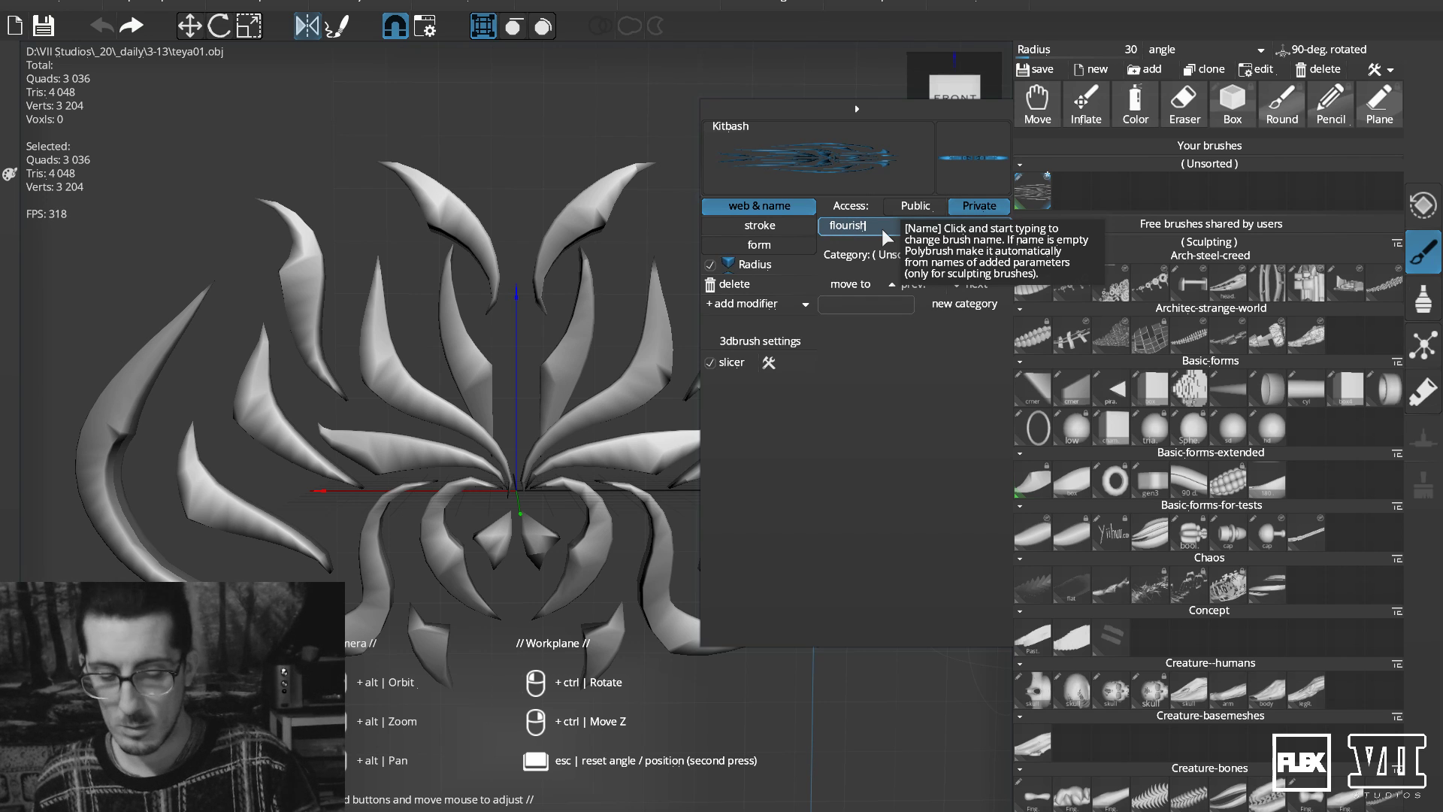
pyautogui.write('01')
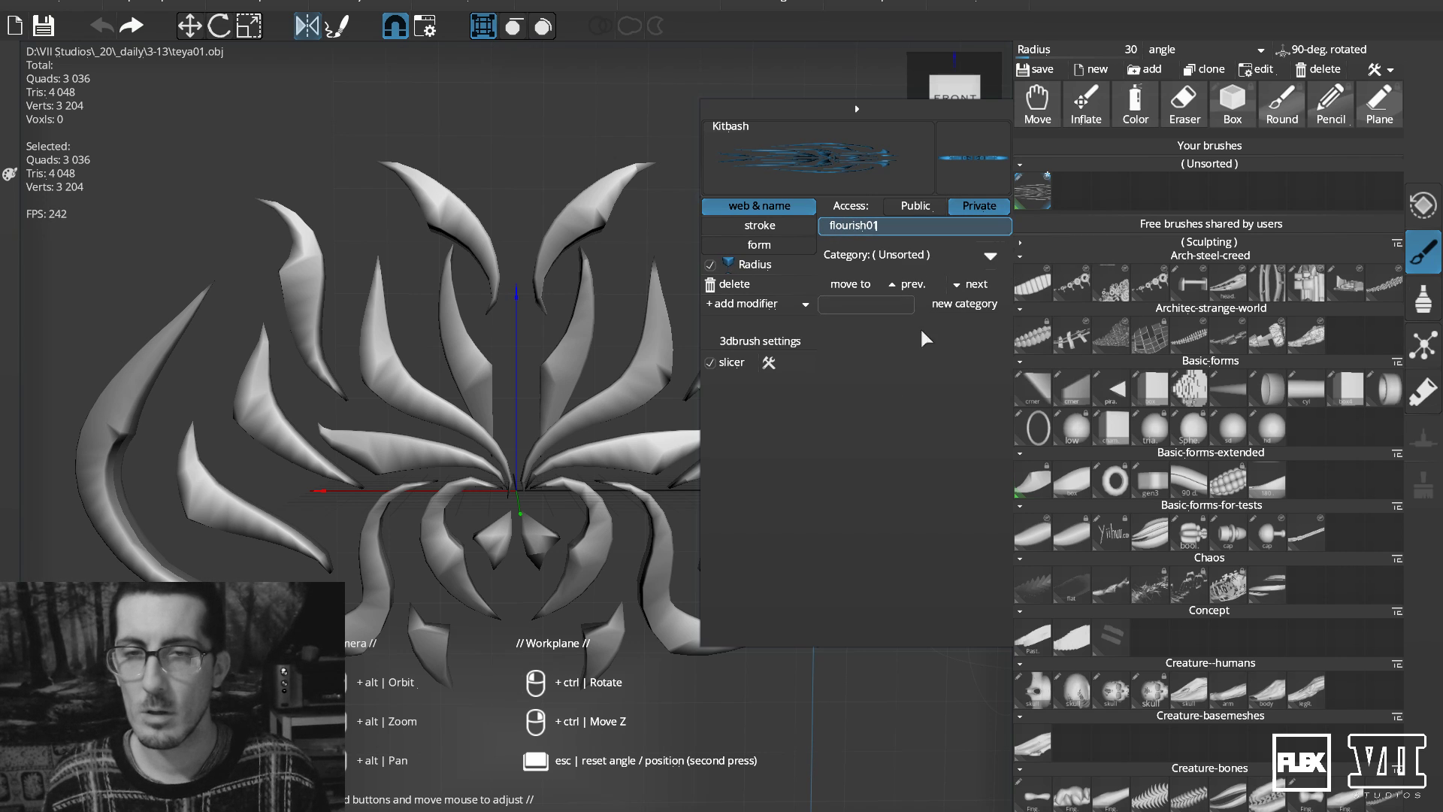
# Look through the existing brush categories for one that suits the flourish01 brush.
pyautogui.click(989, 257)
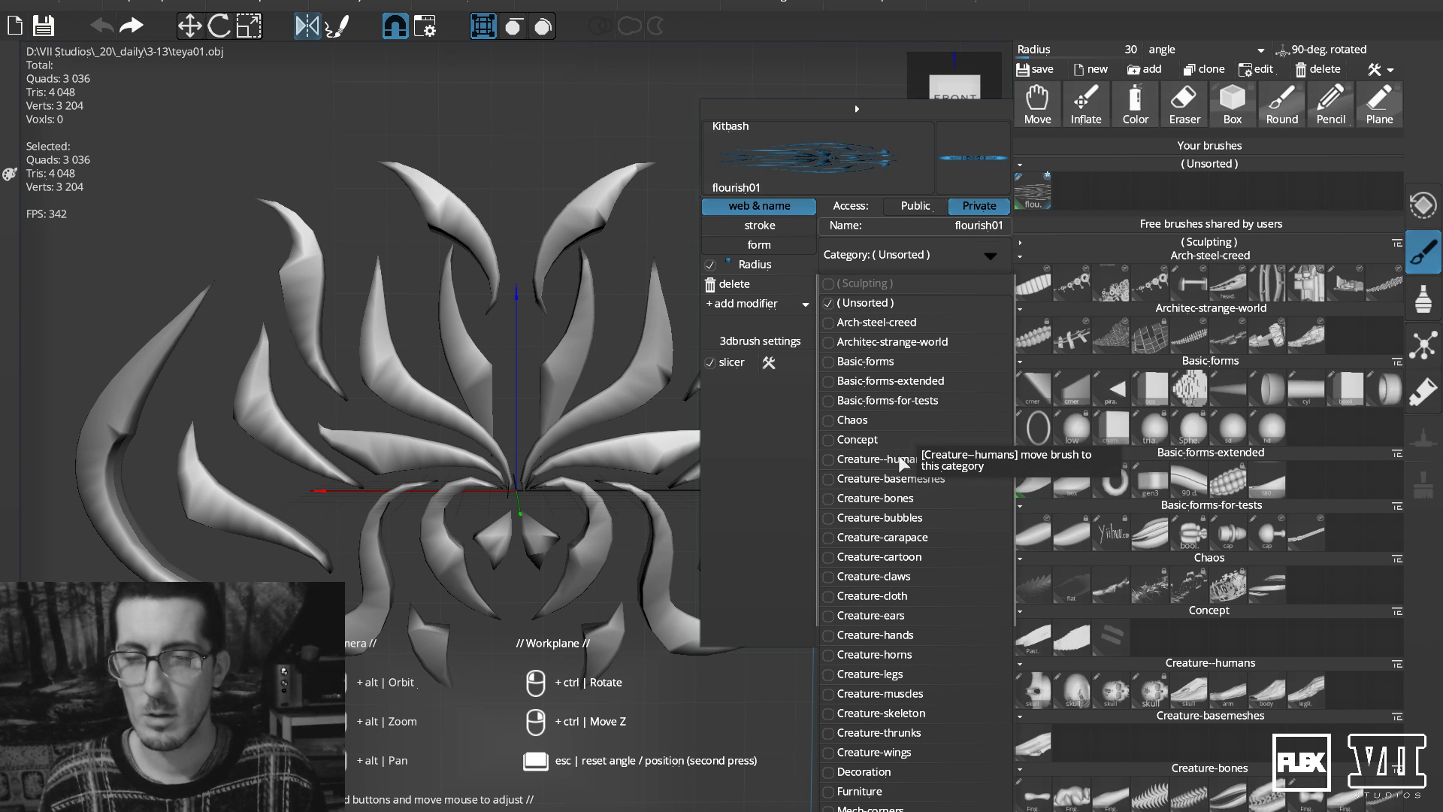
pyautogui.scroll(-5, 903, 463)
pyautogui.scroll(5, 903, 464)
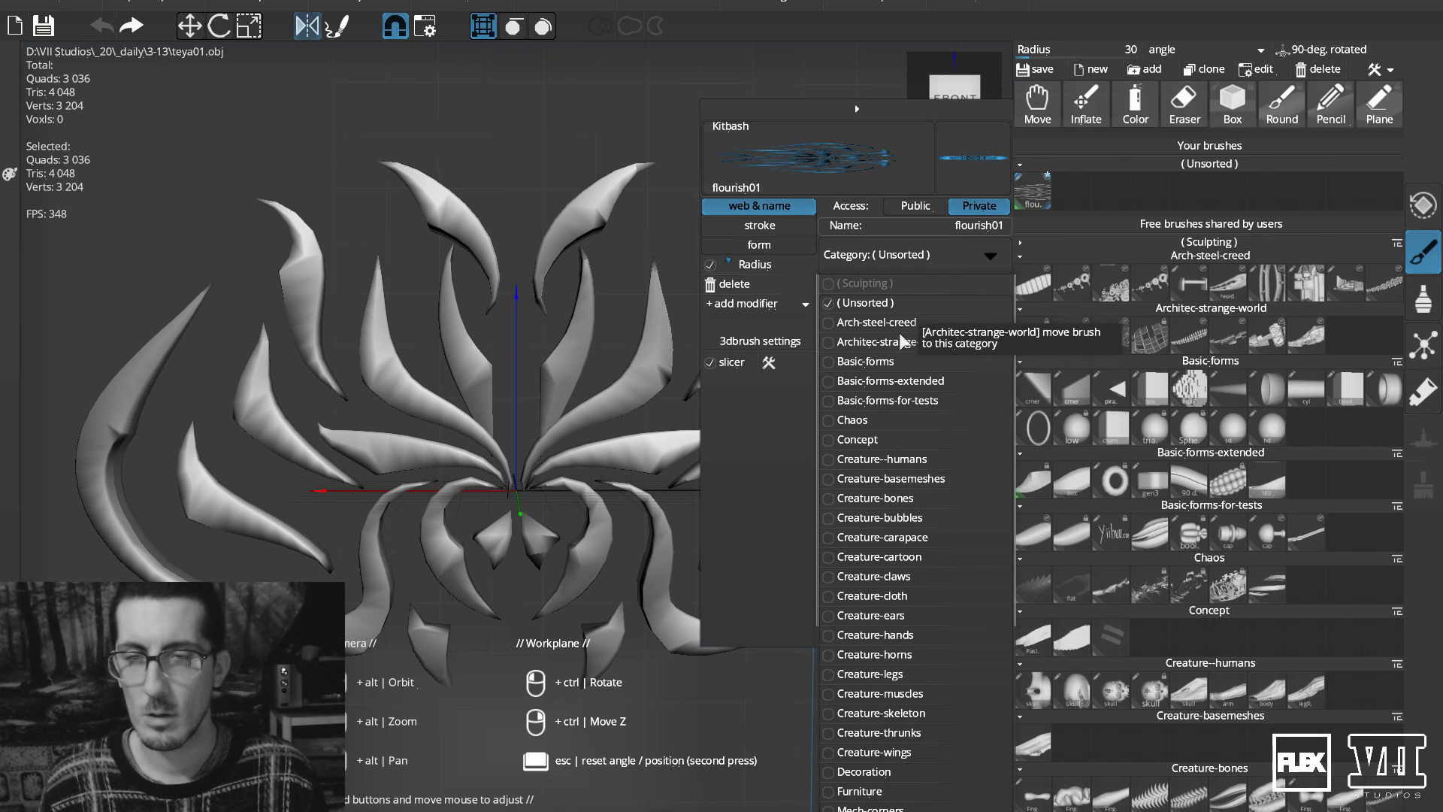
pyautogui.click(992, 257)
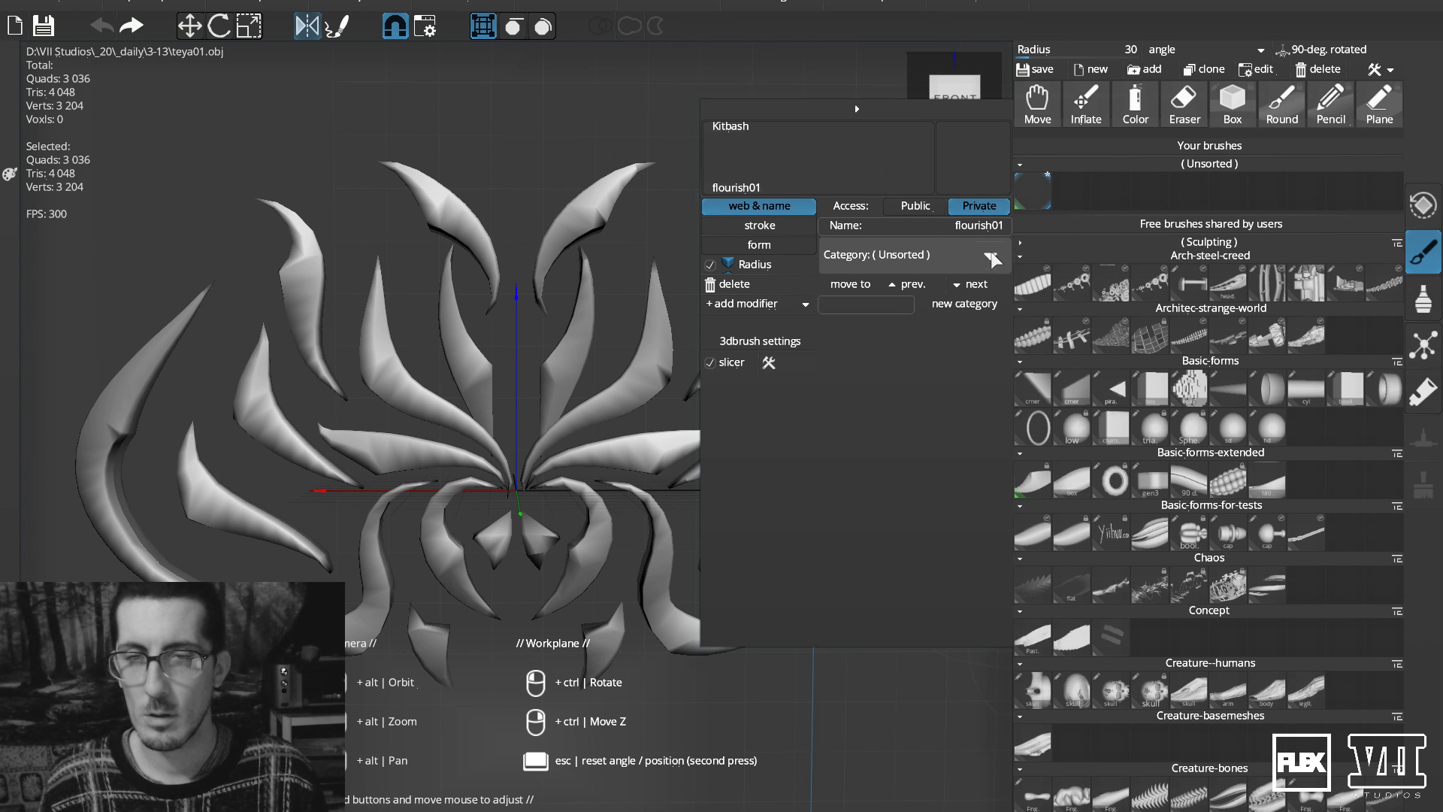
# Create a new brush category named Flexbrushes and set the flourish01 brush's access to Public.
pyautogui.click(906, 301)
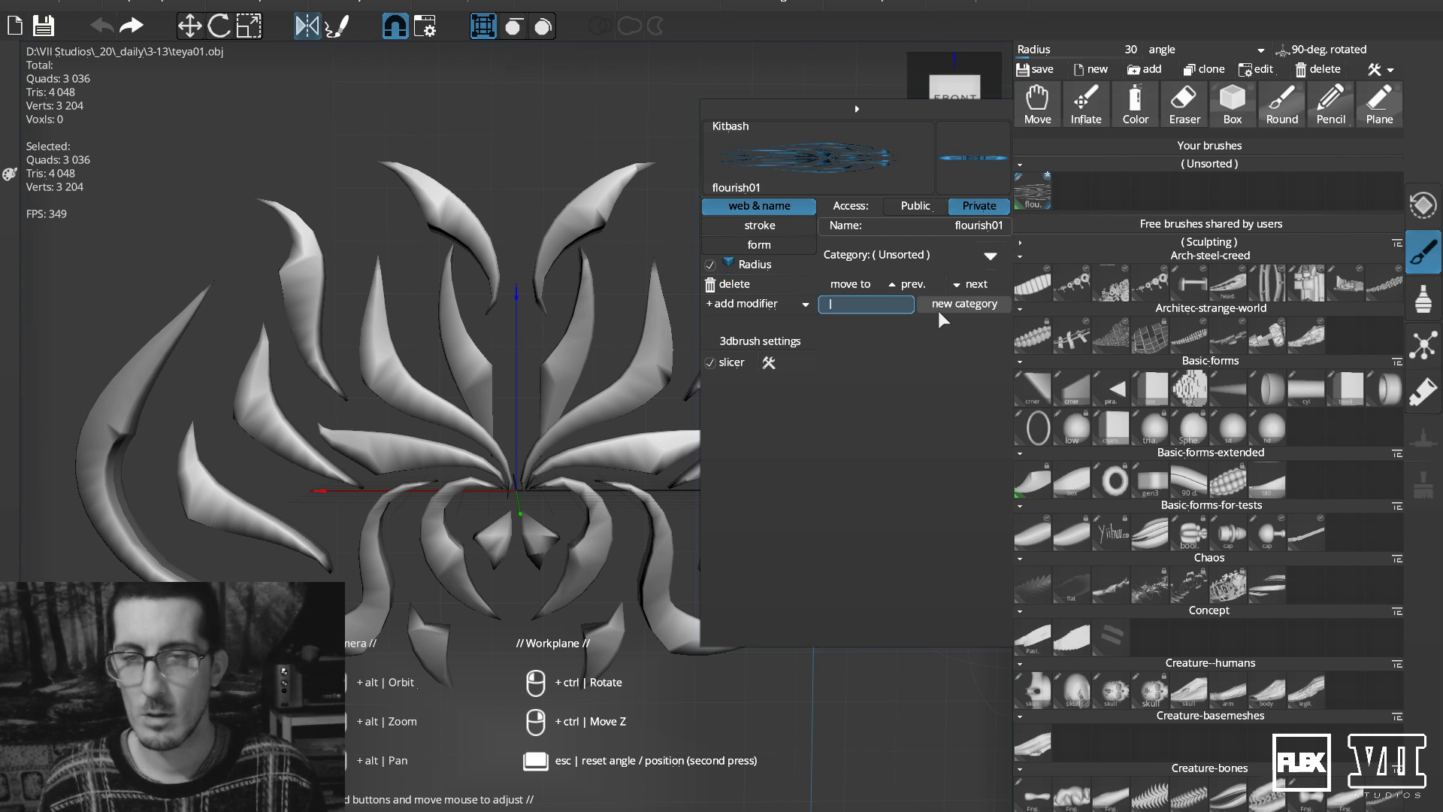
pyautogui.write('Flex')
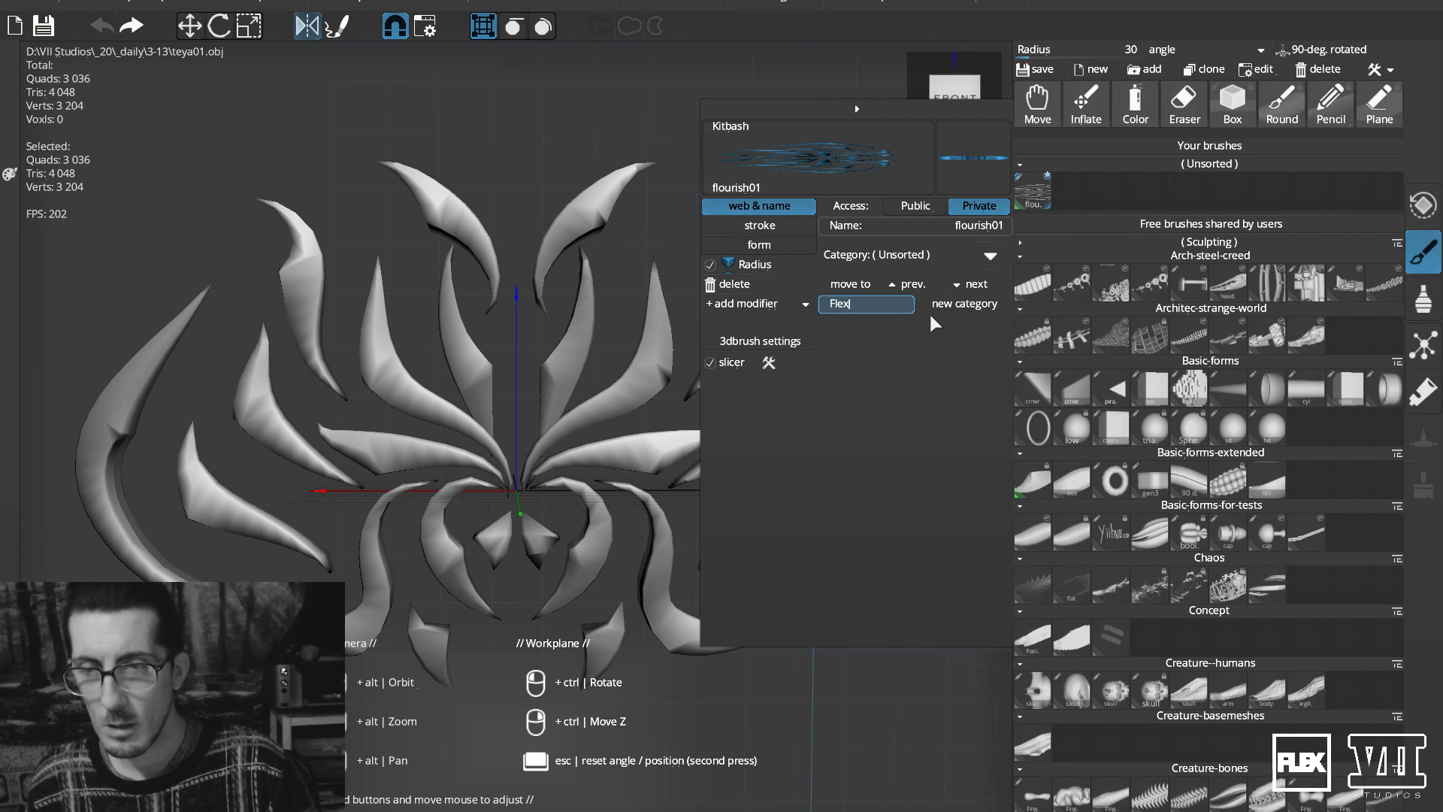
pyautogui.write('brush')
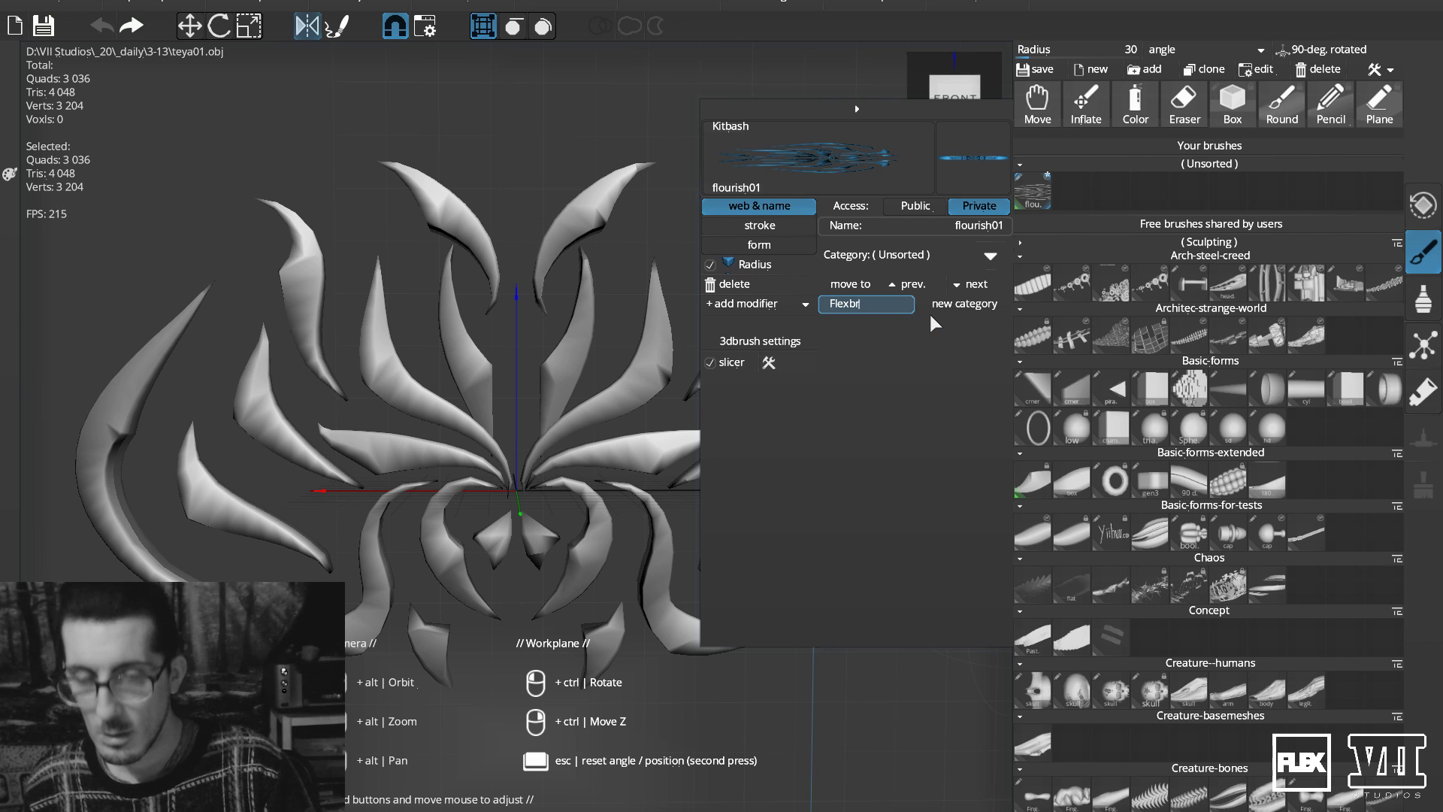
pyautogui.press('BackSpace')
pyautogui.press('BackSpace')
pyautogui.press('BackSpace')
pyautogui.press('BackSpace')
pyautogui.press('BackSpace')
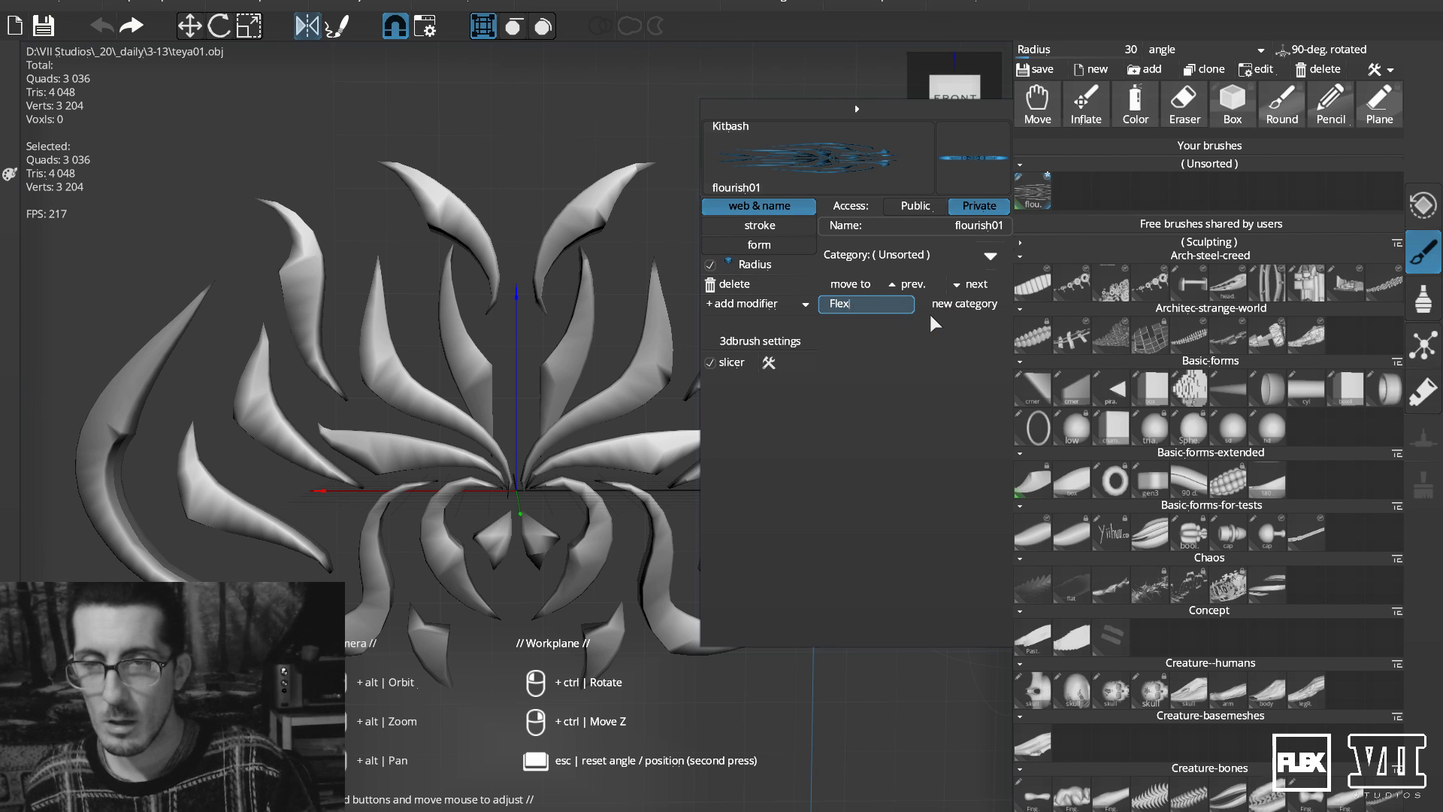
pyautogui.write('brushes')
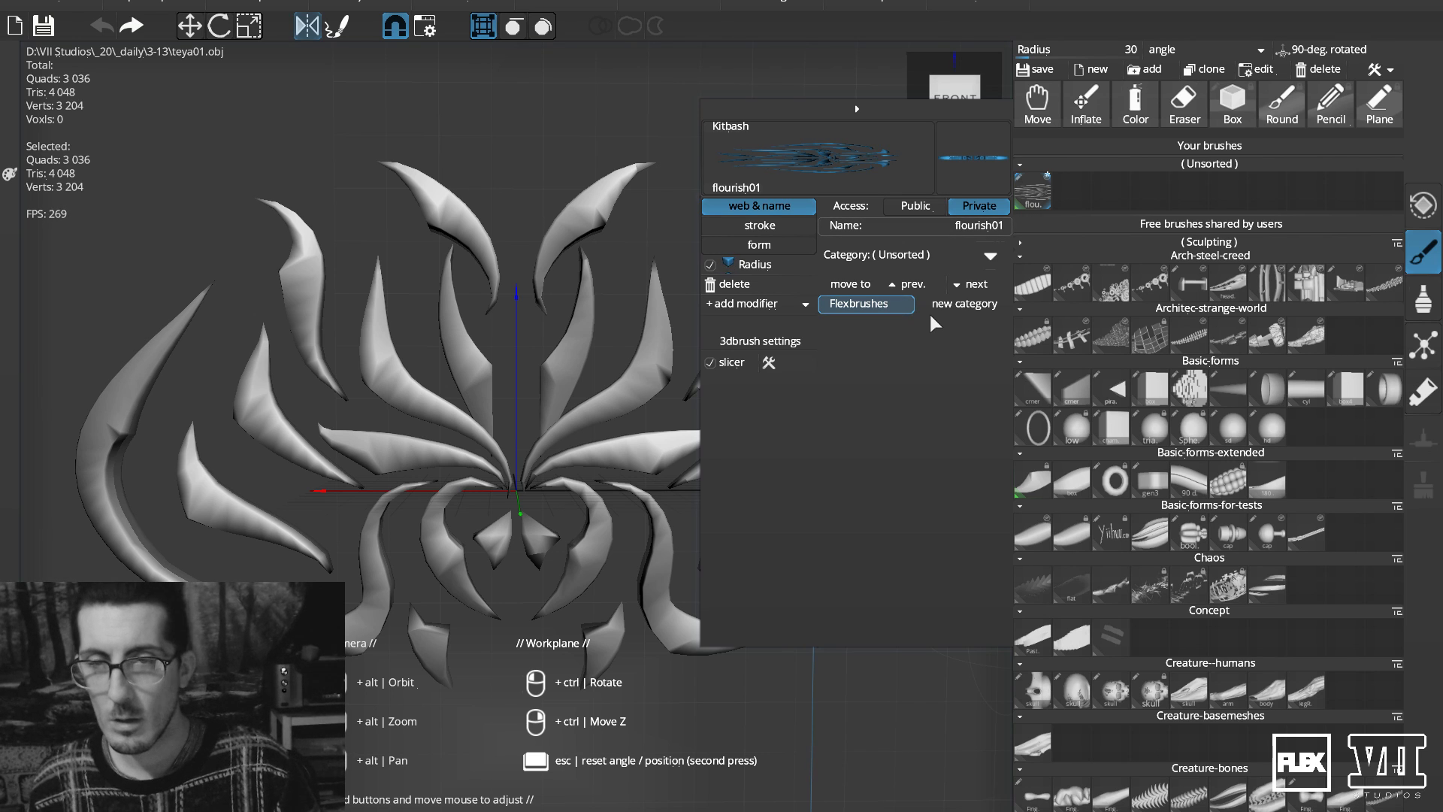
pyautogui.press('BackSpace')
pyautogui.press('BackSpace')
pyautogui.press('BackSpace')
pyautogui.press('BackSpace')
pyautogui.press('BackSpace')
pyautogui.press('BackSpace')
pyautogui.press('BackSpace')
pyautogui.write('b')
pyautogui.press('BackSpace')
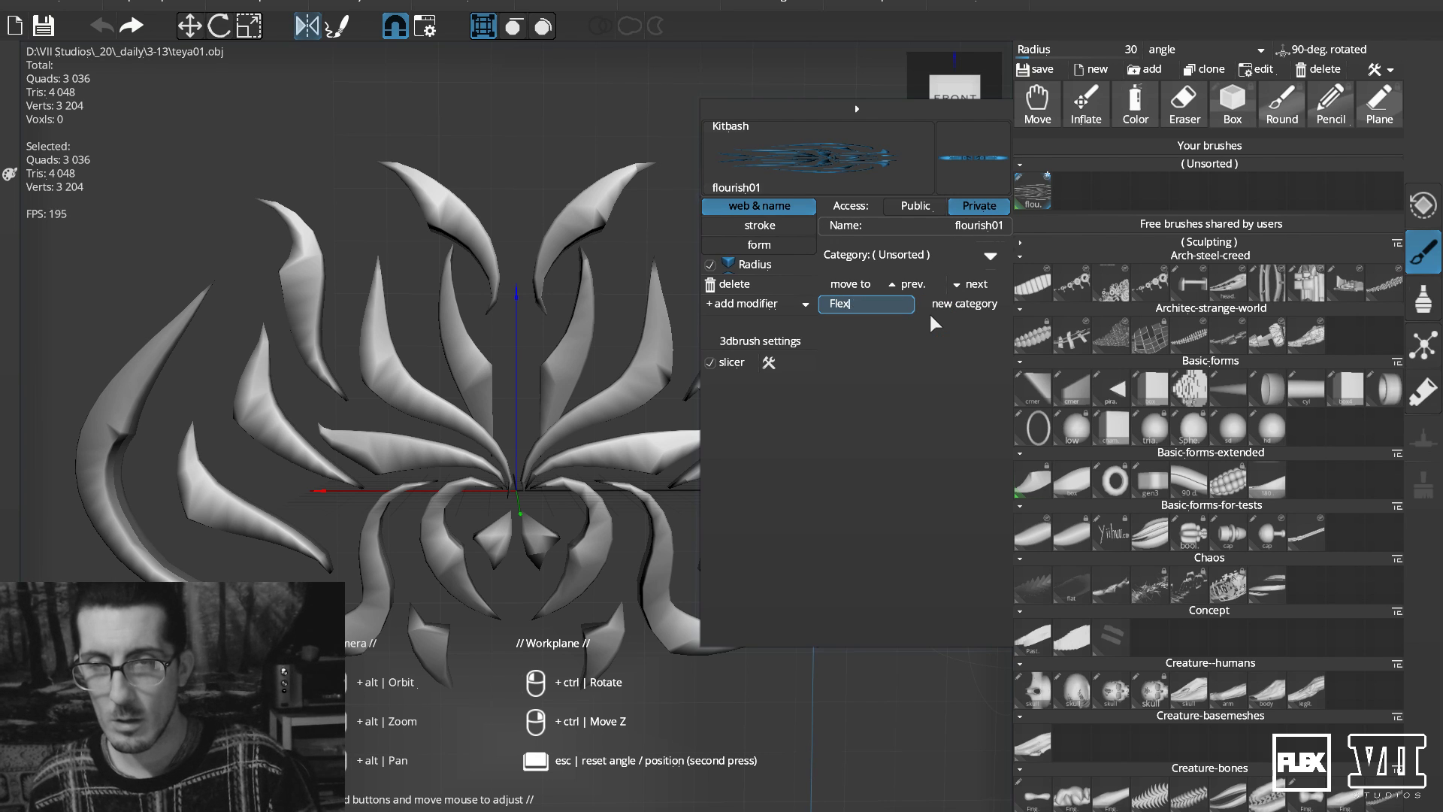
pyautogui.write('brush')
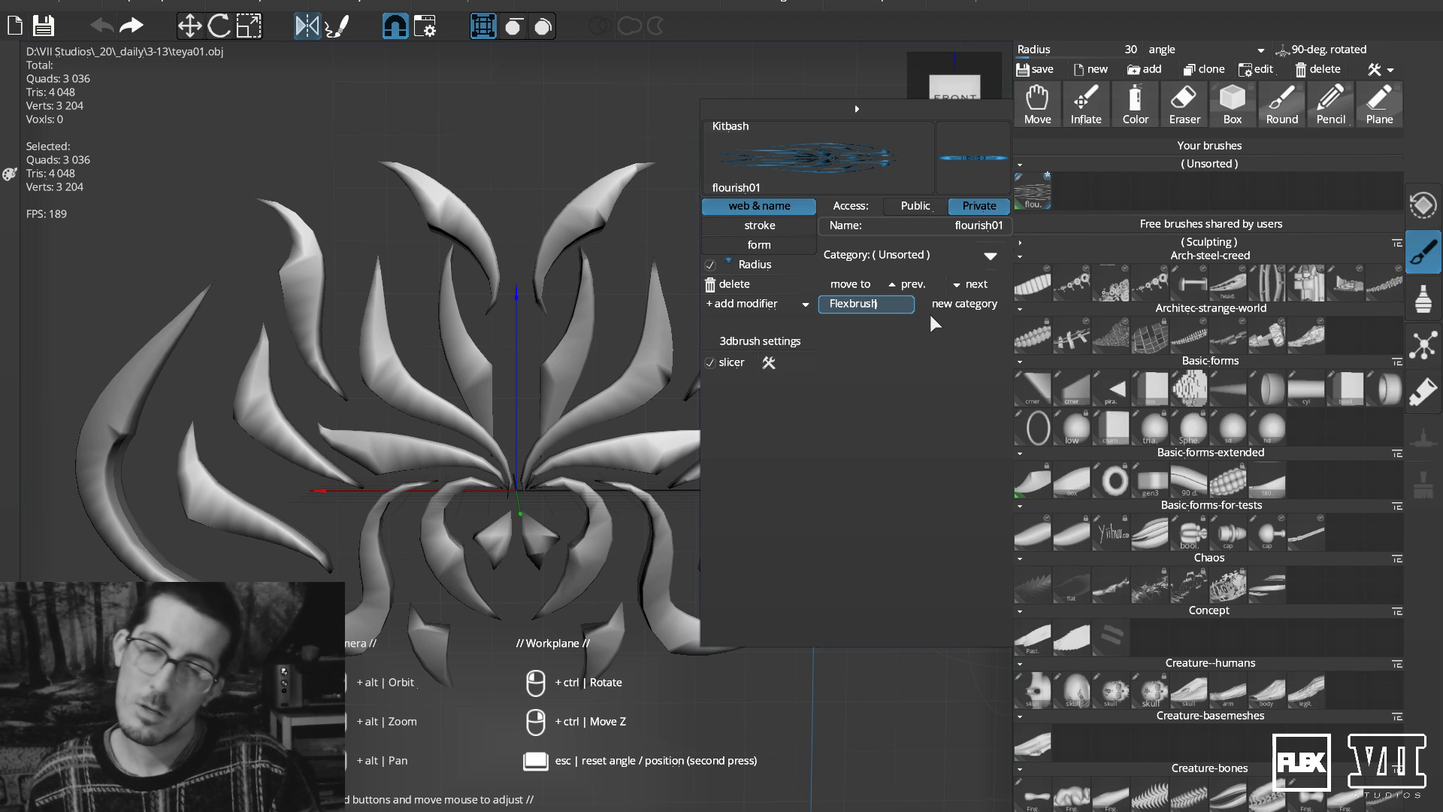
pyautogui.press('BackSpace')
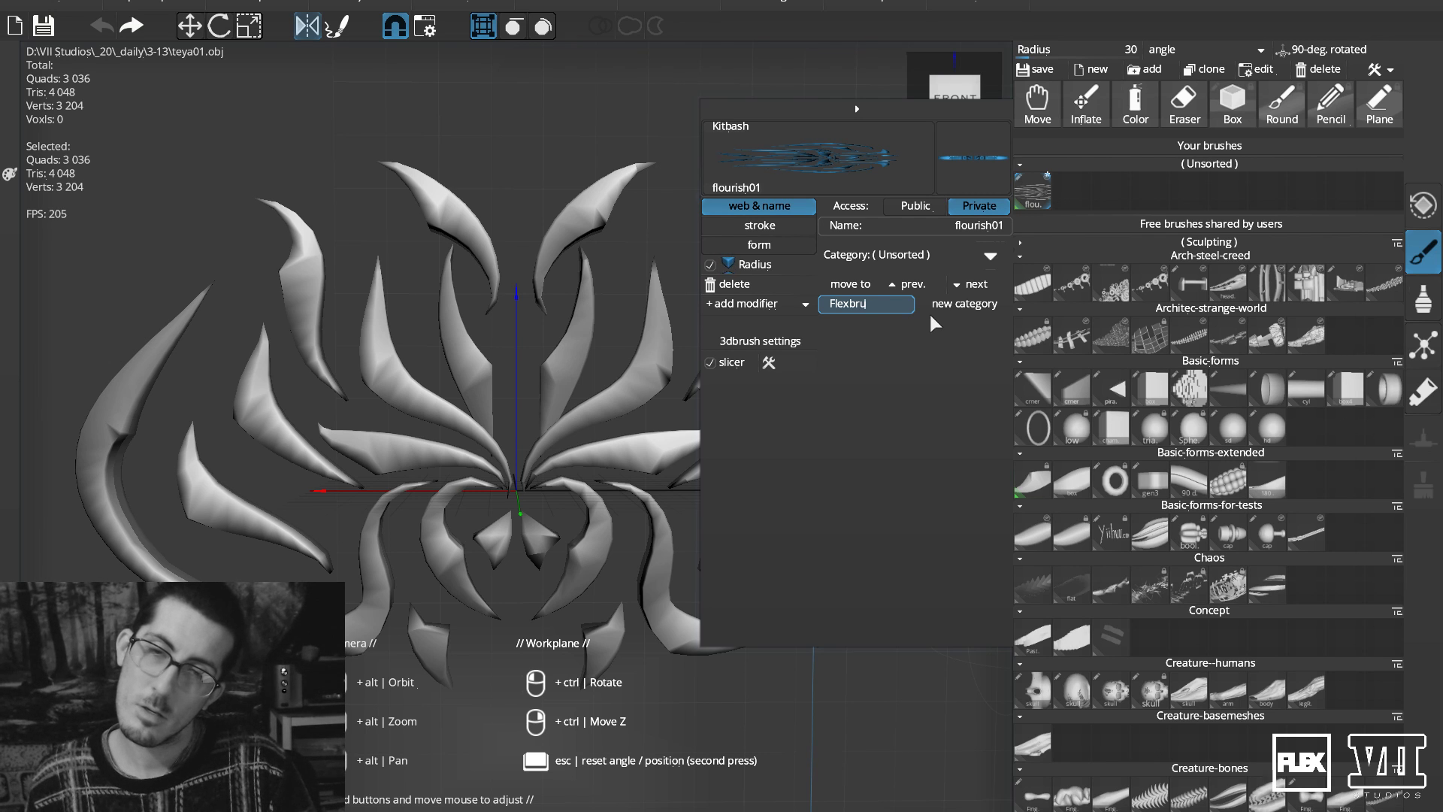
pyautogui.write('shes')
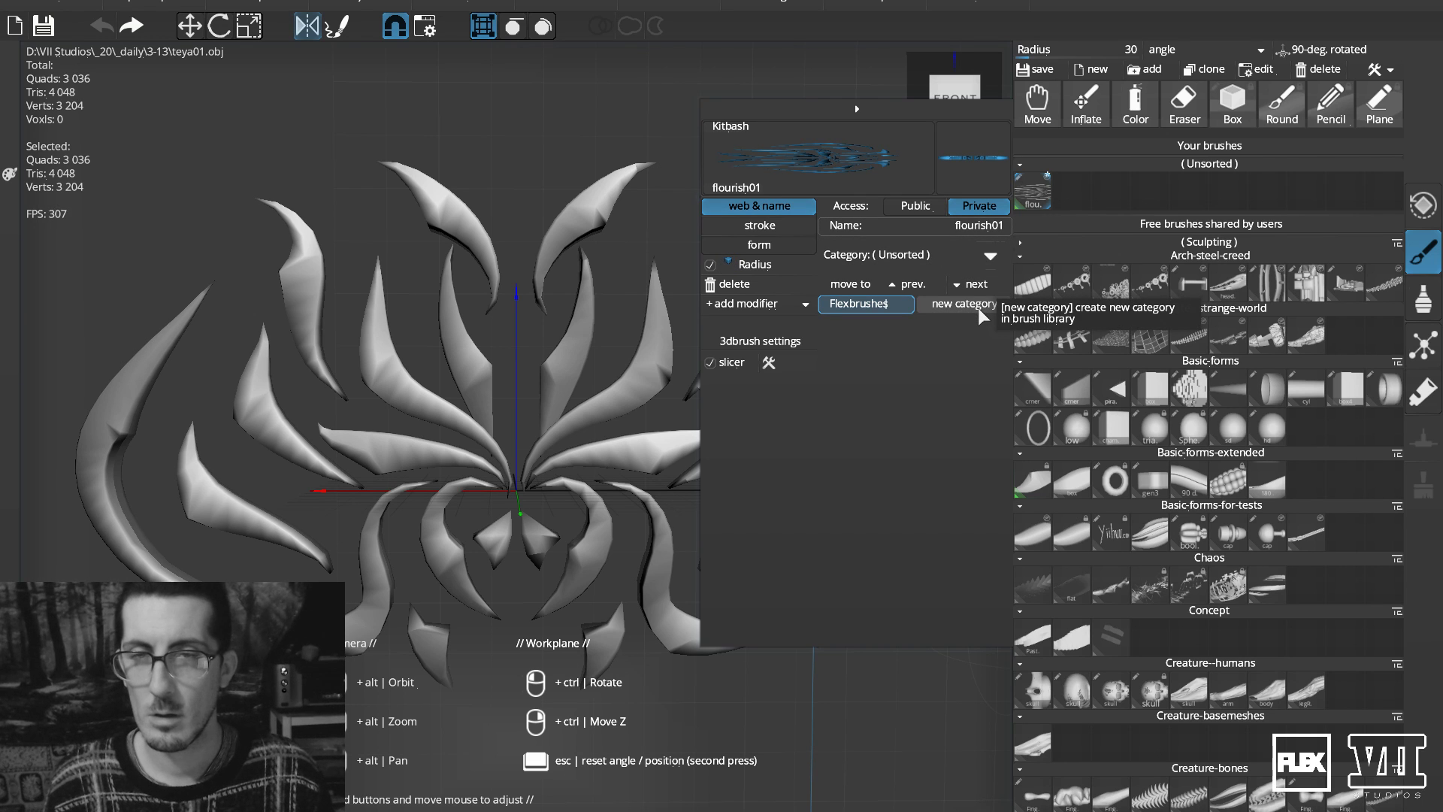
pyautogui.click(918, 208)
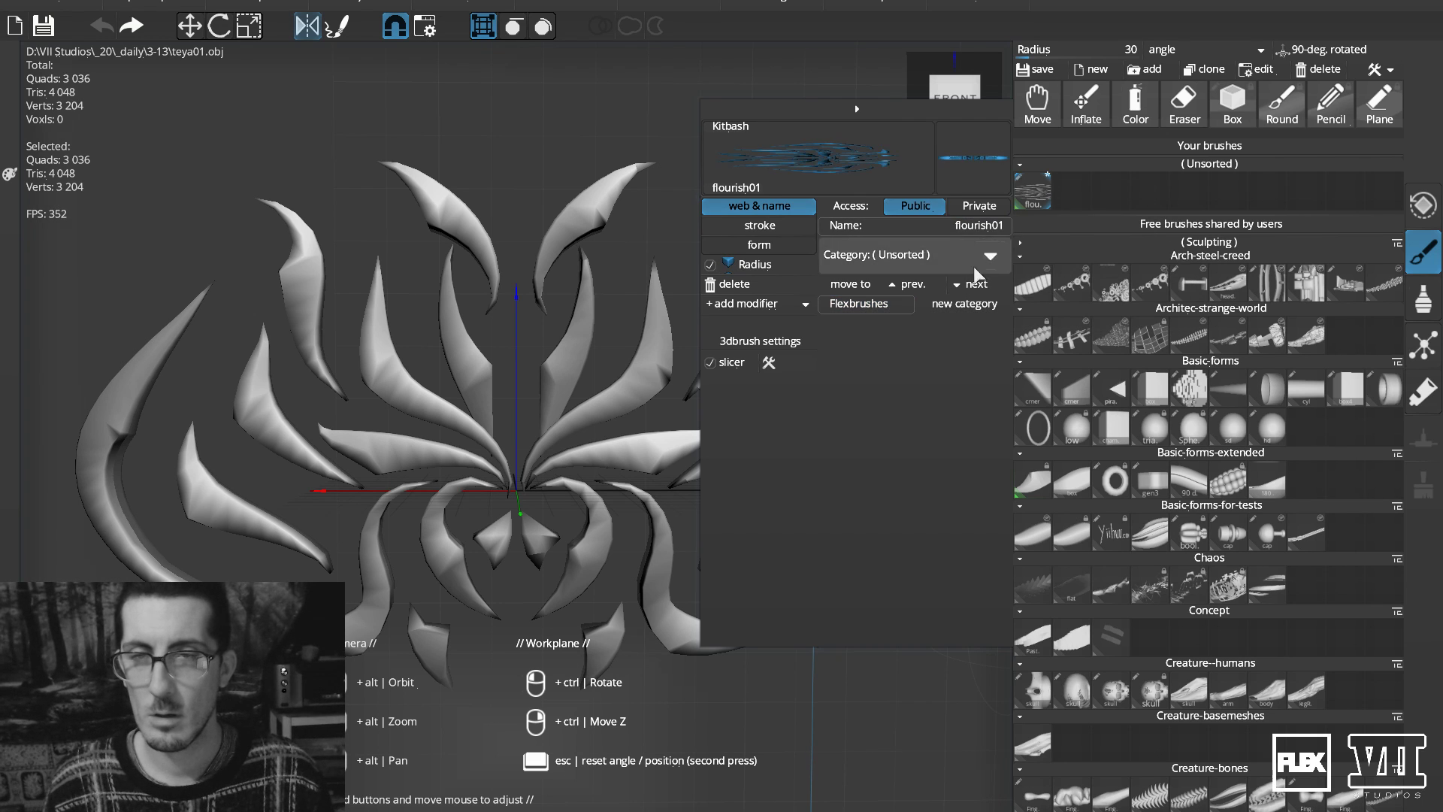
pyautogui.click(976, 304)
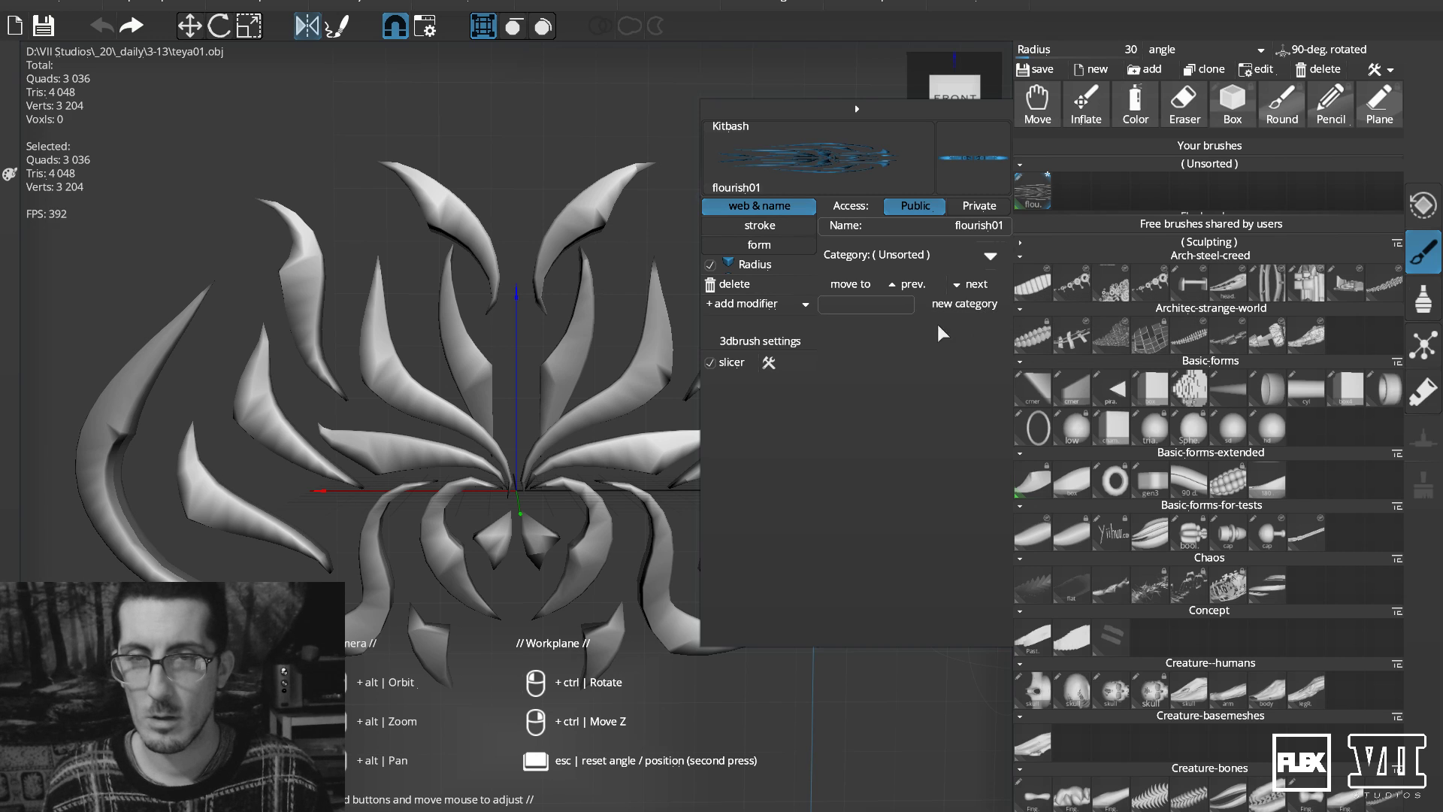
# Assign the flourish01 brush to the Flexbrushes category.
pyautogui.click(970, 262)
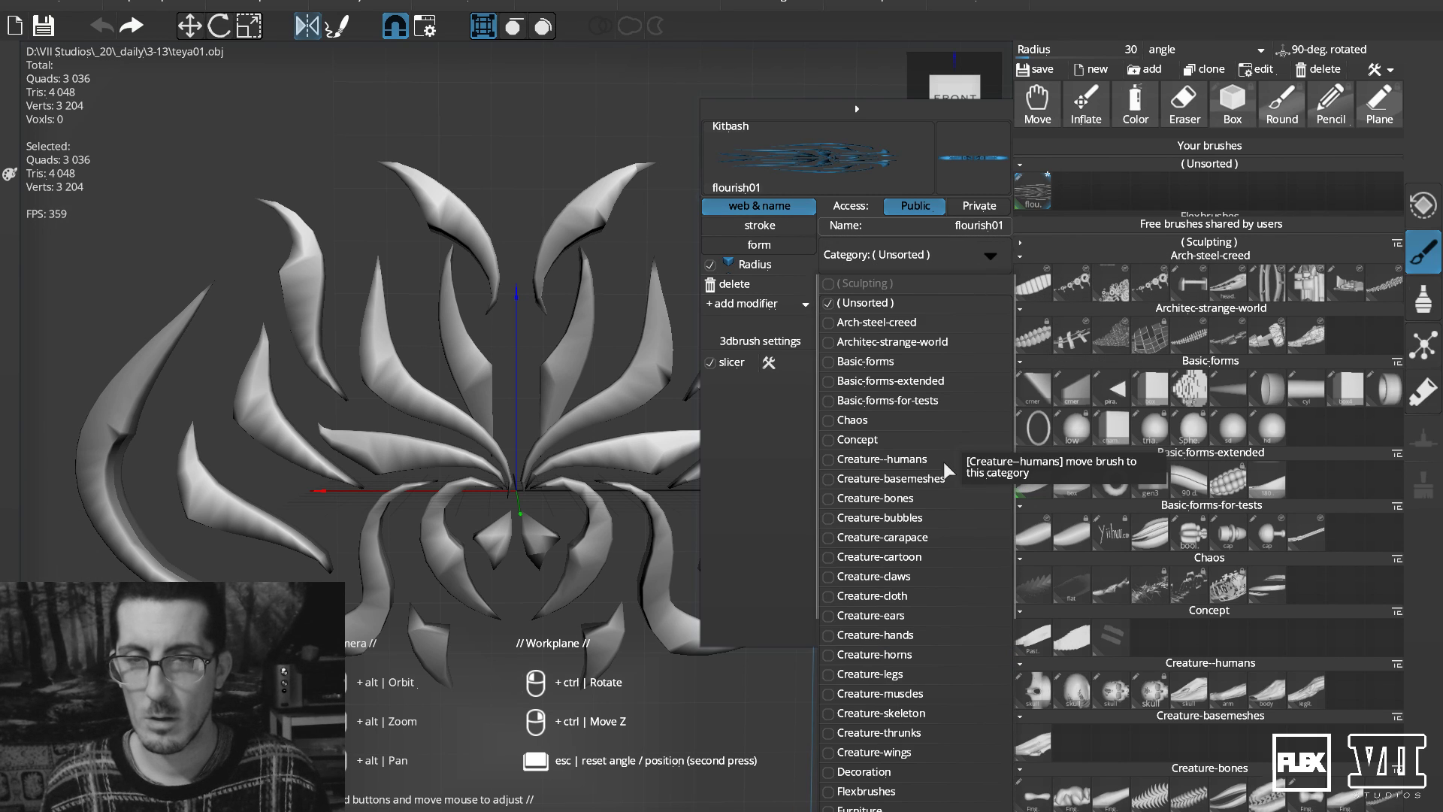
pyautogui.scroll(-4, 899, 431)
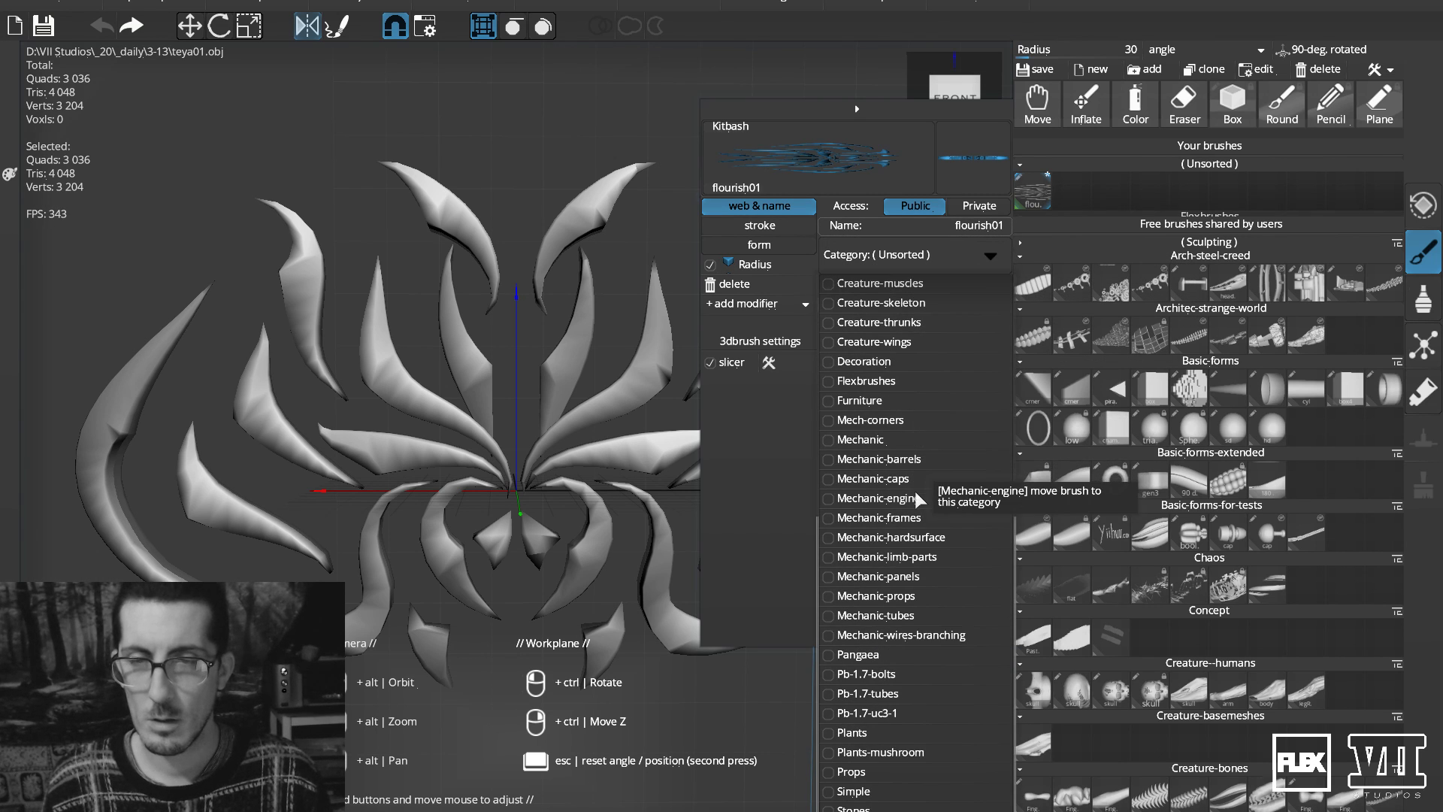
pyautogui.click(868, 382)
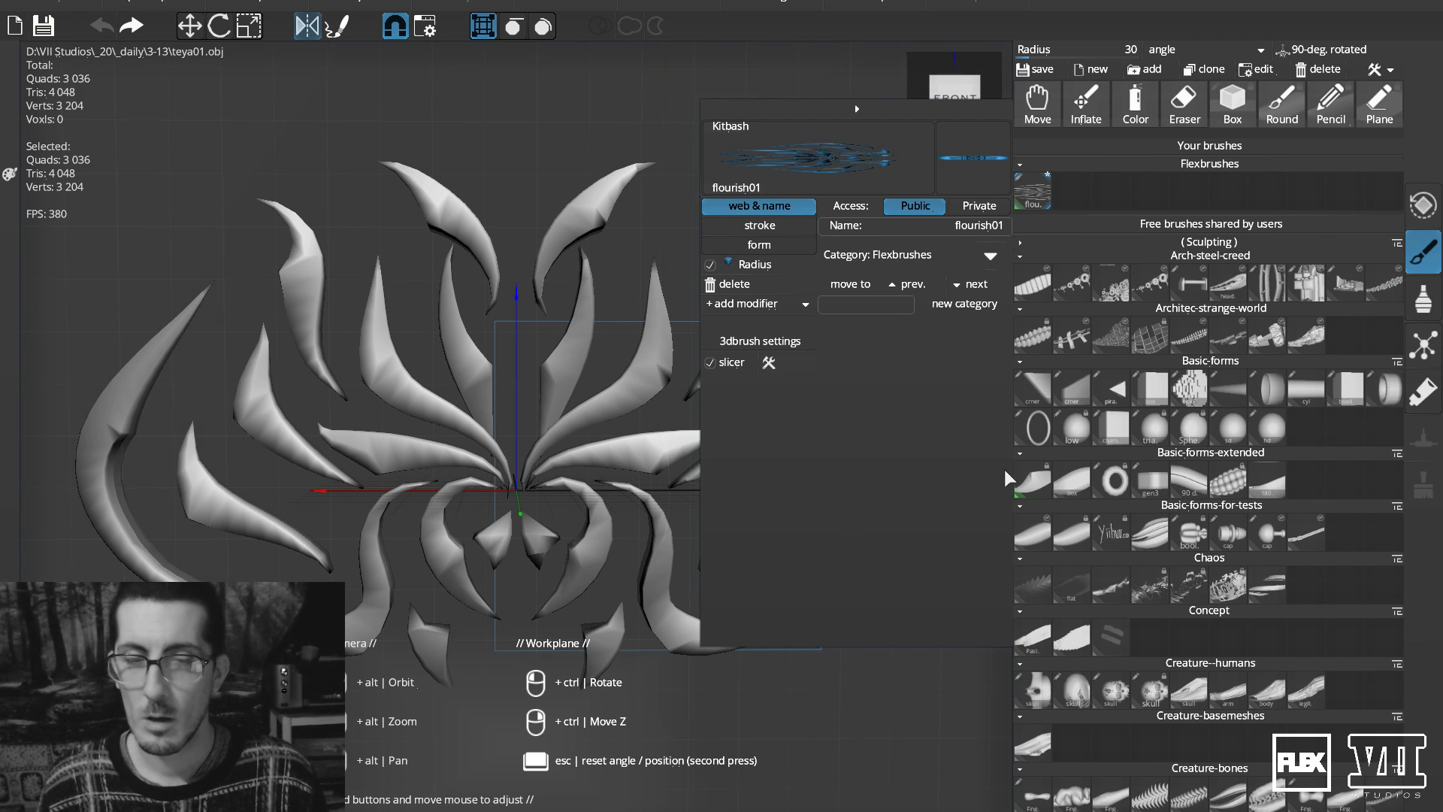
# Look through the free shared brush categories and close the flourish01 brush settings.
pyautogui.scroll(-15, 1128, 592)
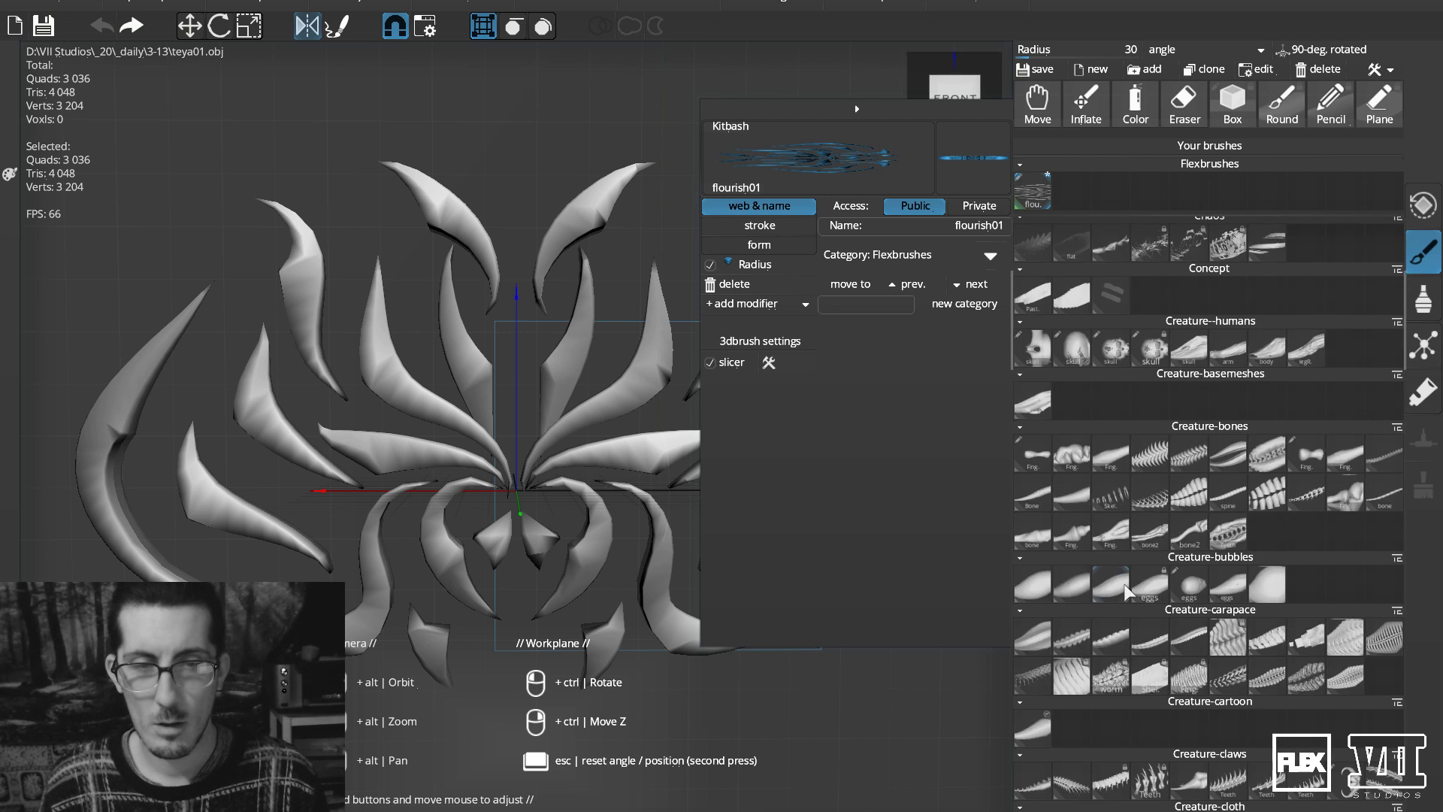
pyautogui.scroll(-6, 1127, 593)
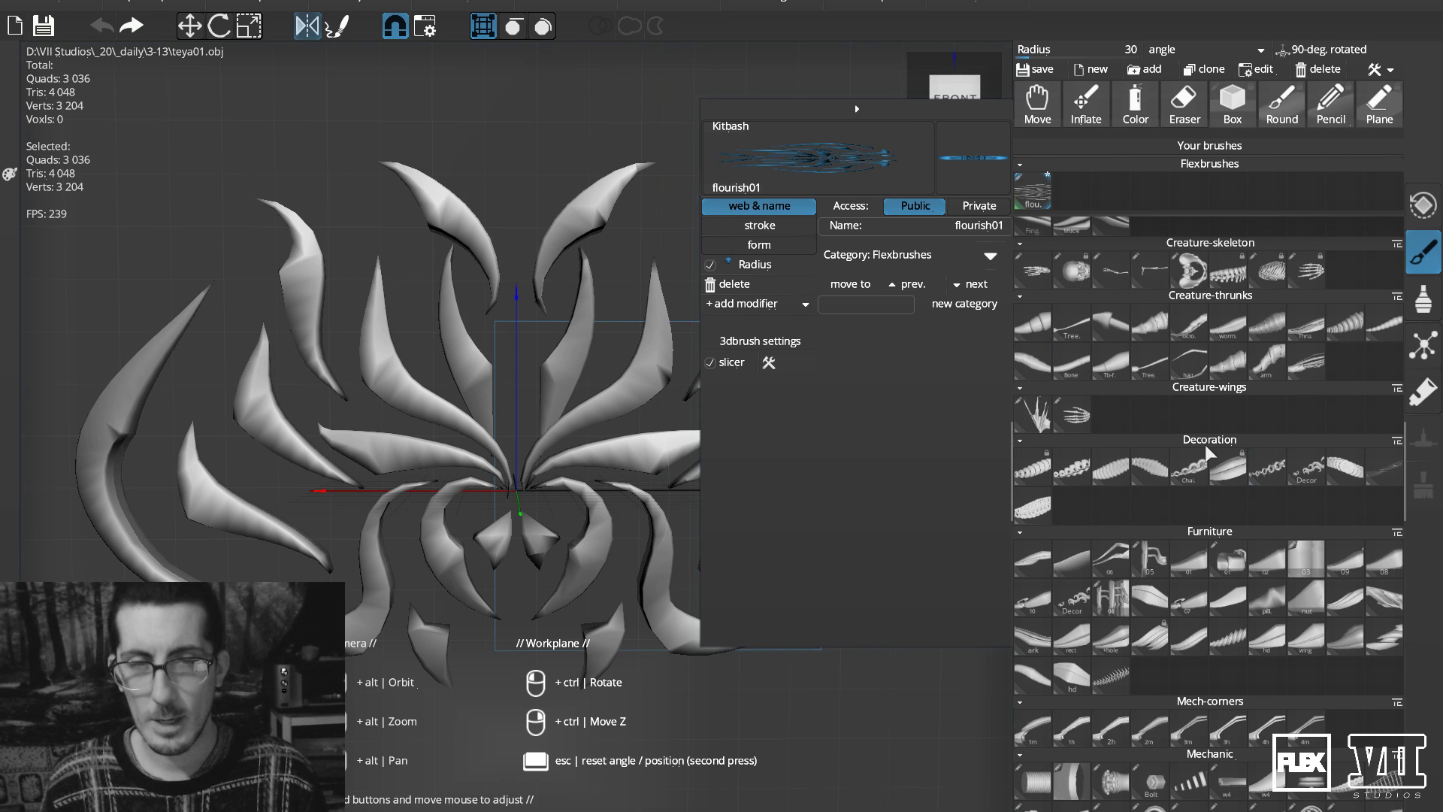
pyautogui.scroll(-12, 1204, 447)
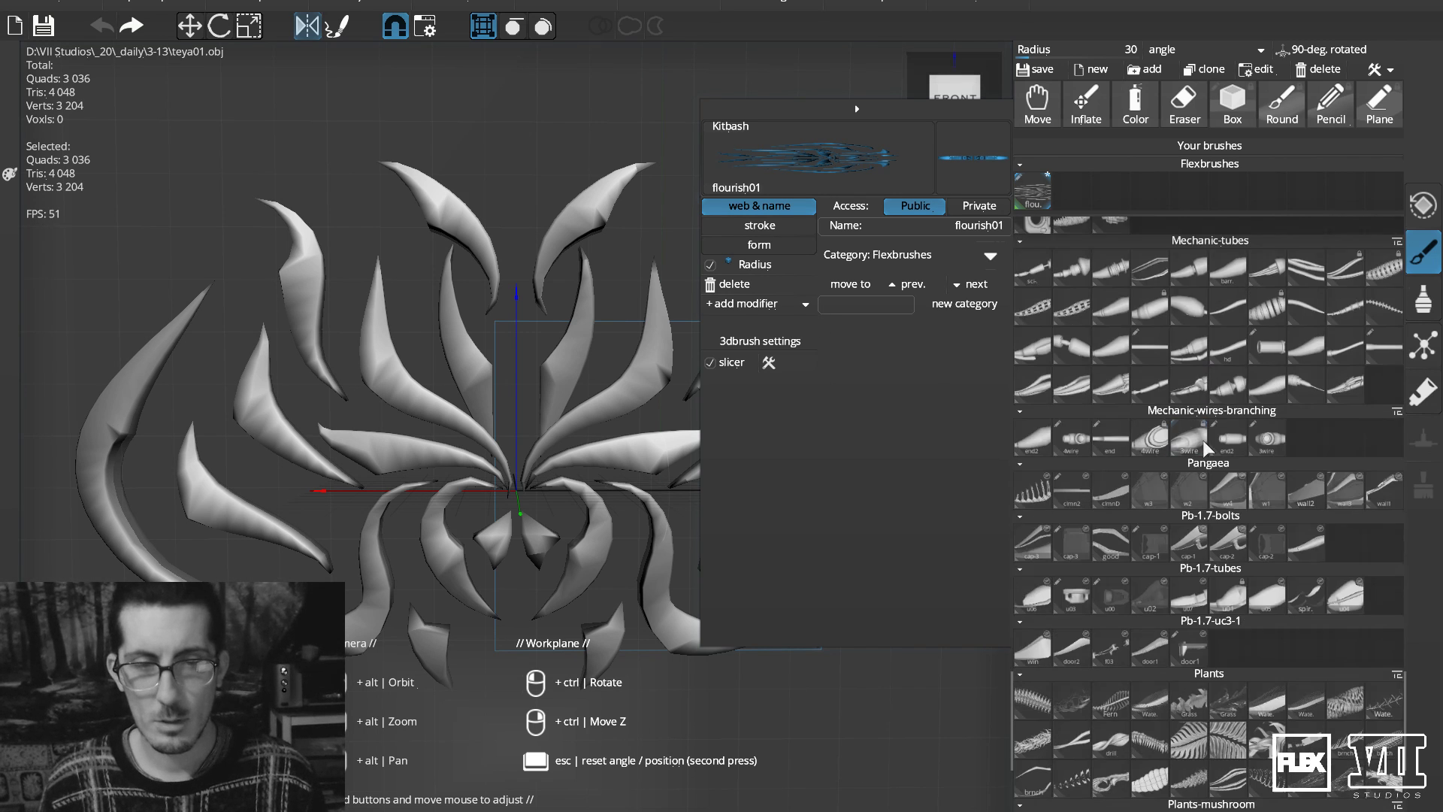
pyautogui.scroll(-5, 1286, 496)
pyautogui.scroll(-1, 1178, 481)
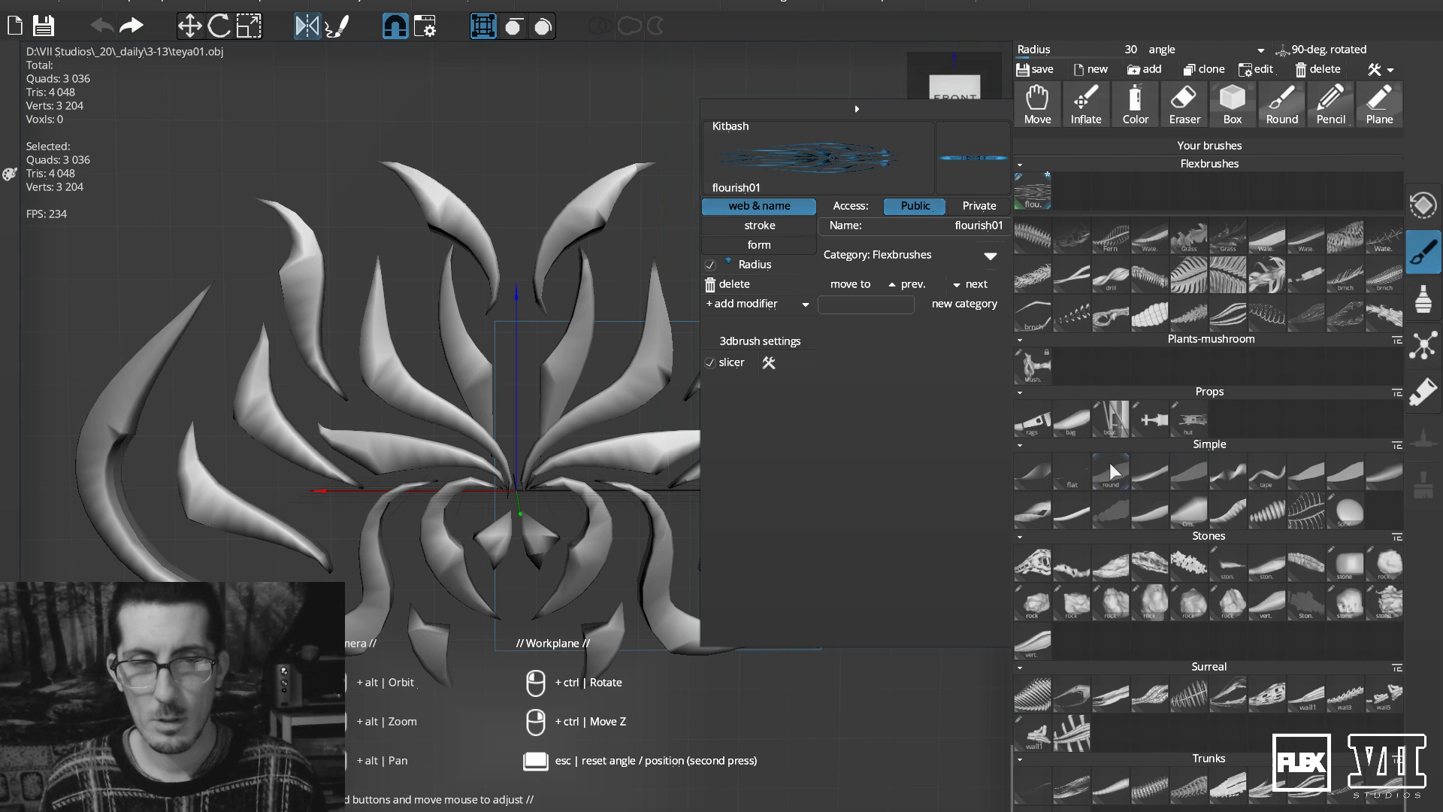
pyautogui.click(929, 109)
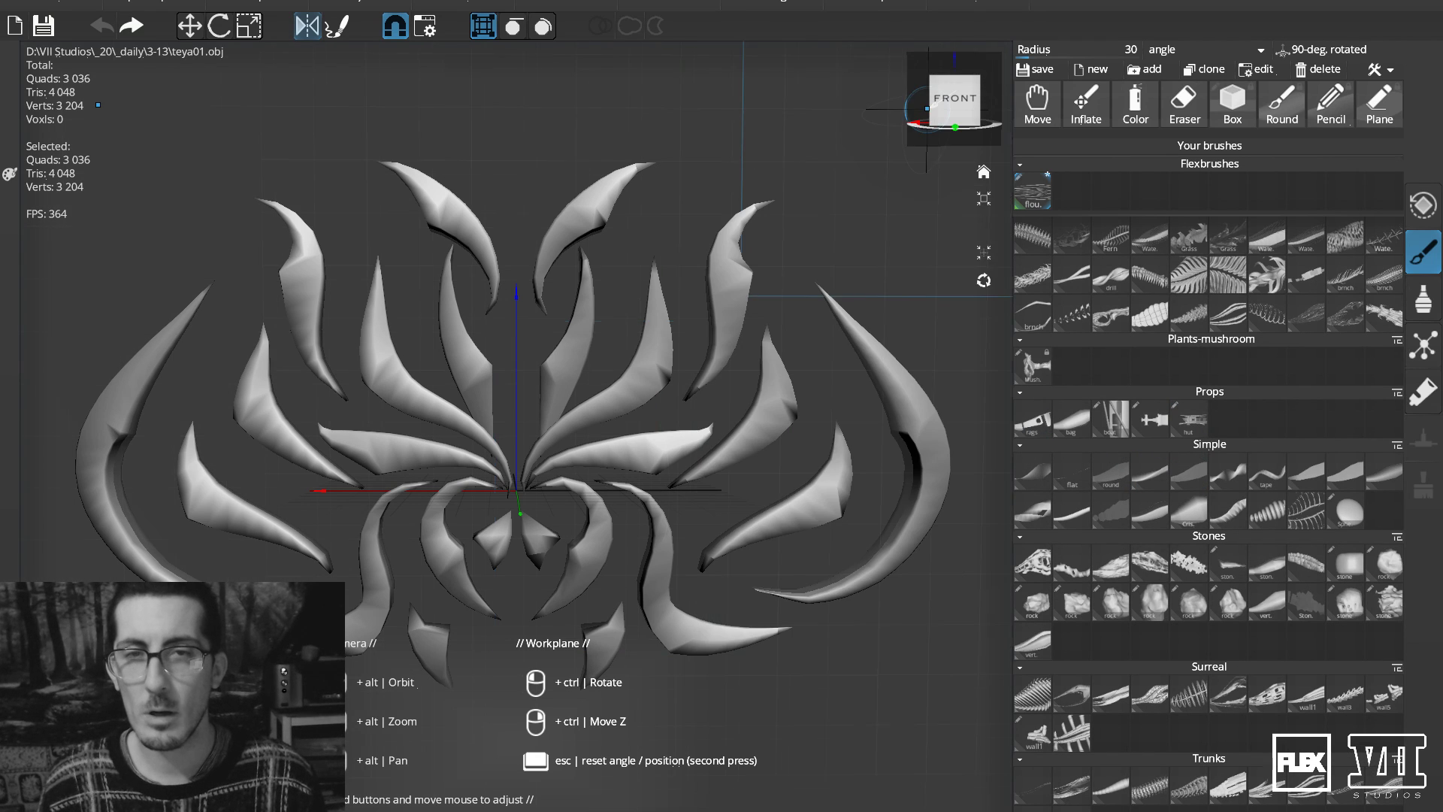
# Try a small mirrored flourish01 stroke beside the upper outer horns at radius 30, and undo it.
pyautogui.click(1034, 197)
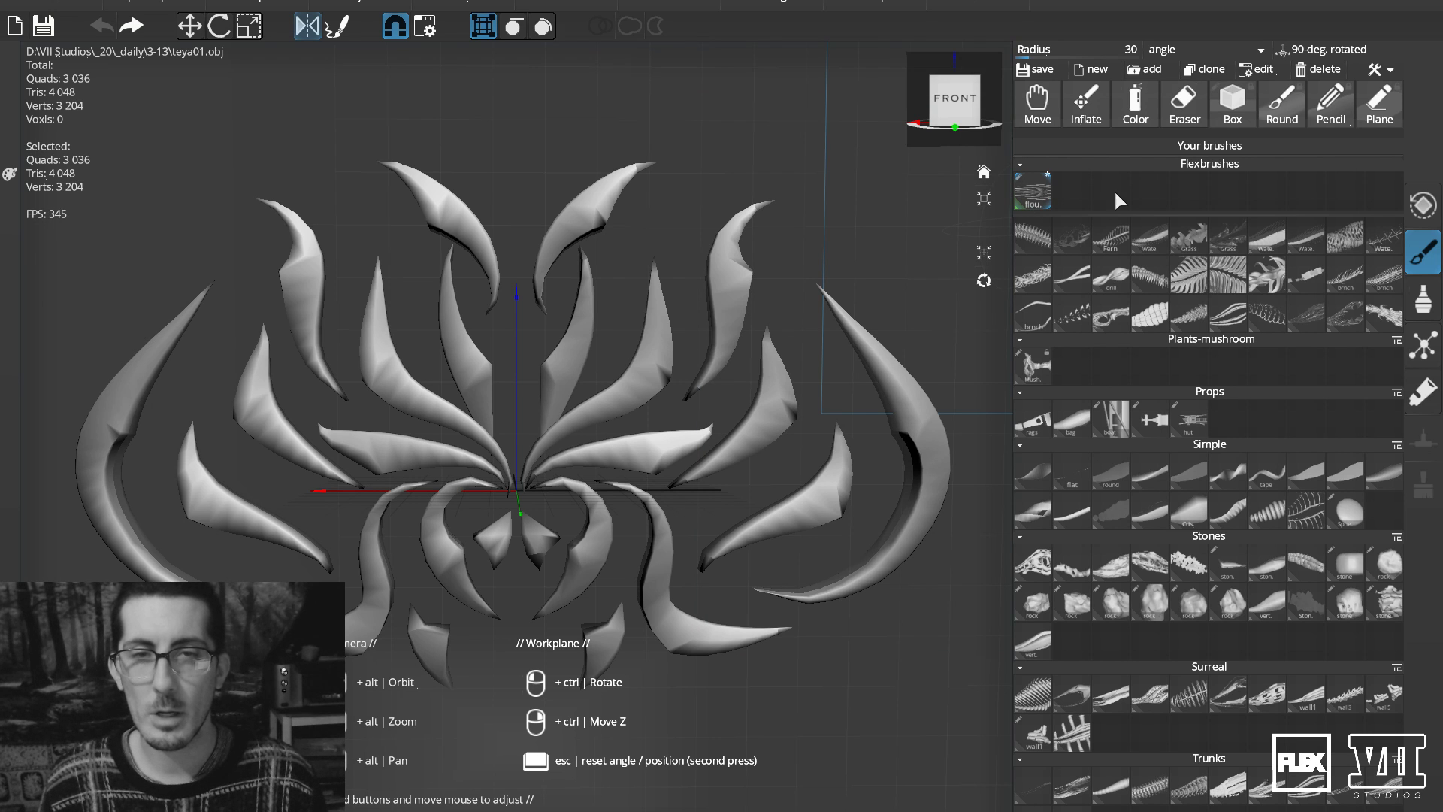
pyautogui.scroll(3, 1166, 218)
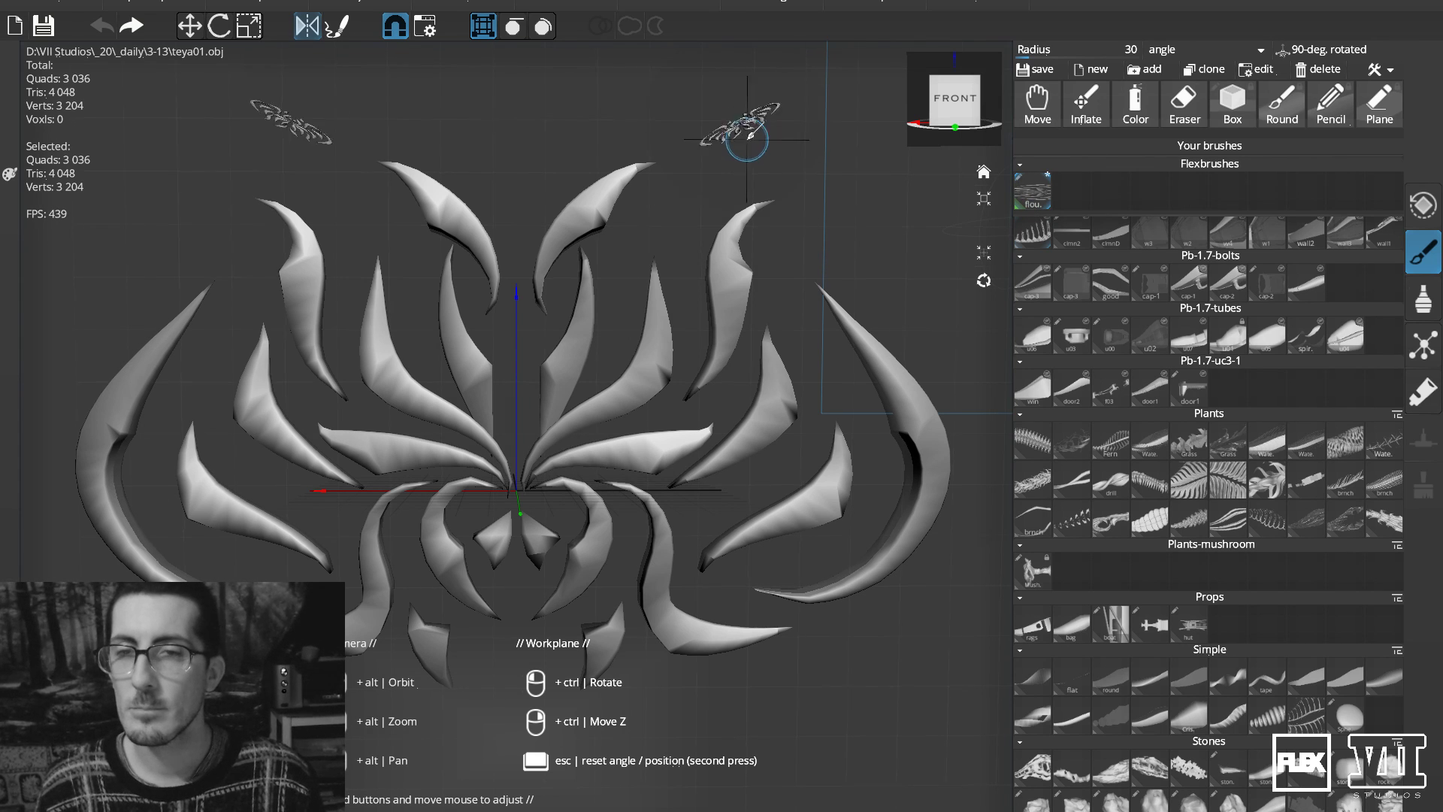
pyautogui.click(765, 508)
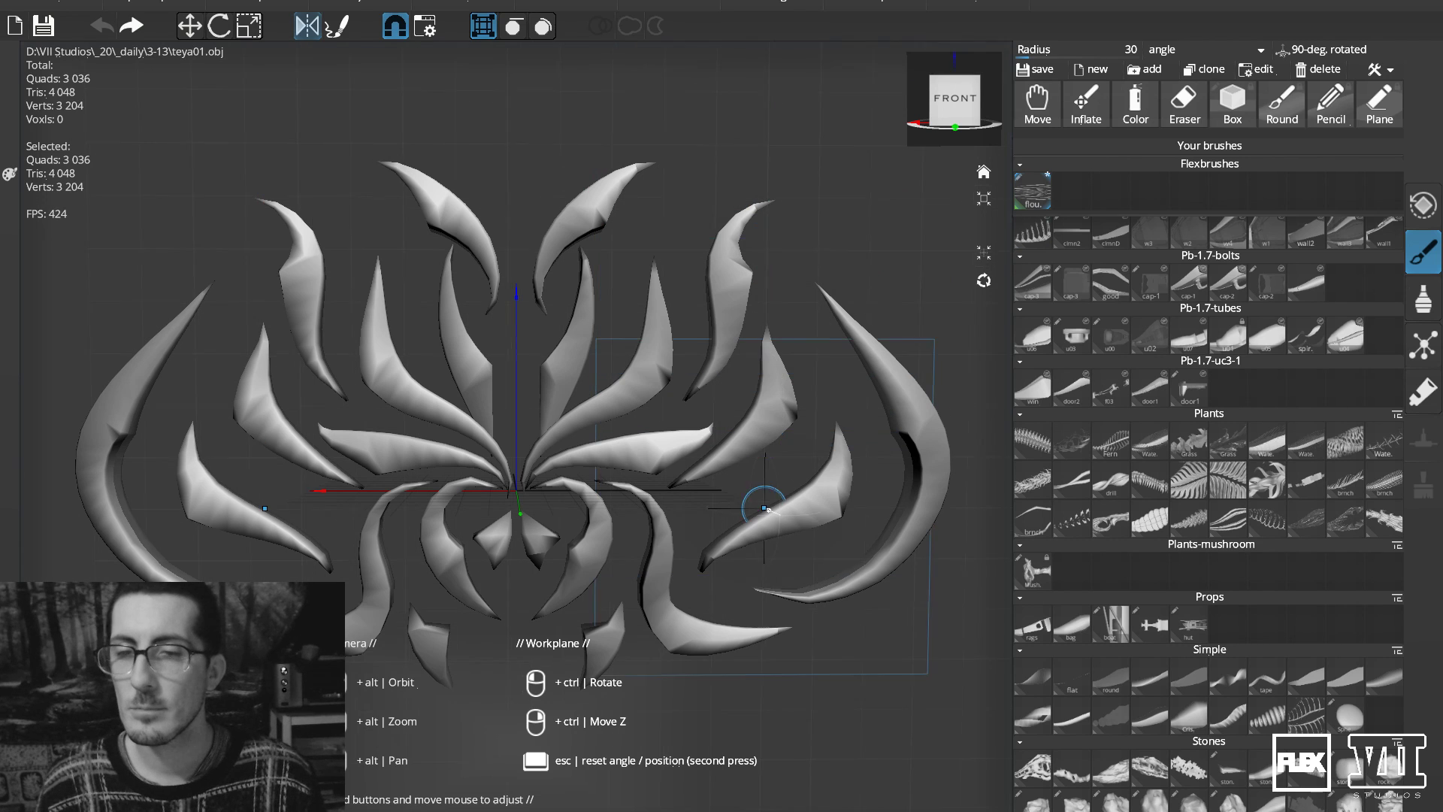
pyautogui.moveTo(795, 283); pyautogui.dragTo(789, 241)
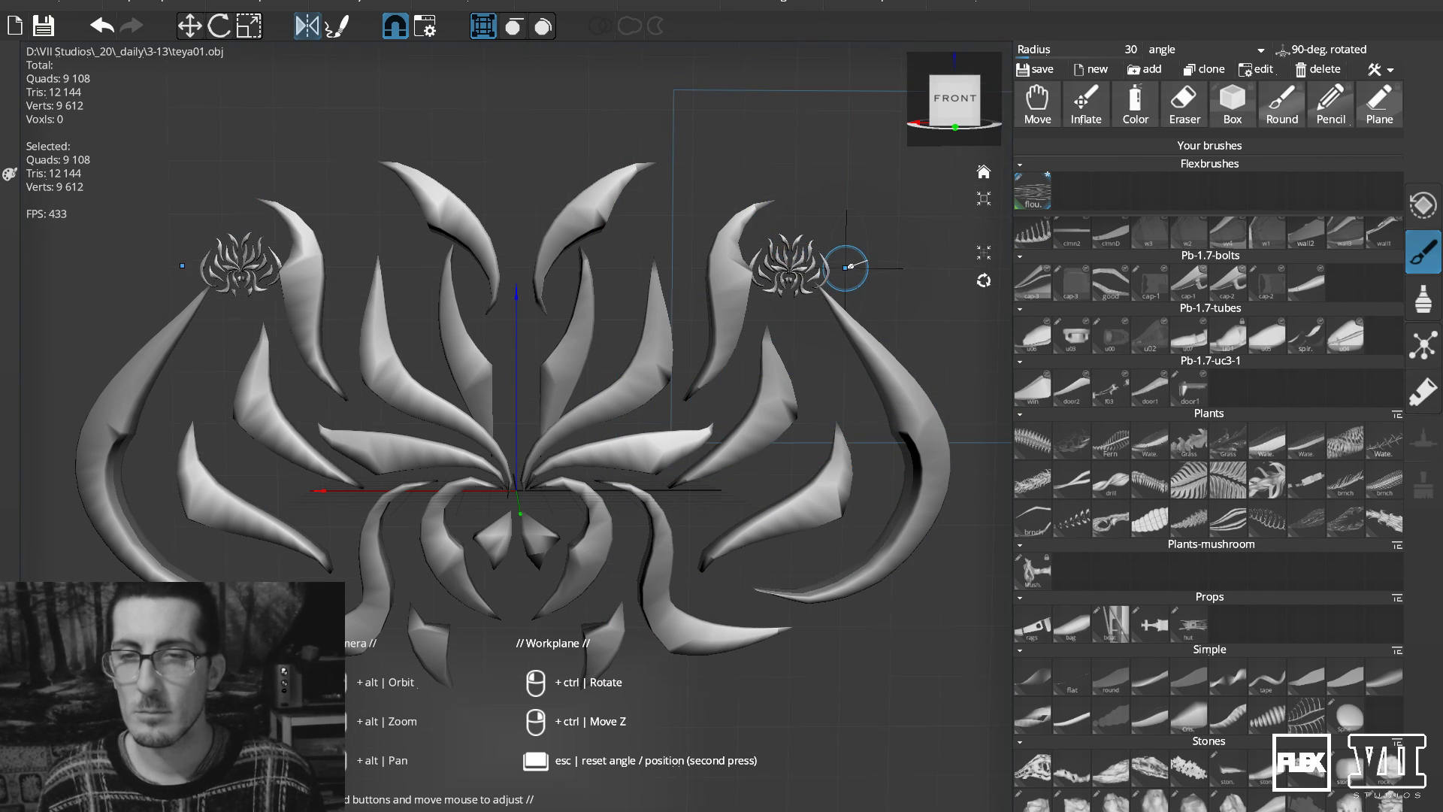
pyautogui.hotkey('ctrl', 'z')
# Increase the brush radius to 133 and draw a mirrored pair of upright flourishes above the original ornament.
pyautogui.moveTo(776, 271); pyautogui.dragTo(827, 272, button='right')
pyautogui.moveTo(785, 170); pyautogui.dragTo(784, 49)
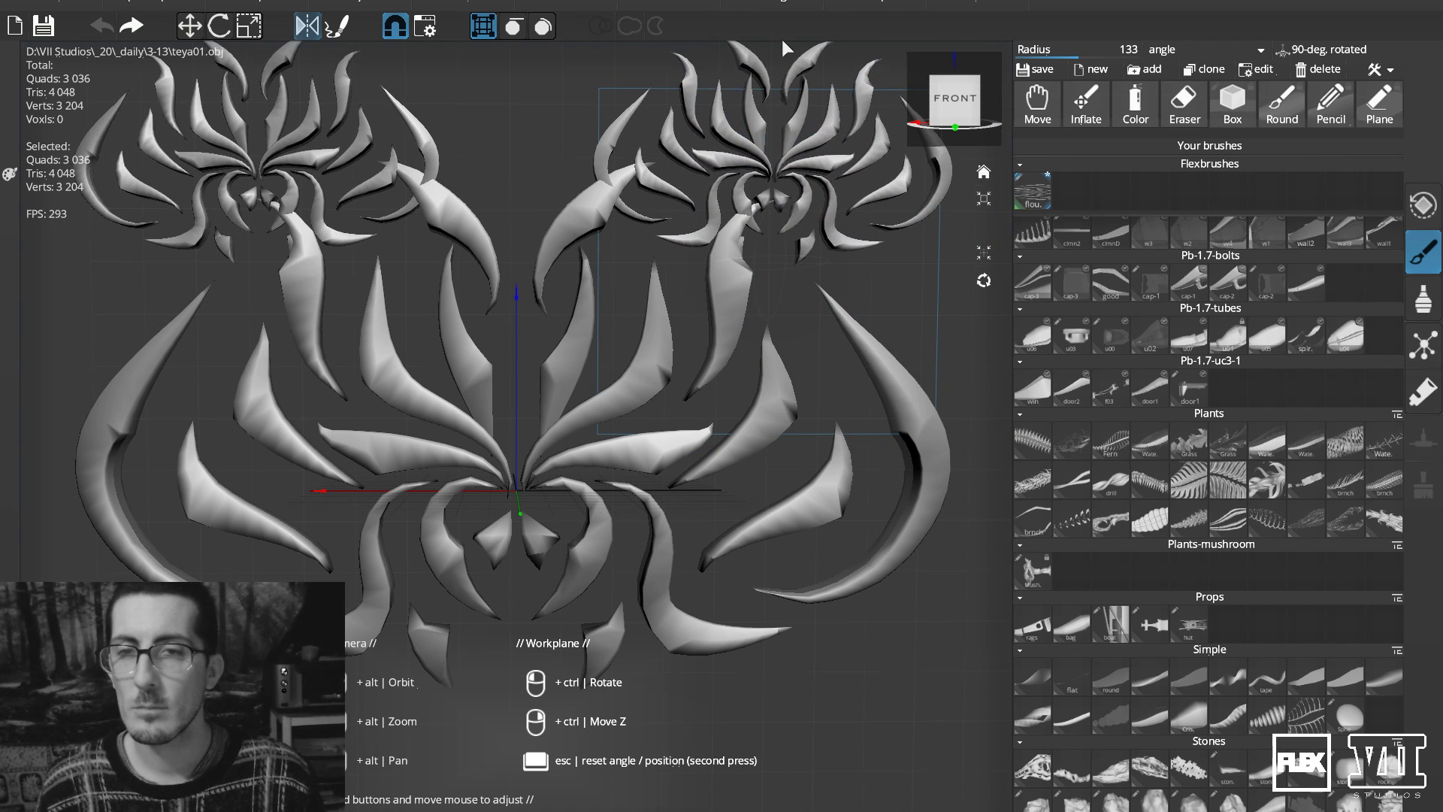
pyautogui.hotkey('ctrl', 'z')
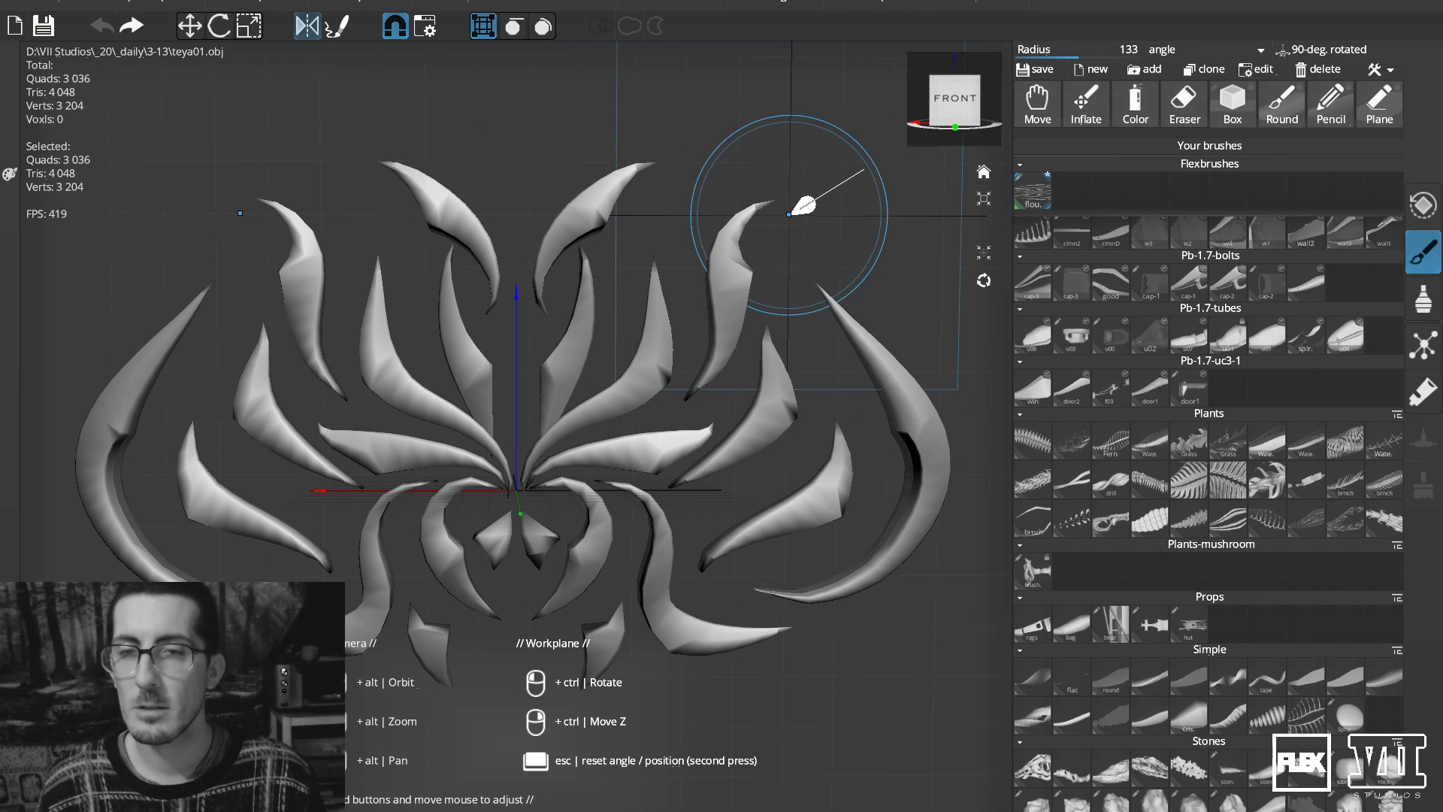
pyautogui.scroll(-3, 823, 251)
pyautogui.moveTo(708, 275); pyautogui.dragTo(706, 83)
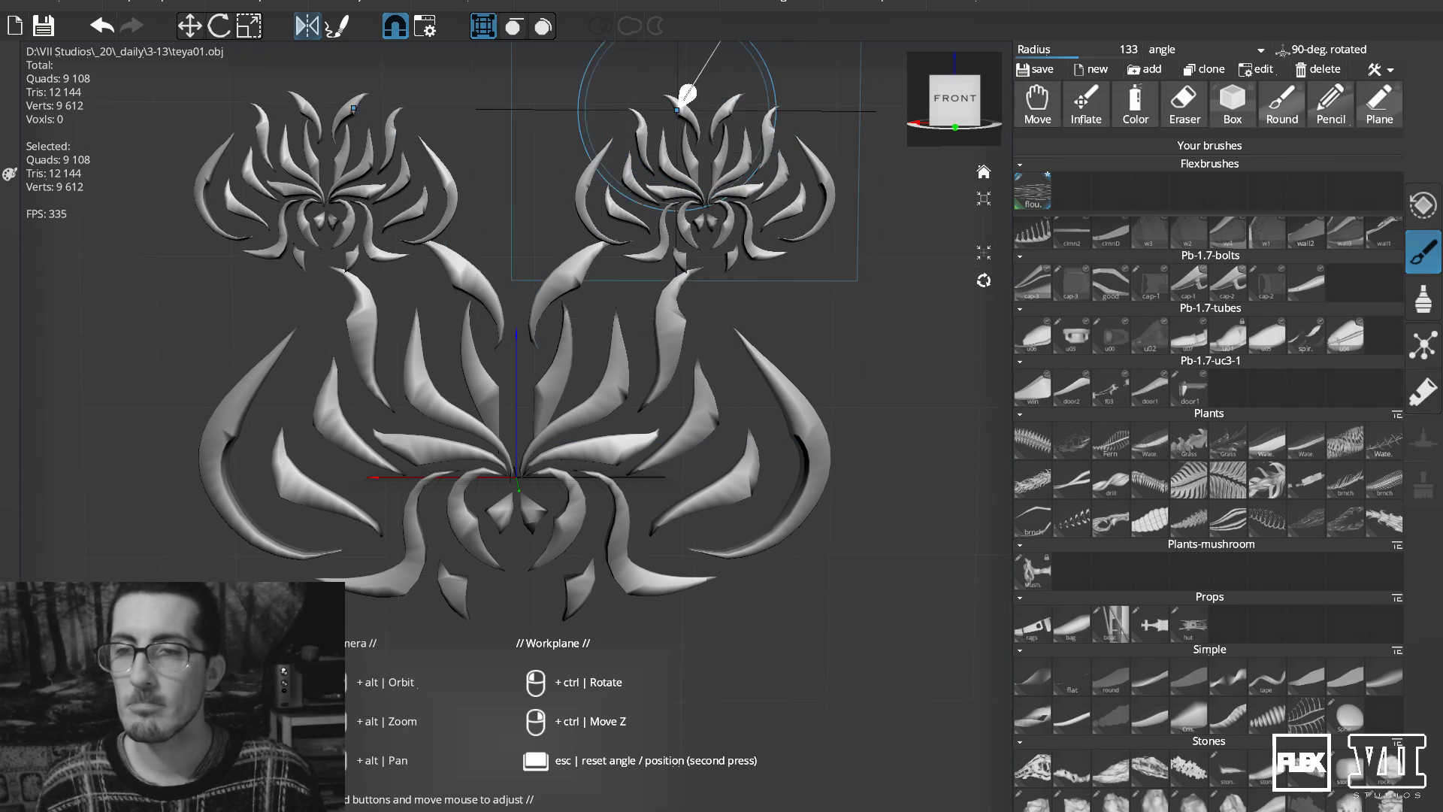
# Try additional mirrored flourish strokes across the ornament's upper centre and sides, and undo them.
pyautogui.moveTo(557, 114); pyautogui.dragTo(489, 230)
pyautogui.moveTo(797, 286); pyautogui.dragTo(523, 315)
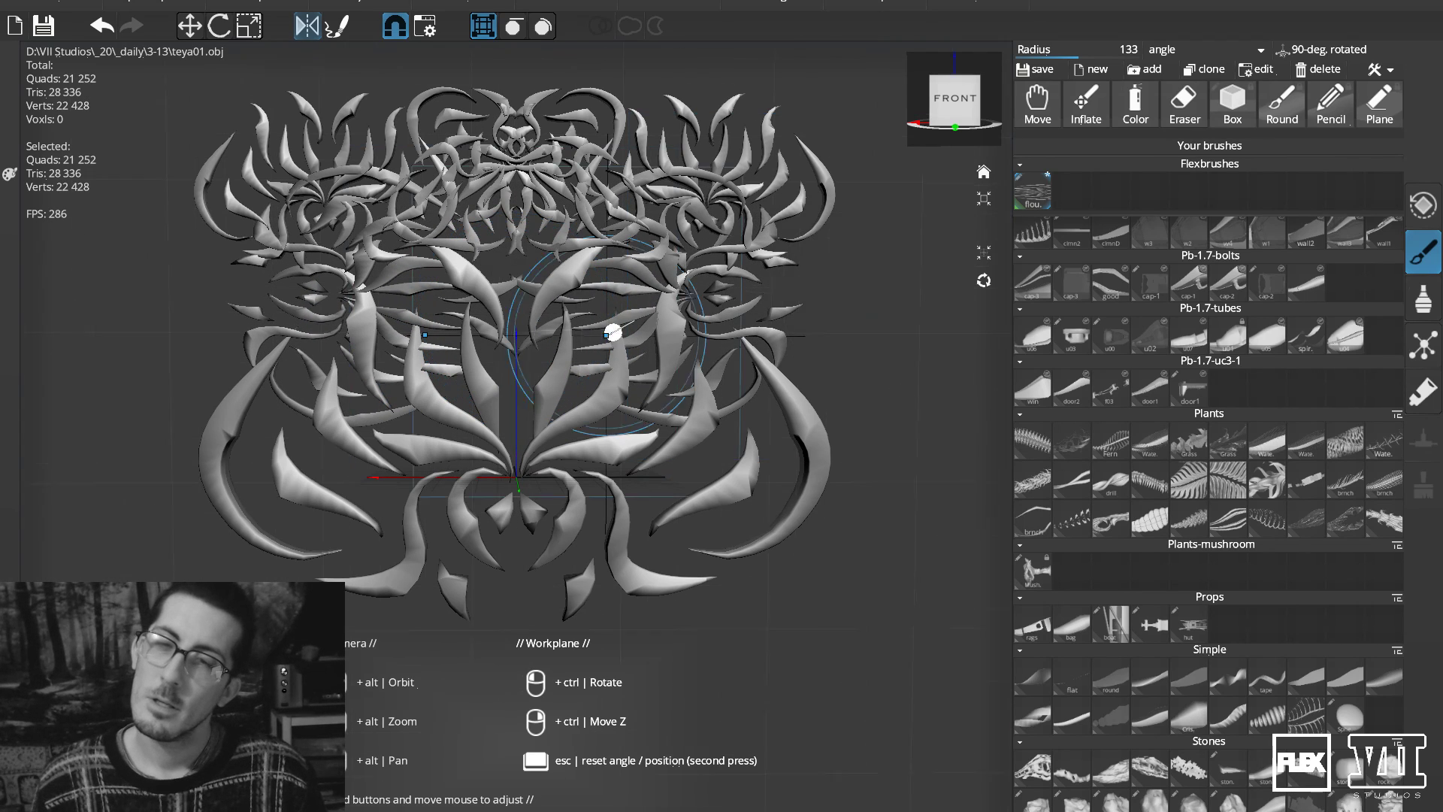
pyautogui.hotkey('ctrl', 'z')
pyautogui.hotkey('ctrl', 'z')
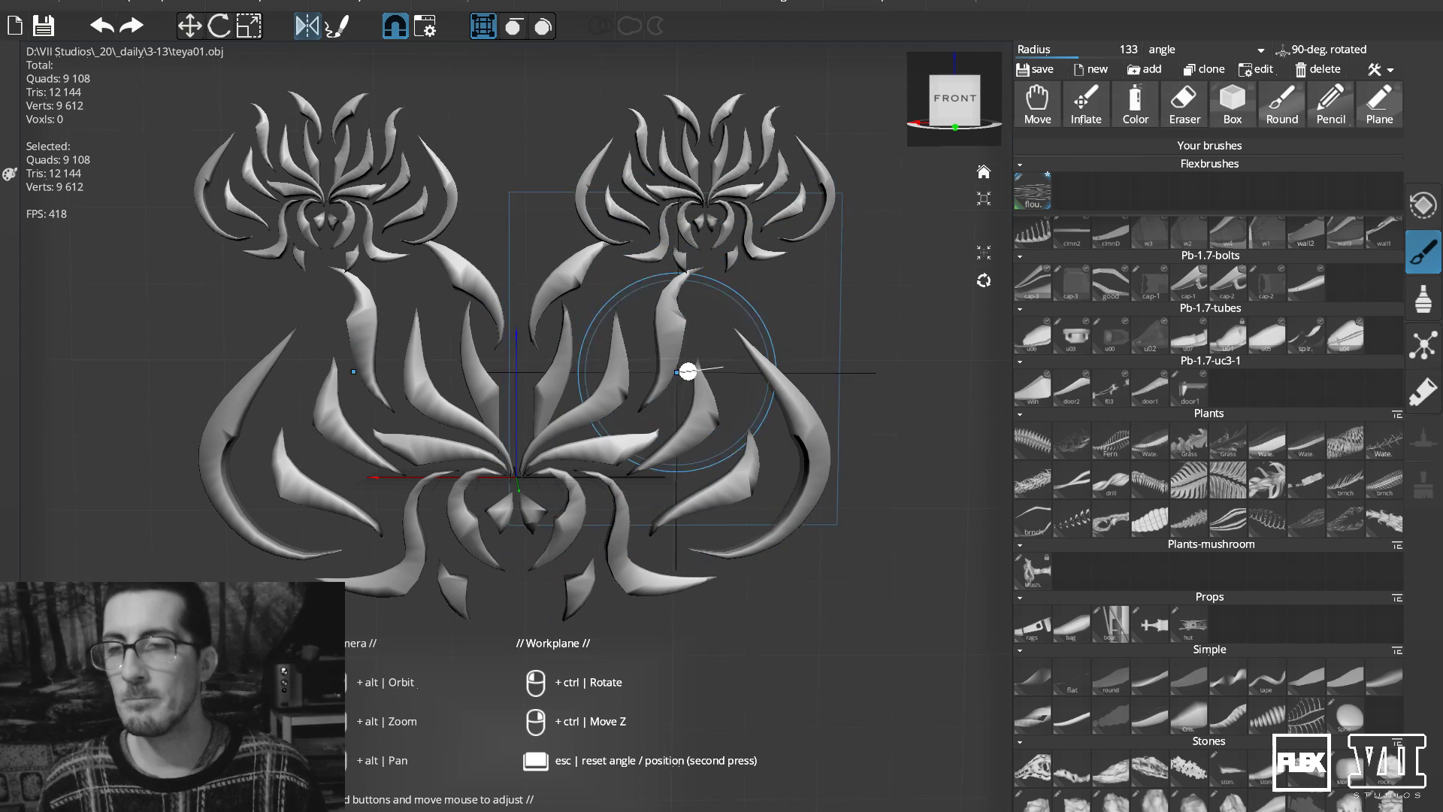
pyautogui.moveTo(836, 275); pyautogui.dragTo(678, 411)
pyautogui.hotkey('ctrl', 'z')
pyautogui.moveTo(485, 144)
pyautogui.mouseDown()
pyautogui.moveTo(564, 264)
pyautogui.moveTo(562, 304)
pyautogui.mouseUp()
pyautogui.hotkey('ctrl', 'z')
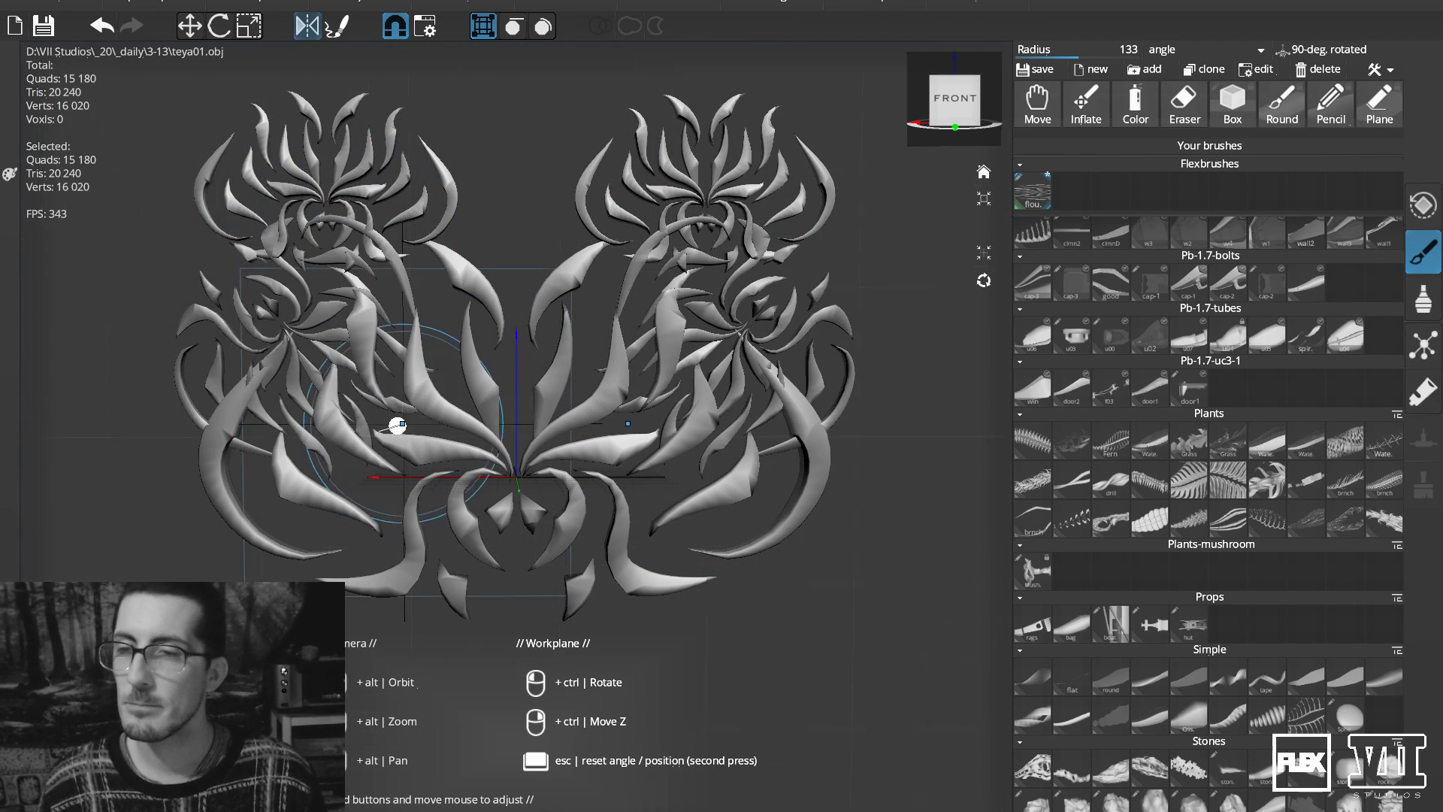
# Draw a mirrored flourish between the two upper copies and check the symmetry settings for drawing.
pyautogui.moveTo(553, 148)
pyautogui.mouseDown()
pyautogui.moveTo(547, 274)
pyautogui.moveTo(586, 278)
pyautogui.moveTo(581, 294)
pyautogui.mouseUp()
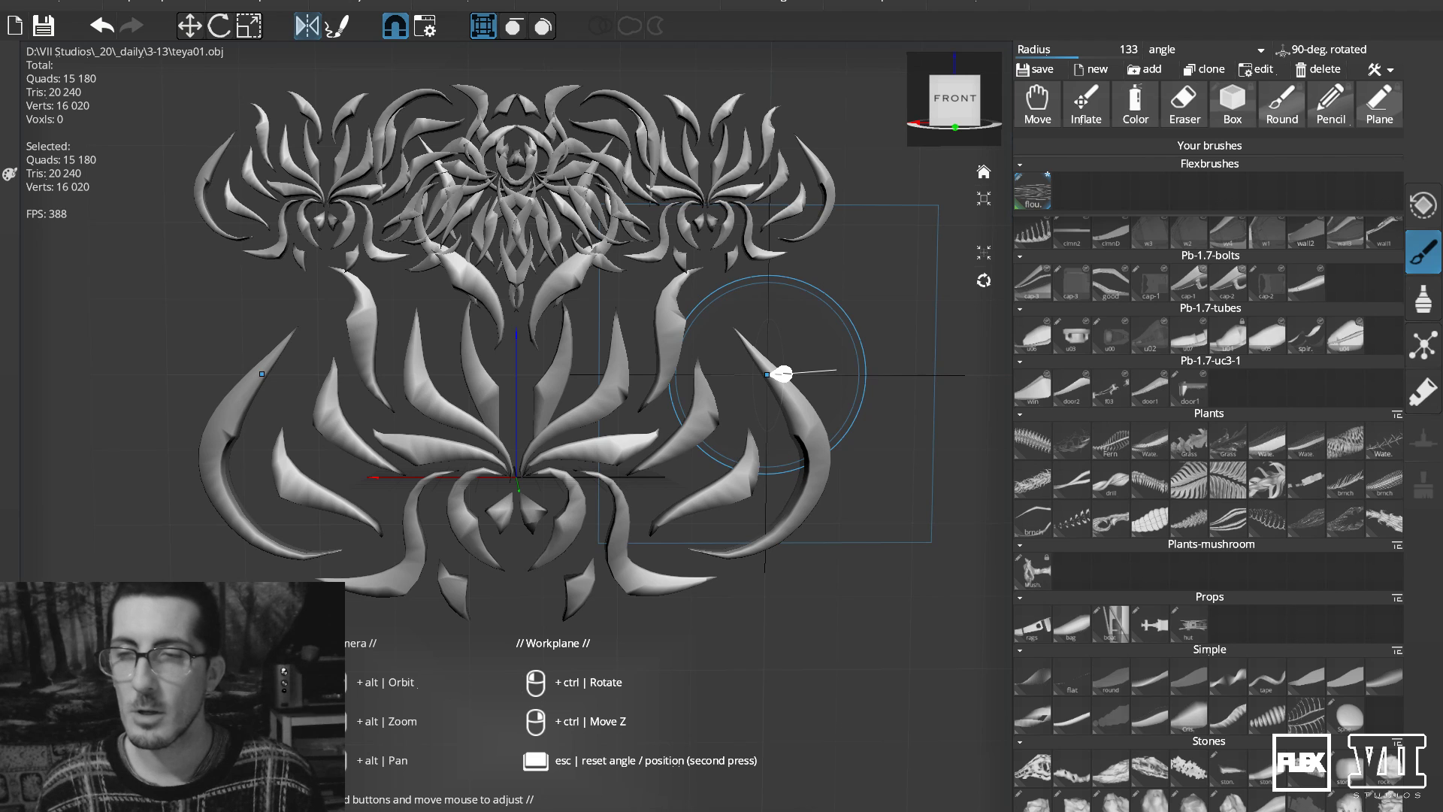
pyautogui.moveTo(306, 28)
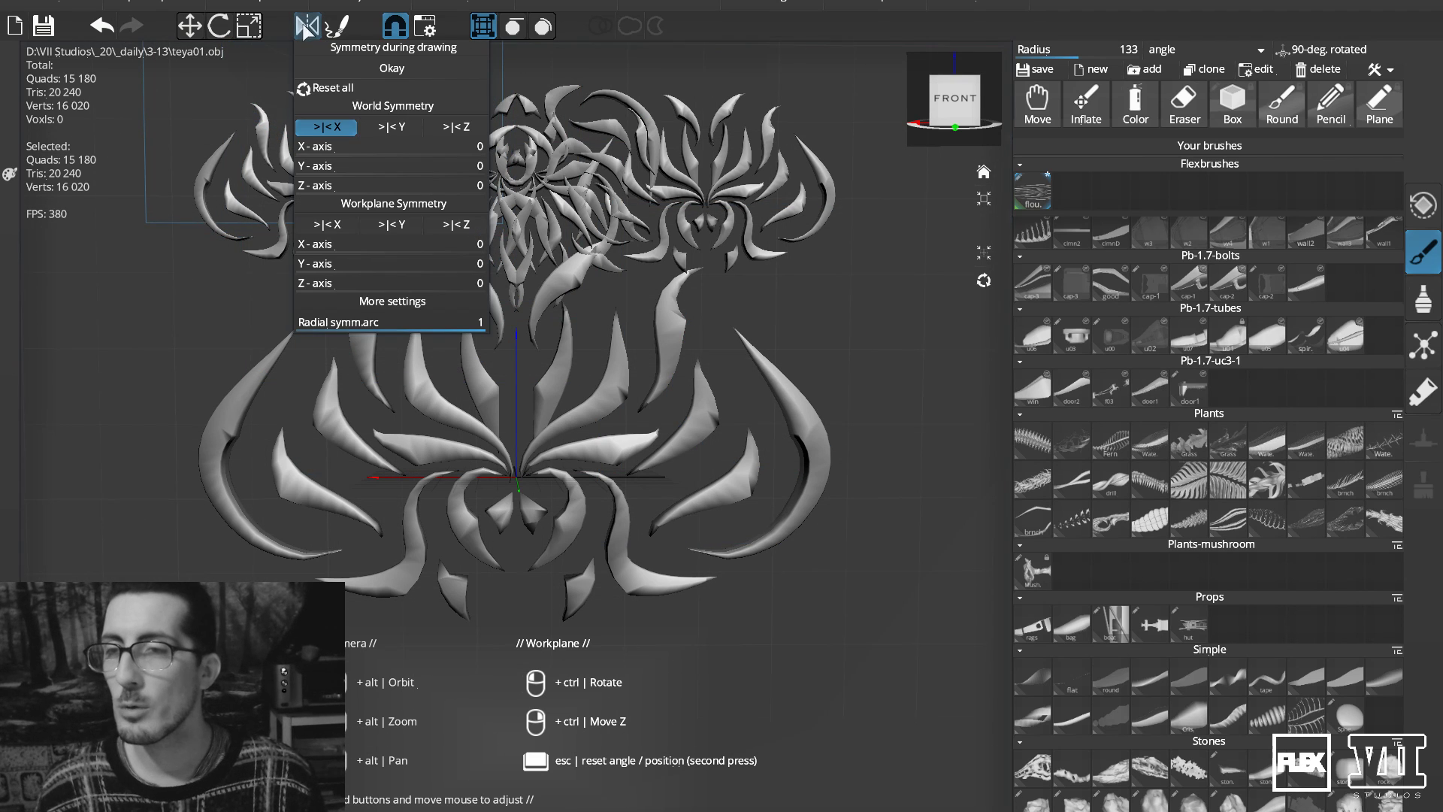
pyautogui.click(344, 226)
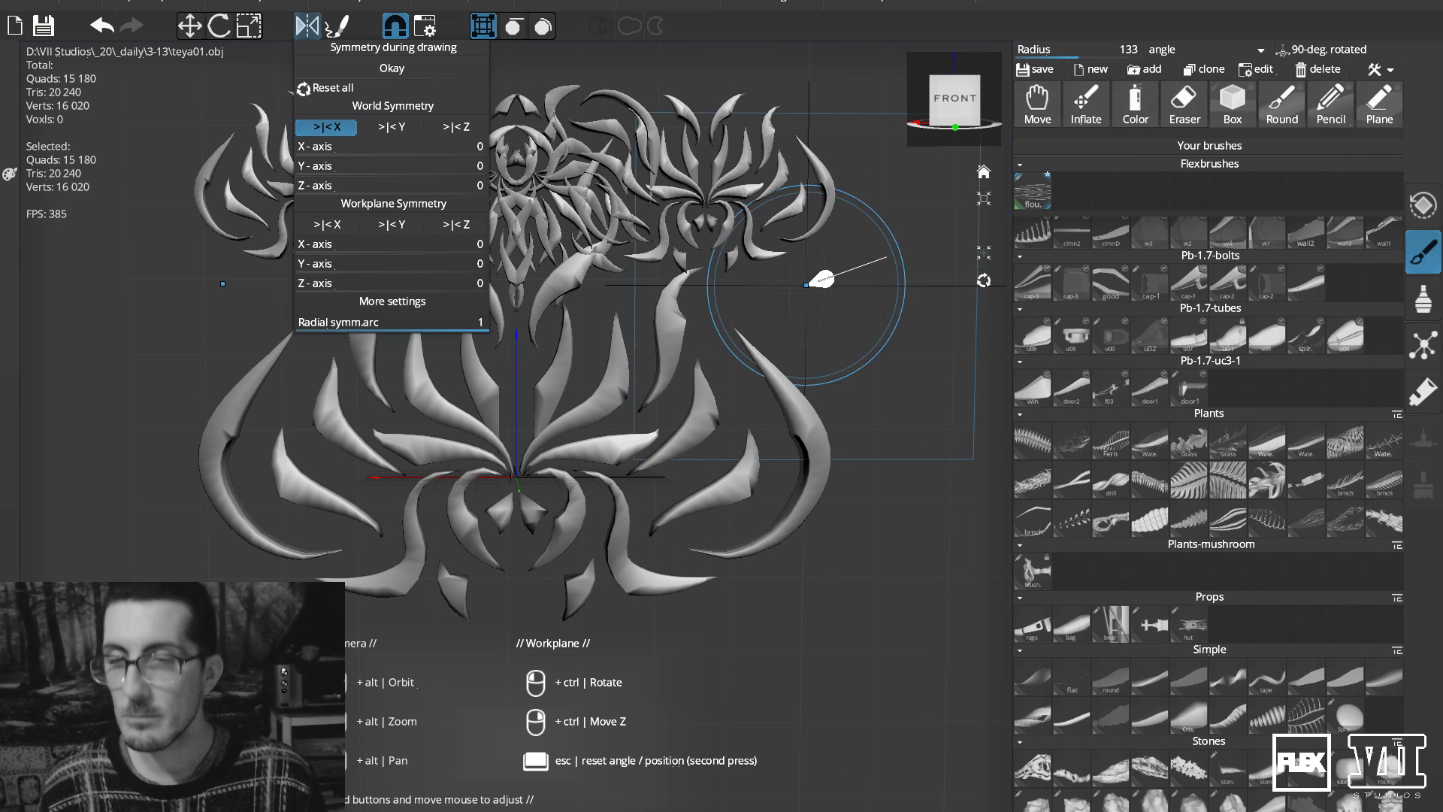
# Fill the ornament's sides and lower centre with overlapping mirrored flourish strokes and inspect the relief.
pyautogui.moveTo(821, 292)
pyautogui.mouseDown()
pyautogui.moveTo(722, 335)
pyautogui.moveTo(647, 331)
pyautogui.moveTo(616, 309)
pyautogui.moveTo(586, 327)
pyautogui.mouseUp()
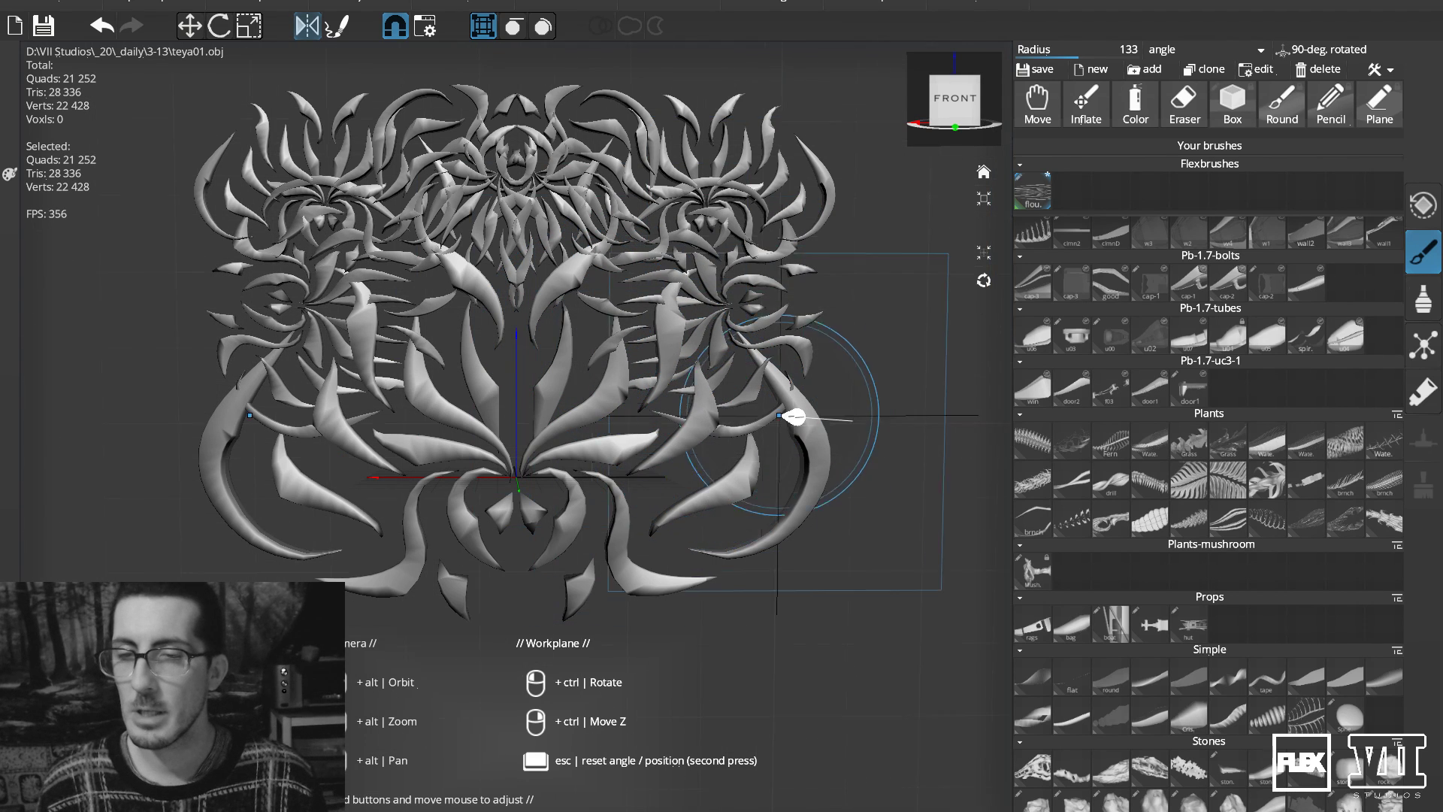
pyautogui.moveTo(849, 364)
pyautogui.mouseDown()
pyautogui.moveTo(798, 435)
pyautogui.moveTo(665, 468)
pyautogui.mouseUp()
pyautogui.moveTo(545, 505)
pyautogui.mouseDown()
pyautogui.moveTo(332, 554)
pyautogui.moveTo(435, 467)
pyautogui.moveTo(434, 406)
pyautogui.moveTo(459, 432)
pyautogui.mouseUp()
pyautogui.moveTo(506, 593); pyautogui.dragTo(483, 354)
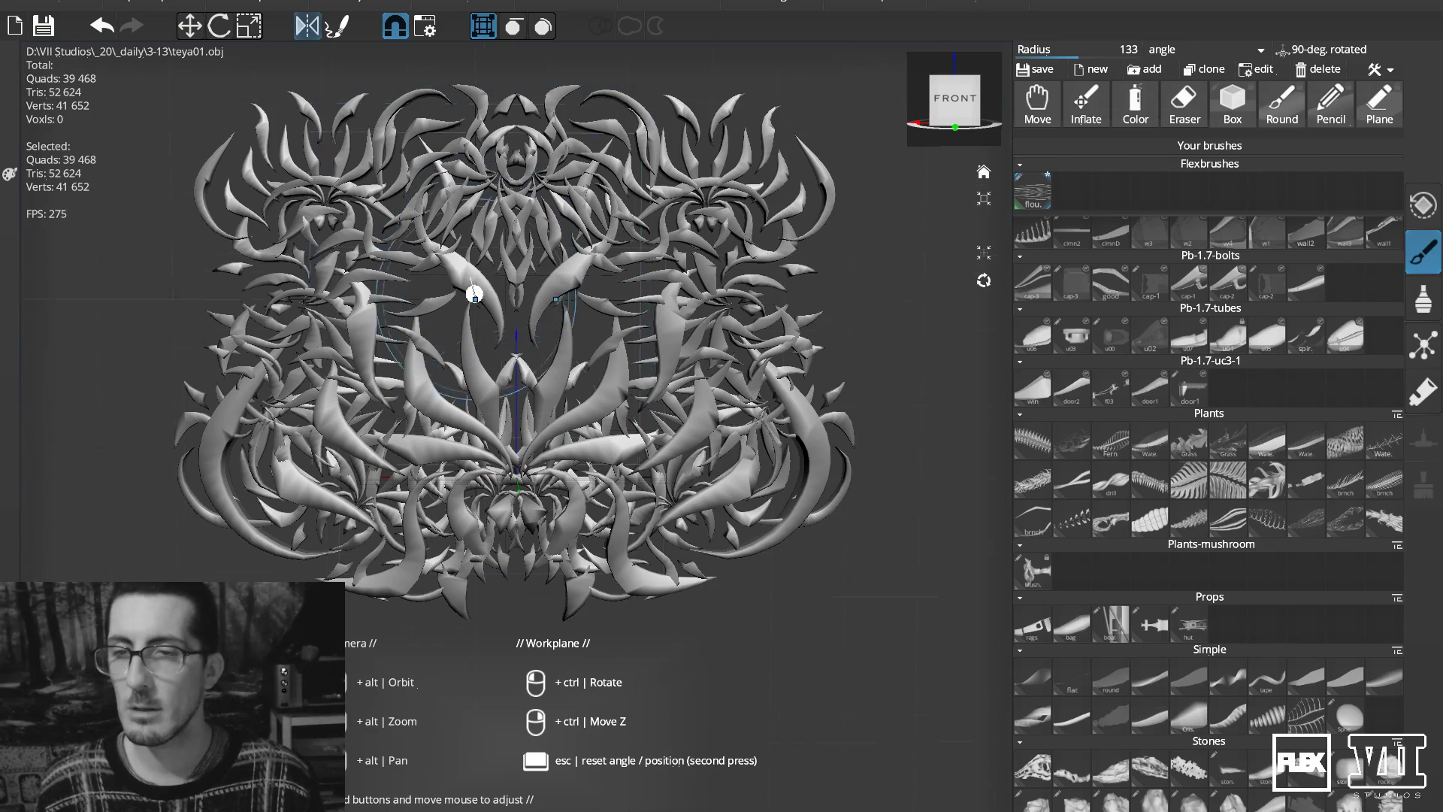
pyautogui.moveTo(812, 318)
pyautogui.keyDown('alt'); pyautogui.mouseDown()
pyautogui.moveTo(526, 376)
pyautogui.moveTo(594, 331)
pyautogui.moveTo(782, 316)
pyautogui.moveTo(834, 338)
pyautogui.moveTo(797, 218)
pyautogui.moveTo(820, 293)
pyautogui.moveTo(801, 263)
pyautogui.moveTo(801, 384)
pyautogui.mouseUp(); pyautogui.keyUp('alt')
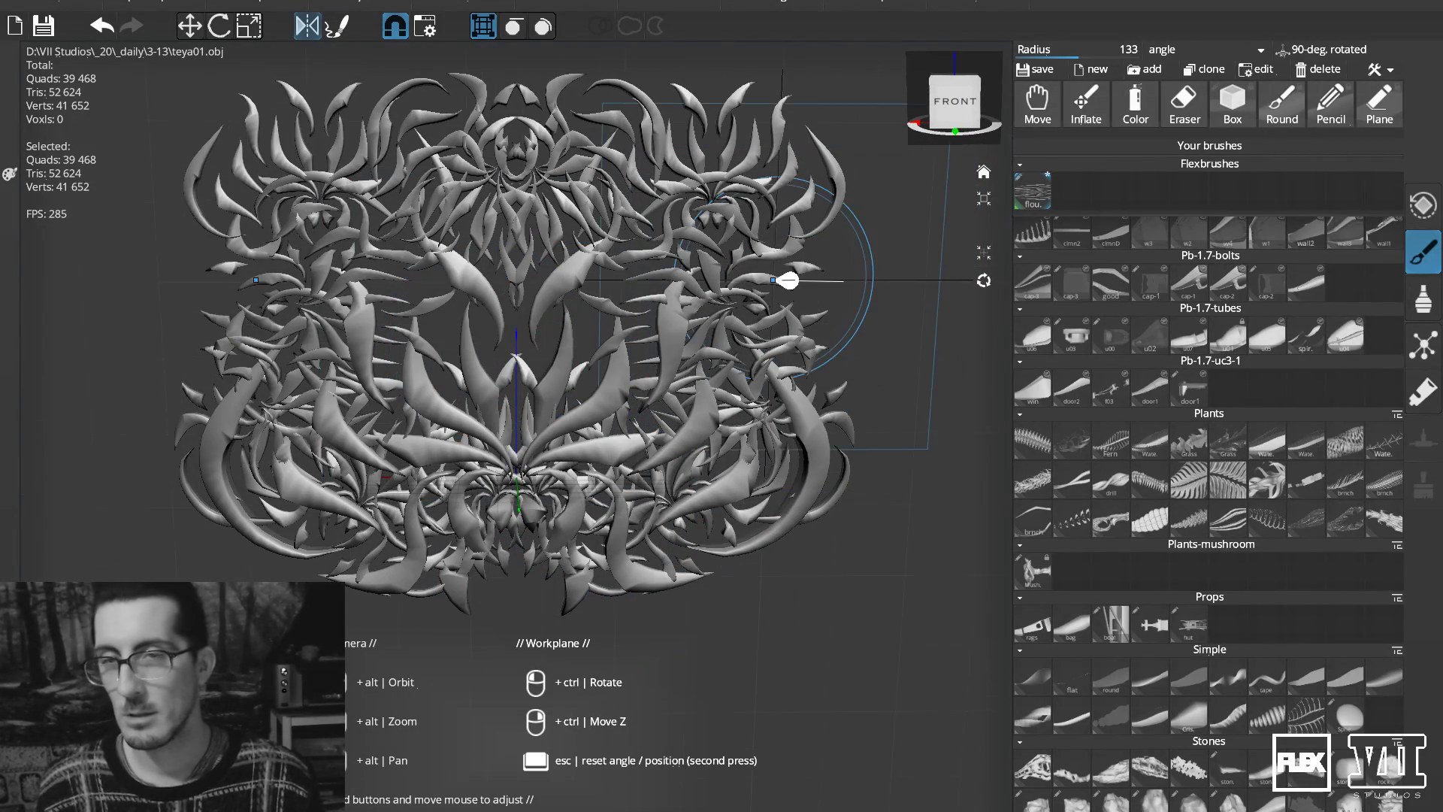
pyautogui.moveTo(845, 381)
pyautogui.keyDown('alt'); pyautogui.mouseDown()
pyautogui.moveTo(823, 323)
pyautogui.moveTo(845, 386)
pyautogui.mouseUp(); pyautogui.keyUp('alt')
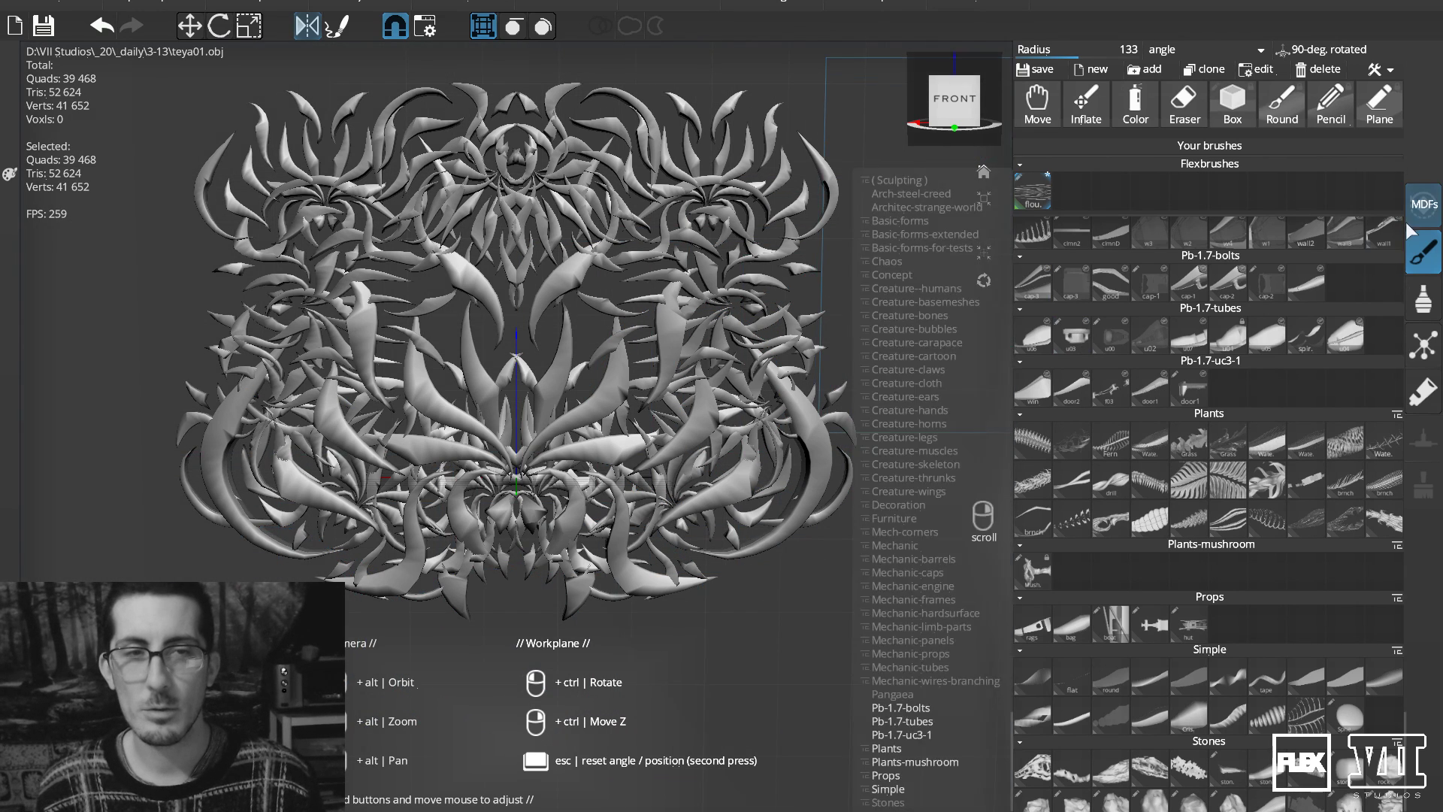
# Open the mesh modifiers and look through the Deform group.
pyautogui.click(1423, 204)
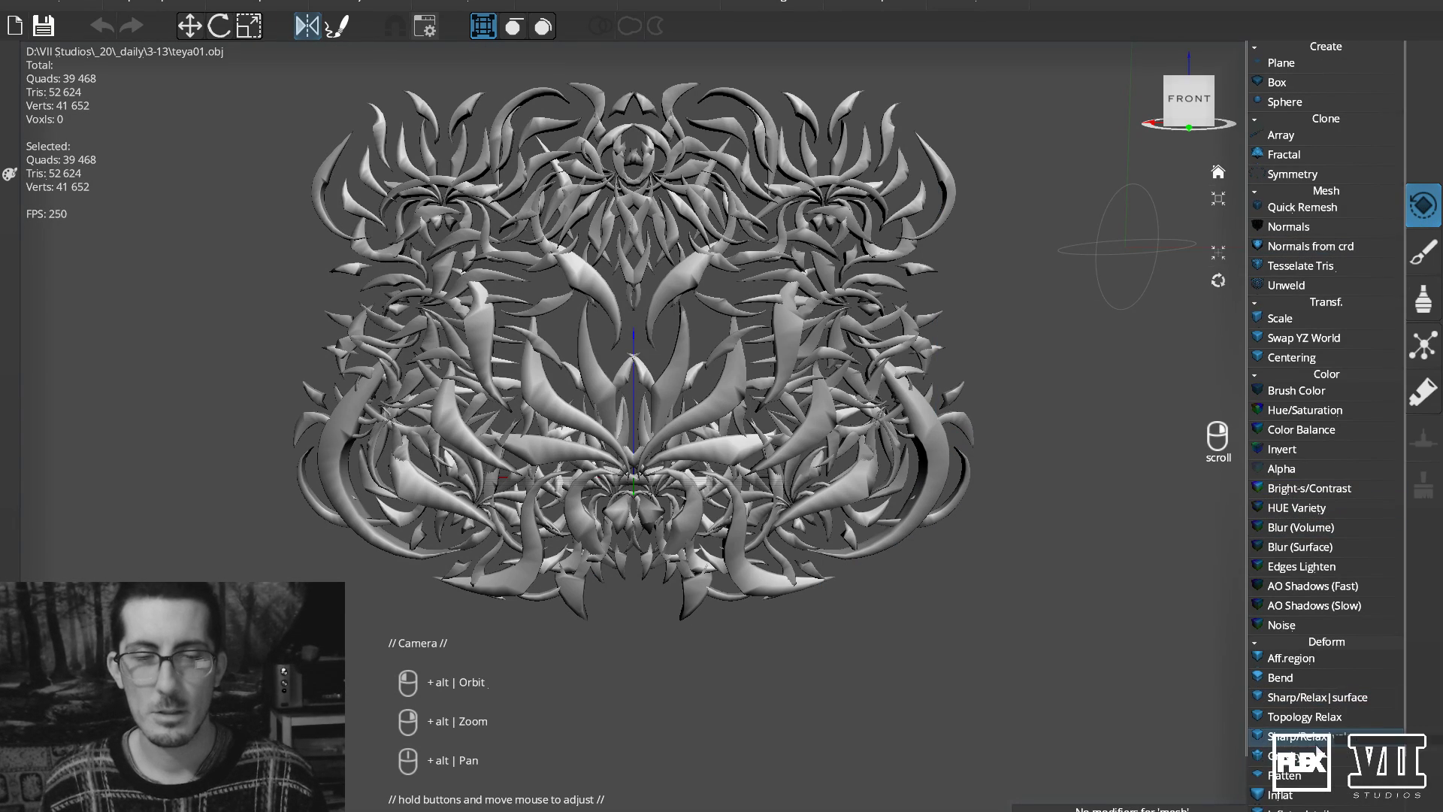
pyautogui.scroll(-3, 1338, 740)
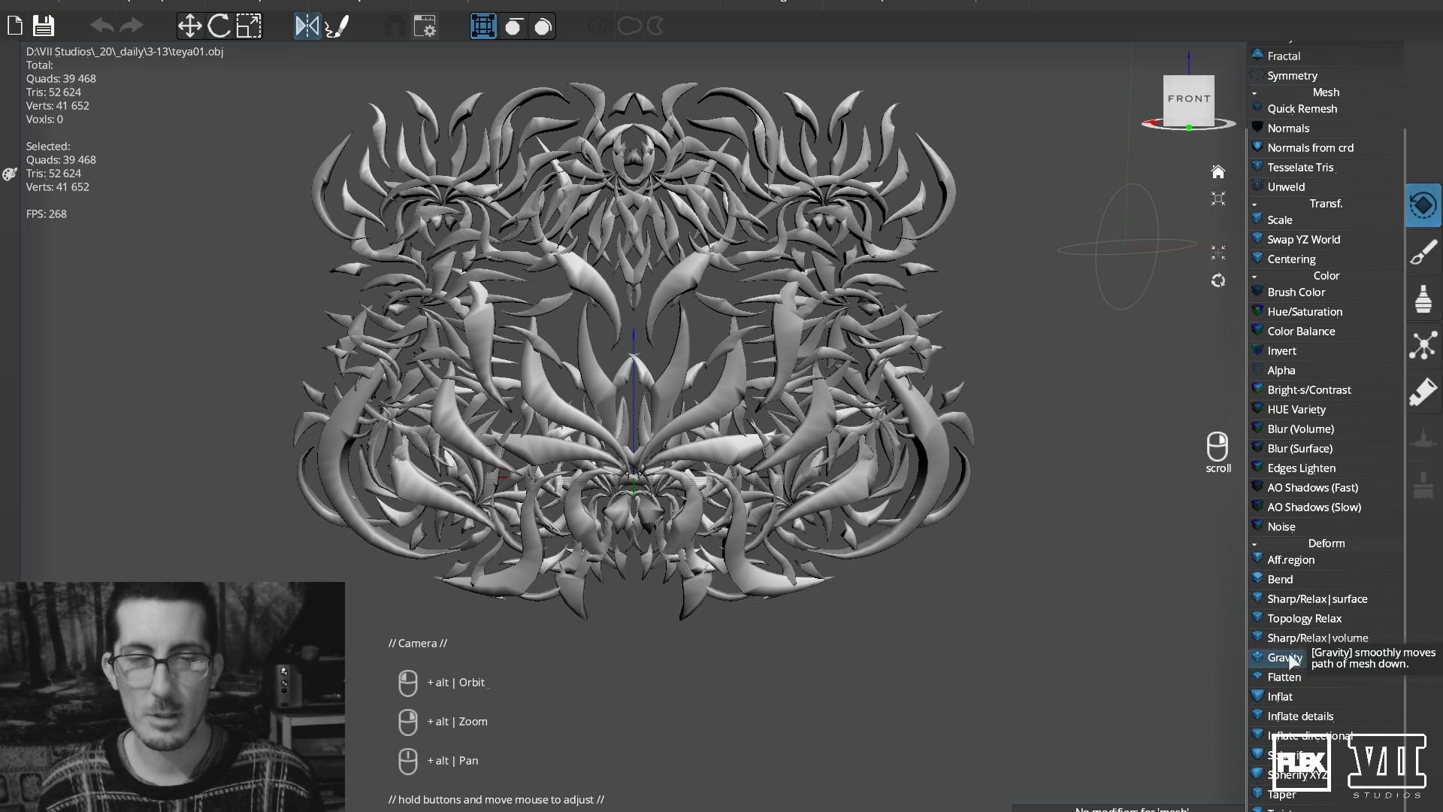
# Add a Bend modifier to the mesh and set its bend angle to 5 and rotate to 95.
pyautogui.click(1280, 579)
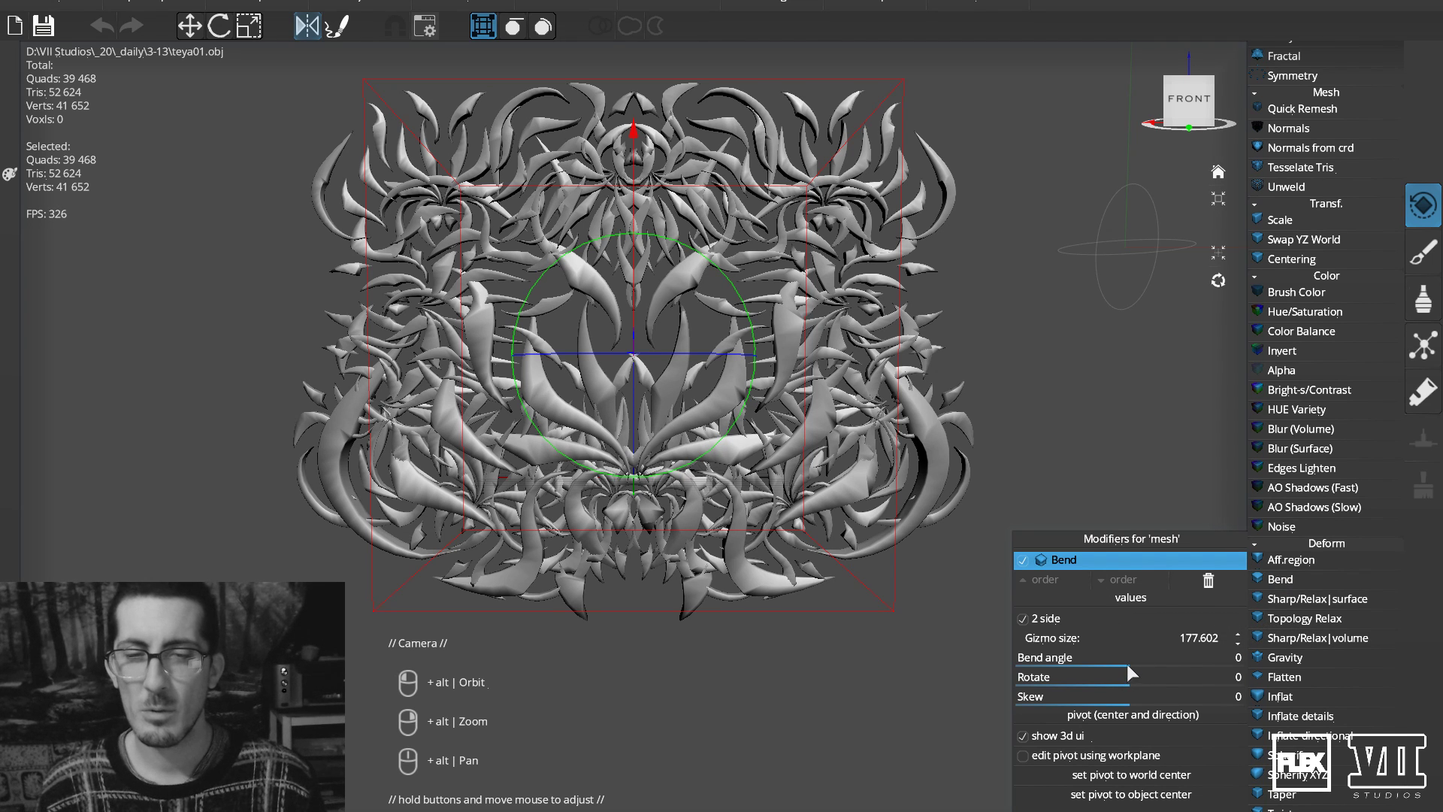
pyautogui.moveTo(1129, 664); pyautogui.dragTo(1157, 682)
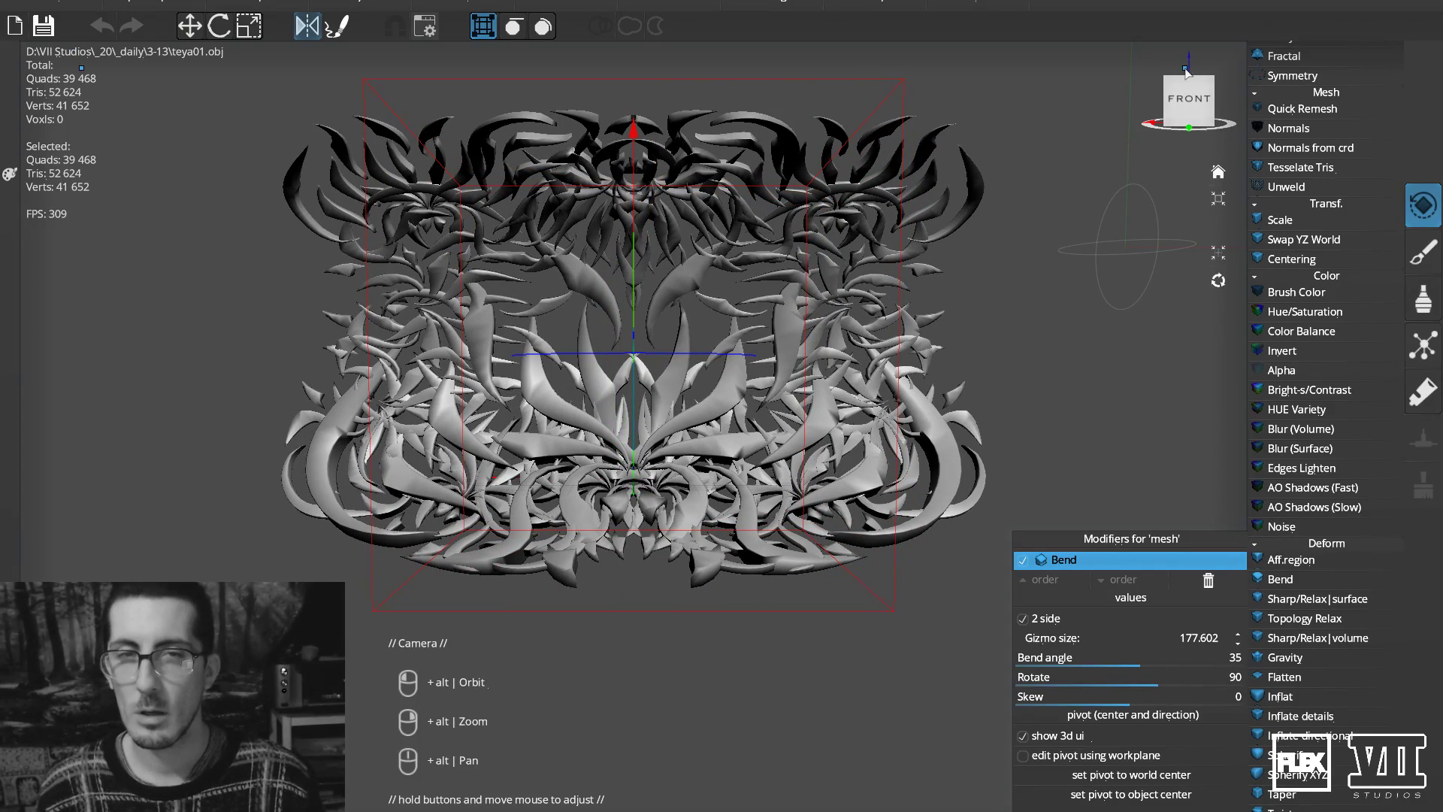
pyautogui.moveTo(1032, 231)
pyautogui.keyDown('alt'); pyautogui.mouseDown()
pyautogui.moveTo(1011, 245)
pyautogui.moveTo(965, 234)
pyautogui.moveTo(1071, 211)
pyautogui.moveTo(1085, 245)
pyautogui.moveTo(1124, 245)
pyautogui.moveTo(1032, 233)
pyautogui.moveTo(1025, 247)
pyautogui.mouseUp(); pyautogui.keyUp('alt')
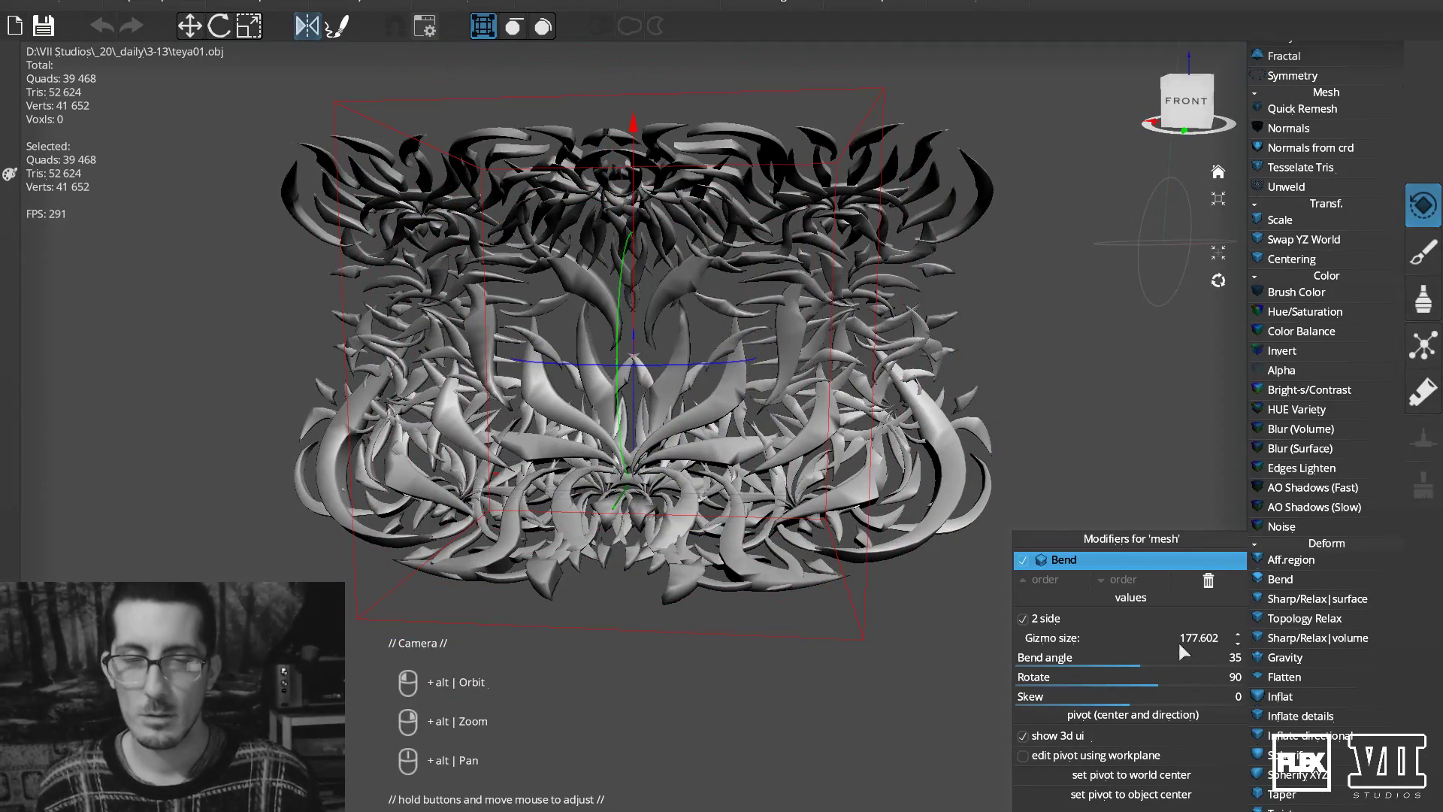
pyautogui.moveTo(1149, 681); pyautogui.dragTo(1211, 675)
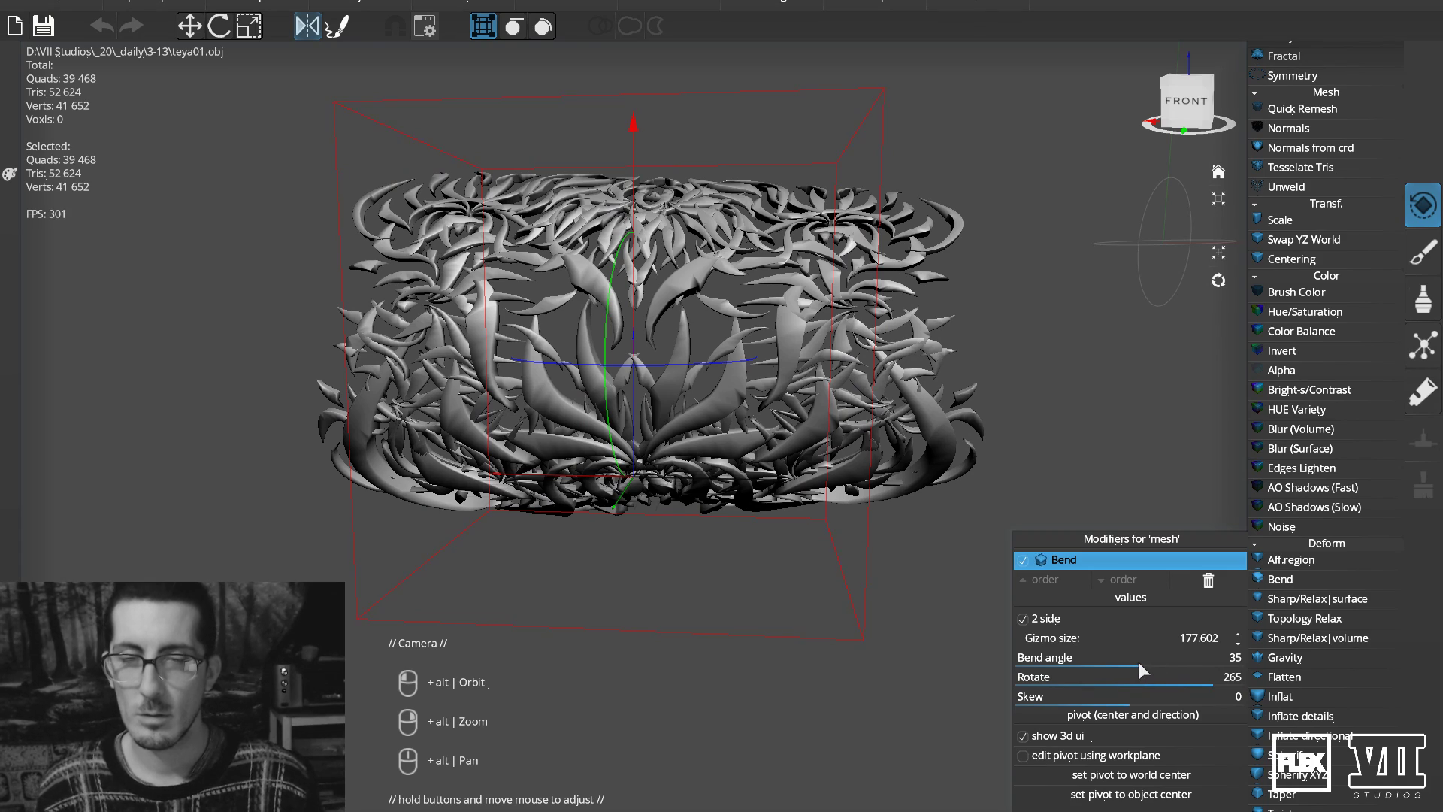
pyautogui.moveTo(1138, 665)
pyautogui.mouseDown()
pyautogui.moveTo(1118, 665)
pyautogui.moveTo(1159, 680)
pyautogui.mouseUp()
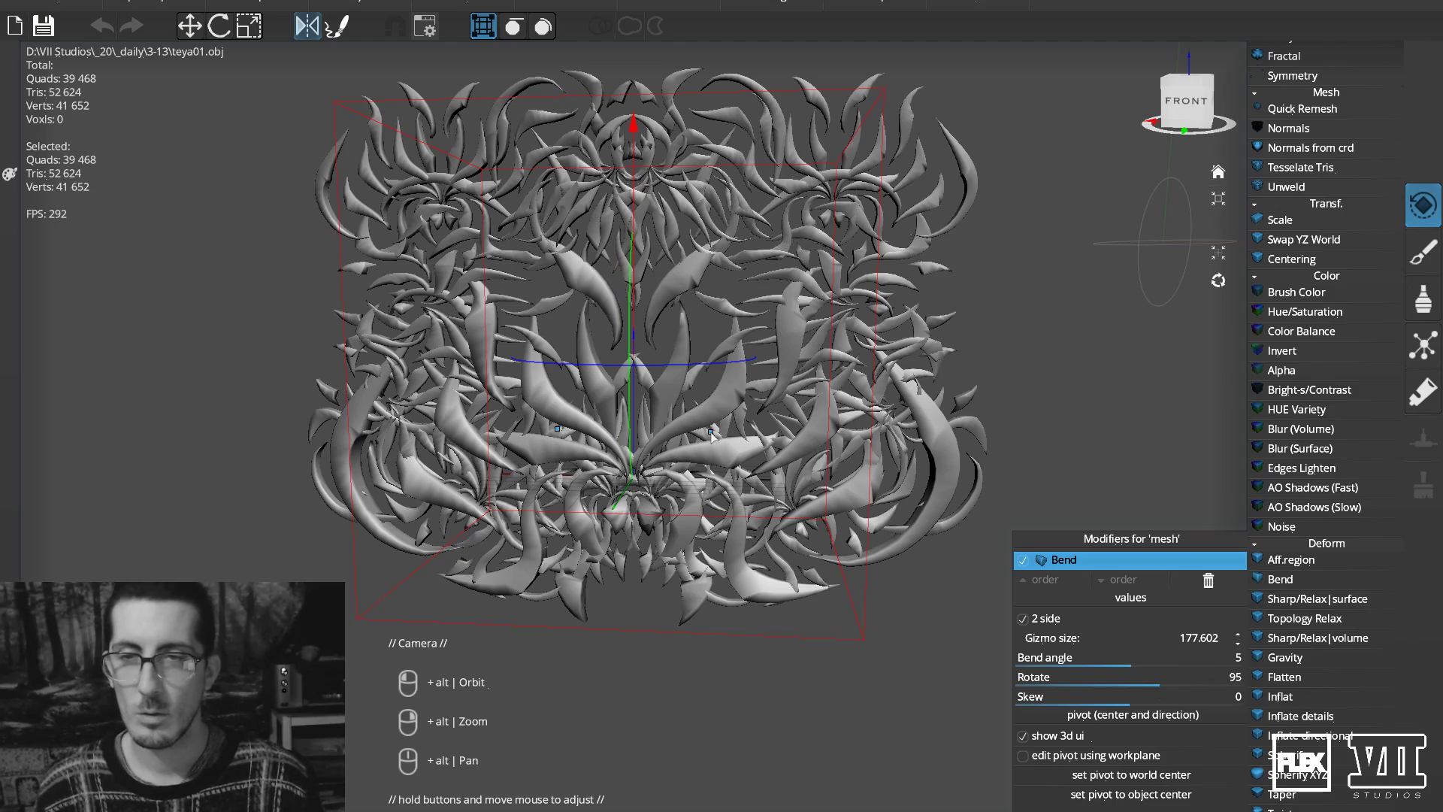
# Inspect the mesh from the side with the Bend modifier switched on and off to compare its effect.
pyautogui.keyDown('alt'); pyautogui.moveTo(726, 325); pyautogui.dragTo(648, 142); pyautogui.keyUp('alt')
pyautogui.keyDown('alt'); pyautogui.moveTo(887, 292); pyautogui.dragTo(800, 293); pyautogui.keyUp('alt')
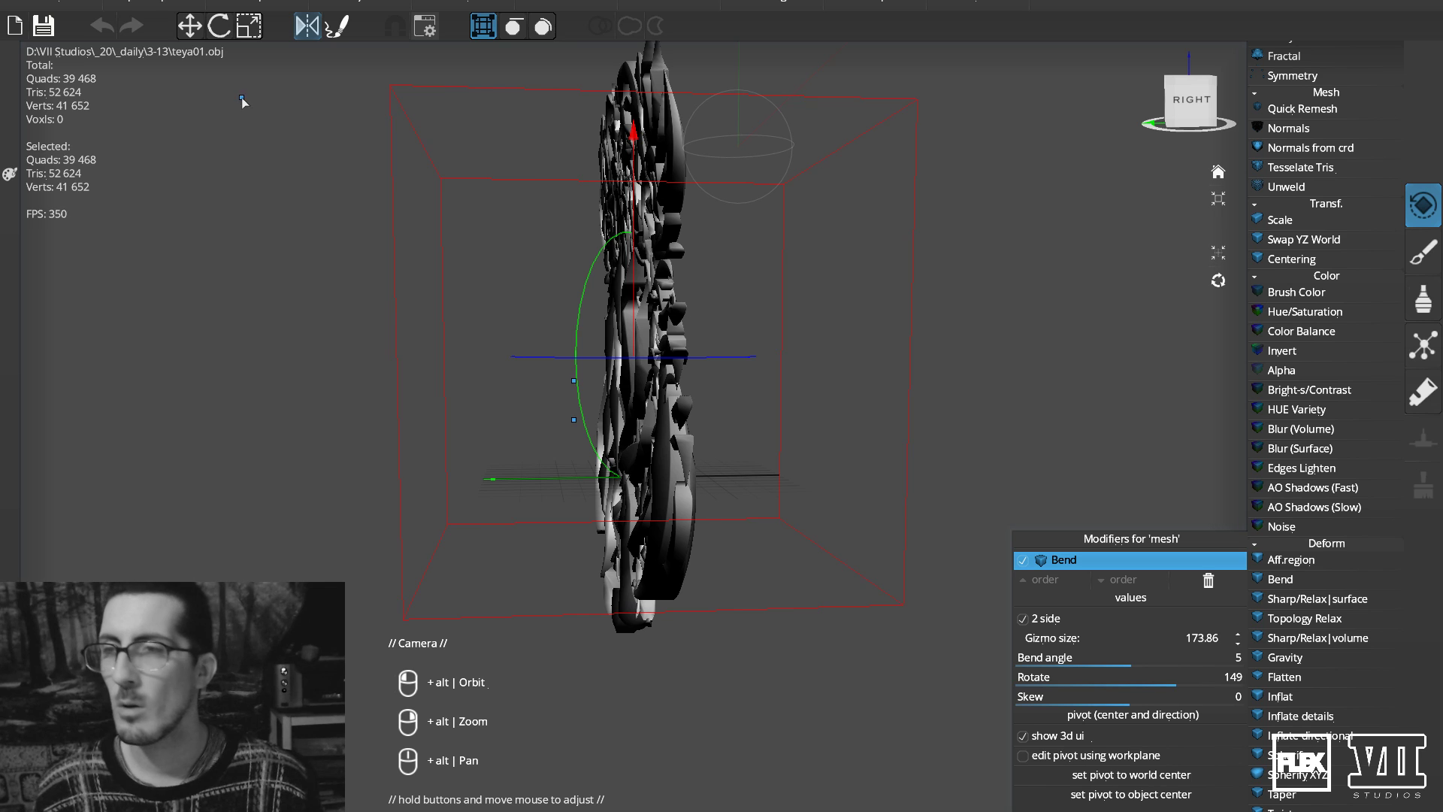
pyautogui.click(48, 2)
pyautogui.click(61, 1)
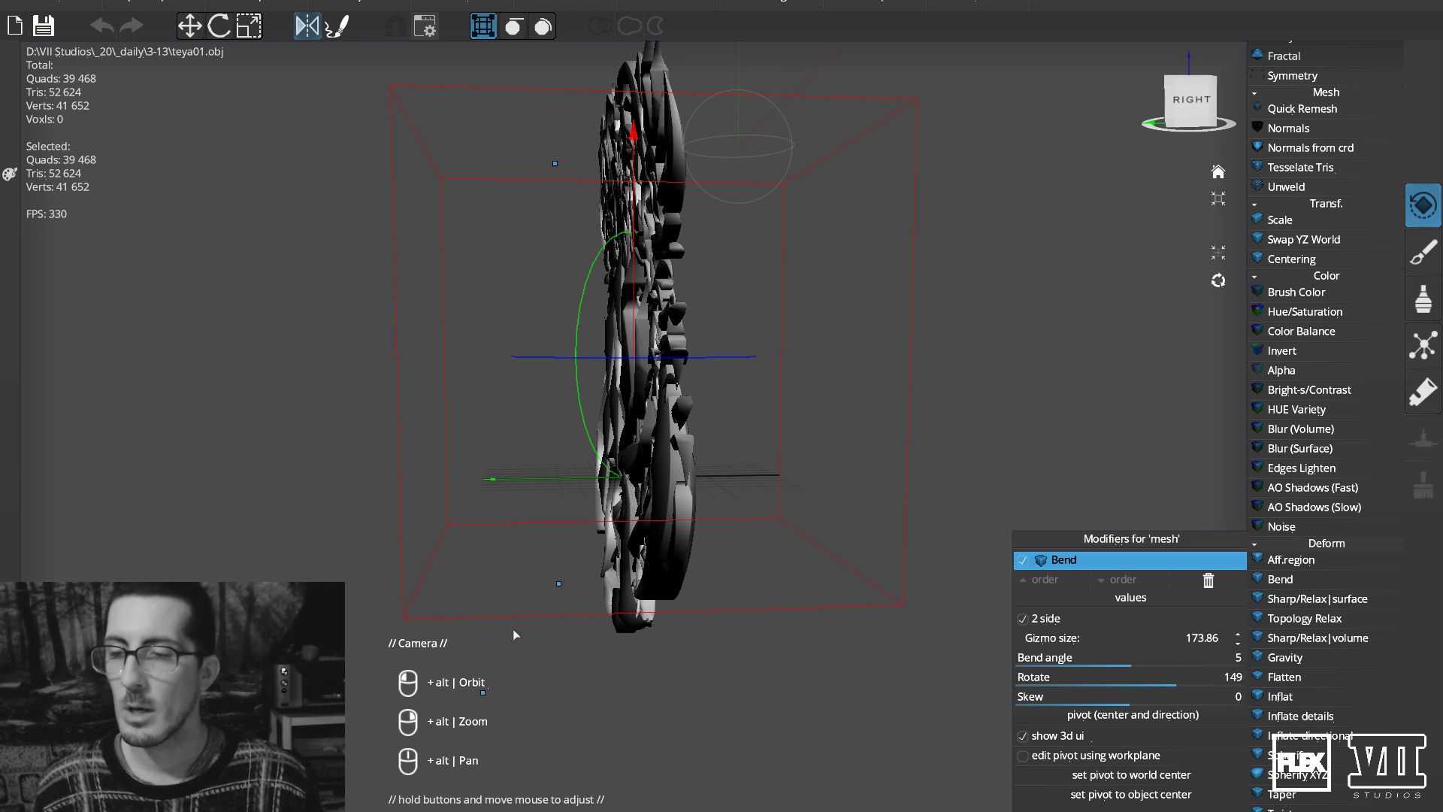
pyautogui.click(1022, 561)
pyautogui.click(1023, 561)
pyautogui.click(1022, 561)
pyautogui.click(1022, 561)
pyautogui.click(1022, 560)
pyautogui.click(1022, 561)
pyautogui.click(1021, 562)
pyautogui.click(1021, 563)
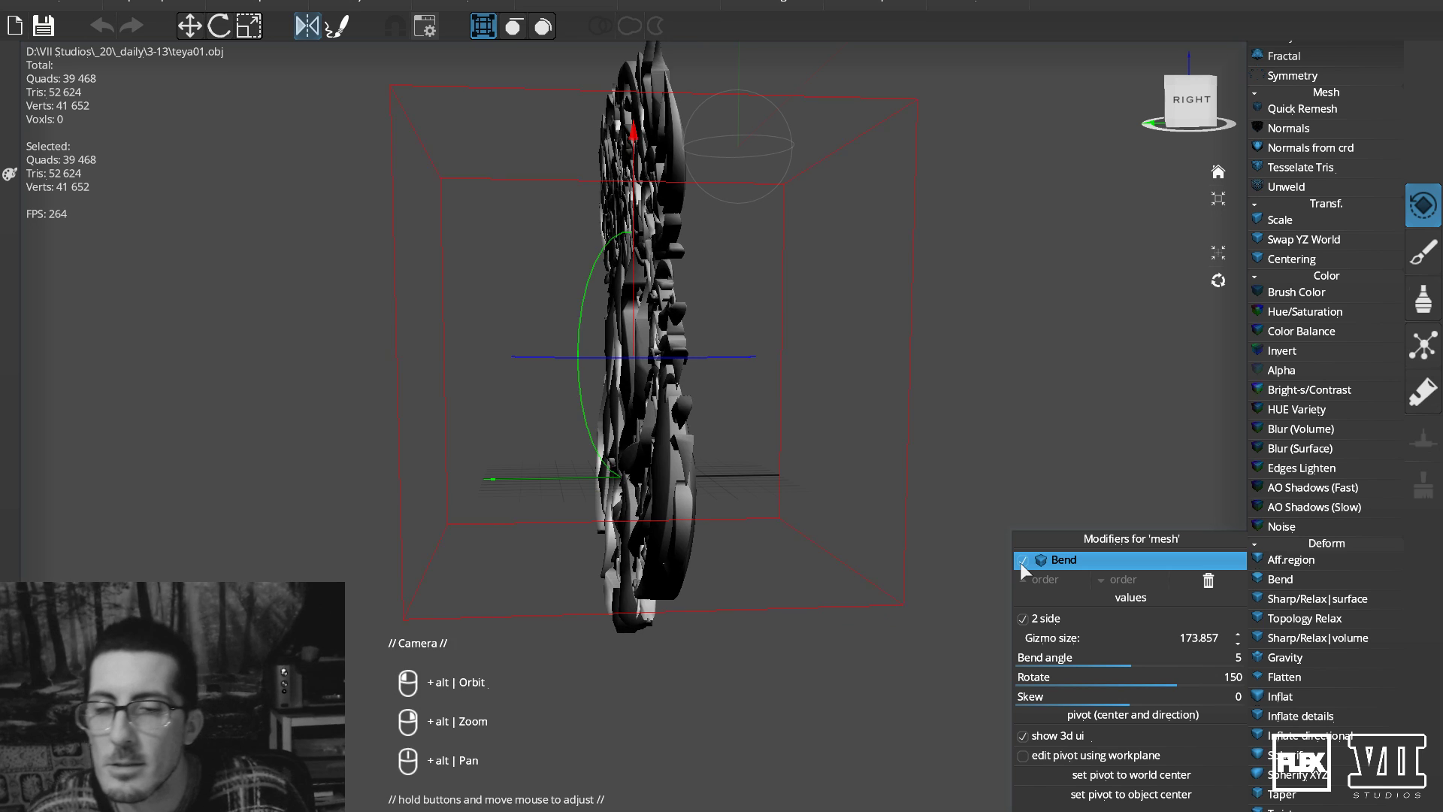
pyautogui.click(1021, 562)
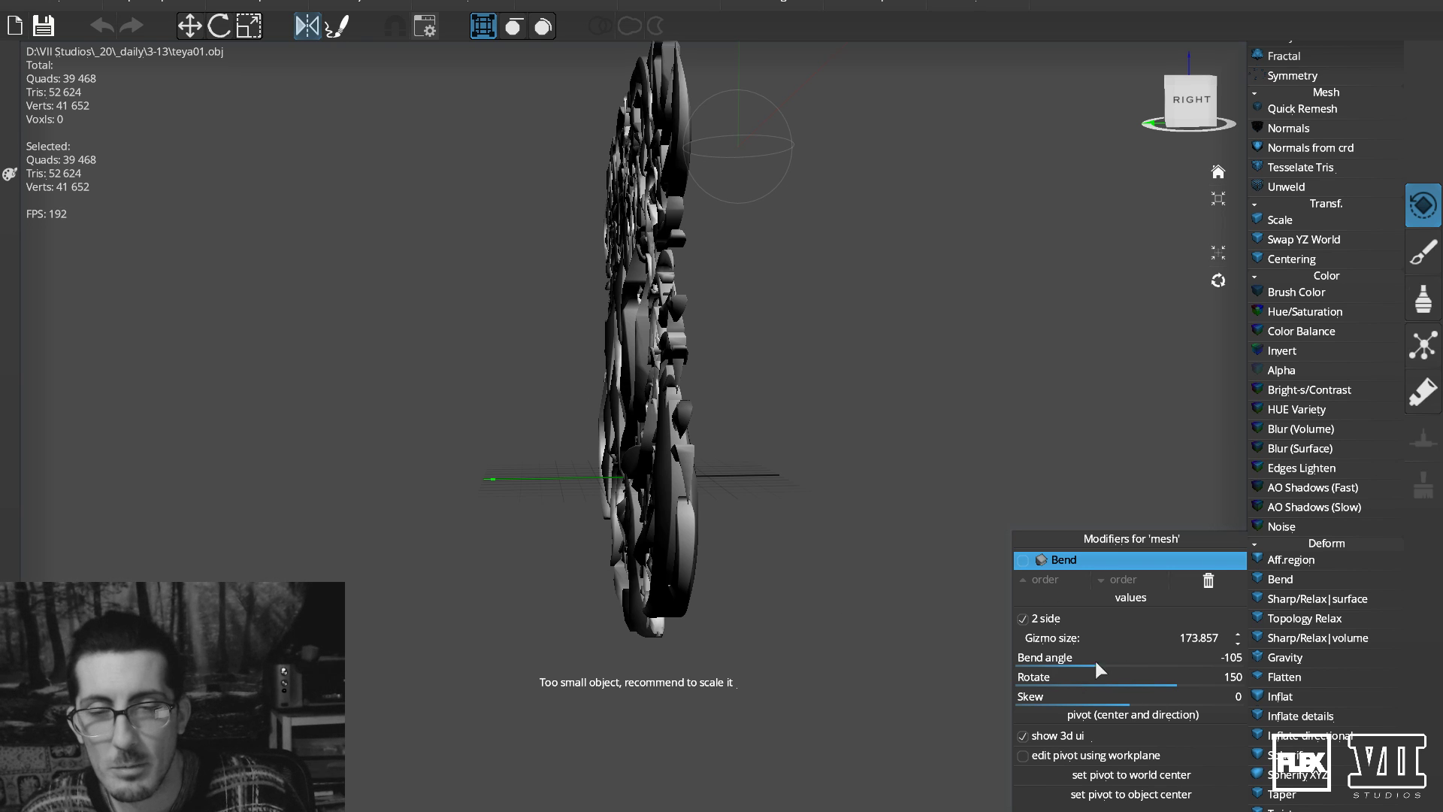
# Re-enable the Bend modifier and set its bend angle to 30, rotate to 90 and skew to 85.
pyautogui.moveTo(1061, 662); pyautogui.dragTo(1111, 655)
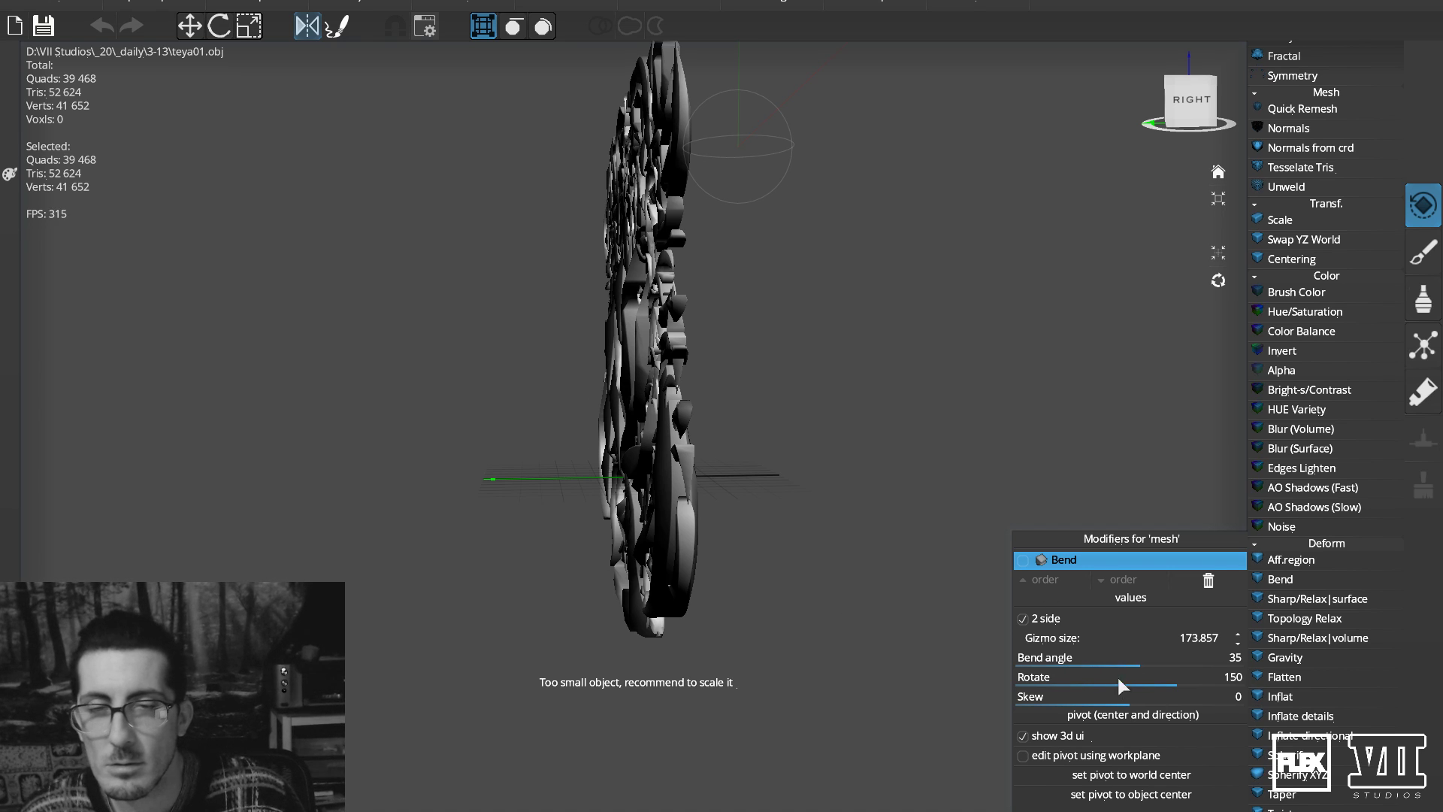
pyautogui.click(1023, 561)
pyautogui.moveTo(1140, 662)
pyautogui.mouseDown()
pyautogui.moveTo(1118, 671)
pyautogui.moveTo(1151, 687)
pyautogui.mouseUp()
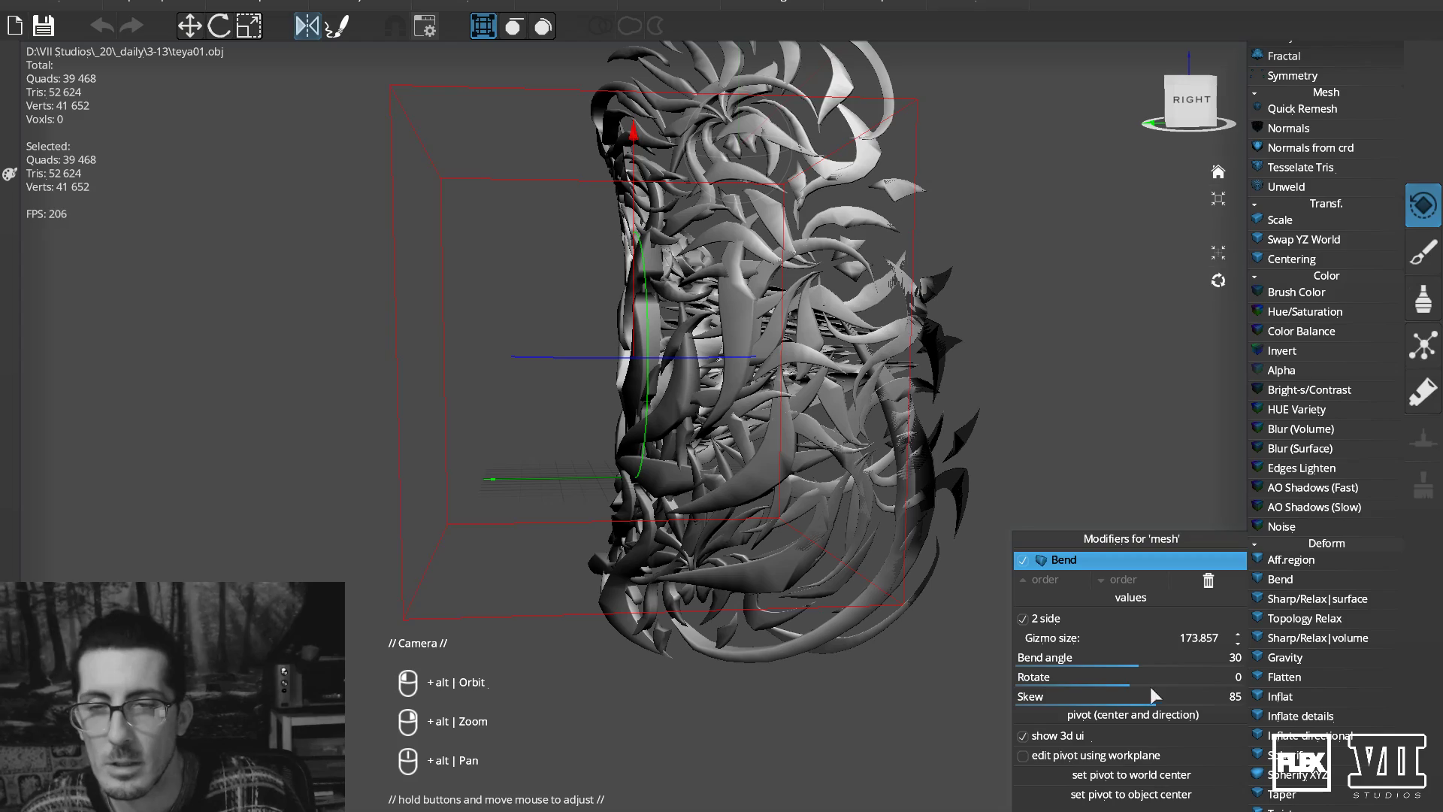
pyautogui.keyDown('alt'); pyautogui.moveTo(963, 411); pyautogui.dragTo(890, 409); pyautogui.keyUp('alt')
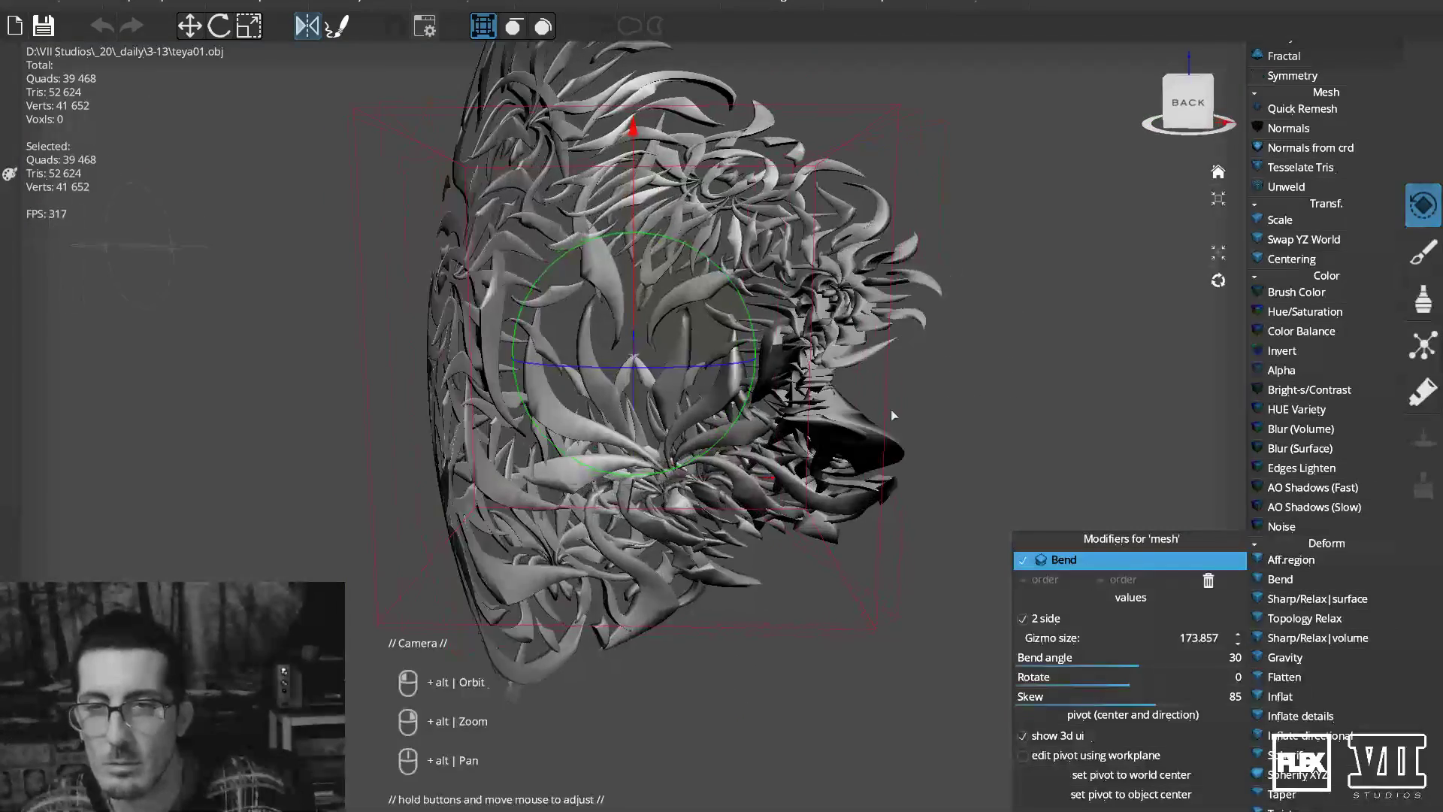
pyautogui.moveTo(1176, 679)
pyautogui.mouseDown()
pyautogui.moveTo(1143, 683)
pyautogui.moveTo(1156, 679)
pyautogui.mouseUp()
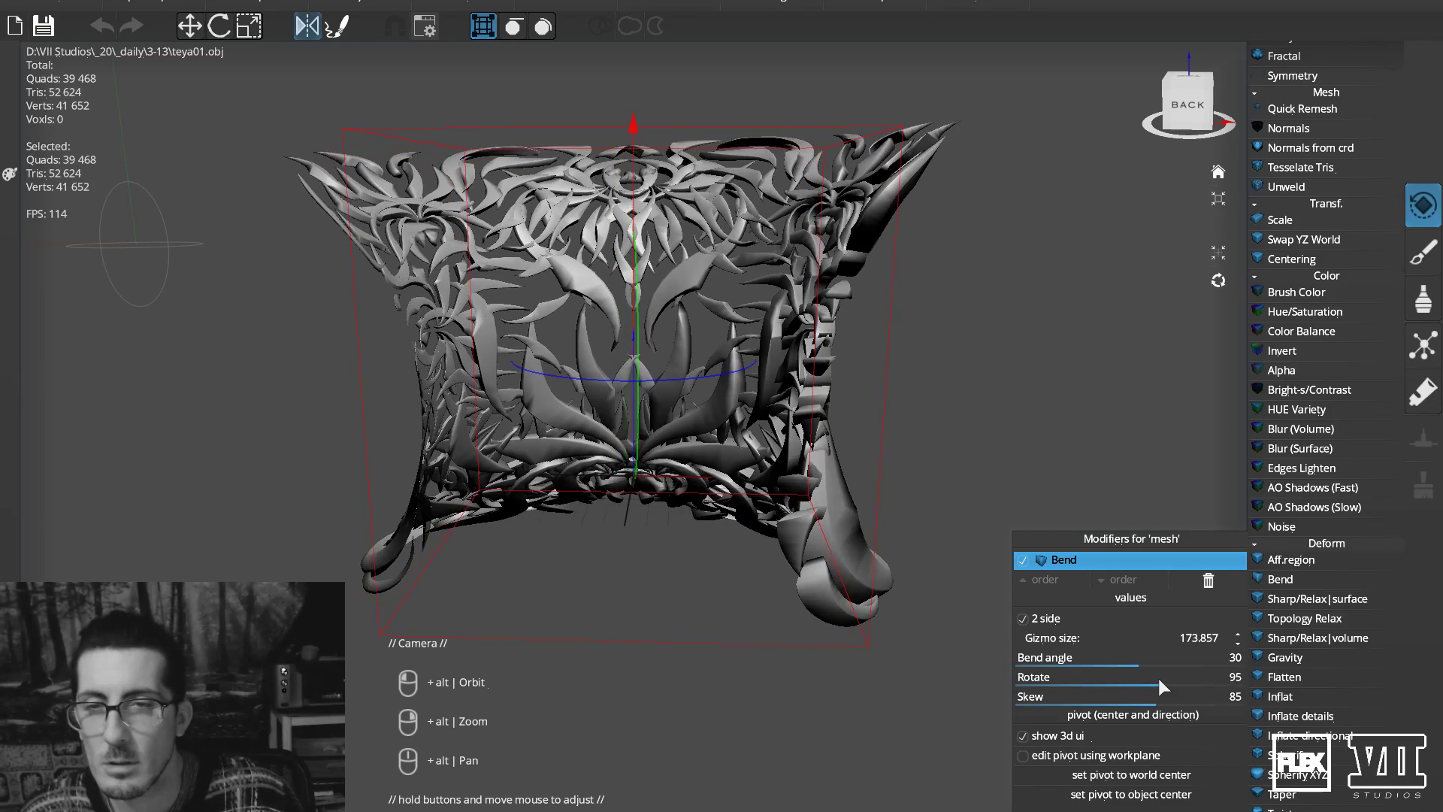
pyautogui.moveTo(1156, 680); pyautogui.dragTo(1156, 679)
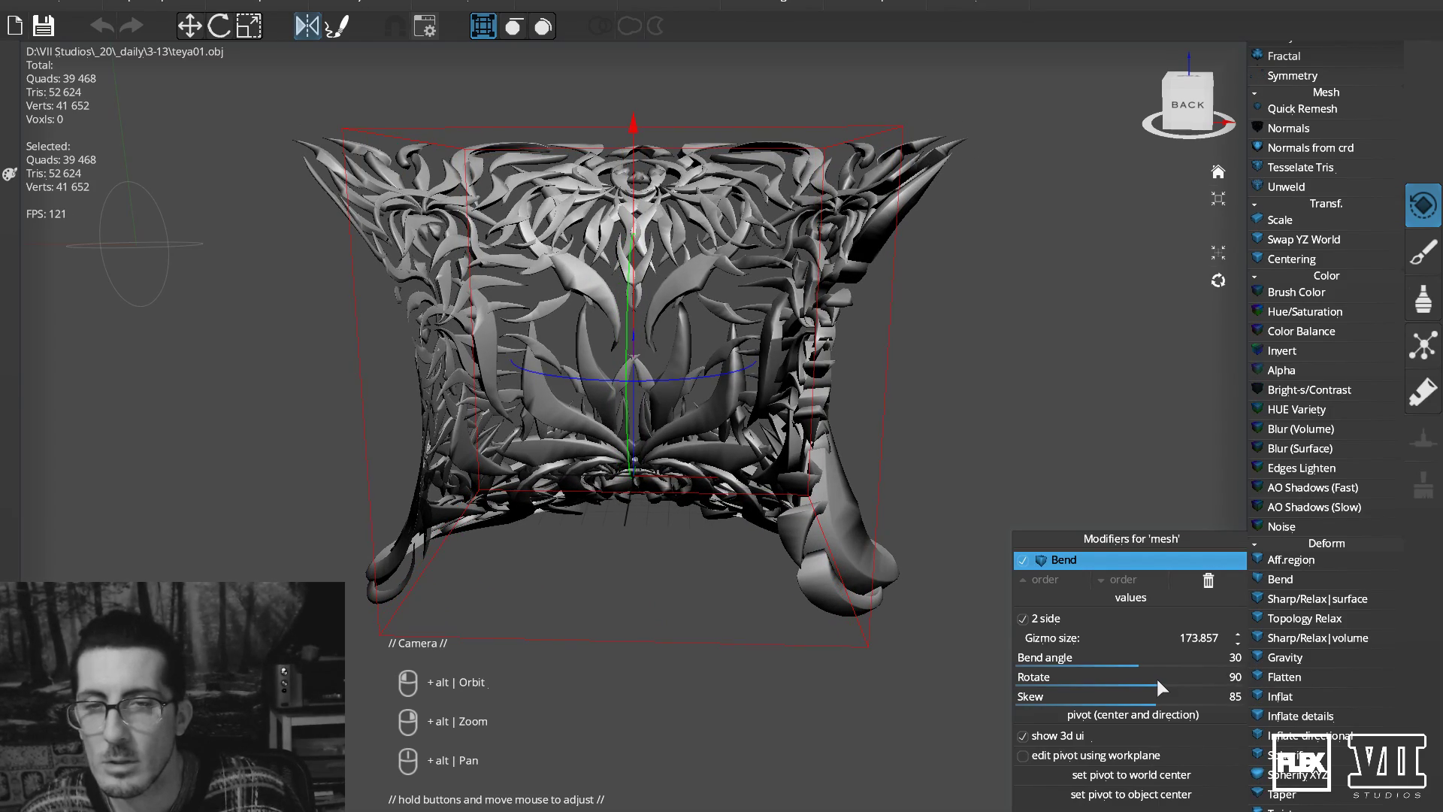
pyautogui.moveTo(941, 408); pyautogui.dragTo(803, 408)
pyautogui.moveTo(894, 365); pyautogui.dragTo(877, 394)
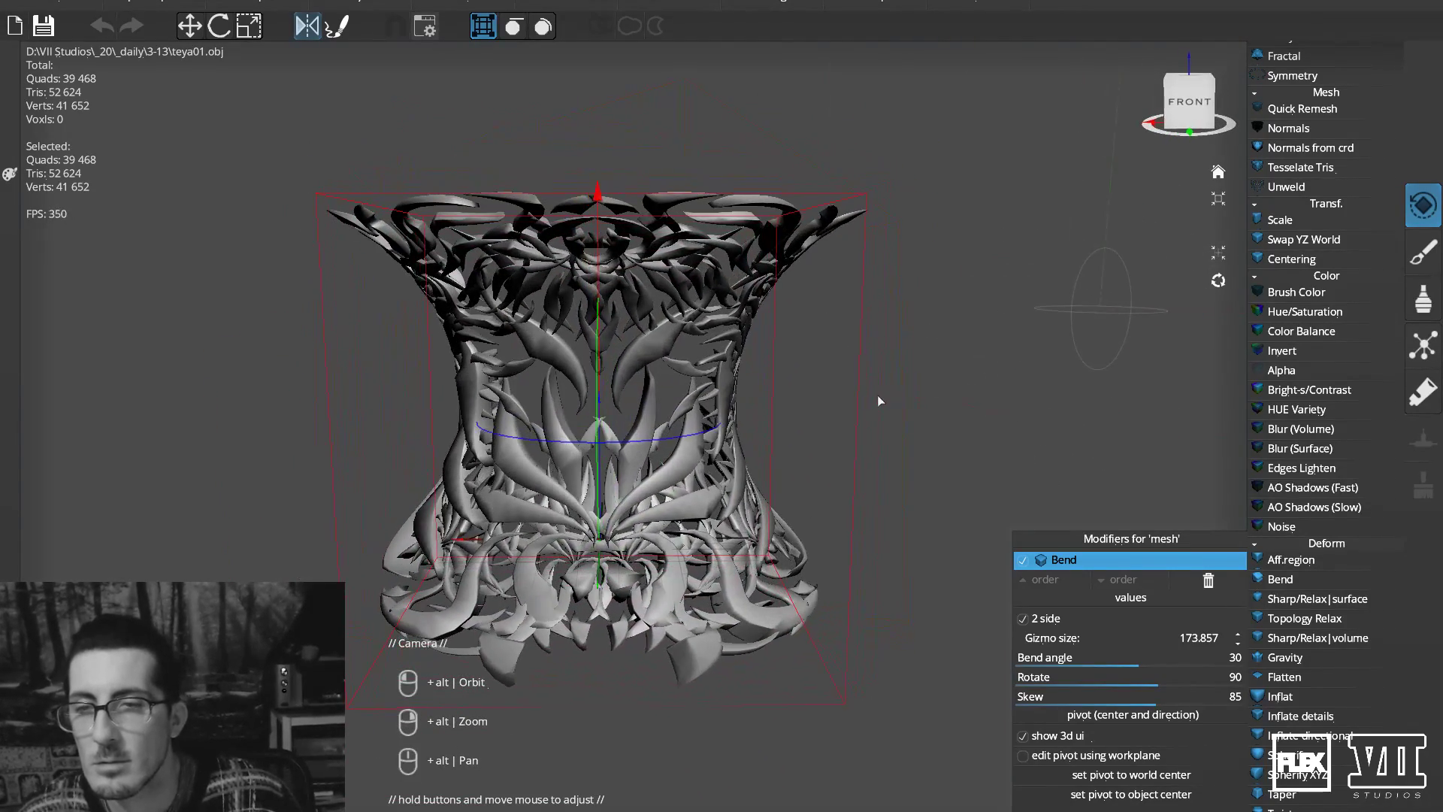
# Save the bent mesh as teya02.obj in the 3-13 folder.
pyautogui.click(51, 4)
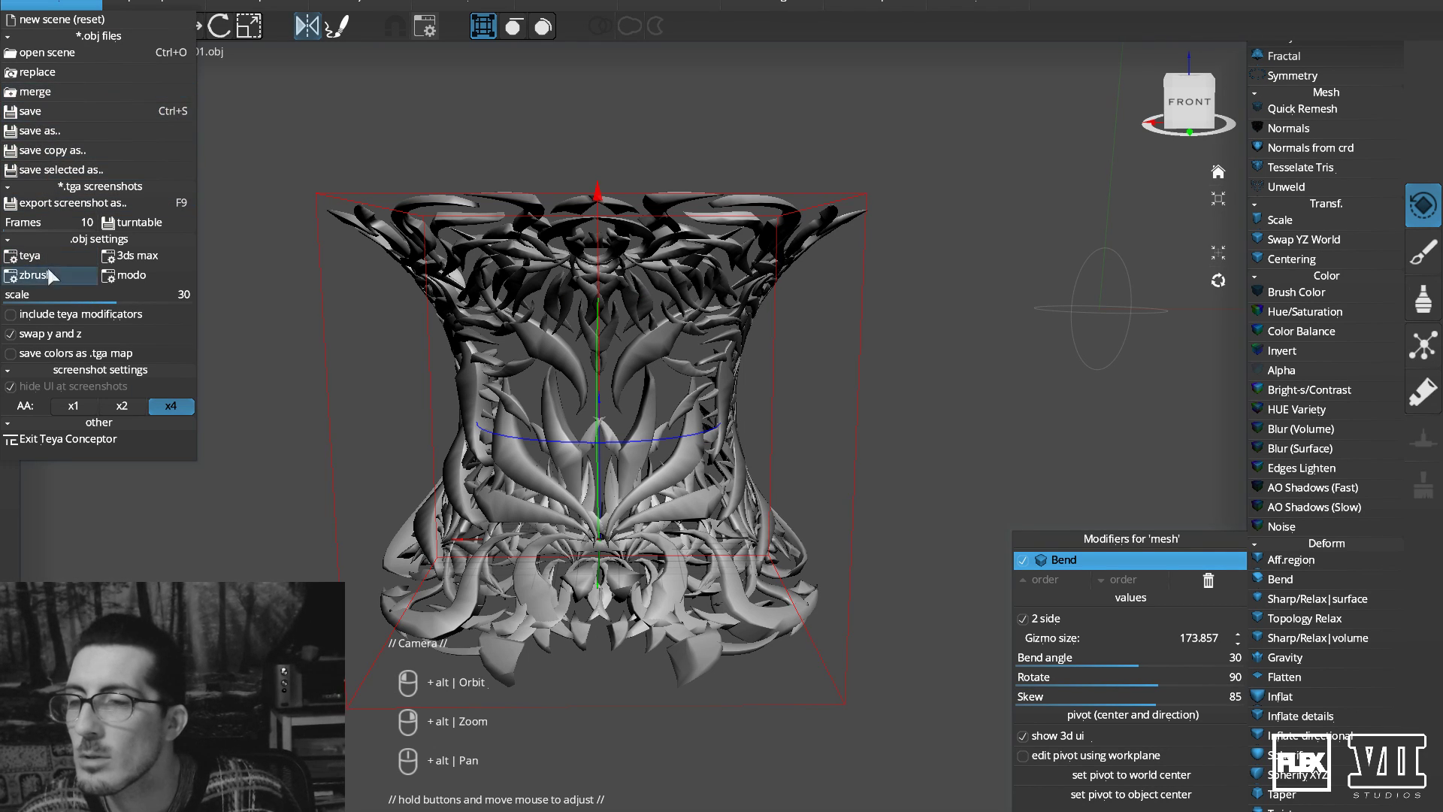
pyautogui.click(35, 132)
pyautogui.click(594, 225)
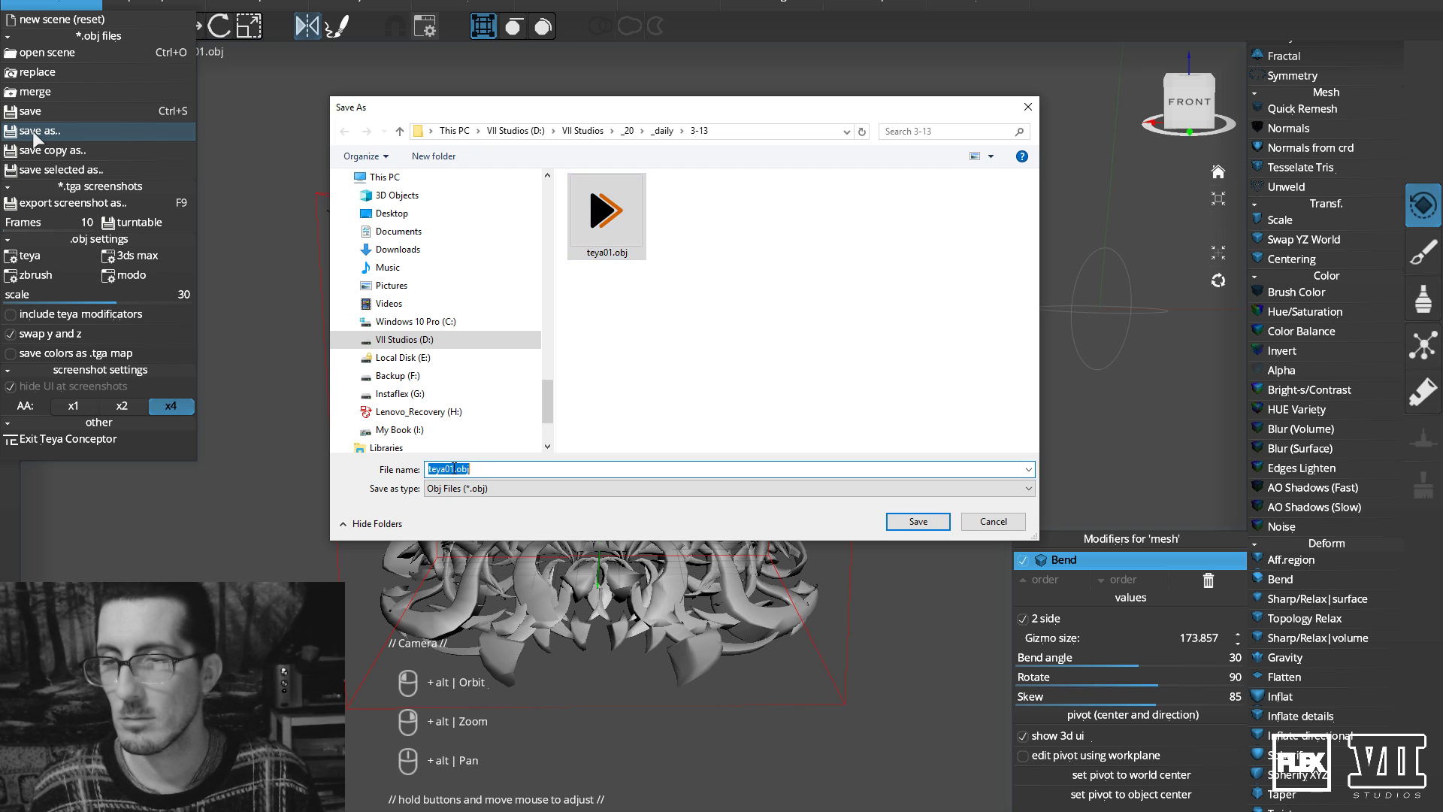
pyautogui.press('BackSpace')
pyautogui.write('2')
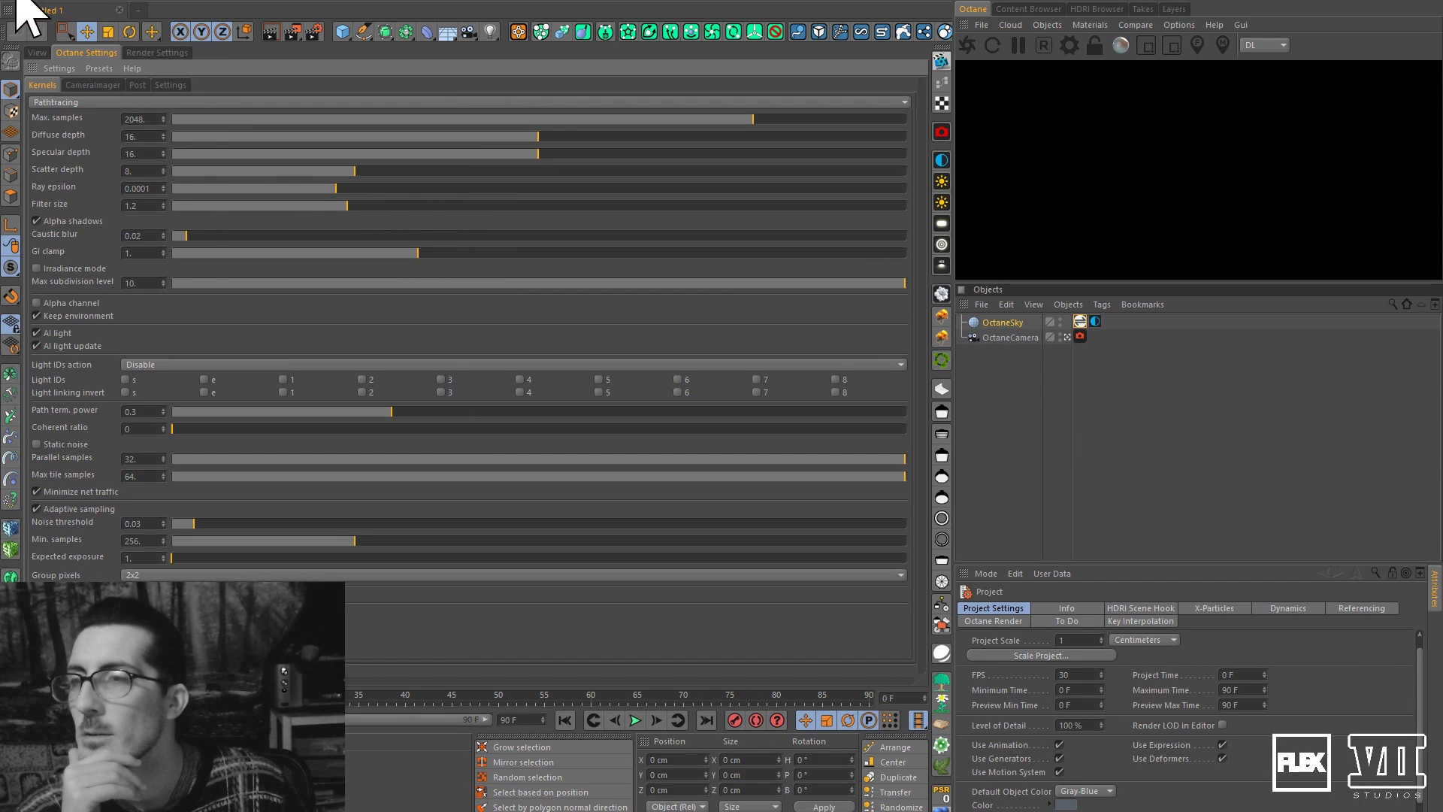
# In Cinema 4D, open teya02.obj from the _daily/3-13 folder with the default OBJ import settings and start the Octane live render.
pyautogui.click(16, 0)
pyautogui.click(39, 26)
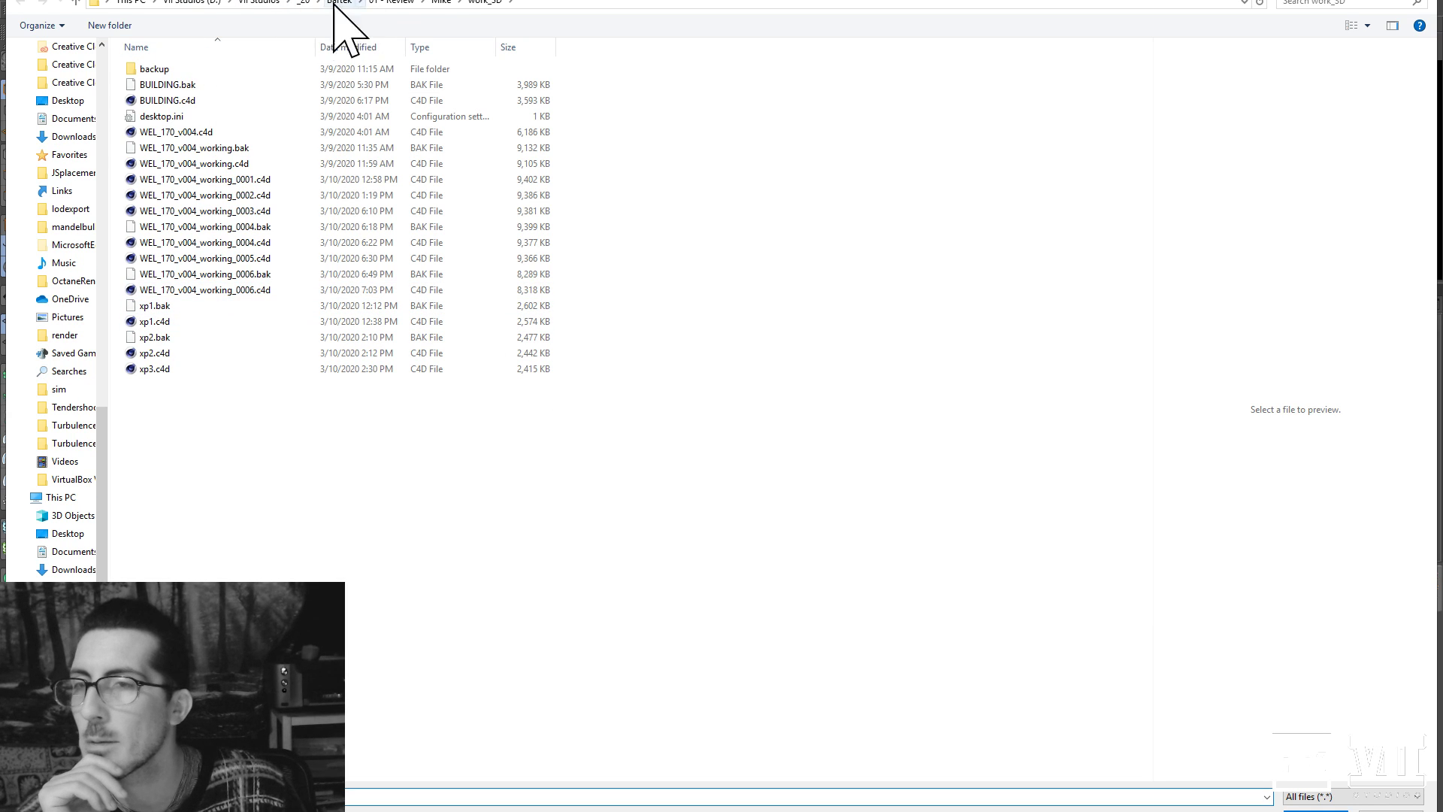
pyautogui.click(319, 2)
pyautogui.click(305, 2)
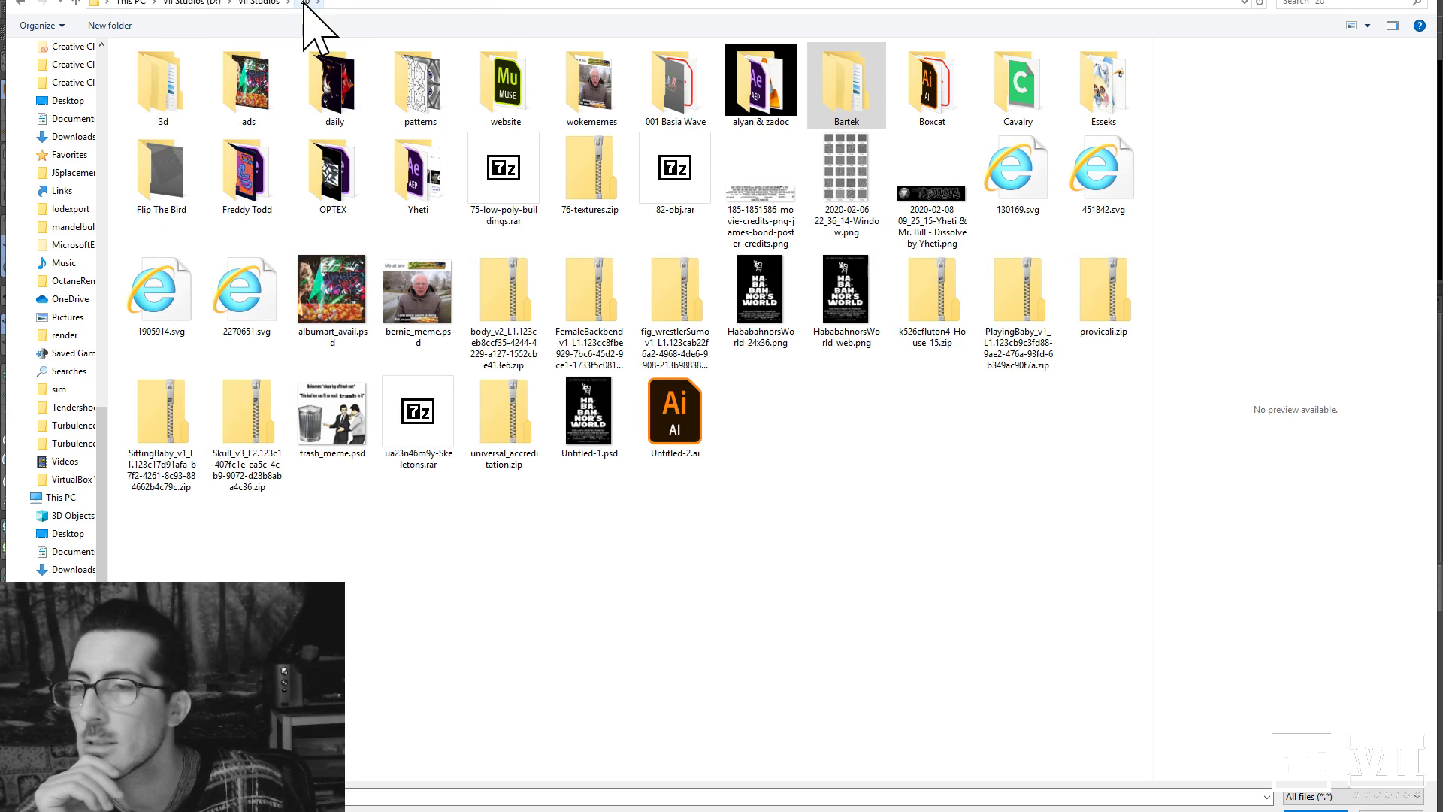
pyautogui.doubleClick(352, 100)
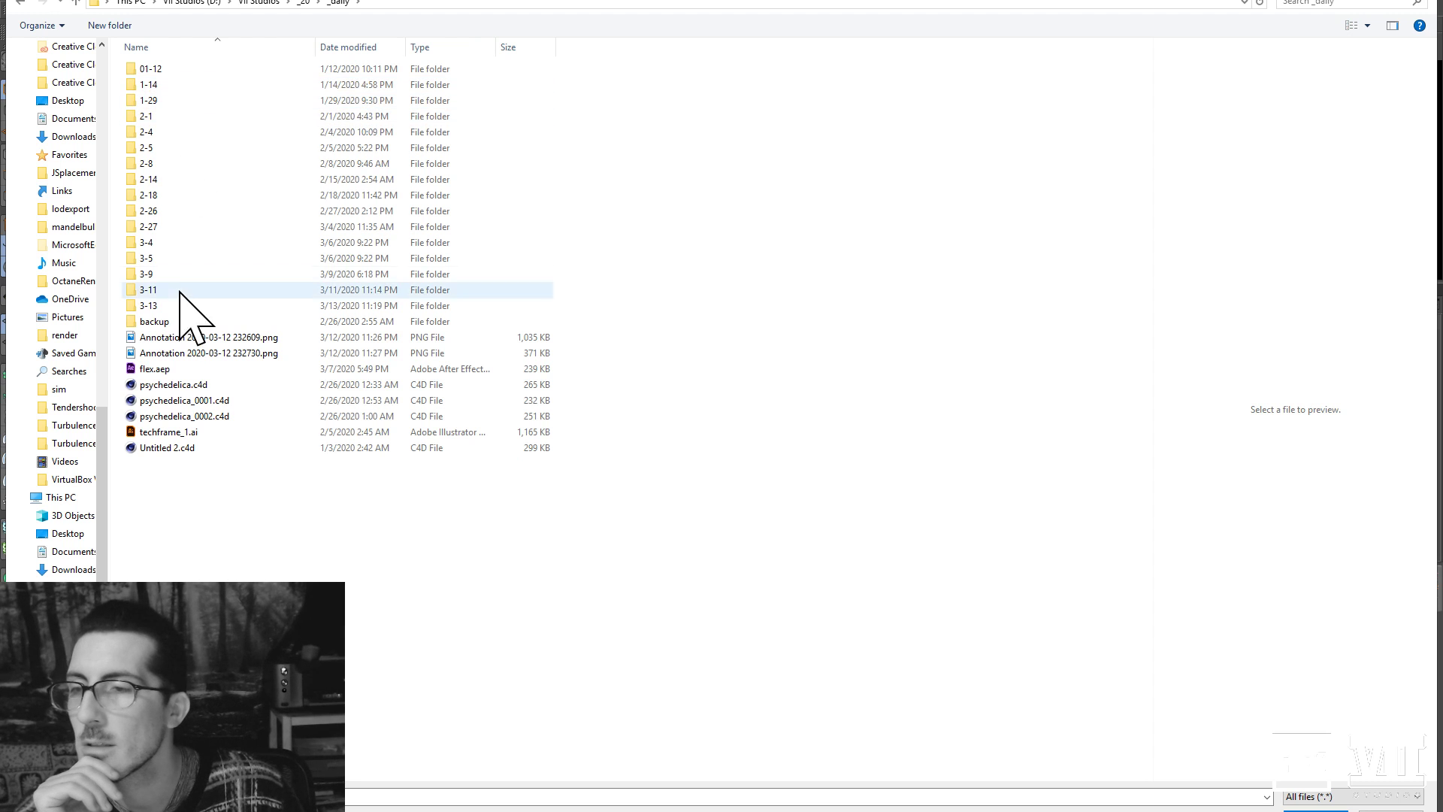
pyautogui.doubleClick(180, 305)
pyautogui.doubleClick(233, 107)
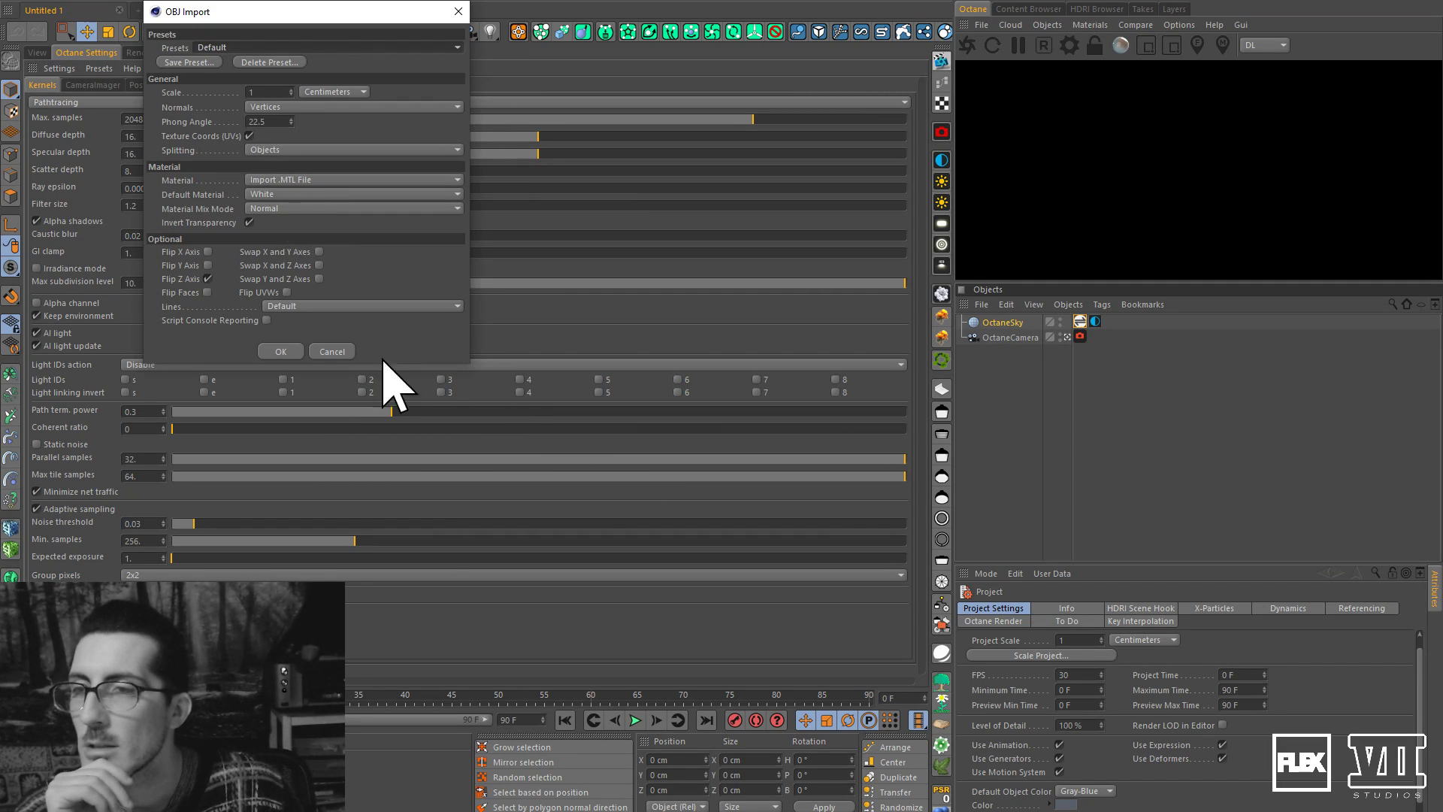
pyautogui.click(284, 352)
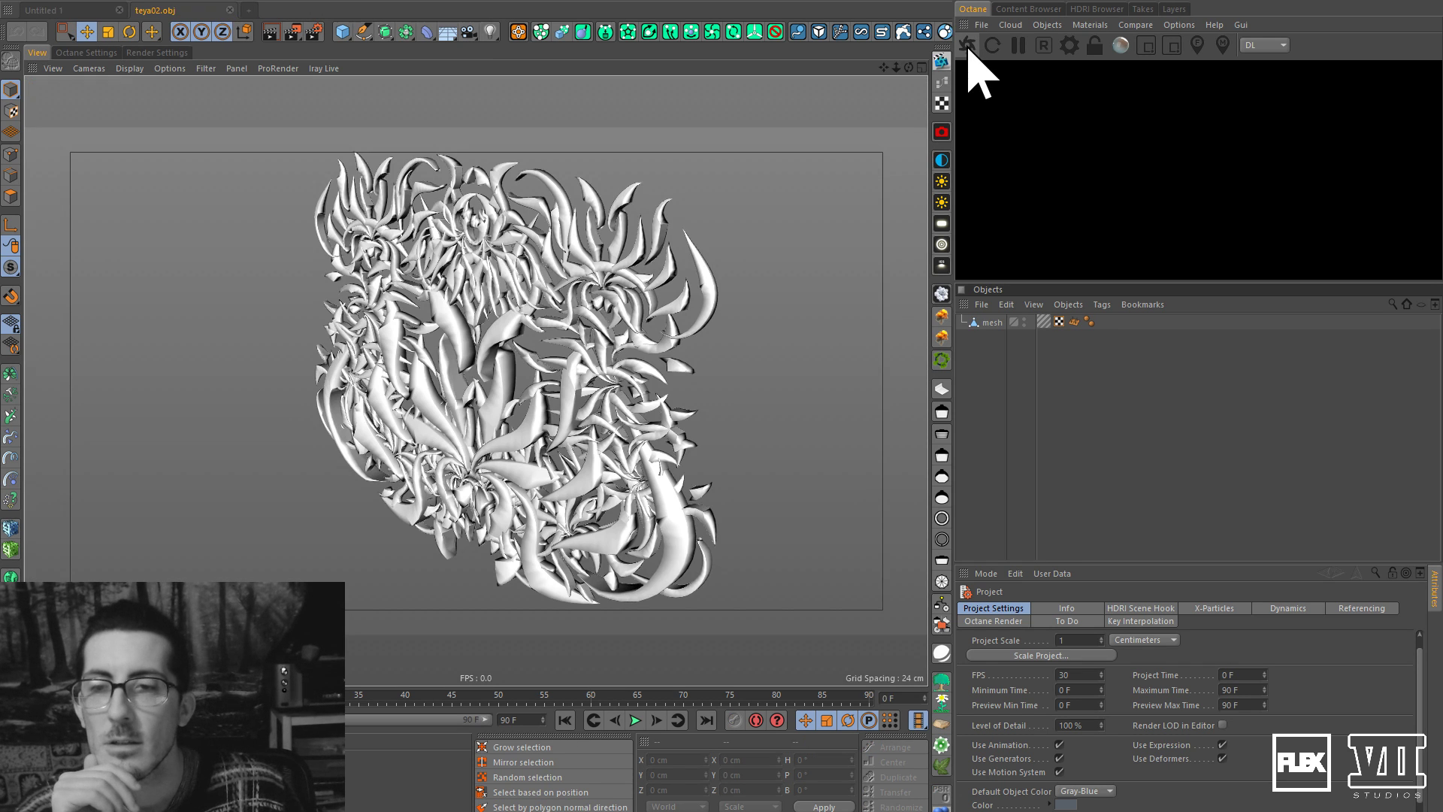
pyautogui.click(968, 47)
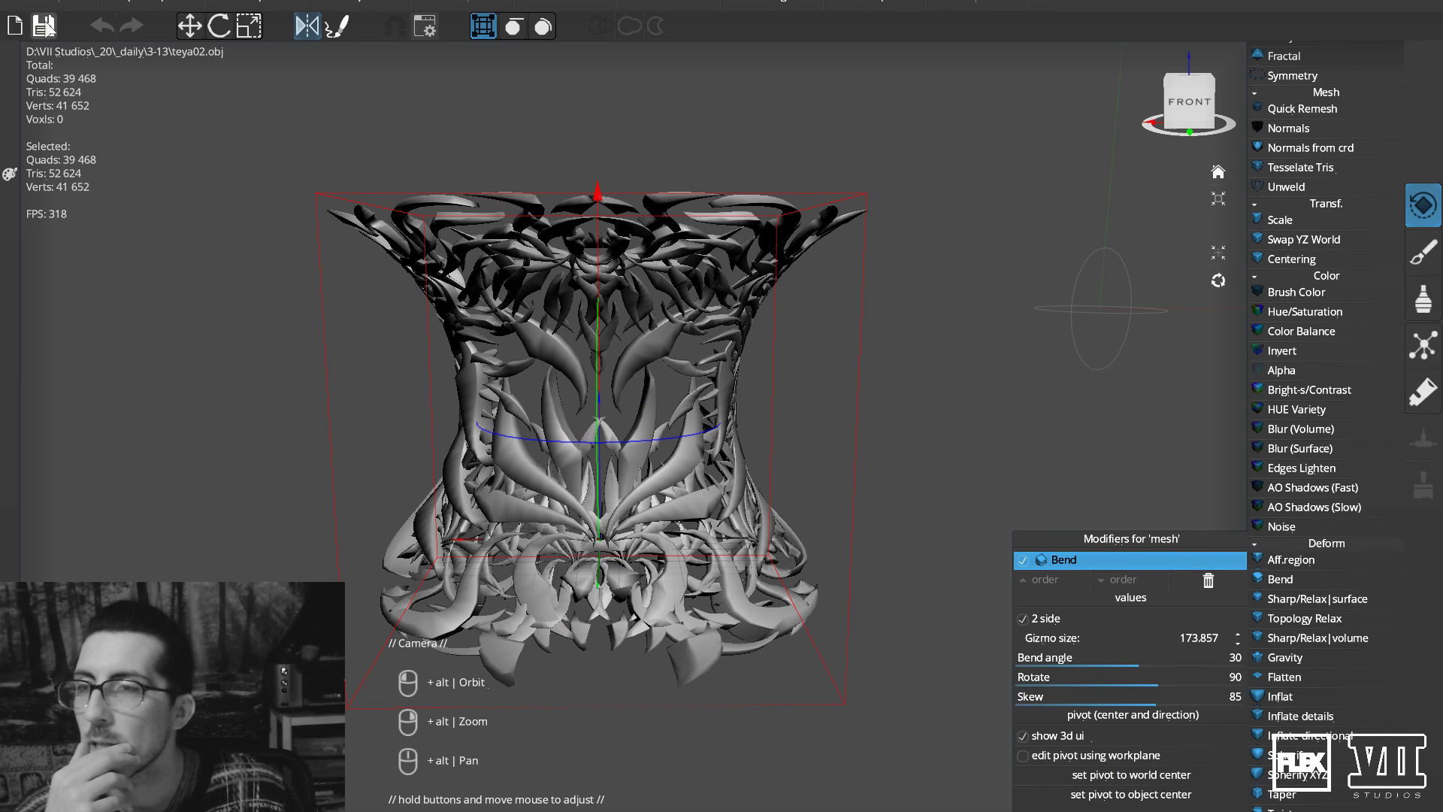
# Back in Teya Conceptor, include the Teya modificators in the OBJ export and save the mesh as teya03.obj.
pyautogui.click(56, 6)
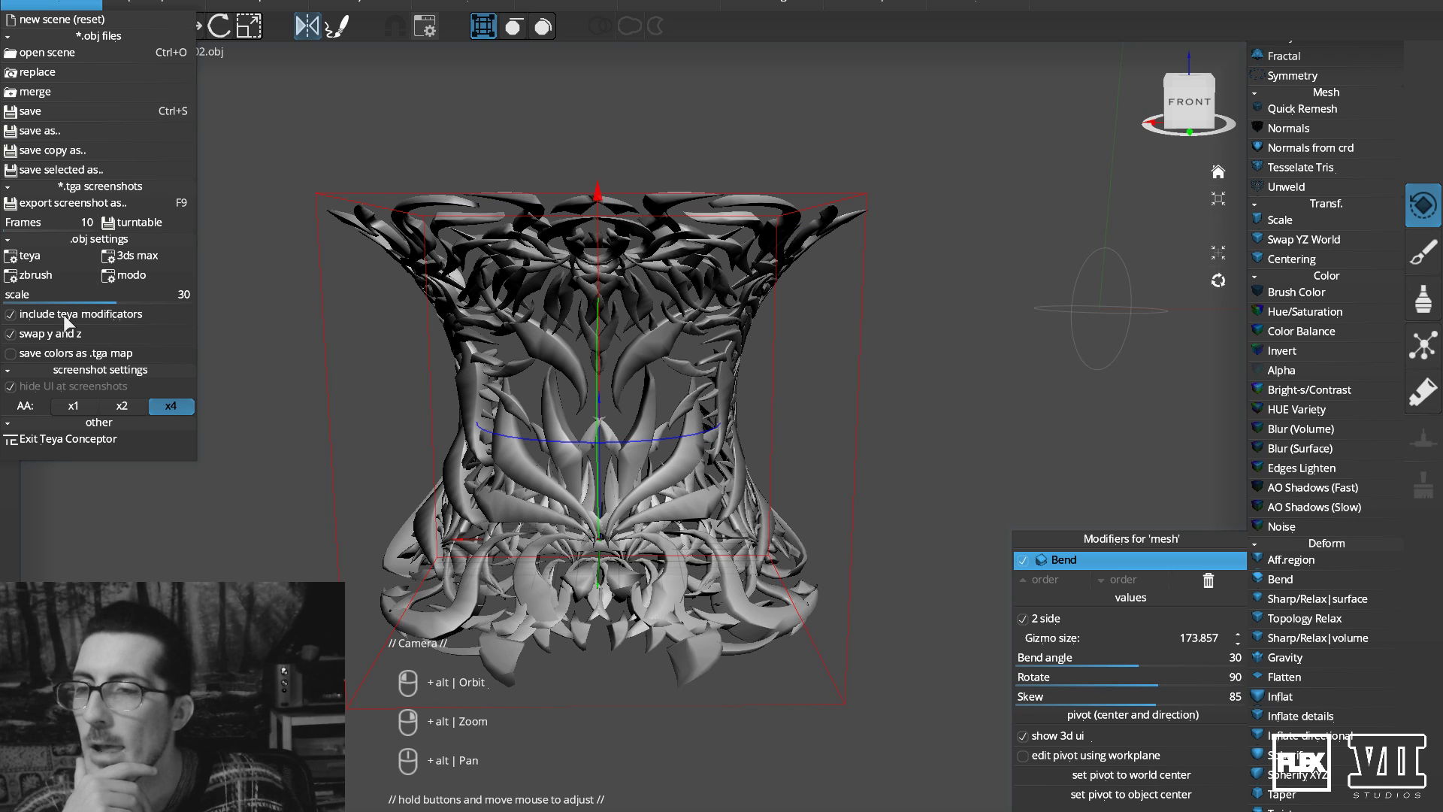
pyautogui.click(38, 134)
pyautogui.click(686, 237)
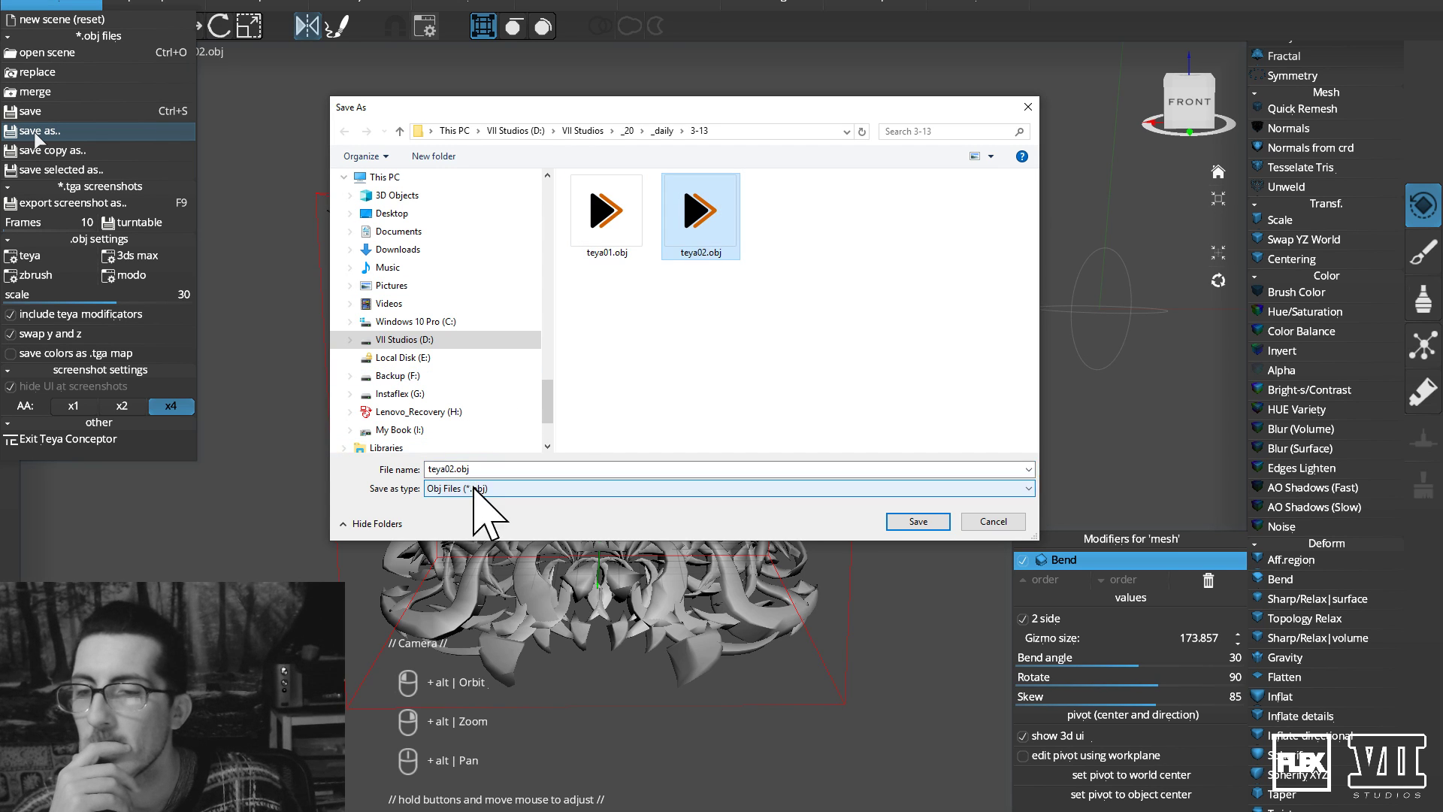
pyautogui.click(453, 470)
pyautogui.click(453, 470)
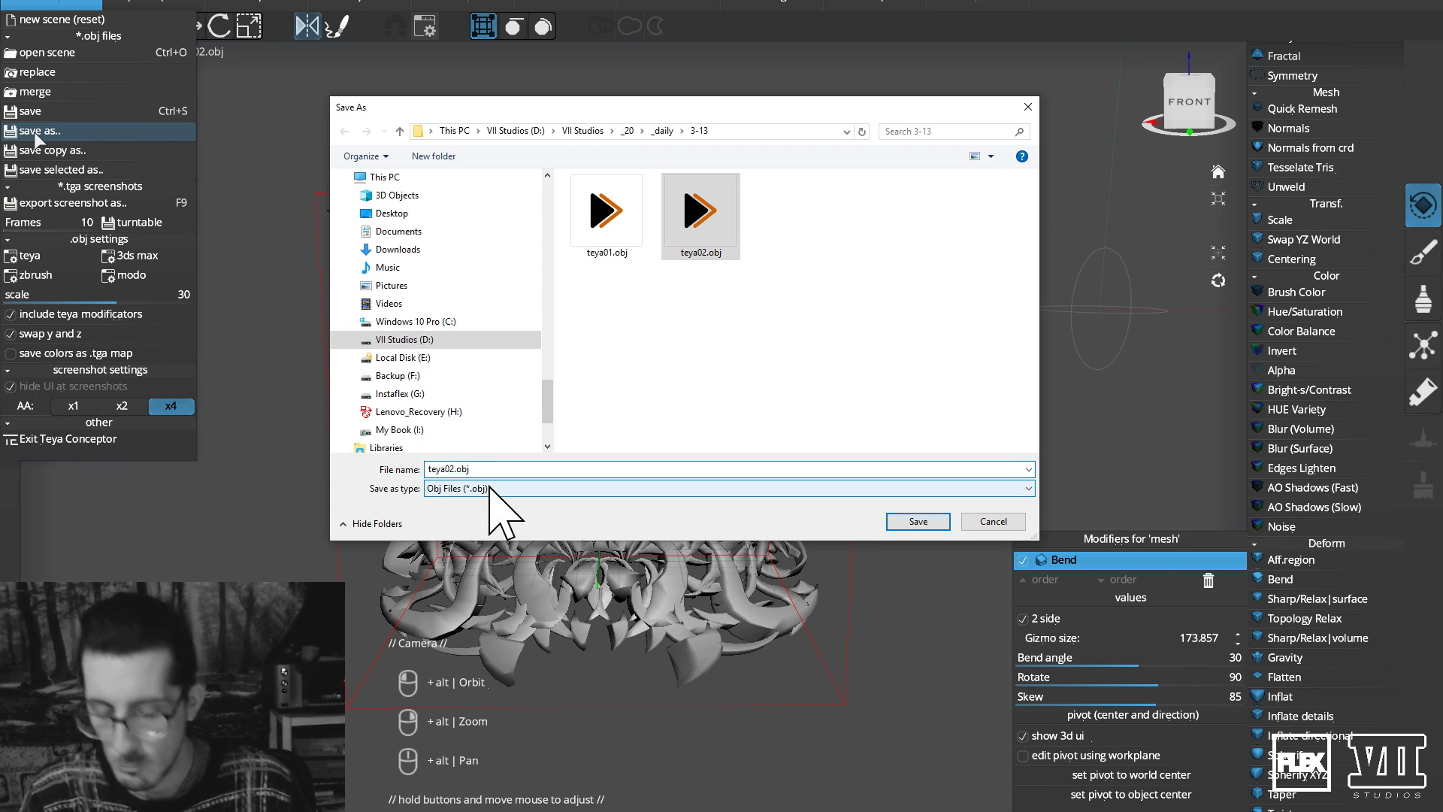
pyautogui.press('BackSpace')
pyautogui.write('3')
pyautogui.press('Return')
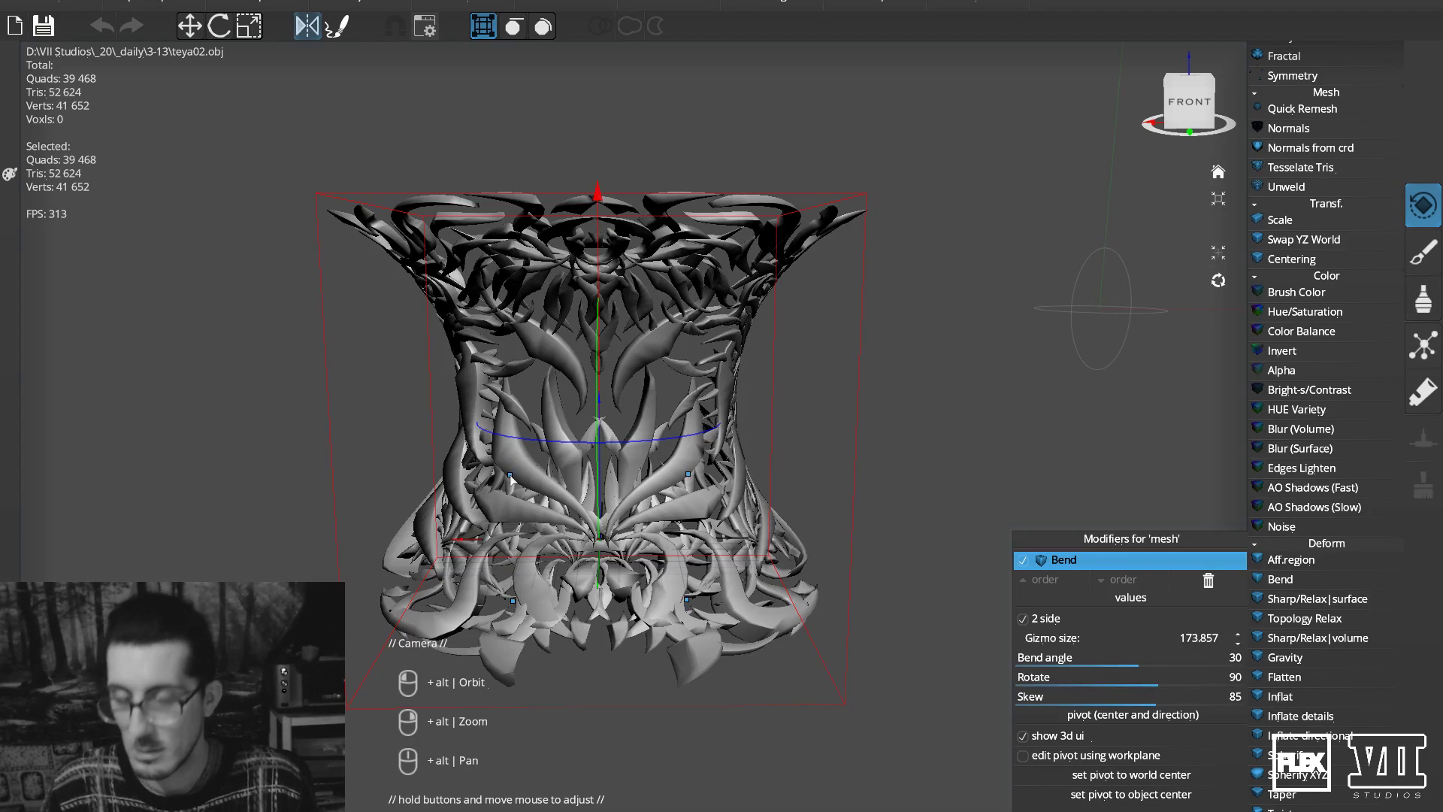
# Switch to Cinema 4D and enable Octane's viewport rendering option.
pyautogui.hotkey('alt', 'Tab')
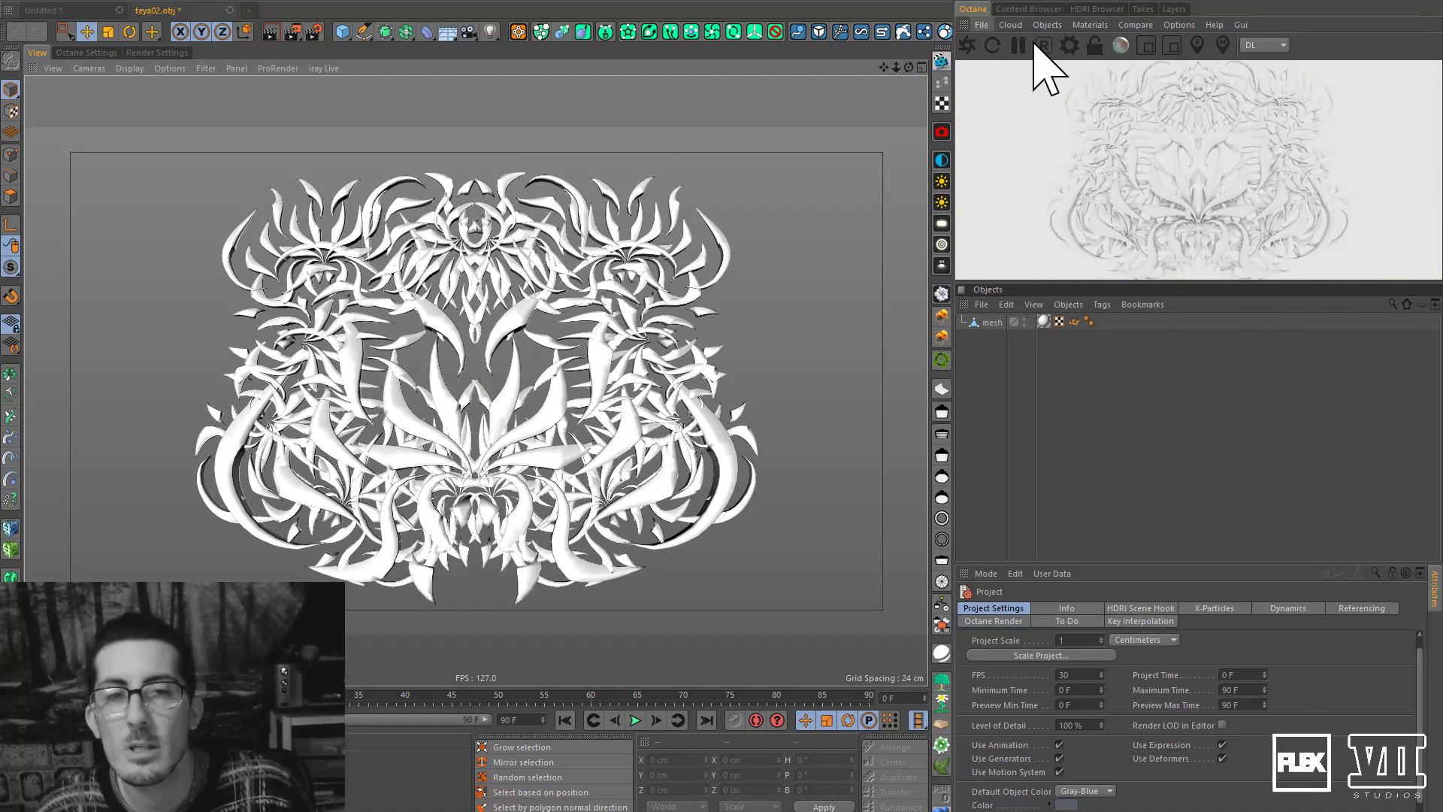
pyautogui.click(1139, 11)
pyautogui.click(972, 9)
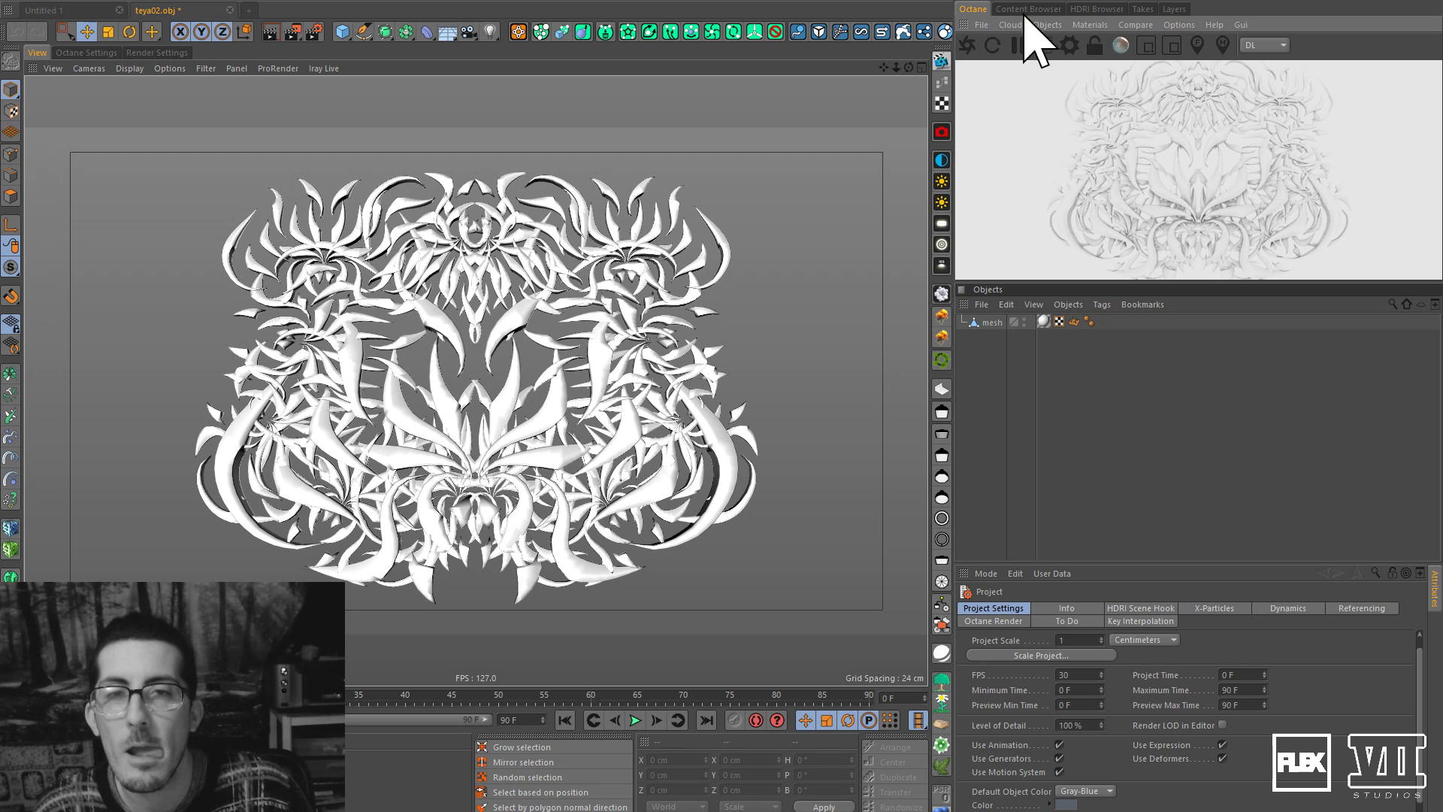
pyautogui.click(1153, 25)
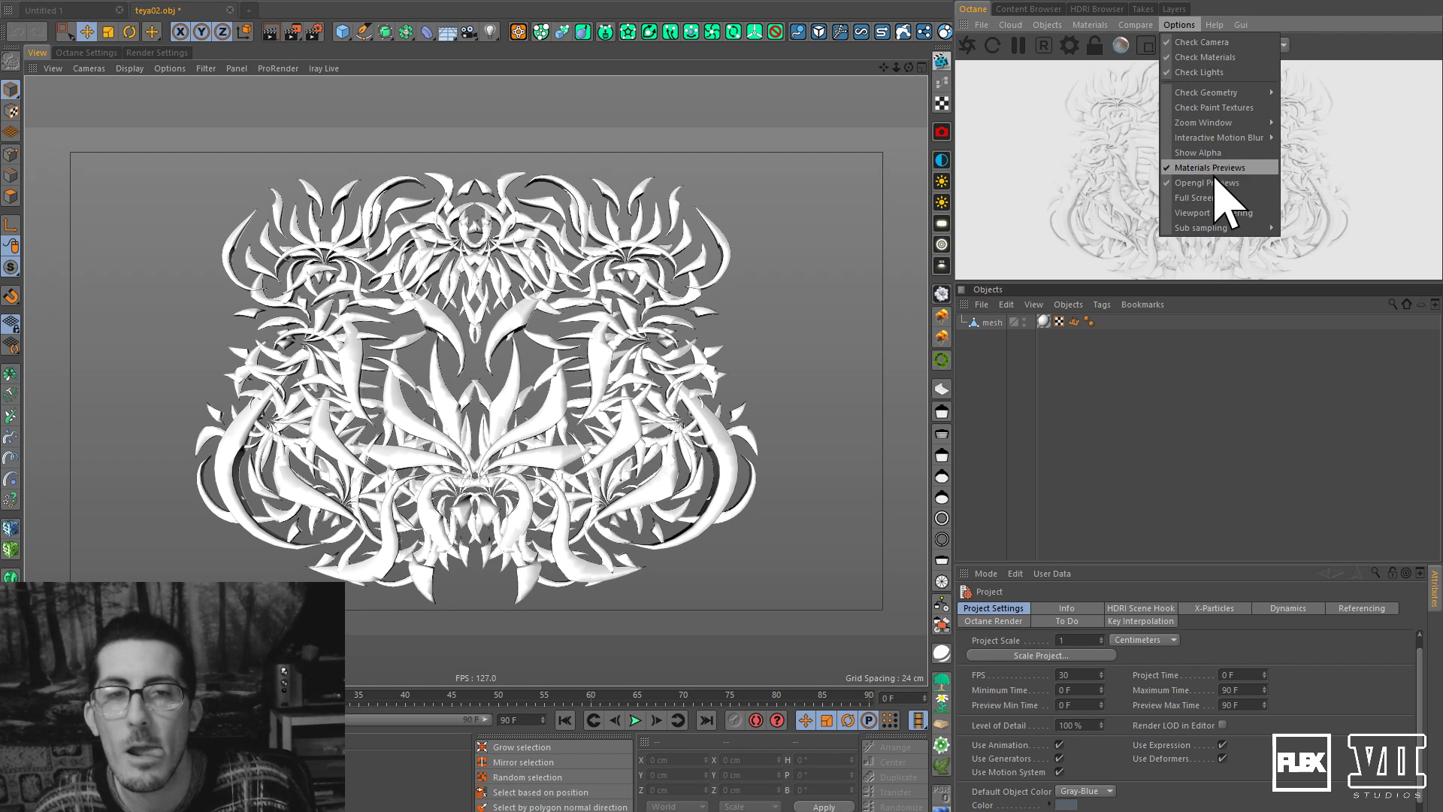
pyautogui.click(1225, 222)
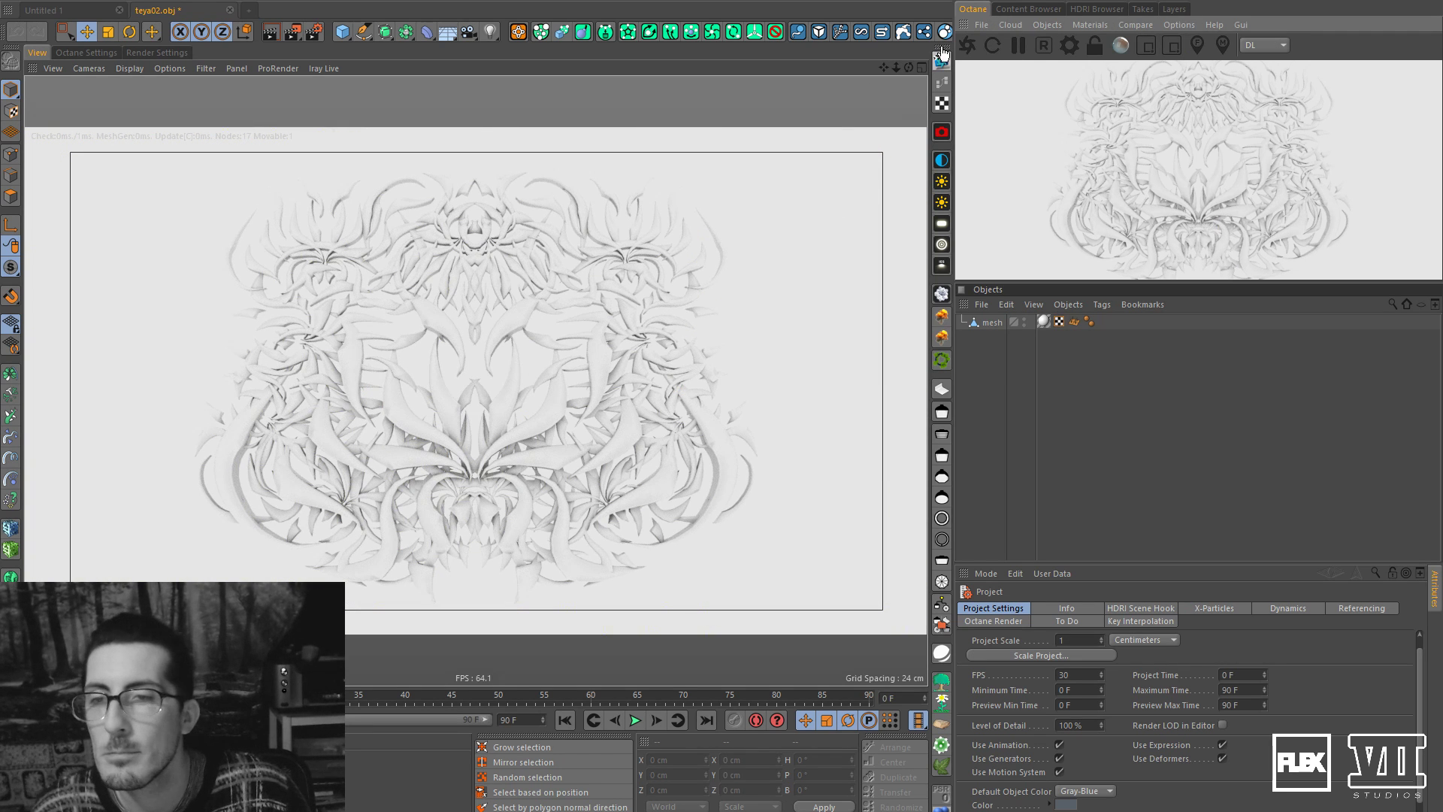
# Reduce the viewport's height to fit the render frame and bring the mesh slightly closer.
pyautogui.moveTo(897, 65); pyautogui.dragTo(901, 62)
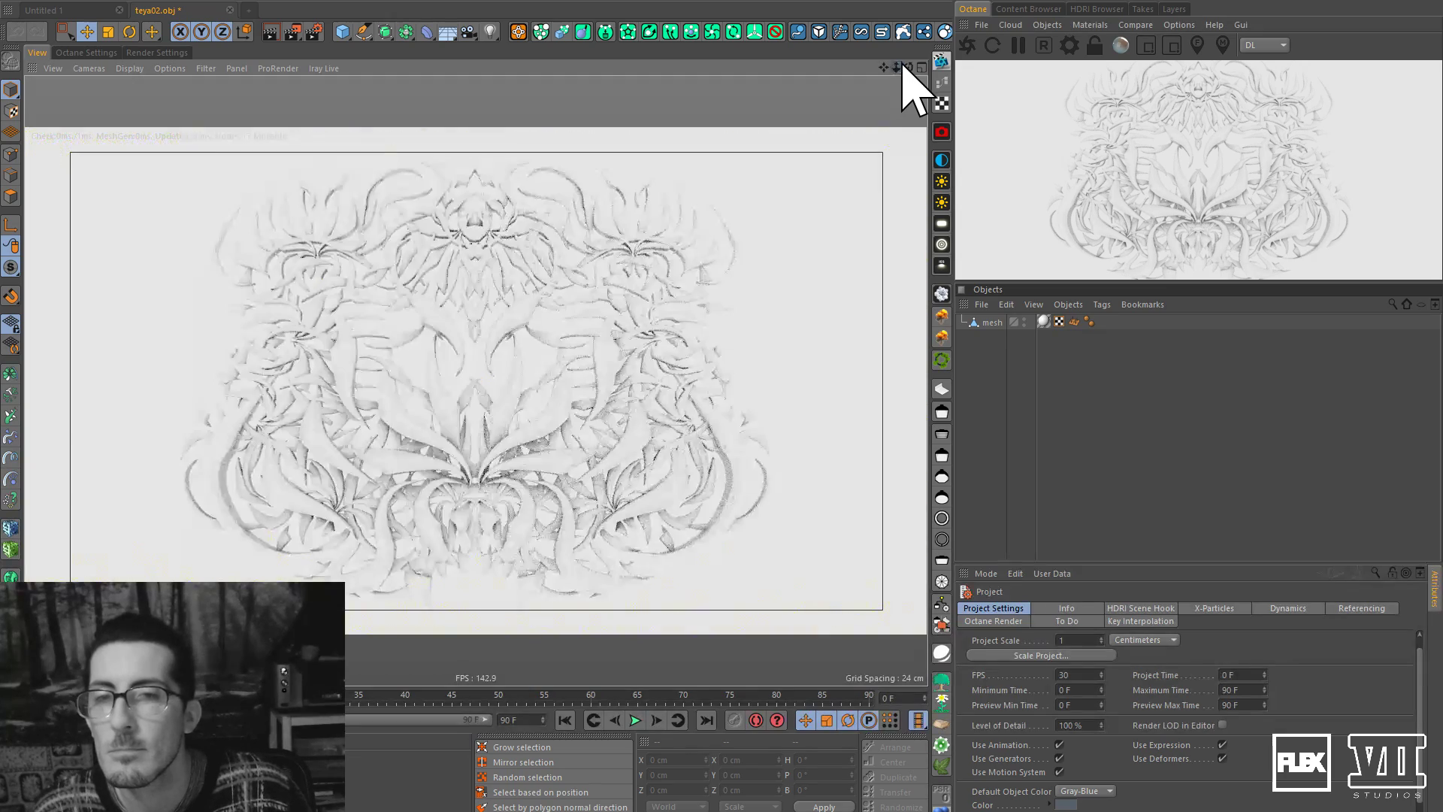
pyautogui.moveTo(755, 688); pyautogui.dragTo(735, 588)
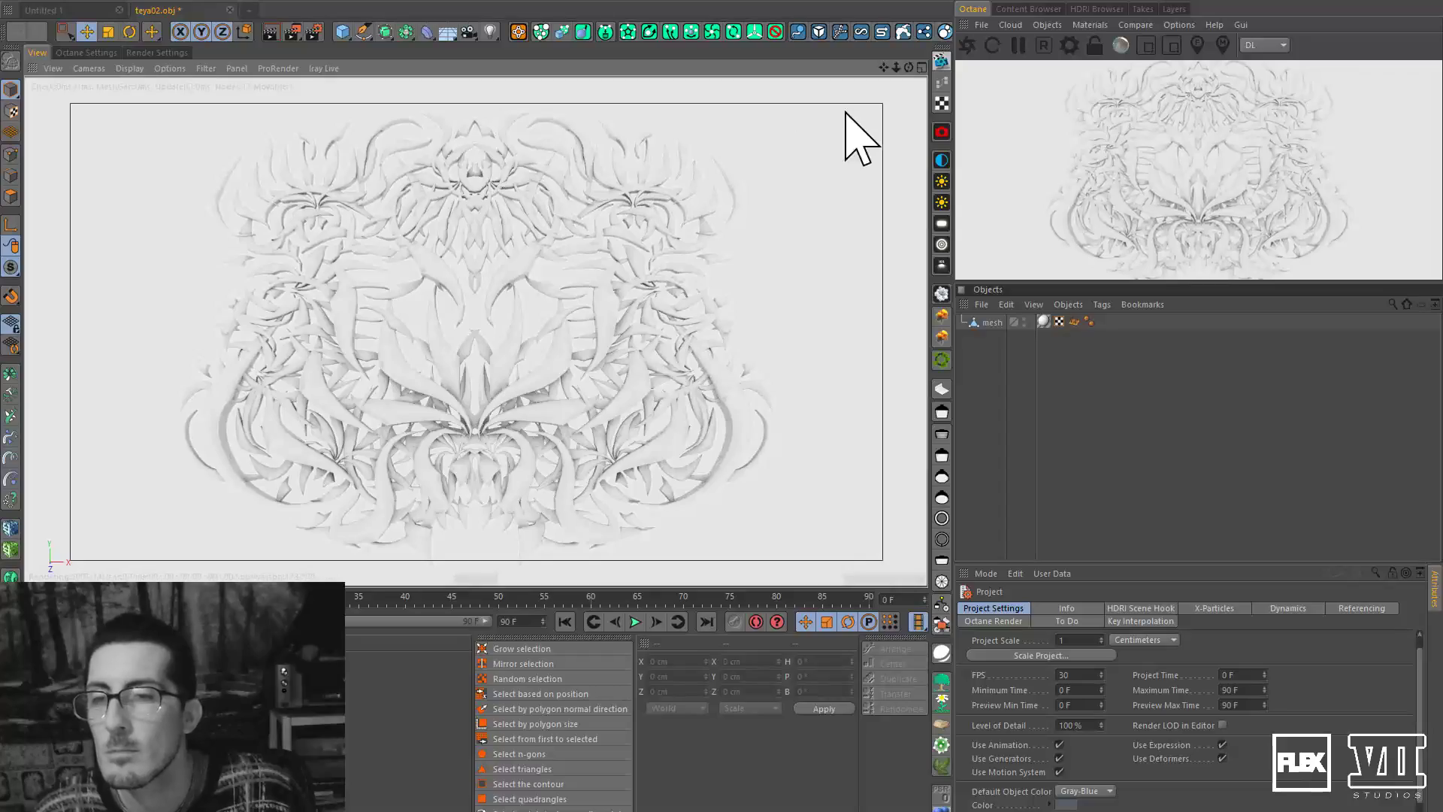
pyautogui.moveTo(907, 64)
pyautogui.mouseDown()
pyautogui.moveTo(831, 90)
pyautogui.moveTo(895, 91)
pyautogui.moveTo(934, 68)
pyautogui.mouseUp()
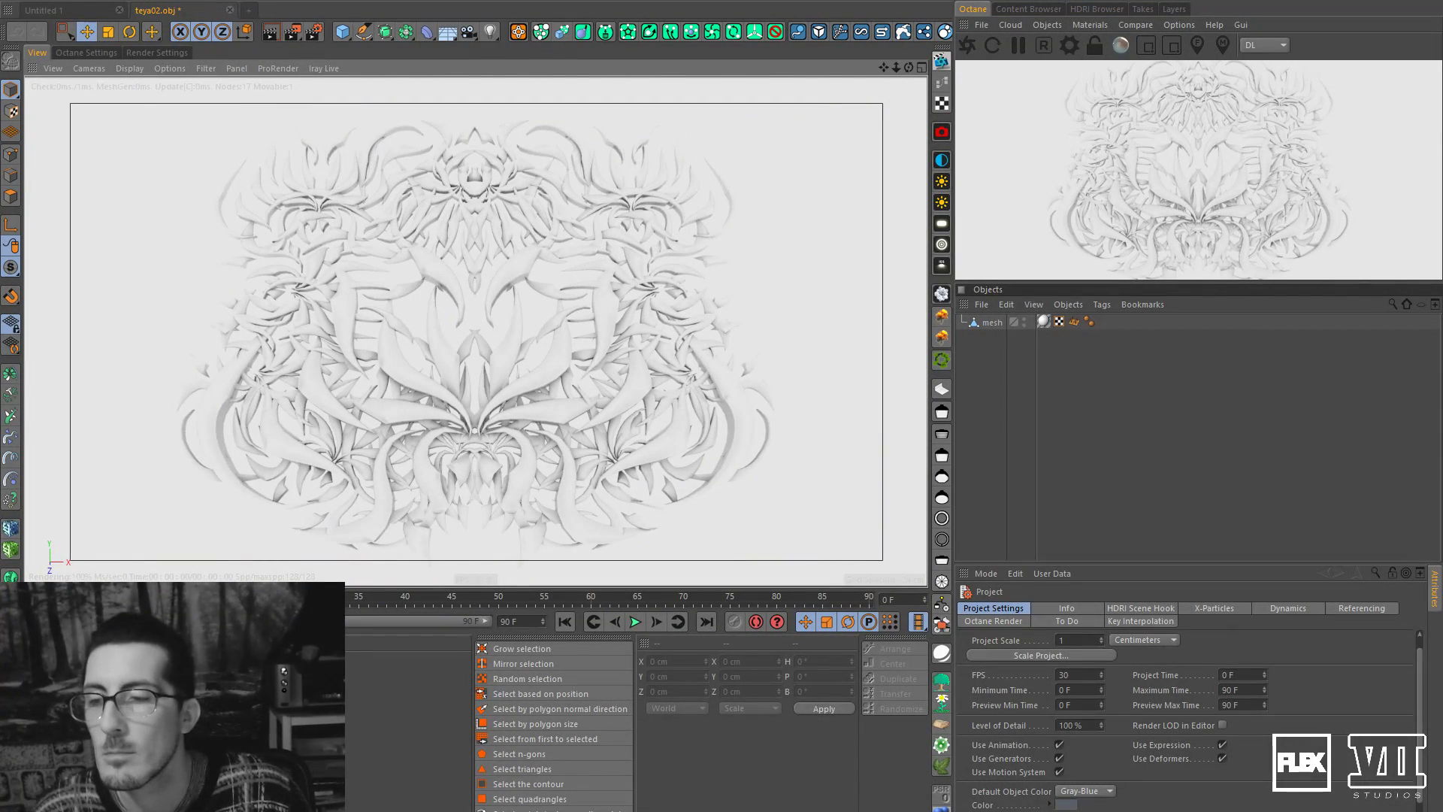
# Assign the OctUniversal1 material to the mesh and give that material Fast round edges with a 2.021 cm radius.
pyautogui.click(173, 695)
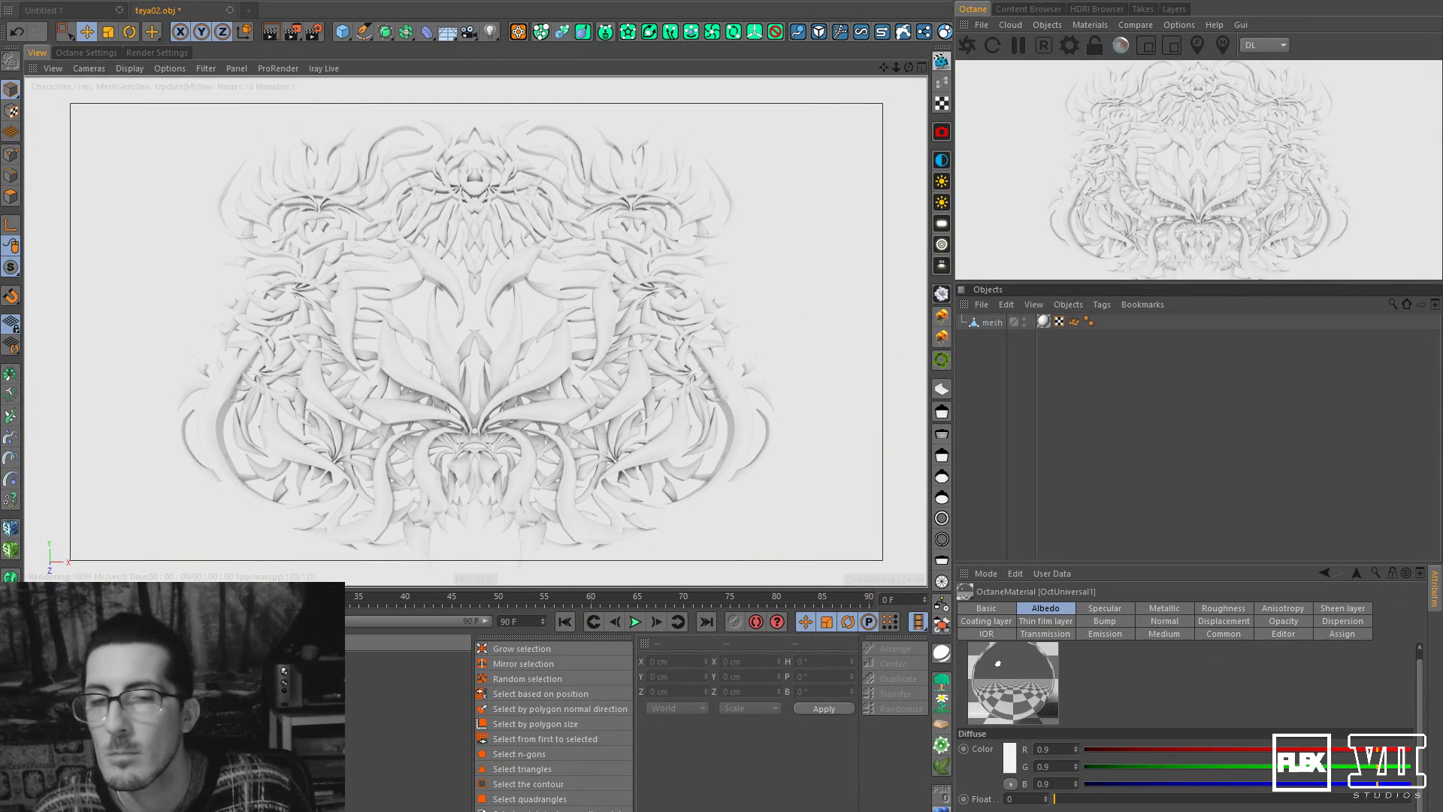
pyautogui.moveTo(985, 329); pyautogui.dragTo(987, 325)
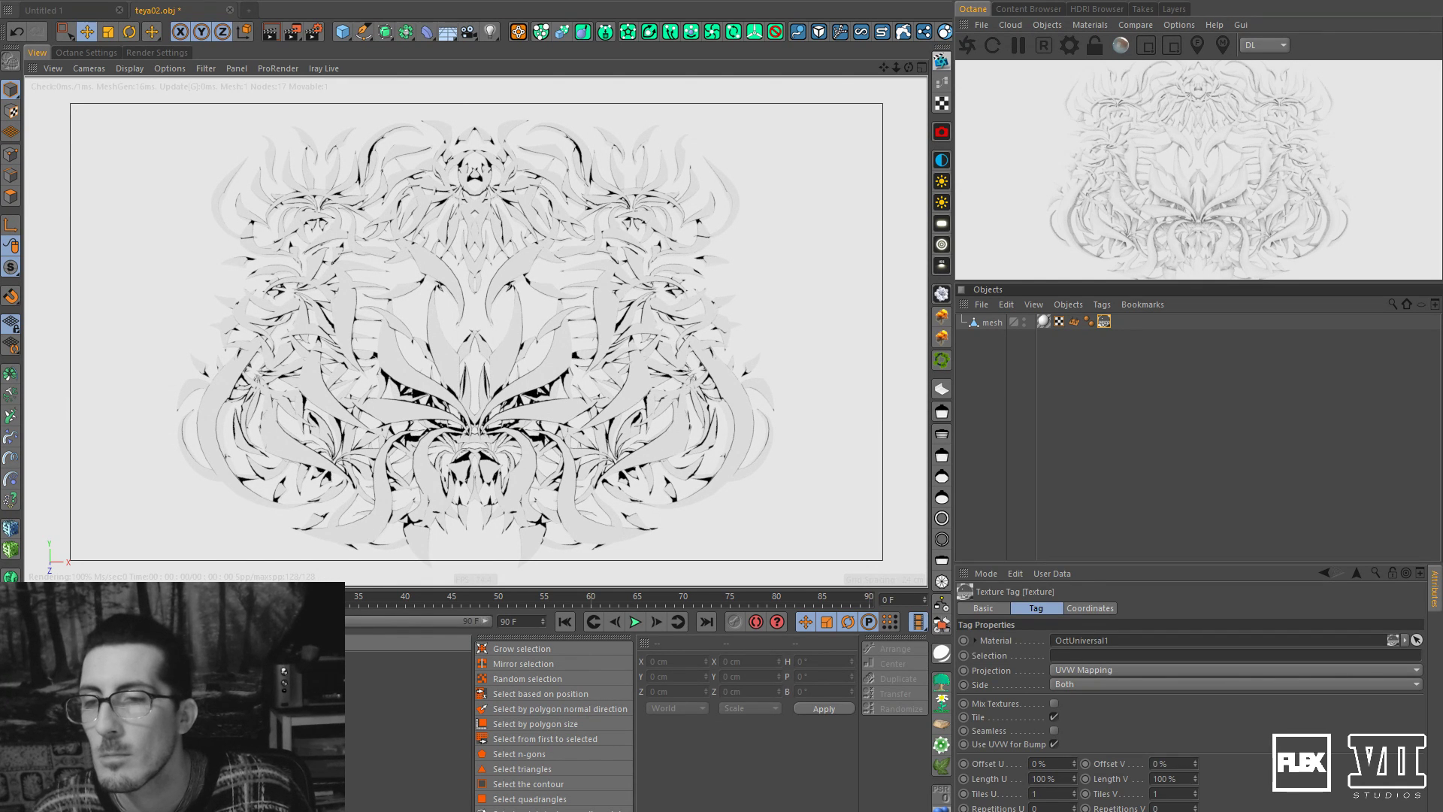
pyautogui.doubleClick(173, 696)
pyautogui.click(300, 517)
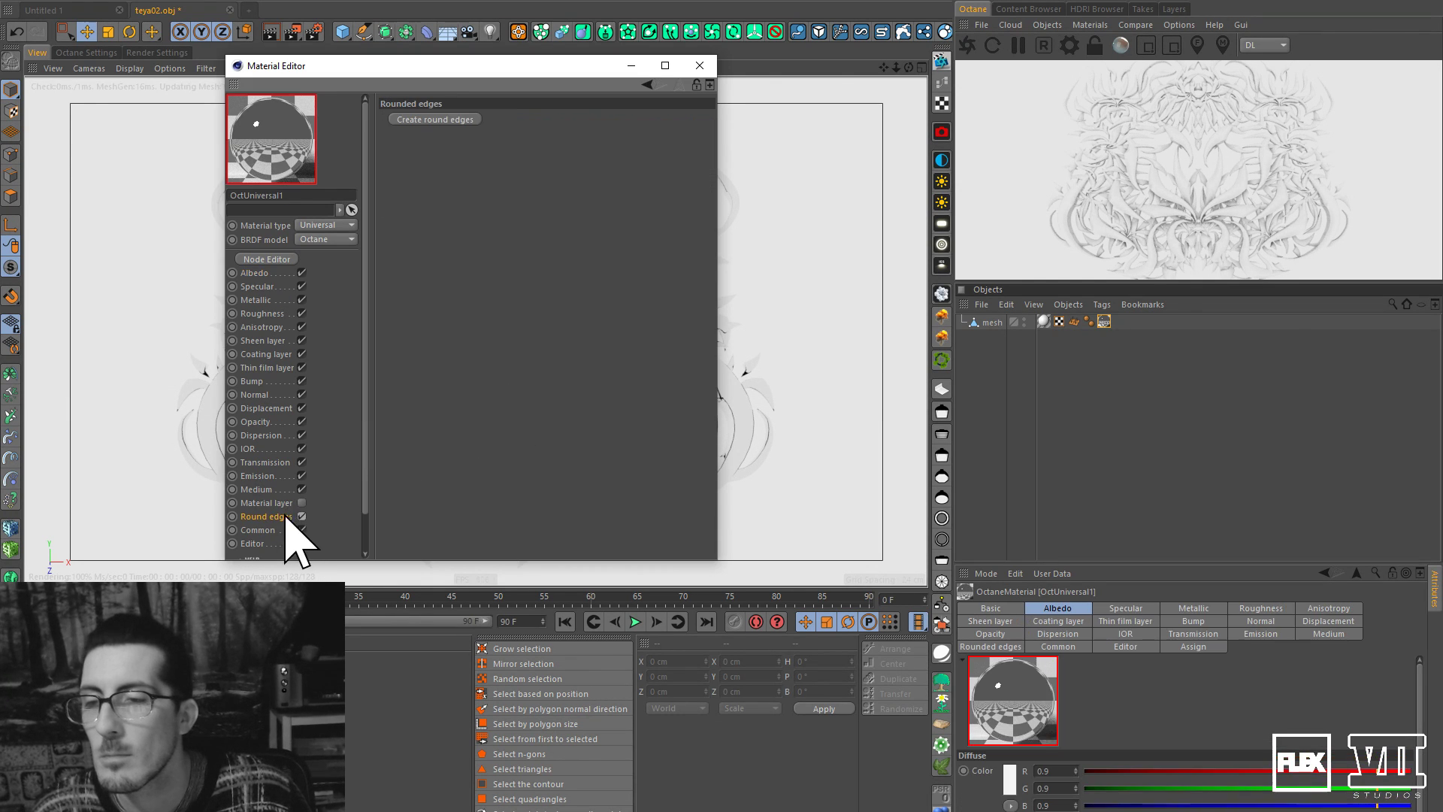
pyautogui.click(434, 120)
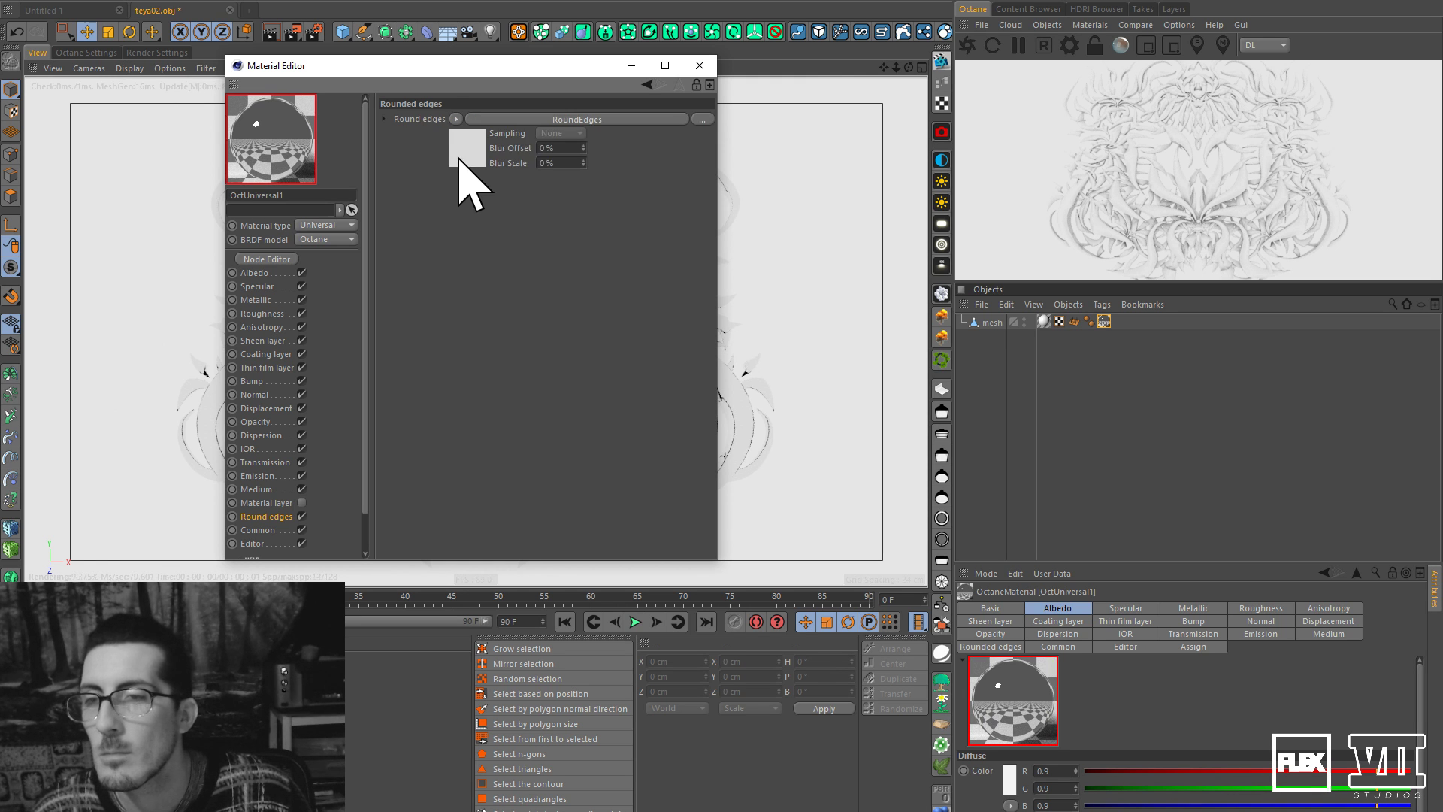
pyautogui.moveTo(546, 68); pyautogui.dragTo(1180, 218)
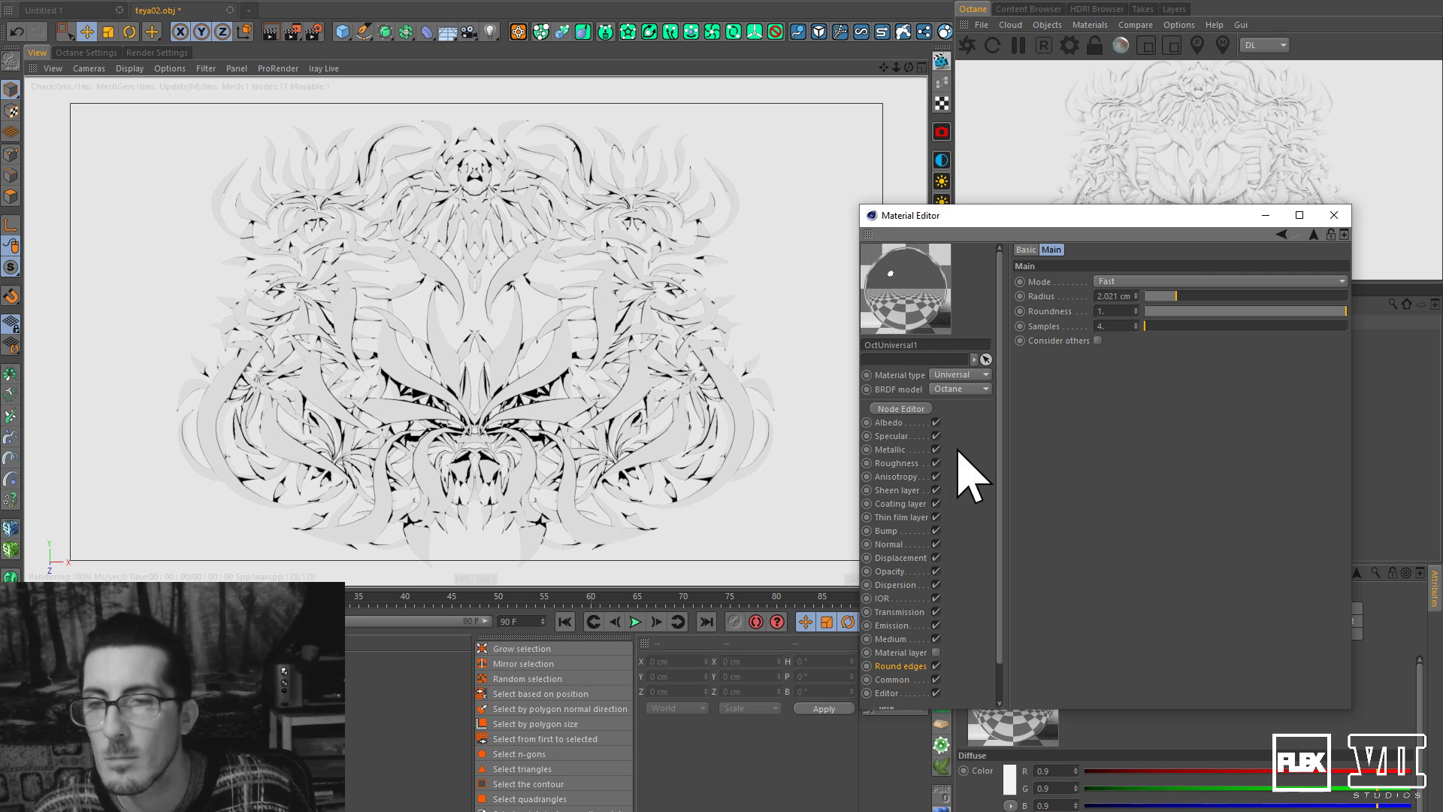
# Set the material's thin film layer to a black color, a float of about 0.166 and a film IOR of about 1.388.
pyautogui.click(902, 517)
pyautogui.moveTo(1179, 303); pyautogui.dragTo(1160, 303)
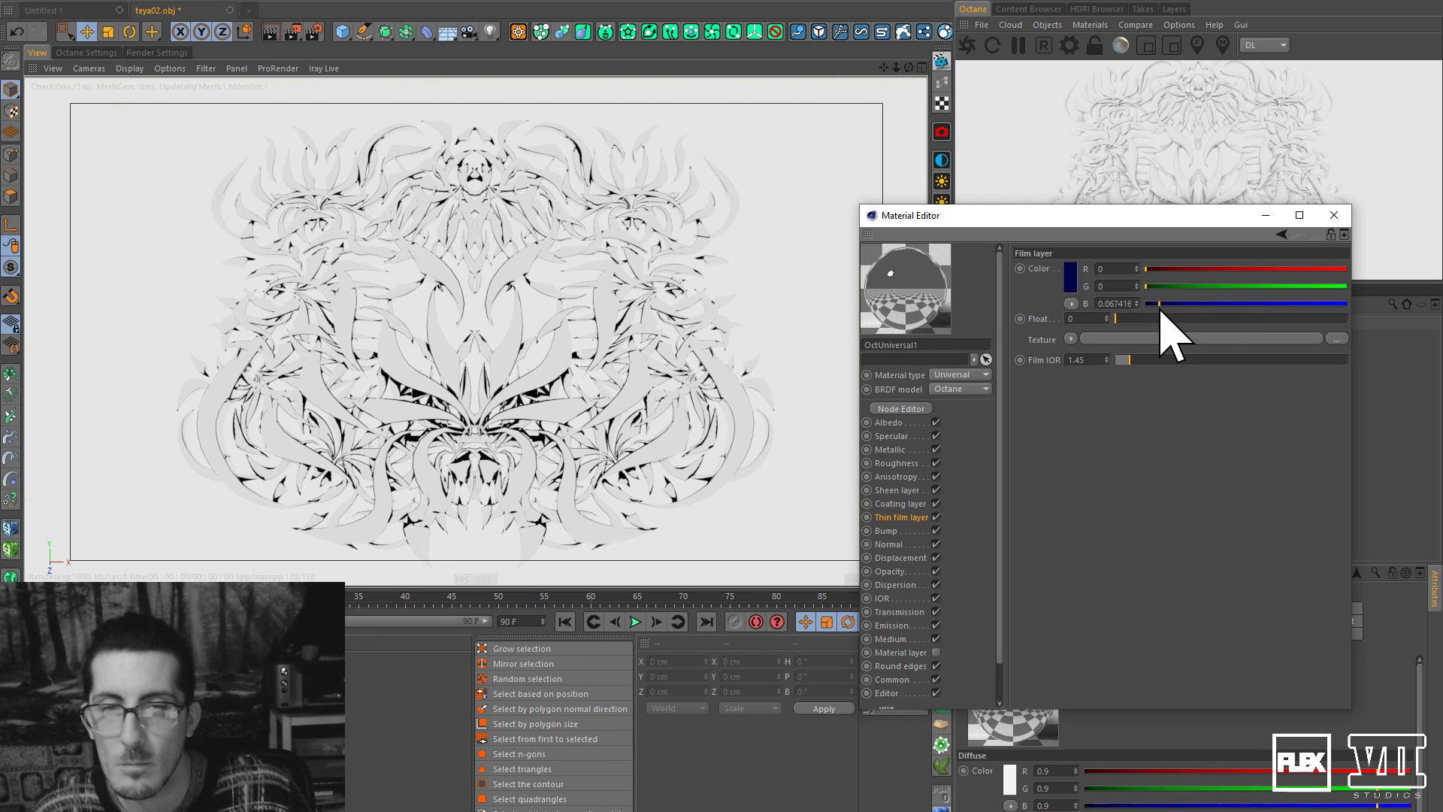
pyautogui.moveTo(1161, 320); pyautogui.dragTo(1138, 301)
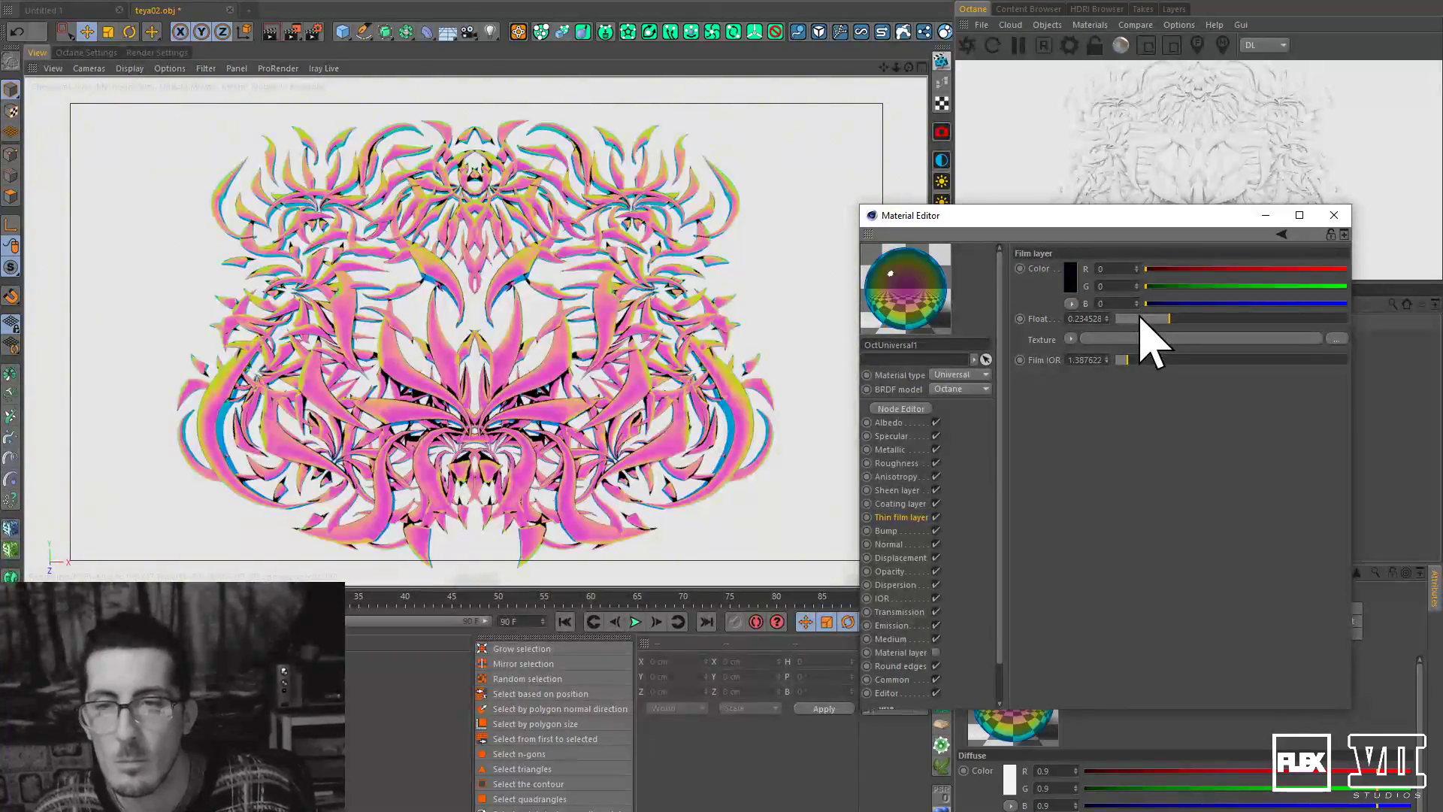
pyautogui.moveTo(1144, 319); pyautogui.dragTo(1156, 319)
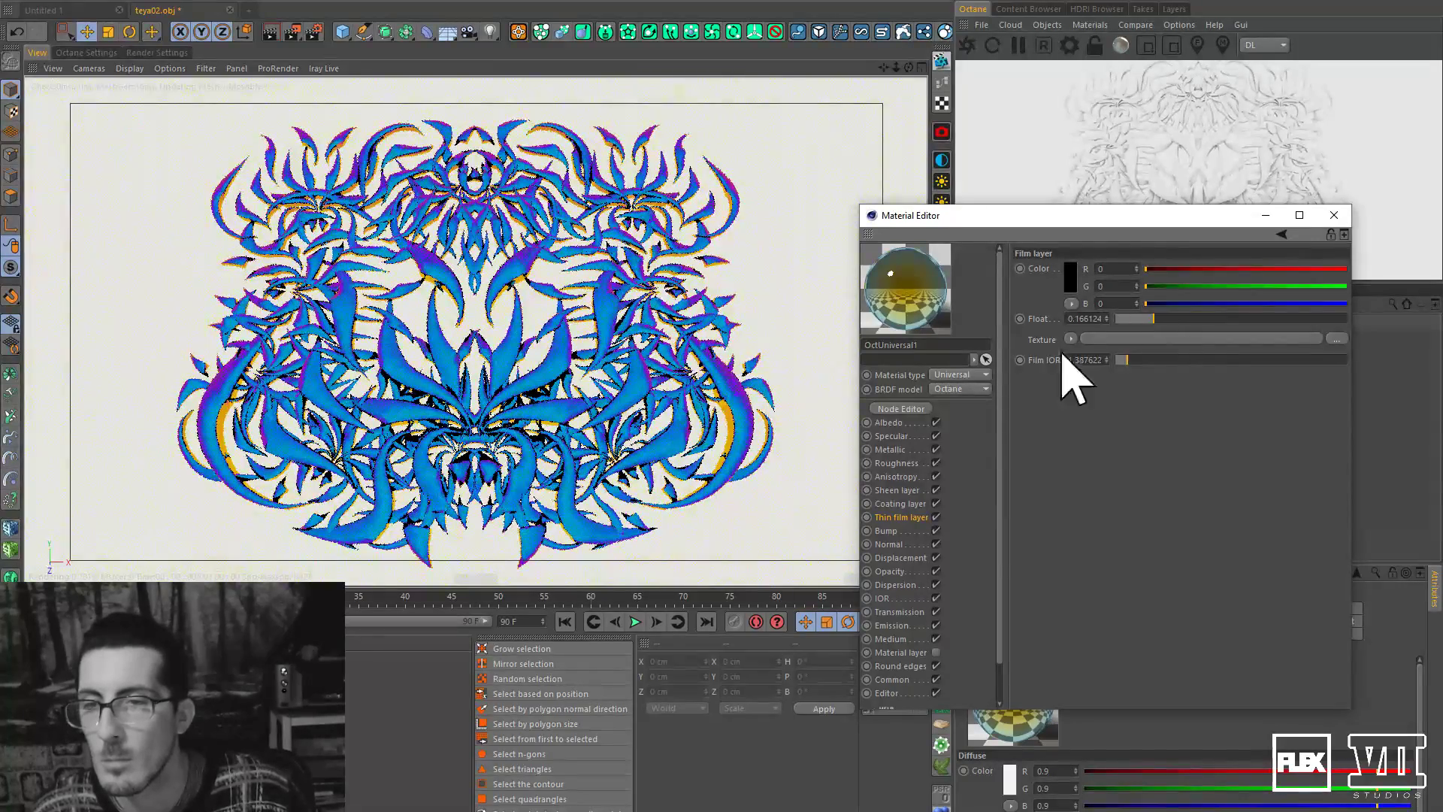
pyautogui.keyDown('alt'); pyautogui.moveTo(697, 406); pyautogui.dragTo(735, 417); pyautogui.keyUp('alt')
pyautogui.keyDown('alt'); pyautogui.moveTo(735, 417); pyautogui.dragTo(645, 412, button='right'); pyautogui.keyUp('alt')
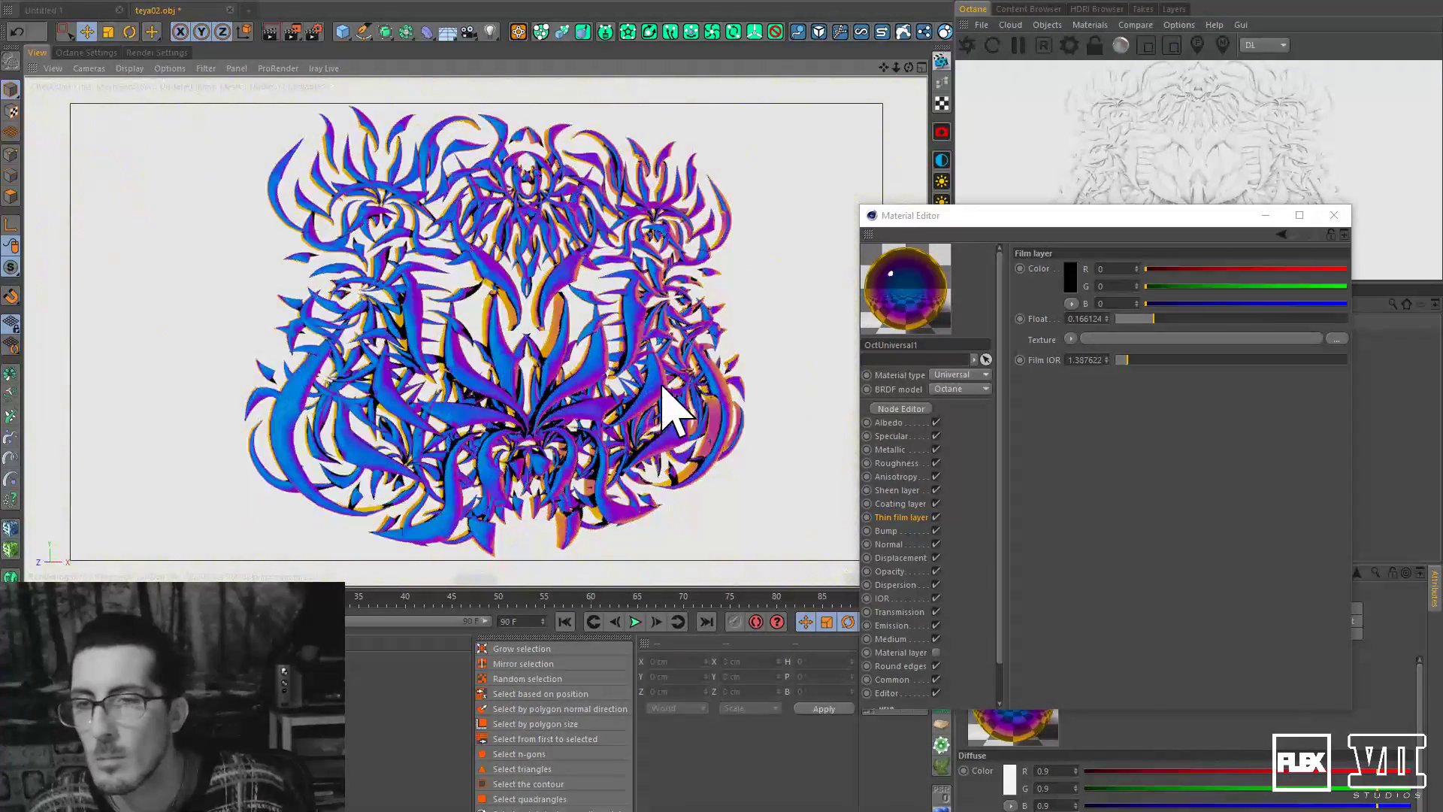
pyautogui.click(1334, 215)
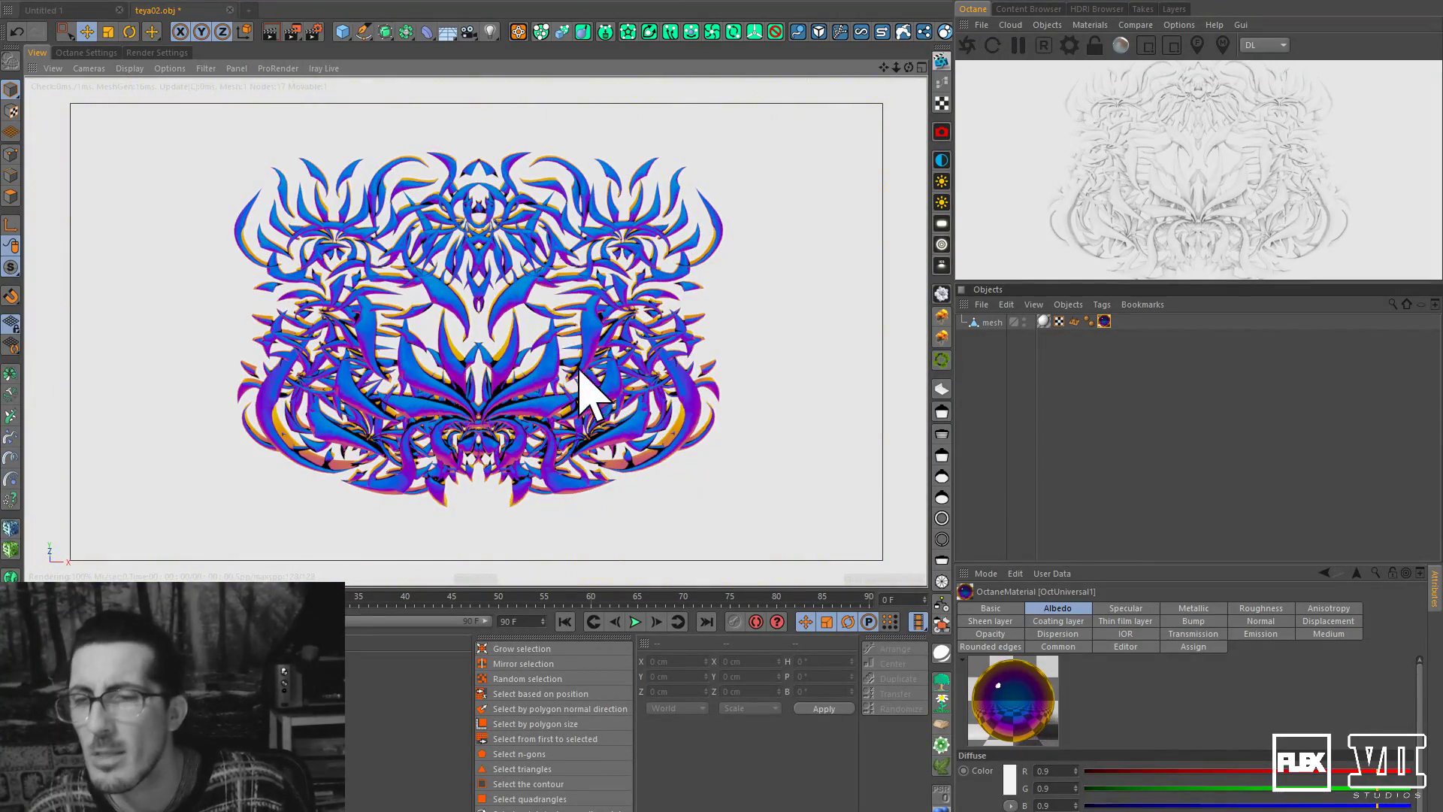
# Add an Octane HDRI environment sky, give it an HDRI Link tag and link that tag to the environment texture.
pyautogui.scroll(3, 583, 354)
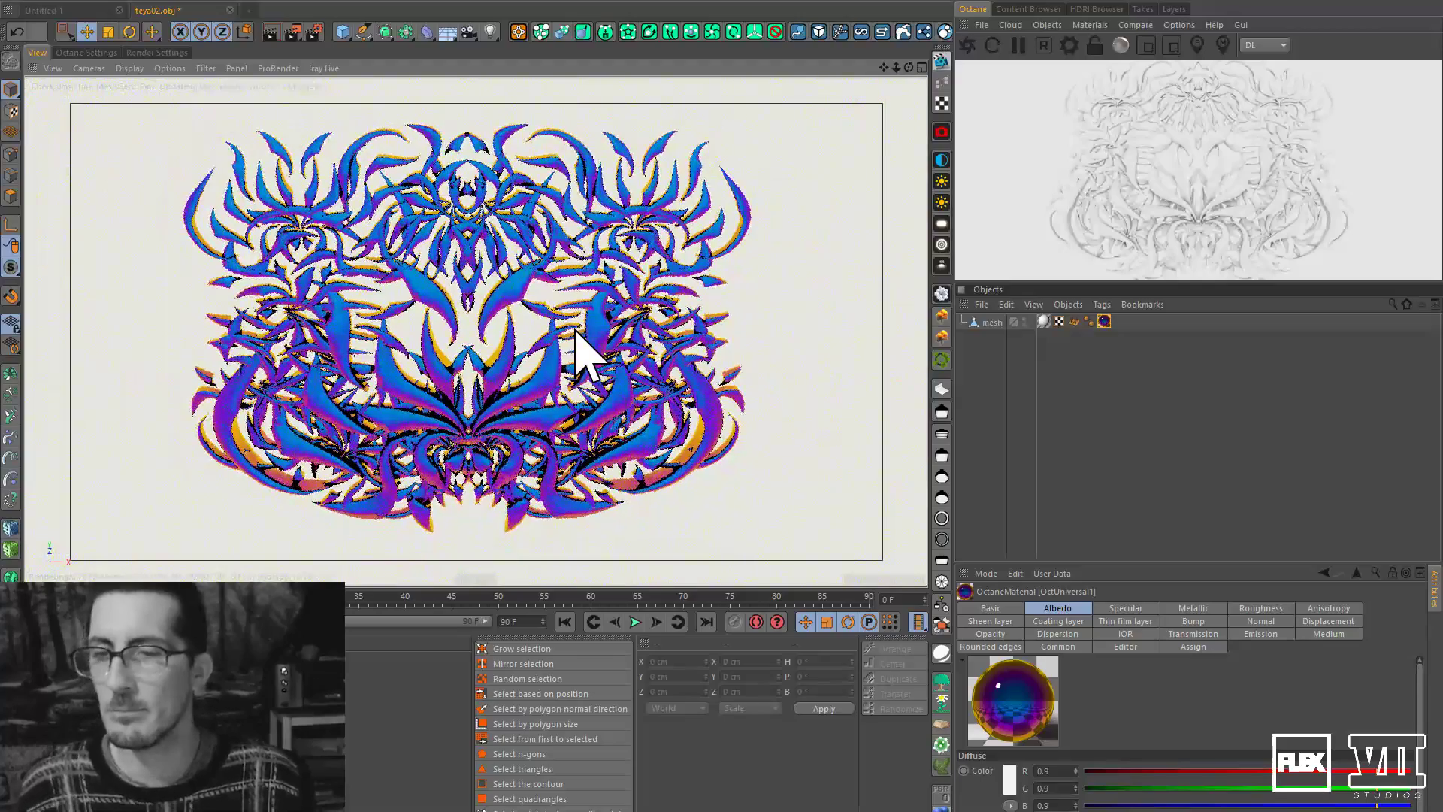
pyautogui.keyDown('alt'); pyautogui.moveTo(558, 346); pyautogui.dragTo(578, 355, button='middle'); pyautogui.keyUp('alt')
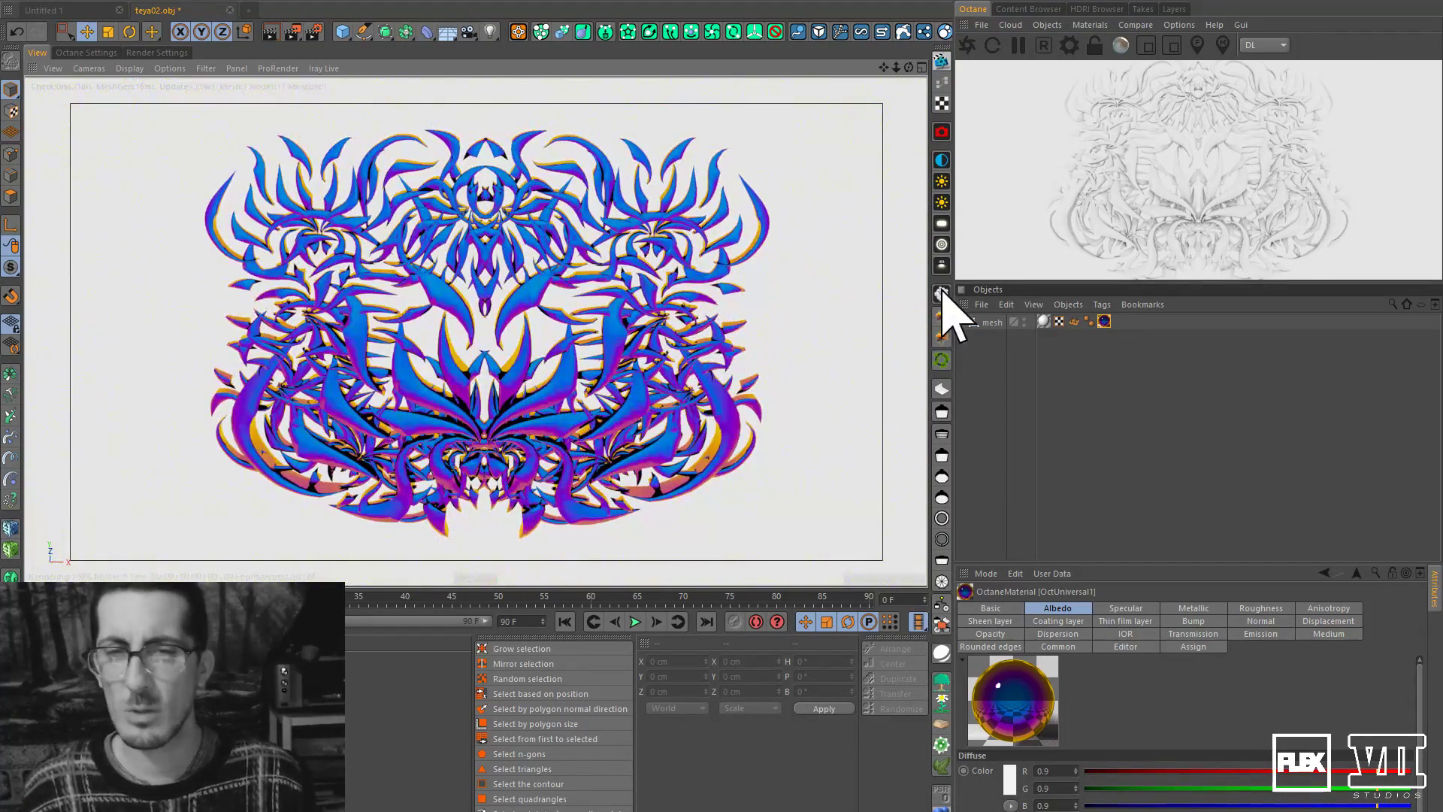
pyautogui.click(942, 160)
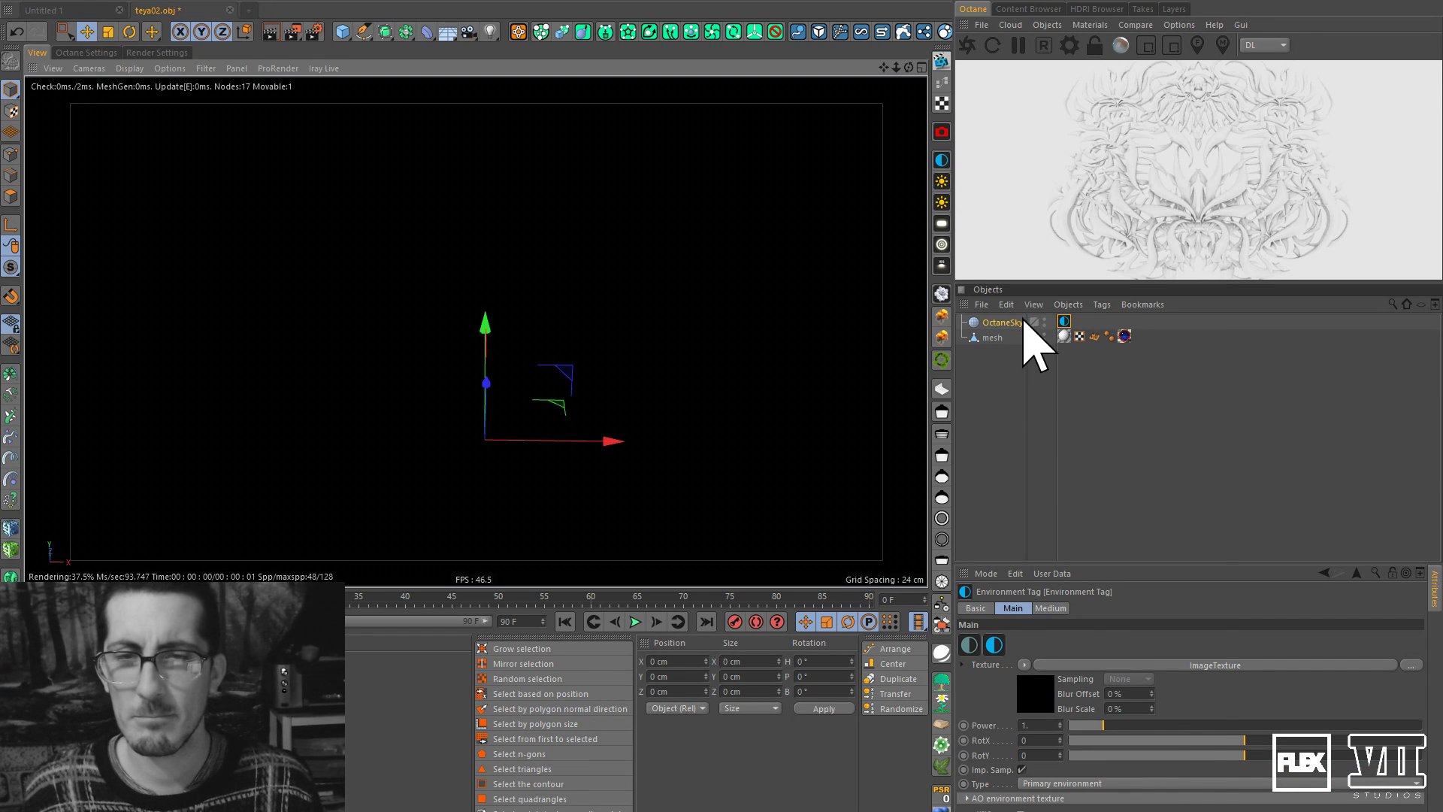
pyautogui.rightClick(1022, 323)
pyautogui.click(1089, 400)
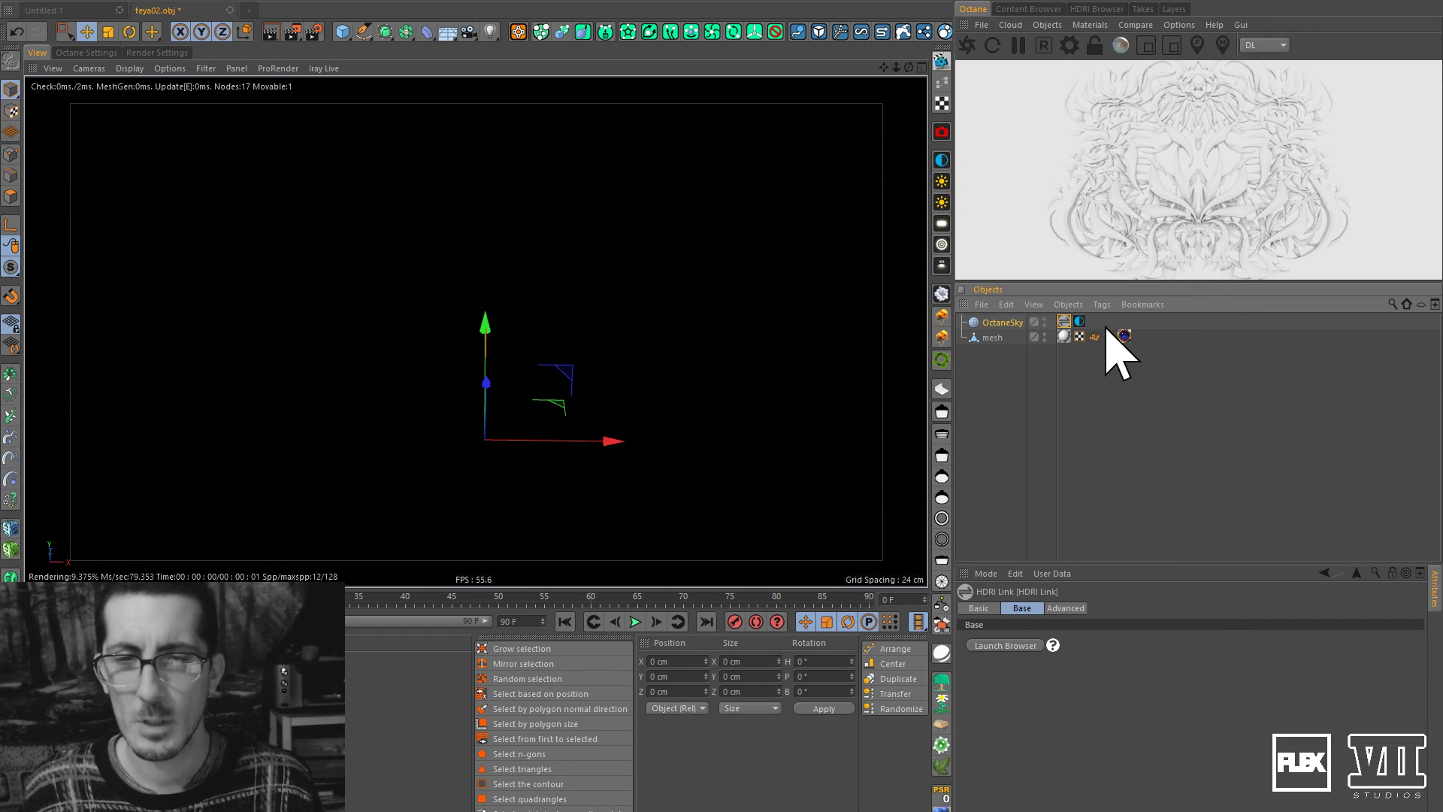
pyautogui.click(1080, 322)
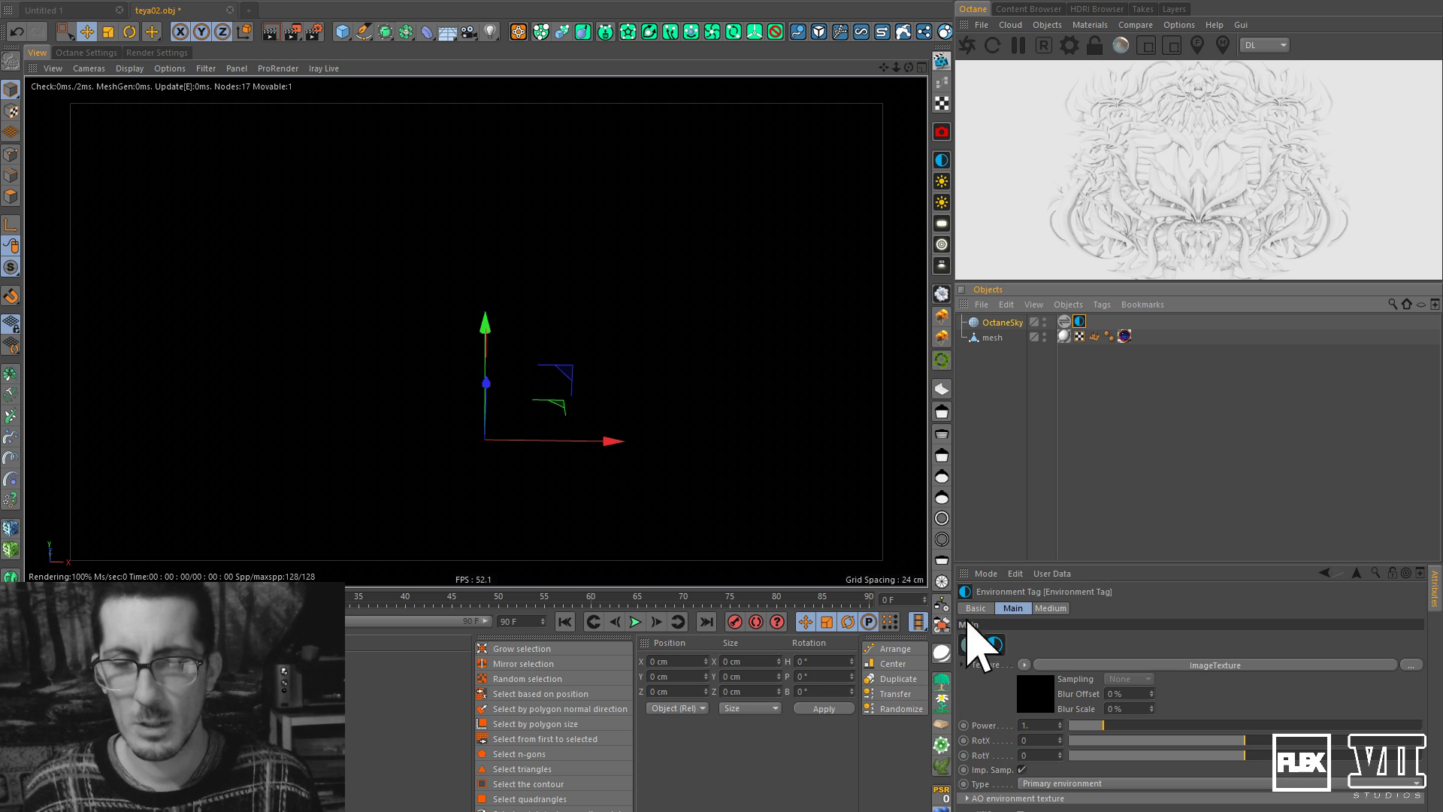
pyautogui.click(992, 662)
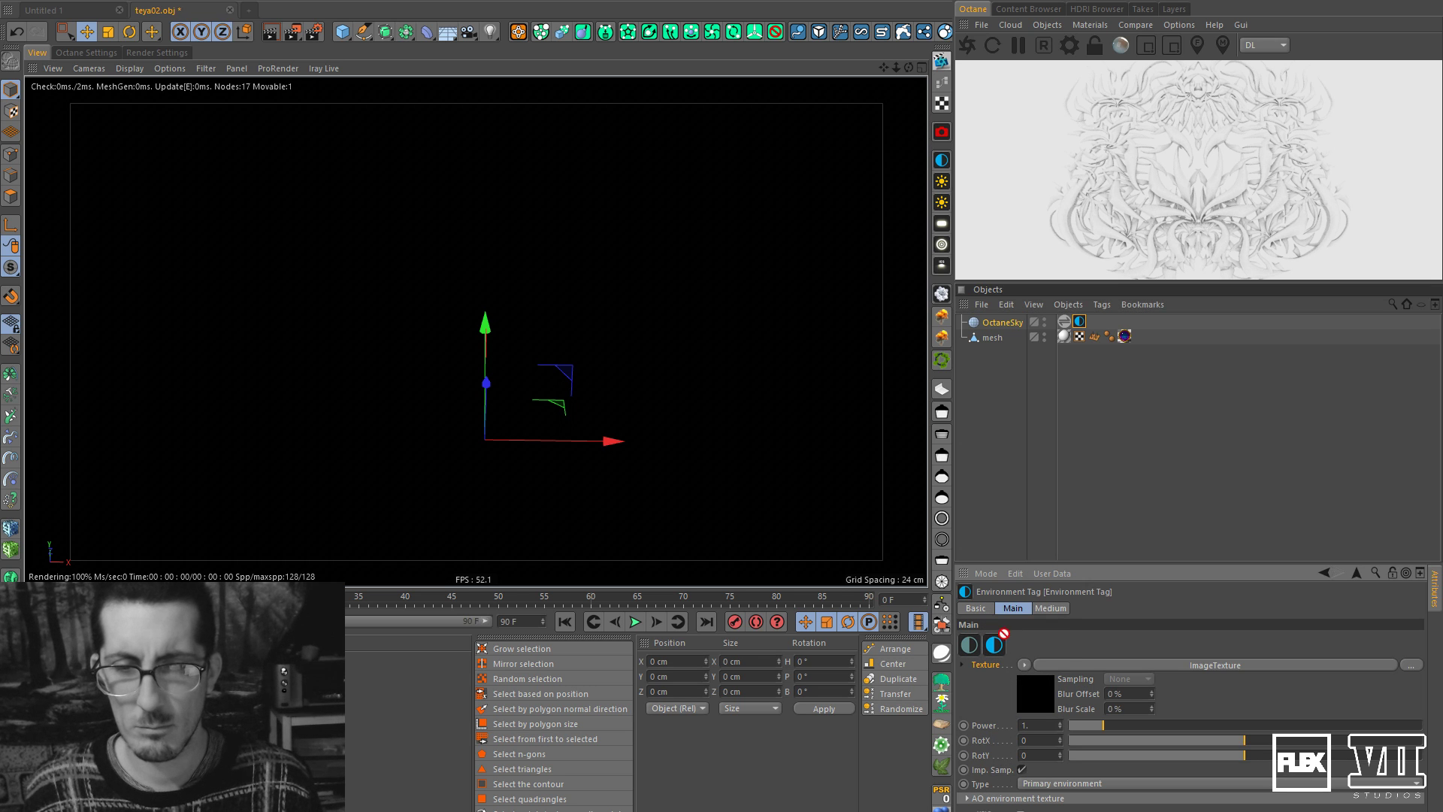
pyautogui.moveTo(1068, 322); pyautogui.dragTo(1067, 322)
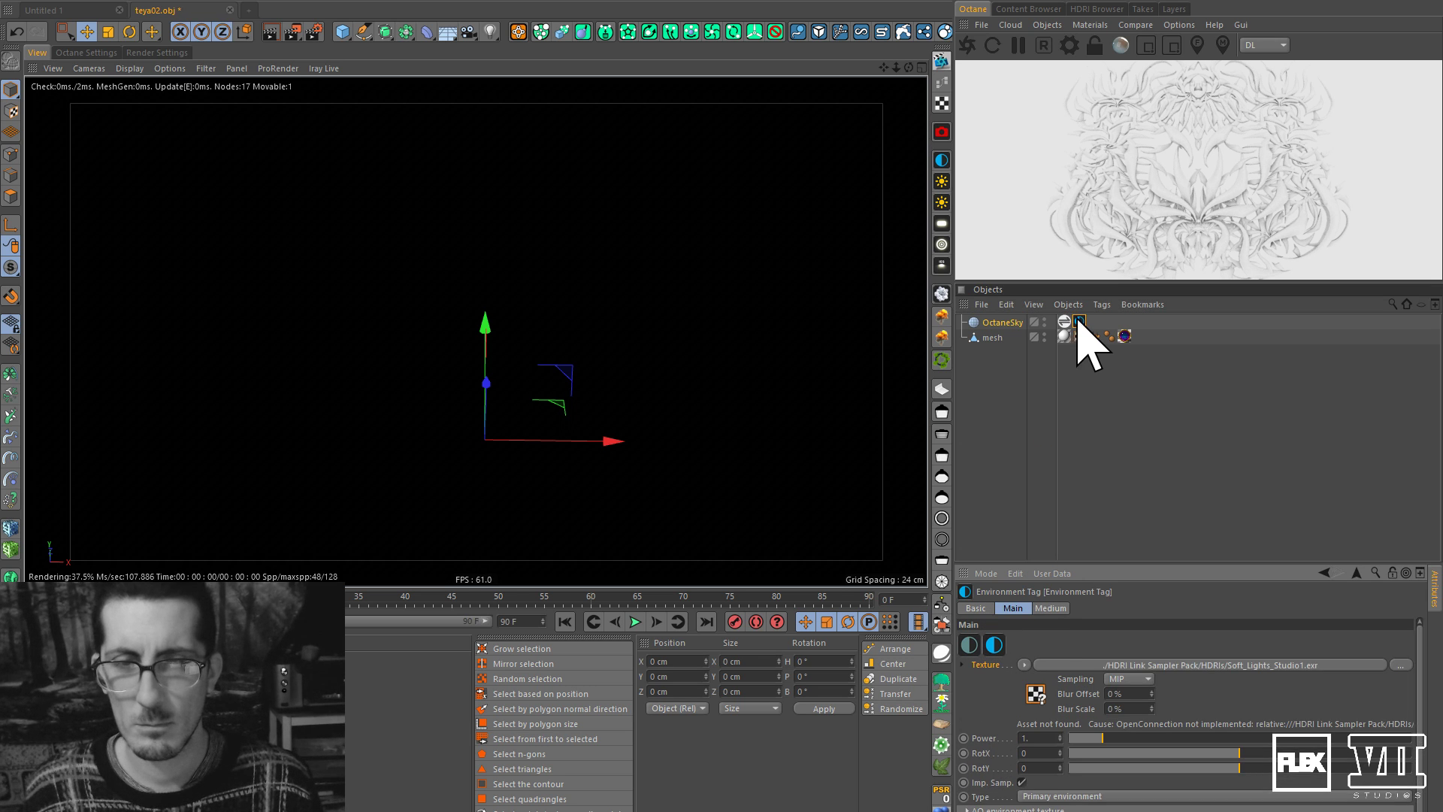
# Load HDRI STUDIO vol2 001 from the Pro Studios pack as the sky's lighting.
pyautogui.doubleClick(1069, 319)
pyautogui.click(1109, 38)
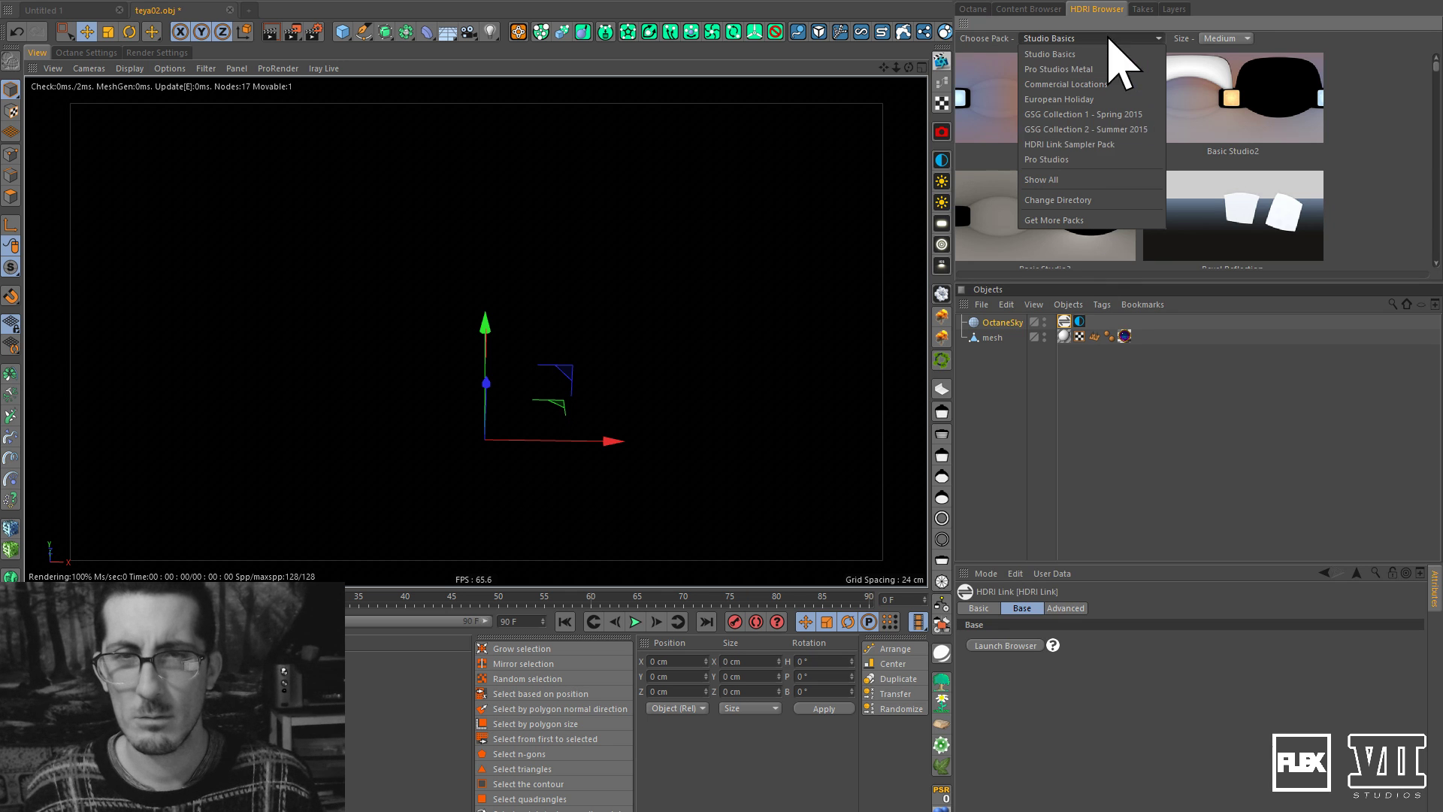
pyautogui.click(1109, 160)
pyautogui.click(1096, 111)
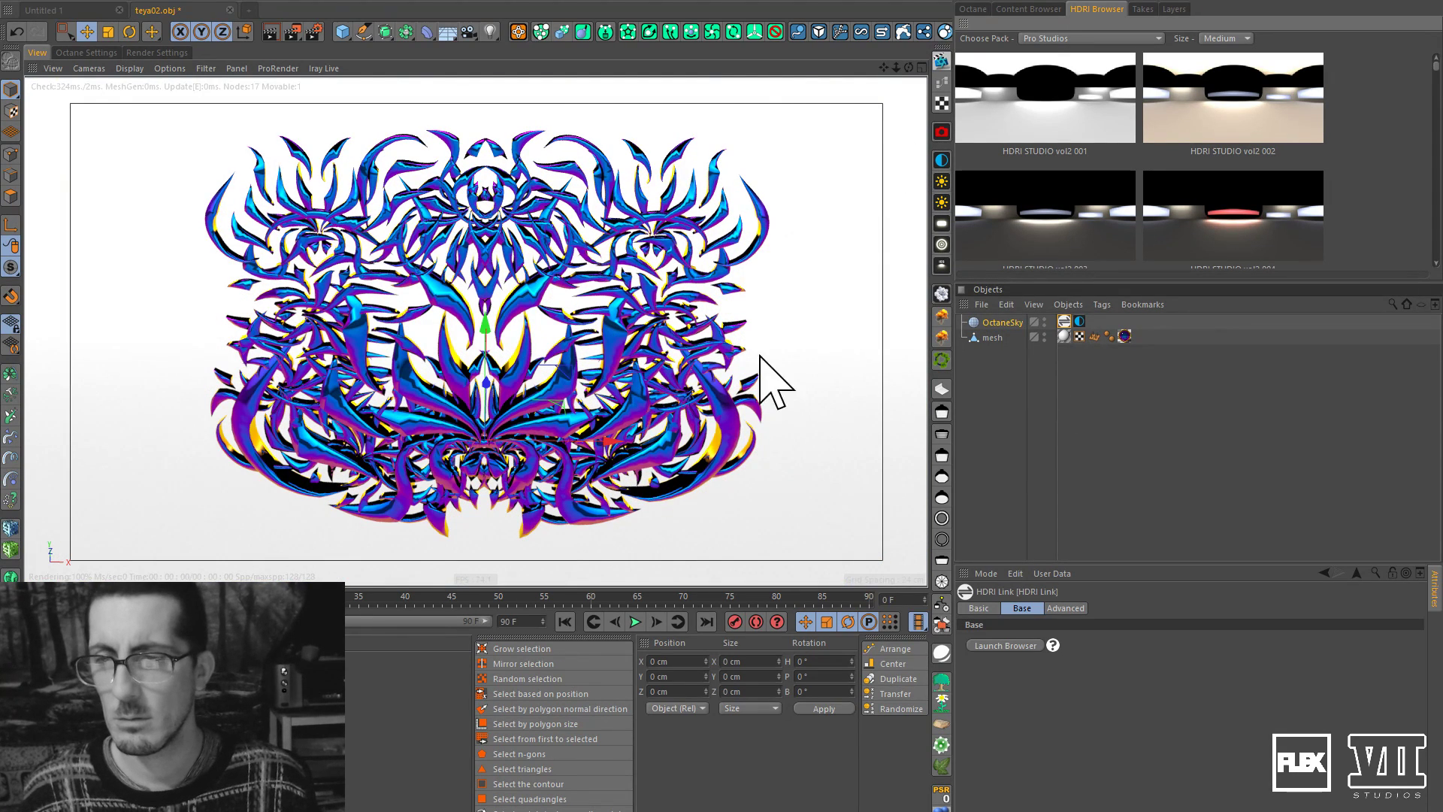
pyautogui.click(1136, 395)
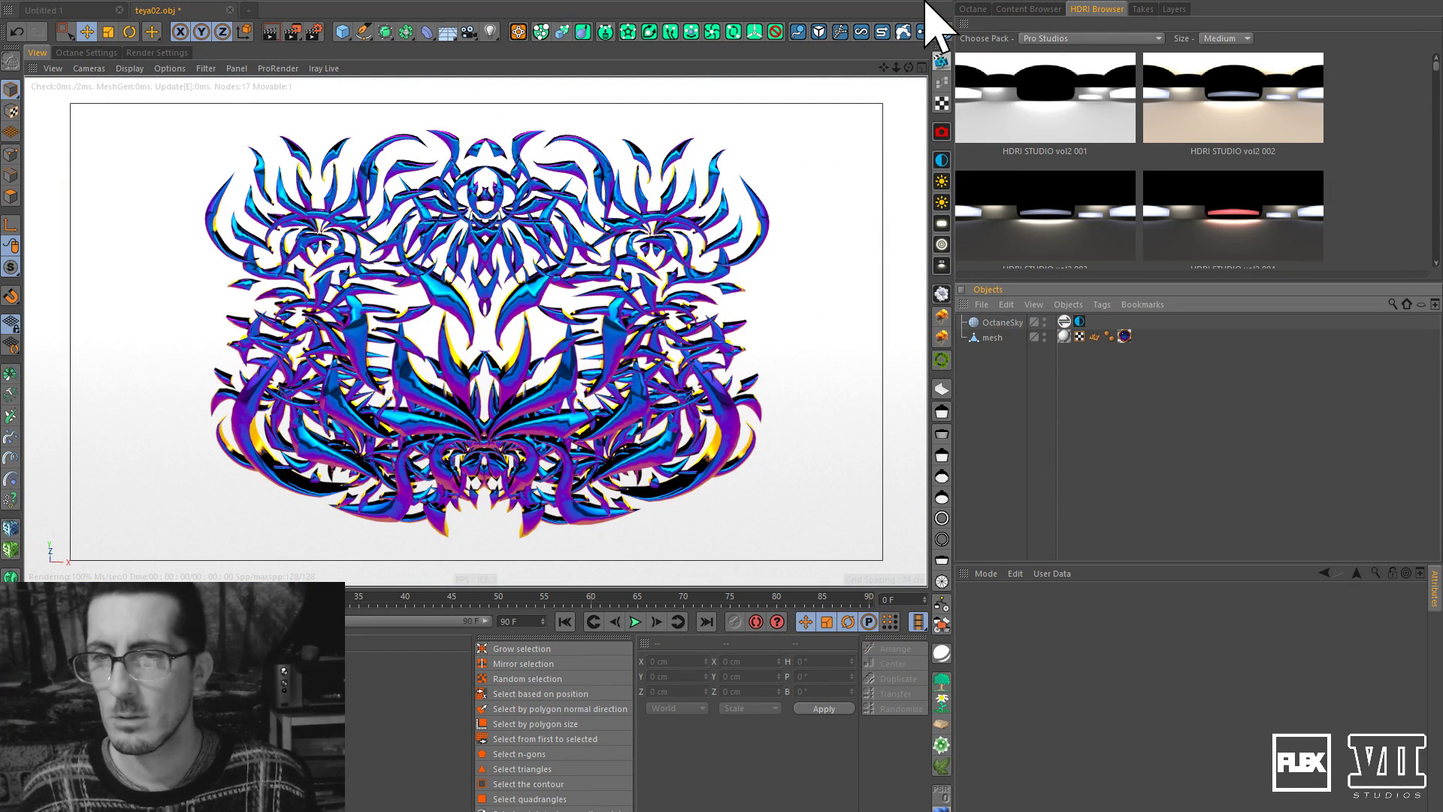
pyautogui.moveTo(910, 67)
pyautogui.mouseDown()
pyautogui.moveTo(934, 54)
pyautogui.moveTo(914, 66)
pyautogui.mouseUp()
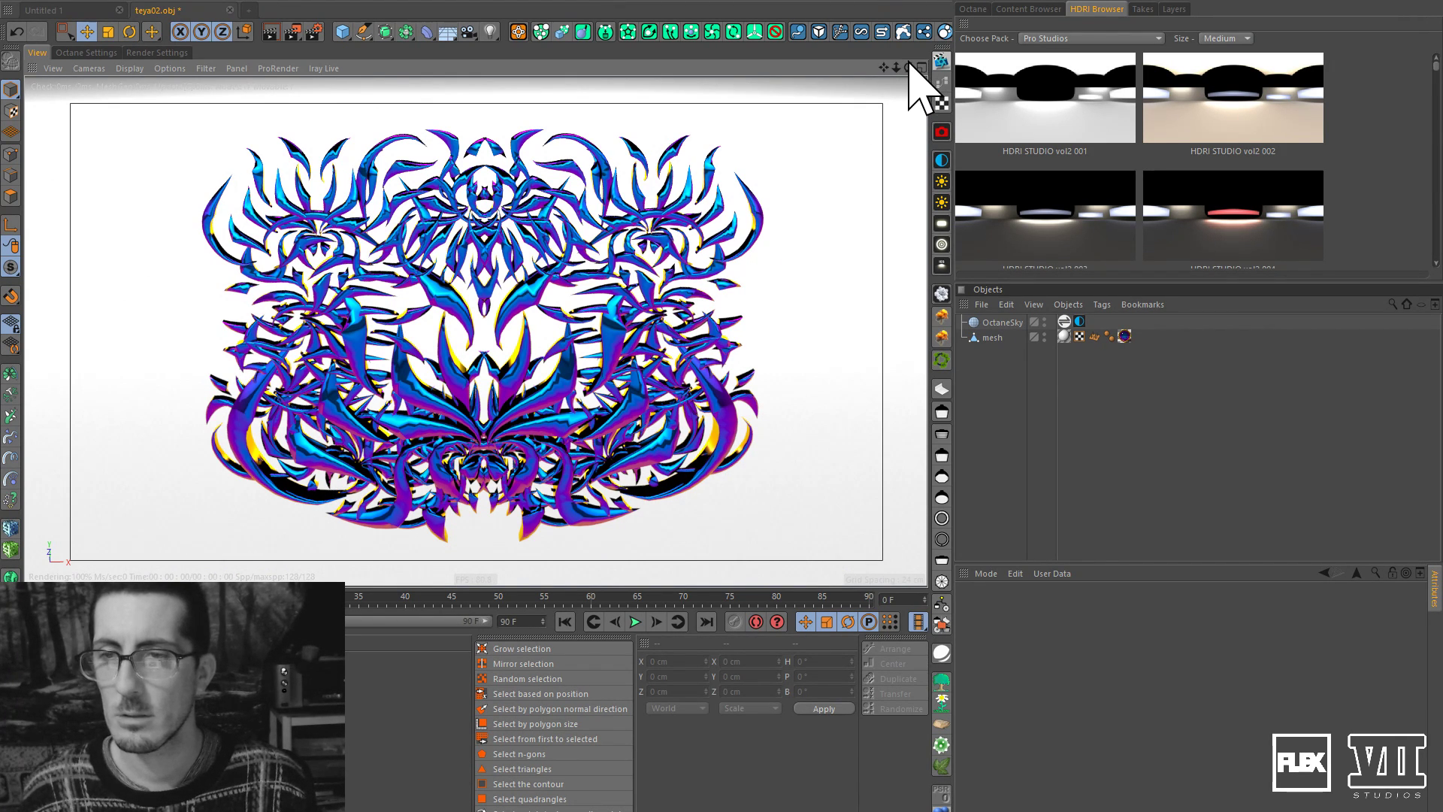
pyautogui.moveTo(908, 66); pyautogui.dragTo(909, 66)
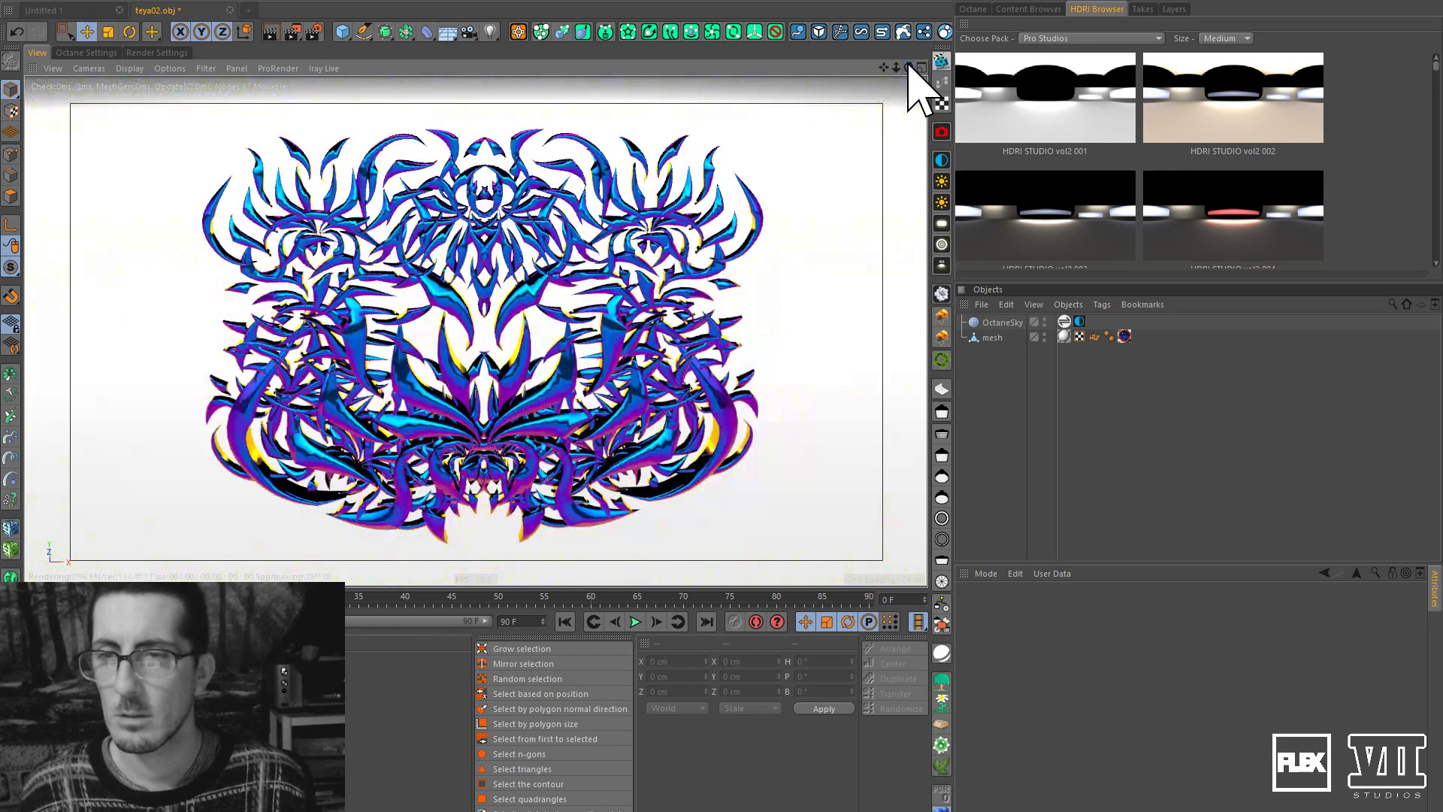
# Try merging teya02b.obj into the scene with the default OBJ import settings and raise the merged mesh above the original.
pyautogui.click(9, 9)
pyautogui.click(43, 43)
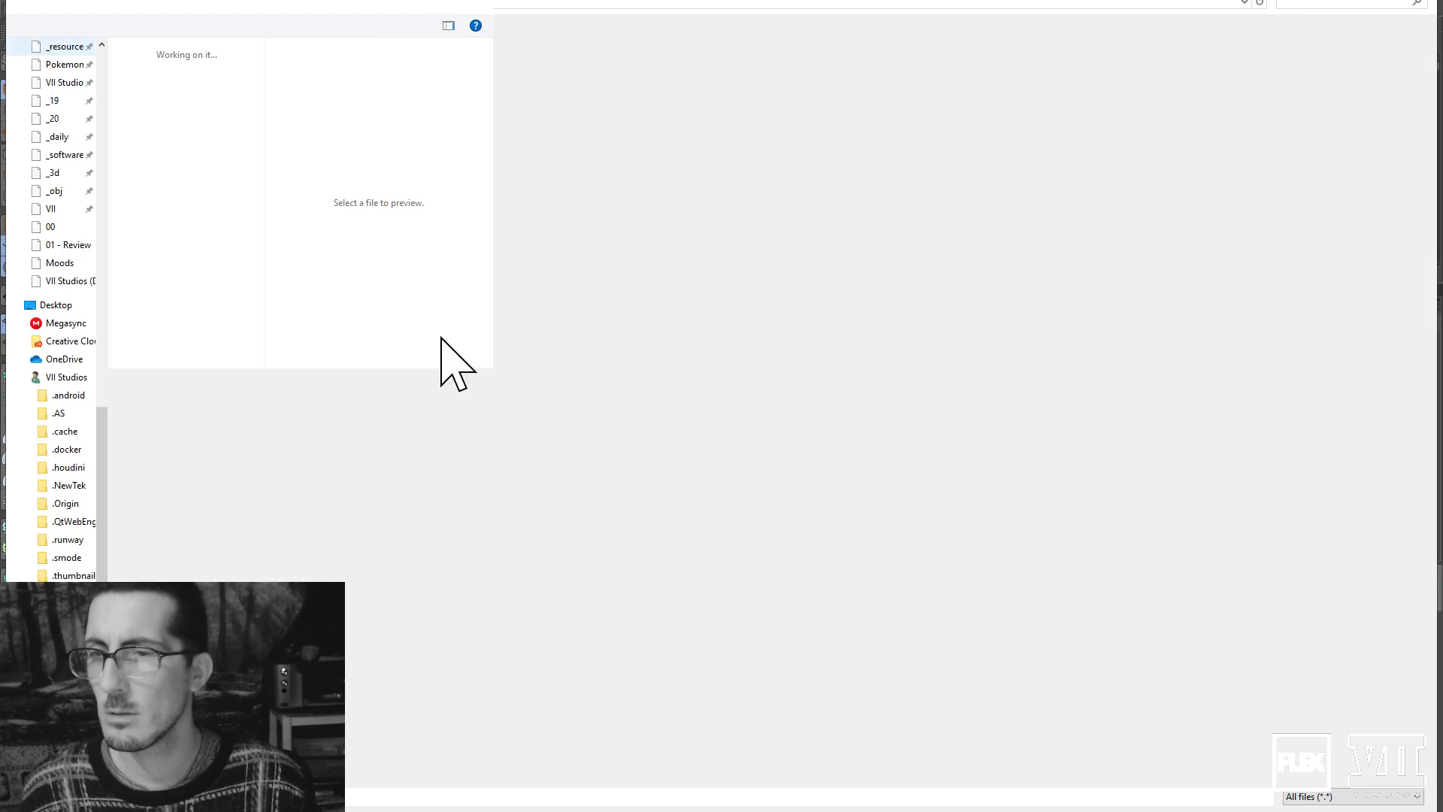
pyautogui.doubleClick(331, 98)
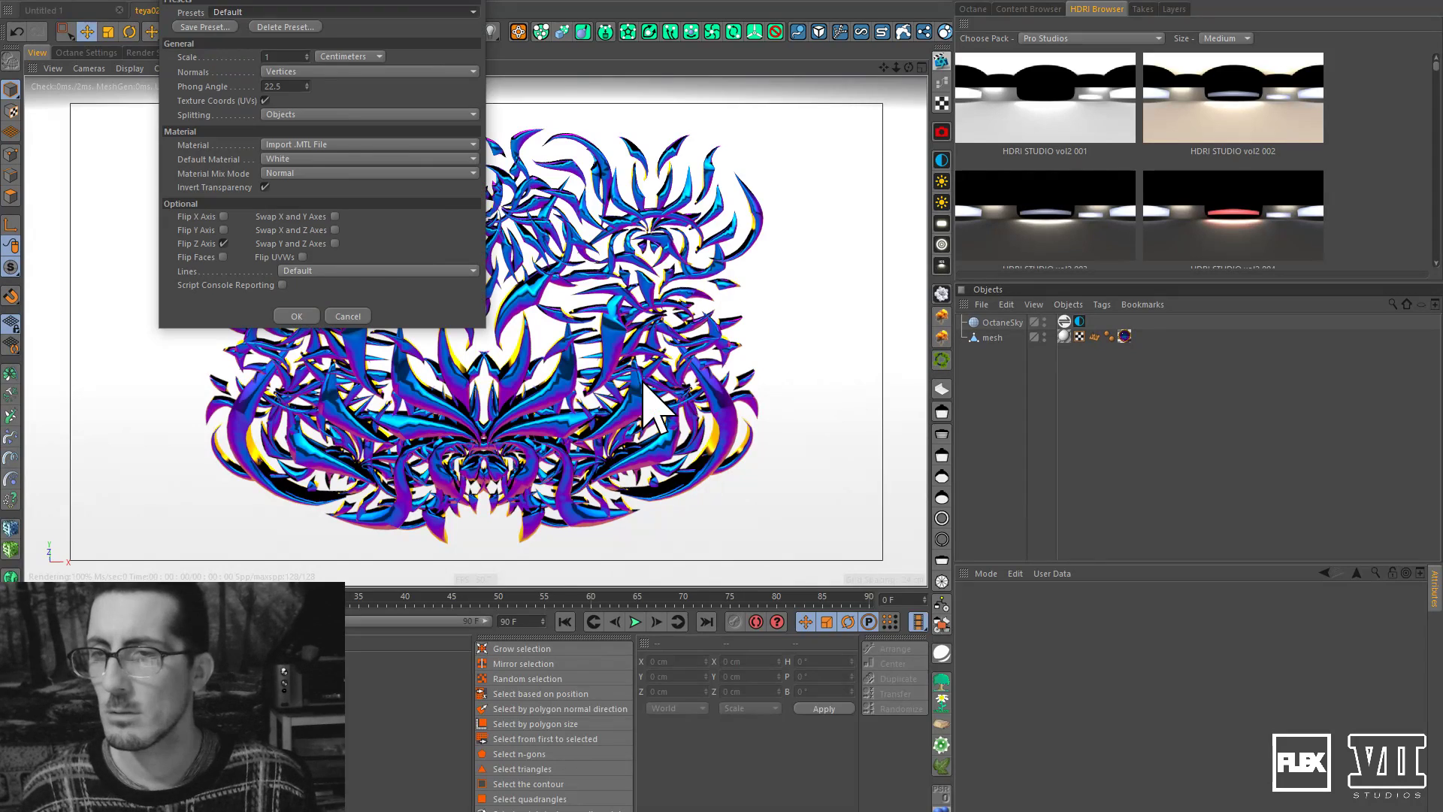
pyautogui.click(296, 316)
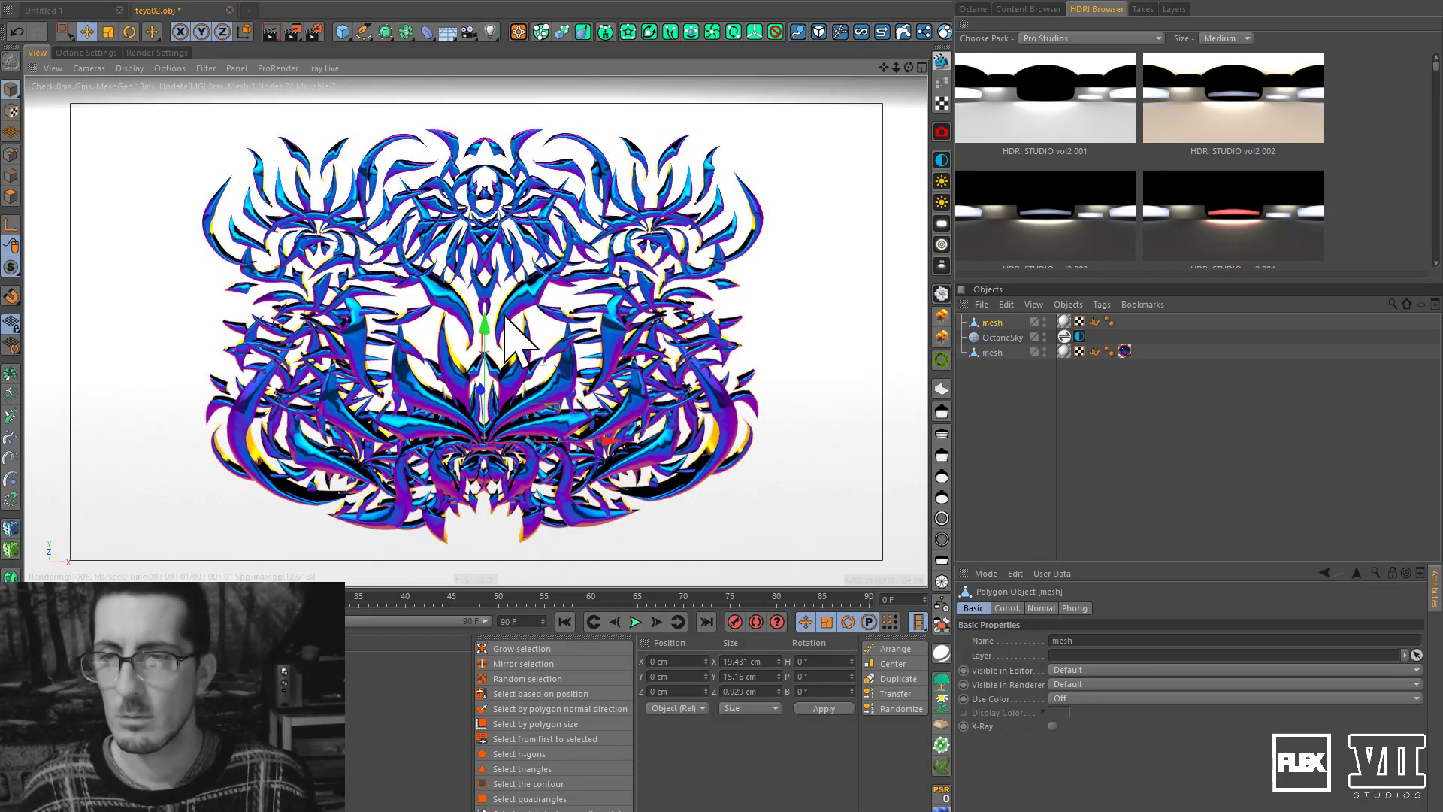
pyautogui.moveTo(485, 325); pyautogui.dragTo(487, 255)
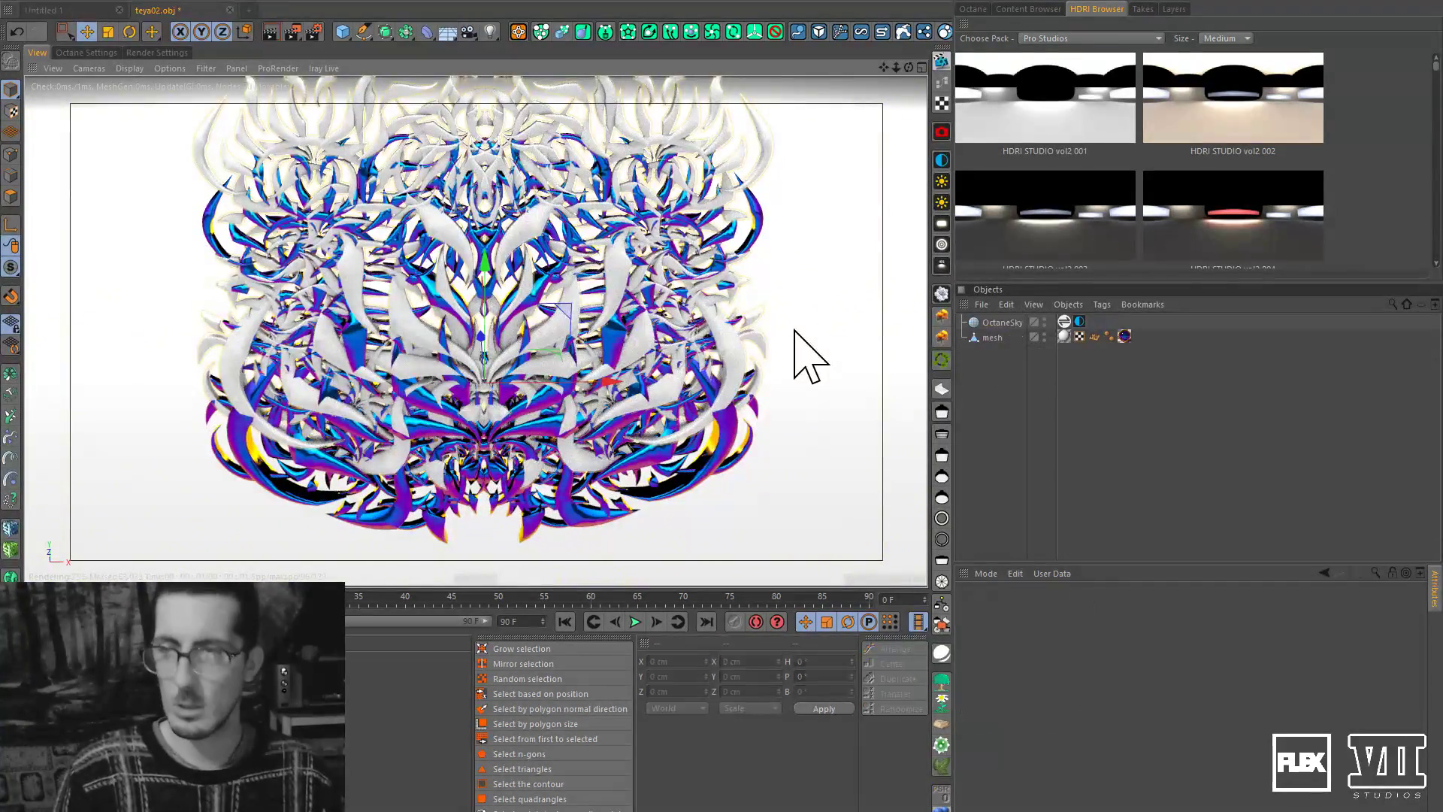
# Switch to Teya Conceptor, bake the Bend modifier into the mesh and save it over teya02b.obj in the 3-13 folder.
pyautogui.hotkey('alt', 'Tab')
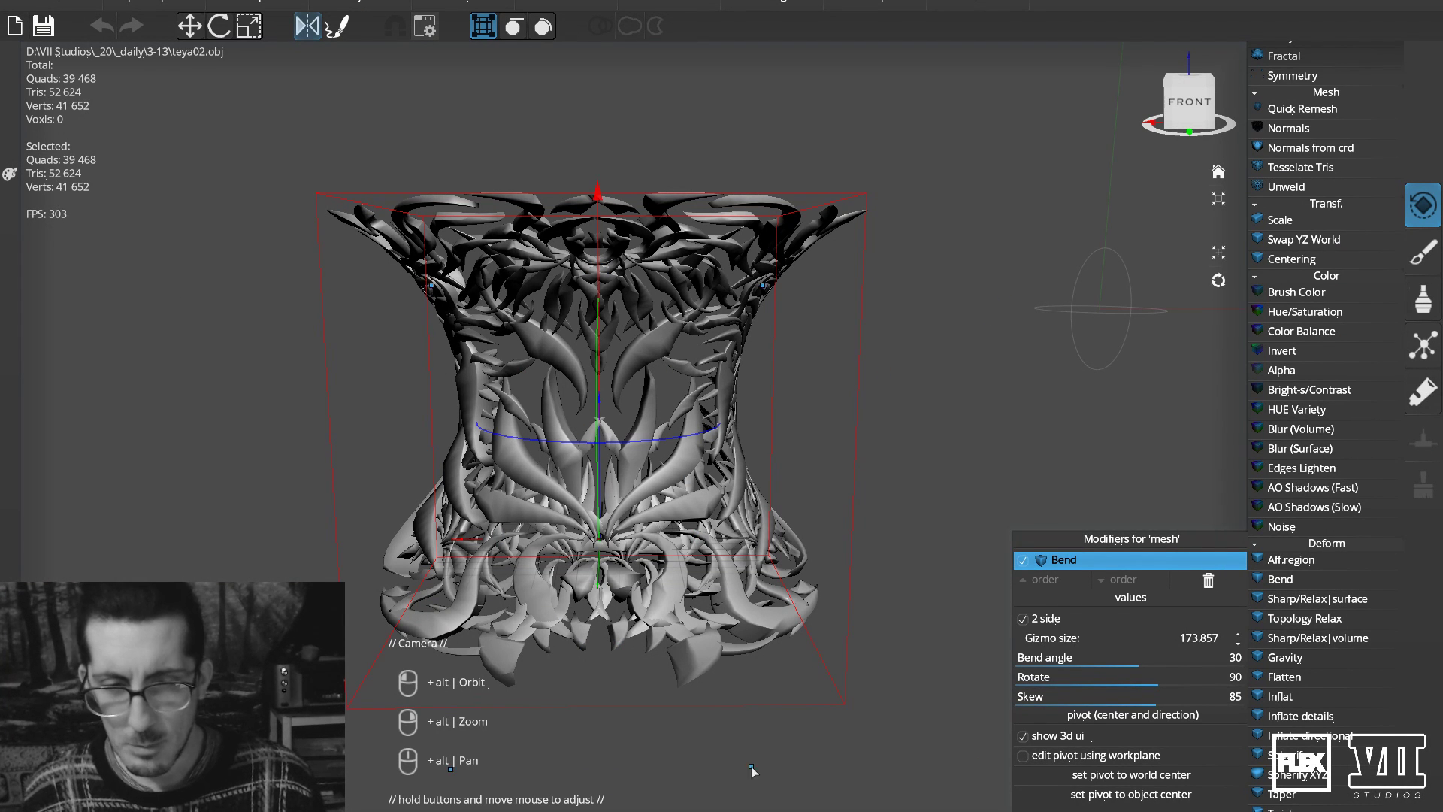
pyautogui.click(1208, 581)
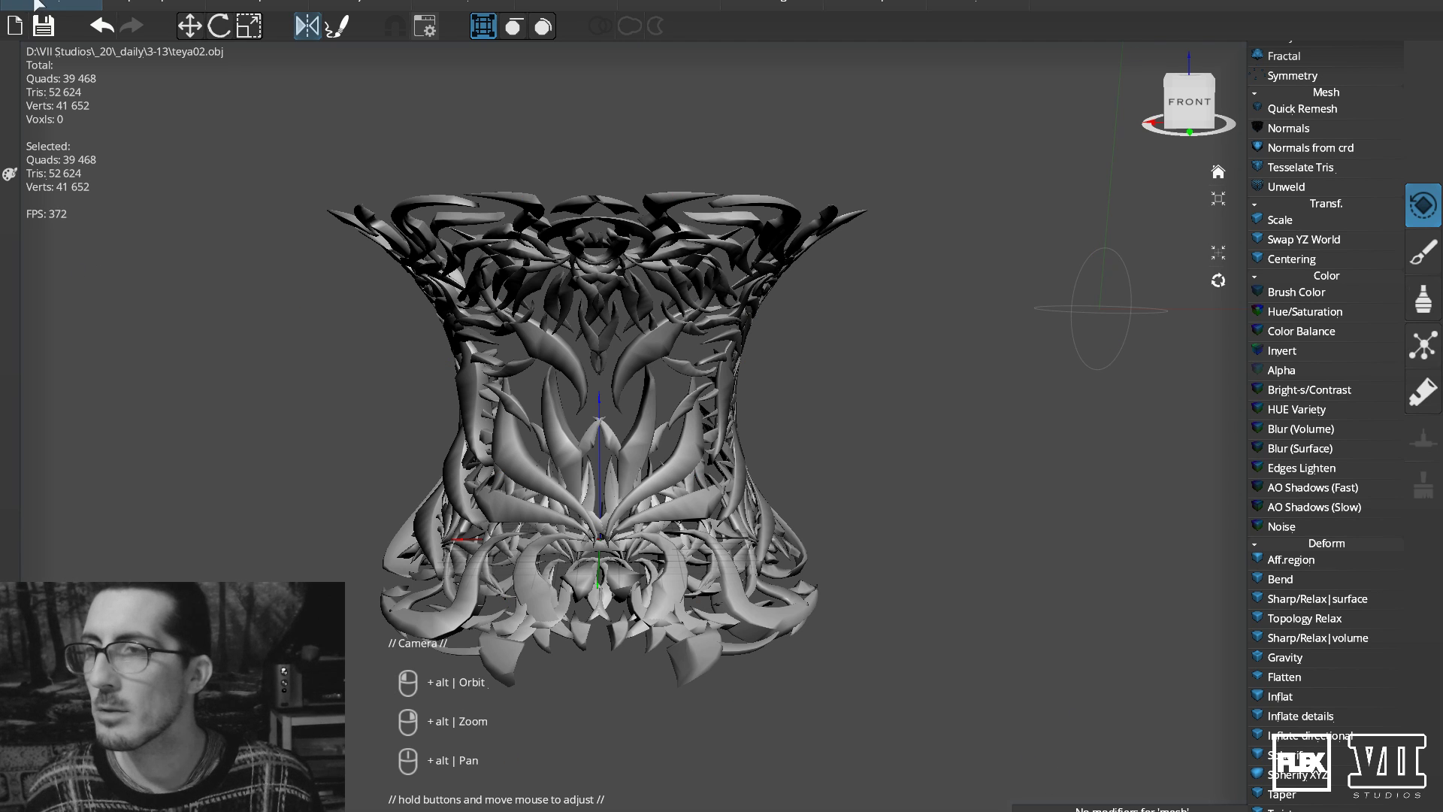
pyautogui.click(59, 7)
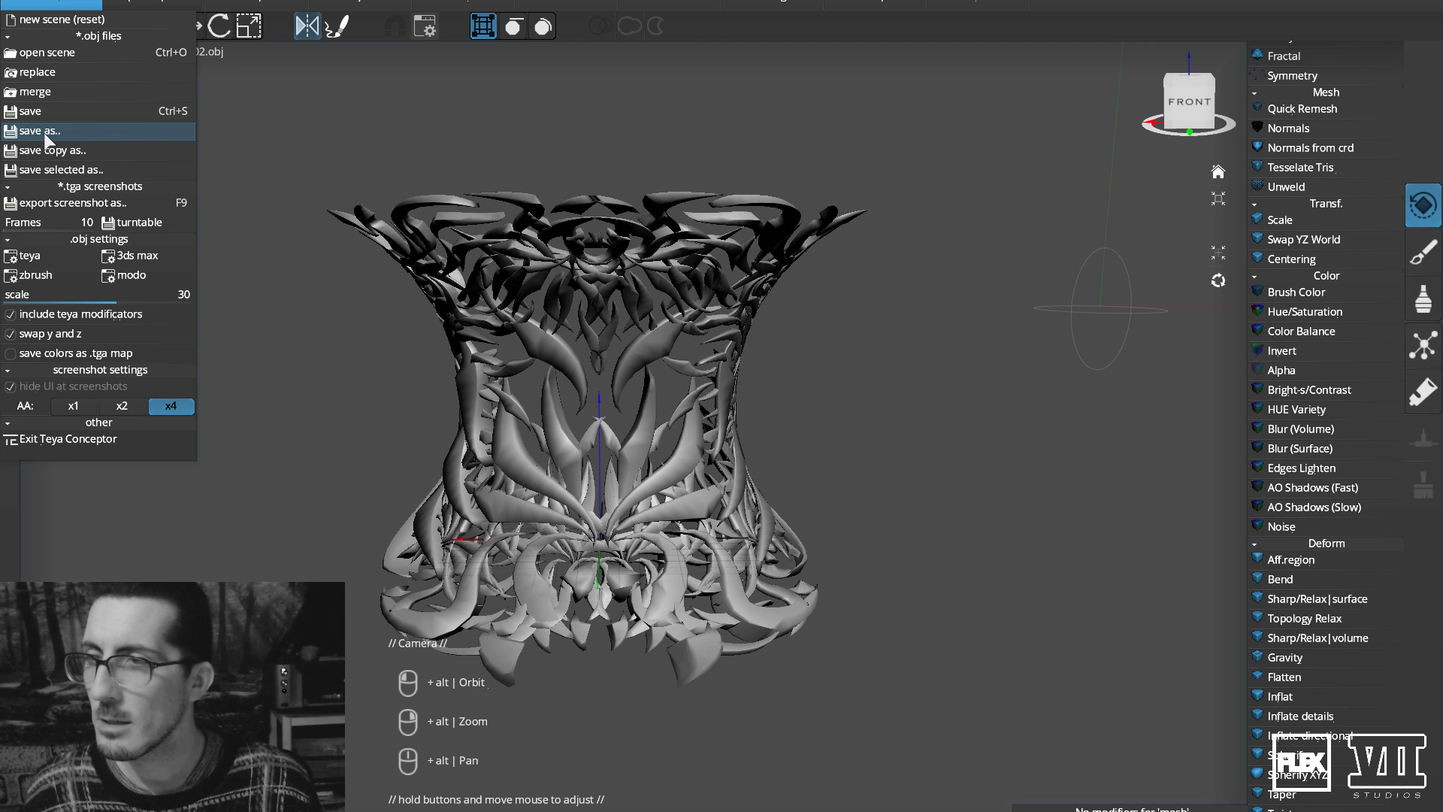
pyautogui.click(46, 137)
pyautogui.click(801, 224)
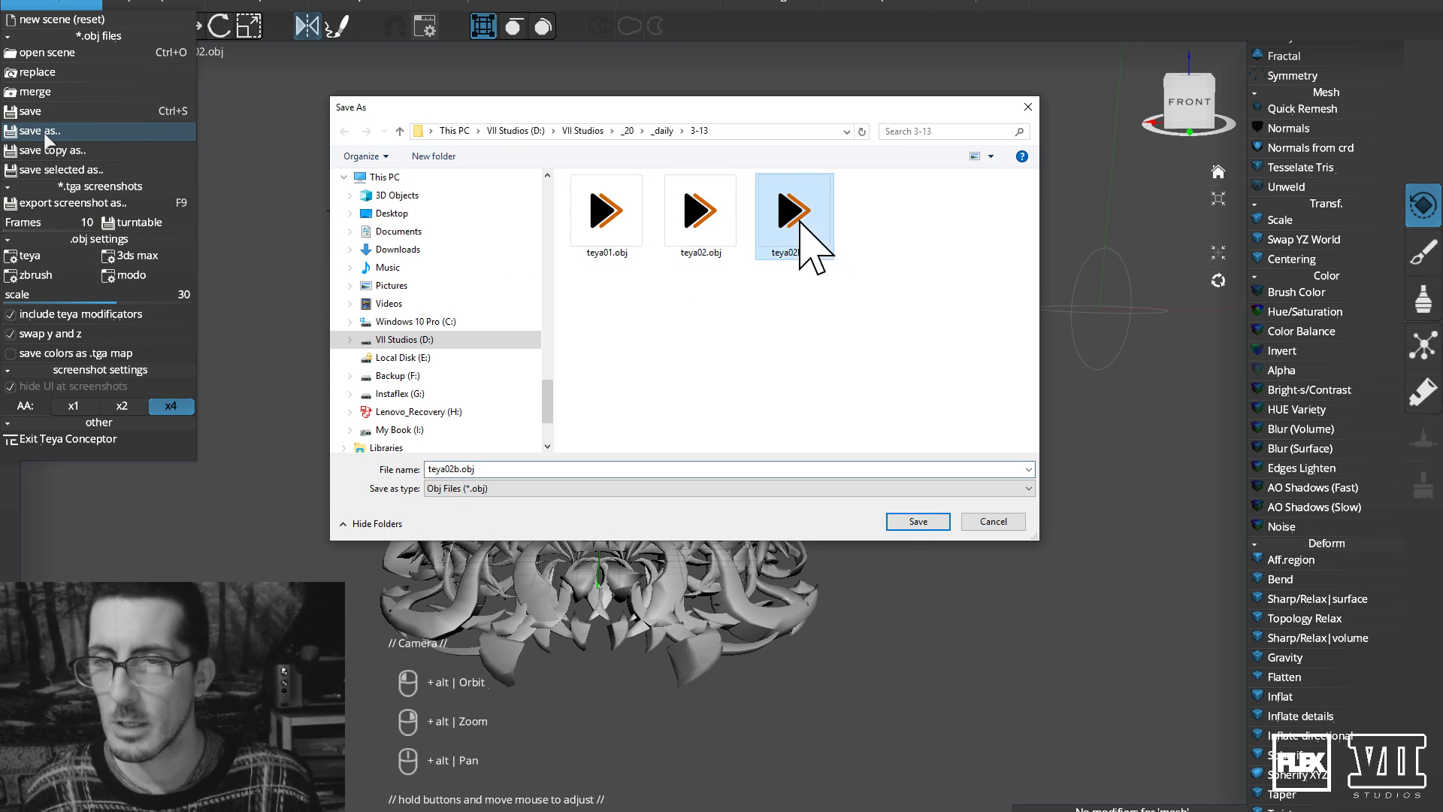
pyautogui.click(907, 521)
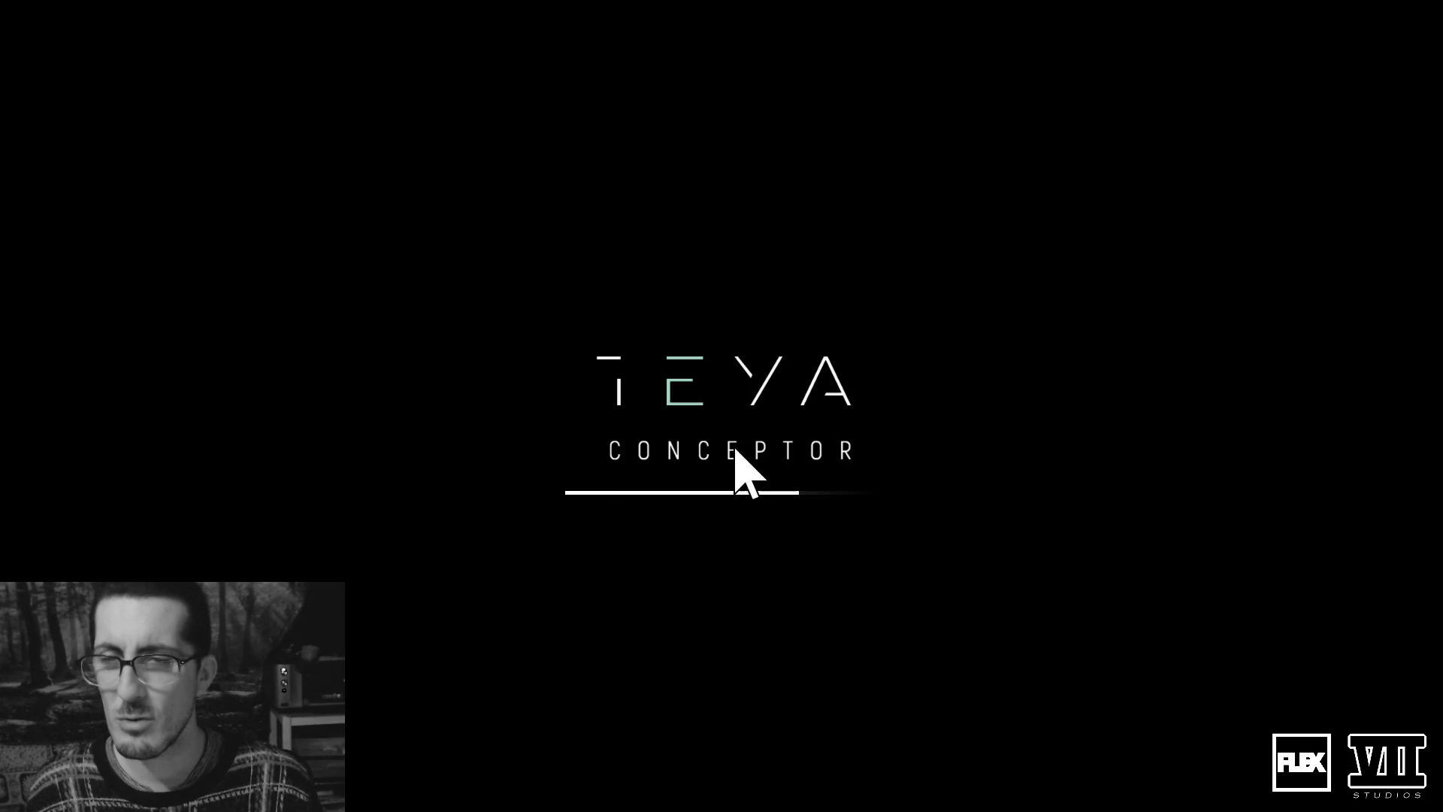
# Switch to Cinema 4D and merge teya02b.obj from the 3-13 folder into the scene with the default OBJ import settings.
pyautogui.hotkey('alt', 'Tab')
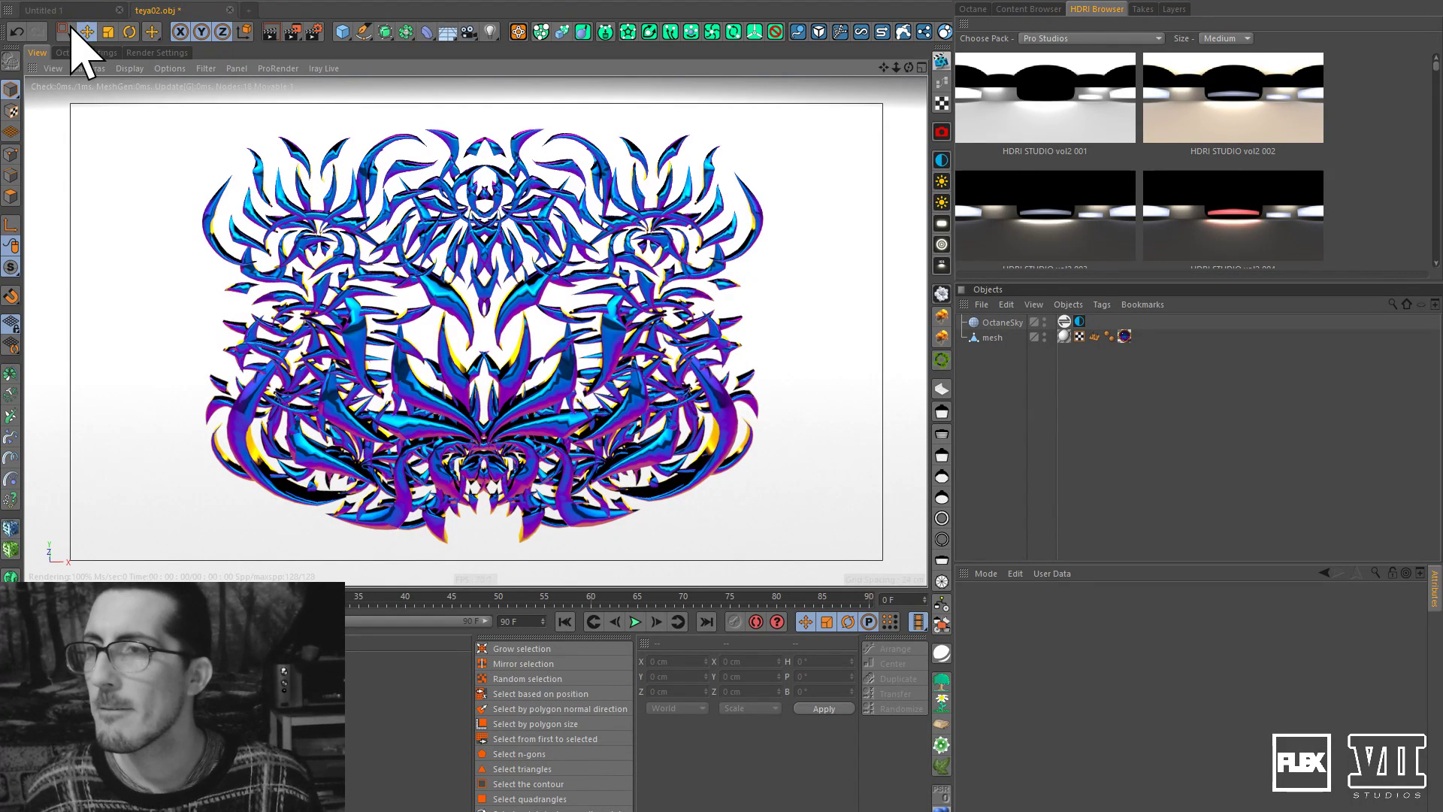
pyautogui.click(23, 6)
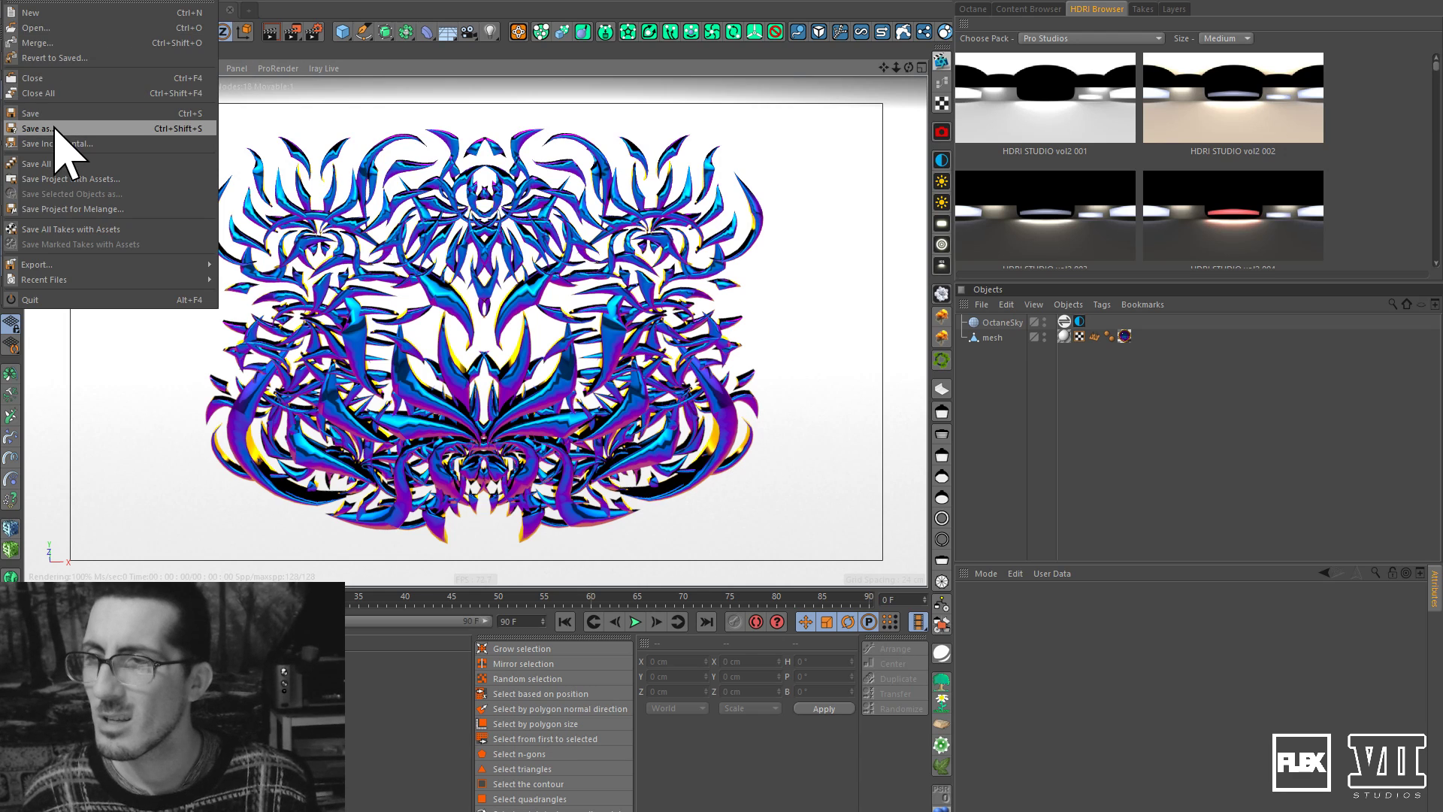
pyautogui.click(41, 30)
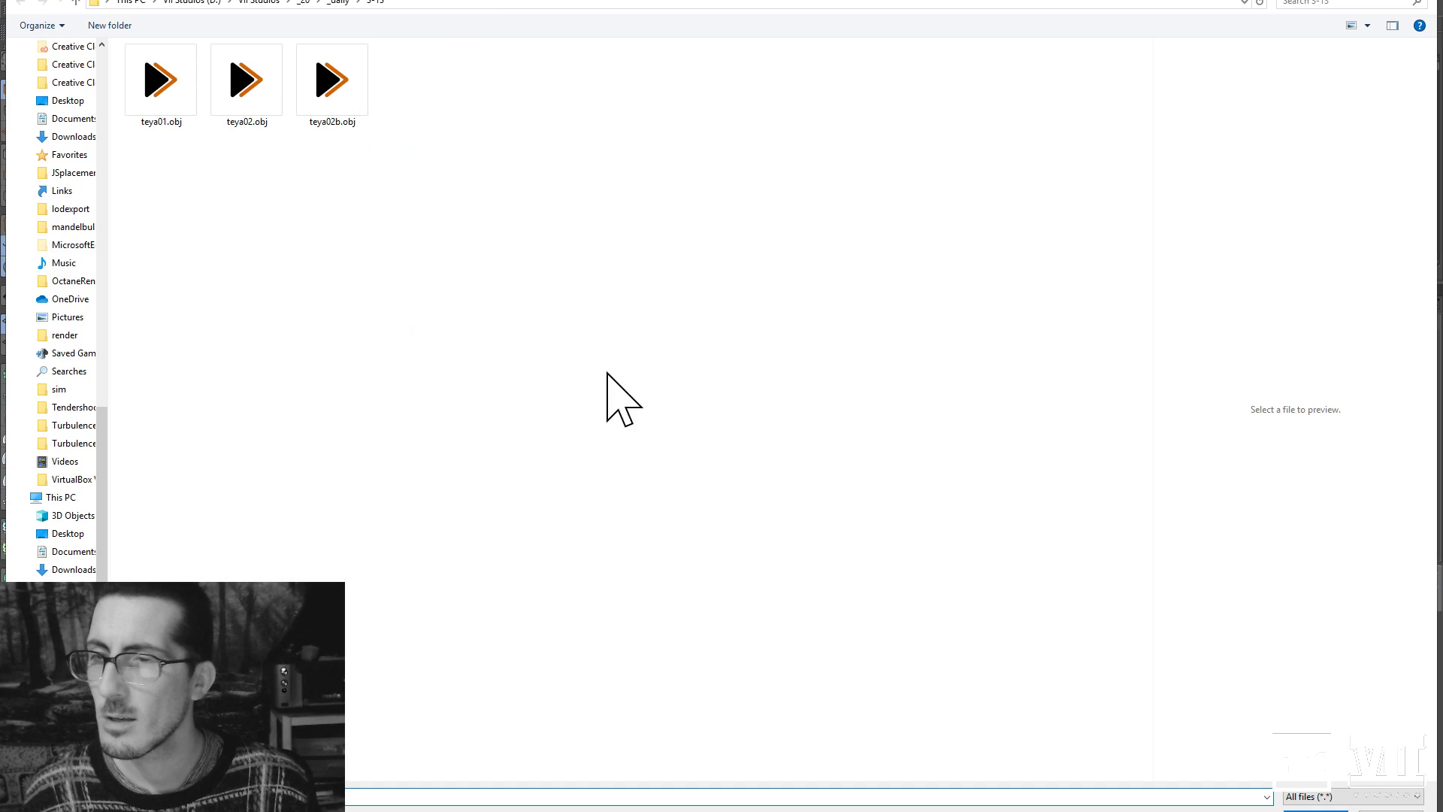
pyautogui.doubleClick(332, 81)
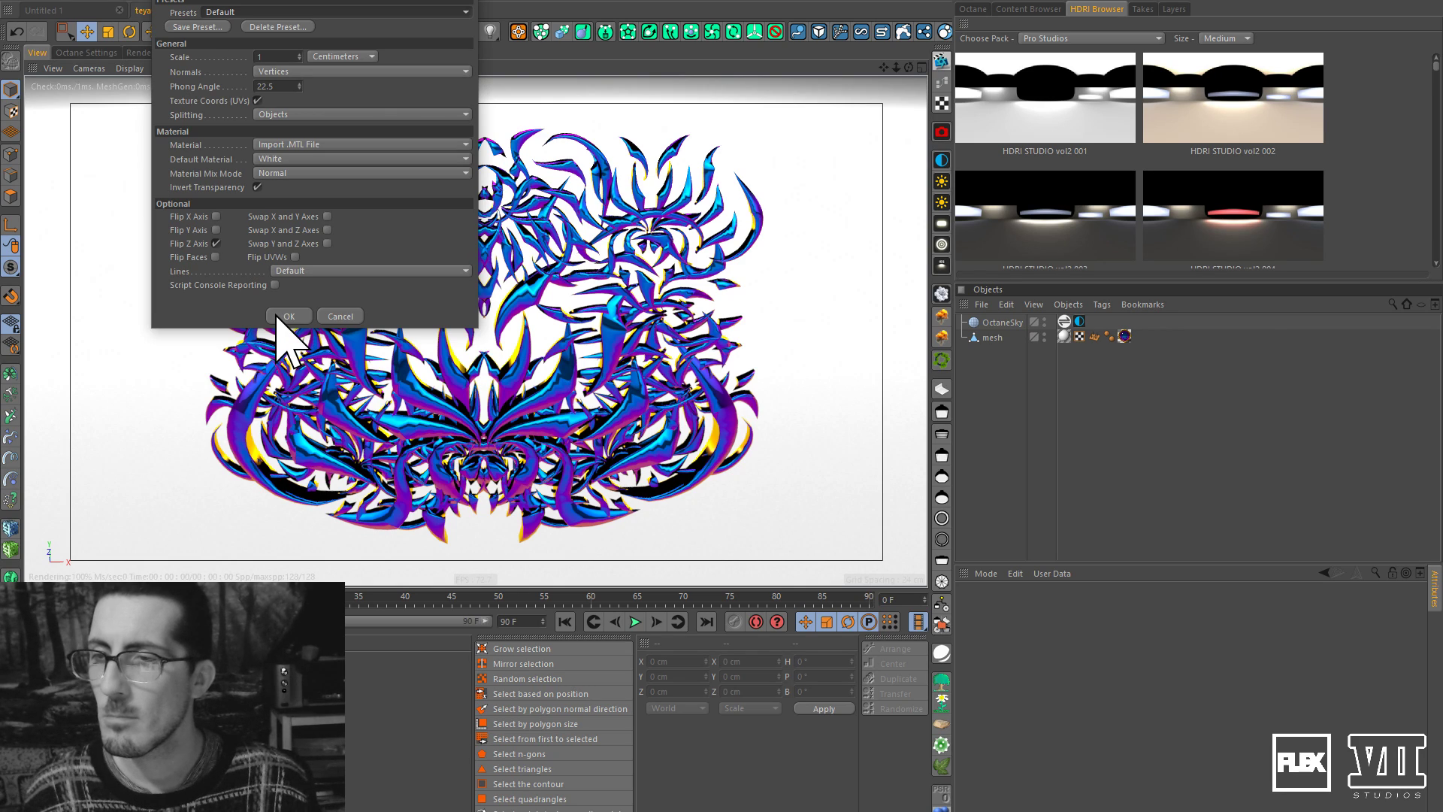
pyautogui.click(286, 316)
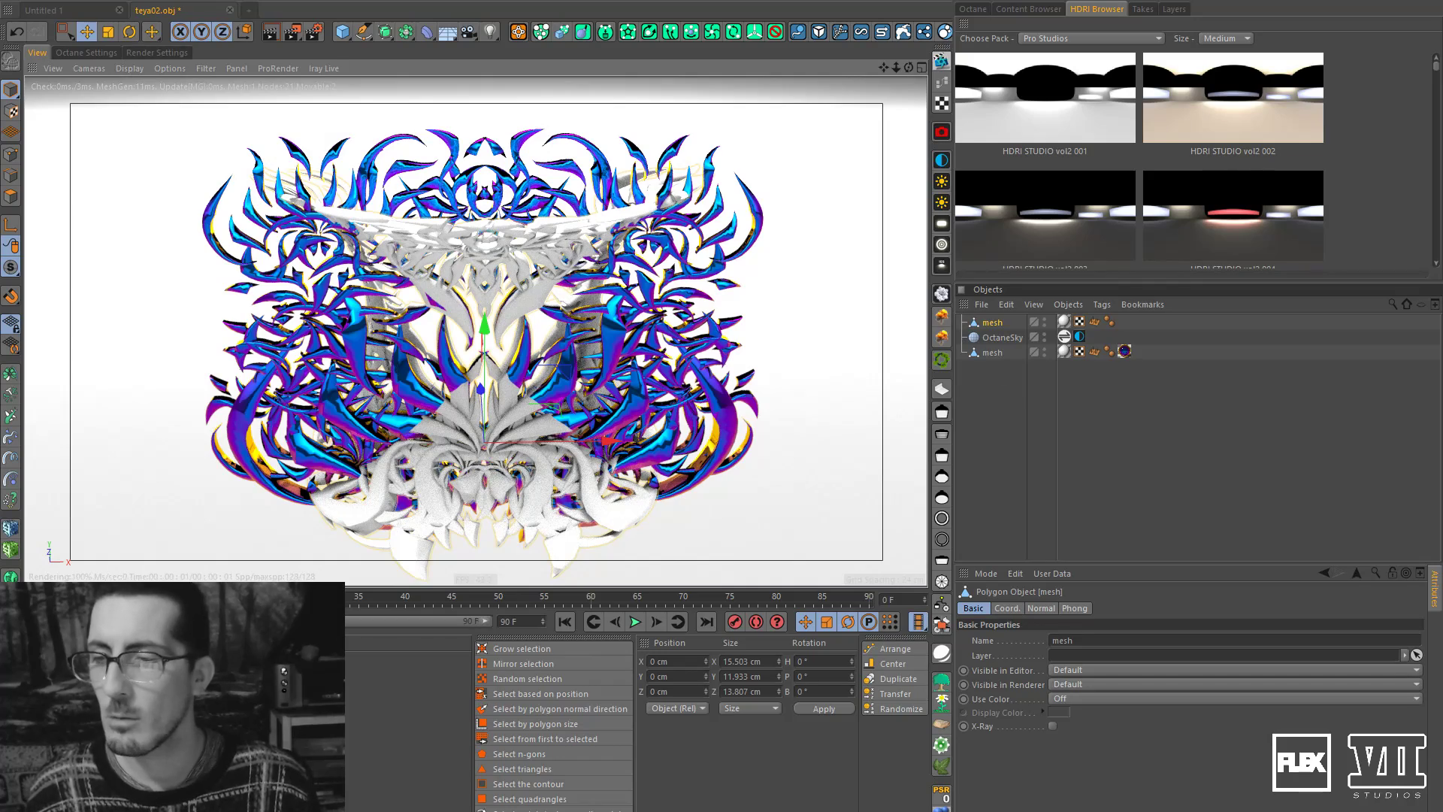
# Apply the iridescent material to the merged bent mesh and hide the original flat mesh in the editor and renderer.
pyautogui.moveTo(83, 685); pyautogui.dragTo(1066, 406)
pyautogui.moveTo(994, 328); pyautogui.dragTo(994, 328)
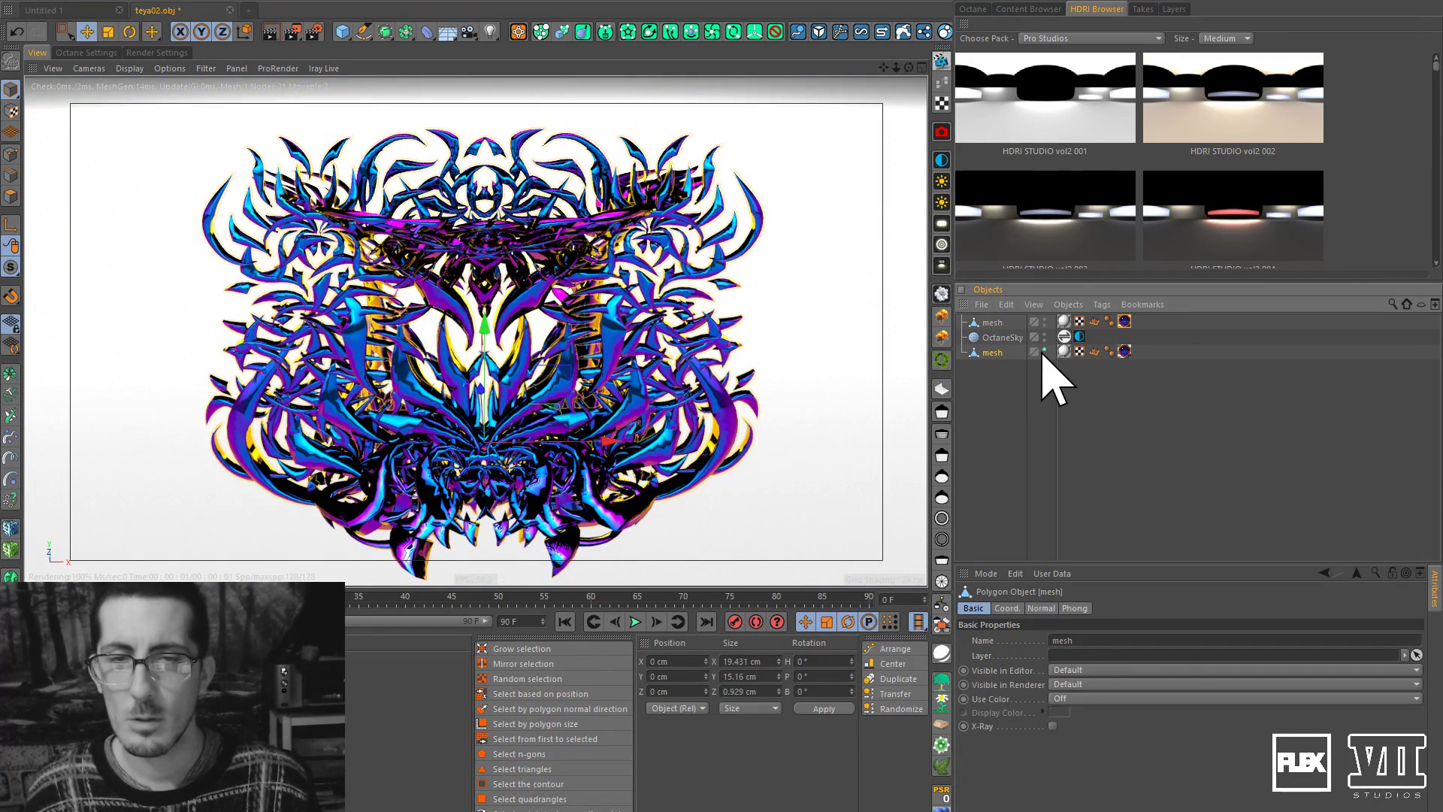
pyautogui.click(1044, 349)
pyautogui.click(1045, 355)
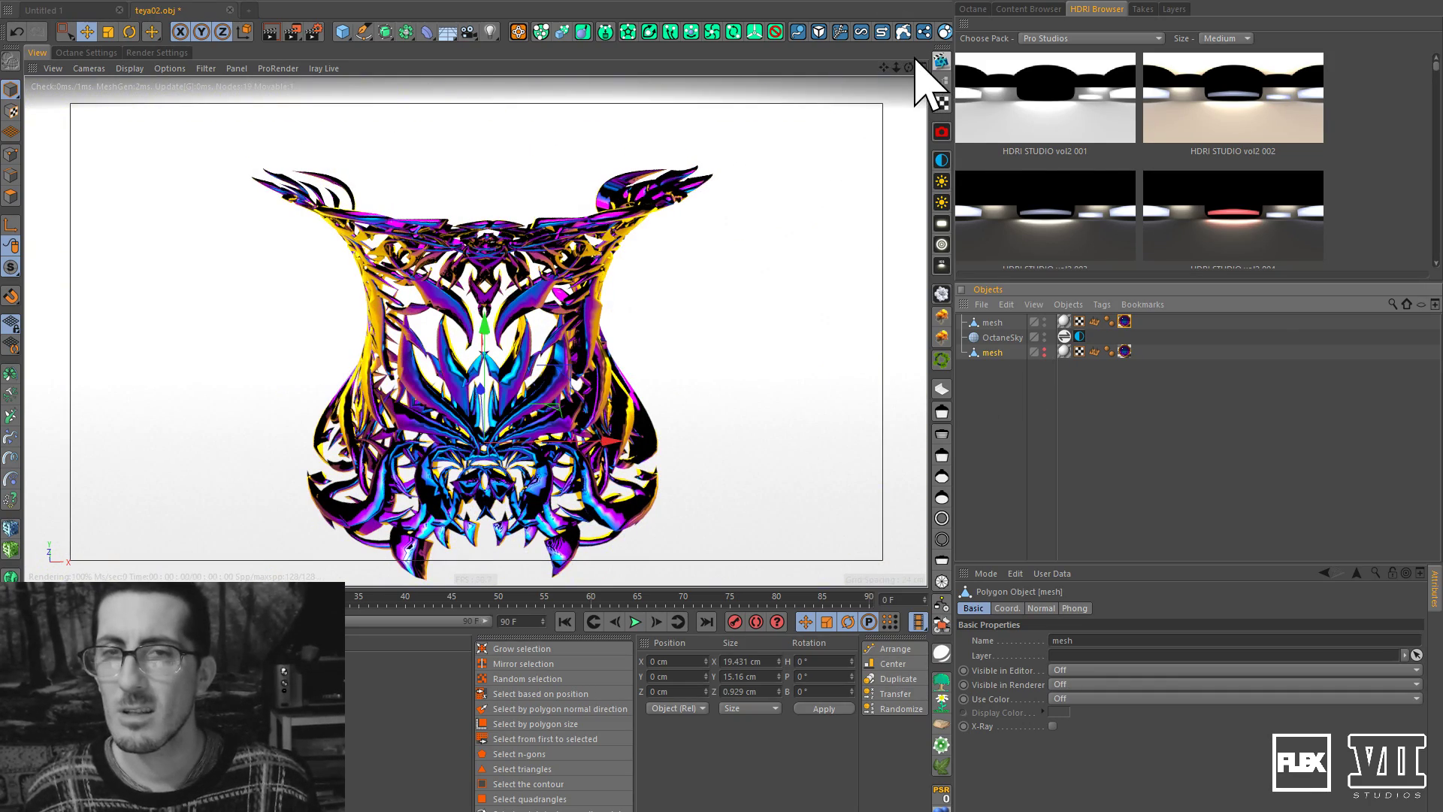
# Add a MoGraph Cloner at the head of the object hierarchy, containing the bent mesh and leaving the hidden flat mesh outside it.
pyautogui.moveTo(911, 66); pyautogui.dragTo(914, 9)
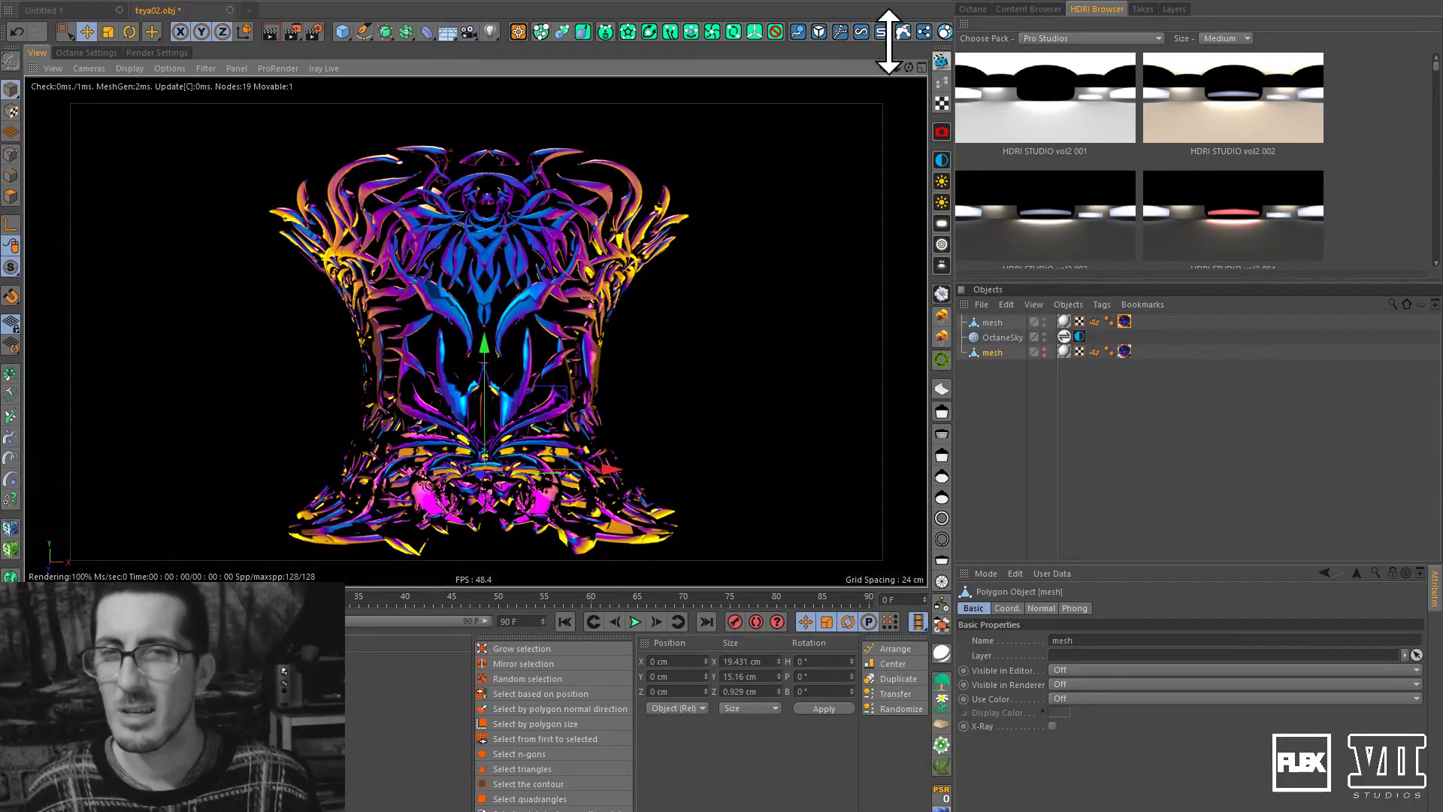
pyautogui.moveTo(884, 68); pyautogui.dragTo(878, 54)
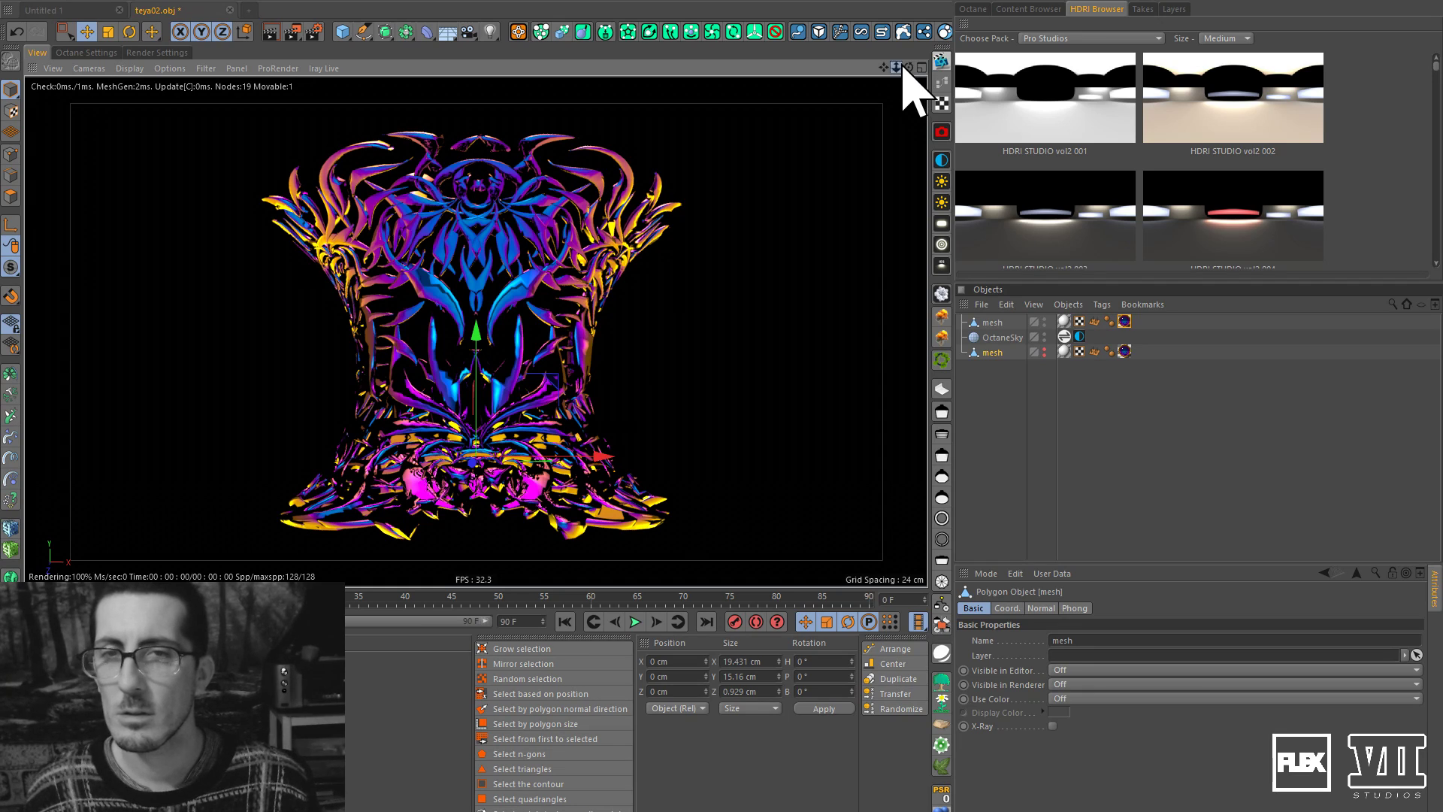
pyautogui.moveTo(908, 66); pyautogui.dragTo(902, 67)
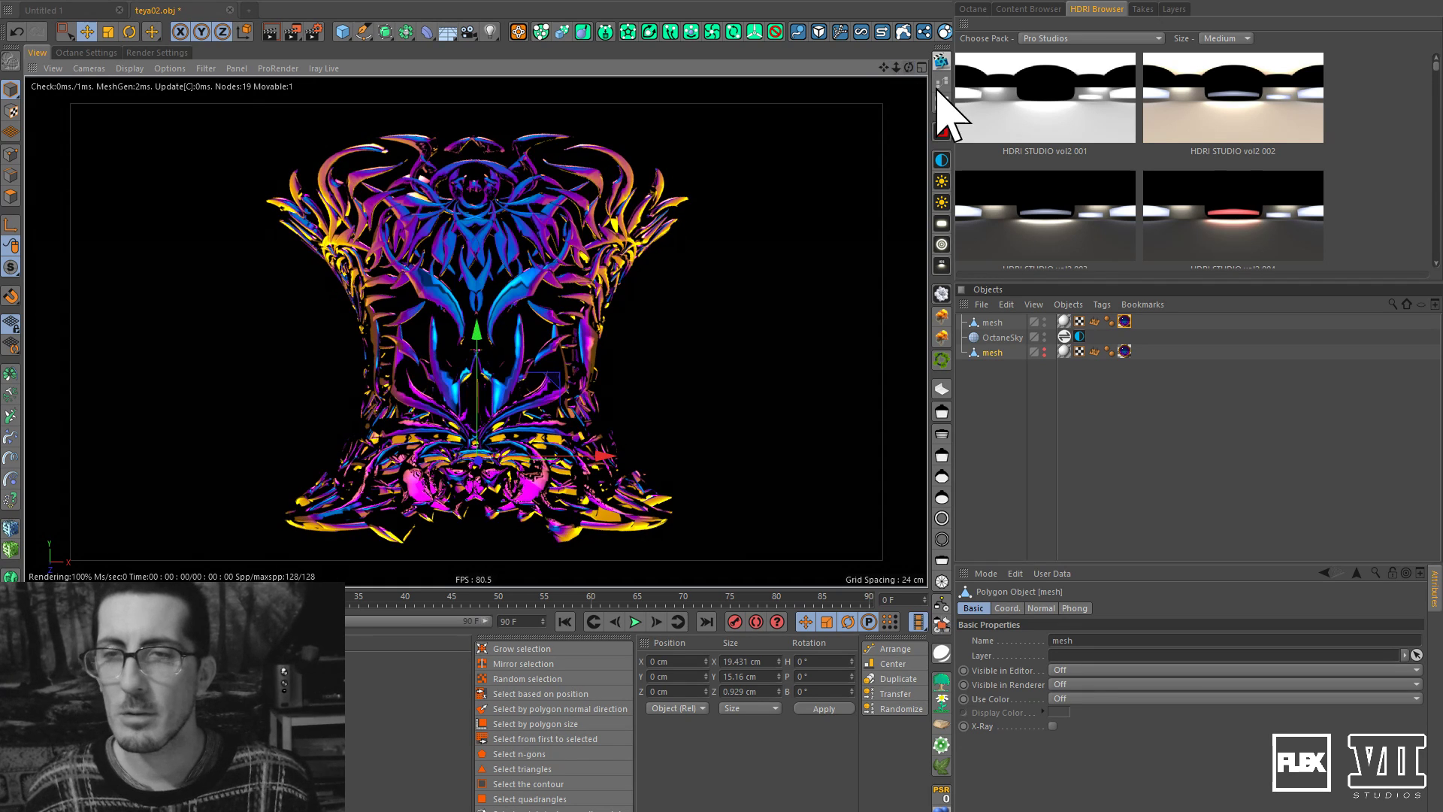
pyautogui.moveTo(883, 63); pyautogui.dragTo(879, 78)
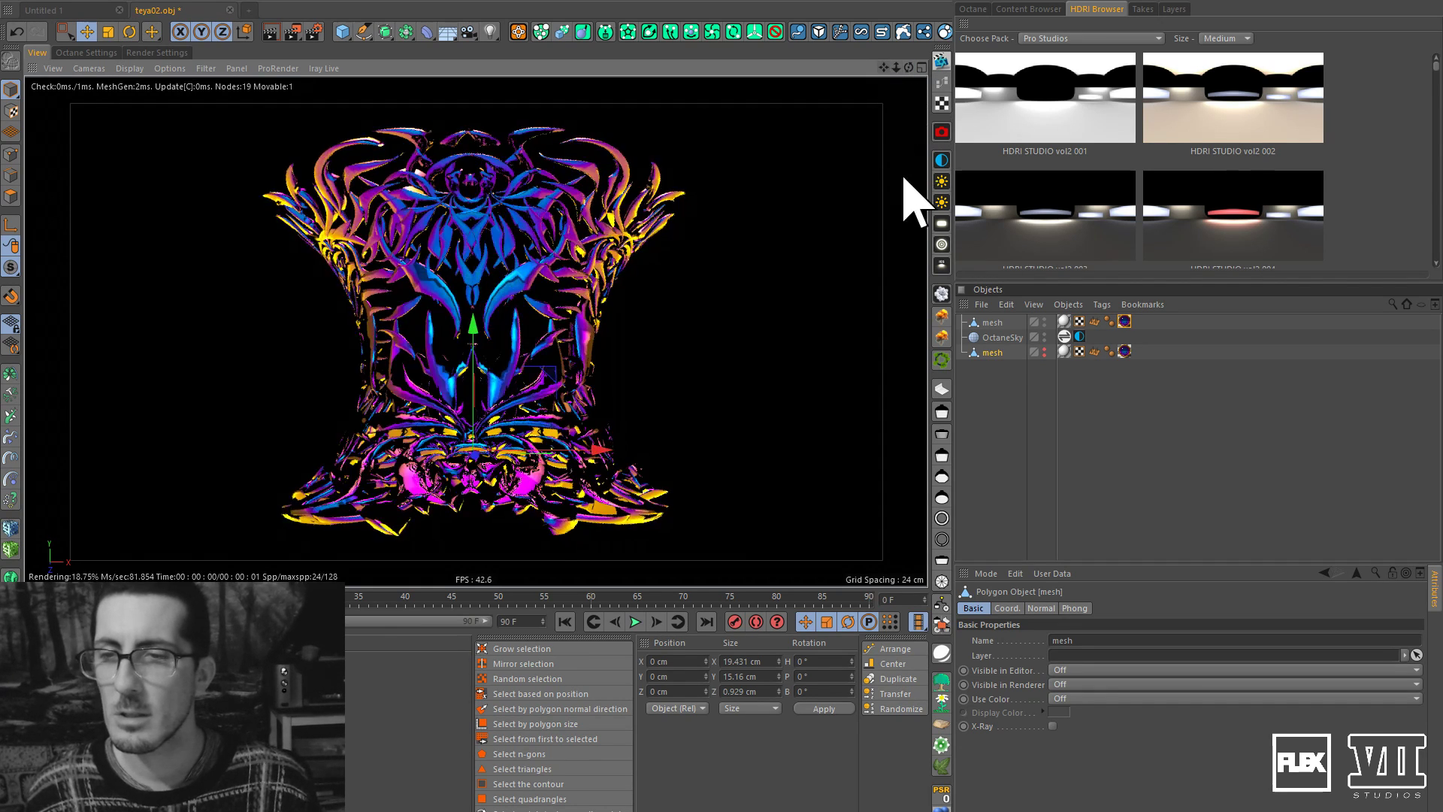
pyautogui.moveTo(889, 67); pyautogui.dragTo(911, 65)
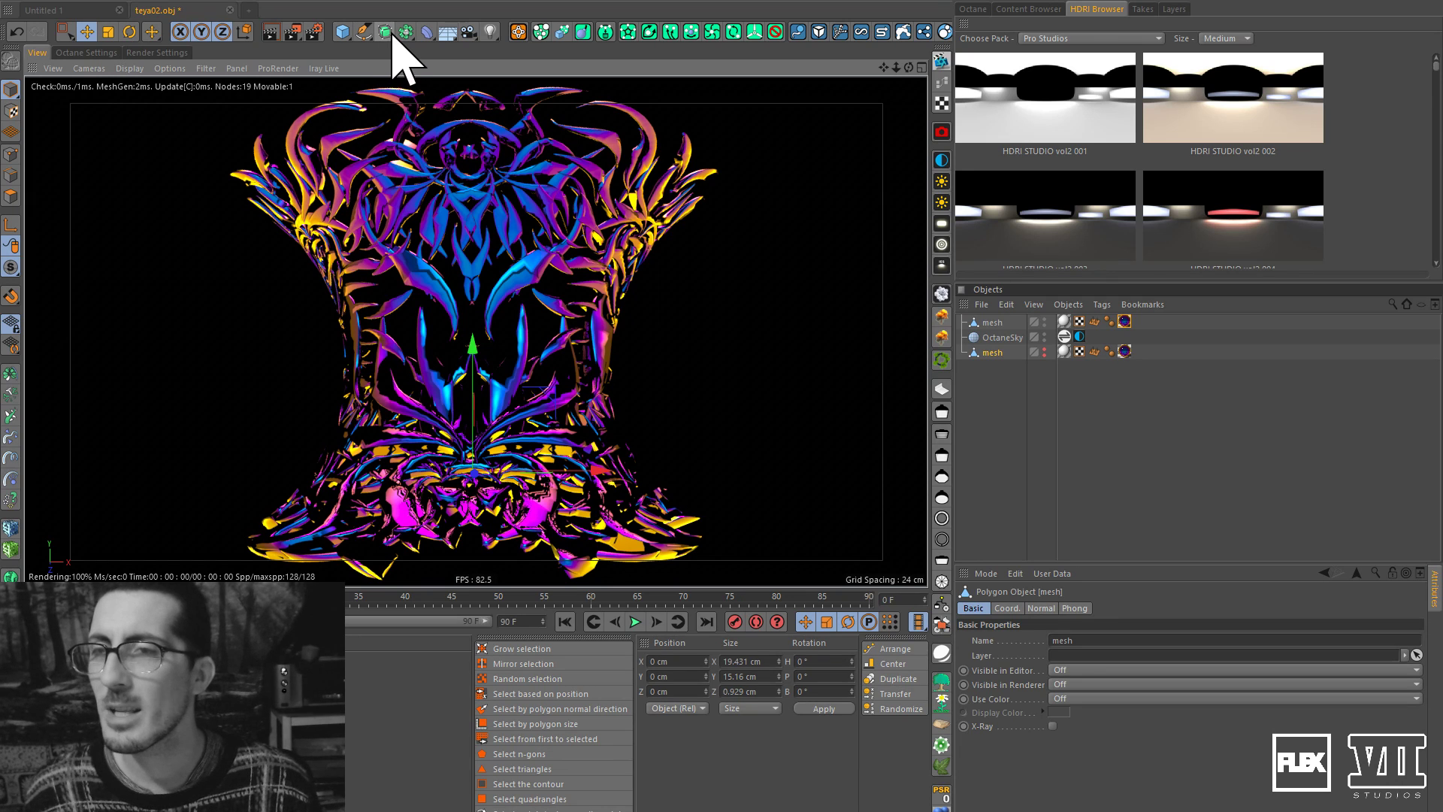
pyautogui.click(468, 0)
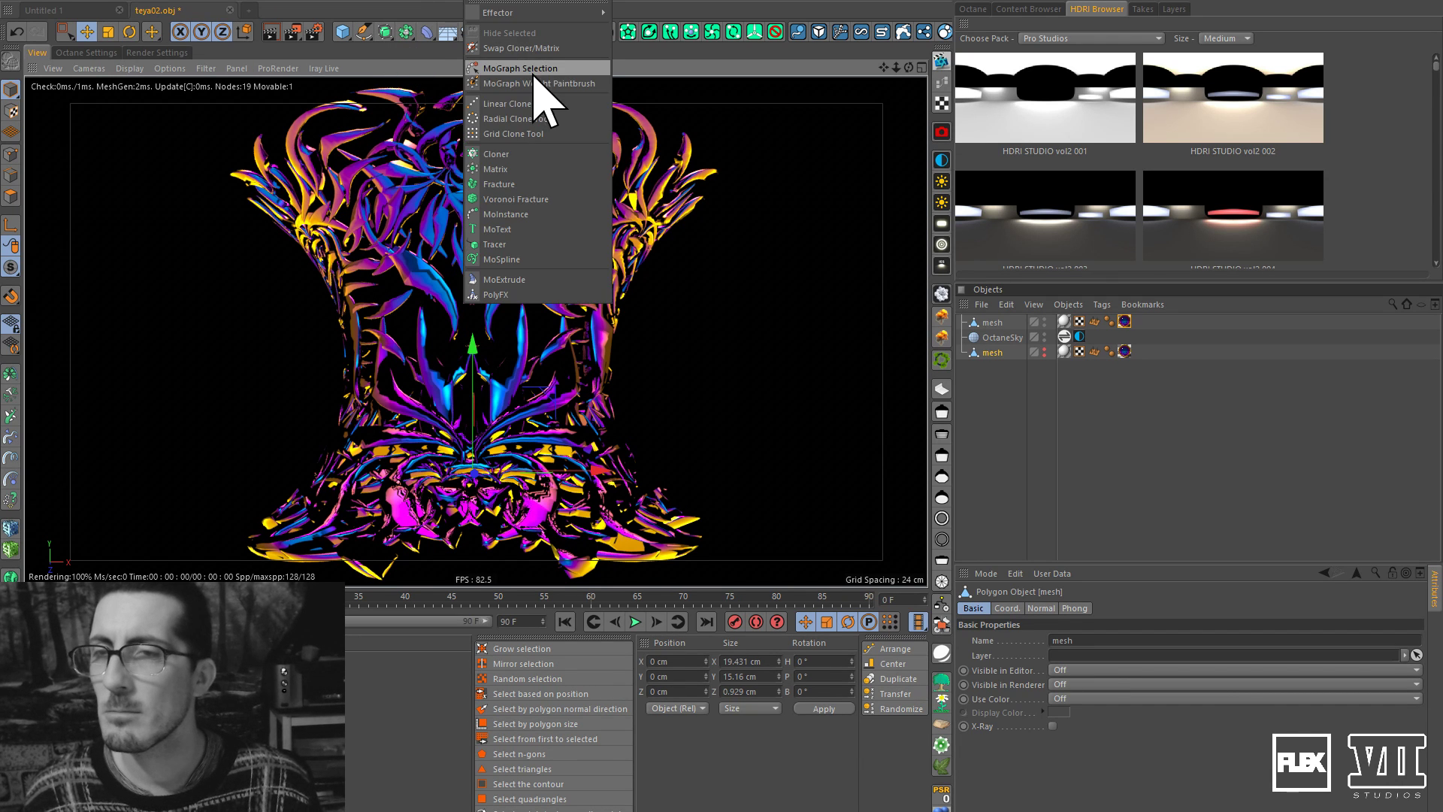
pyautogui.keyDown('alt'); pyautogui.click(540, 155); pyautogui.keyUp('alt')
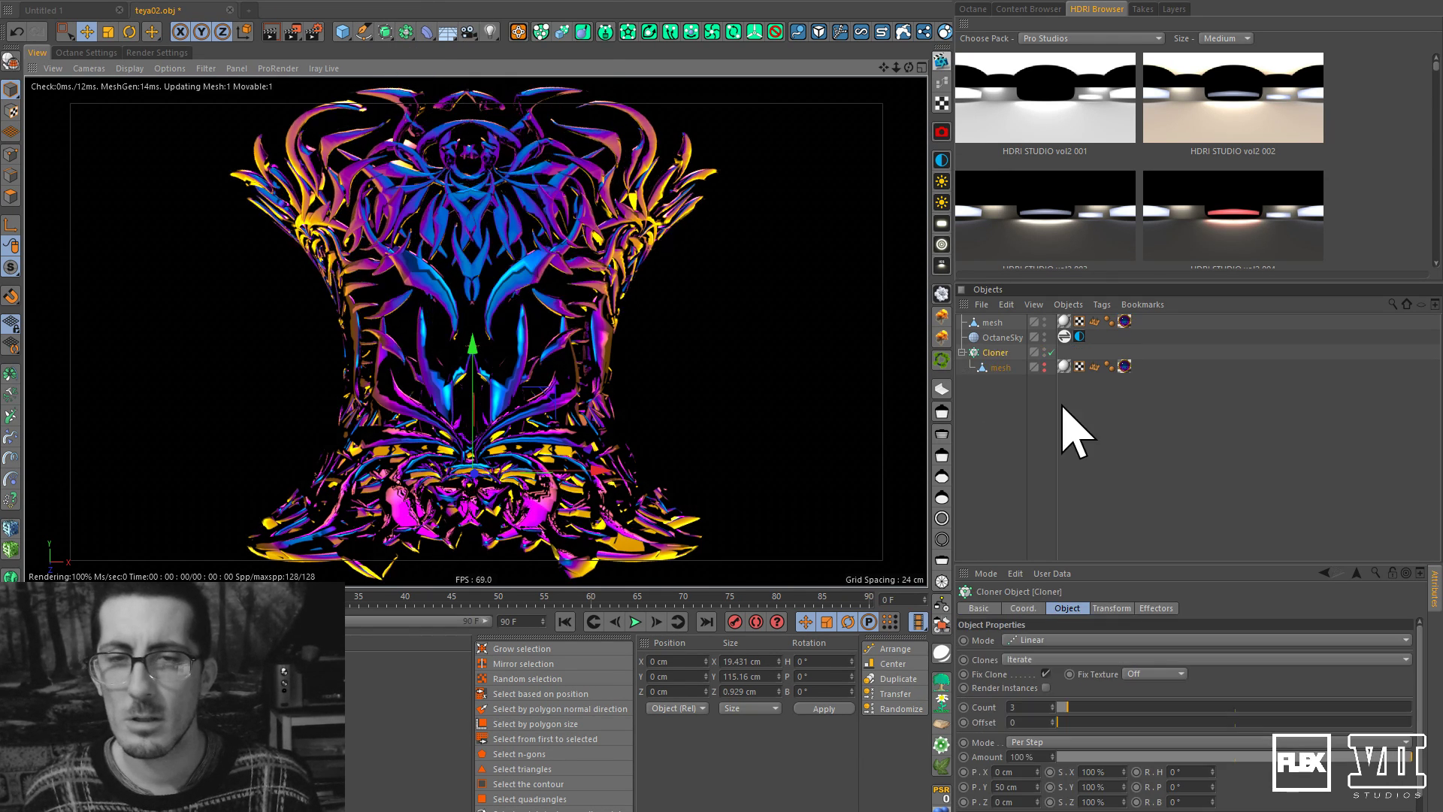
pyautogui.moveTo(994, 350); pyautogui.dragTo(994, 316)
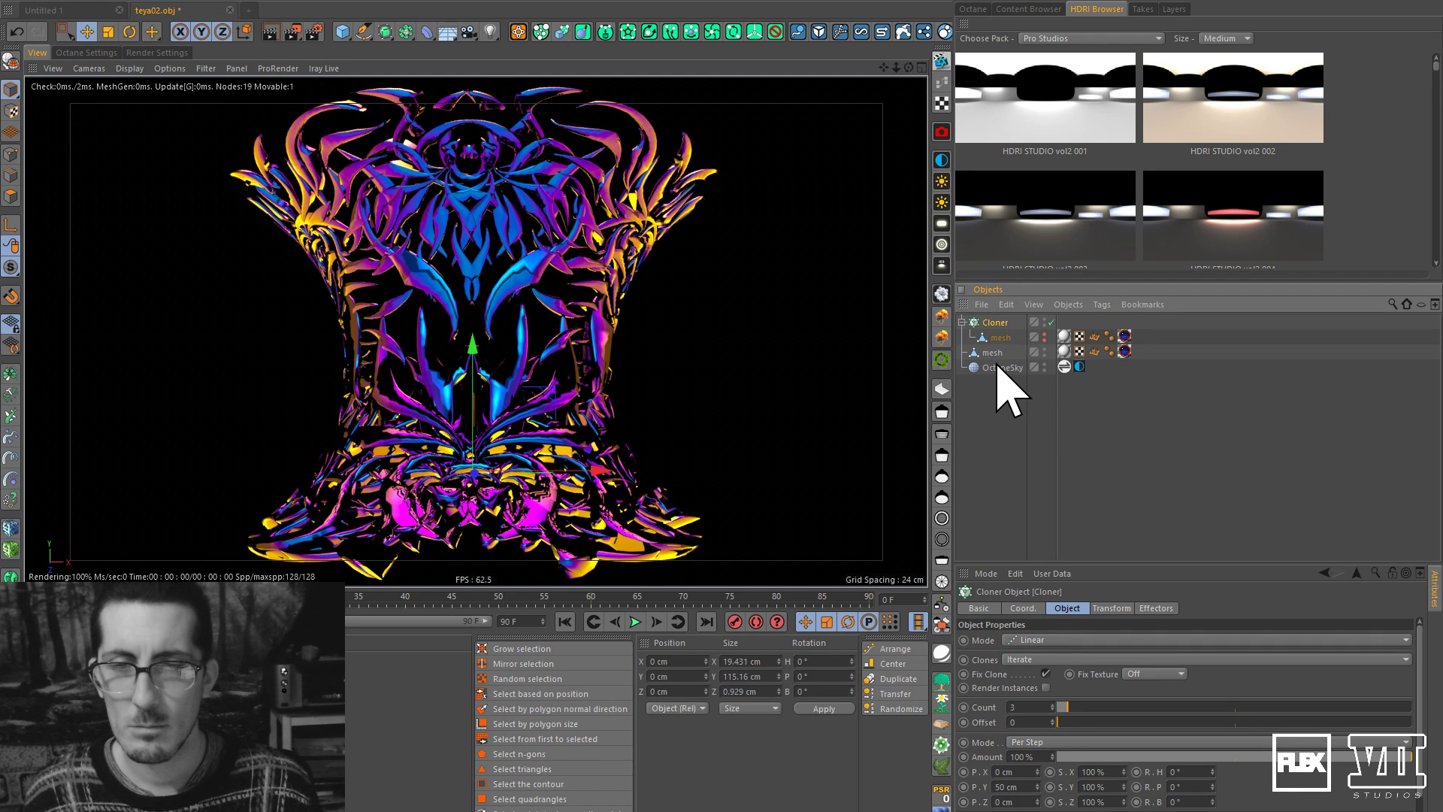
pyautogui.moveTo(997, 336); pyautogui.dragTo(1018, 403)
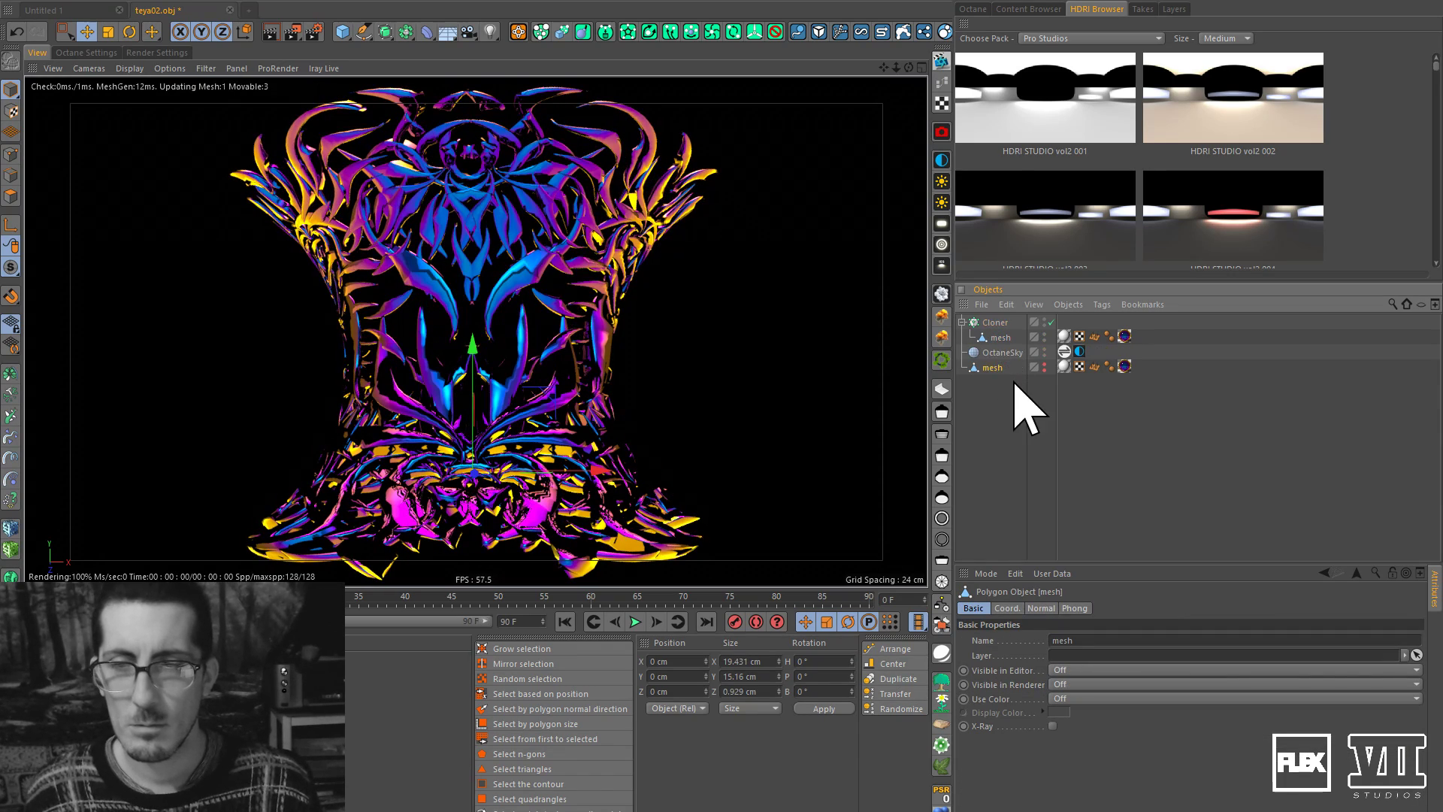
# Set the Cloner's per-step position offset to 14 cm in X and 0 cm in Y.
pyautogui.click(994, 324)
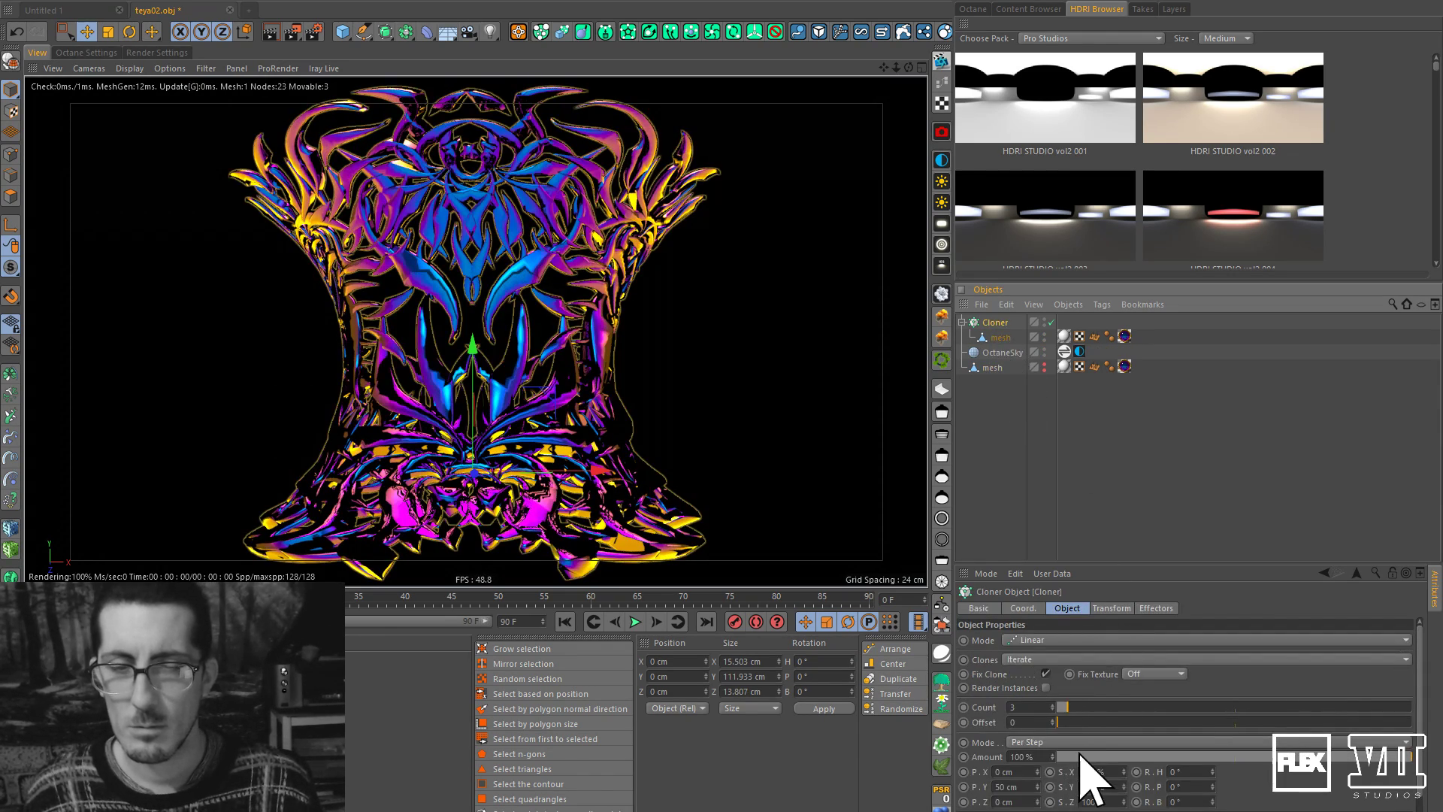
pyautogui.click(1020, 786)
pyautogui.click(996, 802)
pyautogui.moveTo(1037, 771)
pyautogui.mouseDown()
pyautogui.moveTo(1022, 661)
pyautogui.moveTo(1042, 759)
pyautogui.mouseUp()
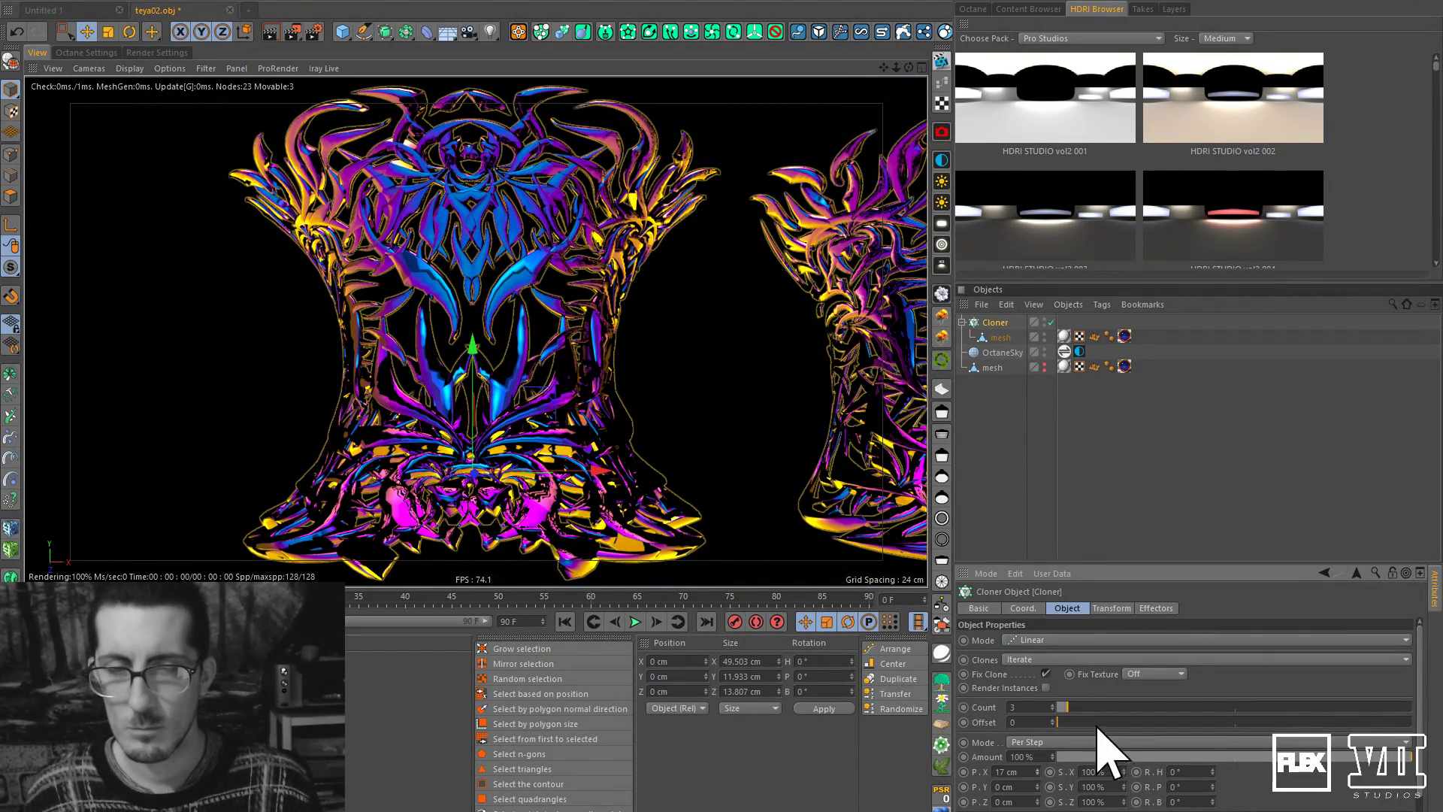
pyautogui.moveTo(1038, 772); pyautogui.dragTo(1038, 772)
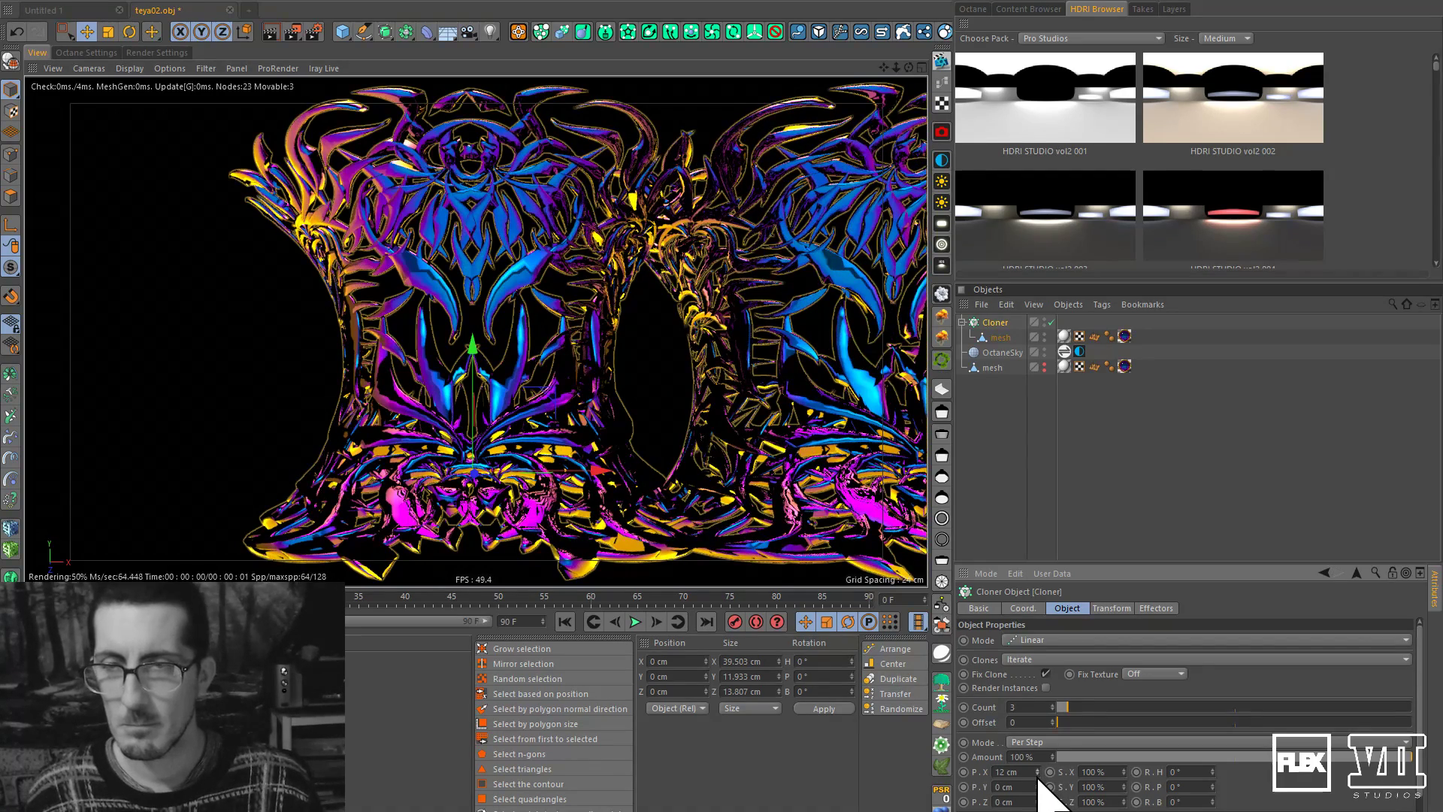
pyautogui.click(1038, 776)
pyautogui.click(1038, 776)
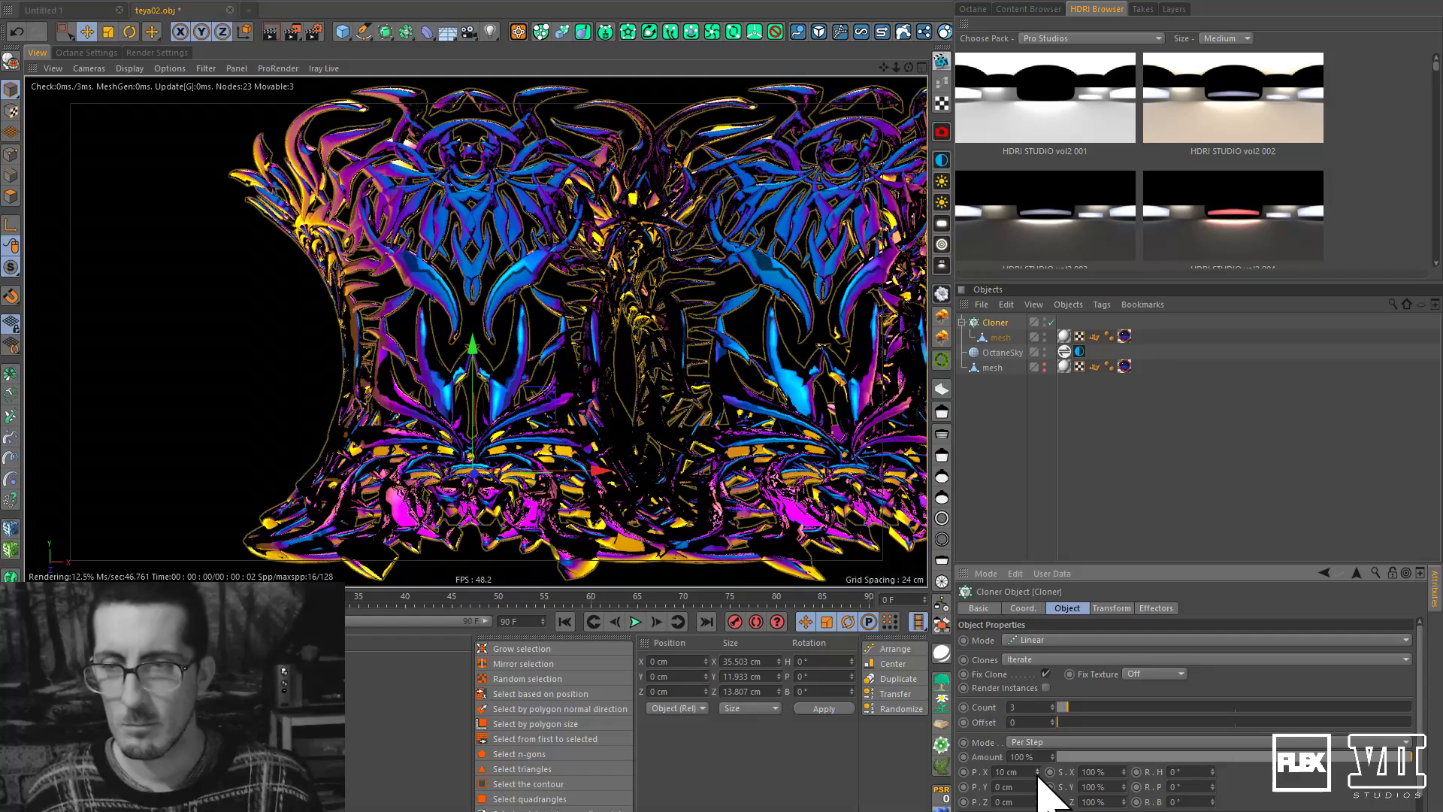
pyautogui.click(1038, 770)
pyautogui.click(1038, 770)
pyautogui.click(1038, 769)
pyautogui.click(1038, 769)
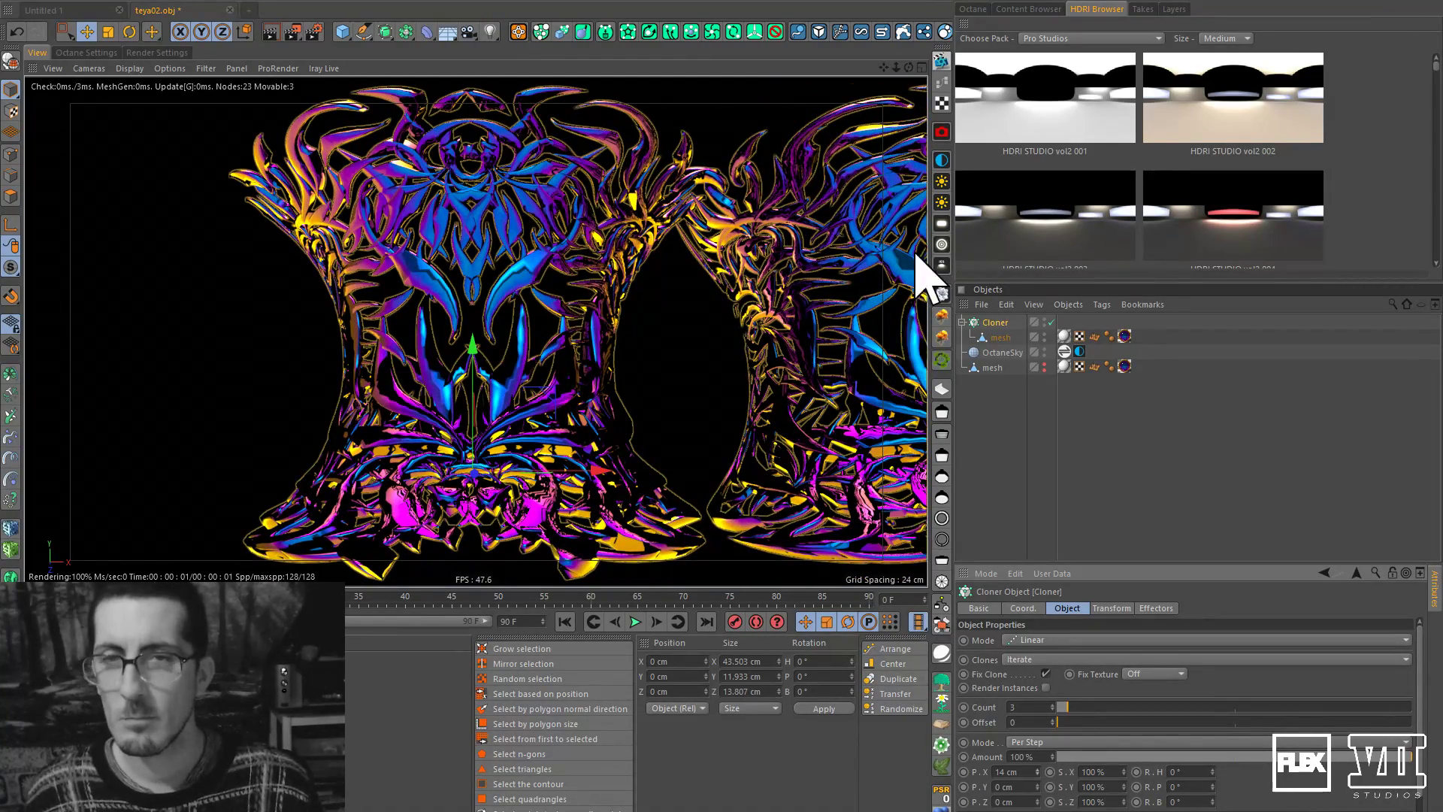
# Examine the row of cloned meshes from the front and from above, framing all the clones in the viewport.
pyautogui.moveTo(896, 68); pyautogui.dragTo(821, 120)
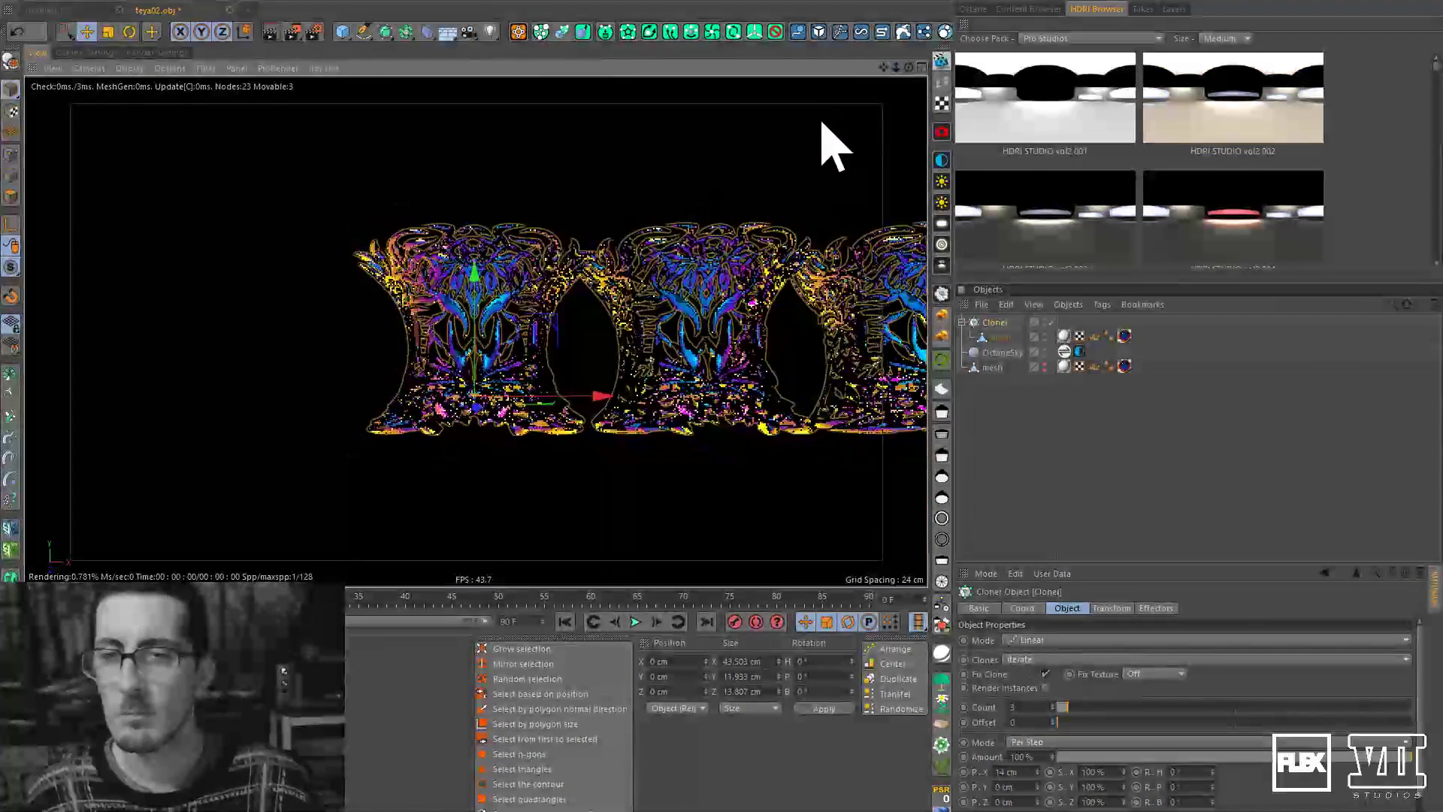
pyautogui.moveTo(885, 66); pyautogui.dragTo(683, 87)
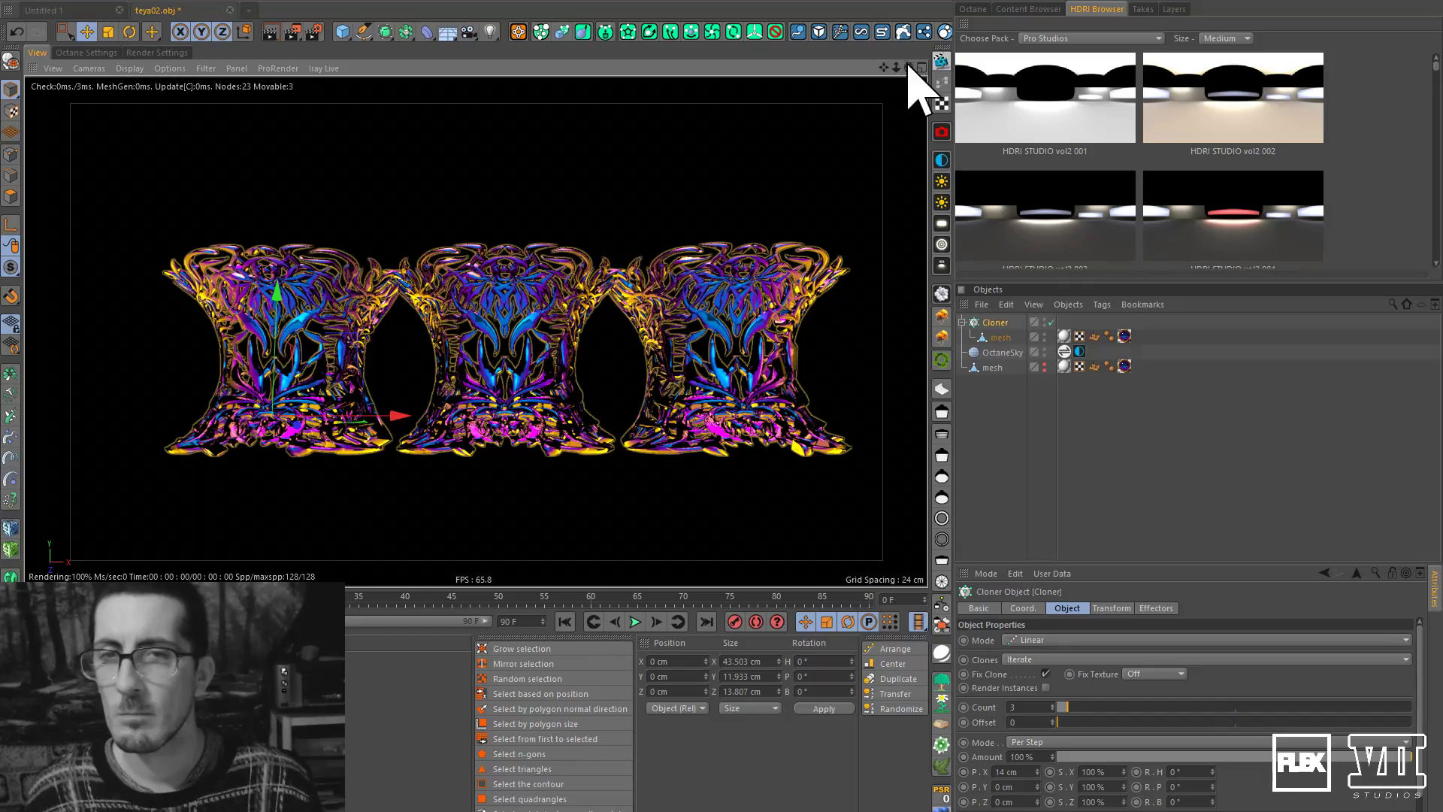
pyautogui.moveTo(911, 68); pyautogui.dragTo(915, 318)
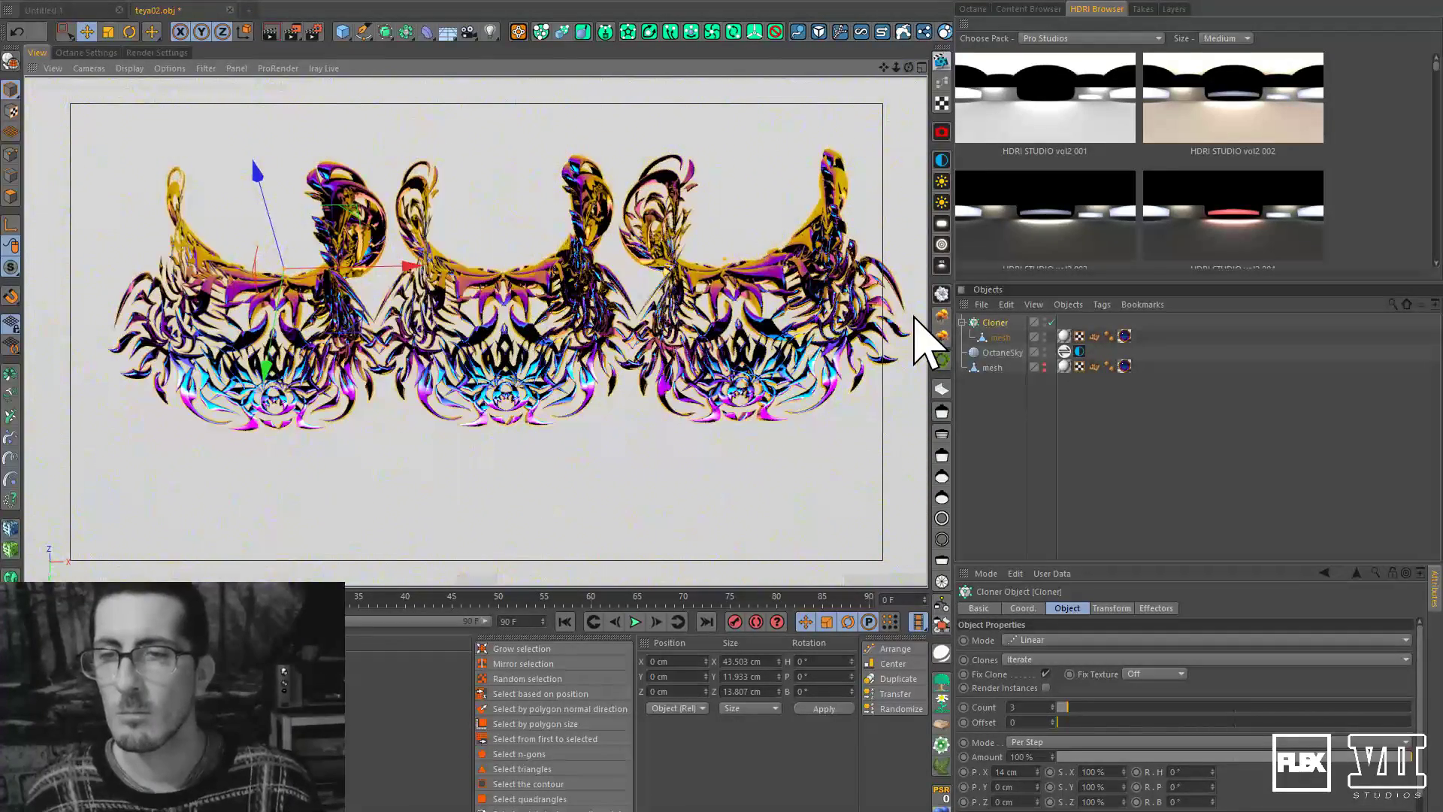
pyautogui.moveTo(889, 65); pyautogui.dragTo(857, 66)
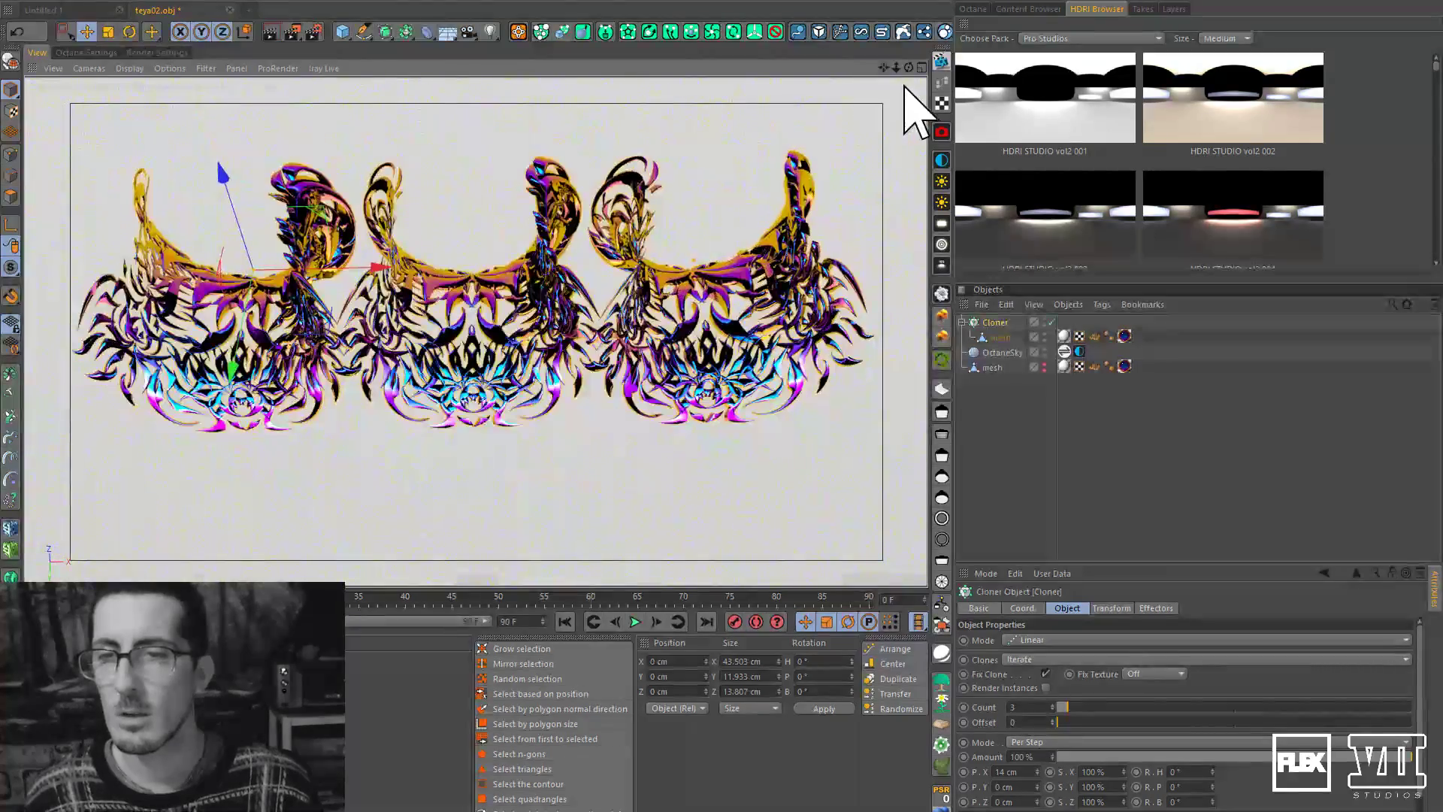
pyautogui.moveTo(906, 68)
pyautogui.mouseDown()
pyautogui.moveTo(925, 42)
pyautogui.moveTo(912, 27)
pyautogui.moveTo(917, 129)
pyautogui.moveTo(904, 24)
pyautogui.moveTo(924, 60)
pyautogui.moveTo(909, 44)
pyautogui.mouseUp()
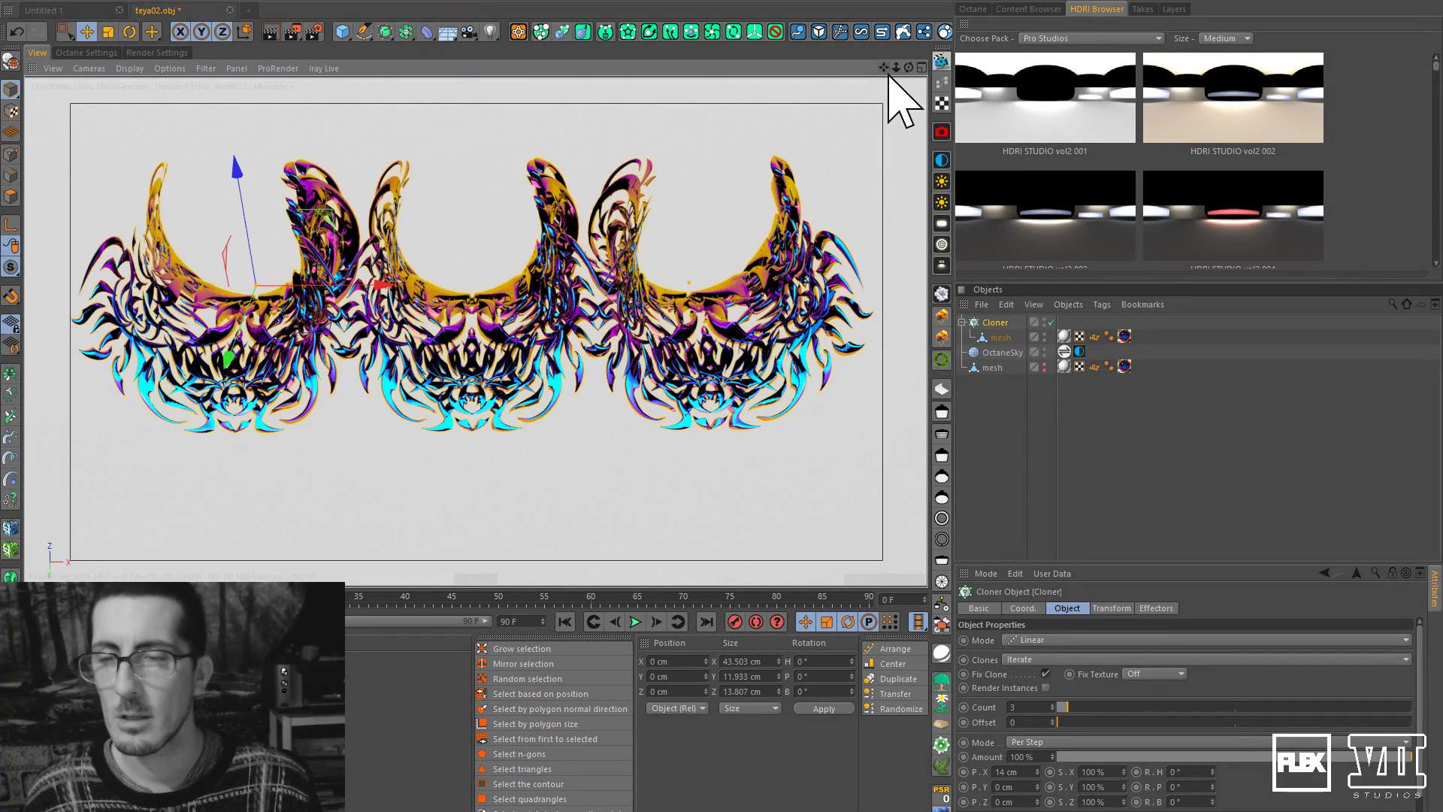
pyautogui.moveTo(885, 65); pyautogui.dragTo(893, 79)
pyautogui.click(1147, 451)
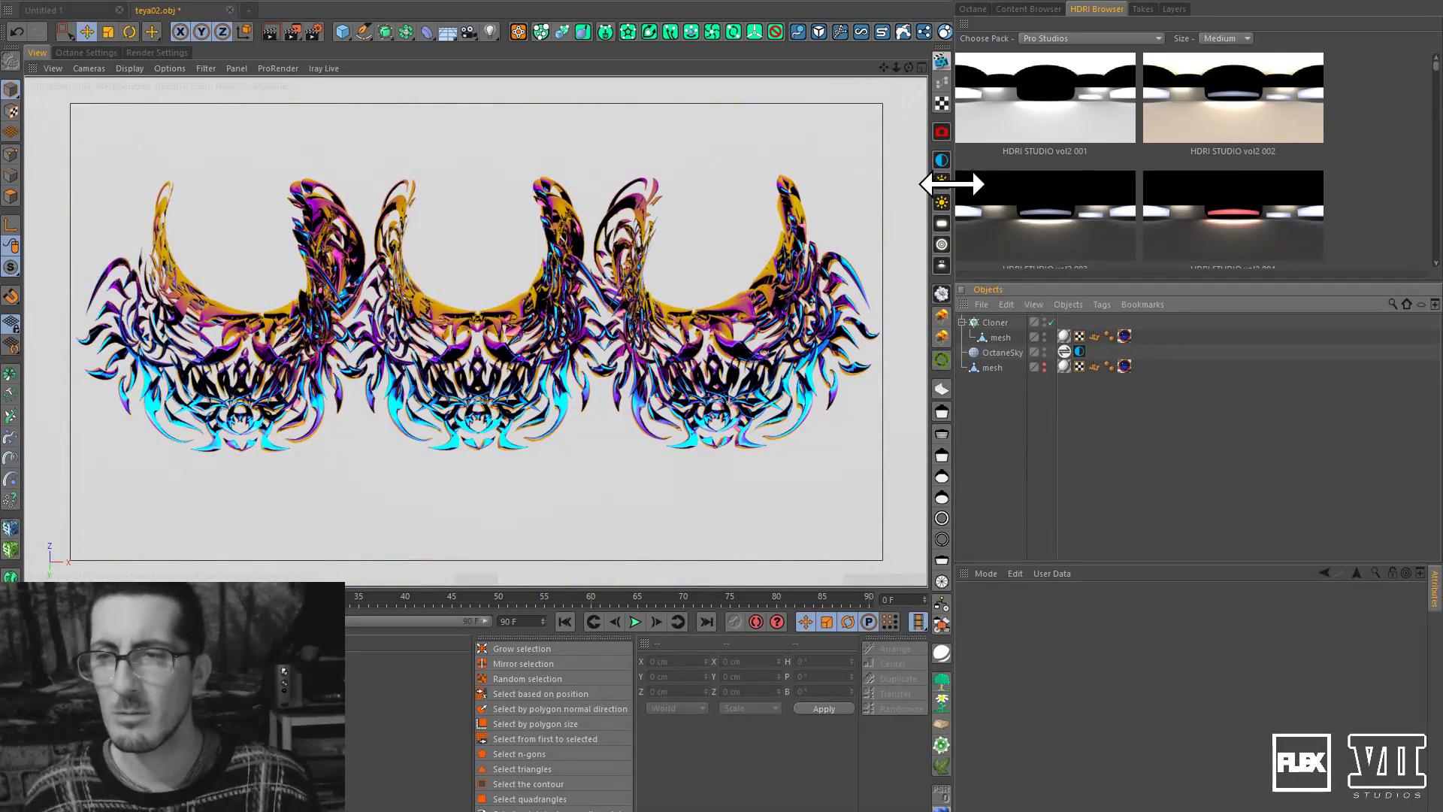
pyautogui.moveTo(897, 65); pyautogui.dragTo(901, 66)
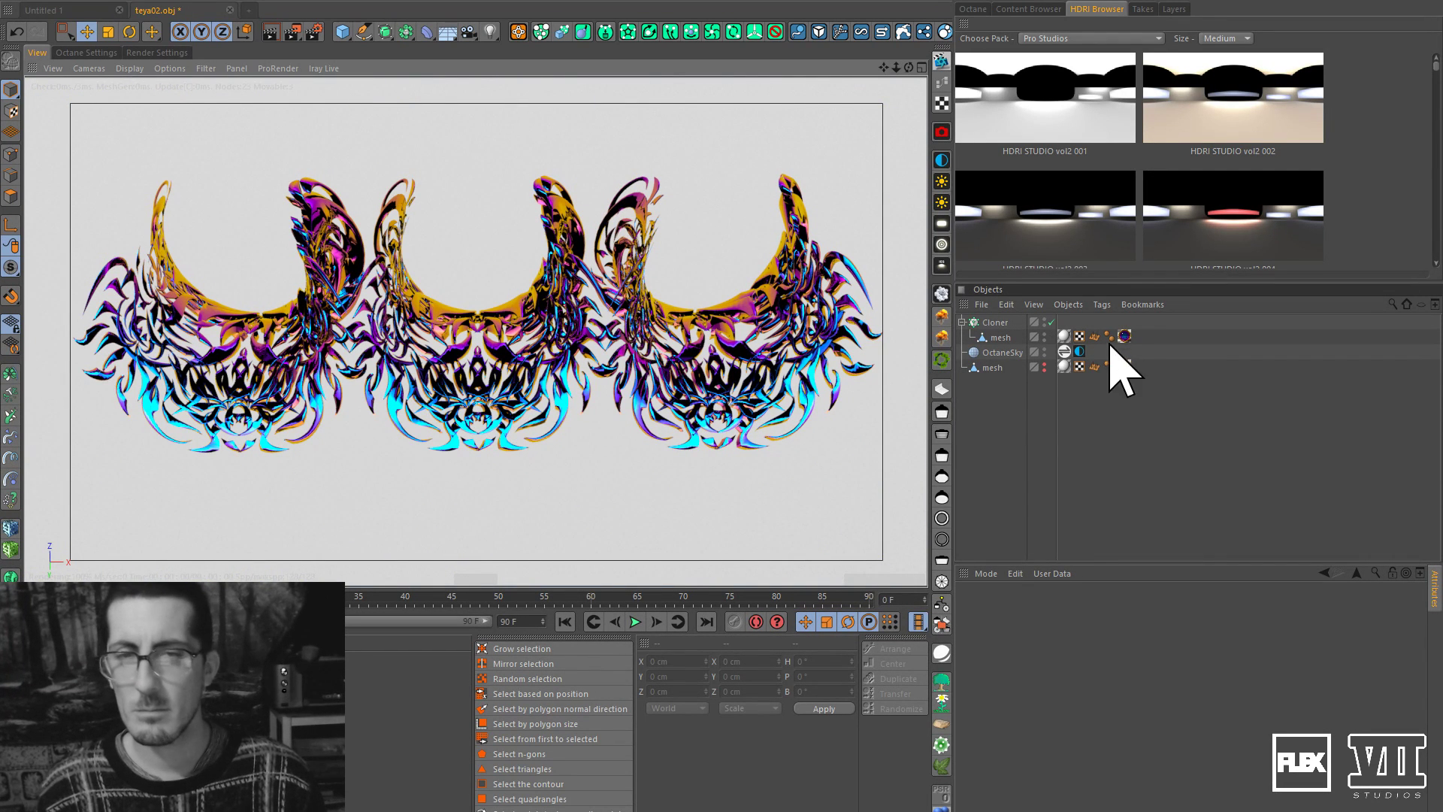
# Rotate the sky's HDRI environment to a RotX of about -0.48 and set its power to about 1.04.
pyautogui.click(1080, 351)
pyautogui.moveTo(1198, 753); pyautogui.dragTo(1138, 752)
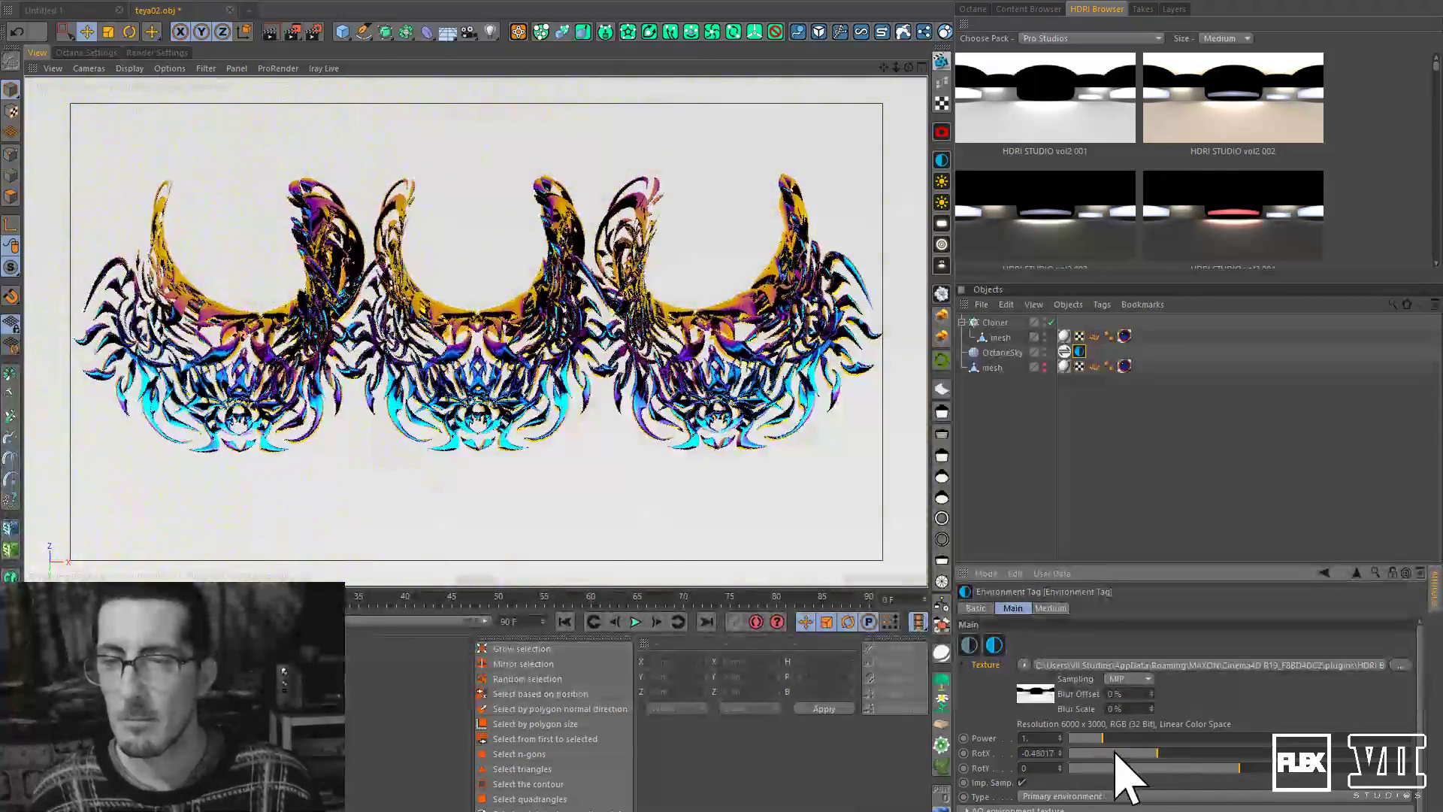
pyautogui.click(1069, 739)
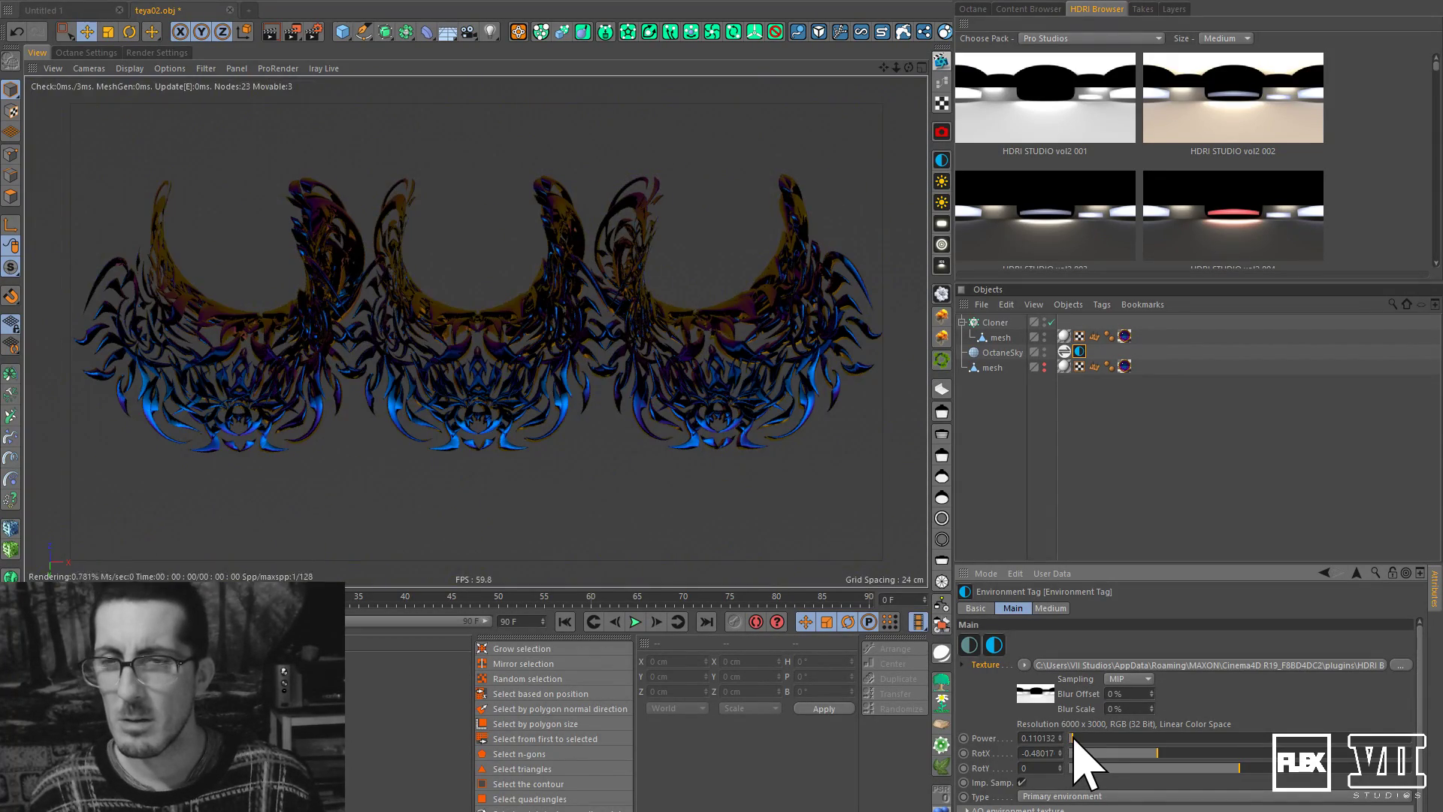
pyautogui.moveTo(1072, 739); pyautogui.dragTo(1104, 739)
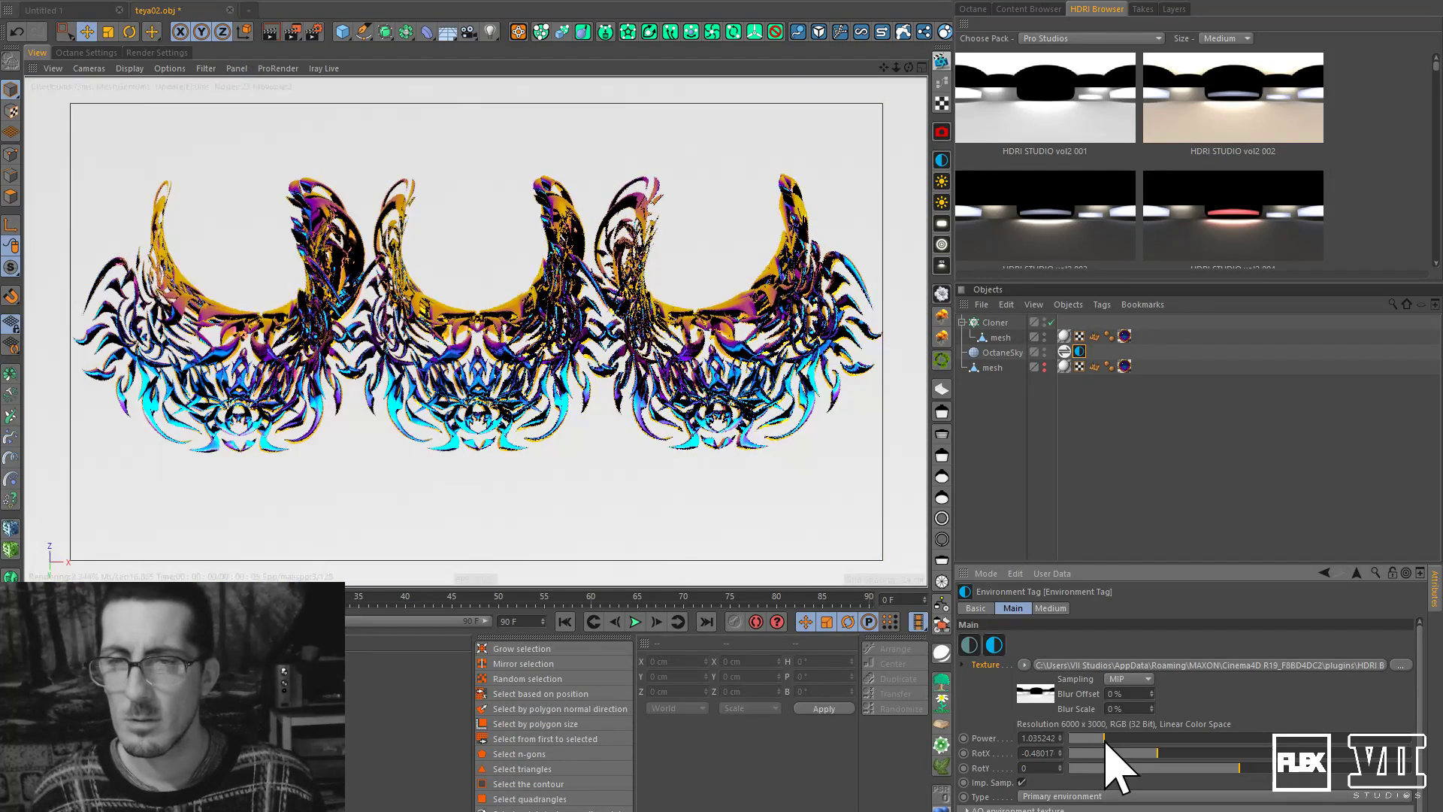
# Try the Visible environment type on the sky's environment tag and undo the change.
pyautogui.click(1081, 352)
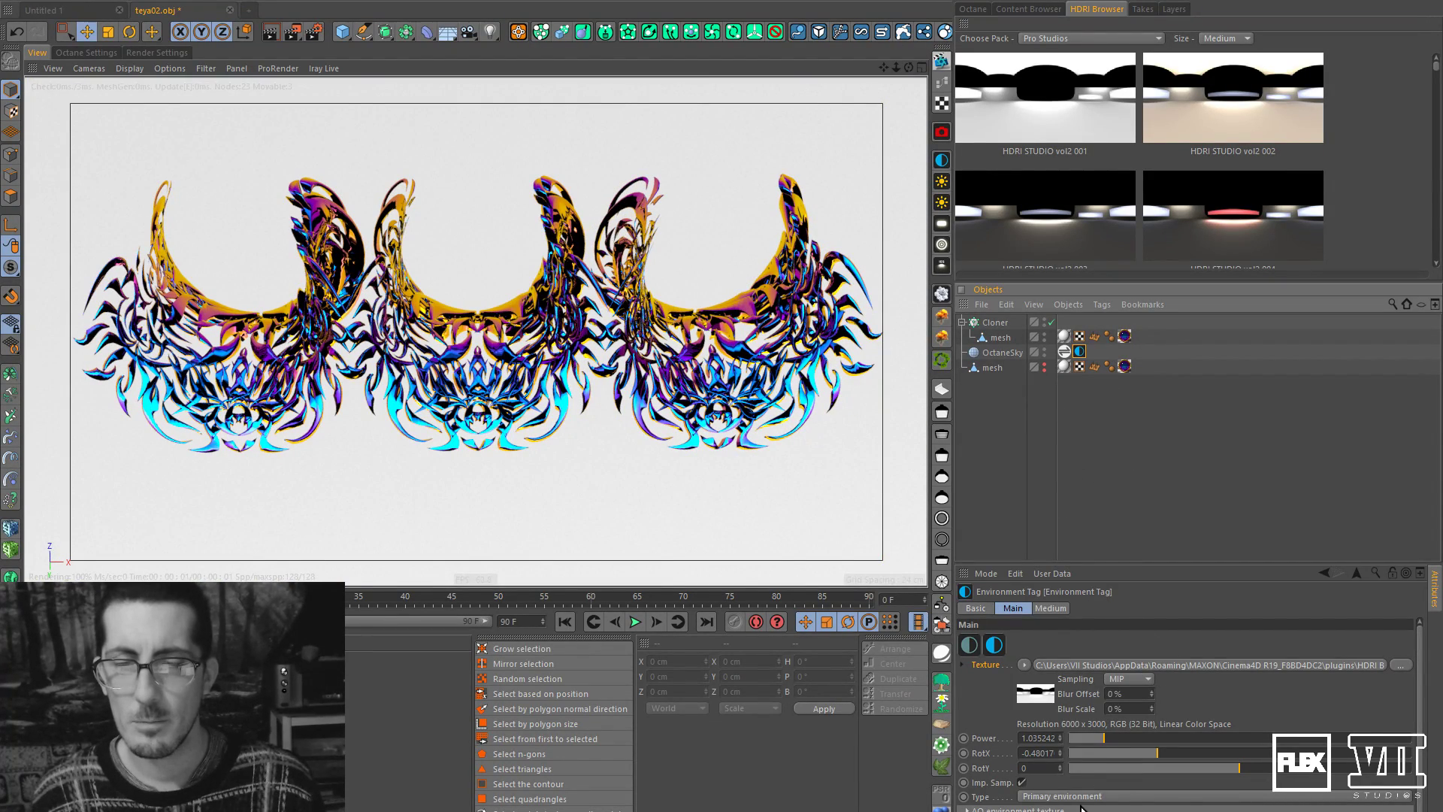
pyautogui.click(1072, 802)
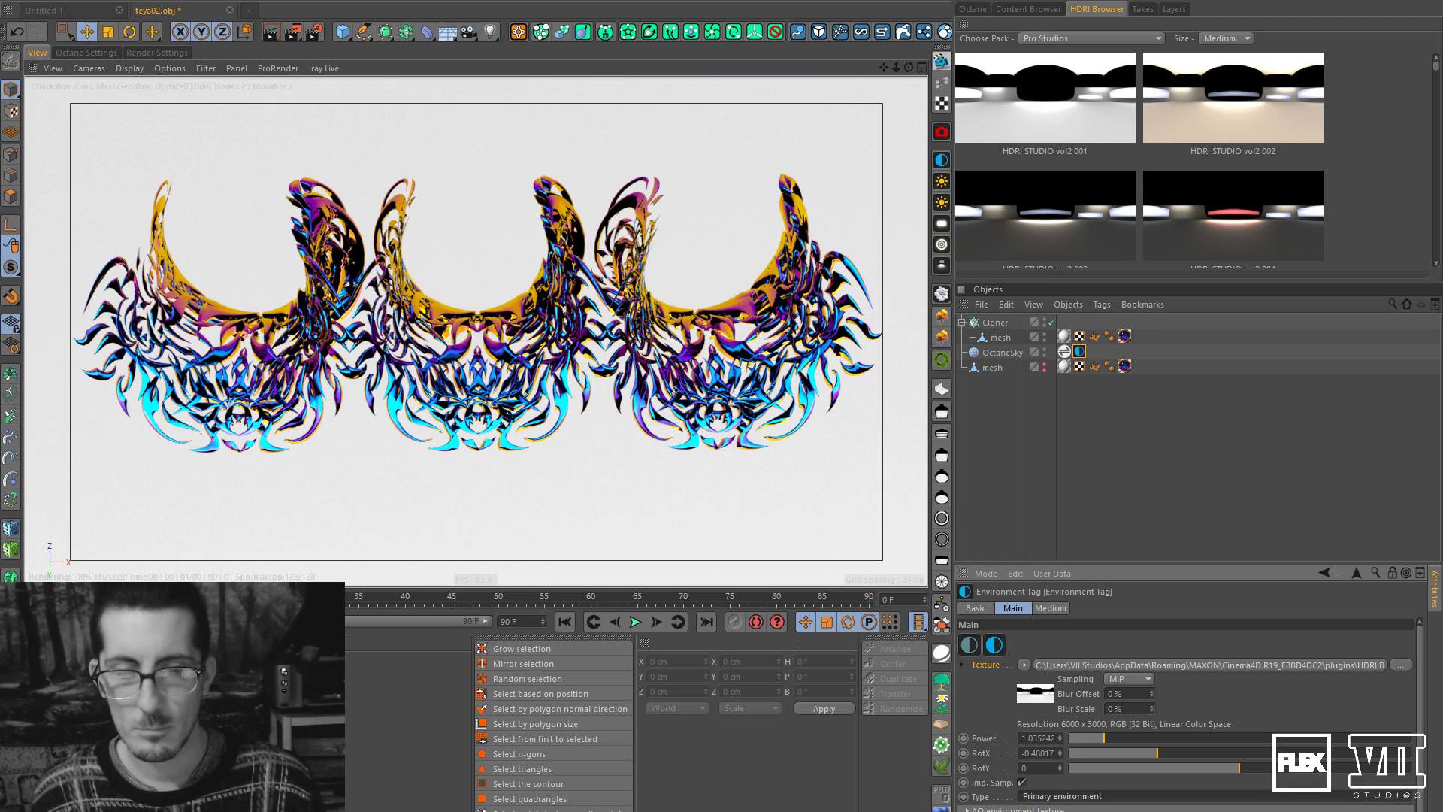
pyautogui.click(1073, 798)
pyautogui.click(1067, 809)
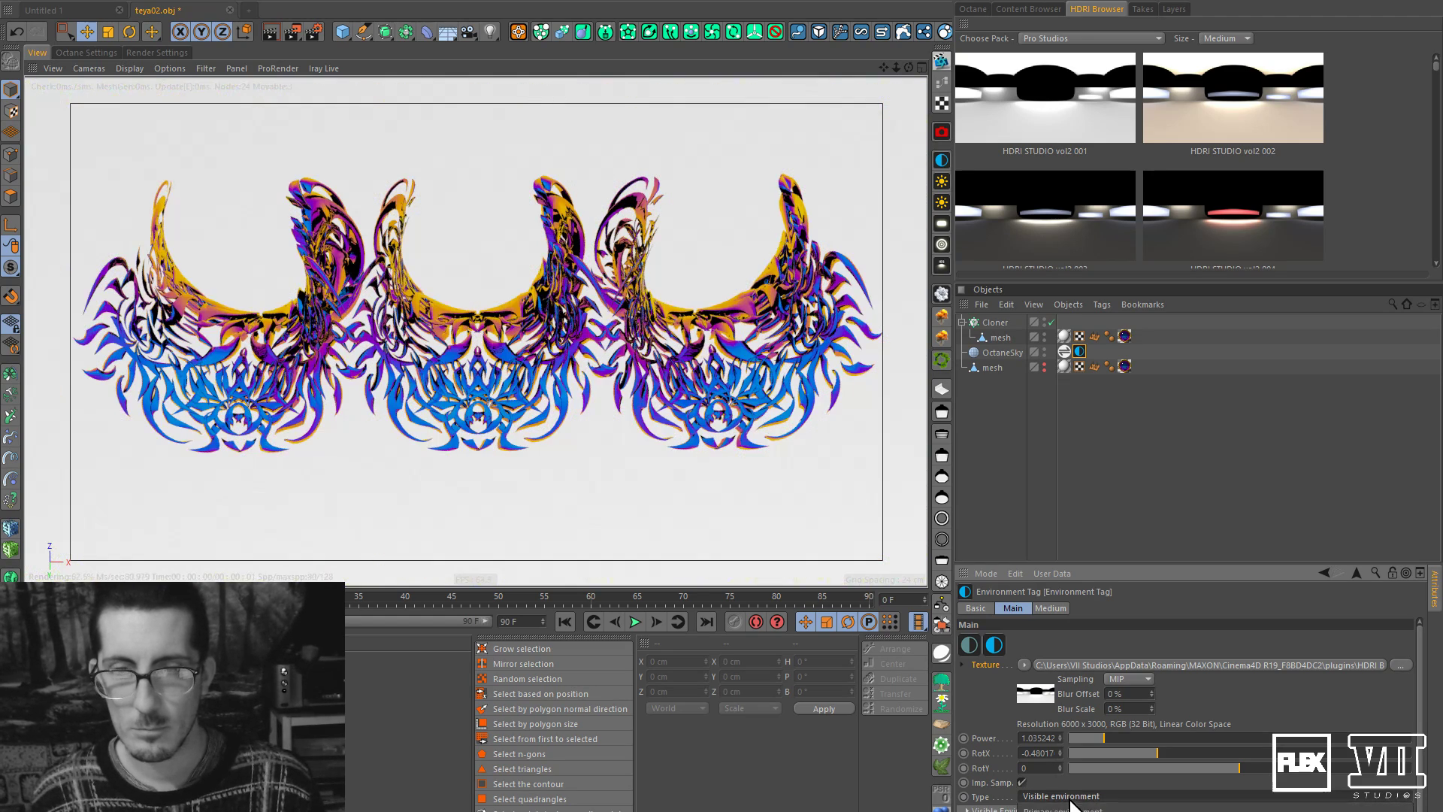
pyautogui.hotkey('ctrl', 'z')
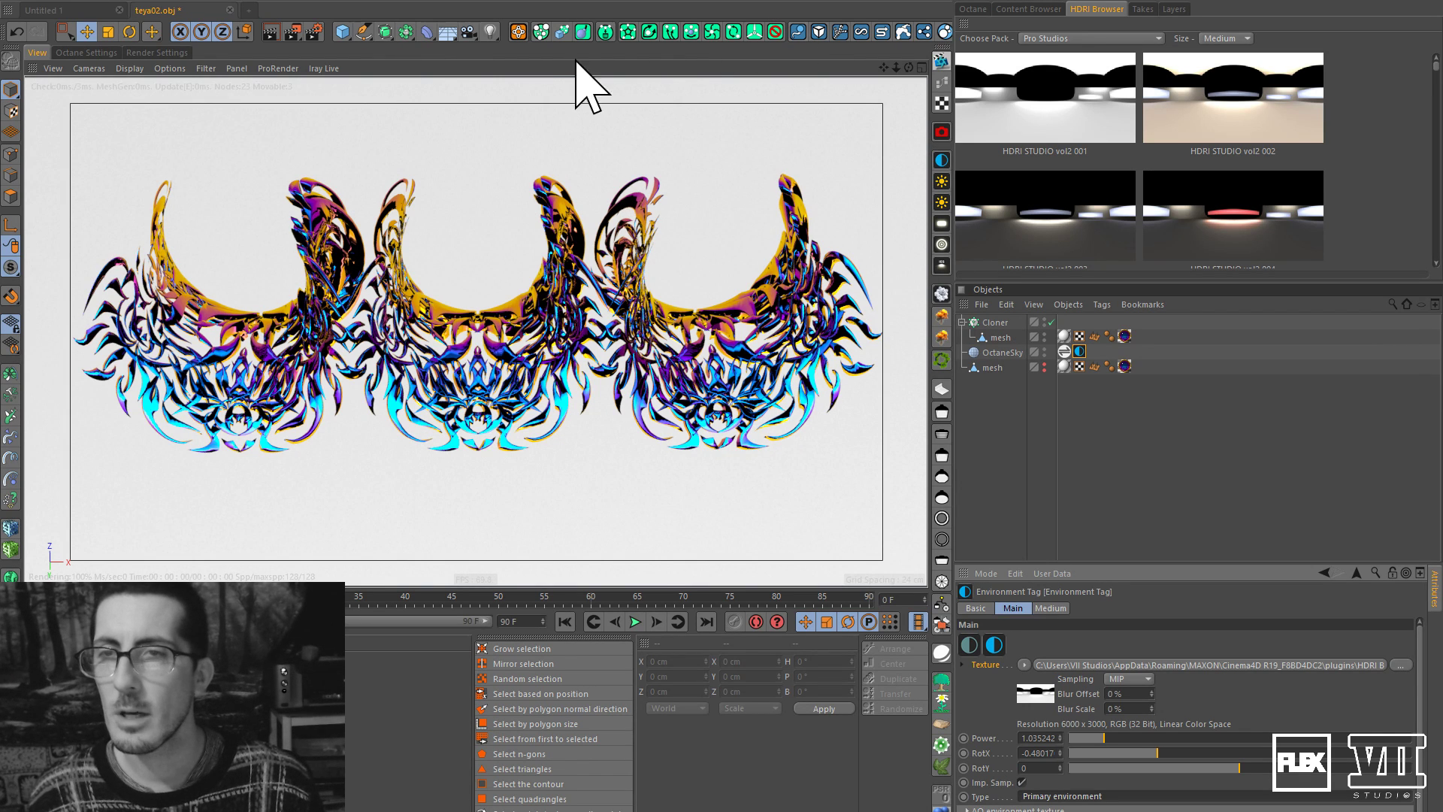
# Add a second Octane HDRI sky and set its environment type to Visible environment.
pyautogui.click(941, 160)
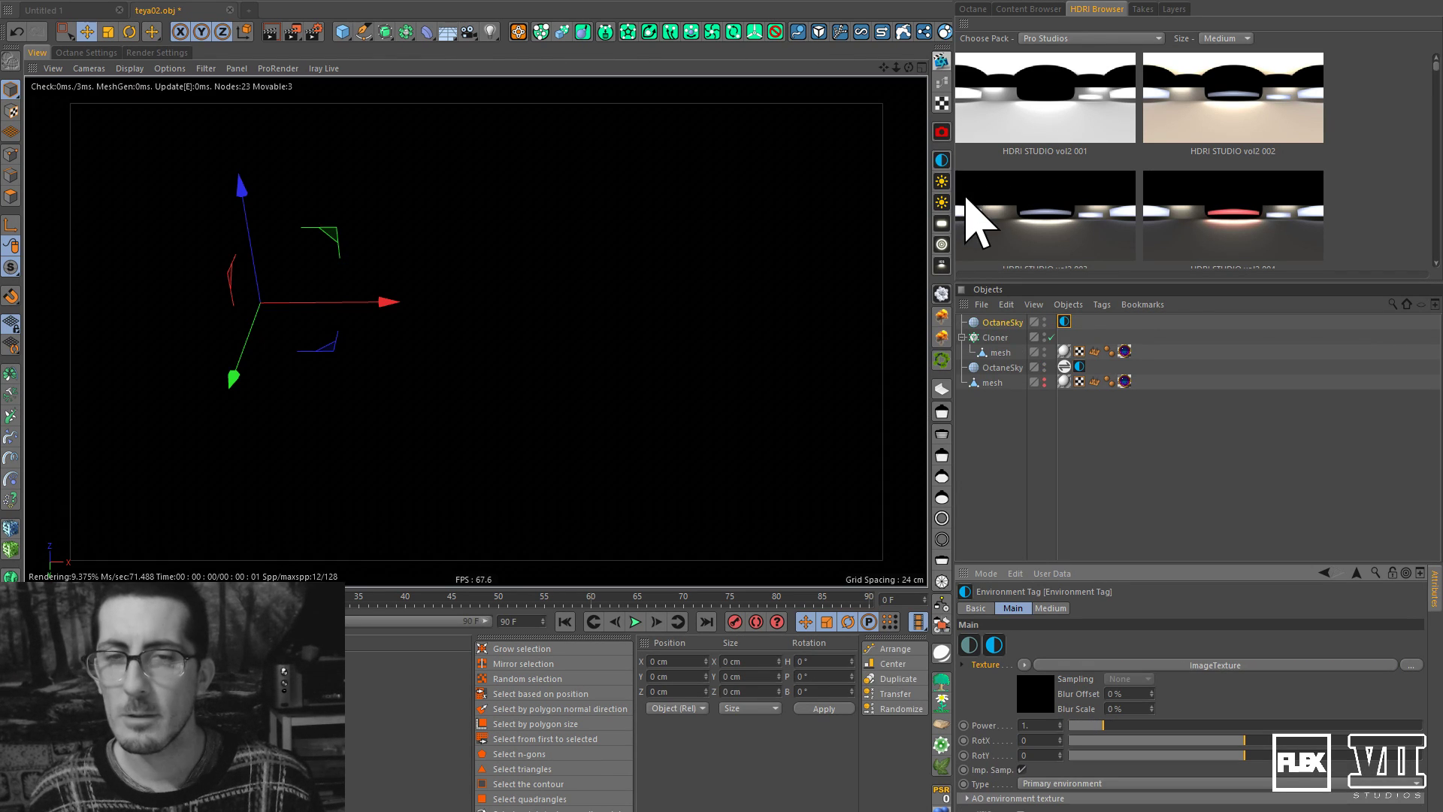
pyautogui.click(1068, 784)
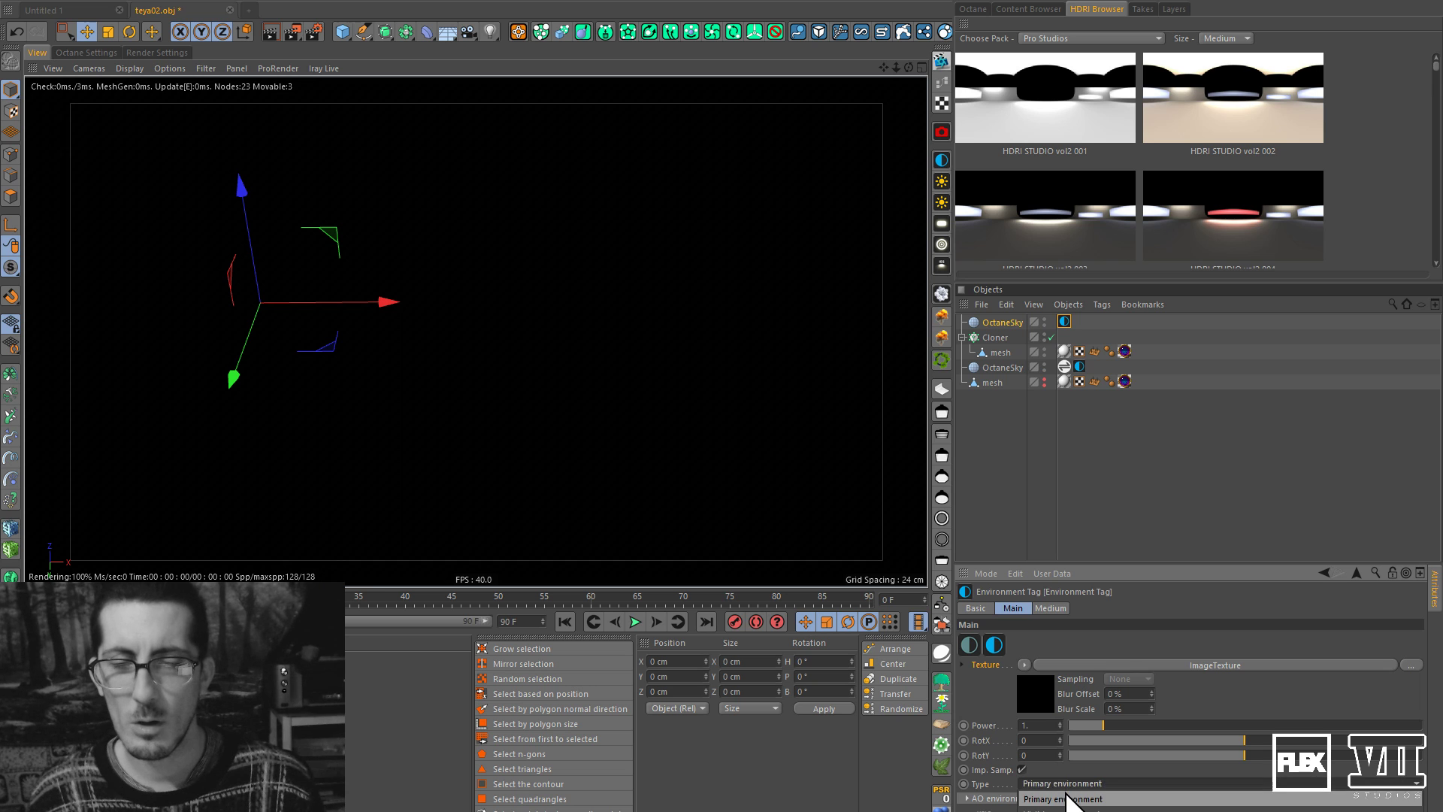
pyautogui.click(1070, 799)
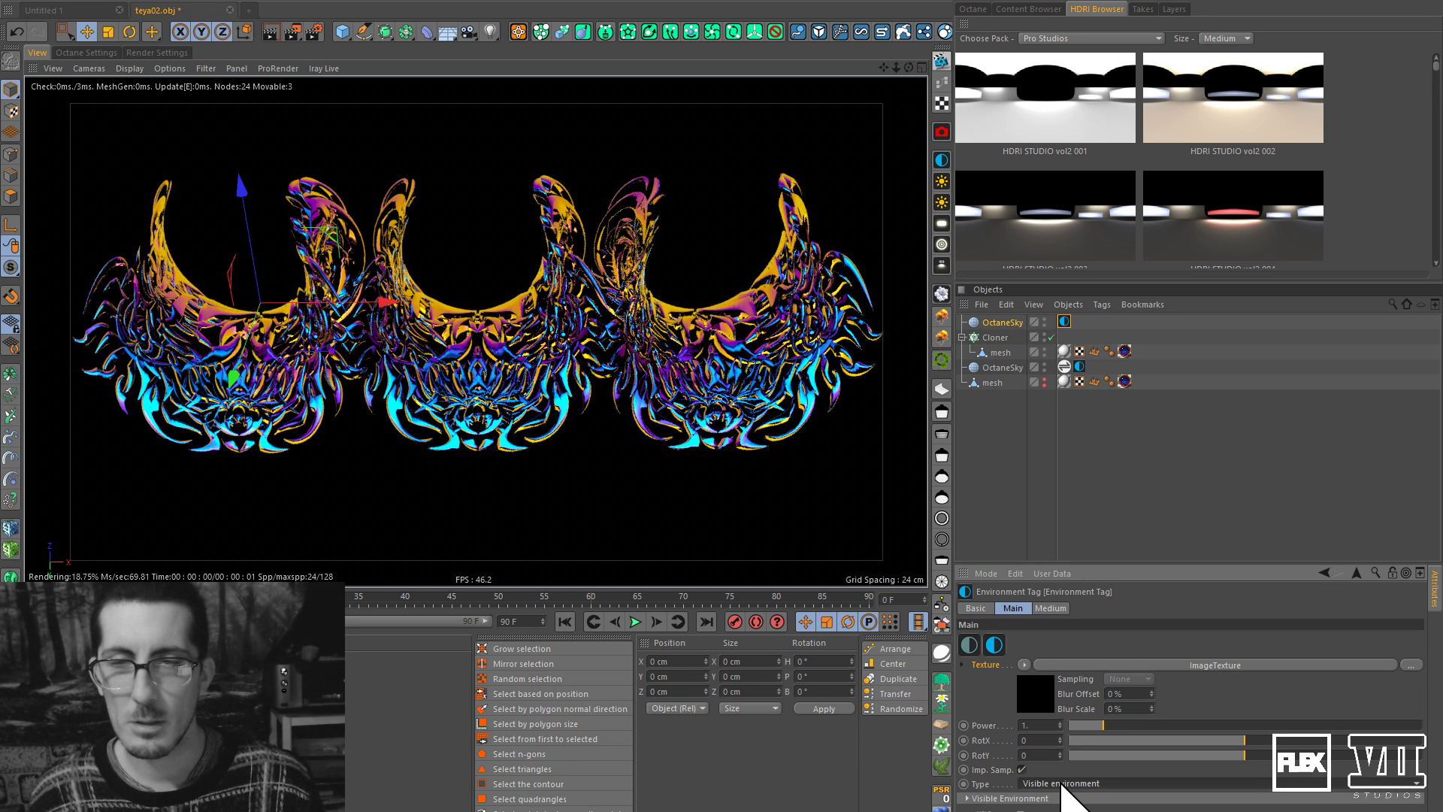
pyautogui.click(1068, 492)
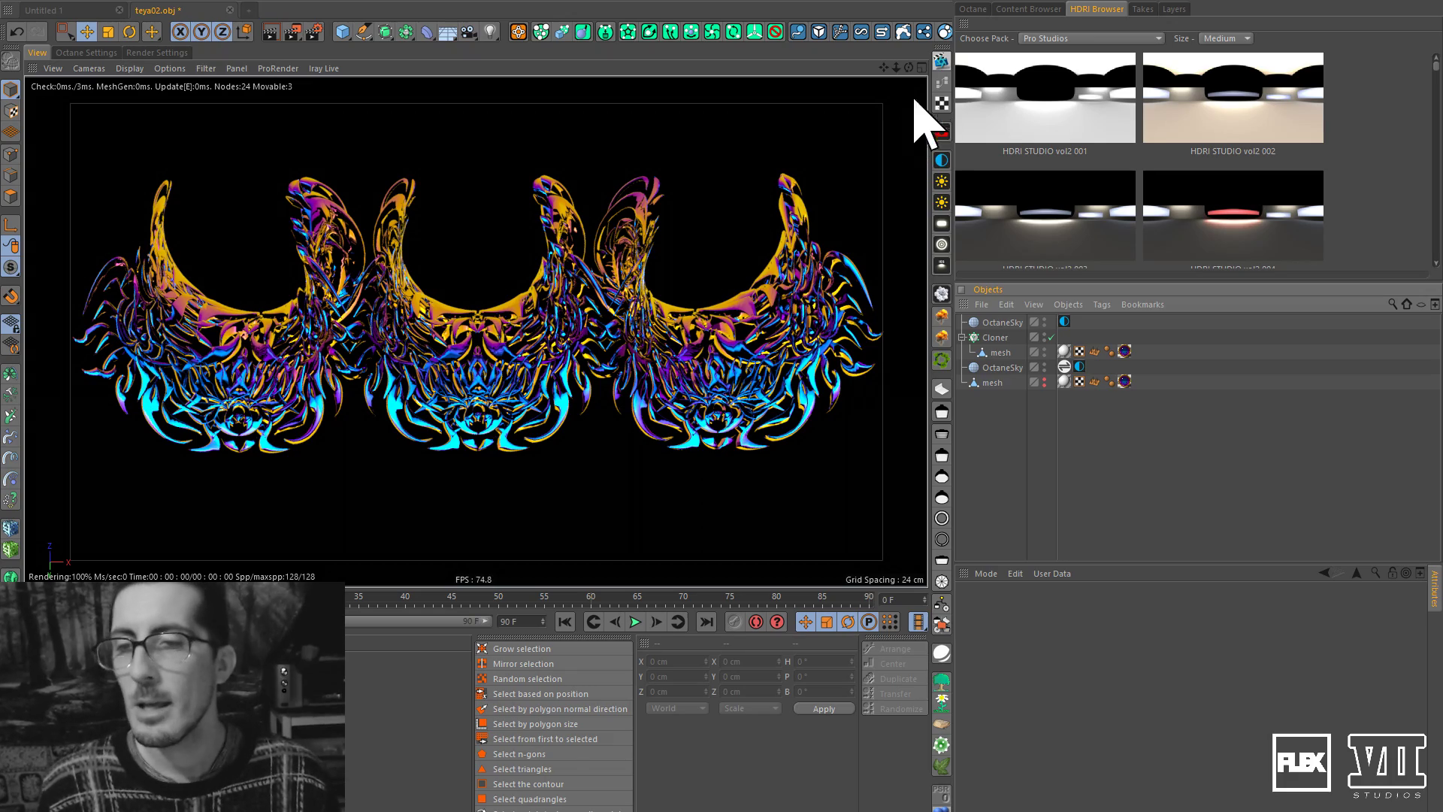
# Switch the Cloner's mode to Radial.
pyautogui.moveTo(909, 66); pyautogui.dragTo(925, 386)
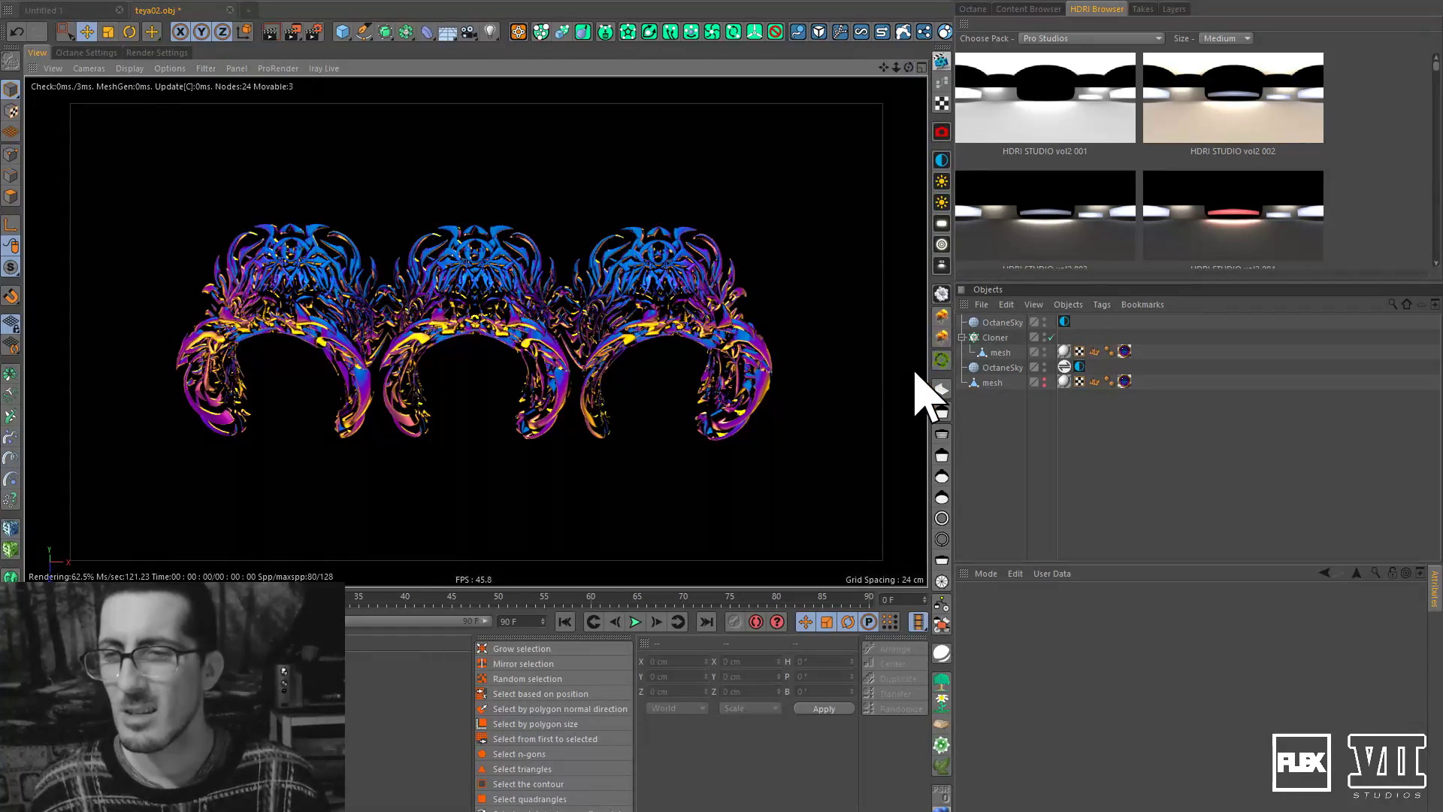
pyautogui.moveTo(895, 67); pyautogui.dragTo(944, 64)
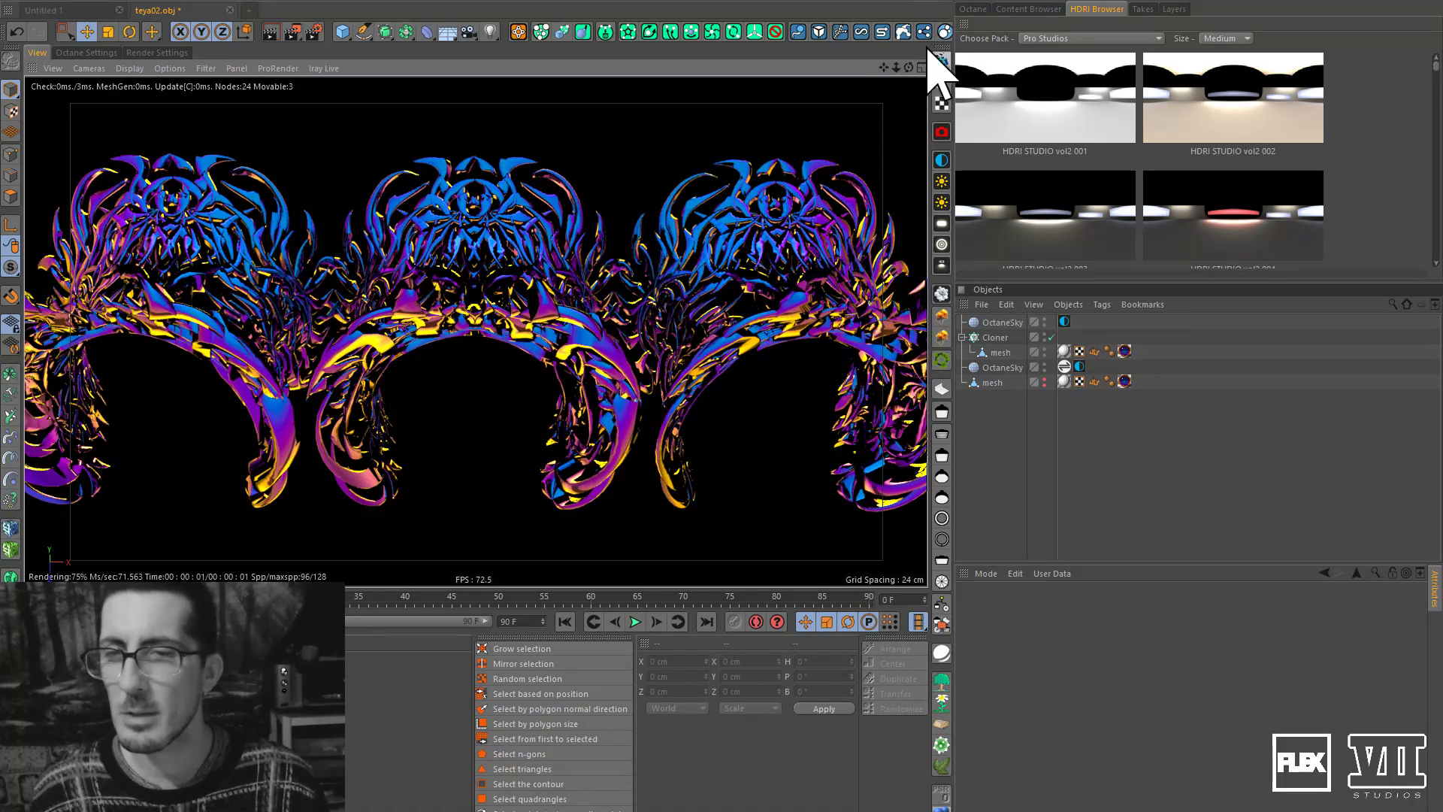
pyautogui.moveTo(897, 64); pyautogui.dragTo(868, 82)
pyautogui.click(996, 337)
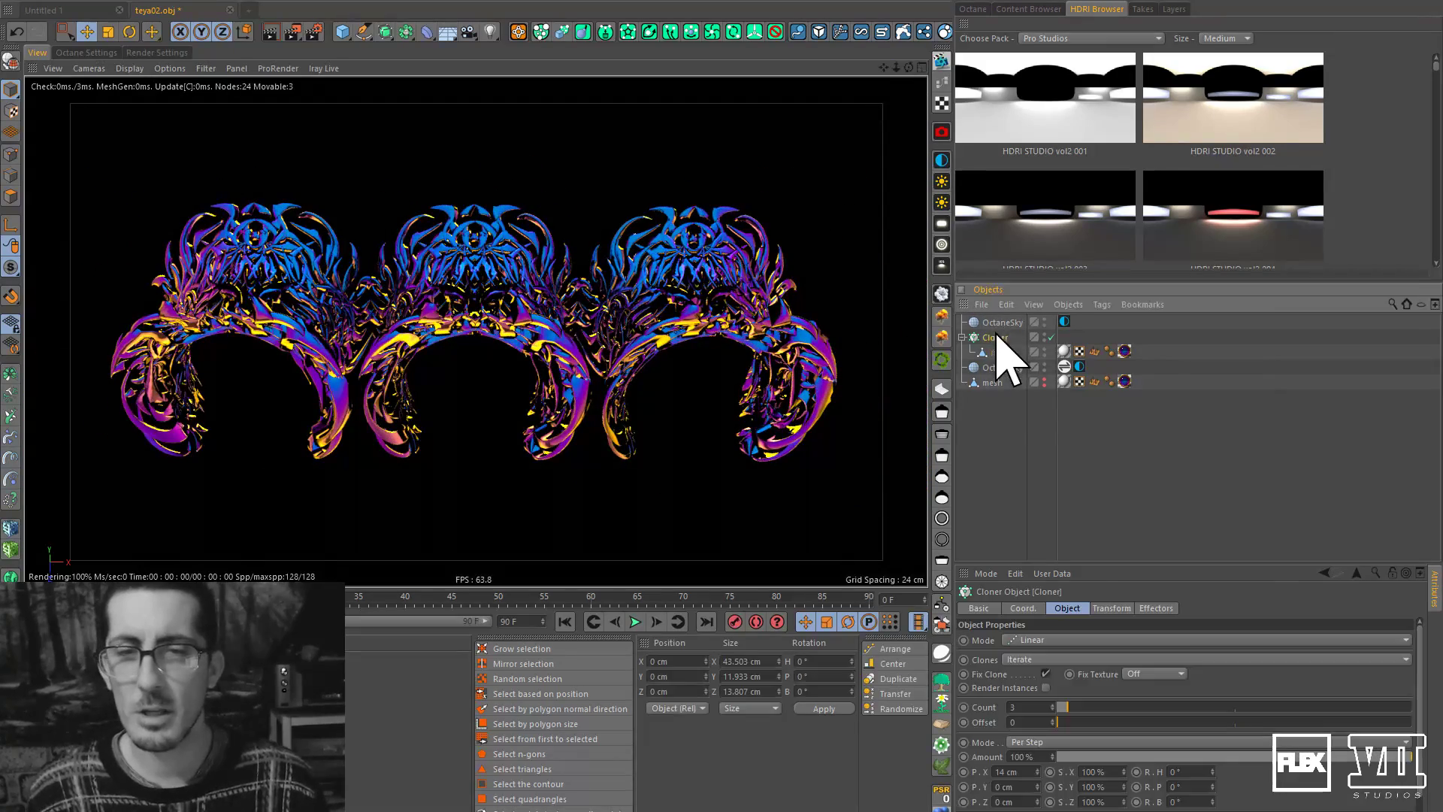
pyautogui.click(1091, 639)
pyautogui.click(1112, 700)
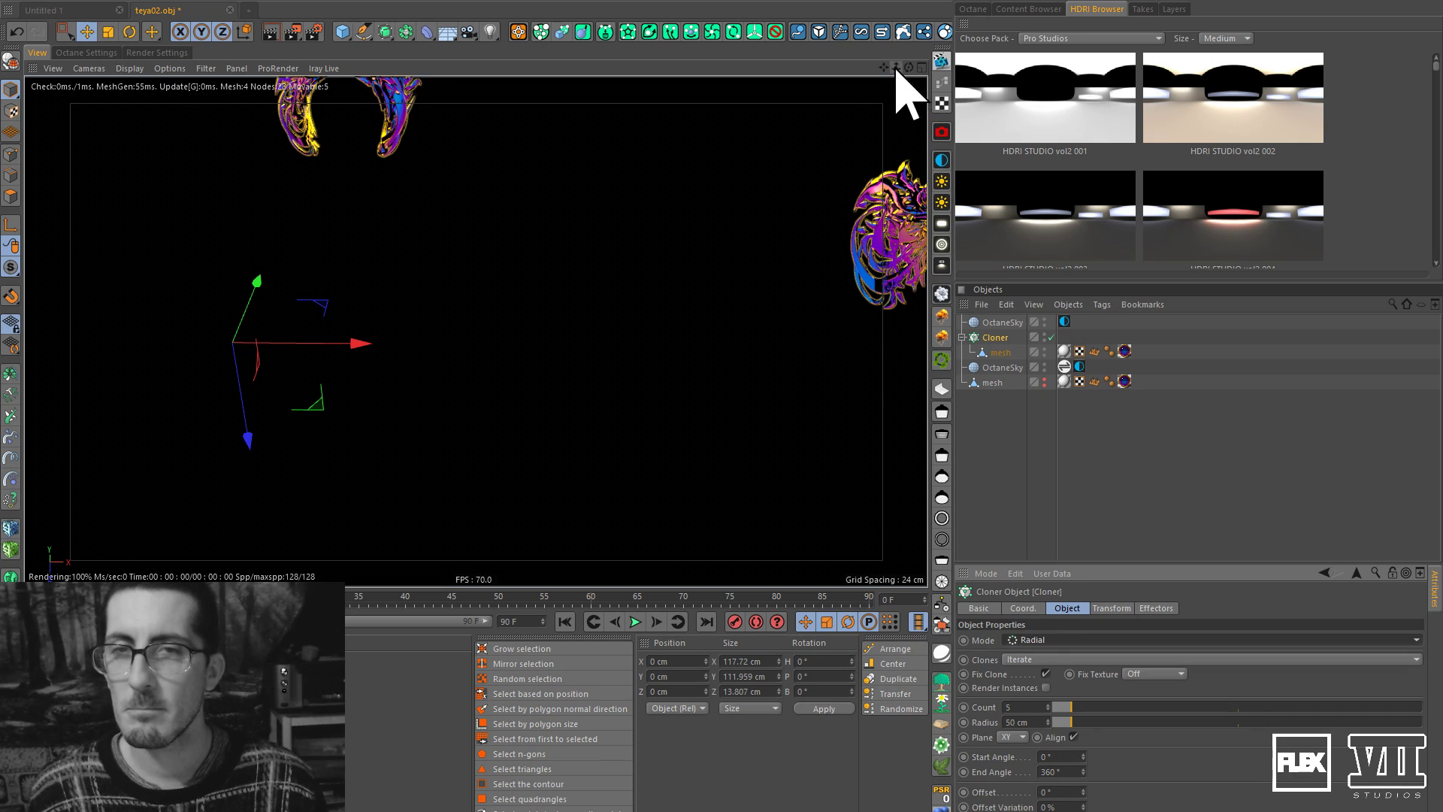
# Set the radial Cloner's radius to 11 cm and its plane to XZ.
pyautogui.moveTo(897, 68); pyautogui.dragTo(831, 145)
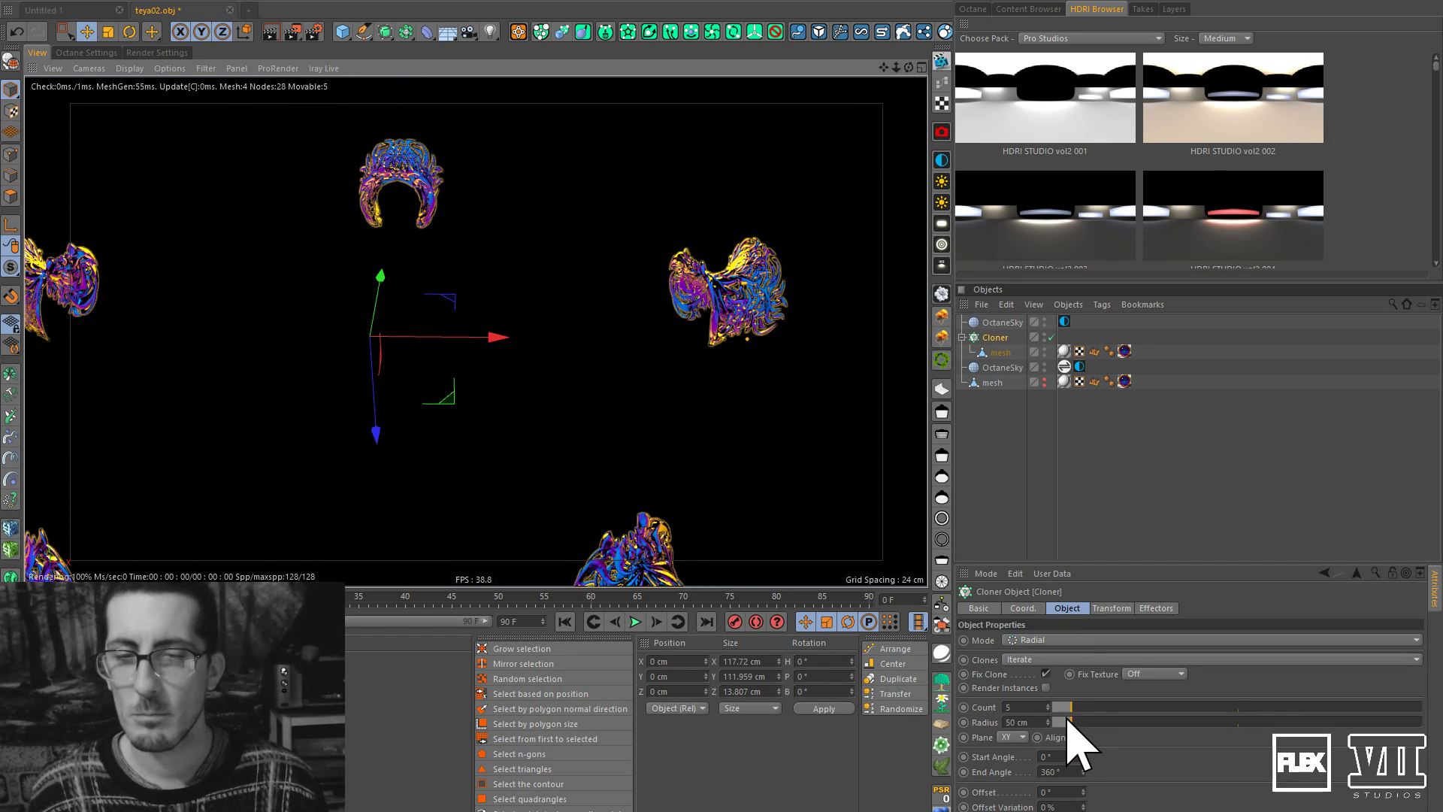
pyautogui.moveTo(1069, 721); pyautogui.dragTo(1060, 733)
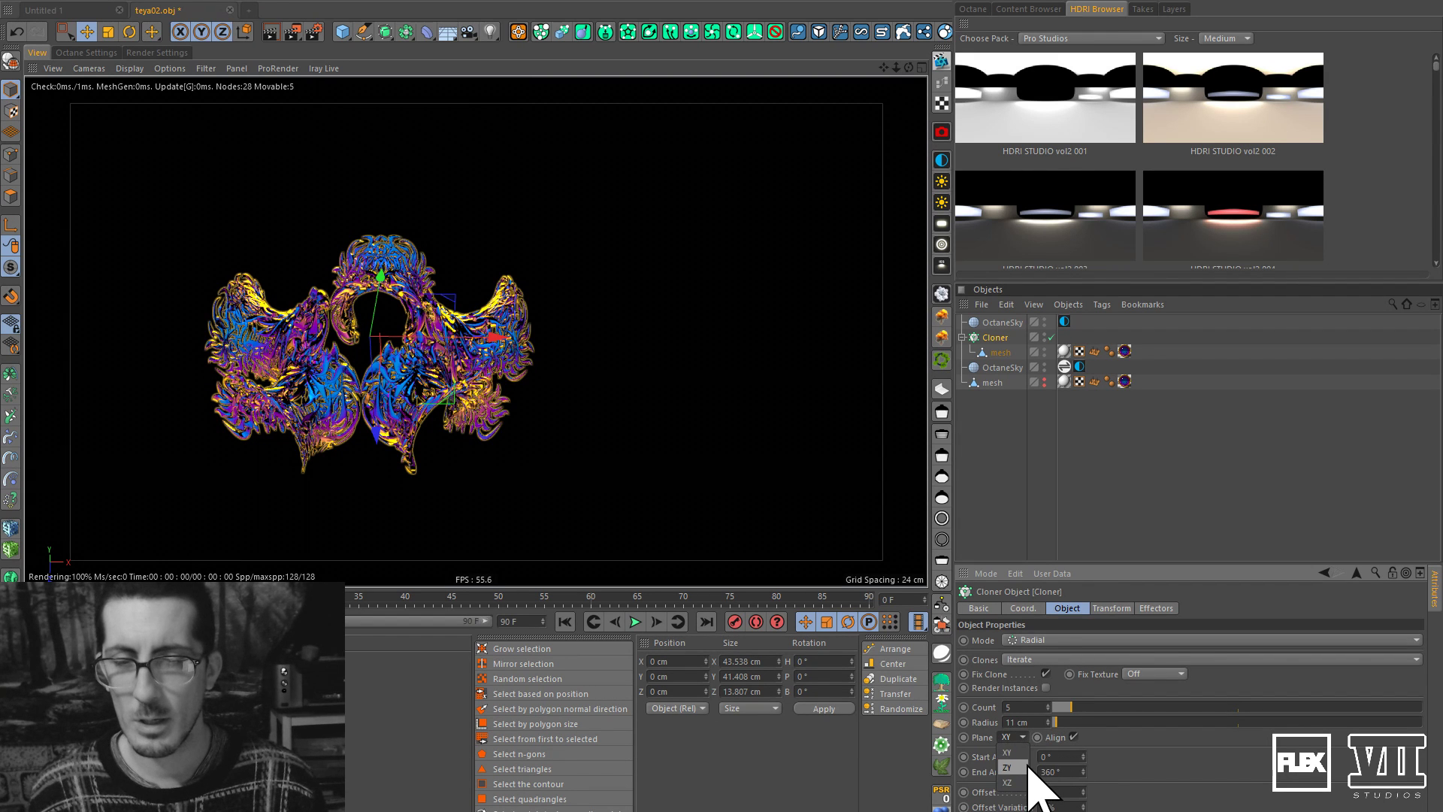
pyautogui.click(1027, 767)
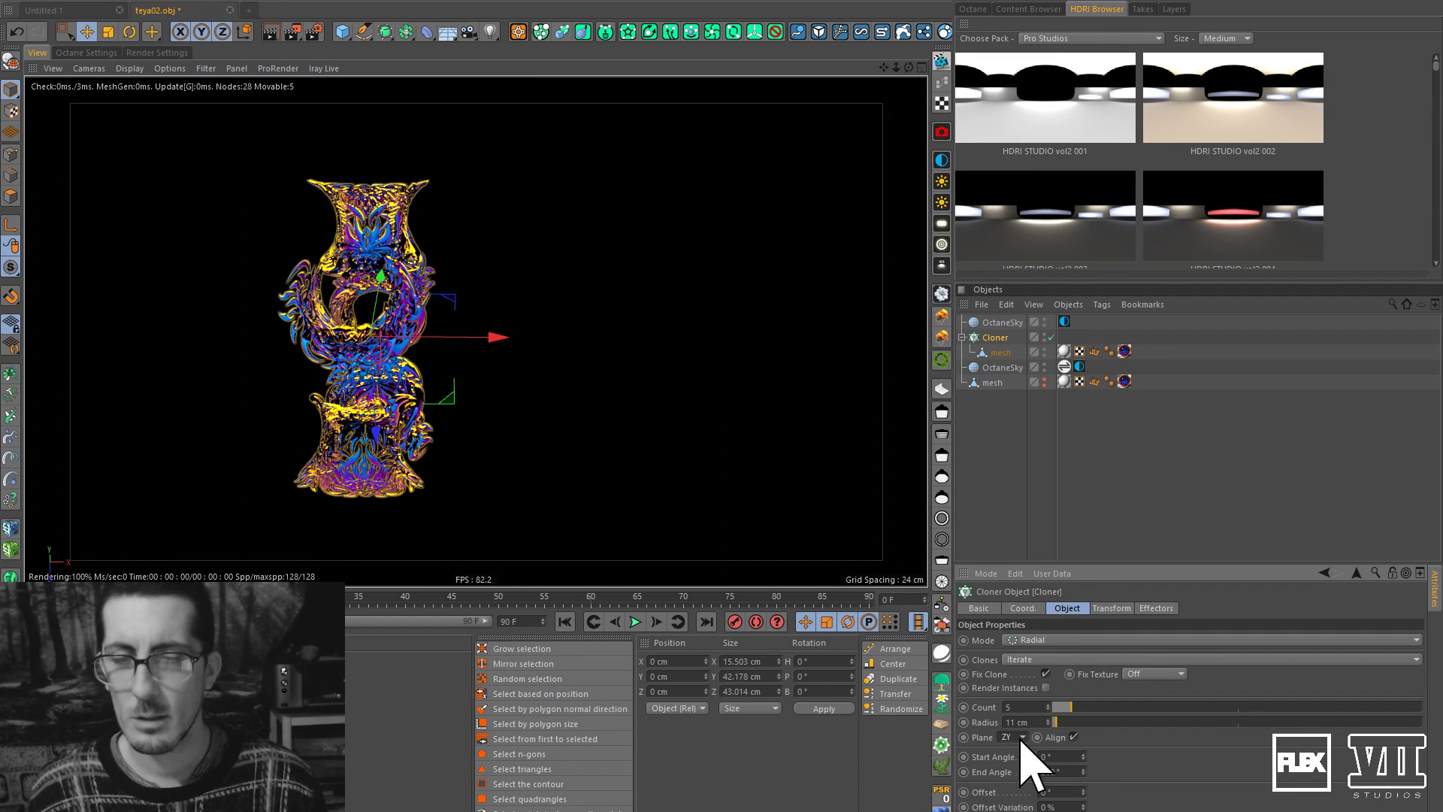
pyautogui.click(1008, 782)
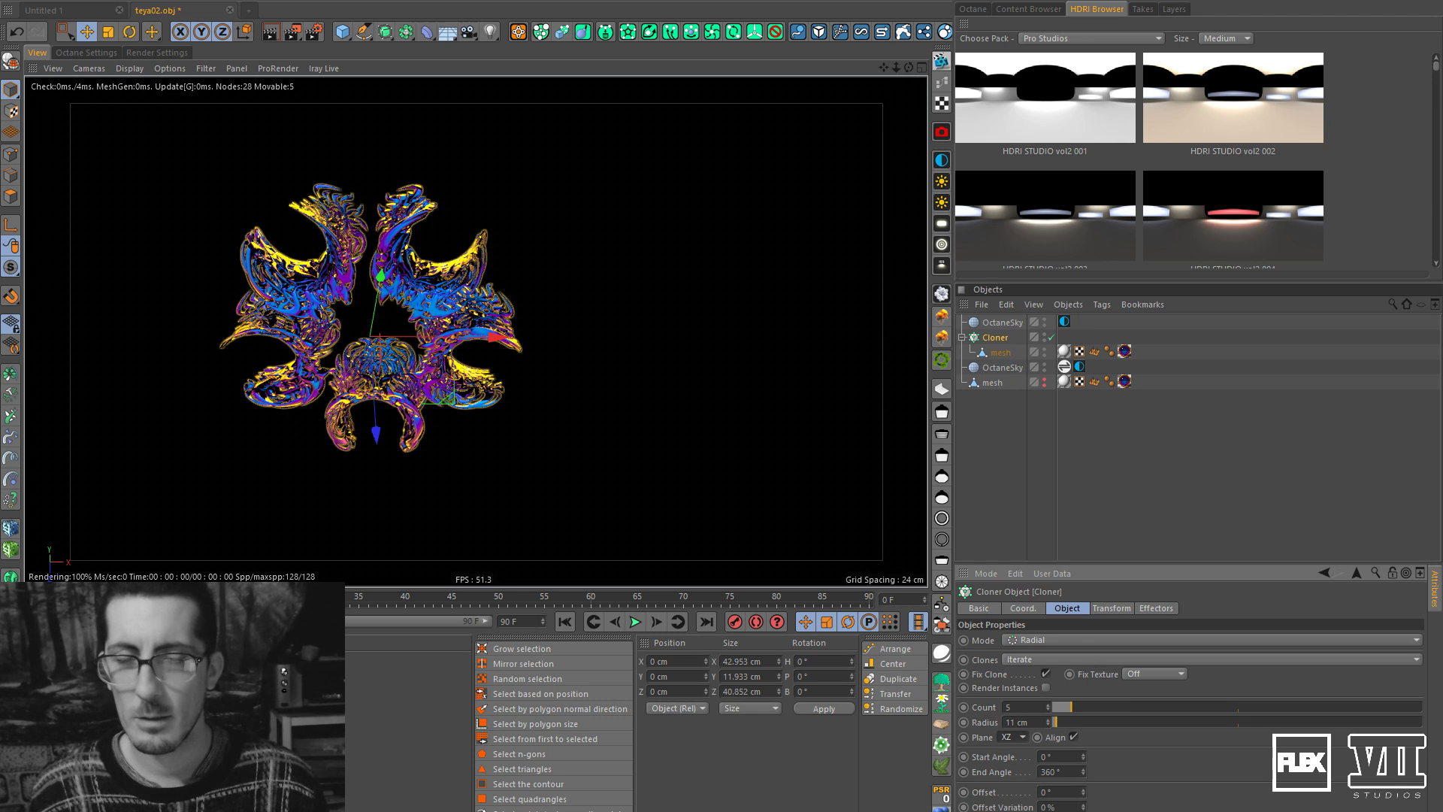
pyautogui.moveTo(1084, 794); pyautogui.dragTo(1087, 716)
pyautogui.hotkey('ctrl', 'z')
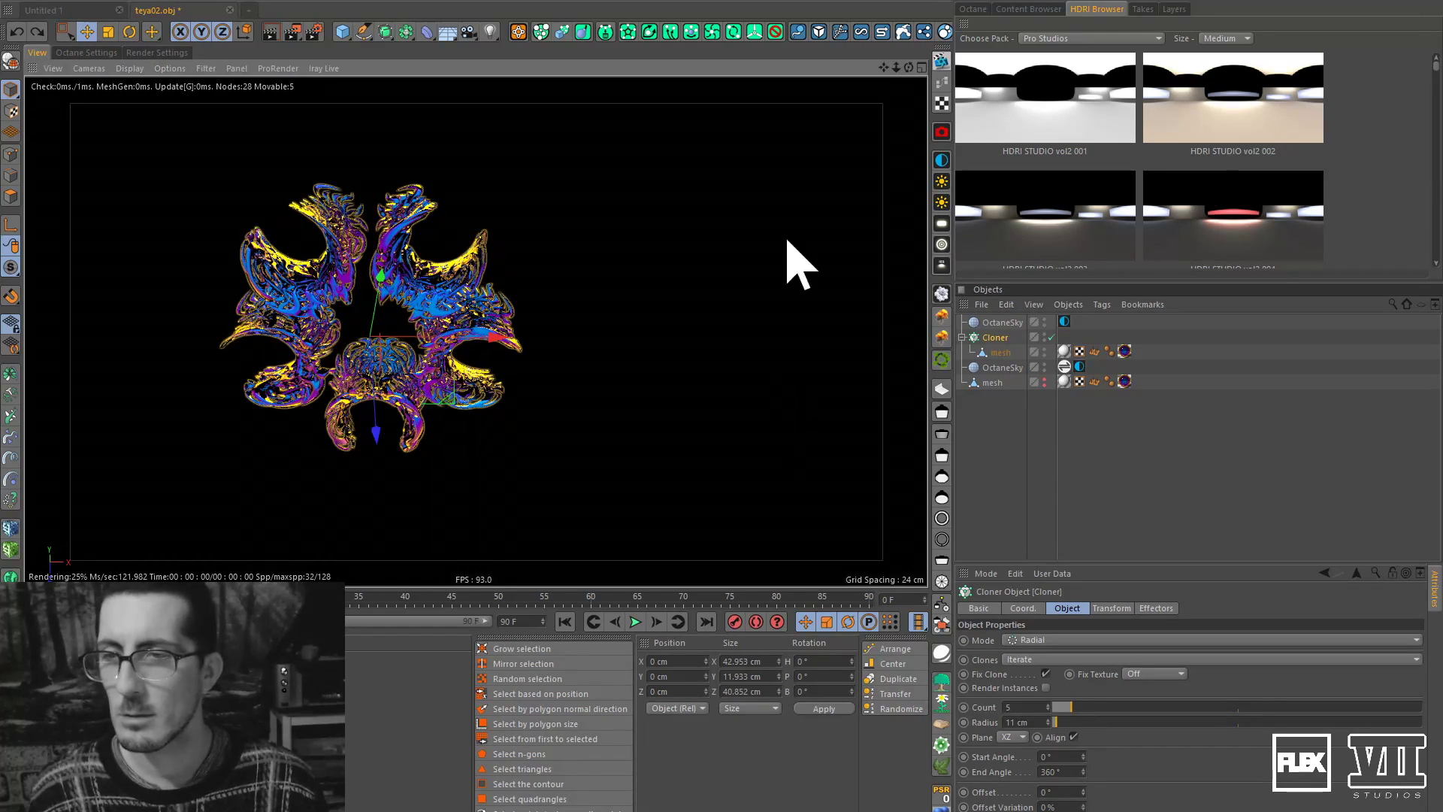
# Examine the radial clones from outside, close up and from within the ring, framing one clone symmetrically in the centre.
pyautogui.moveTo(911, 68); pyautogui.dragTo(922, 233)
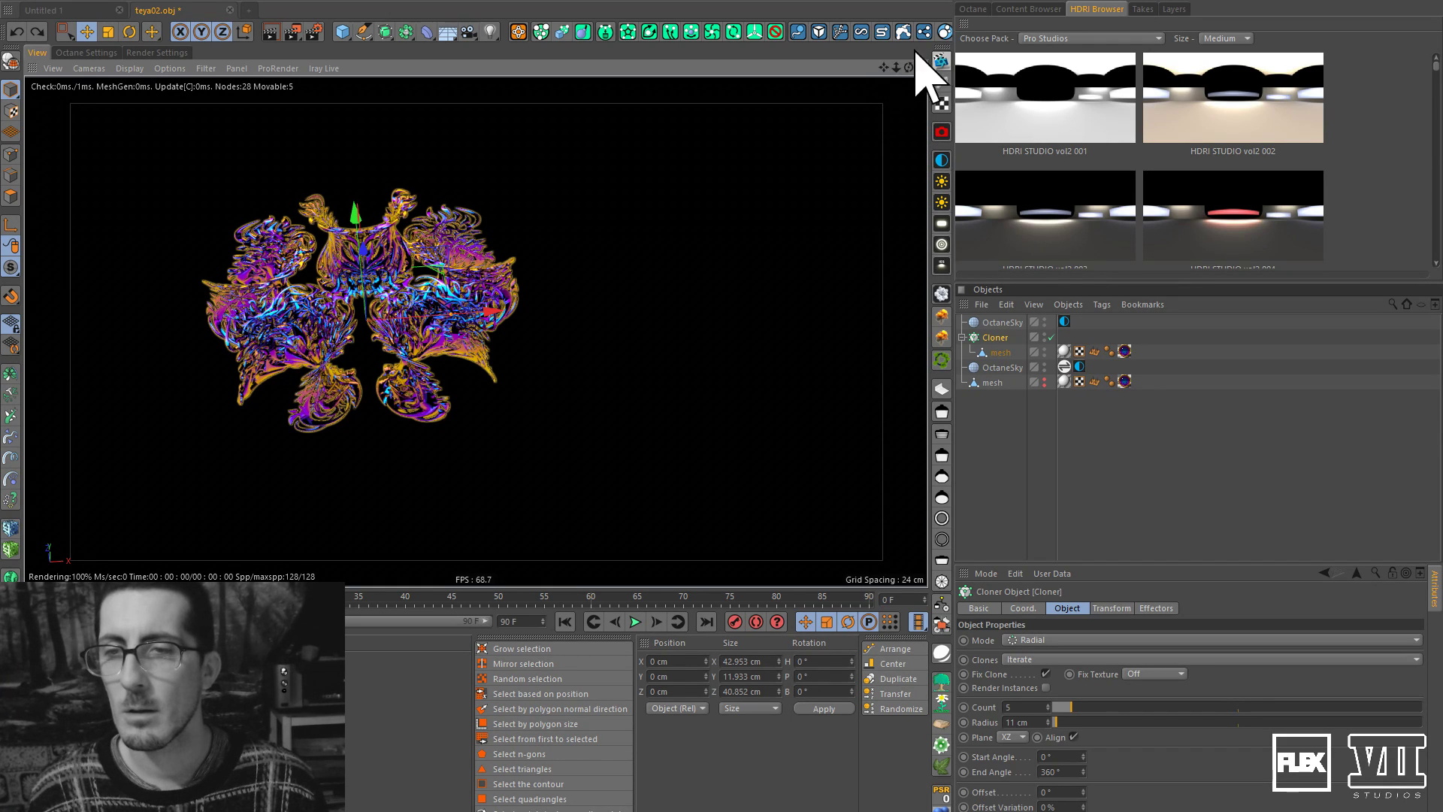
pyautogui.moveTo(886, 71); pyautogui.dragTo(1000, 54)
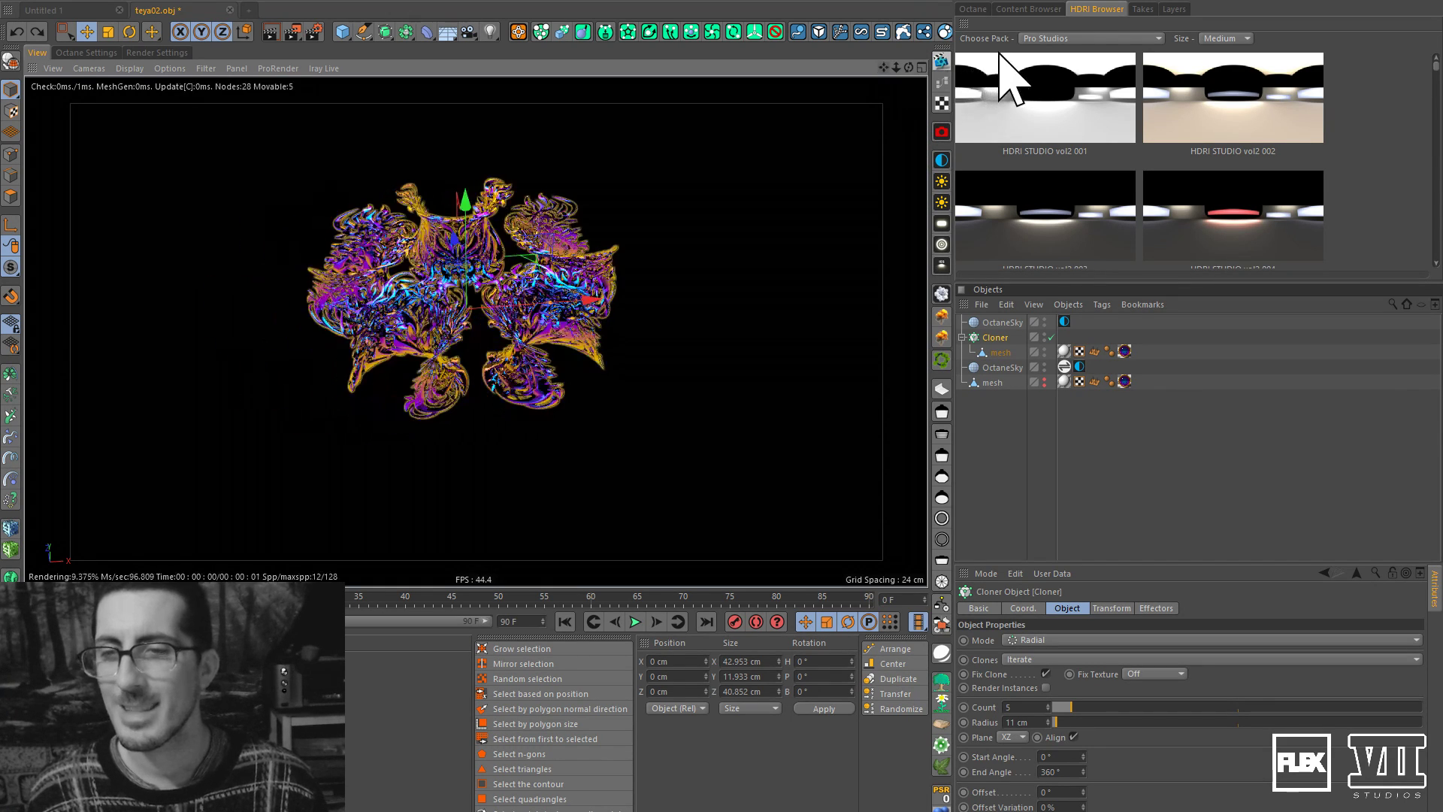
pyautogui.moveTo(899, 67); pyautogui.dragTo(1062, 48)
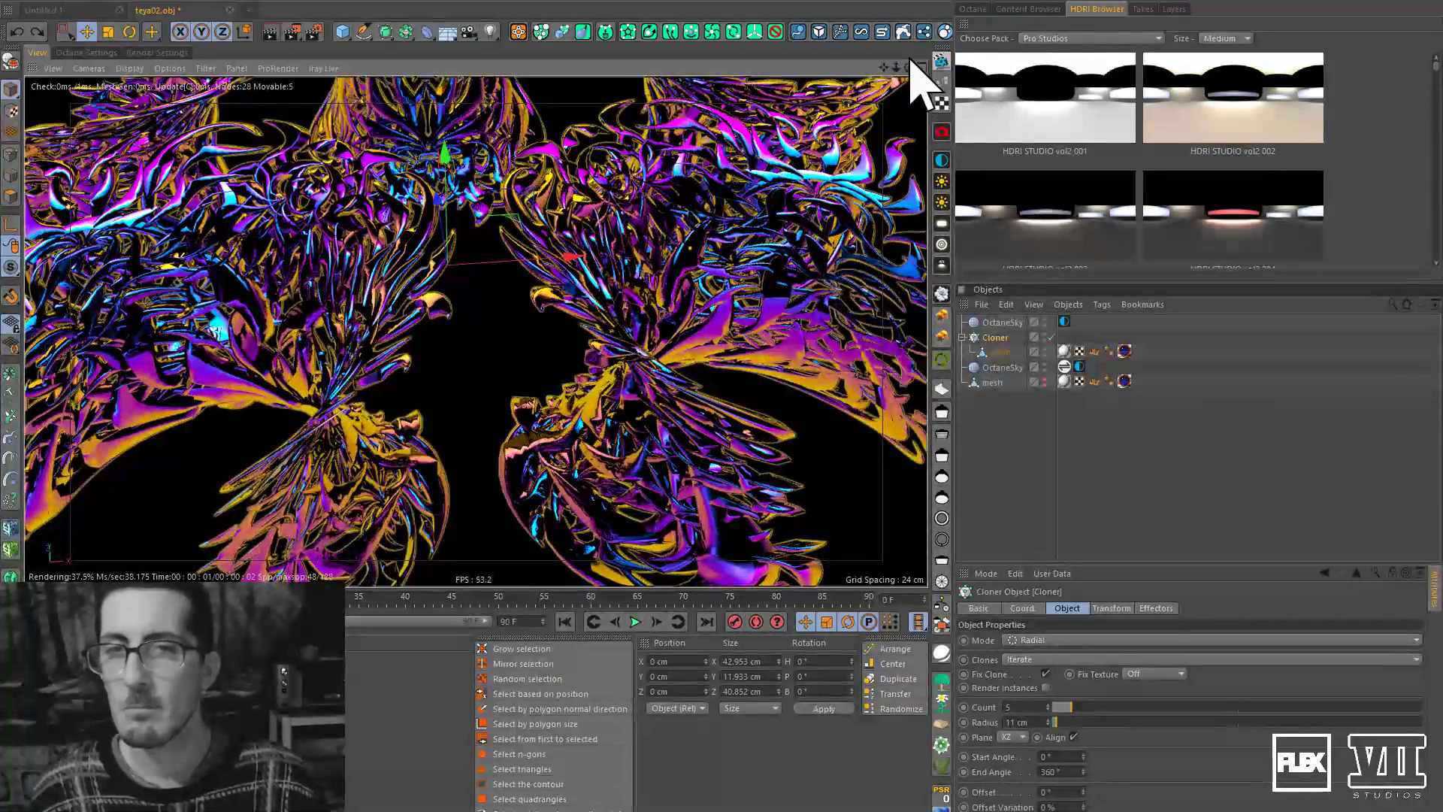
pyautogui.scroll(10, 667, 338)
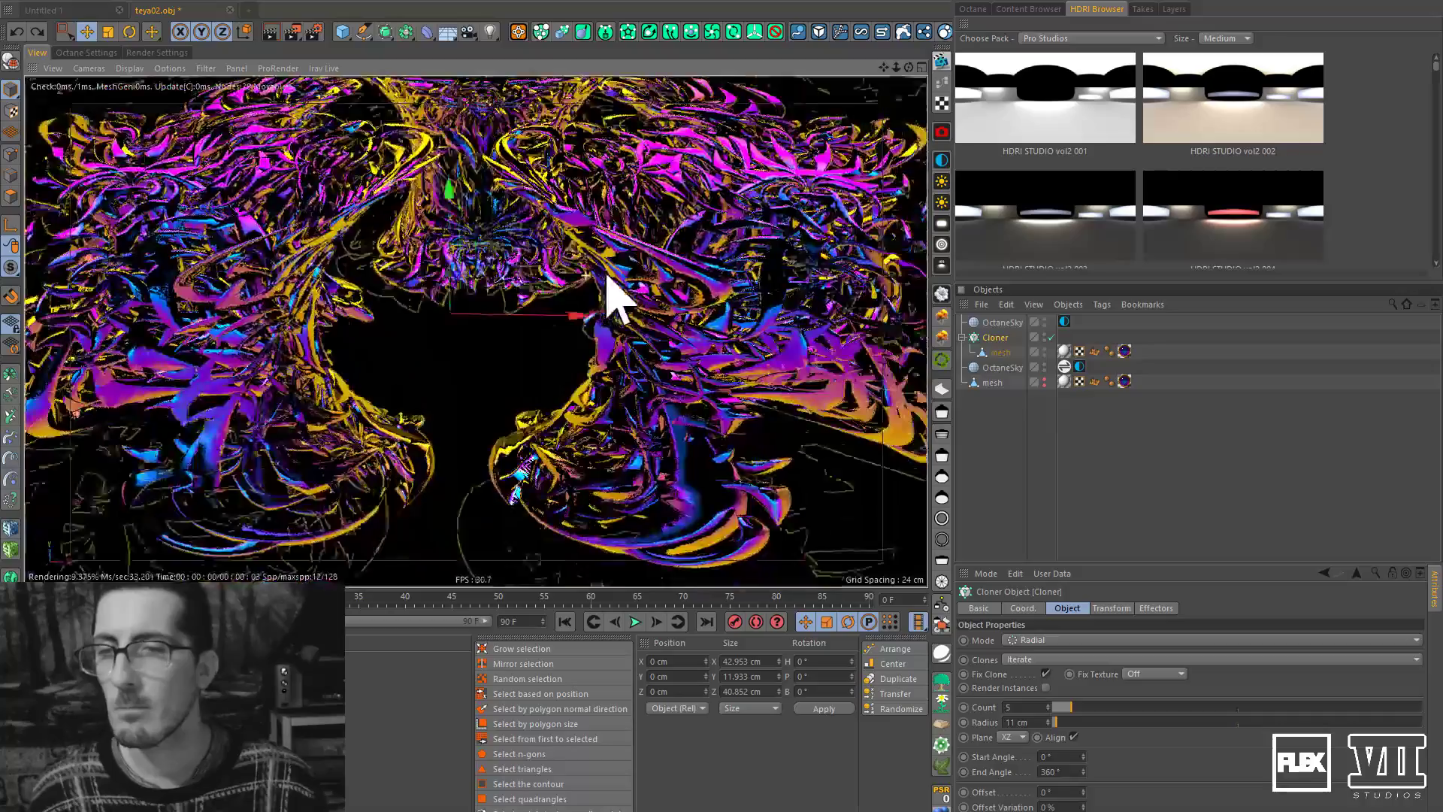
pyautogui.scroll(-10, 715, 252)
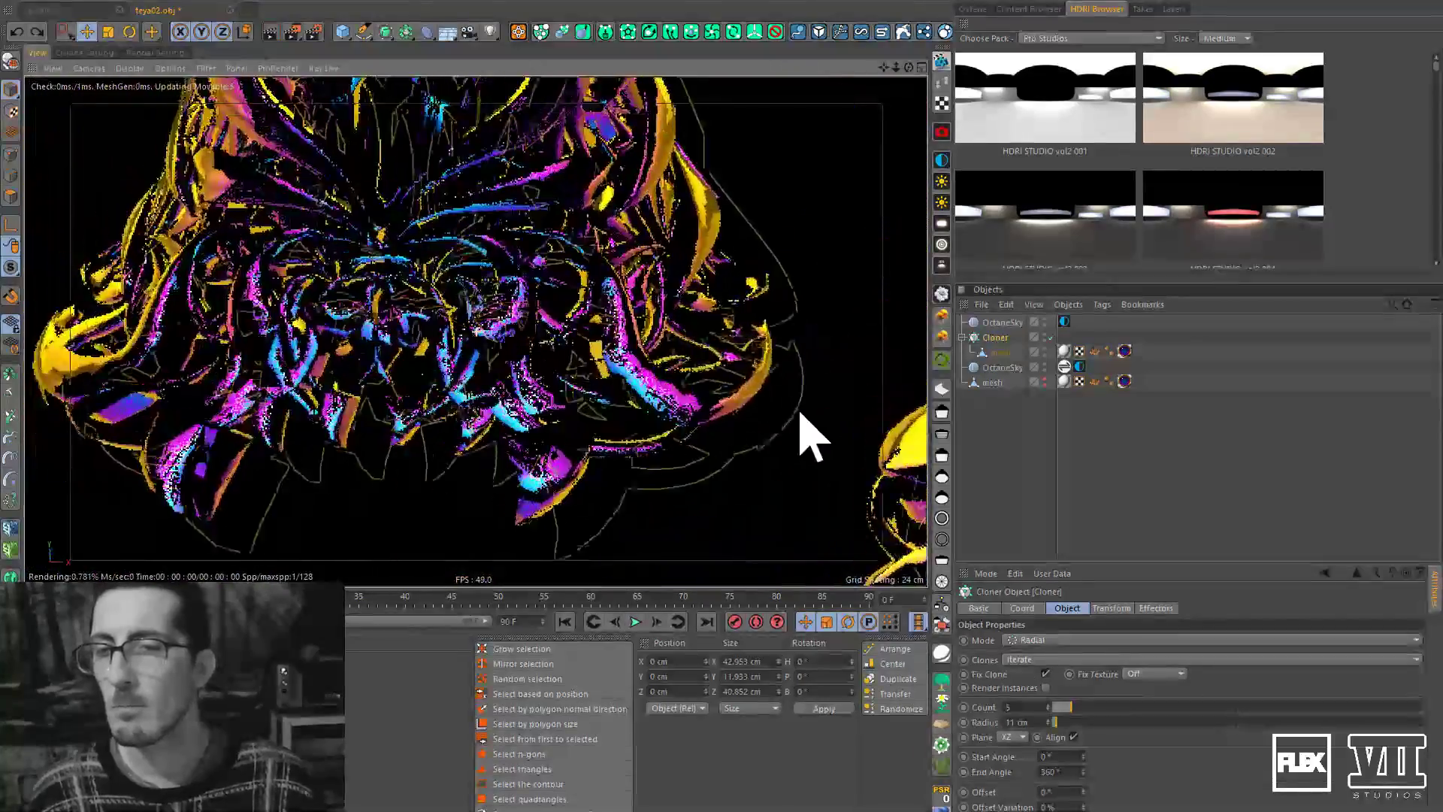
pyautogui.keyDown('alt'); pyautogui.moveTo(566, 335); pyautogui.dragTo(557, 329); pyautogui.keyUp('alt')
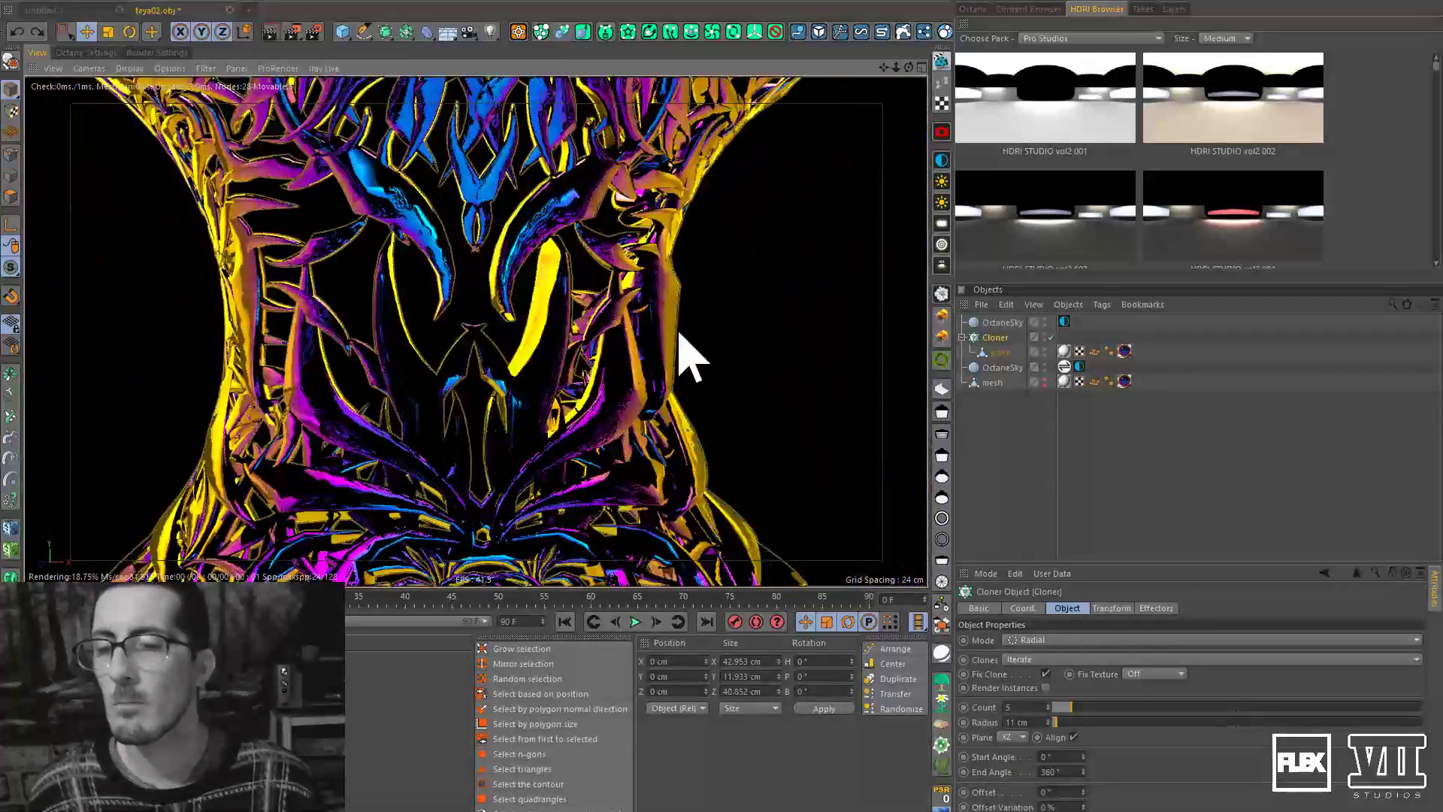
pyautogui.keyDown('alt'); pyautogui.moveTo(621, 308); pyautogui.dragTo(596, 325); pyautogui.keyUp('alt')
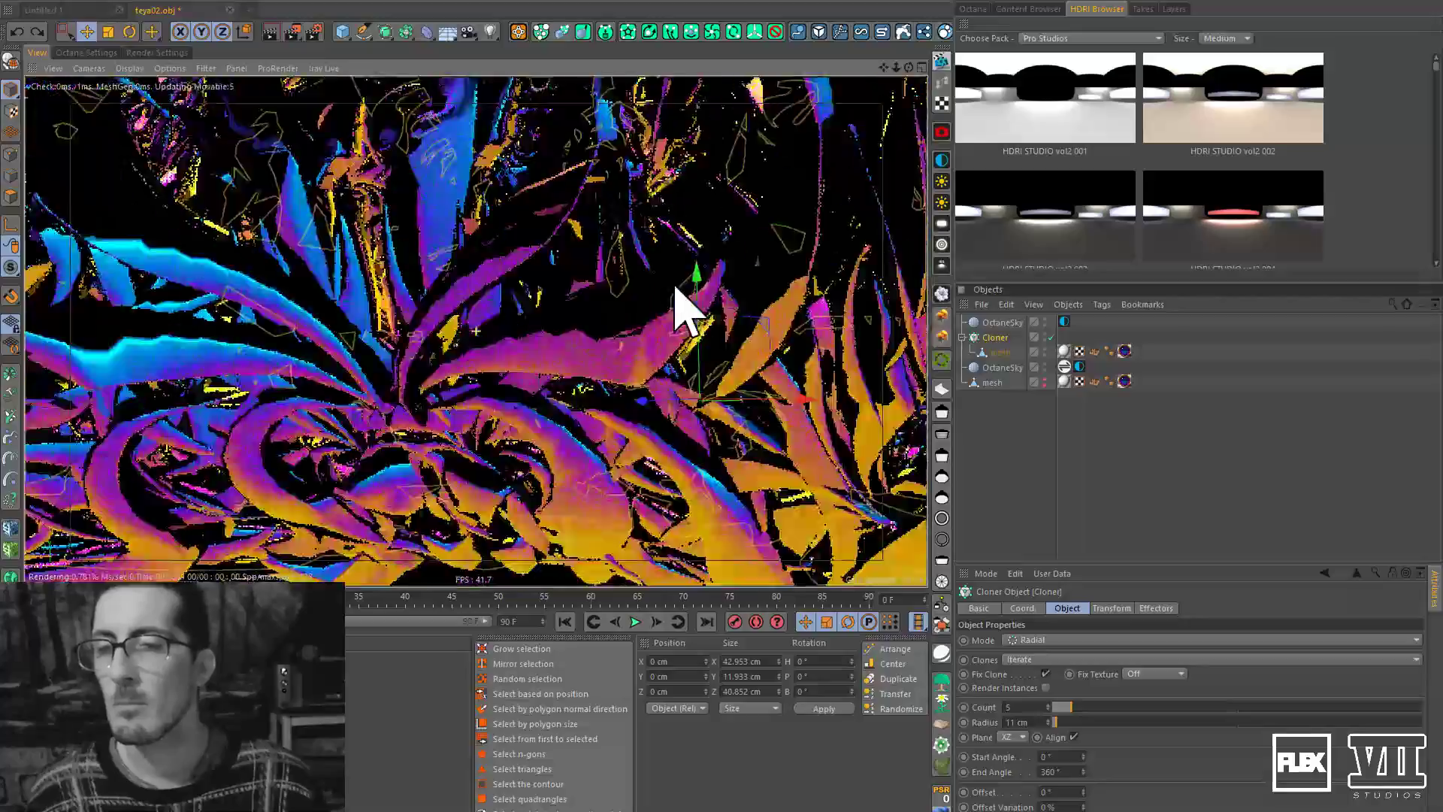
pyautogui.keyDown('alt'); pyautogui.moveTo(711, 300); pyautogui.dragTo(656, 323); pyautogui.keyUp('alt')
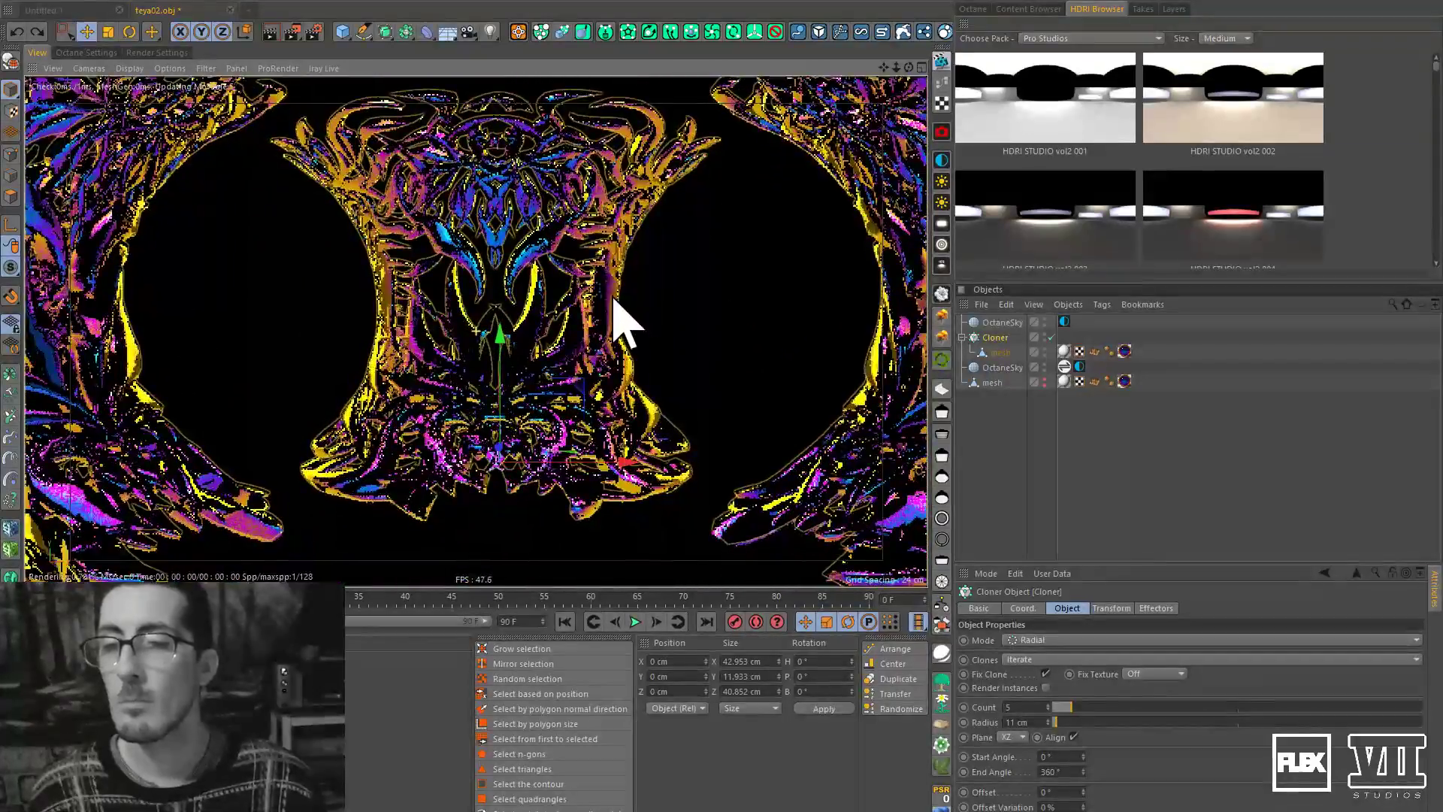
pyautogui.moveTo(549, 341)
pyautogui.keyDown('alt'); pyautogui.mouseDown(button='right')
pyautogui.moveTo(552, 374)
pyautogui.moveTo(548, 333)
pyautogui.mouseUp(button='right'); pyautogui.keyUp('alt')
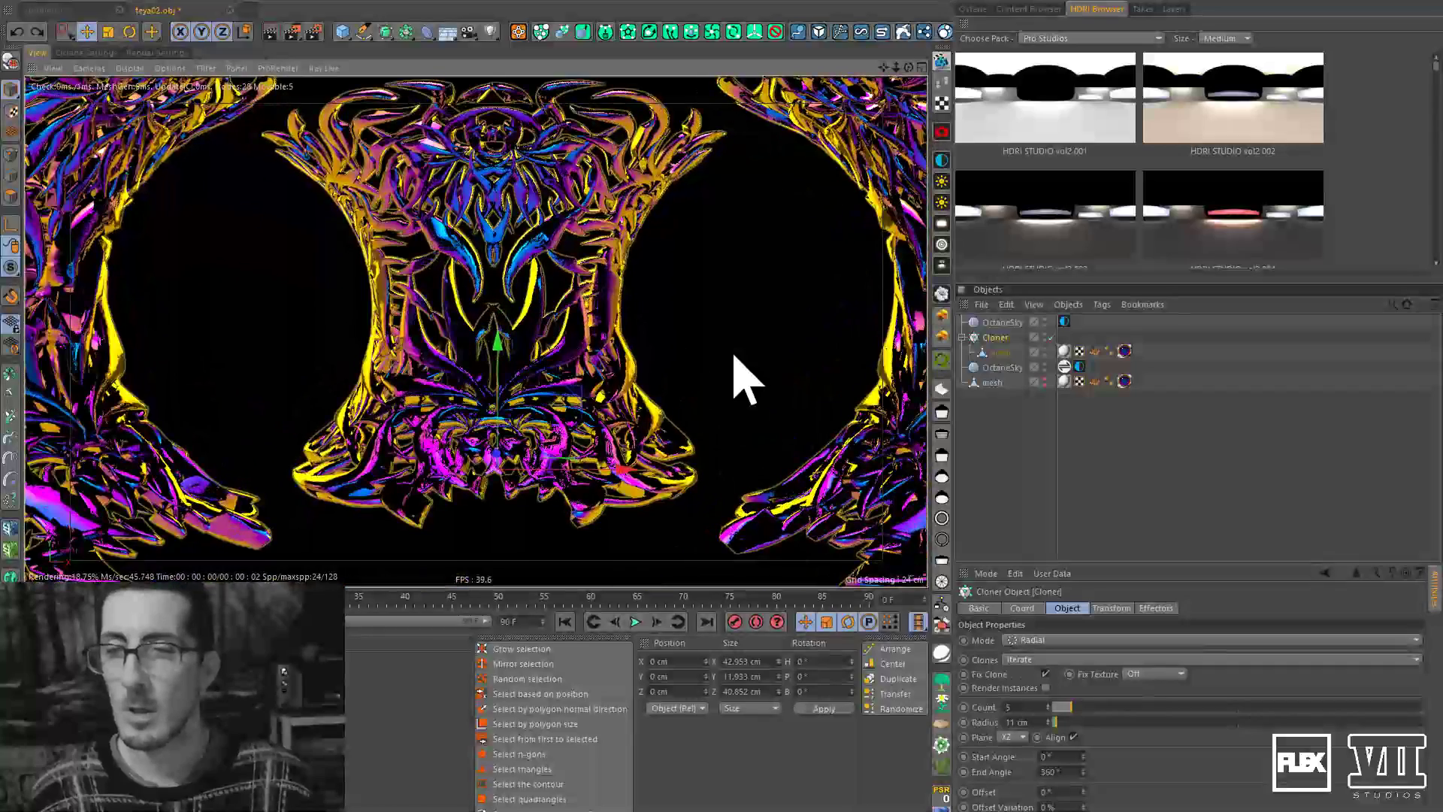
pyautogui.keyDown('alt'); pyautogui.moveTo(590, 287); pyautogui.dragTo(593, 280); pyautogui.keyUp('alt')
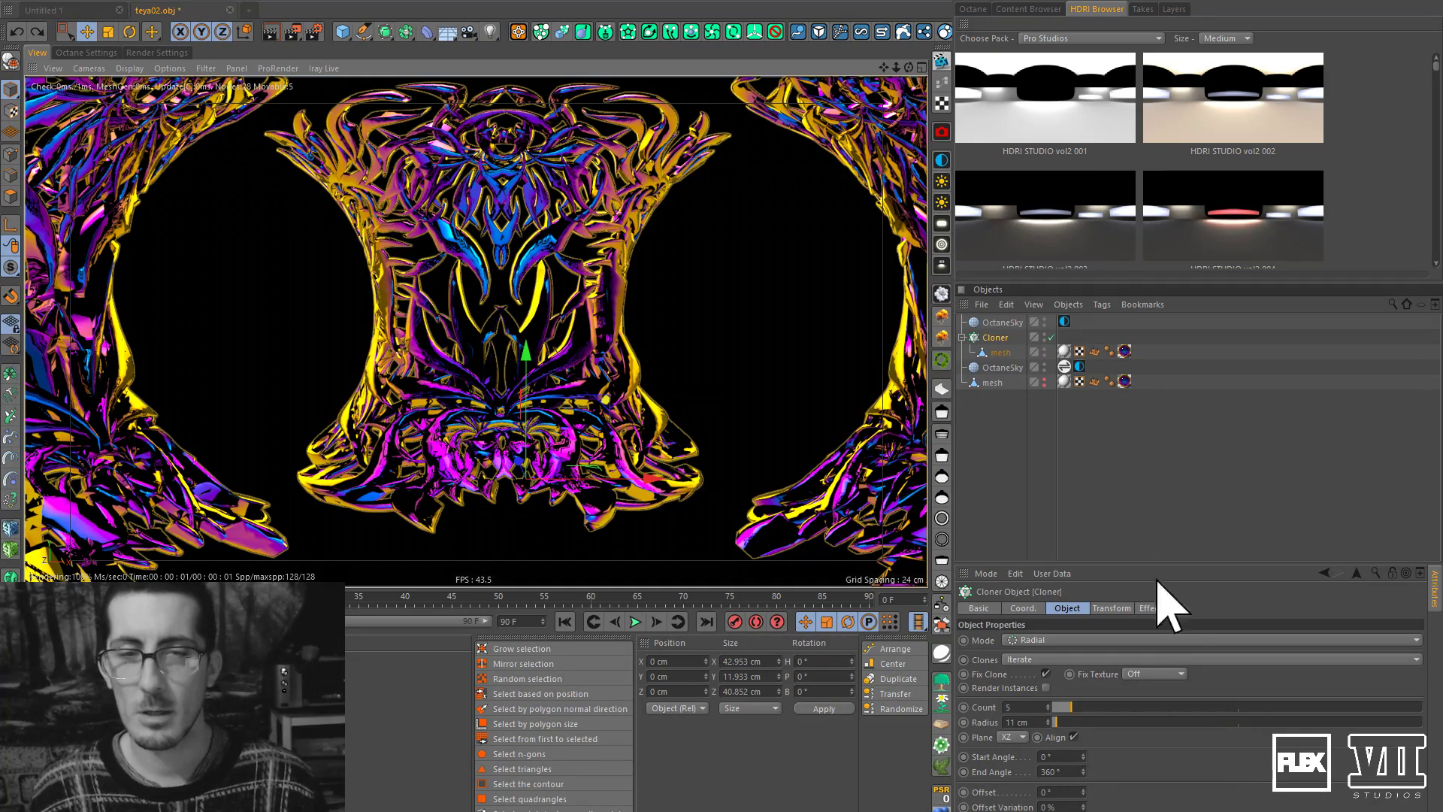
# Add an Octane camera at the current view and set its type to Universal with the Fisheye camera mode.
pyautogui.click(941, 133)
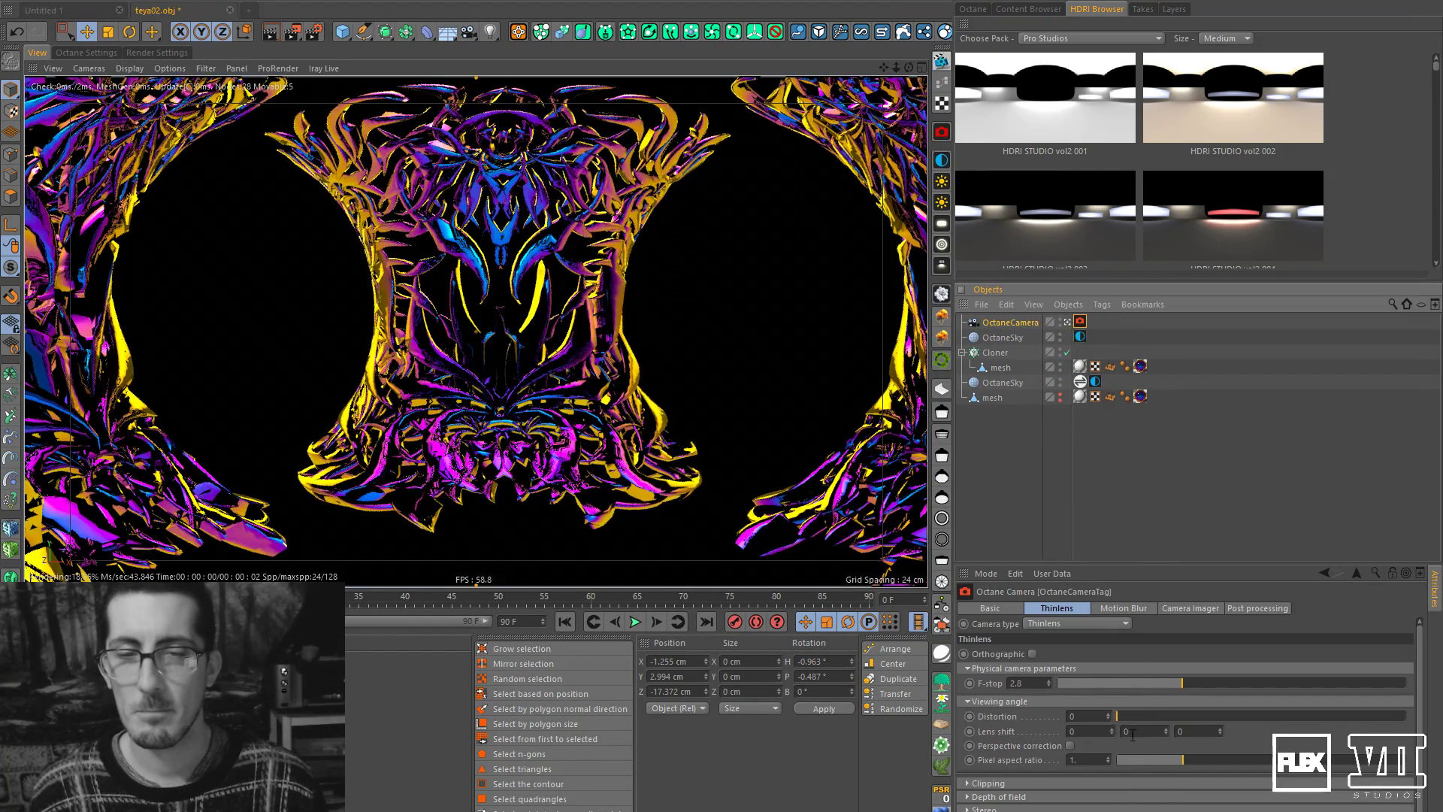
pyautogui.click(1117, 602)
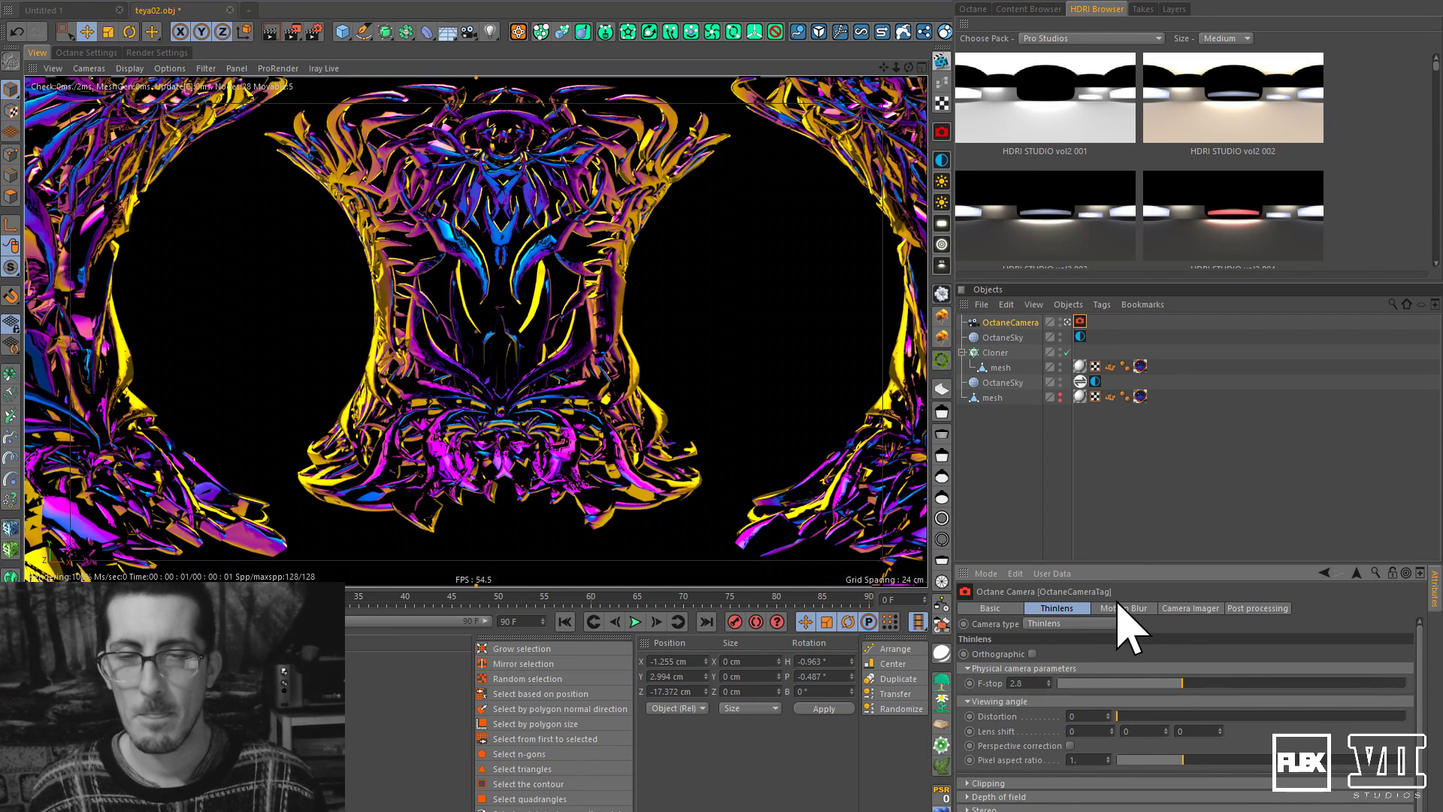
pyautogui.click(1120, 608)
pyautogui.click(1097, 623)
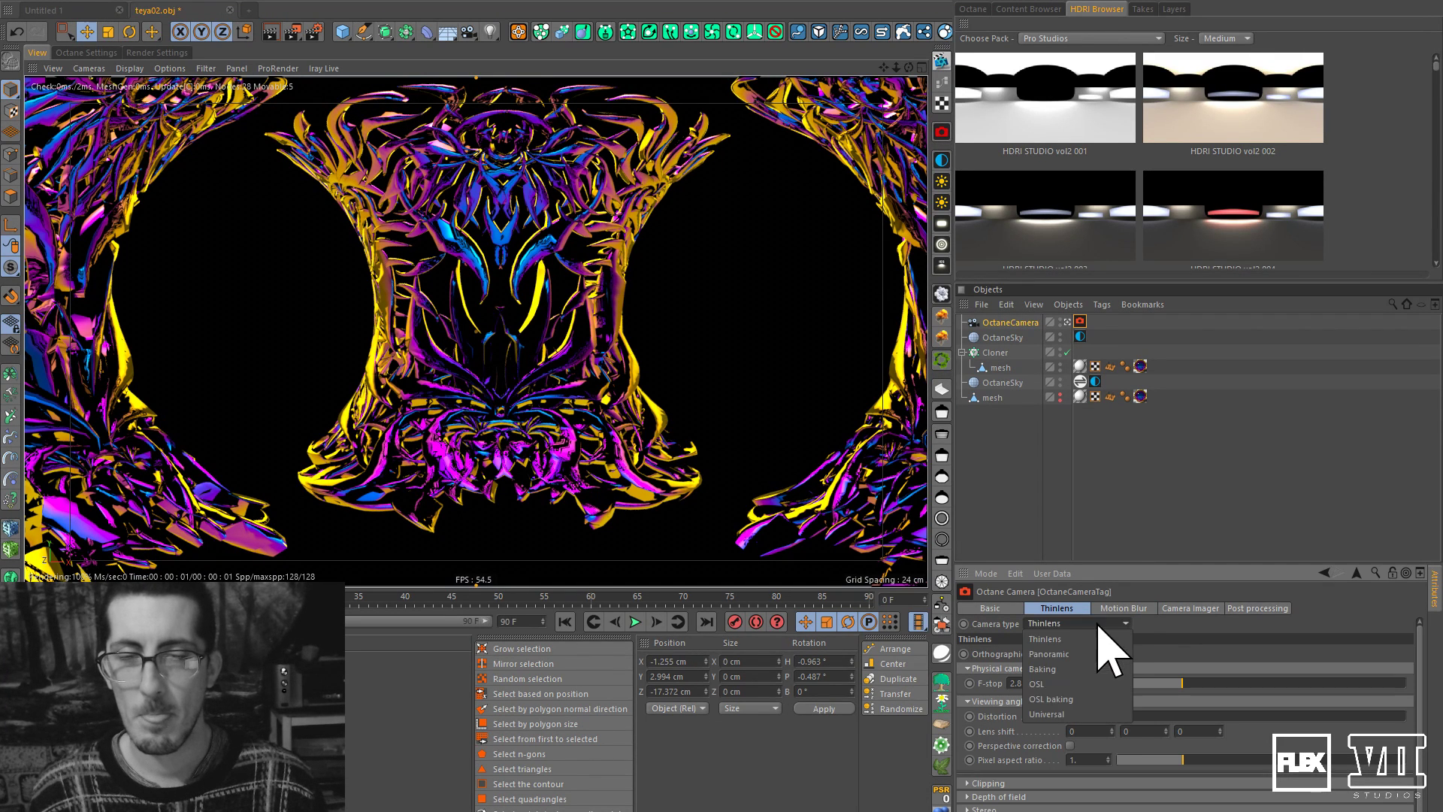
pyautogui.click(1104, 712)
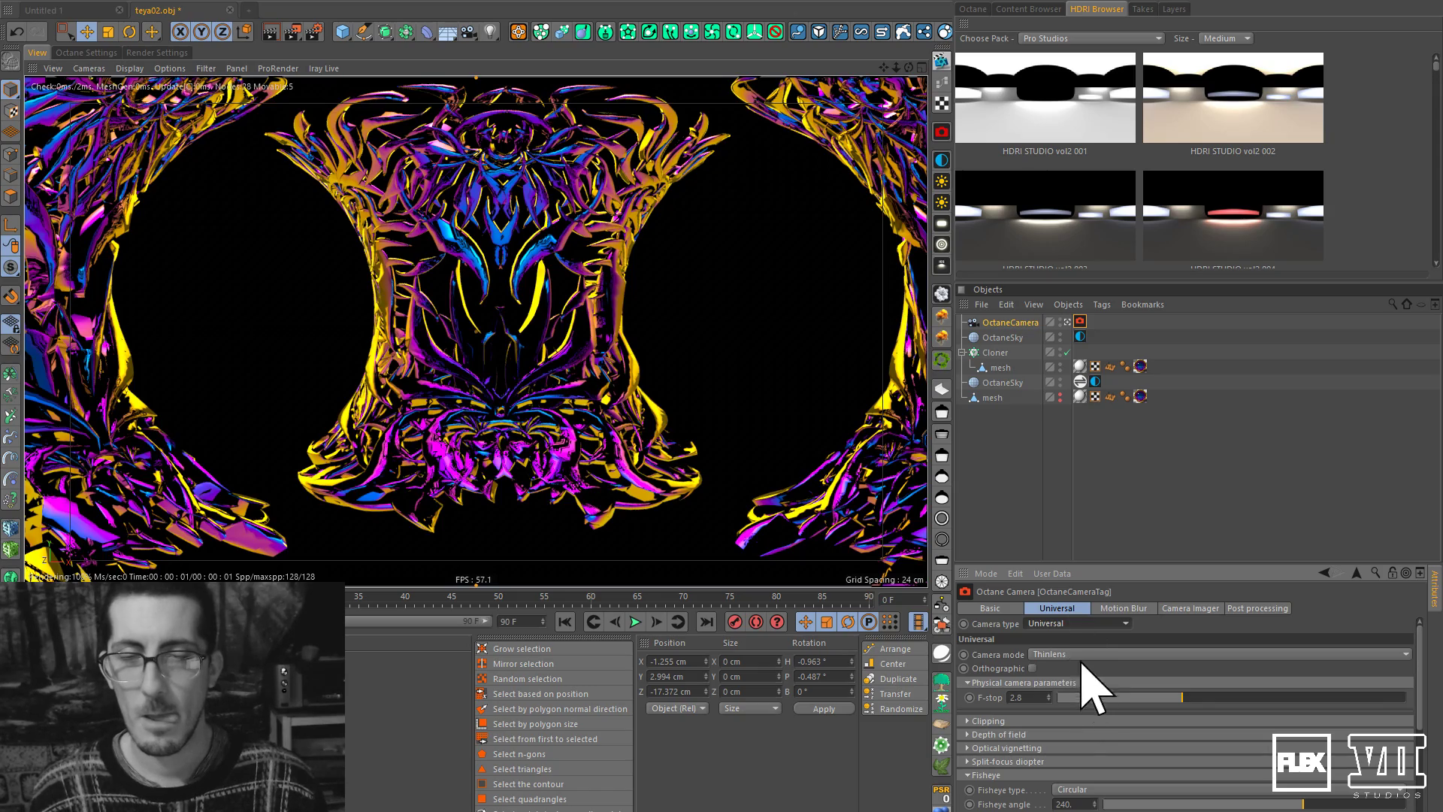
pyautogui.click(1084, 654)
pyautogui.click(1091, 701)
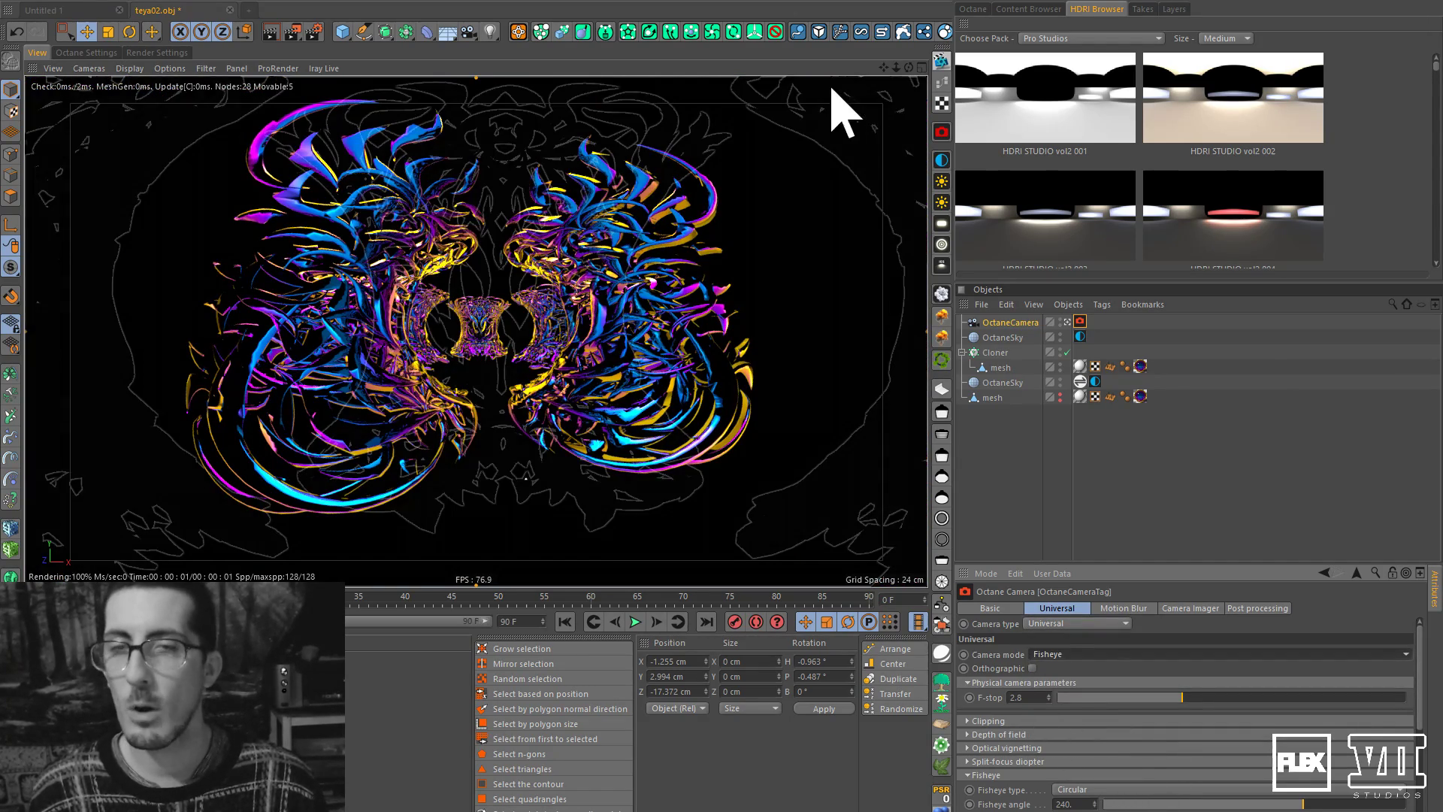
# Move the fisheye camera forward into the clone ring, to about X -0.35, Y 3.54, Z -8.71 cm, keeping the view symmetrical.
pyautogui.moveTo(905, 64); pyautogui.dragTo(905, 66)
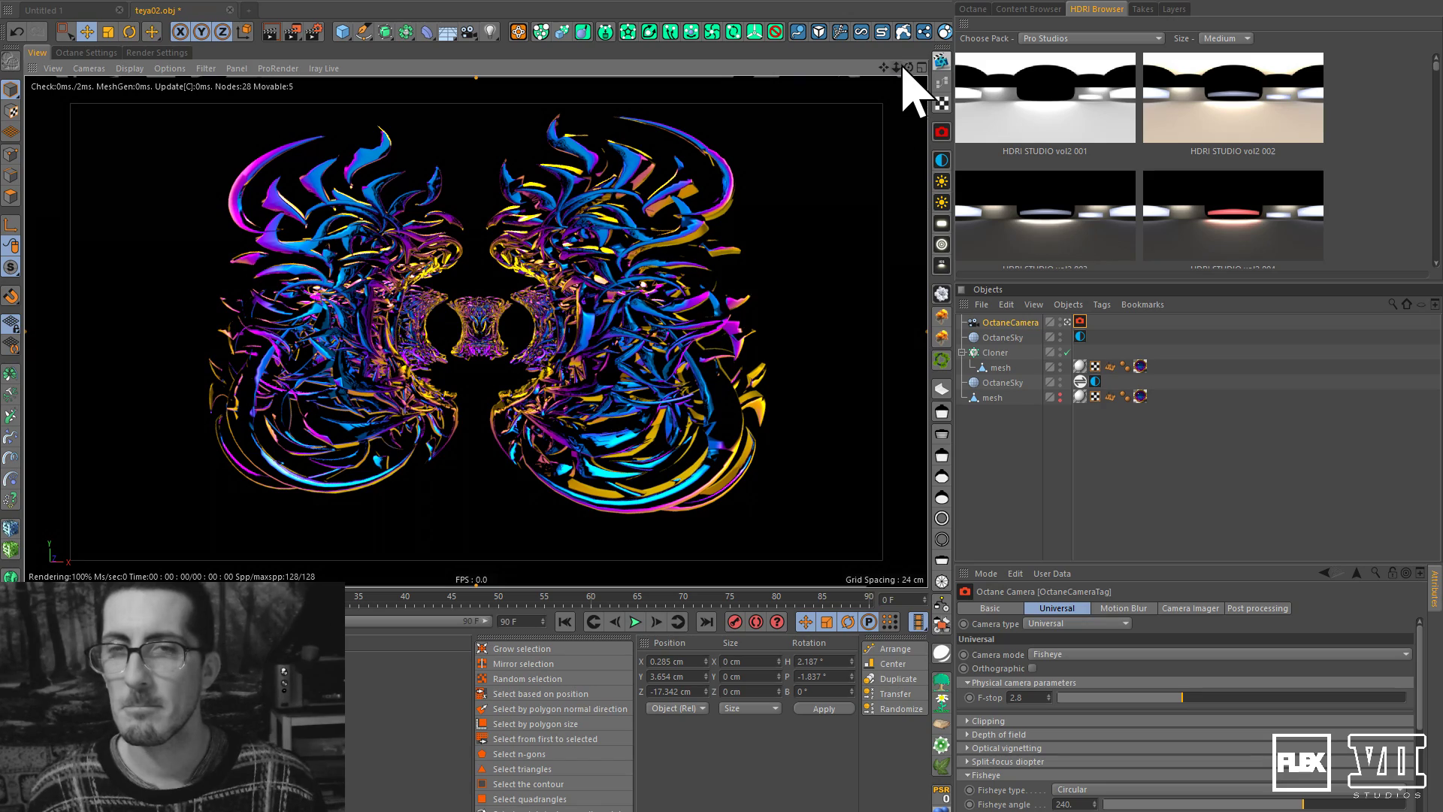
pyautogui.moveTo(909, 66); pyautogui.dragTo(906, 67)
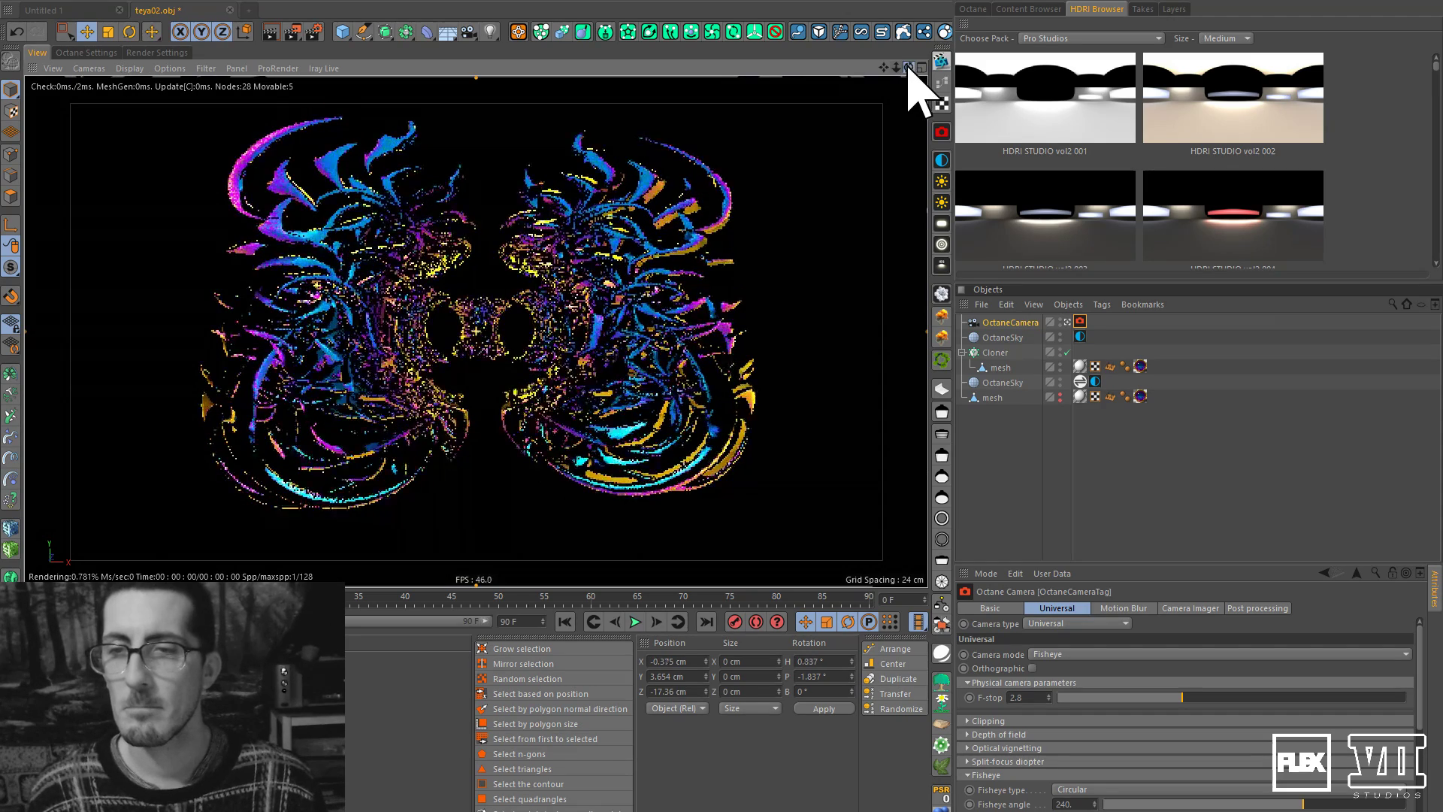
pyautogui.moveTo(888, 67)
pyautogui.mouseDown()
pyautogui.moveTo(924, 66)
pyautogui.moveTo(889, 90)
pyautogui.moveTo(912, 87)
pyautogui.moveTo(904, 78)
pyautogui.mouseUp()
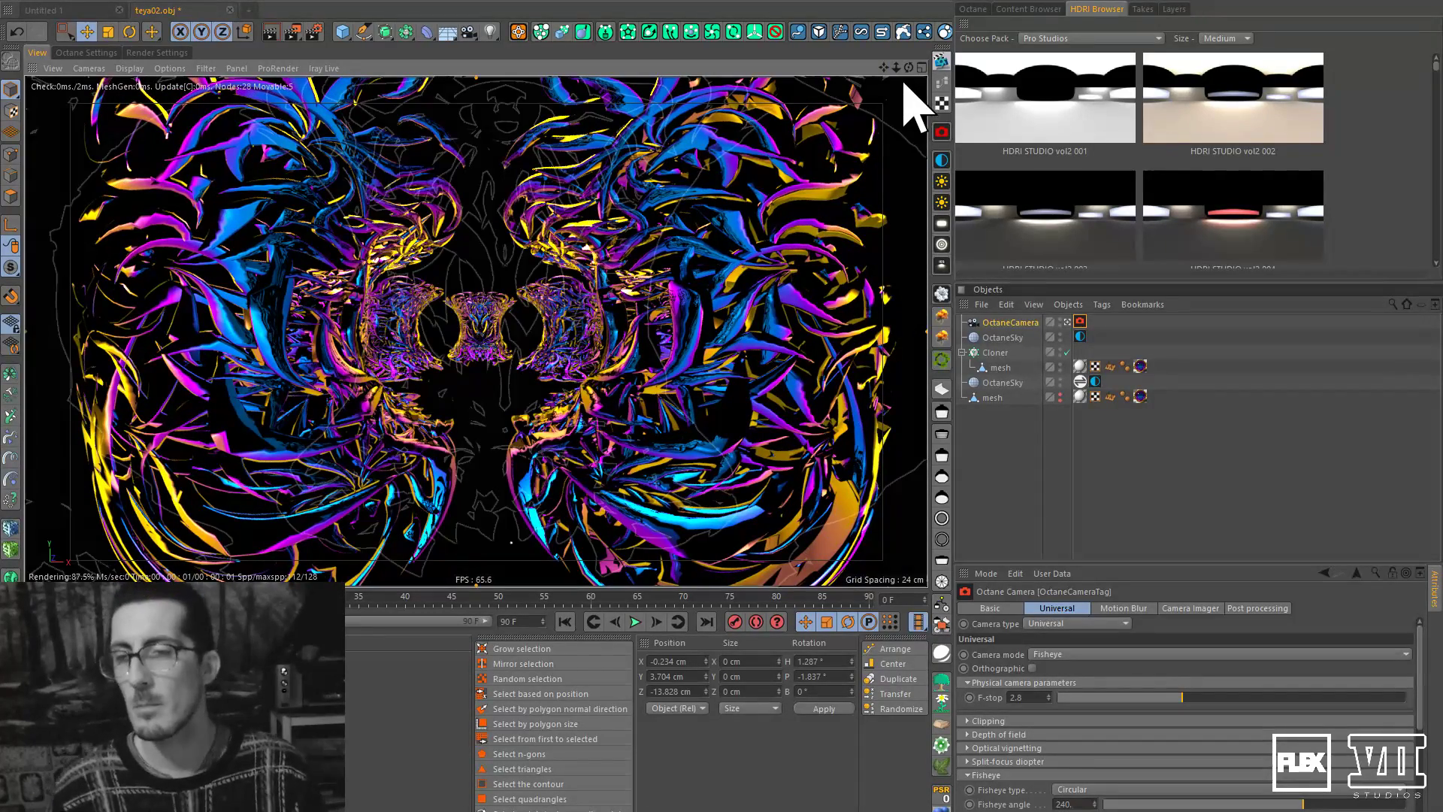
pyautogui.moveTo(896, 70); pyautogui.dragTo(919, 67)
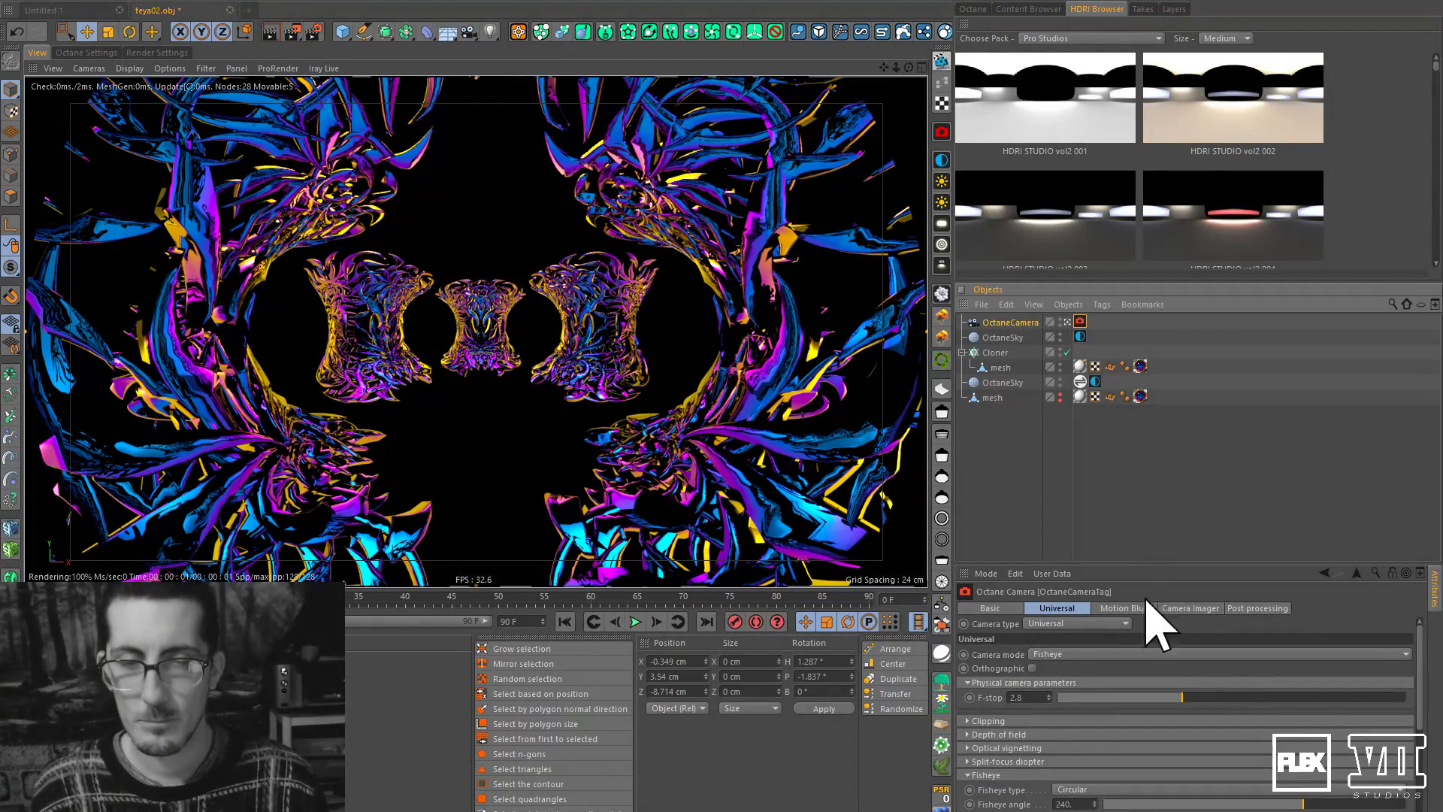
# Set the camera's F-stop to about 7.56 and move the camera closer to the clones, to about Z -7.02 cm.
pyautogui.click(1188, 697)
pyautogui.moveTo(1184, 699); pyautogui.dragTo(1257, 707)
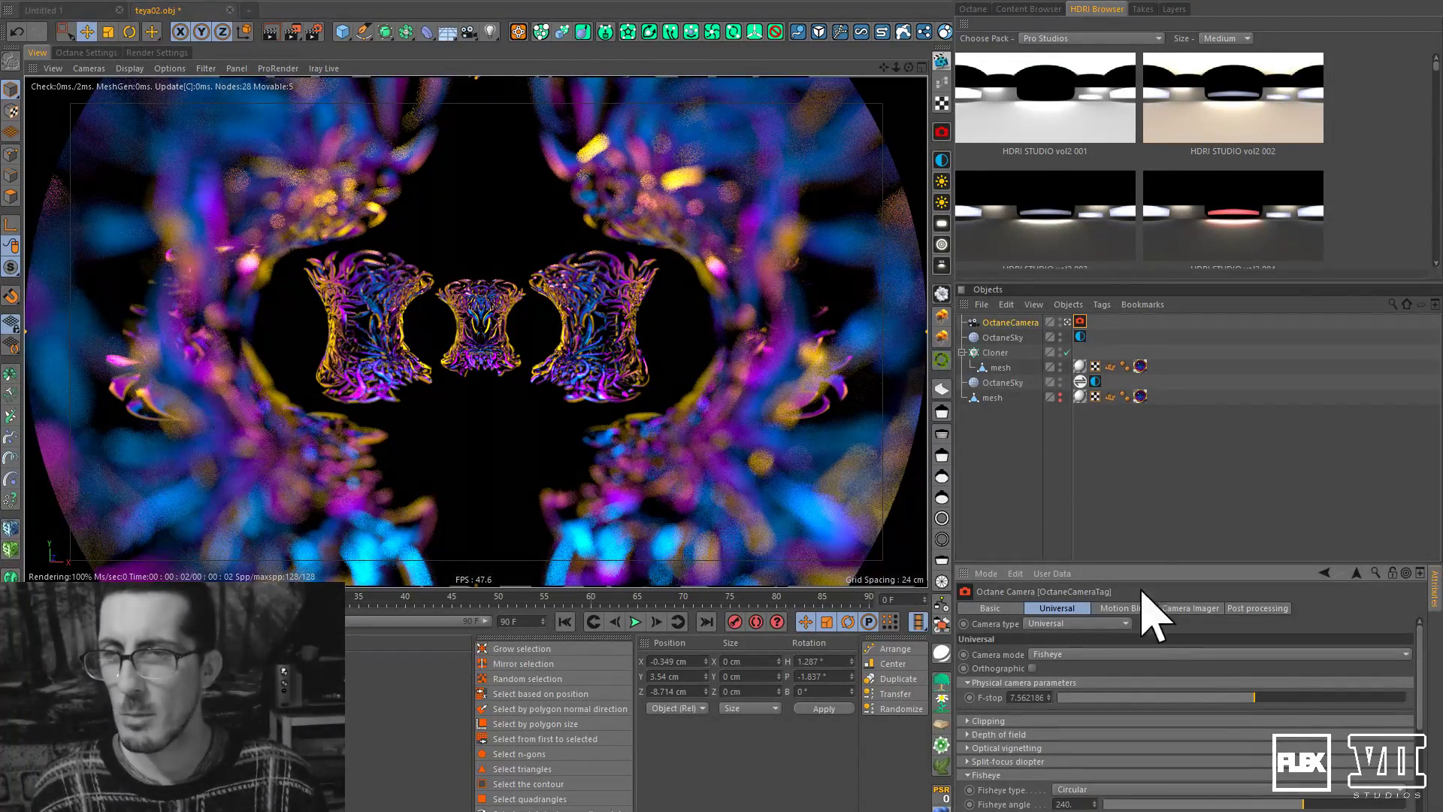
pyautogui.moveTo(897, 66)
pyautogui.mouseDown()
pyautogui.moveTo(877, 77)
pyautogui.moveTo(915, 72)
pyautogui.mouseUp()
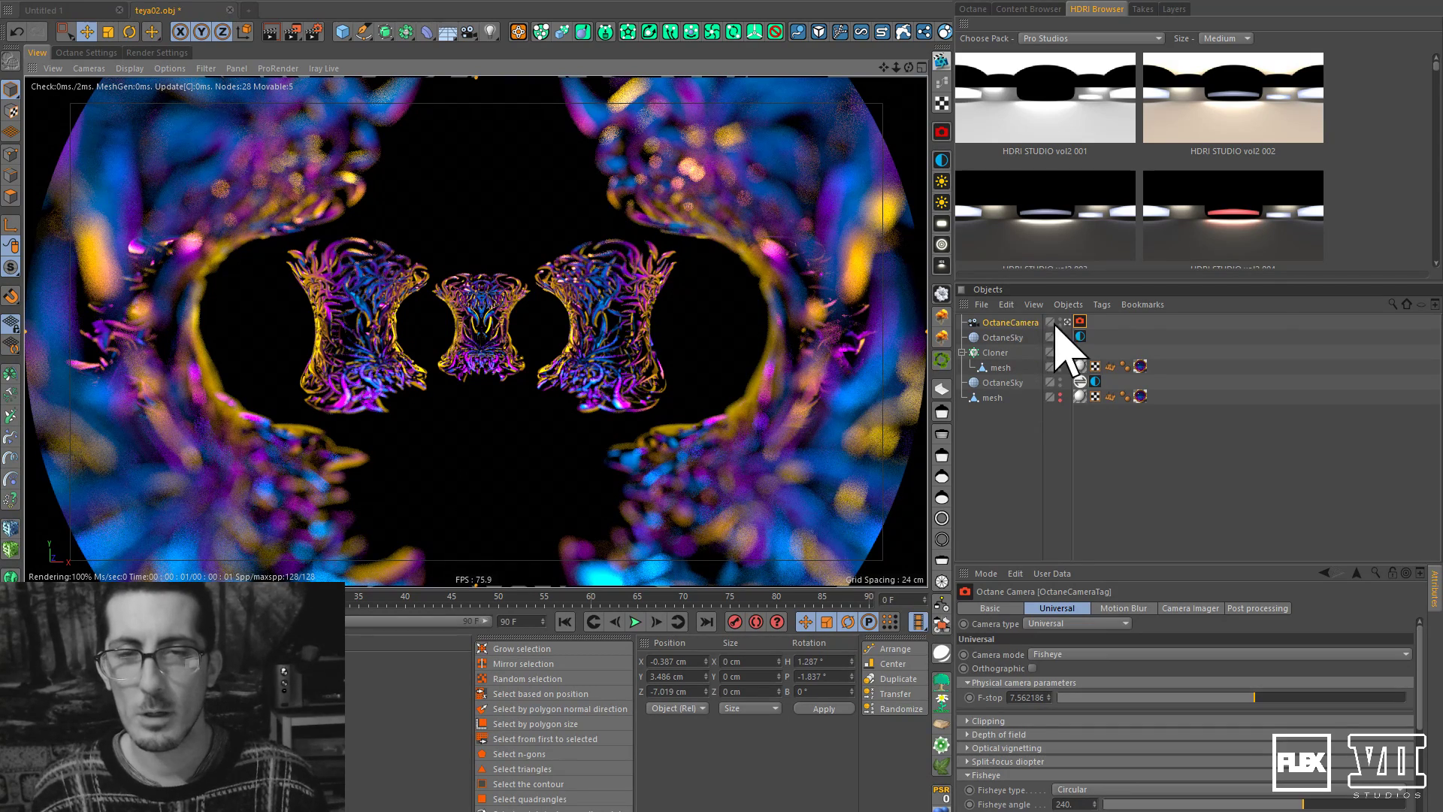
# Set the radial Cloner's count to 8.
pyautogui.click(1003, 352)
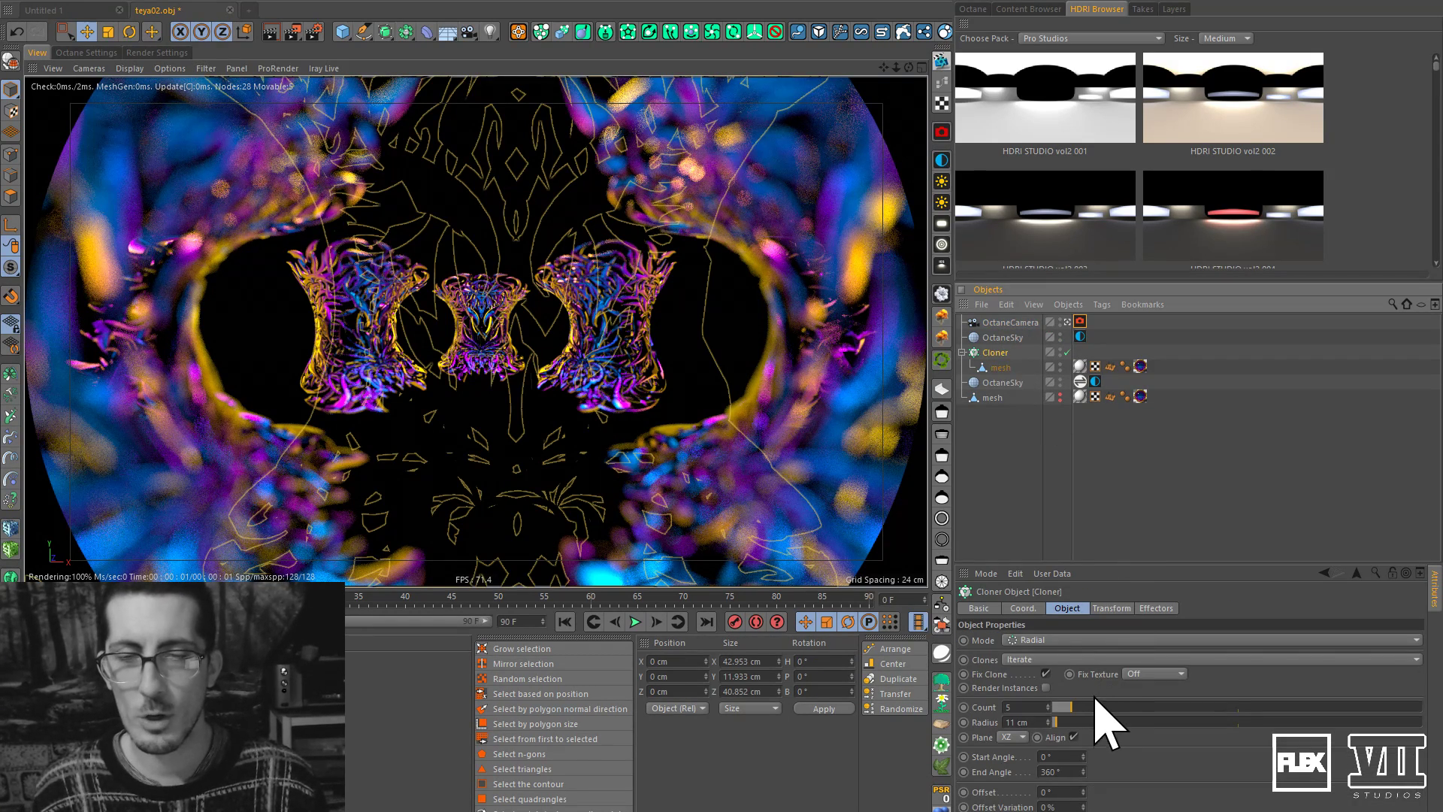
pyautogui.click(1088, 707)
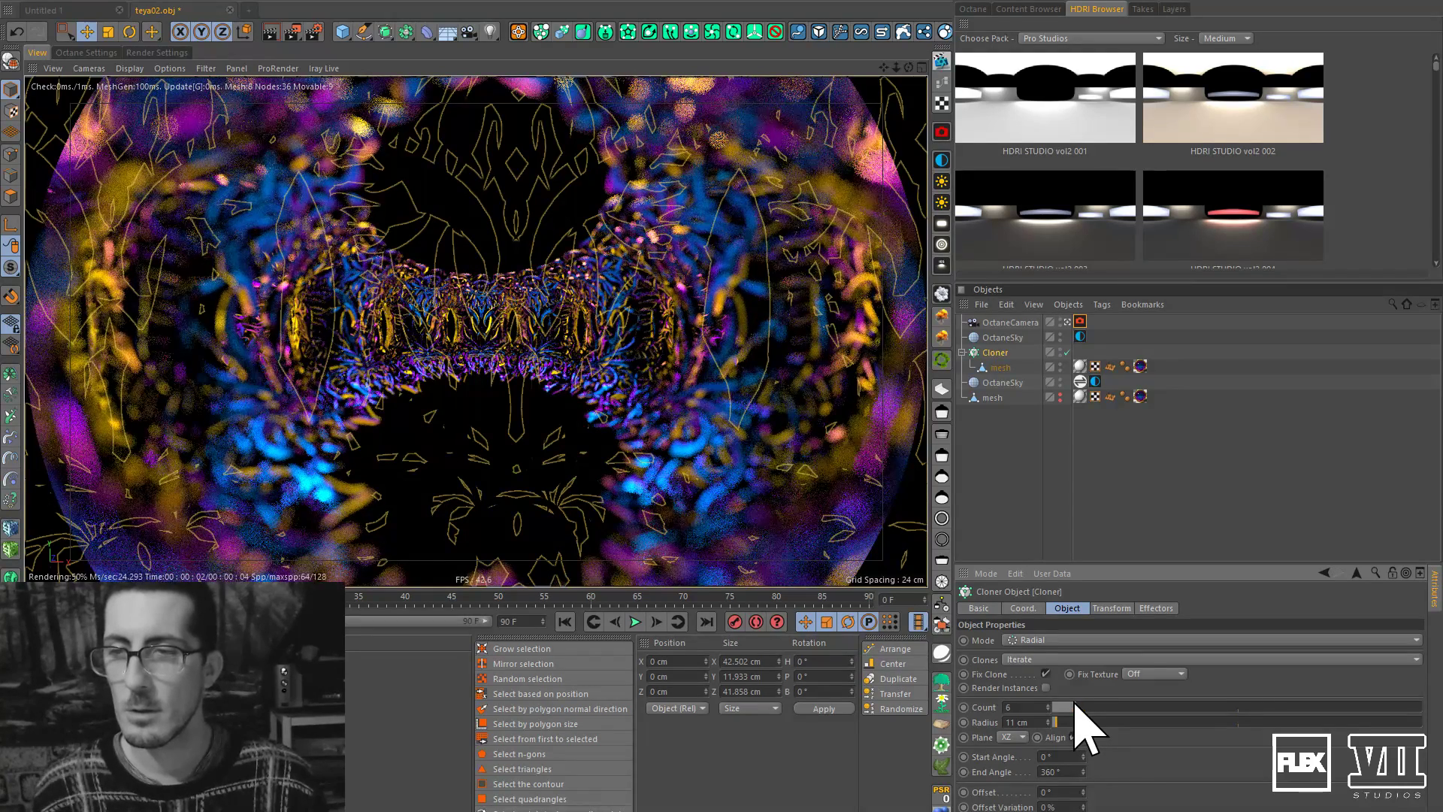
pyautogui.click(1076, 707)
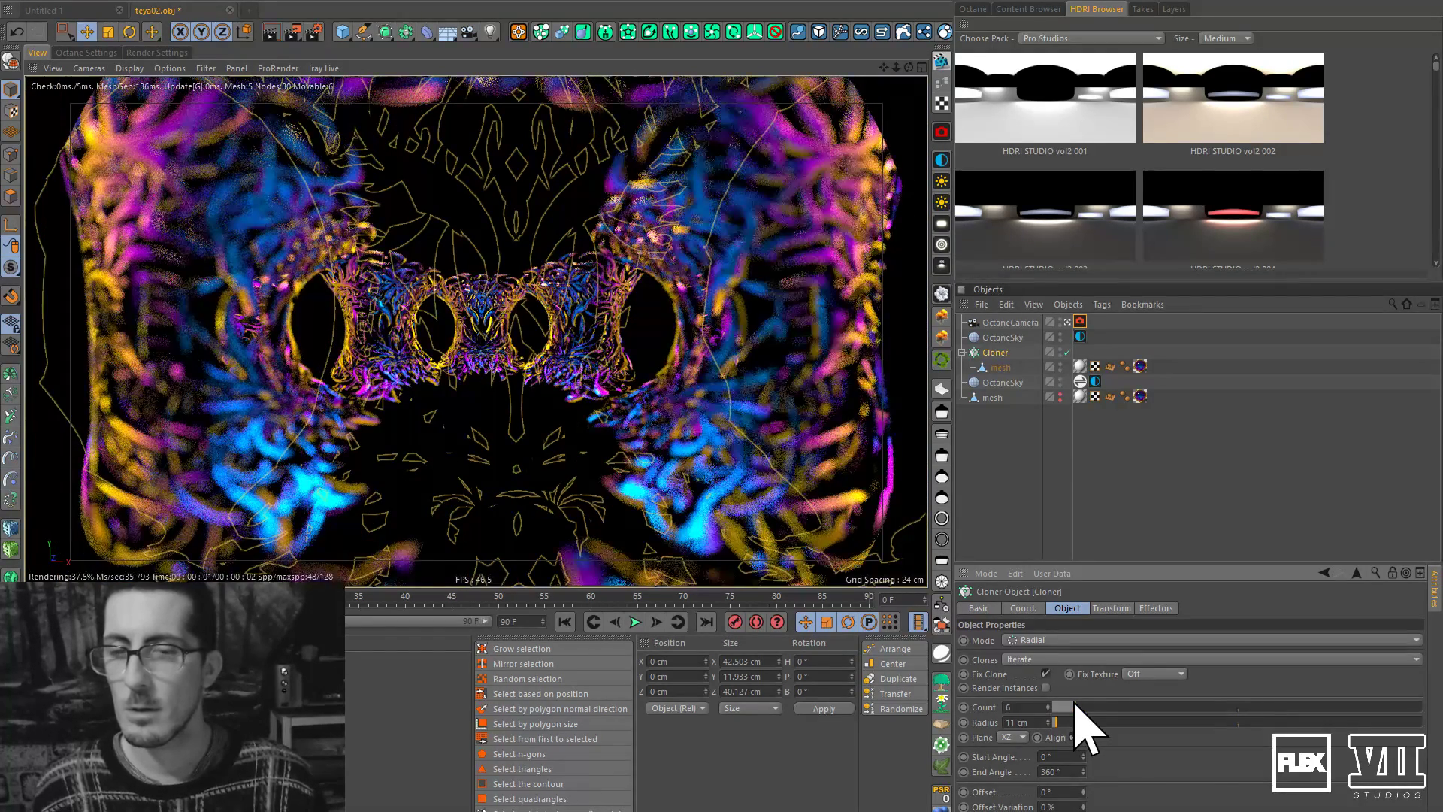
pyautogui.moveTo(1077, 707); pyautogui.dragTo(1085, 707)
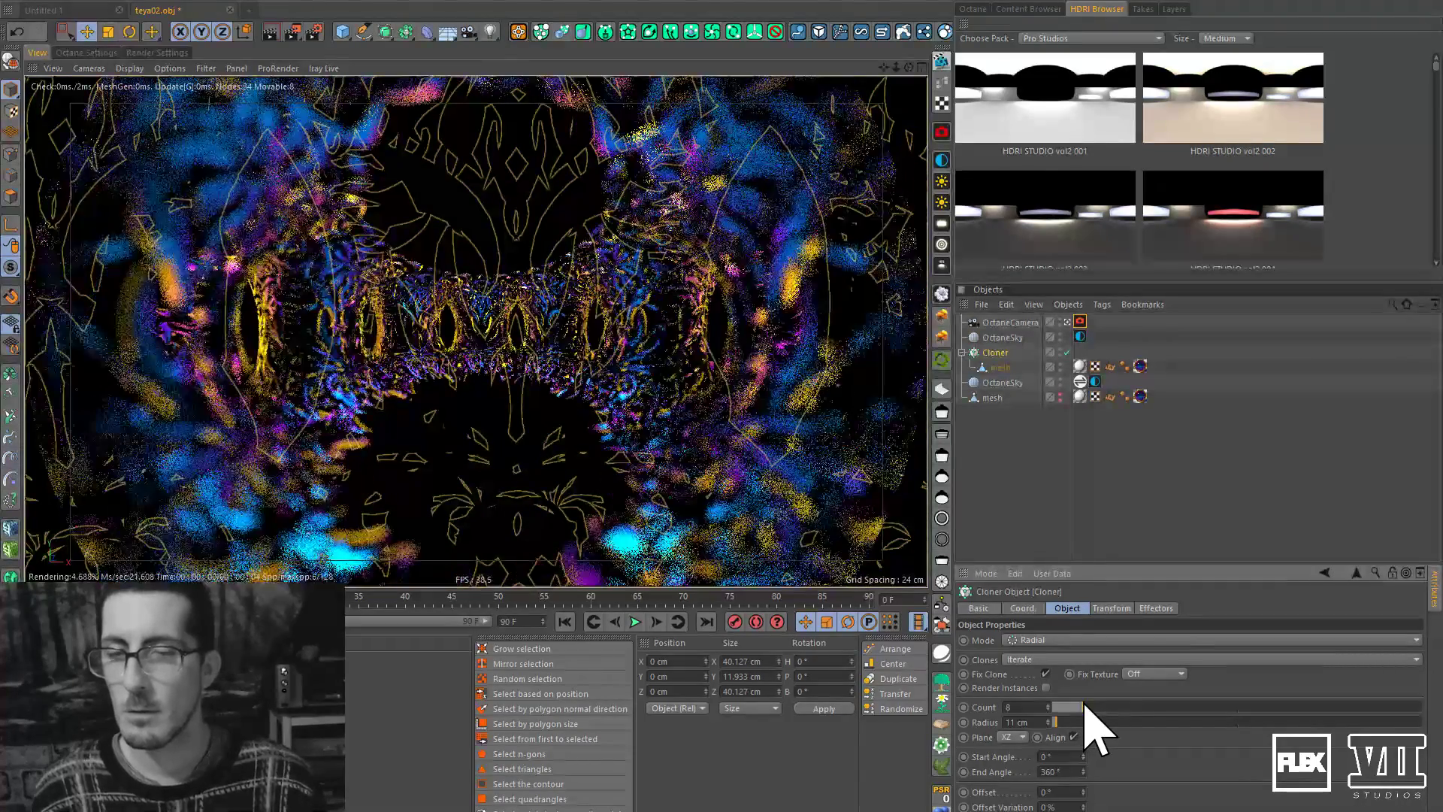
pyautogui.click(1071, 470)
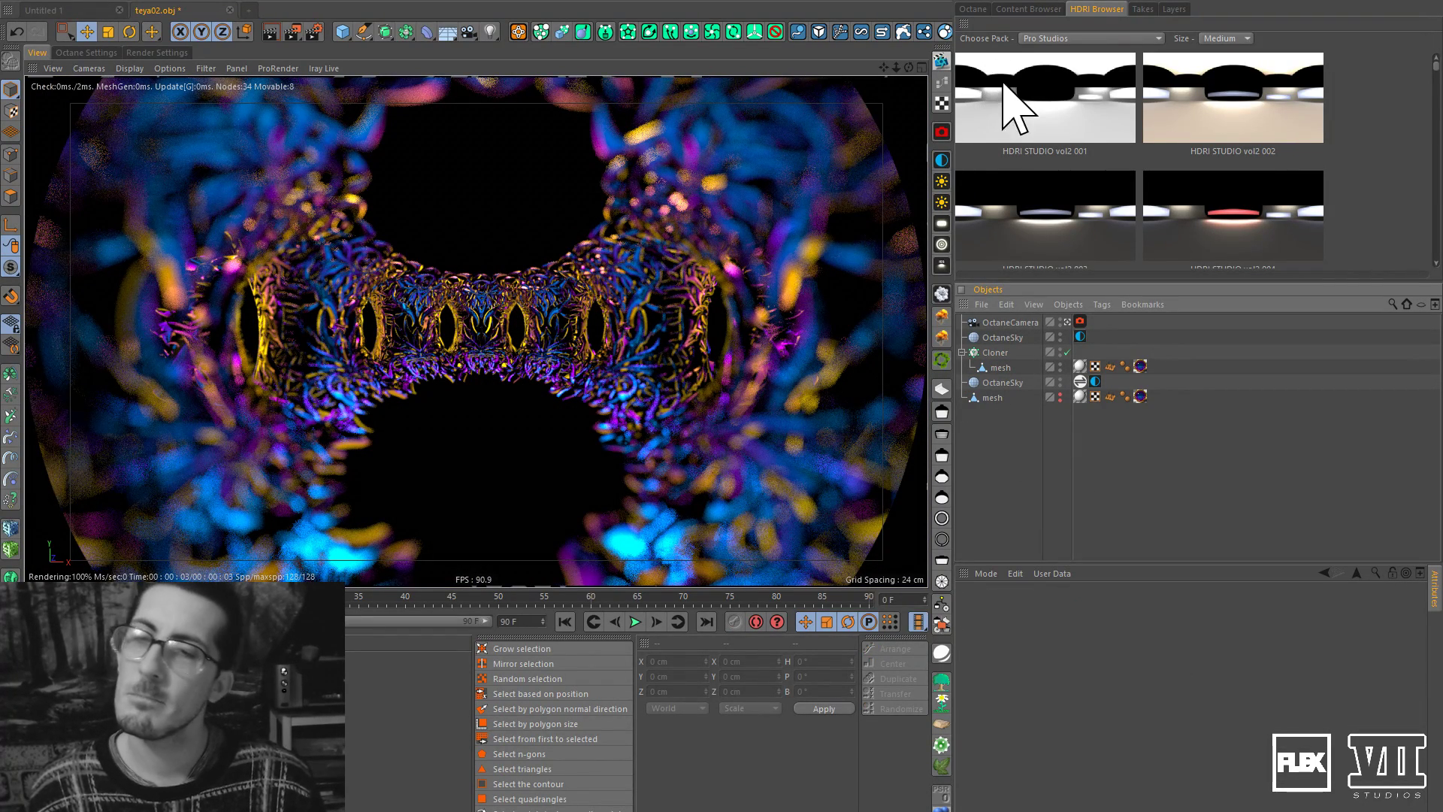
# Move the fisheye camera back to about X -0.33, Y 3.56, Z -9.38 cm and set its focal length to 36.5.
pyautogui.moveTo(898, 66); pyautogui.dragTo(934, 54)
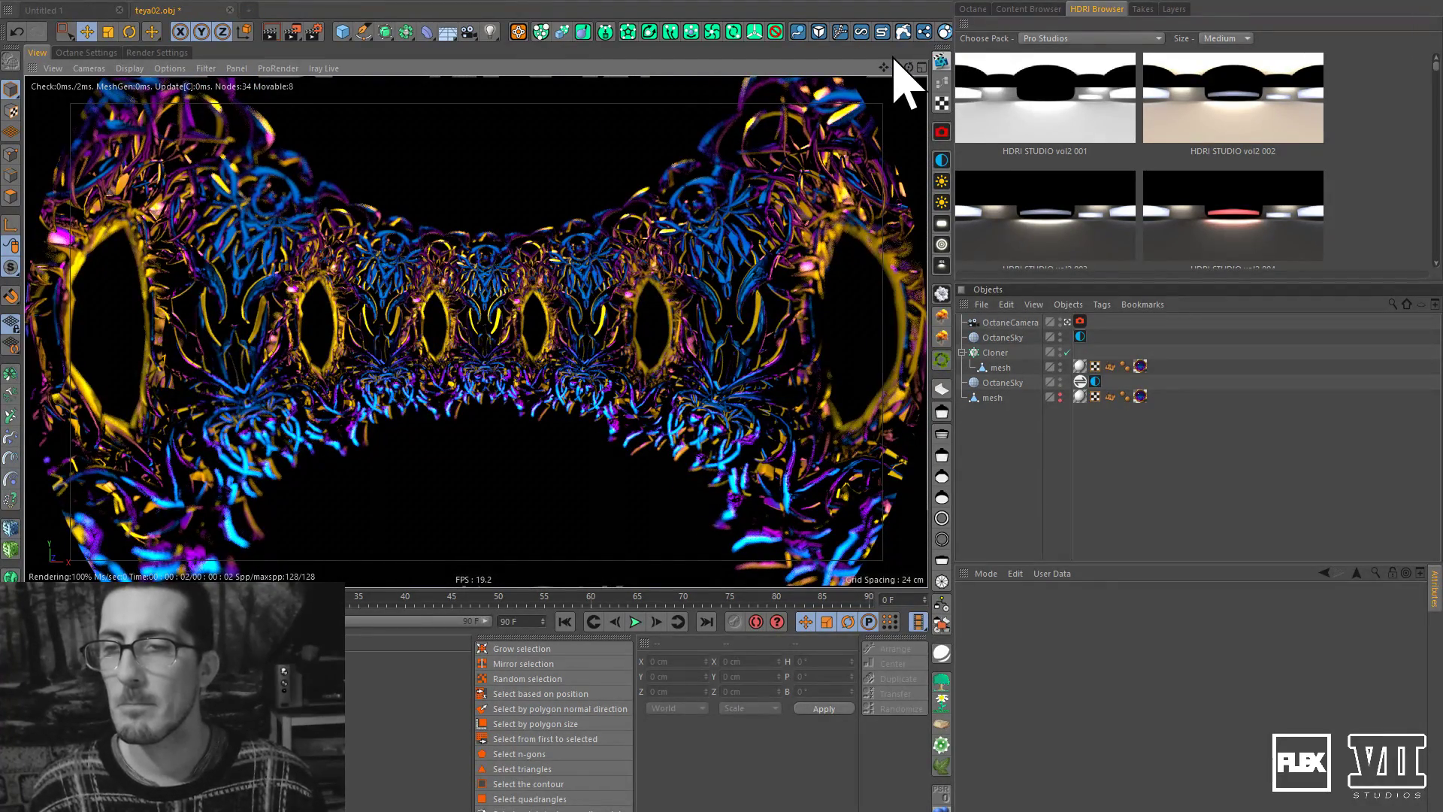
pyautogui.moveTo(901, 66); pyautogui.dragTo(845, 101)
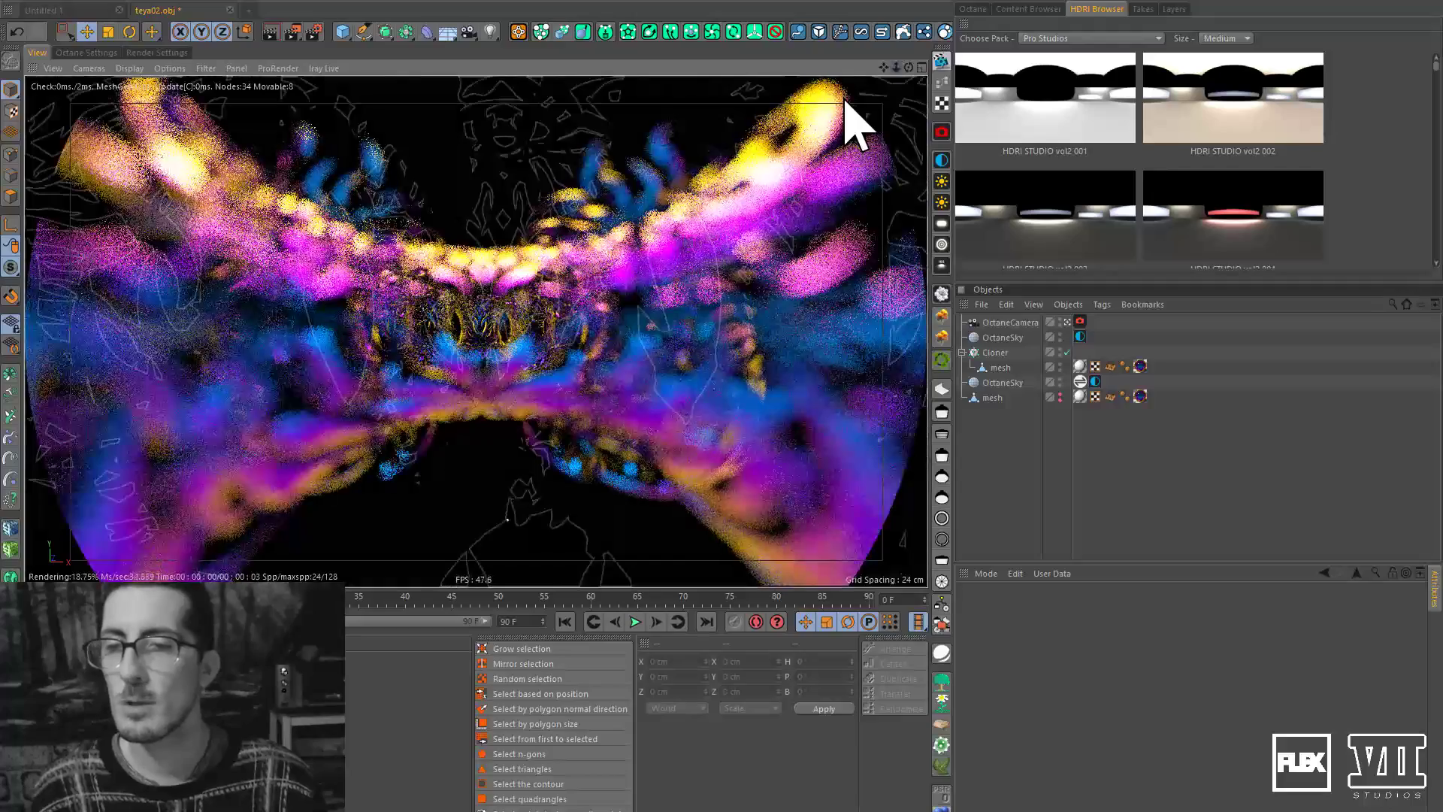
pyautogui.moveTo(893, 66)
pyautogui.mouseDown()
pyautogui.moveTo(940, 96)
pyautogui.moveTo(908, 66)
pyautogui.mouseUp()
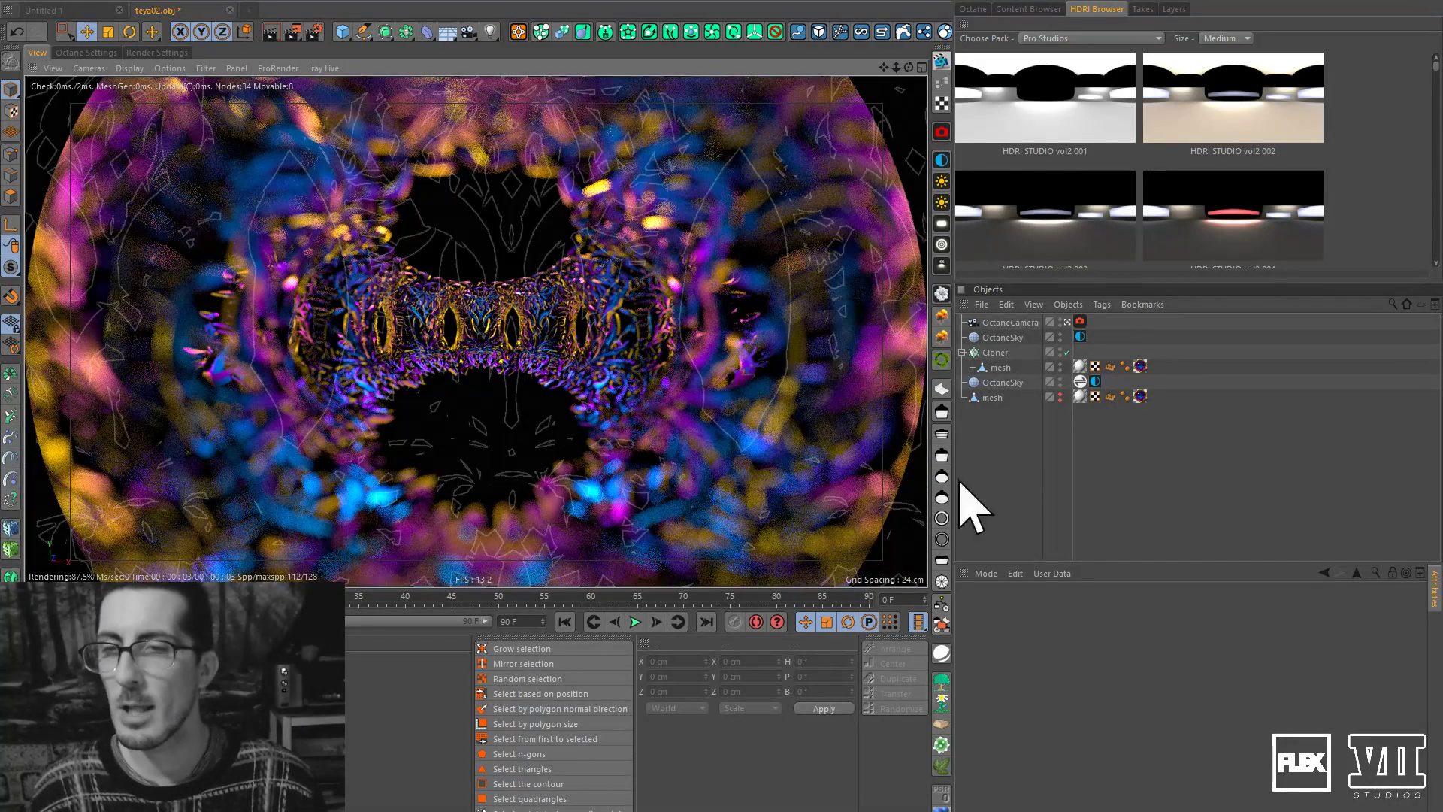
pyautogui.click(1020, 323)
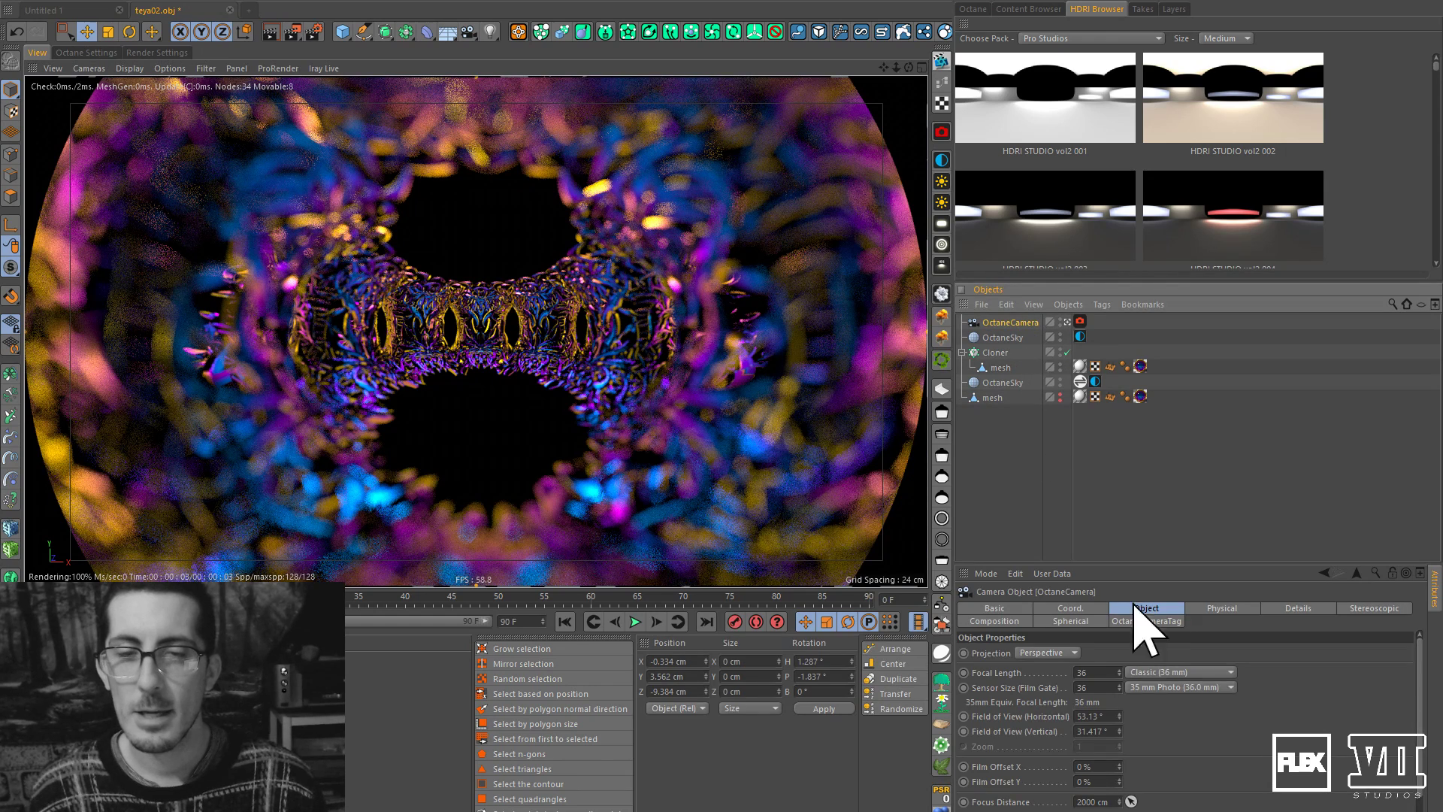
pyautogui.moveTo(1124, 673)
pyautogui.mouseDown()
pyautogui.moveTo(1127, 633)
pyautogui.moveTo(1134, 687)
pyautogui.mouseUp()
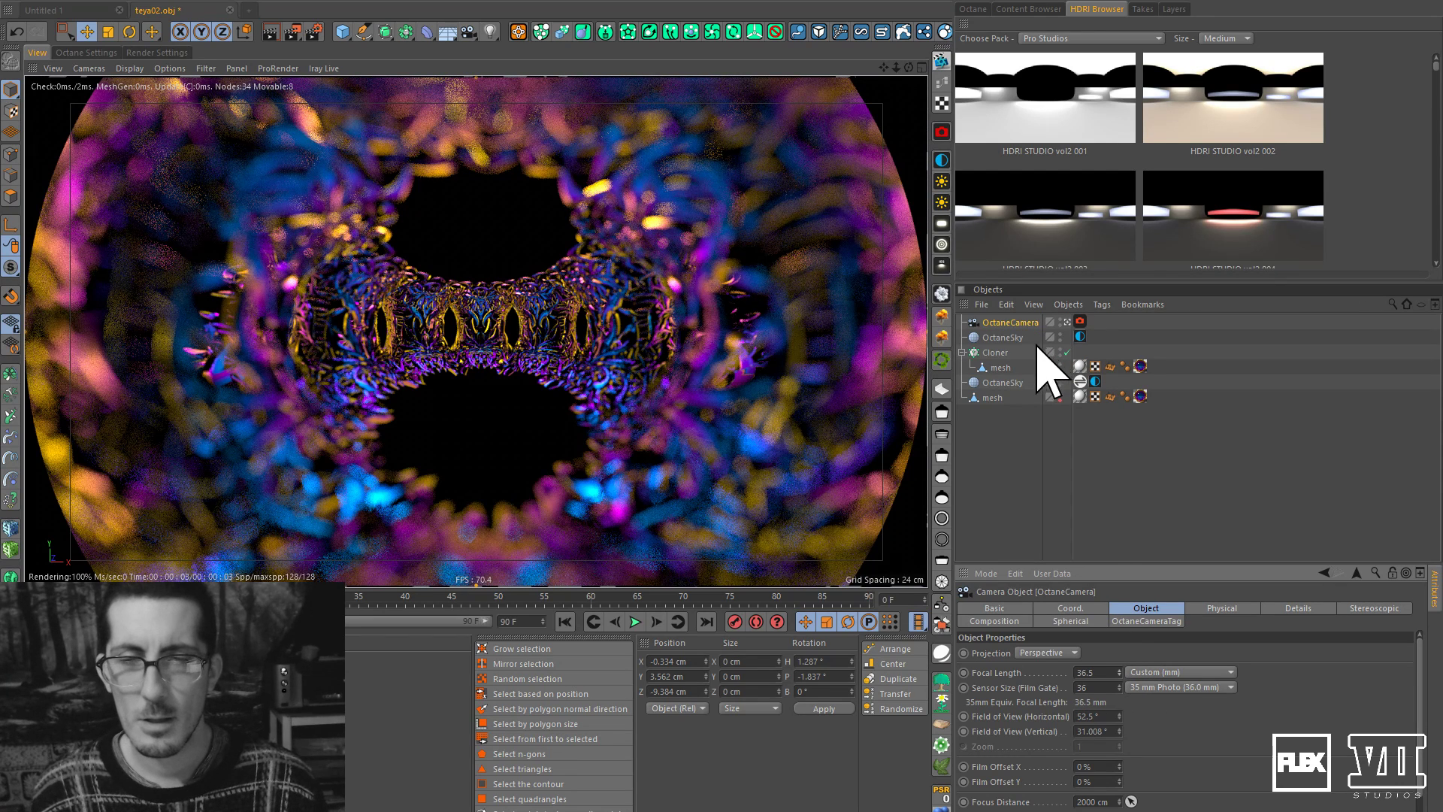
pyautogui.click(1004, 322)
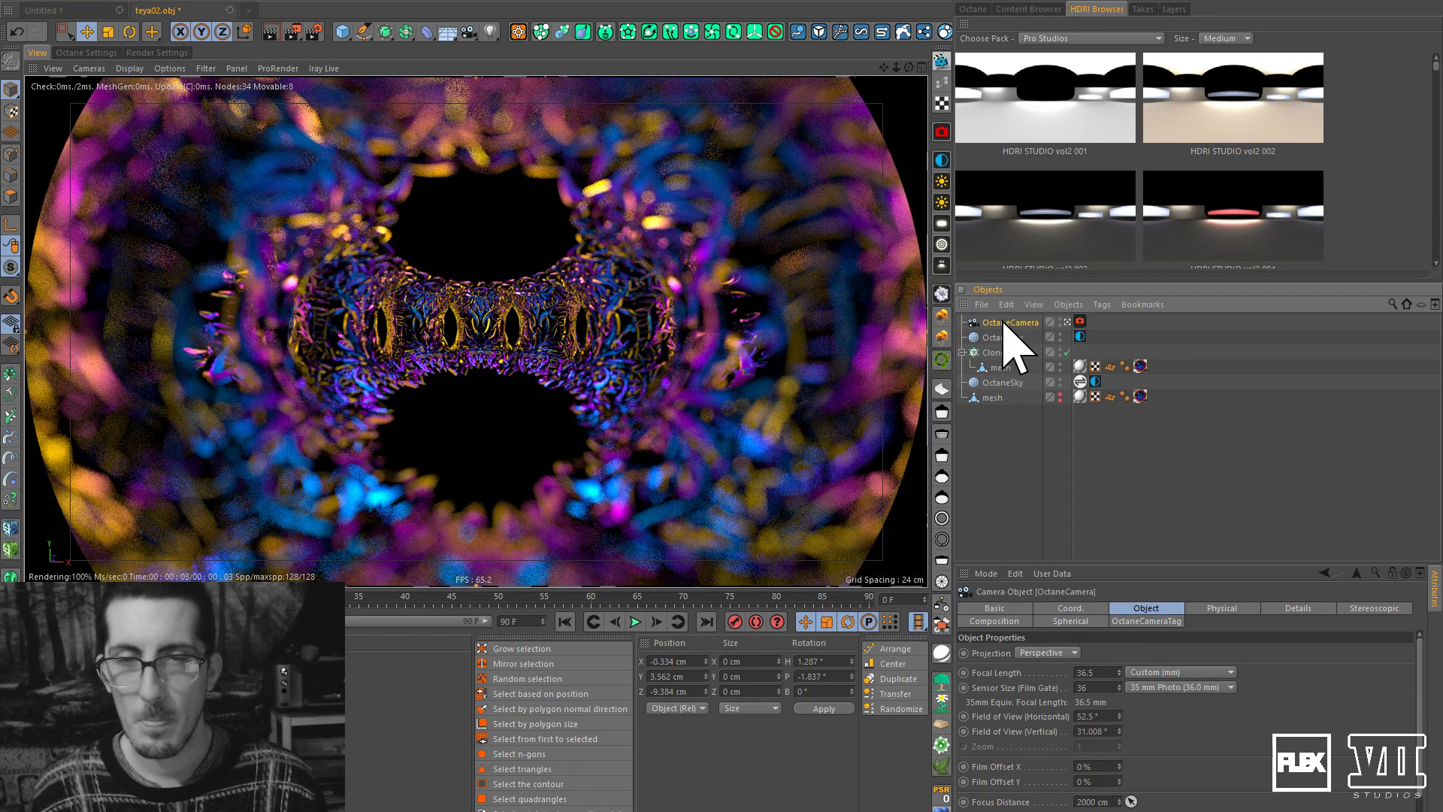
# Try the other fisheye projections in the Octane camera settings and set the projection to Orthographic.
pyautogui.click(1173, 621)
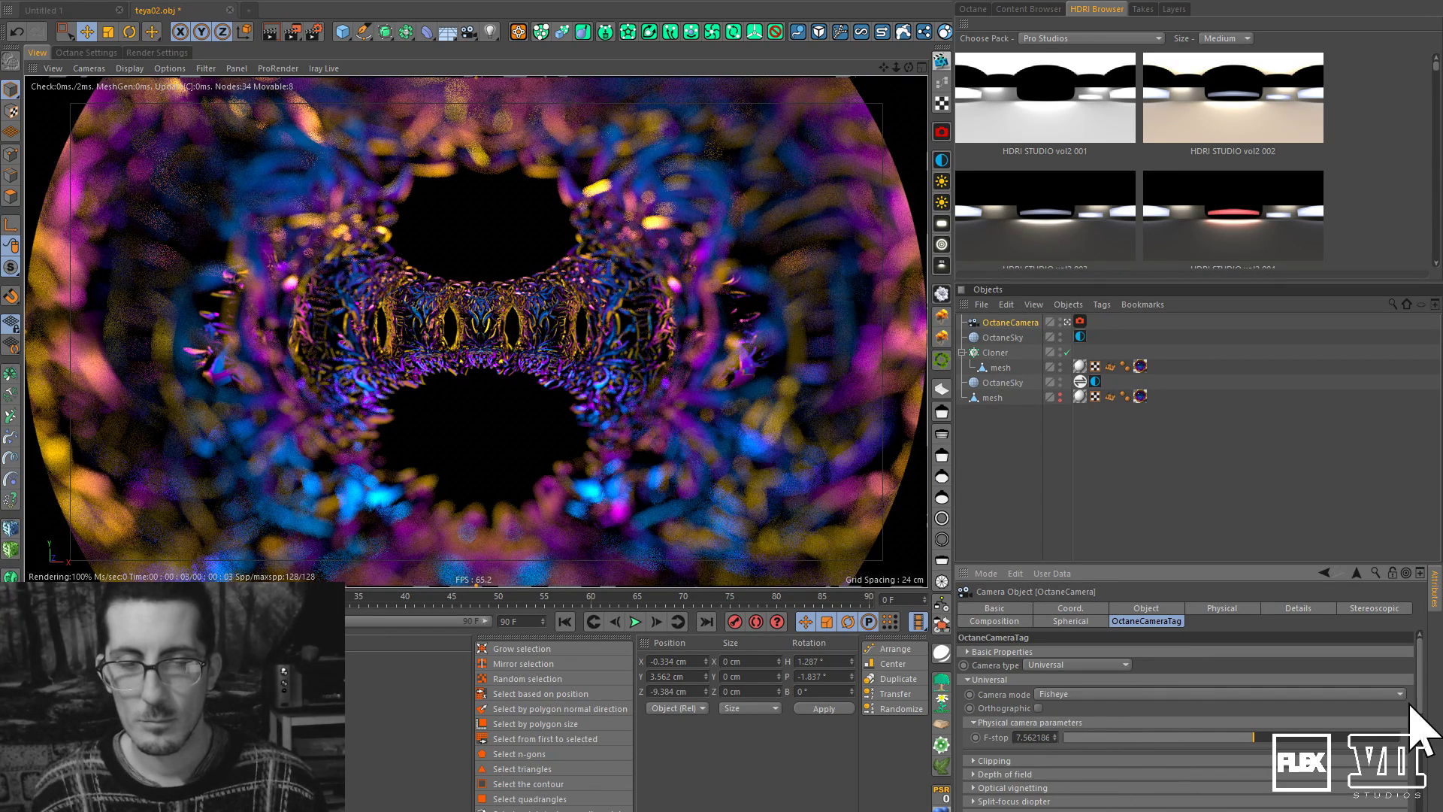
pyautogui.moveTo(1418, 688); pyautogui.dragTo(1420, 743)
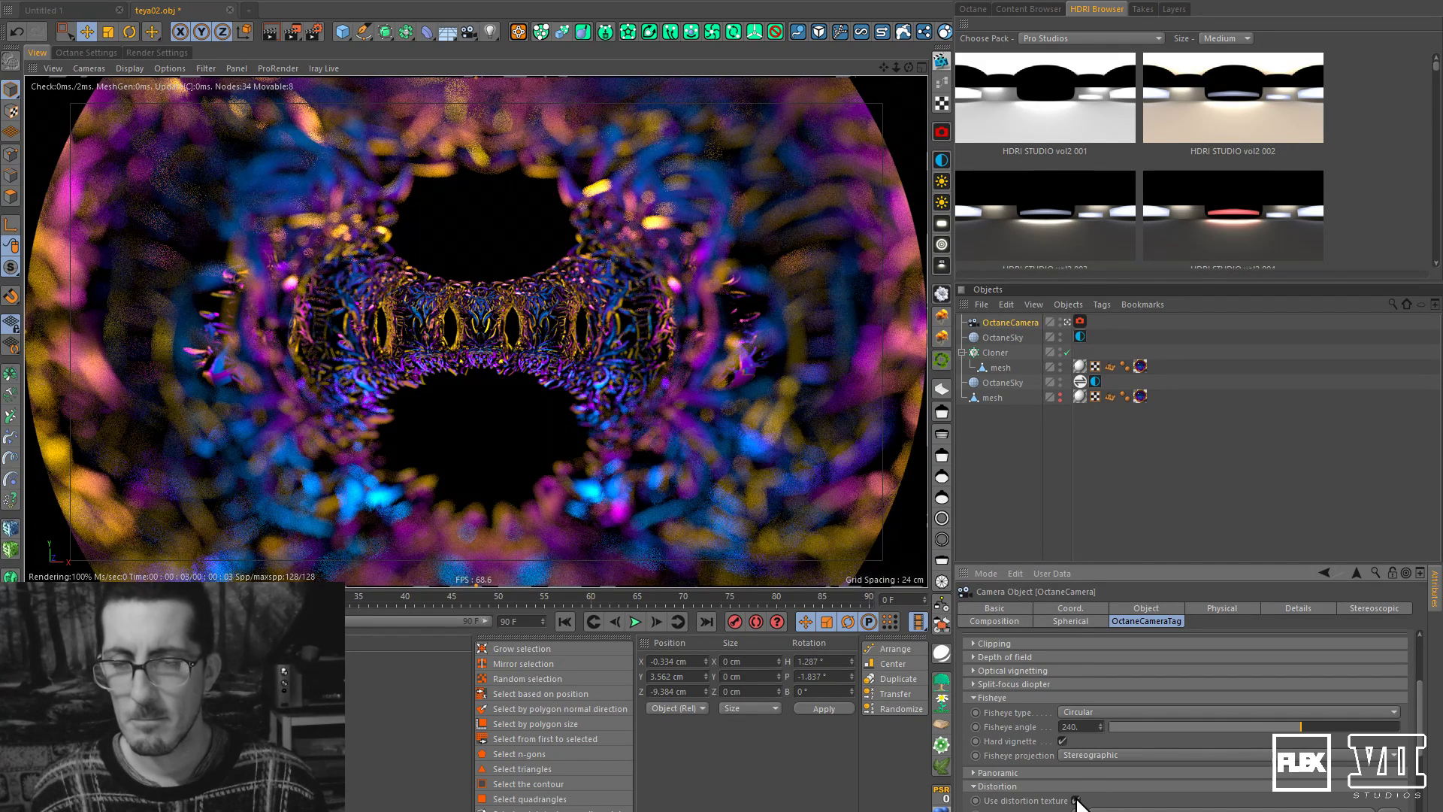
pyautogui.click(1145, 753)
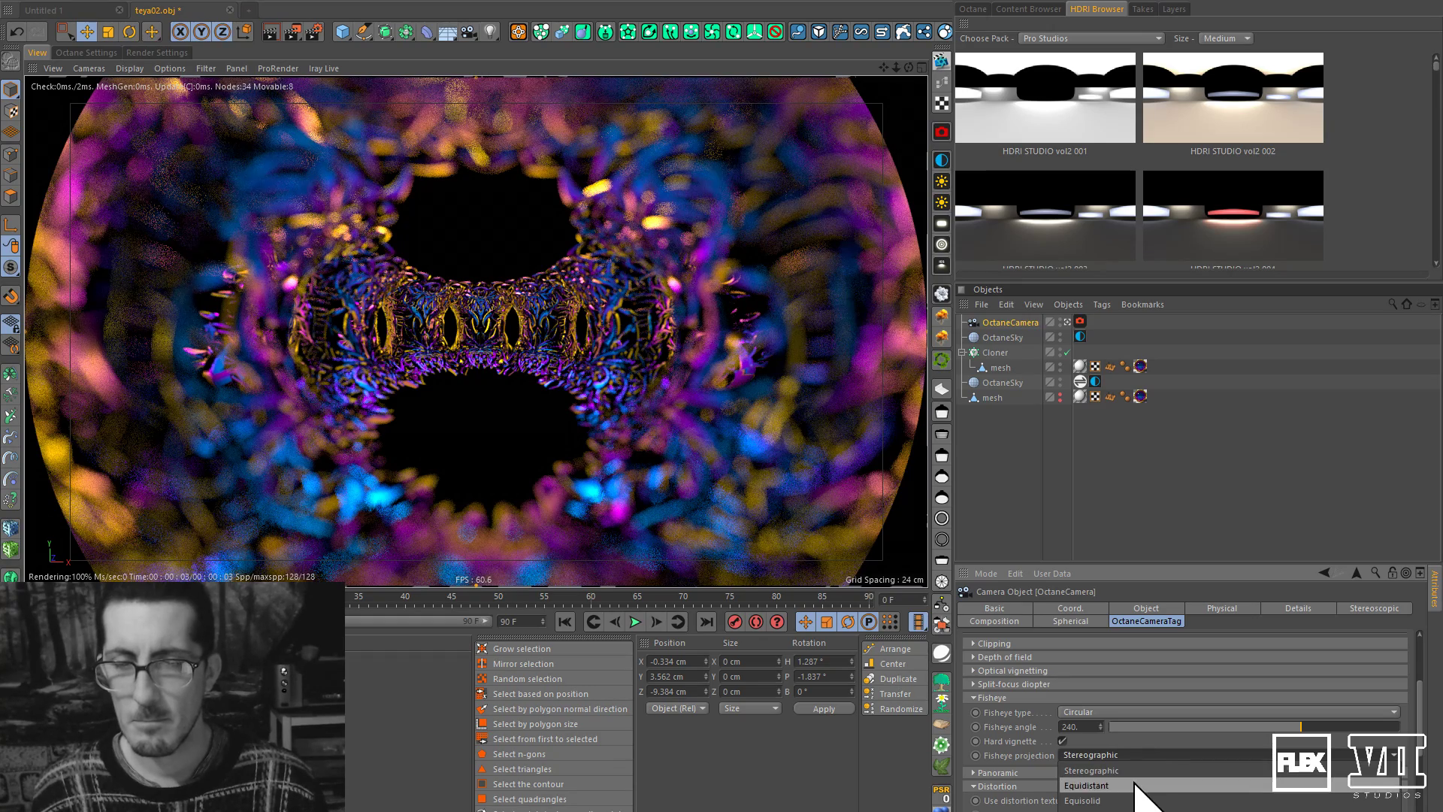
pyautogui.click(1133, 785)
pyautogui.click(1121, 750)
pyautogui.click(1120, 770)
pyautogui.click(1119, 756)
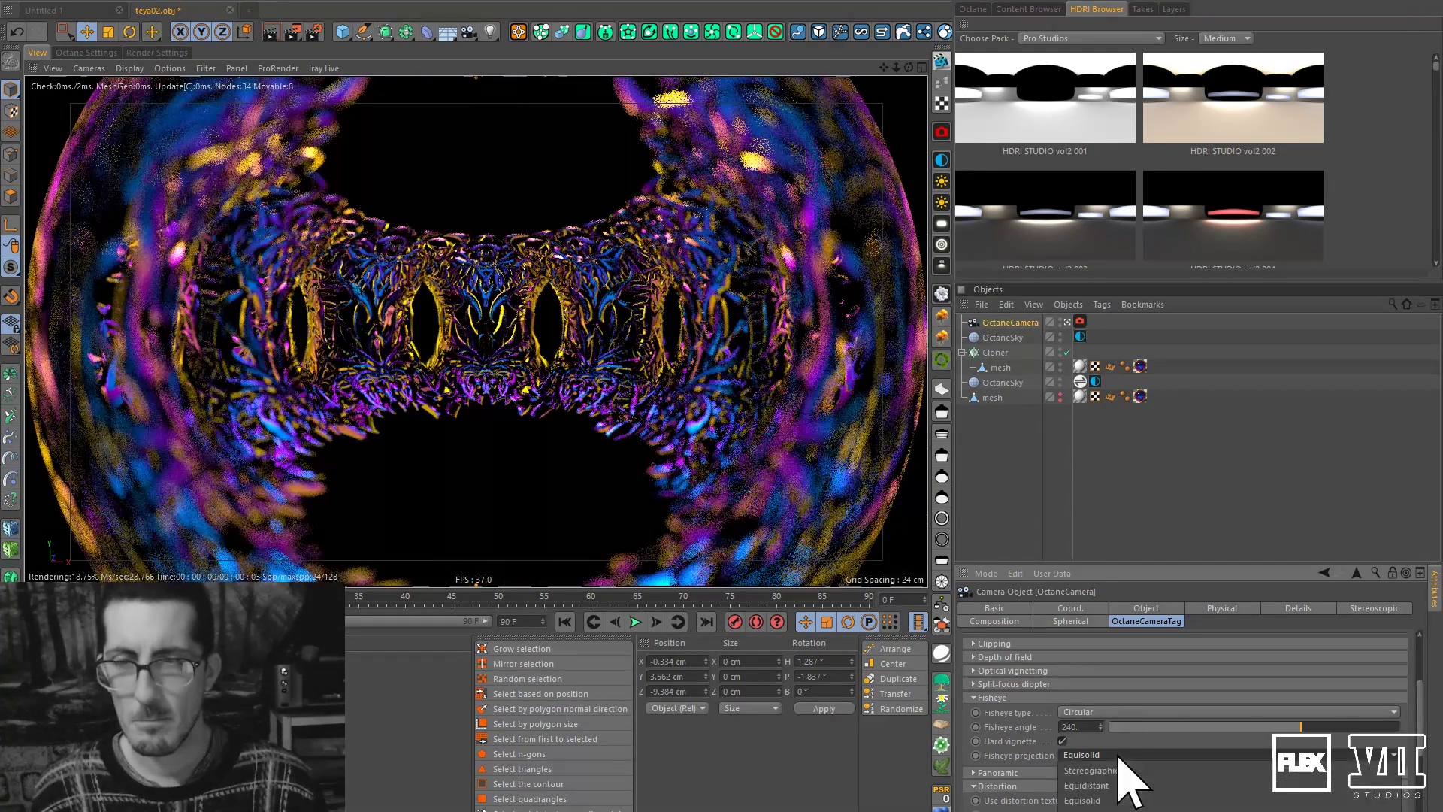
pyautogui.click(1117, 801)
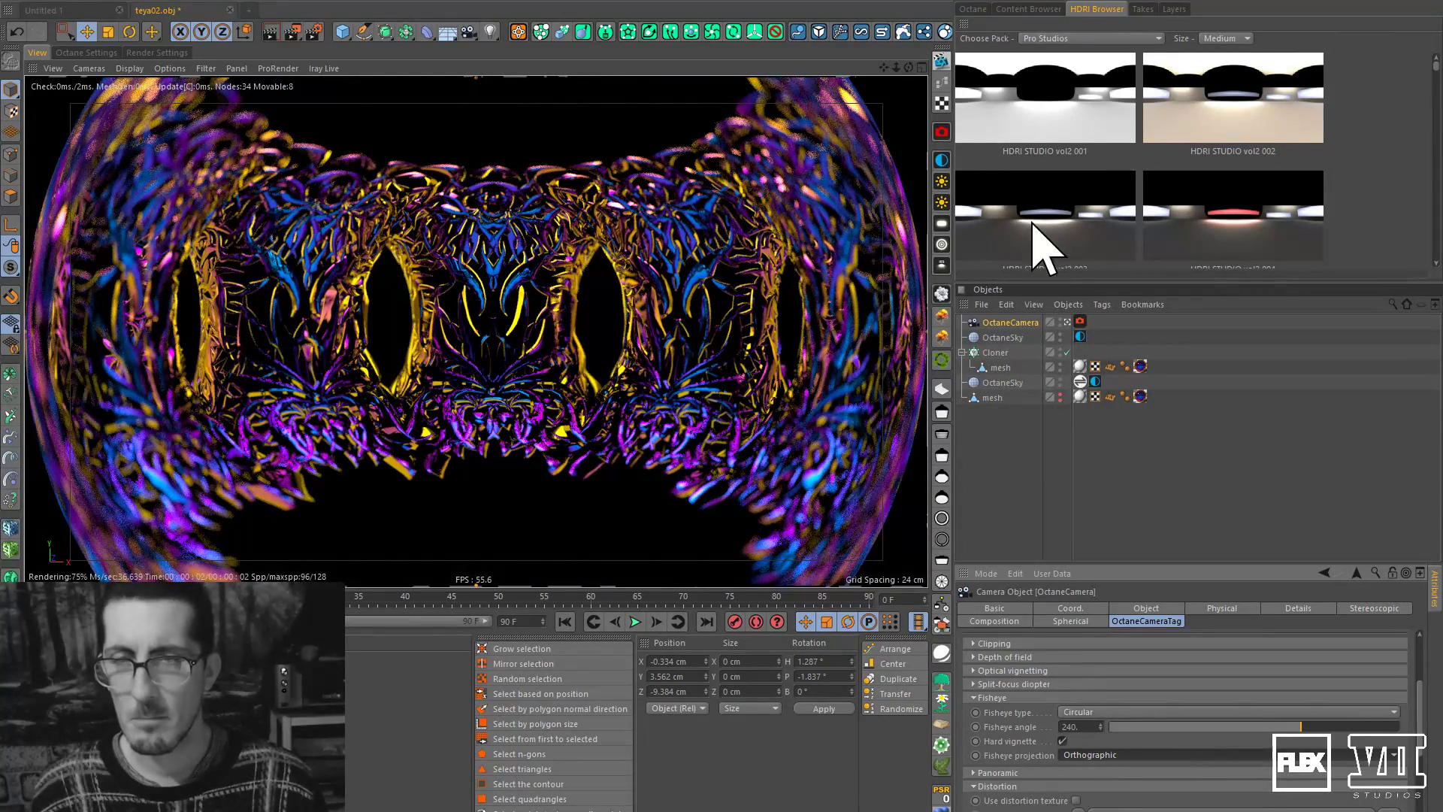
# Move the camera back outside the clone ring, to about X 0.1, Y 4.17, Z -28.47 cm, so the whole ring fits in frame.
pyautogui.moveTo(896, 68); pyautogui.dragTo(840, 111)
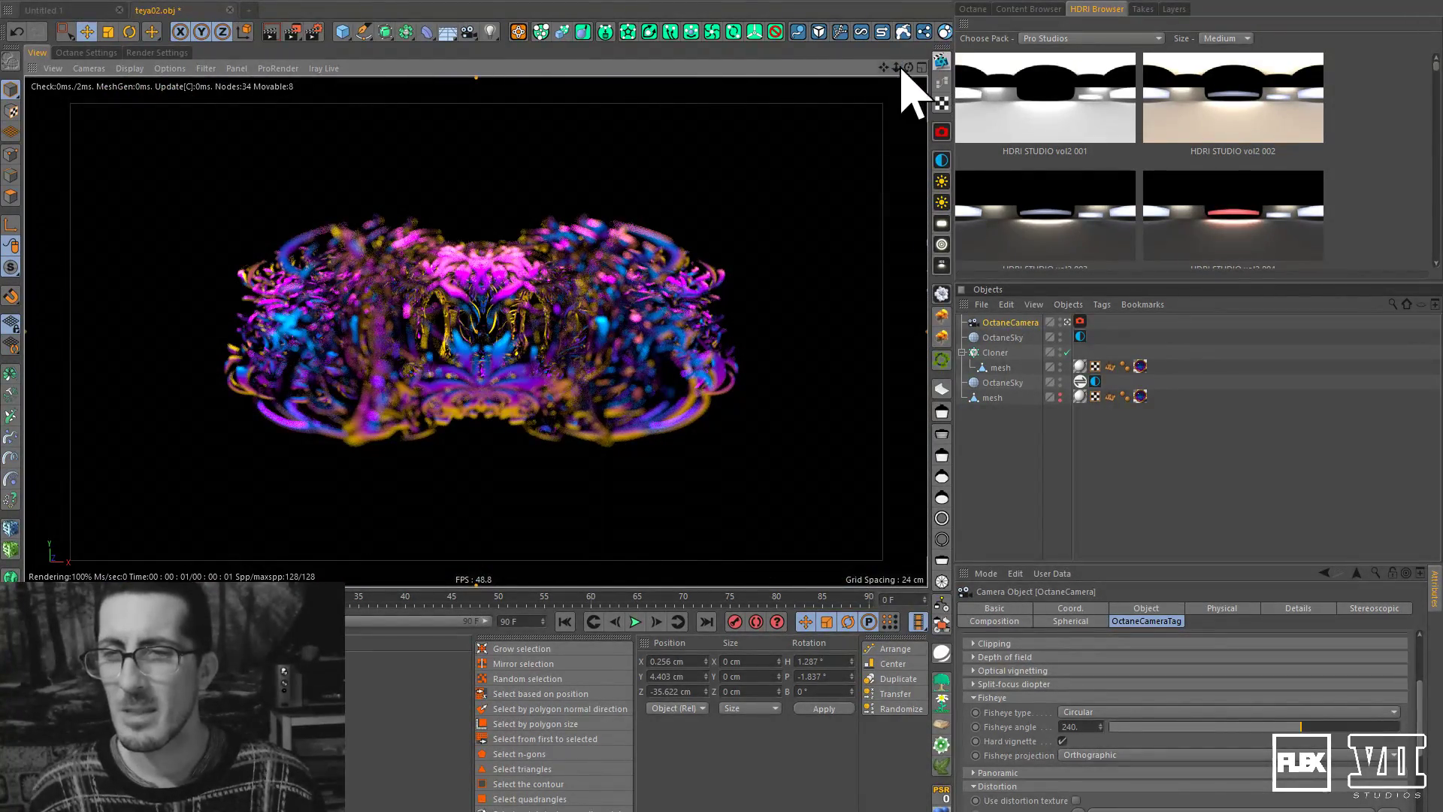
pyautogui.moveTo(896, 66)
pyautogui.mouseDown()
pyautogui.moveTo(1037, 32)
pyautogui.moveTo(902, 85)
pyautogui.mouseUp()
pyautogui.moveTo(975, 51); pyautogui.dragTo(944, 90)
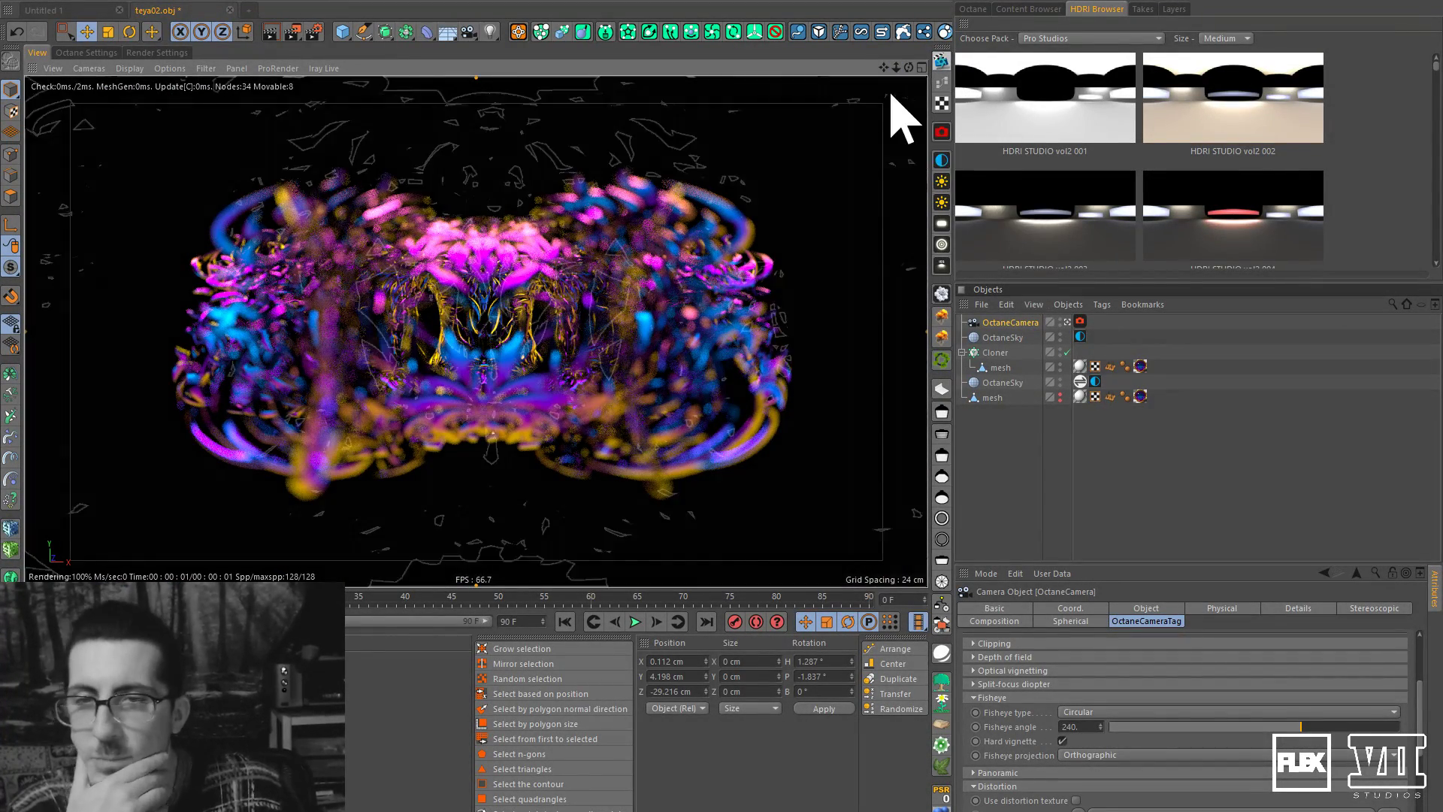
pyautogui.moveTo(894, 64); pyautogui.dragTo(900, 61)
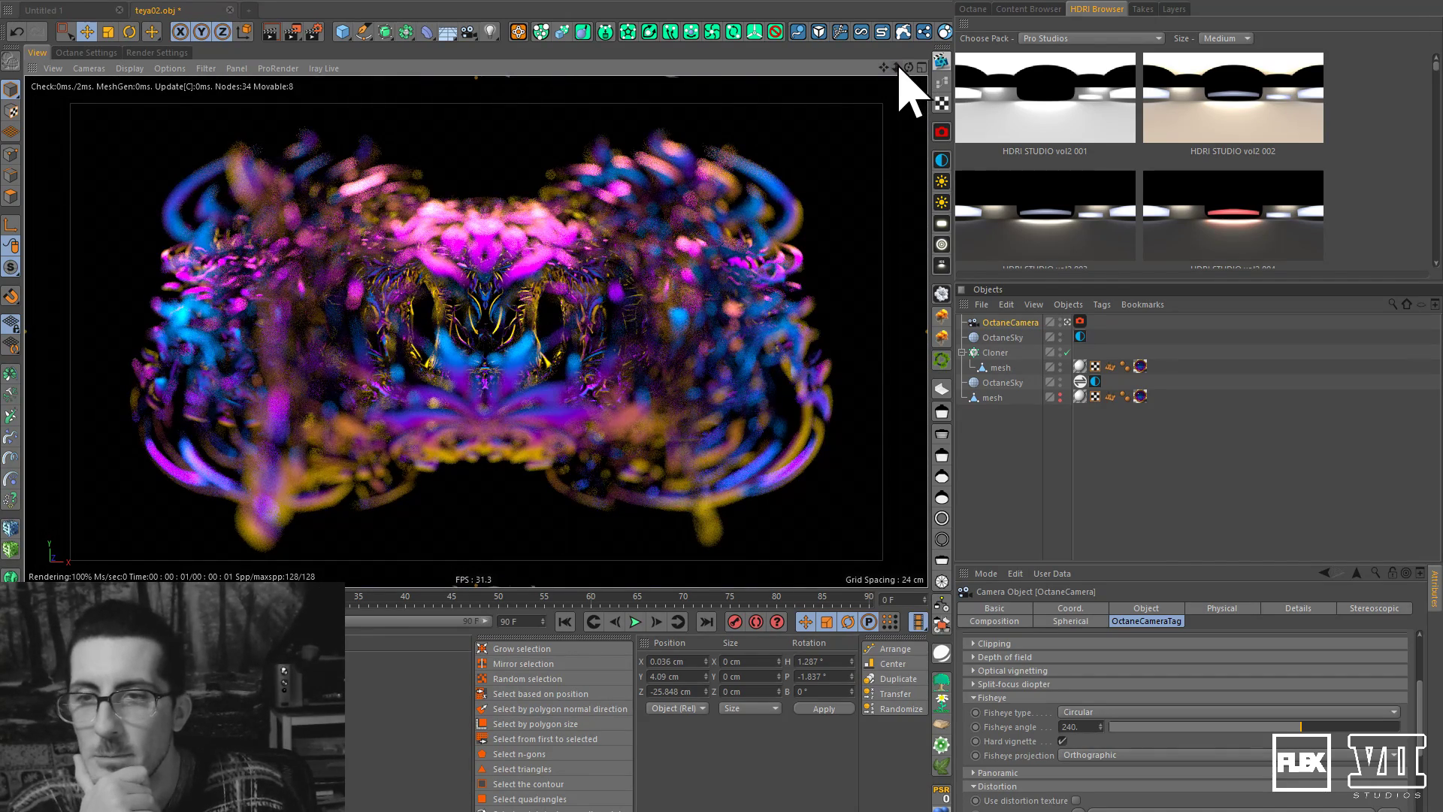
pyautogui.moveTo(900, 67); pyautogui.dragTo(898, 67)
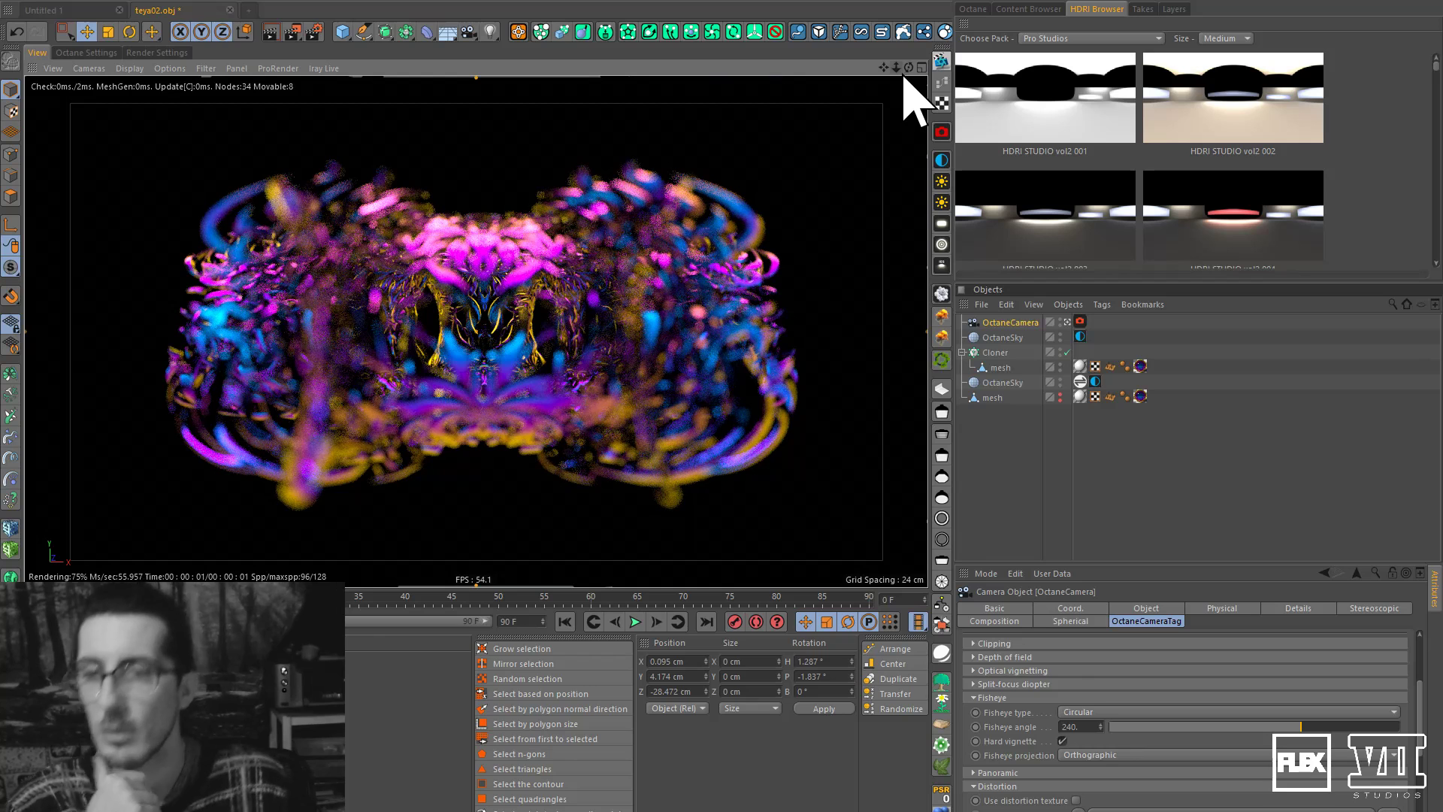
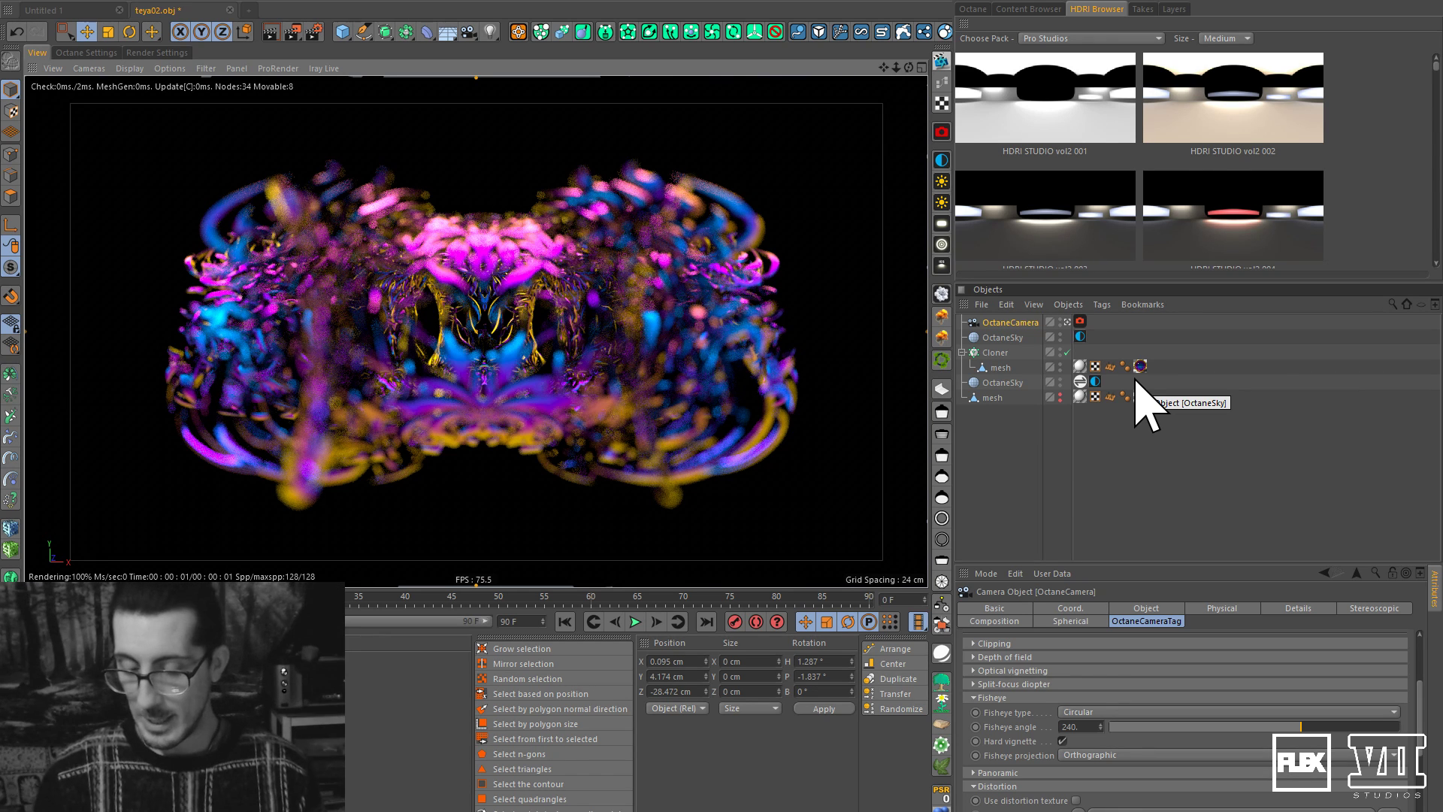
# Switch to Teya Conceptor and check the save dialog for exporting a TGA screenshot.
pyautogui.hotkey('alt', 'Tab')
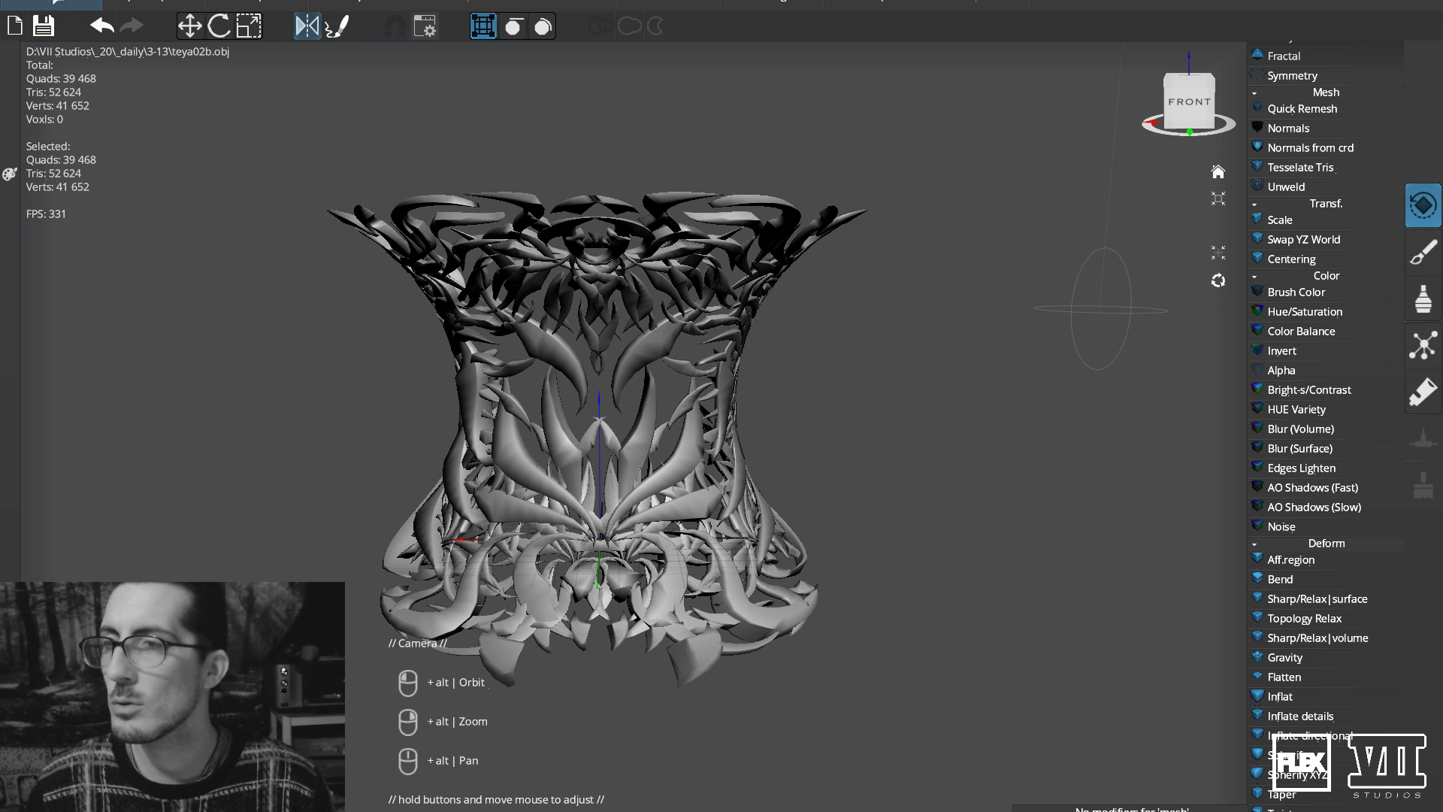
pyautogui.click(51, 4)
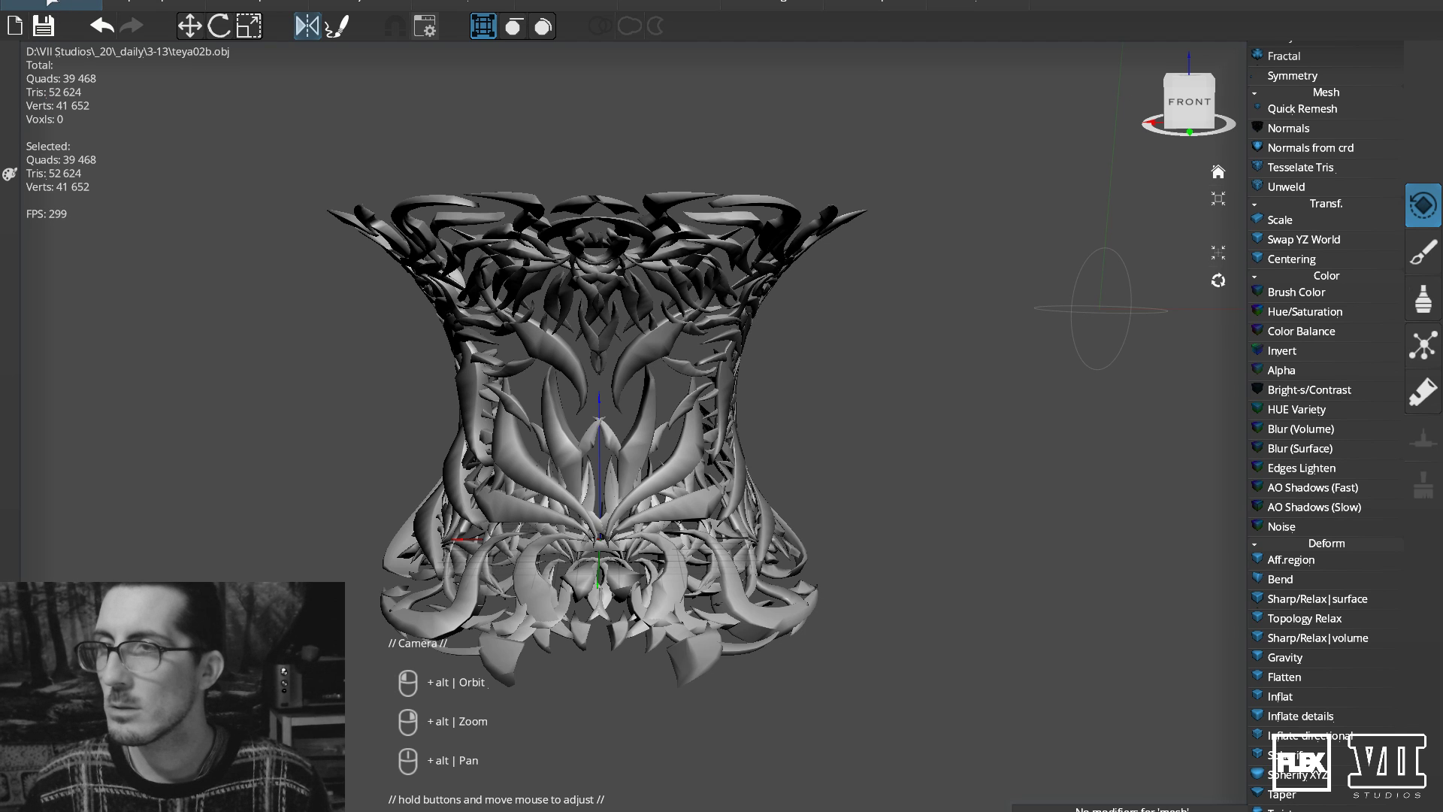
pyautogui.click(54, 3)
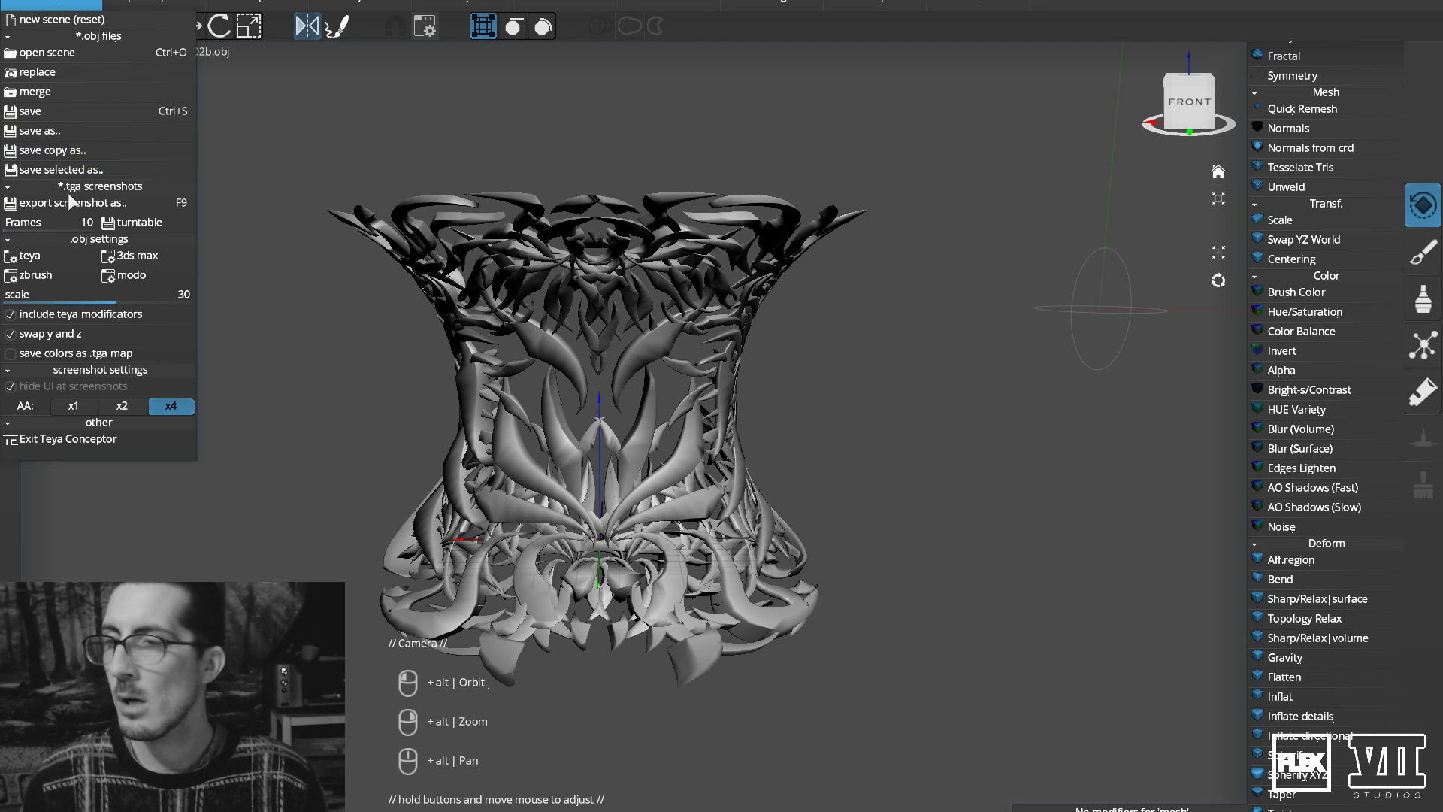
pyautogui.click(48, 203)
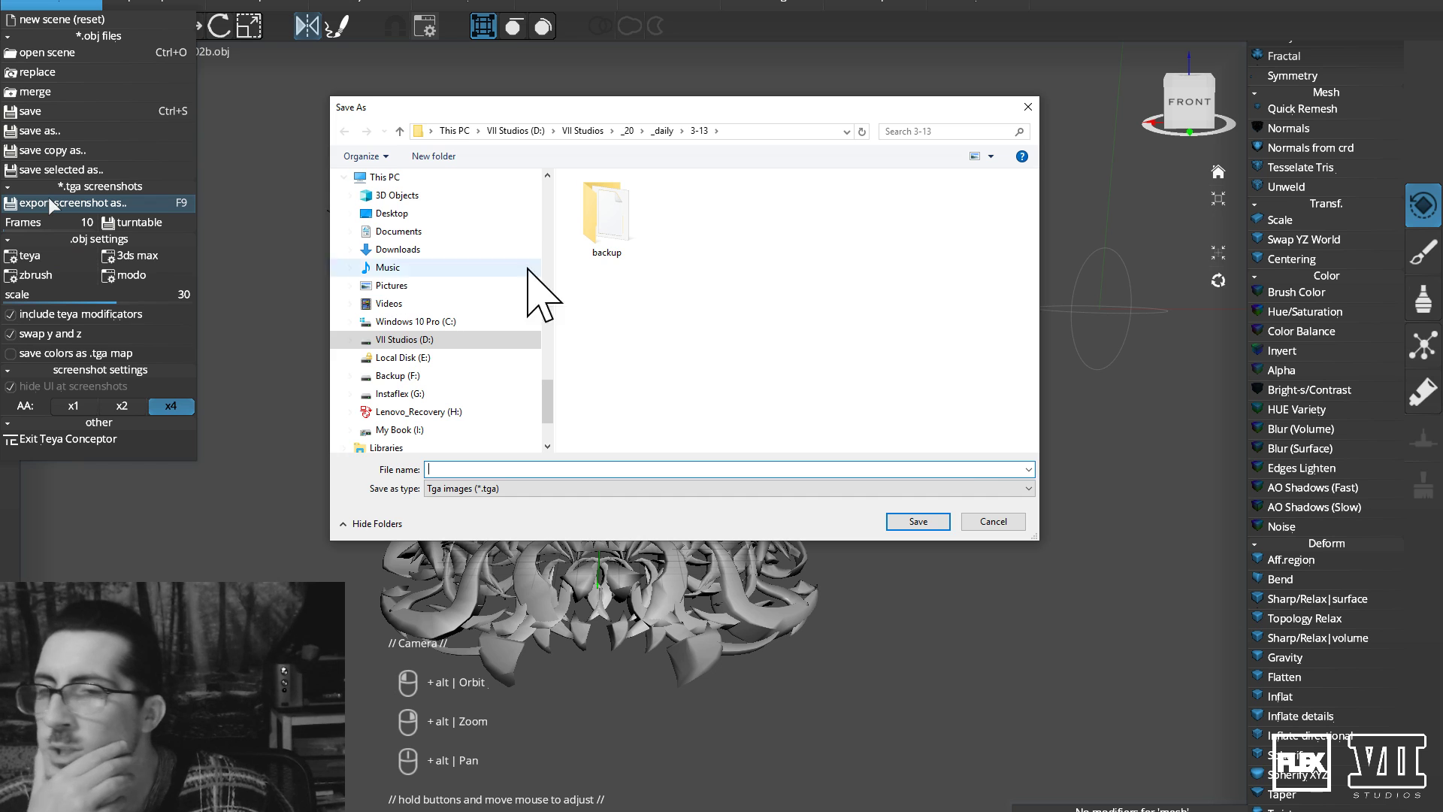
pyautogui.click(991, 522)
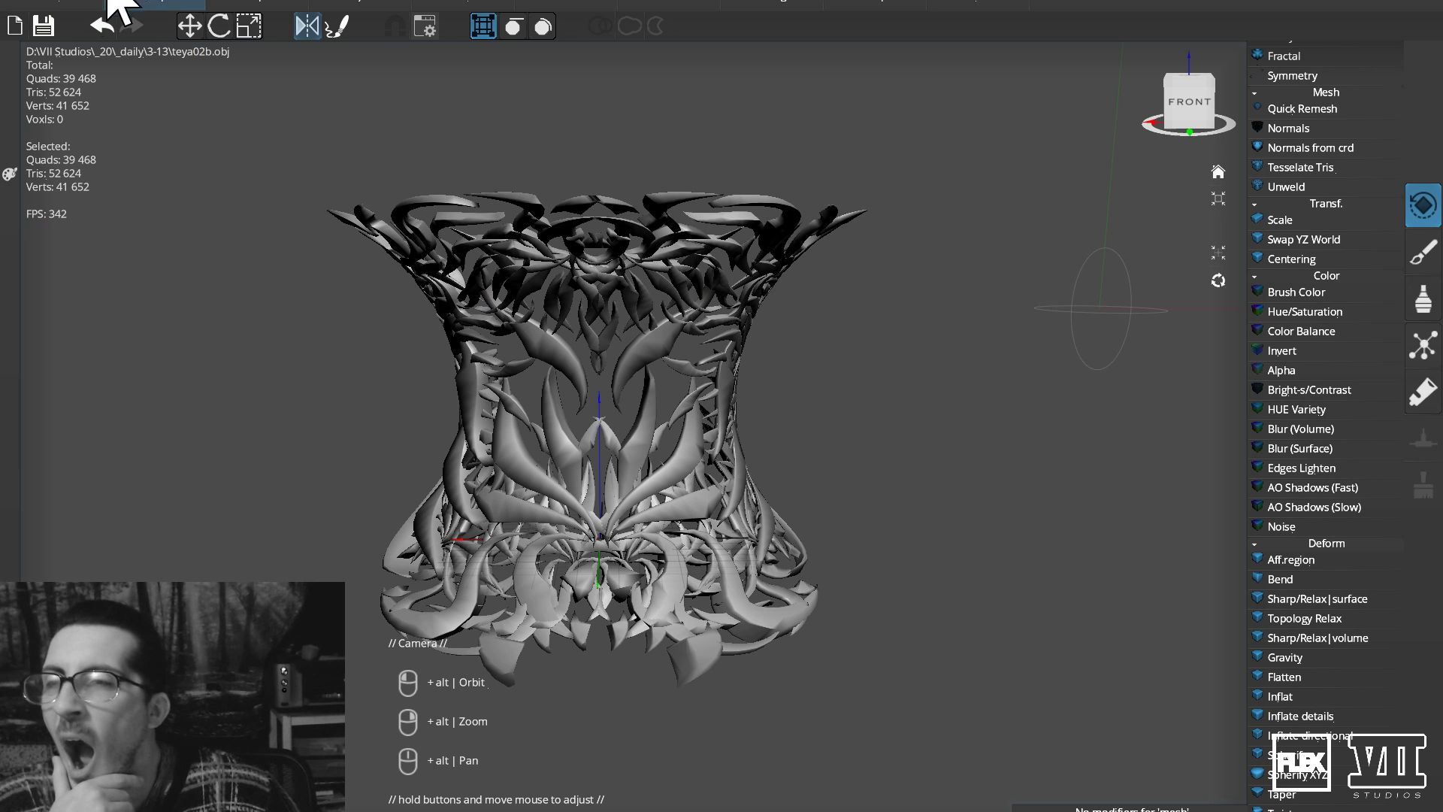
# Compare the available matcaps on the ornamental mesh and apply the second one, a dark grey shade.
pyautogui.click(546, 3)
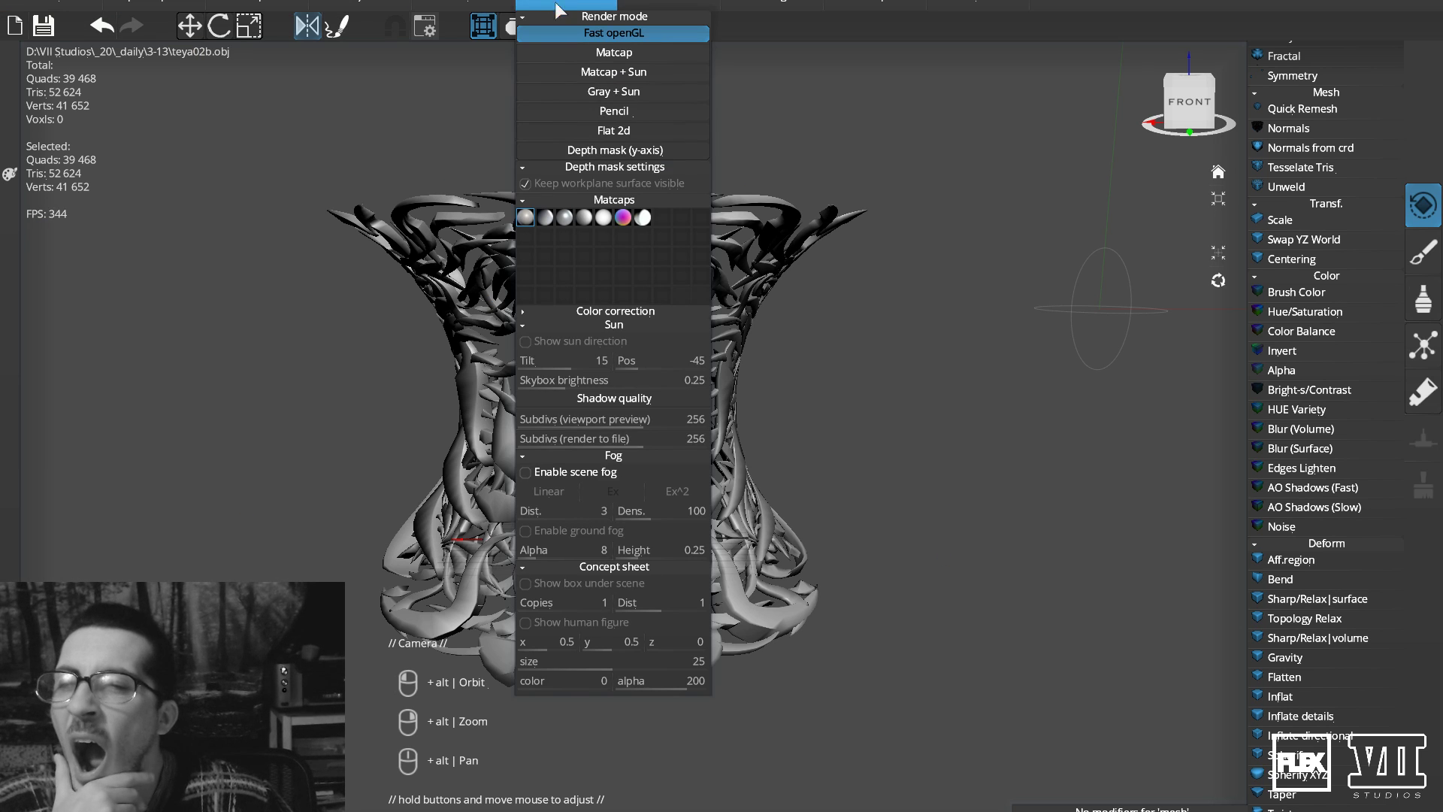
pyautogui.click(629, 219)
pyautogui.click(611, 219)
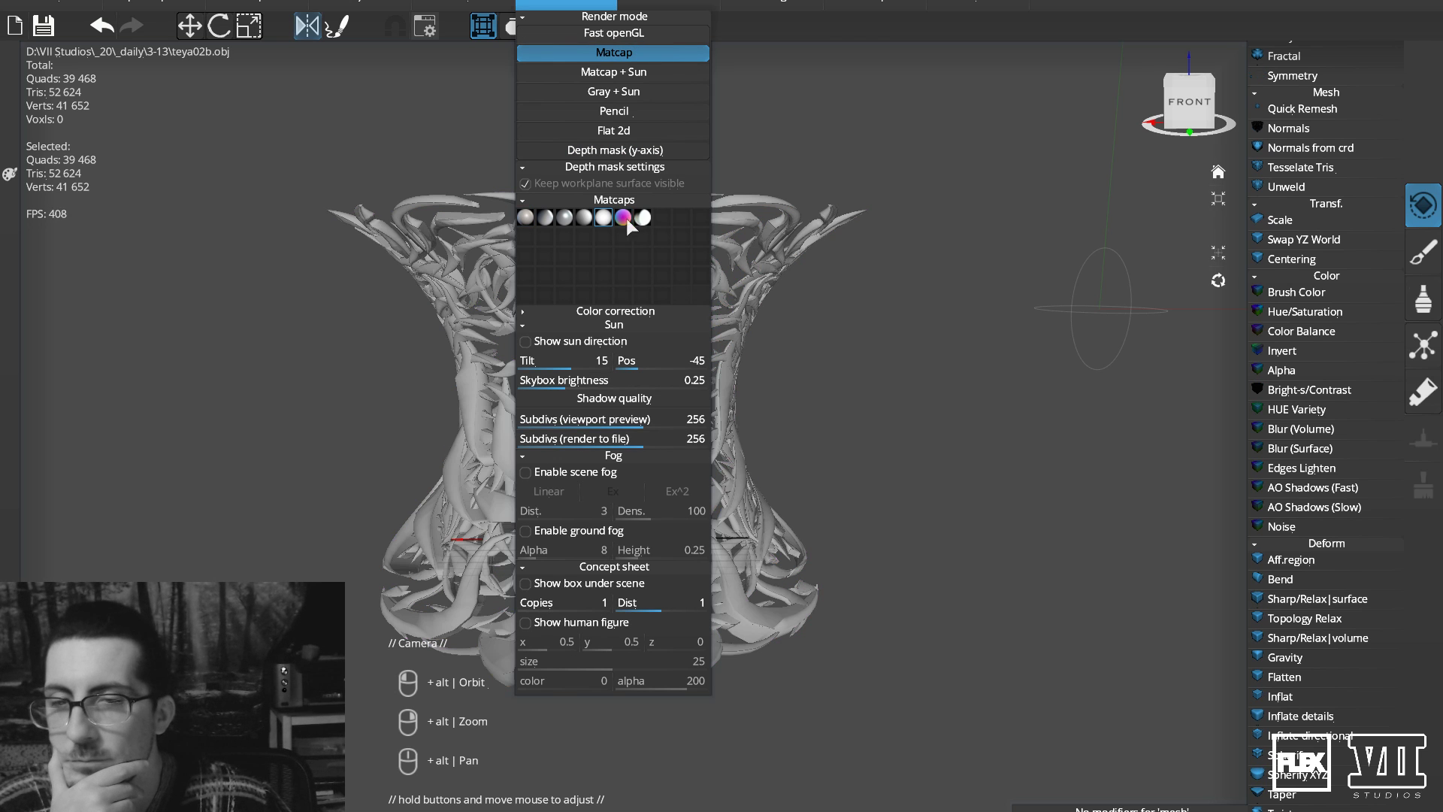
pyautogui.click(640, 218)
pyautogui.click(625, 219)
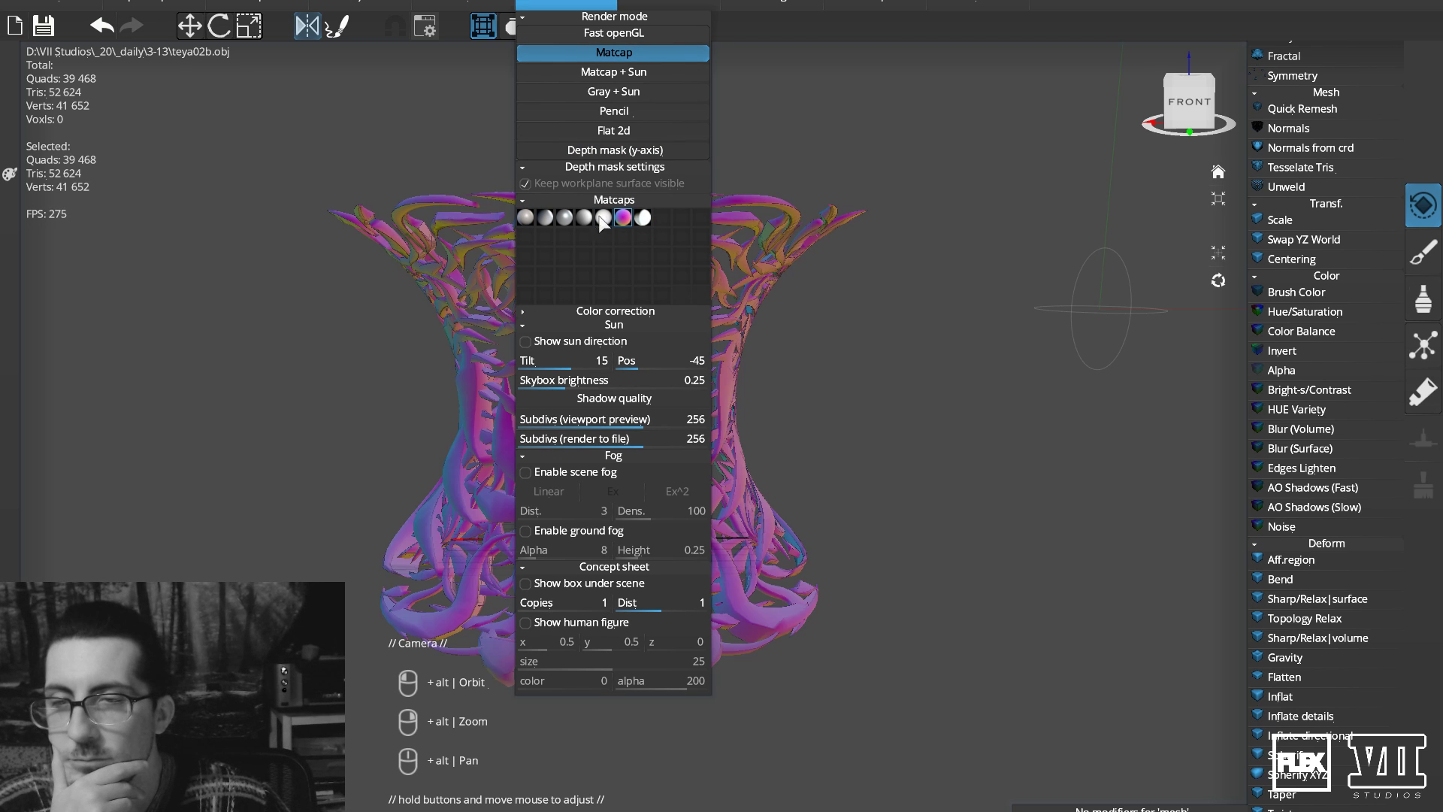
pyautogui.click(569, 219)
pyautogui.click(625, 219)
pyautogui.click(565, 219)
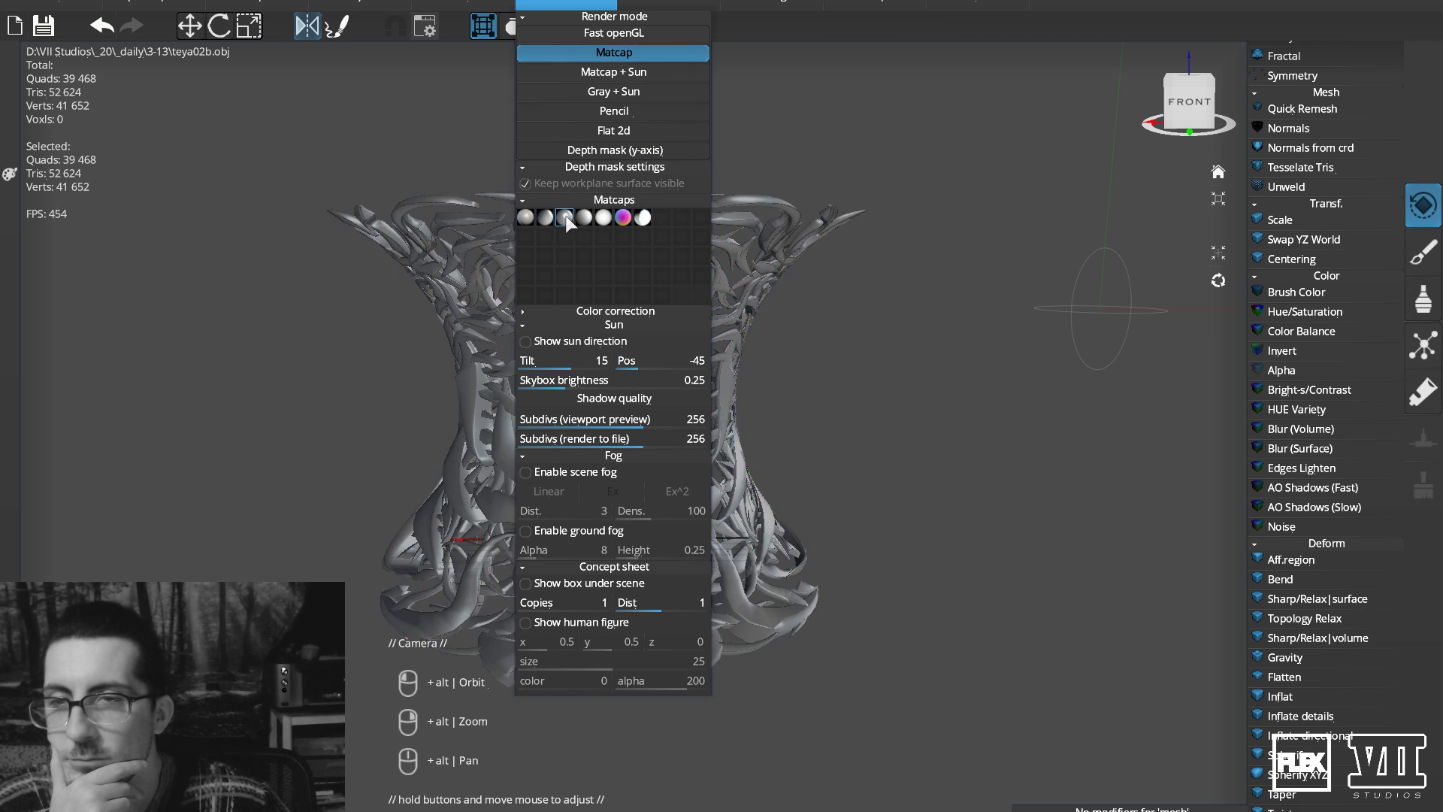
pyautogui.click(546, 219)
pyautogui.click(566, 219)
pyautogui.click(549, 219)
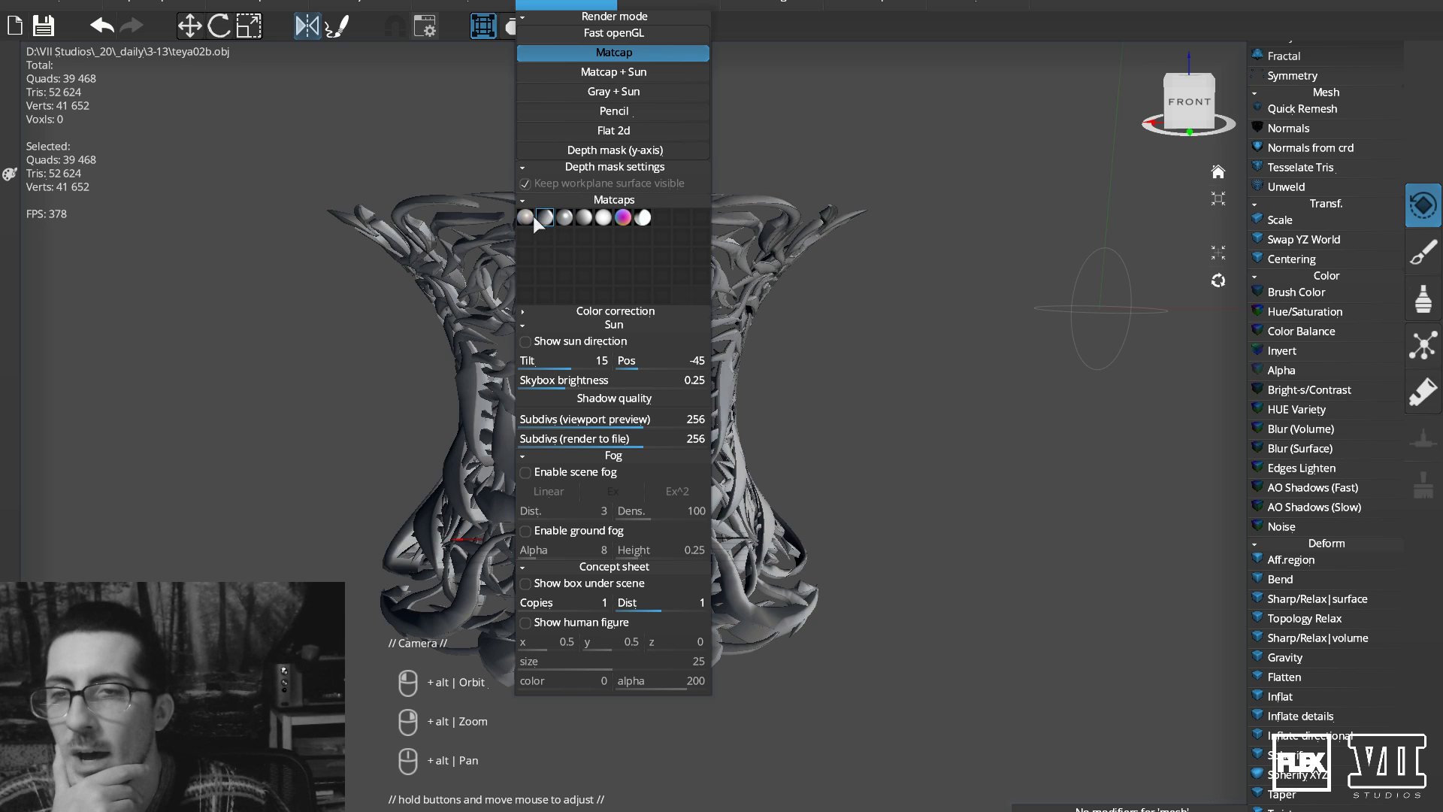
pyautogui.click(533, 219)
pyautogui.click(548, 218)
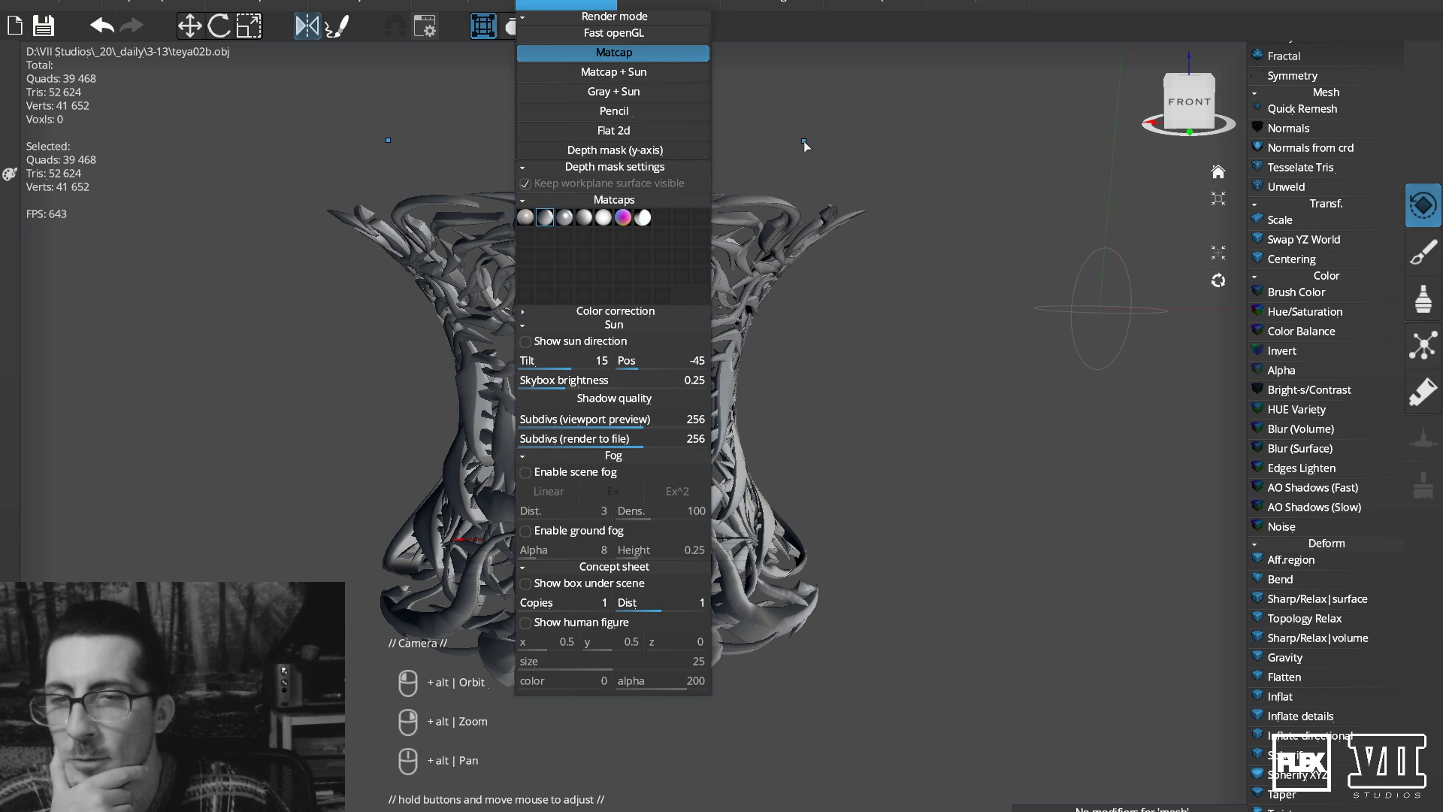
# Compare the Fast openGL, Matcap and Matcap + Sun render modes and set the viewport to Gray + Sun.
pyautogui.click(616, 36)
pyautogui.click(617, 56)
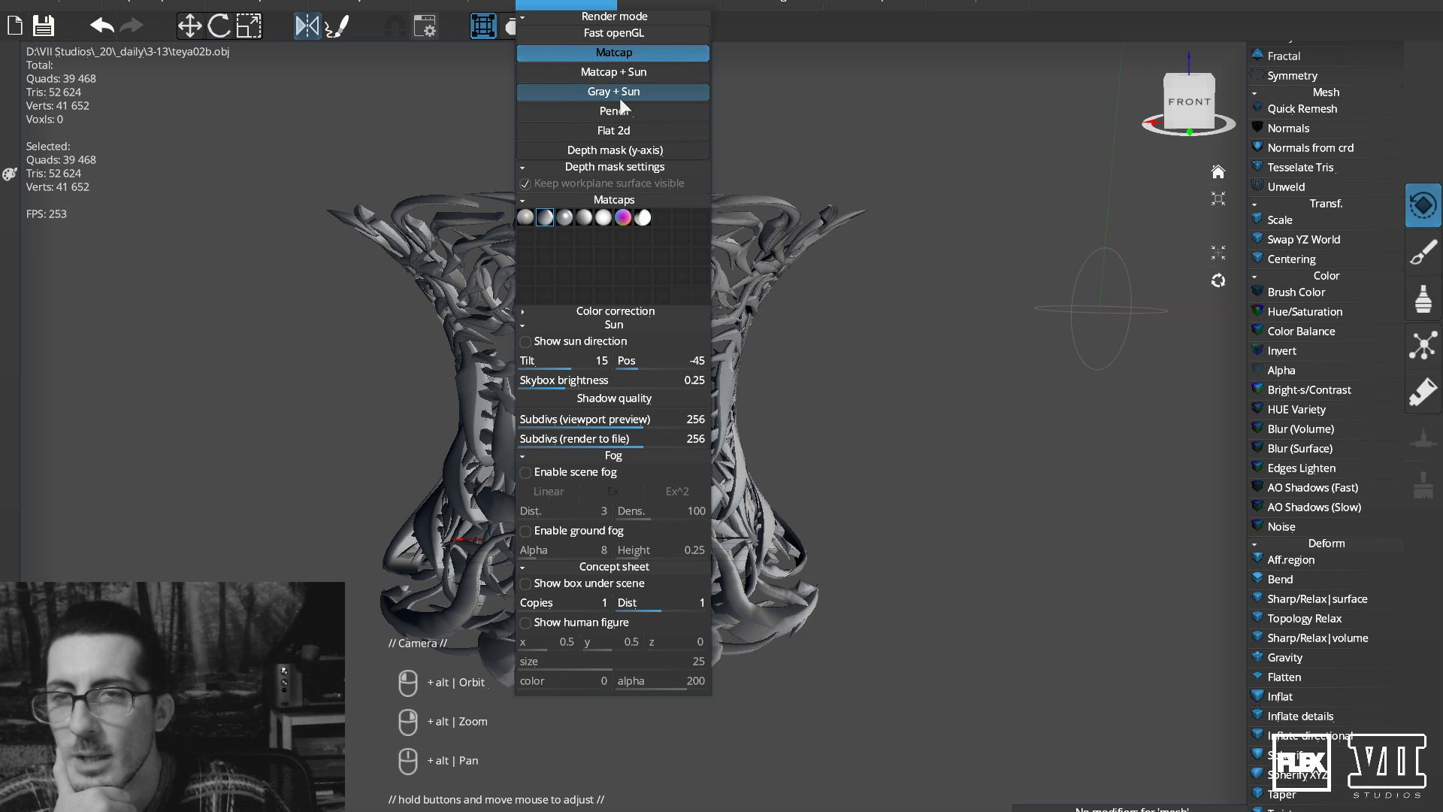
pyautogui.click(619, 97)
pyautogui.click(616, 69)
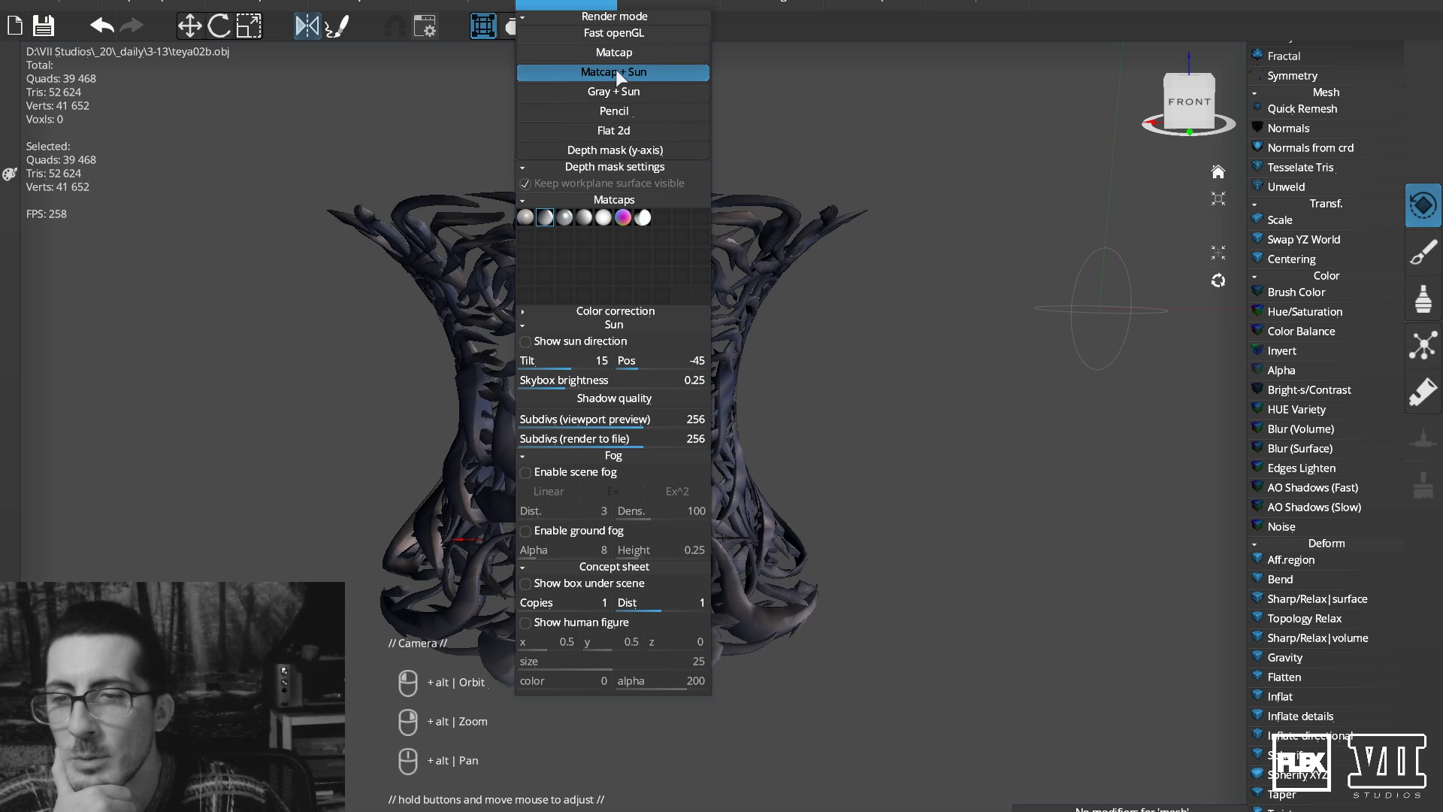
pyautogui.click(618, 94)
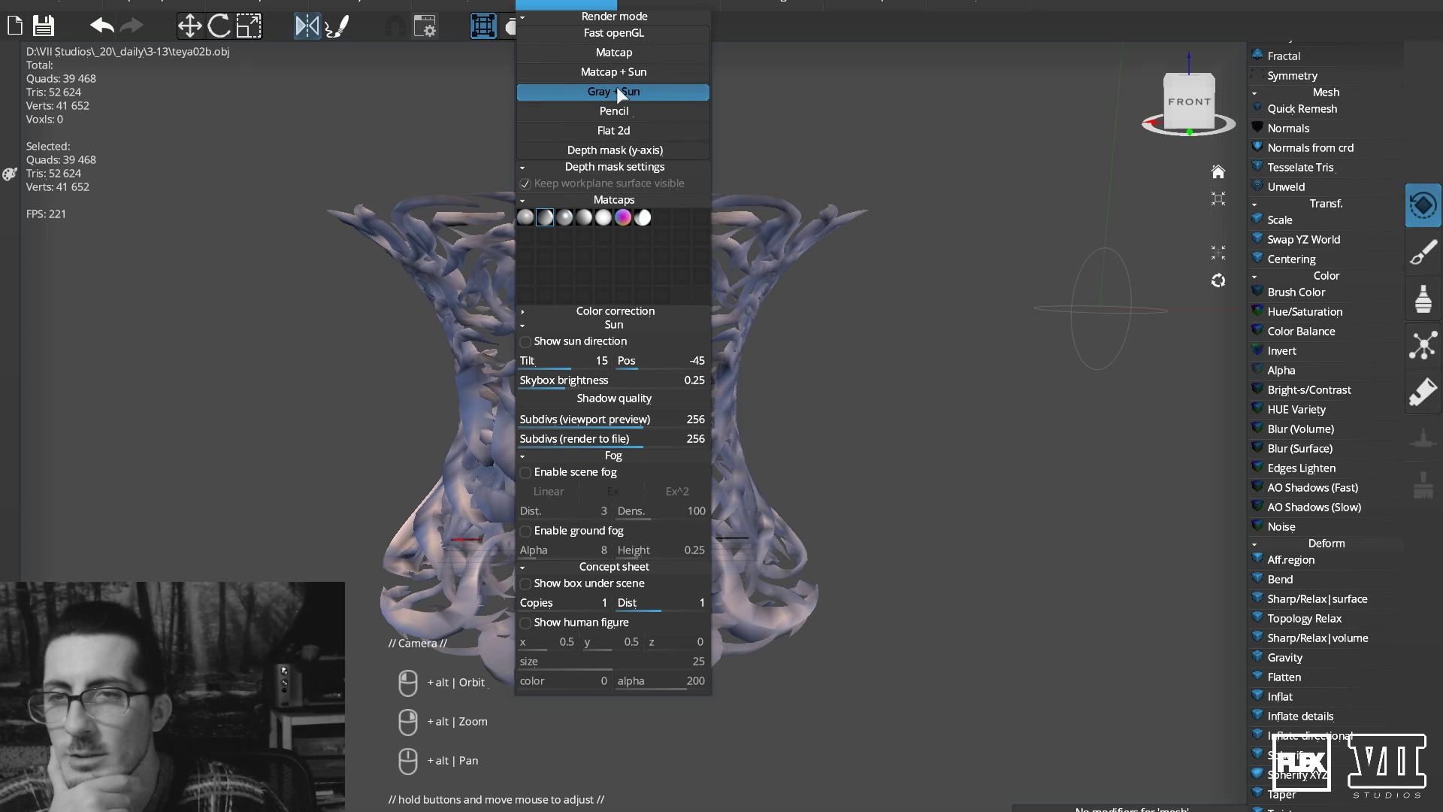
# Examine the ornamental mesh's shading in the Gray + Sun render mode.
pyautogui.click(575, 3)
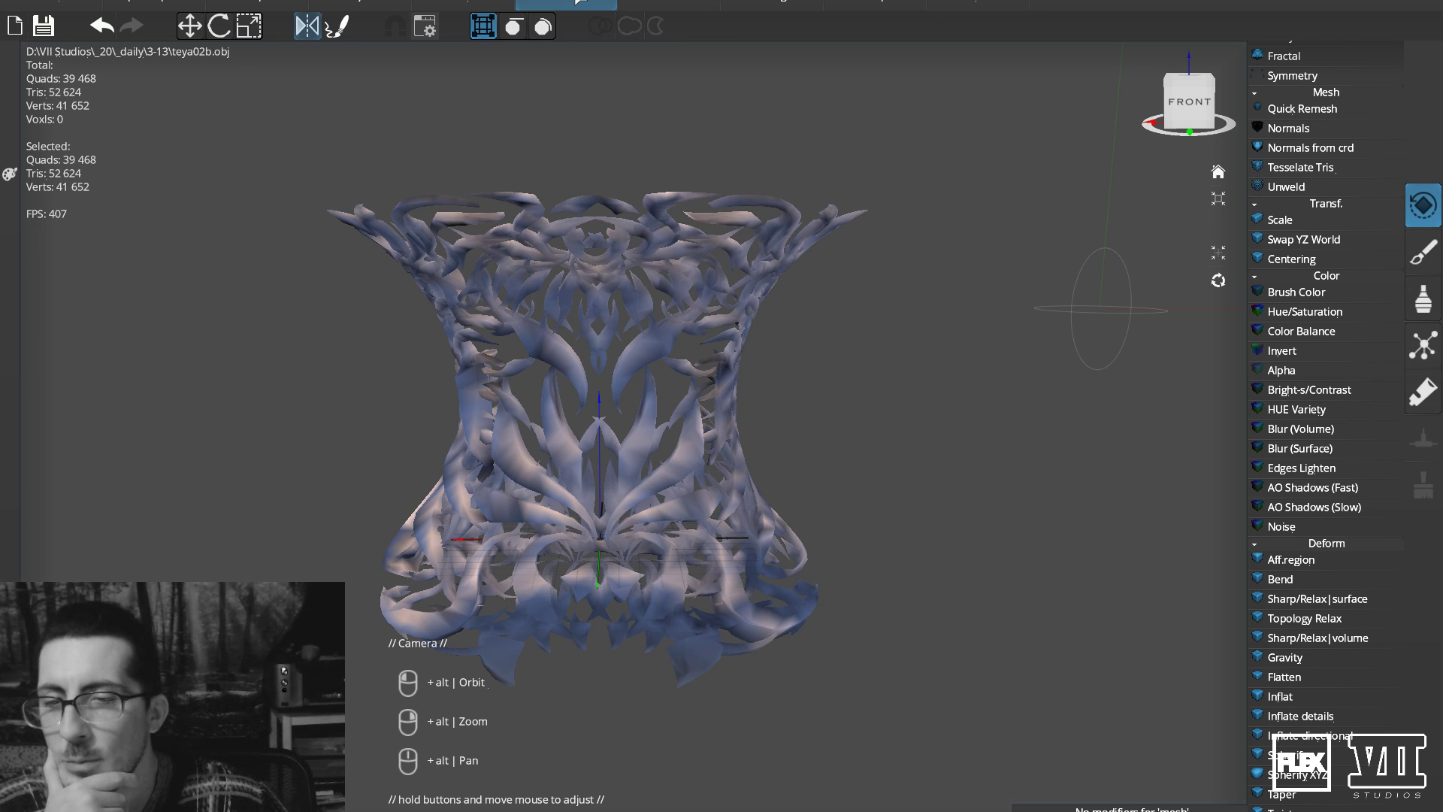
pyautogui.moveTo(923, 361); pyautogui.dragTo(940, 339)
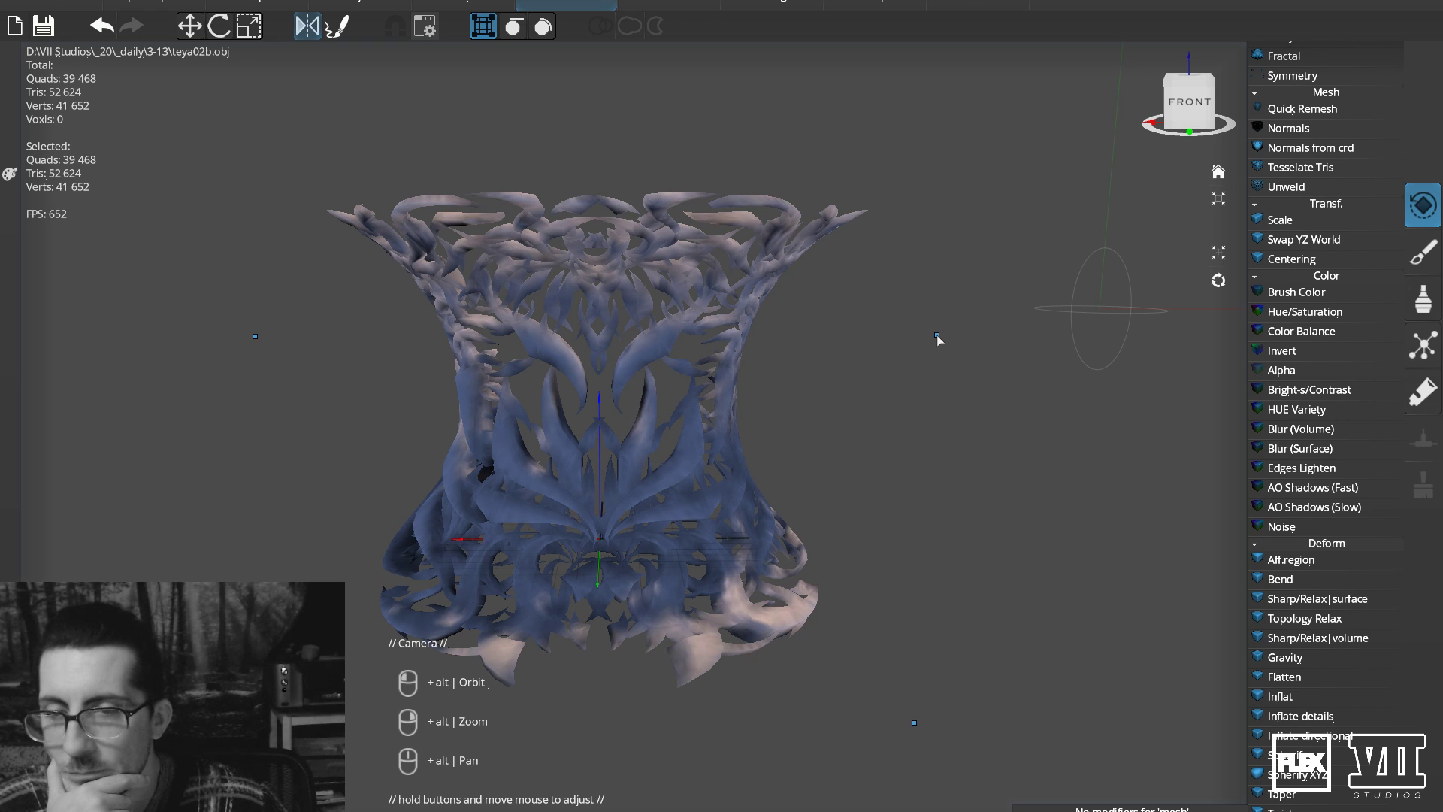
pyautogui.moveTo(917, 339); pyautogui.dragTo(899, 339)
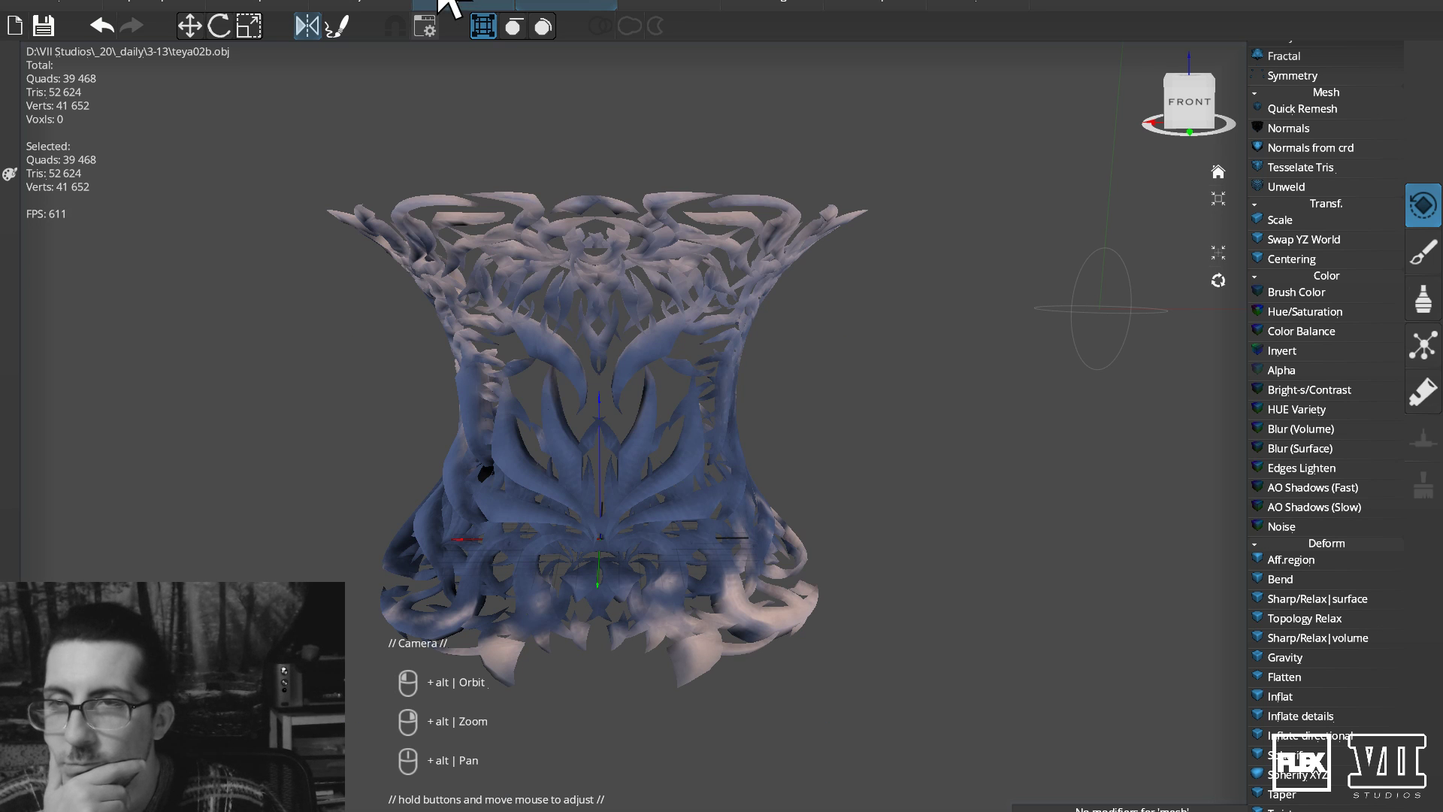
# Preview the ornamental mesh in the Pencil render mode and examine how its line shading responds.
pyautogui.click(564, 4)
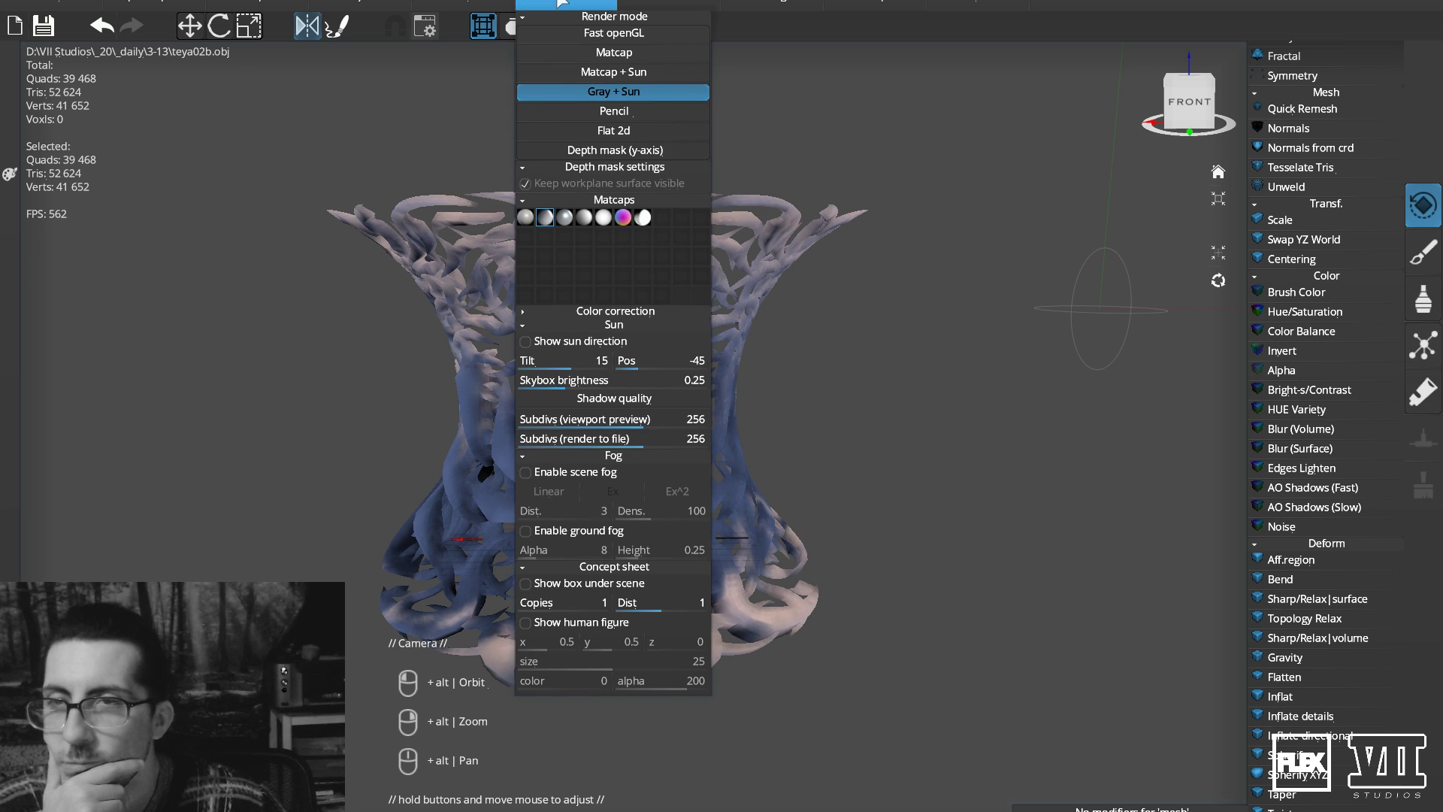
pyautogui.click(615, 113)
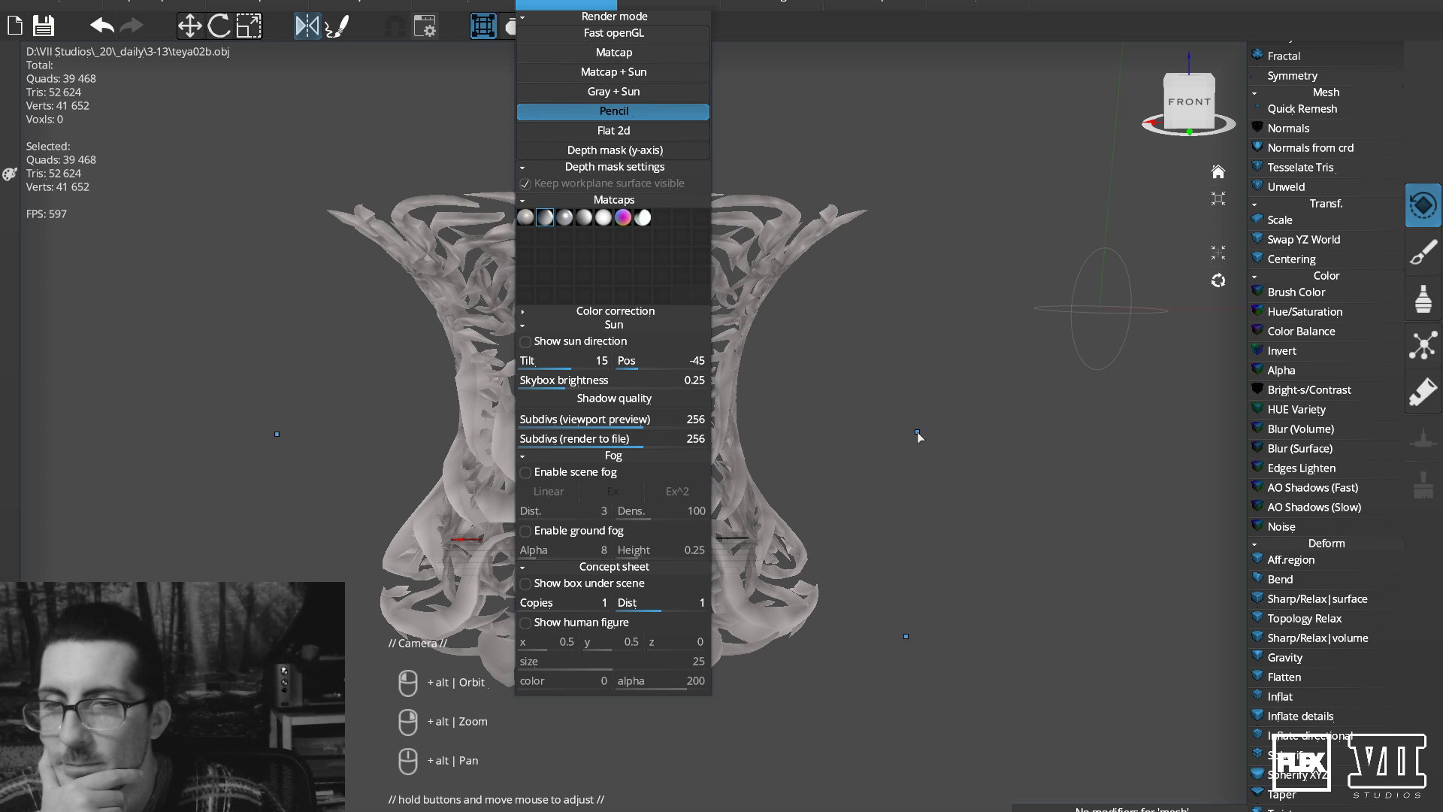
pyautogui.click(614, 91)
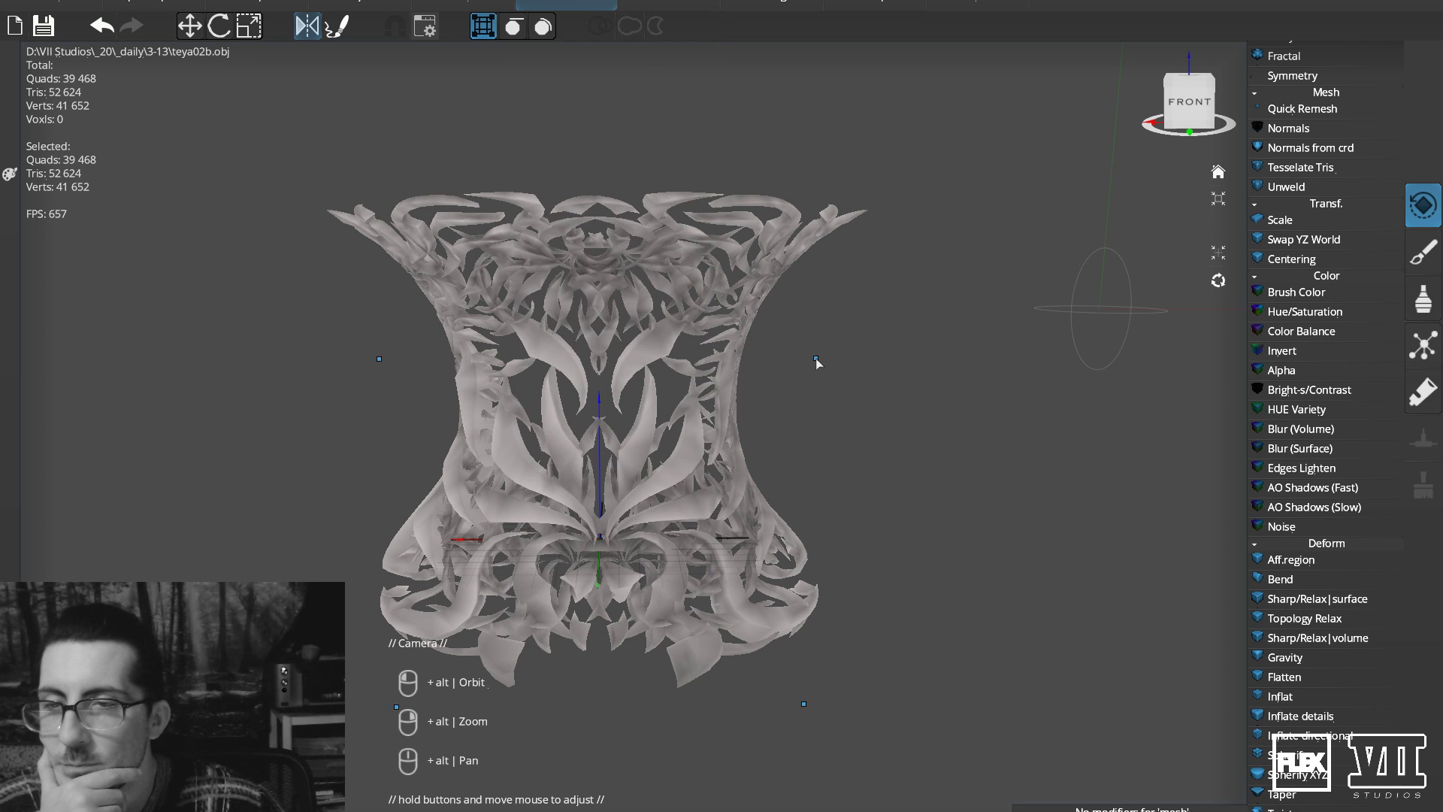
pyautogui.moveTo(859, 357); pyautogui.dragTo(832, 476)
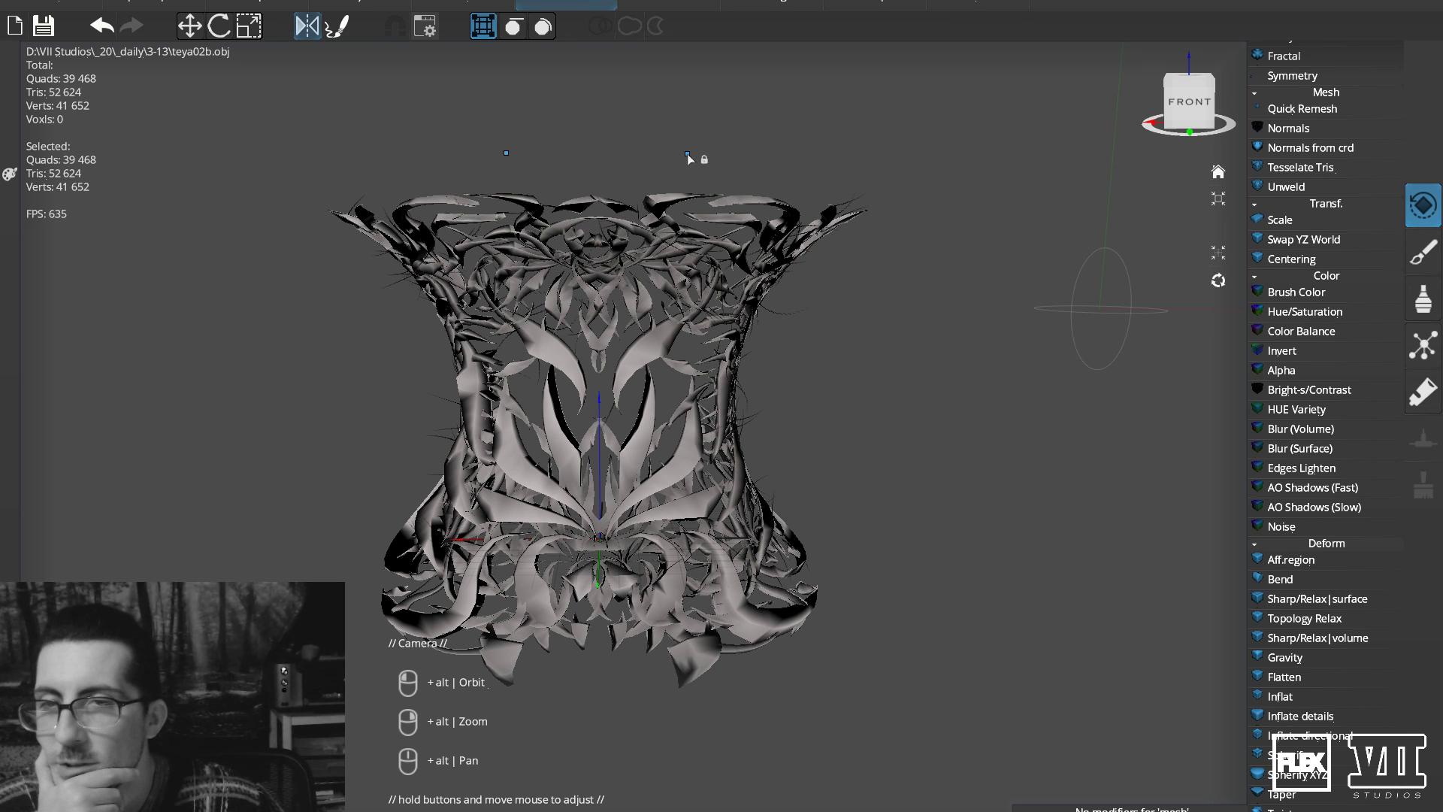
# Preview the ornamental mesh's silhouette in the Flat 2d render mode.
pyautogui.click(573, 6)
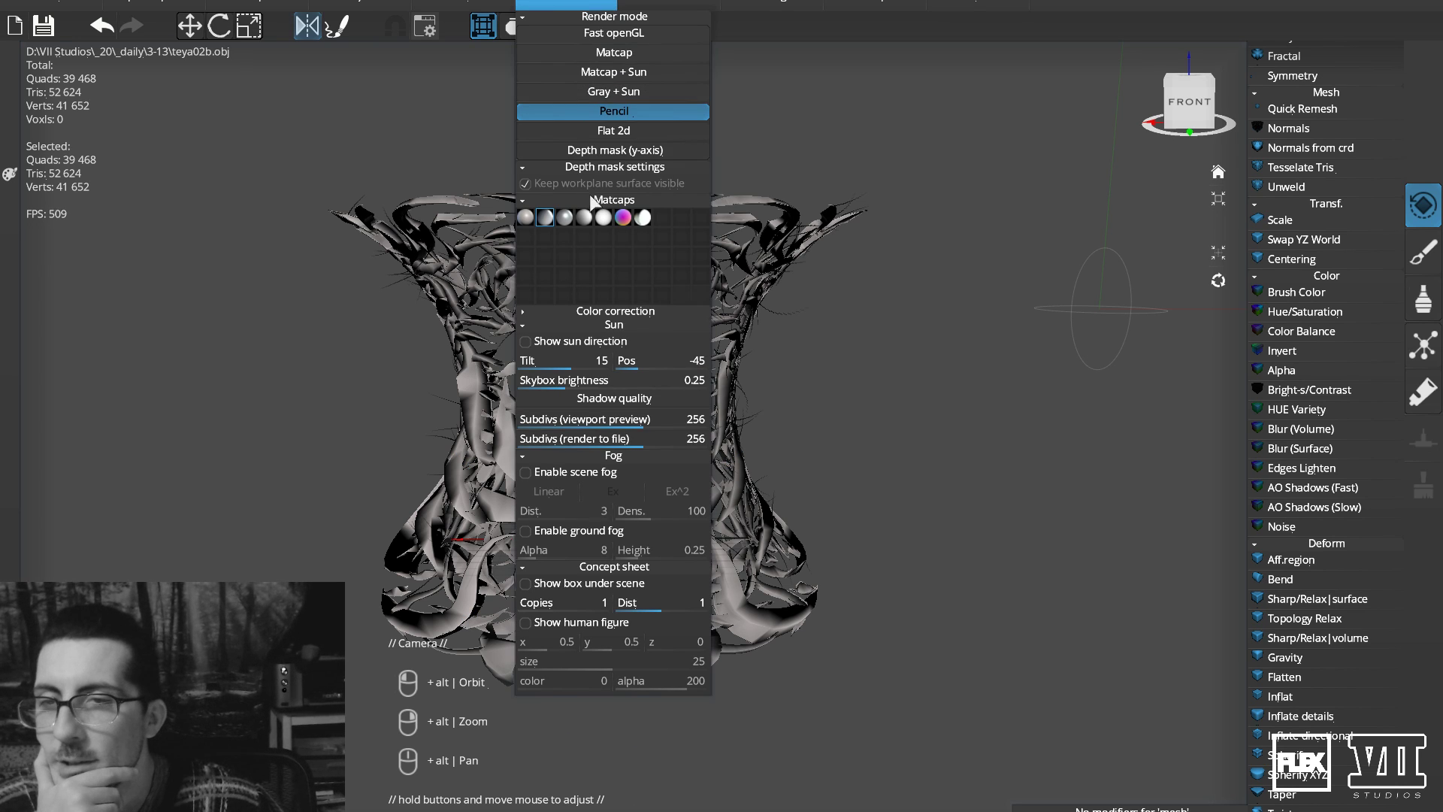
pyautogui.click(614, 130)
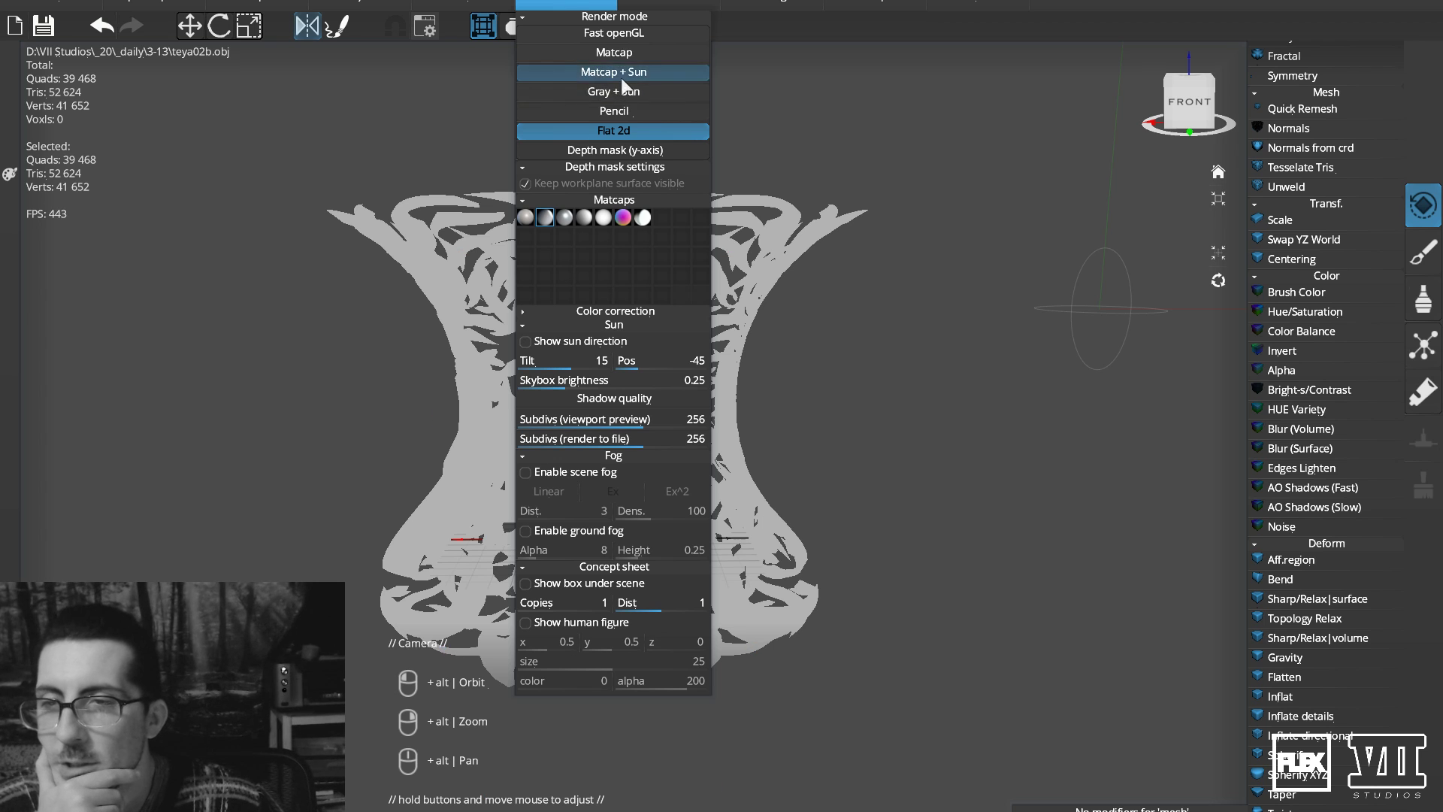
pyautogui.click(568, 3)
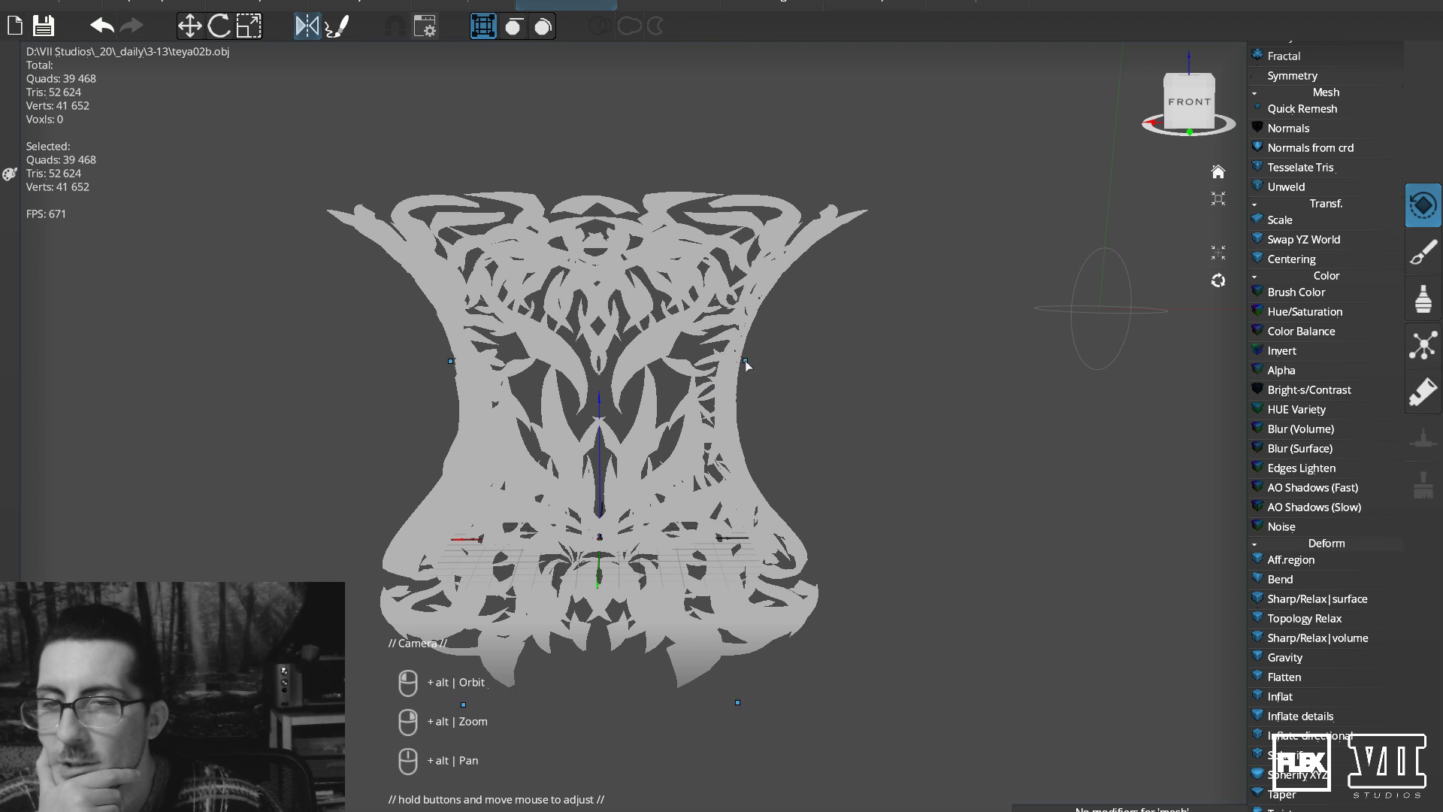
pyautogui.moveTo(814, 345)
pyautogui.mouseDown()
pyautogui.moveTo(836, 330)
pyautogui.moveTo(801, 324)
pyautogui.moveTo(797, 305)
pyautogui.moveTo(804, 319)
pyautogui.mouseUp()
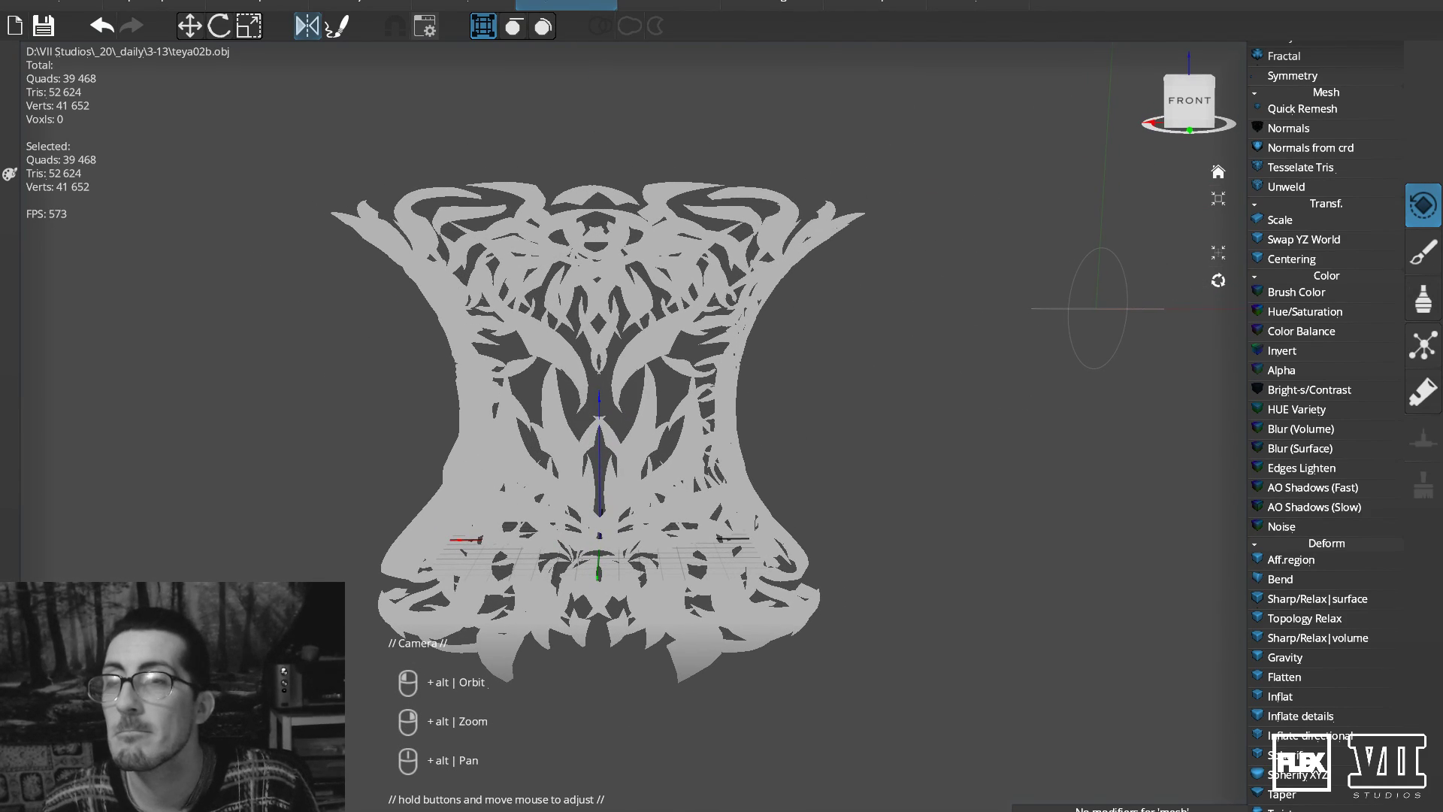
# Set the viewport preview shadow subdivisions to 19 and enable ground fog, leaving scene fog off after trying it.
pyautogui.click(554, 4)
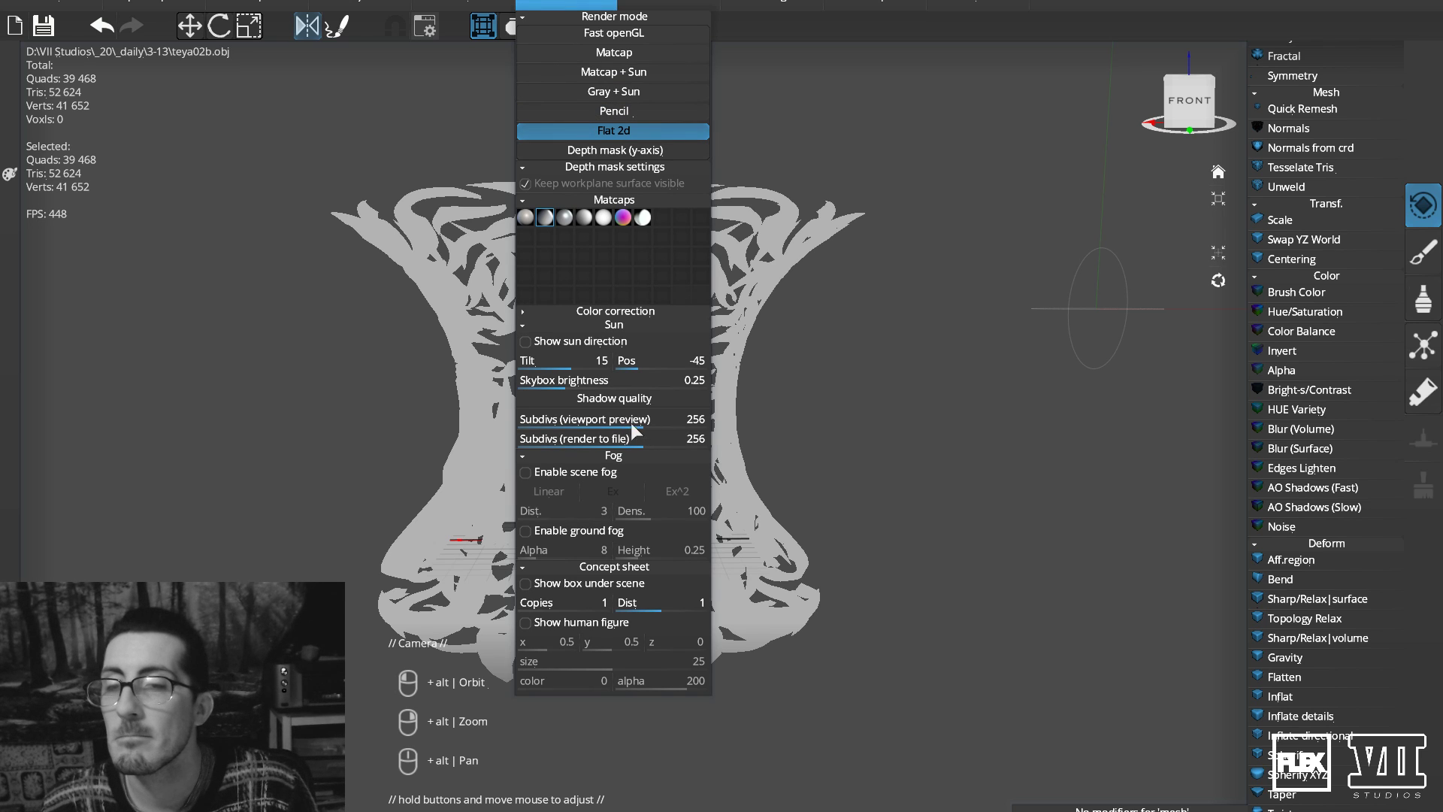
pyautogui.moveTo(642, 426); pyautogui.dragTo(539, 432)
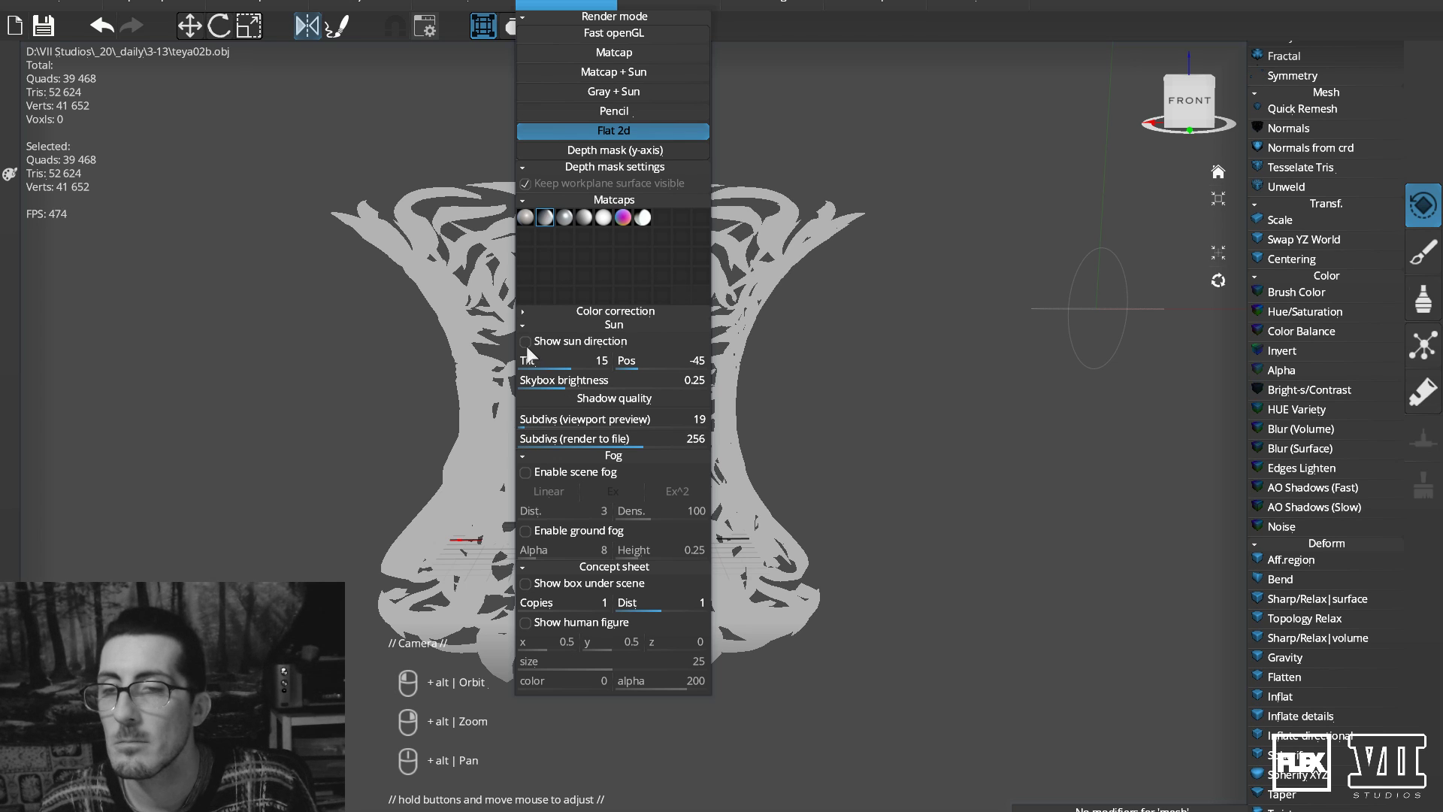
pyautogui.click(535, 472)
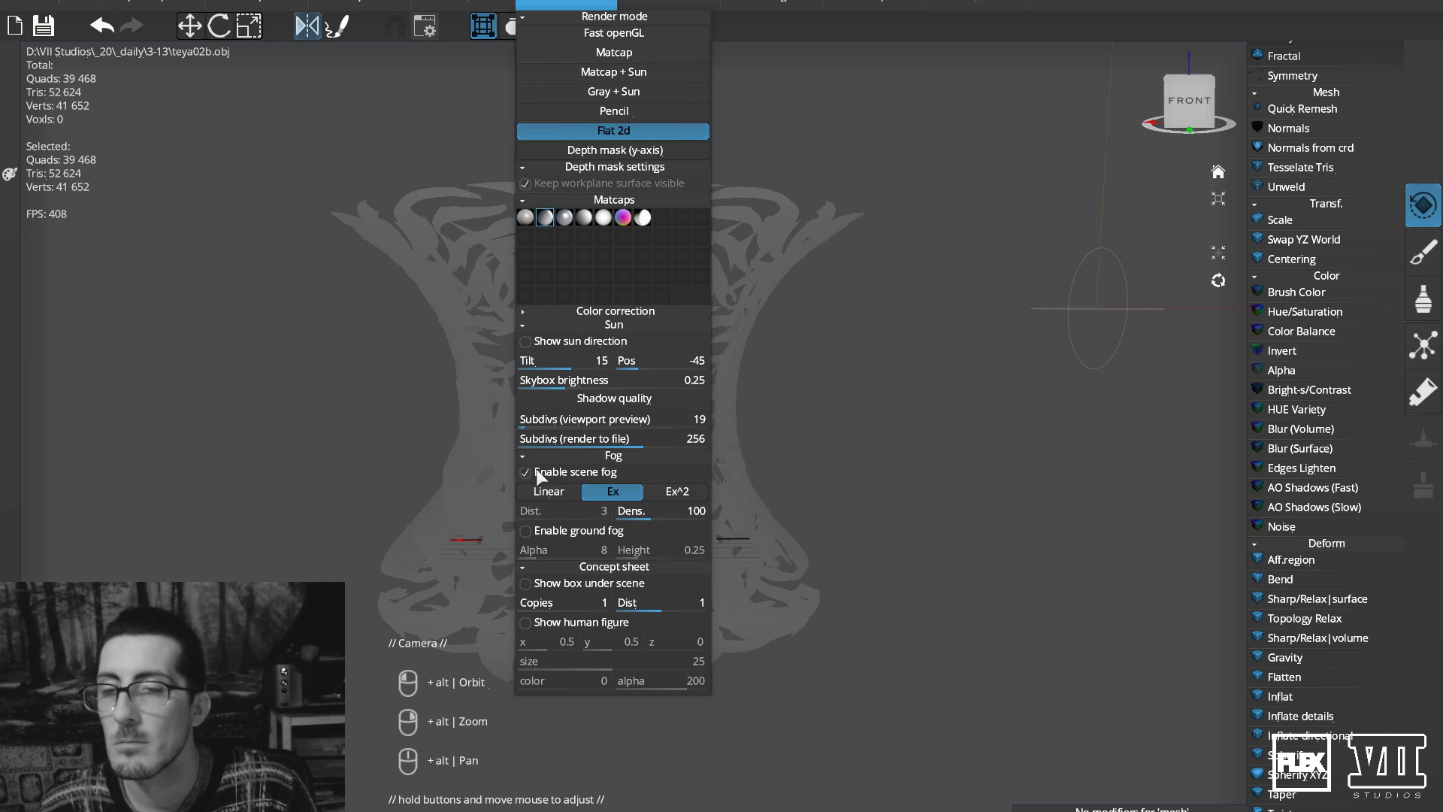
pyautogui.click(532, 470)
pyautogui.click(543, 532)
pyautogui.click(534, 469)
pyautogui.click(534, 468)
# Enable the human figure in the concept sheet and set the render-to-file shadow subdivisions to 384, leaving the box under the scene off.
pyautogui.click(535, 624)
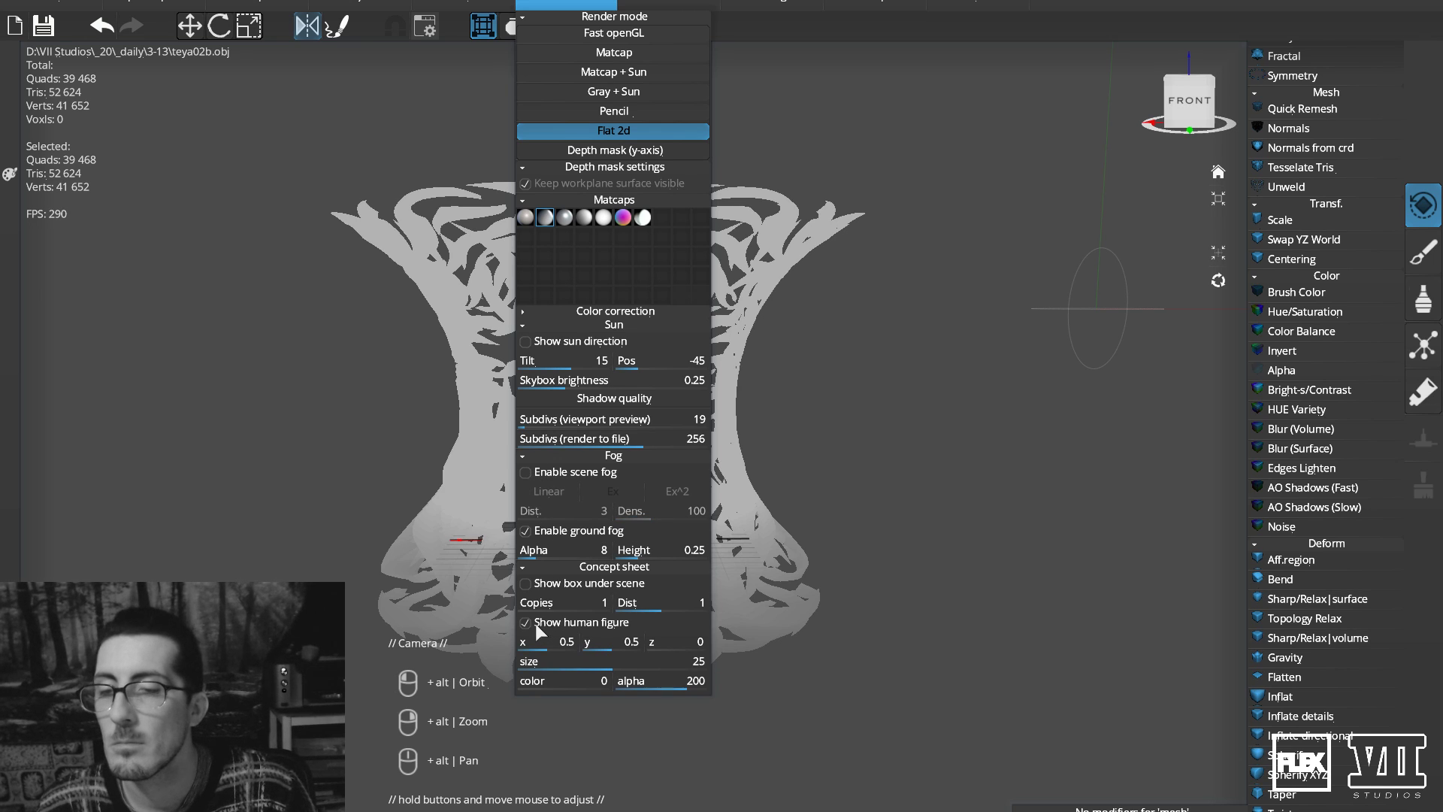
pyautogui.click(535, 584)
pyautogui.click(536, 585)
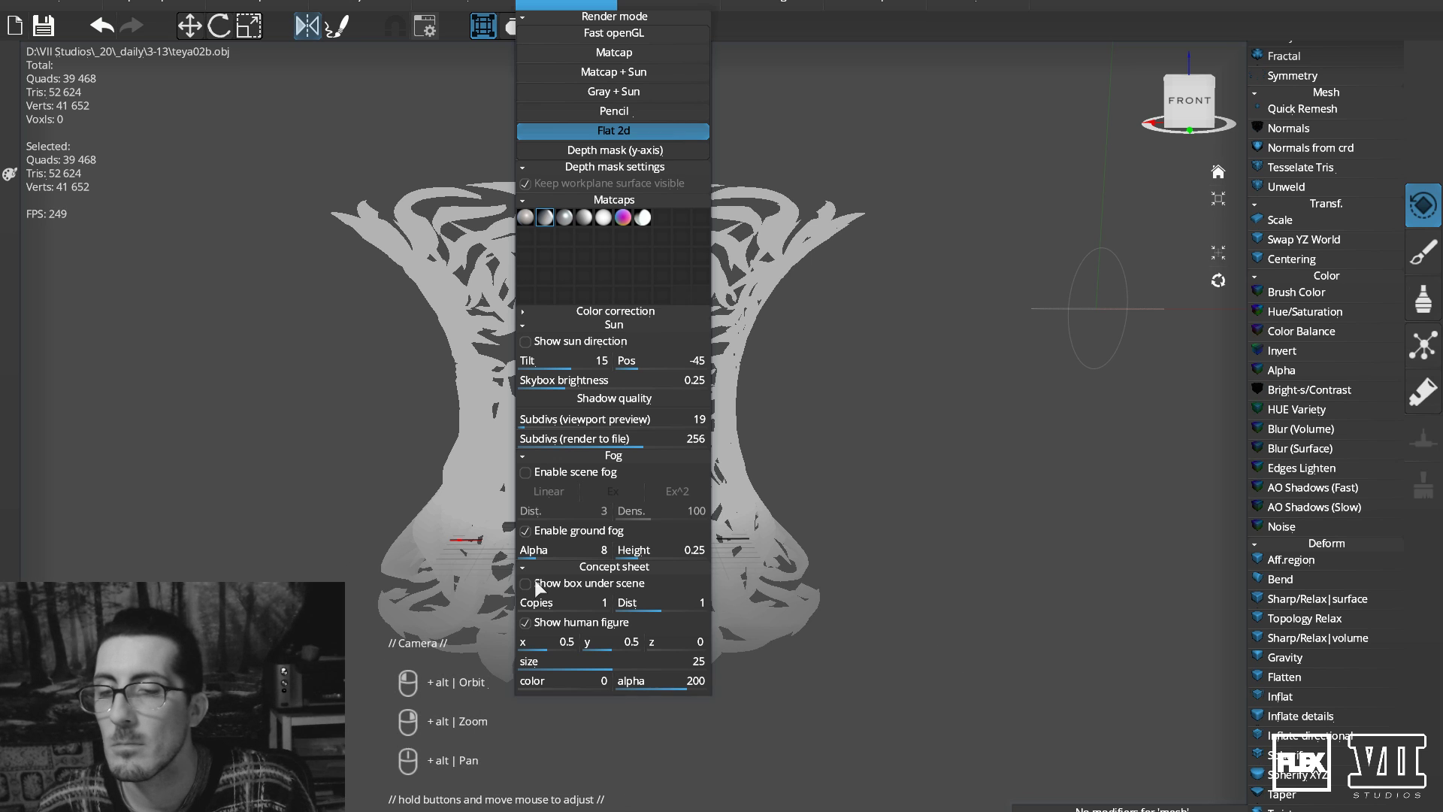
pyautogui.moveTo(782, 458); pyautogui.dragTo(827, 367)
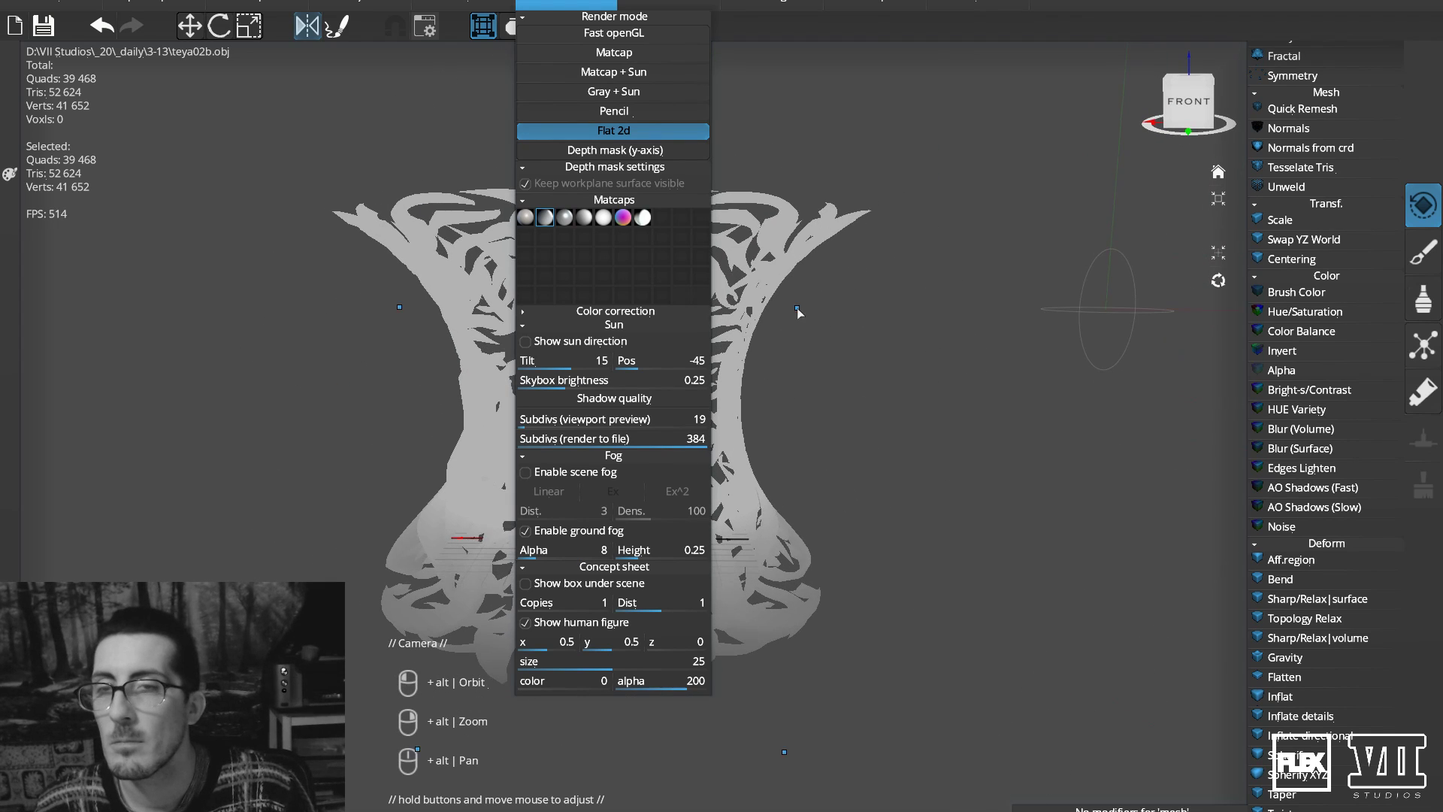
# Return the viewport to the Fast openGL render mode and view the mesh from the front.
pyautogui.click(647, 29)
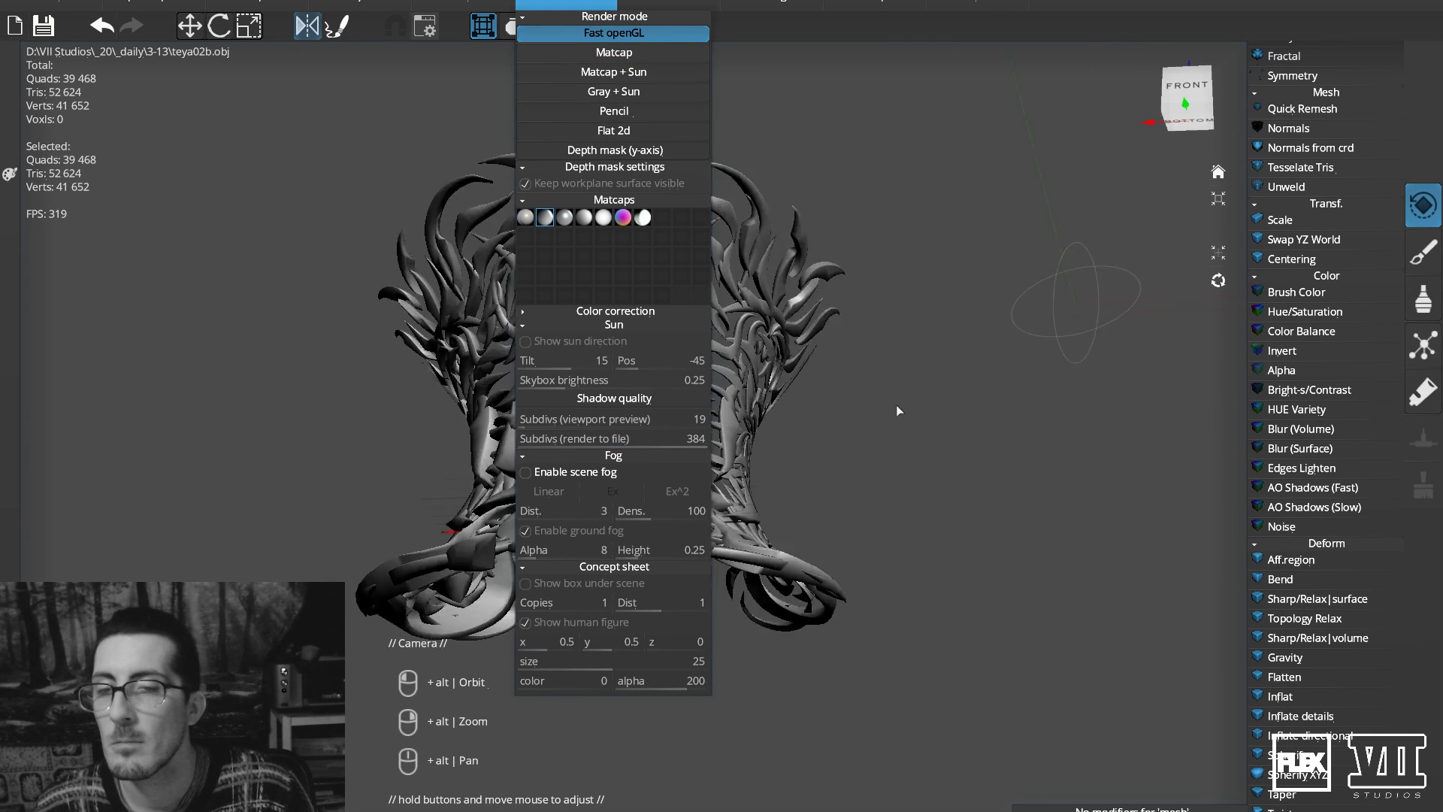
pyautogui.keyDown('alt'); pyautogui.moveTo(900, 409); pyautogui.dragTo(901, 413); pyautogui.keyUp('alt')
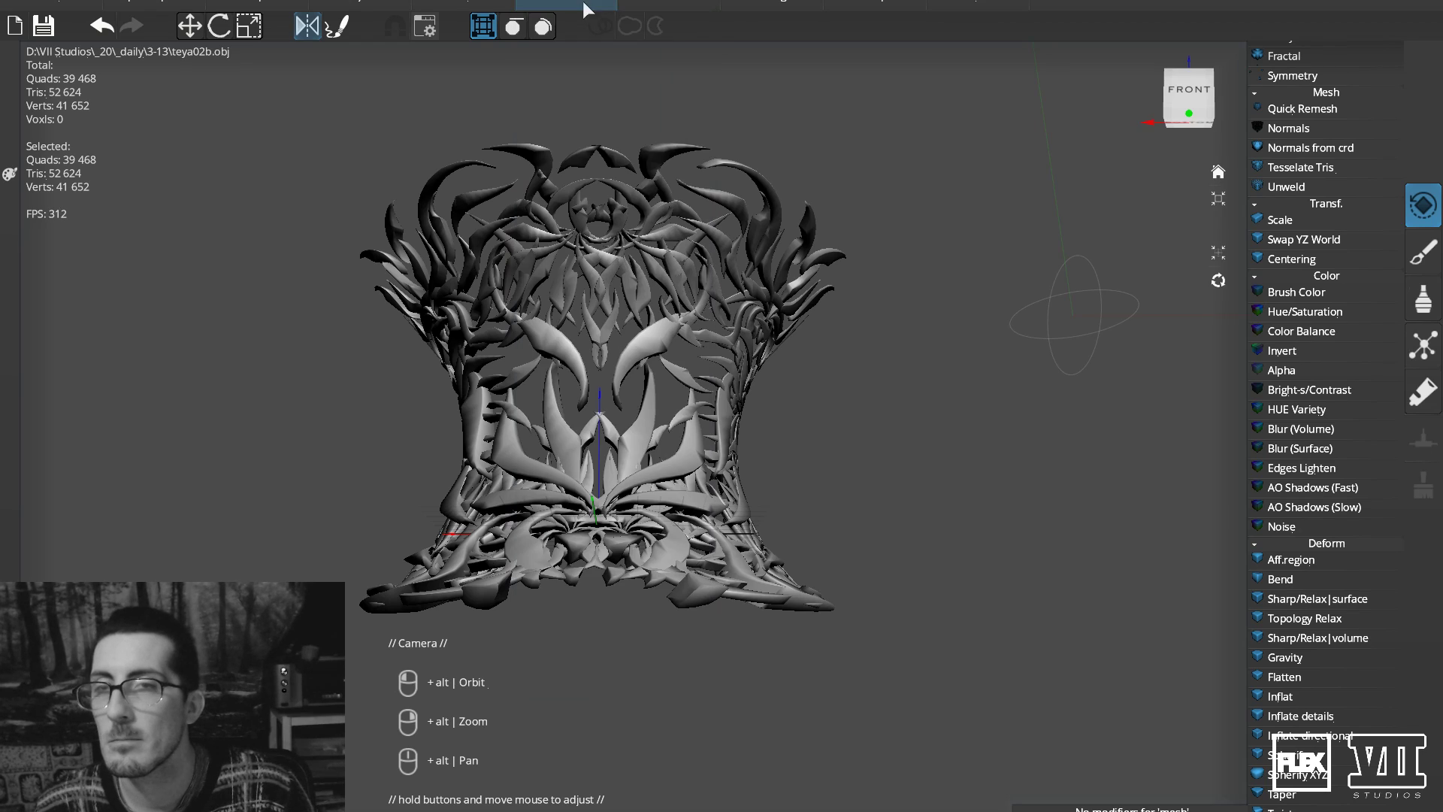
pyautogui.moveTo(830, 257); pyautogui.dragTo(847, 300)
# Switch to Cinema 4D and rotate the Cloner's radial offset through various angles down to about -44°.
pyautogui.hotkey('alt', 'Tab')
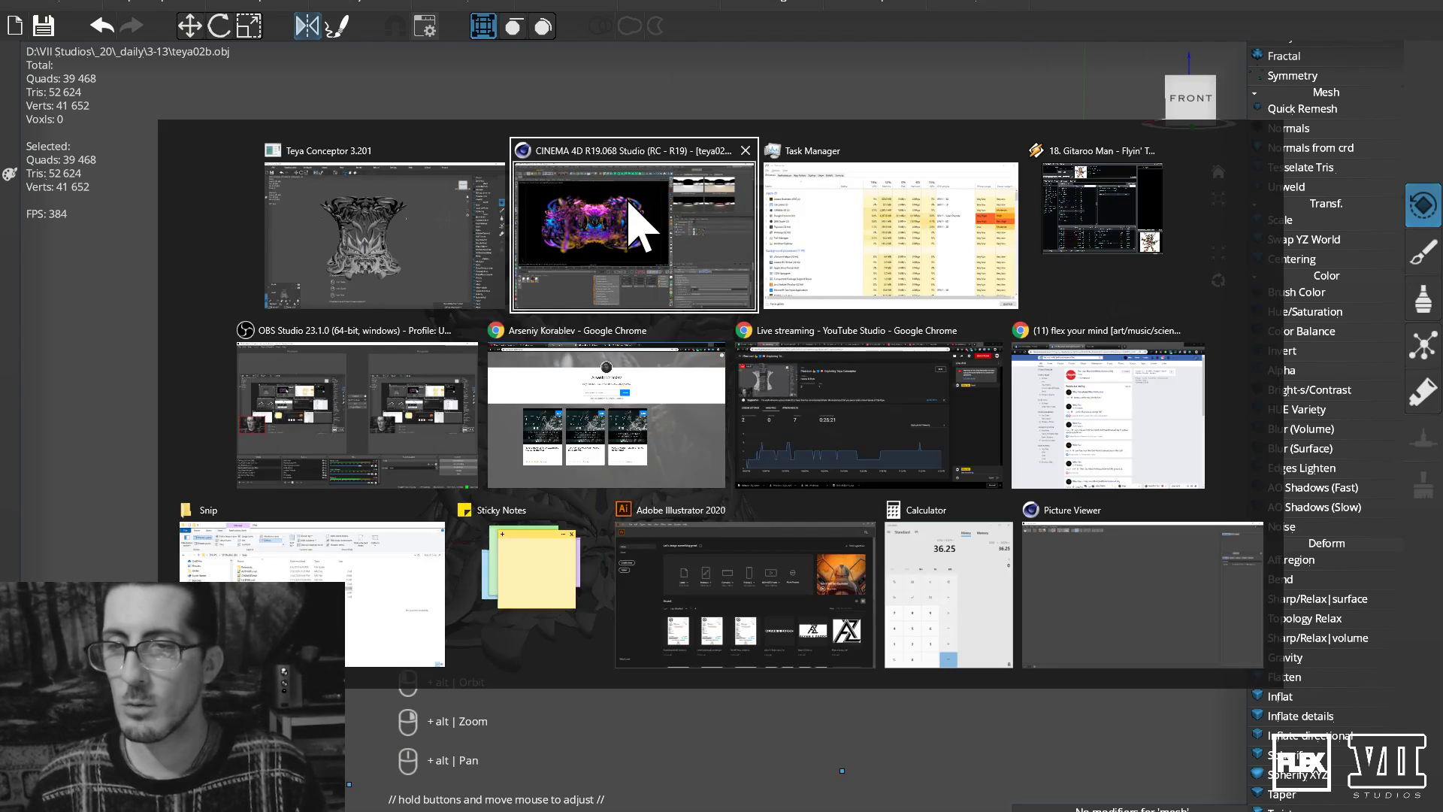
pyautogui.click(631, 221)
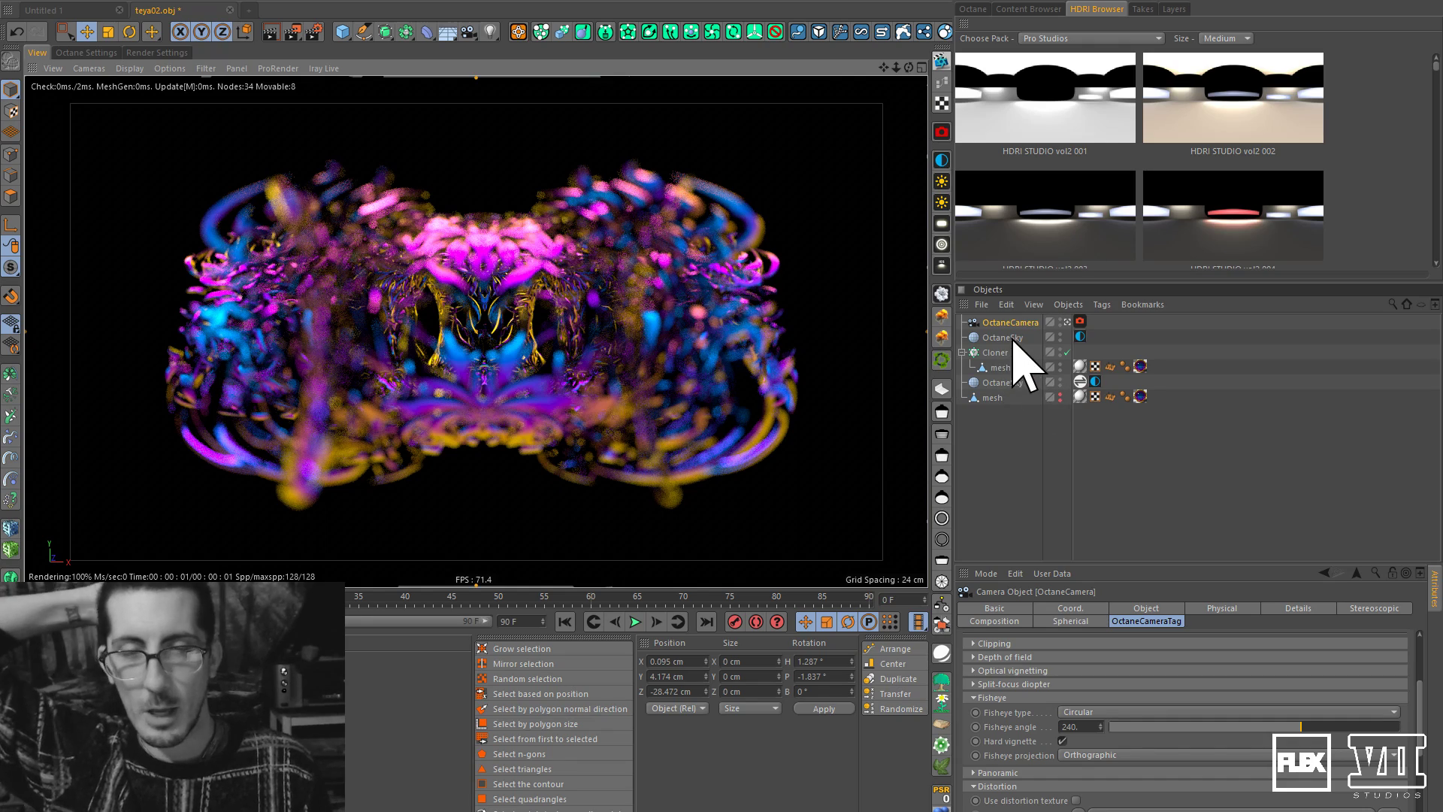
pyautogui.click(1060, 397)
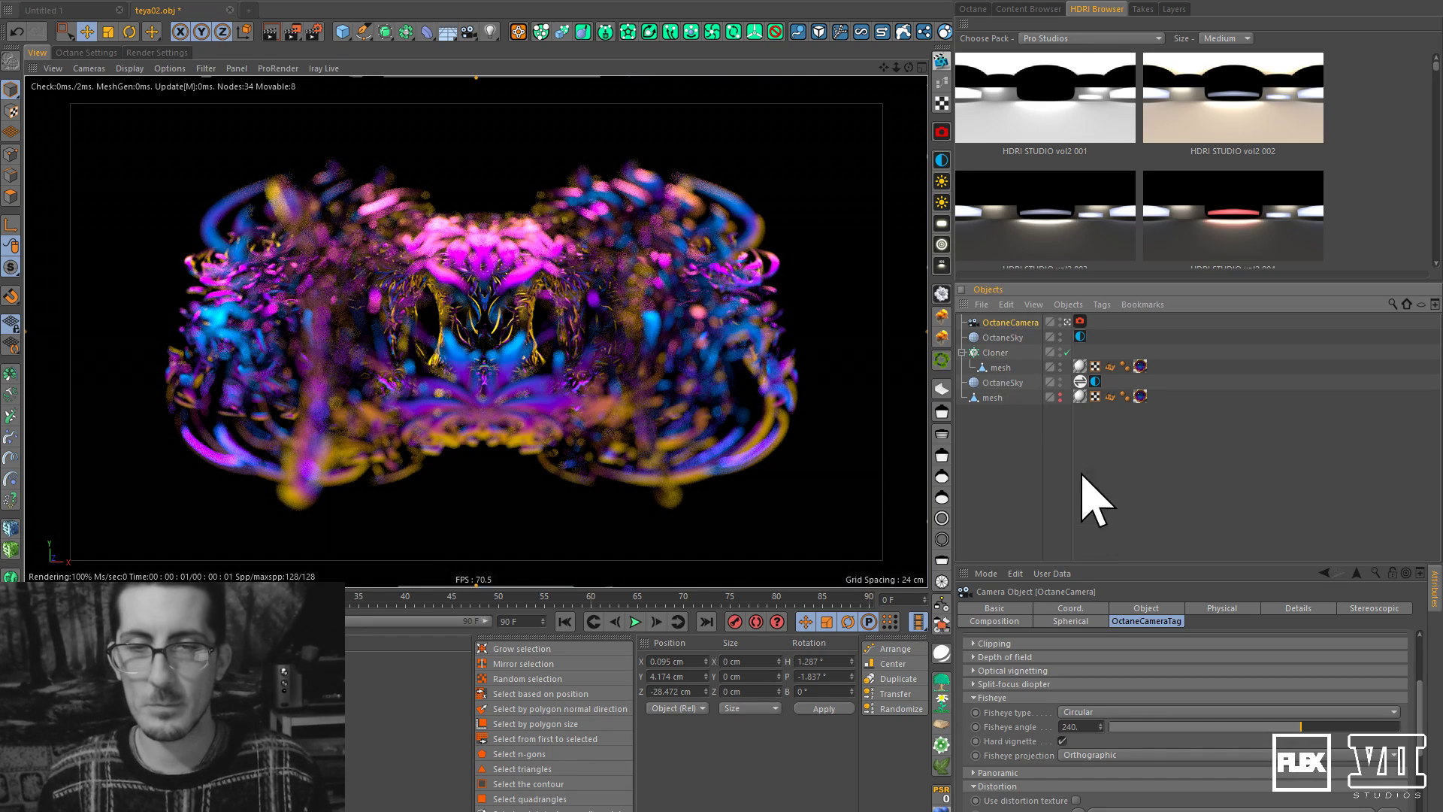
pyautogui.click(998, 353)
pyautogui.moveTo(1084, 793)
pyautogui.mouseDown()
pyautogui.moveTo(1093, 748)
pyautogui.moveTo(1101, 769)
pyautogui.mouseUp()
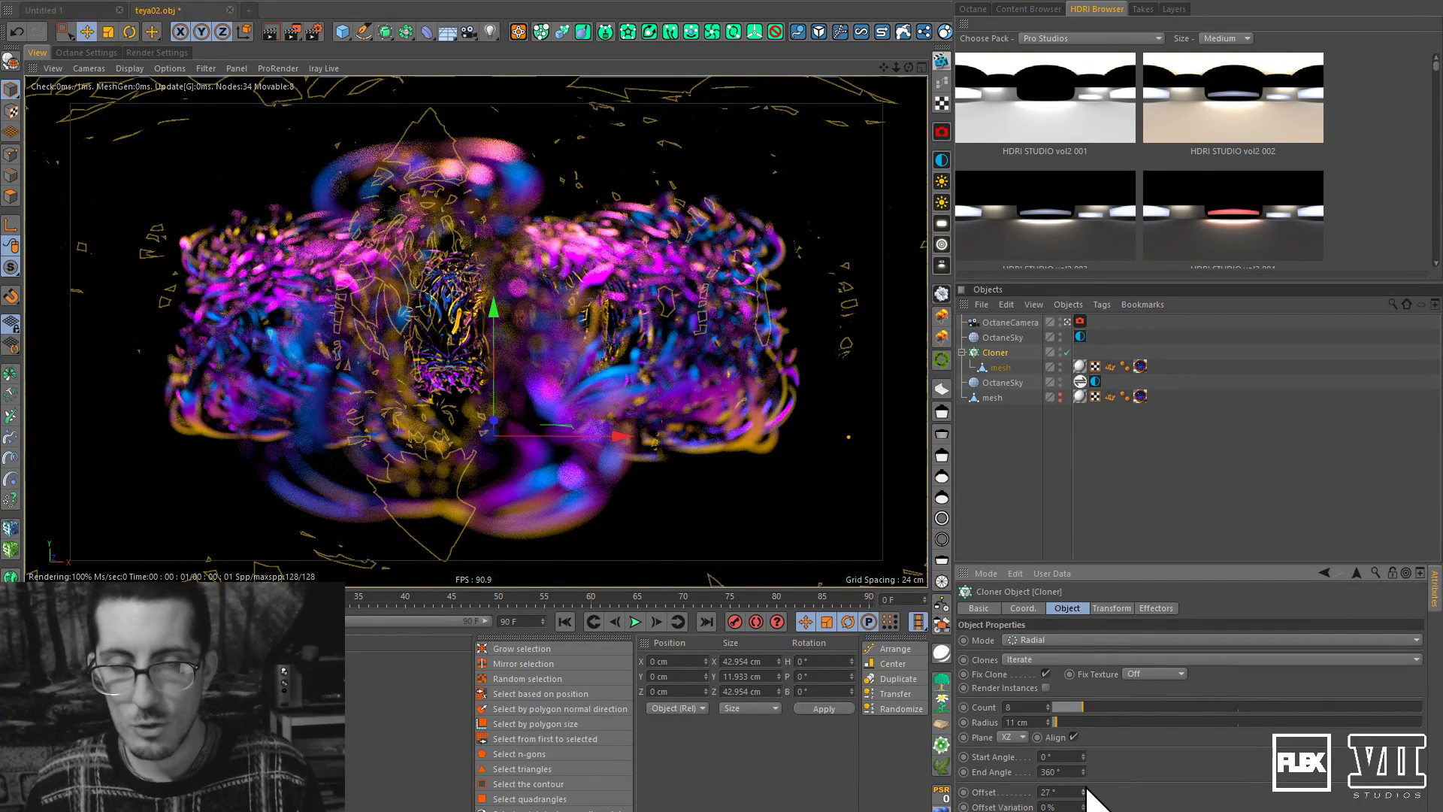
pyautogui.moveTo(1085, 783); pyautogui.dragTo(1086, 802)
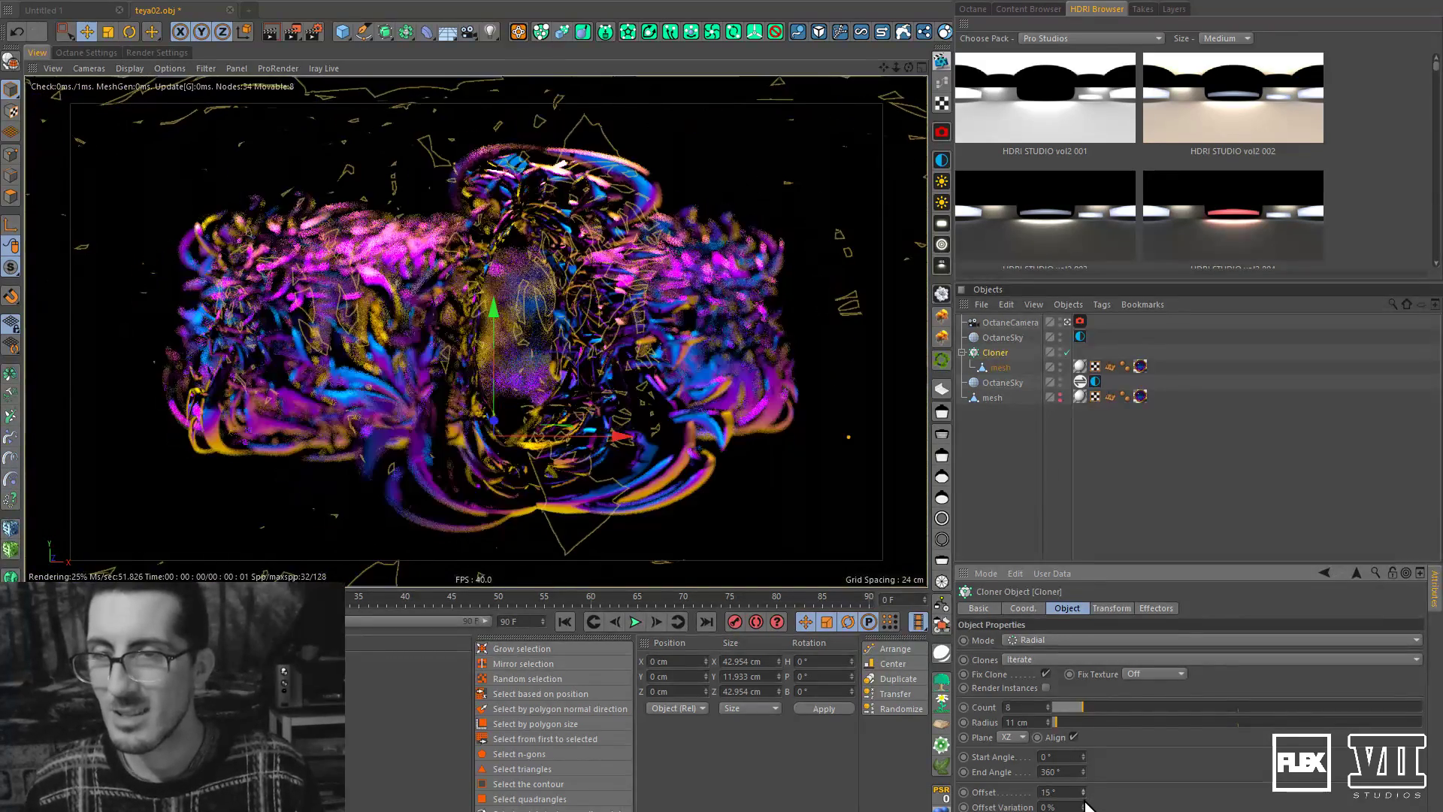
pyautogui.moveTo(1085, 802); pyautogui.dragTo(1085, 805)
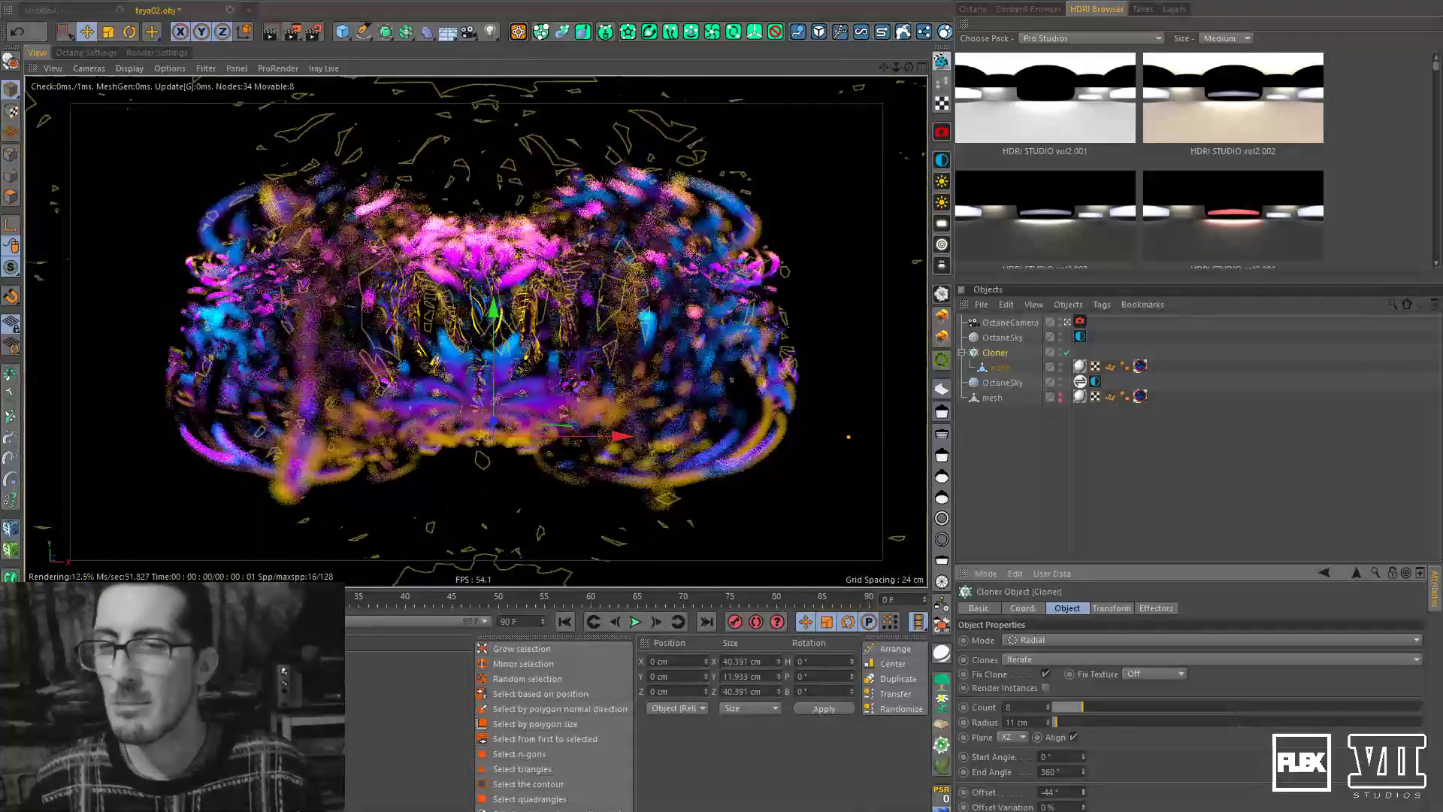
# Fine-tune the Cloner's radial offset to -45°.
pyautogui.click(1083, 795)
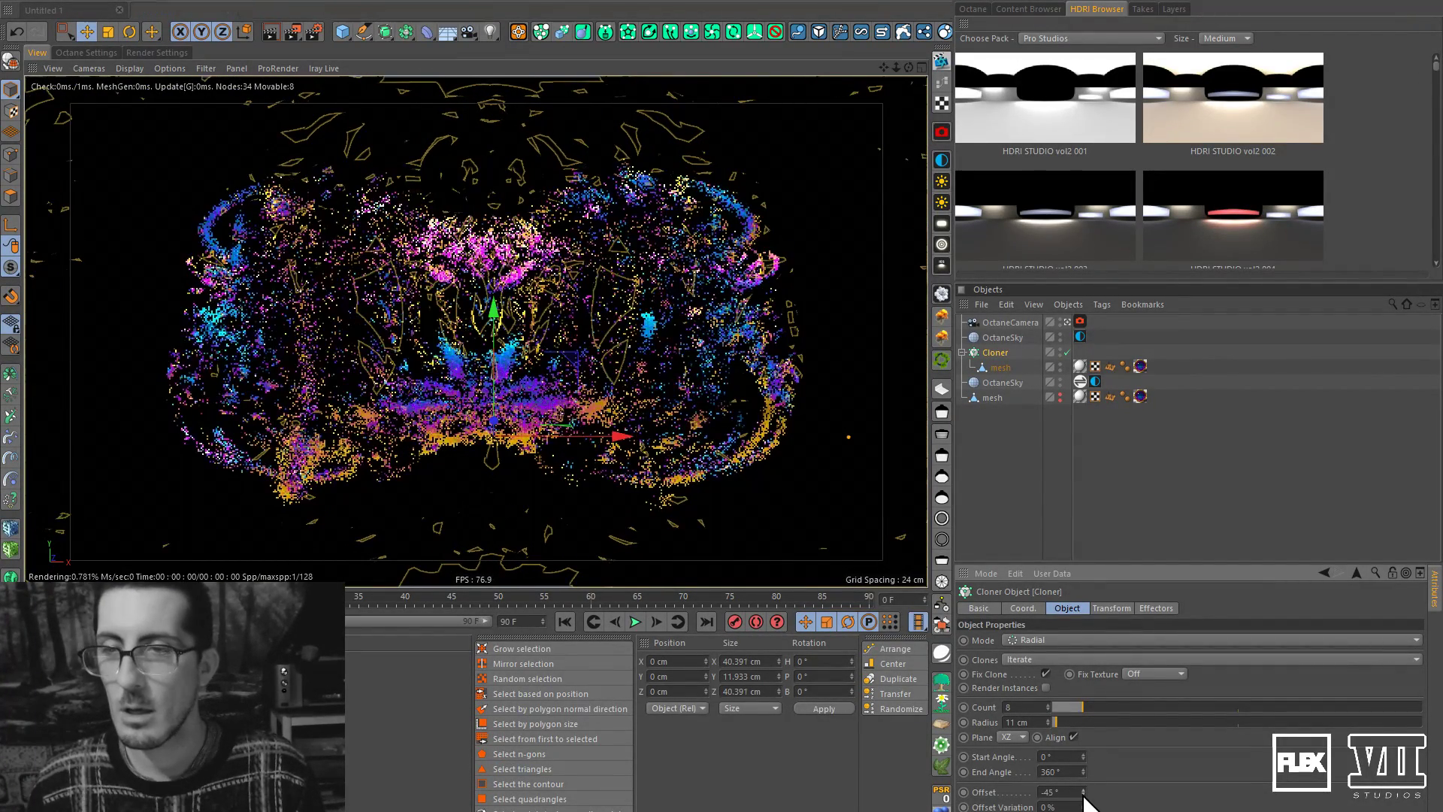
pyautogui.click(1083, 795)
pyautogui.click(1083, 795)
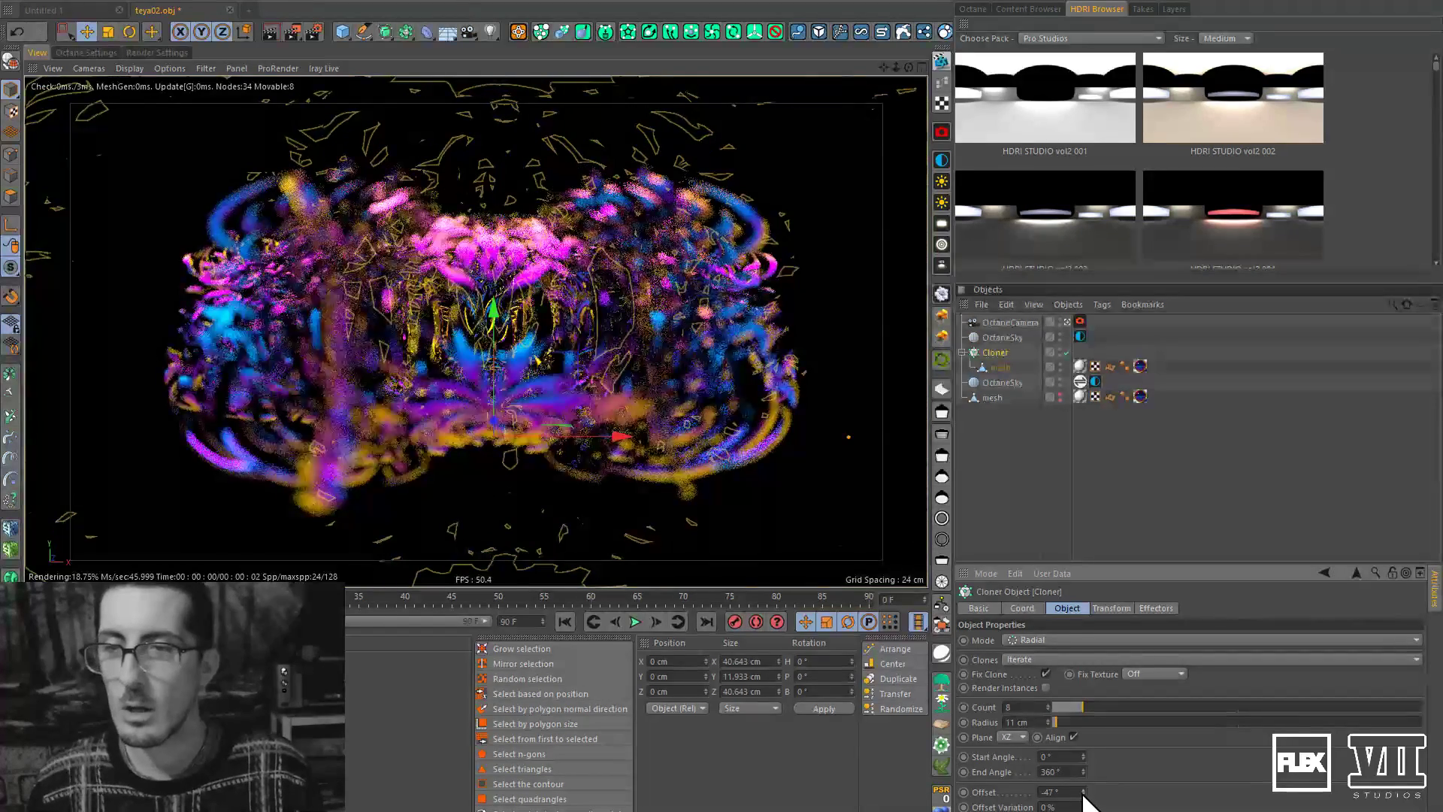
pyautogui.click(1084, 789)
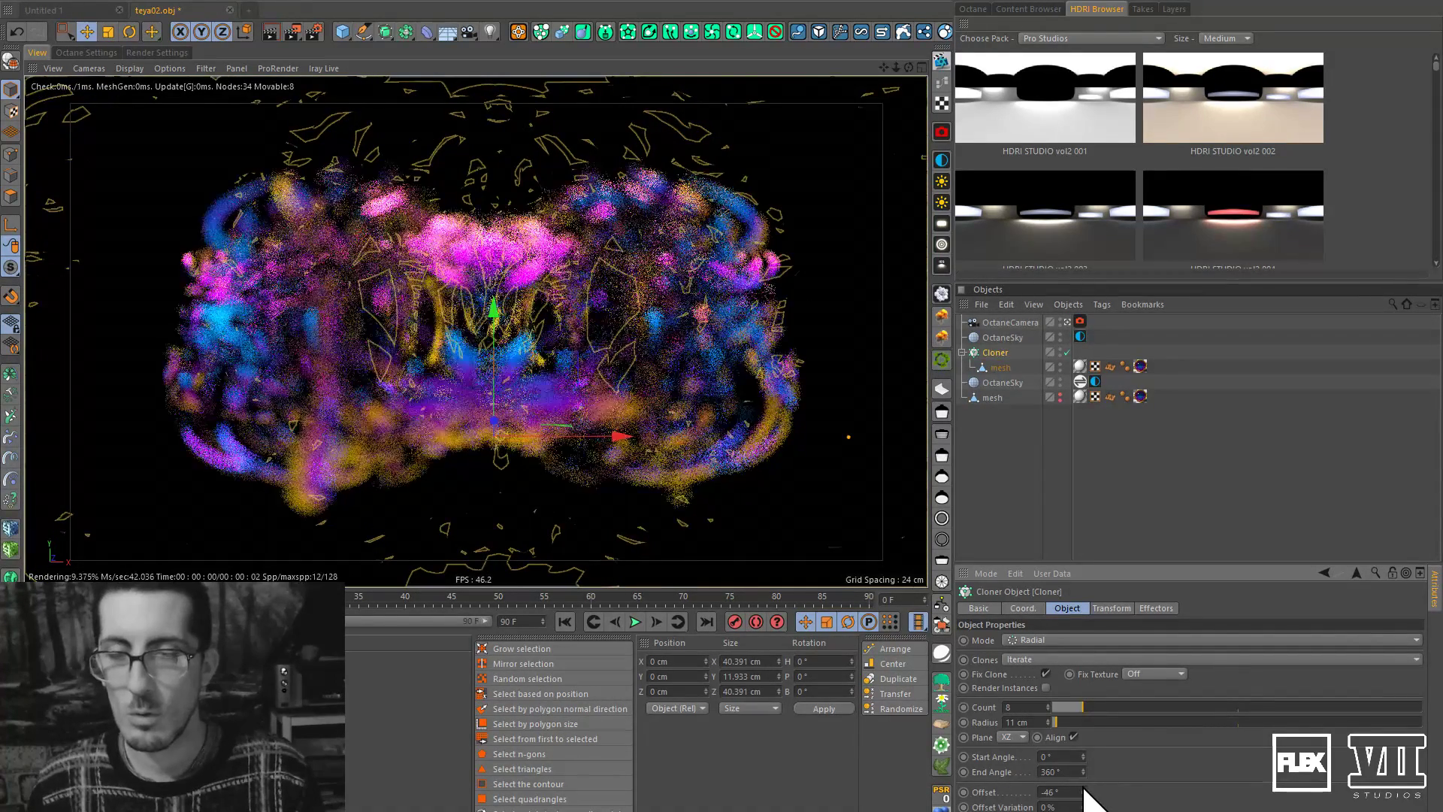
pyautogui.click(1084, 789)
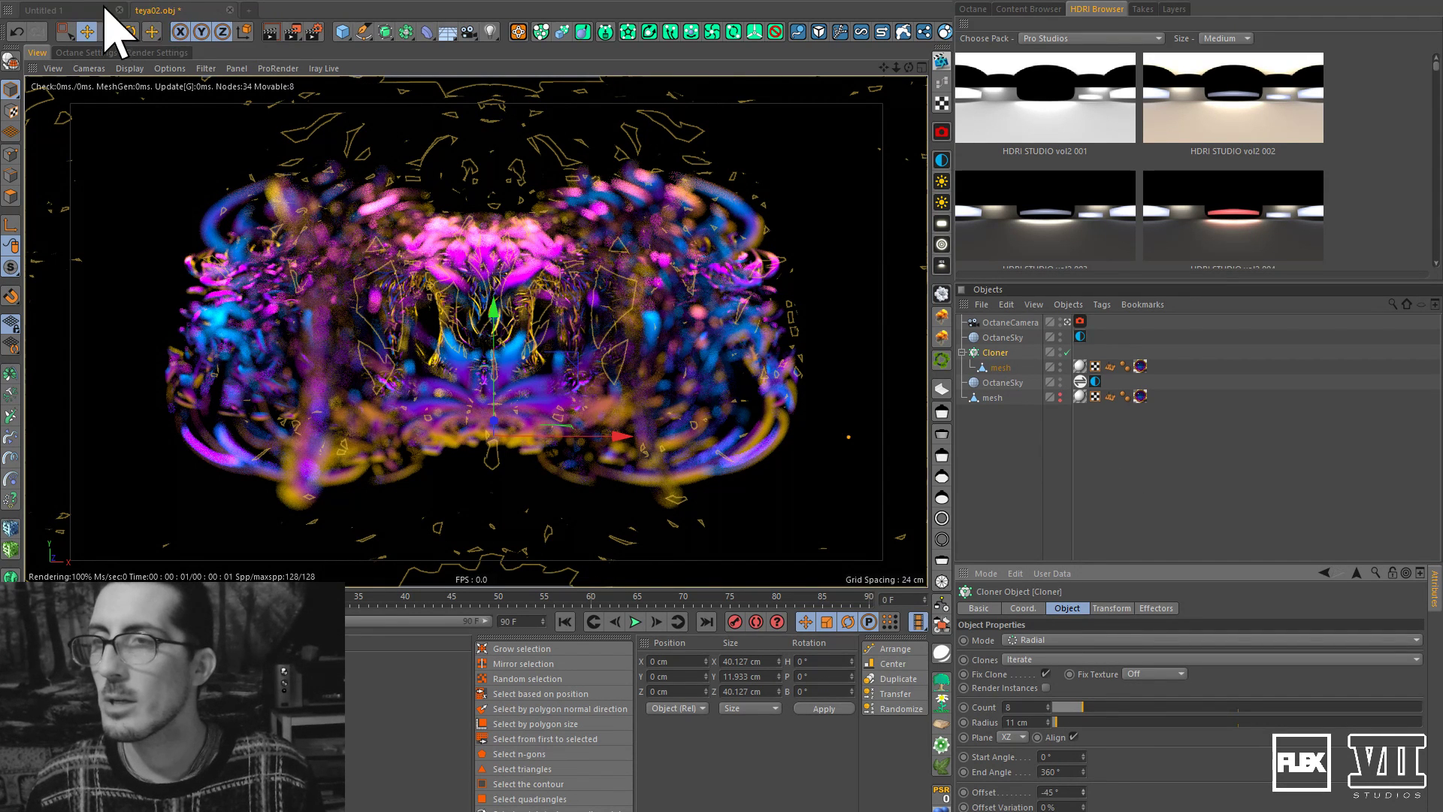
# Add a Null object and raise it to about Y 2.92 cm at the center of the clone ring.
pyautogui.click(72, 6)
pyautogui.moveTo(86, 12)
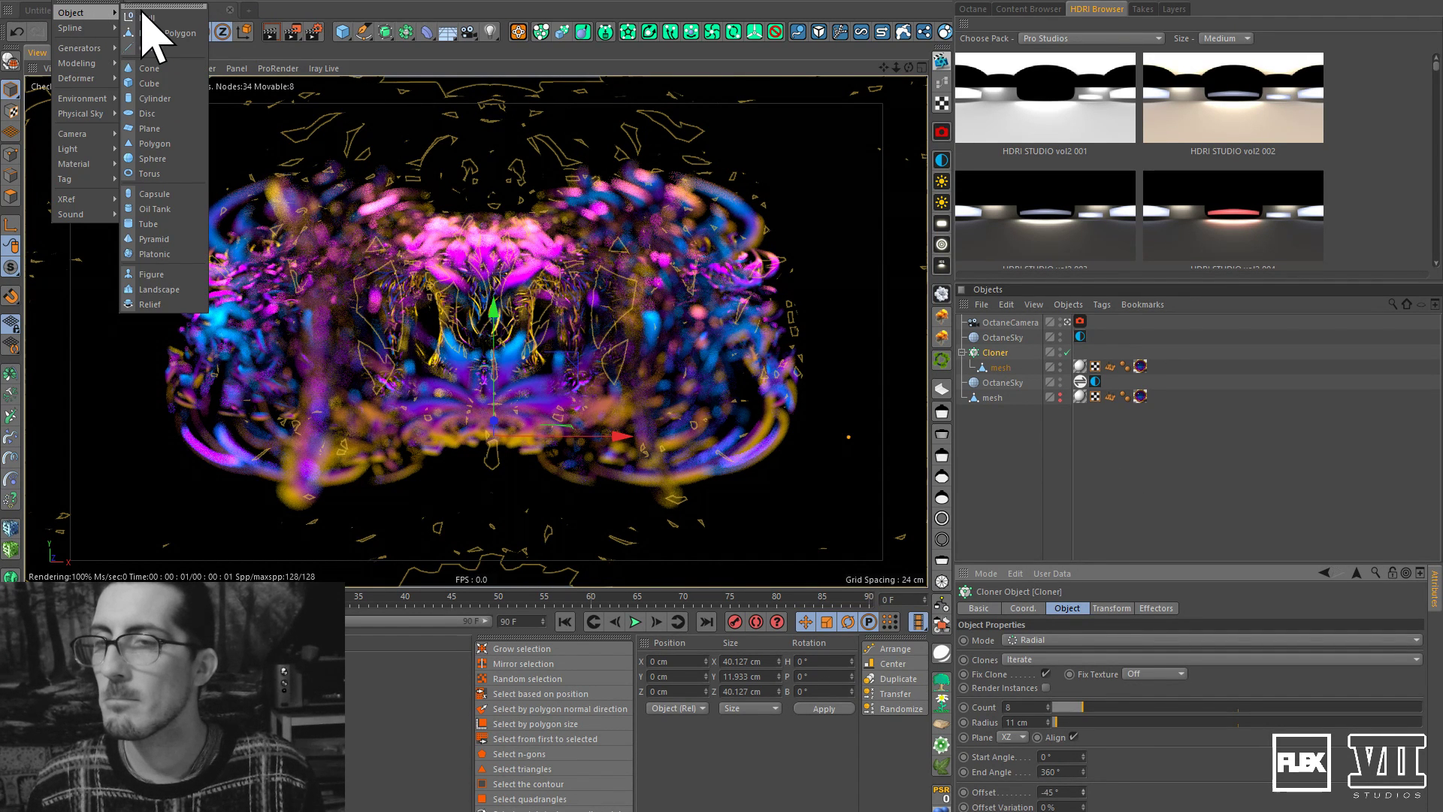
pyautogui.click(145, 16)
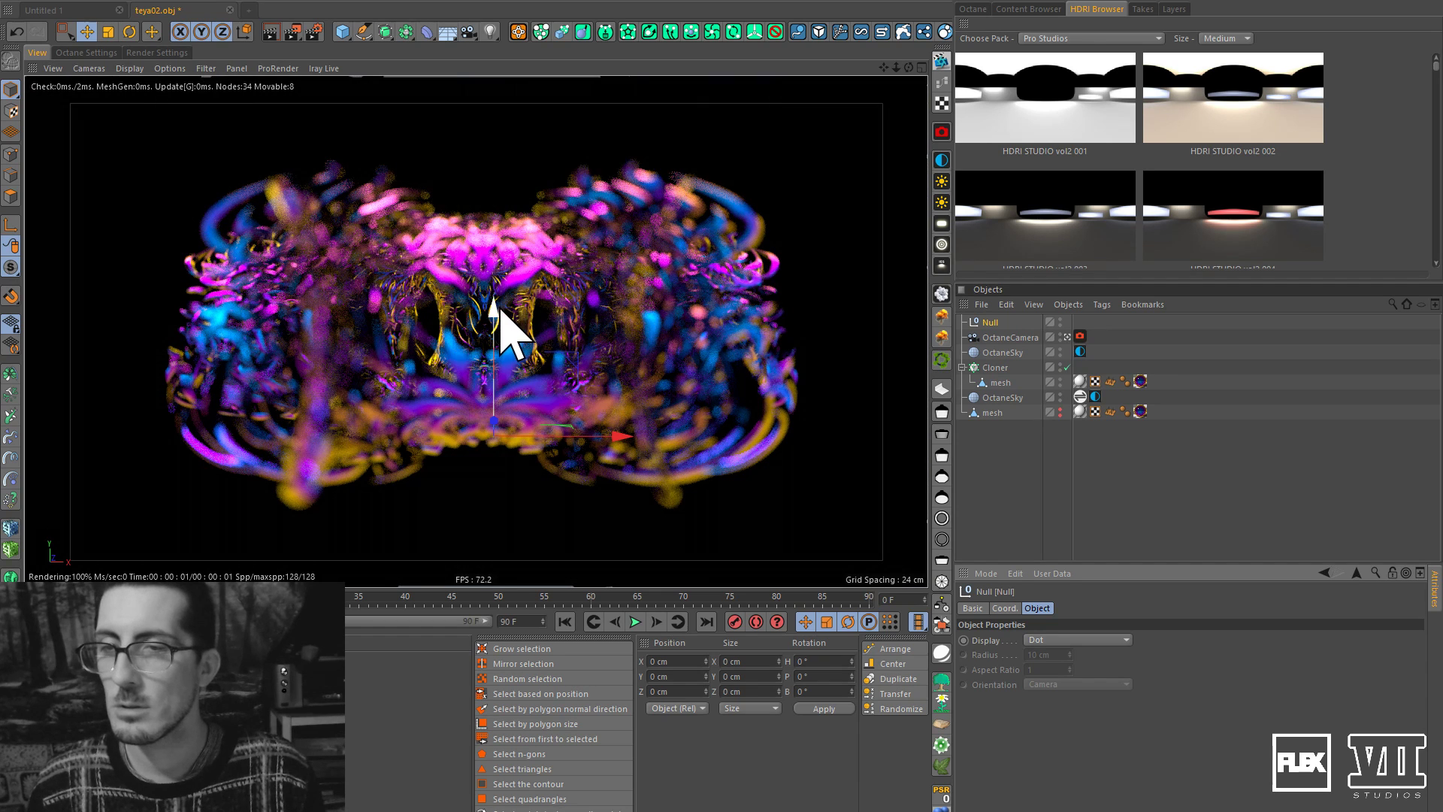
pyautogui.moveTo(500, 310); pyautogui.dragTo(499, 232)
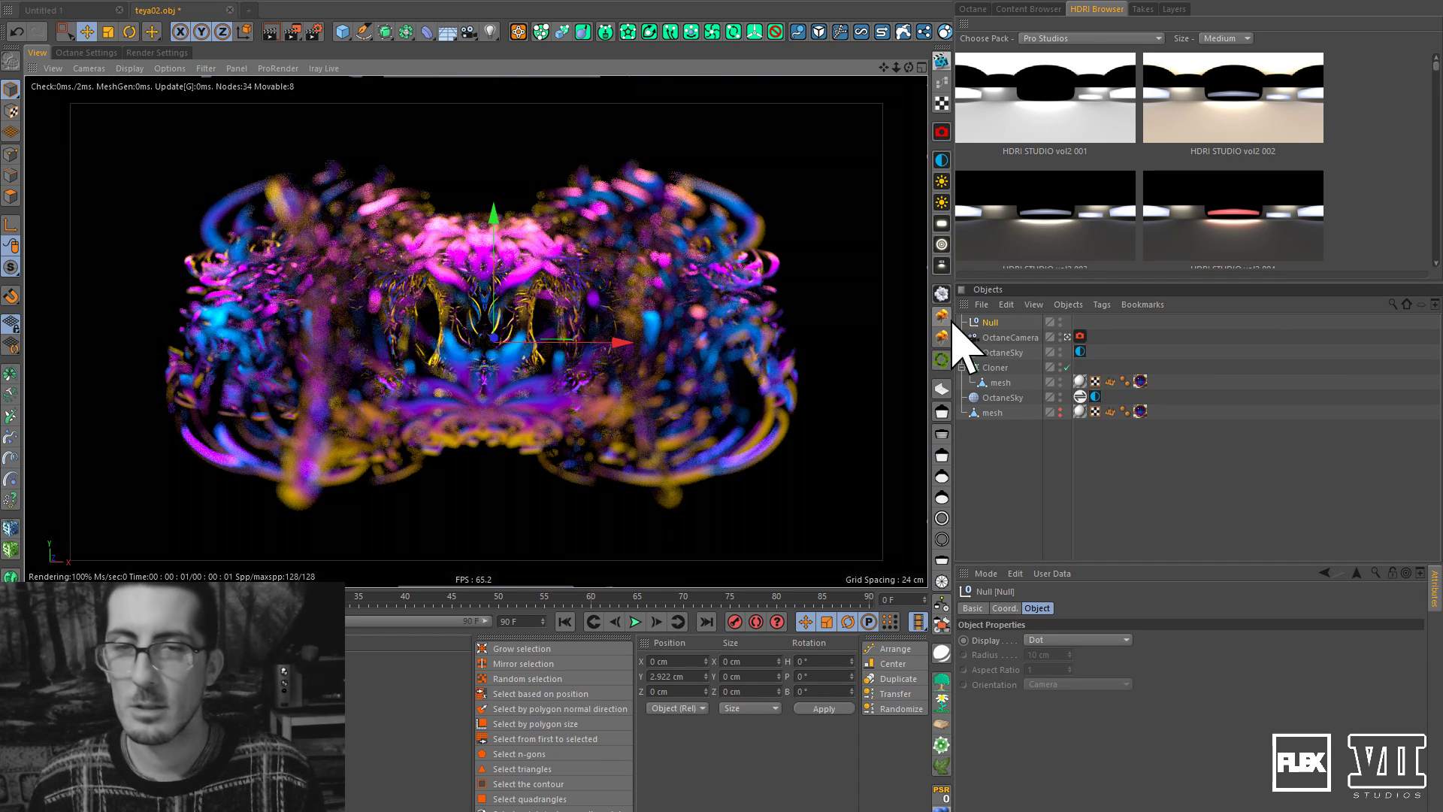
# Assign the Null as the focus object in the OctaneCamera's object properties.
pyautogui.click(1053, 337)
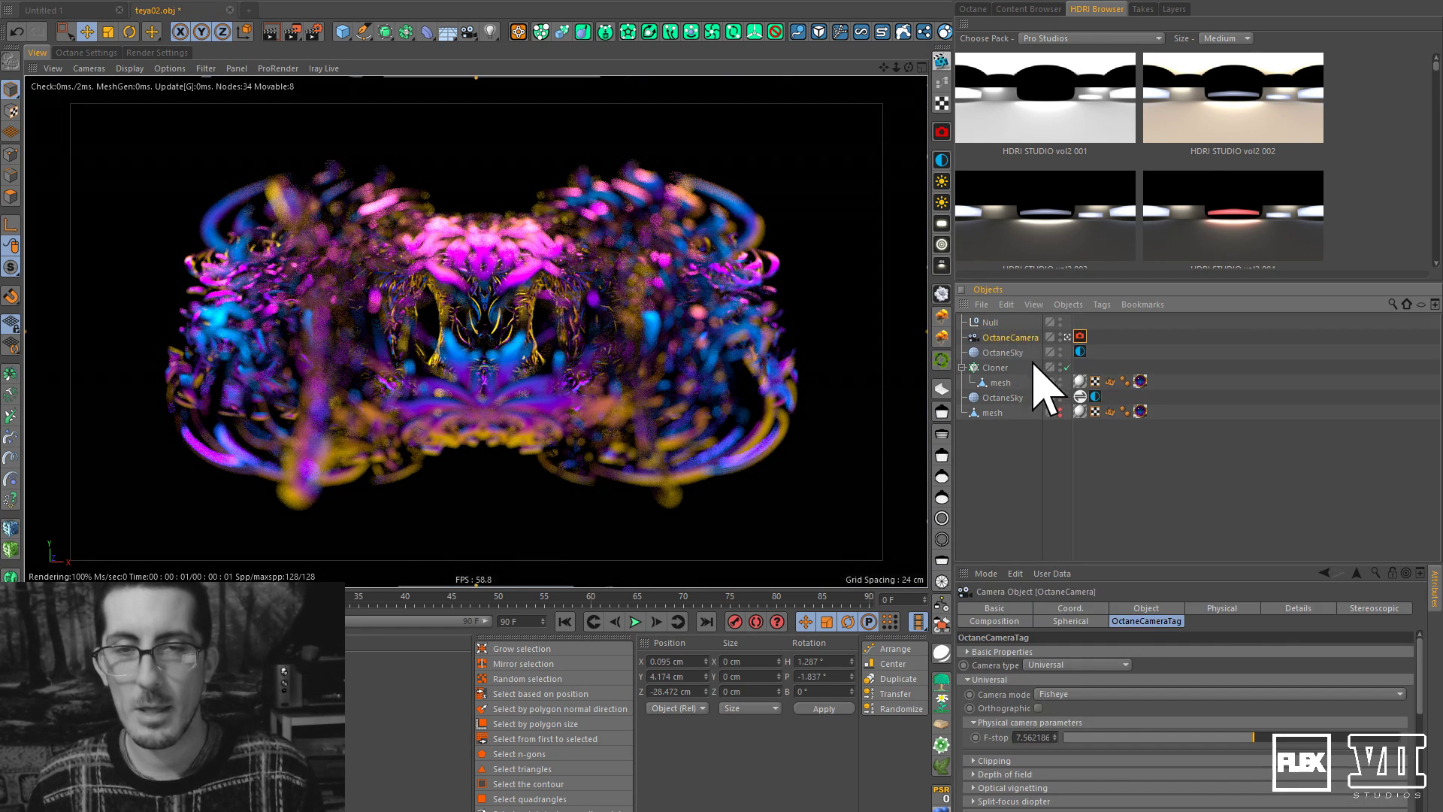
pyautogui.click(1128, 609)
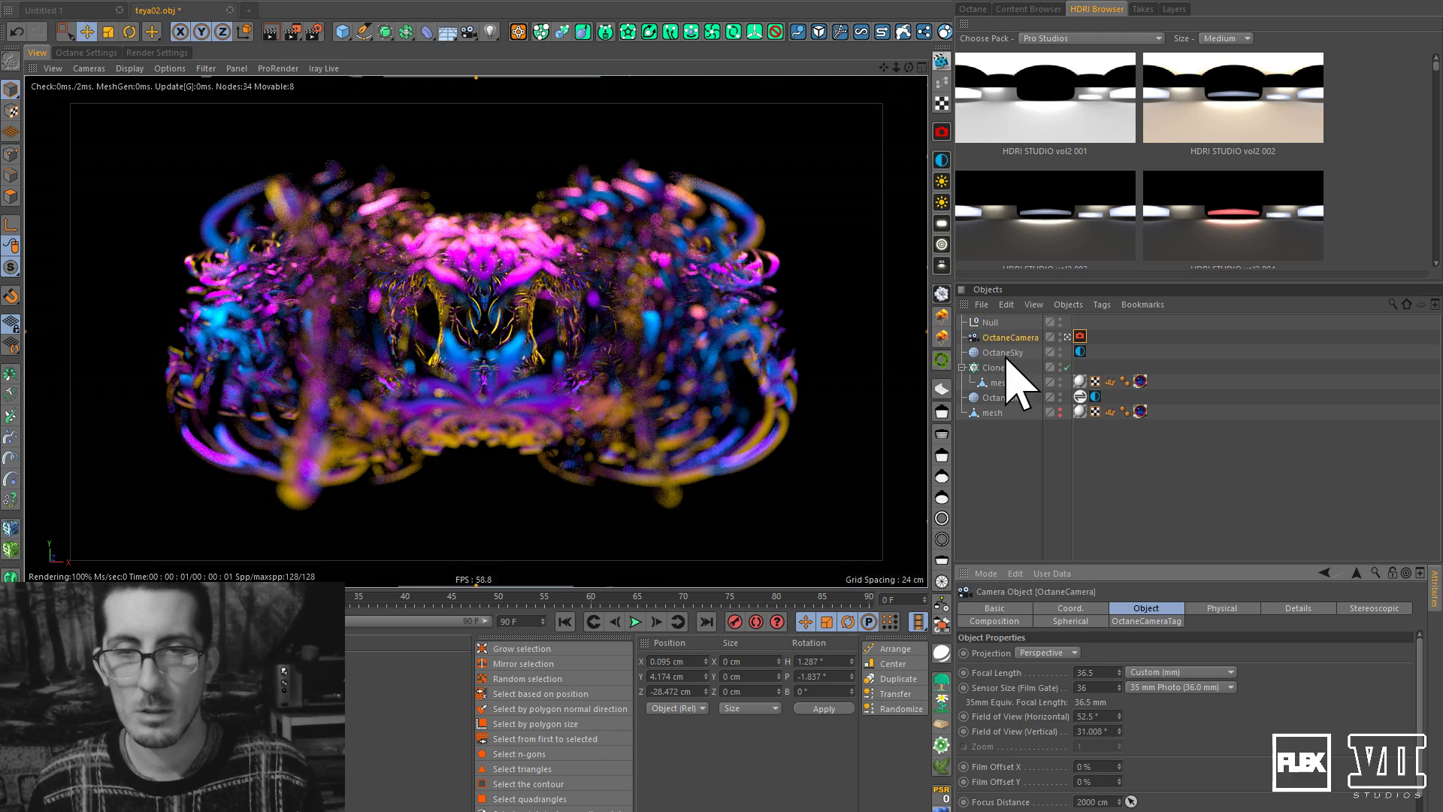
pyautogui.moveTo(989, 329); pyautogui.dragTo(1086, 541)
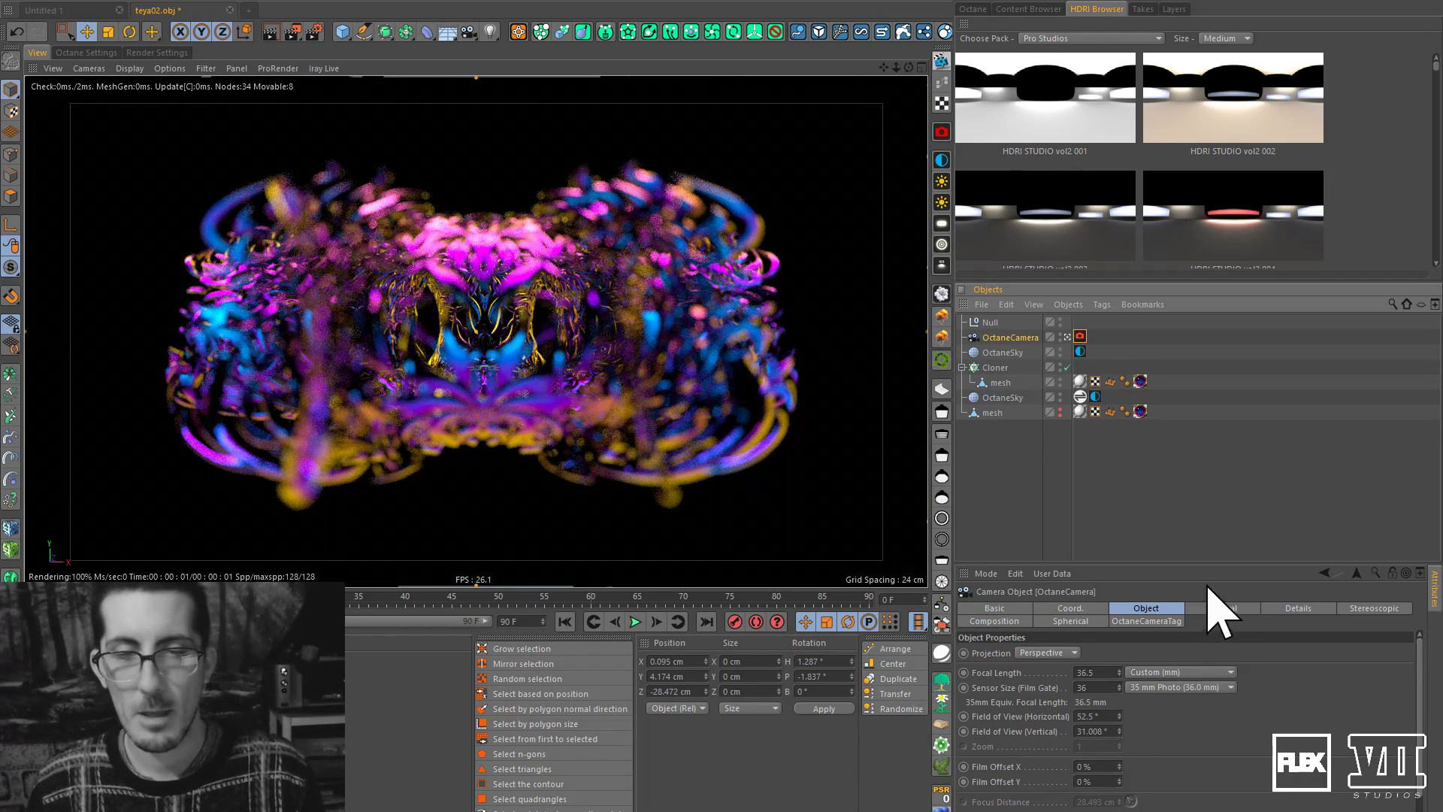
# Turn off auto focus in the depth of field settings of the OctaneCamera tag.
pyautogui.click(1080, 337)
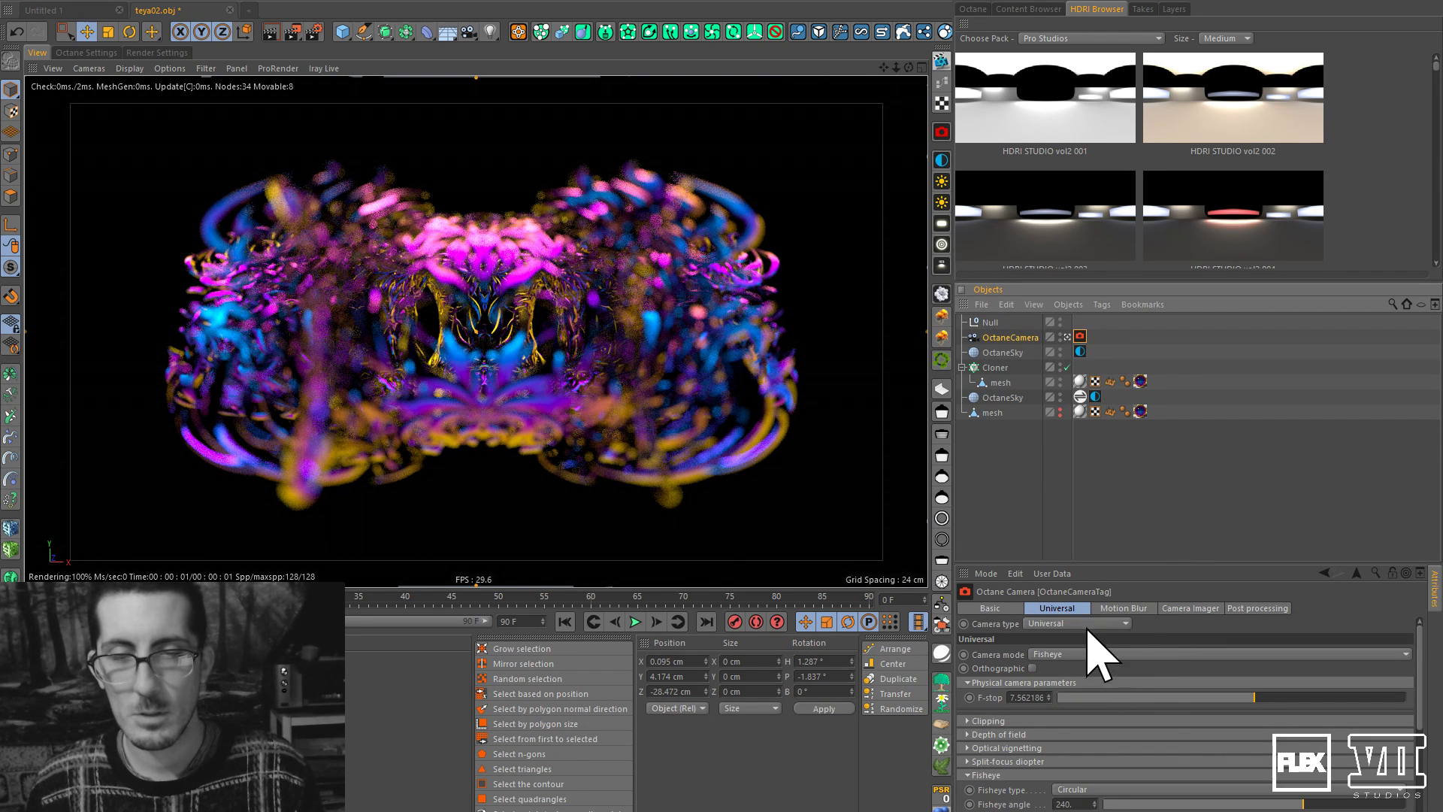
pyautogui.click(1019, 683)
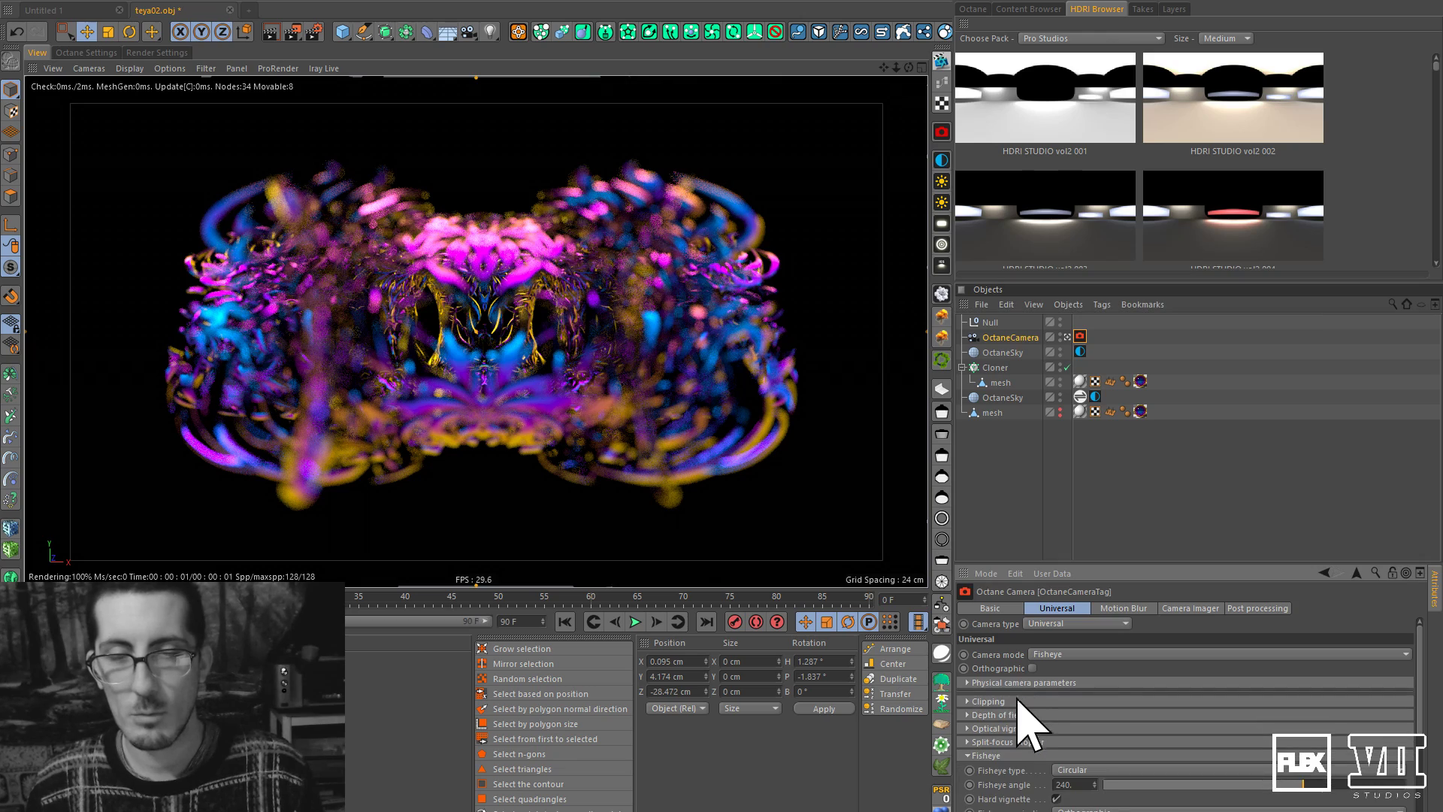
pyautogui.click(1008, 715)
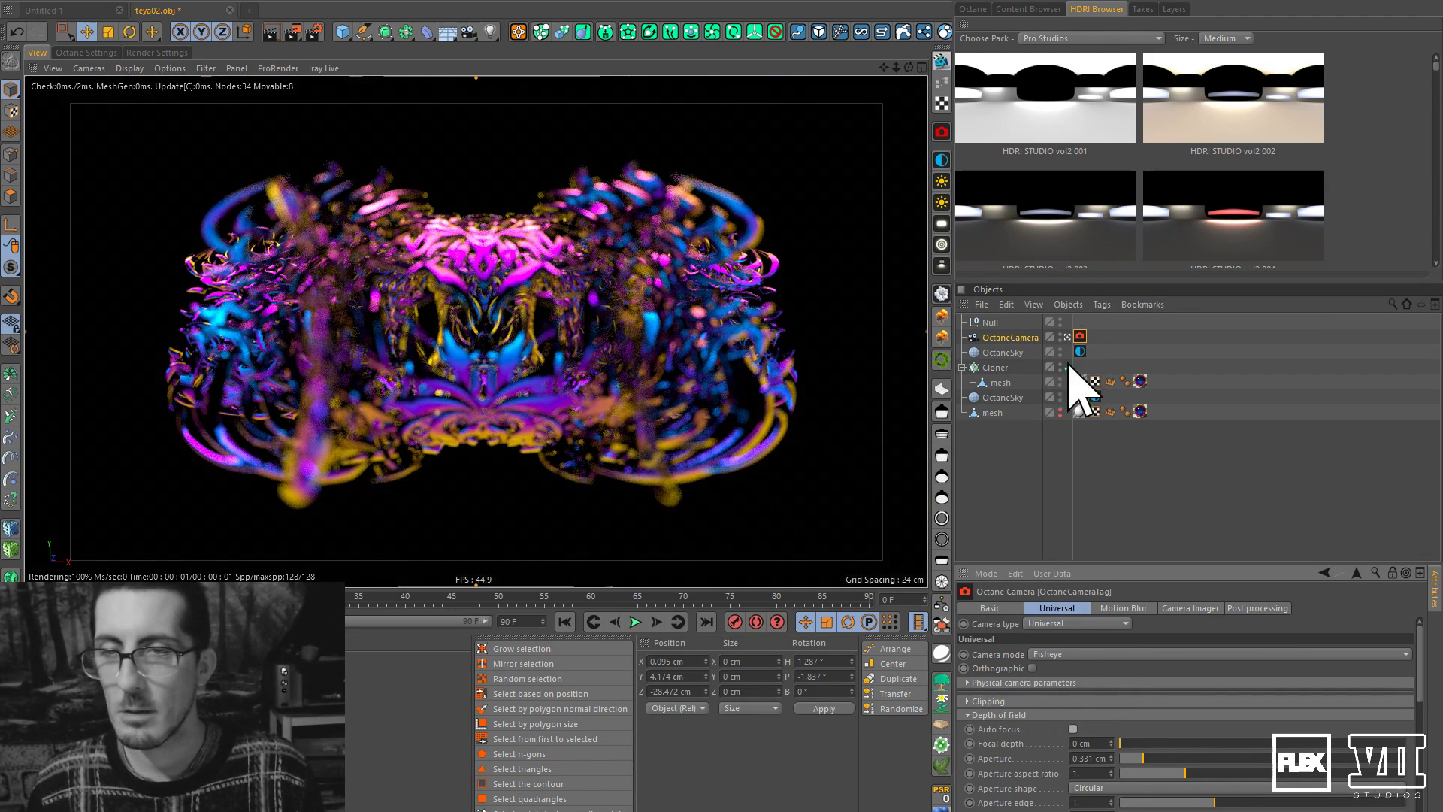
# Move the Null toward the camera in the top view to about Z -11.39 cm, and return to the full camera view.
pyautogui.click(991, 322)
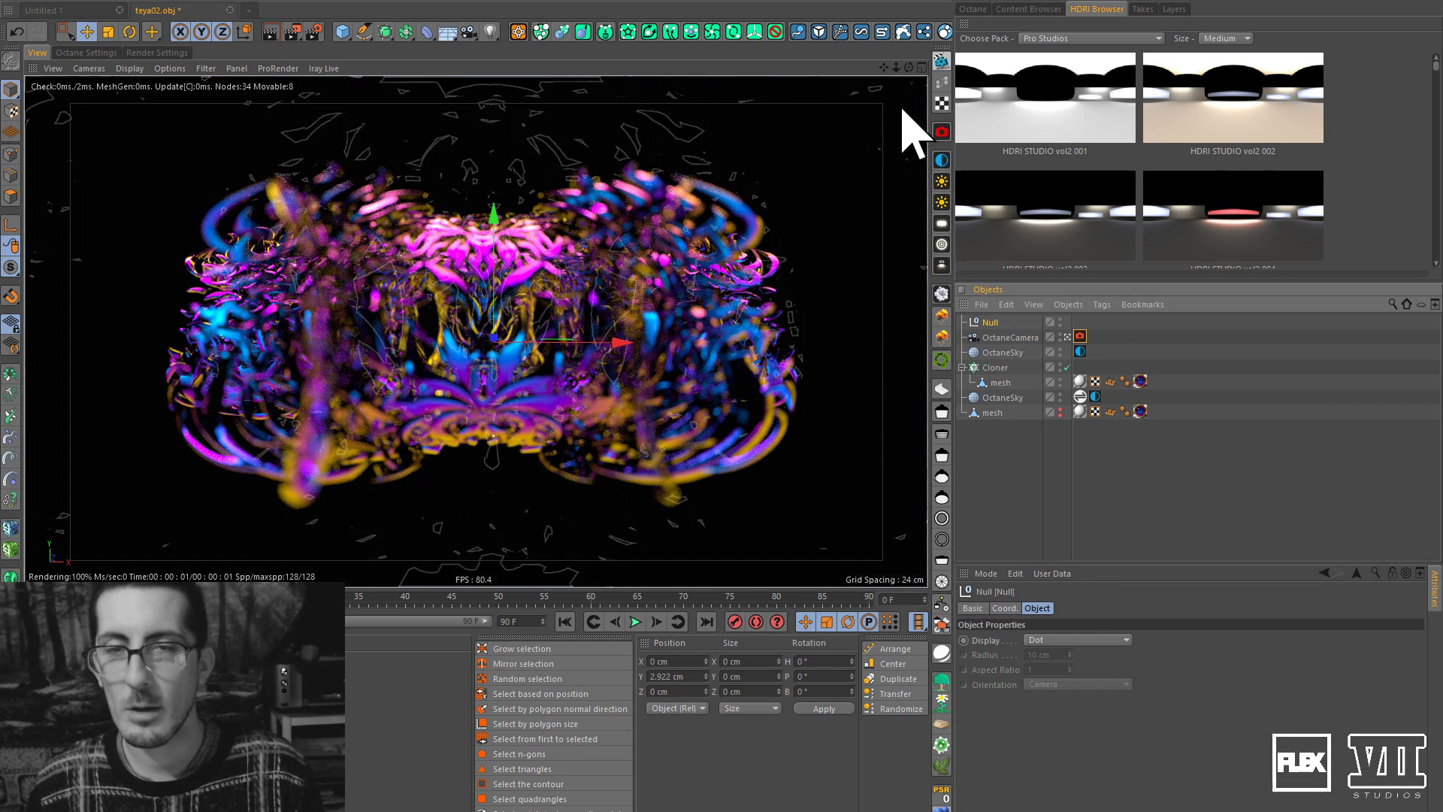
pyautogui.click(921, 68)
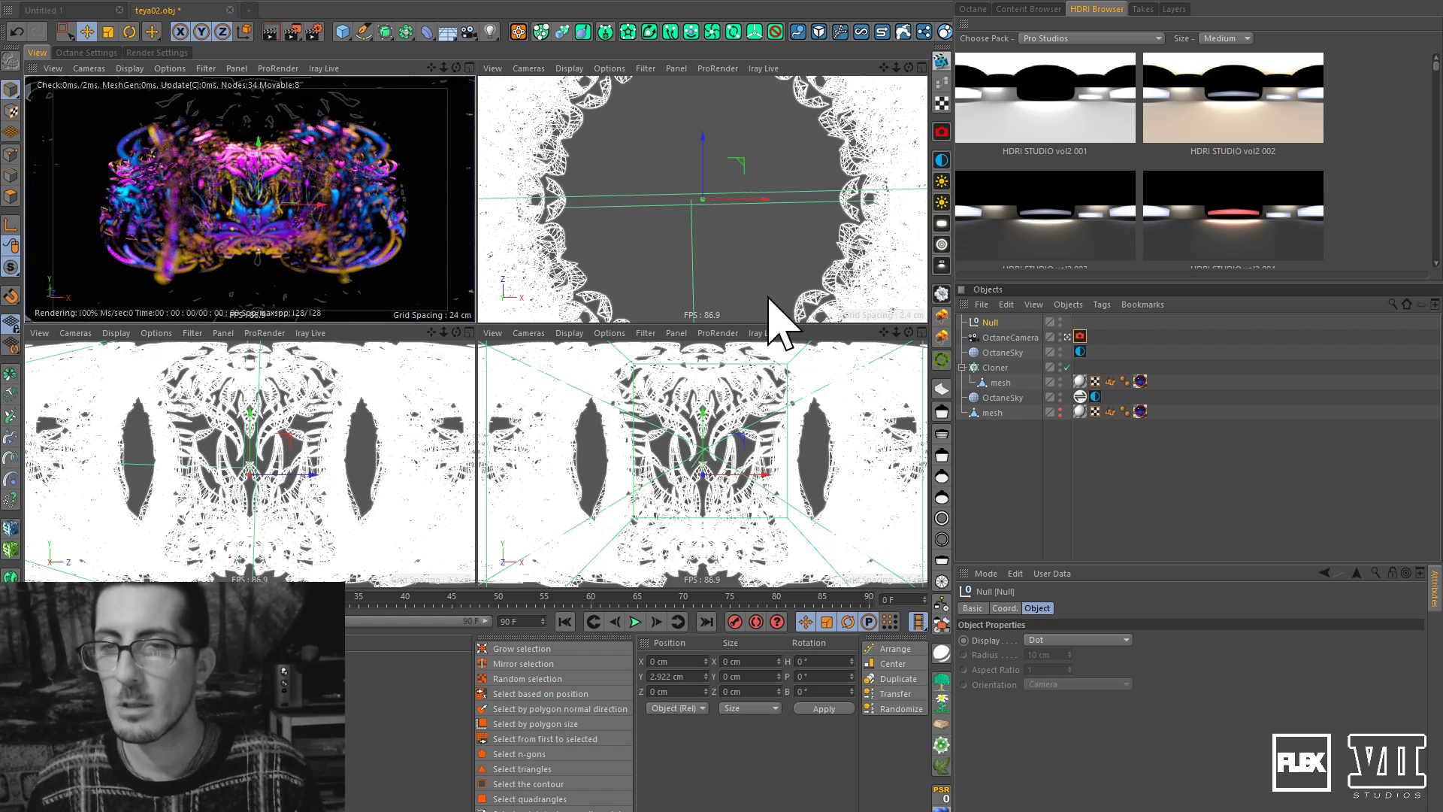
pyautogui.moveTo(896, 68); pyautogui.dragTo(713, 183)
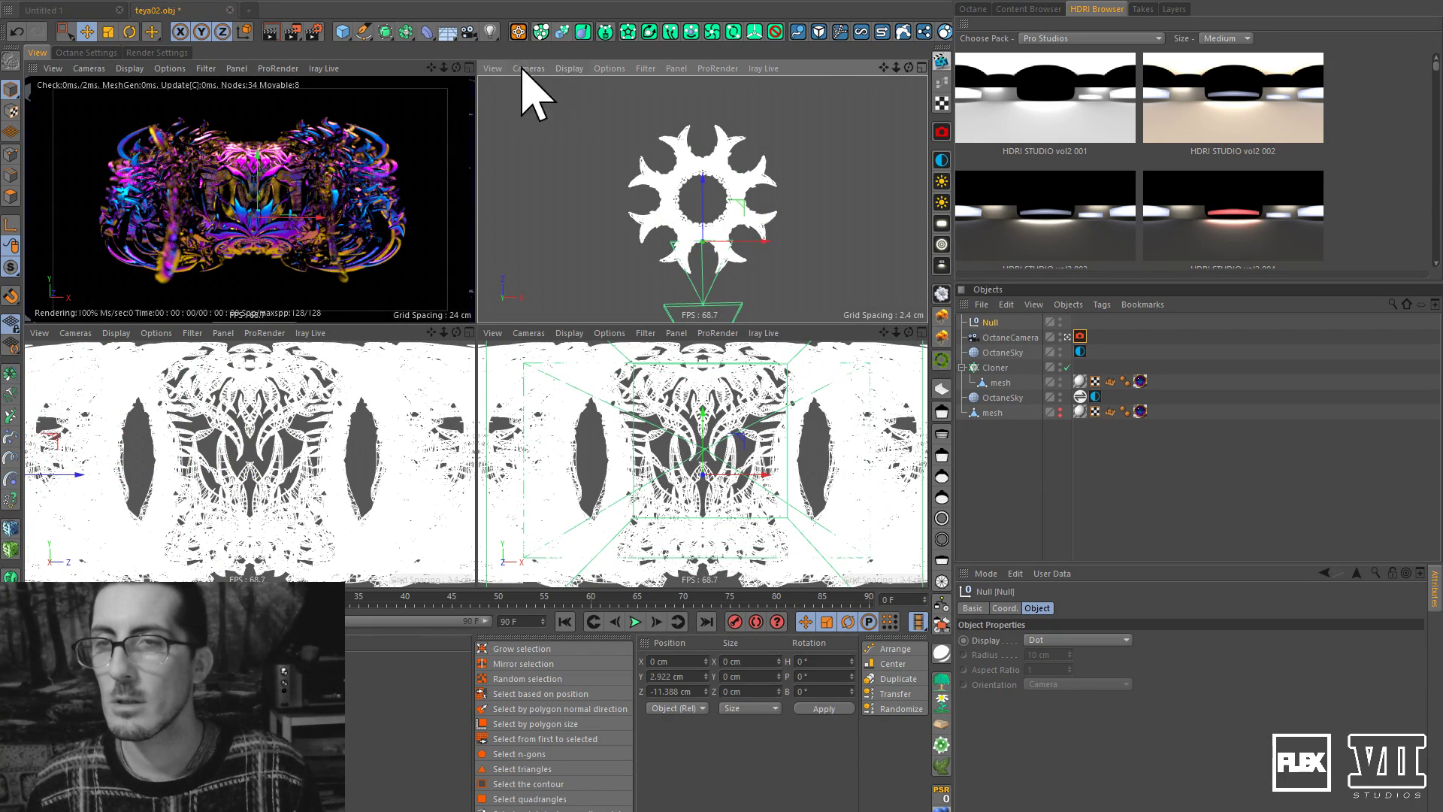
pyautogui.click(470, 67)
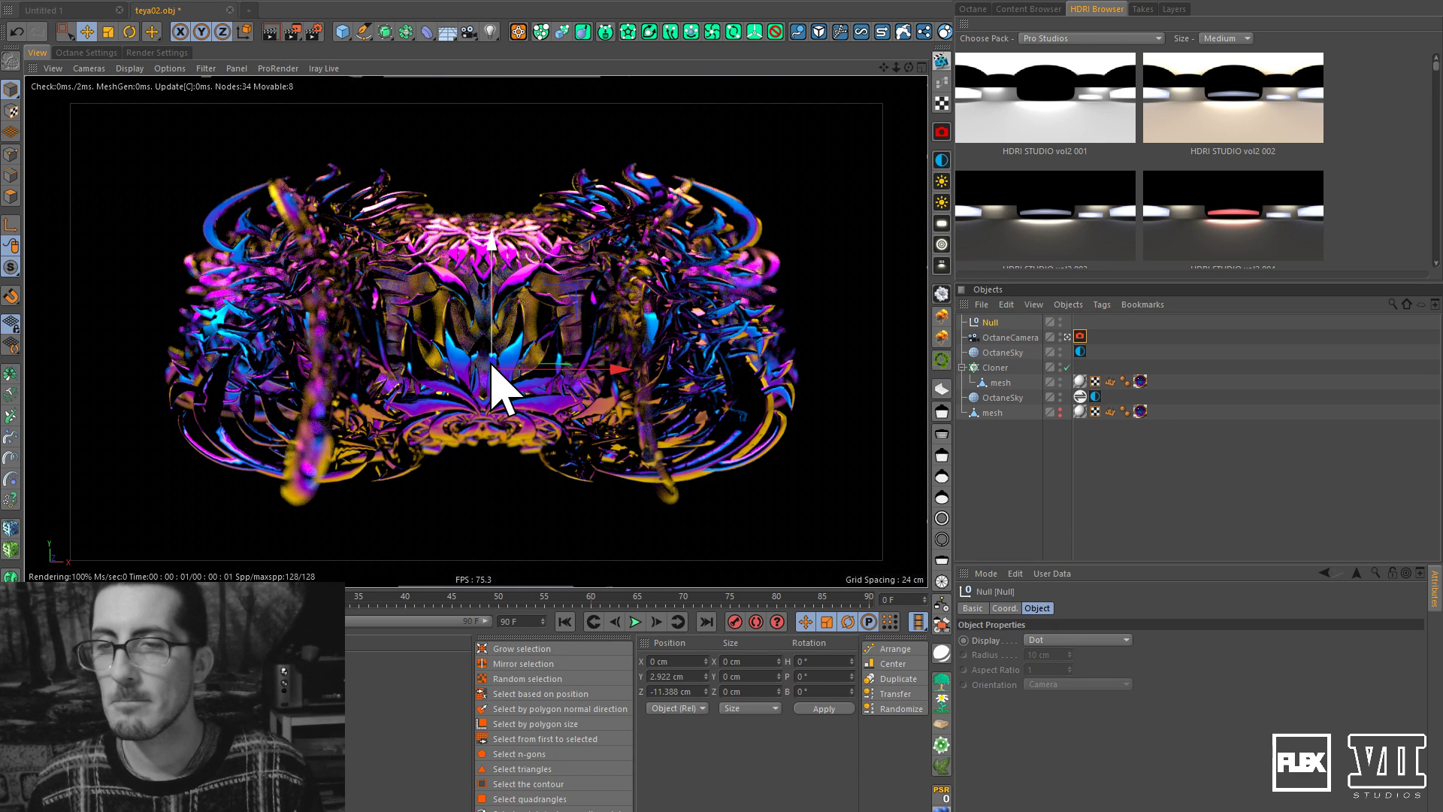
# Reset the Null's Y position to 0 and raise it in the camera view to about X -0.155 cm, Y 3.4 cm.
pyautogui.click(1013, 607)
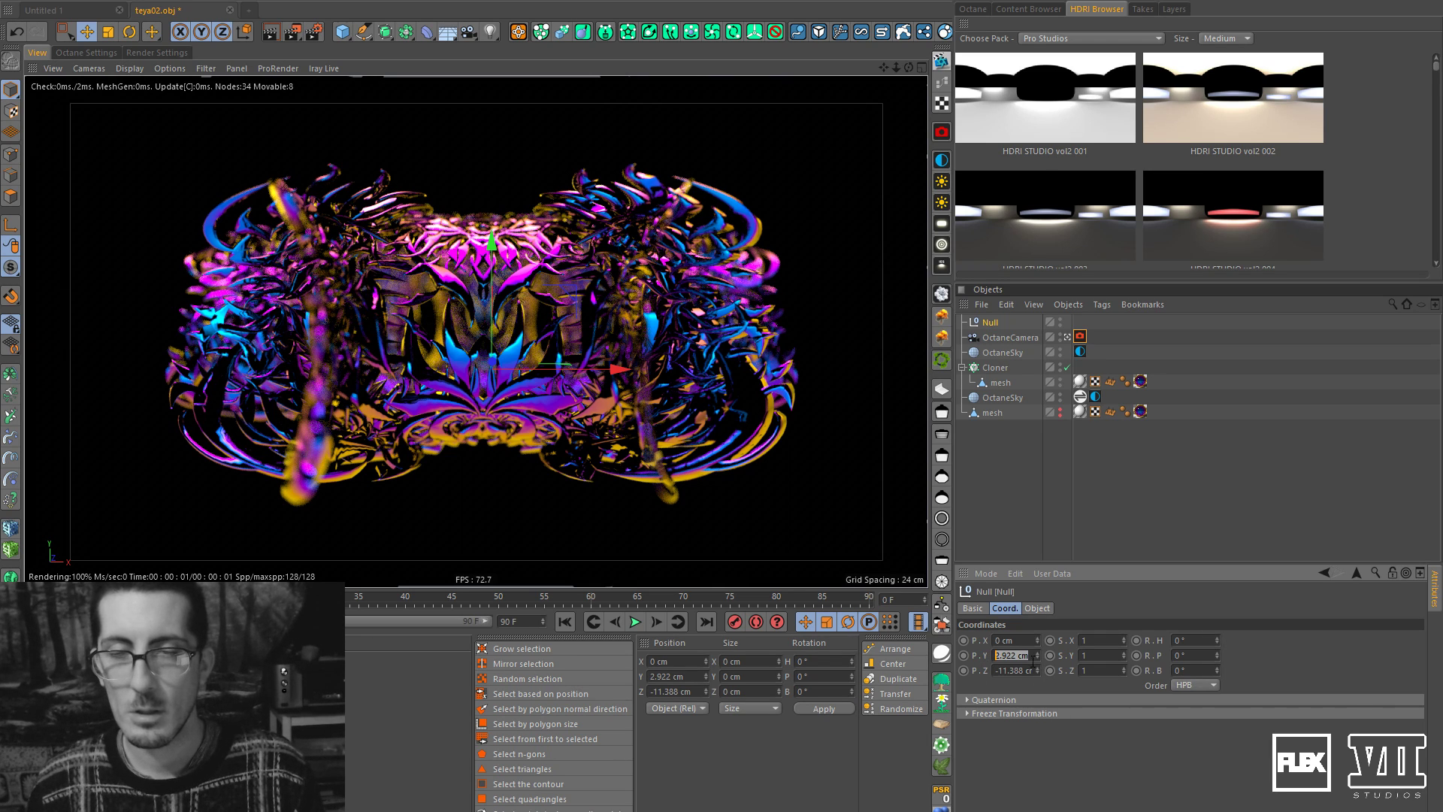
pyautogui.write('0')
pyautogui.press('Return')
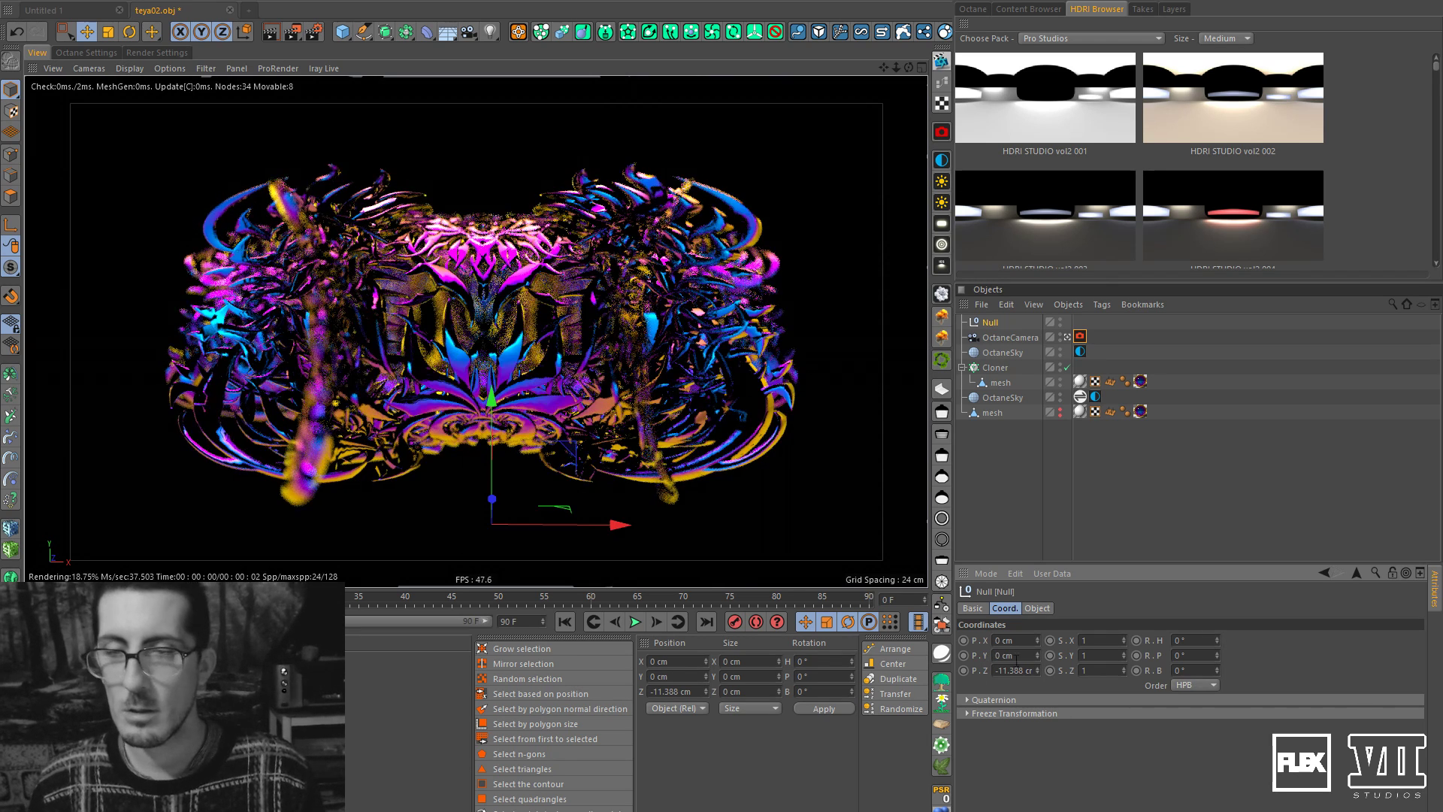
pyautogui.moveTo(493, 401); pyautogui.dragTo(489, 222)
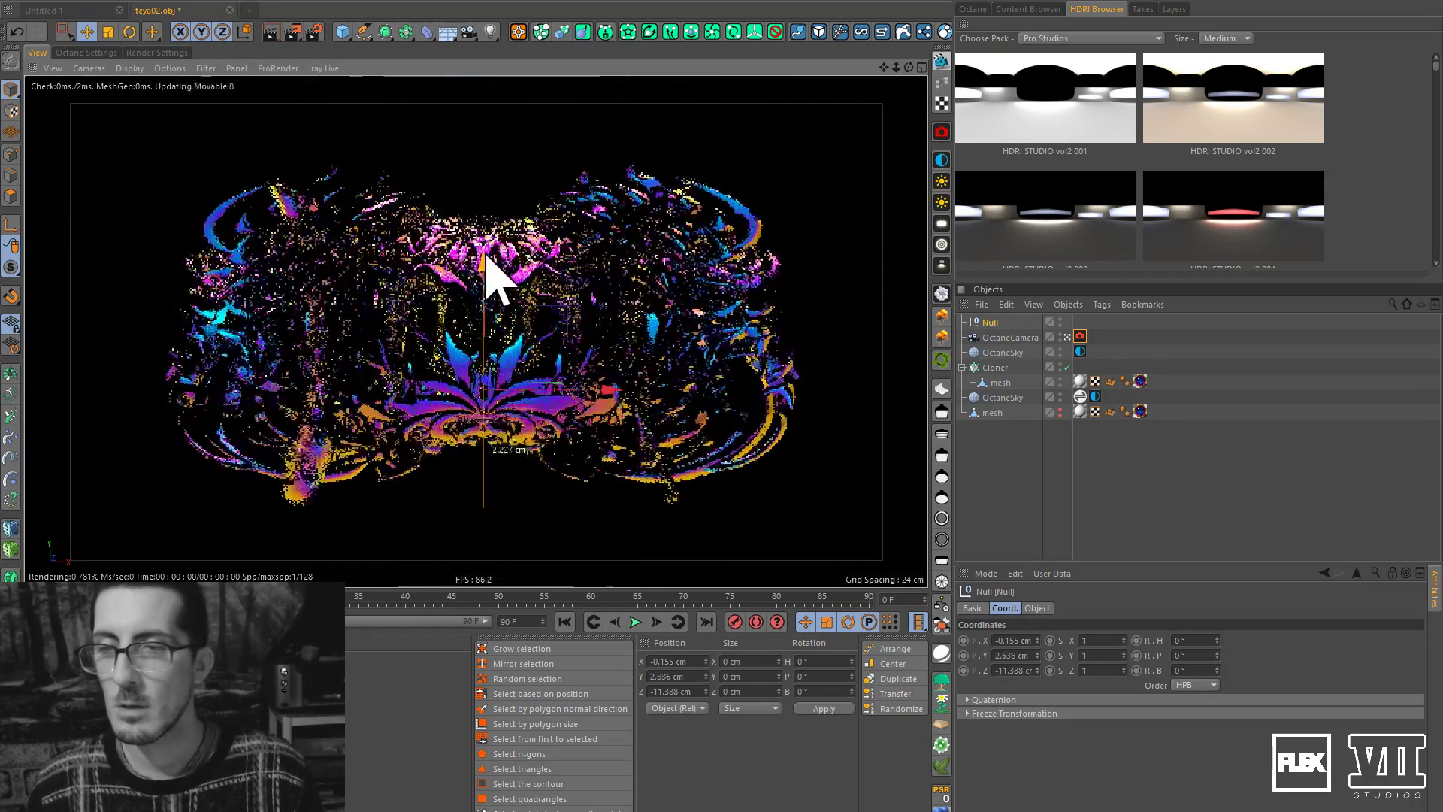
pyautogui.moveTo(483, 226); pyautogui.dragTo(484, 241)
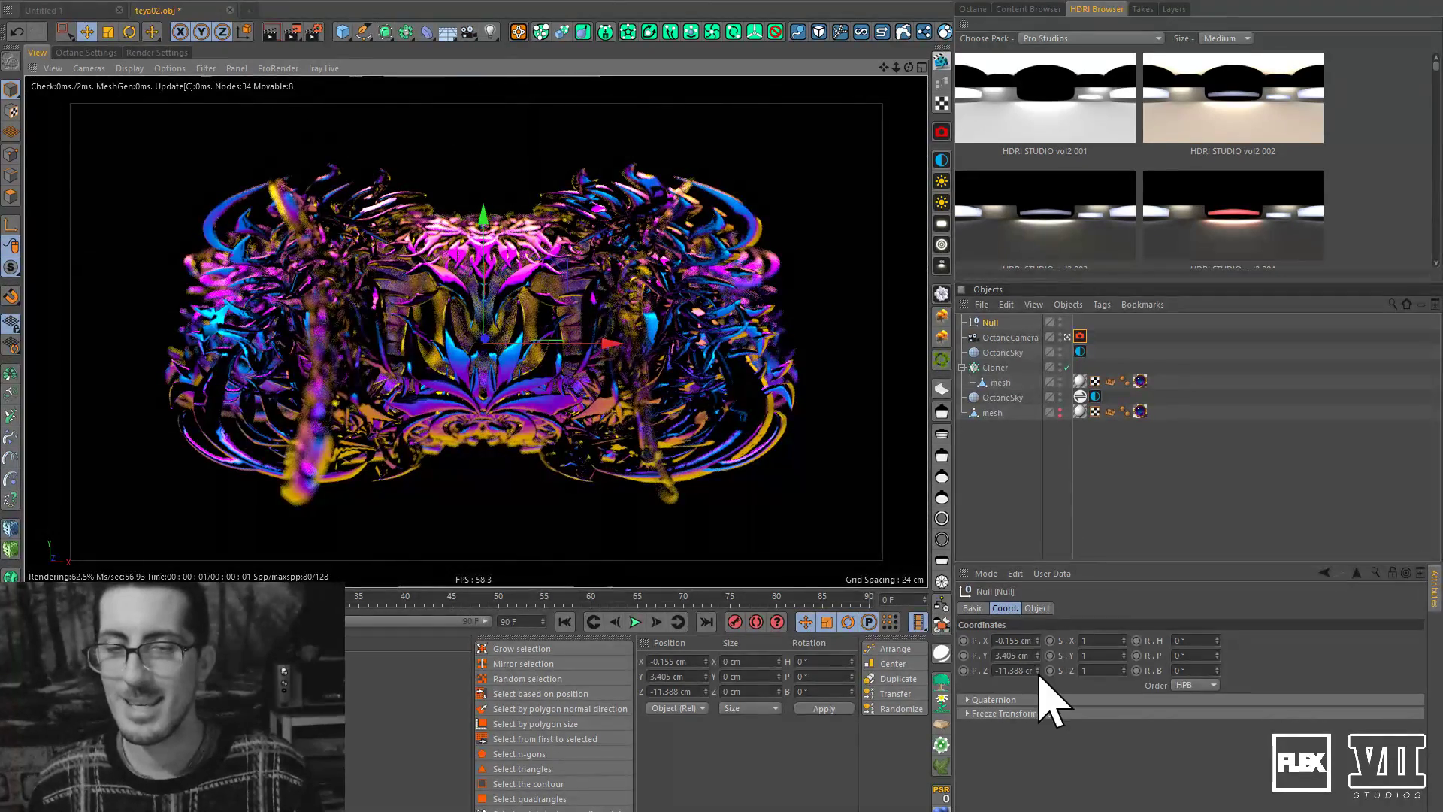
# Lower the Null to Y 2.405 cm and shift it back and forth in depth, ending at Z -12.388 cm.
pyautogui.moveTo(1037, 670); pyautogui.dragTo(940, 695)
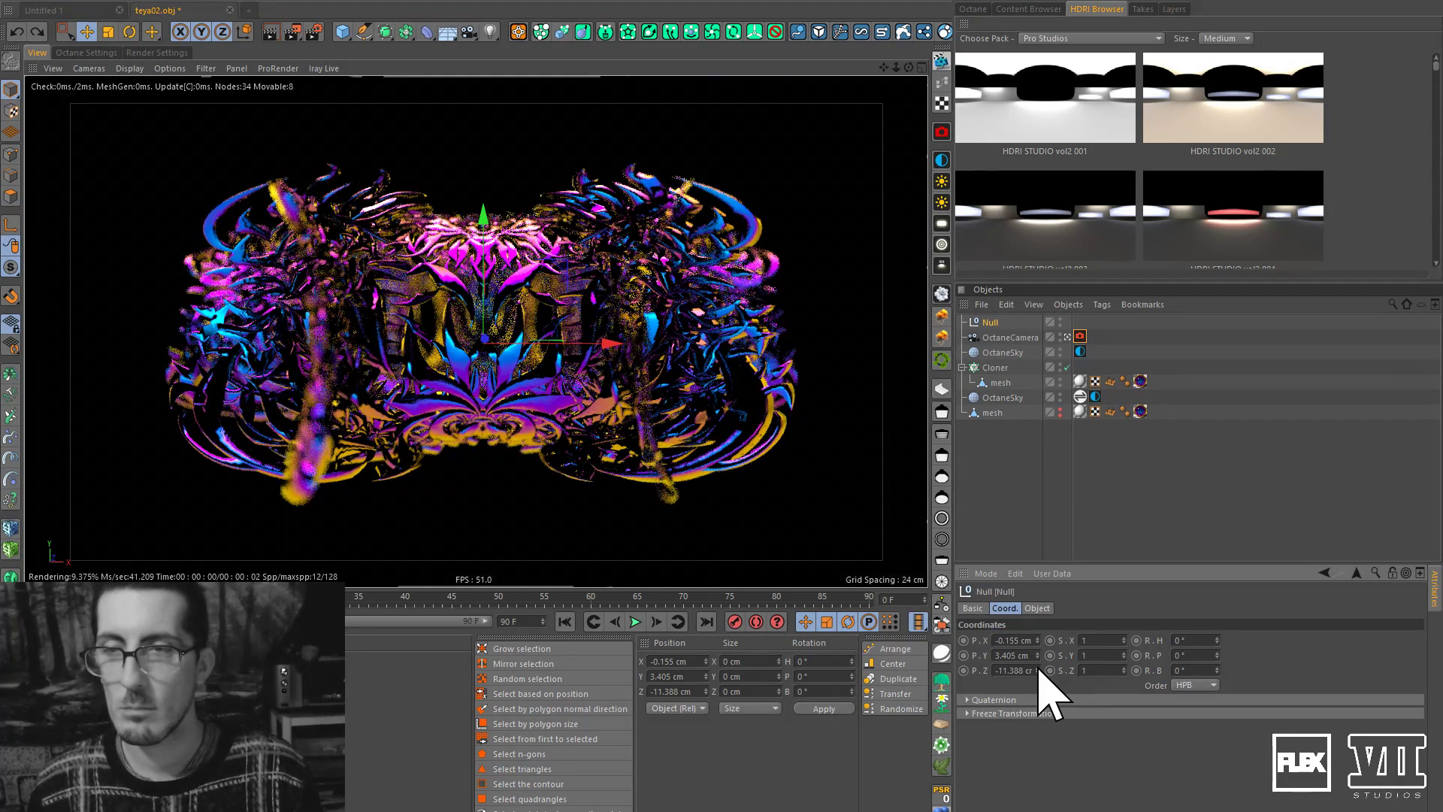
pyautogui.moveTo(1038, 665); pyautogui.dragTo(1038, 661)
pyautogui.moveTo(1038, 661); pyautogui.dragTo(1038, 659)
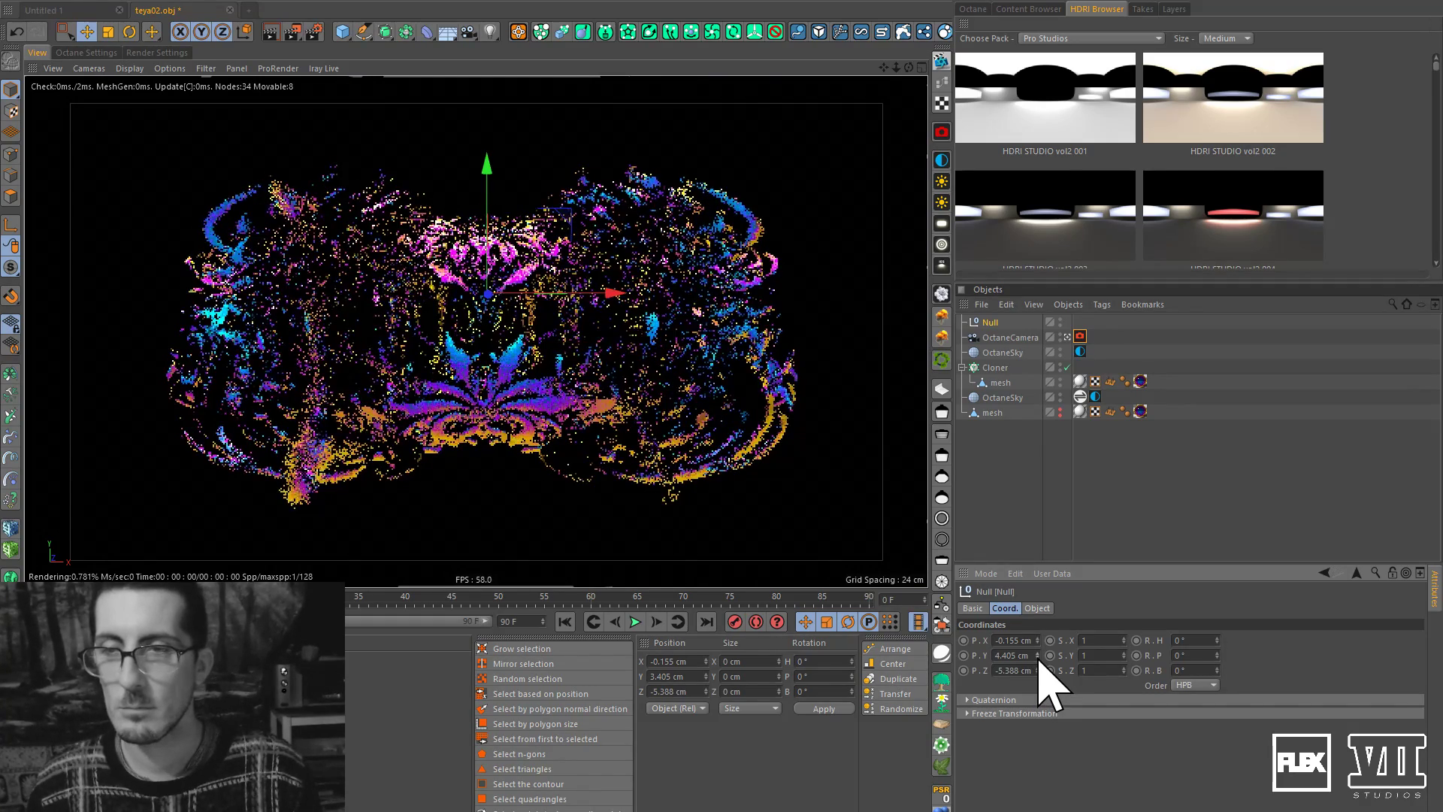
pyautogui.click(1039, 658)
pyautogui.moveTo(1038, 670); pyautogui.dragTo(1040, 664)
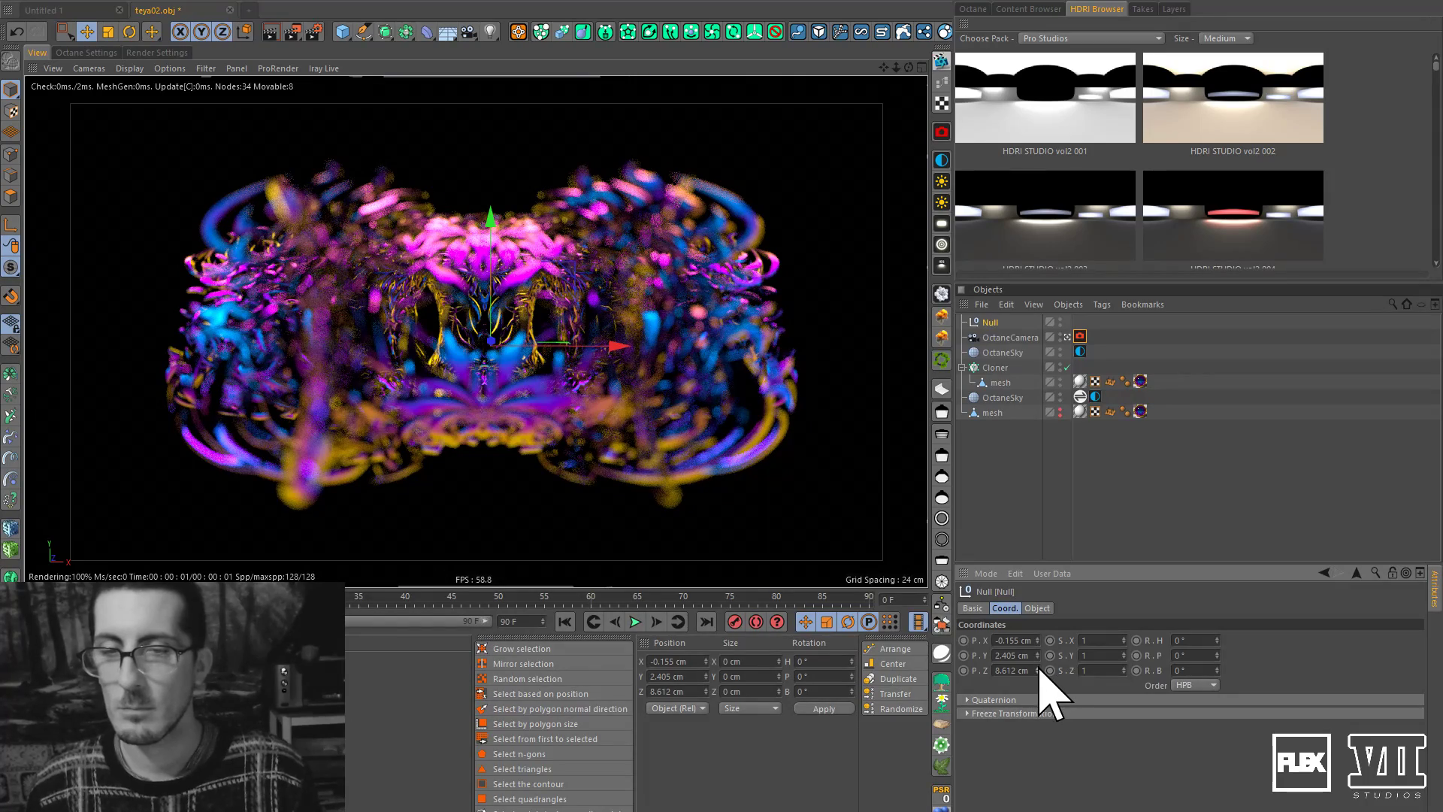
pyautogui.moveTo(1038, 669)
pyautogui.mouseDown()
pyautogui.moveTo(1038, 682)
pyautogui.moveTo(1038, 654)
pyautogui.moveTo(1040, 689)
pyautogui.mouseUp()
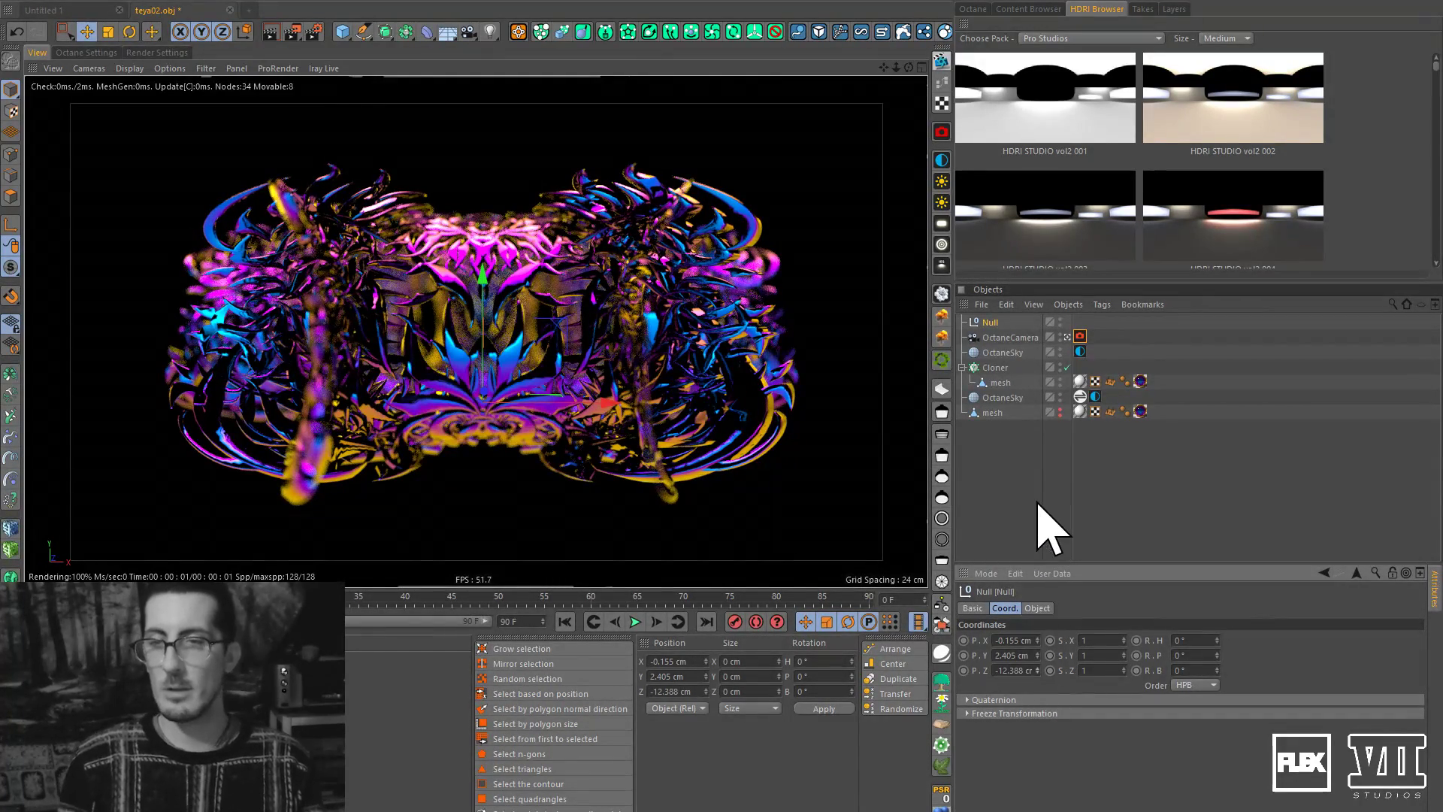
# Add a Signal tag to the Null and link it to the Null's Position Z parameter.
pyautogui.rightClick(999, 323)
pyautogui.click(1057, 379)
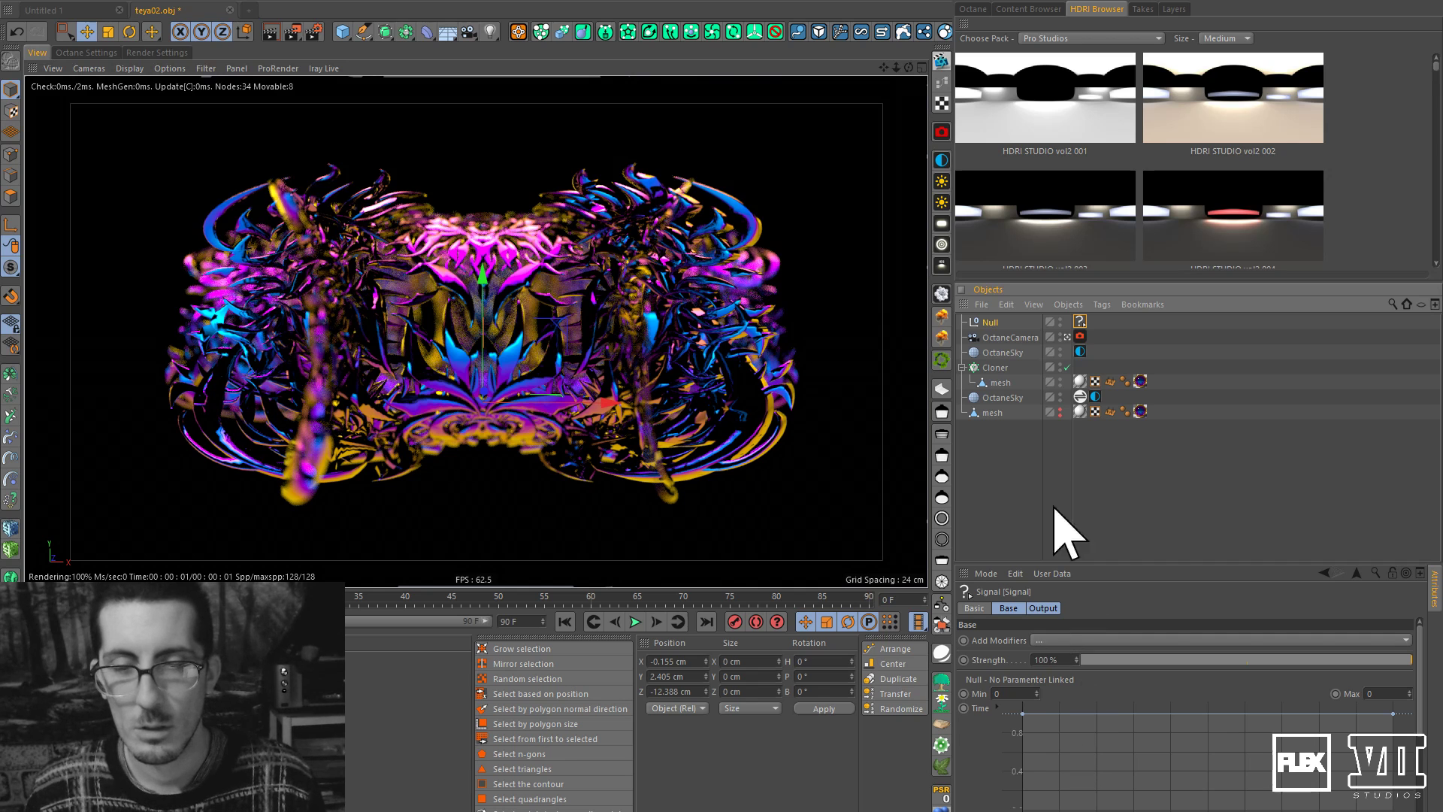
pyautogui.click(991, 324)
pyautogui.moveTo(989, 671); pyautogui.dragTo(1087, 397)
pyautogui.moveTo(1085, 333); pyautogui.dragTo(1088, 337)
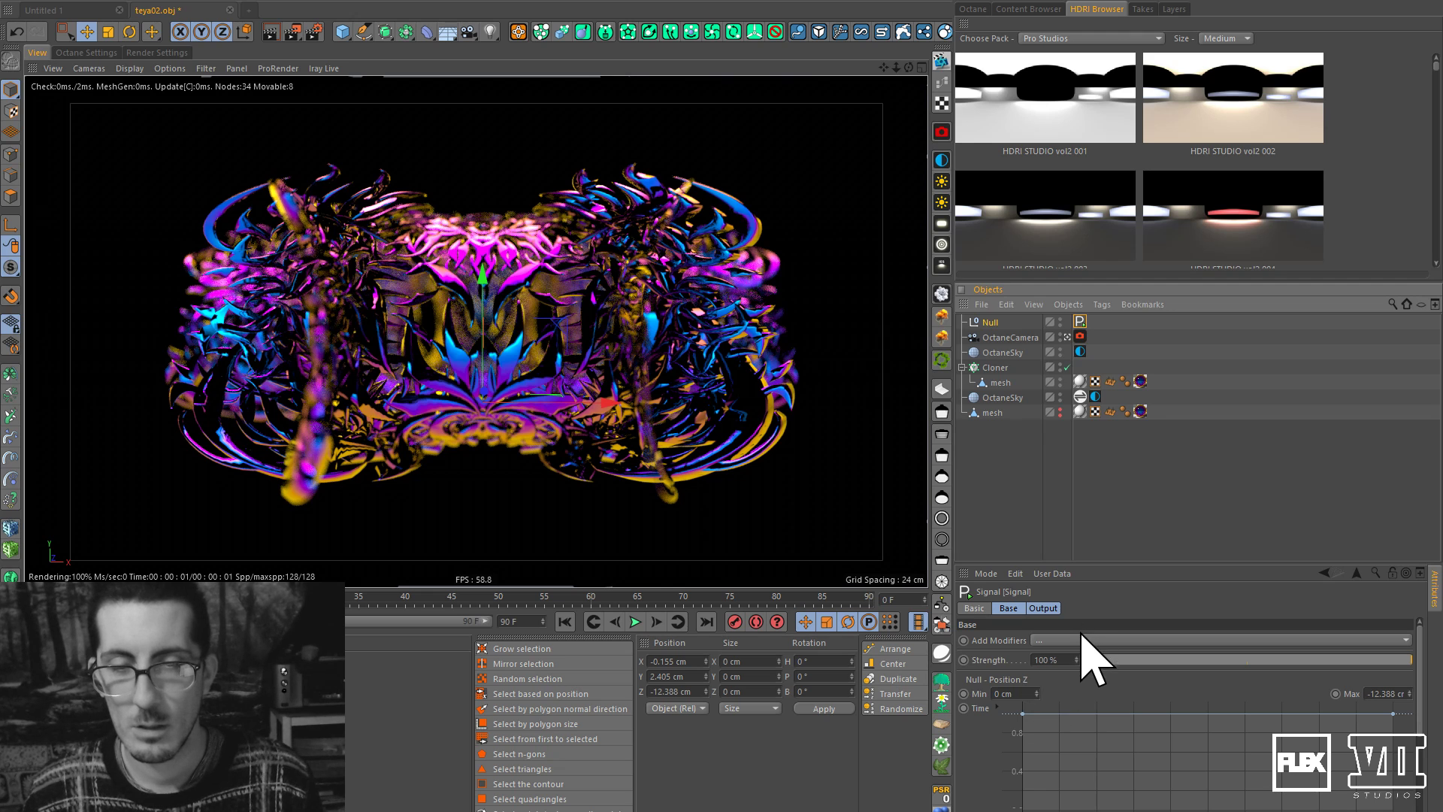
# Set the Signal tag's Position Z range to a minimum of -11 cm and a maximum of 11 cm.
pyautogui.click(1406, 639)
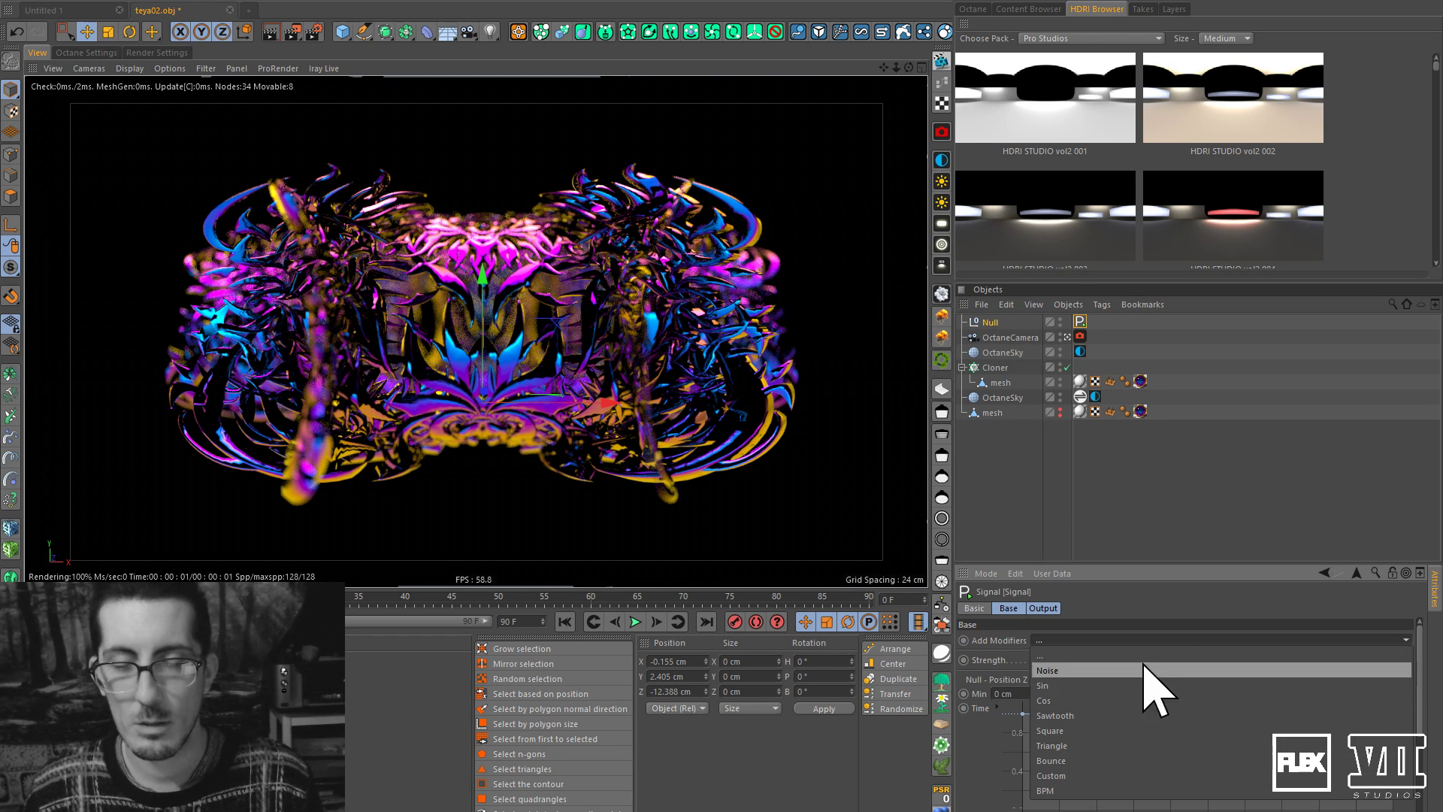
pyautogui.click(1170, 568)
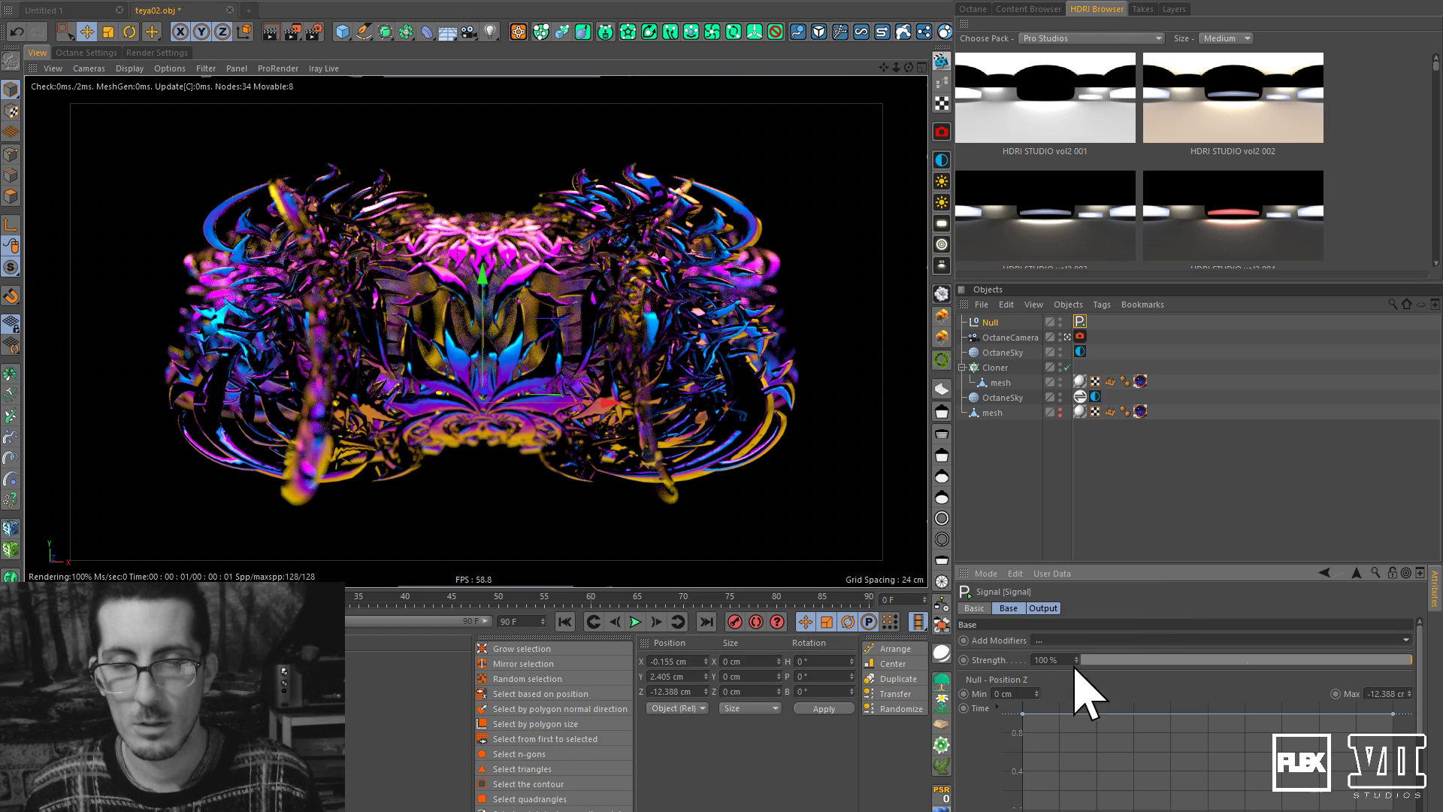
pyautogui.click(1037, 696)
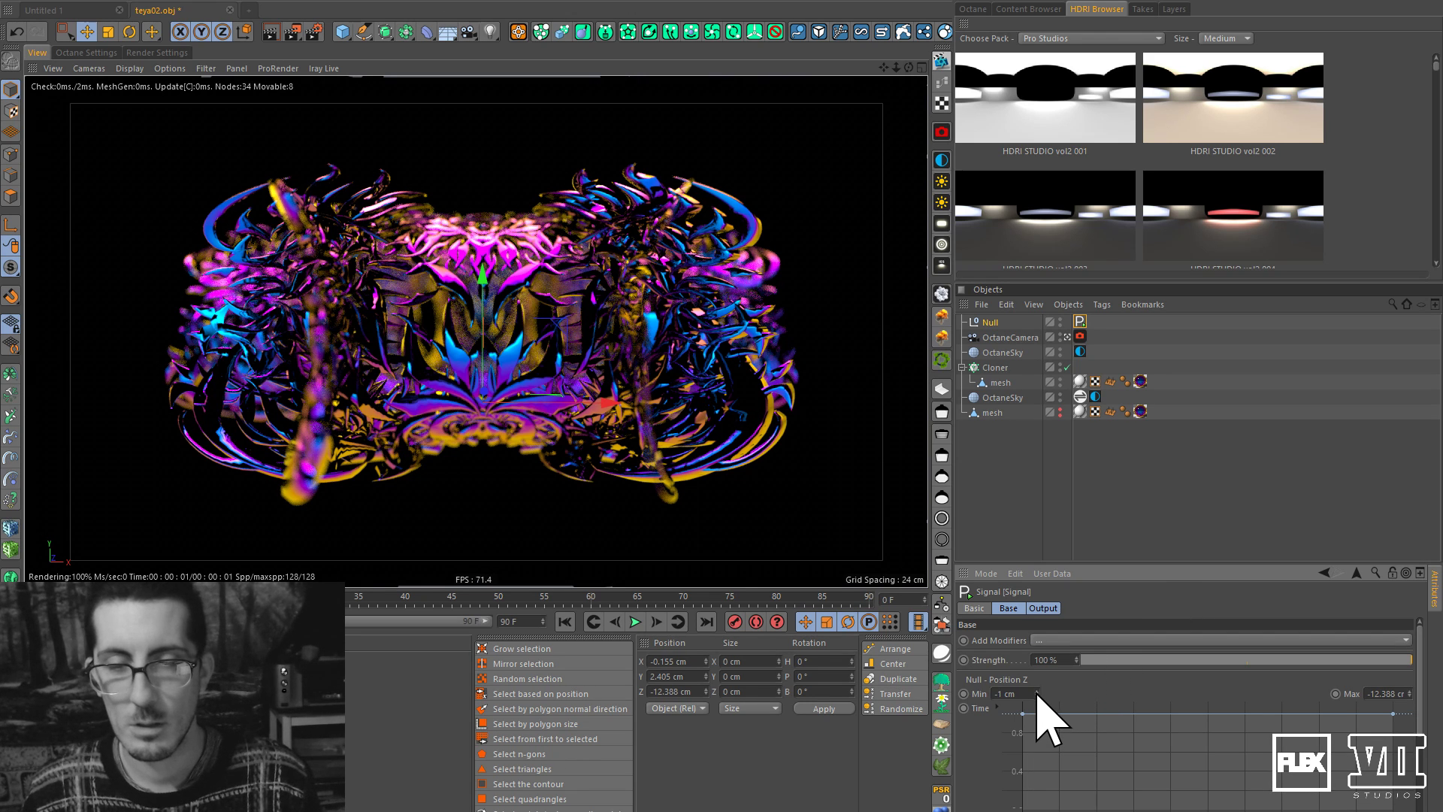
pyautogui.click(1008, 694)
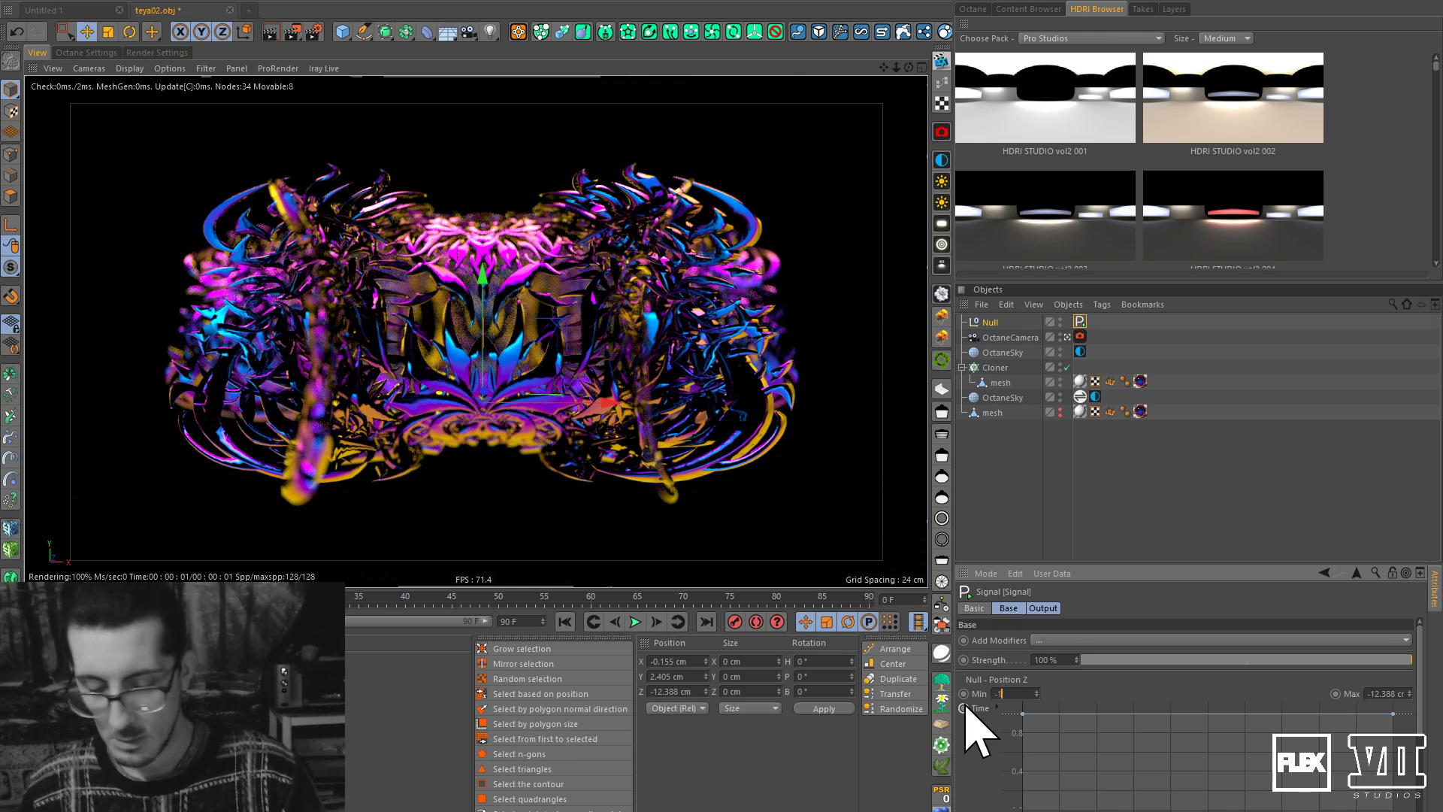
pyautogui.write('11')
pyautogui.press('Return')
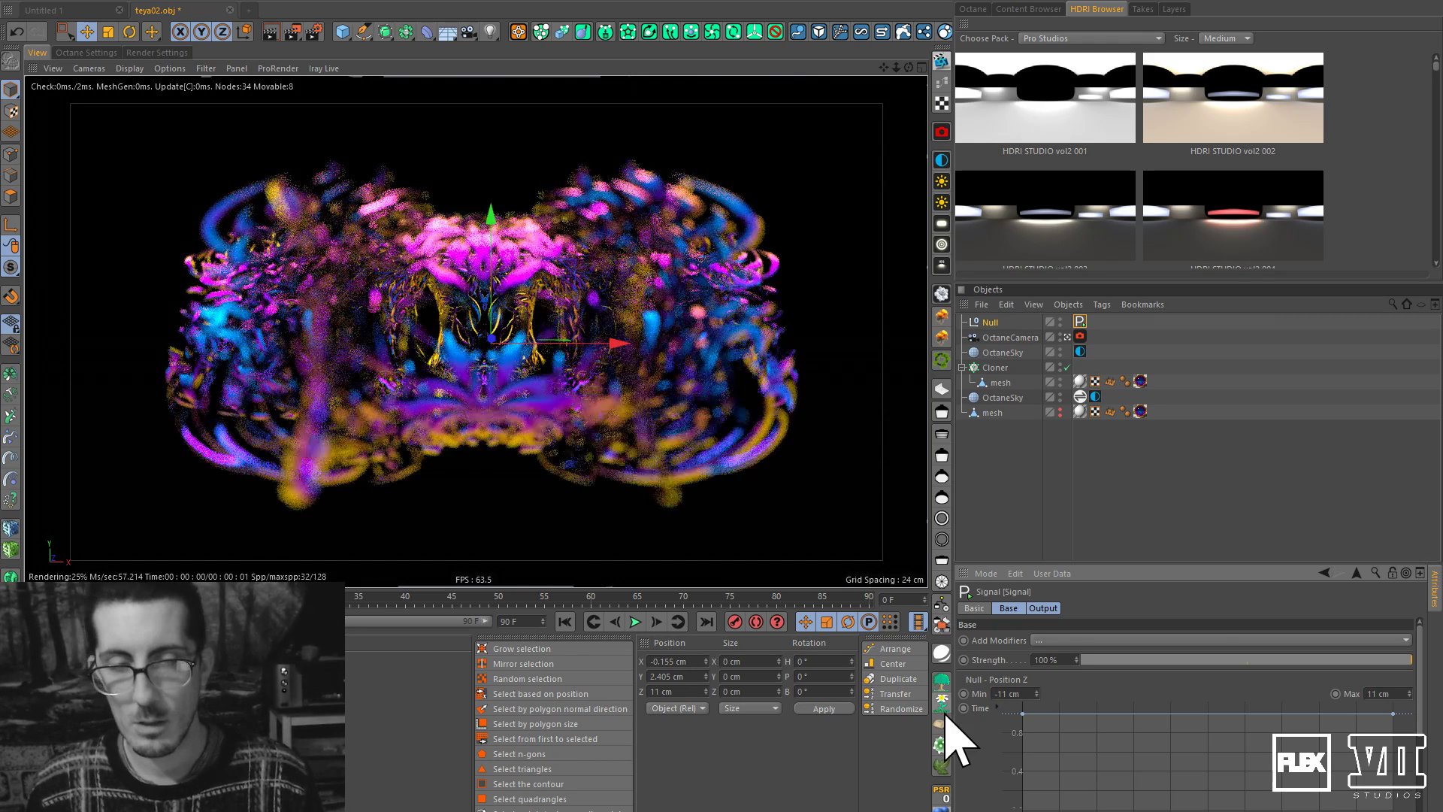
# Apply the Sin spline preset to the Signal tag's time curve.
pyautogui.rightClick(1086, 750)
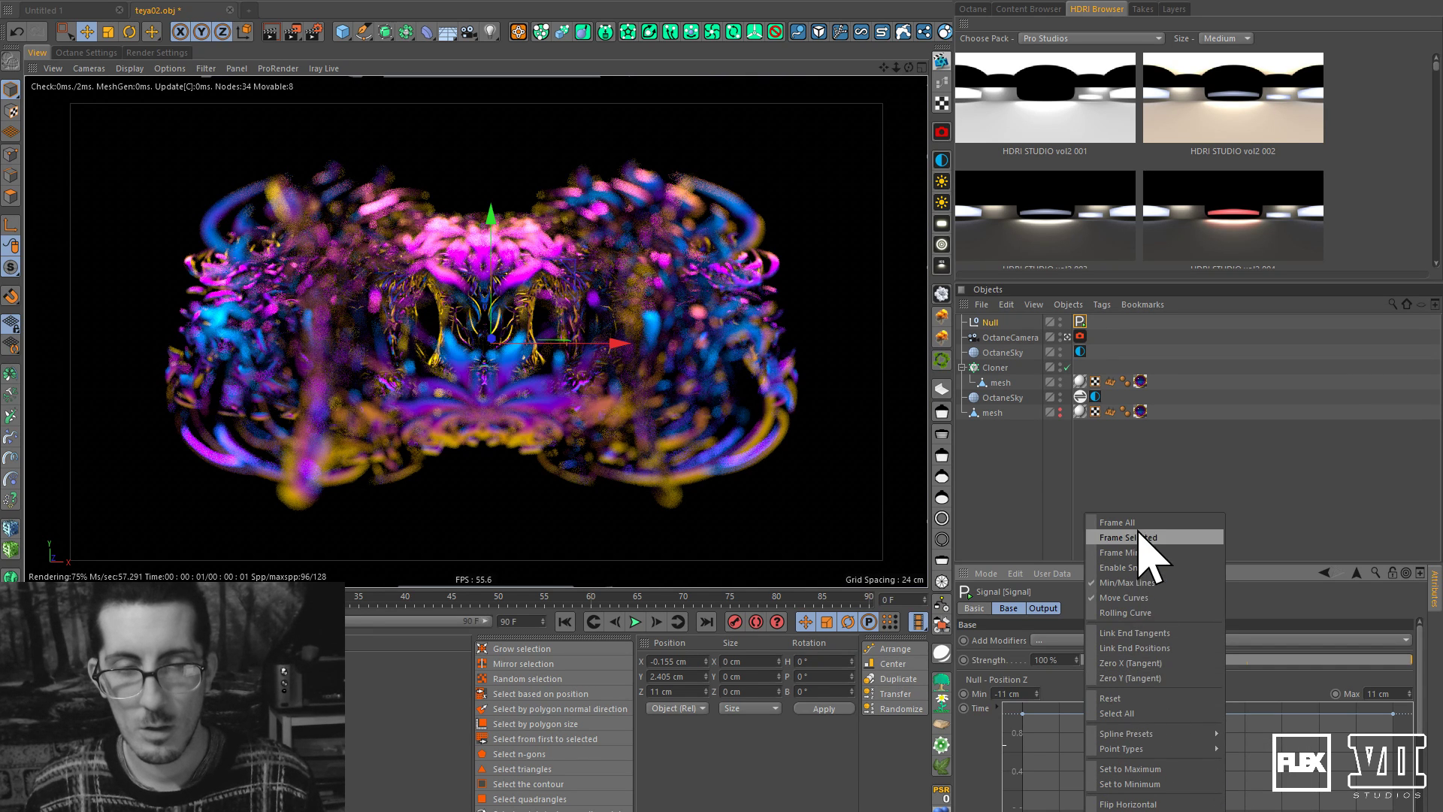
pyautogui.moveTo(1196, 734)
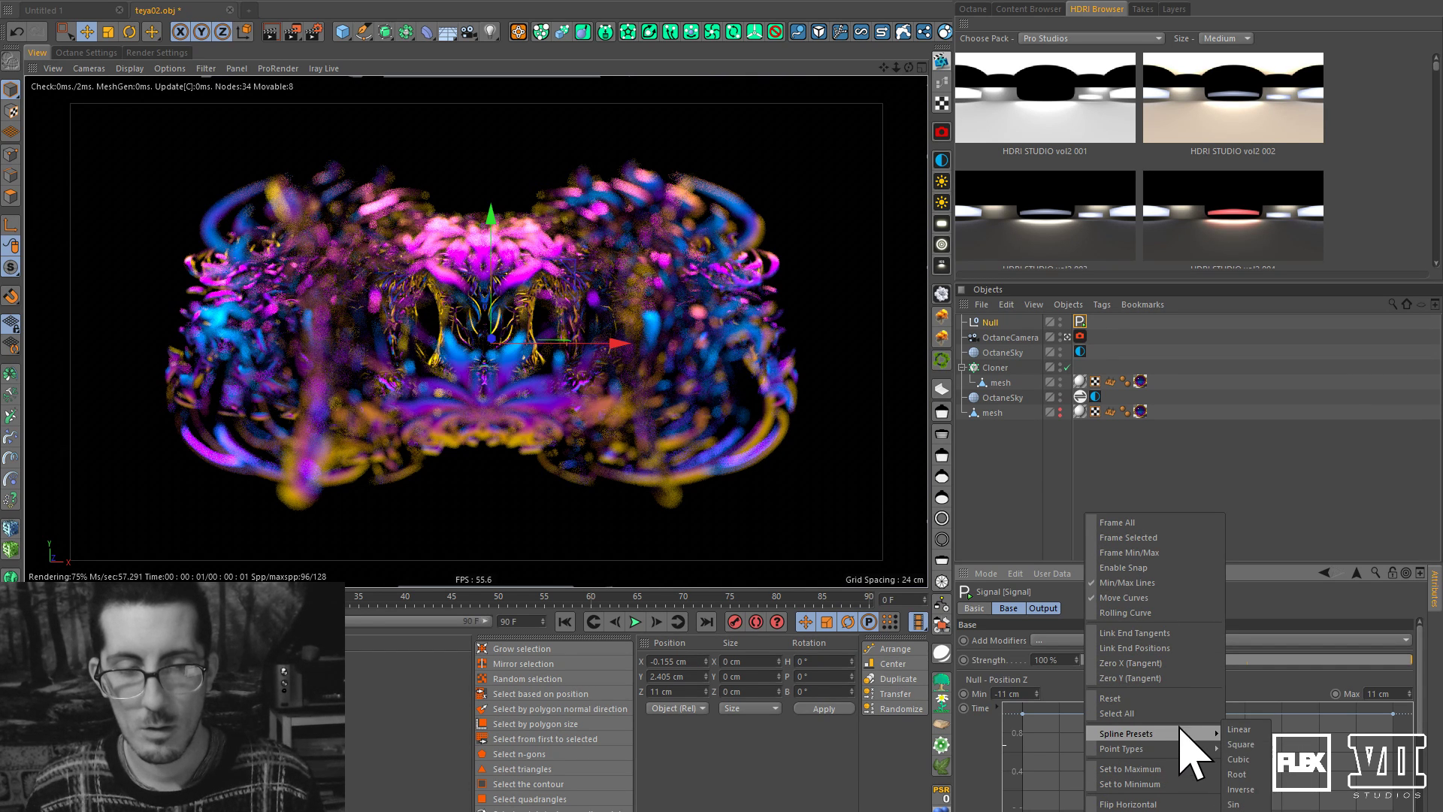
pyautogui.click(1234, 805)
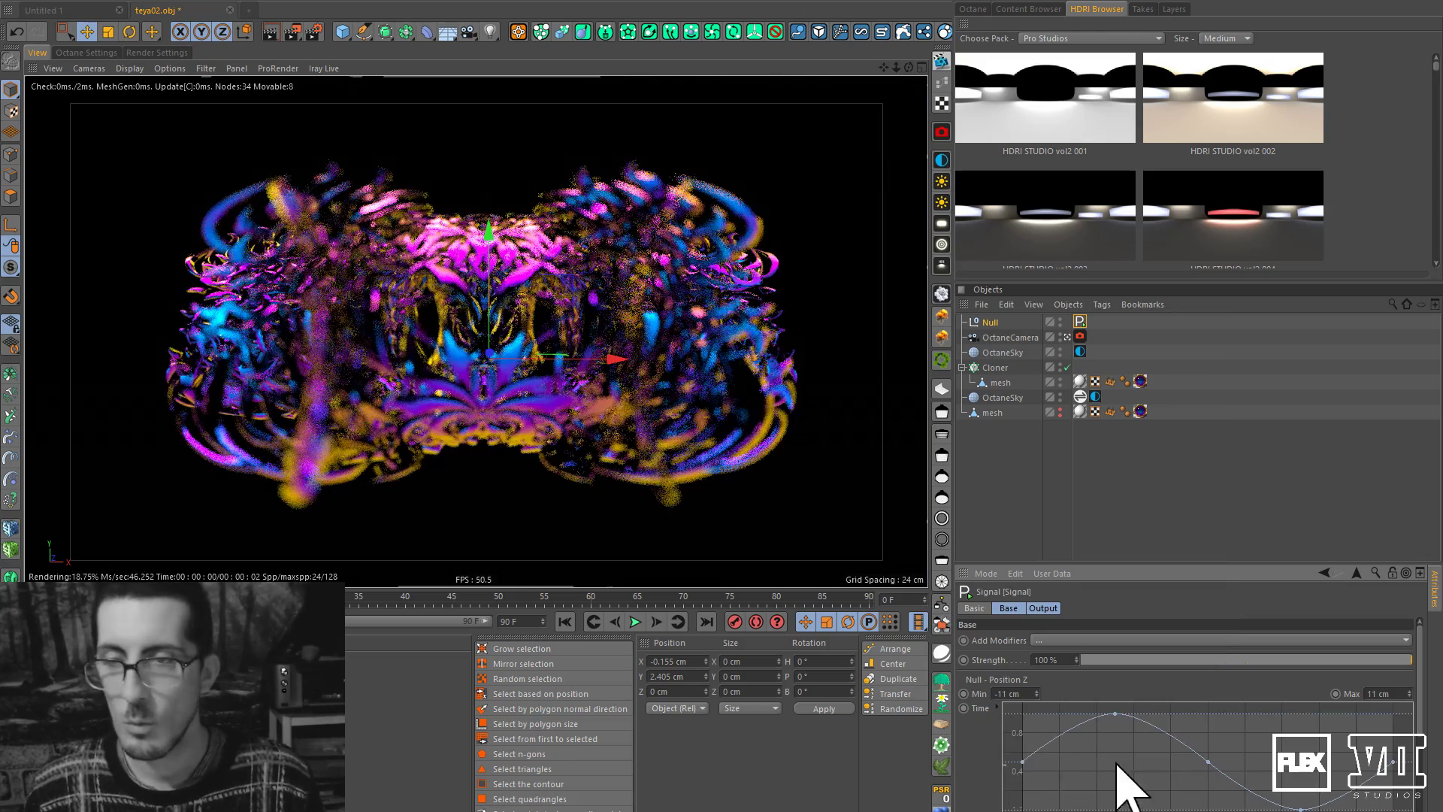
# Play the animation to check the shifting focus, and scrub the timeline back to frame 0.
pyautogui.click(636, 623)
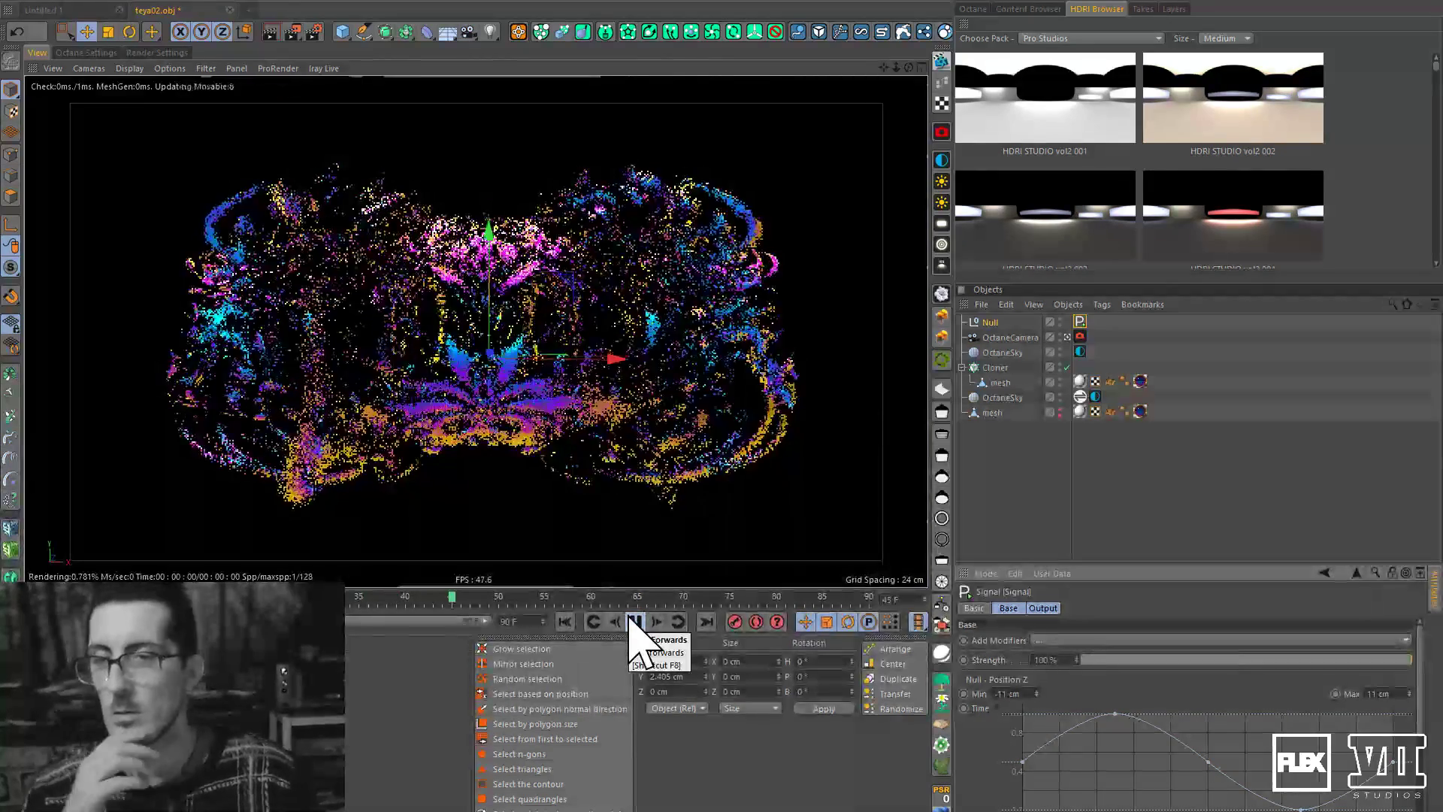
pyautogui.click(635, 623)
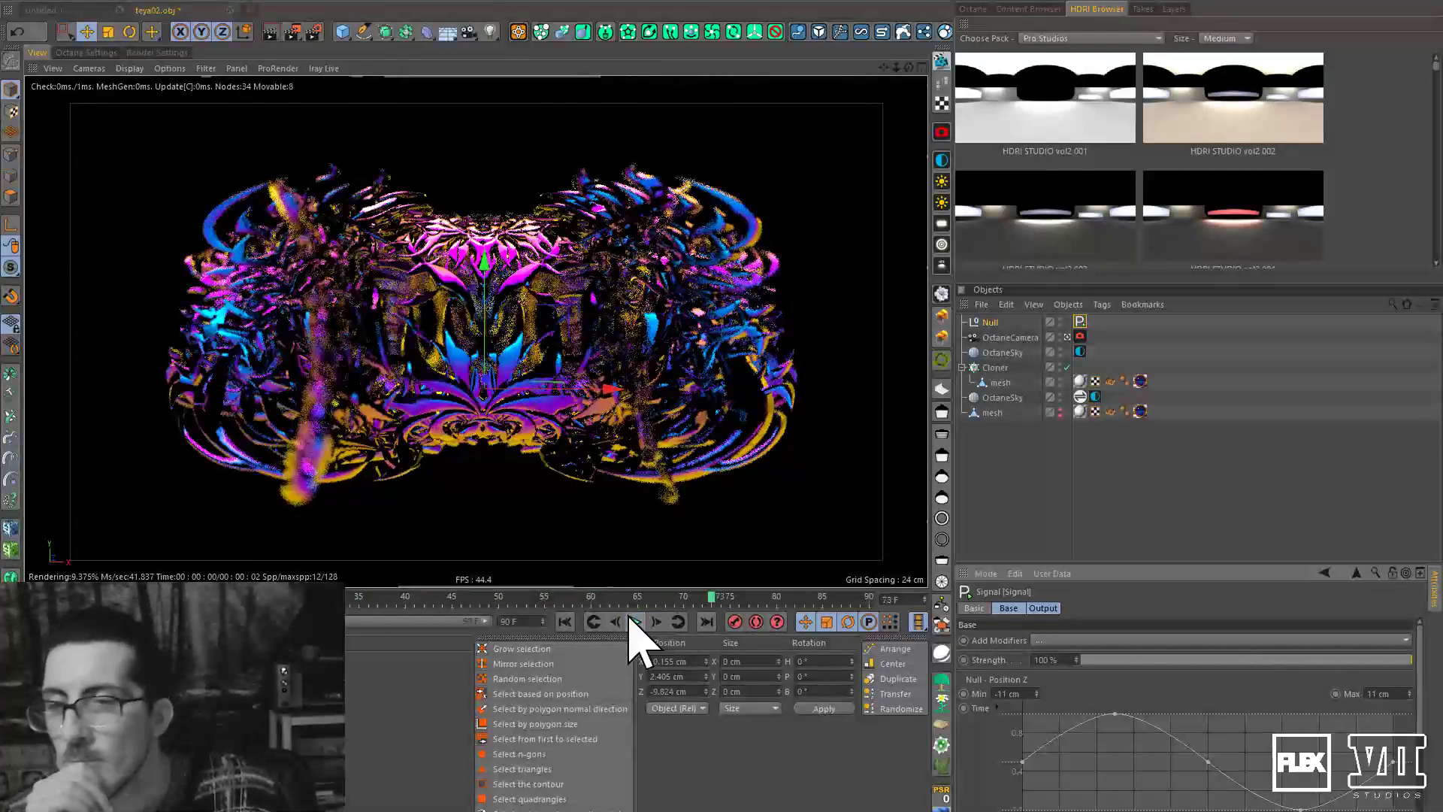
pyautogui.moveTo(723, 587); pyautogui.dragTo(301, 605)
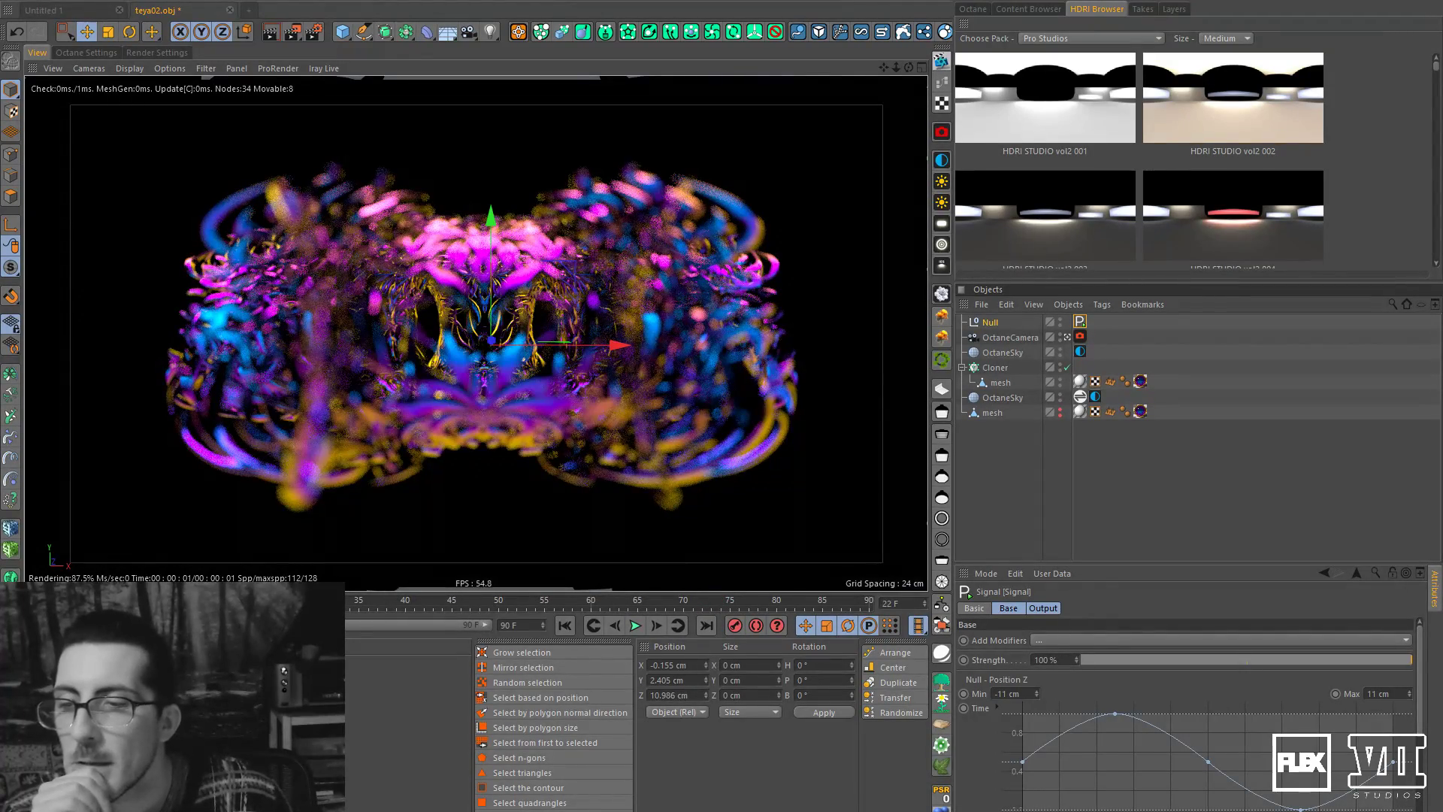
pyautogui.moveTo(301, 605); pyautogui.dragTo(34, 605)
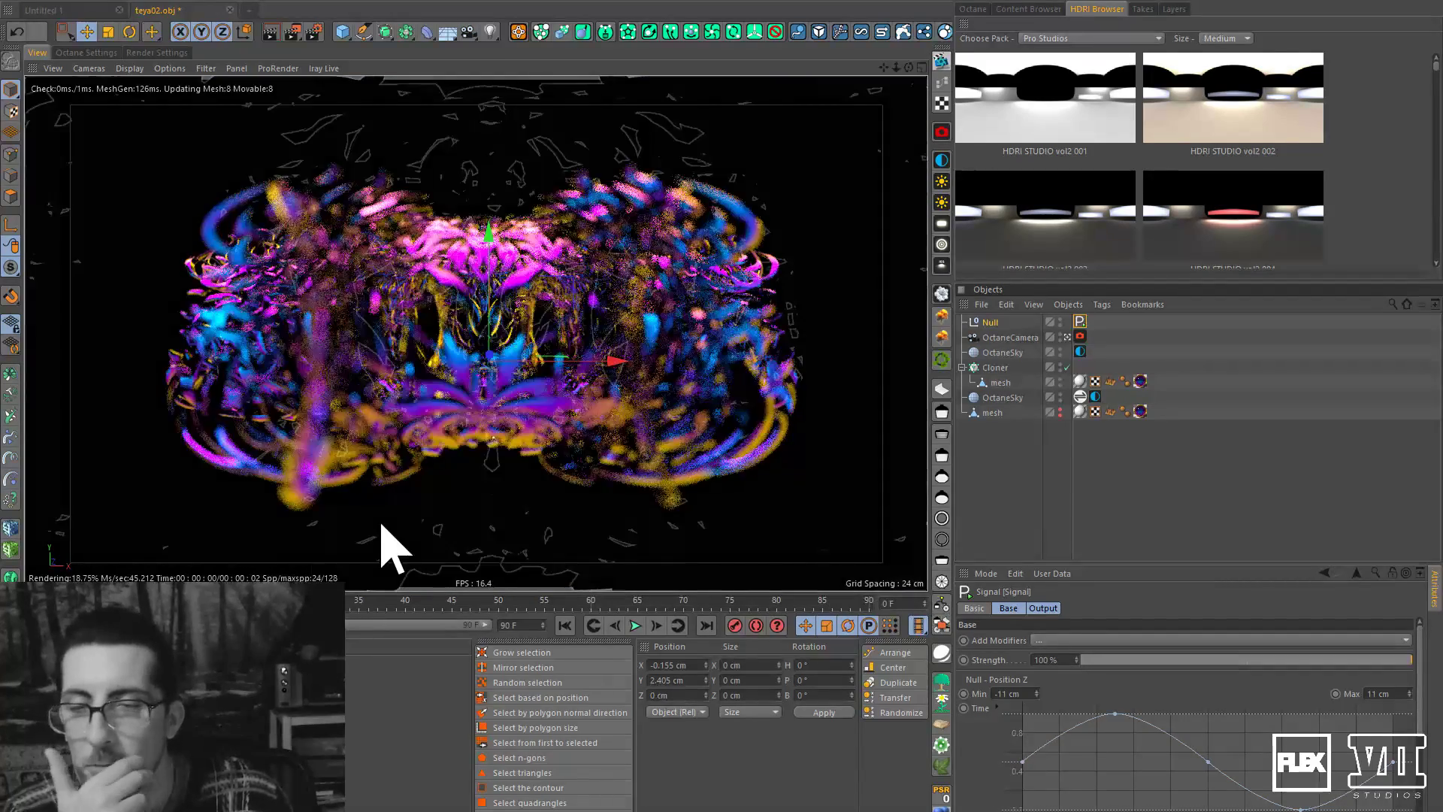
# Set the animation's end to frame 89 and save the project as teya02.c4d.
pyautogui.moveTo(1420, 656); pyautogui.dragTo(1427, 690)
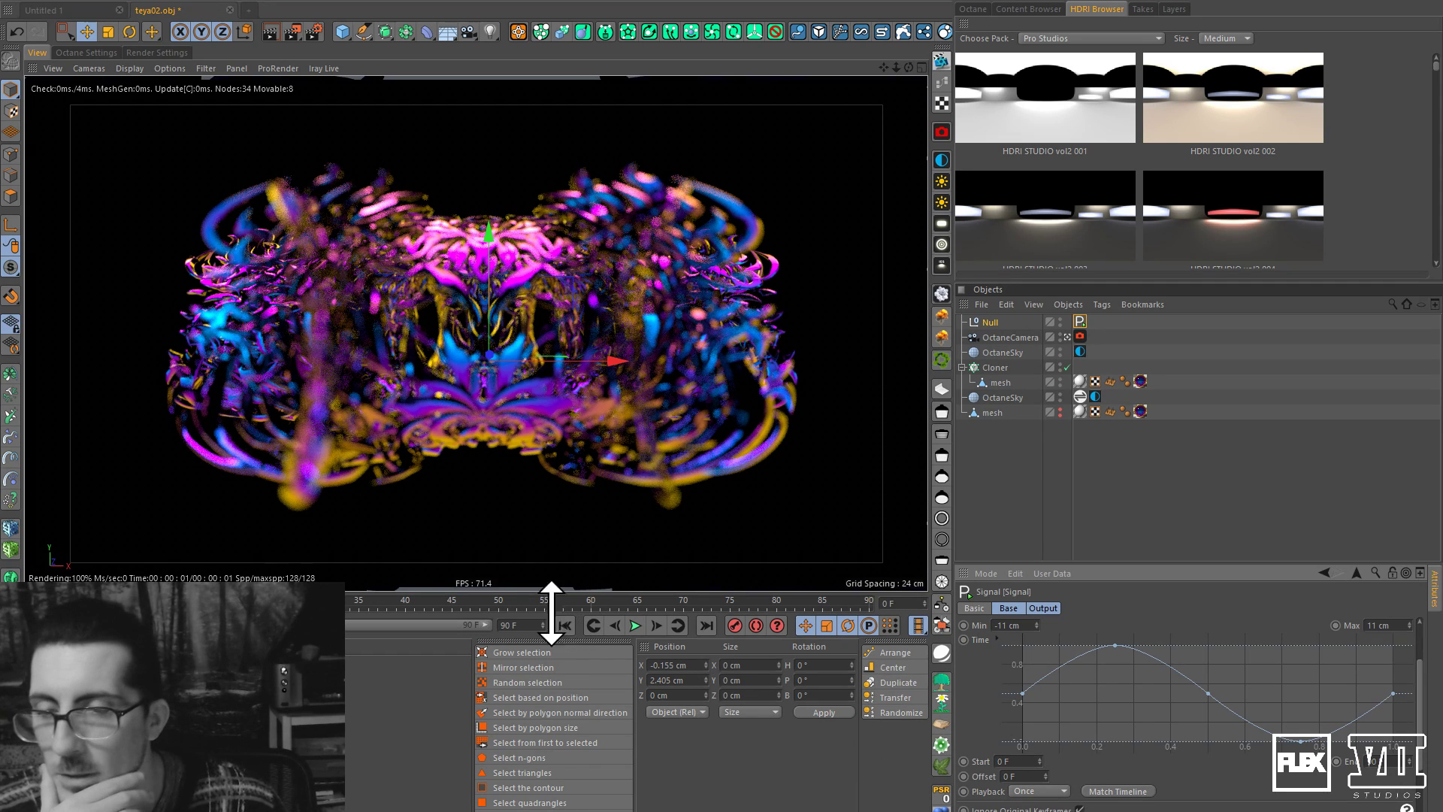
pyautogui.click(543, 629)
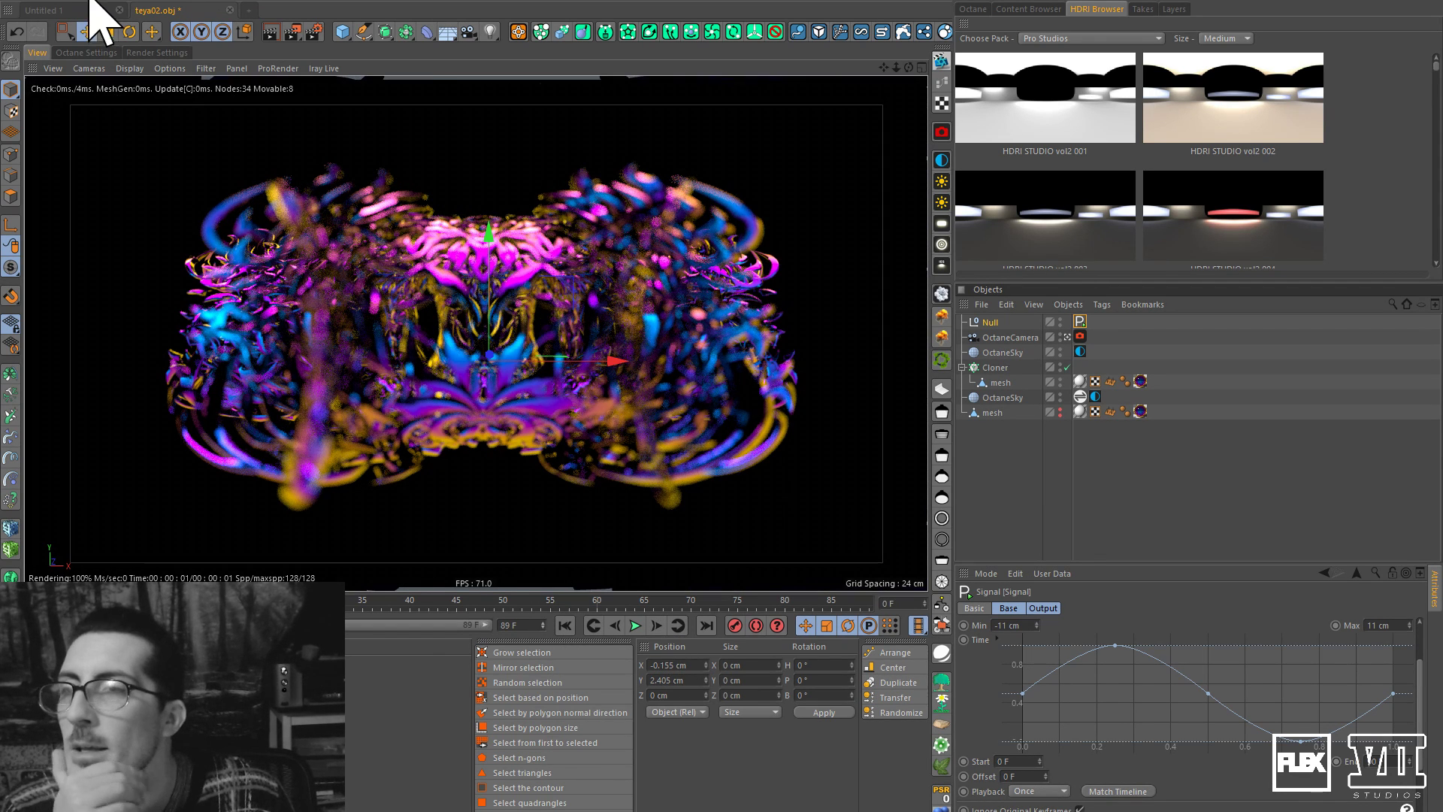
pyautogui.click(27, 8)
pyautogui.click(36, 109)
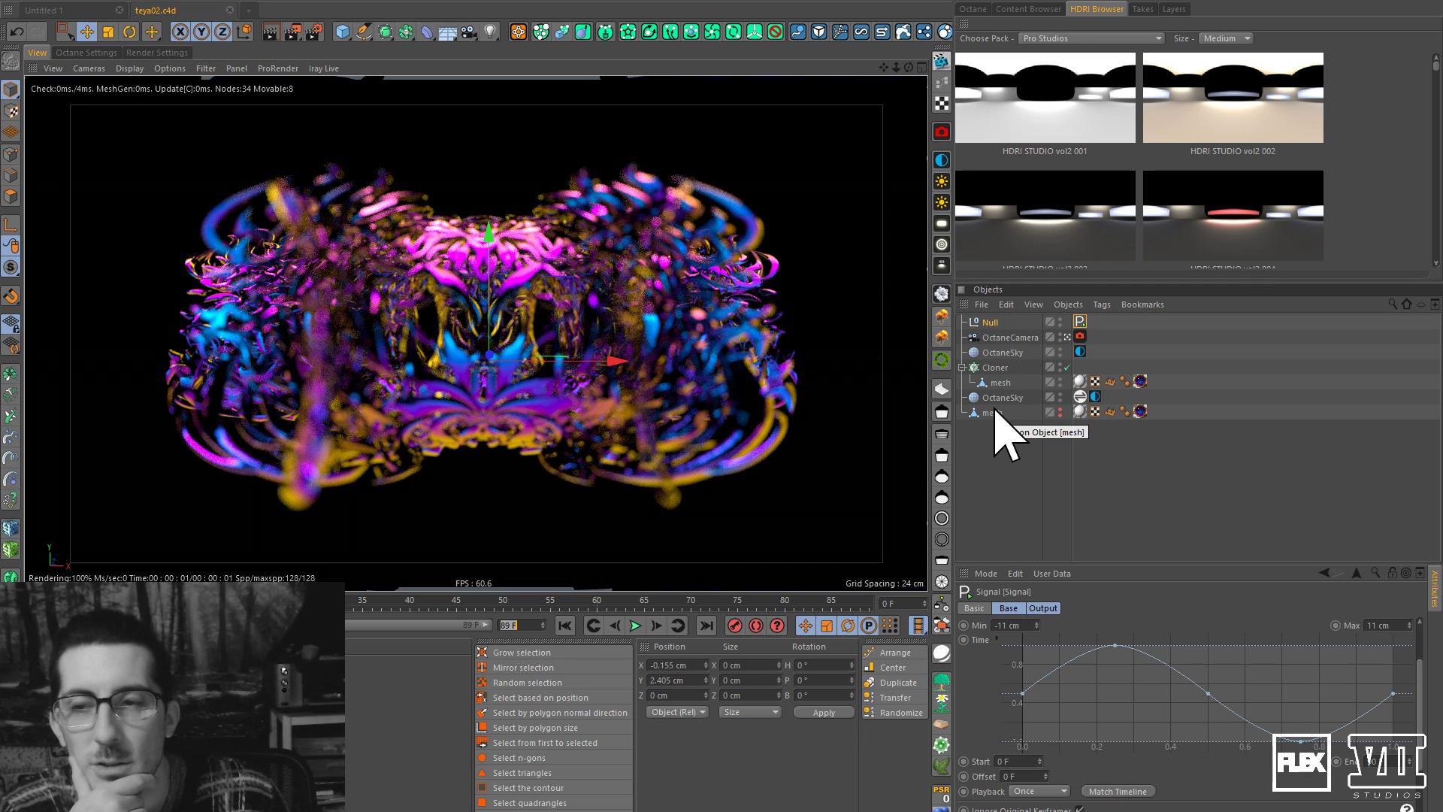
# Select the Cloner in the object hierarchy and show its Object properties.
pyautogui.click(1005, 368)
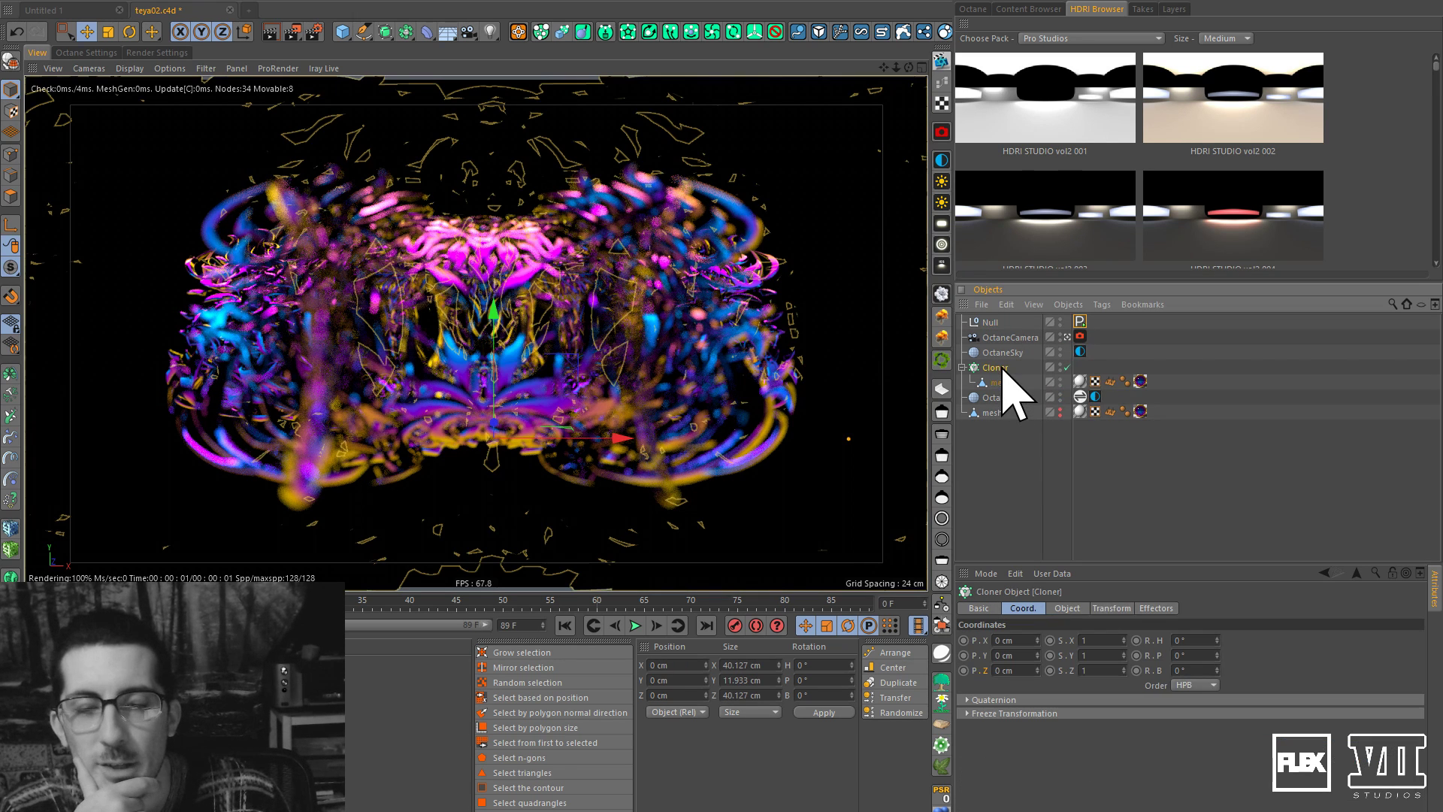
pyautogui.click(1075, 608)
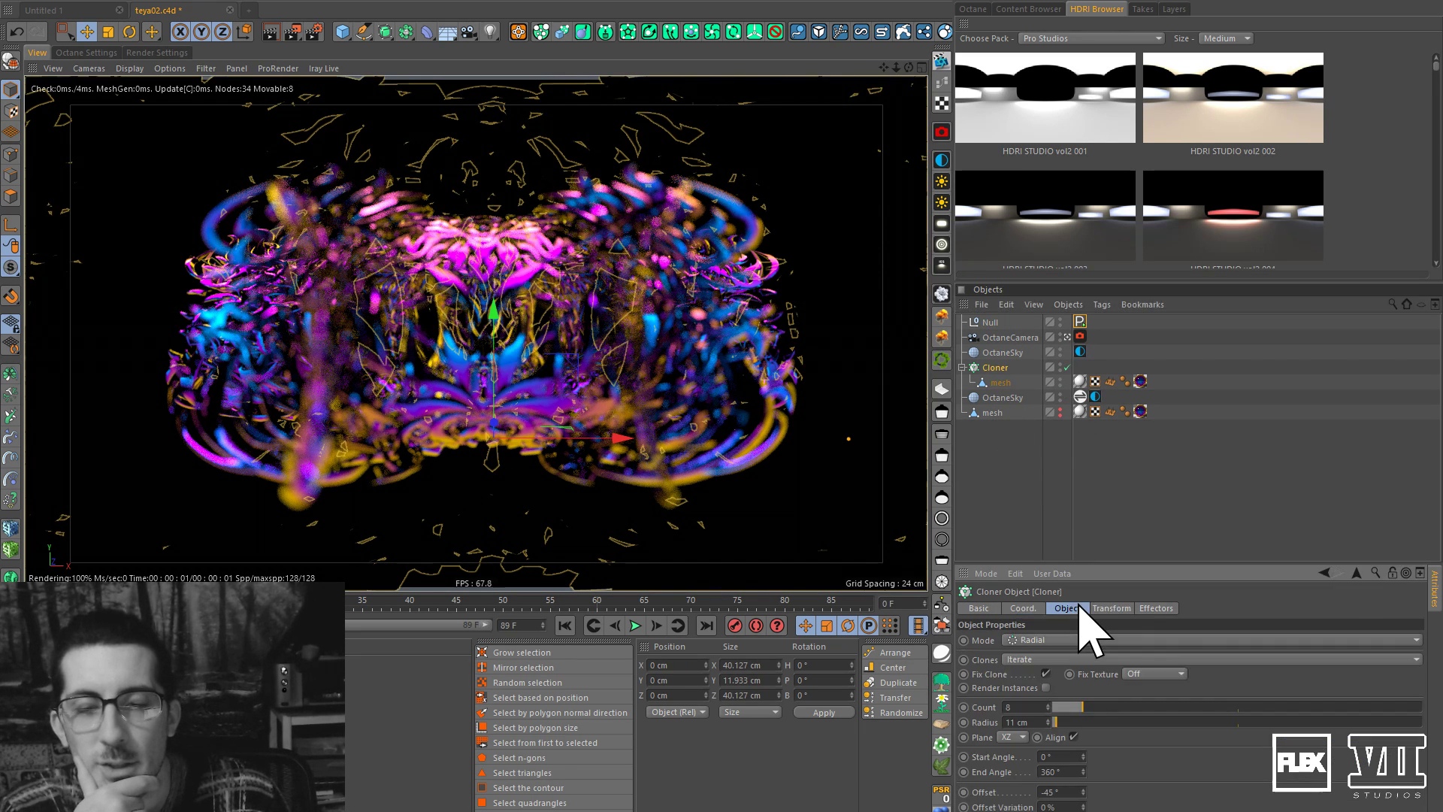
pyautogui.click(990, 366)
pyautogui.rightClick(990, 381)
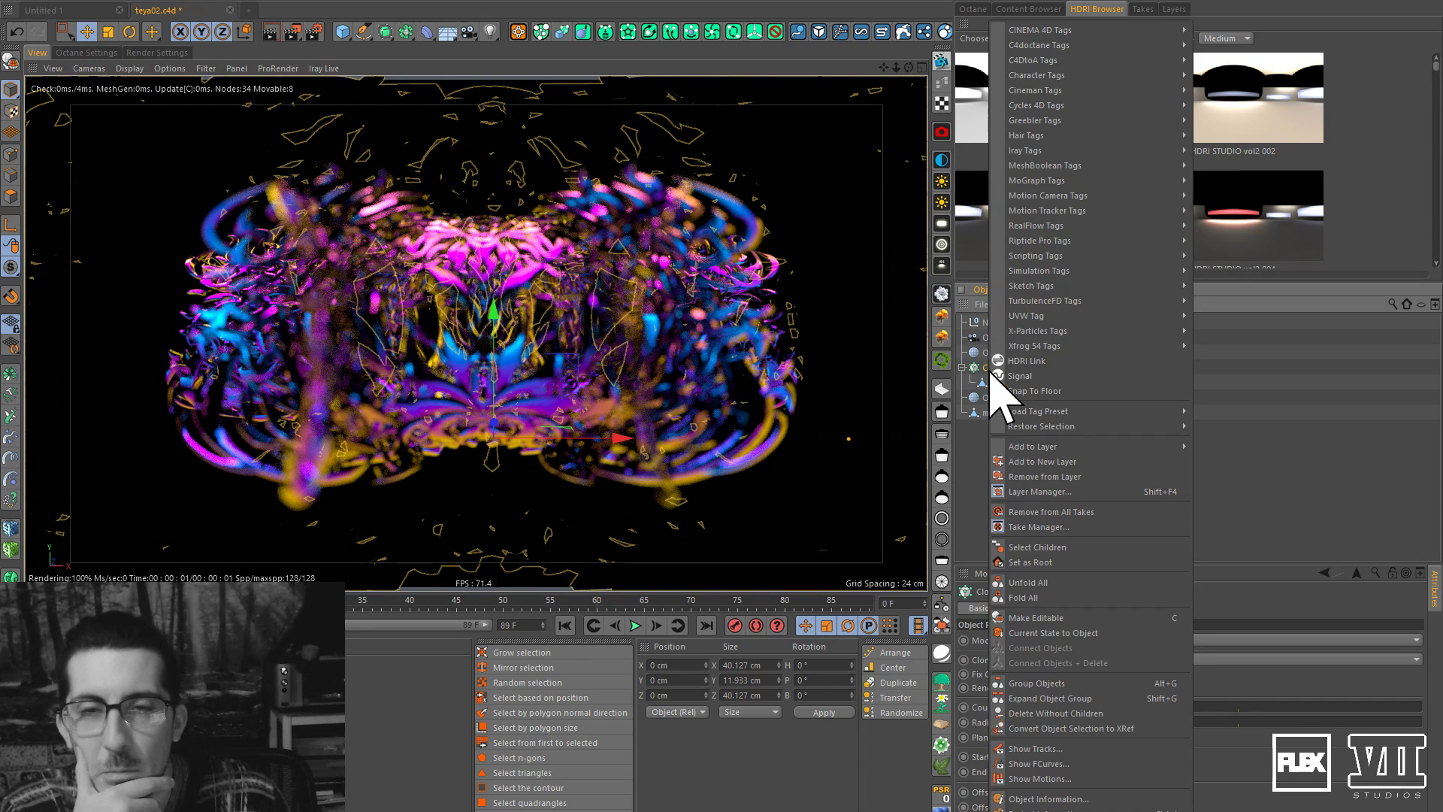
pyautogui.moveTo(1116, 28)
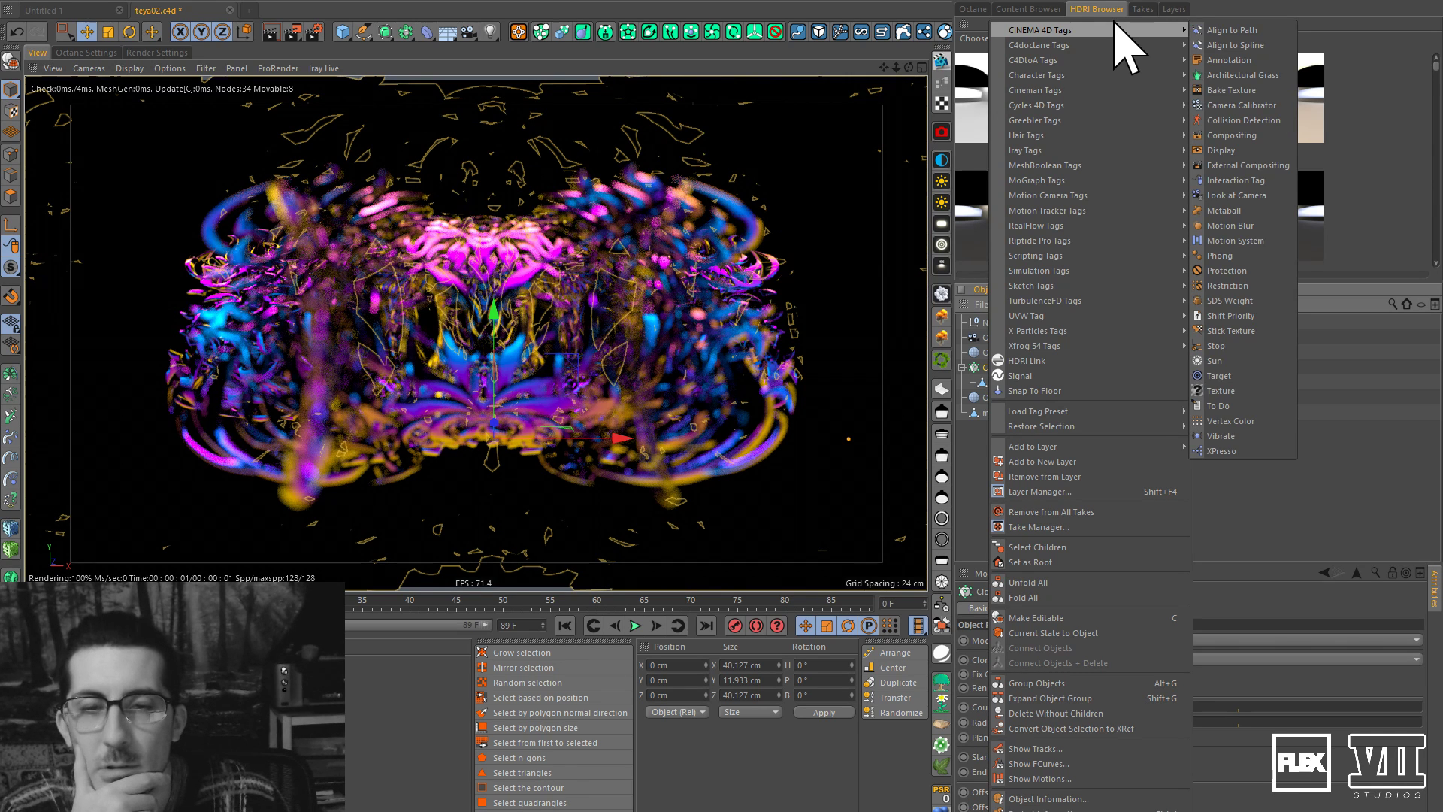
pyautogui.click(966, 530)
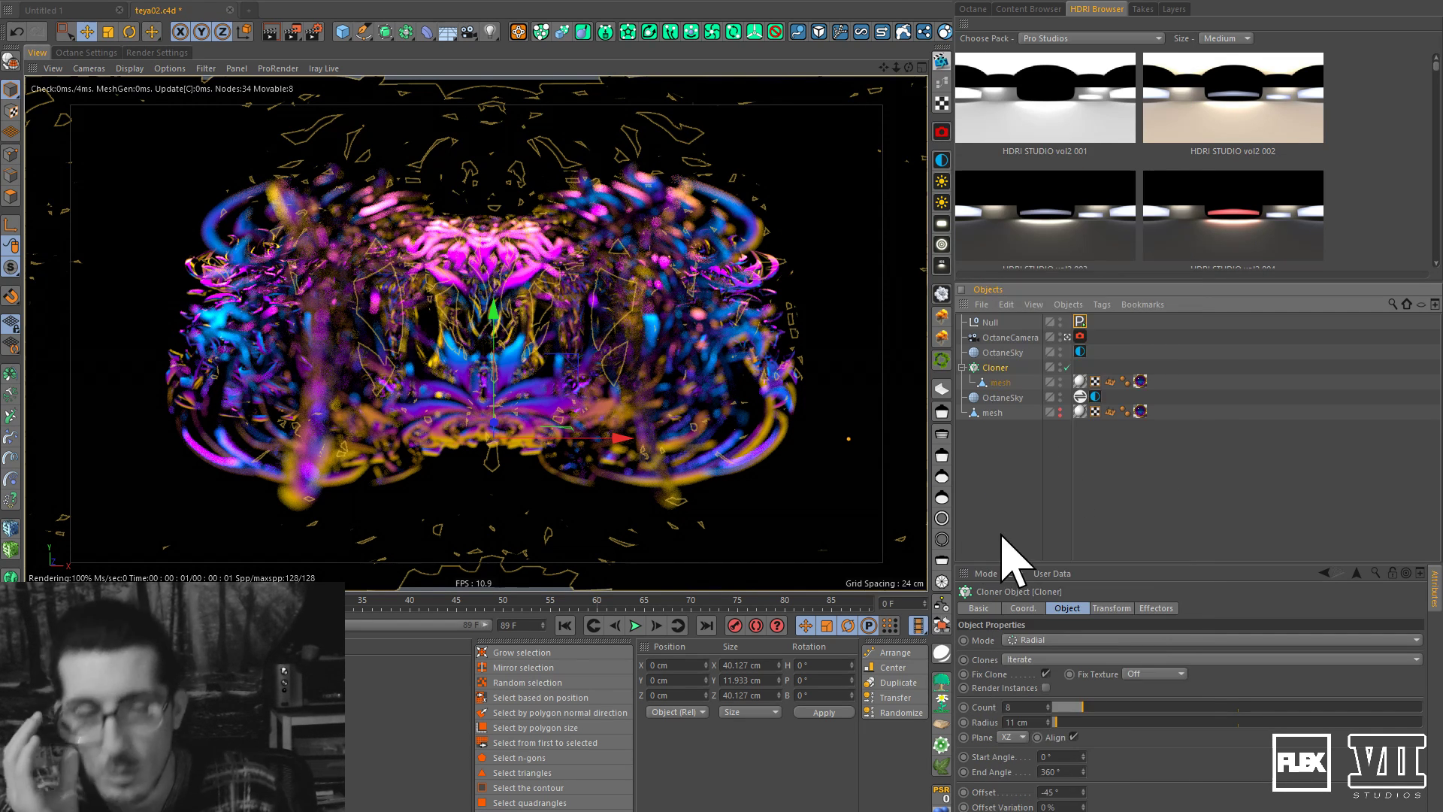
# Keep the Cloner's Offset at -45° and record a keyframe for it at frame 0.
pyautogui.click(1080, 322)
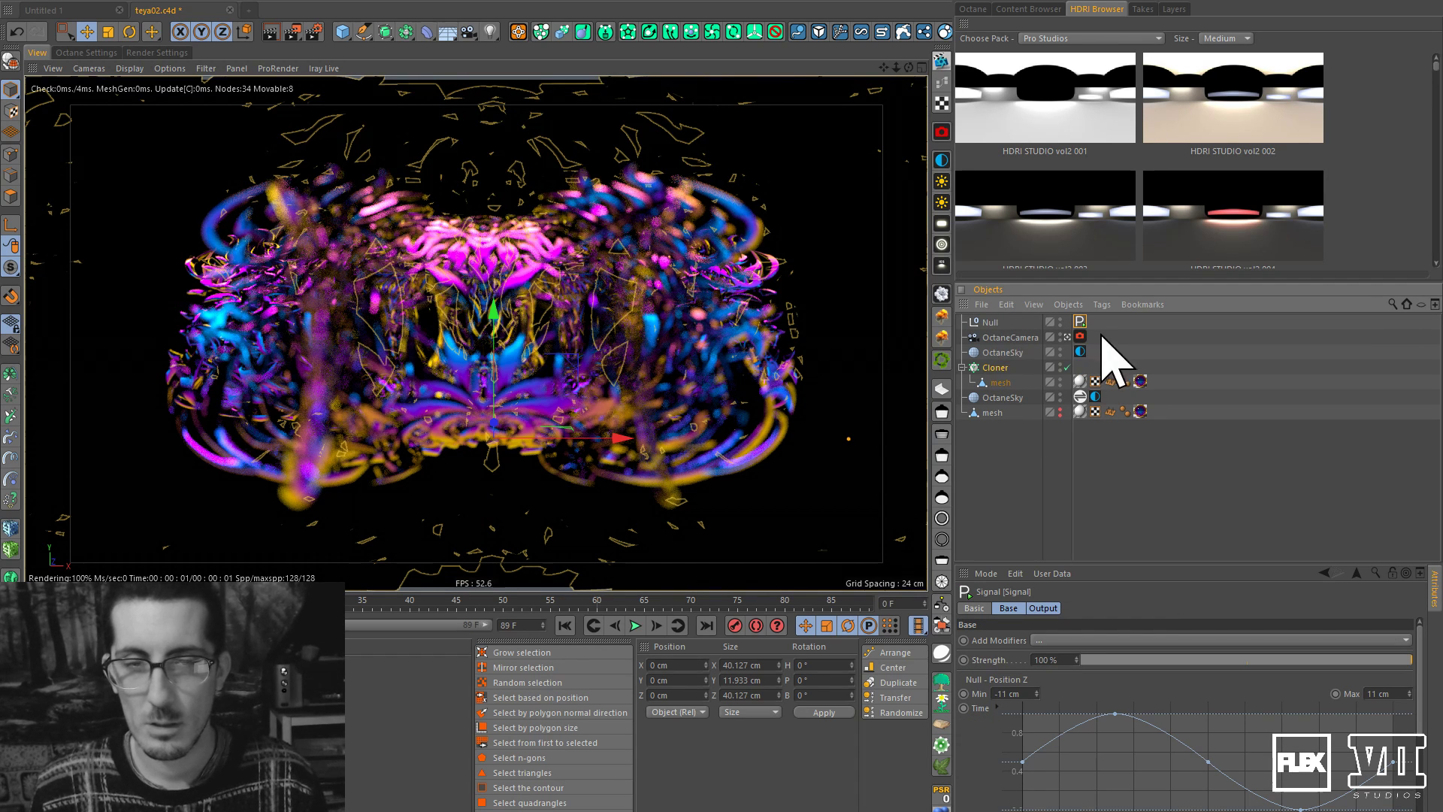
pyautogui.click(1004, 368)
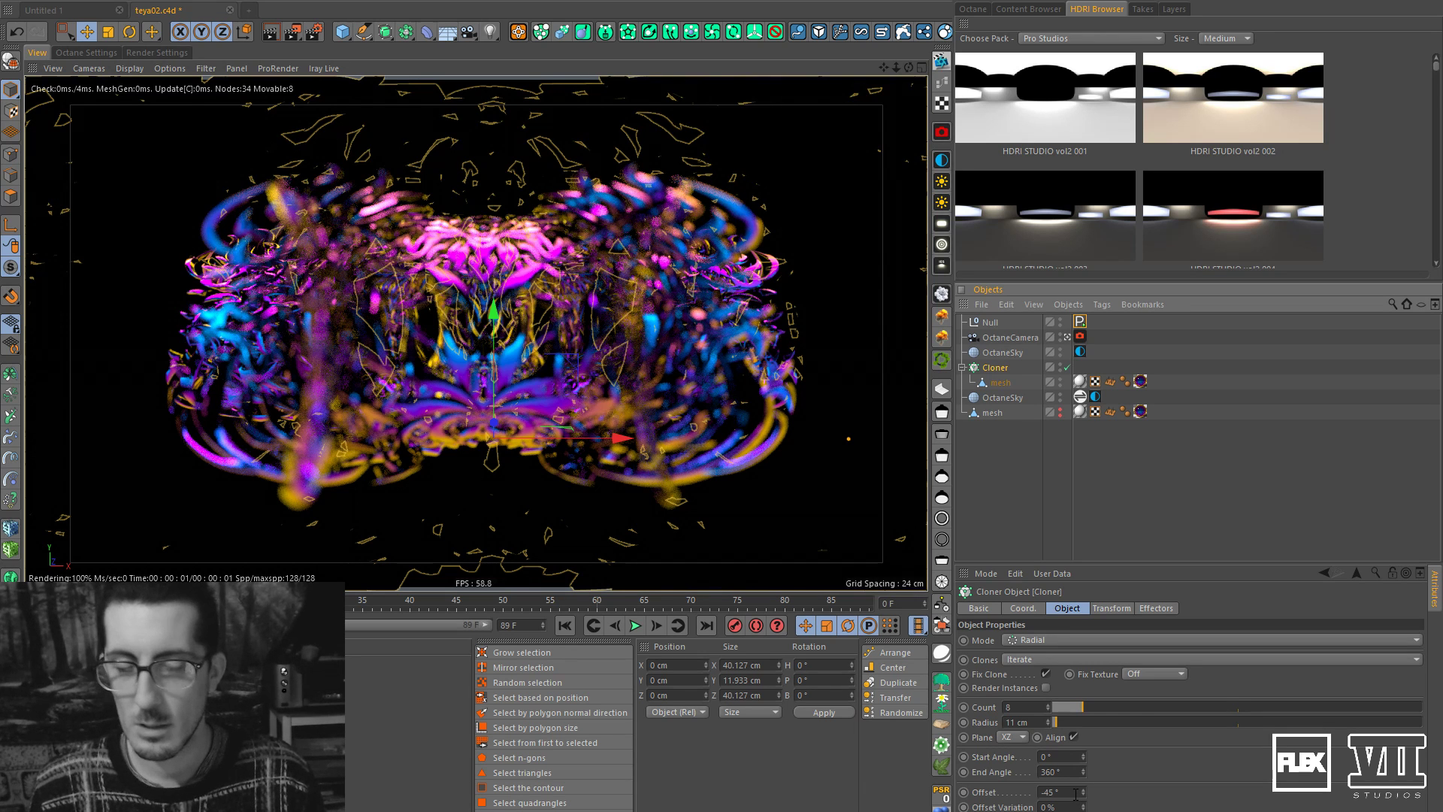
pyautogui.click(1075, 793)
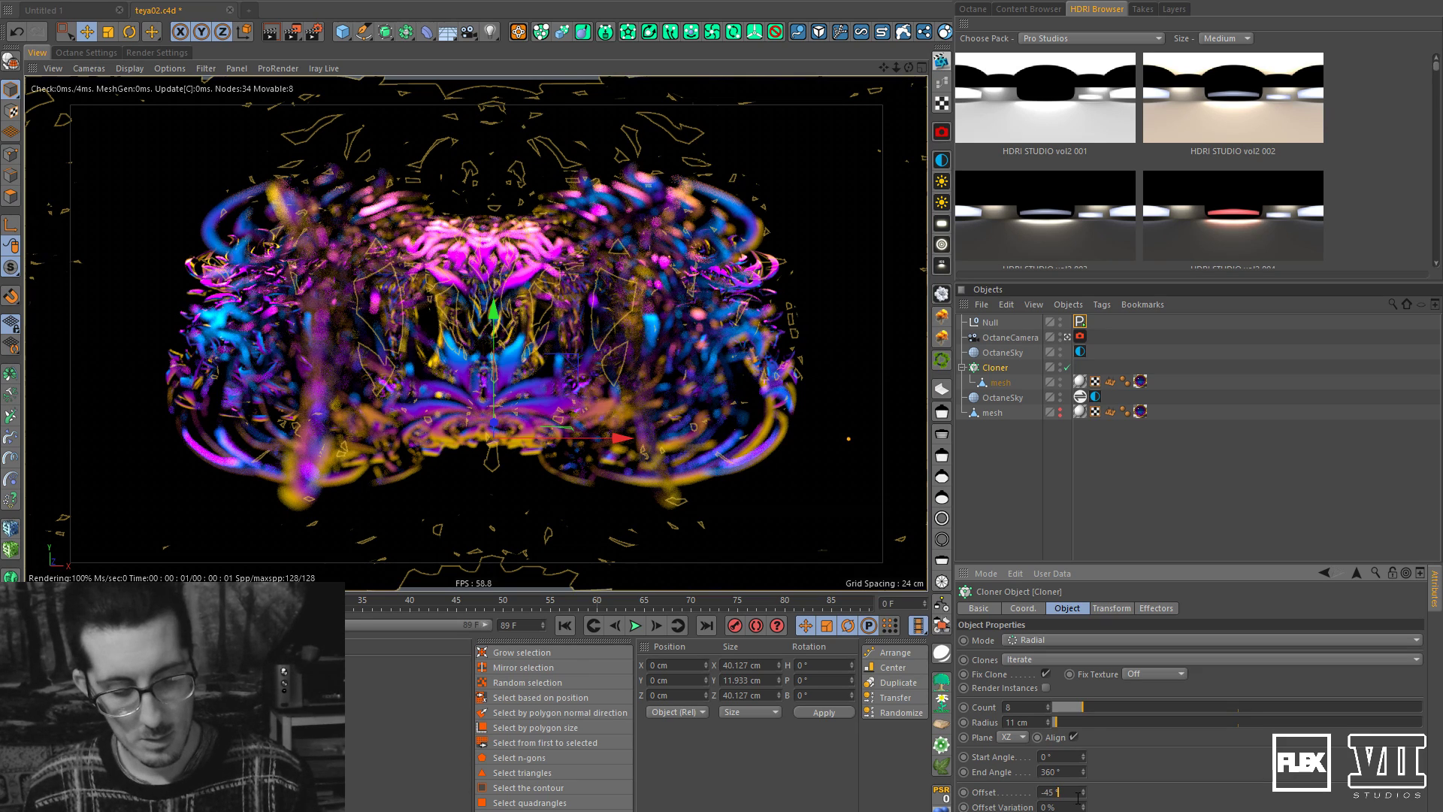
pyautogui.press('Return')
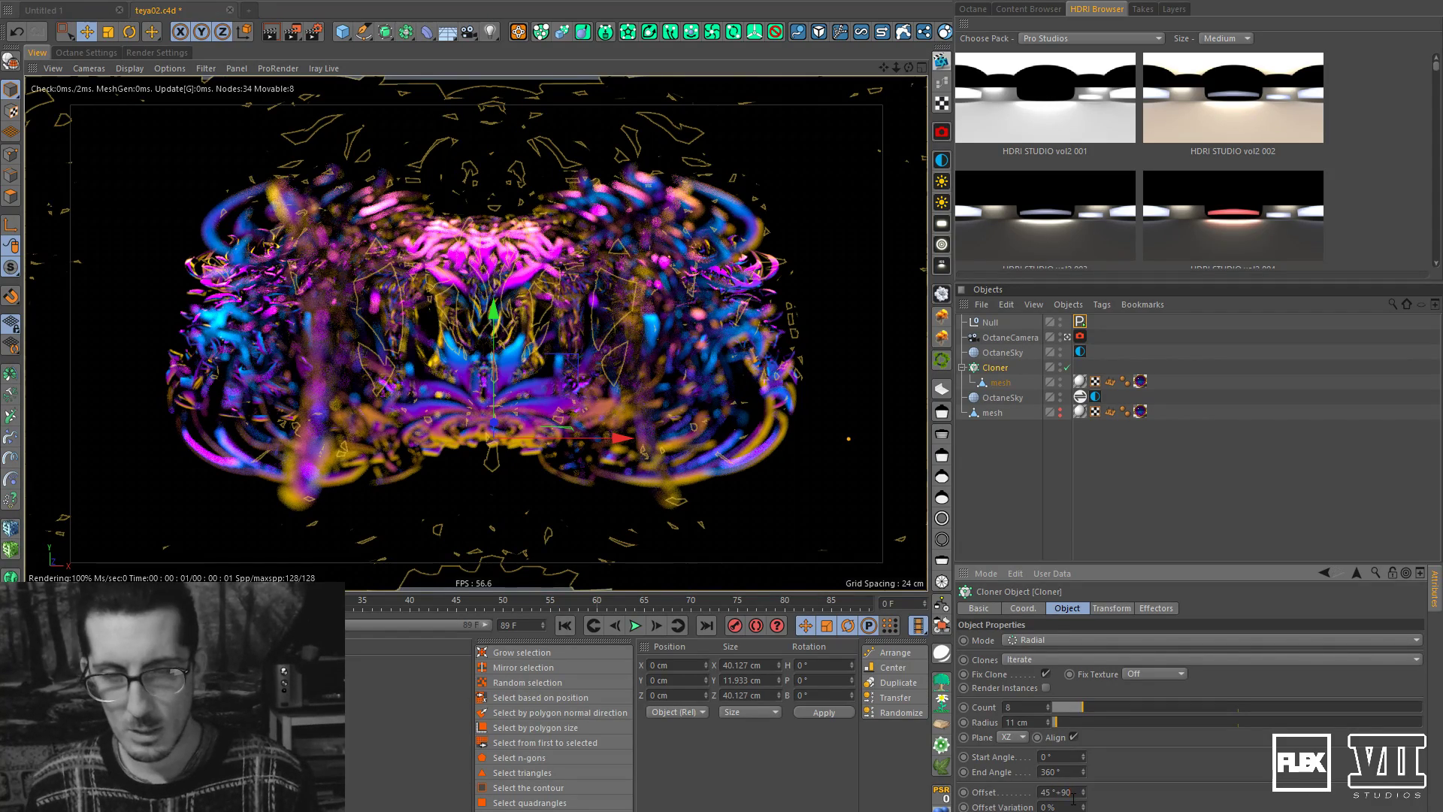
pyautogui.press('Return')
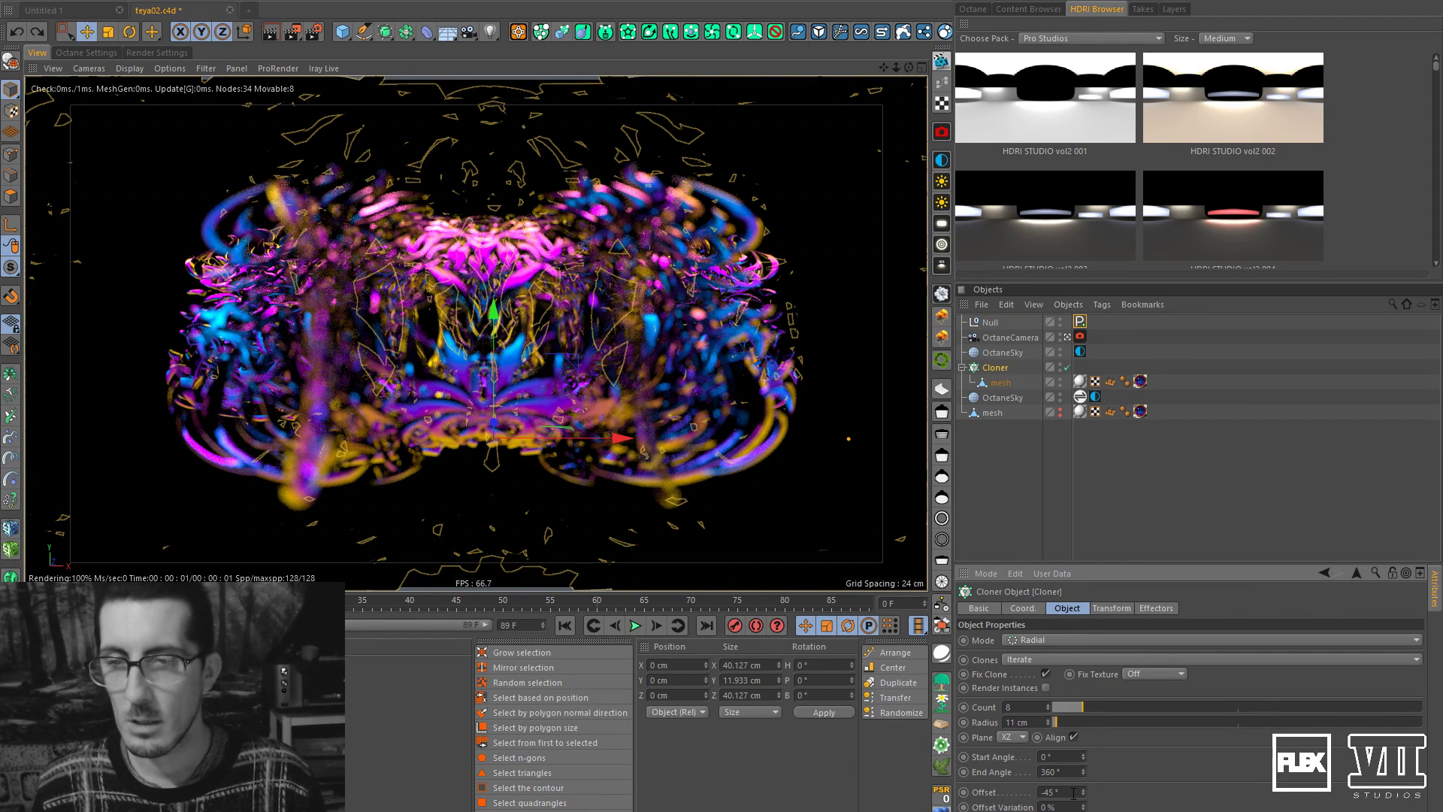
pyautogui.keyDown('ctrl'); pyautogui.click(965, 793); pyautogui.keyUp('ctrl')
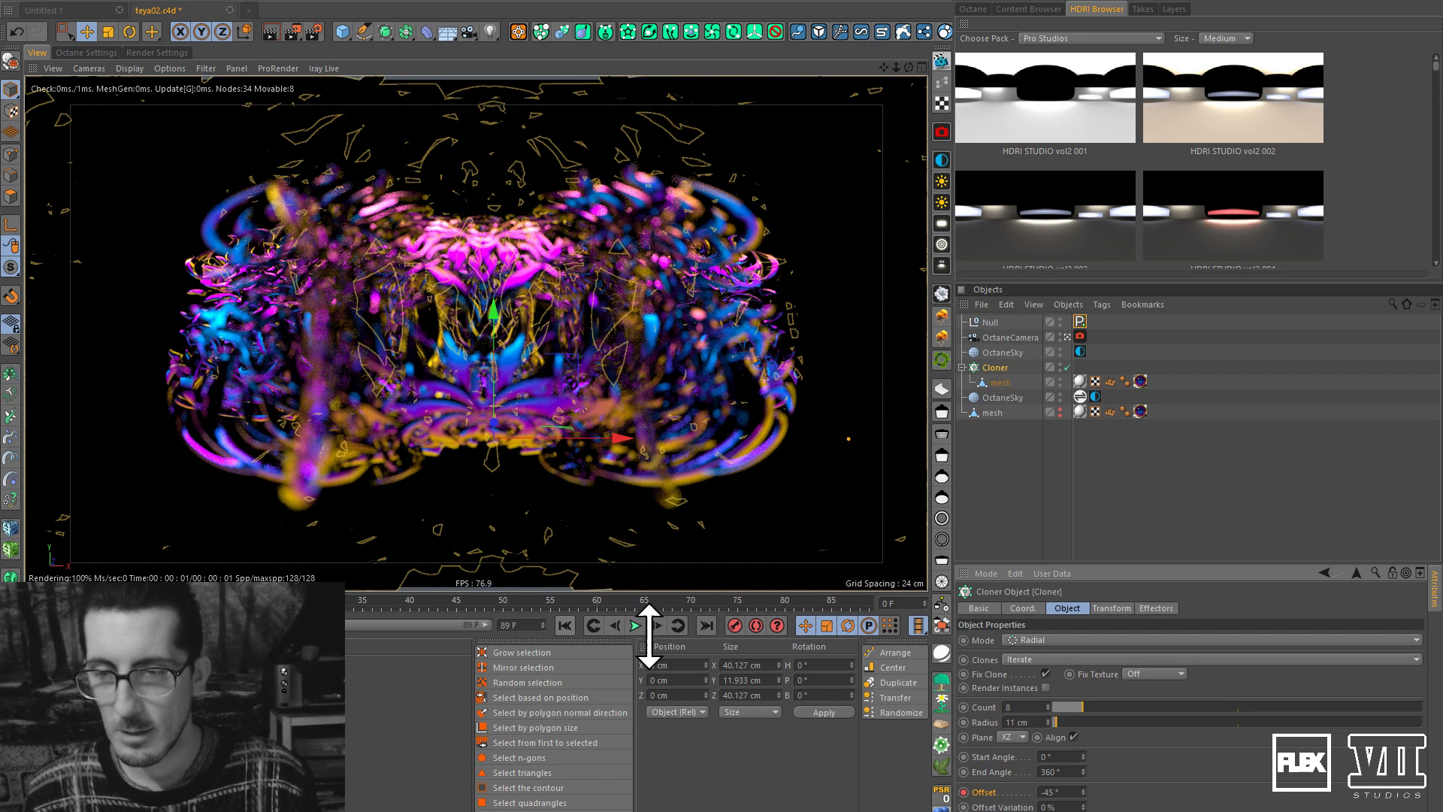
# Extend the animation's end to frame 90 and try an Offset of 45° for the Cloner at that last frame.
pyautogui.click(542, 622)
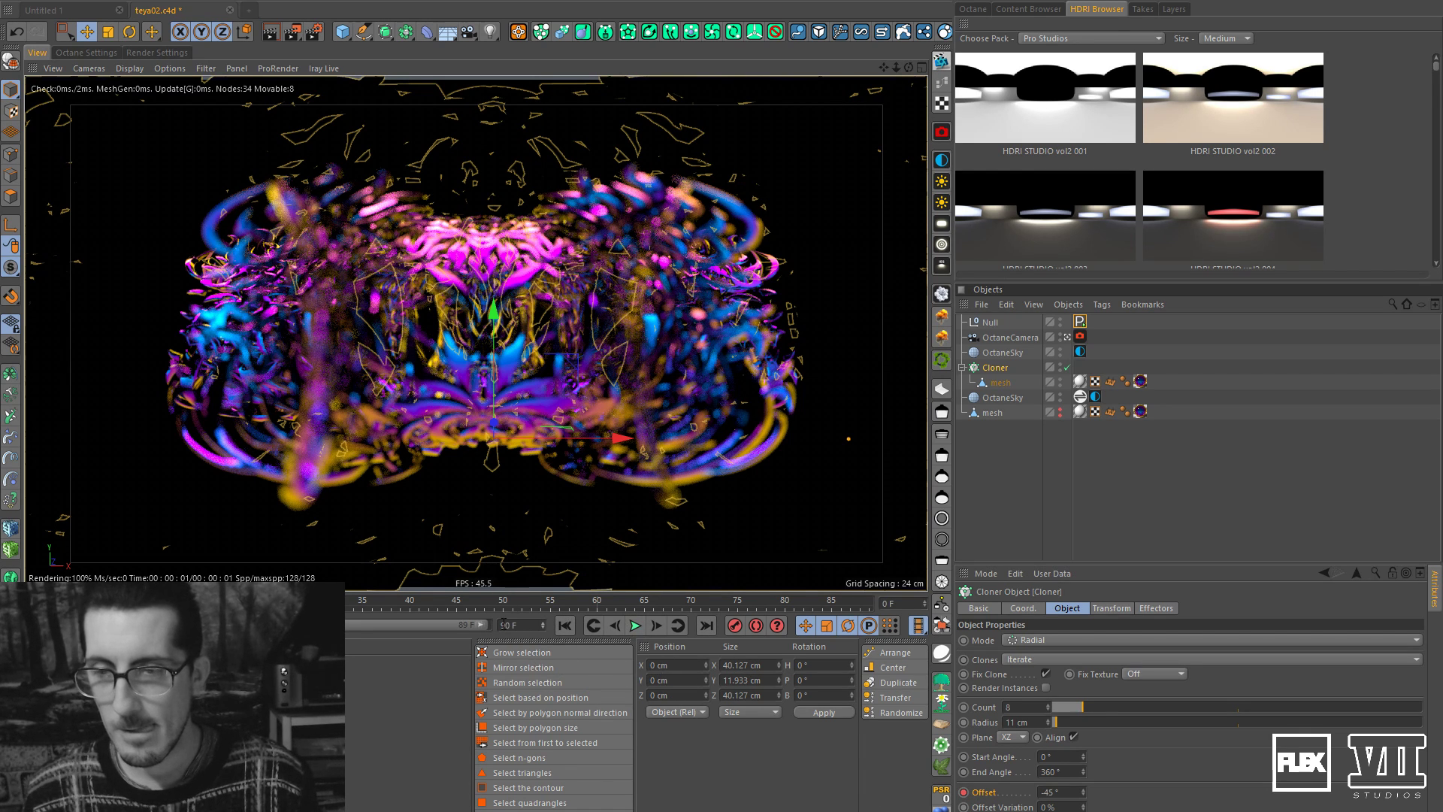
pyautogui.click(707, 627)
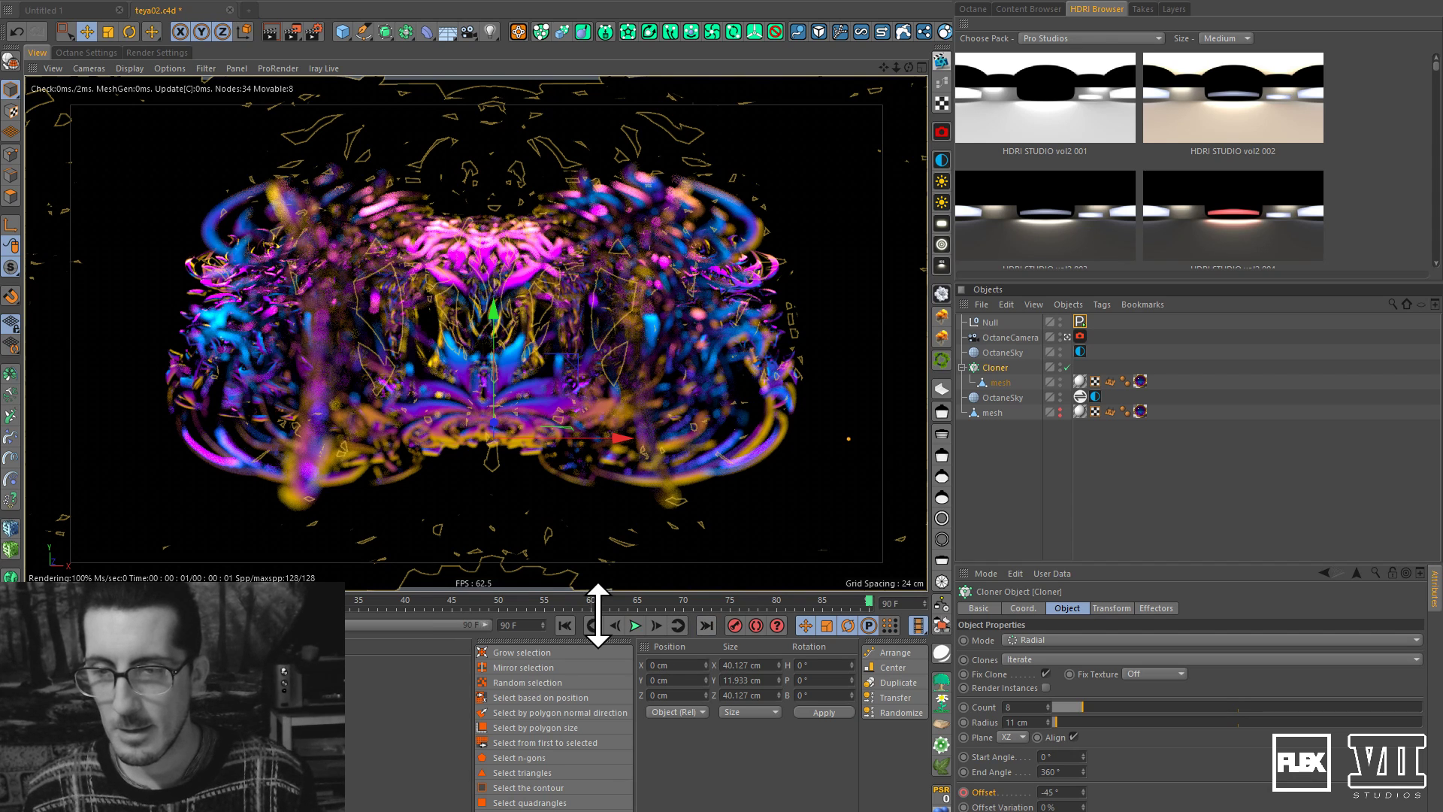
pyautogui.click(1076, 793)
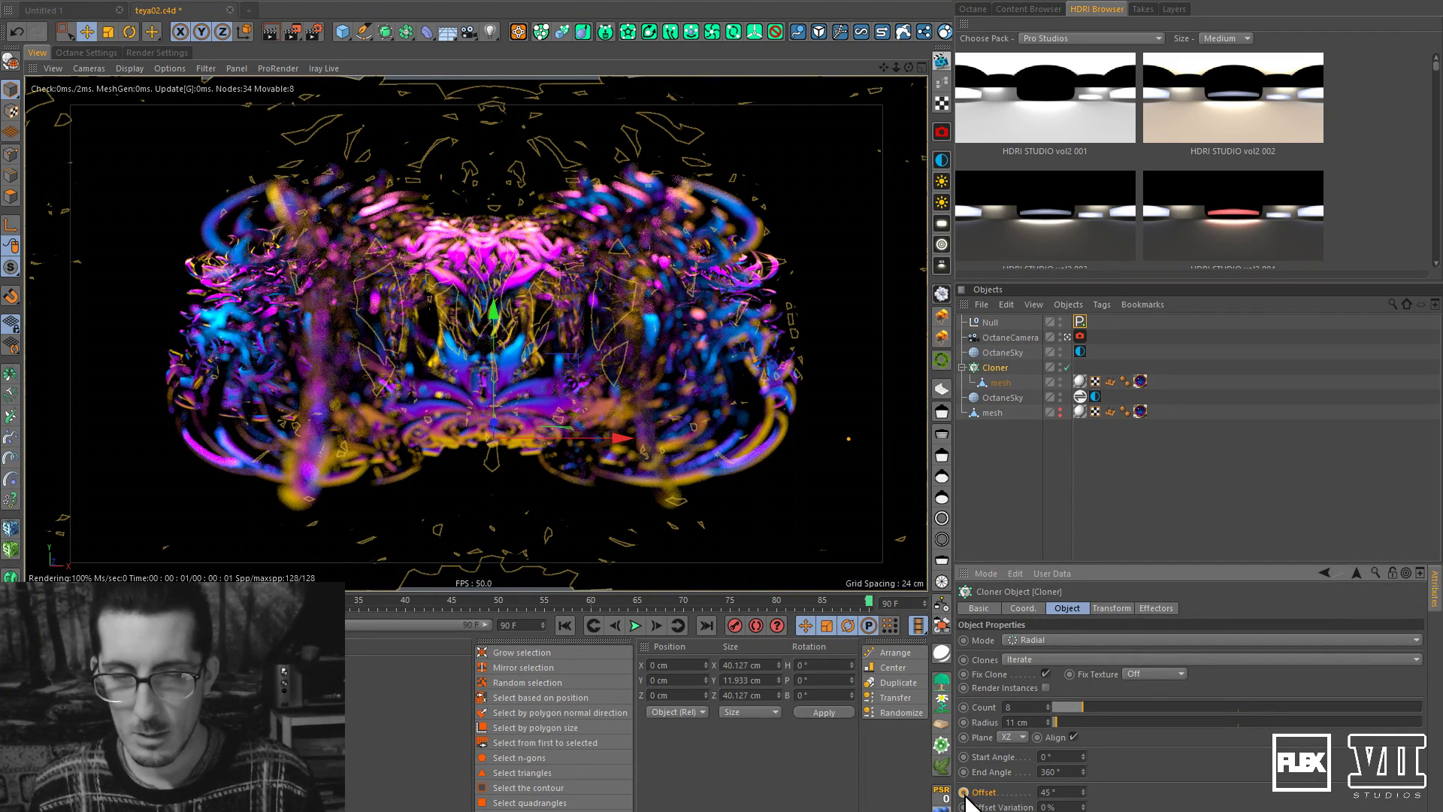
pyautogui.click(594, 625)
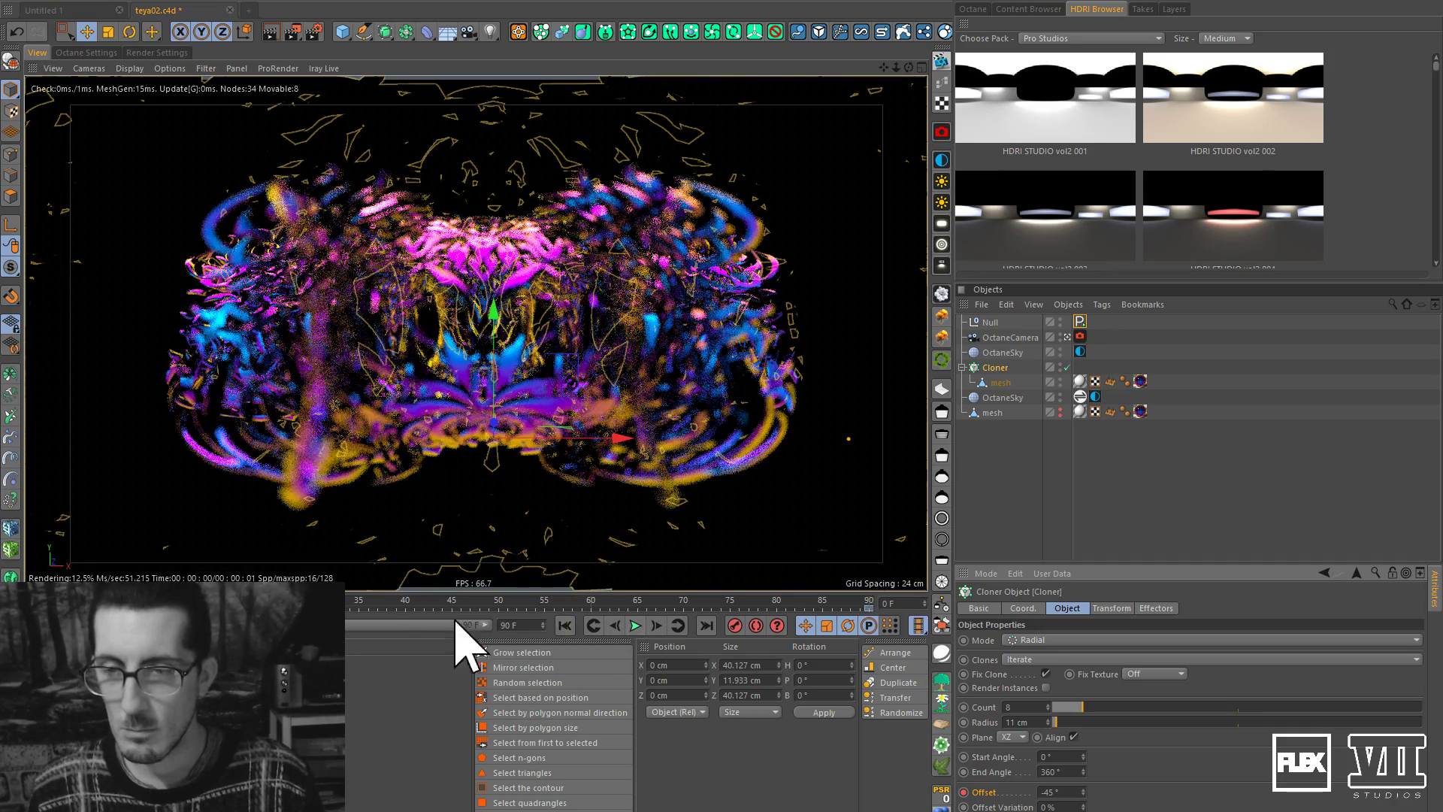
# Return to frame 90, keyframe the Cloner's Offset at 45° (-45°+90), and scrub back to frame 0.
pyautogui.moveTo(34, 600)
pyautogui.mouseDown()
pyautogui.moveTo(760, 579)
pyautogui.moveTo(33, 594)
pyautogui.mouseUp()
pyautogui.click(866, 601)
pyautogui.click(1077, 790)
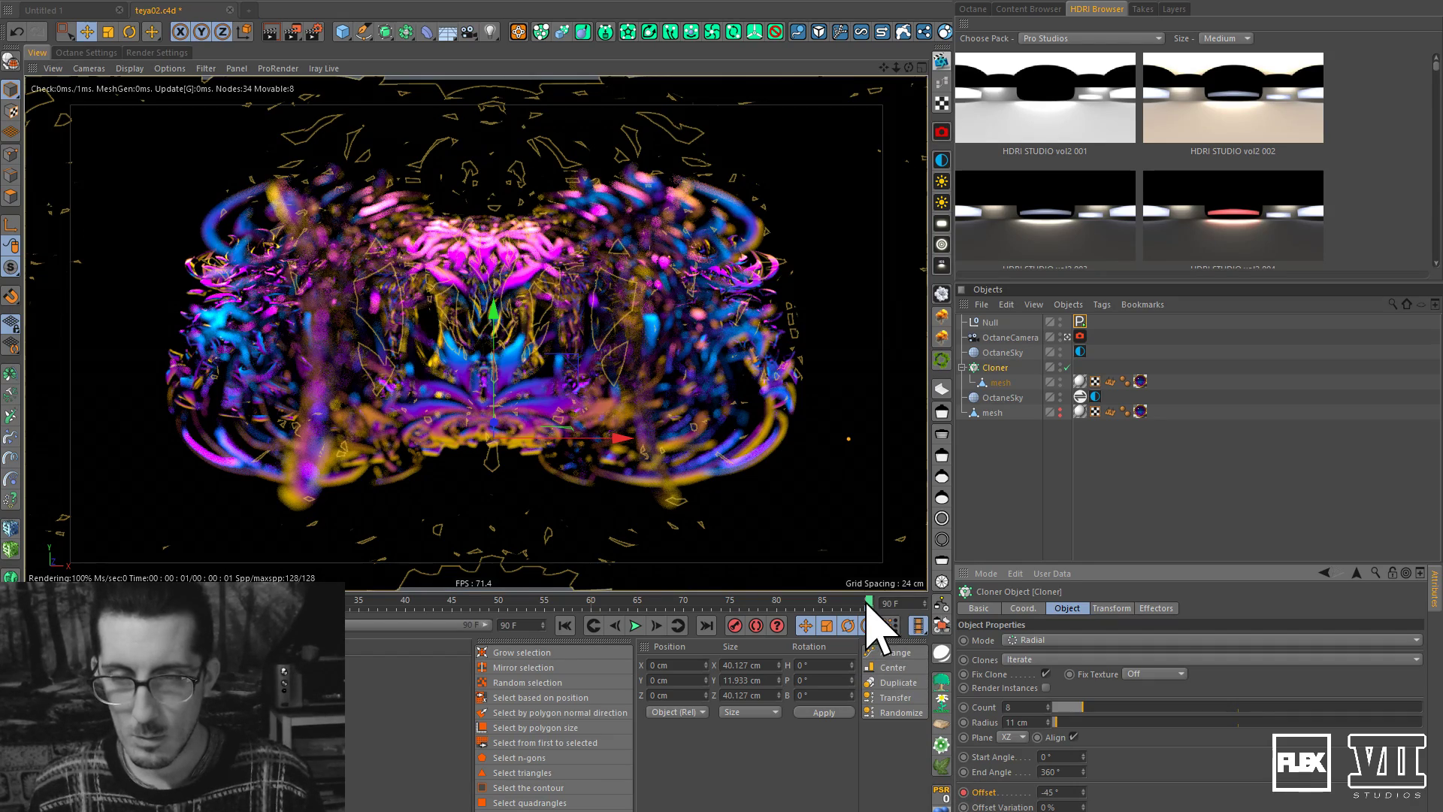
pyautogui.moveTo(868, 600); pyautogui.dragTo(912, 618)
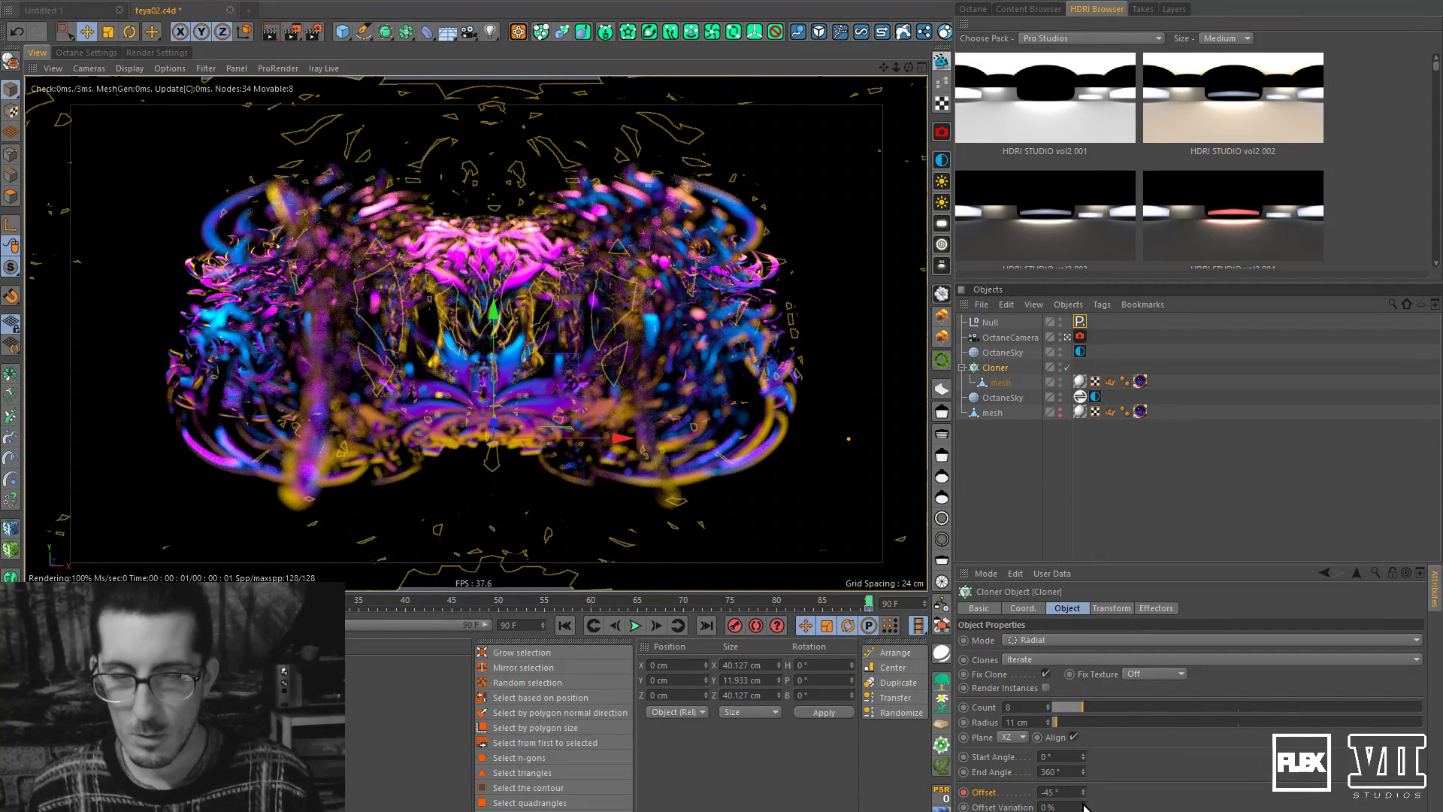
pyautogui.click(1075, 792)
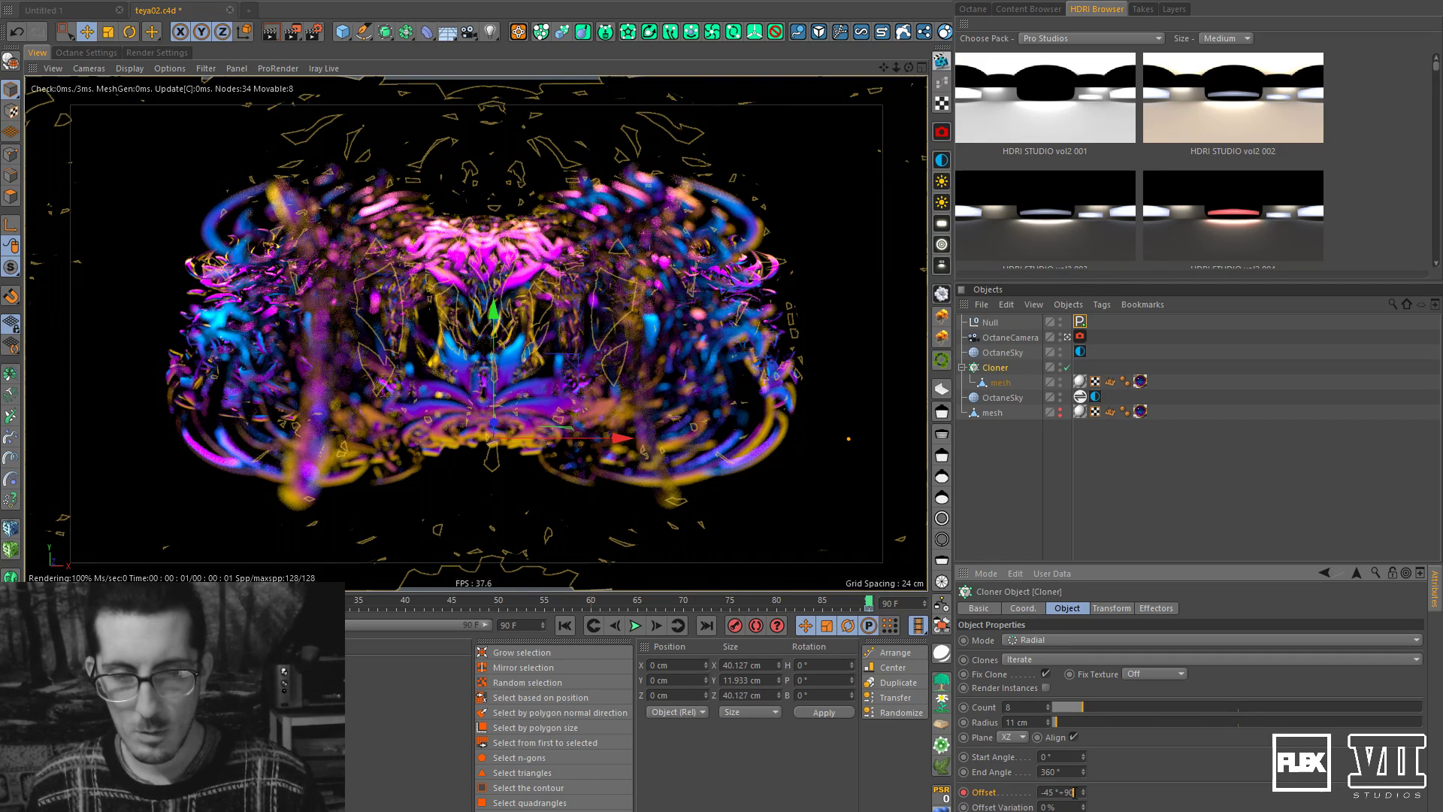
pyautogui.press('Return')
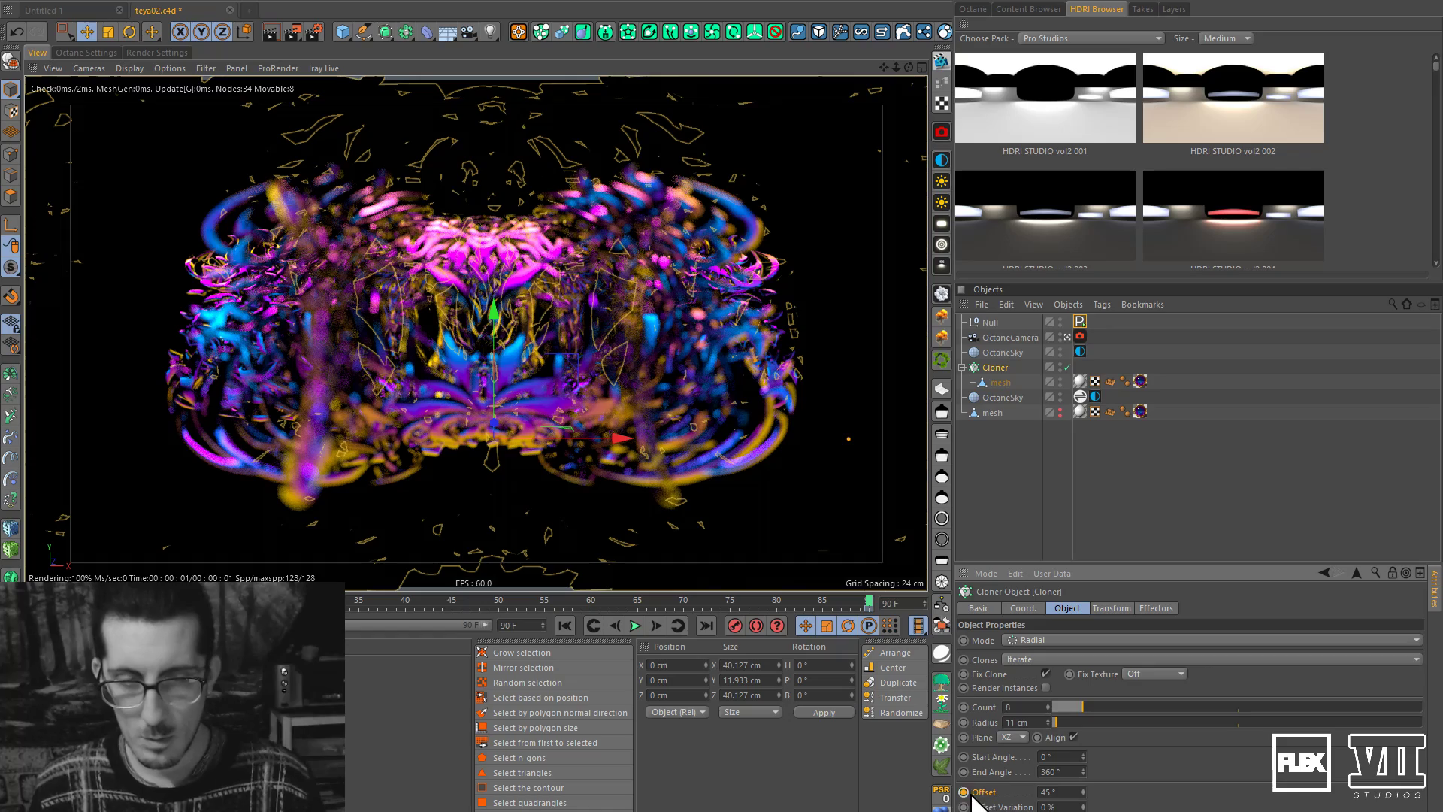
pyautogui.moveTo(870, 600); pyautogui.dragTo(32, 594)
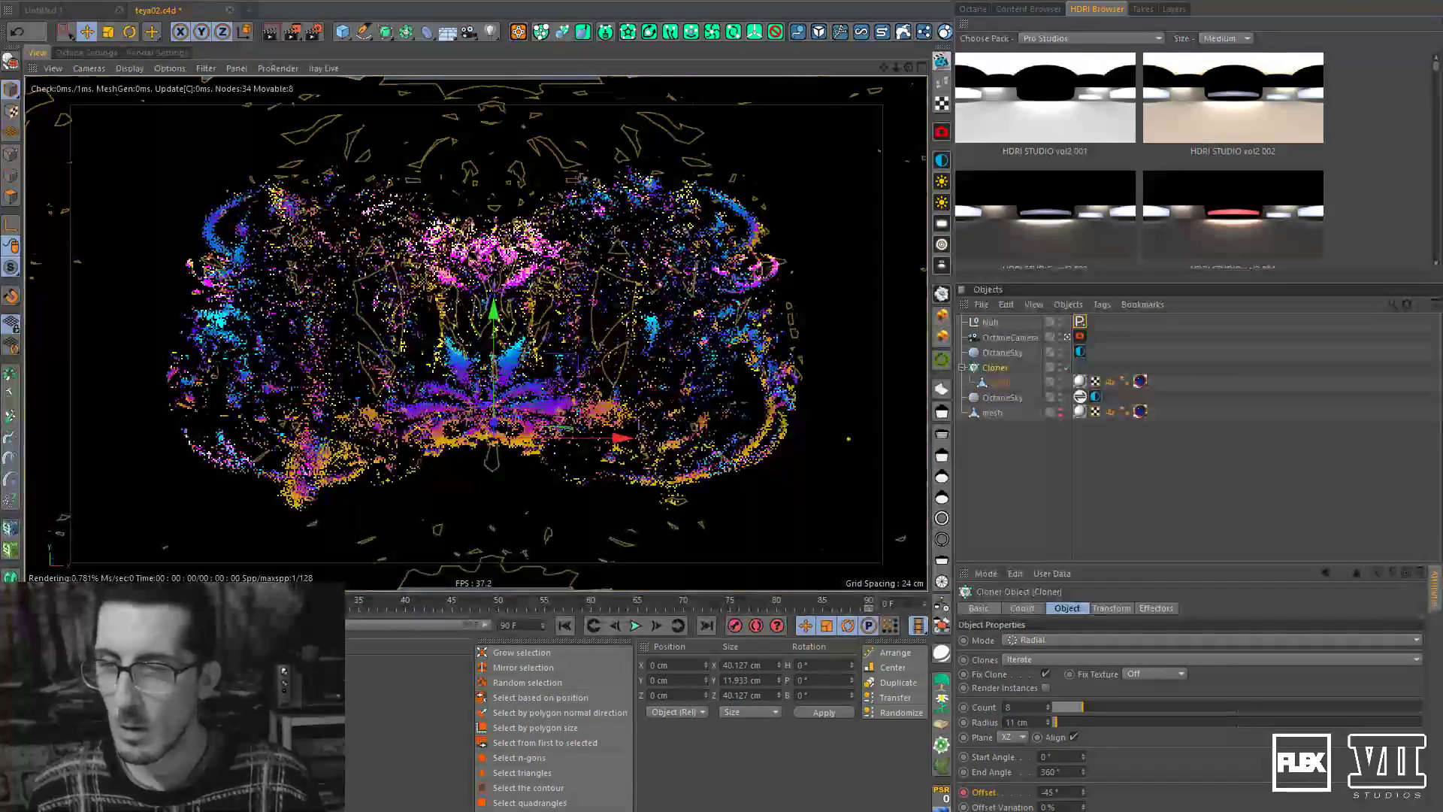
# Select the Cloner's Offset keyframes and set the Key Value at frame 0 to 45°.
pyautogui.moveTo(1080, 791); pyautogui.dragTo(960, 789)
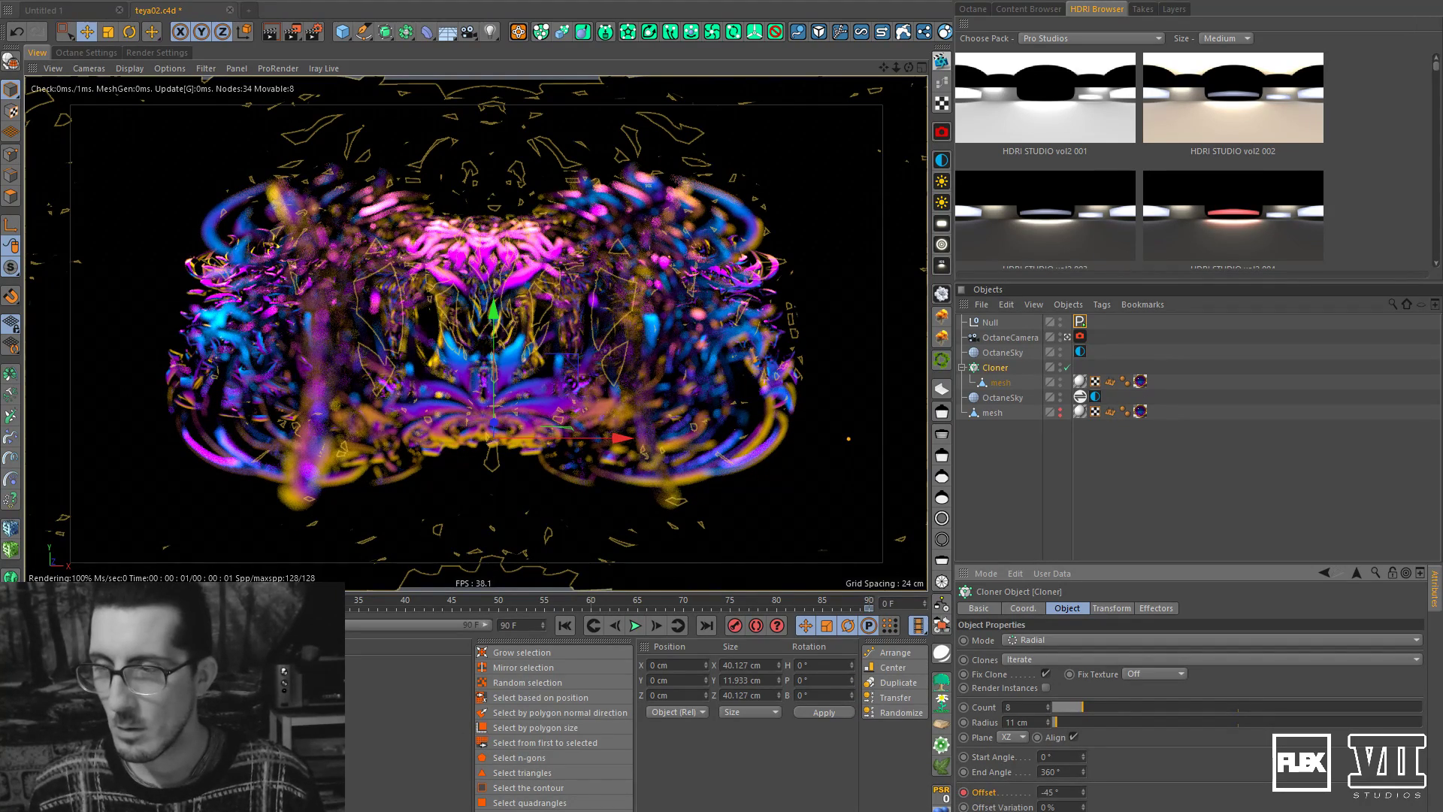
pyautogui.hotkey('ctrl', 'a')
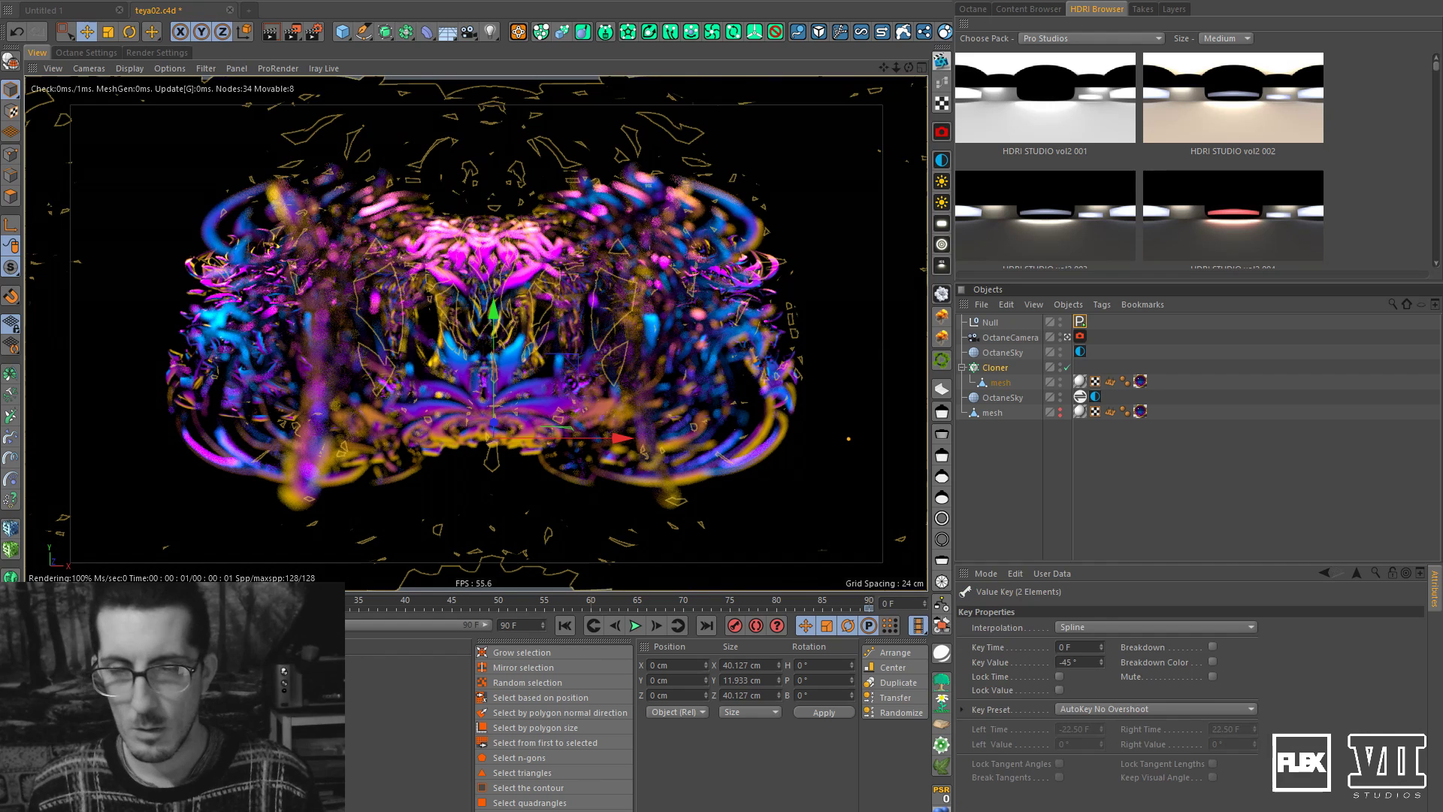
pyautogui.click(1065, 663)
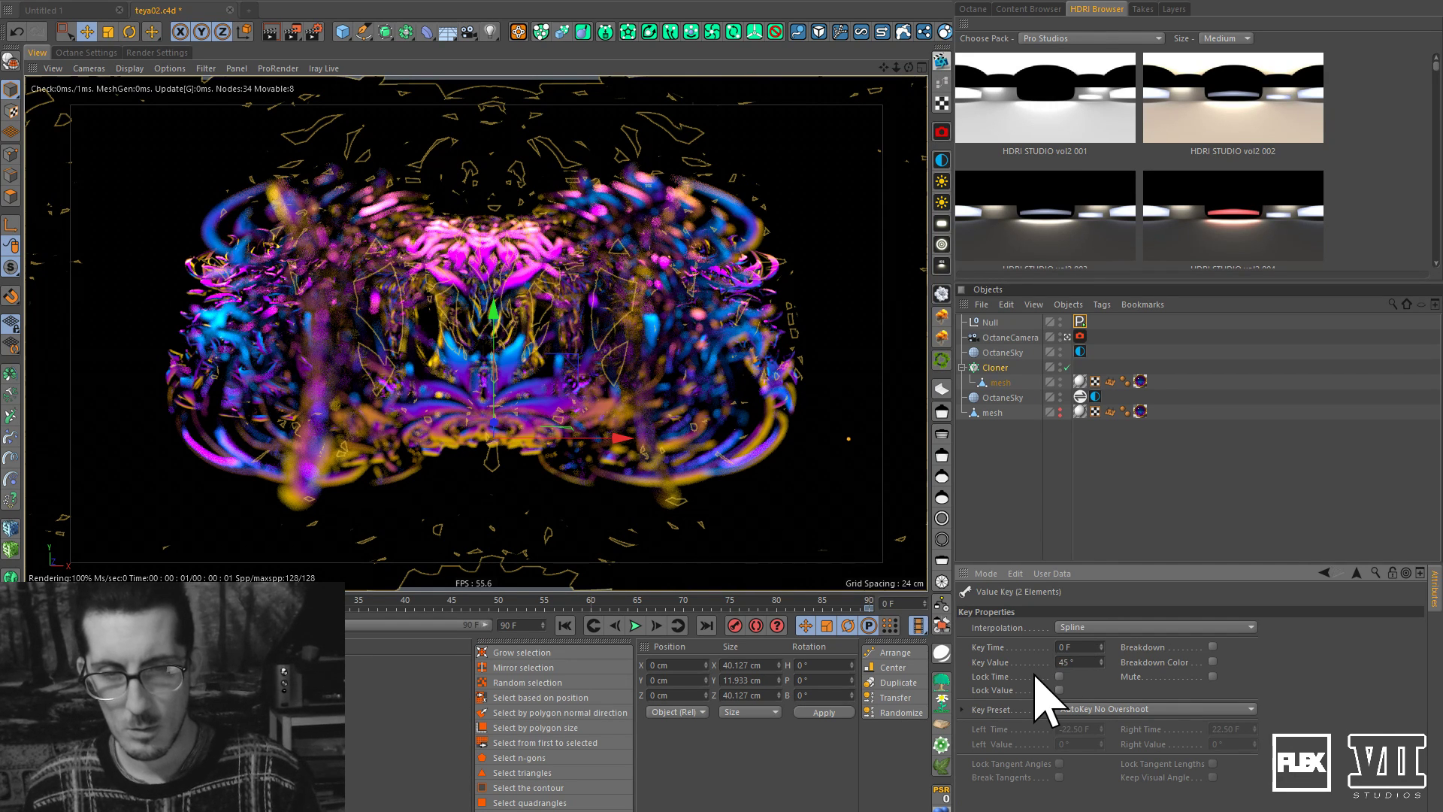
pyautogui.press('Return')
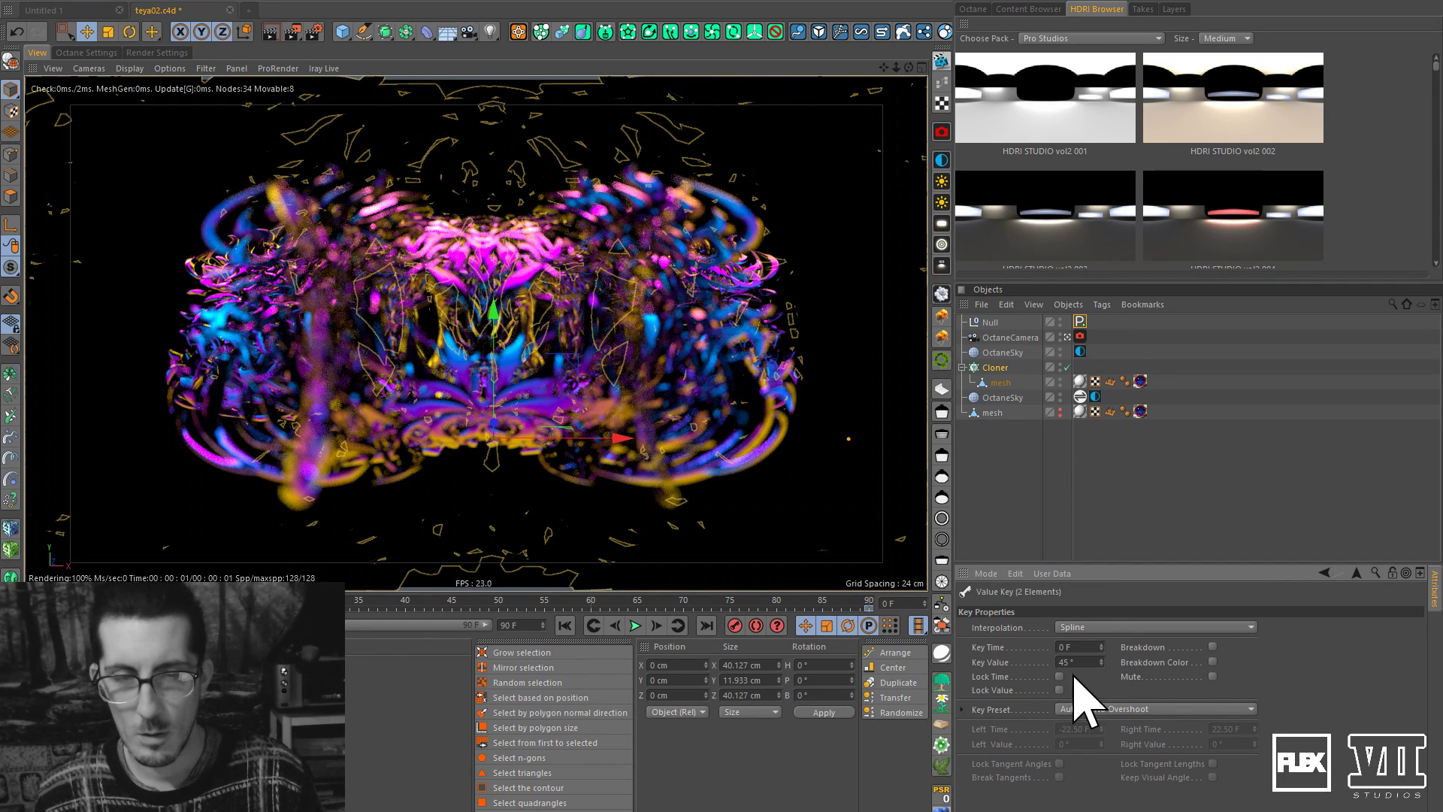
# Change the interpolation of both Offset keyframes to Linear.
pyautogui.click(1155, 710)
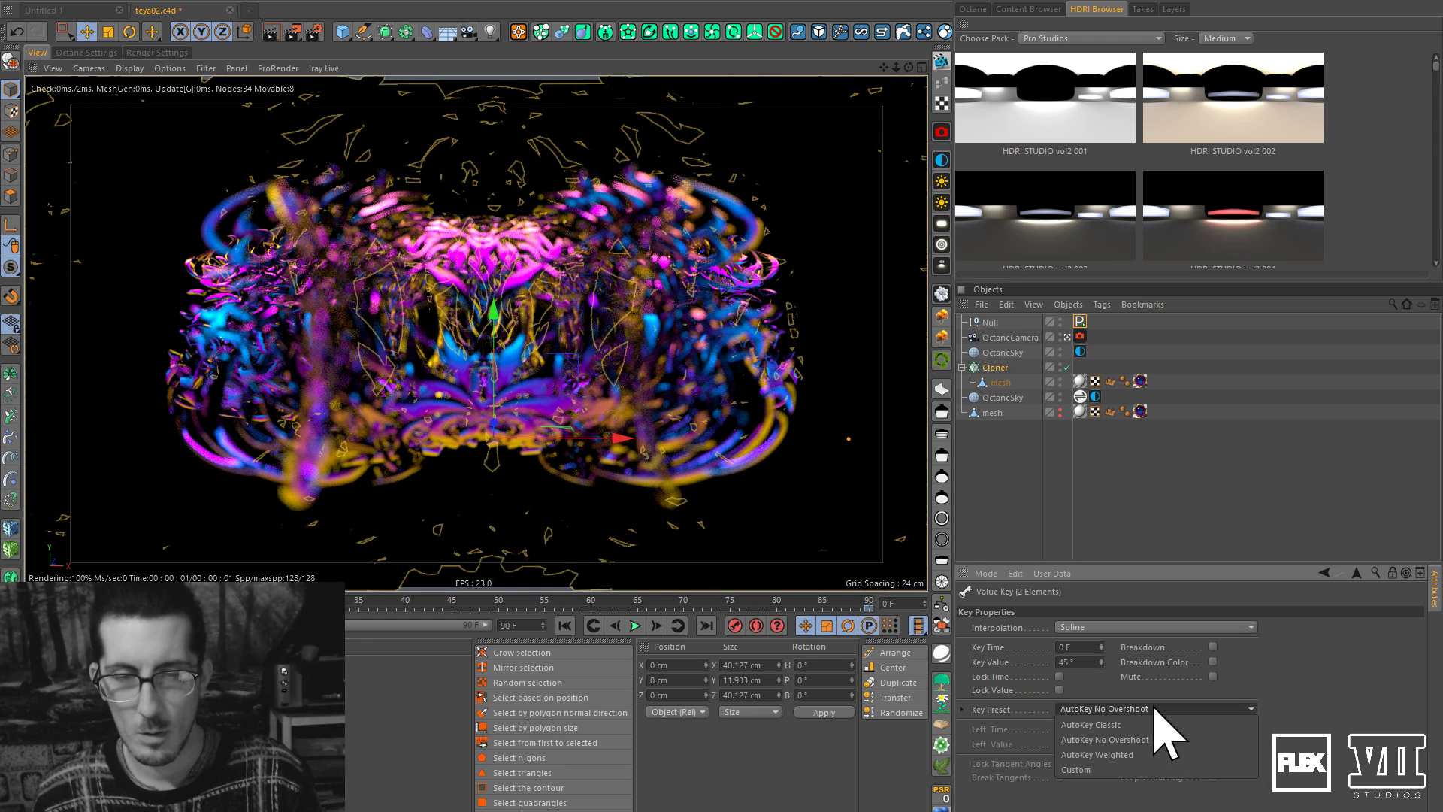
pyautogui.click(1115, 624)
pyautogui.click(1116, 624)
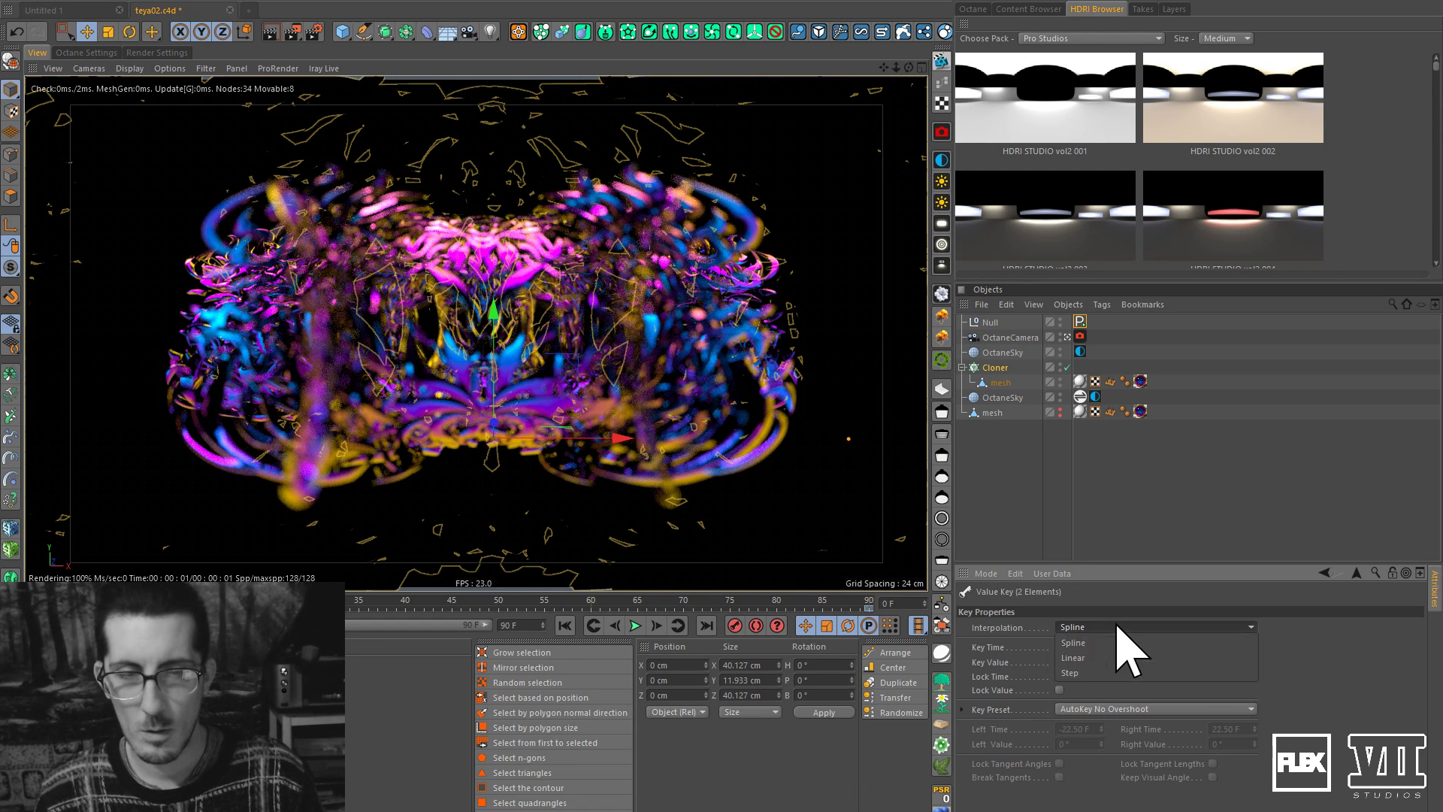
pyautogui.click(1117, 625)
pyautogui.click(1084, 659)
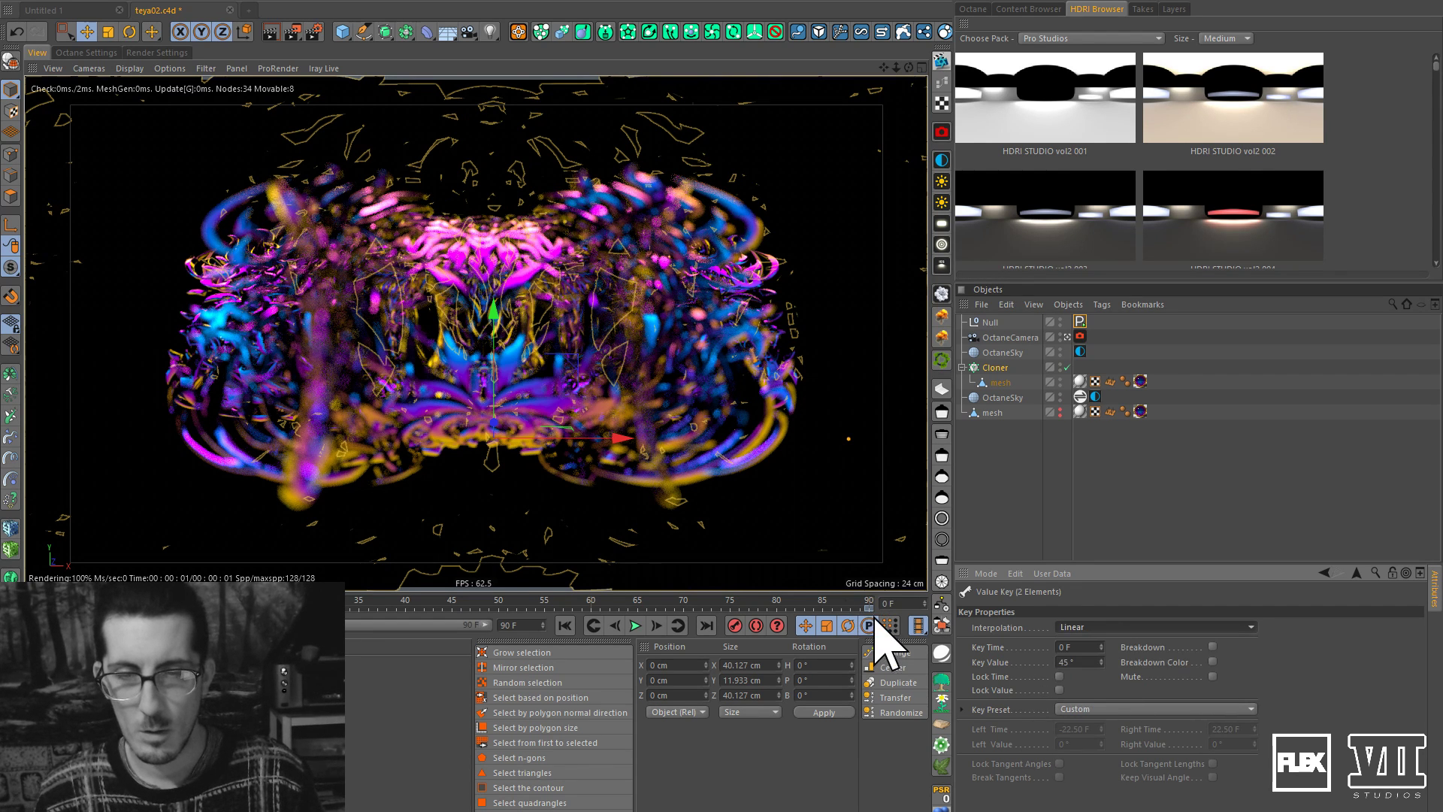
pyautogui.hotkey('ctrl', 'z')
pyautogui.click(1089, 627)
pyautogui.click(1090, 658)
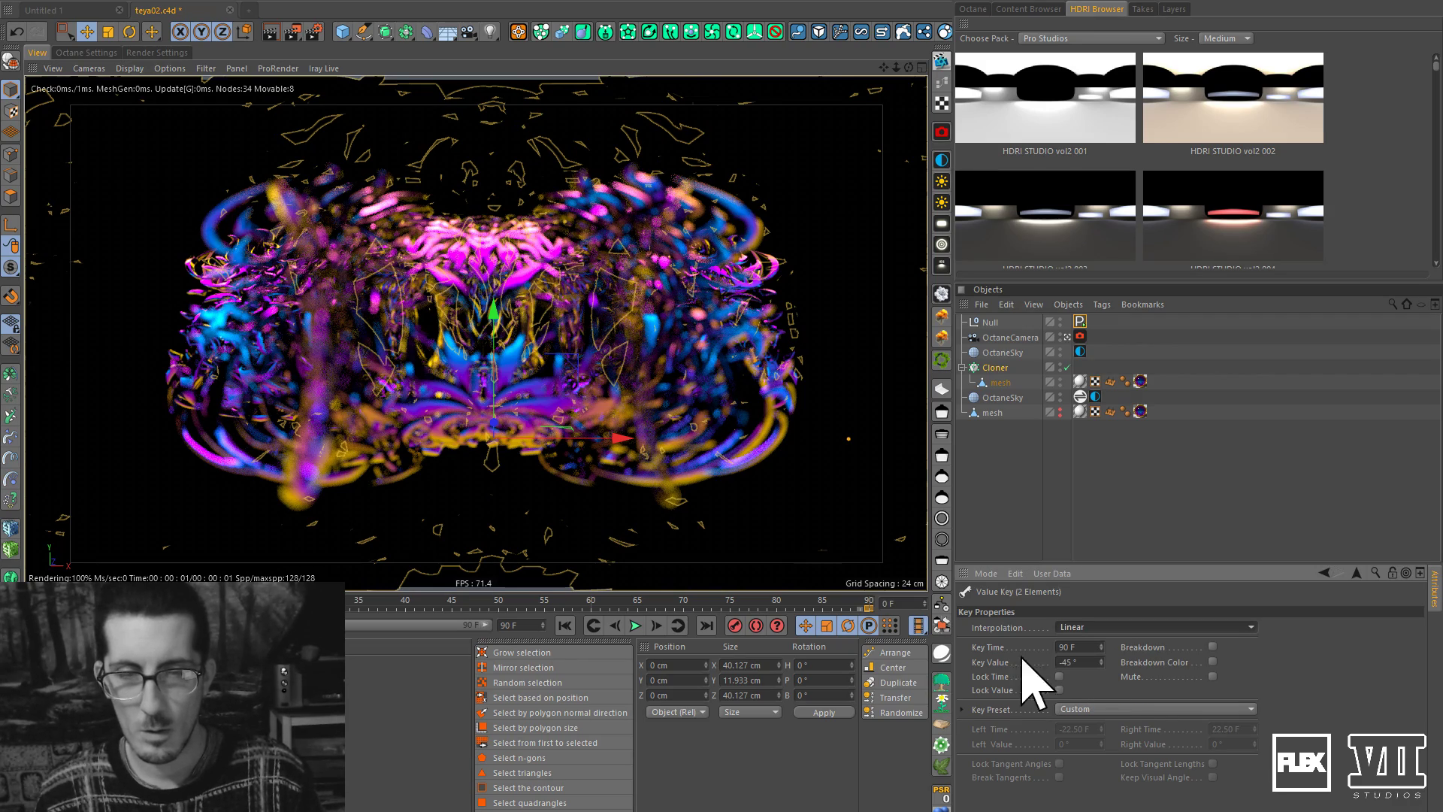
# Play the animation briefly, stop it, and scrub through the timeline to check the Cloner's rotation and the shifting focus.
pyautogui.click(635, 626)
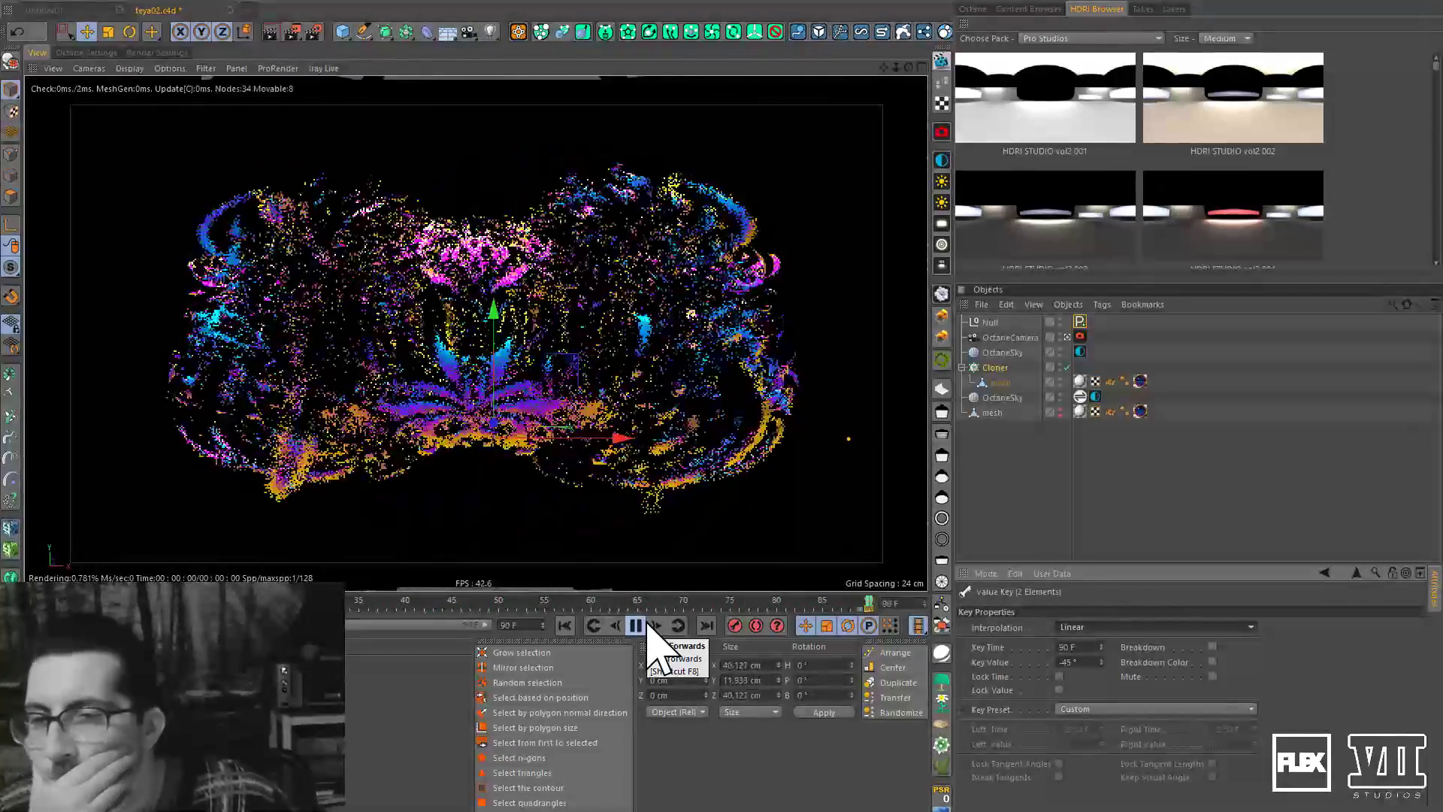
pyautogui.click(648, 626)
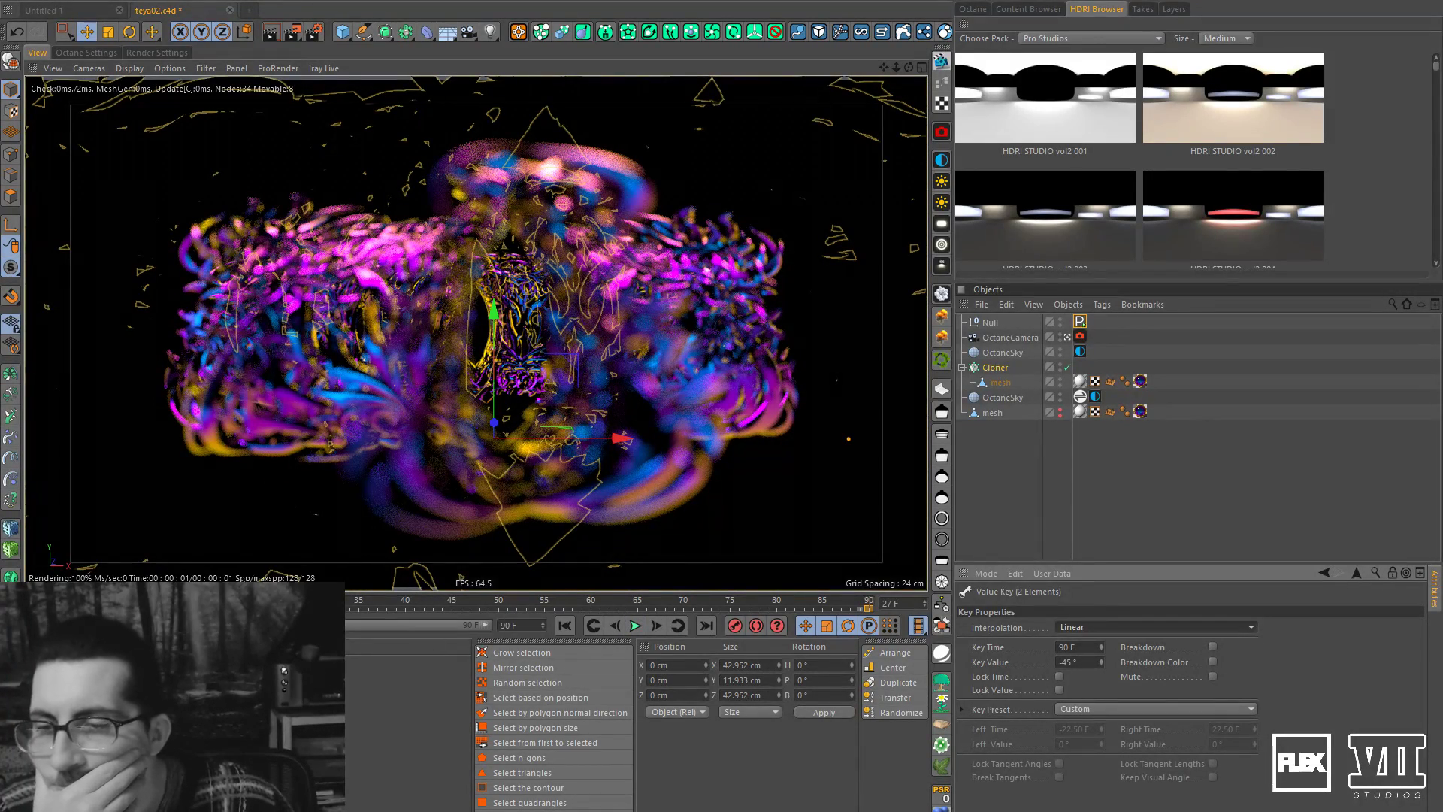
pyautogui.moveTo(284, 601); pyautogui.dragTo(493, 576)
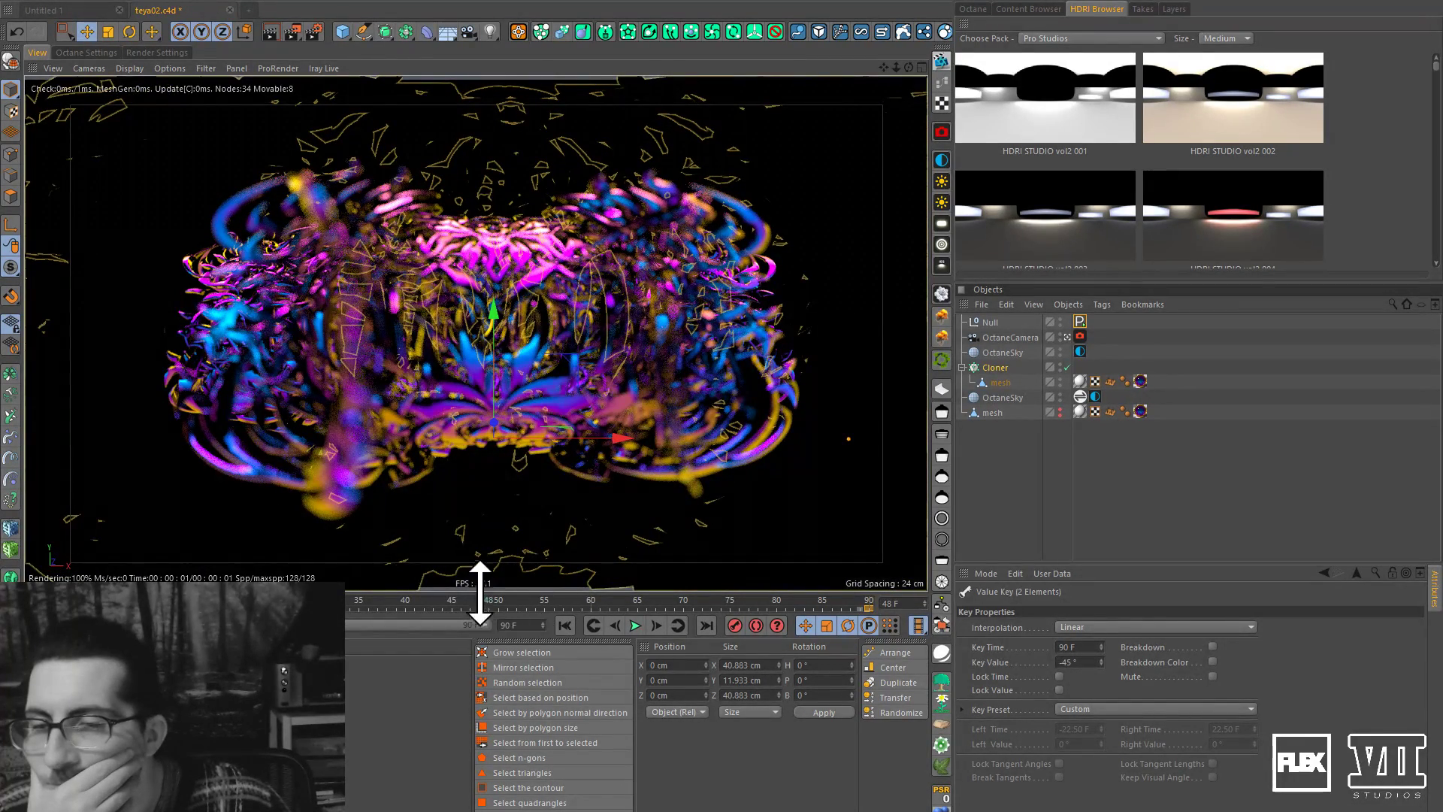
pyautogui.moveTo(480, 601); pyautogui.dragTo(545, 597)
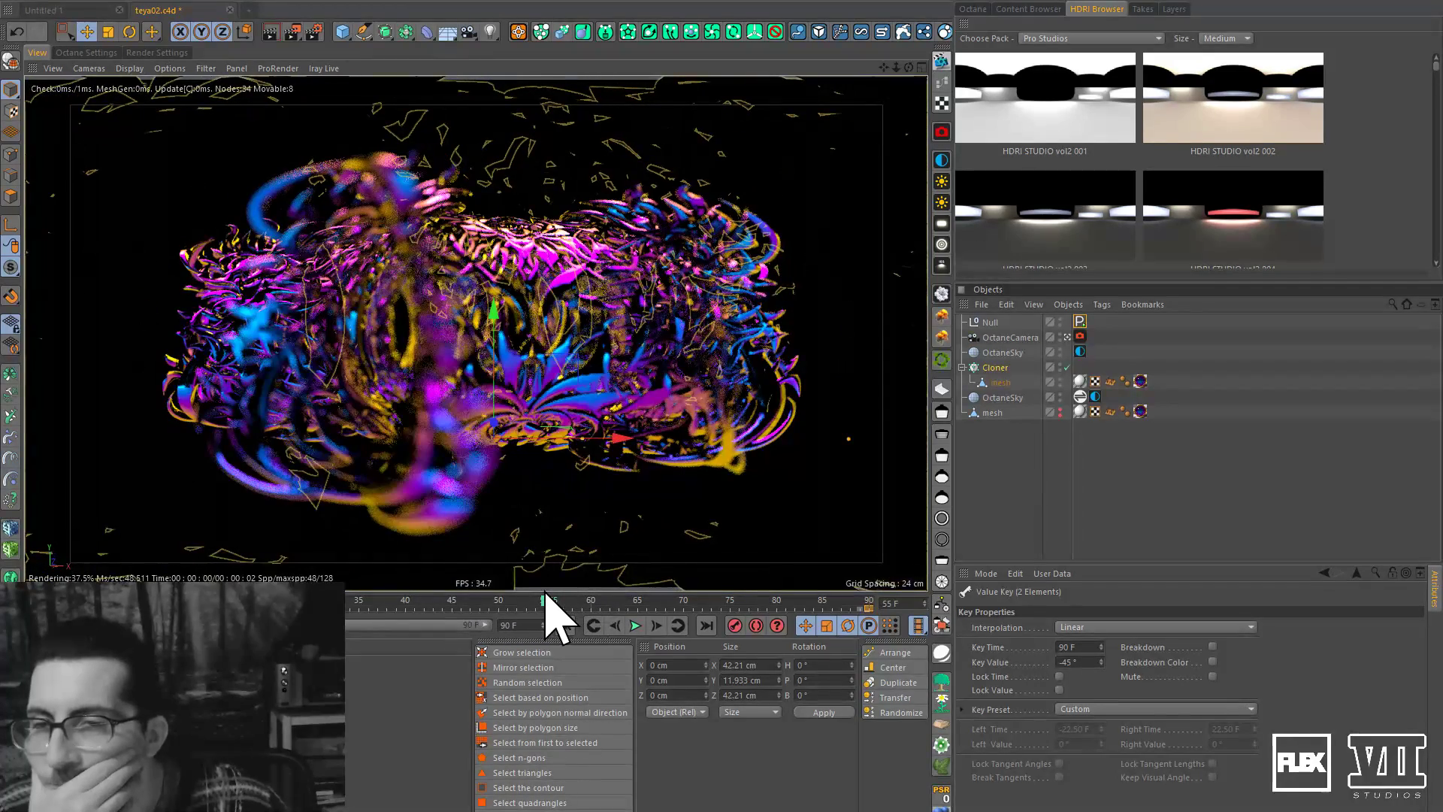
pyautogui.moveTo(538, 595); pyautogui.dragTo(653, 592)
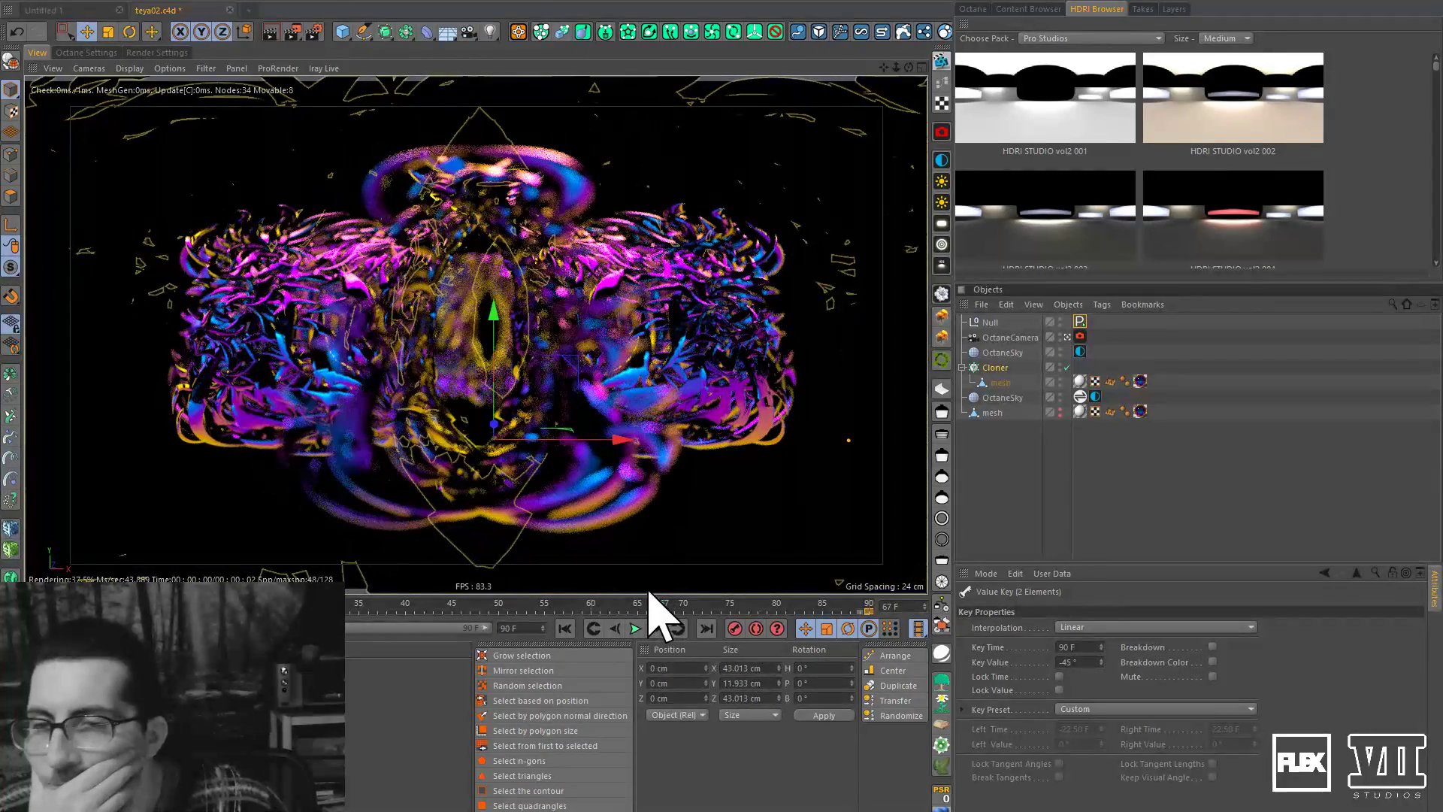
pyautogui.moveTo(657, 597); pyautogui.dragTo(330, 609)
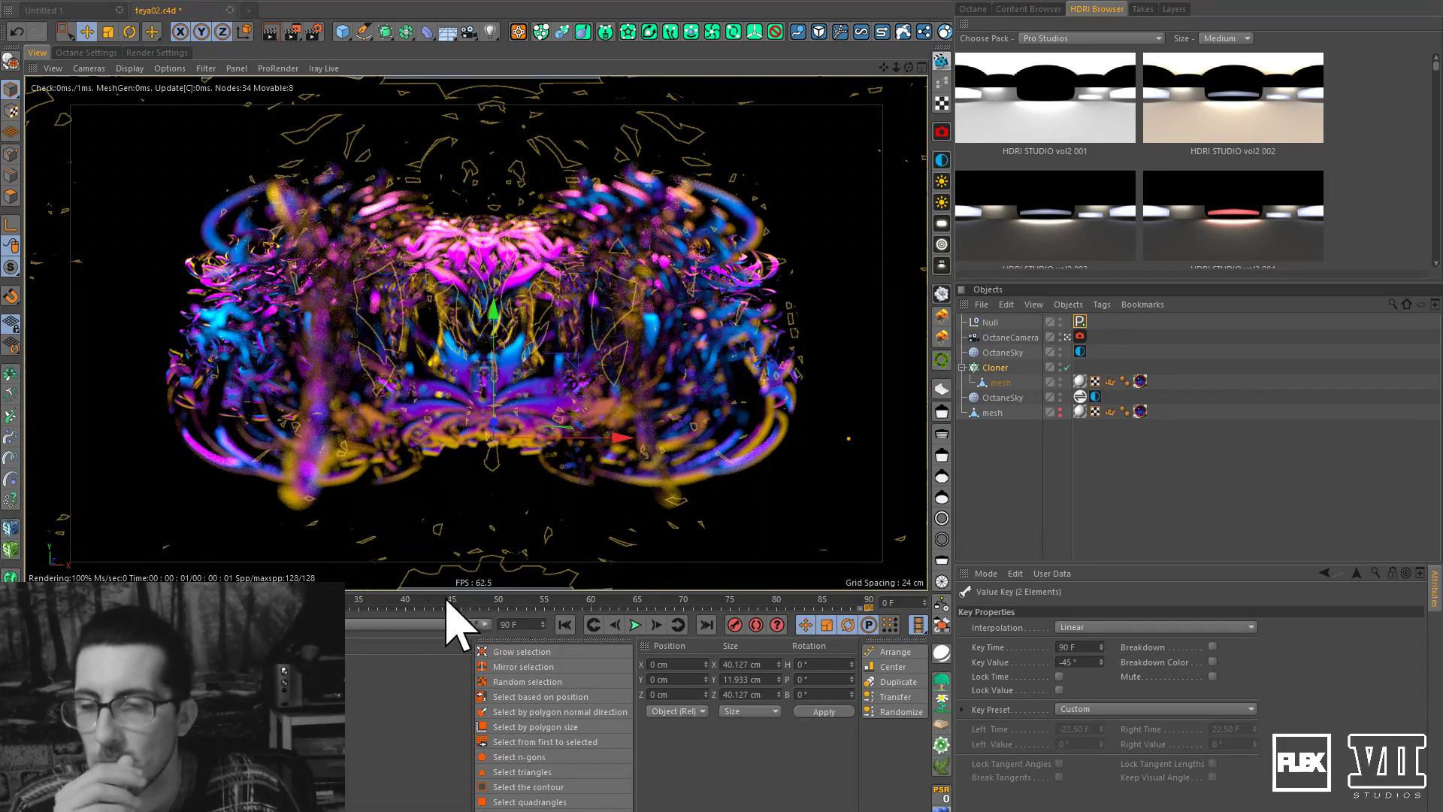
pyautogui.moveTo(444, 599); pyautogui.dragTo(669, 596)
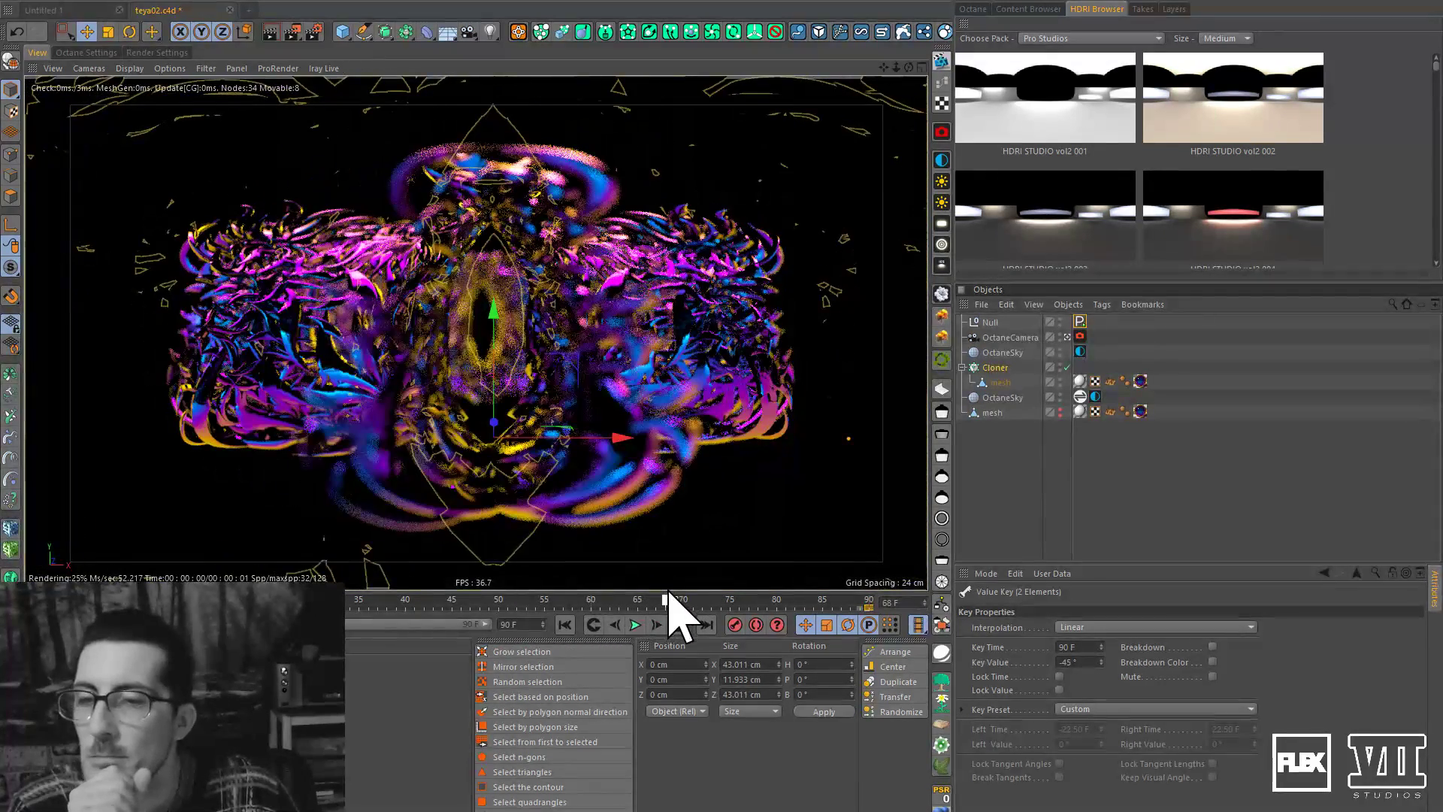
# Tighten the camera framing around the cloned mesh, scrub the timeline to check it, return to frame 0 and deselect everything.
pyautogui.moveTo(671, 594); pyautogui.dragTo(667, 598)
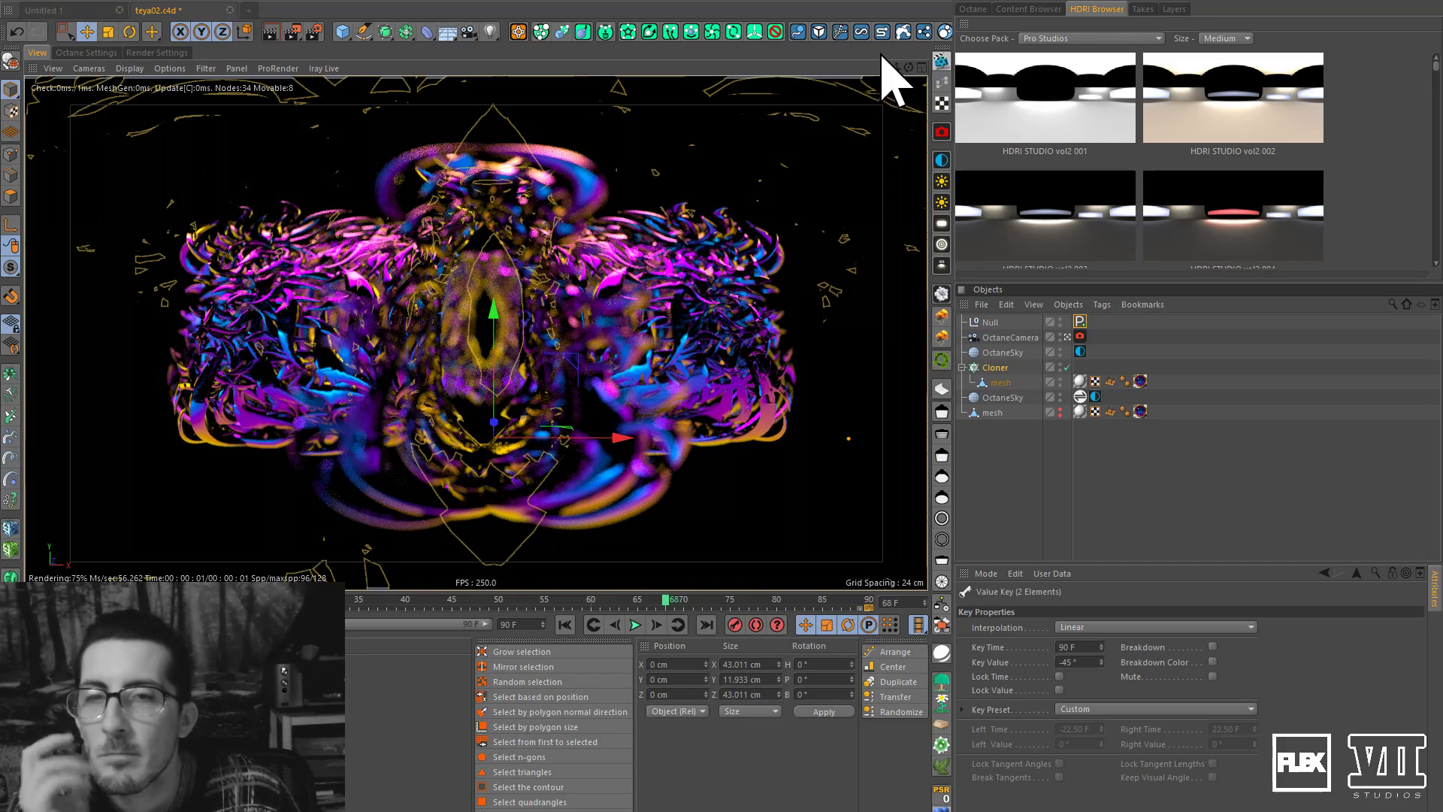
pyautogui.moveTo(893, 66); pyautogui.dragTo(903, 68)
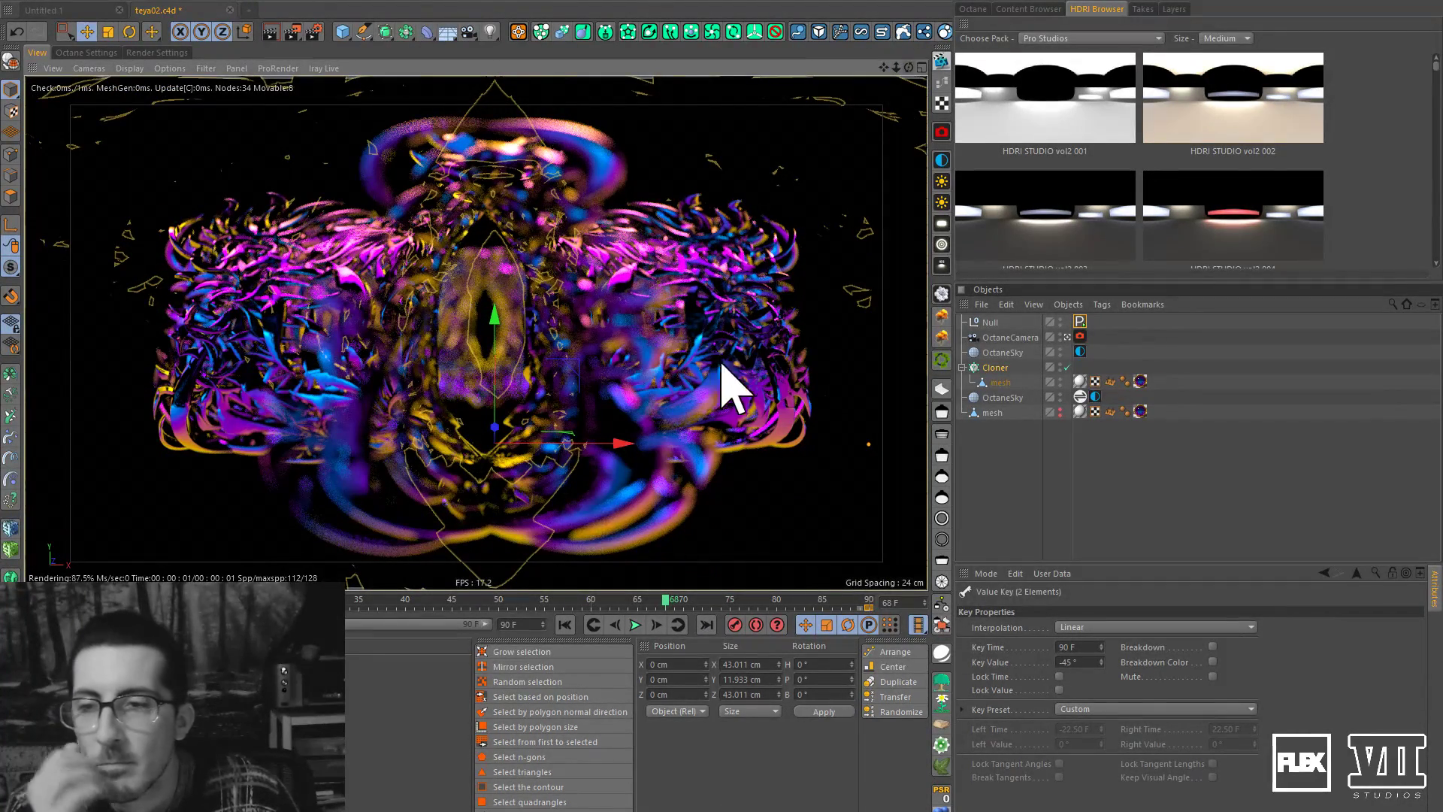
pyautogui.moveTo(666, 599); pyautogui.dragTo(359, 597)
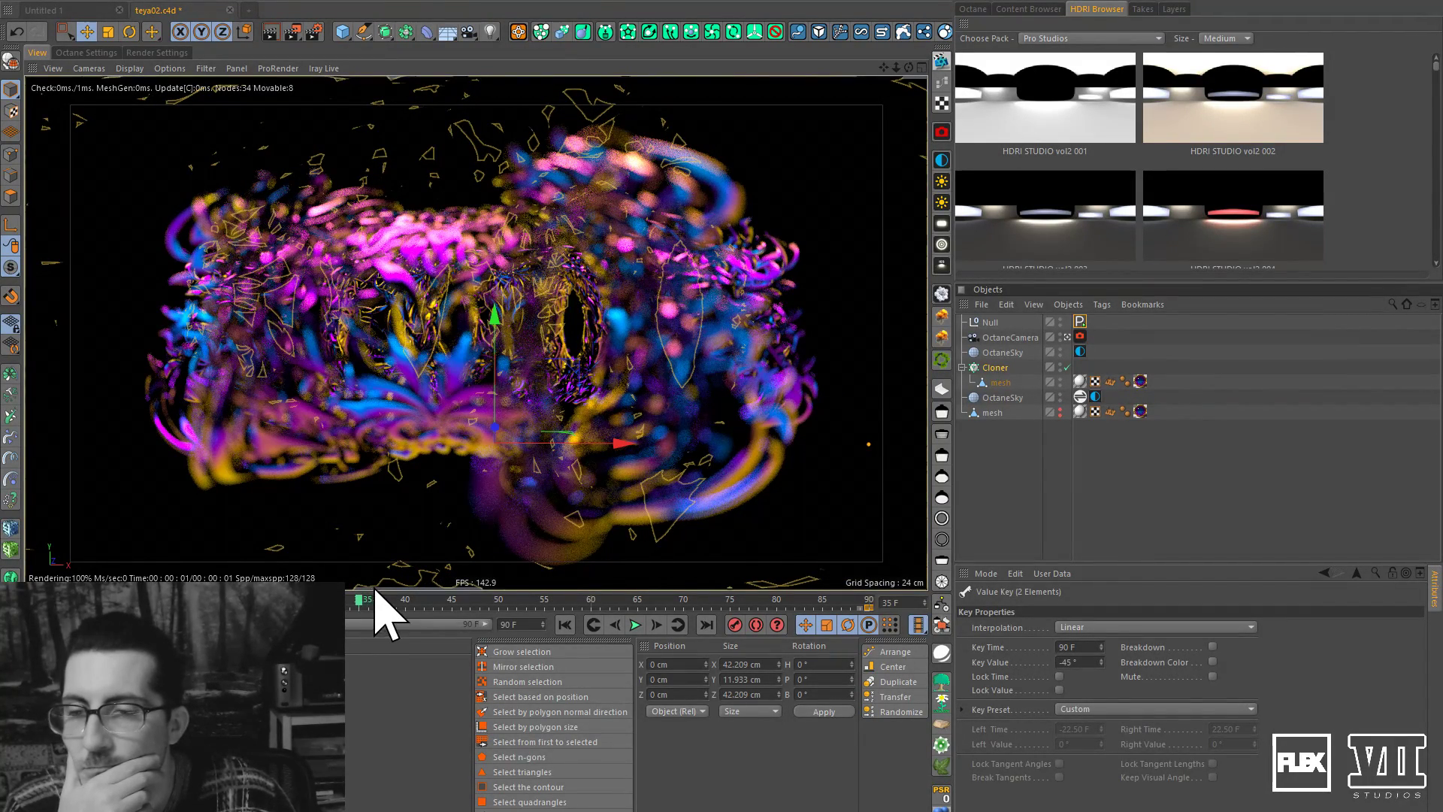
pyautogui.moveTo(360, 598); pyautogui.dragTo(345, 589)
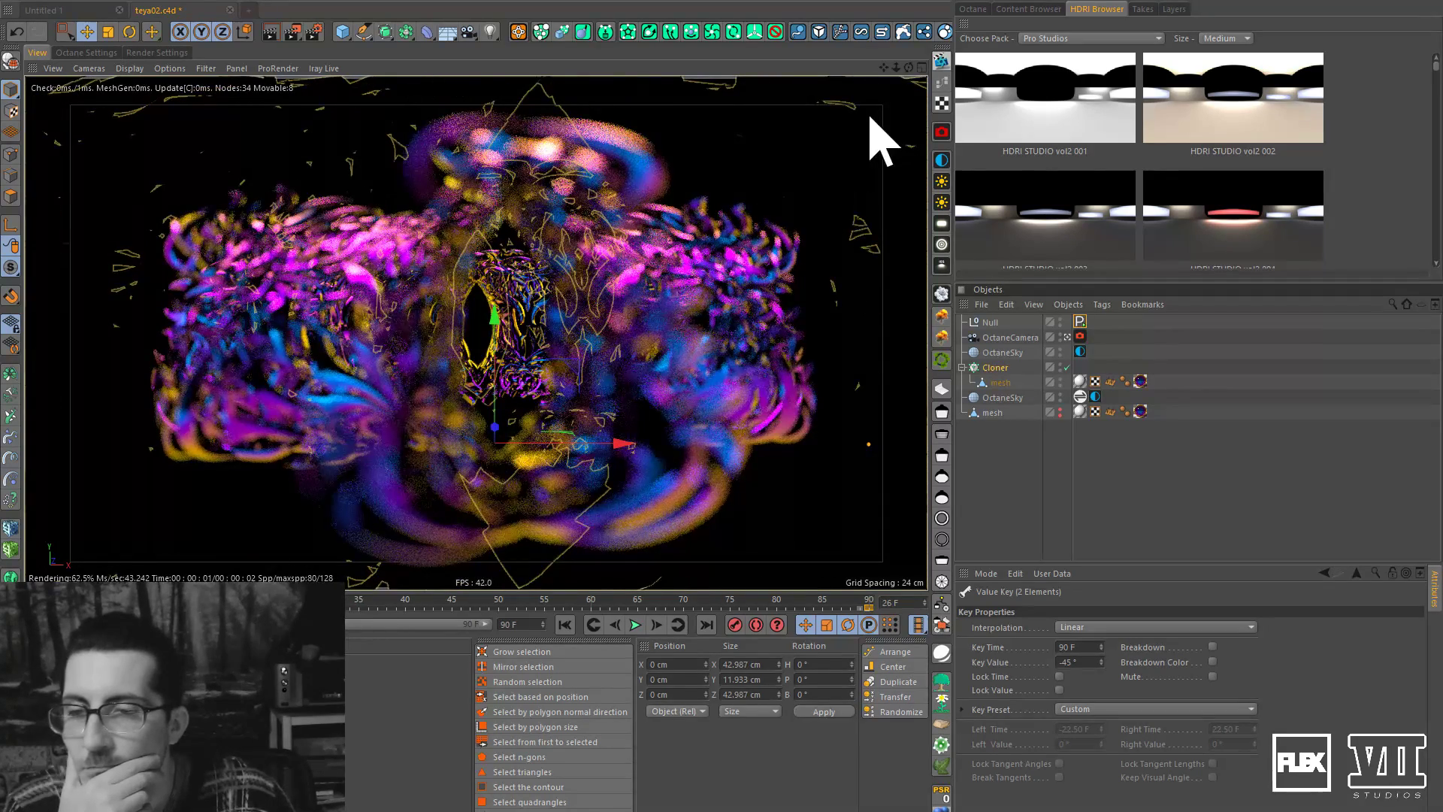
pyautogui.moveTo(899, 68); pyautogui.dragTo(905, 71)
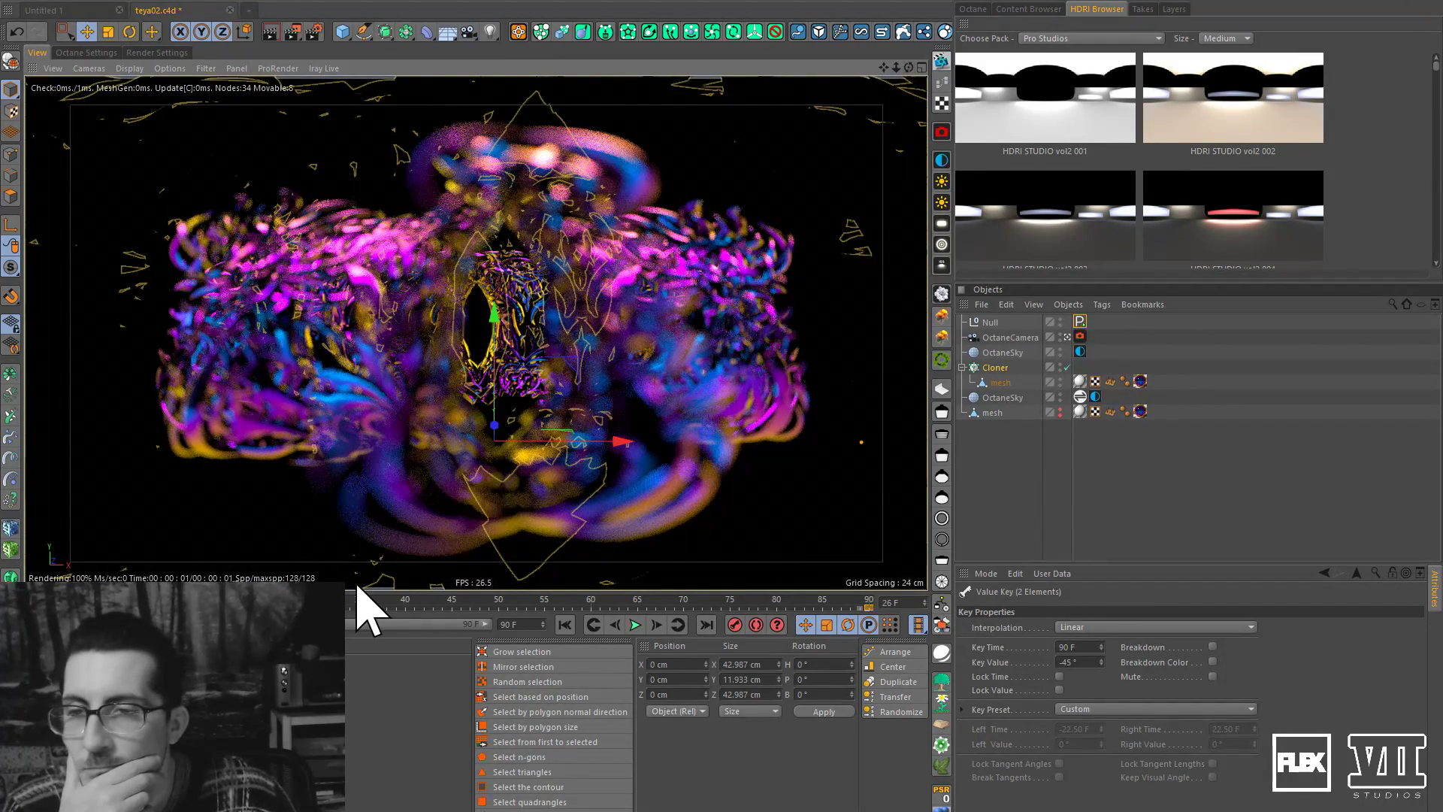
pyautogui.moveTo(275, 601); pyautogui.dragTo(871, 525)
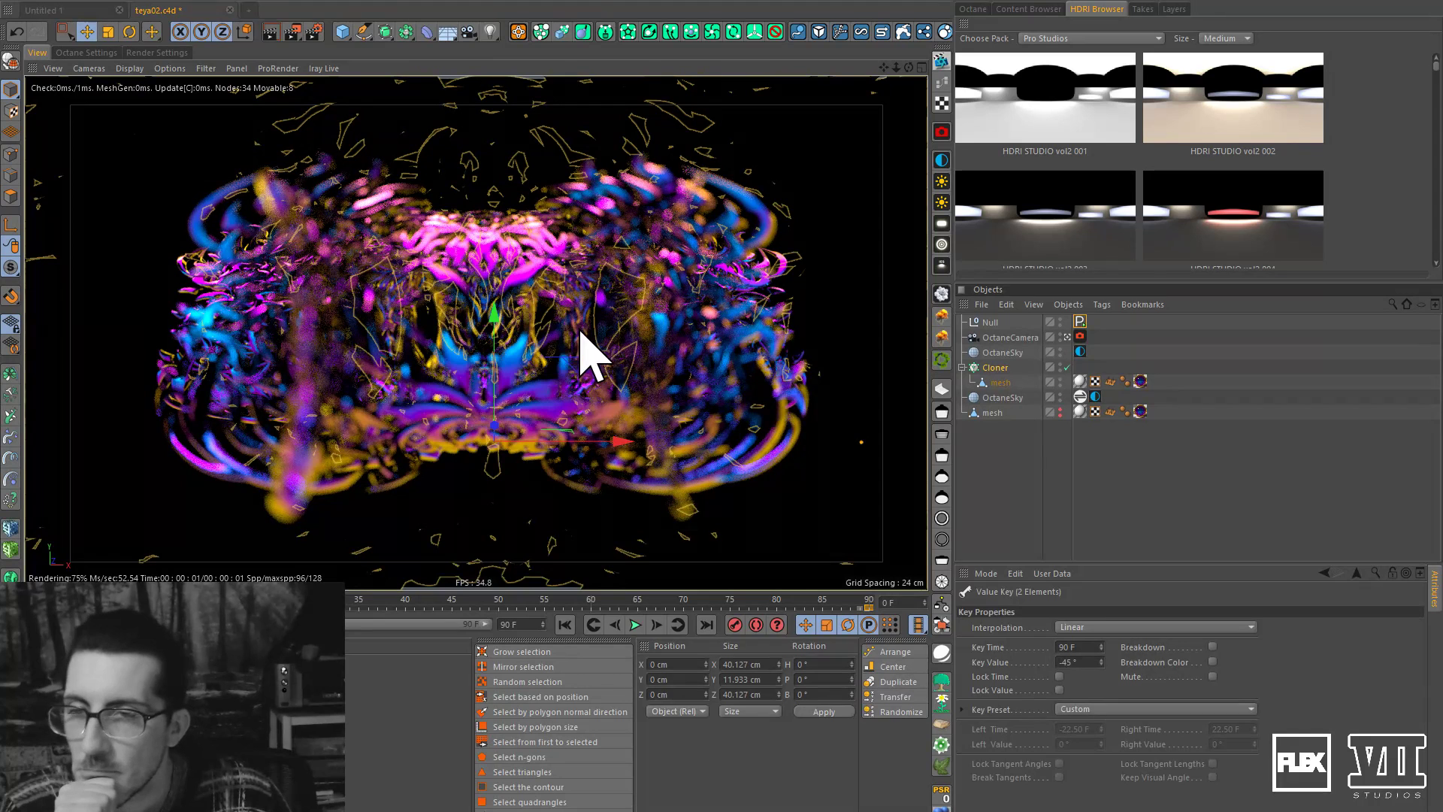
pyautogui.click(1083, 500)
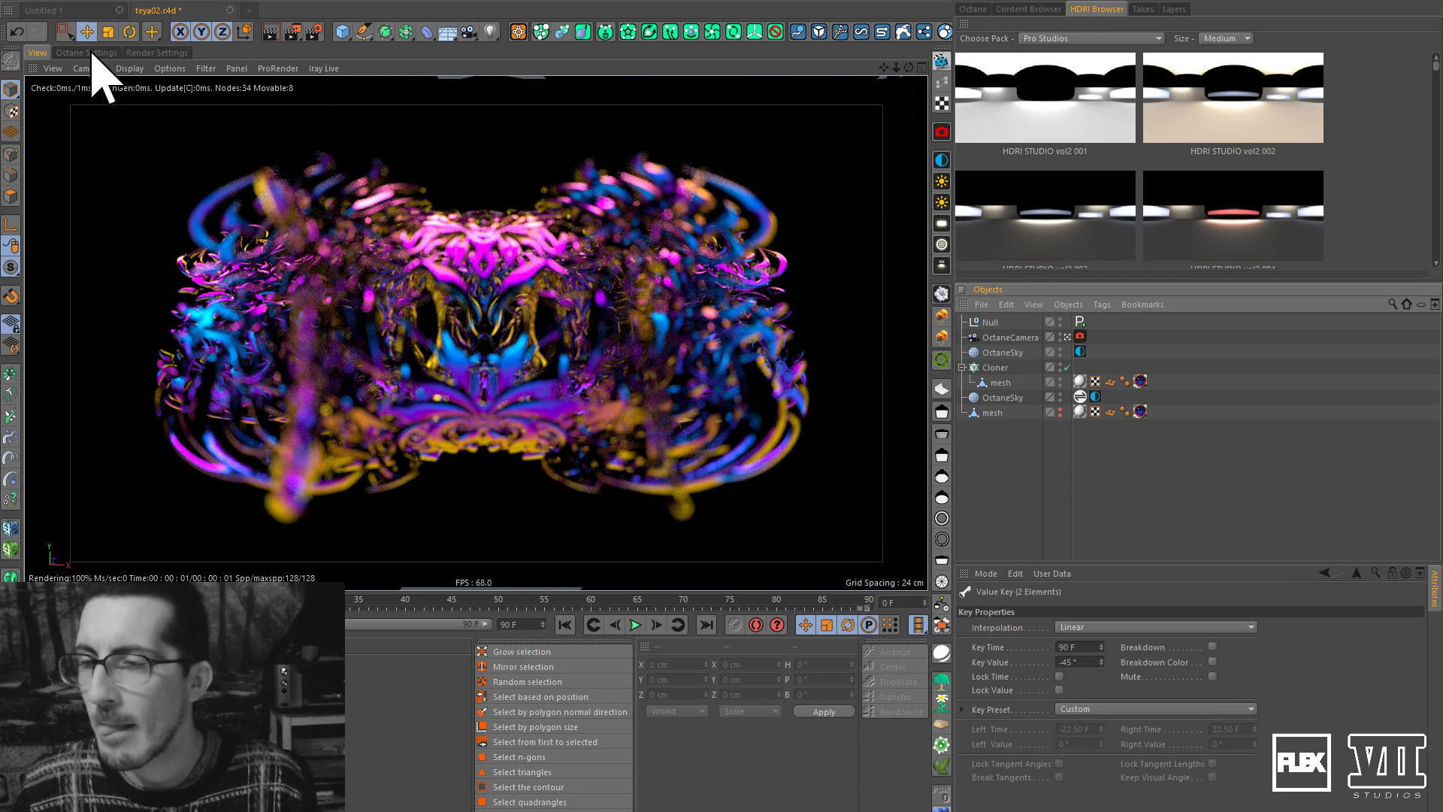
# Enable post processing on the Octane camera tag, with Bloom power at about 99.48 and Cutoff at about 1.65.
pyautogui.click(1081, 337)
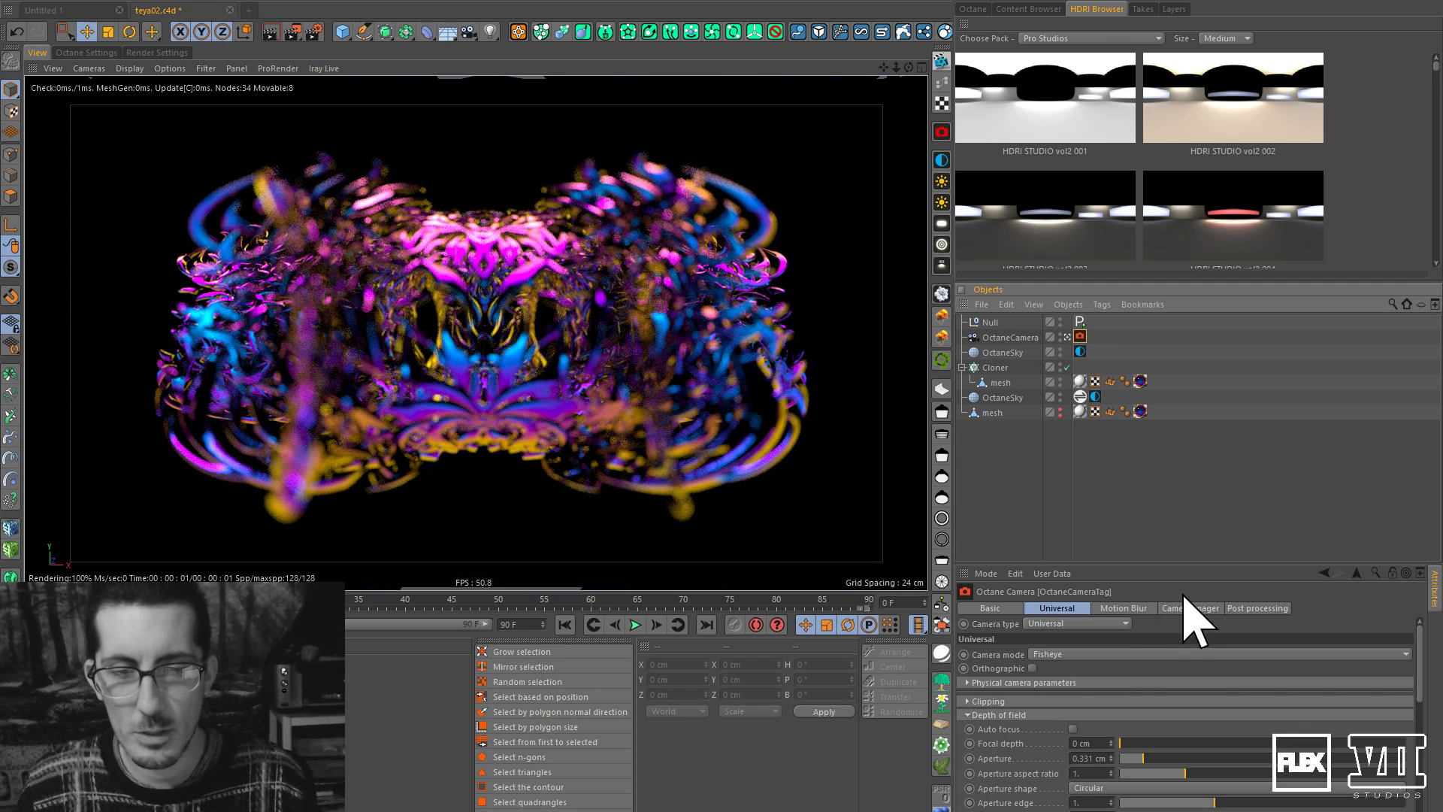
pyautogui.click(1255, 608)
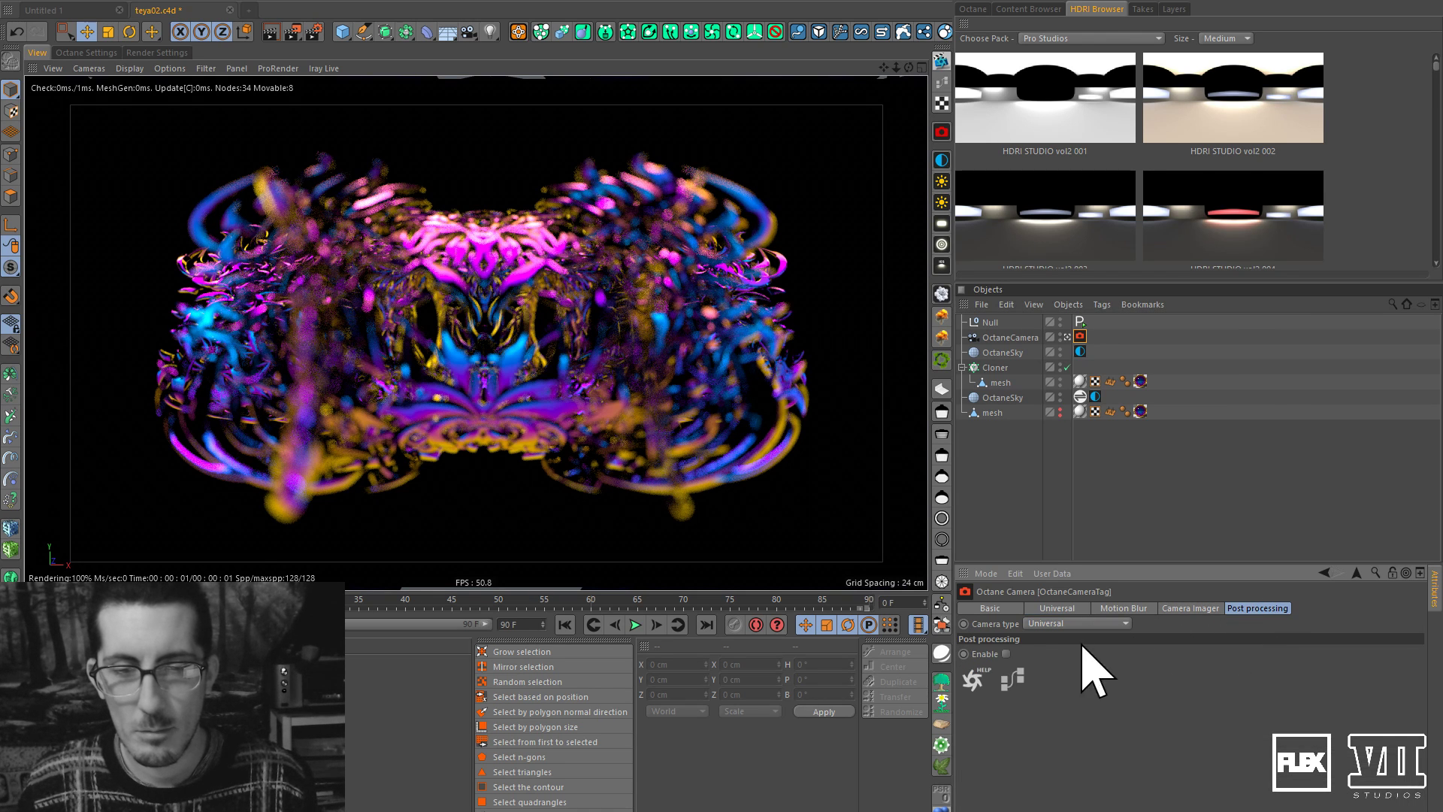
pyautogui.click(1006, 654)
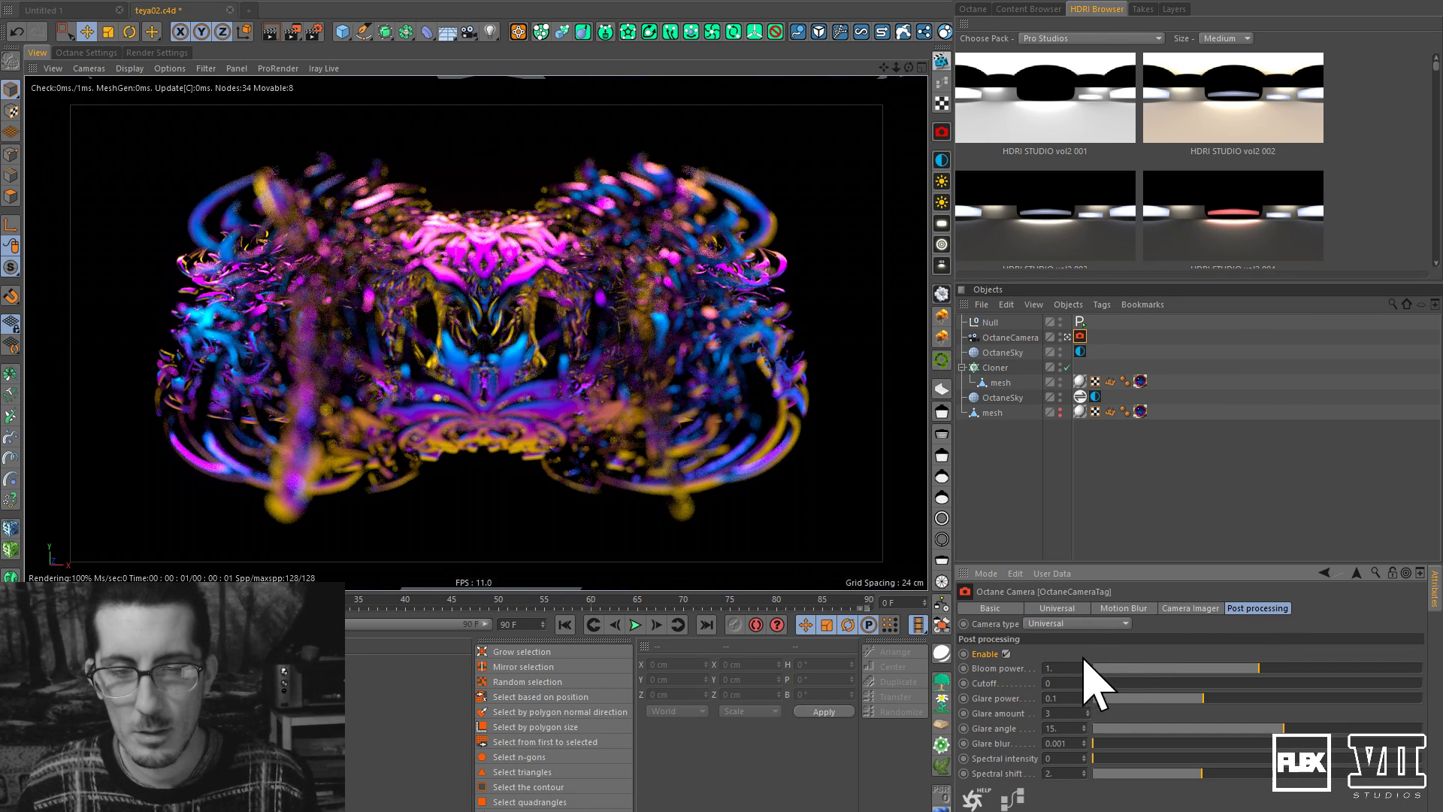
pyautogui.moveTo(1247, 671); pyautogui.dragTo(1371, 666)
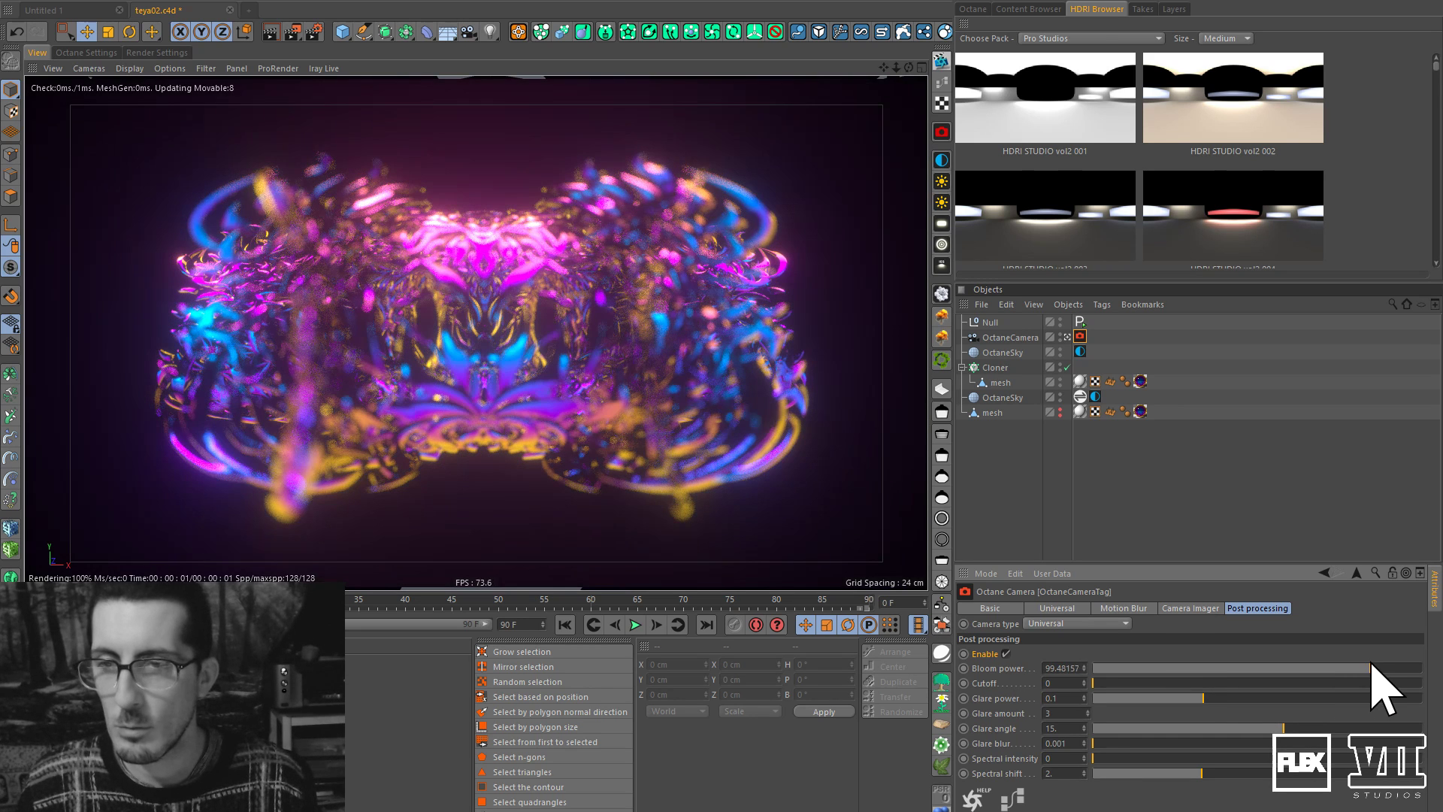
pyautogui.moveTo(1114, 680); pyautogui.dragTo(1163, 680)
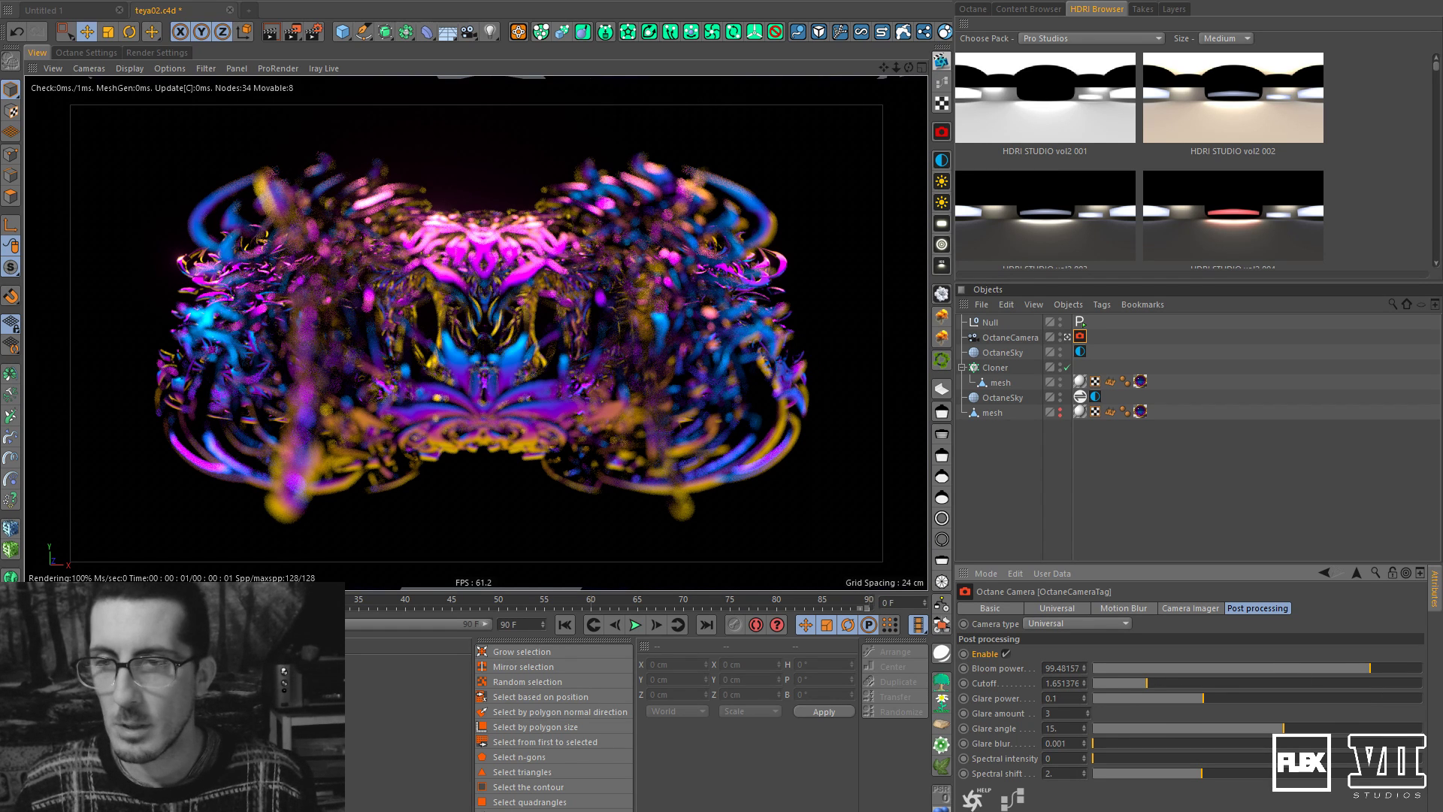
# Raise Bloom power to about 1283.37, adjust Cutoff to about 1.6055, and set Spectral intensity to about 0.477.
pyautogui.moveTo(1393, 667); pyautogui.dragTo(1435, 670)
pyautogui.moveTo(1145, 682)
pyautogui.mouseDown()
pyautogui.moveTo(1114, 683)
pyautogui.moveTo(1156, 686)
pyautogui.mouseUp()
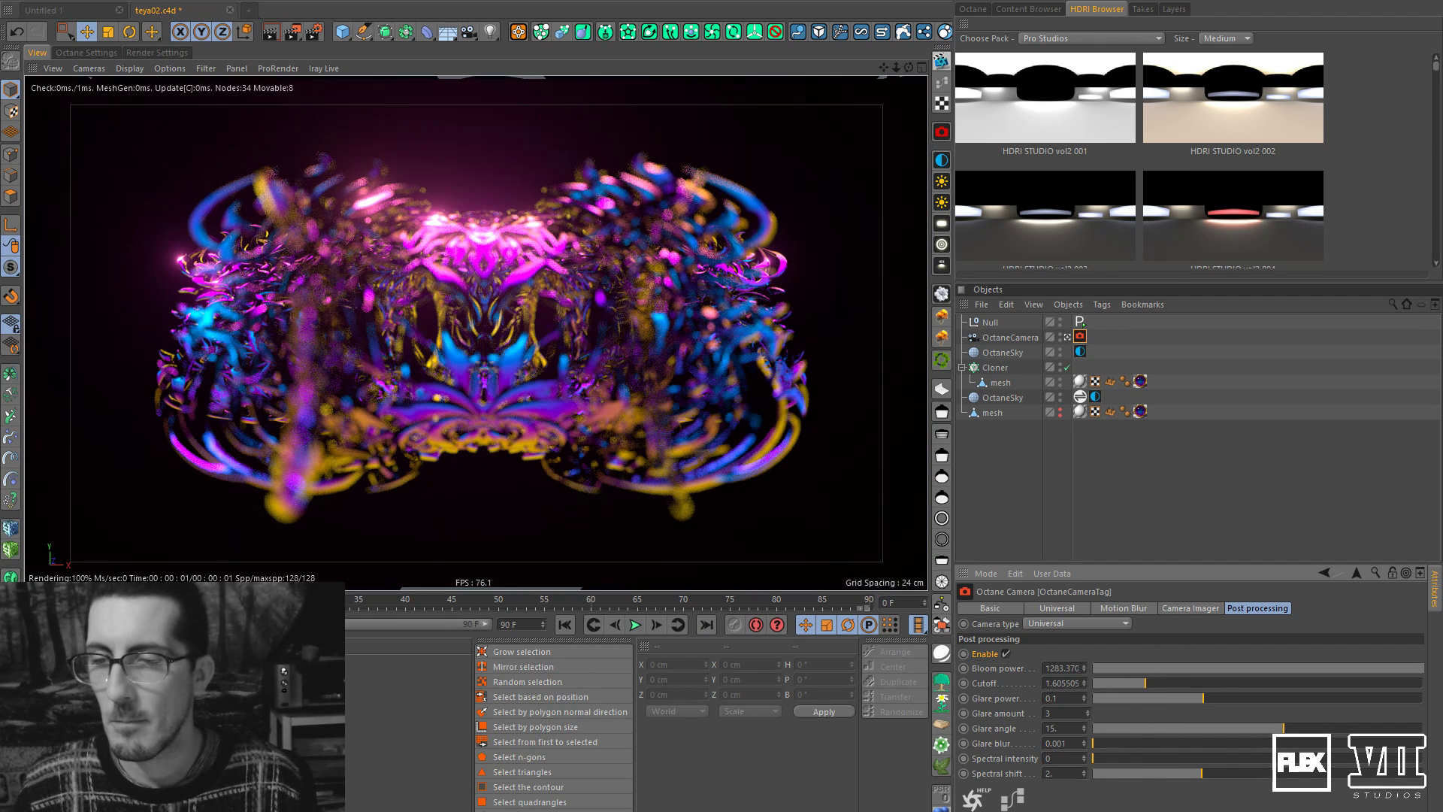
pyautogui.moveTo(42, 590)
pyautogui.mouseDown()
pyautogui.moveTo(459, 608)
pyautogui.moveTo(770, 598)
pyautogui.moveTo(34, 607)
pyautogui.mouseUp()
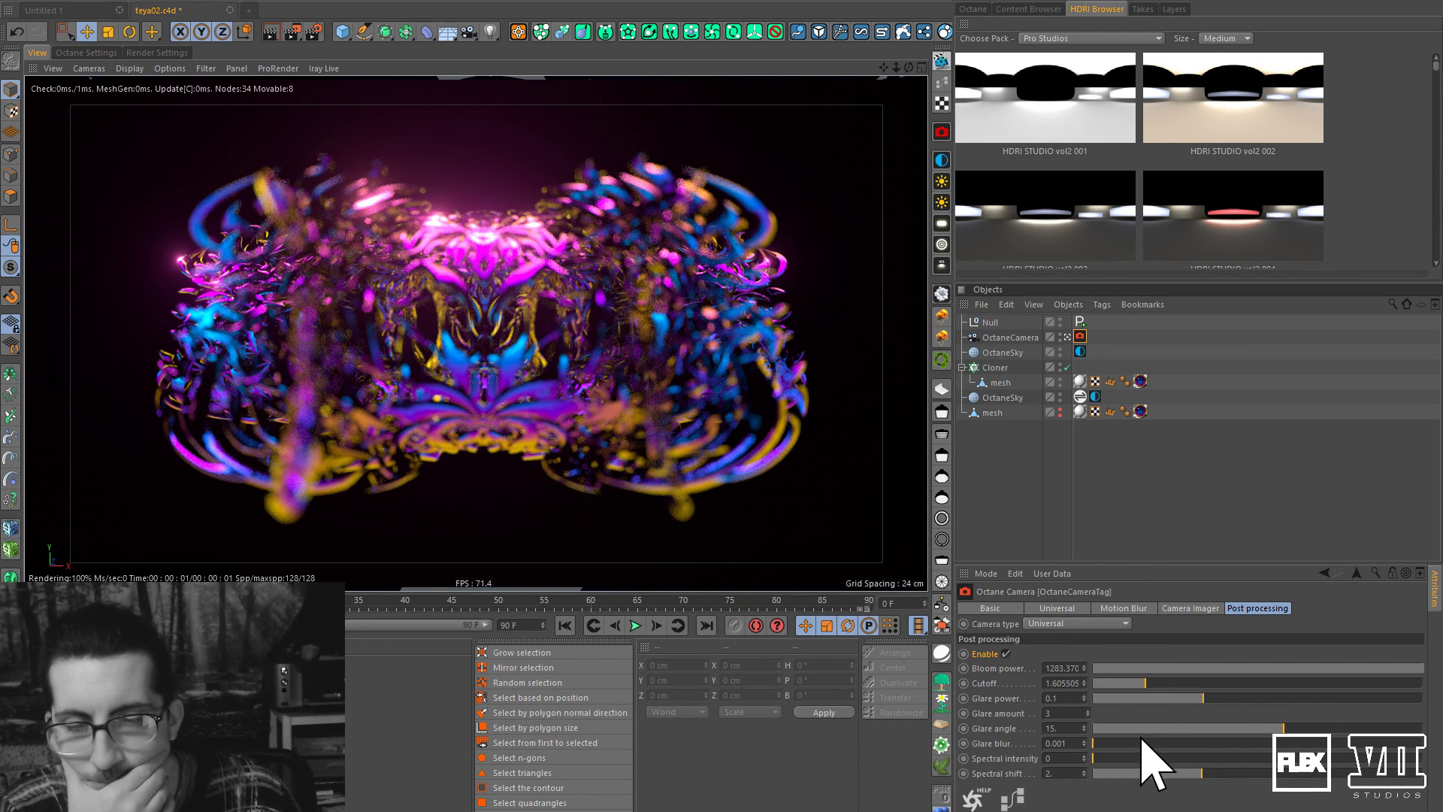
pyautogui.moveTo(1118, 756); pyautogui.dragTo(1252, 755)
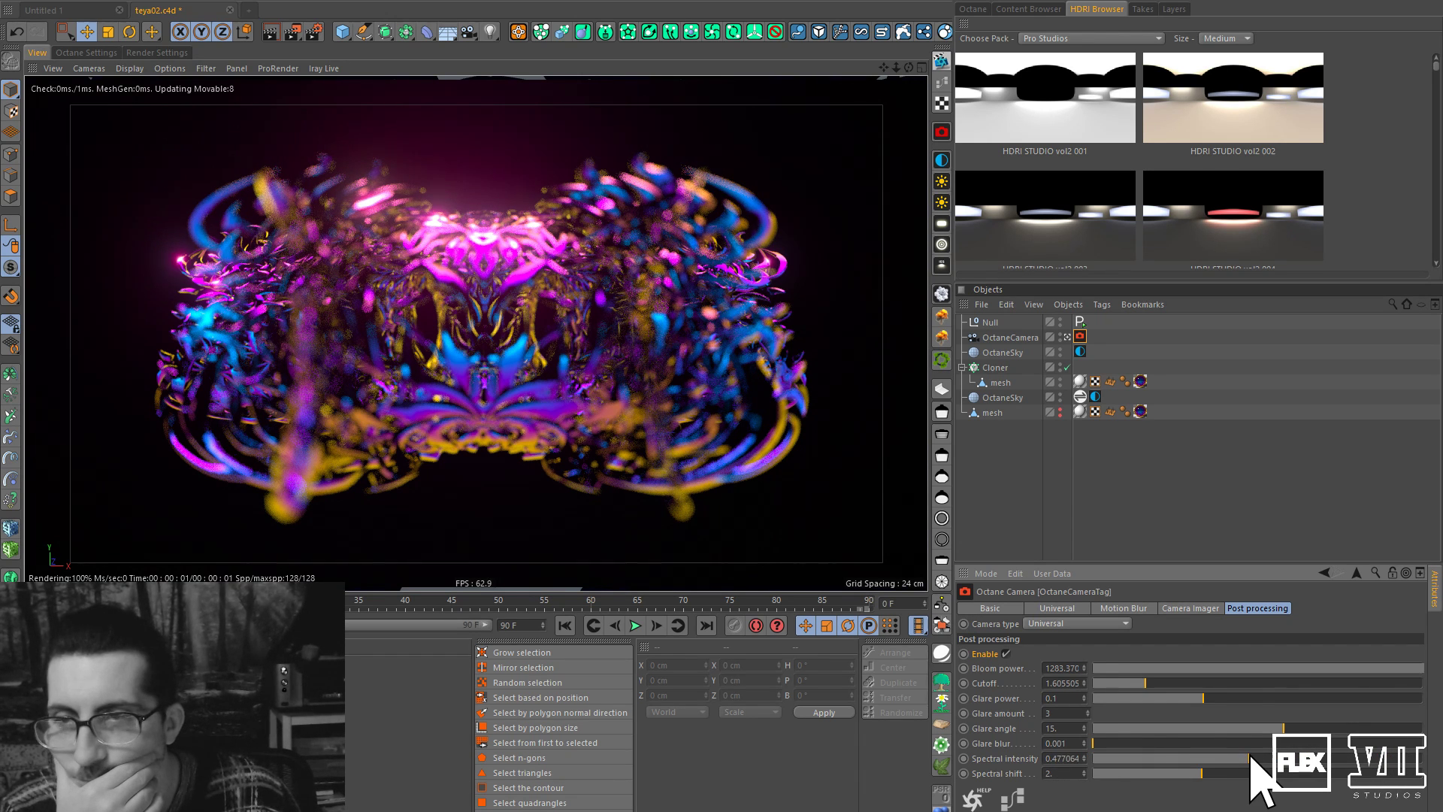
# Apply a custom LUT preset, Trent 18.CUBE, in the Octane camera's Camera Imager settings.
pyautogui.click(1218, 611)
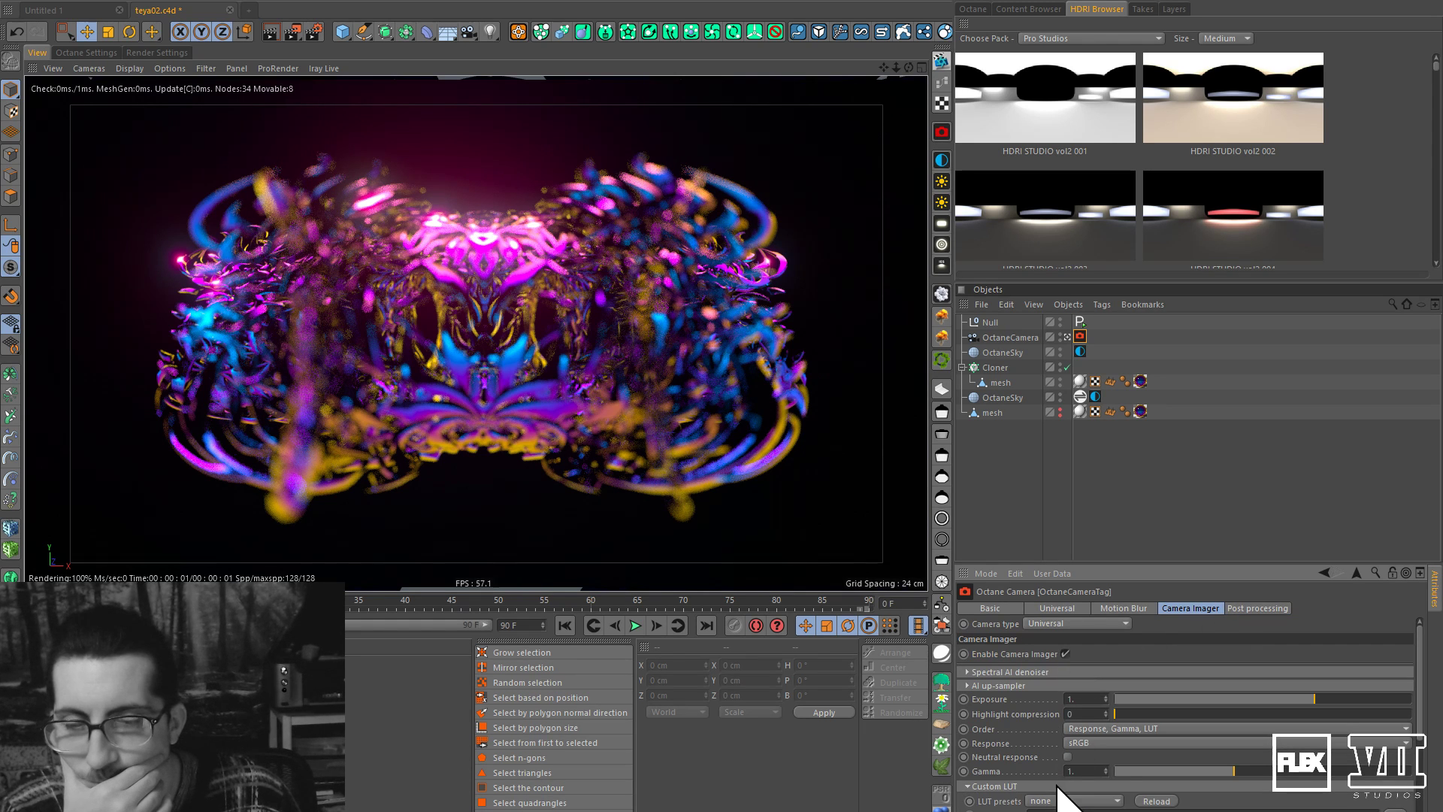
pyautogui.click(1060, 802)
pyautogui.click(1060, 801)
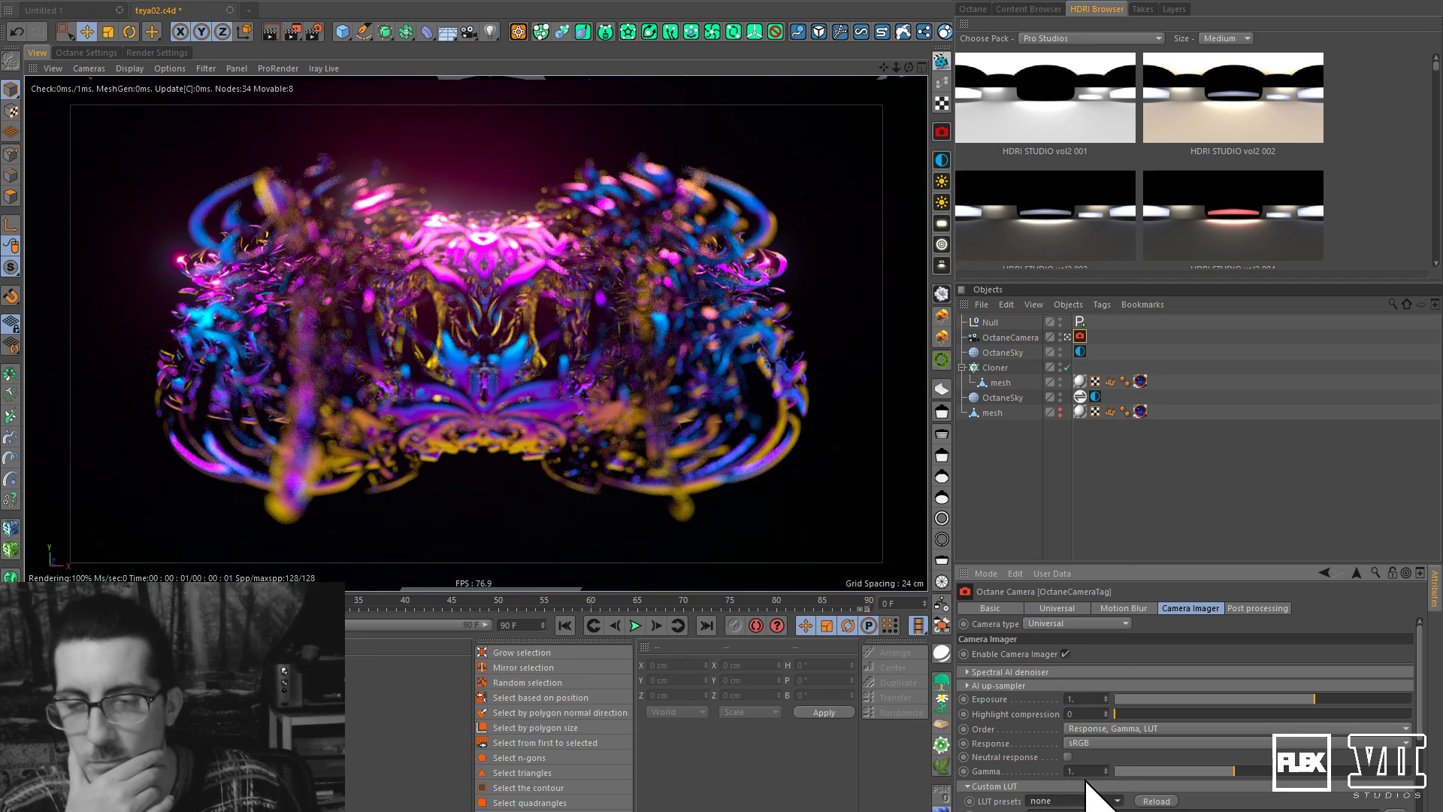
pyautogui.click(1087, 800)
pyautogui.click(1090, 755)
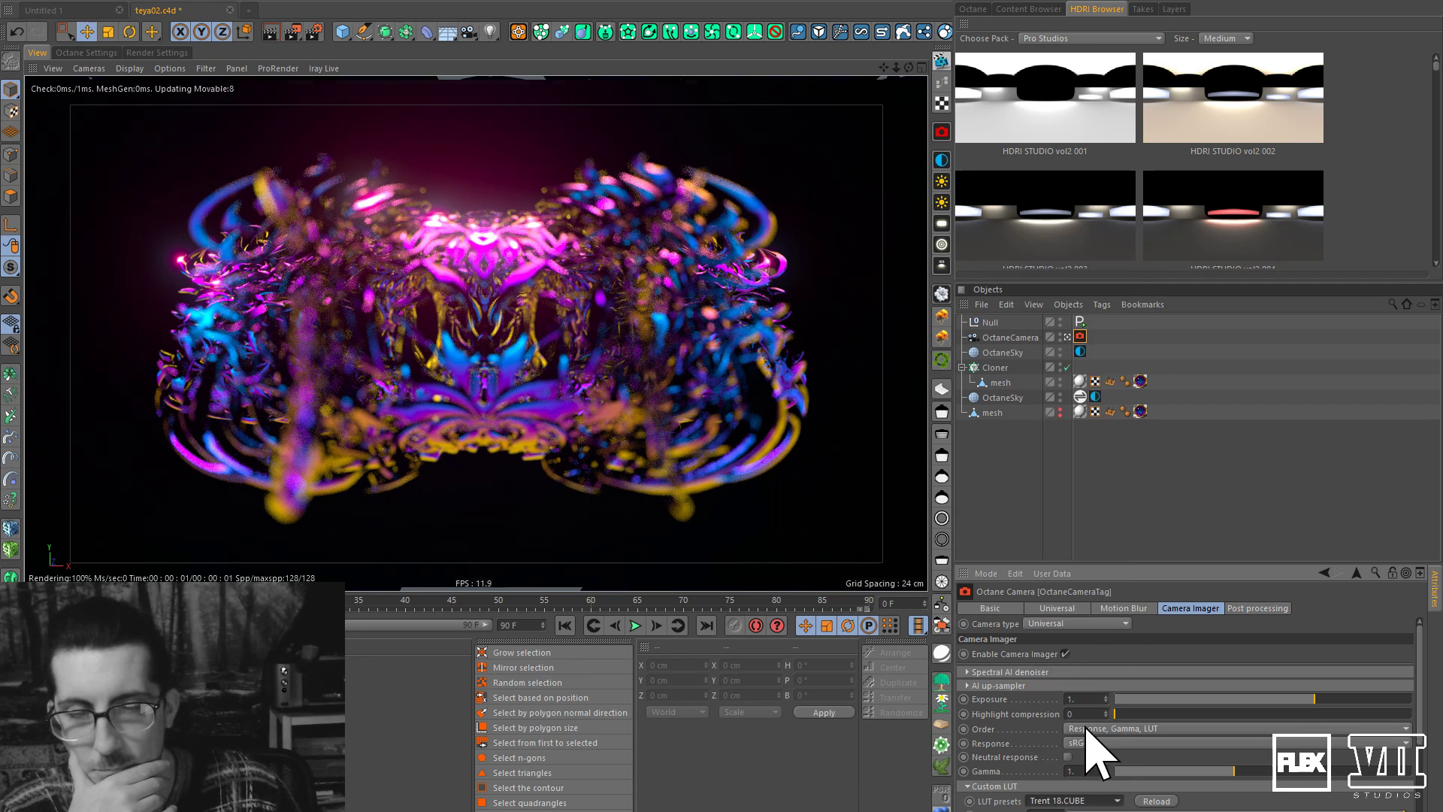
# Cycle through the custom LUT presets, comparing their looks on the render, and settle on Contrail 35.CUBE.
pyautogui.press('Down')
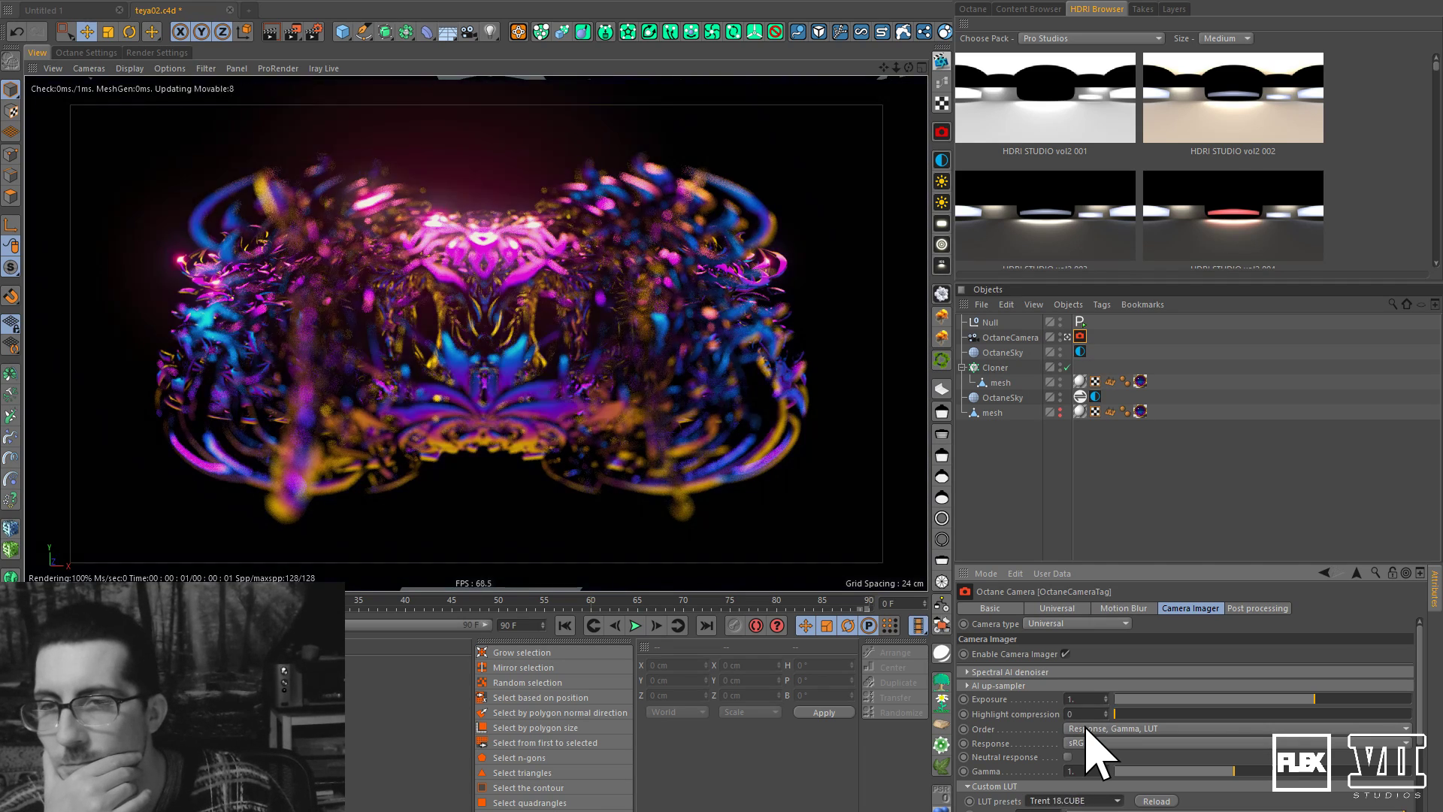
pyautogui.press('Up')
pyautogui.press('Up')
pyautogui.press('Up')
pyautogui.press('Up')
pyautogui.press('Down')
pyautogui.press('Down')
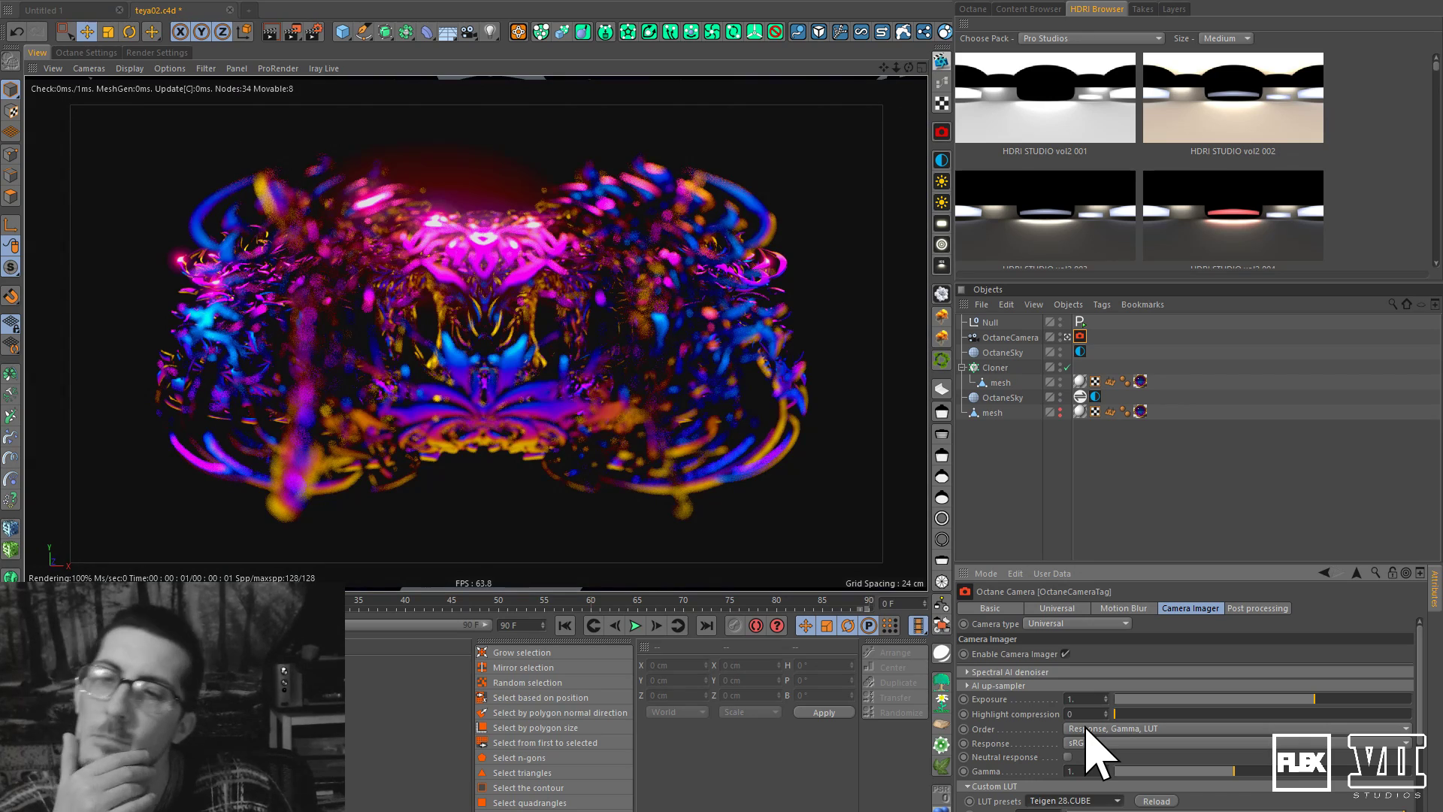
pyautogui.press('Up')
pyautogui.press('Up')
pyautogui.press('Up')
pyautogui.press('Up')
pyautogui.press('Up')
pyautogui.press('Up')
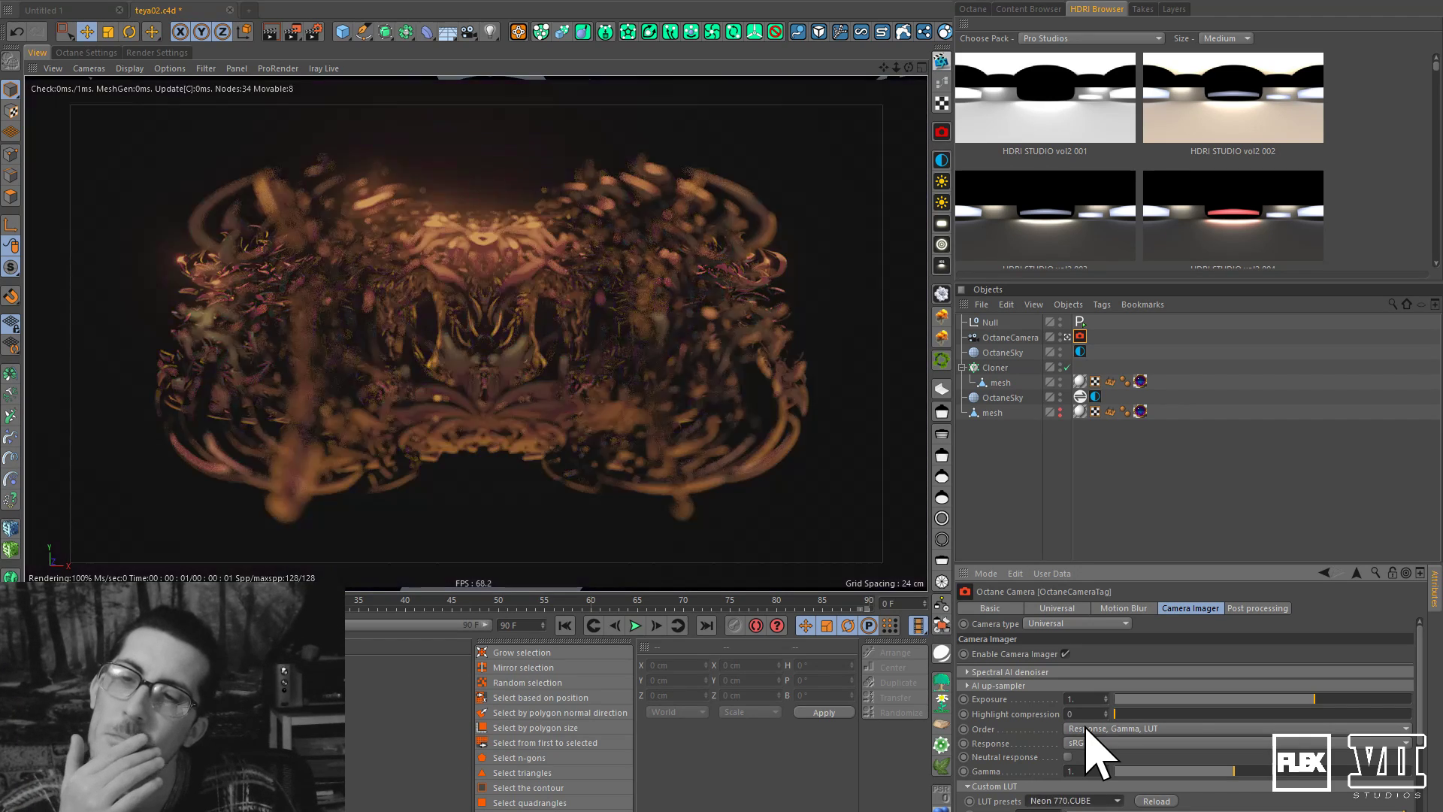
pyautogui.press('Down')
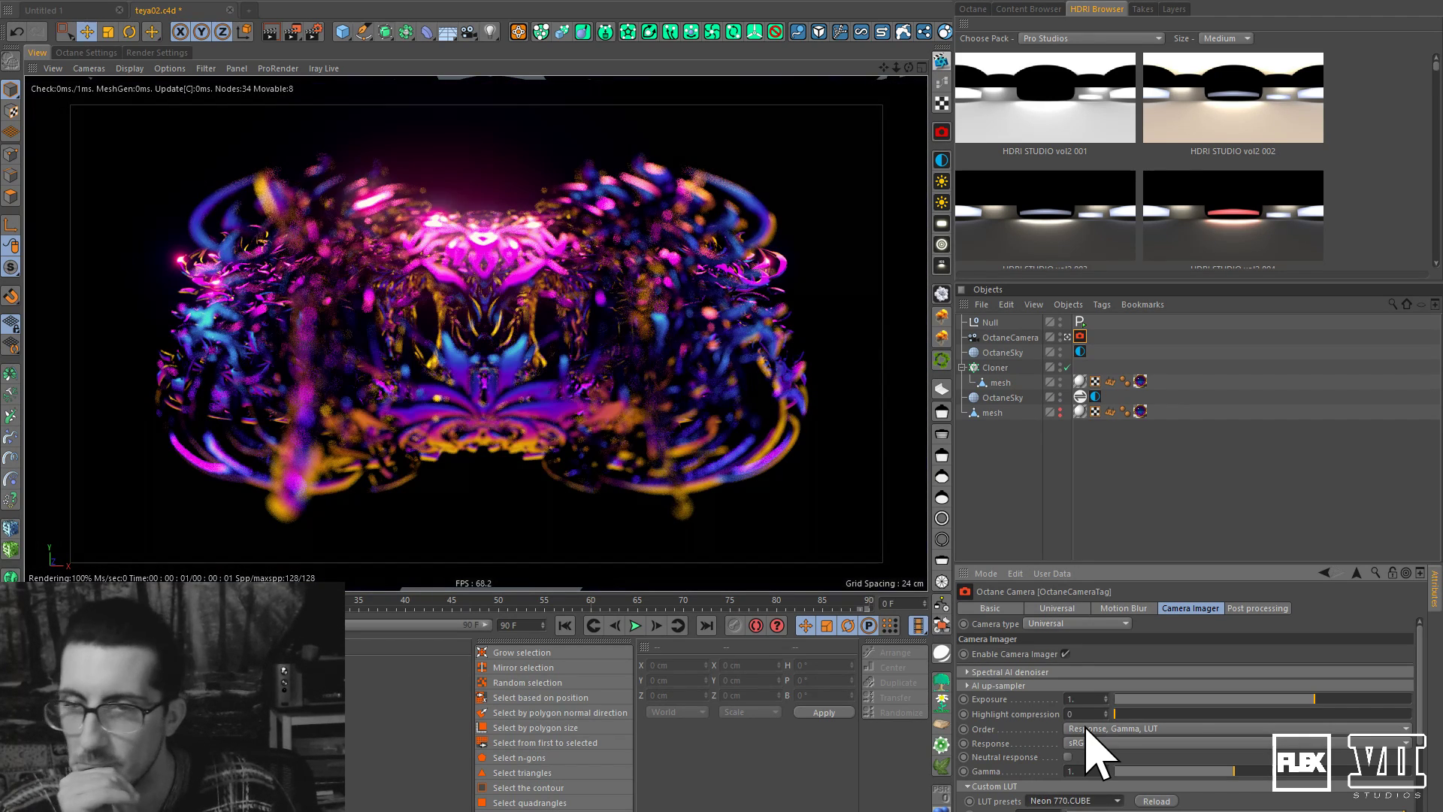
pyautogui.press('Up')
pyautogui.press('Up')
pyautogui.press('Up')
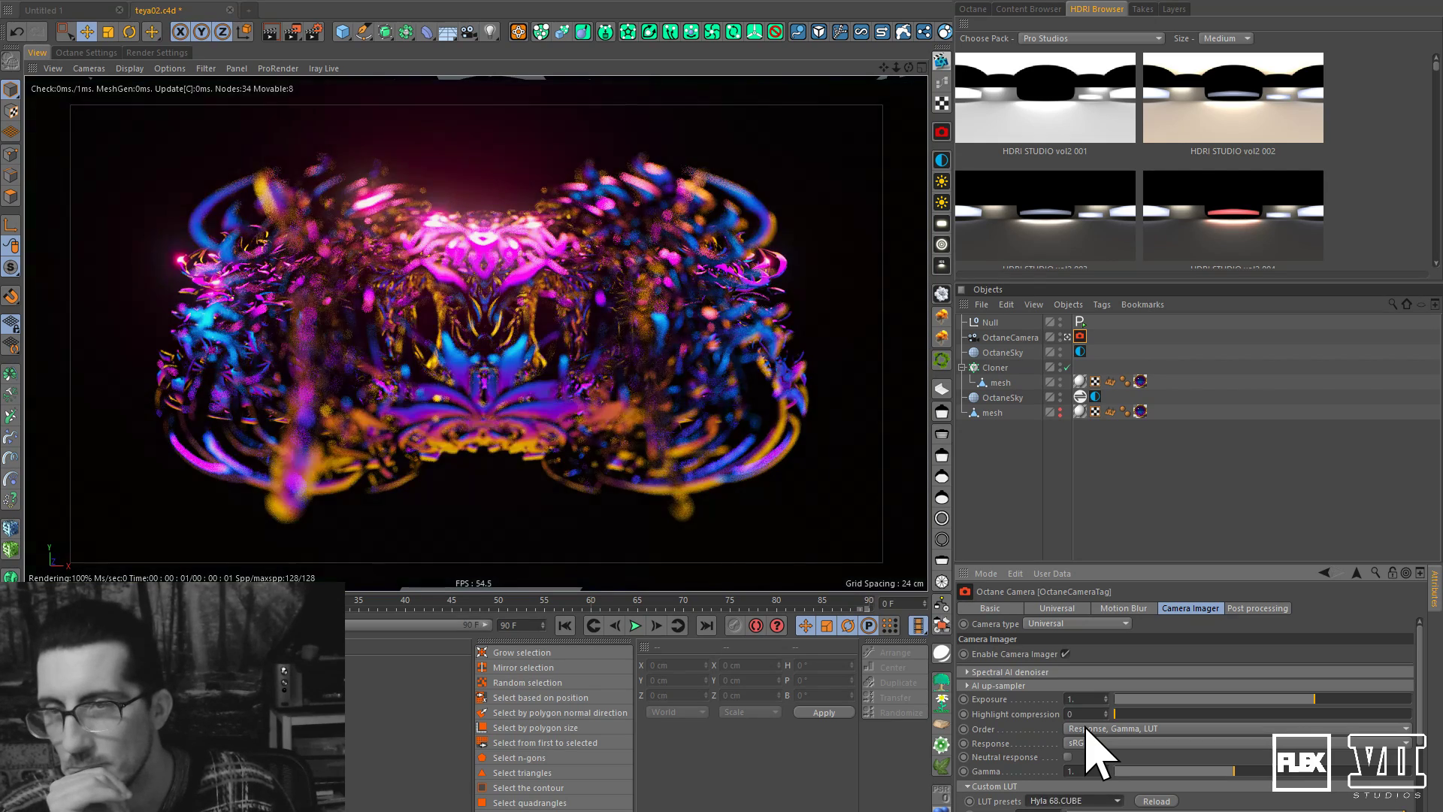
pyautogui.press('Up')
pyautogui.press('Up')
pyautogui.press('Up')
pyautogui.press('Up')
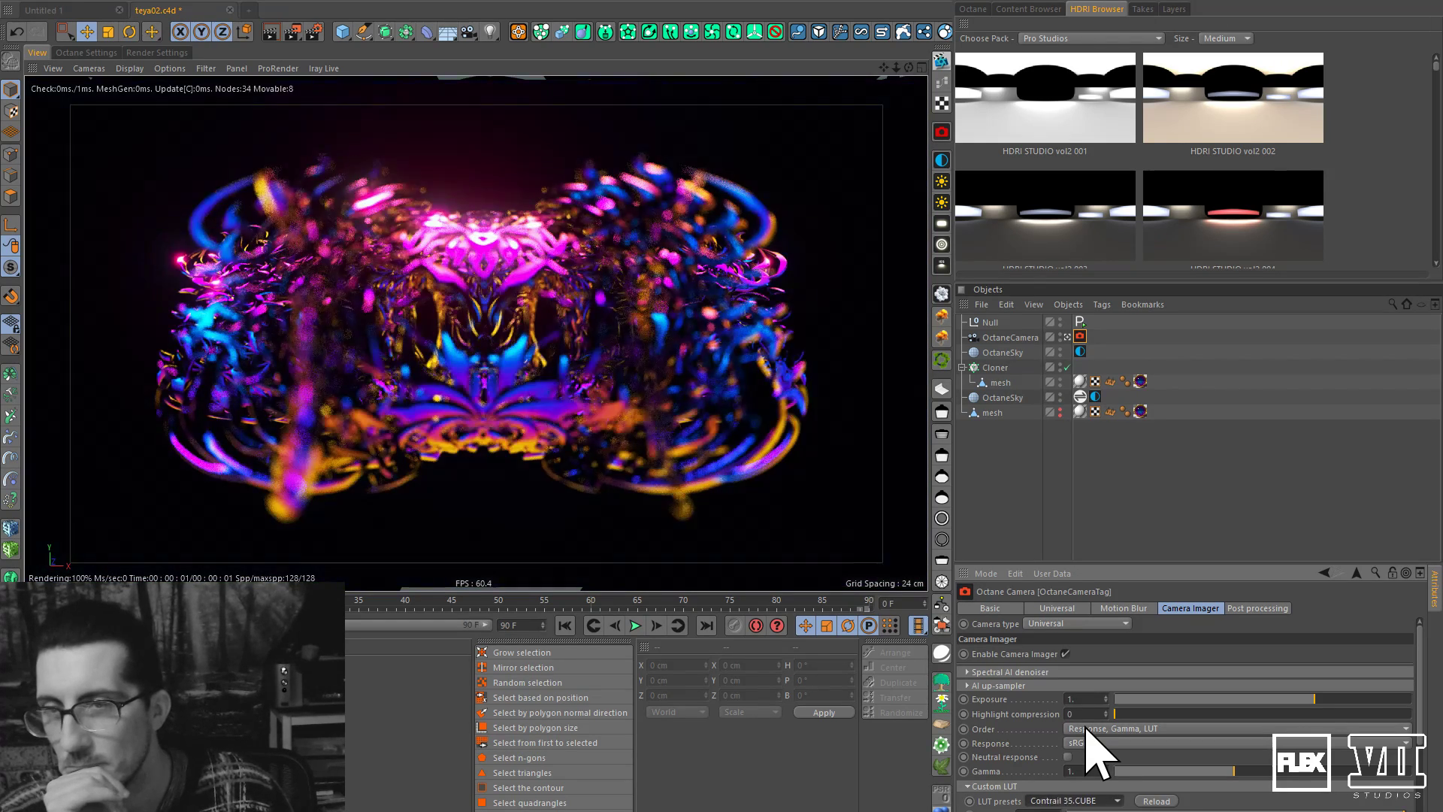
pyautogui.press('Down')
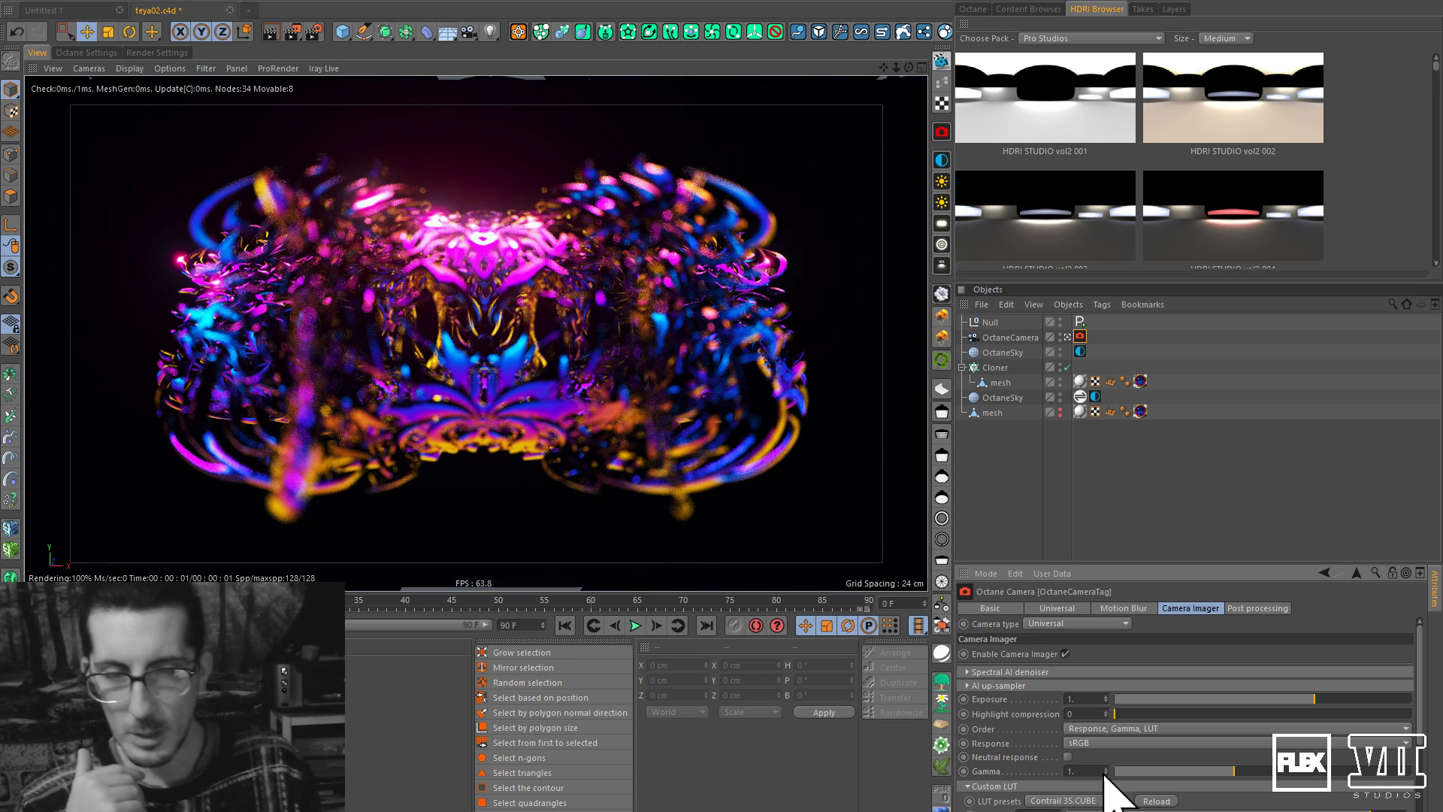
# Load the PT 10k preset in the Octane render settings.
pyautogui.click(101, 54)
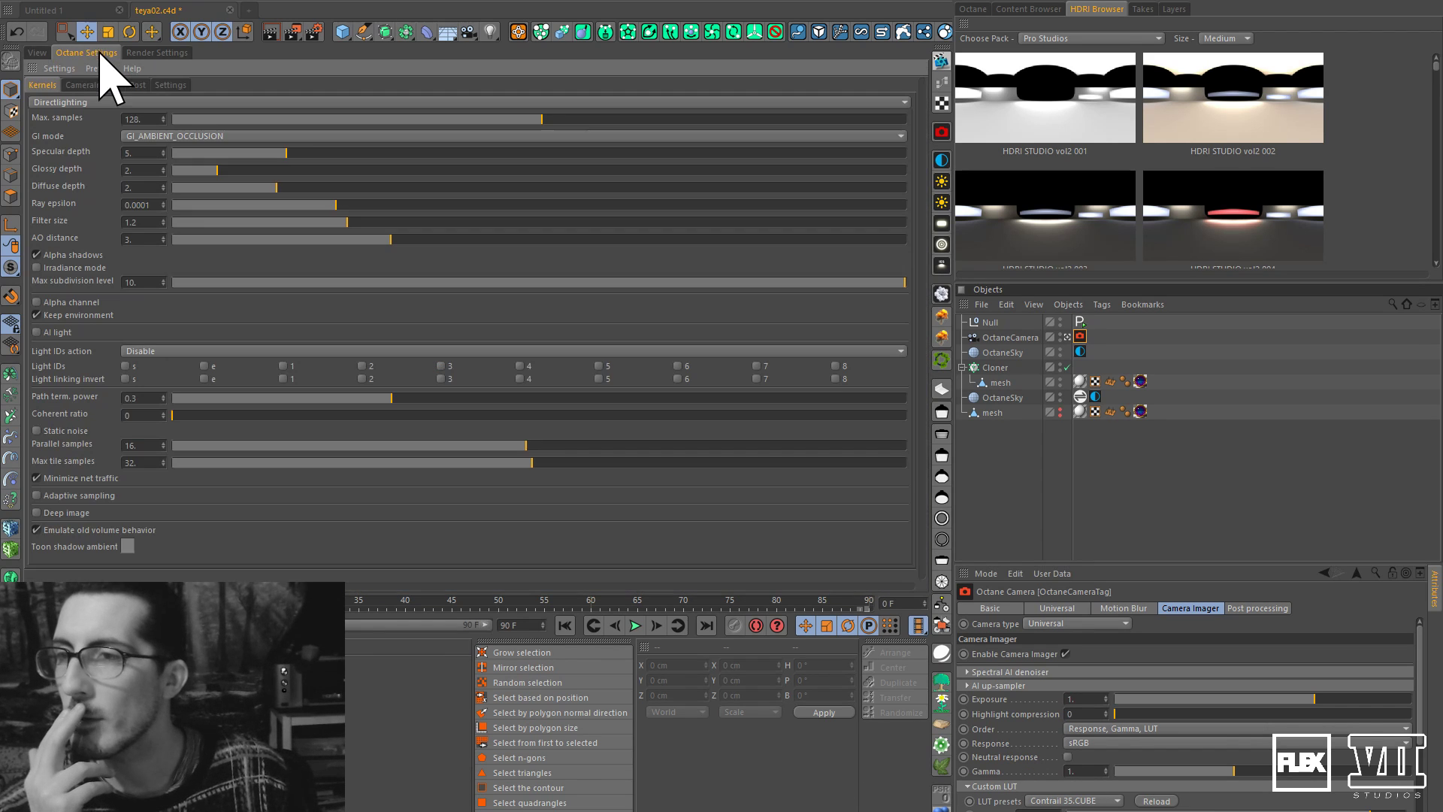
pyautogui.click(105, 68)
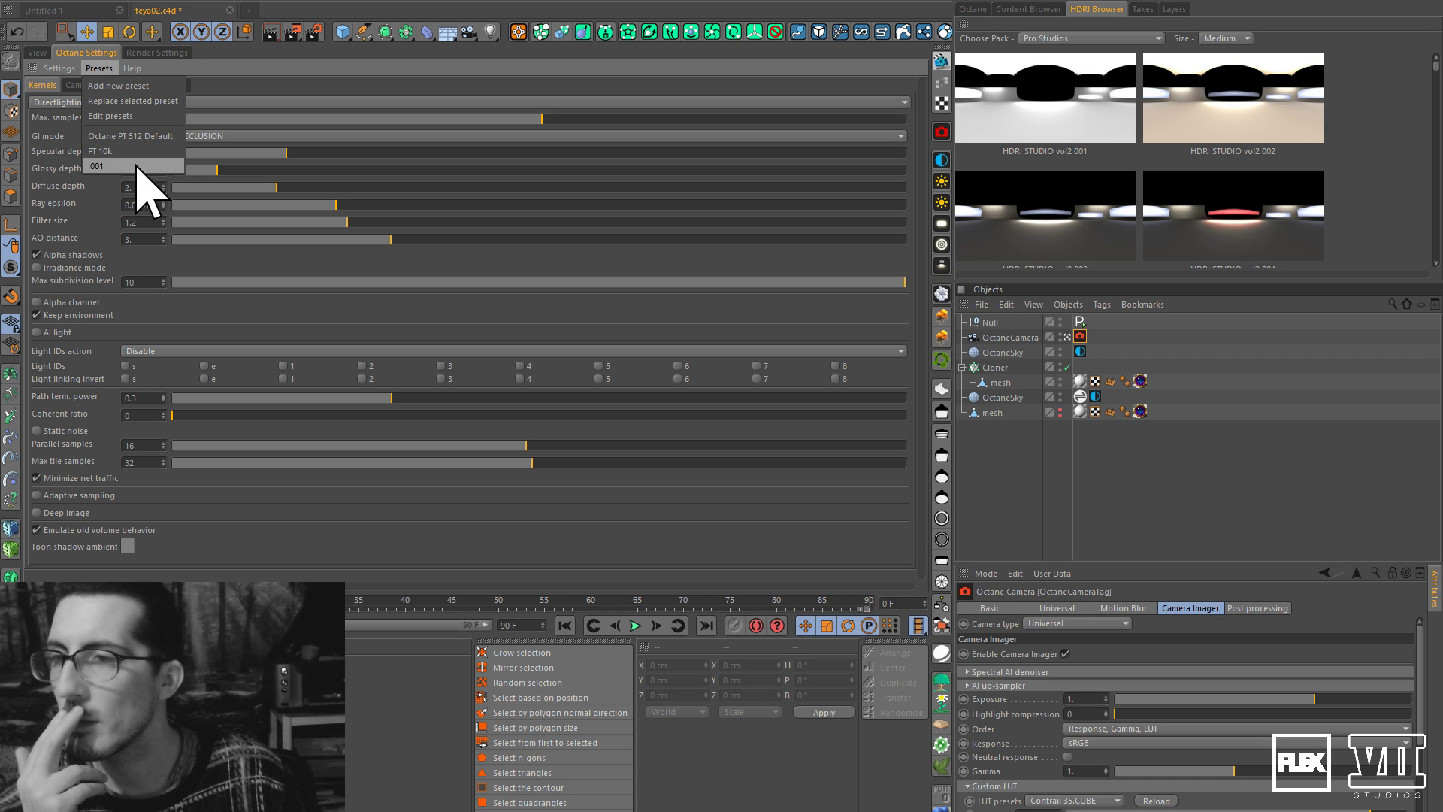
pyautogui.click(140, 152)
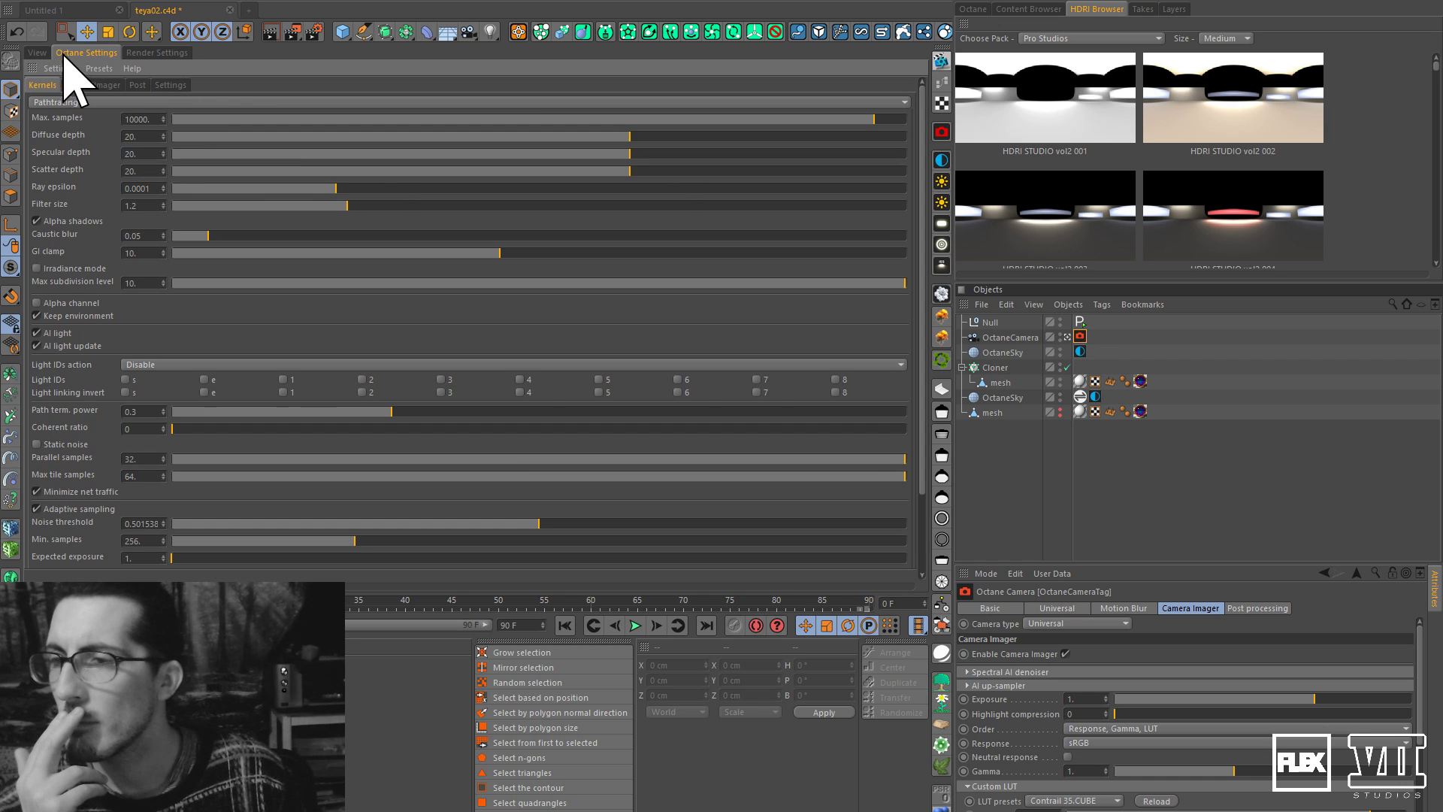
# Change the Octane render kernel to Directlighting.
pyautogui.scroll(-1, 689, 482)
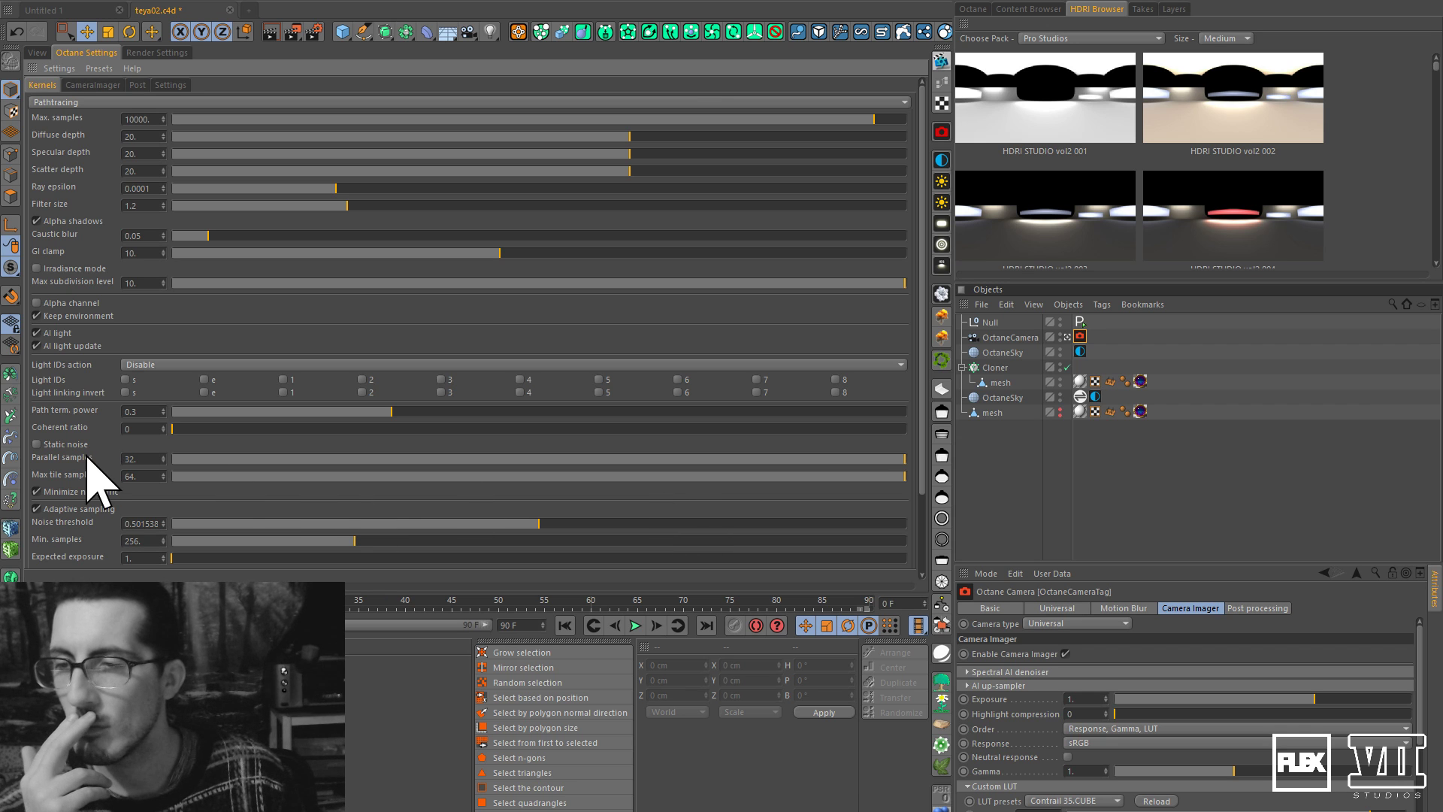
pyautogui.scroll(-5, 91, 456)
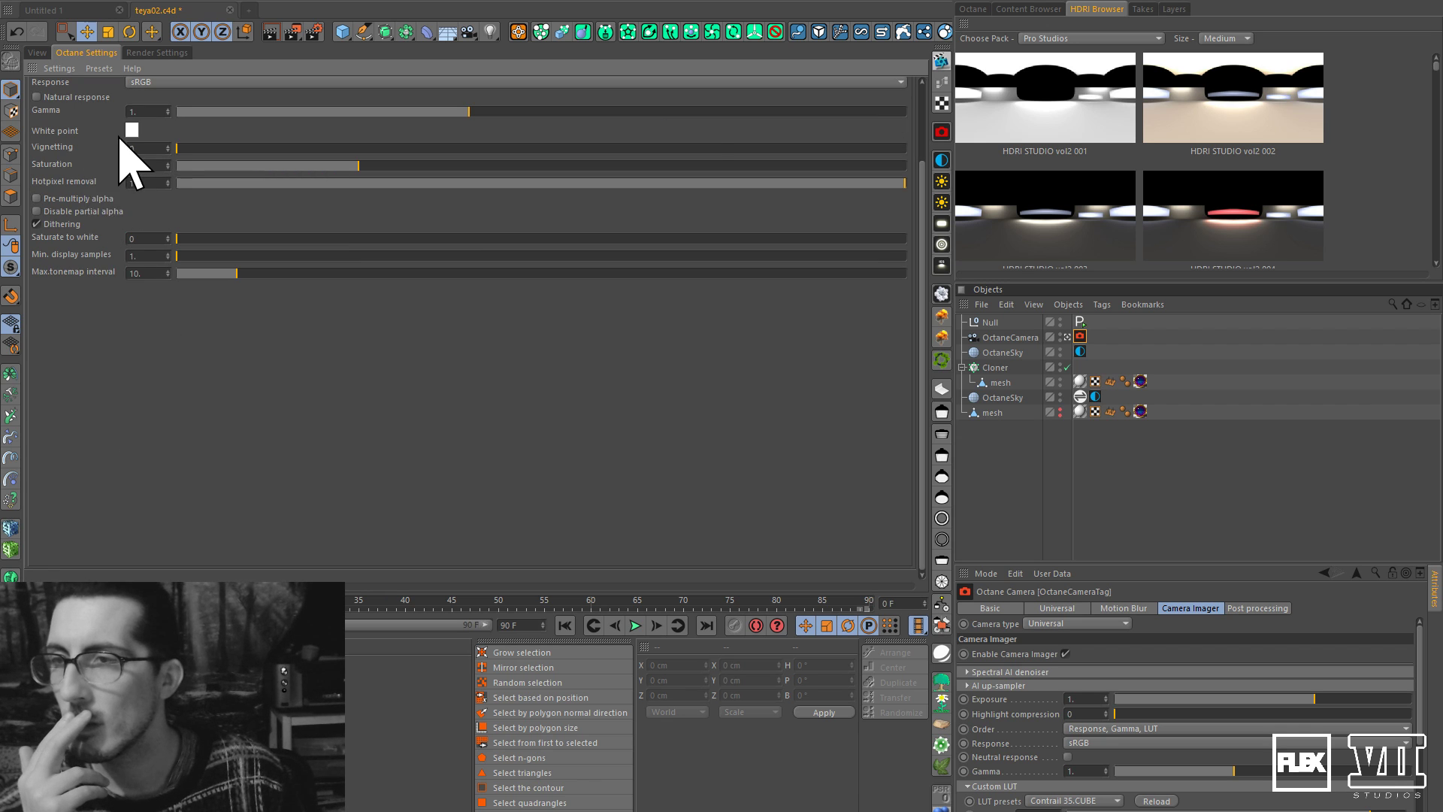
pyautogui.scroll(5, 130, 154)
pyautogui.click(129, 106)
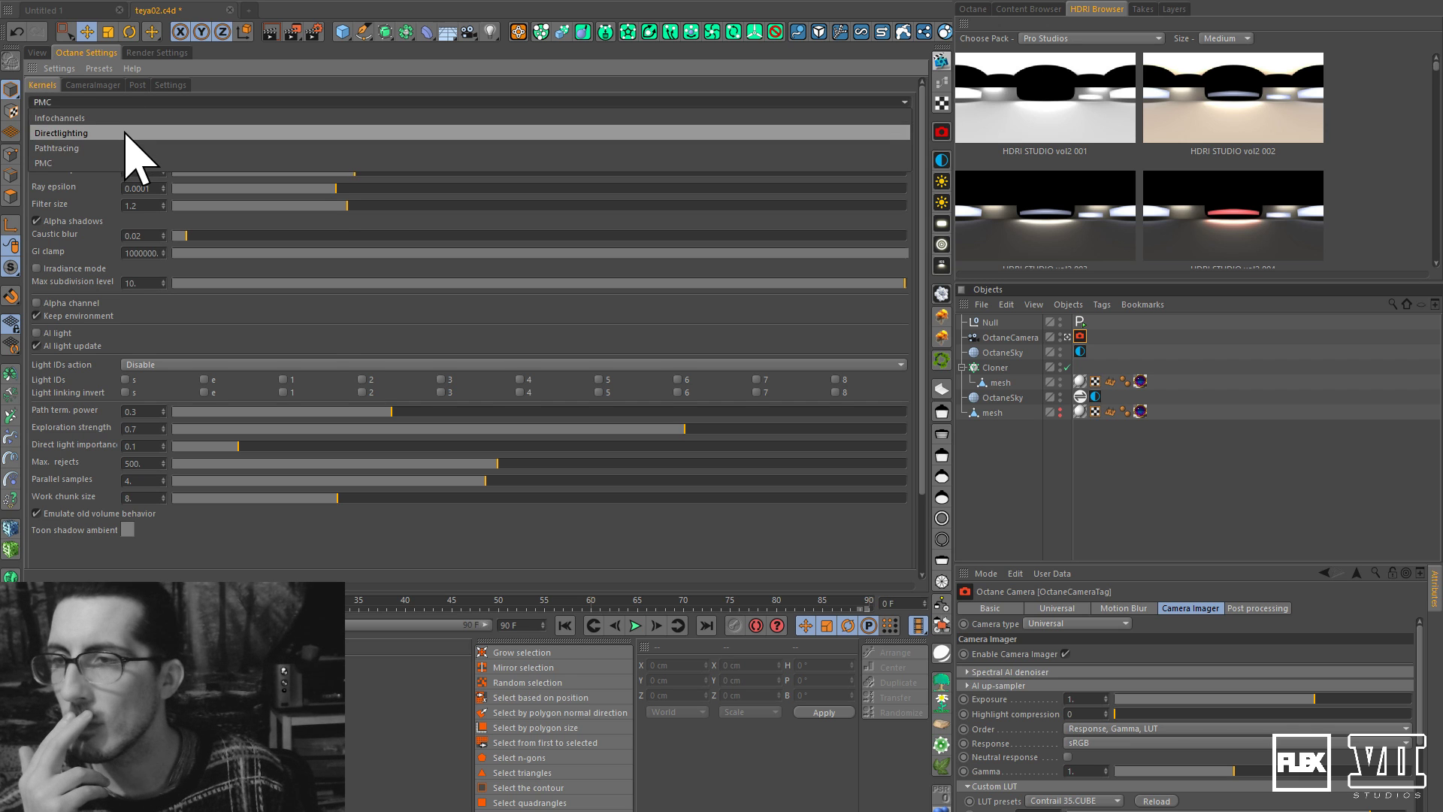
pyautogui.click(125, 133)
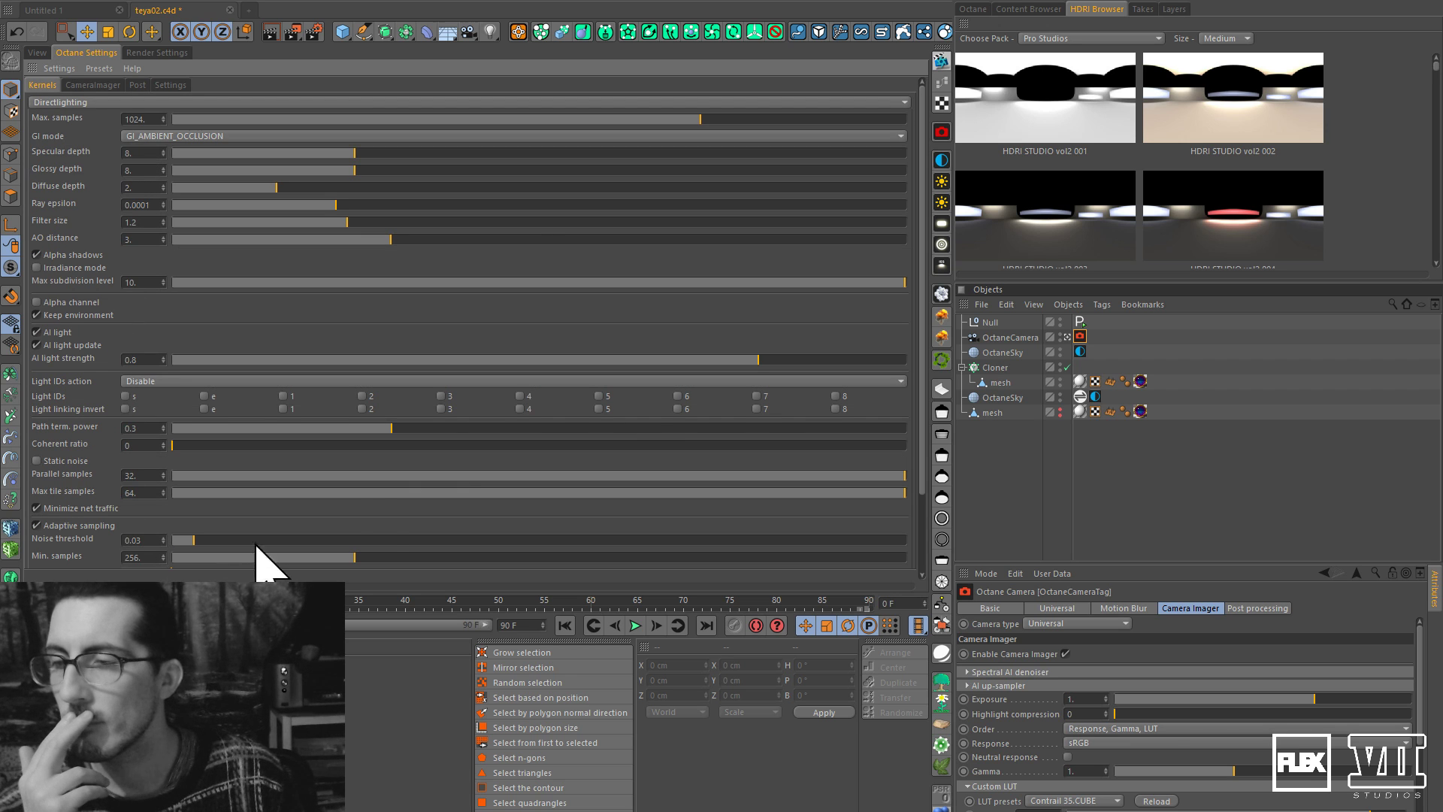
# Set Group pixels to 4x4 for the Directlighting kernel's adaptive sampling.
pyautogui.moveTo(378, 493)
pyautogui.mouseDown()
pyautogui.moveTo(596, 516)
pyautogui.moveTo(920, 495)
pyautogui.mouseUp()
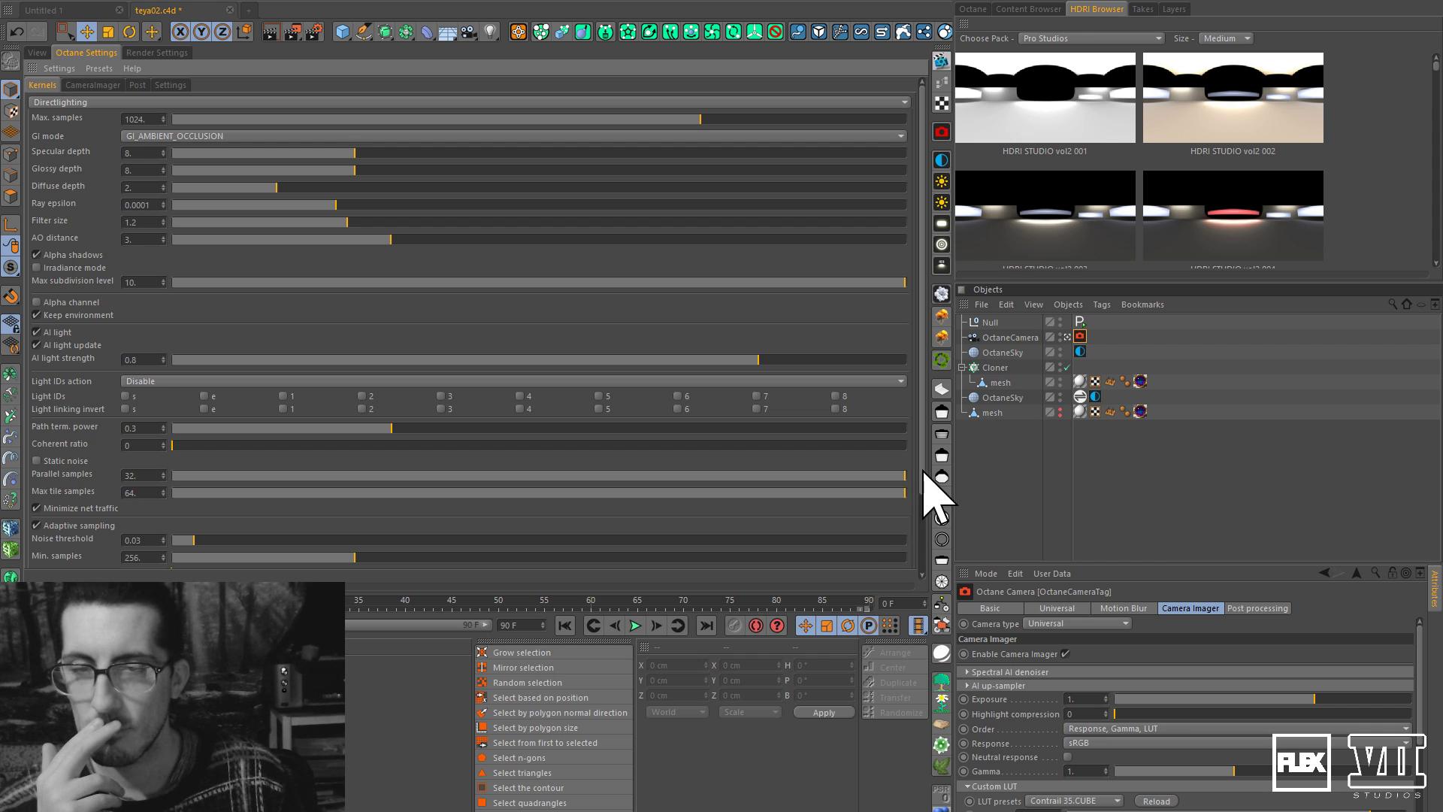
pyautogui.scroll(-3, 926, 475)
pyautogui.click(216, 513)
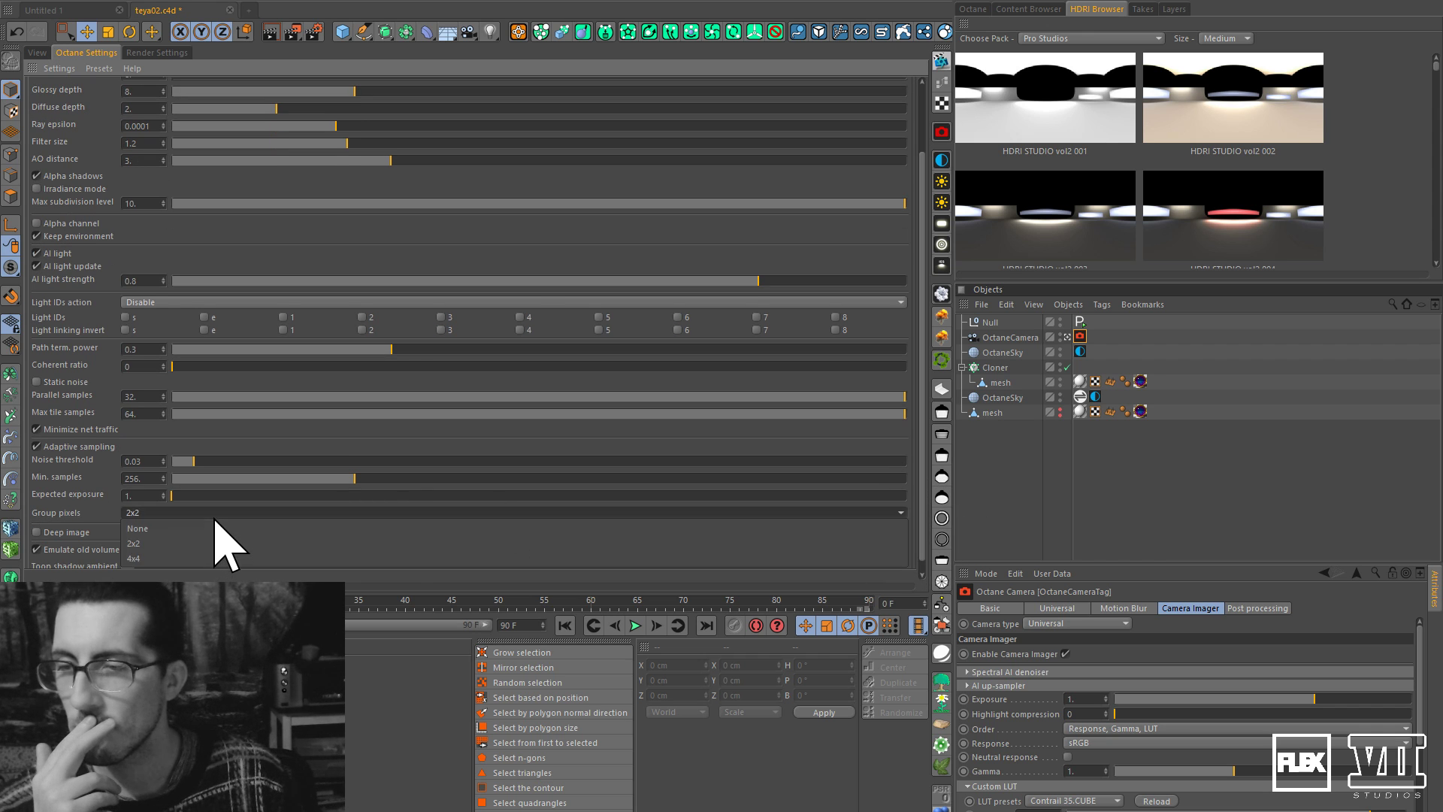
pyautogui.click(200, 552)
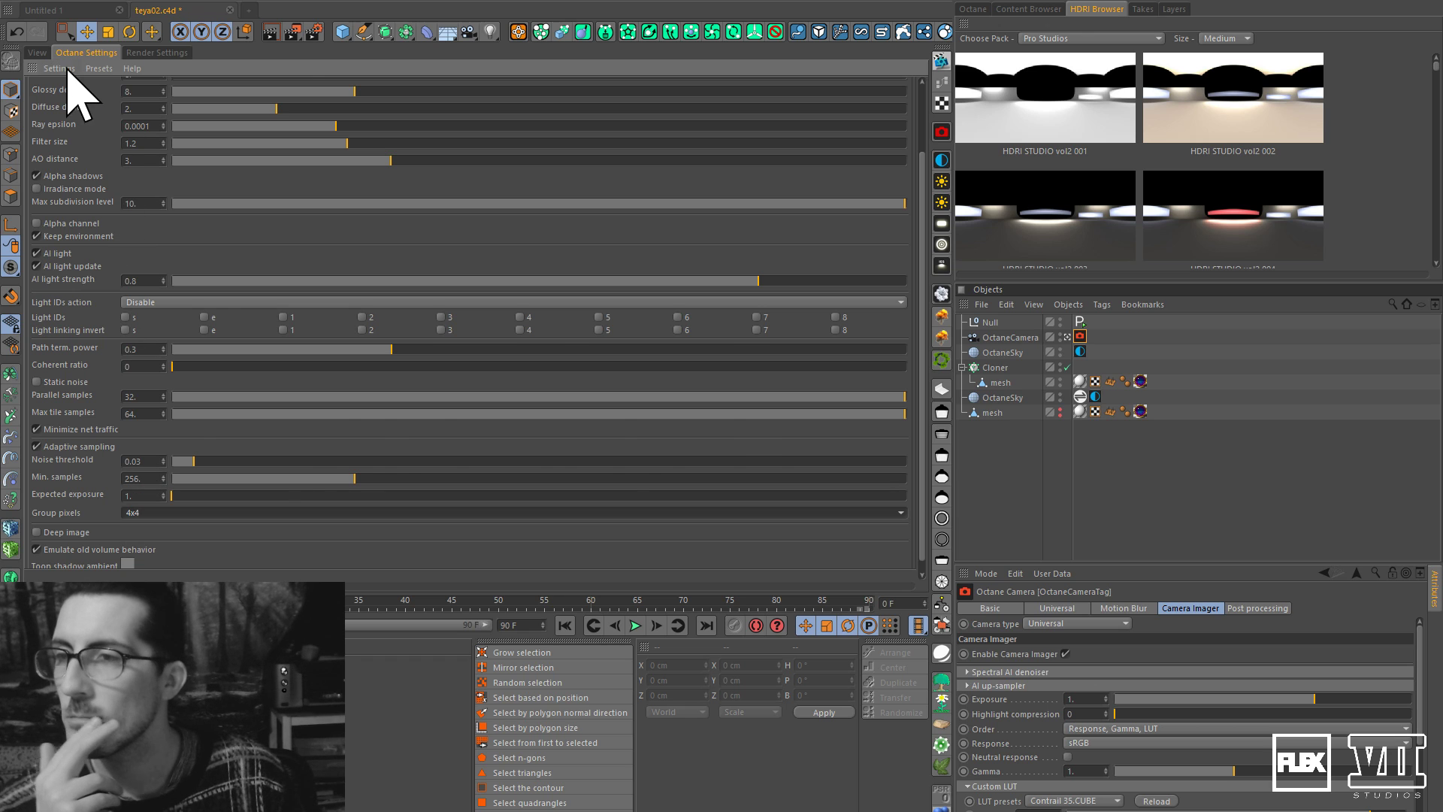
# Turn off viewport rendering in the Octane Live Viewer and toggle on its render info overlay.
pyautogui.click(37, 52)
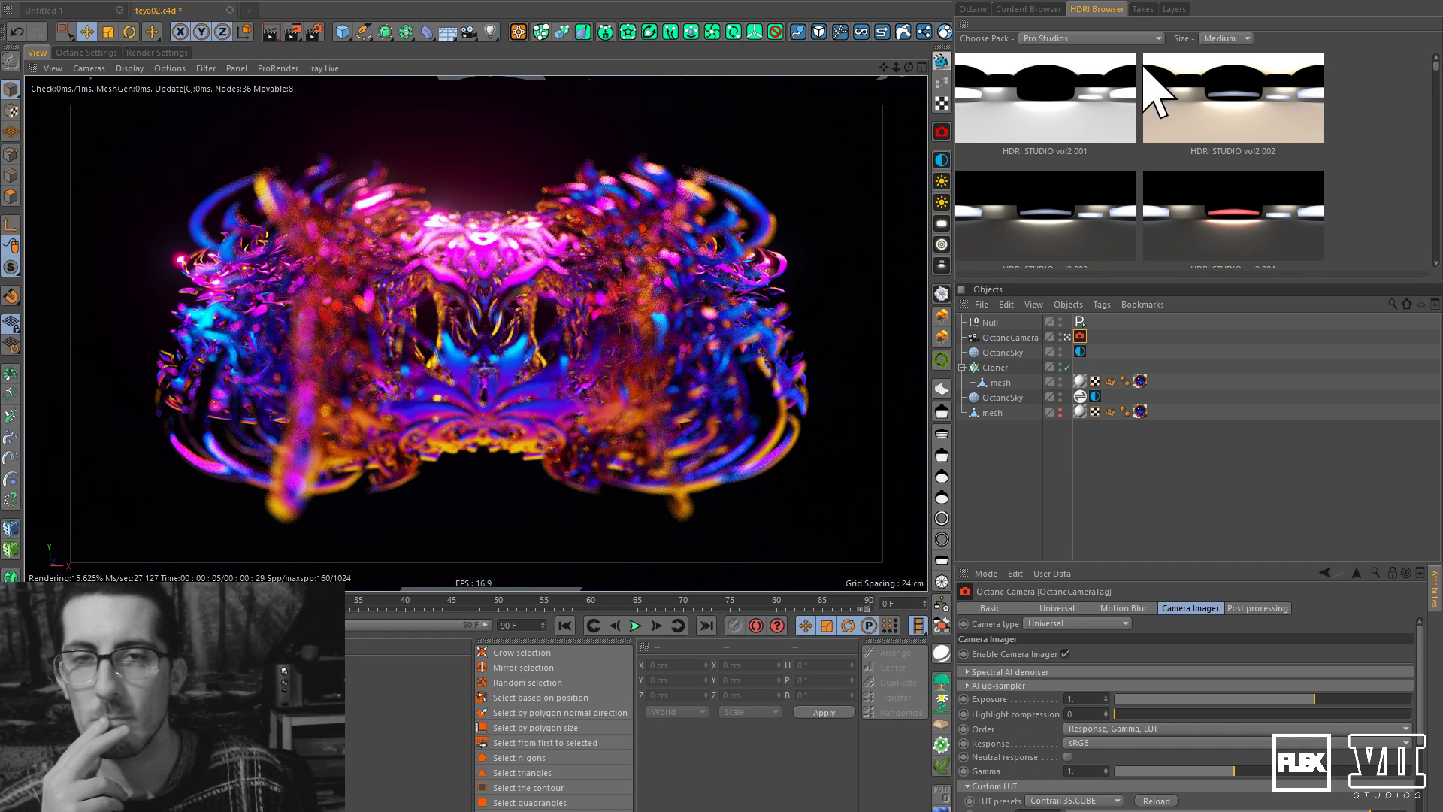
pyautogui.click(974, 9)
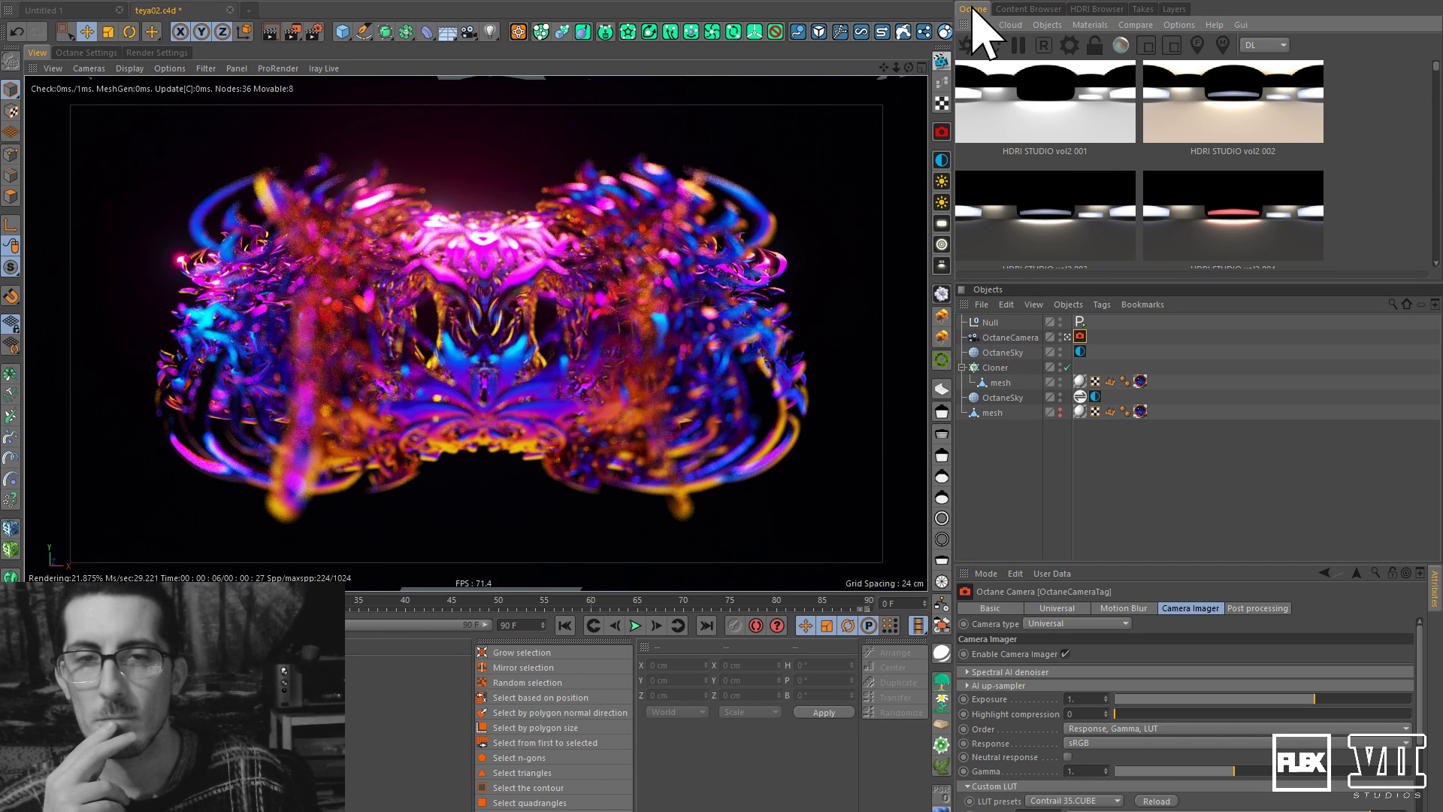
pyautogui.click(1195, 25)
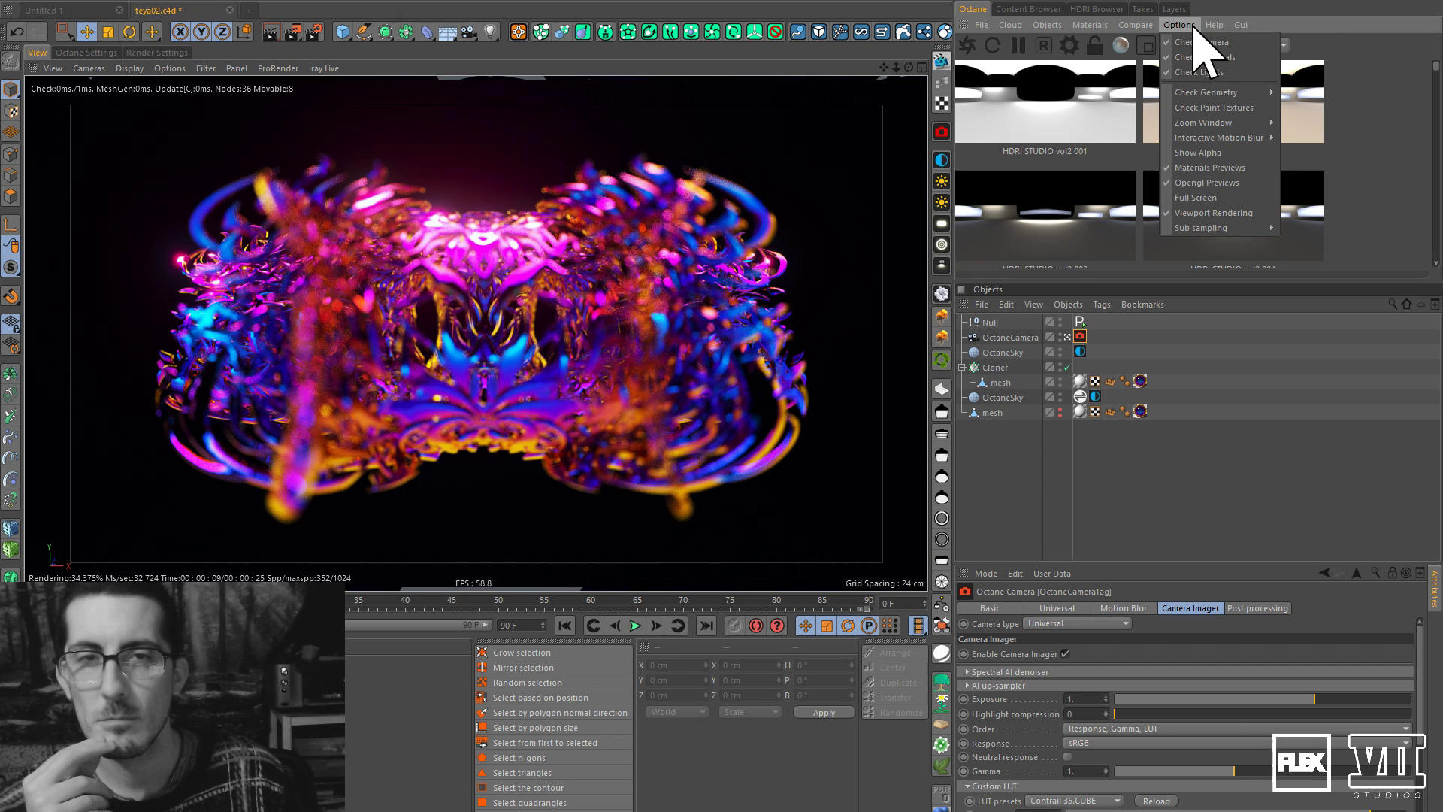
pyautogui.click(1214, 213)
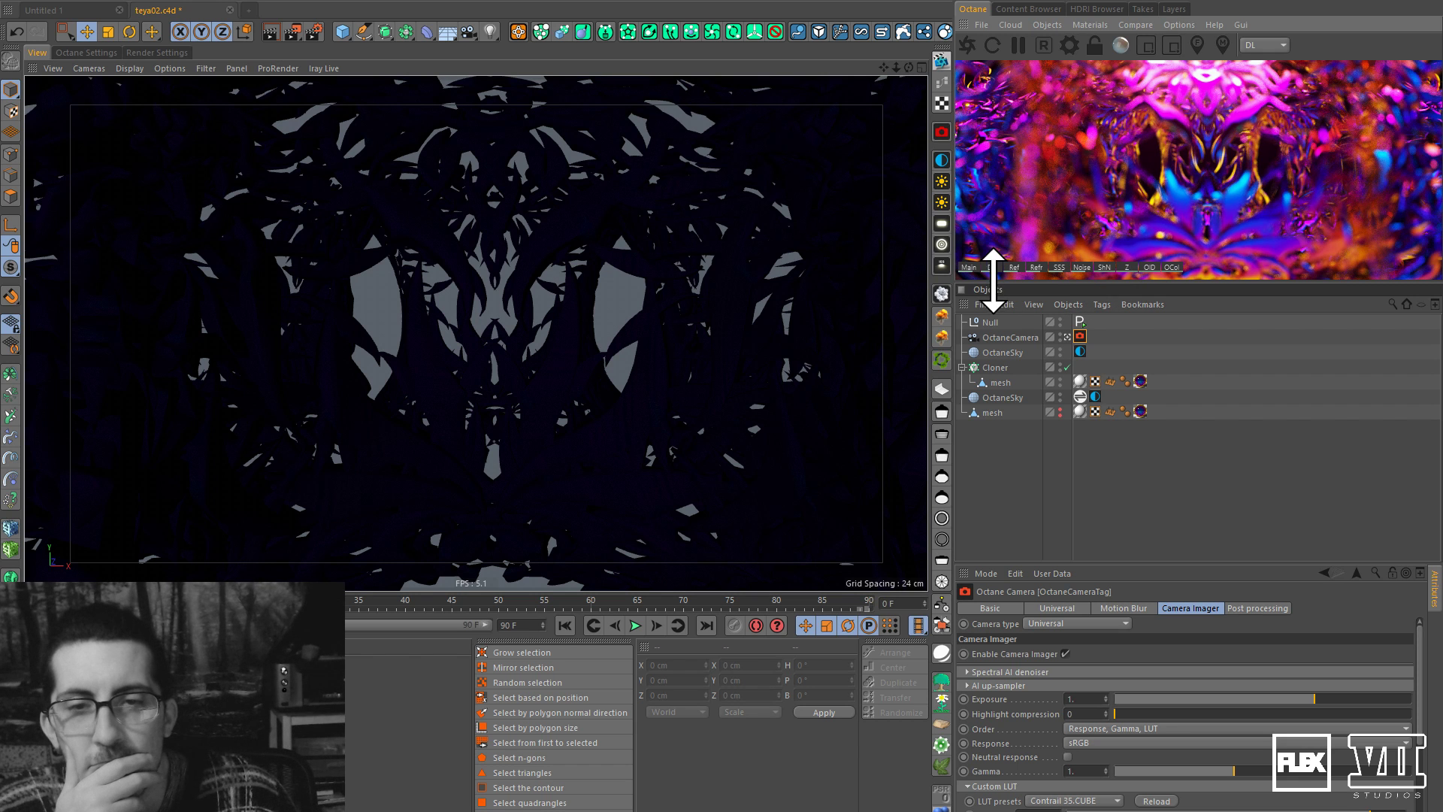
pyautogui.rightClick(1048, 216)
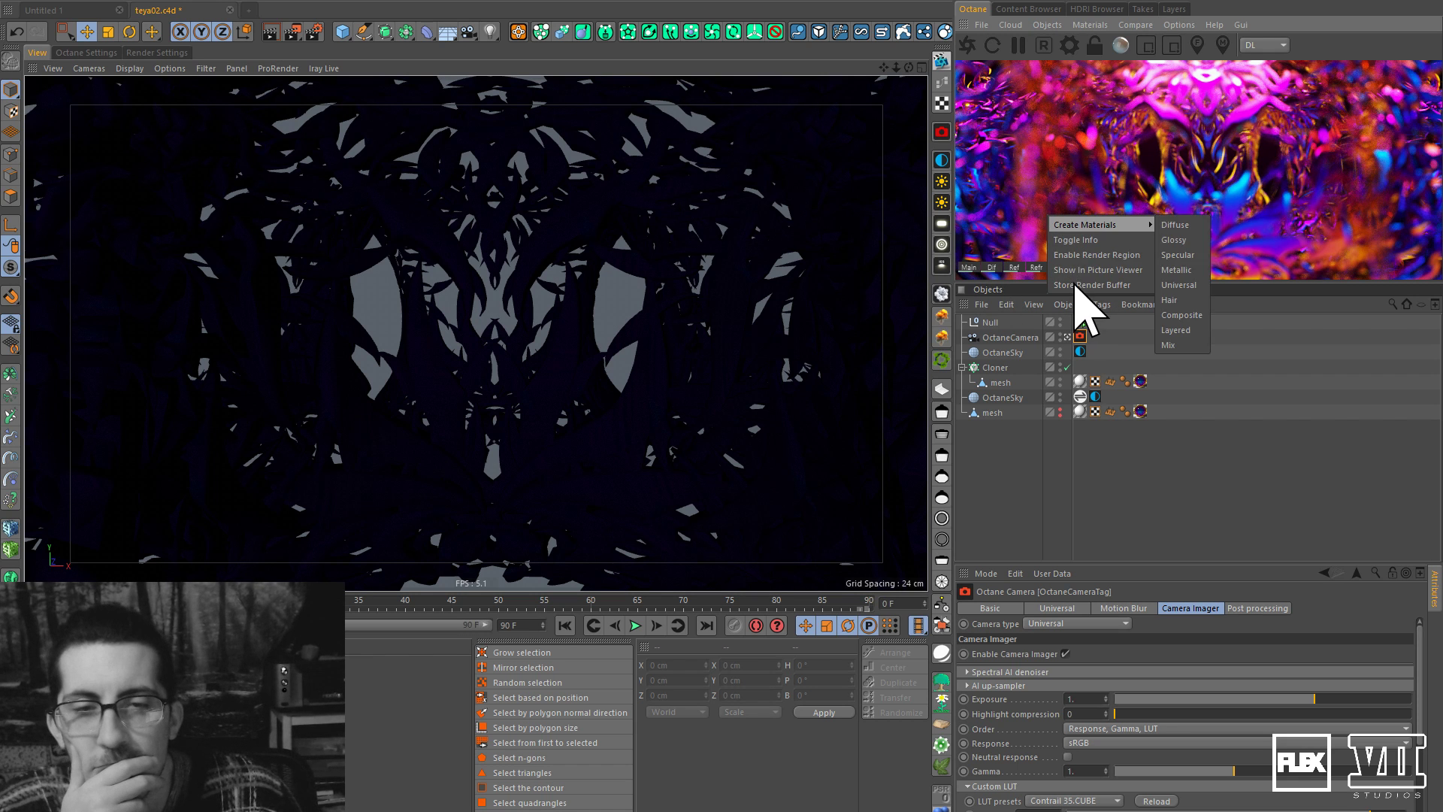
pyautogui.click(1073, 244)
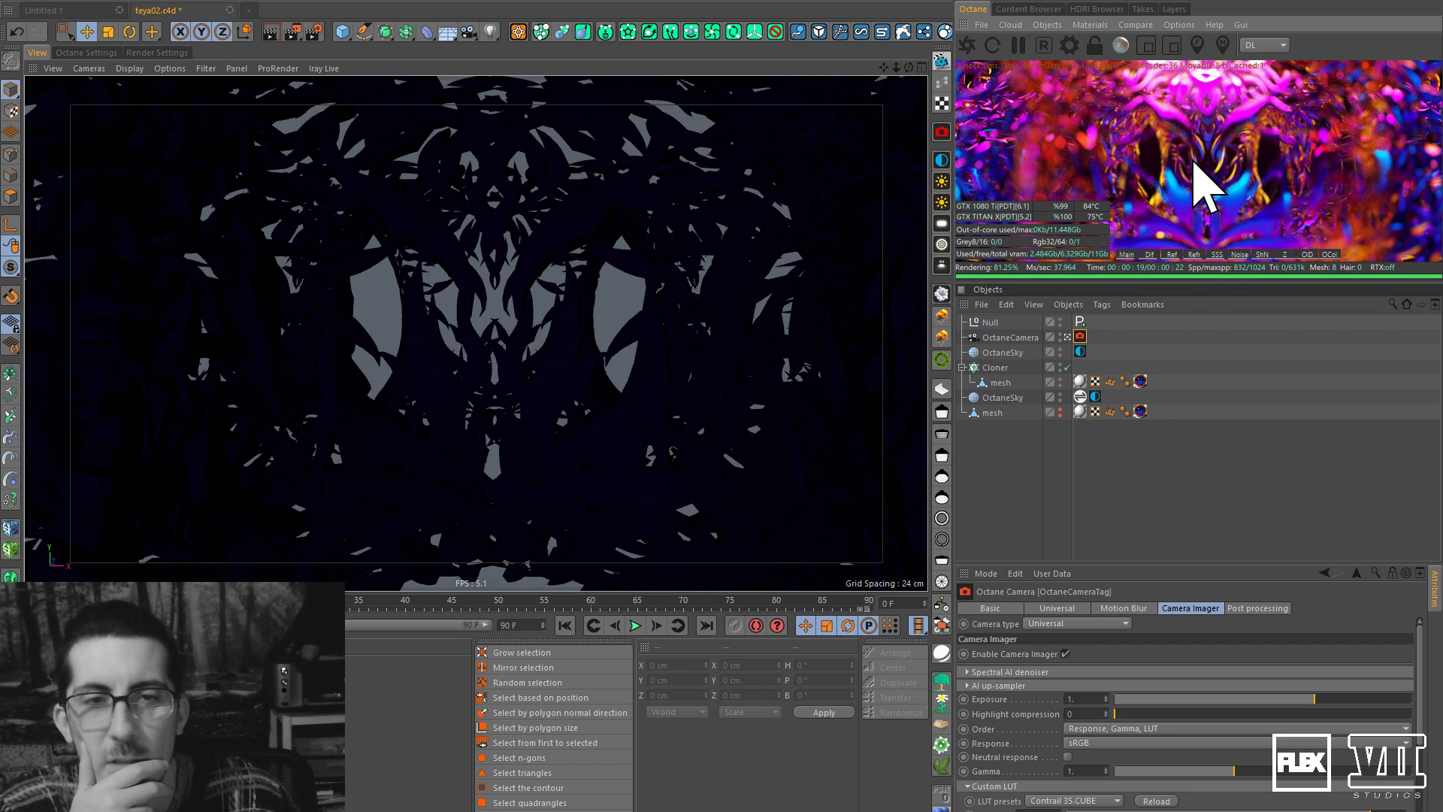
# Lock the Live Viewer to the full render resolution and examine the detail across the mesh.
pyautogui.click(1096, 46)
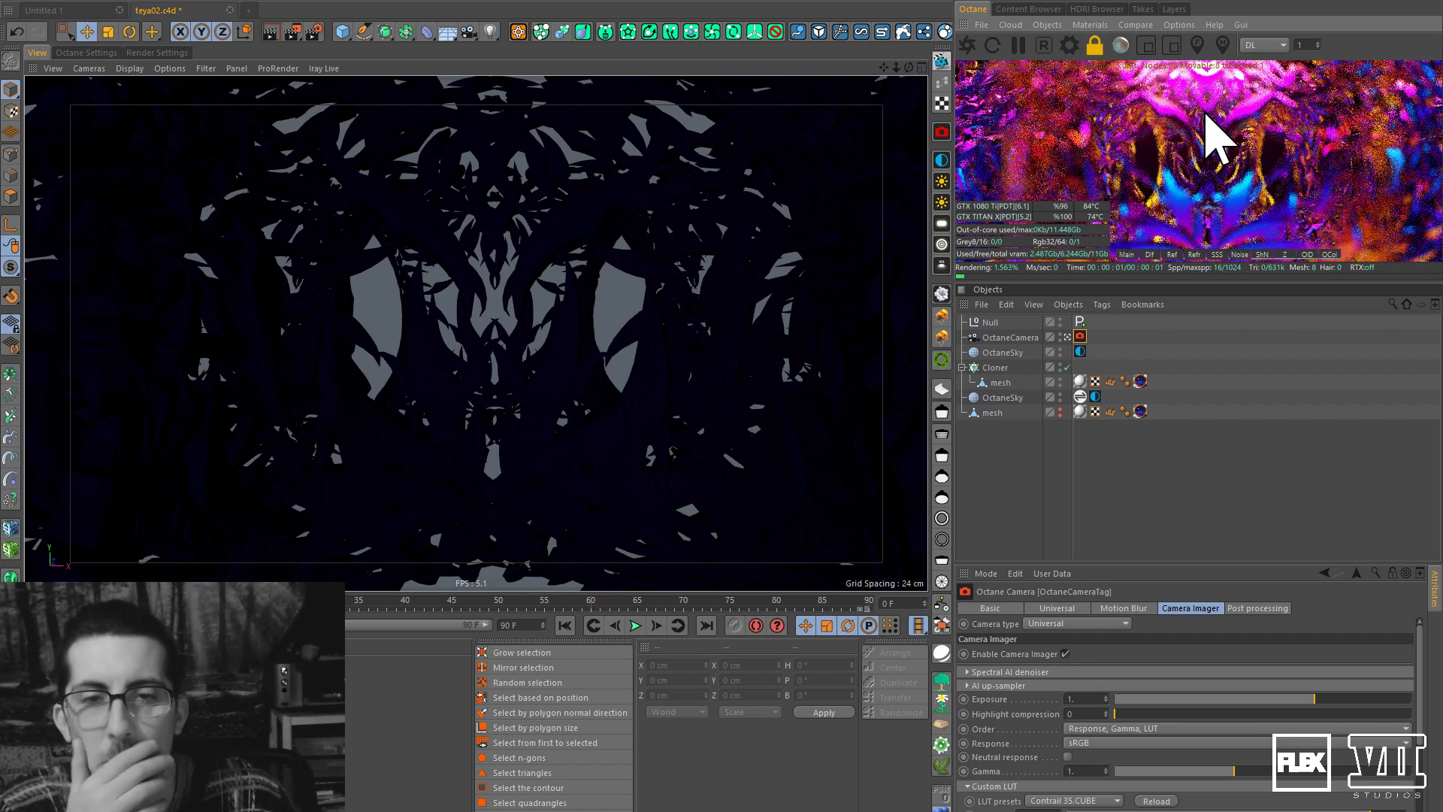
pyautogui.moveTo(1214, 139)
pyautogui.mouseDown()
pyautogui.moveTo(1120, 260)
pyautogui.moveTo(1199, 135)
pyautogui.mouseUp()
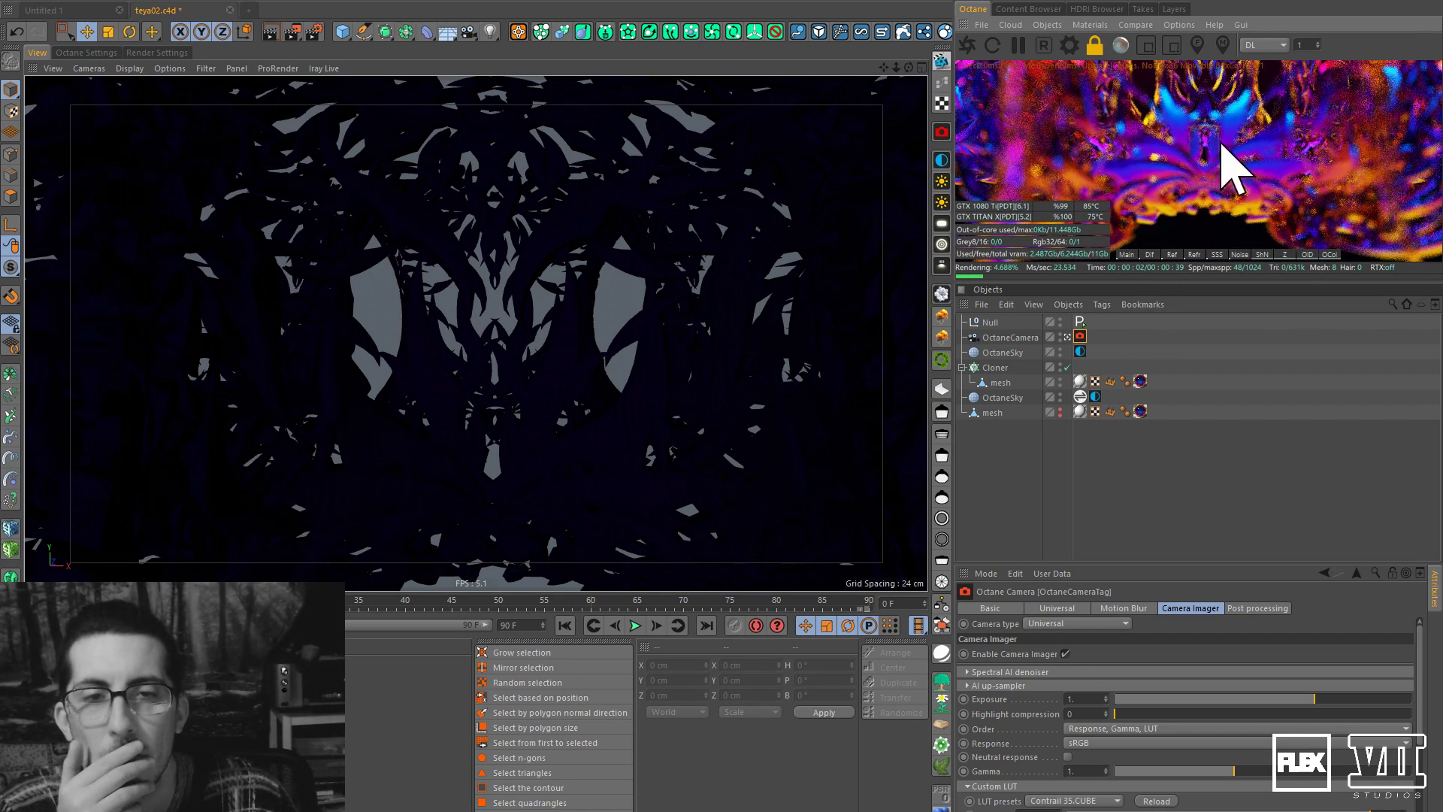
pyautogui.moveTo(1032, 133); pyautogui.dragTo(1090, 151)
# Send the live render to the Picture Viewer and examine the whole image at full size.
pyautogui.rightClick(1127, 148)
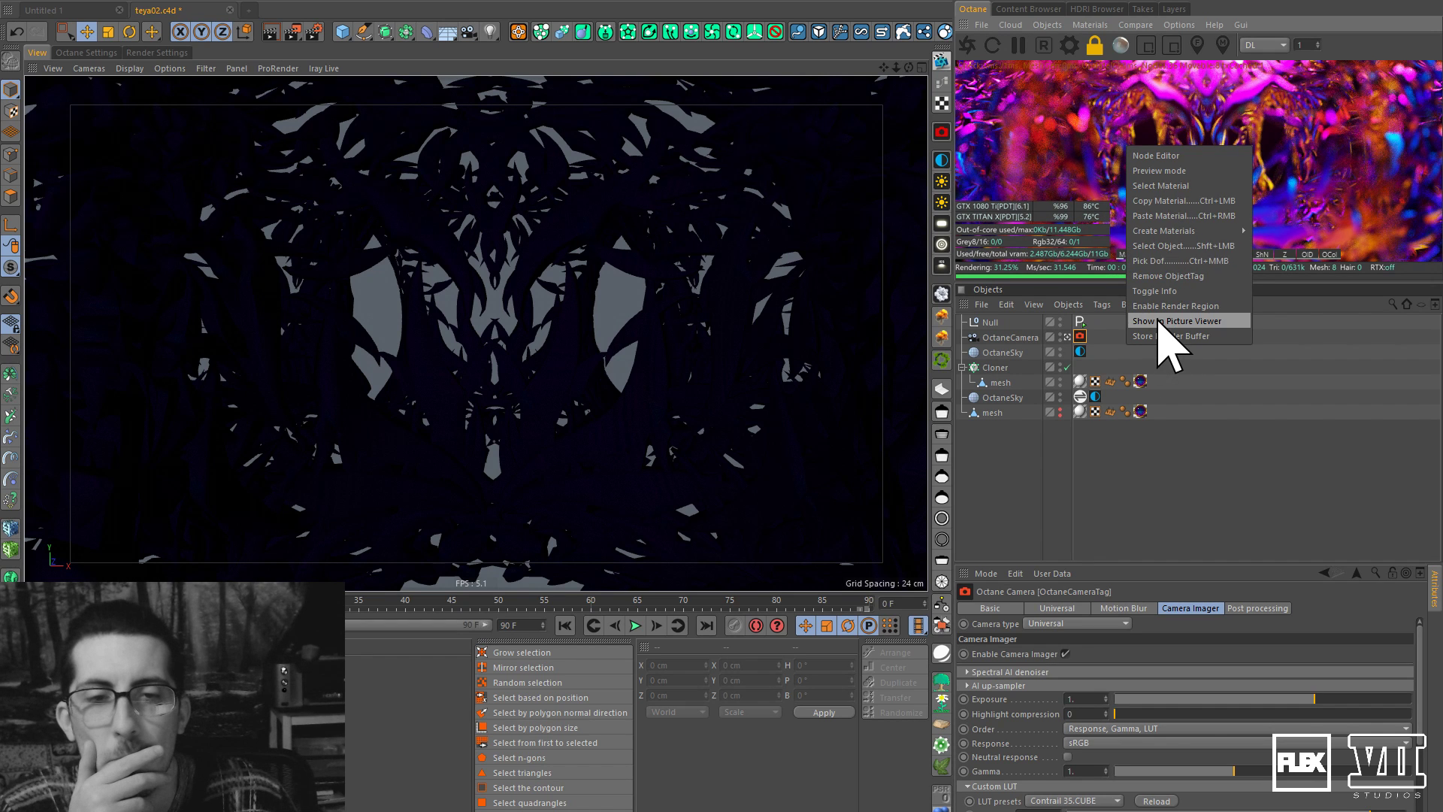
pyautogui.click(1158, 320)
pyautogui.moveTo(466, 150); pyautogui.dragTo(636, 102)
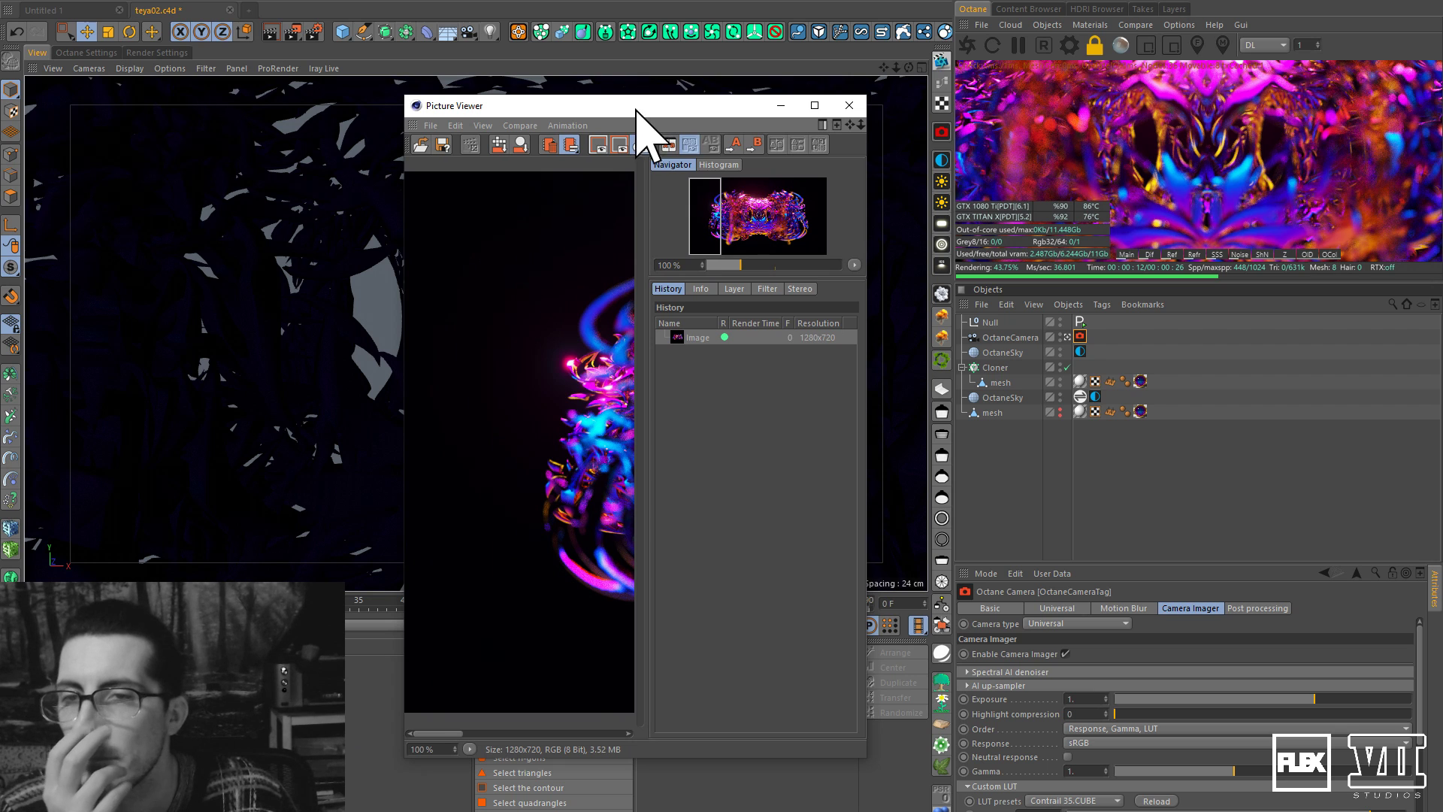
pyautogui.doubleClick(636, 106)
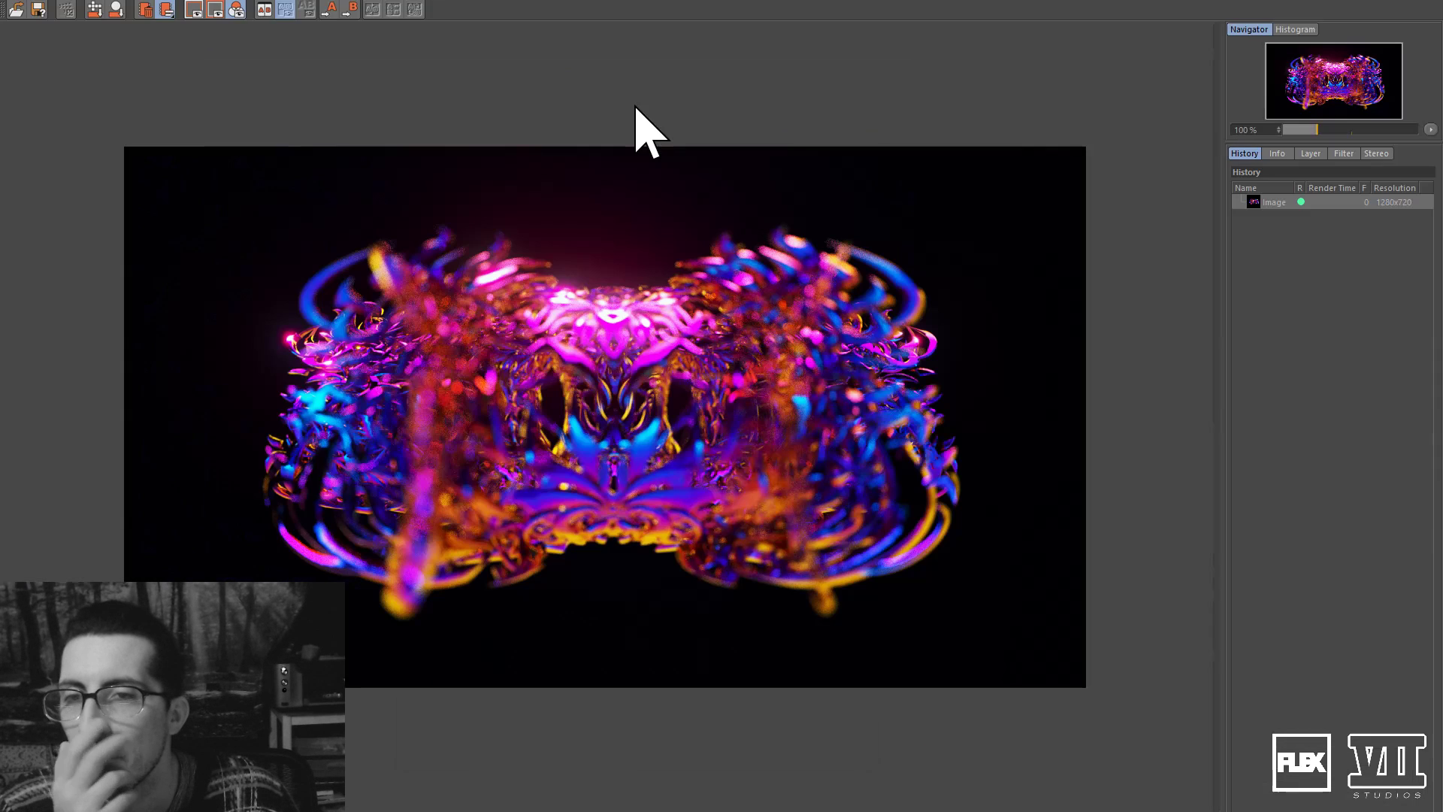
pyautogui.doubleClick(648, 8)
pyautogui.moveTo(664, 113); pyautogui.dragTo(478, 99)
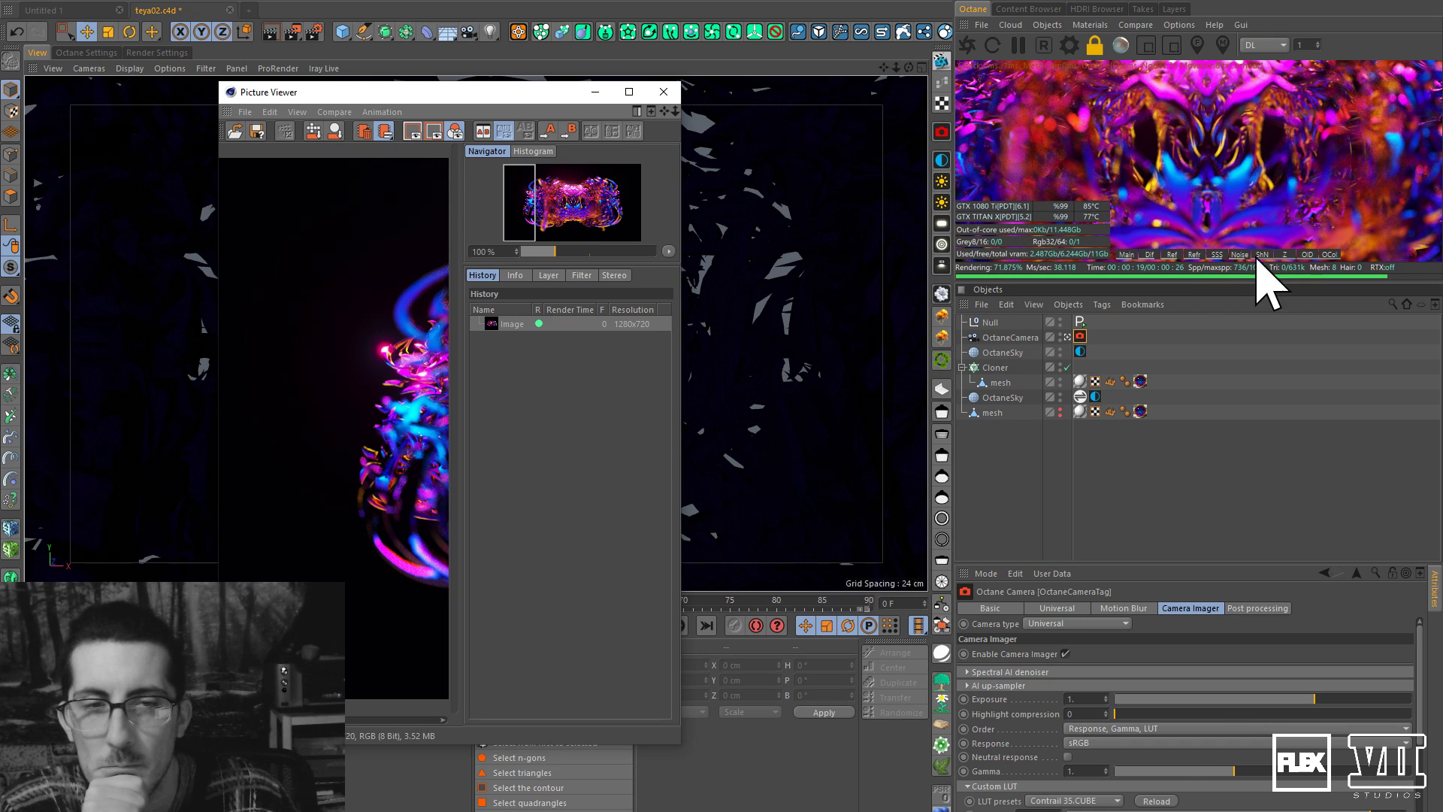
# Enable the Spectral AI denoiser in the Octane camera's imager settings and close the Picture Viewer.
pyautogui.click(1014, 673)
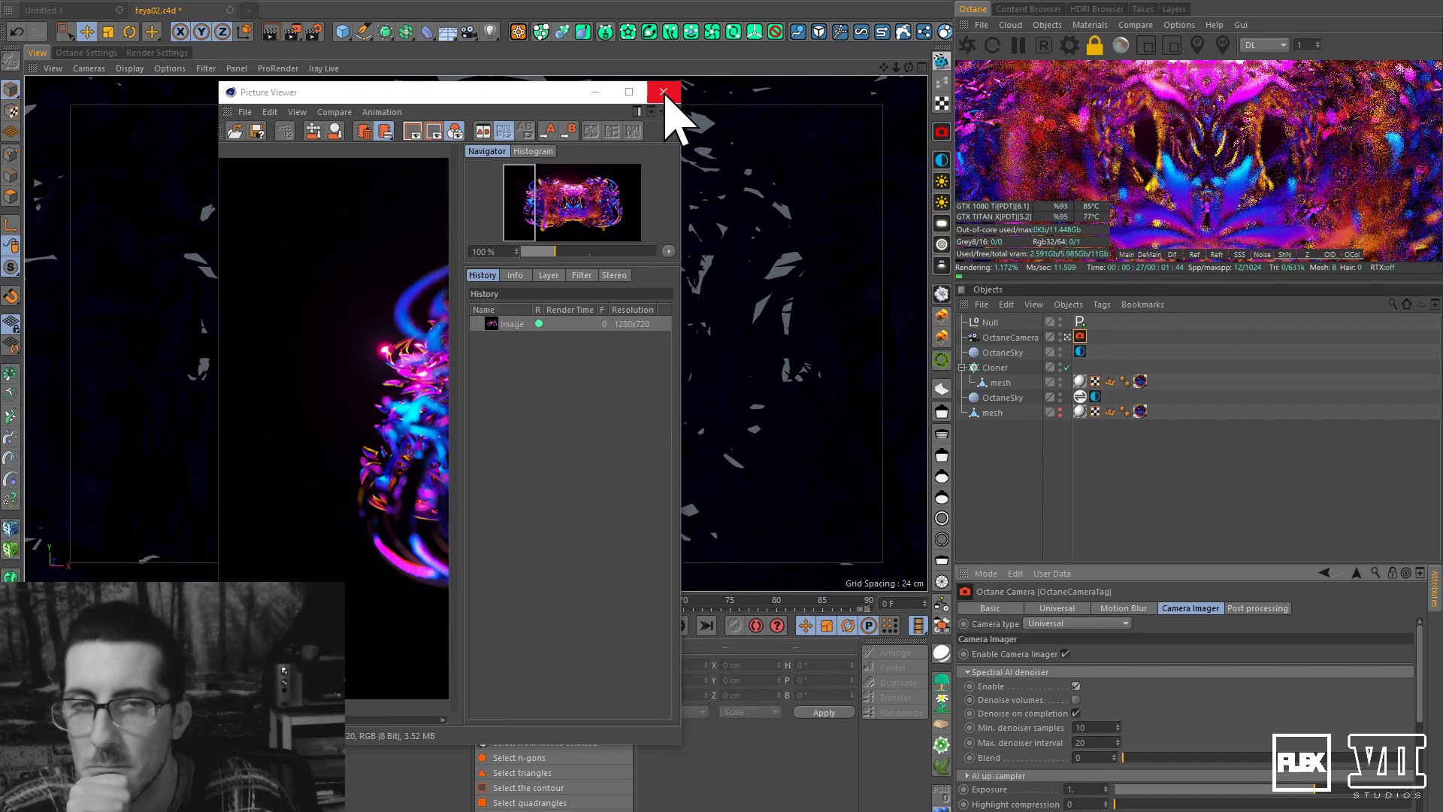
pyautogui.click(663, 92)
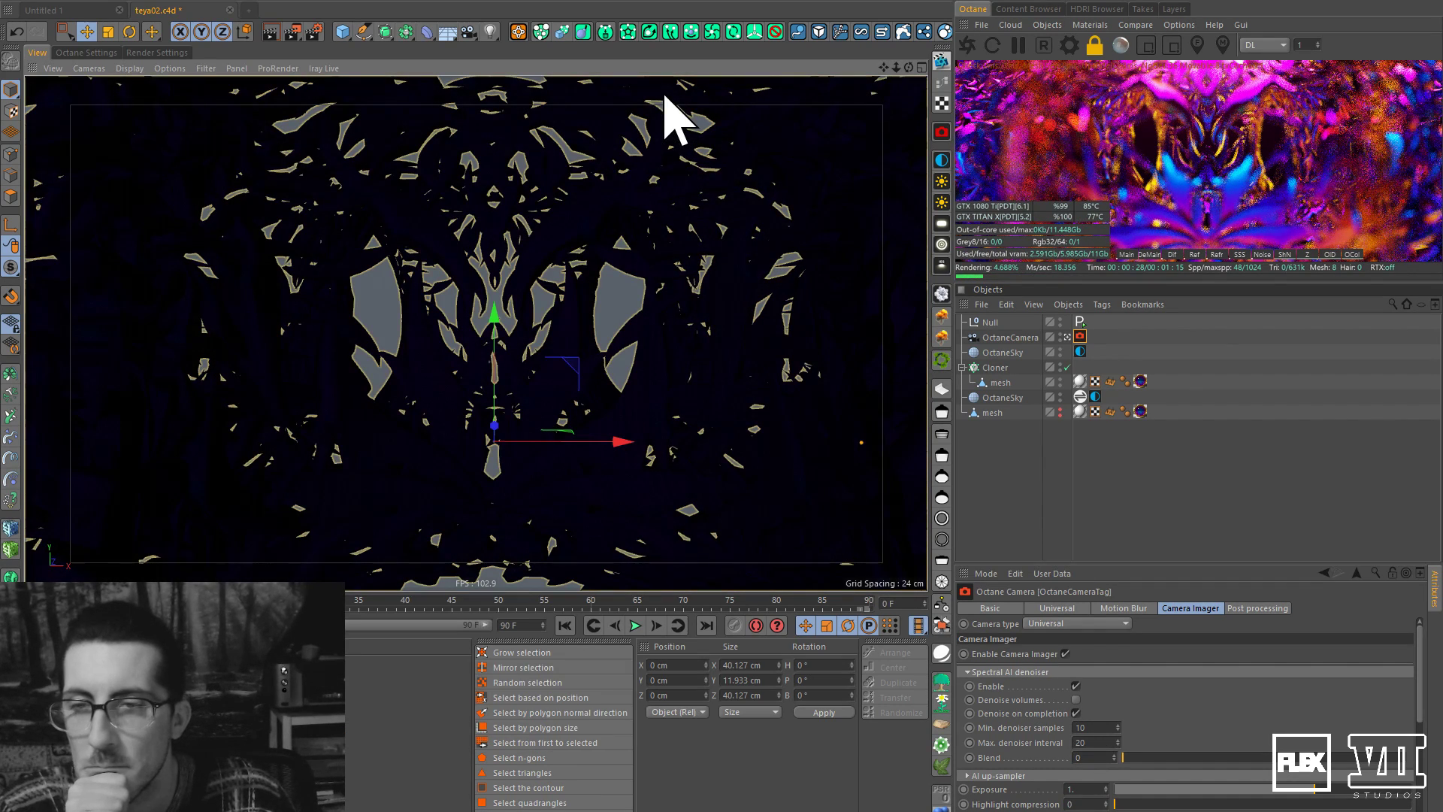
# Set the render output to 1920 x 1080, change the film aspect to 2, and return to the viewport.
pyautogui.click(159, 54)
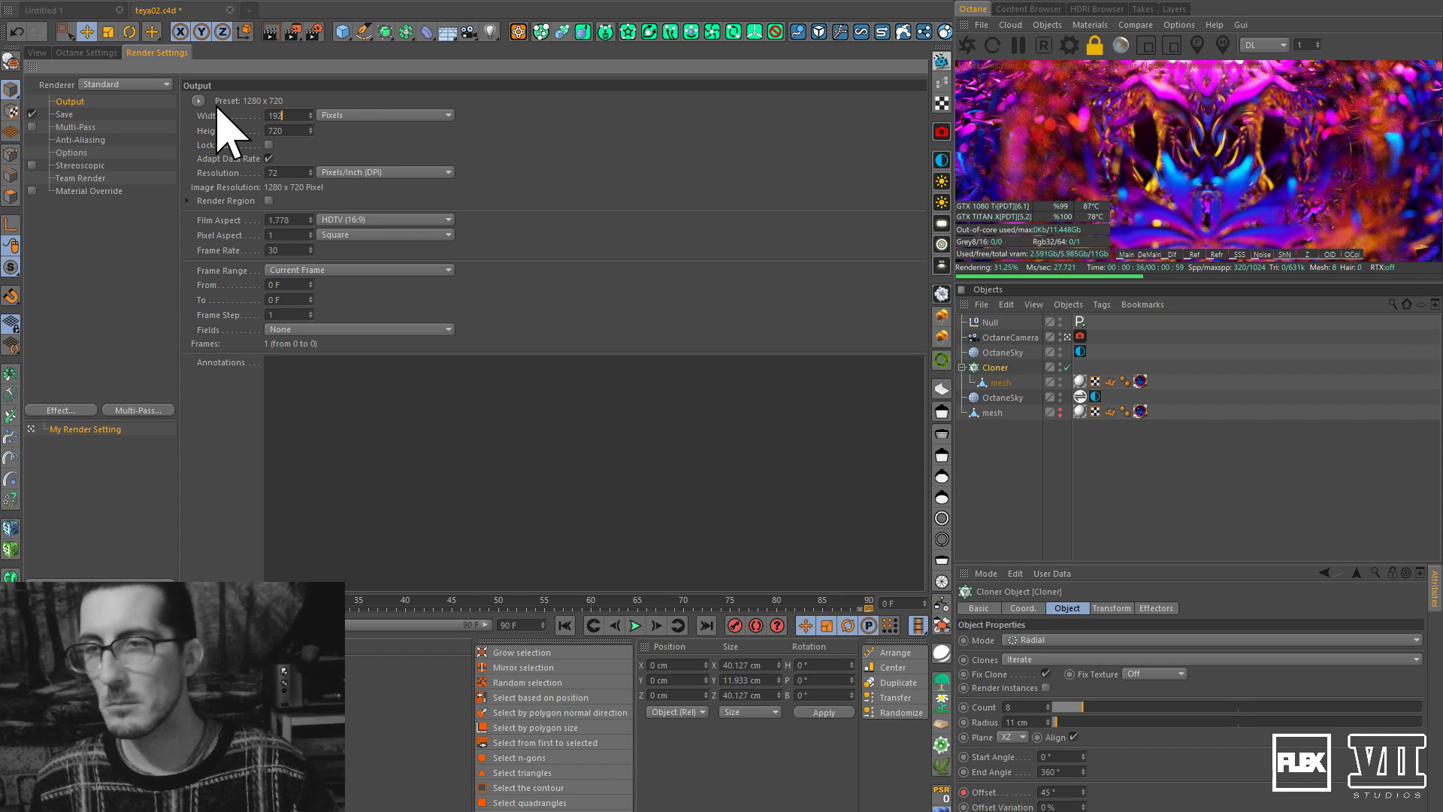
pyautogui.press('Return')
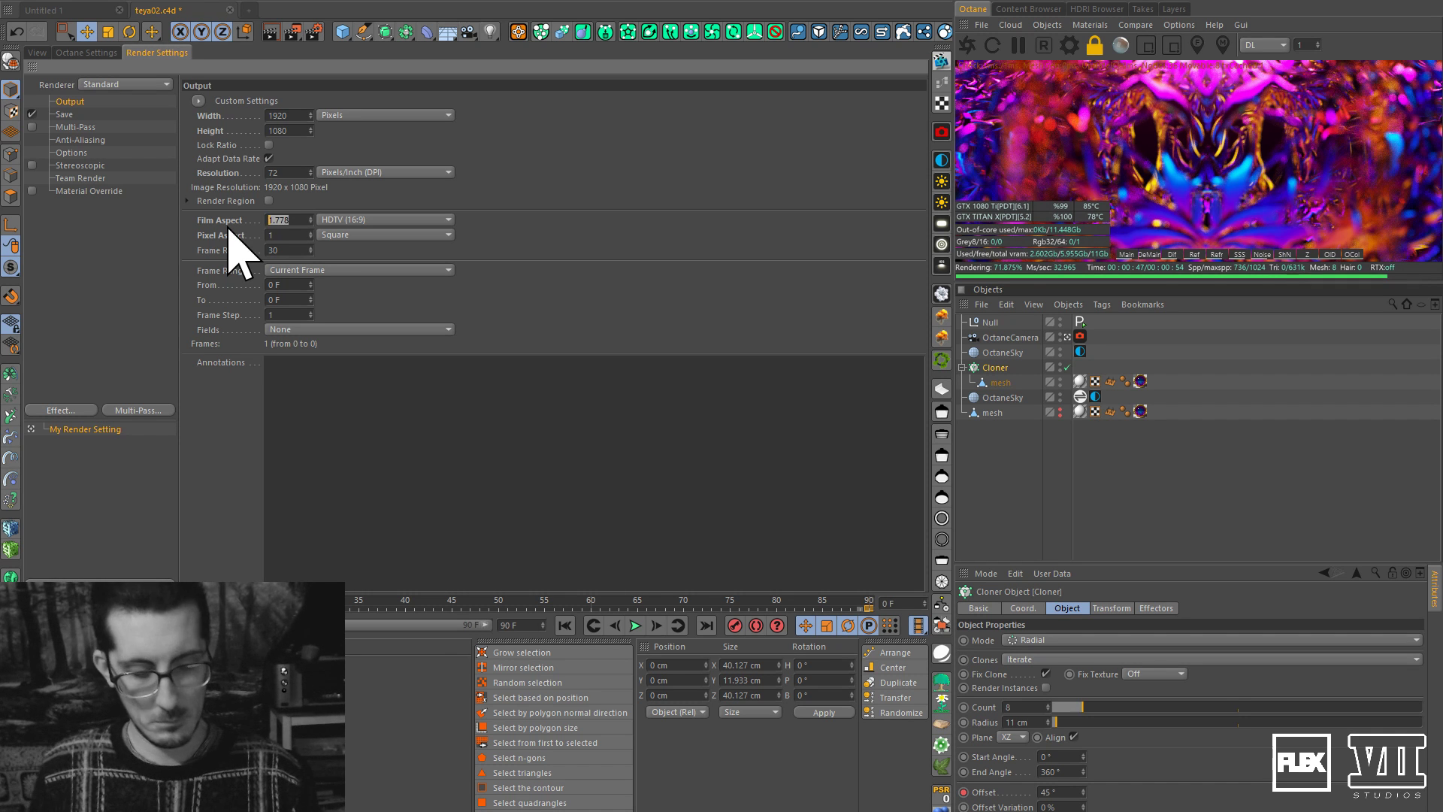
pyautogui.write('2')
pyautogui.press('Return')
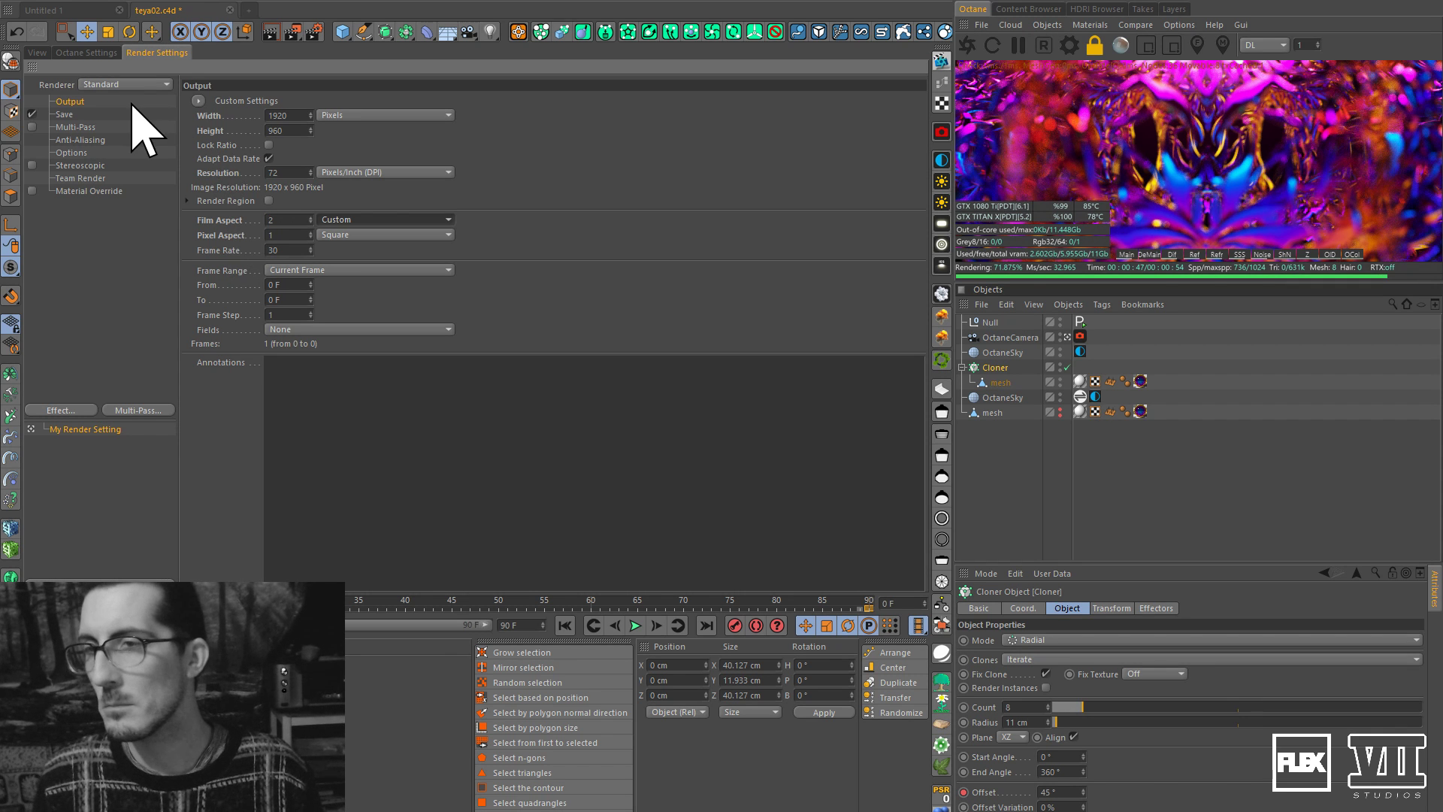
pyautogui.click(36, 52)
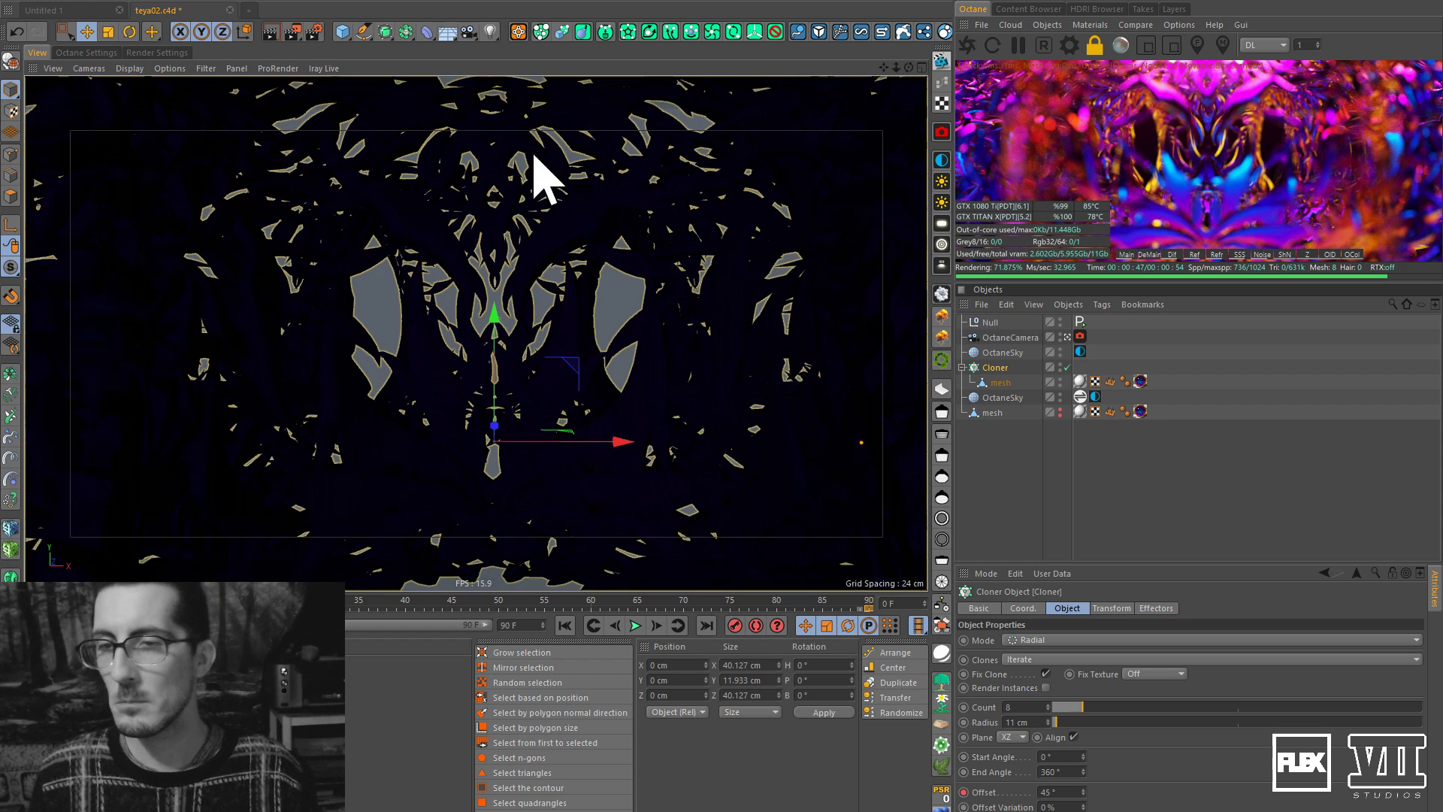
# Unlock the Live Viewer resolution and enlarge the Live Viewer area to fit the wider frame.
pyautogui.click(1095, 44)
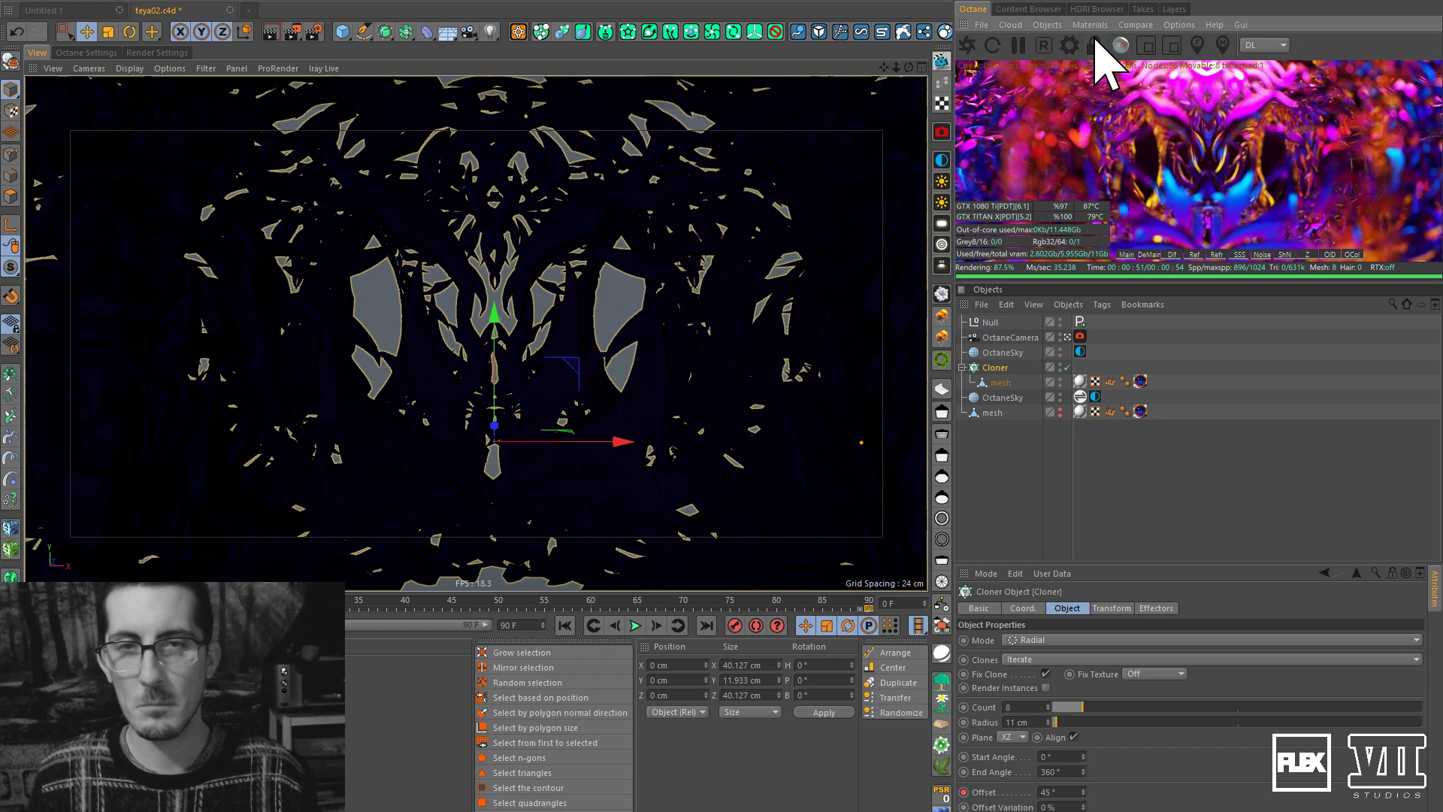
pyautogui.click(1096, 45)
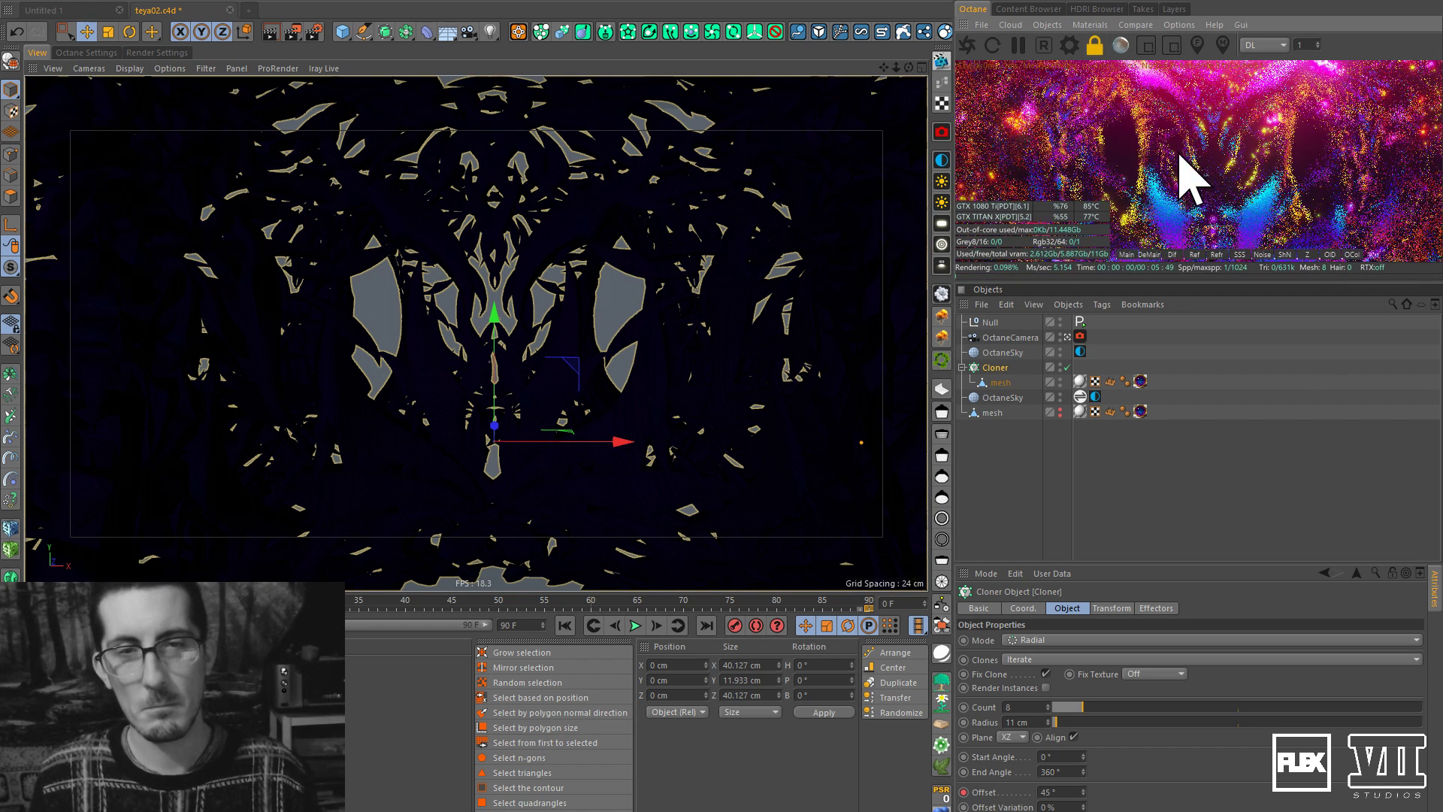
pyautogui.click(1095, 43)
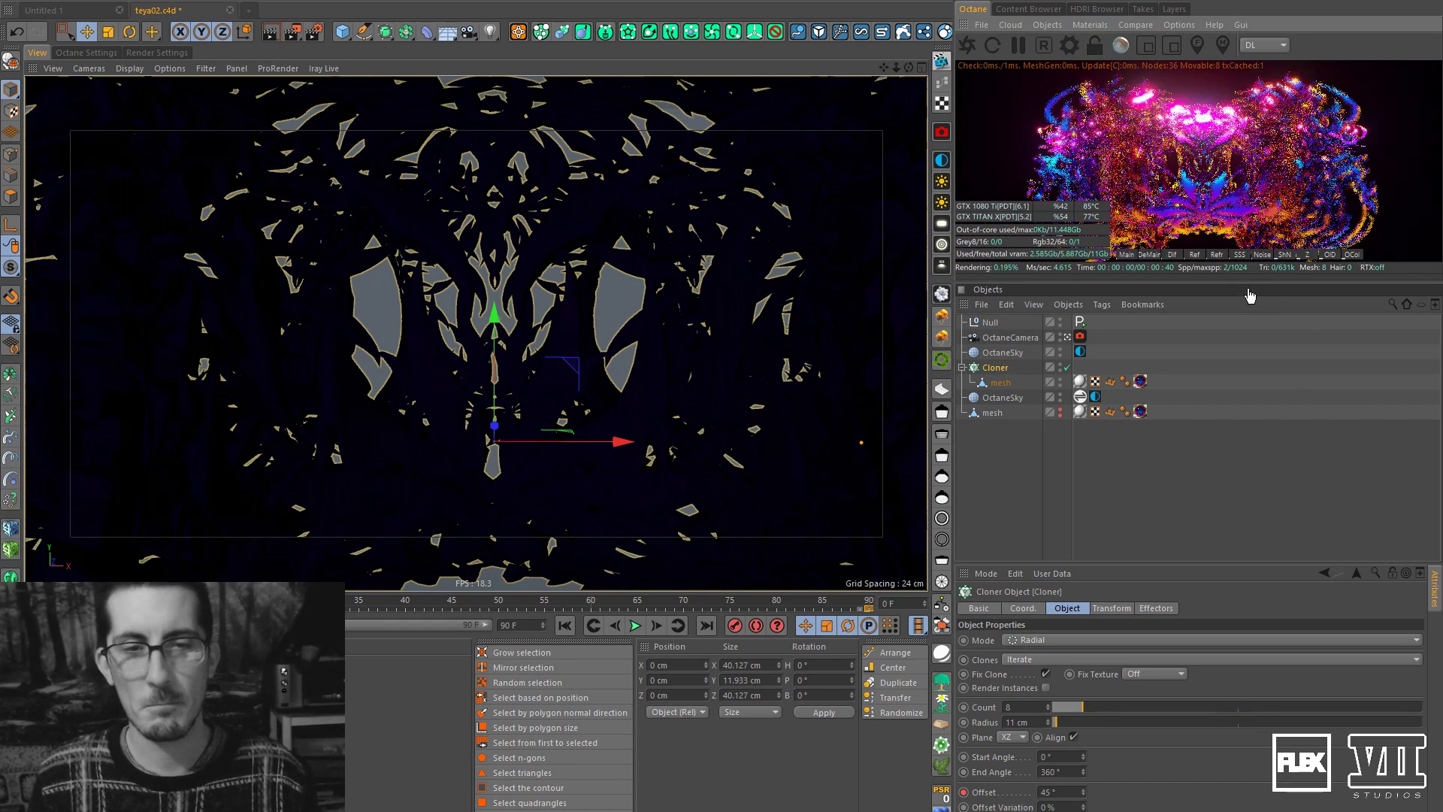
pyautogui.moveTo(1249, 291); pyautogui.dragTo(1249, 318)
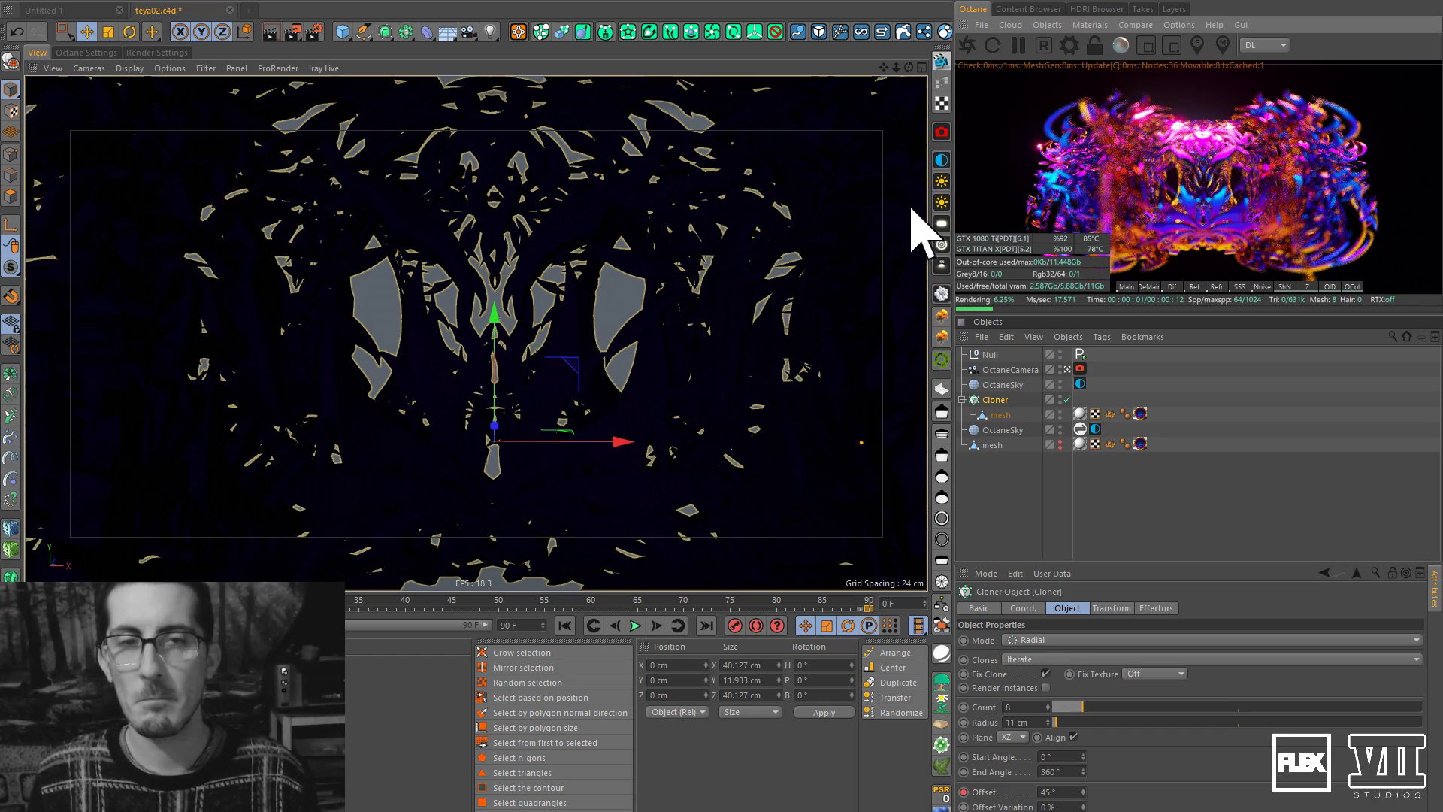
# Play the animation in short bursts, pausing to check the denoised render at different frames.
pyautogui.click(635, 626)
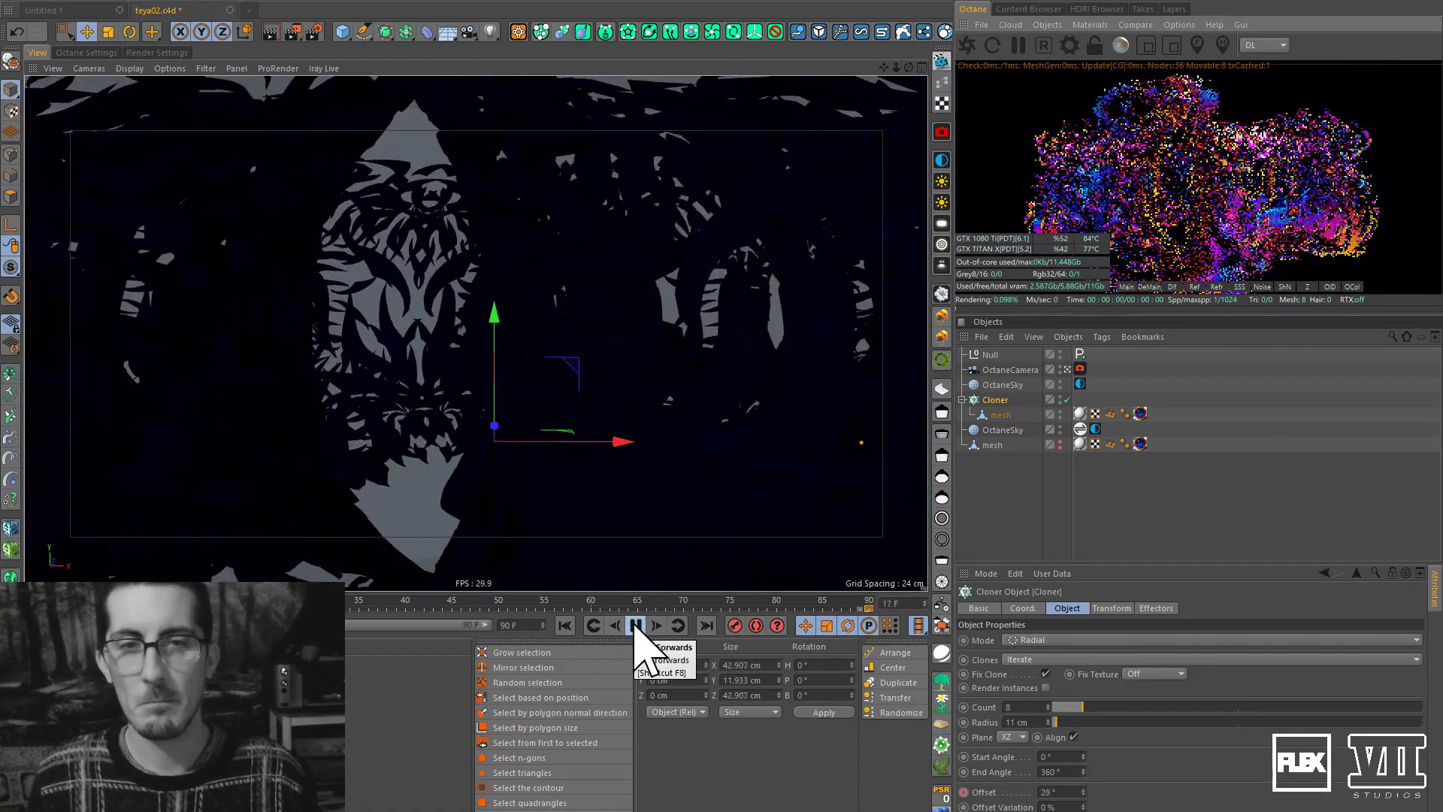
pyautogui.click(635, 625)
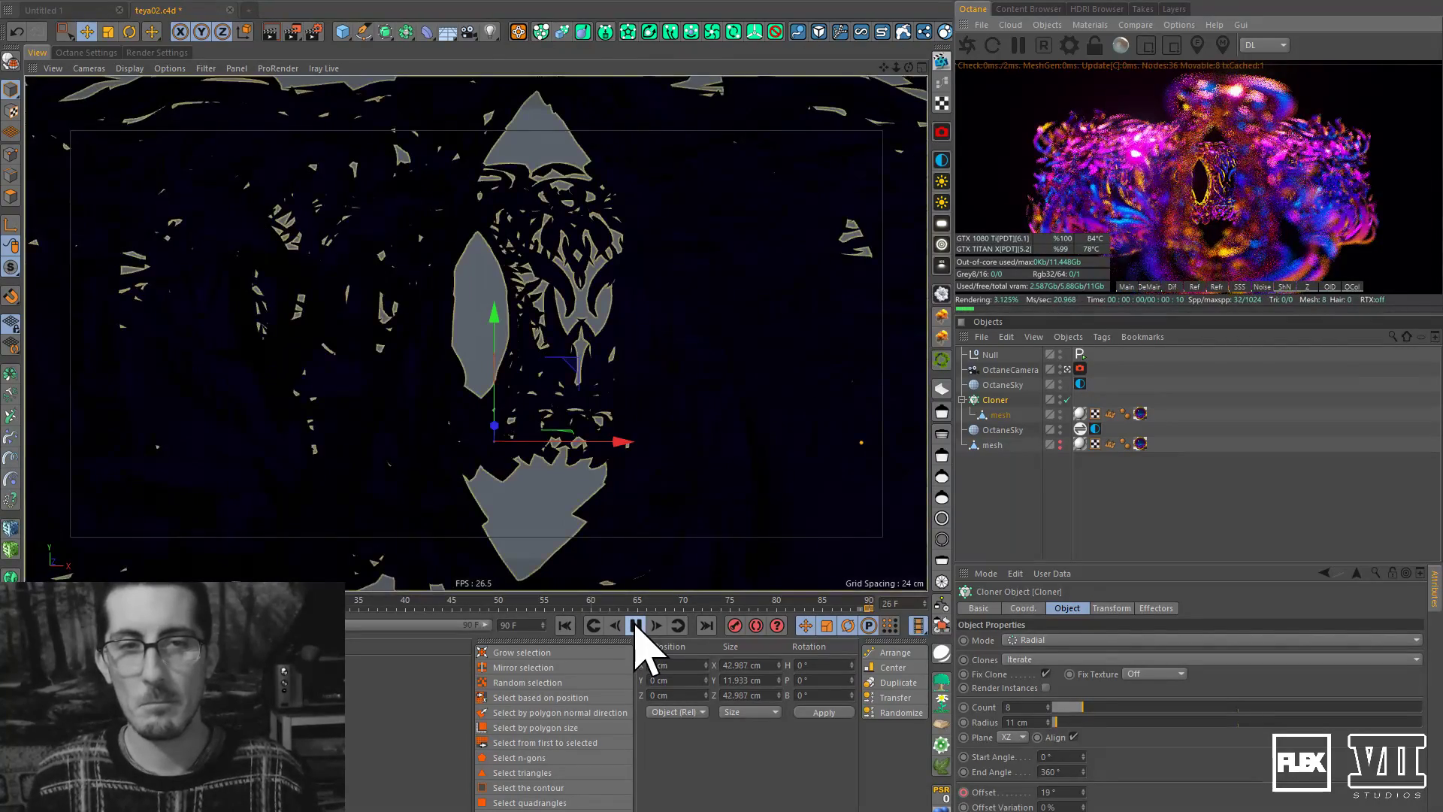
pyautogui.click(635, 625)
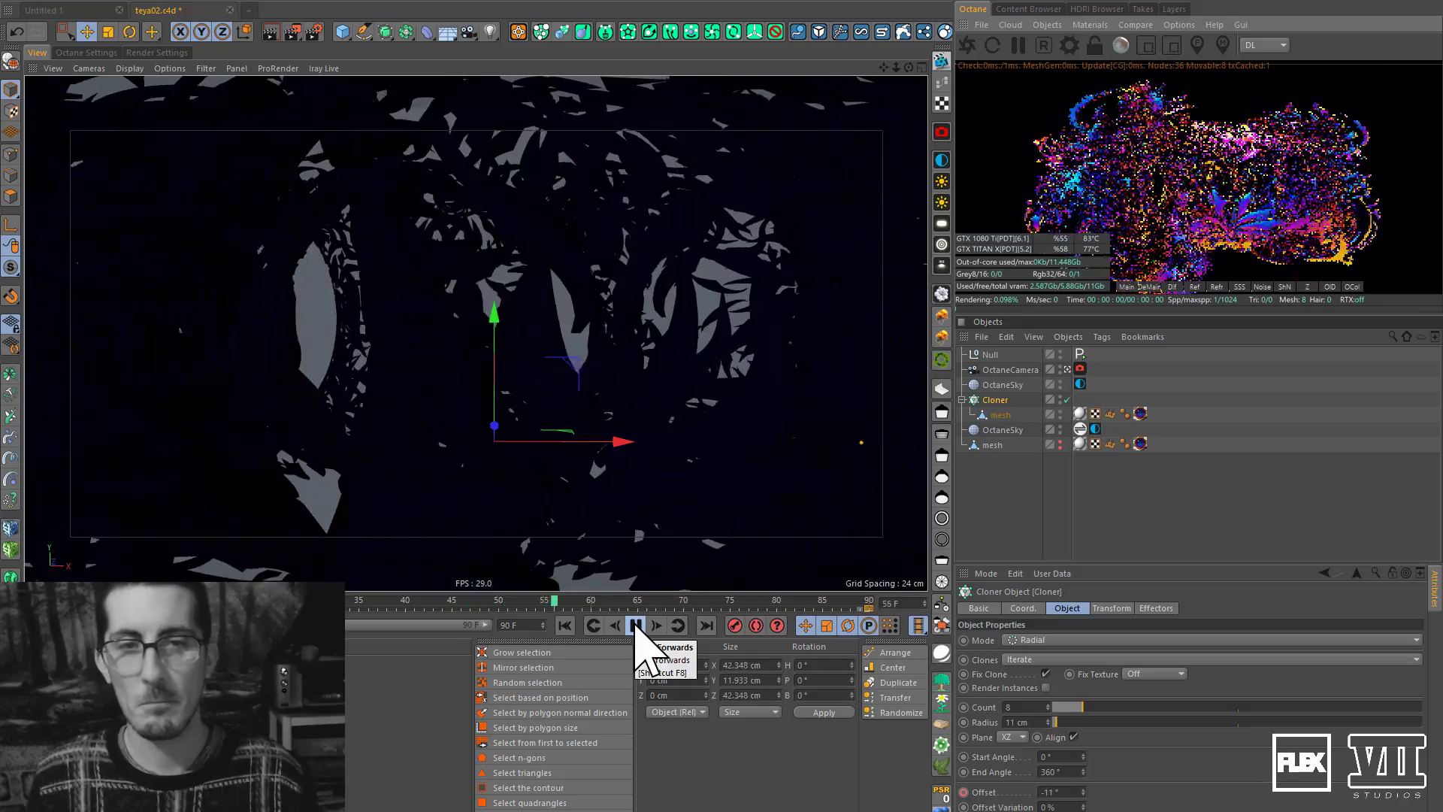
pyautogui.click(635, 625)
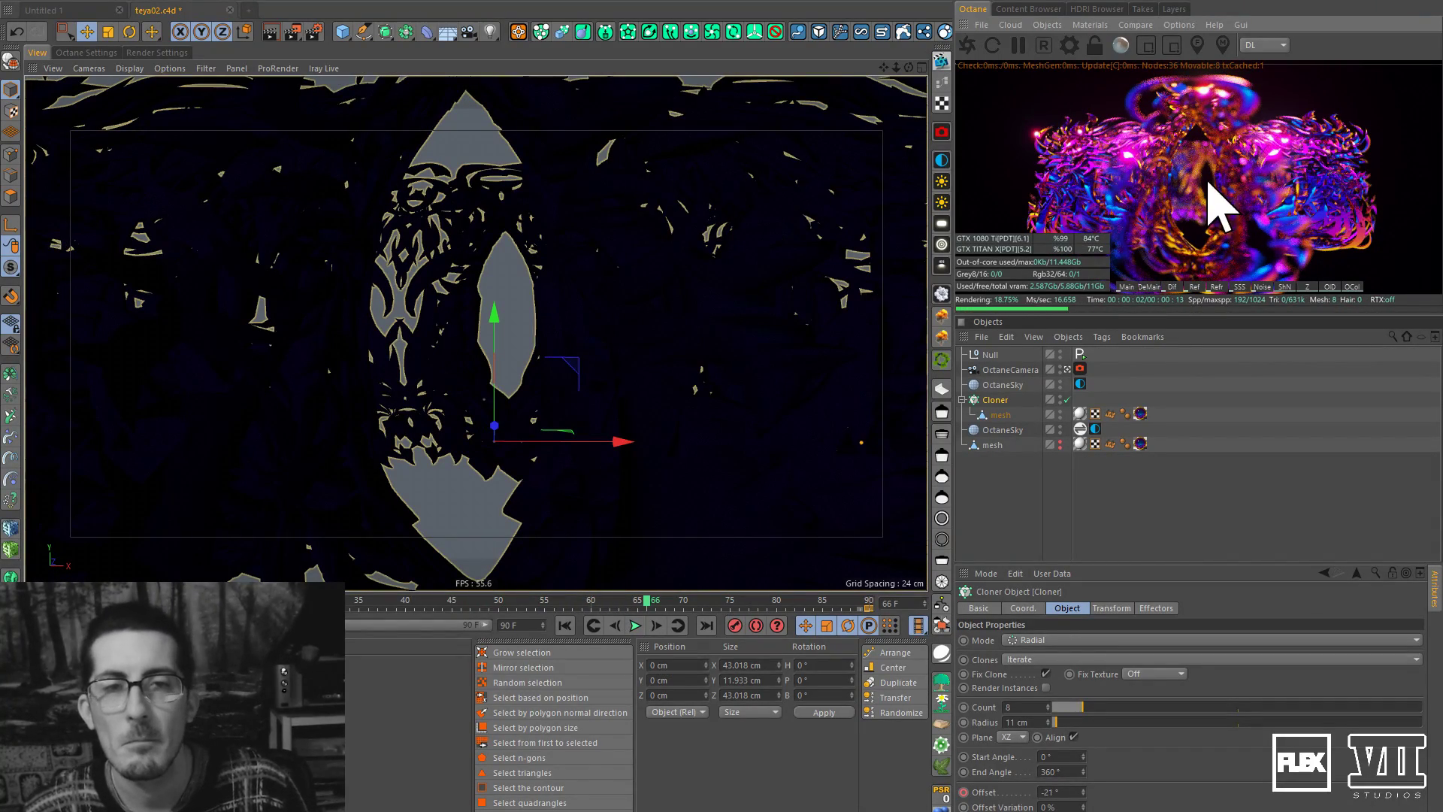
# Lock the Live Viewer resolution and set its scale to 0.3.
pyautogui.click(1319, 43)
pyautogui.moveTo(1318, 43); pyautogui.dragTo(1330, 54)
pyautogui.click(1319, 47)
pyautogui.click(1319, 46)
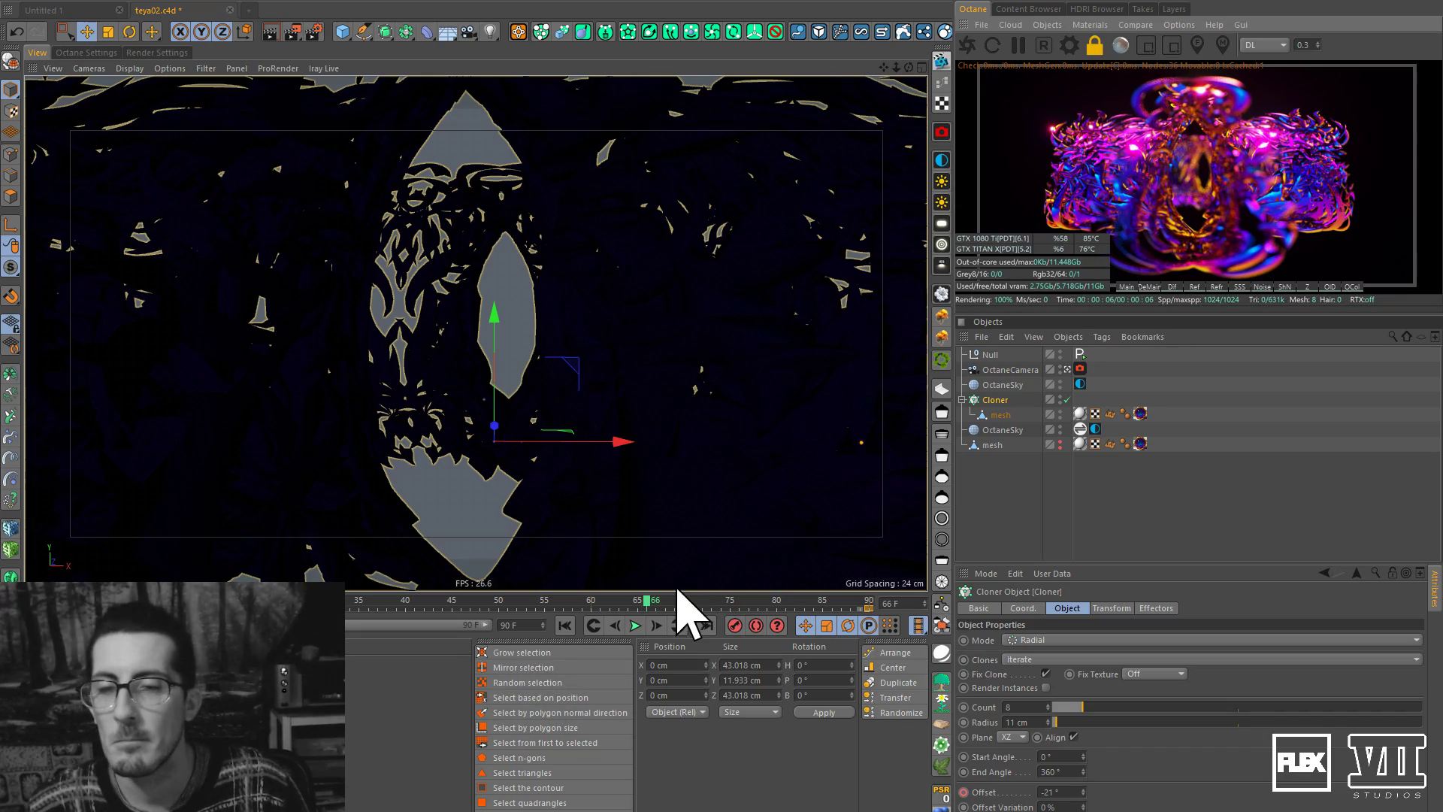
# Rewind the animation to frame 0 and play it to frame 27 to check the reduced-scale render.
pyautogui.moveTo(655, 605); pyautogui.dragTo(34, 598)
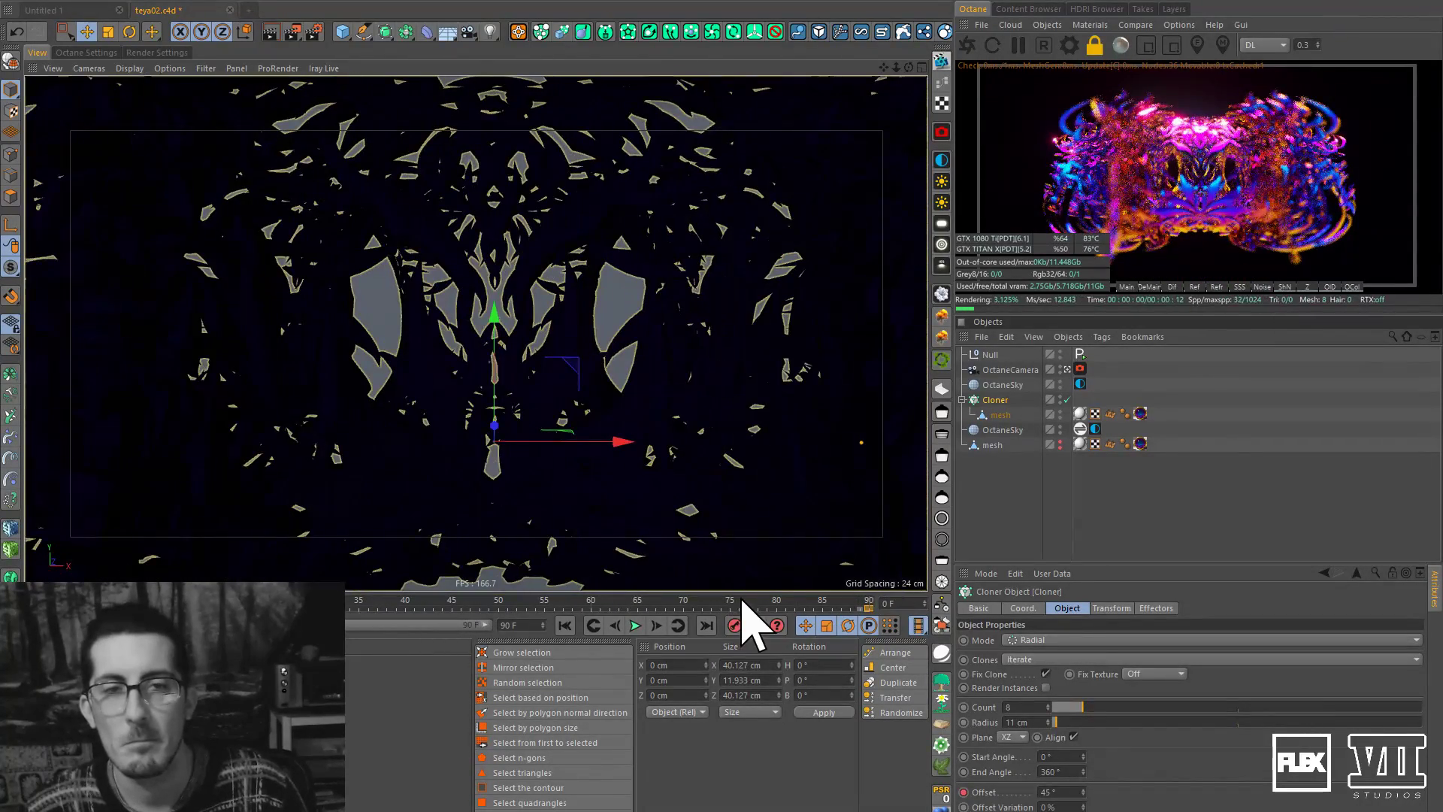
pyautogui.click(633, 626)
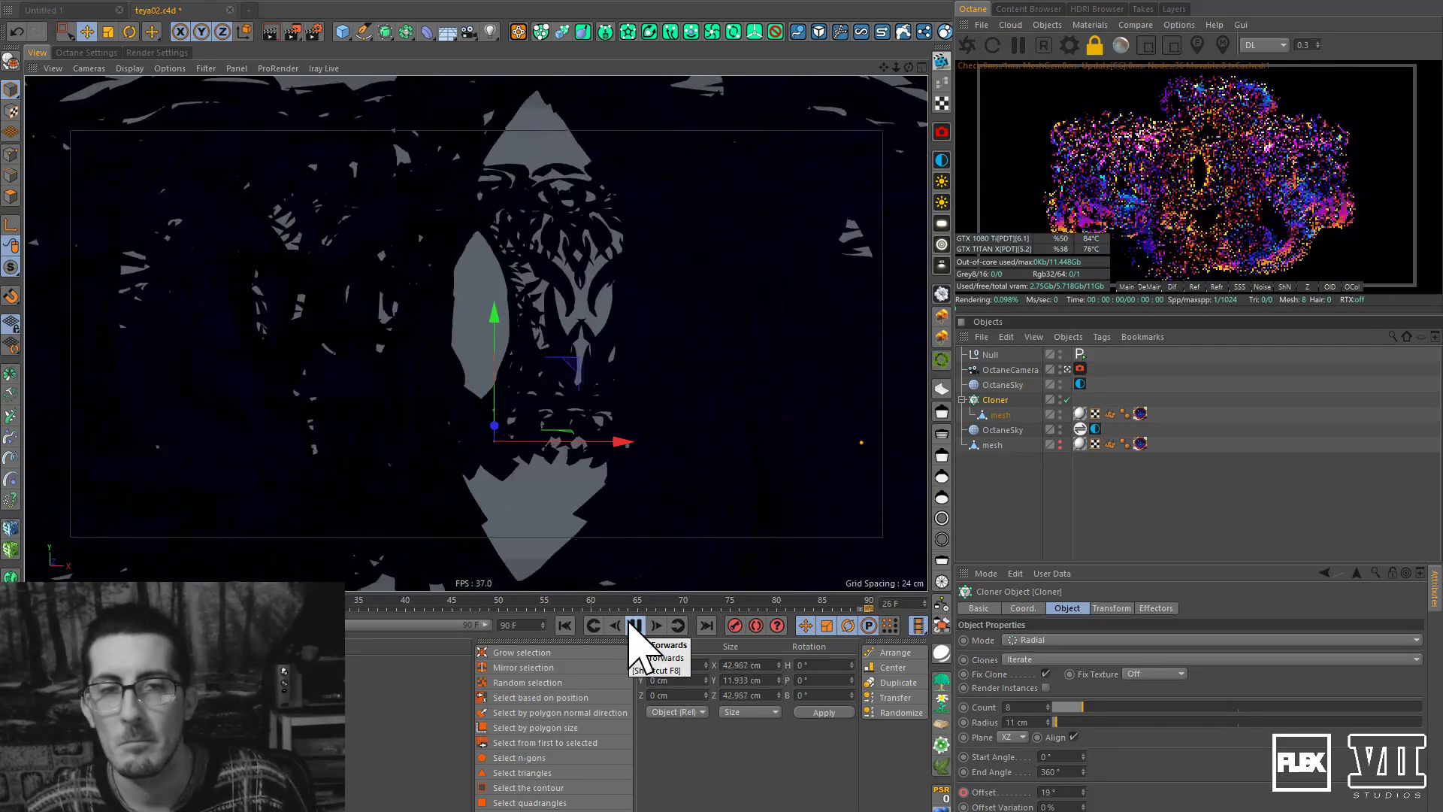
pyautogui.click(635, 625)
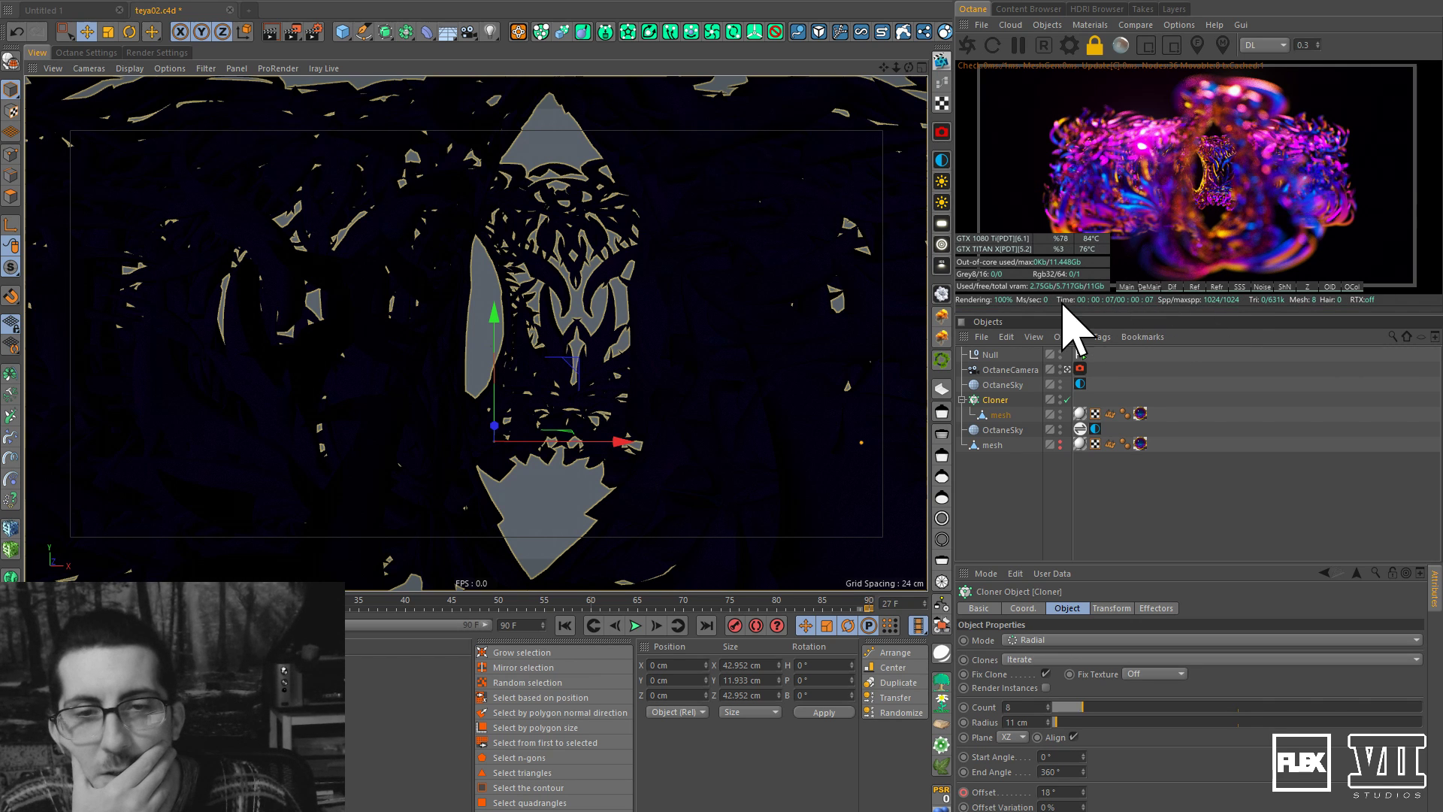
# Examine the render passes in the Live Viewer, including SSS, shading normals, Z-depth and object ID, and return to the denoised main pass.
pyautogui.click(1149, 287)
pyautogui.click(1173, 287)
pyautogui.click(1194, 286)
pyautogui.click(1215, 286)
pyautogui.click(1232, 284)
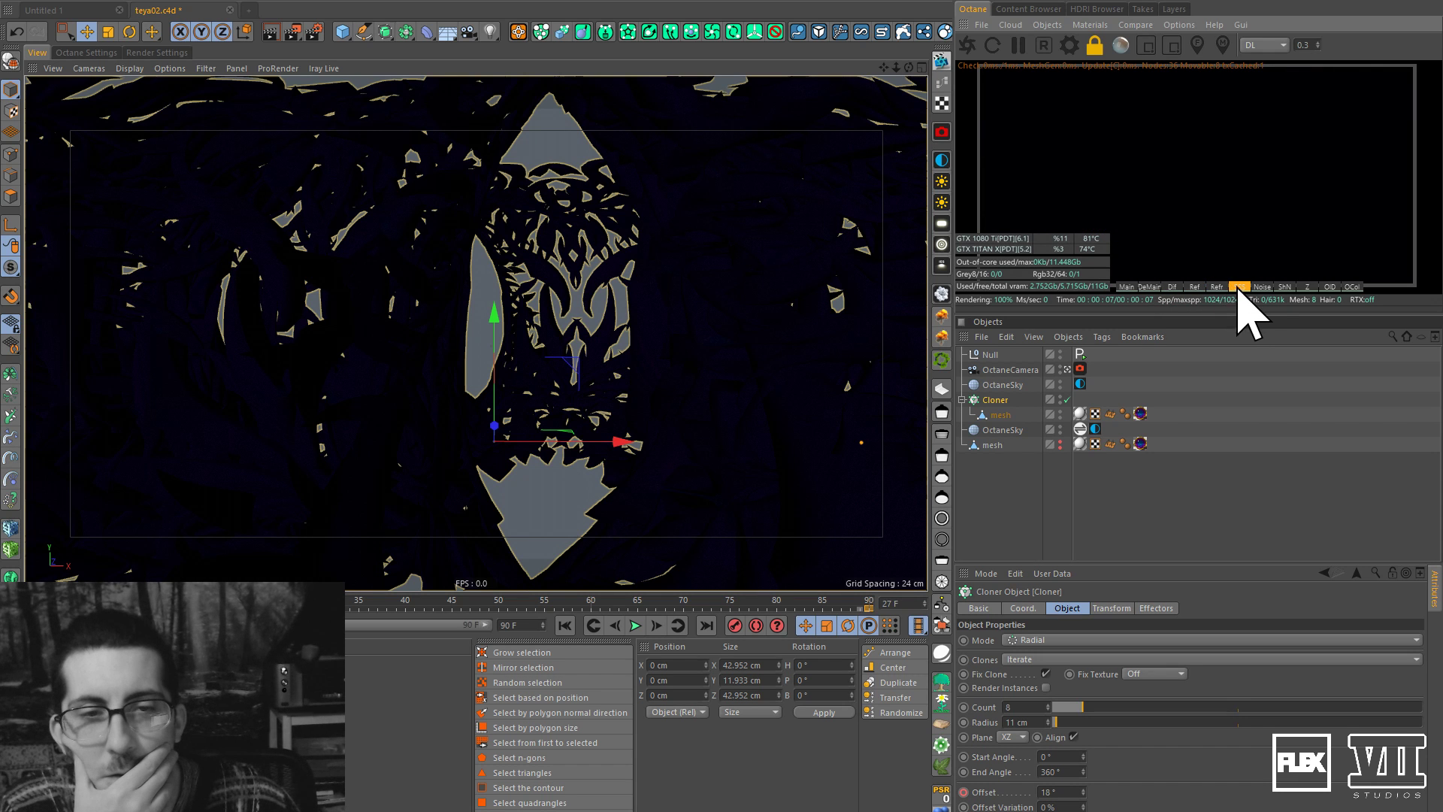
pyautogui.click(1285, 287)
pyautogui.click(1308, 286)
pyautogui.click(1330, 286)
pyautogui.click(1307, 286)
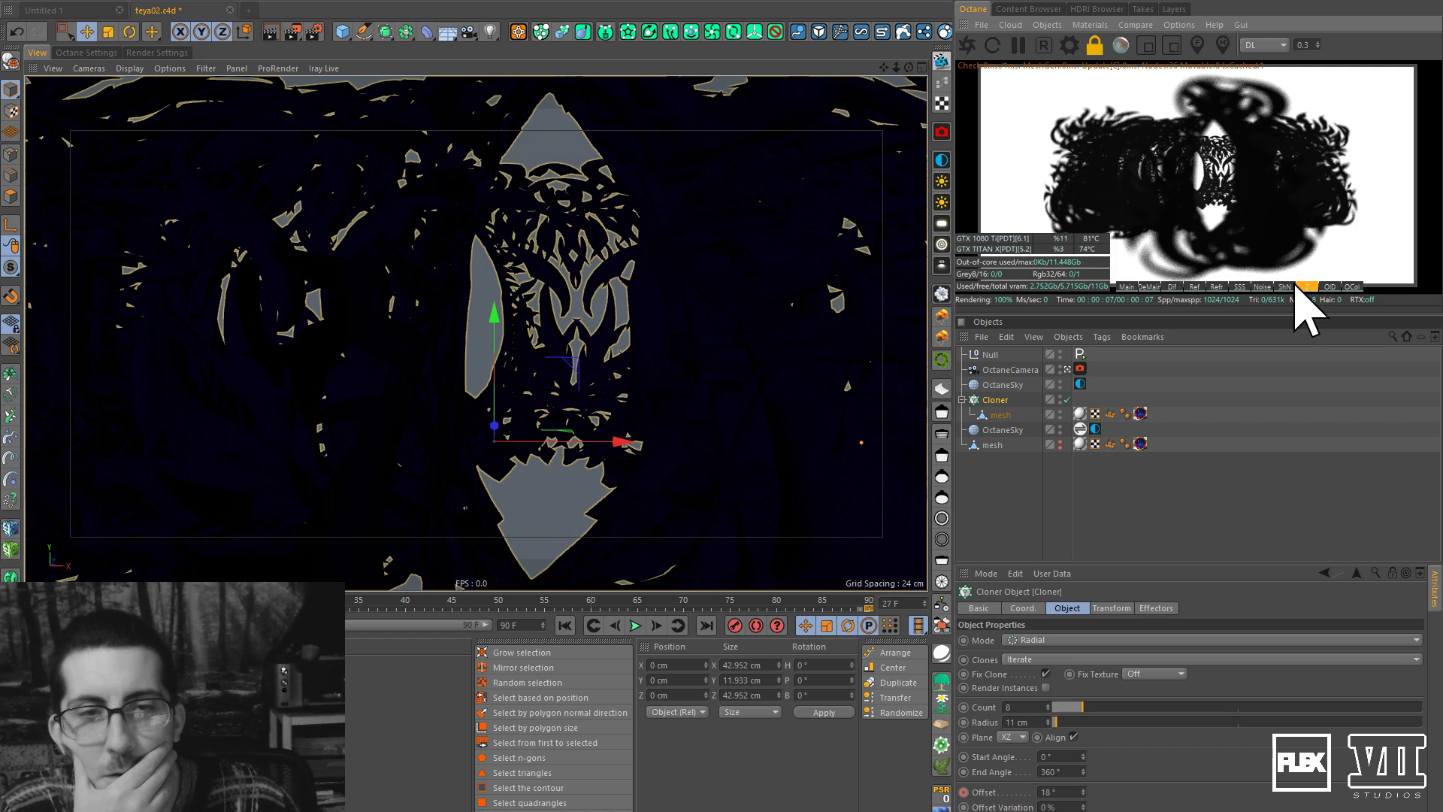
pyautogui.click(1290, 287)
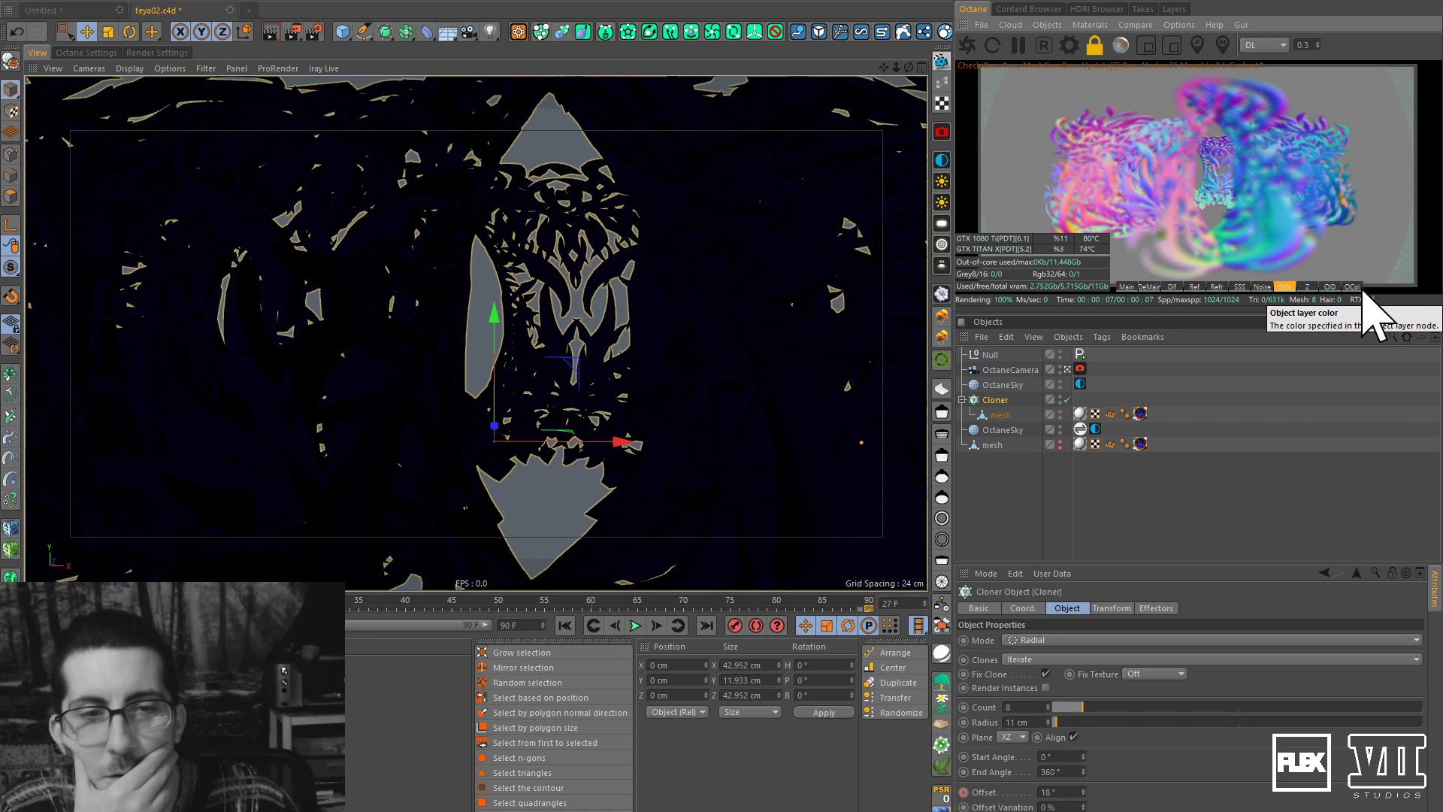
pyautogui.click(1351, 286)
pyautogui.click(1330, 286)
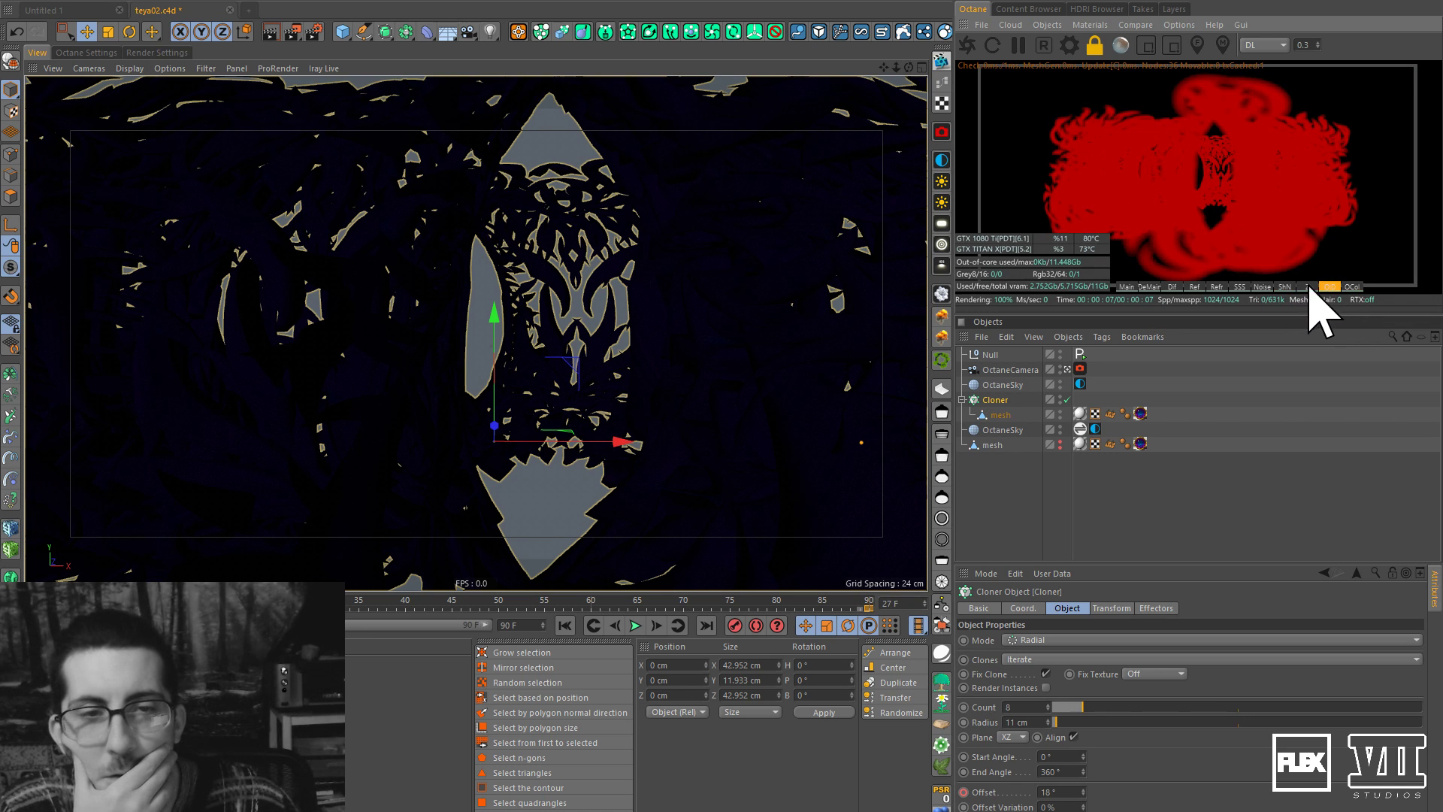
pyautogui.click(1149, 286)
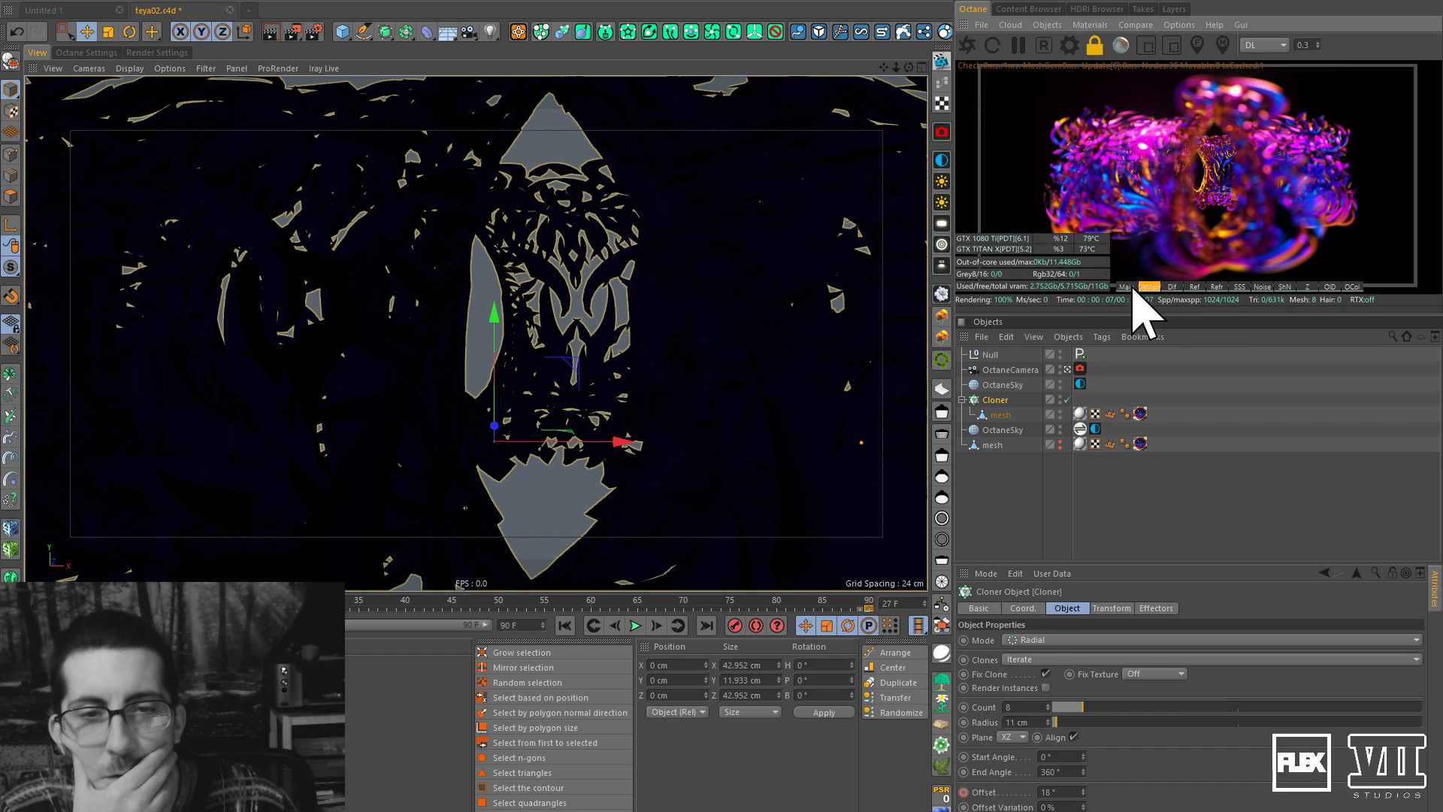
# Set the Live Viewer scale to 1 and undock the viewer into its own separate window.
pyautogui.rightClick(1188, 151)
pyautogui.click(1196, 180)
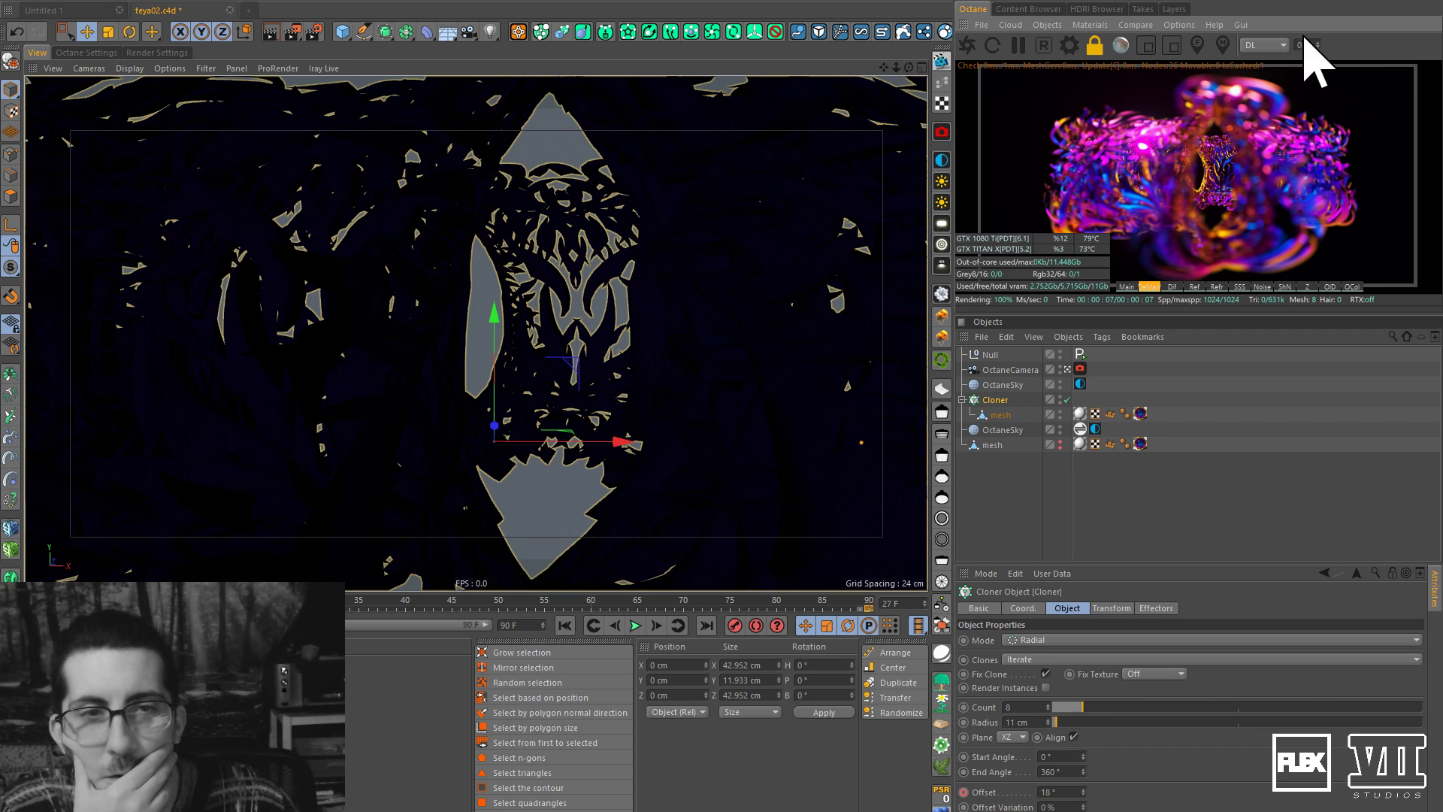
pyautogui.write('1')
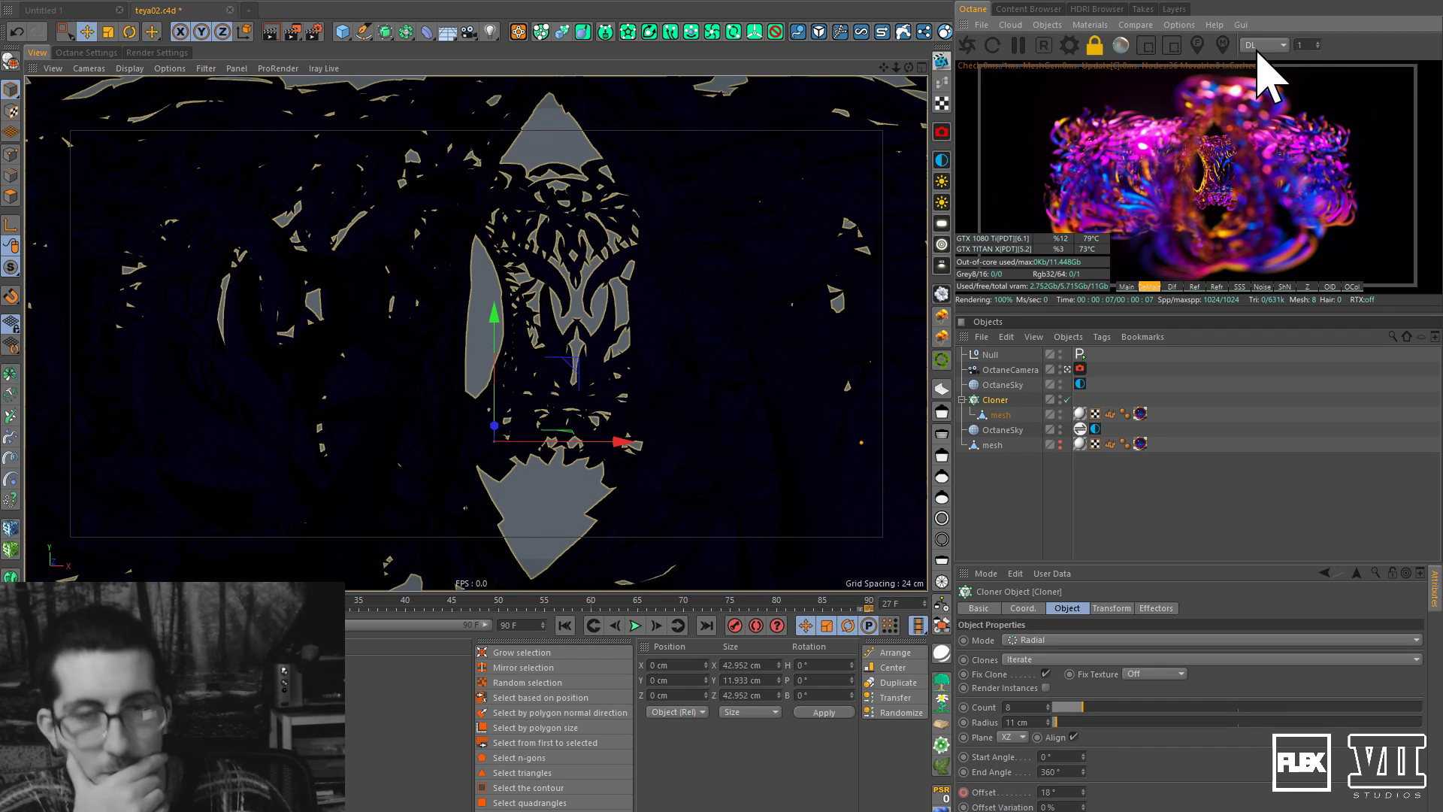
pyautogui.click(969, 26)
pyautogui.click(977, 32)
pyautogui.moveTo(1008, 32); pyautogui.dragTo(1442, 225)
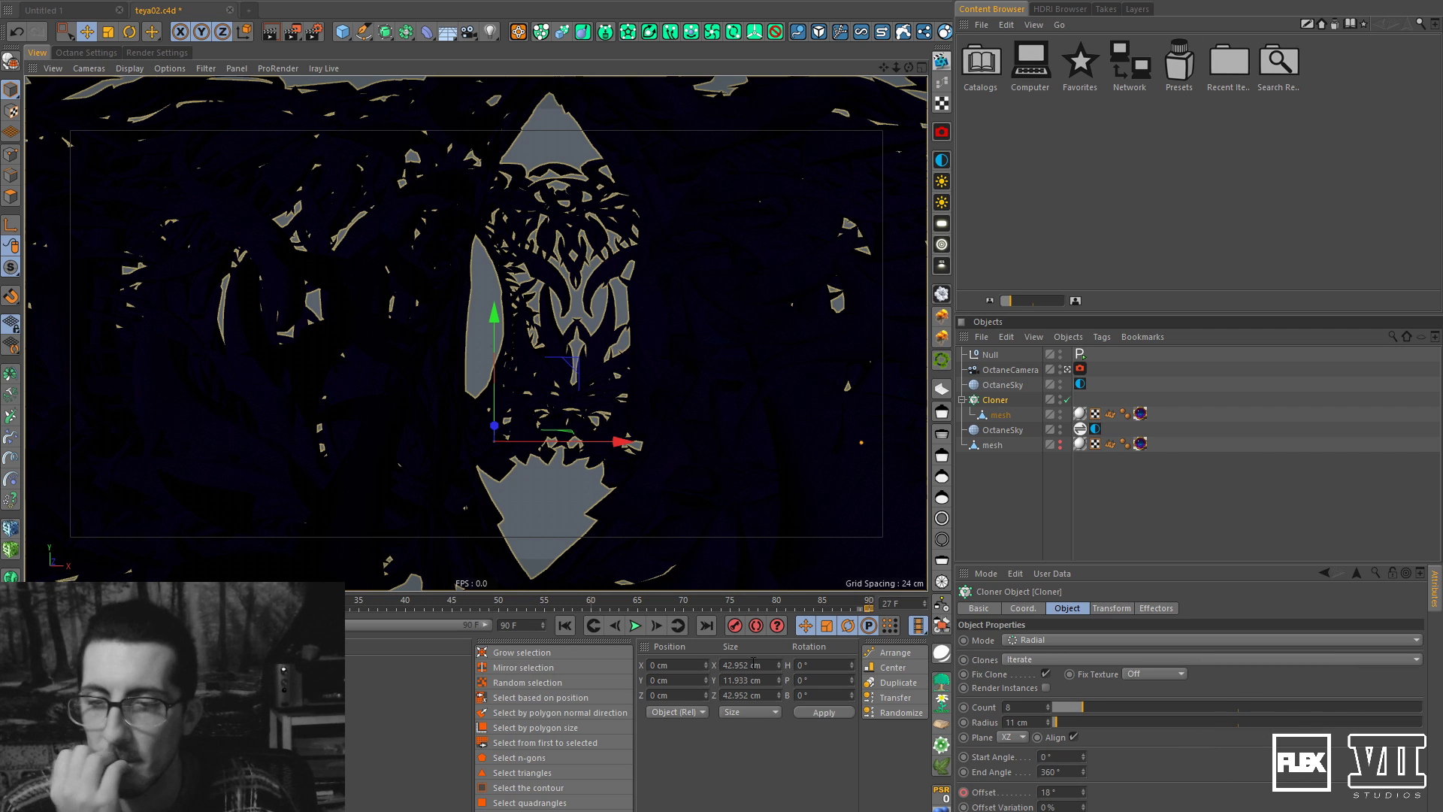
# Rewind the animation to frame 0 and set the renderer to Octane Renderer in the render settings.
pyautogui.click(575, 625)
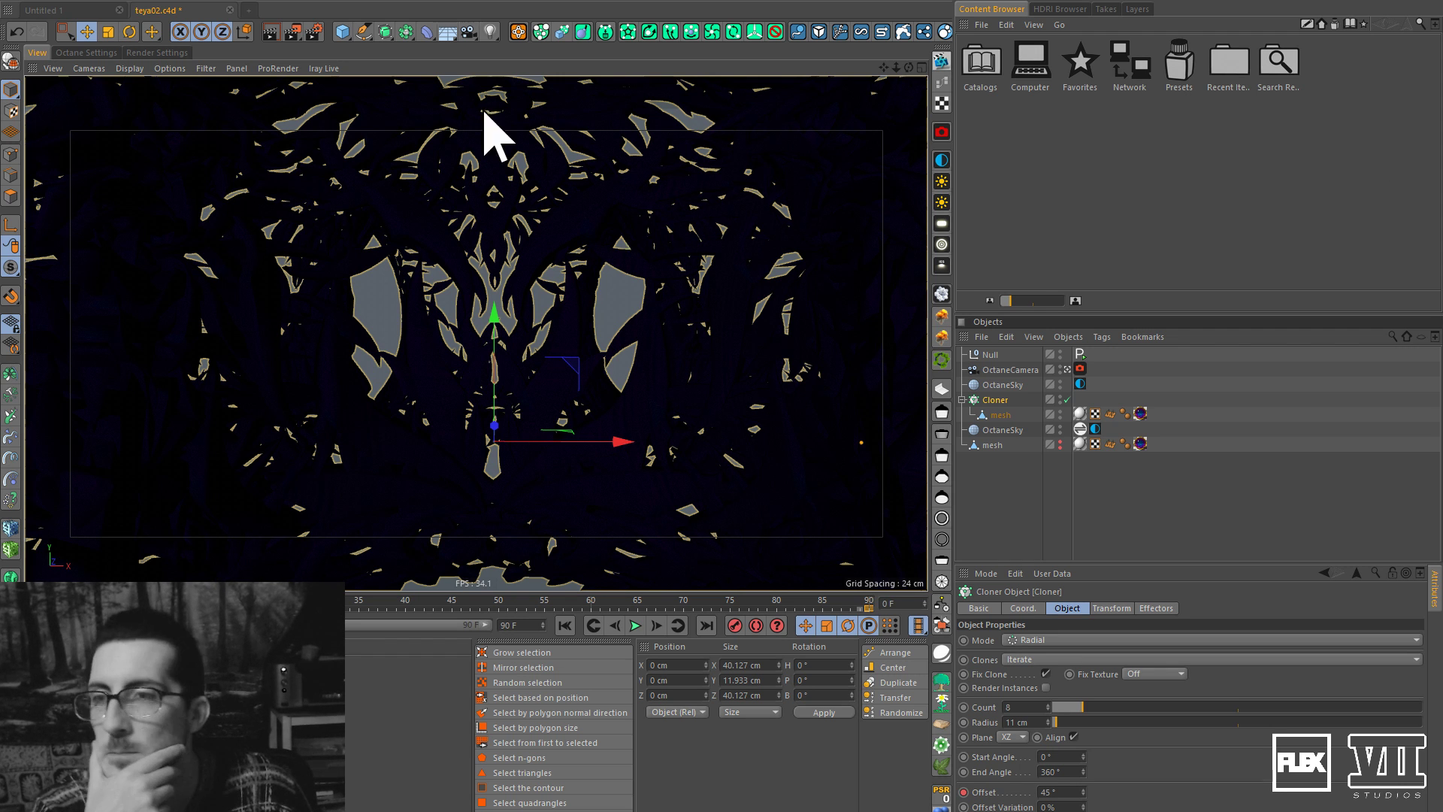
pyautogui.click(155, 52)
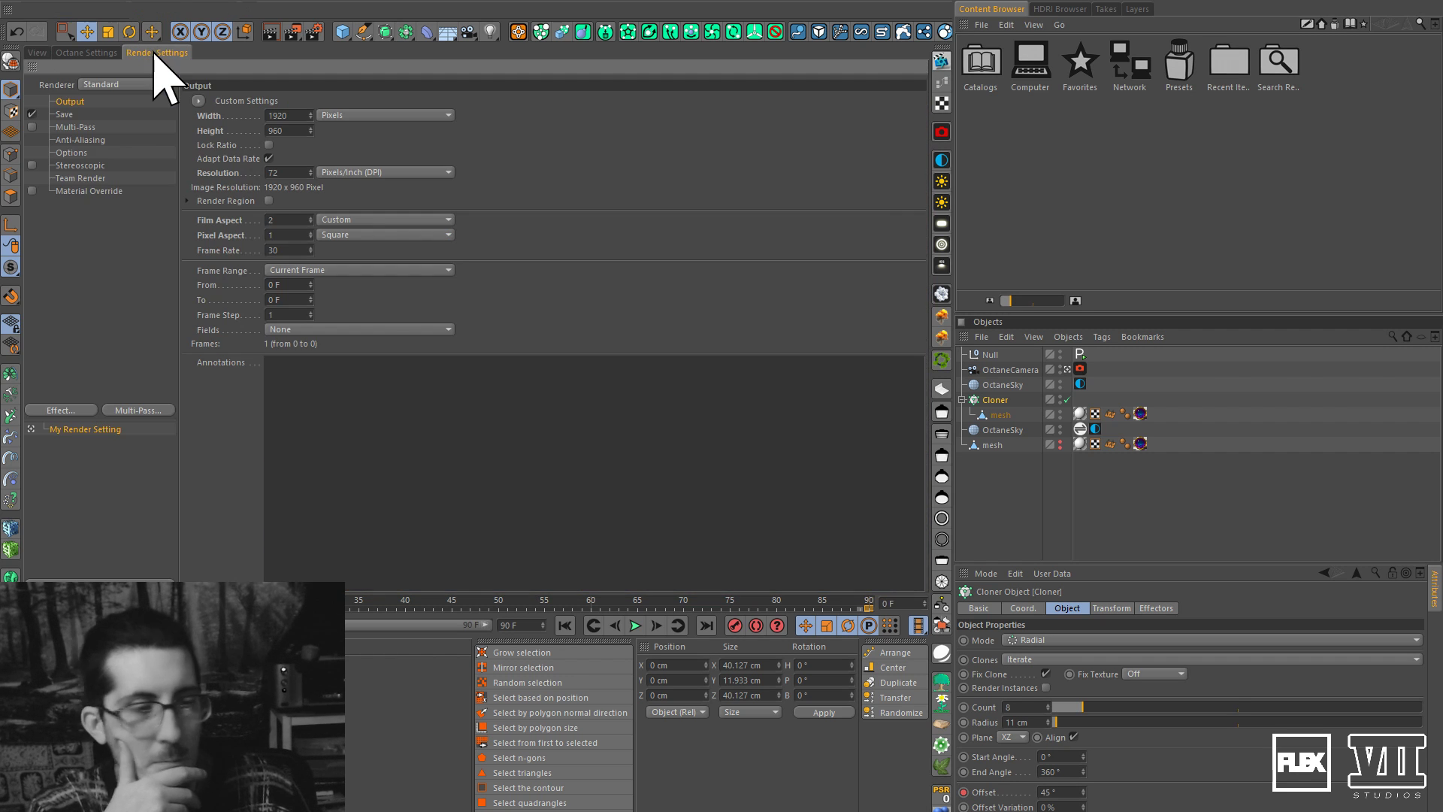
pyautogui.click(111, 84)
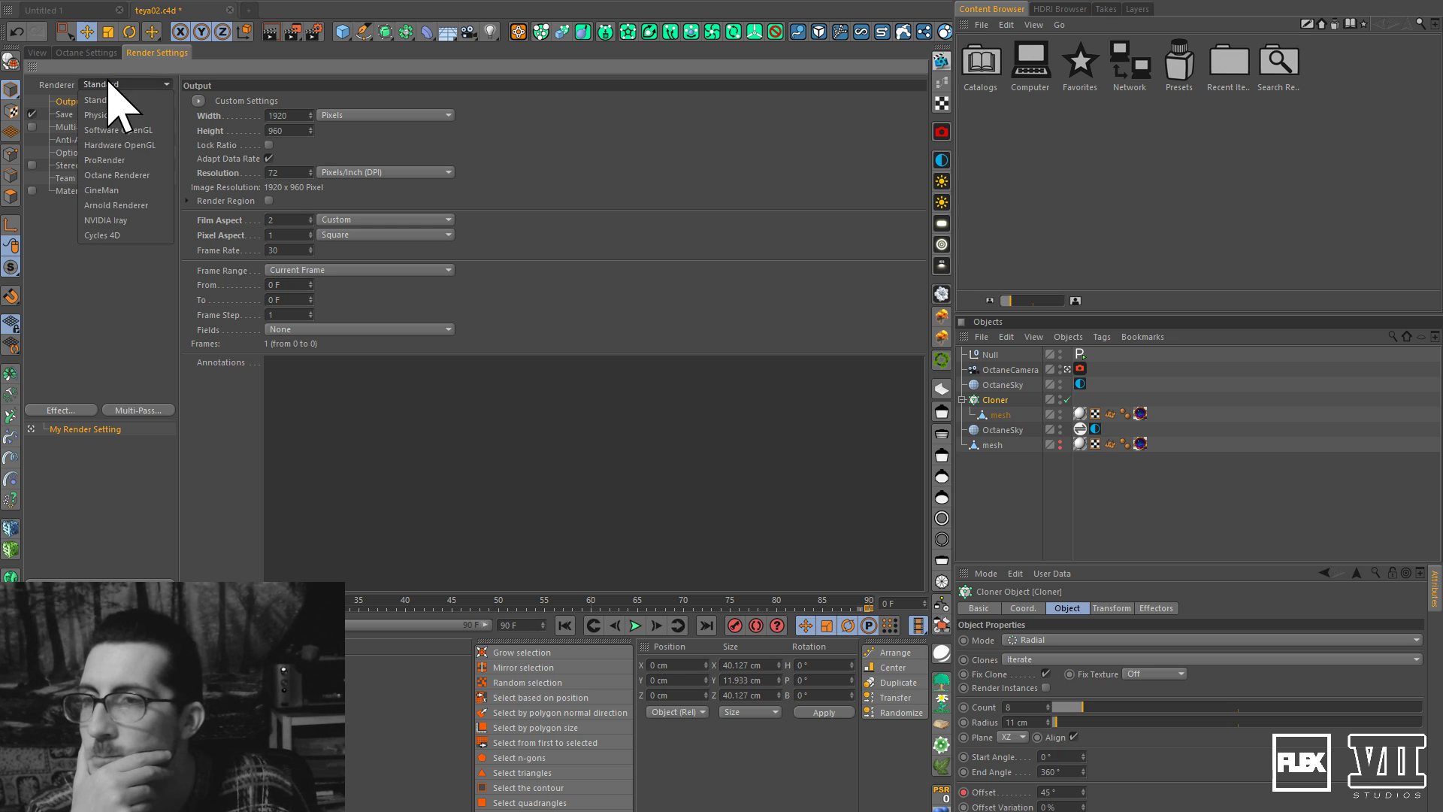
pyautogui.click(116, 175)
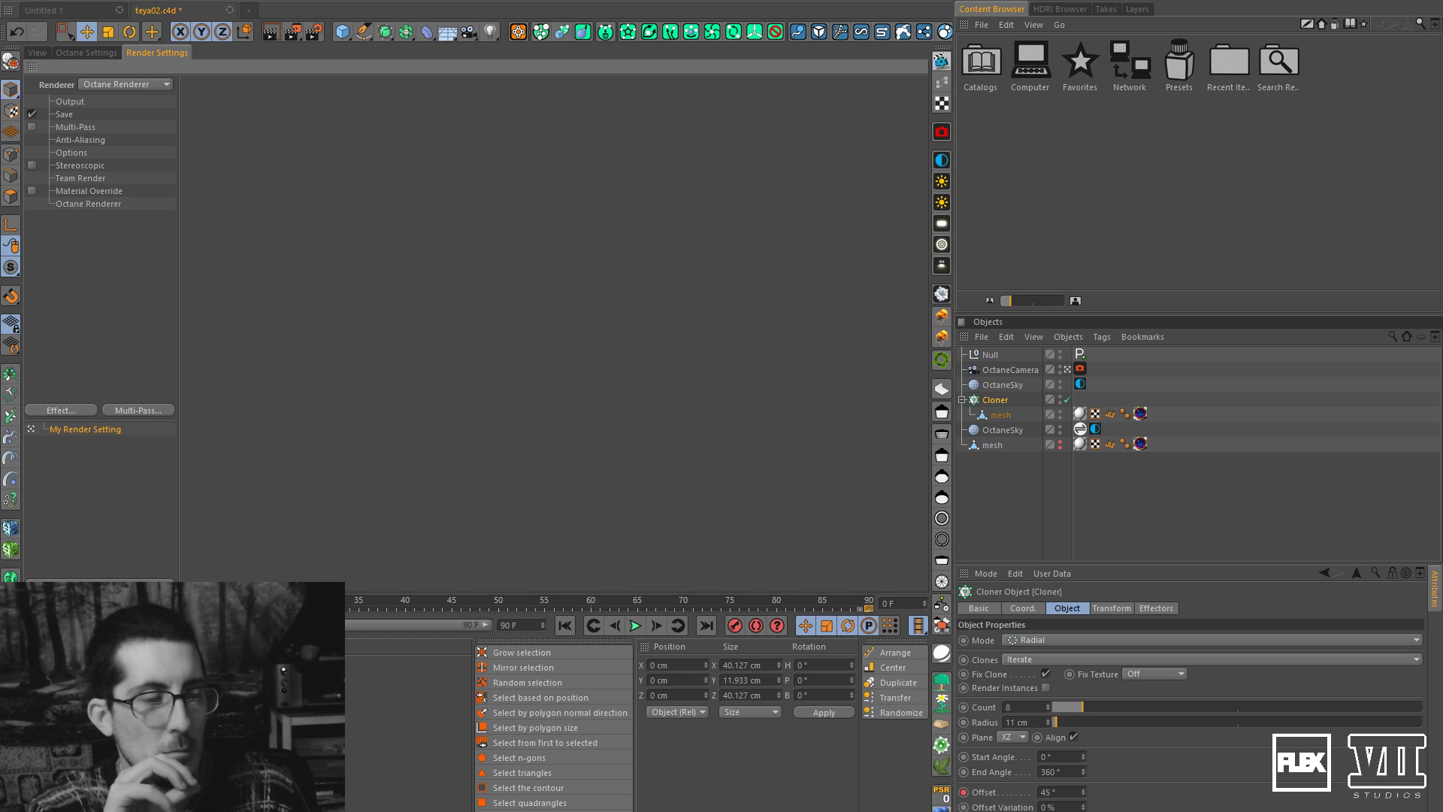
# Set the Octane camera tag's Camera Imager highlight compression to about 0.15 and exposure to about 1.04.
pyautogui.moveTo(1442, 210); pyautogui.dragTo(670, 3)
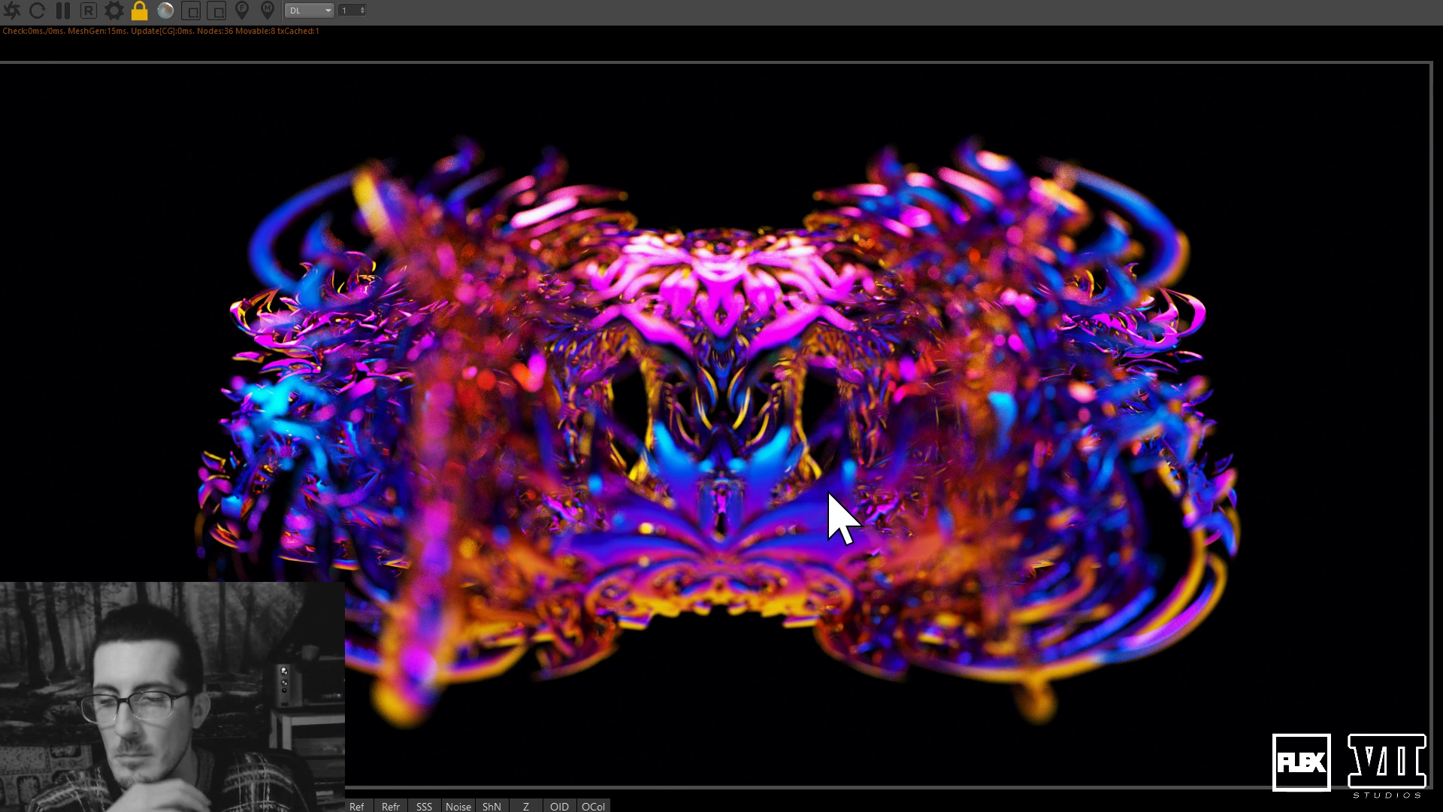
pyautogui.moveTo(880, 0); pyautogui.dragTo(1442, 150)
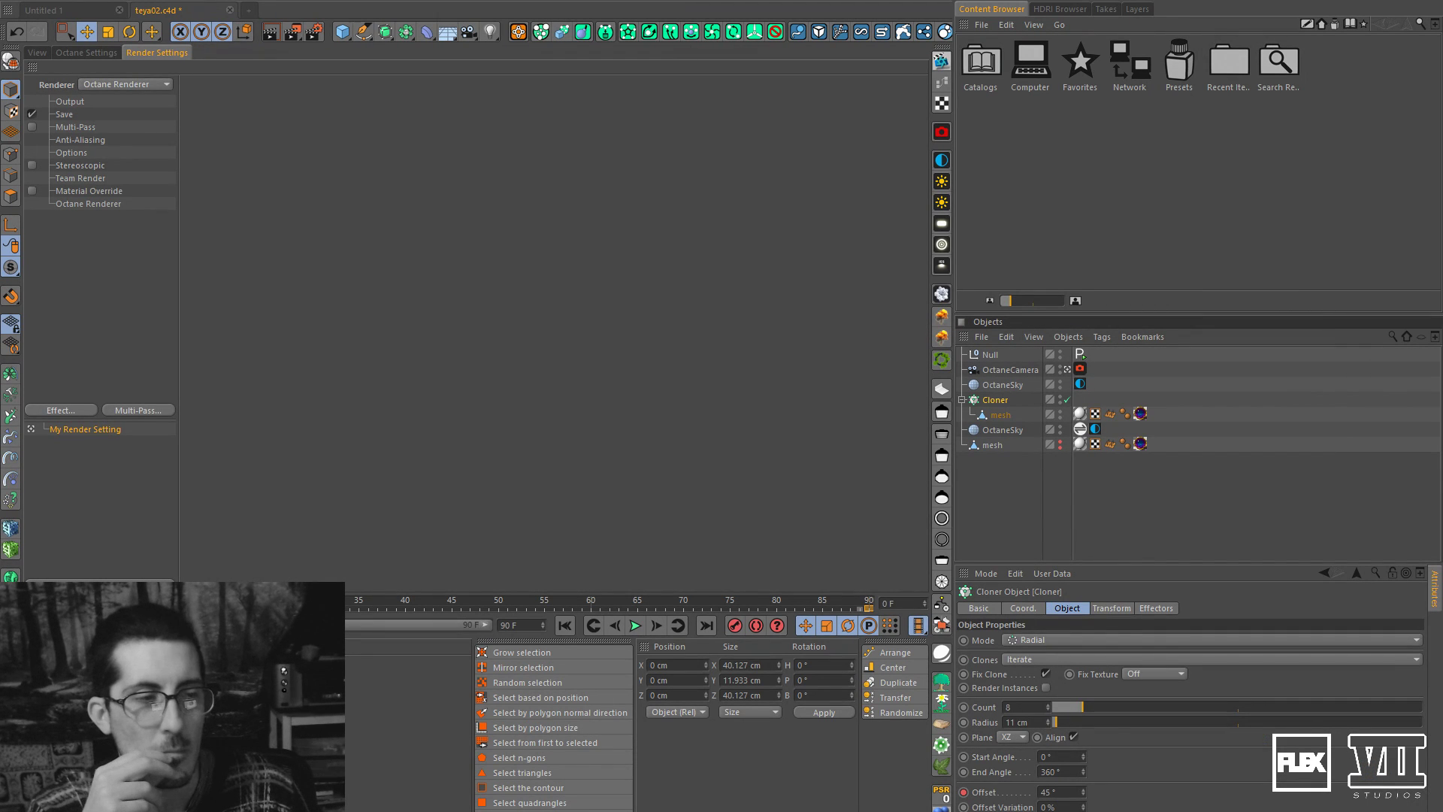
pyautogui.click(1081, 369)
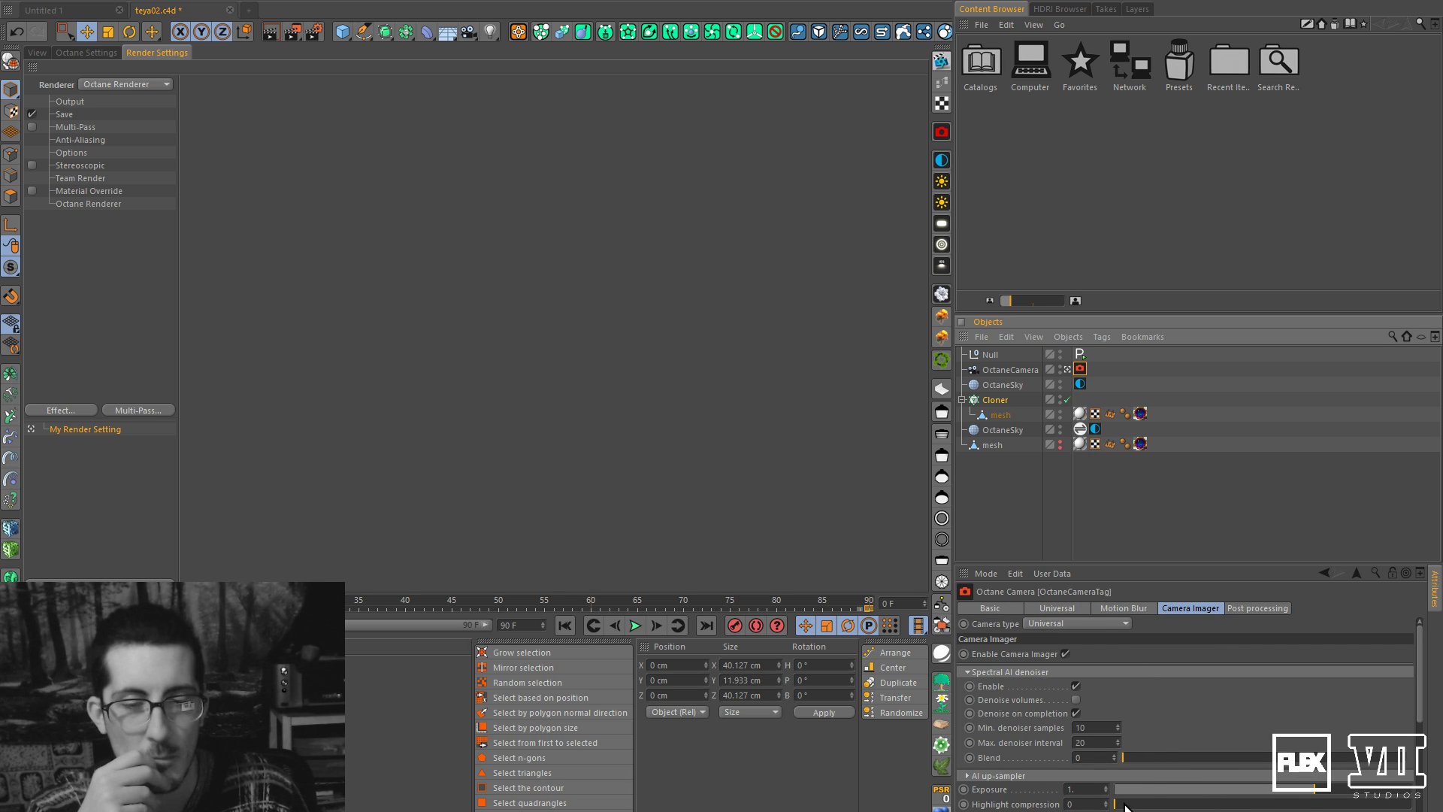
pyautogui.moveTo(1202, 806); pyautogui.dragTo(1173, 808)
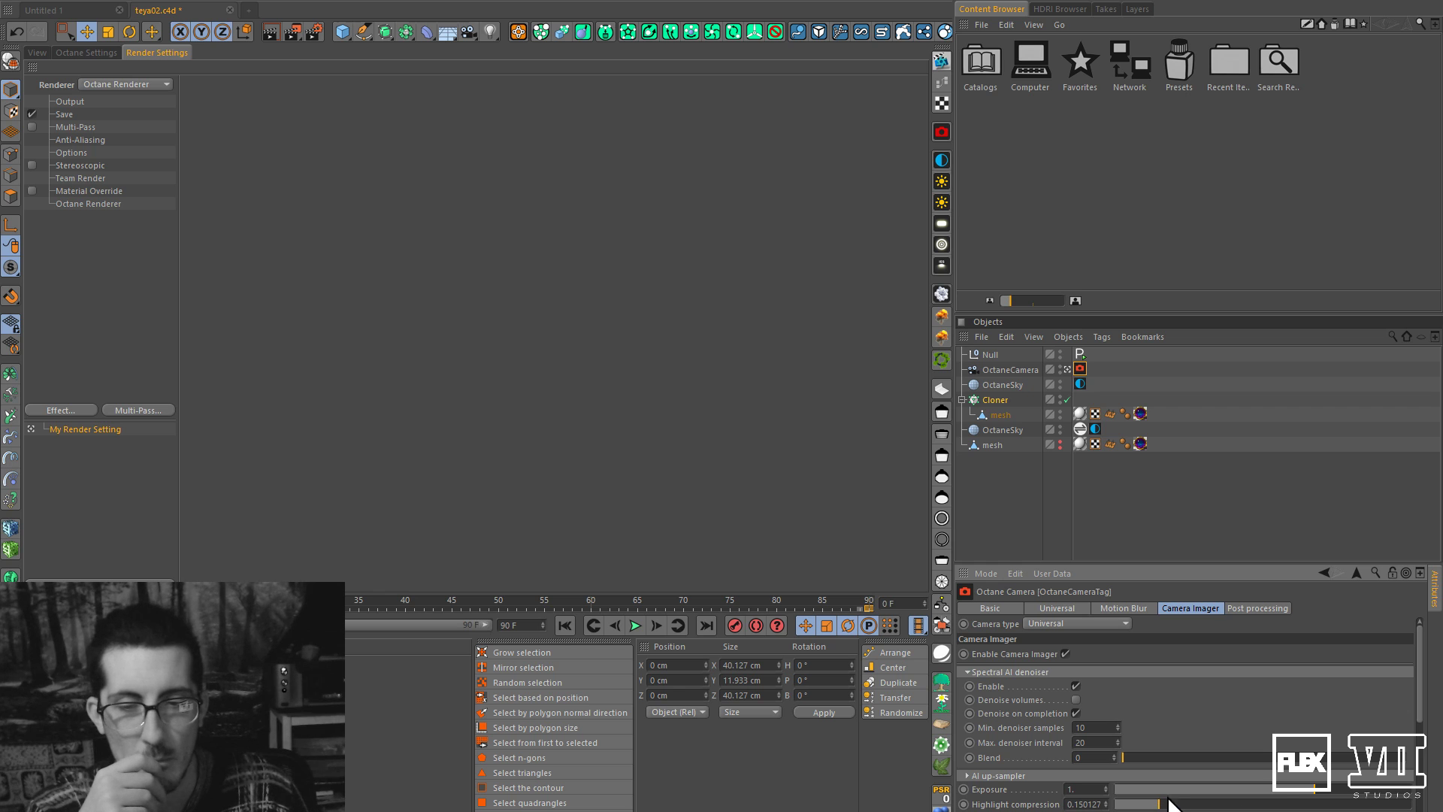
pyautogui.moveTo(1312, 790); pyautogui.dragTo(1316, 791)
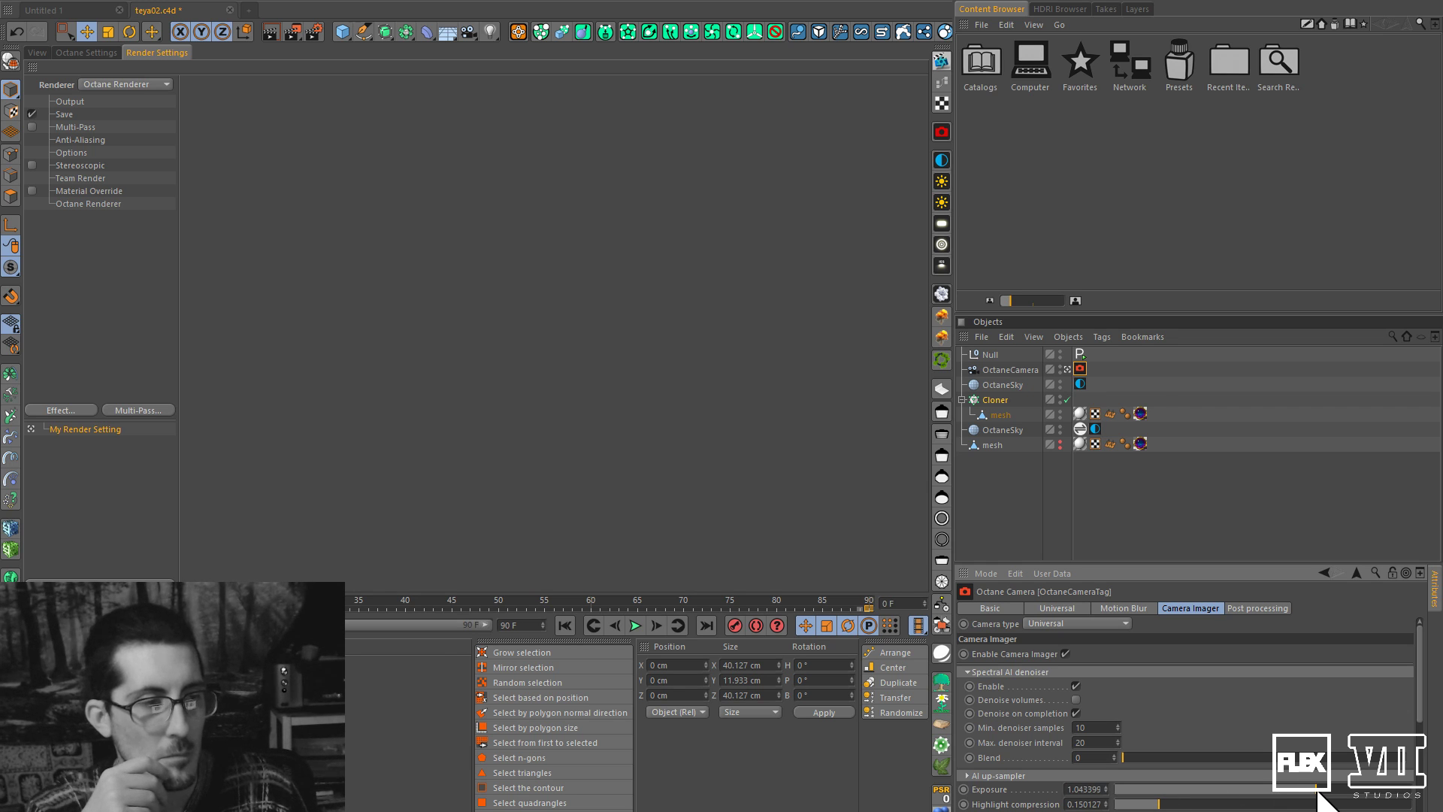
pyautogui.scroll(-2, 1423, 723)
pyautogui.scroll(-2, 1423, 723)
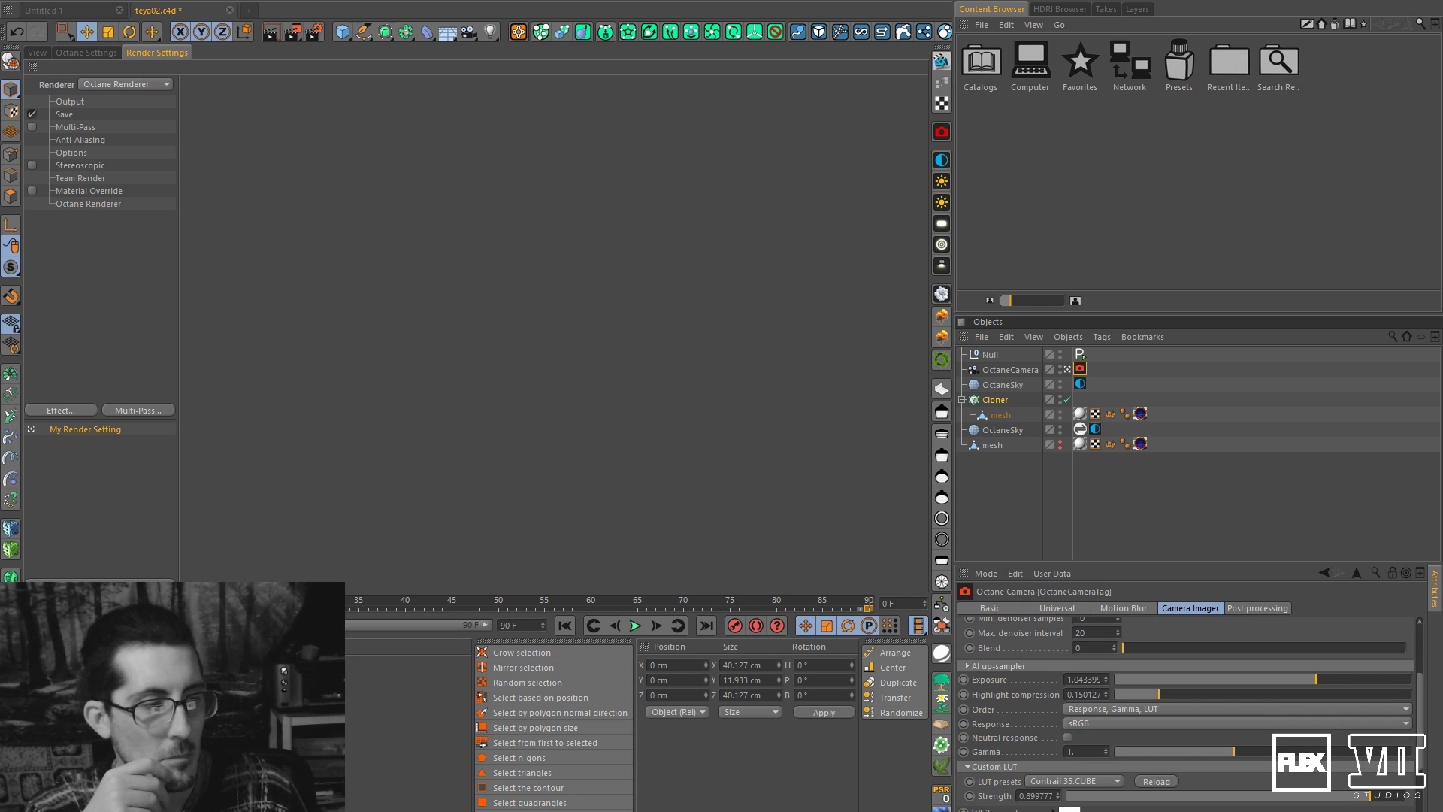
# Open the Picture Viewer and examine the 1920x960 image as a whole and at 100%.
pyautogui.hotkey('shift', 'F6')
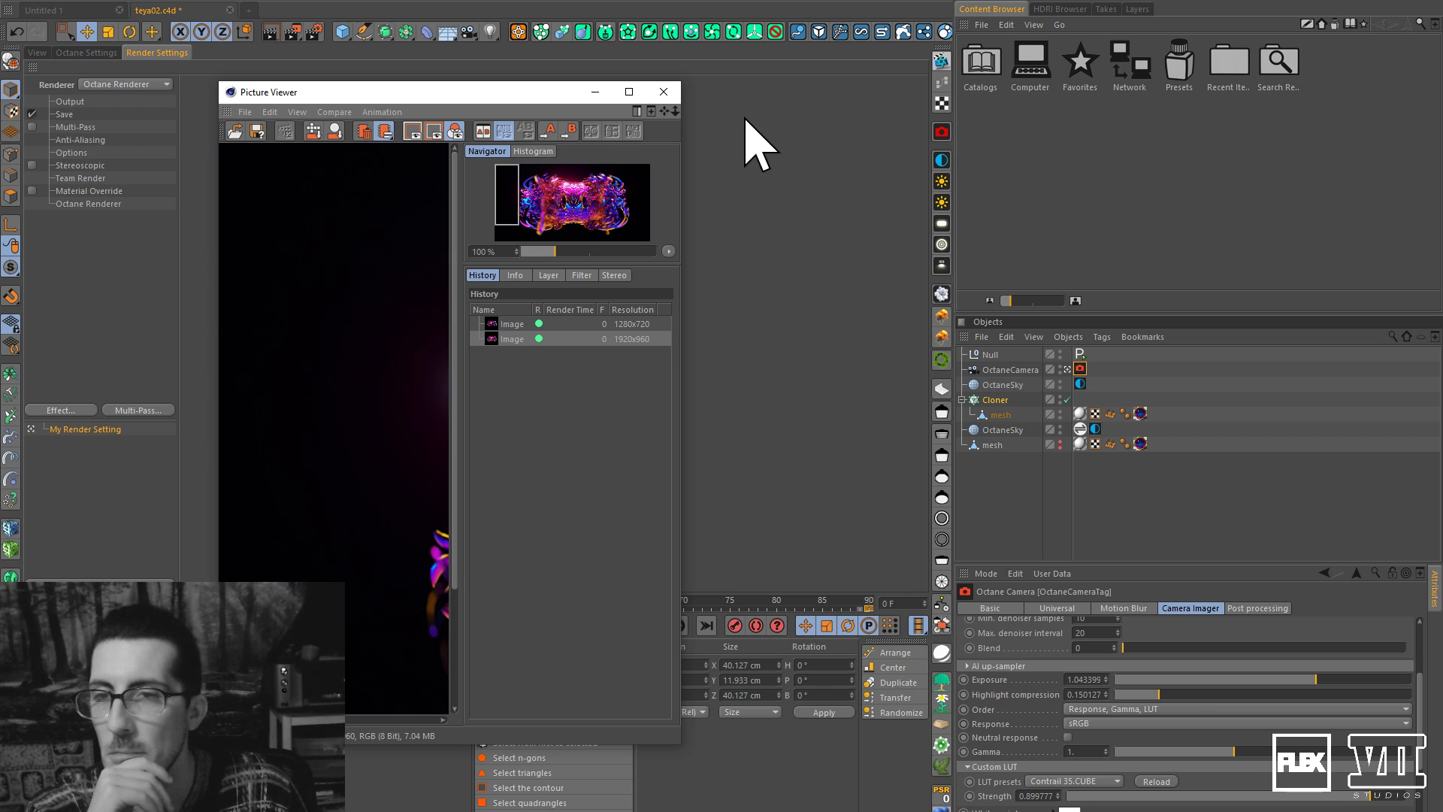
pyautogui.click(635, 90)
pyautogui.moveTo(792, 358); pyautogui.dragTo(683, 361)
pyautogui.scroll(-2, 683, 360)
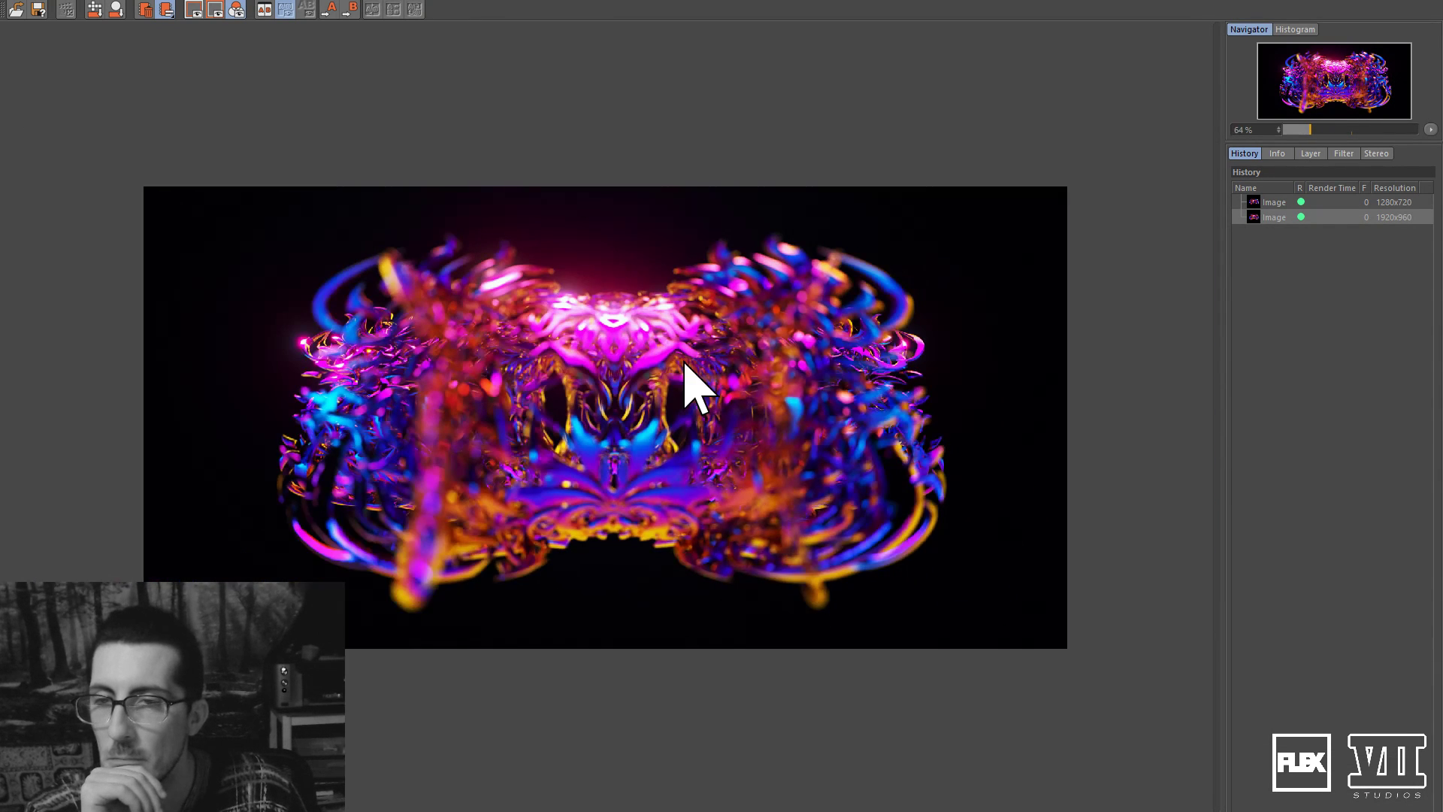
pyautogui.scroll(2, 684, 360)
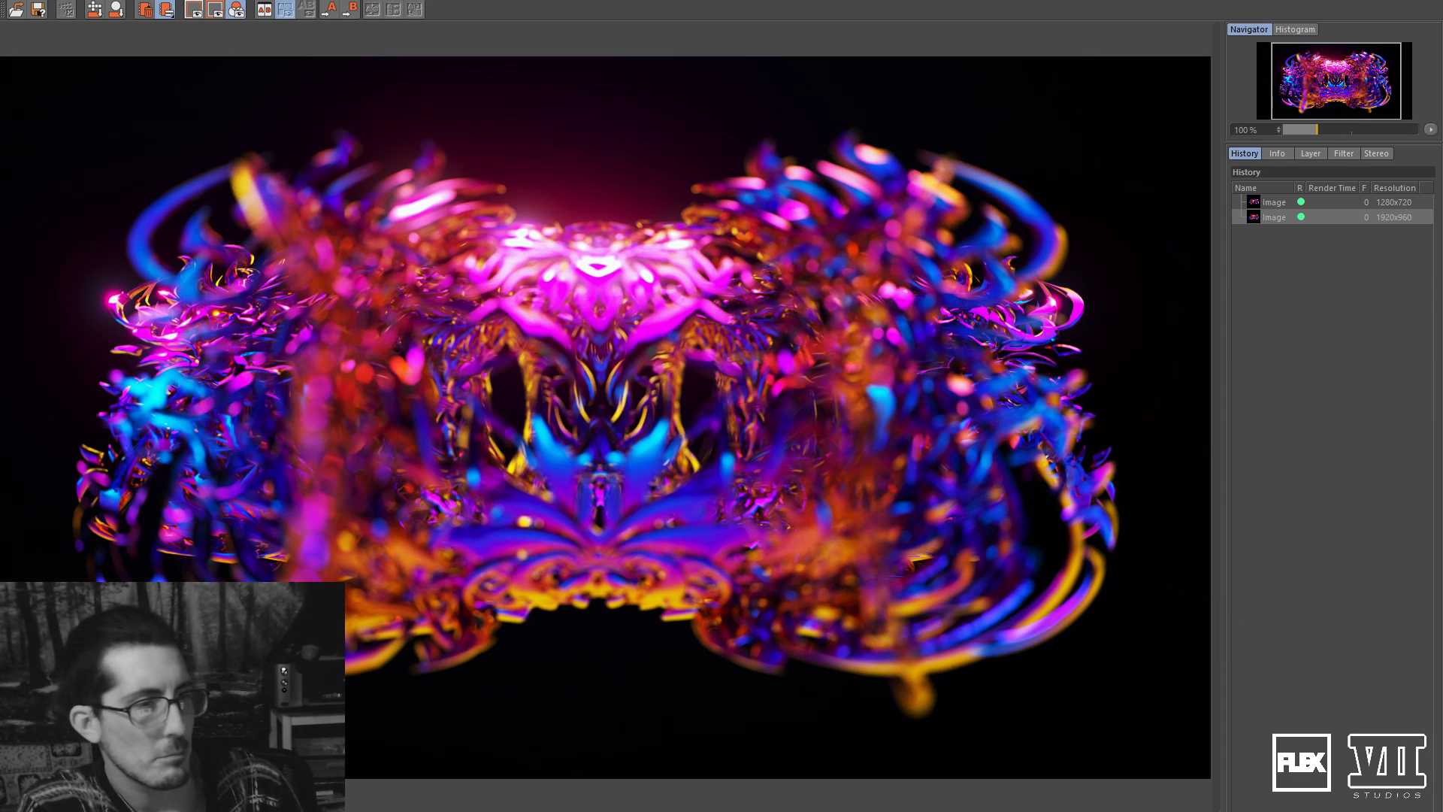
pyautogui.moveTo(1162, 2); pyautogui.dragTo(1008, 106)
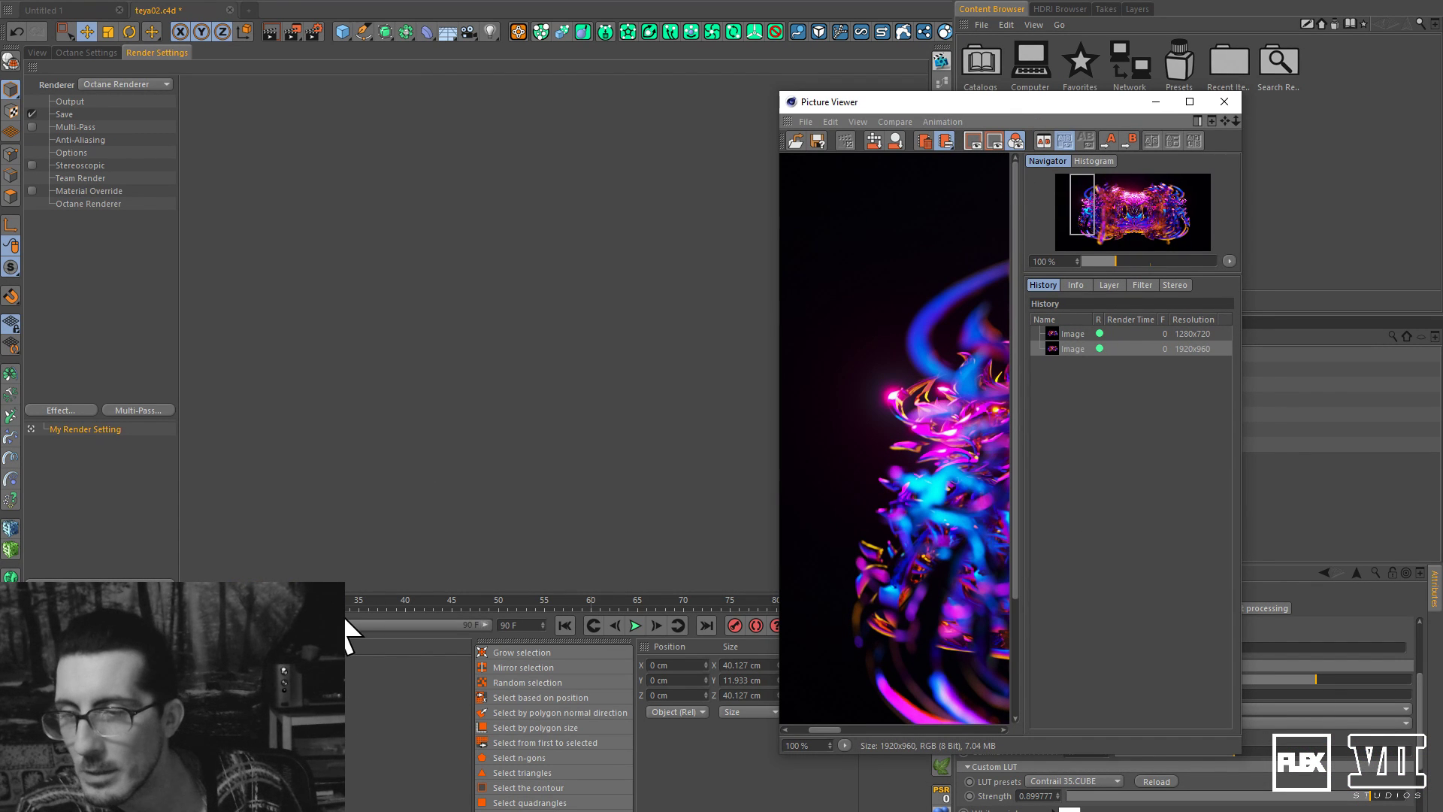
# Return to the 3D viewport and inspect the enlarged Picture Viewer image alongside the source mesh in Teya Conceptor.
pyautogui.click(38, 53)
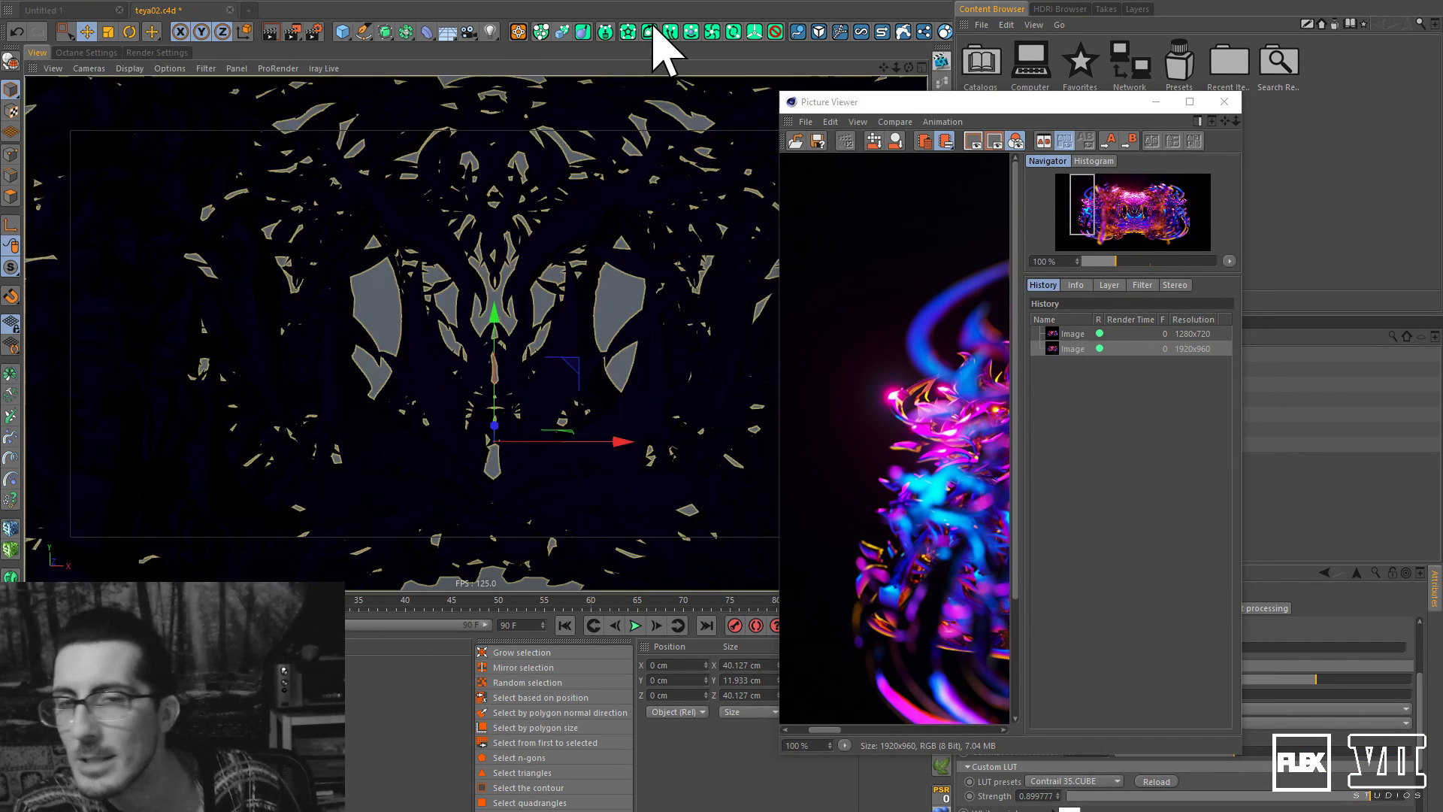
pyautogui.moveTo(1006, 99); pyautogui.dragTo(817, 84)
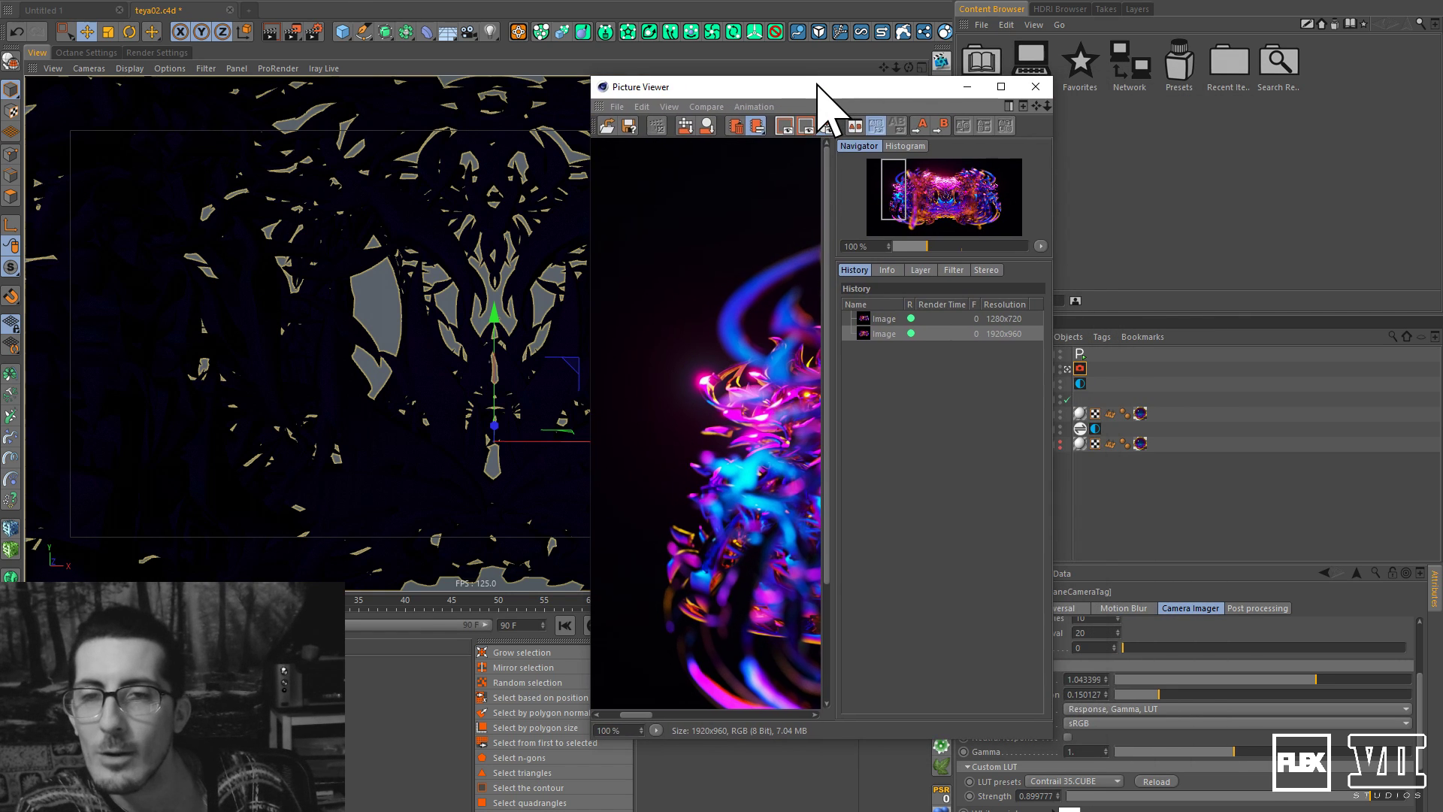
pyautogui.doubleClick(817, 84)
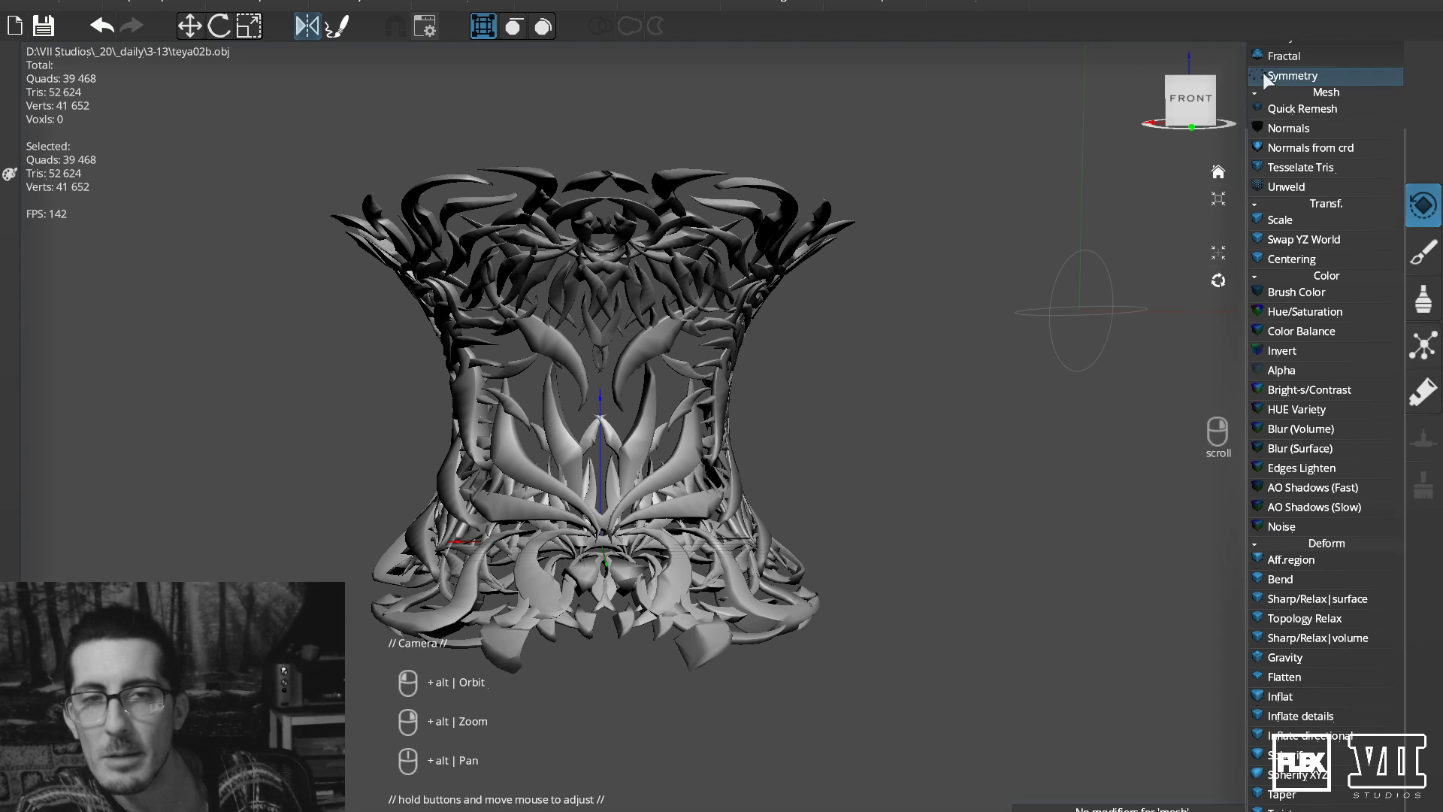
pyautogui.click(1181, 119)
pyautogui.moveTo(1089, 133); pyautogui.dragTo(1150, 141)
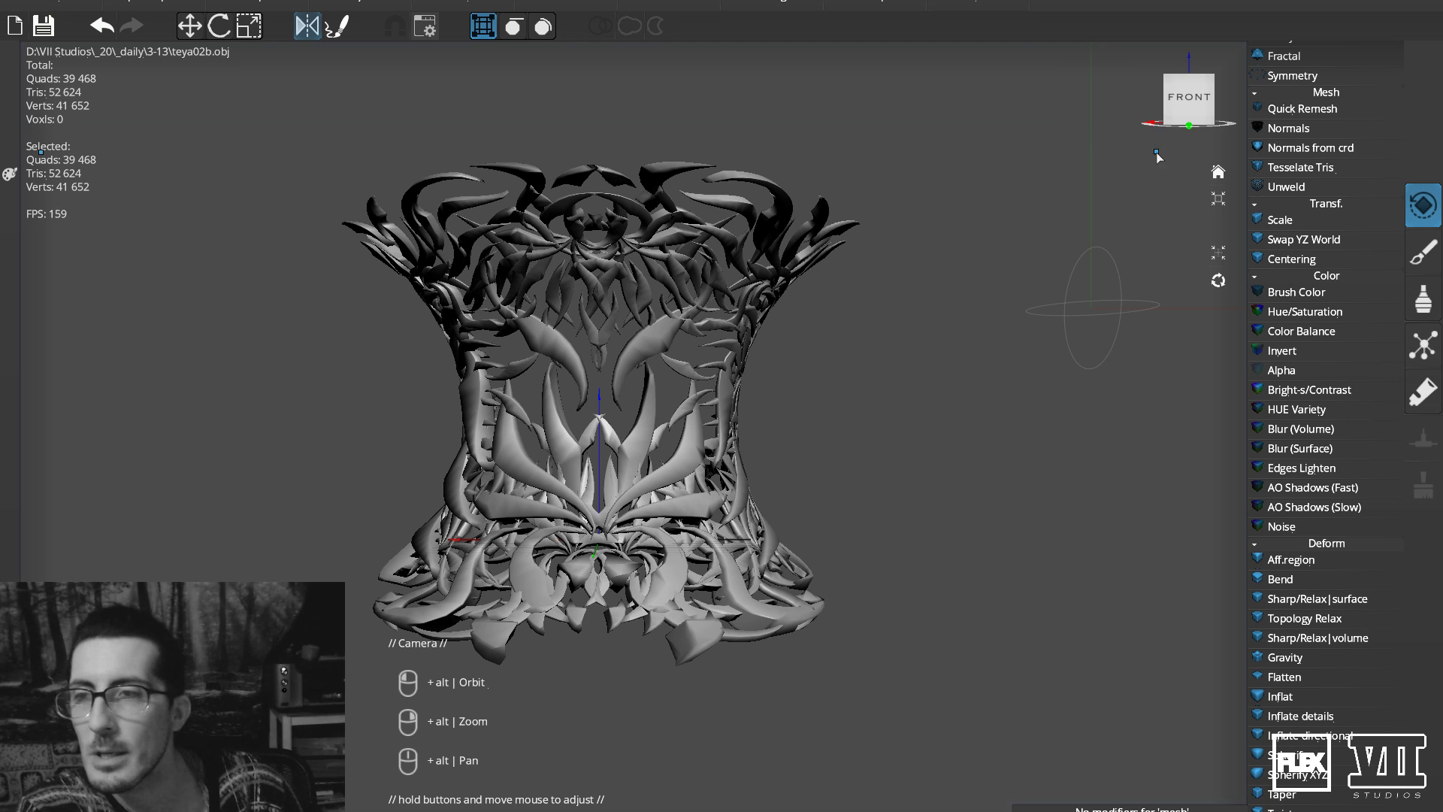
pyautogui.click(1367, 0)
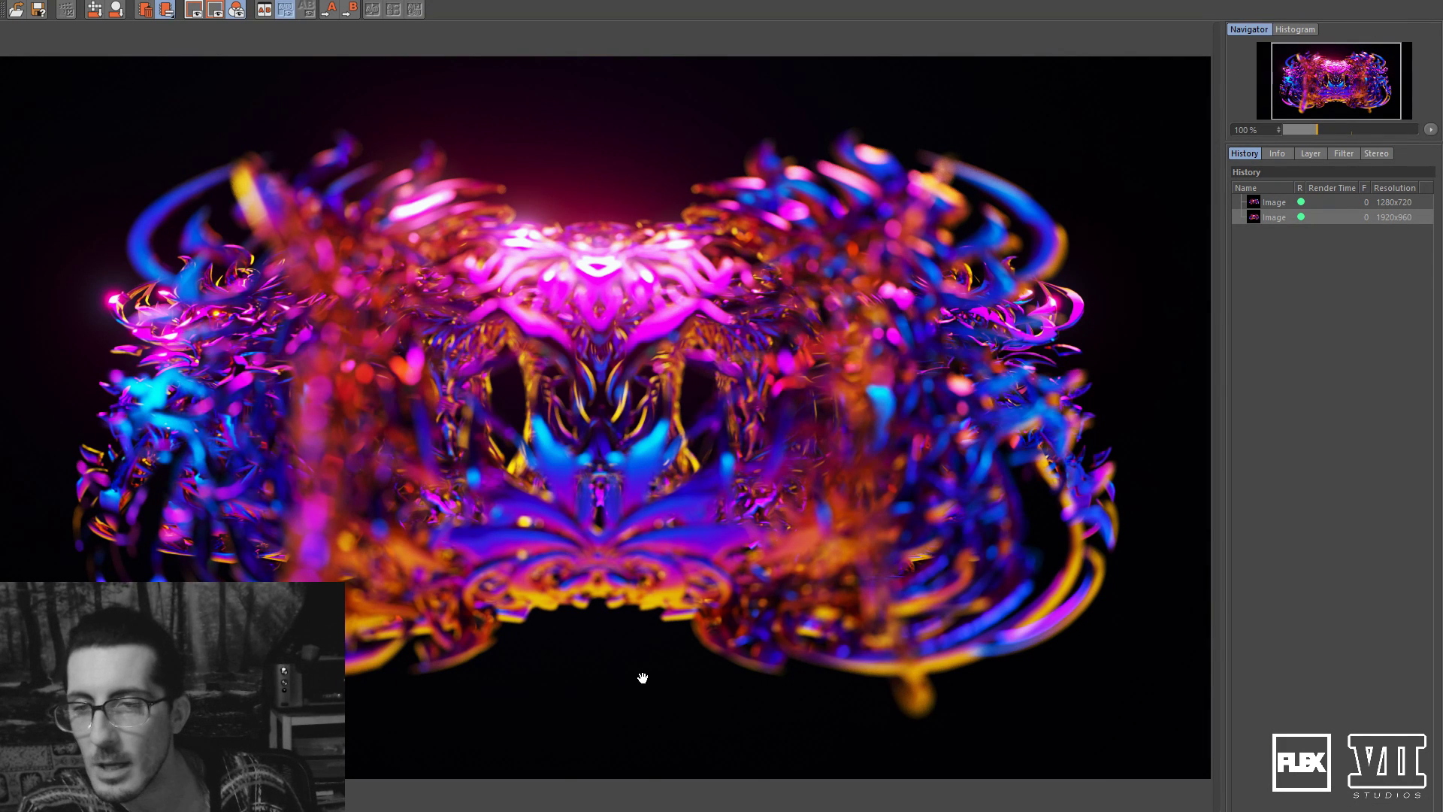
pyautogui.click(1379, 5)
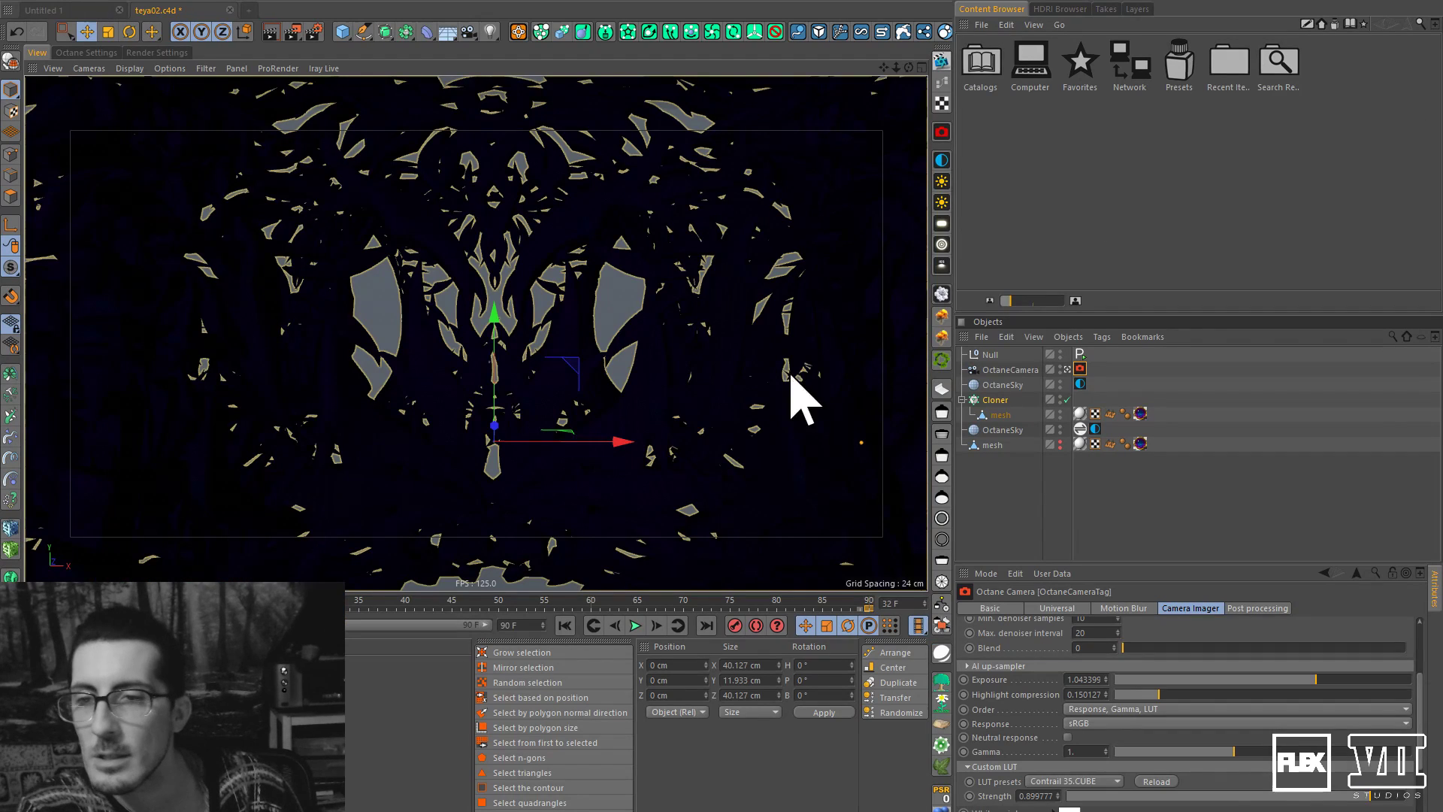
# Display the cloned mesh in the viewport with its polygon edges drawn and deselect all objects.
pyautogui.click(163, 69)
pyautogui.press('Escape')
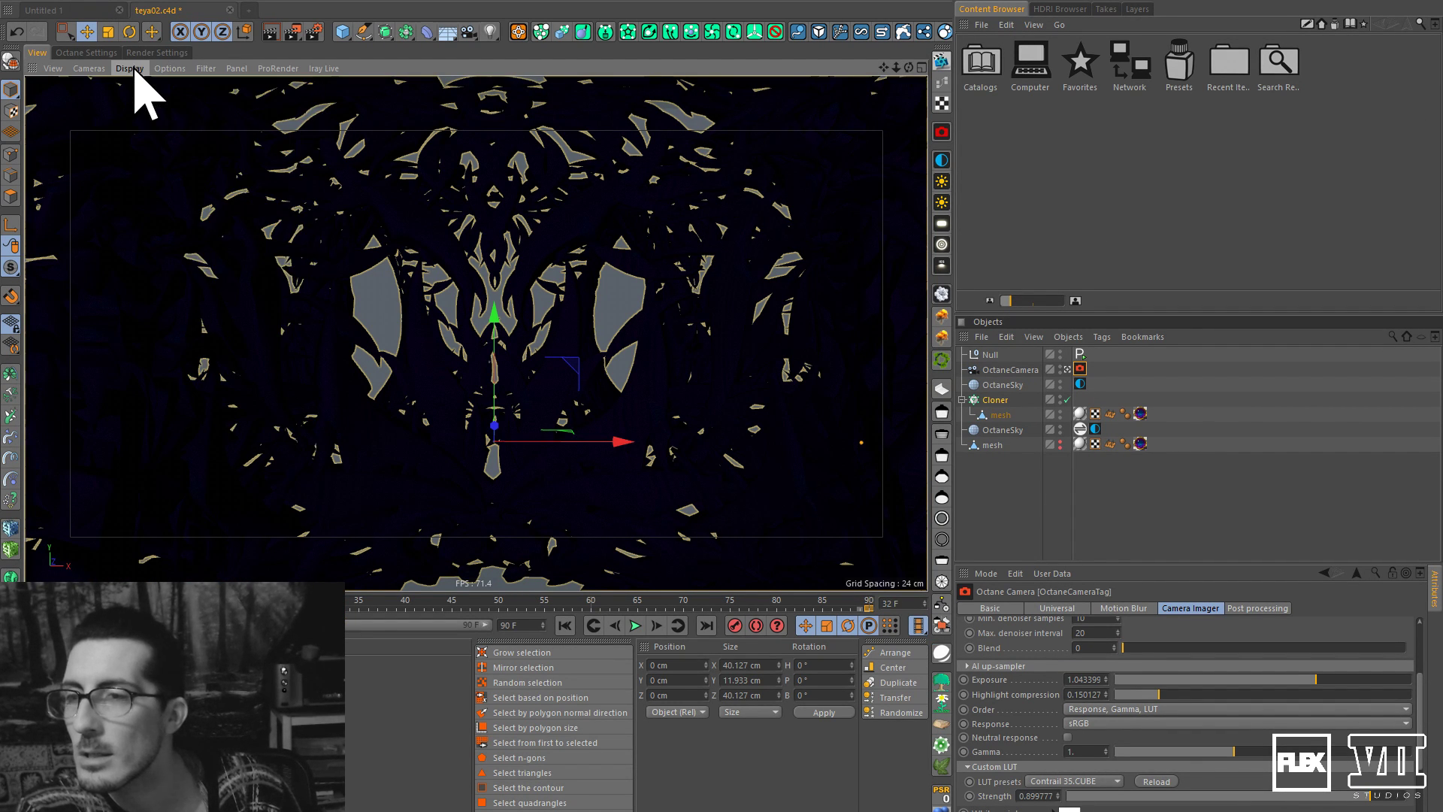
pyautogui.click(129, 69)
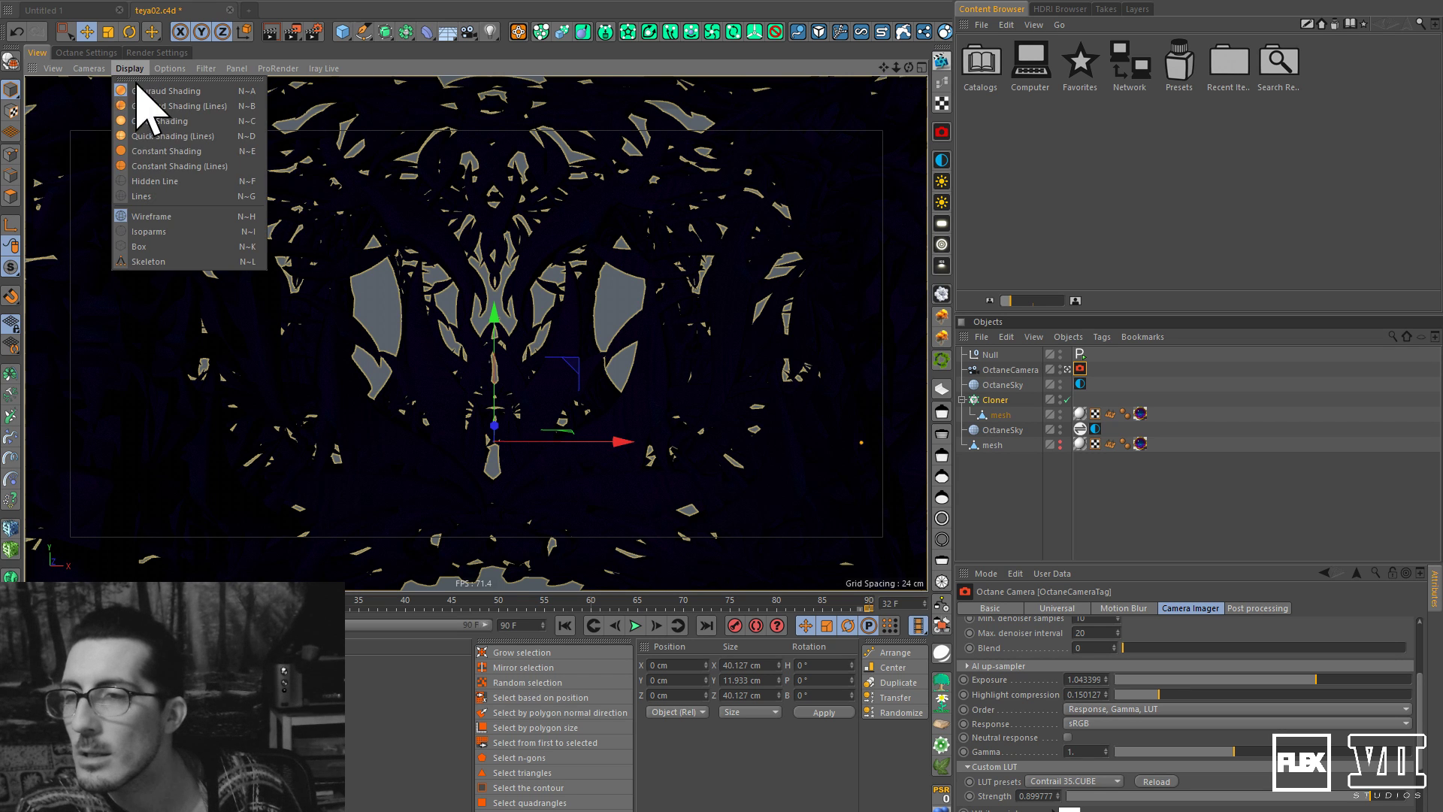
pyautogui.press('Escape')
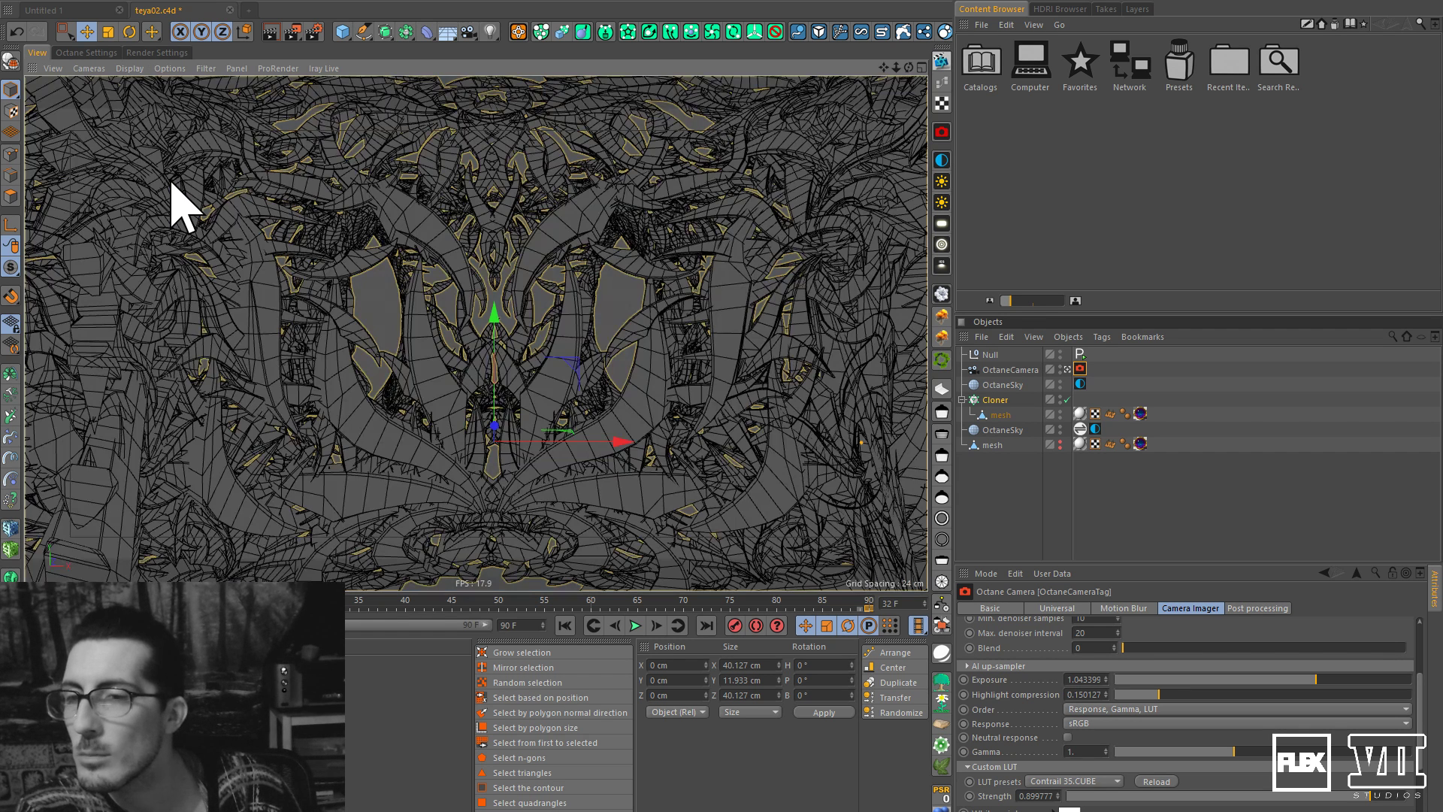
pyautogui.click(1029, 521)
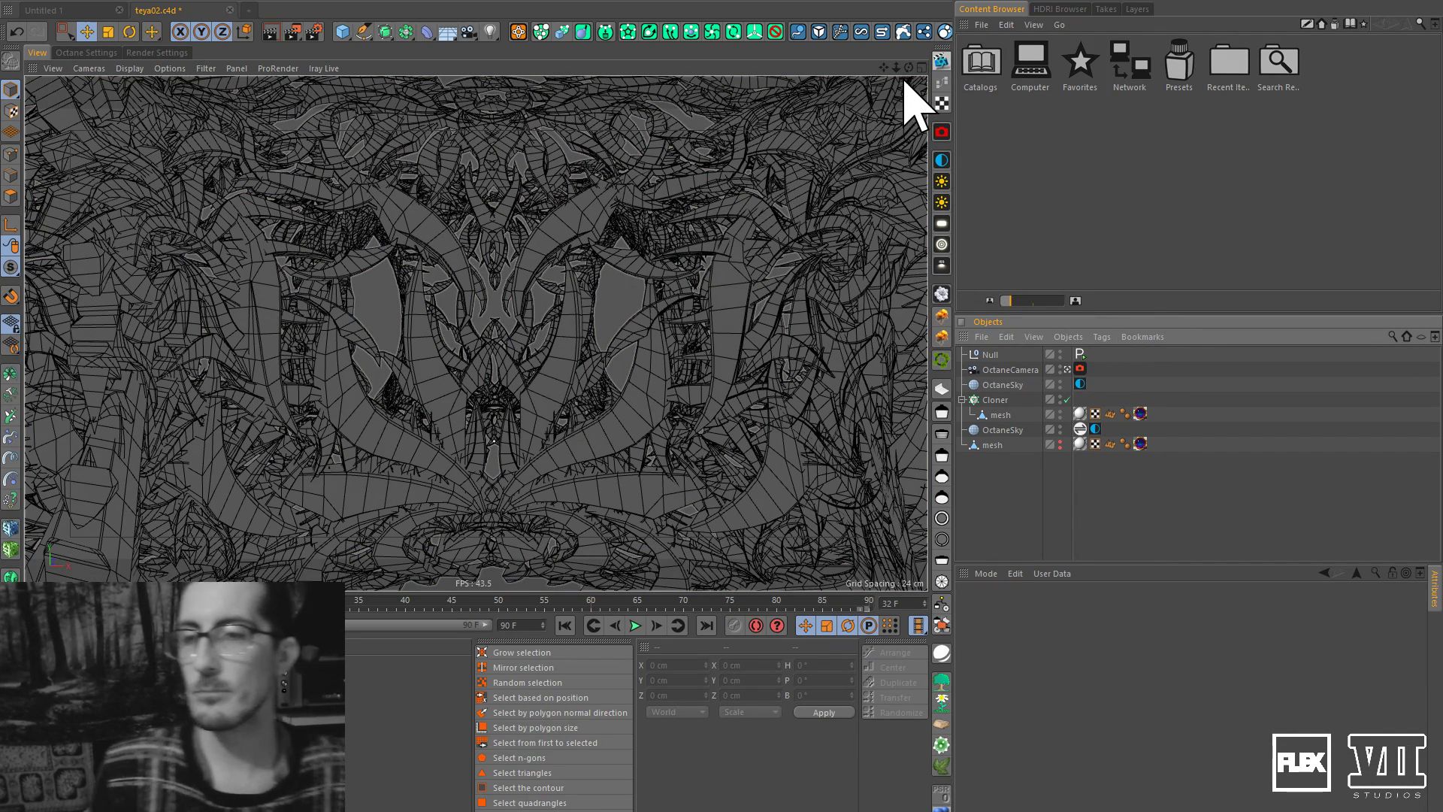
pyautogui.moveTo(882, 69); pyautogui.dragTo(910, 69)
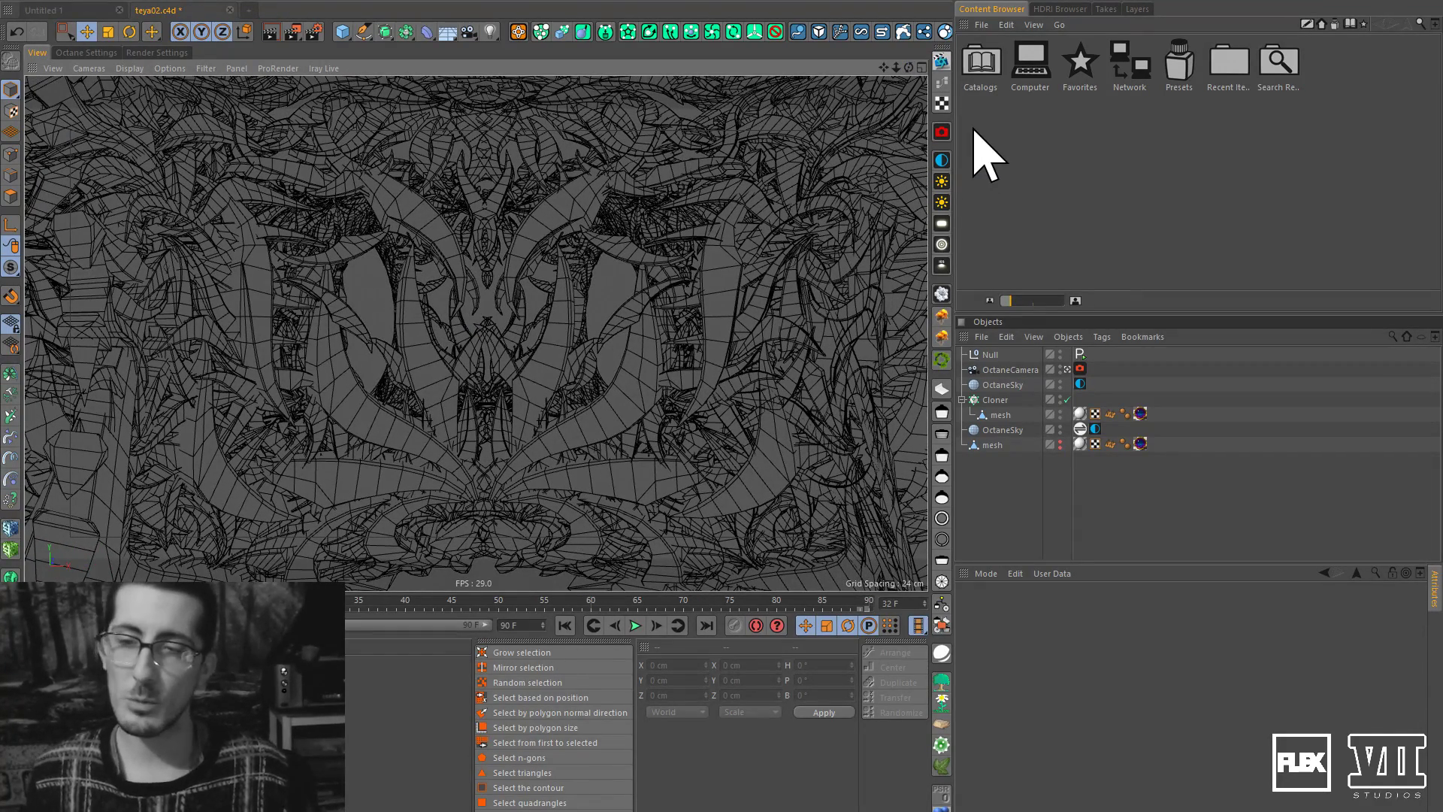
# Switch to Teya Conceptor to view the source mesh, and return to Cinema 4D to examine the maximized Live Viewer render.
pyautogui.hotkey('alt', 'Tab')
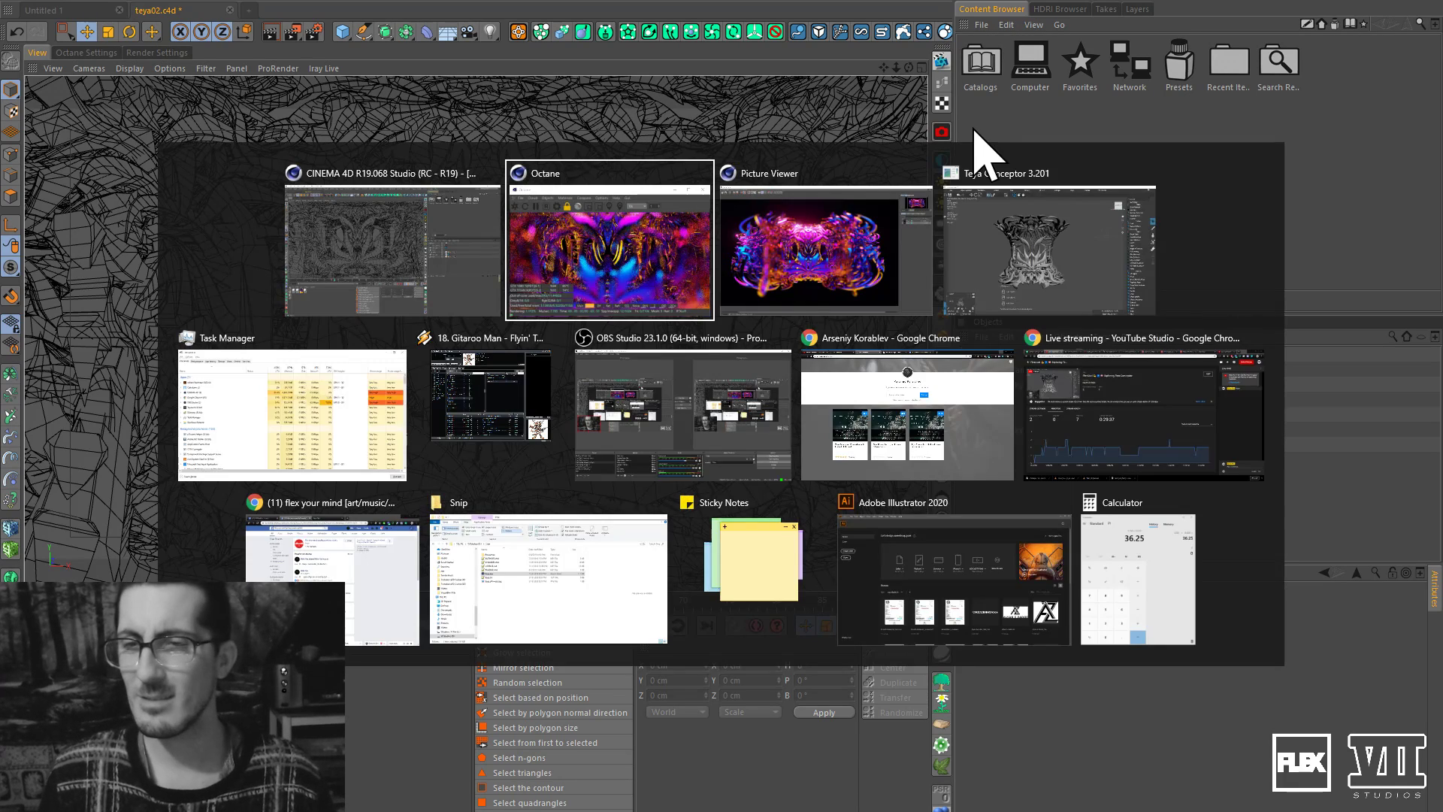
pyautogui.click(1021, 228)
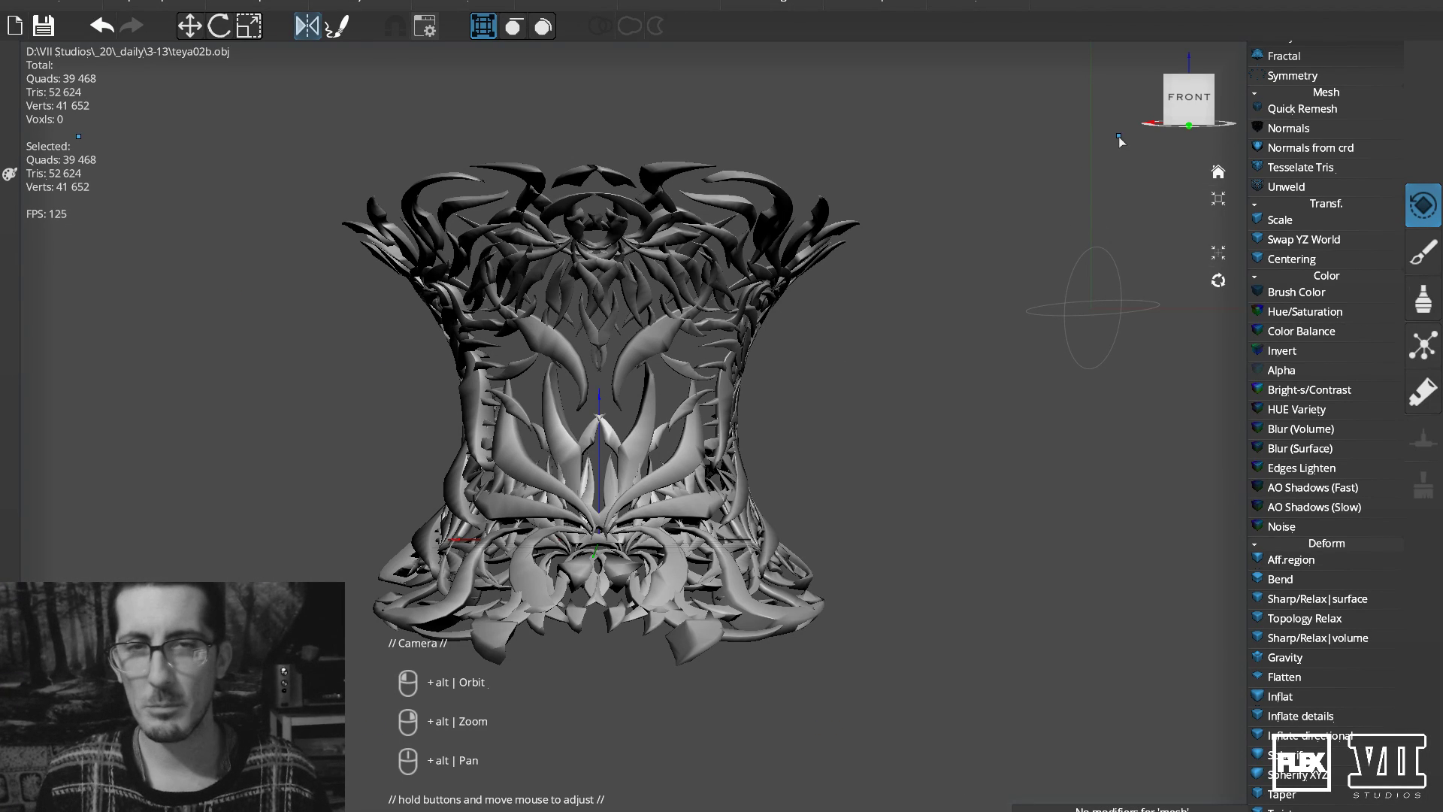
pyautogui.moveTo(1189, 125); pyautogui.dragTo(1181, 135)
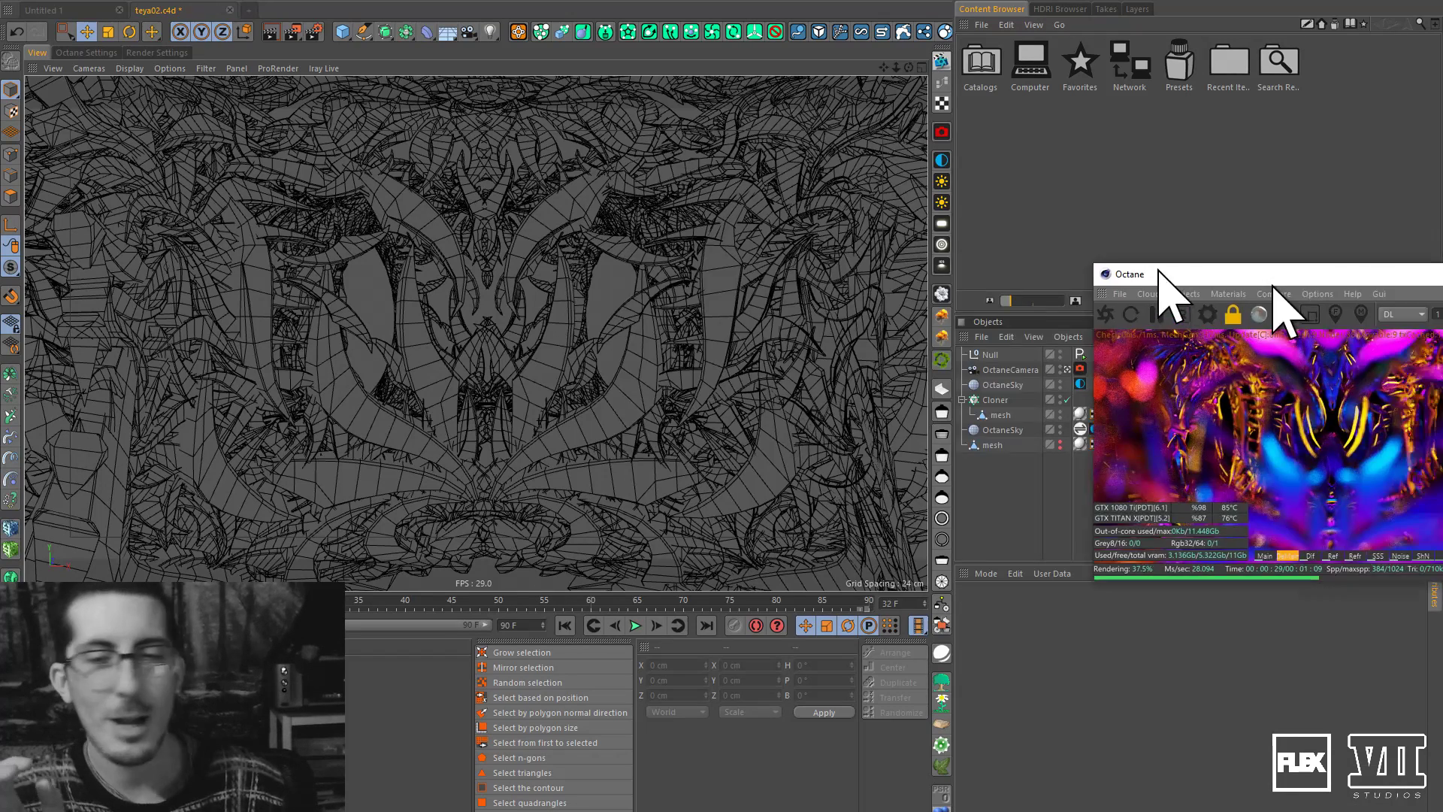
pyautogui.moveTo(1211, 274); pyautogui.dragTo(801, 150)
pyautogui.doubleClick(798, 148)
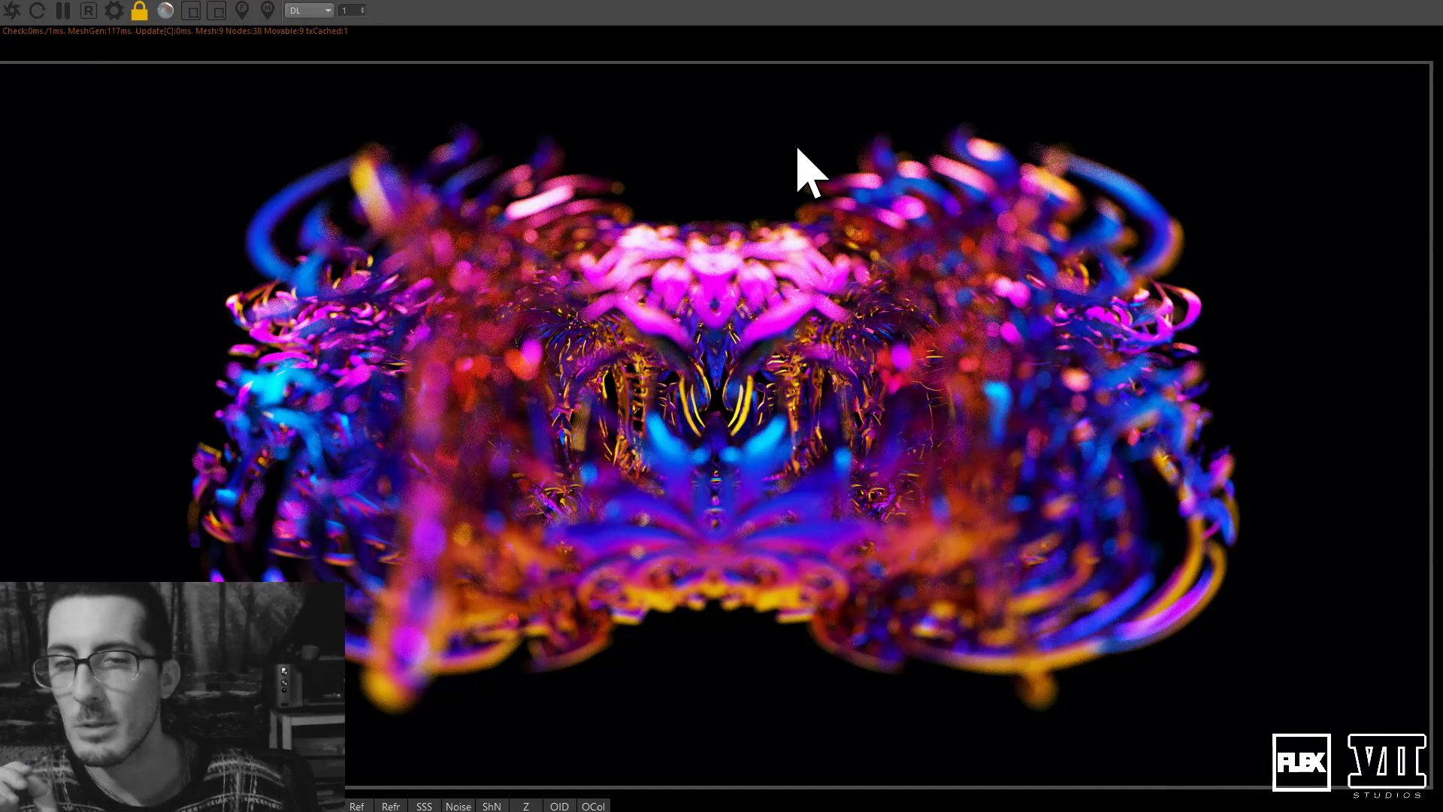